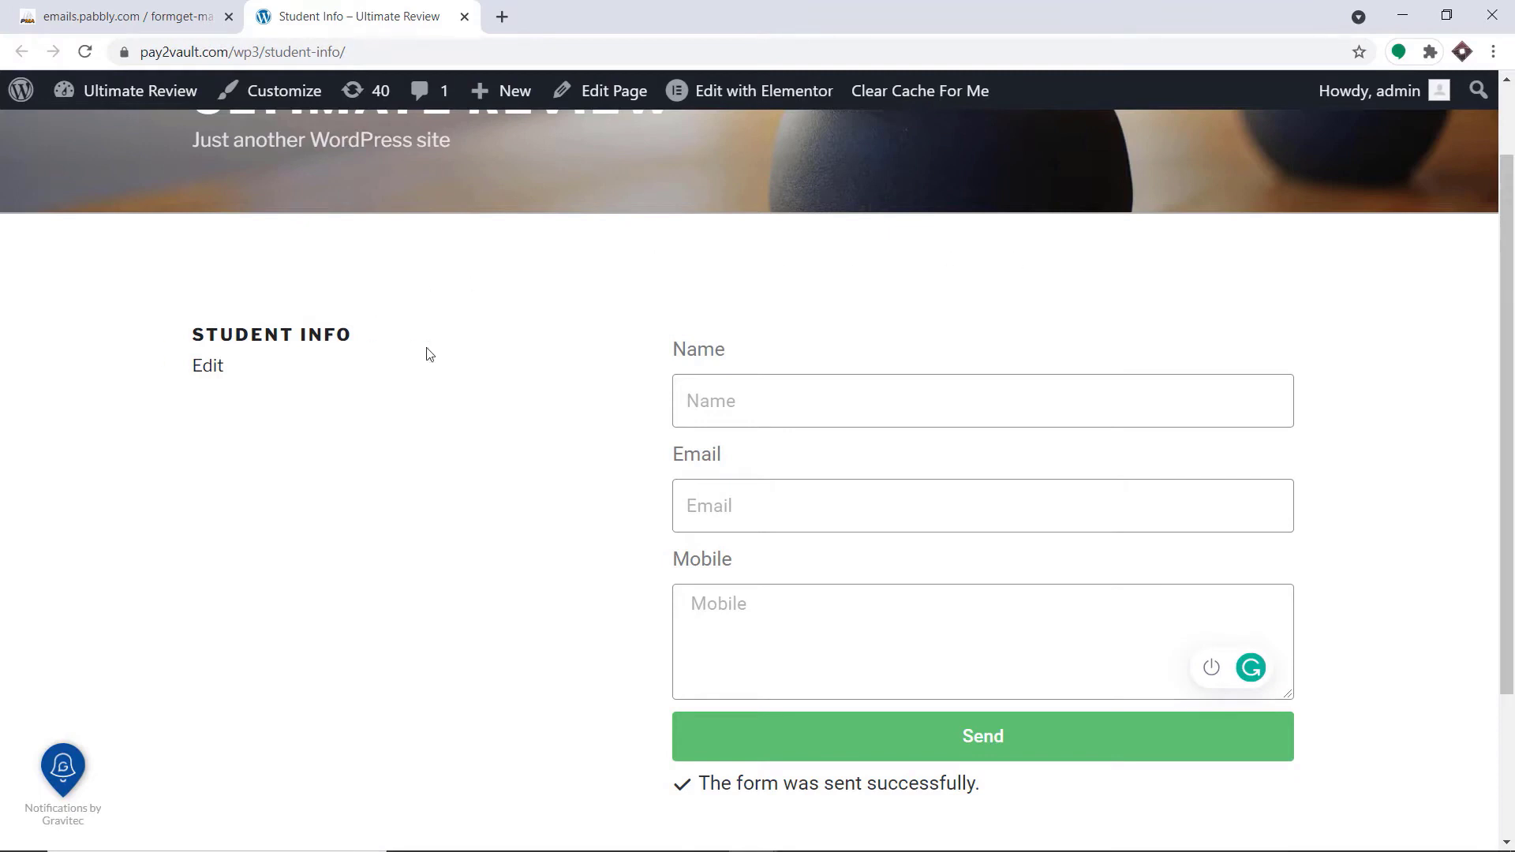
Submit the Student Info form with a saved contact's name and e-mail plus a mobile number
{"action": "left_click", "coordinate": [803, 400]}
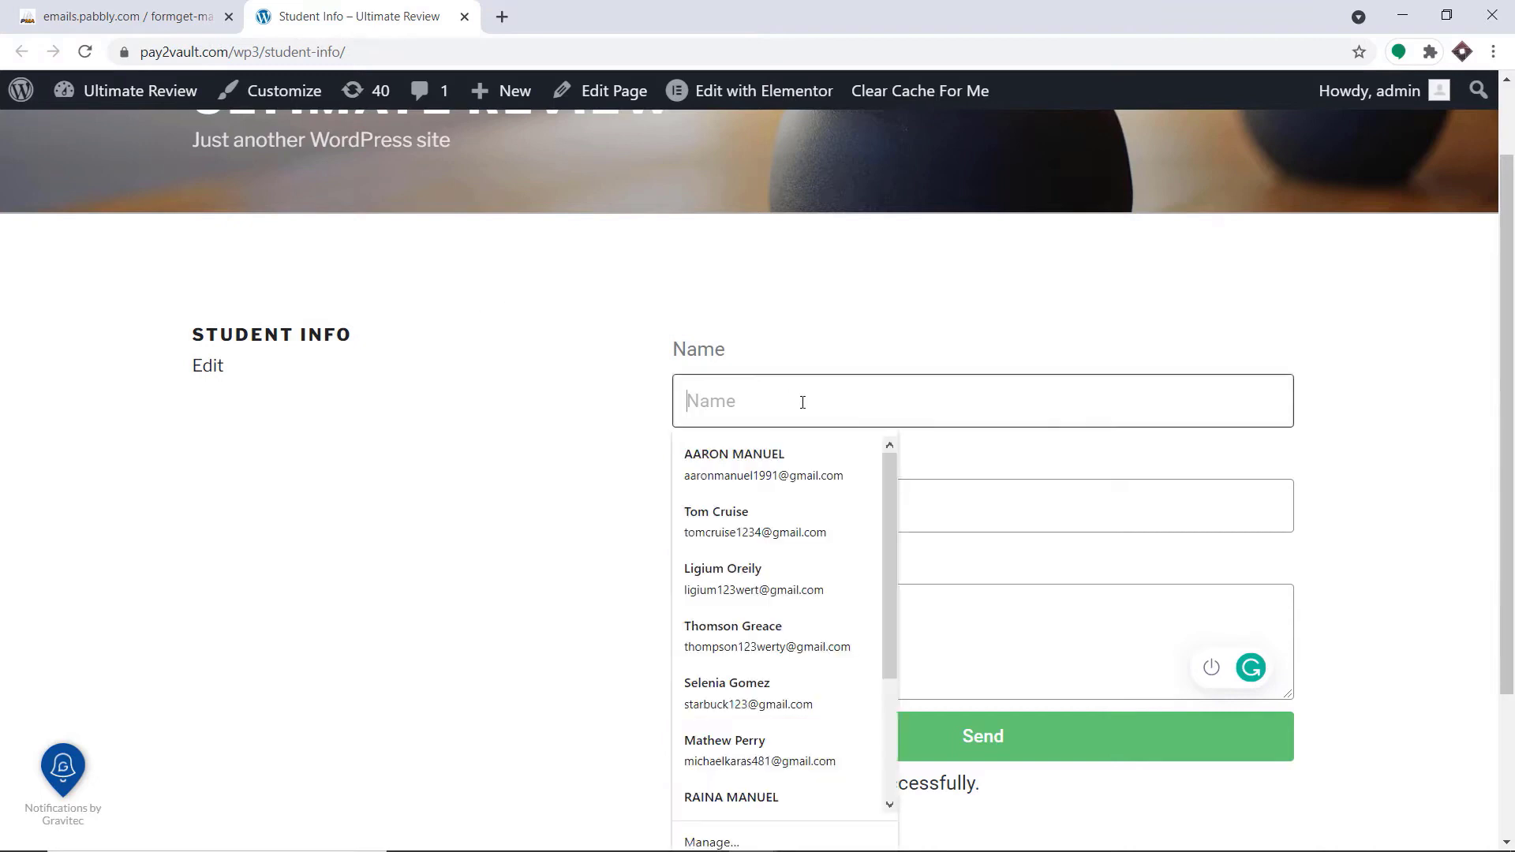
{"action": "left_click", "coordinate": [787, 576]}
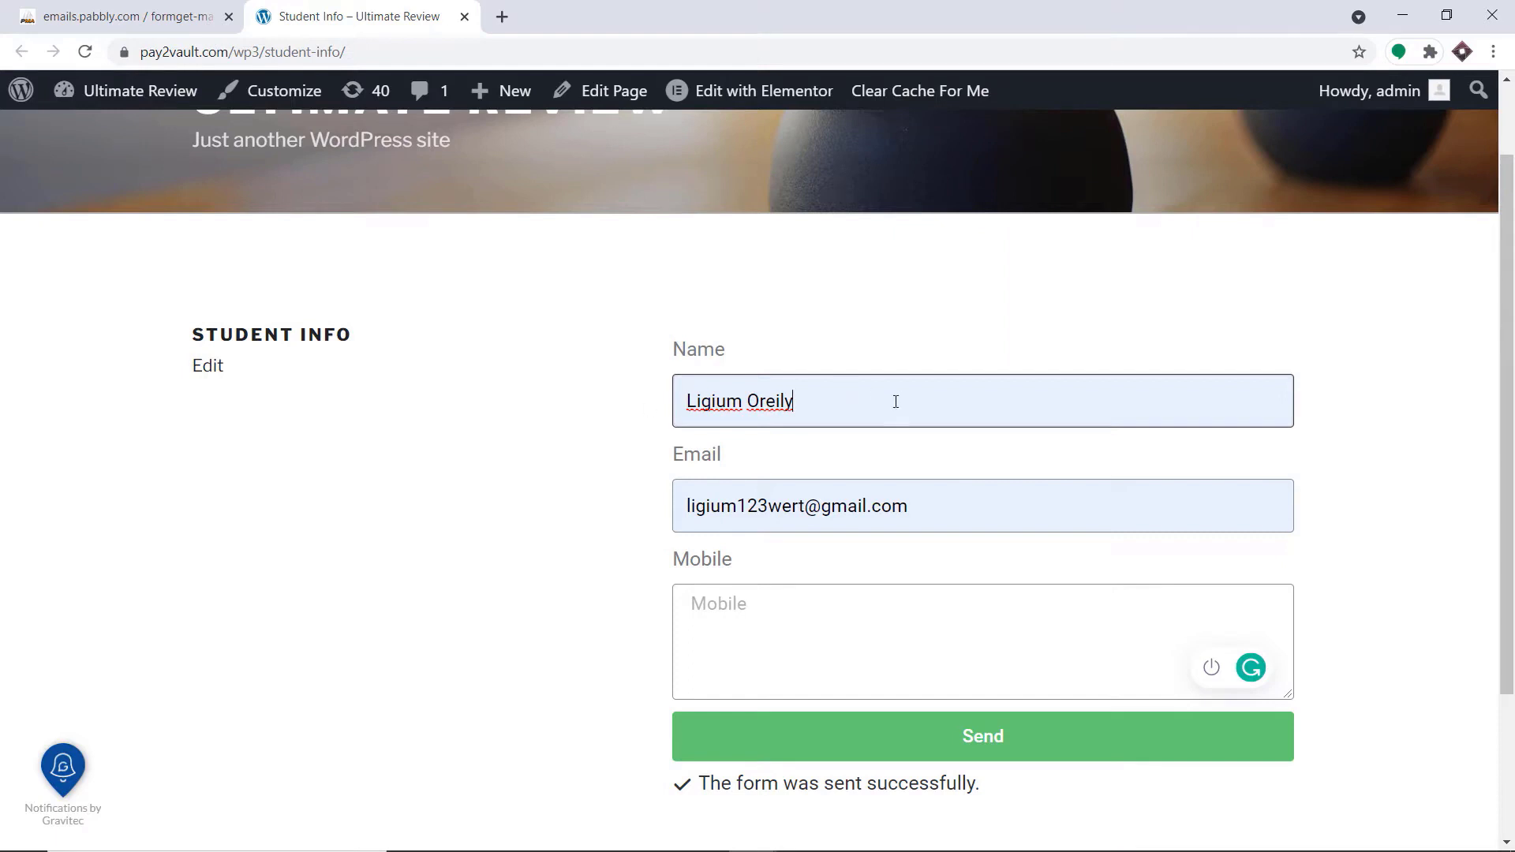
{"action": "left_click", "coordinate": [810, 613]}
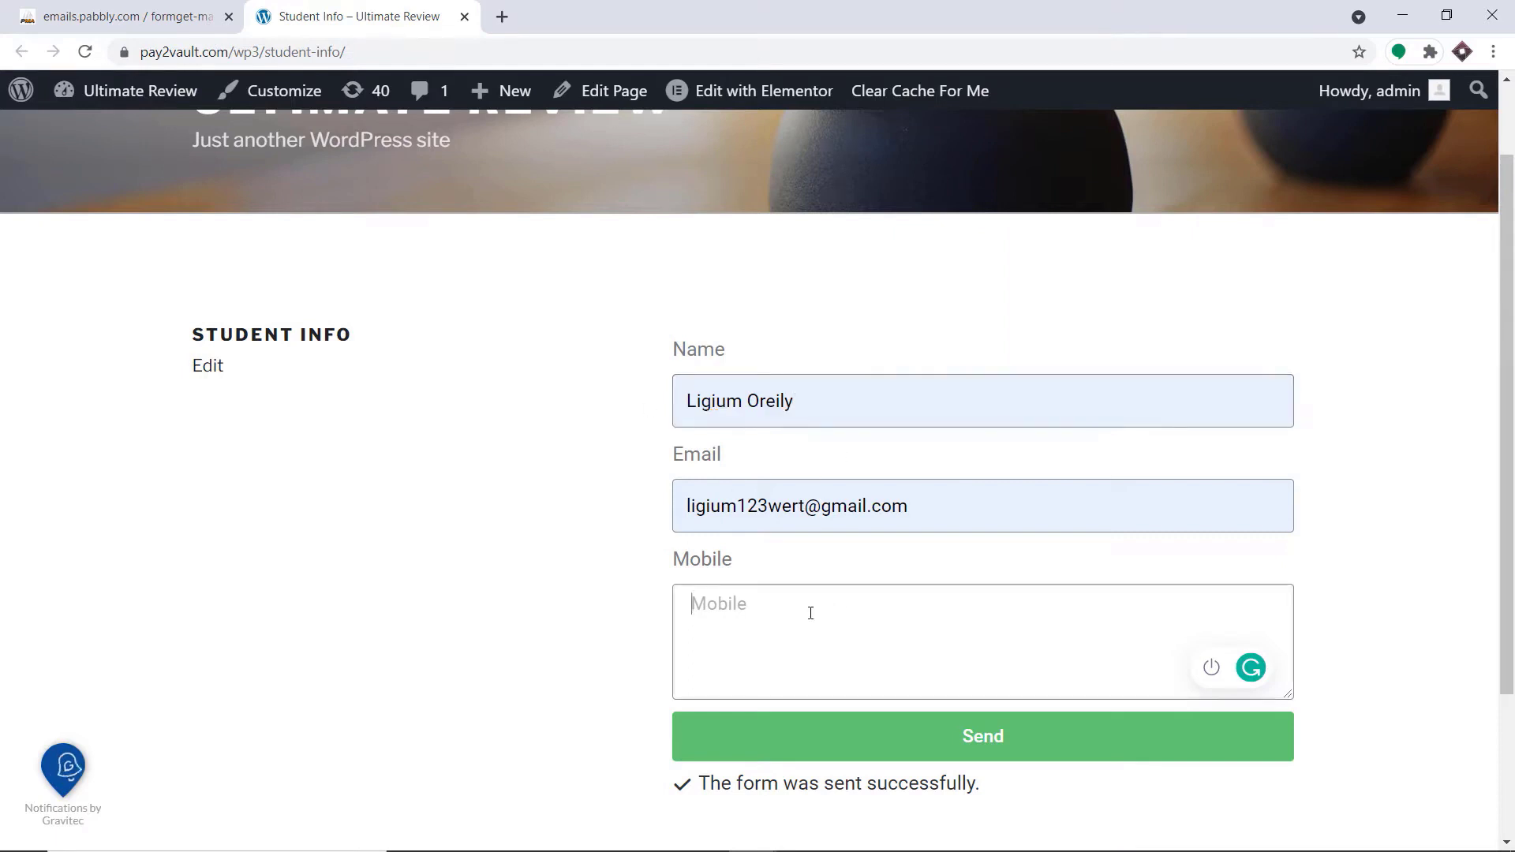
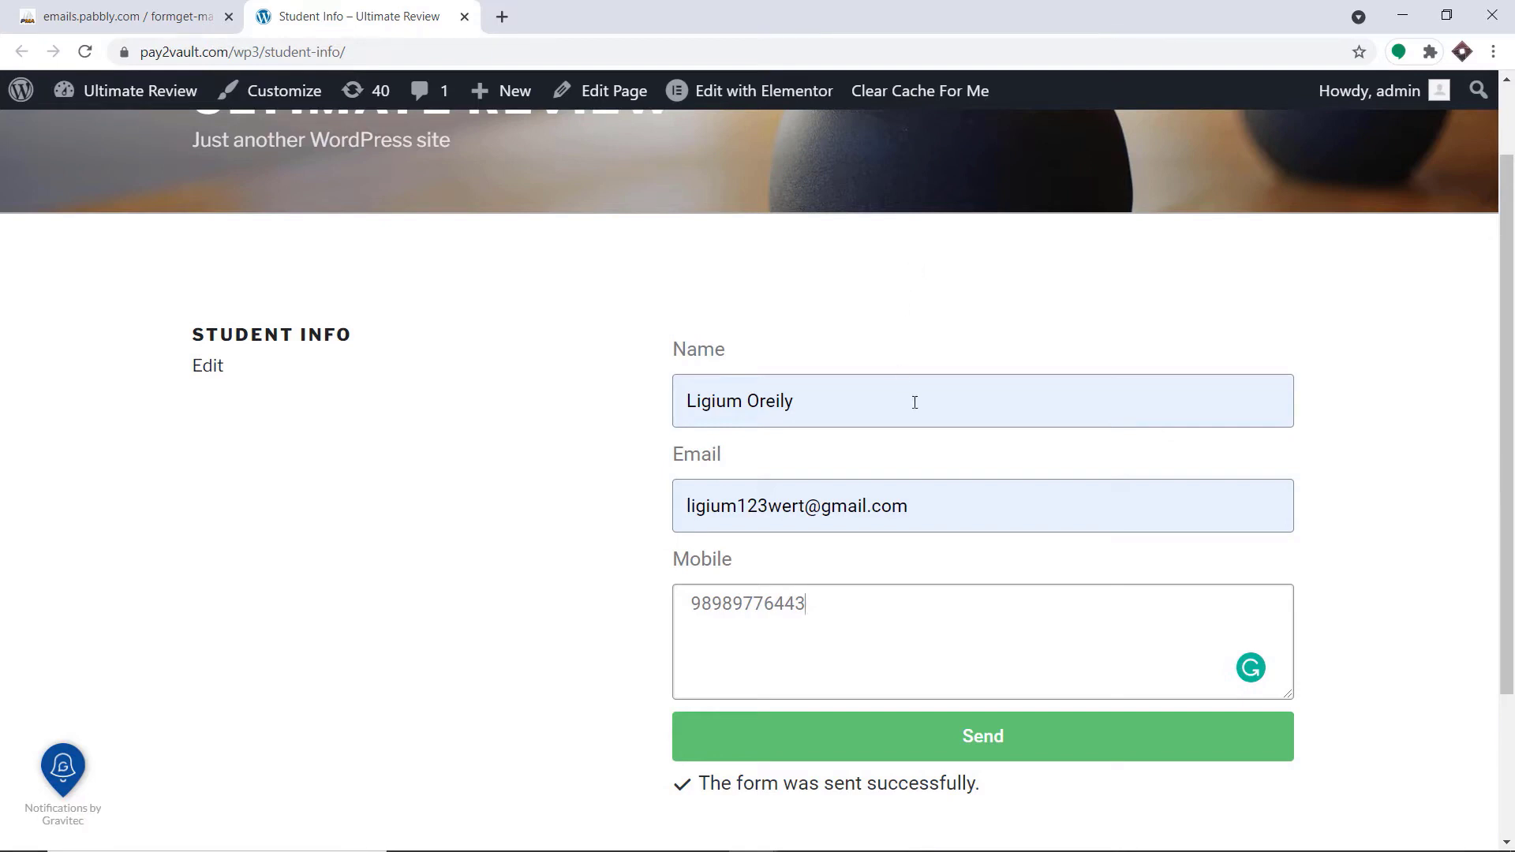
{"action": "left_click", "coordinate": [1013, 750]}
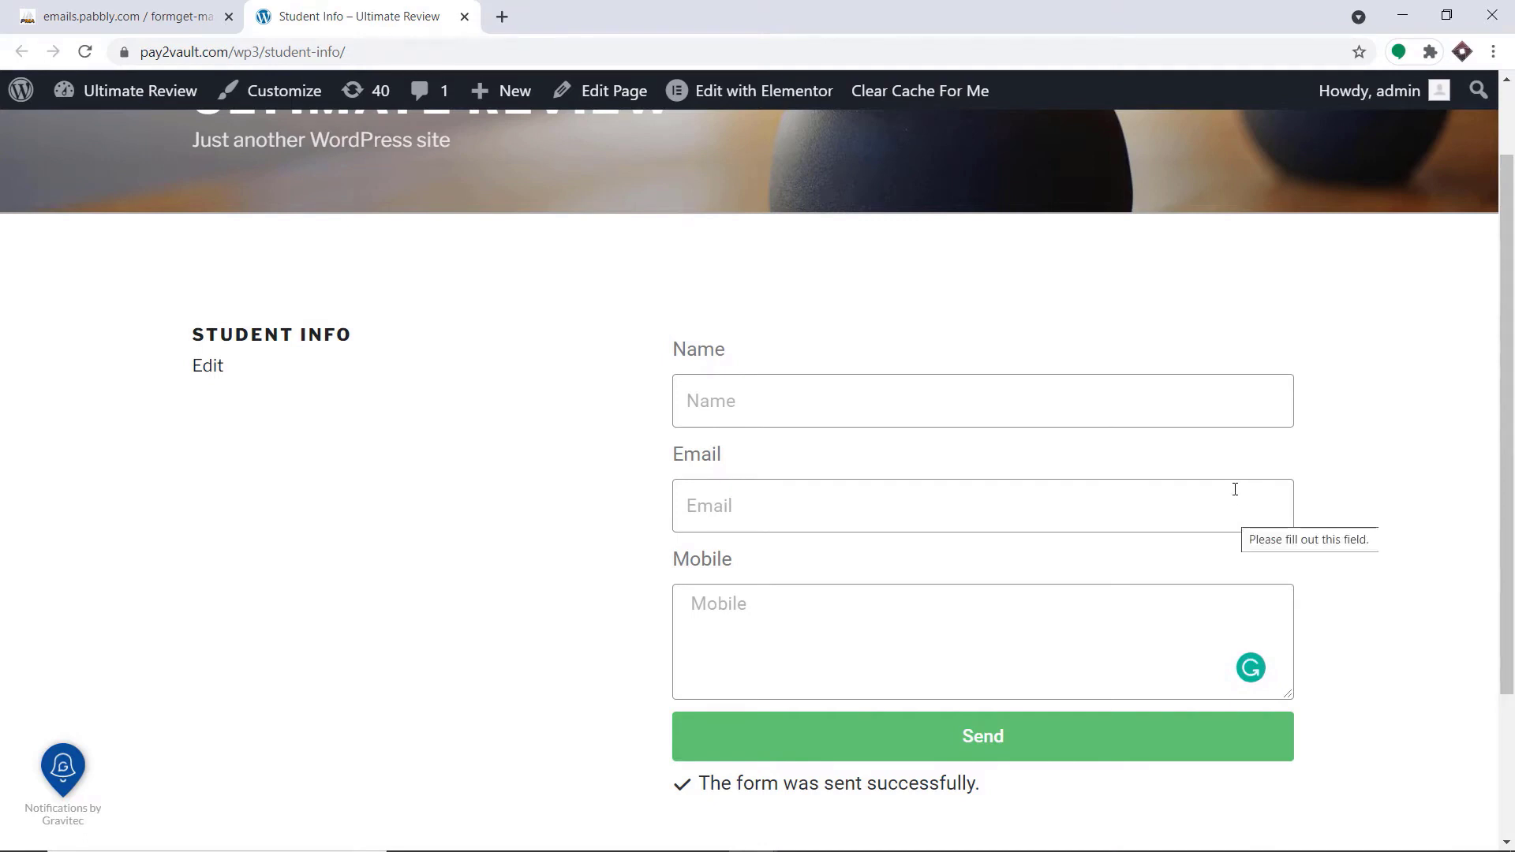
Switch to phpMyAdmin, reload the student_info table and check its rows for the submitted form entry
{"action": "left_click", "coordinate": [200, 8]}
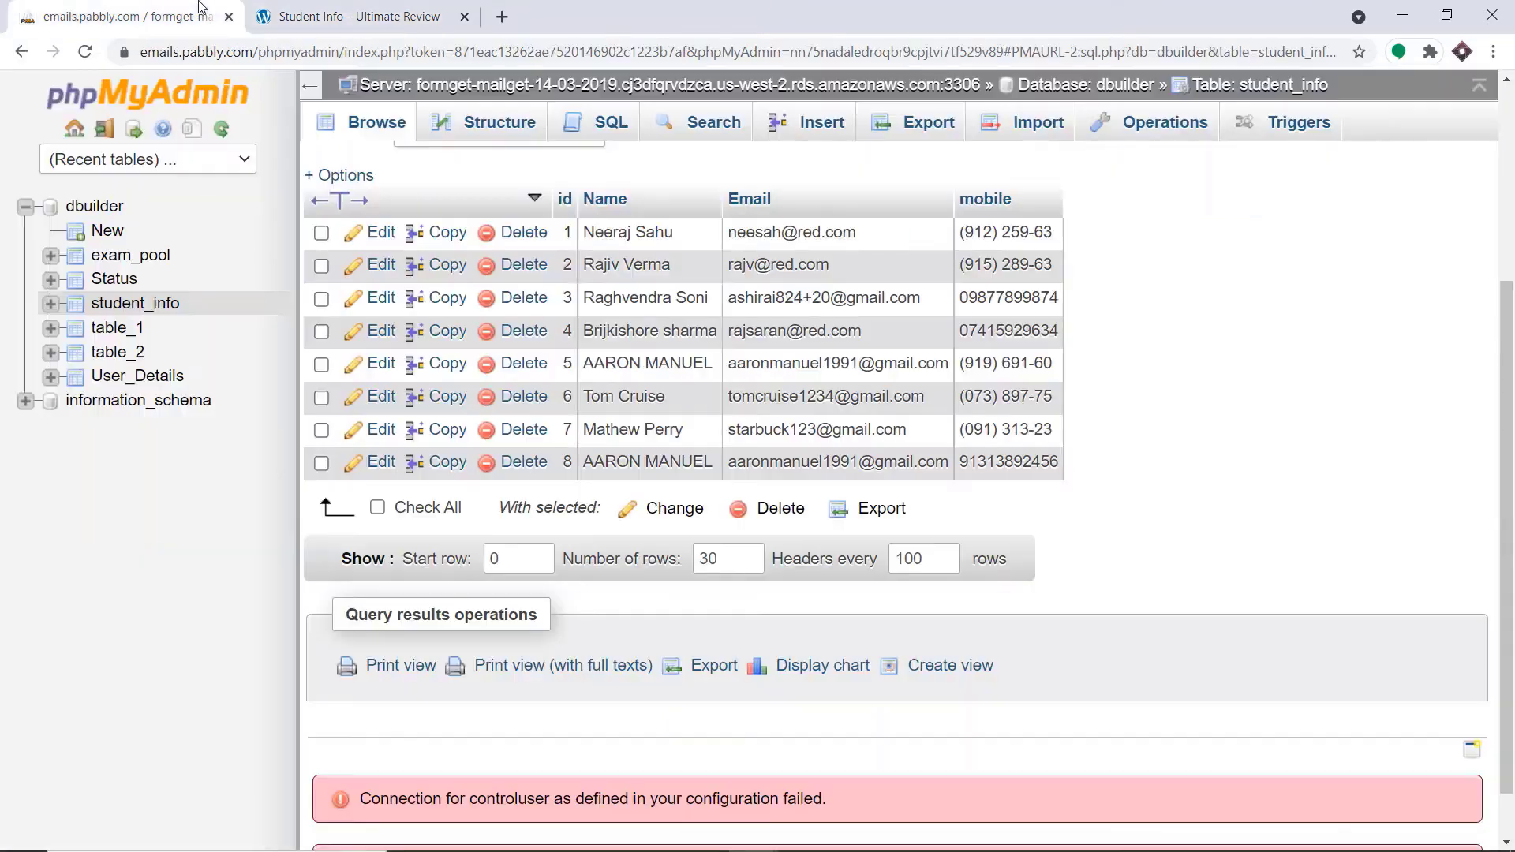
{"action": "left_click", "coordinate": [86, 51]}
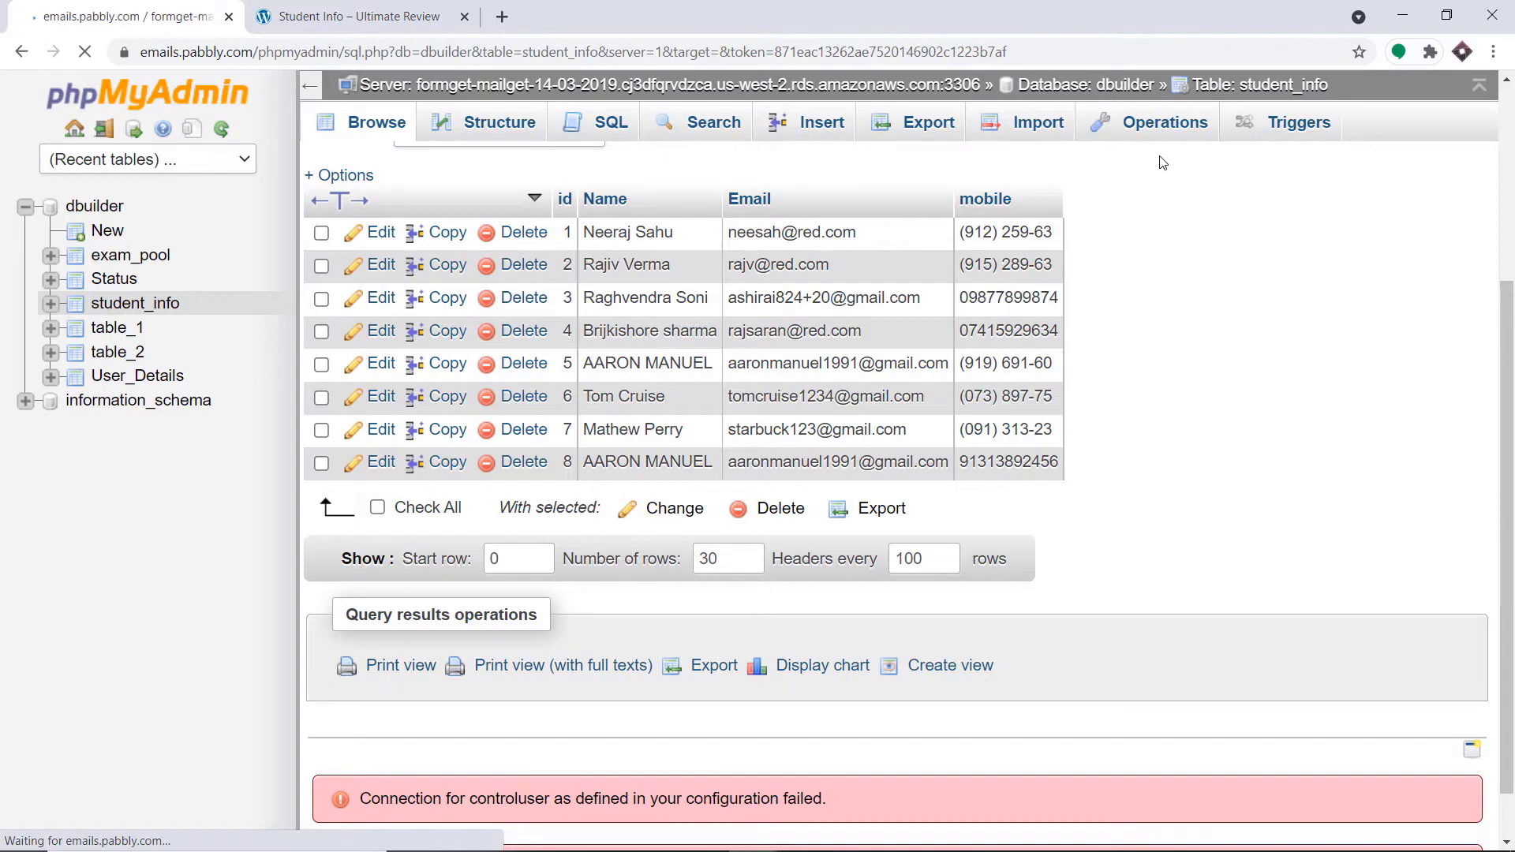
{"action": "scroll", "coordinate": [1118, 281], "scroll_direction": "down", "scroll_amount": 2}
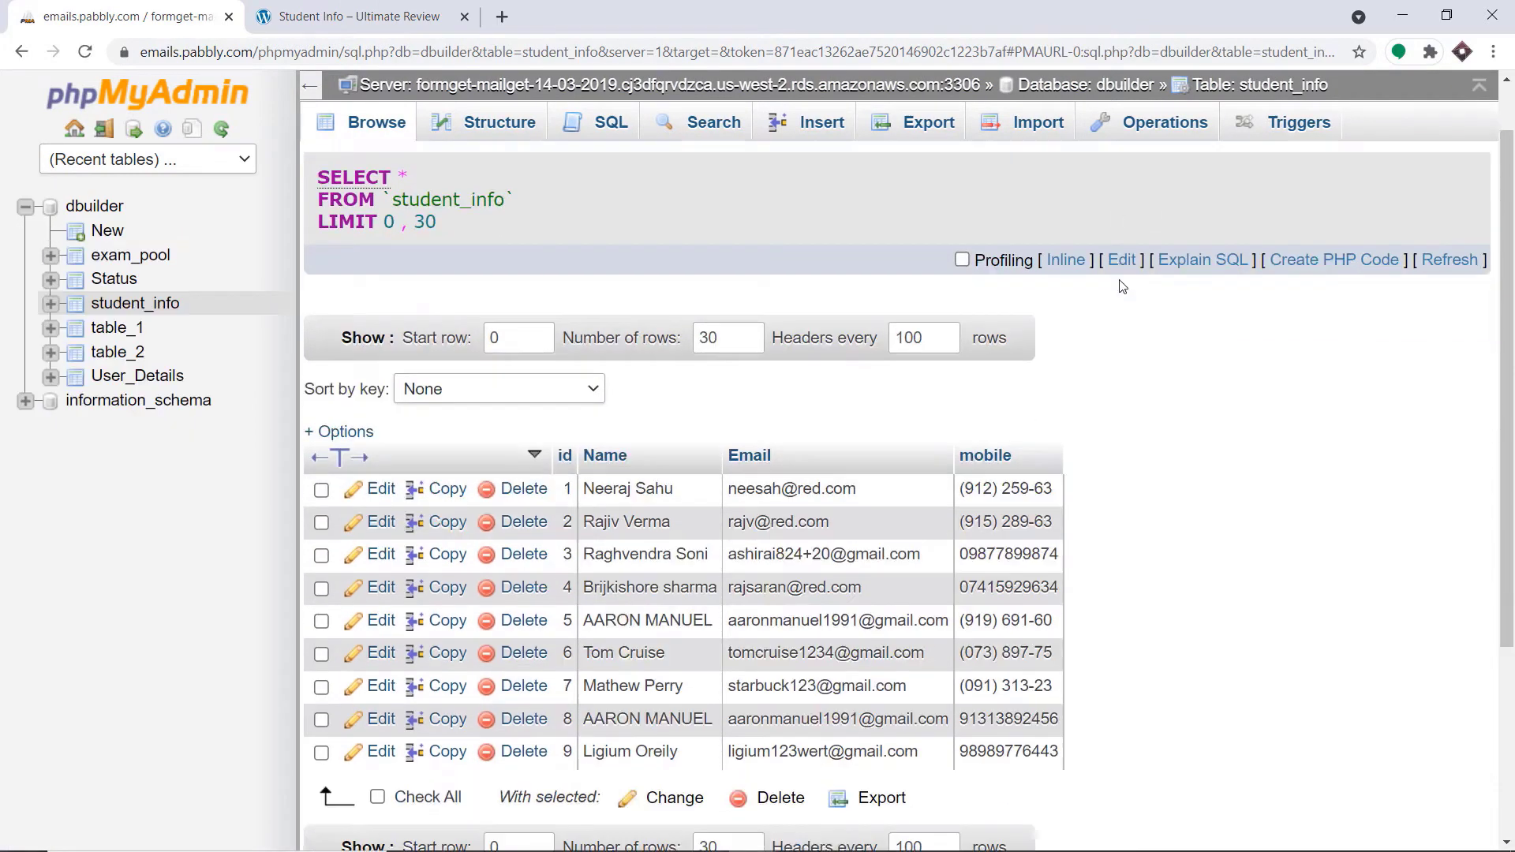
{"action": "scroll", "coordinate": [749, 592], "scroll_direction": "down", "scroll_amount": 1}
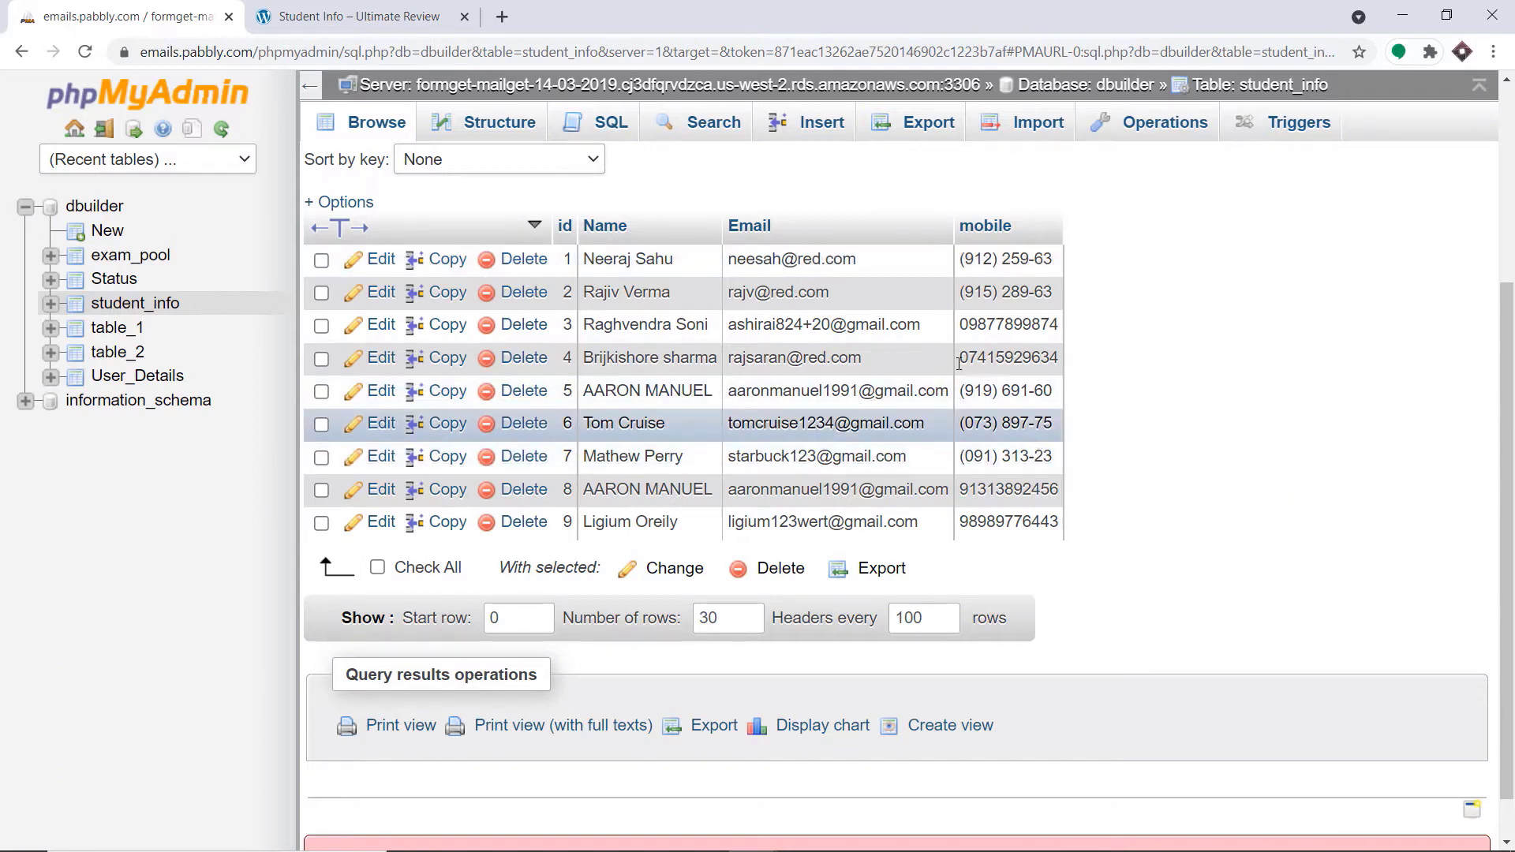
Load pabbly.com in a new browser tab and go to the Connect product page
{"action": "left_click", "coordinate": [502, 16]}
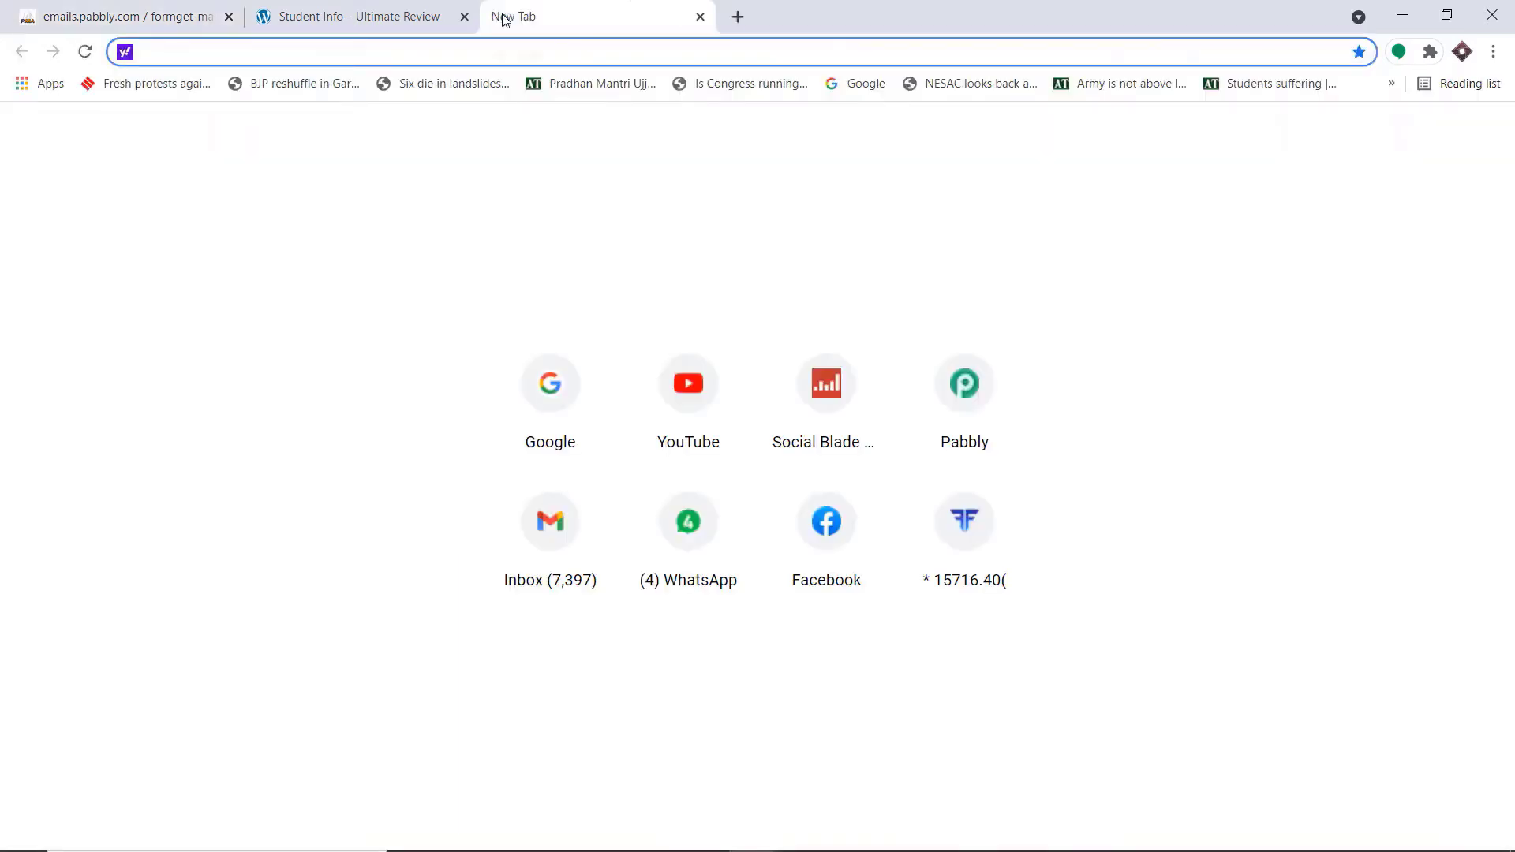
{"action": "type", "text": "Pabbly.com"}
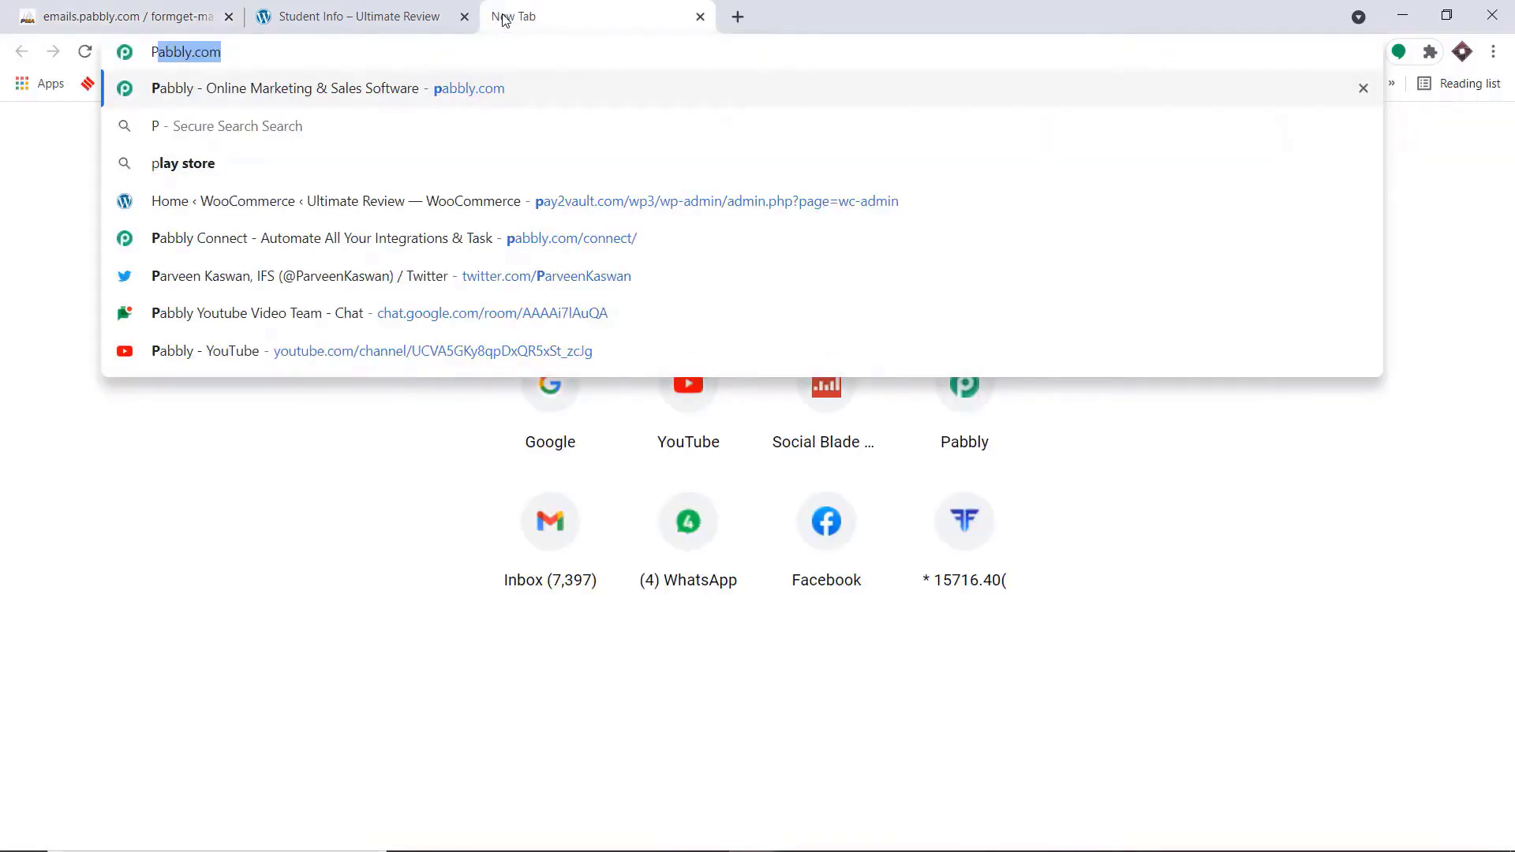
{"action": "key", "text": "Return"}
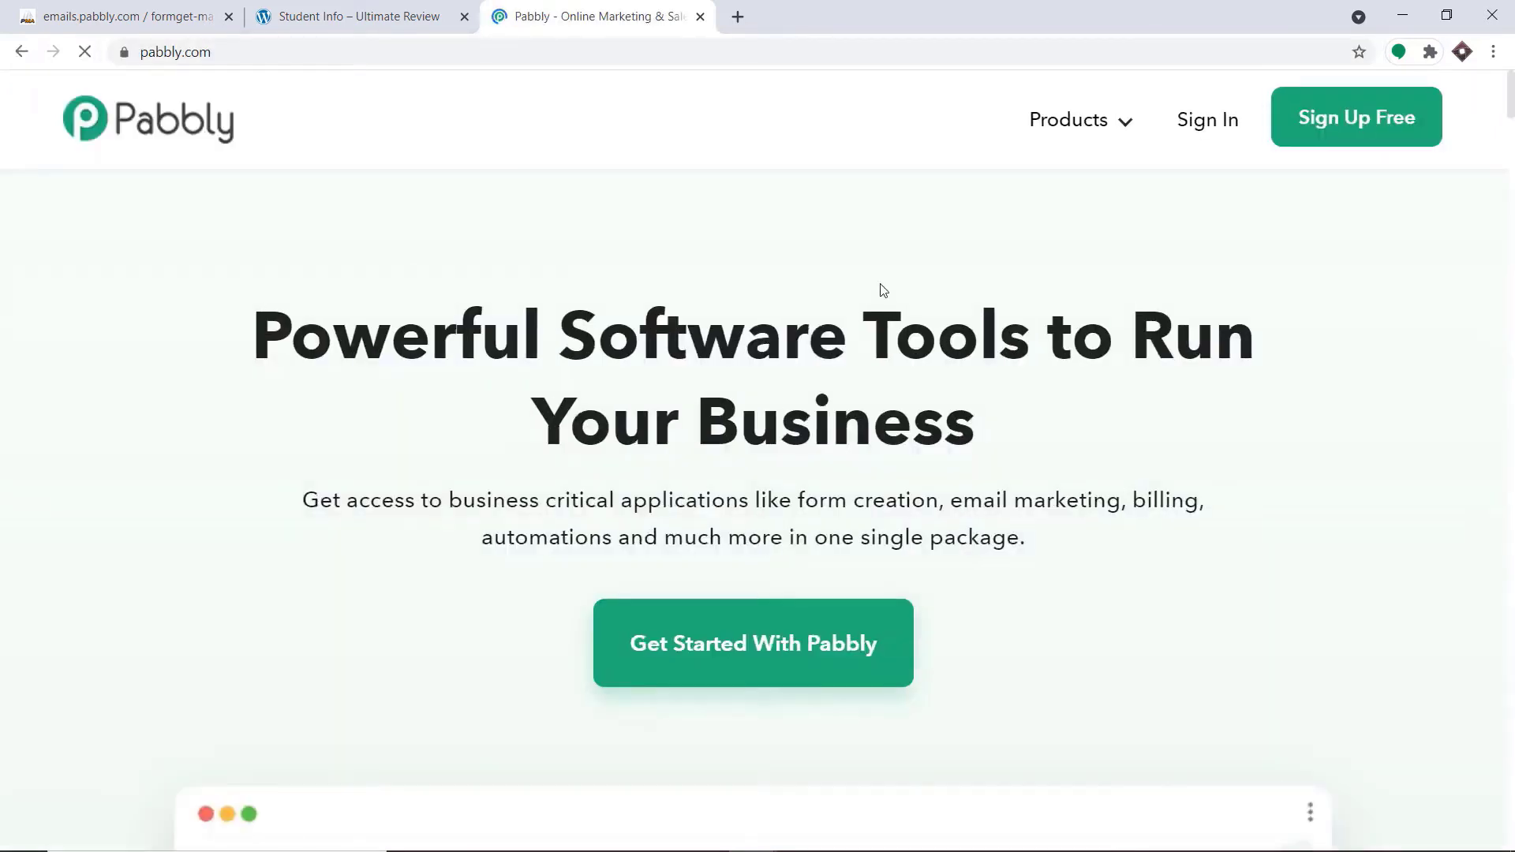
{"action": "left_click", "coordinate": [1108, 126]}
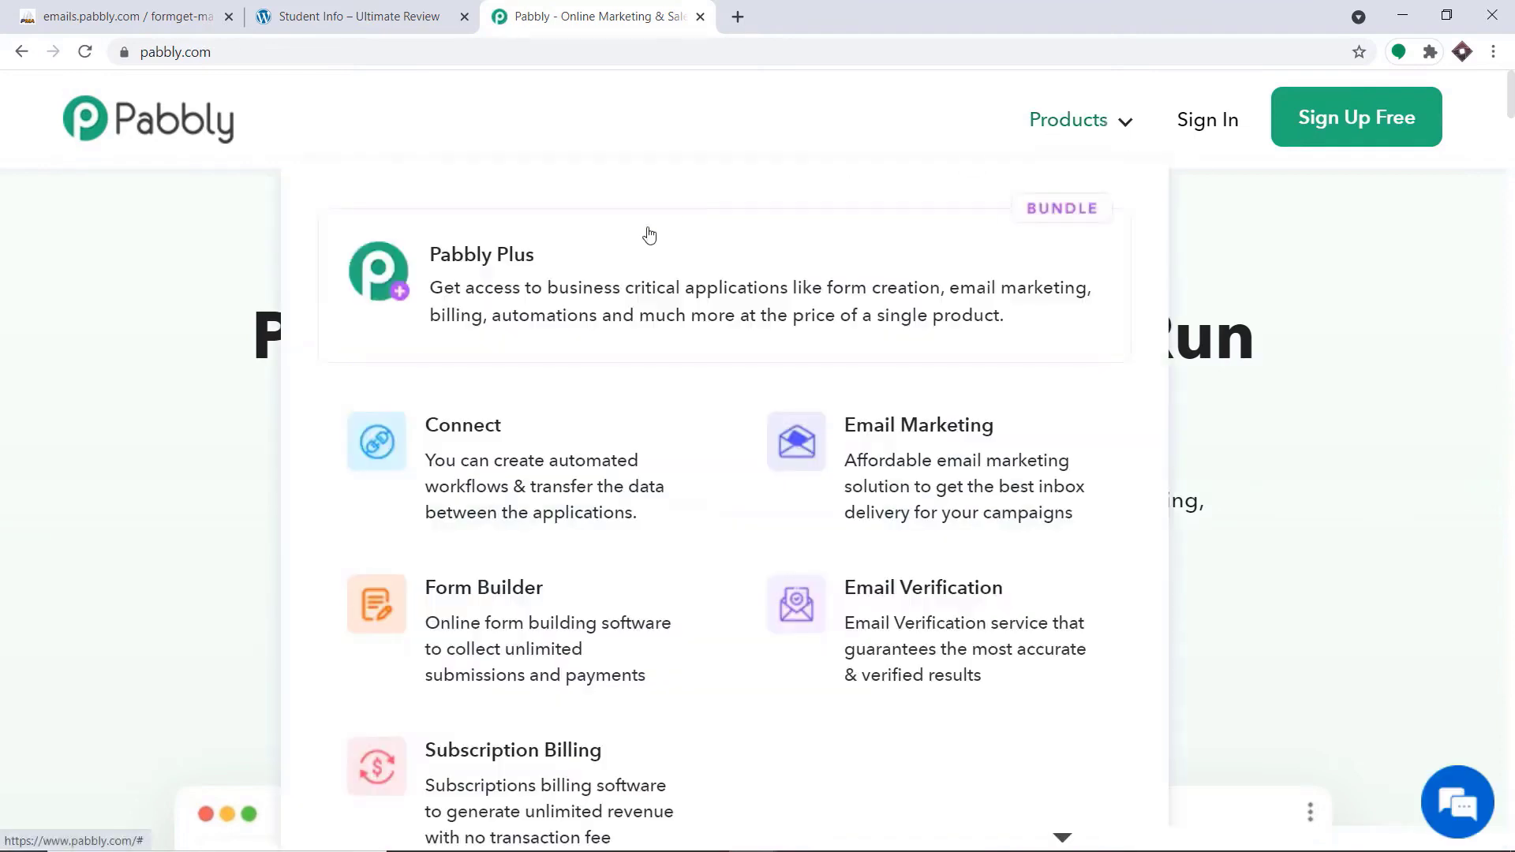
{"action": "left_click", "coordinate": [573, 471]}
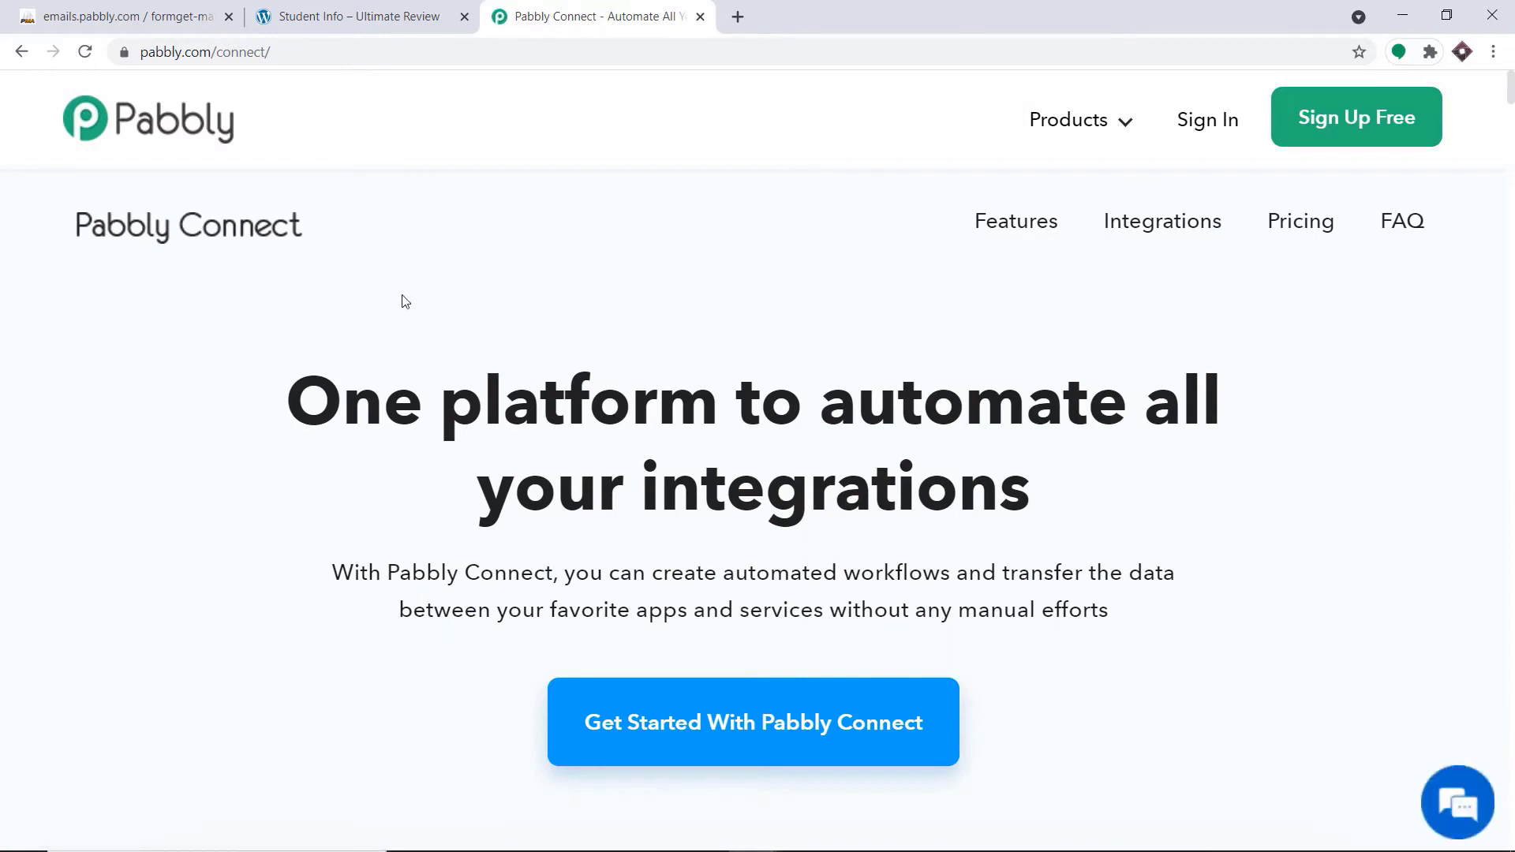
Sign in to the Pabbly account and access the Connect application
{"action": "left_click", "coordinate": [1197, 122]}
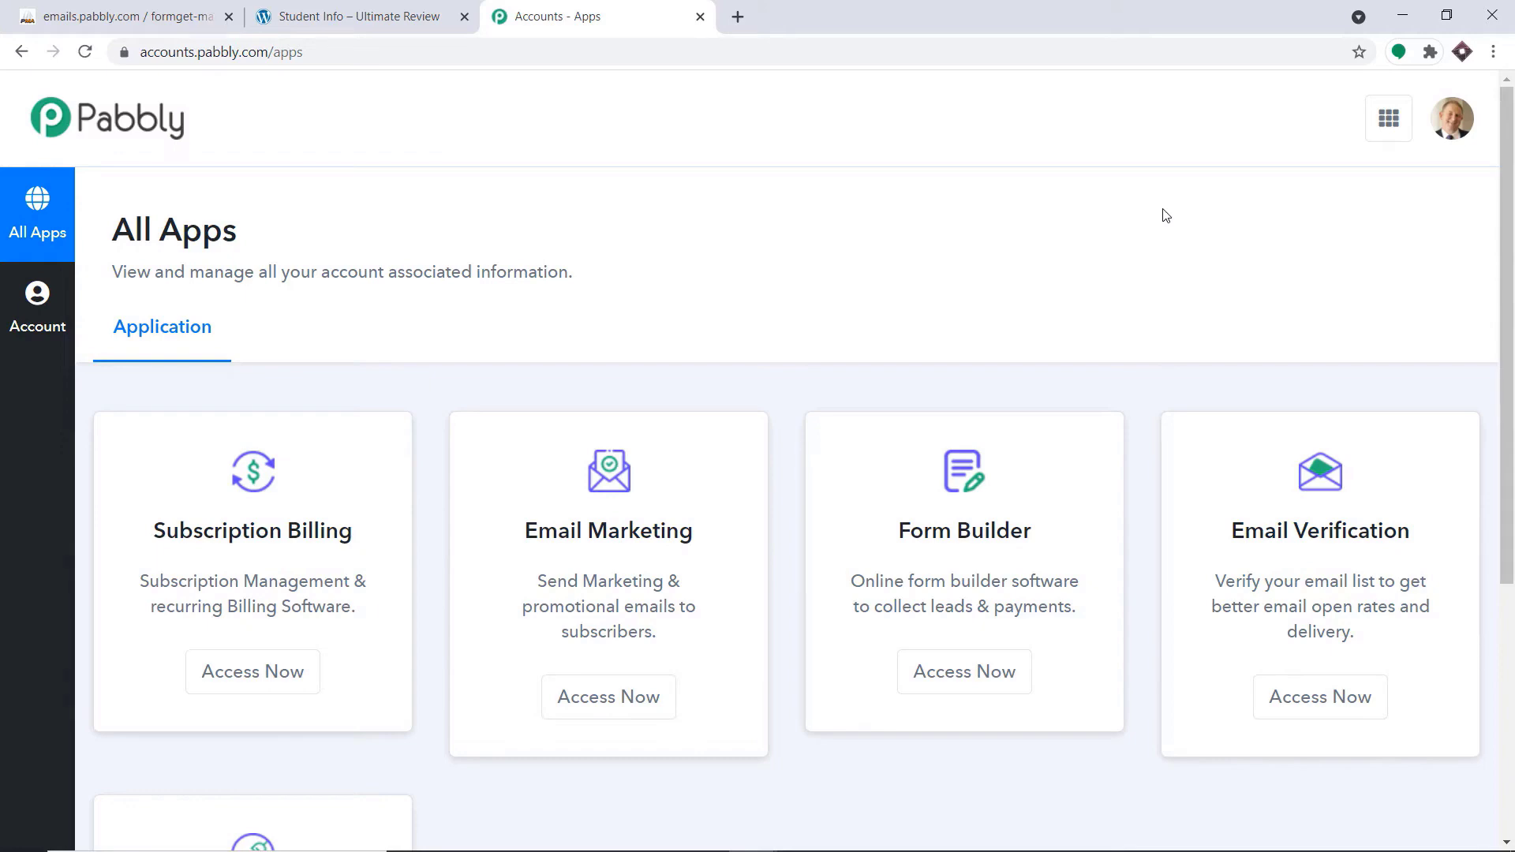
{"action": "scroll", "coordinate": [978, 237], "scroll_direction": "down", "scroll_amount": 5}
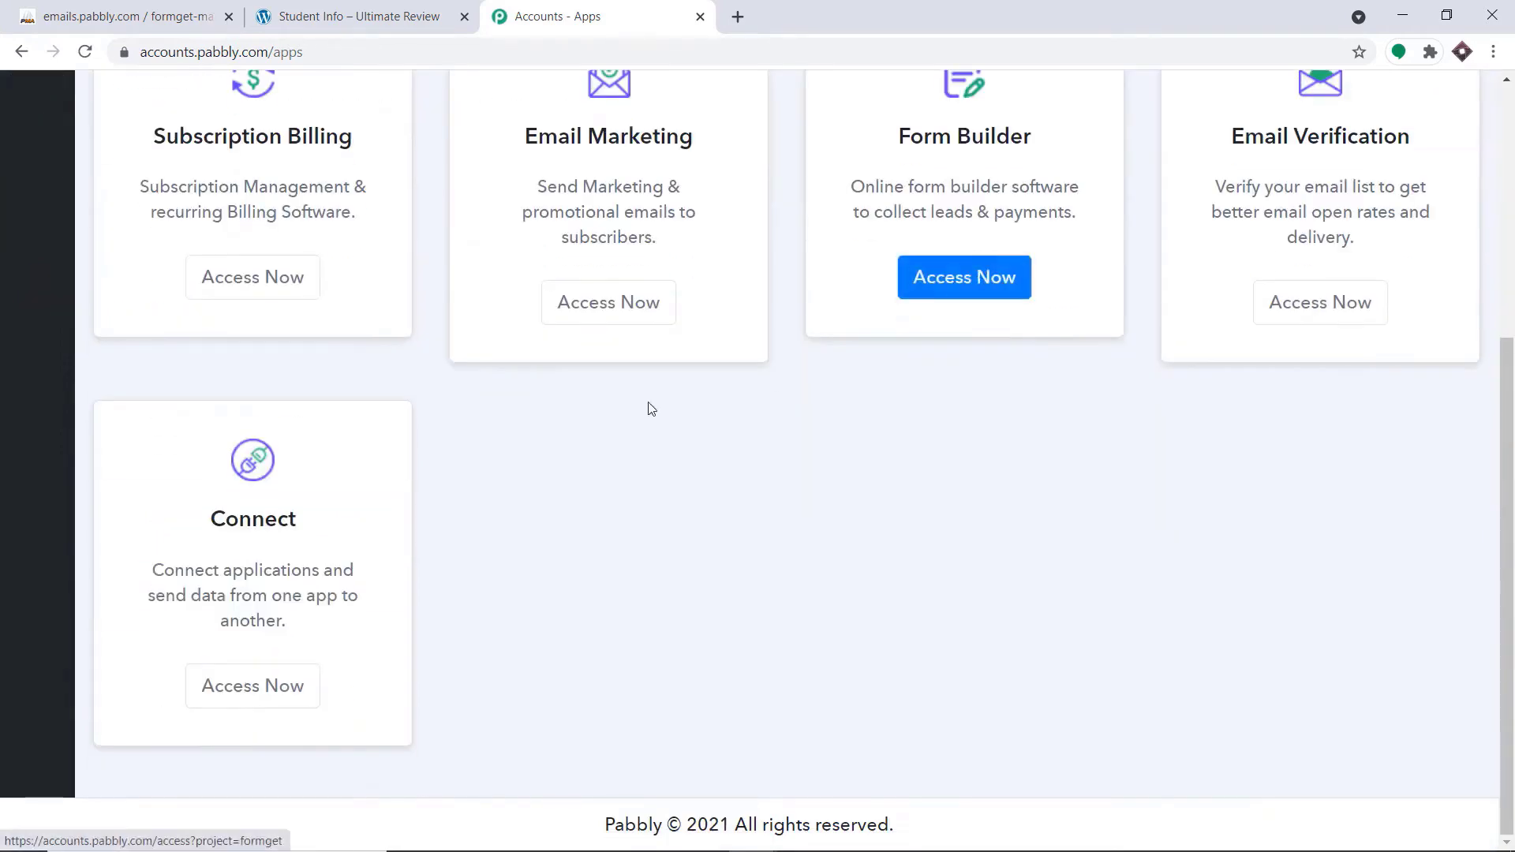
{"action": "left_click", "coordinate": [263, 687]}
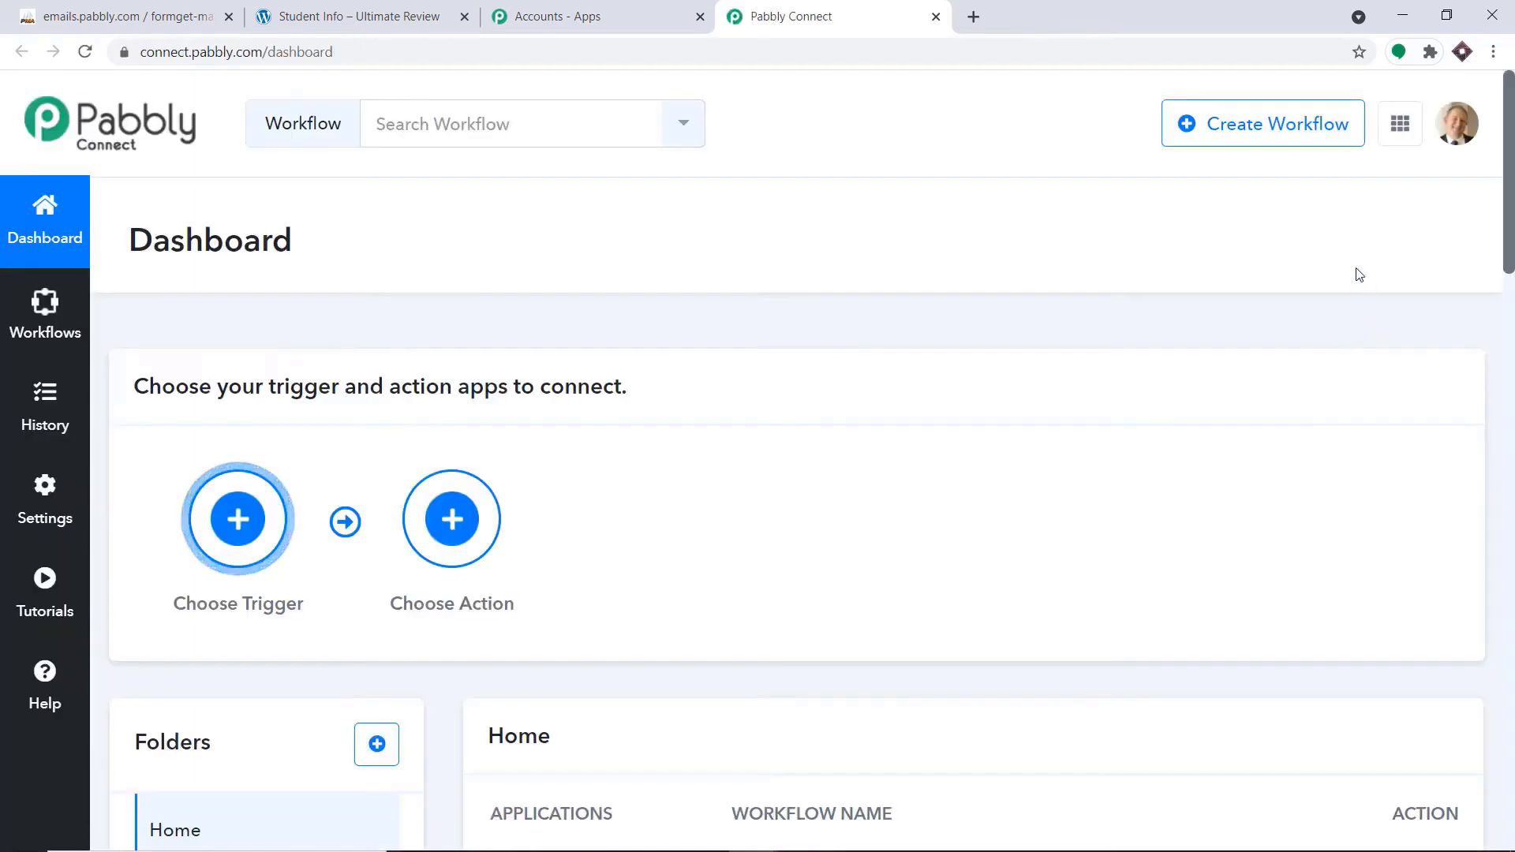
Create a new workflow named "Elementor to MySQL"
{"action": "left_click", "coordinate": [1284, 141]}
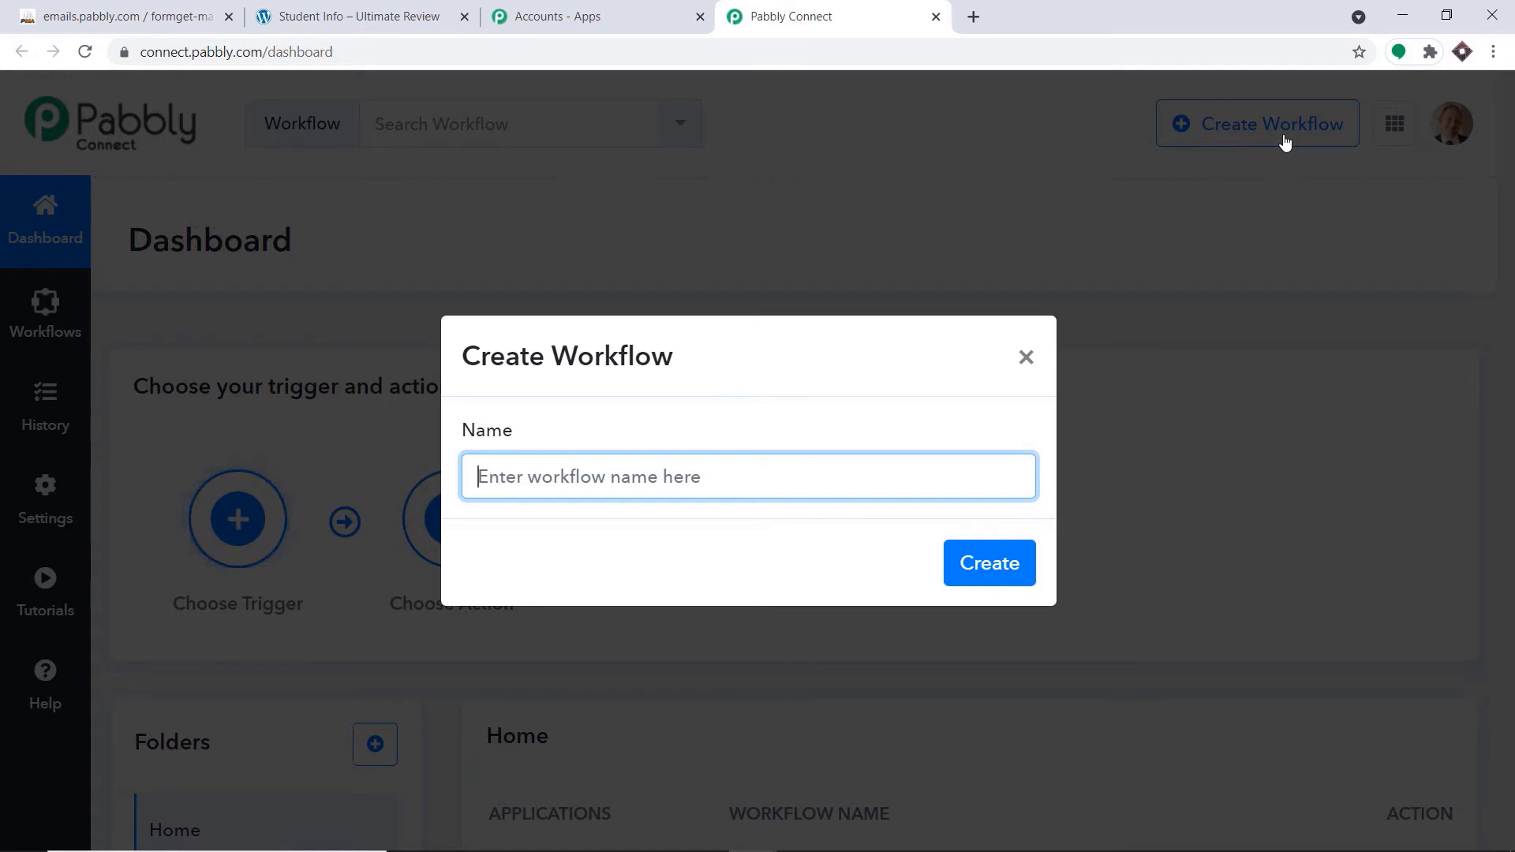
{"action": "type", "text": "Ele"}
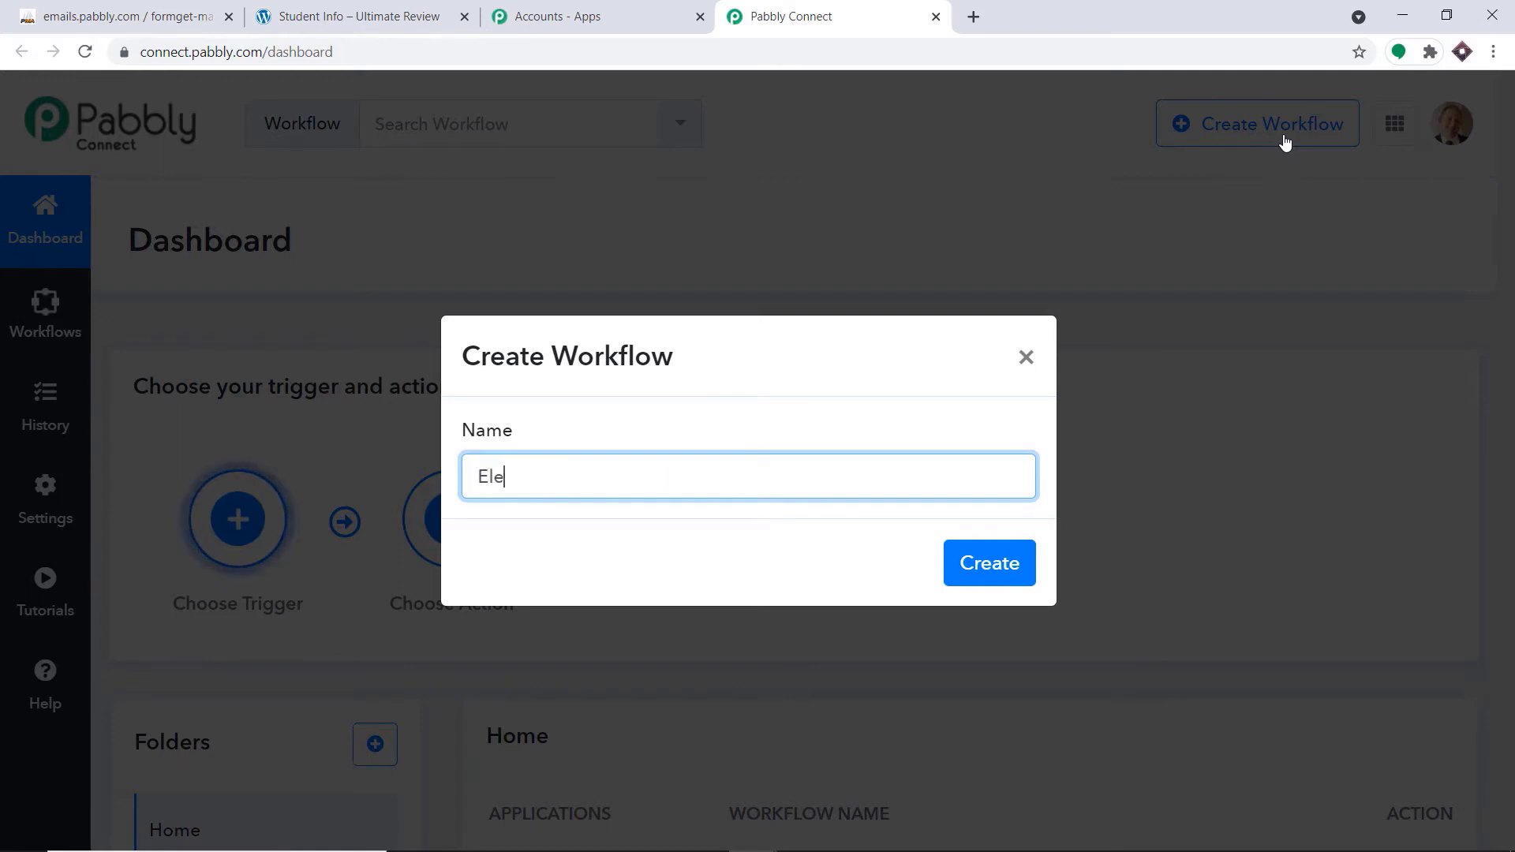
{"action": "type", "text": "me"}
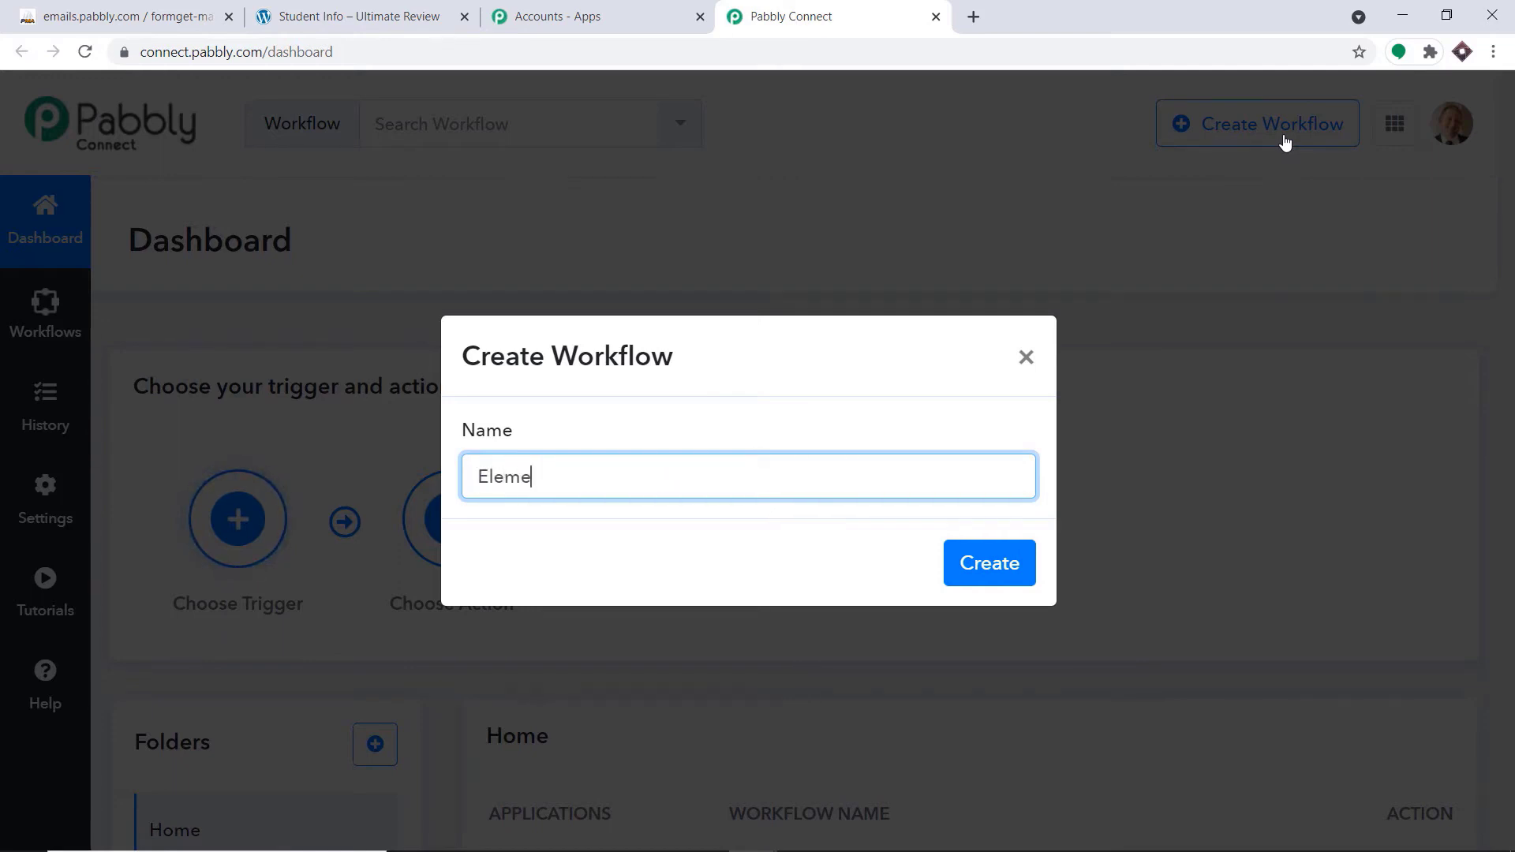
{"action": "type", "text": "ntor t0o"}
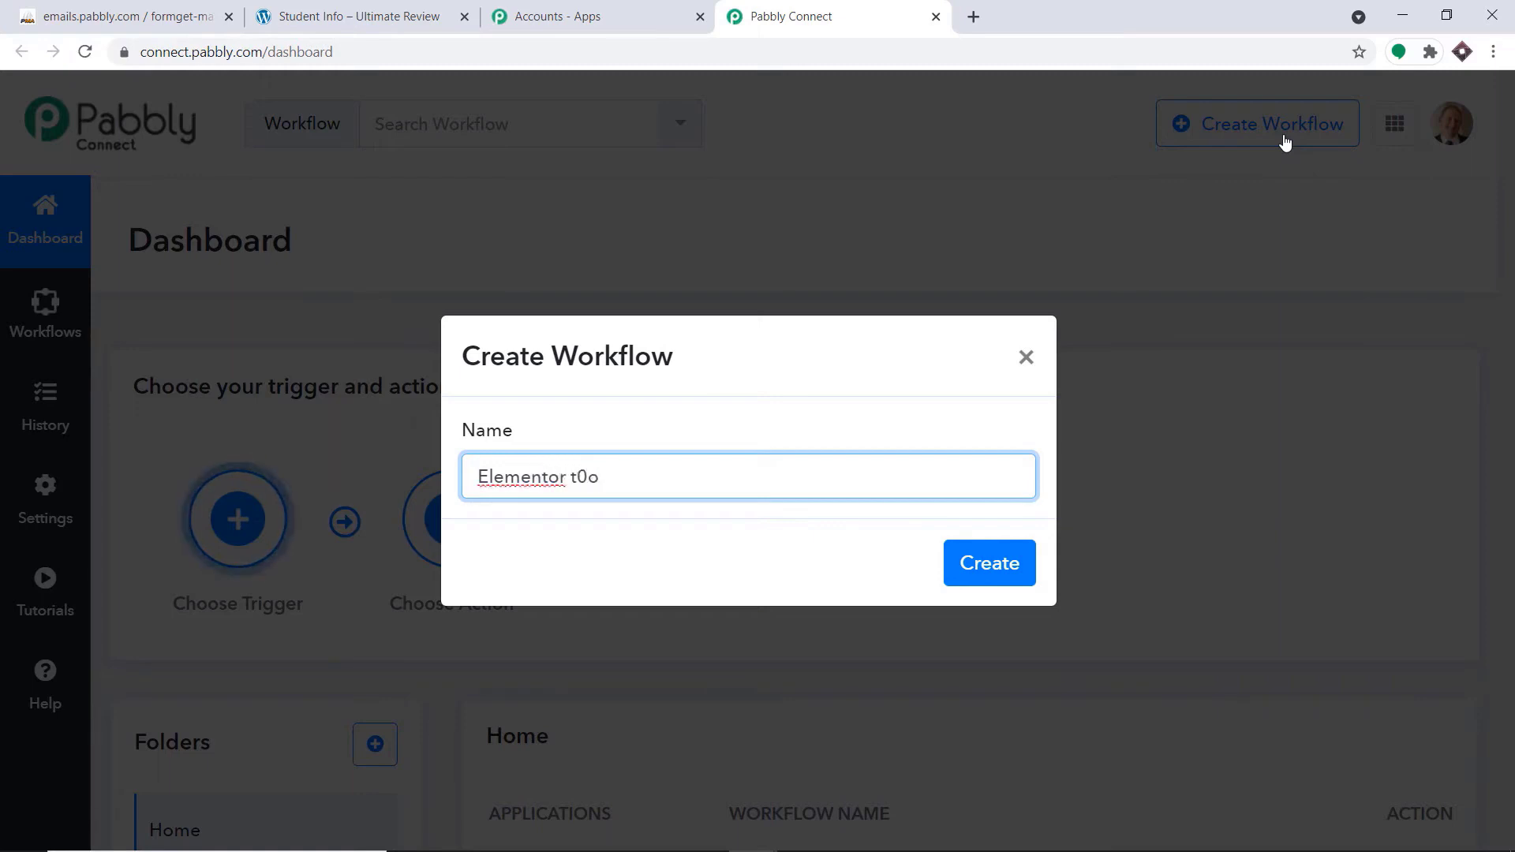
{"action": "key", "text": "BackSpace"}
{"action": "key", "text": "BackSpace"}
{"action": "type", "text": "o M"}
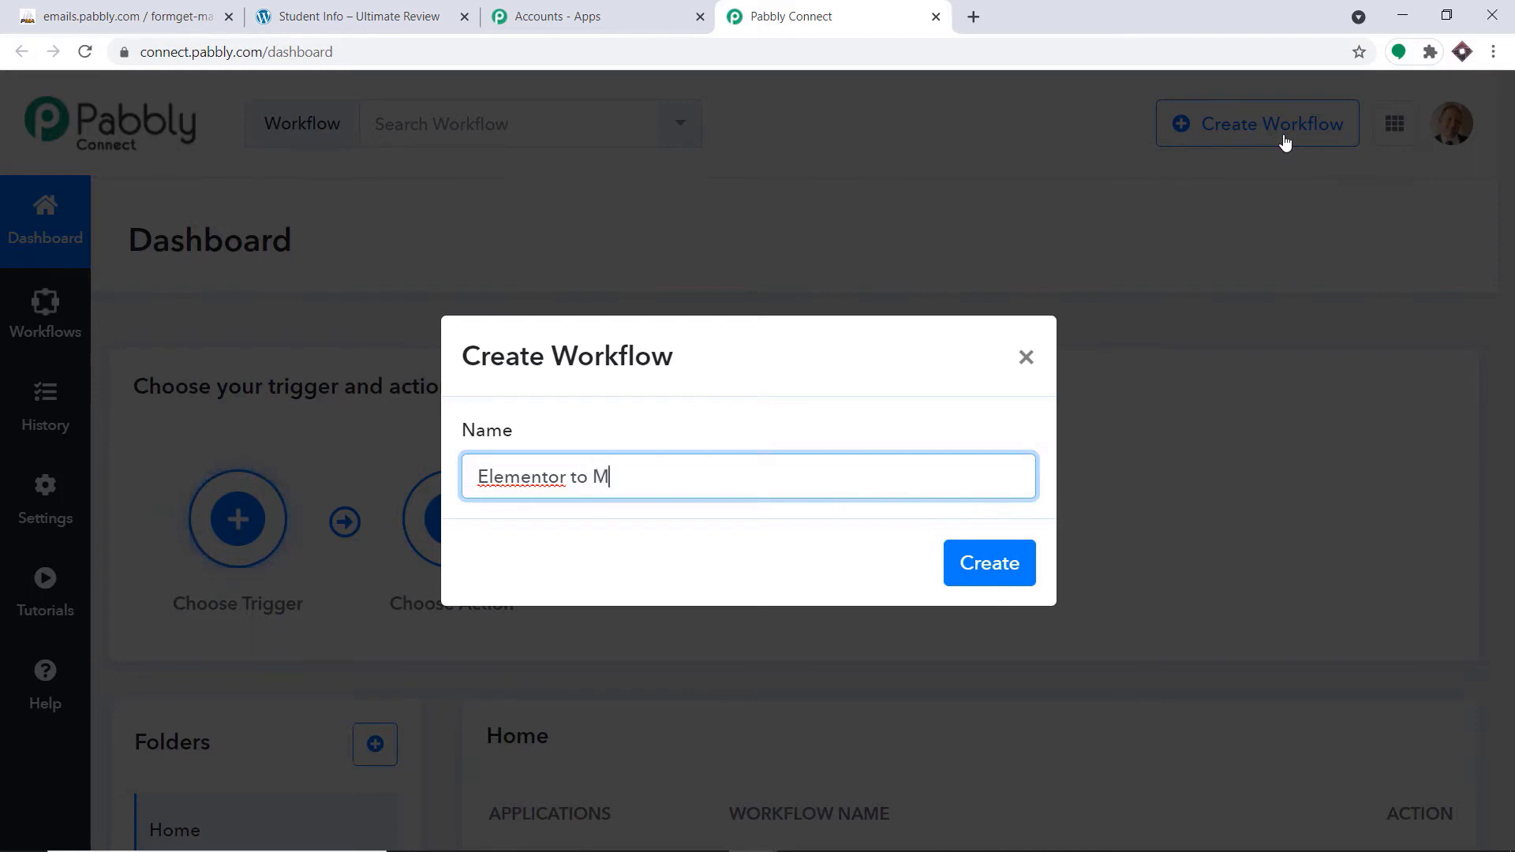
{"action": "type", "text": "y SQL"}
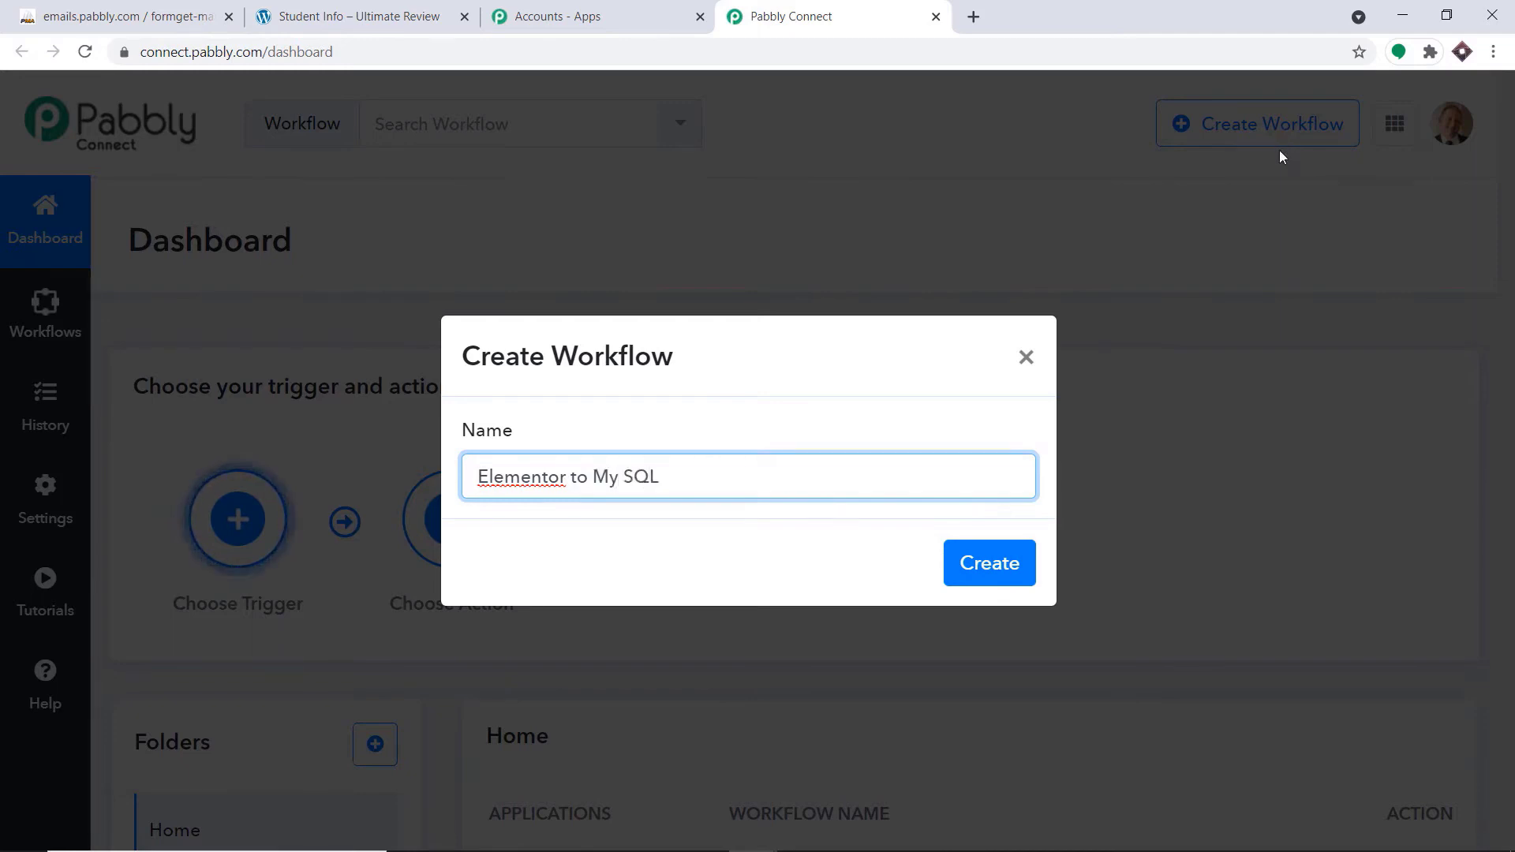
{"action": "left_click", "coordinate": [628, 476]}
{"action": "key", "text": "BackSpace"}
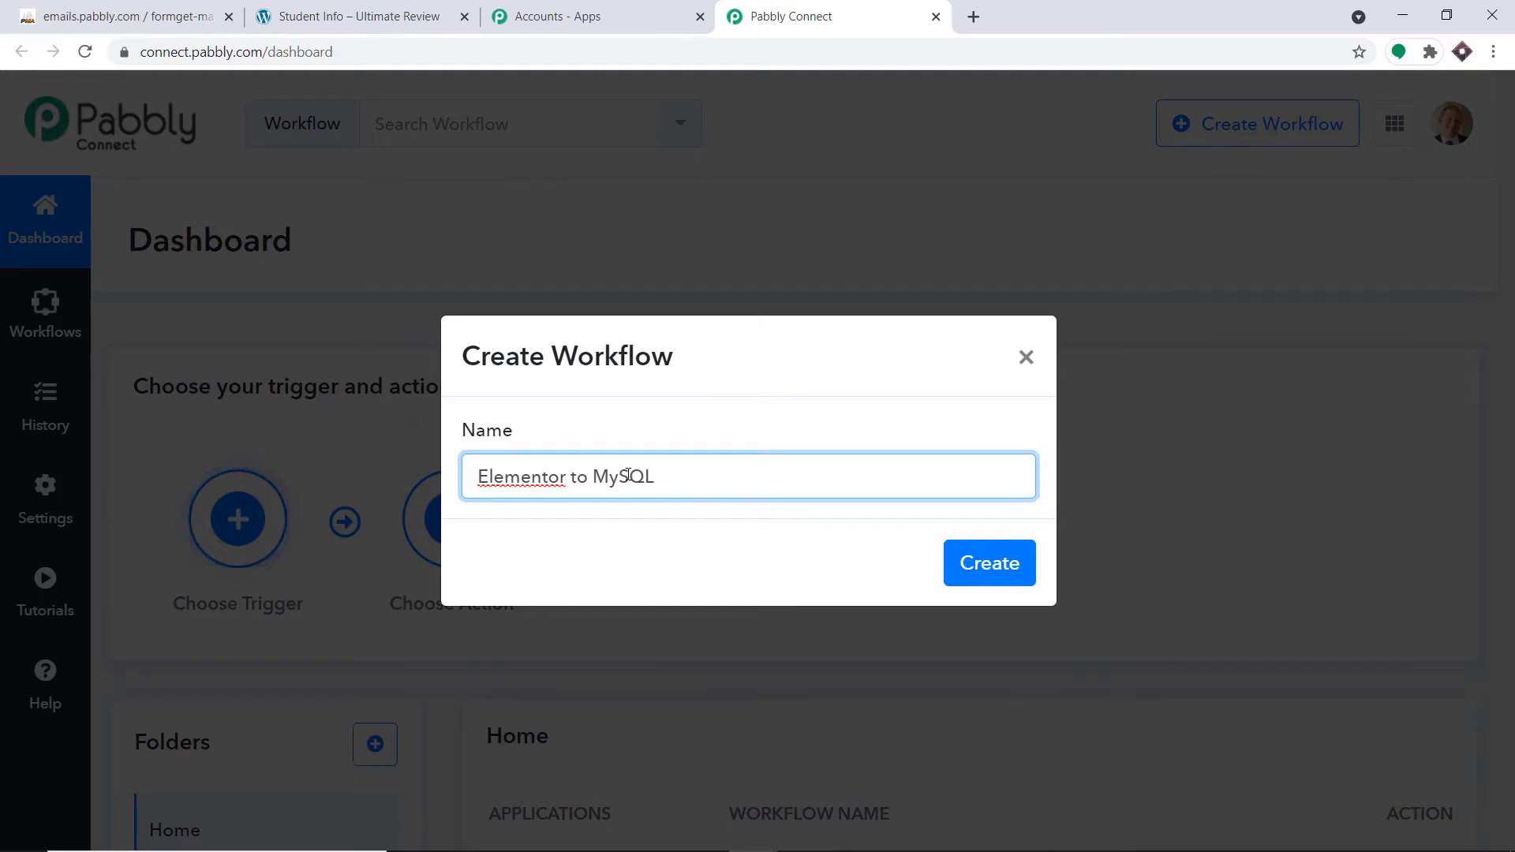
{"action": "left_click", "coordinate": [973, 567]}
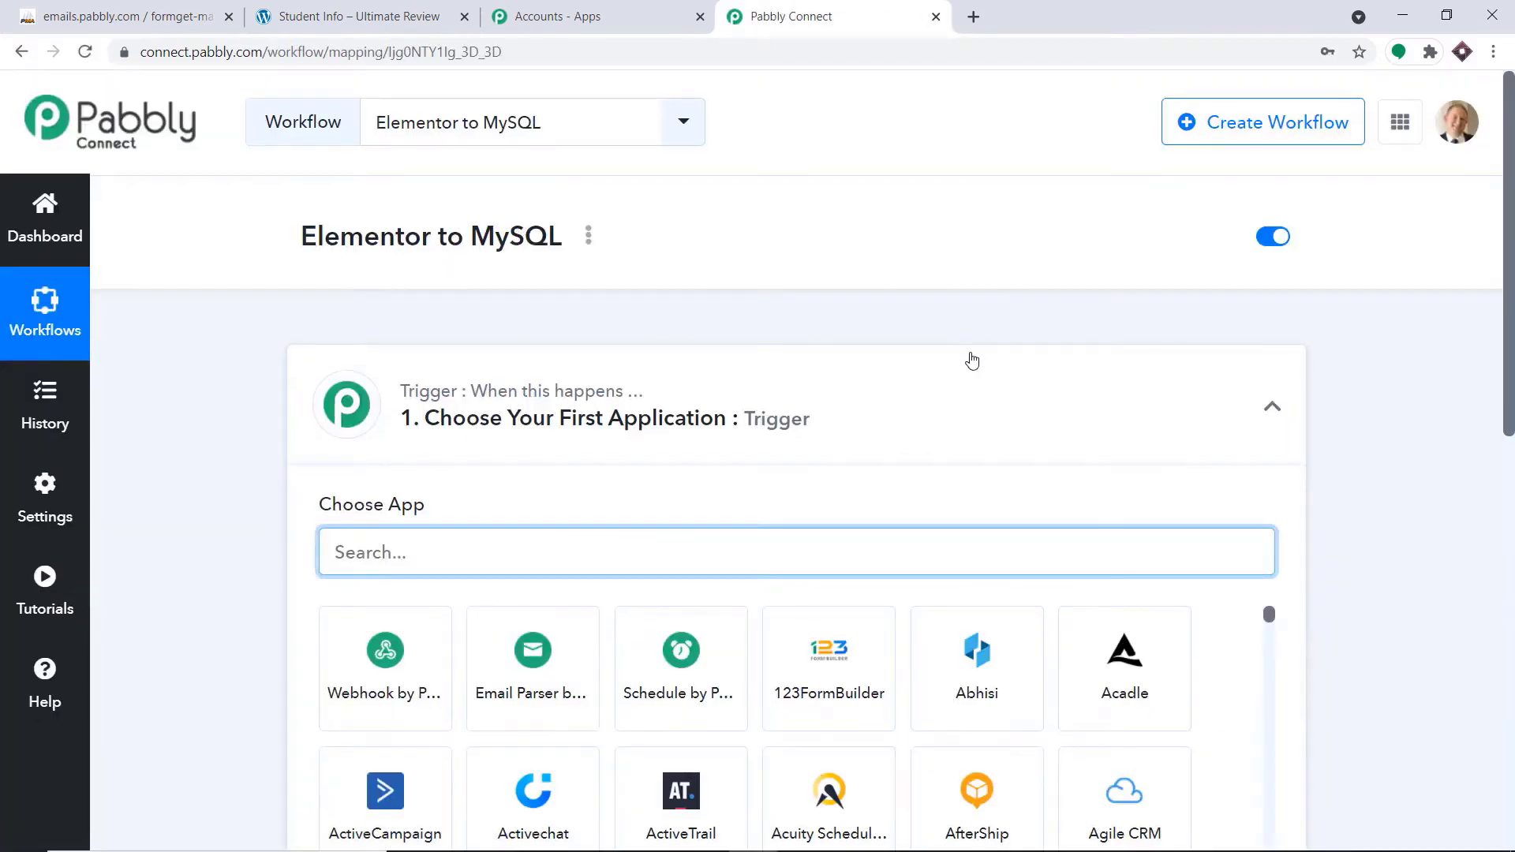
Search for Elementor and choose it as the workflow's trigger application
{"action": "scroll", "coordinate": [1116, 396], "scroll_direction": "down", "scroll_amount": 3}
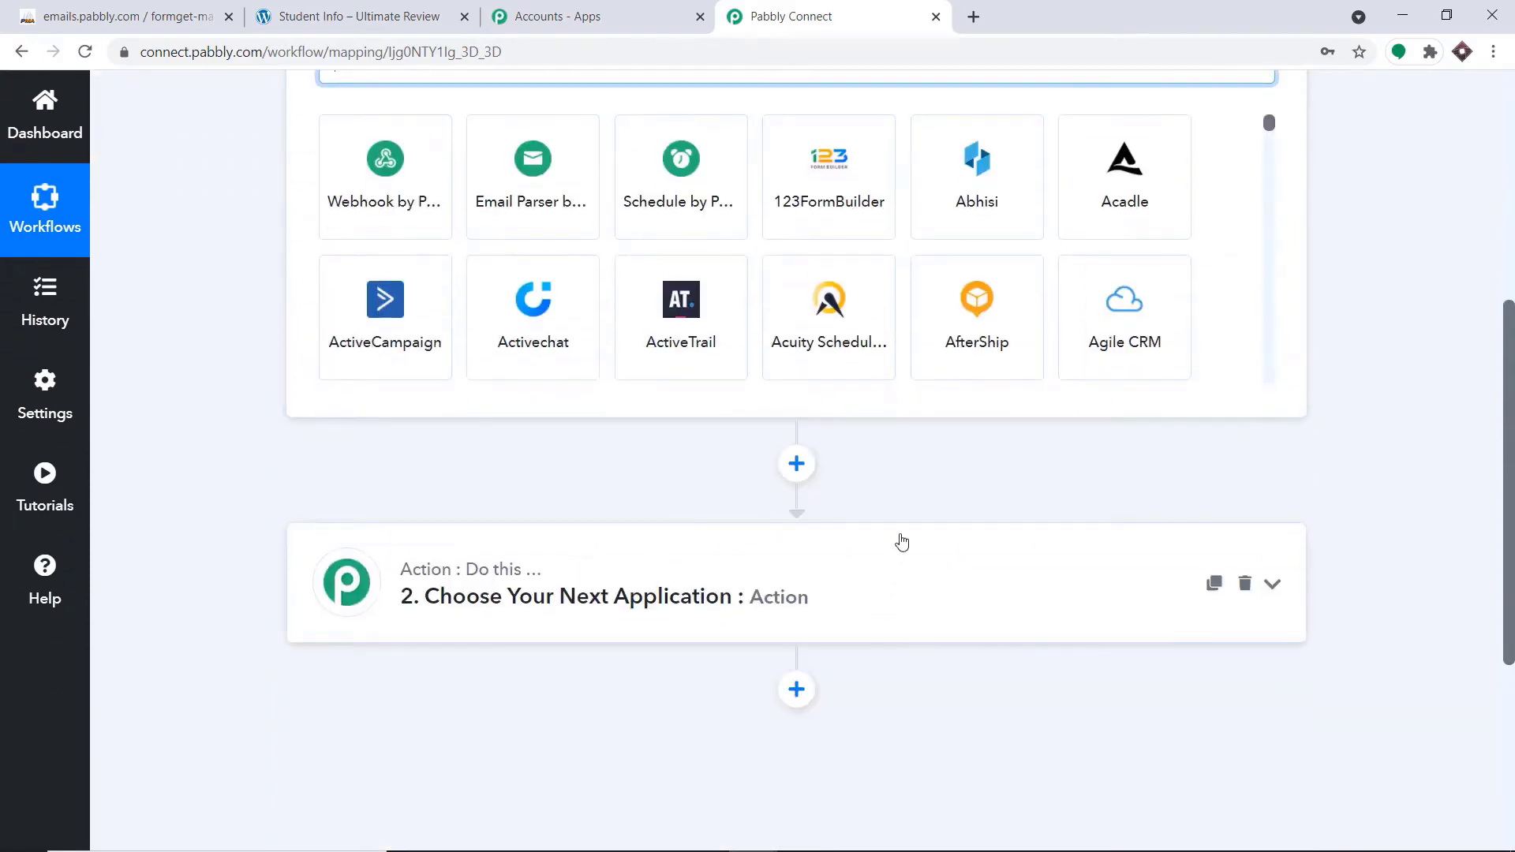
{"action": "scroll", "coordinate": [900, 542], "scroll_direction": "up", "scroll_amount": 3}
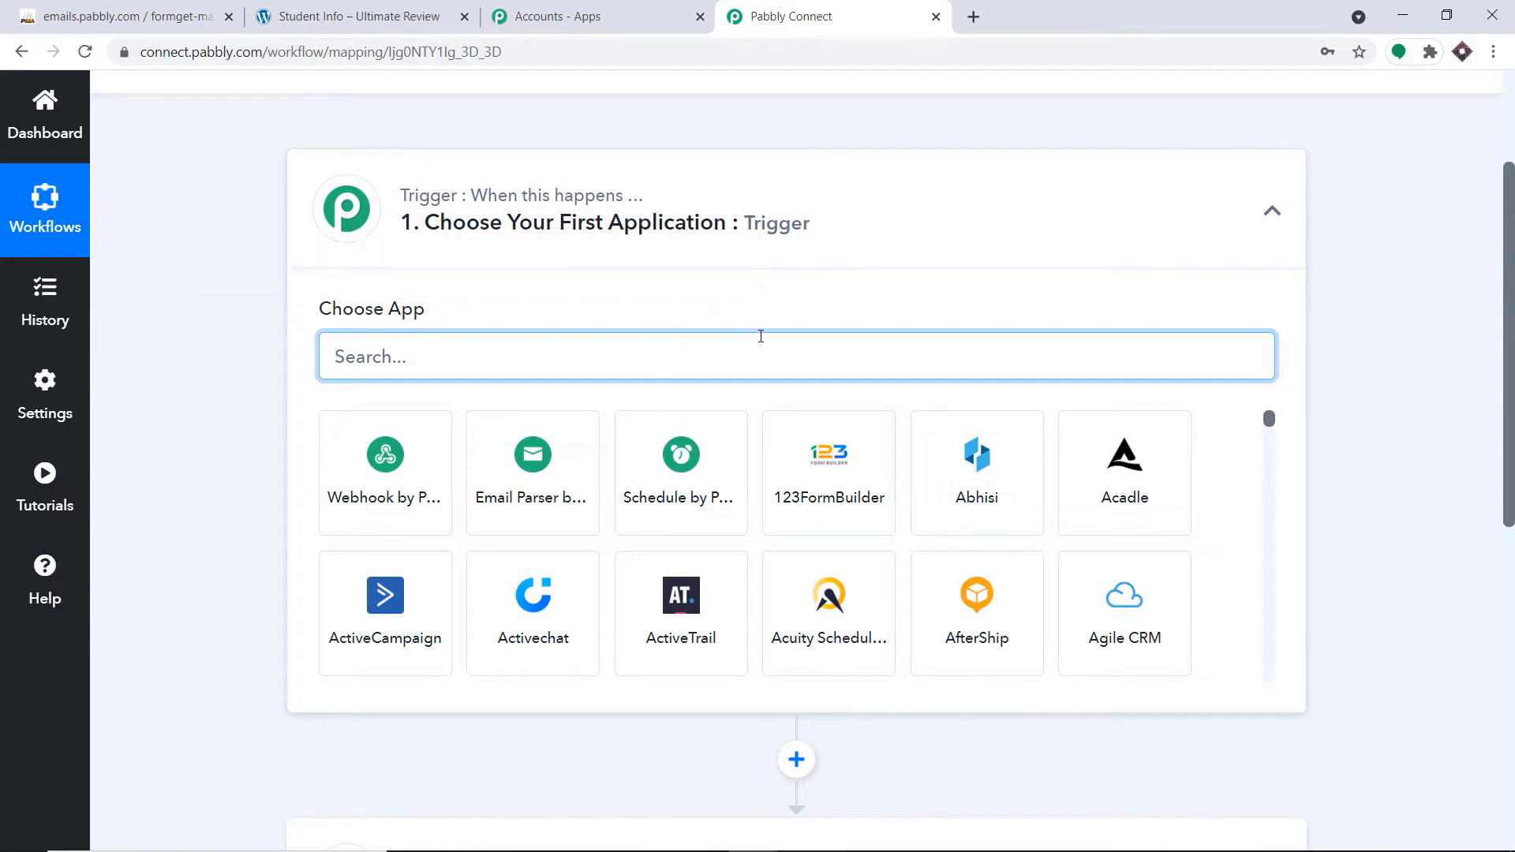
{"action": "scroll", "coordinate": [771, 355], "scroll_direction": "down", "scroll_amount": 5}
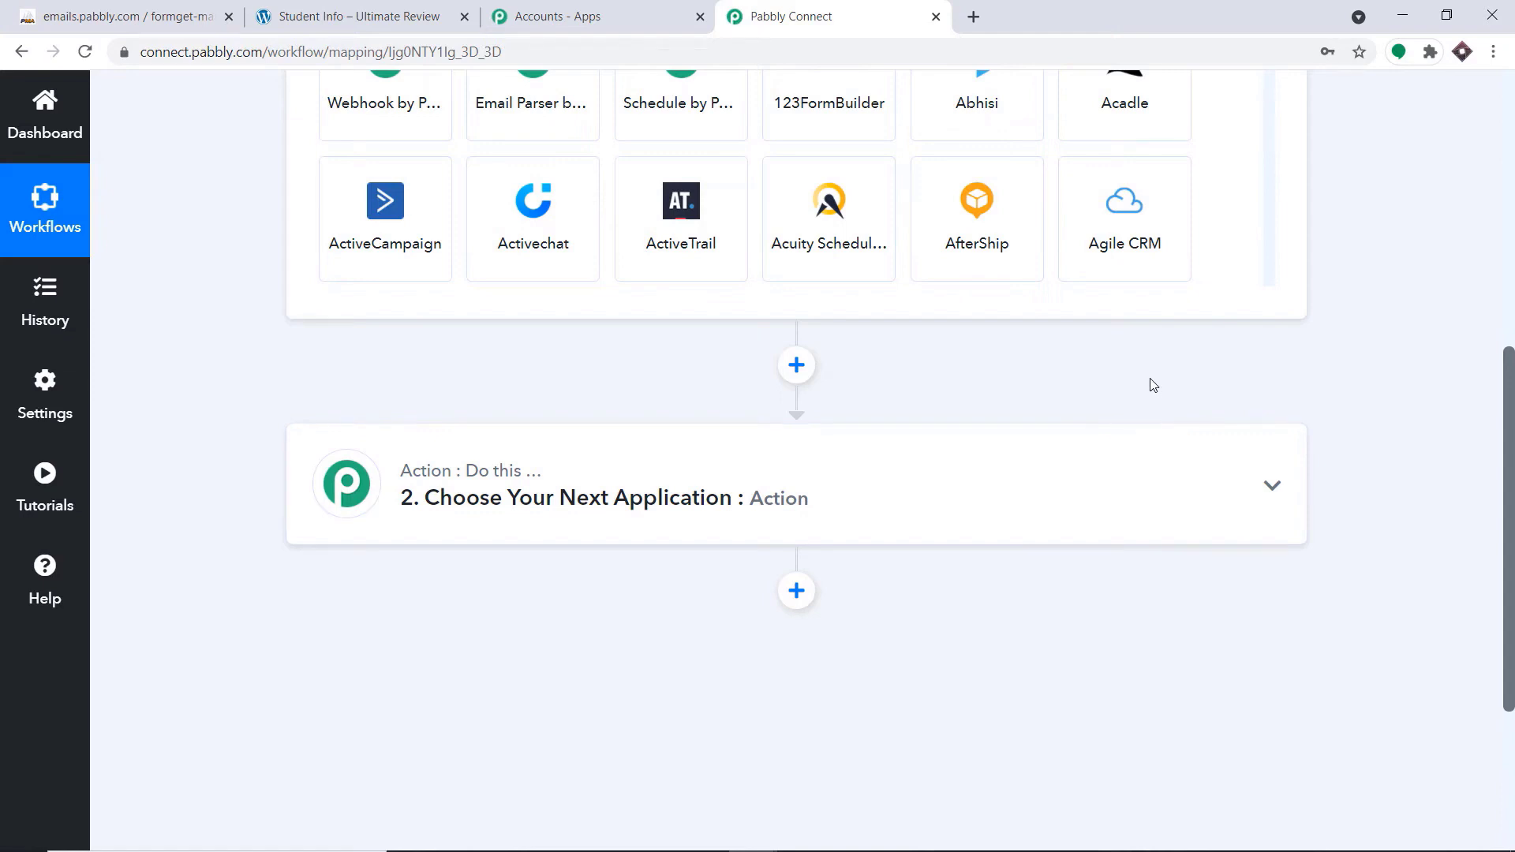
{"action": "scroll", "coordinate": [1153, 385], "scroll_direction": "up", "scroll_amount": 5}
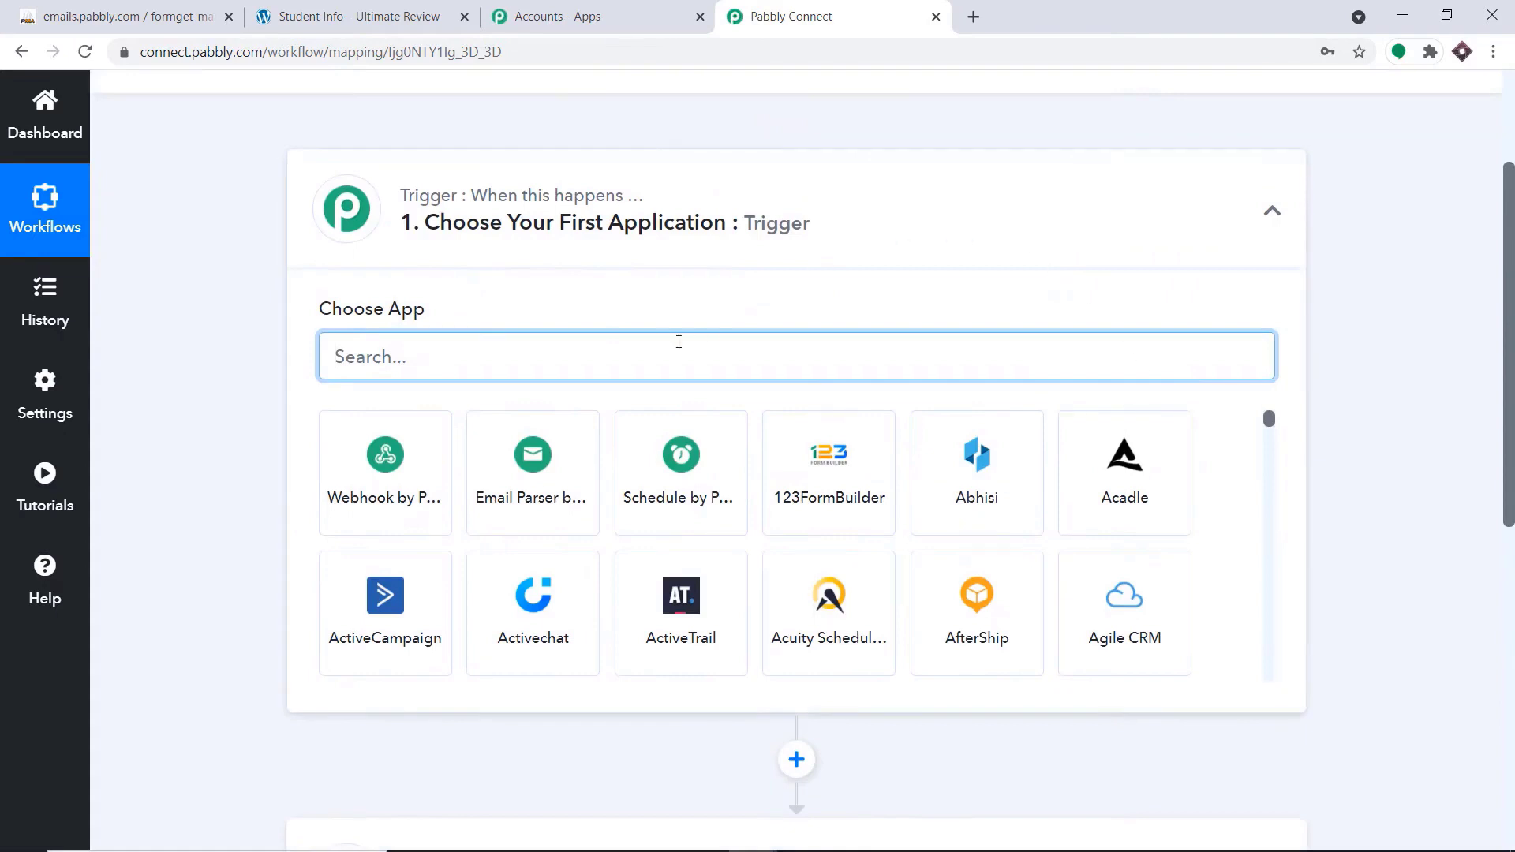
{"action": "left_click", "coordinate": [655, 350]}
{"action": "type", "text": "ELEN"}
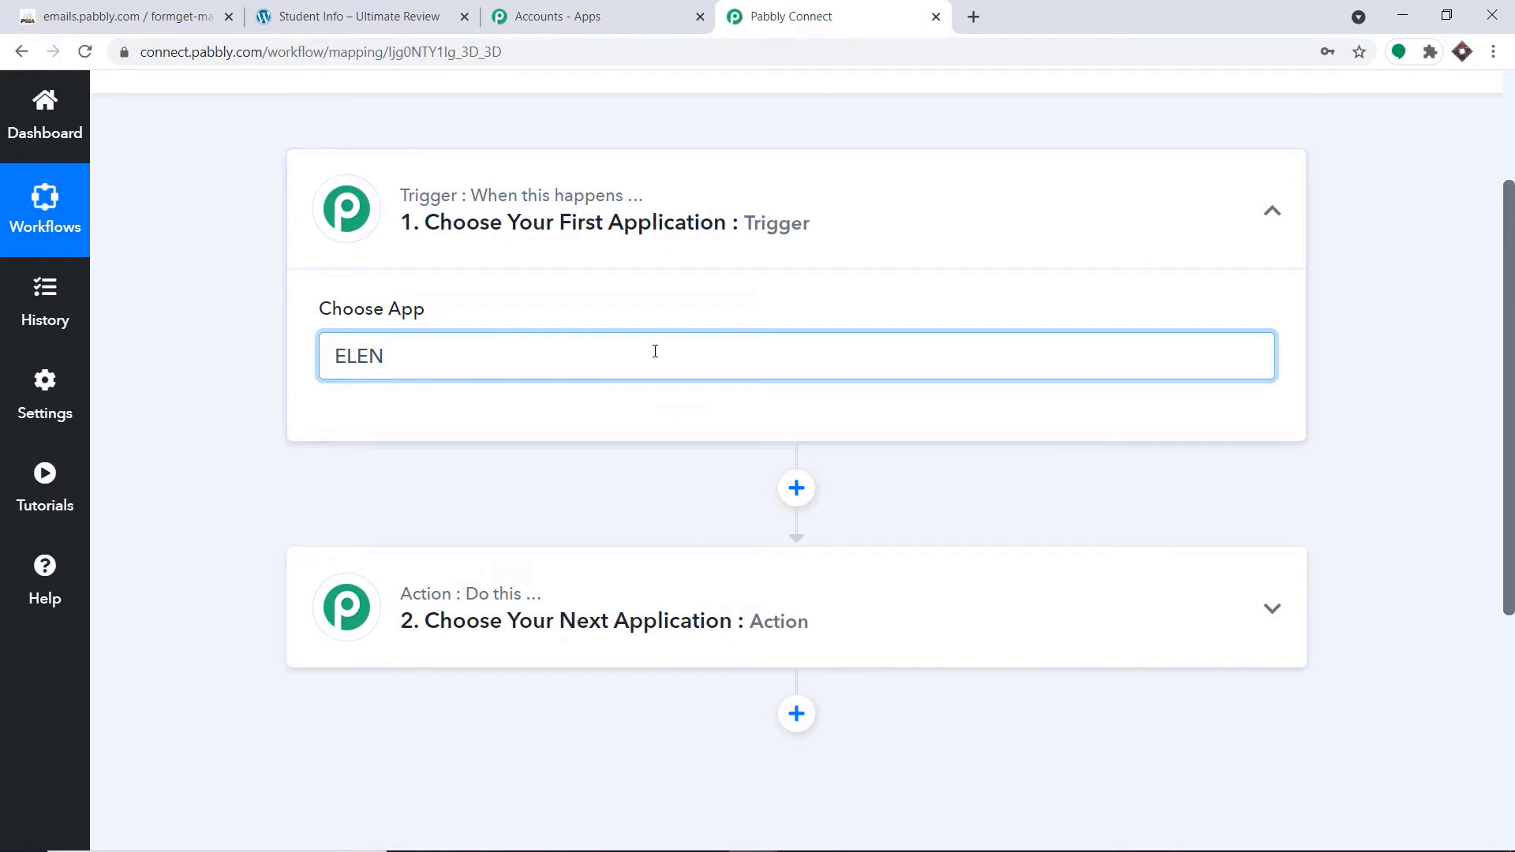
{"action": "key", "text": "BackSpace"}
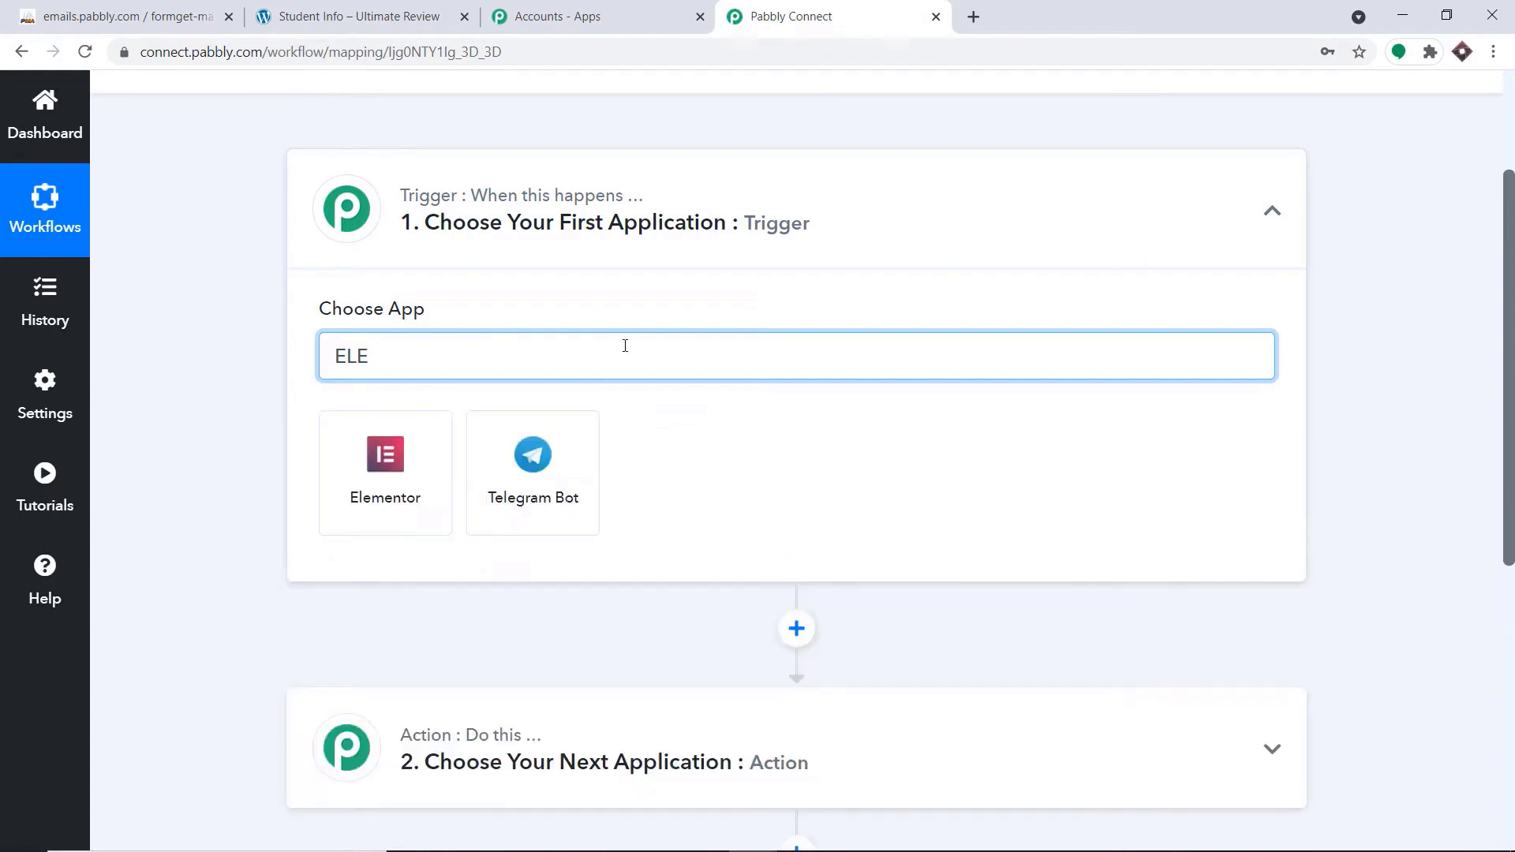
{"action": "left_click", "coordinate": [401, 446]}
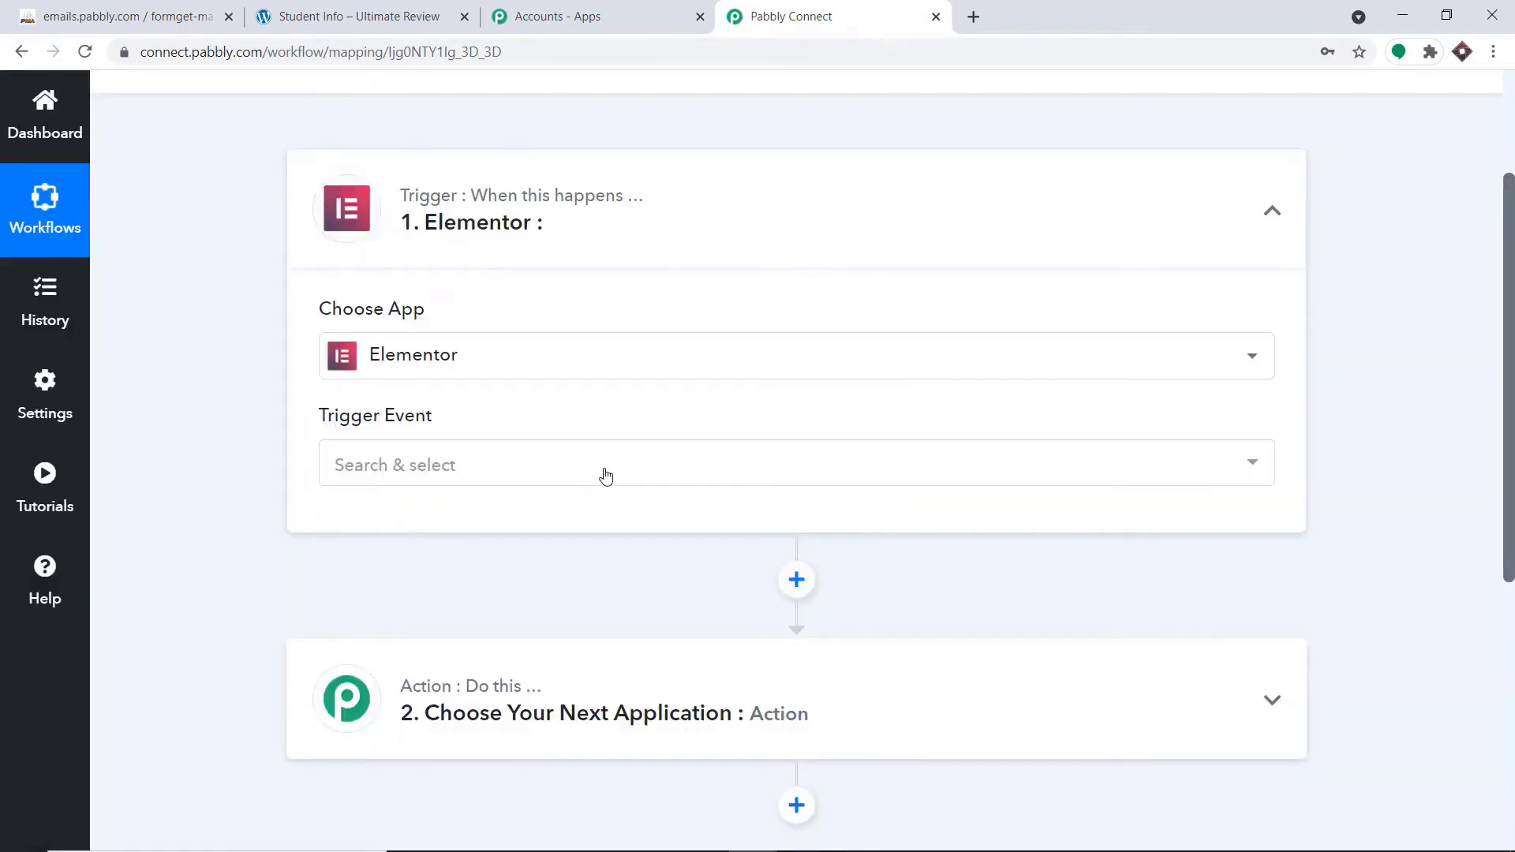
Set the Elementor trigger event to New Form Submission
{"action": "left_click", "coordinate": [605, 474]}
{"action": "left_click", "coordinate": [577, 588]}
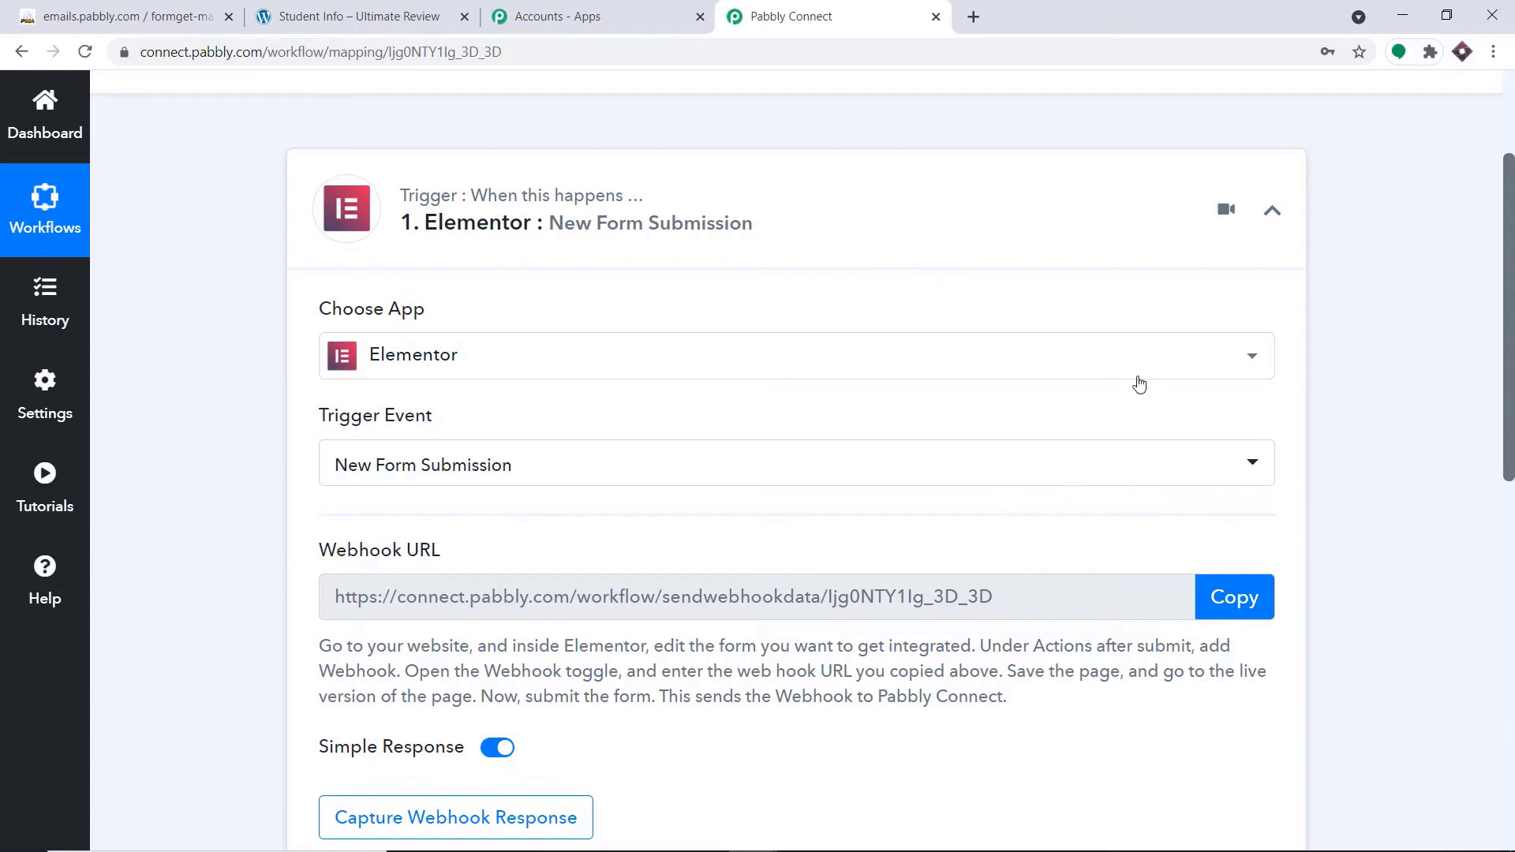
{"action": "left_click", "coordinate": [838, 456]}
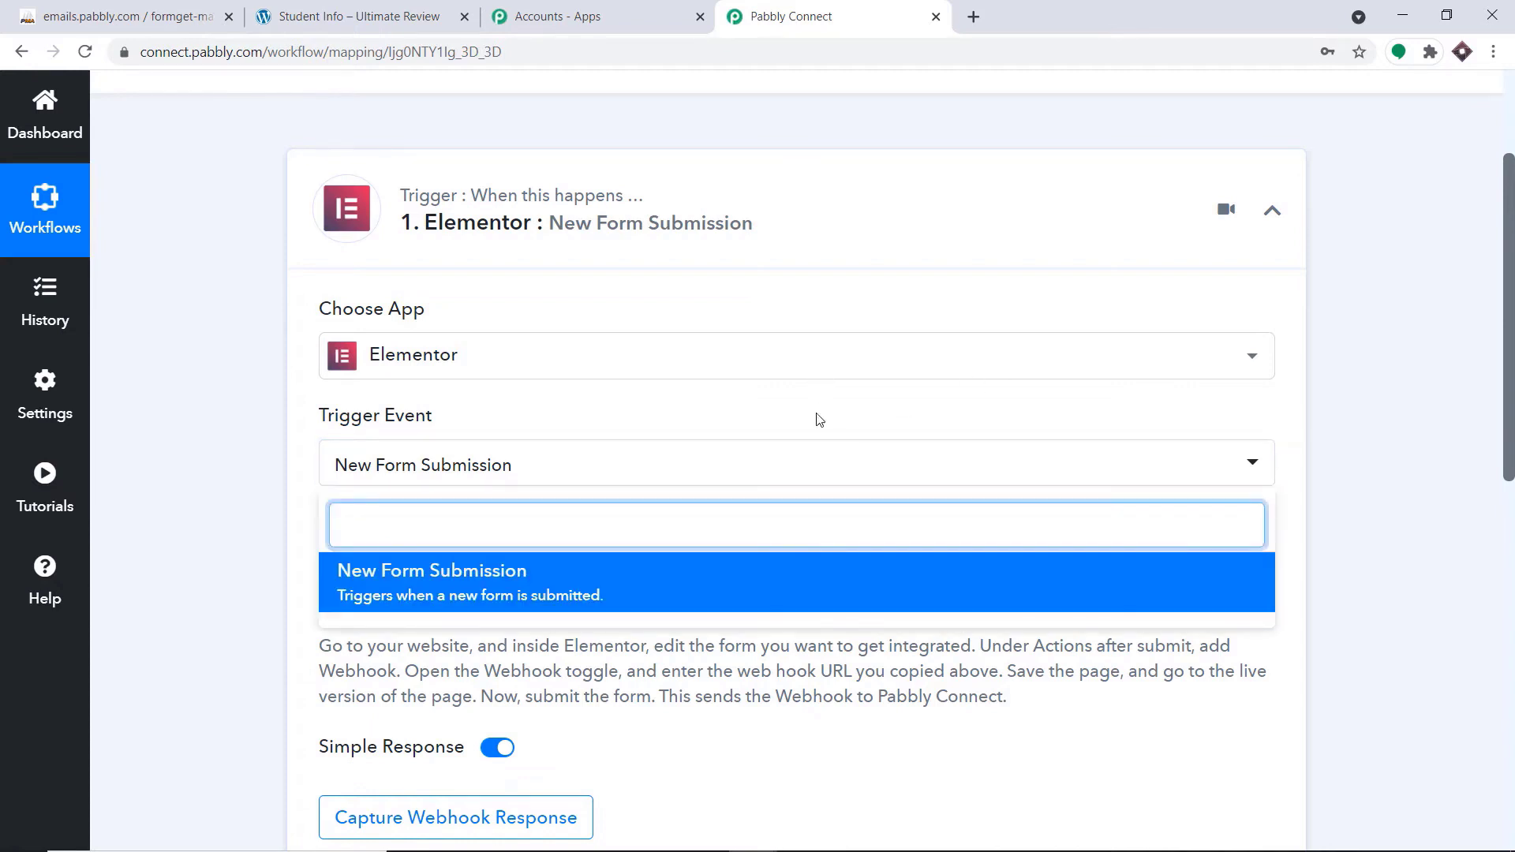
{"action": "left_click", "coordinate": [817, 420]}
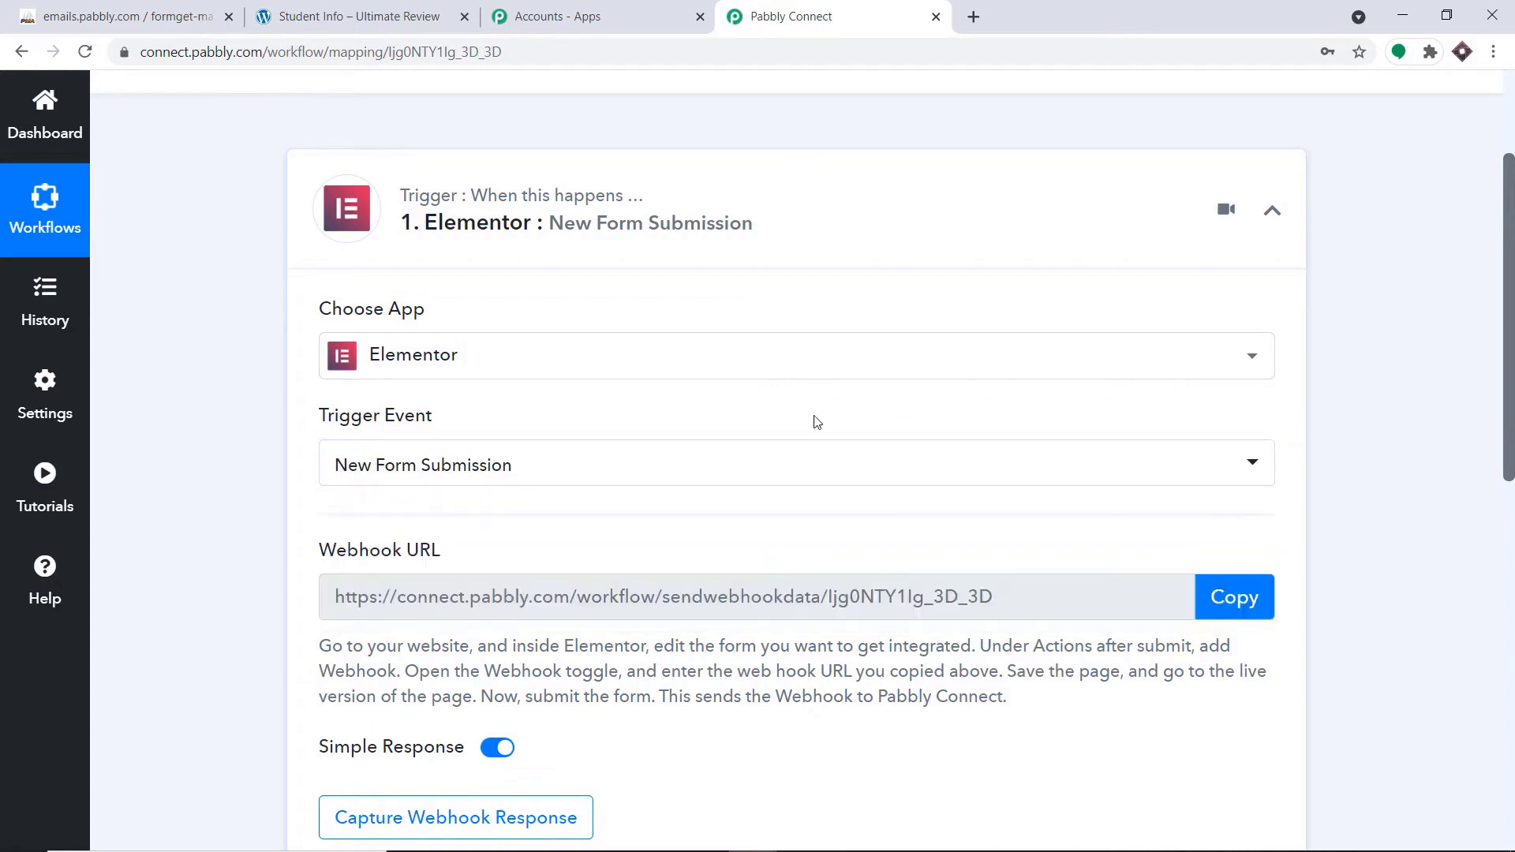
Open the Pabbly Forum help site to view where support questions can be asked
{"action": "left_click", "coordinate": [11, 572]}
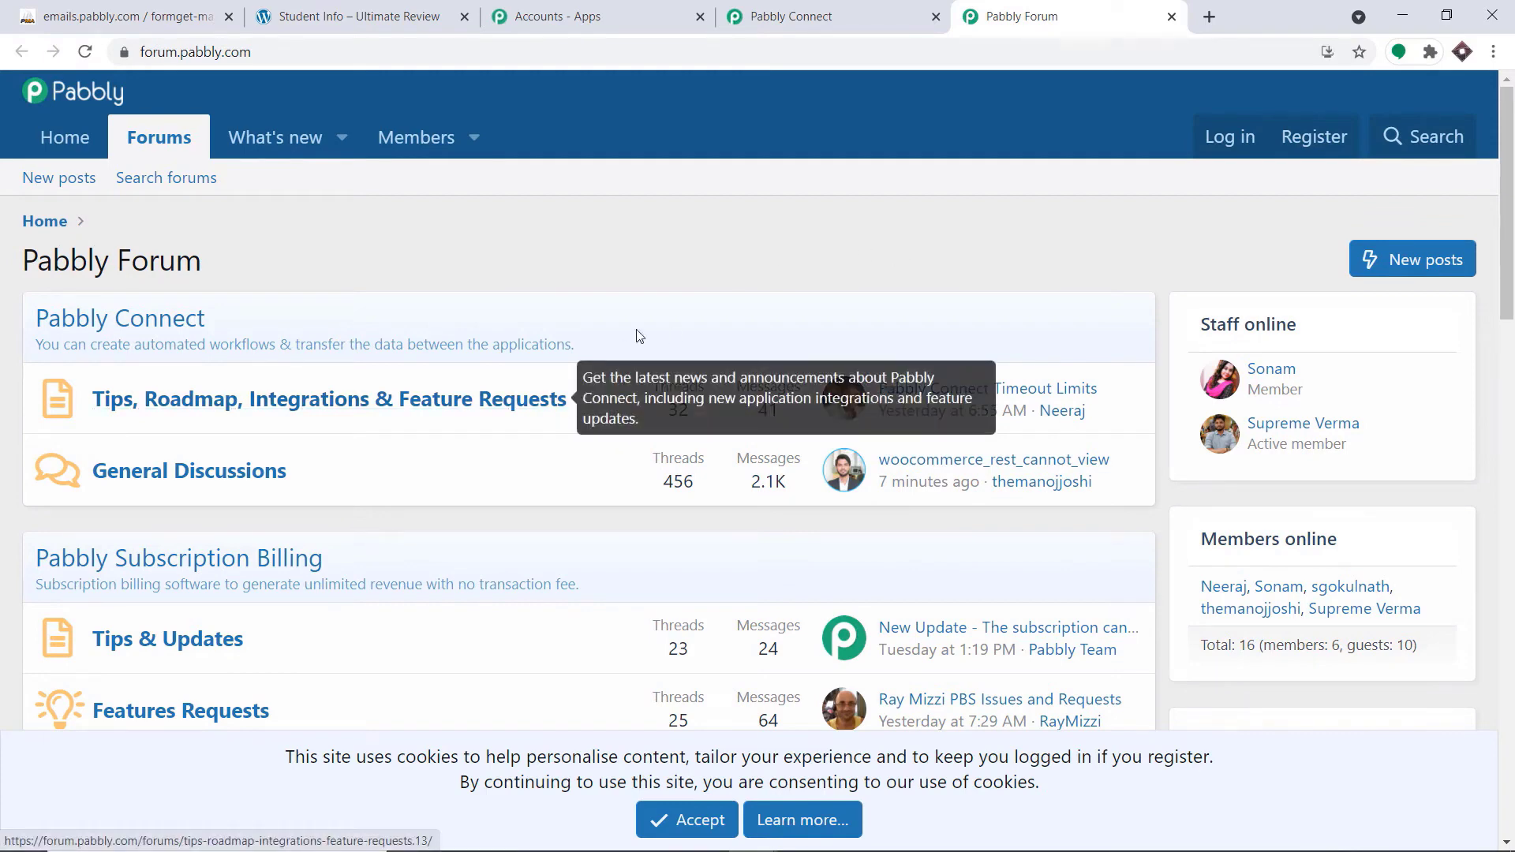
Close the Pabbly Forum site and open the WordPress admin dashboard from the Student Info page
{"action": "left_click", "coordinate": [1172, 16]}
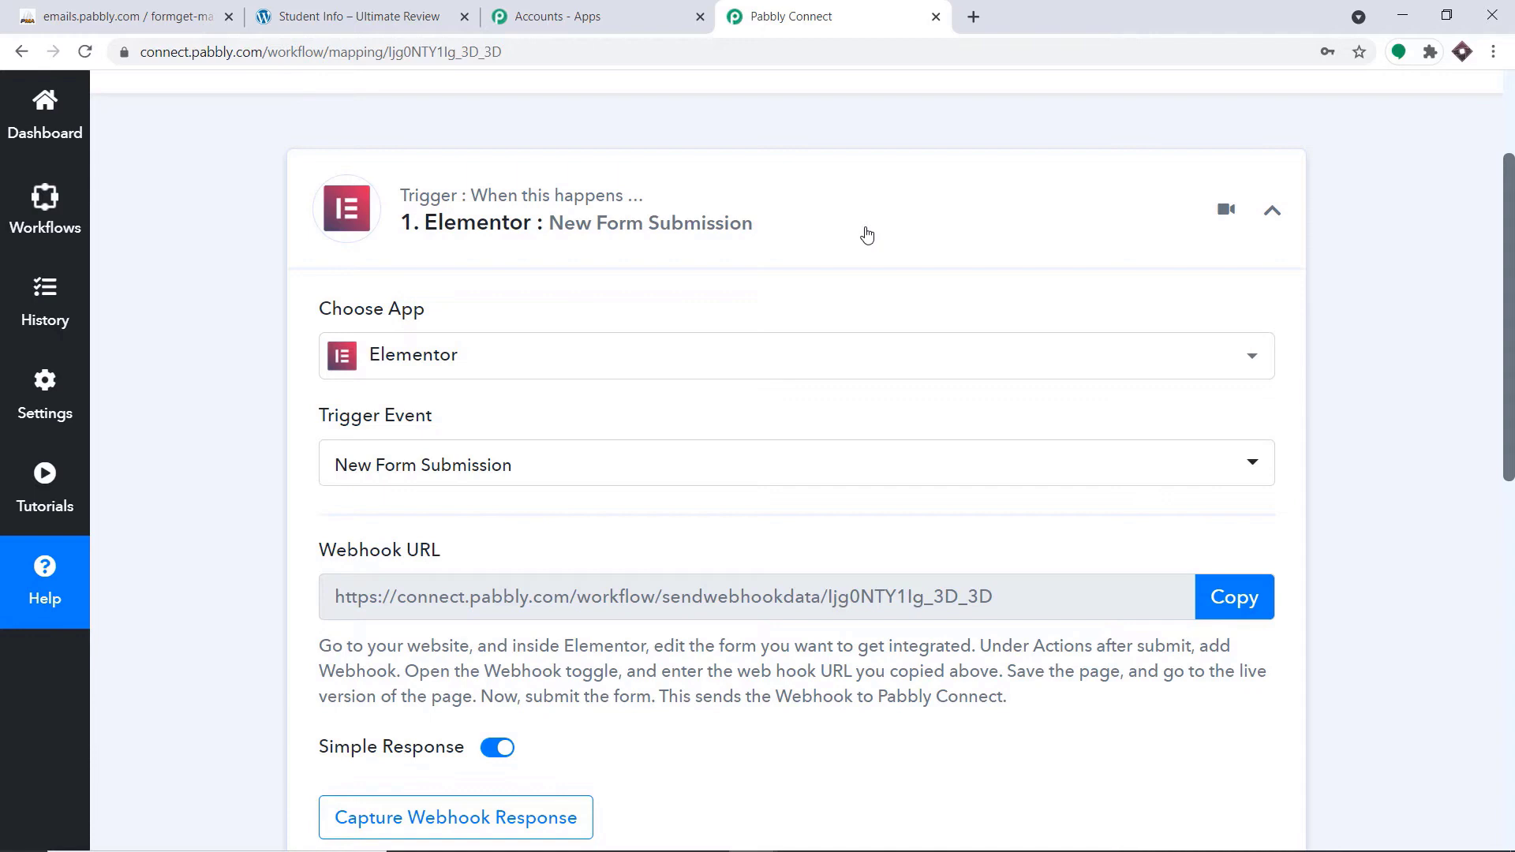
{"action": "left_click", "coordinate": [410, 6]}
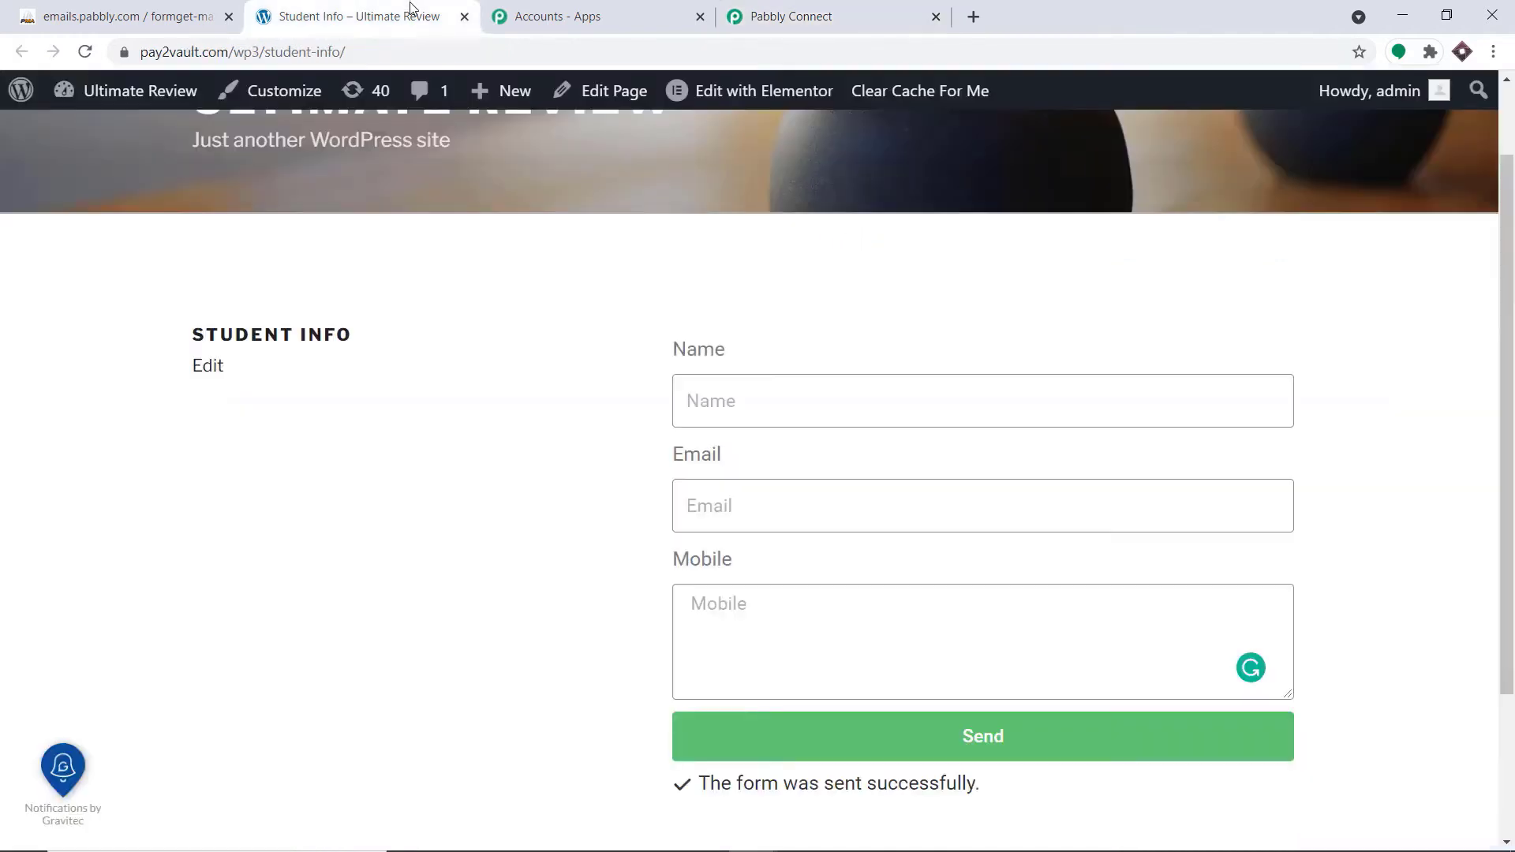
{"action": "mouse_move", "coordinate": [88, 98]}
{"action": "left_click", "coordinate": [126, 134]}
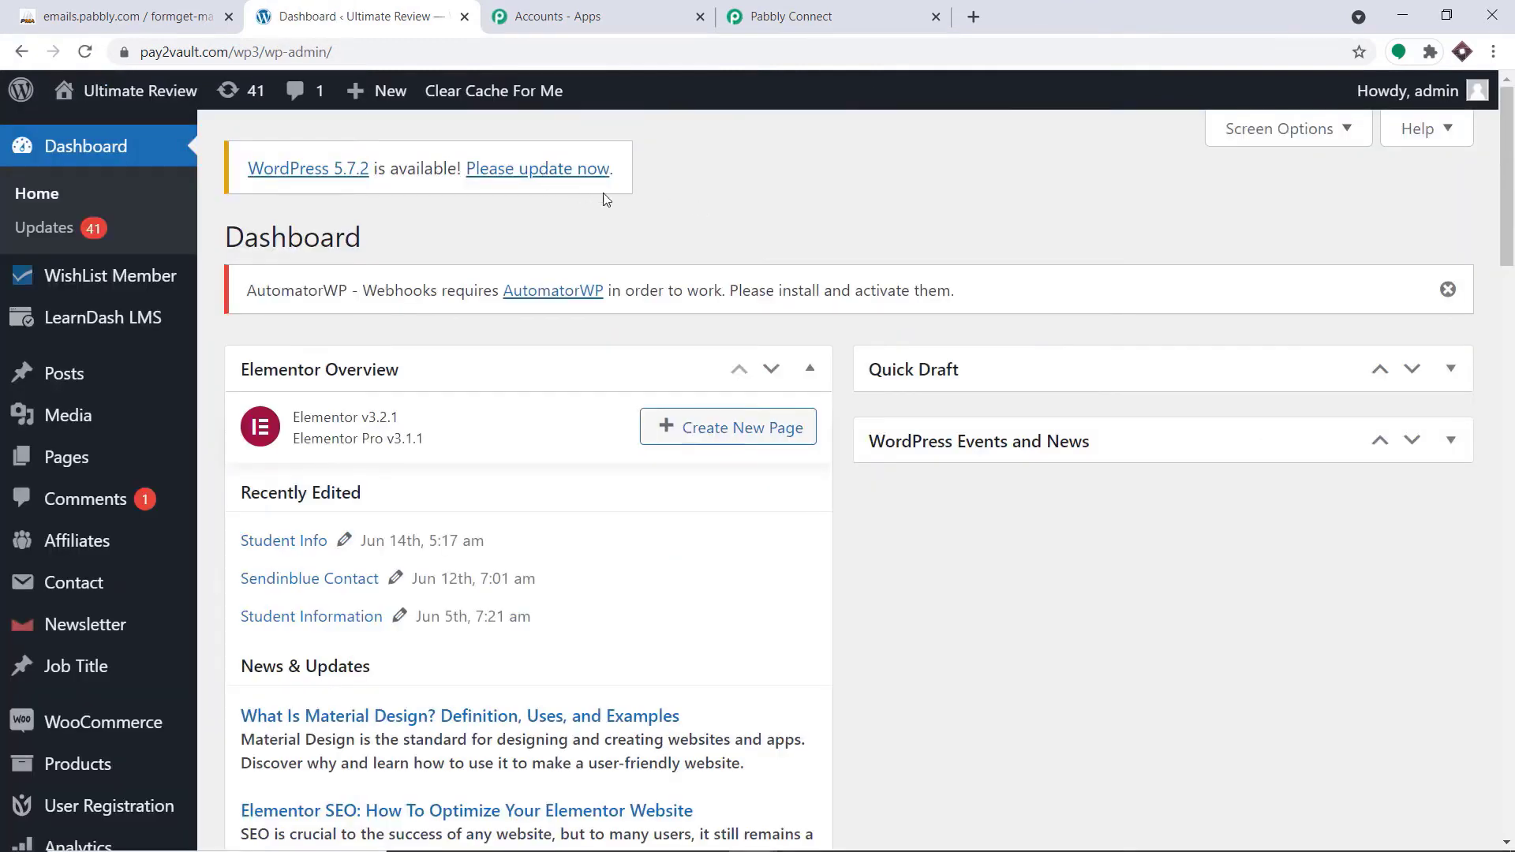
Create a new WordPress page in a separate browser tab and open it in the Elementor editor
{"action": "scroll", "coordinate": [600, 237], "scroll_direction": "down", "scroll_amount": 4}
{"action": "scroll", "coordinate": [590, 253], "scroll_direction": "down", "scroll_amount": 2}
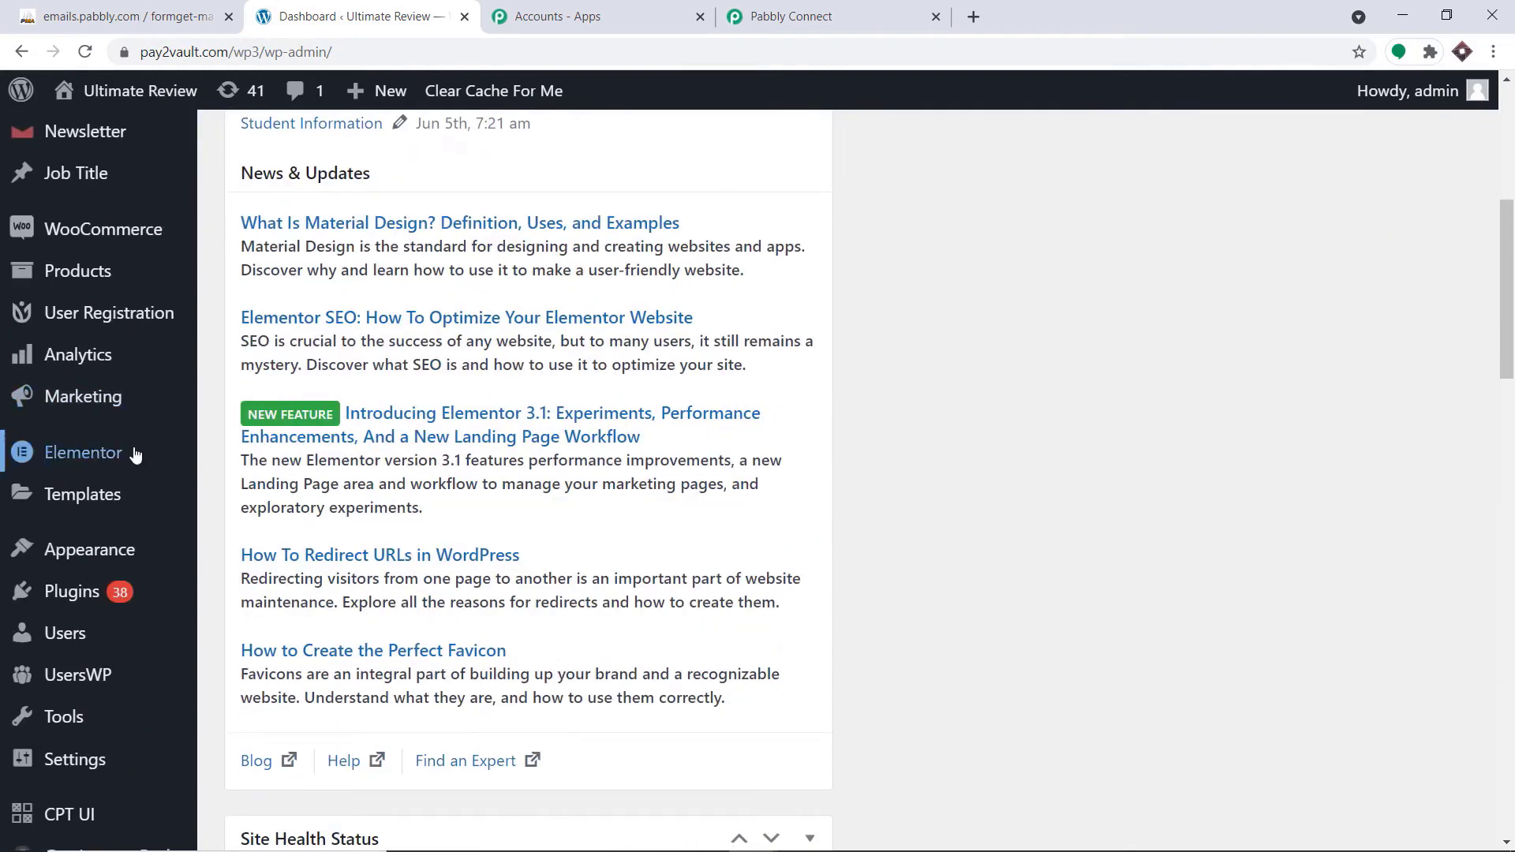
{"action": "mouse_move", "coordinate": [127, 472]}
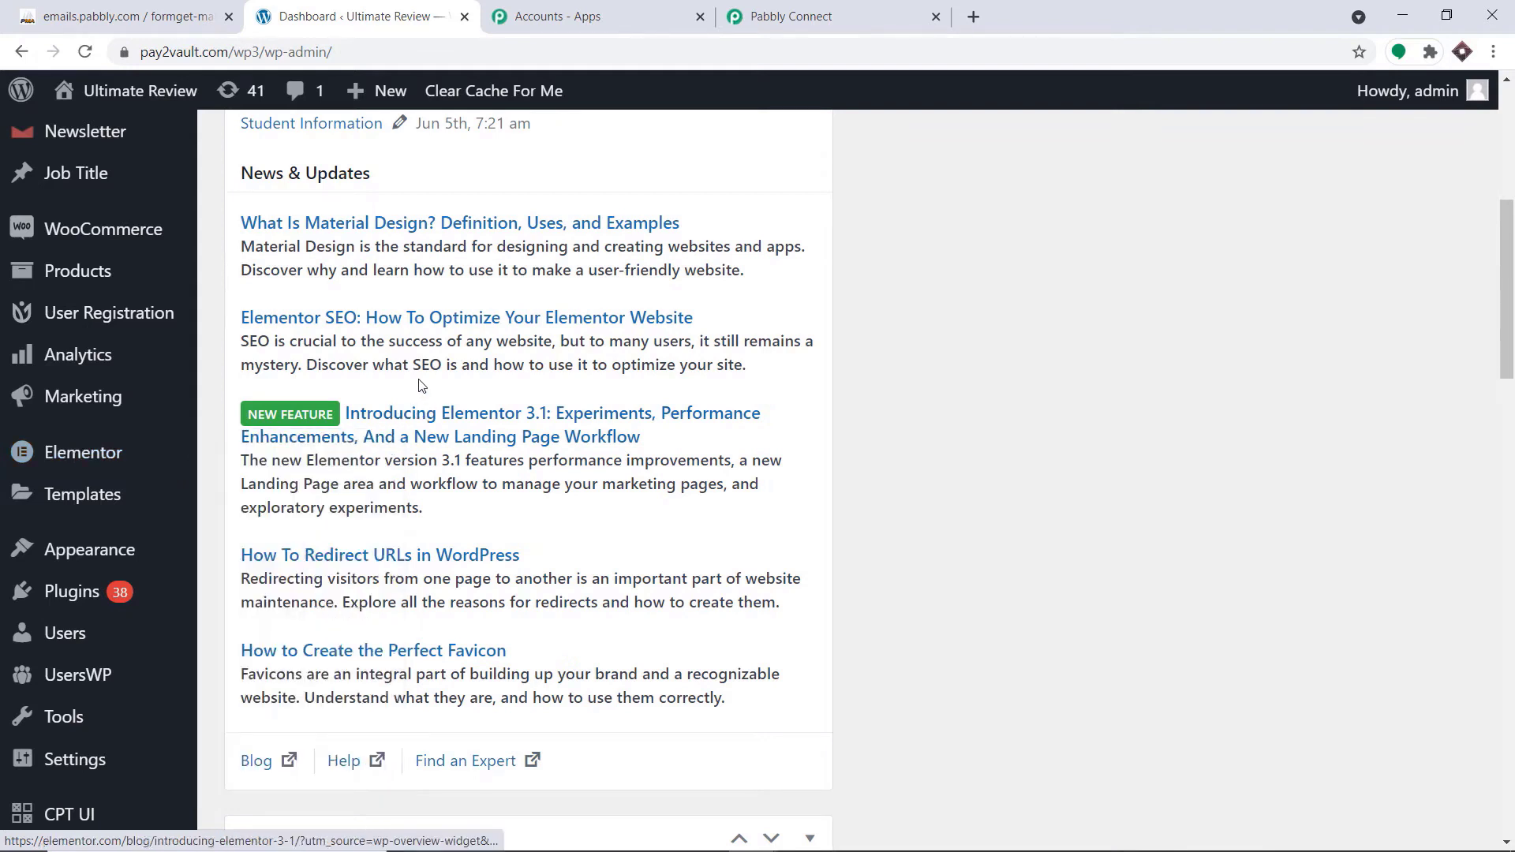
{"action": "scroll", "coordinate": [173, 355], "scroll_direction": "up", "scroll_amount": 4}
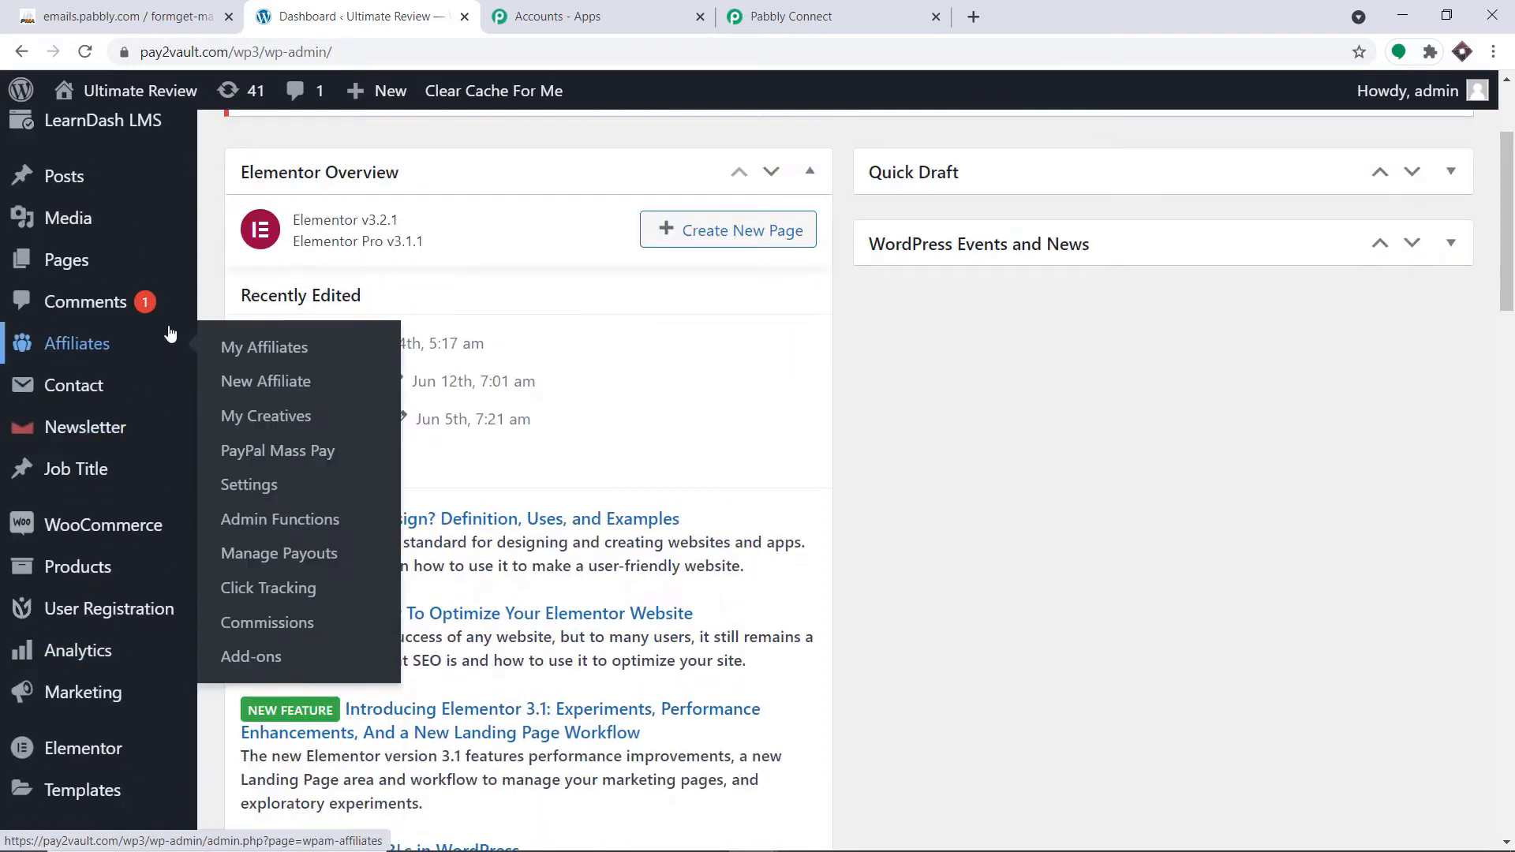
{"action": "mouse_move", "coordinate": [377, 94]}
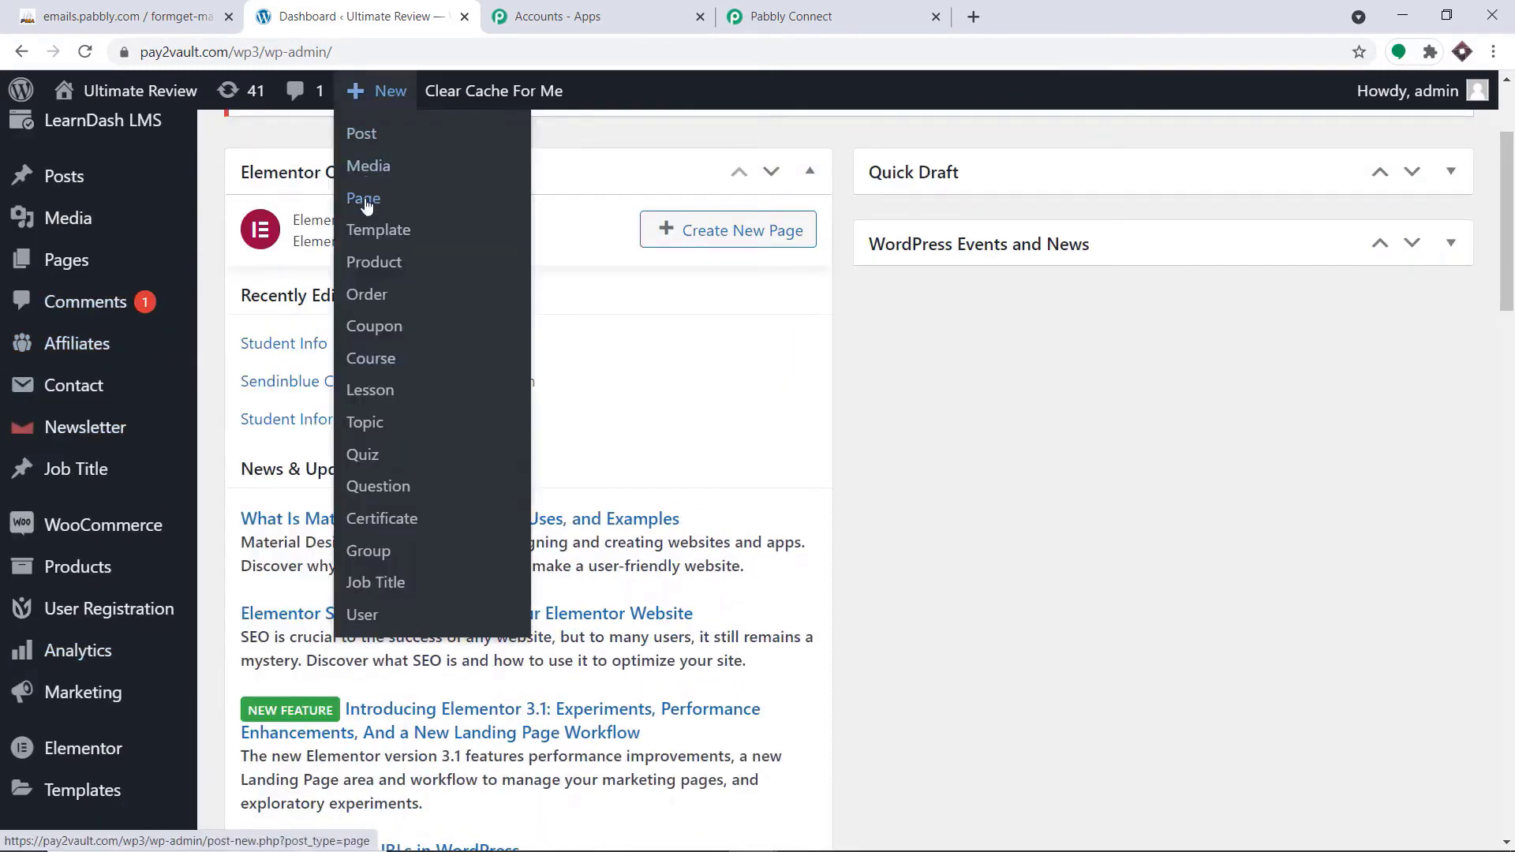
{"action": "right_click", "coordinate": [365, 200]}
{"action": "left_click", "coordinate": [455, 215]}
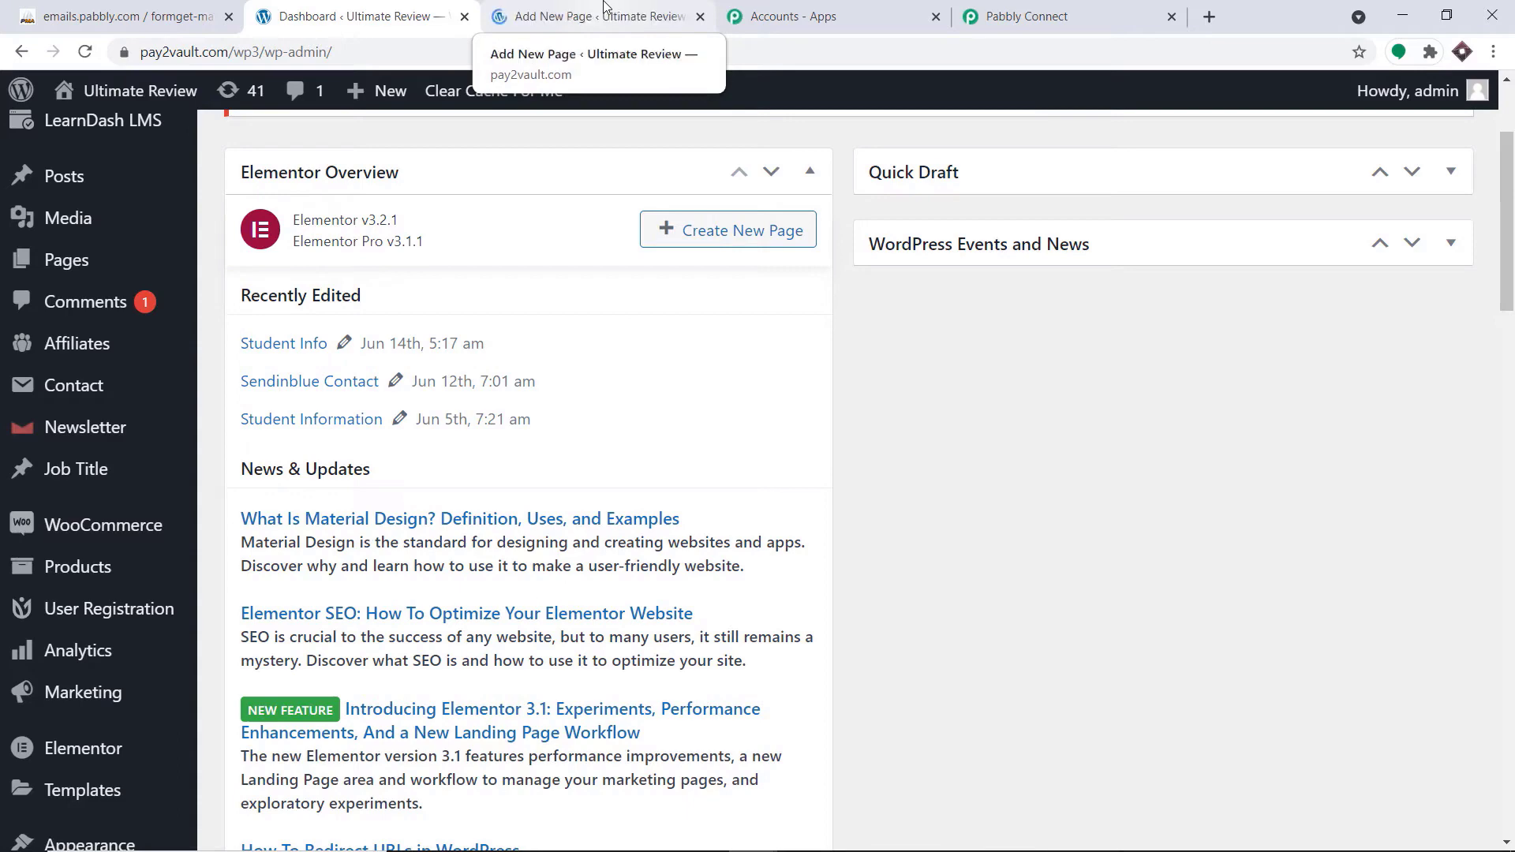
{"action": "left_click", "coordinate": [604, 6]}
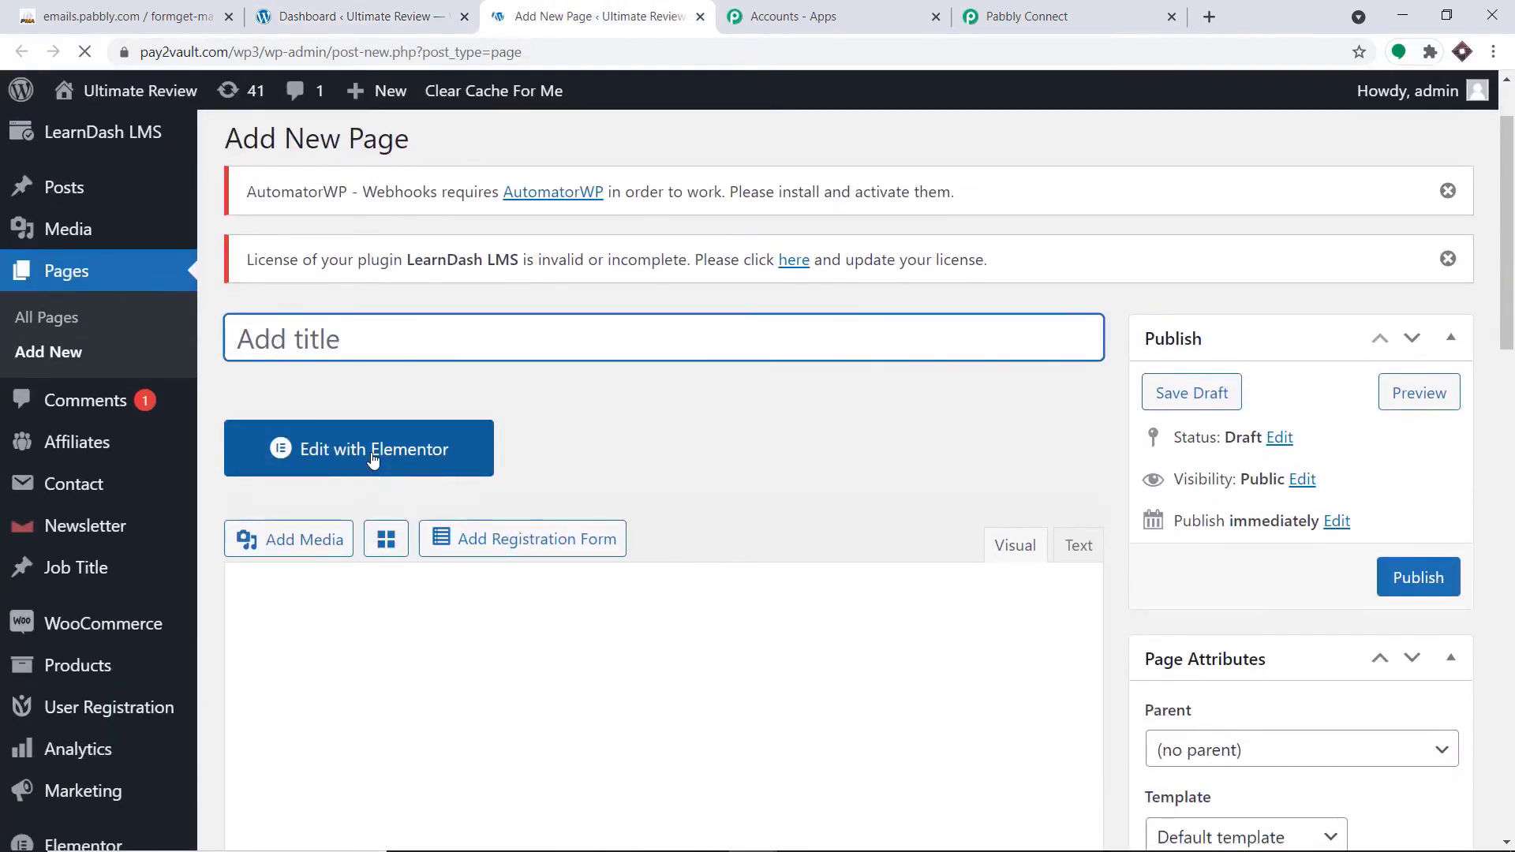
{"action": "left_click", "coordinate": [373, 461]}
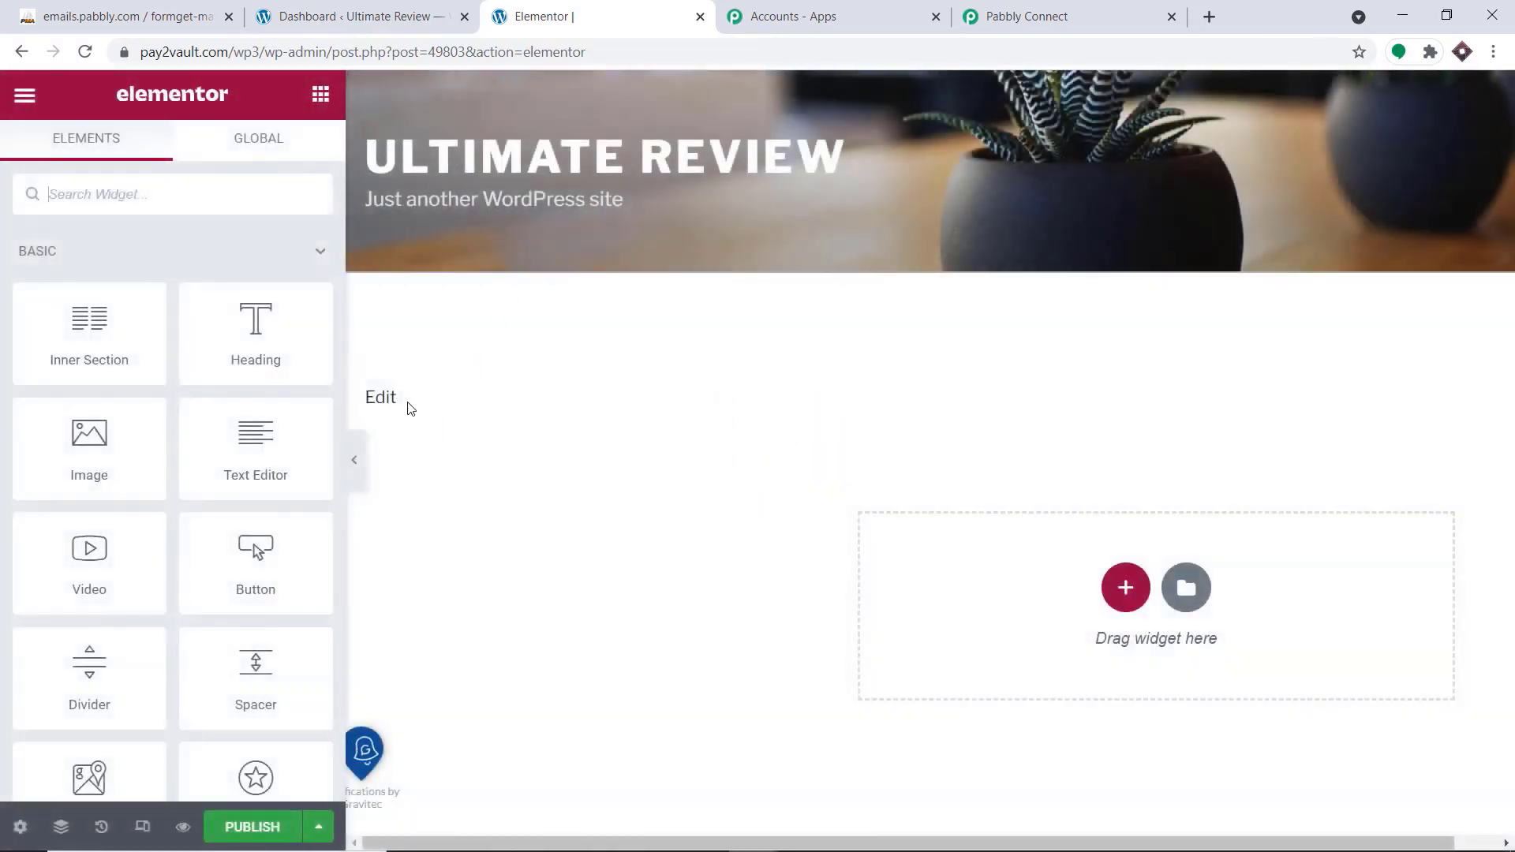
Find the Form widget among the Pro elements and place it in the empty content area of the page
{"action": "scroll", "coordinate": [760, 504], "scroll_direction": "down", "scroll_amount": 1}
{"action": "scroll", "coordinate": [743, 468], "scroll_direction": "up", "scroll_amount": 1}
{"action": "scroll", "coordinate": [1026, 490], "scroll_direction": "down", "scroll_amount": 1}
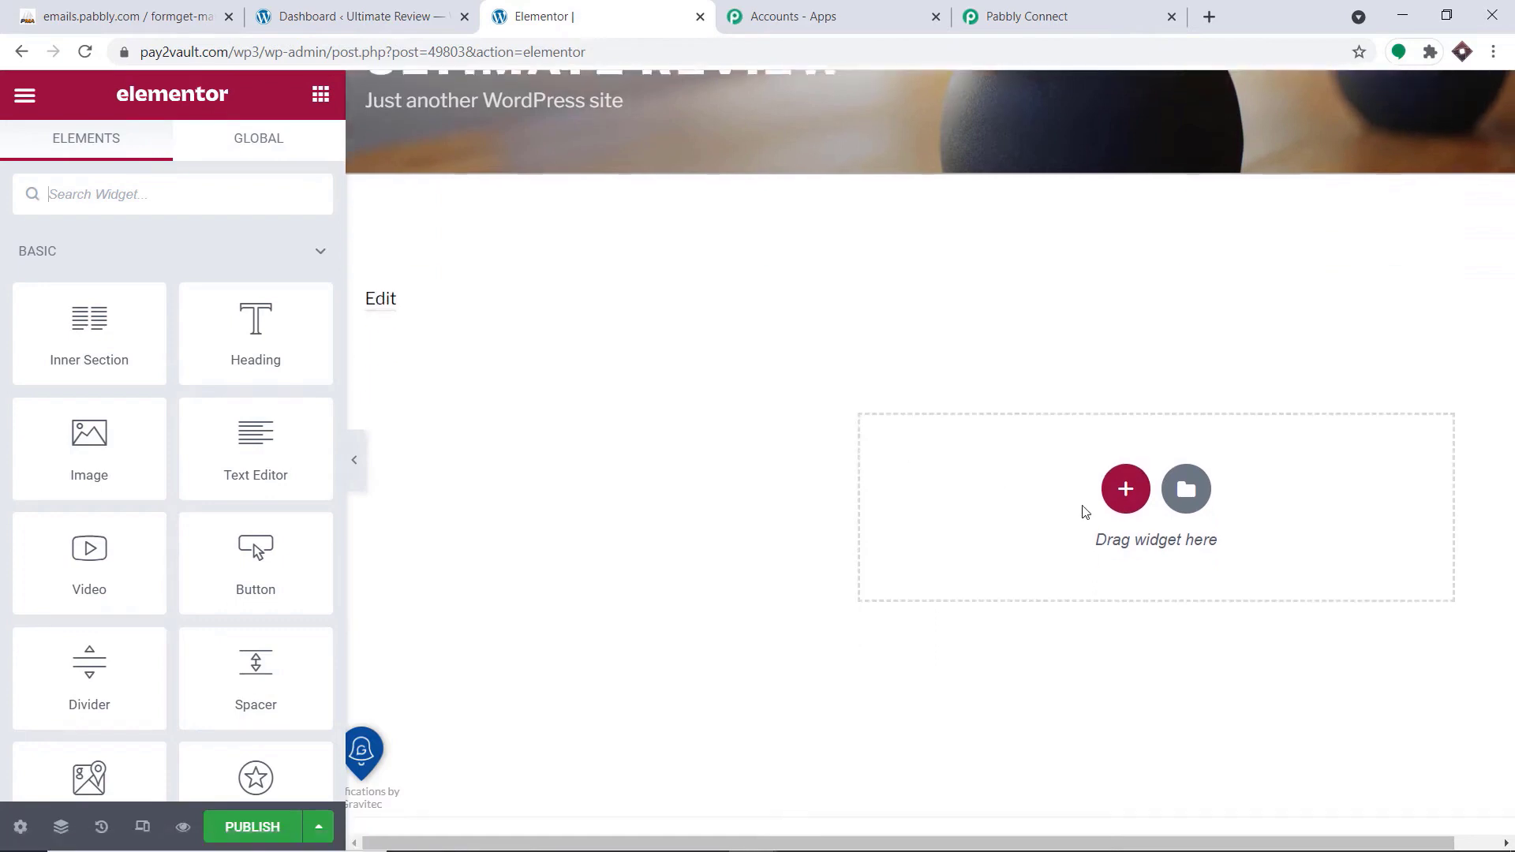
{"action": "scroll", "coordinate": [304, 496], "scroll_direction": "down", "scroll_amount": 4}
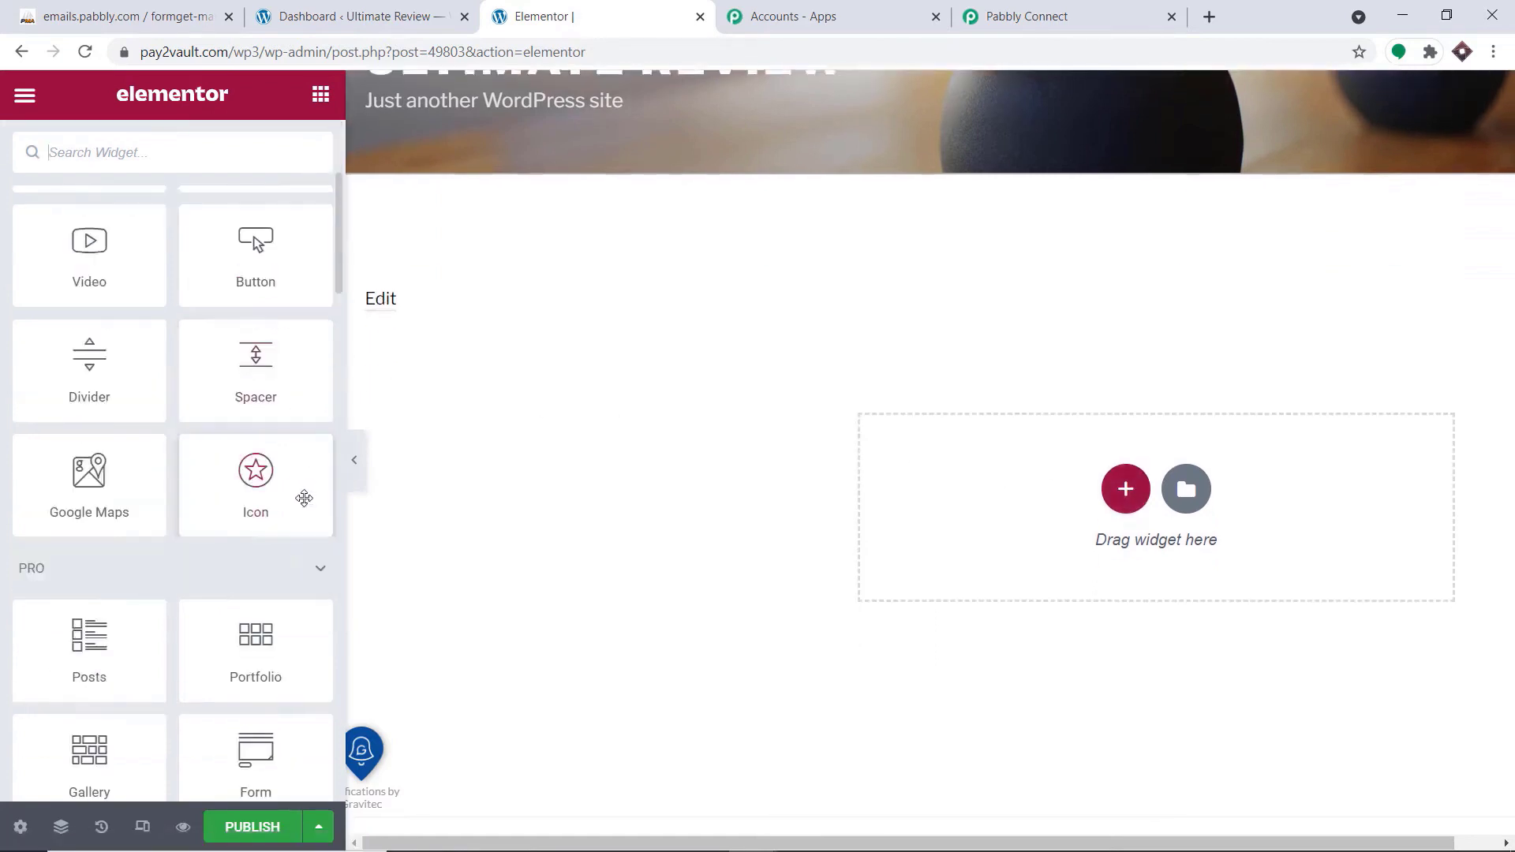
{"action": "scroll", "coordinate": [286, 465], "scroll_direction": "down", "scroll_amount": 4}
{"action": "scroll", "coordinate": [287, 468], "scroll_direction": "down", "scroll_amount": 2}
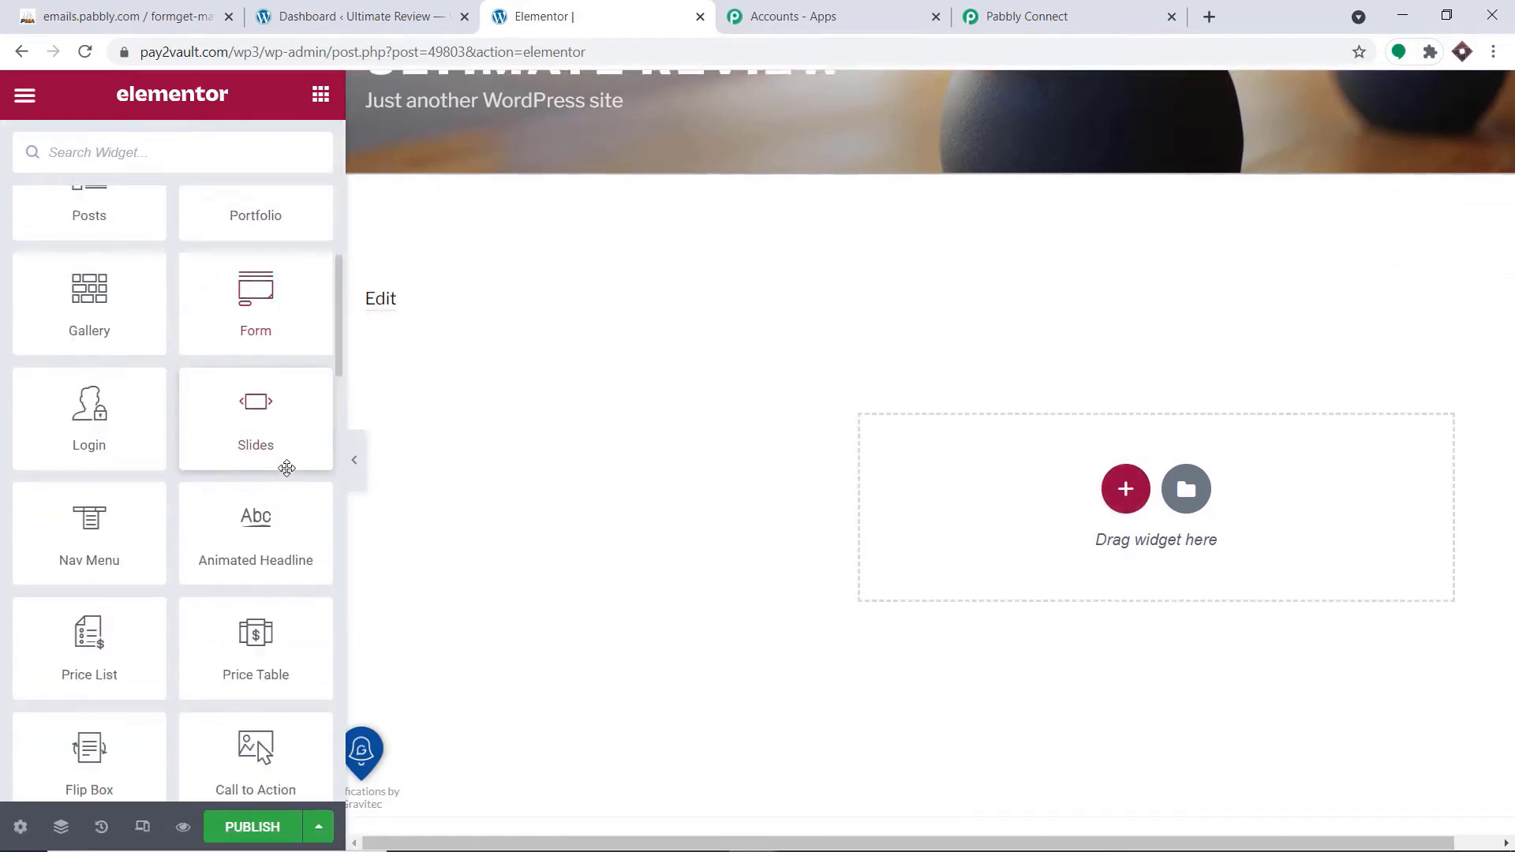
{"action": "left_click_drag", "start_coordinate": [257, 328], "coordinate": [1343, 523]}
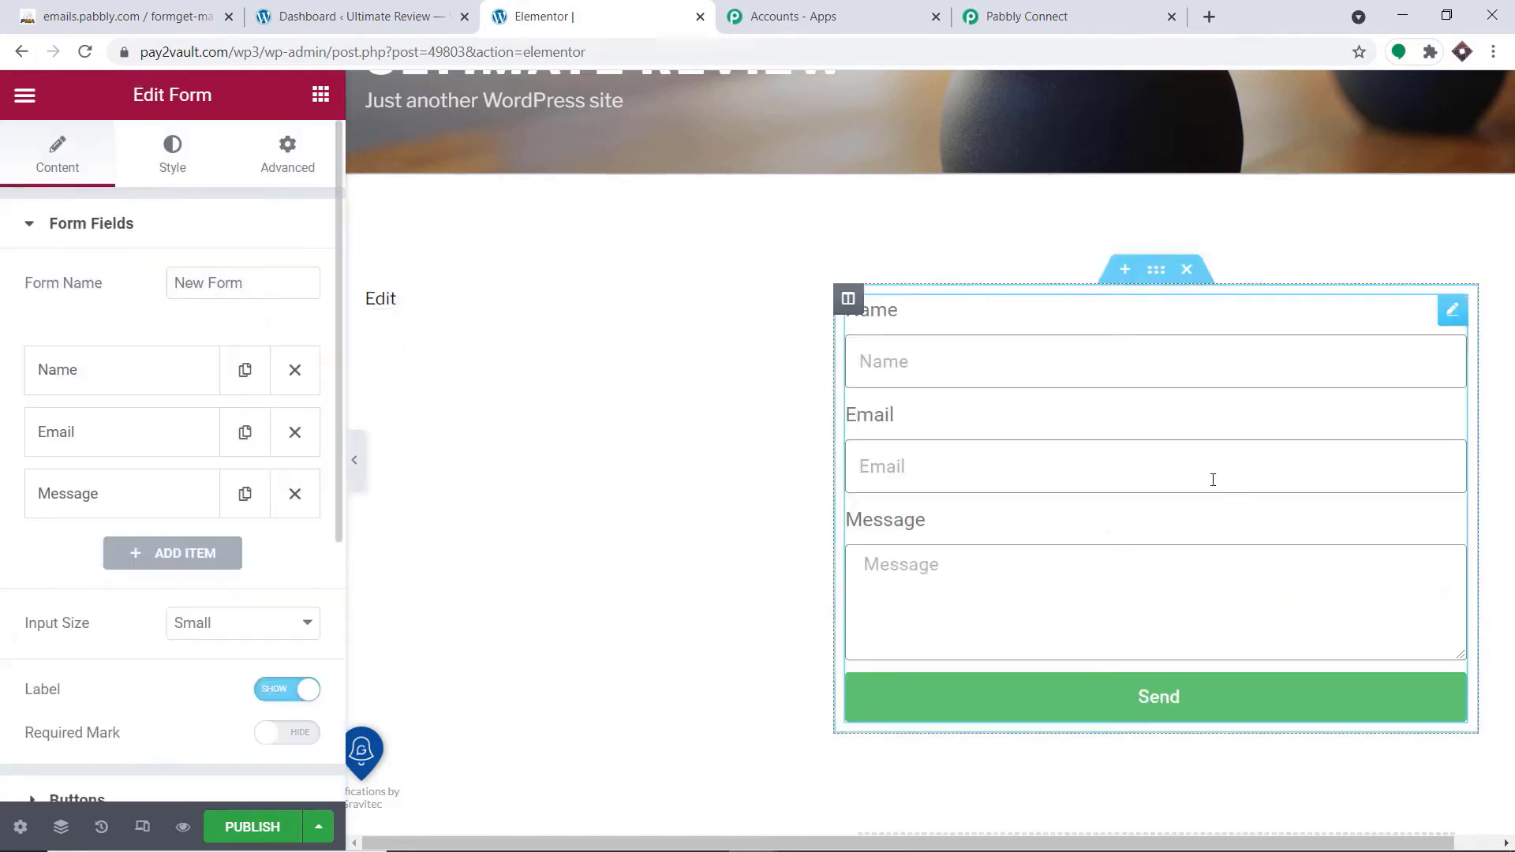
{"action": "left_click", "coordinate": [382, 305]}
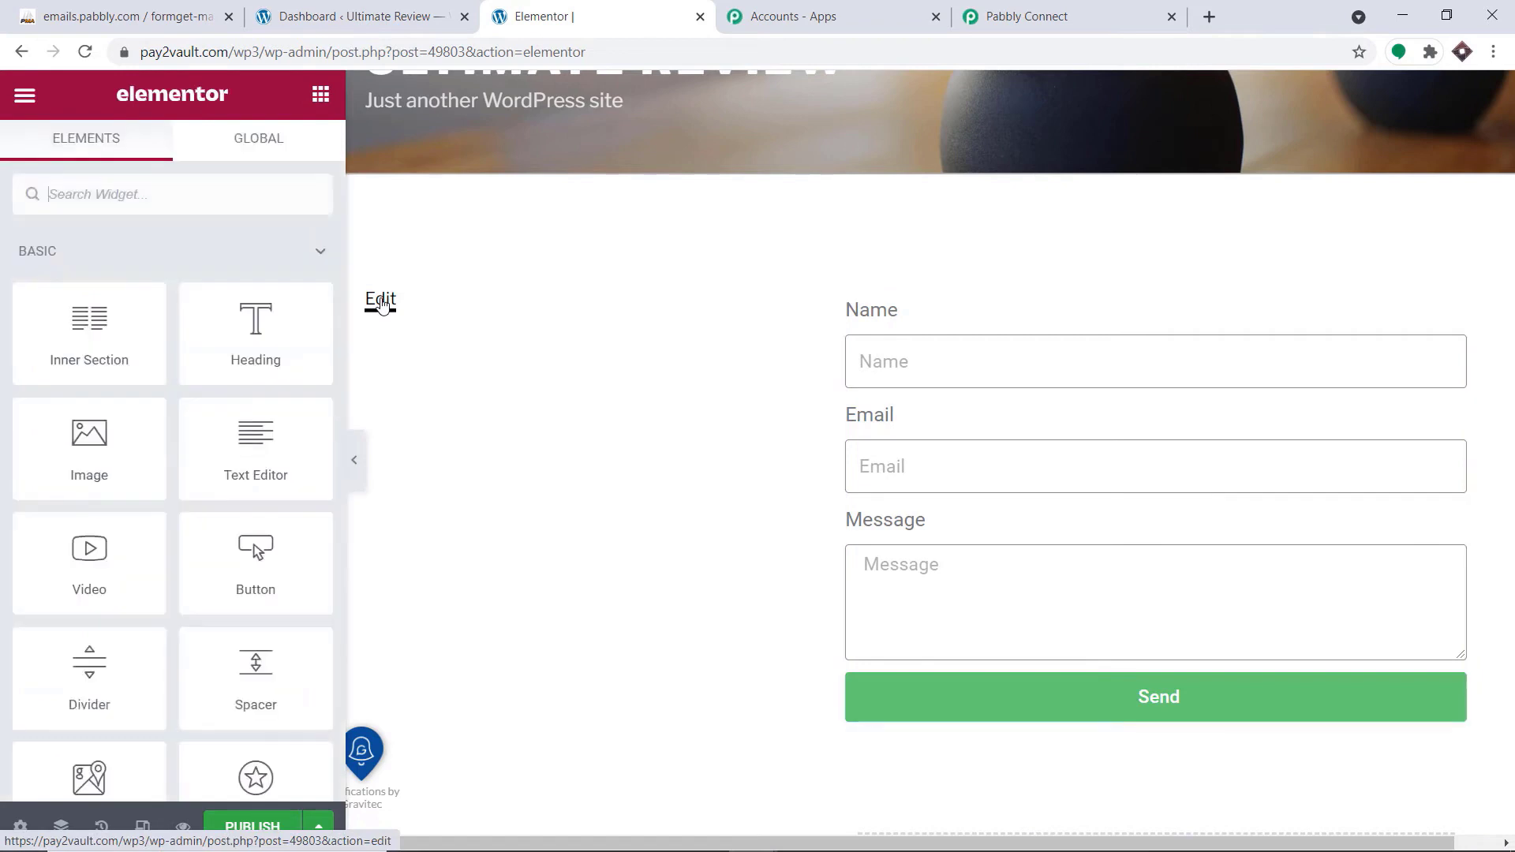
{"action": "scroll", "coordinate": [568, 307], "scroll_direction": "up", "scroll_amount": 2}
{"action": "scroll", "coordinate": [575, 311], "scroll_direction": "down", "scroll_amount": 5}
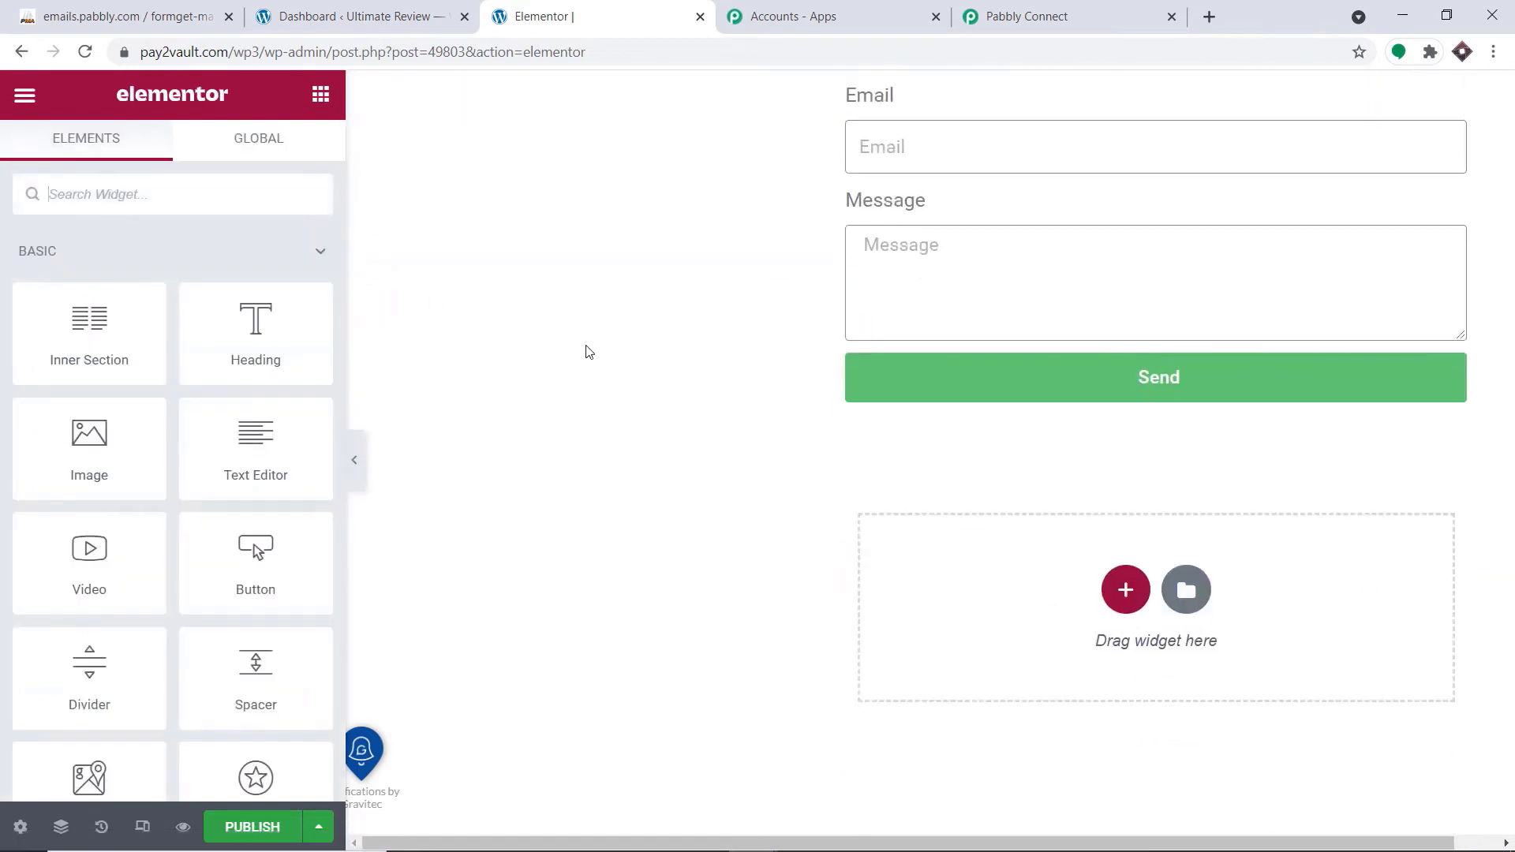
{"action": "scroll", "coordinate": [592, 359], "scroll_direction": "down", "scroll_amount": 3}
{"action": "scroll", "coordinate": [256, 473], "scroll_direction": "down", "scroll_amount": 5}
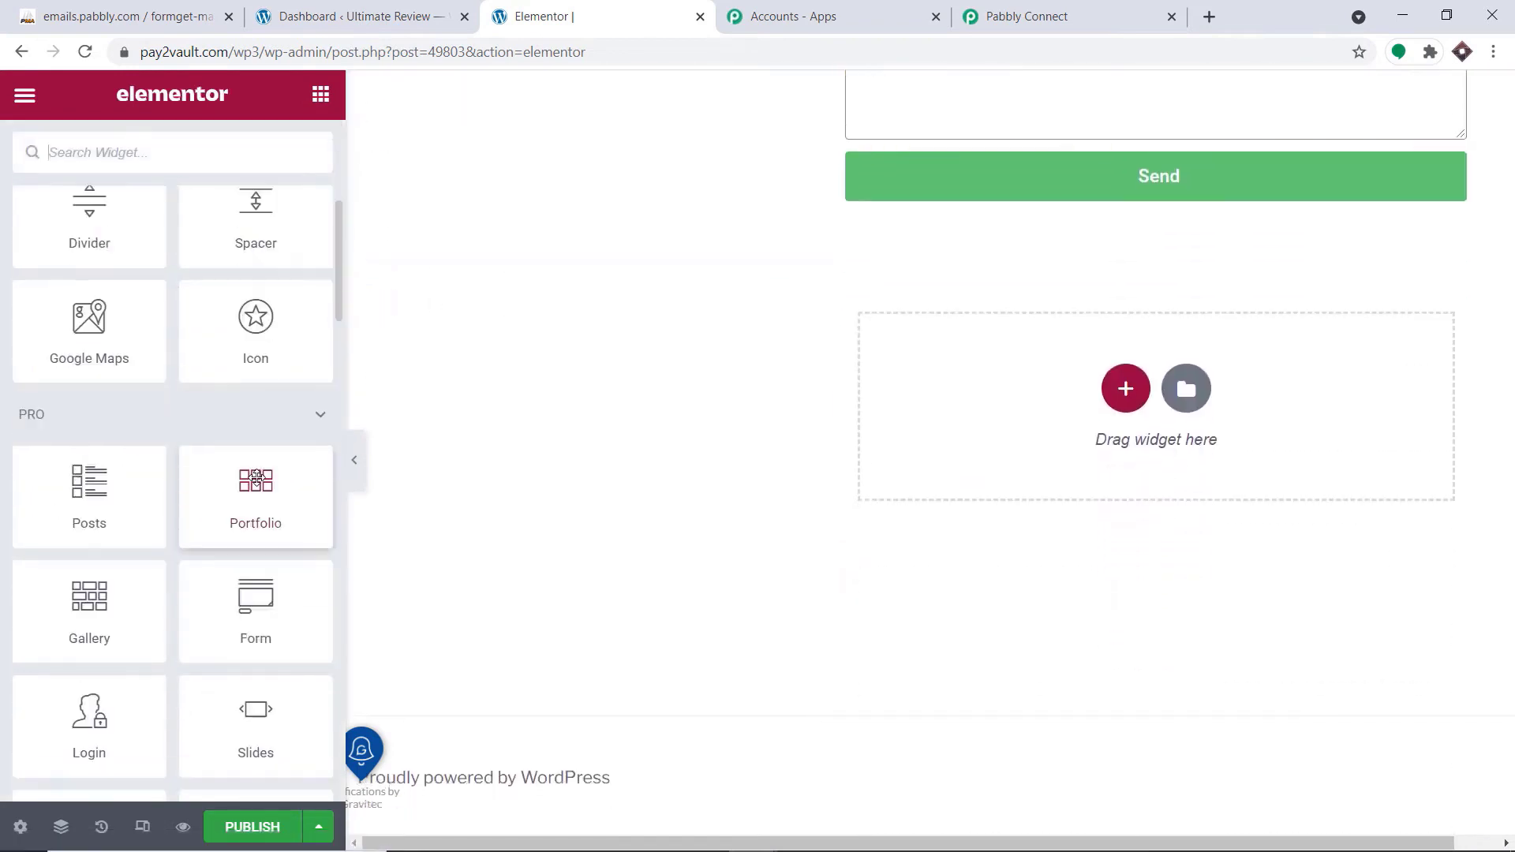
{"action": "scroll", "coordinate": [257, 477], "scroll_direction": "down", "scroll_amount": 4}
{"action": "scroll", "coordinate": [1073, 329], "scroll_direction": "up", "scroll_amount": 5}
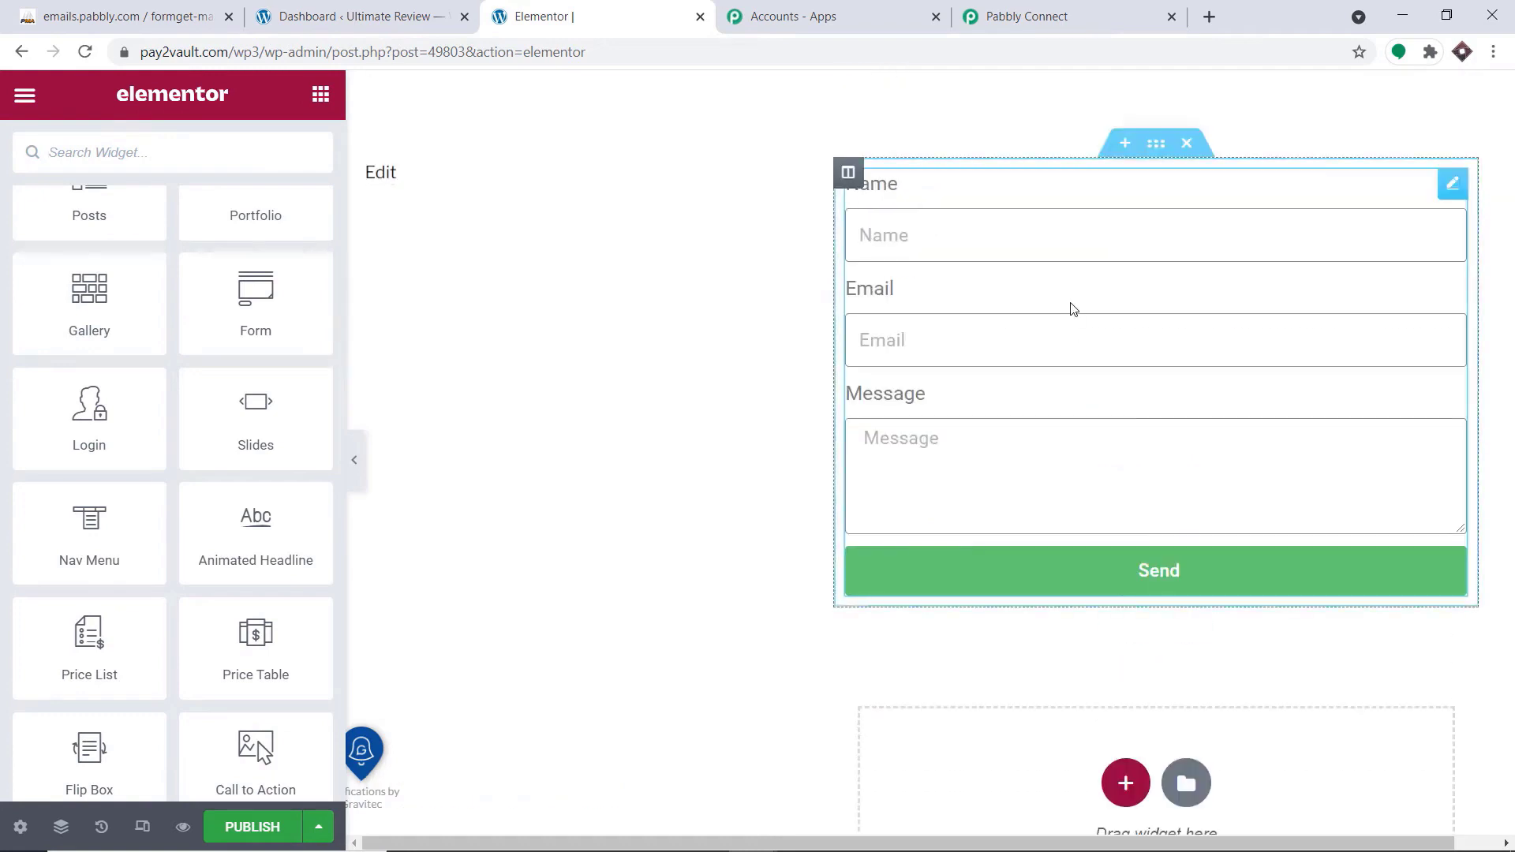
Replace the Email action with Webhook in the form's Actions After Submit settings
{"action": "left_click", "coordinate": [1073, 309]}
{"action": "scroll", "coordinate": [213, 444], "scroll_direction": "down", "scroll_amount": 5}
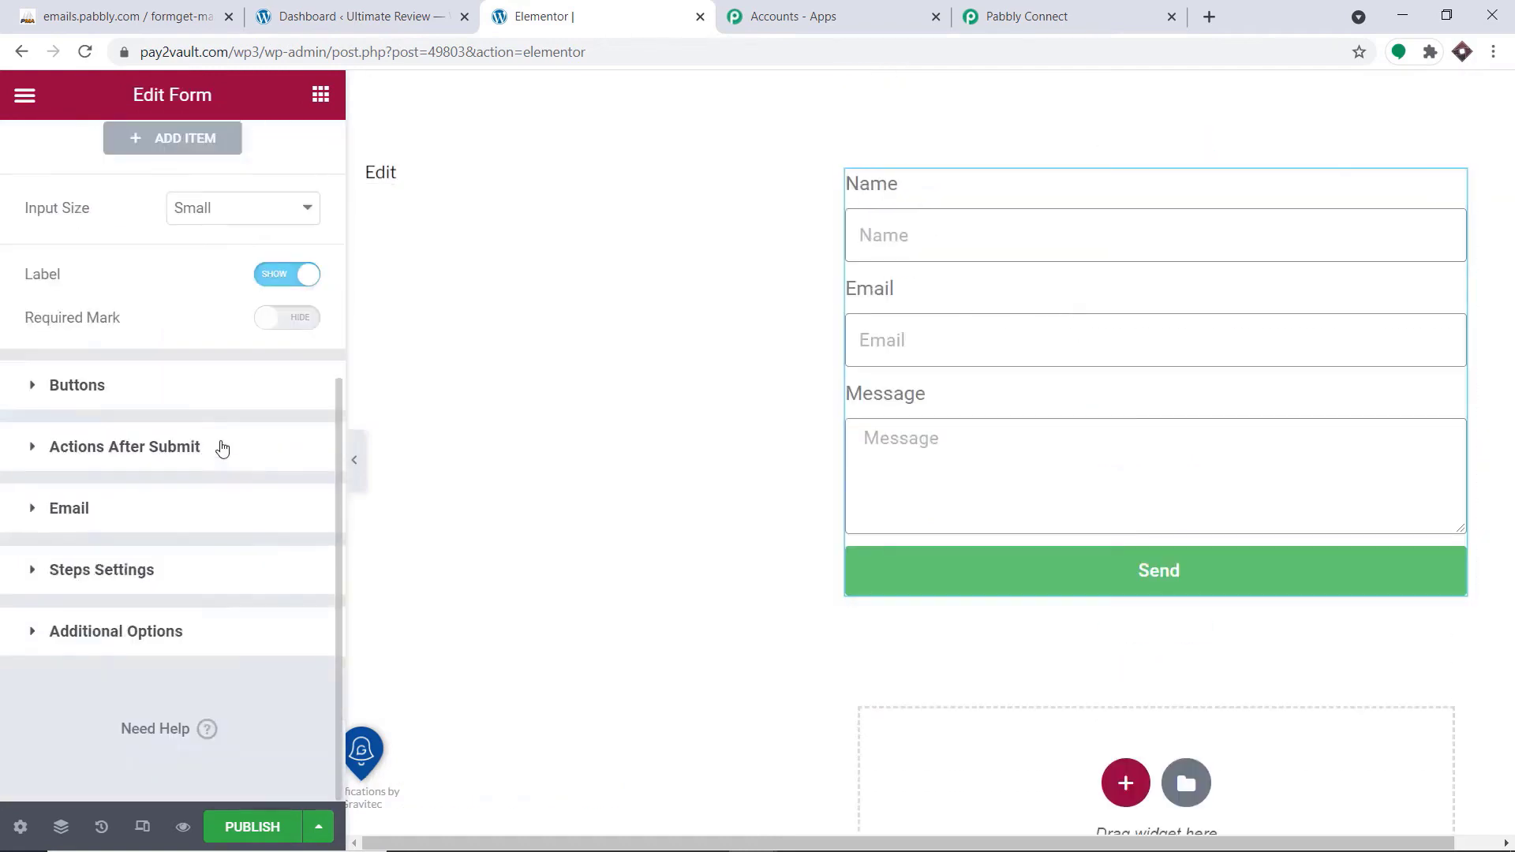
{"action": "left_click", "coordinate": [143, 457]}
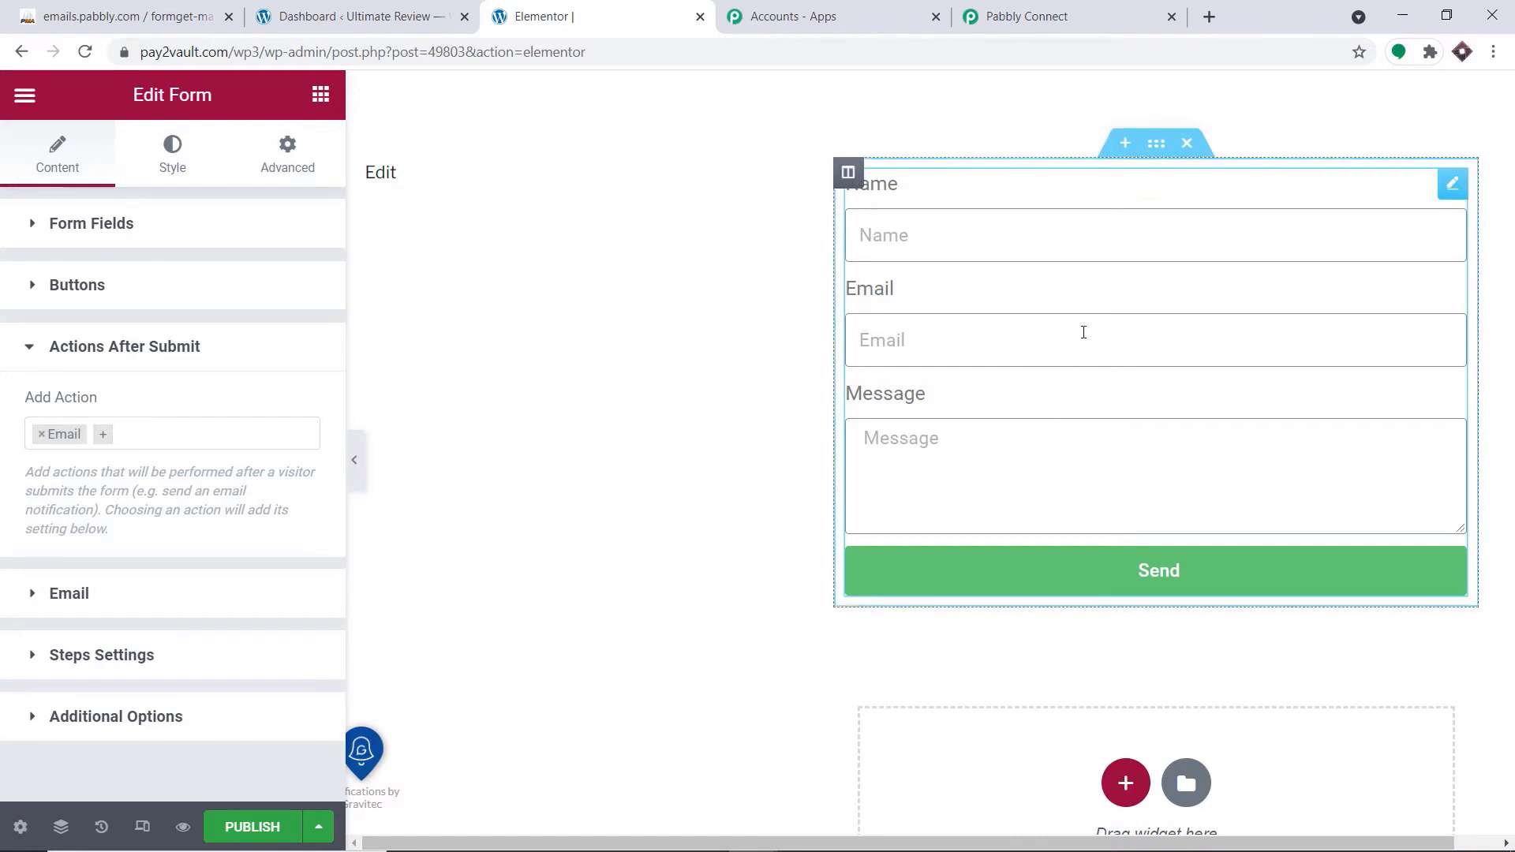
{"action": "left_click", "coordinate": [42, 439]}
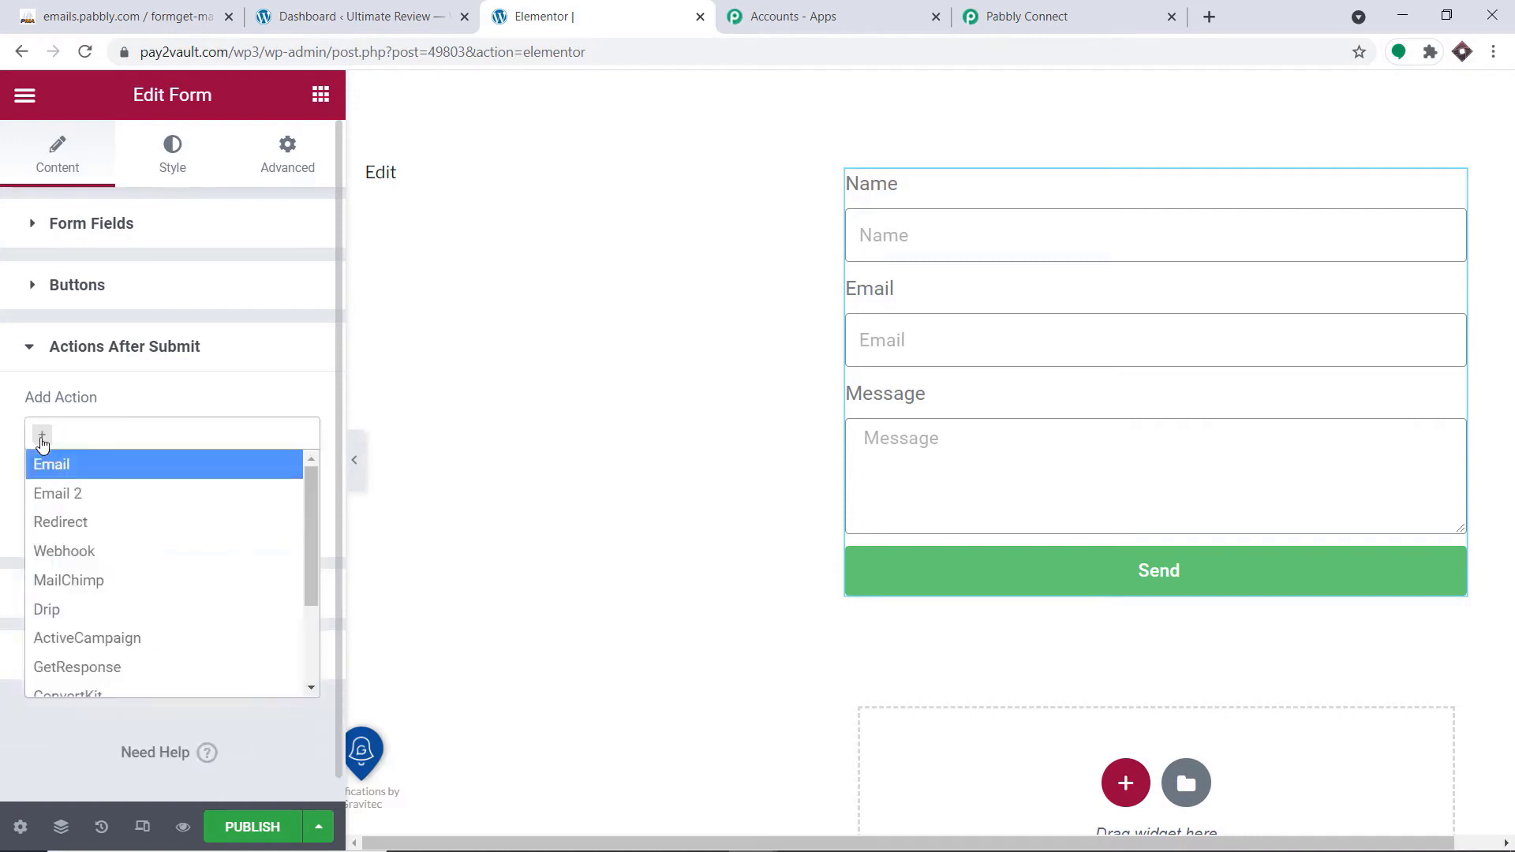
{"action": "scroll", "coordinate": [87, 521], "scroll_direction": "down", "scroll_amount": 1}
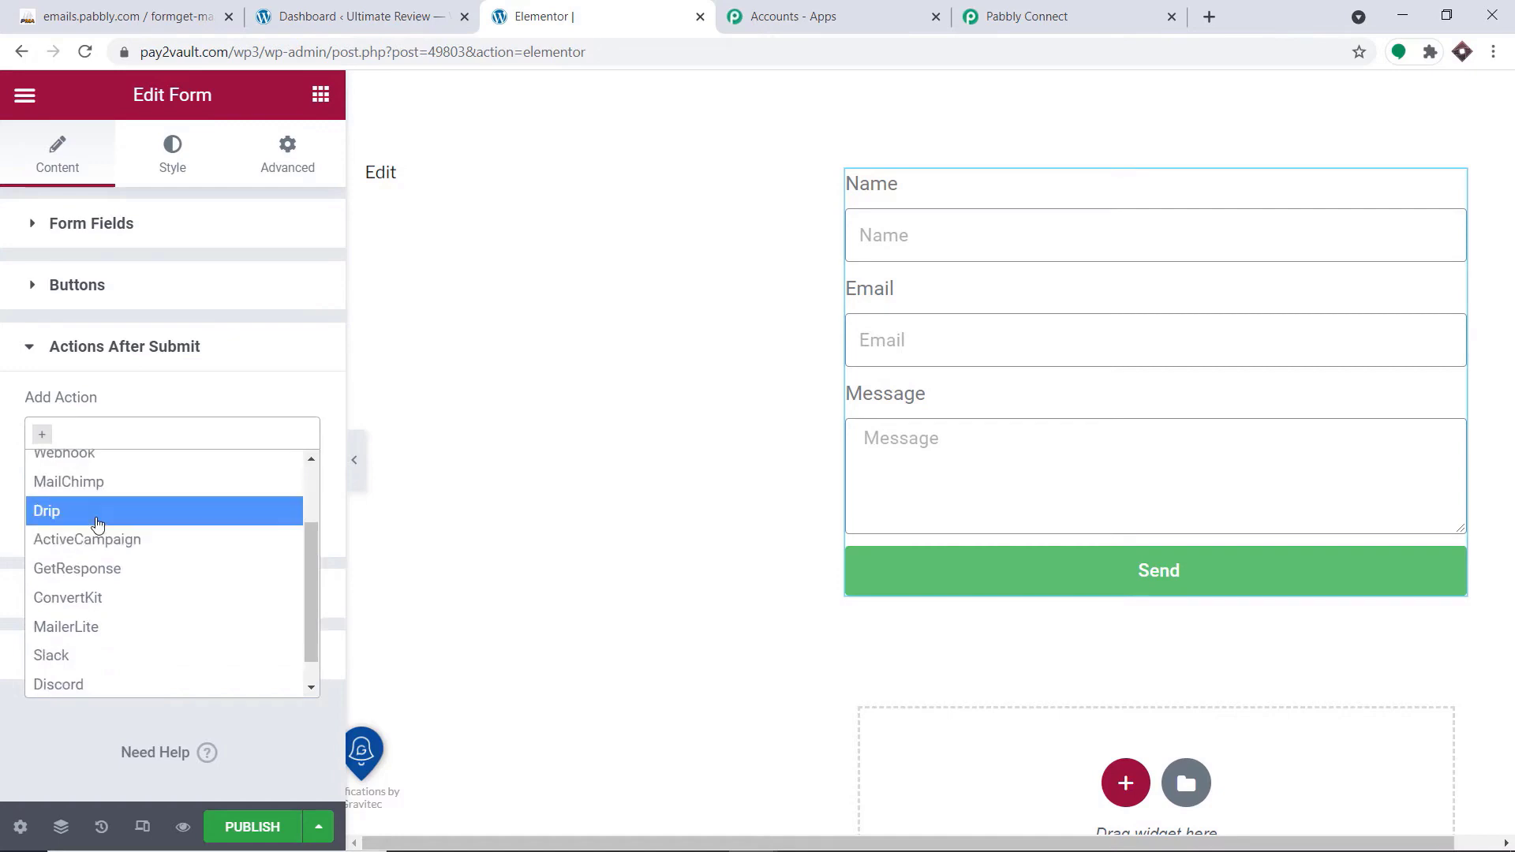
{"action": "scroll", "coordinate": [91, 511], "scroll_direction": "up", "scroll_amount": 1}
{"action": "scroll", "coordinate": [91, 509], "scroll_direction": "up", "scroll_amount": 2}
{"action": "left_click", "coordinate": [94, 544]}
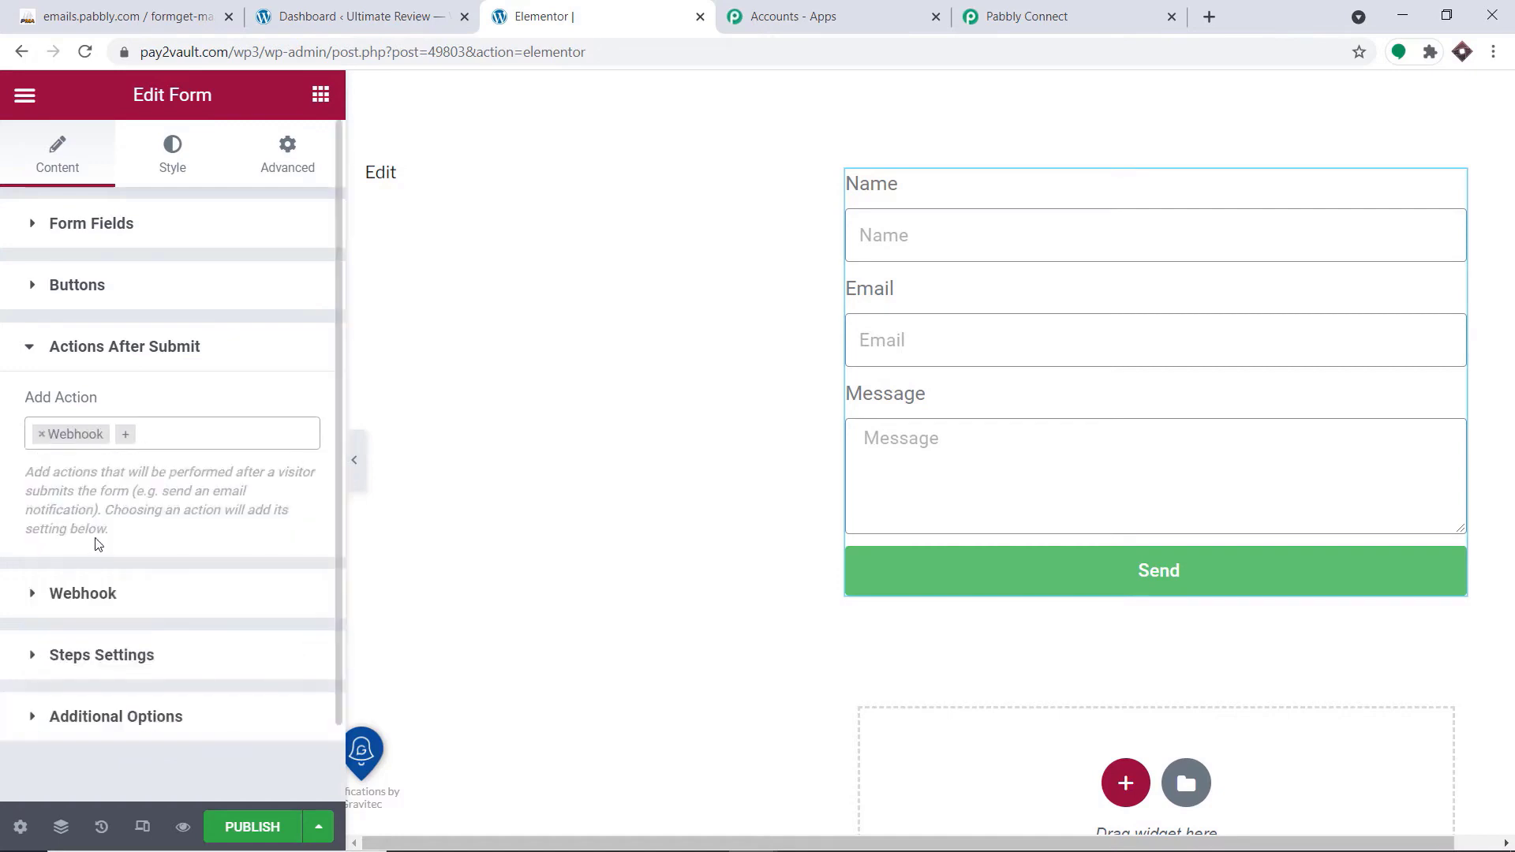
Copy the webhook URL from the Pabbly Connect trigger and paste it into the Elementor form's Webhook URL setting
{"action": "left_click", "coordinate": [108, 602]}
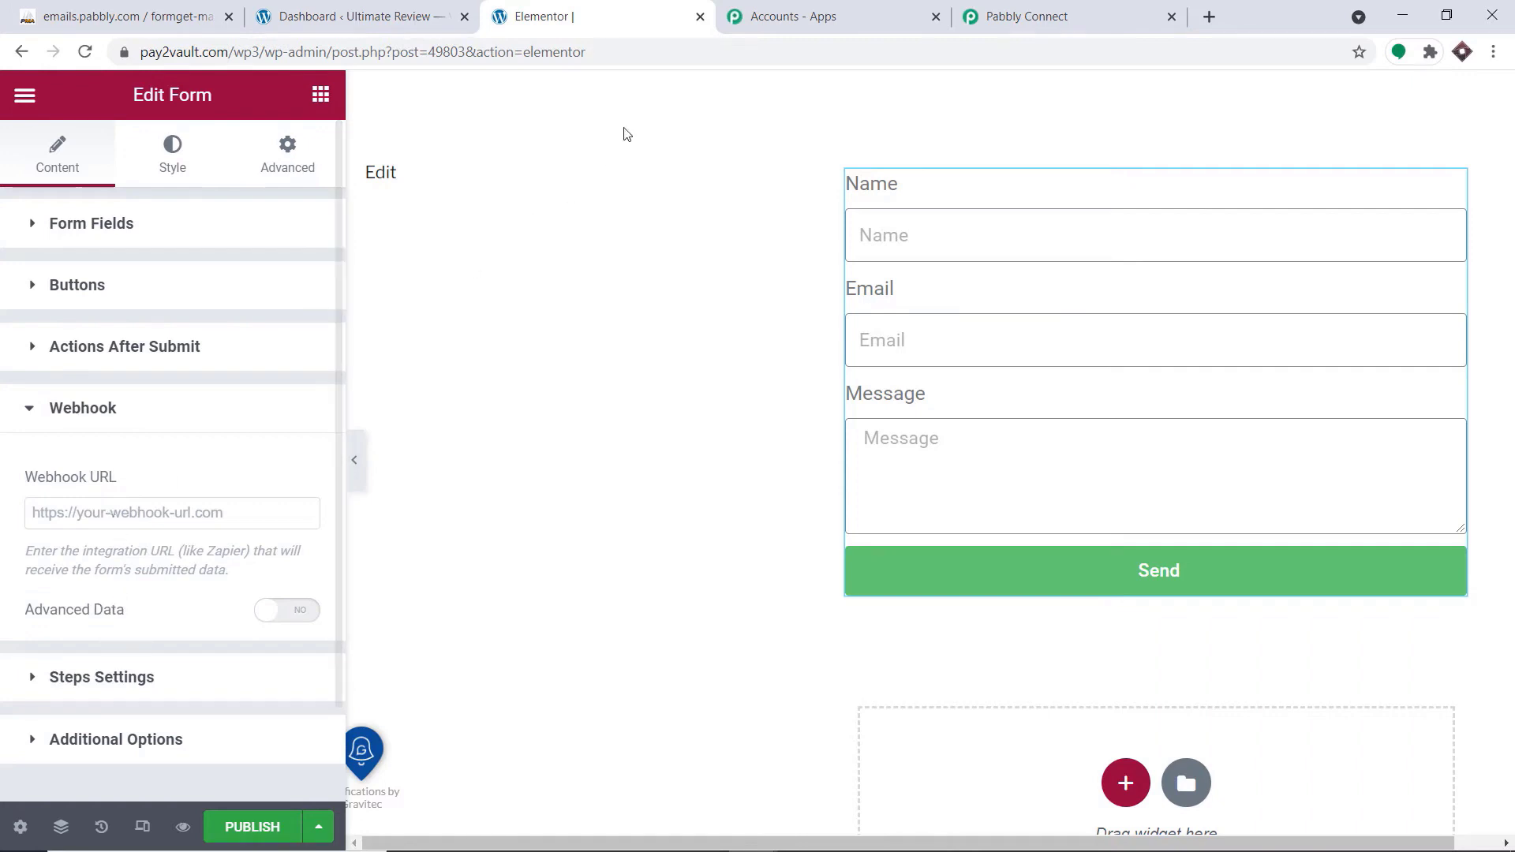
{"action": "left_click", "coordinate": [1036, 15]}
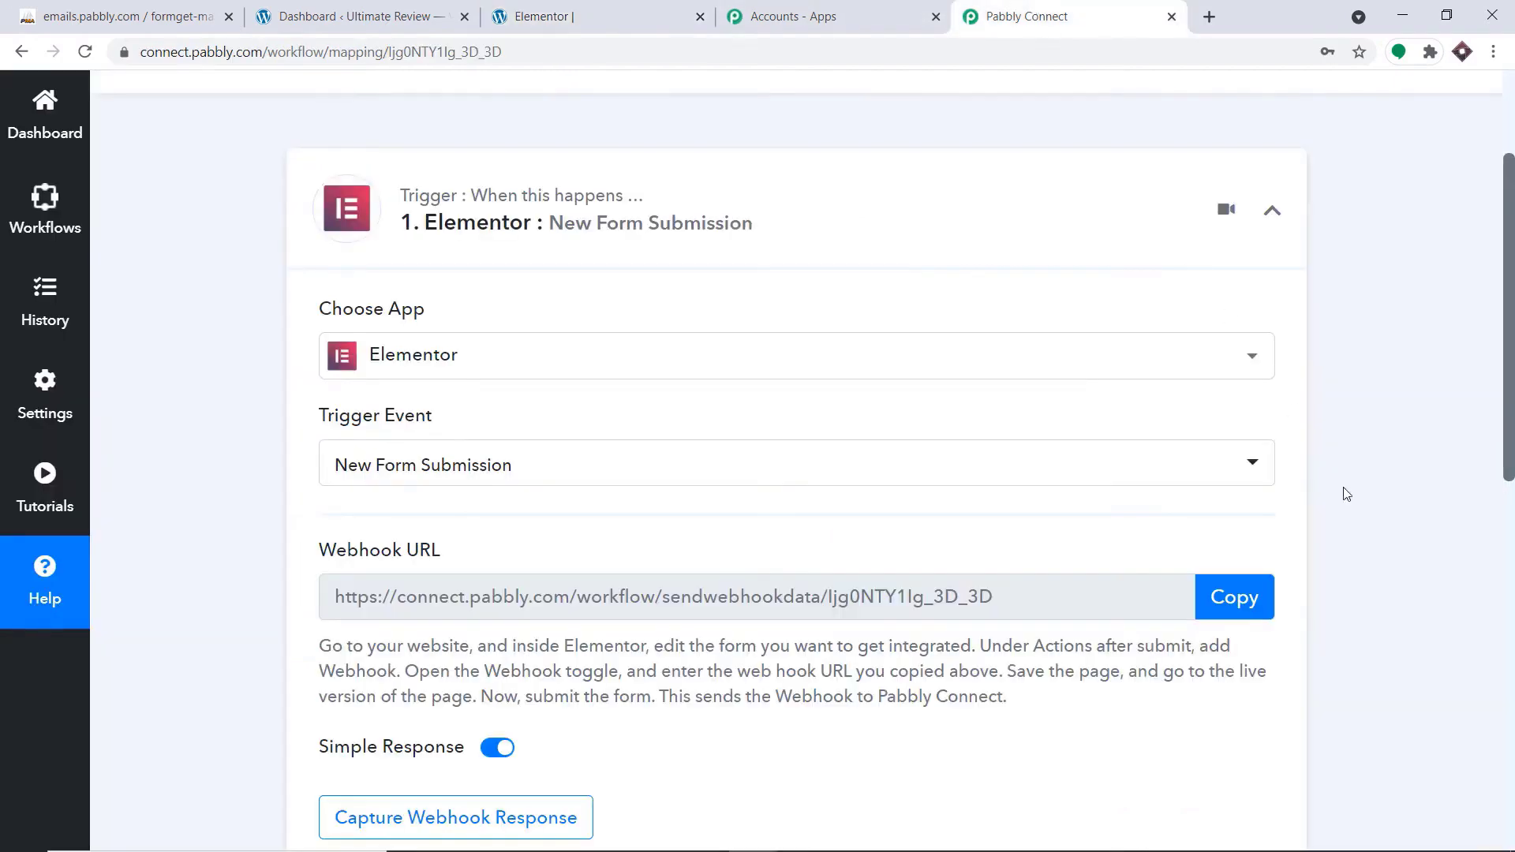
{"action": "left_click", "coordinate": [1236, 597]}
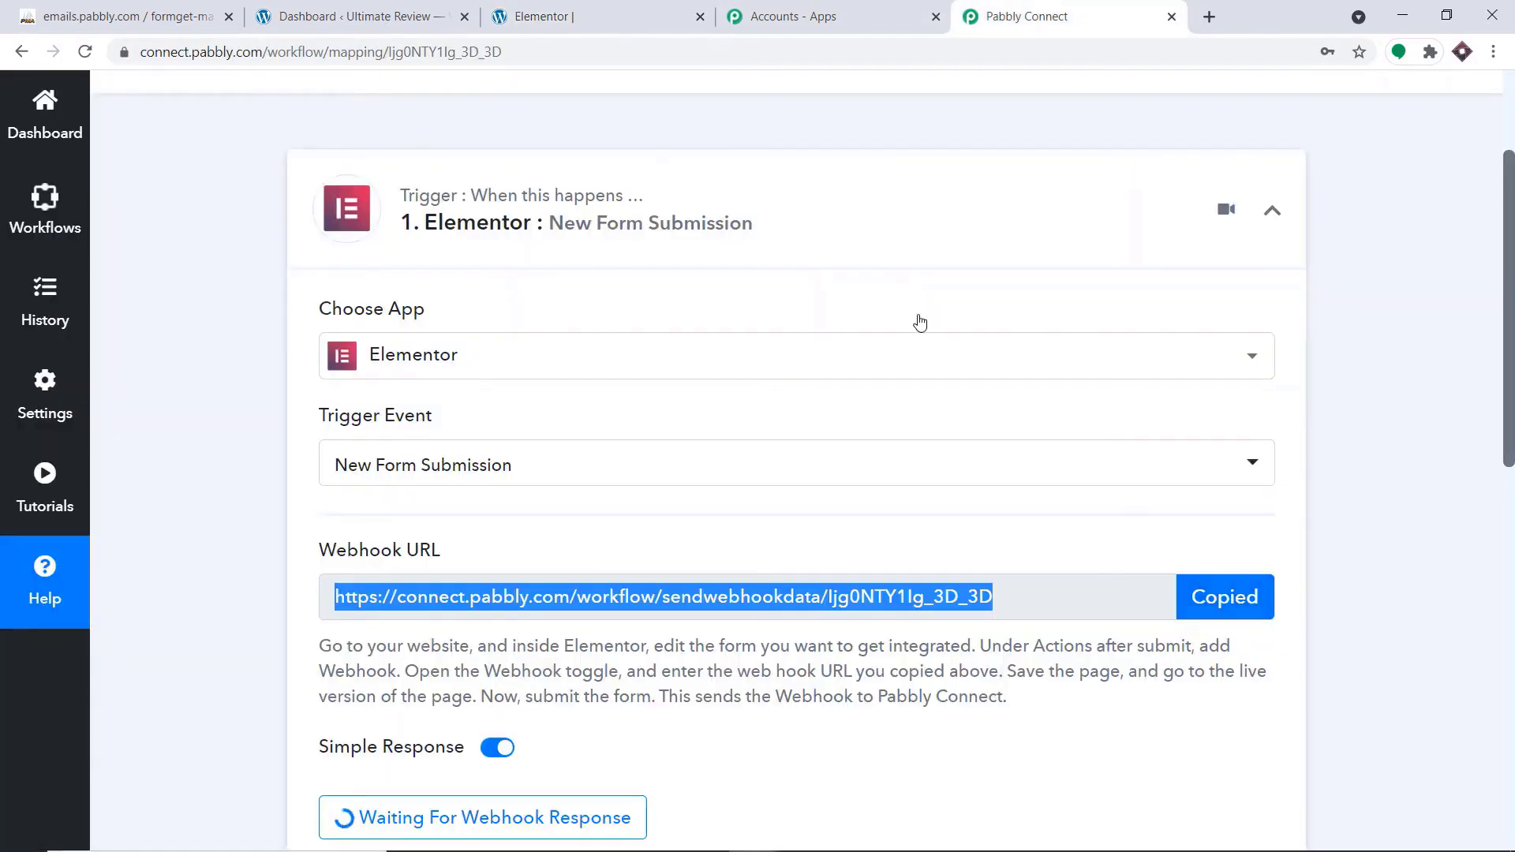
{"action": "left_click", "coordinate": [393, 12]}
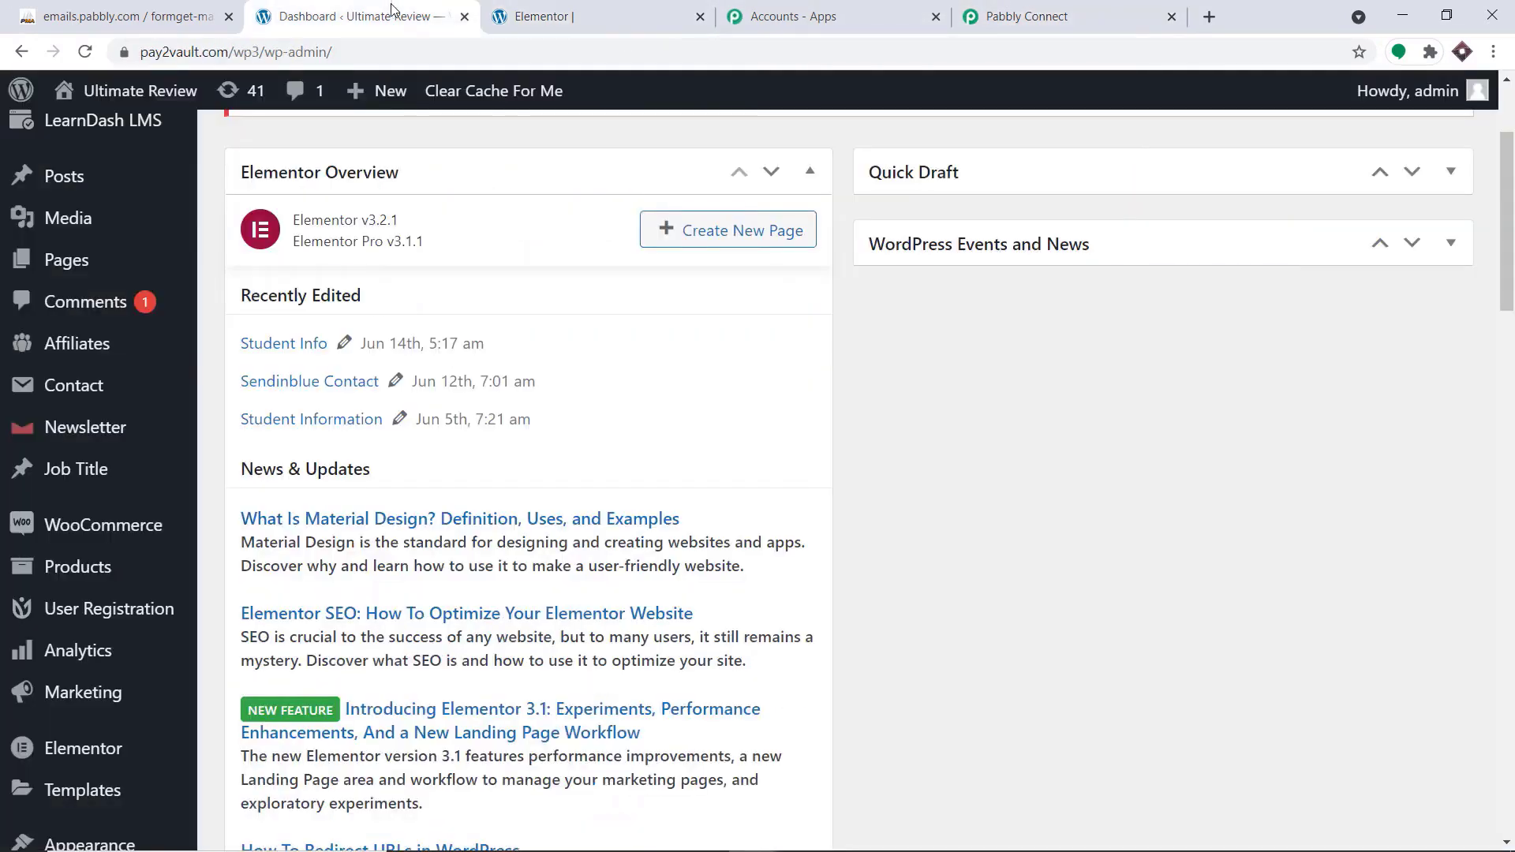
{"action": "left_click", "coordinate": [684, 11]}
{"action": "right_click", "coordinate": [97, 517]}
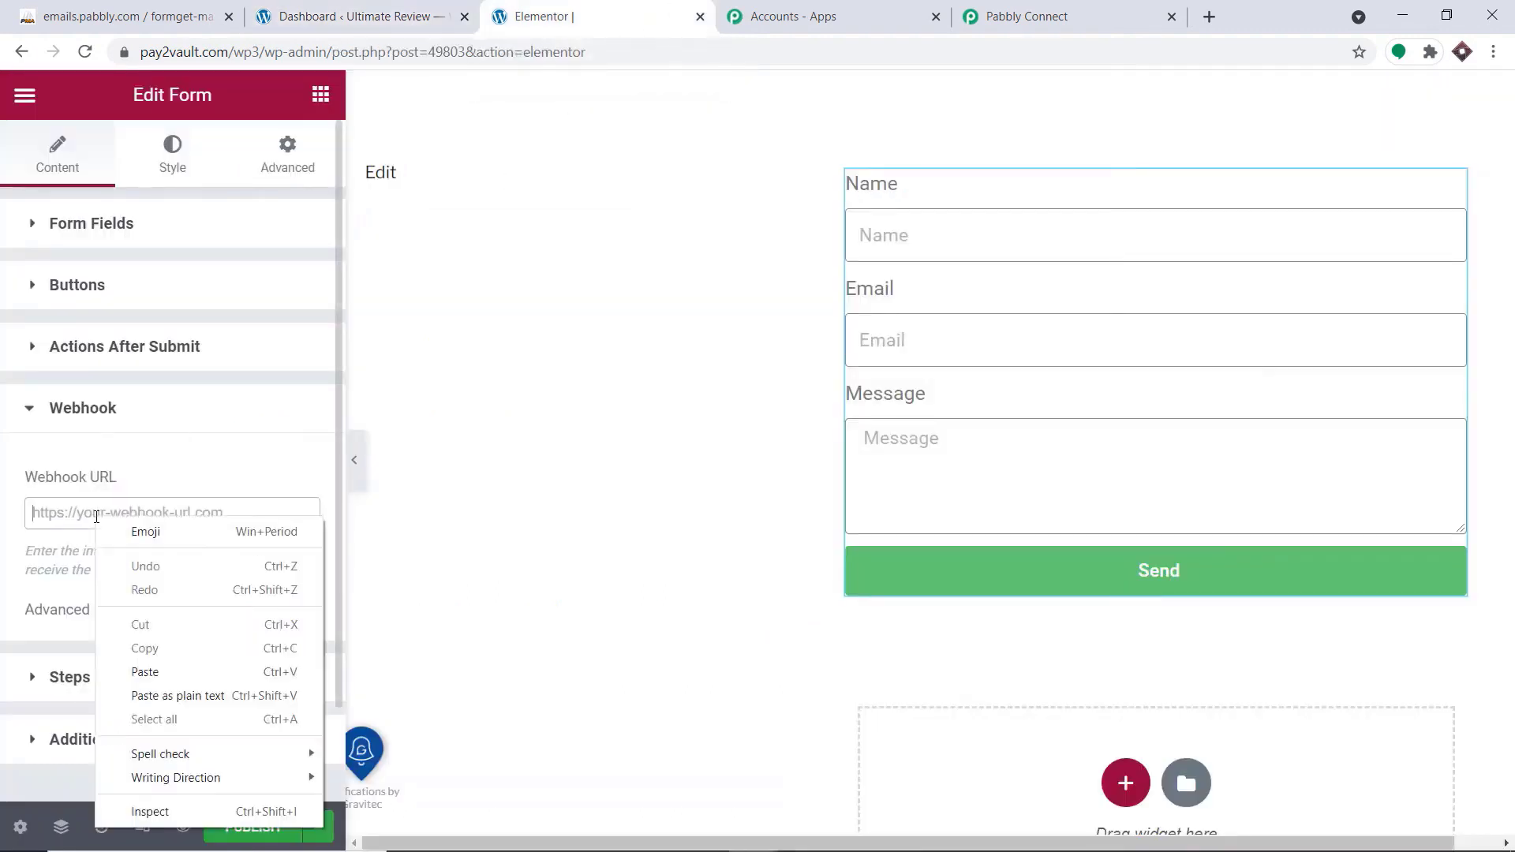
{"action": "left_click", "coordinate": [157, 671]}
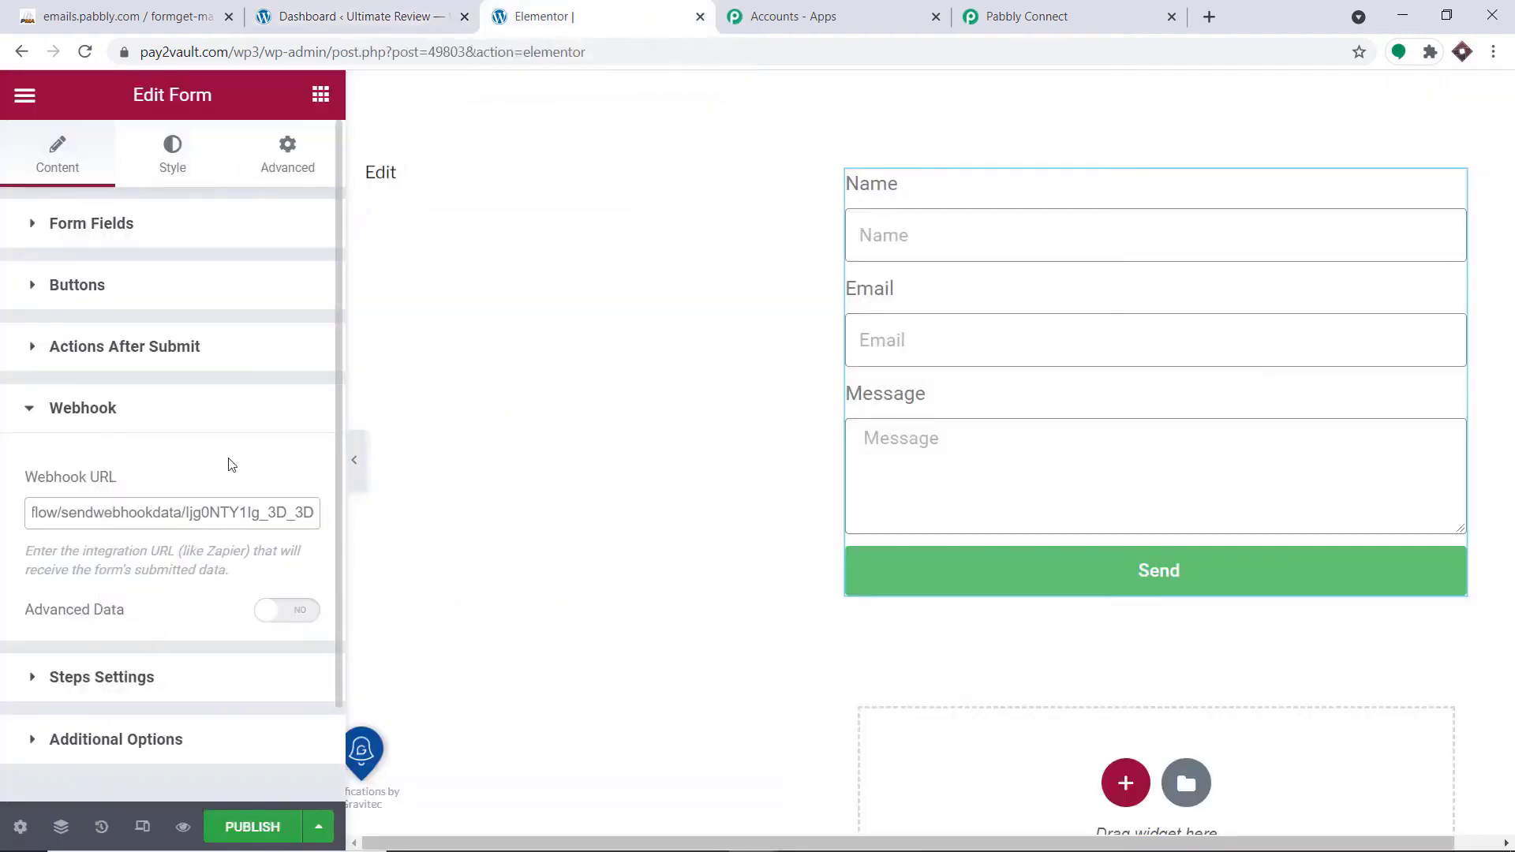
Publish the Elementor page and open its live version to view the form
{"action": "left_click", "coordinate": [254, 827]}
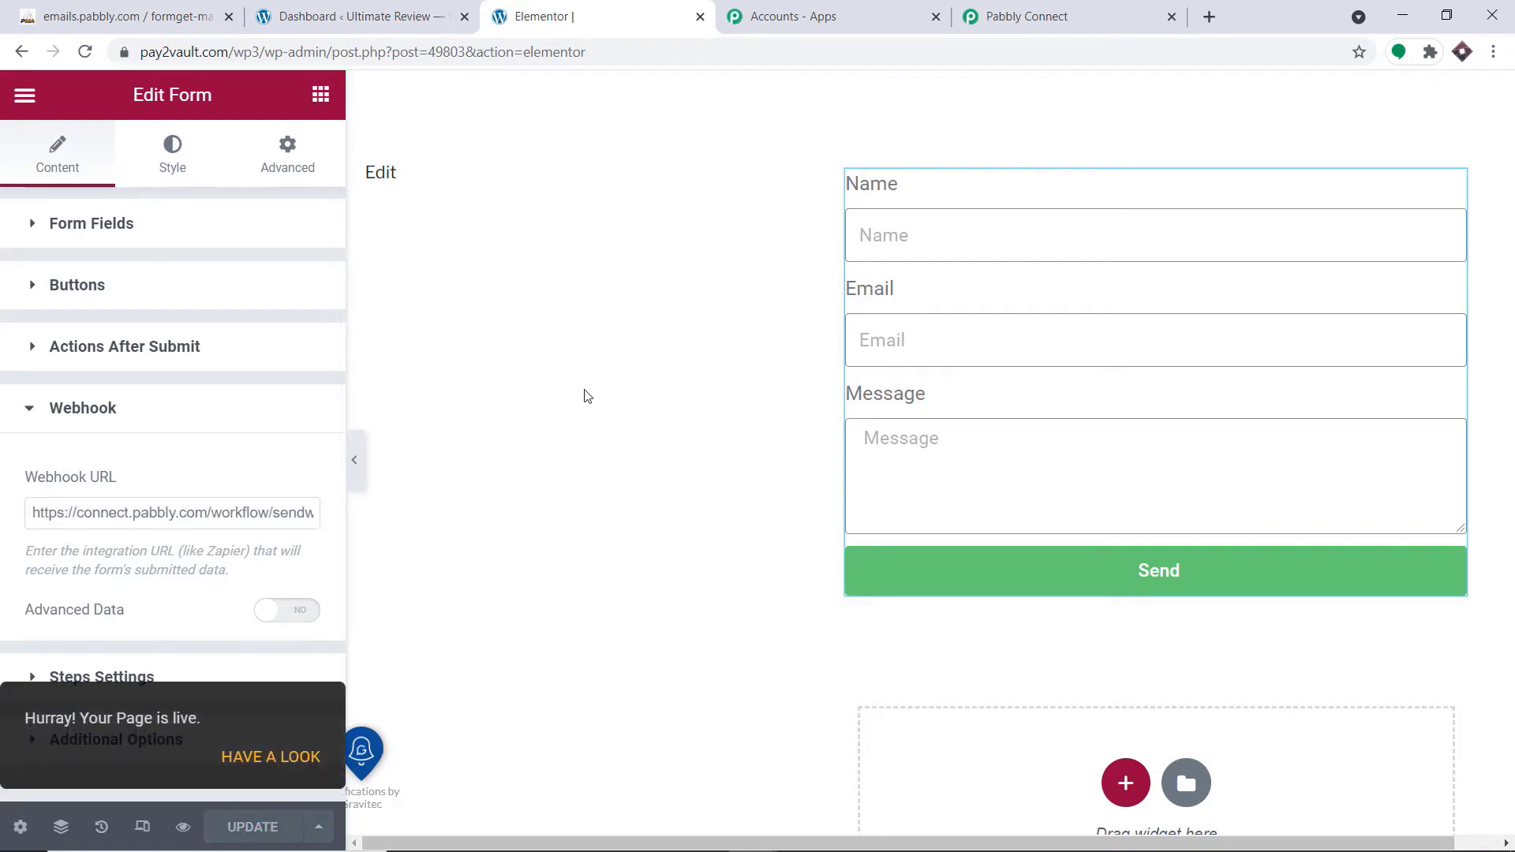
{"action": "left_click", "coordinate": [276, 756]}
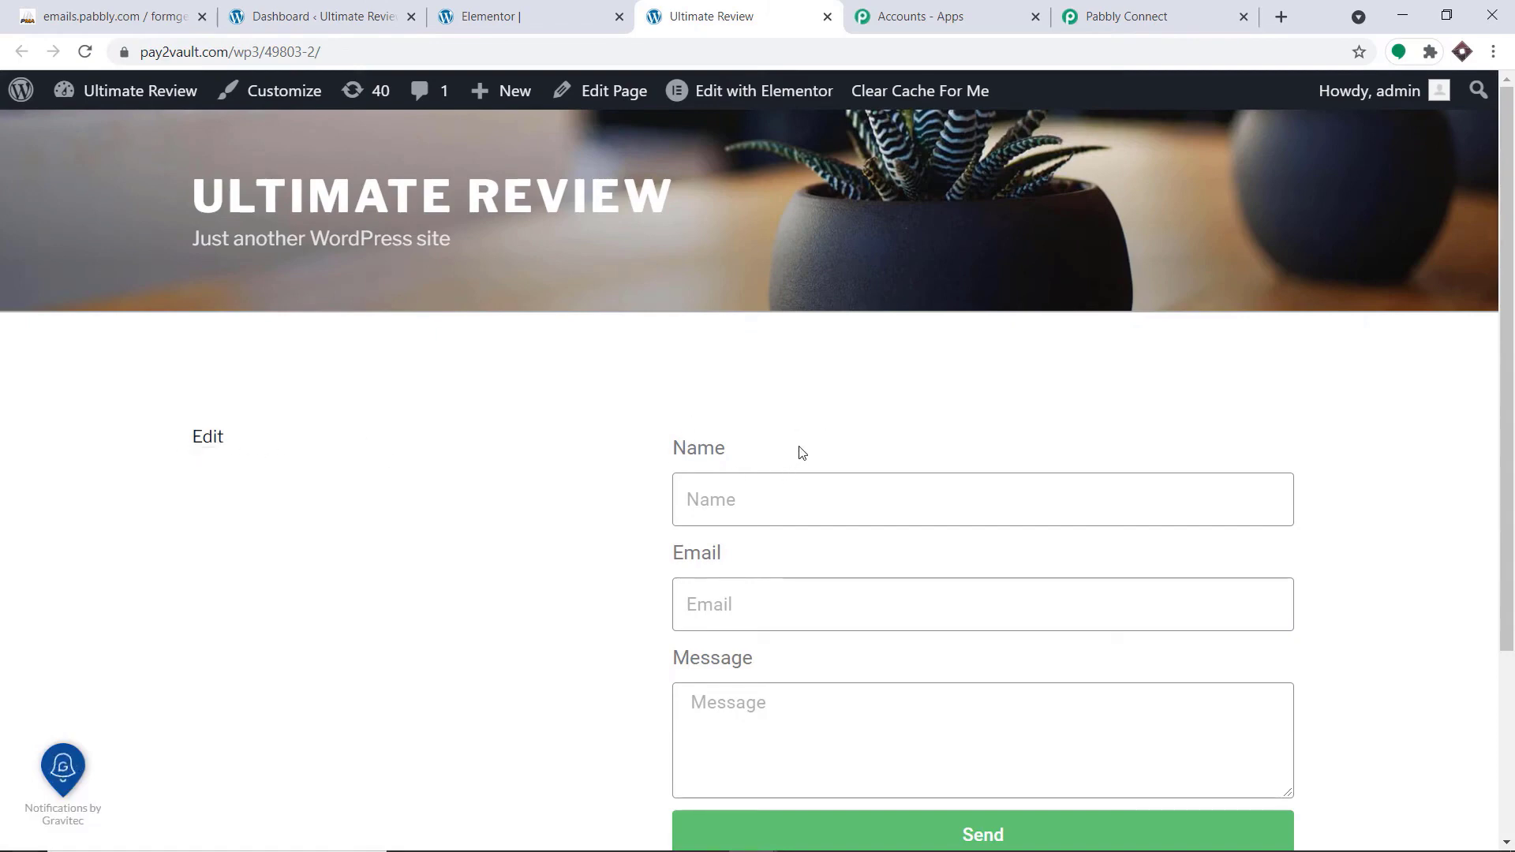
{"action": "scroll", "coordinate": [805, 459], "scroll_direction": "down", "scroll_amount": 1}
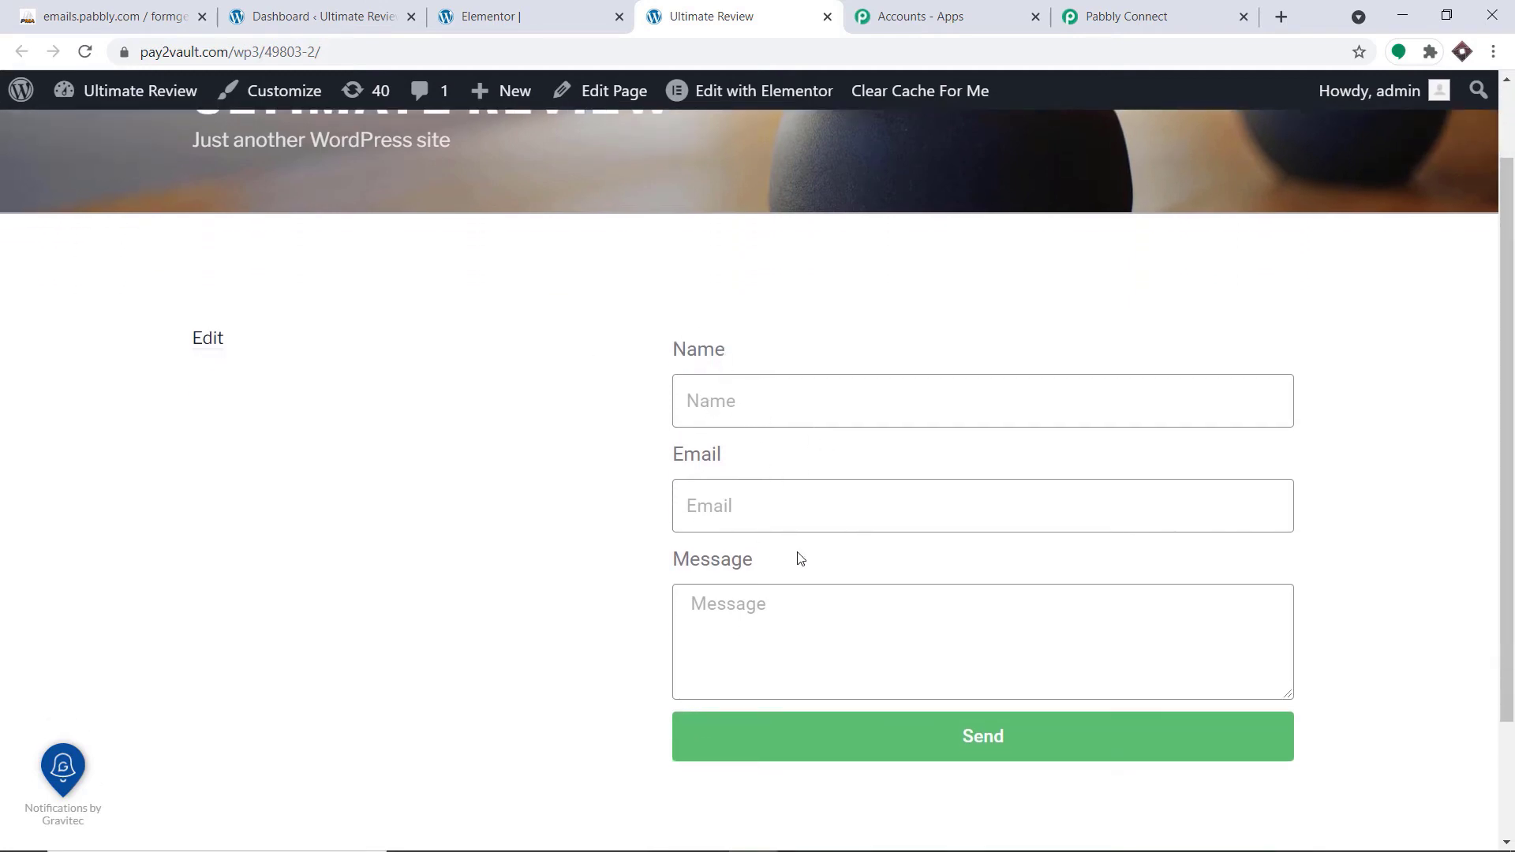
Check the webhook capture status in Pabbly Connect, then fill the live form's name and email from a saved autofill contact
{"action": "left_click", "coordinate": [1127, 16]}
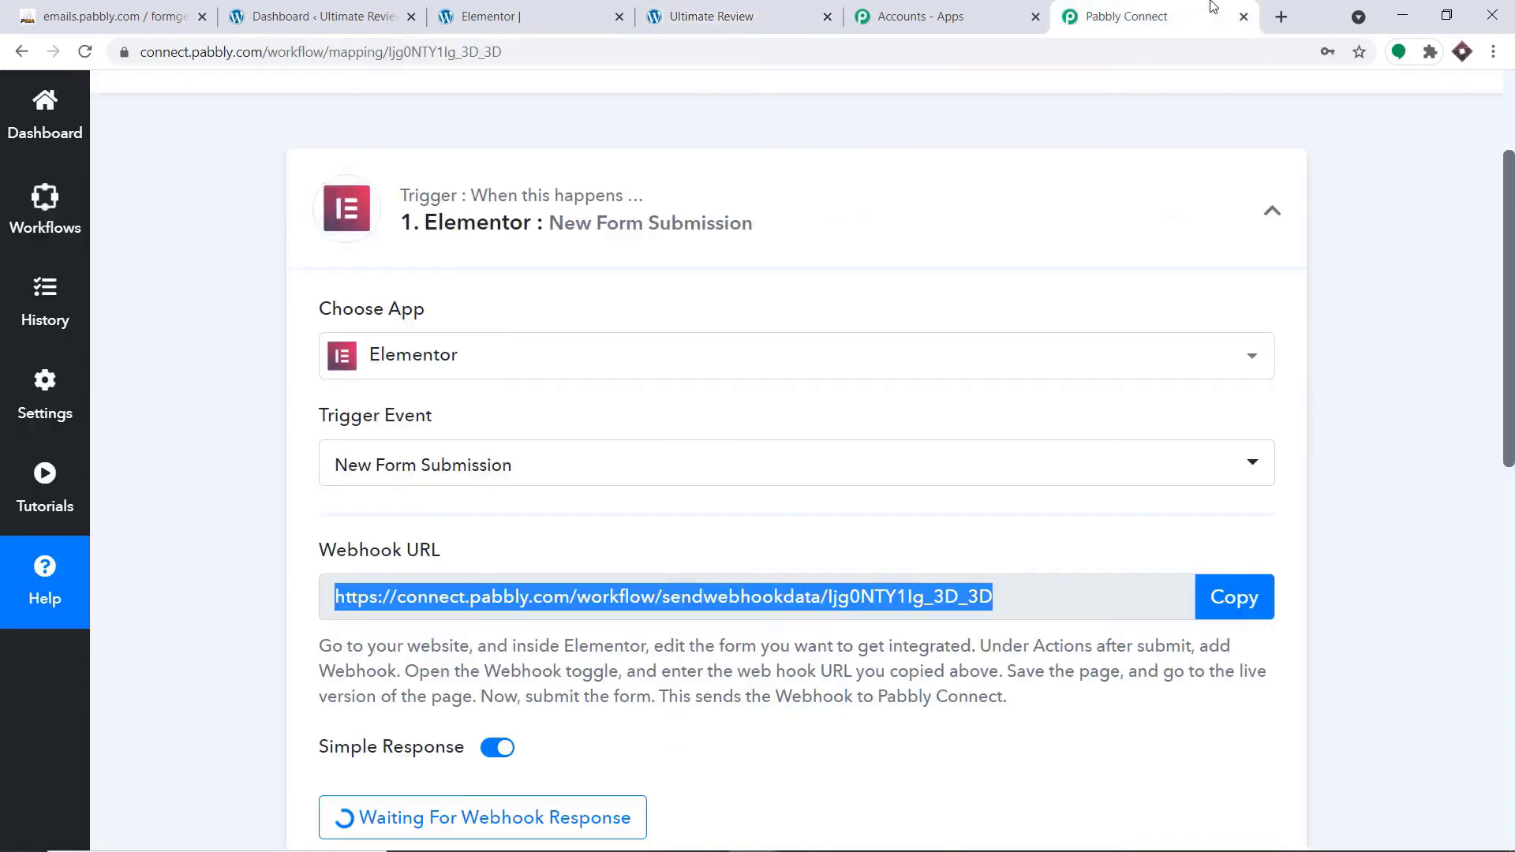
{"action": "scroll", "coordinate": [299, 506], "scroll_direction": "down", "scroll_amount": 1}
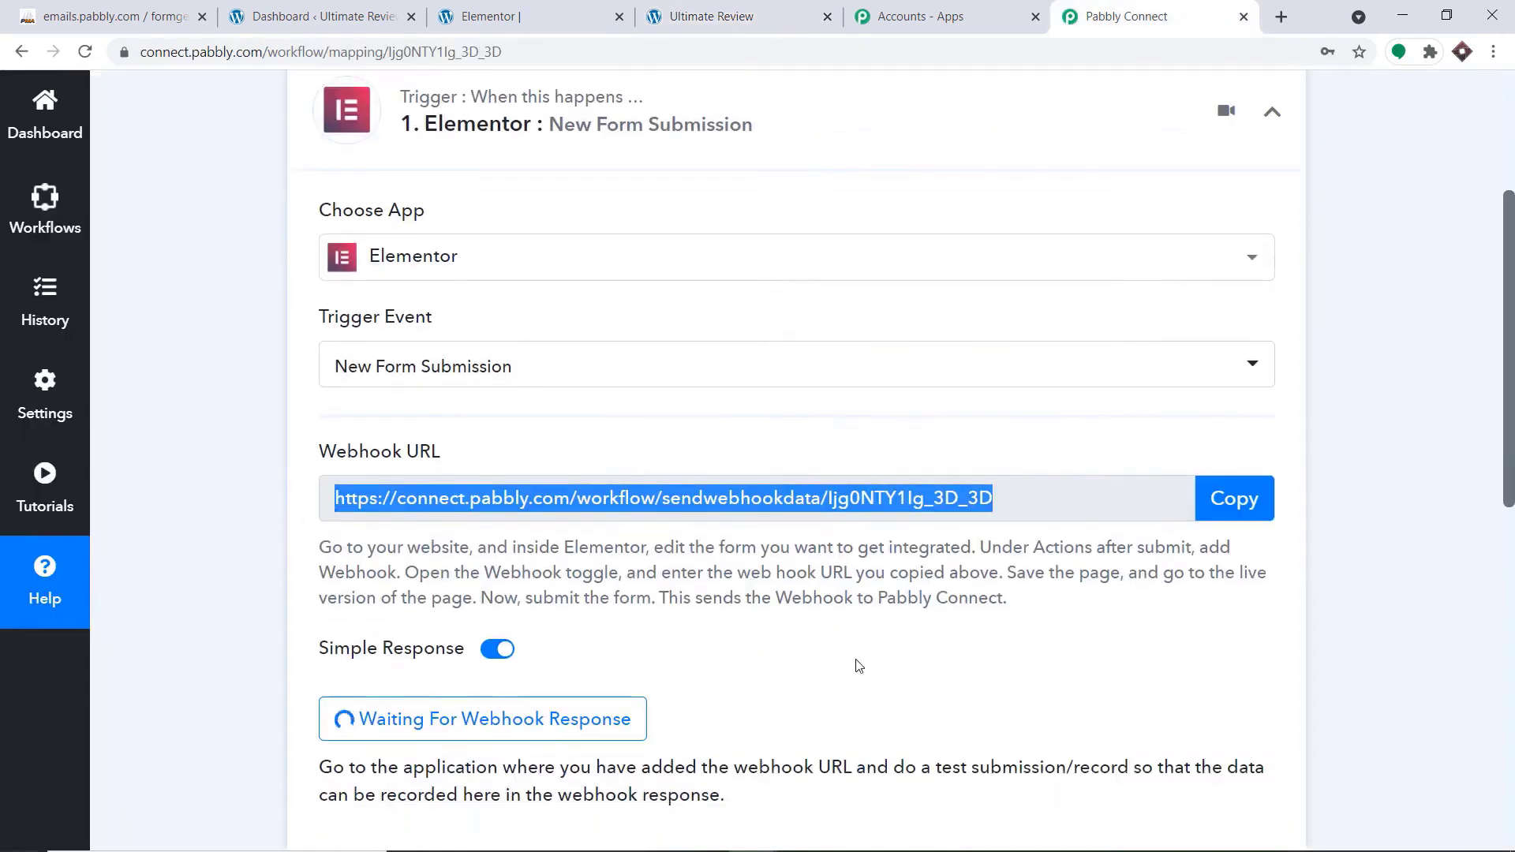
{"action": "left_click", "coordinate": [791, 9]}
{"action": "left_click", "coordinate": [723, 395]}
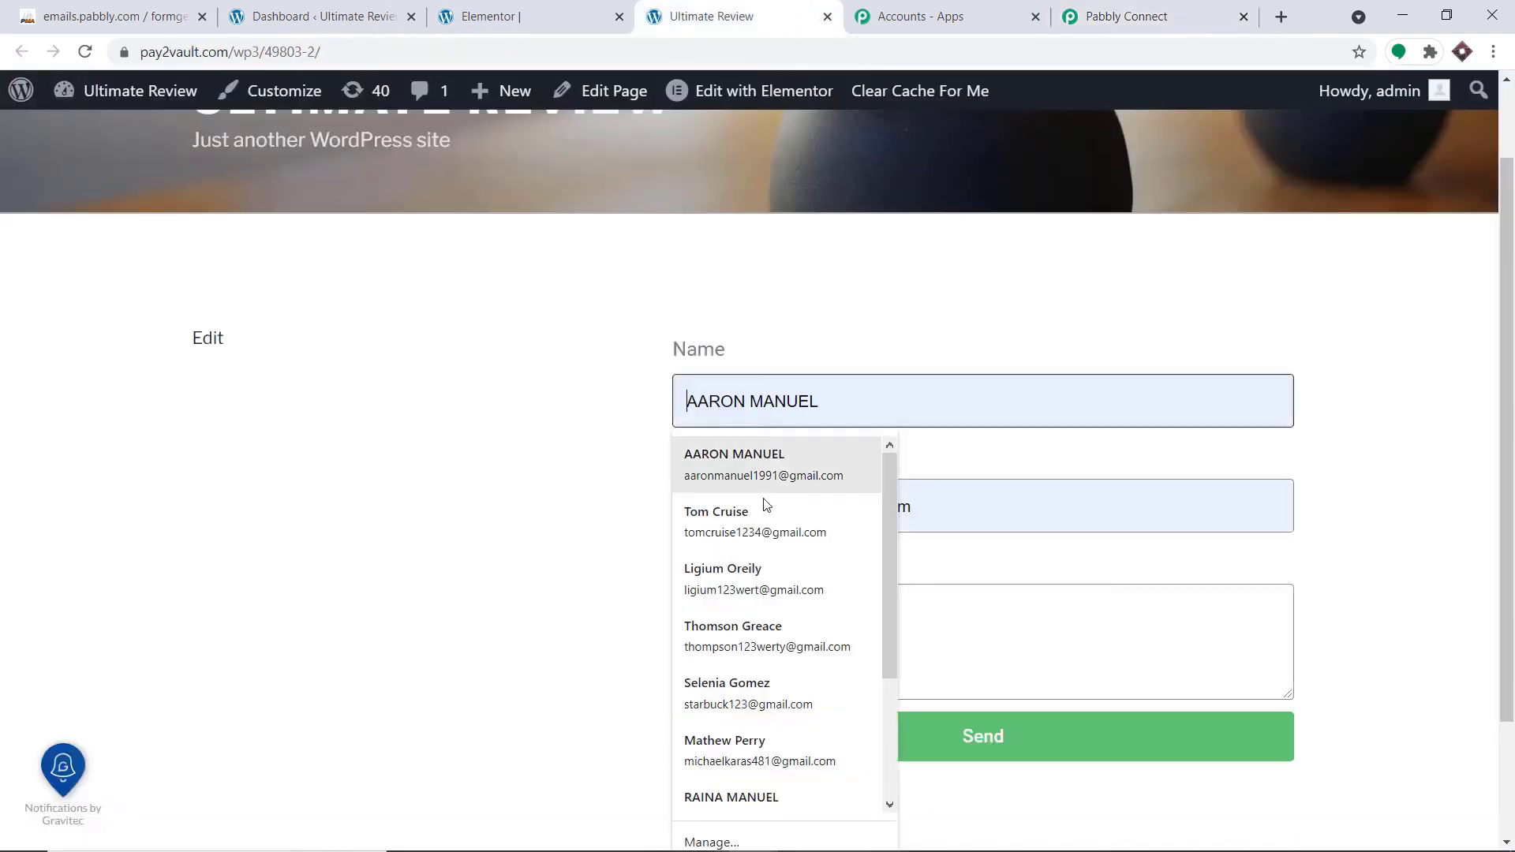
{"action": "scroll", "coordinate": [774, 575], "scroll_direction": "down", "scroll_amount": 3}
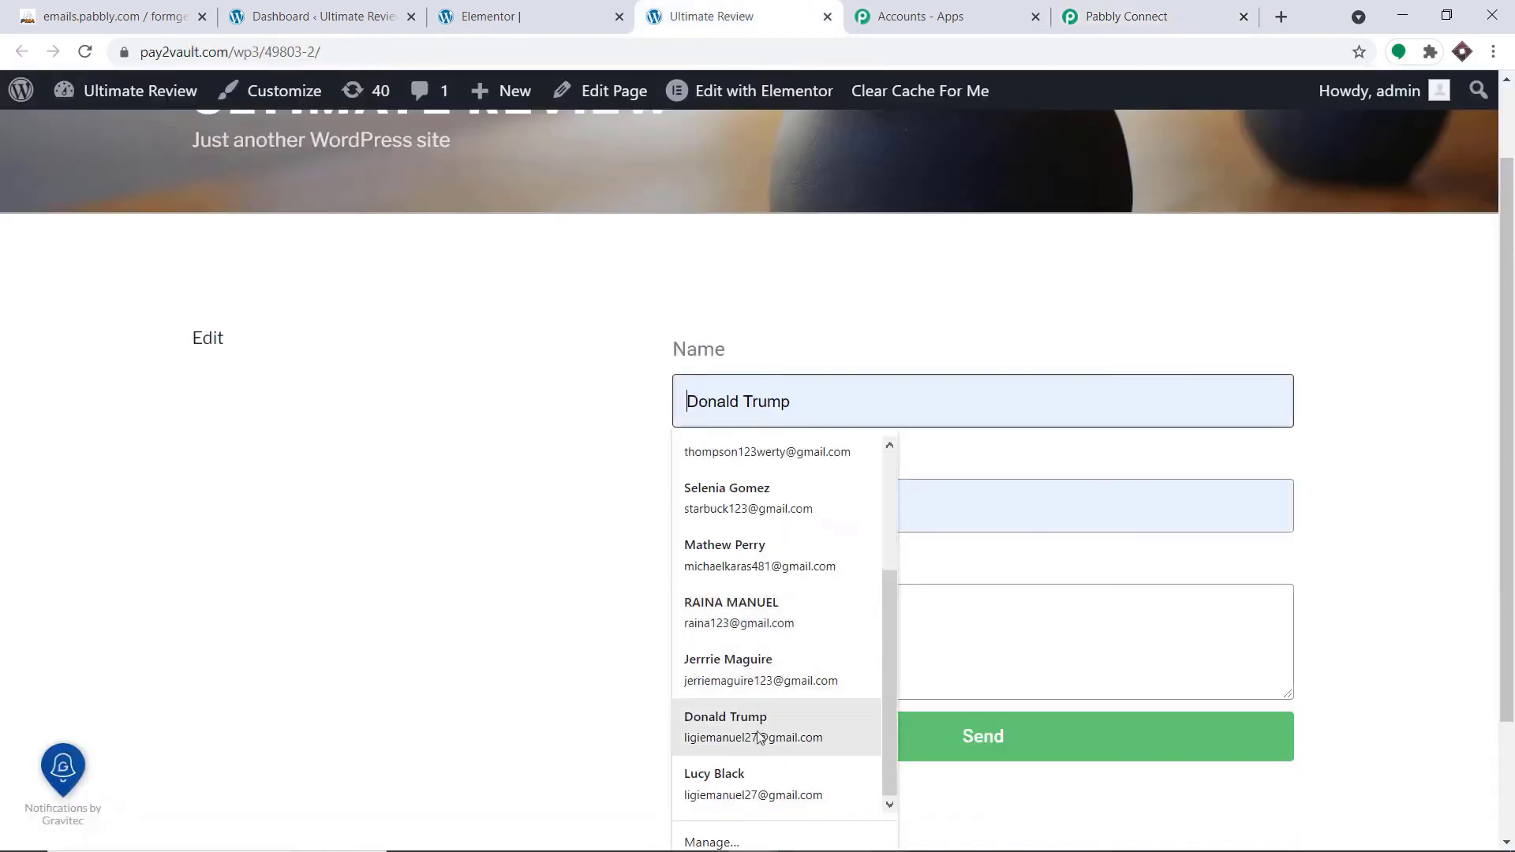
{"action": "left_click", "coordinate": [710, 789]}
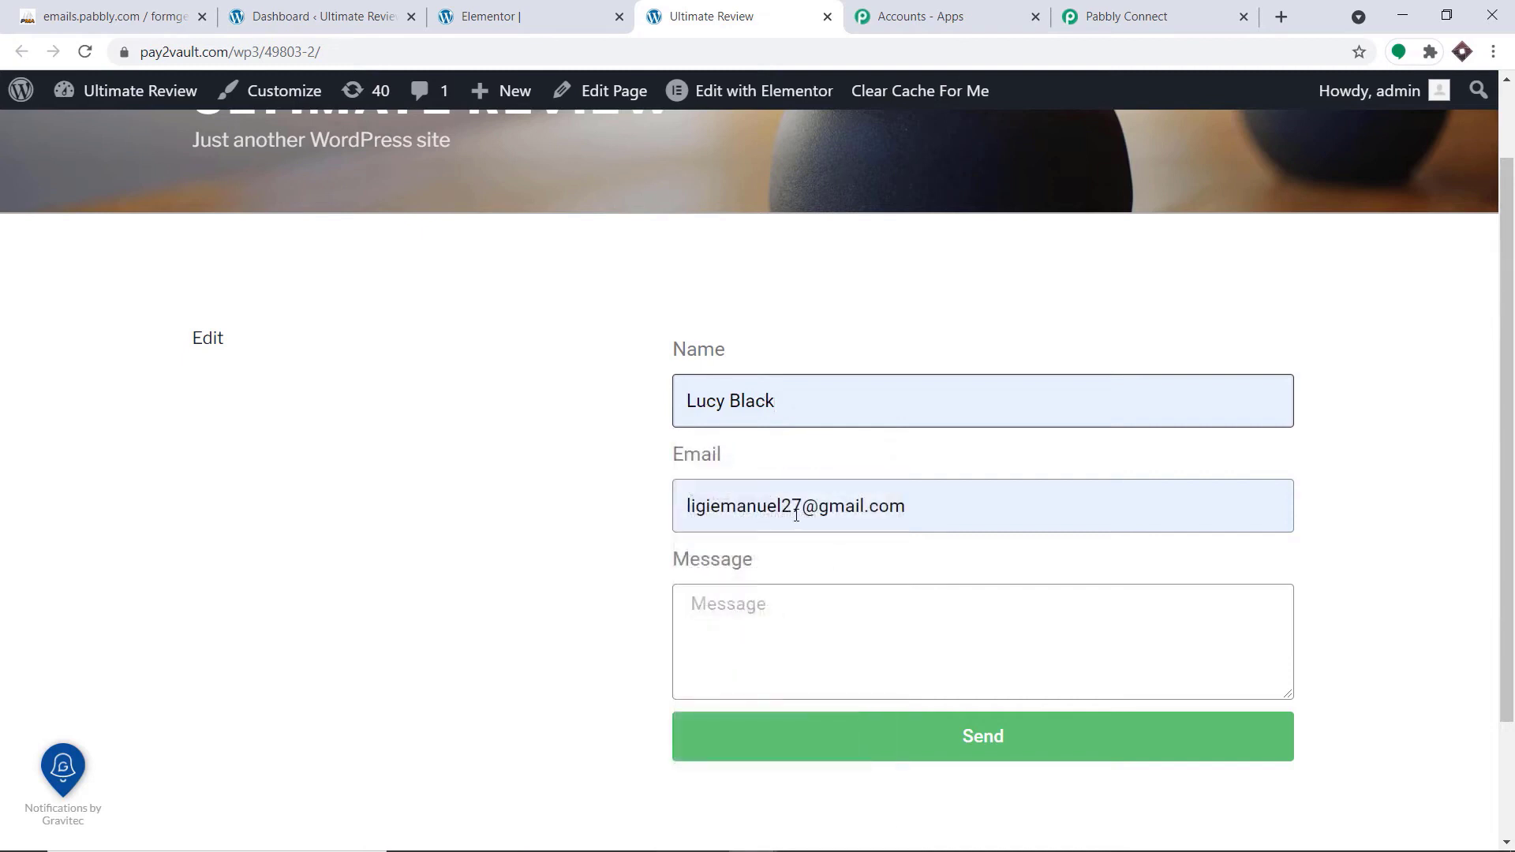
Change the part of the form's email address before the digits so that it matches the contact's name
{"action": "left_click", "coordinate": [795, 514]}
{"action": "left_click_drag", "start_coordinate": [781, 512], "coordinate": [624, 493]}
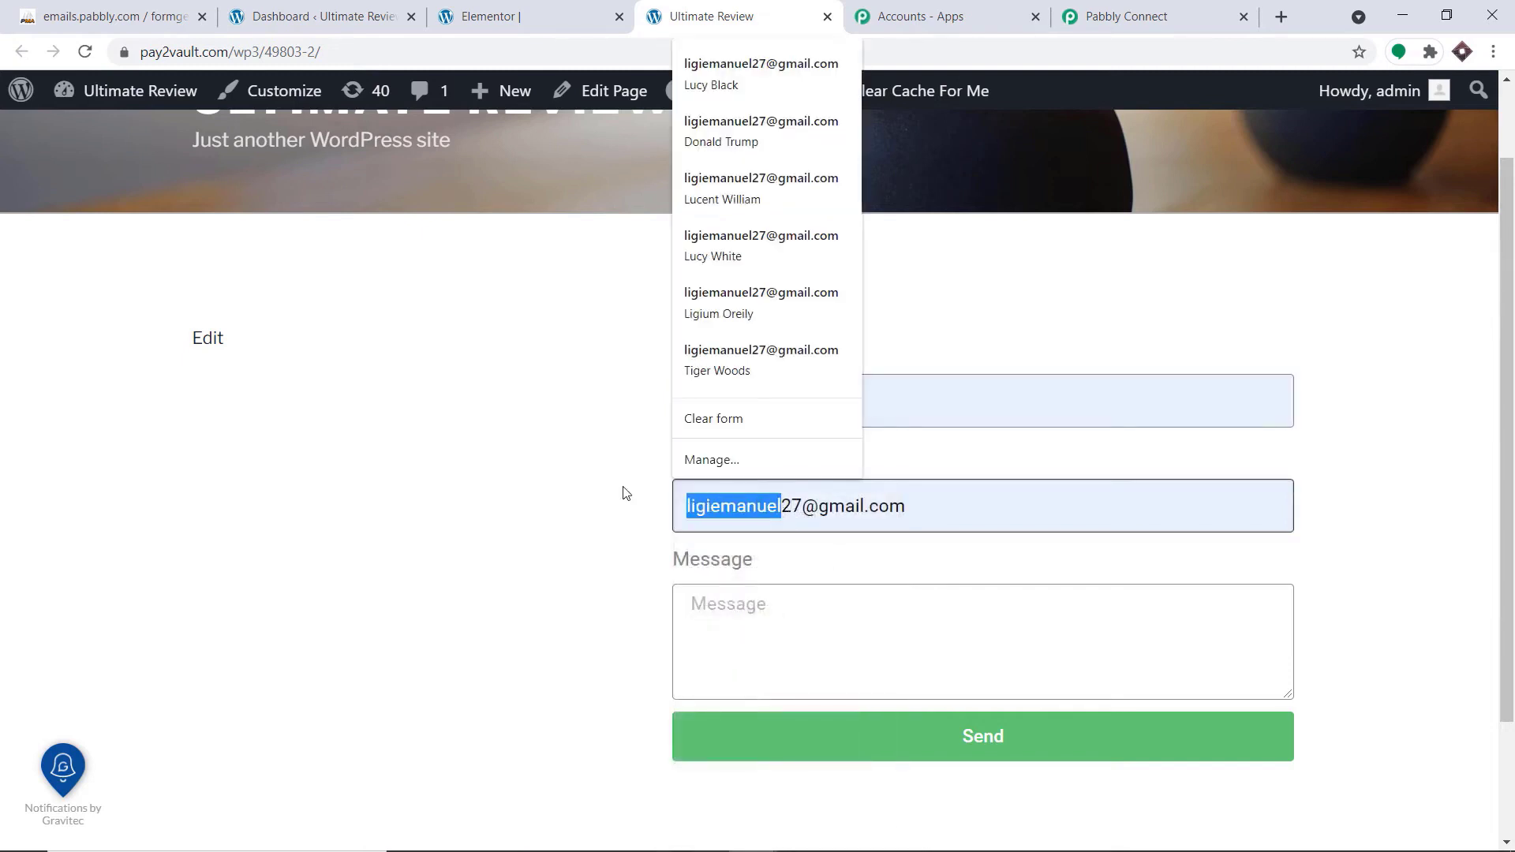
{"action": "key", "text": "BackSpace"}
{"action": "type", "text": "LU"}
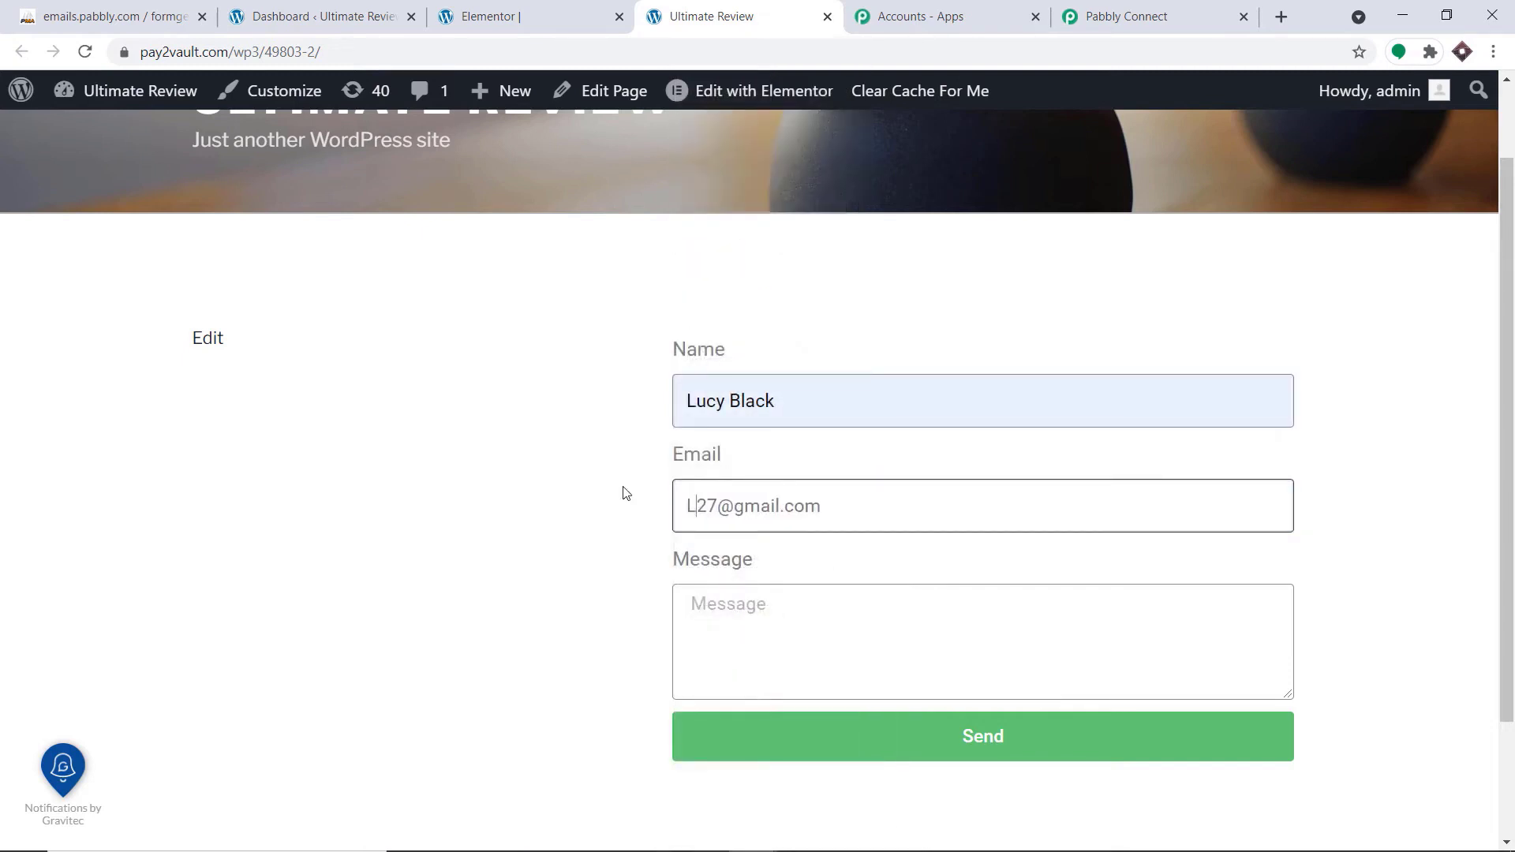
{"action": "key", "text": "BackSpace"}
{"action": "key", "text": "BackSpace"}
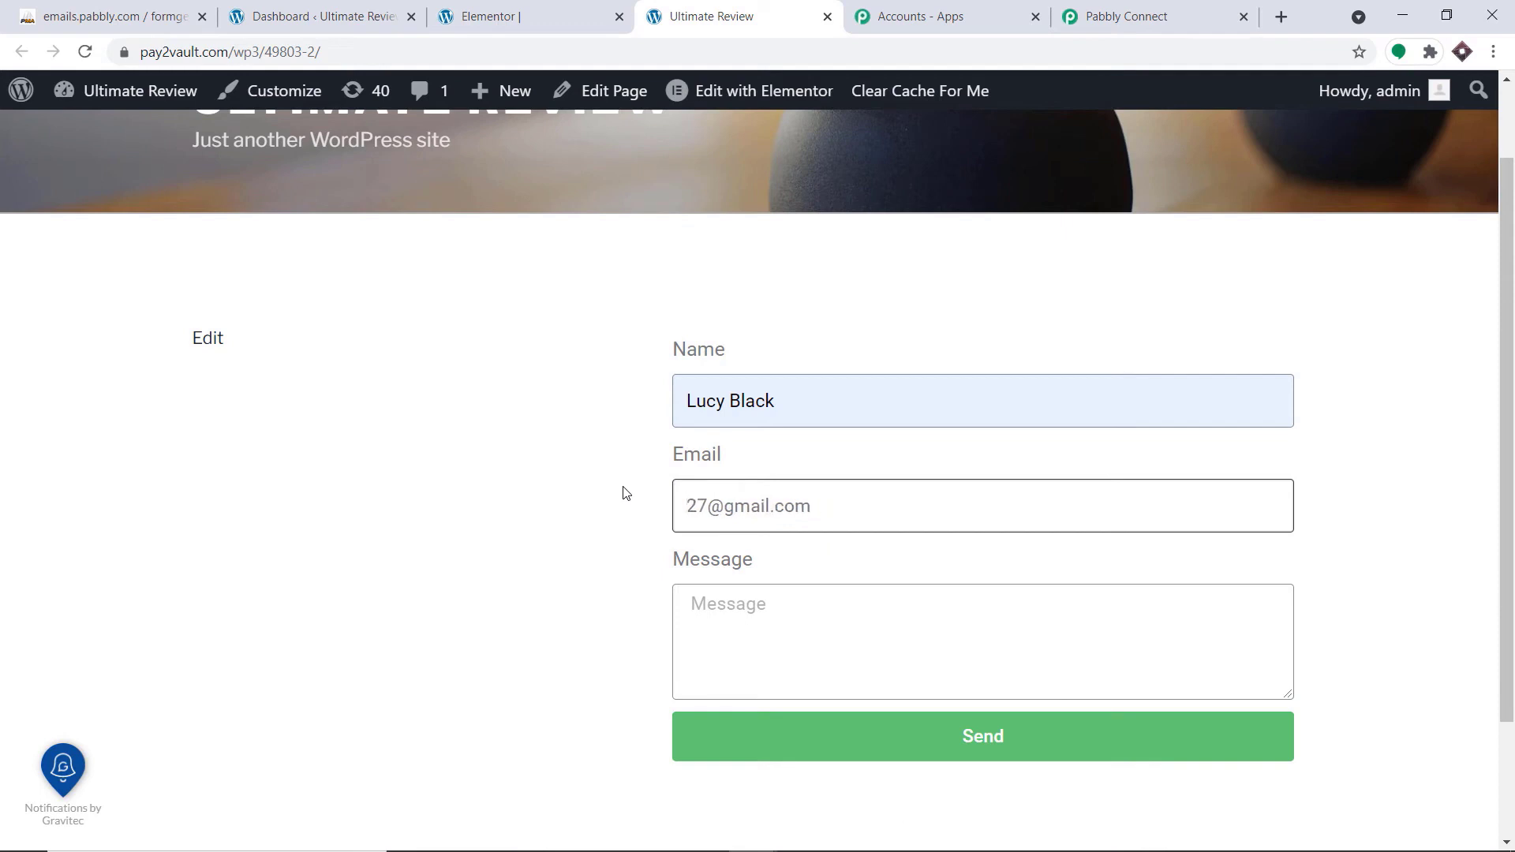
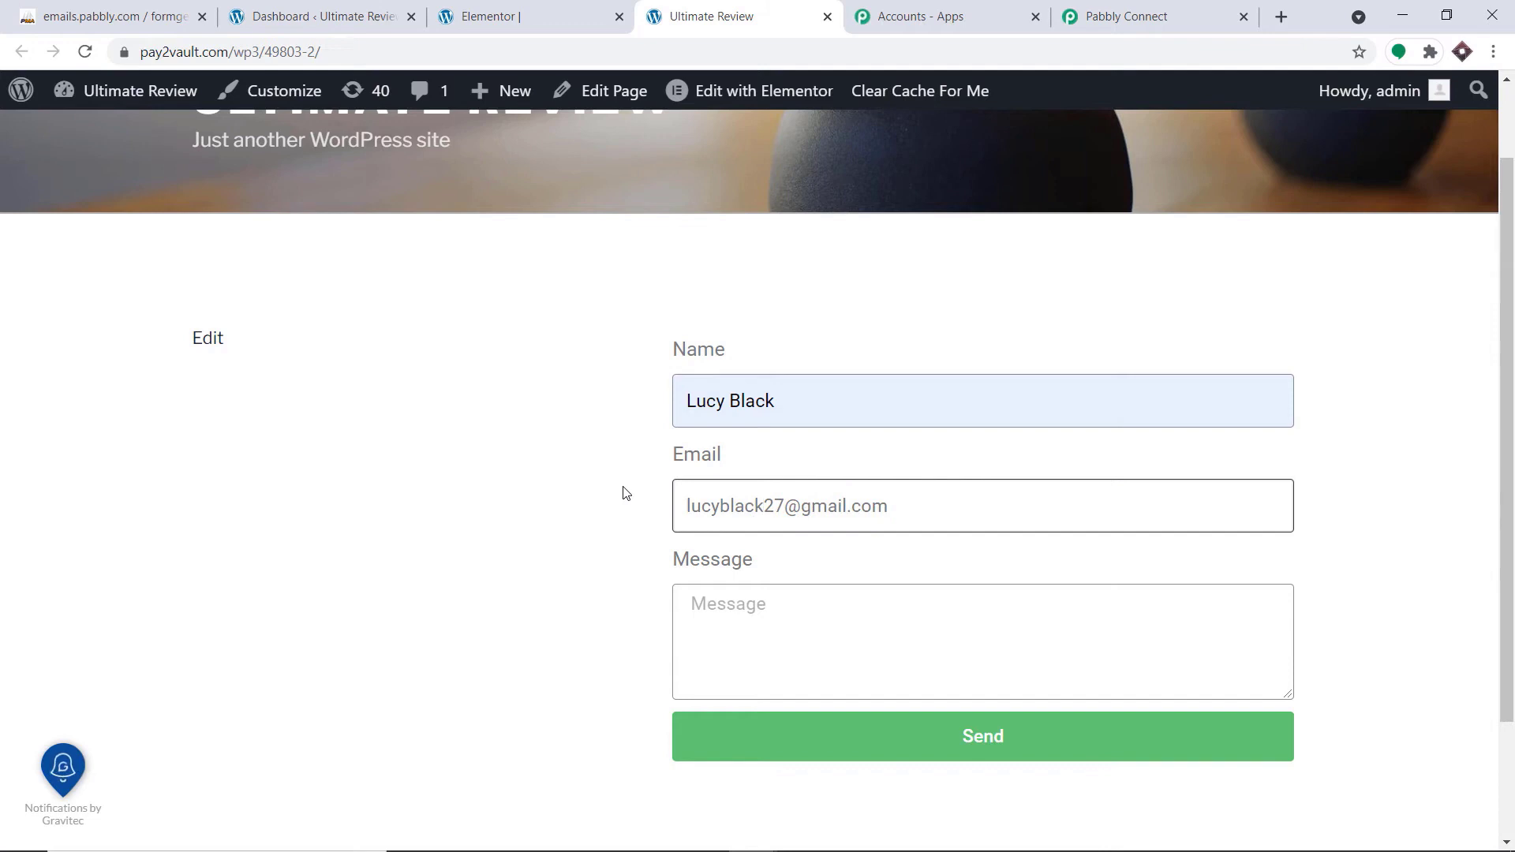
Enter a phone number in the form's Message field and submit the form
{"action": "left_click", "coordinate": [733, 600]}
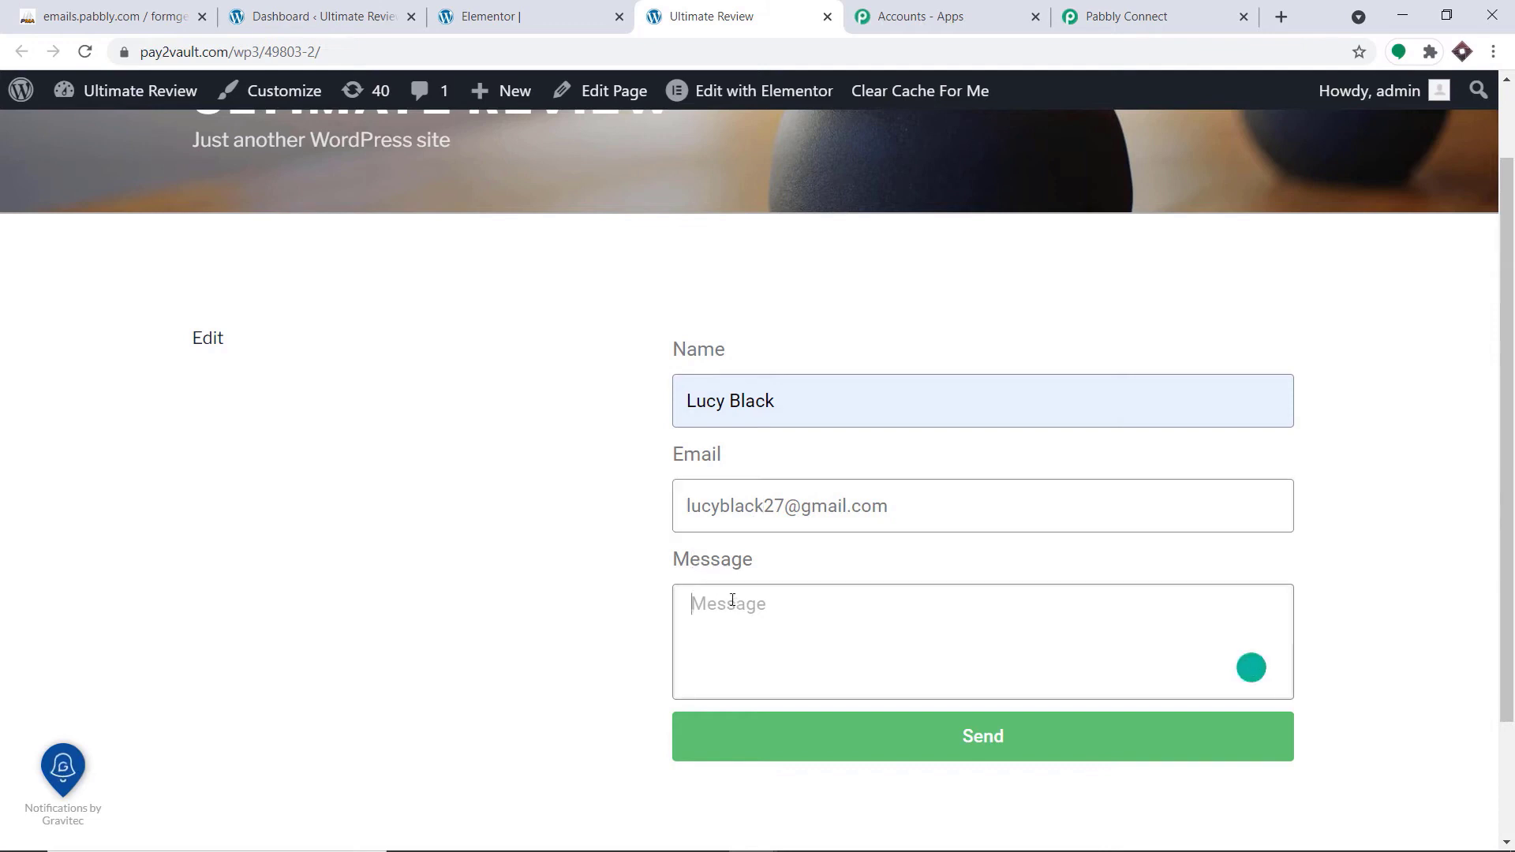
{"action": "left_click", "coordinate": [960, 742]}
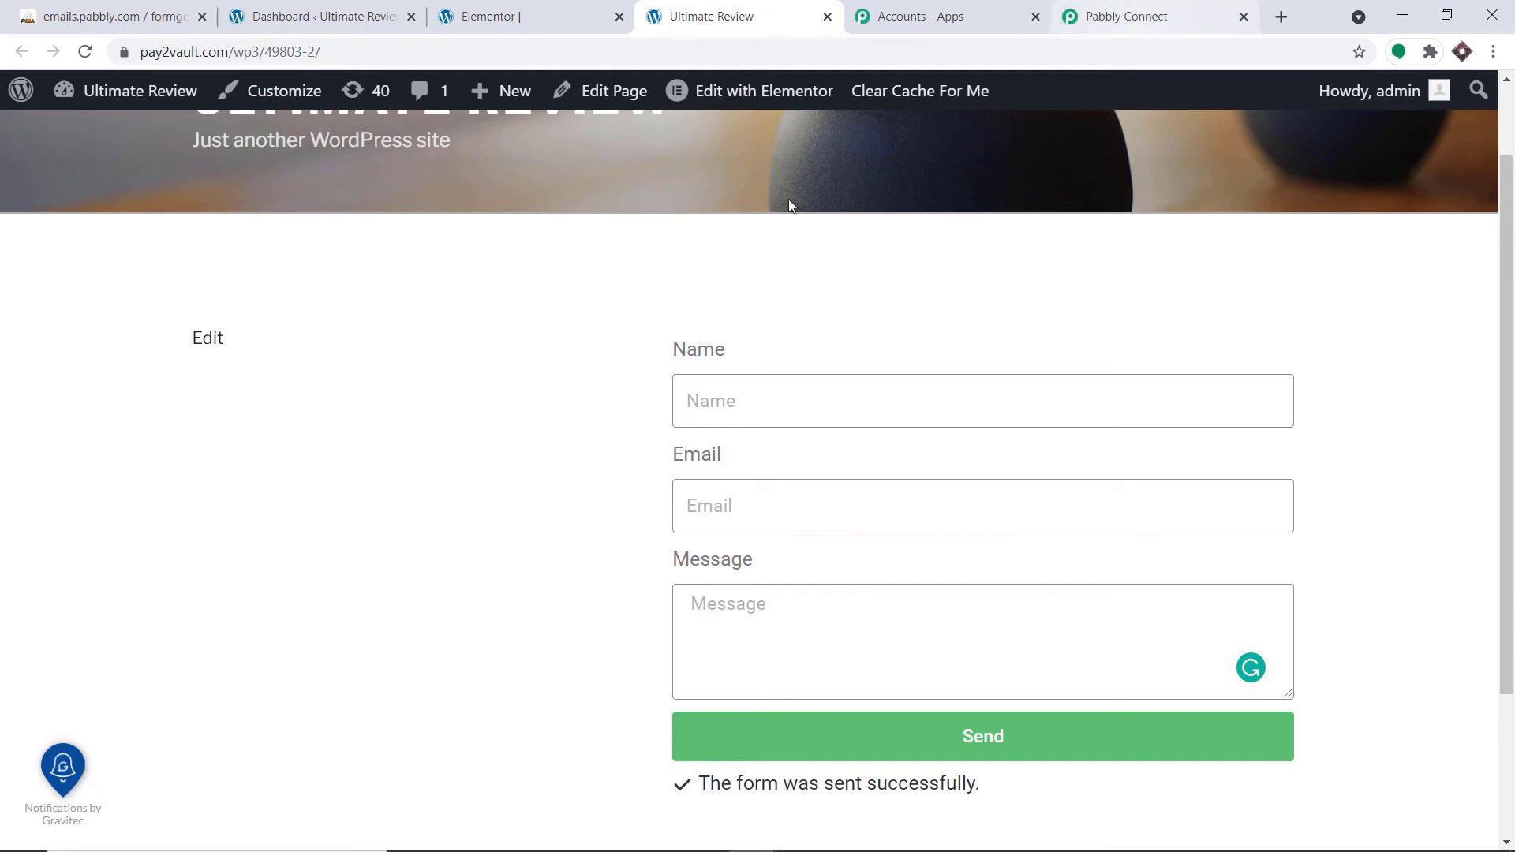
In Pabbly Connect, examine the name, email and message values in the Elementor trigger's webhook response
{"action": "left_click", "coordinate": [1169, 6]}
{"action": "scroll", "coordinate": [1052, 292], "scroll_direction": "down", "scroll_amount": 7}
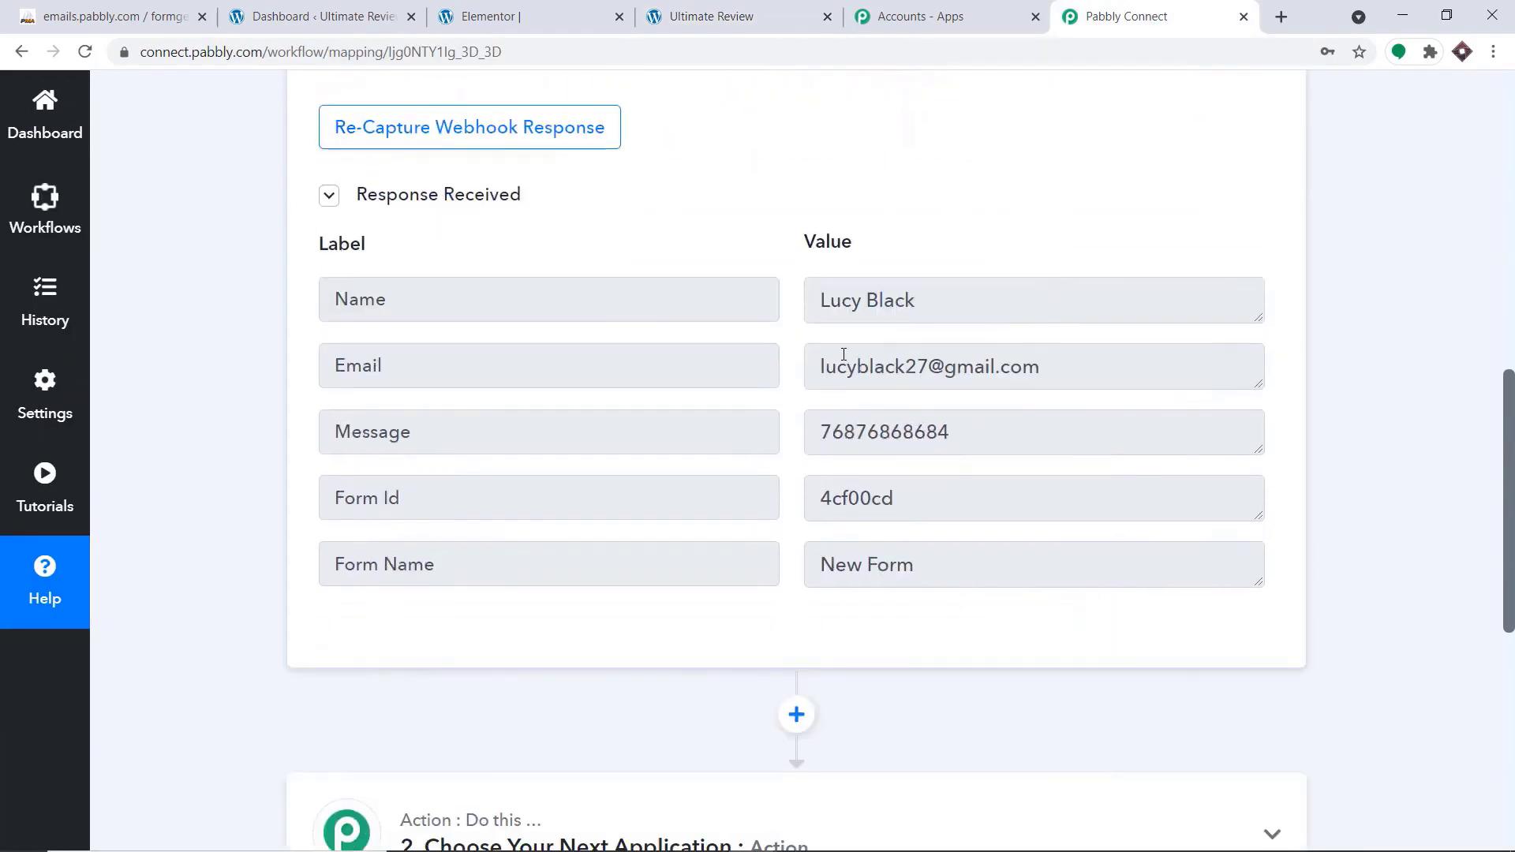
{"action": "left_click_drag", "start_coordinate": [964, 437], "coordinate": [815, 429]}
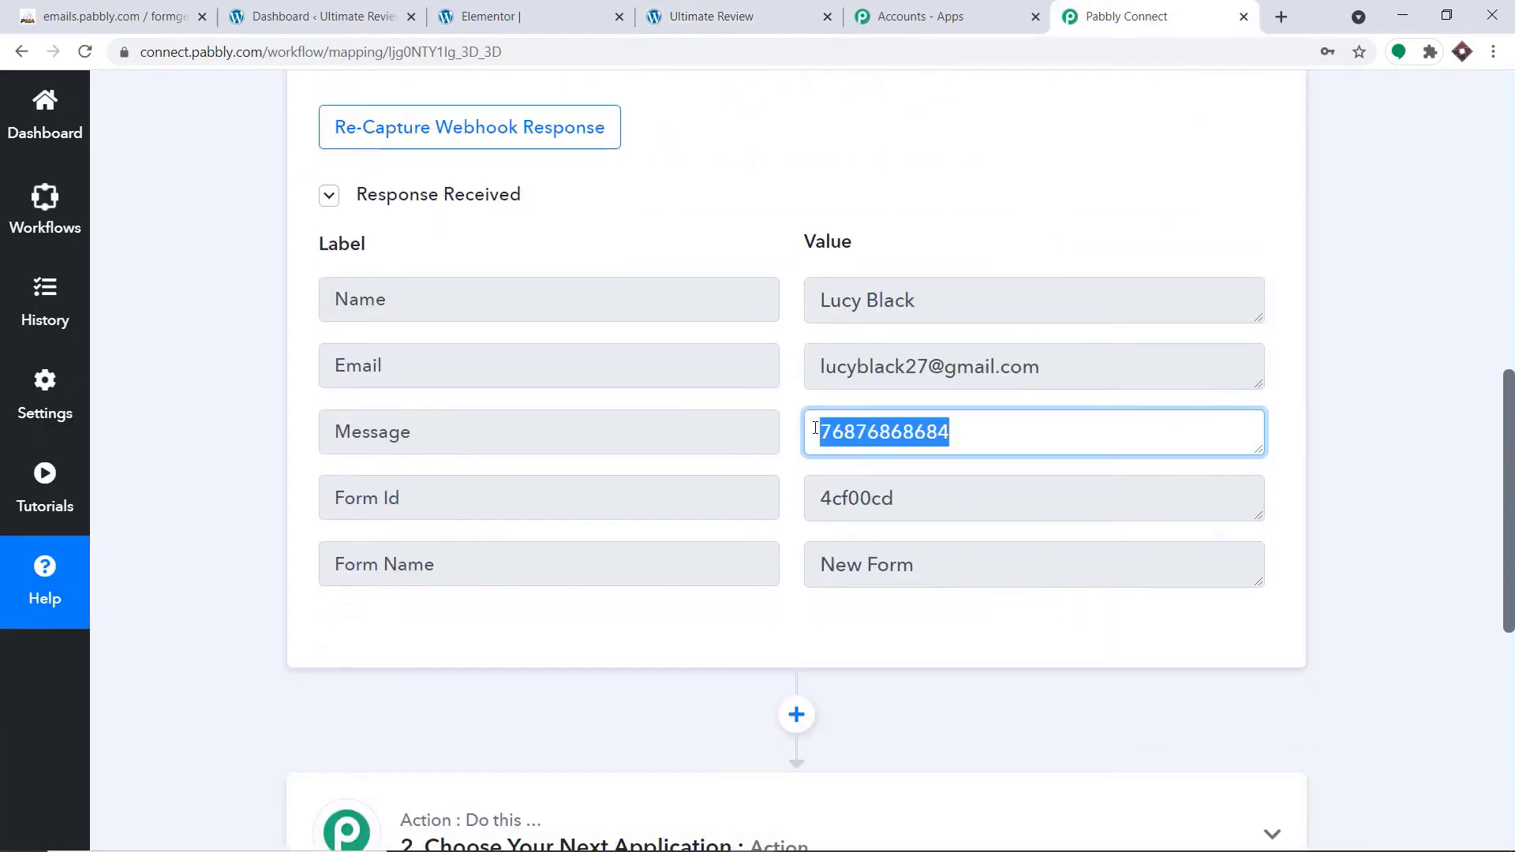
{"action": "left_click_drag", "start_coordinate": [516, 439], "coordinate": [332, 433]}
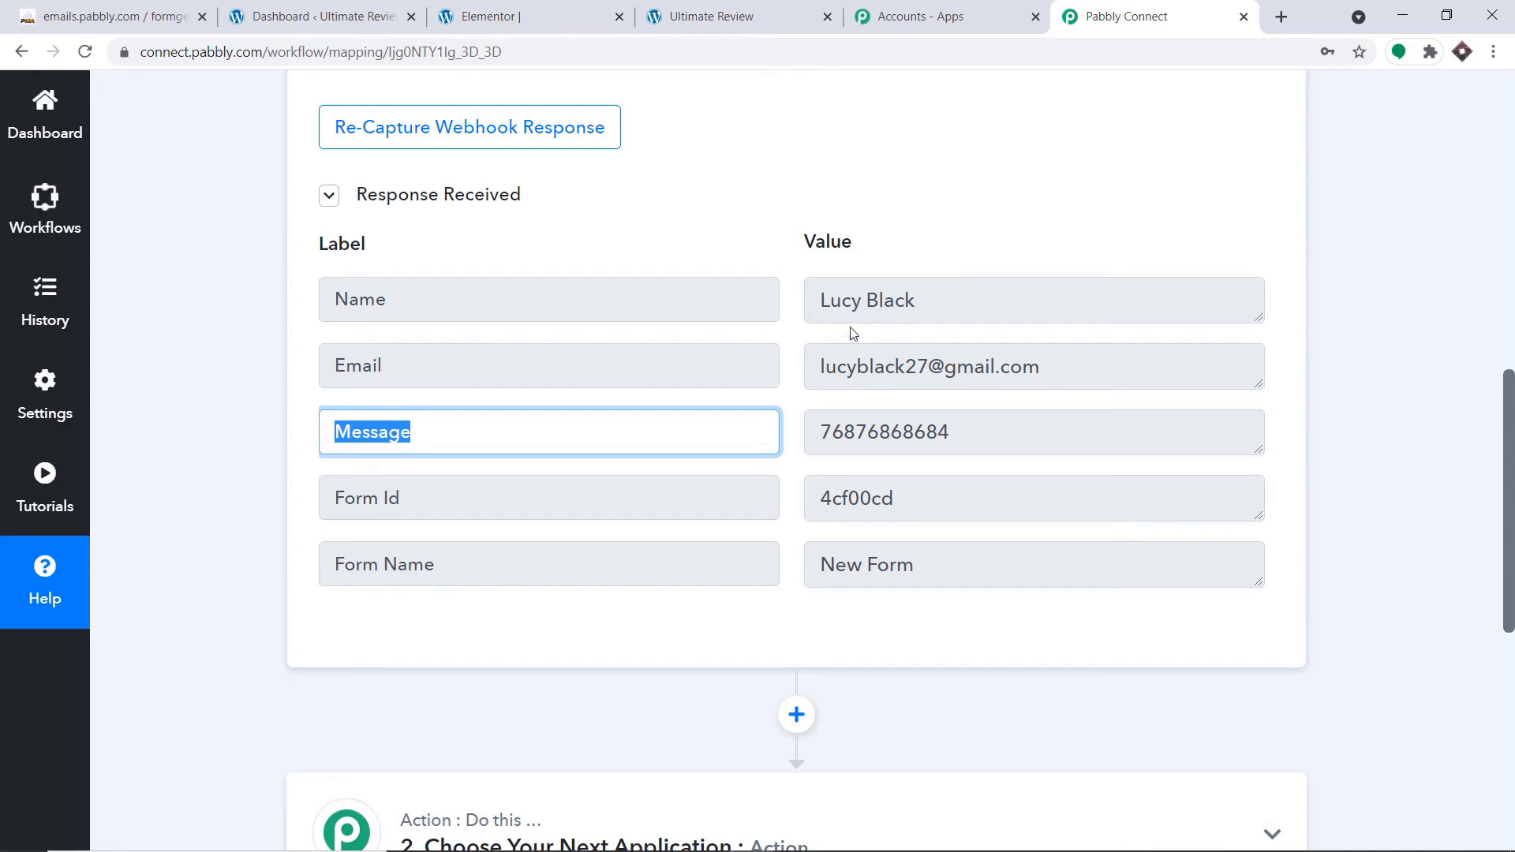
{"action": "left_click", "coordinate": [1020, 213]}
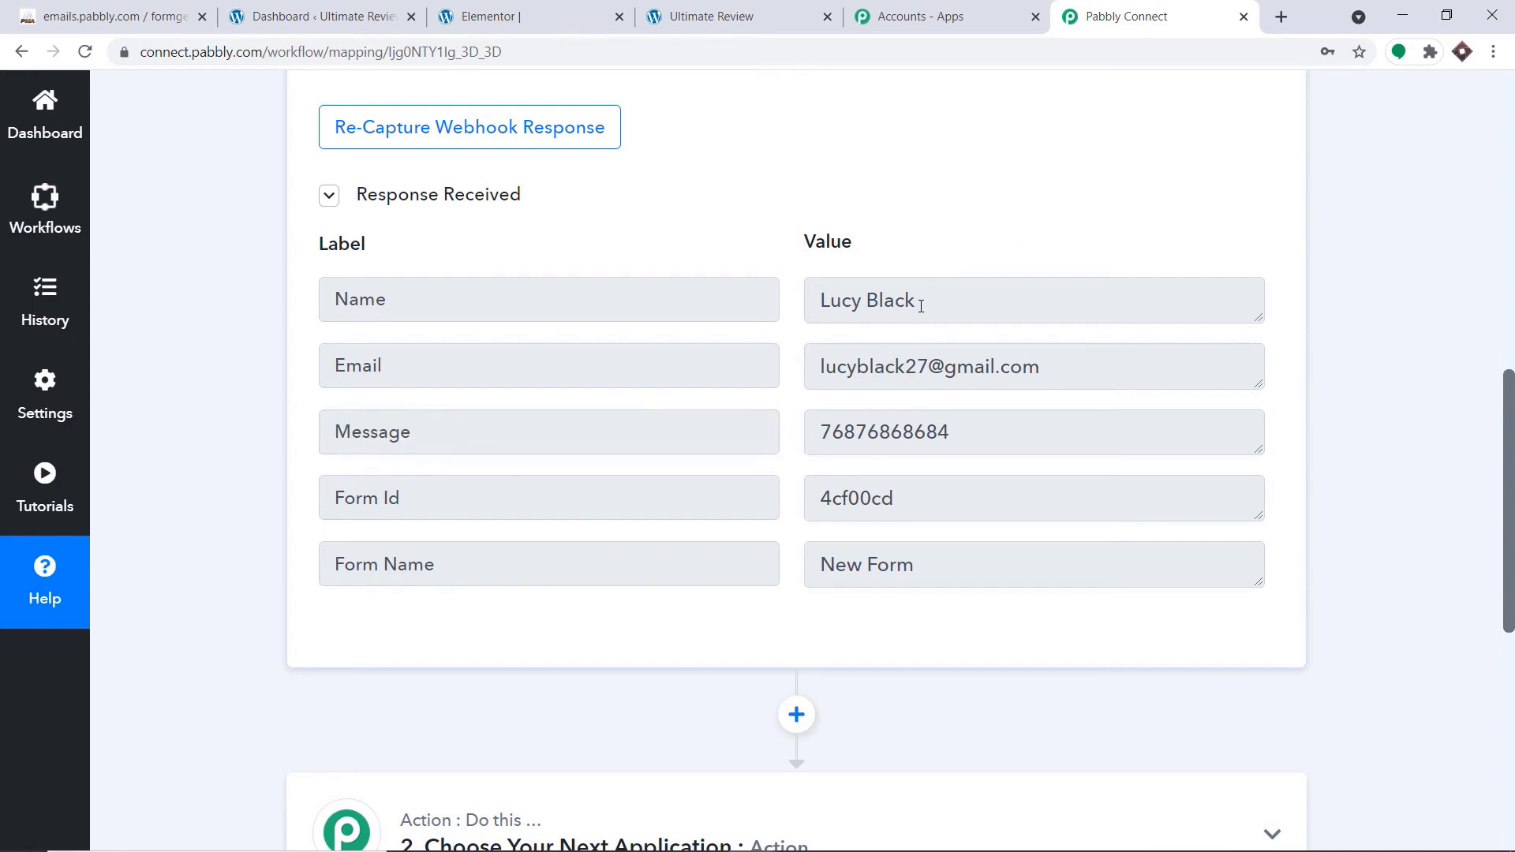
{"action": "left_click_drag", "start_coordinate": [921, 306], "coordinate": [716, 305]}
{"action": "left_click_drag", "start_coordinate": [1046, 368], "coordinate": [653, 382]}
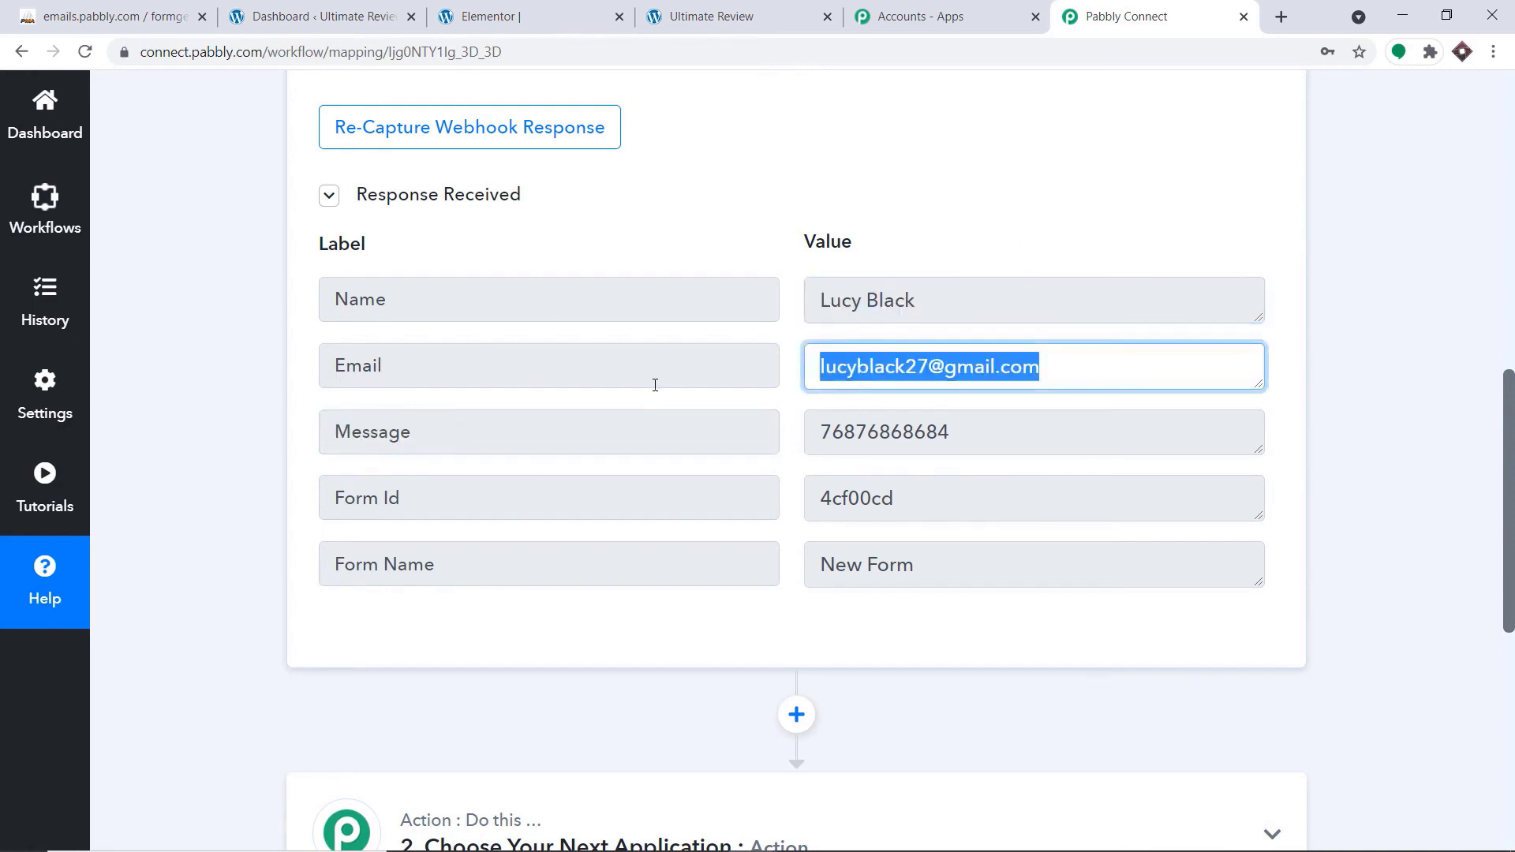
{"action": "left_click_drag", "start_coordinate": [1013, 251], "coordinate": [1005, 478]}
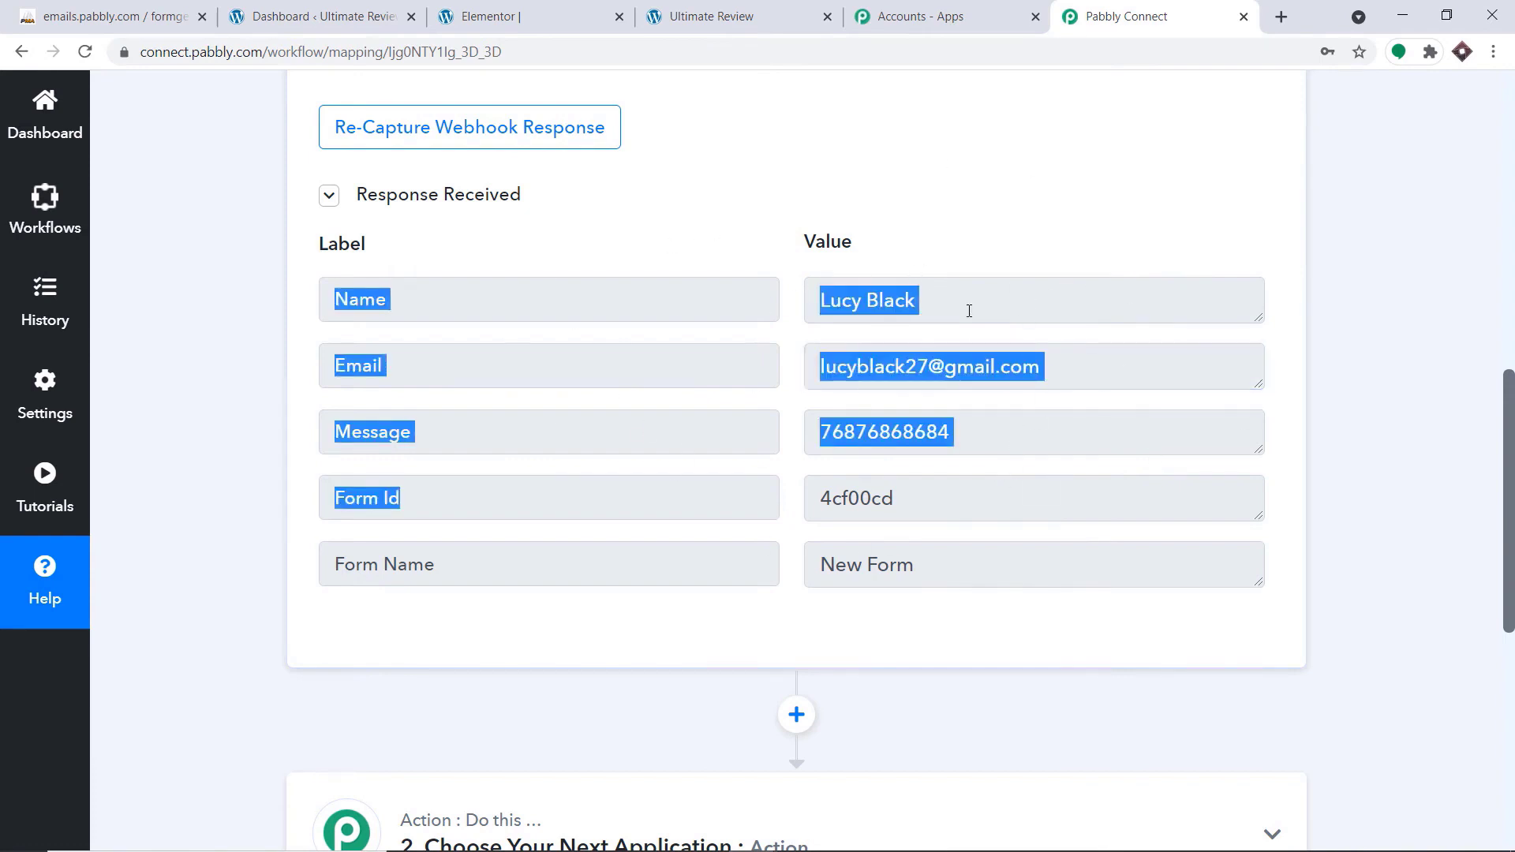
Set the workflow's second step to MySQL (Beta) with Insert Row as the action event
{"action": "scroll", "coordinate": [999, 336], "scroll_direction": "down", "scroll_amount": 6}
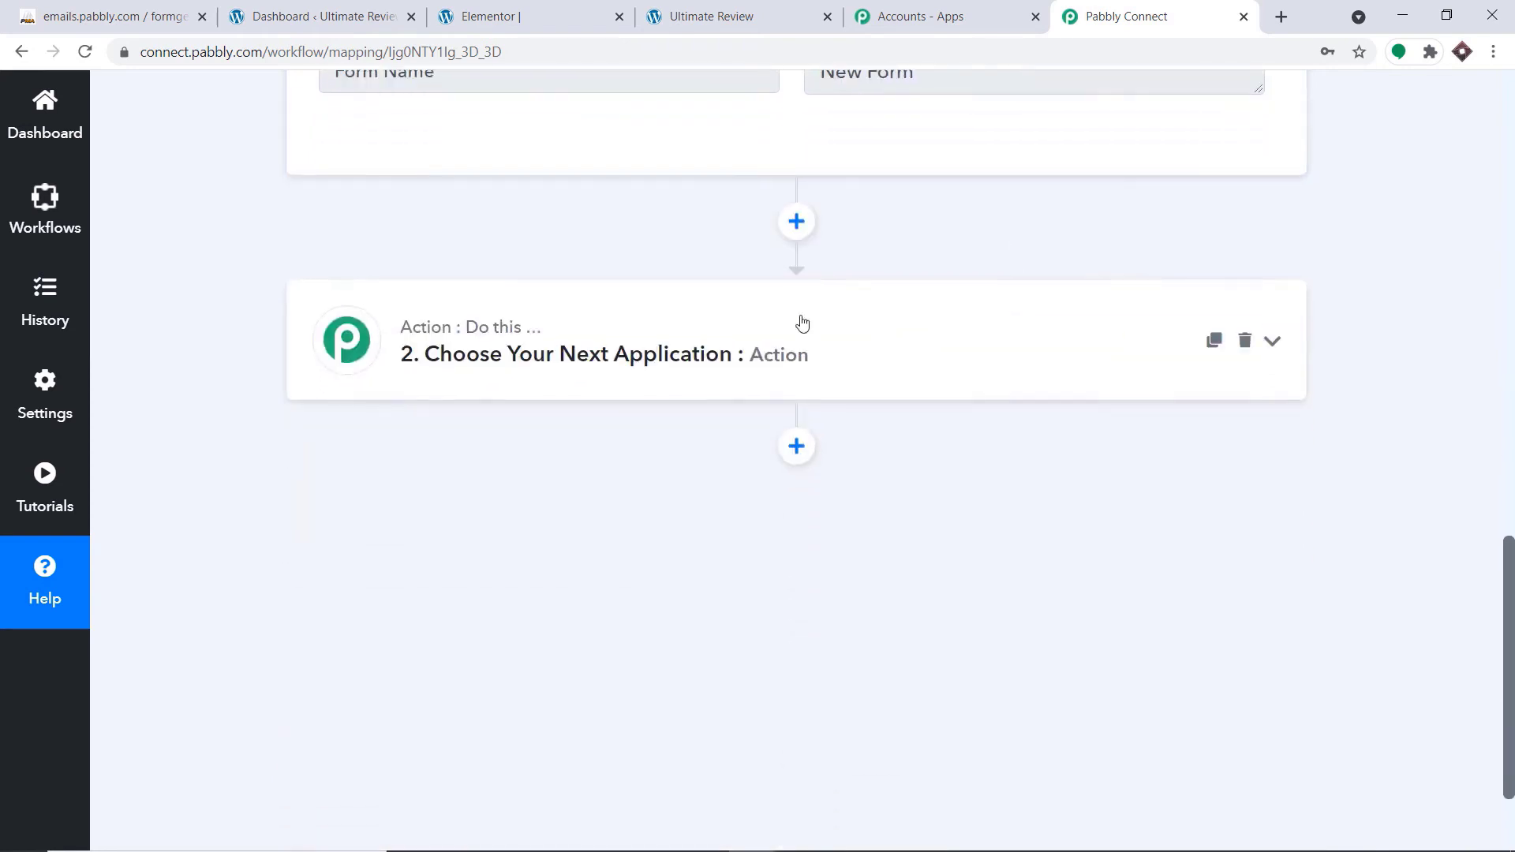
{"action": "left_click", "coordinate": [466, 343]}
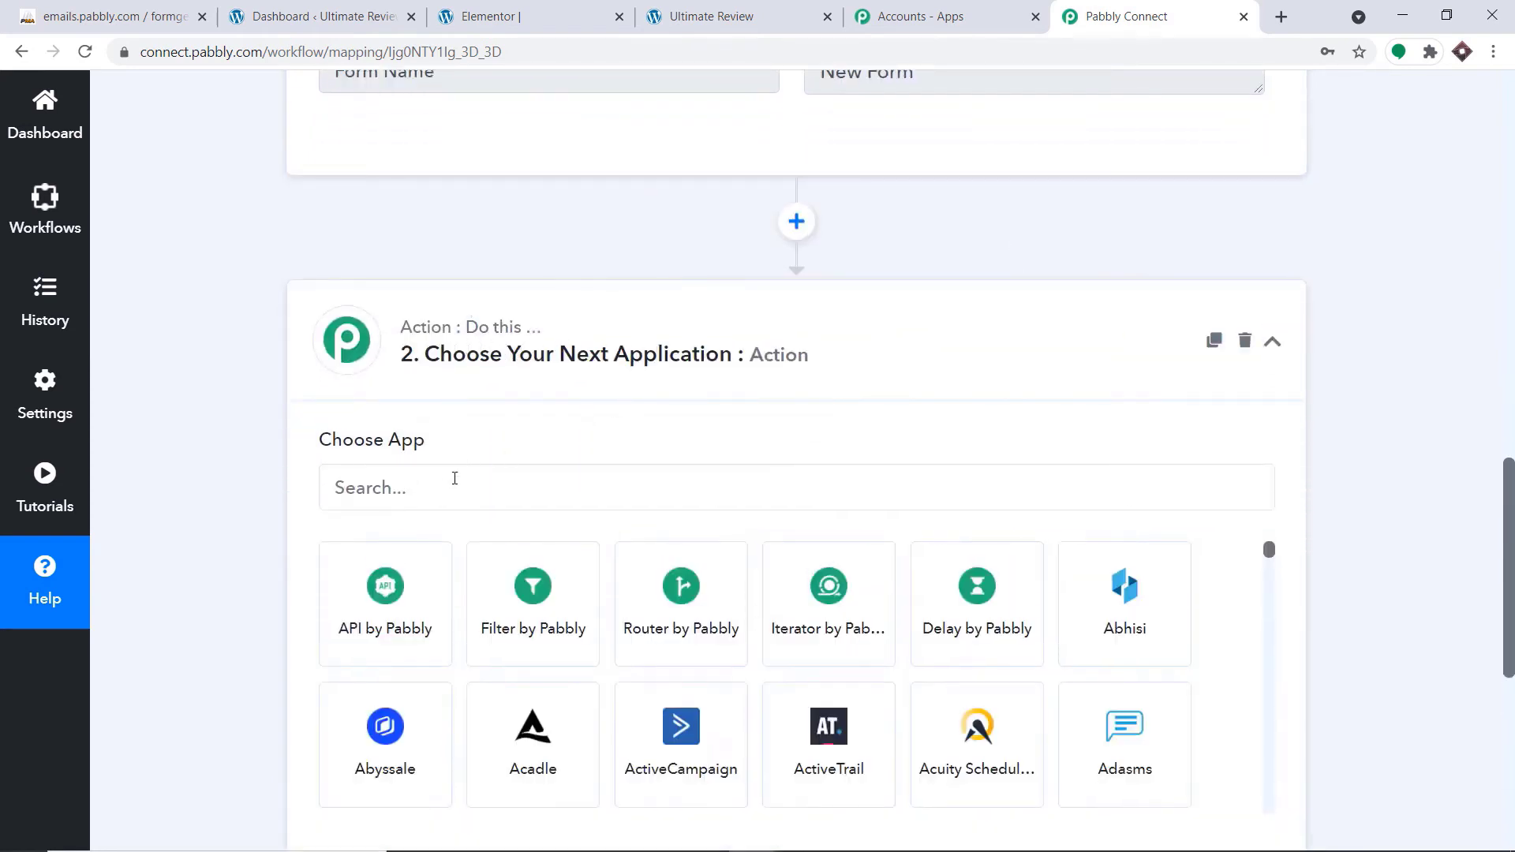
{"action": "left_click", "coordinate": [450, 482]}
{"action": "type", "text": "mysq"}
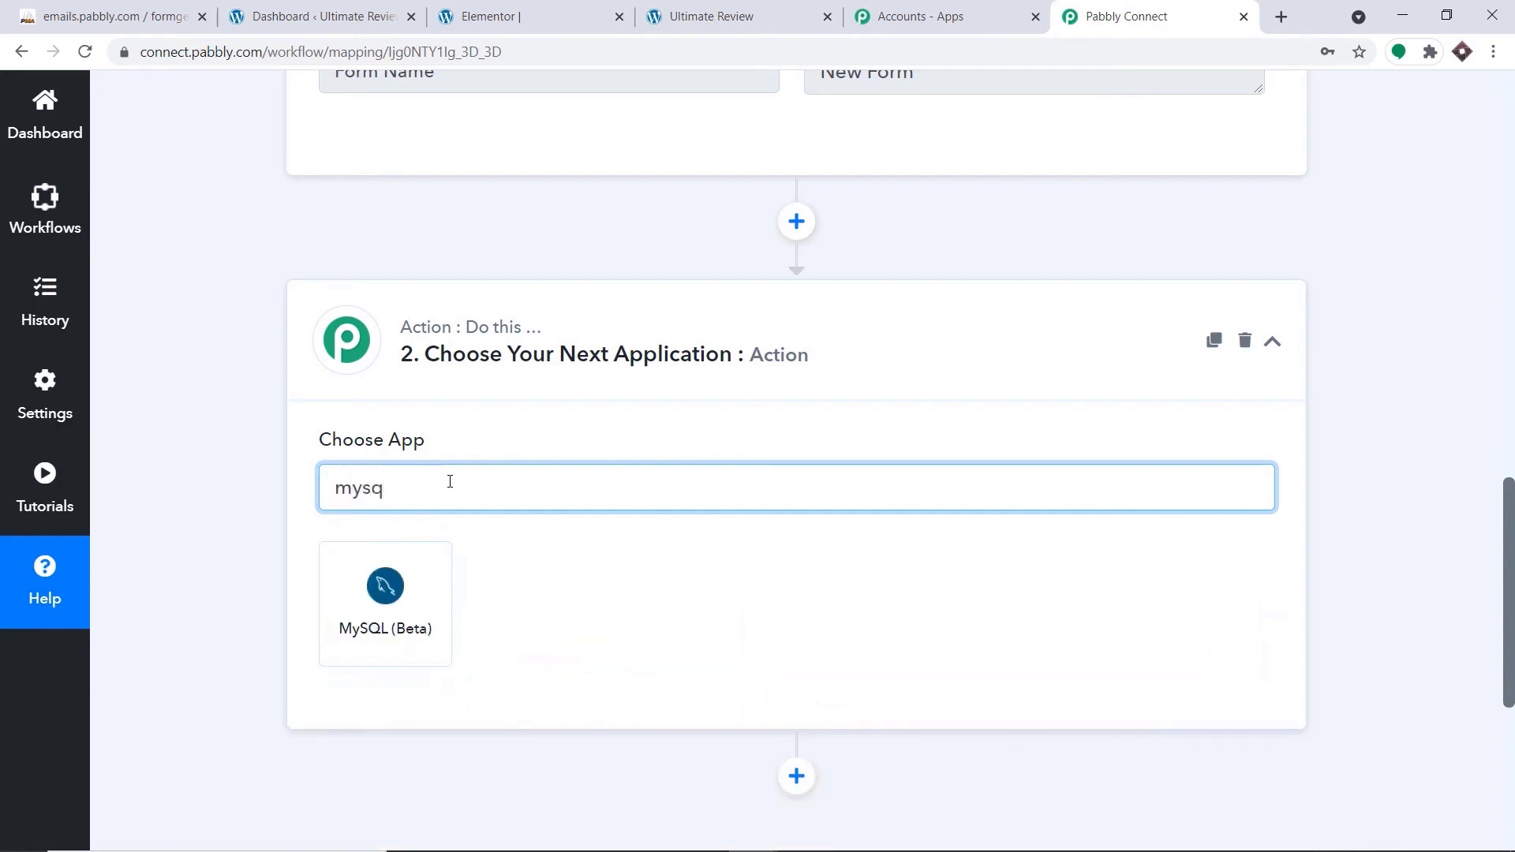
{"action": "left_click", "coordinate": [416, 609]}
{"action": "scroll", "coordinate": [1018, 325], "scroll_direction": "down", "scroll_amount": 3}
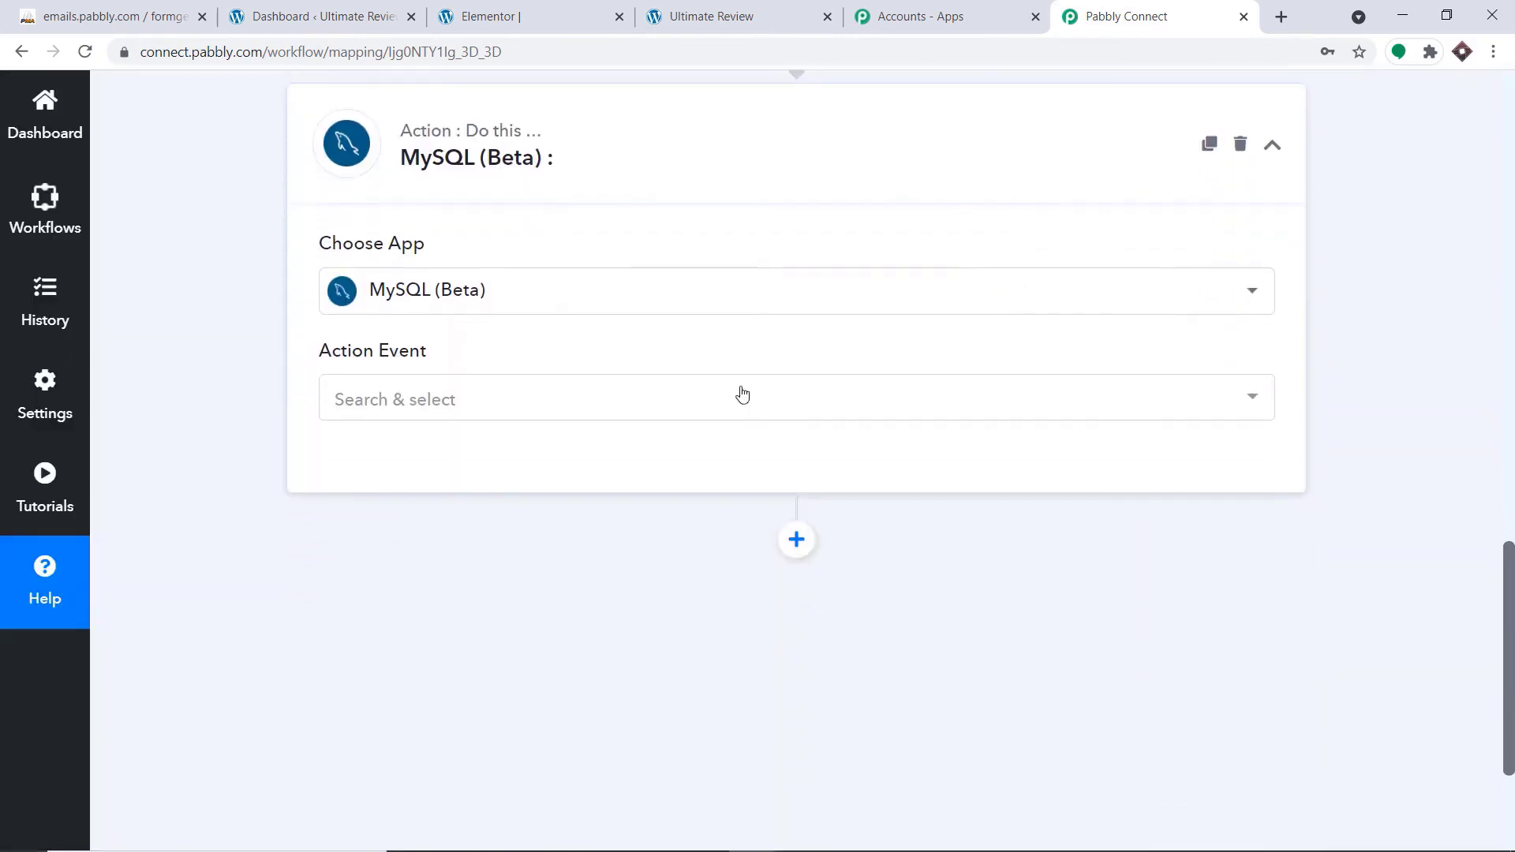
{"action": "left_click", "coordinate": [555, 404]}
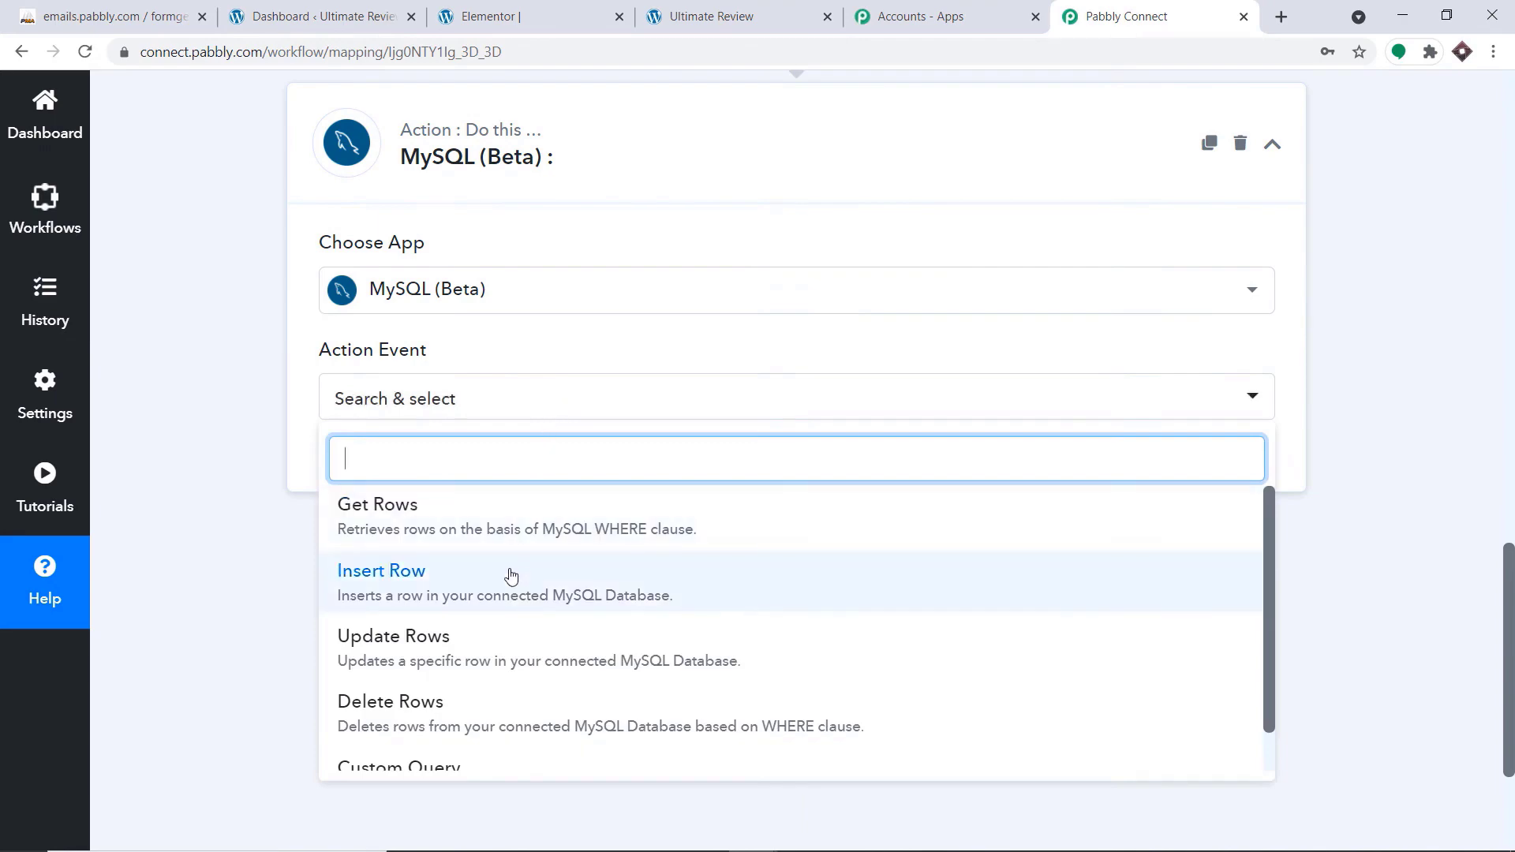
{"action": "left_click", "coordinate": [510, 574]}
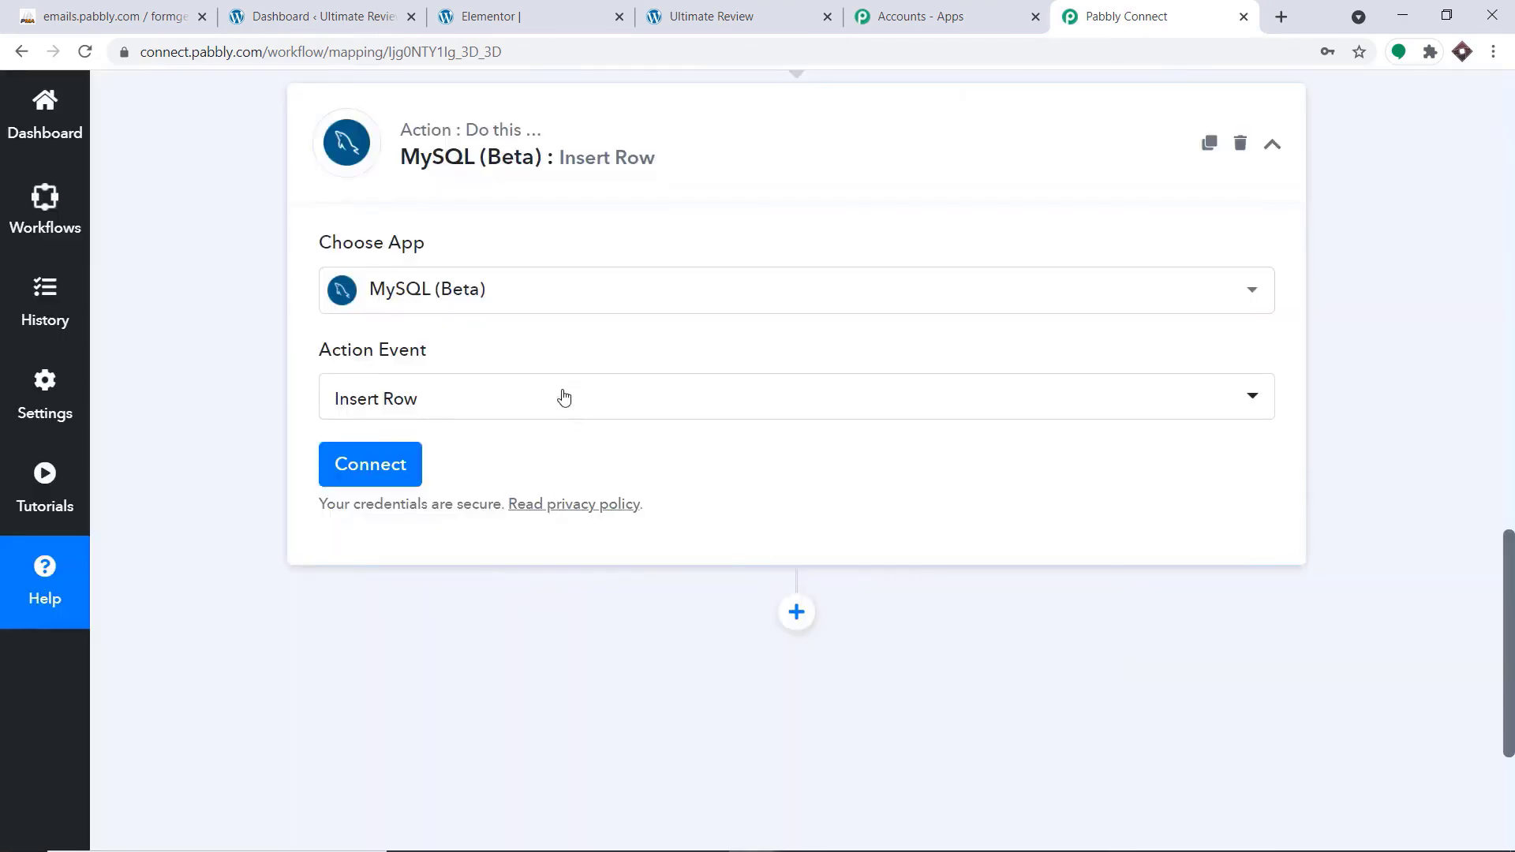
Add a new MySQL connection with the database username, database password, host, database name and port, and save it
{"action": "left_click", "coordinate": [372, 468]}
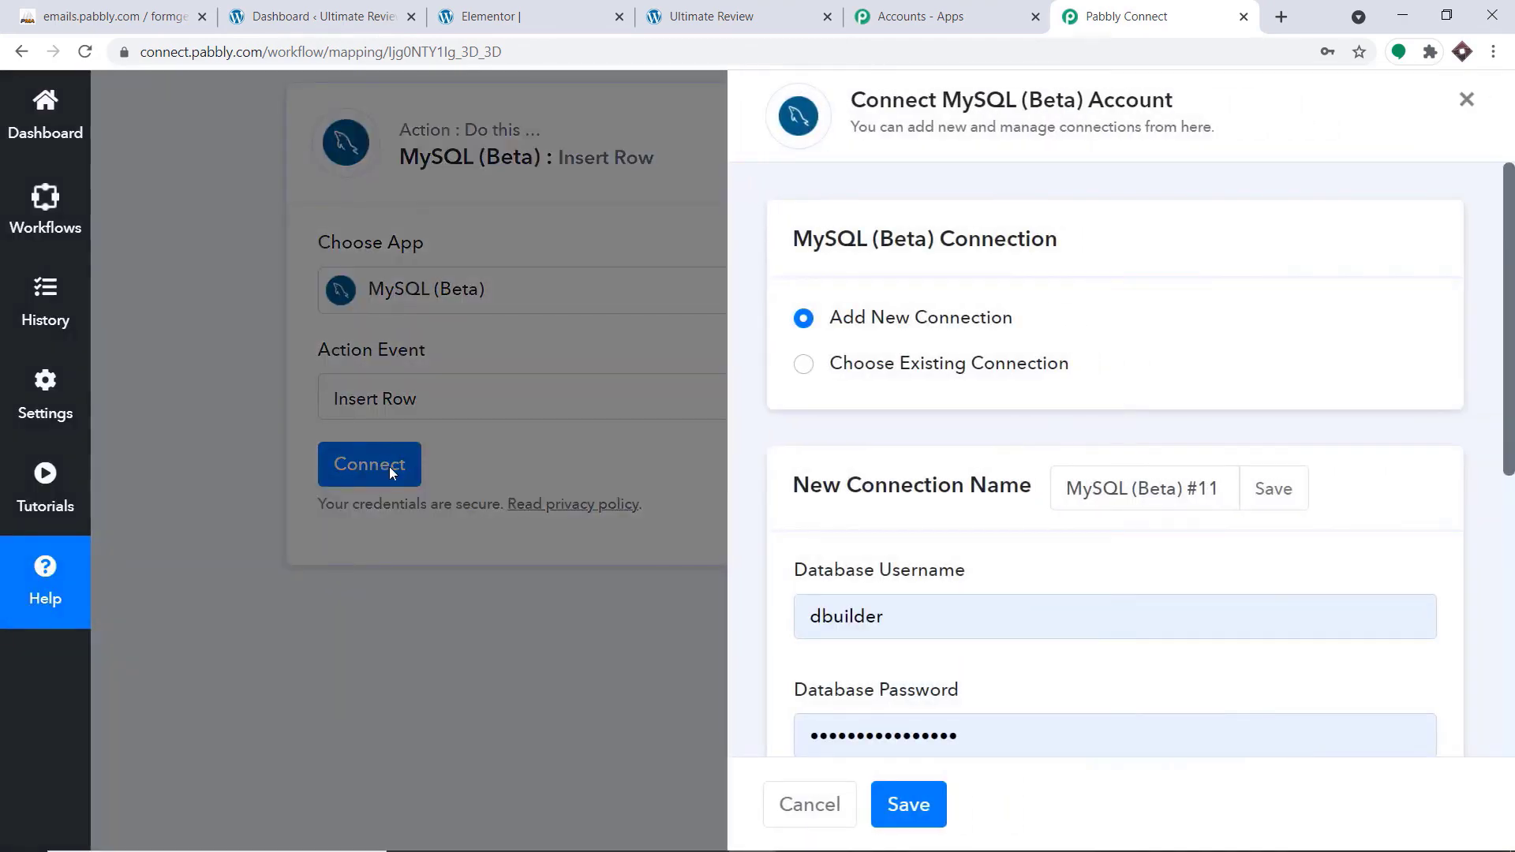
{"action": "scroll", "coordinate": [896, 443], "scroll_direction": "down", "scroll_amount": 5}
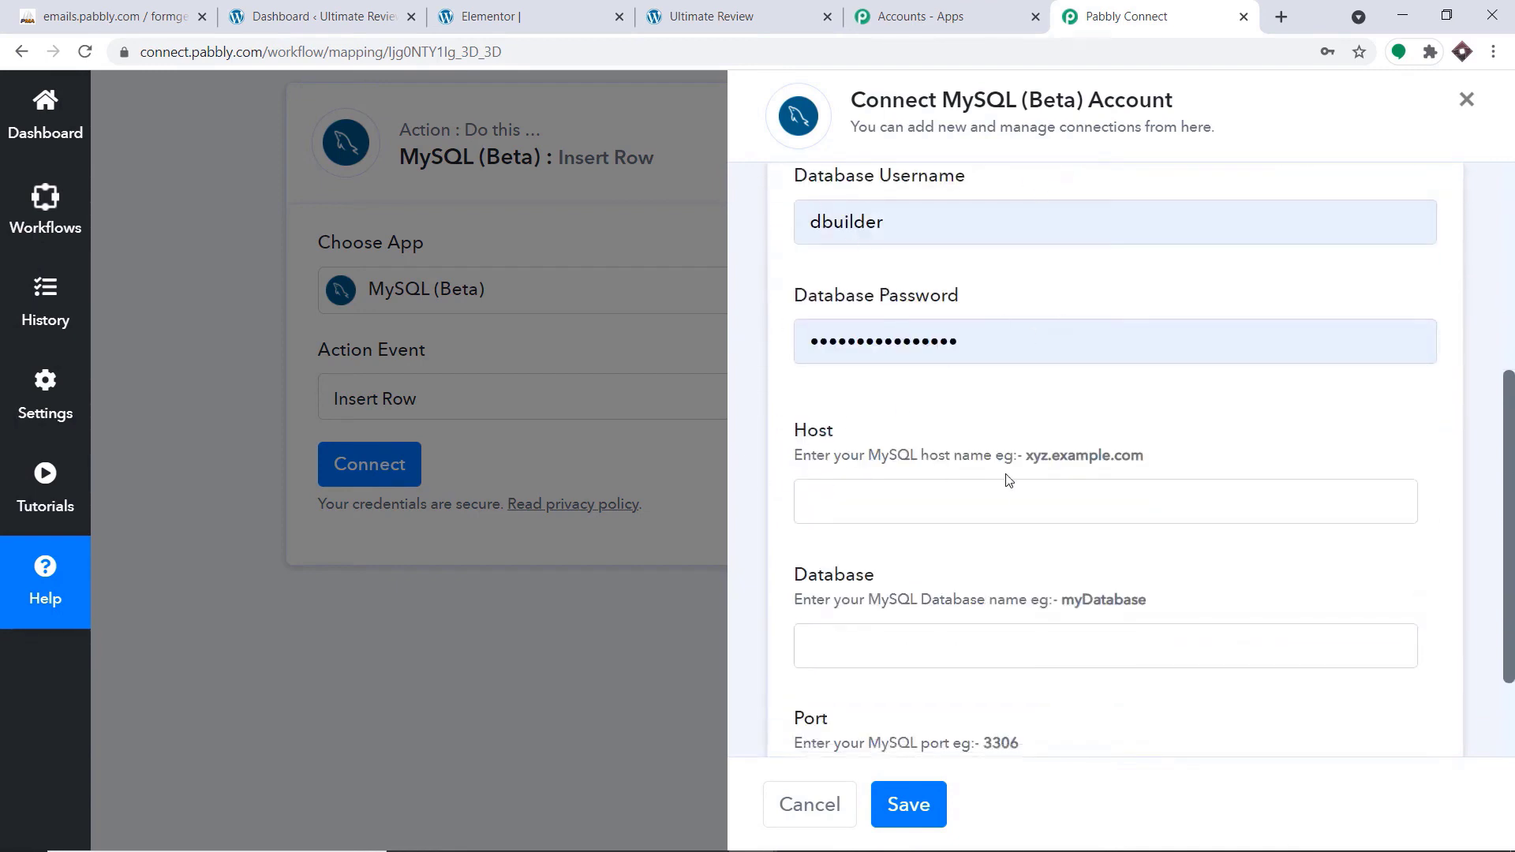
{"action": "scroll", "coordinate": [775, 632], "scroll_direction": "down", "scroll_amount": 1}
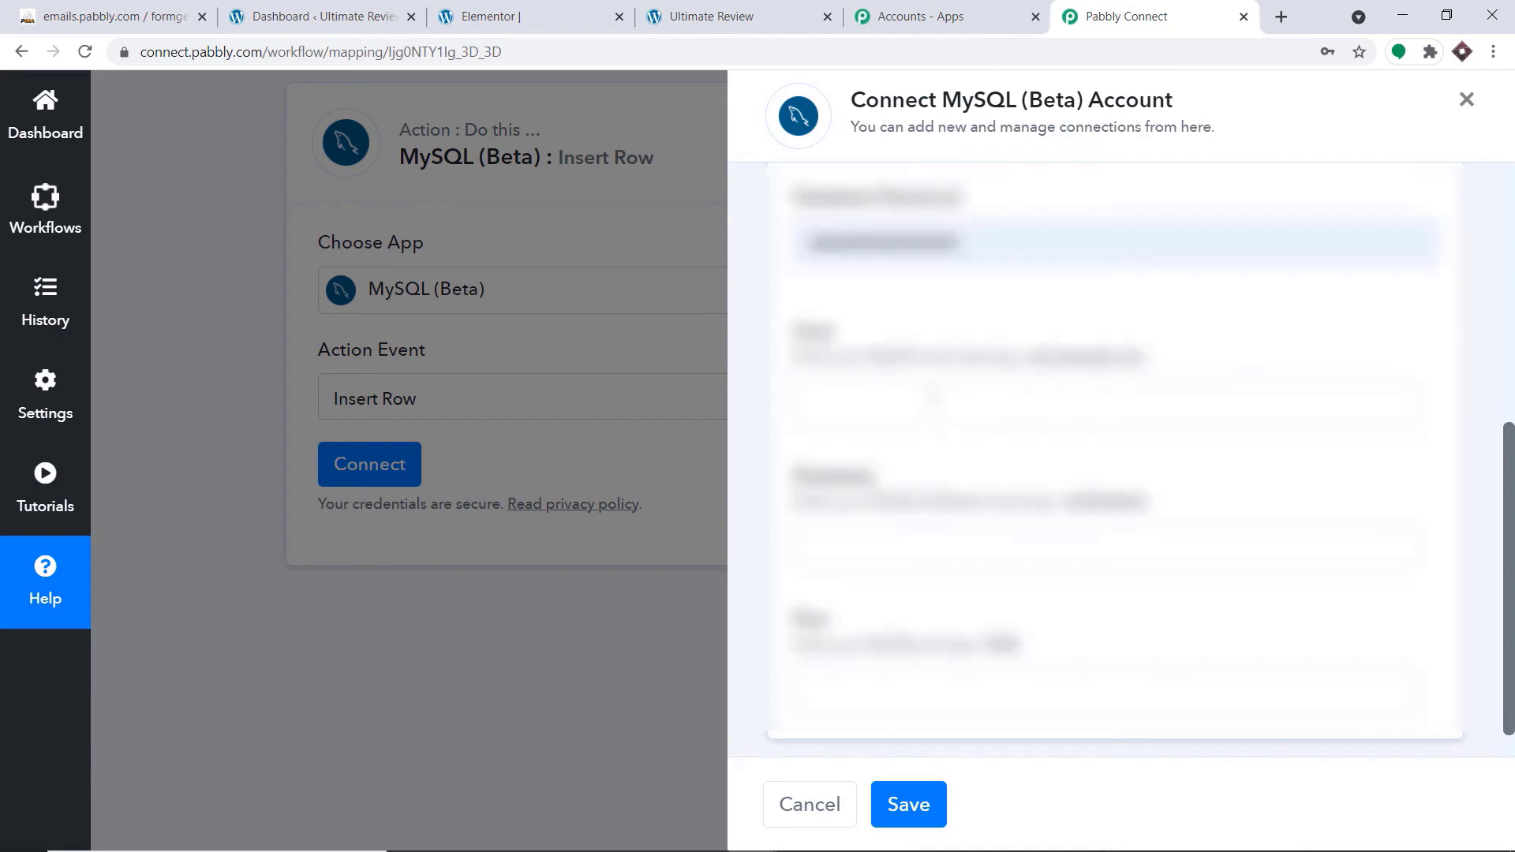
{"action": "scroll", "coordinate": [933, 396], "scroll_direction": "up", "scroll_amount": 4}
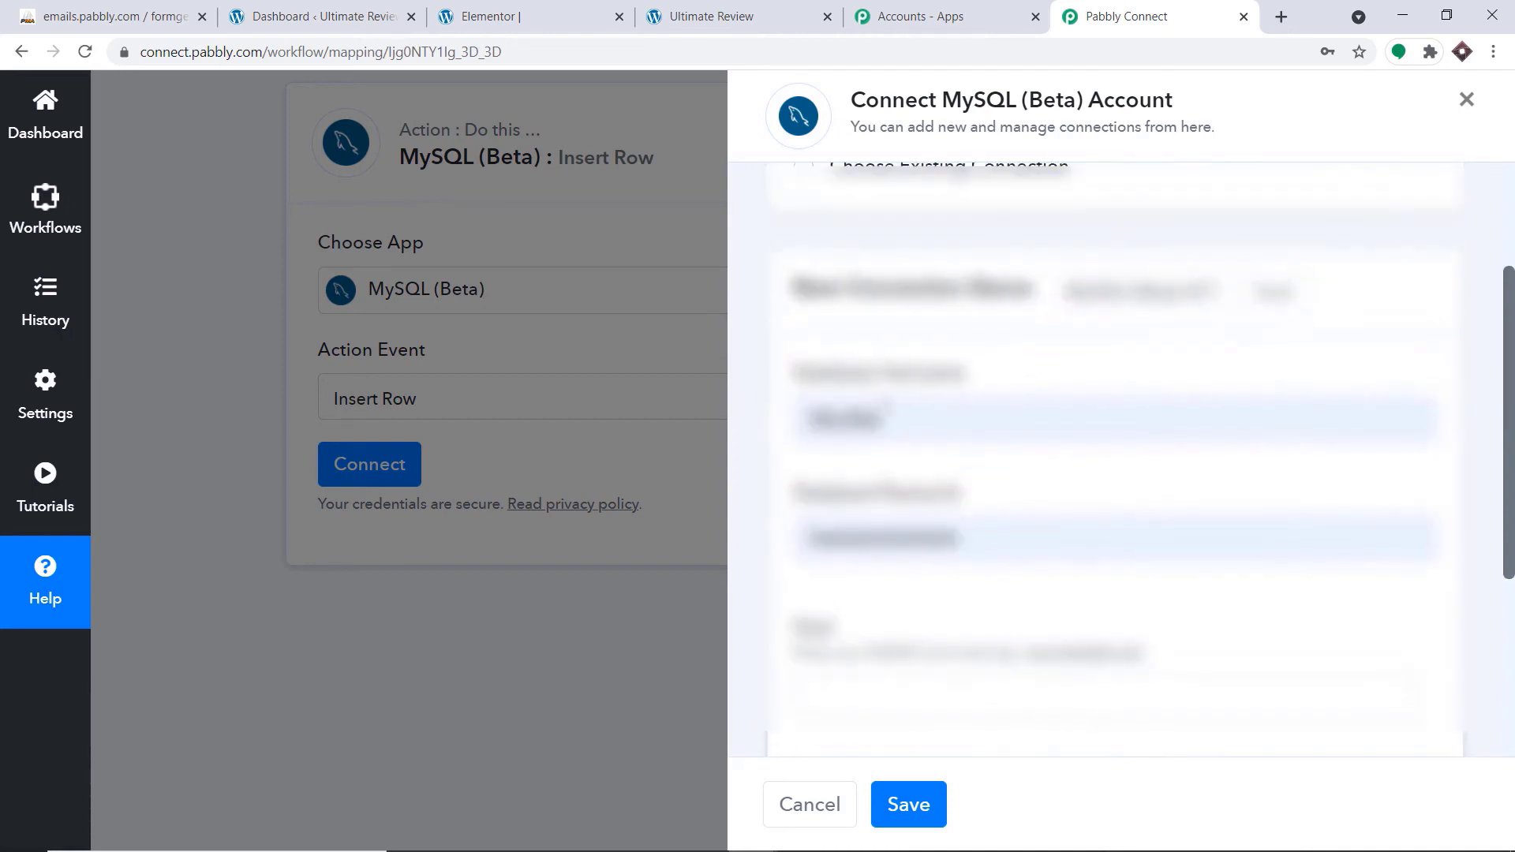
{"action": "scroll", "coordinate": [1028, 427], "scroll_direction": "down", "scroll_amount": 5}
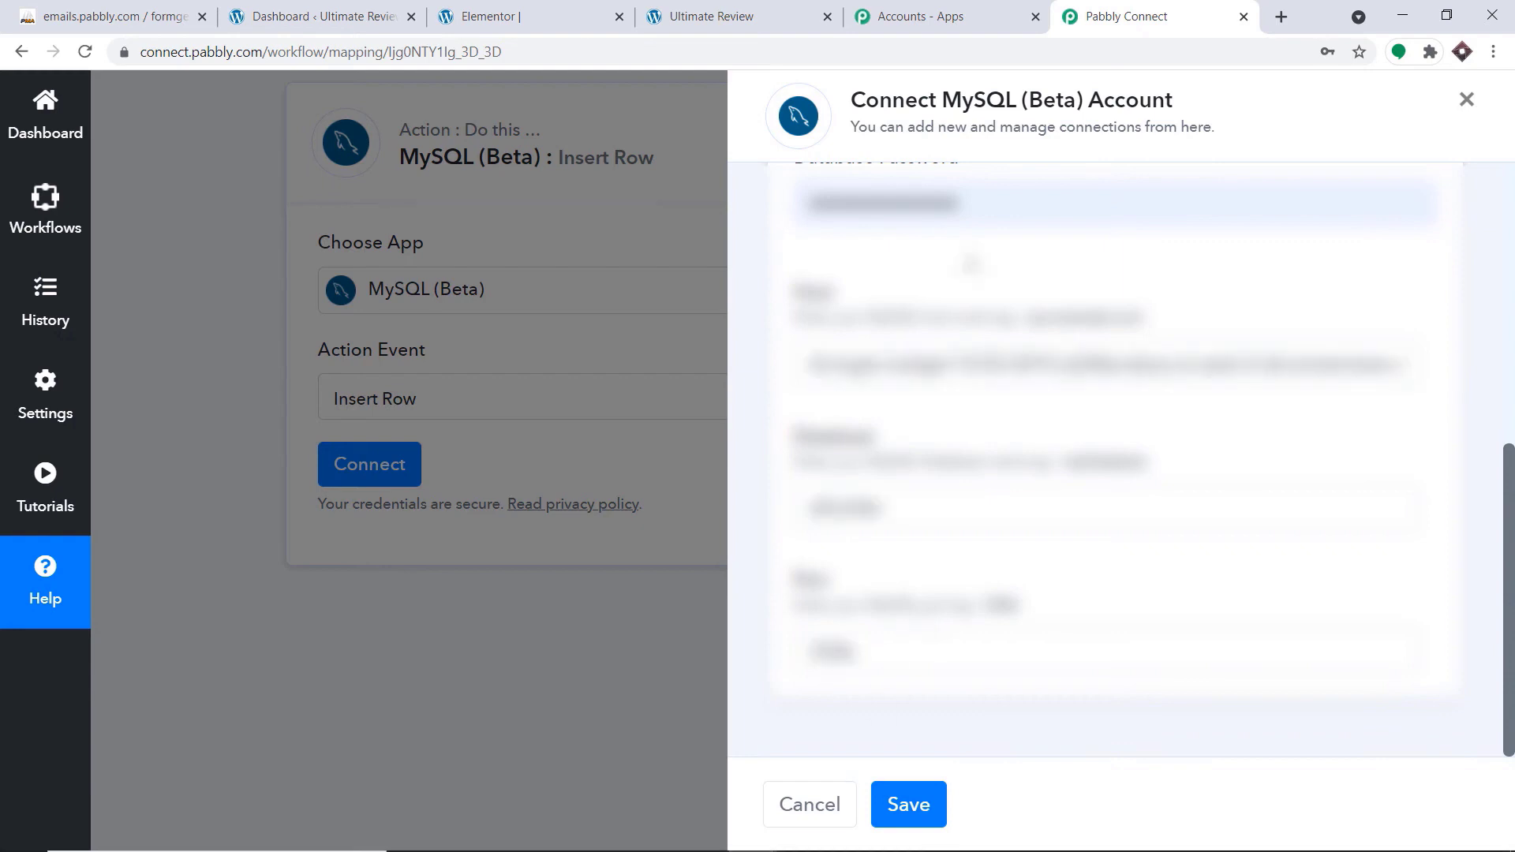
{"action": "left_click", "coordinate": [929, 801]}
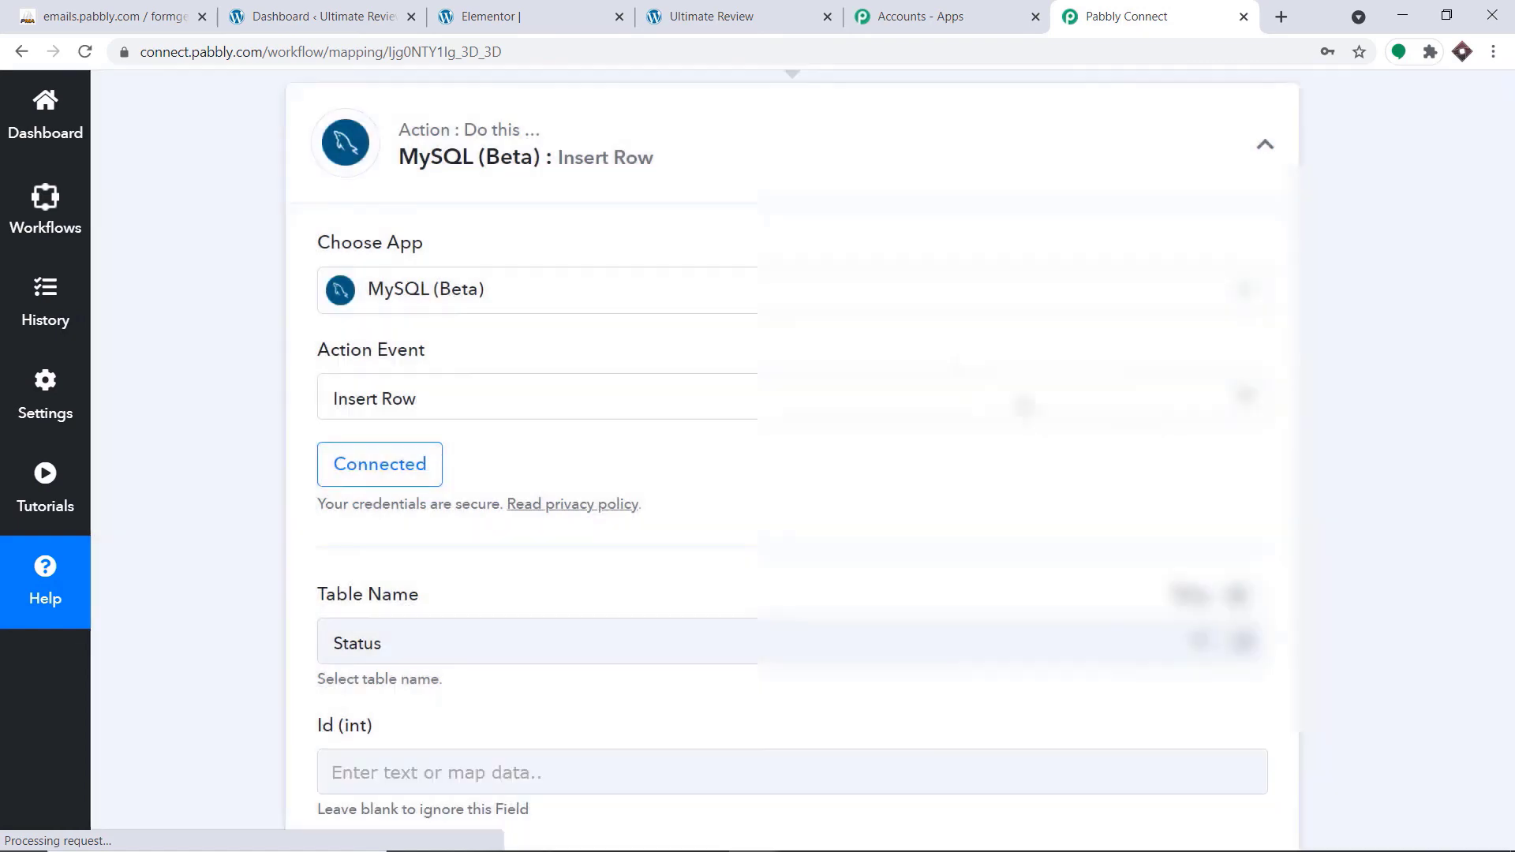
Review the table and column fields of the Insert Row action and check the student_info table in phpMyAdmin
{"action": "scroll", "coordinate": [789, 474], "scroll_direction": "down", "scroll_amount": 5}
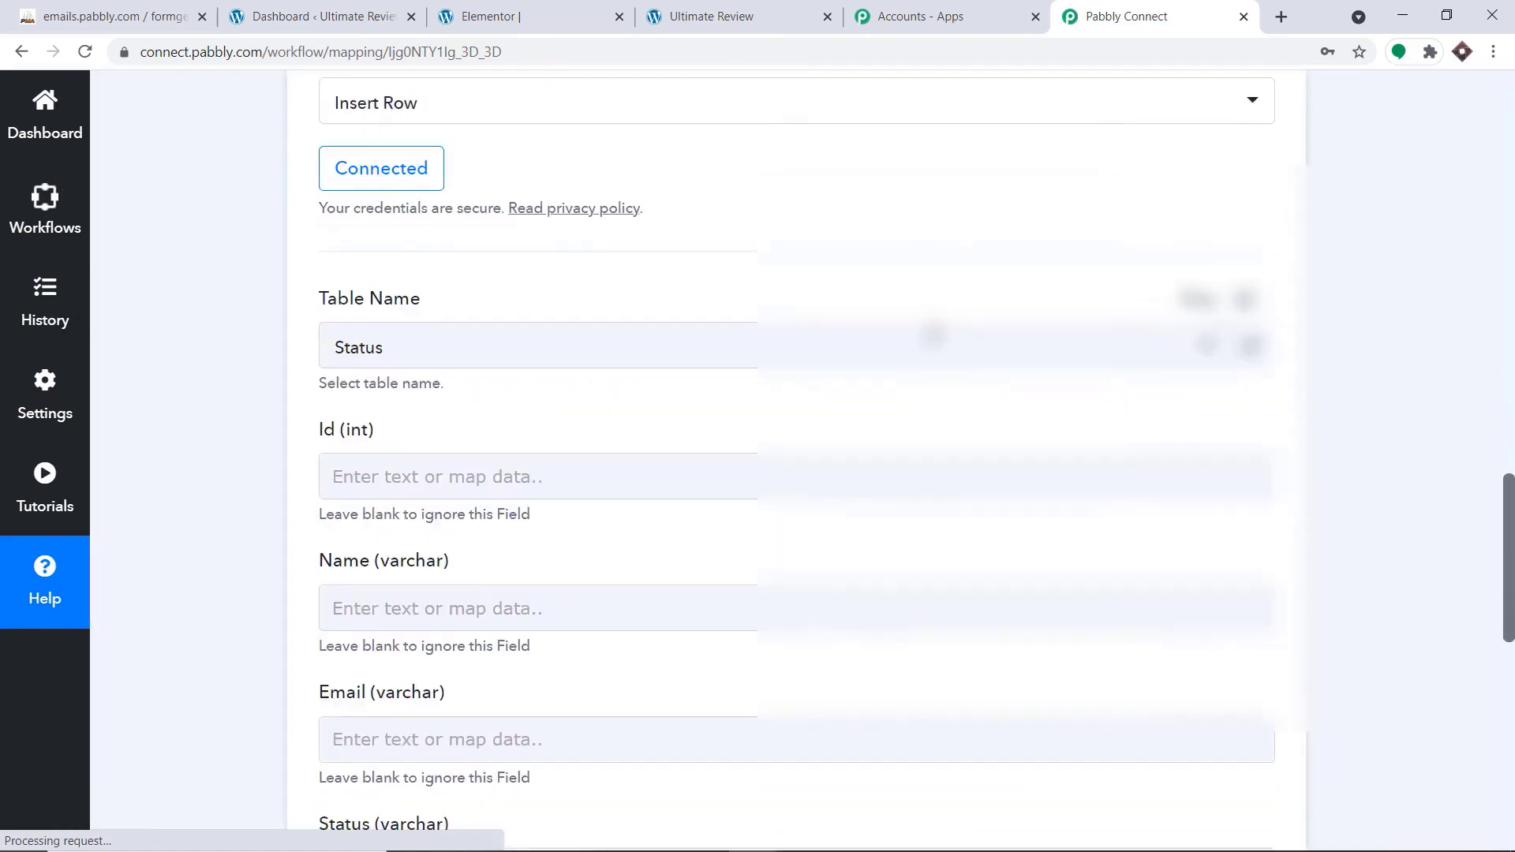
{"action": "scroll", "coordinate": [821, 331], "scroll_direction": "down", "scroll_amount": 6}
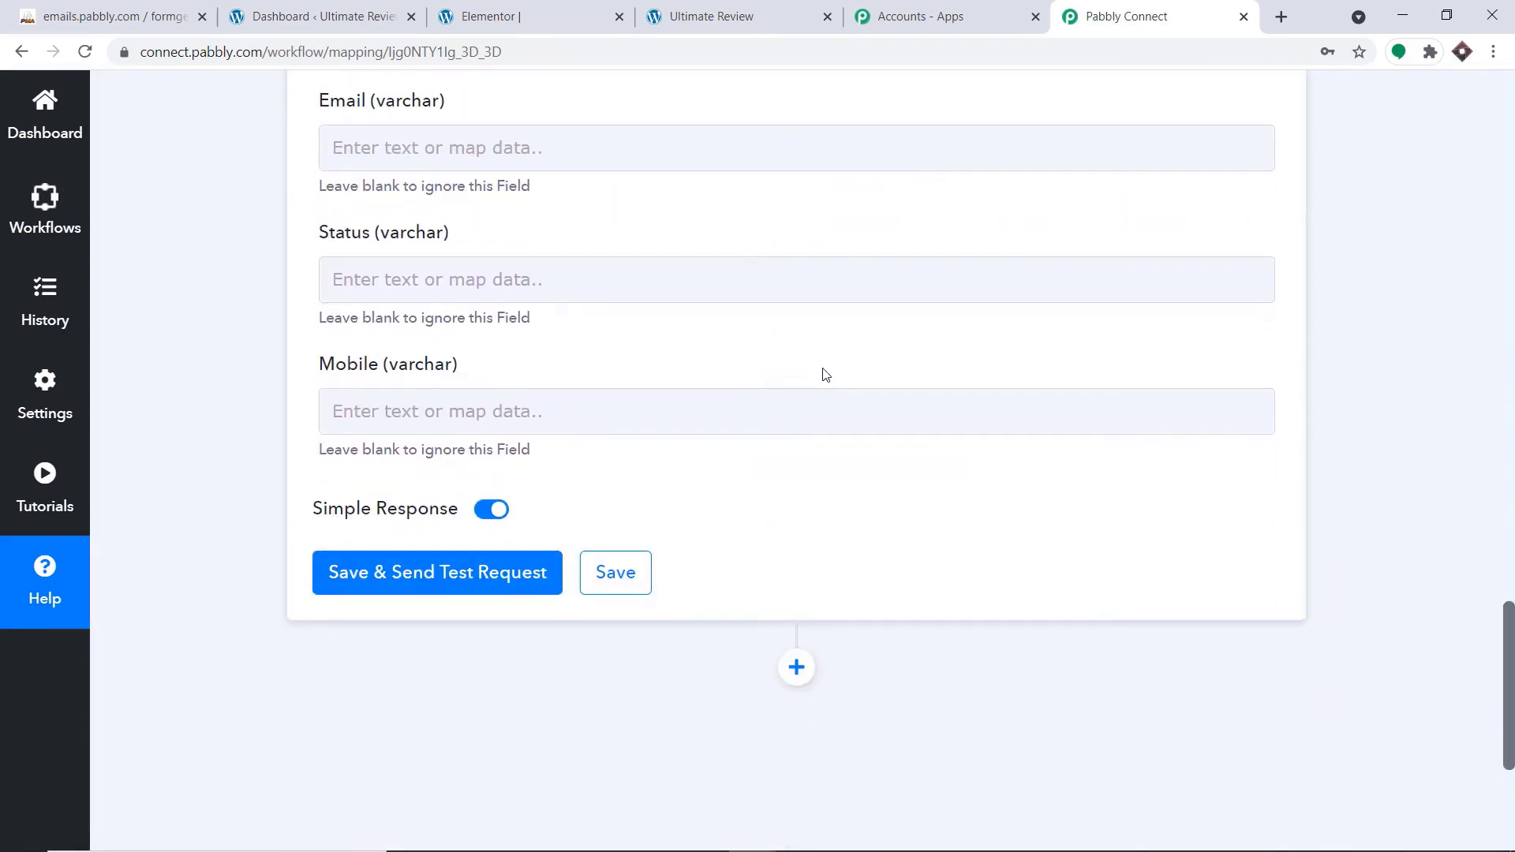
{"action": "scroll", "coordinate": [832, 371], "scroll_direction": "up", "scroll_amount": 5}
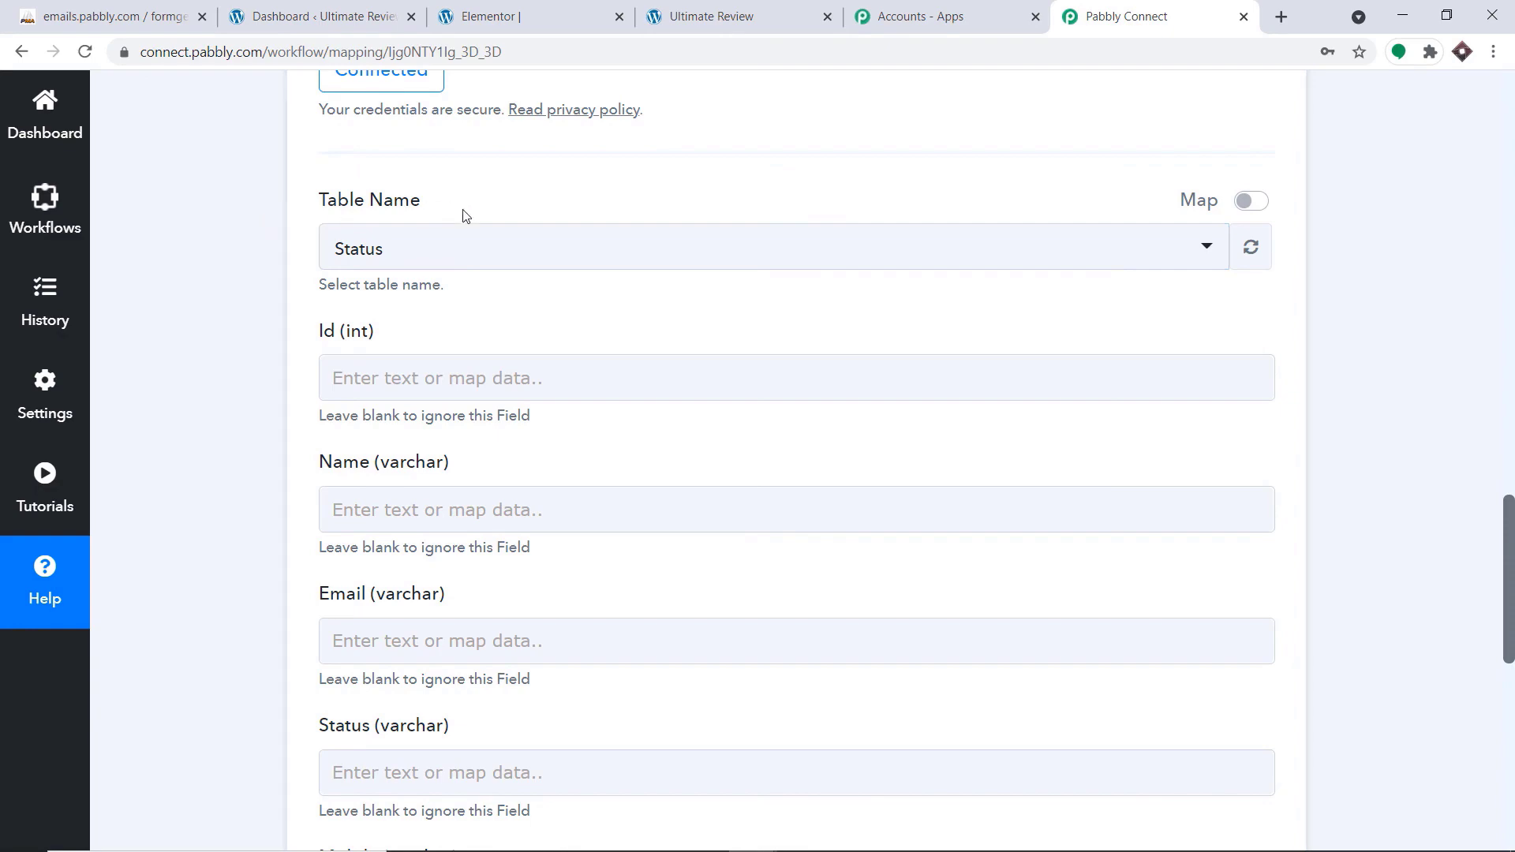
{"action": "left_click", "coordinate": [119, 8]}
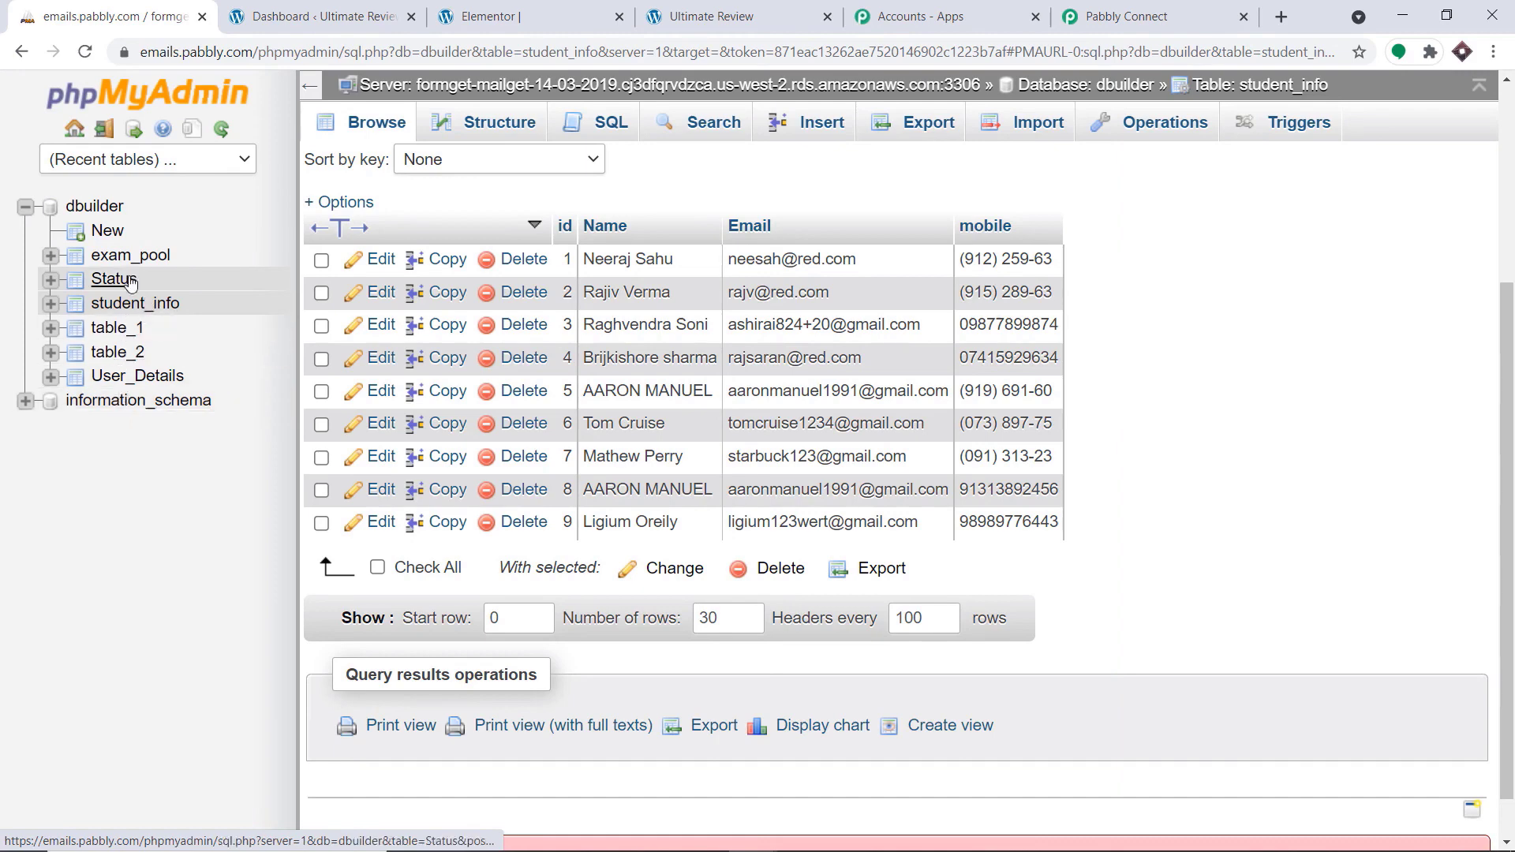
{"action": "left_click", "coordinate": [130, 304]}
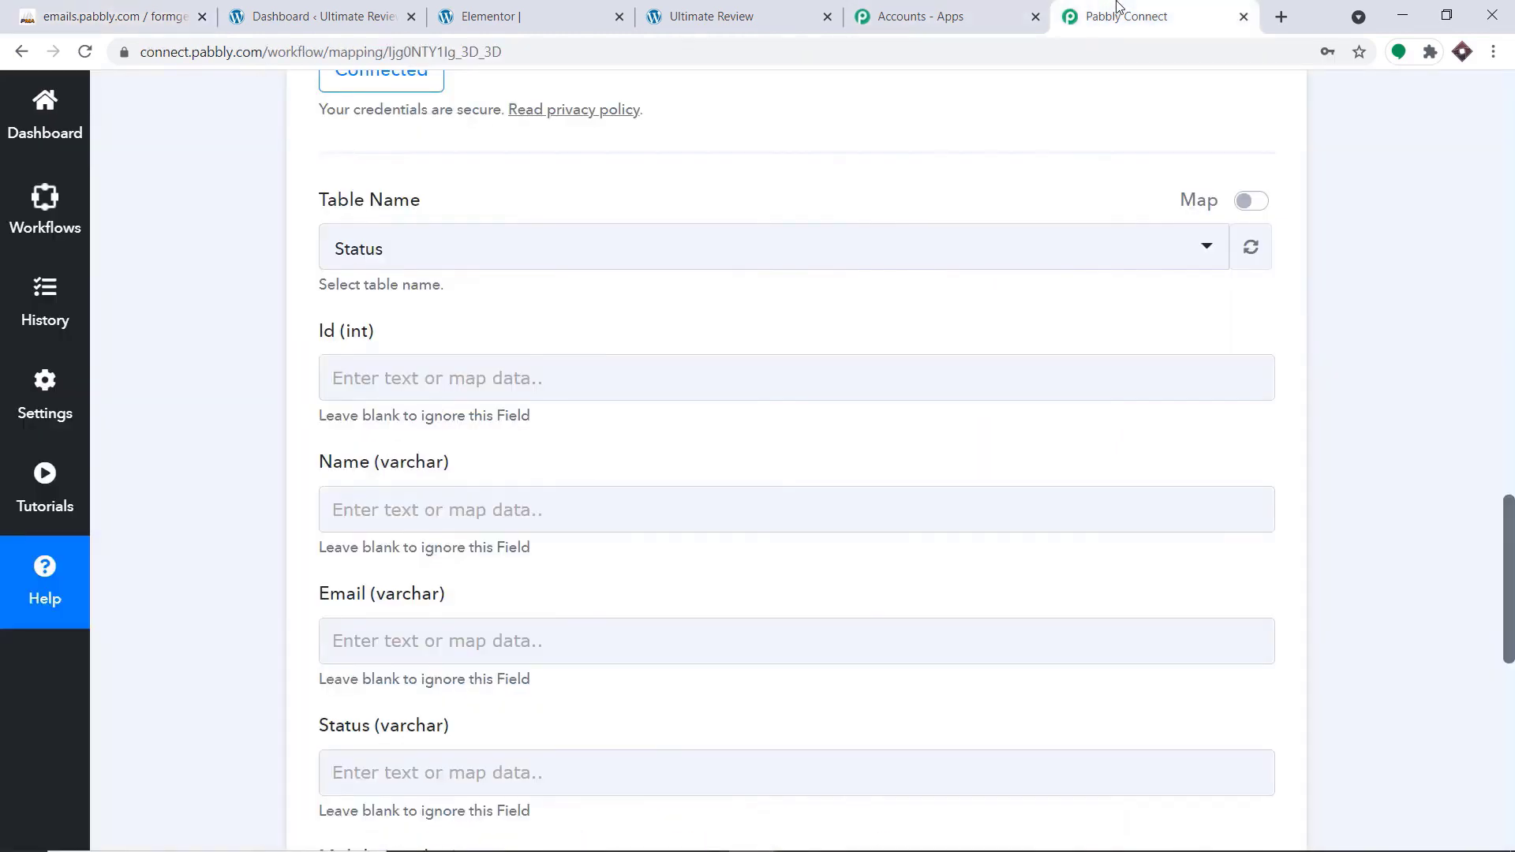
In Pabbly Connect, set the Insert Row action's table name to student_info
{"action": "left_click", "coordinate": [1121, 16]}
{"action": "left_click", "coordinate": [476, 255]}
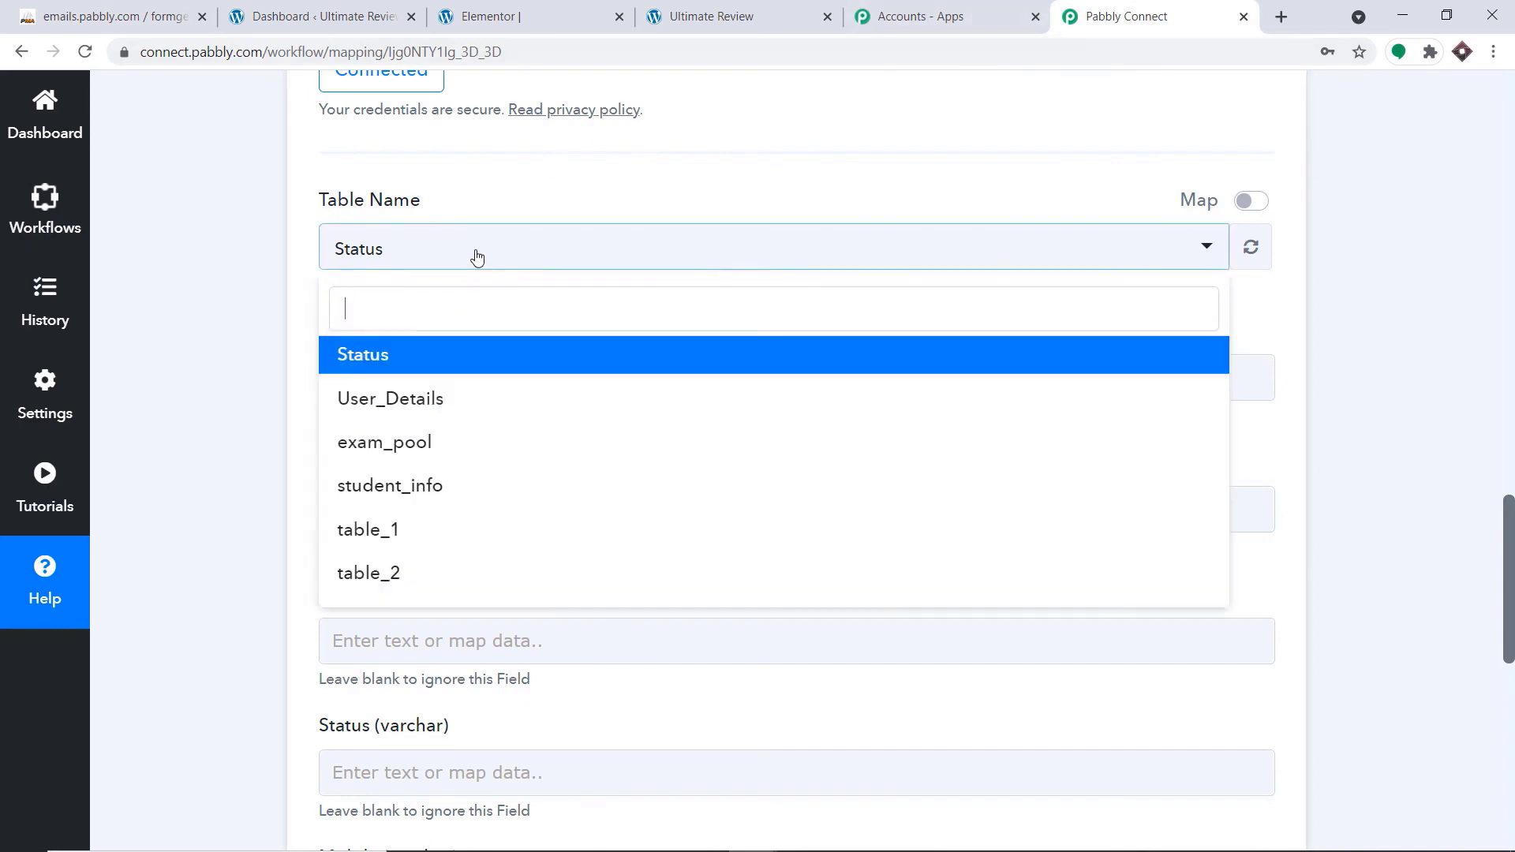
{"action": "left_click", "coordinate": [426, 487]}
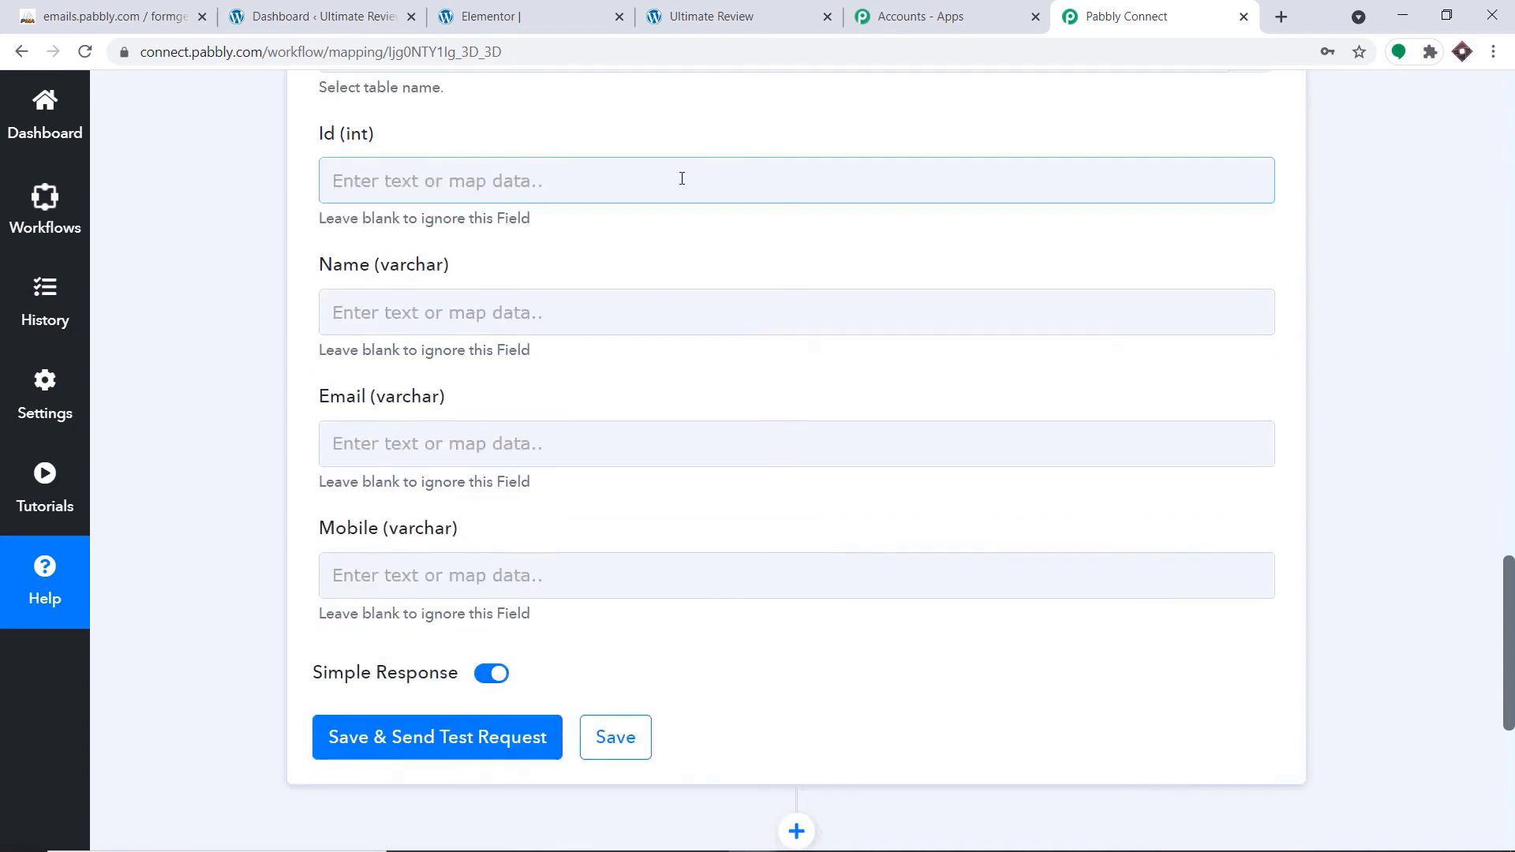
{"action": "scroll", "coordinate": [692, 197], "scroll_direction": "down", "scroll_amount": 1}
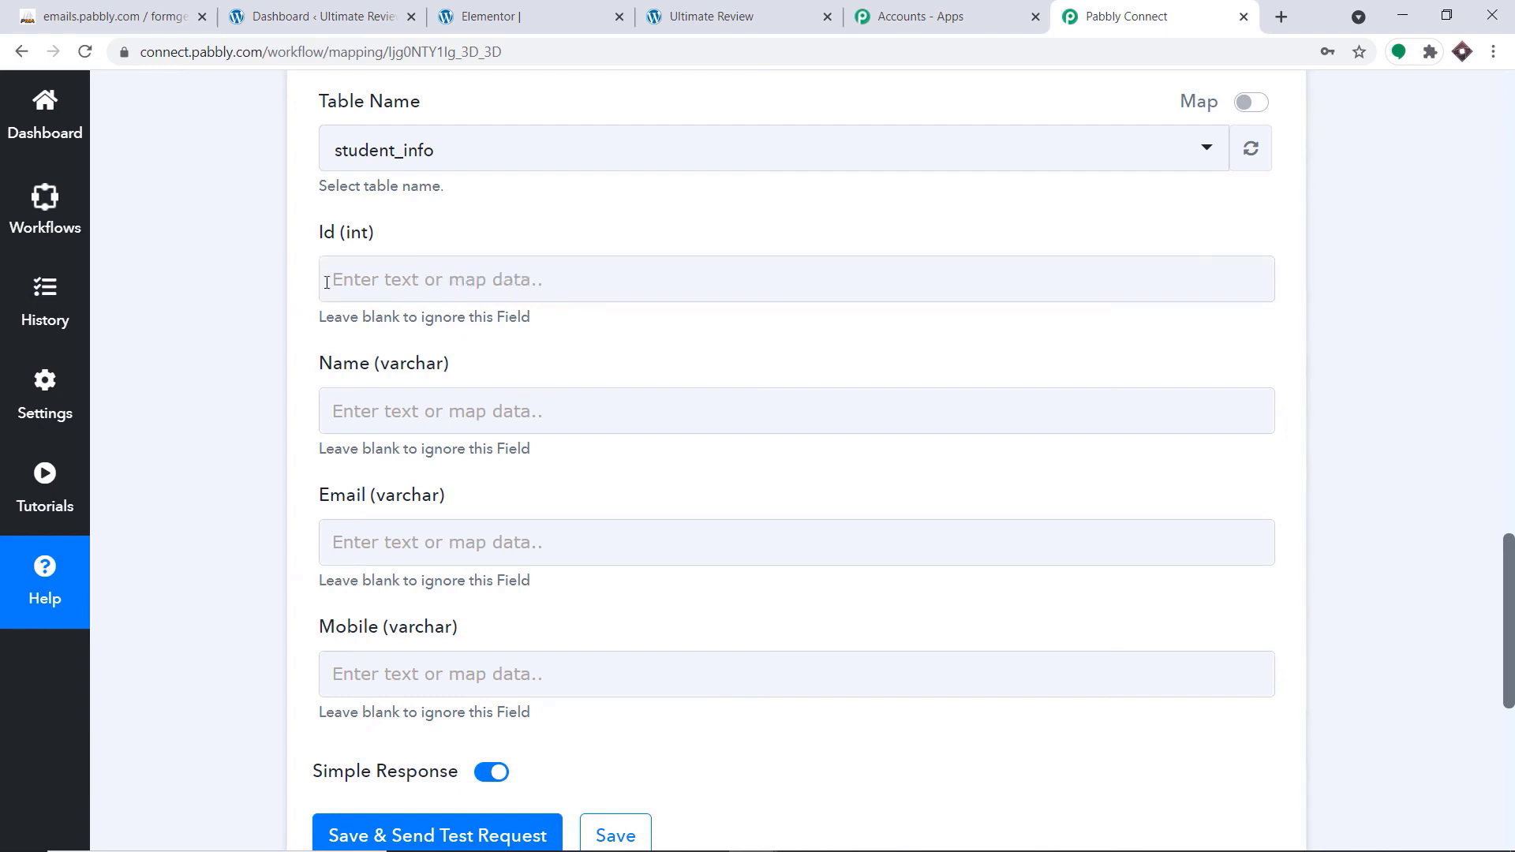
Check the name in the Elementor webhook response and map that Name value to the Name column of the Insert Row action
{"action": "scroll", "coordinate": [534, 298], "scroll_direction": "down", "scroll_amount": 2}
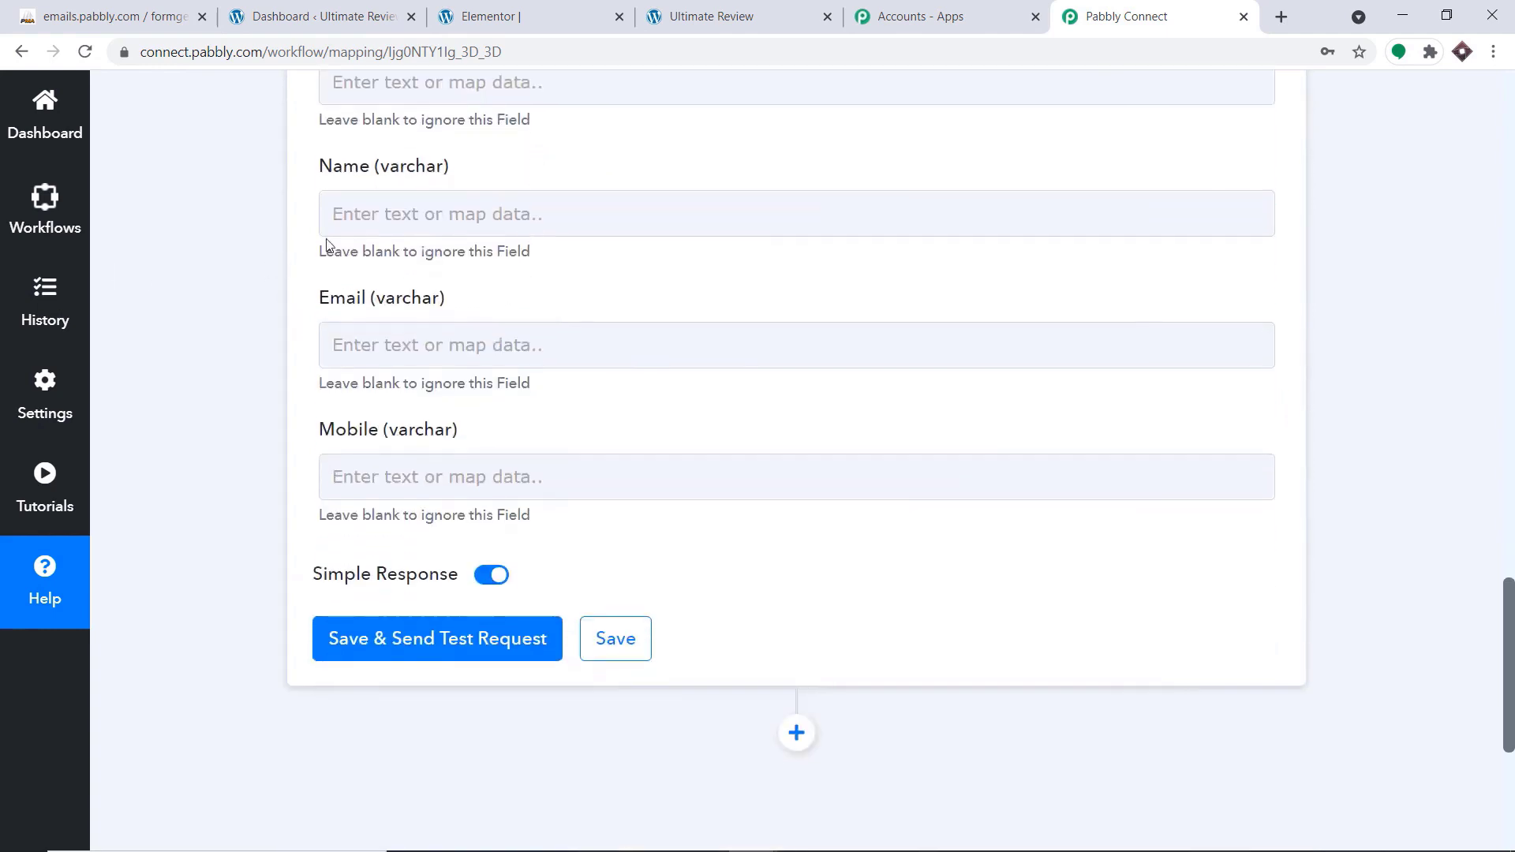
{"action": "left_click", "coordinate": [469, 213]}
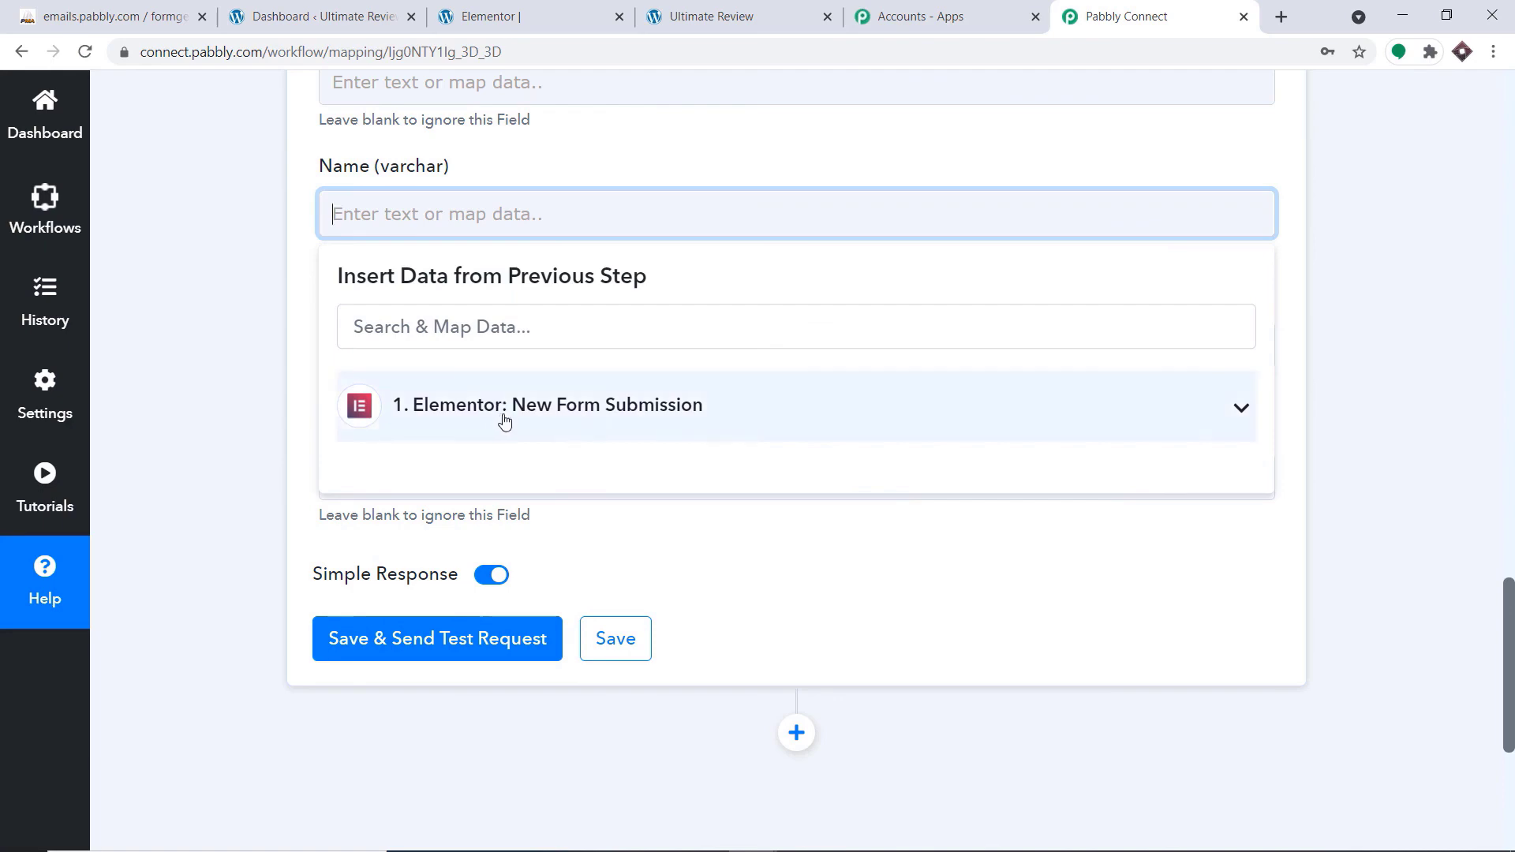
{"action": "left_click", "coordinate": [1511, 444]}
{"action": "left_click", "coordinate": [1508, 335]}
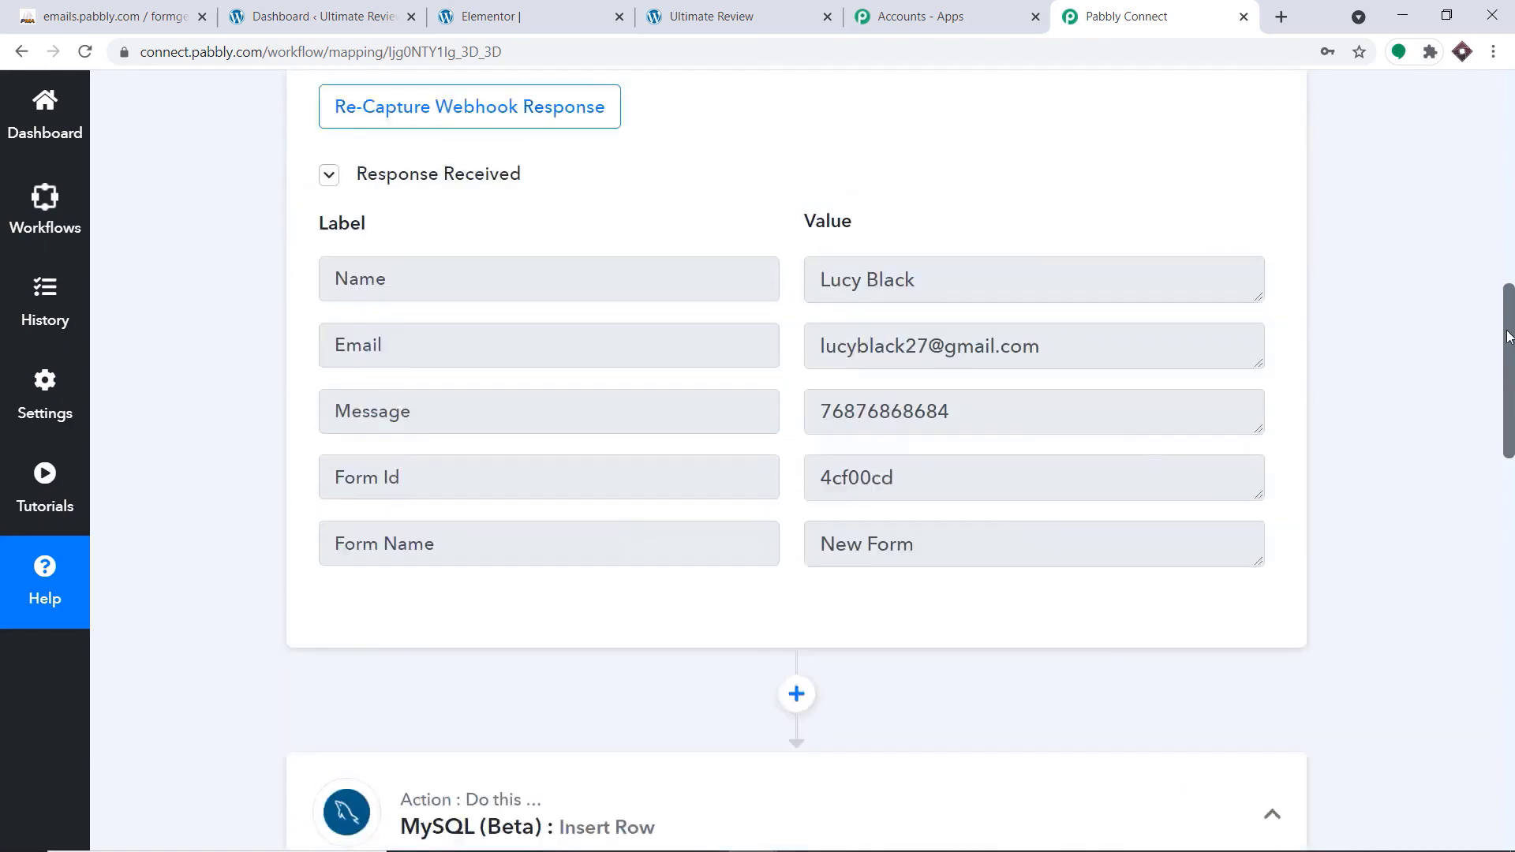
{"action": "left_click_drag", "start_coordinate": [917, 298], "coordinate": [822, 298]}
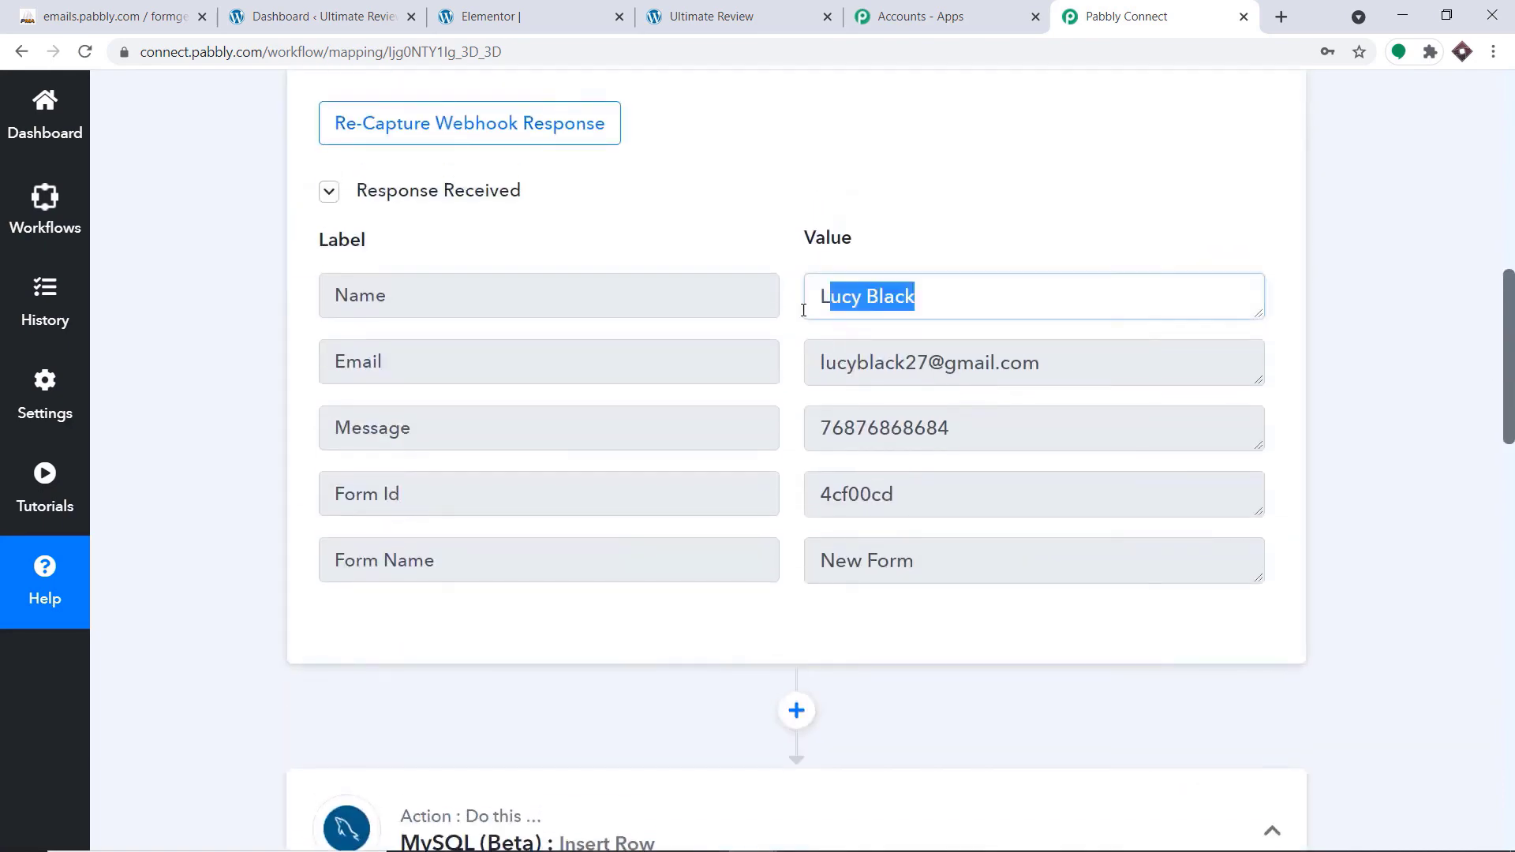
{"action": "scroll", "coordinate": [822, 297], "scroll_direction": "down", "scroll_amount": 10}
{"action": "scroll", "coordinate": [889, 356], "scroll_direction": "down", "scroll_amount": 2}
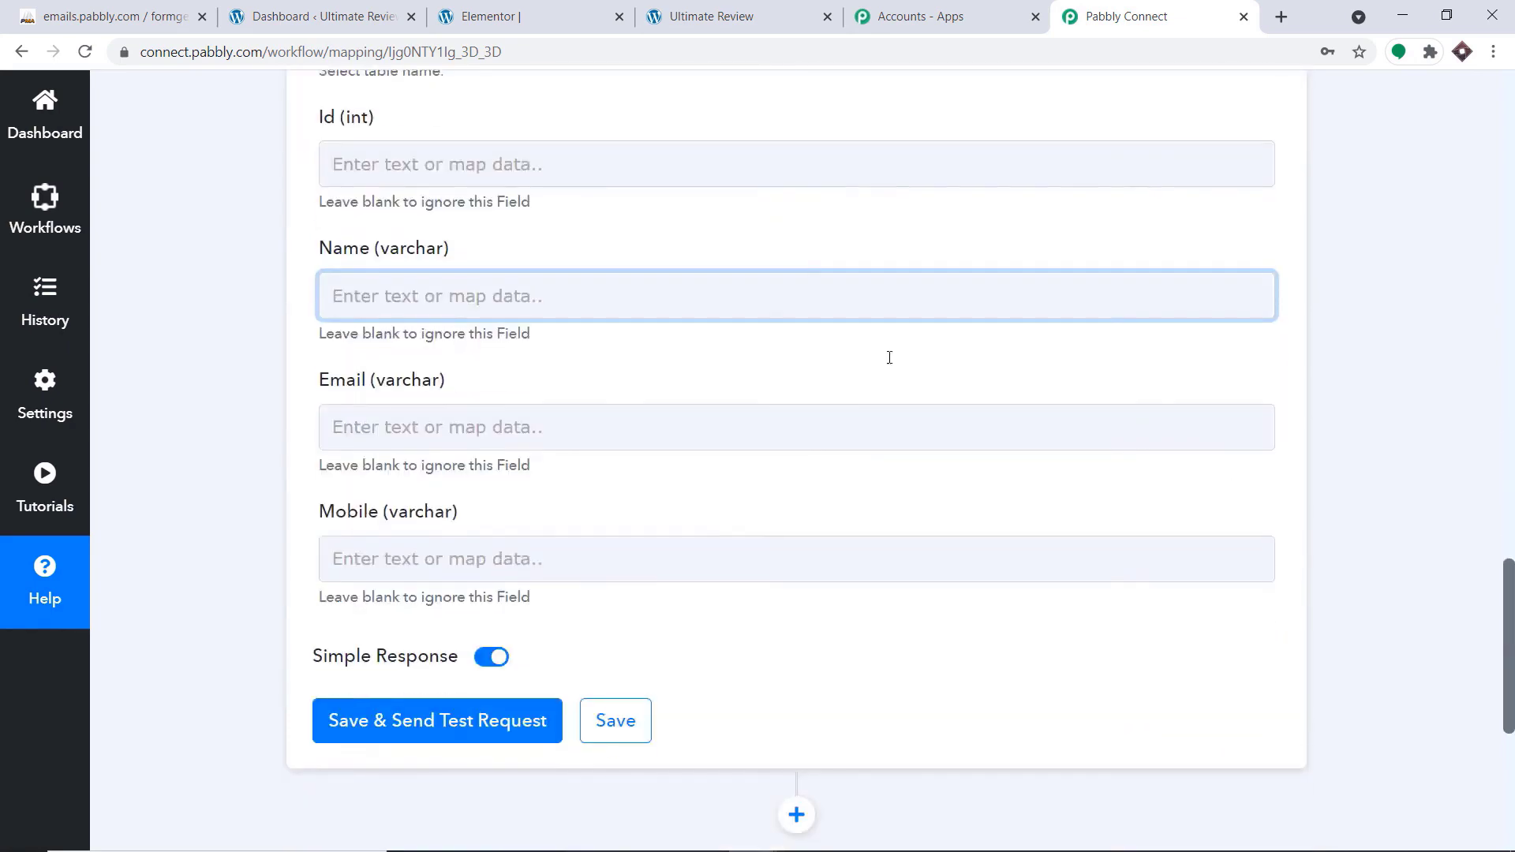
{"action": "left_click", "coordinate": [359, 294]}
{"action": "left_click", "coordinate": [421, 489]}
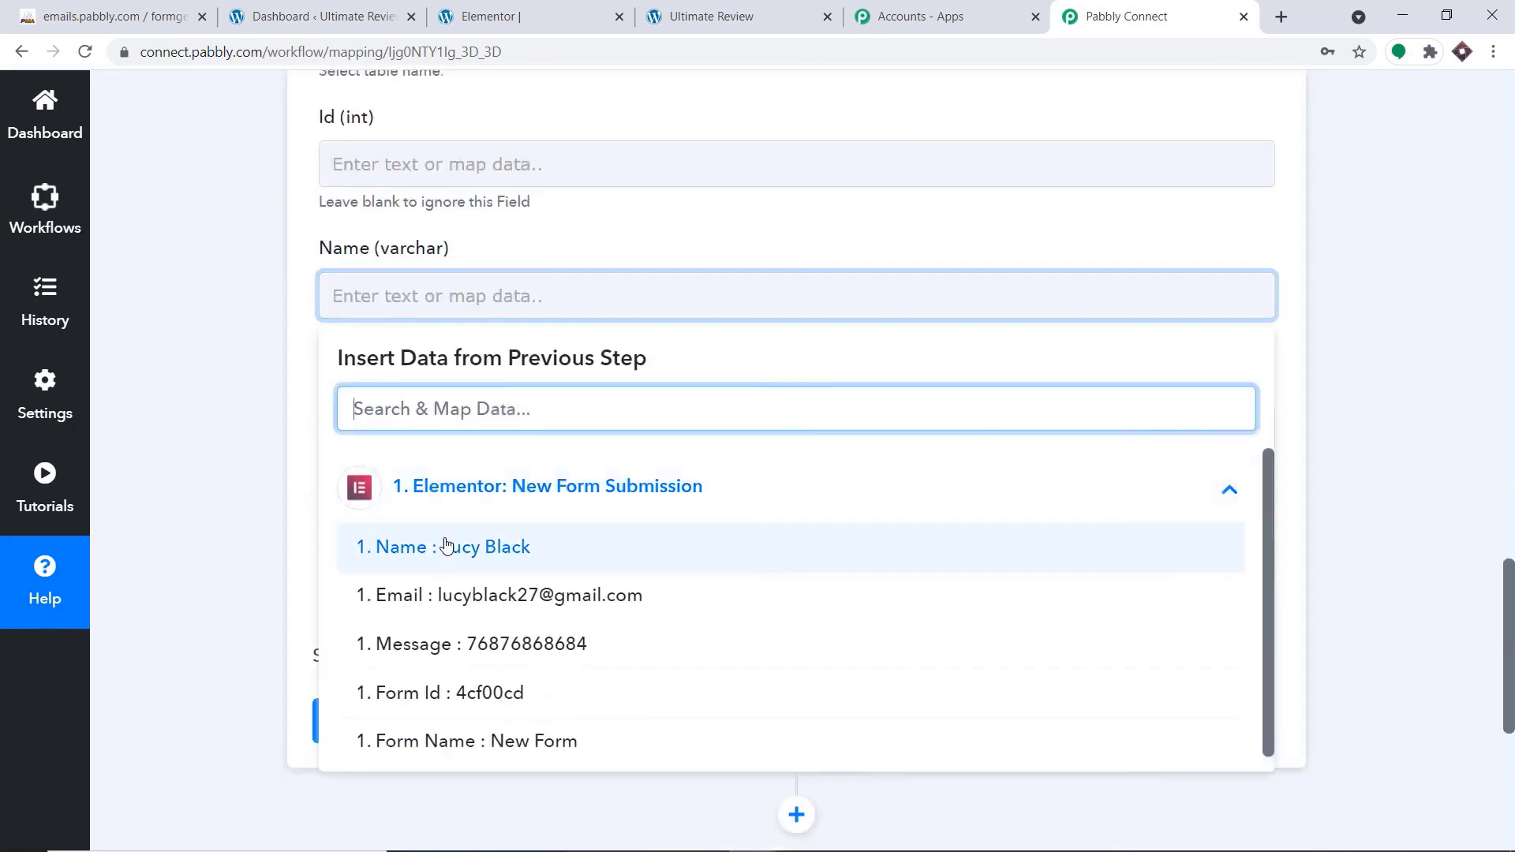
{"action": "left_click", "coordinate": [450, 547]}
{"action": "left_click", "coordinate": [780, 235]}
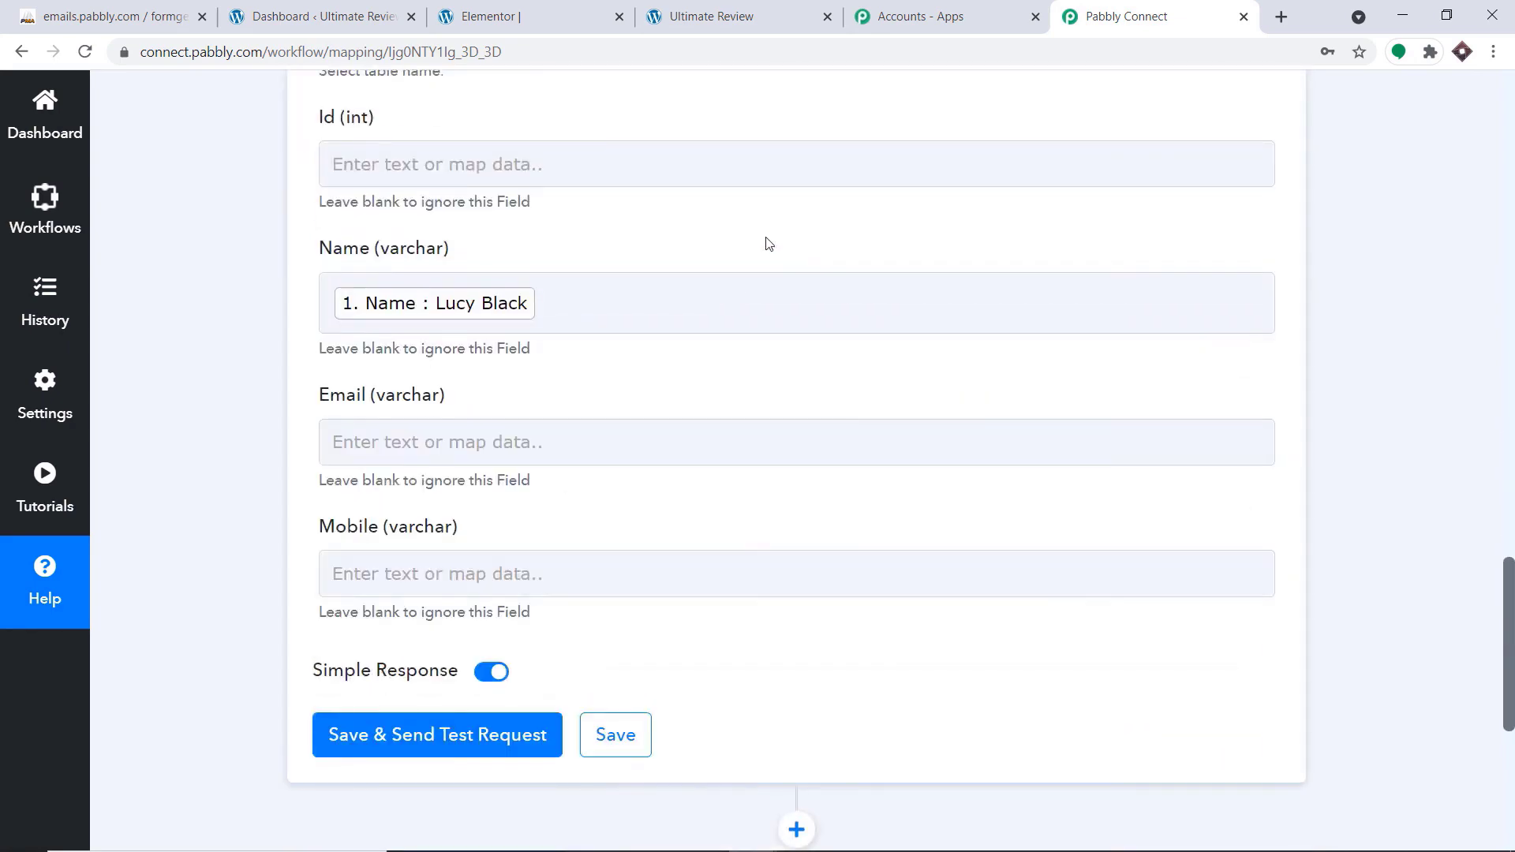
Map the Email value from the Elementor form submission to the Email column
{"action": "scroll", "coordinate": [406, 341], "scroll_direction": "down", "scroll_amount": 2}
{"action": "left_click", "coordinate": [408, 343]}
{"action": "left_click", "coordinate": [453, 545]}
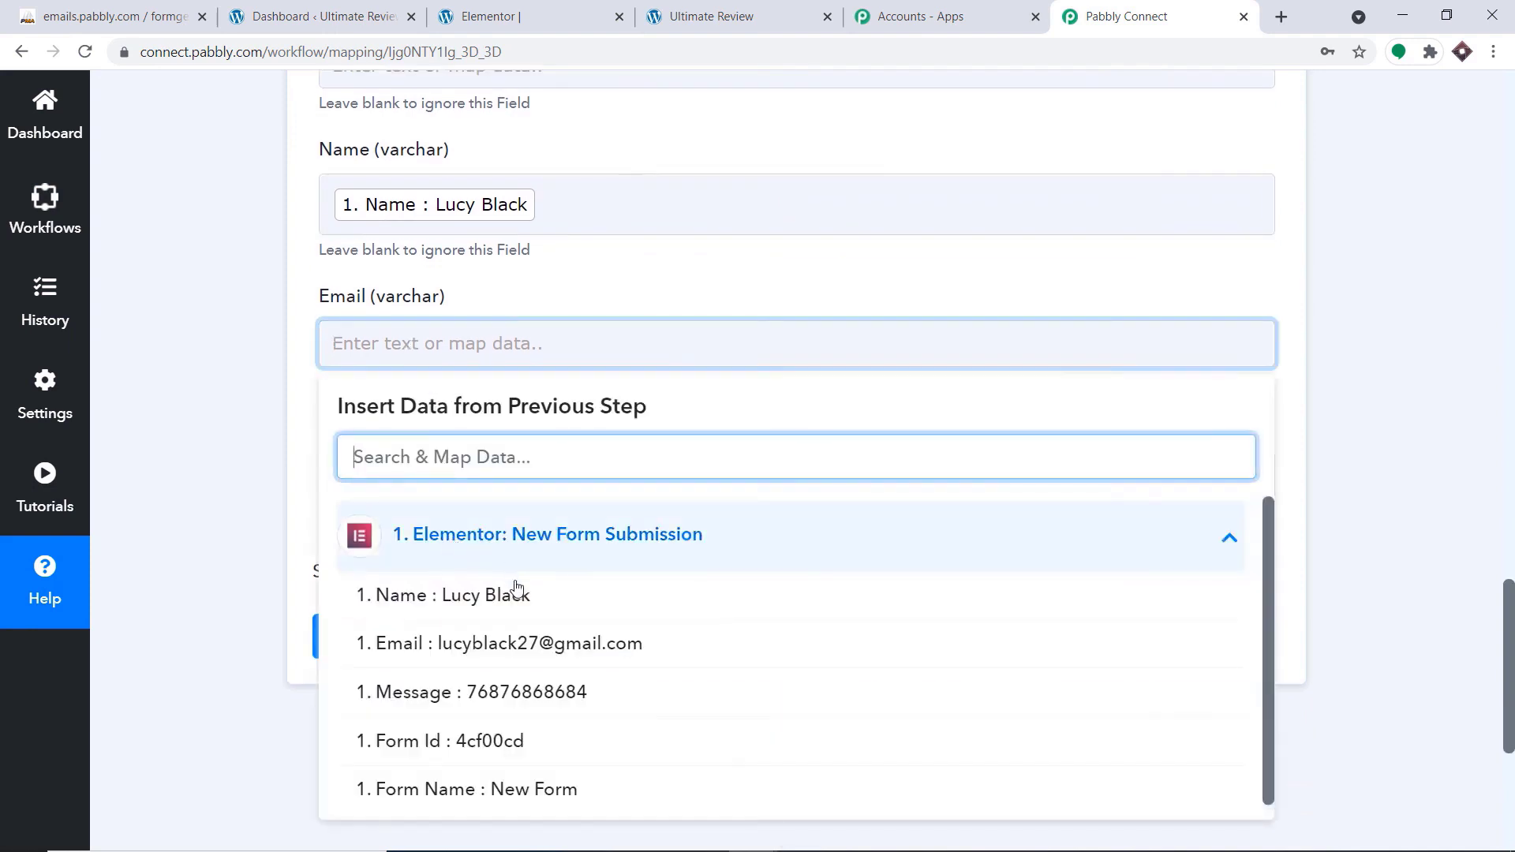
{"action": "left_click", "coordinate": [514, 642]}
{"action": "left_click", "coordinate": [716, 286]}
Map the Message value from the Elementor form submission to the Mobile column
{"action": "scroll", "coordinate": [716, 286], "scroll_direction": "down", "scroll_amount": 2}
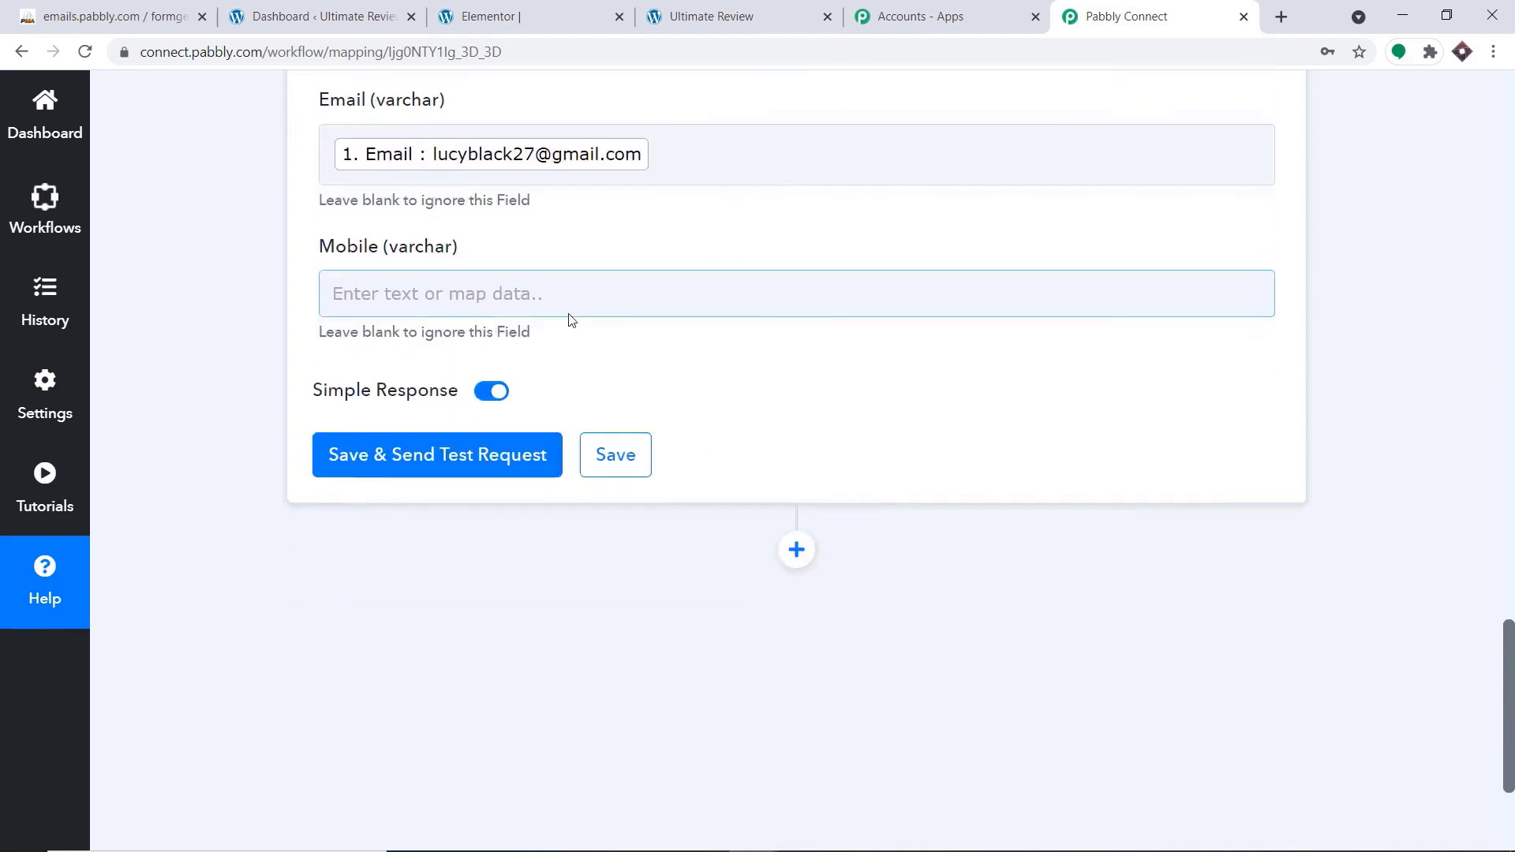
{"action": "left_click", "coordinate": [541, 286]}
{"action": "left_click", "coordinate": [546, 486]}
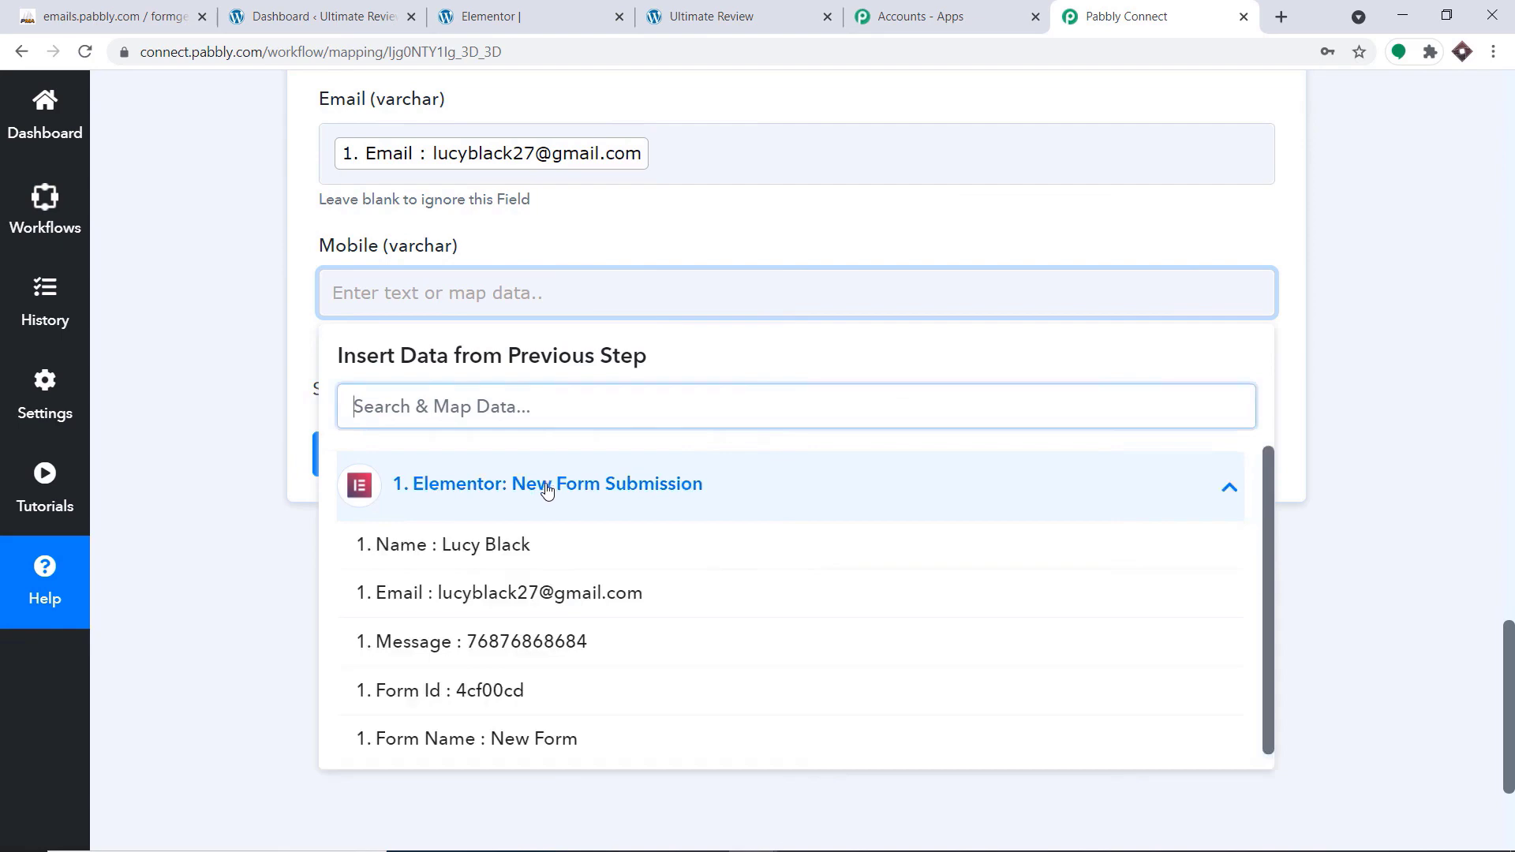
{"action": "left_click", "coordinate": [565, 643]}
{"action": "left_click", "coordinate": [742, 237]}
Save the Insert Row action, send a test request and check the inserted row's ID in the response
{"action": "scroll", "coordinate": [750, 241], "scroll_direction": "up", "scroll_amount": 3}
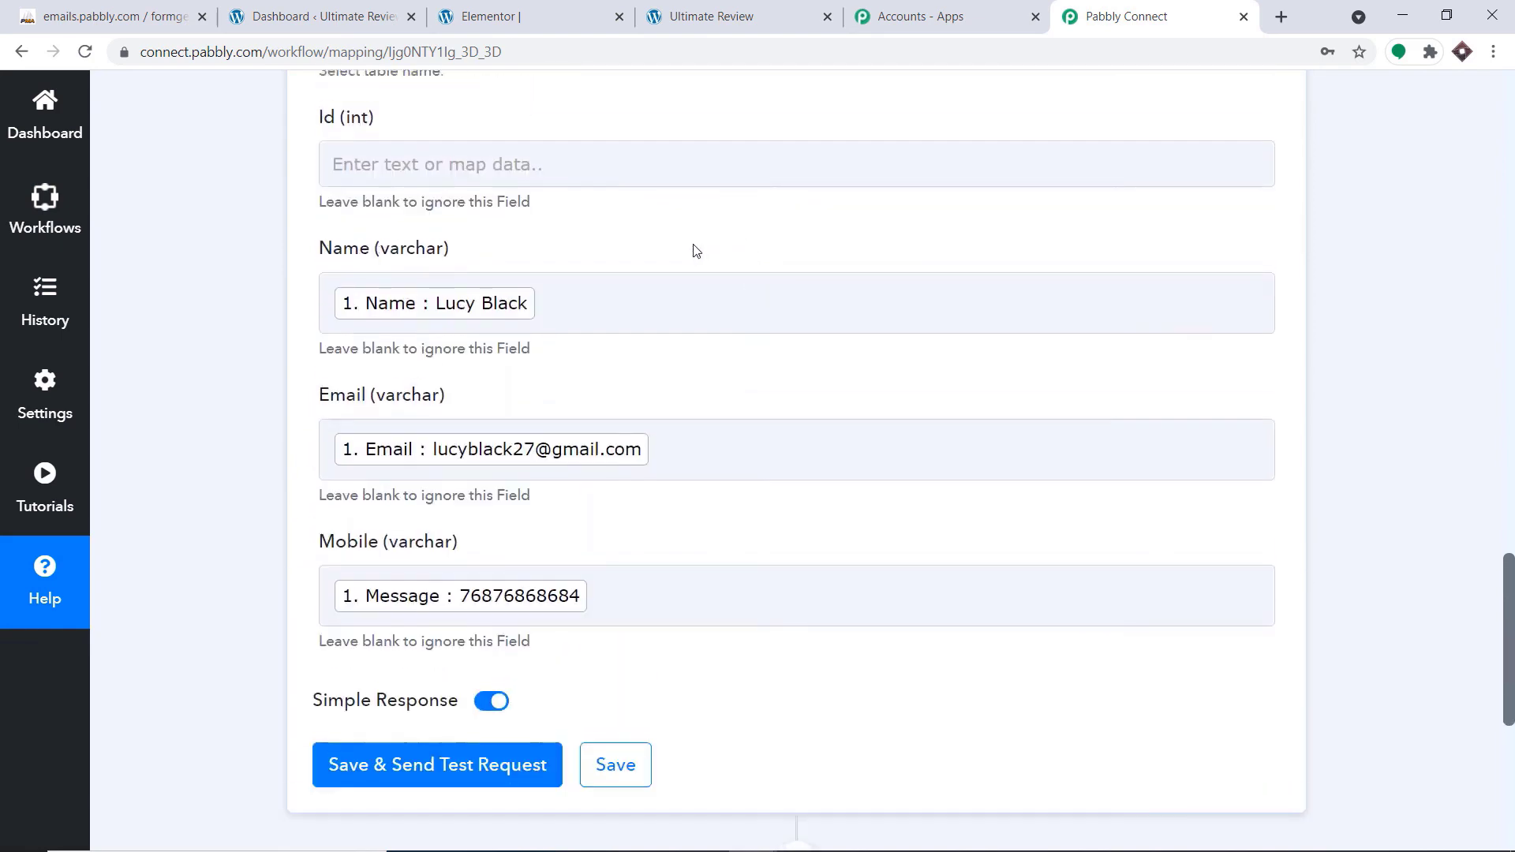
{"action": "scroll", "coordinate": [596, 597], "scroll_direction": "down", "scroll_amount": 3}
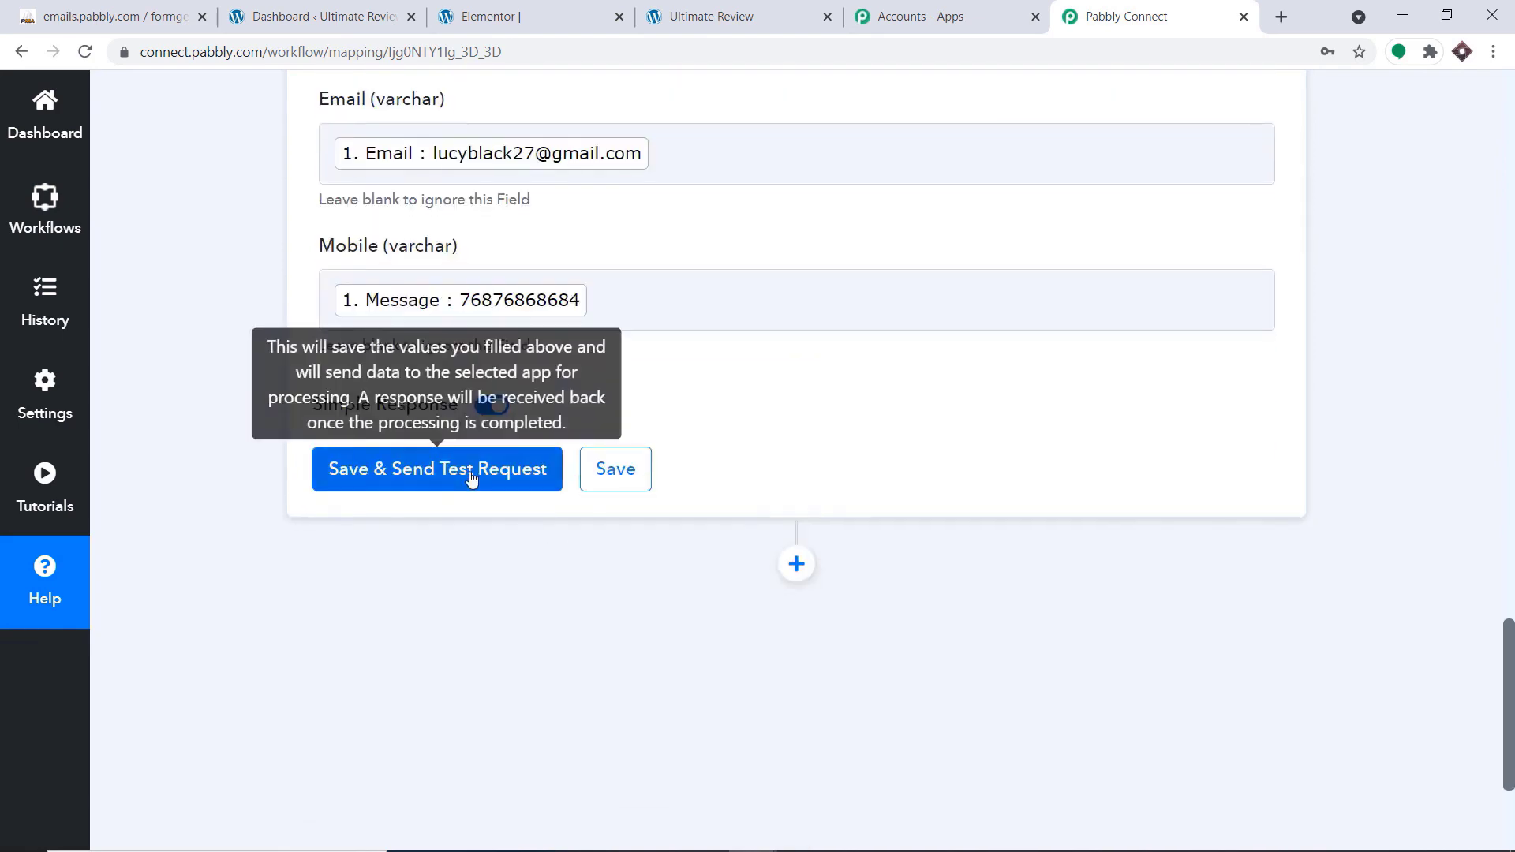
{"action": "left_click", "coordinate": [471, 477]}
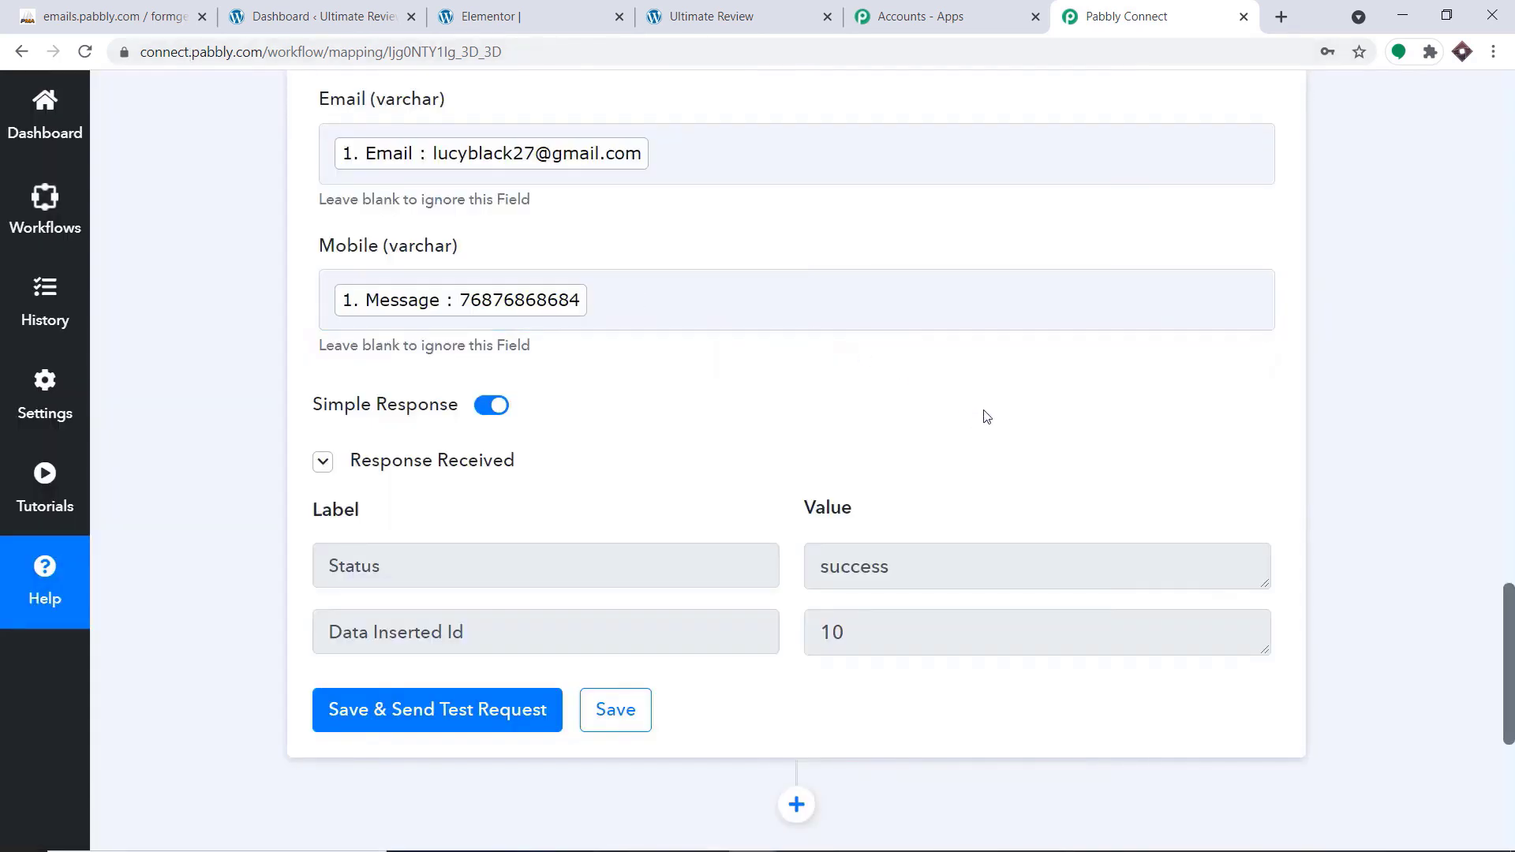
{"action": "left_click_drag", "start_coordinate": [843, 633], "coordinate": [824, 632]}
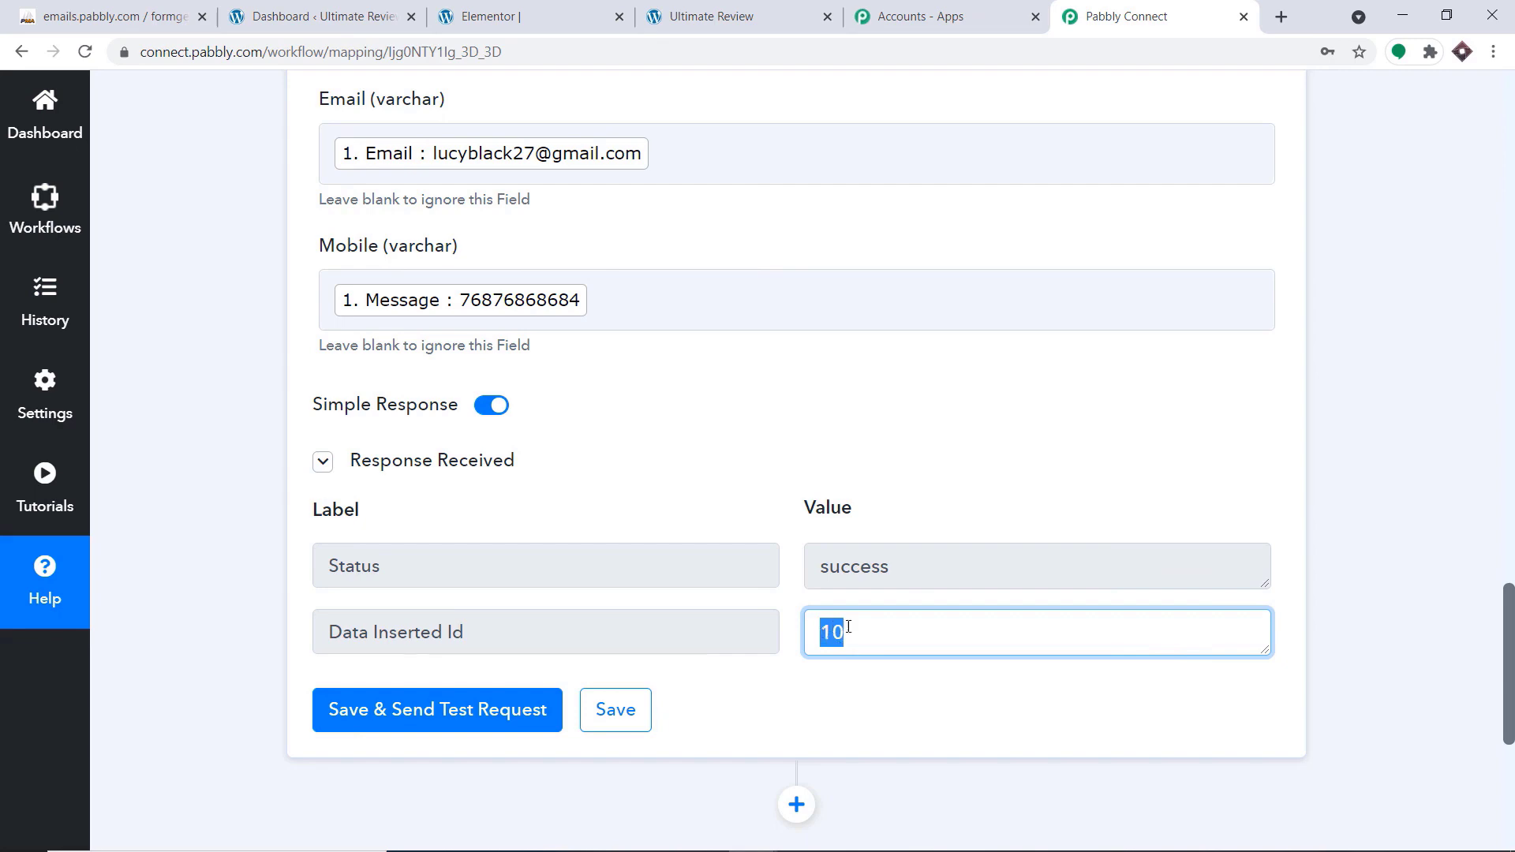
Switch to phpMyAdmin, reload the student_info table and check its rows for the test submission
{"action": "left_click", "coordinate": [103, 14]}
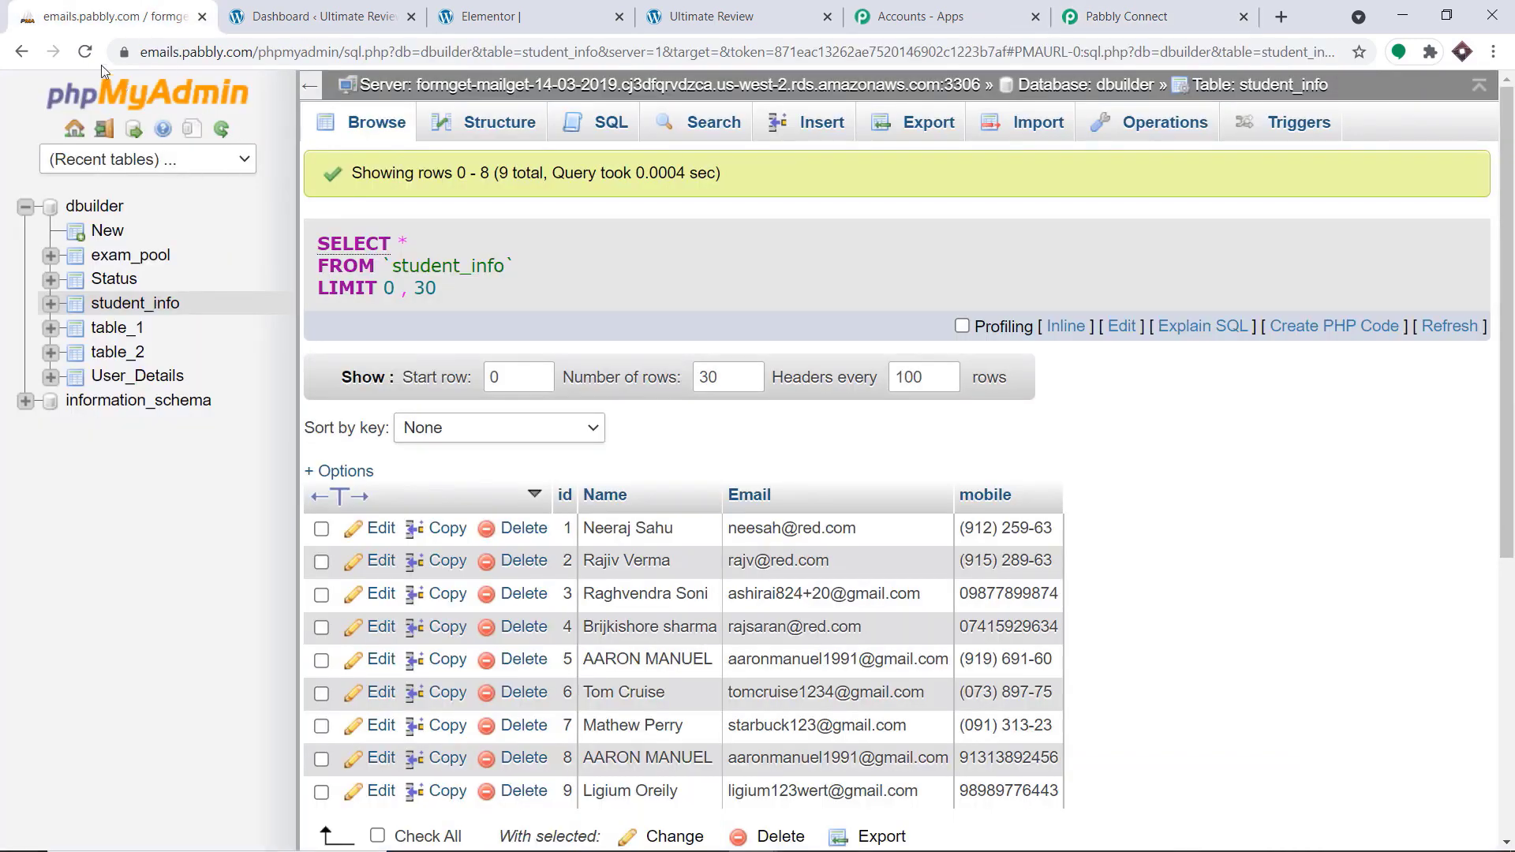
{"action": "left_click", "coordinate": [85, 53]}
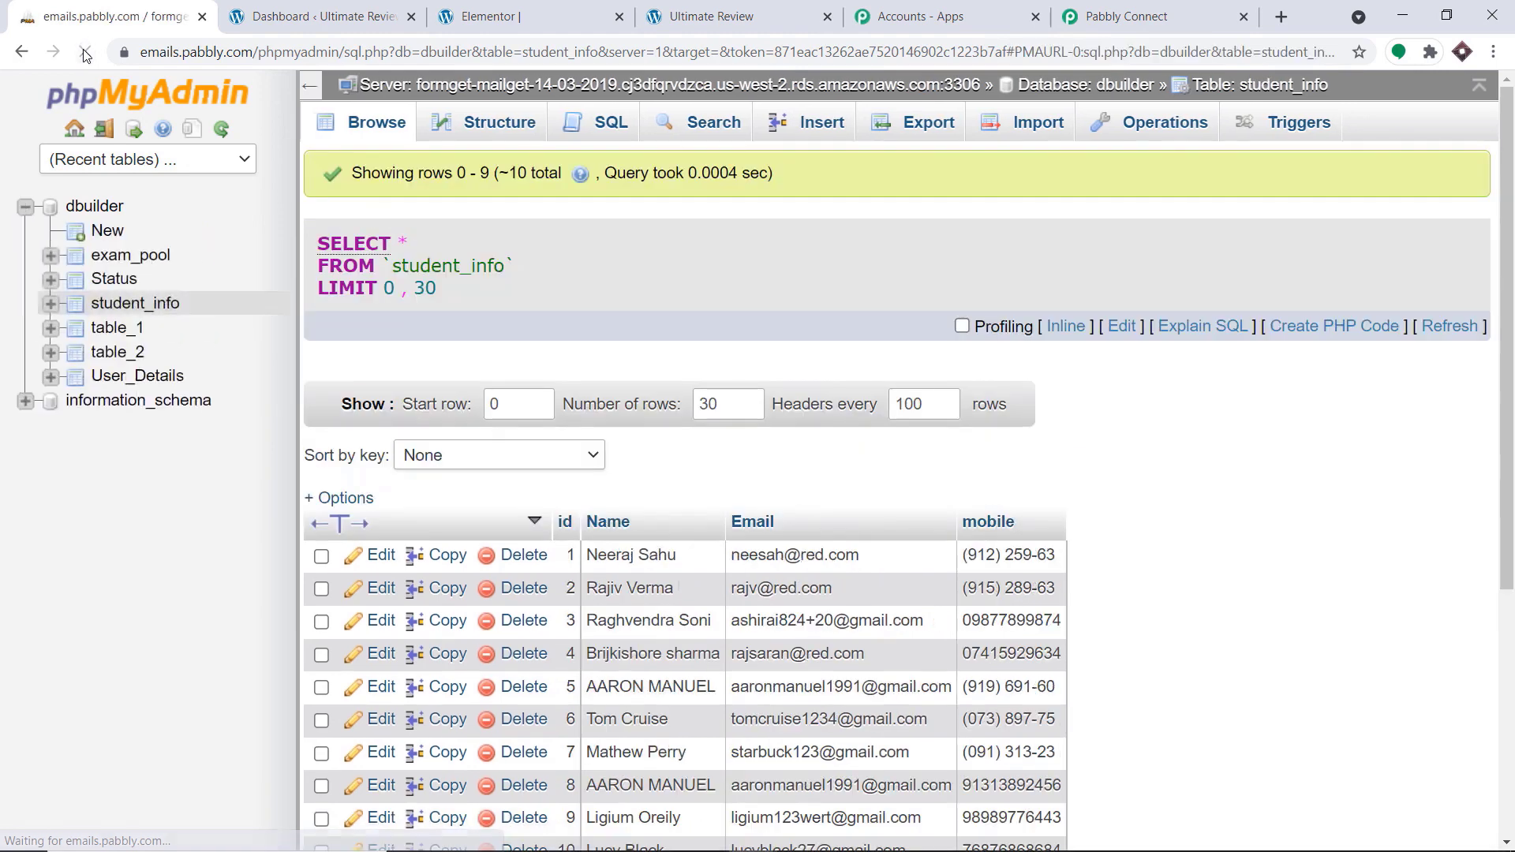
{"action": "scroll", "coordinate": [636, 572], "scroll_direction": "down", "scroll_amount": 3}
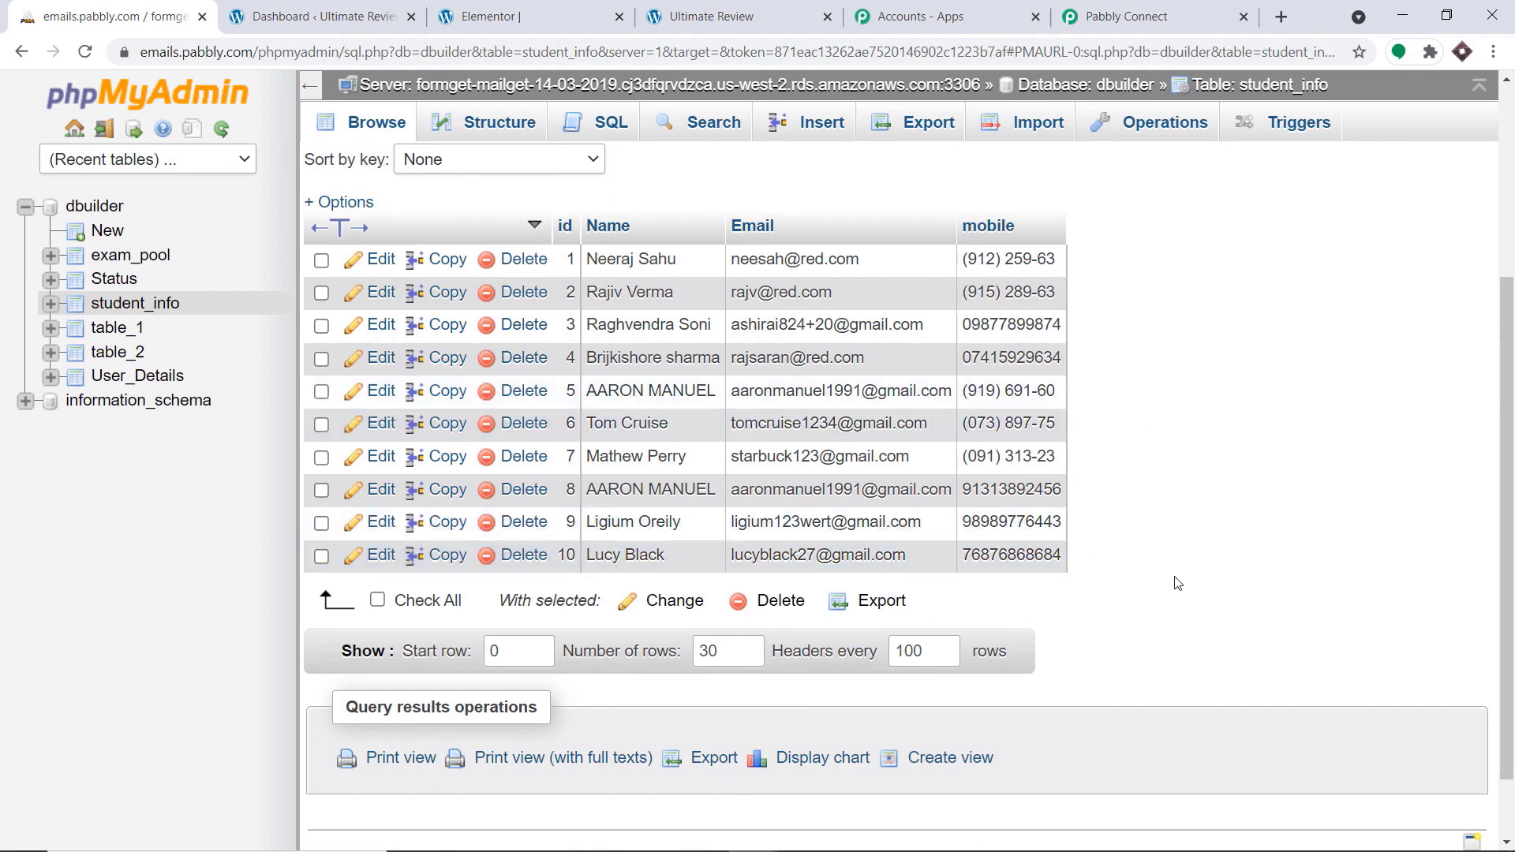
{"action": "scroll", "coordinate": [1184, 537], "scroll_direction": "up", "scroll_amount": 4}
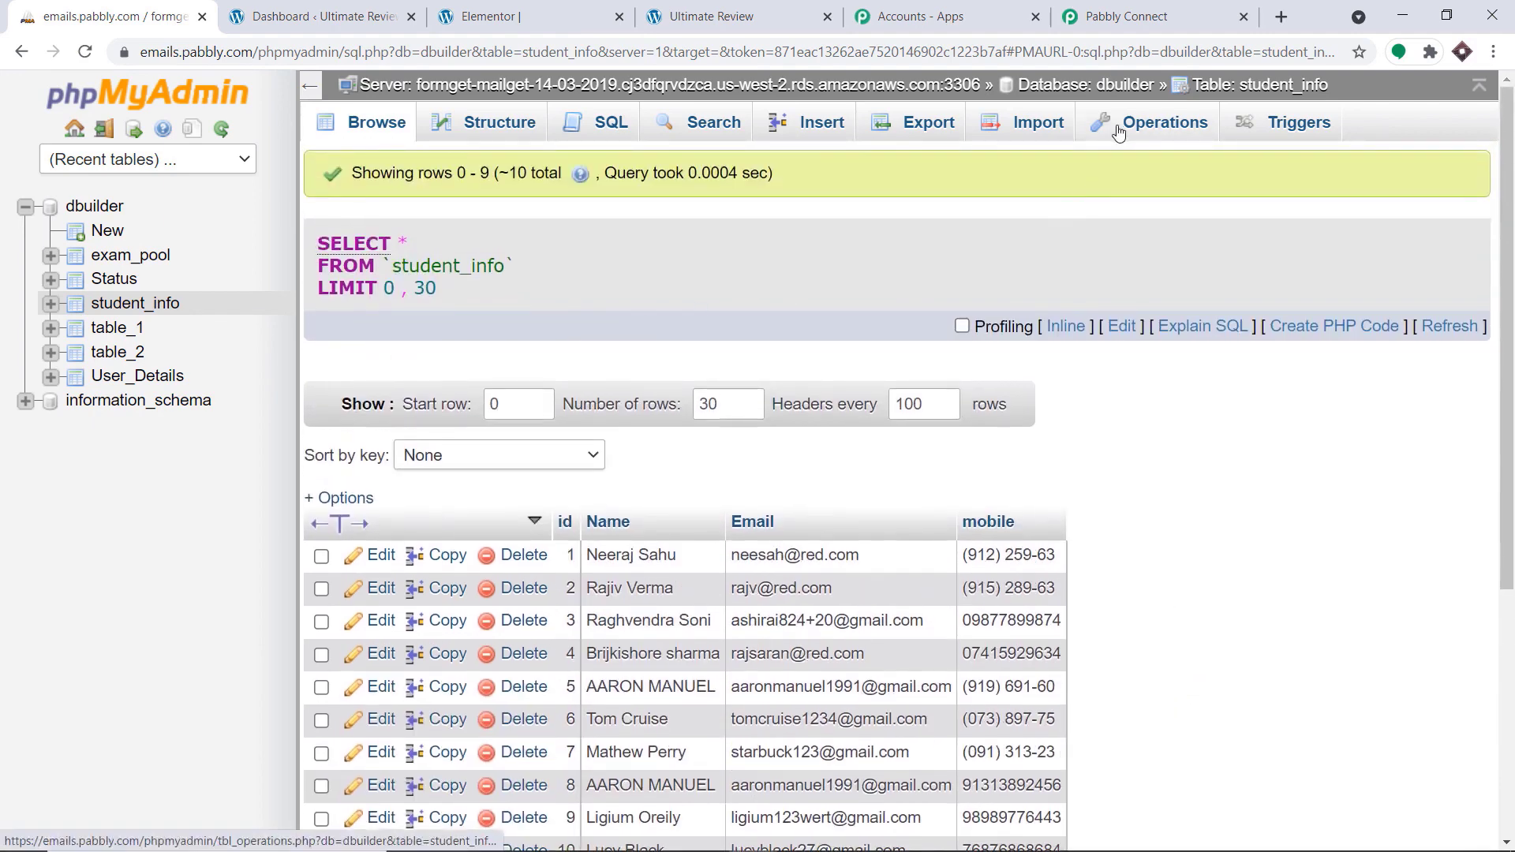
Back in Pabbly Connect, collapse the MySQL action and the Elementor trigger to show the whole Elementor to MySQL workflow
{"action": "left_click", "coordinate": [1137, 14]}
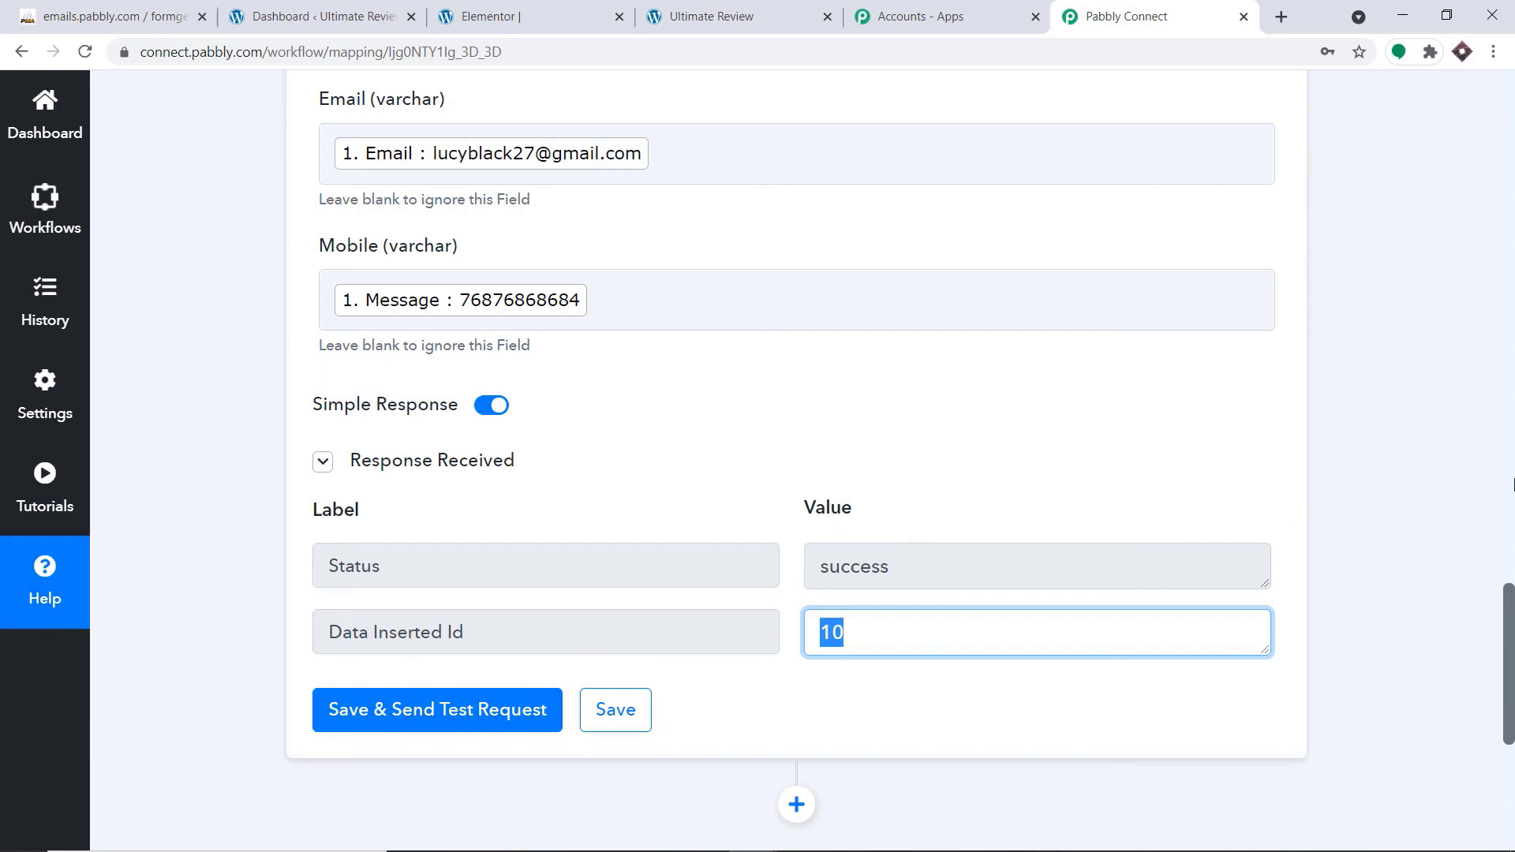
{"action": "scroll", "coordinate": [1512, 485], "scroll_direction": "up", "scroll_amount": 10}
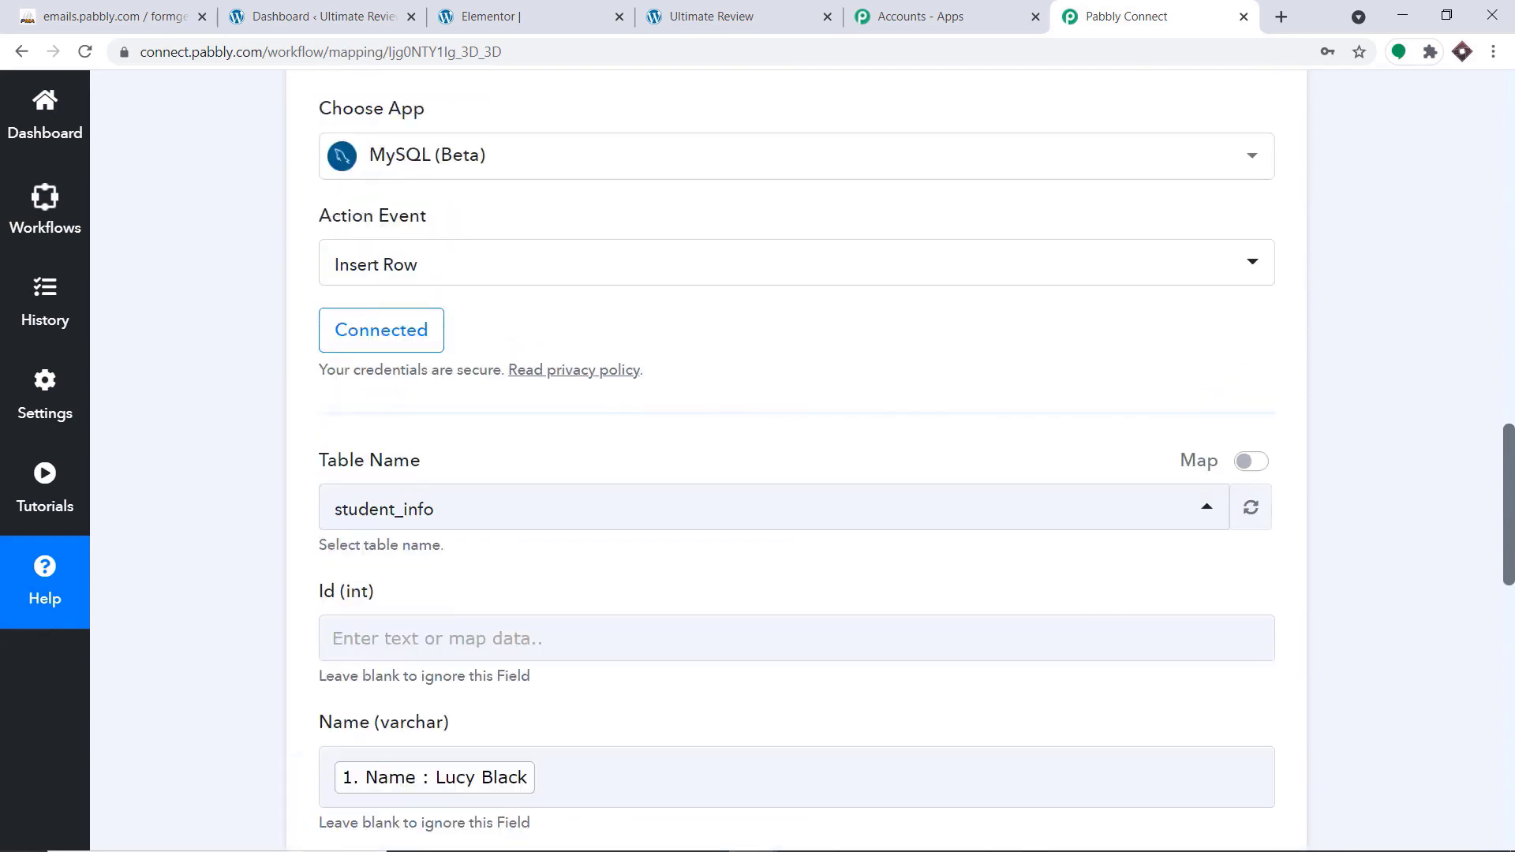
{"action": "scroll", "coordinate": [1052, 371], "scroll_direction": "up", "scroll_amount": 4}
{"action": "left_click", "coordinate": [907, 332]}
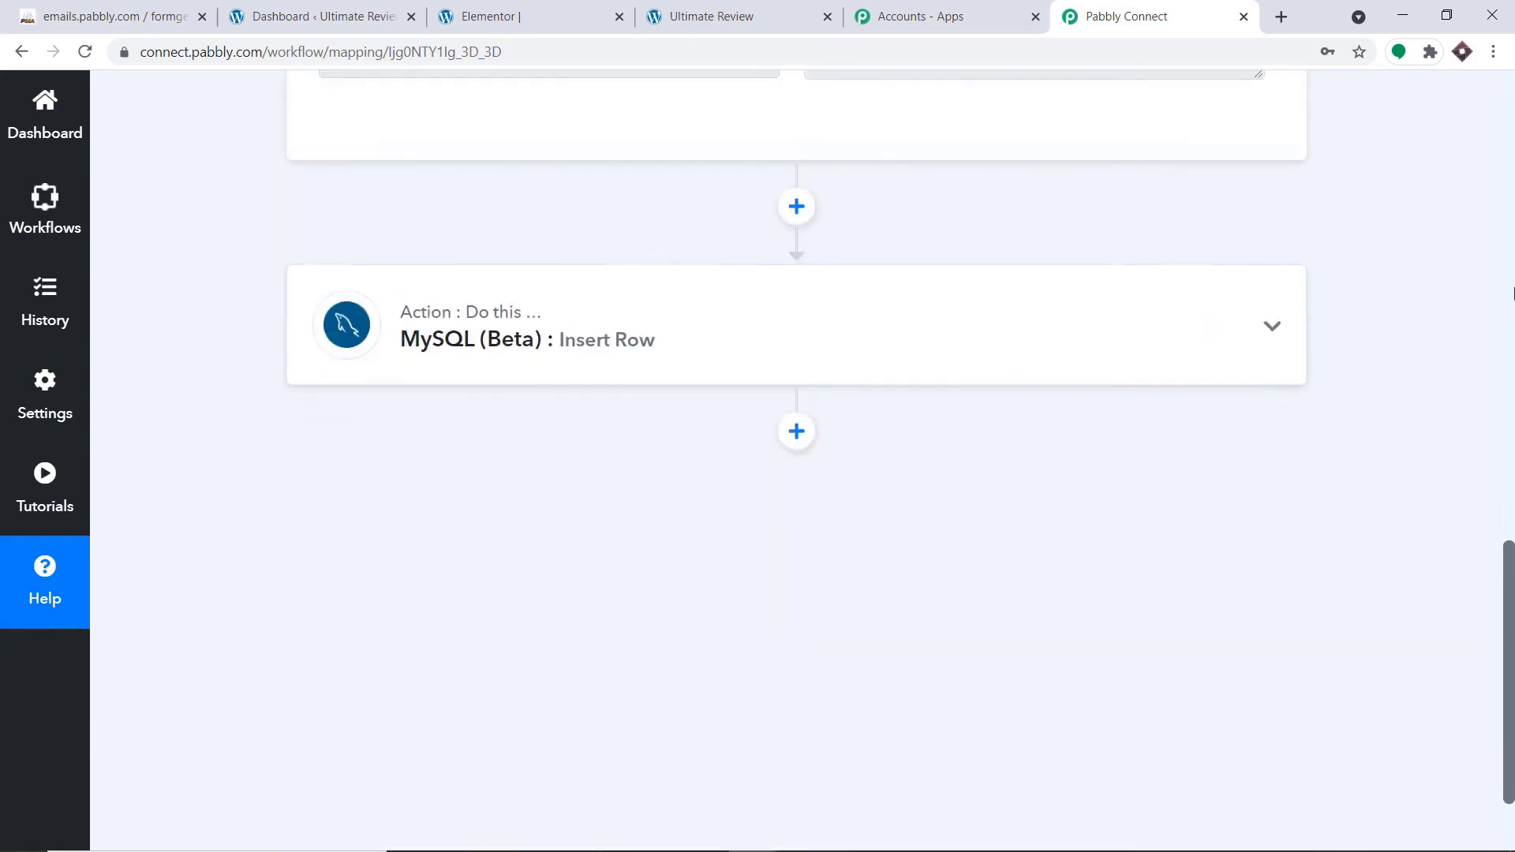
{"action": "scroll", "coordinate": [1512, 294], "scroll_direction": "up", "scroll_amount": 15}
{"action": "left_click", "coordinate": [703, 370]}
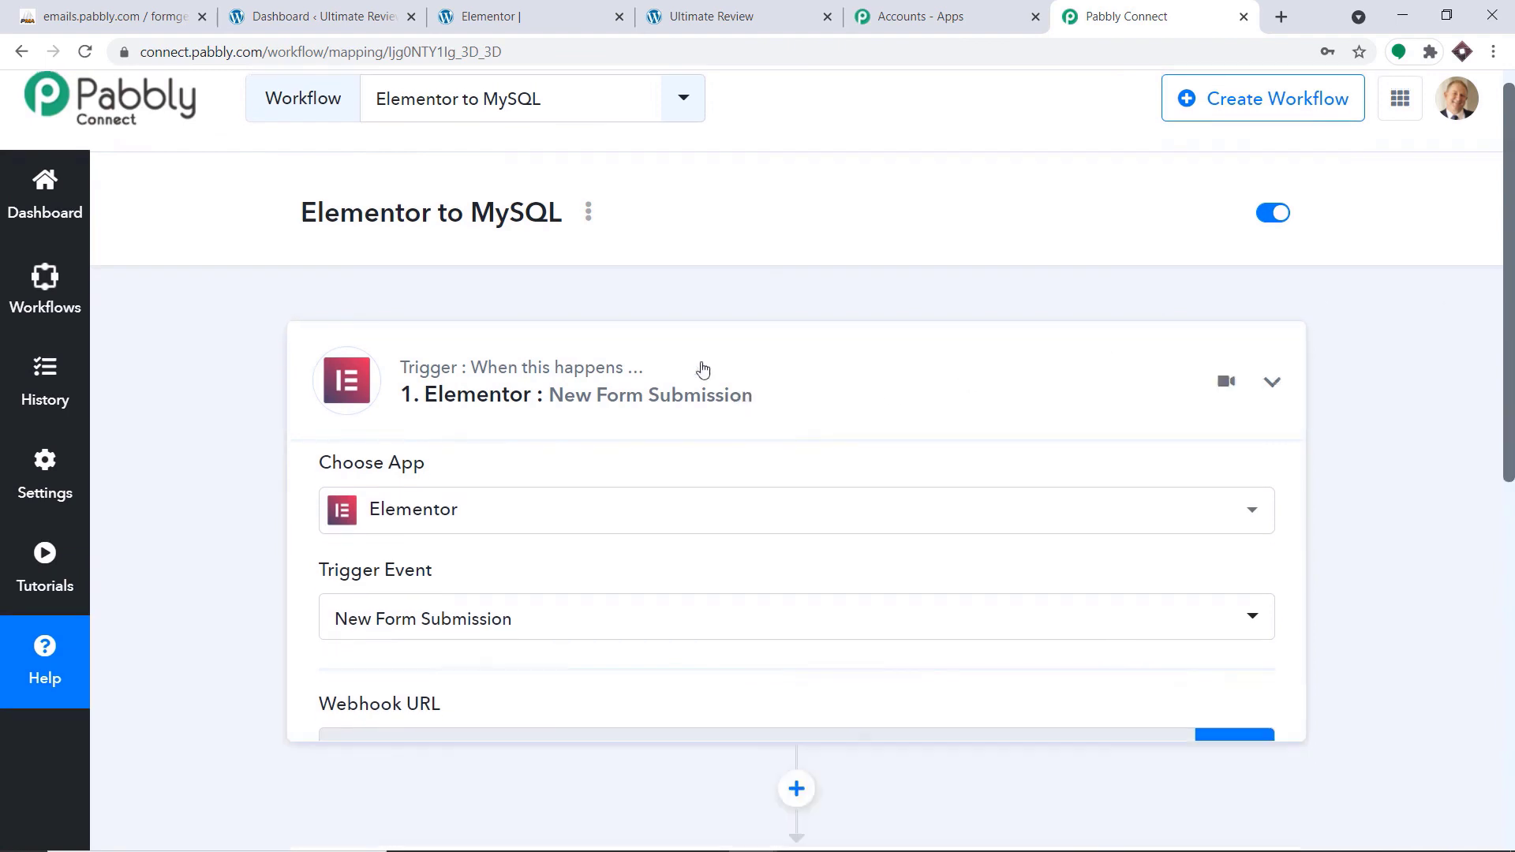
{"action": "scroll", "coordinate": [703, 364], "scroll_direction": "down", "scroll_amount": 1}
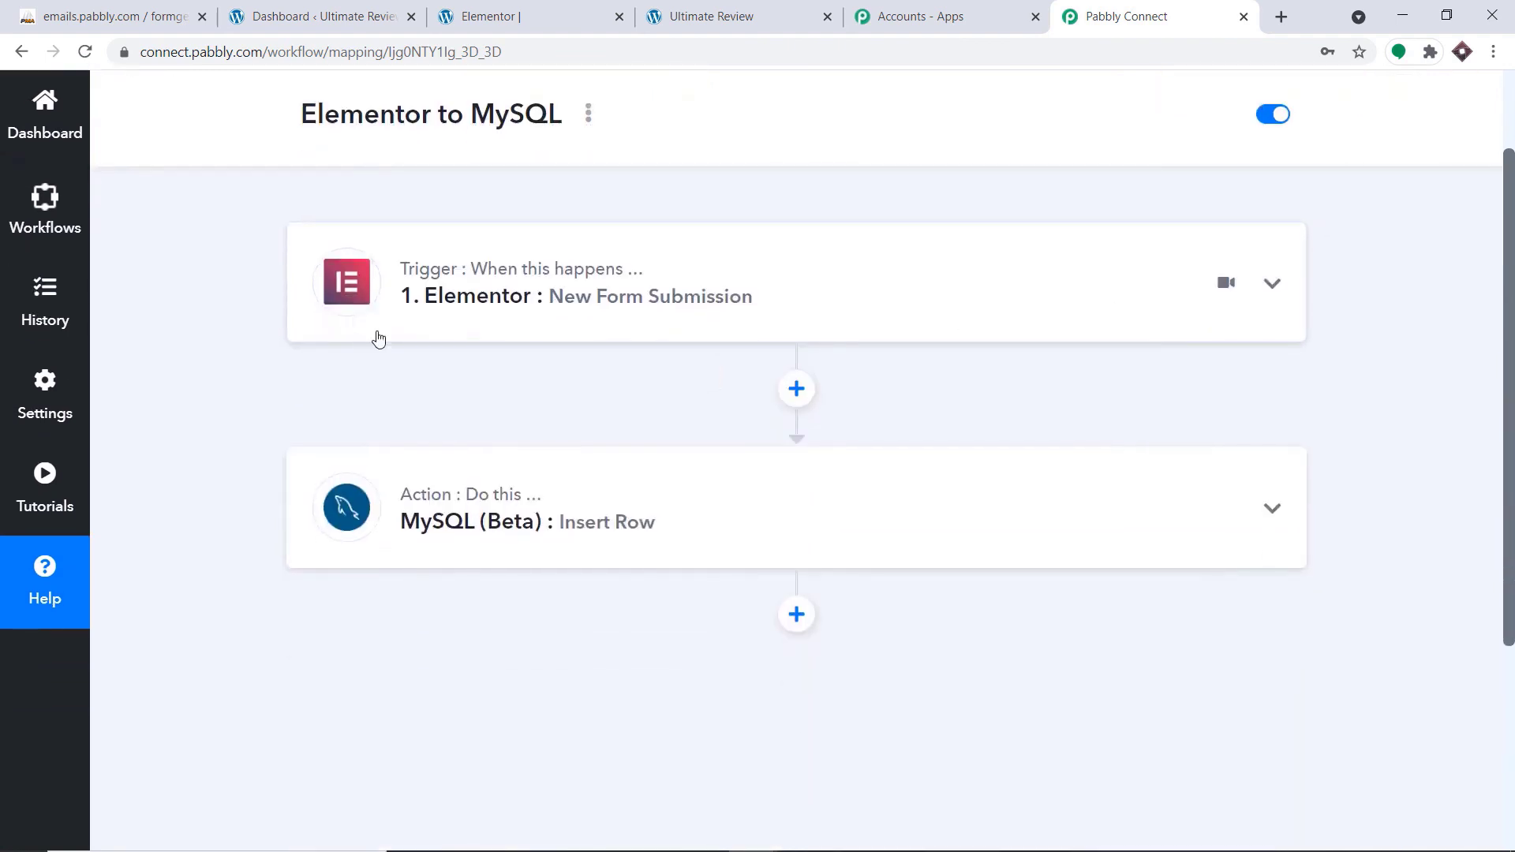
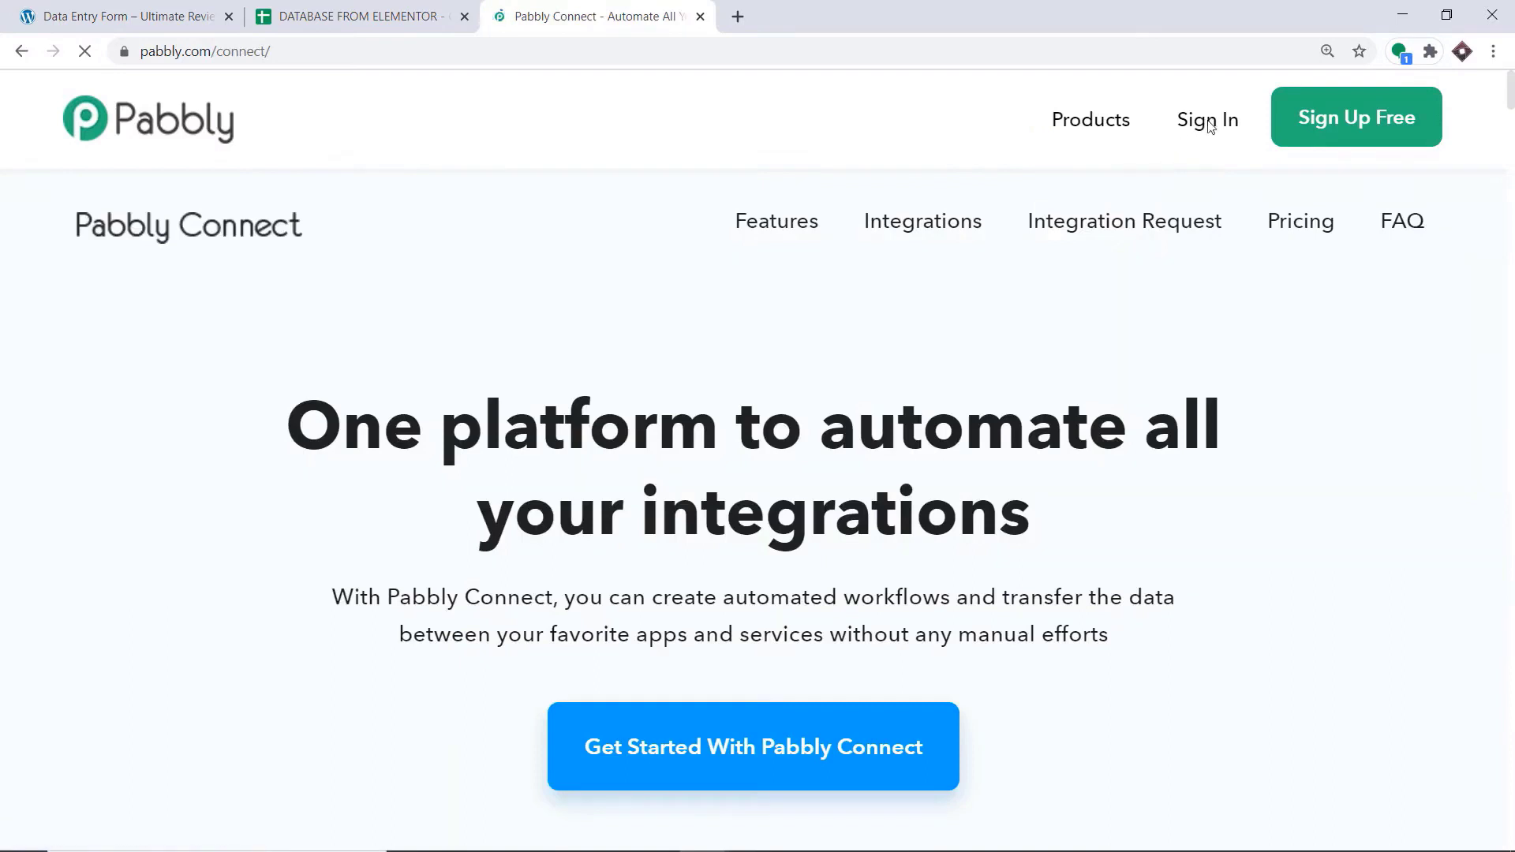
Sign in to Pabbly and open the Connect application from the account's apps
{"action": "left_click", "coordinate": [1209, 125]}
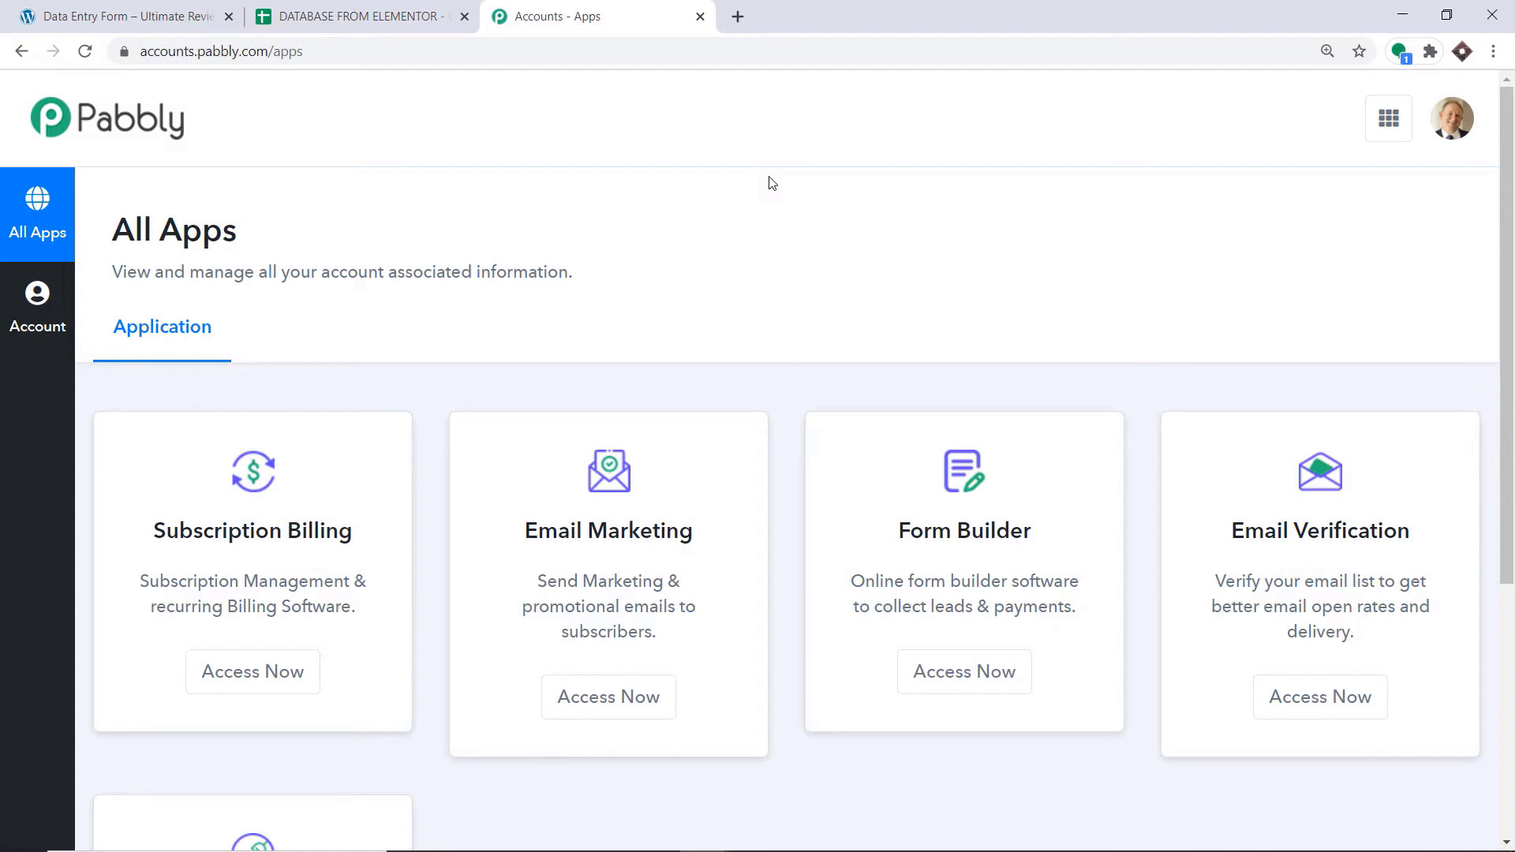
{"action": "scroll", "coordinate": [774, 205], "scroll_direction": "down", "scroll_amount": 5}
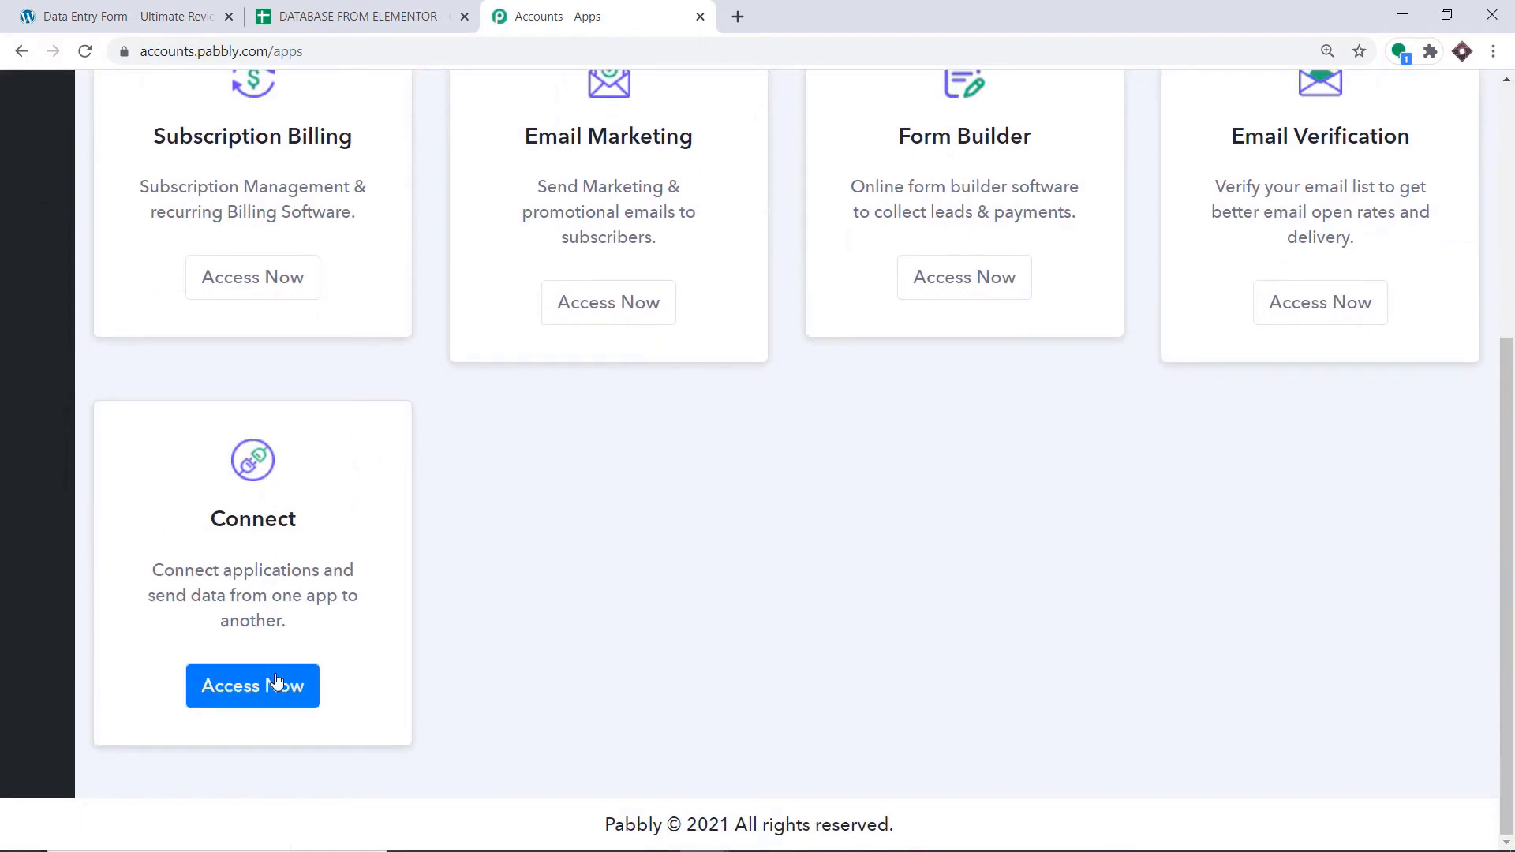
{"action": "left_click", "coordinate": [278, 678]}
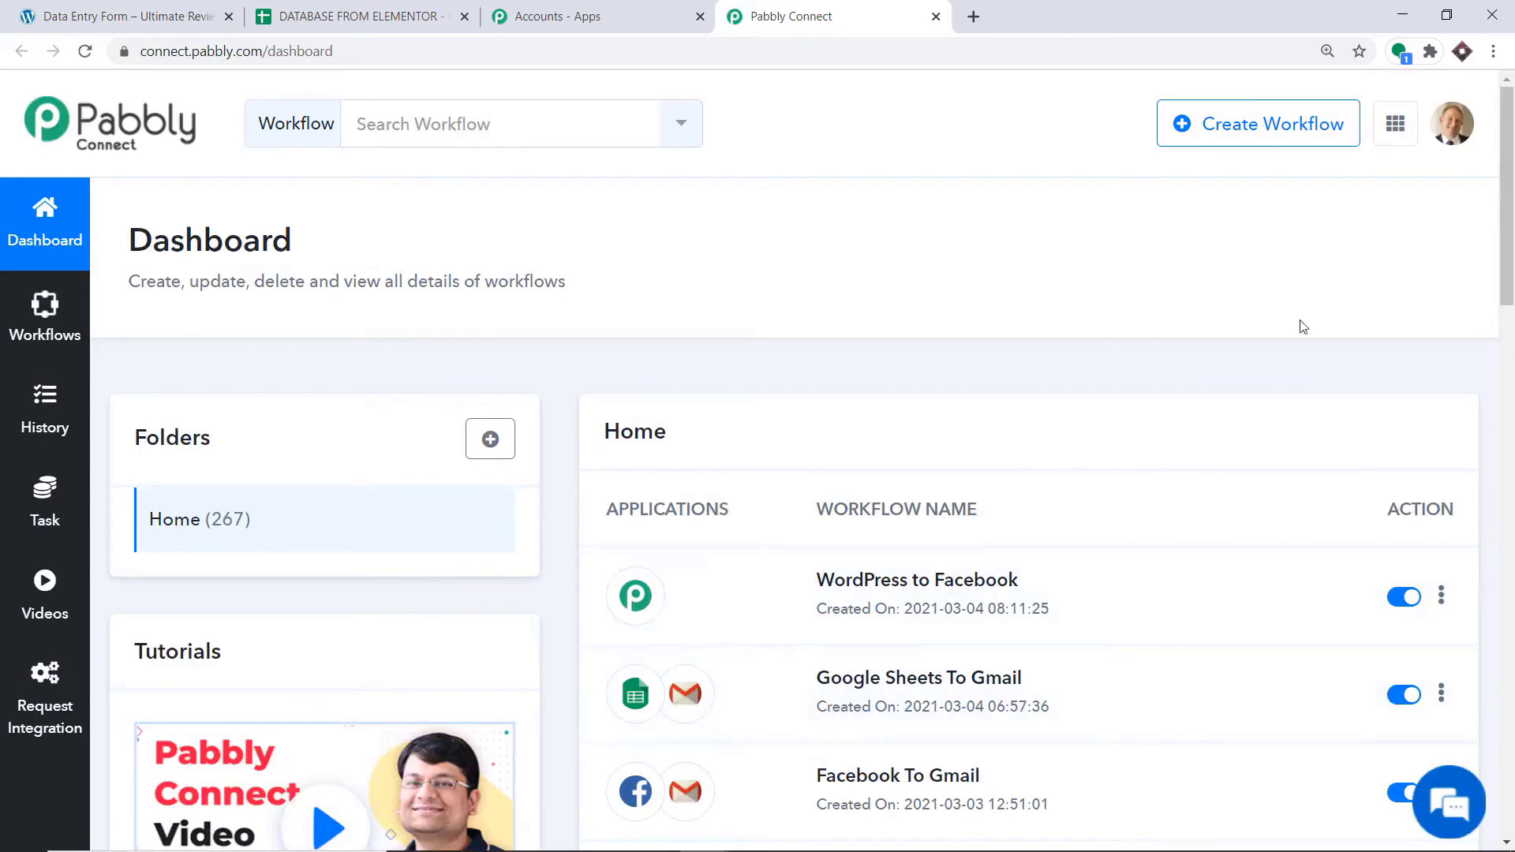
Create a new workflow named "Elementor To Google Sheets"
{"action": "left_click", "coordinate": [1228, 139]}
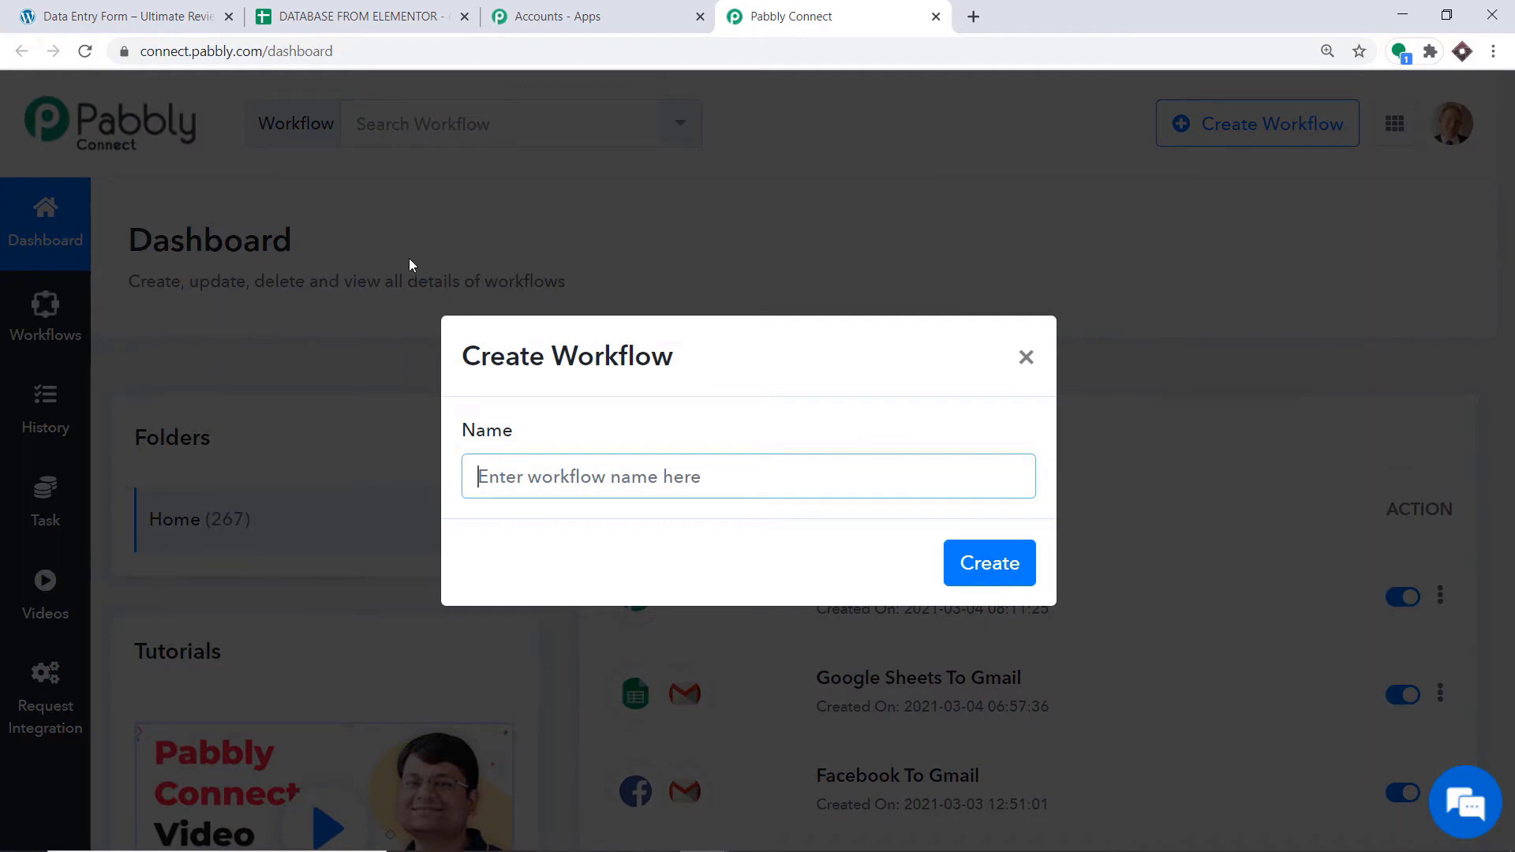
{"action": "type", "text": "Elem"}
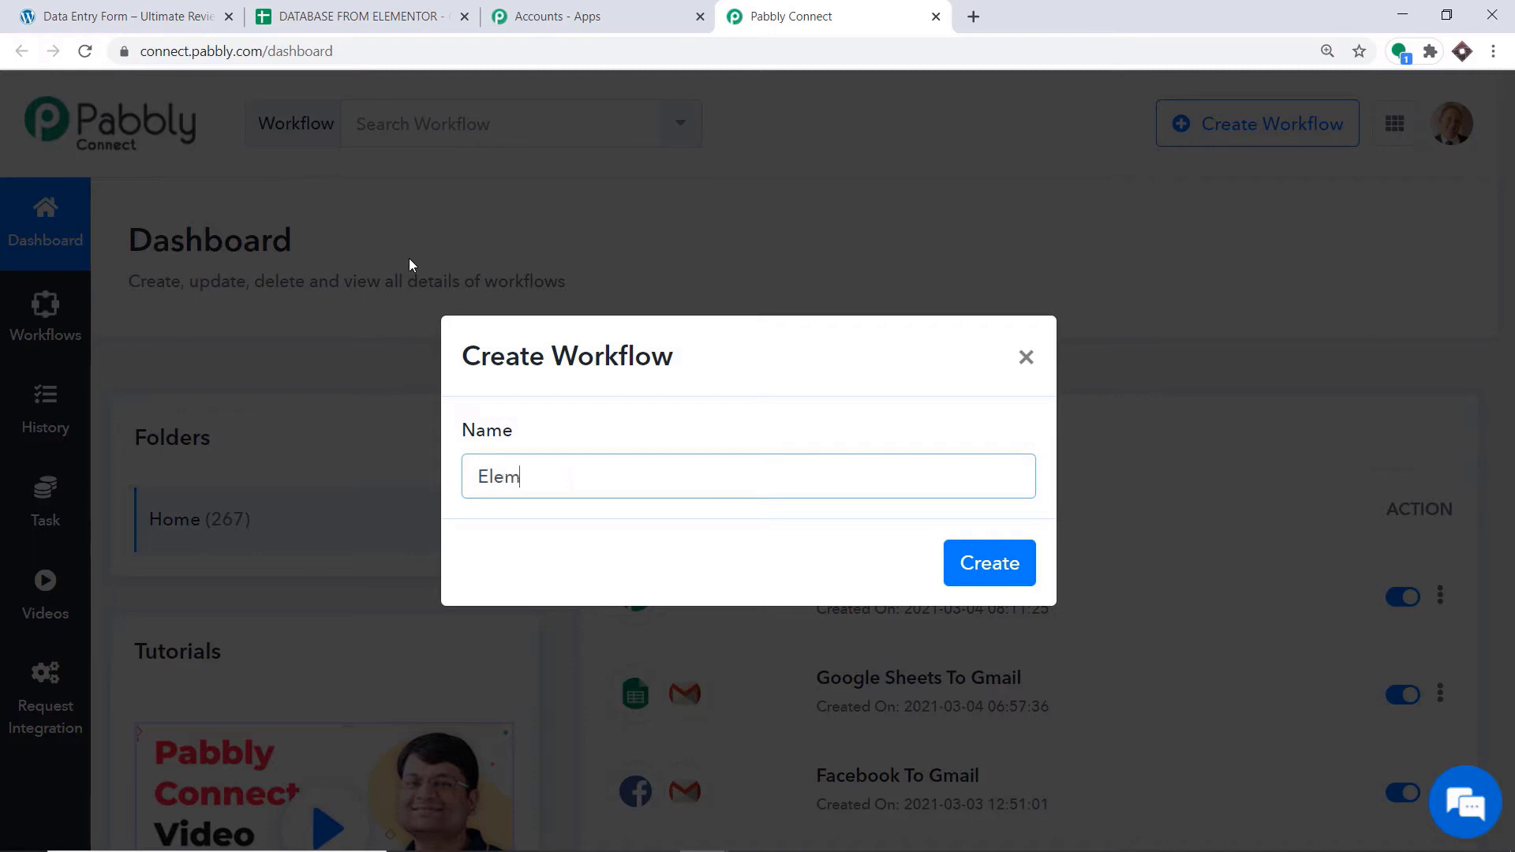
{"action": "type", "text": "entor To Google Sheets"}
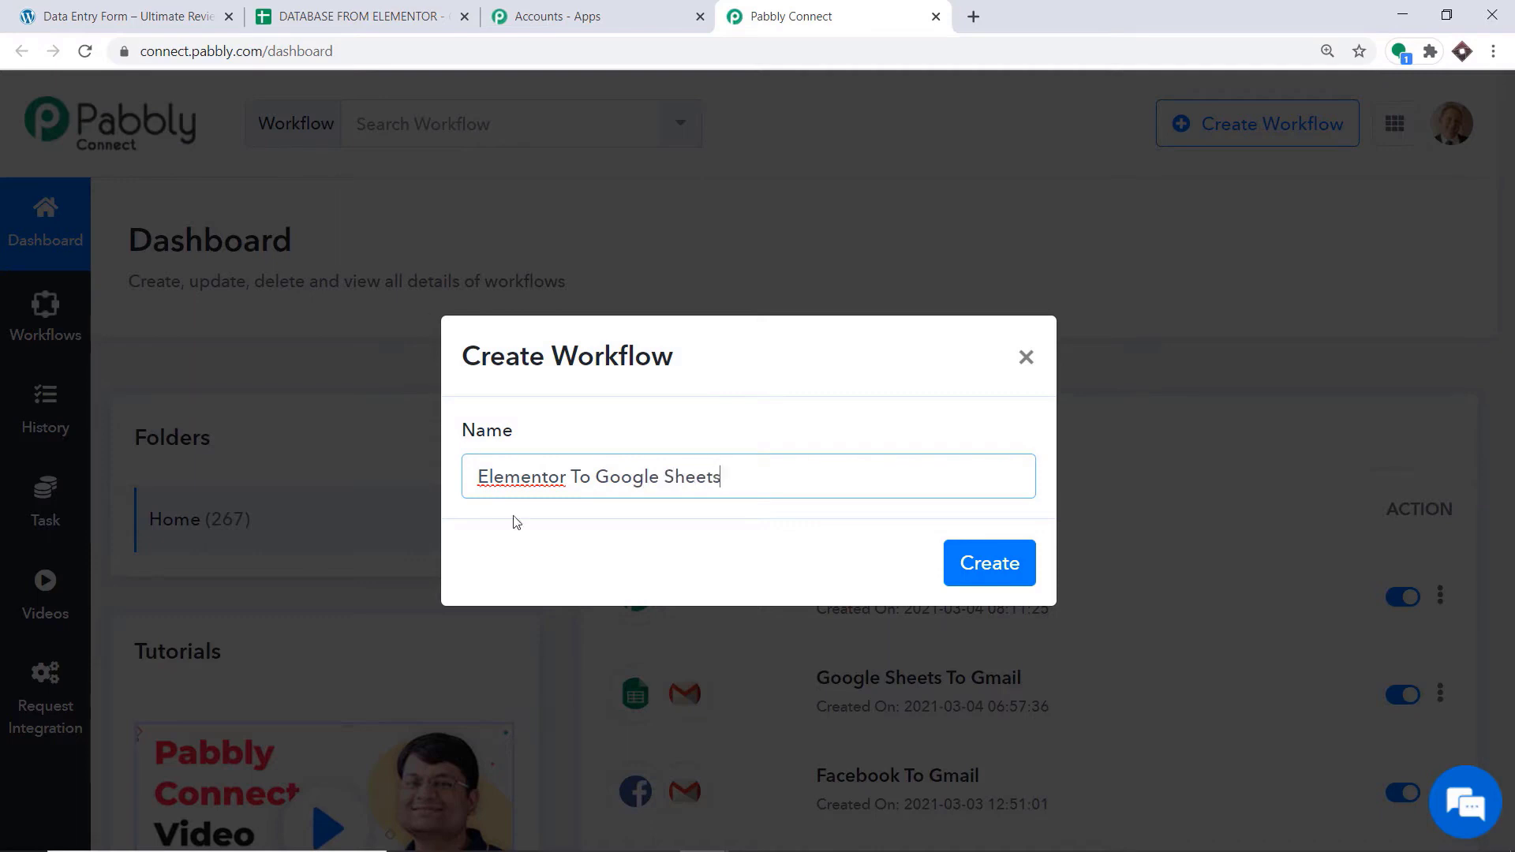
{"action": "left_click", "coordinate": [990, 565]}
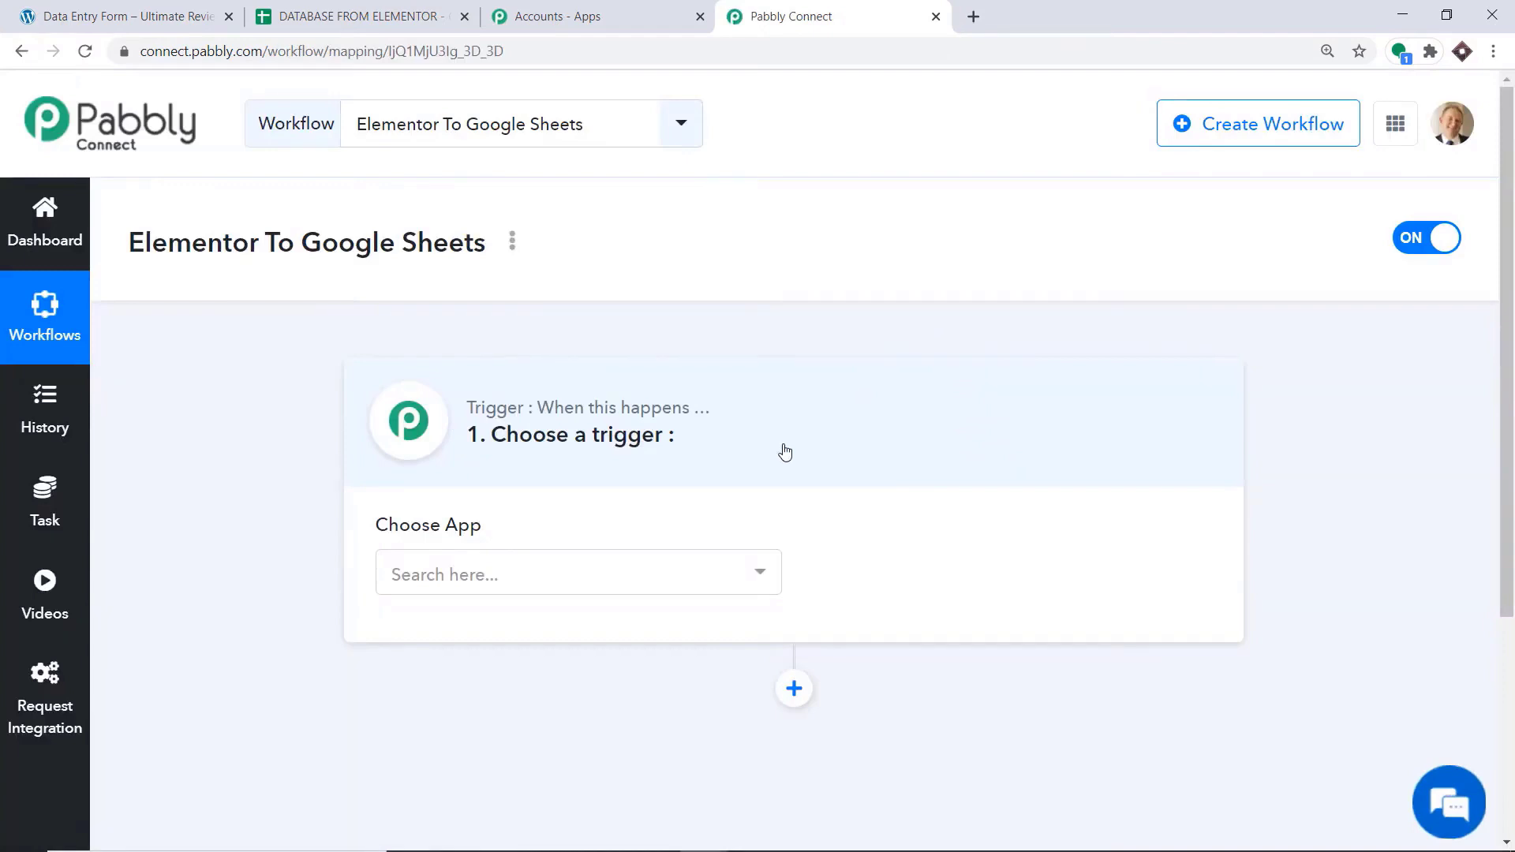
Set the workflow's trigger to Elementor Website Builder with the New Form Submission event
{"action": "left_click", "coordinate": [513, 568]}
{"action": "type", "text": "ele"}
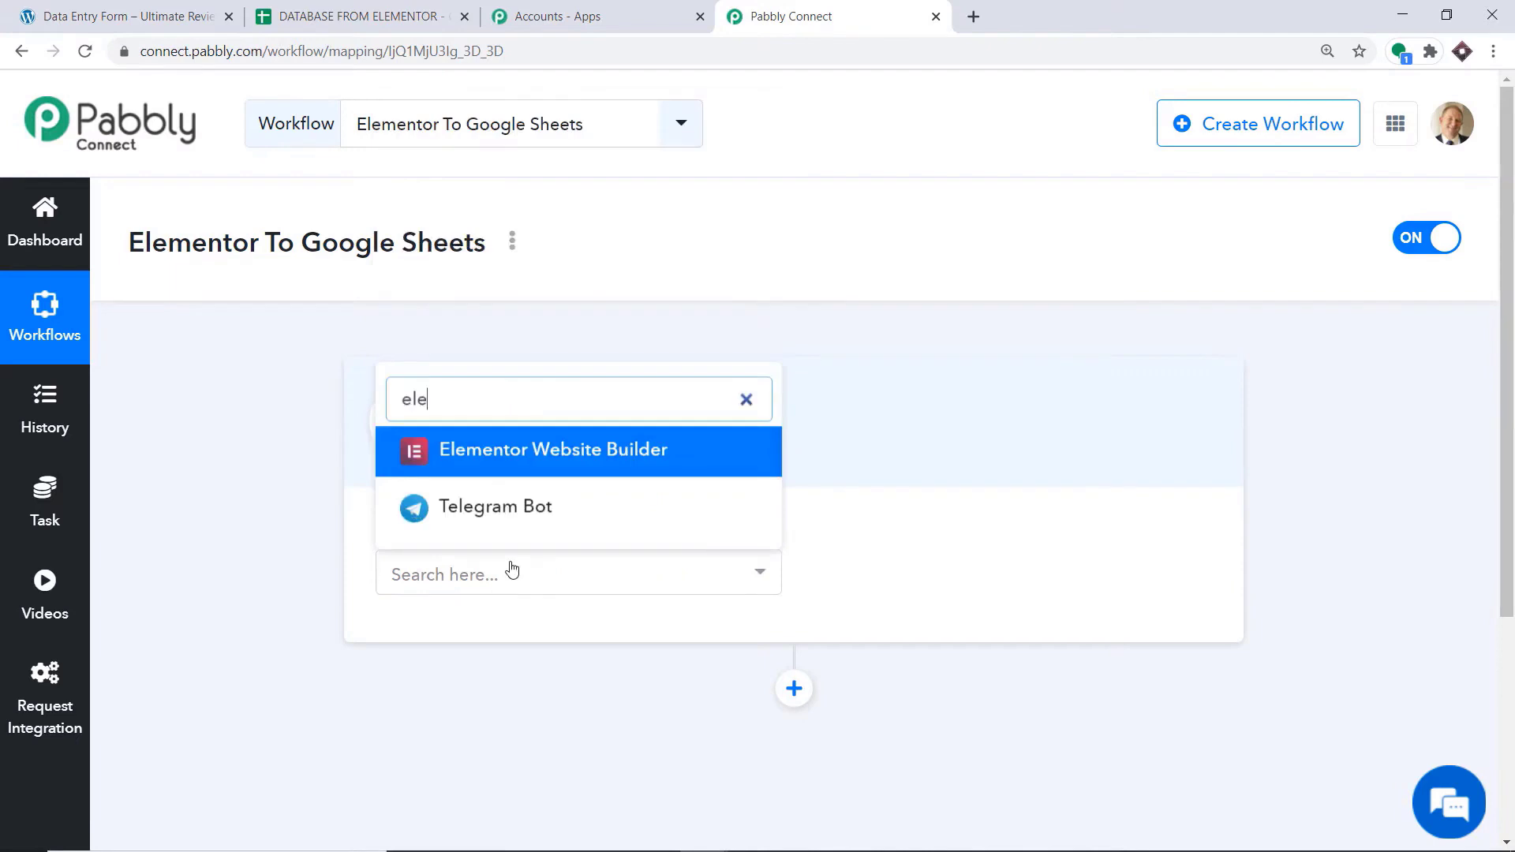
{"action": "left_click", "coordinate": [514, 466]}
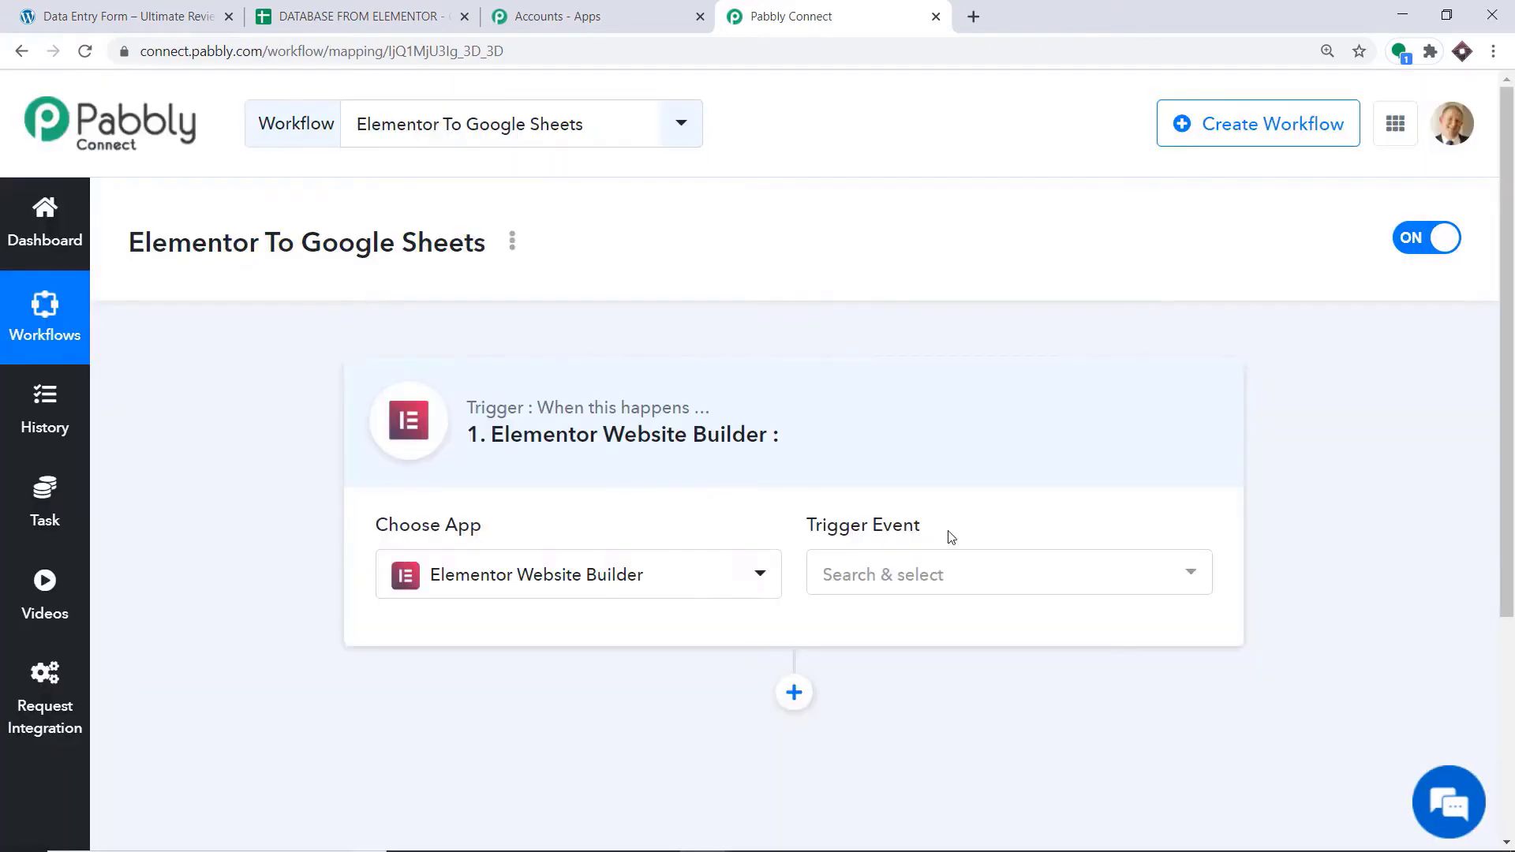
{"action": "left_click", "coordinate": [840, 573]}
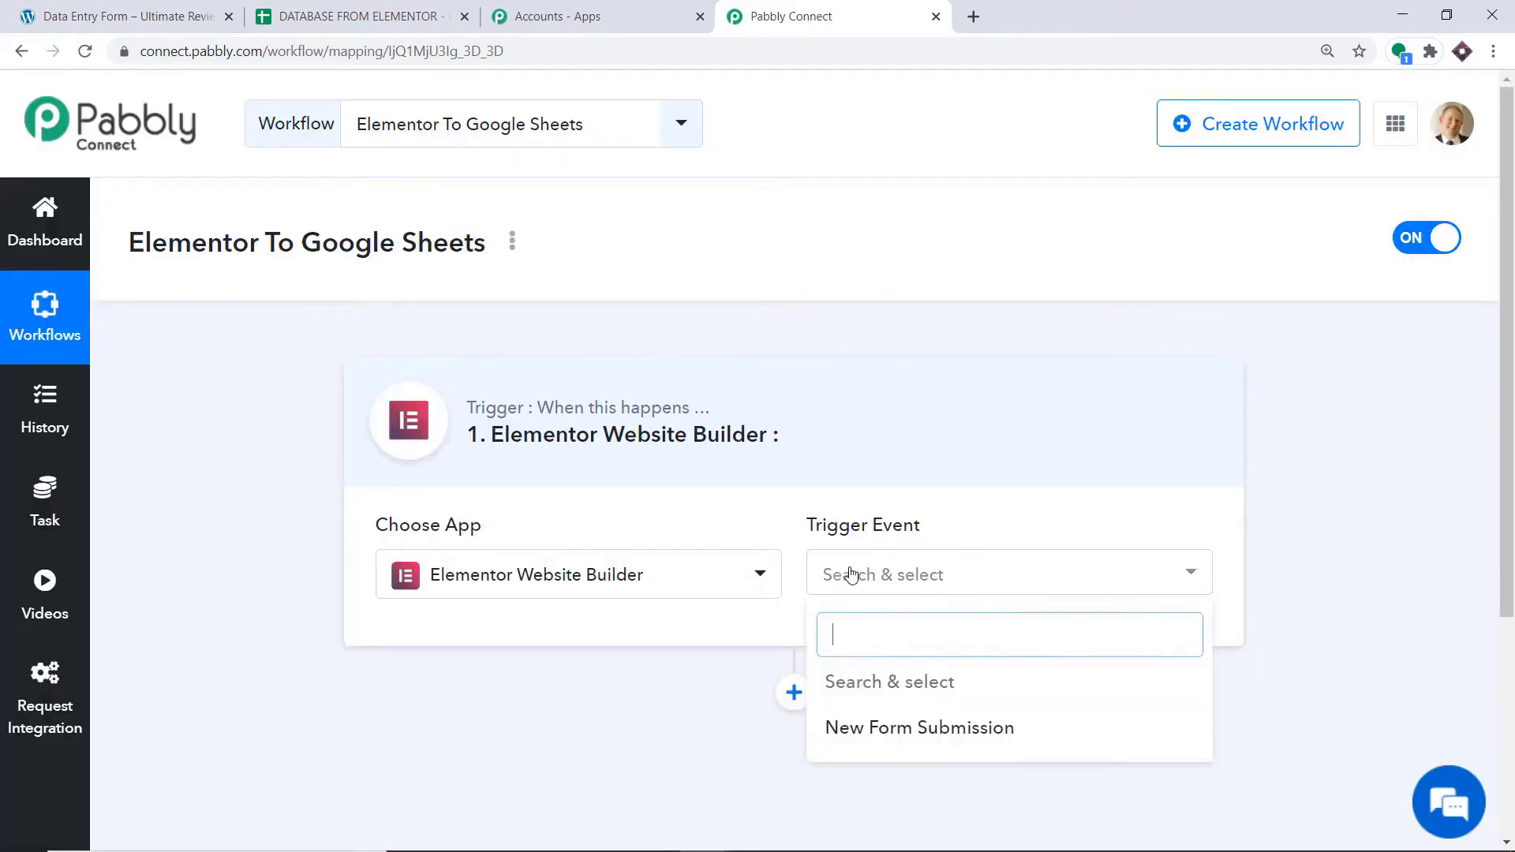
{"action": "left_click", "coordinate": [892, 737]}
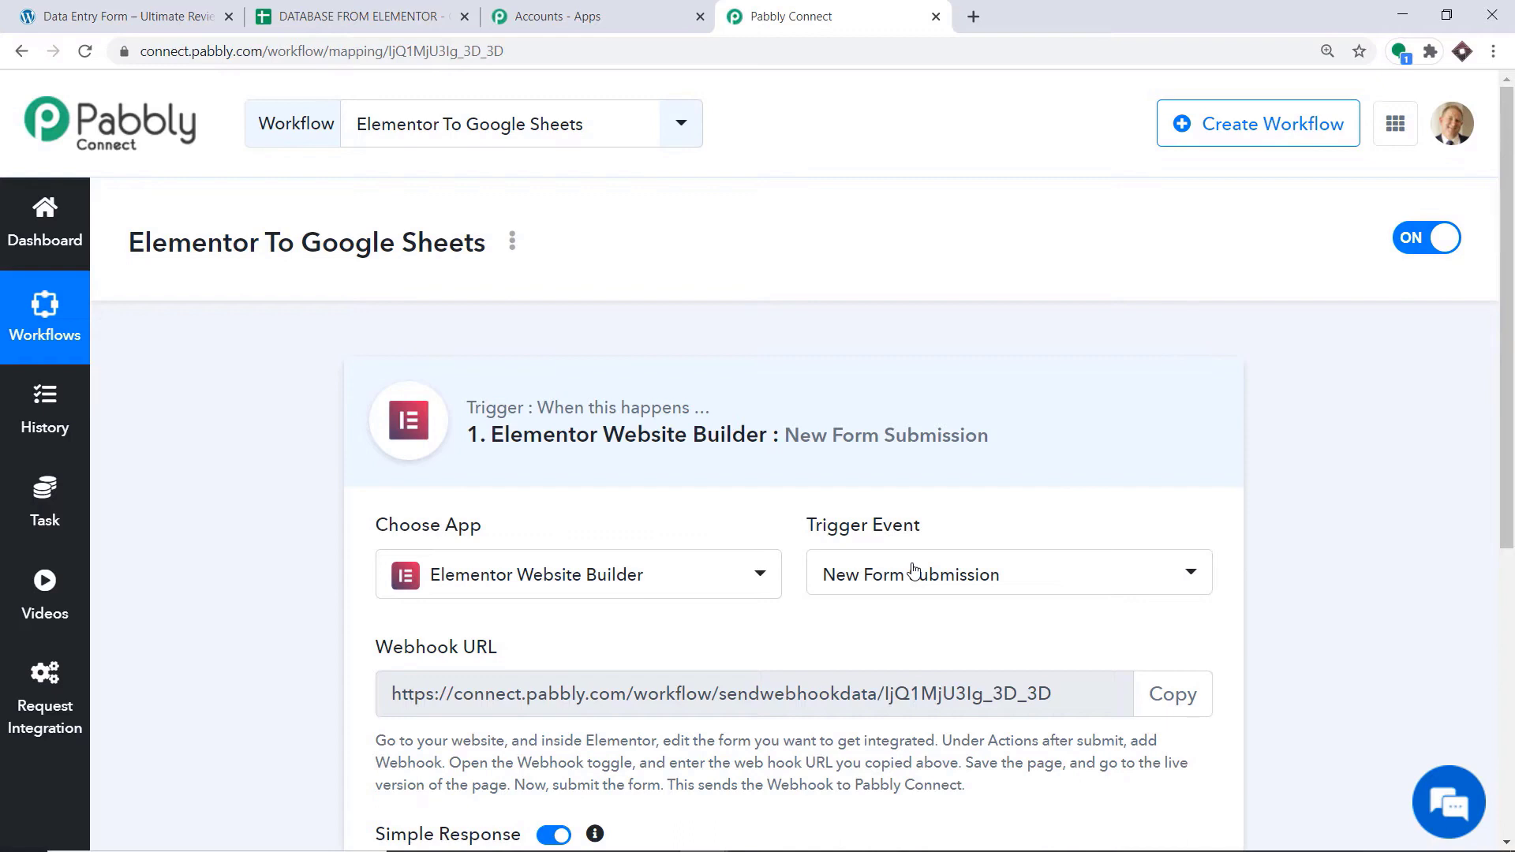
{"action": "left_click", "coordinate": [913, 570]}
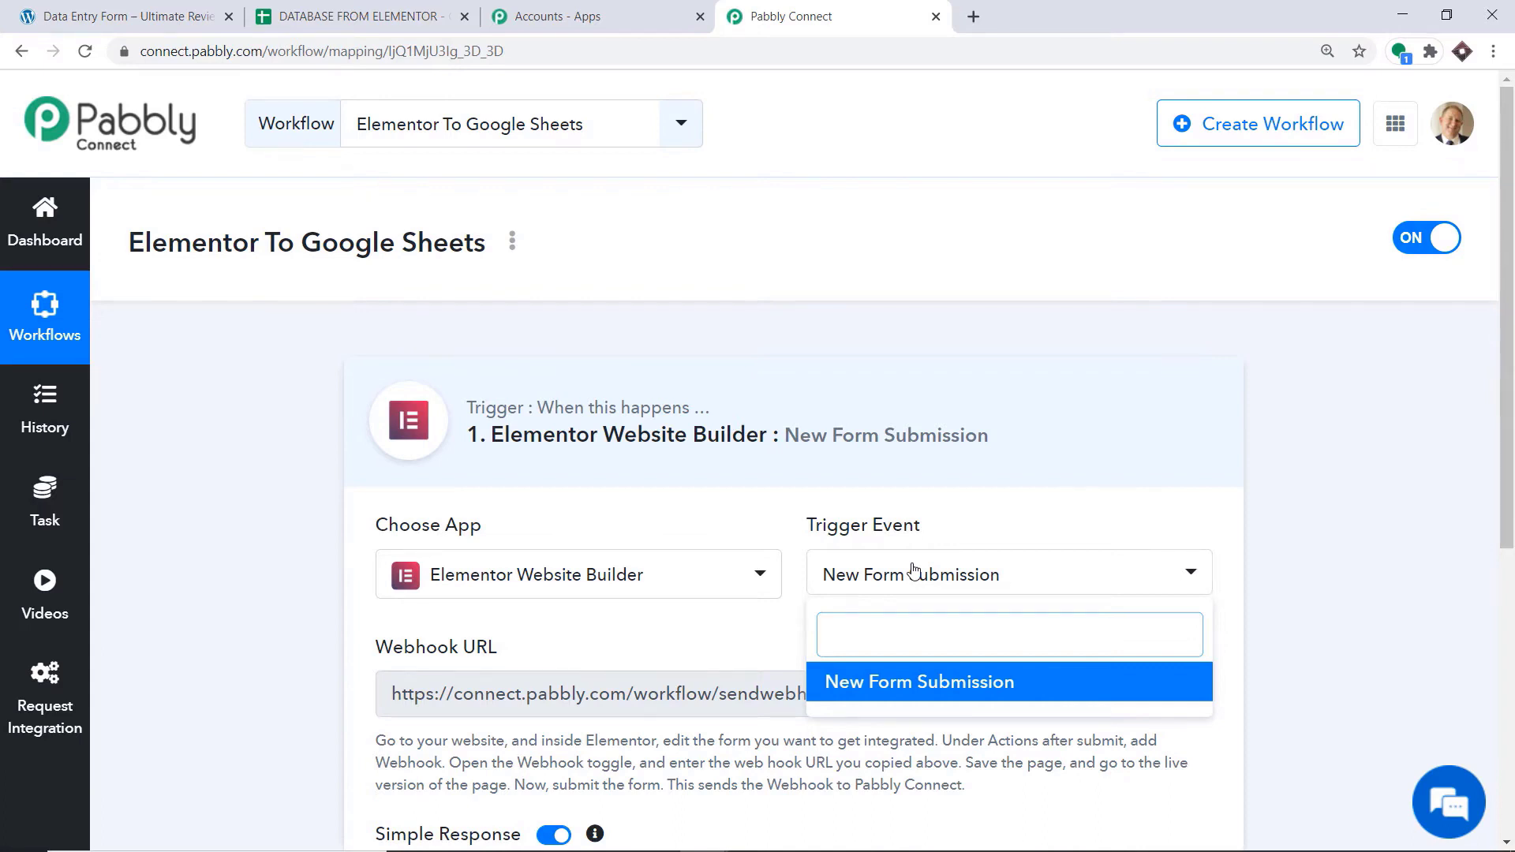
{"action": "left_click", "coordinate": [683, 523]}
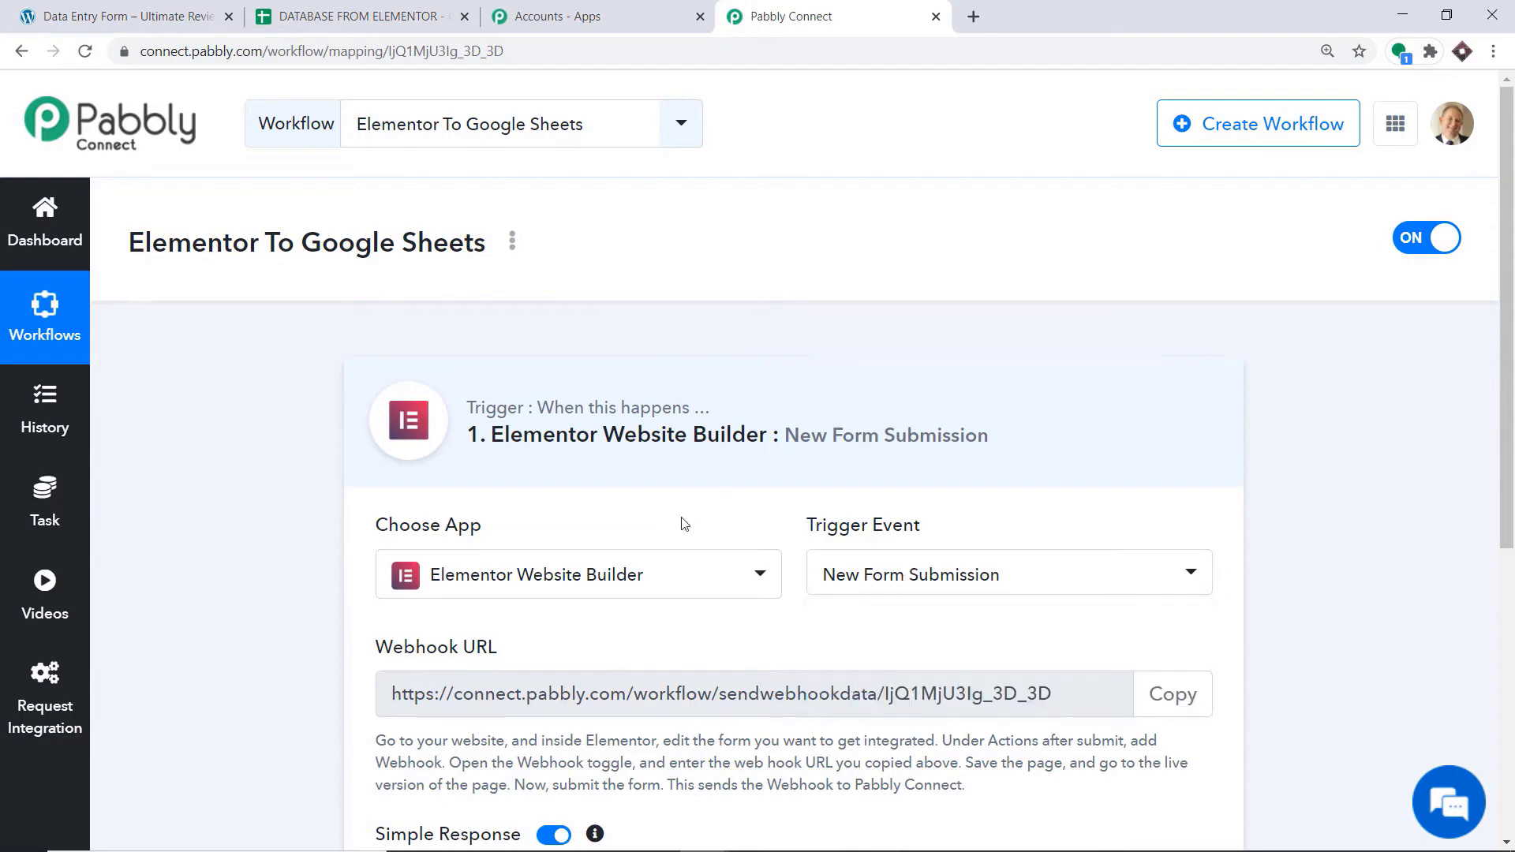
{"action": "scroll", "coordinate": [689, 498], "scroll_direction": "down", "scroll_amount": 1}
{"action": "scroll", "coordinate": [689, 498], "scroll_direction": "down", "scroll_amount": 3}
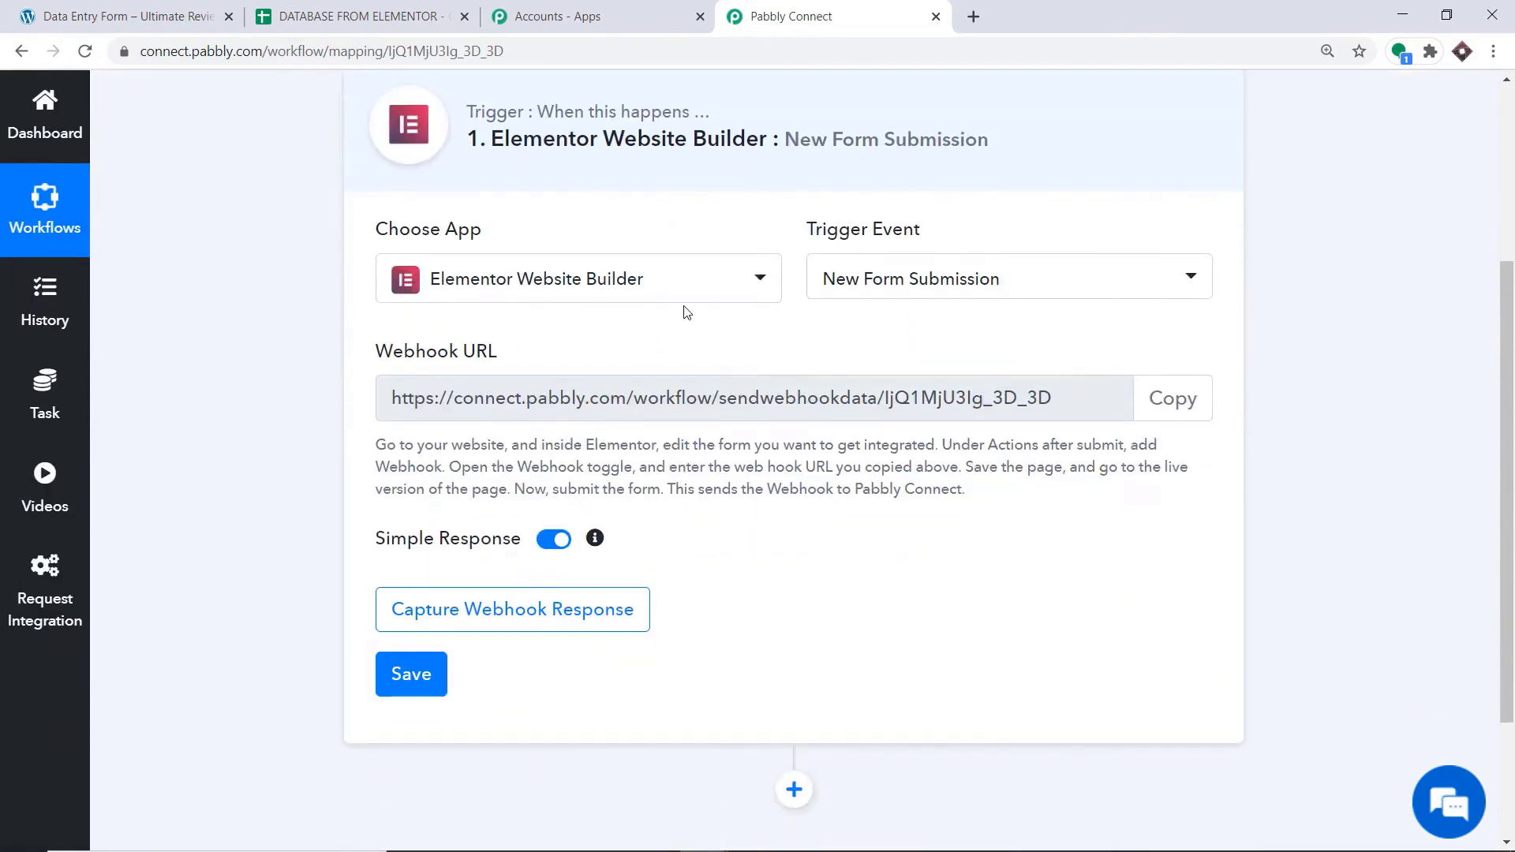
Switch to the WordPress Data Entry Form page, open it in the Elementor editor and select the form for editing
{"action": "left_click", "coordinate": [175, 11]}
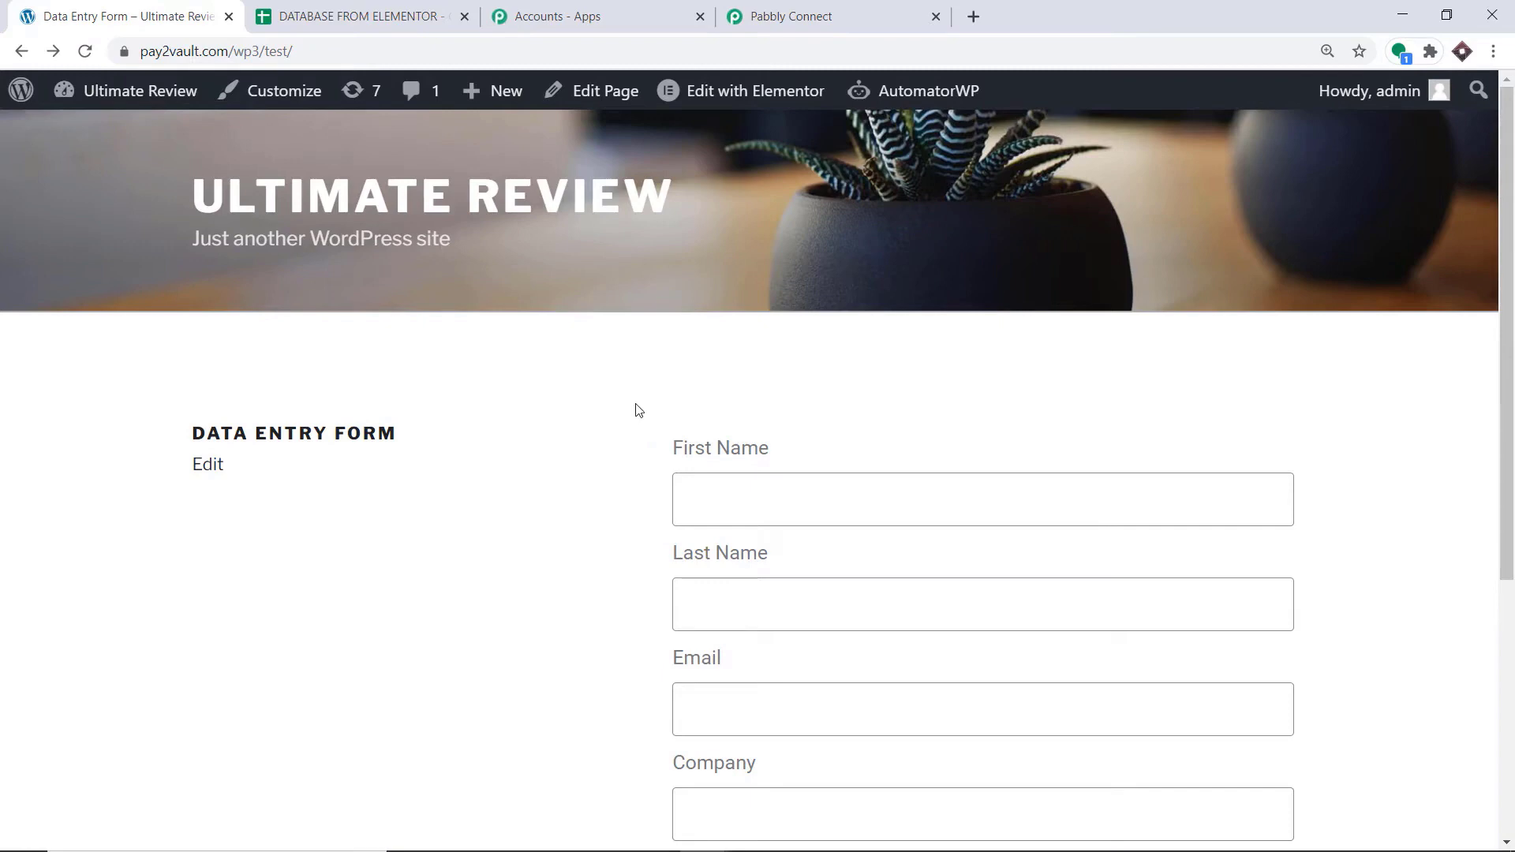
{"action": "left_click", "coordinate": [761, 92]}
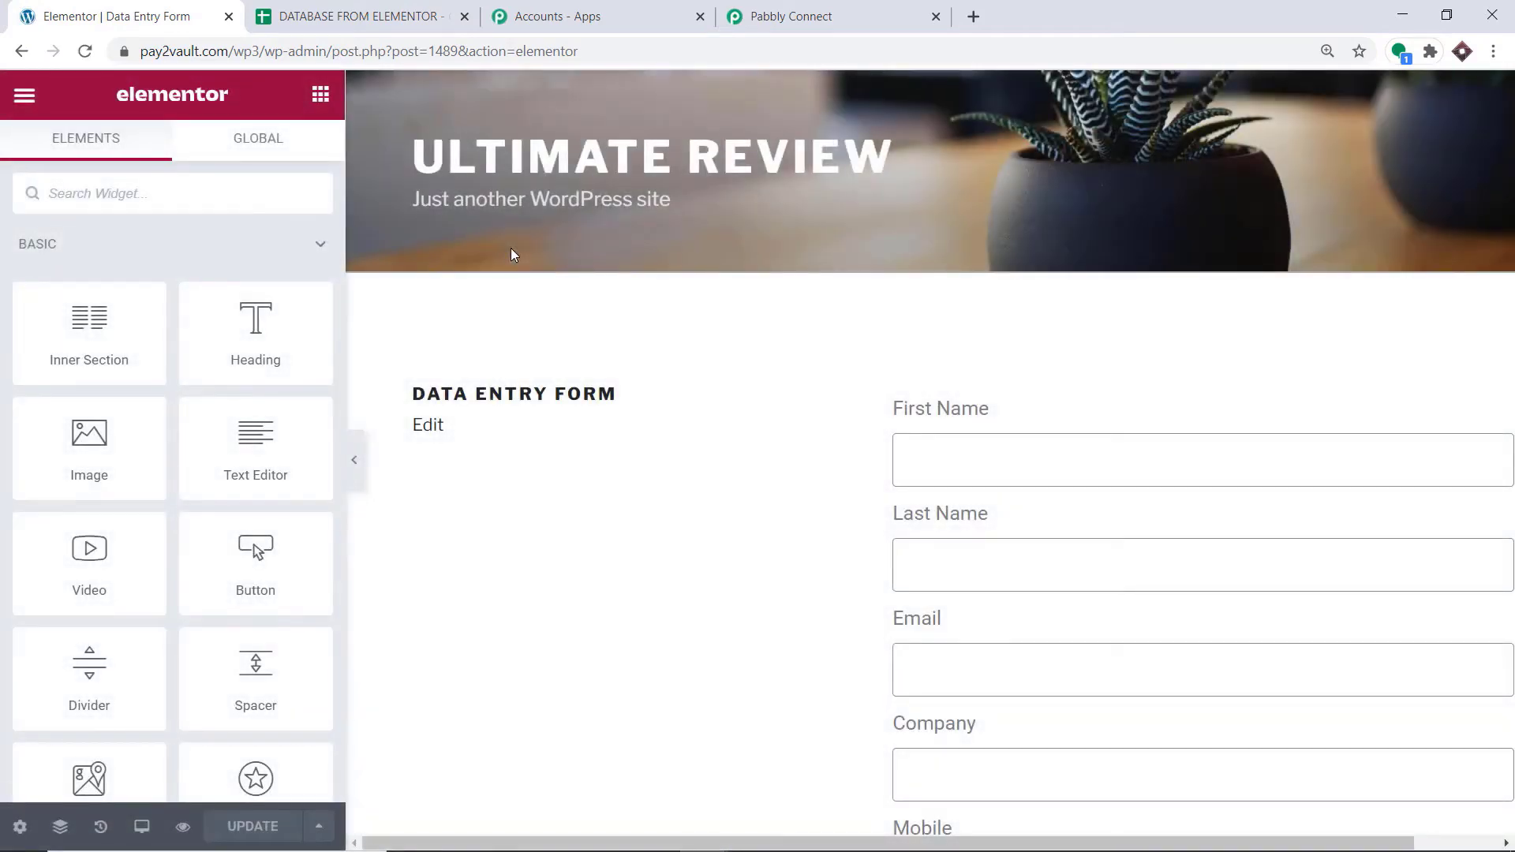
{"action": "left_click", "coordinate": [996, 440]}
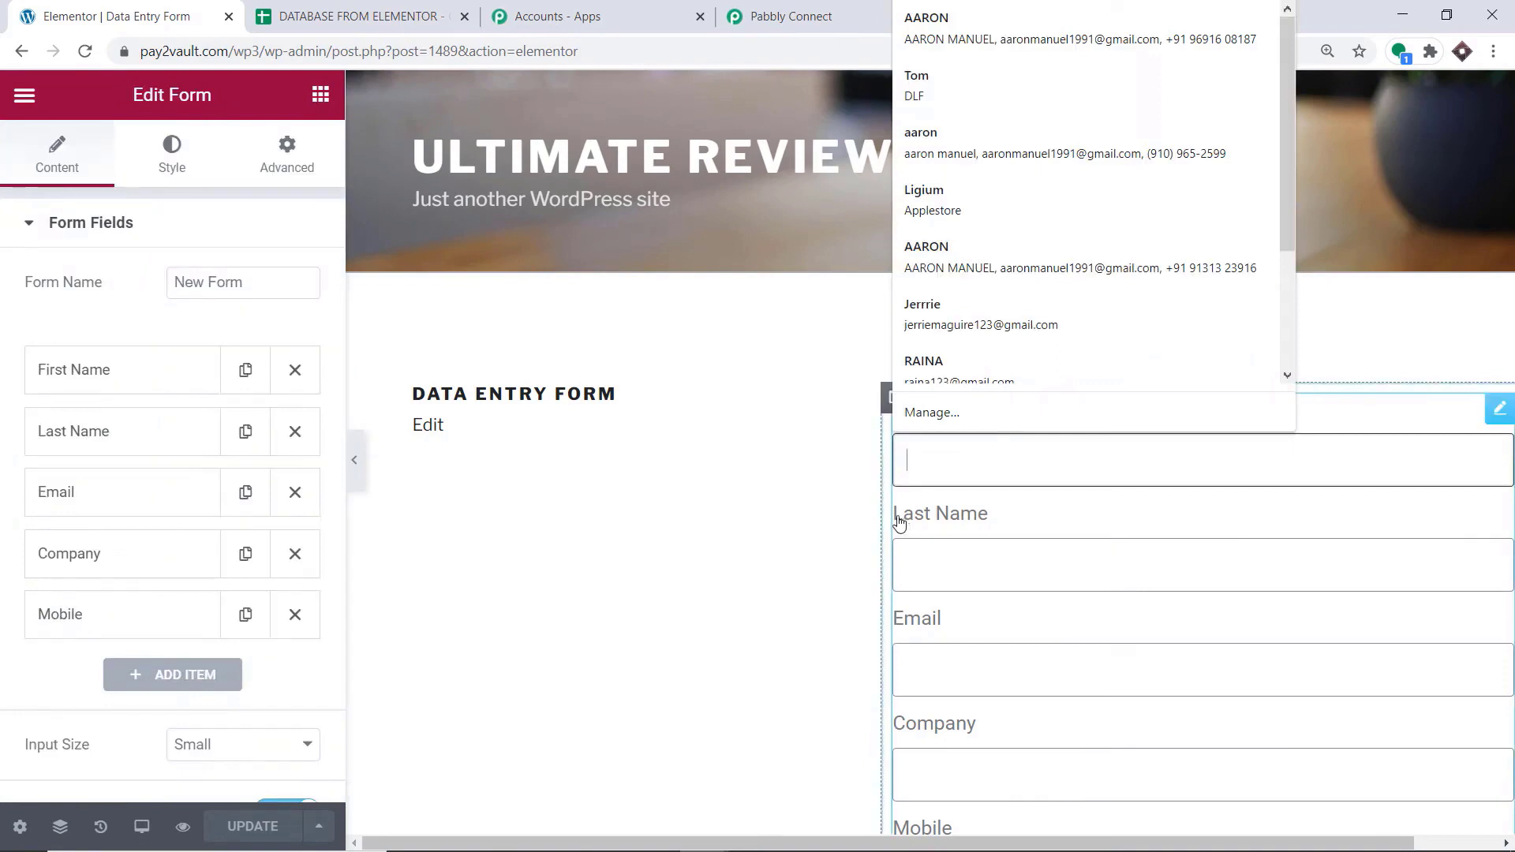
{"action": "left_click", "coordinate": [897, 519]}
Add Webhook as an action performed after the Elementor form is submitted
{"action": "scroll", "coordinate": [261, 378], "scroll_direction": "down", "scroll_amount": 6}
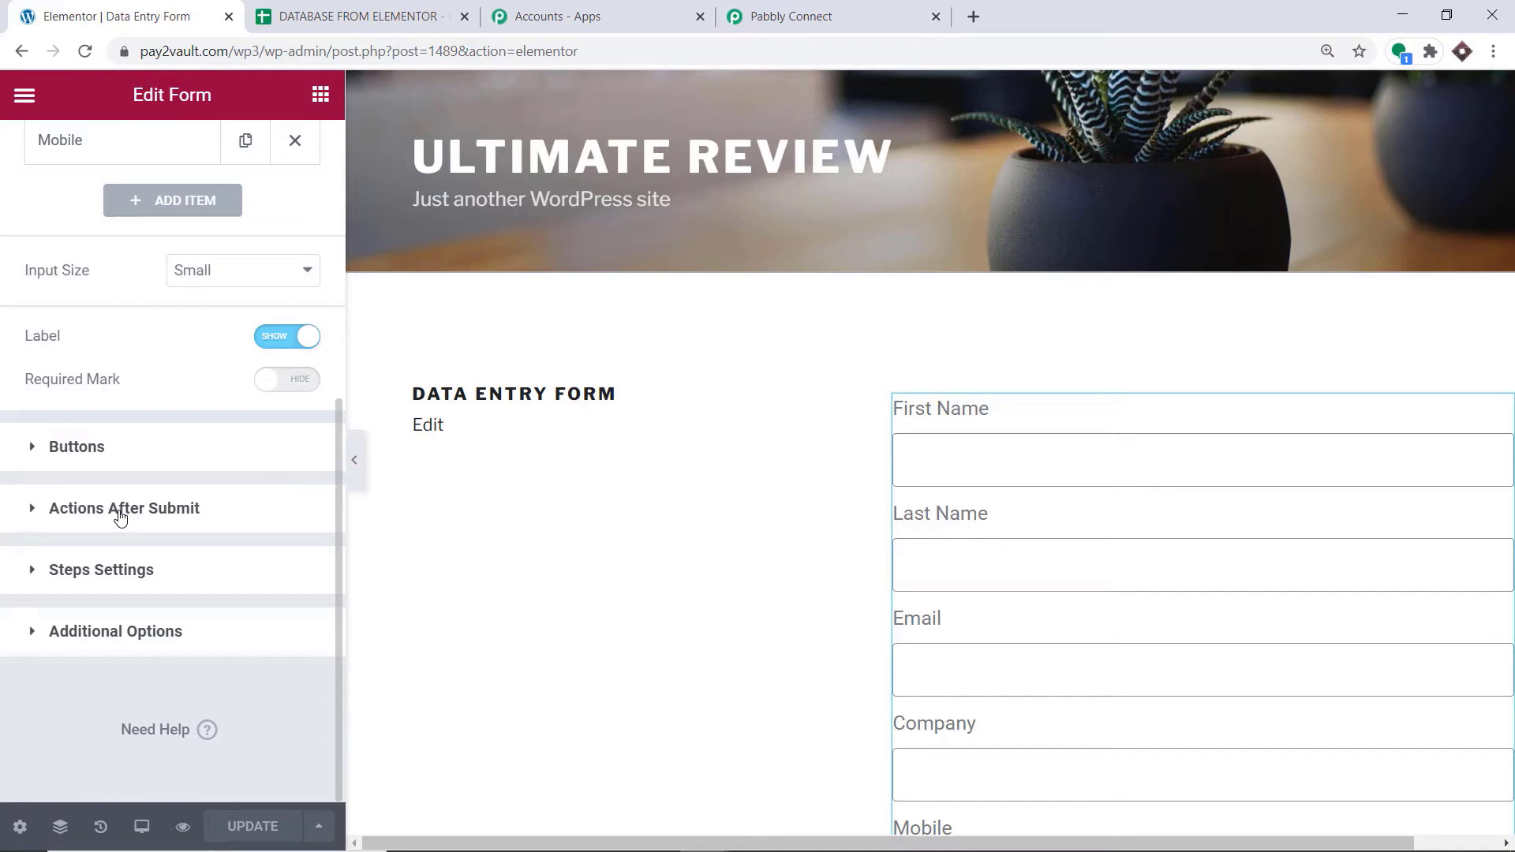
{"action": "left_click", "coordinate": [120, 517]}
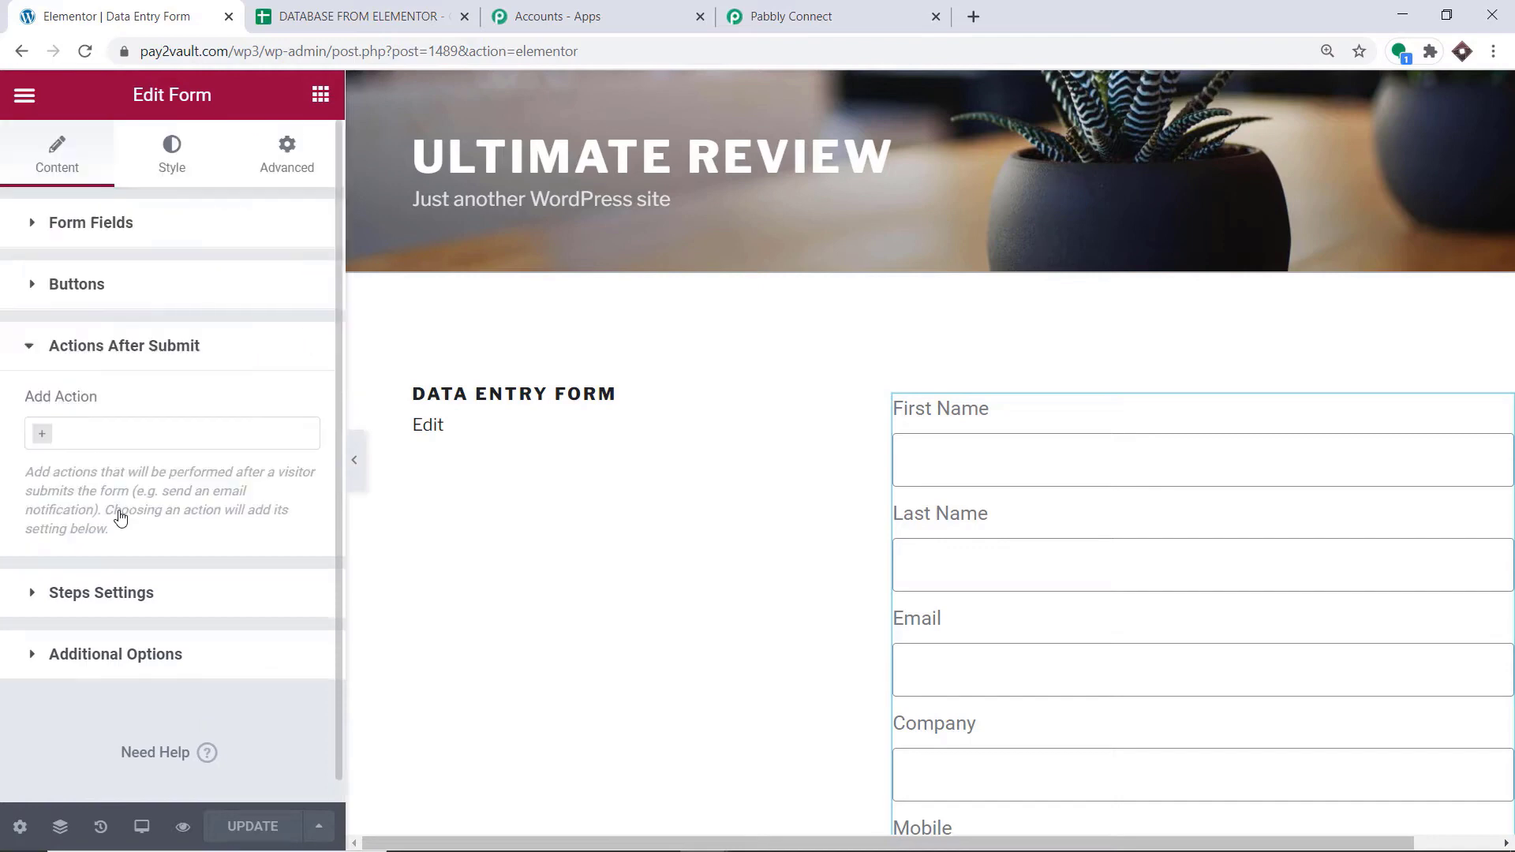
{"action": "left_click", "coordinate": [100, 435]}
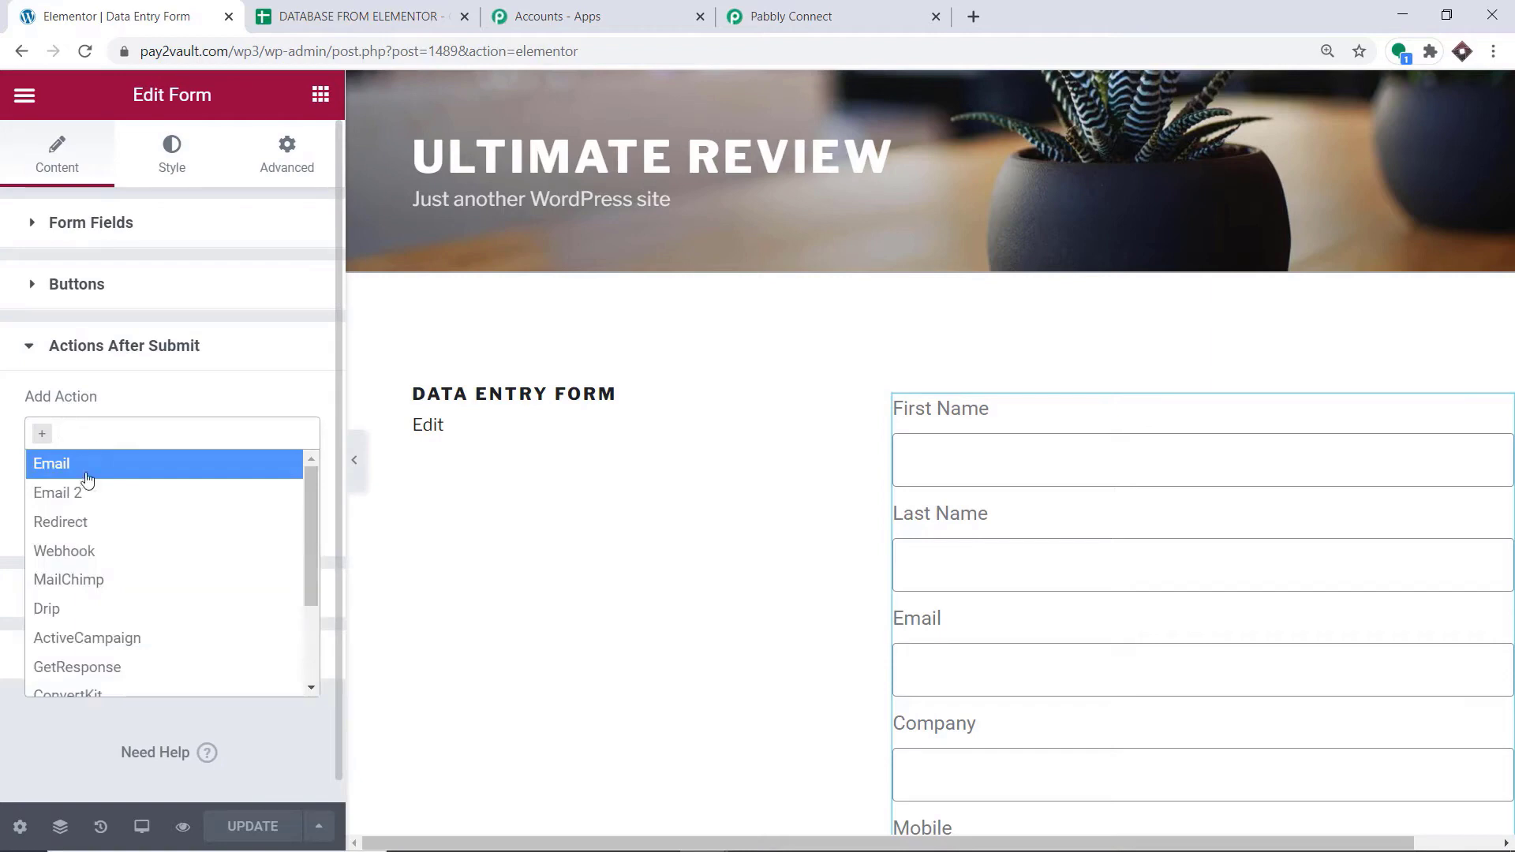
{"action": "left_click", "coordinate": [88, 555]}
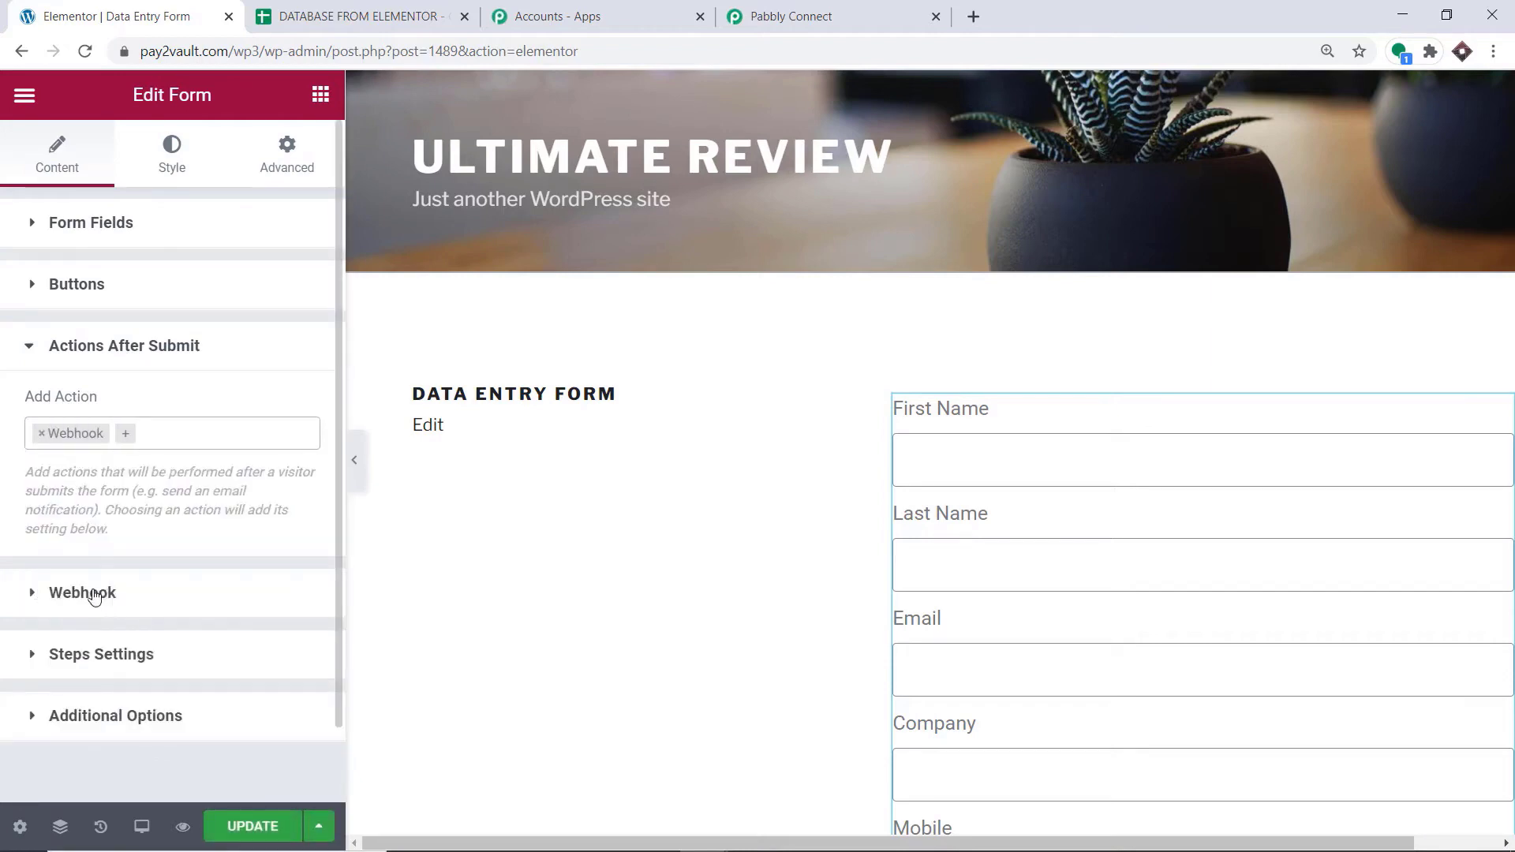
Open the form's Webhook settings and clear the existing Webhook URL
{"action": "left_click", "coordinate": [82, 593]}
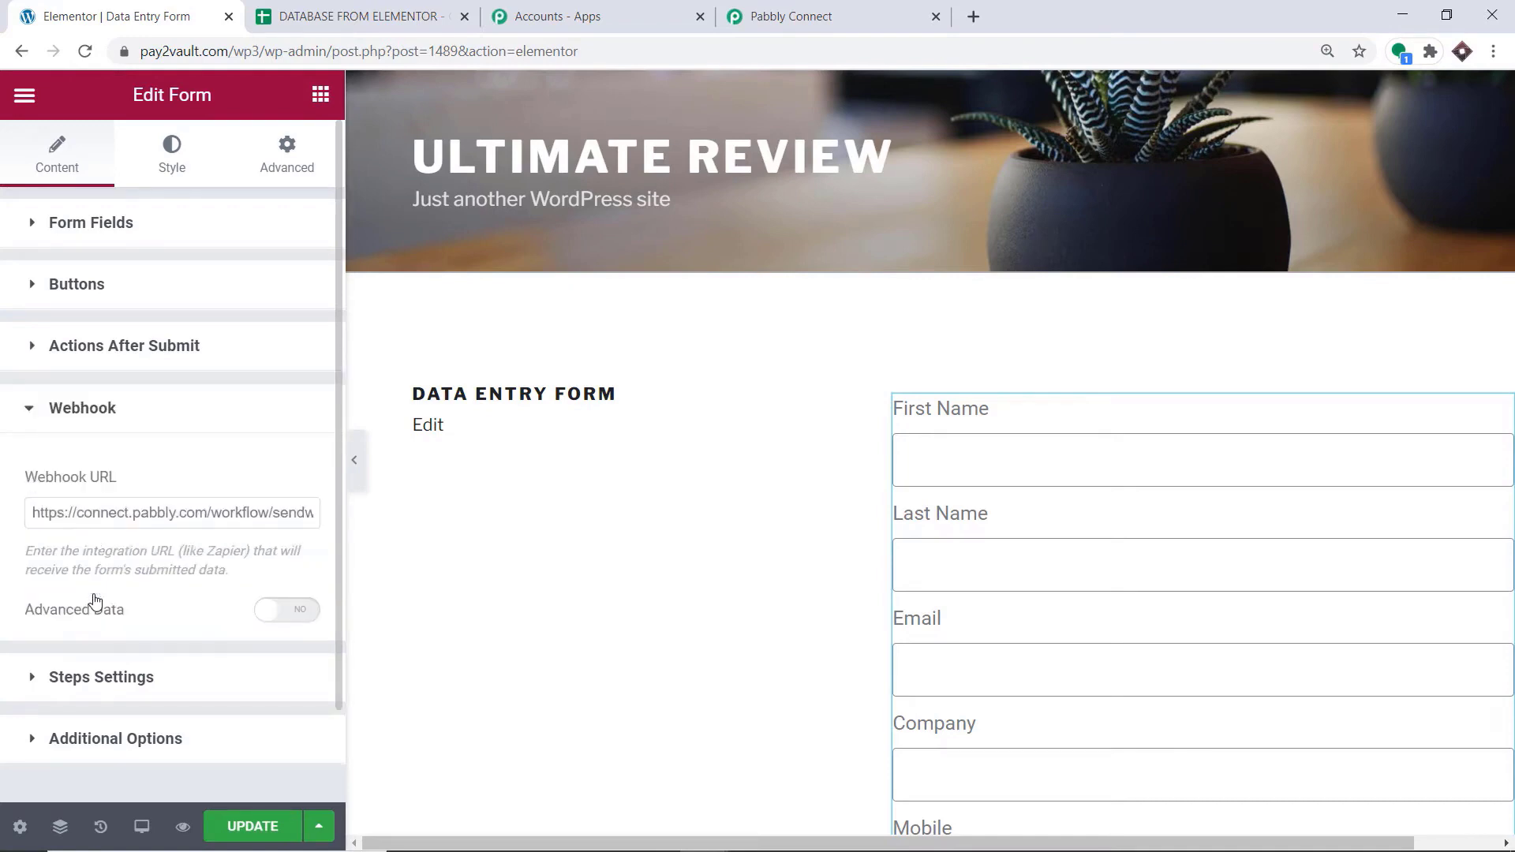
{"action": "left_click", "coordinate": [115, 512]}
{"action": "key", "text": "ctrl+a"}
{"action": "key", "text": "BackSpace"}
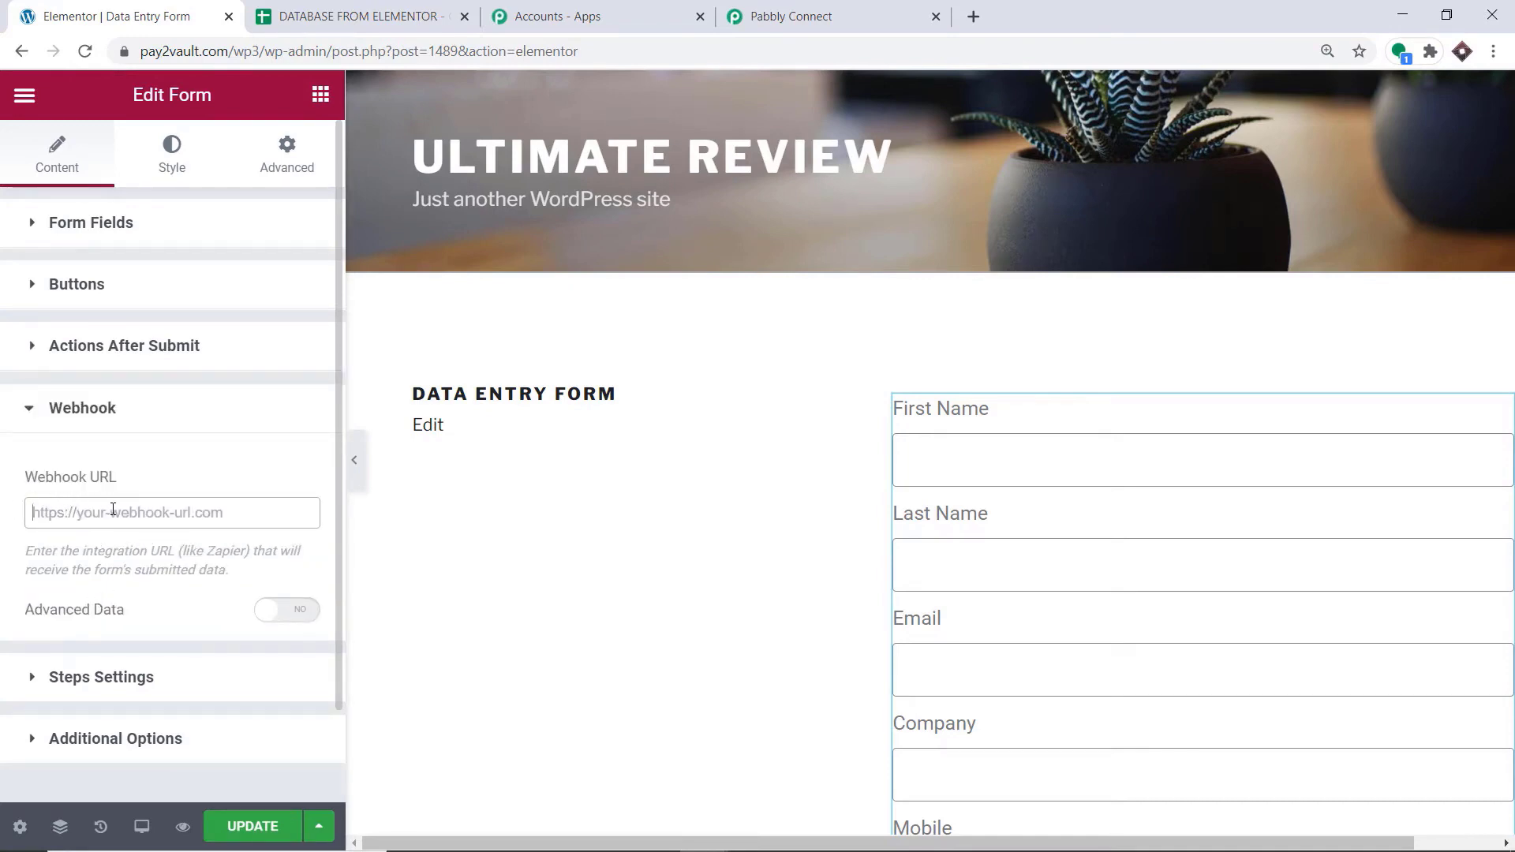
Copy the trigger's webhook URL from Pabbly Connect, paste it as the Elementor form's Webhook URL and update the page
{"action": "left_click", "coordinate": [782, 16]}
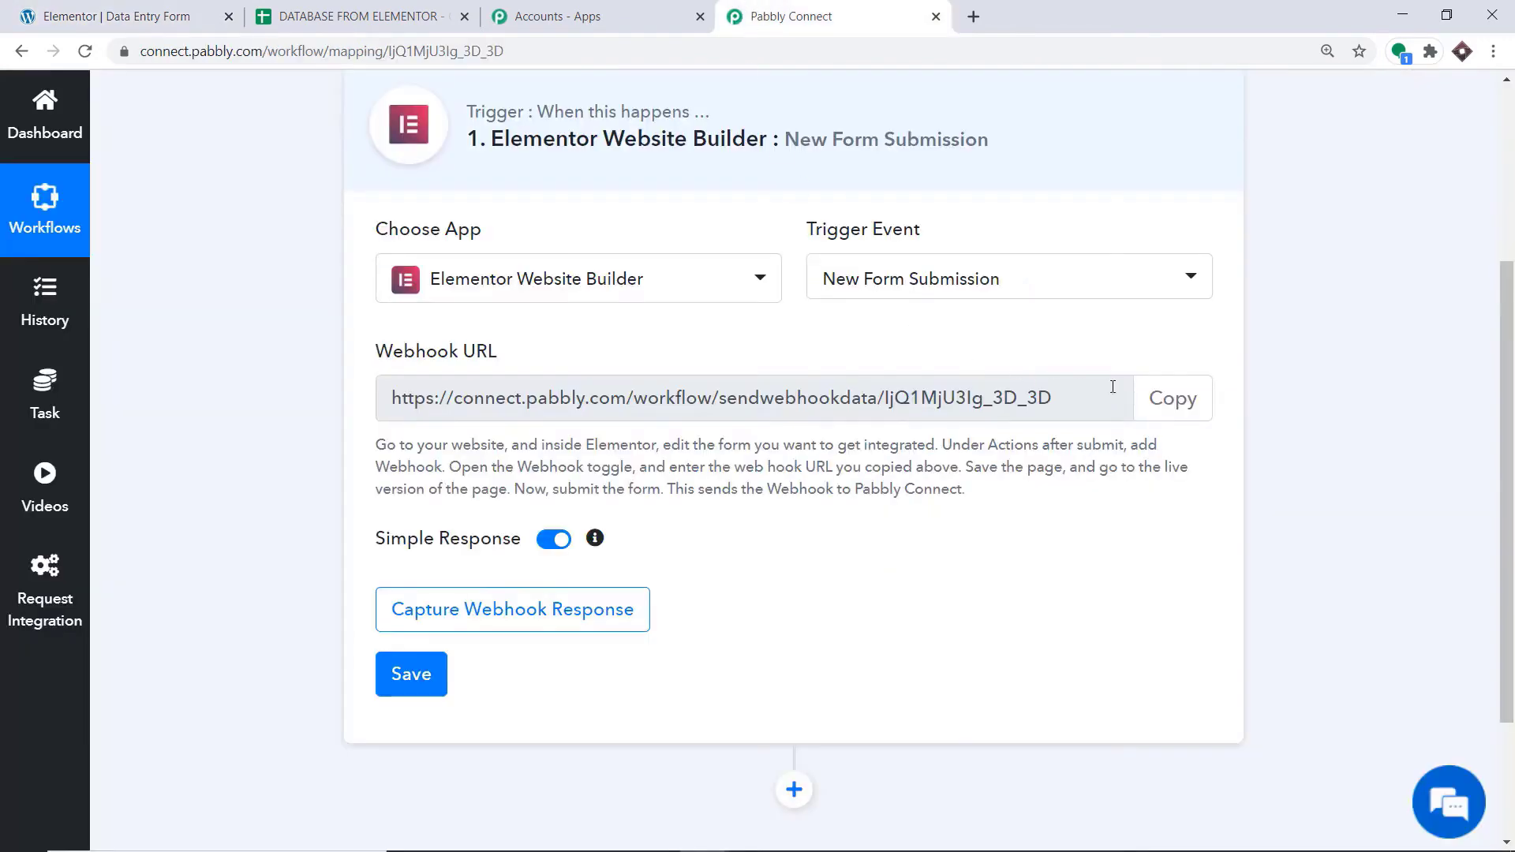
{"action": "left_click", "coordinate": [1154, 395]}
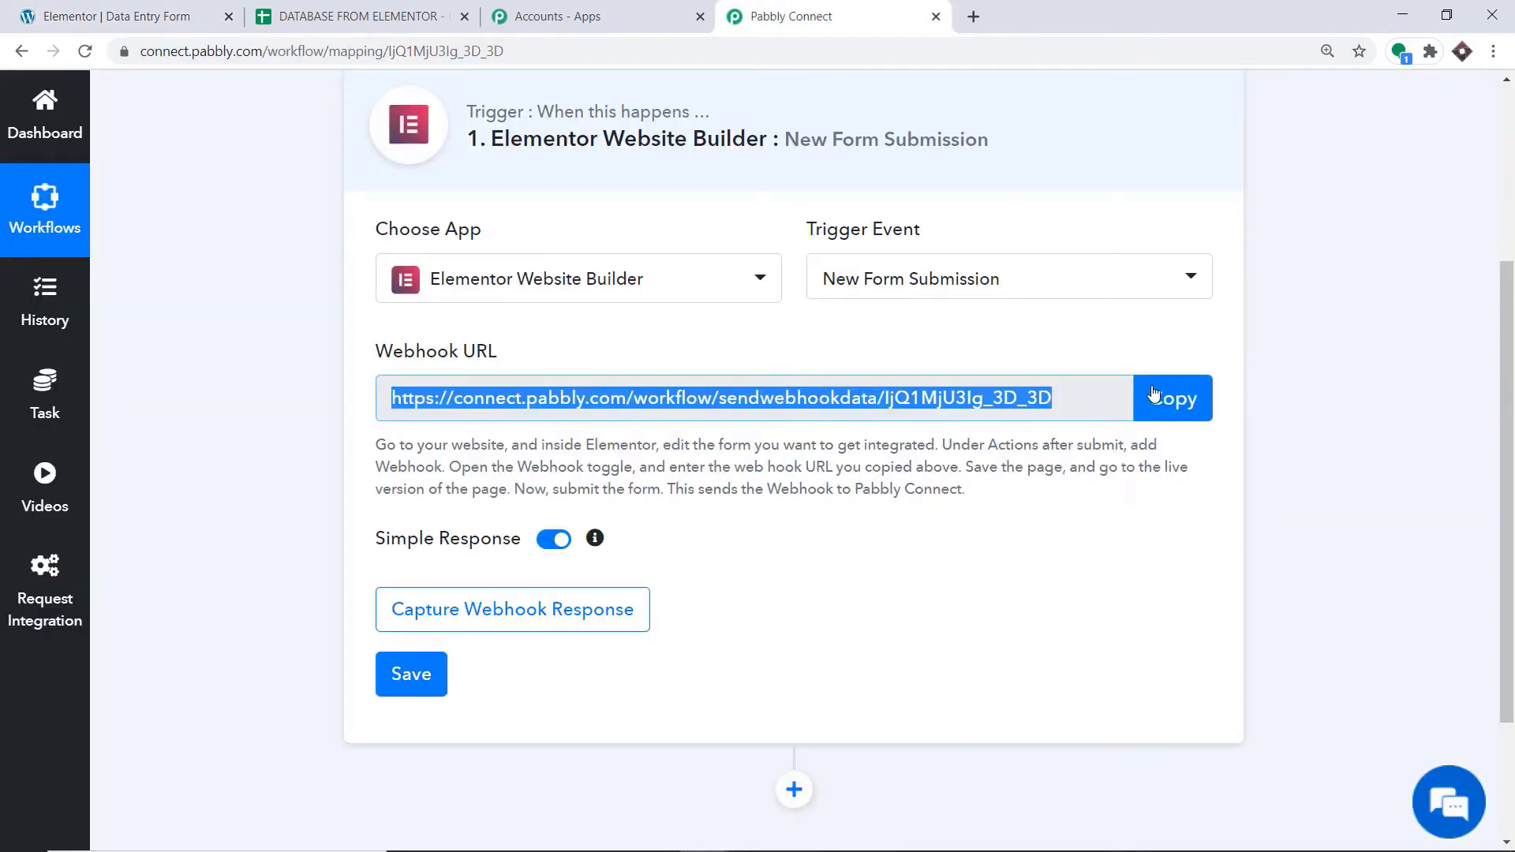
{"action": "left_click", "coordinate": [126, 16]}
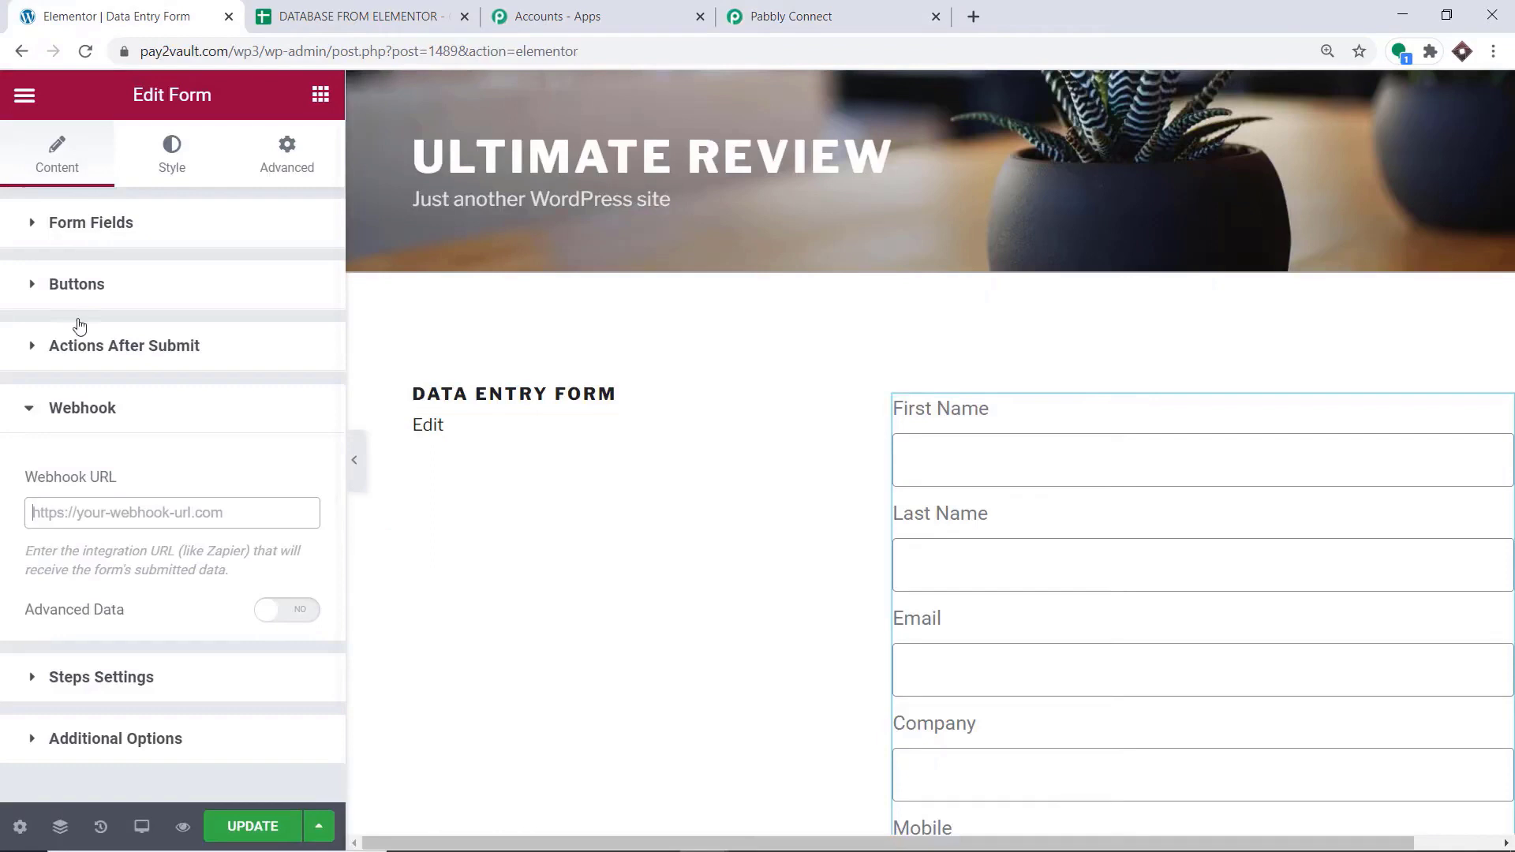
{"action": "right_click", "coordinate": [65, 519]}
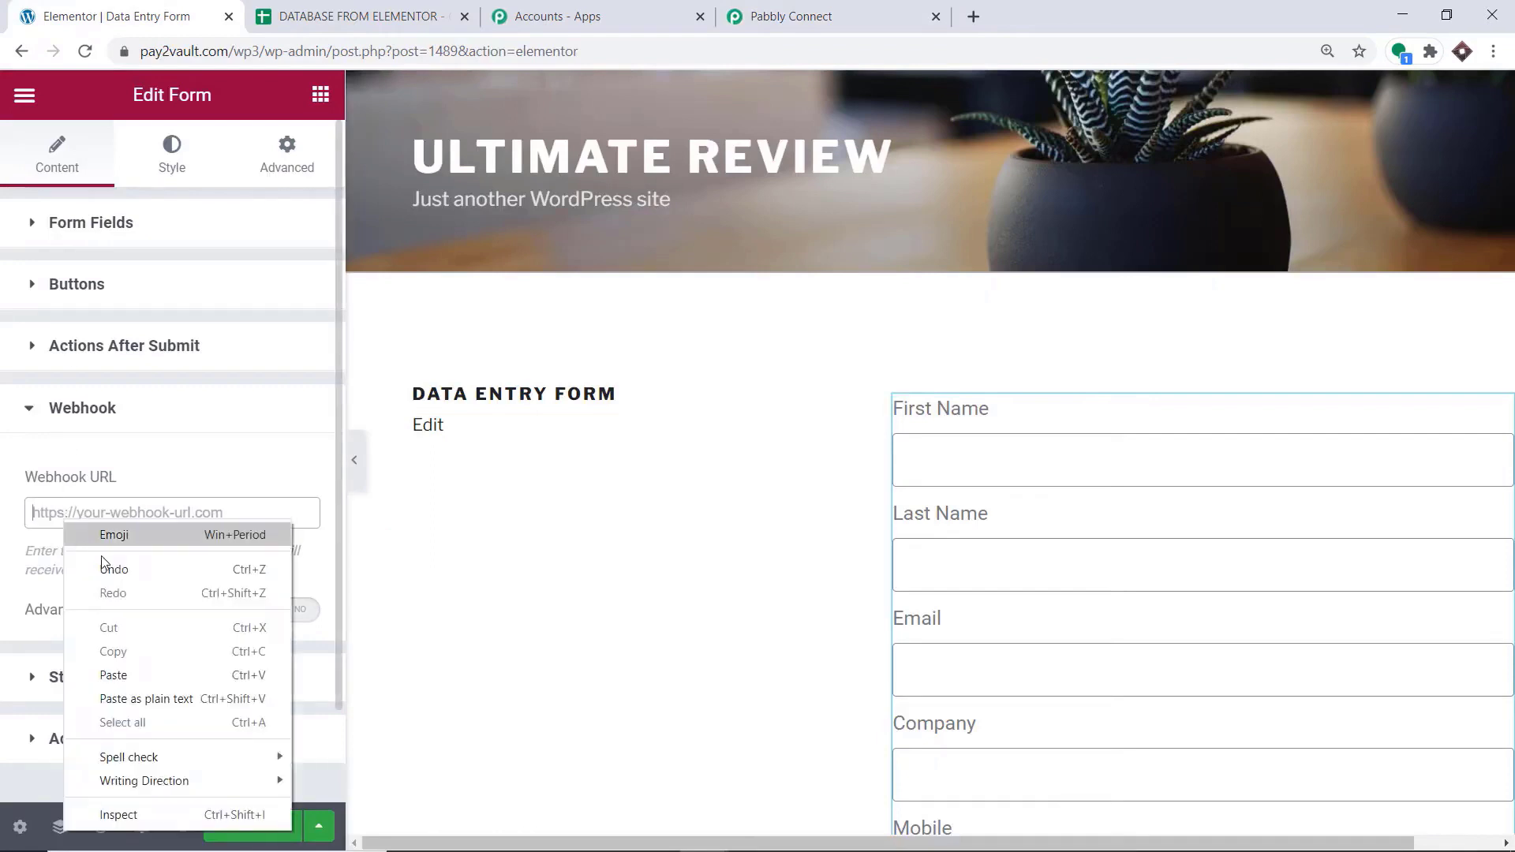
{"action": "left_click", "coordinate": [126, 674]}
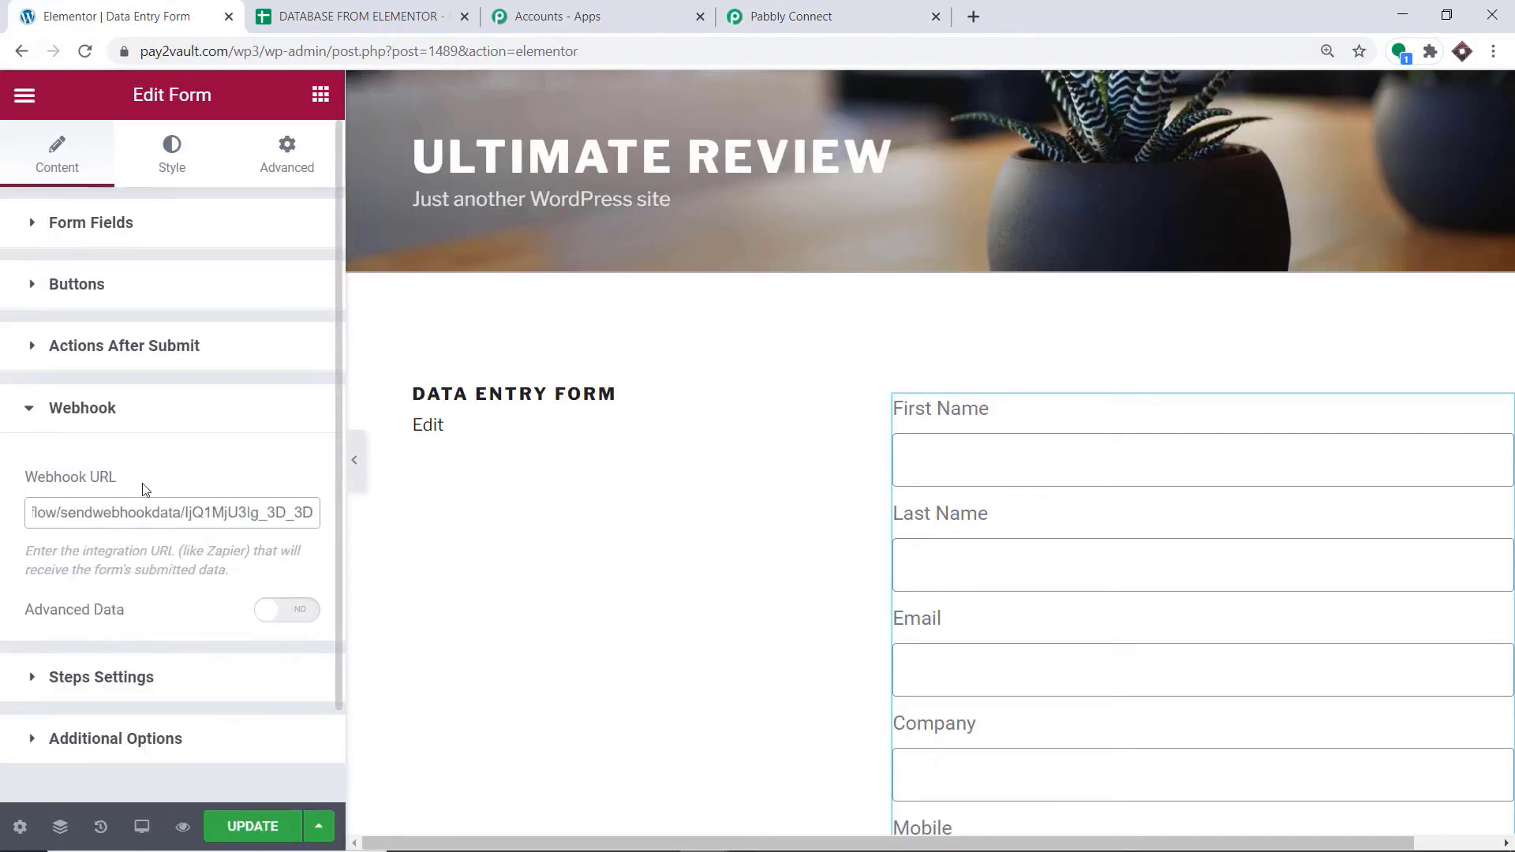
{"action": "left_click", "coordinate": [259, 829]}
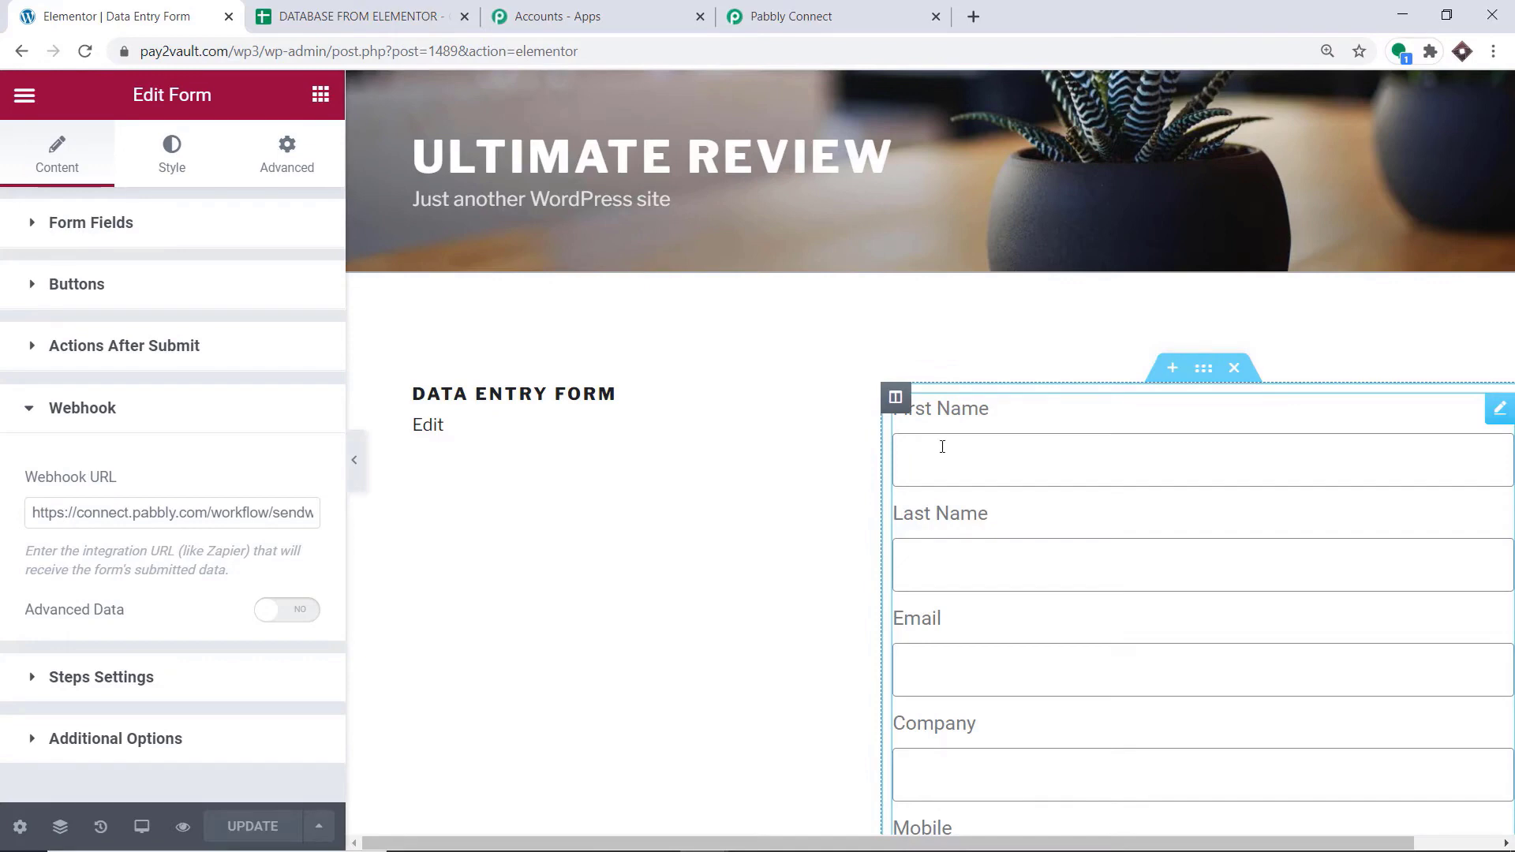
Return to Pabbly Connect and start capturing the webhook response for the Elementor trigger
{"action": "left_click", "coordinate": [860, 11]}
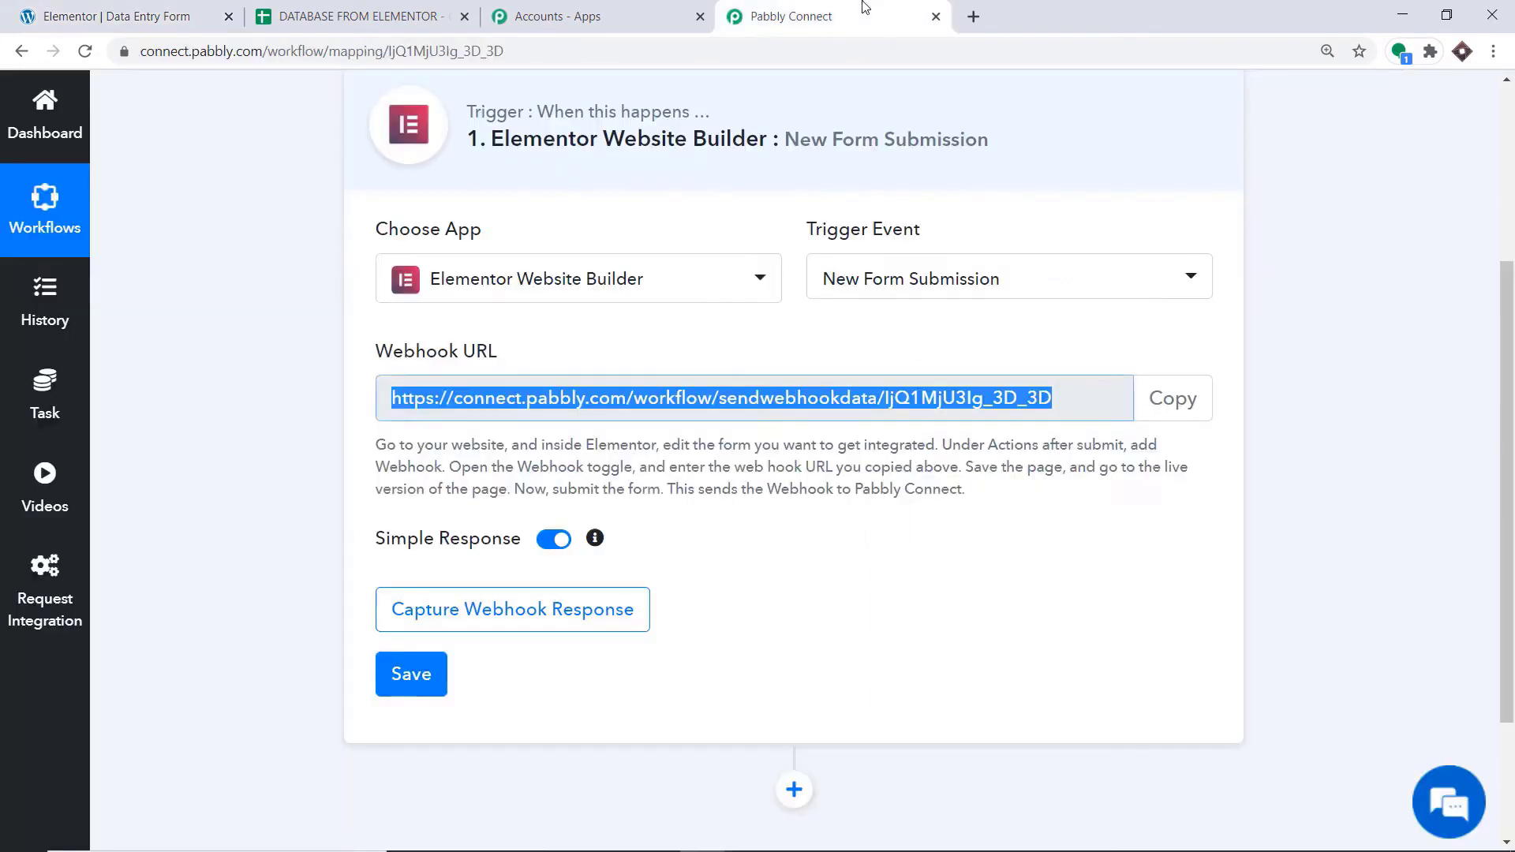
{"action": "left_click", "coordinate": [509, 610]}
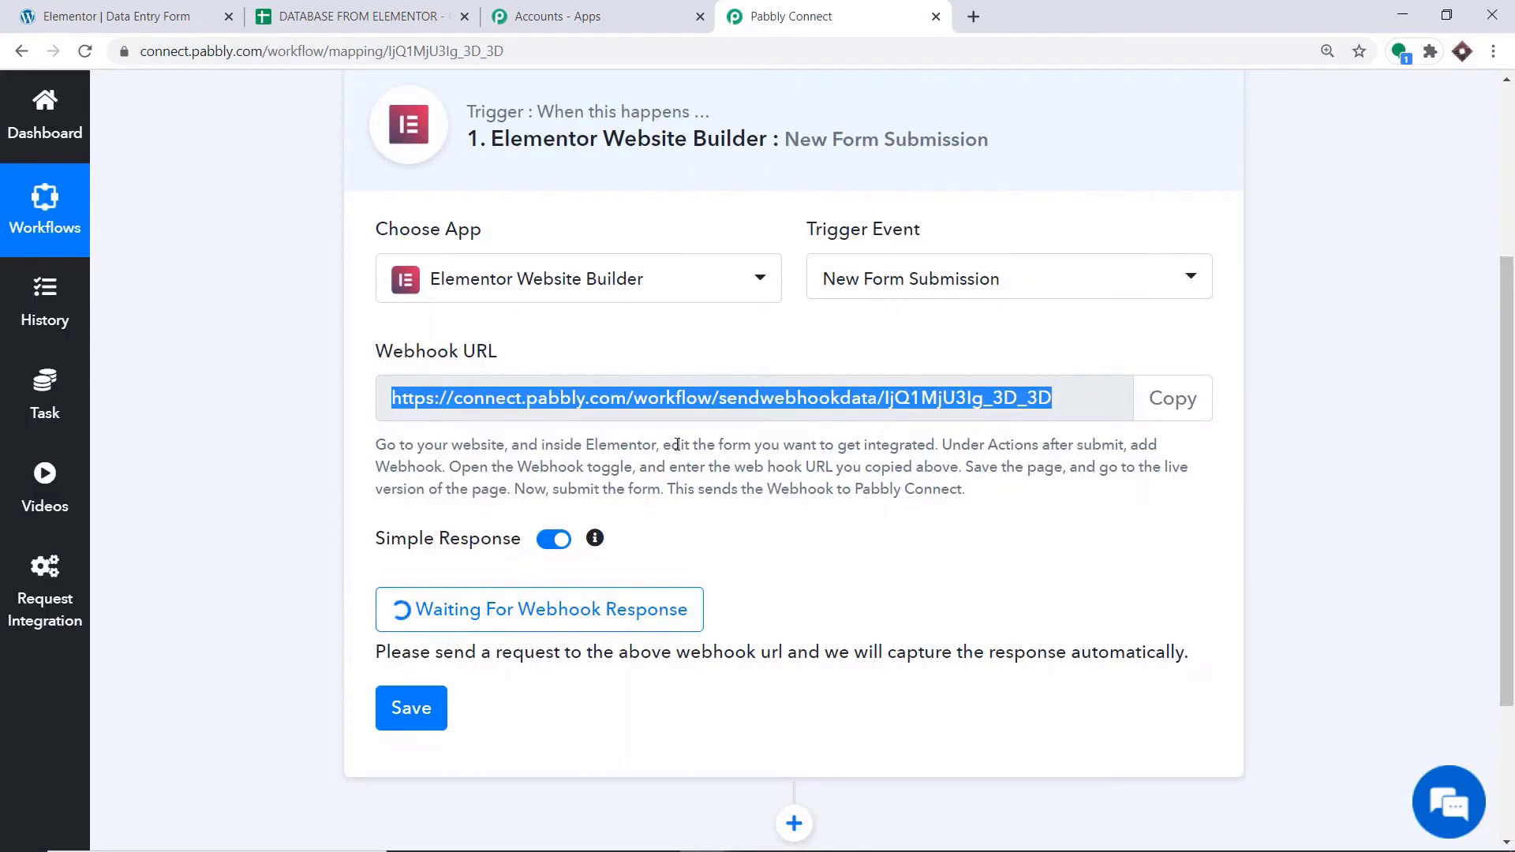
Go back from the Elementor editor to the live Data Entry Form page and fill the form with a saved contact's details
{"action": "left_click", "coordinate": [150, 15]}
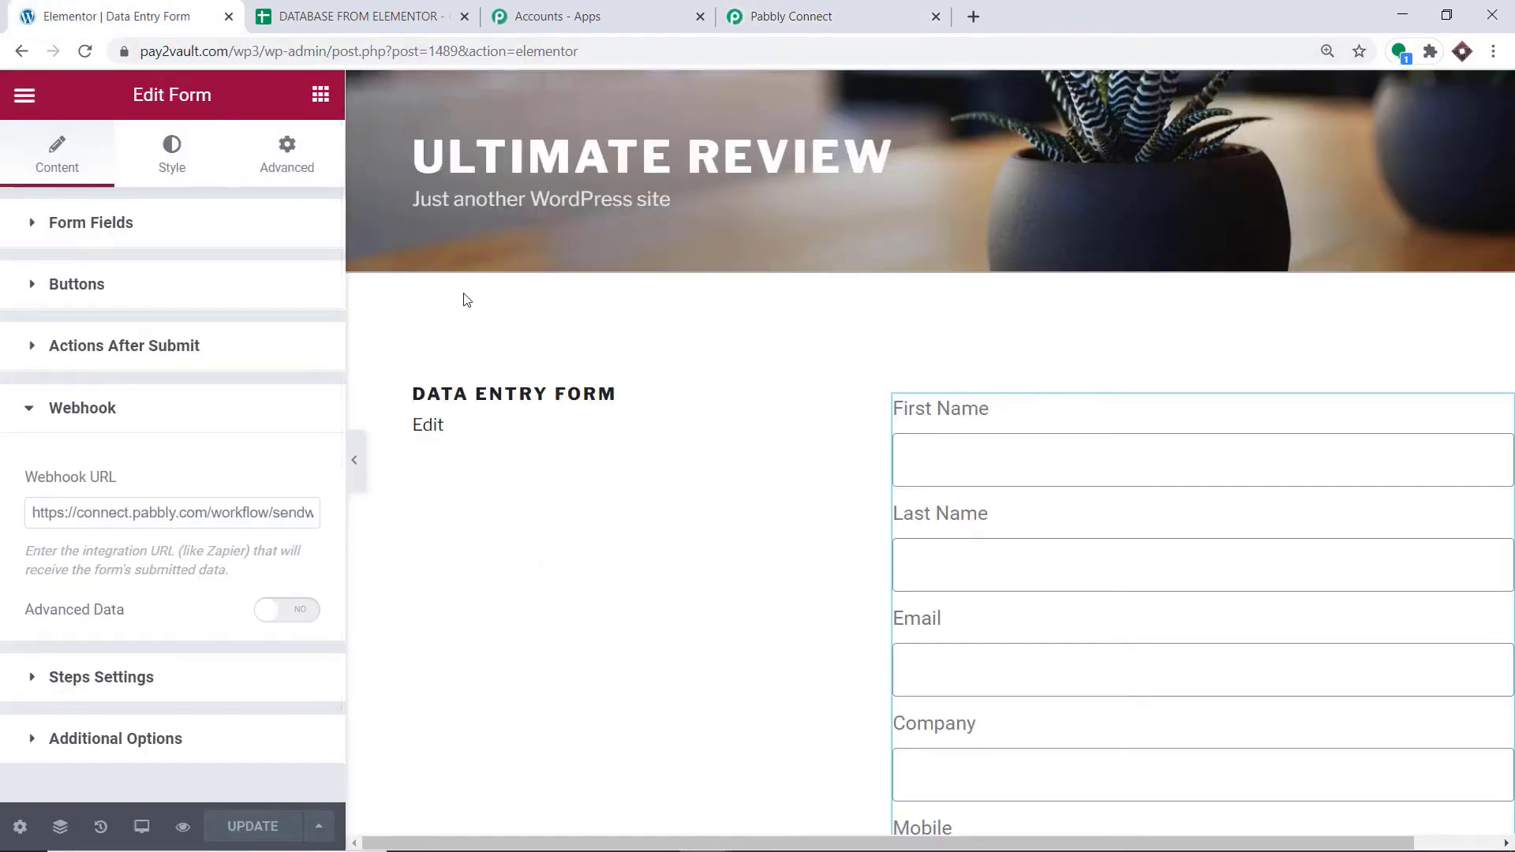
{"action": "key", "text": "alt+Left"}
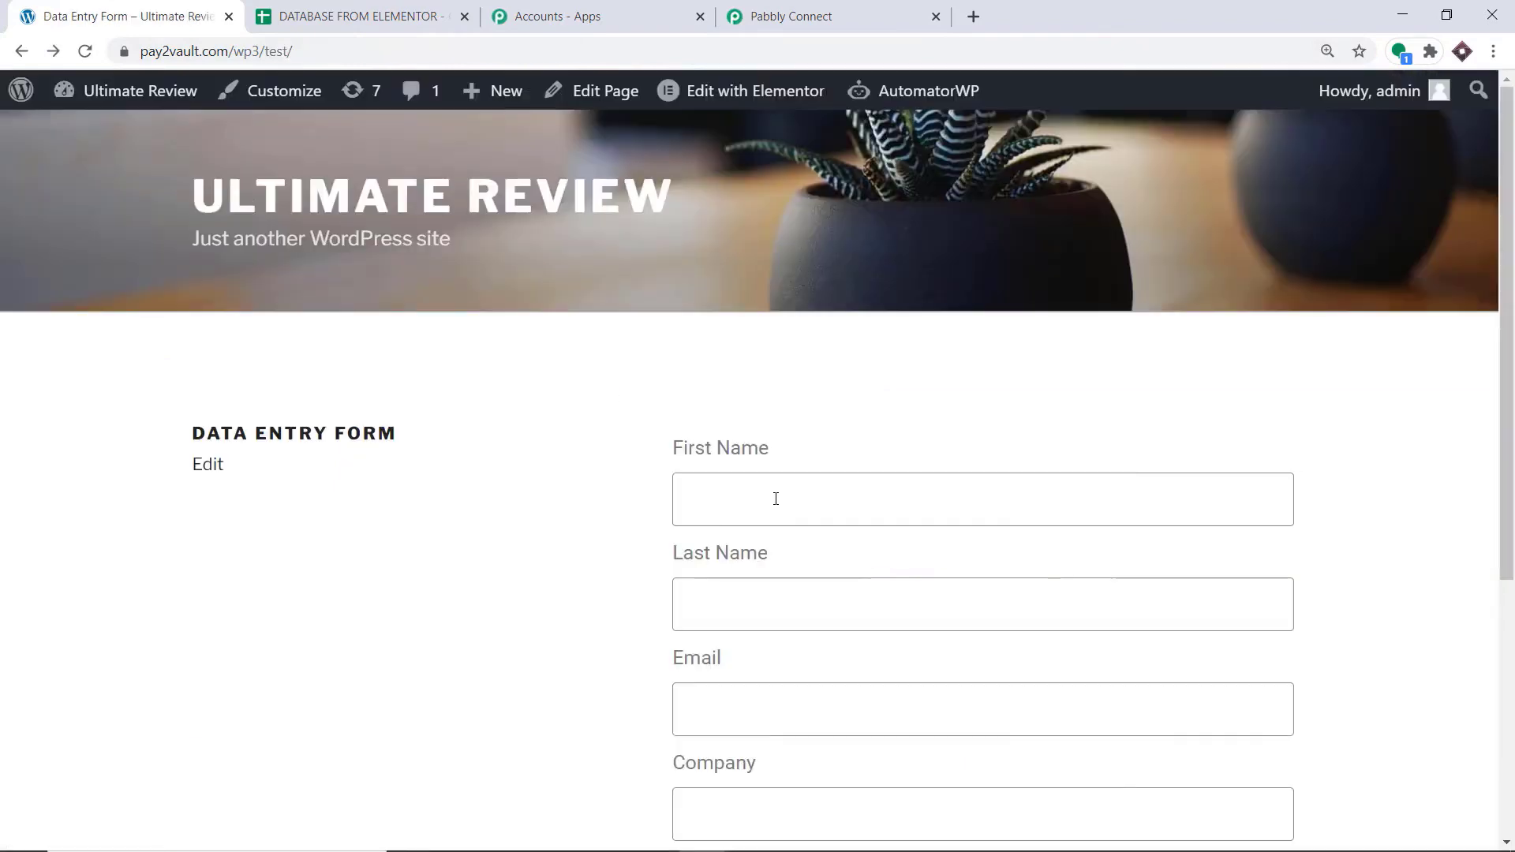
{"action": "left_click", "coordinate": [776, 497]}
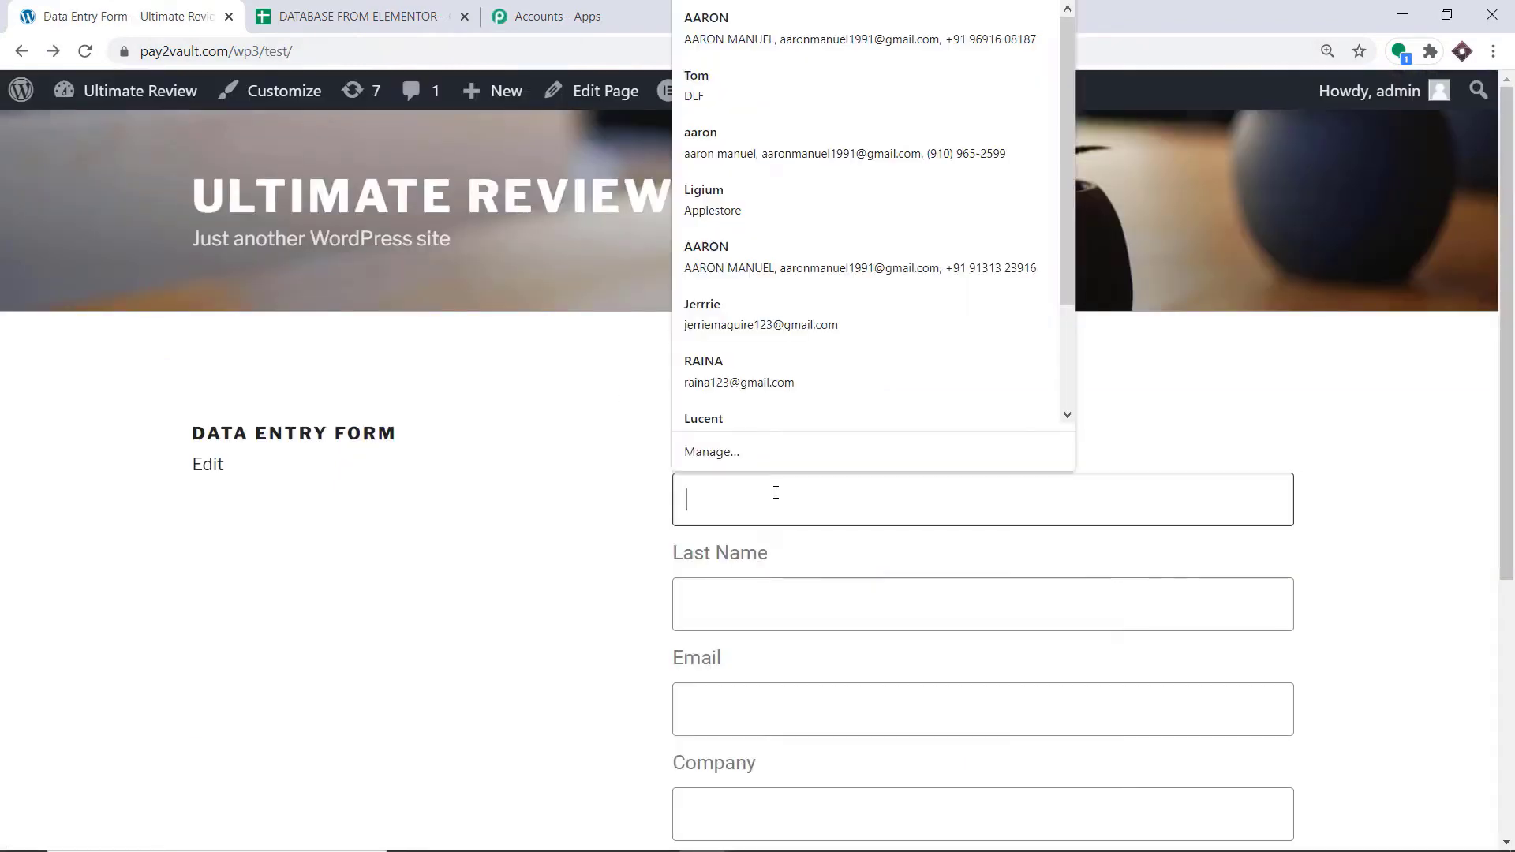
{"action": "left_click", "coordinate": [712, 45]}
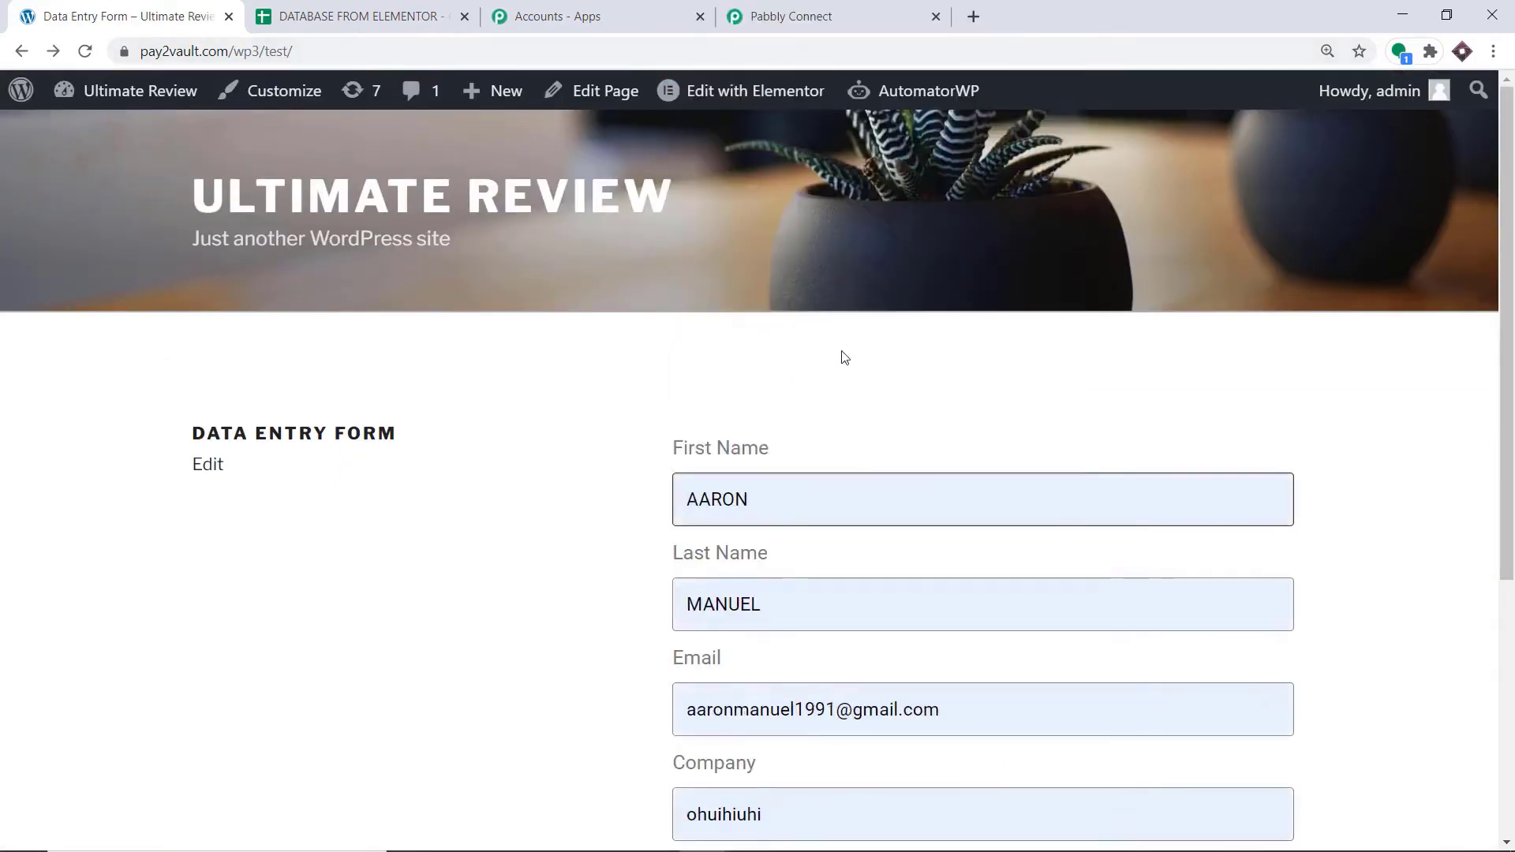
Replace the Company entry in the form with Tesla
{"action": "scroll", "coordinate": [843, 359], "scroll_direction": "down", "scroll_amount": 2}
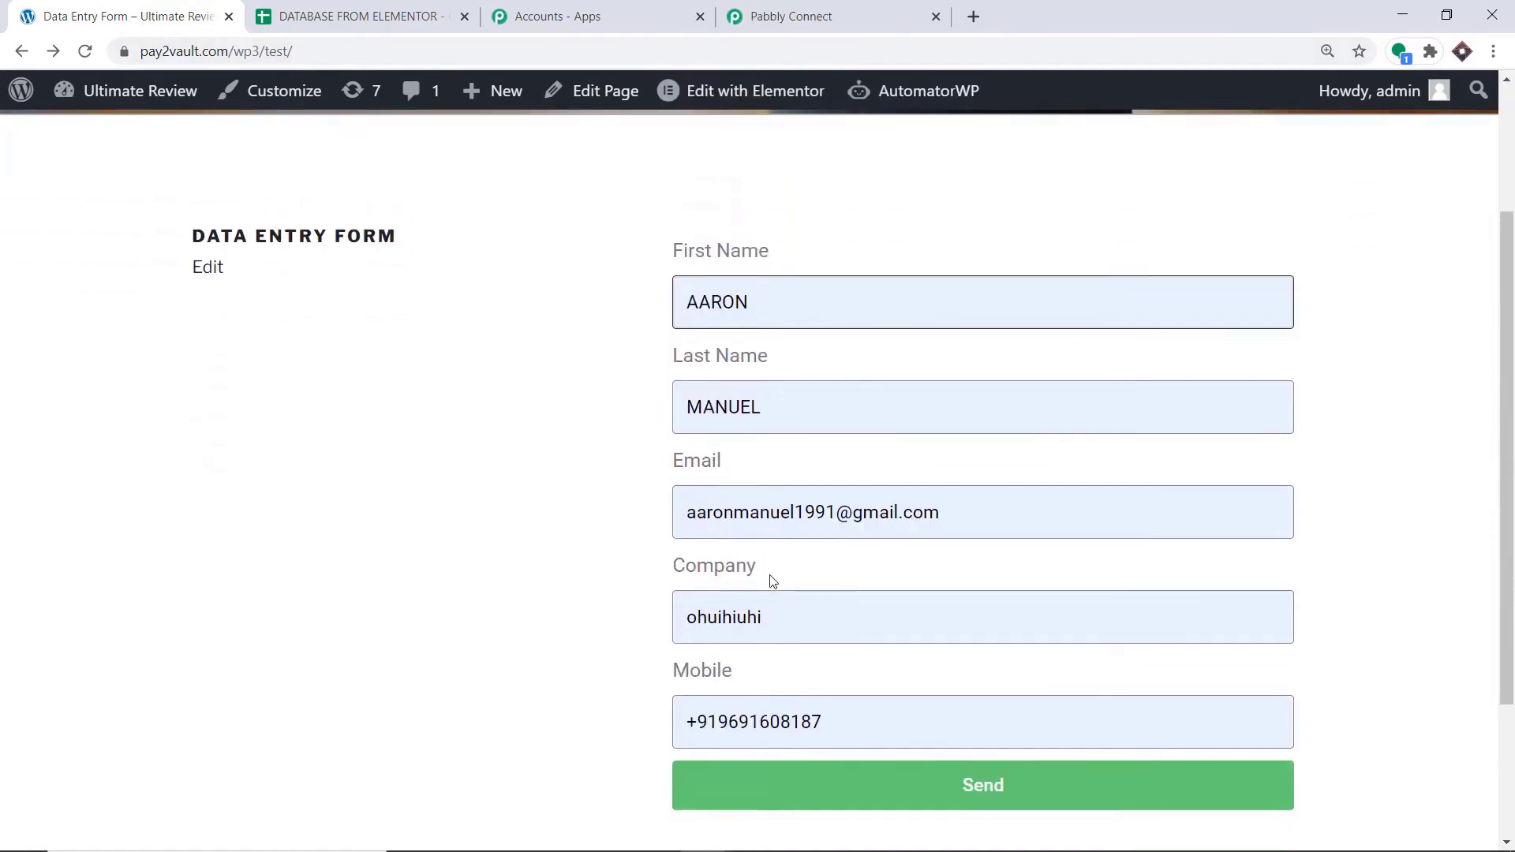
{"action": "double_click", "coordinate": [775, 613]}
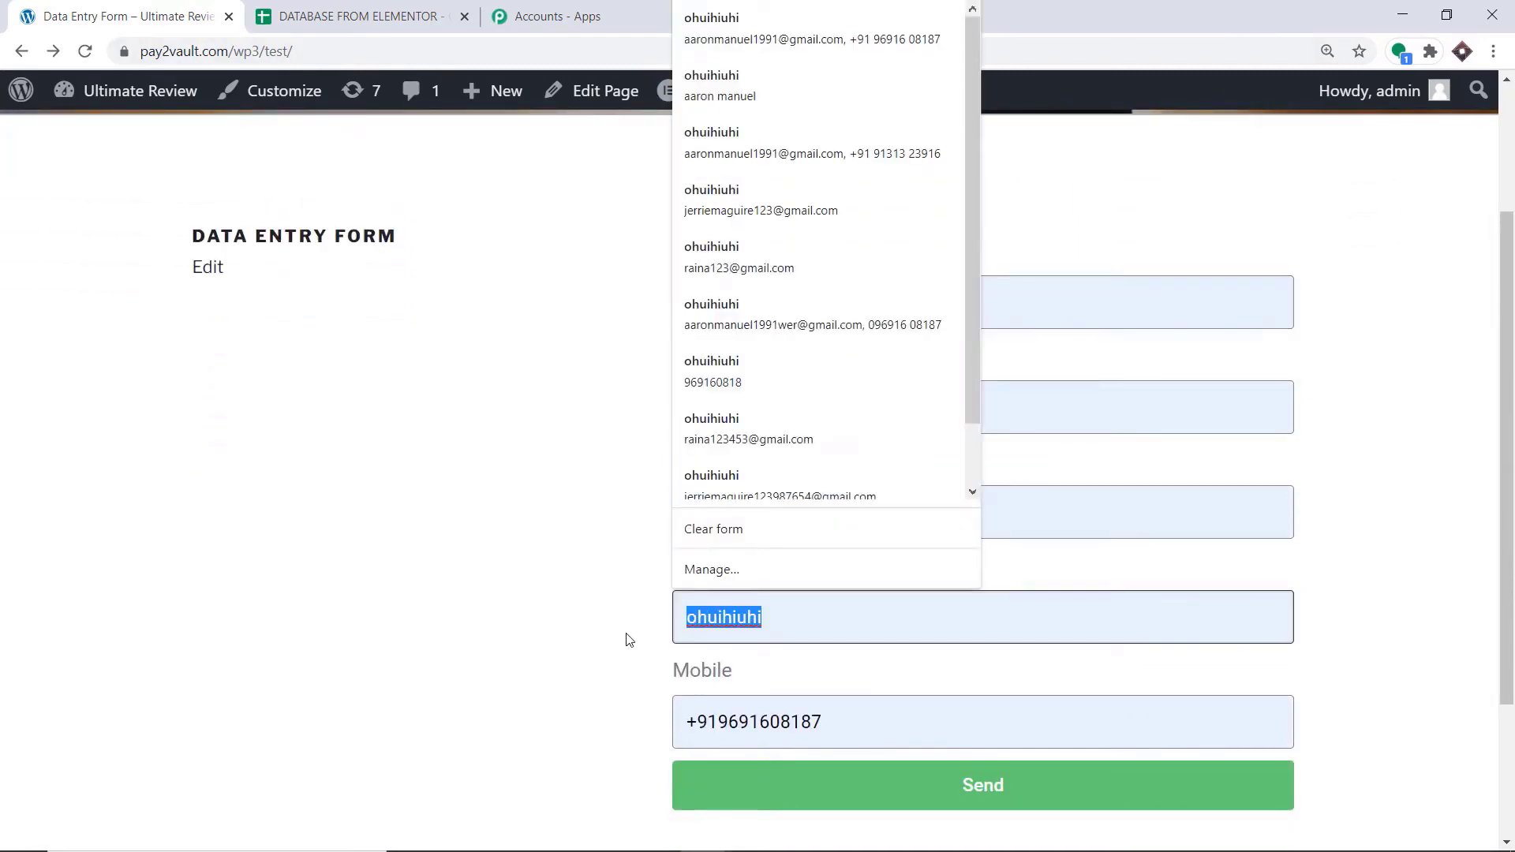
{"action": "key", "text": "BackSpace"}
{"action": "type", "text": "Tesla"}
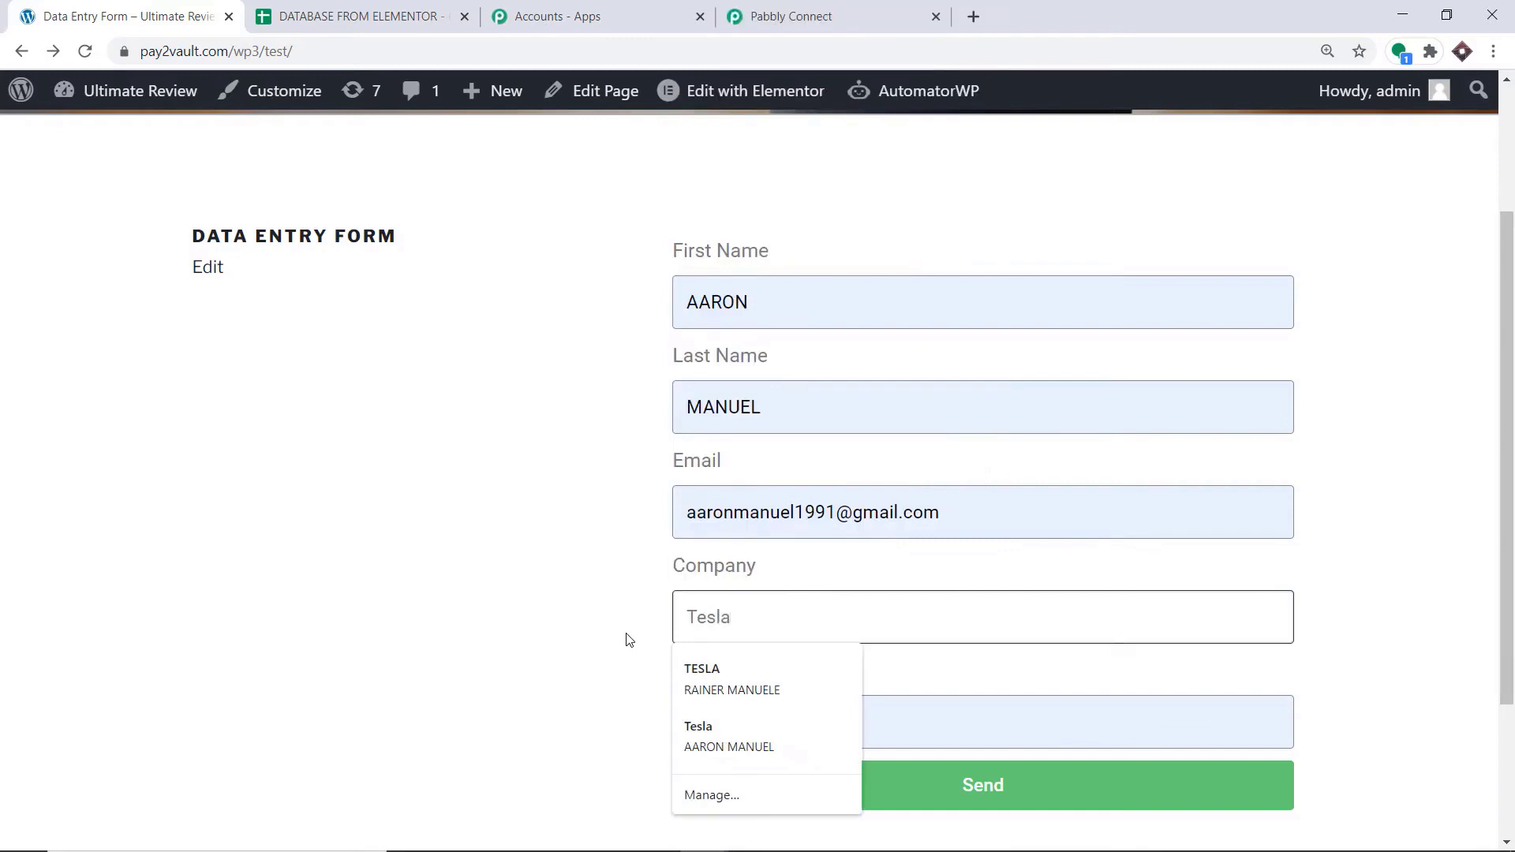
{"action": "left_click", "coordinate": [621, 606]}
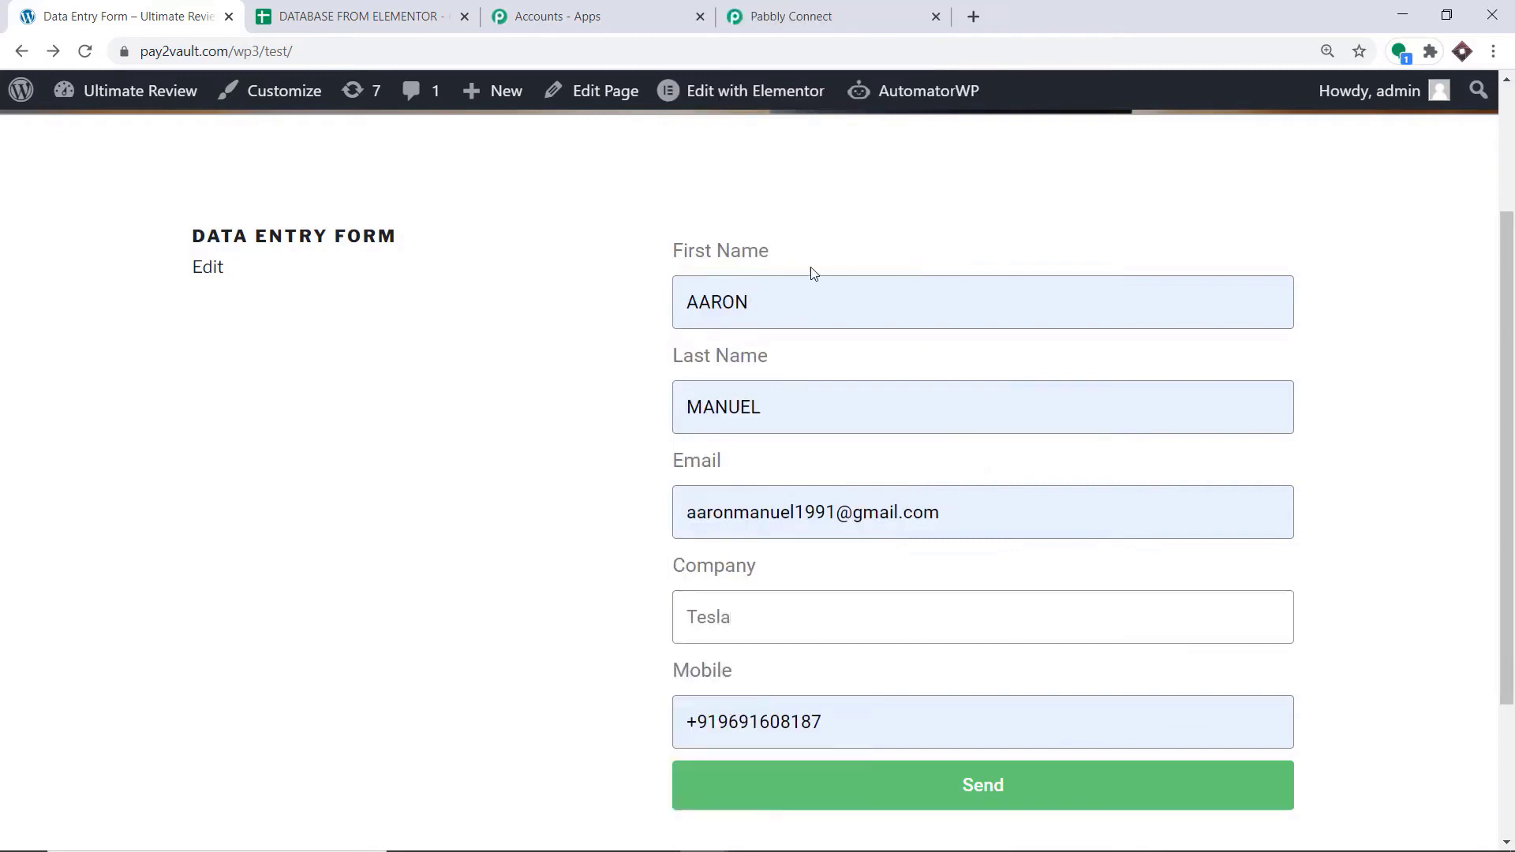
Submit the completed Data Entry Form as a test entry
{"action": "scroll", "coordinate": [873, 365], "scroll_direction": "down", "scroll_amount": 2}
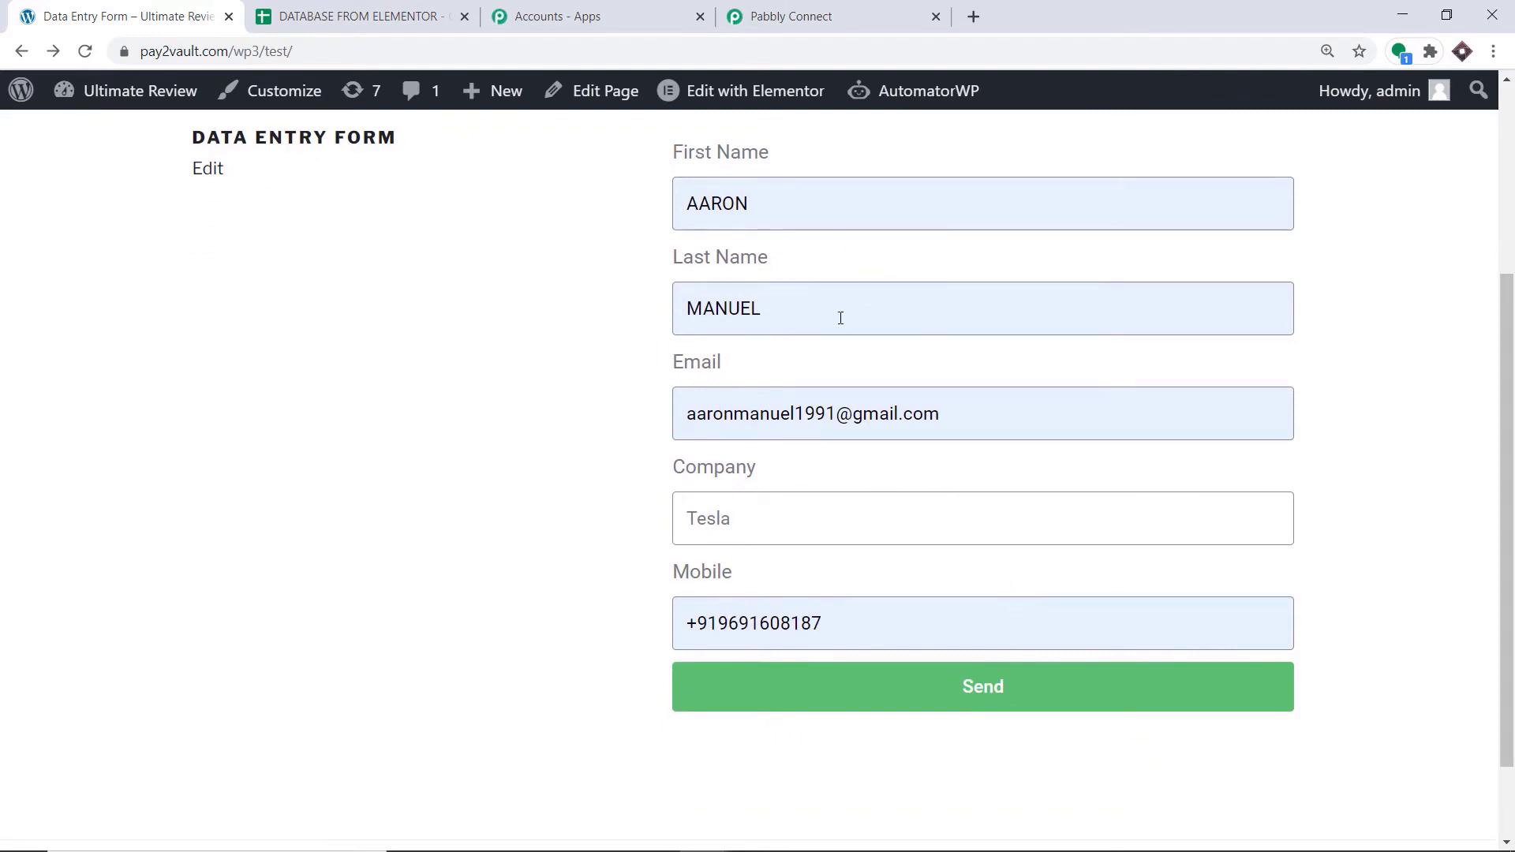
{"action": "scroll", "coordinate": [822, 322], "scroll_direction": "down", "scroll_amount": 2}
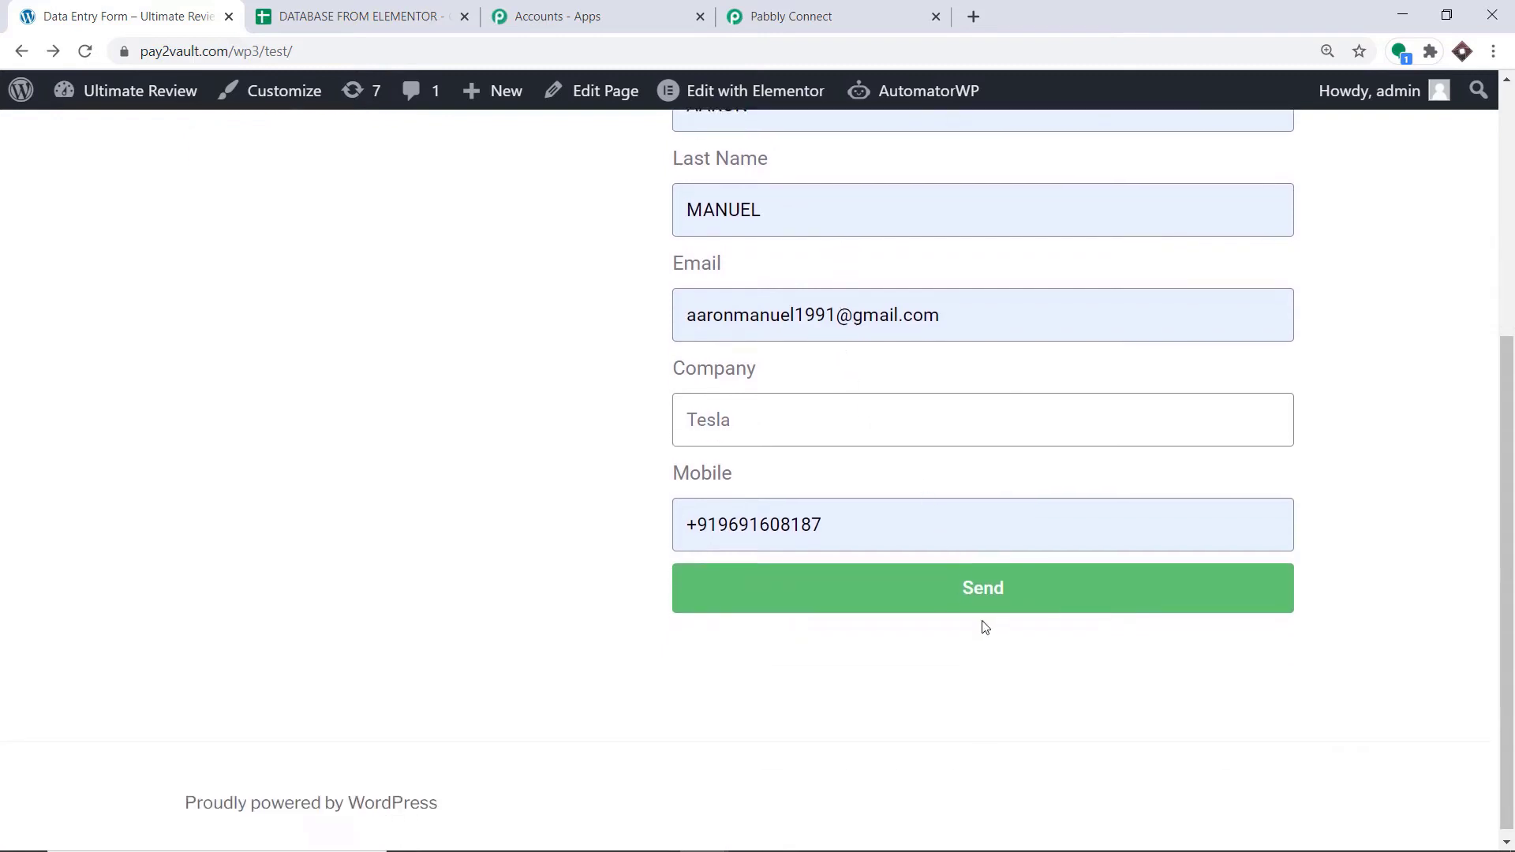
{"action": "left_click", "coordinate": [979, 590]}
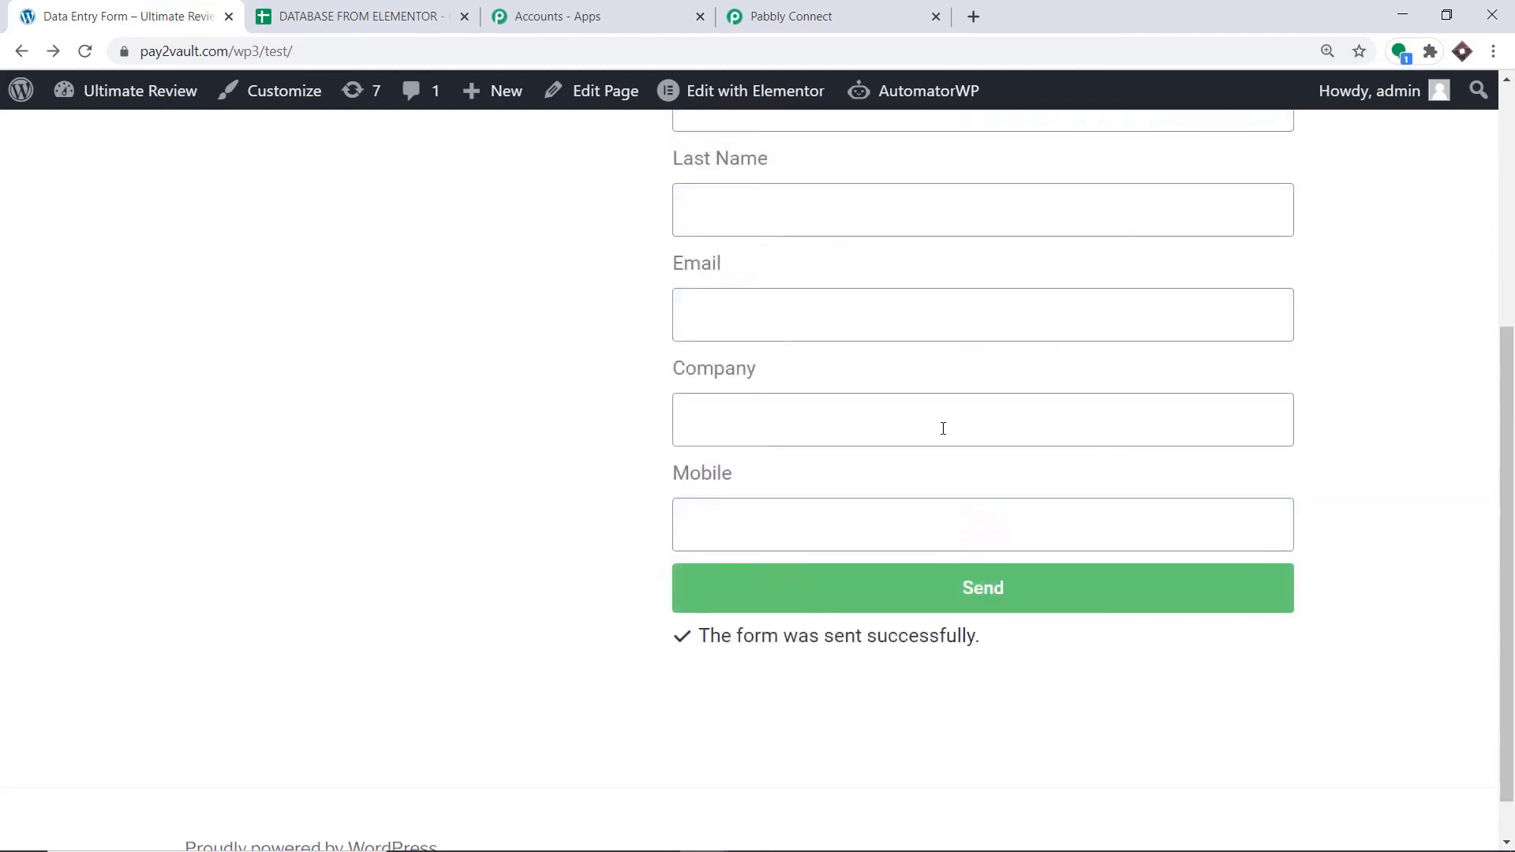
{"action": "scroll", "coordinate": [944, 428], "scroll_direction": "up", "scroll_amount": 2}
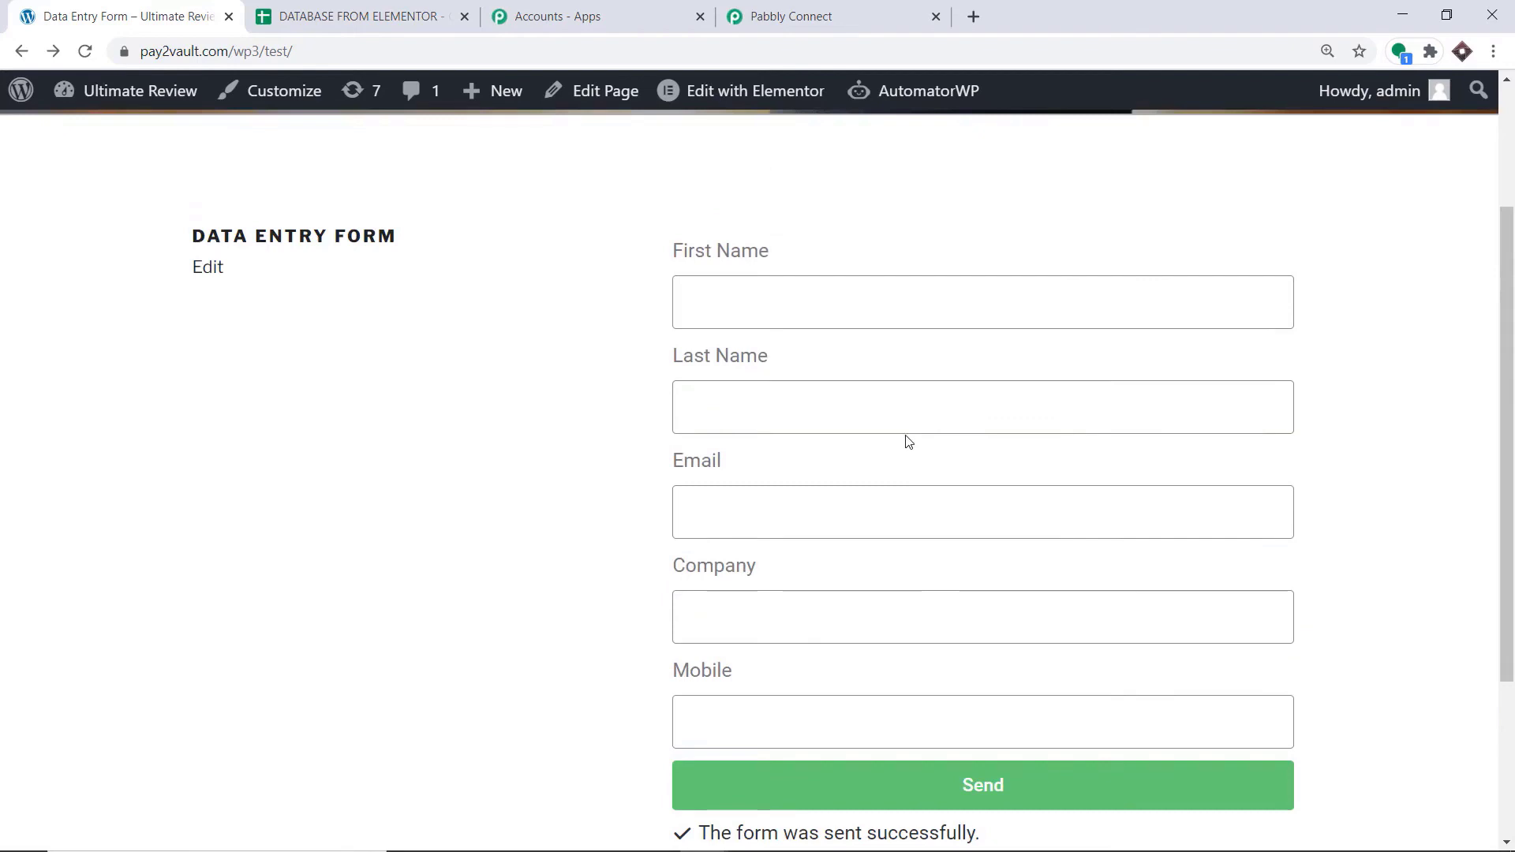
Switch to Pabbly Connect, review the captured webhook response and add an action step below the Elementor trigger
{"action": "left_click", "coordinate": [820, 17]}
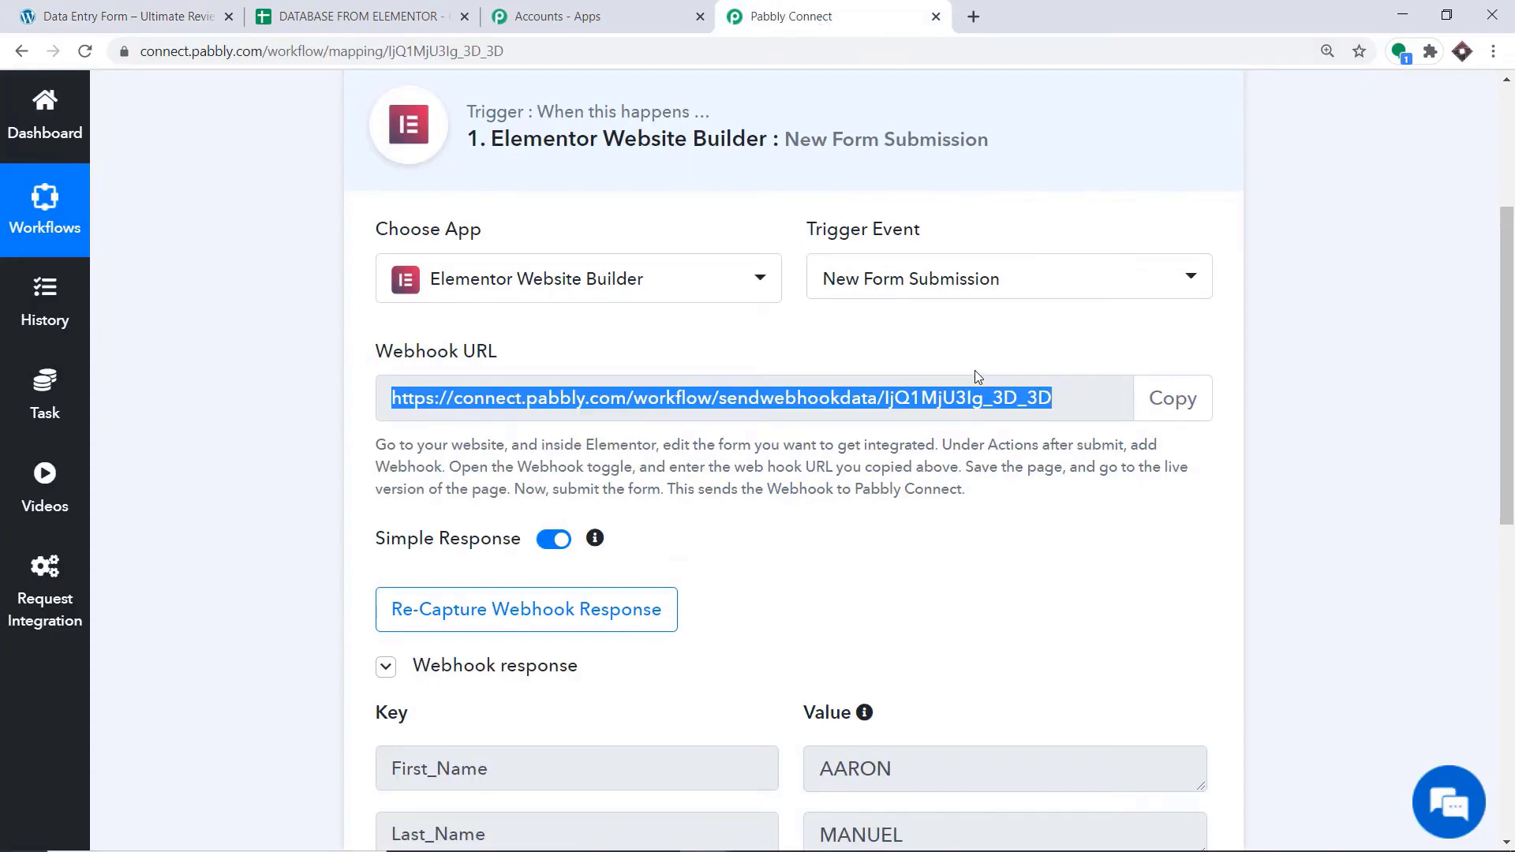
{"action": "scroll", "coordinate": [974, 371], "scroll_direction": "down", "scroll_amount": 6}
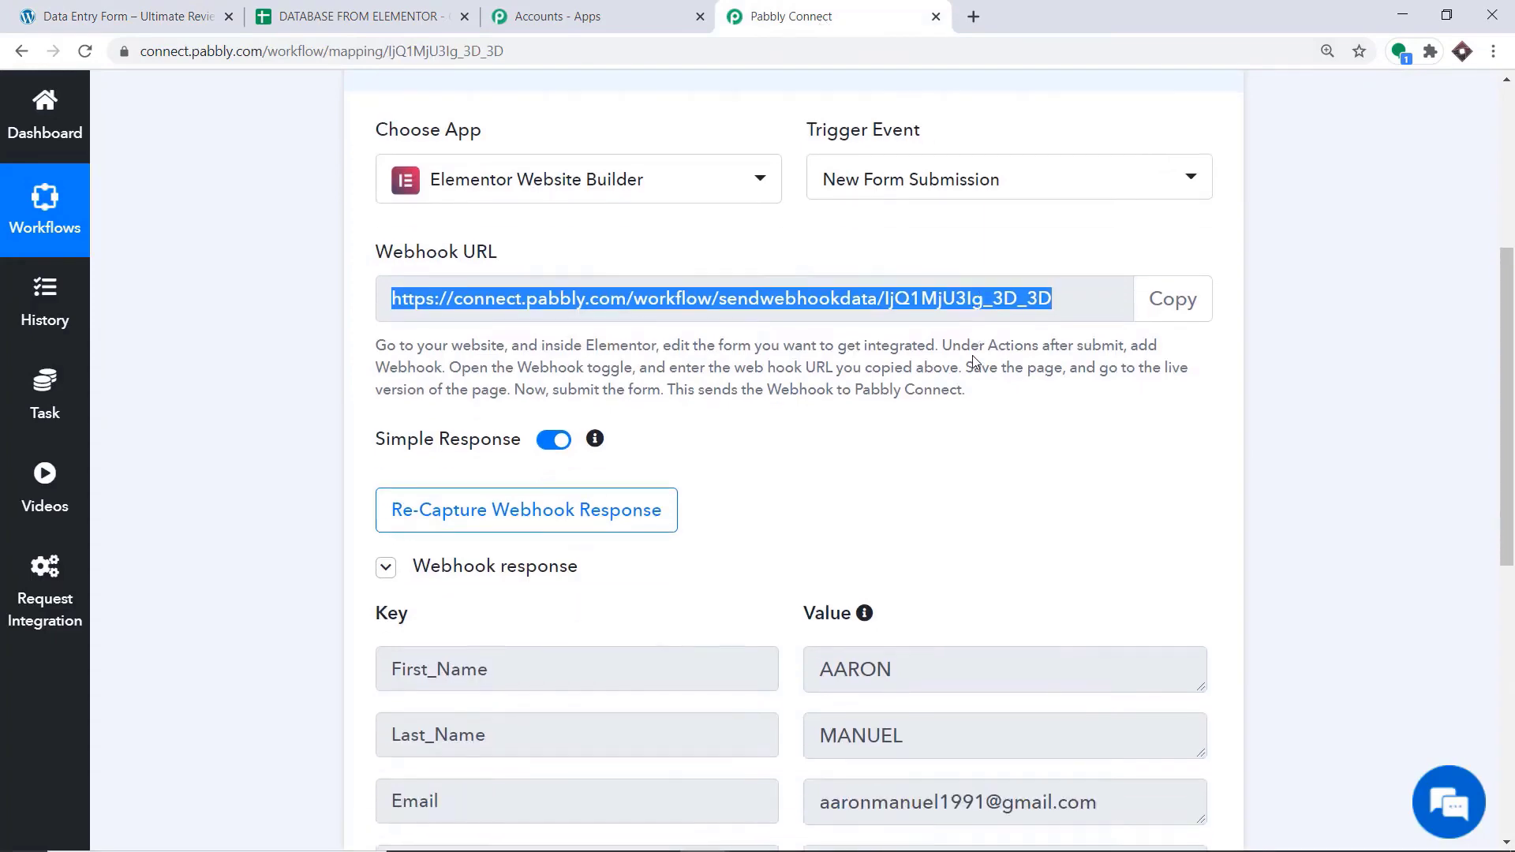
{"action": "scroll", "coordinate": [974, 361], "scroll_direction": "down", "scroll_amount": 2}
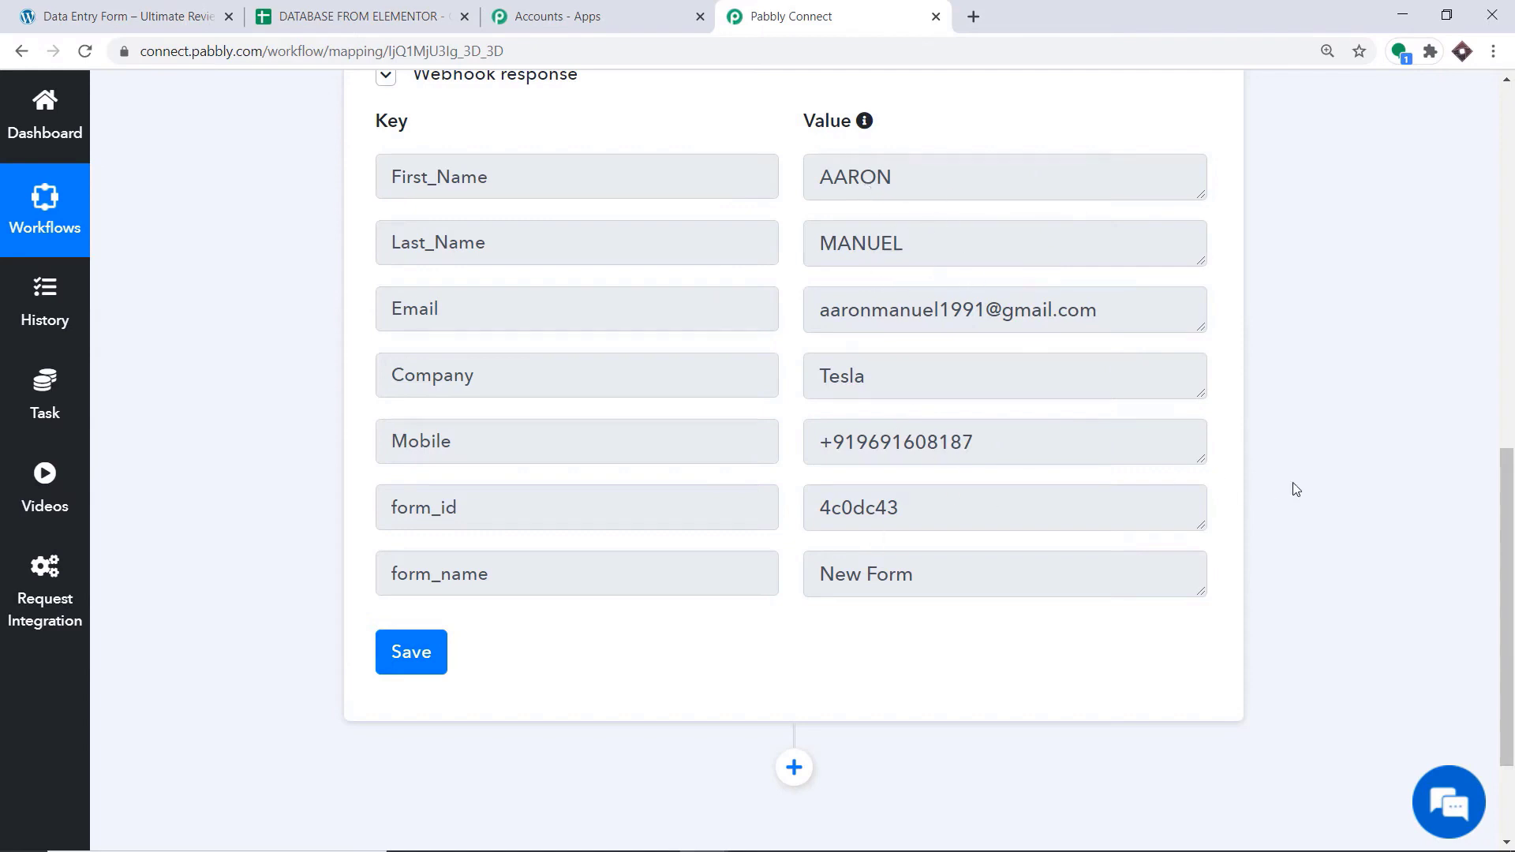
{"action": "scroll", "coordinate": [1508, 363], "scroll_direction": "down", "scroll_amount": 2}
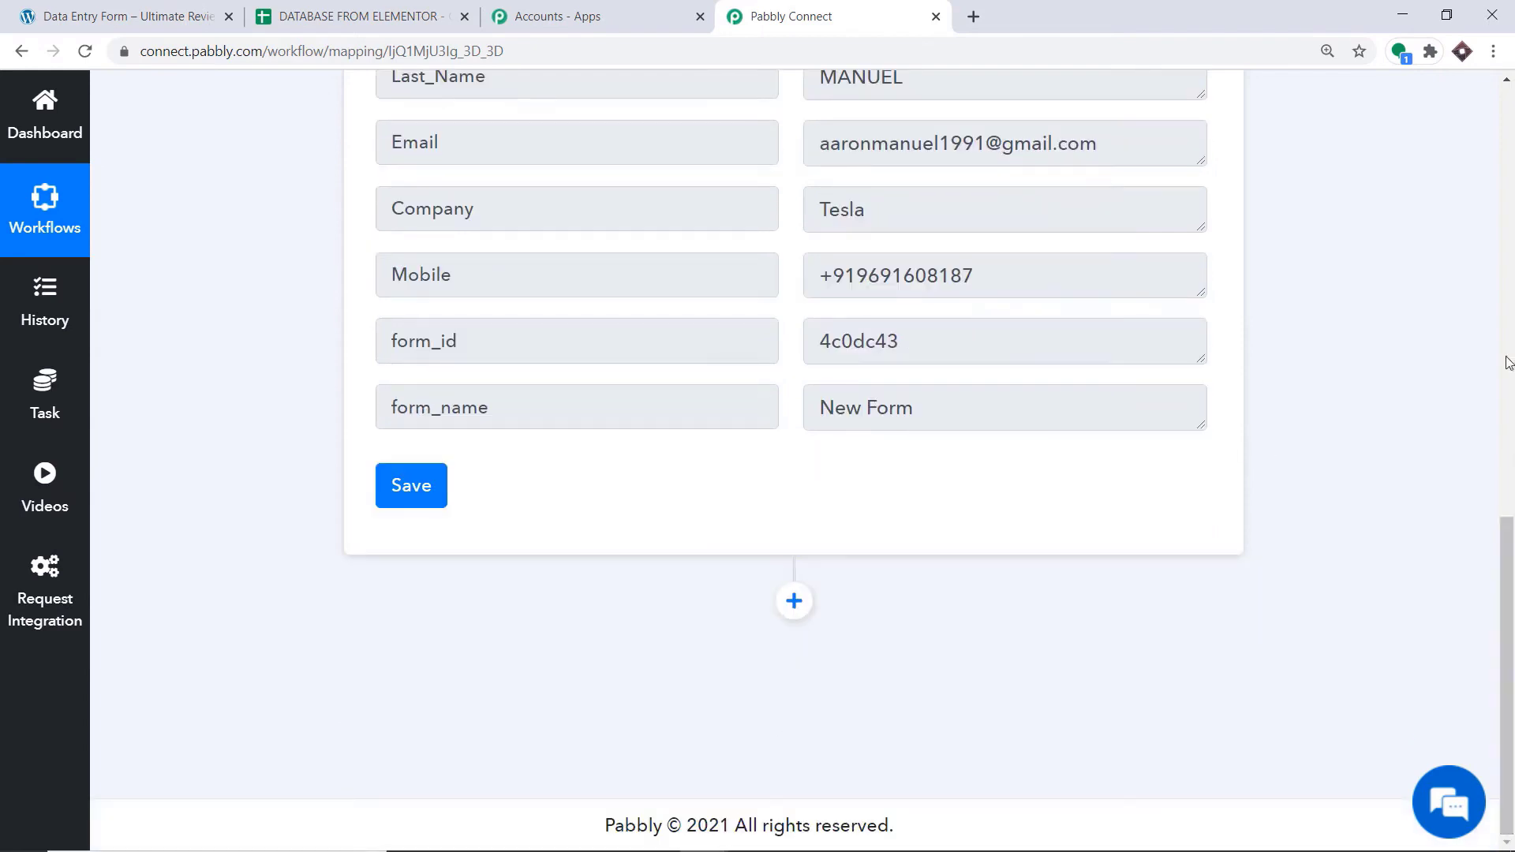
{"action": "left_click", "coordinate": [795, 603]}
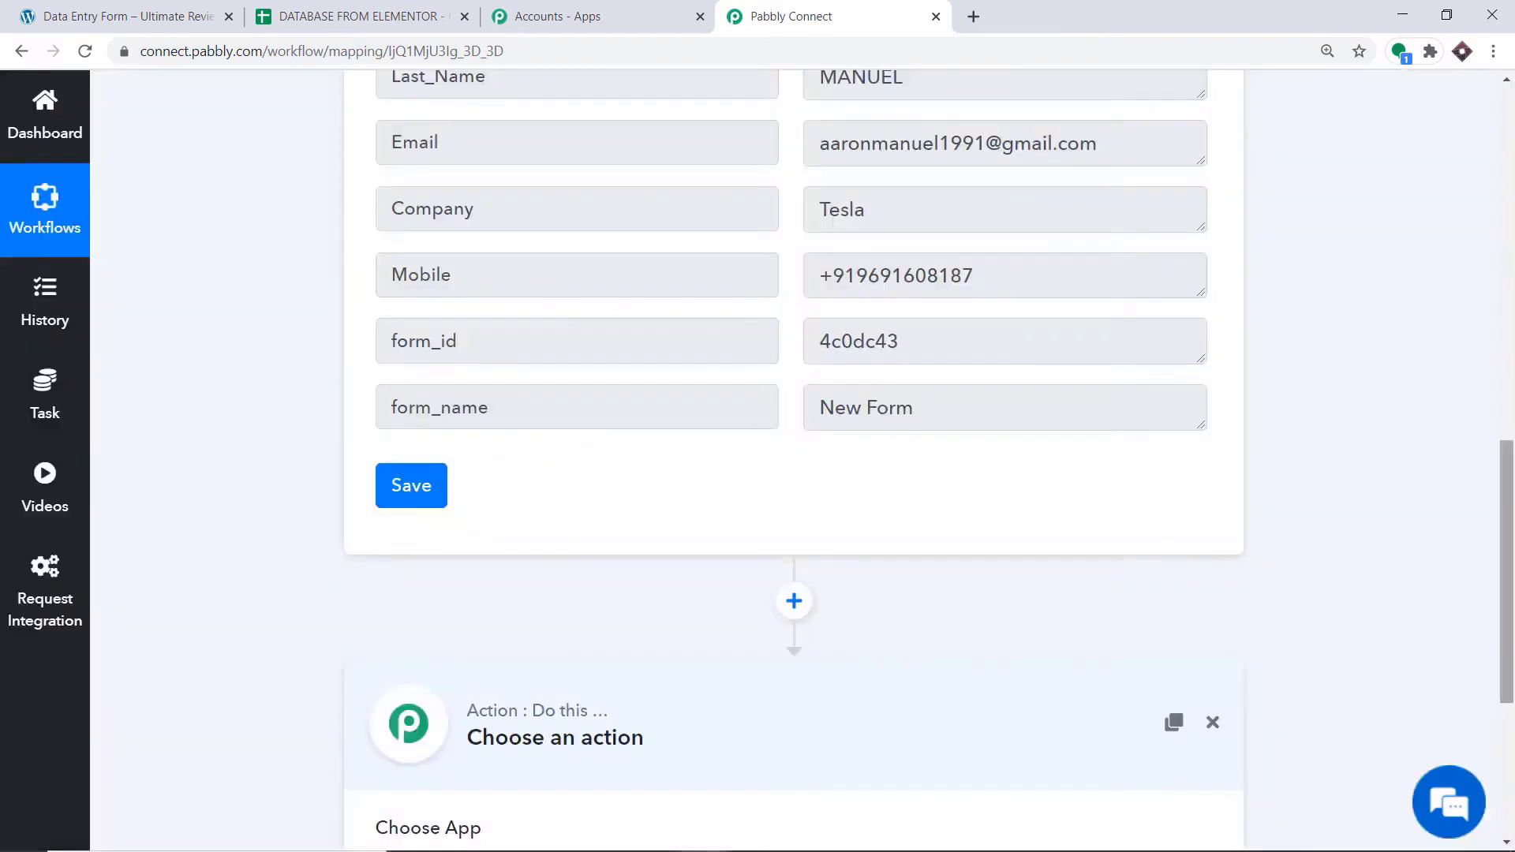
Choose Google Sheets as the app for the new action step
{"action": "scroll", "coordinate": [1512, 563], "scroll_direction": "down", "scroll_amount": 5}
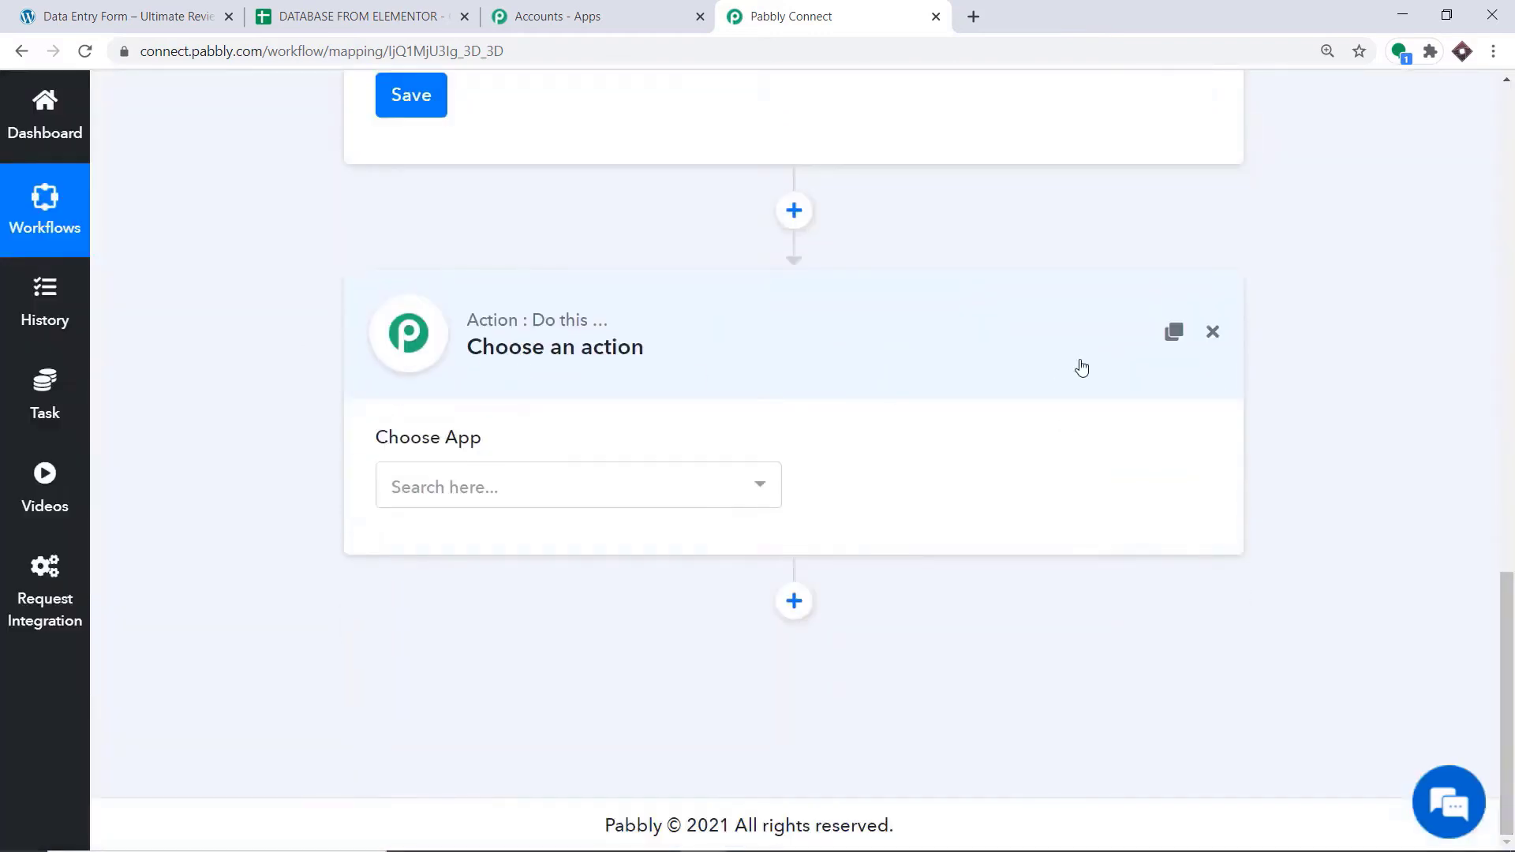
{"action": "left_click", "coordinate": [478, 480]}
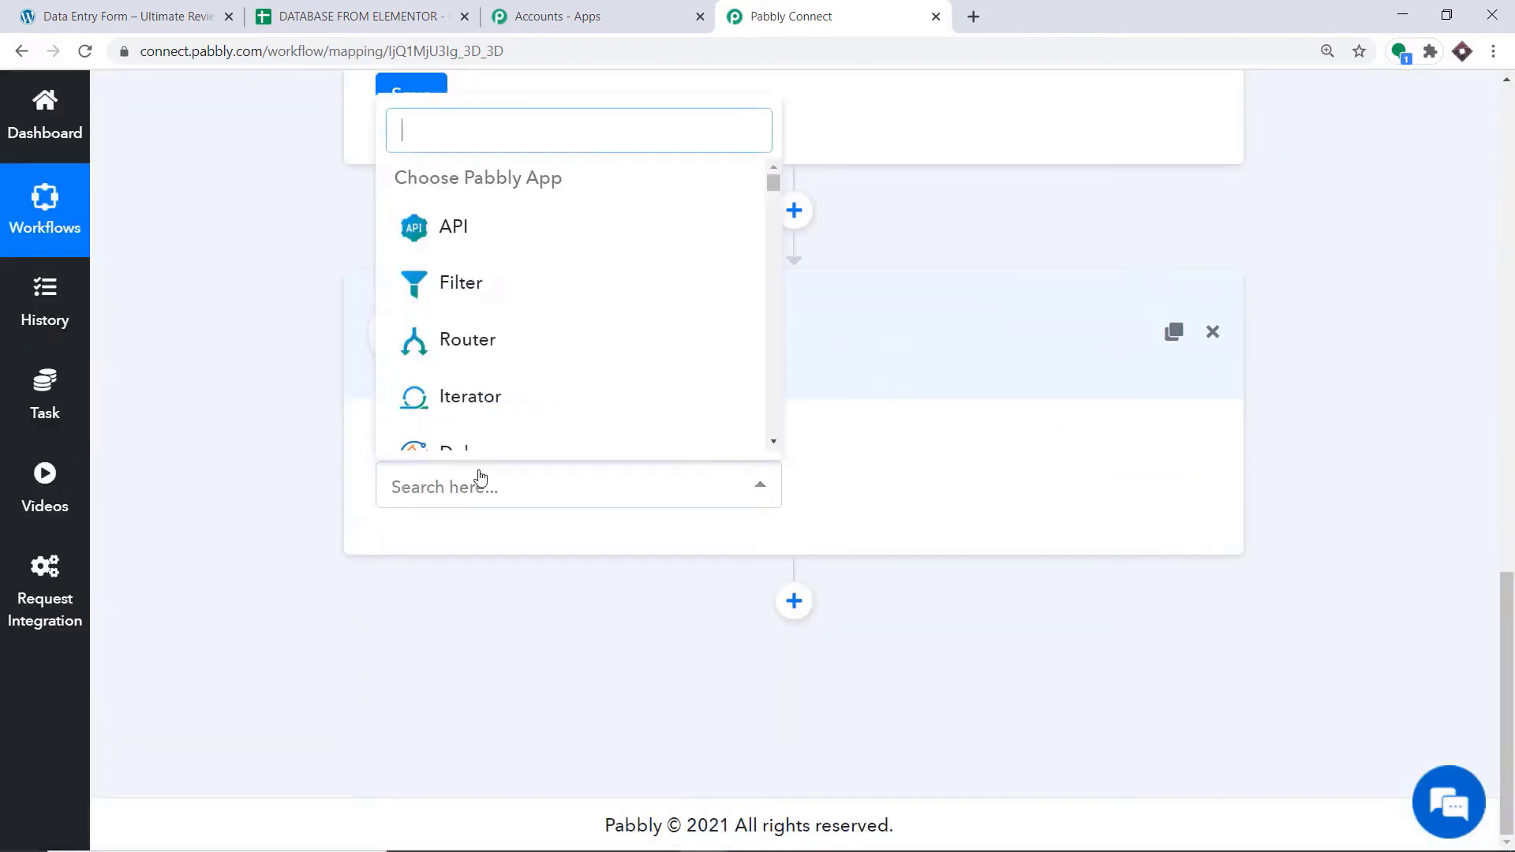
{"action": "type", "text": "g"}
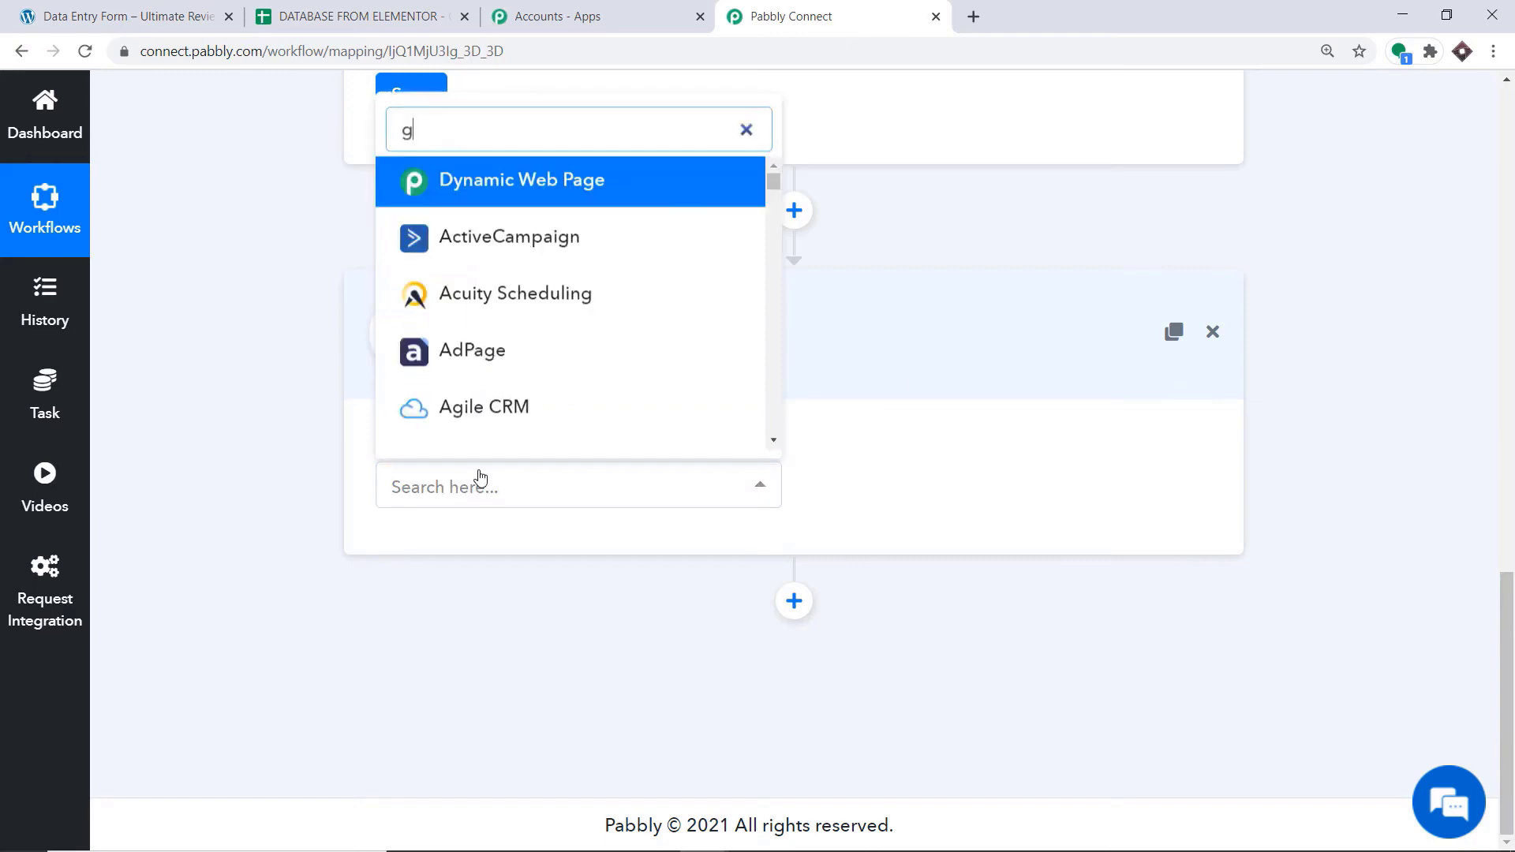
{"action": "type", "text": "oogle sheet"}
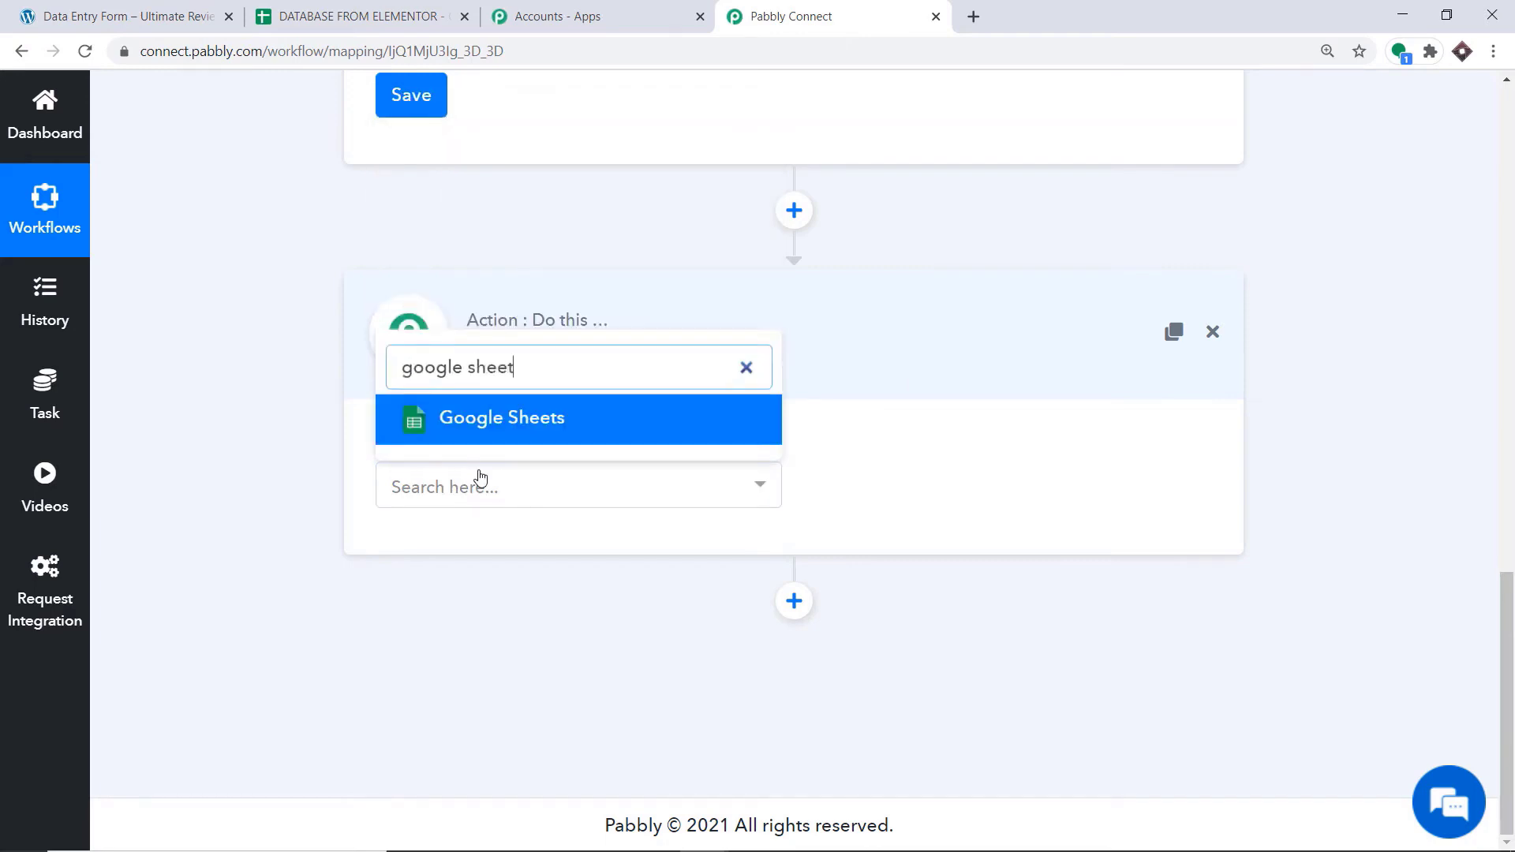
{"action": "left_click", "coordinate": [521, 434]}
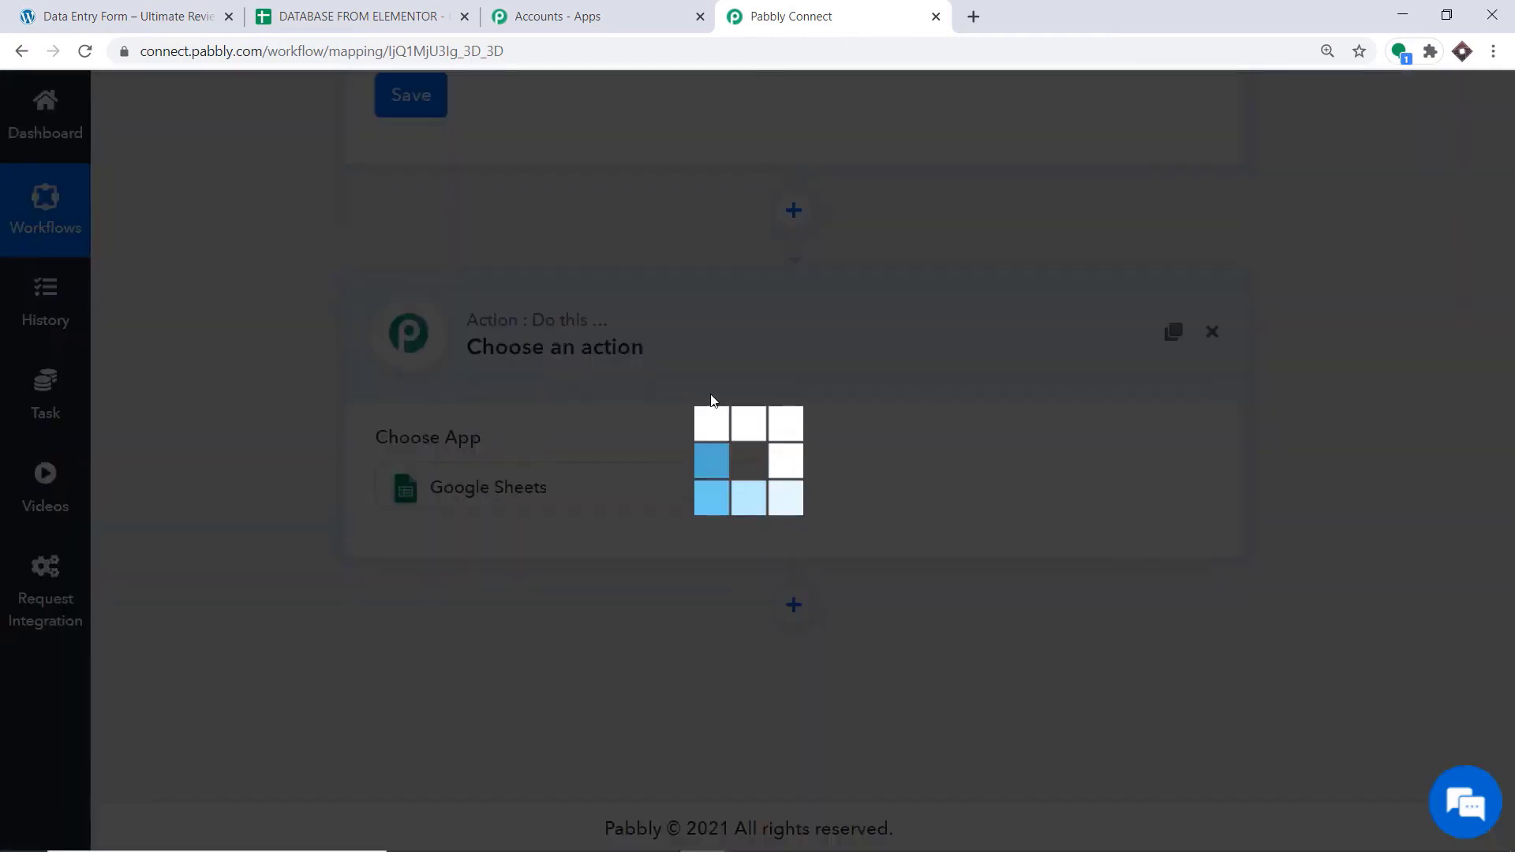
Set the Google Sheets action event to Add New Row
{"action": "left_click", "coordinate": [977, 491]}
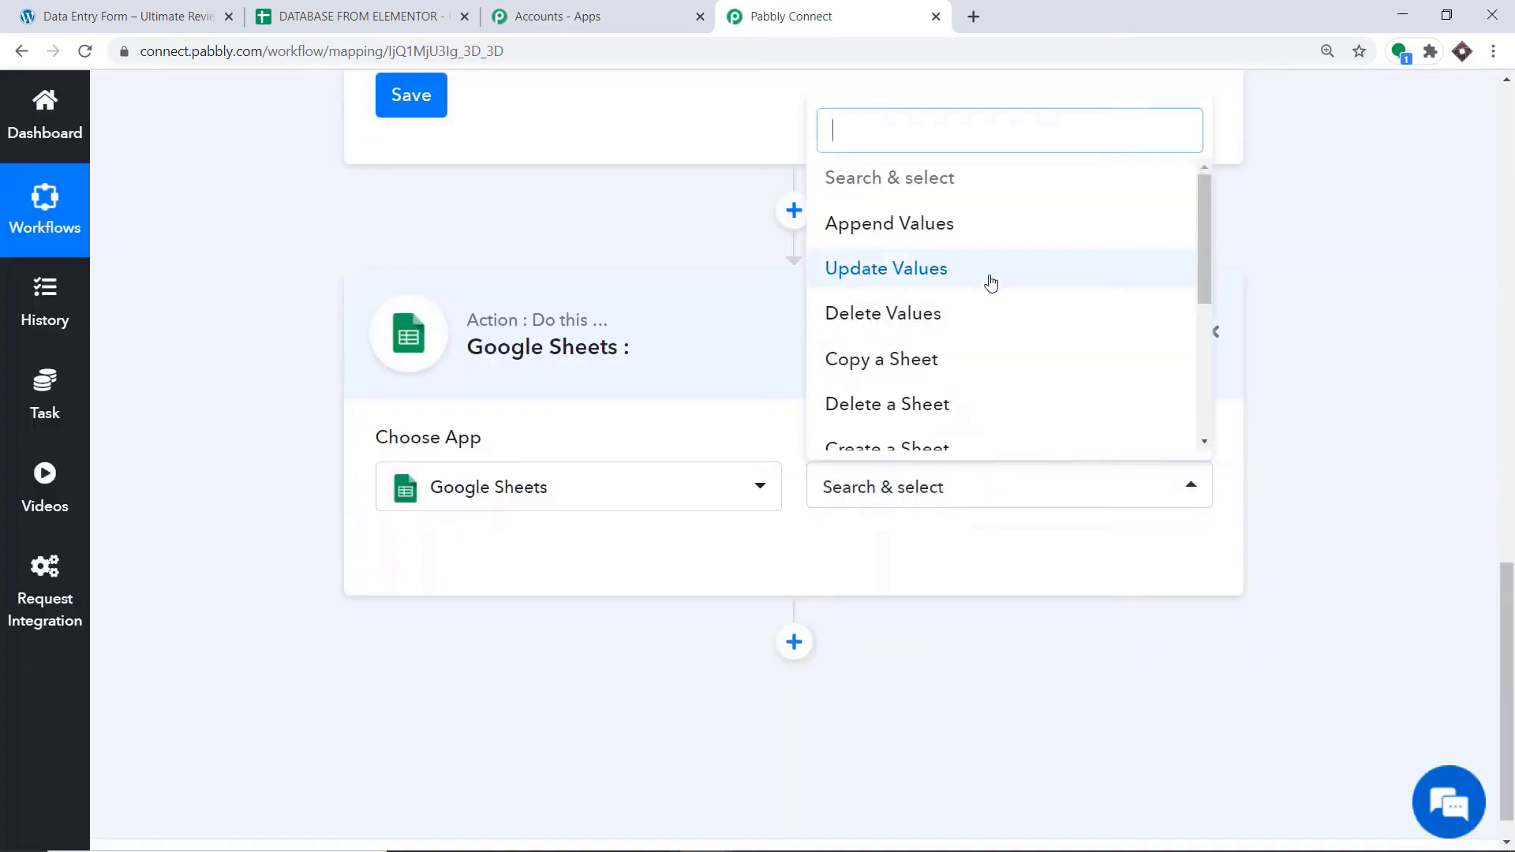
{"action": "scroll", "coordinate": [996, 300], "scroll_direction": "down", "scroll_amount": 3}
{"action": "left_click", "coordinate": [981, 304]}
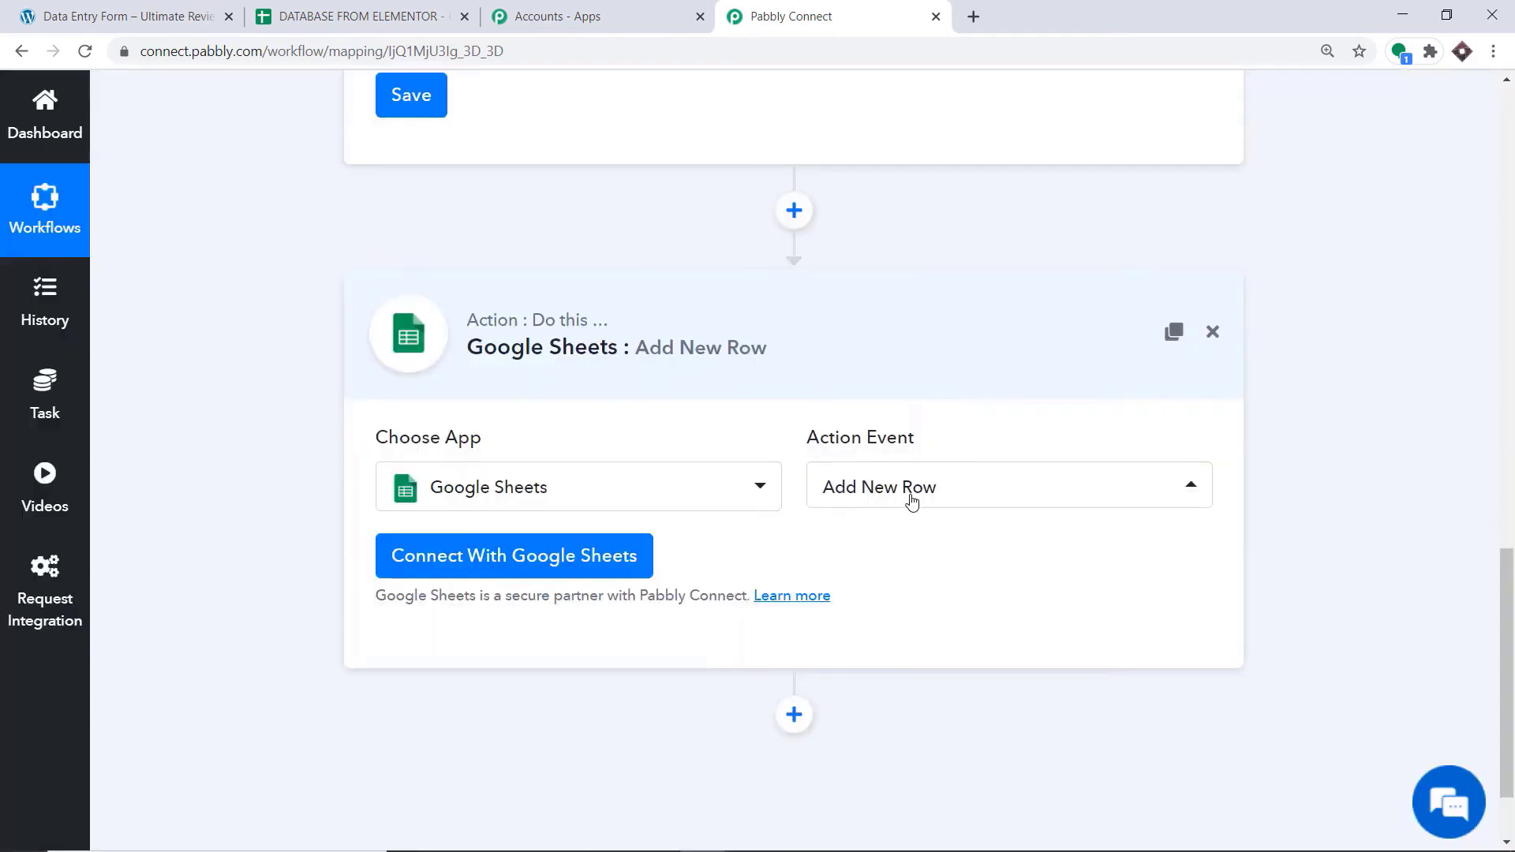
Examine the available Google Sheets action events and the column headings in the DATABASE FROM ELEMENTOR spreadsheet
{"action": "left_click", "coordinate": [912, 499]}
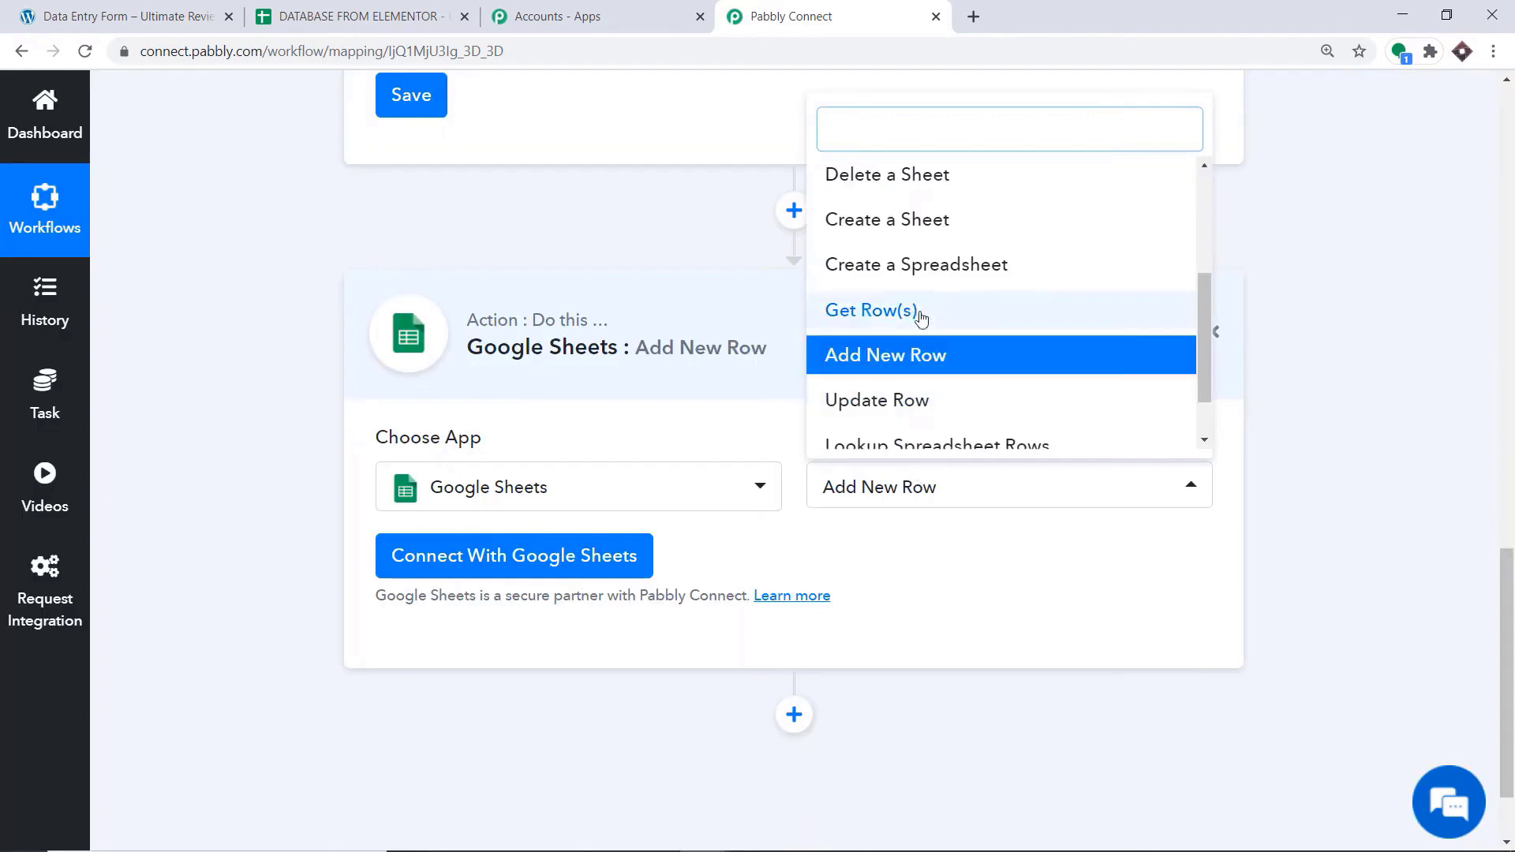
{"action": "scroll", "coordinate": [922, 304], "scroll_direction": "up", "scroll_amount": 2}
{"action": "scroll", "coordinate": [924, 290], "scroll_direction": "up", "scroll_amount": 1}
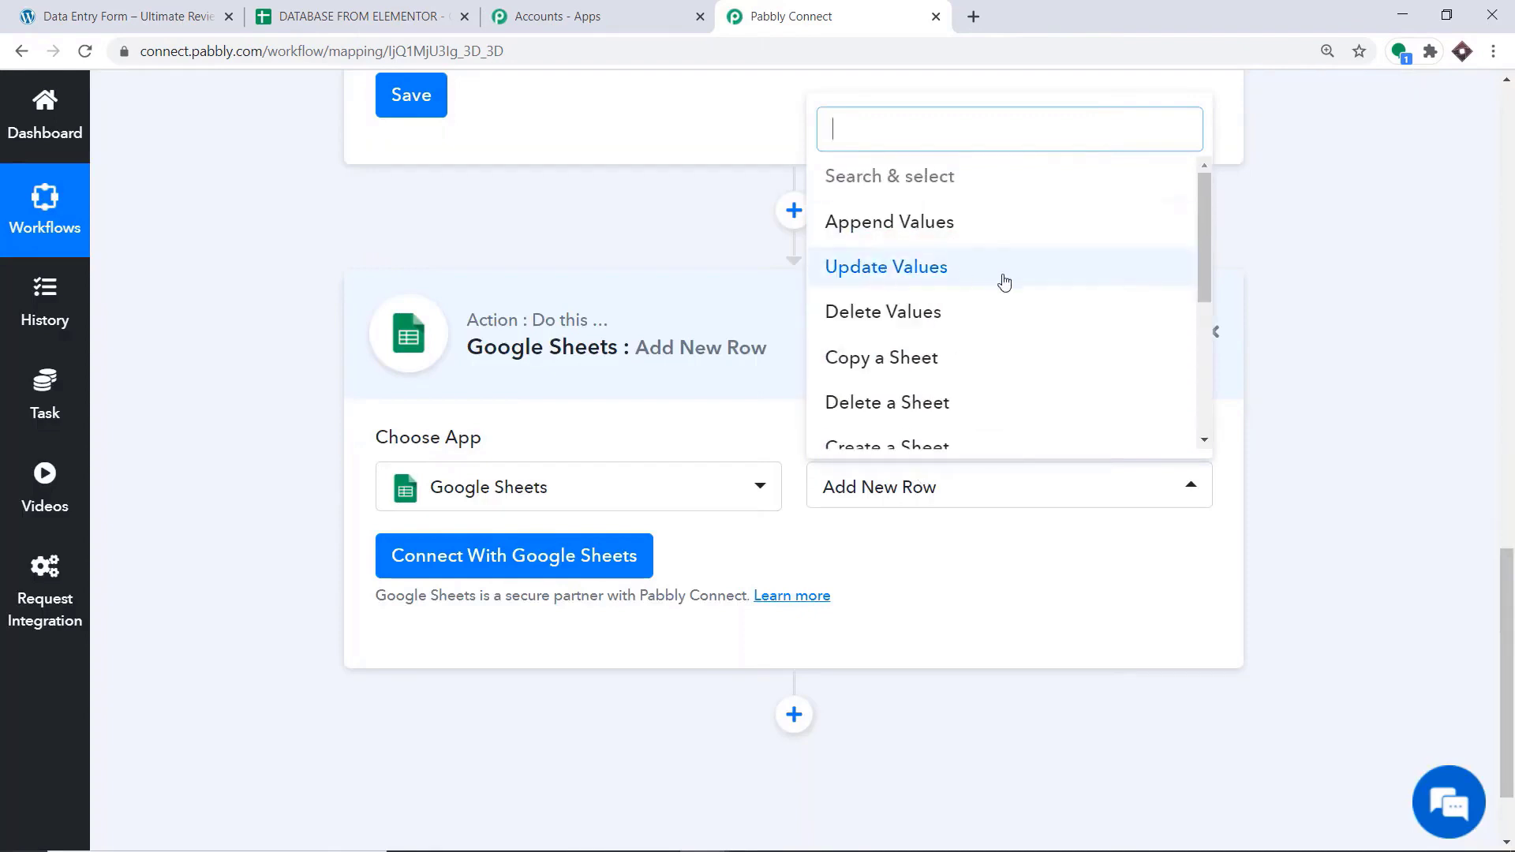
{"action": "scroll", "coordinate": [910, 305], "scroll_direction": "down", "scroll_amount": 2}
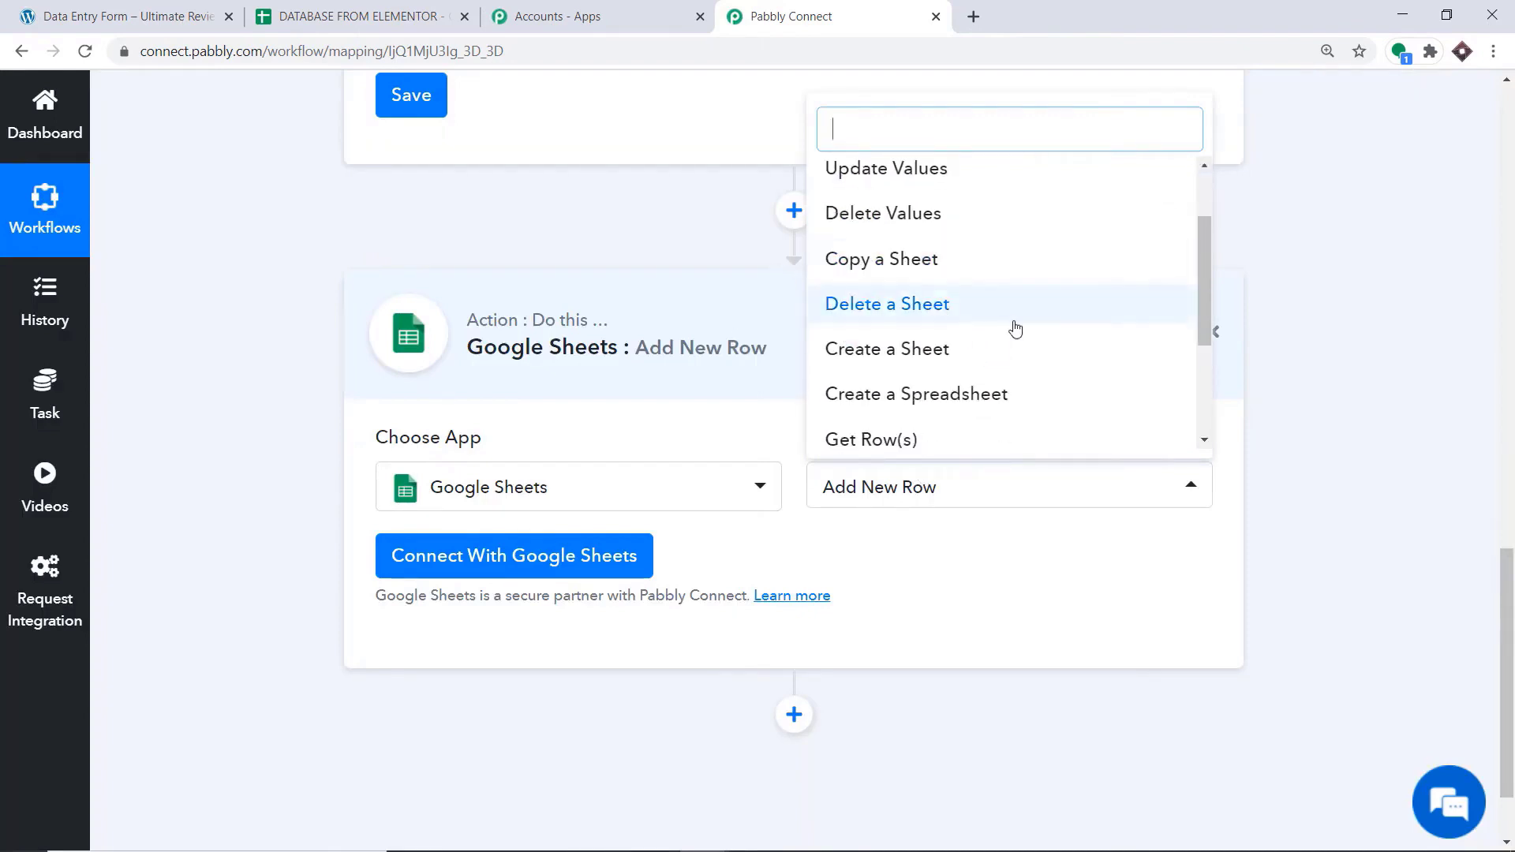
{"action": "scroll", "coordinate": [860, 344], "scroll_direction": "down", "scroll_amount": 2}
{"action": "scroll", "coordinate": [964, 368], "scroll_direction": "down", "scroll_amount": 2}
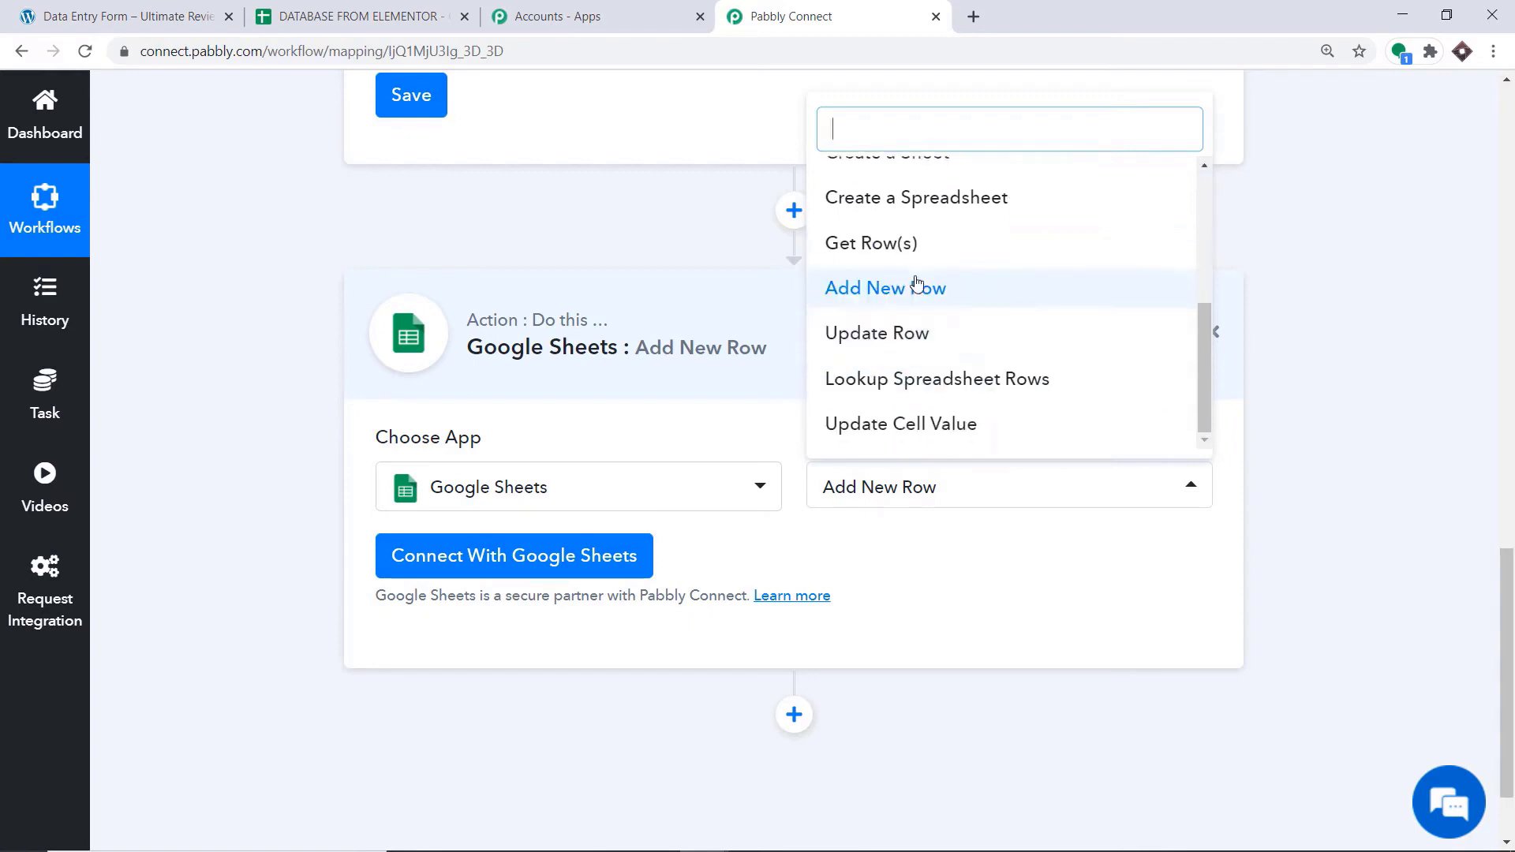
{"action": "scroll", "coordinate": [1002, 281], "scroll_direction": "up", "scroll_amount": 5}
{"action": "scroll", "coordinate": [1002, 237], "scroll_direction": "up", "scroll_amount": 1}
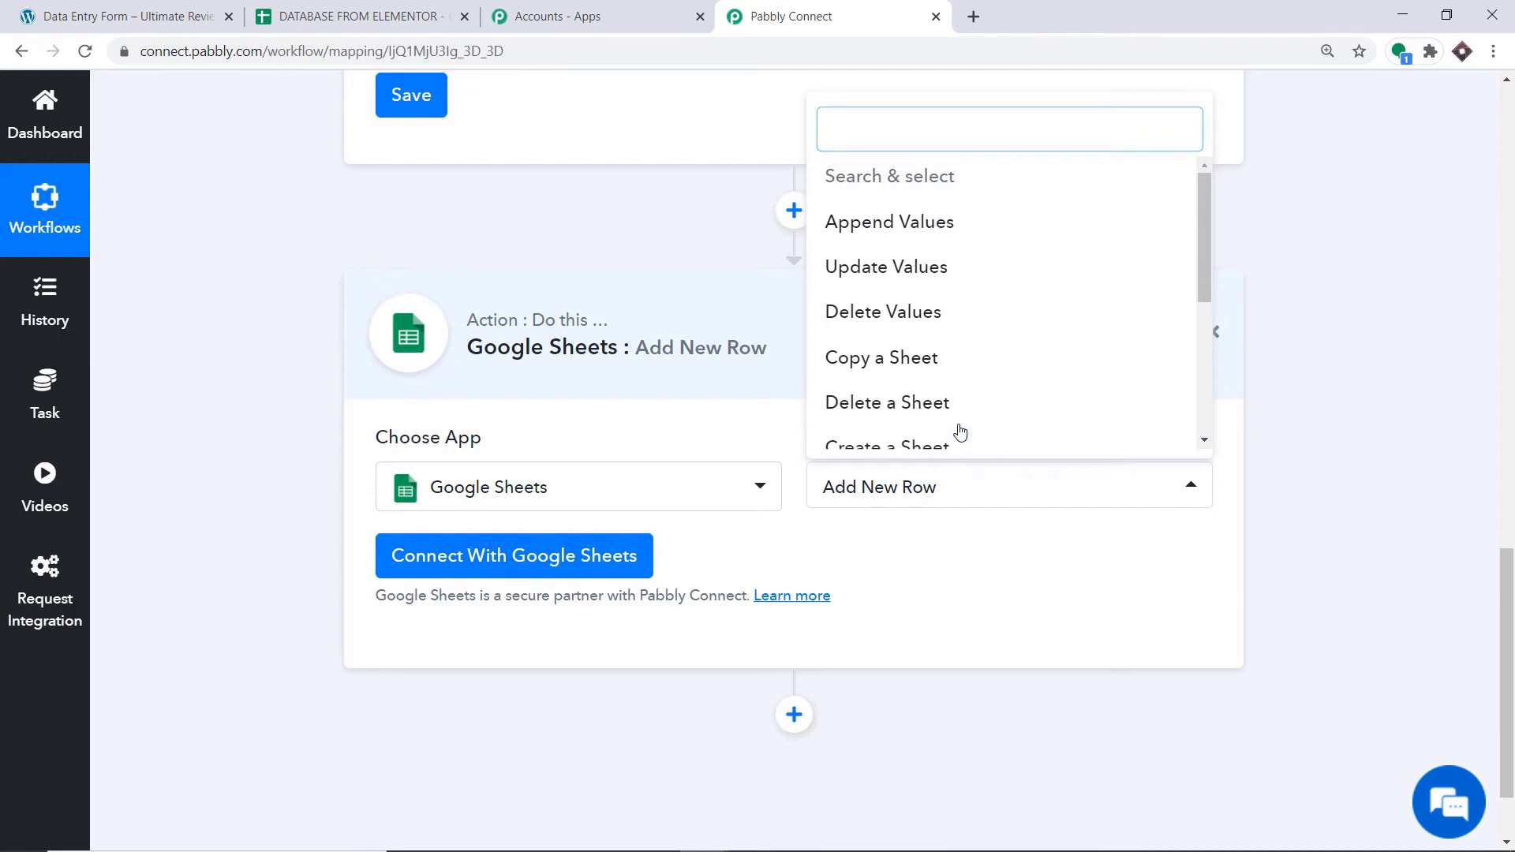
{"action": "left_click", "coordinate": [896, 552]}
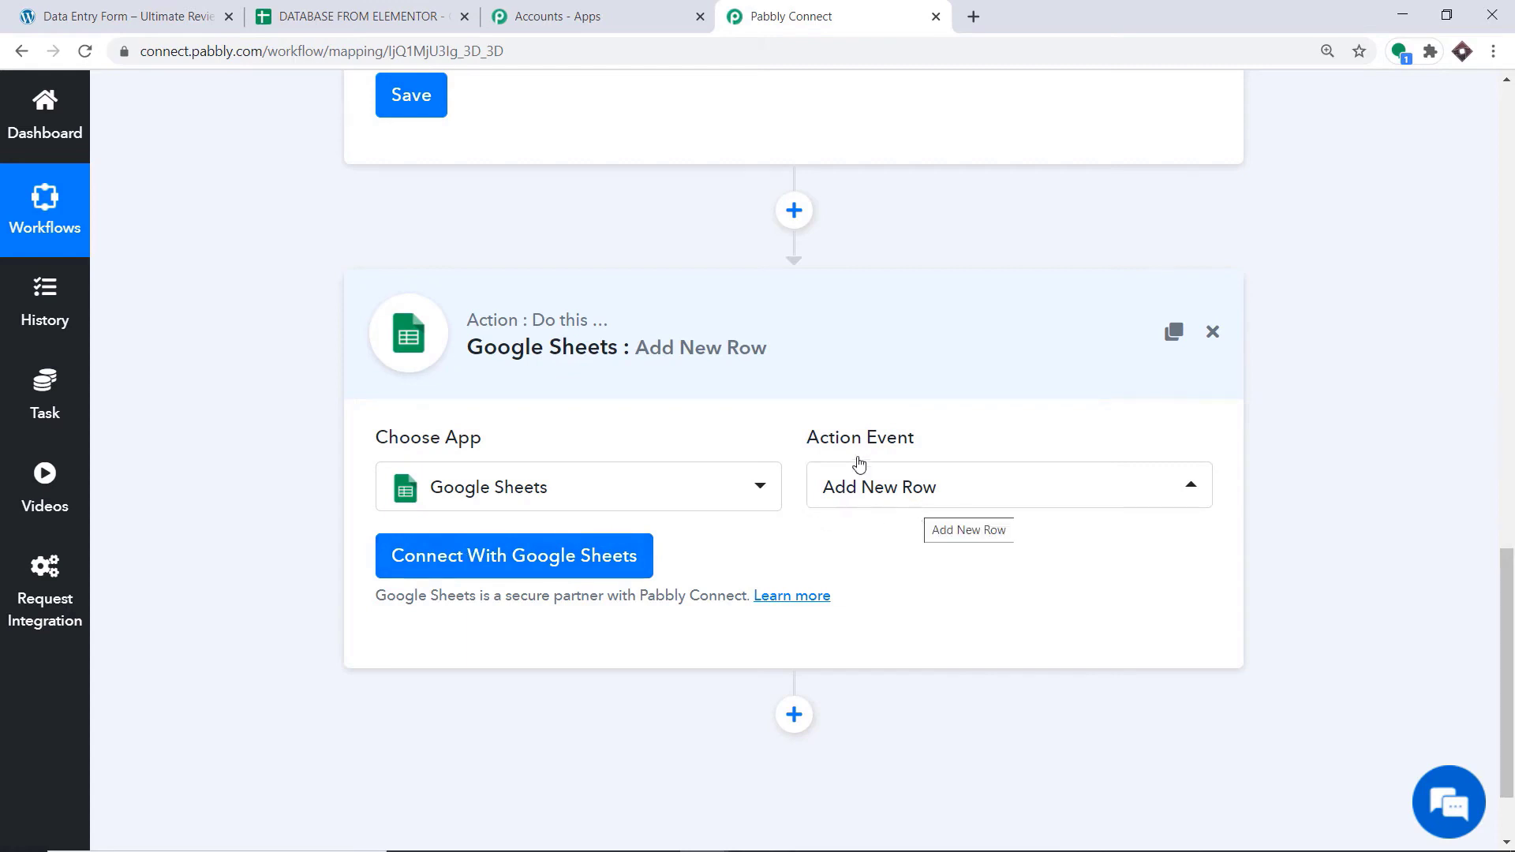
{"action": "left_click", "coordinate": [404, 6]}
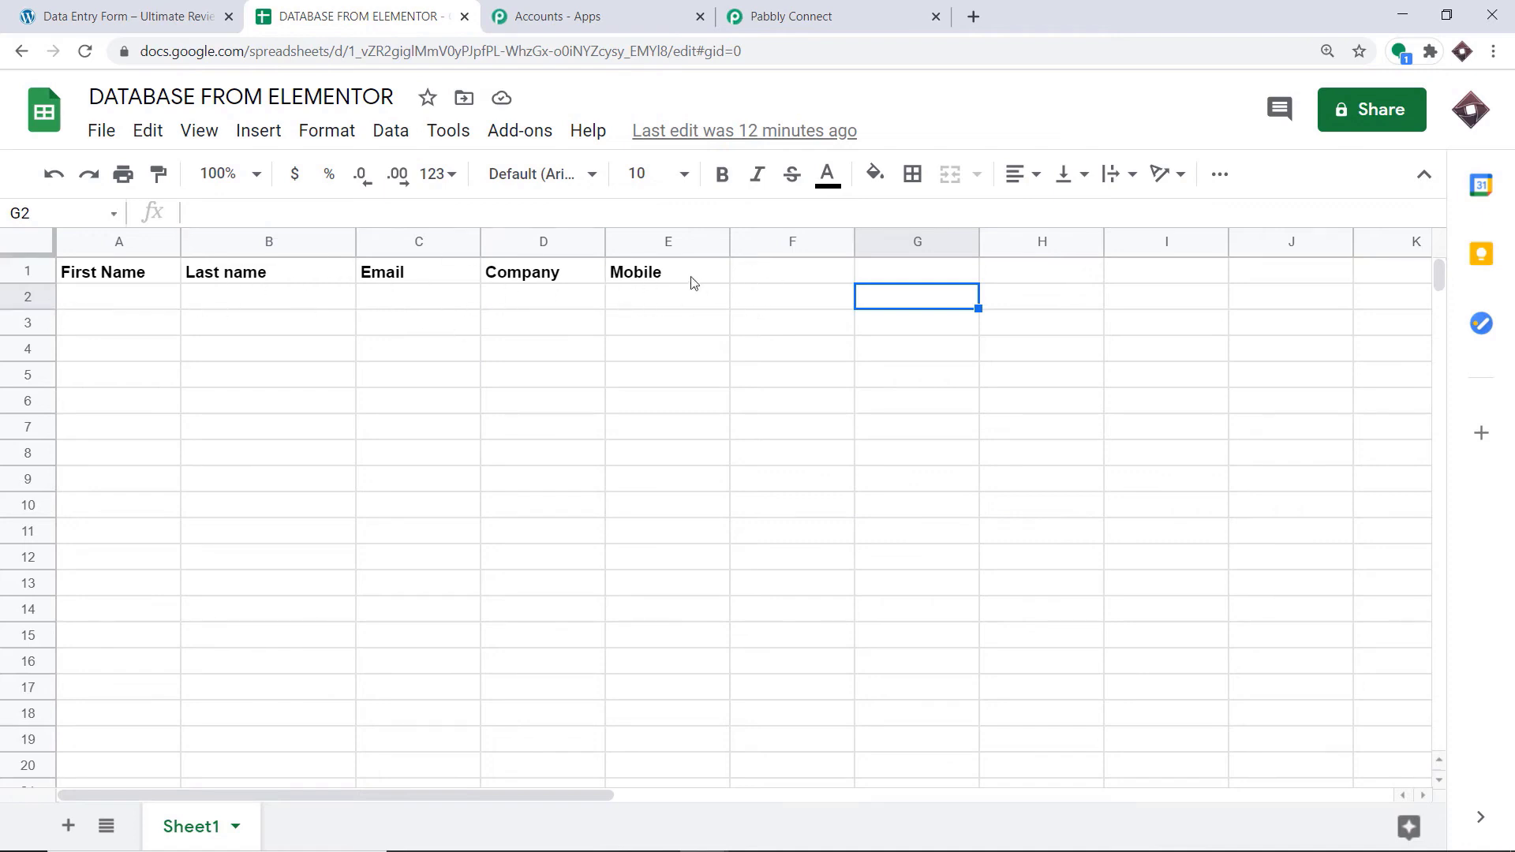
{"action": "left_click", "coordinate": [806, 6]}
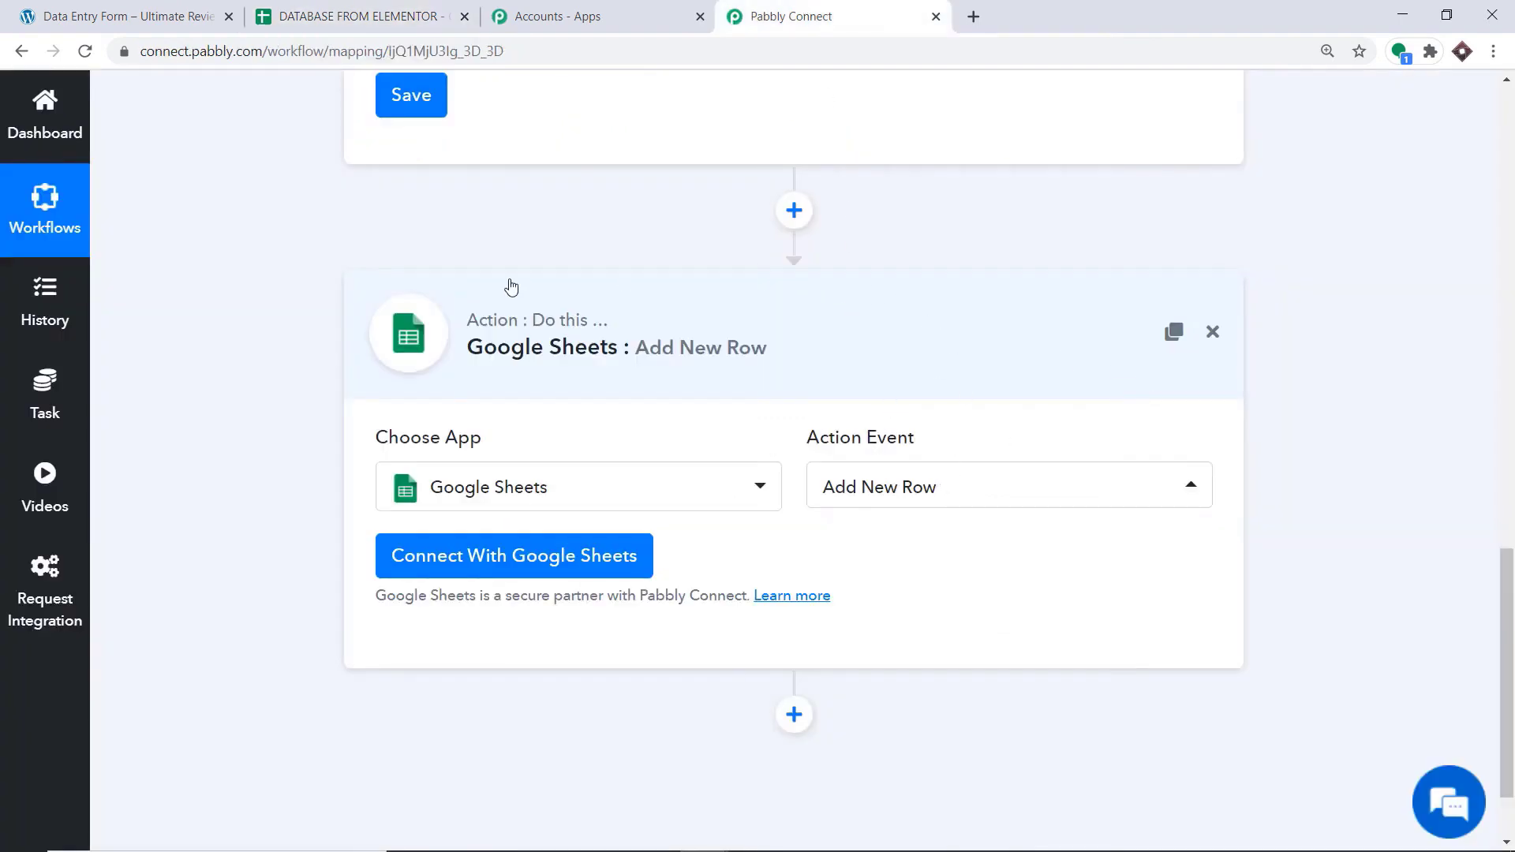
Connect the action to Google Sheets with new credentials, signing in with the first listed Google account and allowing Pabbly Connect Sheets access
{"action": "left_click", "coordinate": [500, 558]}
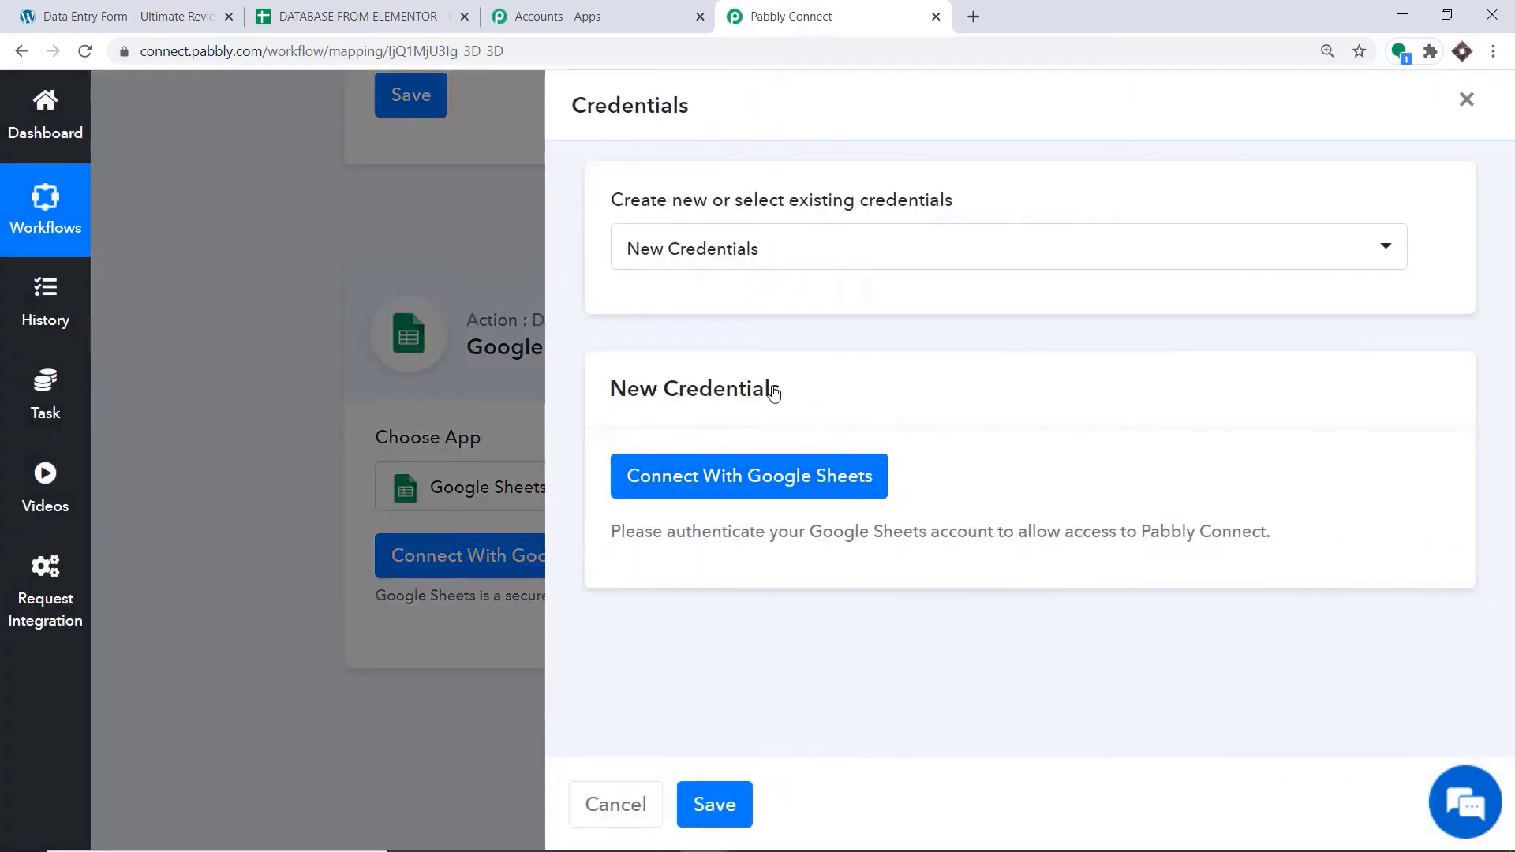
{"action": "left_click", "coordinate": [697, 480]}
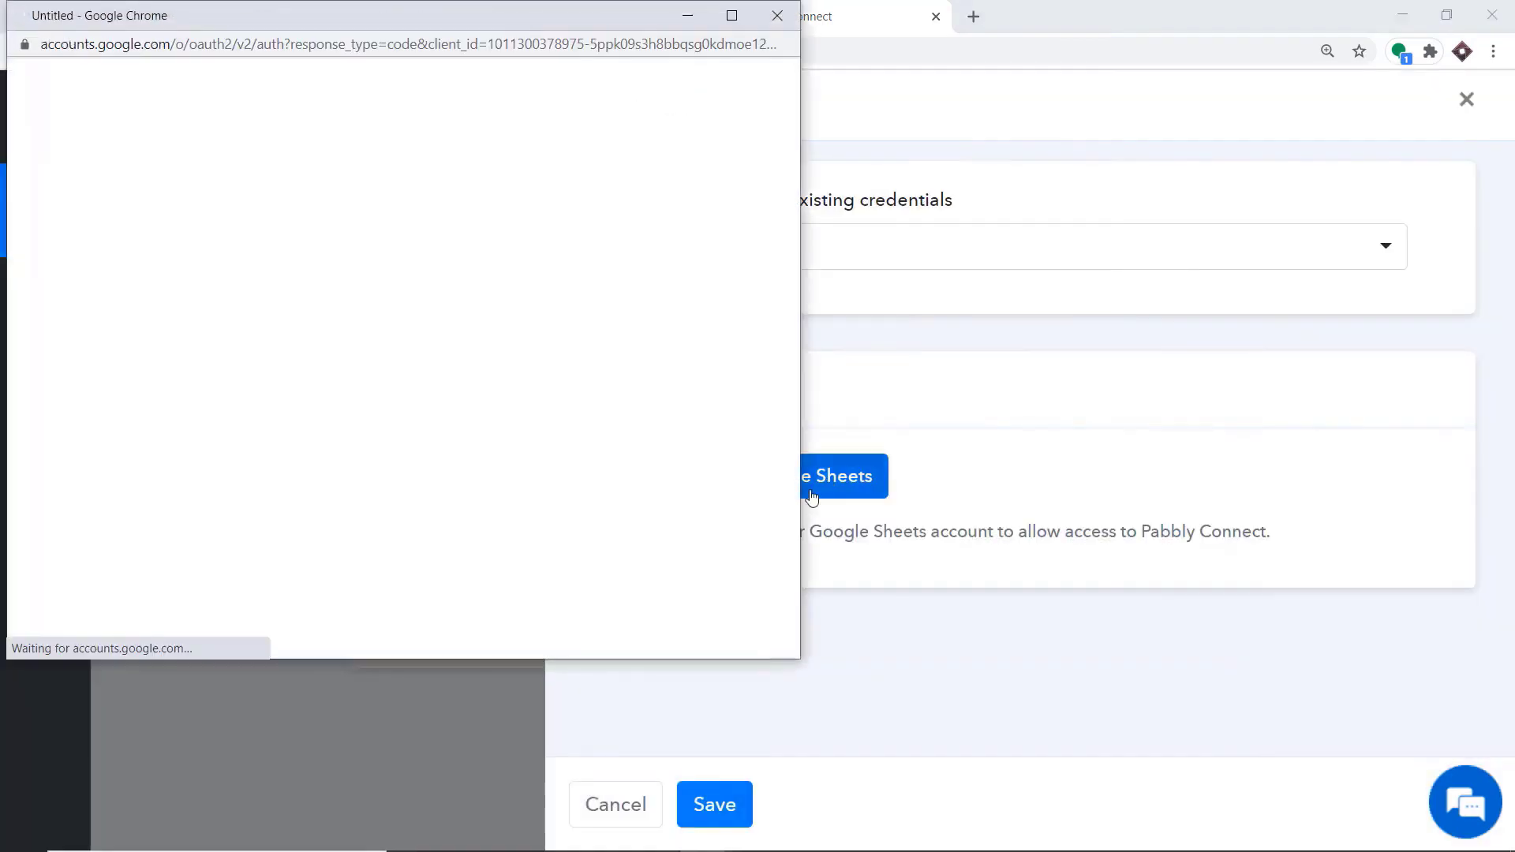
{"action": "left_click_drag", "start_coordinate": [461, 22], "coordinate": [1291, 56]}
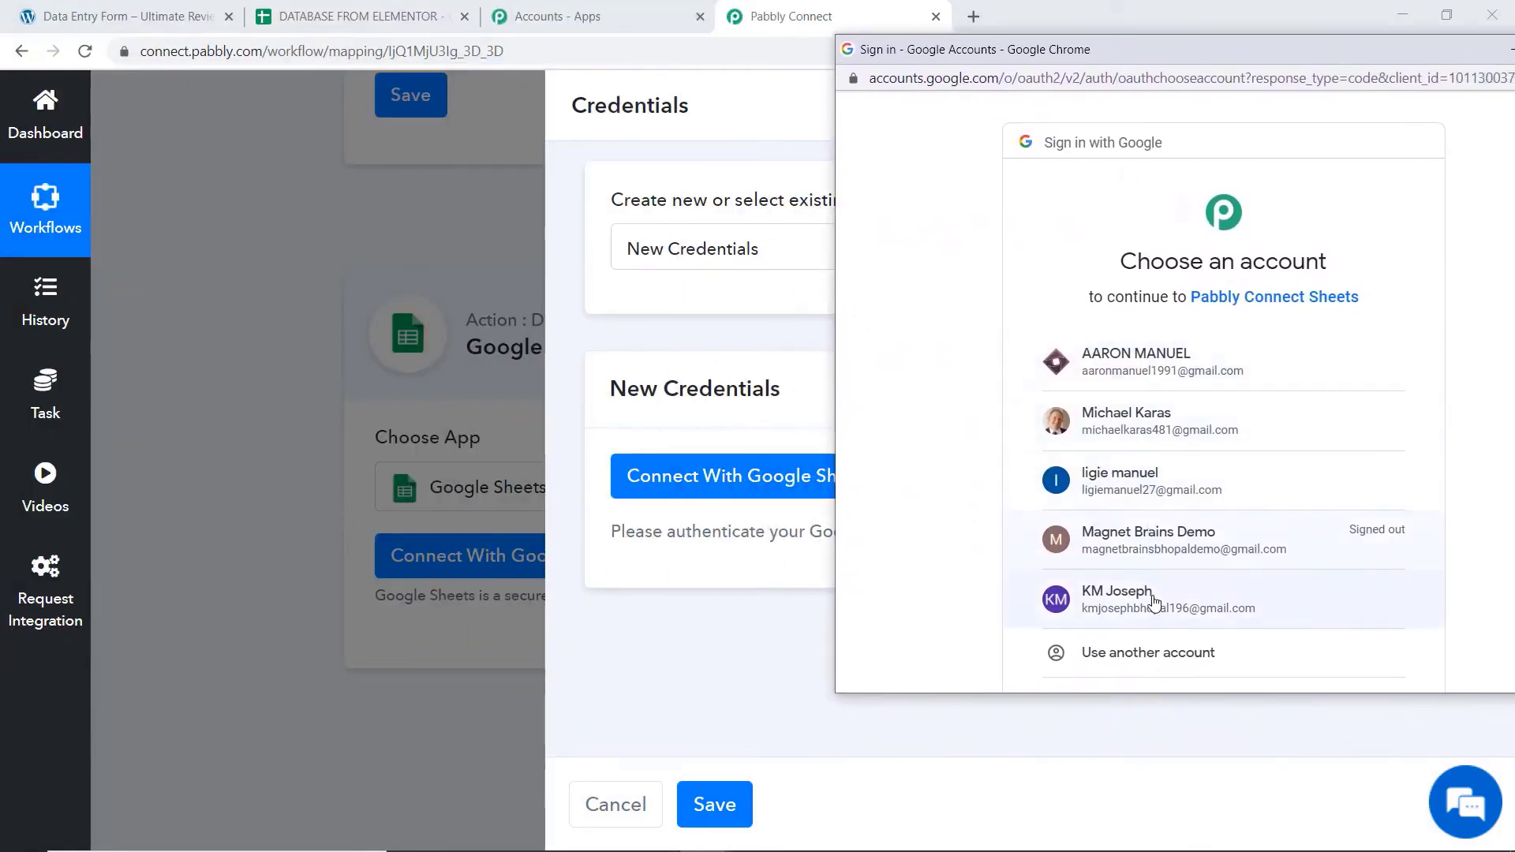
{"action": "left_click", "coordinate": [1169, 361]}
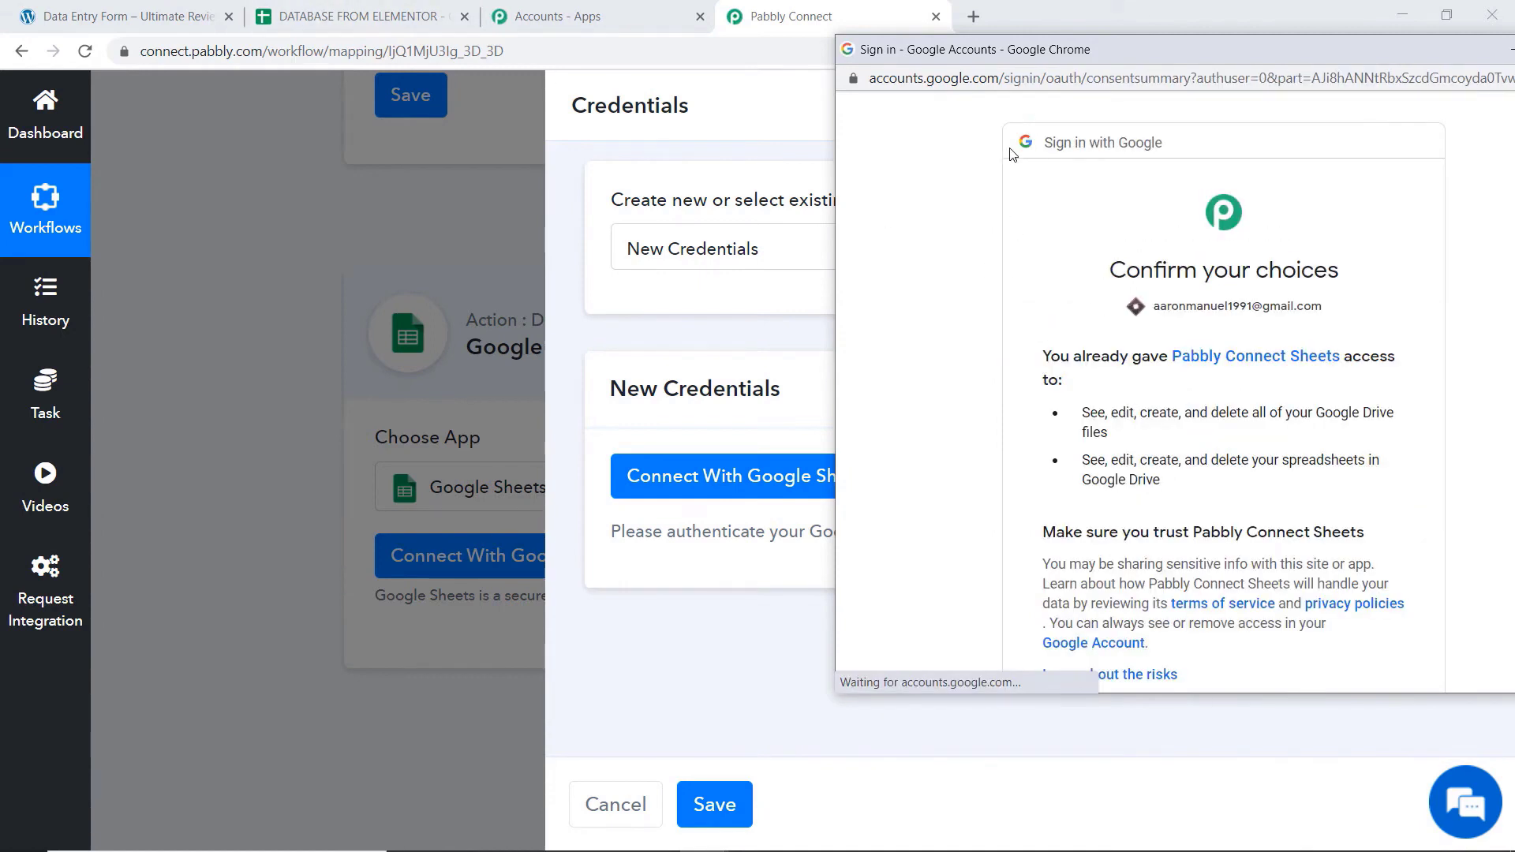
{"action": "scroll", "coordinate": [1191, 298], "scroll_direction": "down", "scroll_amount": 2}
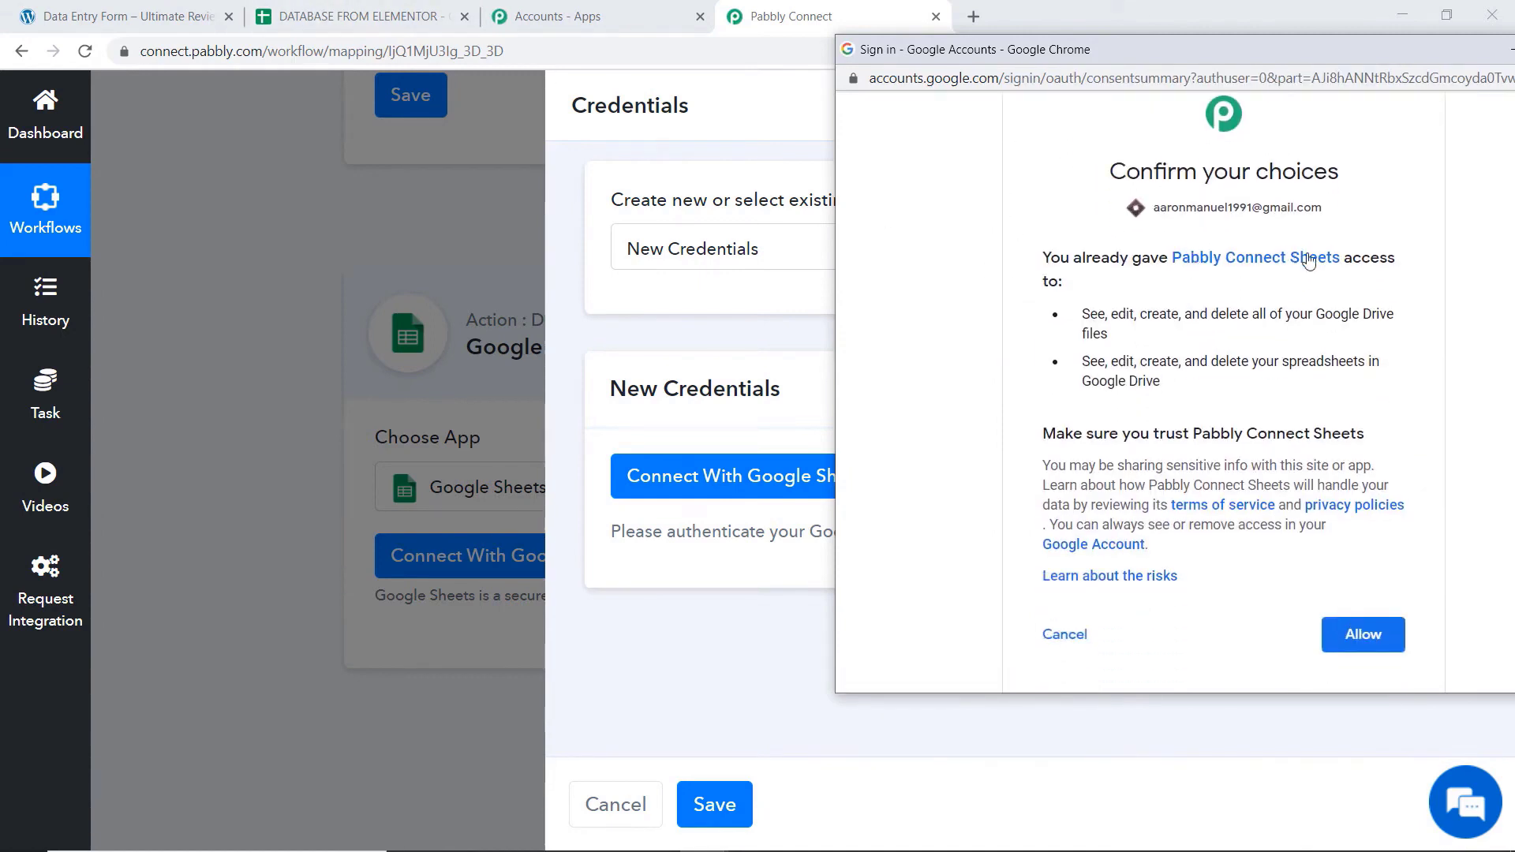
{"action": "left_click", "coordinate": [1360, 641]}
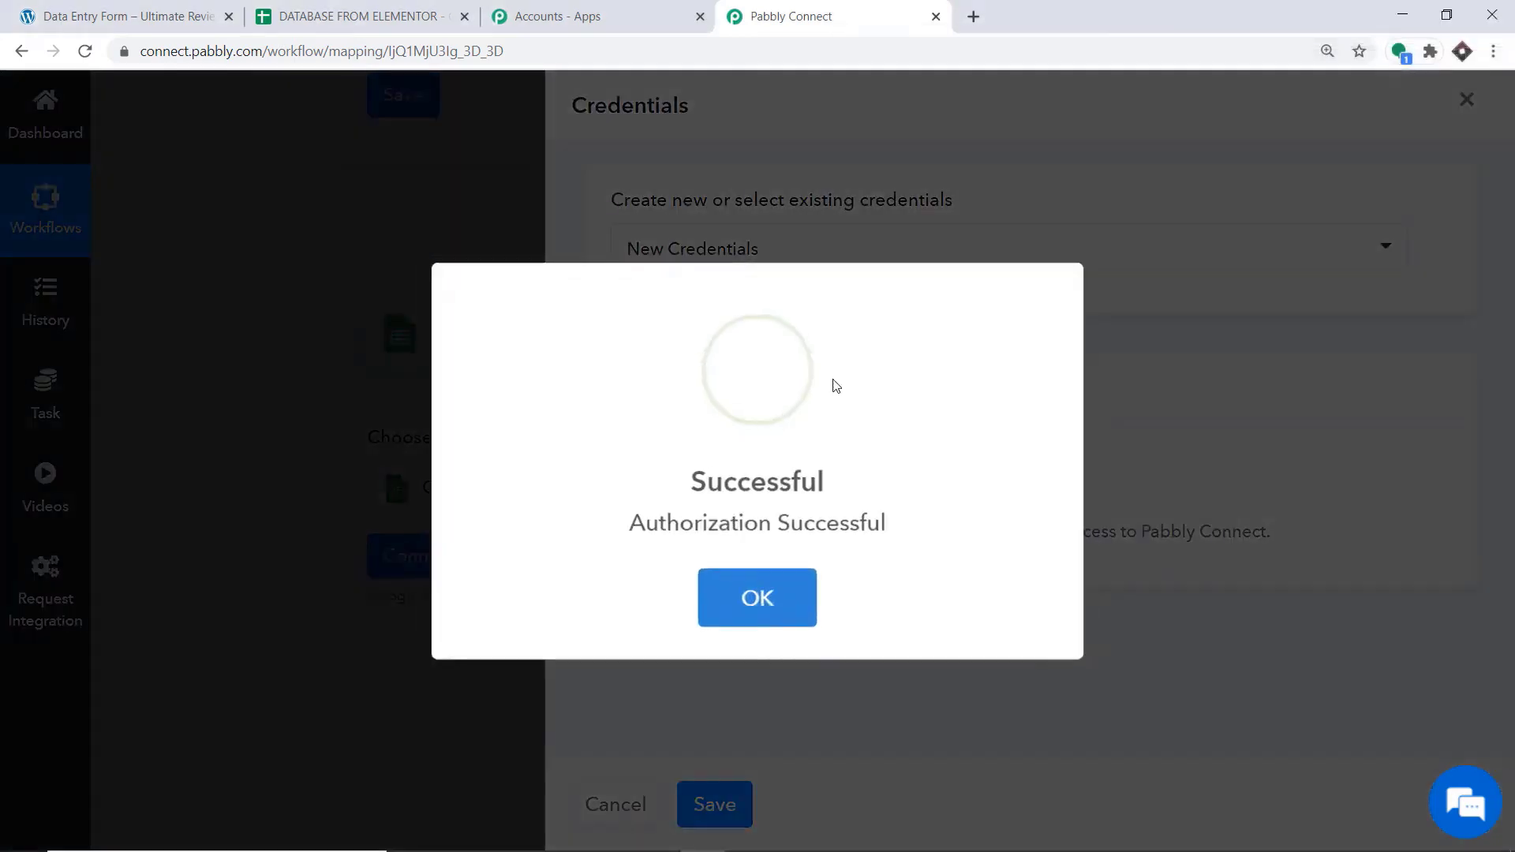
{"action": "left_click", "coordinate": [775, 586]}
Look through the available spreadsheets and choose DATABASE FROM ELEMENTOR as the target spreadsheet for the new row
{"action": "scroll", "coordinate": [928, 418], "scroll_direction": "down", "scroll_amount": 2}
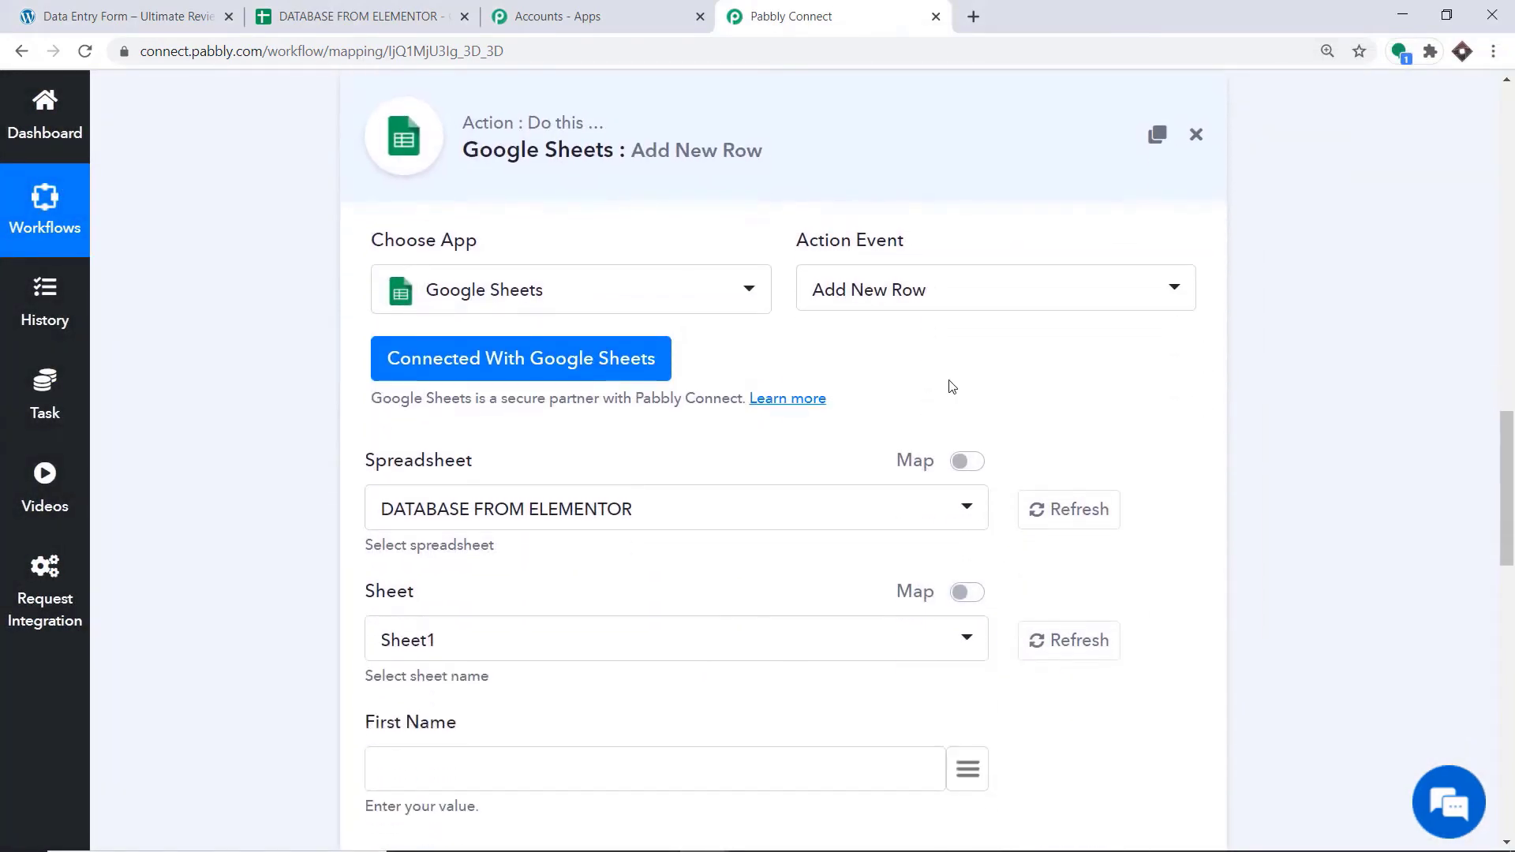
{"action": "scroll", "coordinate": [902, 399], "scroll_direction": "down", "scroll_amount": 2}
{"action": "scroll", "coordinate": [567, 301], "scroll_direction": "down", "scroll_amount": 1}
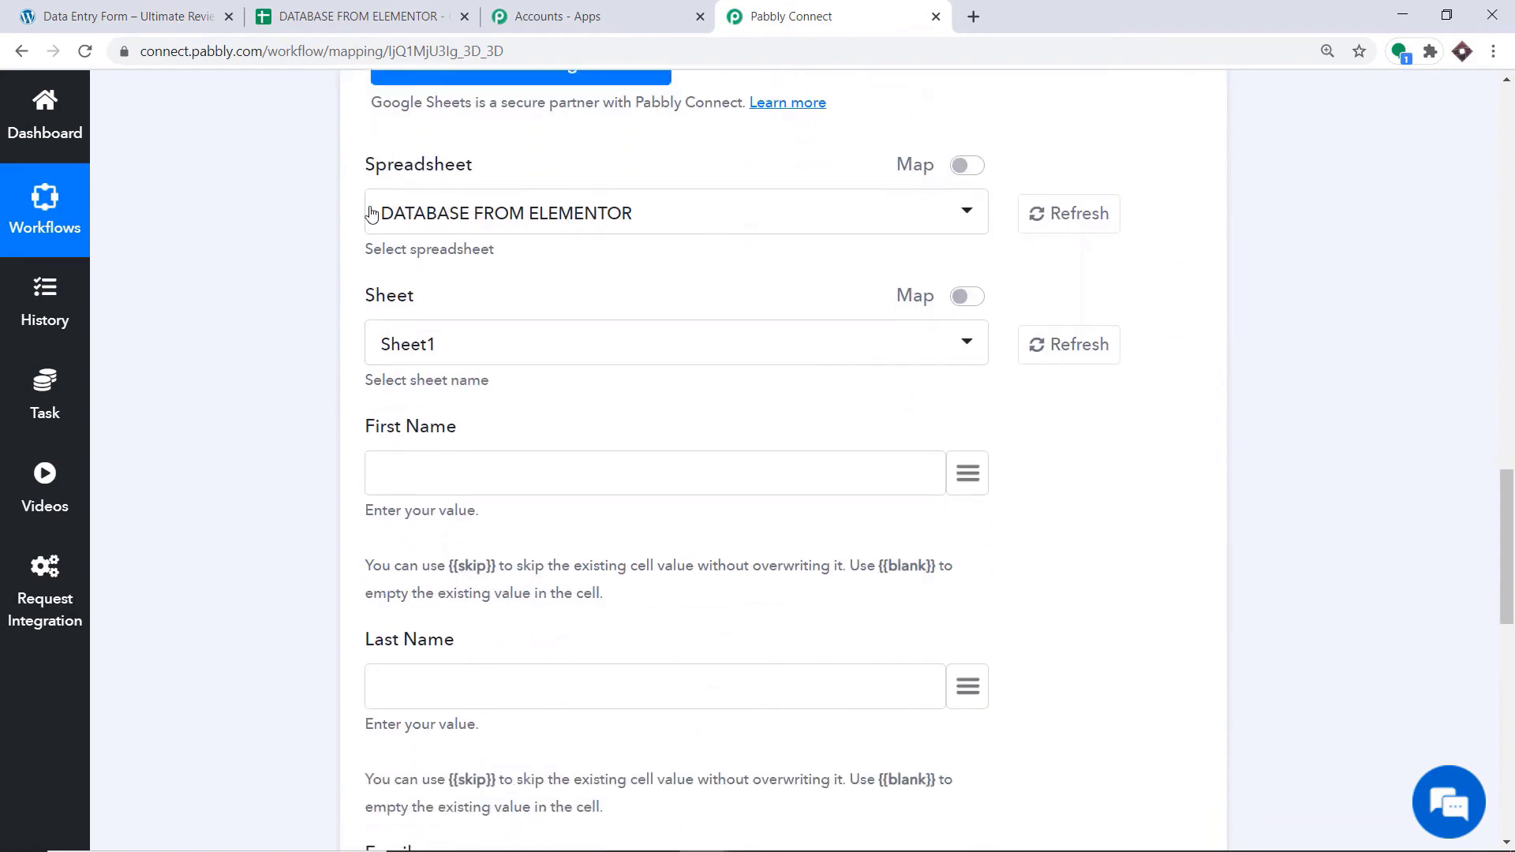
{"action": "left_click", "coordinate": [579, 211]}
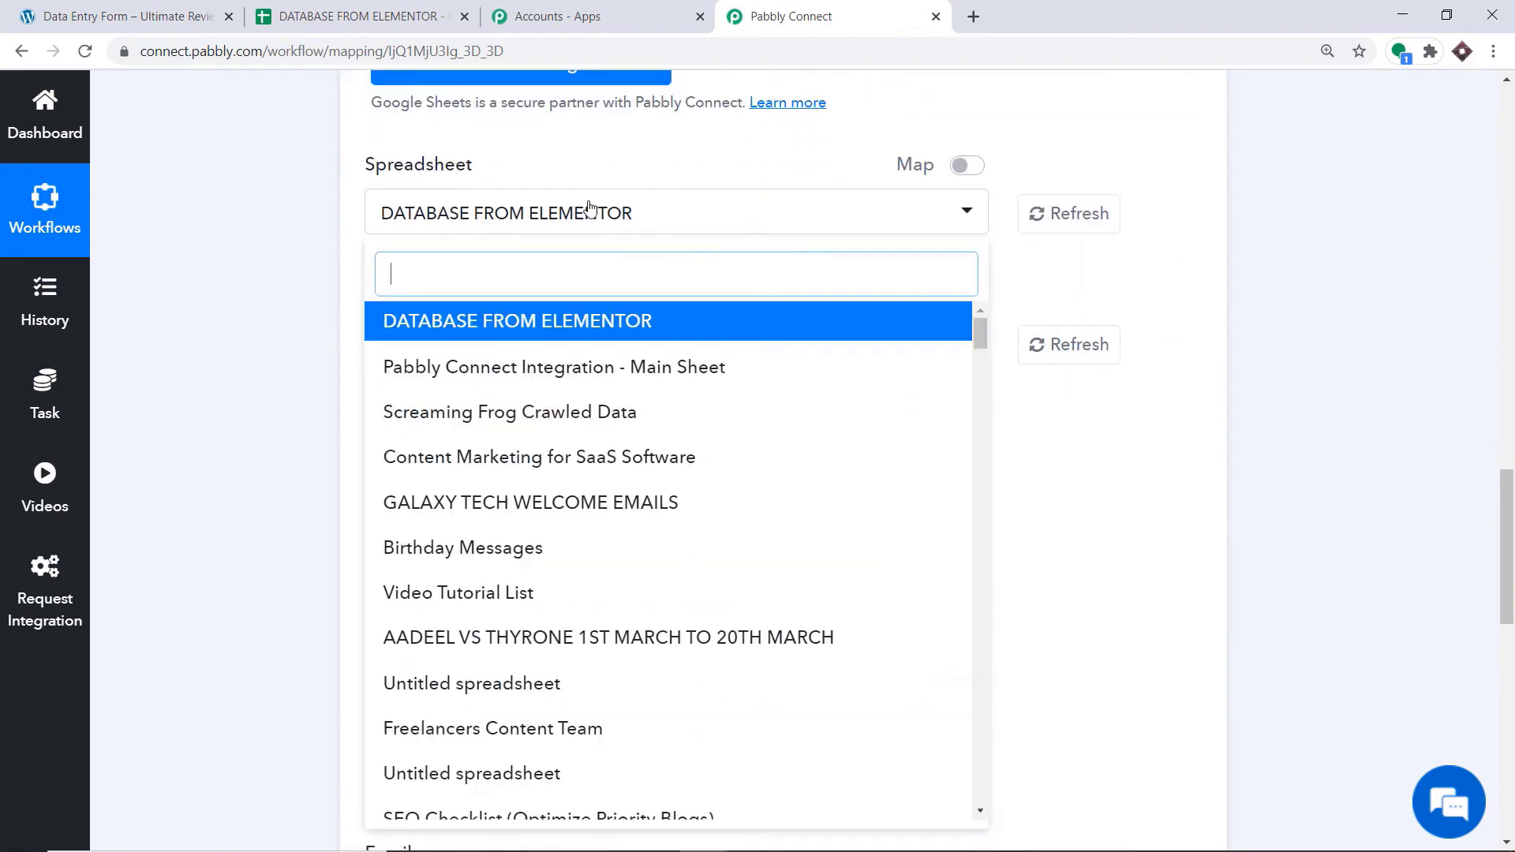
{"action": "scroll", "coordinate": [575, 460], "scroll_direction": "down", "scroll_amount": 16}
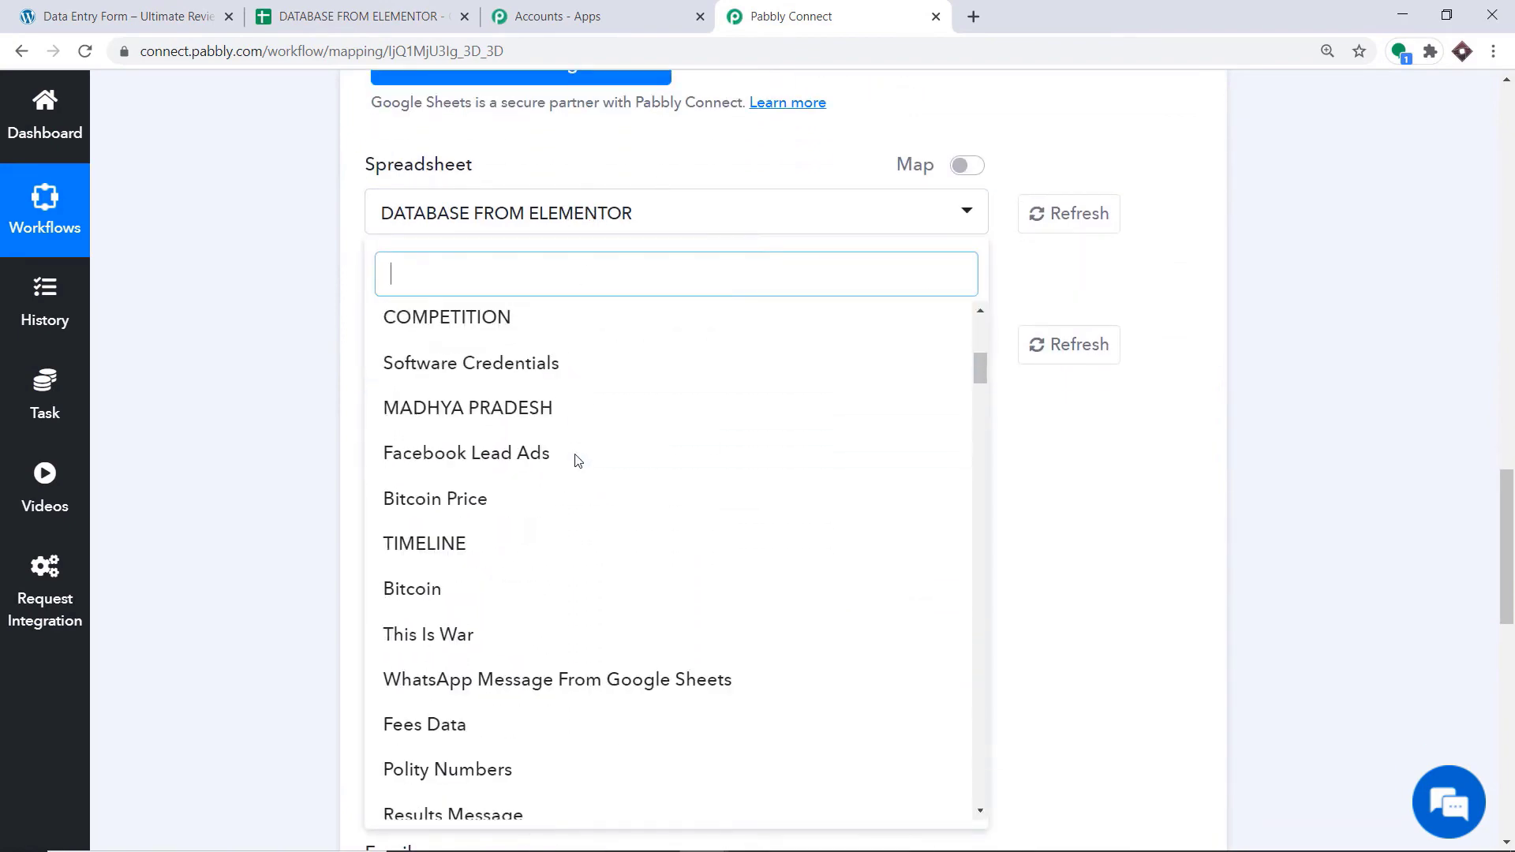
{"action": "scroll", "coordinate": [579, 460], "scroll_direction": "down", "scroll_amount": 16}
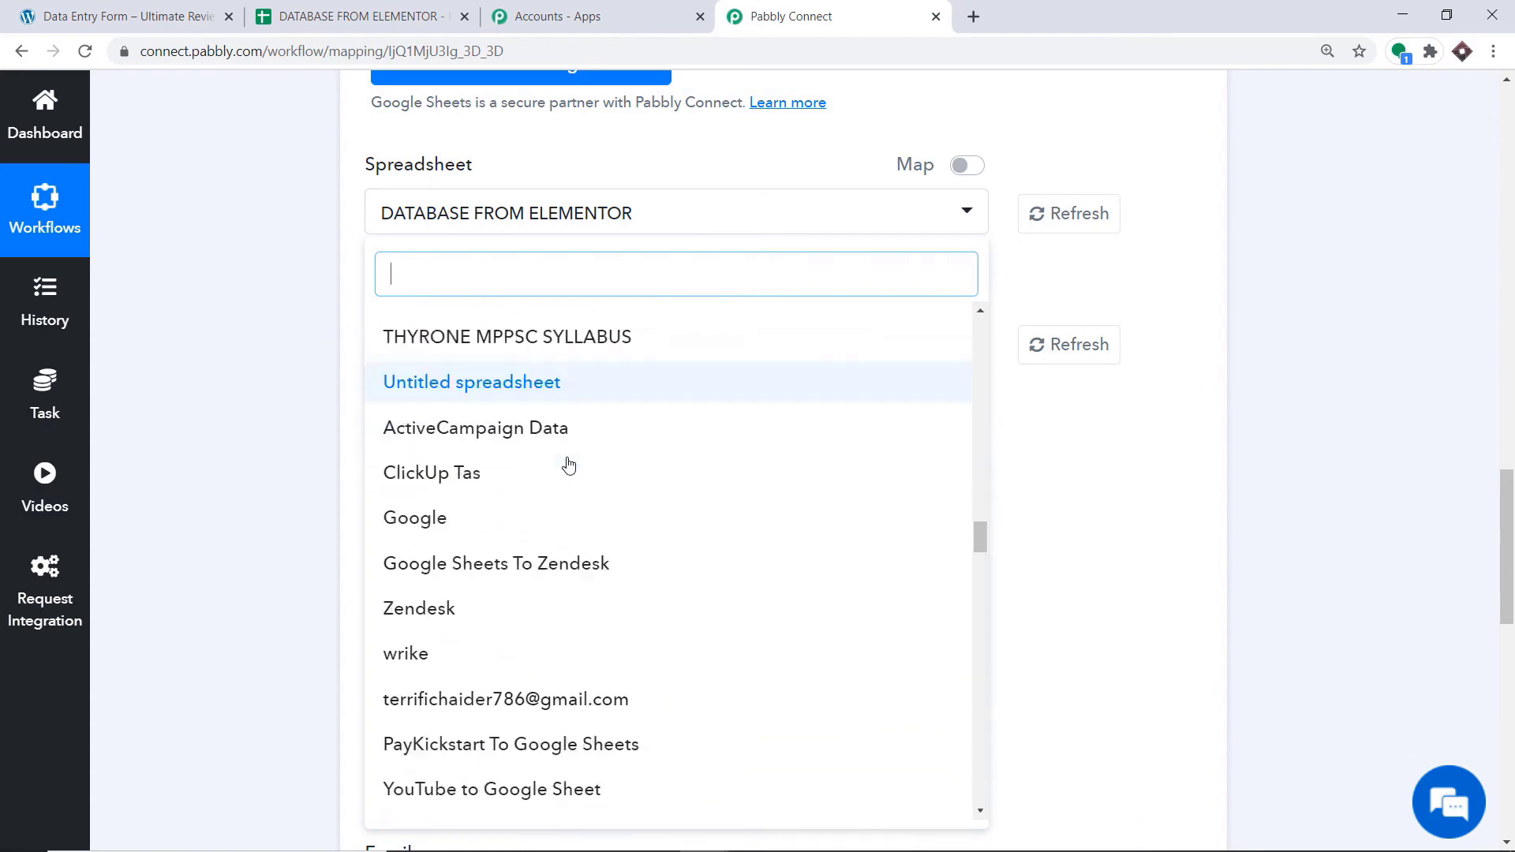
{"action": "scroll", "coordinate": [569, 468], "scroll_direction": "down", "scroll_amount": 6}
{"action": "scroll", "coordinate": [561, 474], "scroll_direction": "up", "scroll_amount": 12}
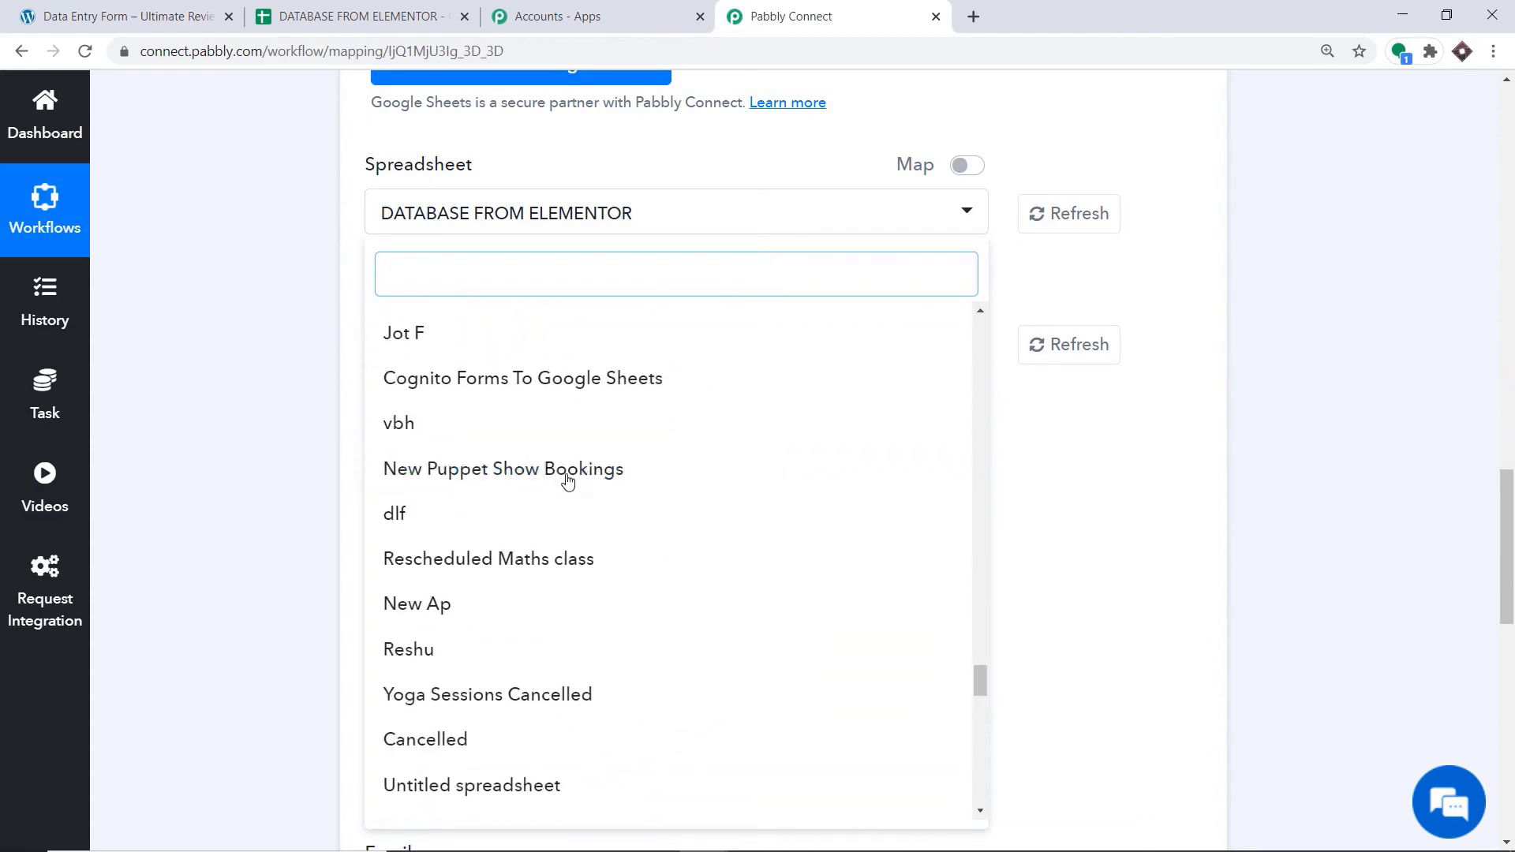
{"action": "scroll", "coordinate": [561, 458], "scroll_direction": "up", "scroll_amount": 15}
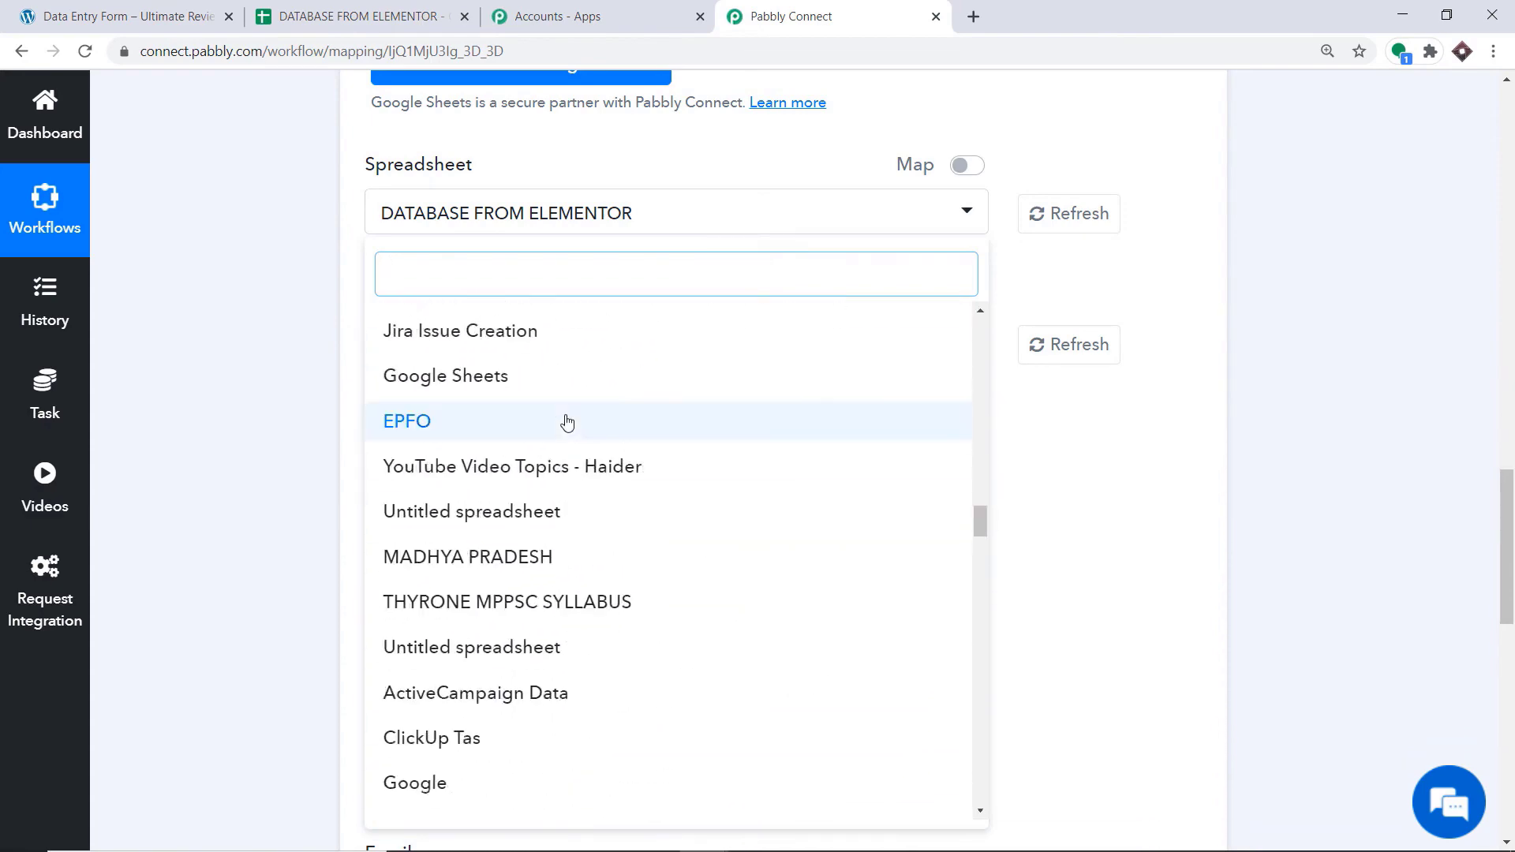
{"action": "scroll", "coordinate": [567, 407], "scroll_direction": "up", "scroll_amount": 8}
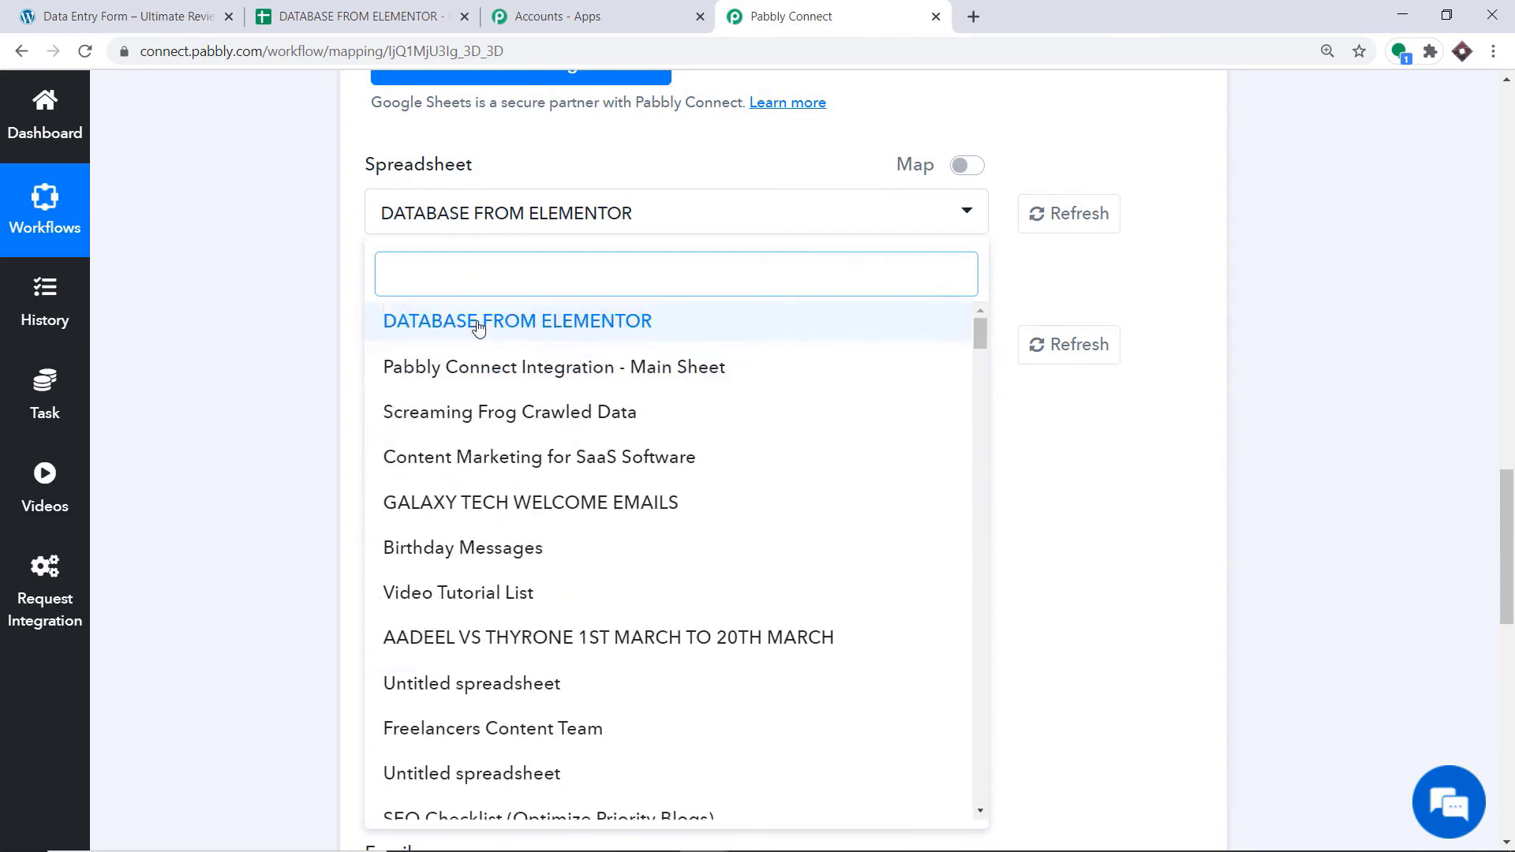
{"action": "left_click", "coordinate": [331, 6]}
{"action": "left_click", "coordinate": [817, 23]}
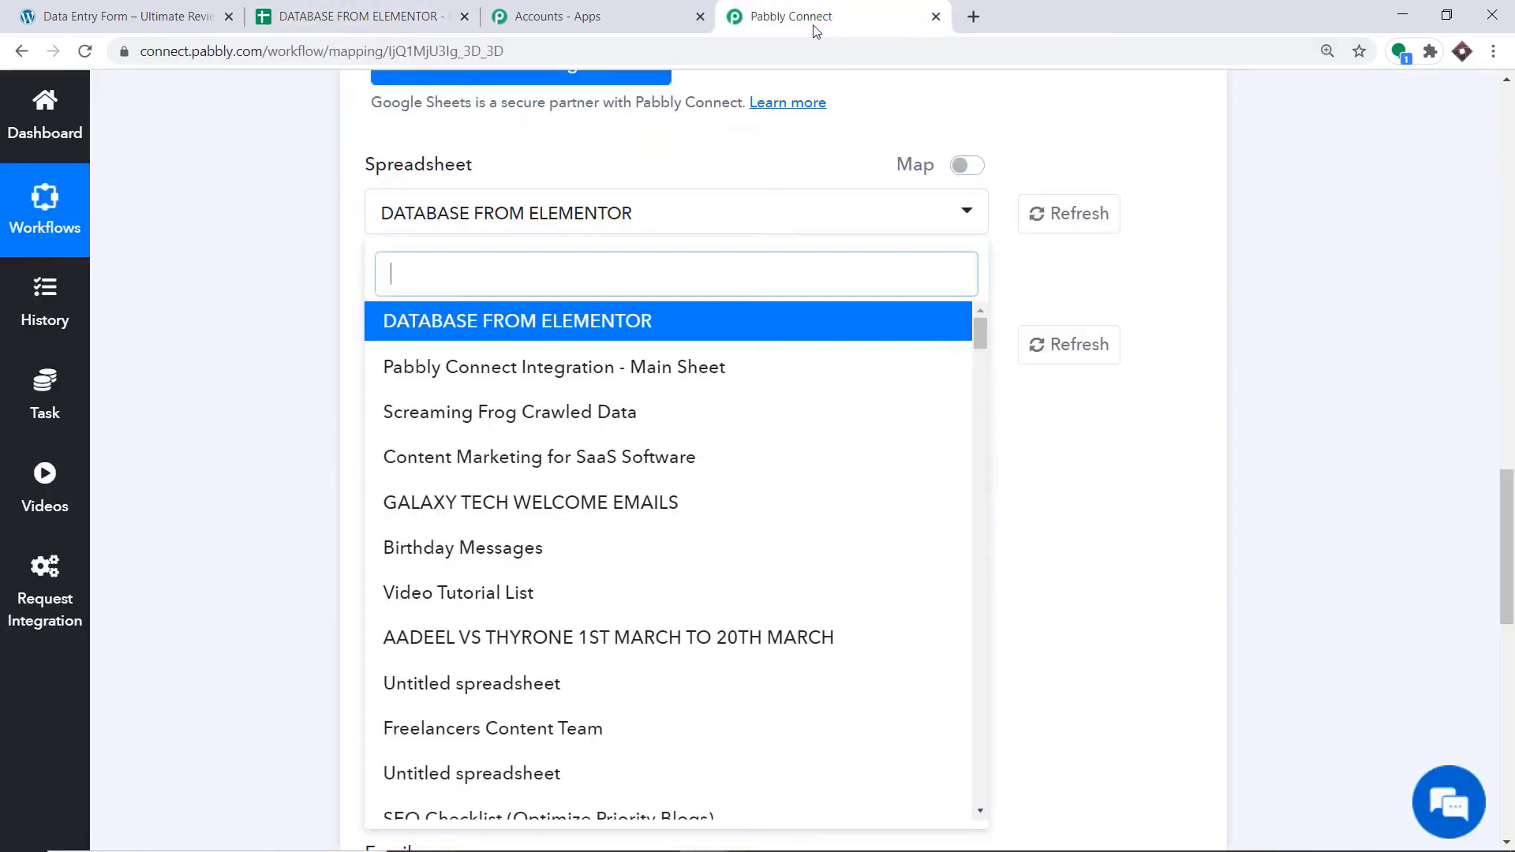
{"action": "left_click", "coordinate": [517, 325]}
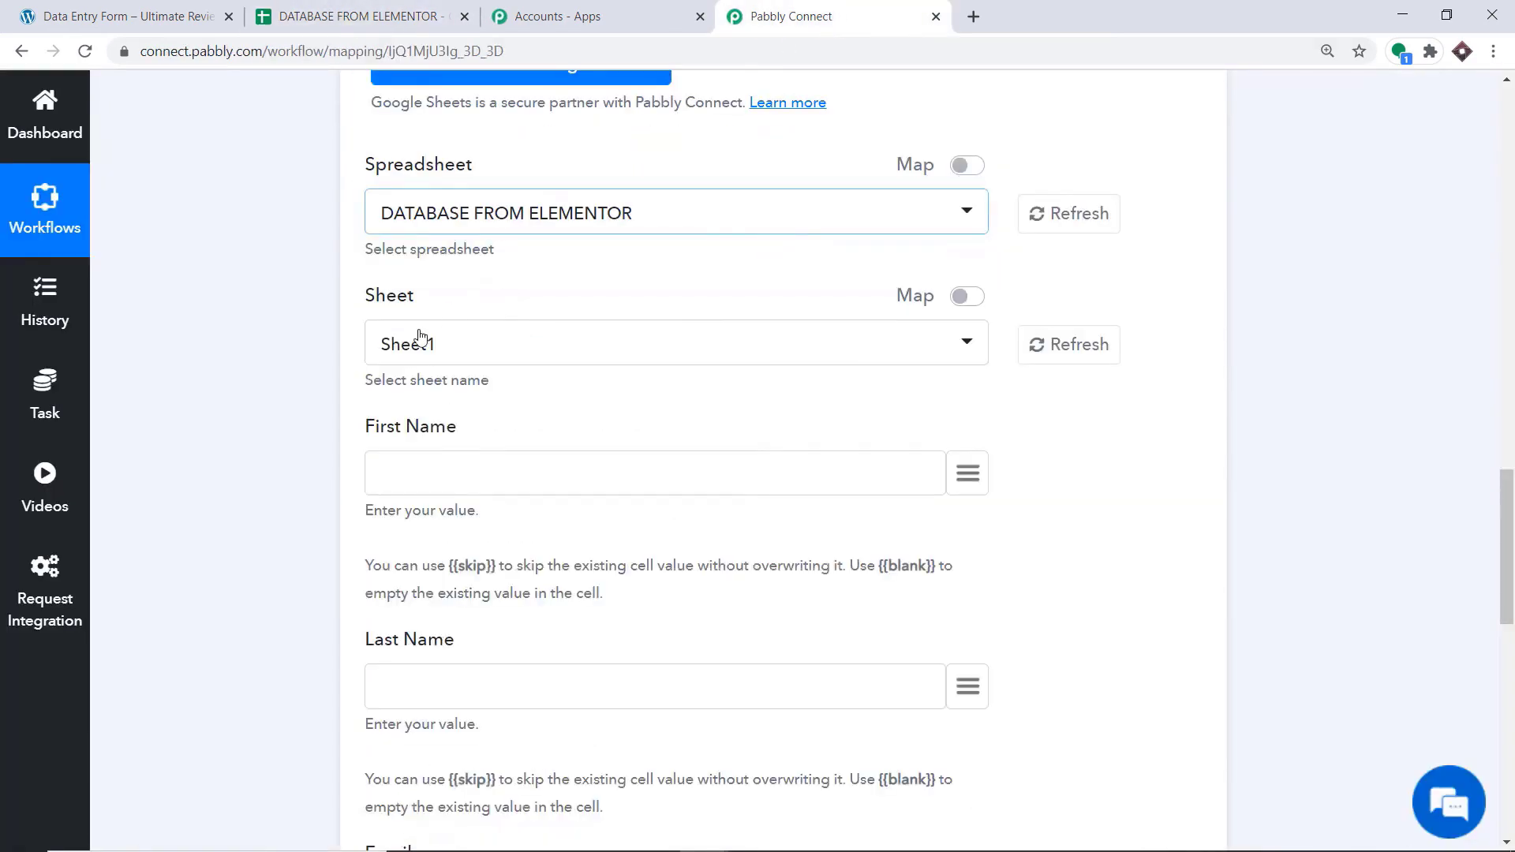
Compare the action's Sheet1 selection and column fields with the sheet name and headings in the DATABASE FROM ELEMENTOR spreadsheet
{"action": "scroll", "coordinate": [416, 338], "scroll_direction": "down", "scroll_amount": 1}
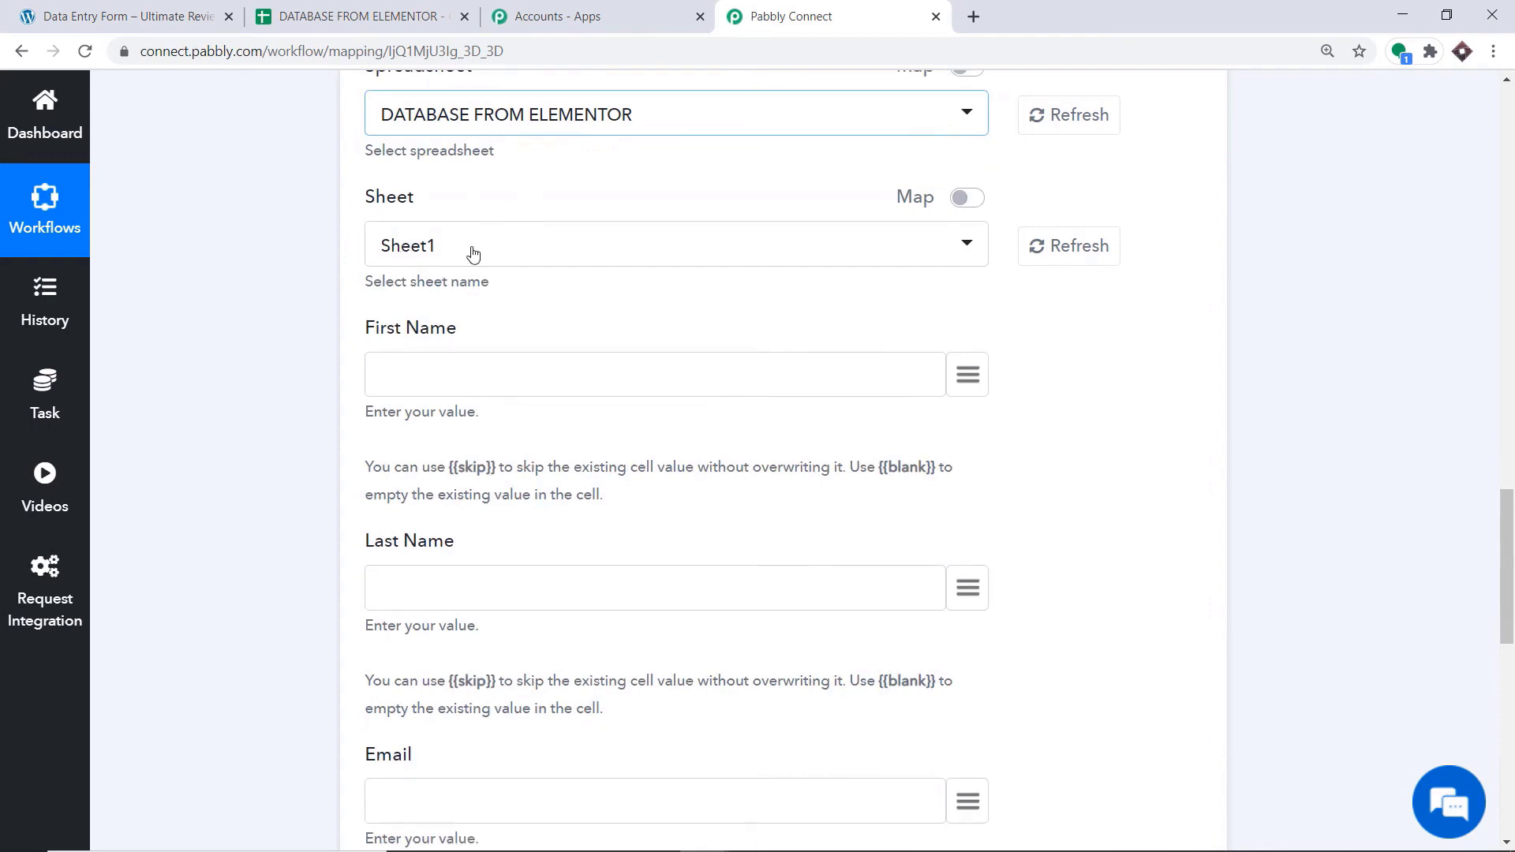
{"action": "left_click", "coordinate": [351, 14]}
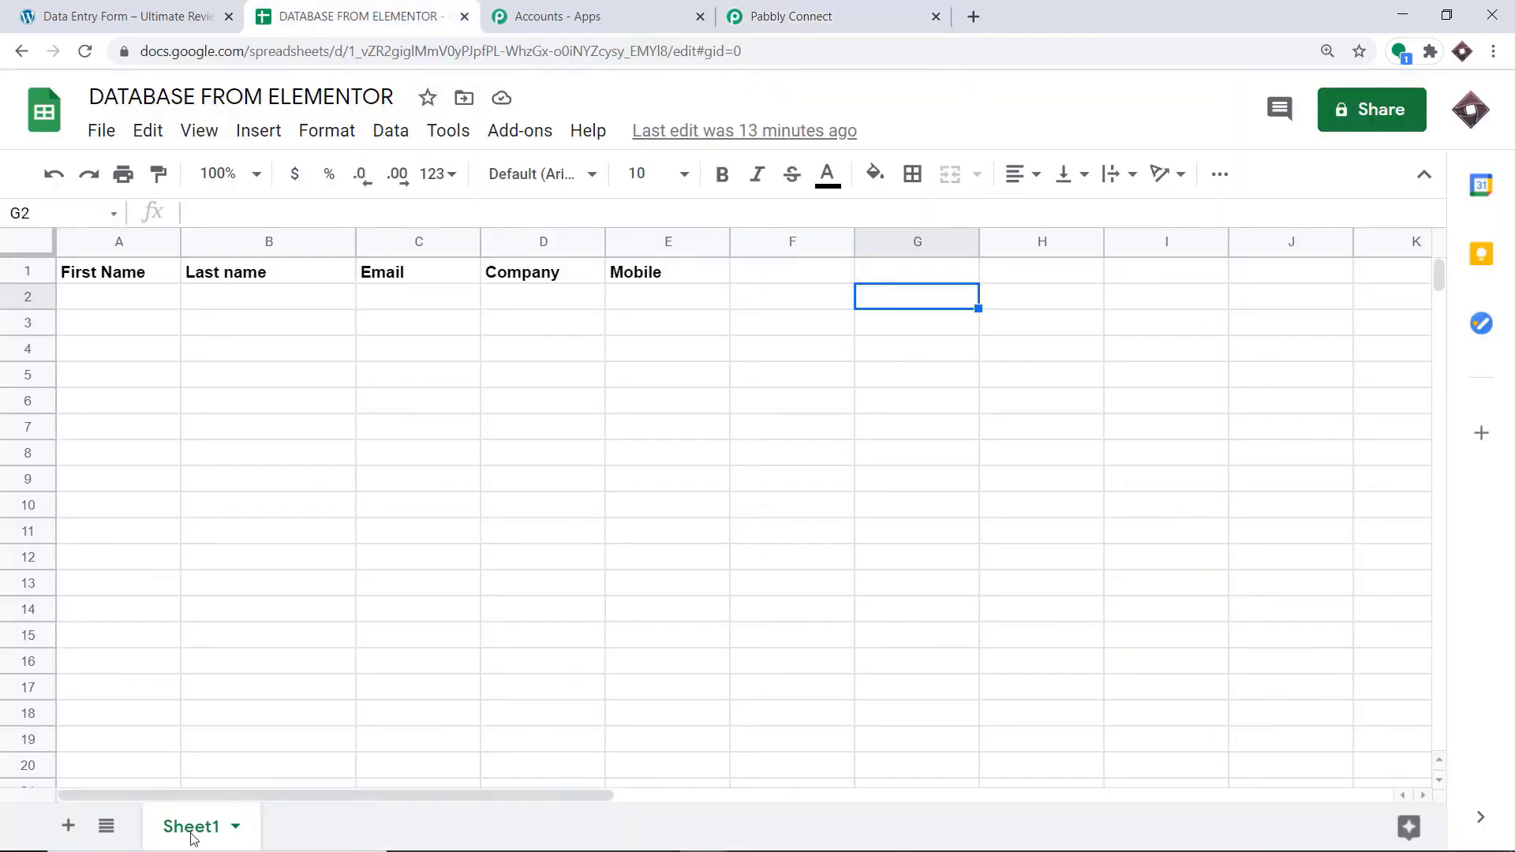
{"action": "left_click", "coordinate": [782, 18]}
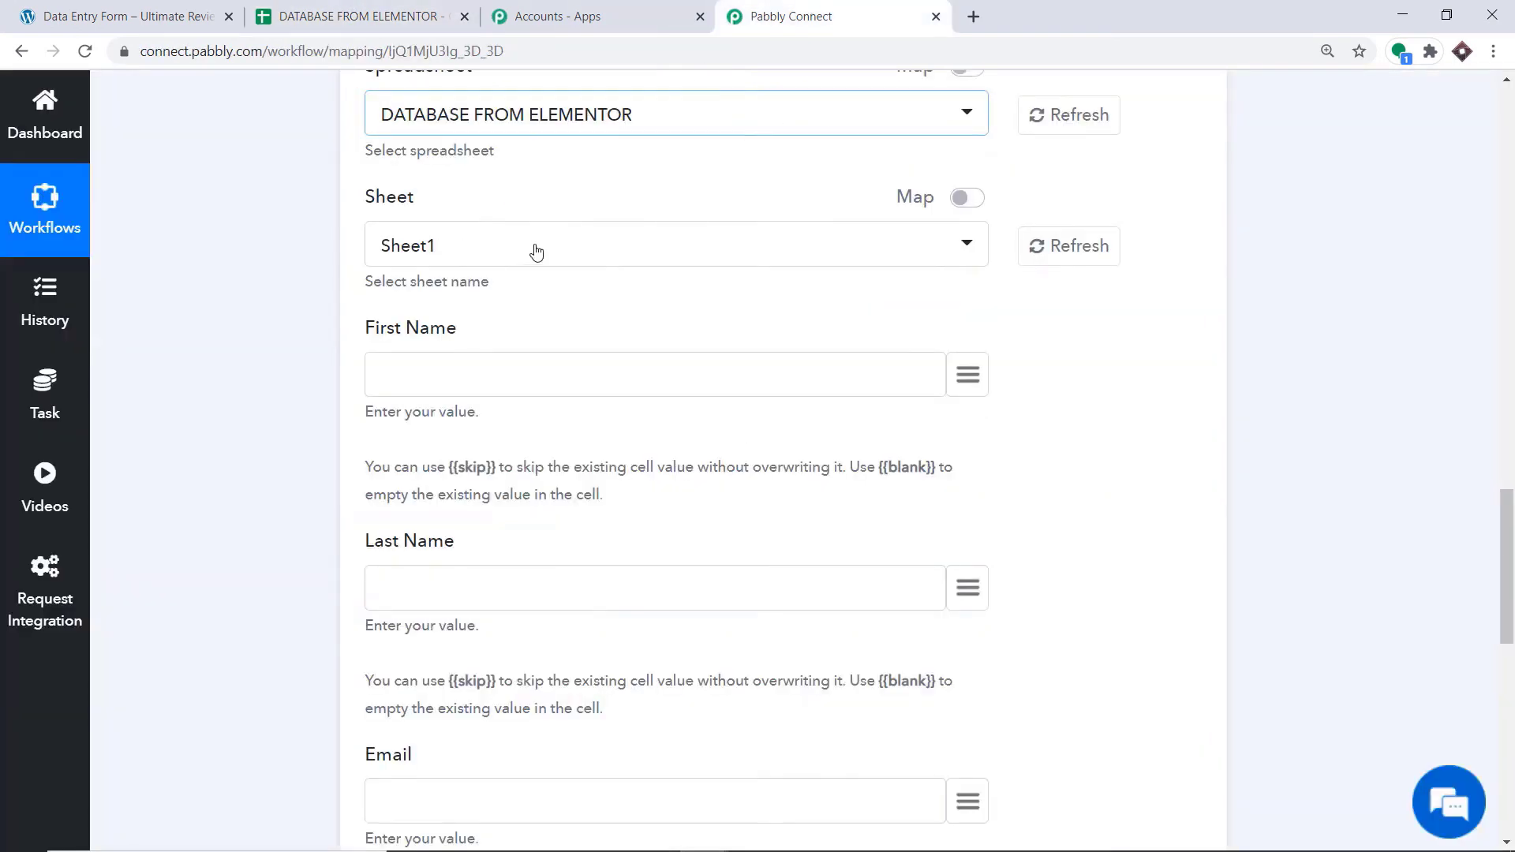
{"action": "scroll", "coordinate": [407, 260], "scroll_direction": "down", "scroll_amount": 1}
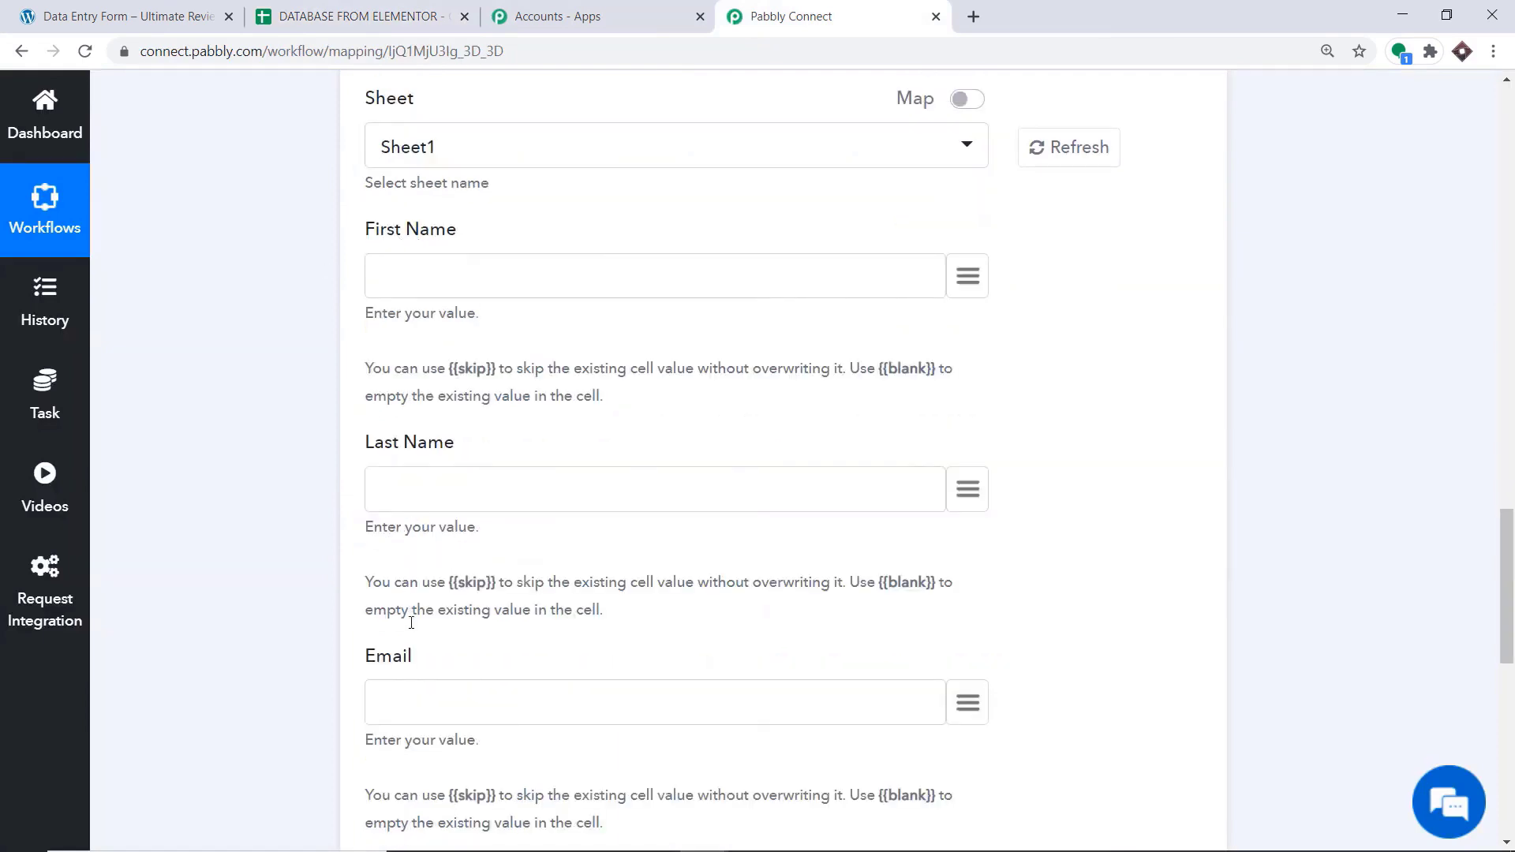
{"action": "scroll", "coordinate": [411, 622], "scroll_direction": "down", "scroll_amount": 4}
{"action": "left_click", "coordinate": [284, 8]}
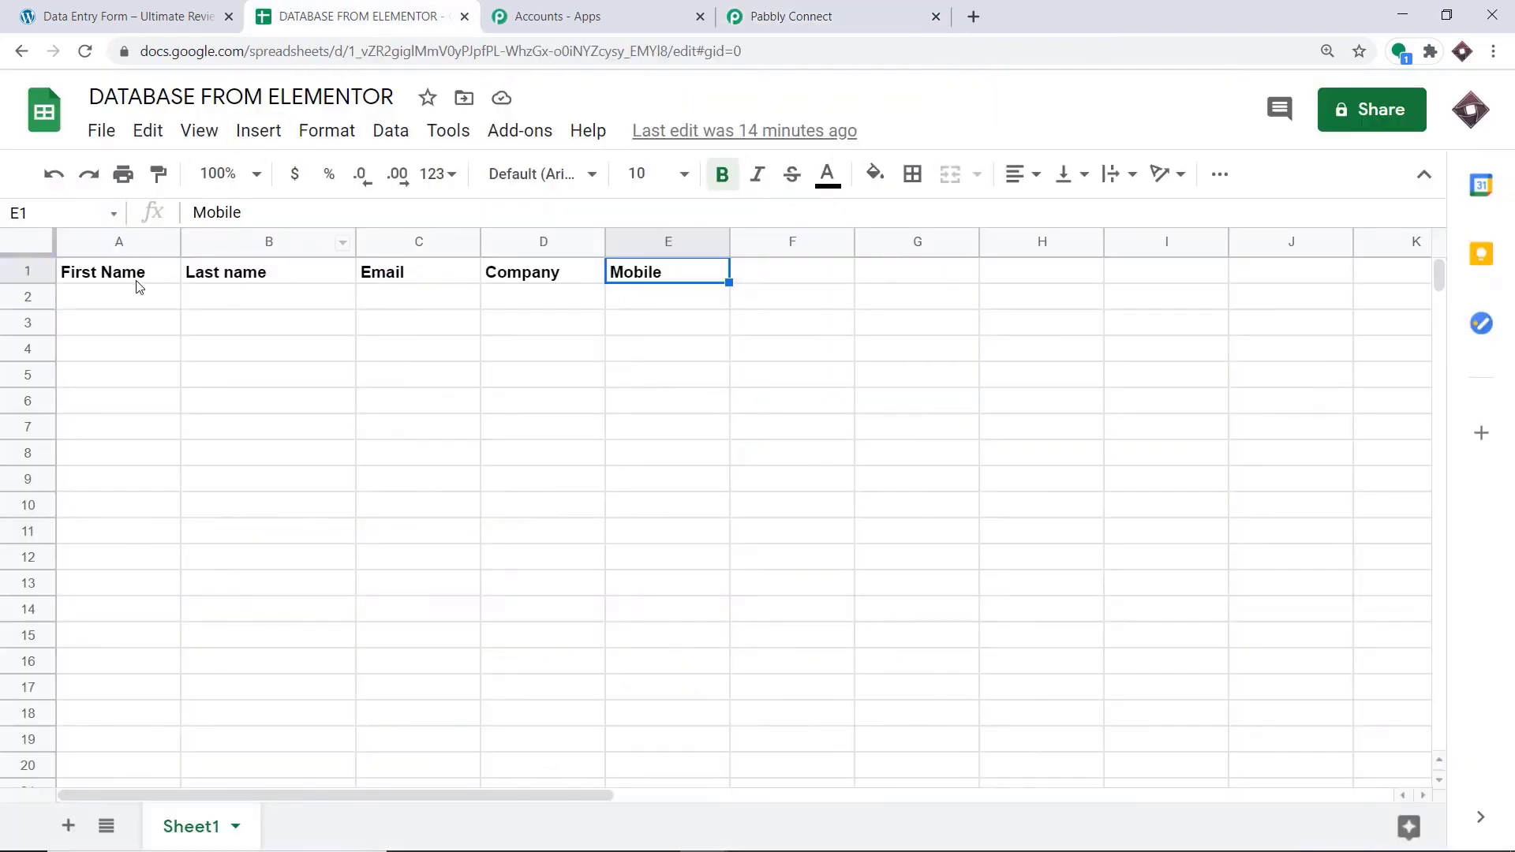
{"action": "left_click", "coordinate": [738, 14]}
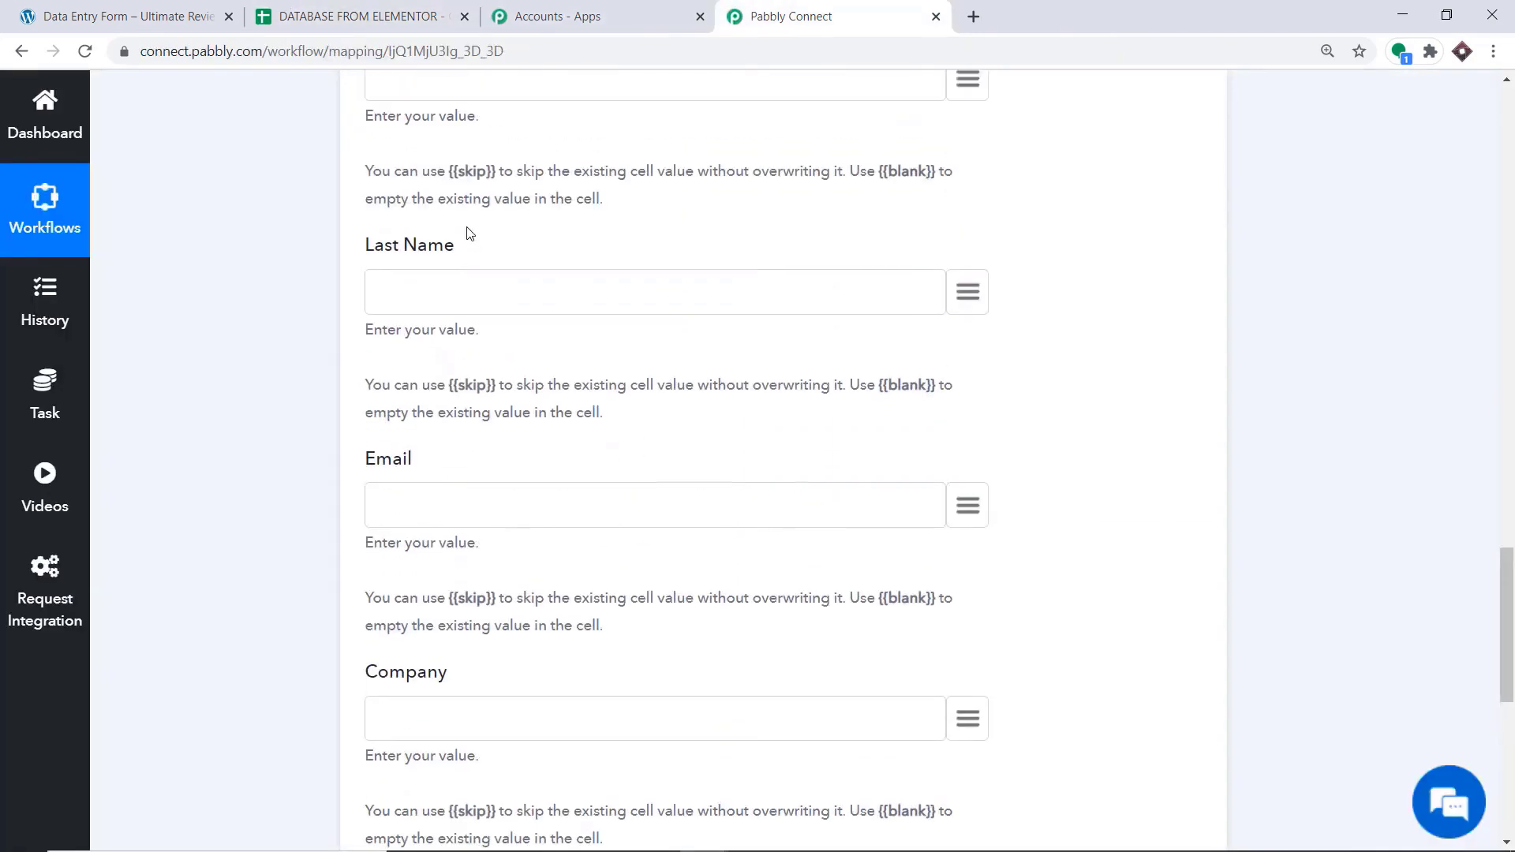
Map the First Name and Last Name fields to the trigger's First_Name and Last_Name values
{"action": "scroll", "coordinate": [467, 234], "scroll_direction": "up", "scroll_amount": 3}
{"action": "scroll", "coordinate": [402, 249], "scroll_direction": "up", "scroll_amount": 3}
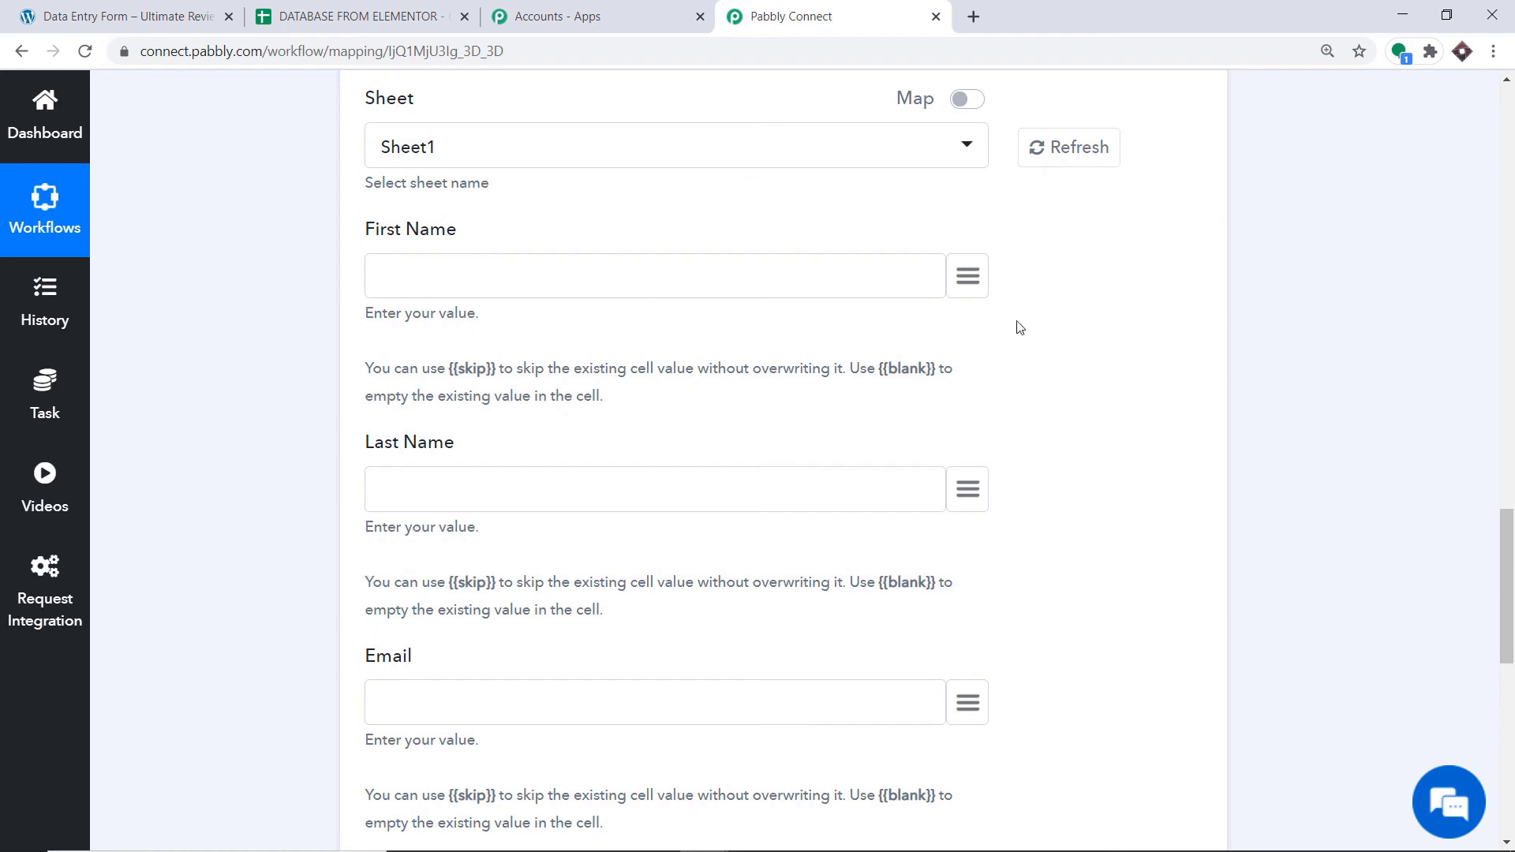
{"action": "left_click", "coordinate": [968, 276]}
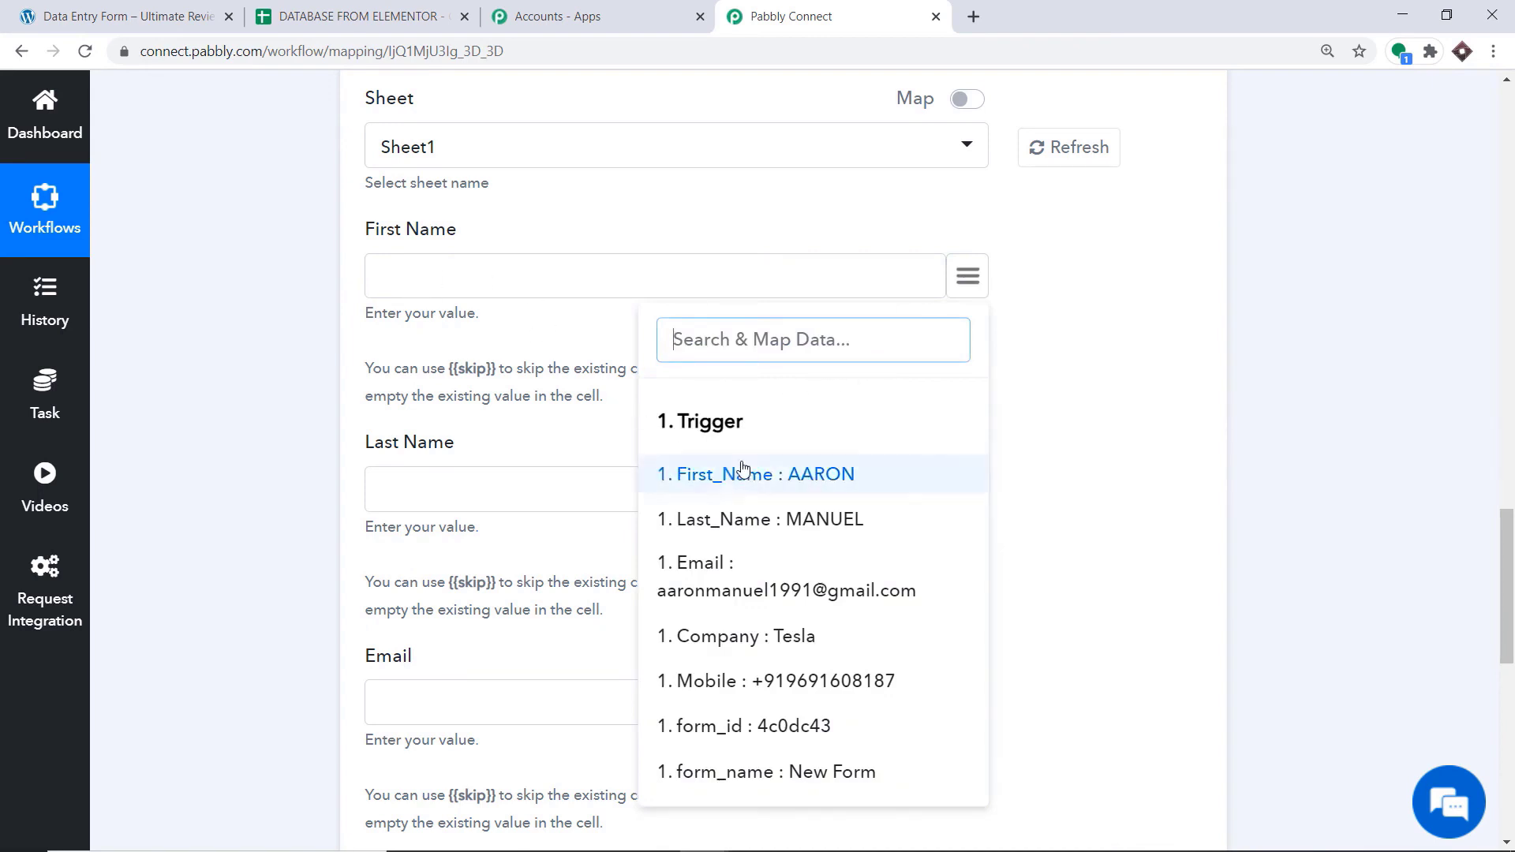
{"action": "left_click", "coordinate": [821, 475]}
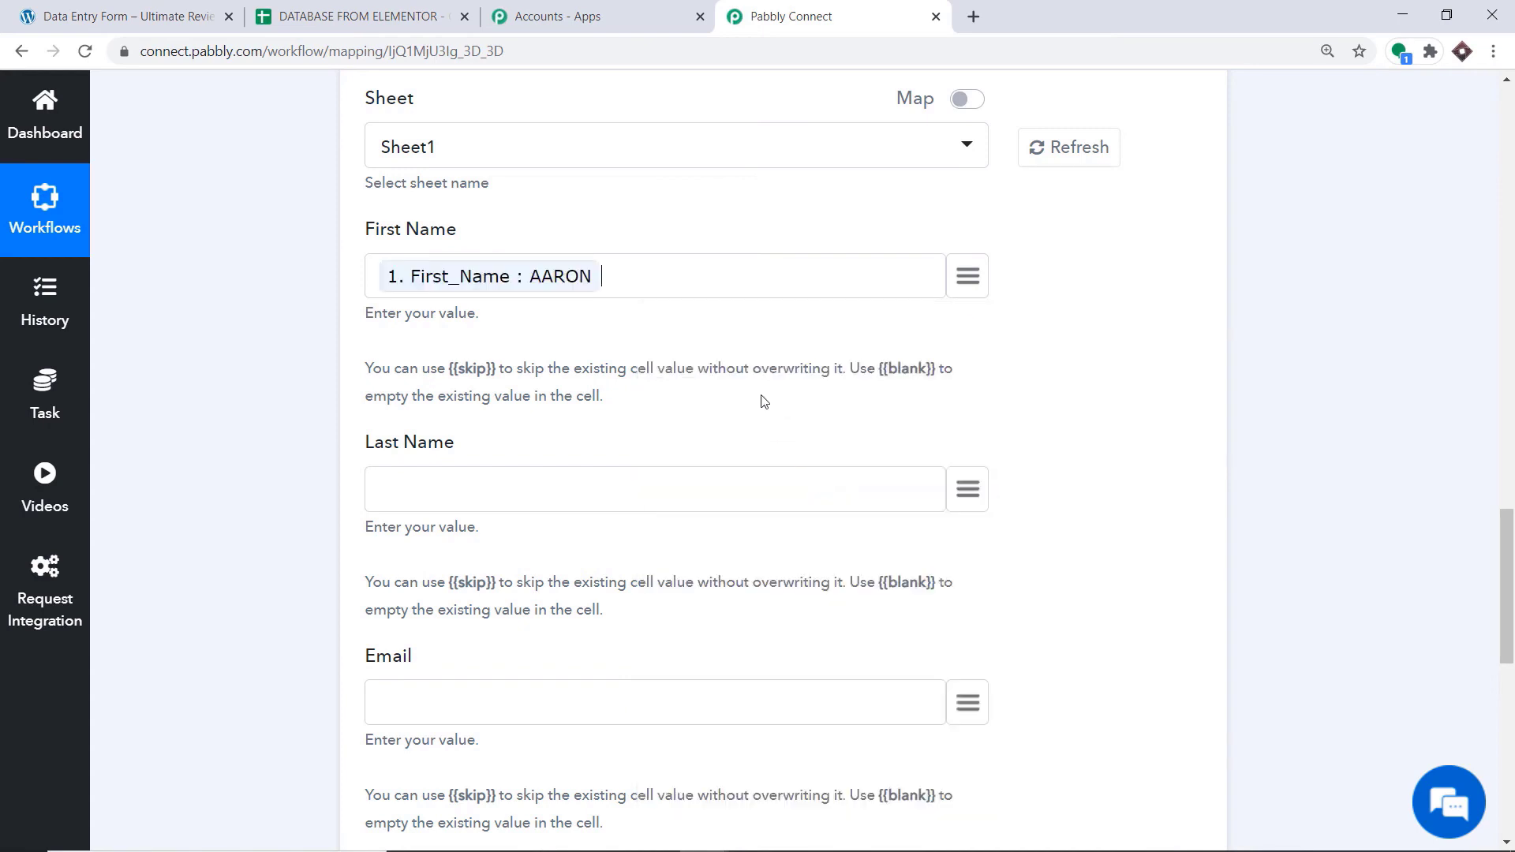
{"action": "scroll", "coordinate": [765, 402], "scroll_direction": "down", "scroll_amount": 2}
{"action": "left_click", "coordinate": [966, 294]}
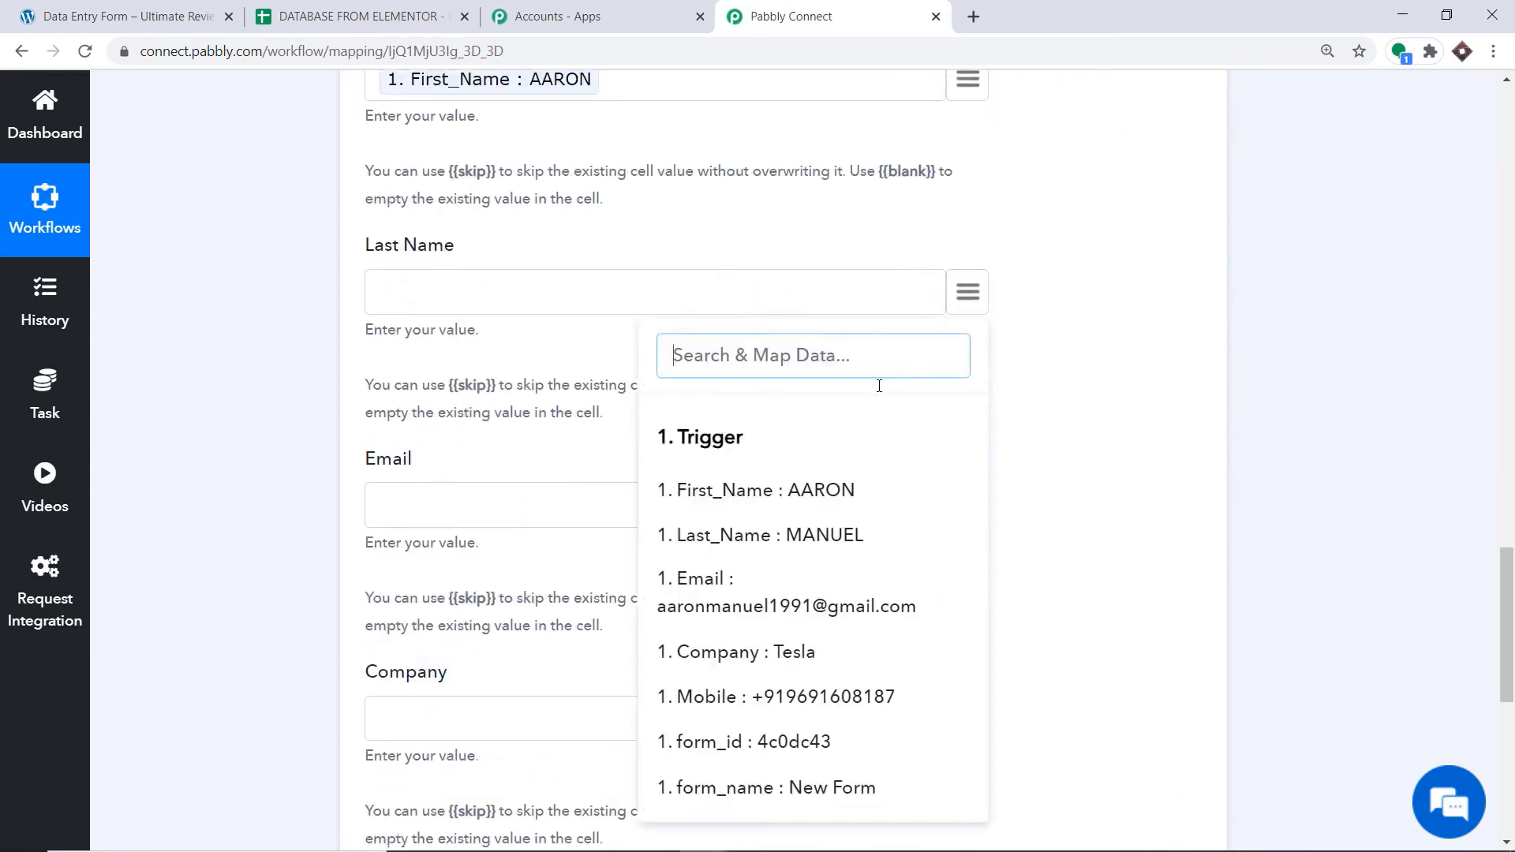
{"action": "left_click", "coordinate": [836, 533]}
Map the Email and Company fields to the trigger's Email and Company values
{"action": "scroll", "coordinate": [778, 382], "scroll_direction": "down", "scroll_amount": 2}
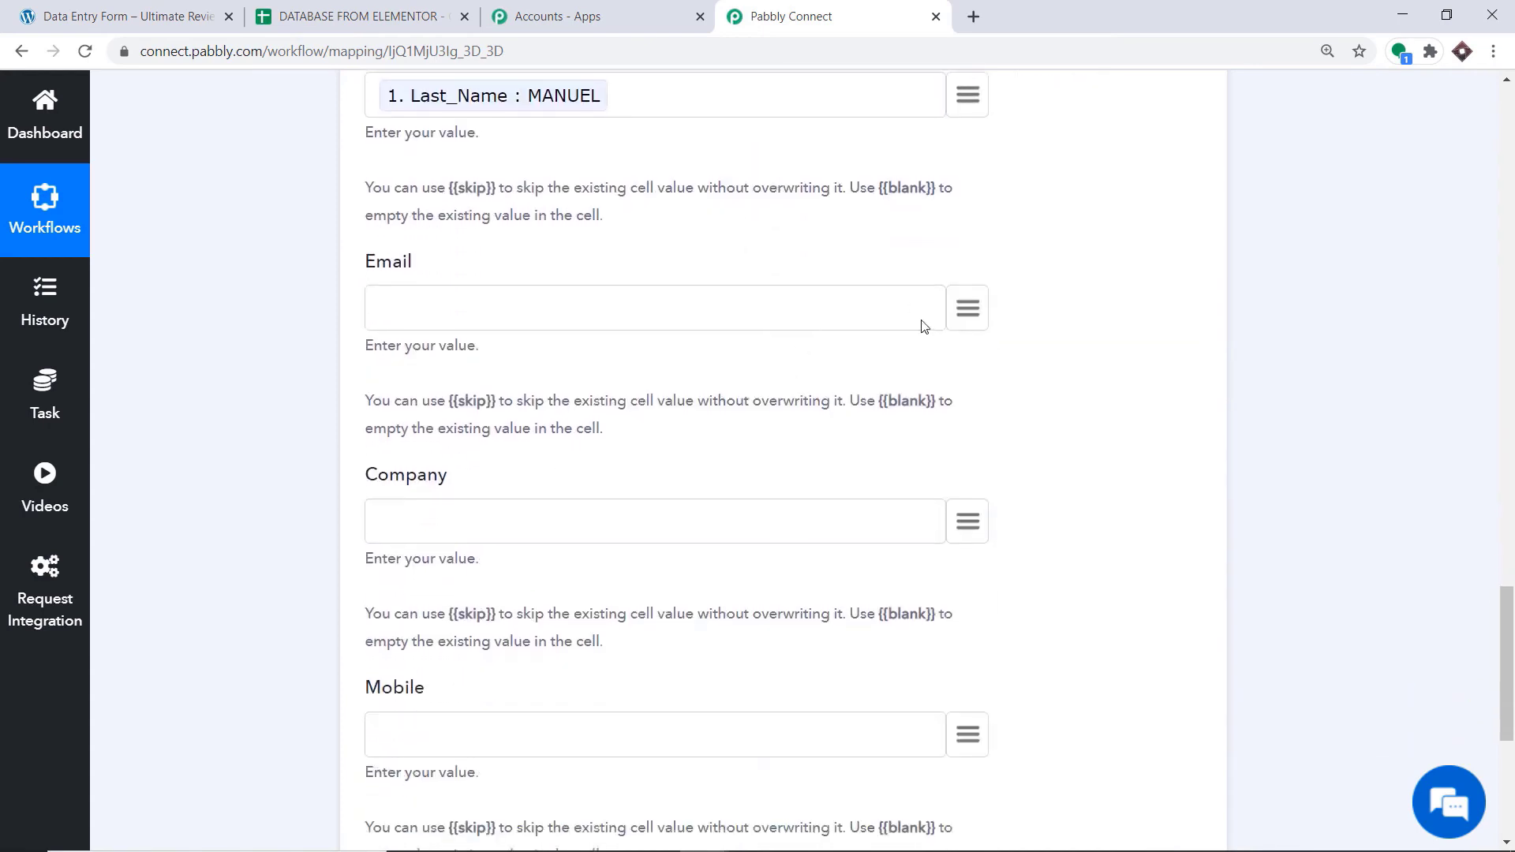
{"action": "left_click", "coordinate": [977, 310]}
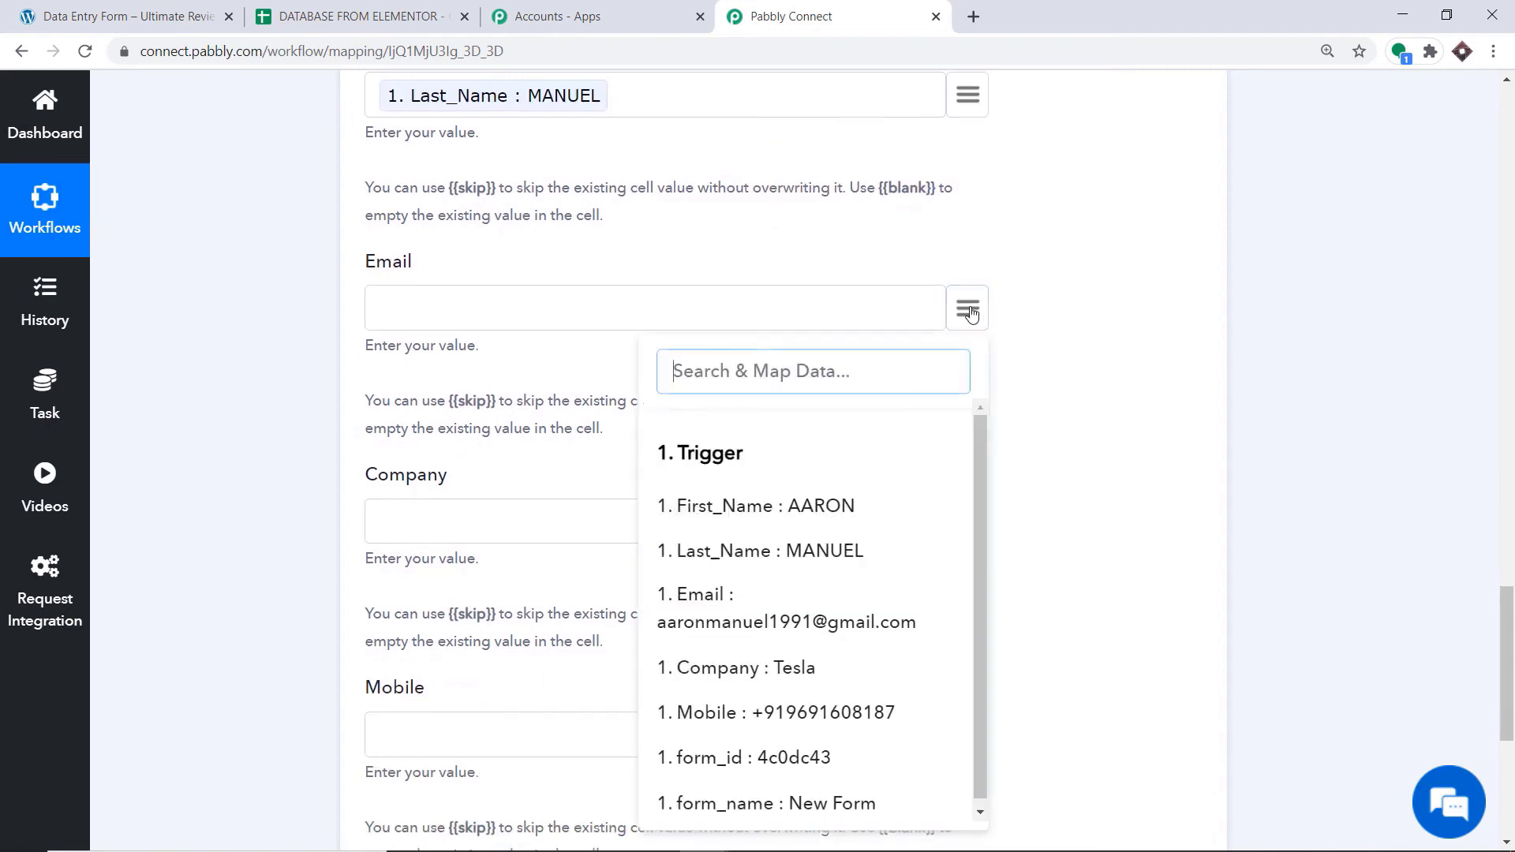
{"action": "left_click", "coordinate": [758, 589]}
{"action": "scroll", "coordinate": [758, 513], "scroll_direction": "down", "scroll_amount": 2}
{"action": "left_click", "coordinate": [967, 324]}
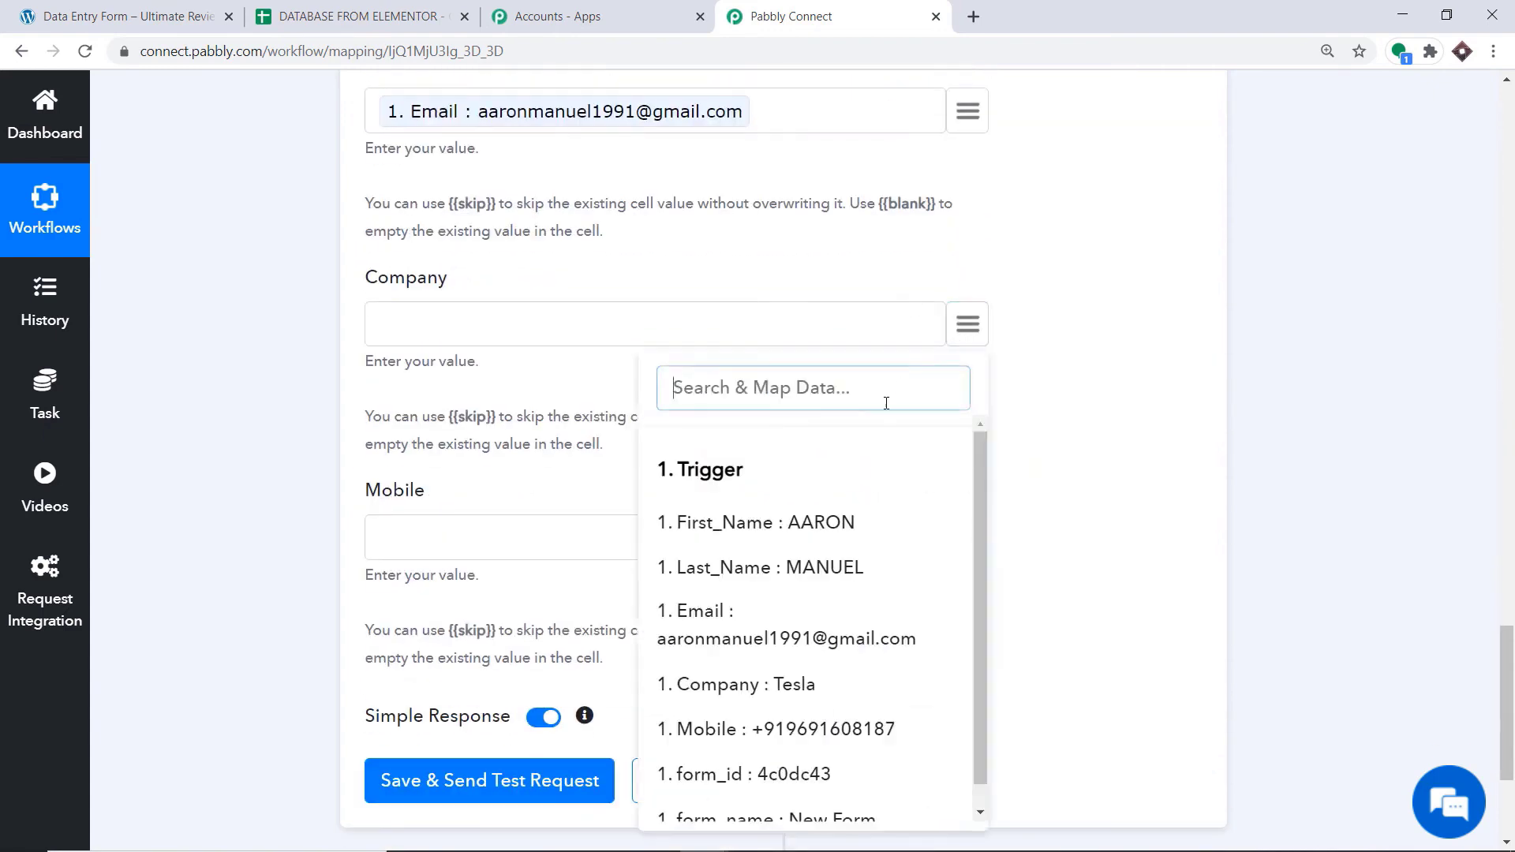
{"action": "scroll", "coordinate": [838, 664], "scroll_direction": "down", "scroll_amount": 3}
{"action": "left_click", "coordinate": [822, 588]}
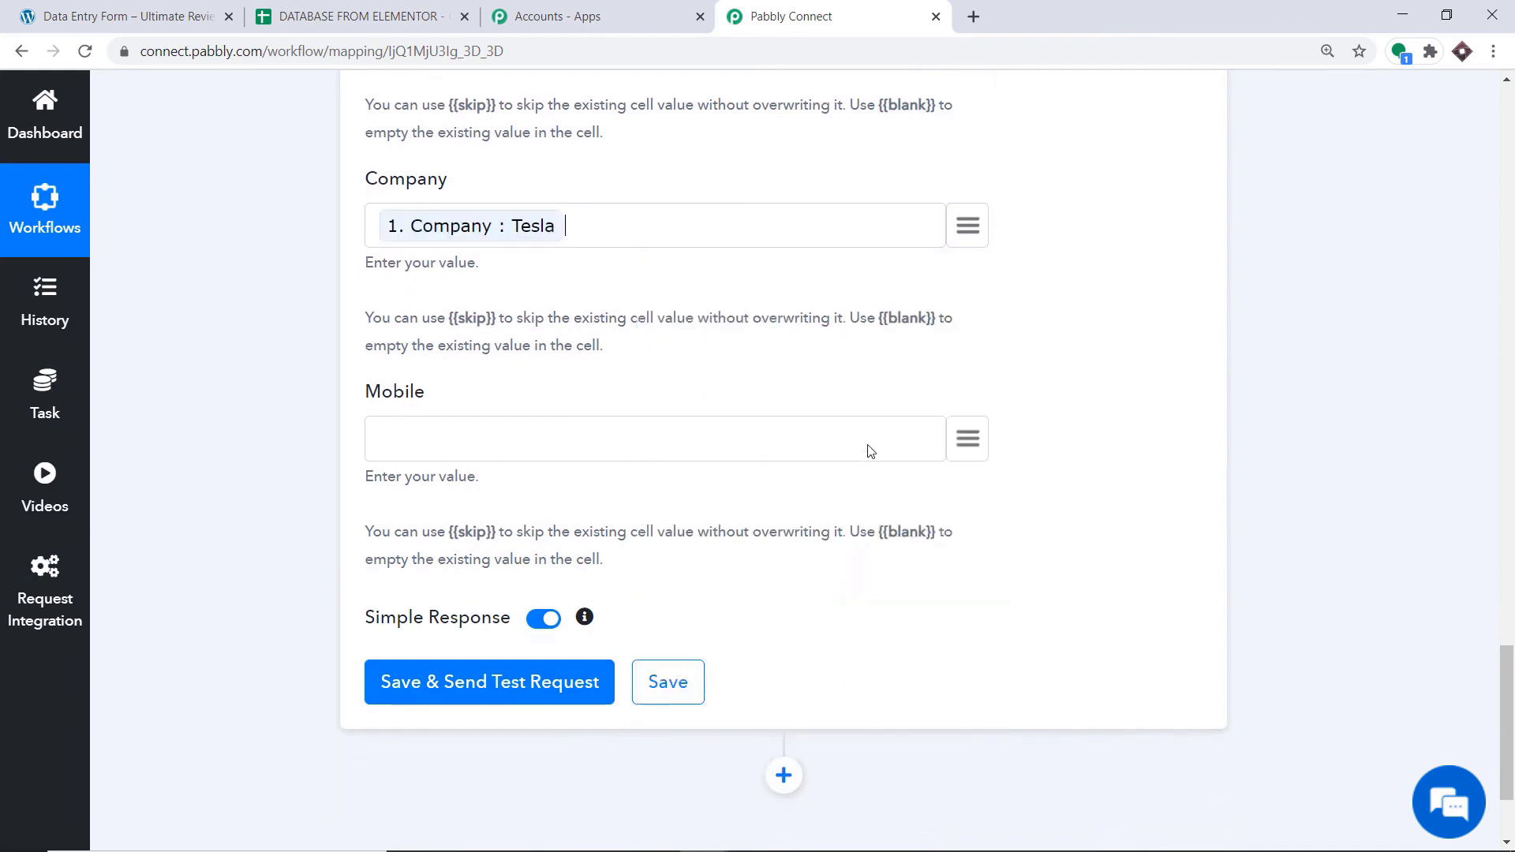
Map the Mobile field to the trigger's Mobile value
{"action": "left_click", "coordinate": [967, 439]}
{"action": "scroll", "coordinate": [799, 728], "scroll_direction": "down", "scroll_amount": 2}
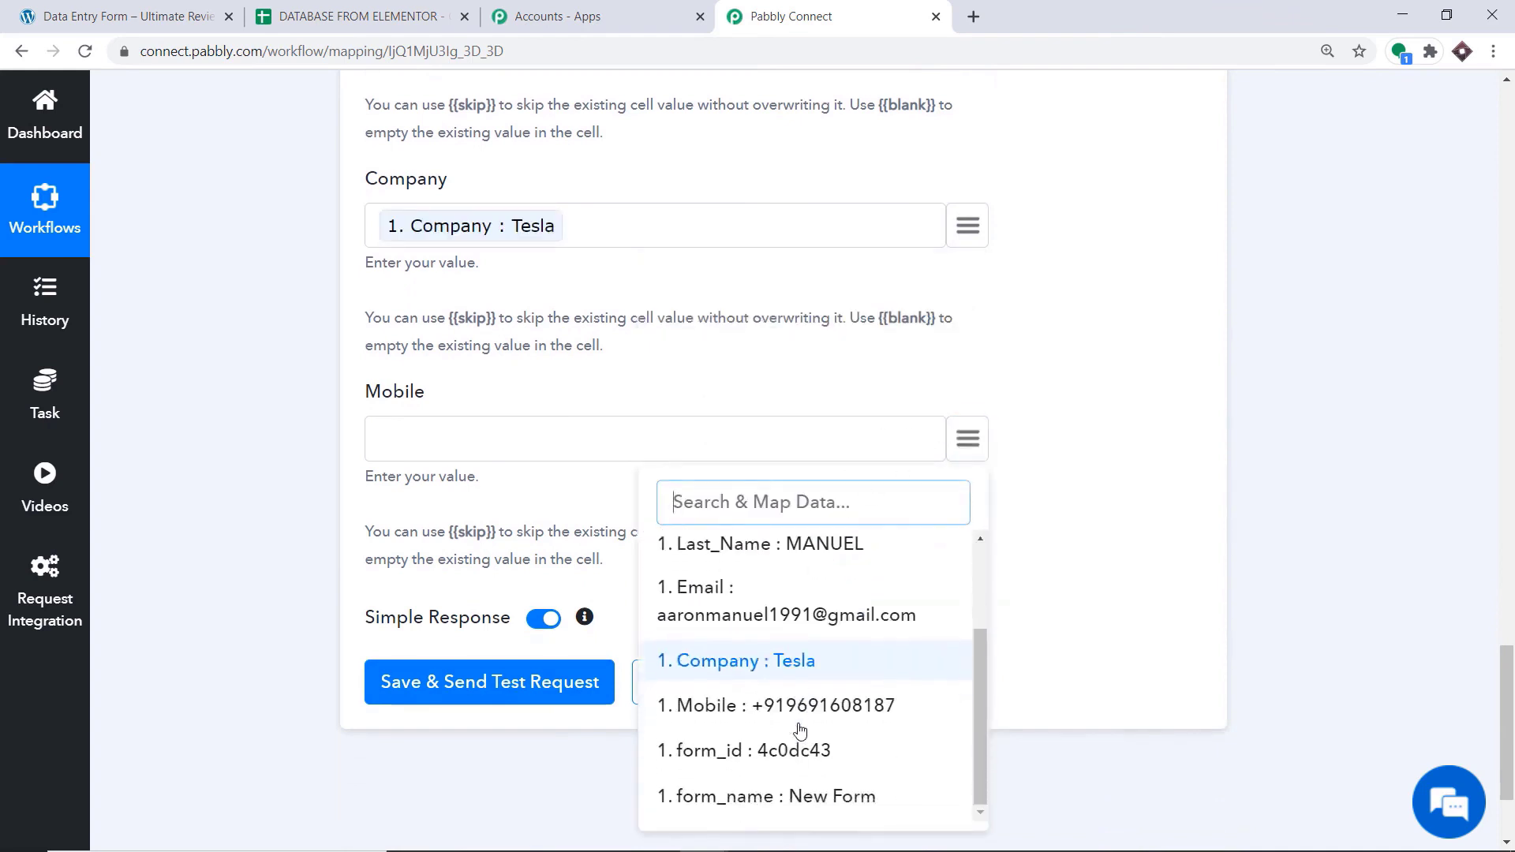
{"action": "left_click", "coordinate": [797, 702]}
Review the field mappings, save the Google Sheets action with a test request, and view the API response
{"action": "scroll", "coordinate": [572, 371], "scroll_direction": "up", "scroll_amount": 5}
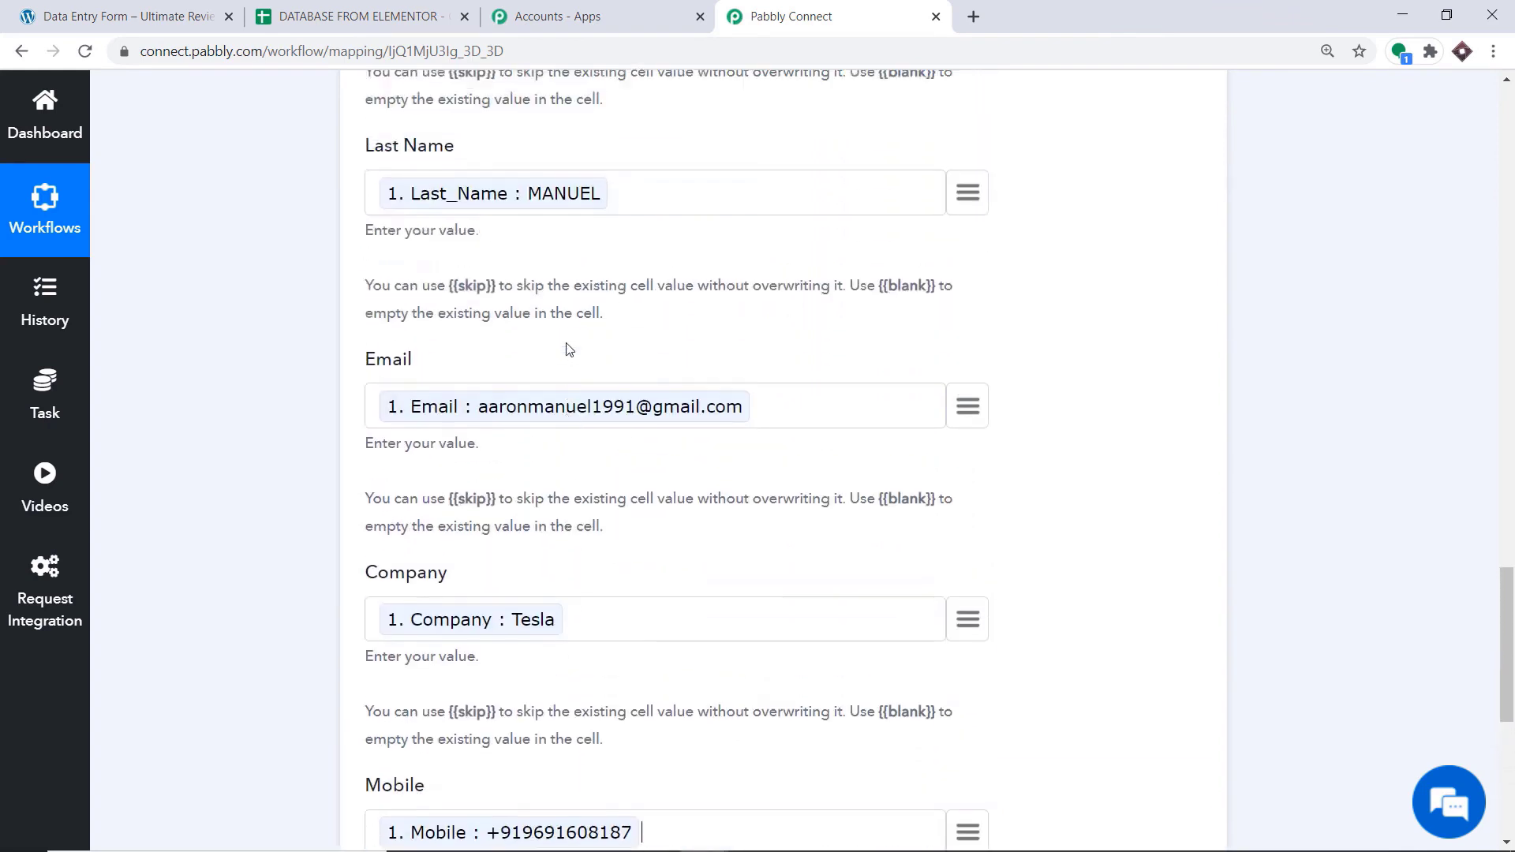
{"action": "scroll", "coordinate": [541, 300], "scroll_direction": "up", "scroll_amount": 5}
{"action": "scroll", "coordinate": [542, 303], "scroll_direction": "down", "scroll_amount": 10}
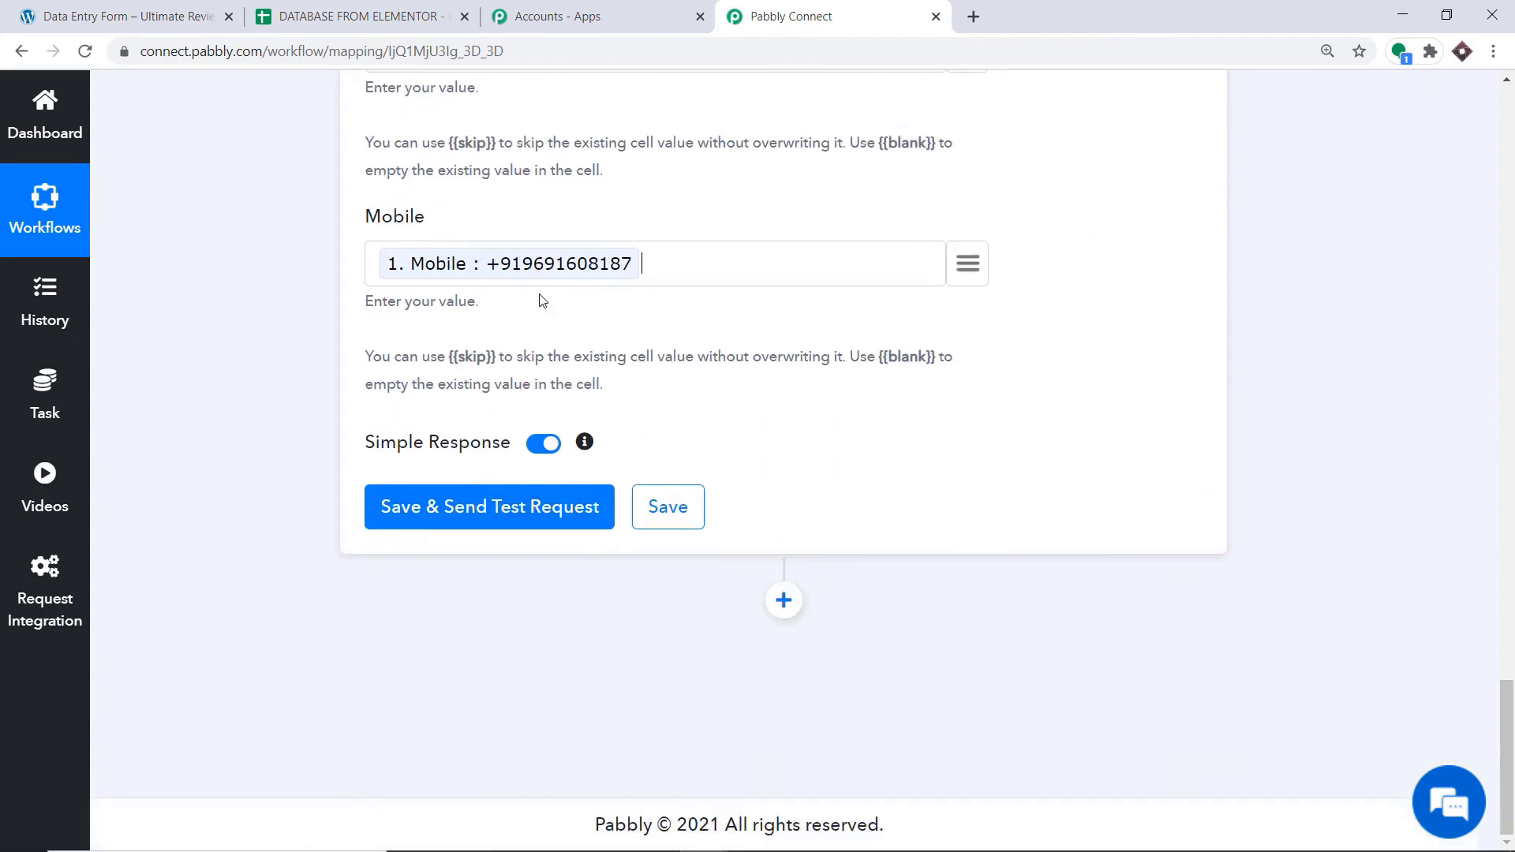
{"action": "left_click", "coordinate": [525, 520]}
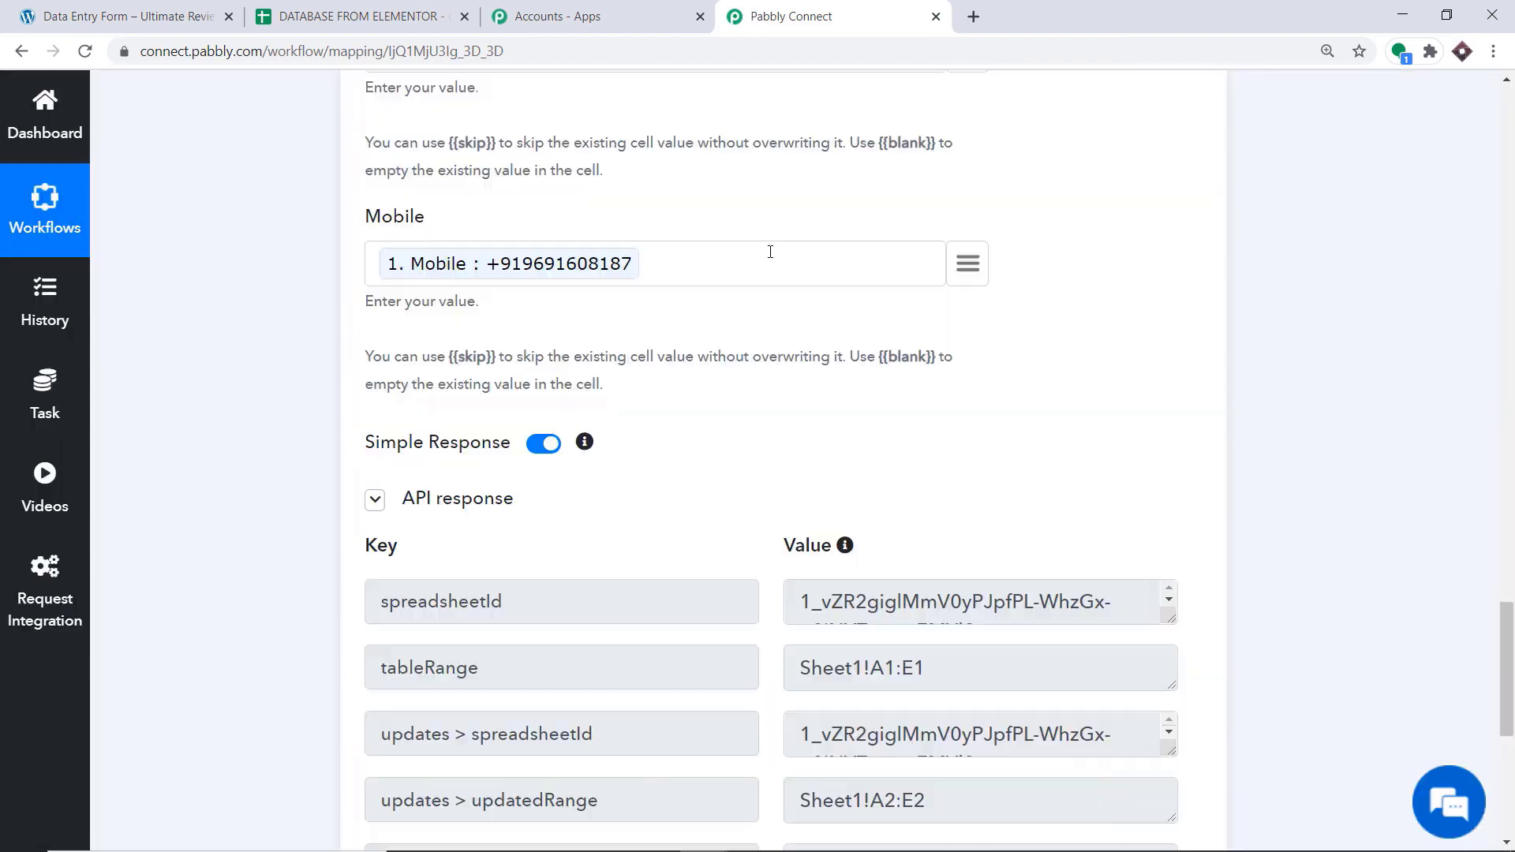
{"action": "scroll", "coordinate": [761, 274], "scroll_direction": "down", "scroll_amount": 5}
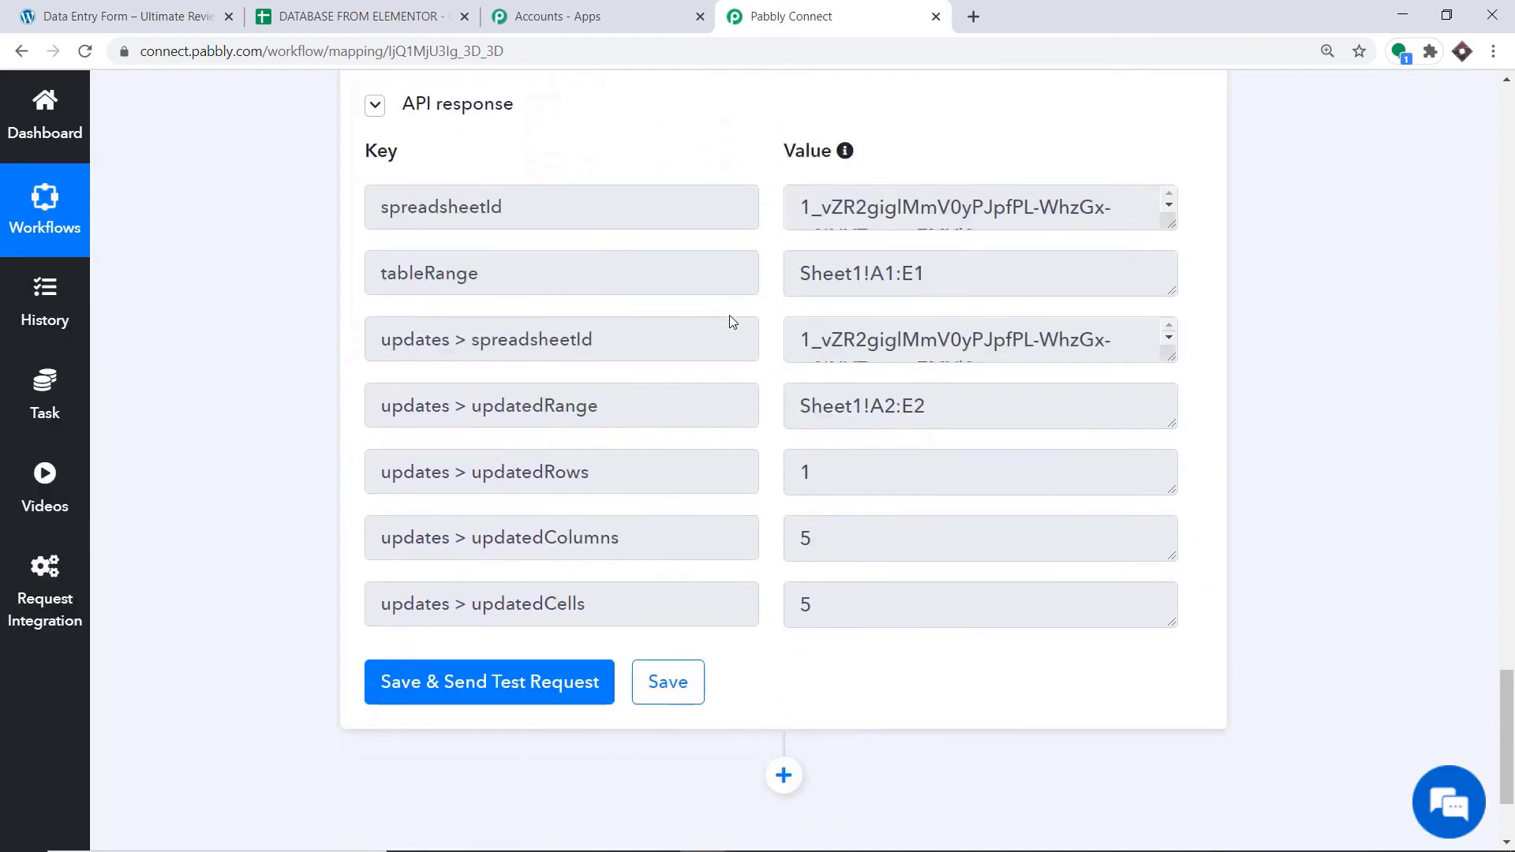
Check the added row in the DATABASE FROM ELEMENTOR spreadsheet and widen the Email column to fit the full address
{"action": "left_click", "coordinate": [394, 8]}
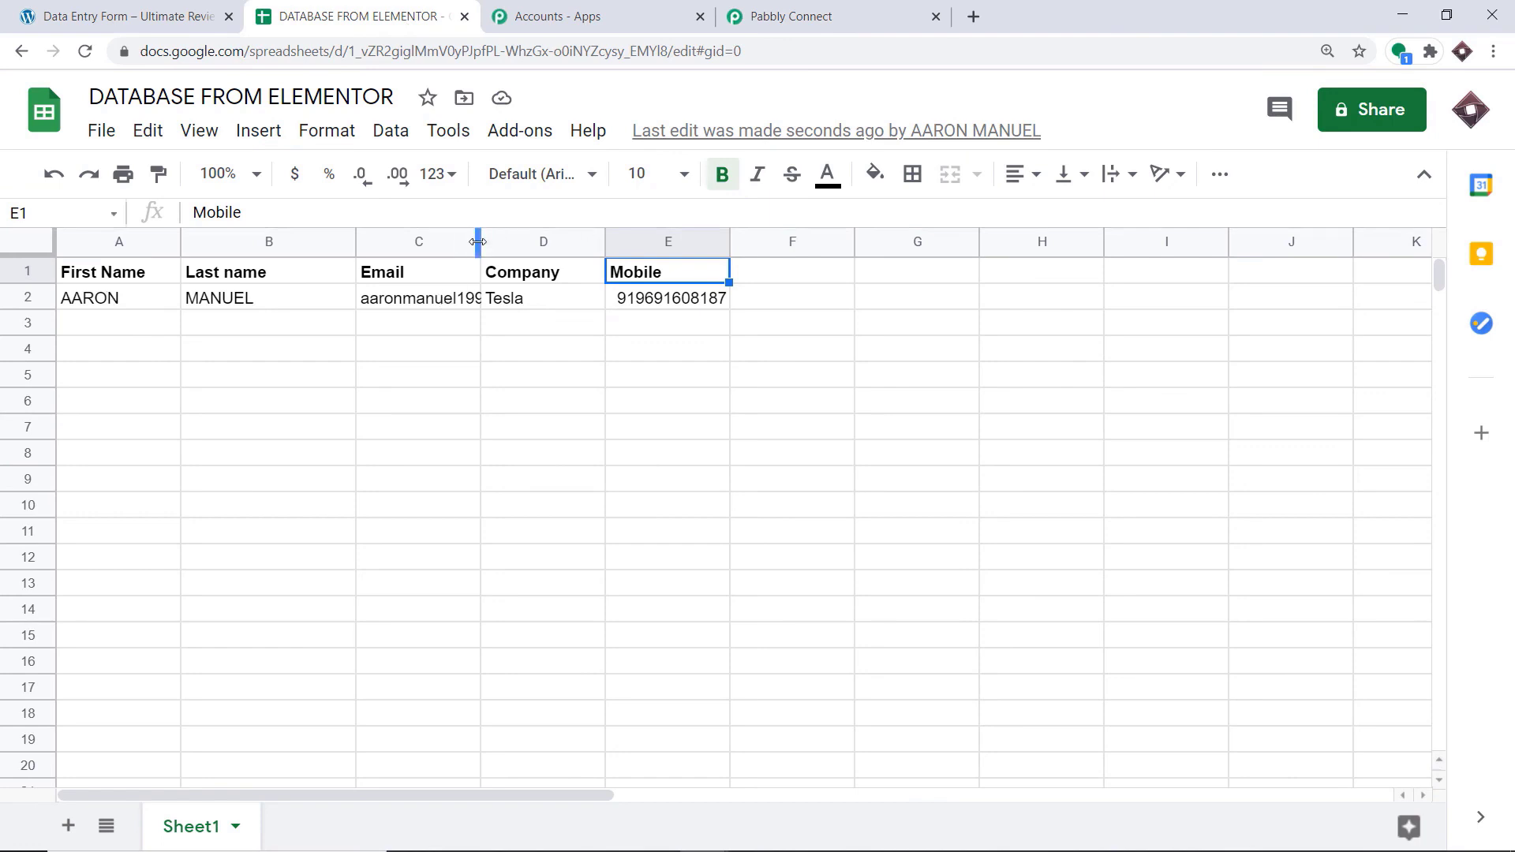
{"action": "left_click_drag", "start_coordinate": [480, 241], "coordinate": [602, 243]}
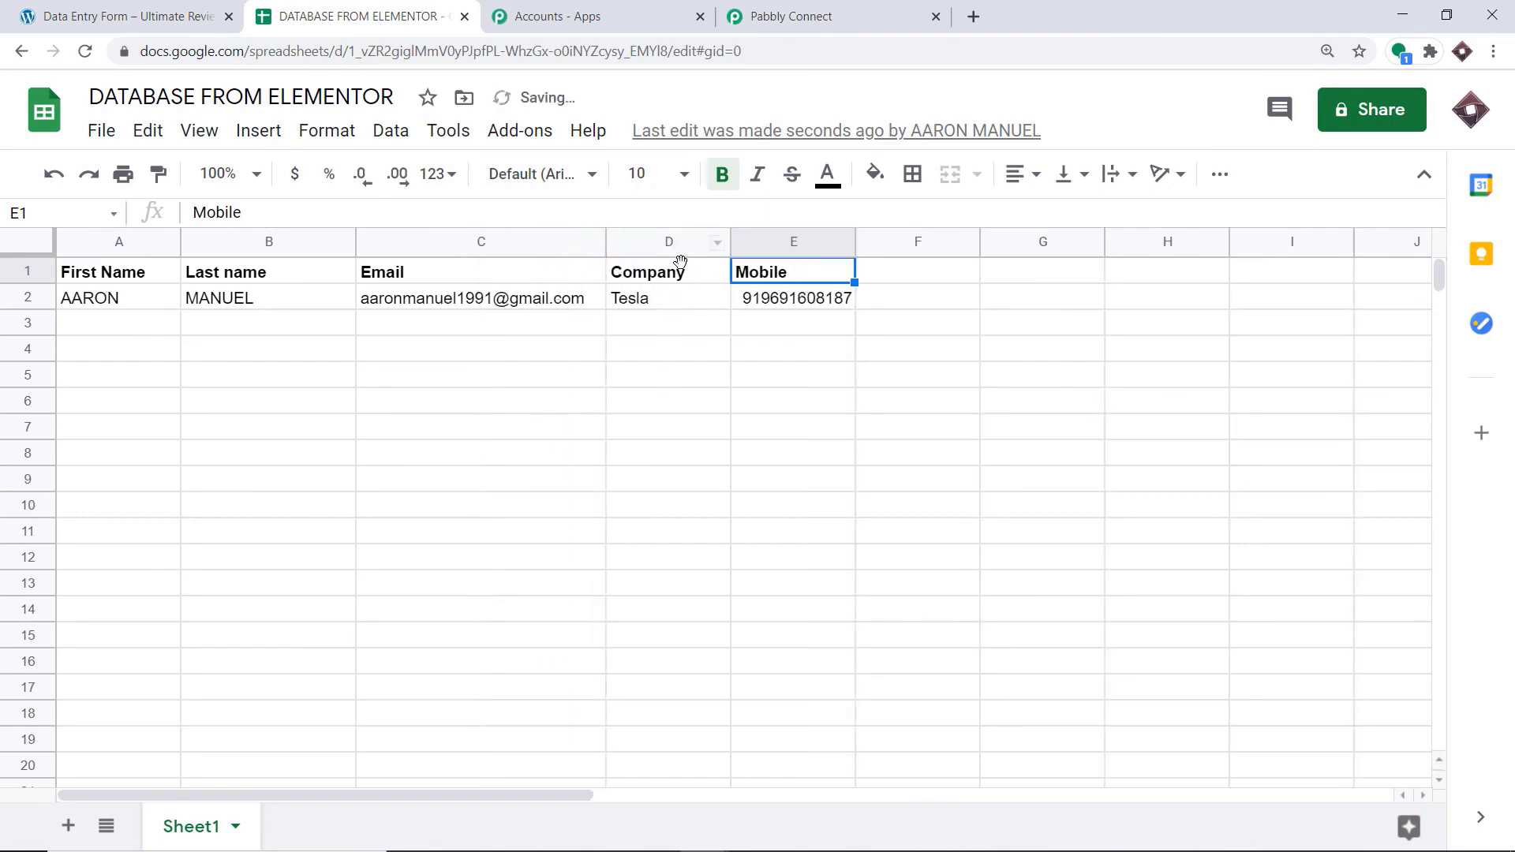
{"action": "left_click", "coordinate": [666, 307]}
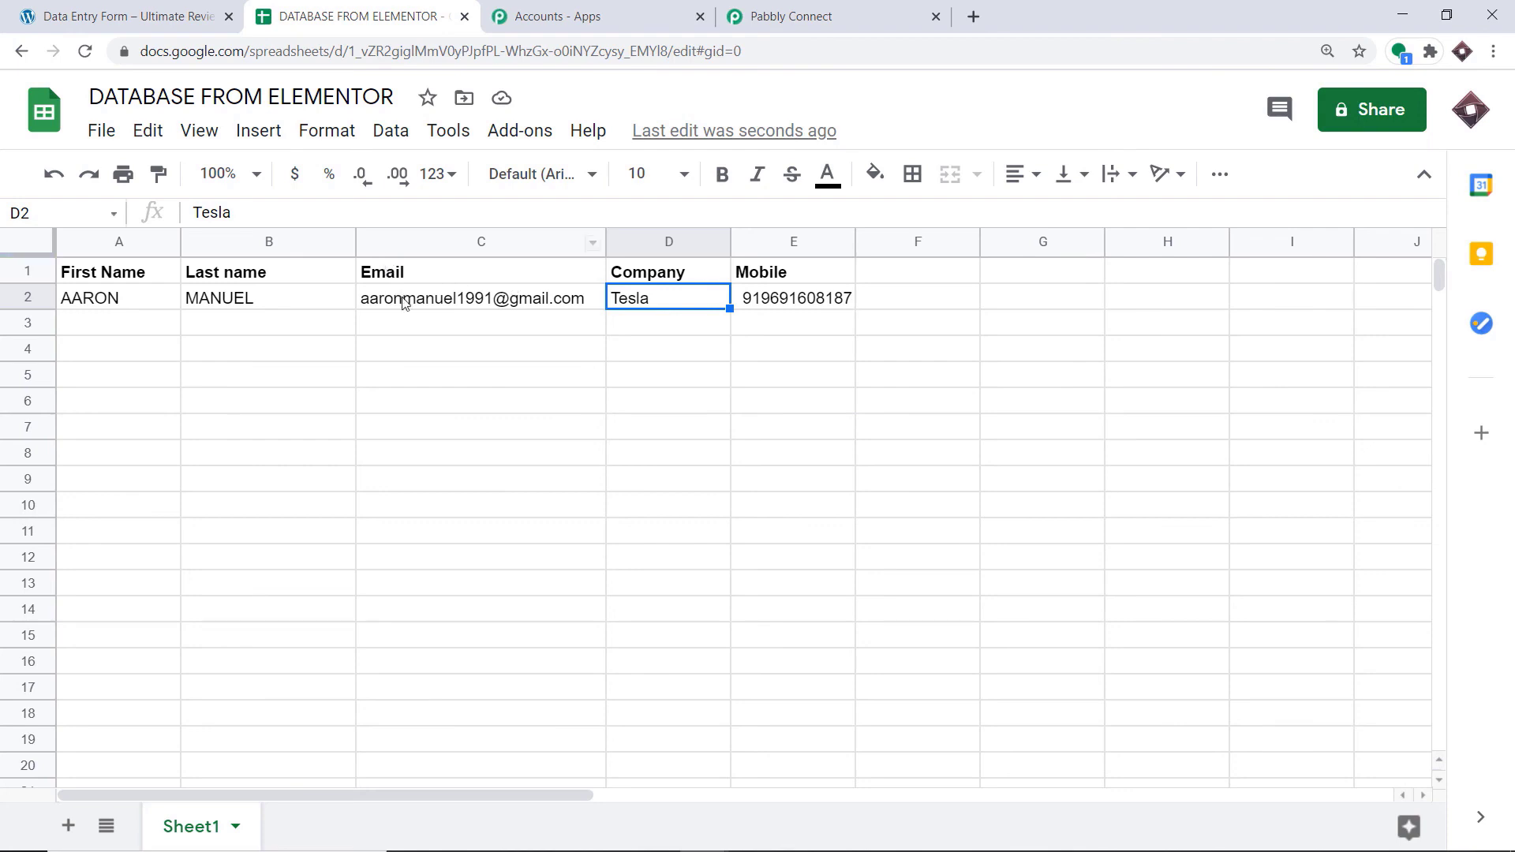
Return to the Elementor To Google Sheets workflow and collapse the Google Sheets action and the Elementor trigger
{"action": "left_click", "coordinate": [789, 16]}
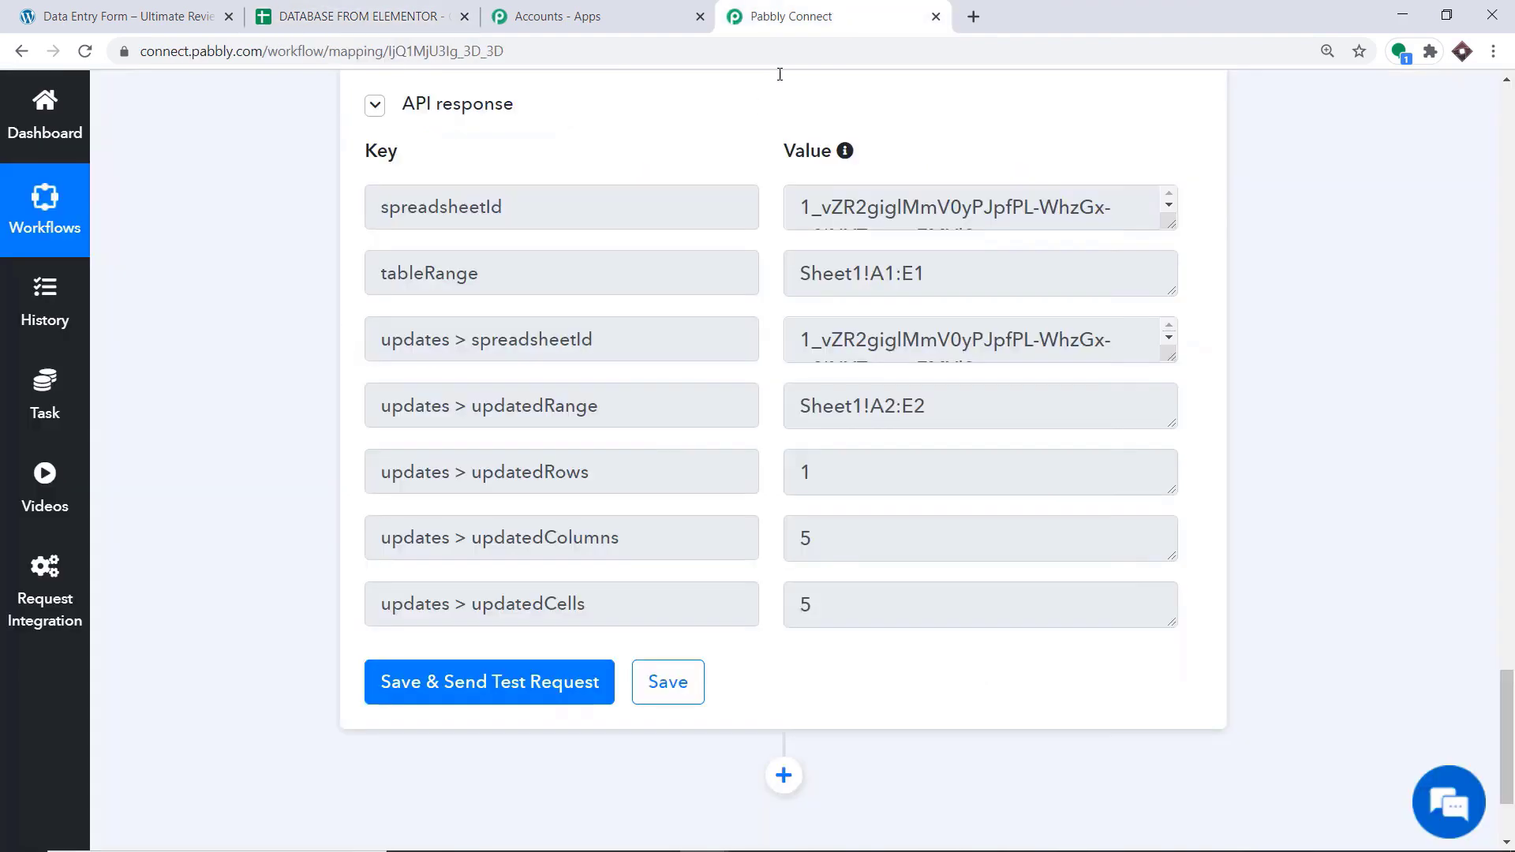
{"action": "left_click_drag", "start_coordinate": [1507, 679], "coordinate": [1509, 328]}
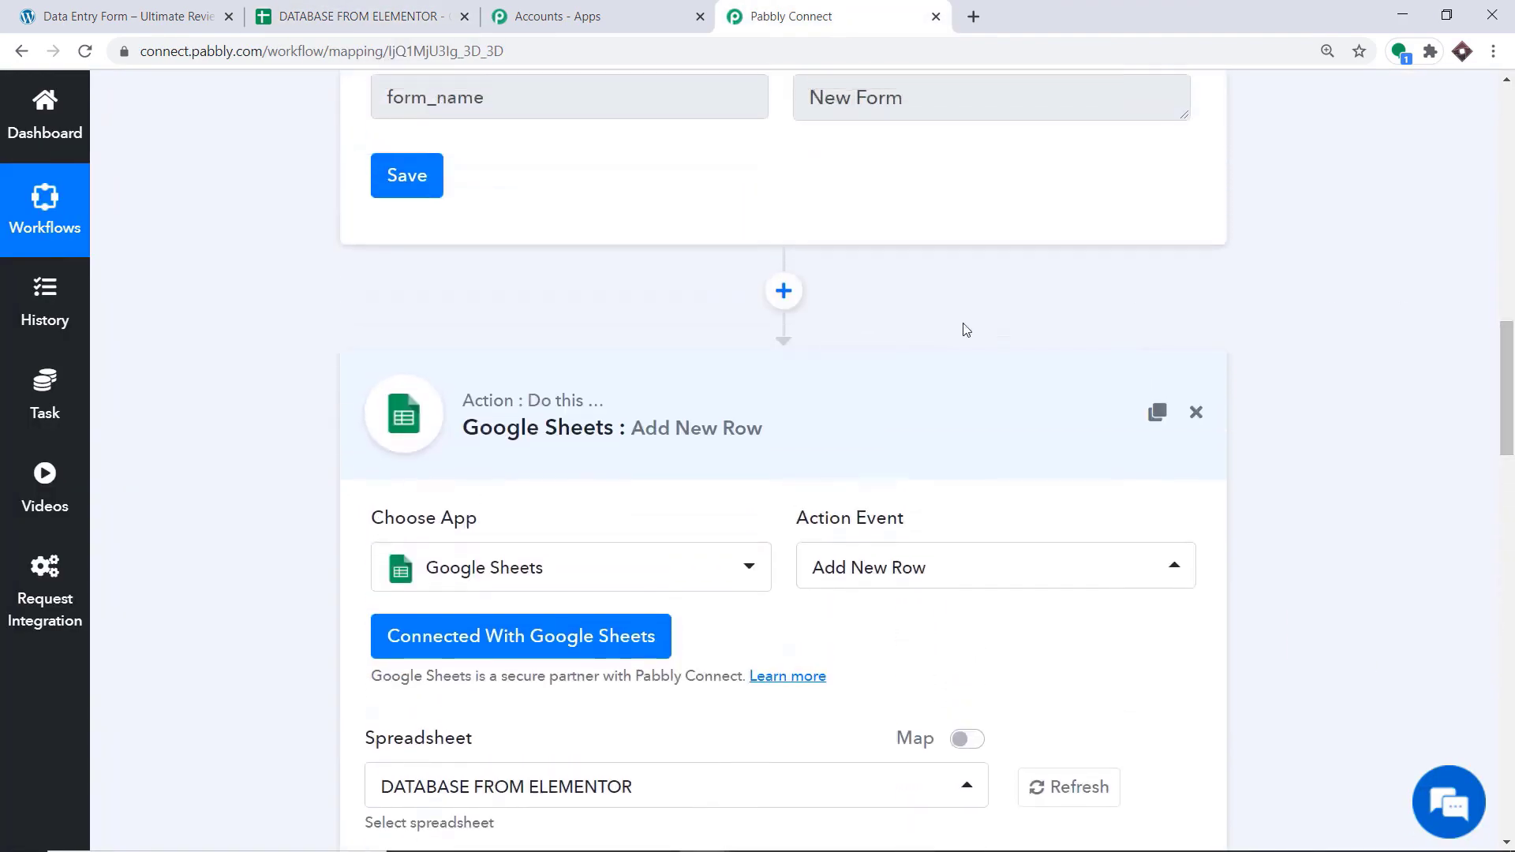
{"action": "left_click", "coordinate": [552, 433]}
{"action": "left_click", "coordinate": [1512, 461]}
{"action": "left_click_drag", "start_coordinate": [1514, 463], "coordinate": [1510, 281]}
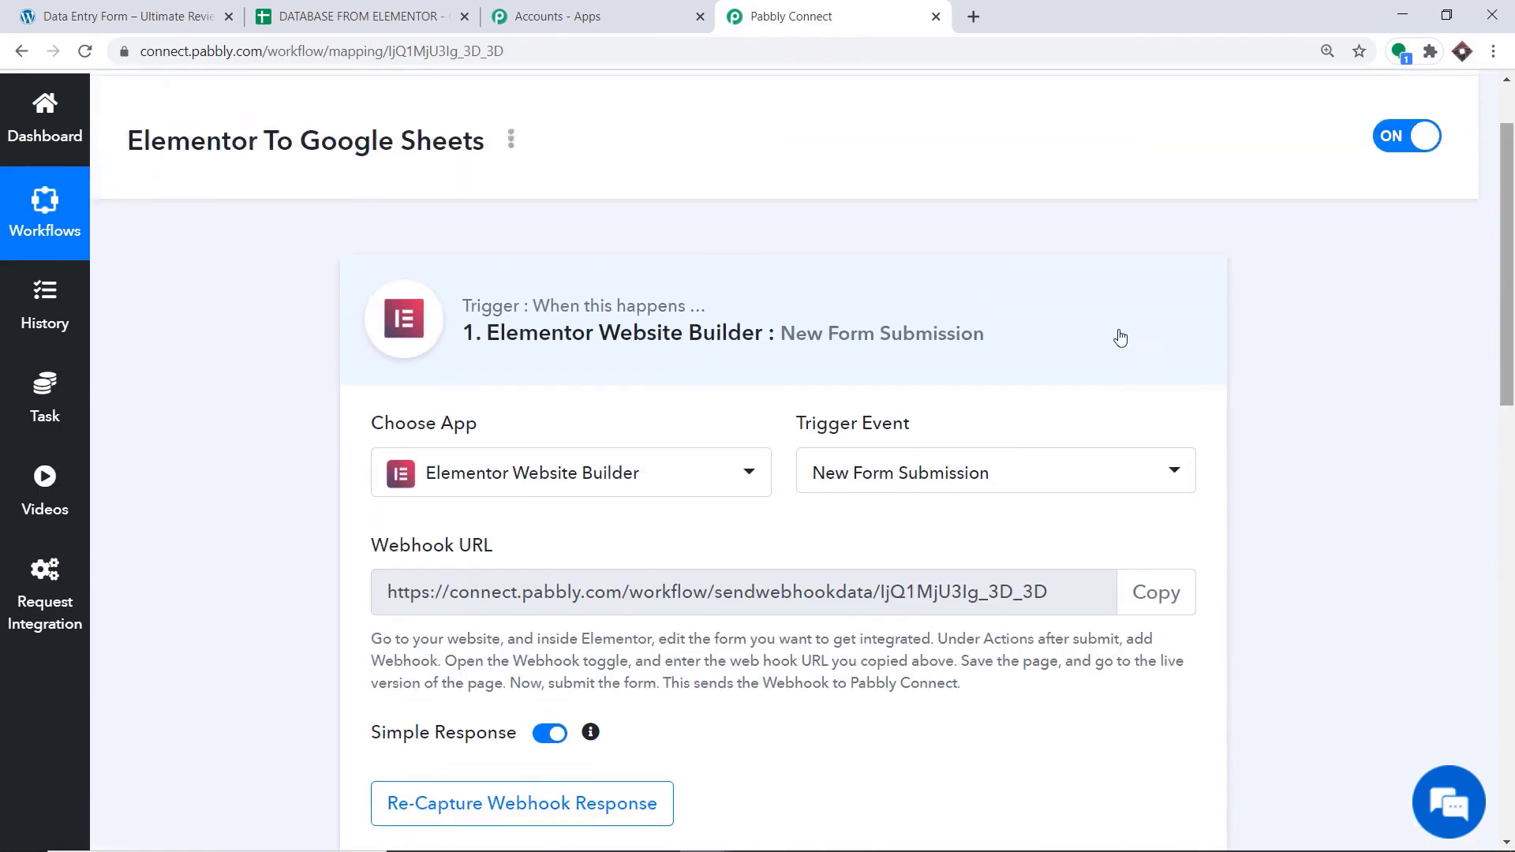
{"action": "left_click", "coordinate": [639, 340]}
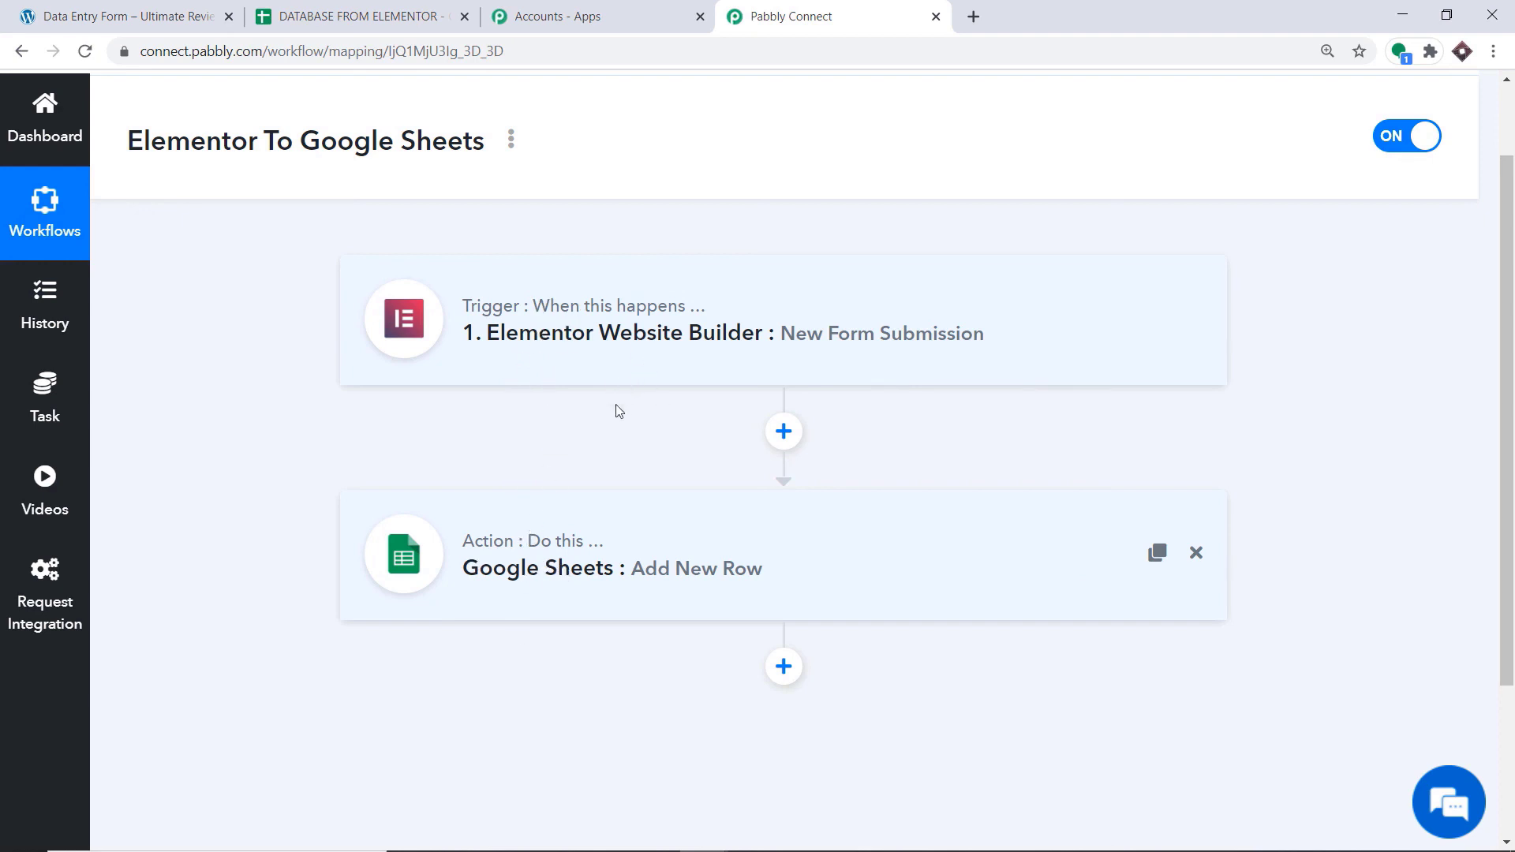
Fill in the Data Entry Form with the suggested sample contact's details, including company DLF, and send it
{"action": "left_click", "coordinate": [160, 4]}
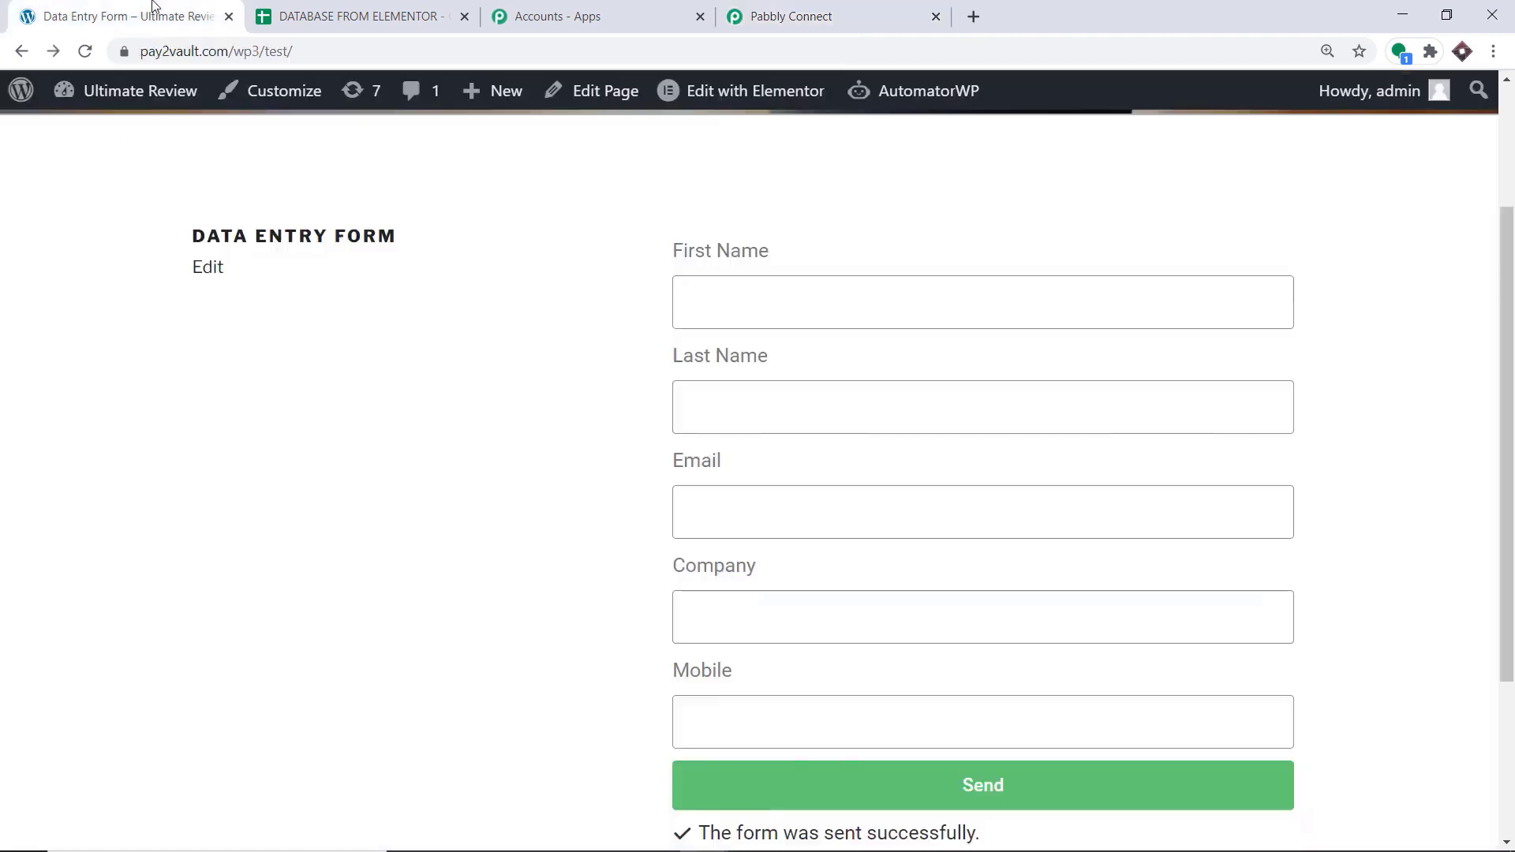
{"action": "left_click", "coordinate": [703, 302]}
{"action": "left_click", "coordinate": [732, 436]}
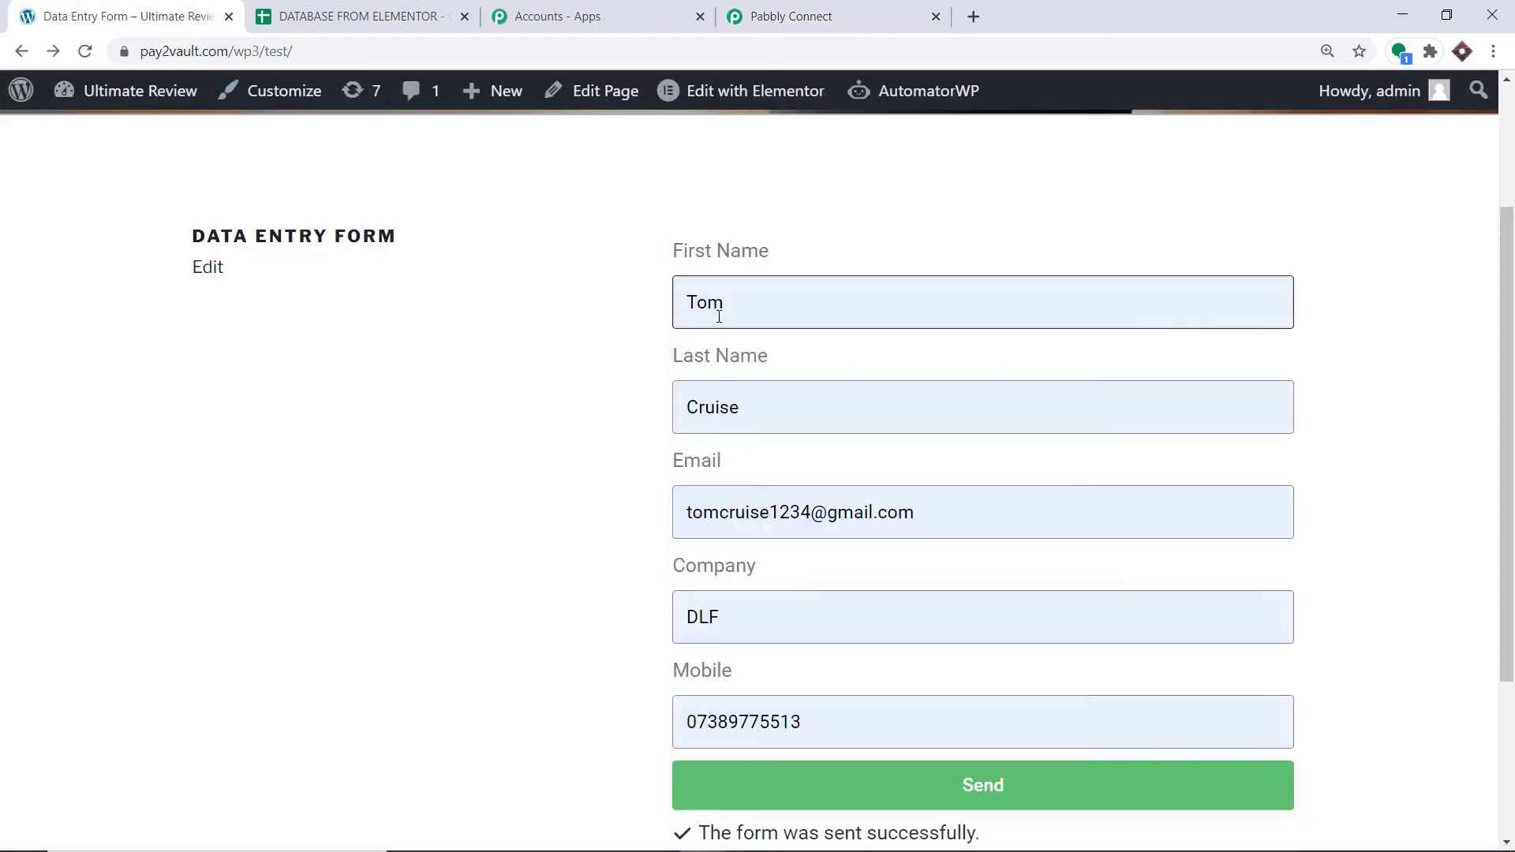
{"action": "scroll", "coordinate": [727, 430], "scroll_direction": "down", "scroll_amount": 1}
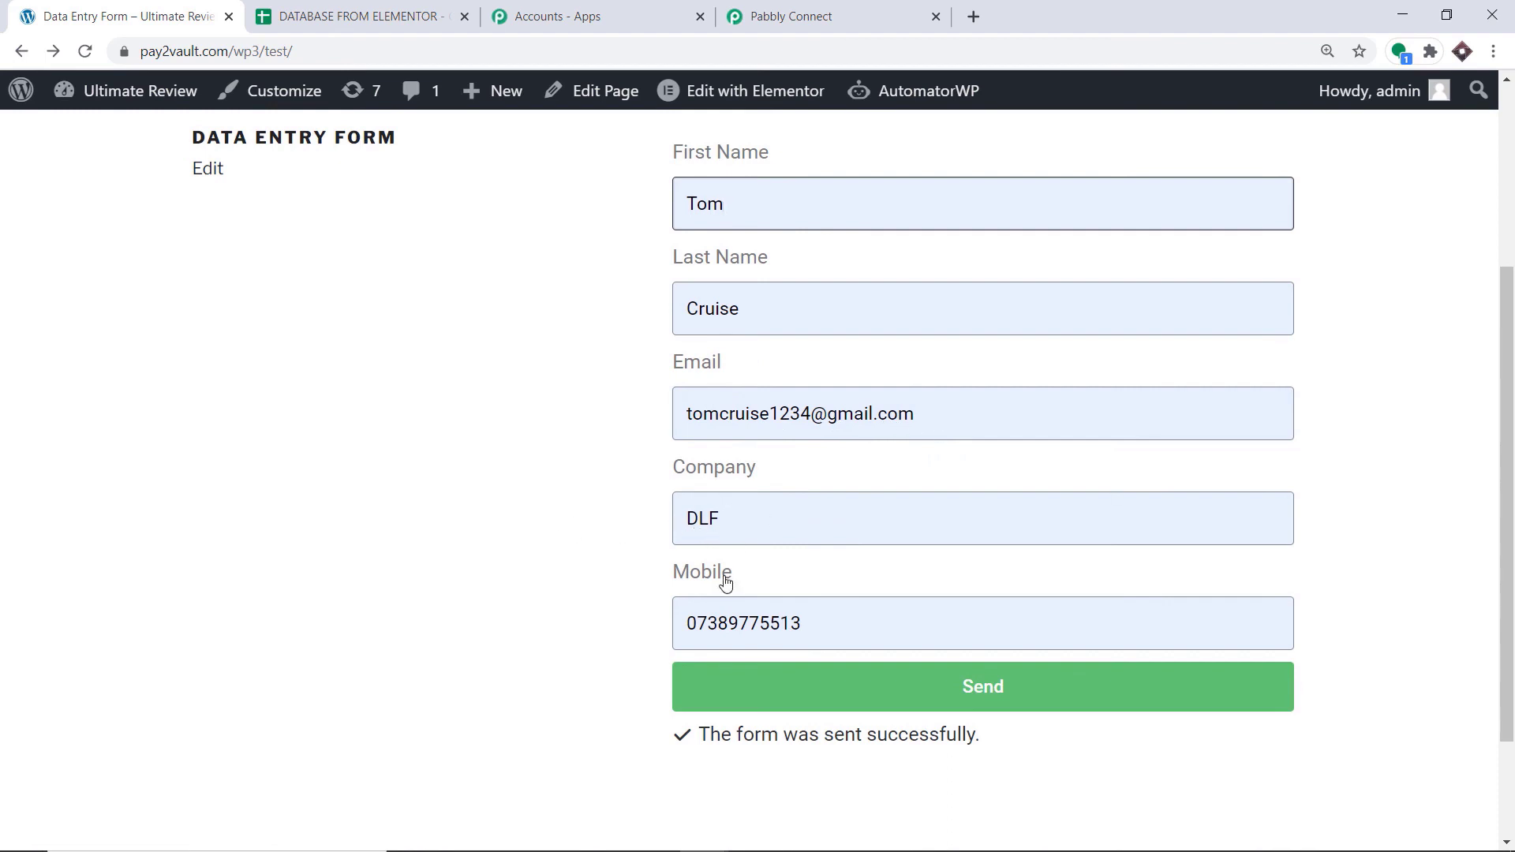
{"action": "left_click", "coordinate": [859, 690]}
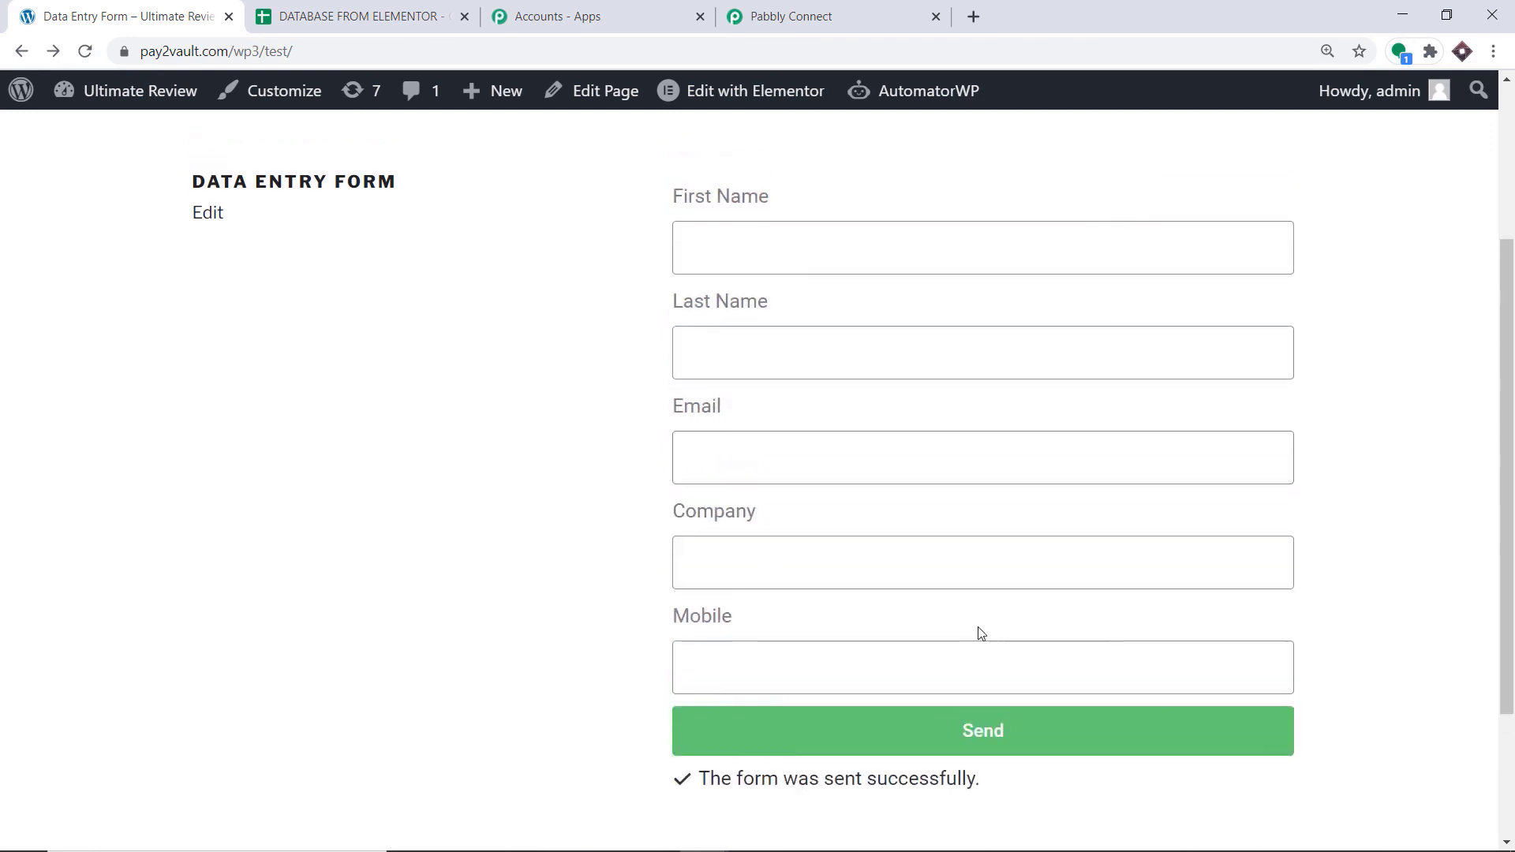
Check each cell of the newly submitted entry in row 3 of the DATABASE FROM ELEMENTOR spreadsheet
{"action": "left_click", "coordinate": [397, 16]}
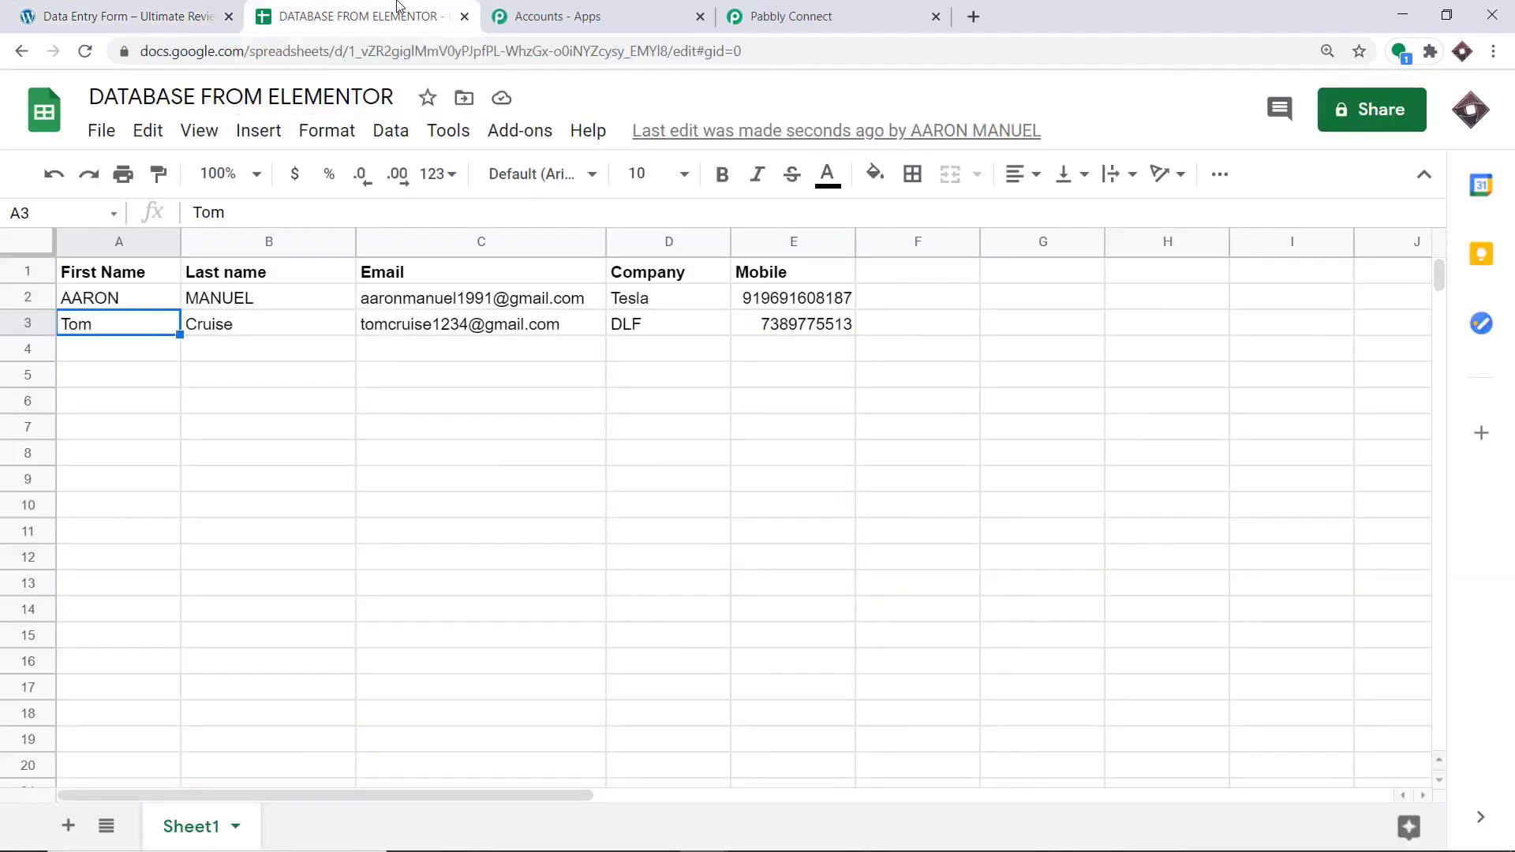
{"action": "left_click", "coordinate": [347, 511]}
{"action": "left_click", "coordinate": [77, 325]}
{"action": "left_click", "coordinate": [255, 326]}
{"action": "left_click", "coordinate": [427, 326]}
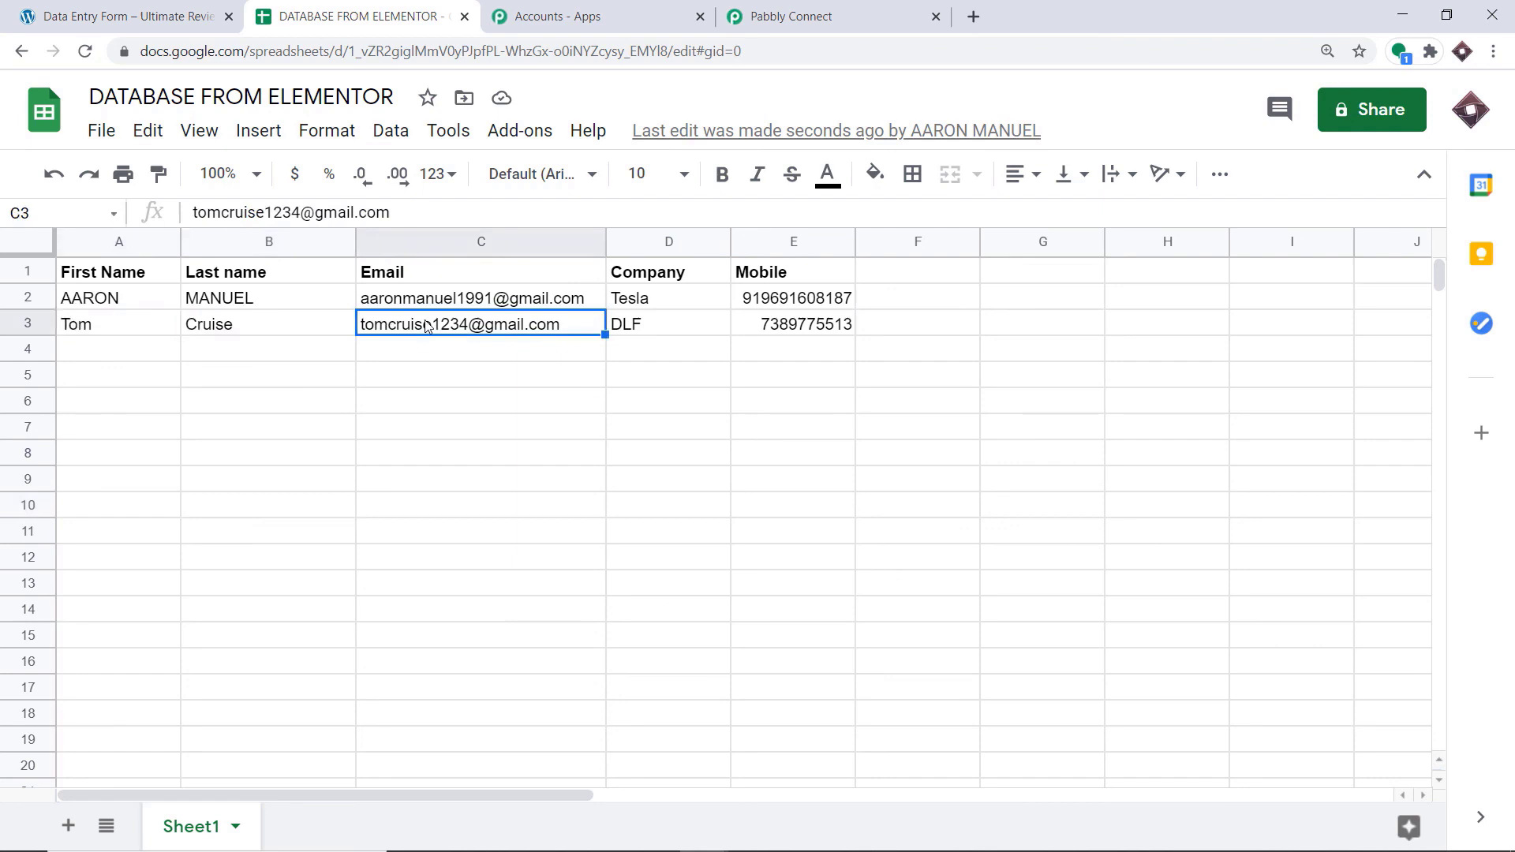
{"action": "left_click", "coordinate": [654, 333]}
{"action": "left_click", "coordinate": [781, 332]}
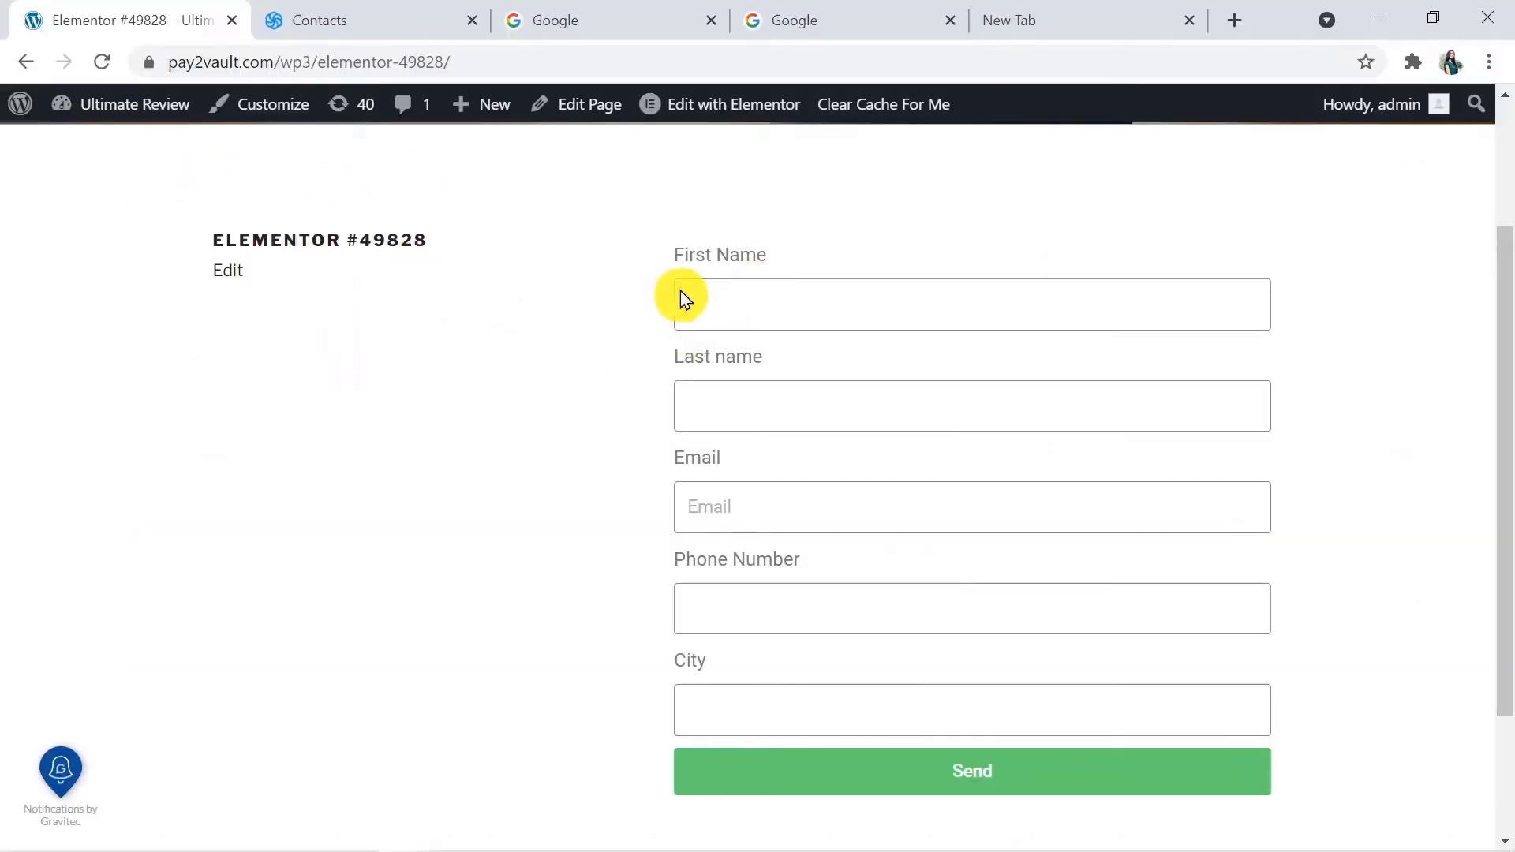
Review the Elementor List in Sendinblue, and enter a sample contact's first and last name in the Elementor #49828 form
{"action": "left_click", "coordinate": [364, 13]}
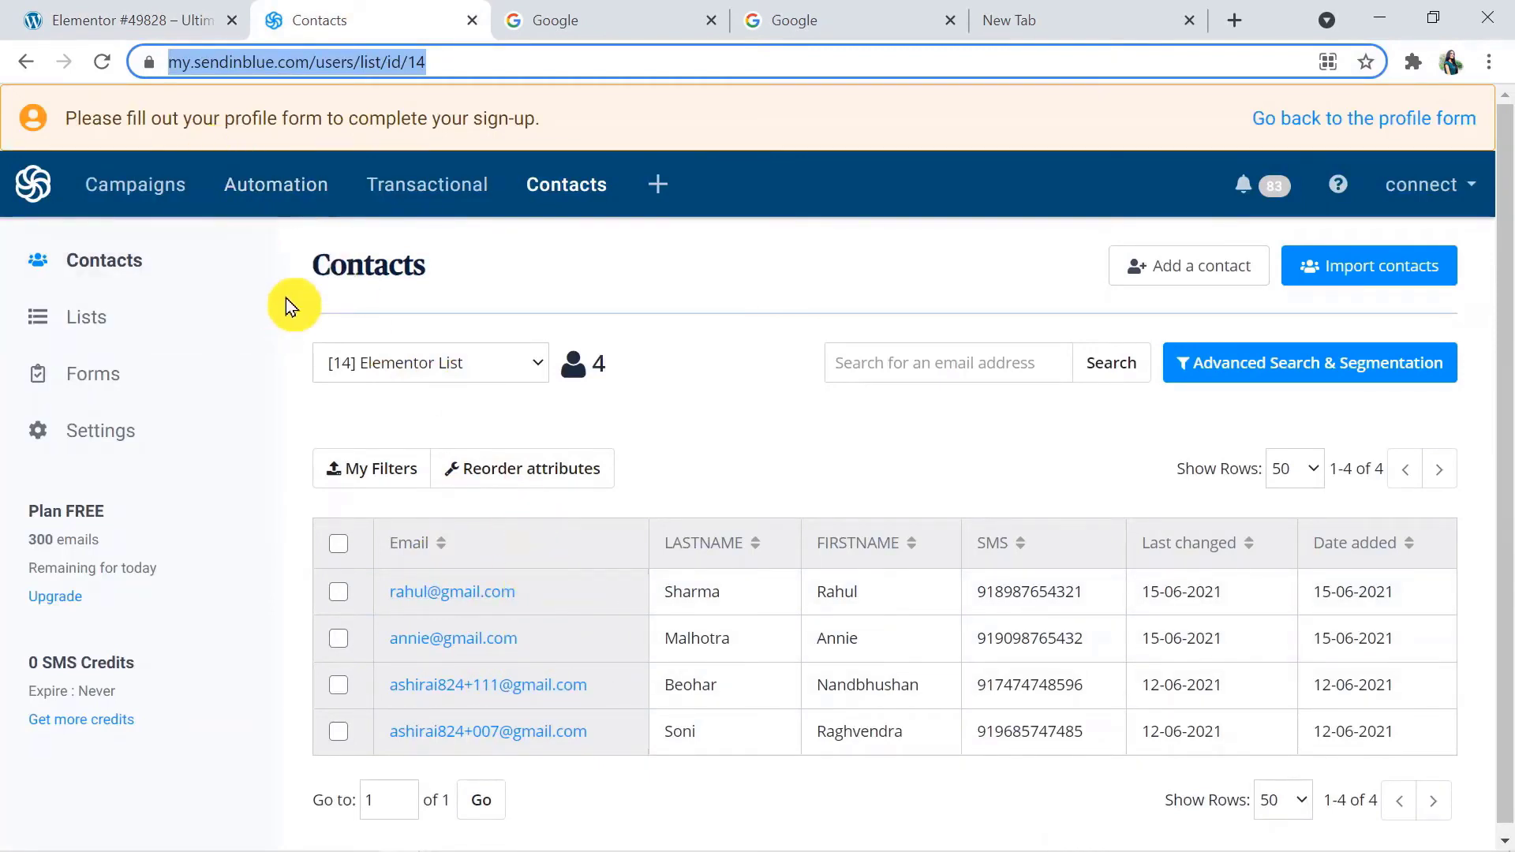
{"action": "left_click", "coordinate": [132, 19]}
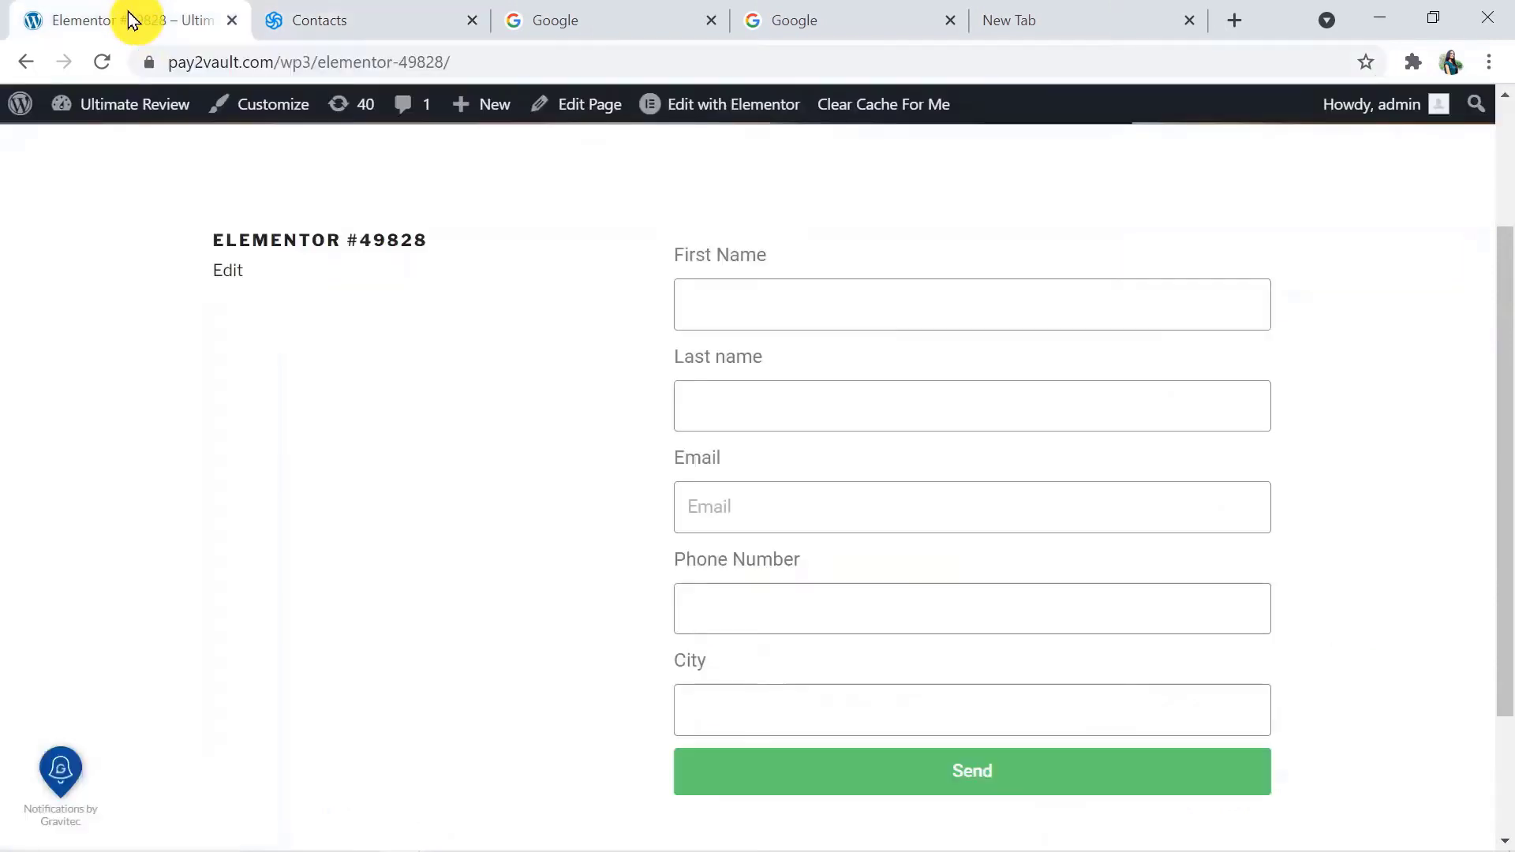
{"action": "left_click", "coordinate": [718, 295]}
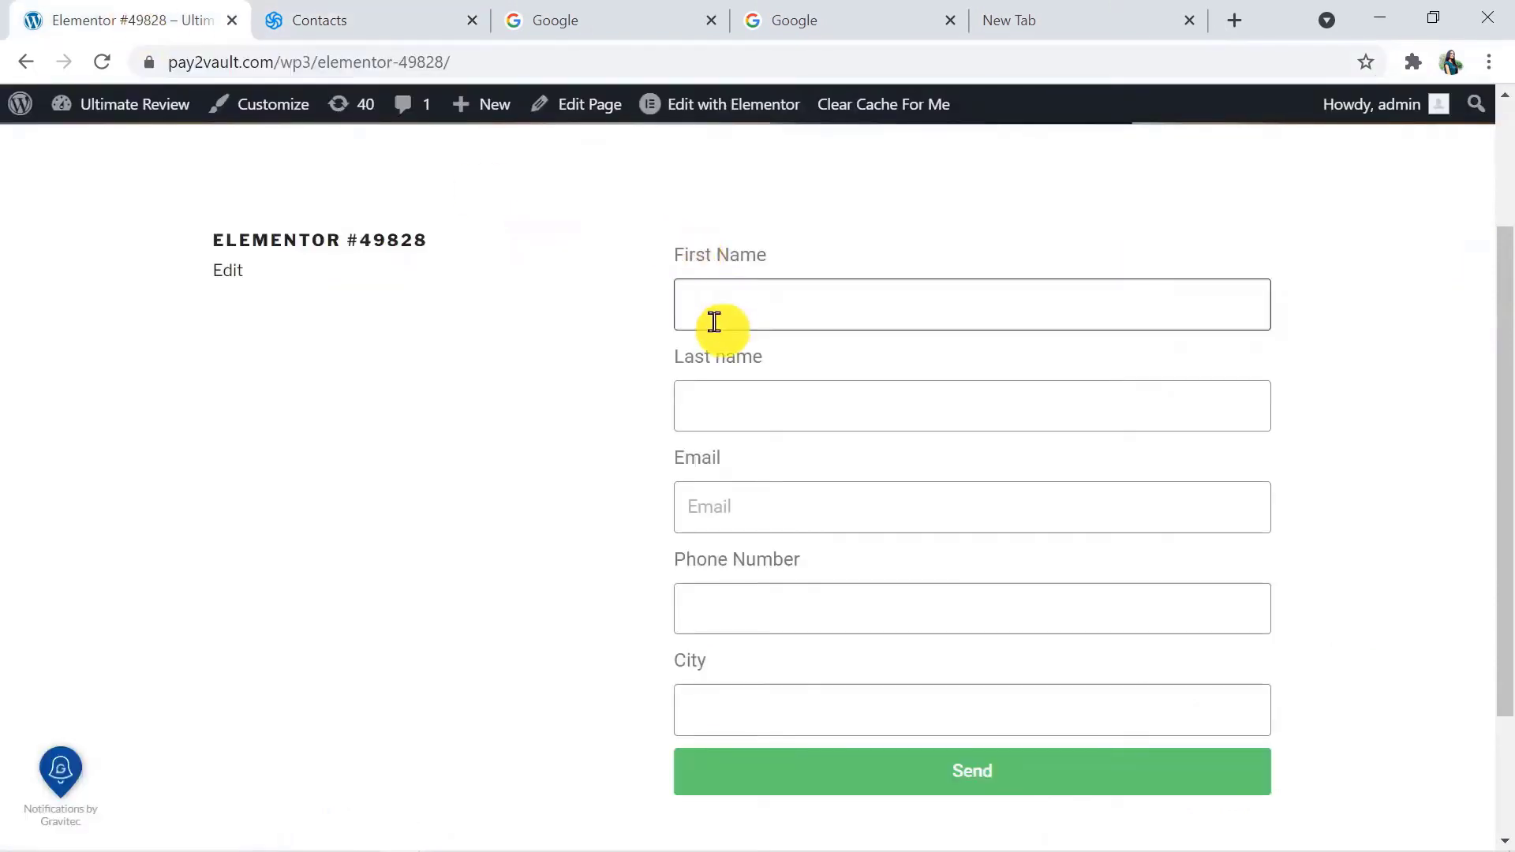
{"action": "type", "text": "Annie"}
{"action": "left_click", "coordinate": [720, 403]}
{"action": "type", "text": "dsza"}
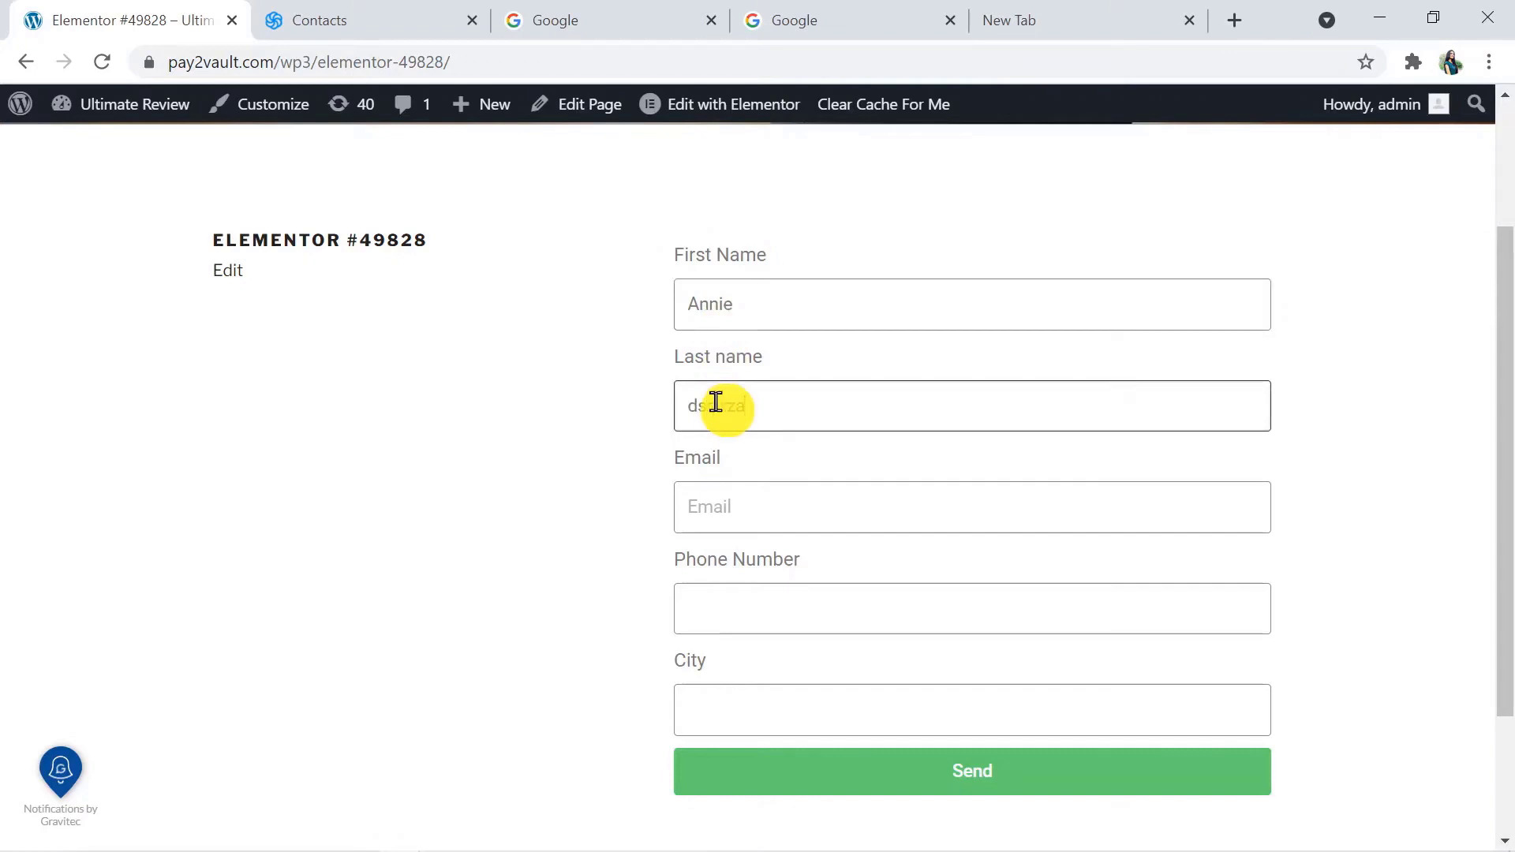
{"action": "key", "text": "BackSpace"}
{"action": "key", "text": "BackSpace"}
{"action": "key", "text": "BackSpace"}
{"action": "key", "text": "BackSpace"}
{"action": "key", "text": "BackSpace"}
{"action": "key", "text": "BackSpace"}
Fill in the contact's email and phone number, set the city to Delhi, and send the form
{"action": "left_click", "coordinate": [737, 508]}
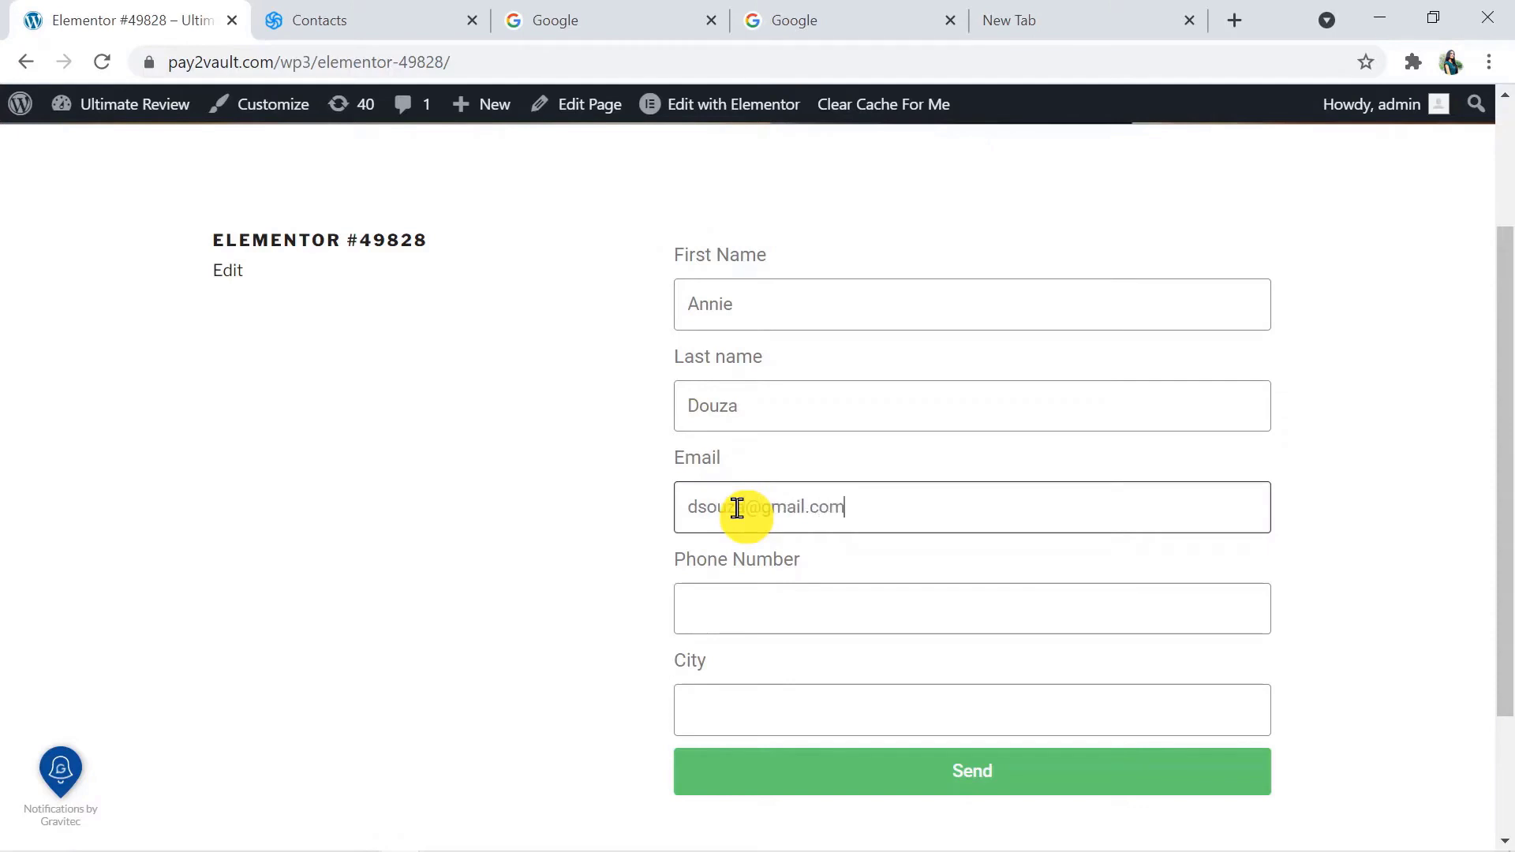
{"action": "left_click", "coordinate": [754, 609]}
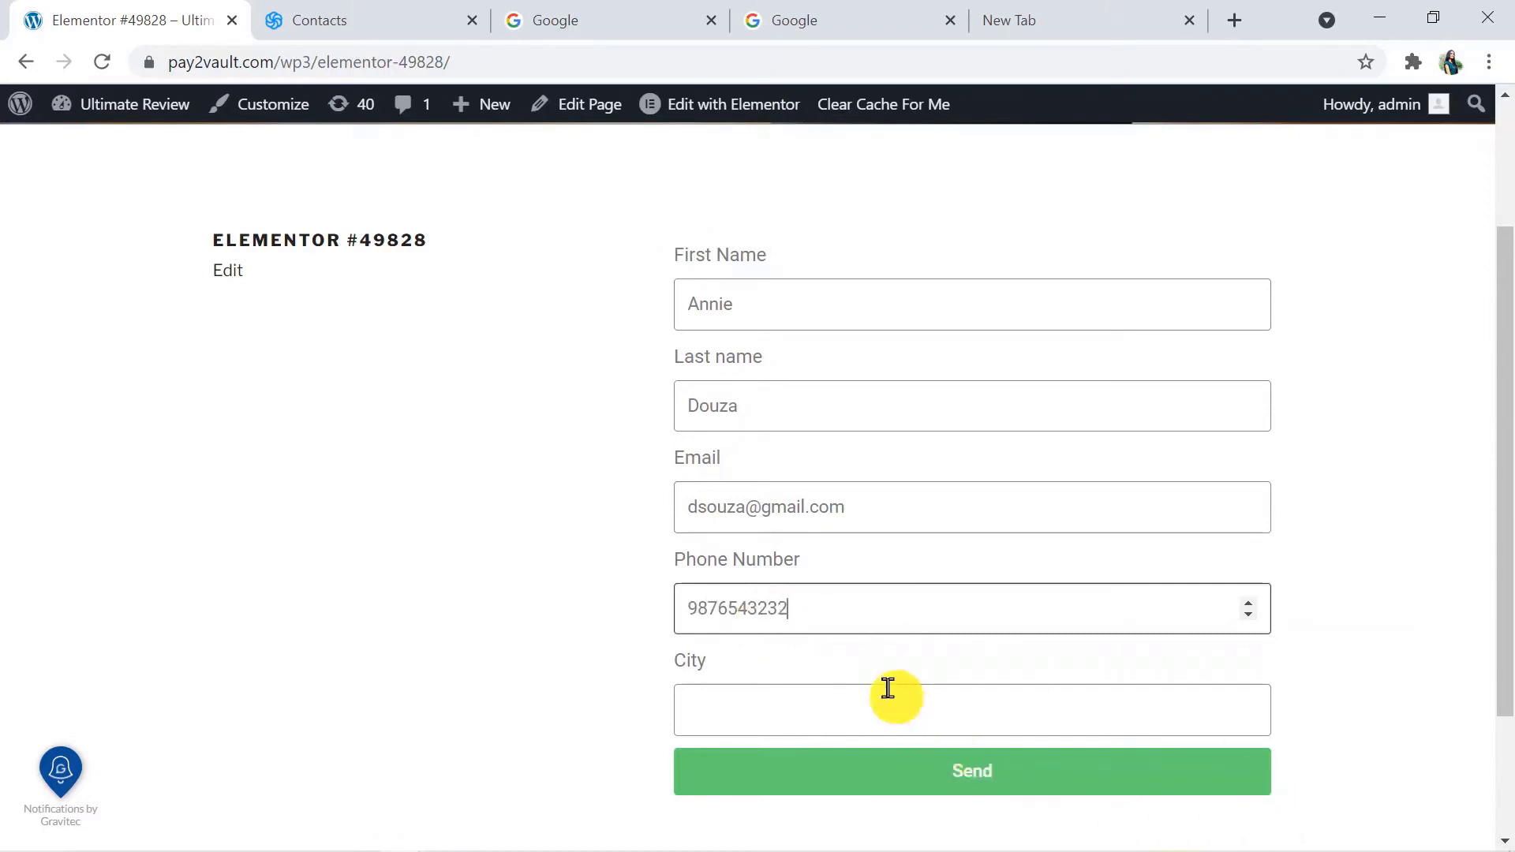
{"action": "left_click", "coordinate": [709, 701]}
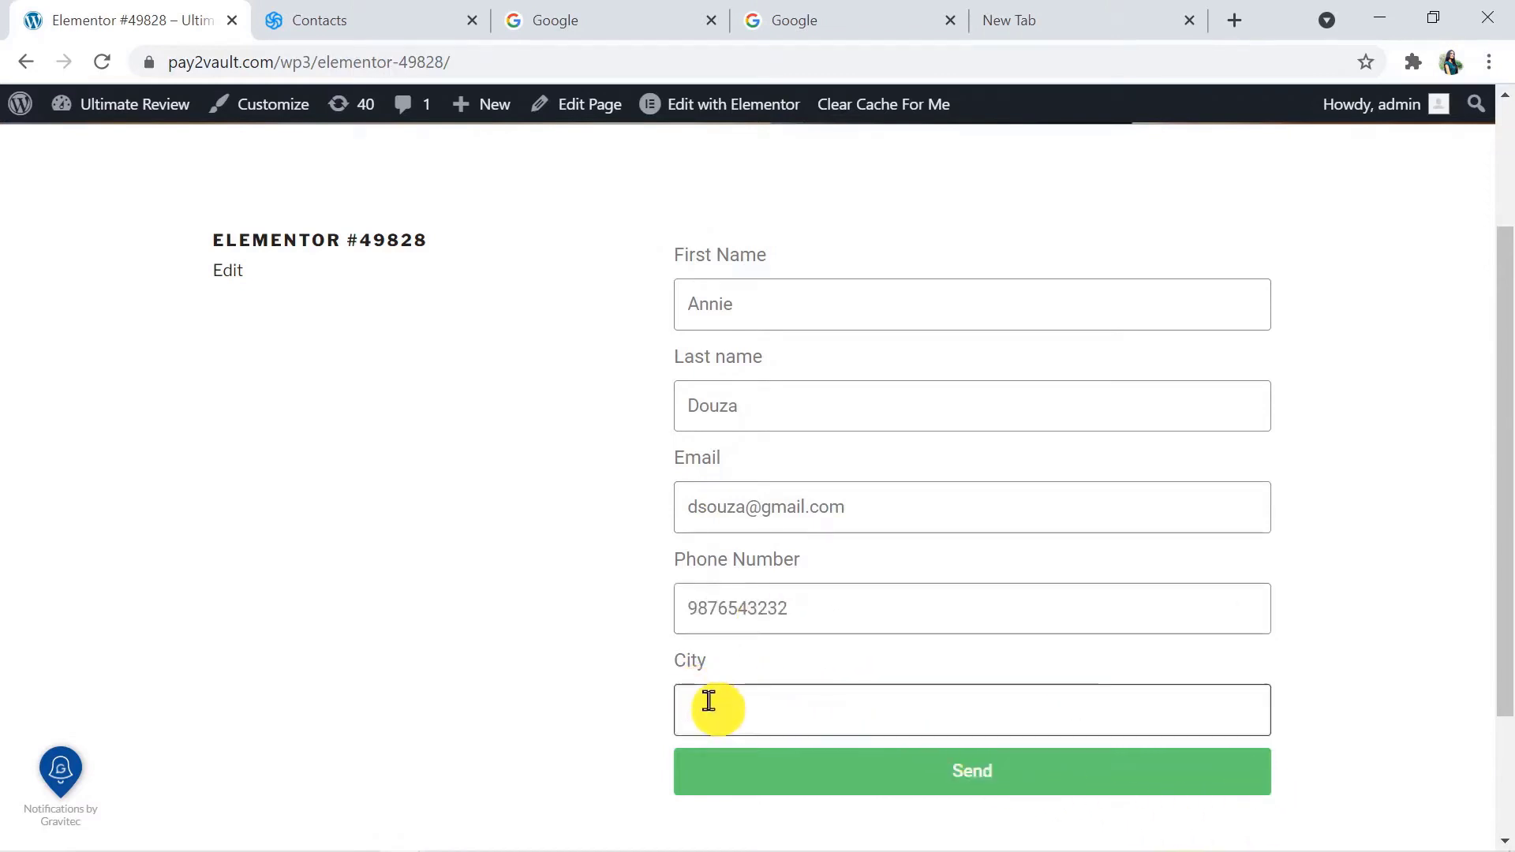
{"action": "type", "text": "Delhi"}
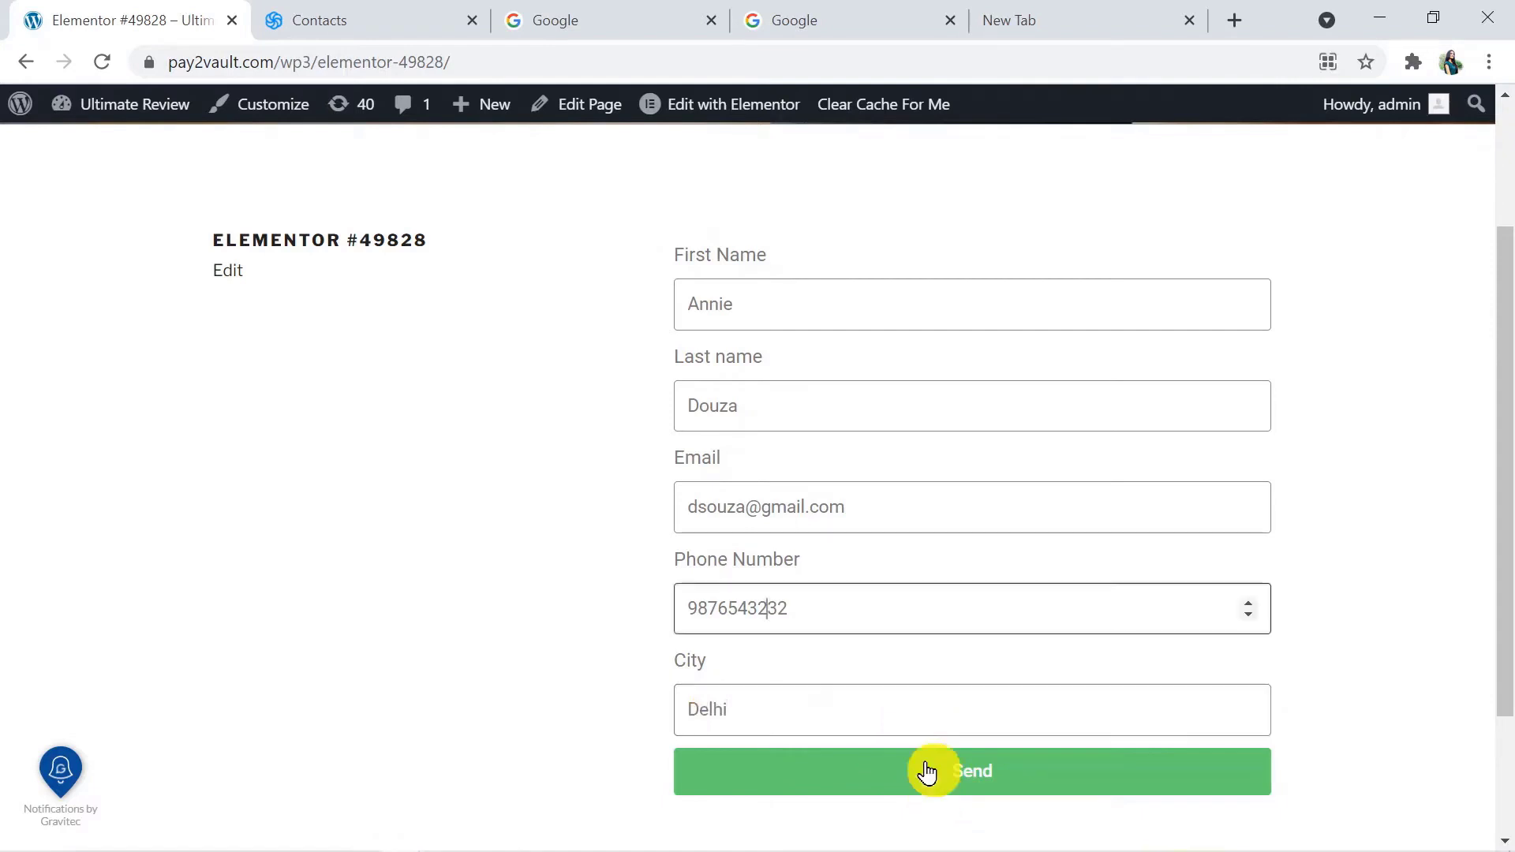
{"action": "left_click", "coordinate": [928, 772]}
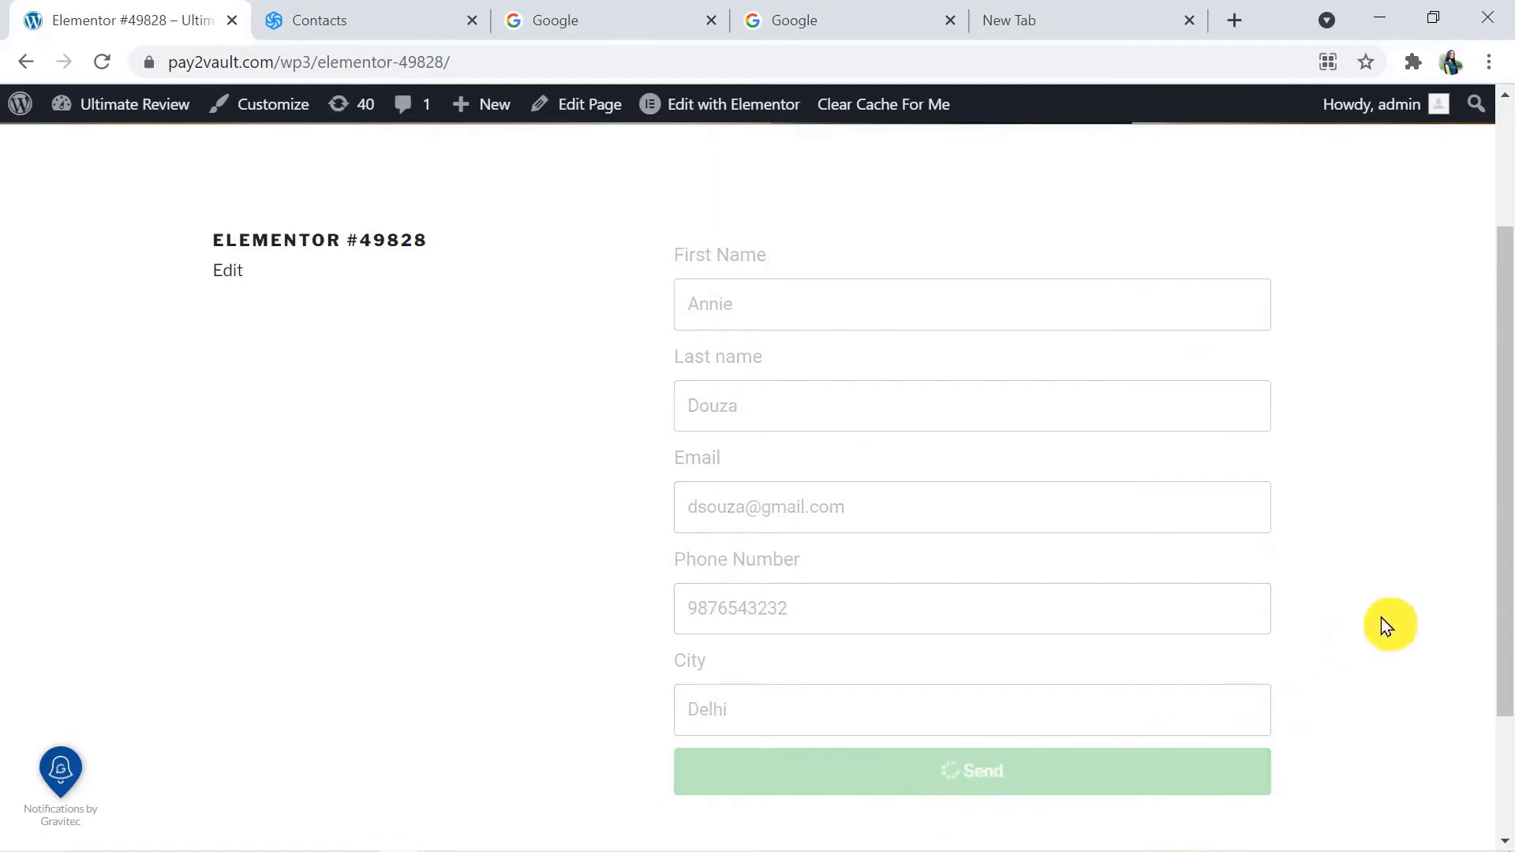
Check the form's submission status and look for the submitted contact in Sendinblue's Elementor List
{"action": "left_click_drag", "start_coordinate": [1505, 582], "coordinate": [1381, 671]}
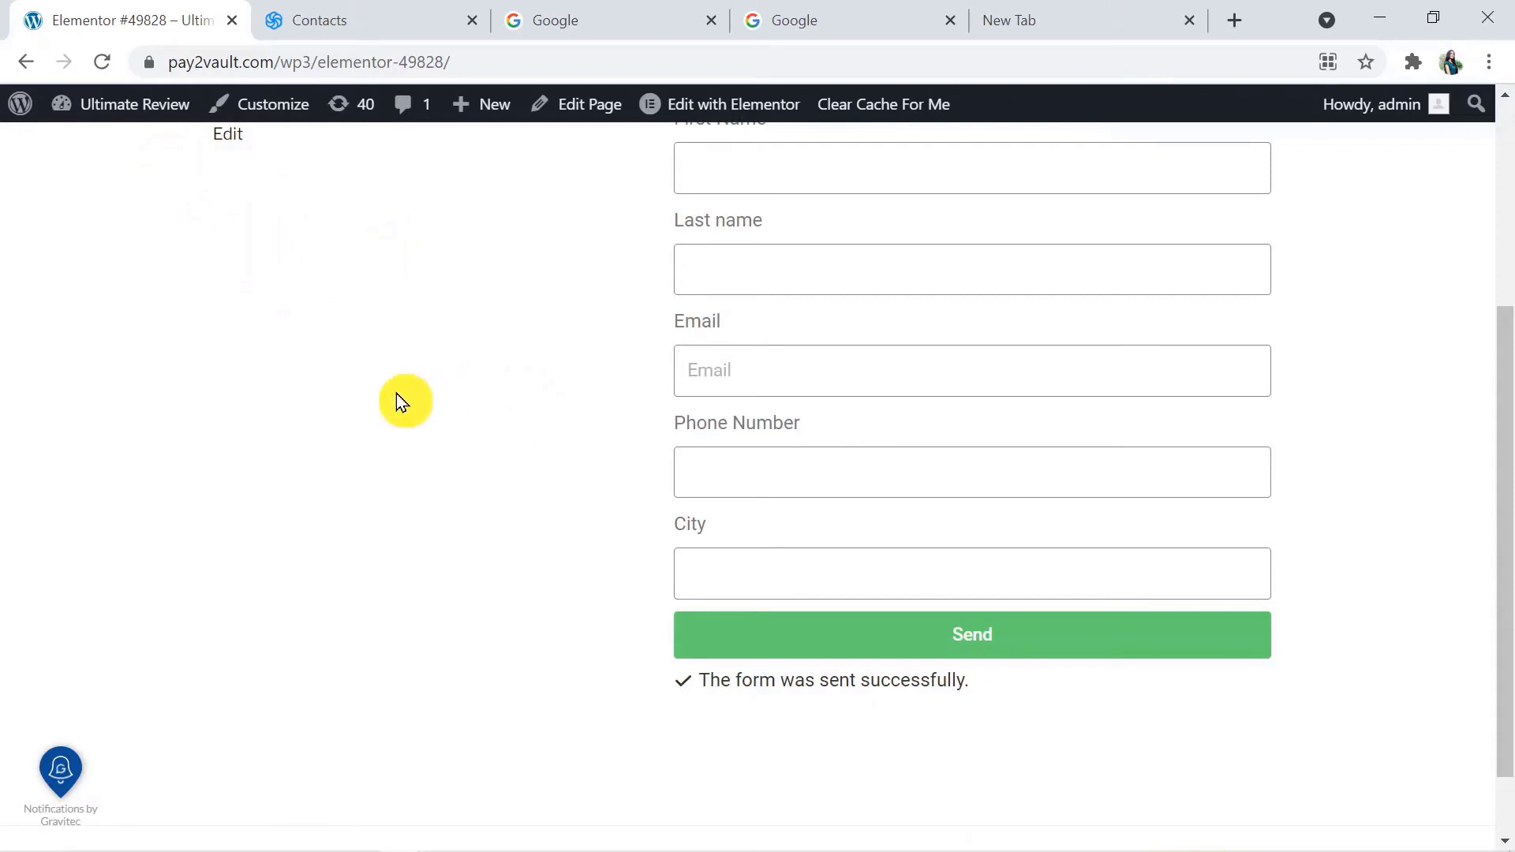
{"action": "left_click", "coordinate": [333, 25]}
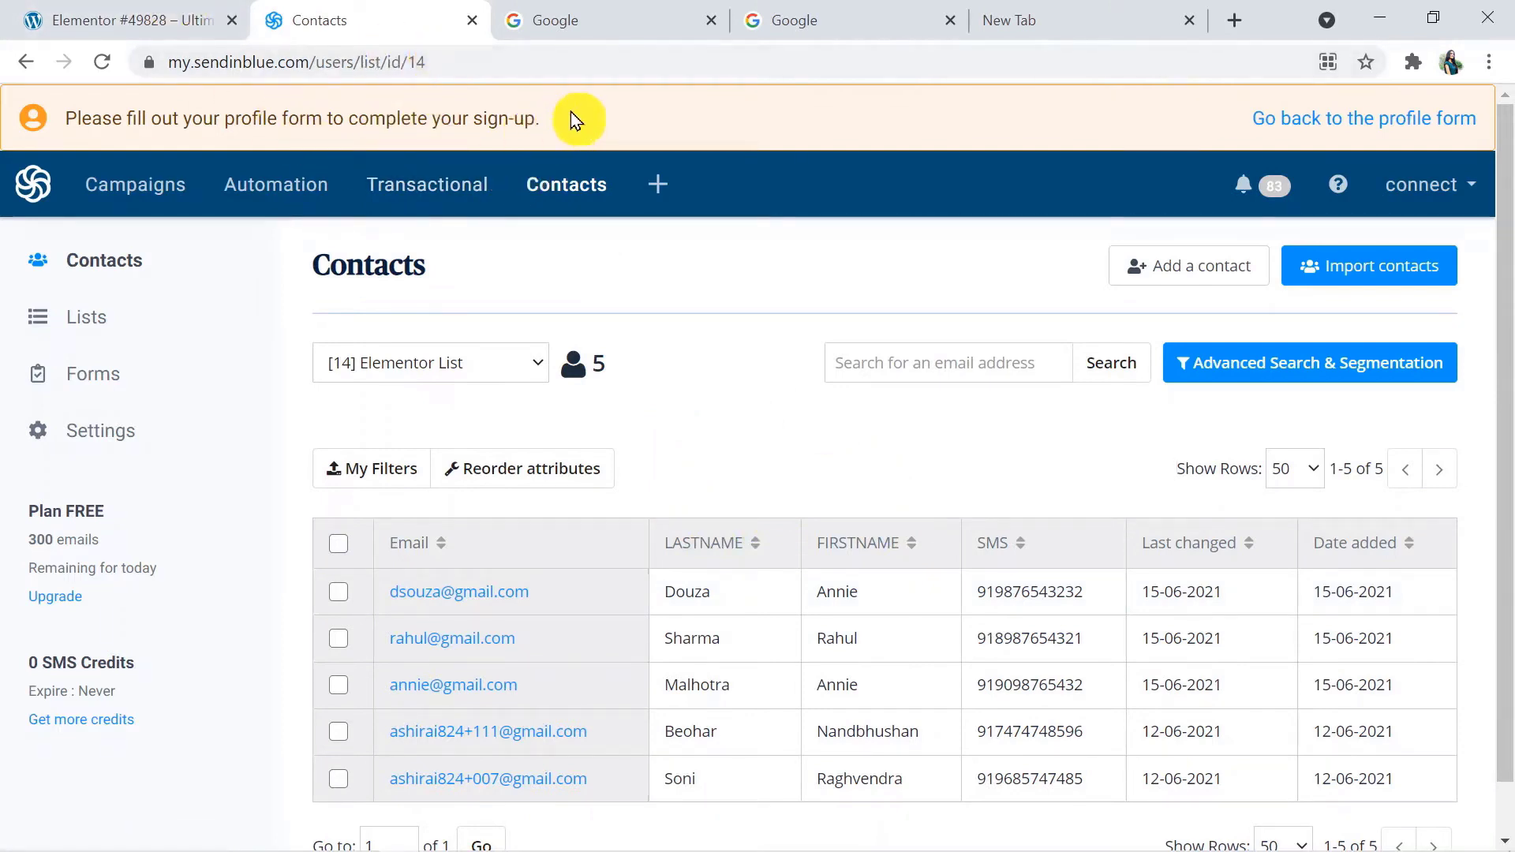
Open pabbly.com in the first Google tab and choose the Connect product
{"action": "left_click", "coordinate": [564, 6]}
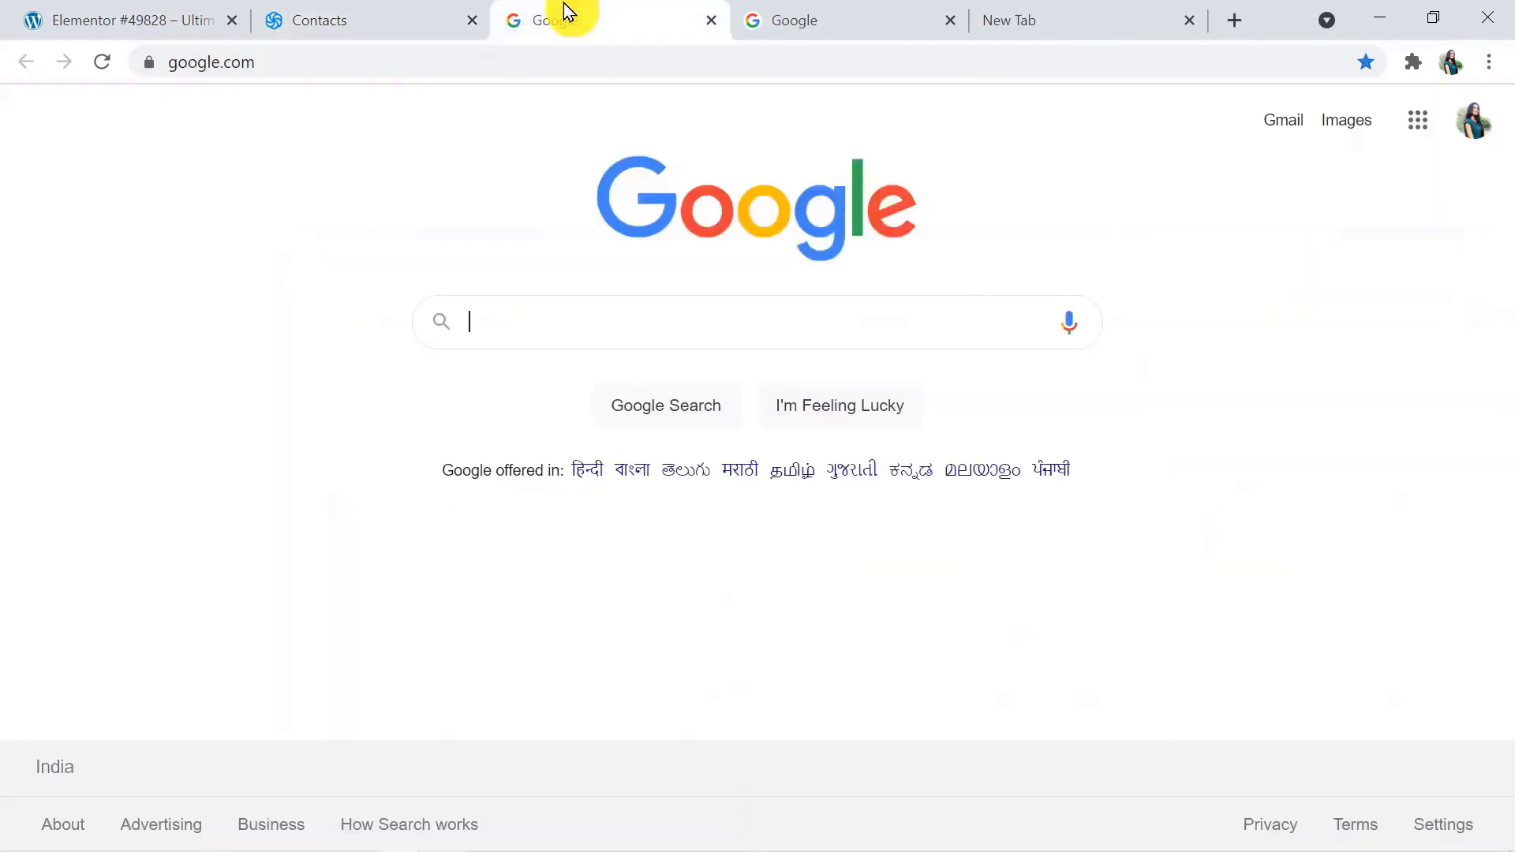
{"action": "left_click", "coordinate": [424, 52]}
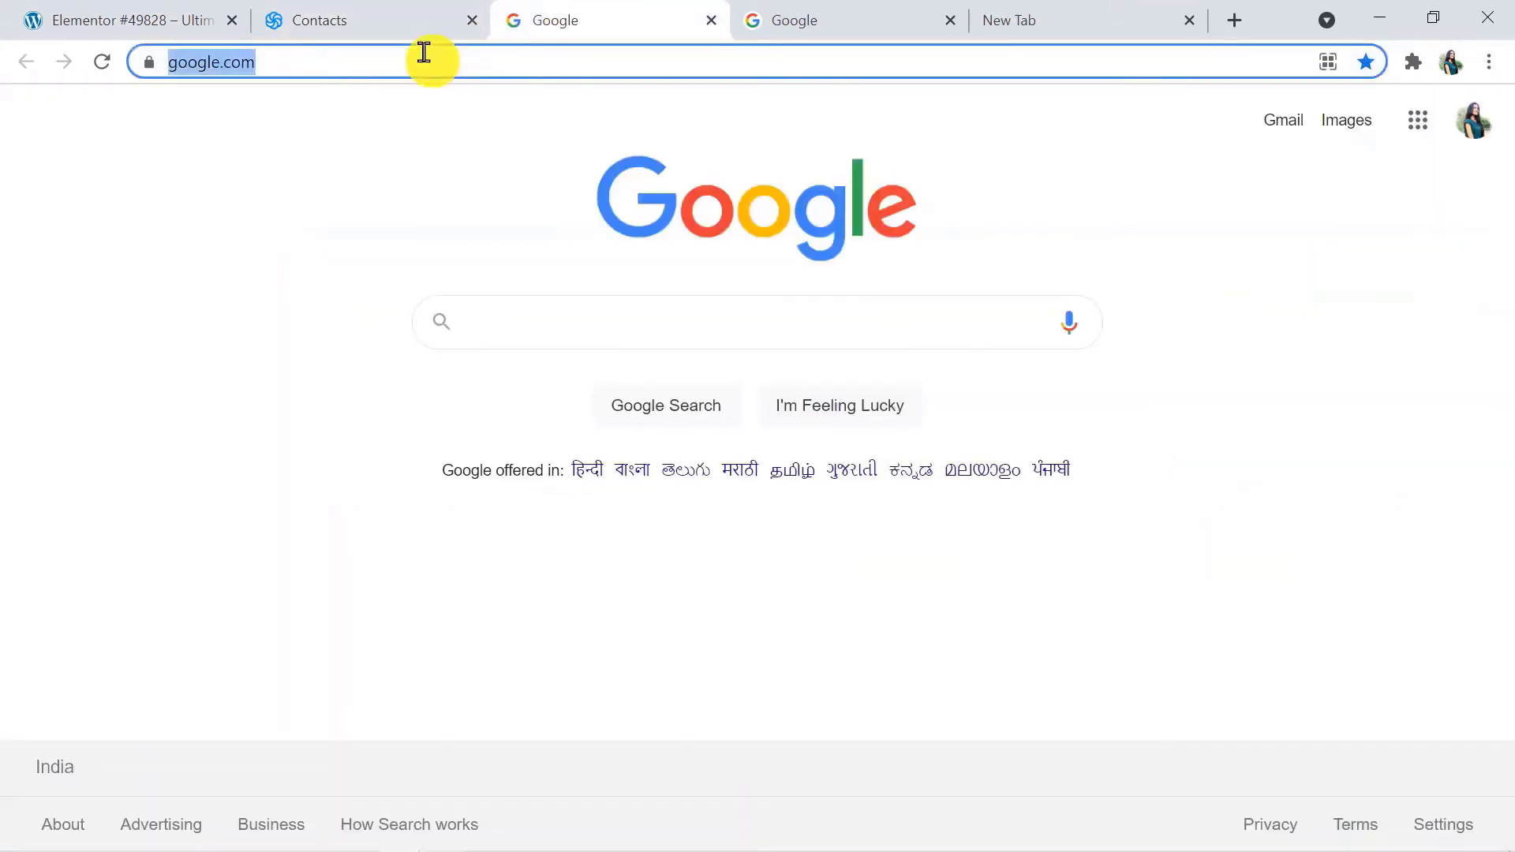
{"action": "type", "text": "pabbly"}
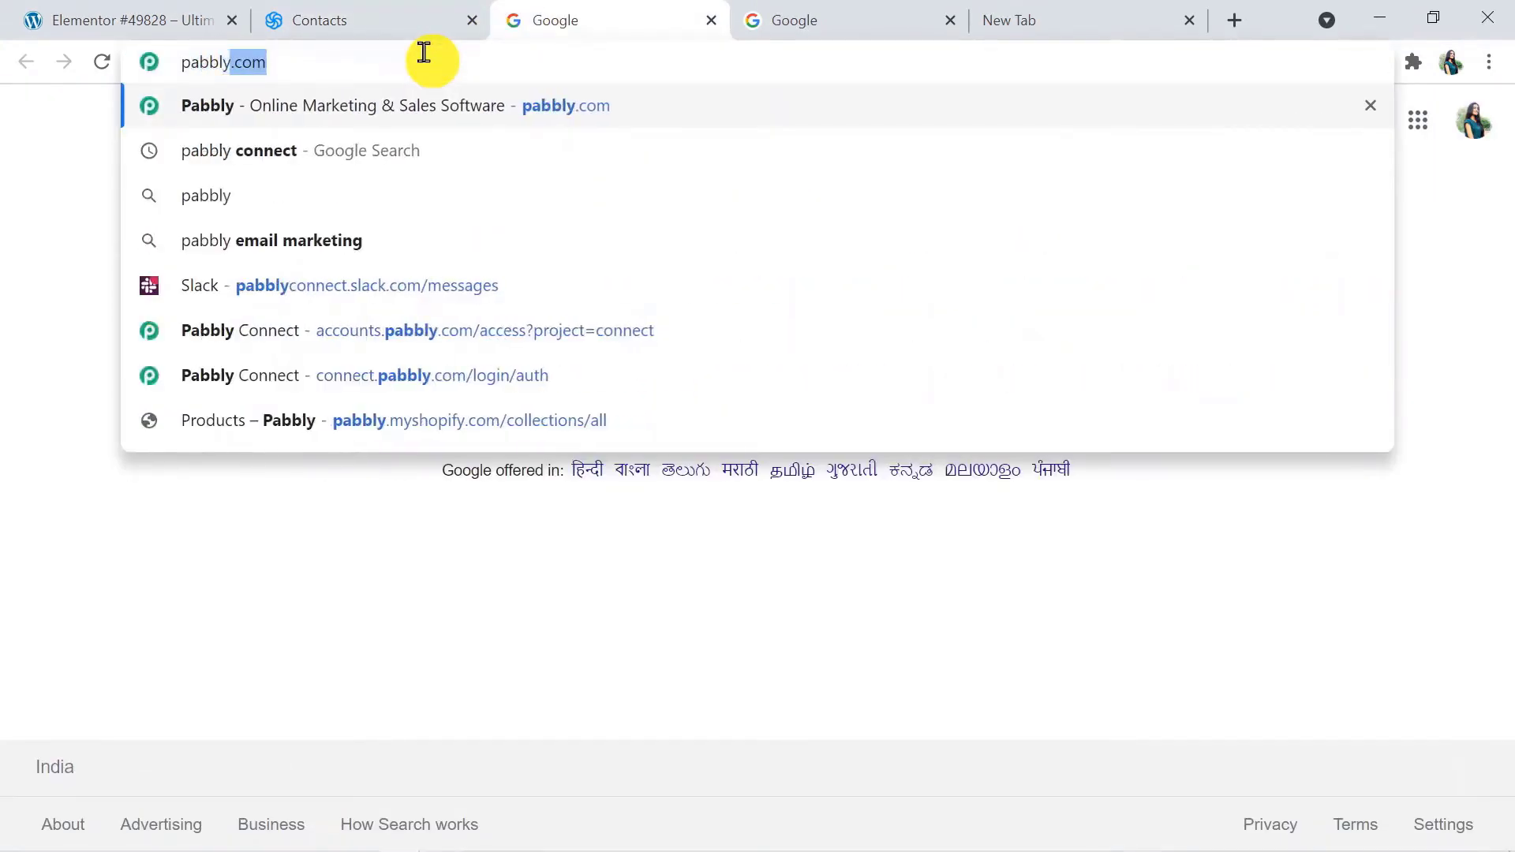
{"action": "type", "text": ".com"}
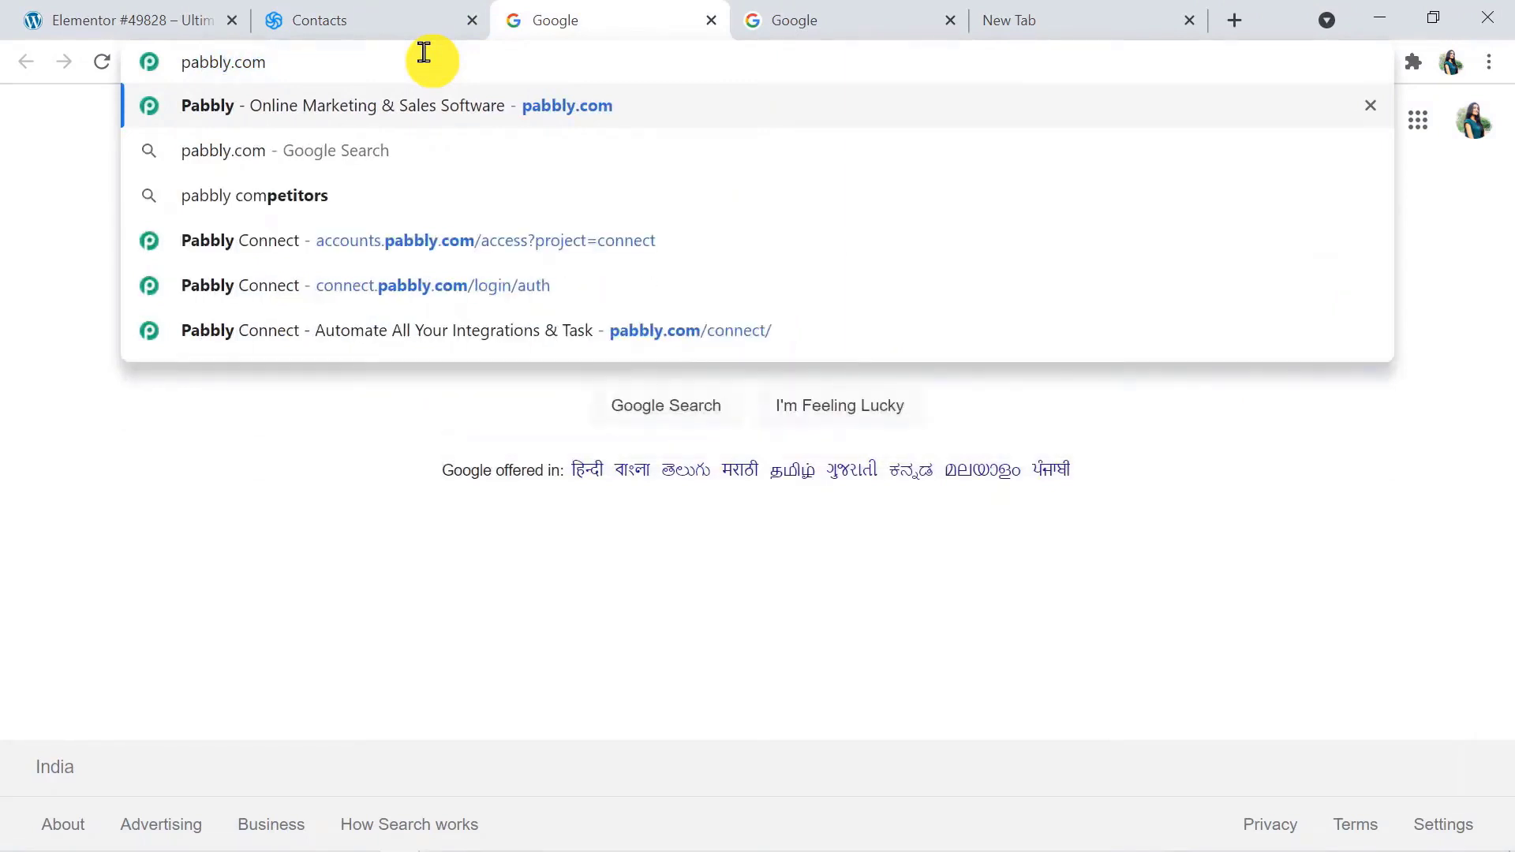
{"action": "key", "text": "Return"}
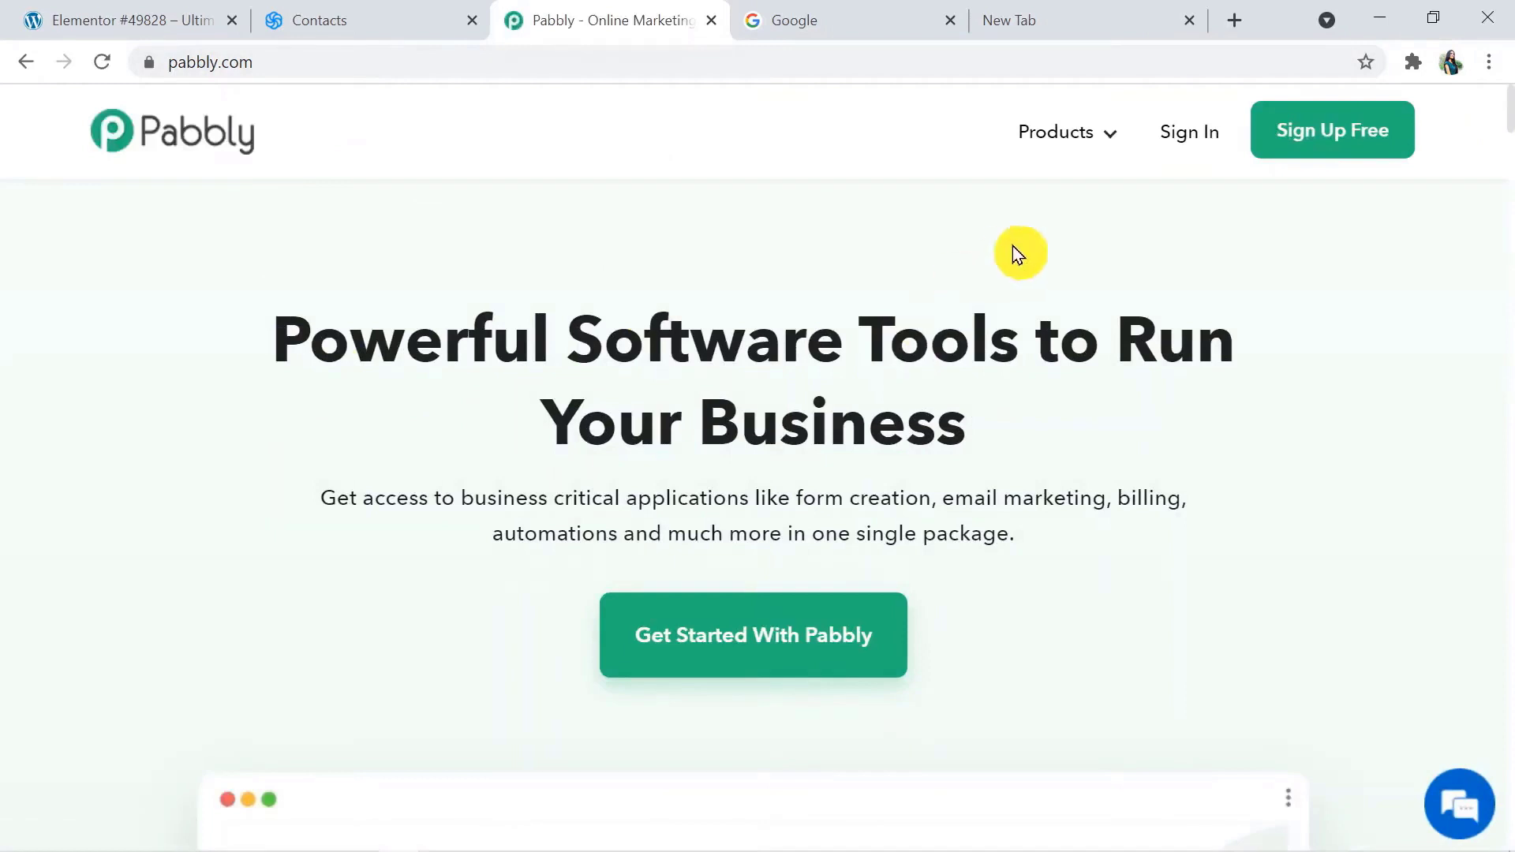
{"action": "mouse_move", "coordinate": [1082, 139]}
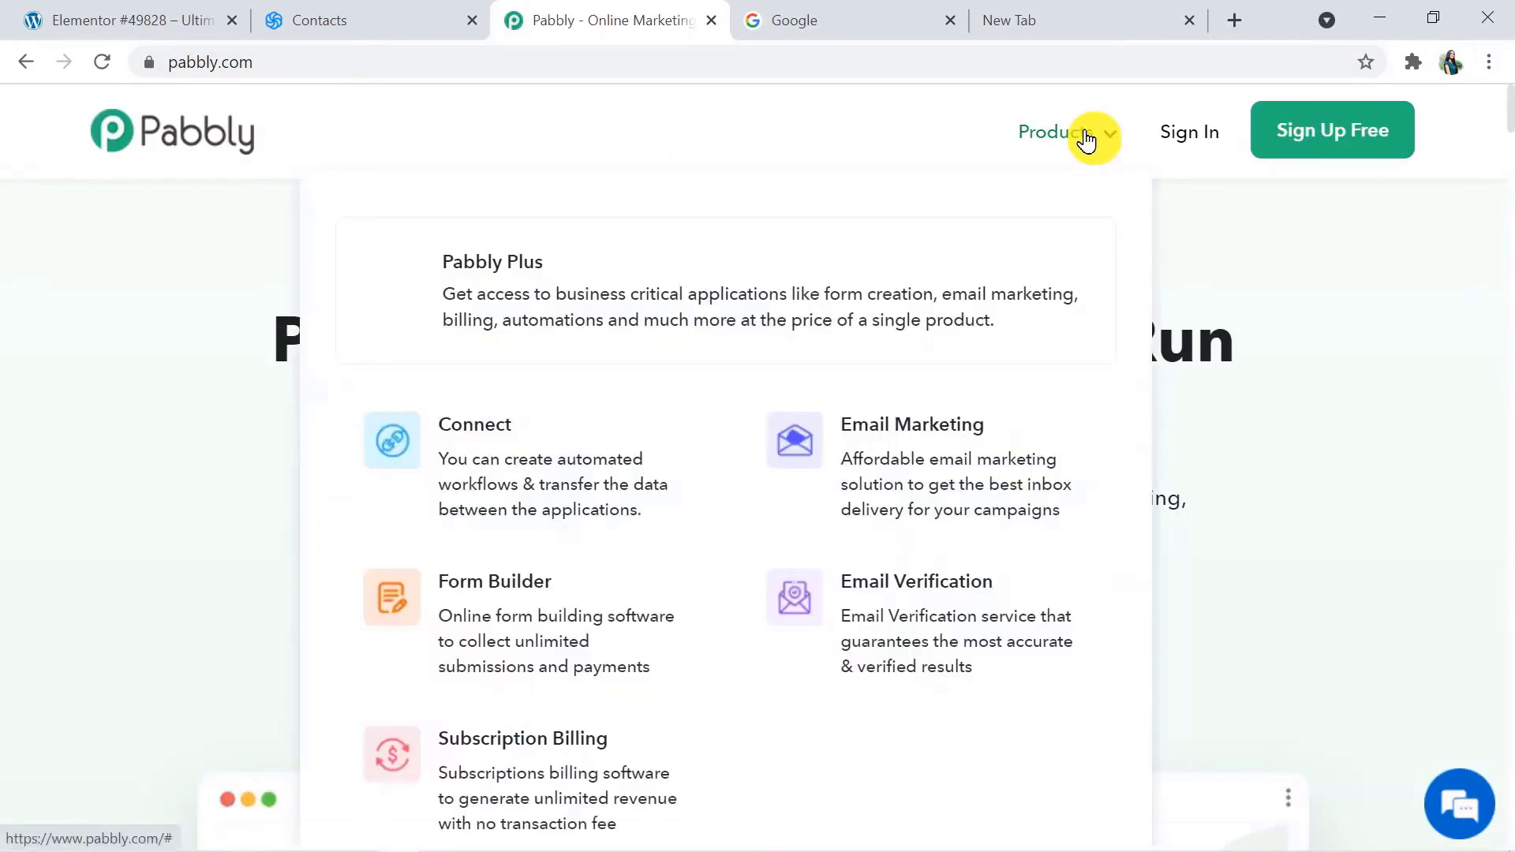
{"action": "left_click", "coordinate": [640, 434]}
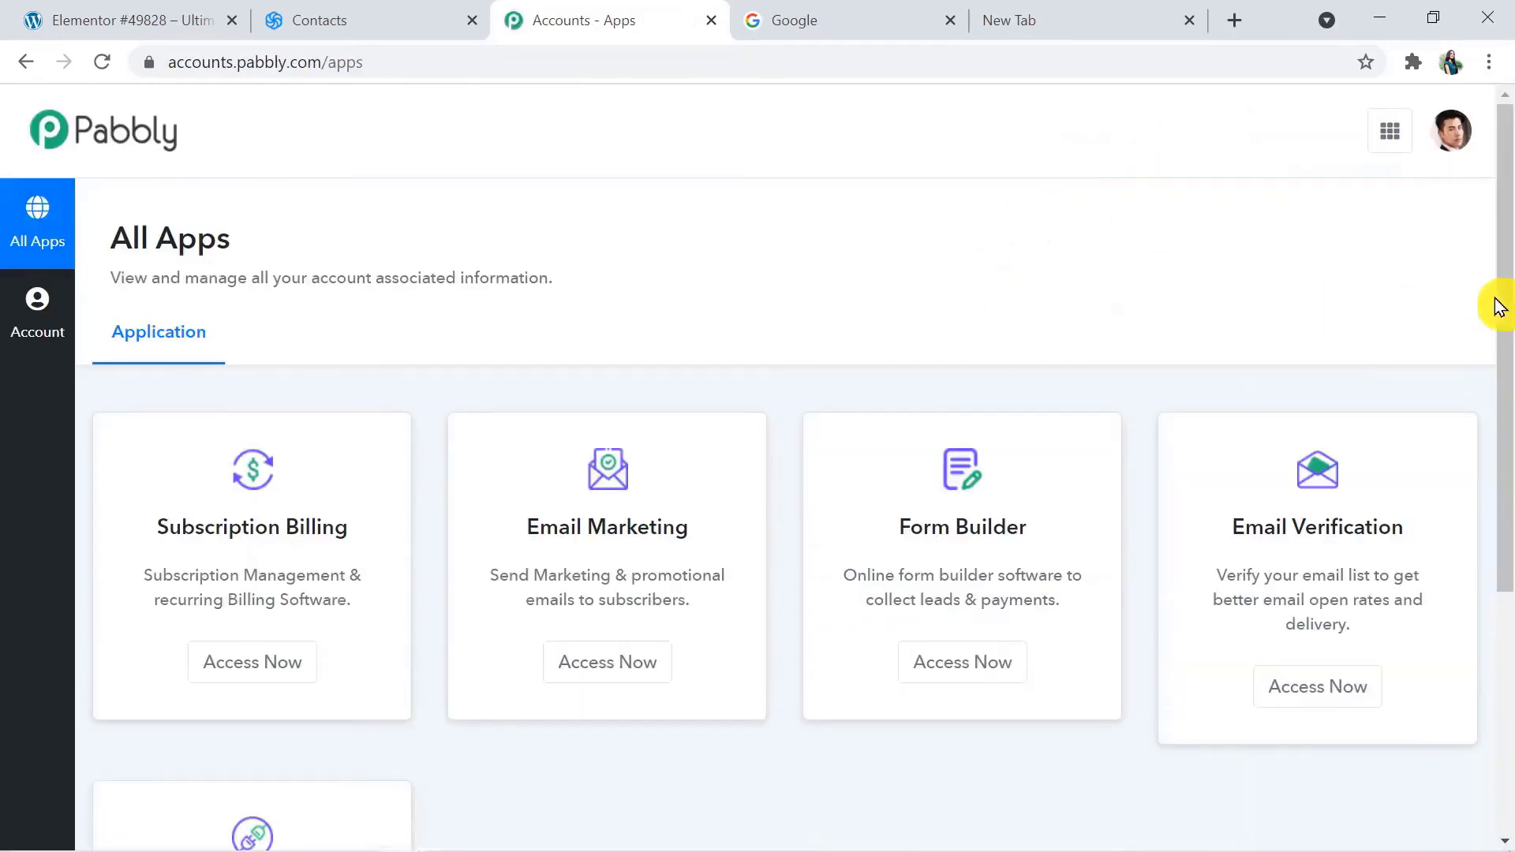
Open Pabbly Connect from the apps list and create a workflow named Elementor to Sendinblue
{"action": "left_click_drag", "start_coordinate": [1504, 298], "coordinate": [1505, 514]}
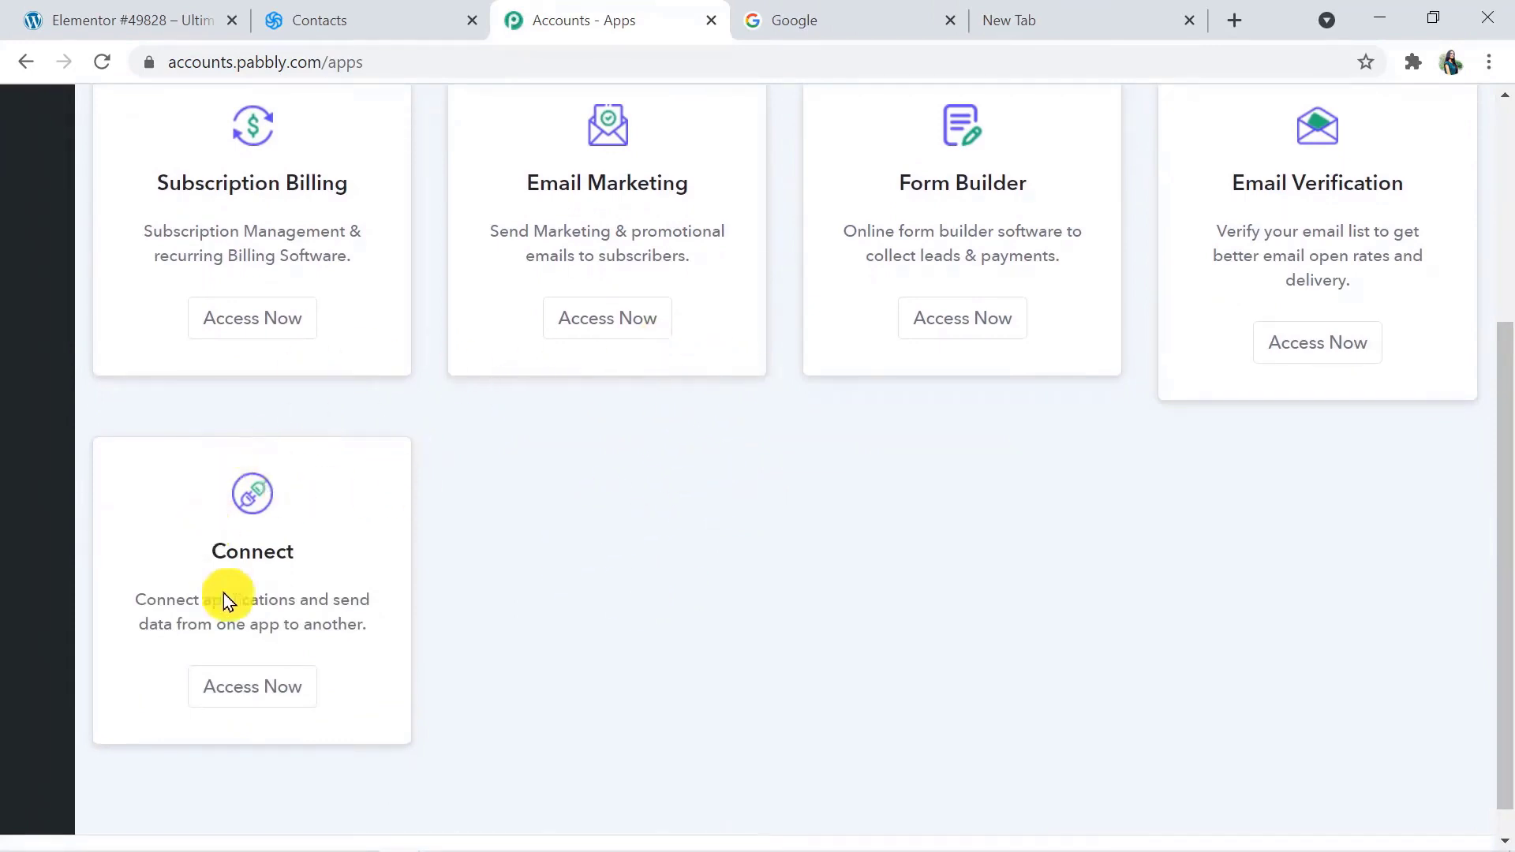
{"action": "left_click", "coordinate": [291, 697]}
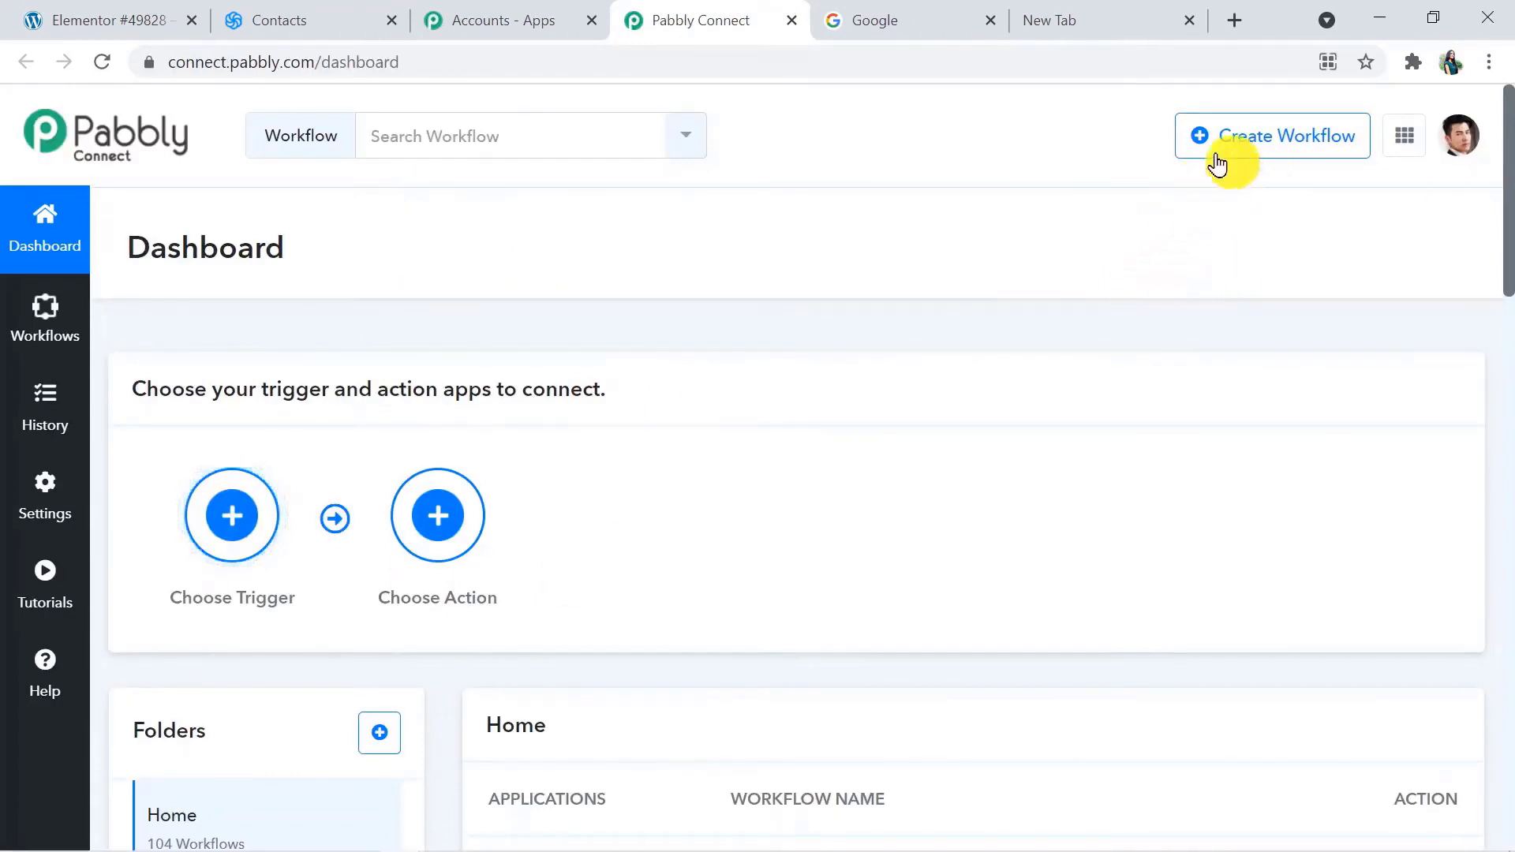
{"action": "left_click", "coordinate": [1292, 137]}
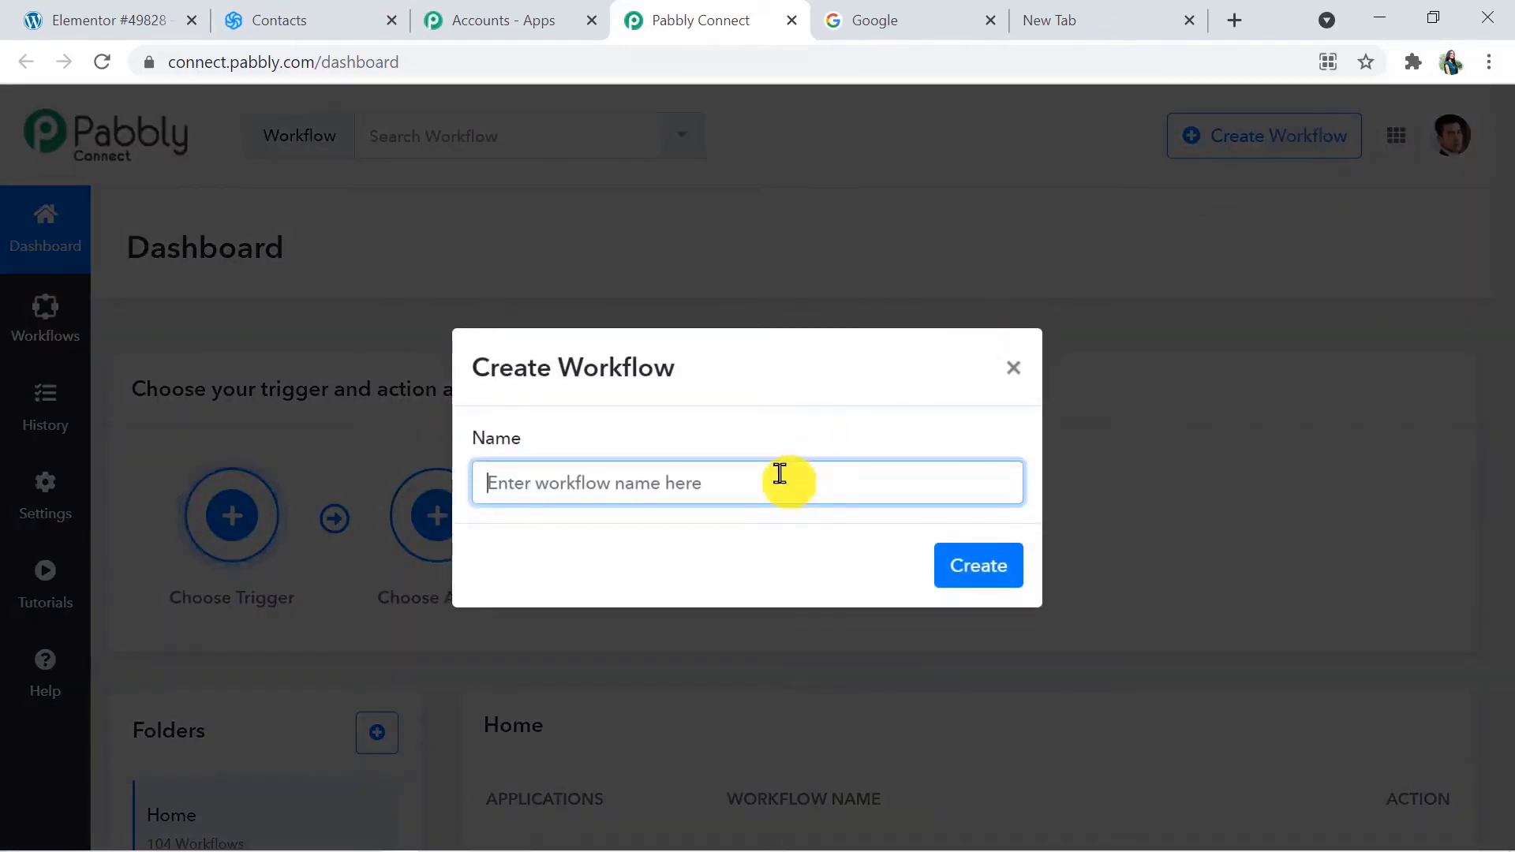
{"action": "type", "text": "Elemen"}
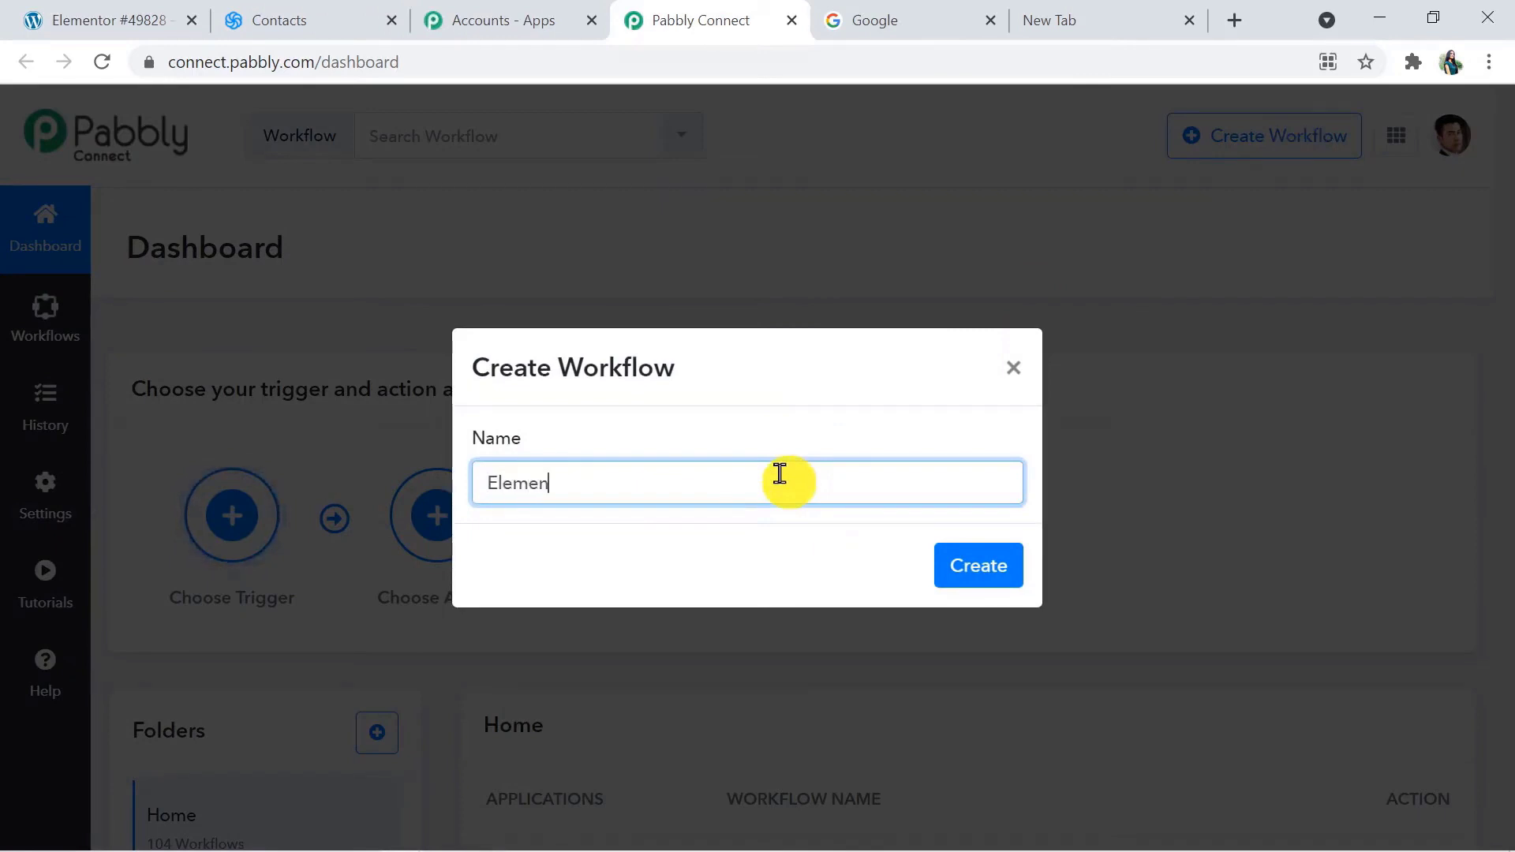
{"action": "type", "text": "tor to Sendi"}
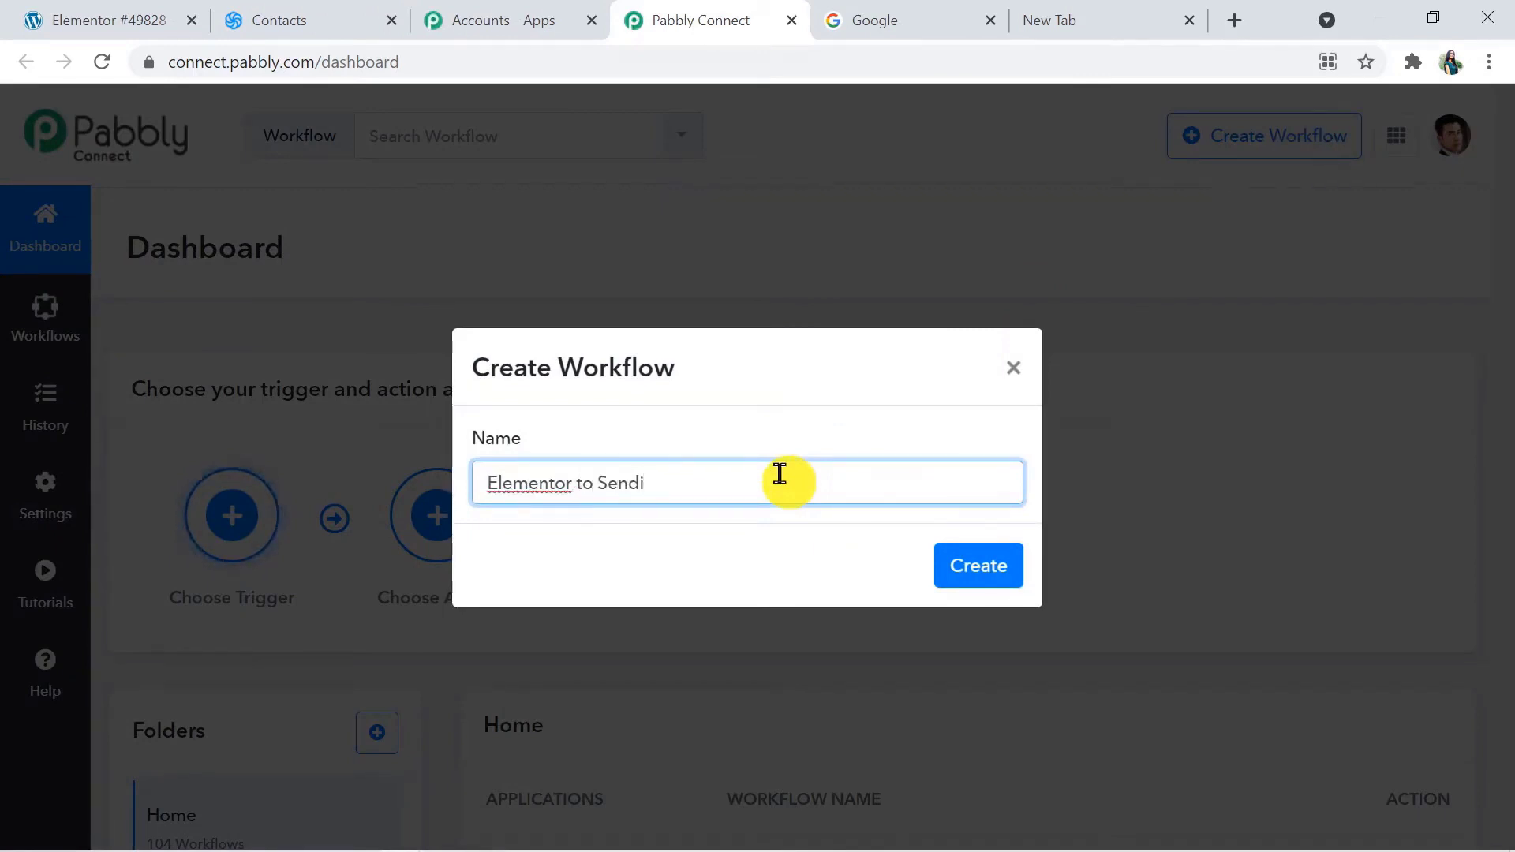
{"action": "type", "text": "nblue"}
{"action": "left_click", "coordinate": [978, 567]}
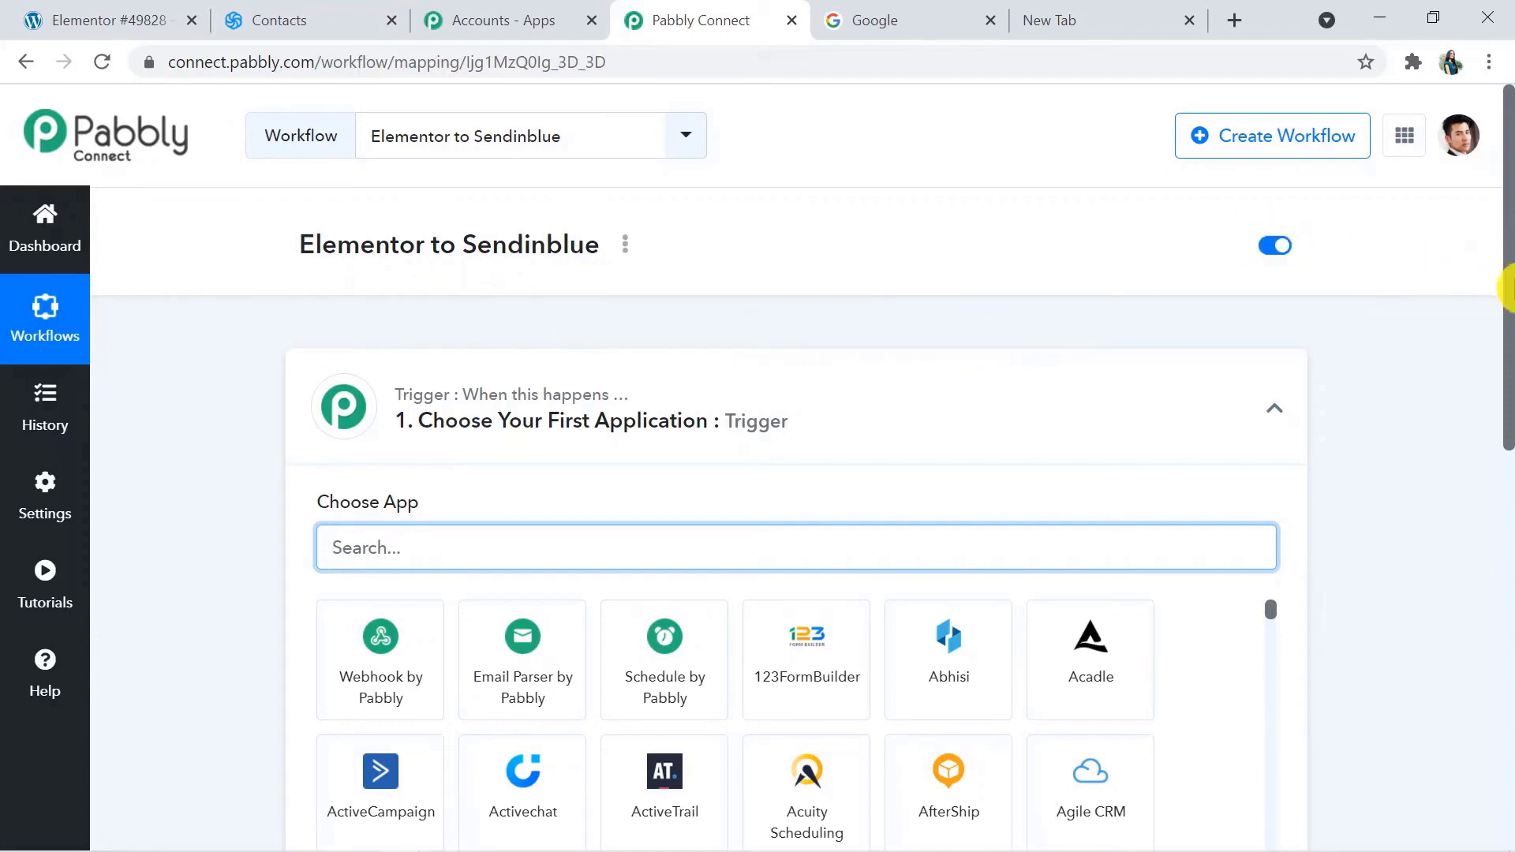
Expand the action step and examine the workflow's trigger and action sections
{"action": "left_click_drag", "start_coordinate": [1508, 288], "coordinate": [1506, 442]}
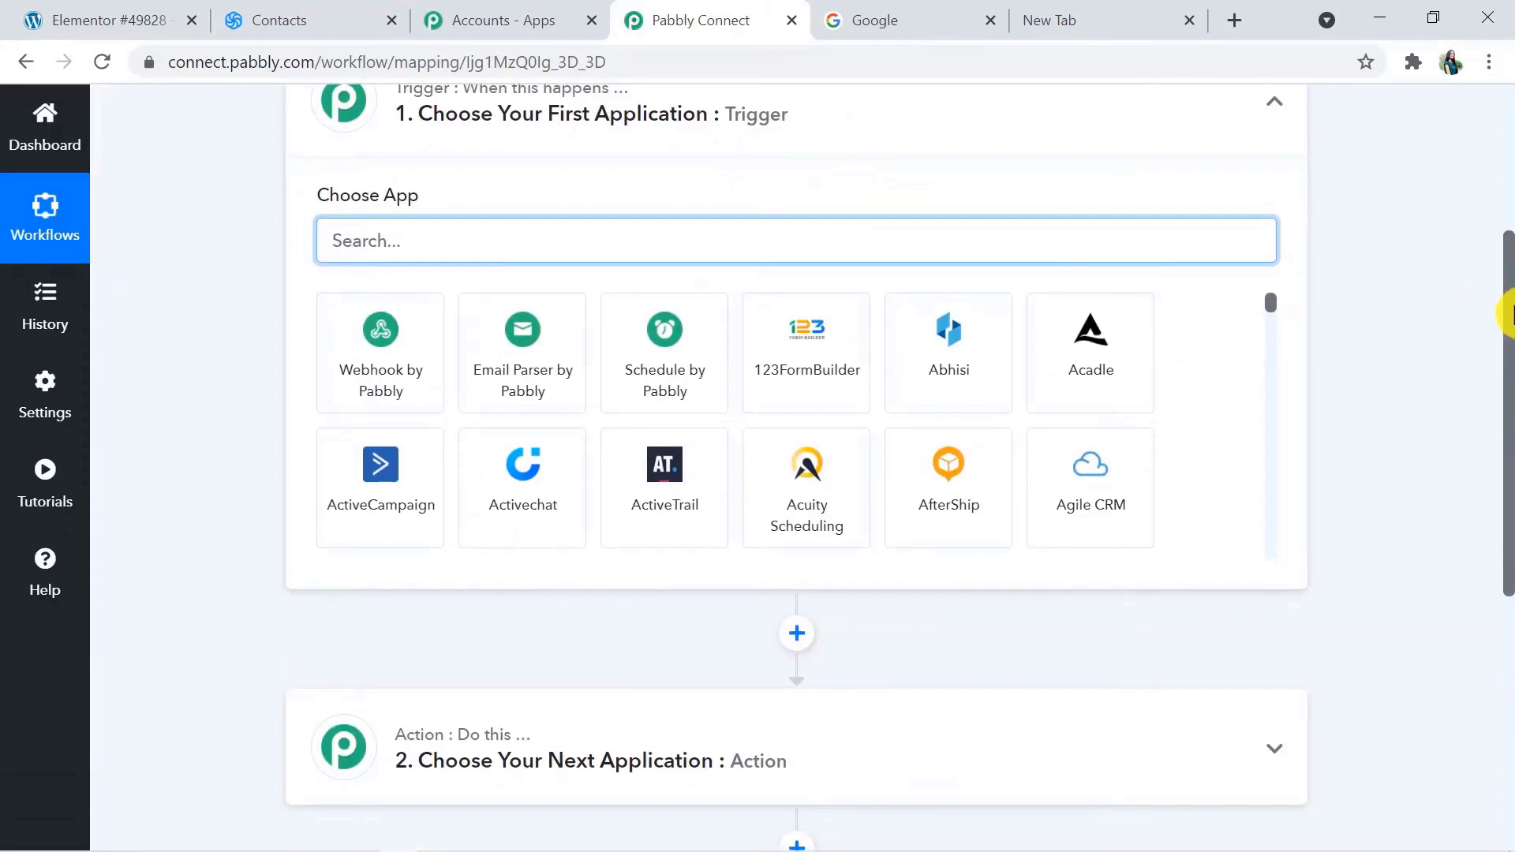
{"action": "scroll", "coordinate": [1503, 439], "scroll_direction": "down", "scroll_amount": 2}
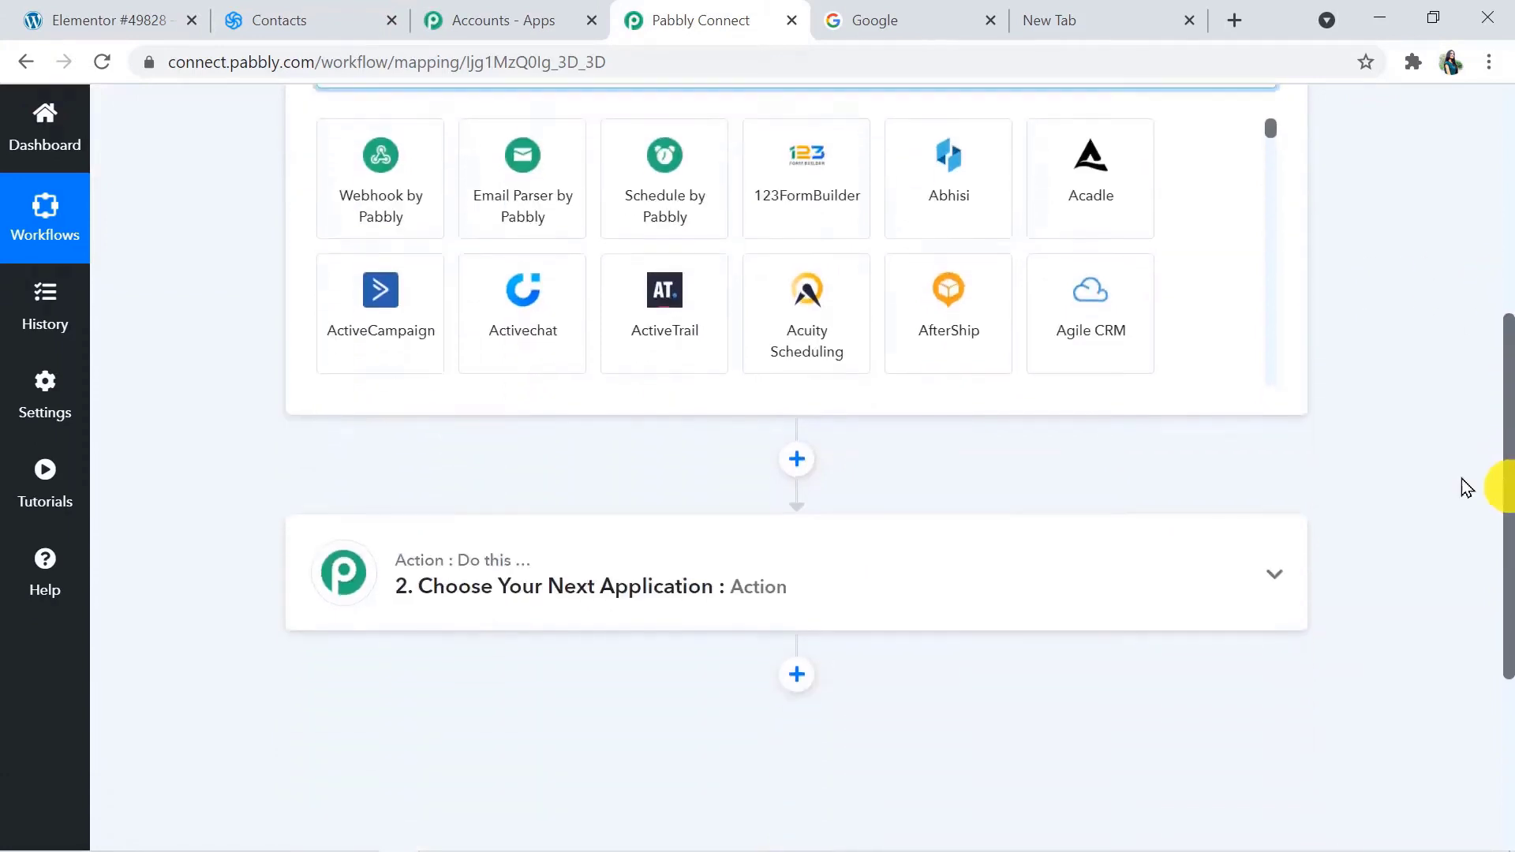
{"action": "left_click", "coordinate": [934, 582]}
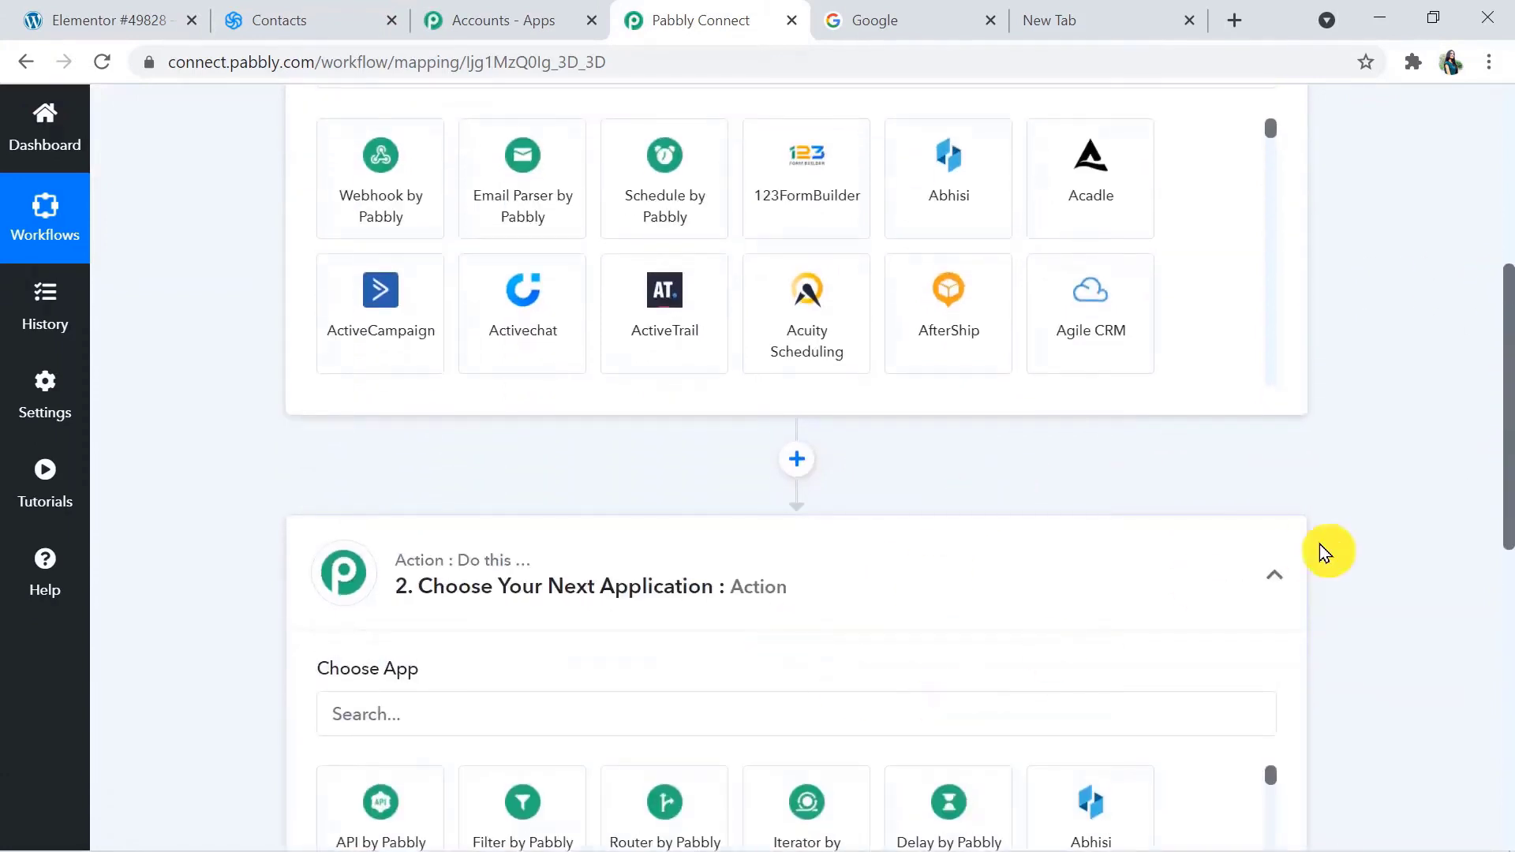
{"action": "left_click_drag", "start_coordinate": [1506, 513], "coordinate": [1508, 438]}
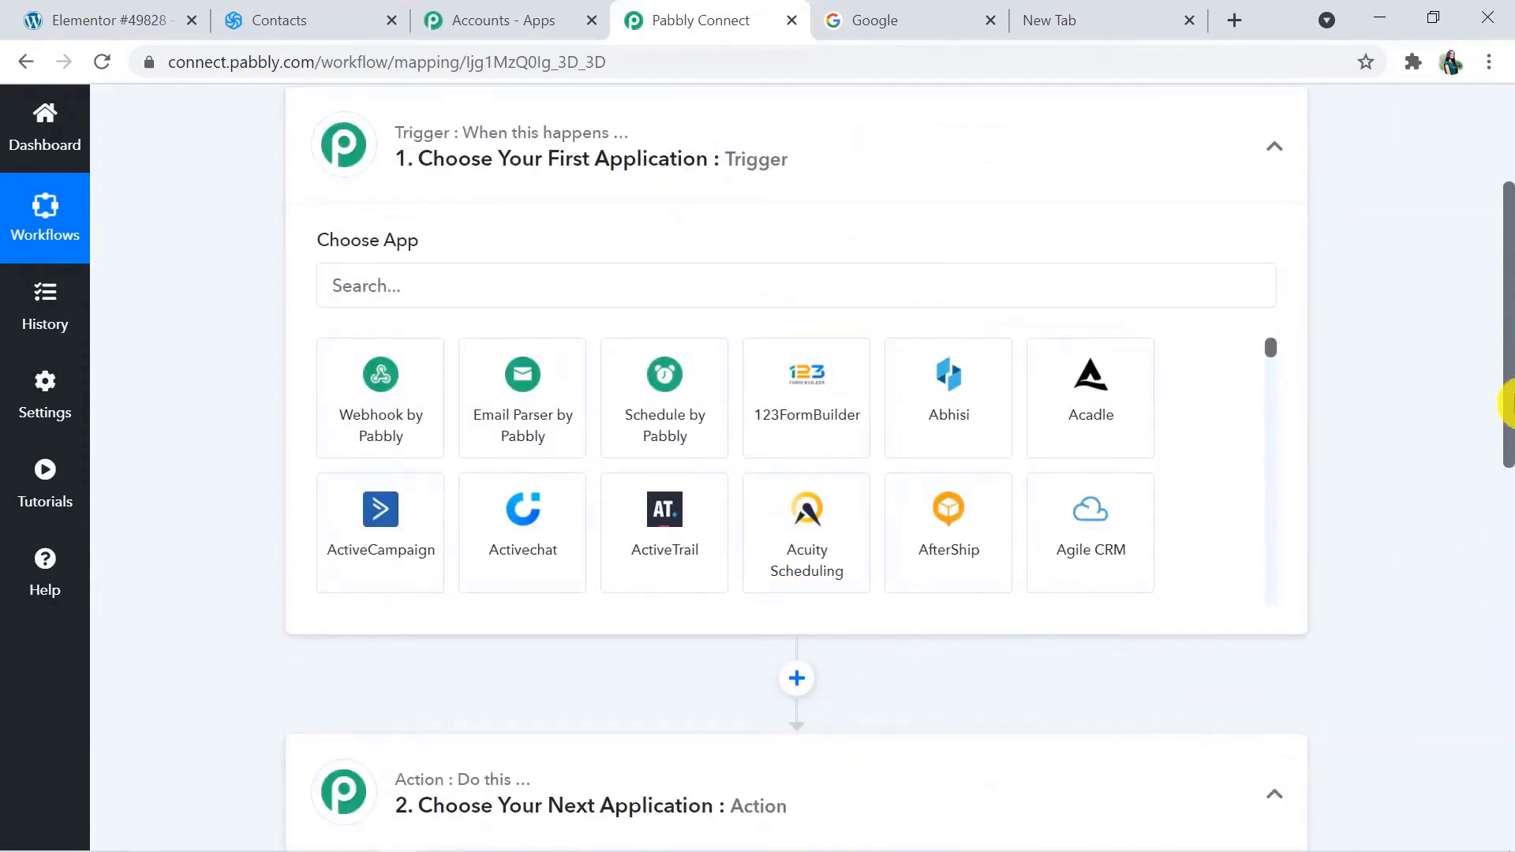
{"action": "mouse_move", "coordinate": [1508, 406]}
{"action": "left_mouse_down"}
{"action": "mouse_move", "coordinate": [1507, 357]}
{"action": "mouse_move", "coordinate": [1507, 421]}
{"action": "left_mouse_up"}
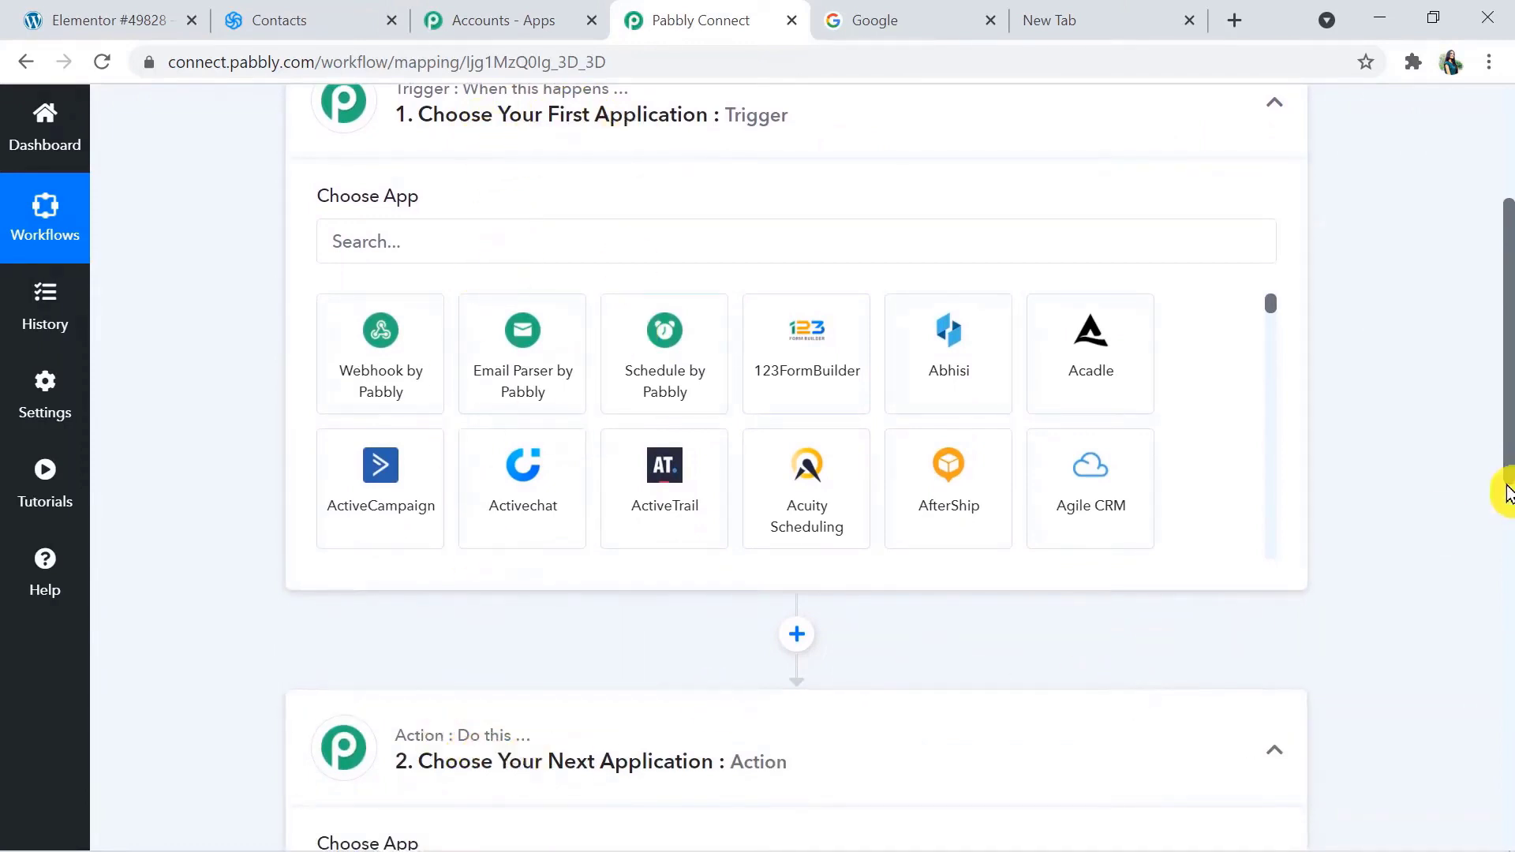
{"action": "scroll", "coordinate": [1509, 394], "scroll_direction": "up", "scroll_amount": 3}
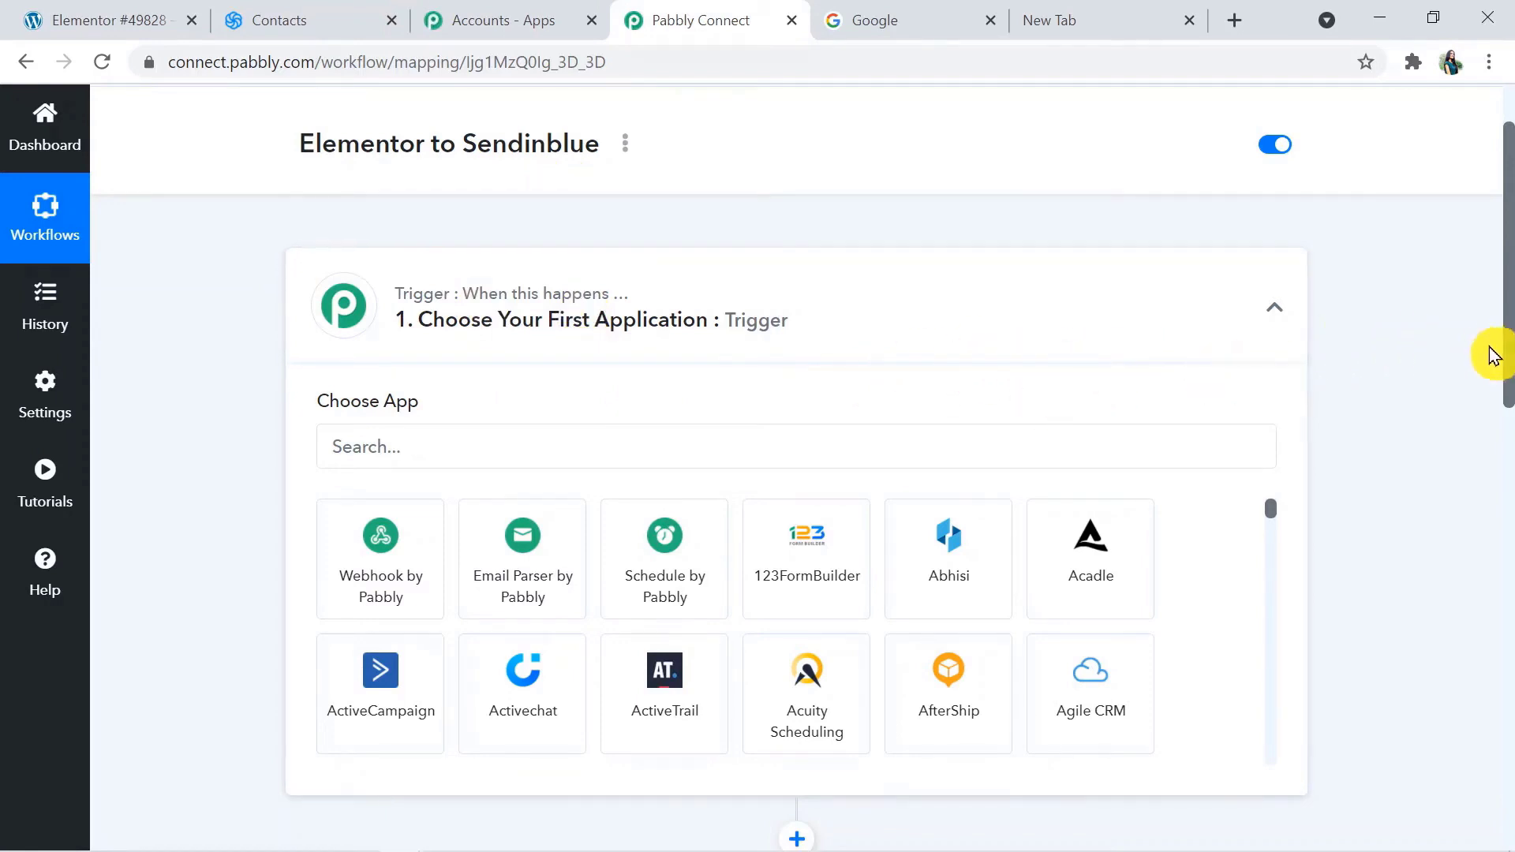
{"action": "left_click_drag", "start_coordinate": [1509, 361], "coordinate": [1509, 426]}
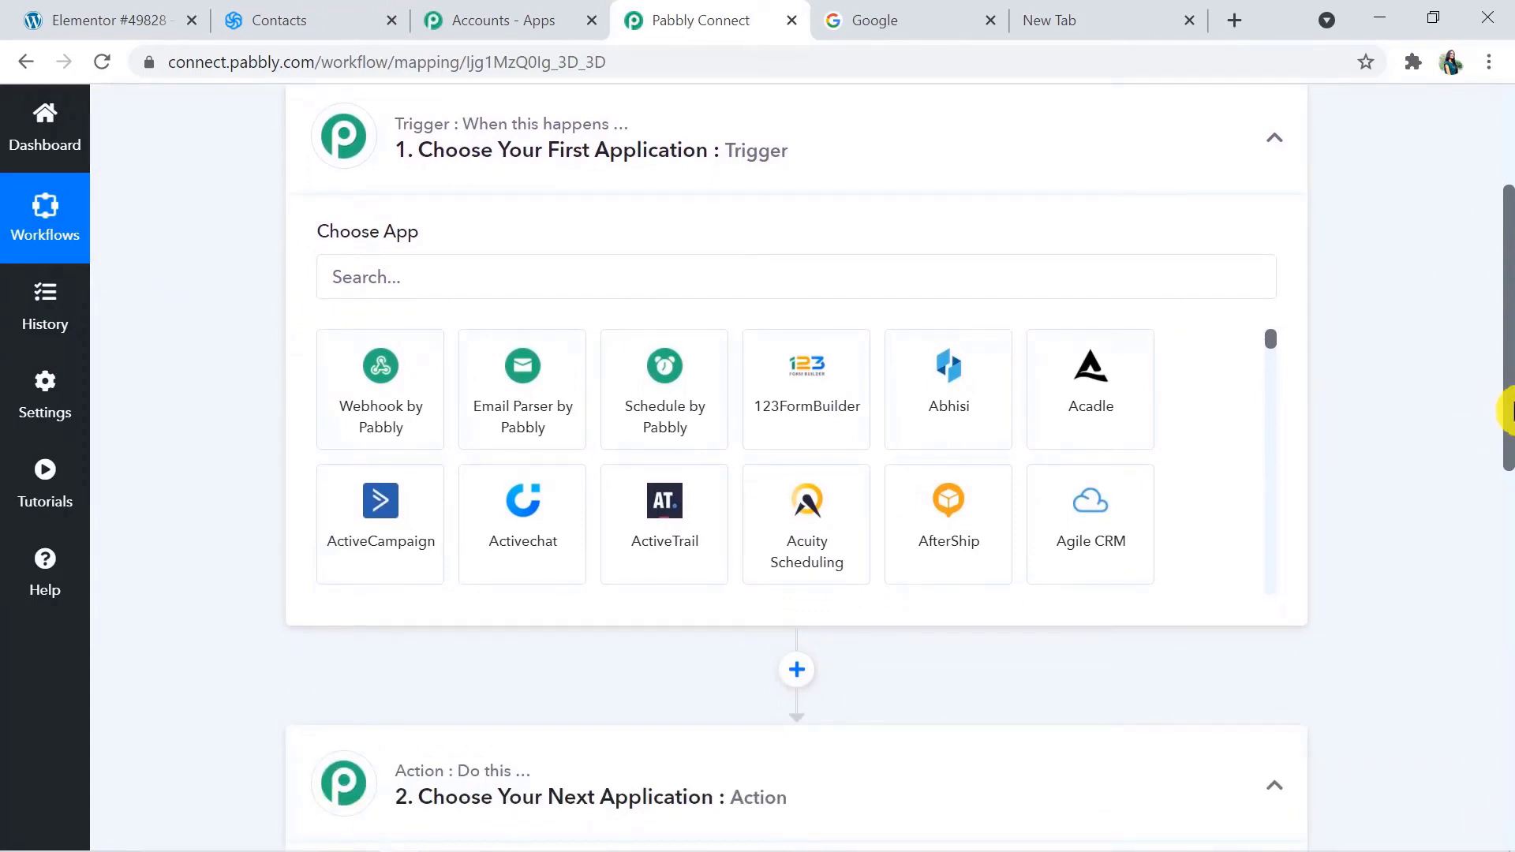
{"action": "left_click_drag", "start_coordinate": [1509, 411], "coordinate": [1508, 355]}
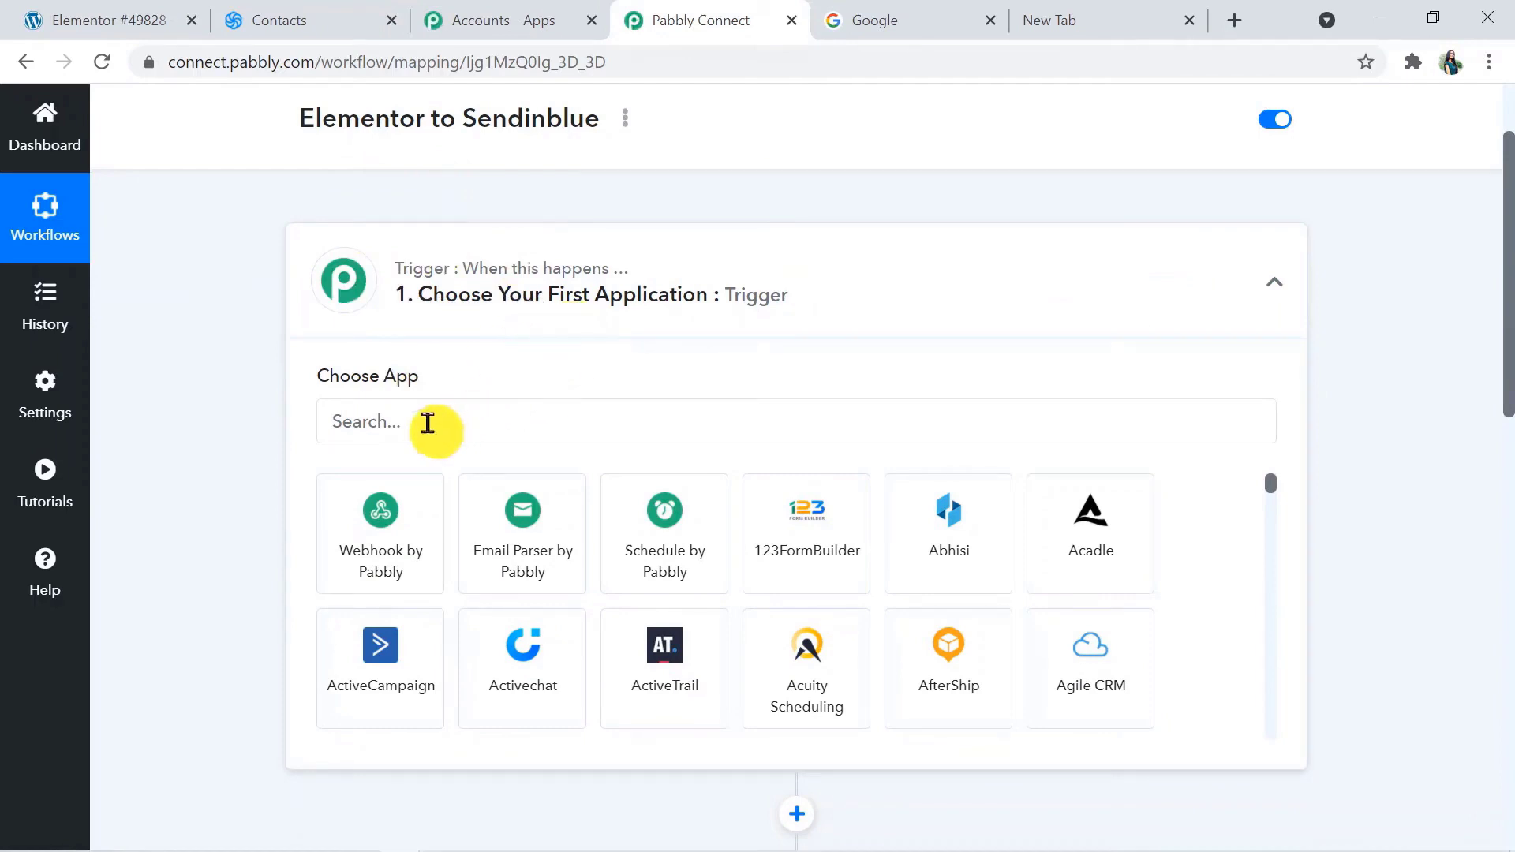
Set Elementor as the trigger app with the New Form Submission event, and review the webhook setup instructions
{"action": "left_click", "coordinate": [428, 424]}
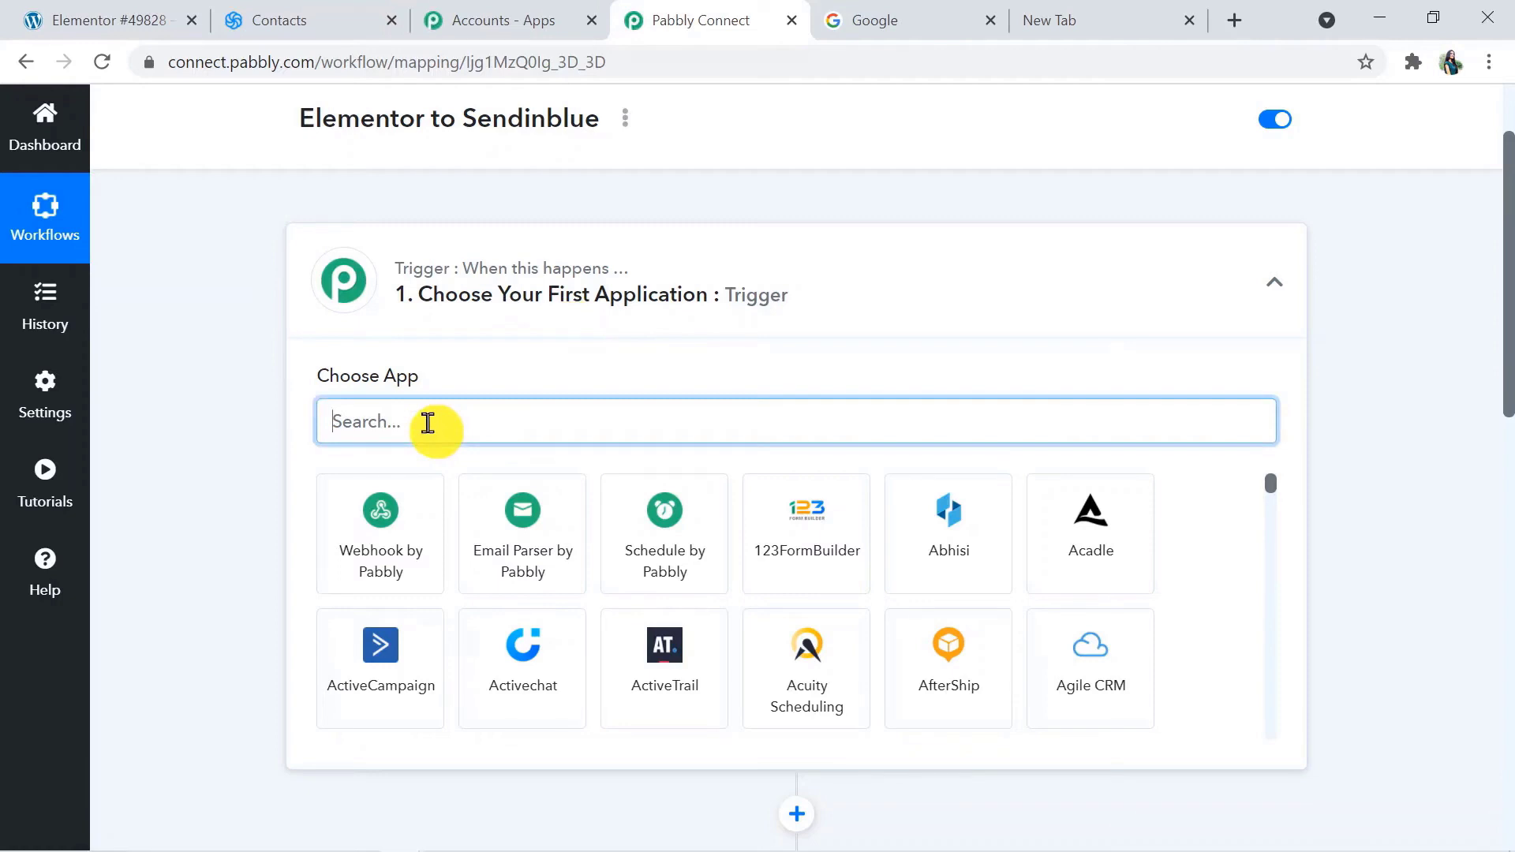
{"action": "type", "text": "ele"}
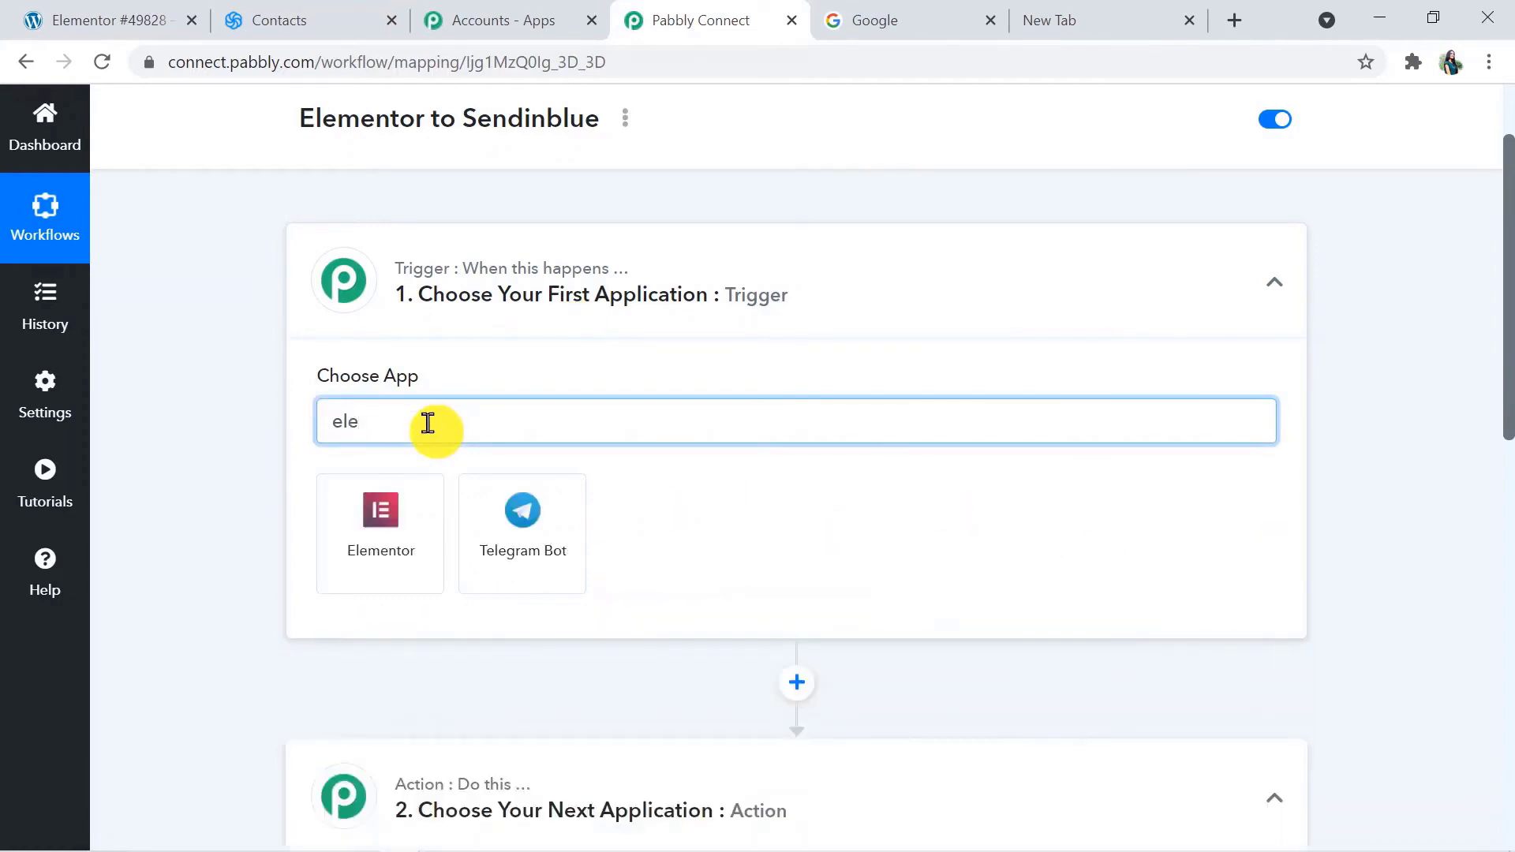
{"action": "left_click", "coordinate": [363, 517]}
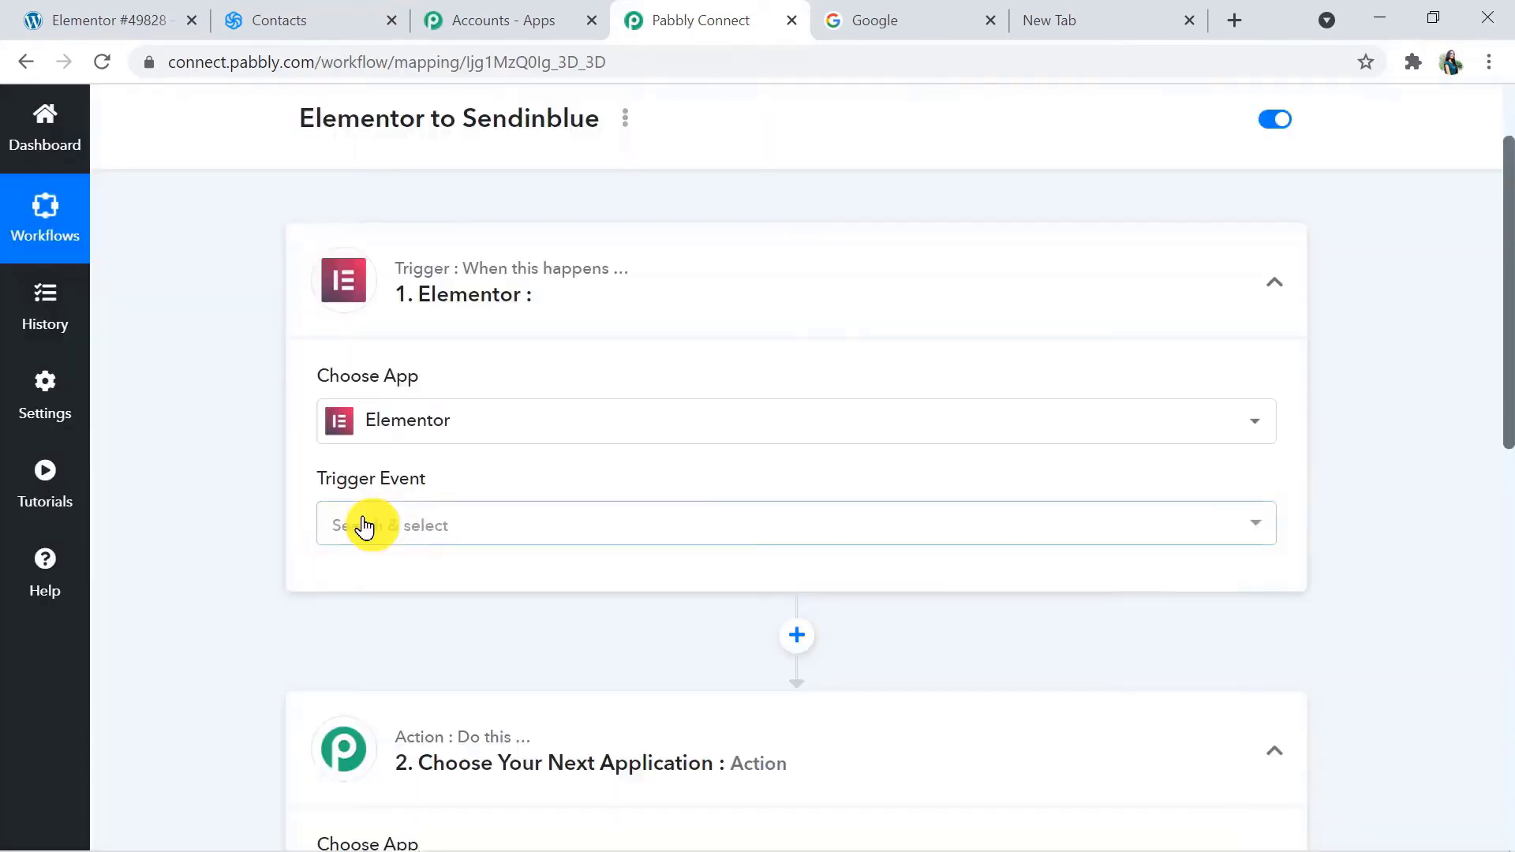
{"action": "left_click", "coordinate": [461, 540]}
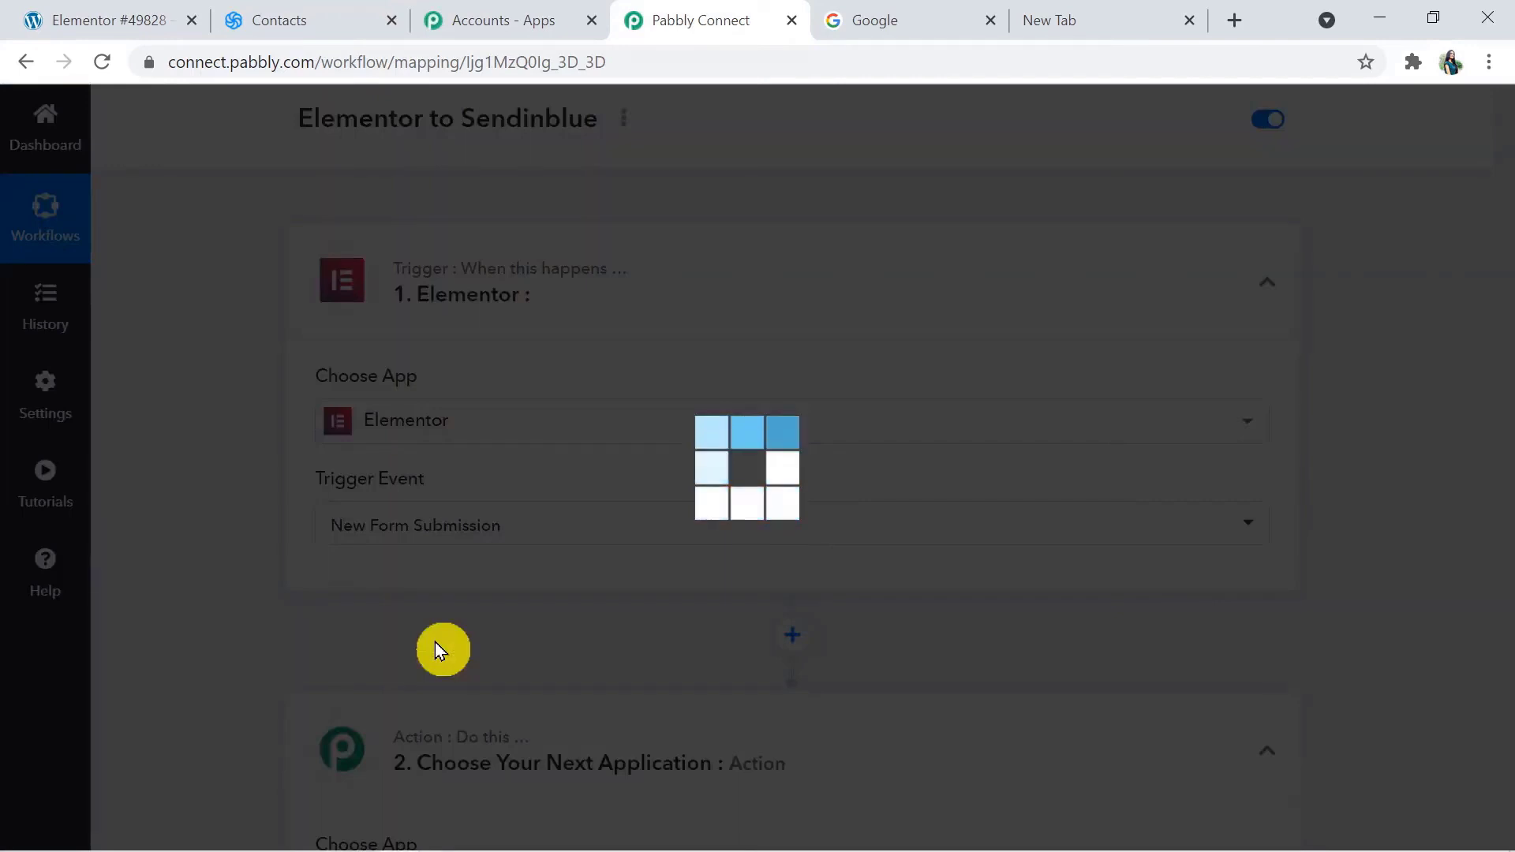
{"action": "scroll", "coordinate": [1345, 351], "scroll_direction": "down", "scroll_amount": 2}
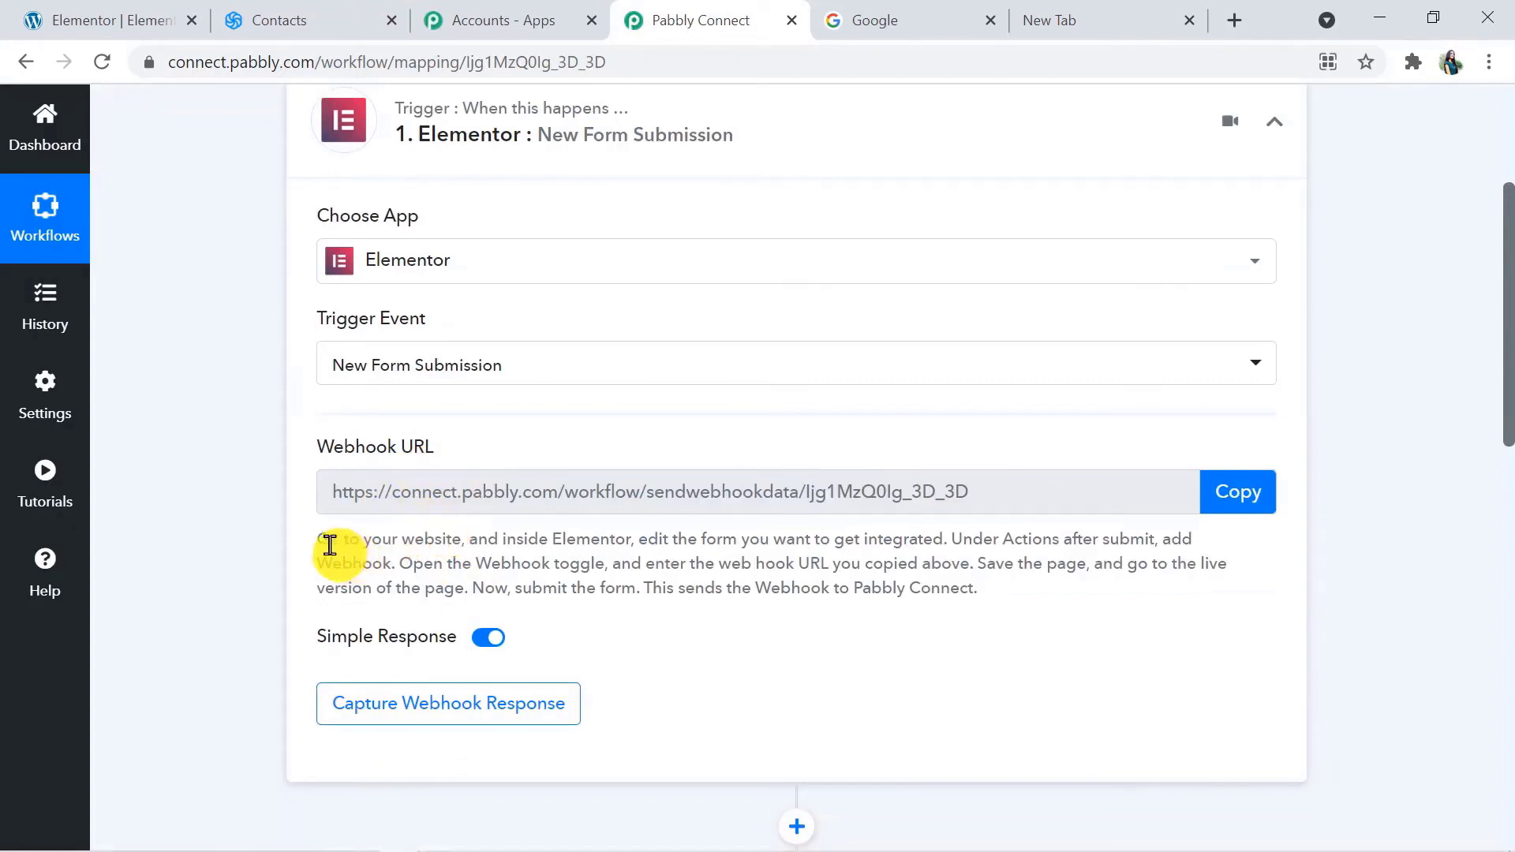
{"action": "left_click_drag", "start_coordinate": [328, 539], "coordinate": [594, 619]}
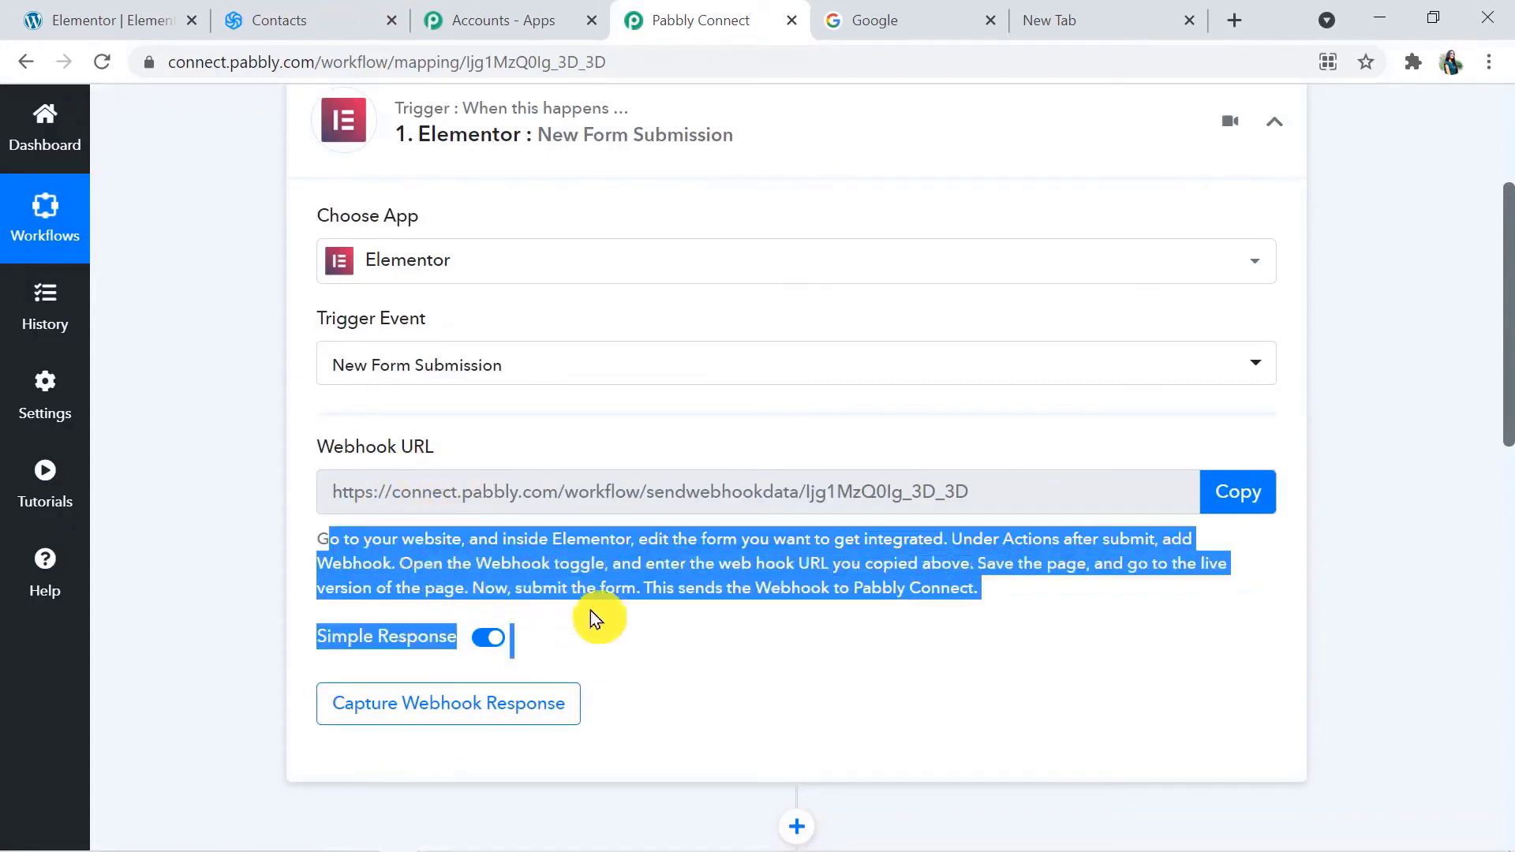
{"action": "left_click", "coordinate": [717, 657]}
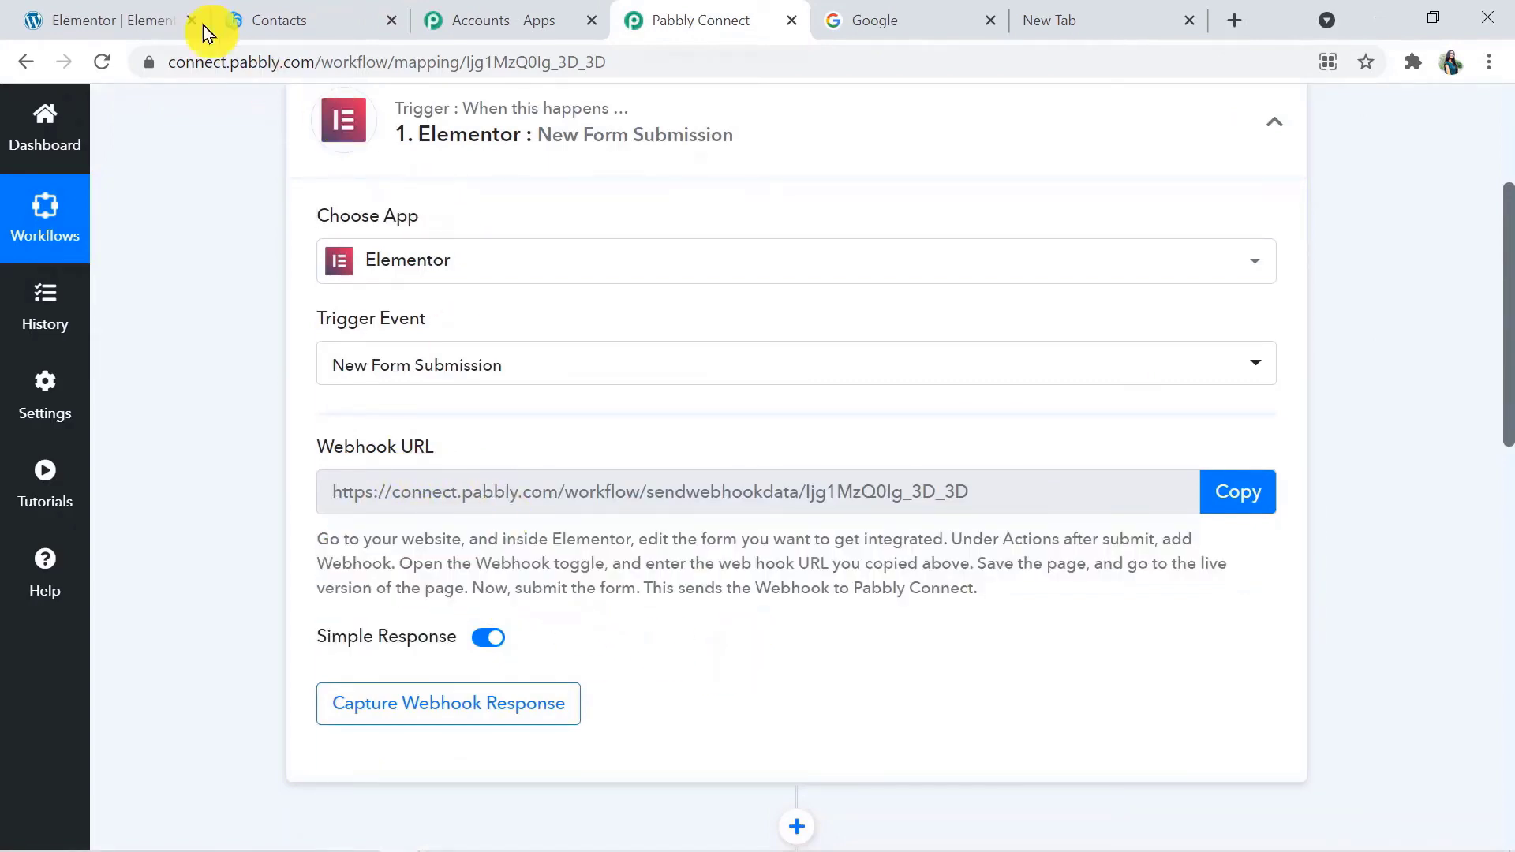
In the Elementor #49847 editor, replace the form's Email action after submit with Webhook
{"action": "left_click", "coordinate": [118, 18]}
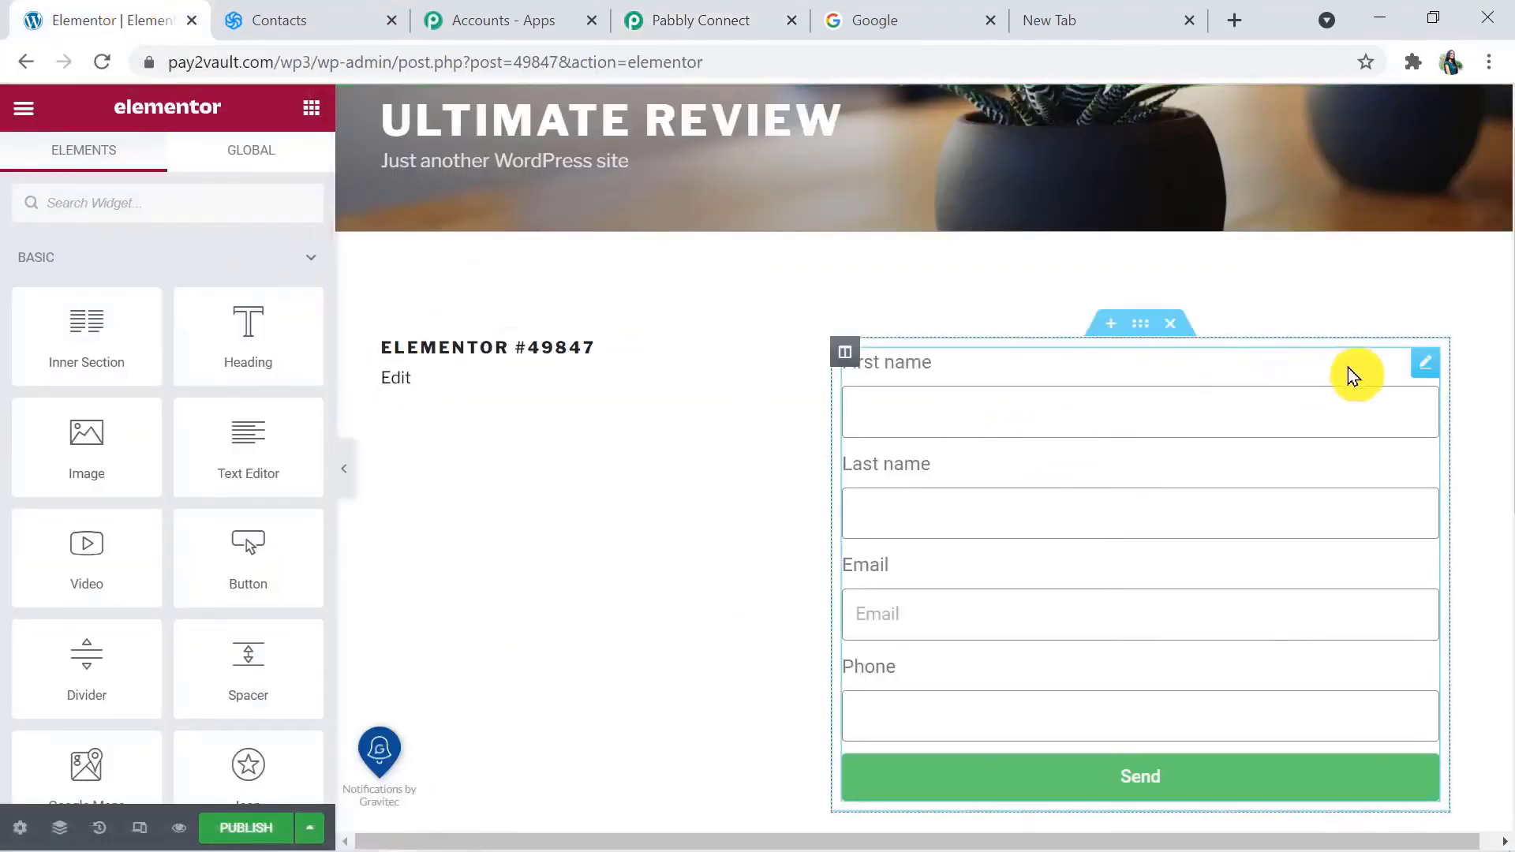
{"action": "left_click", "coordinate": [1426, 364]}
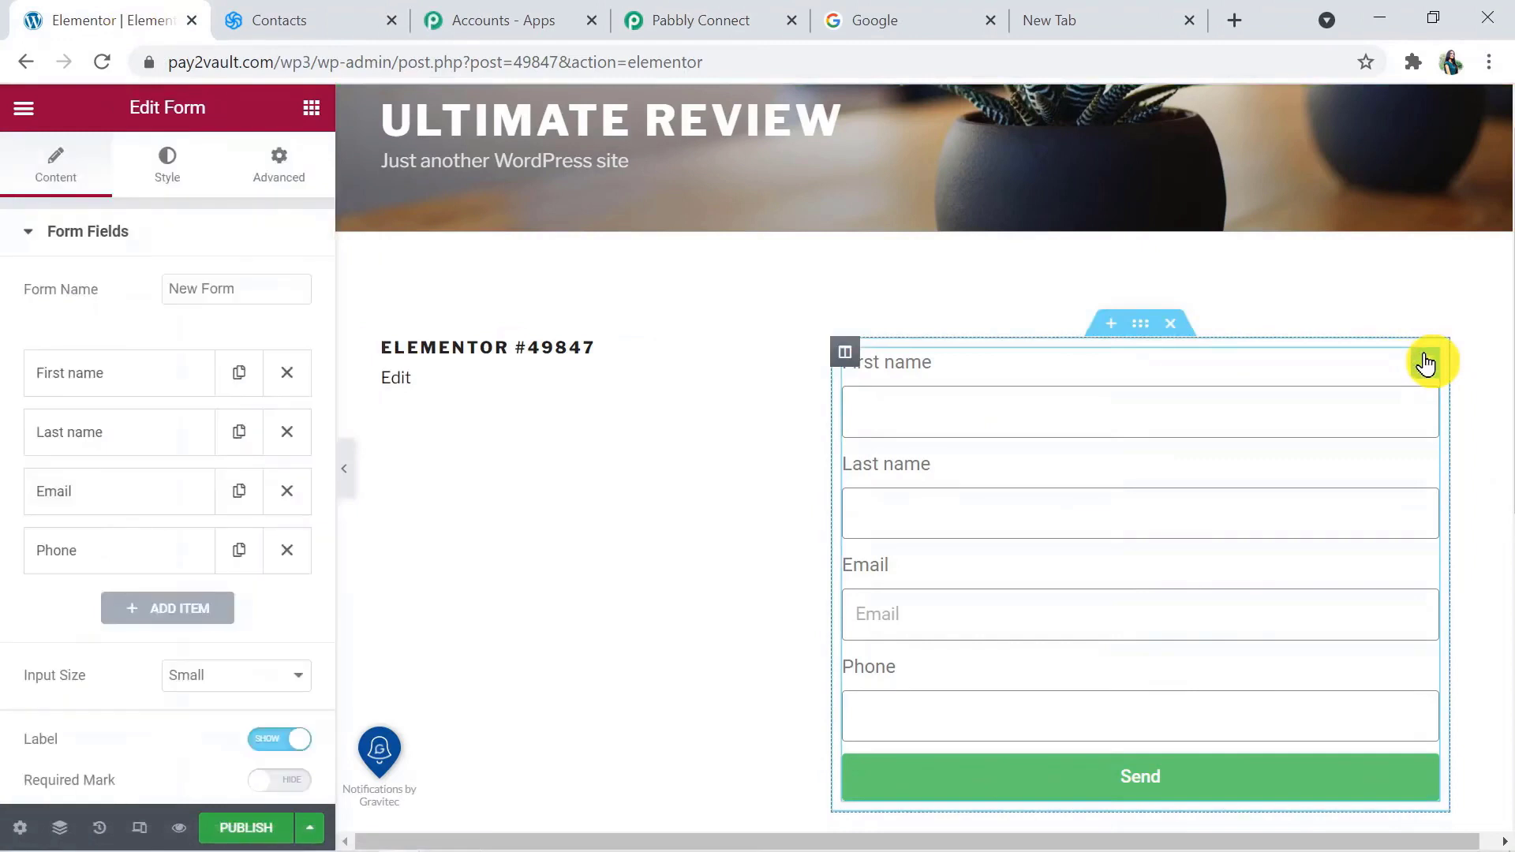
{"action": "left_click", "coordinate": [154, 228]}
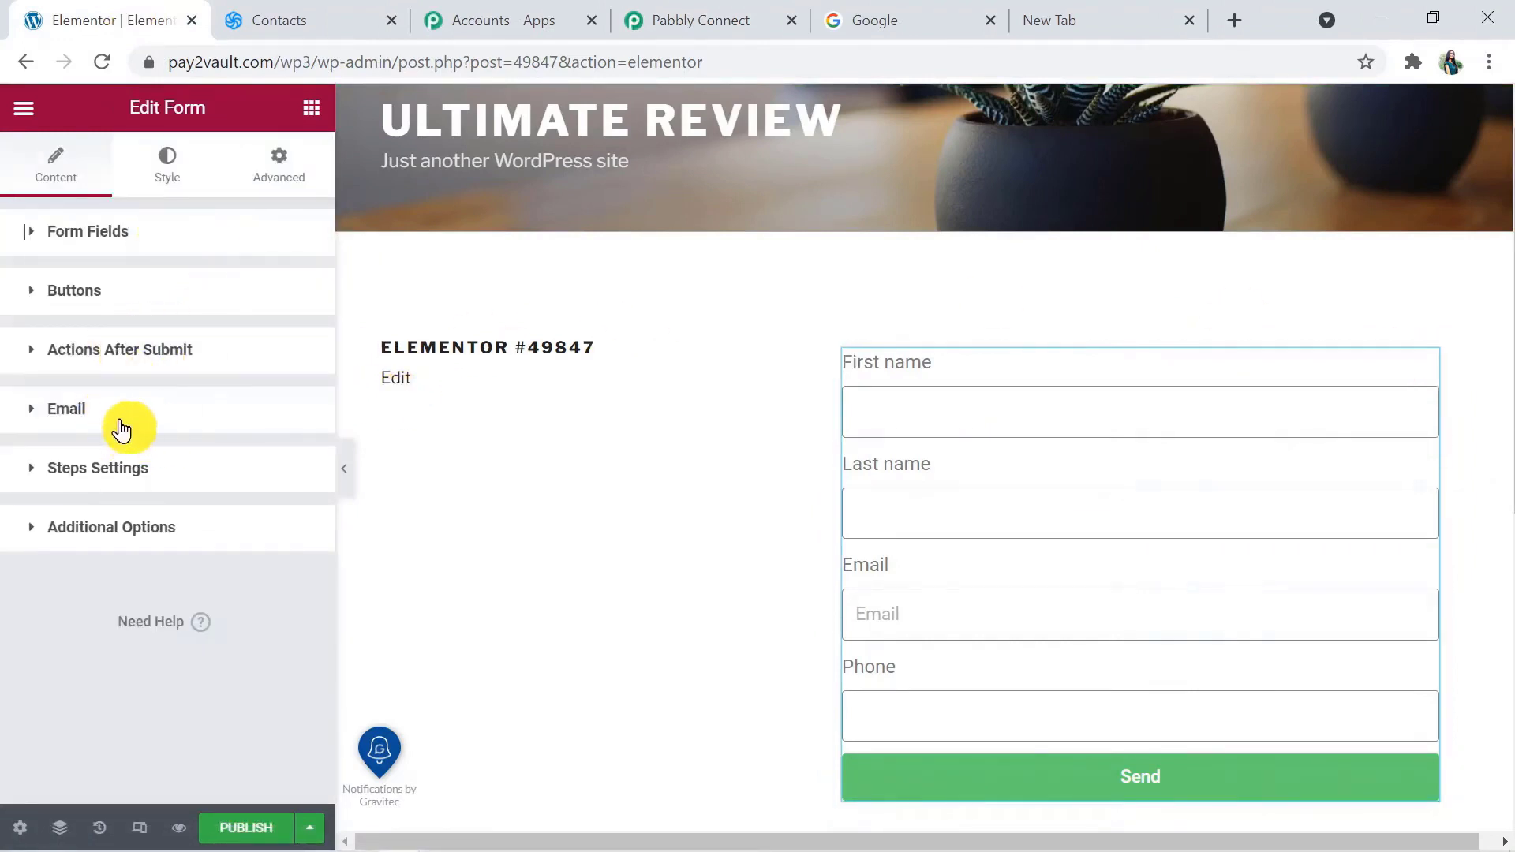
{"action": "left_click", "coordinate": [144, 359]}
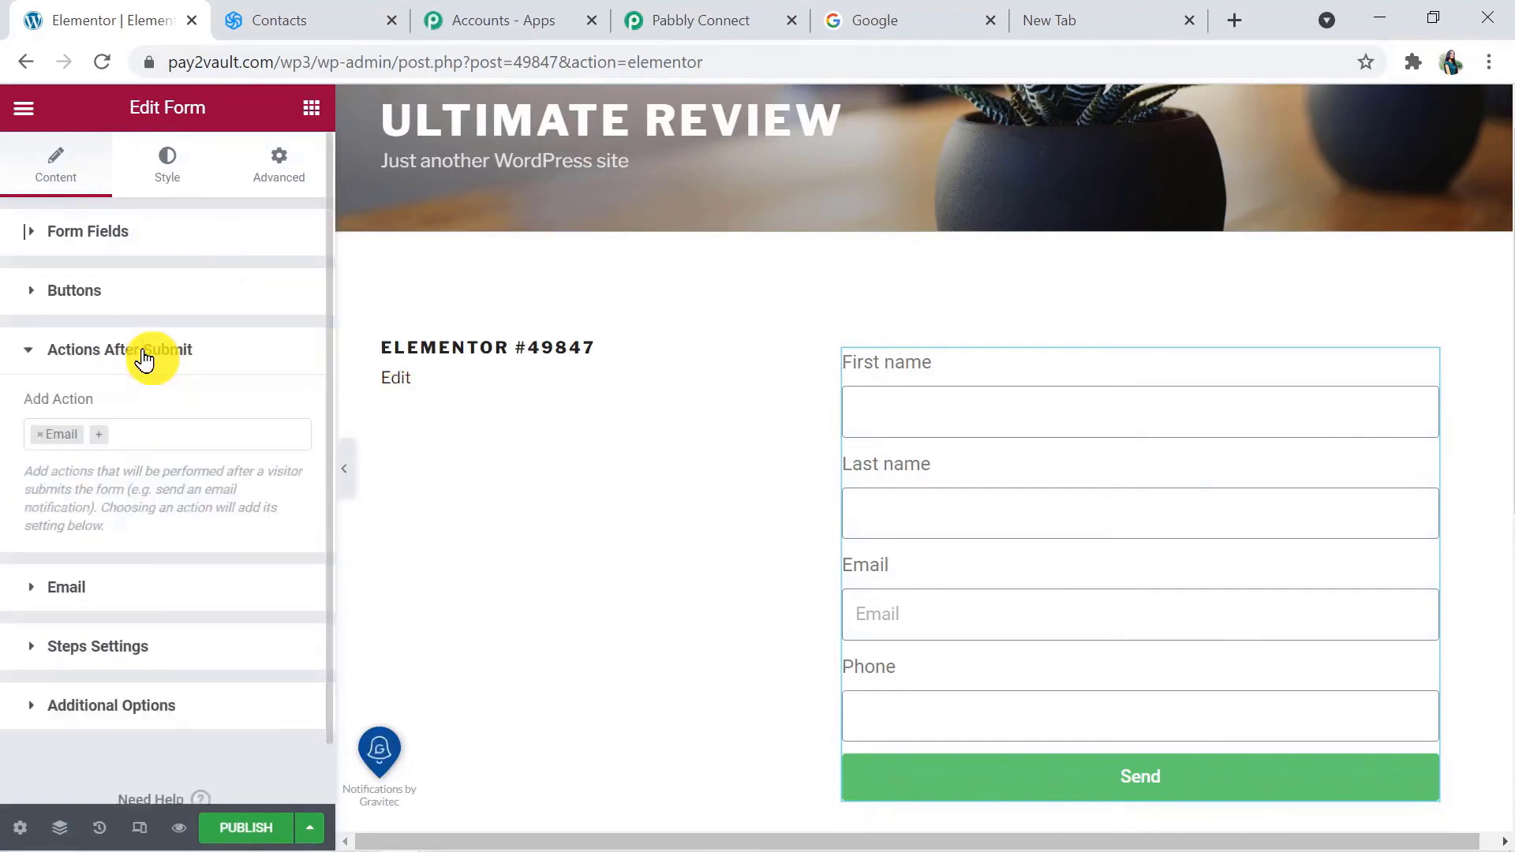
{"action": "left_click", "coordinate": [41, 439]}
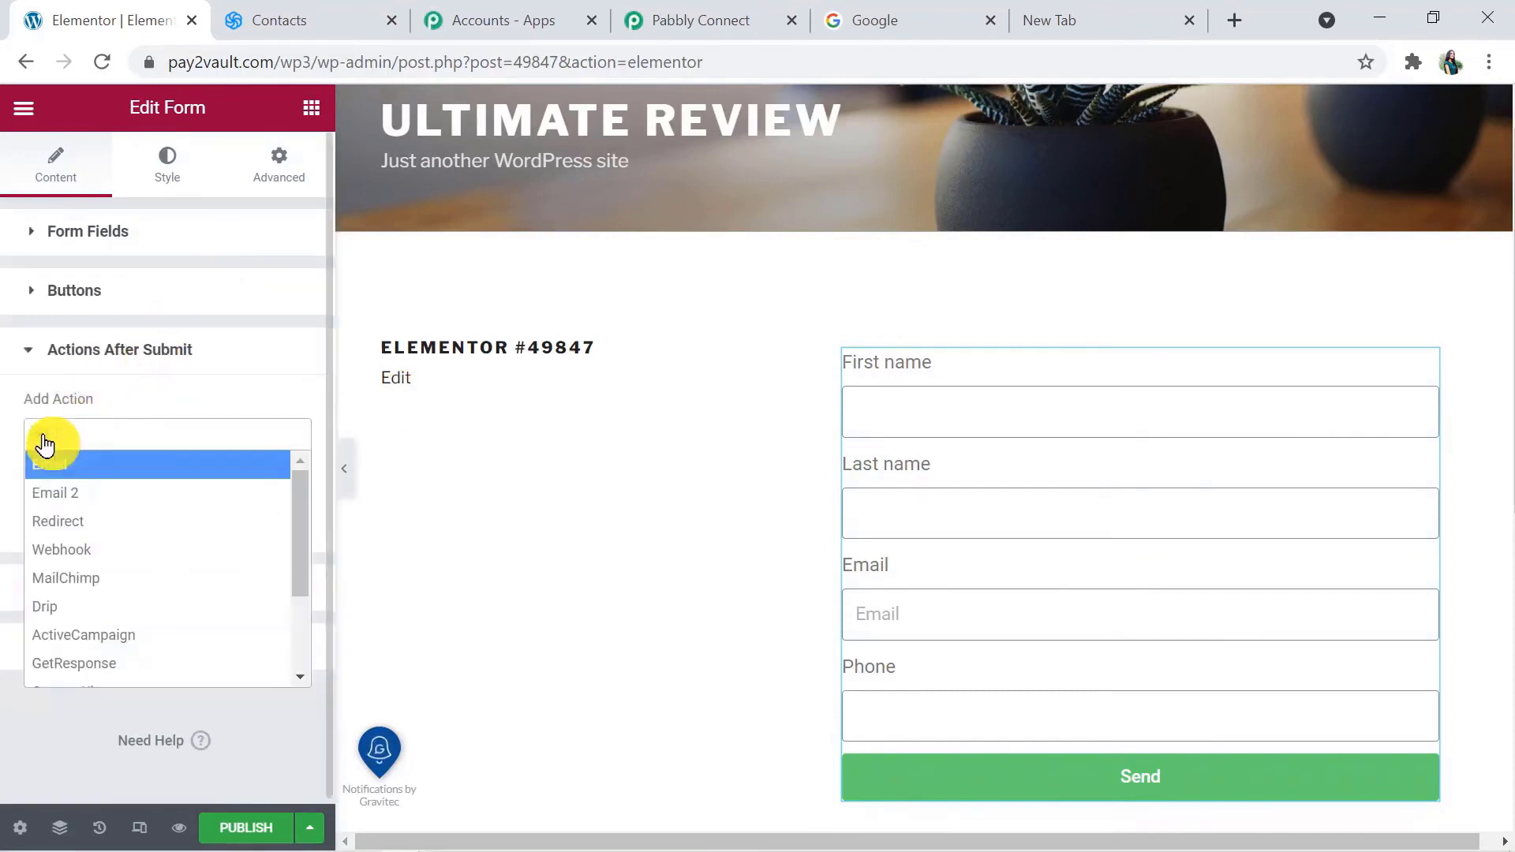
{"action": "left_click", "coordinate": [71, 550]}
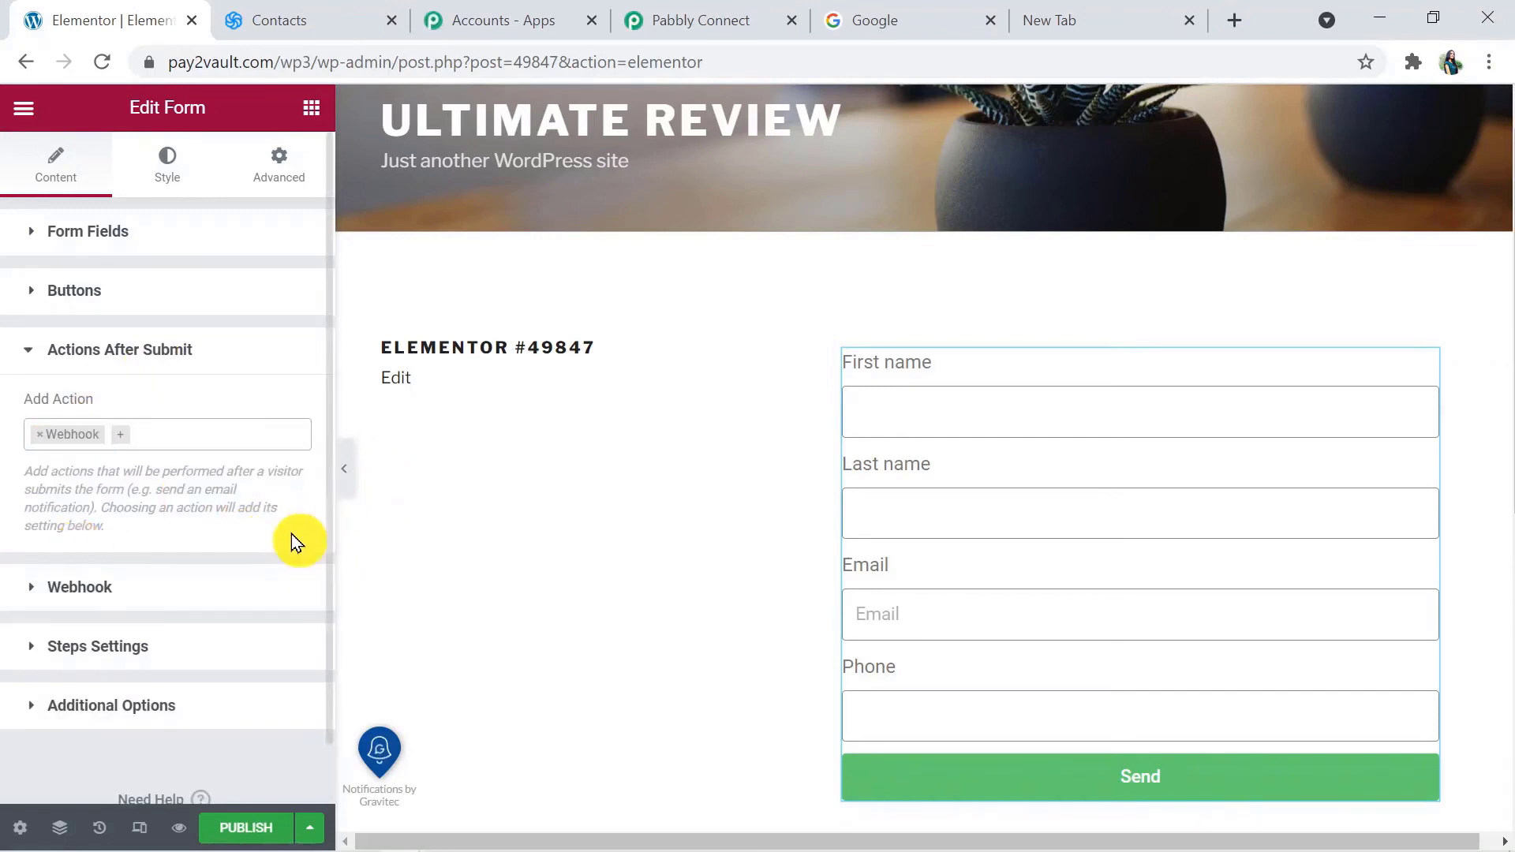
Copy the trigger's webhook URL from Pabbly Connect into the Elementor form's Webhook URL setting
{"action": "left_click", "coordinate": [254, 590]}
{"action": "left_click", "coordinate": [162, 508]}
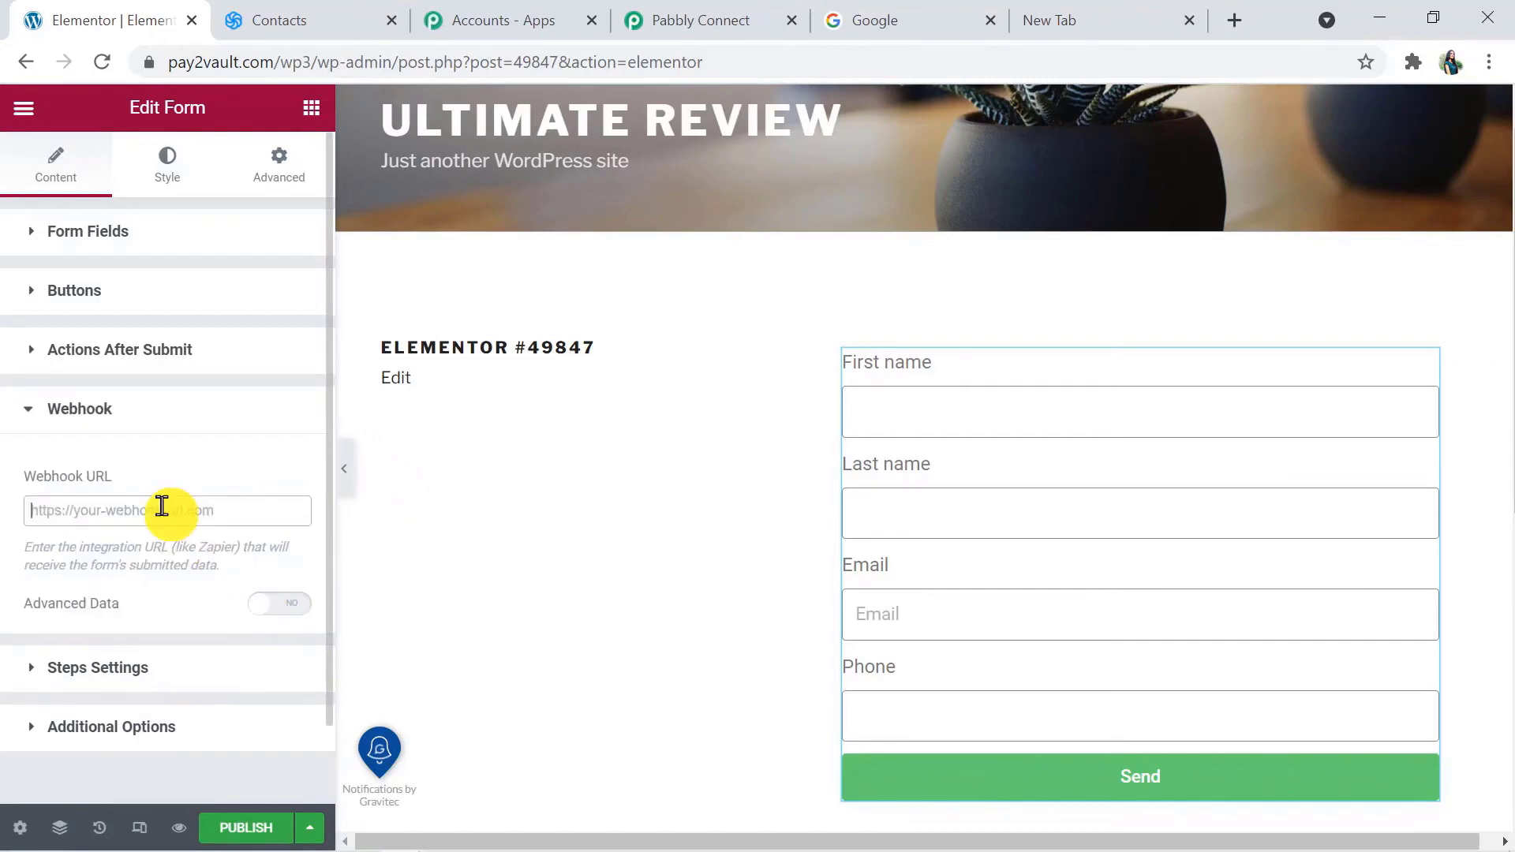
{"action": "left_click", "coordinate": [662, 19]}
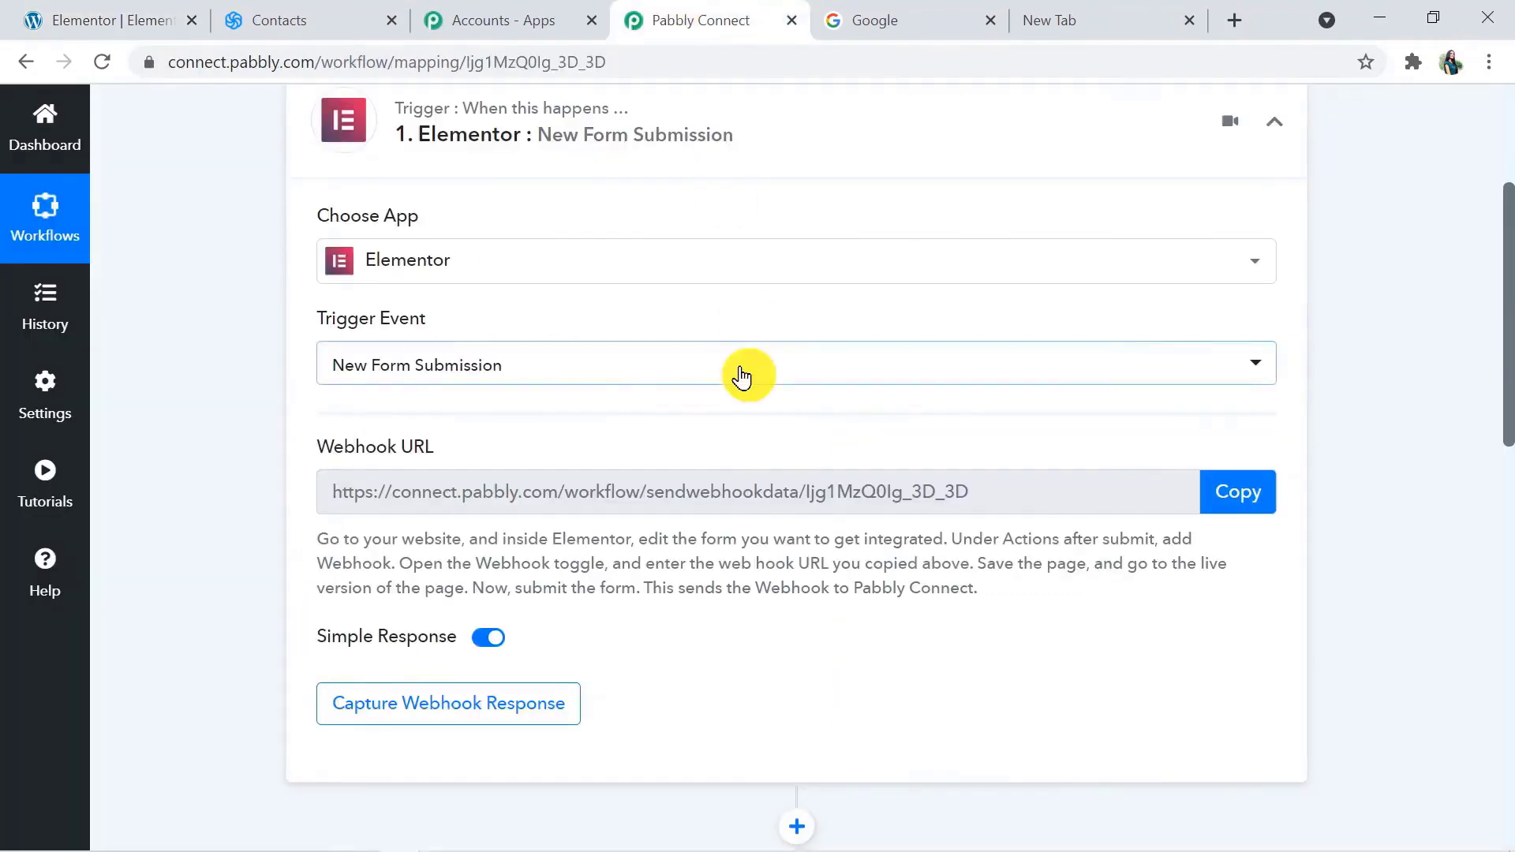
{"action": "left_click", "coordinate": [1237, 489]}
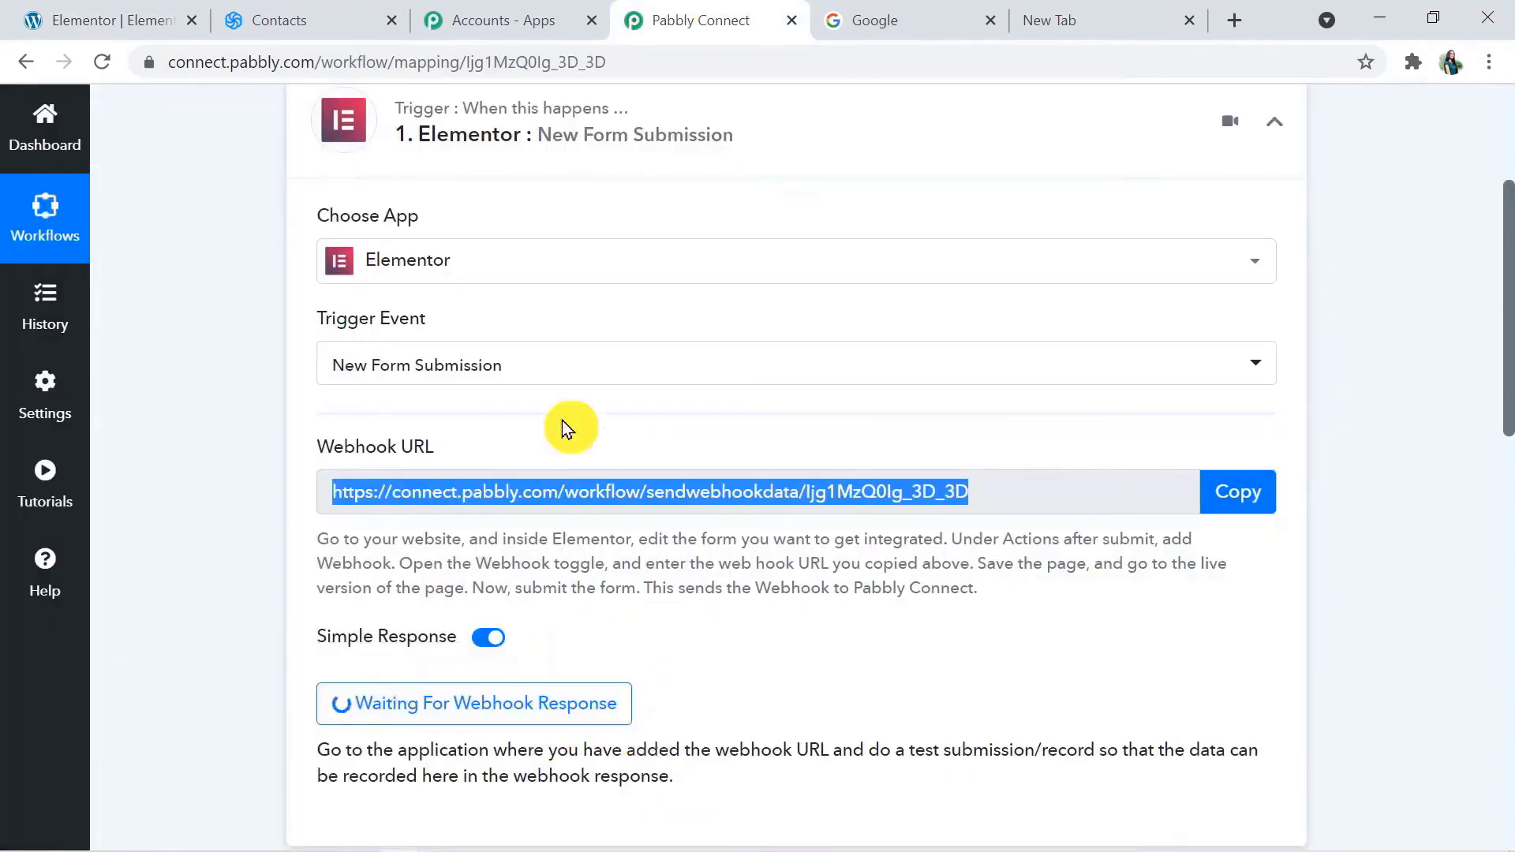
{"action": "left_click", "coordinate": [118, 20]}
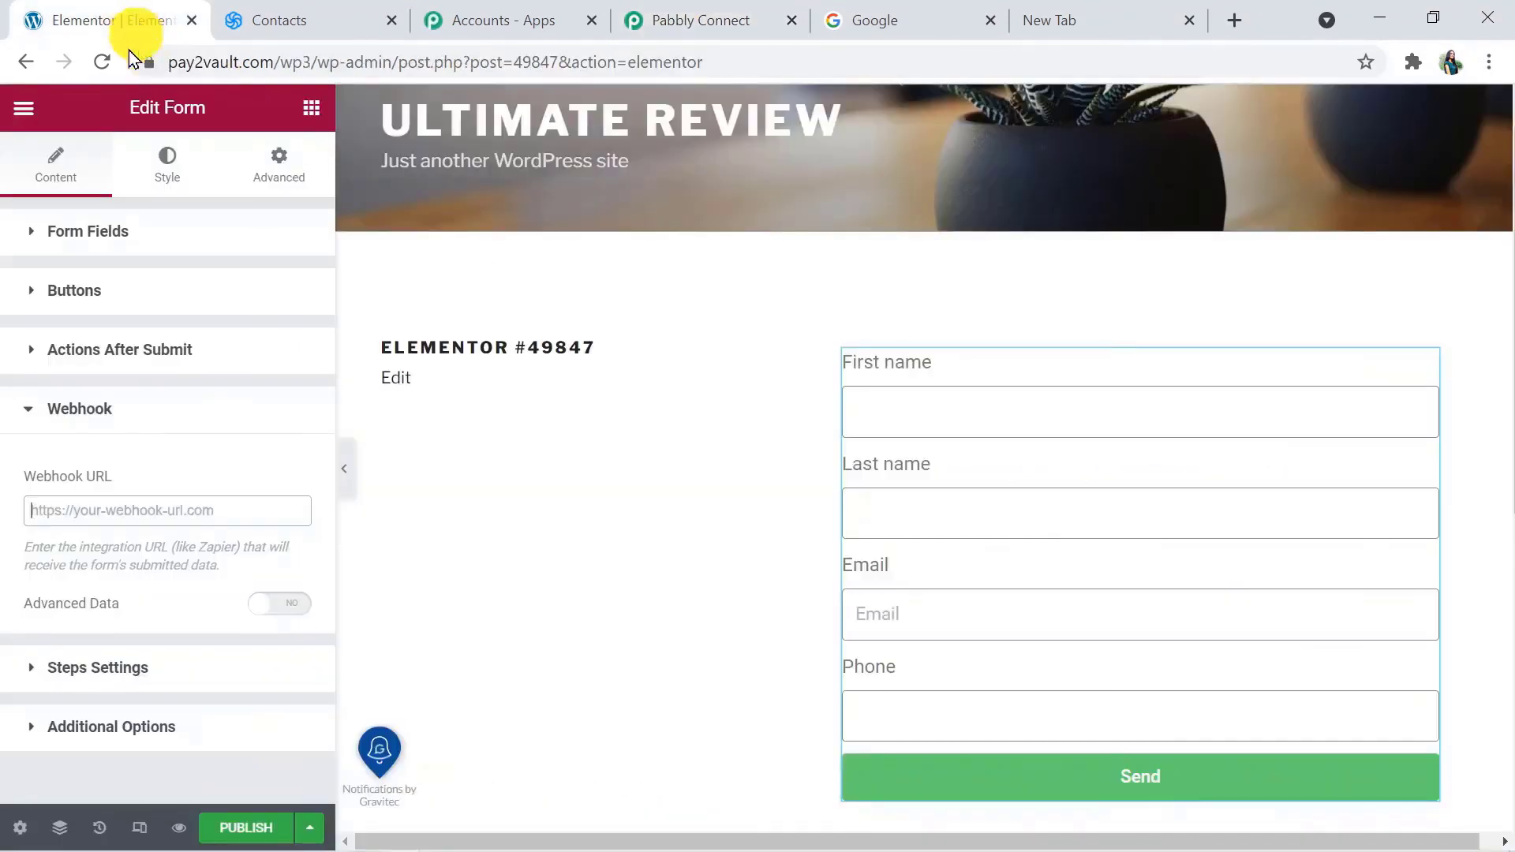
{"action": "left_click", "coordinate": [86, 504]}
{"action": "key", "text": "ctrl+v"}
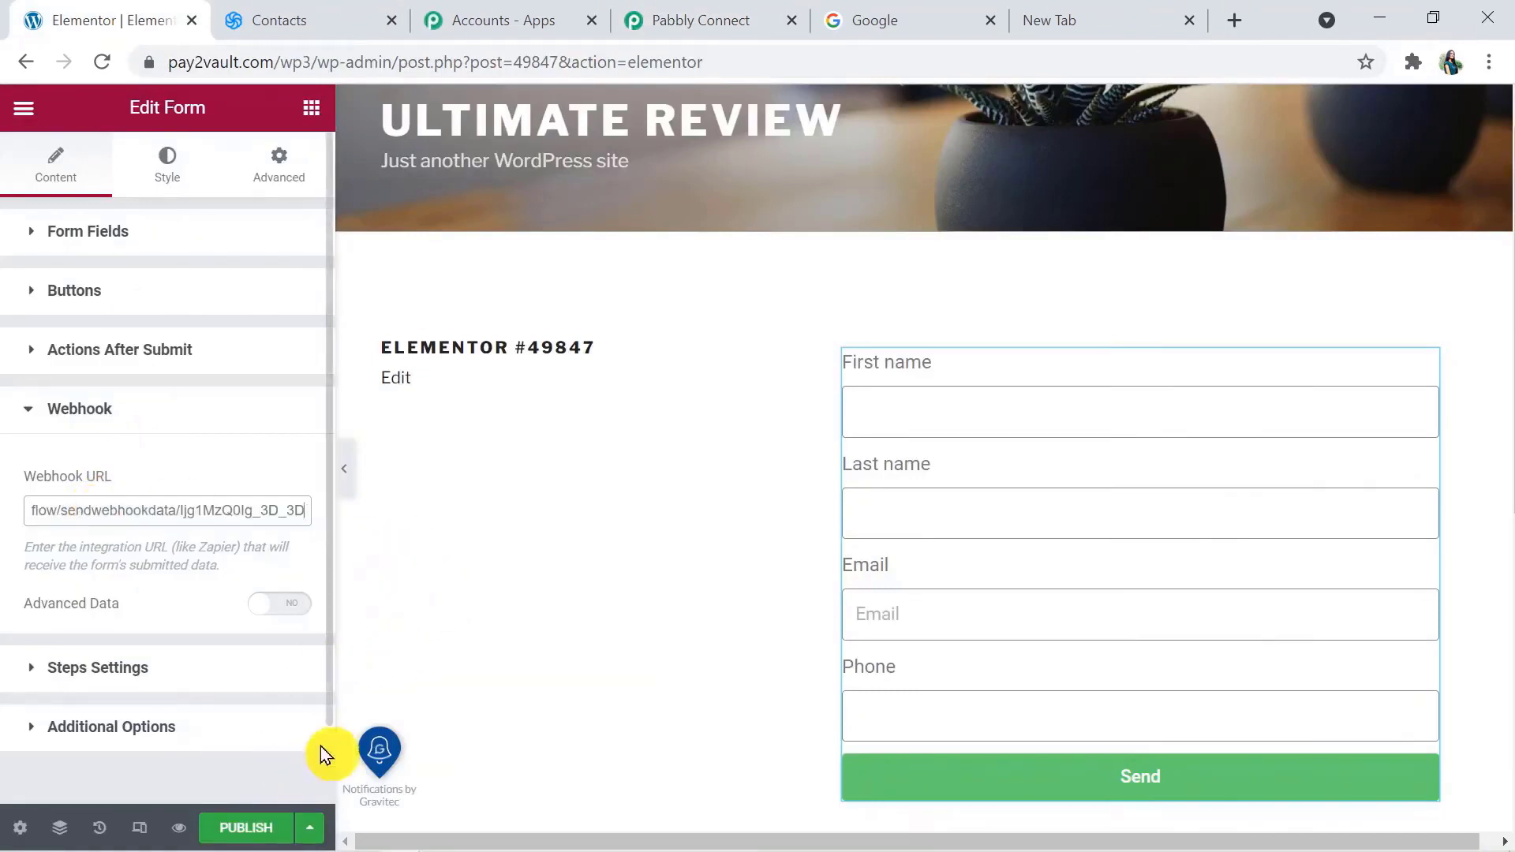
Publish the Elementor #49847 page and open its live version at the form
{"action": "left_click", "coordinate": [254, 834]}
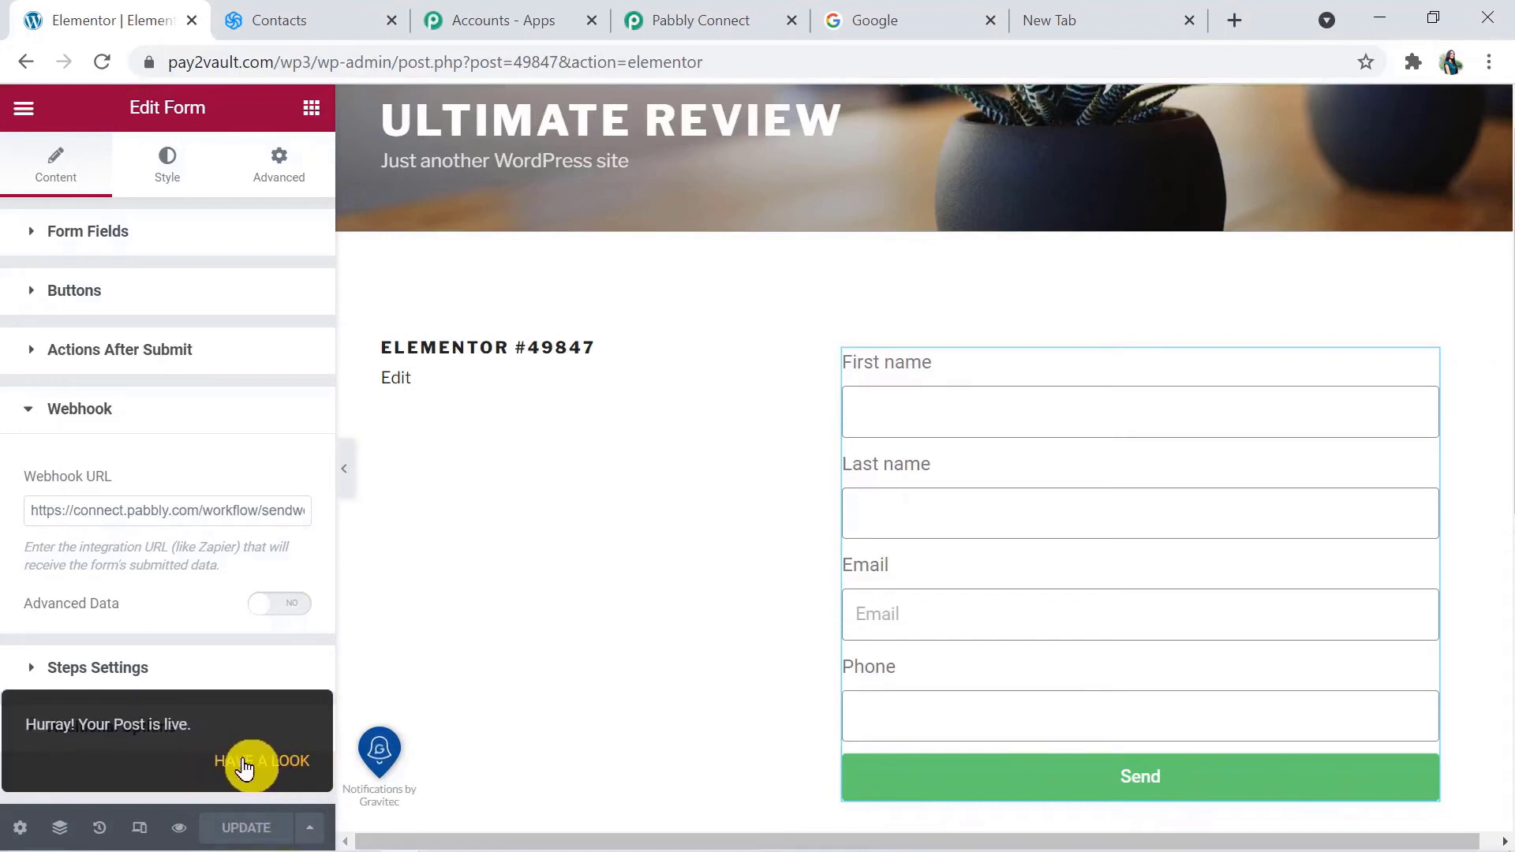
{"action": "left_click", "coordinate": [245, 767]}
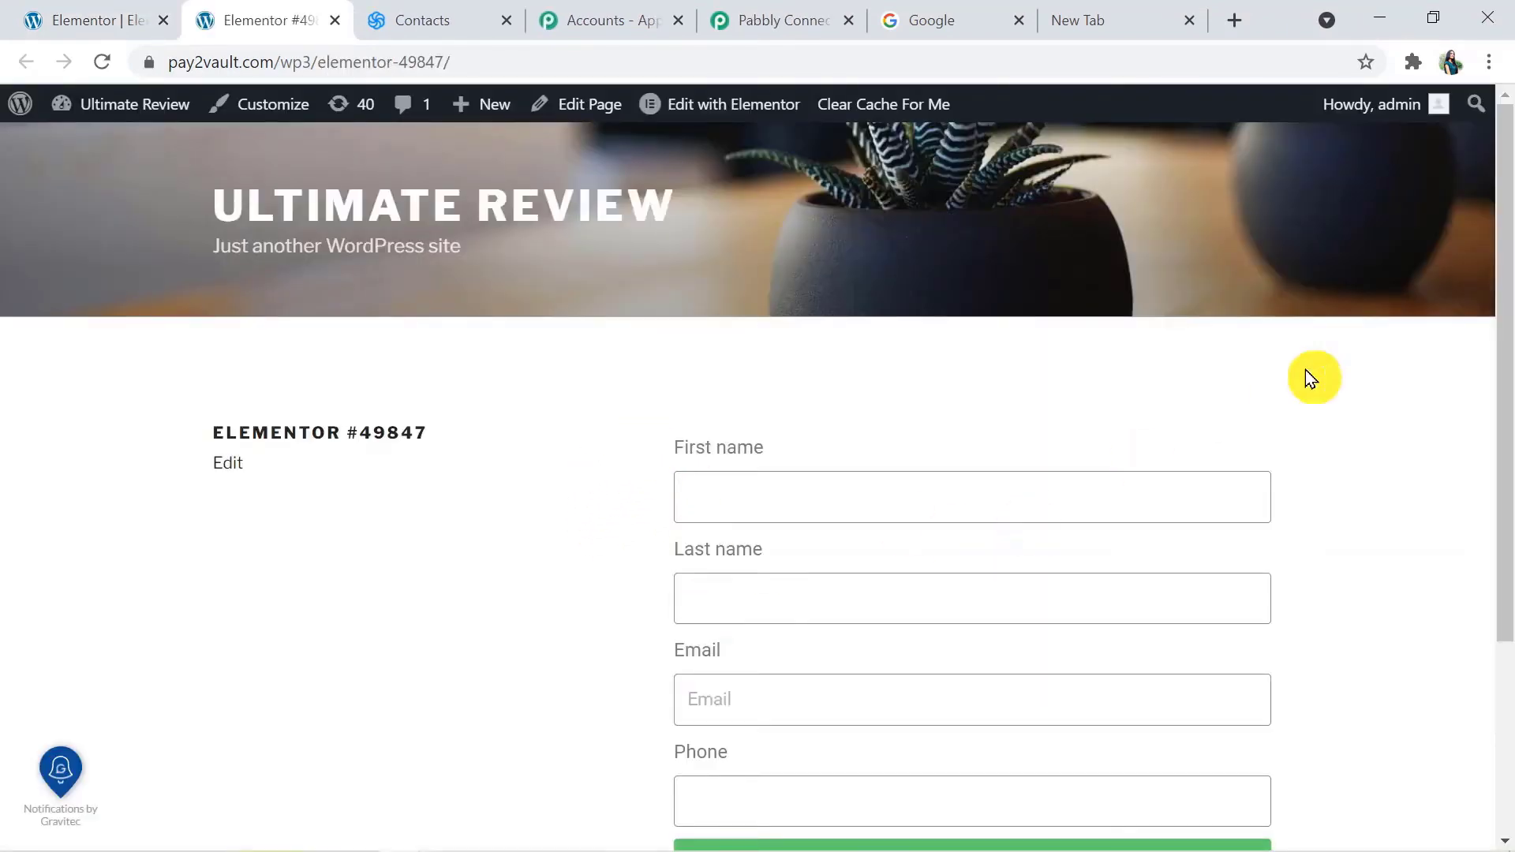
{"action": "left_click_drag", "start_coordinate": [1505, 338], "coordinate": [1505, 416]}
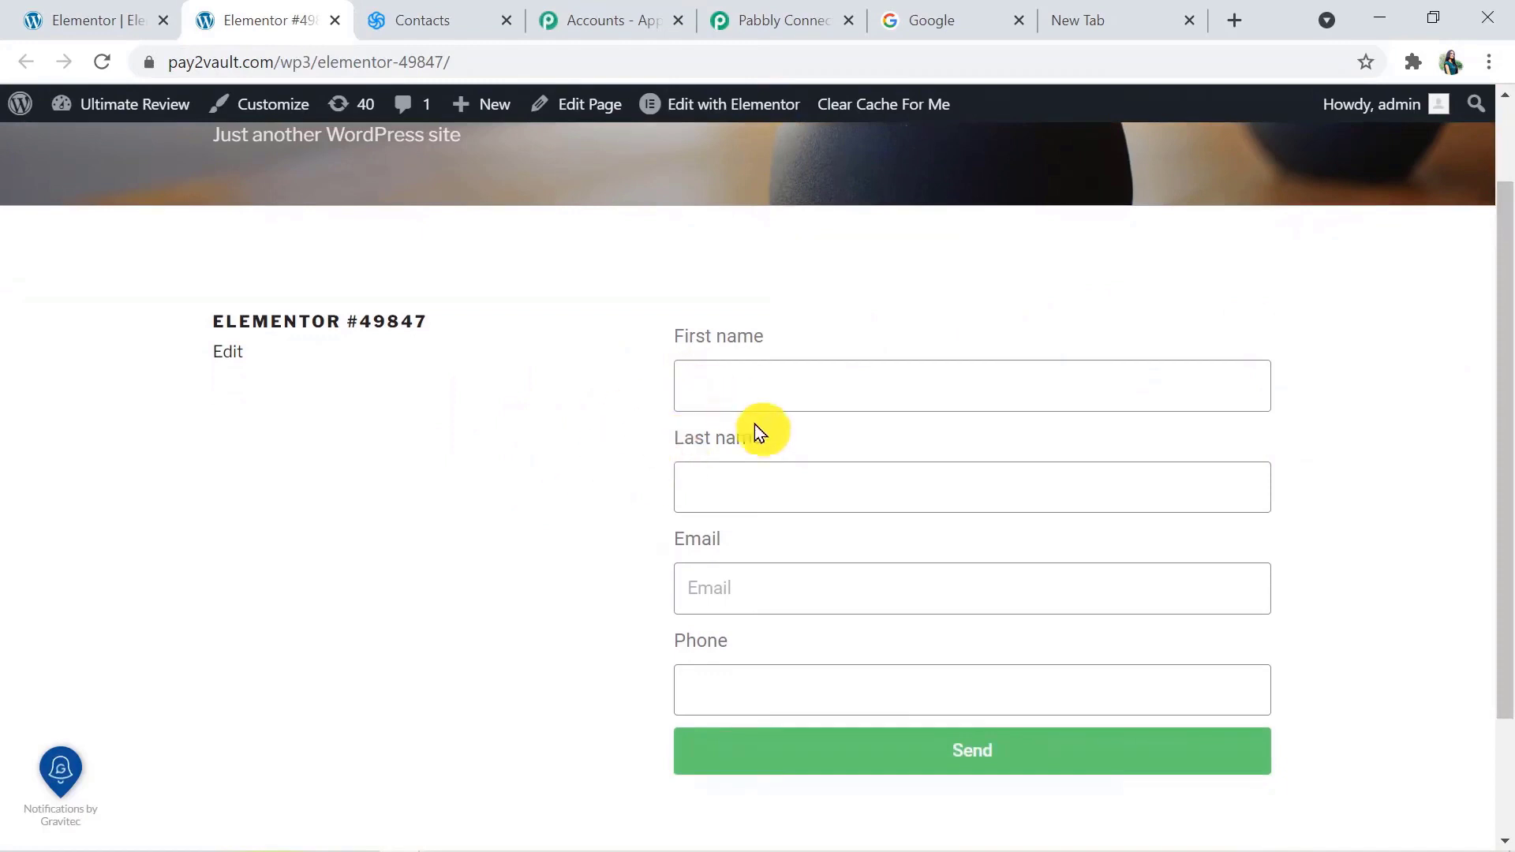
Check that the trigger awaits a webhook response, then submit the live form with a test first name, last name, email and phone number
{"action": "left_click", "coordinate": [771, 19]}
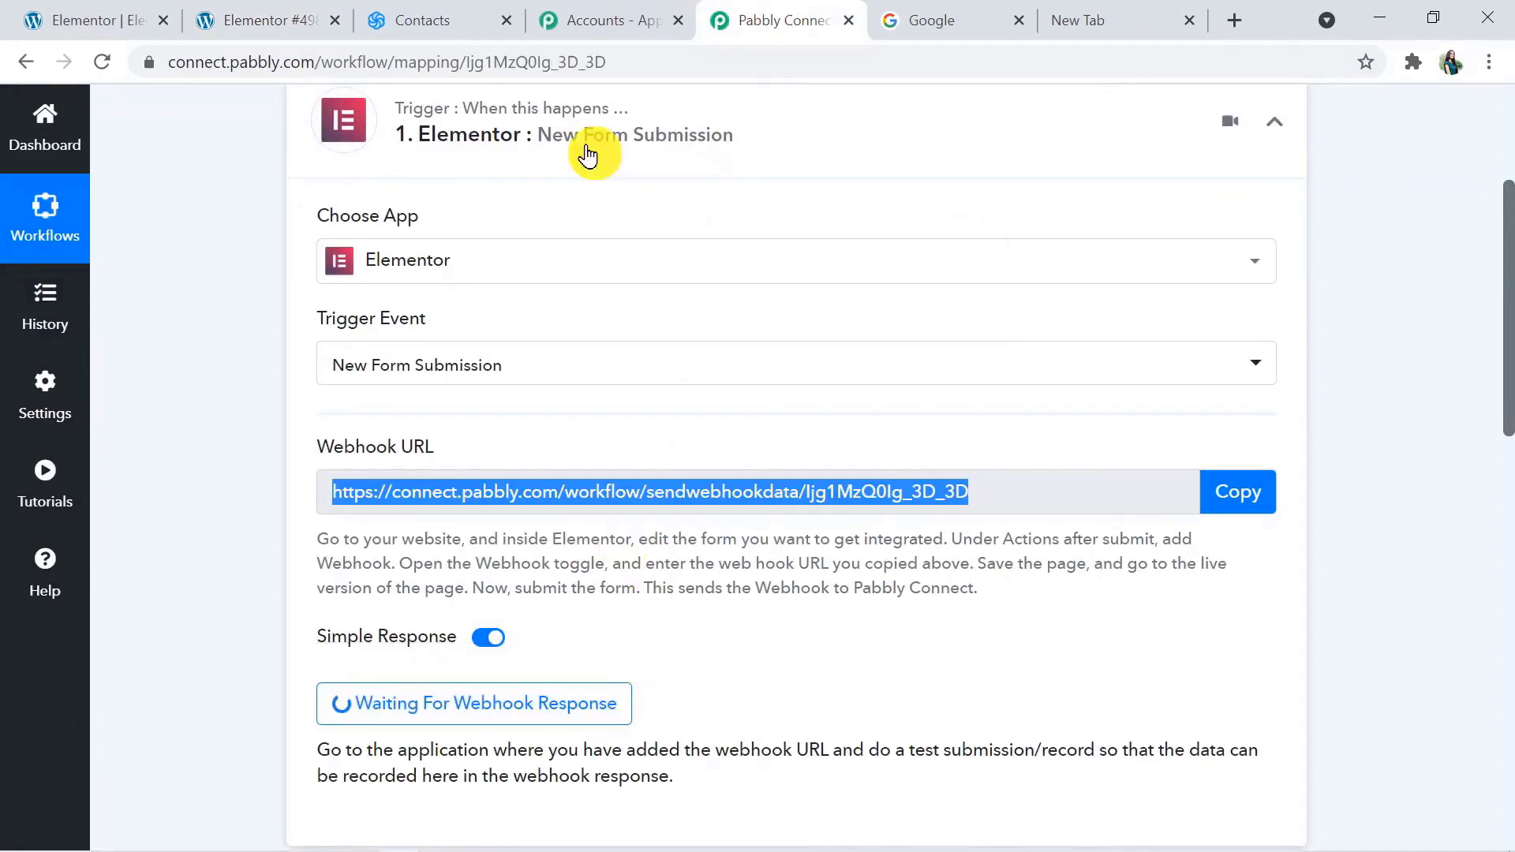
{"action": "left_click", "coordinate": [132, 9]}
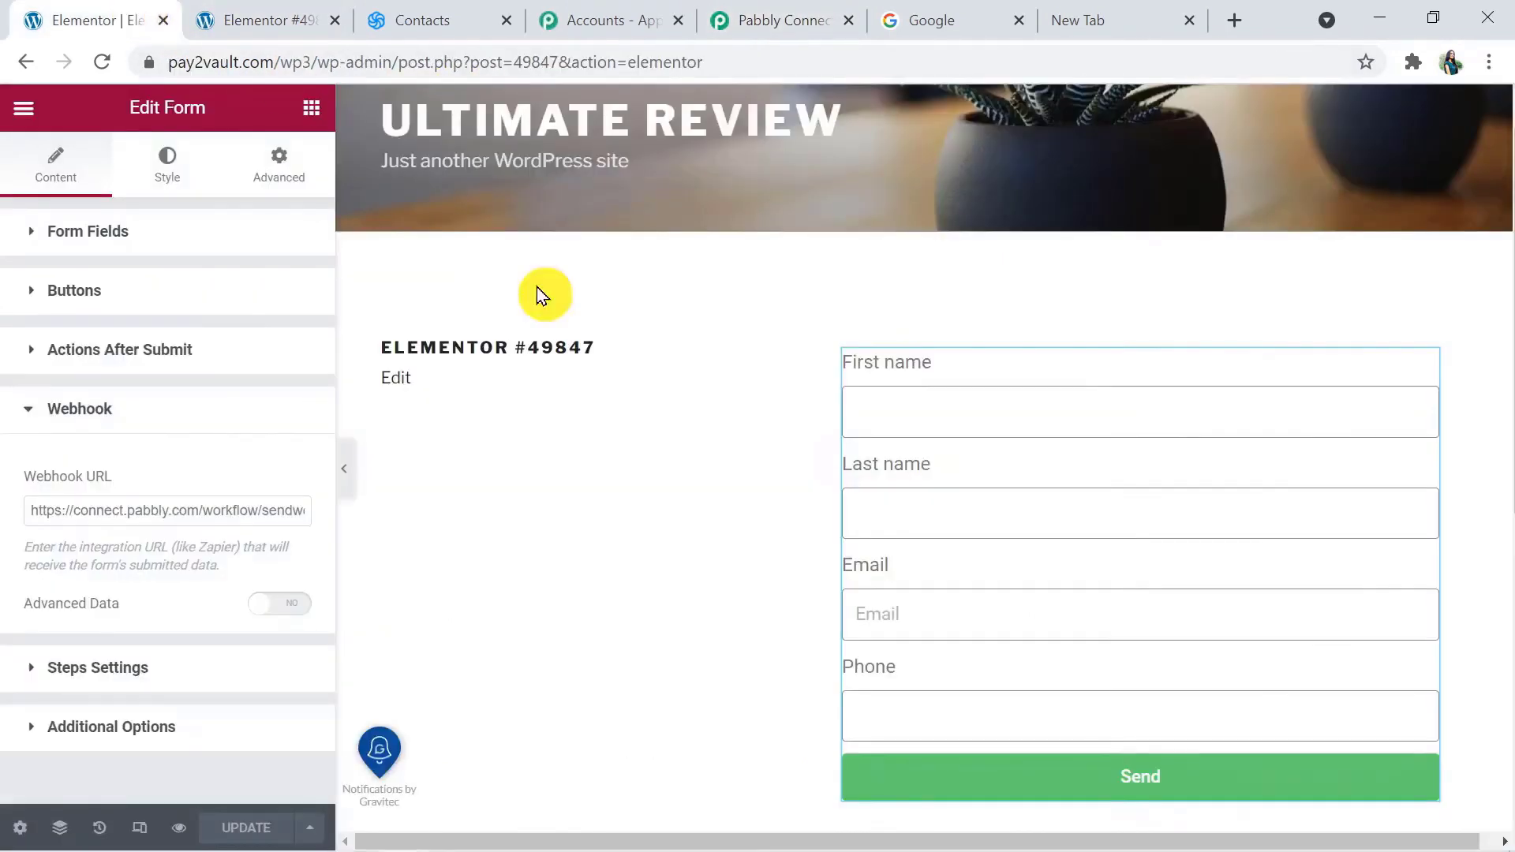
{"action": "left_click", "coordinate": [319, 16]}
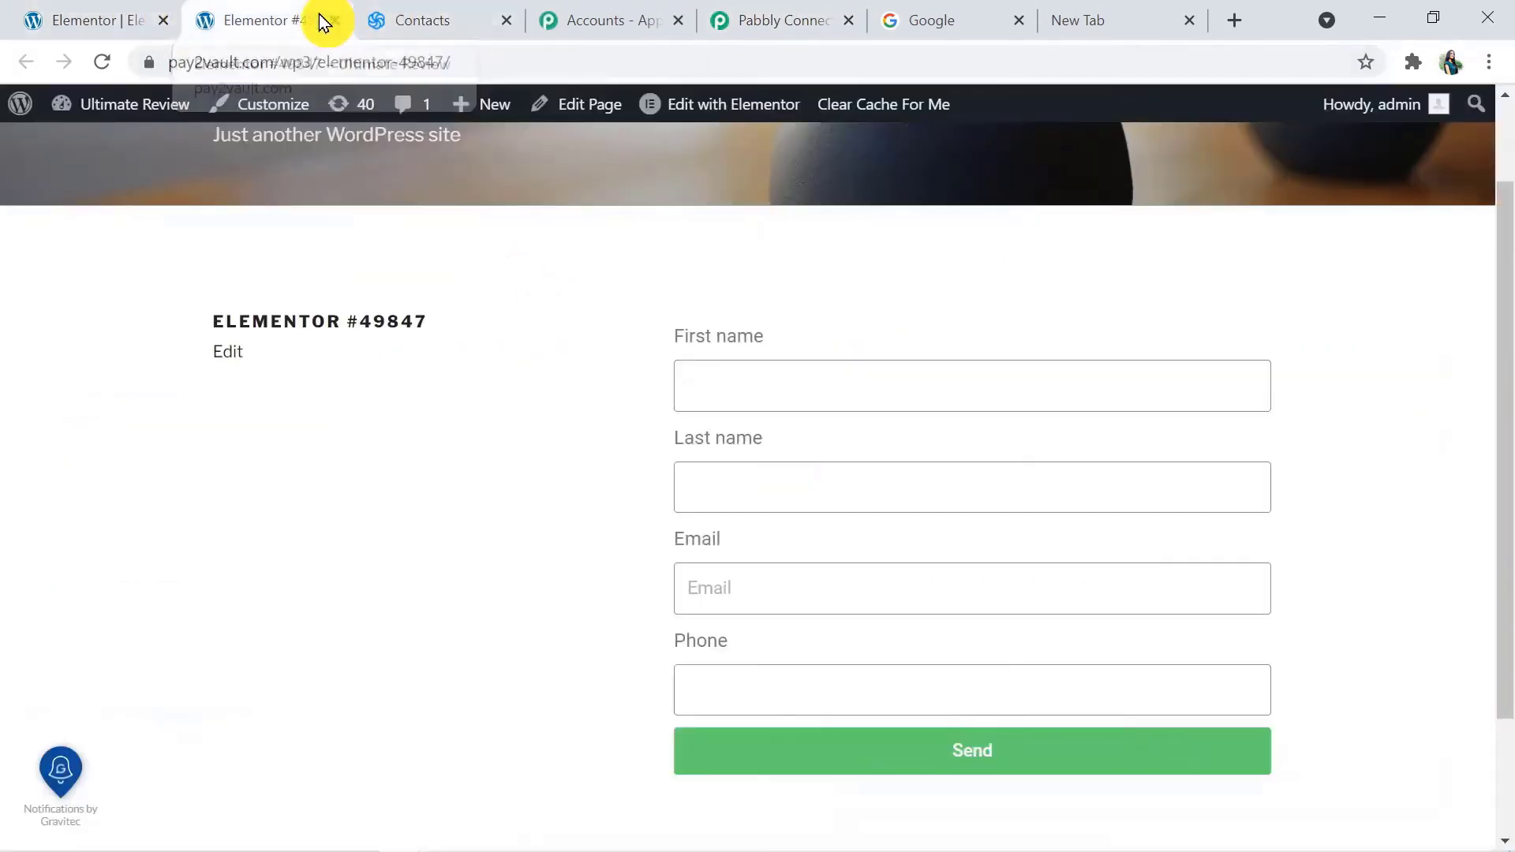
{"action": "left_click", "coordinate": [727, 387]}
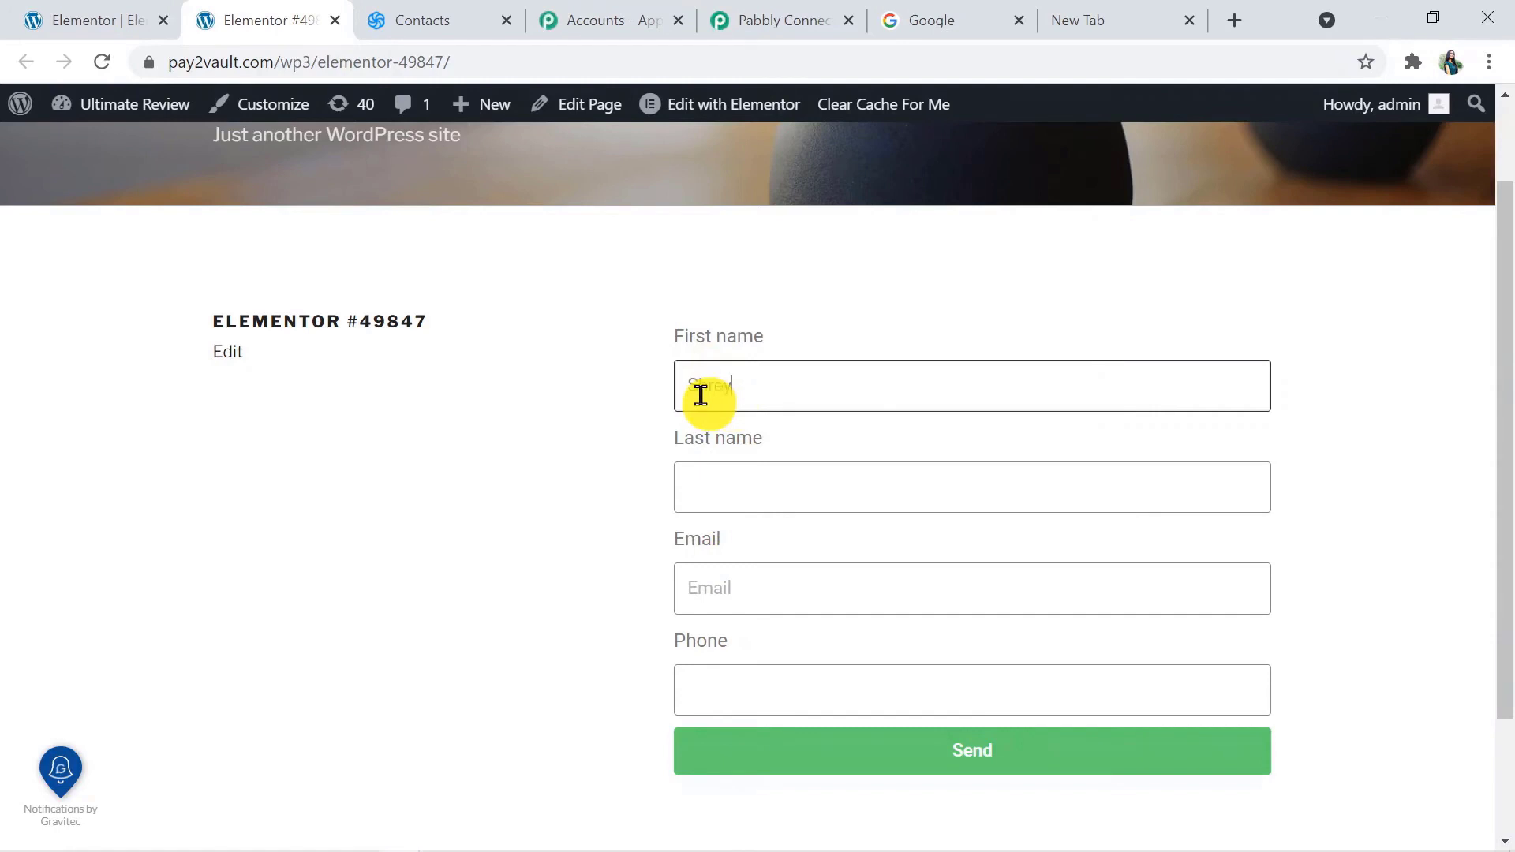
{"action": "left_click", "coordinate": [738, 494]}
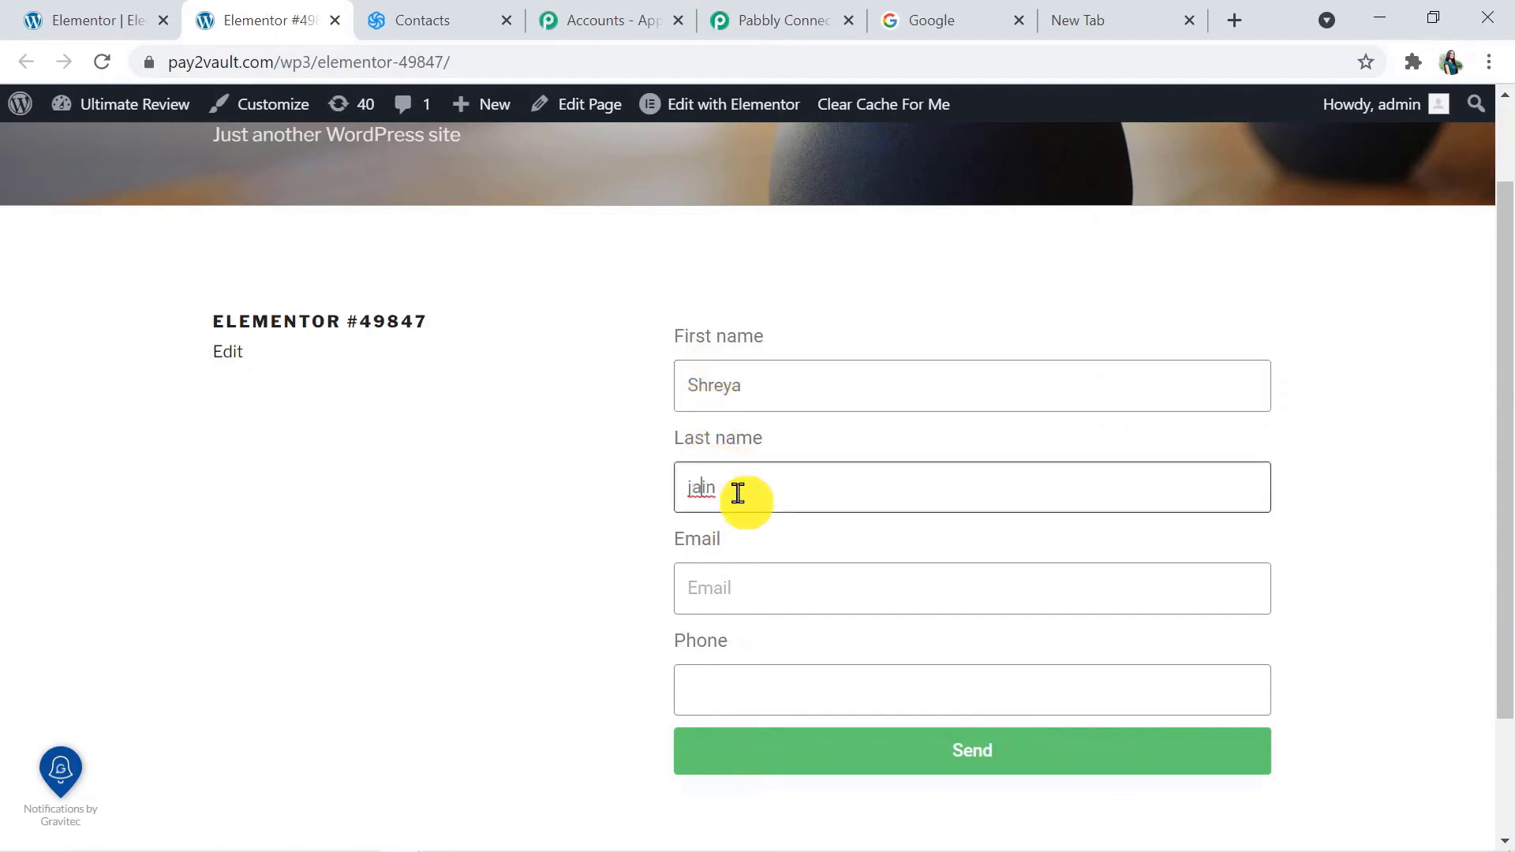
{"action": "type", "text": "J"}
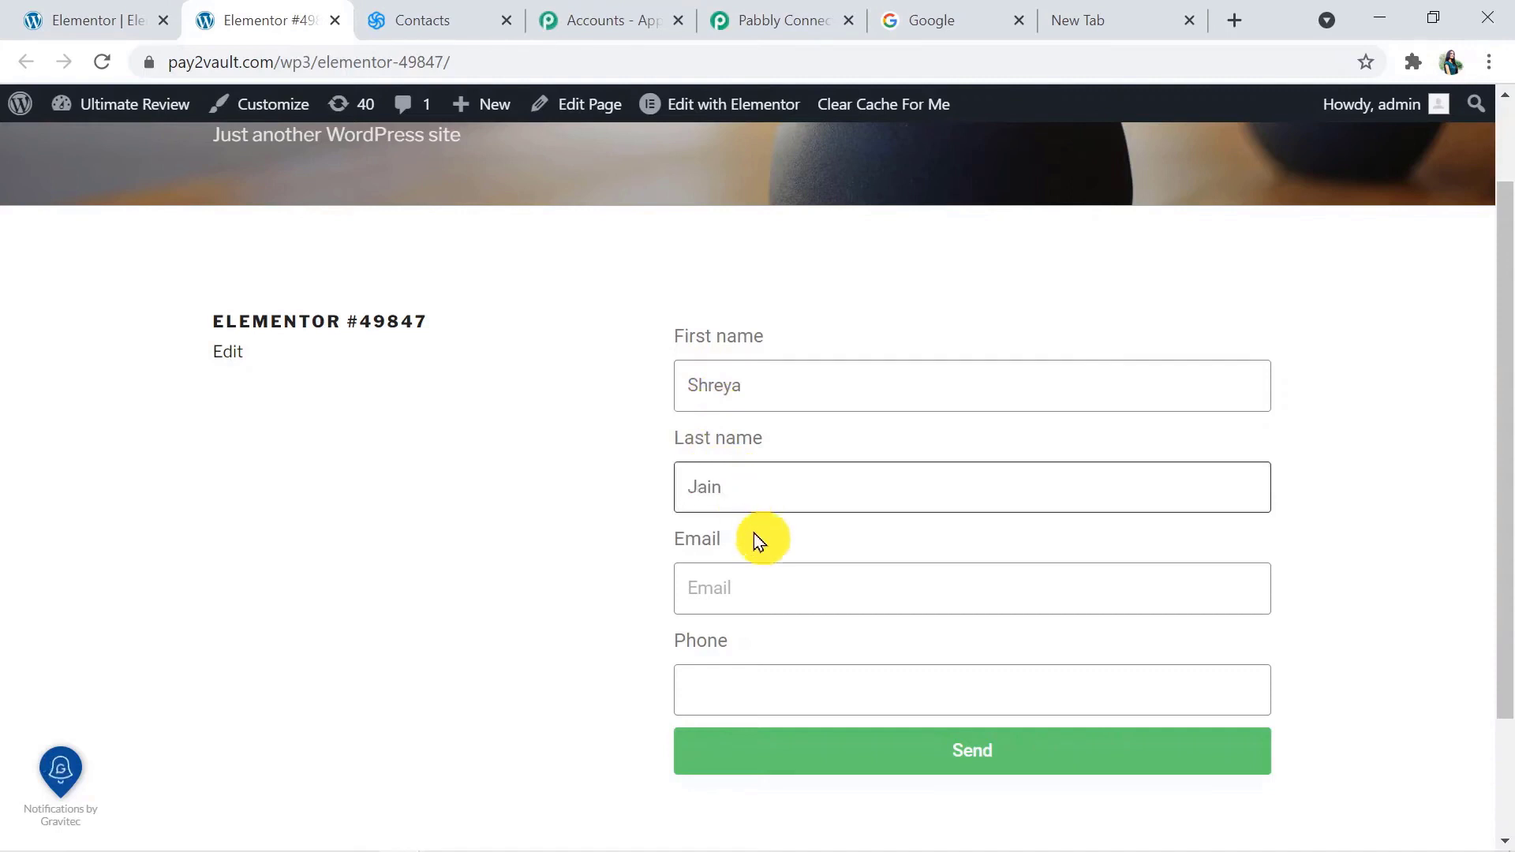
{"action": "left_click", "coordinate": [733, 572]}
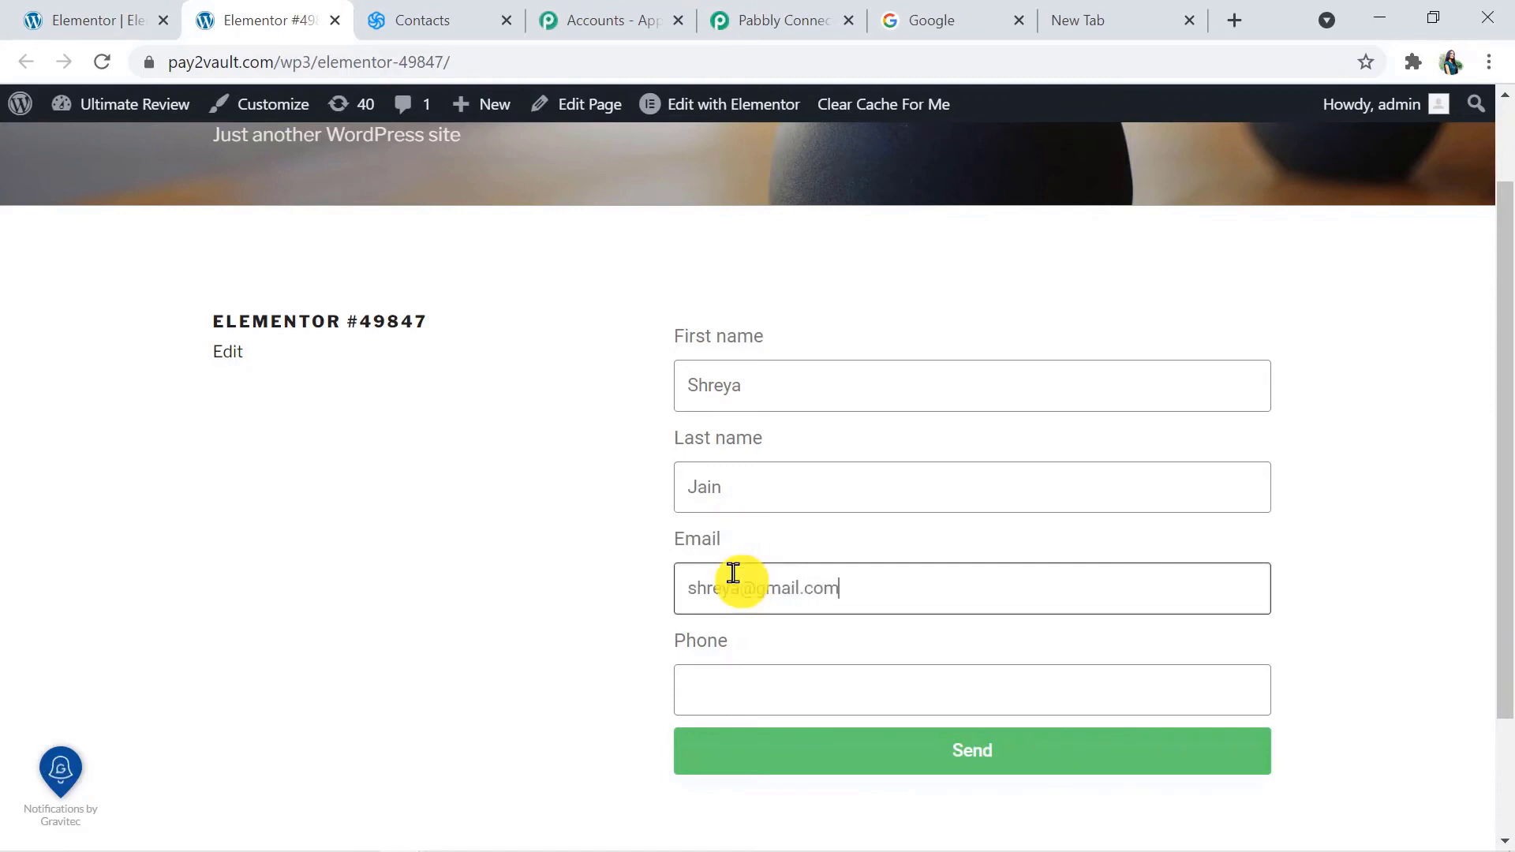
{"action": "left_click", "coordinate": [736, 690]}
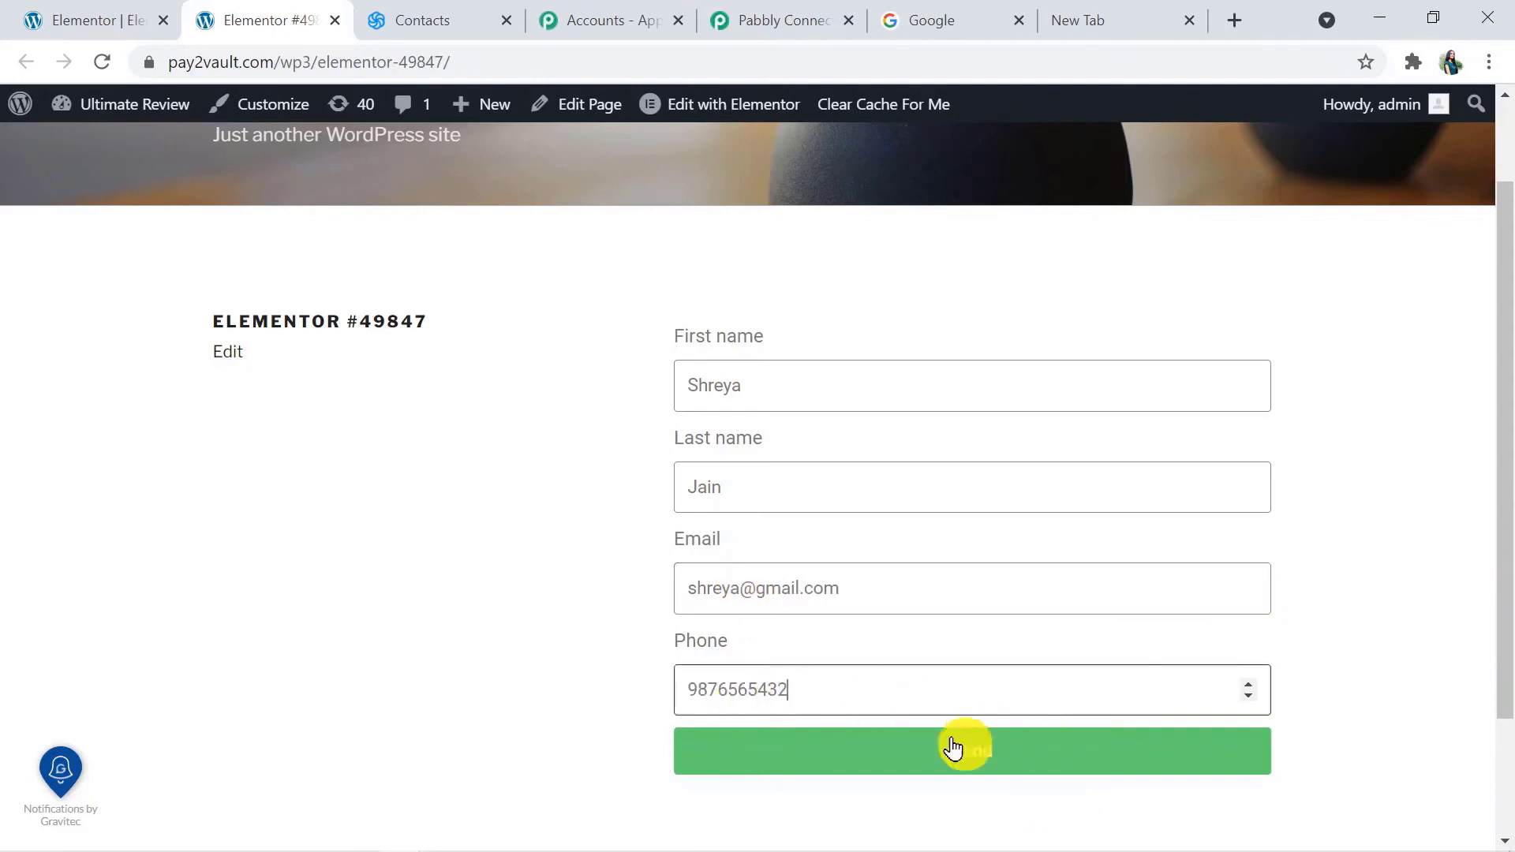
{"action": "left_click", "coordinate": [977, 760]}
{"action": "left_click", "coordinate": [974, 757]}
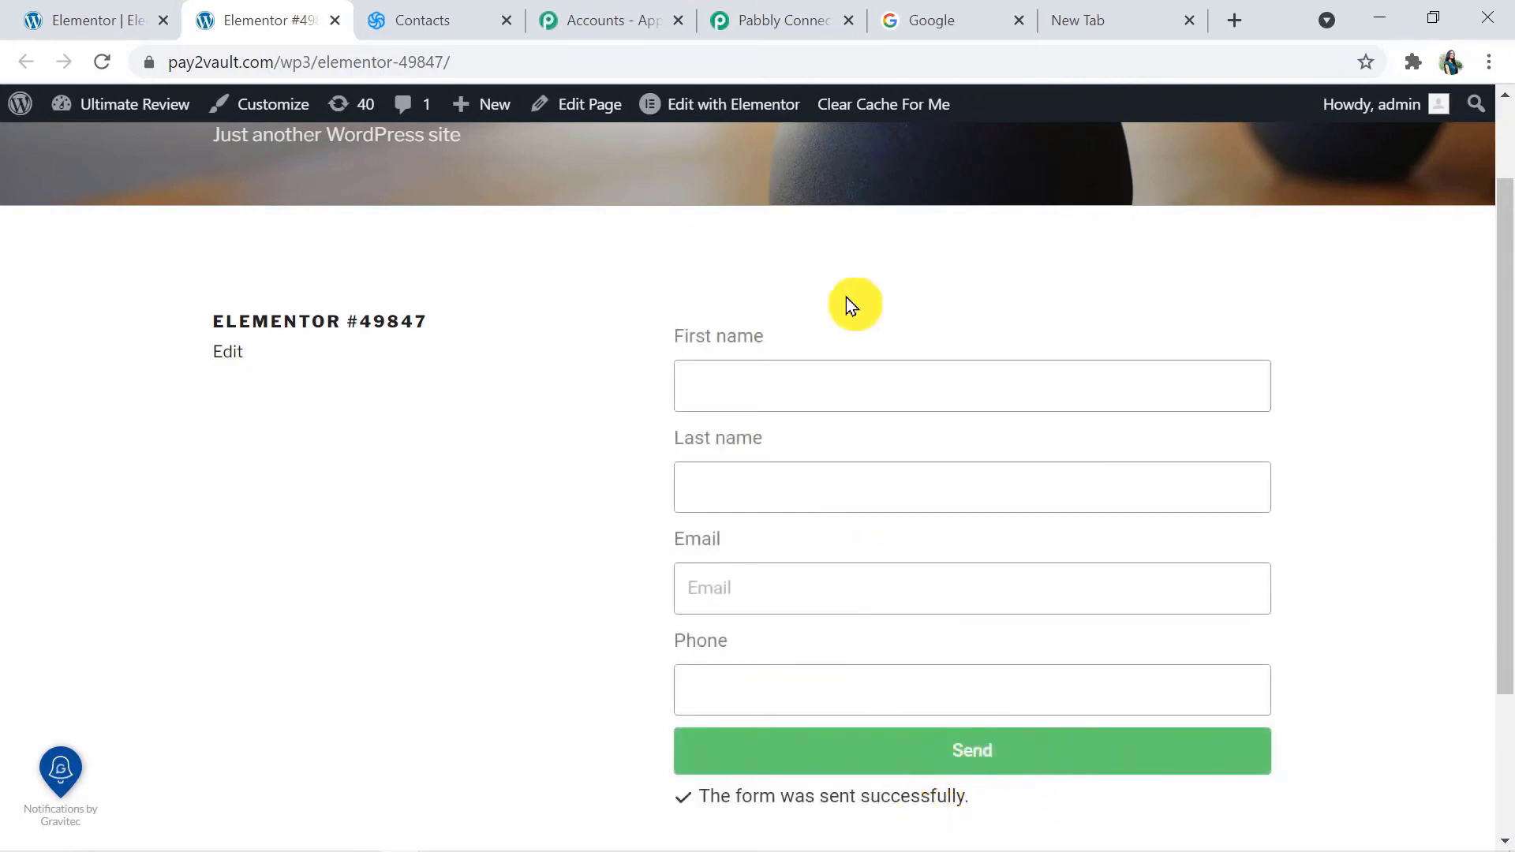
In Pabbly Connect, review the captured form response and set Sendinblue as the action app with the Create a Contact event
{"action": "left_click", "coordinate": [792, 21]}
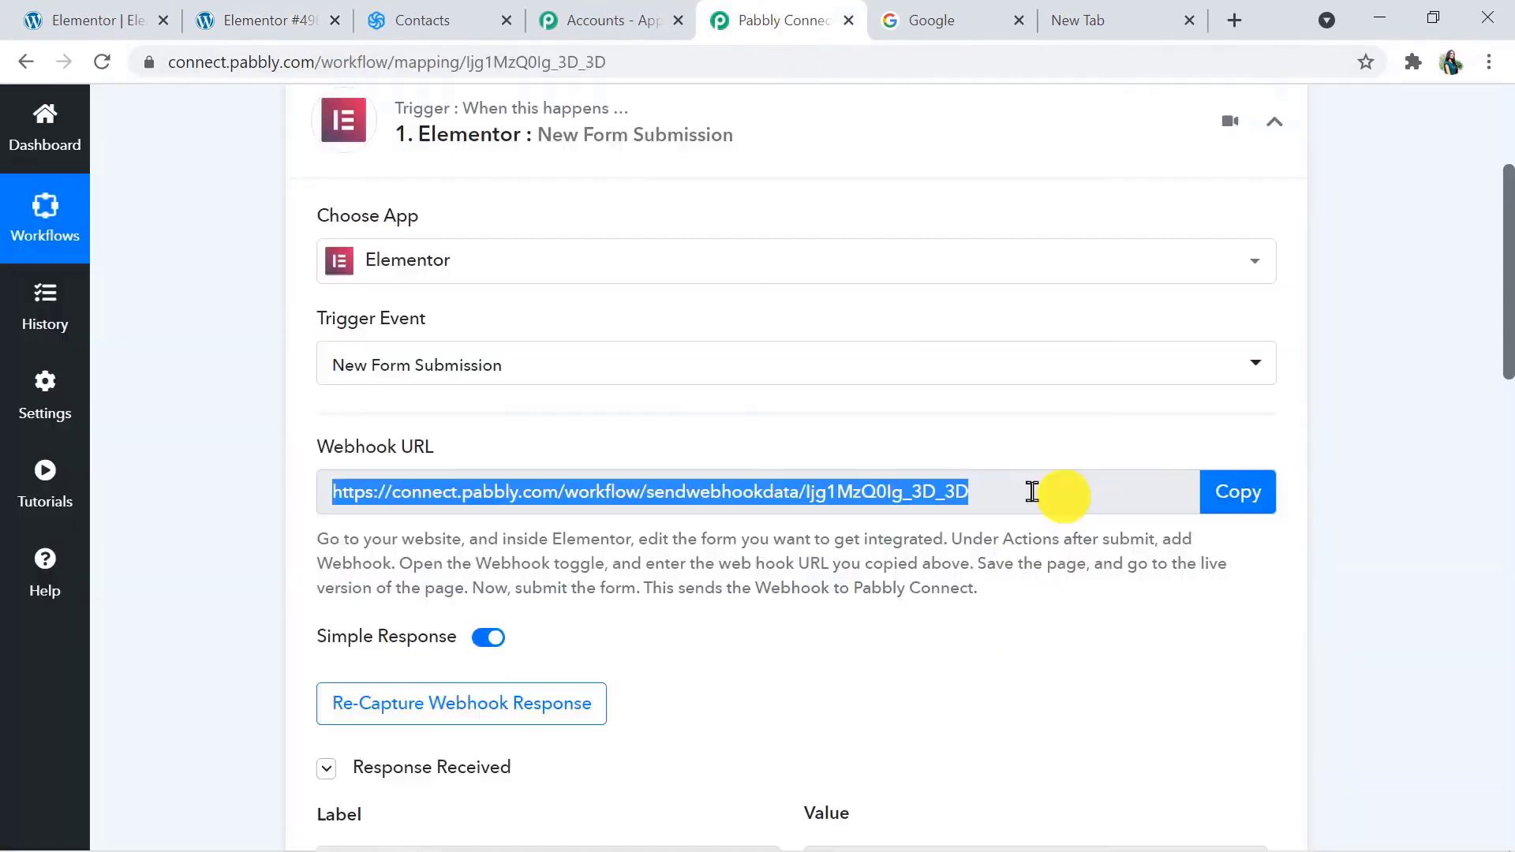
{"action": "left_click_drag", "start_coordinate": [1507, 320], "coordinate": [1490, 491]}
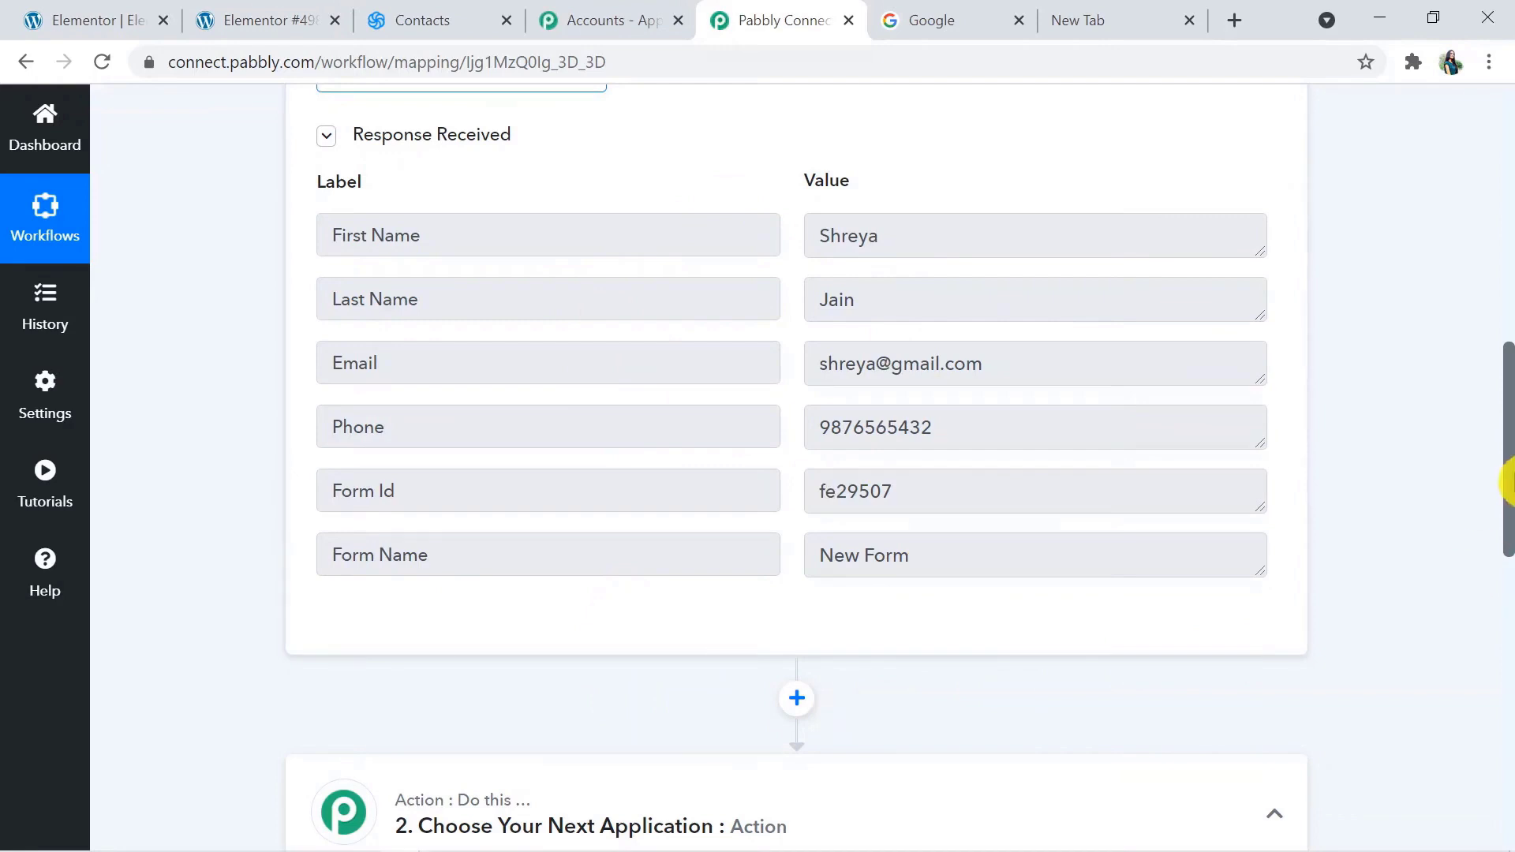
{"action": "left_click_drag", "start_coordinate": [1512, 473], "coordinate": [1507, 631]}
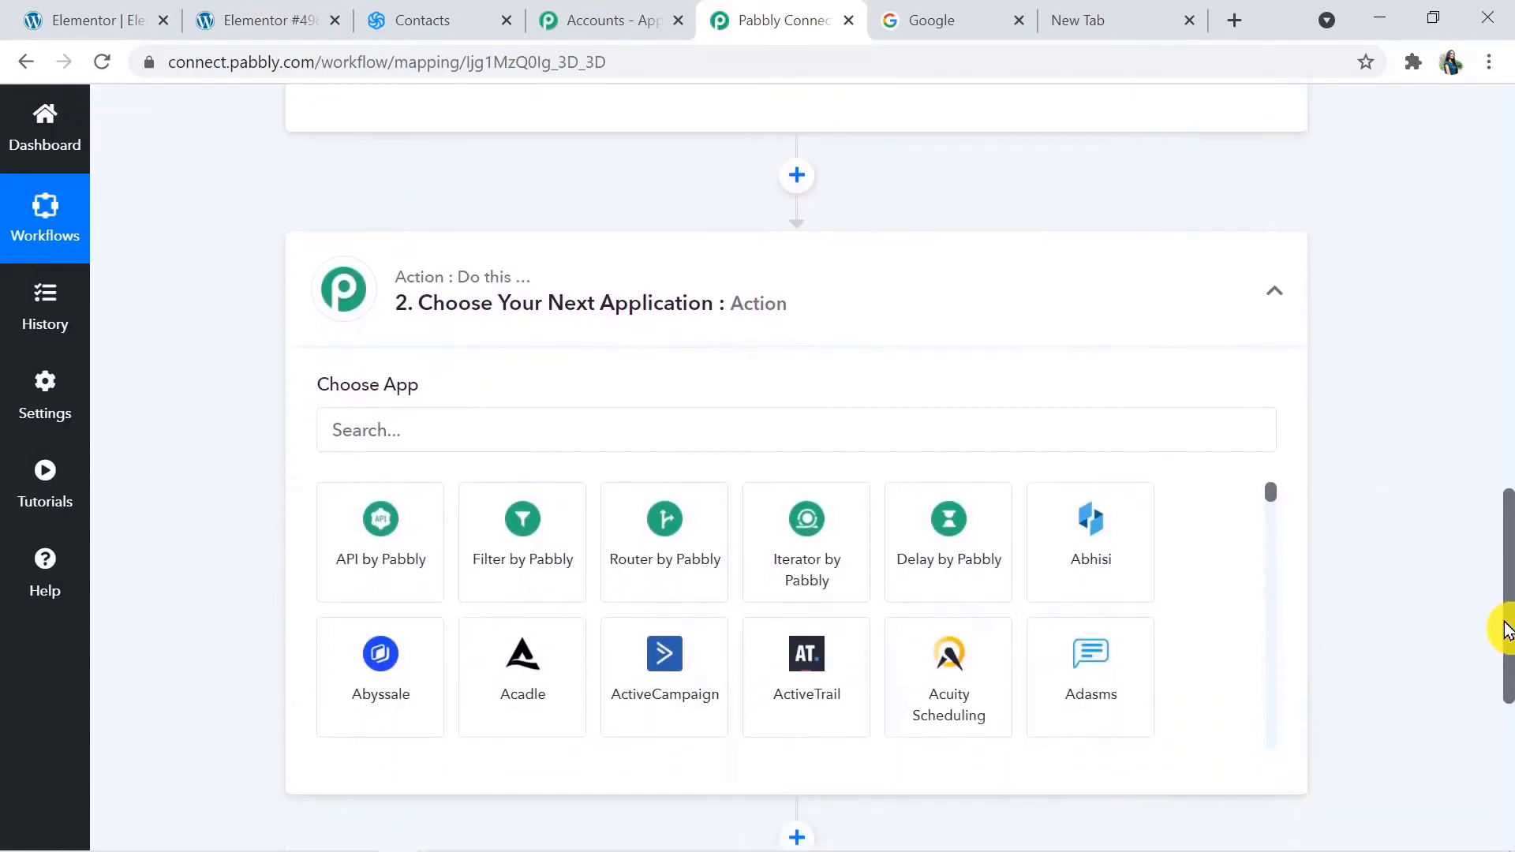
{"action": "left_click", "coordinate": [679, 427]}
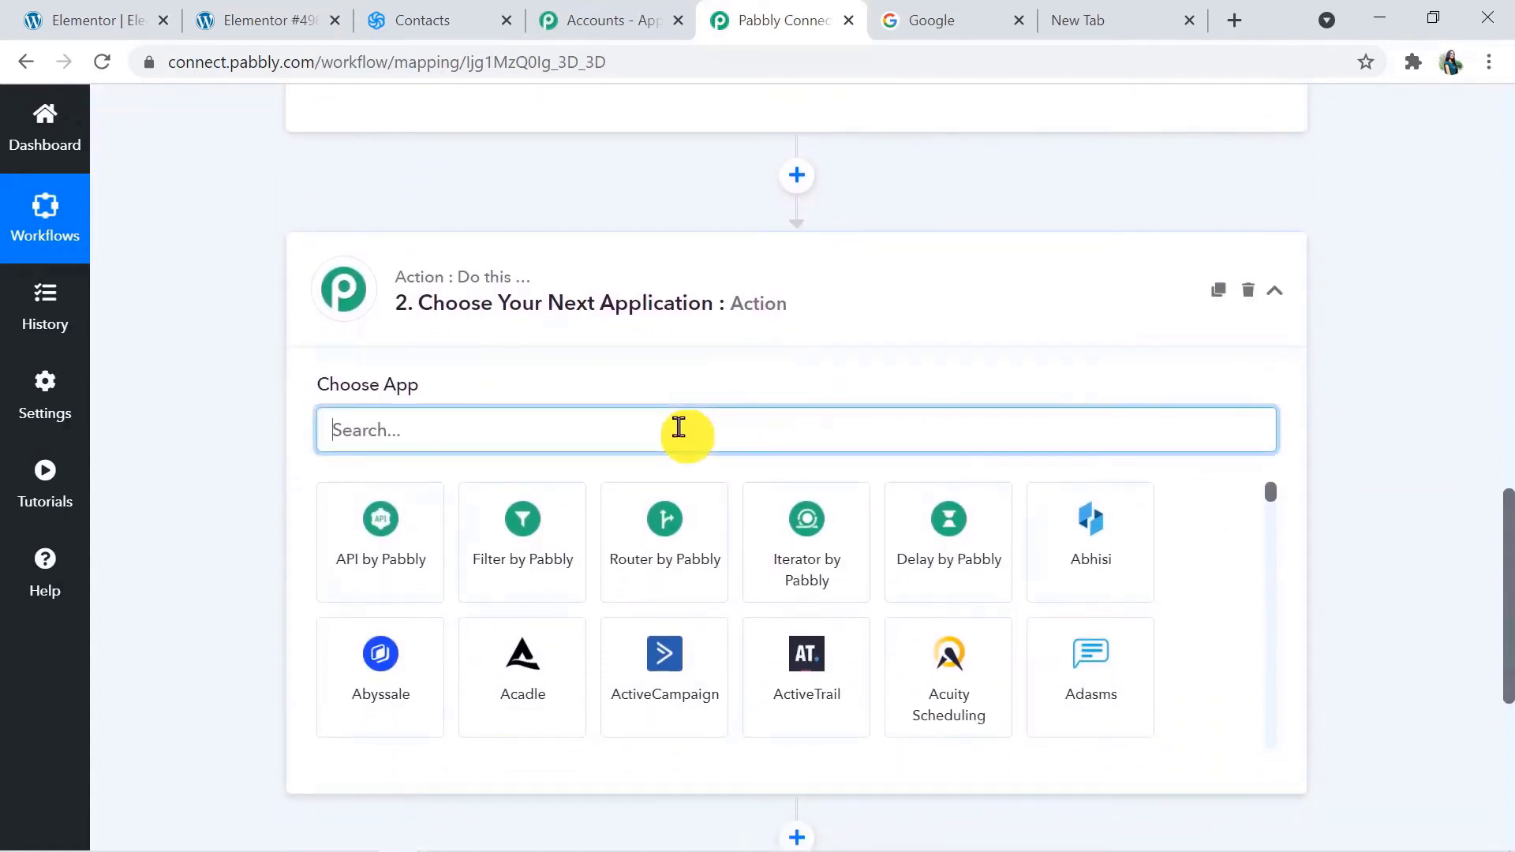
{"action": "type", "text": "Sen"}
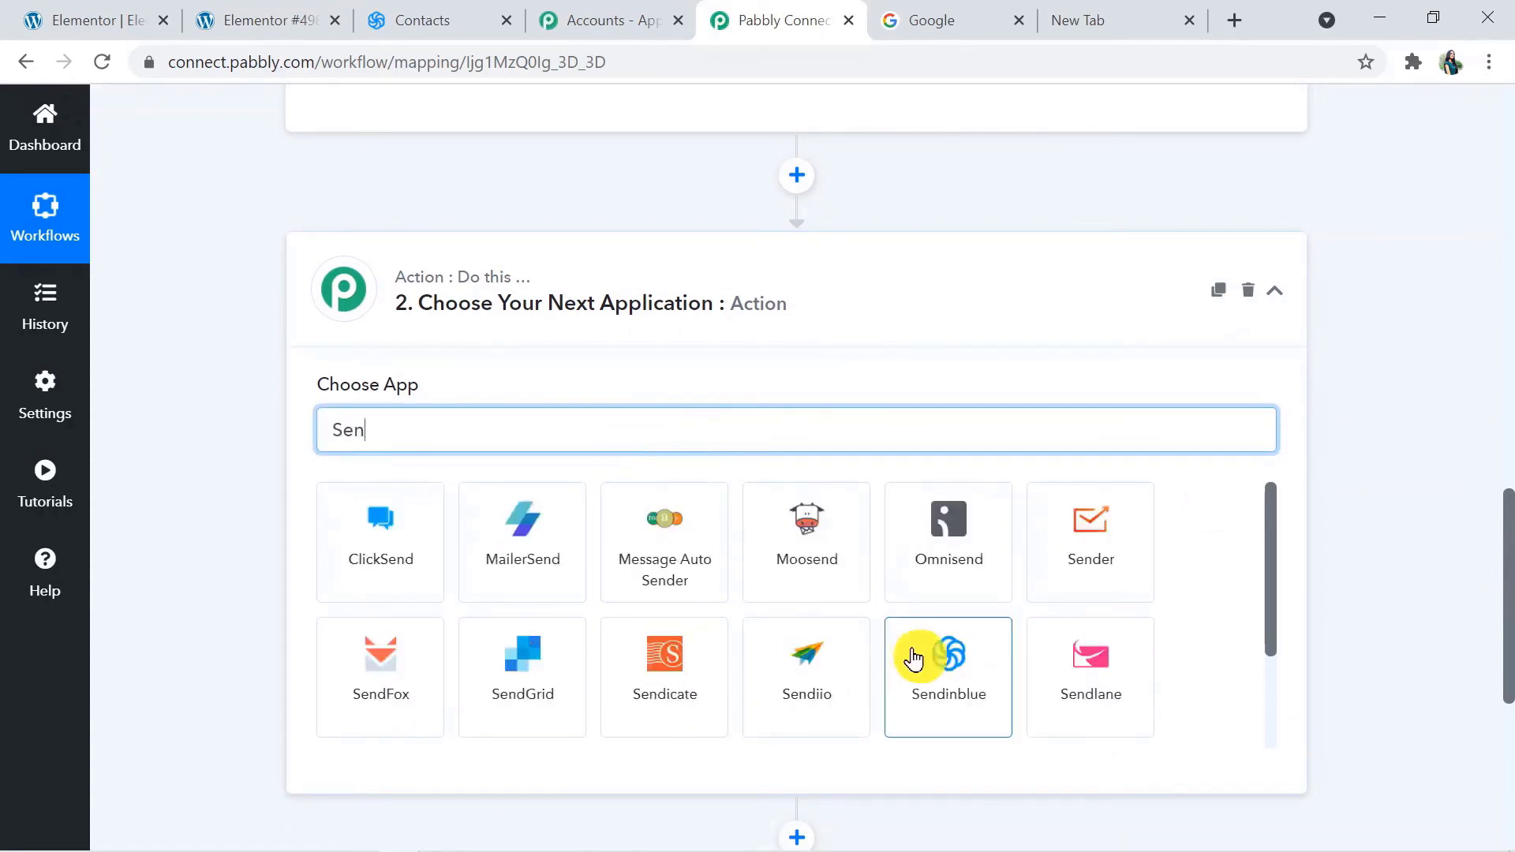
{"action": "left_click", "coordinate": [940, 711]}
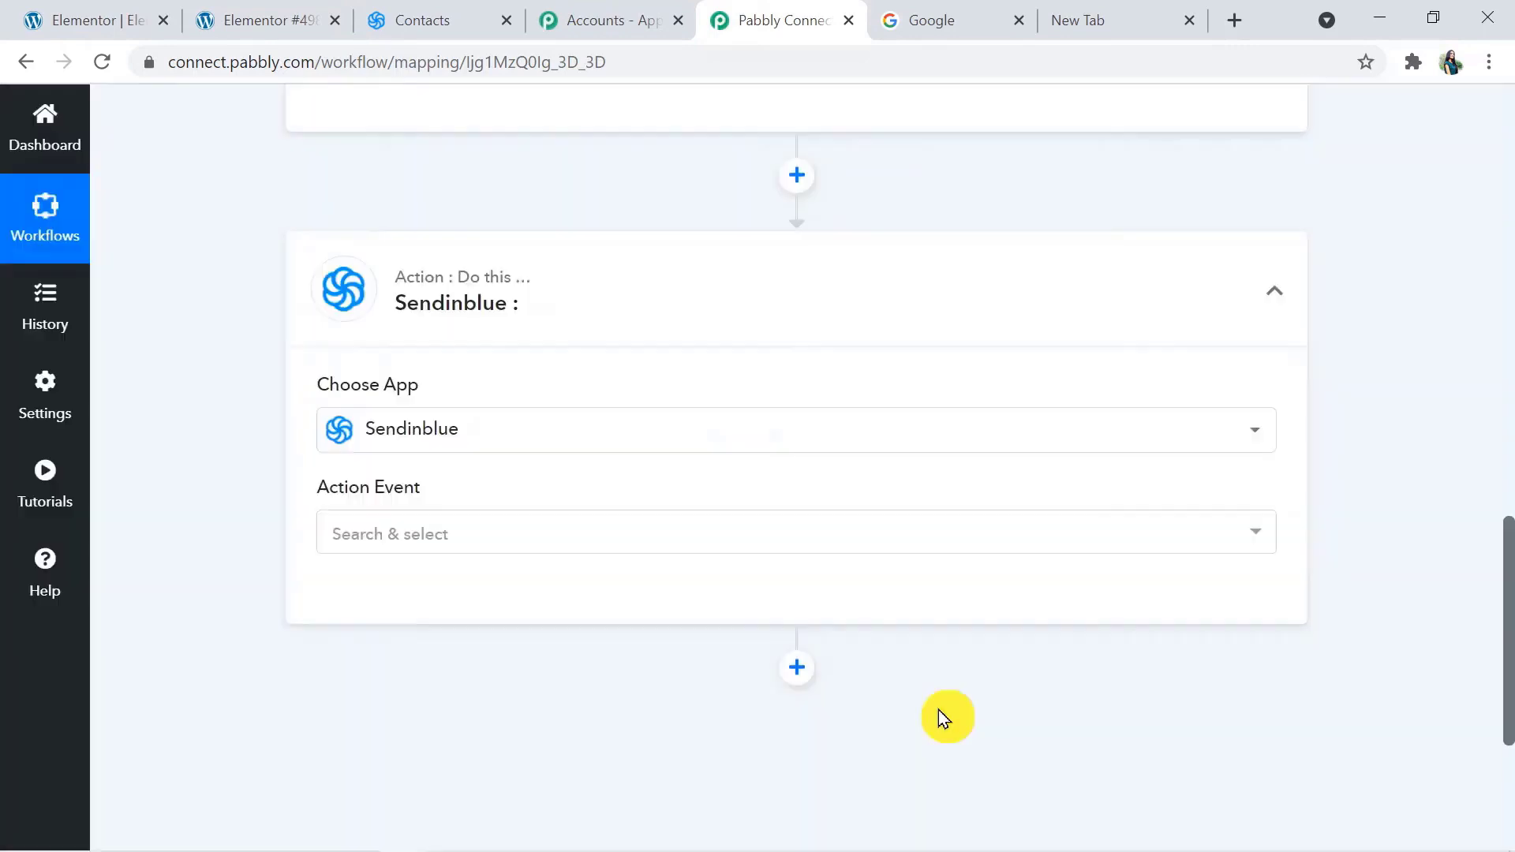
{"action": "left_click", "coordinate": [406, 534]}
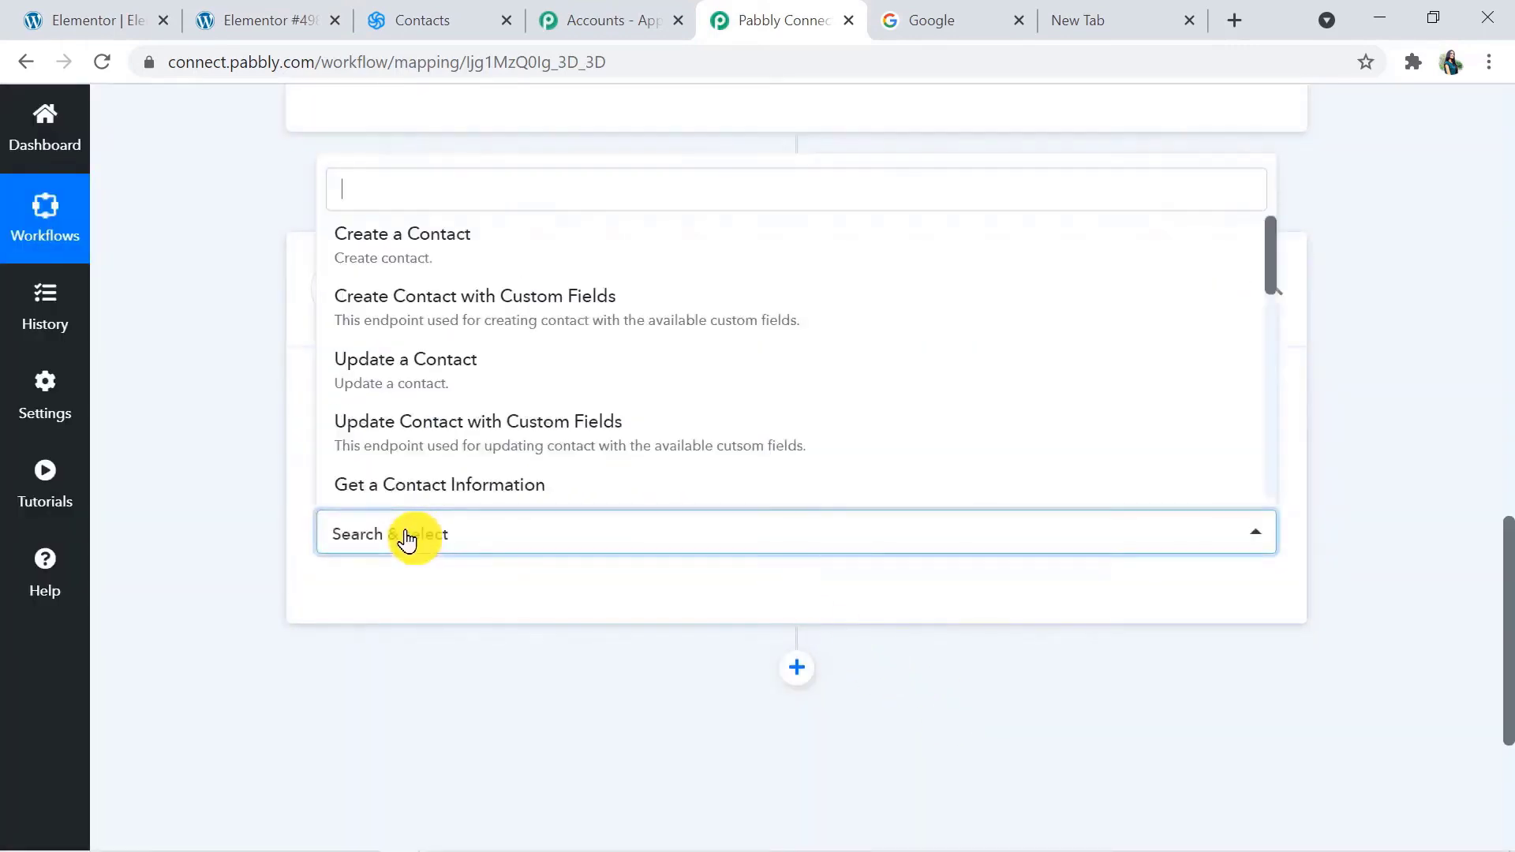
{"action": "left_click", "coordinate": [396, 244]}
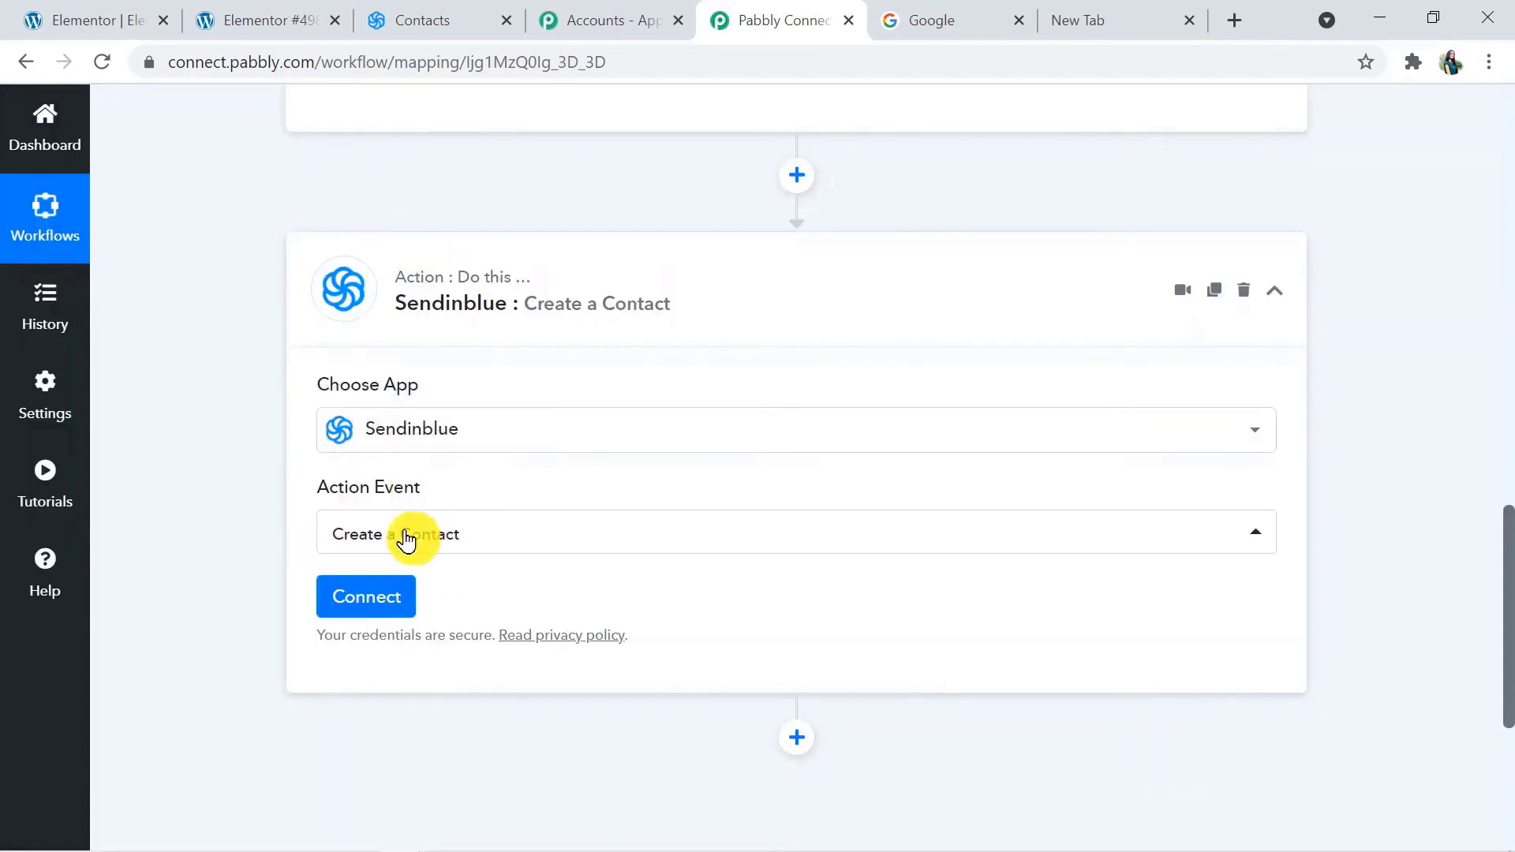
Start a new Sendinblue connection and generate an API key named Elementor 1 on Sendinblue's SMTP & API page
{"action": "left_click", "coordinate": [394, 606]}
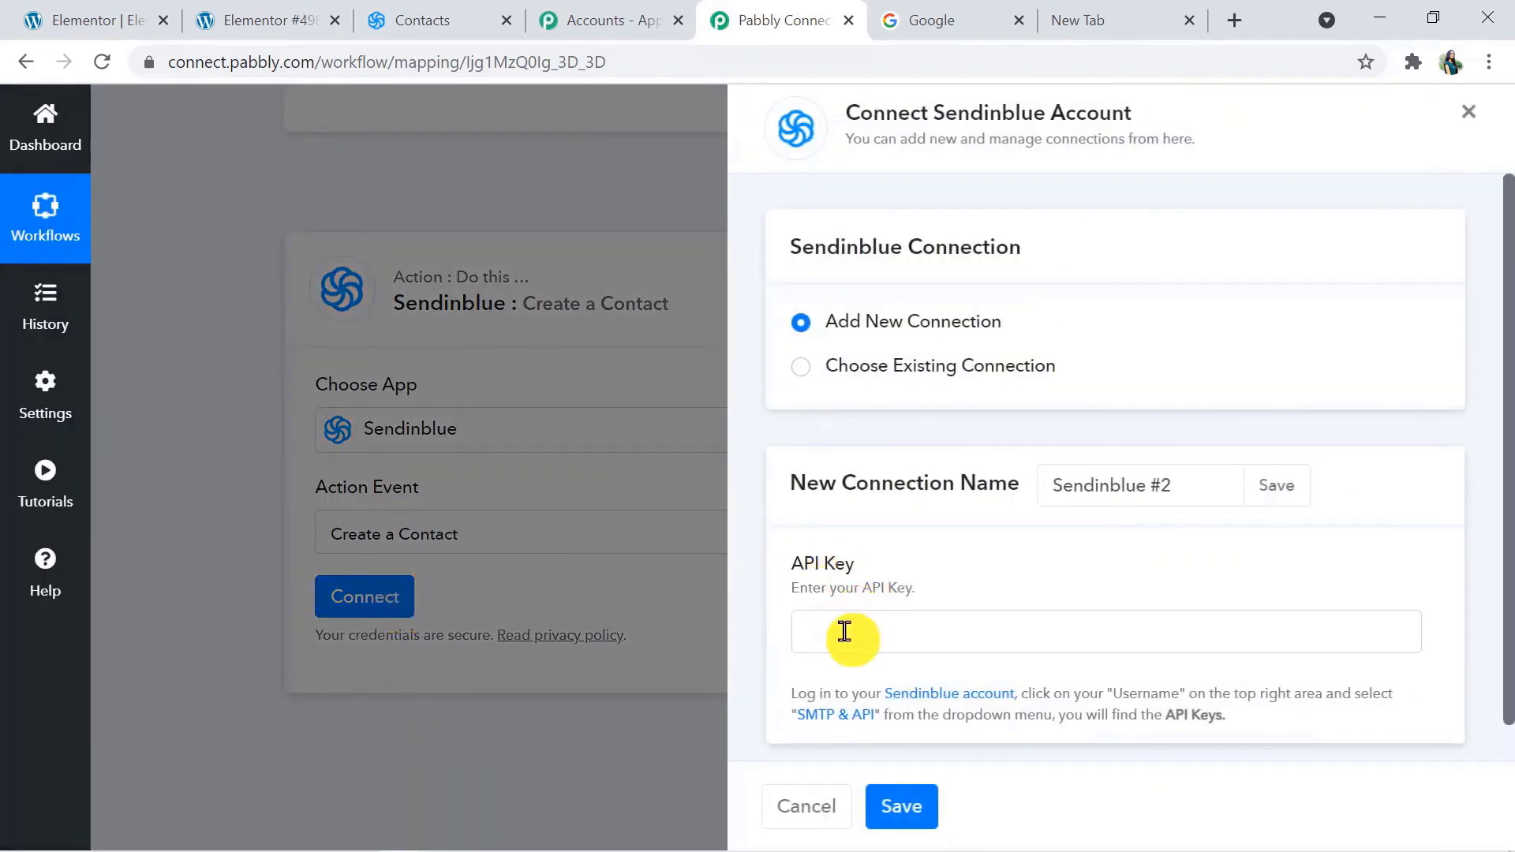
{"action": "right_click", "coordinate": [863, 719]}
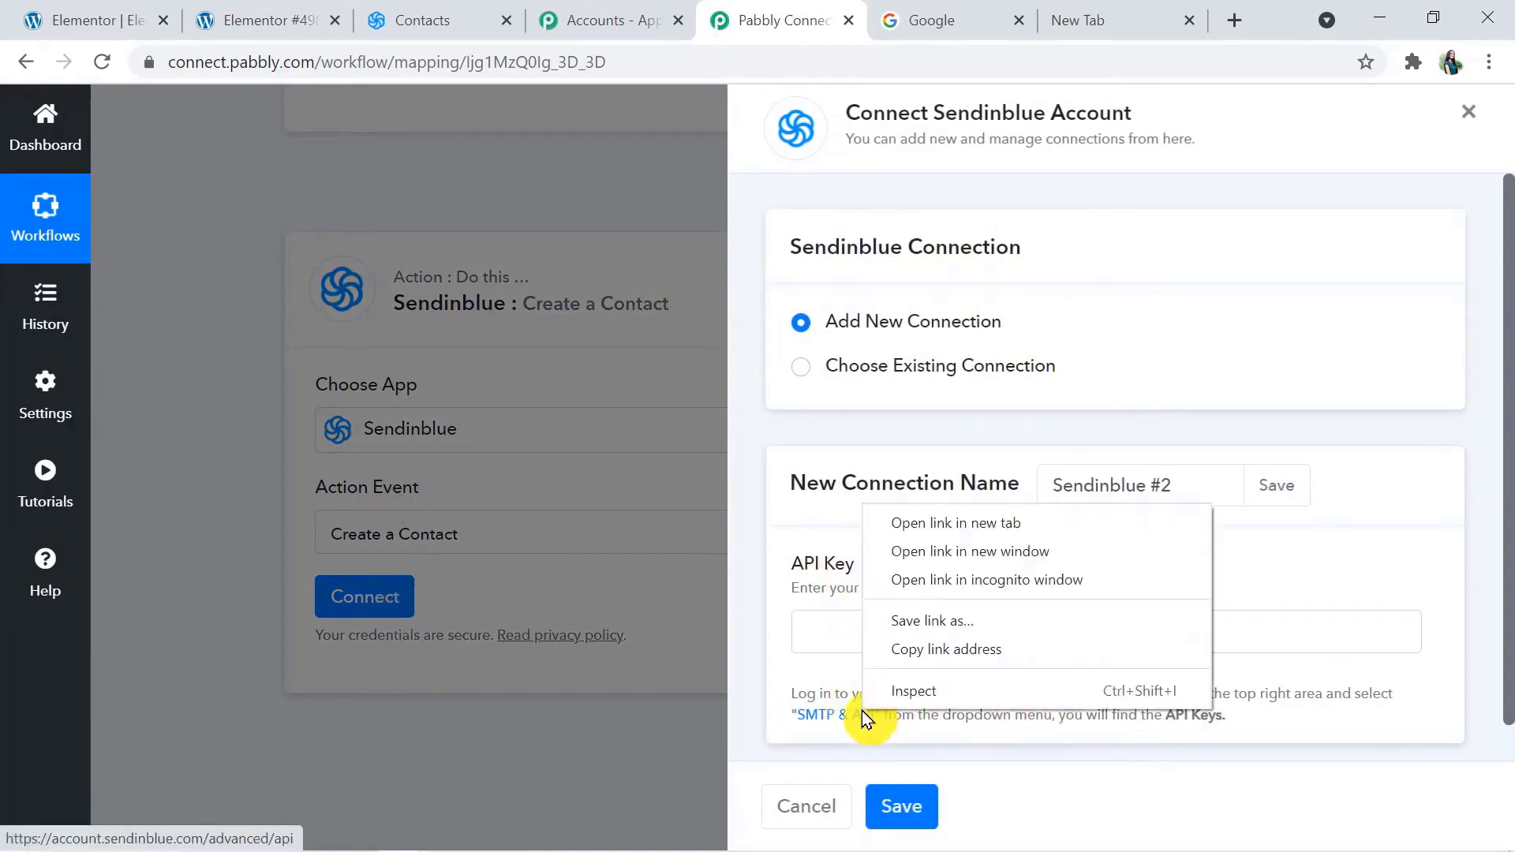
{"action": "left_click", "coordinate": [919, 525]}
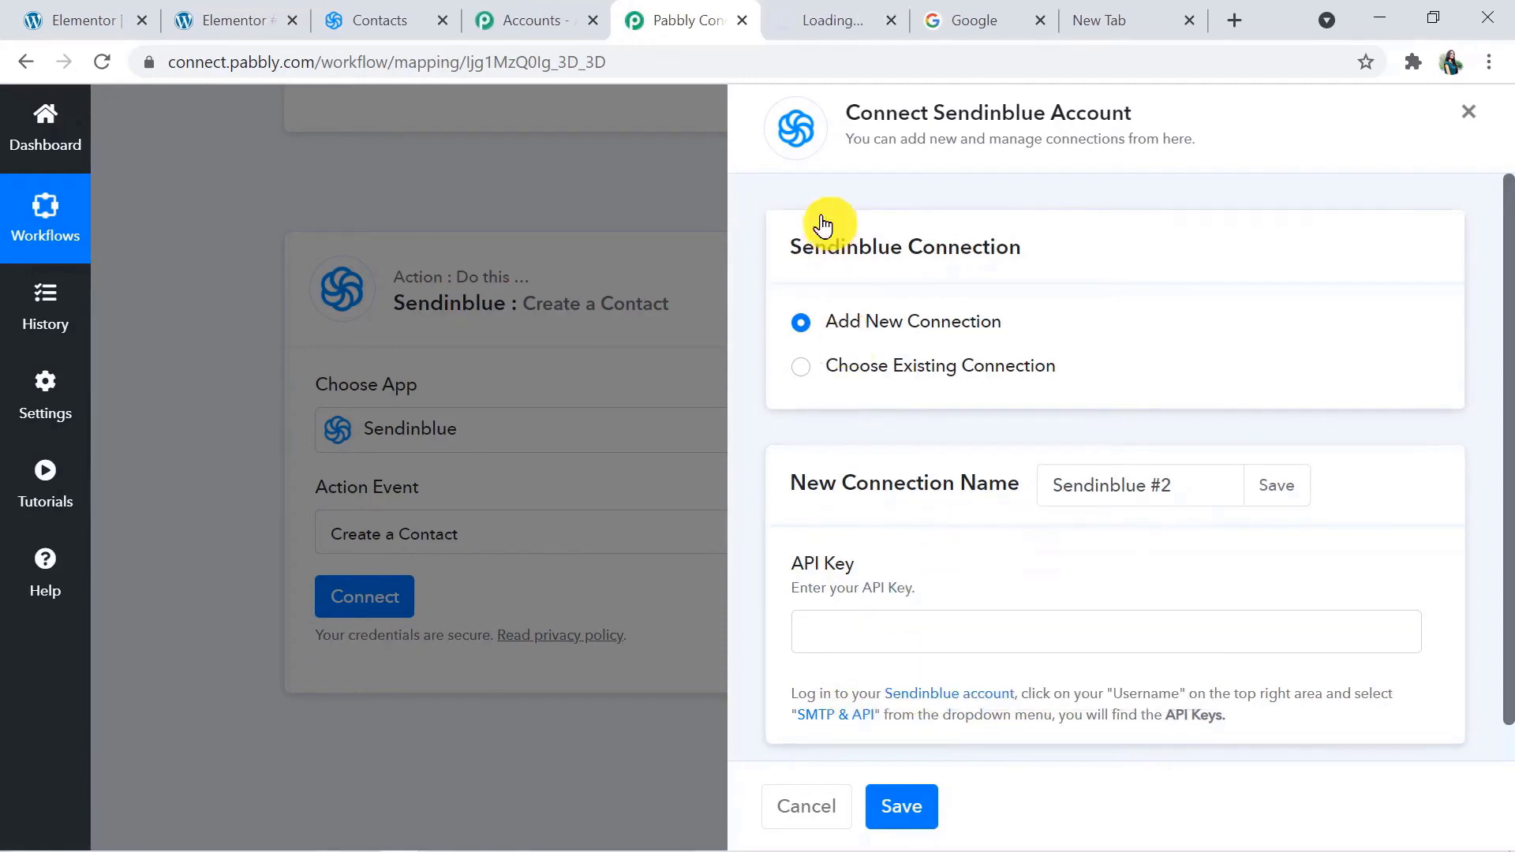
{"action": "left_click", "coordinate": [834, 25]}
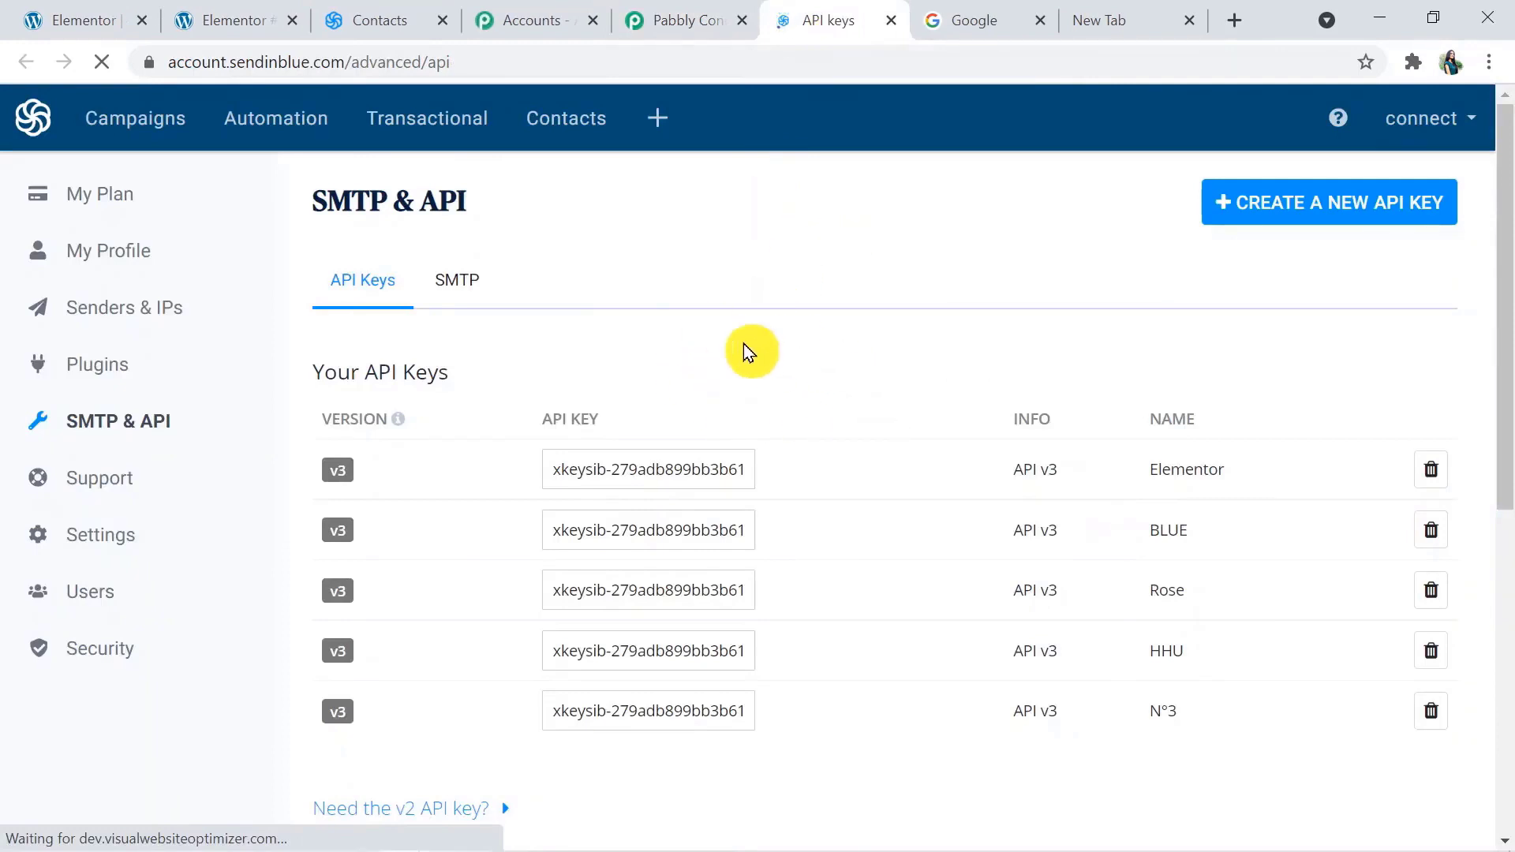
{"action": "left_click", "coordinate": [1322, 201]}
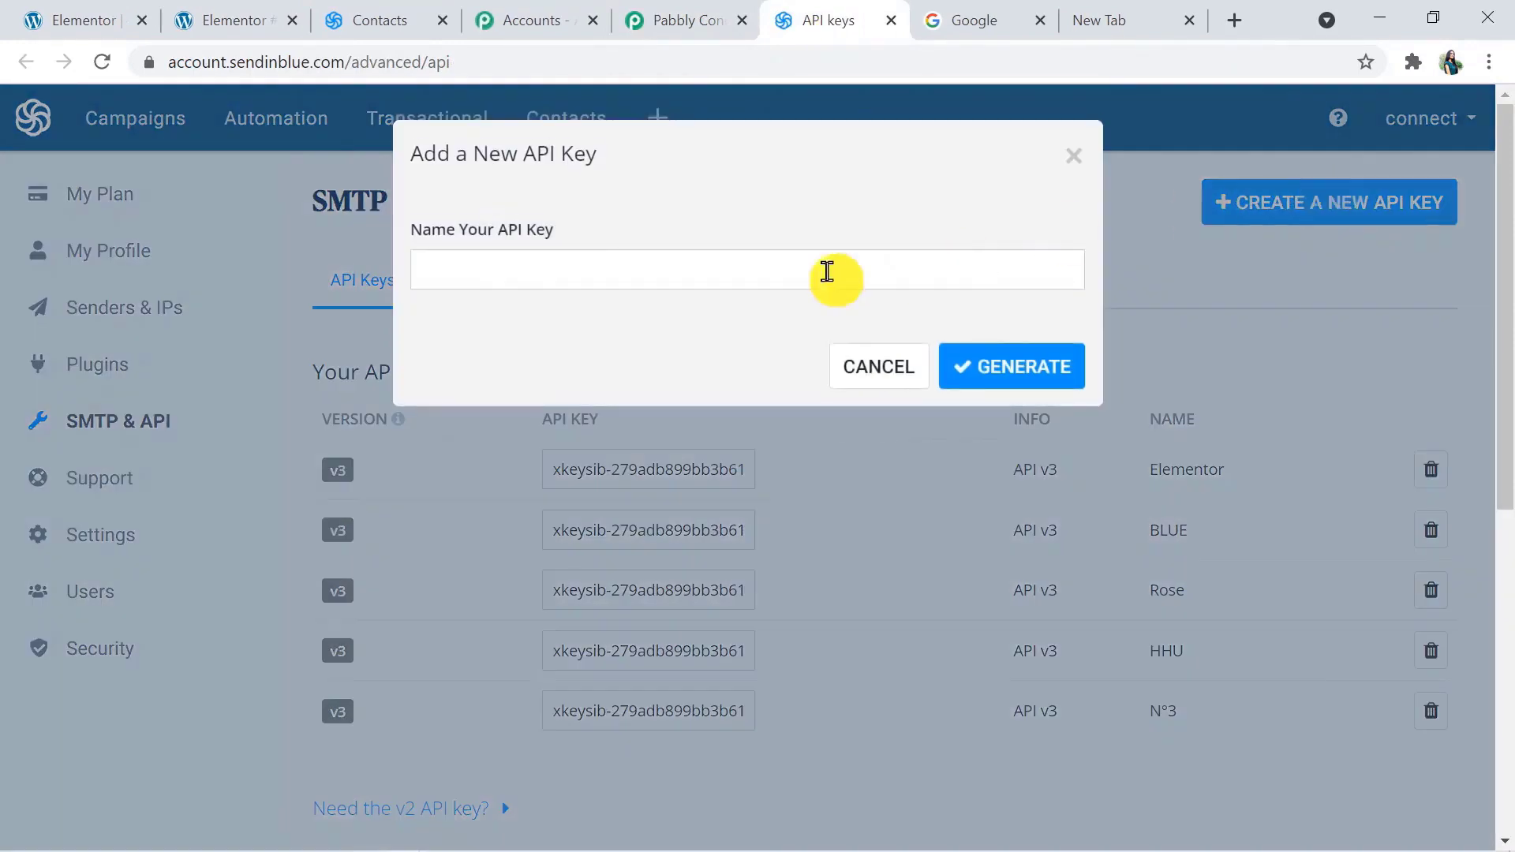
{"action": "left_click", "coordinate": [787, 278]}
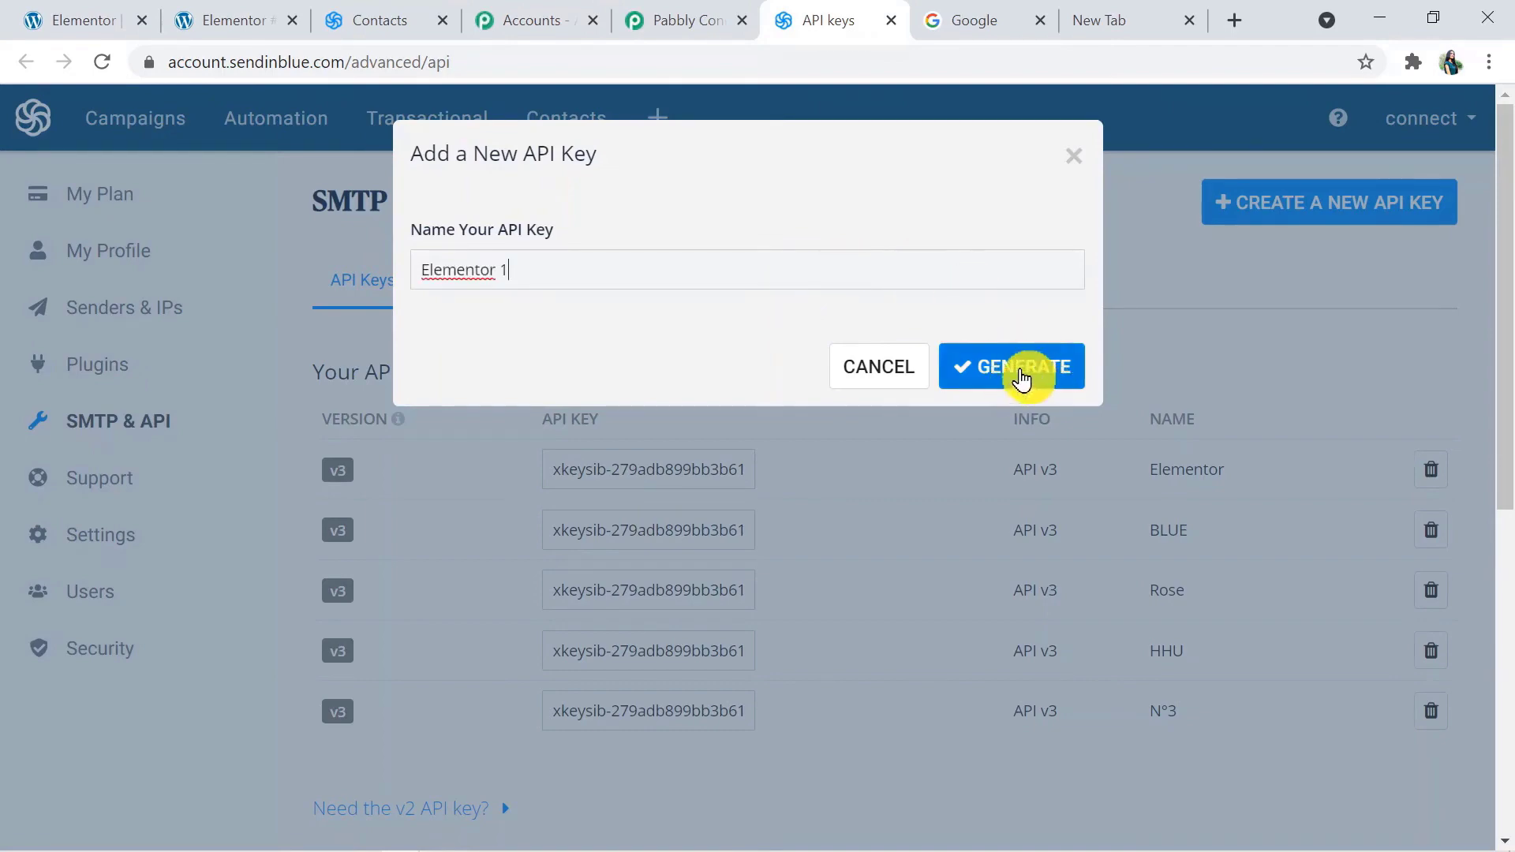
{"action": "left_click", "coordinate": [1020, 371]}
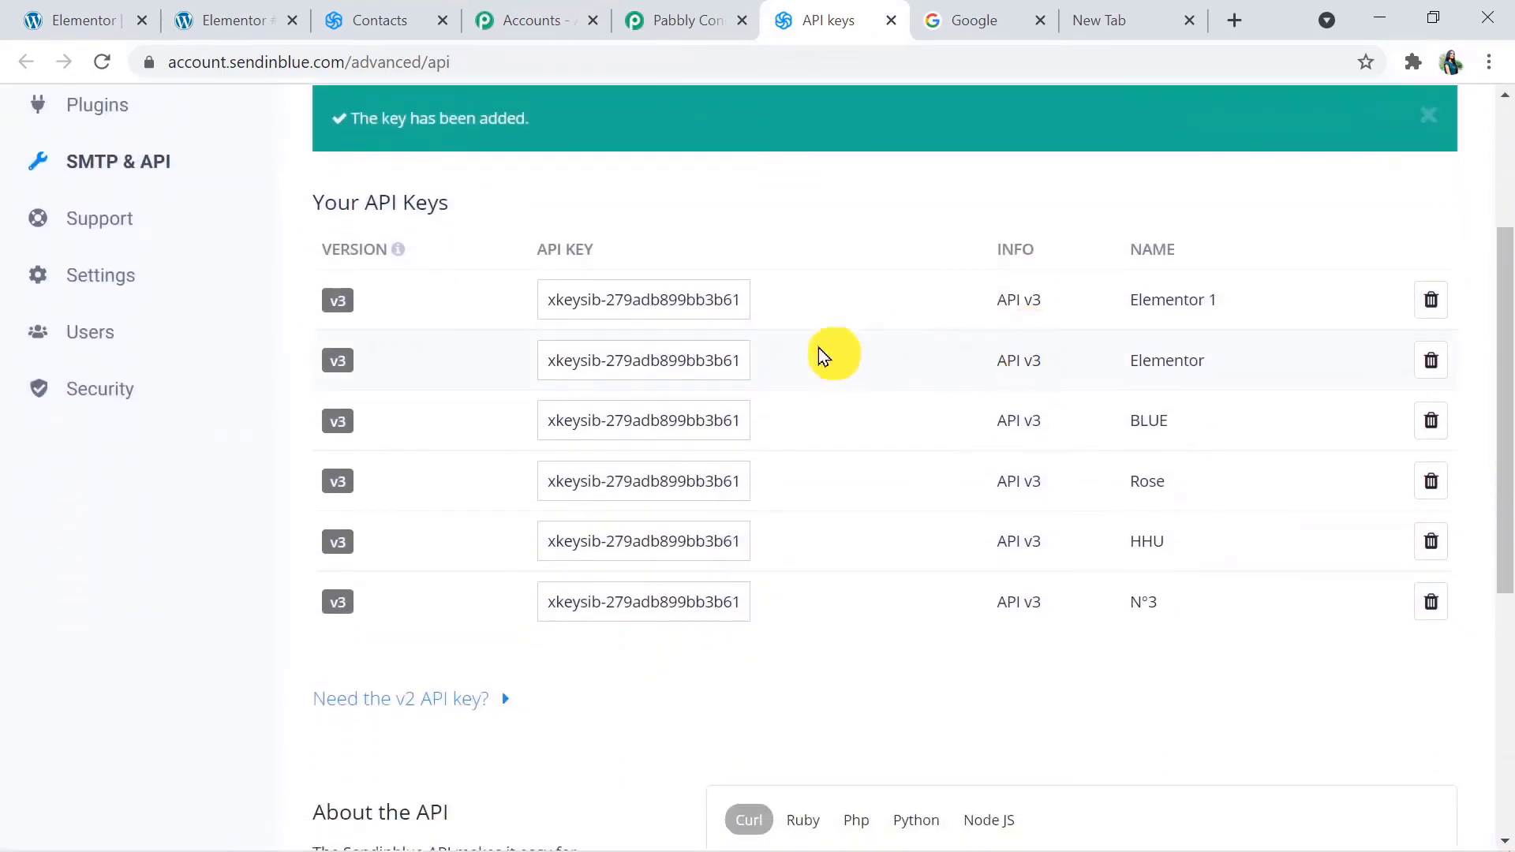
Copy the Elementor 1 API key into the API Key field of the new Sendinblue connection in Pabbly Connect and save the connection
{"action": "left_click", "coordinate": [740, 305]}
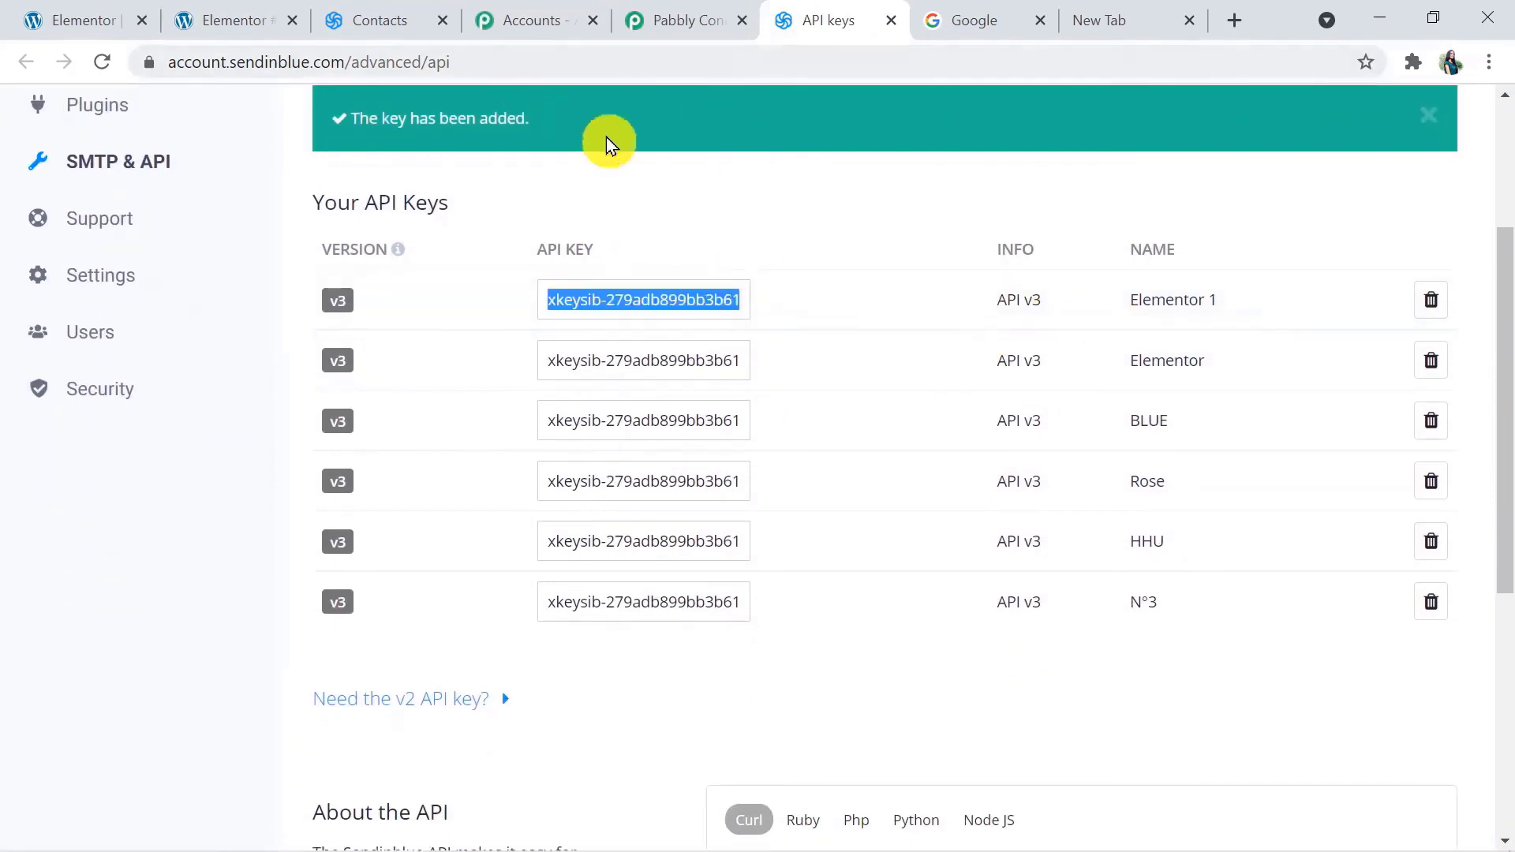
{"action": "left_click", "coordinate": [681, 19]}
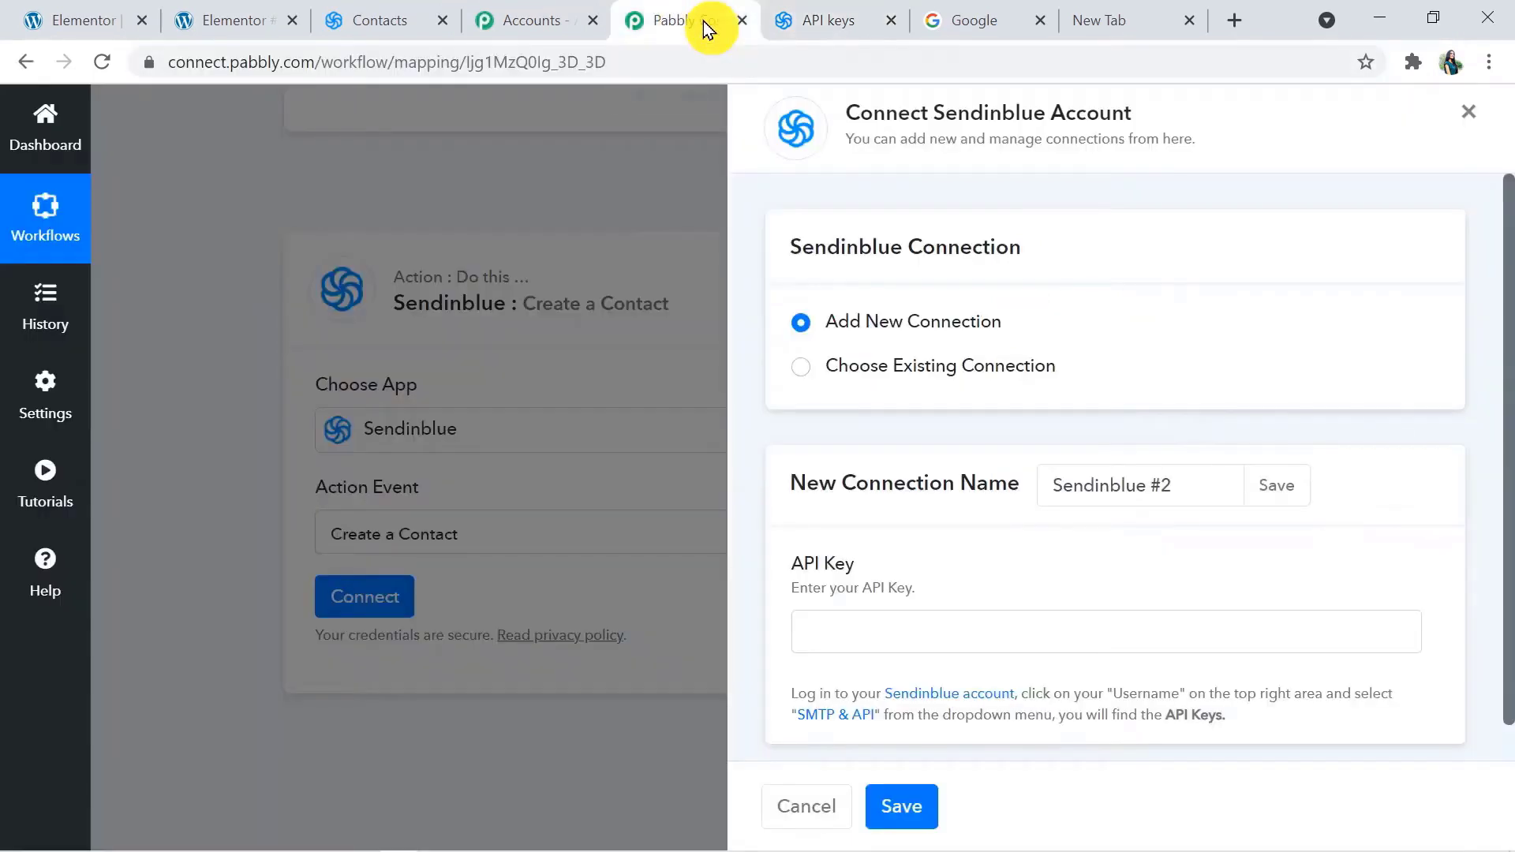
{"action": "left_click", "coordinate": [885, 631]}
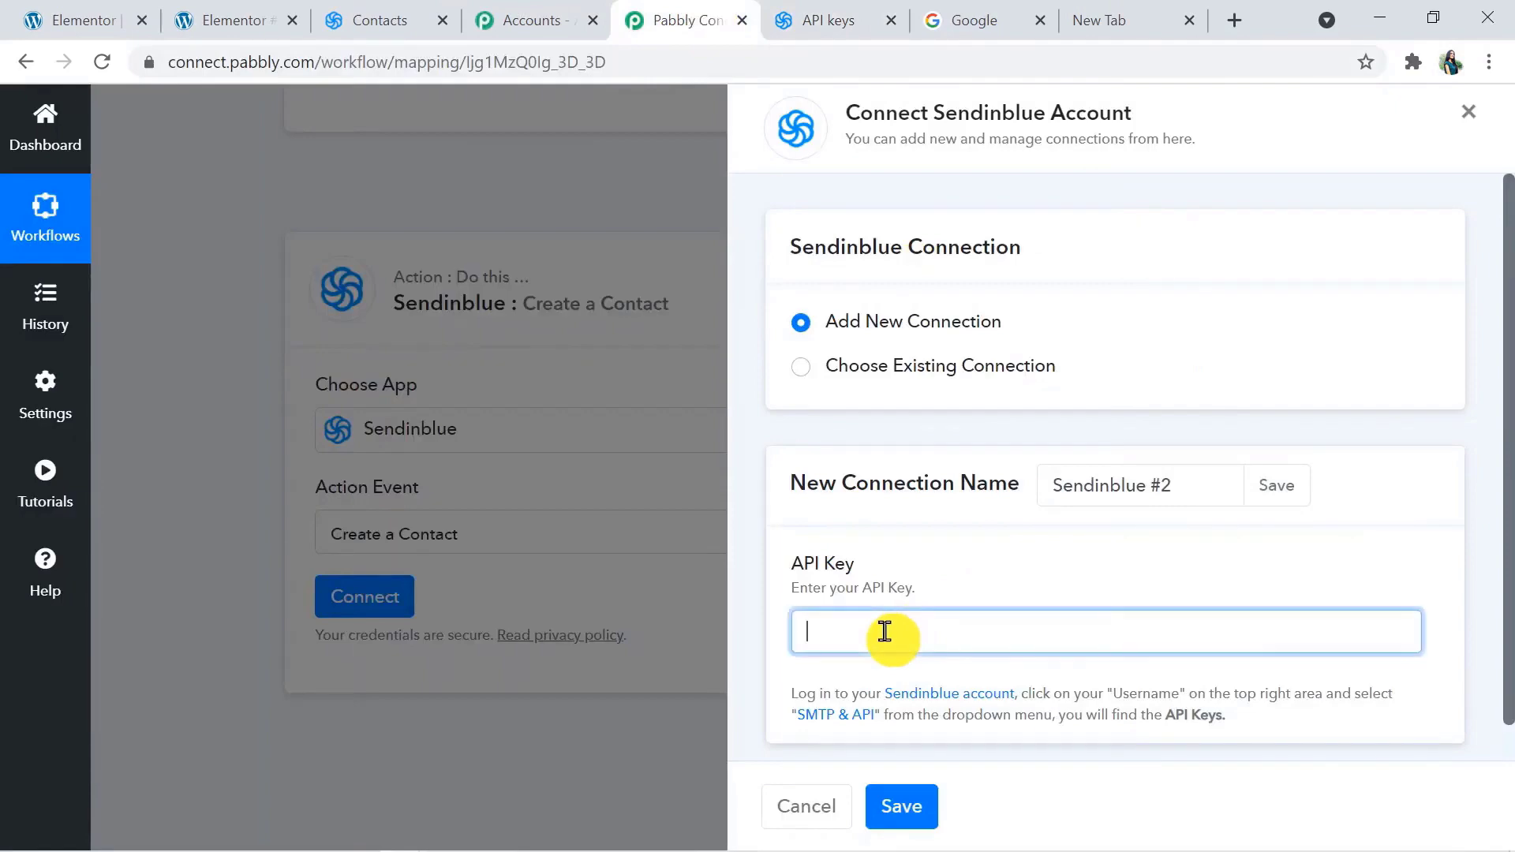
{"action": "key", "text": "ctrl+v"}
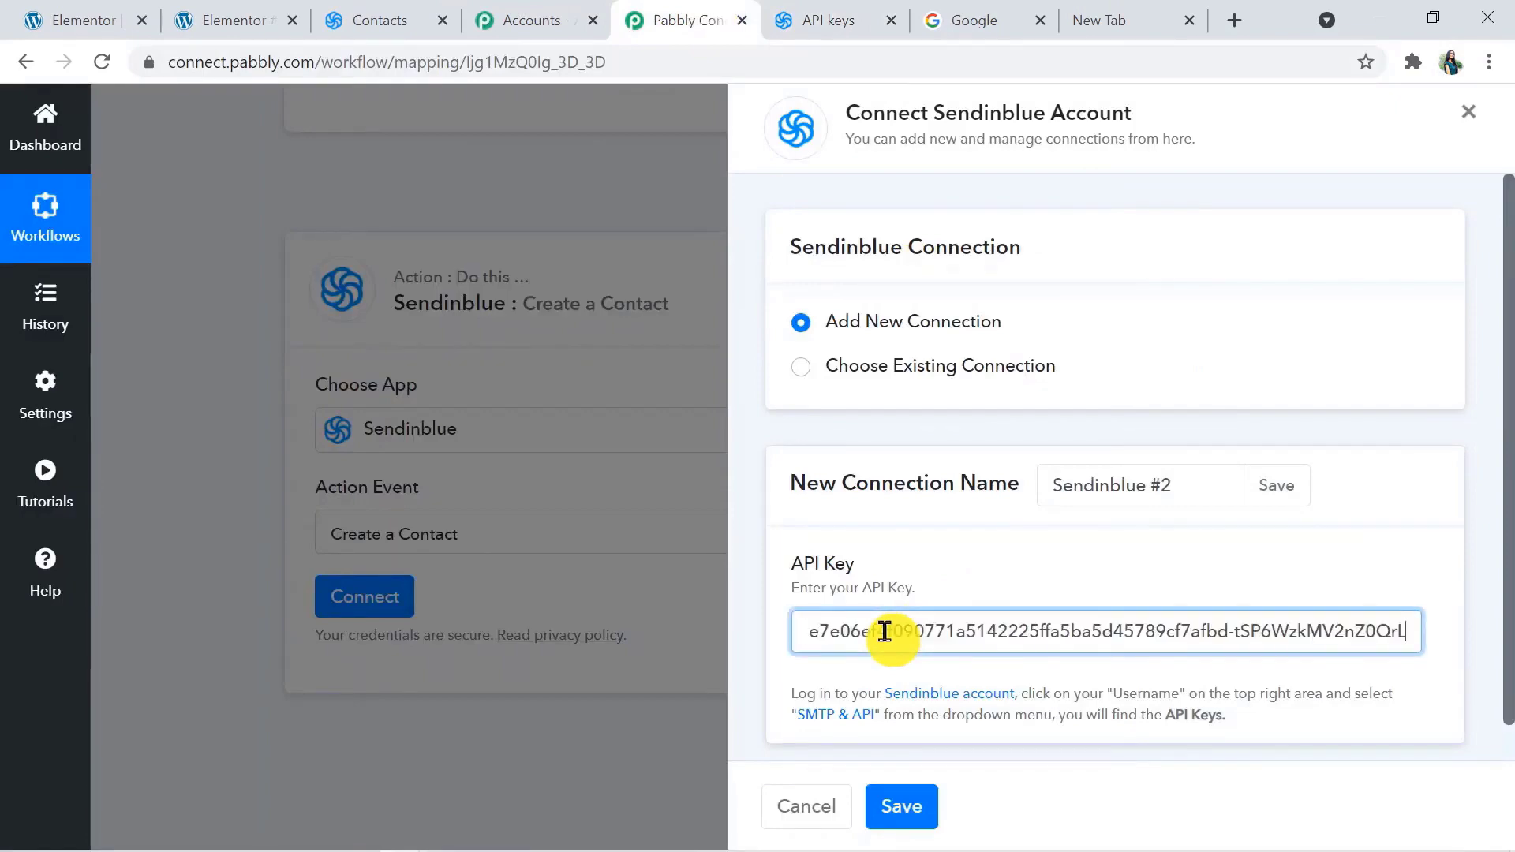
{"action": "left_click", "coordinate": [928, 810]}
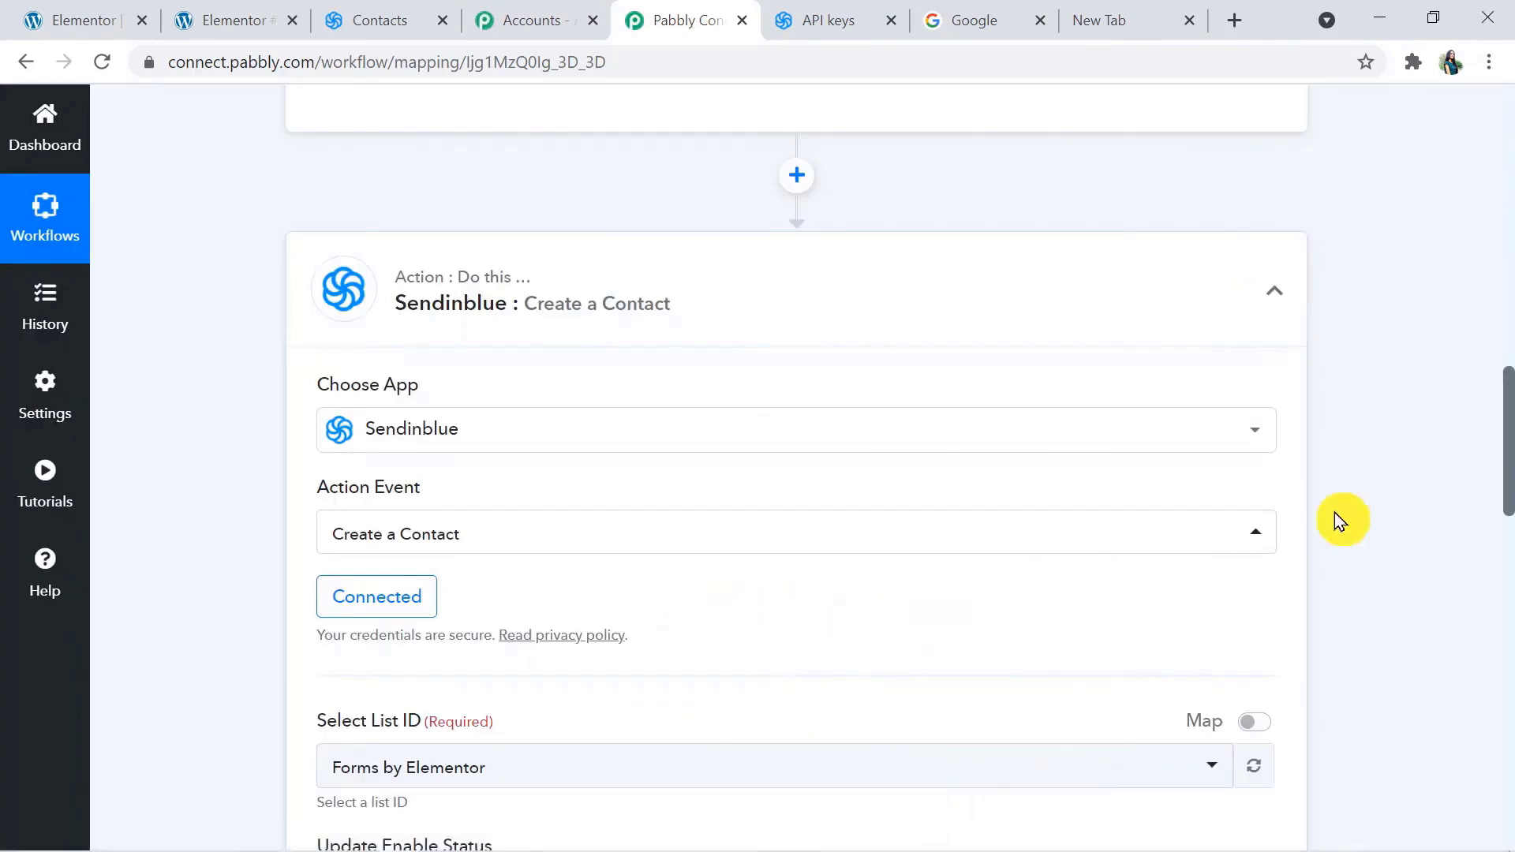
Examine the Create a Contact fields and compare the available List ID options with the contact lists in Sendinblue
{"action": "scroll", "coordinate": [1508, 467], "scroll_direction": "down", "scroll_amount": 1}
{"action": "left_click_drag", "start_coordinate": [1509, 517], "coordinate": [1510, 561]}
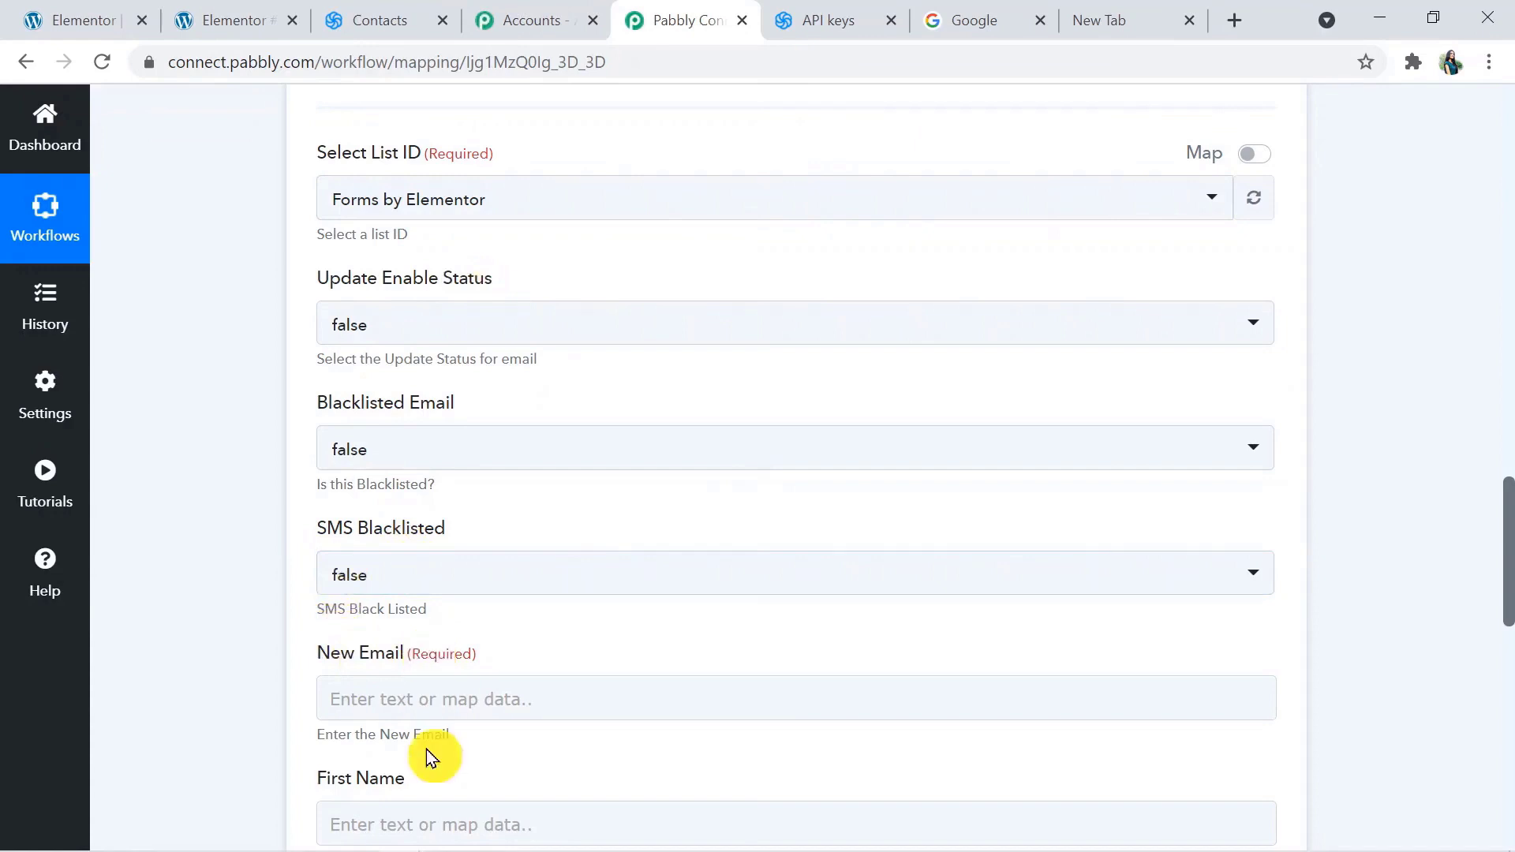
{"action": "scroll", "coordinate": [1509, 608], "scroll_direction": "down", "scroll_amount": 3}
{"action": "left_click_drag", "start_coordinate": [1509, 607], "coordinate": [1505, 559]}
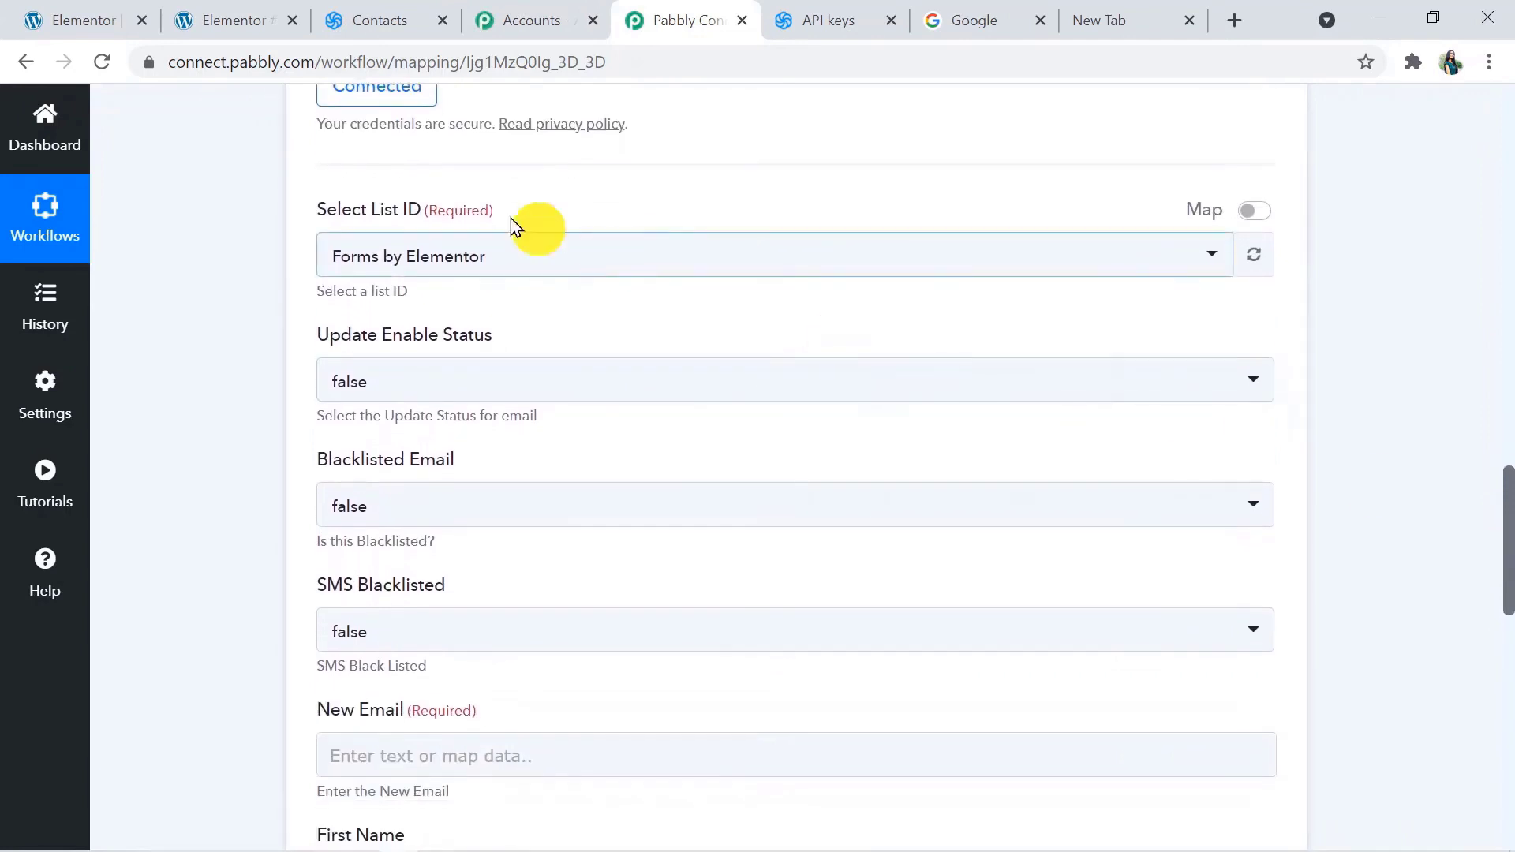
{"action": "left_click", "coordinate": [463, 261]}
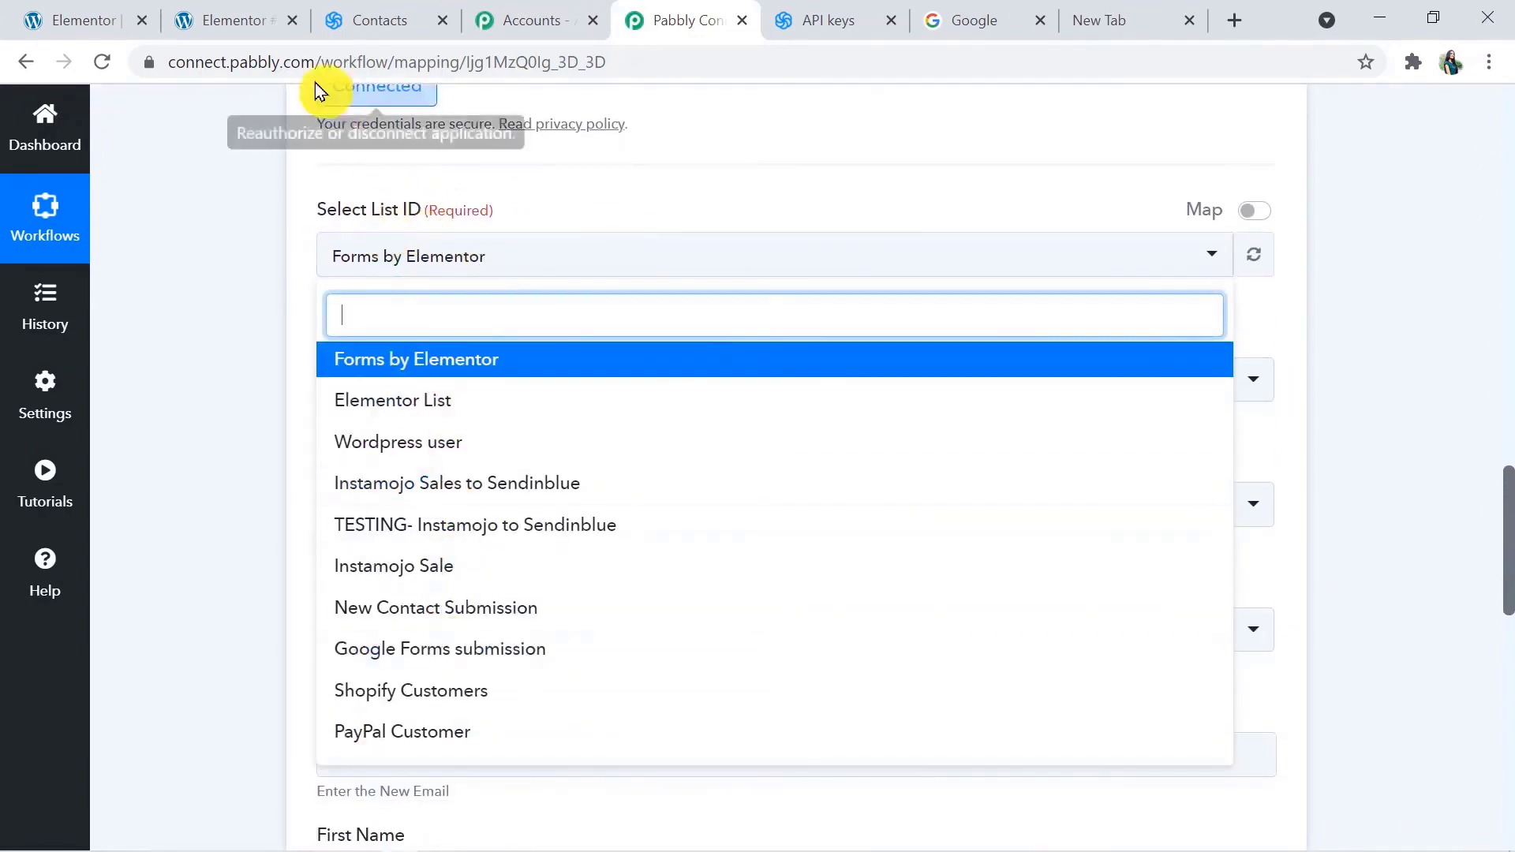
{"action": "left_click", "coordinate": [366, 24]}
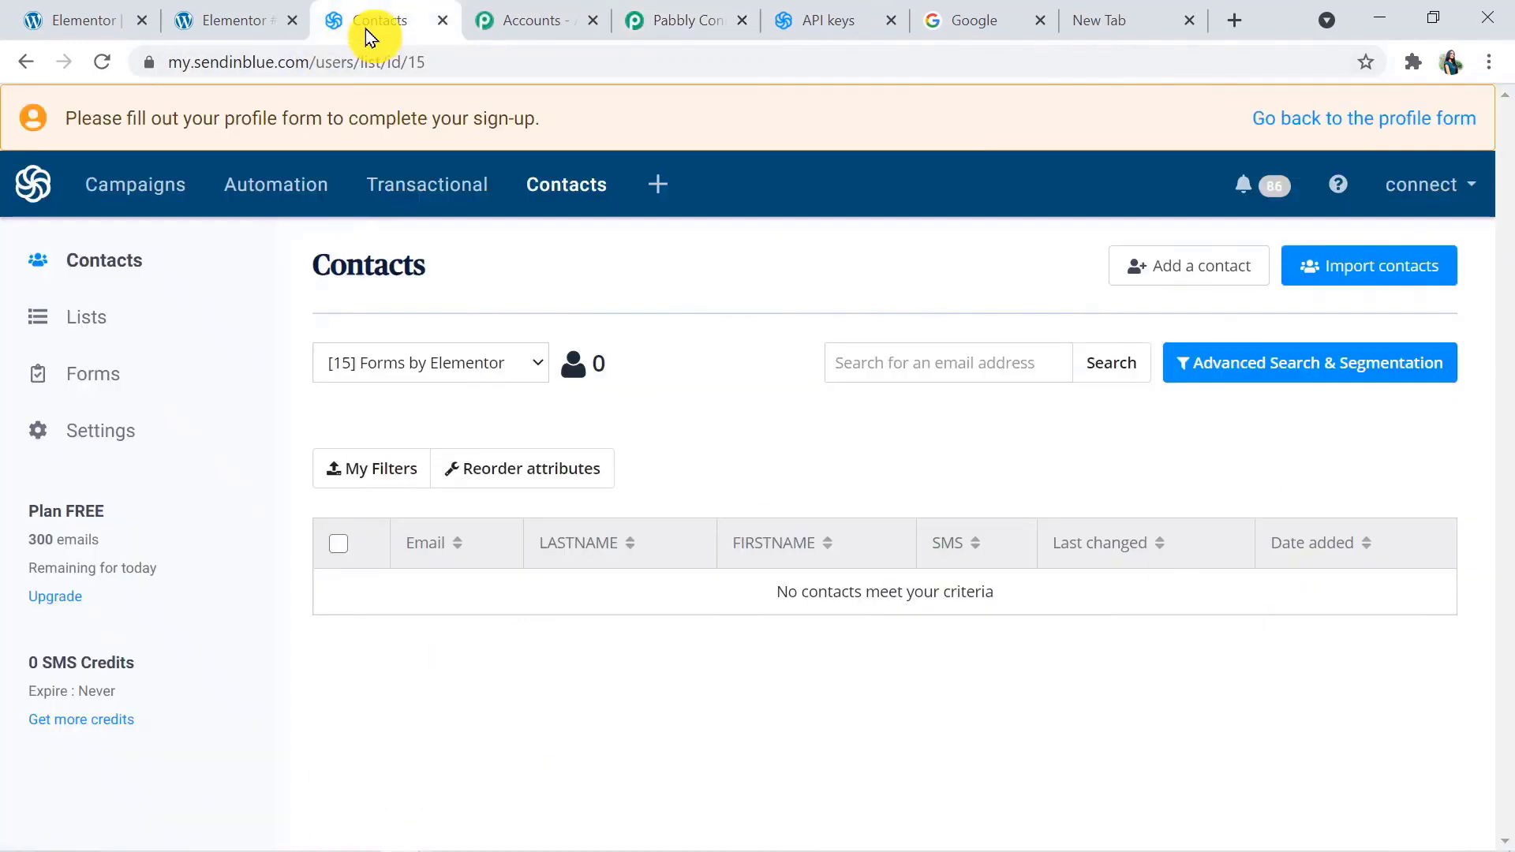
{"action": "left_click", "coordinate": [450, 363]}
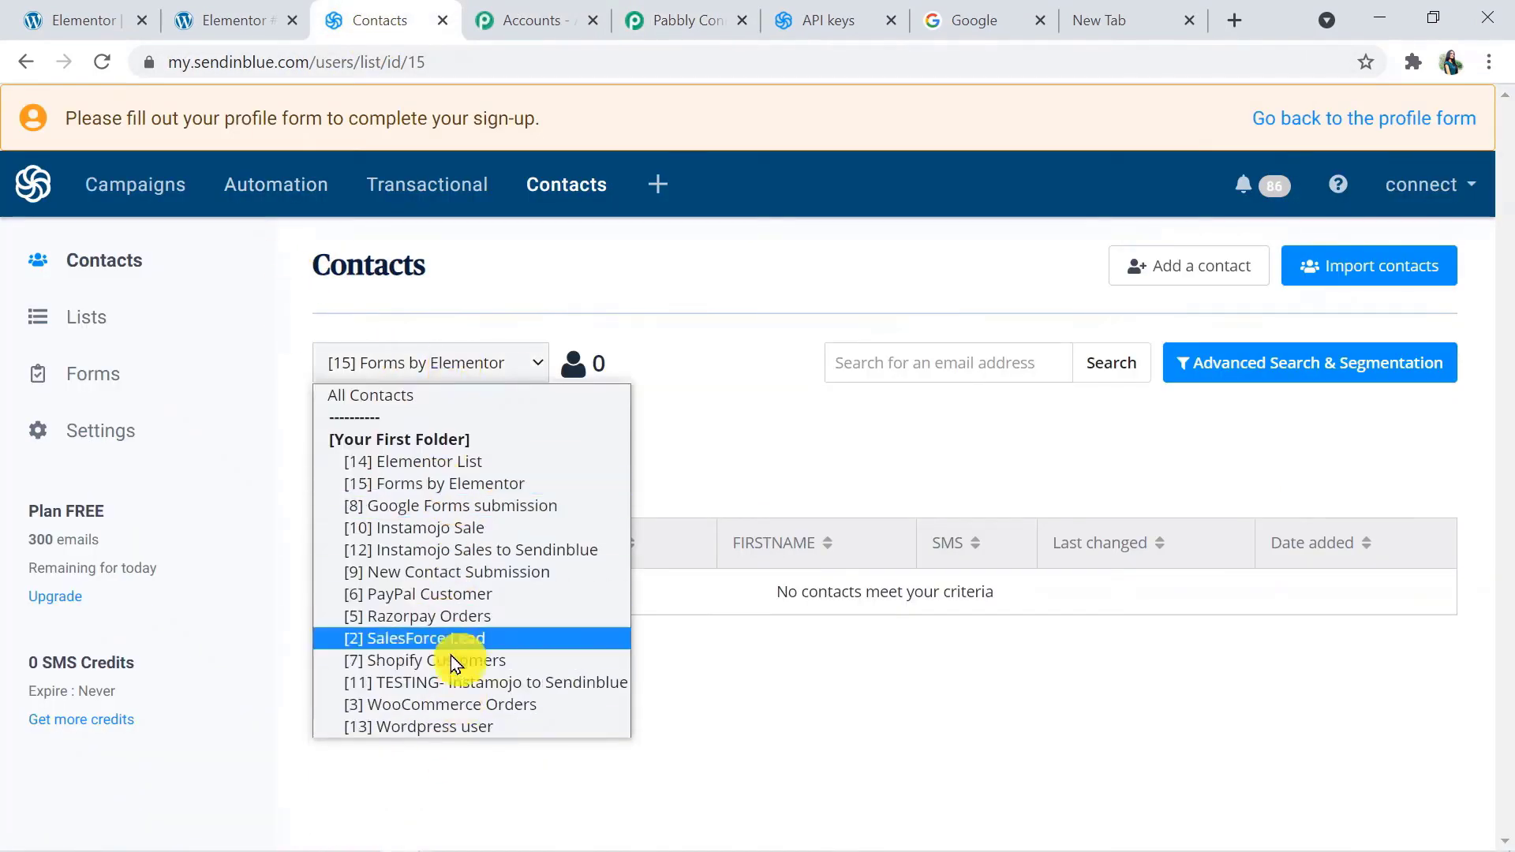
{"action": "left_click", "coordinate": [694, 440]}
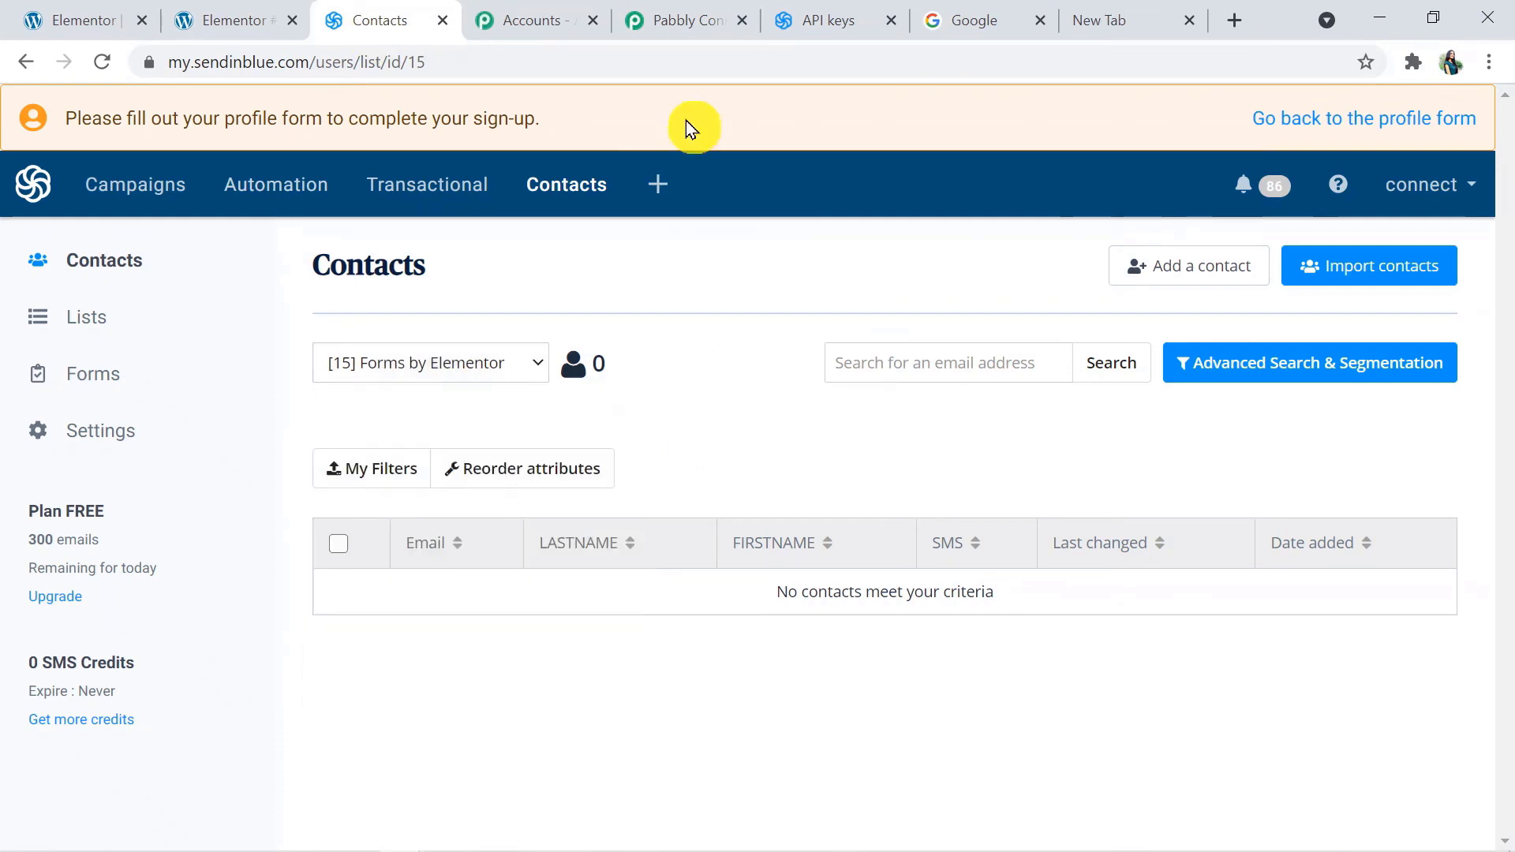
In Pabbly Connect, set the List ID to Forms by Elementor and compare it with the open contact list in Sendinblue
{"action": "left_click", "coordinate": [677, 20]}
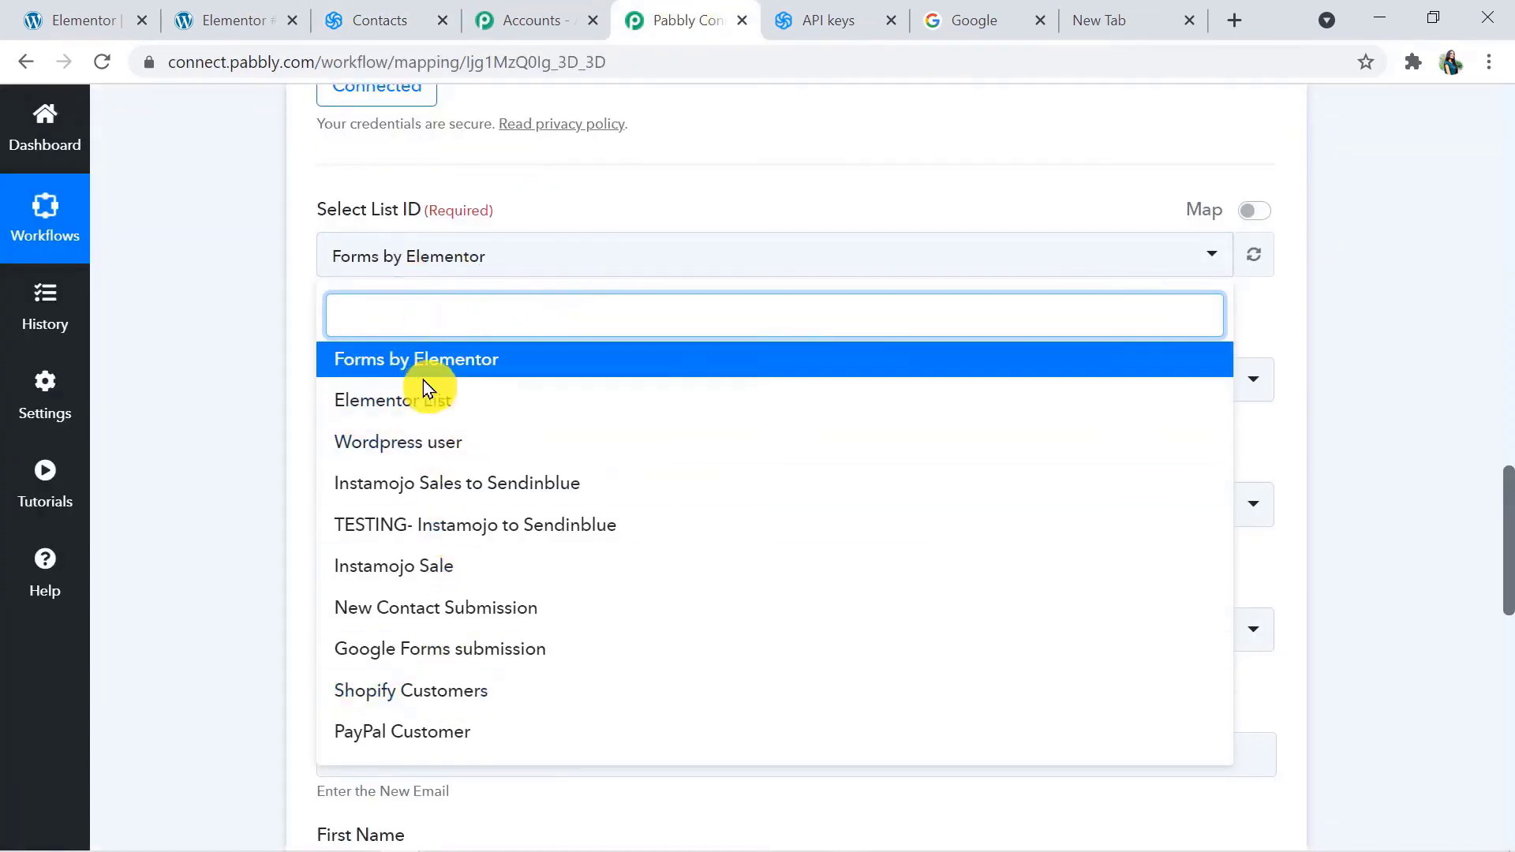
{"action": "left_click", "coordinate": [488, 361]}
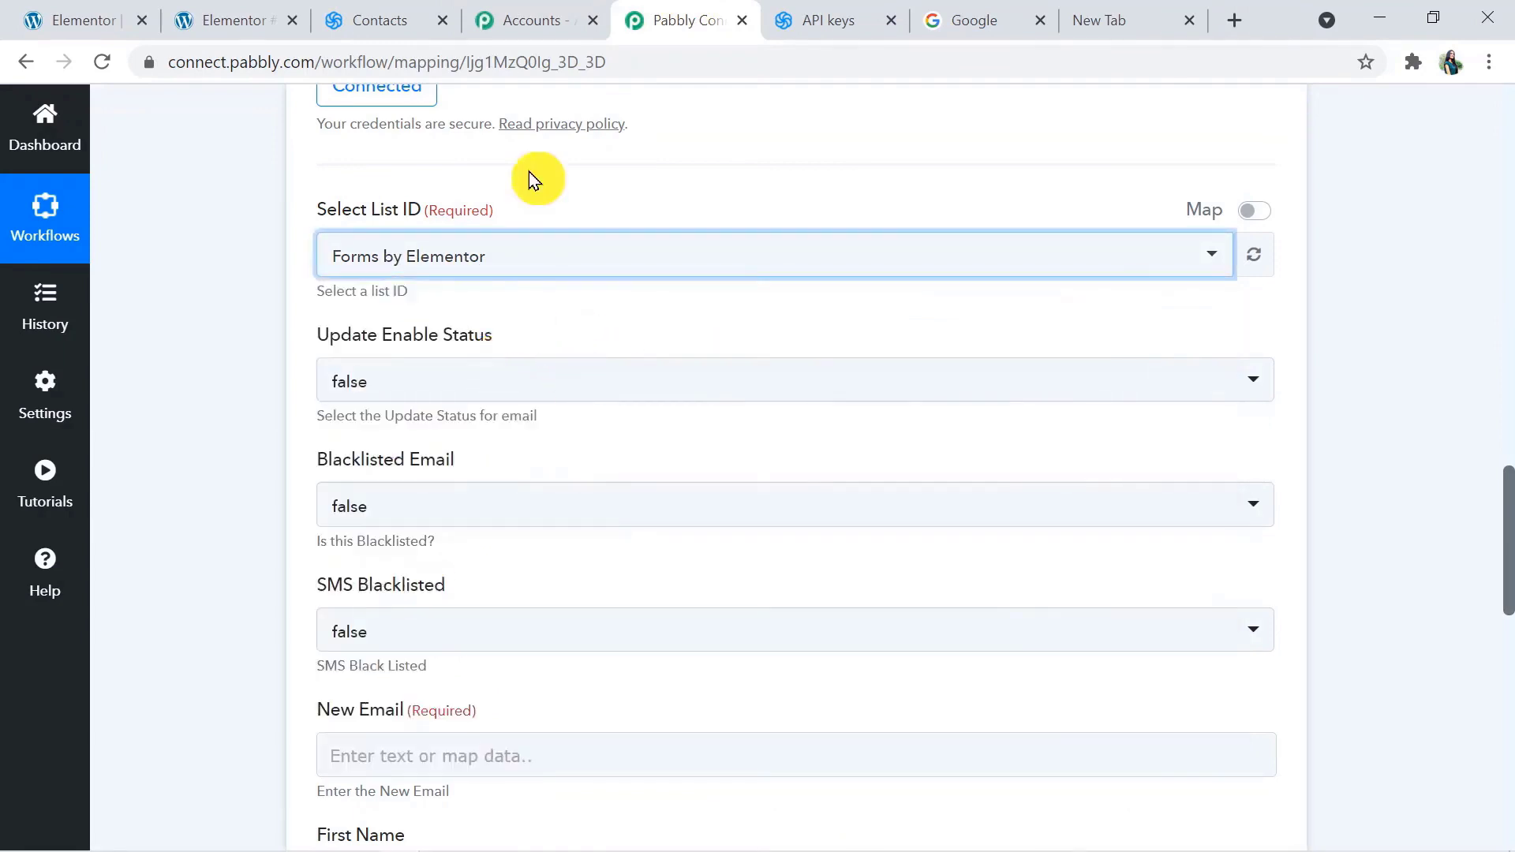
{"action": "left_click", "coordinate": [373, 21]}
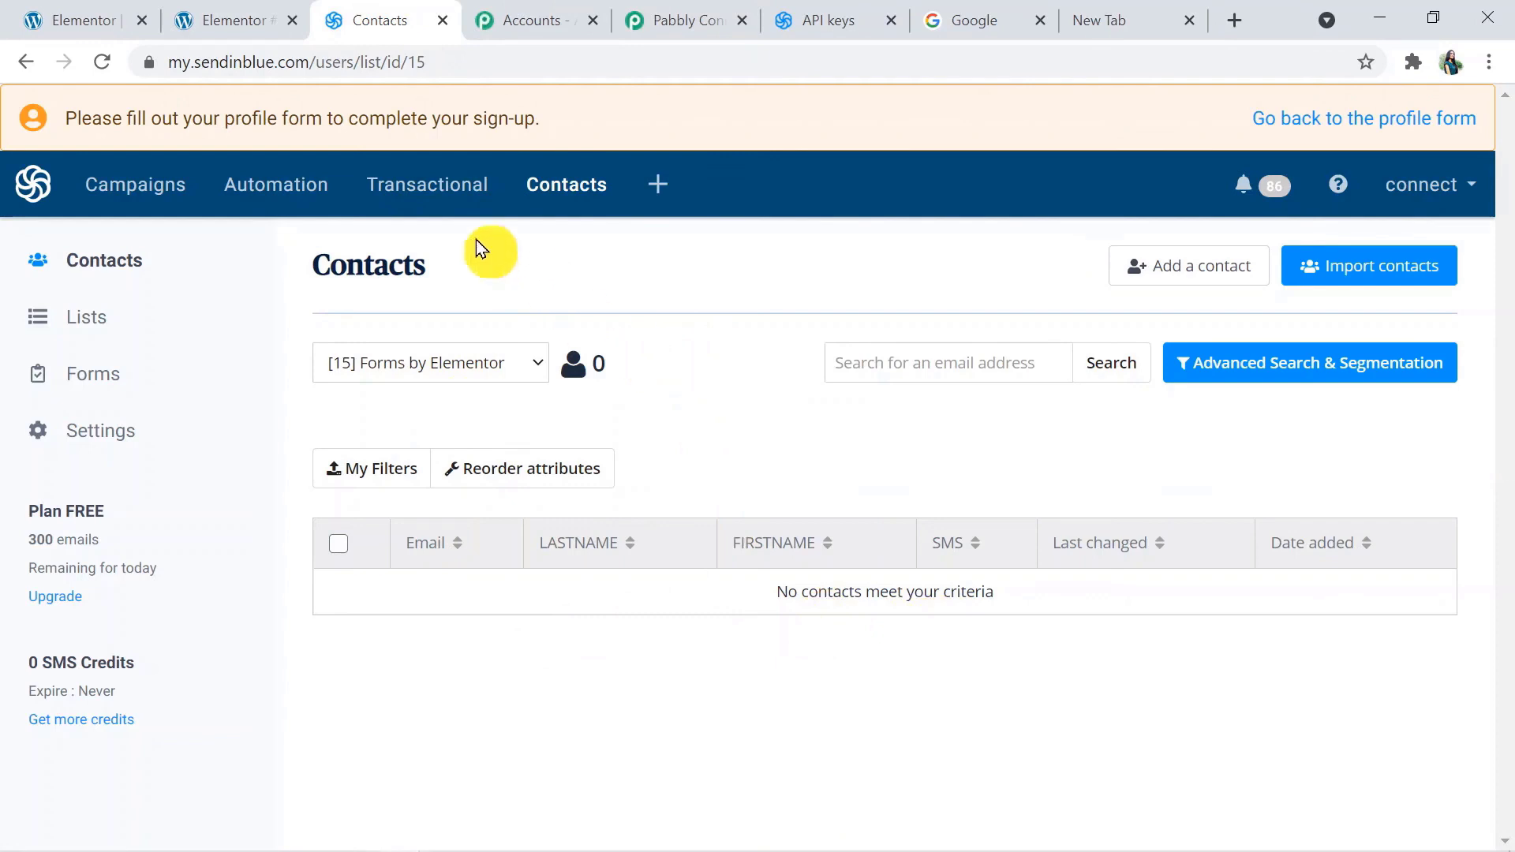
Back in Pabbly Connect, set both Update Enable Status and Blacklisted Email to false for the Create a Contact action
{"action": "left_click", "coordinate": [659, 21]}
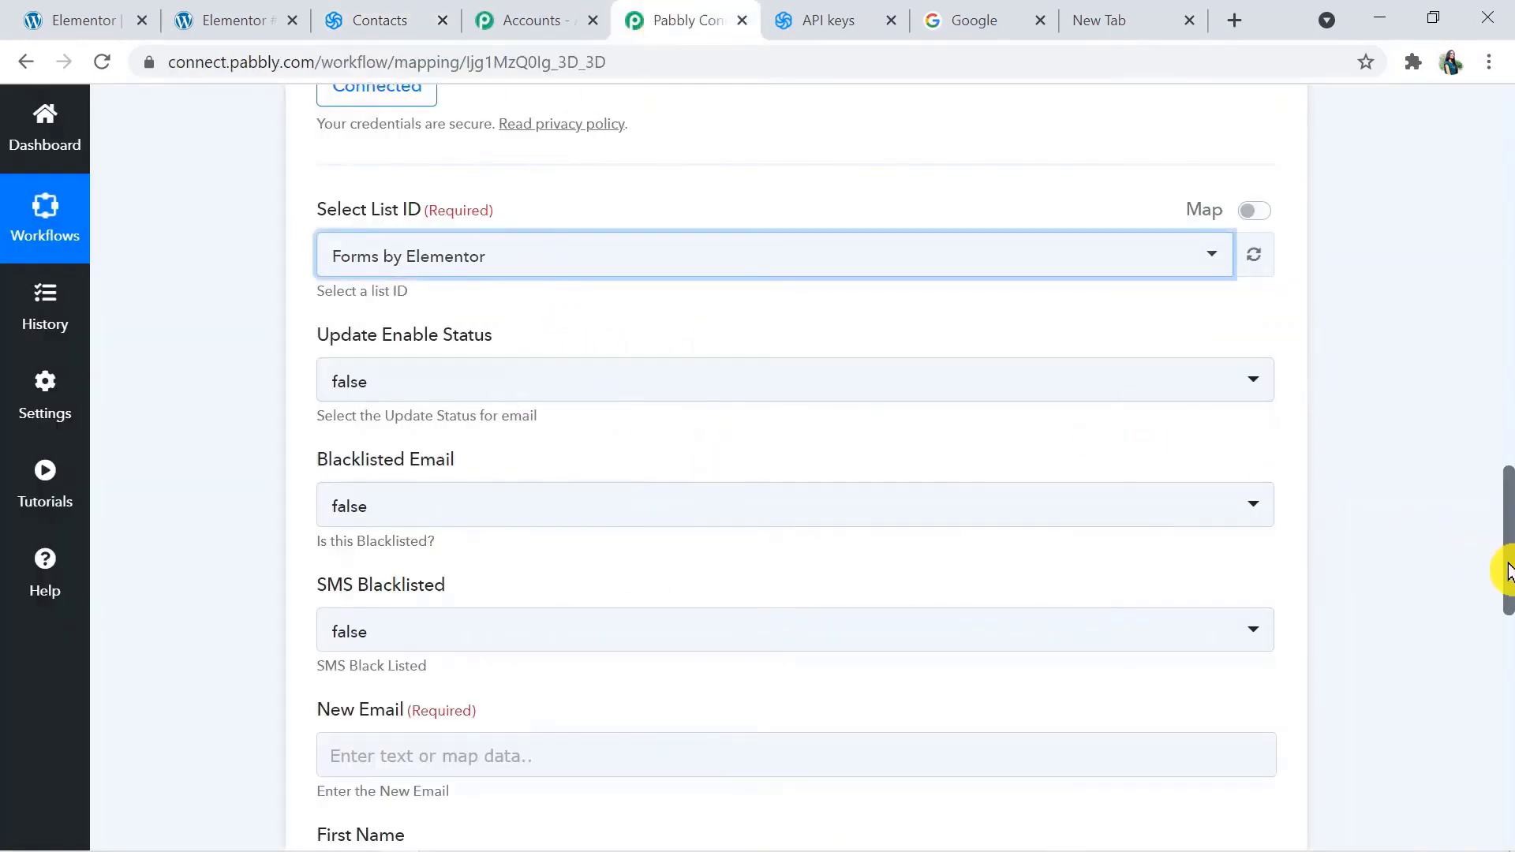
{"action": "left_click_drag", "start_coordinate": [1508, 570], "coordinate": [1505, 608]}
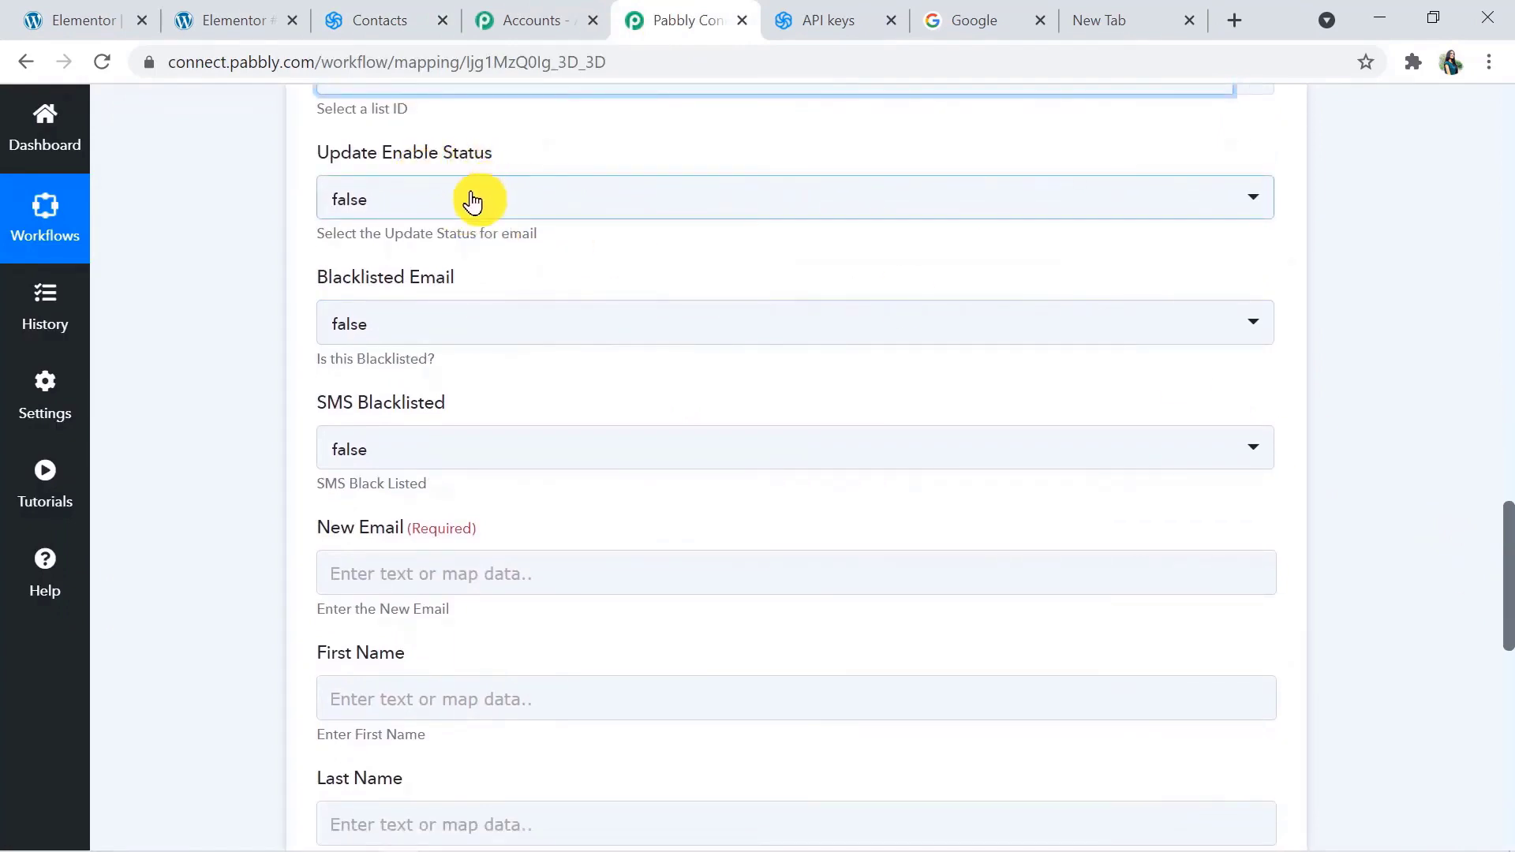
{"action": "left_click", "coordinate": [427, 202]}
{"action": "left_click", "coordinate": [435, 306]}
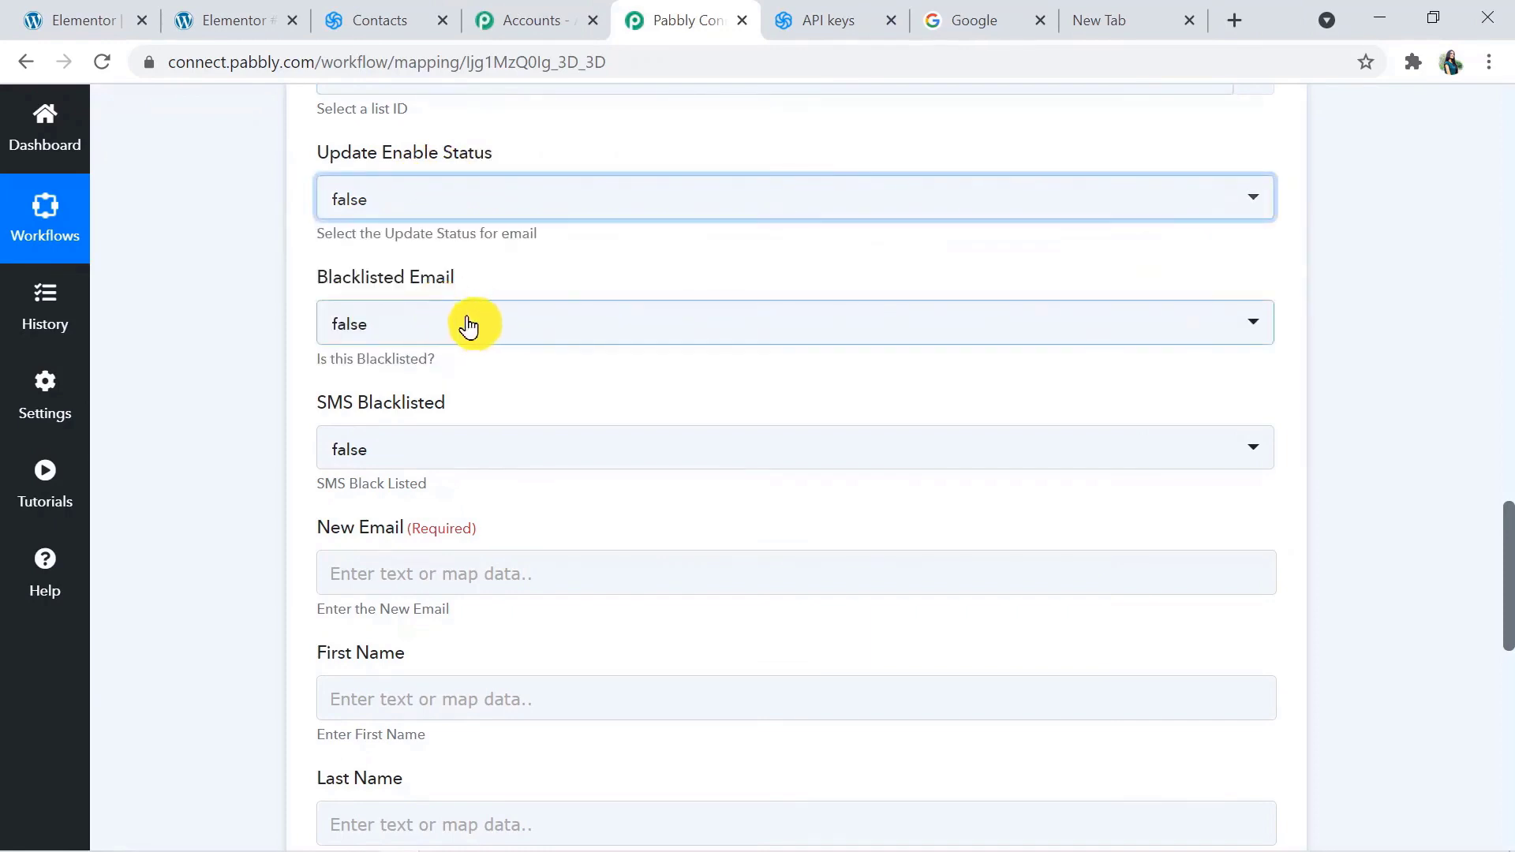
{"action": "left_click", "coordinate": [462, 328]}
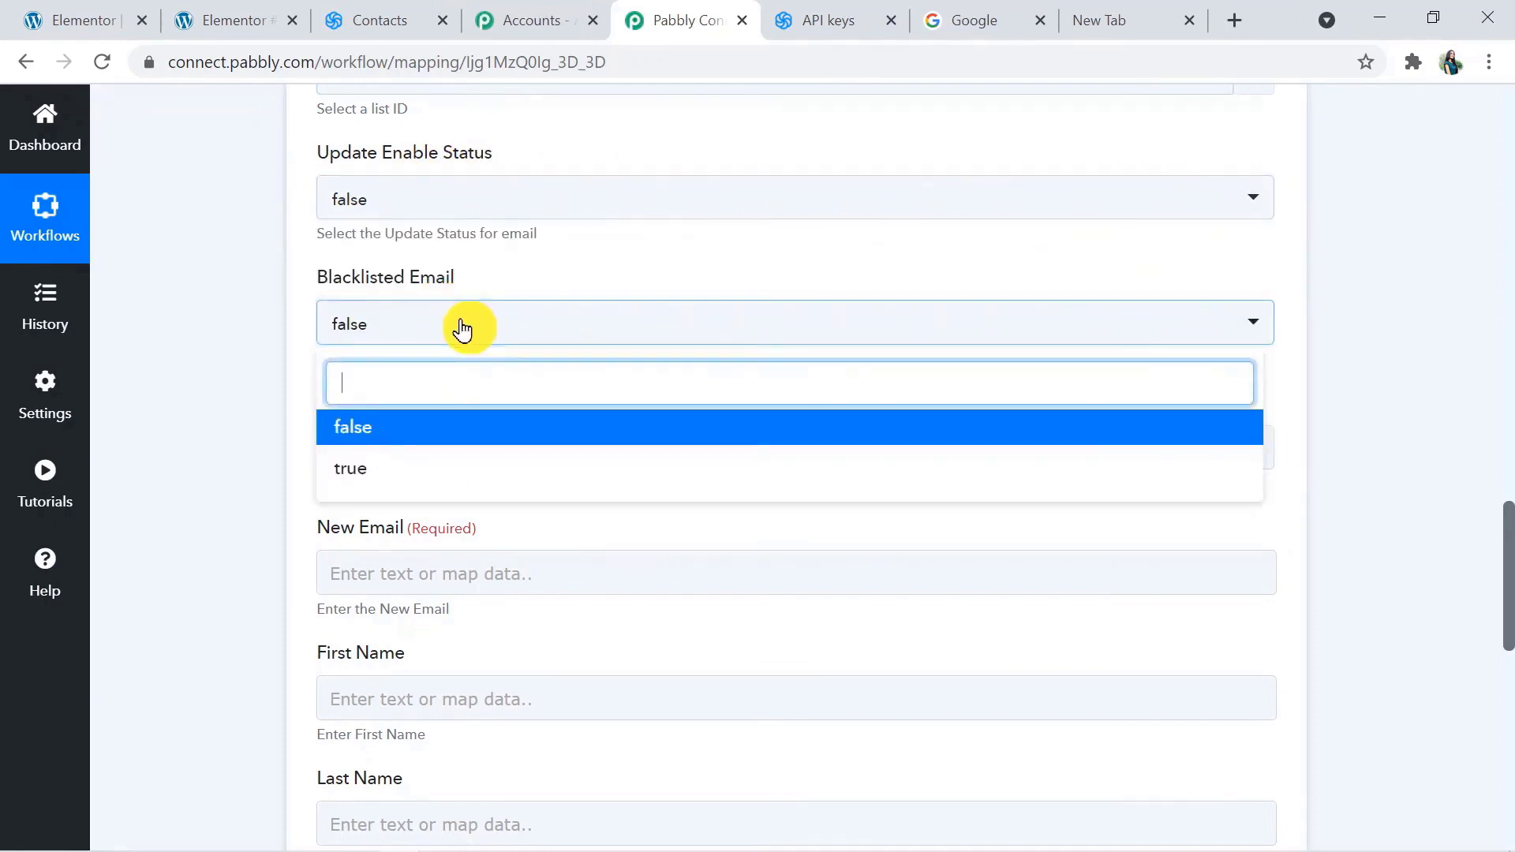
{"action": "left_click", "coordinate": [433, 434]}
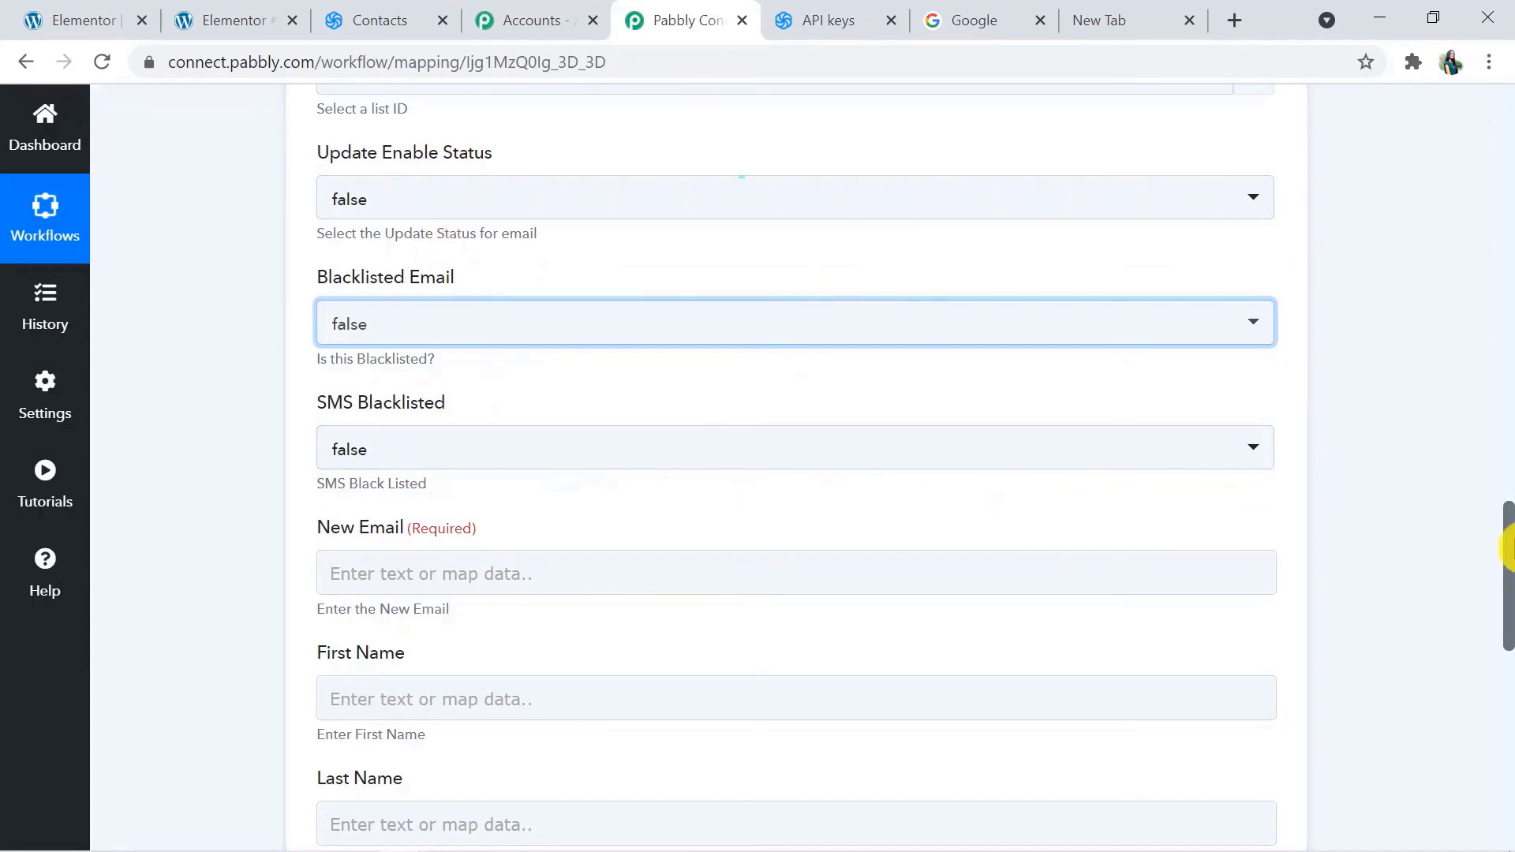
Map the New Email field to the Email value from the Elementor New Form Submission data
{"action": "left_click_drag", "start_coordinate": [1508, 542], "coordinate": [1508, 608]}
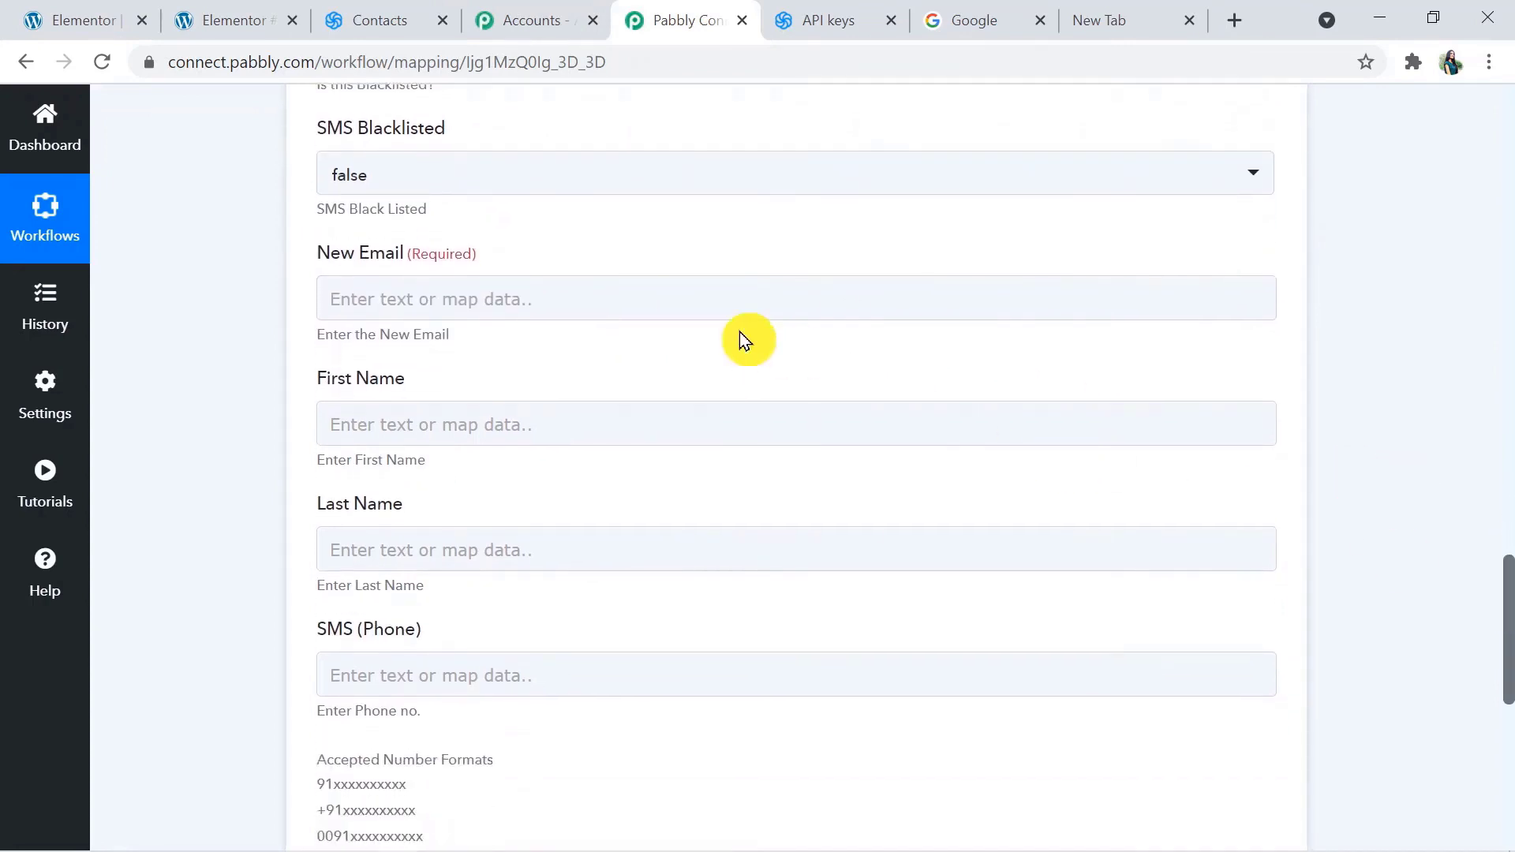
{"action": "left_click", "coordinate": [528, 297]}
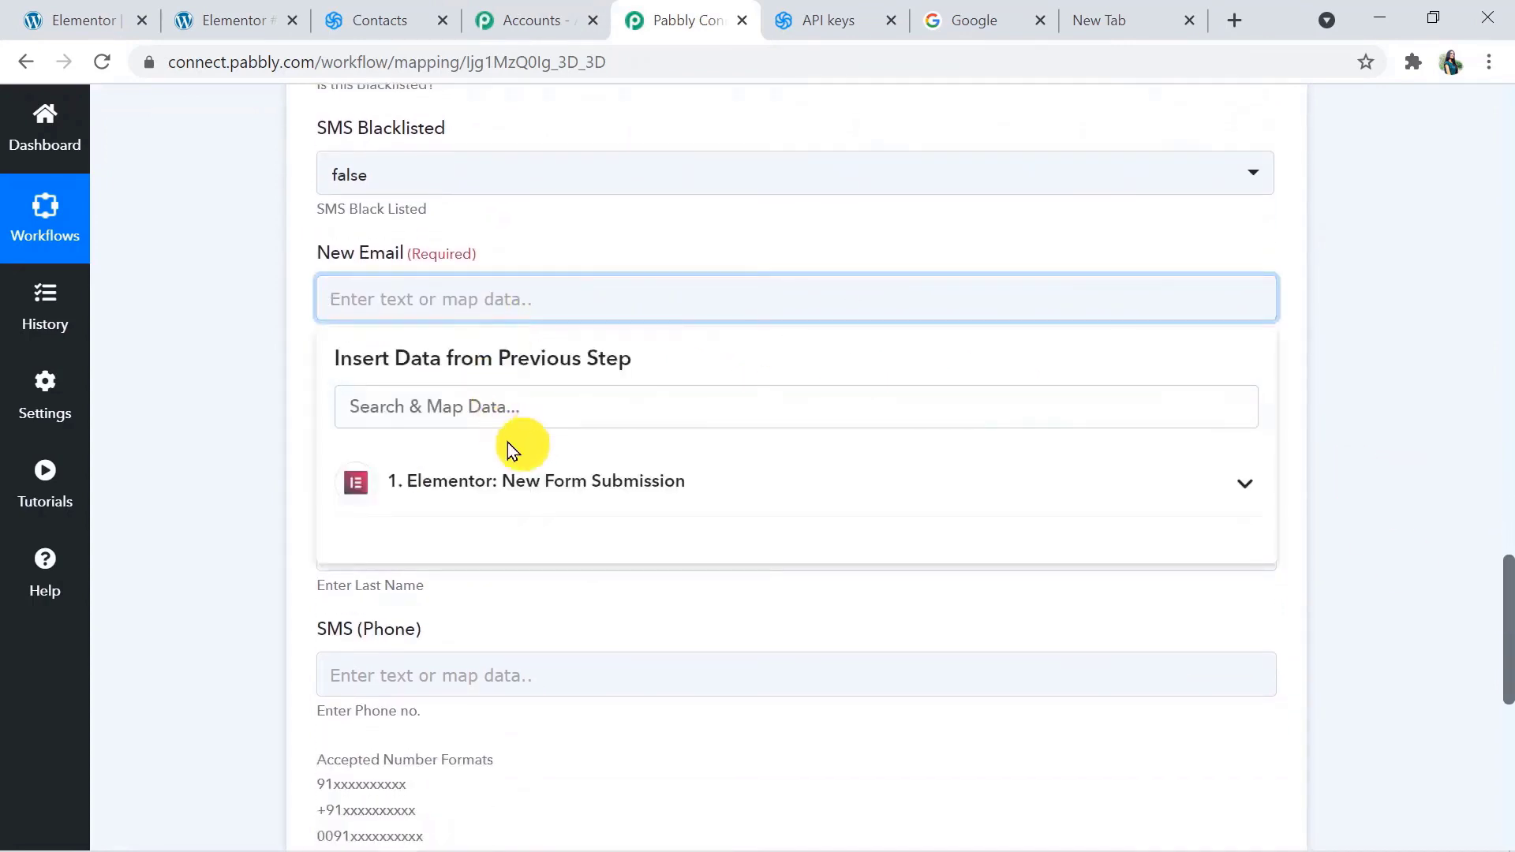
{"action": "left_click", "coordinate": [498, 483]}
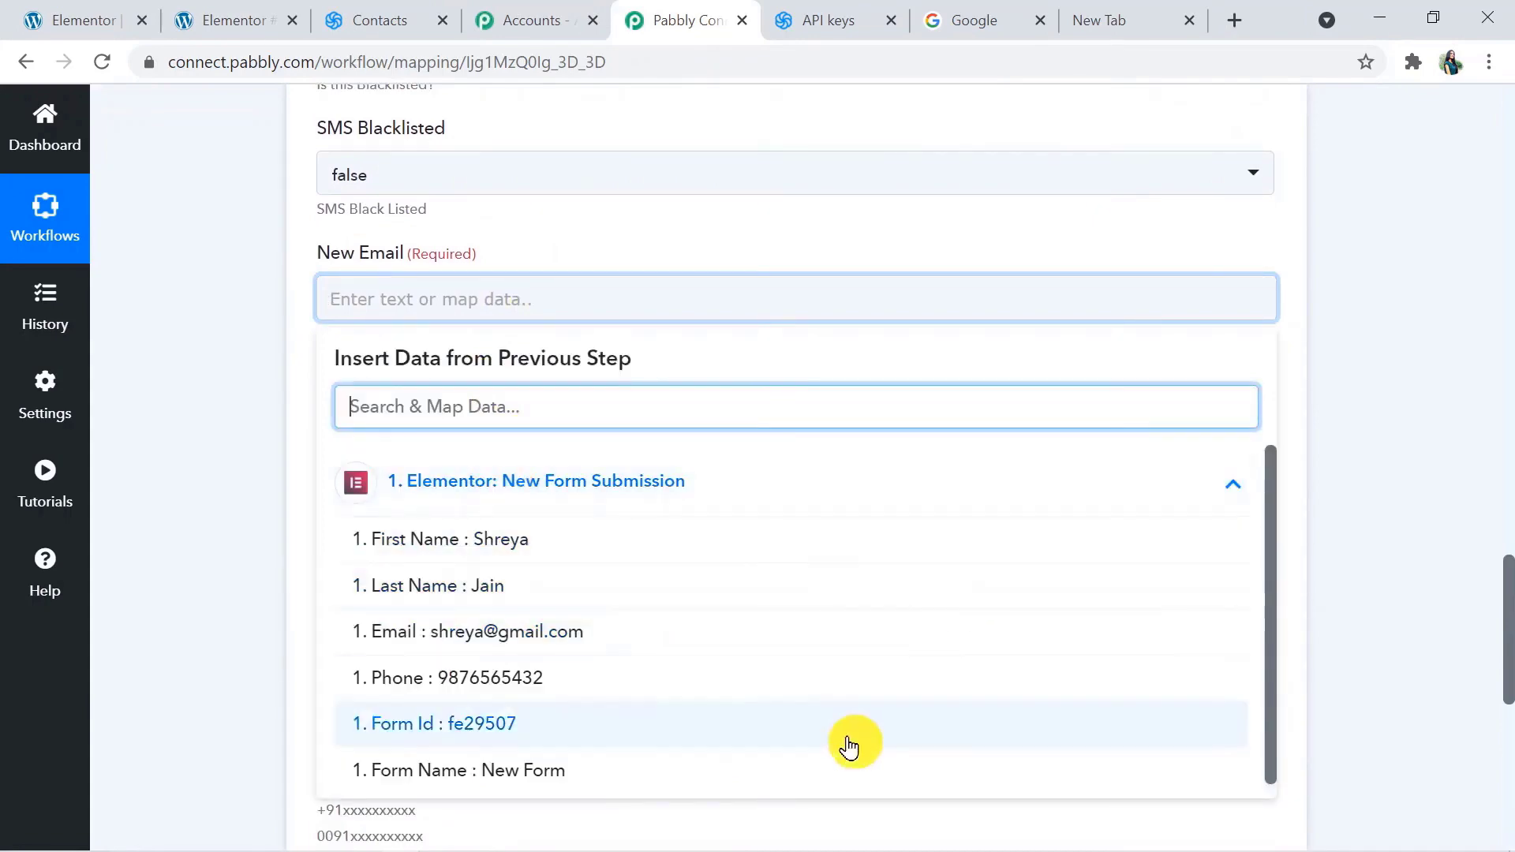
{"action": "mouse_move", "coordinate": [1507, 655]}
{"action": "left_mouse_down"}
{"action": "mouse_move", "coordinate": [1509, 379]}
{"action": "mouse_move", "coordinate": [1505, 629]}
{"action": "left_mouse_up"}
{"action": "left_click", "coordinate": [730, 514]}
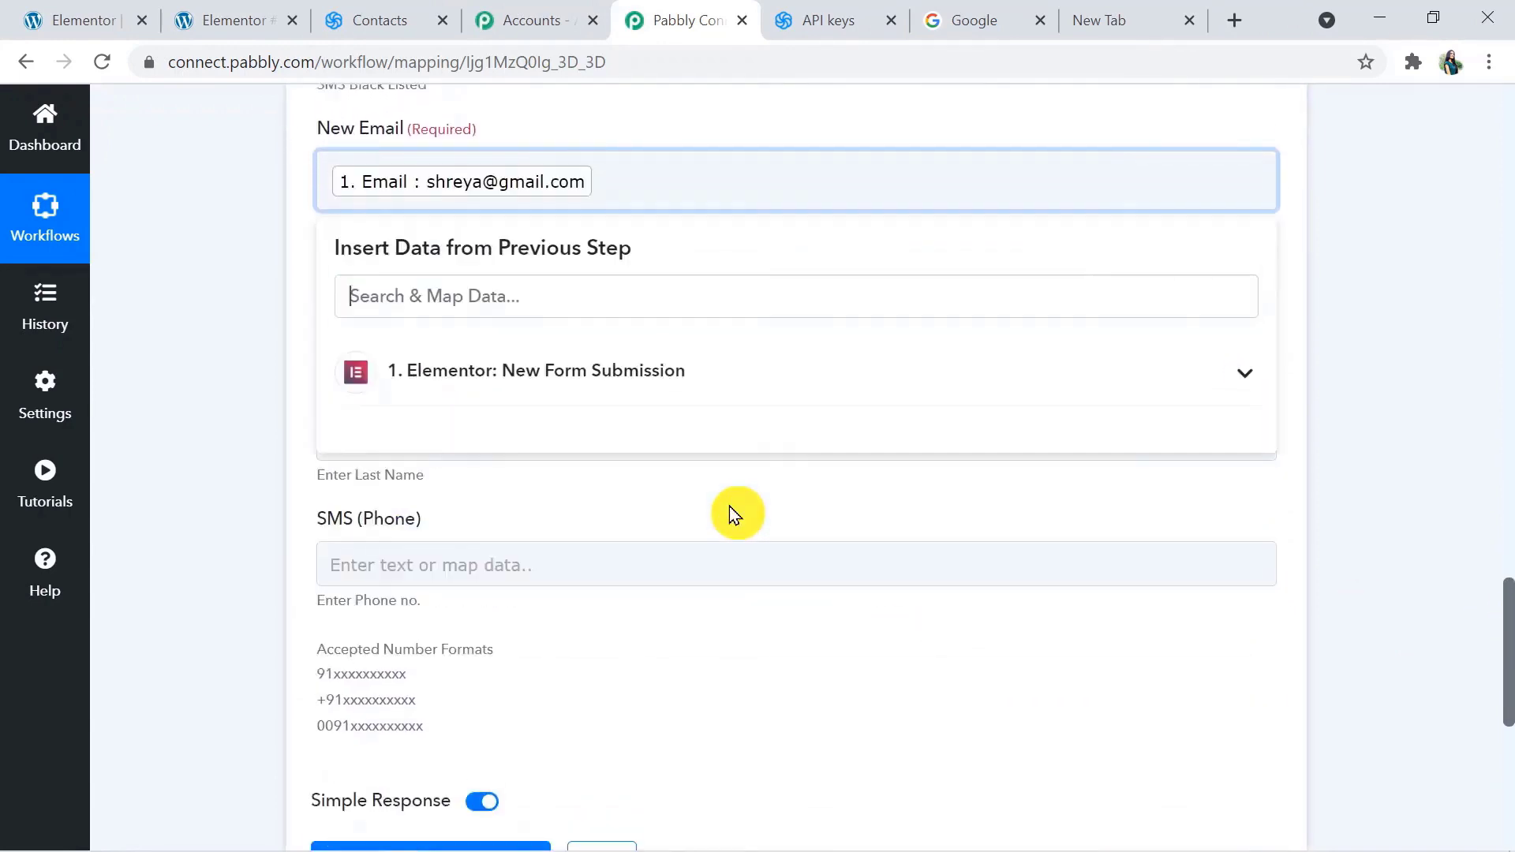
{"action": "left_click", "coordinate": [1008, 692]}
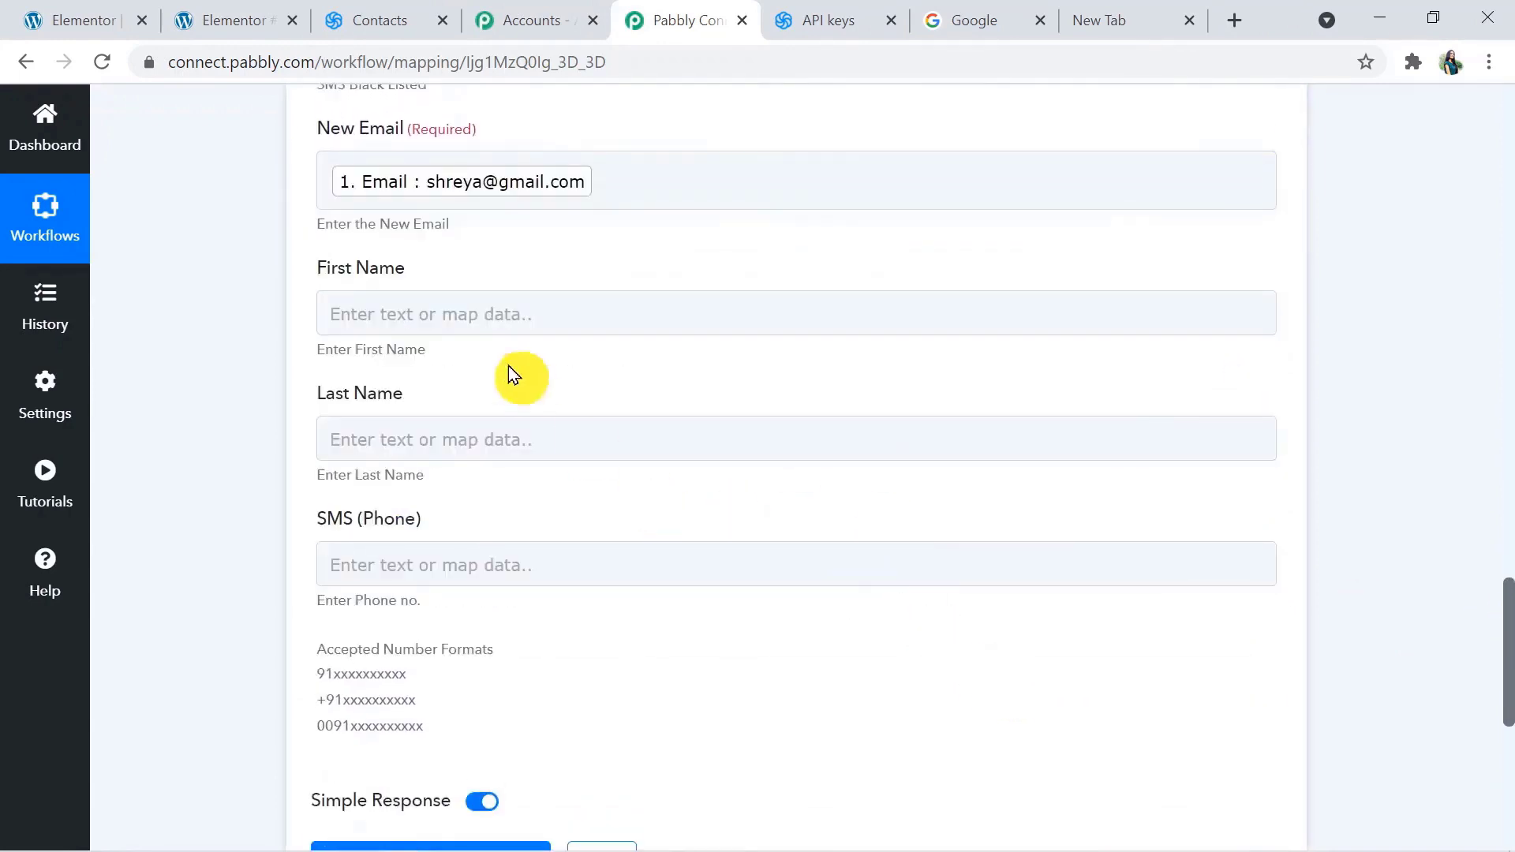
Map the First Name and Last Name fields to the matching values from the Elementor New Form Submission data
{"action": "left_click", "coordinate": [472, 312]}
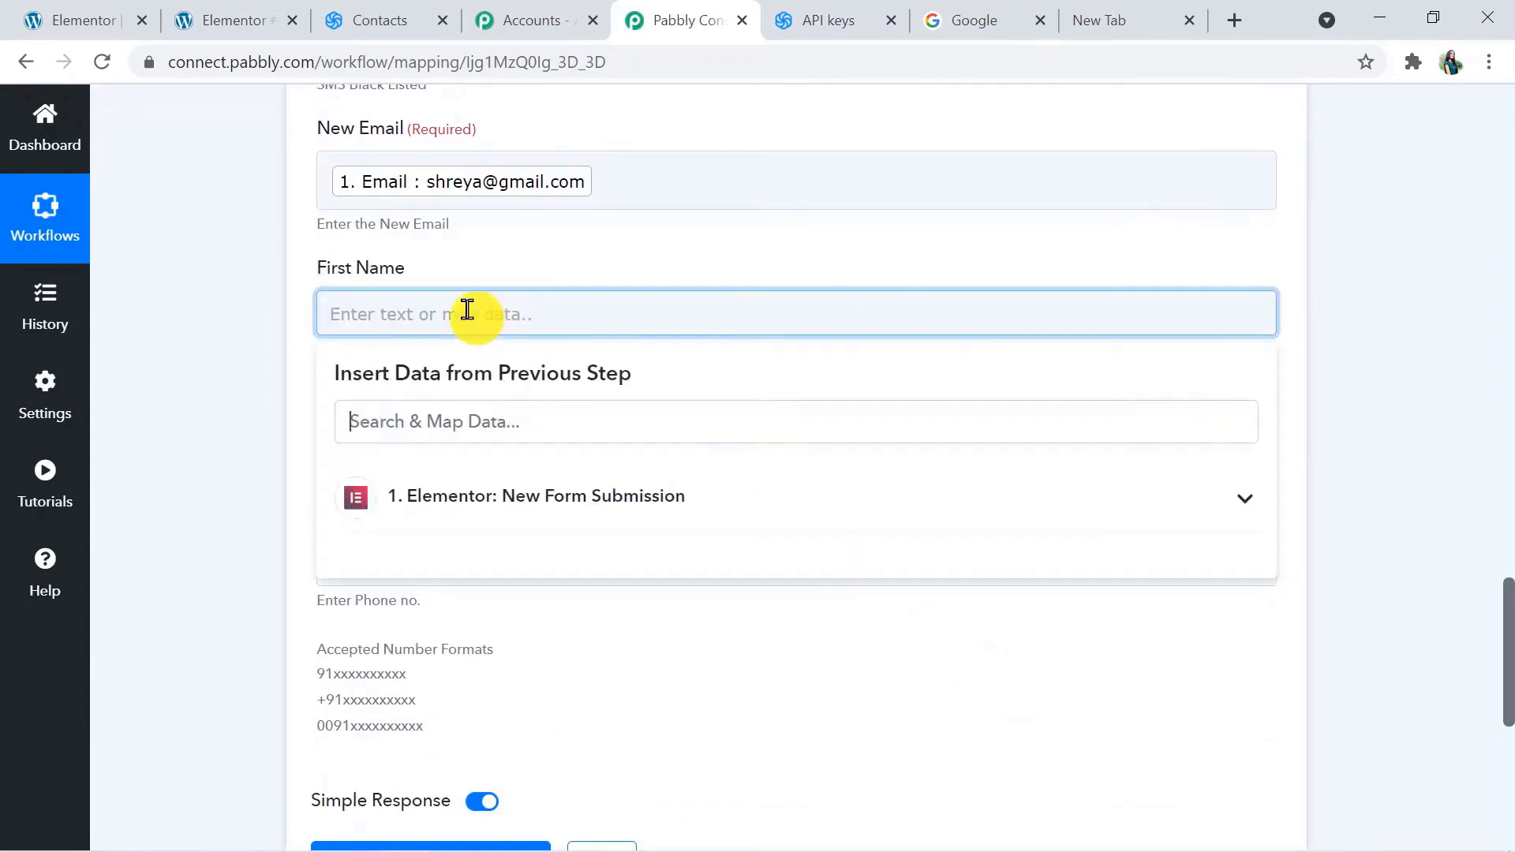
{"action": "left_click", "coordinate": [519, 495]}
{"action": "left_click", "coordinate": [507, 551]}
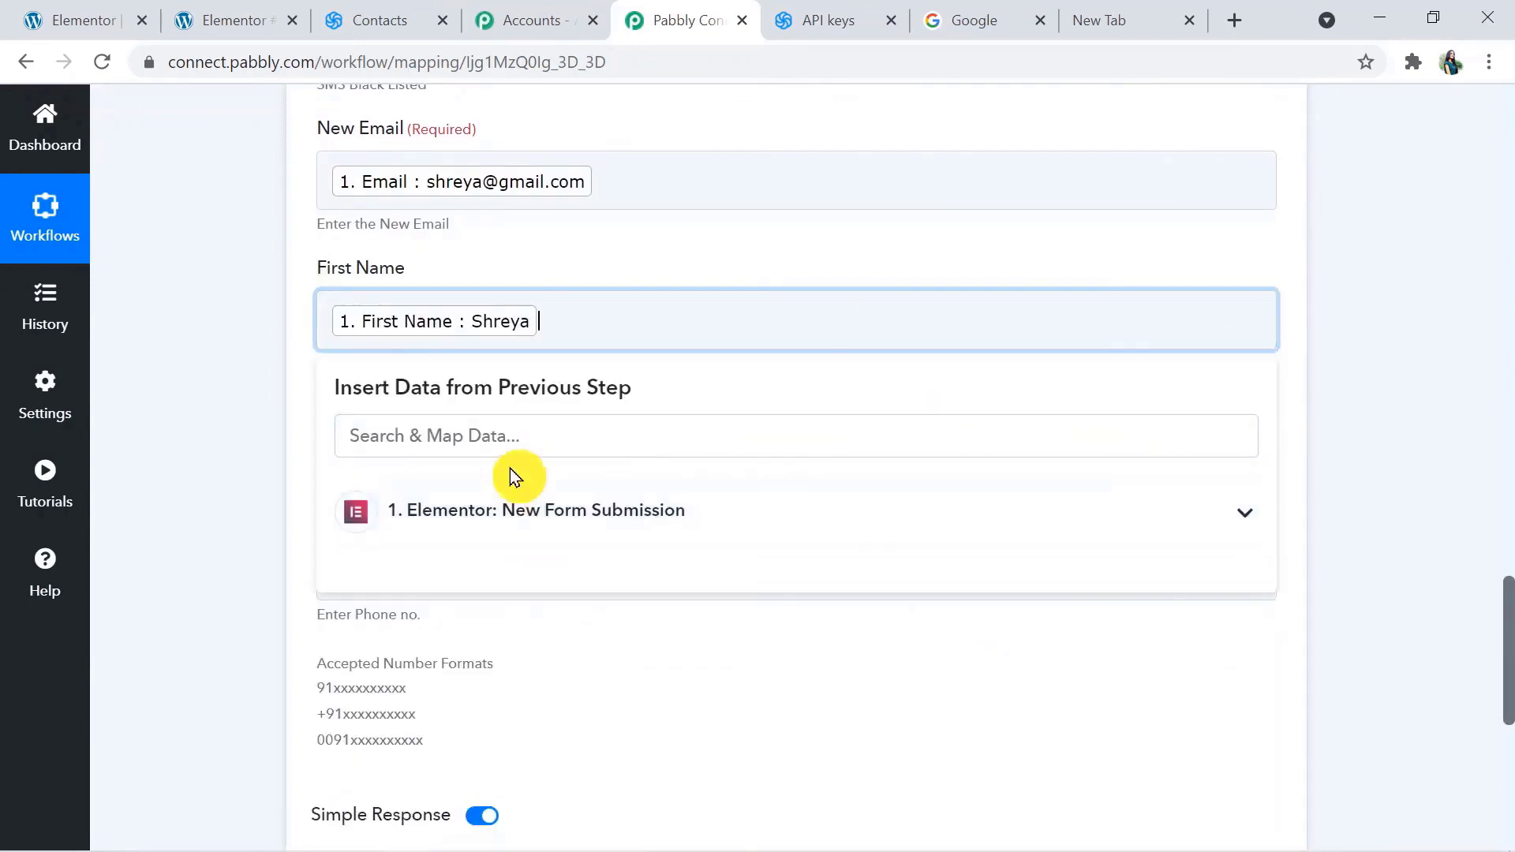
{"action": "left_click", "coordinate": [509, 648]}
{"action": "left_click", "coordinate": [473, 461]}
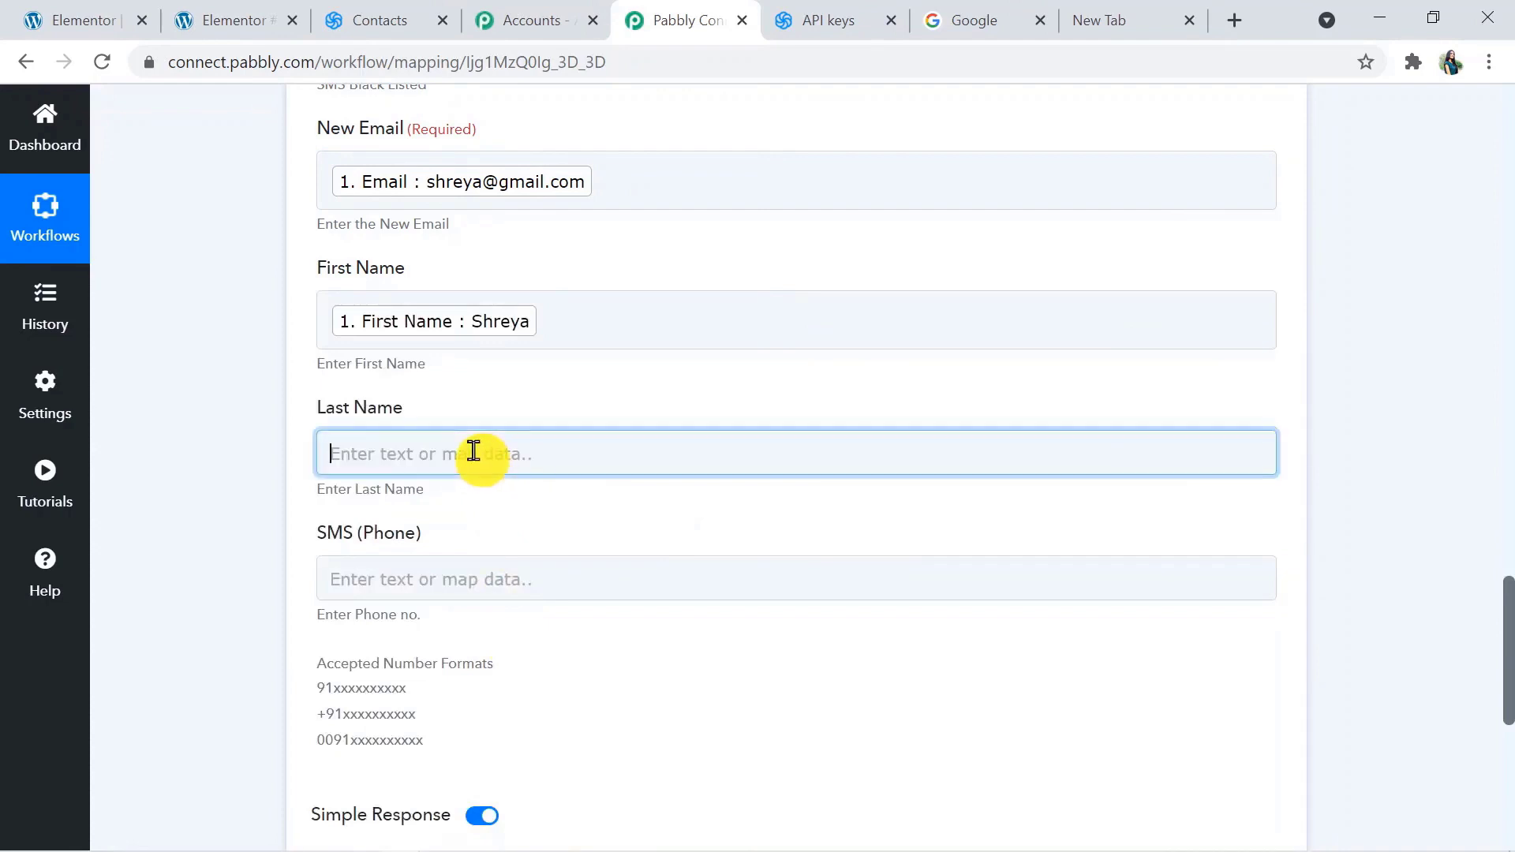
{"action": "left_click", "coordinate": [508, 633]}
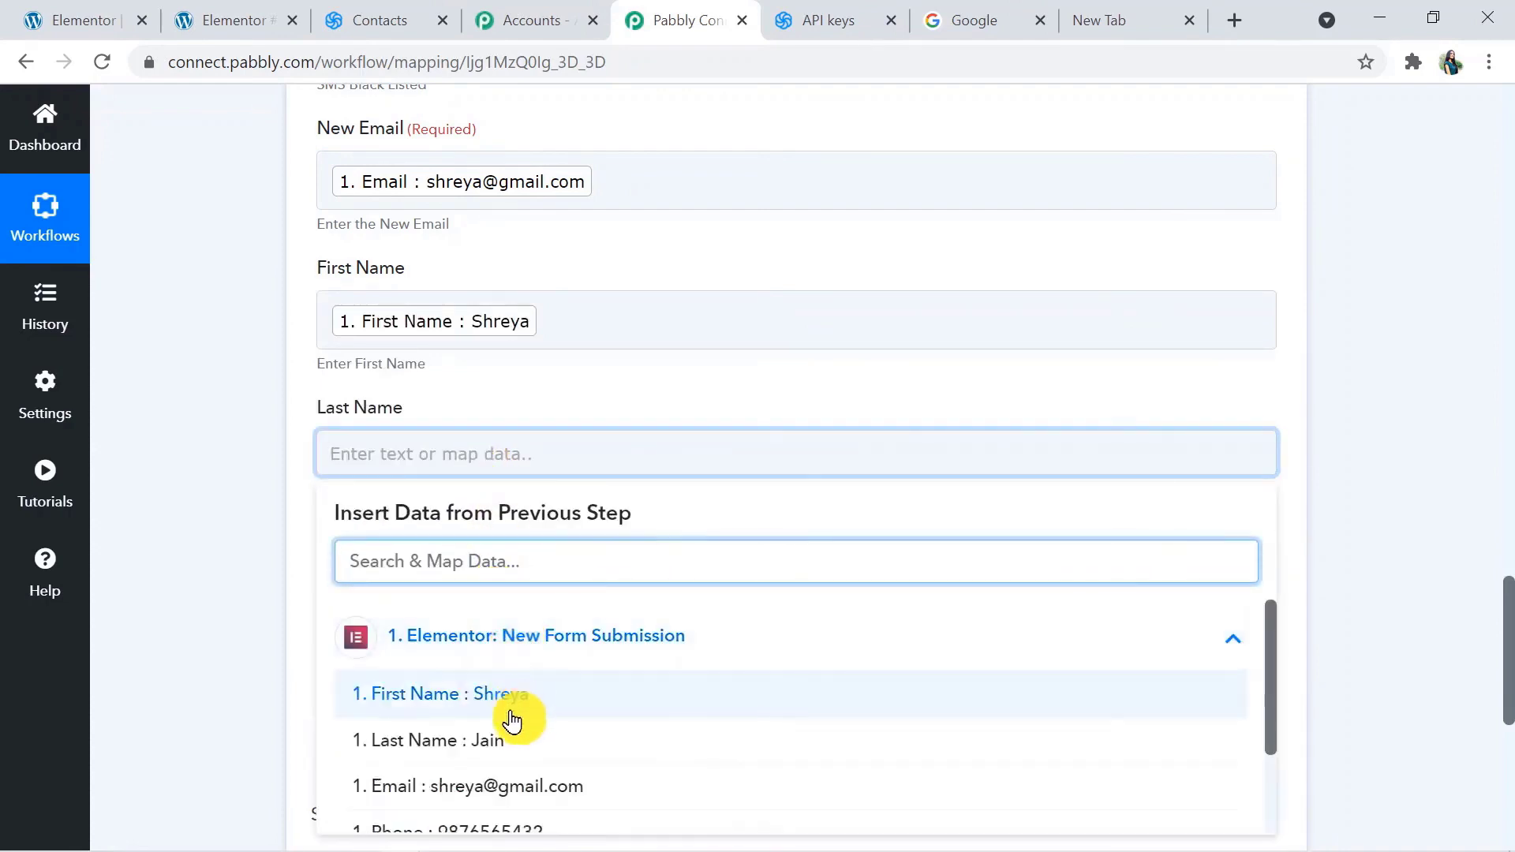
{"action": "left_click", "coordinate": [514, 736]}
{"action": "left_click", "coordinate": [1340, 616]}
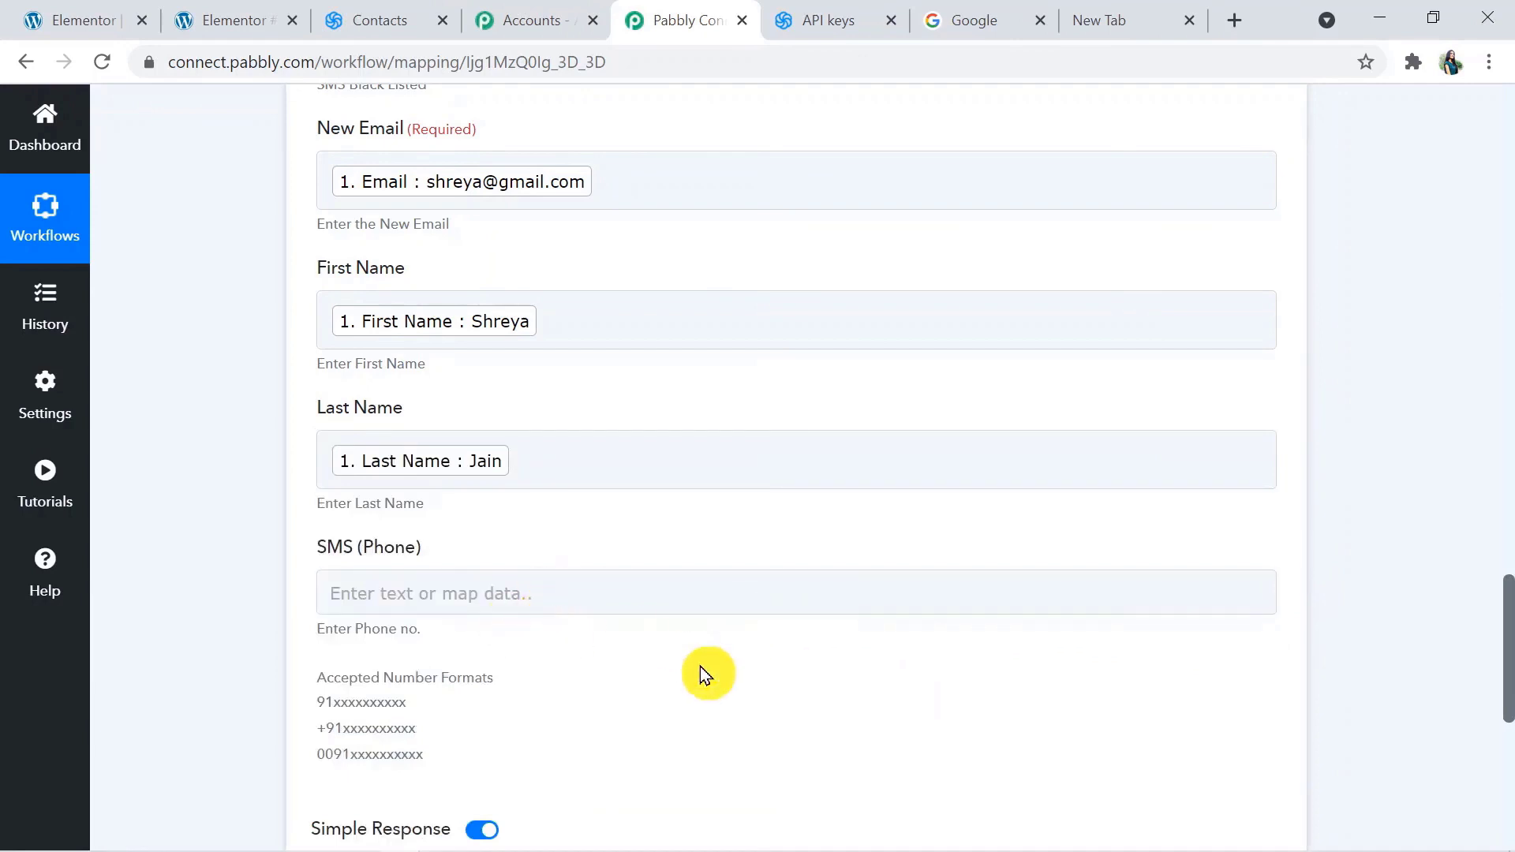
Fill the SMS (Phone) field with the prefix 91 followed by the mapped Phone value from the Elementor submission
{"action": "scroll", "coordinate": [1505, 695], "scroll_direction": "down", "scroll_amount": 2}
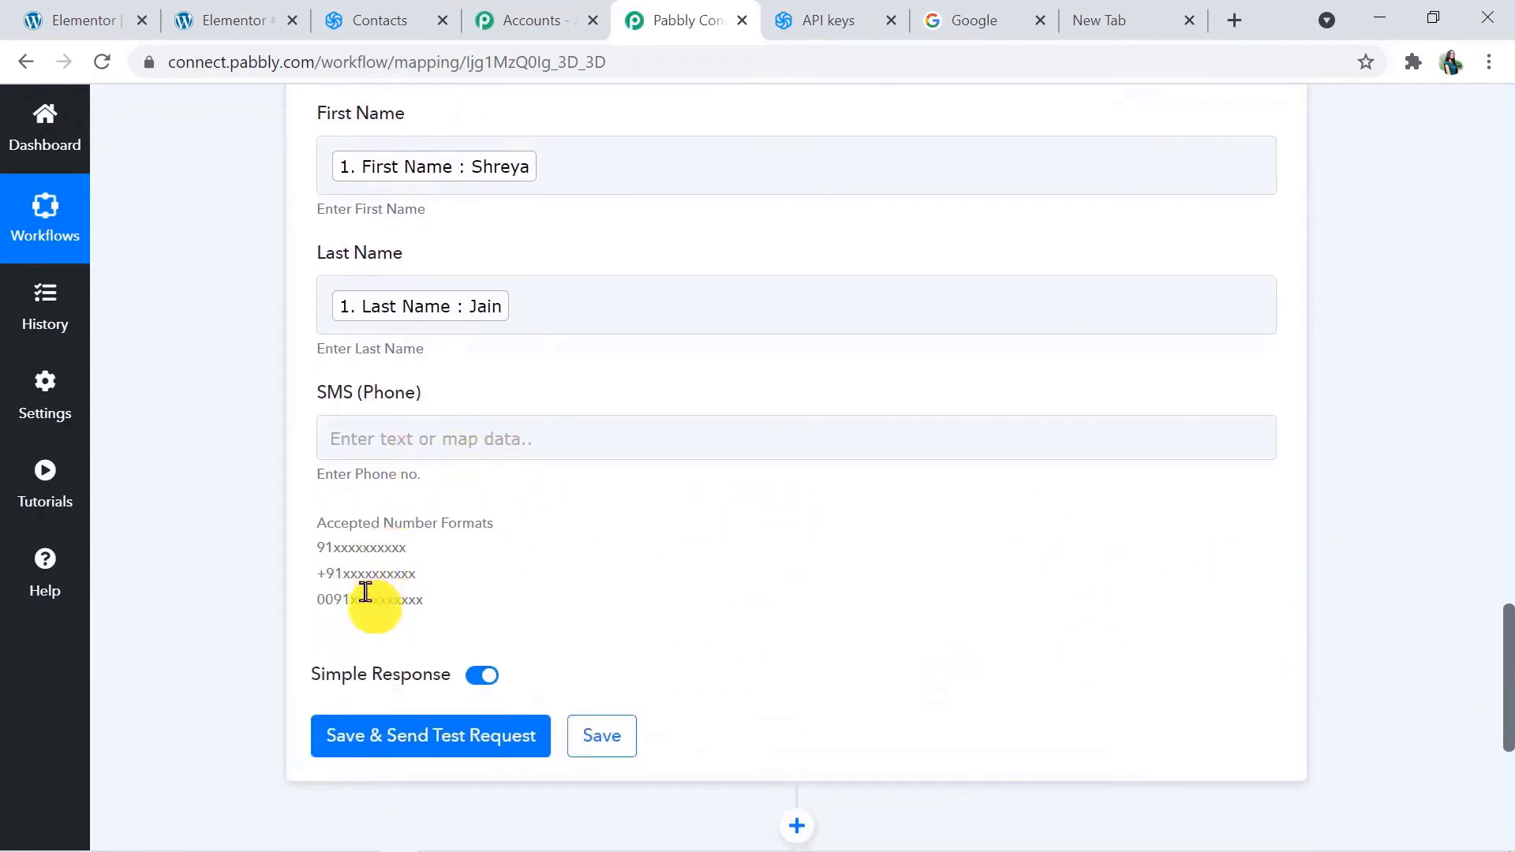
{"action": "left_click", "coordinate": [353, 428]}
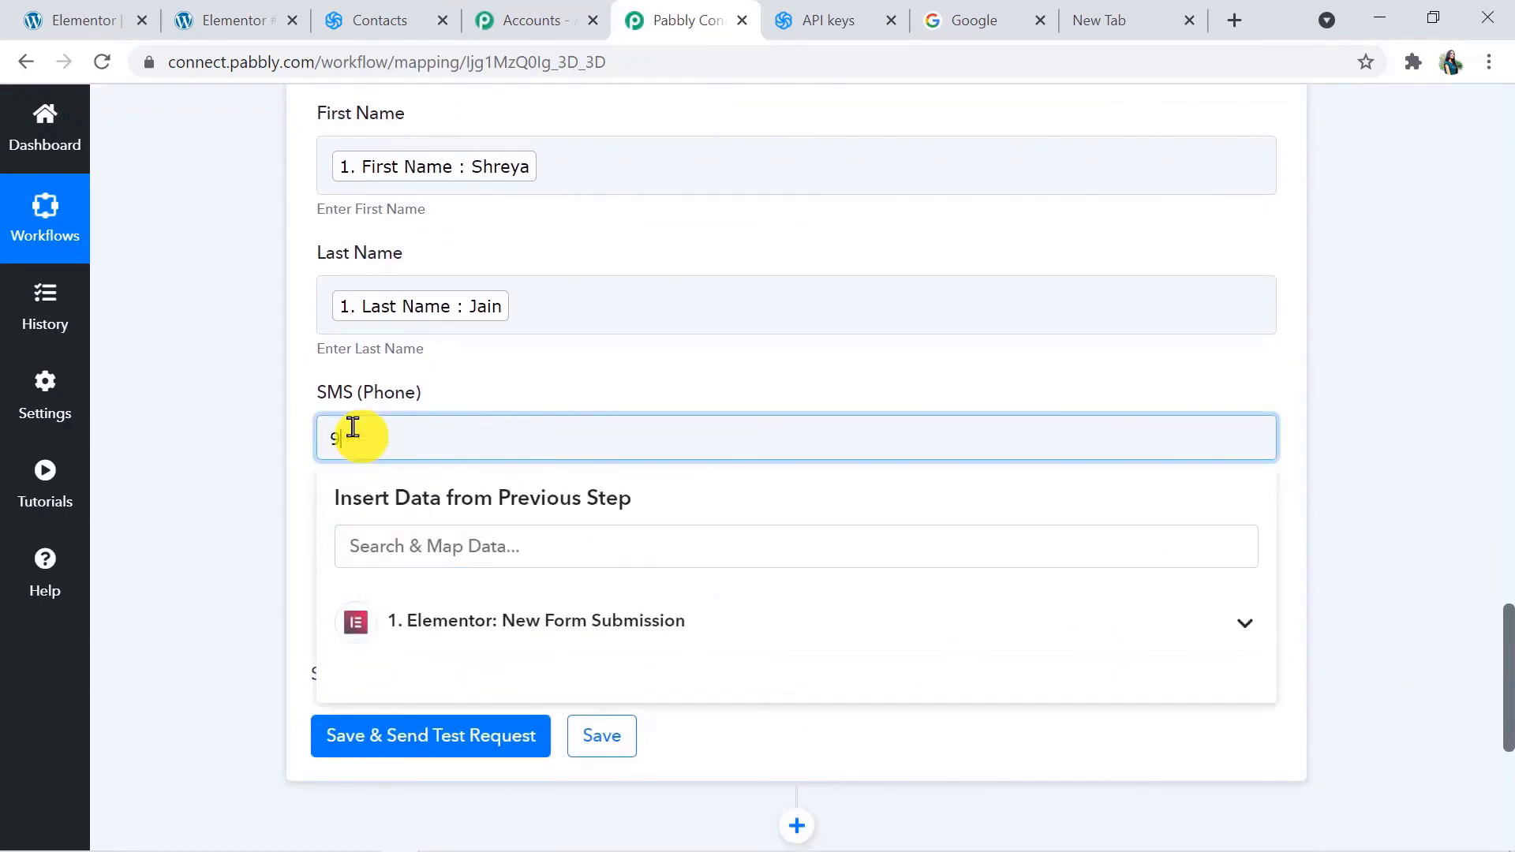
{"action": "left_click", "coordinate": [484, 621]}
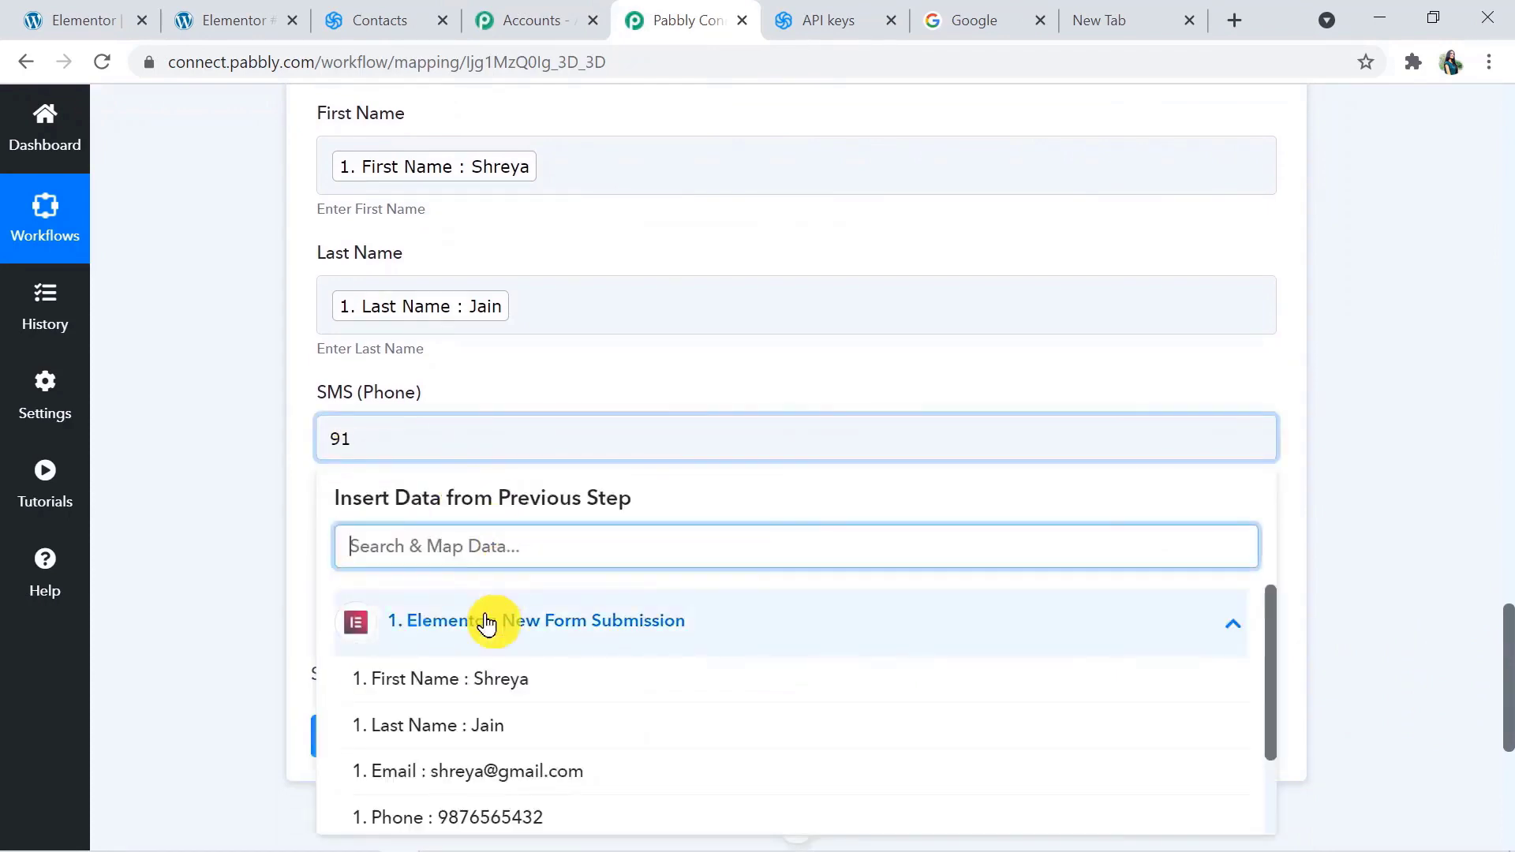
{"action": "left_click", "coordinate": [530, 819]}
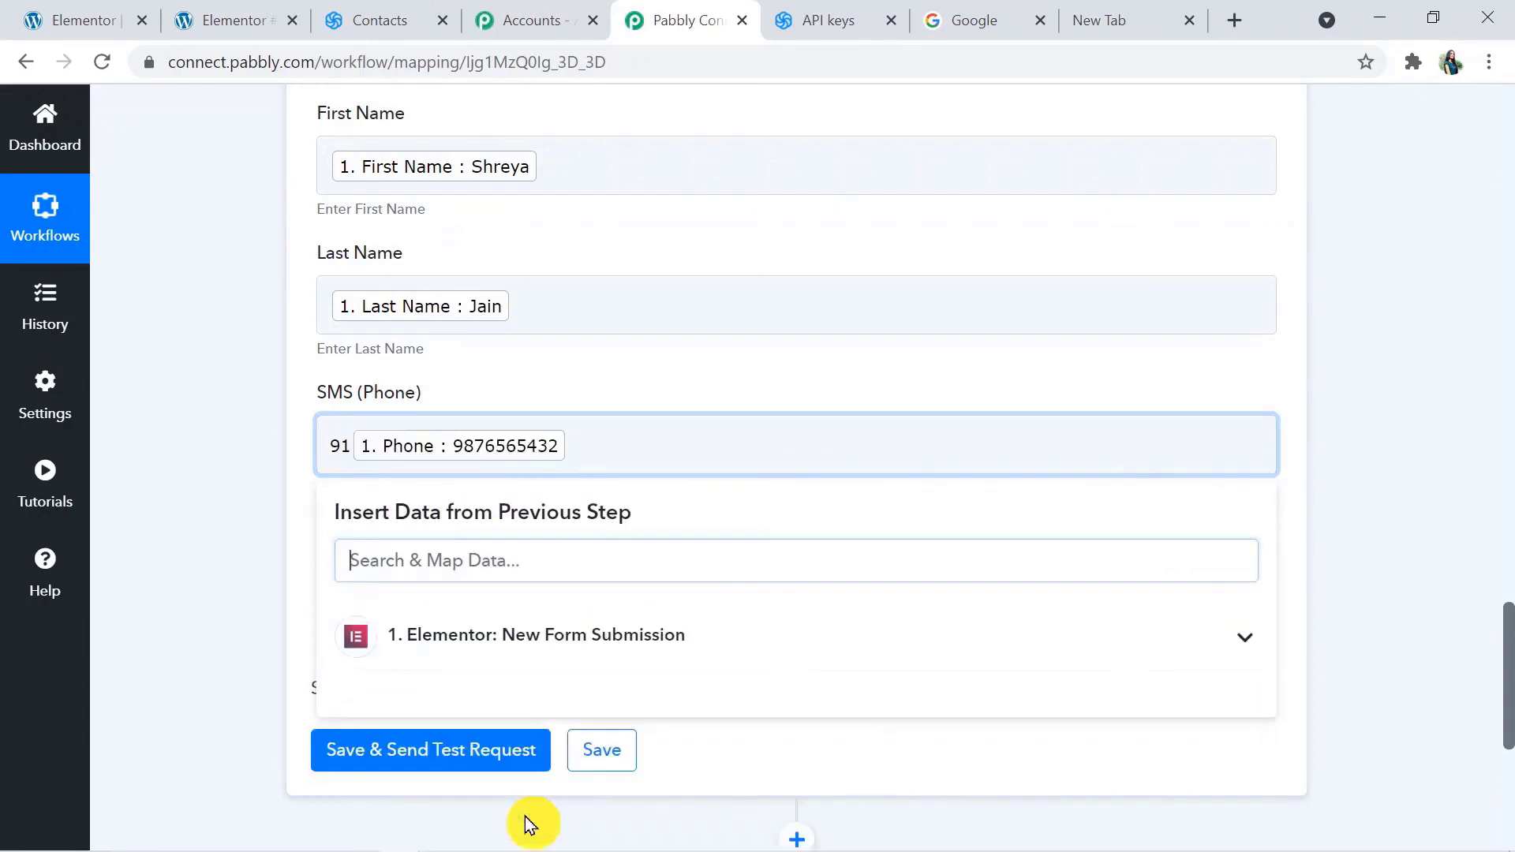
{"action": "left_click", "coordinate": [1356, 612]}
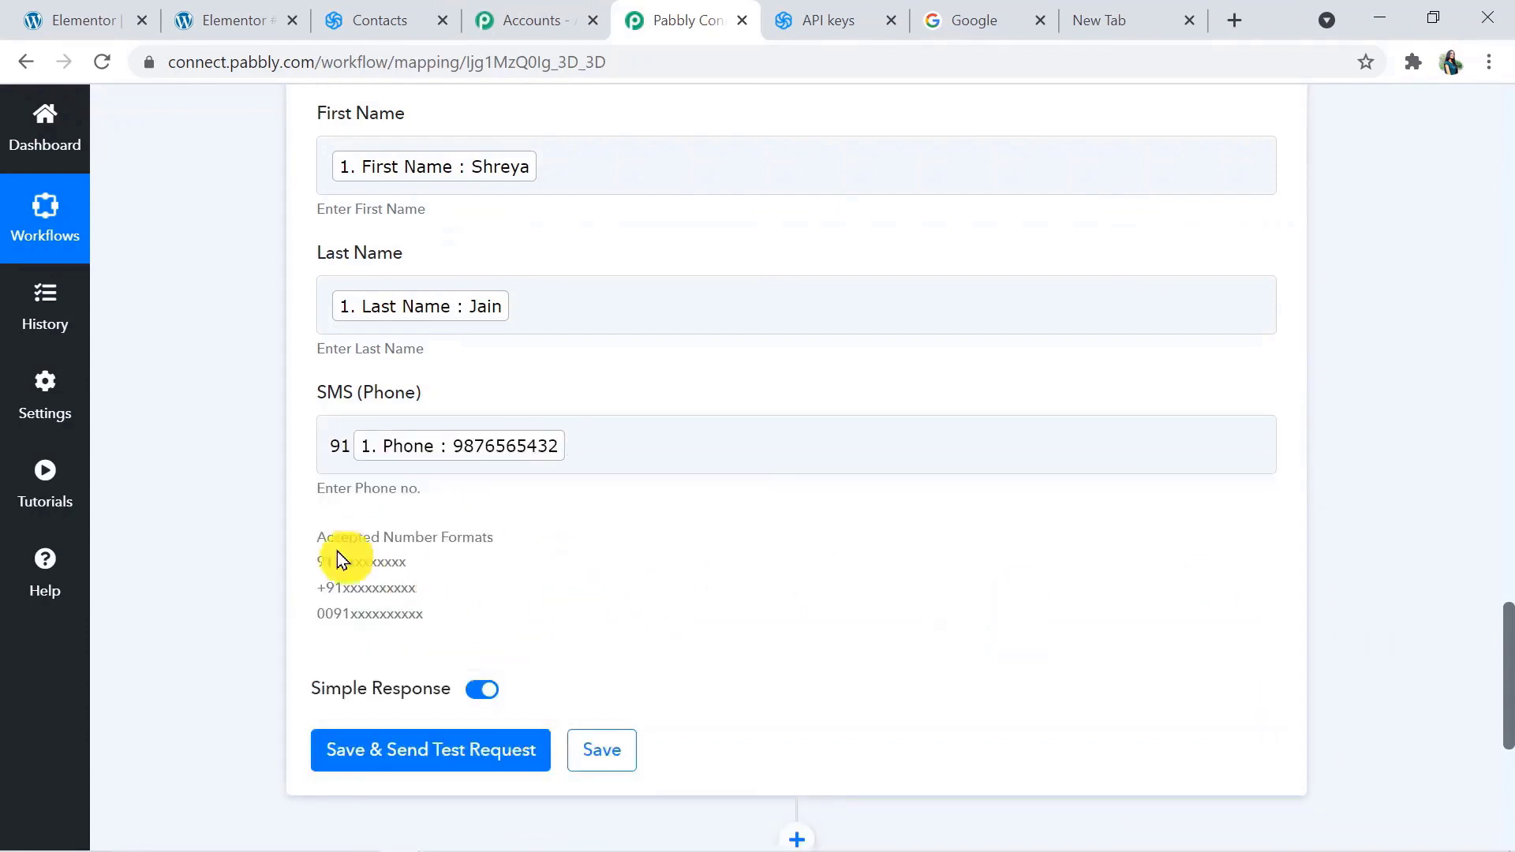
Save the Create a Contact action with a test request and check the Forms by Elementor contact list in Sendinblue
{"action": "left_click", "coordinate": [440, 757]}
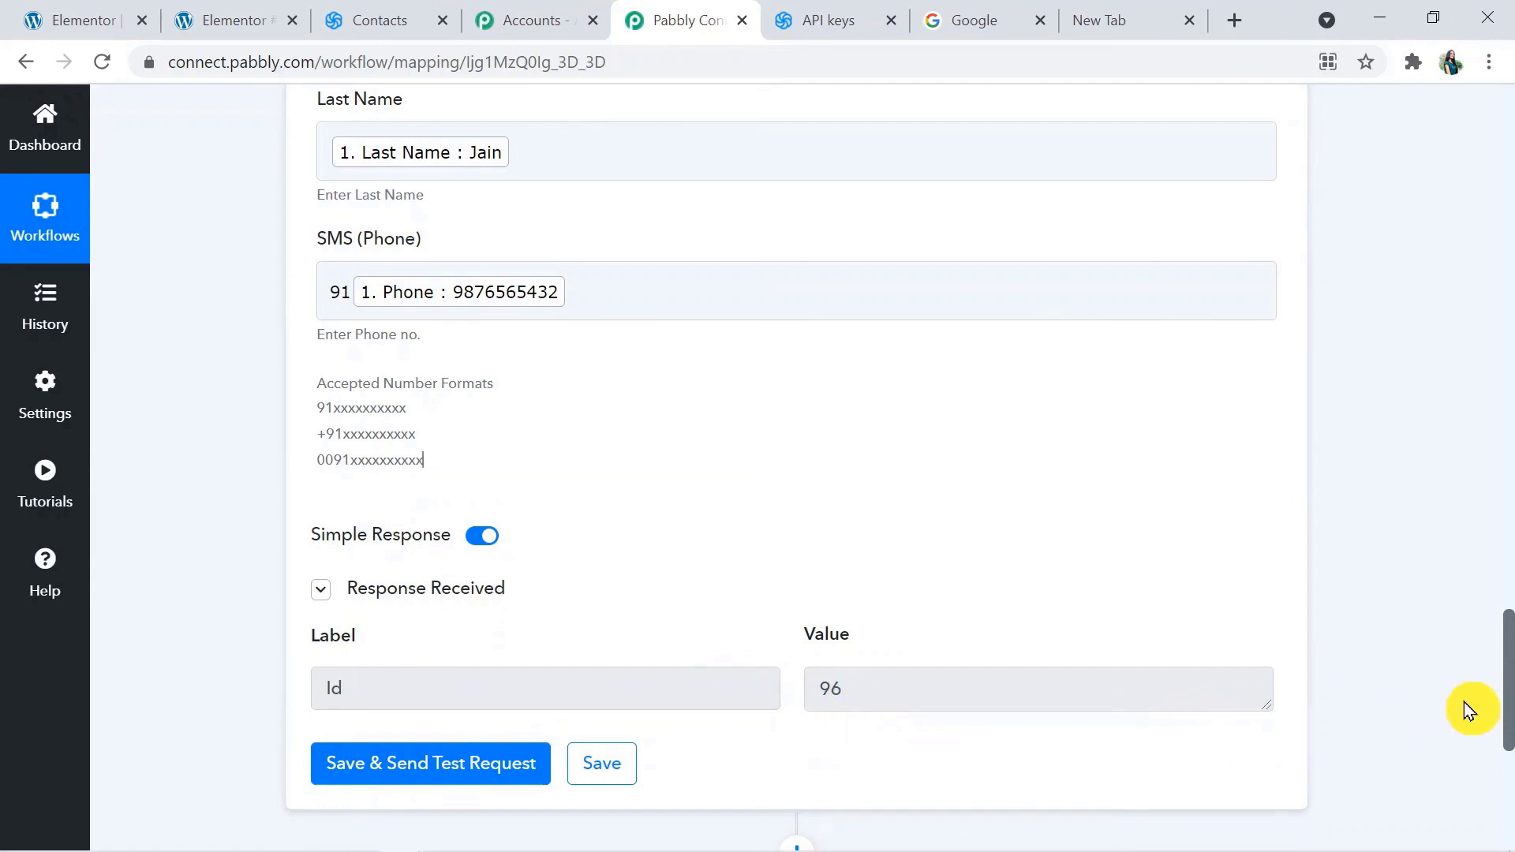
{"action": "scroll", "coordinate": [1508, 702], "scroll_direction": "down", "scroll_amount": 1}
{"action": "scroll", "coordinate": [1507, 695], "scroll_direction": "up", "scroll_amount": 3}
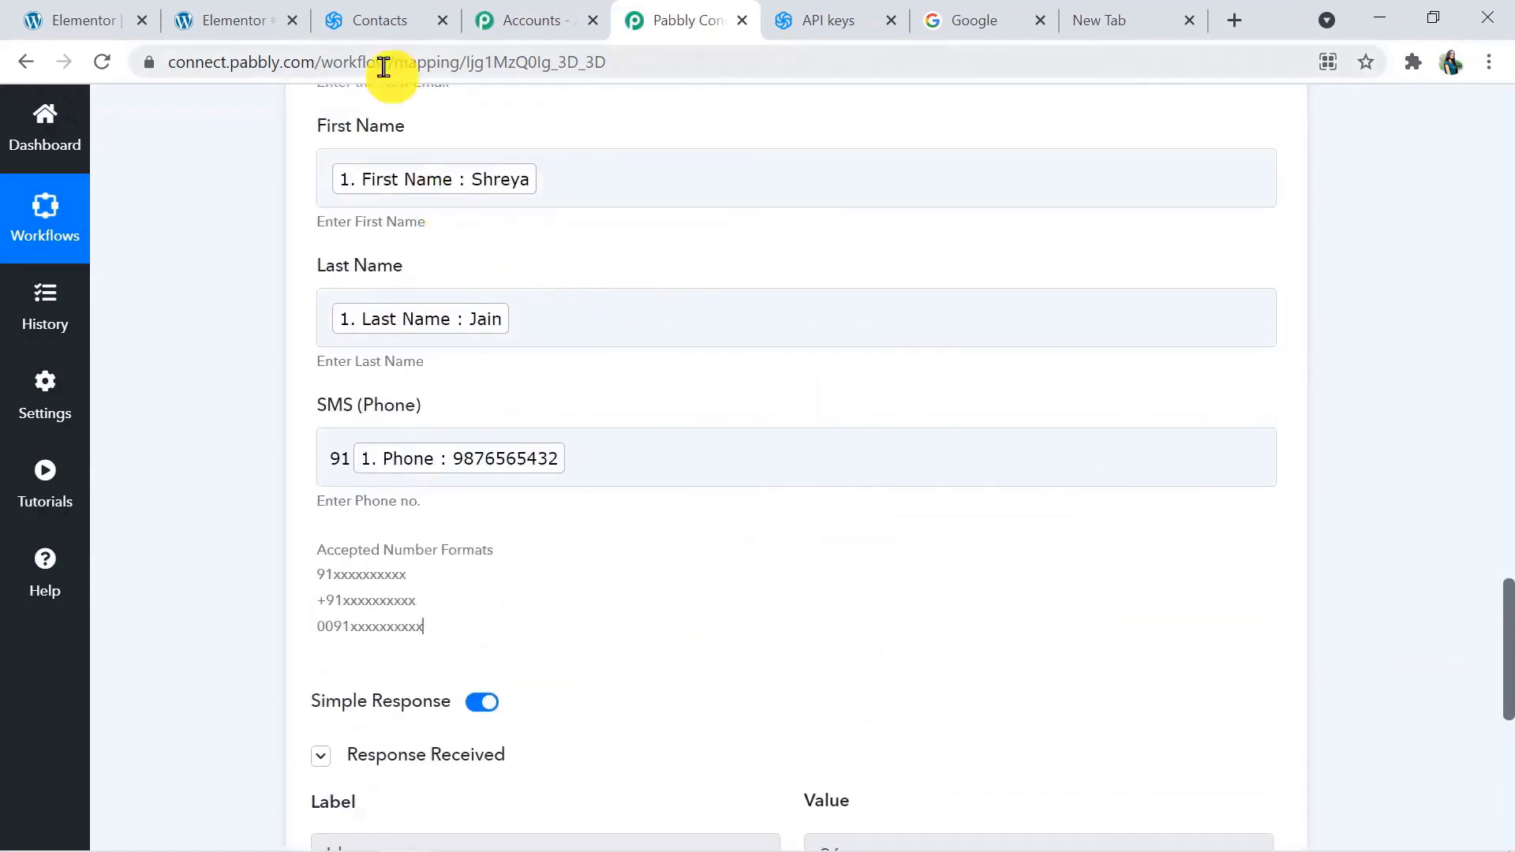
{"action": "left_click", "coordinate": [388, 17]}
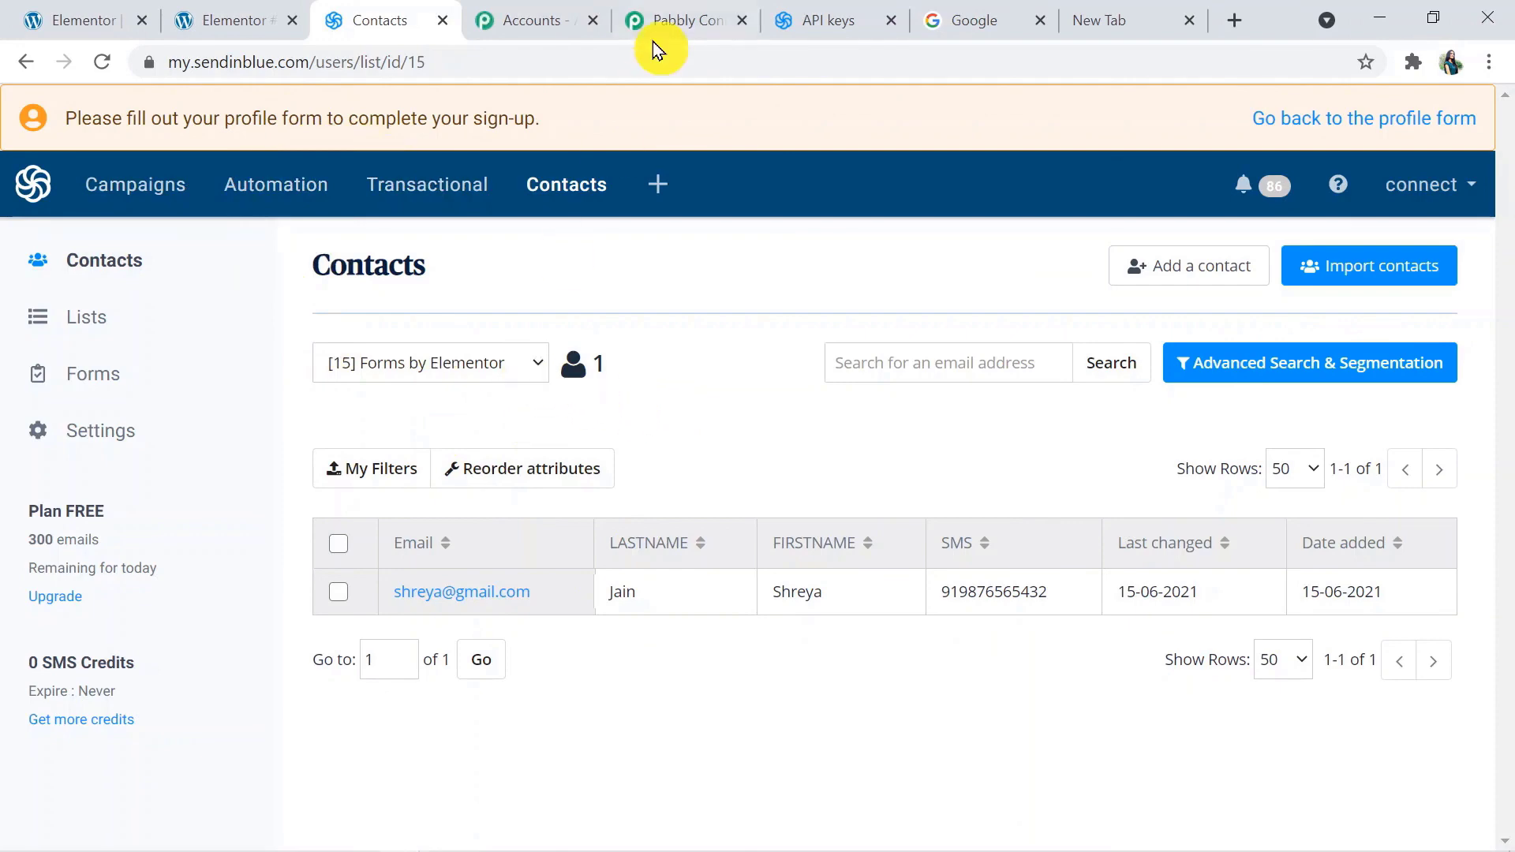
Return to Pabbly Connect and collapse the Sendinblue action and the Elementor trigger to show the whole workflow
{"action": "left_click", "coordinate": [701, 12]}
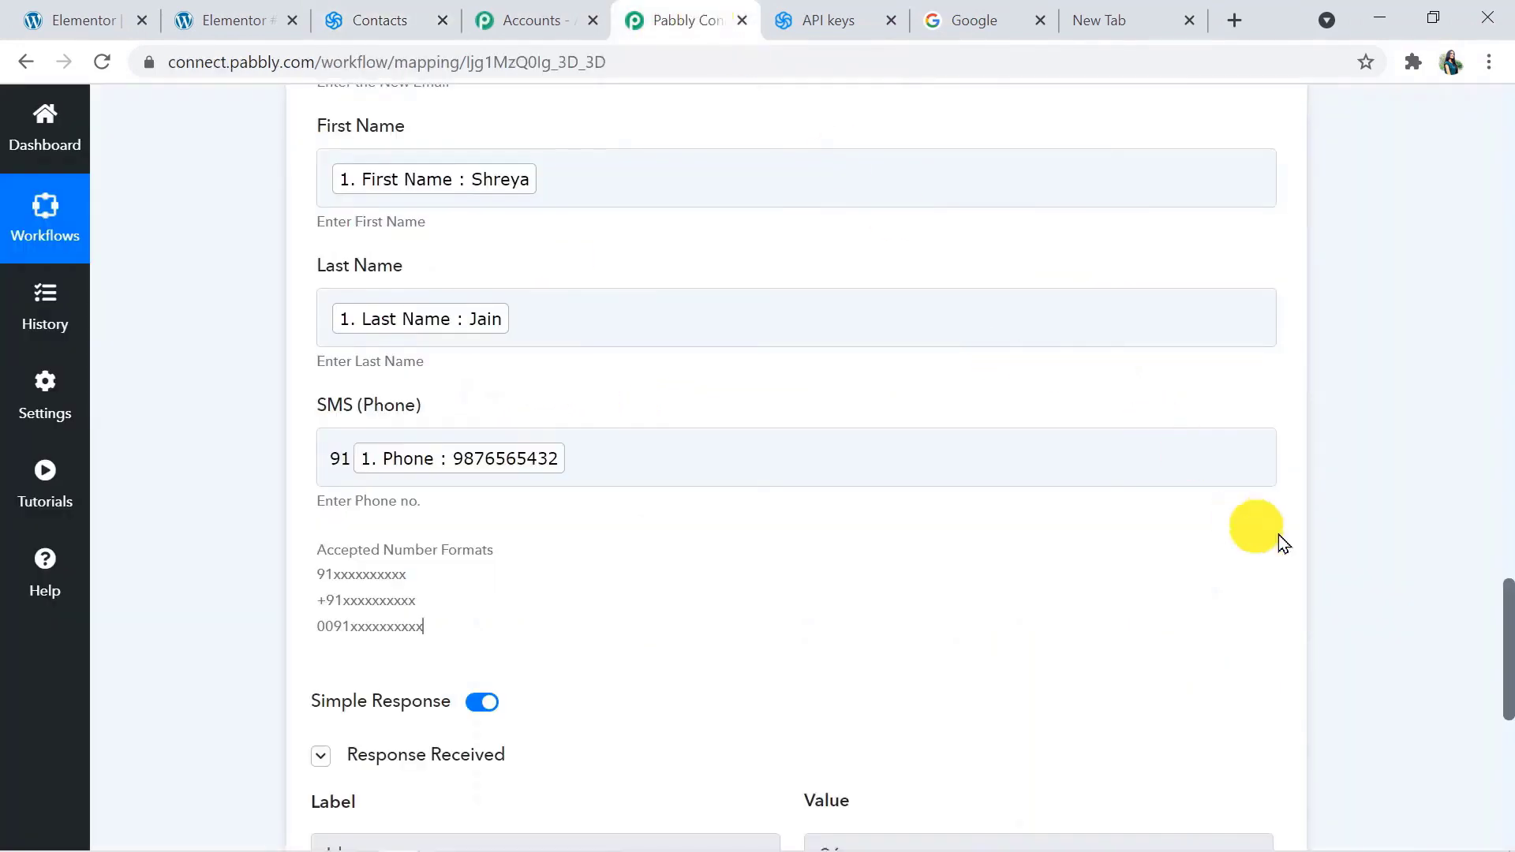
{"action": "left_click_drag", "start_coordinate": [1508, 682], "coordinate": [1508, 440]}
{"action": "left_click", "coordinate": [1049, 332]}
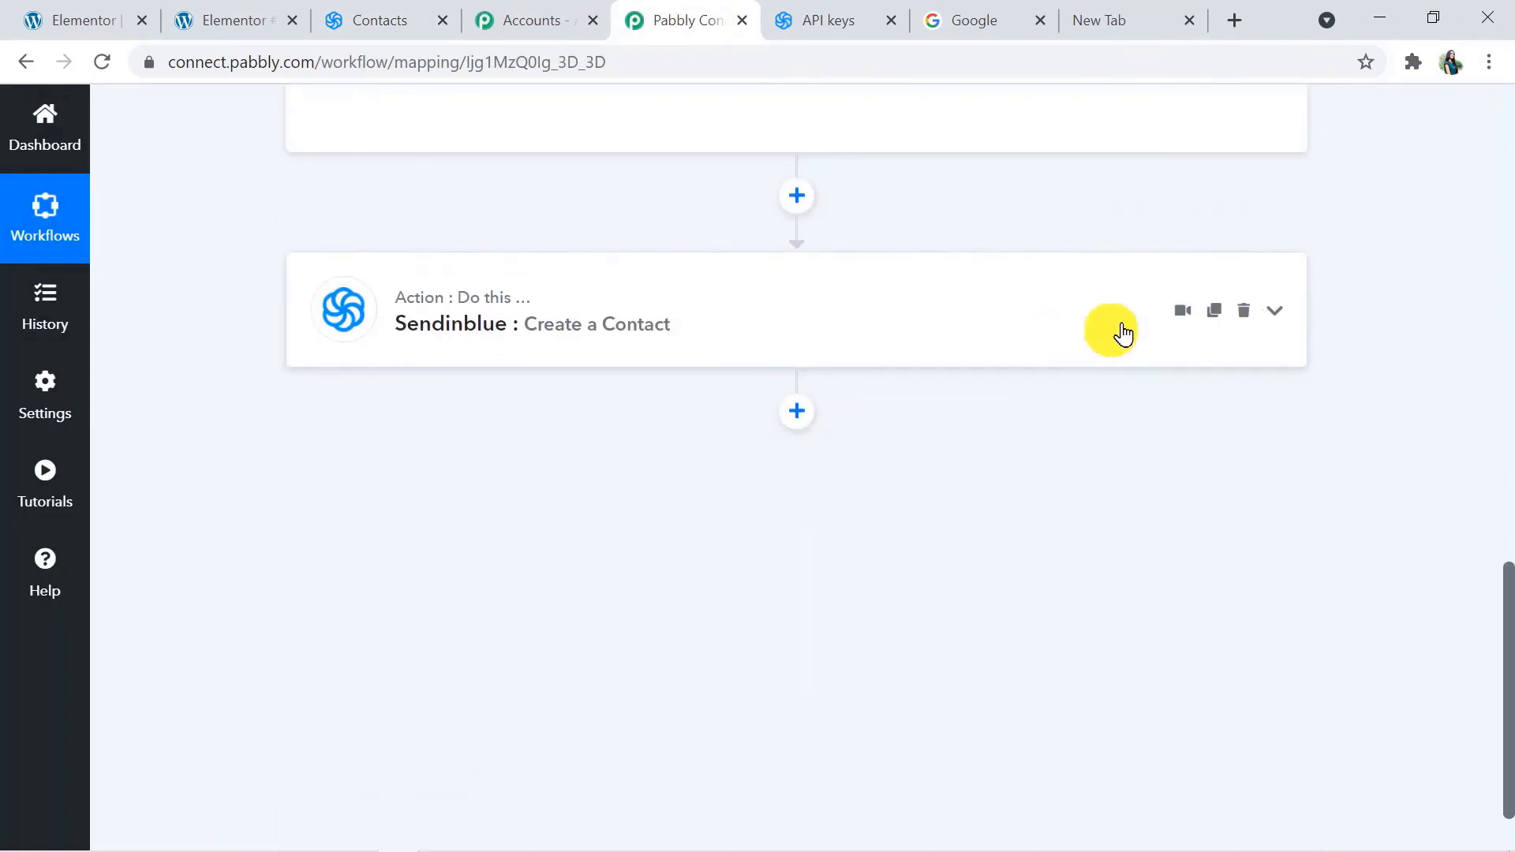
{"action": "left_click_drag", "start_coordinate": [1508, 651], "coordinate": [1498, 275]}
{"action": "left_click", "coordinate": [930, 110]}
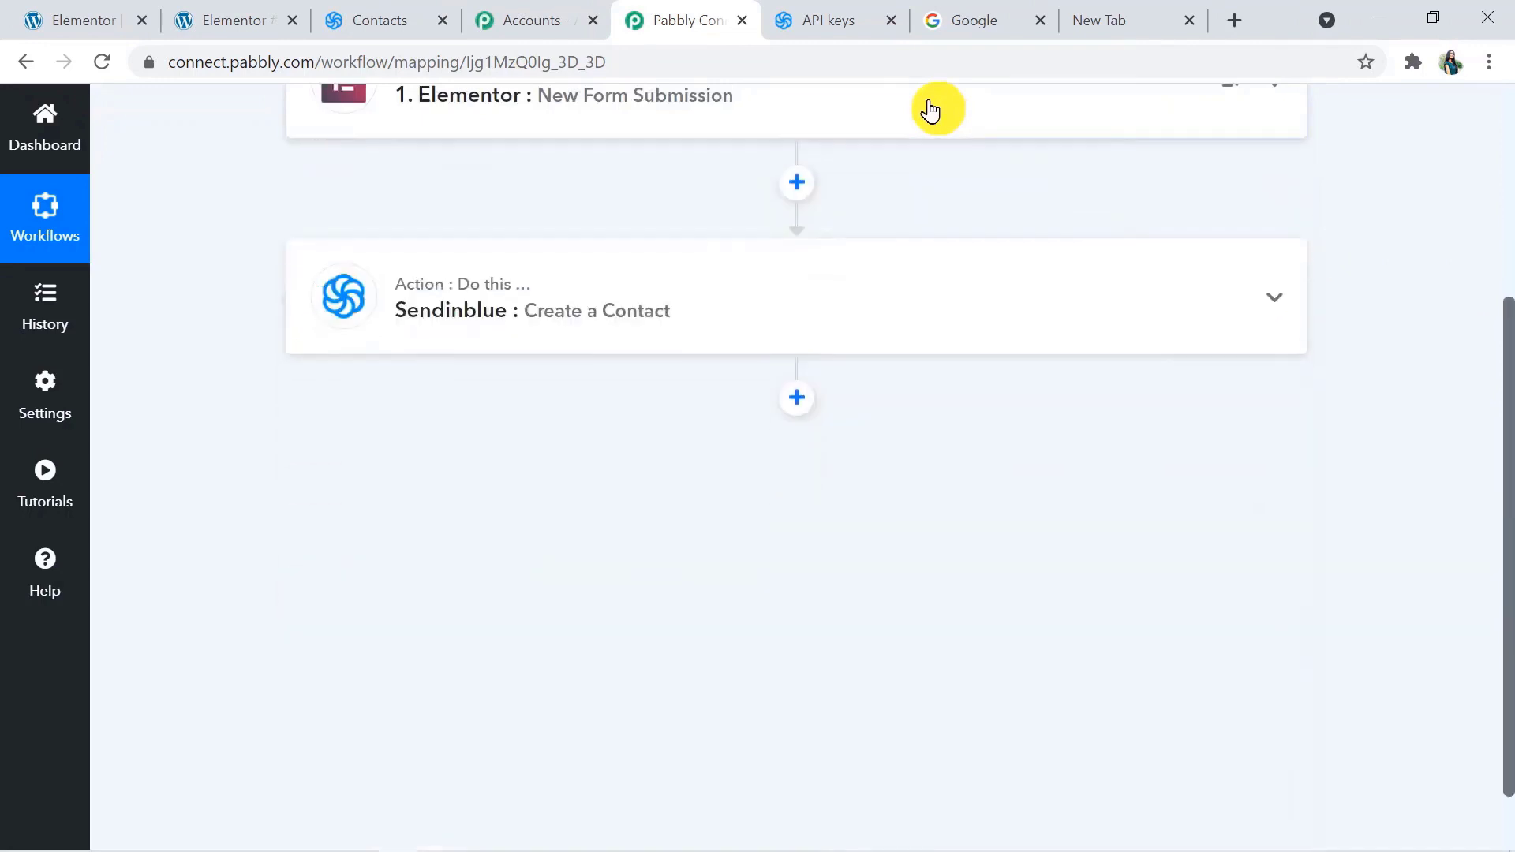
{"action": "left_click_drag", "start_coordinate": [1509, 626], "coordinate": [1510, 422]}
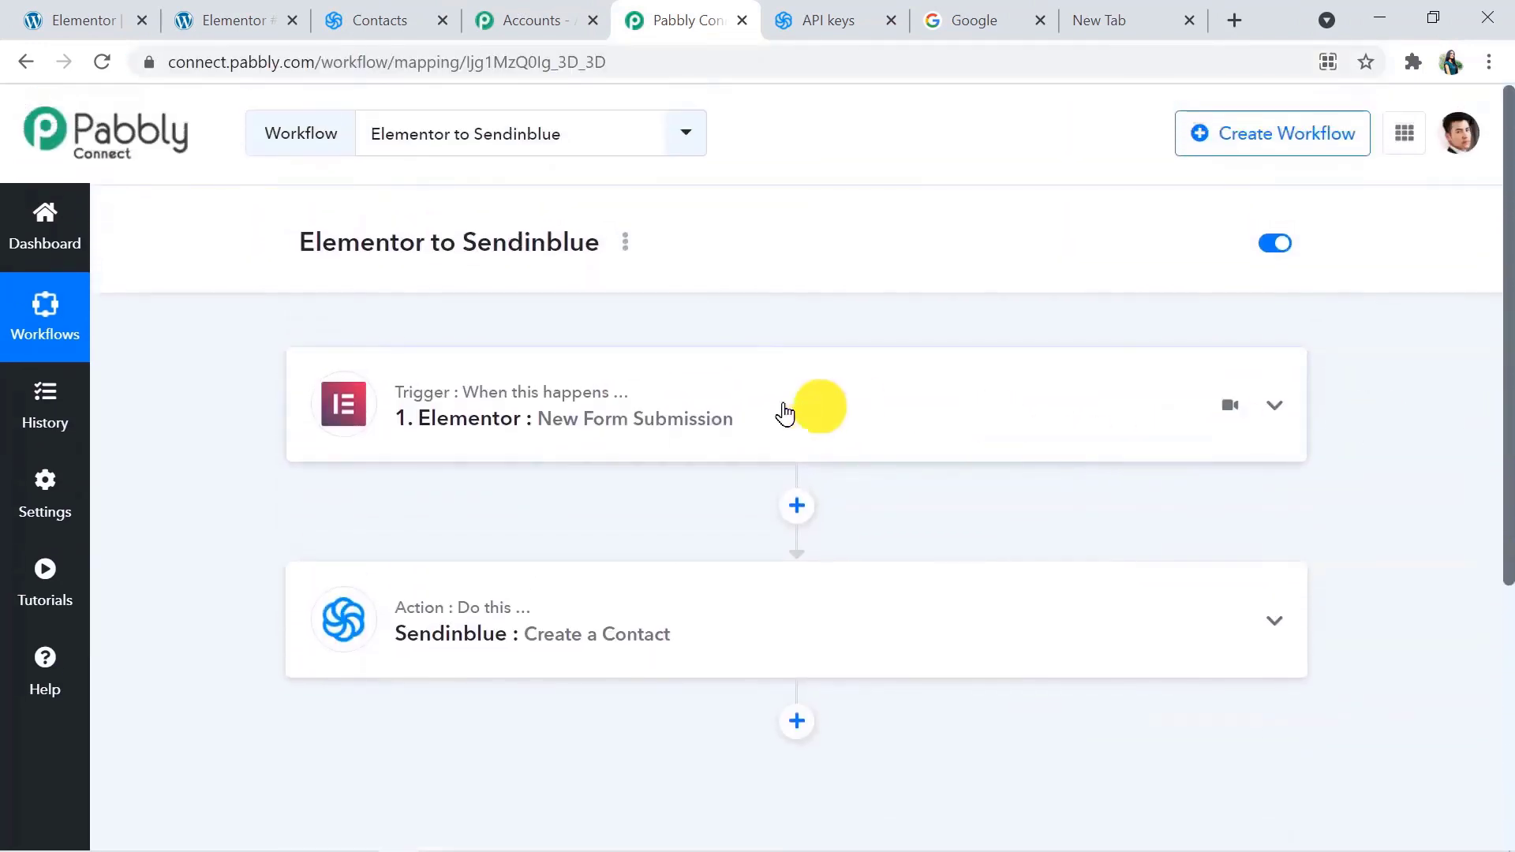
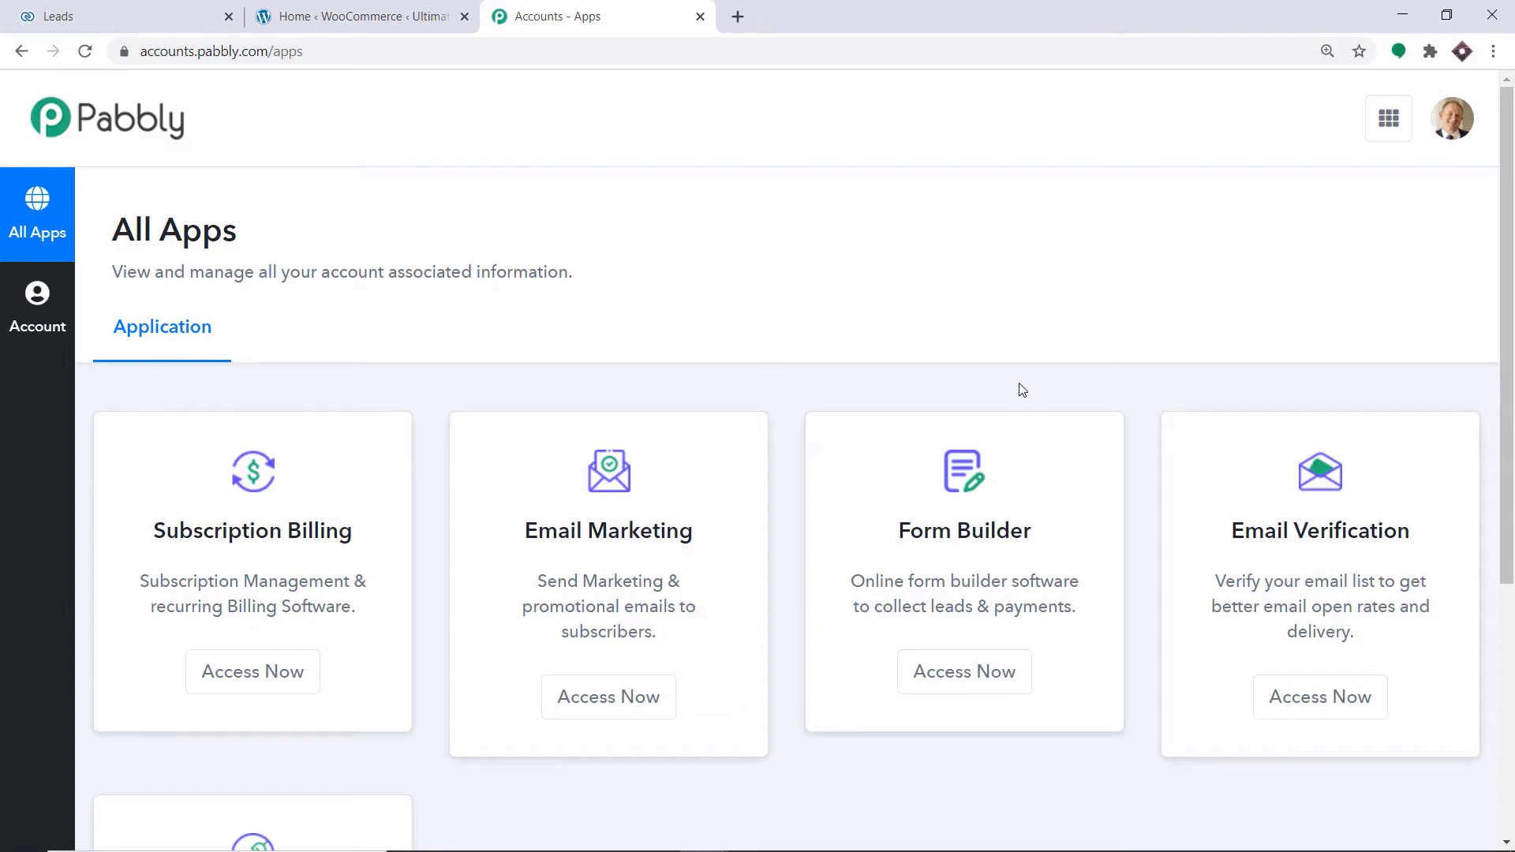
Open Pabbly Connect from the Pabbly apps page and create a workflow named "Elementor to Zoho CRM"
{"action": "scroll", "coordinate": [1005, 423], "scroll_direction": "down", "scroll_amount": 5}
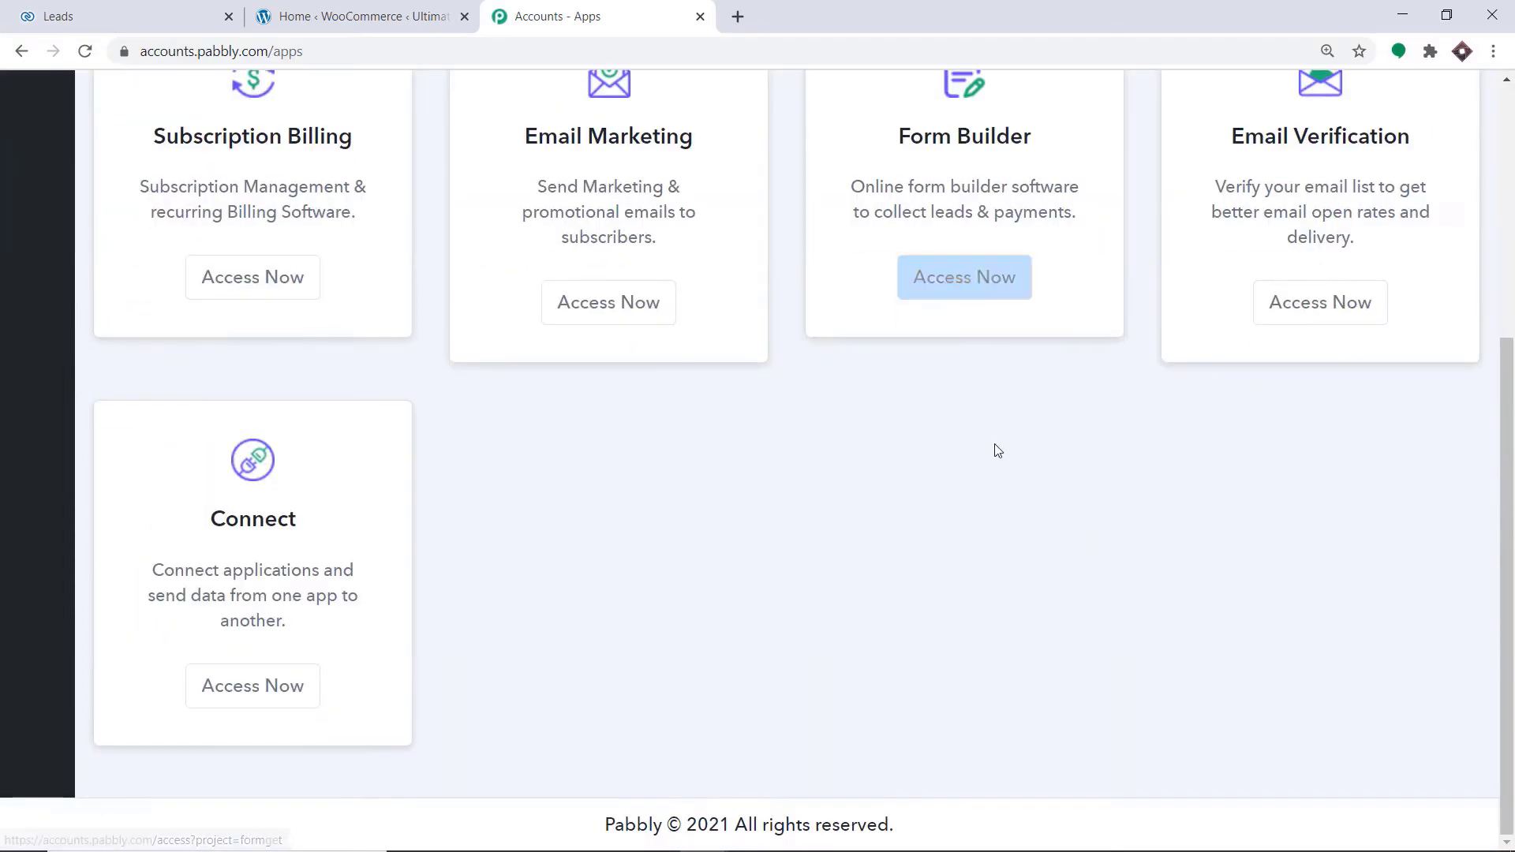
{"action": "left_click", "coordinate": [231, 688]}
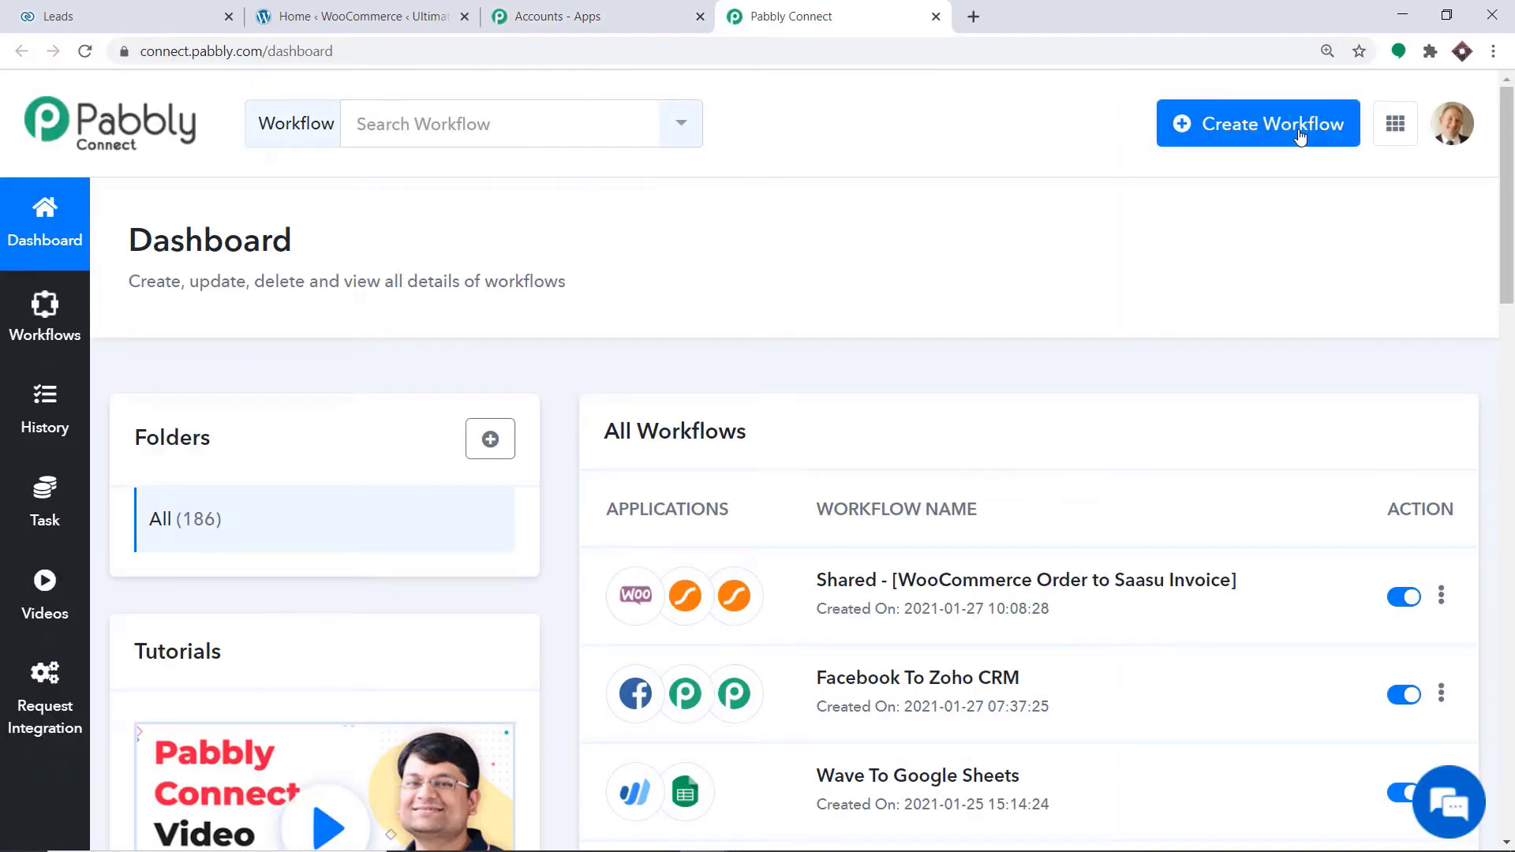
{"action": "left_click", "coordinate": [1300, 138]}
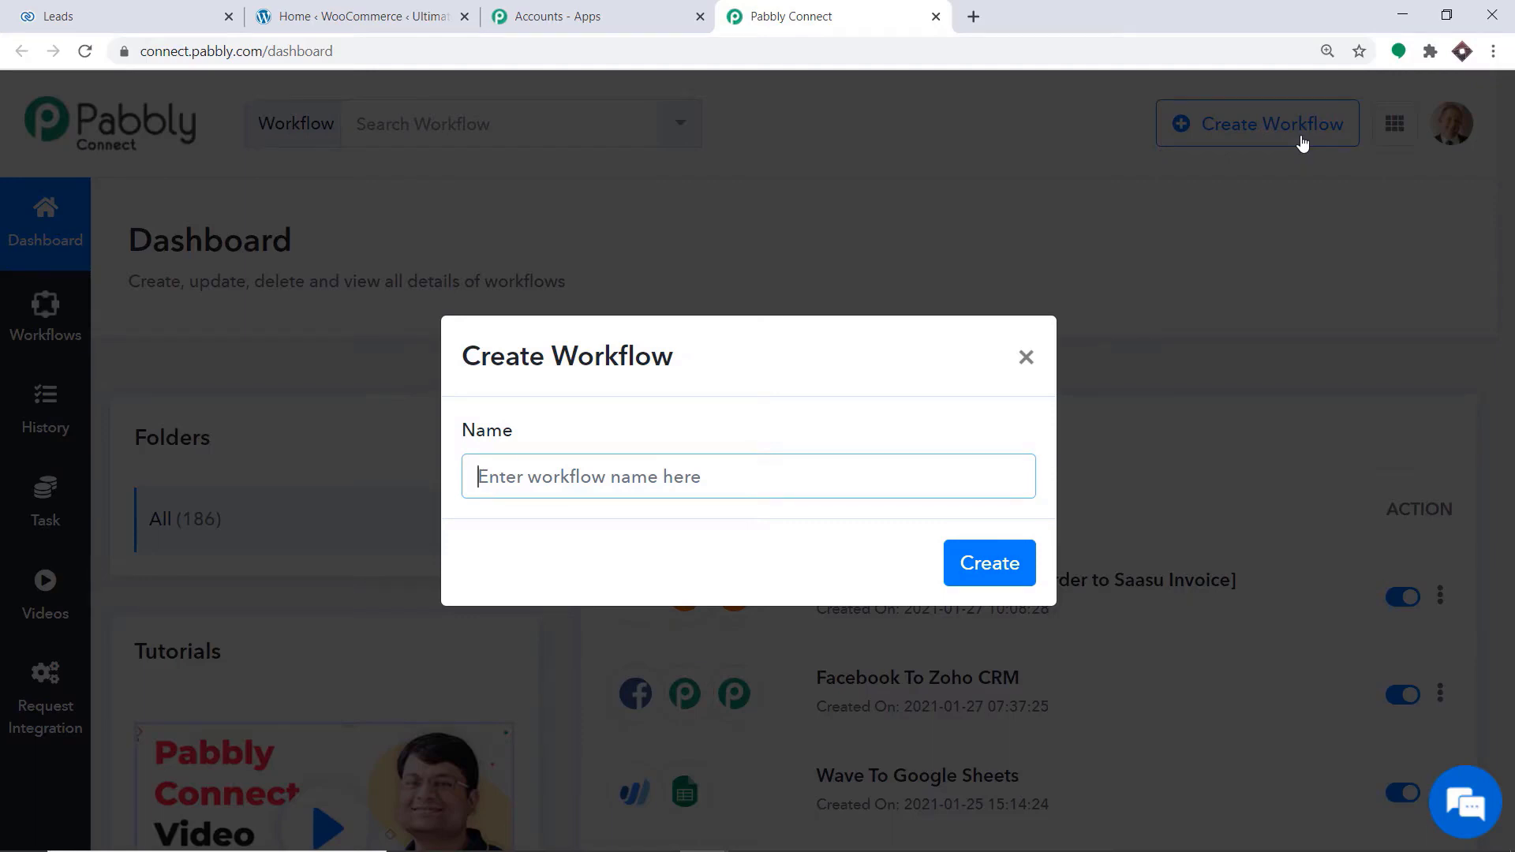
{"action": "type", "text": "Eleme"}
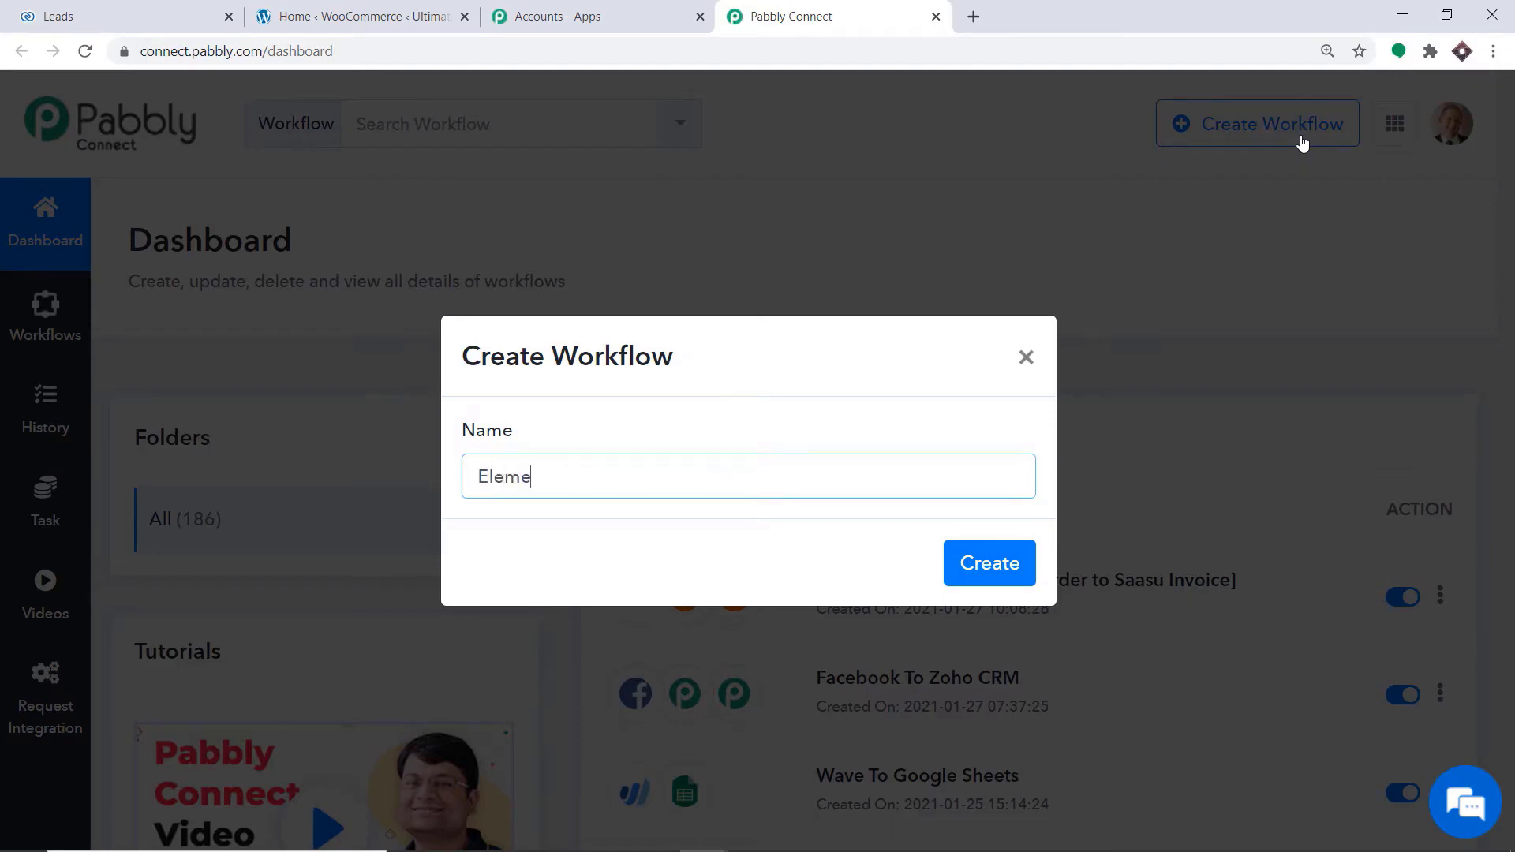
{"action": "type", "text": "ntor to Zoho"}
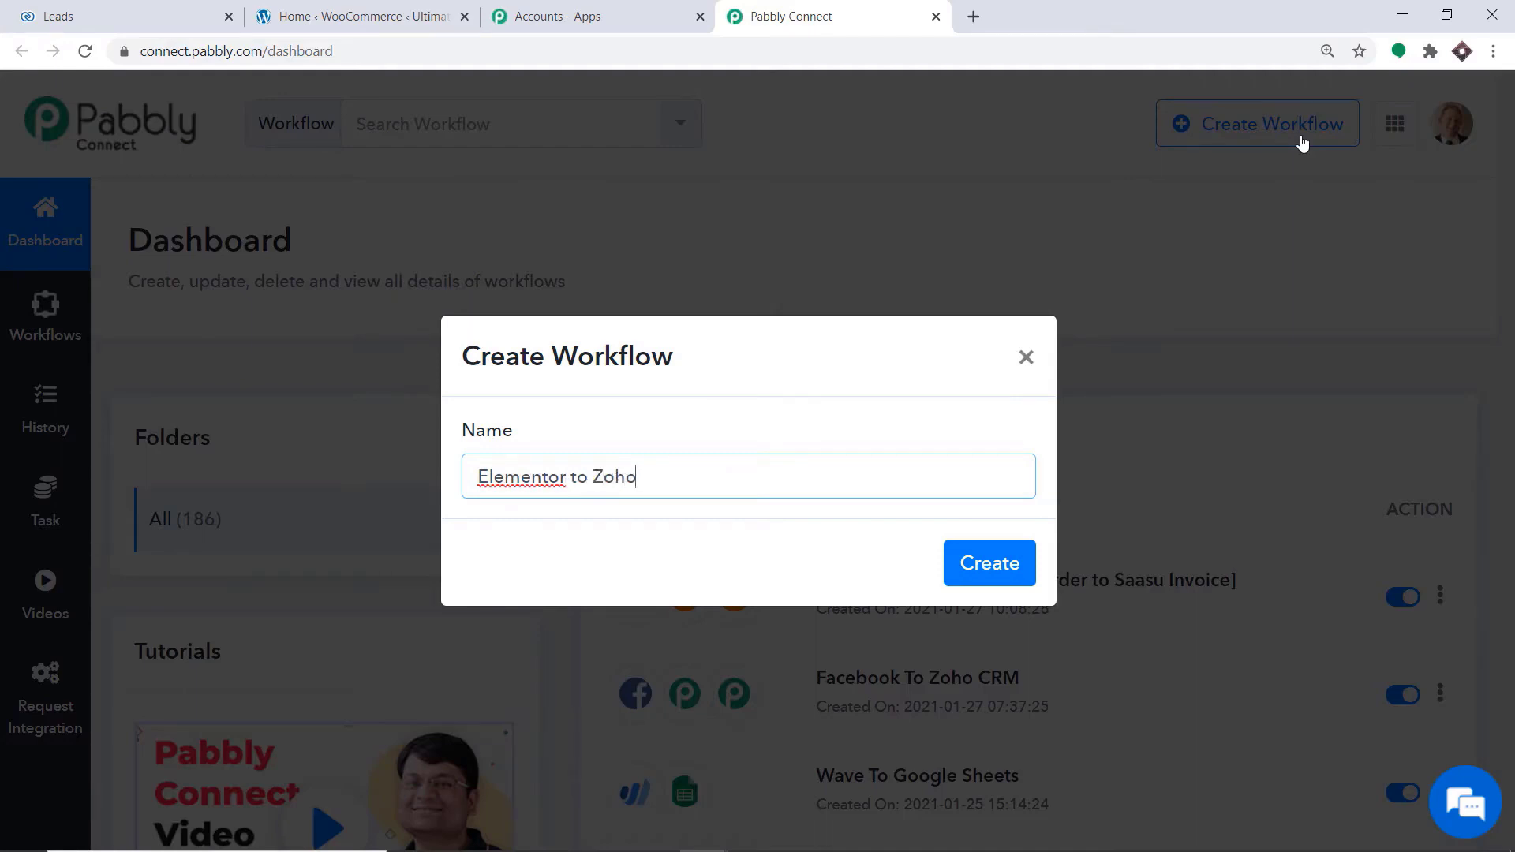
{"action": "type", "text": " CRM"}
{"action": "left_click", "coordinate": [1004, 573]}
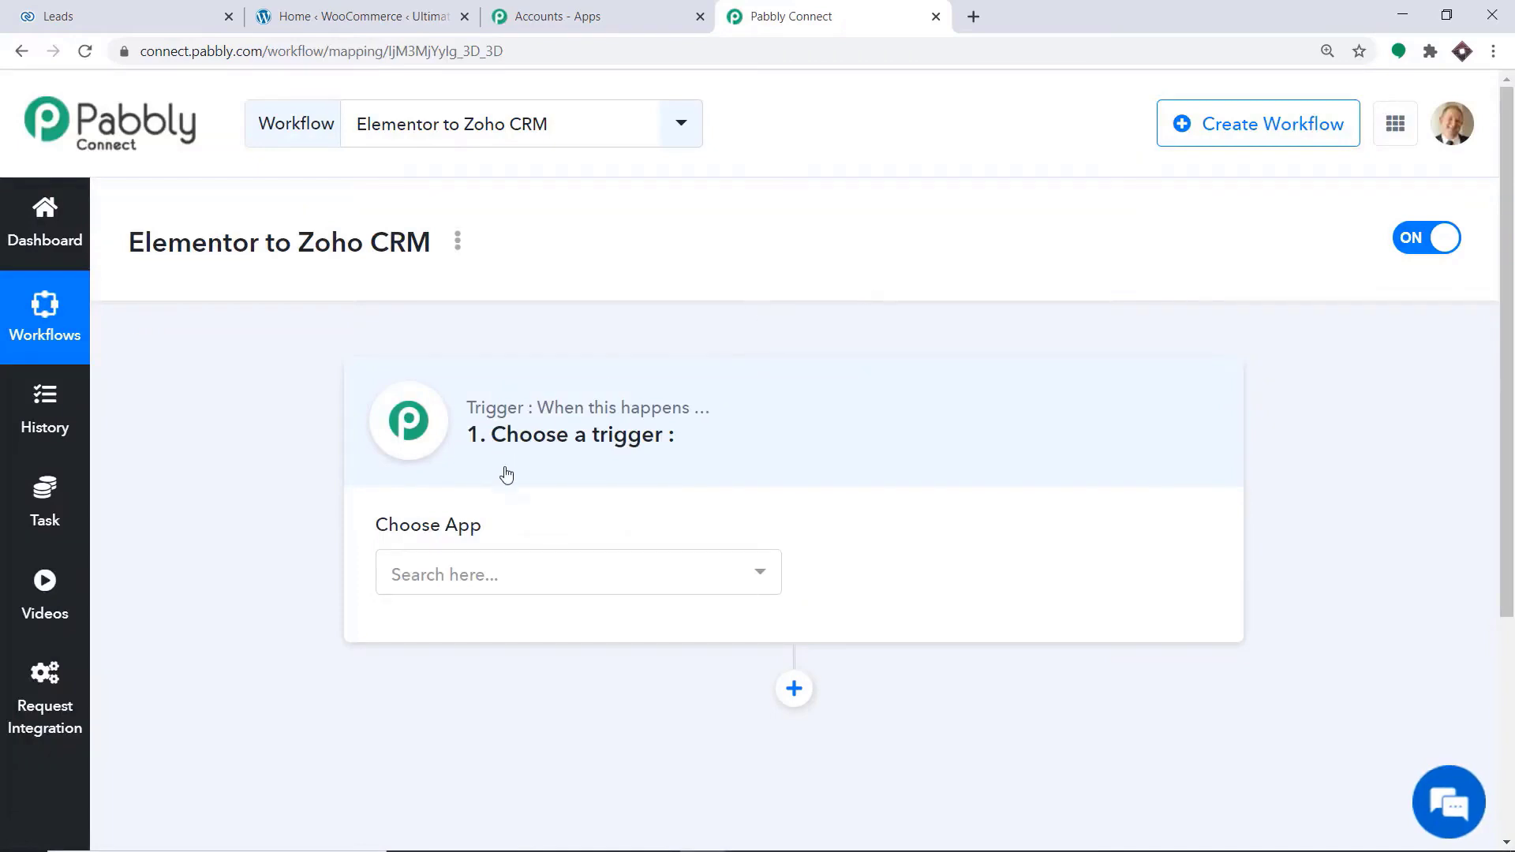
Set the workflow's trigger app to Elementor Website Builder with New Form Submission as the trigger event
{"action": "left_click", "coordinate": [525, 585]}
{"action": "type", "text": "ELEM"}
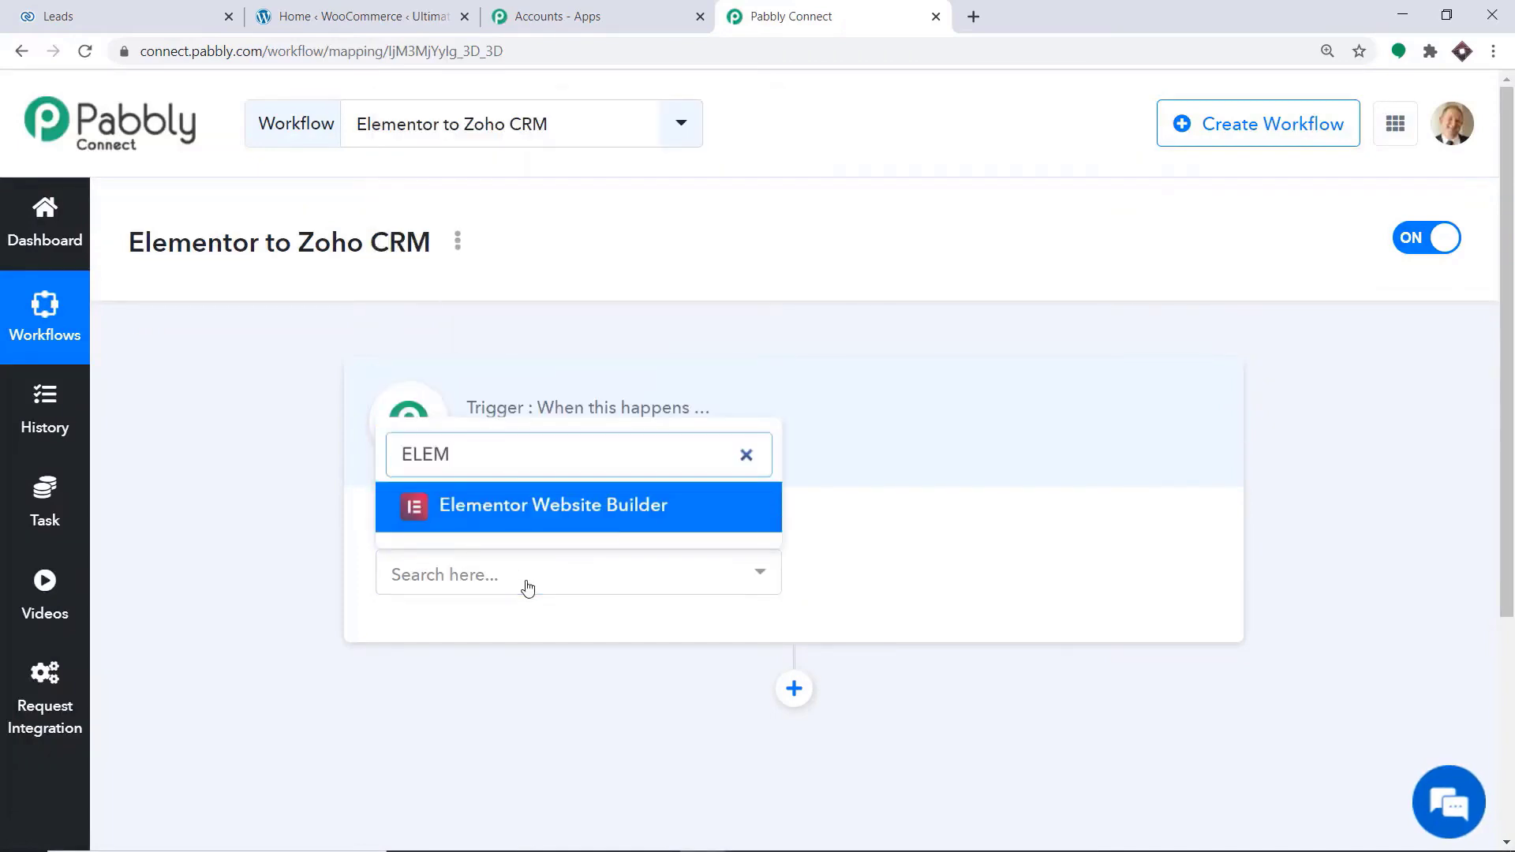
{"action": "left_click", "coordinate": [557, 509]}
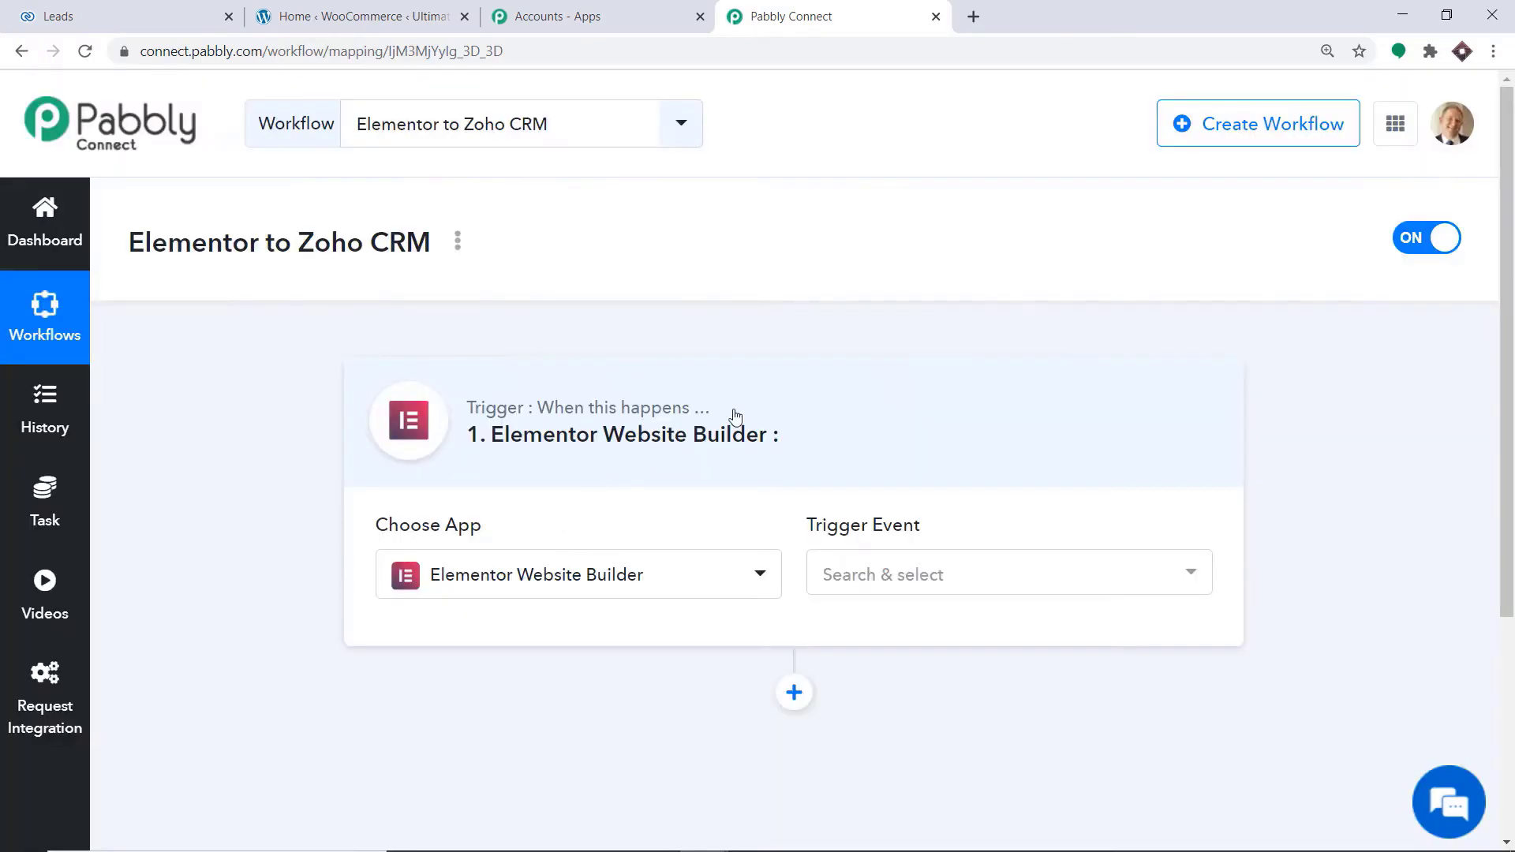
{"action": "left_click", "coordinate": [891, 580]}
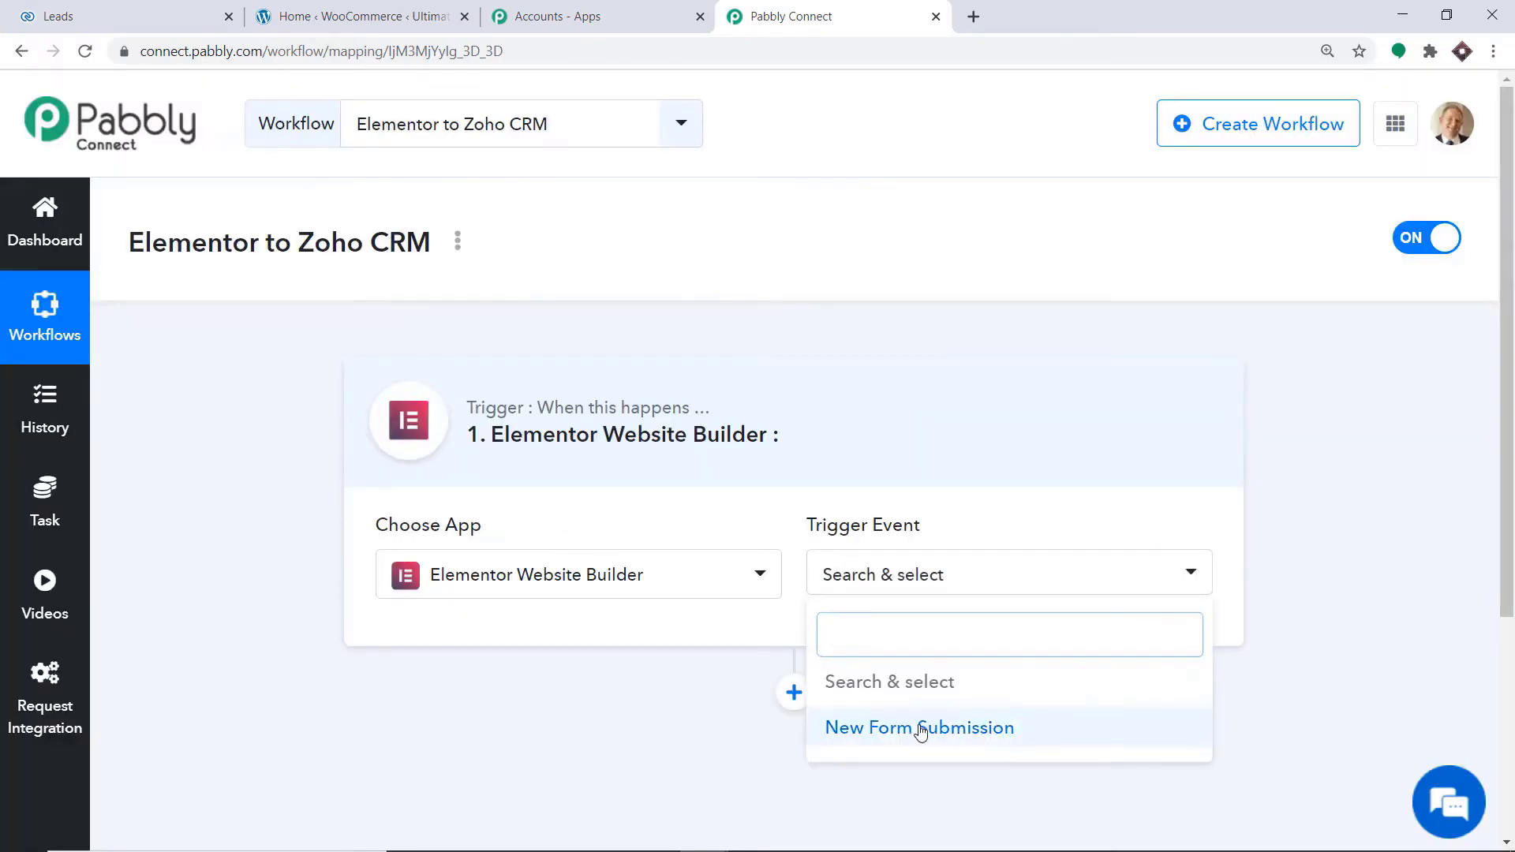
{"action": "left_click", "coordinate": [921, 729]}
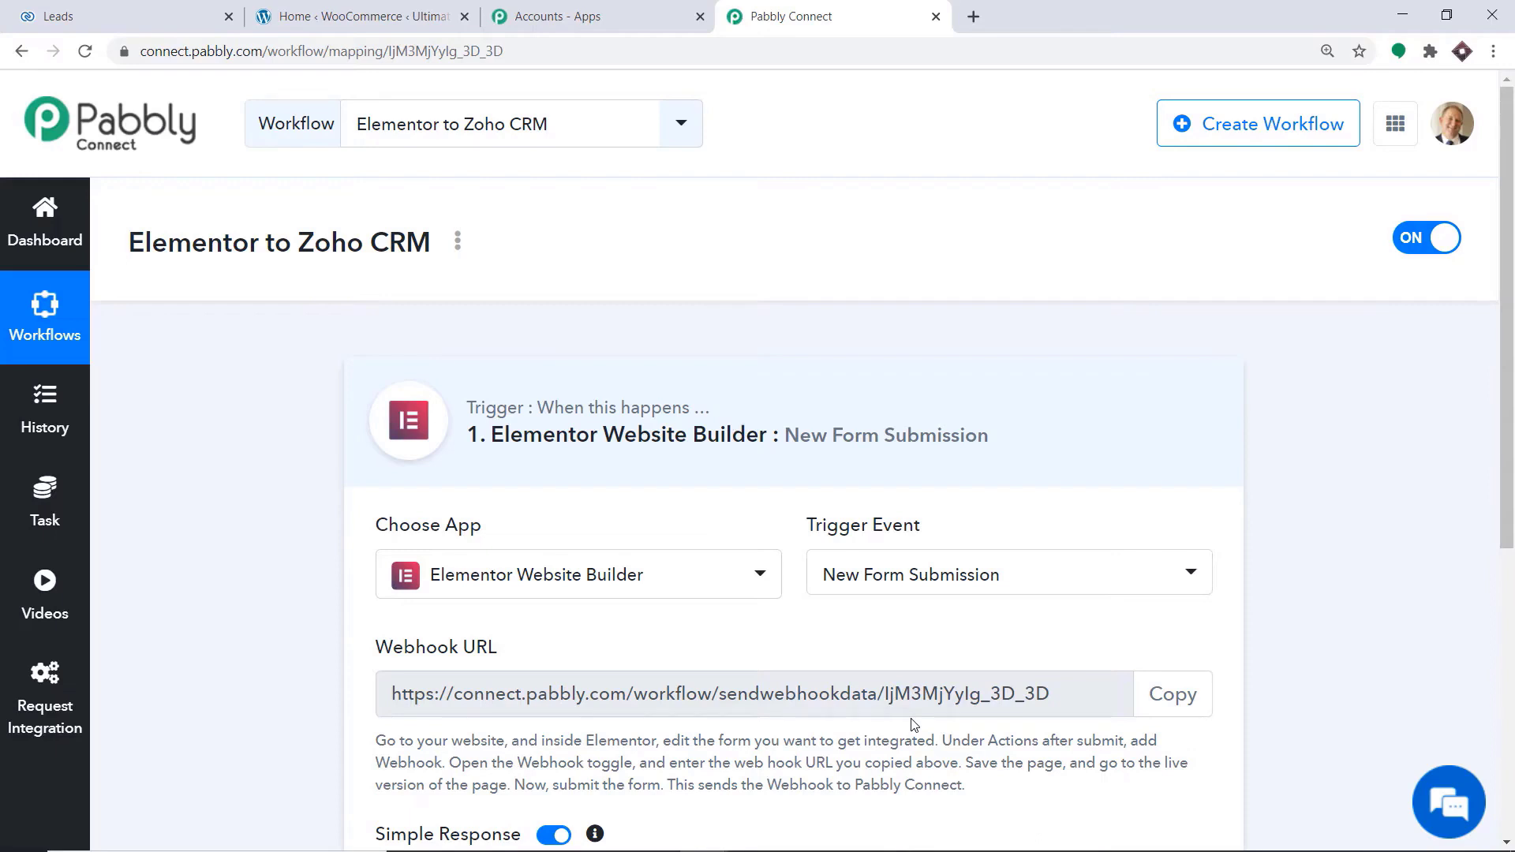
{"action": "left_click", "coordinate": [881, 577]}
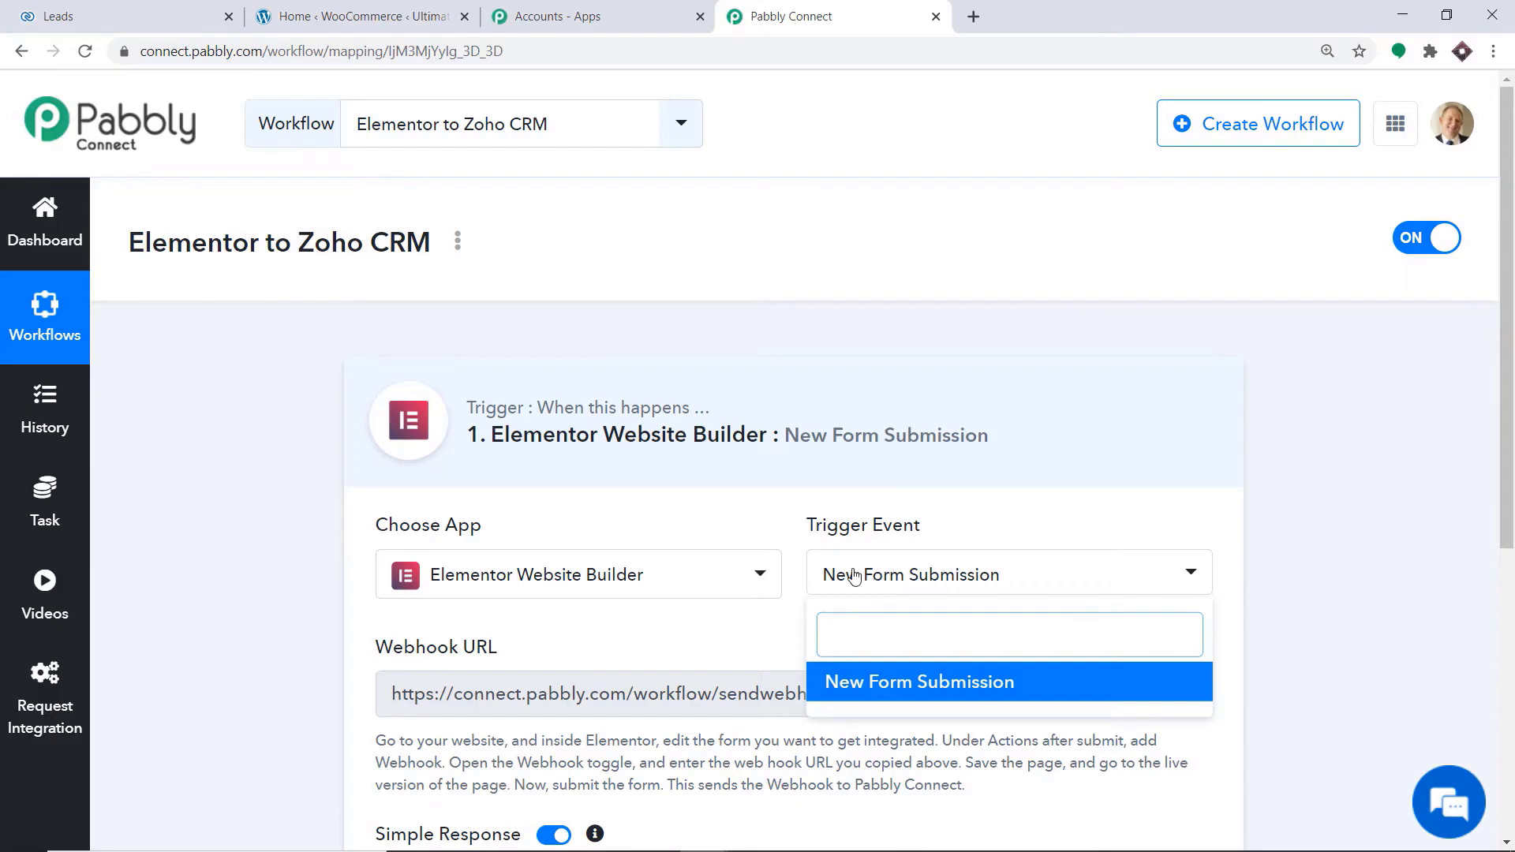
{"action": "left_click", "coordinate": [705, 640]}
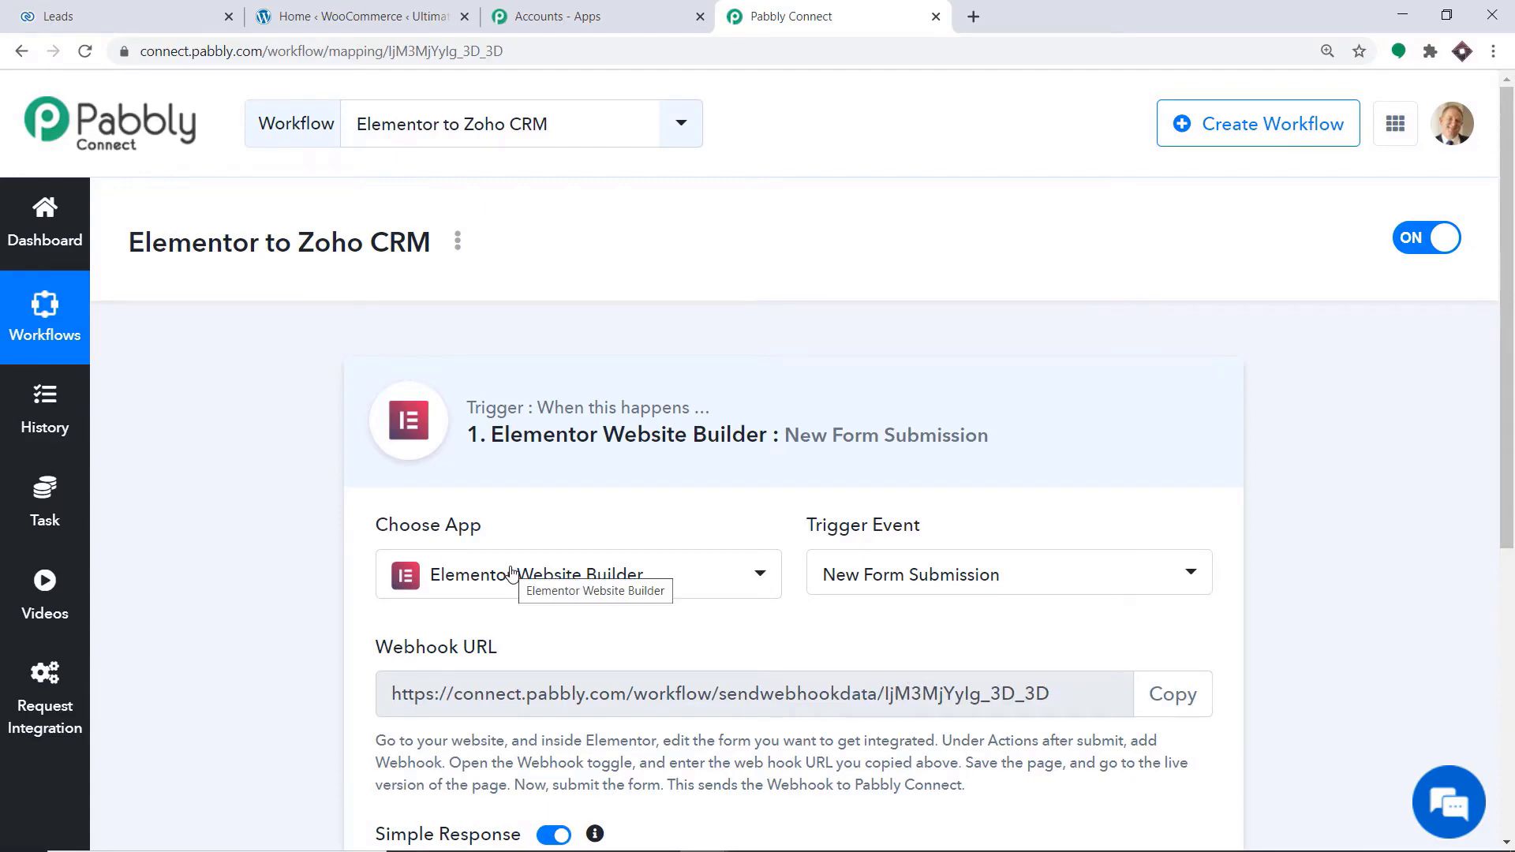
{"action": "scroll", "coordinate": [511, 571], "scroll_direction": "down", "scroll_amount": 3}
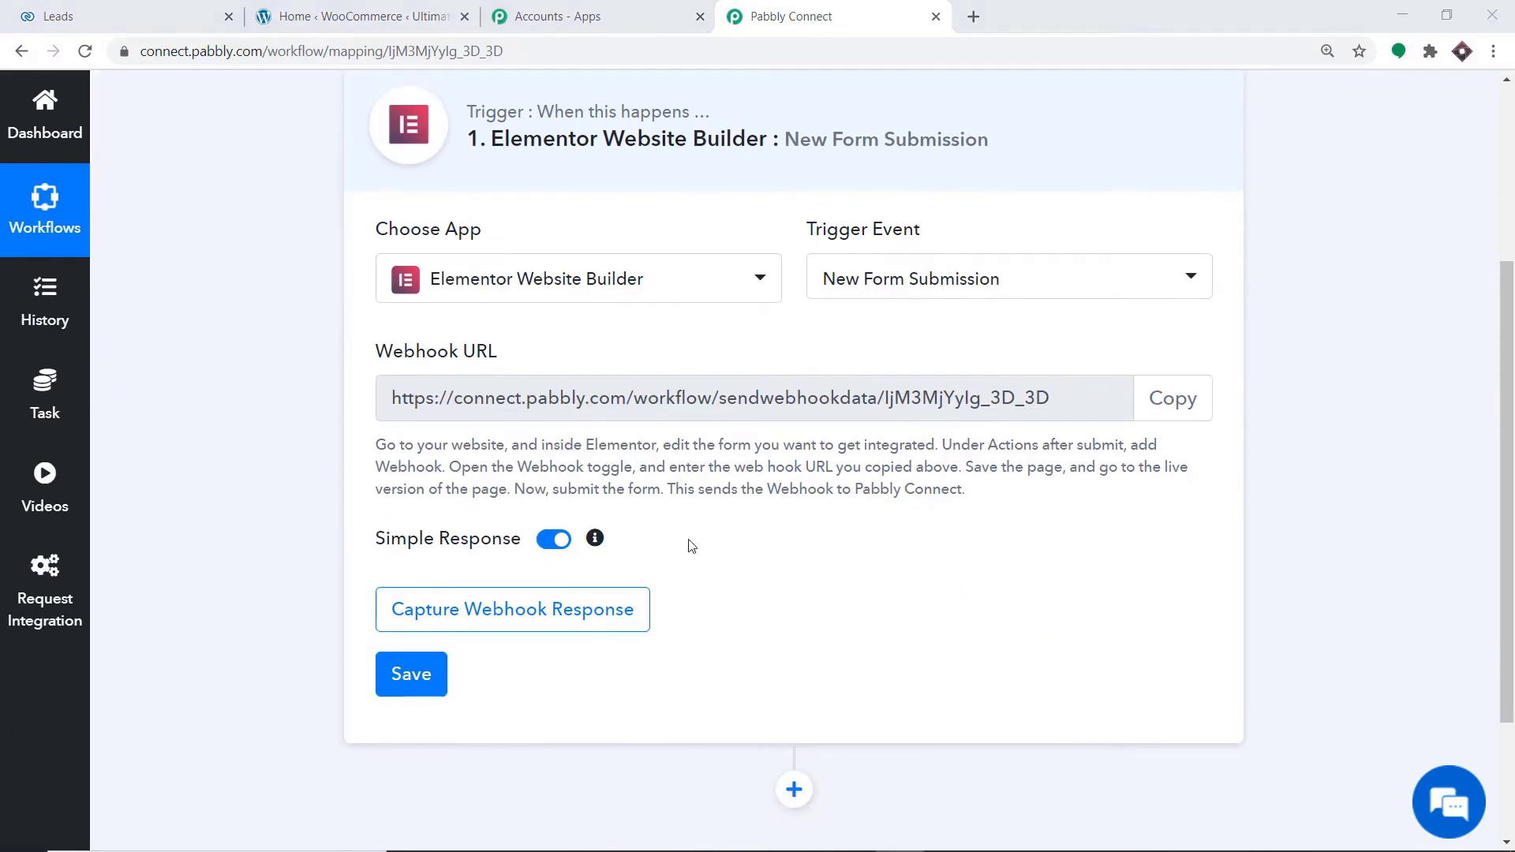
Switch to the WordPress admin and search its pages for "zoho crm"
{"action": "left_click", "coordinate": [399, 9]}
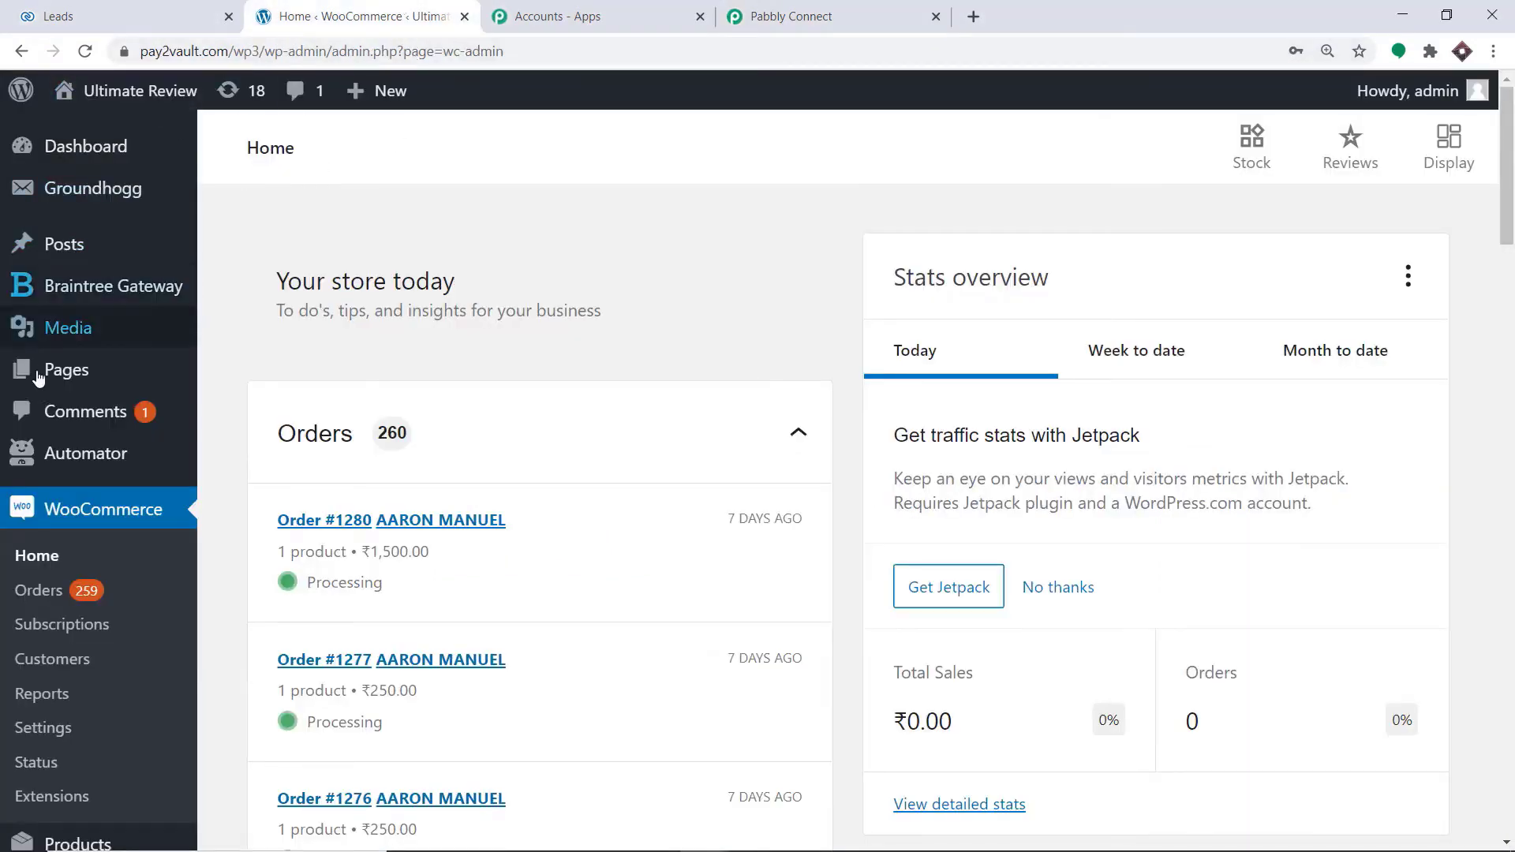
{"action": "mouse_move", "coordinate": [34, 373]}
{"action": "left_click", "coordinate": [229, 375]}
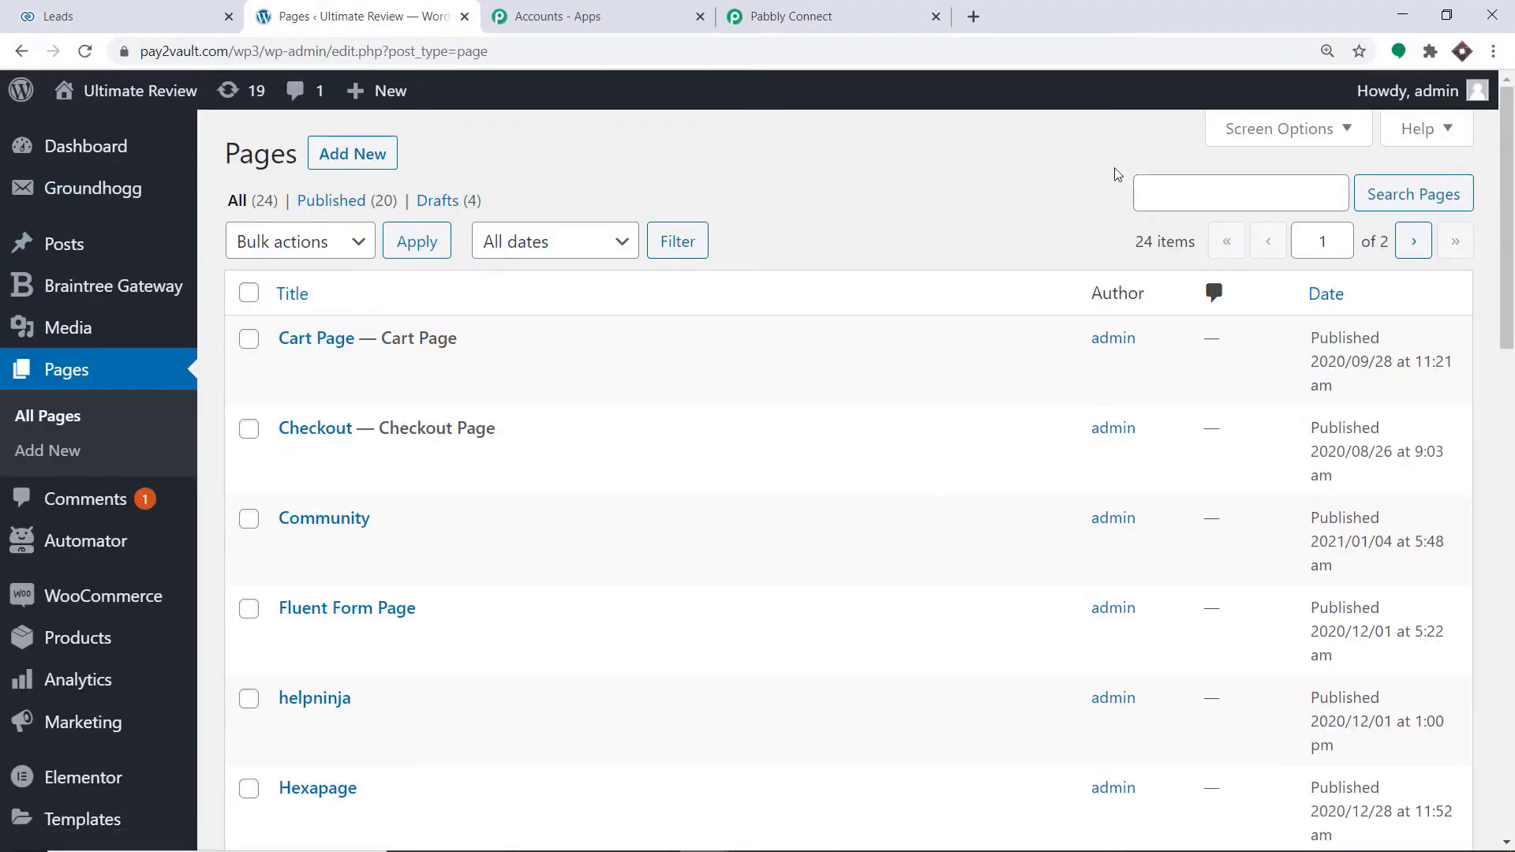
{"action": "left_click", "coordinate": [1152, 193]}
{"action": "type", "text": "ZO"}
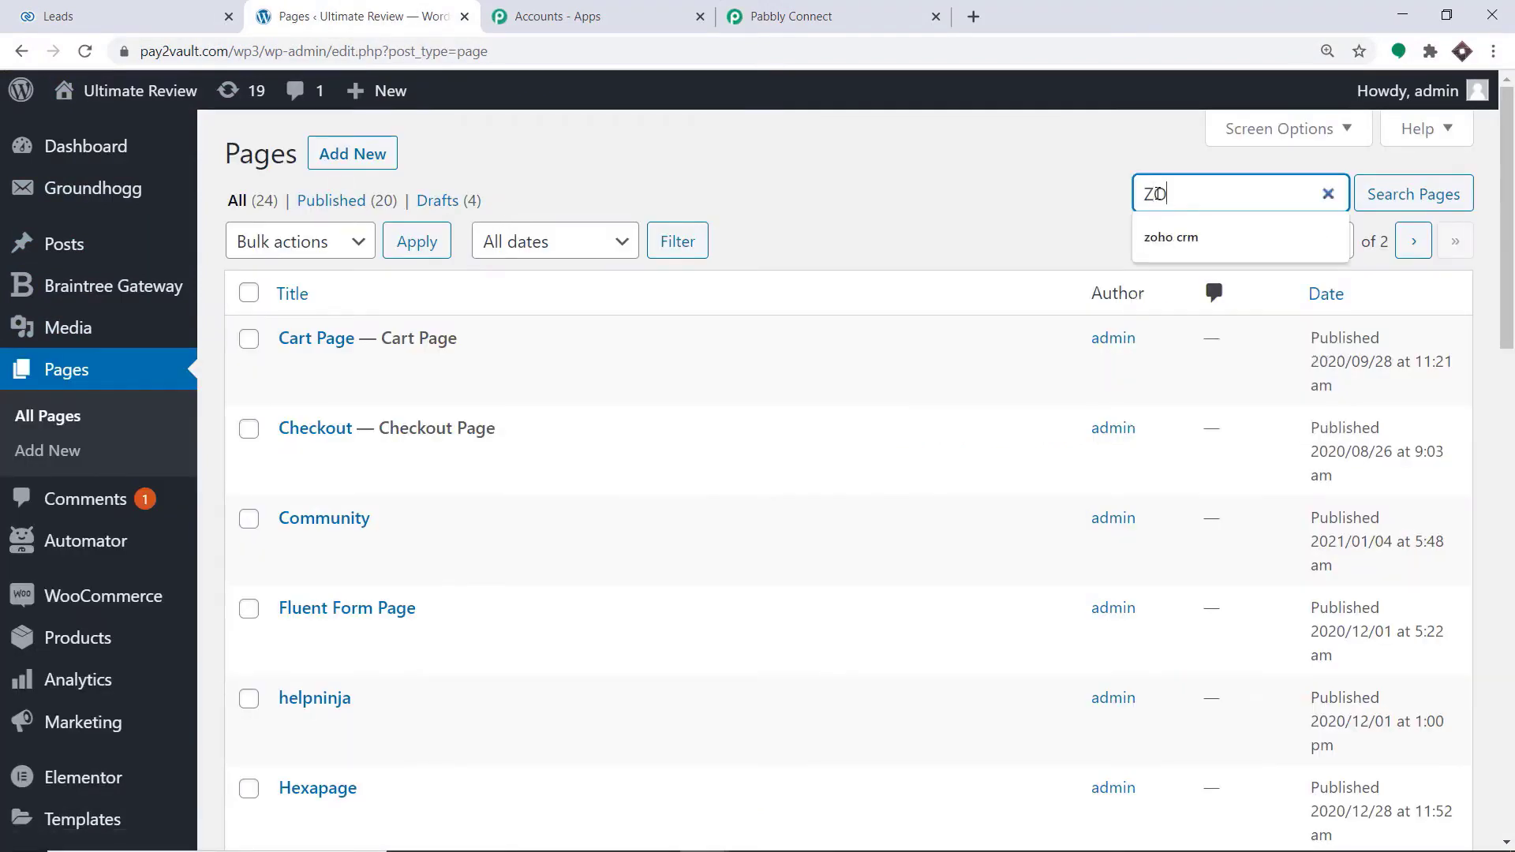
{"action": "type", "text": "H"}
{"action": "left_click", "coordinate": [1201, 225]}
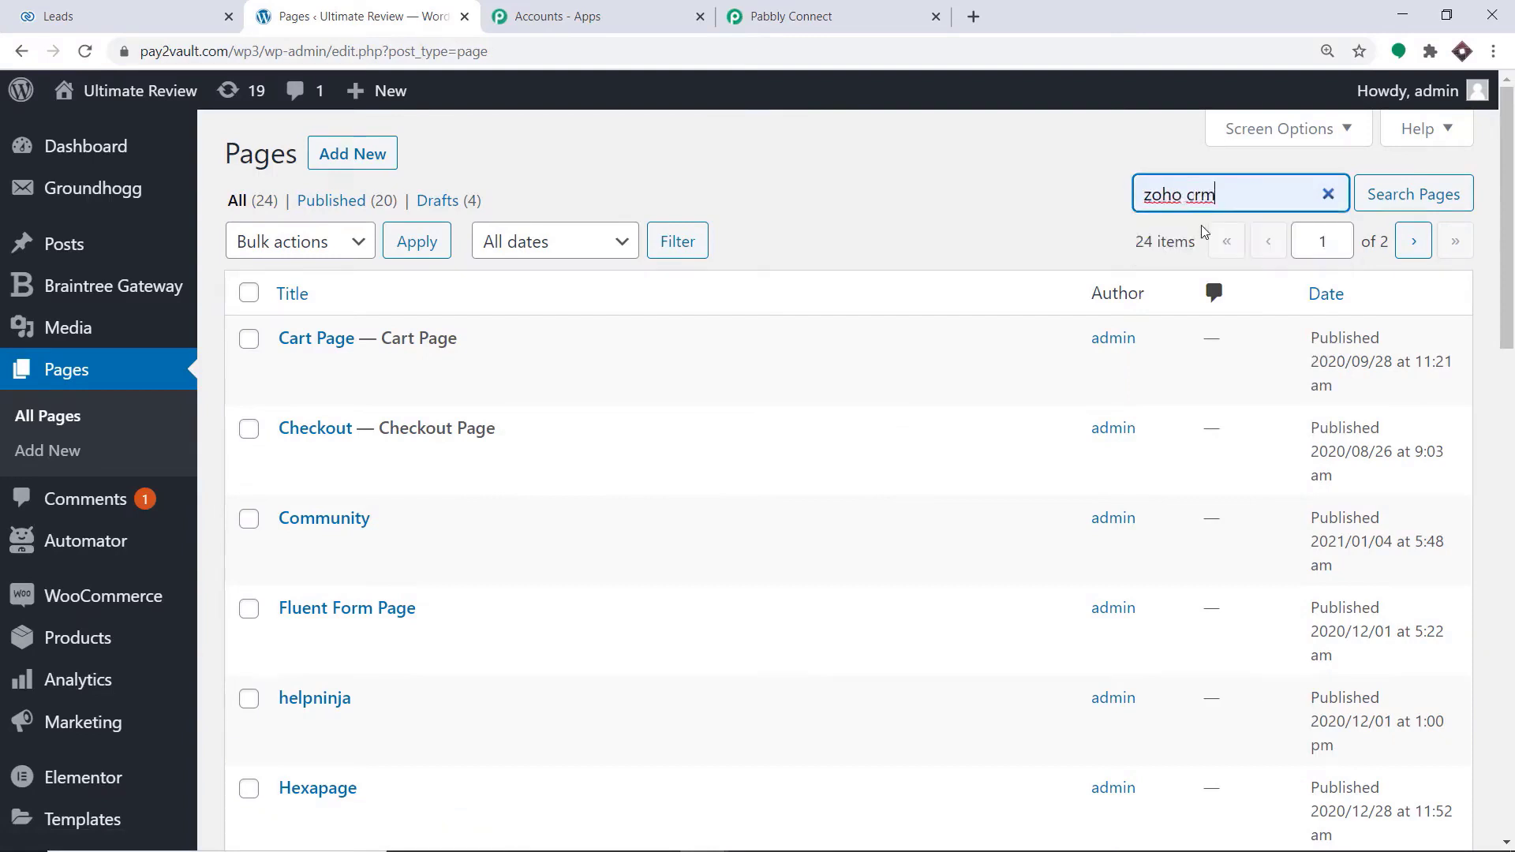
{"action": "left_click", "coordinate": [1387, 203]}
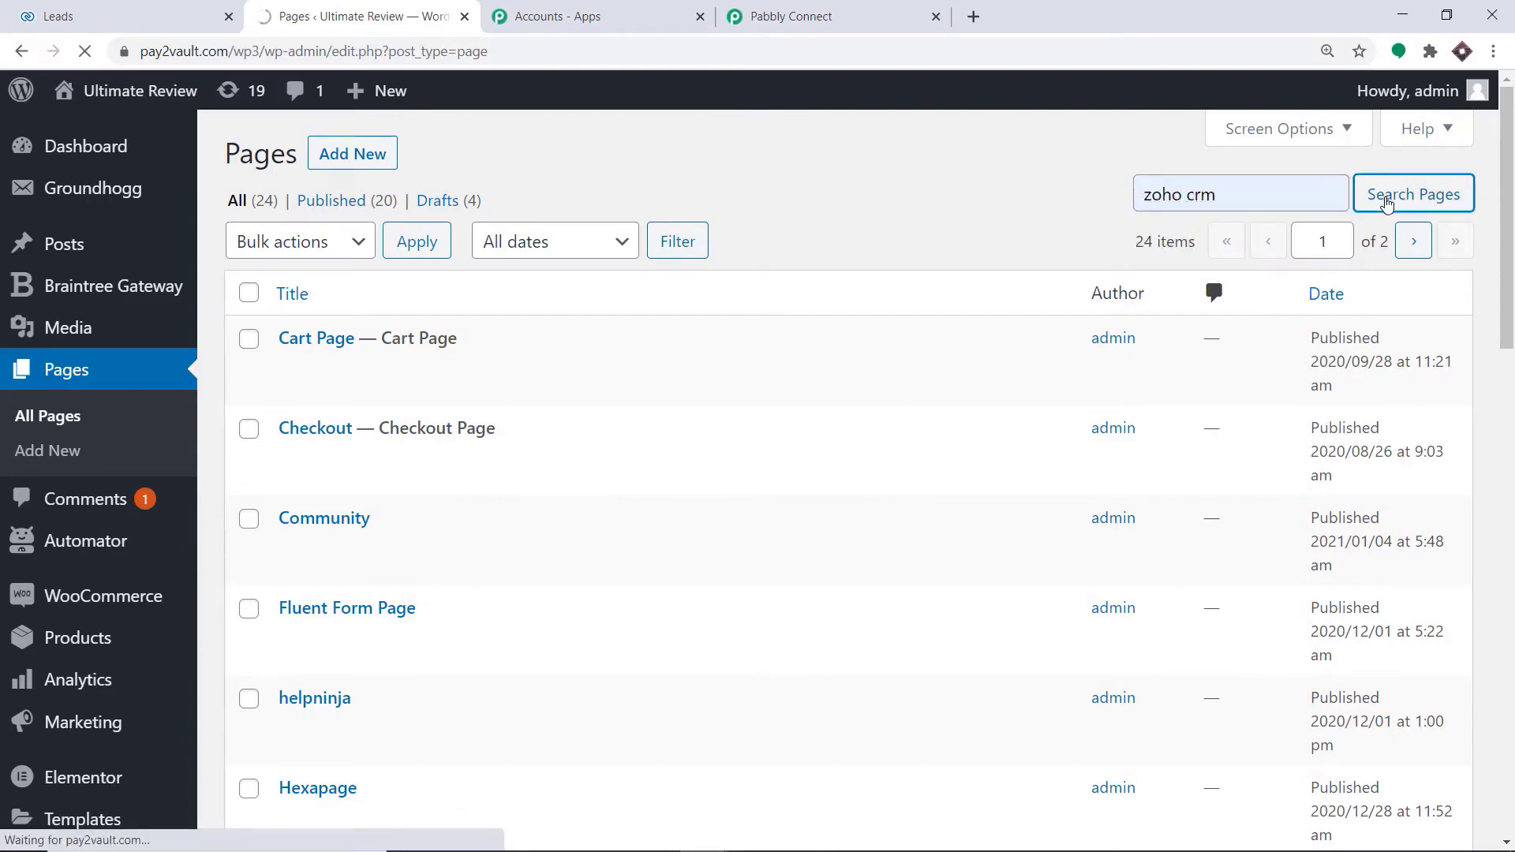
Open the Zoho Crm Lead page in a new browser tab, edit it with Elementor and select its form
{"action": "mouse_move", "coordinate": [406, 361]}
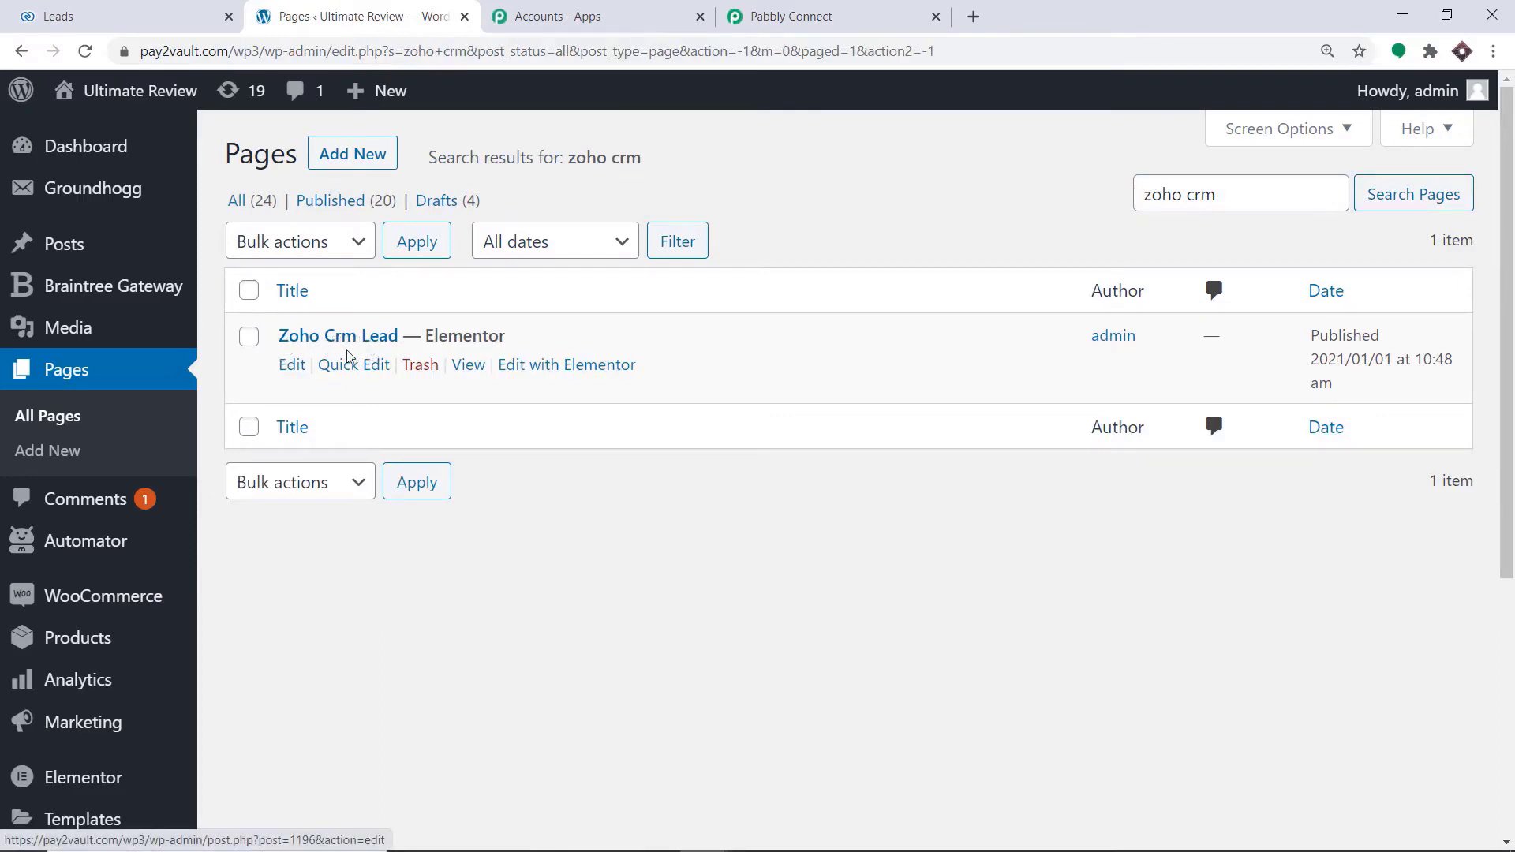
{"action": "right_click", "coordinate": [294, 369]}
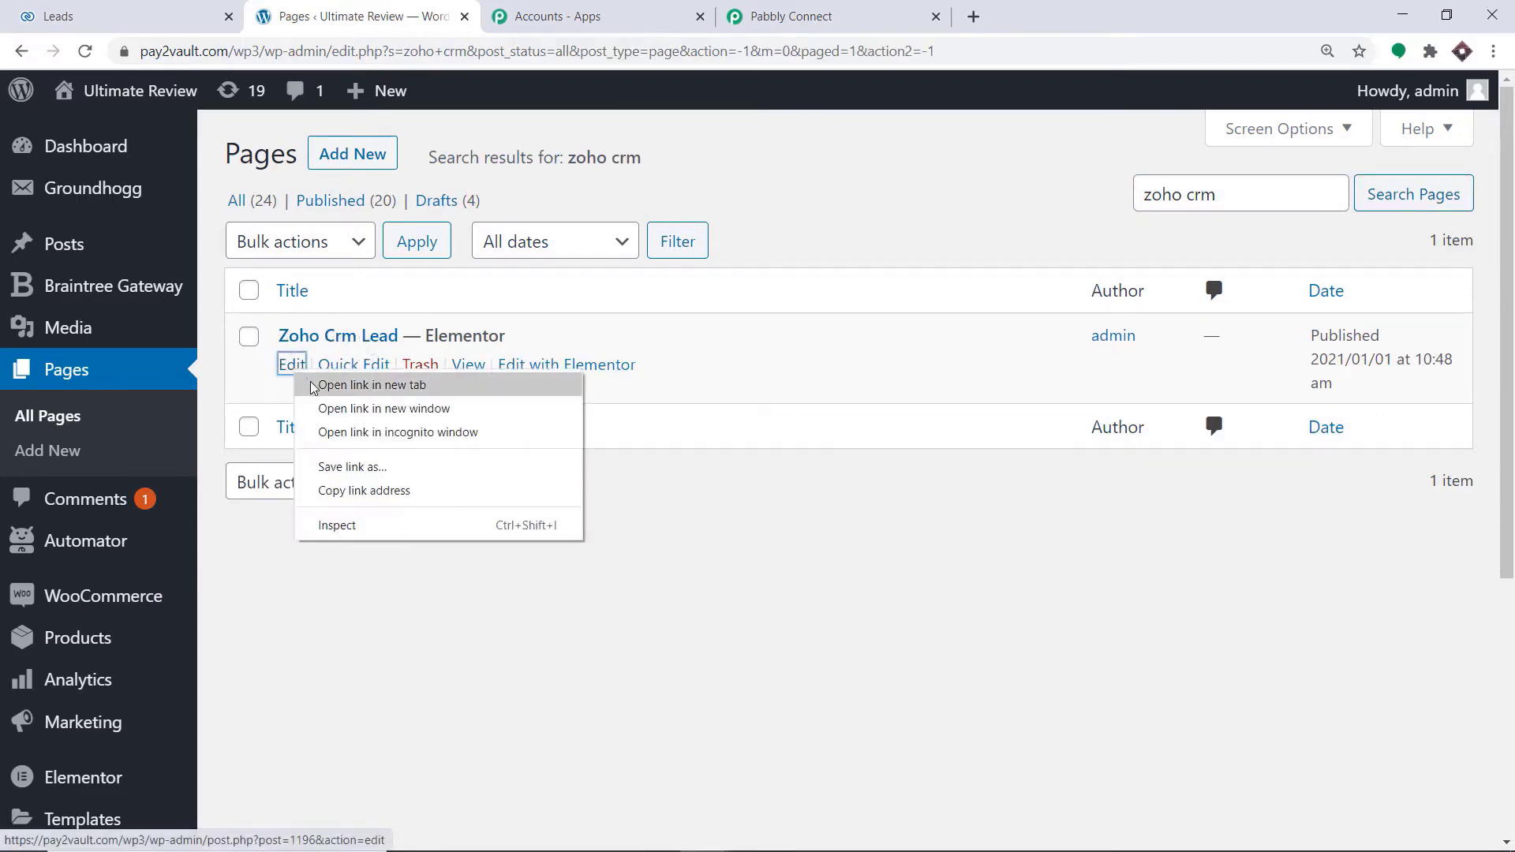
{"action": "left_click", "coordinate": [371, 385]}
{"action": "left_click", "coordinate": [619, 16]}
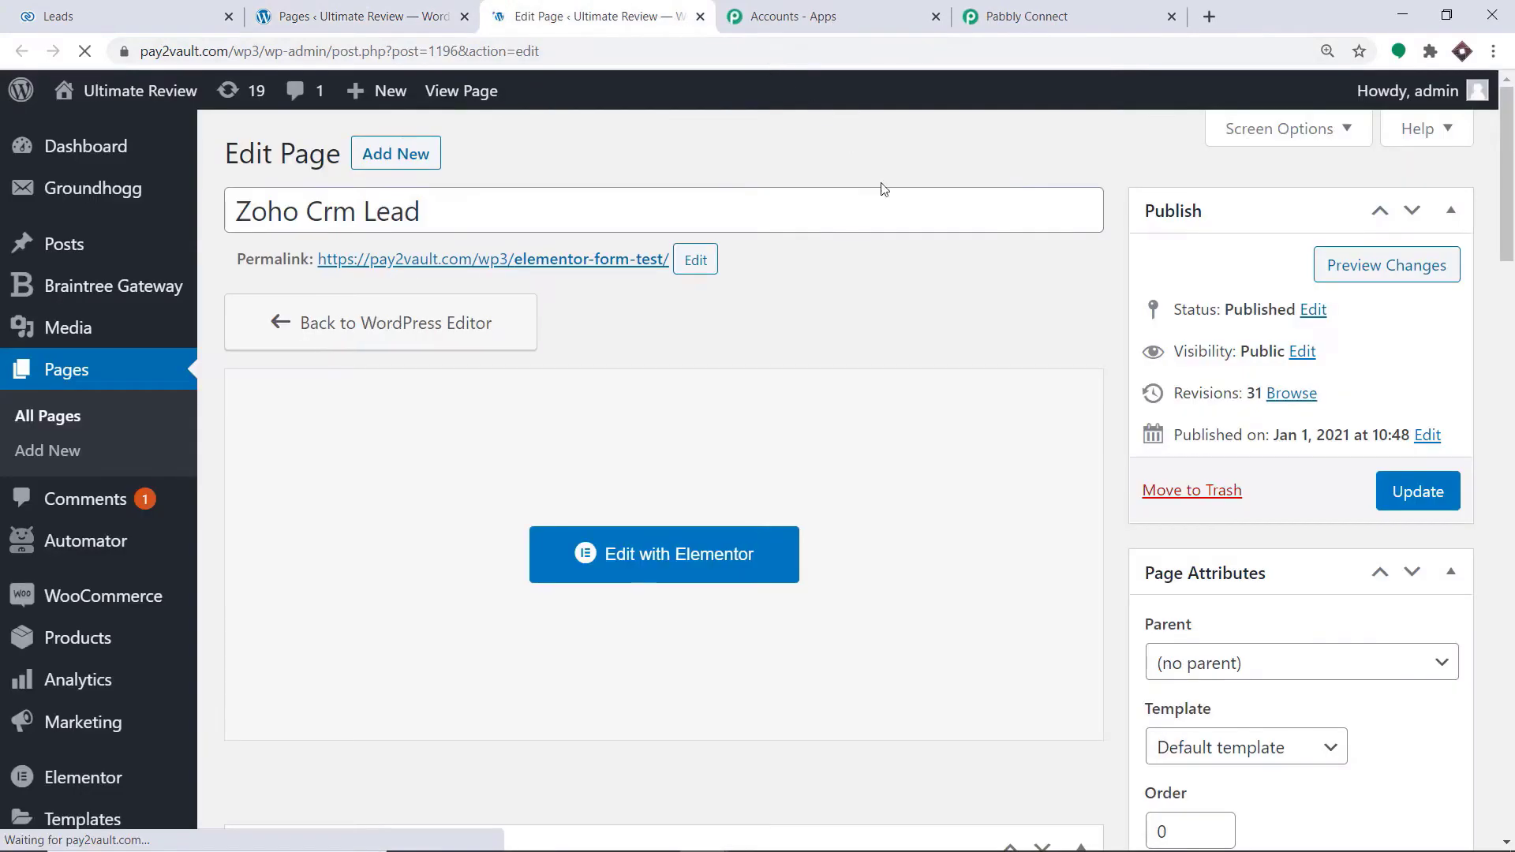
{"action": "left_click", "coordinate": [659, 552]}
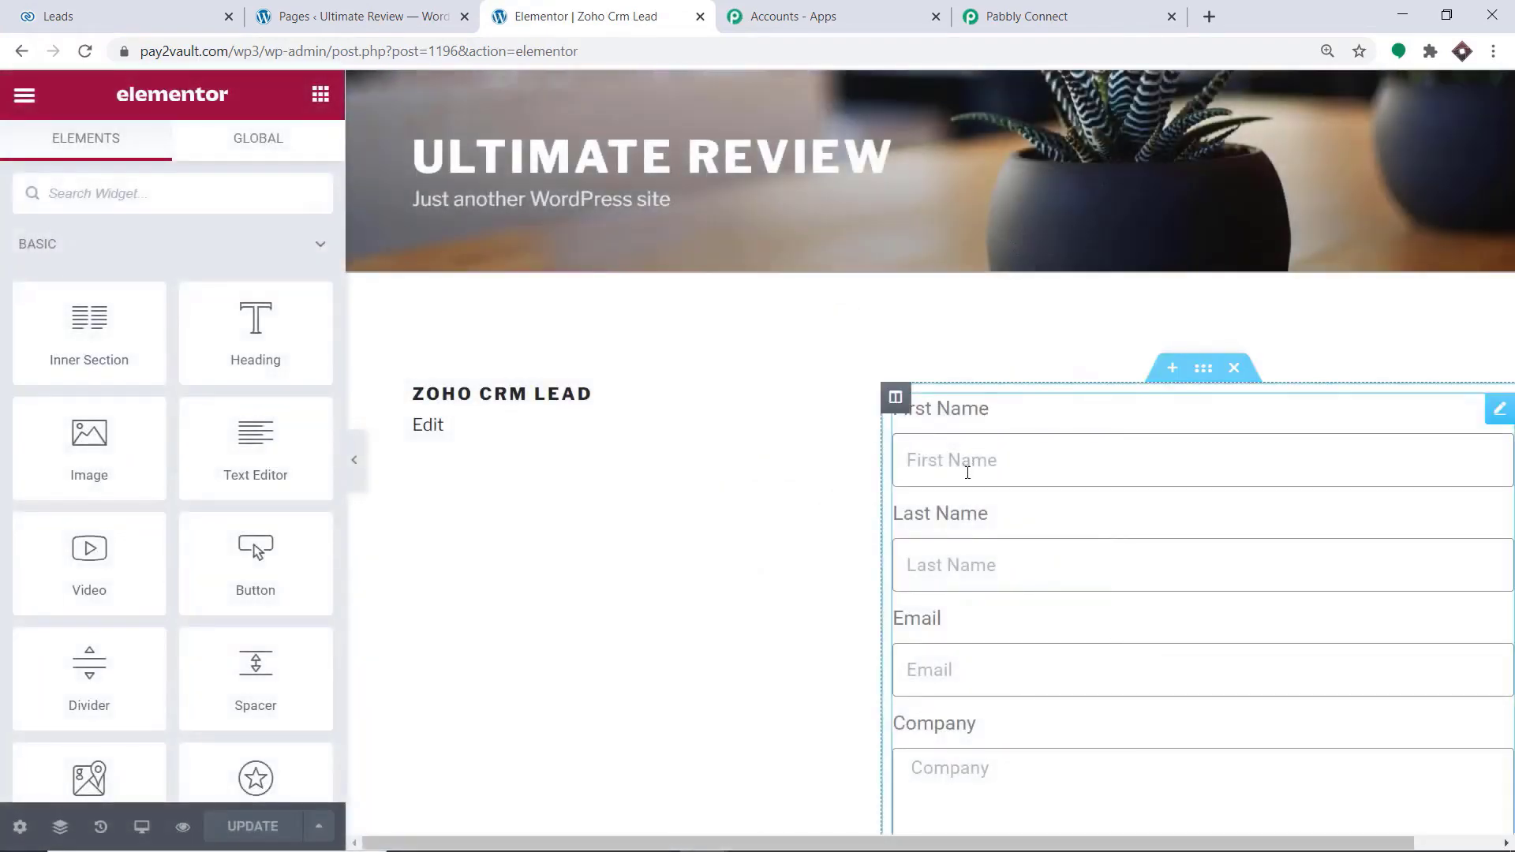
{"action": "left_click", "coordinate": [968, 472]}
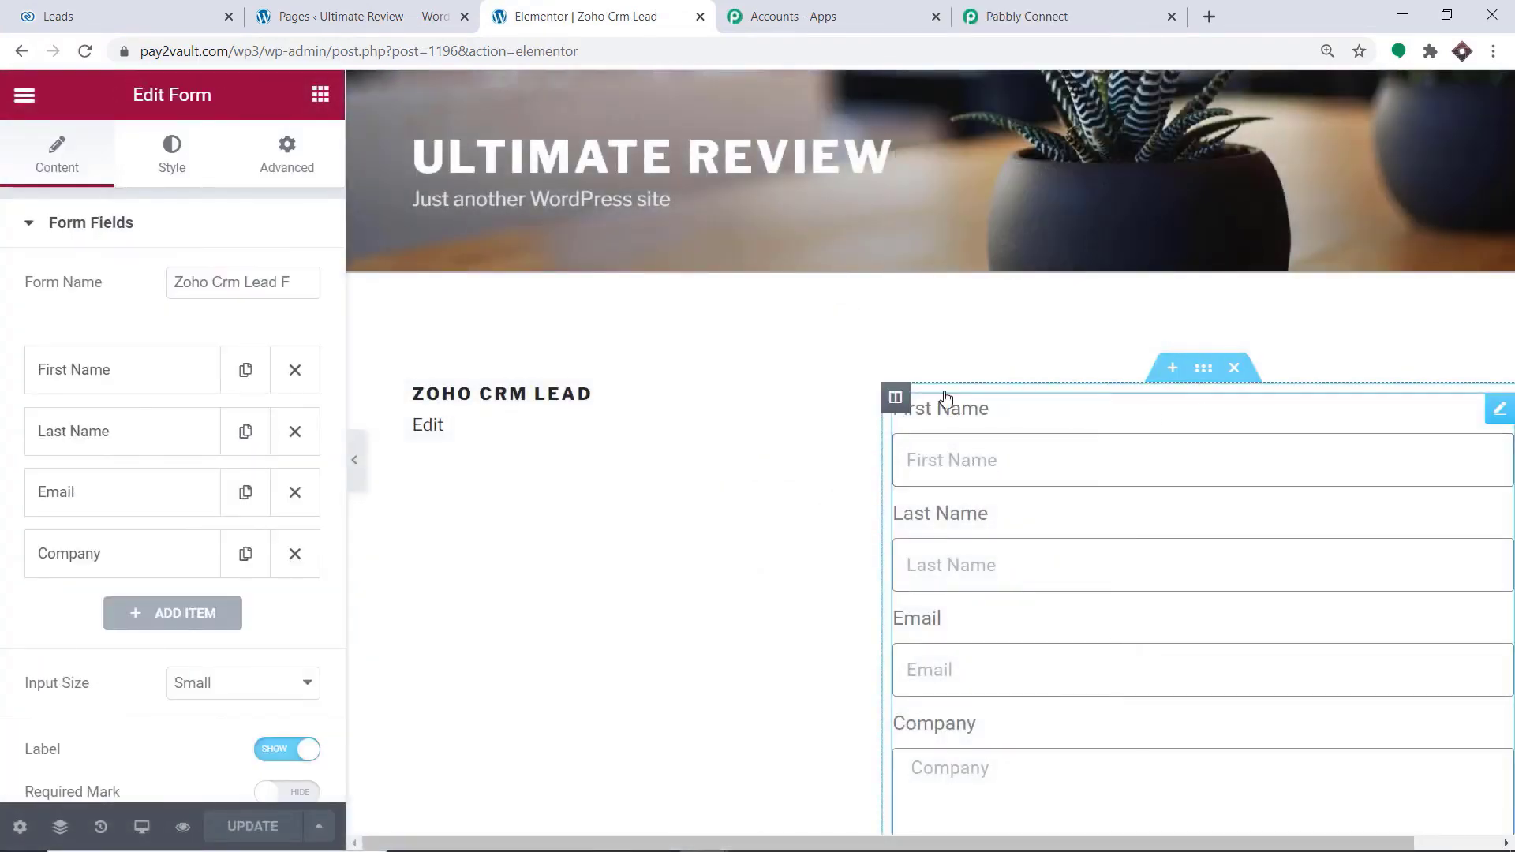
Add Webhook to the form's actions after submit and open the Webhook settings
{"action": "scroll", "coordinate": [146, 308], "scroll_direction": "down", "scroll_amount": 5}
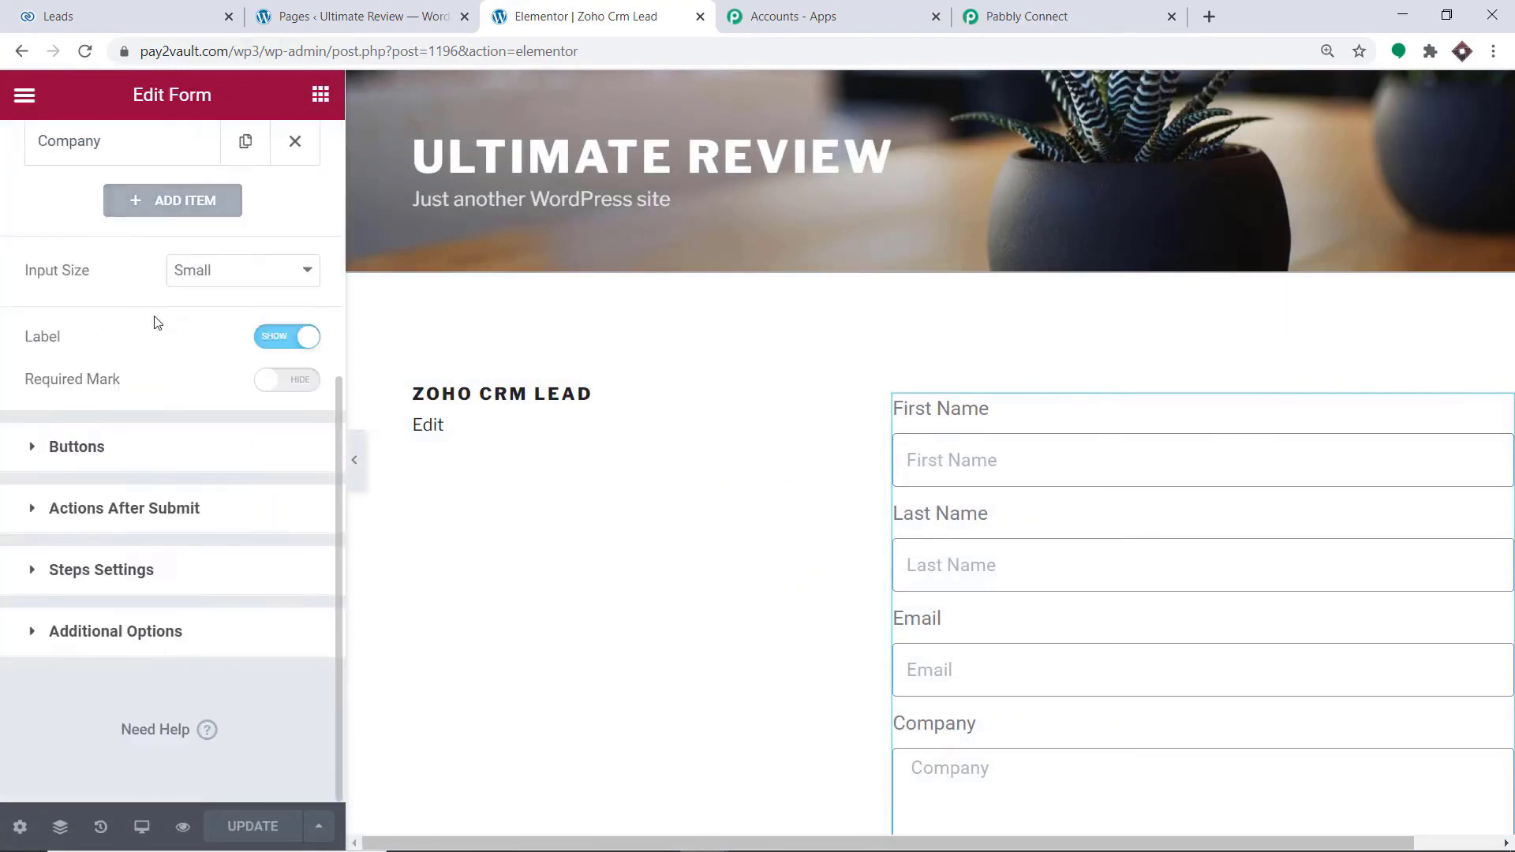
{"action": "left_click", "coordinate": [139, 509]}
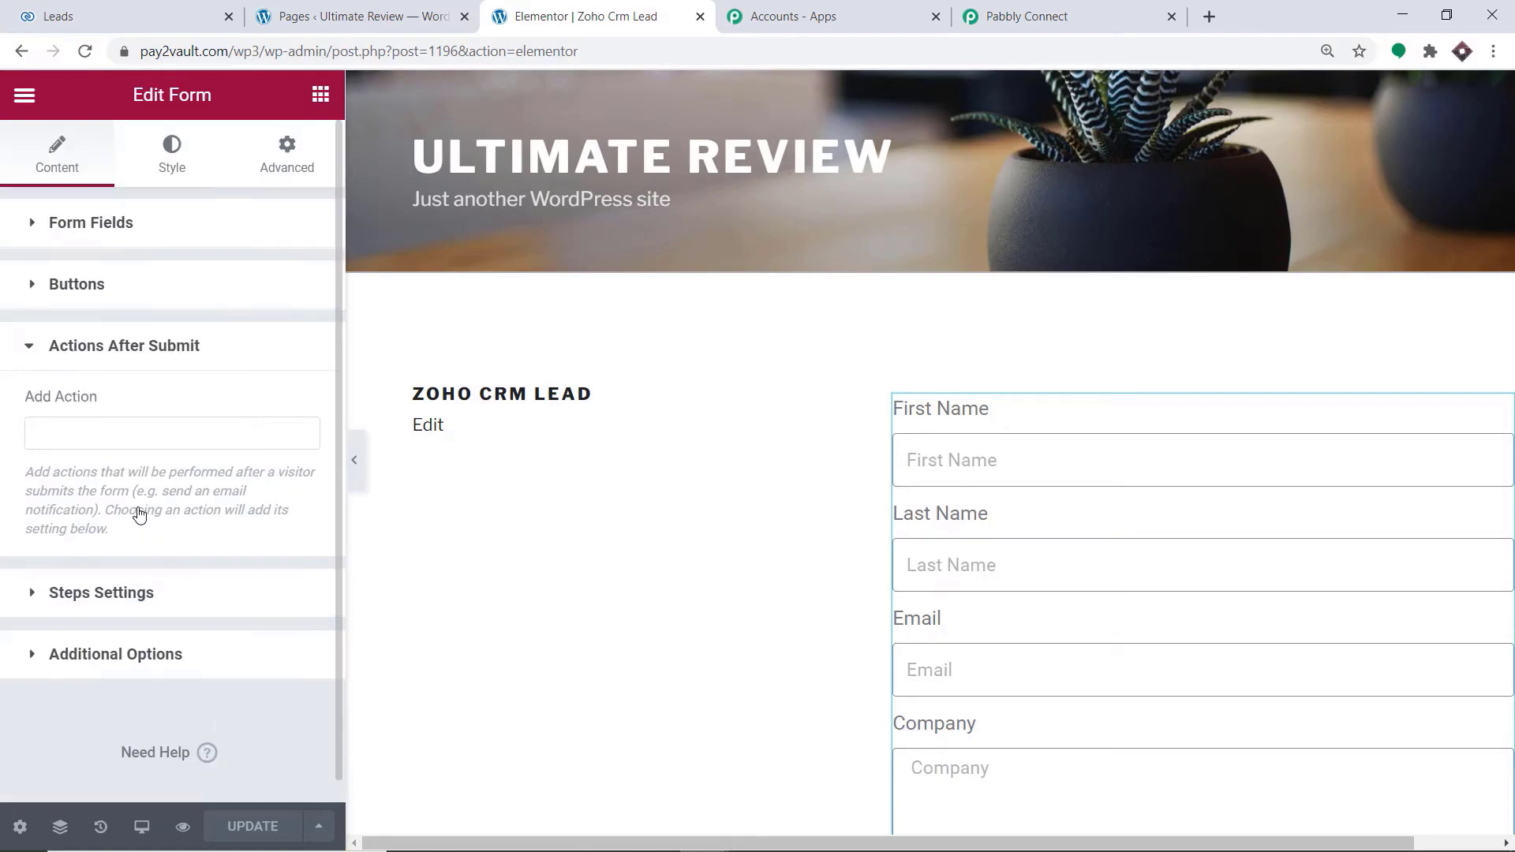
{"action": "left_click", "coordinate": [107, 440]}
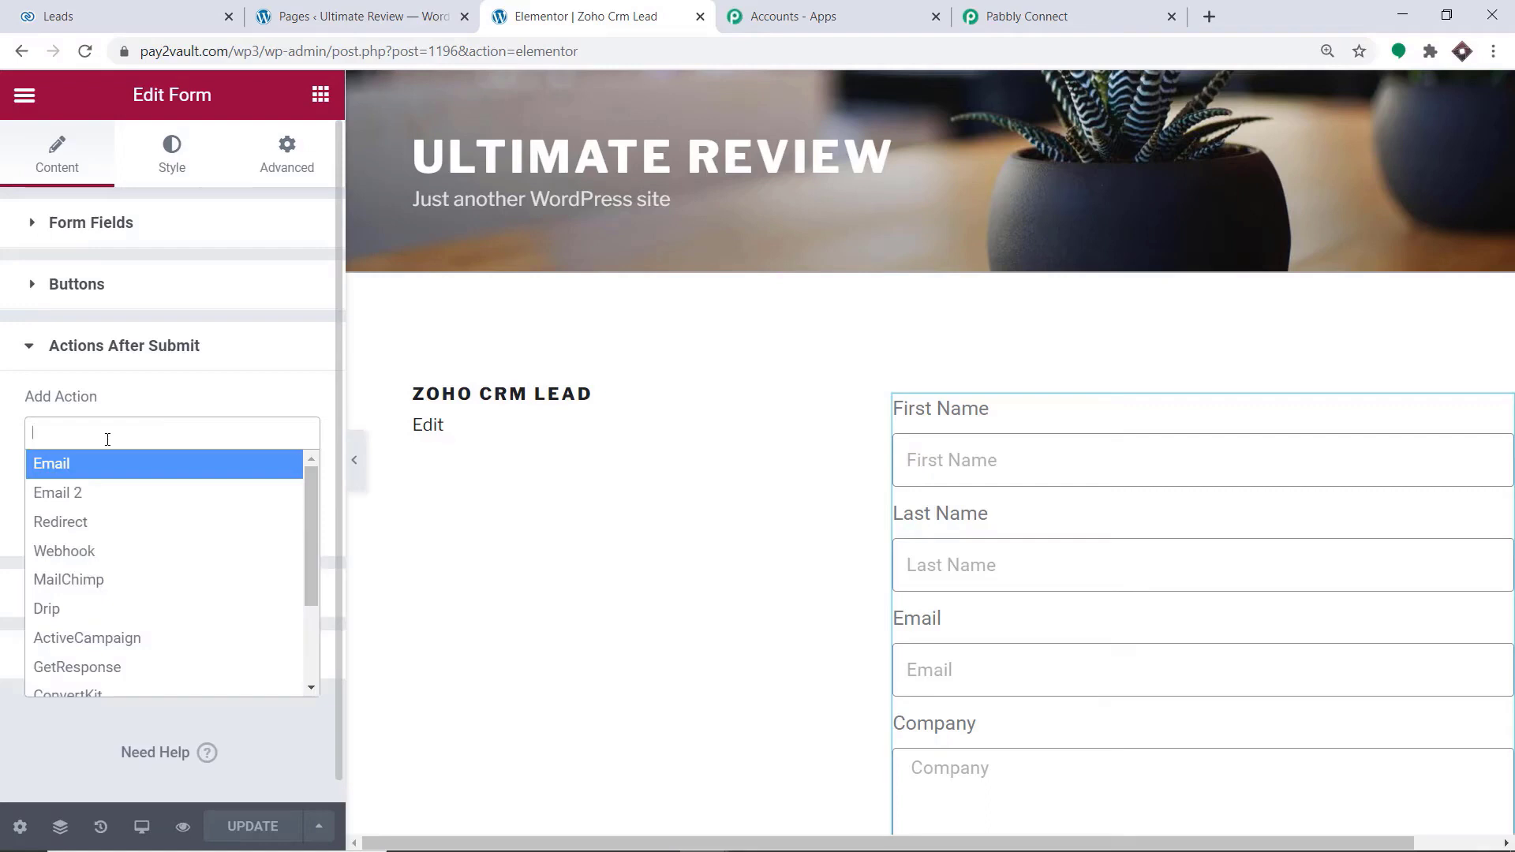
{"action": "left_click", "coordinate": [127, 561]}
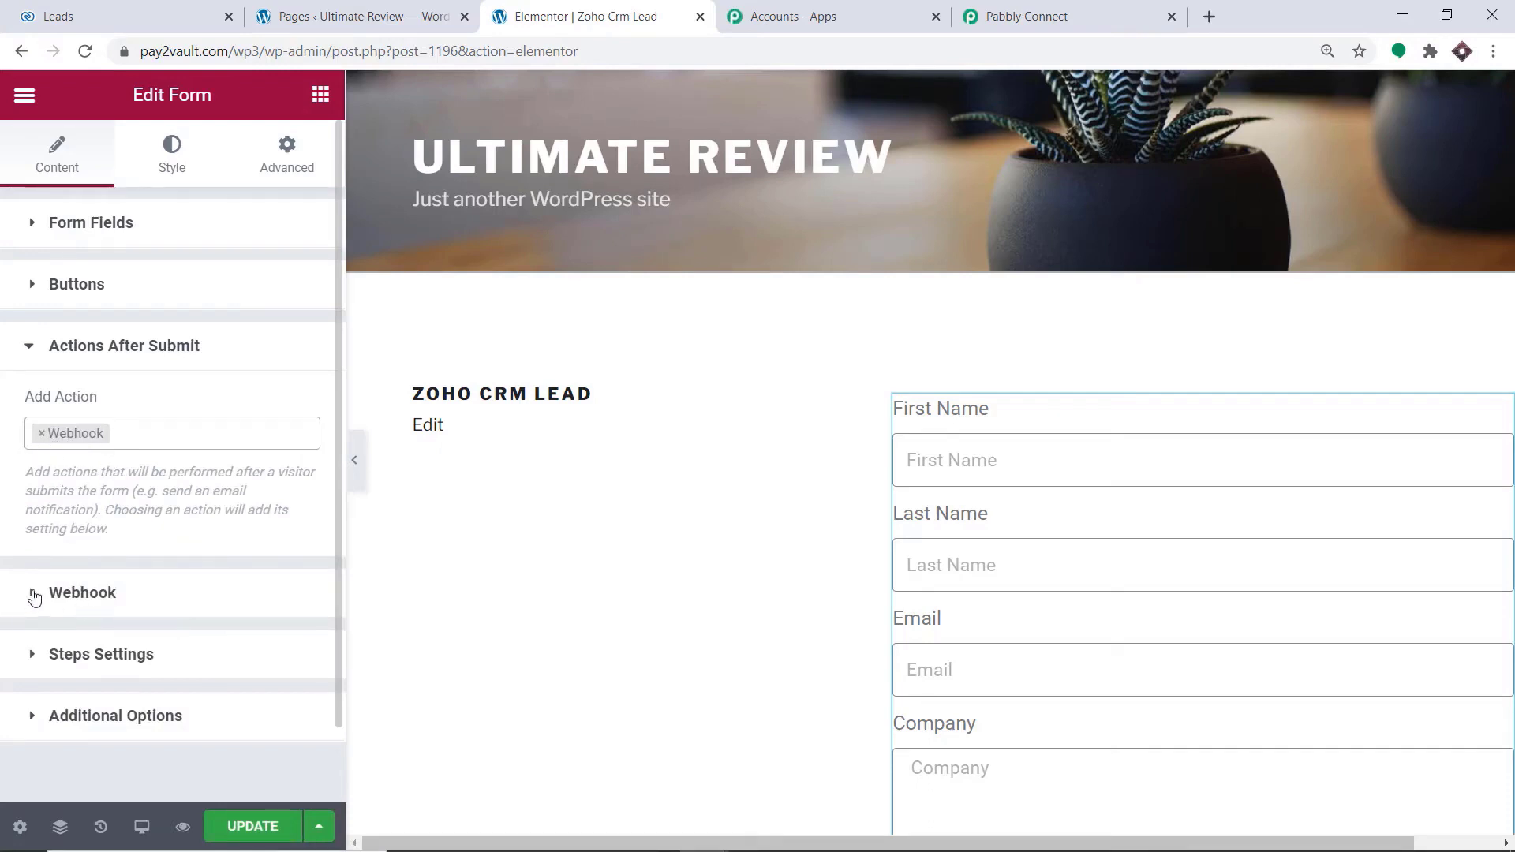
{"action": "left_click", "coordinate": [95, 602]}
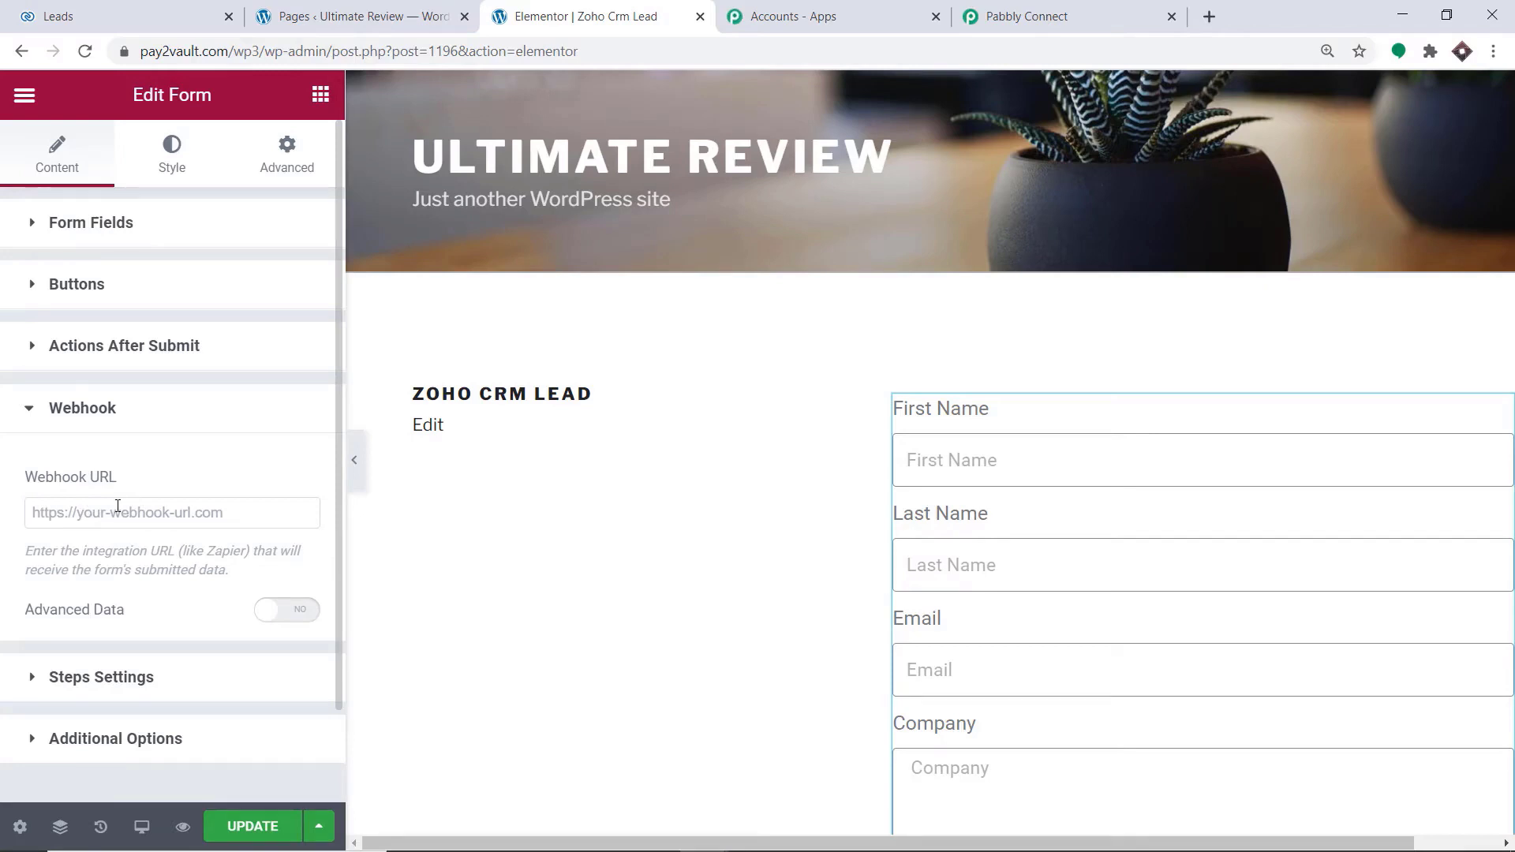
Copy the trigger's webhook URL from Pabbly Connect into the form's Webhook URL field in Elementor and update the page
{"action": "left_click", "coordinate": [979, 12]}
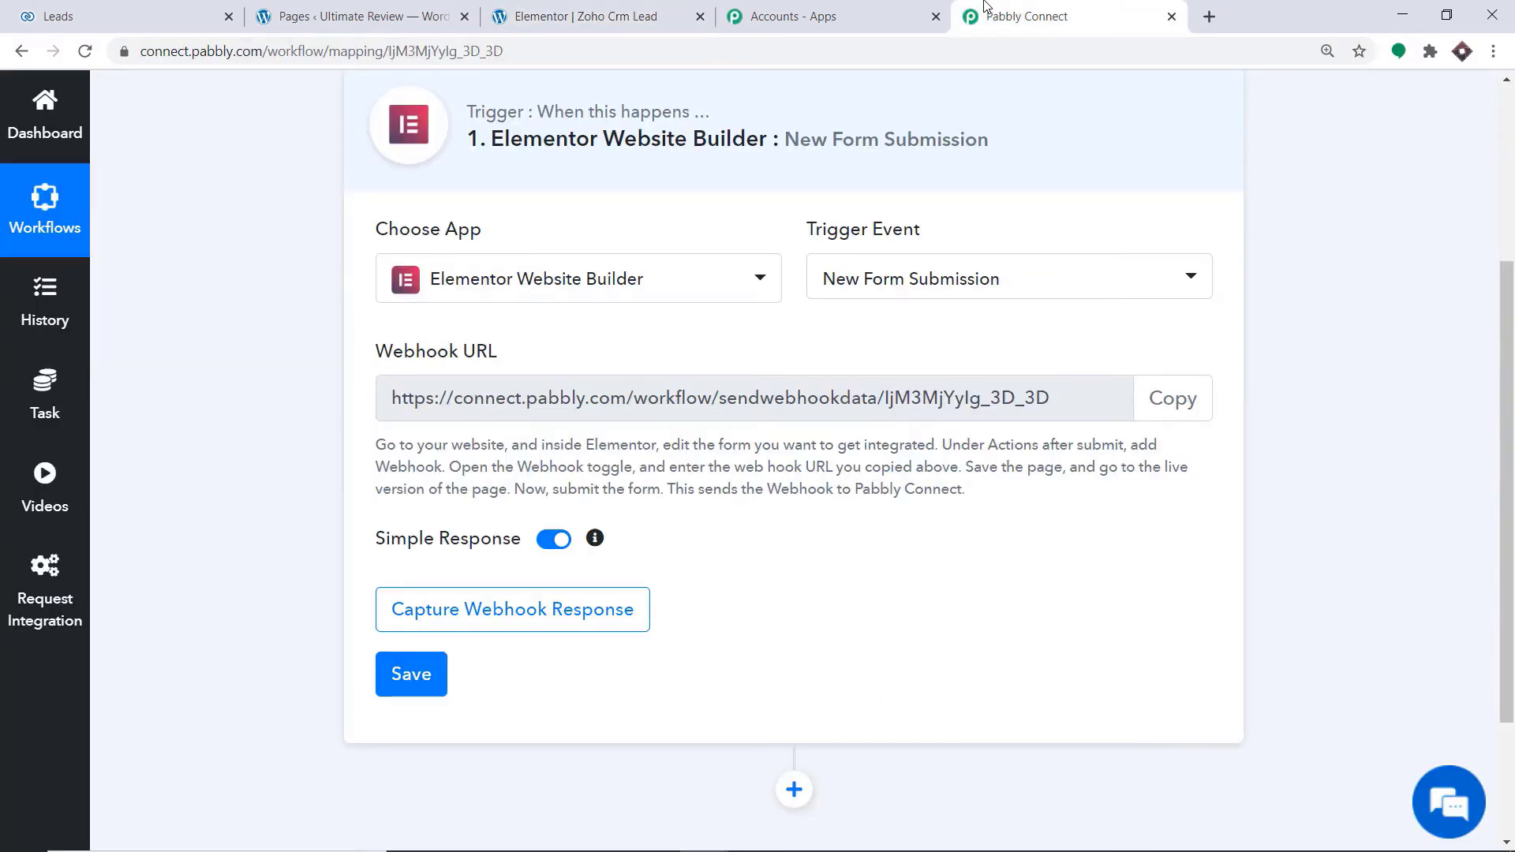
{"action": "left_click", "coordinate": [1174, 398]}
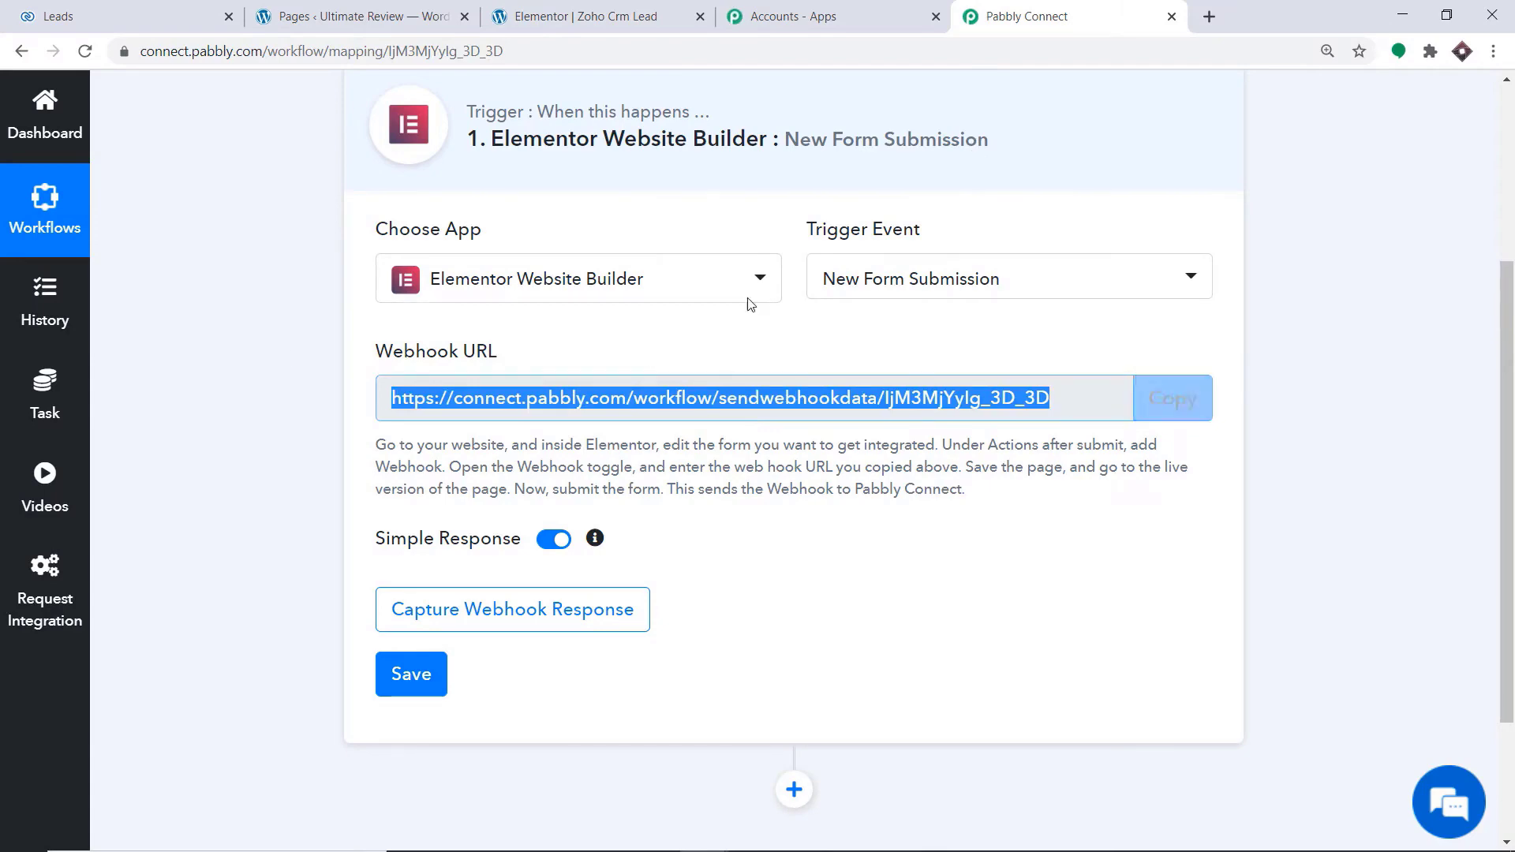
{"action": "left_click", "coordinate": [342, 6]}
{"action": "left_click", "coordinate": [584, 15]}
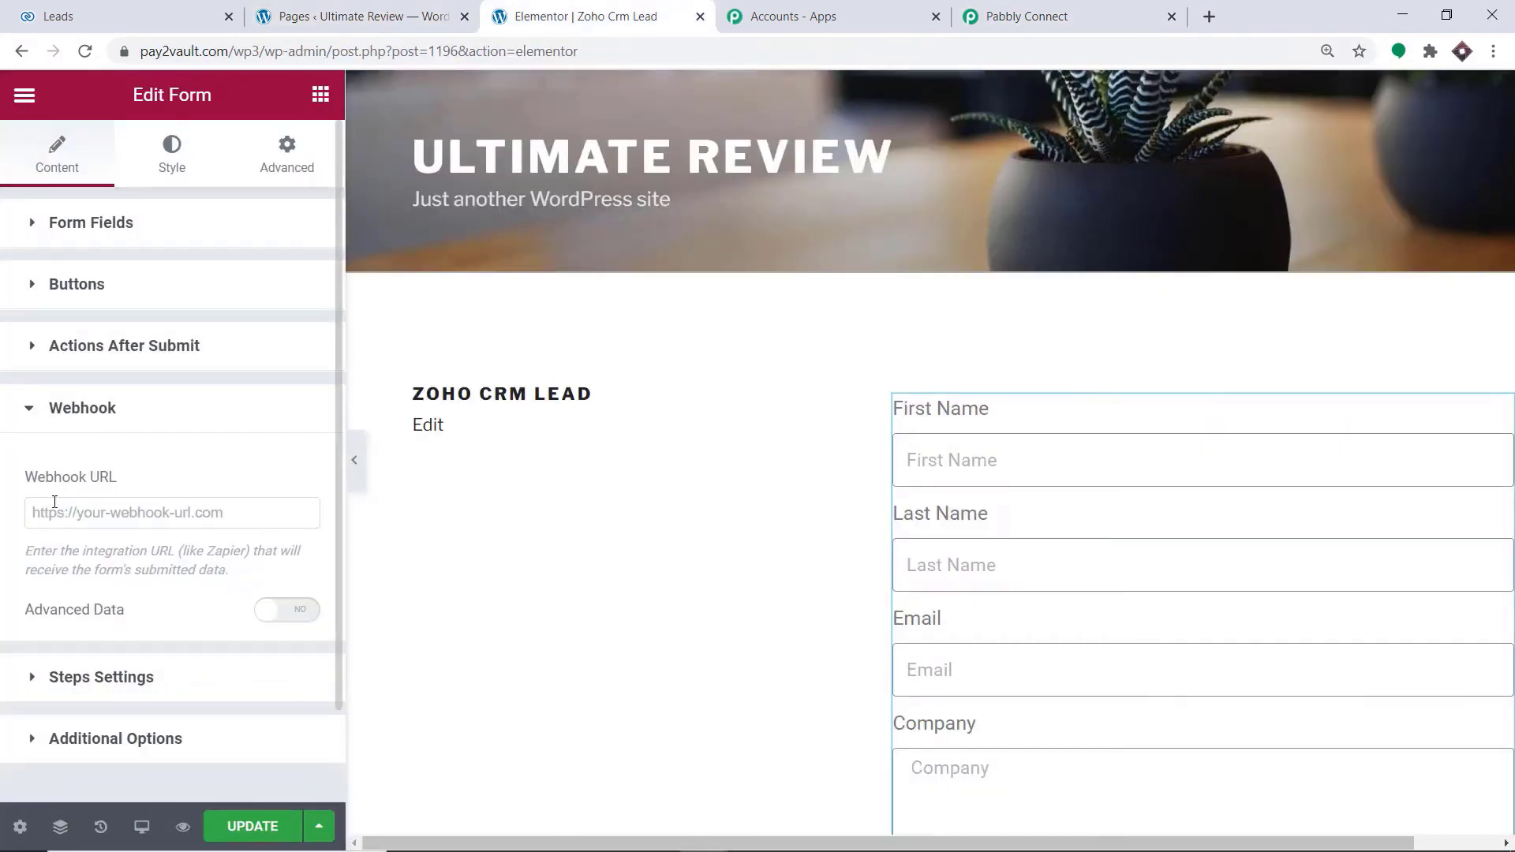
{"action": "left_click", "coordinate": [54, 502]}
{"action": "right_click", "coordinate": [55, 502]}
{"action": "left_click", "coordinate": [112, 649]}
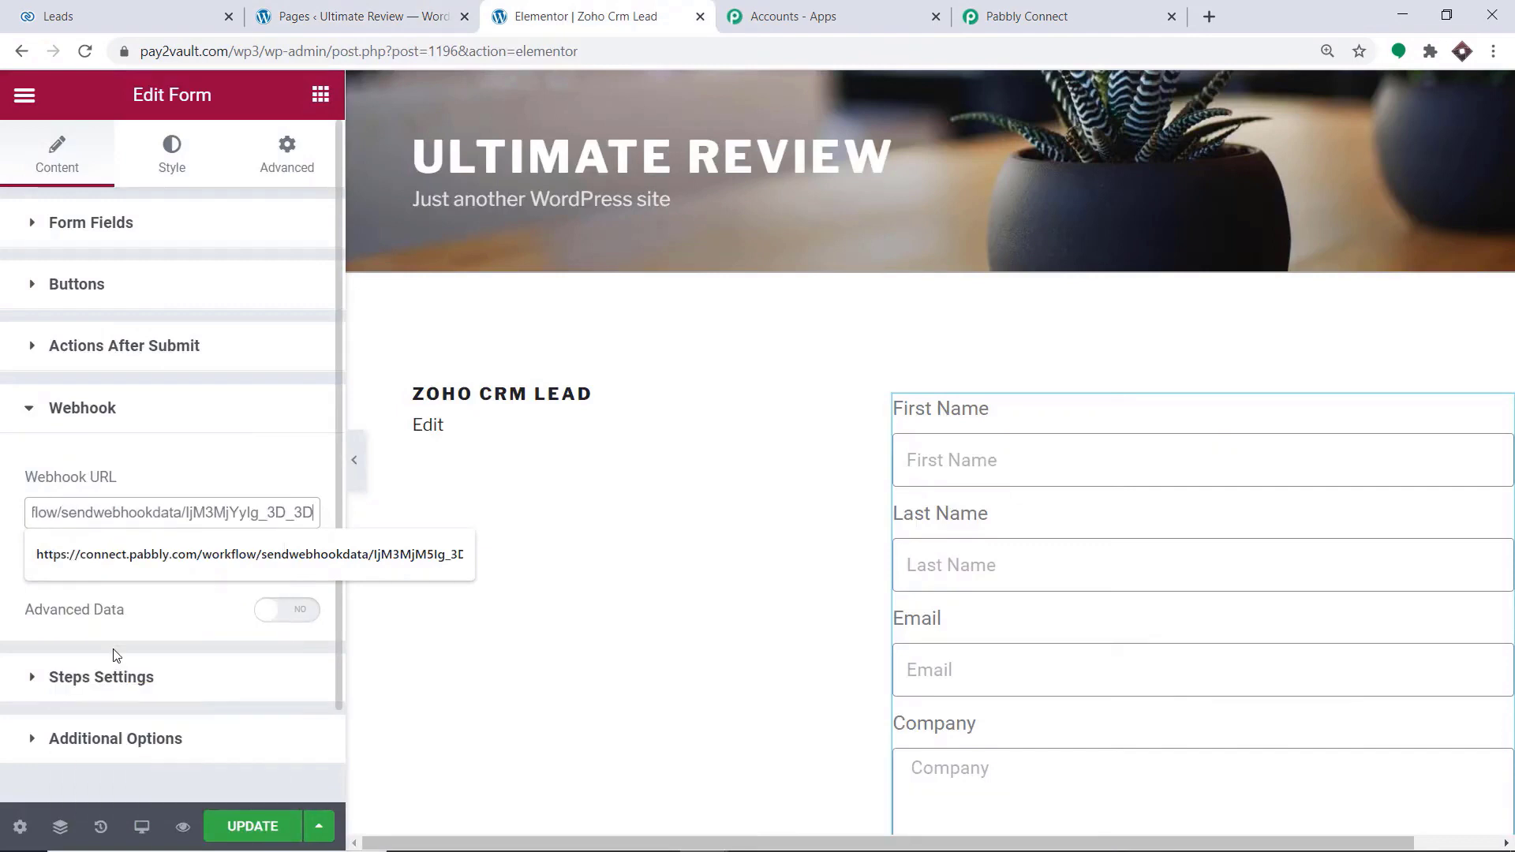
{"action": "left_click", "coordinate": [145, 626]}
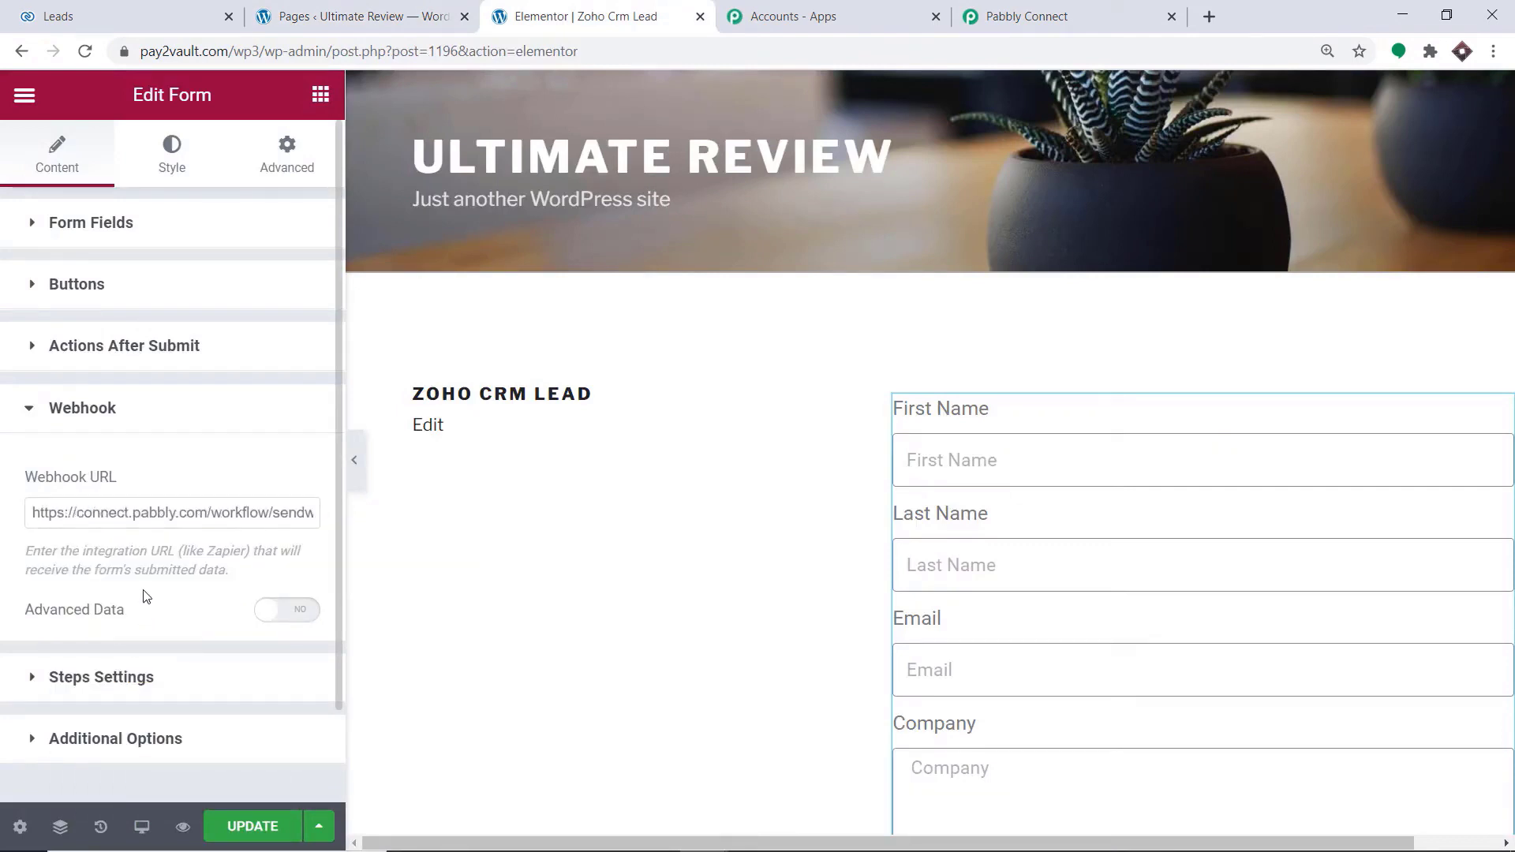
{"action": "left_click", "coordinate": [272, 825]}
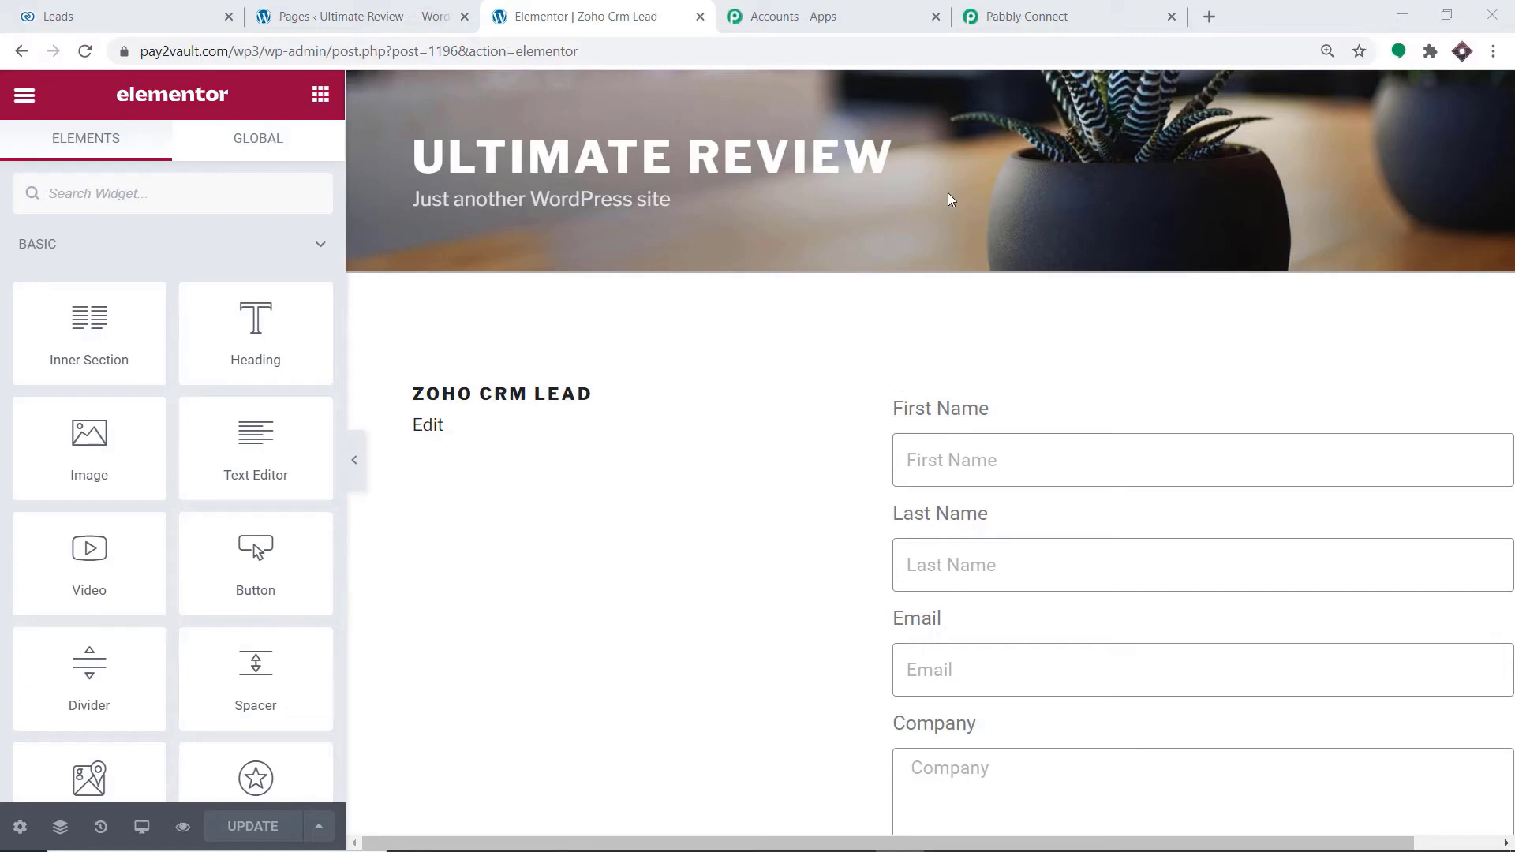
Switch to the Pabbly Connect workflow and start capturing the webhook response for the Elementor trigger
{"action": "left_click", "coordinate": [1092, 13]}
{"action": "scroll", "coordinate": [829, 335], "scroll_direction": "down", "scroll_amount": 3}
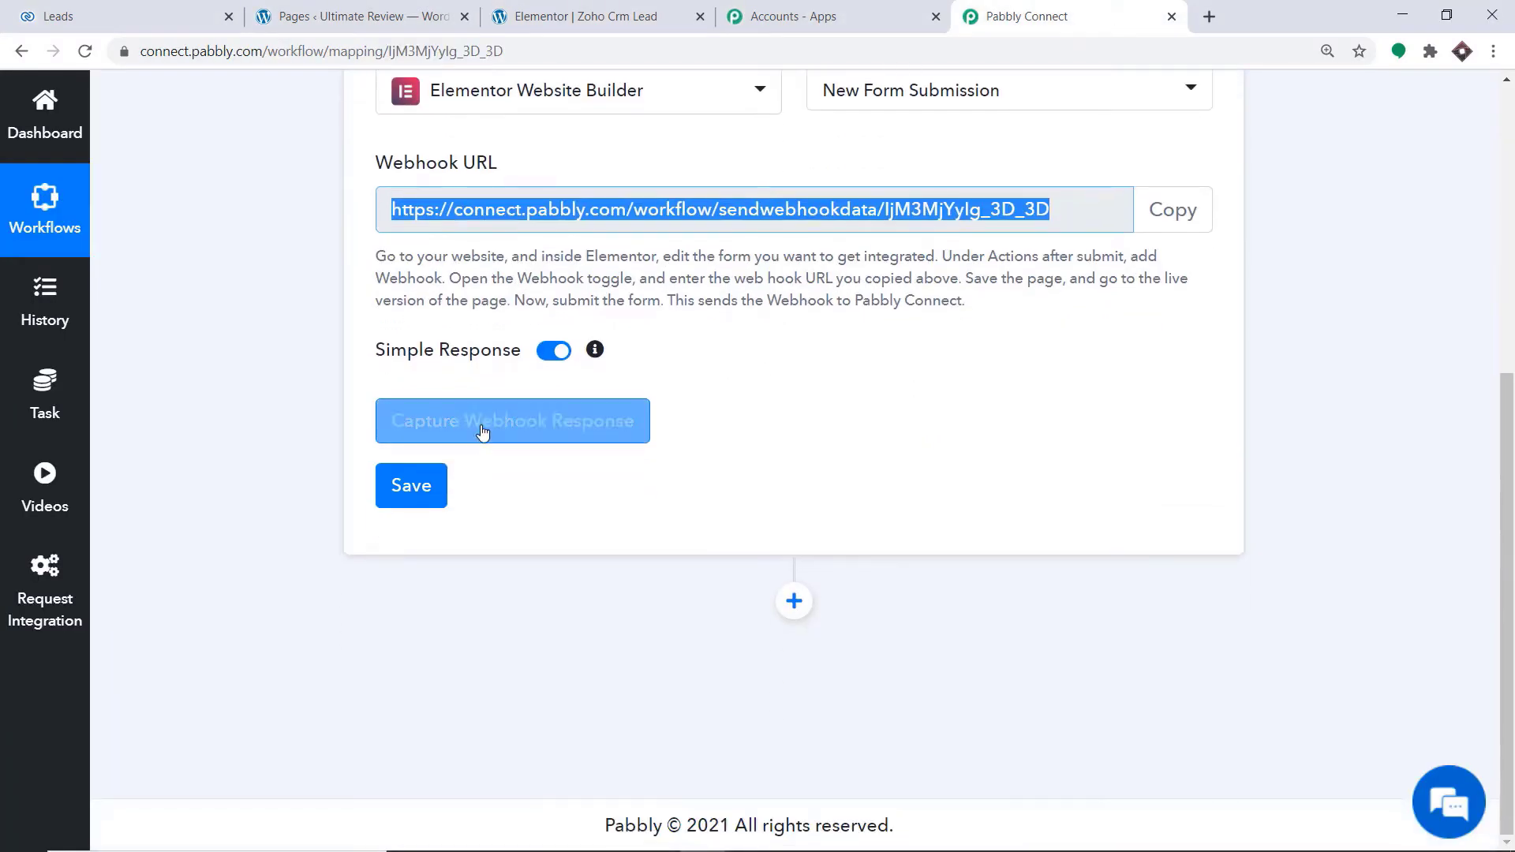
{"action": "left_click", "coordinate": [475, 426]}
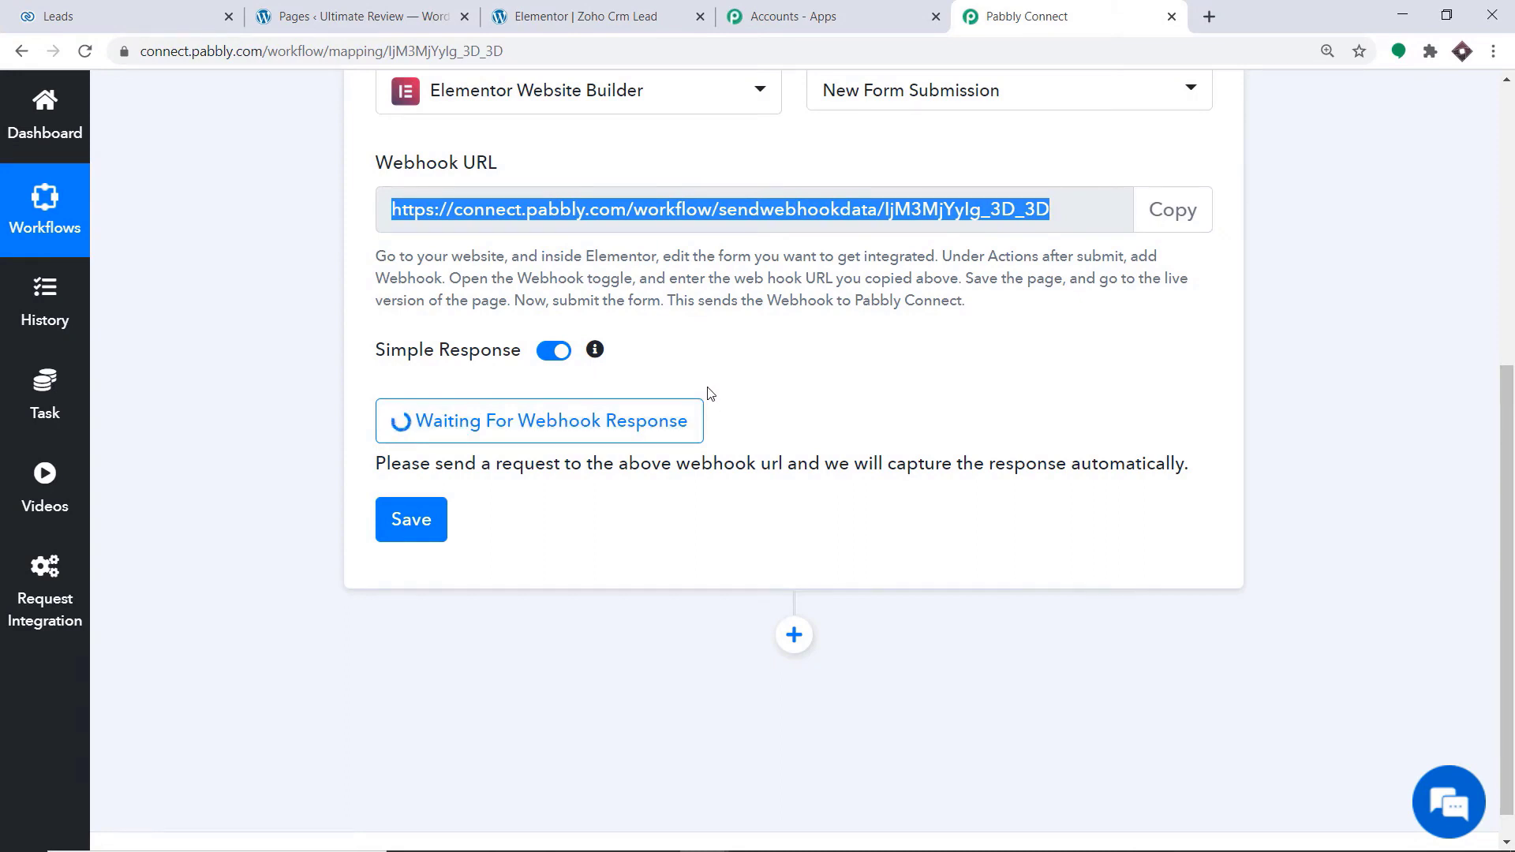
Switch to the WordPress pages list and view the live Zoho Crm Lead page with its form
{"action": "left_click", "coordinate": [636, 13]}
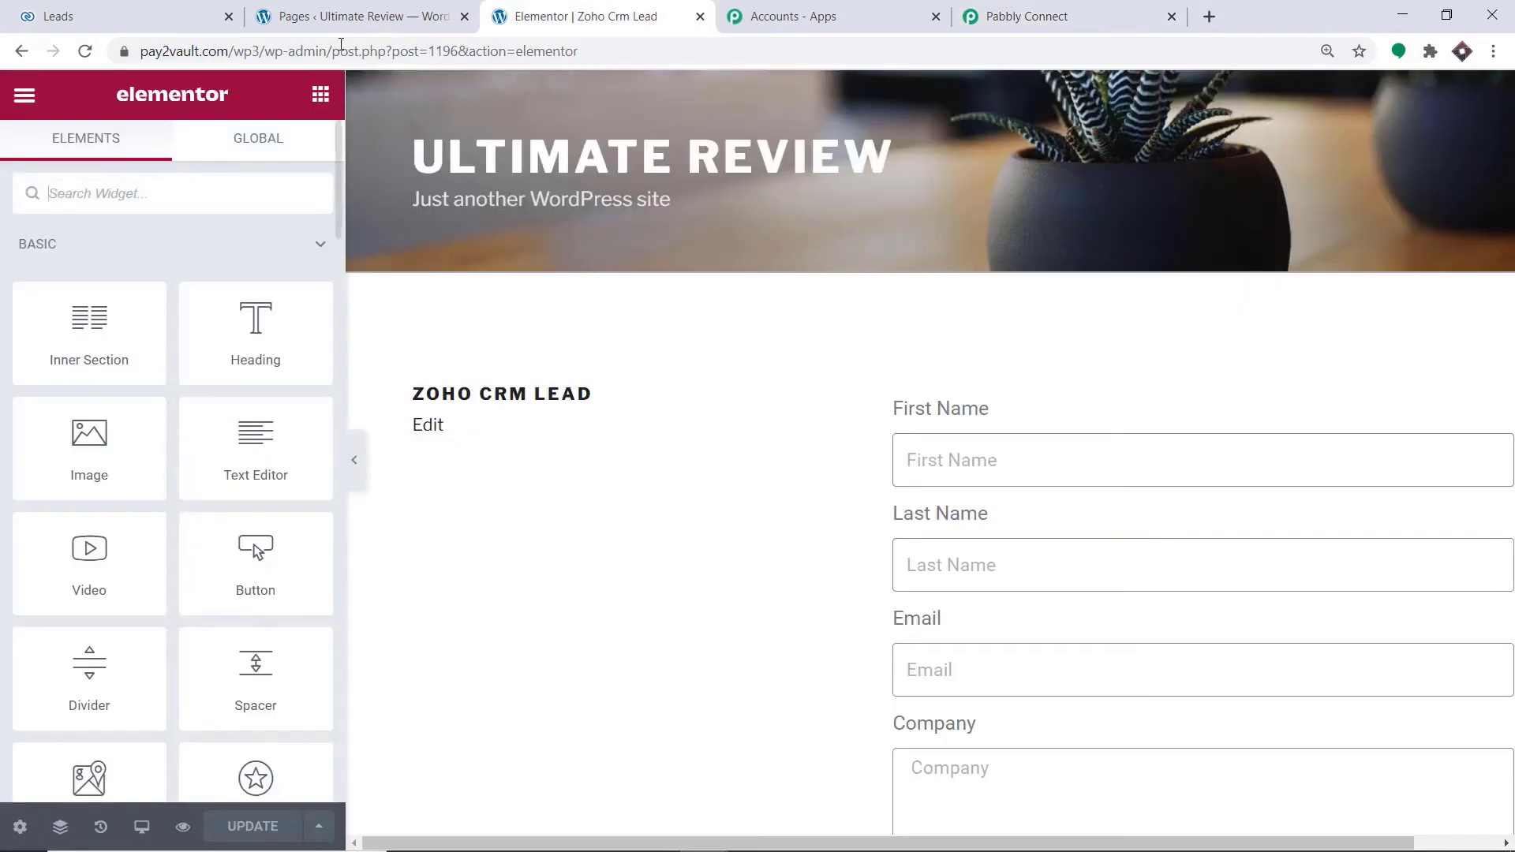
{"action": "left_click", "coordinate": [364, 16]}
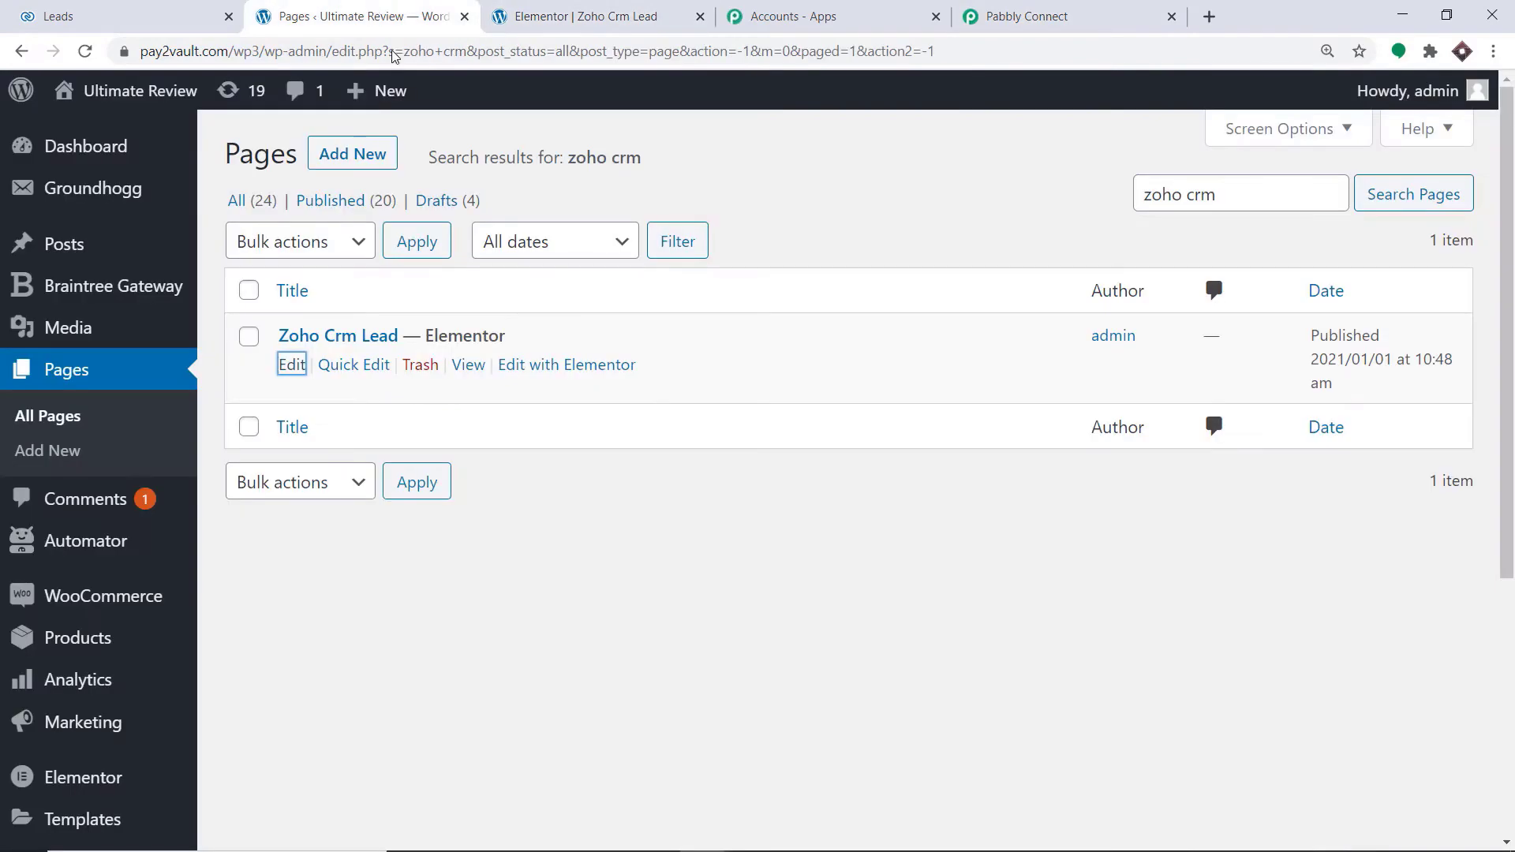
{"action": "left_click", "coordinate": [469, 365]}
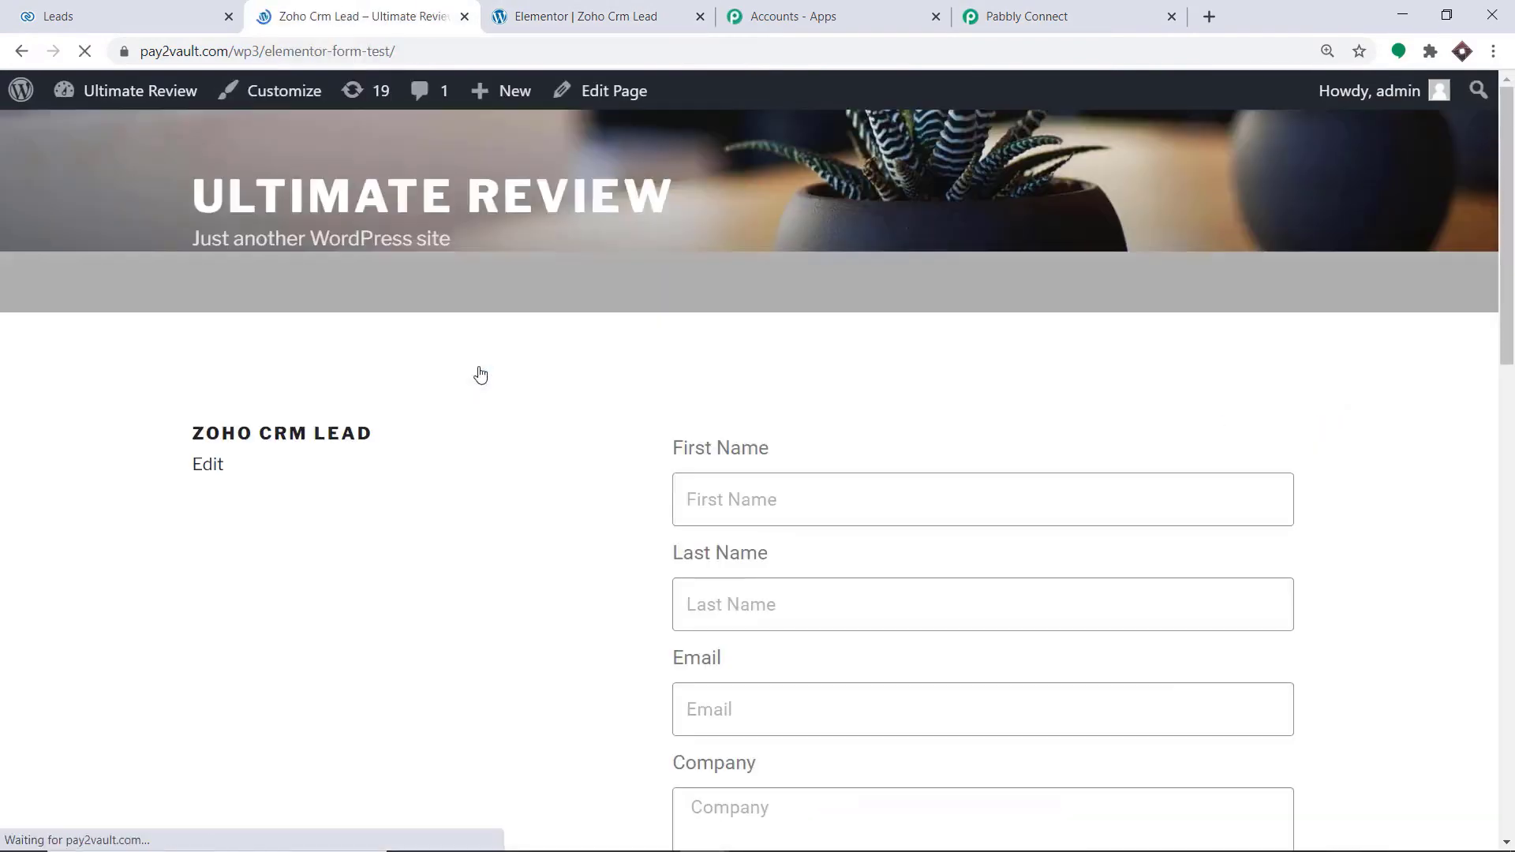
{"action": "scroll", "coordinate": [750, 446], "scroll_direction": "down", "scroll_amount": 3}
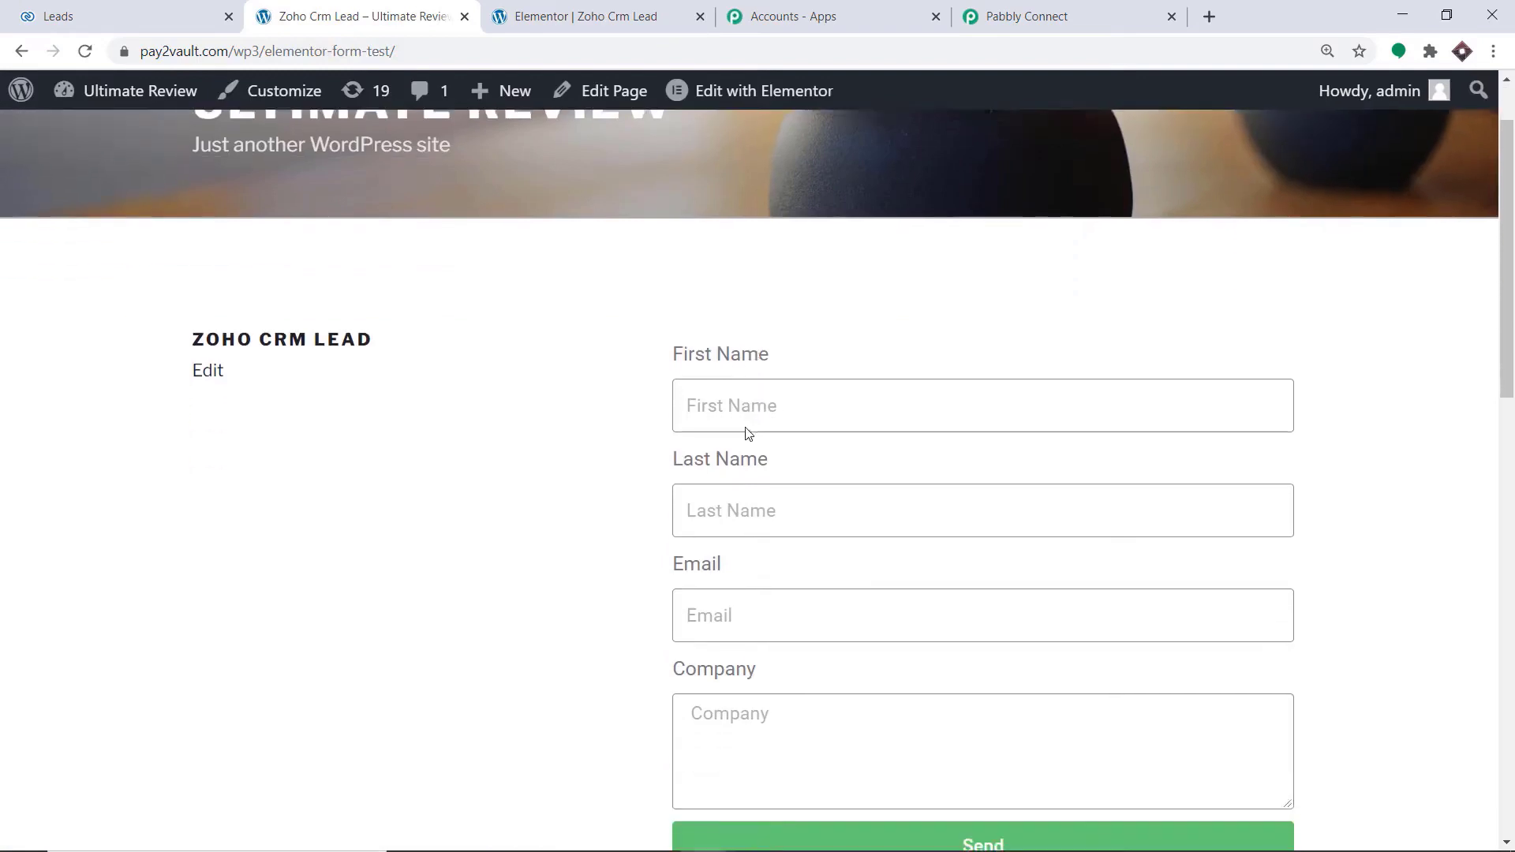
Fill in the form with a test lead's first name, last name and modified e-mail, enter Tesla as the company, and submit it
{"action": "left_click", "coordinate": [762, 298]}
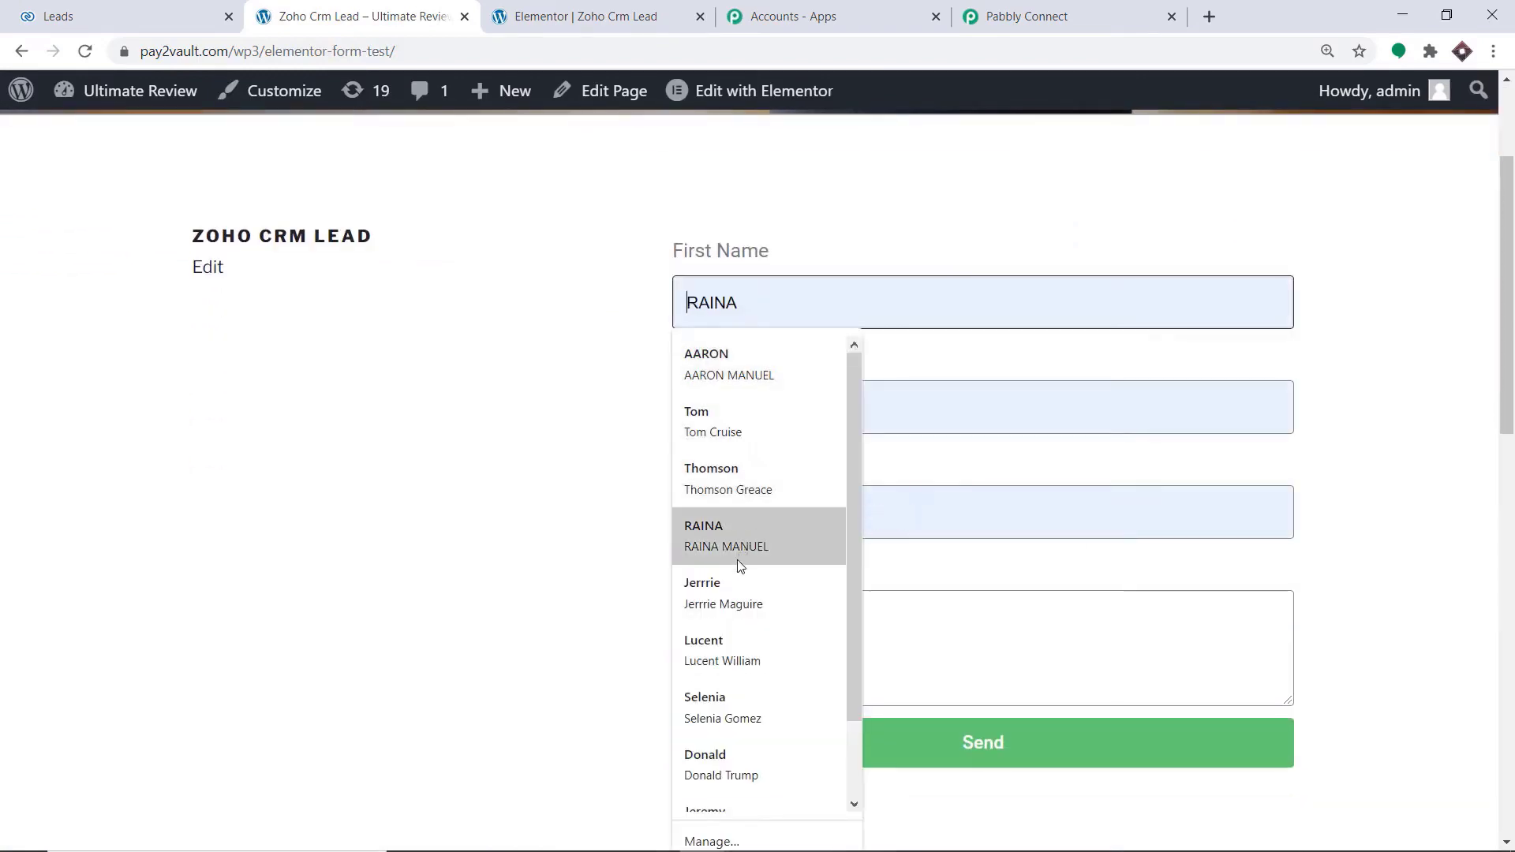
{"action": "left_click", "coordinate": [732, 585]}
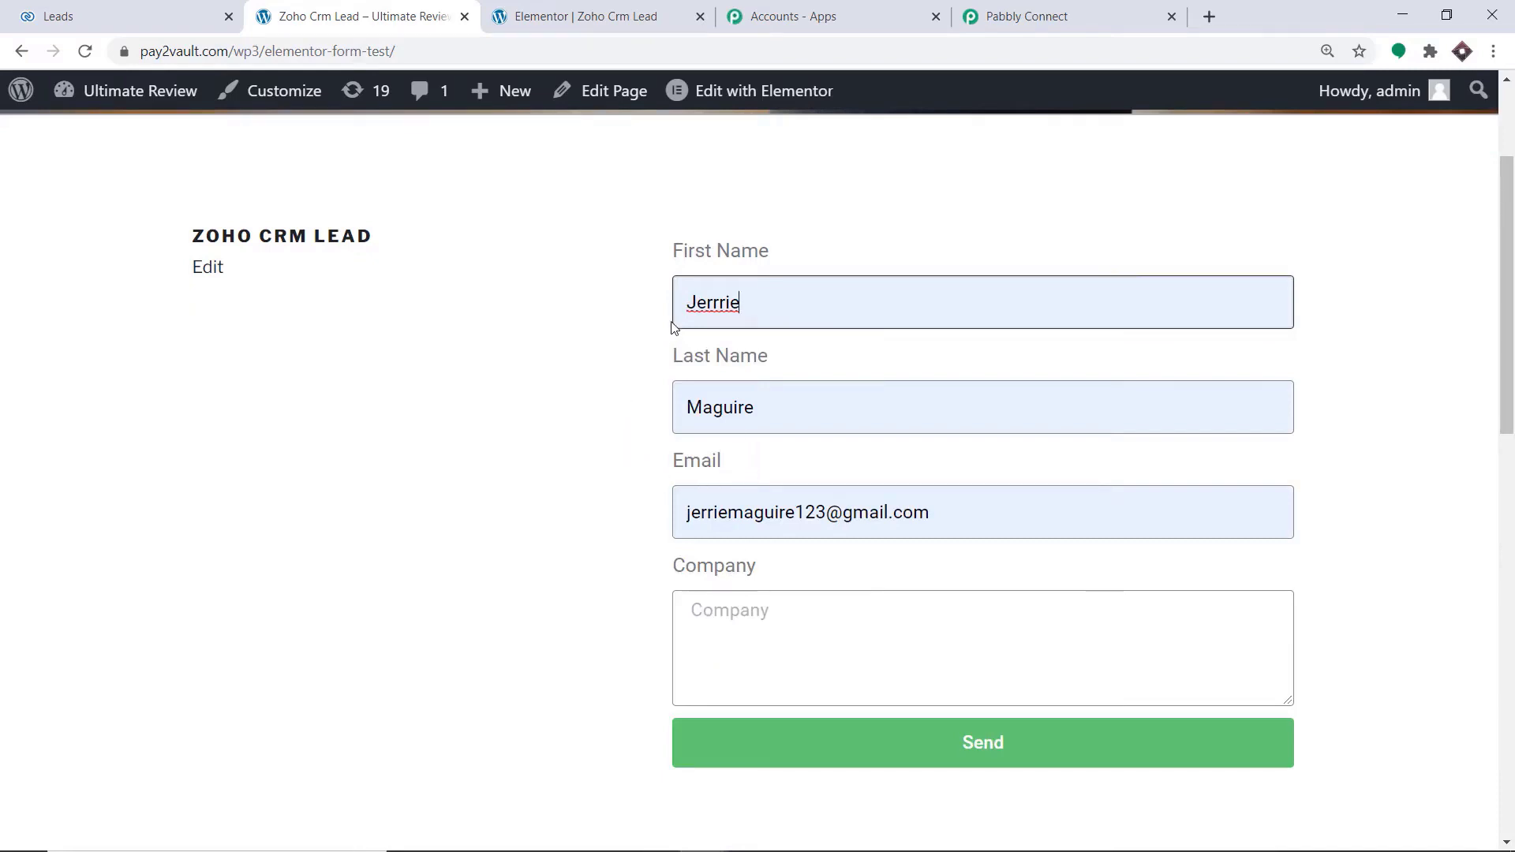
{"action": "scroll", "coordinate": [704, 418], "scroll_direction": "down", "scroll_amount": 1}
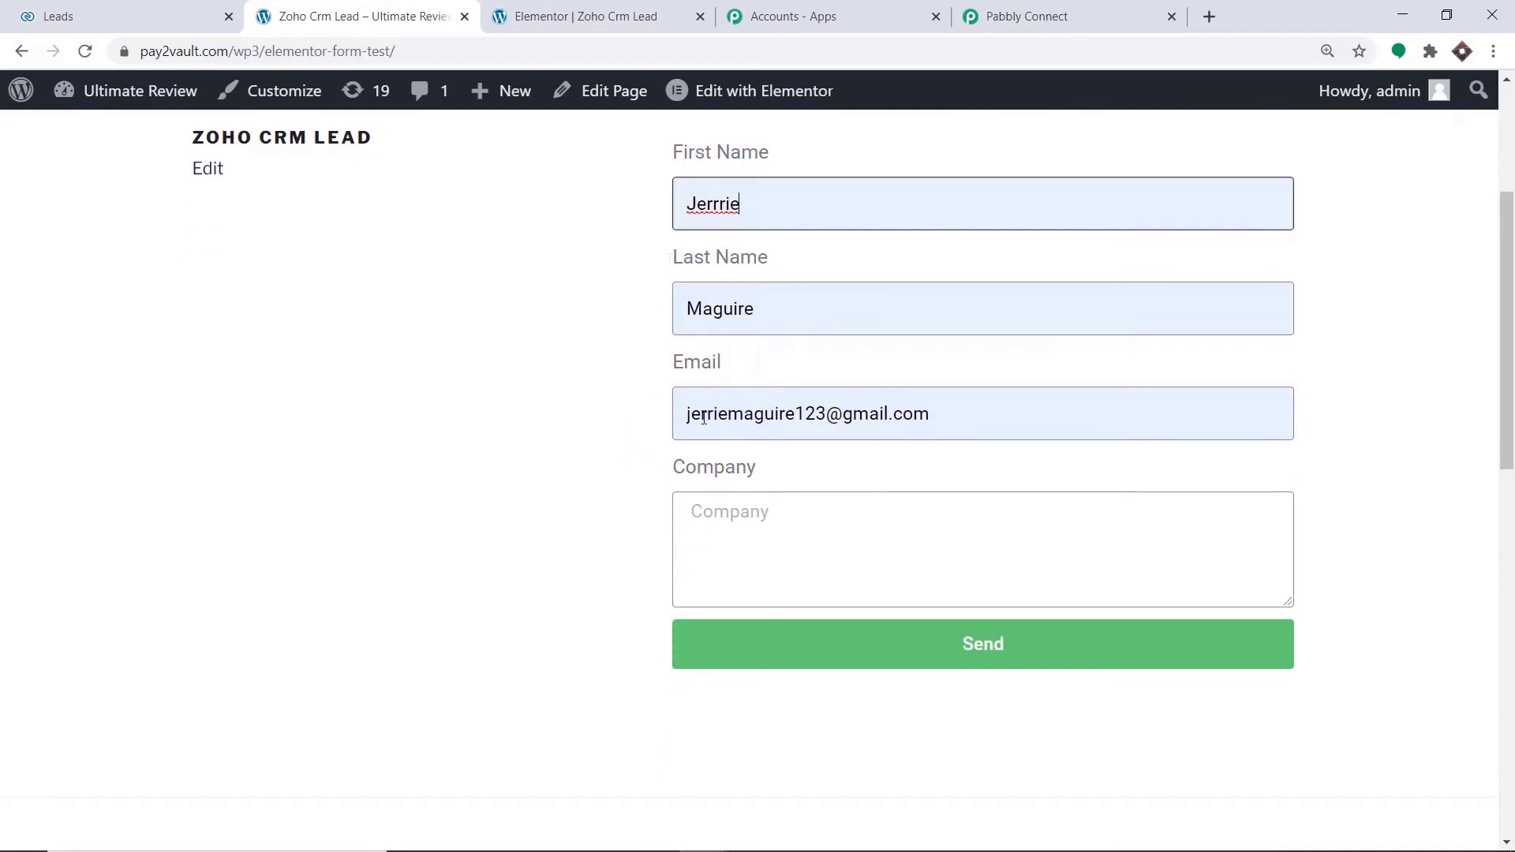
{"action": "left_click", "coordinate": [806, 417]}
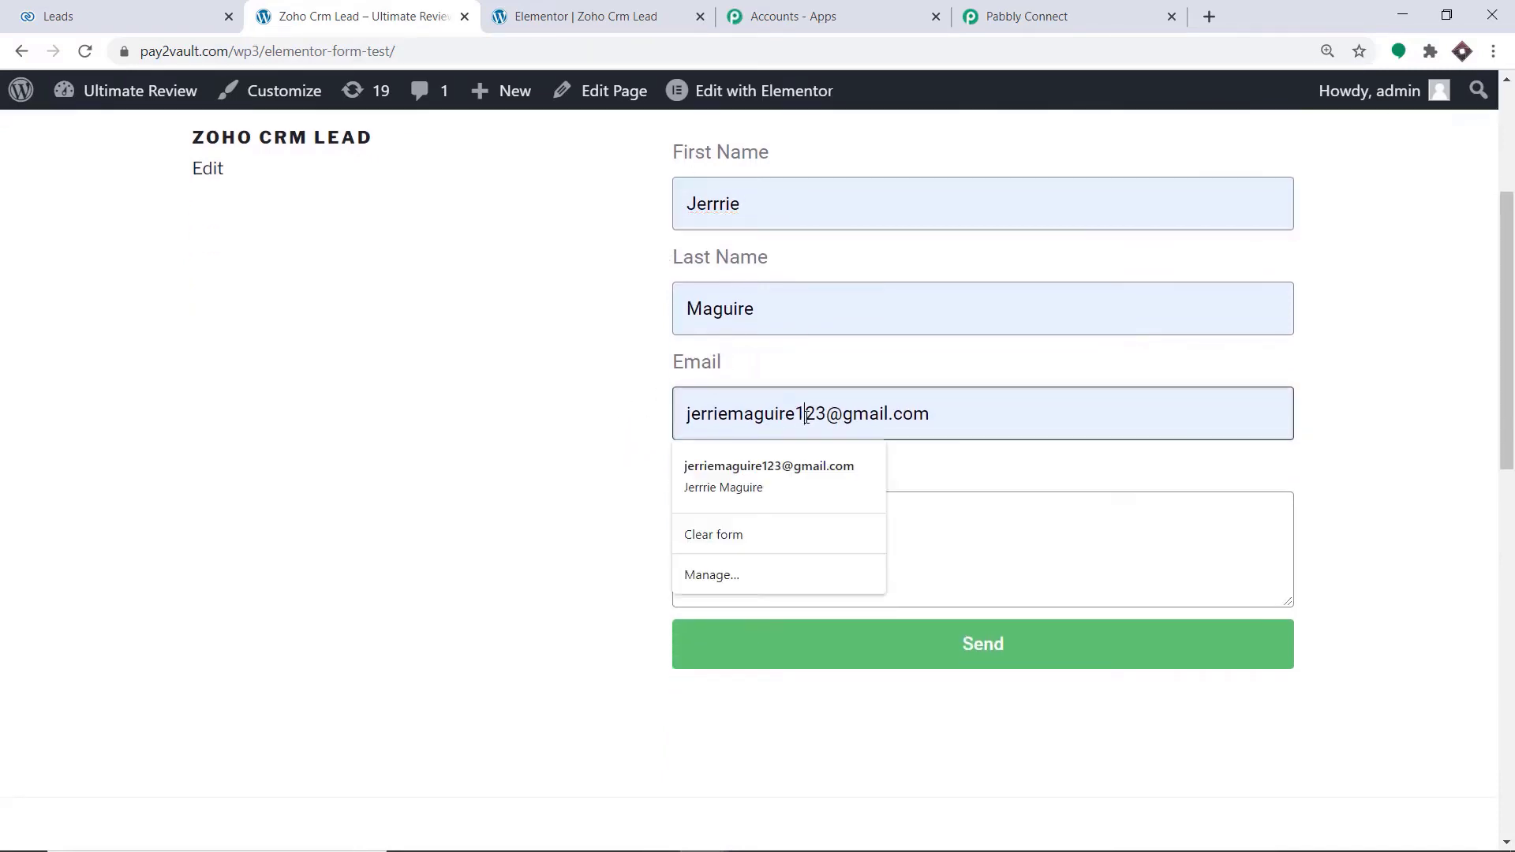
{"action": "type", "text": "4"}
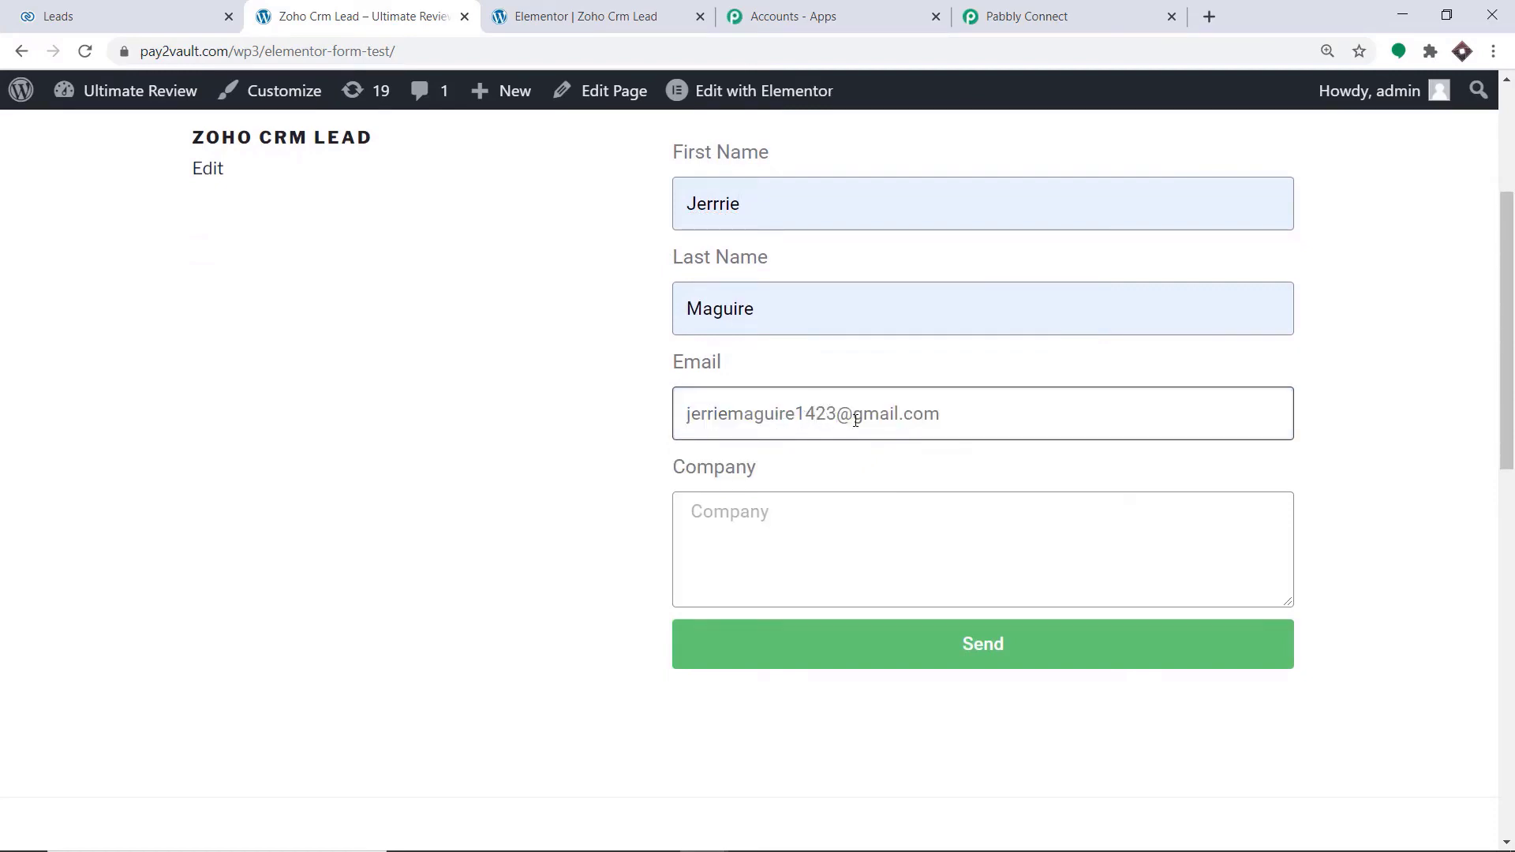
{"action": "left_click", "coordinate": [765, 520]}
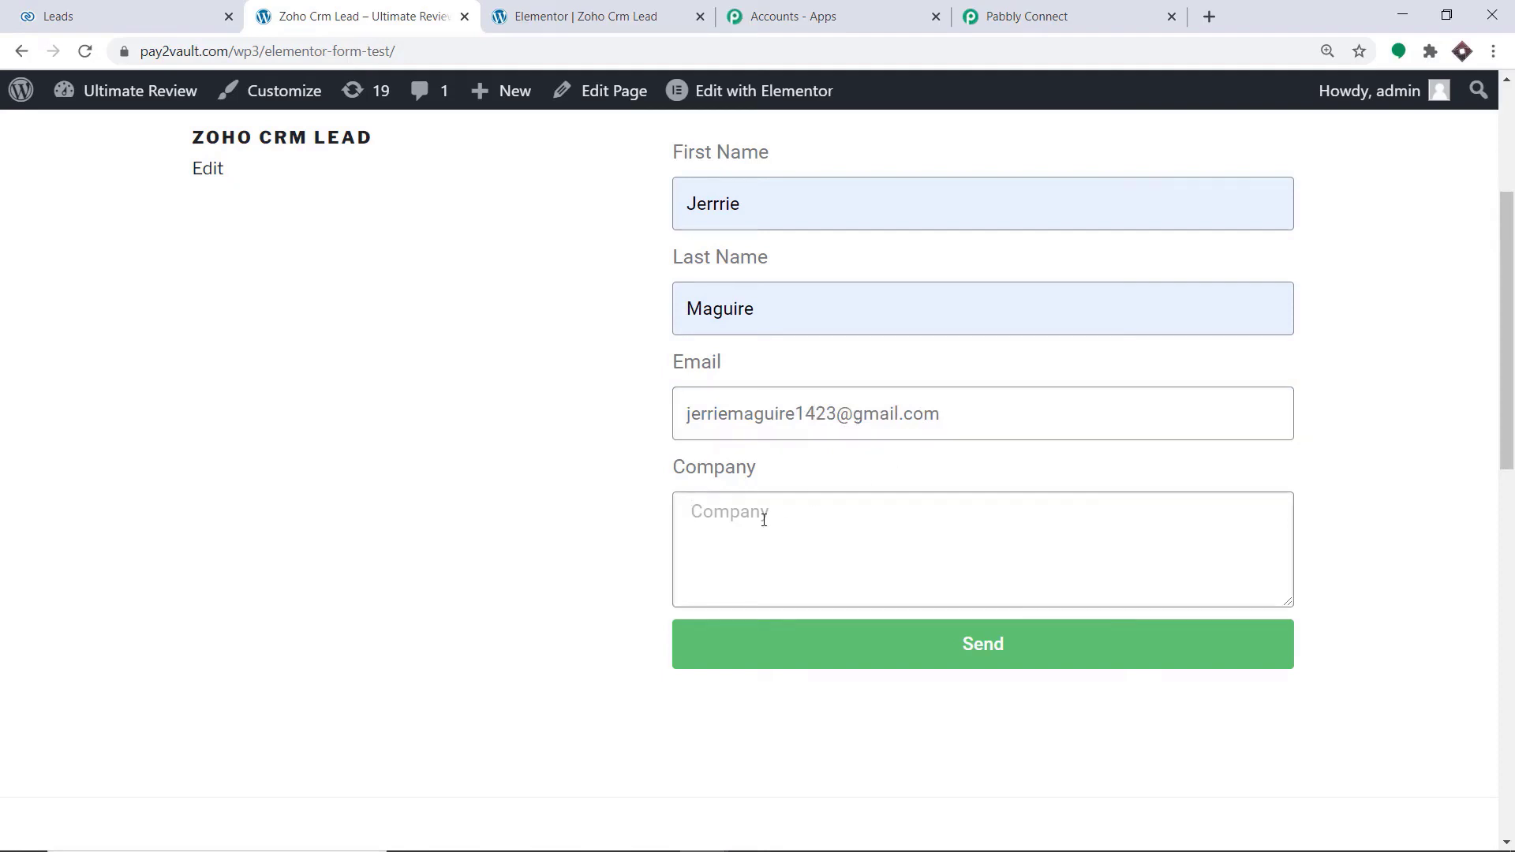
{"action": "type", "text": "Tesla"}
{"action": "left_click", "coordinate": [1003, 653]}
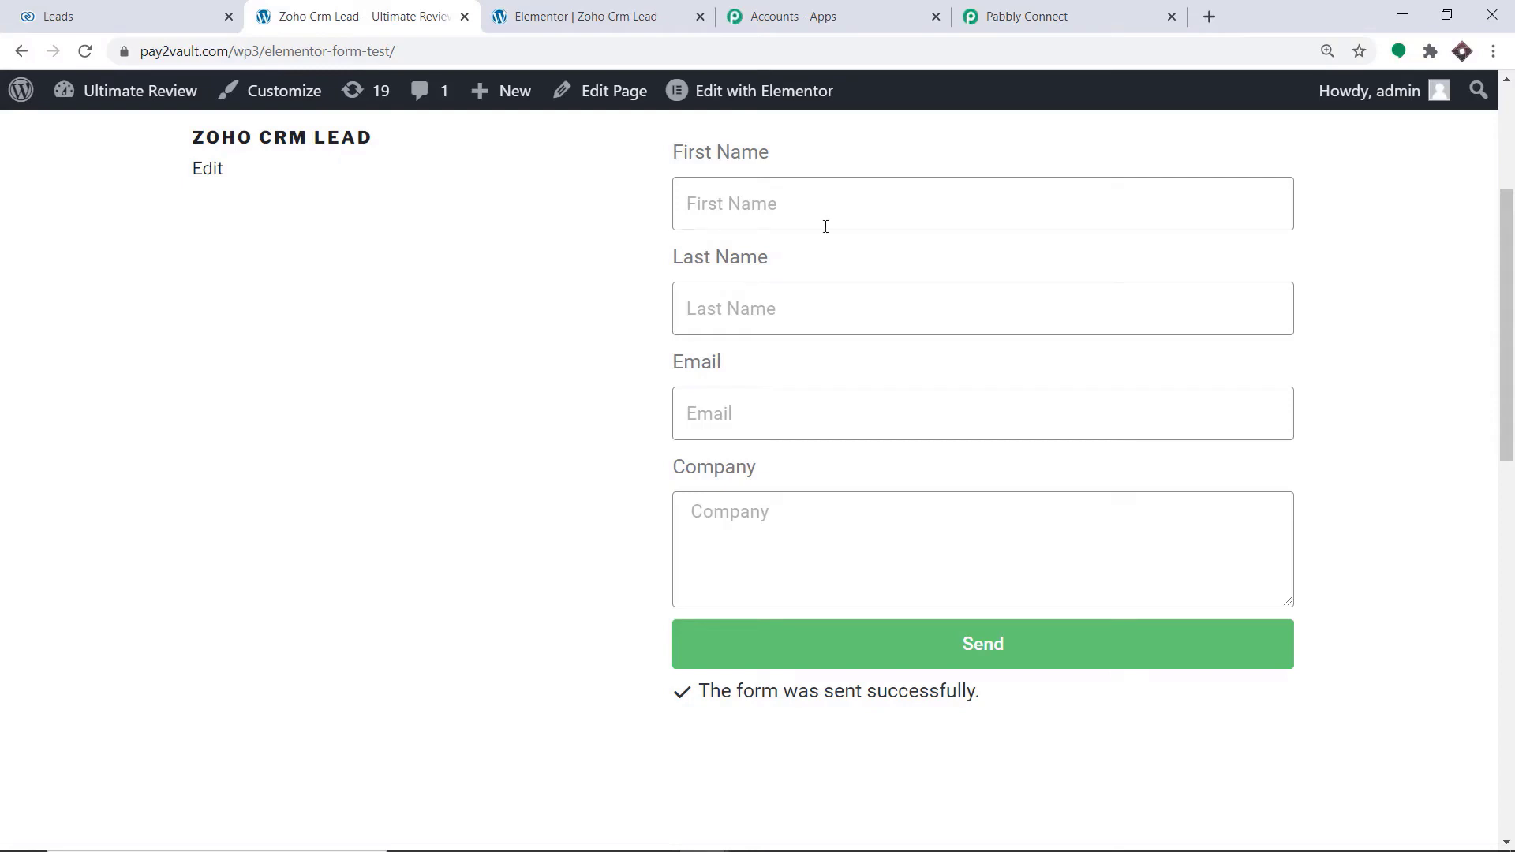
Return to the Pabbly Connect workflow, check the captured webhook response and add an action step below the trigger
{"action": "left_click", "coordinate": [1027, 10]}
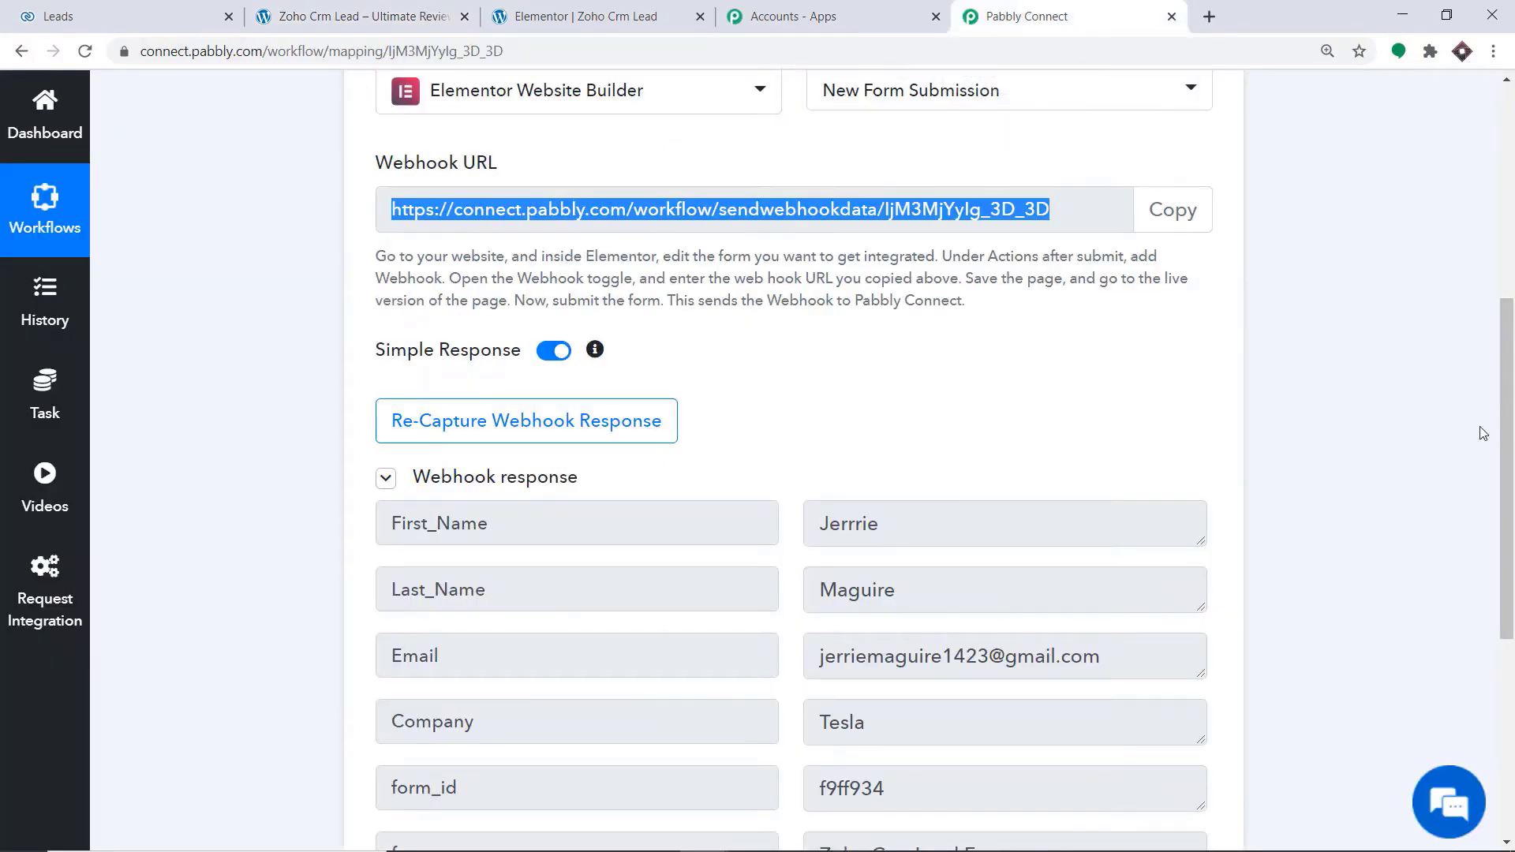
{"action": "scroll", "coordinate": [851, 395], "scroll_direction": "down", "scroll_amount": 3}
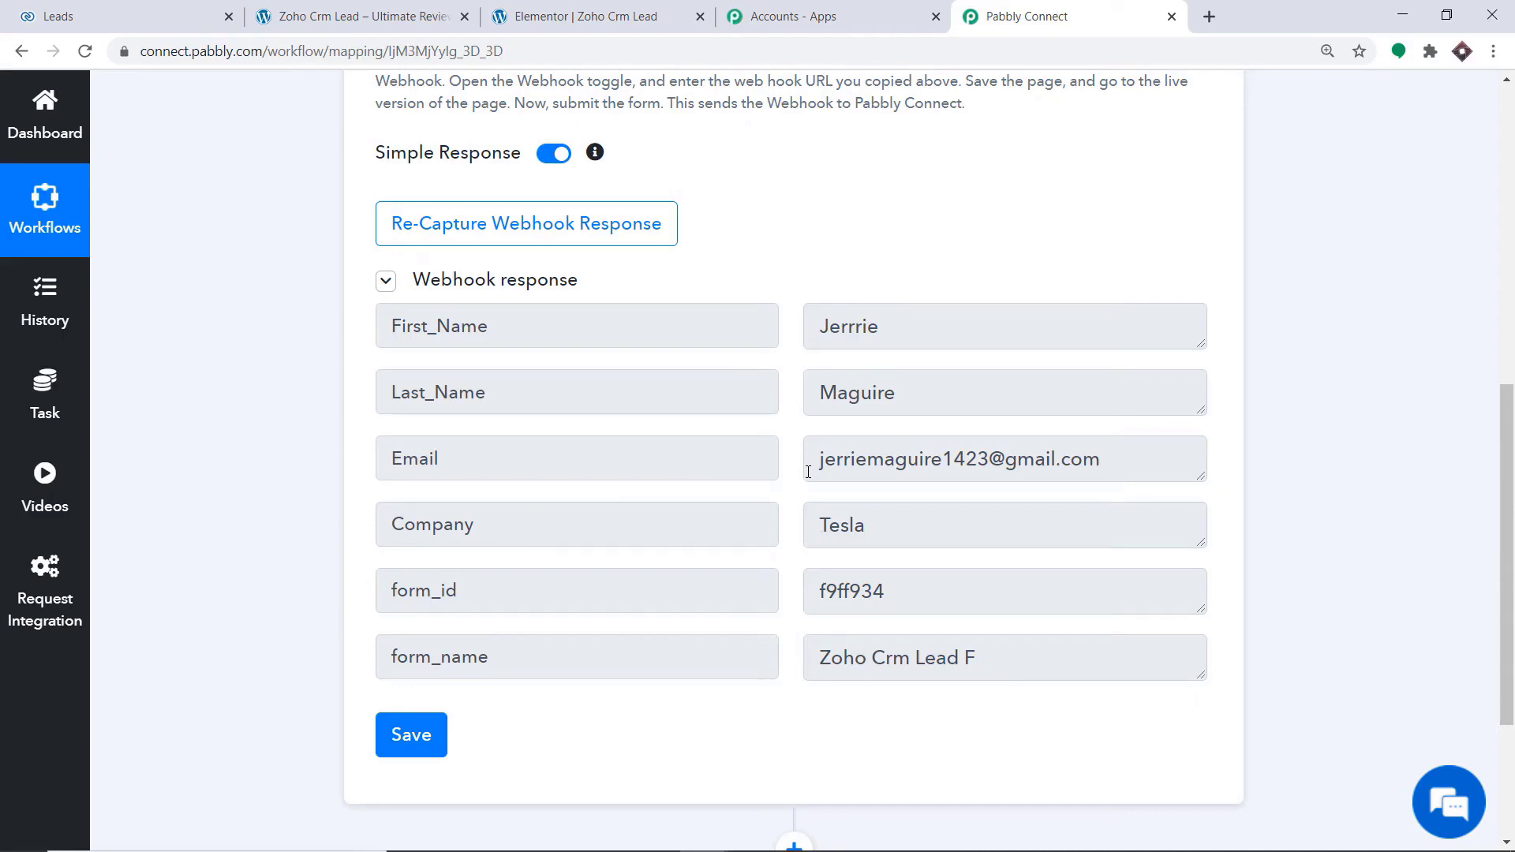
{"action": "scroll", "coordinate": [770, 471], "scroll_direction": "down", "scroll_amount": 3}
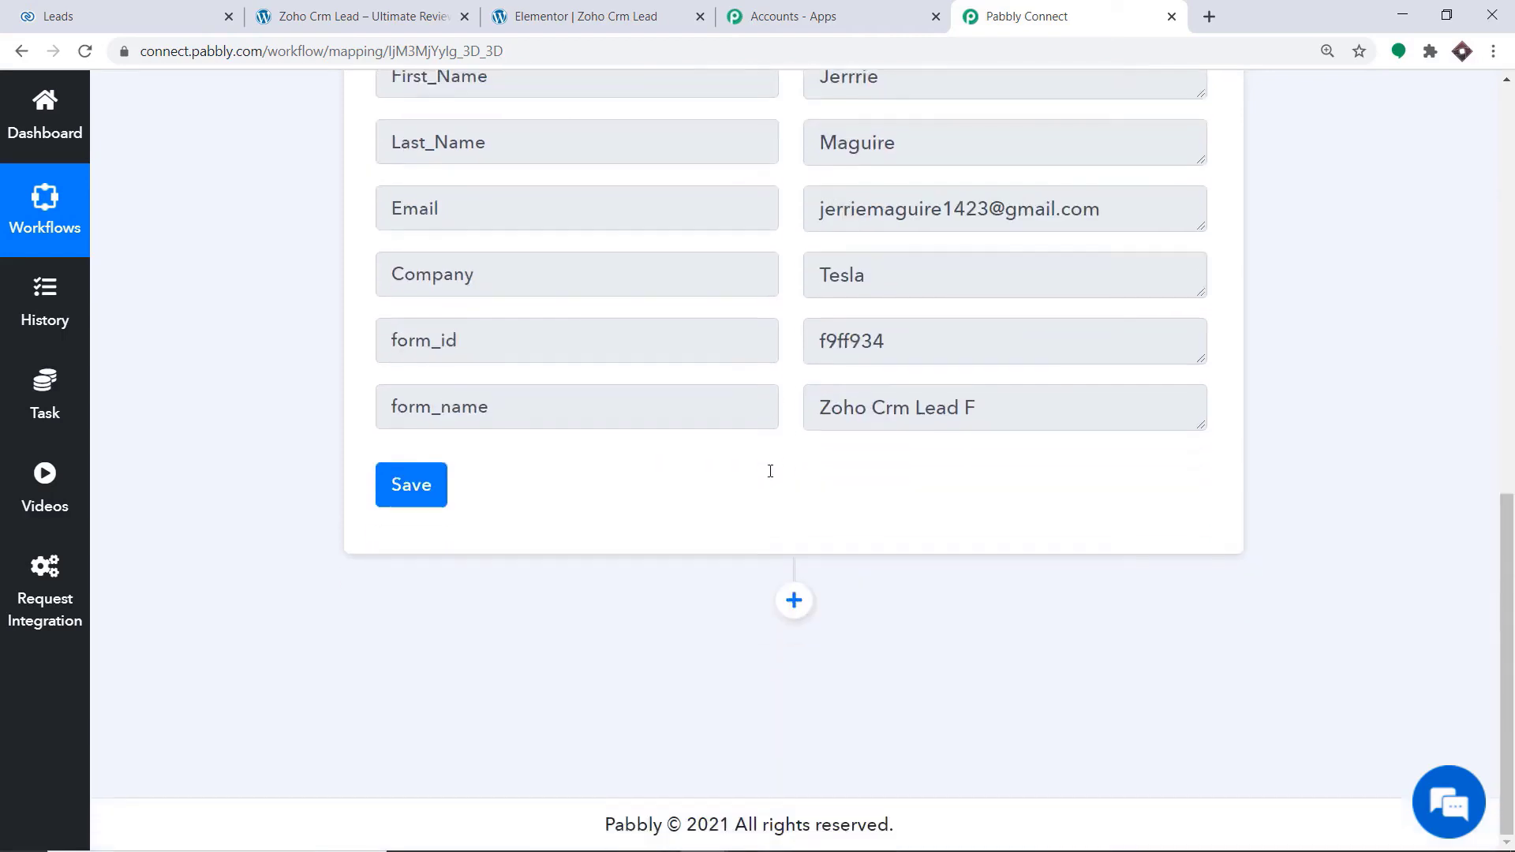
{"action": "left_click", "coordinate": [794, 601]}
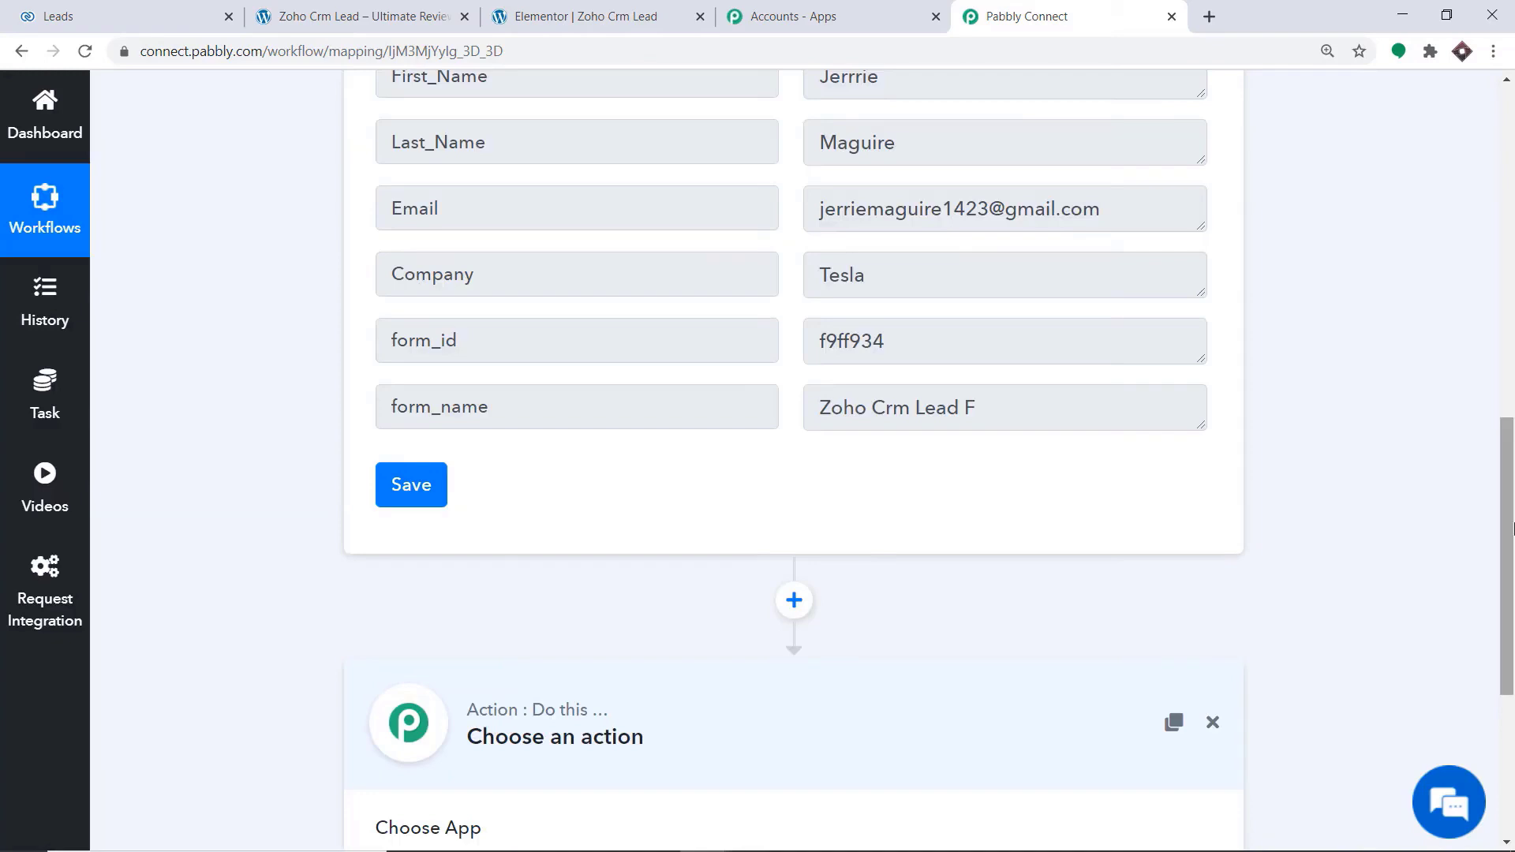
{"action": "left_click_drag", "start_coordinate": [1514, 528], "coordinate": [1514, 669]}
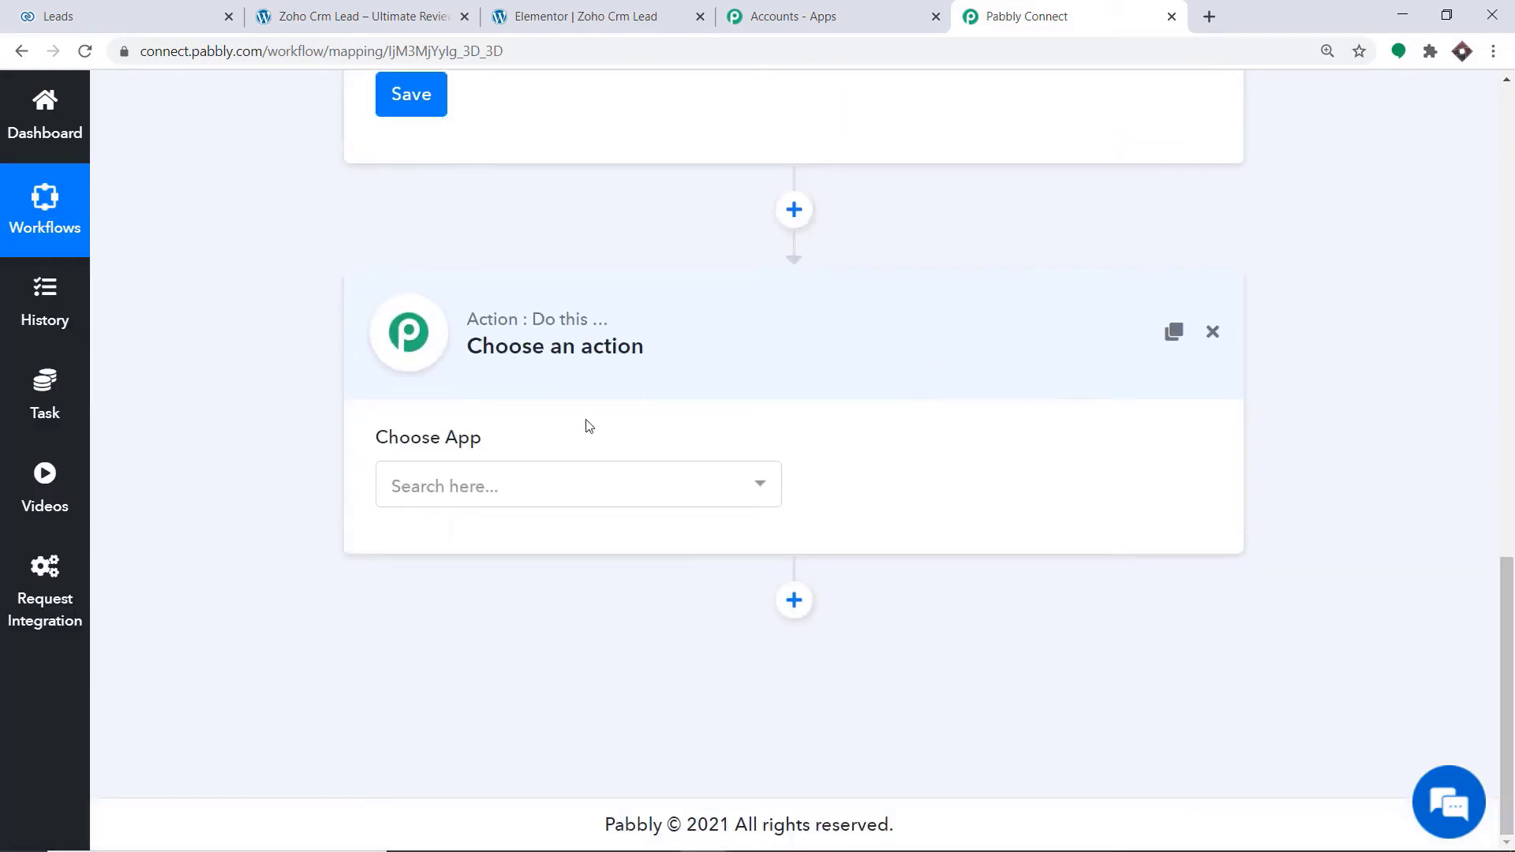
Choose Zoho CRM as the action app and Create Lead as the action event
{"action": "left_click", "coordinate": [496, 483]}
{"action": "type", "text": "zoho"}
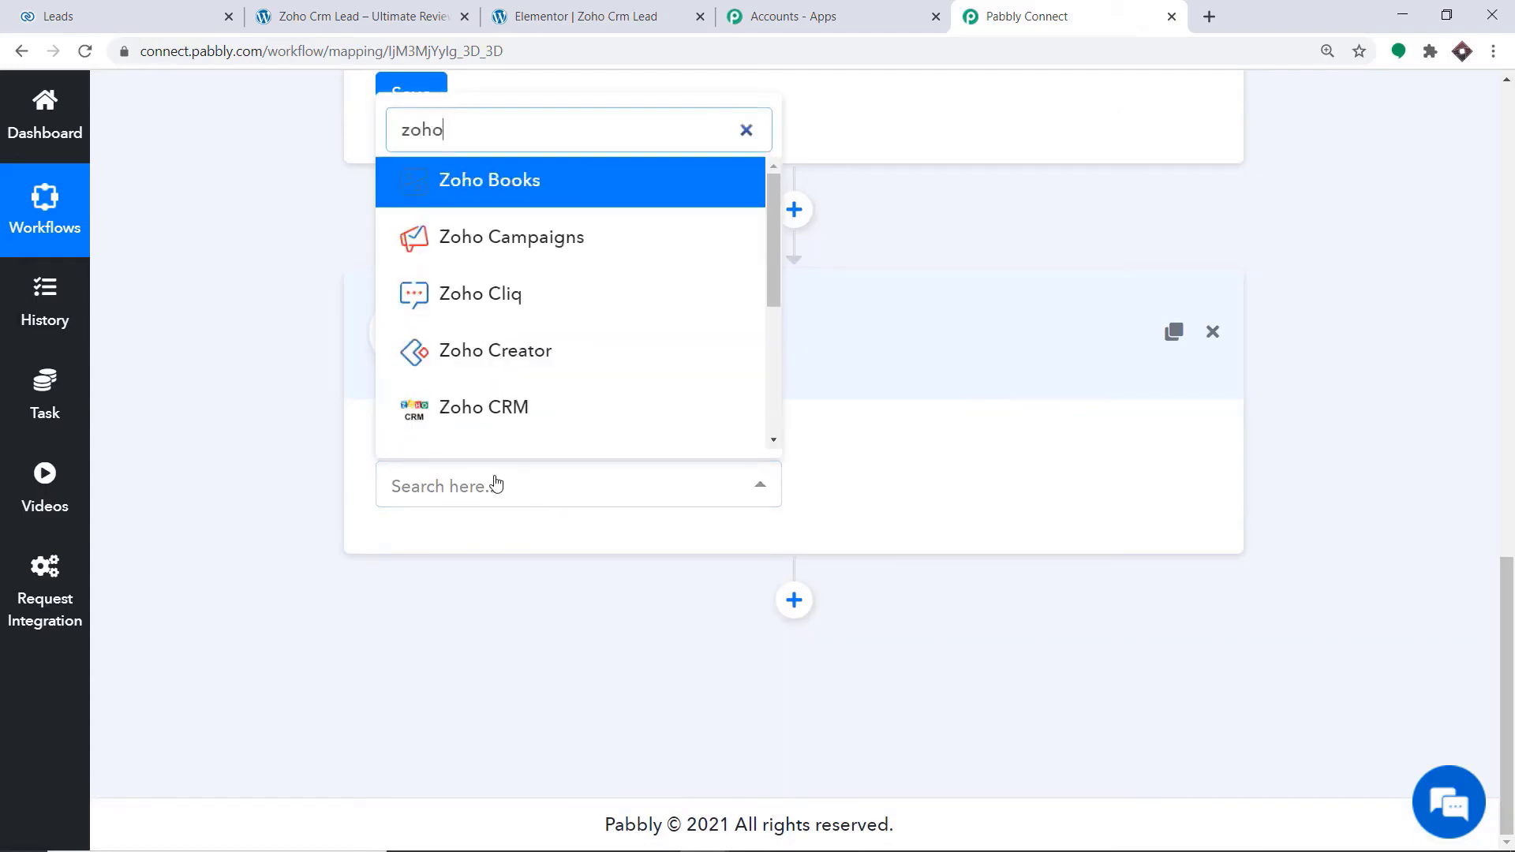
{"action": "left_click", "coordinate": [490, 419]}
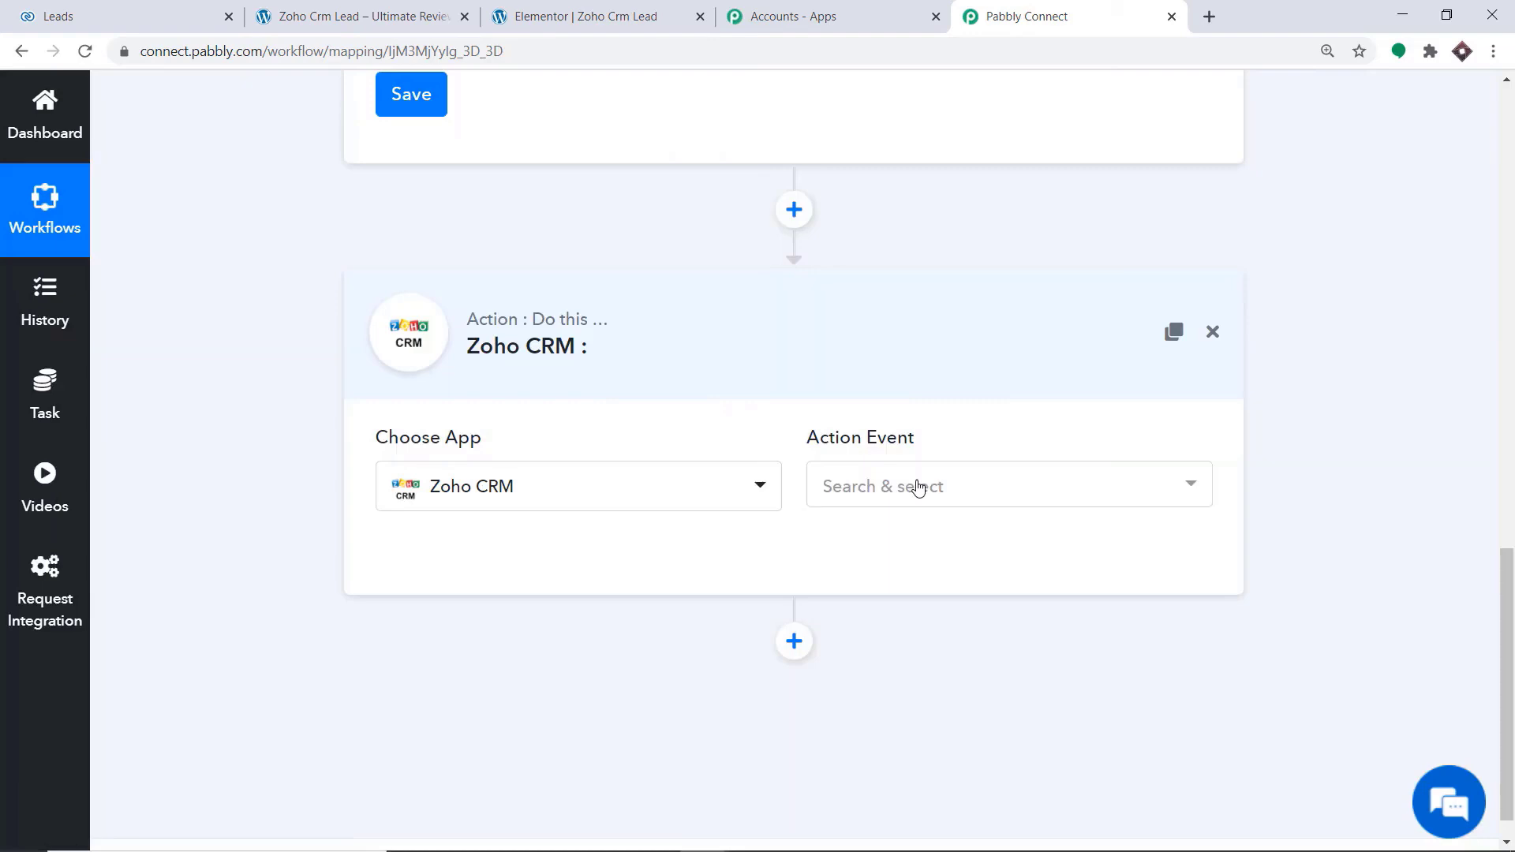
{"action": "left_click", "coordinate": [917, 487]}
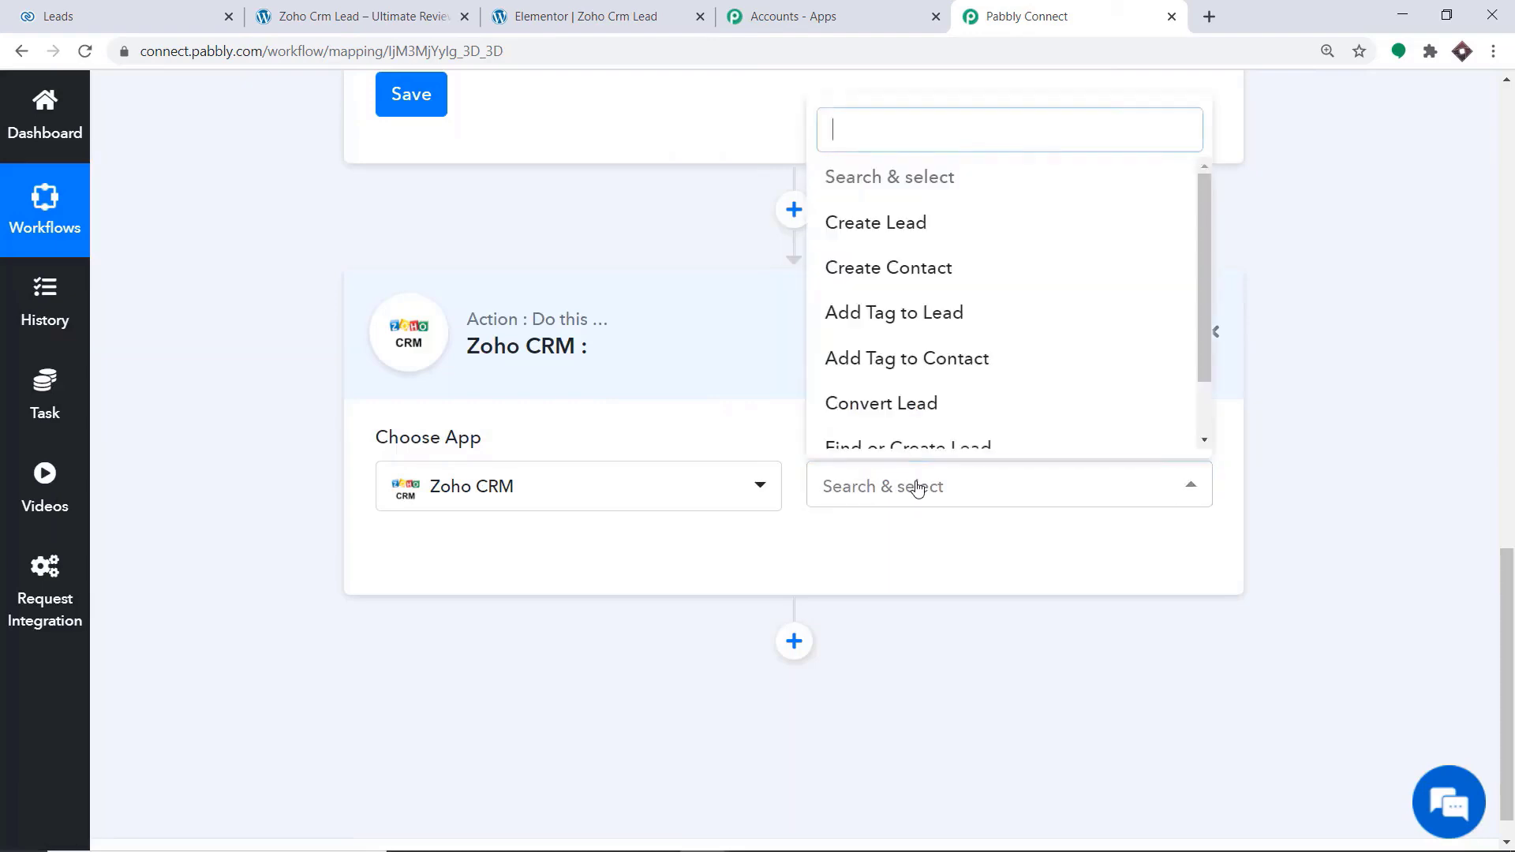
{"action": "left_click", "coordinate": [907, 225]}
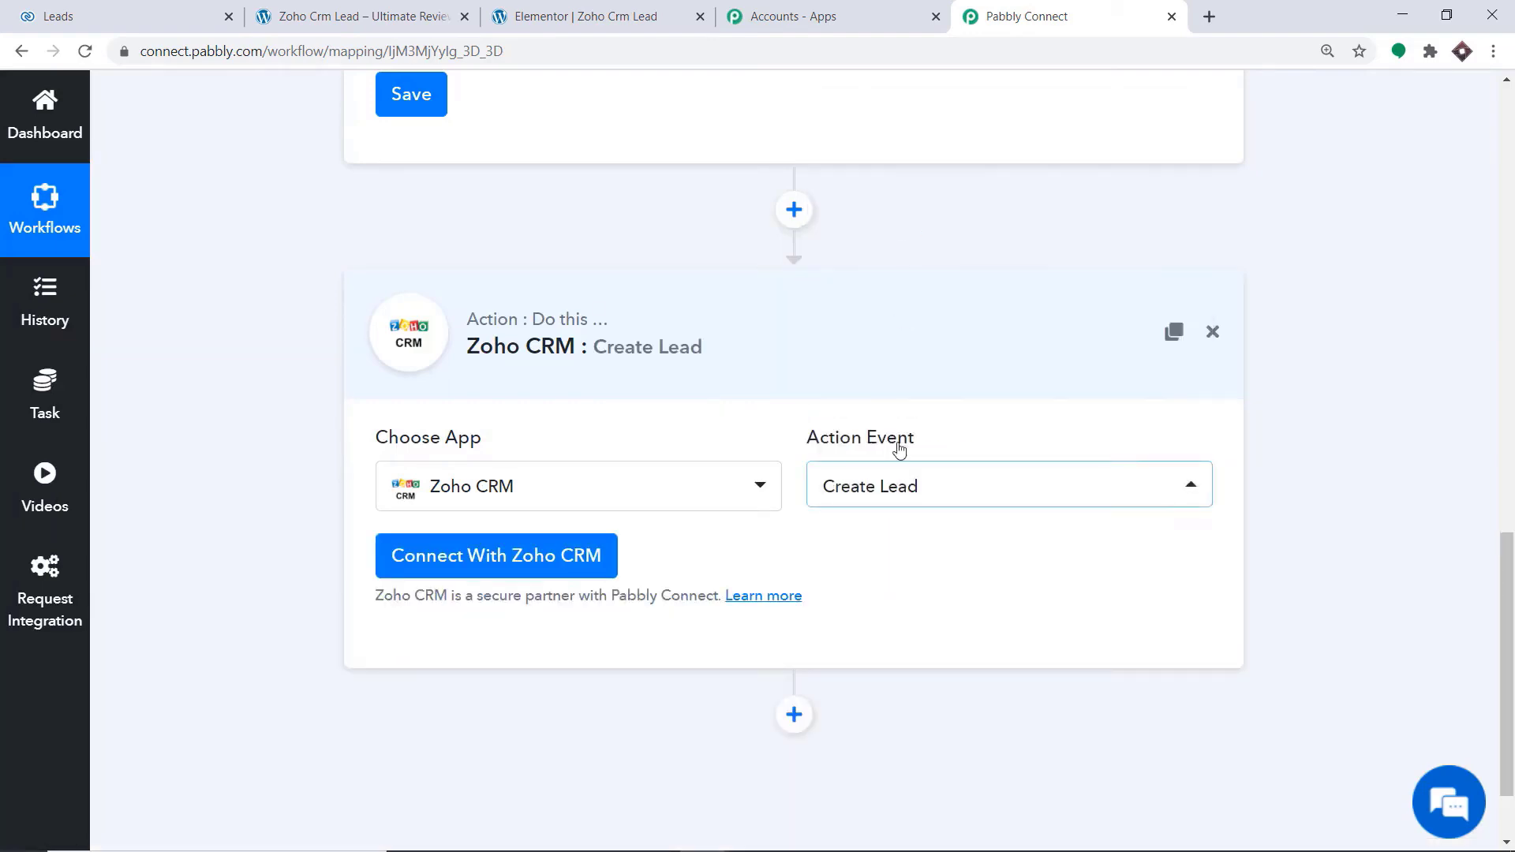
Look through the other action events offered for Zoho CRM and close the list without changing the selection
{"action": "left_click", "coordinate": [913, 491]}
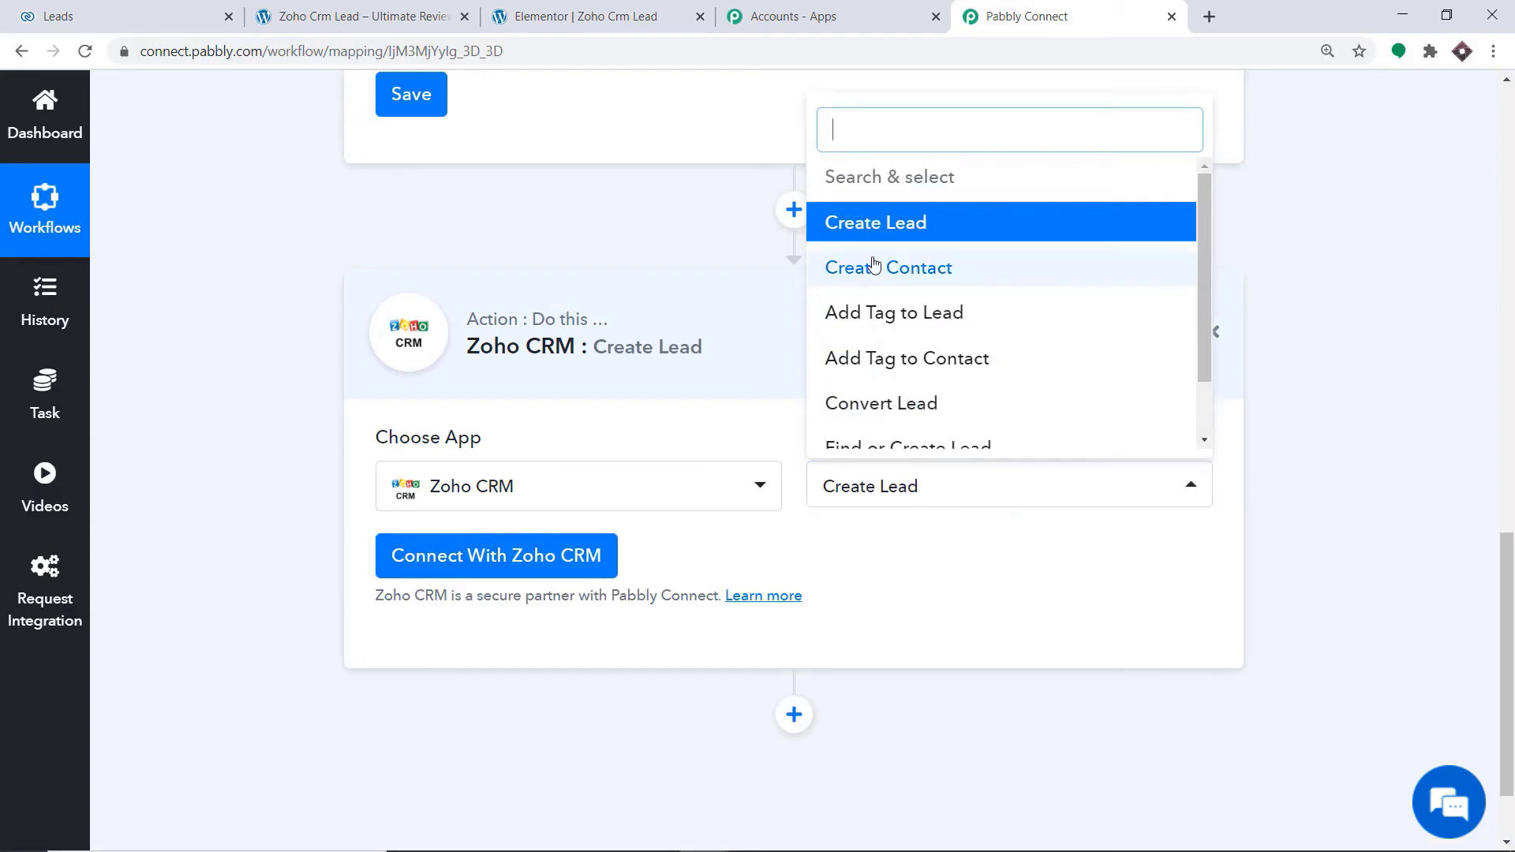
{"action": "scroll", "coordinate": [978, 328], "scroll_direction": "down", "scroll_amount": 2}
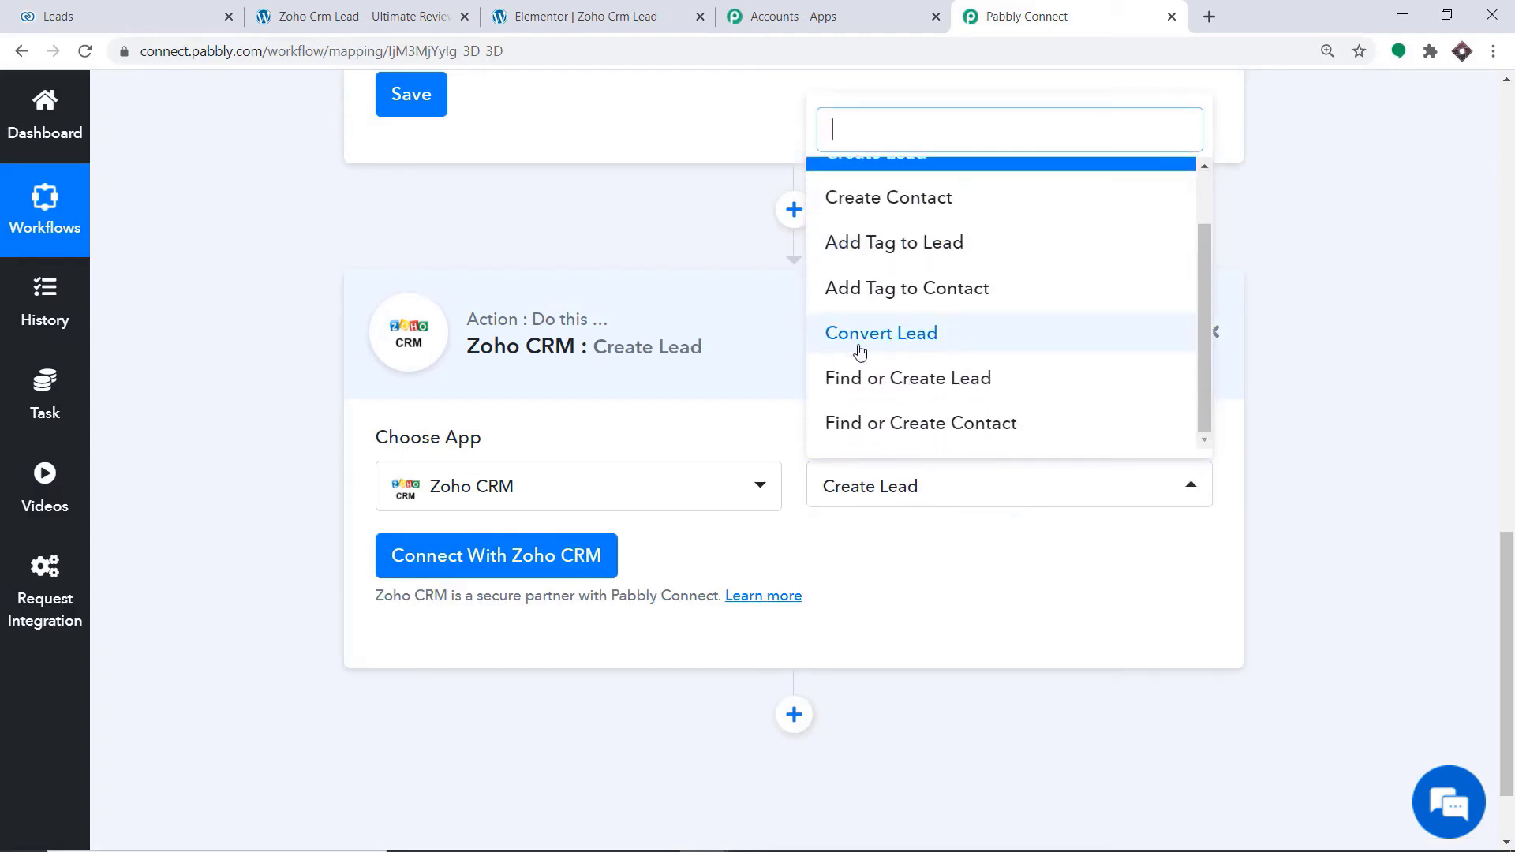
{"action": "scroll", "coordinate": [955, 260], "scroll_direction": "up", "scroll_amount": 2}
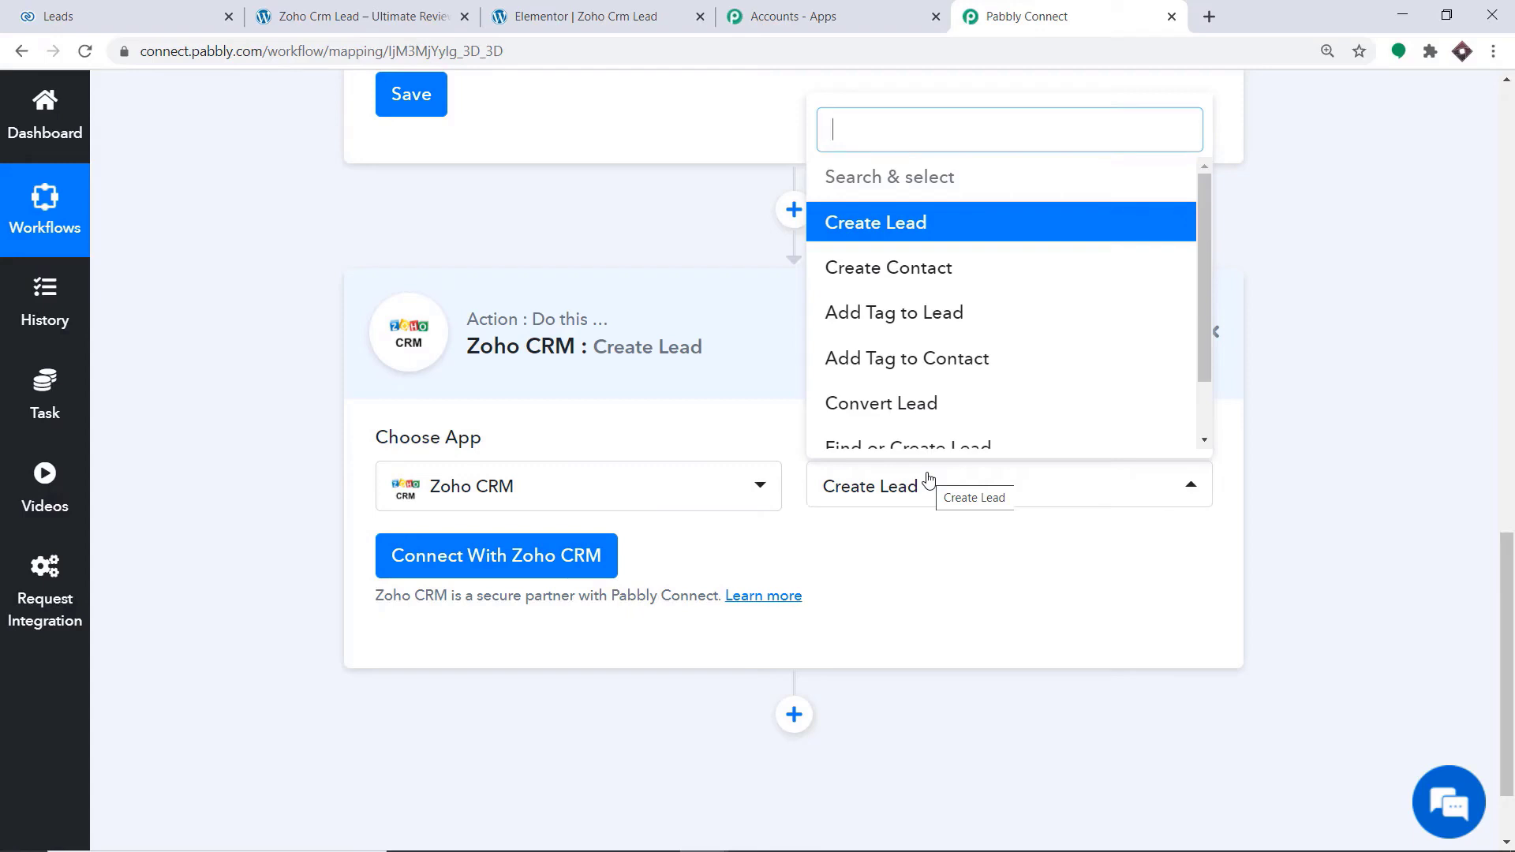
{"action": "left_click", "coordinate": [939, 562]}
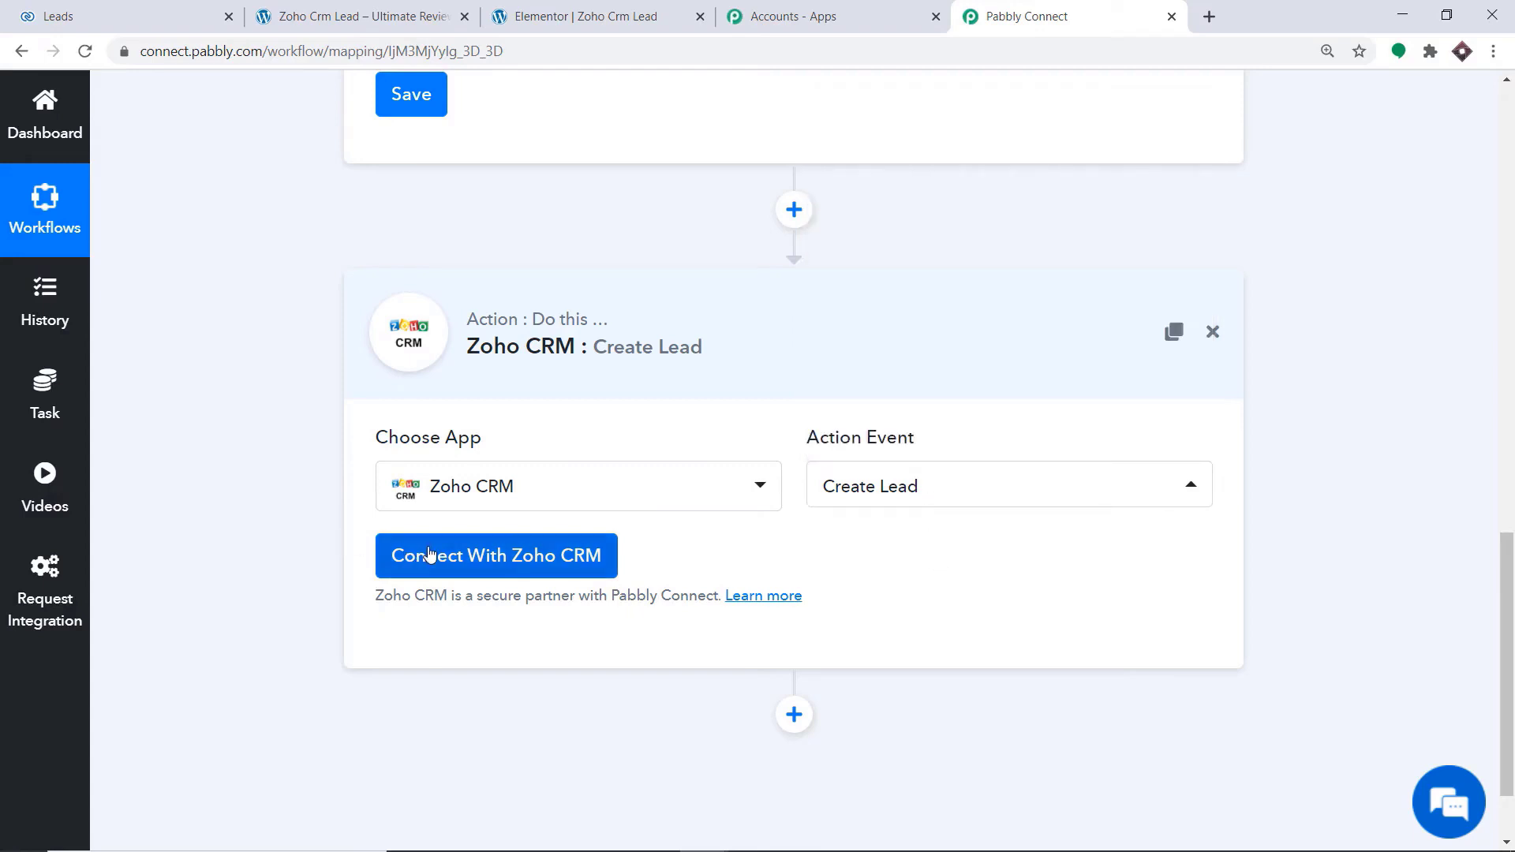
Start a connection with new Zoho CRM credentials and copy the account's domain, zoho.com, from the Zoho CRM page's address
{"action": "left_click", "coordinate": [429, 555]}
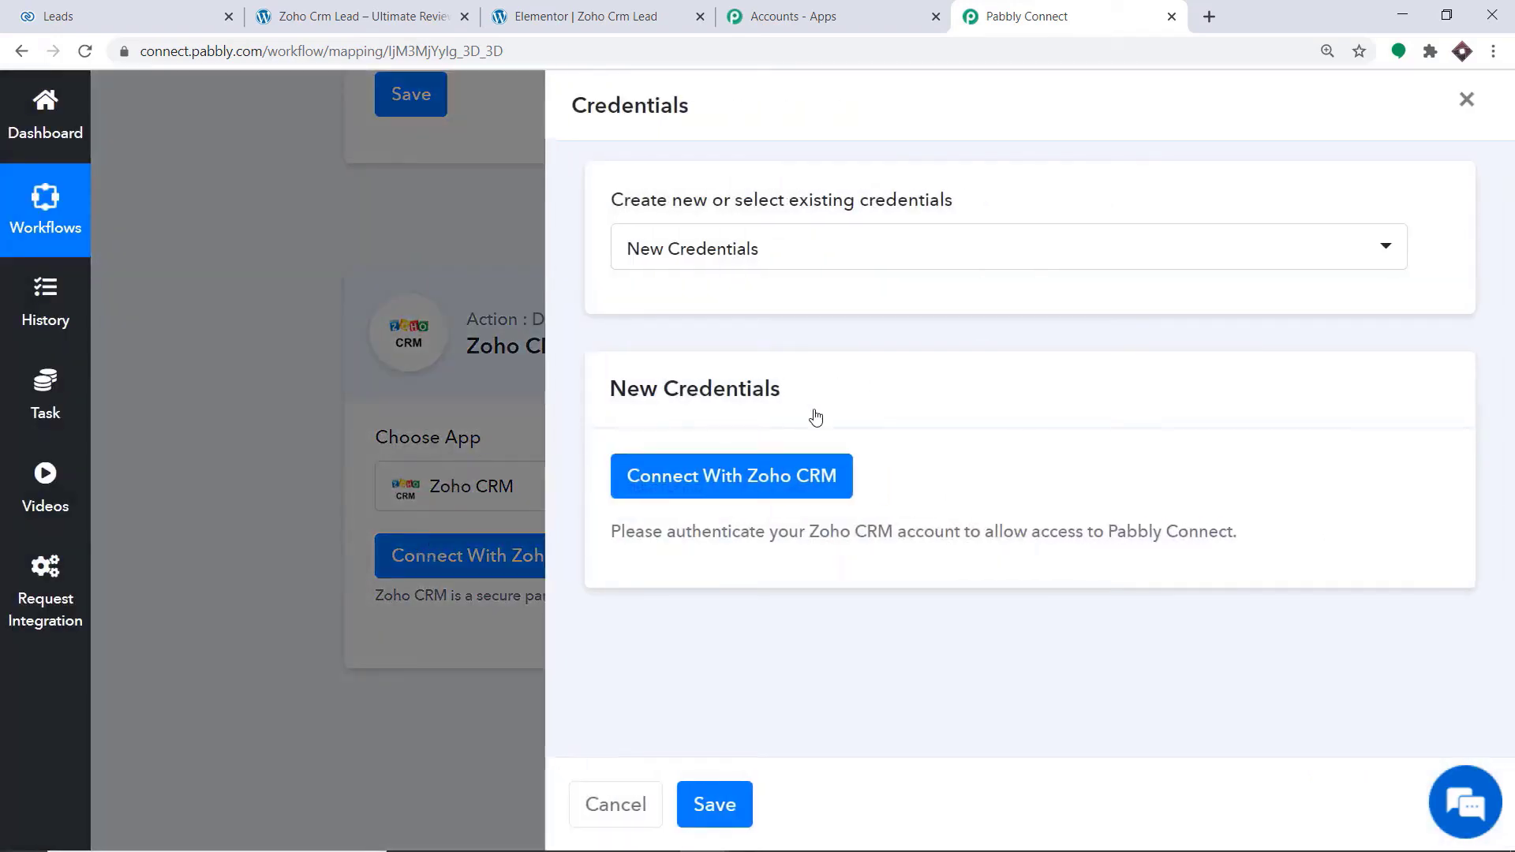
{"action": "left_click", "coordinate": [713, 485]}
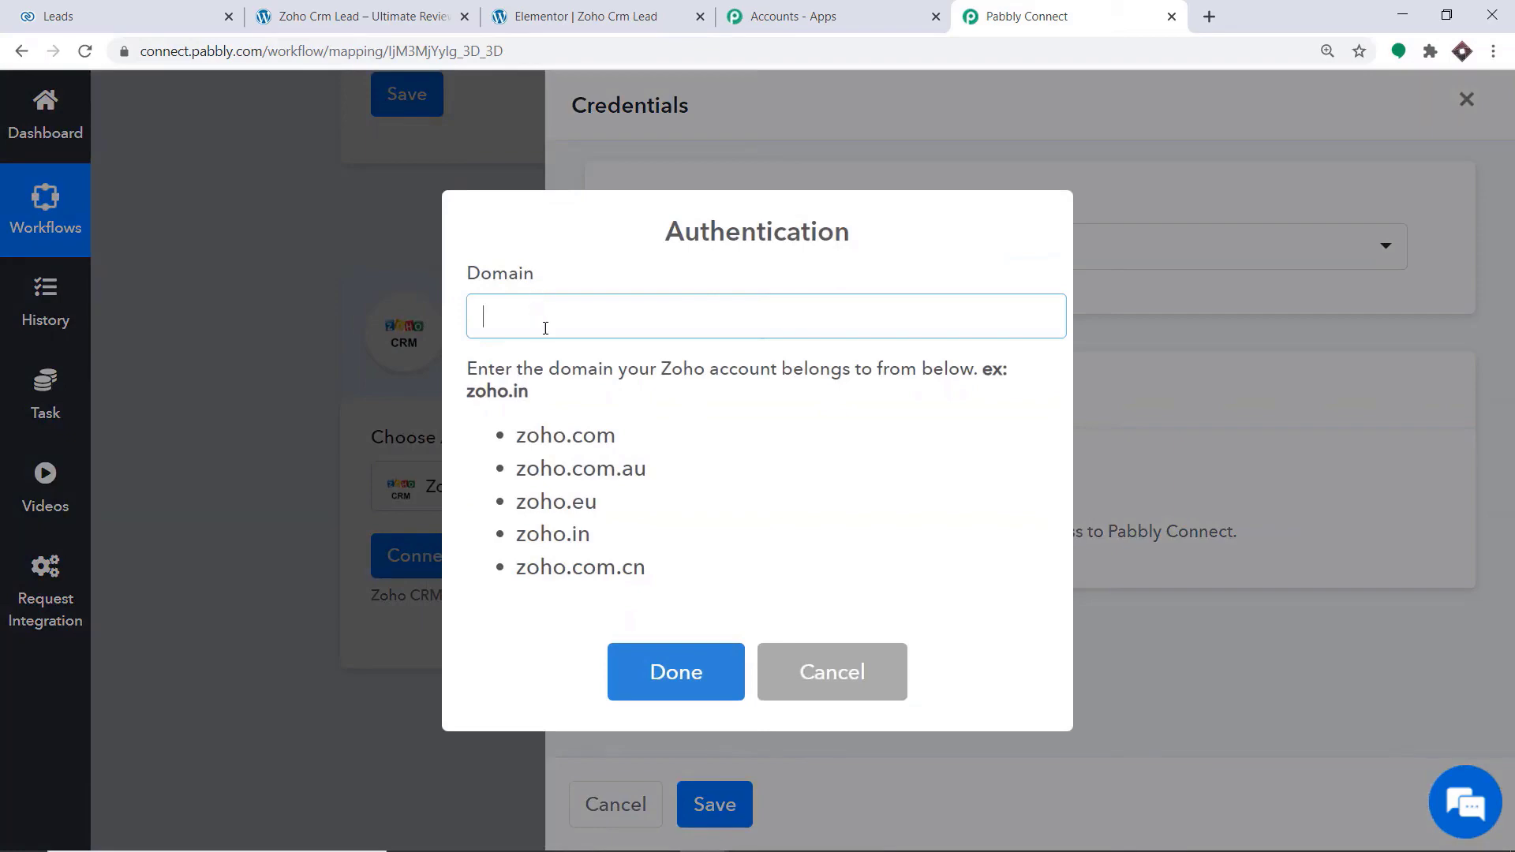
{"action": "left_click", "coordinate": [172, 11]}
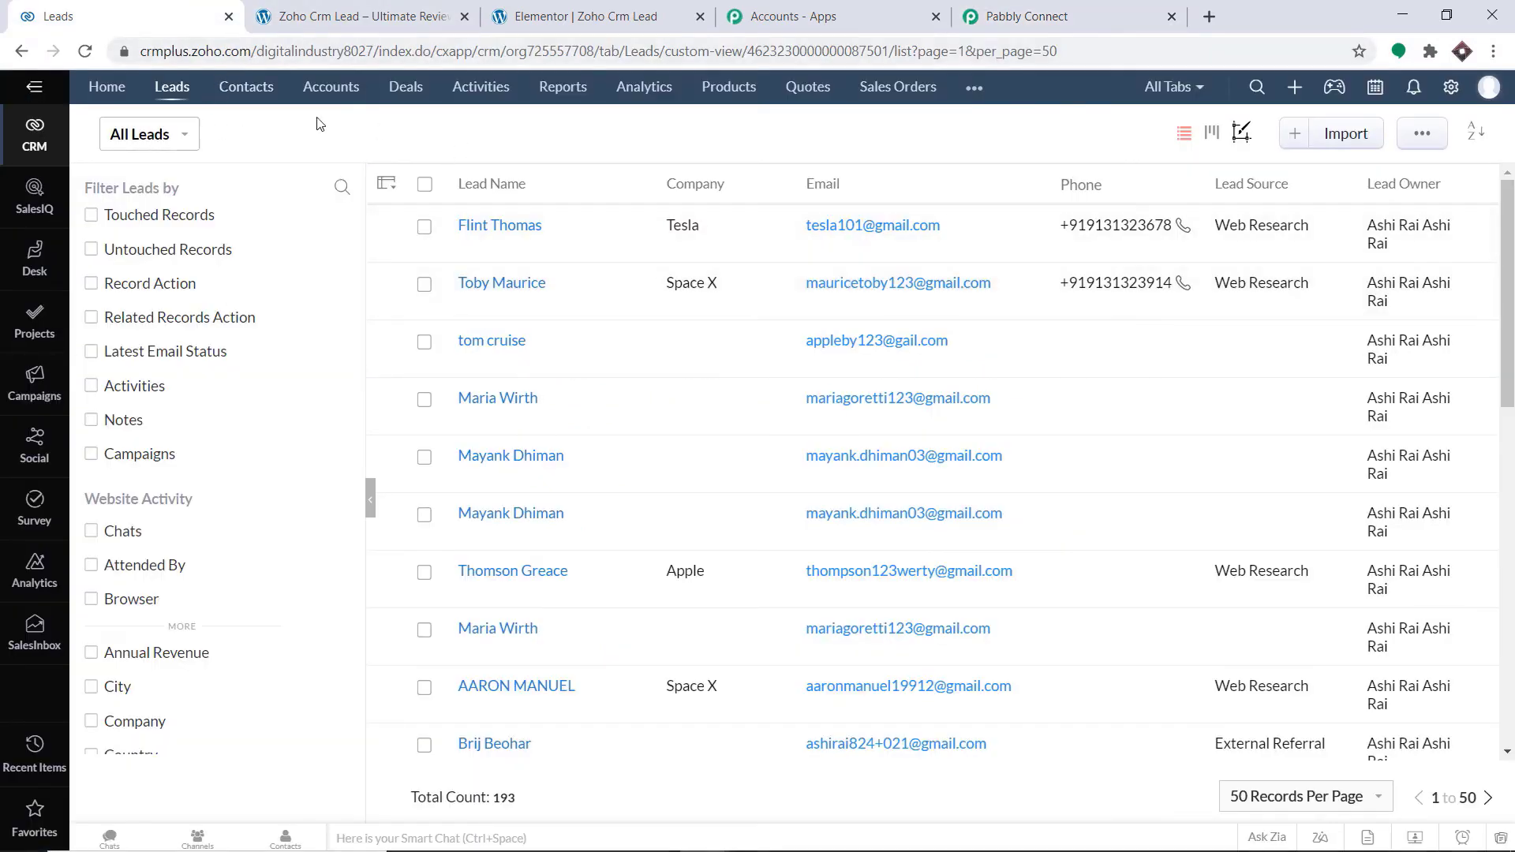
{"action": "left_click_drag", "start_coordinate": [253, 53], "coordinate": [192, 52]}
{"action": "right_click", "coordinate": [260, 49]}
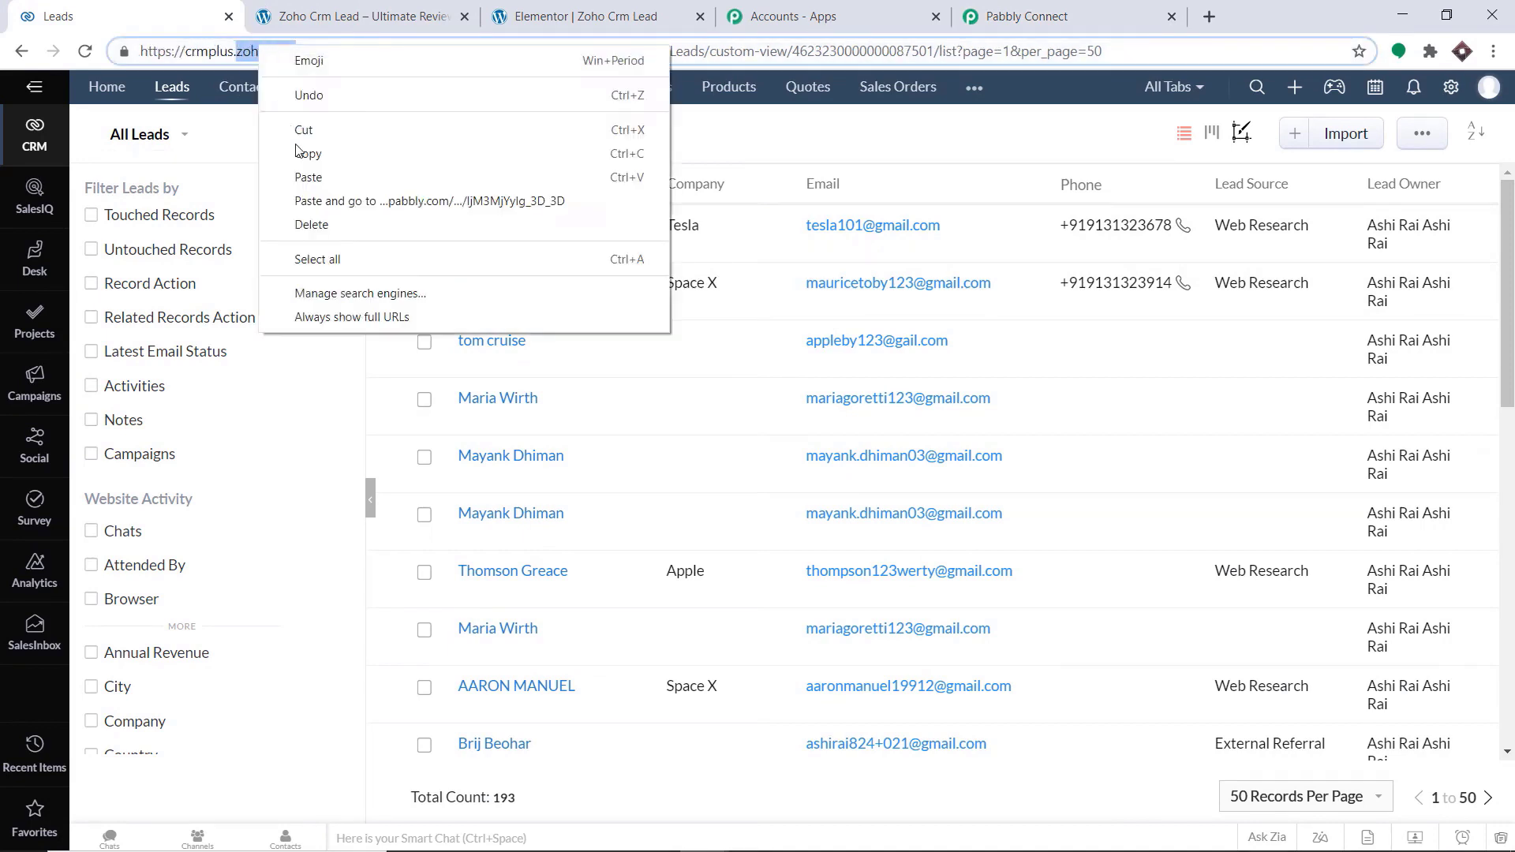
{"action": "left_click", "coordinate": [300, 153]}
Paste zoho.com as the authentication domain in Pabbly Connect and submit it
{"action": "left_click", "coordinate": [1056, 10]}
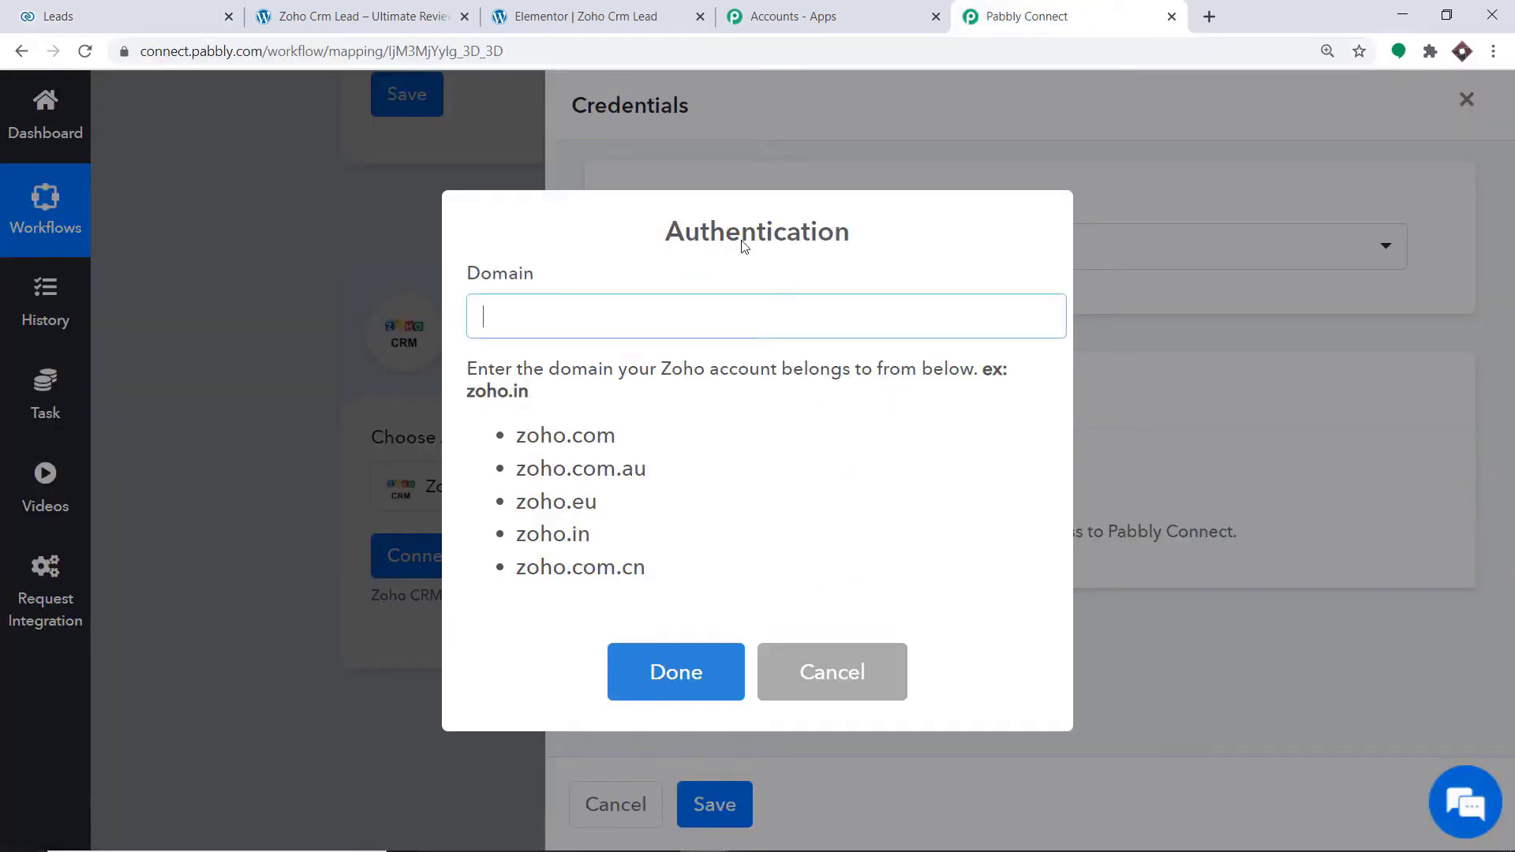
{"action": "right_click", "coordinate": [544, 323]}
{"action": "left_click", "coordinate": [612, 477]}
{"action": "left_click", "coordinate": [677, 671]}
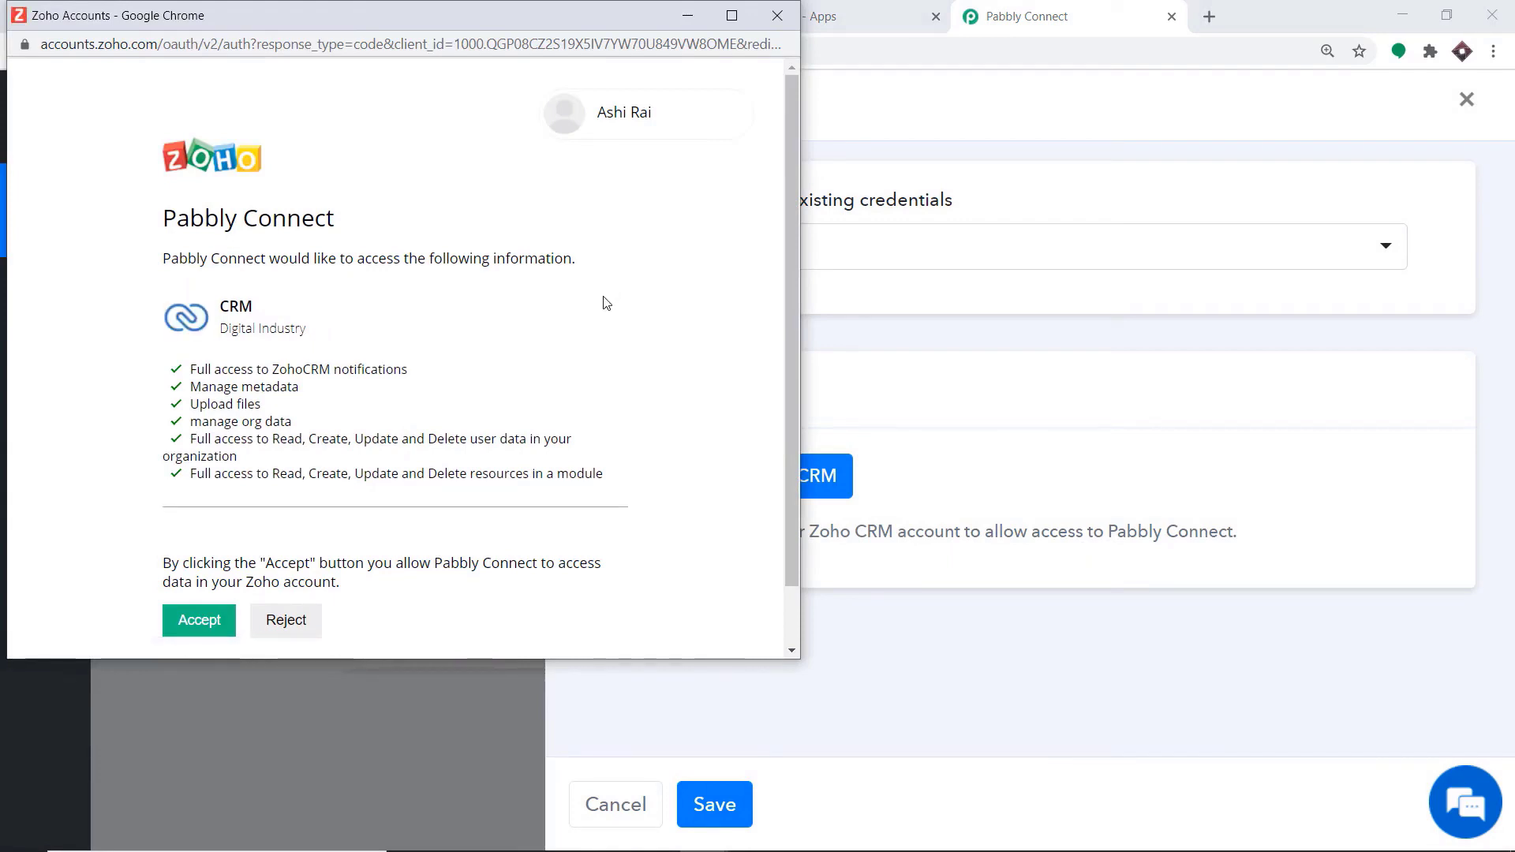
Accept Pabbly Connect's access request for the Zoho CRM account, close the confirmation and look over the Create Lead fields
{"action": "scroll", "coordinate": [539, 335], "scroll_direction": "down", "scroll_amount": 1}
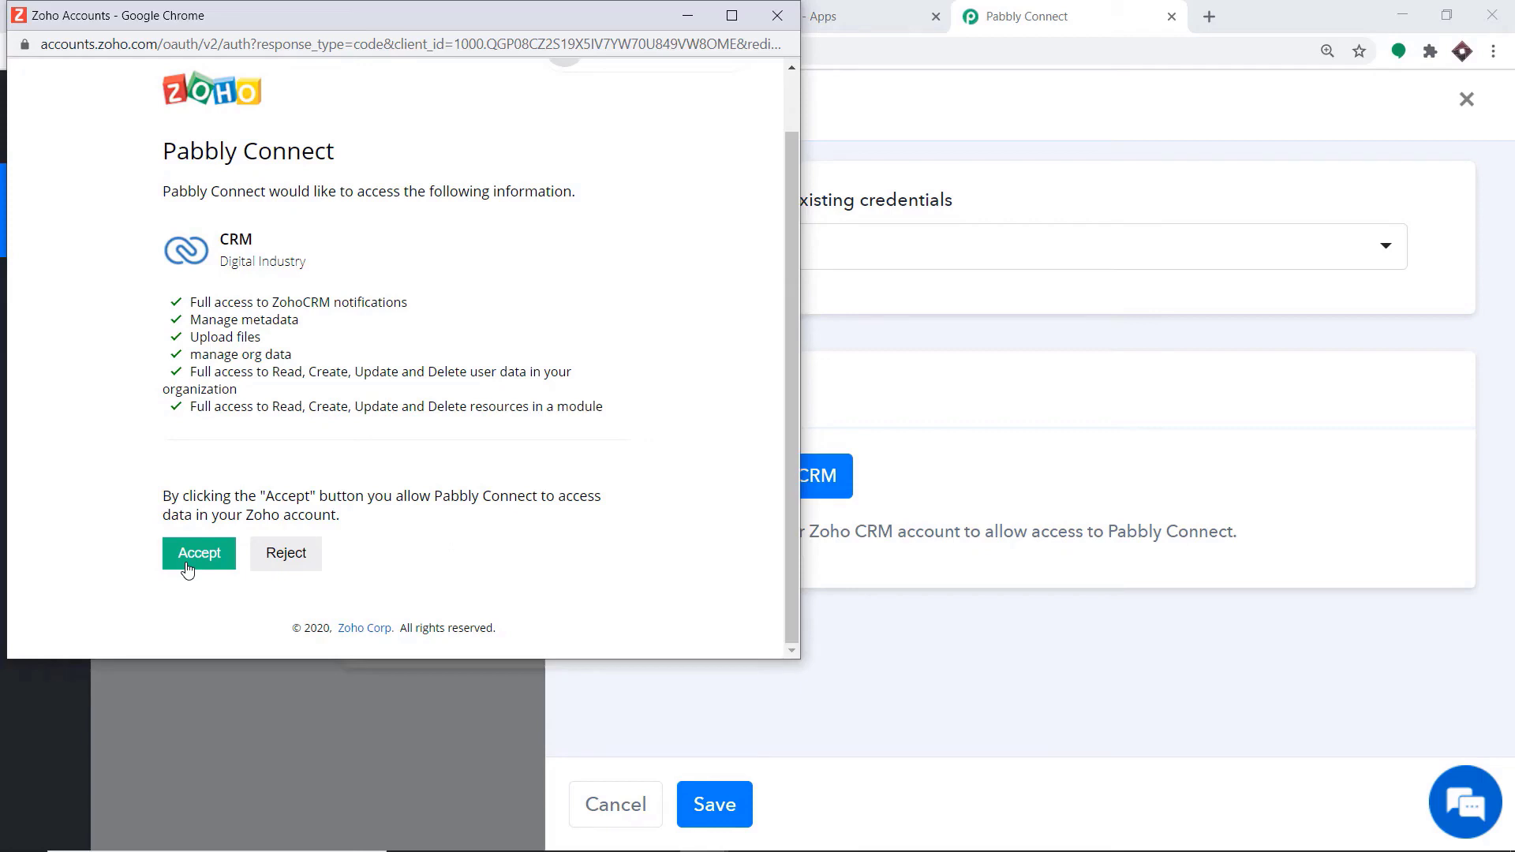
{"action": "left_click", "coordinate": [187, 570]}
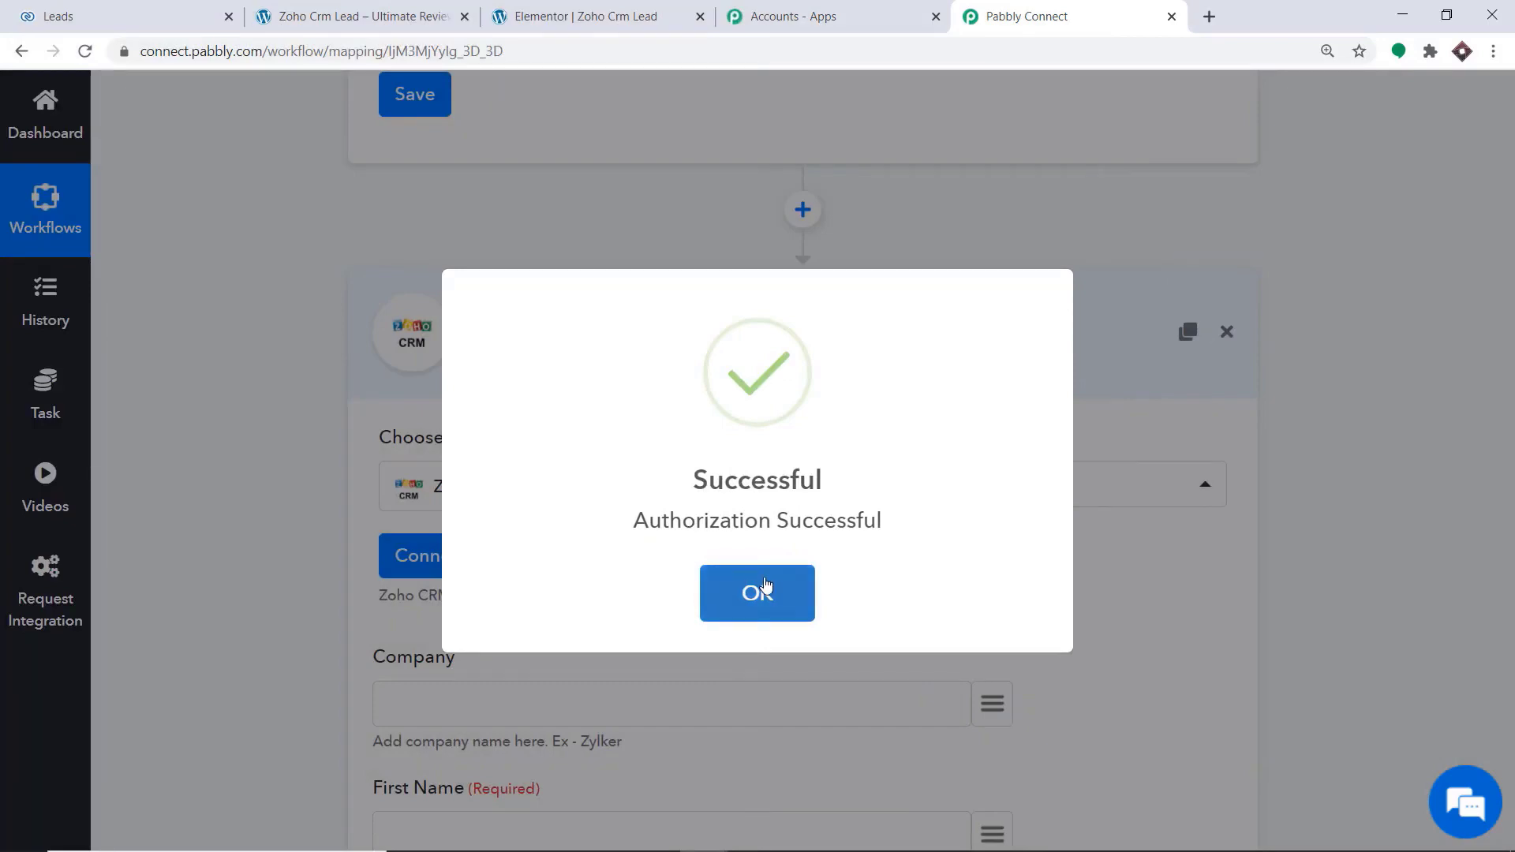
{"action": "left_click", "coordinate": [763, 593]}
{"action": "scroll", "coordinate": [973, 270], "scroll_direction": "down", "scroll_amount": 5}
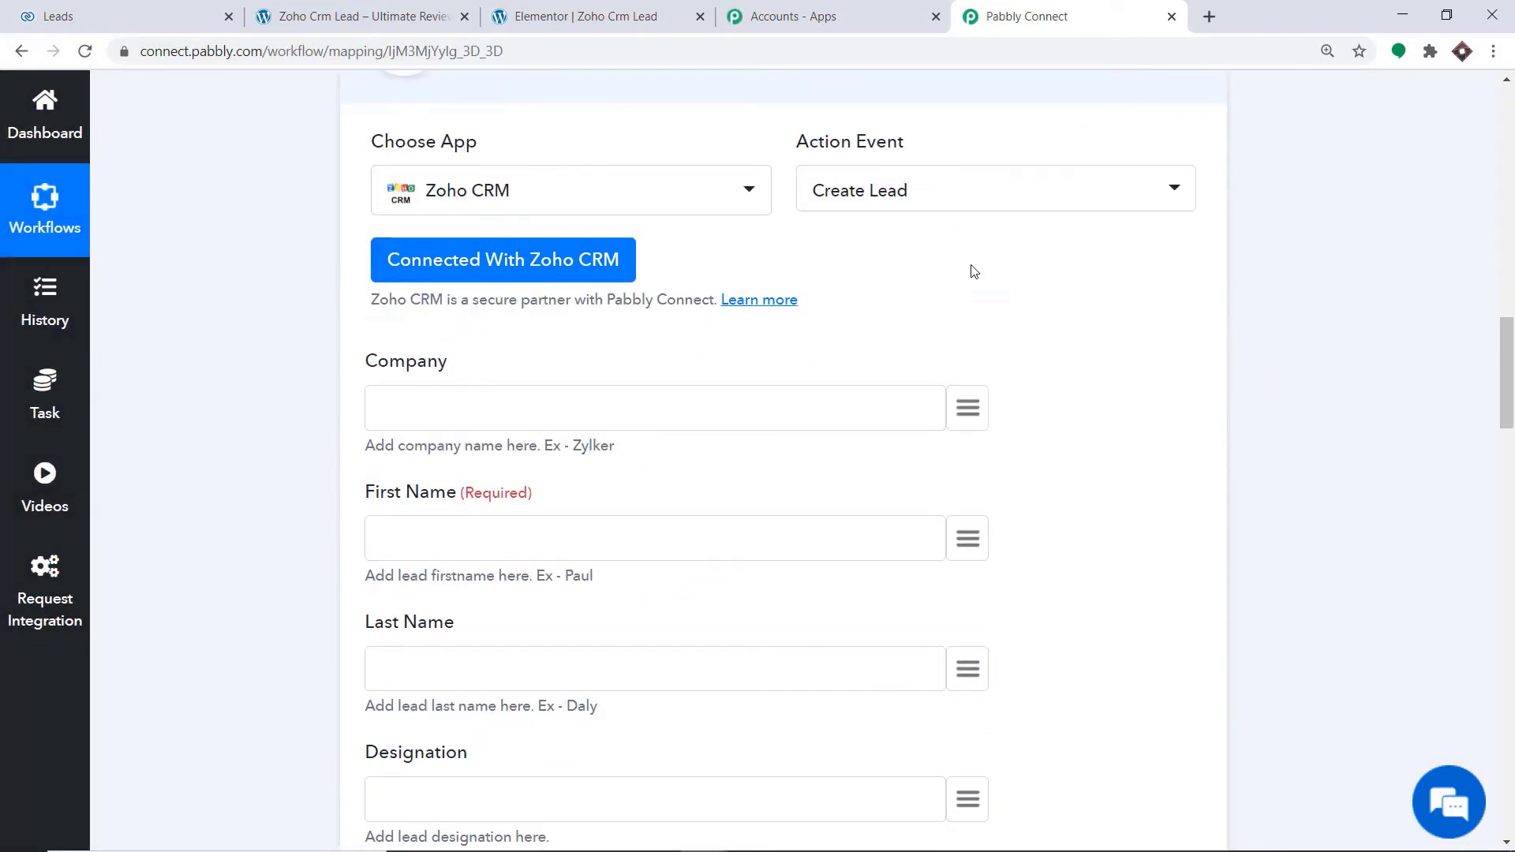
{"action": "scroll", "coordinate": [1083, 671], "scroll_direction": "down", "scroll_amount": 9}
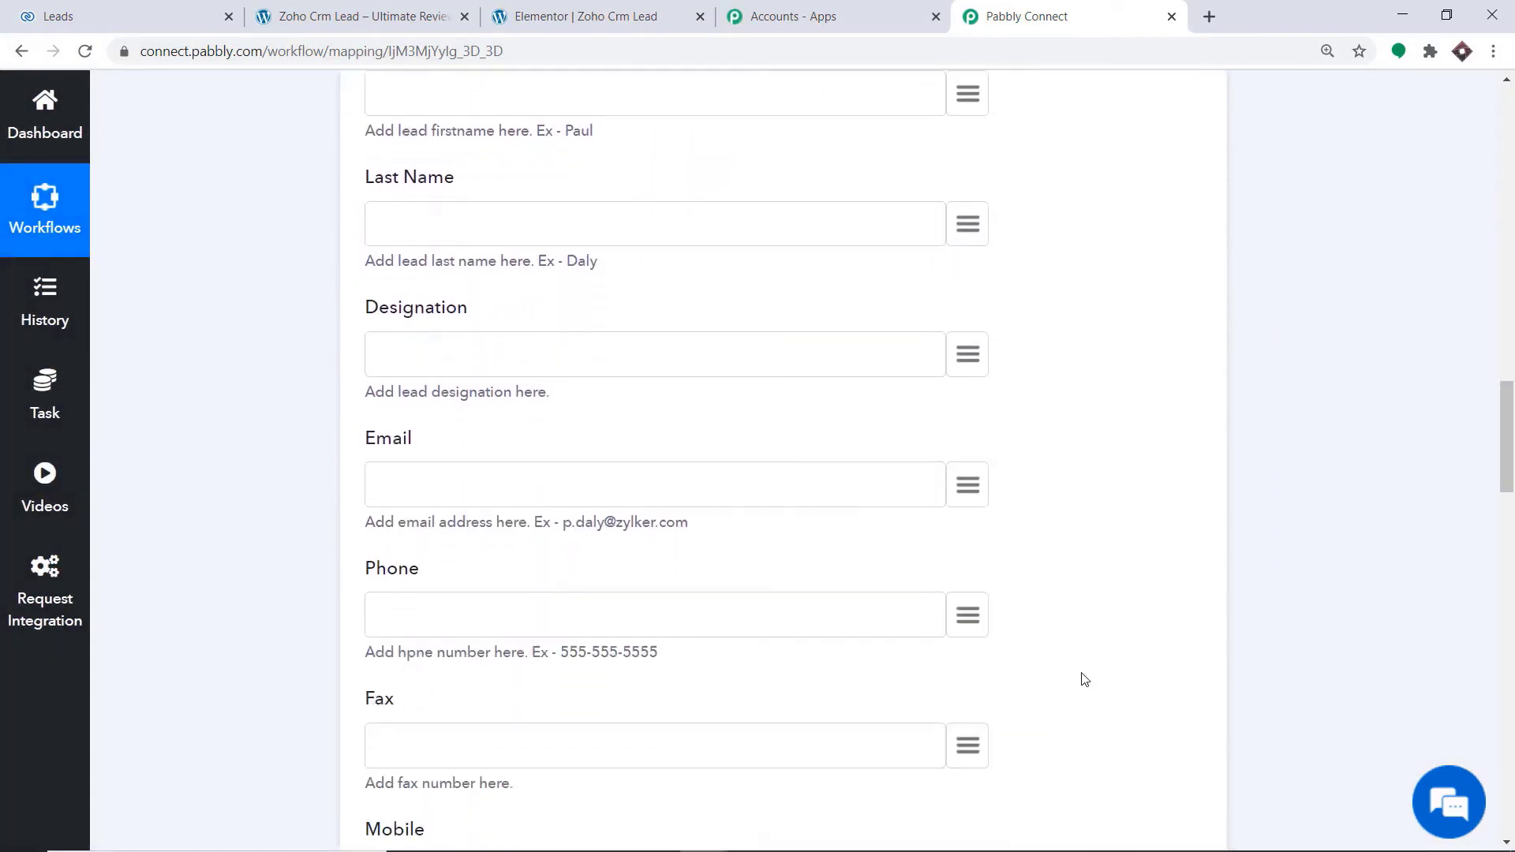
Map the lead's Company field to the Company value from the Elementor trigger
{"action": "scroll", "coordinate": [1085, 680], "scroll_direction": "up", "scroll_amount": 8}
{"action": "scroll", "coordinate": [1086, 684], "scroll_direction": "up", "scroll_amount": 3}
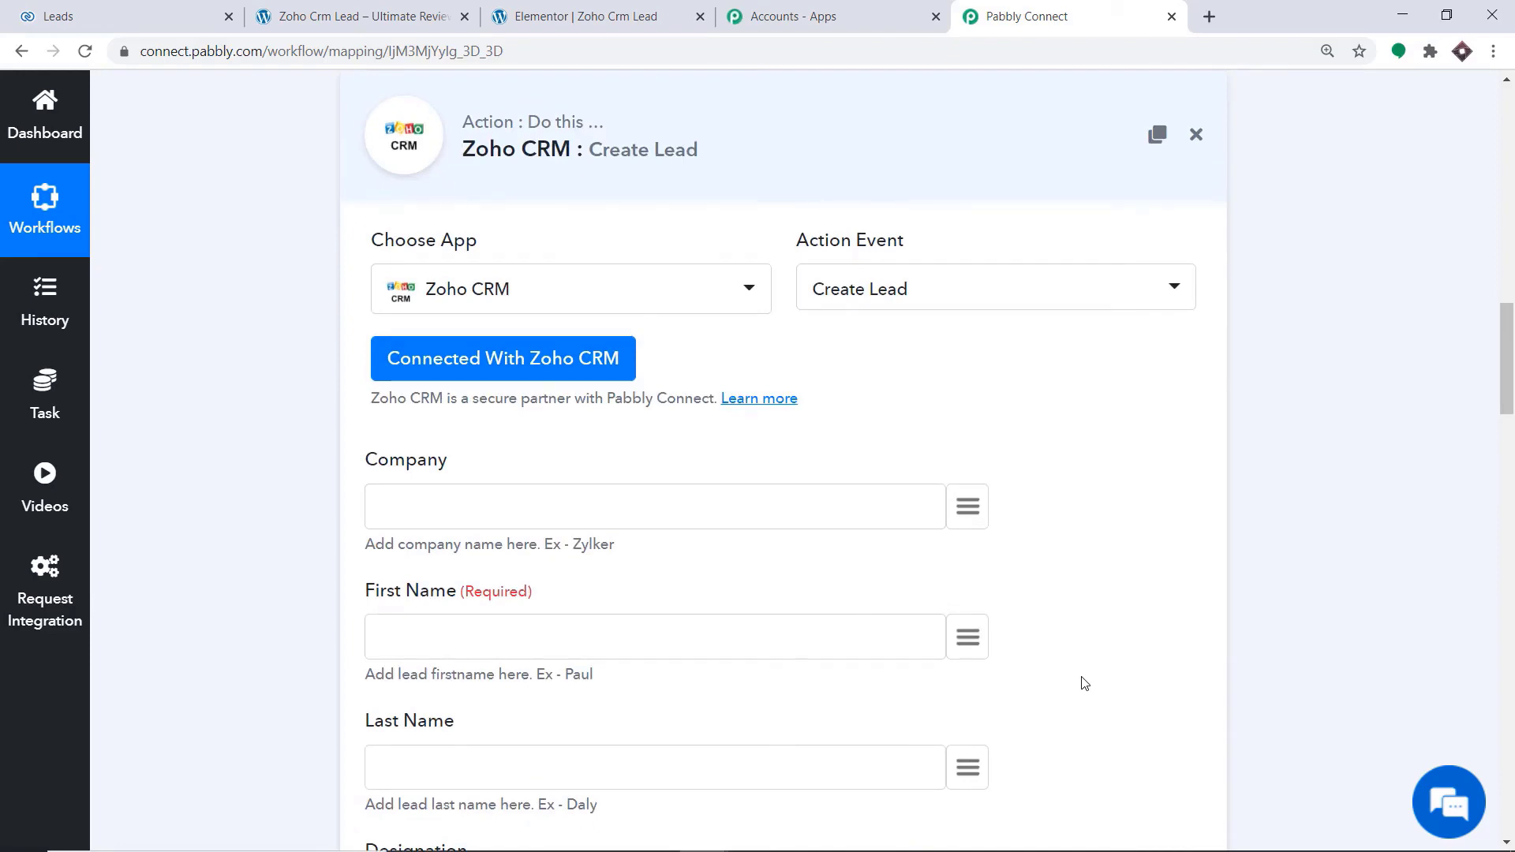
{"action": "scroll", "coordinate": [1085, 683], "scroll_direction": "down", "scroll_amount": 1}
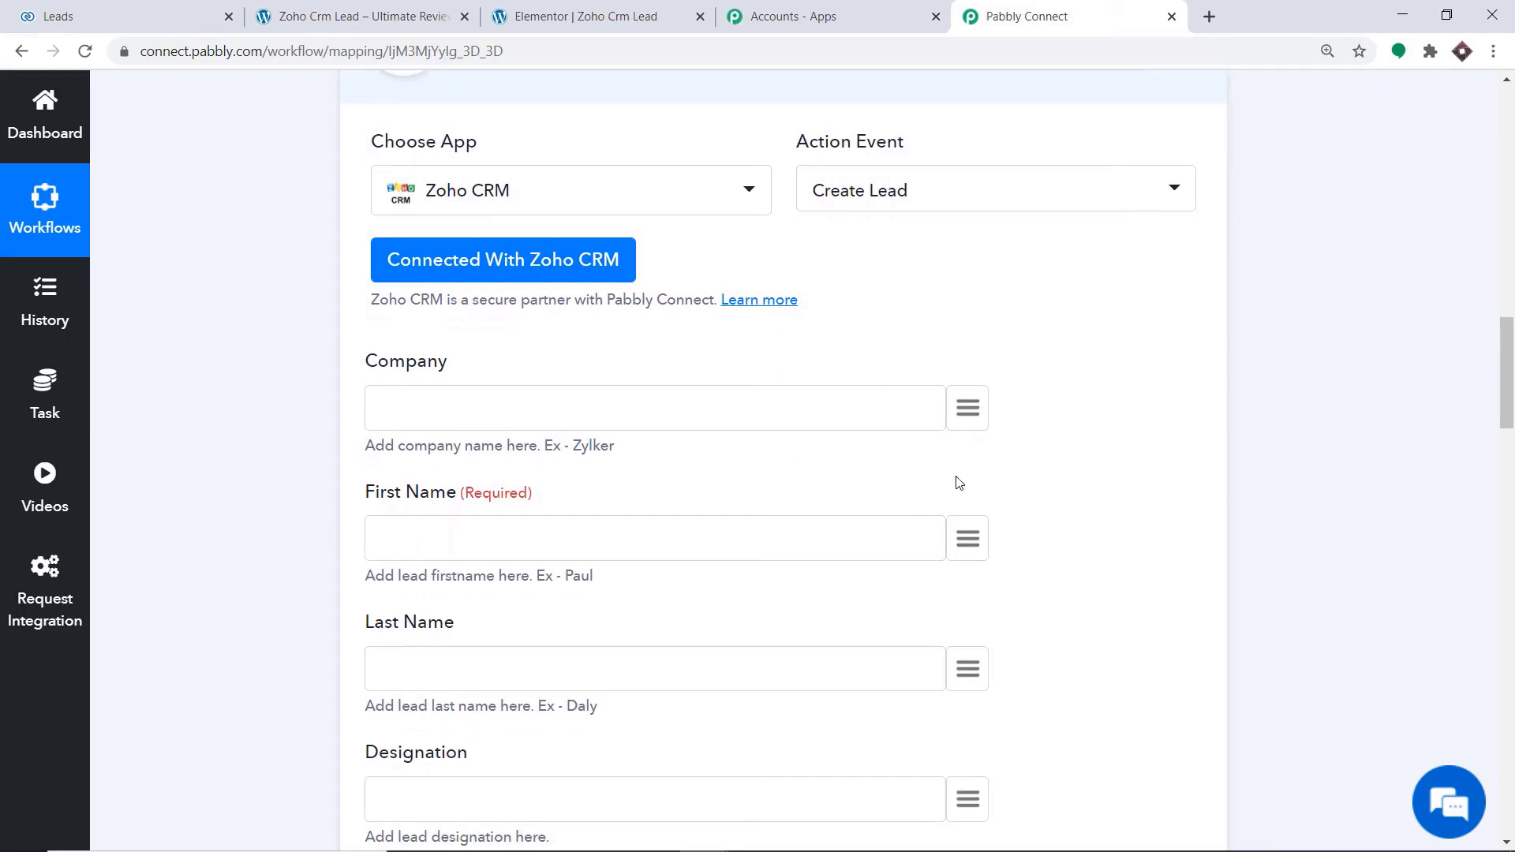
{"action": "left_click", "coordinate": [974, 404]}
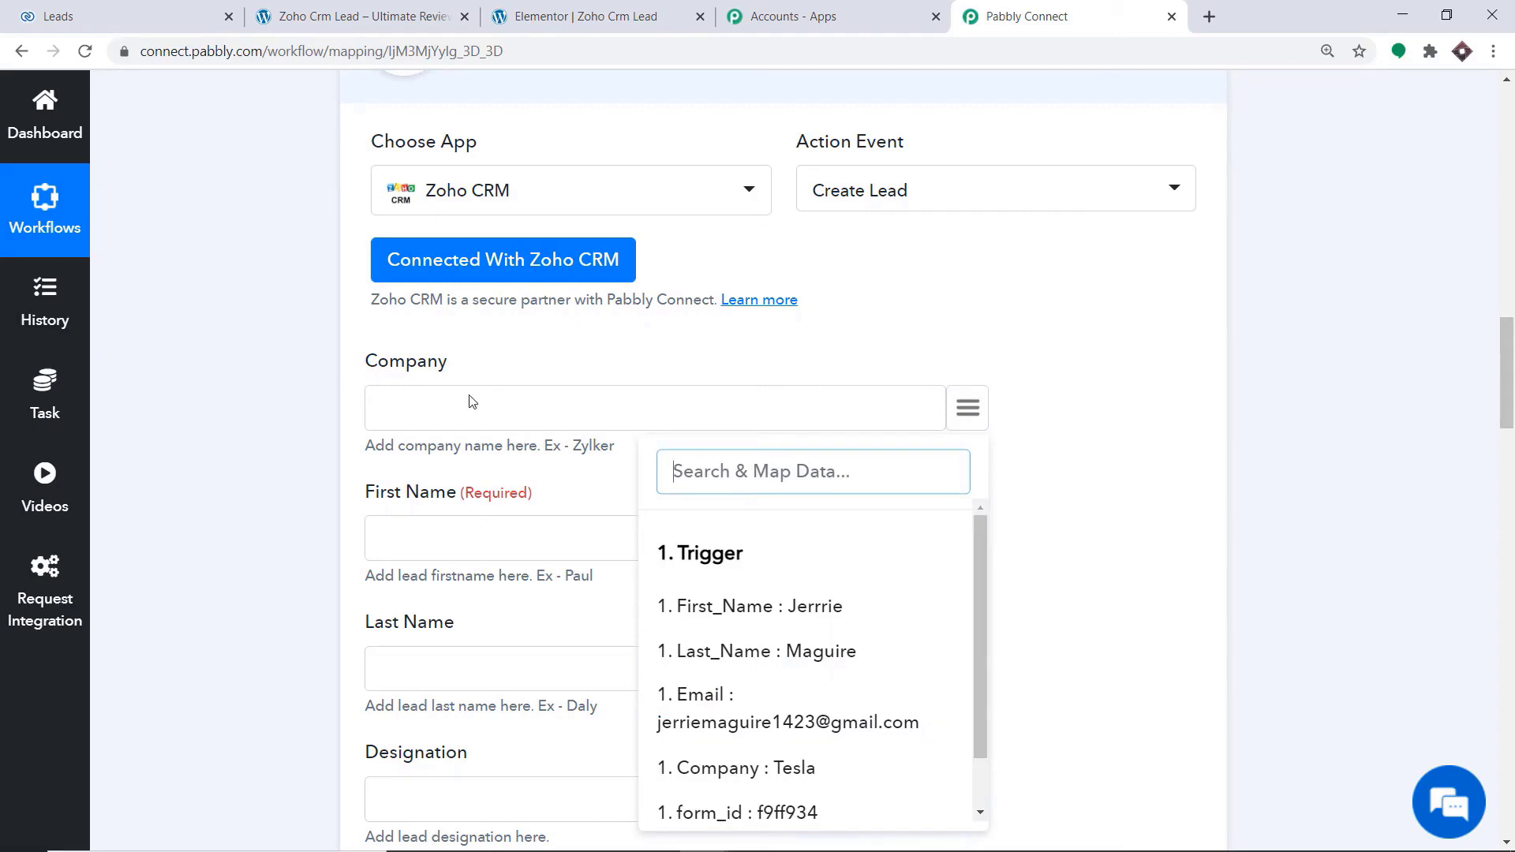
{"action": "left_click", "coordinate": [722, 773]}
{"action": "scroll", "coordinate": [752, 524], "scroll_direction": "down", "scroll_amount": 3}
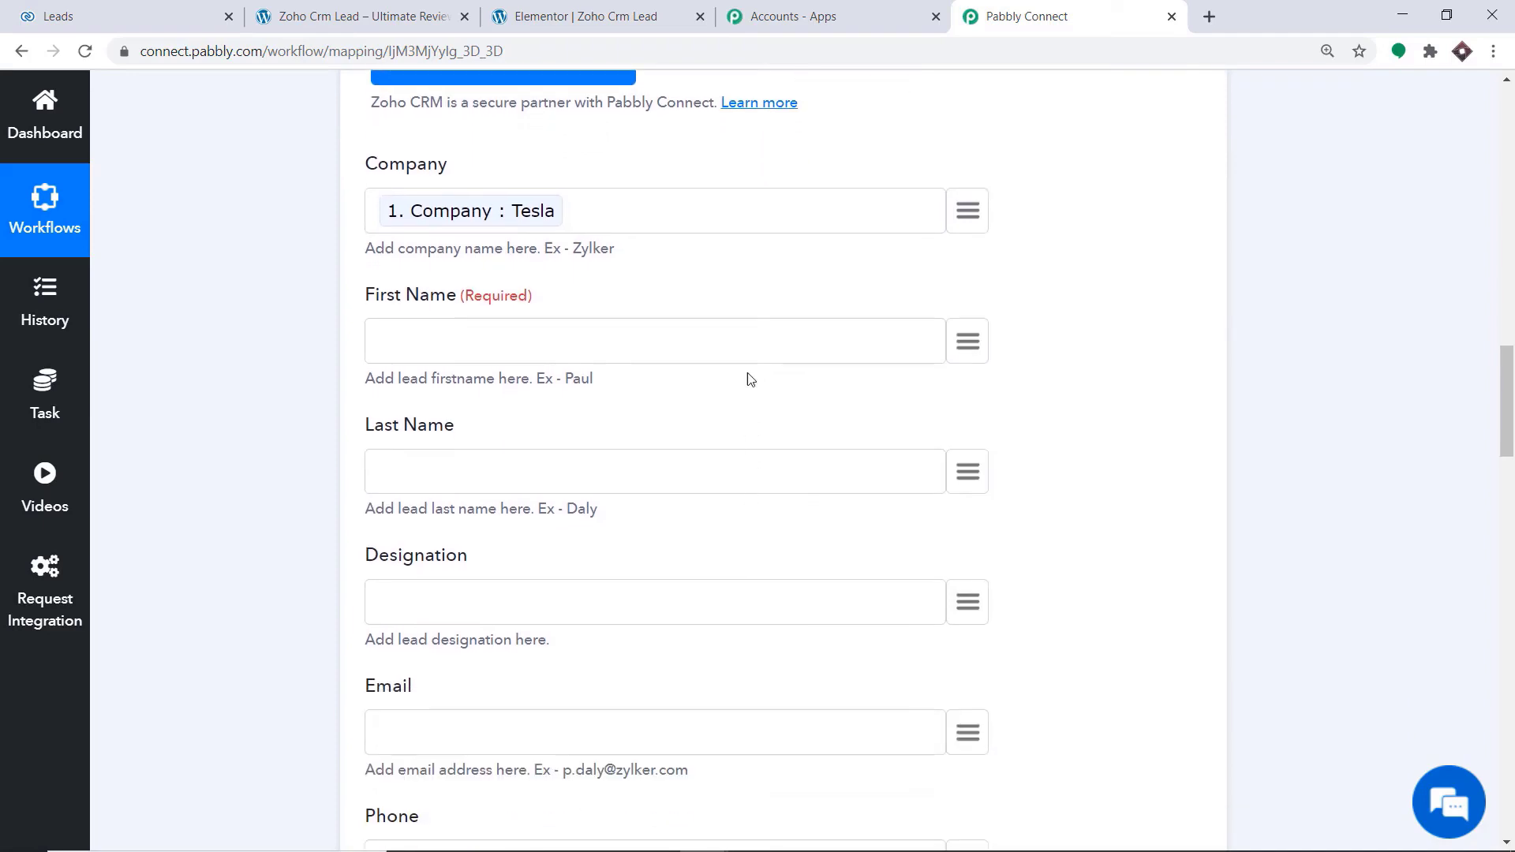
Map the lead's First Name and Last Name fields to the First_Name and Last_Name values from the trigger
{"action": "left_click", "coordinate": [977, 341]}
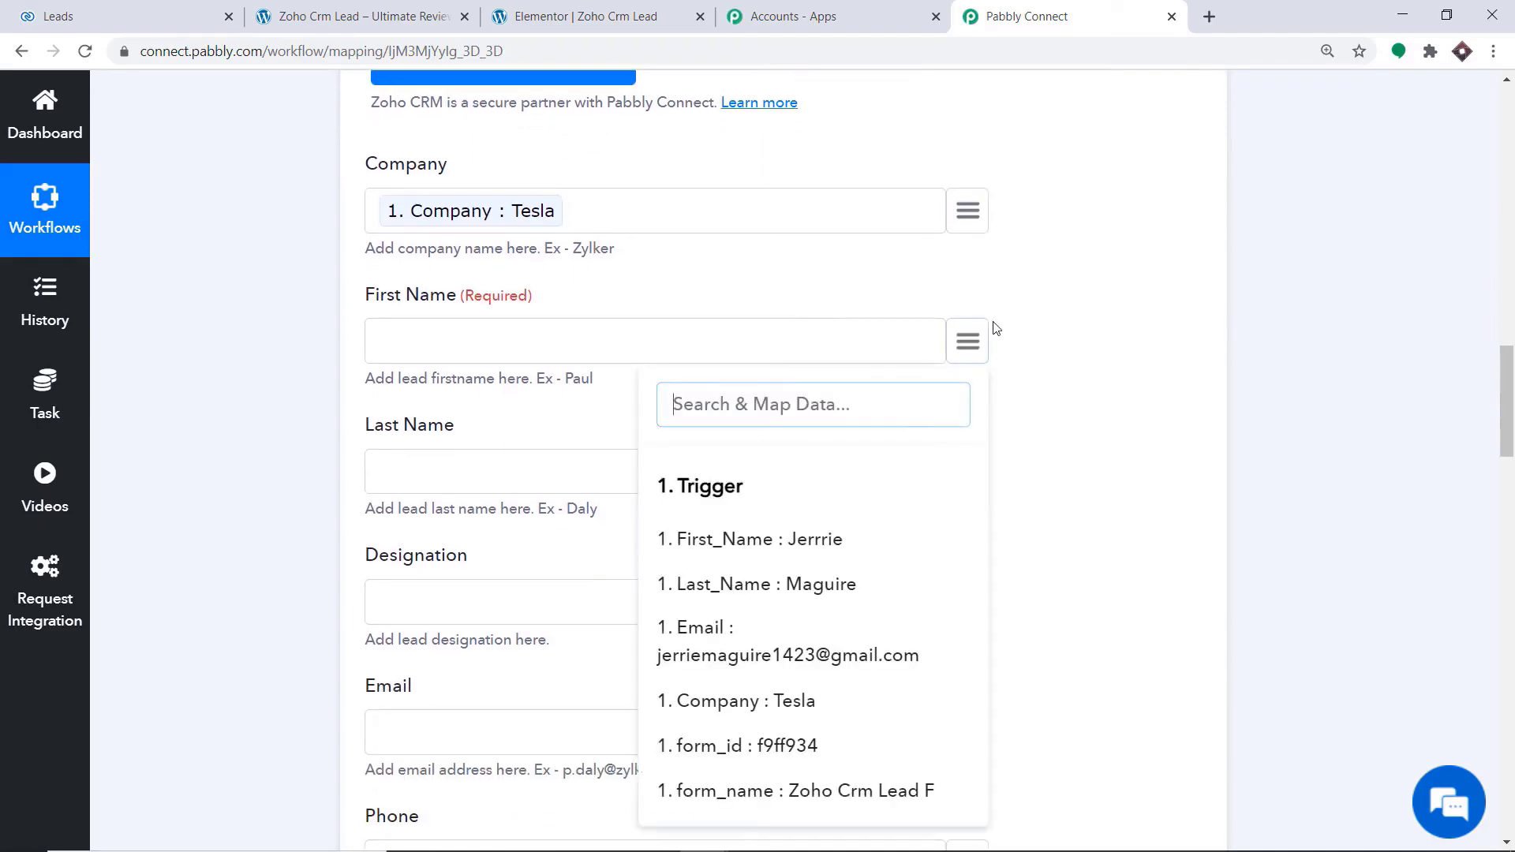
{"action": "left_click", "coordinate": [817, 543]}
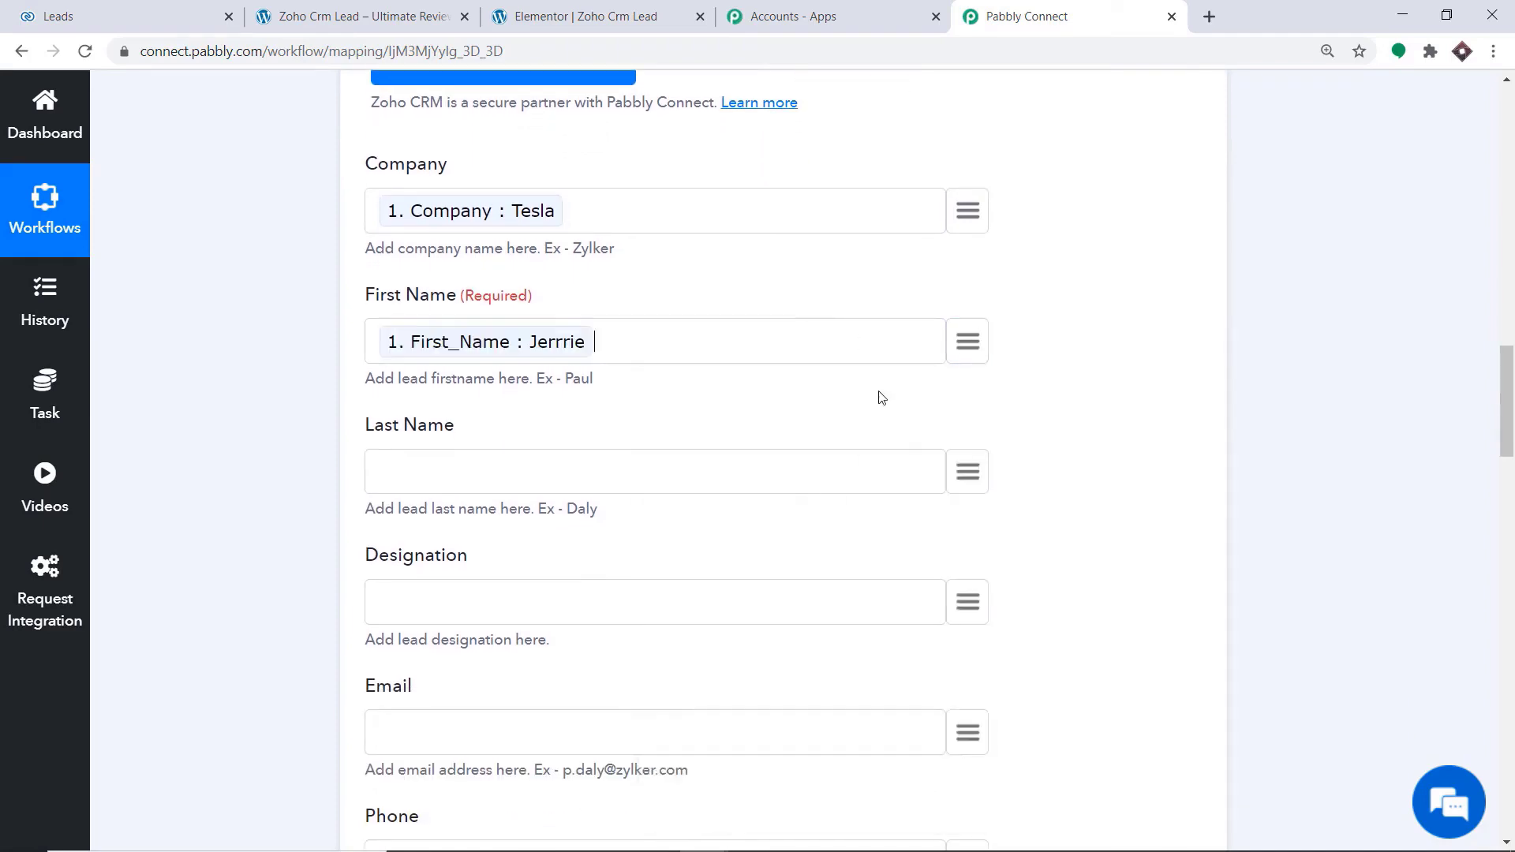
{"action": "scroll", "coordinate": [875, 340], "scroll_direction": "down", "scroll_amount": 2}
{"action": "scroll", "coordinate": [821, 266], "scroll_direction": "down", "scroll_amount": 2}
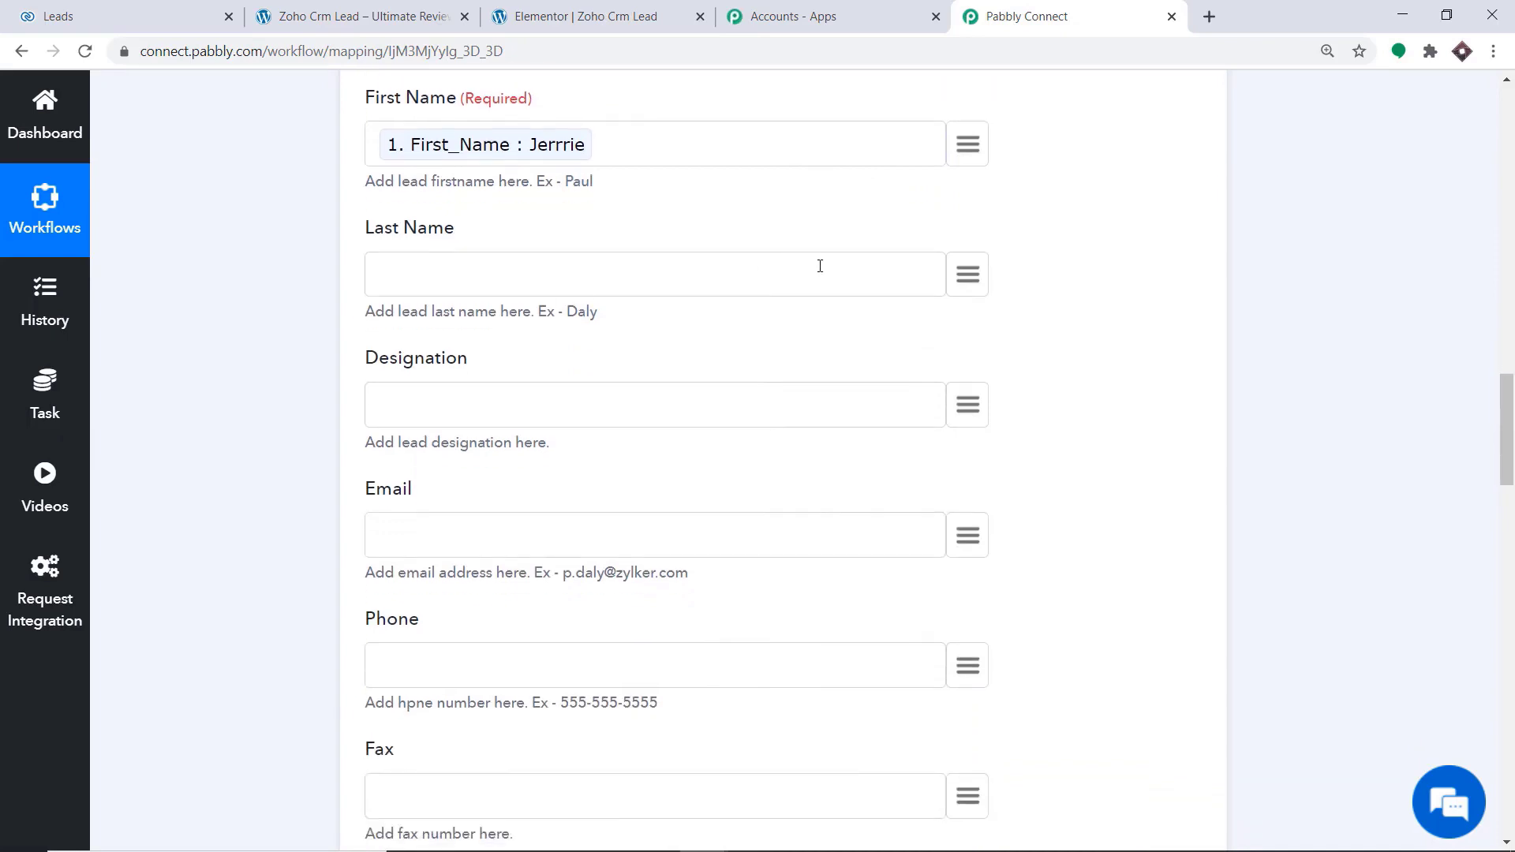
{"action": "left_click", "coordinate": [966, 274]}
{"action": "left_click", "coordinate": [797, 517]}
{"action": "scroll", "coordinate": [734, 382], "scroll_direction": "up", "scroll_amount": 3}
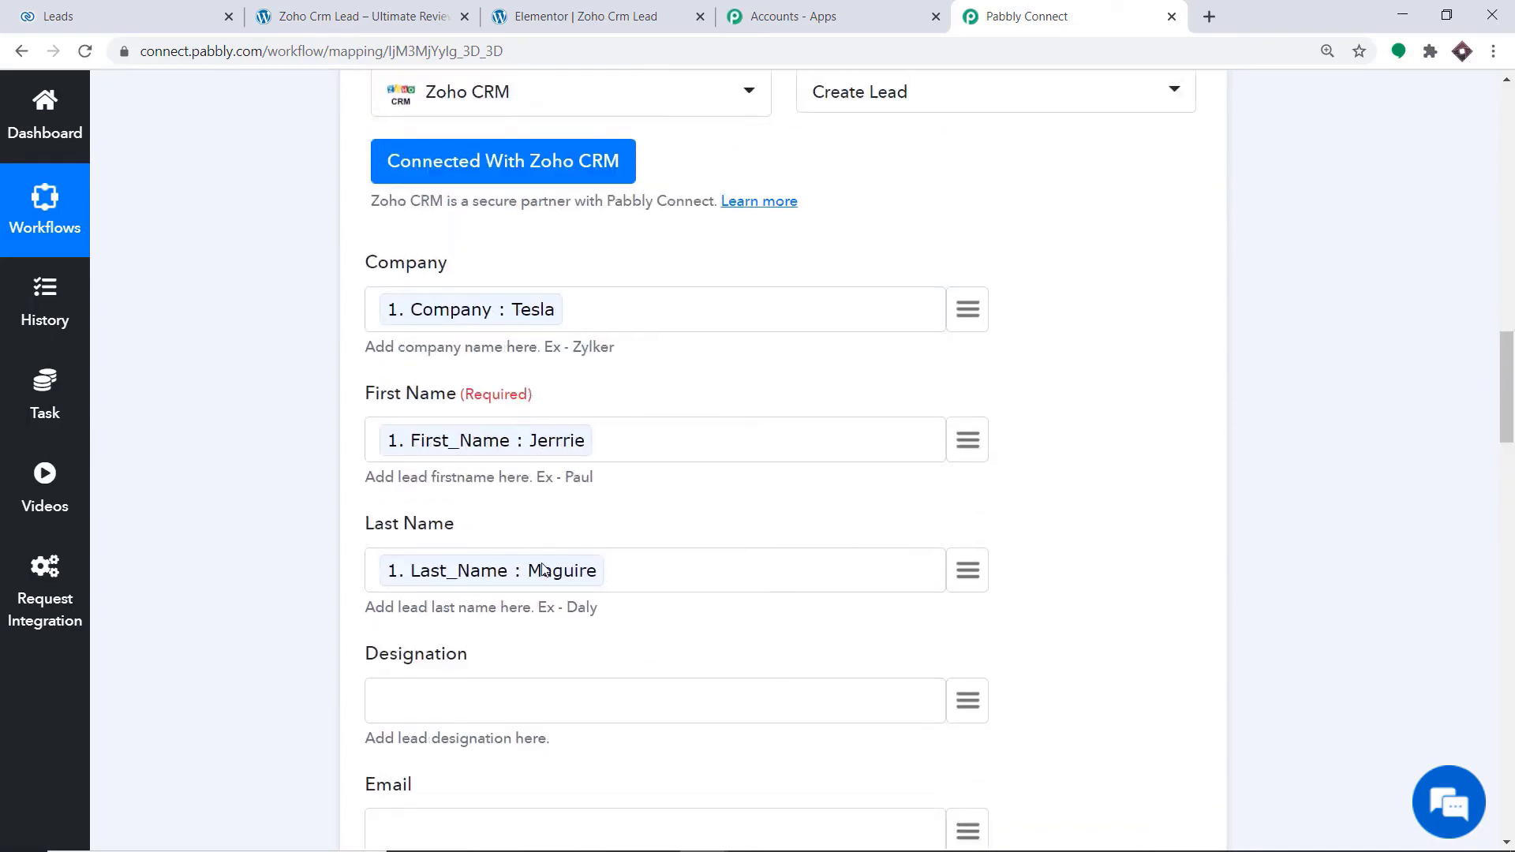
Map the lead's Email field to the Email value from the trigger
{"action": "scroll", "coordinate": [626, 410], "scroll_direction": "down", "scroll_amount": 3}
{"action": "scroll", "coordinate": [632, 426], "scroll_direction": "down", "scroll_amount": 2}
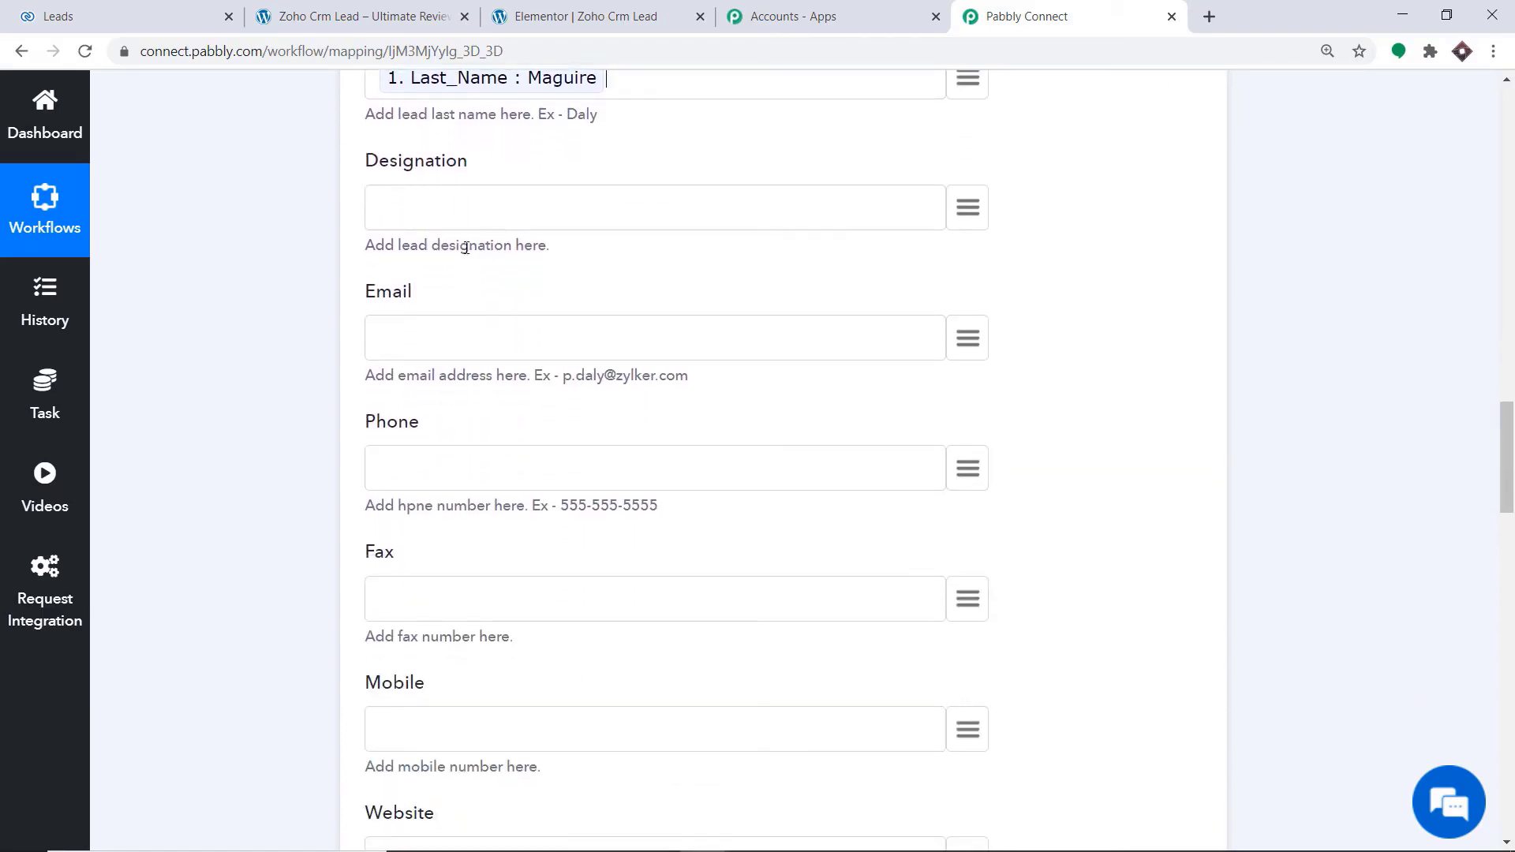
{"action": "scroll", "coordinate": [445, 300], "scroll_direction": "down", "scroll_amount": 1}
{"action": "left_click", "coordinate": [967, 239]}
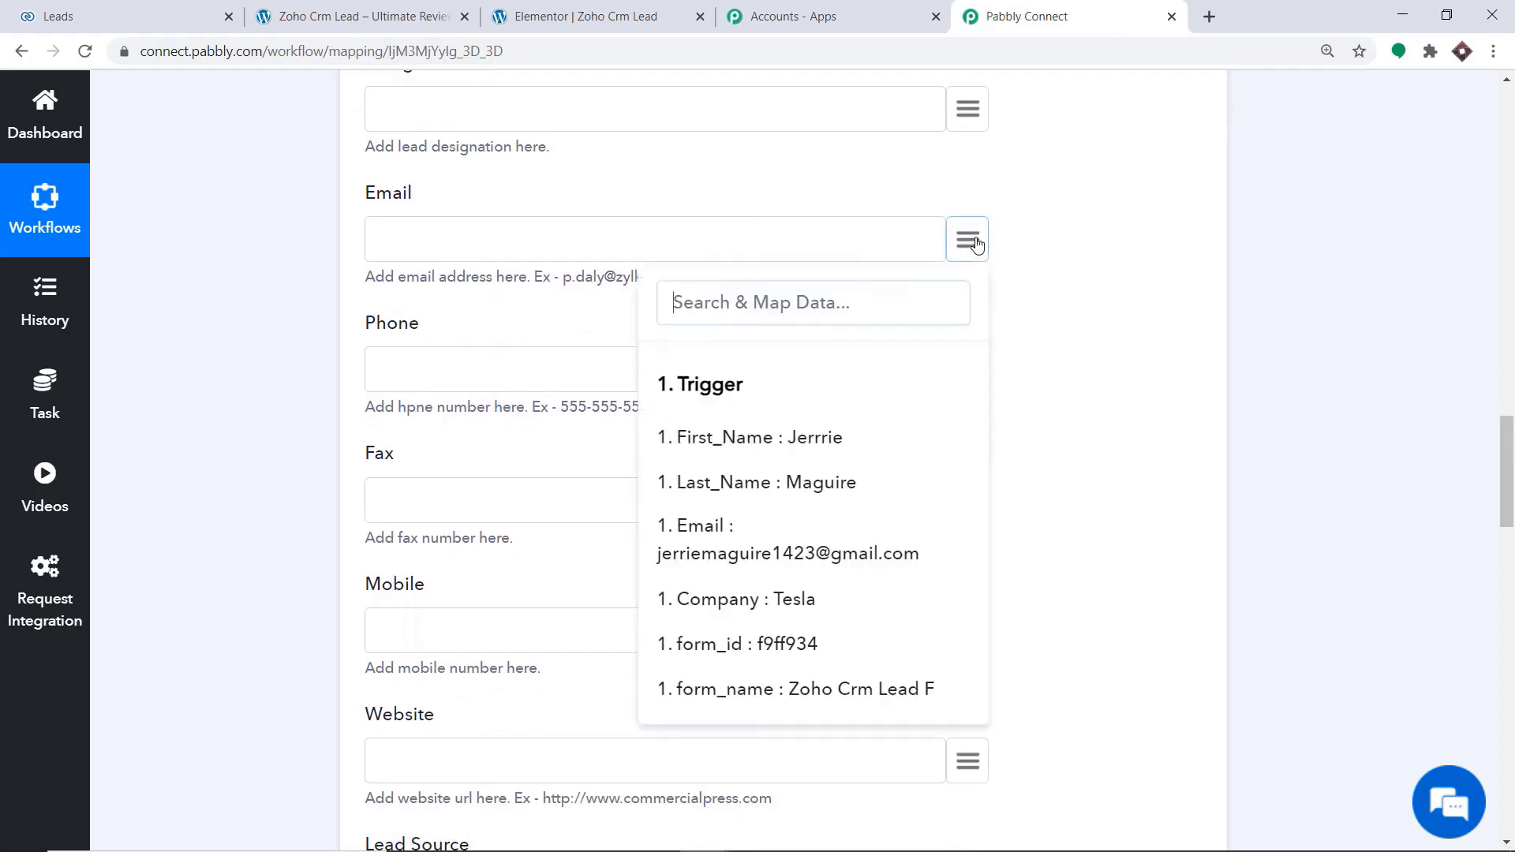
{"action": "scroll", "coordinate": [877, 405], "scroll_direction": "down", "scroll_amount": 1}
{"action": "left_click", "coordinate": [735, 447]}
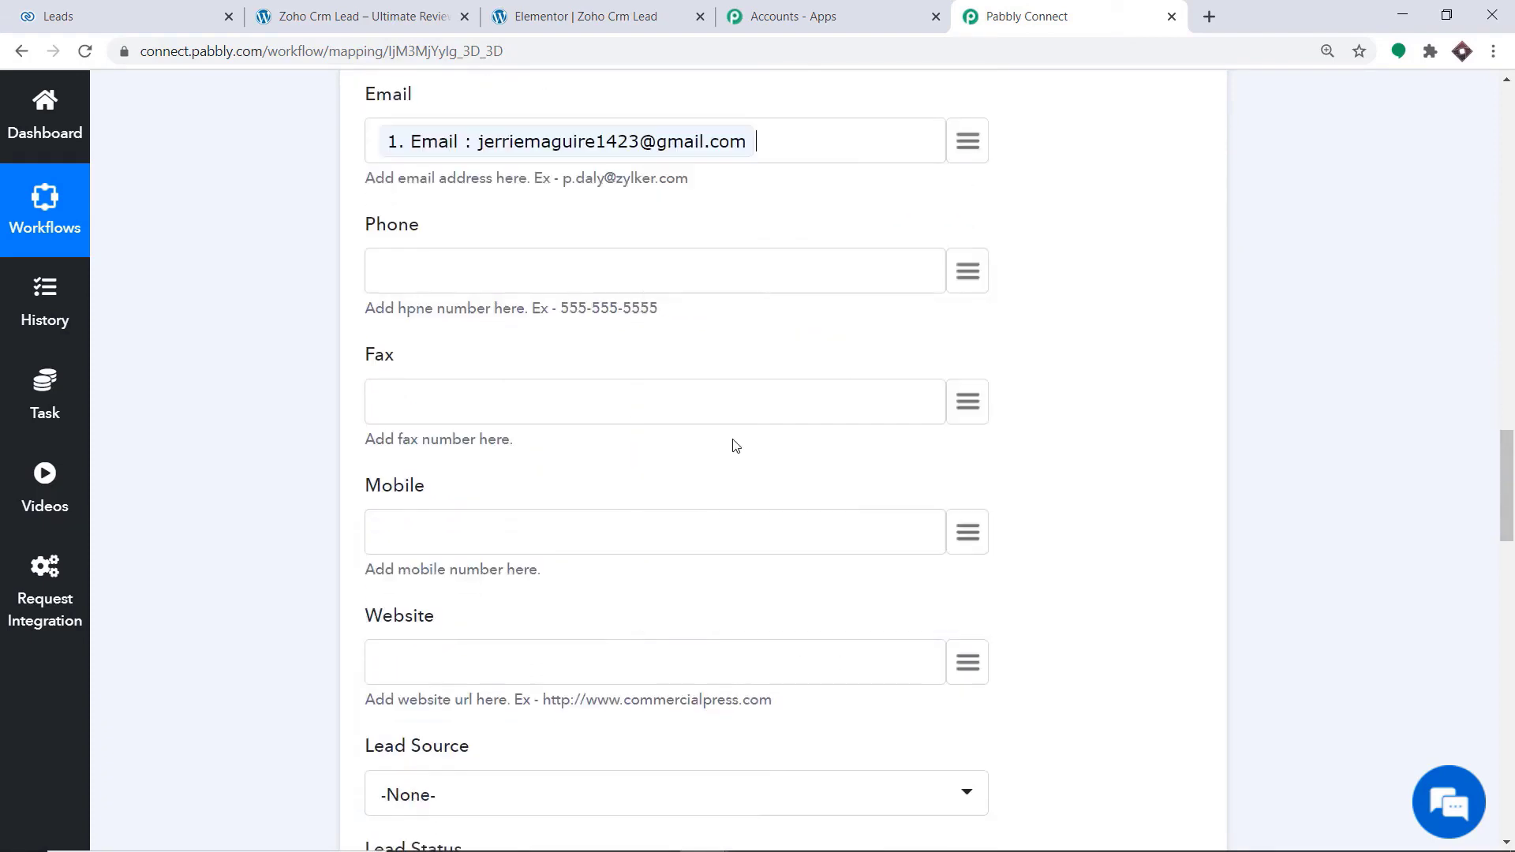
Set the Lead Source to Web Research and the Lead Status to Contacted
{"action": "scroll", "coordinate": [690, 287], "scroll_direction": "down", "scroll_amount": 1}
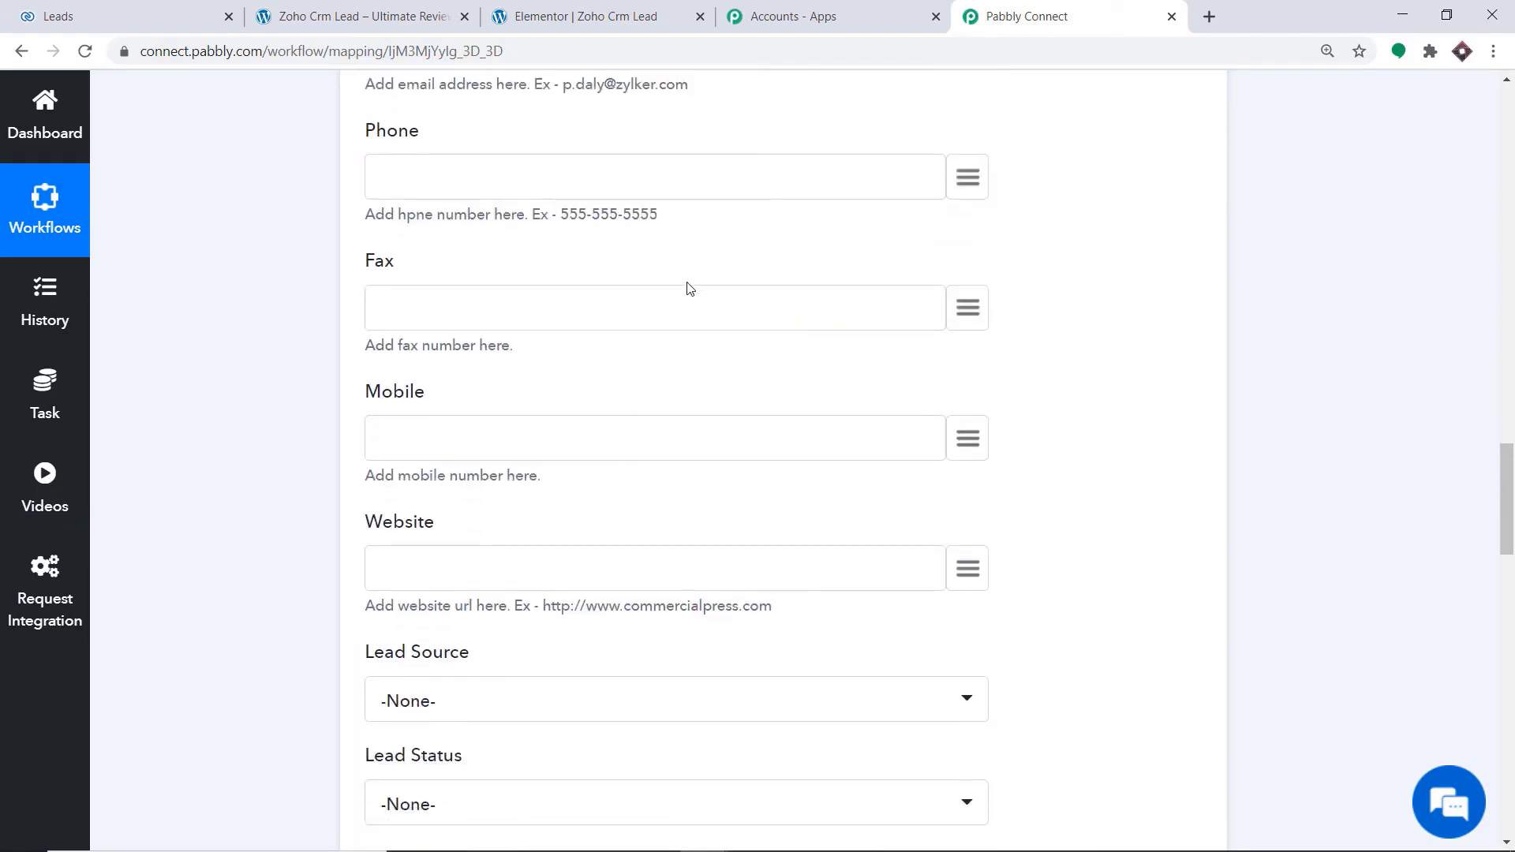
{"action": "scroll", "coordinate": [508, 298], "scroll_direction": "down", "scroll_amount": 1}
{"action": "scroll", "coordinate": [426, 301], "scroll_direction": "down", "scroll_amount": 1}
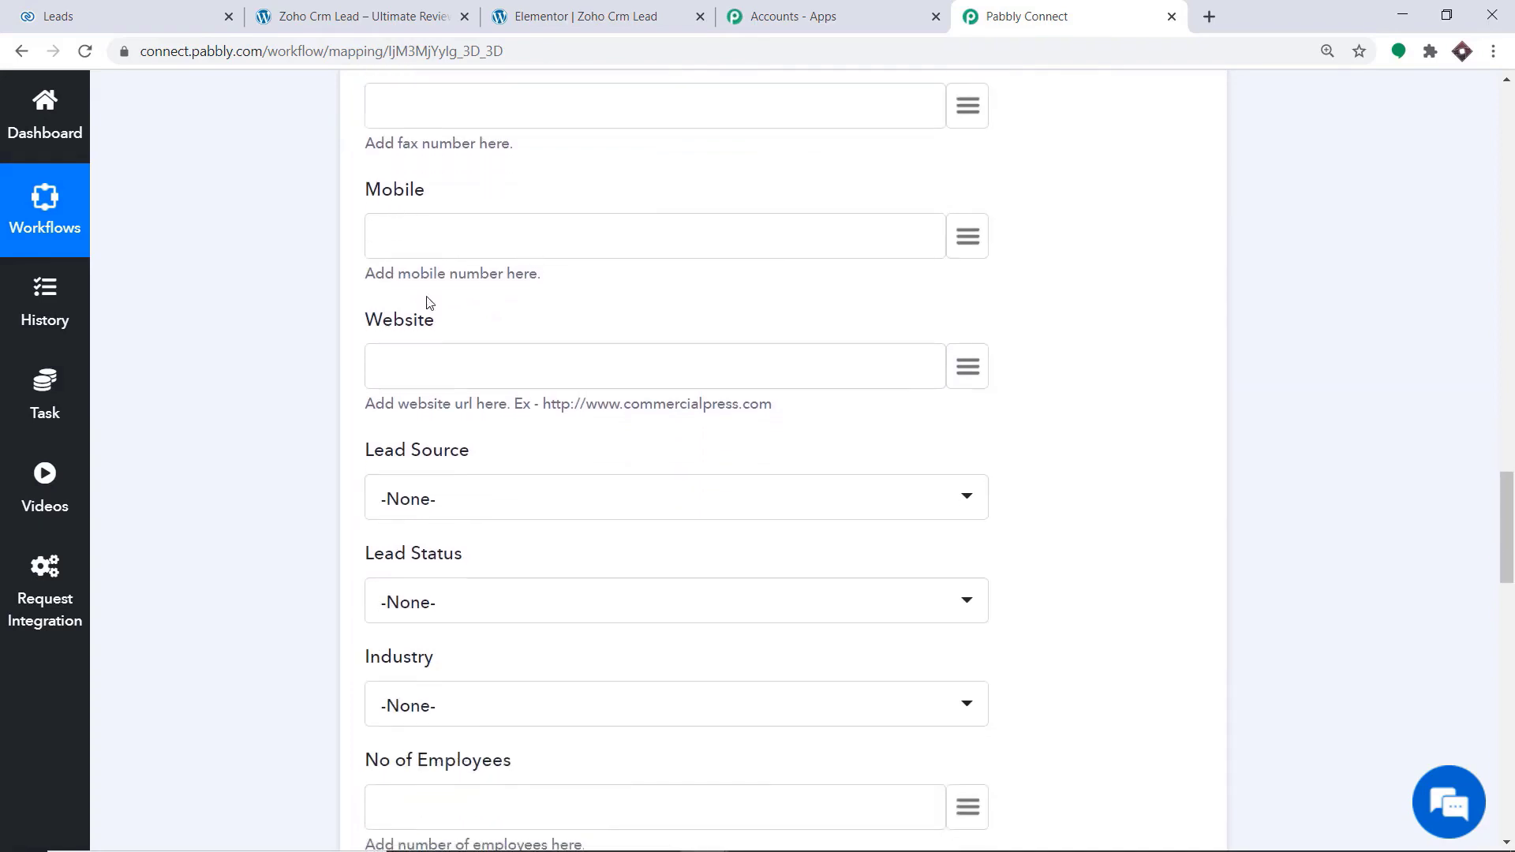
{"action": "scroll", "coordinate": [554, 304], "scroll_direction": "down", "scroll_amount": 2}
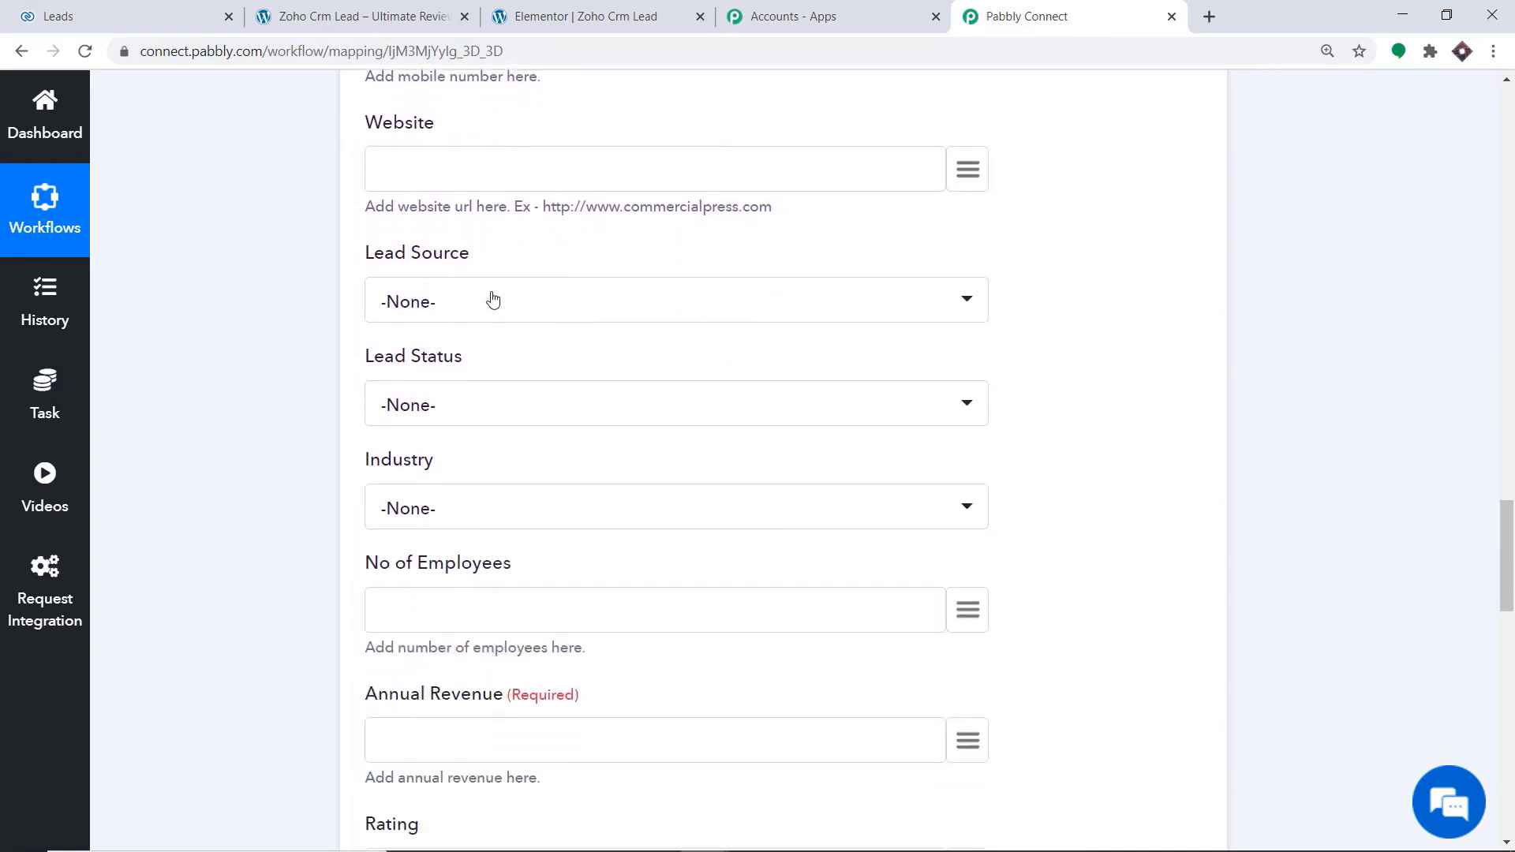
{"action": "left_click", "coordinate": [496, 299]}
{"action": "scroll", "coordinate": [486, 668], "scroll_direction": "down", "scroll_amount": 4}
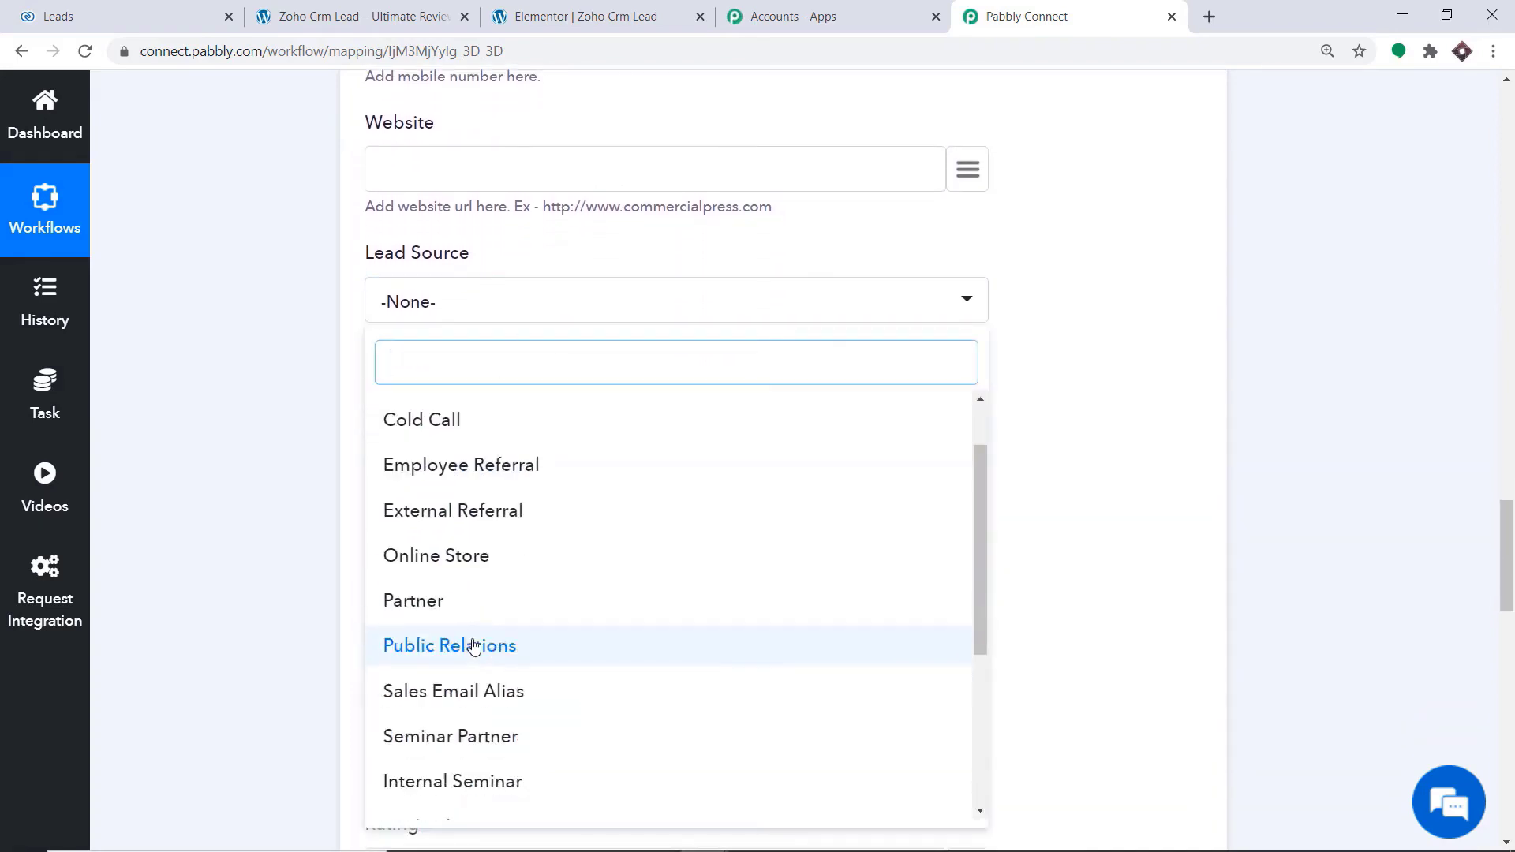
{"action": "left_click", "coordinate": [482, 698]}
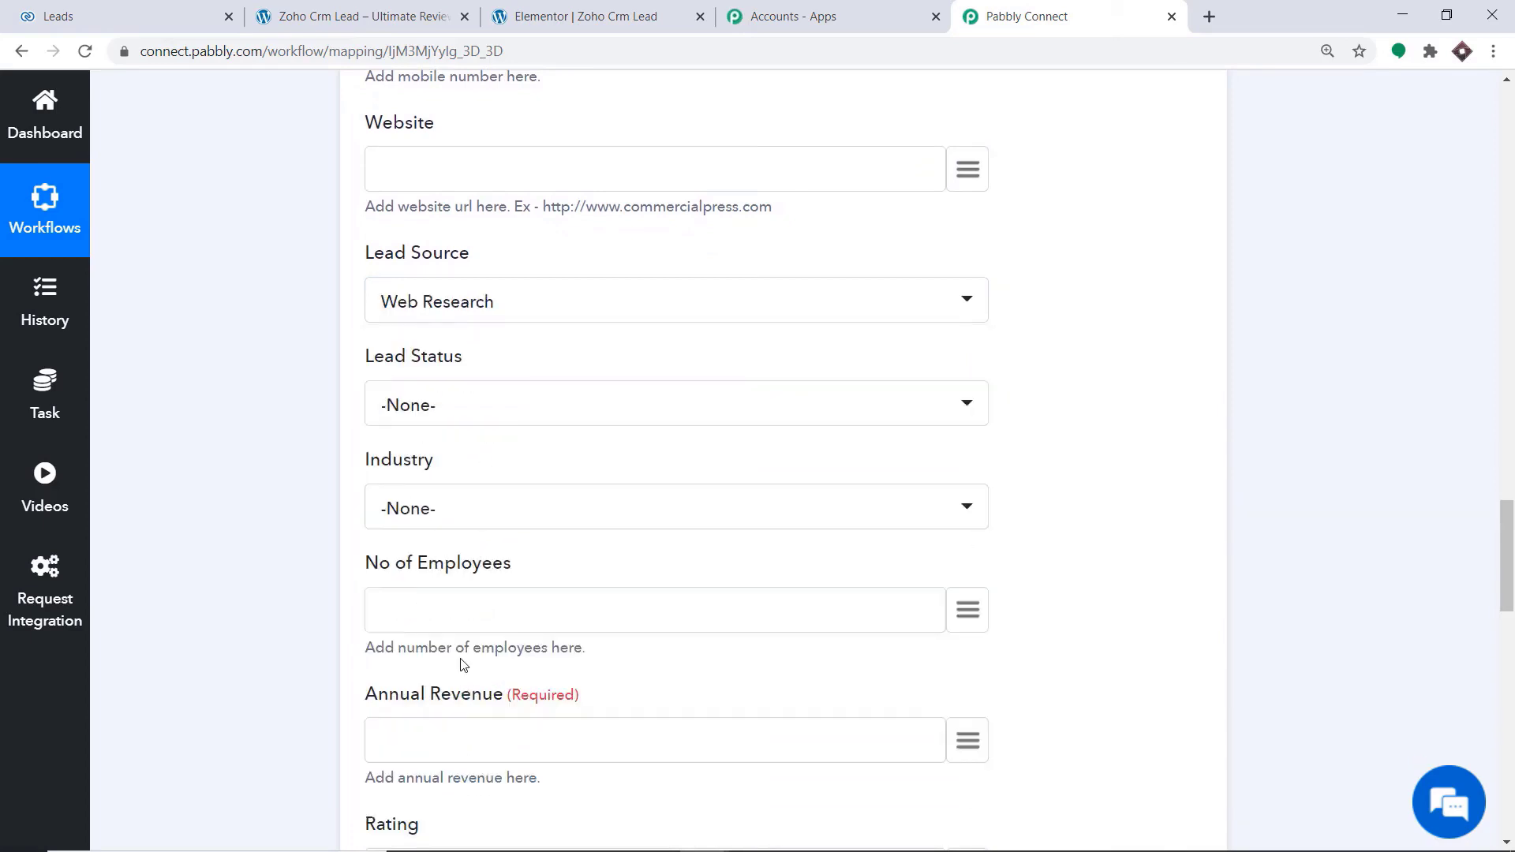
{"action": "left_click", "coordinate": [500, 404]}
{"action": "left_click", "coordinate": [478, 652]}
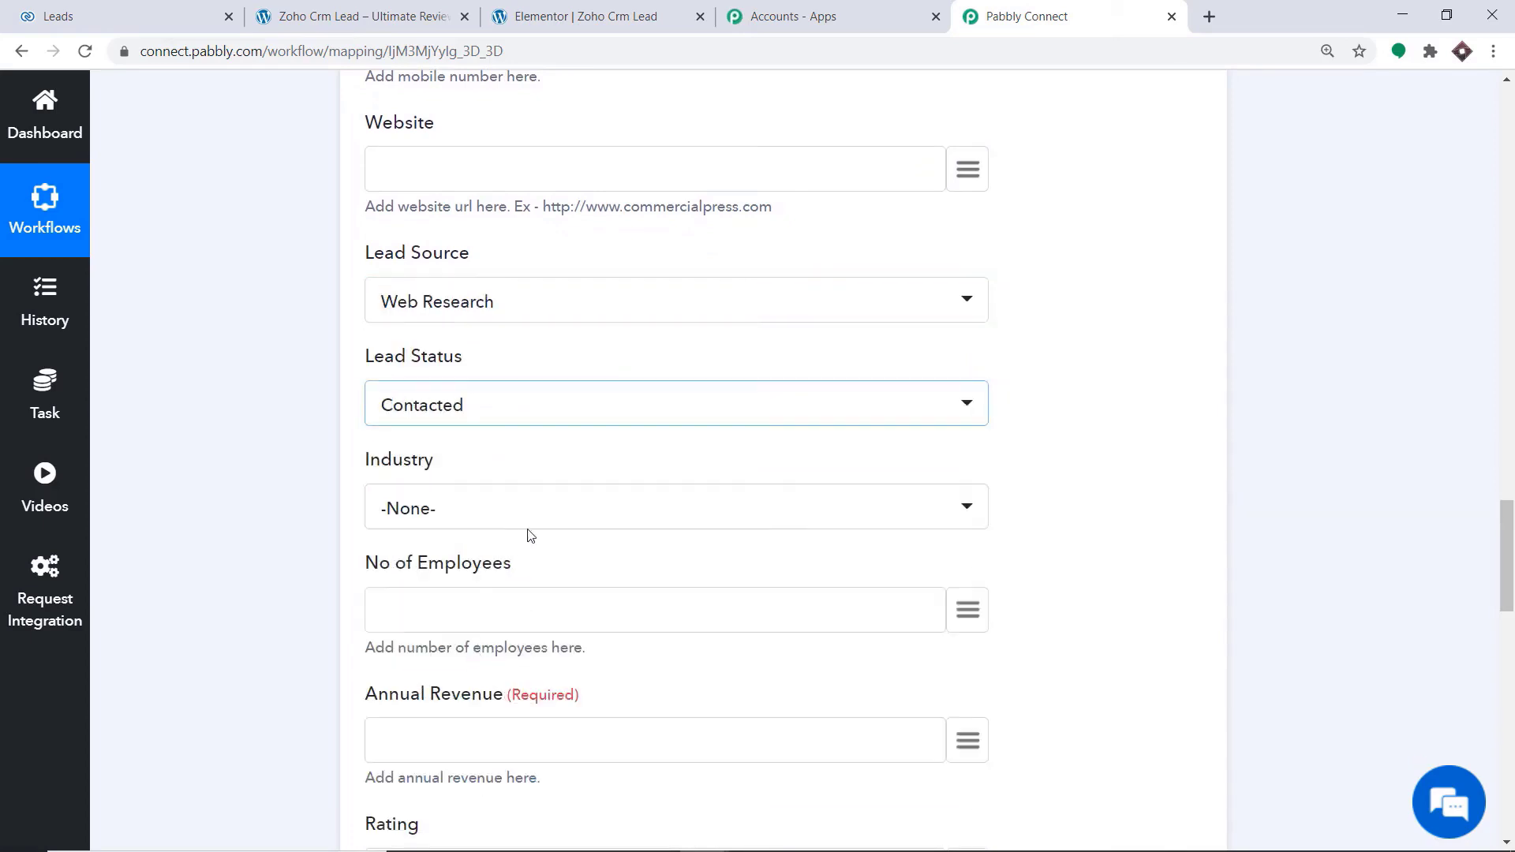
Set the Industry to Large Enterprise and enter 0 as the Annual Revenue
{"action": "scroll", "coordinate": [582, 481], "scroll_direction": "down", "scroll_amount": 1}
{"action": "scroll", "coordinate": [515, 660], "scroll_direction": "down", "scroll_amount": 2}
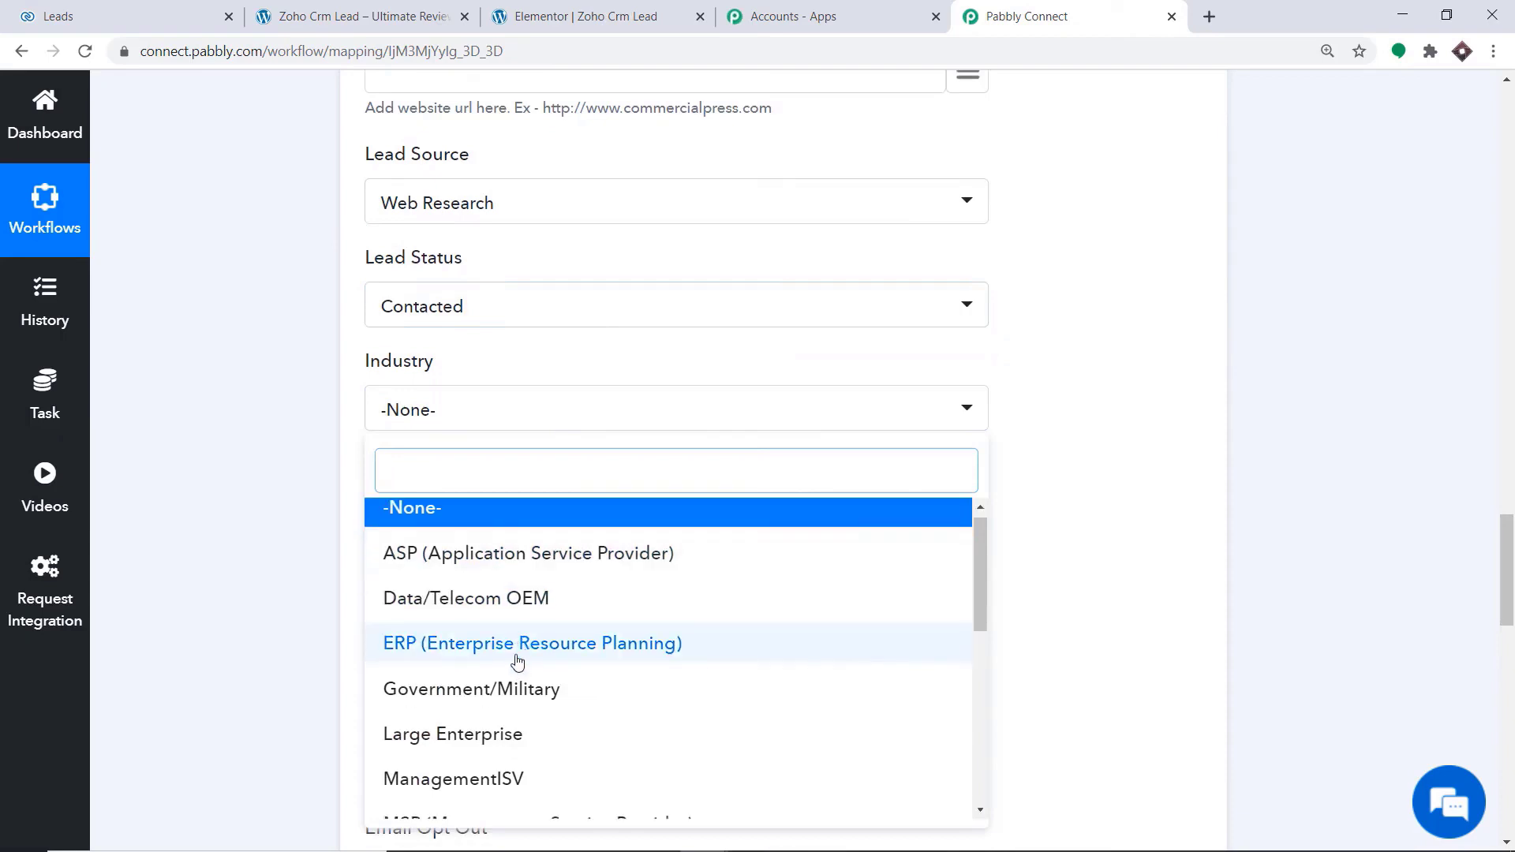
{"action": "left_click", "coordinate": [464, 640]}
{"action": "scroll", "coordinate": [550, 479], "scroll_direction": "down", "scroll_amount": 1}
{"action": "scroll", "coordinate": [550, 479], "scroll_direction": "down", "scroll_amount": 2}
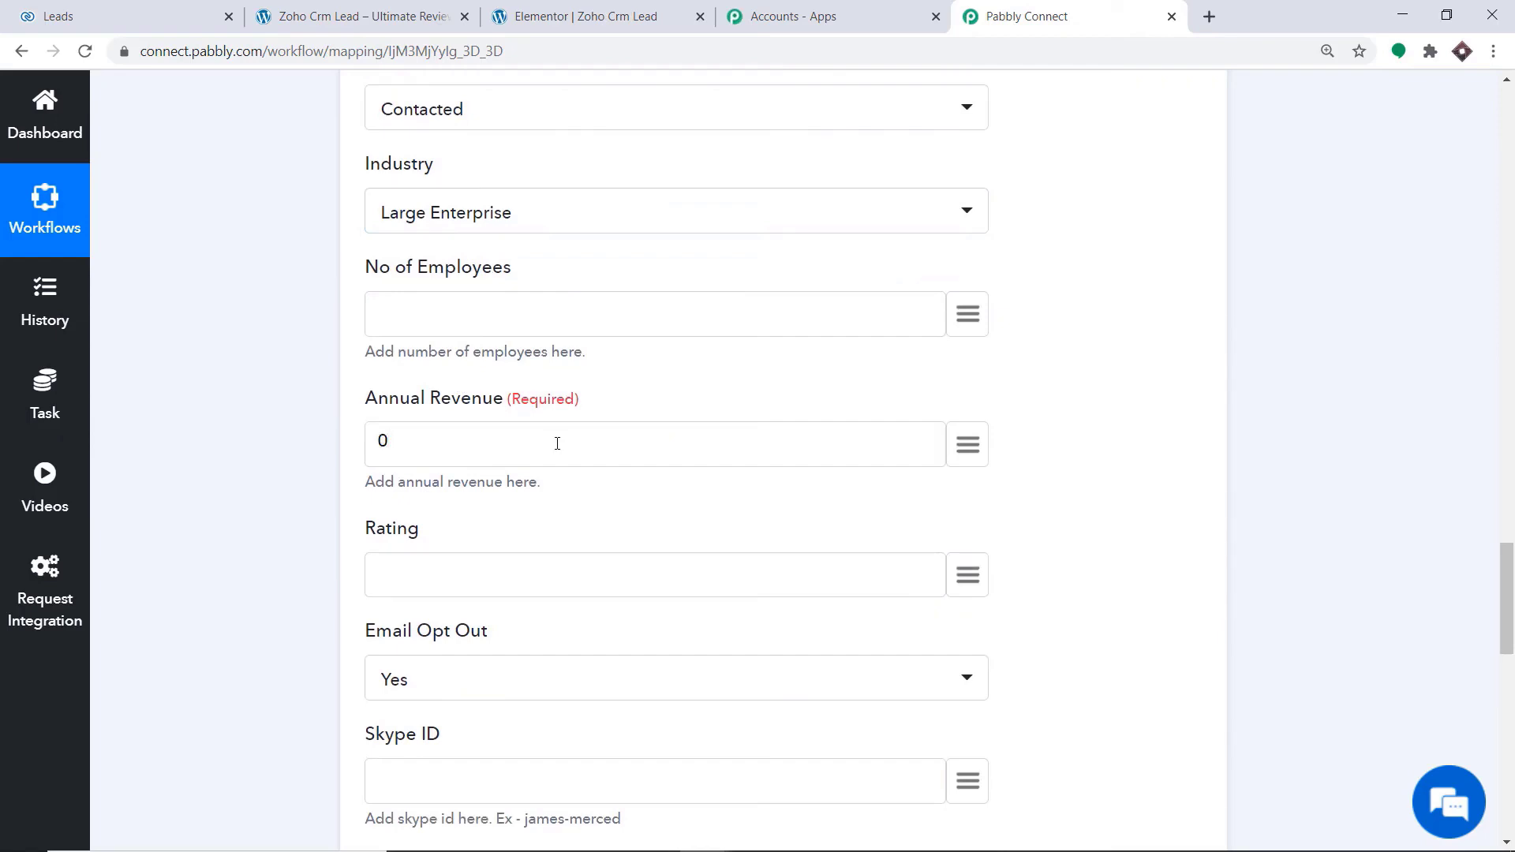
Look over the remaining Create Lead fields, from Rating to Trigger, and check the mappings at the start of the form
{"action": "scroll", "coordinate": [897, 308], "scroll_direction": "down", "scroll_amount": 3}
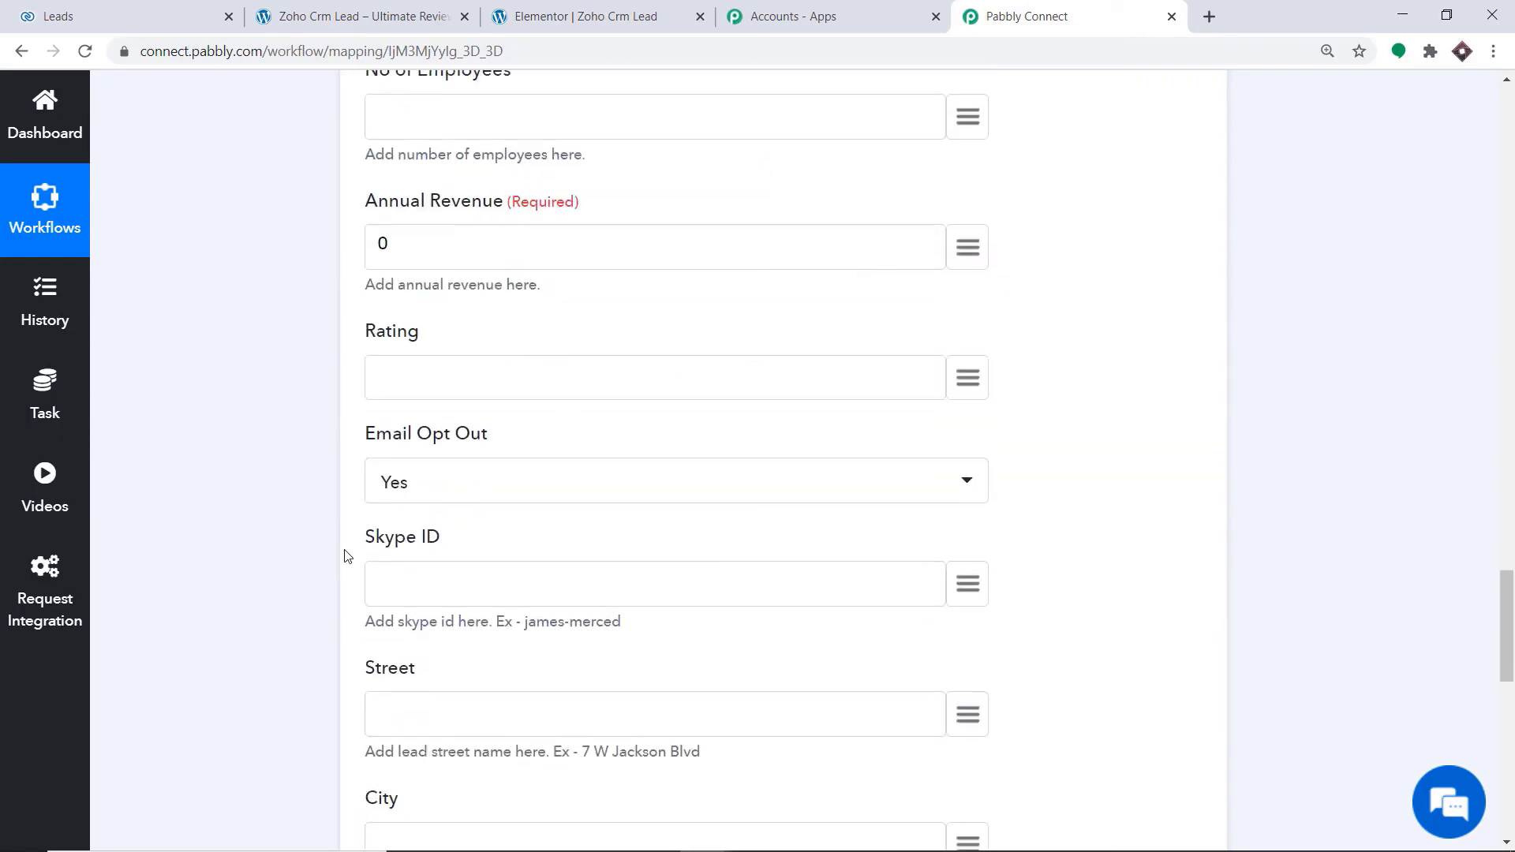
{"action": "scroll", "coordinate": [494, 536], "scroll_direction": "down", "scroll_amount": 1}
{"action": "scroll", "coordinate": [398, 552], "scroll_direction": "down", "scroll_amount": 1}
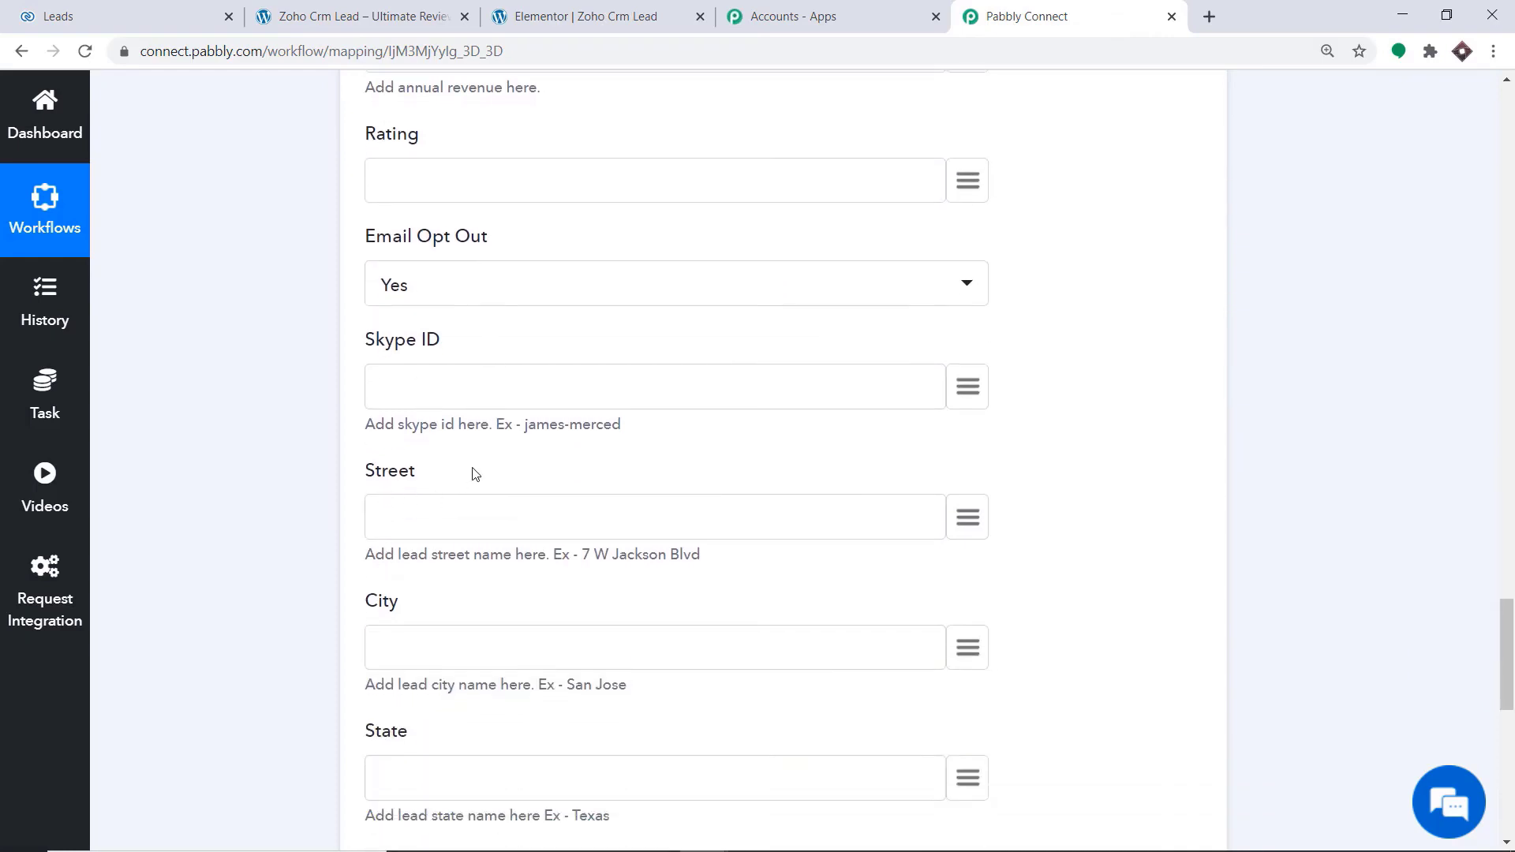
{"action": "scroll", "coordinate": [472, 490], "scroll_direction": "down", "scroll_amount": 1}
{"action": "scroll", "coordinate": [410, 572], "scroll_direction": "down", "scroll_amount": 1}
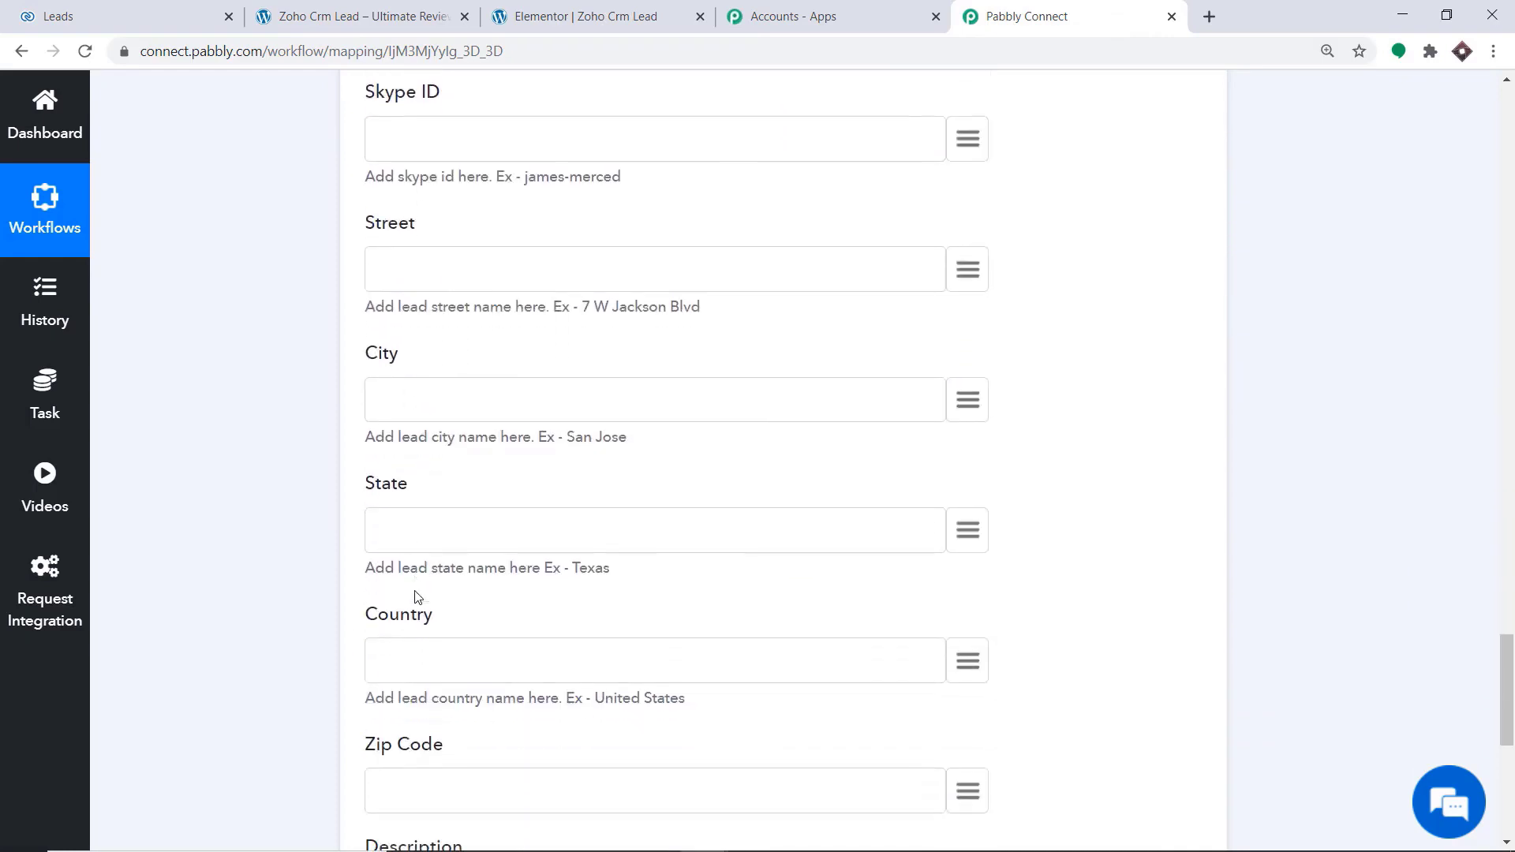
{"action": "scroll", "coordinate": [406, 560], "scroll_direction": "down", "scroll_amount": 2}
{"action": "scroll", "coordinate": [417, 327], "scroll_direction": "down", "scroll_amount": 2}
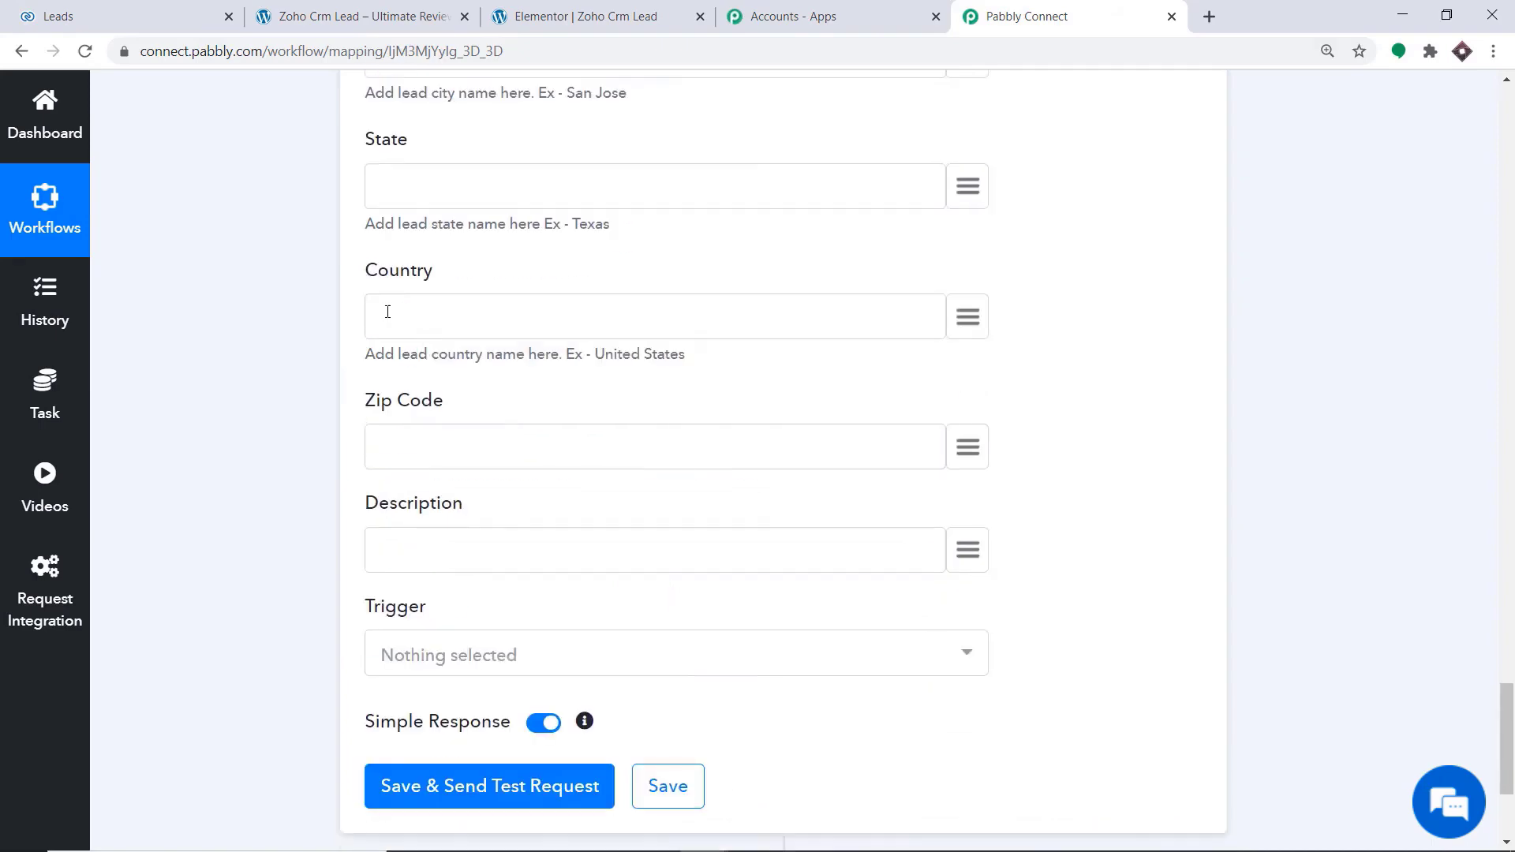
{"action": "scroll", "coordinate": [411, 441], "scroll_direction": "down", "scroll_amount": 2}
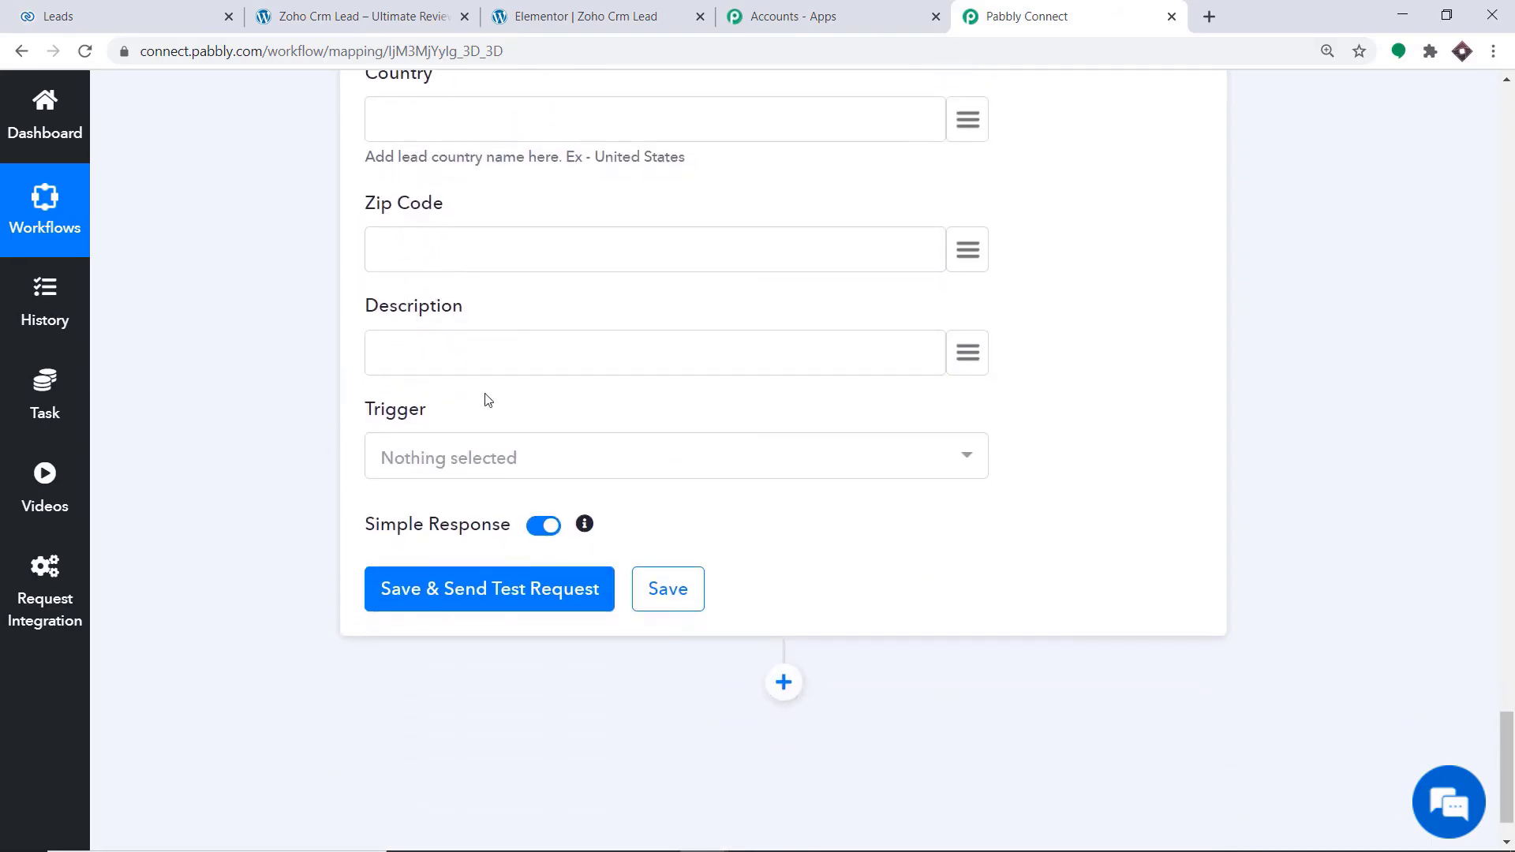
{"action": "scroll", "coordinate": [486, 399], "scroll_direction": "up", "scroll_amount": 9}
{"action": "scroll", "coordinate": [486, 399], "scroll_direction": "up", "scroll_amount": 20}
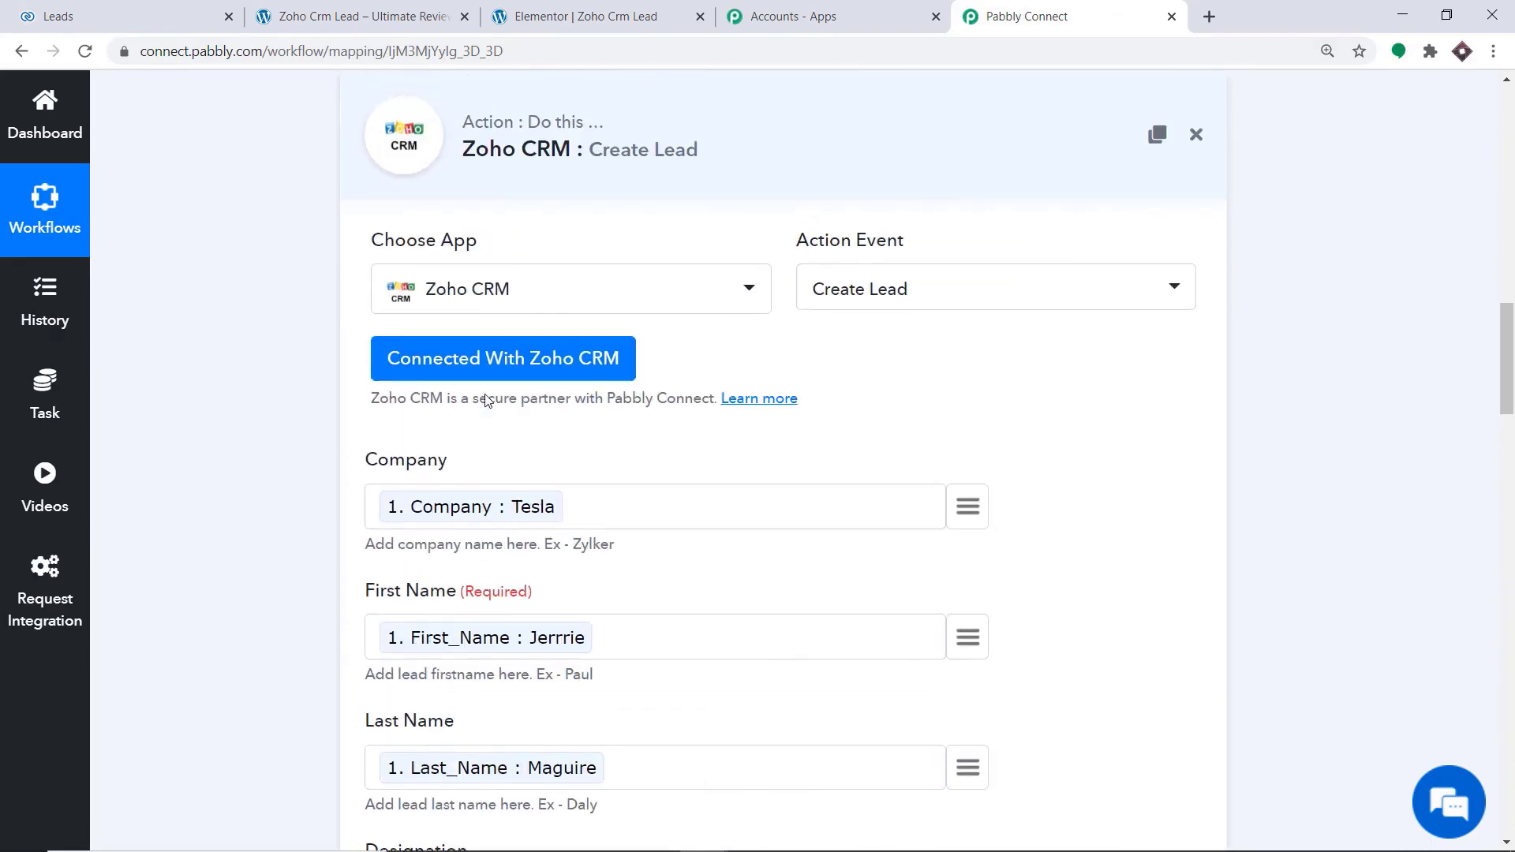
Save the Create Lead action and send a test request to Zoho CRM
{"action": "scroll", "coordinate": [609, 484], "scroll_direction": "down", "scroll_amount": 20}
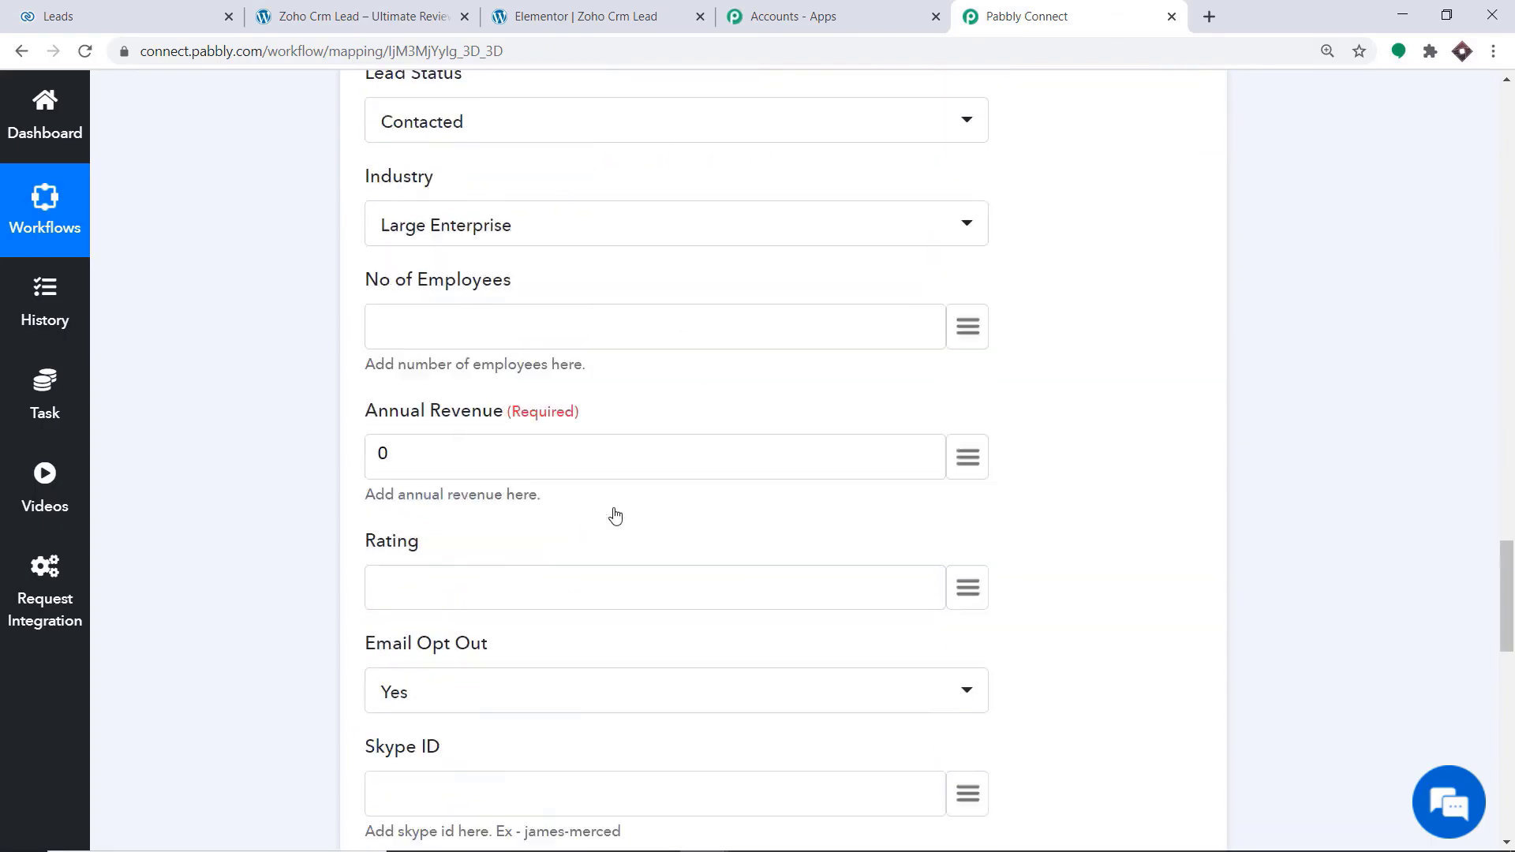
{"action": "scroll", "coordinate": [614, 513], "scroll_direction": "down", "scroll_amount": 10}
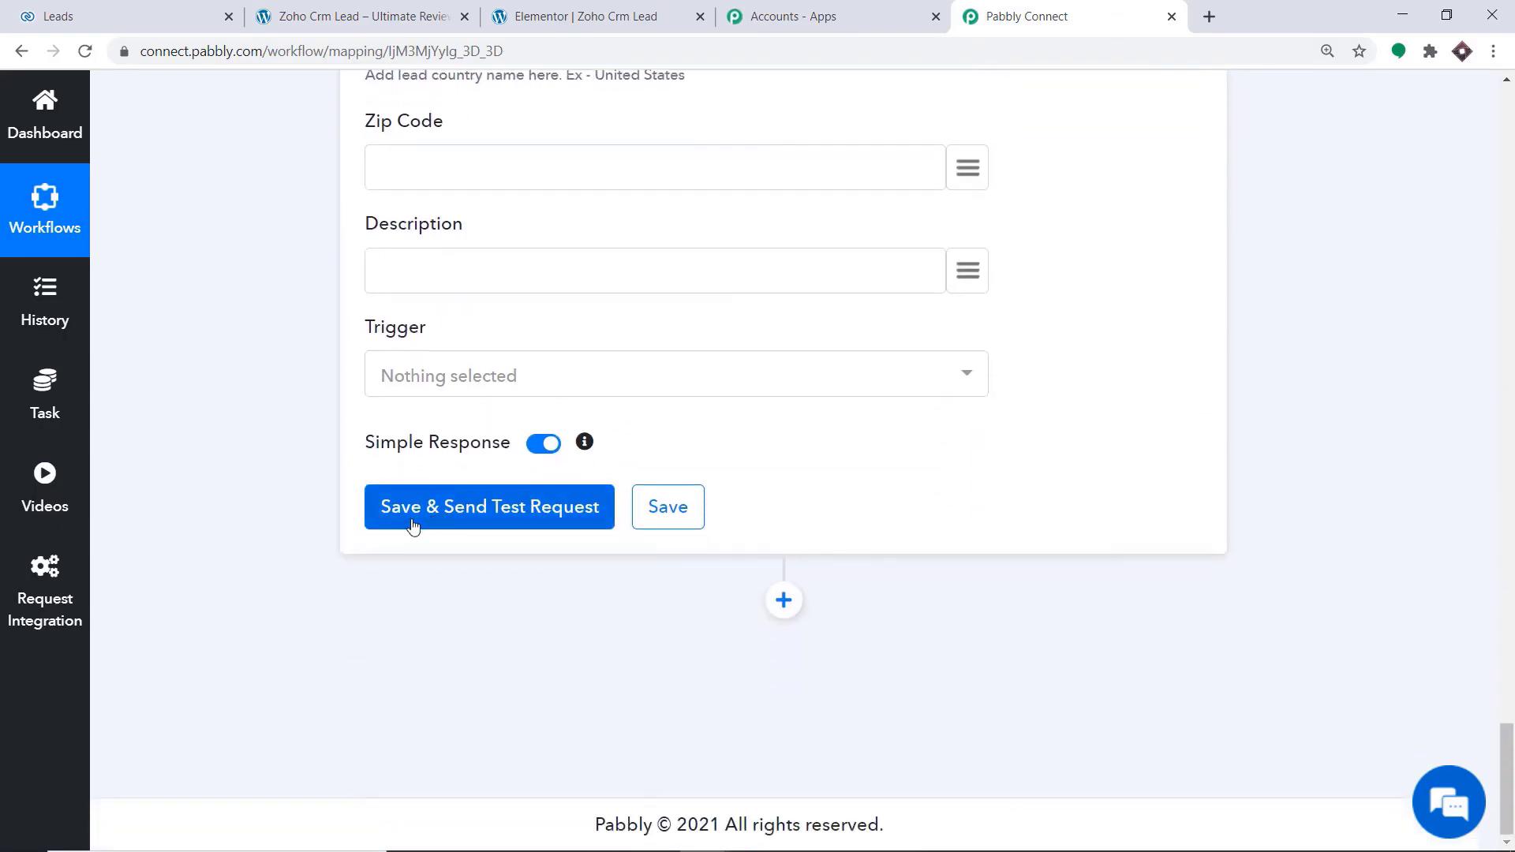
{"action": "left_click", "coordinate": [412, 525]}
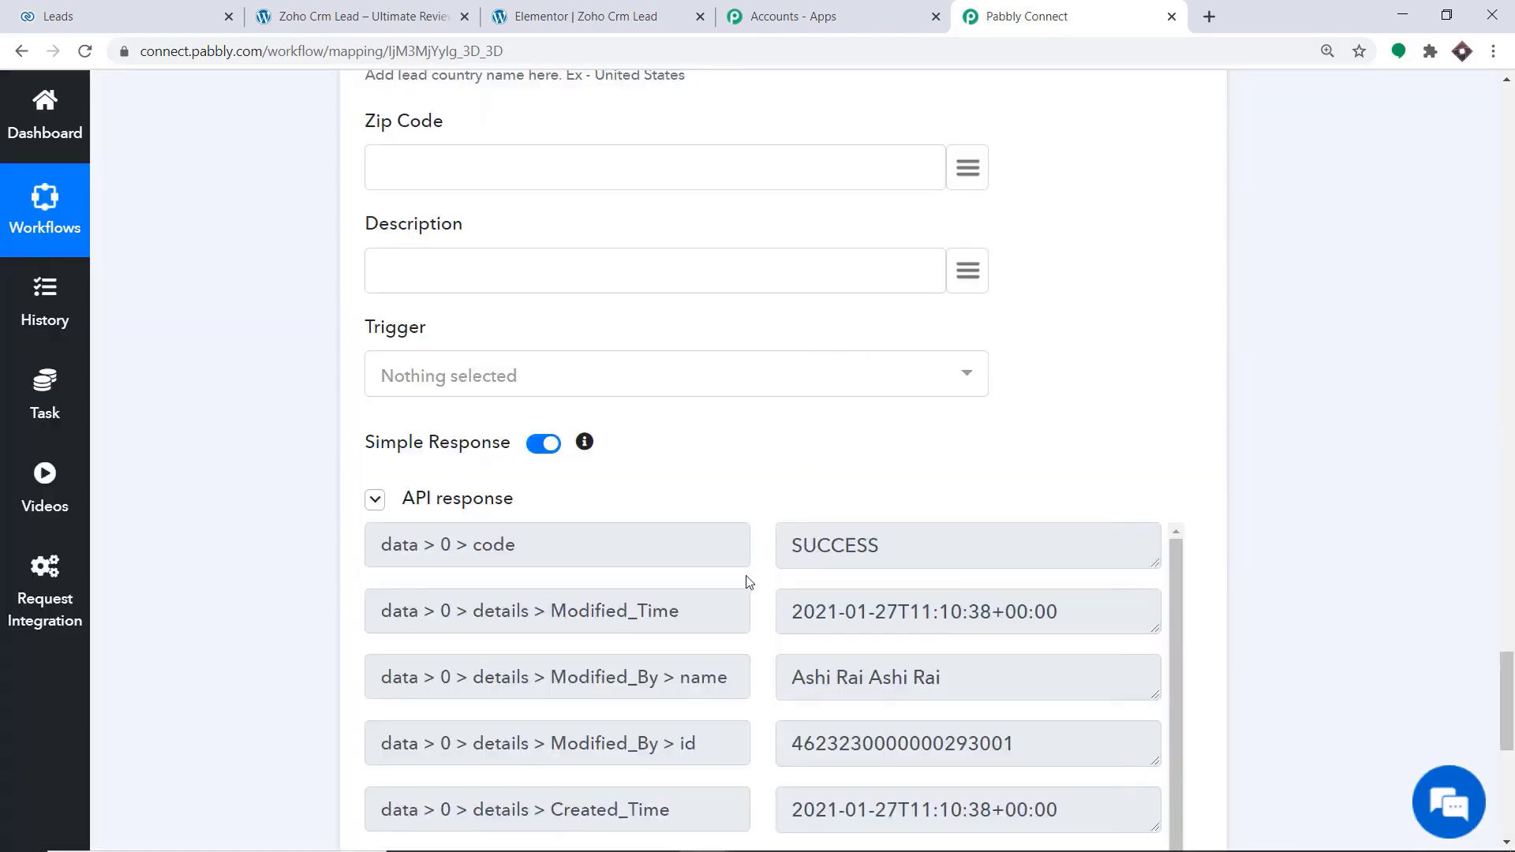
Switch to the Zoho CRM leads list and reload it to check for the test lead
{"action": "left_click", "coordinate": [126, 8]}
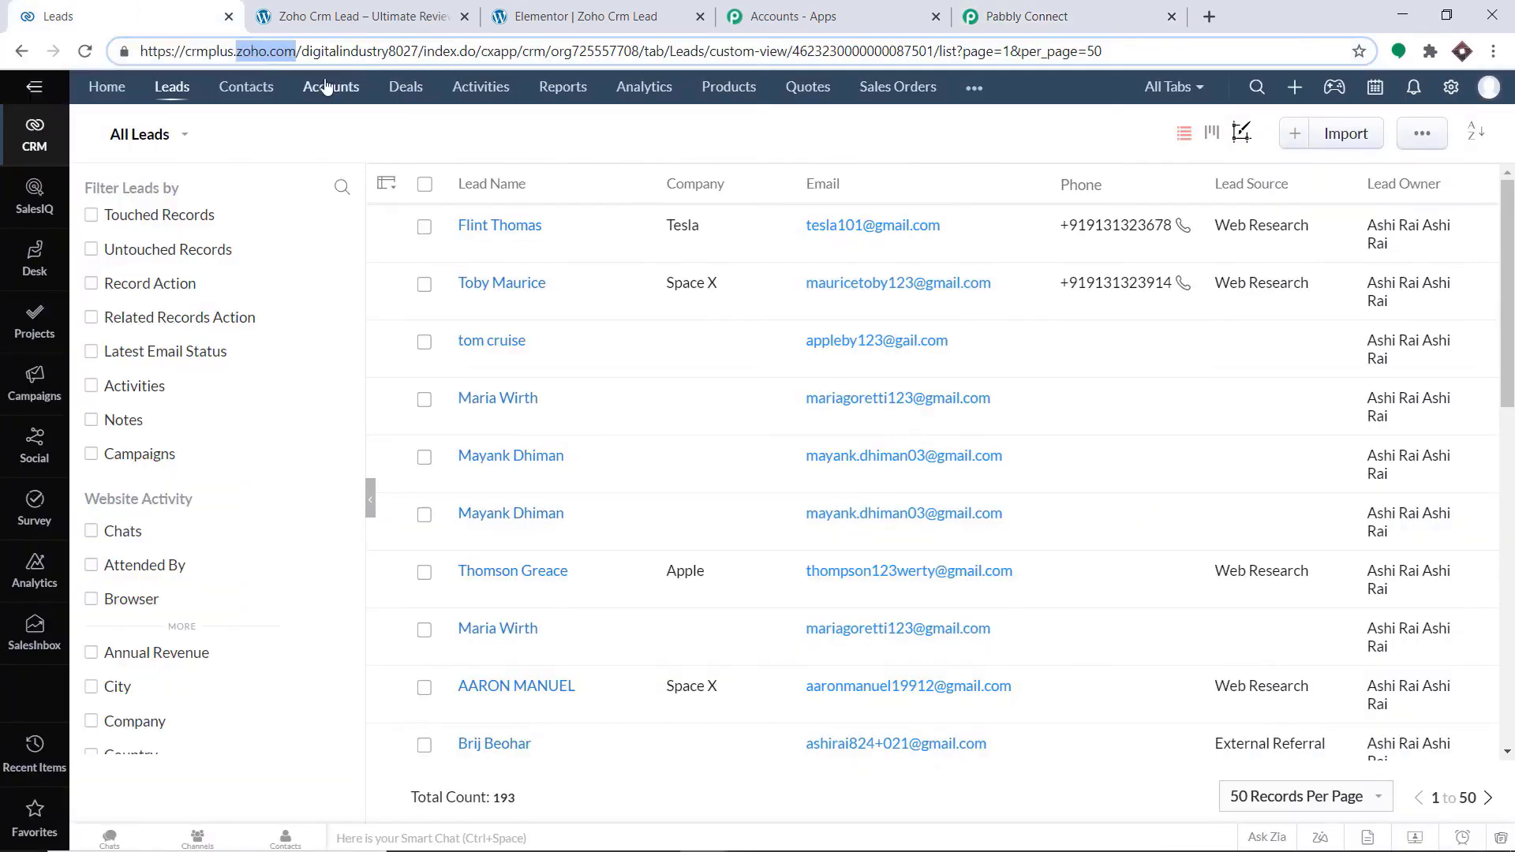
{"action": "left_click", "coordinate": [87, 51]}
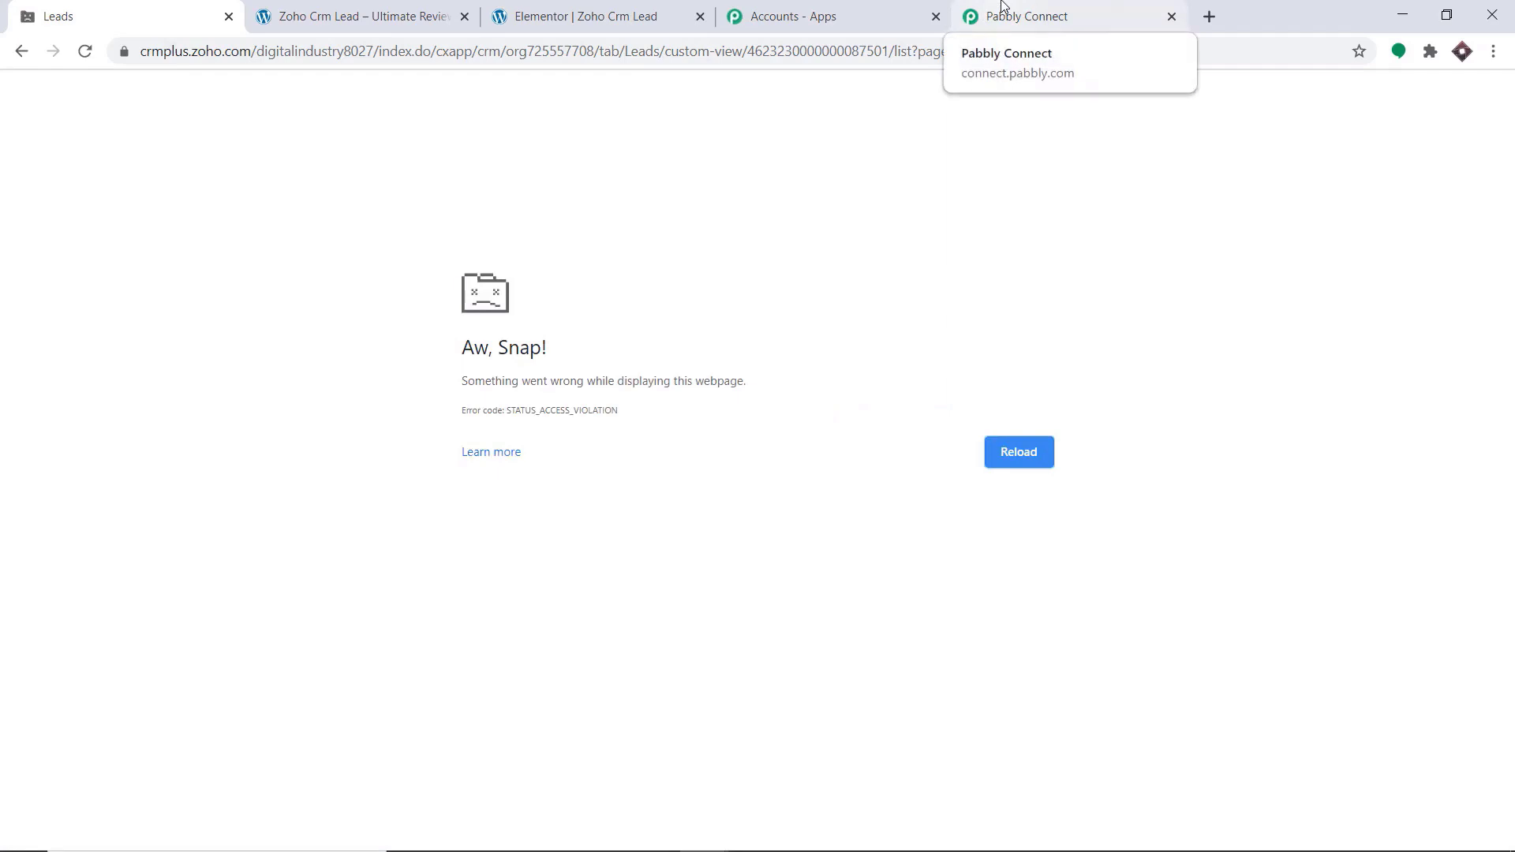
{"action": "left_click", "coordinate": [84, 51]}
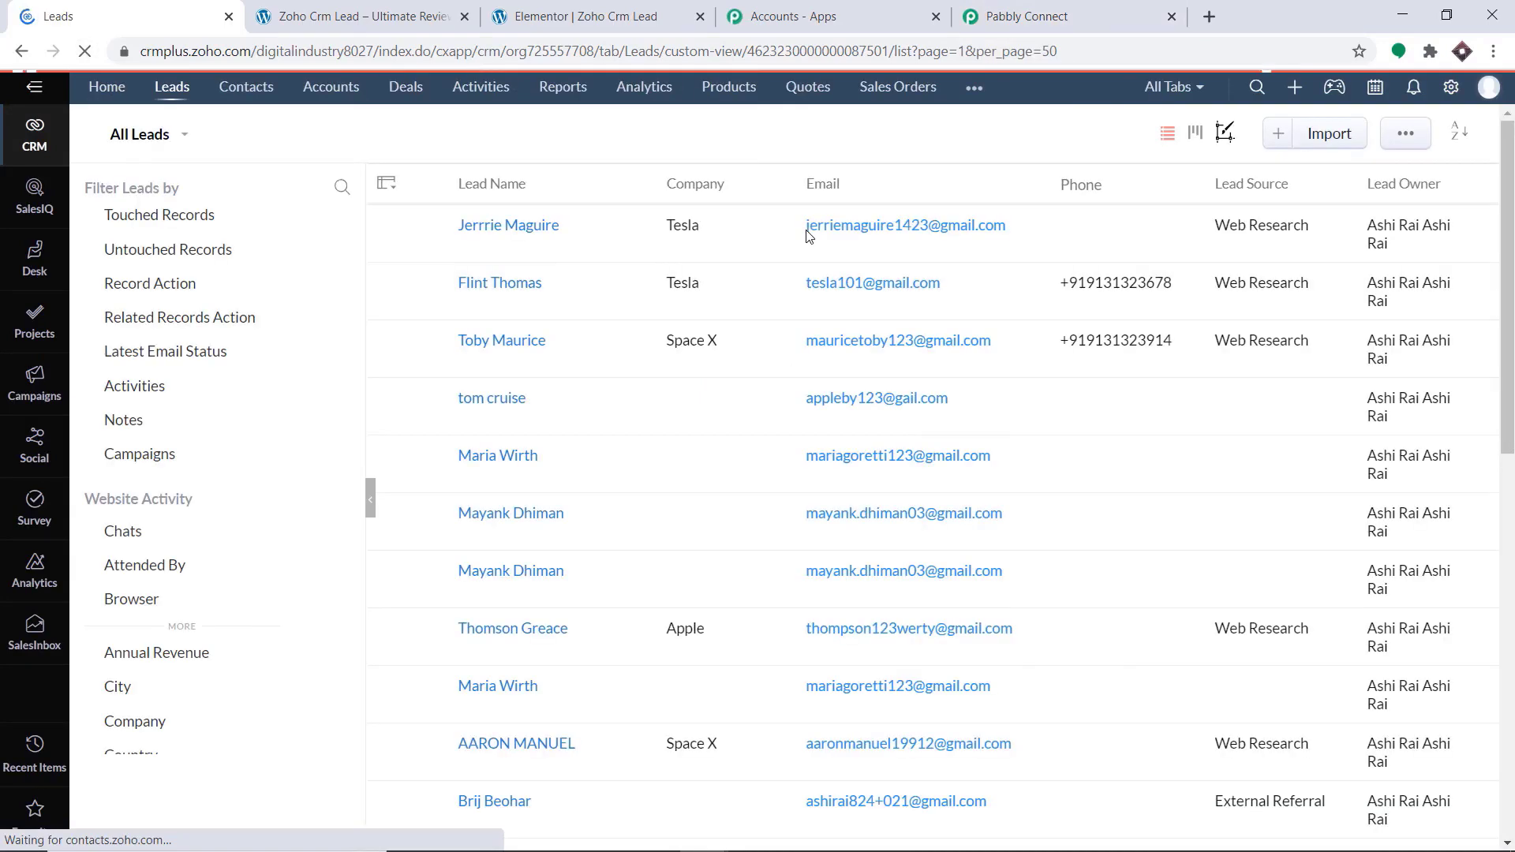
Return to Pabbly Connect and collapse the Zoho CRM action and the Elementor trigger in the workflow
{"action": "left_click", "coordinate": [1021, 9]}
{"action": "scroll", "coordinate": [1512, 466], "scroll_direction": "up", "scroll_amount": 20}
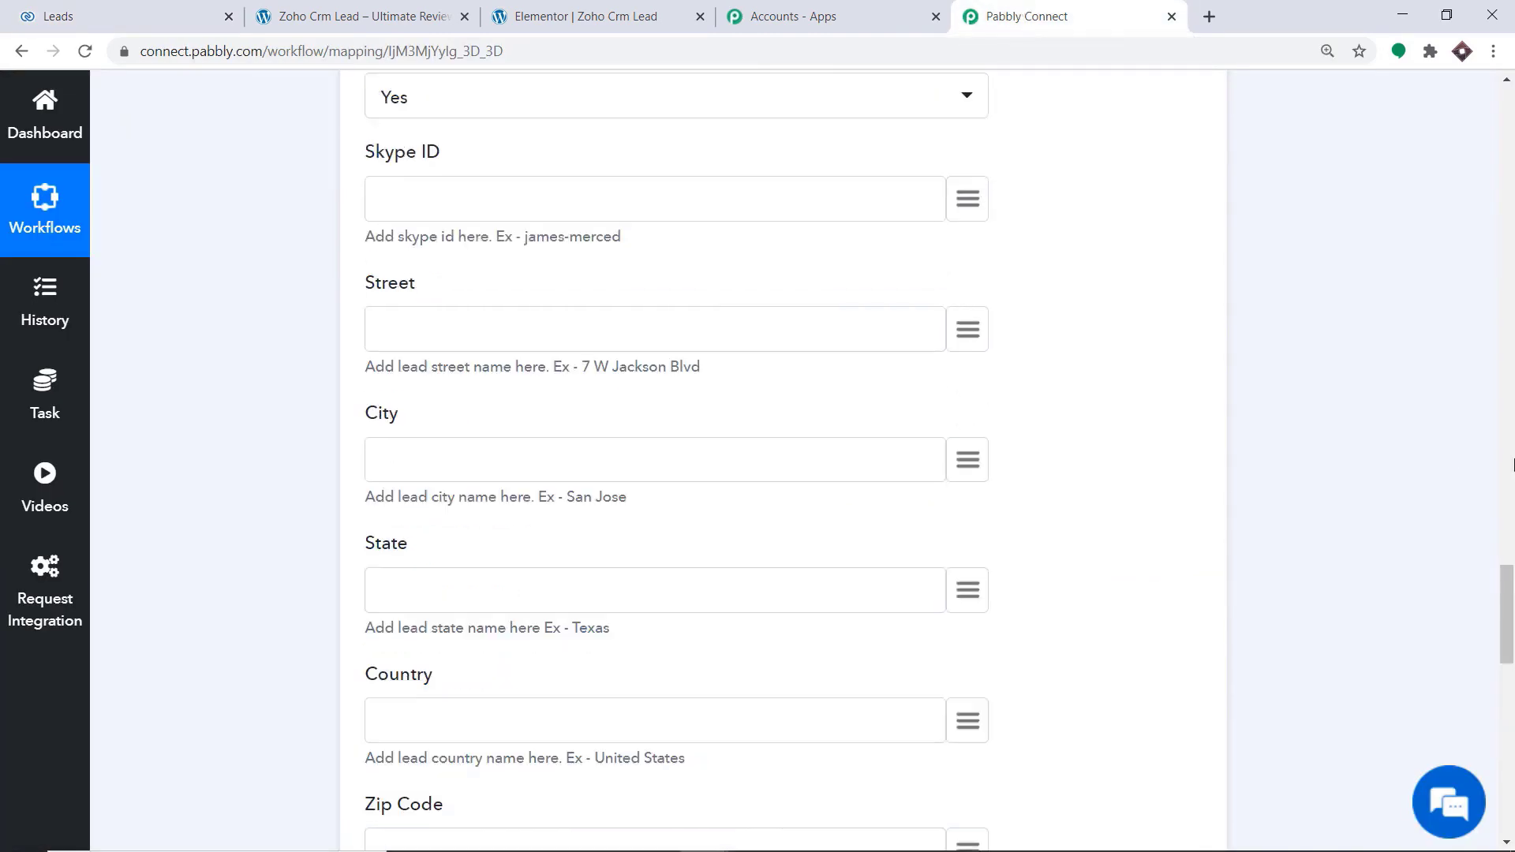
{"action": "scroll", "coordinate": [1501, 385], "scroll_direction": "up", "scroll_amount": 3}
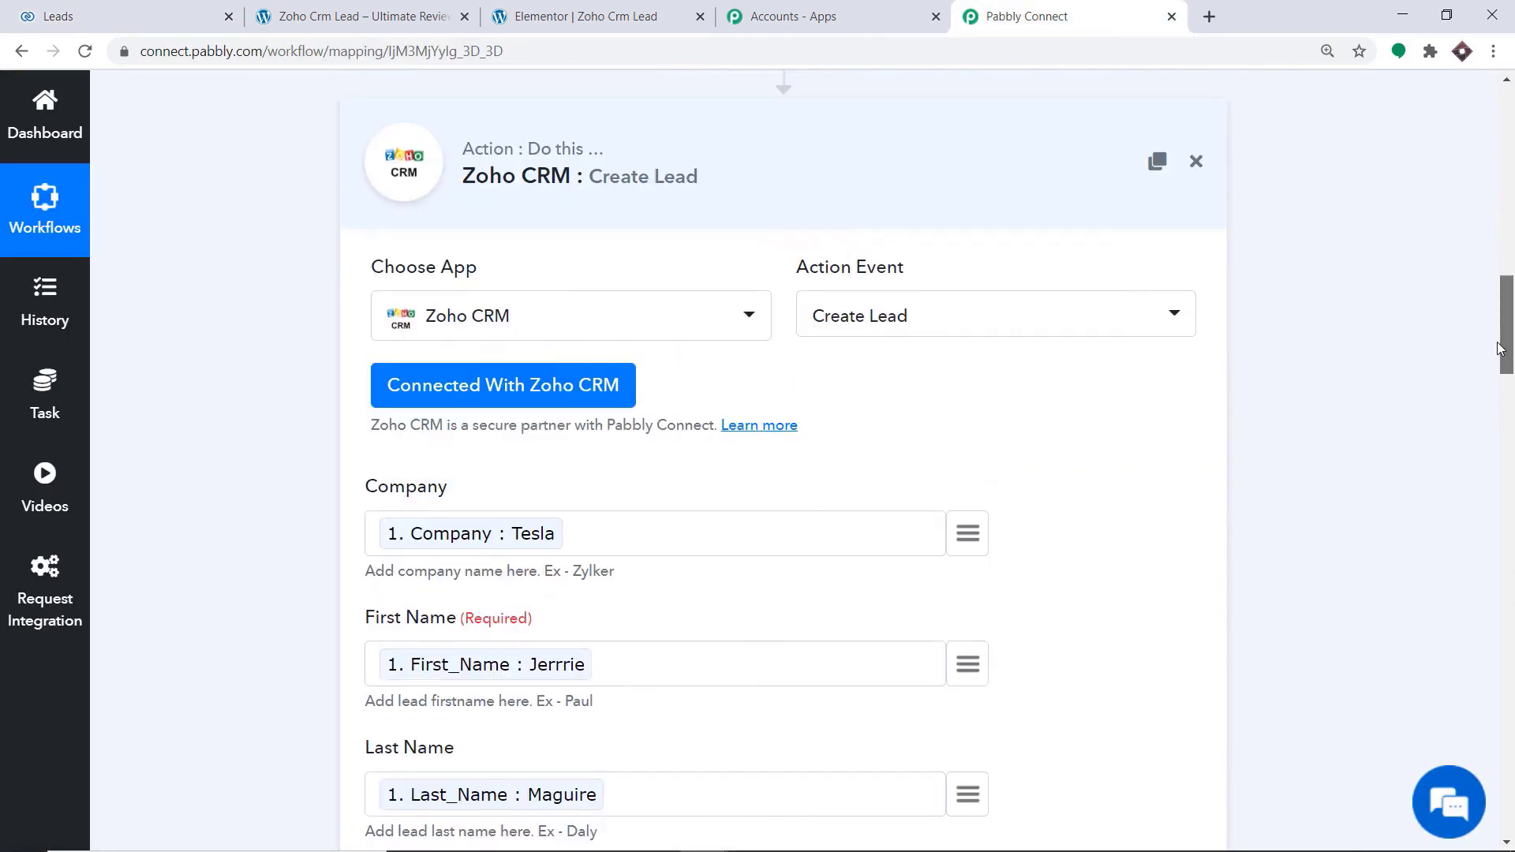
{"action": "left_click", "coordinate": [757, 176]}
{"action": "scroll", "coordinate": [595, 408], "scroll_direction": "up", "scroll_amount": 10}
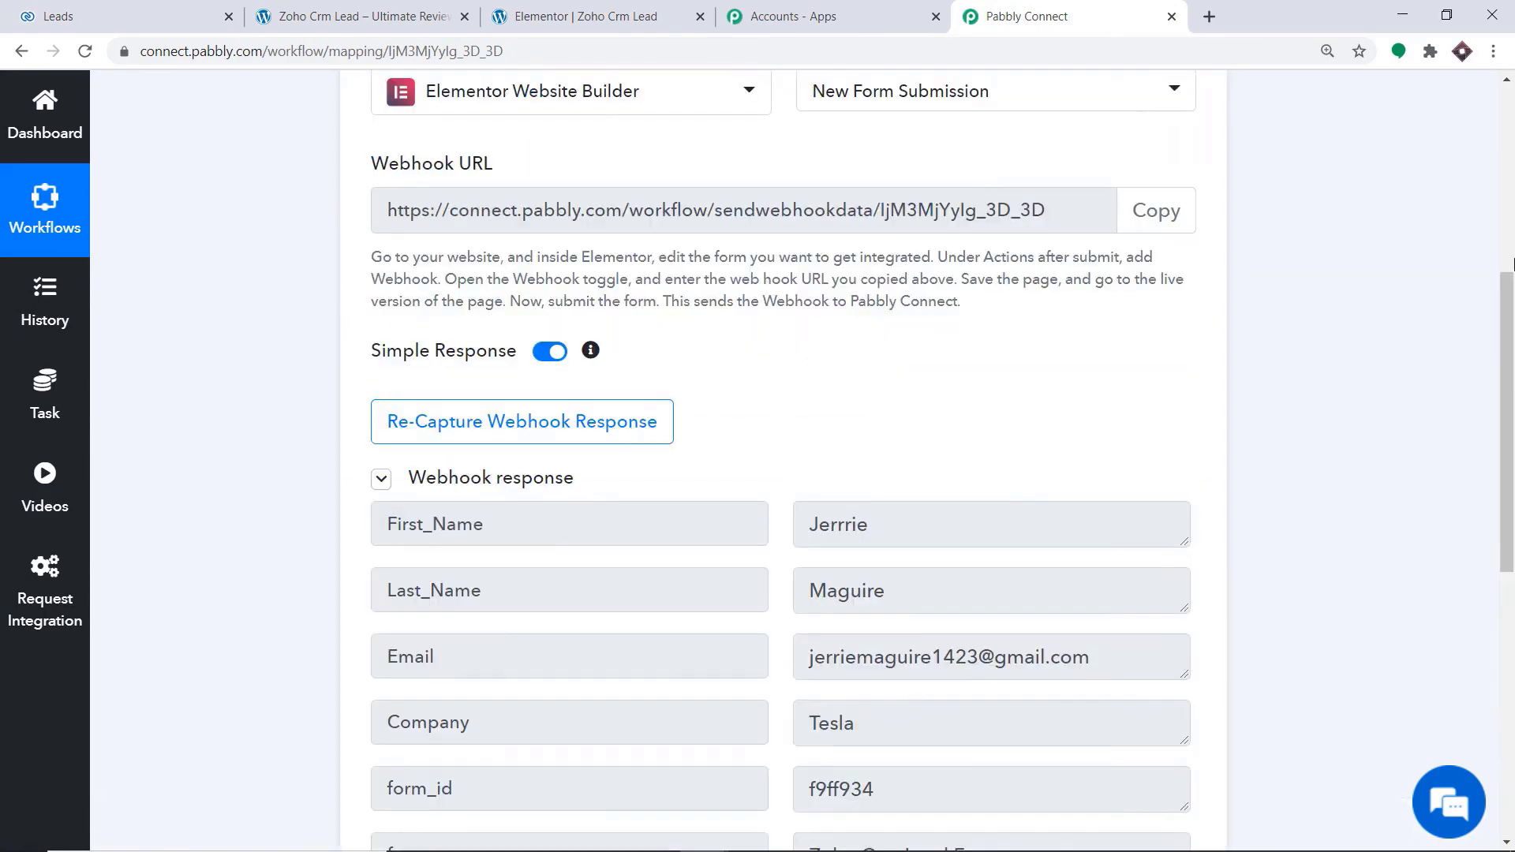
{"action": "left_click", "coordinate": [595, 407]}
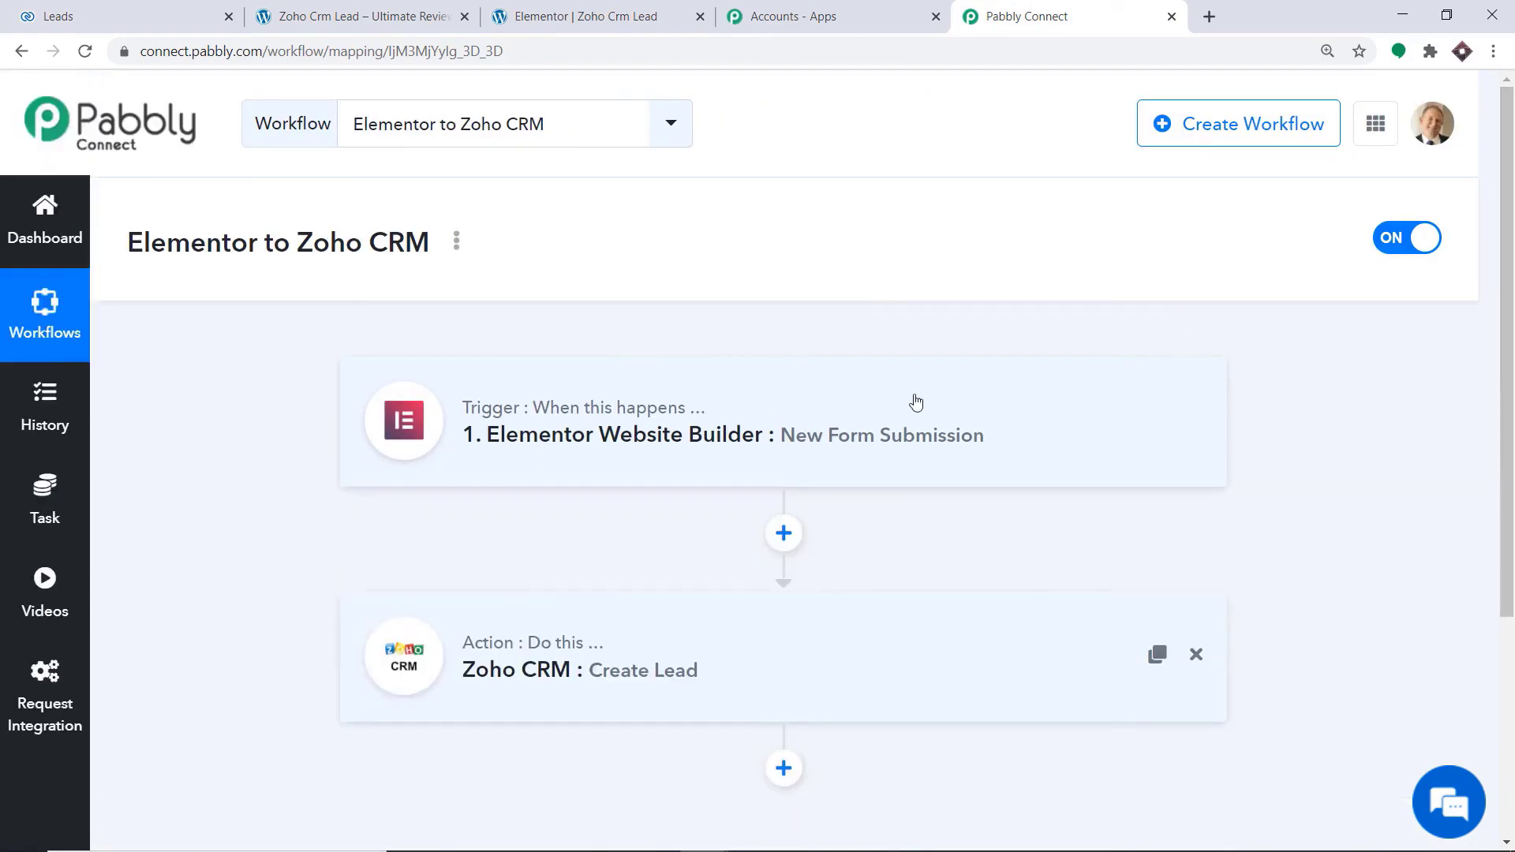
Switch to the Elementor test form page and fill in a saved contact's first name, last name and an amended e-mail address
{"action": "scroll", "coordinate": [1511, 404], "scroll_direction": "down", "scroll_amount": 3}
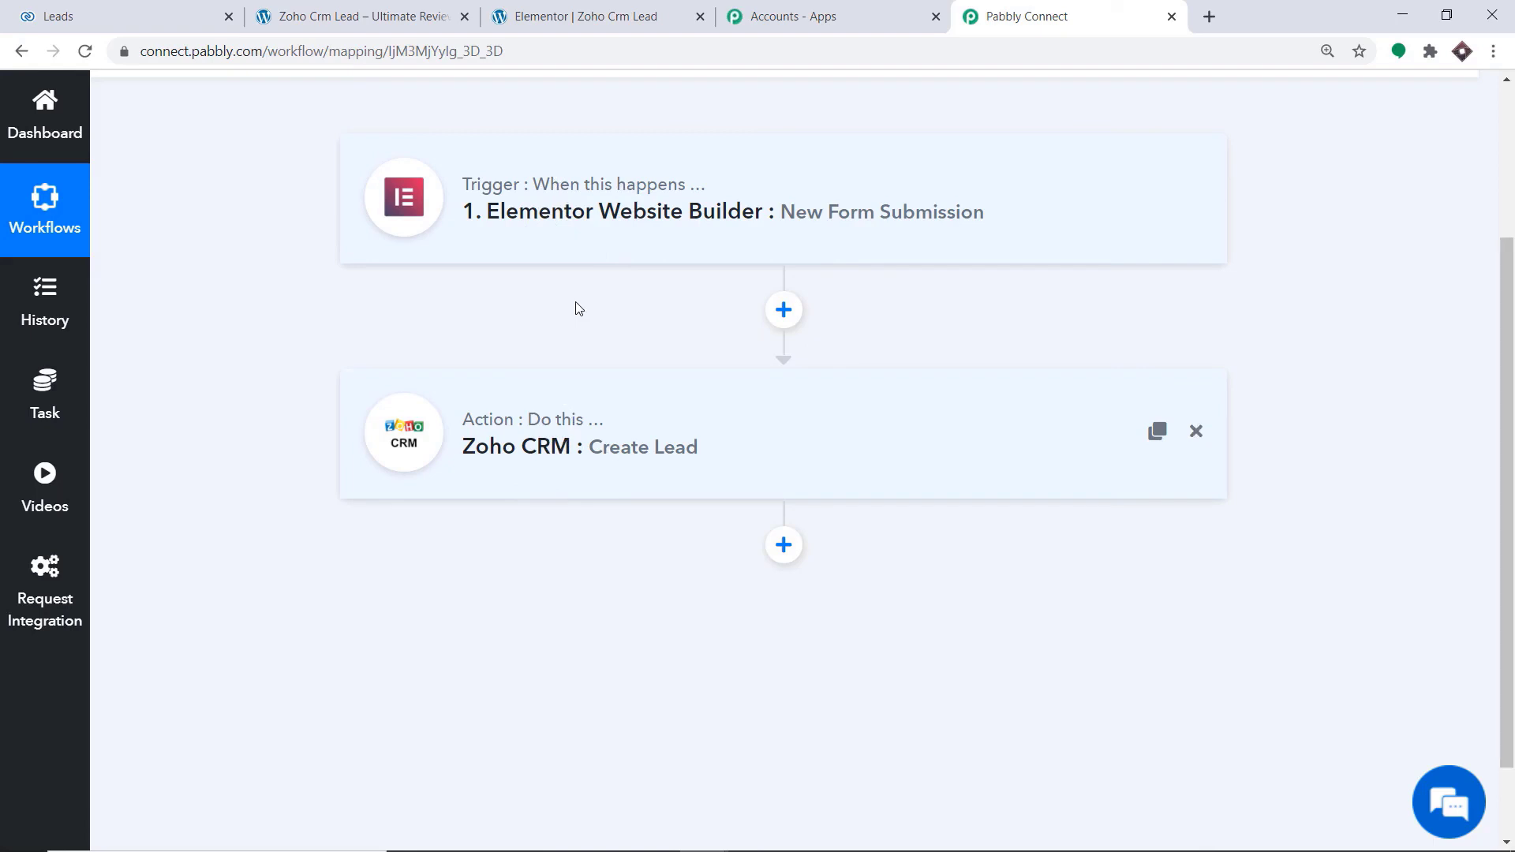
{"action": "left_click", "coordinate": [391, 12]}
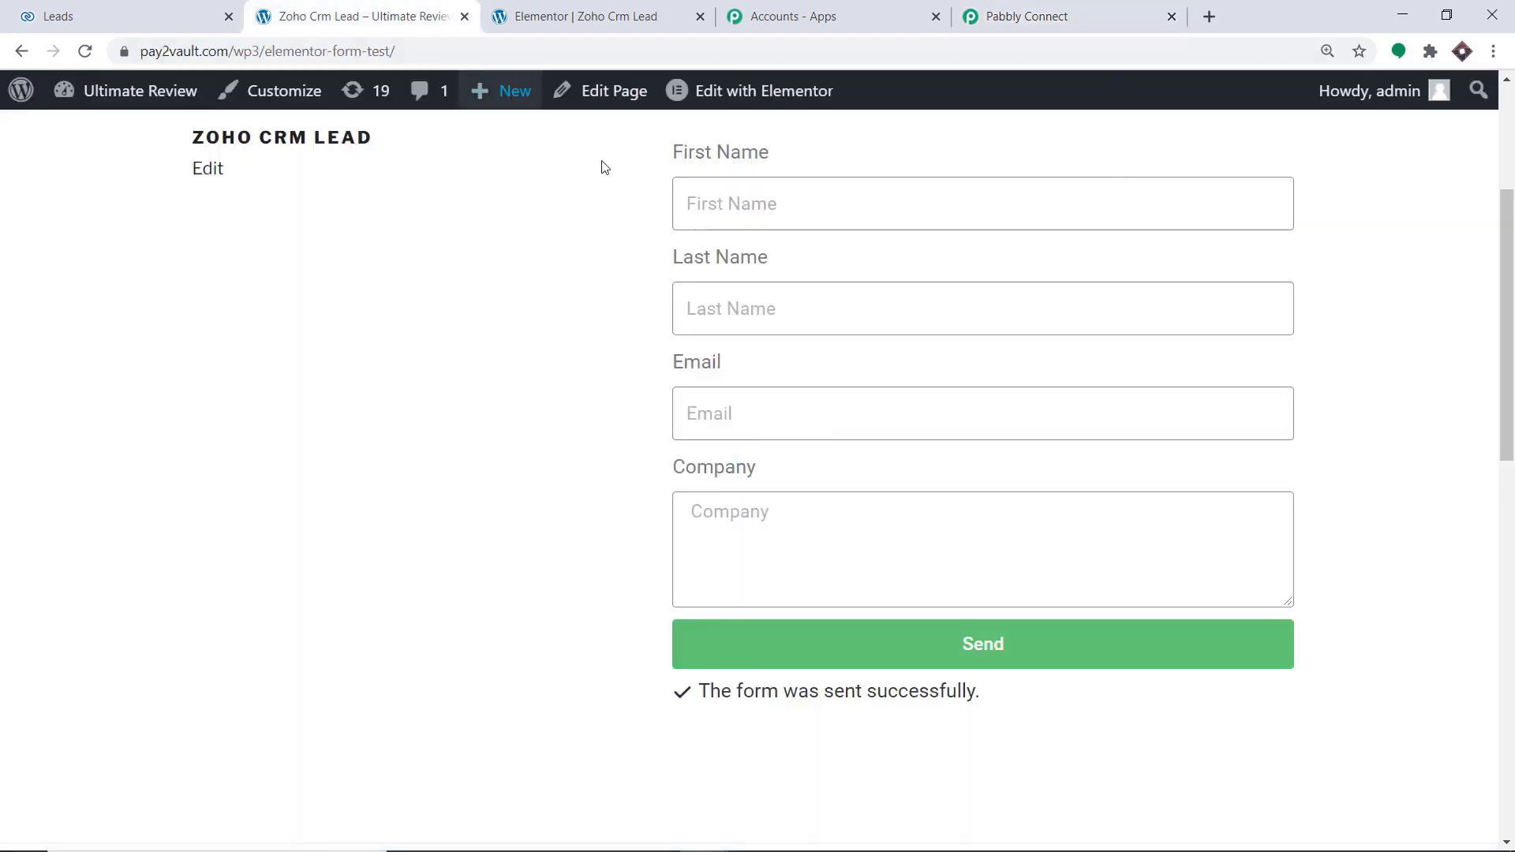
{"action": "left_click", "coordinate": [715, 292]}
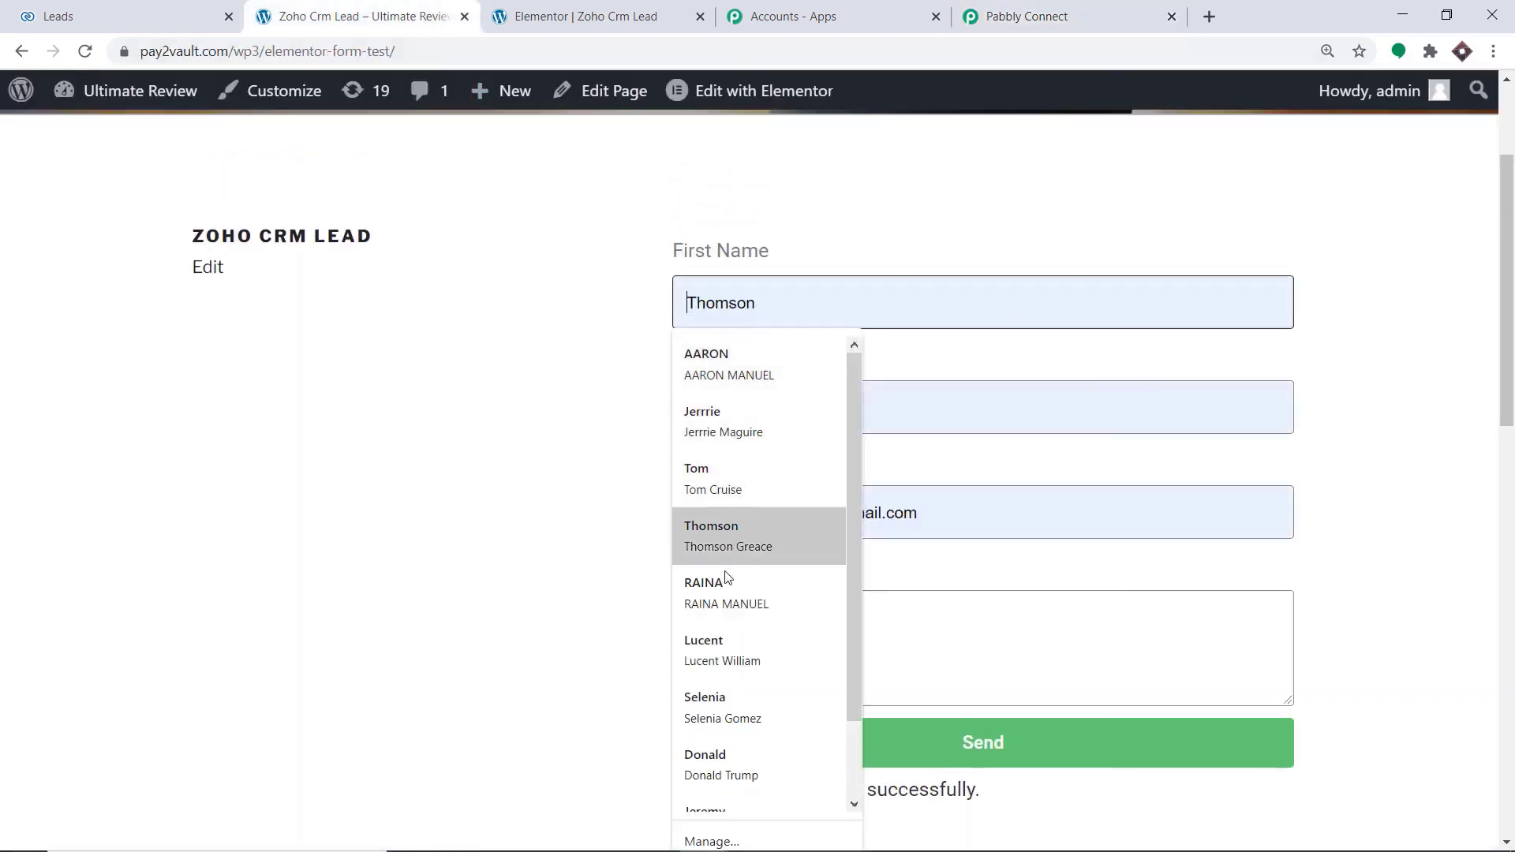
{"action": "left_click", "coordinate": [723, 641]}
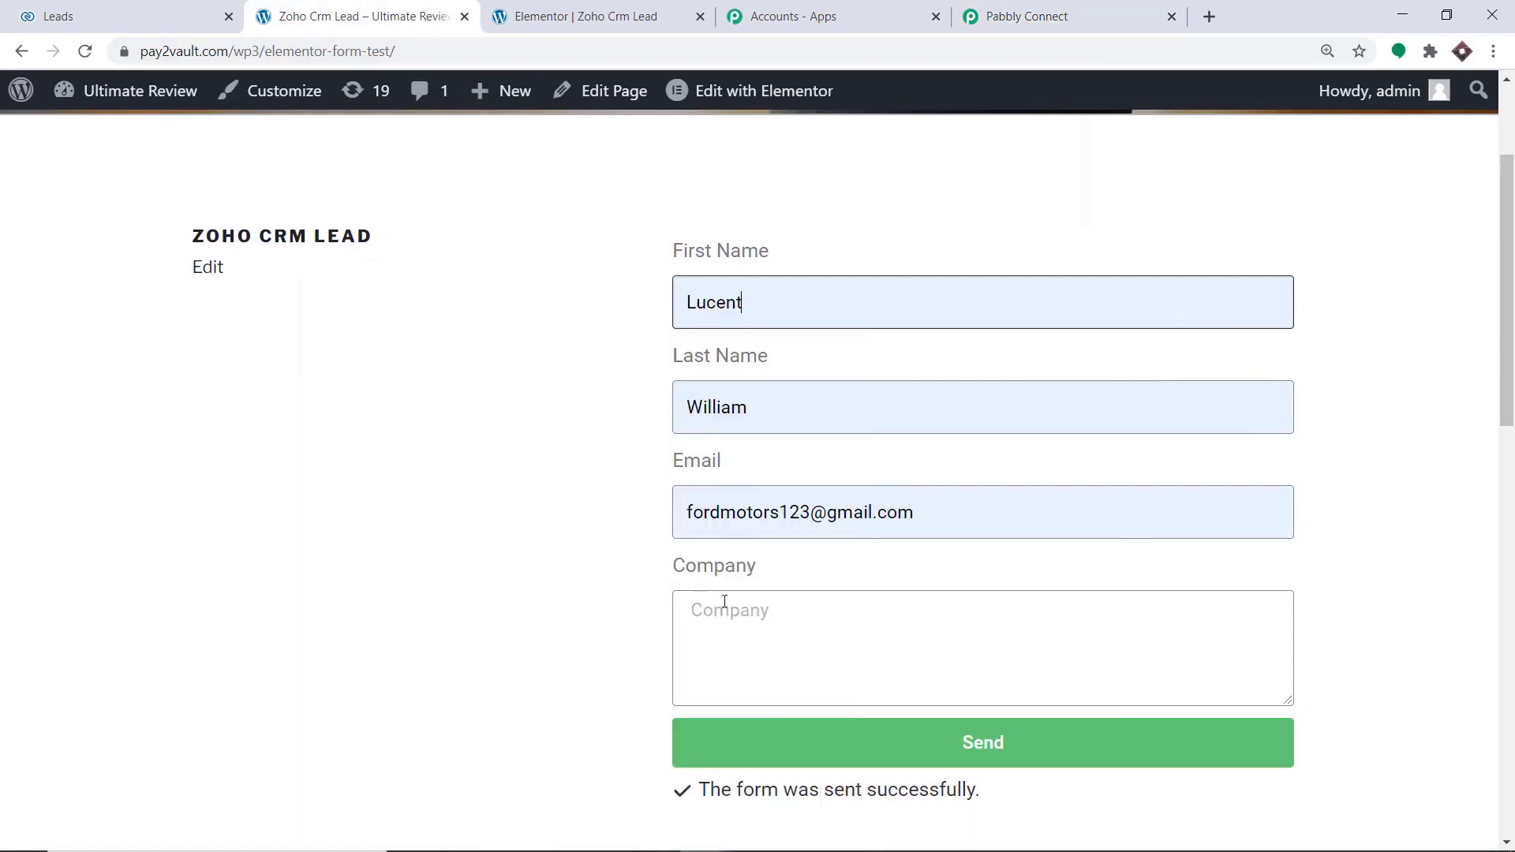
{"action": "left_click", "coordinate": [810, 512]}
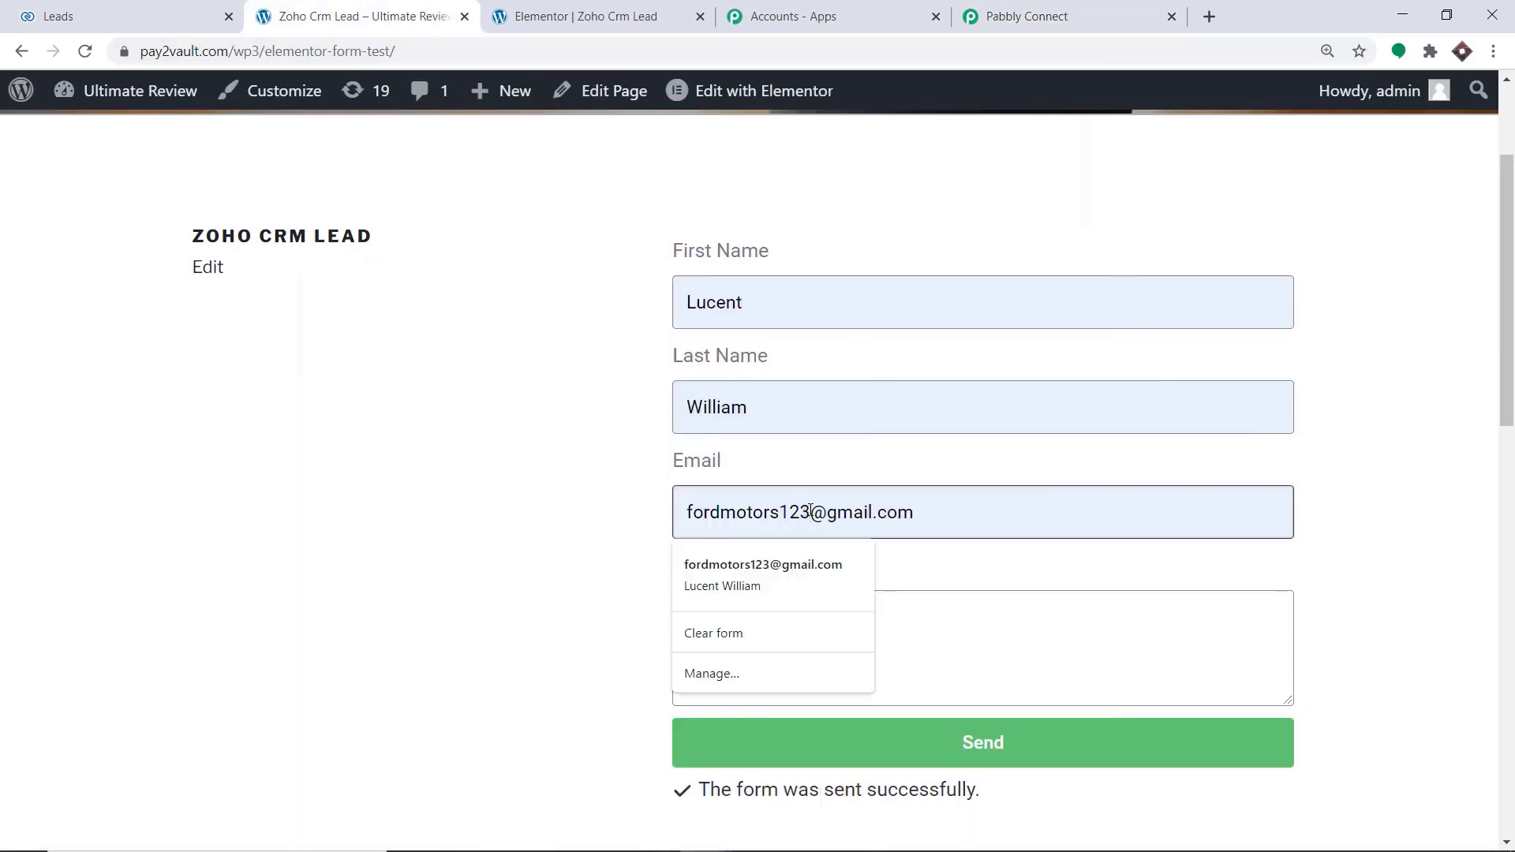
{"action": "type", "text": "78"}
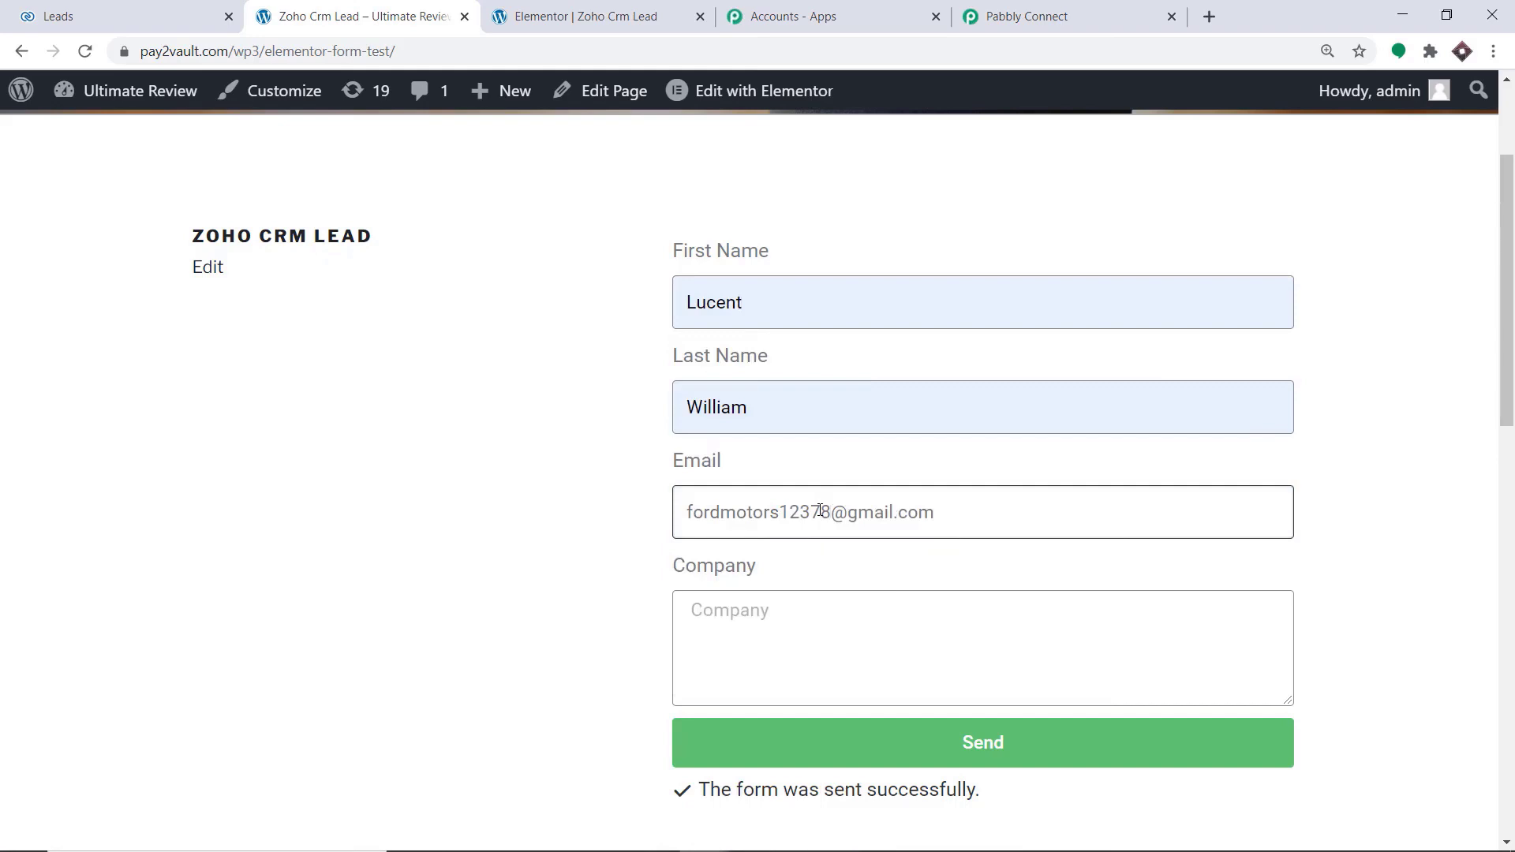
Enter Ford Motors as the company and submit the Elementor form
{"action": "left_click", "coordinate": [801, 619]}
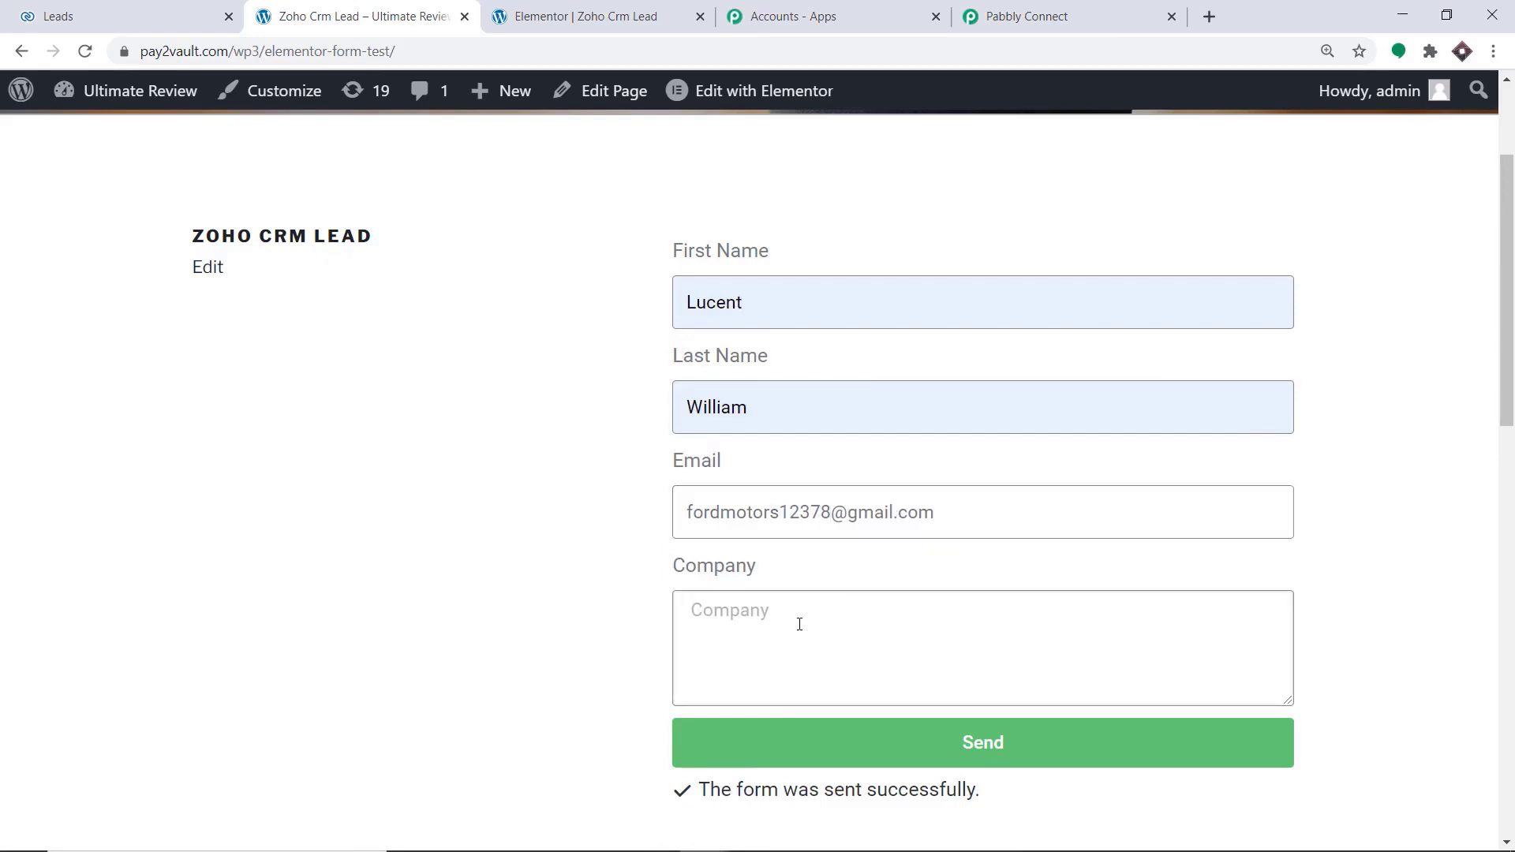
{"action": "type", "text": "Ford Motors"}
{"action": "left_click", "coordinate": [908, 751]}
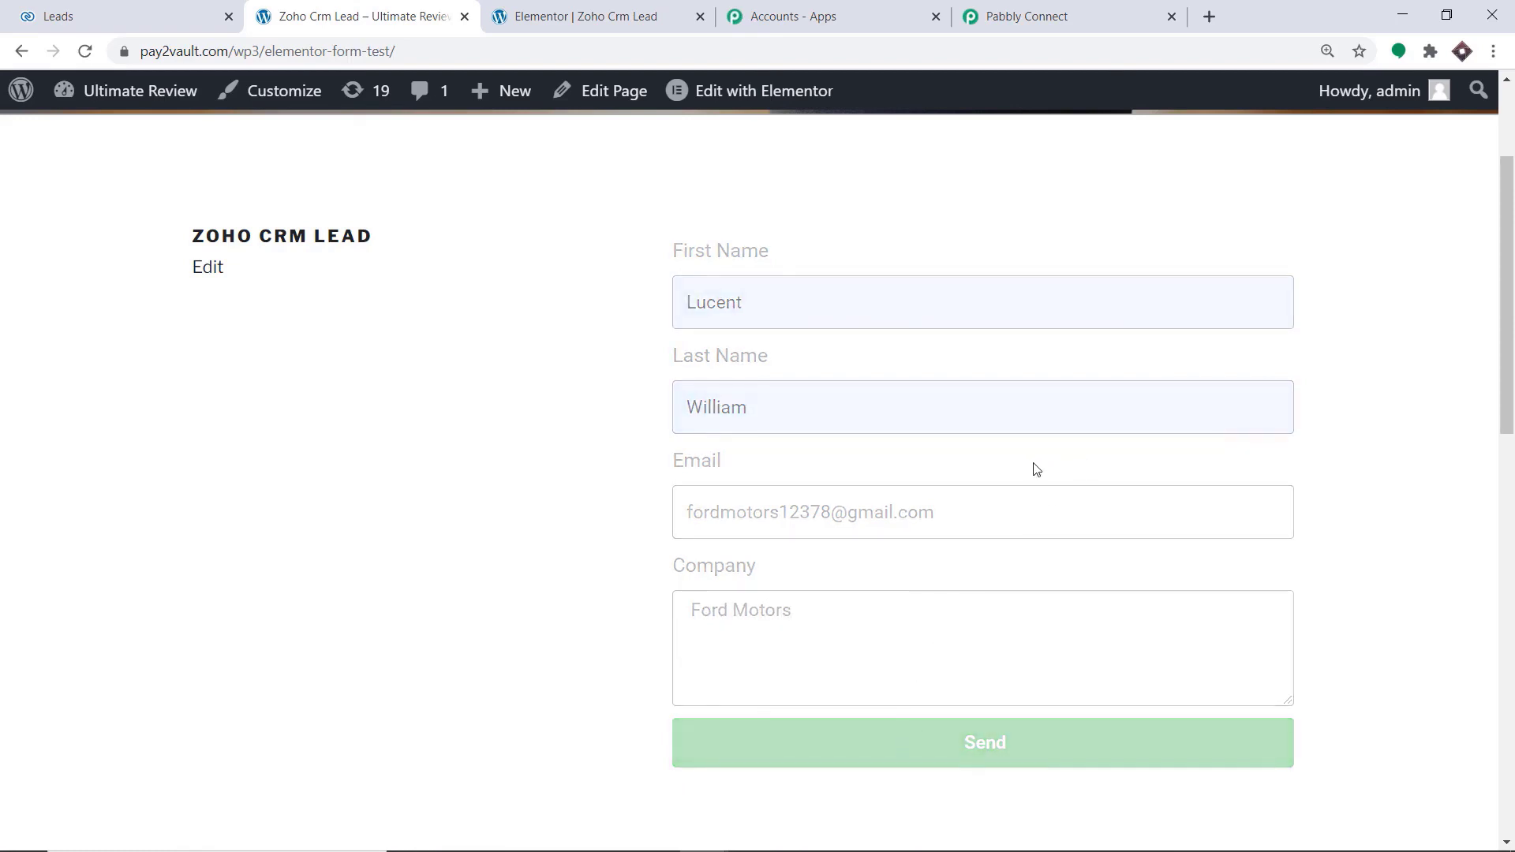
{"action": "scroll", "coordinate": [966, 487], "scroll_direction": "down", "scroll_amount": 1}
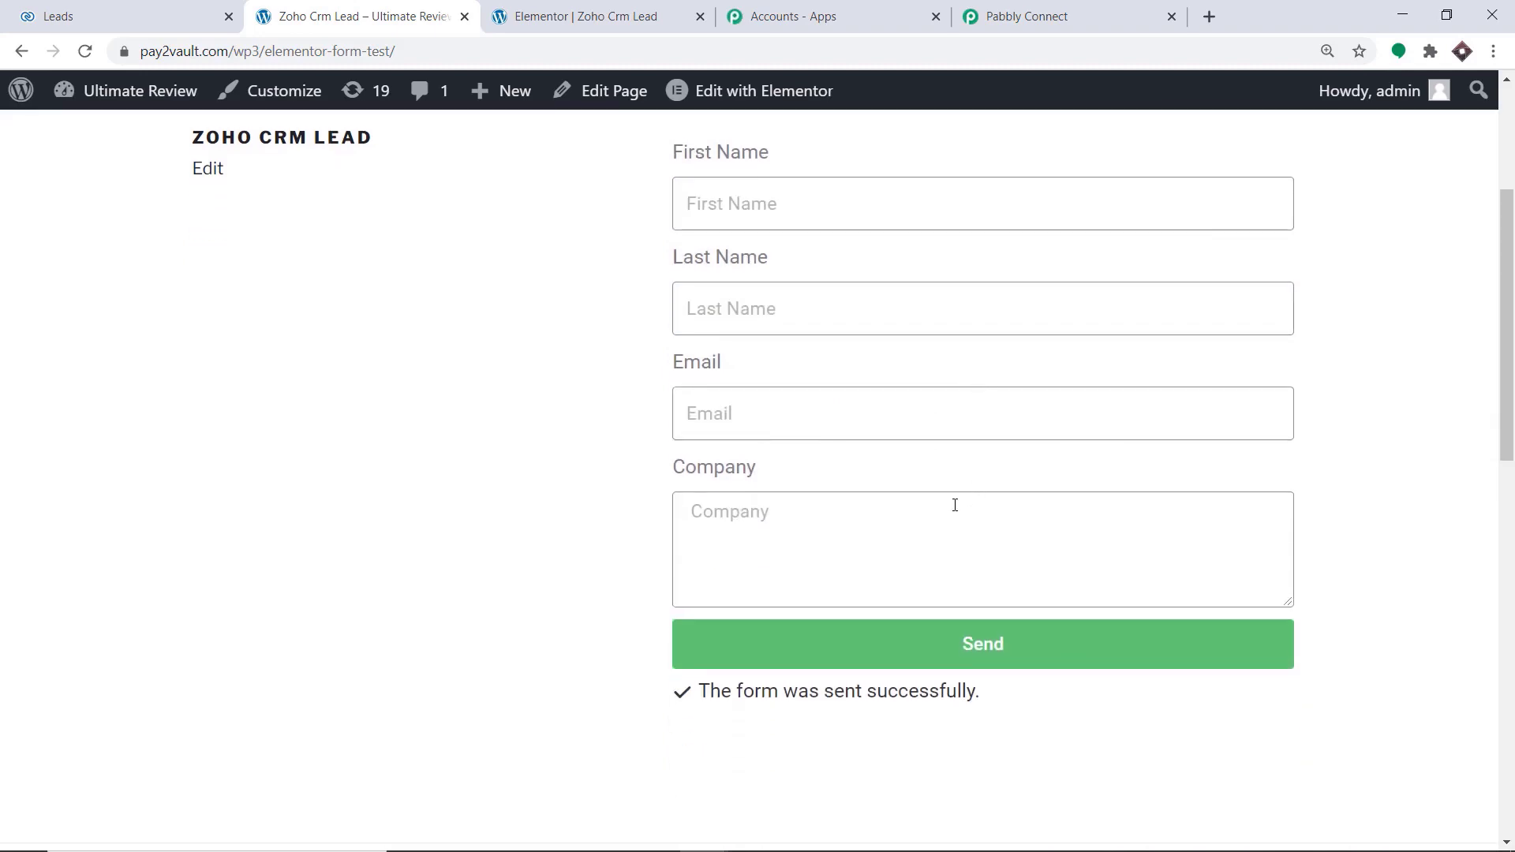
Reload the Zoho CRM leads list to check for the newly submitted lead, and return to the Pabbly Connect workflow
{"action": "left_click", "coordinate": [14, 3]}
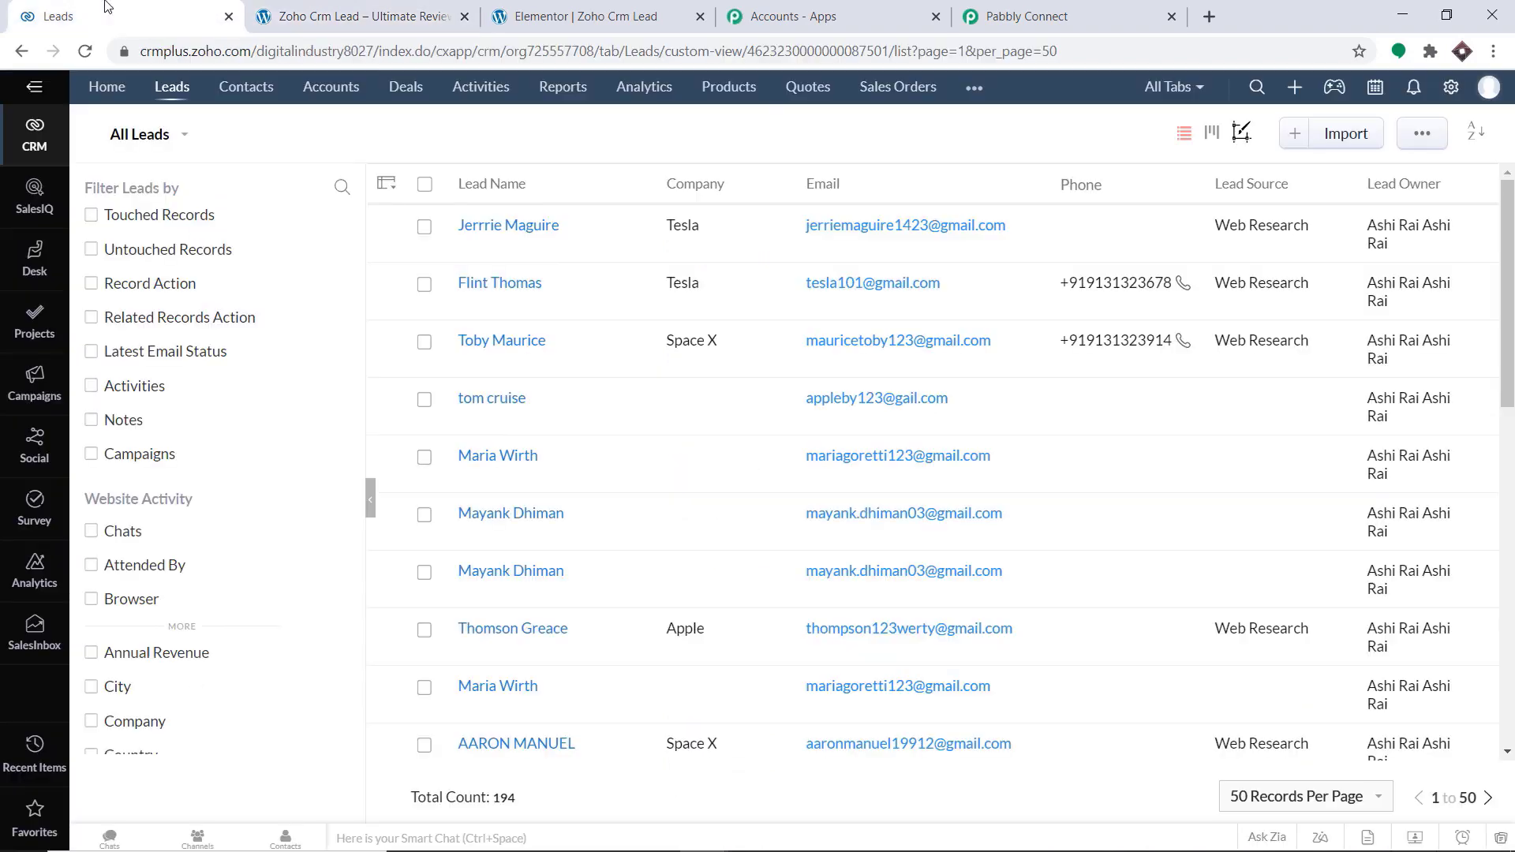
{"action": "left_click", "coordinate": [86, 52]}
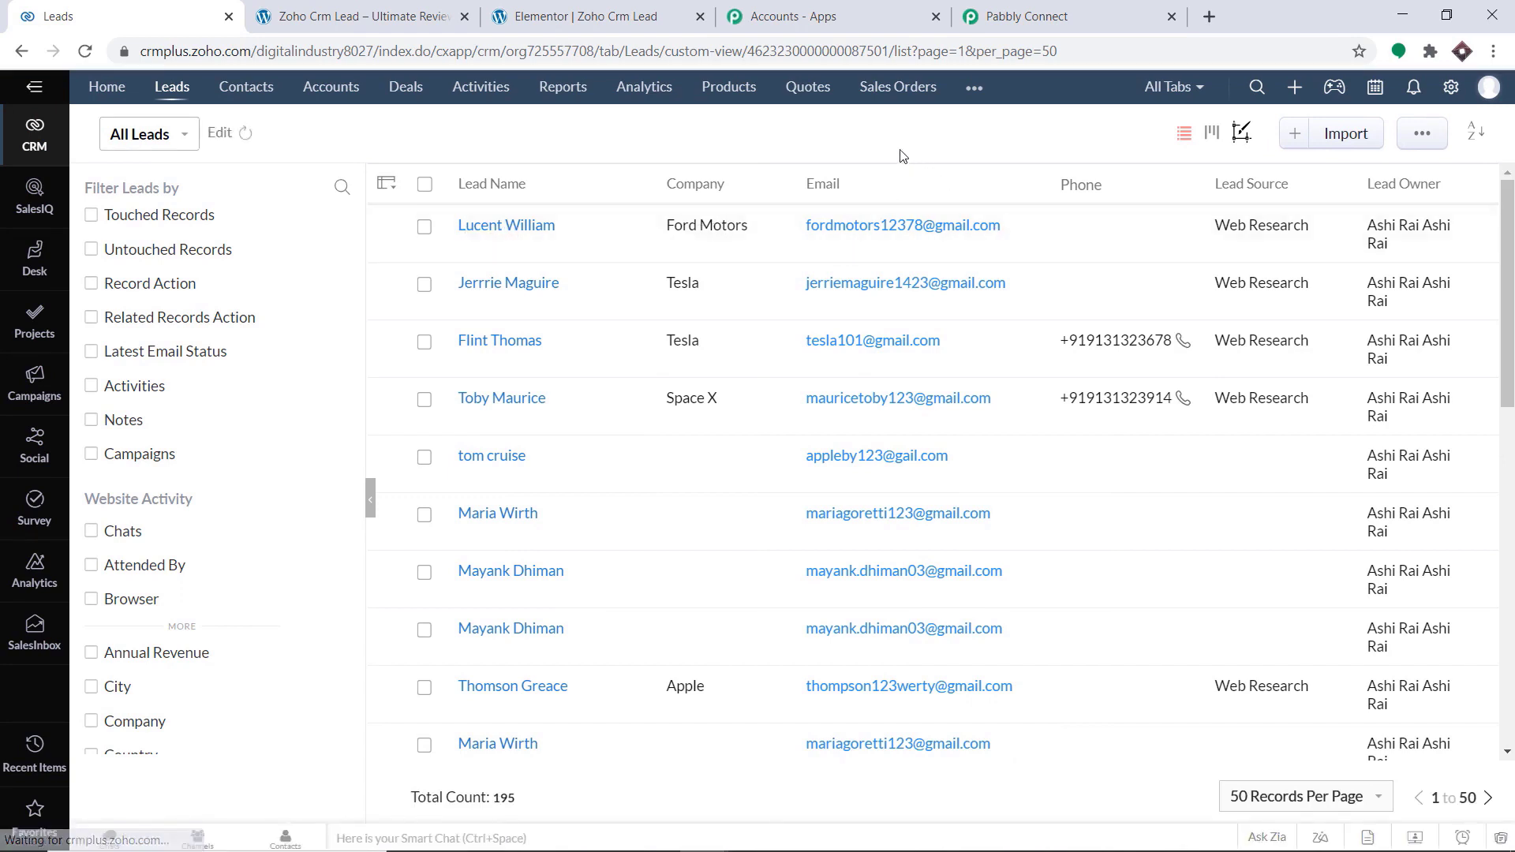
{"action": "left_click", "coordinate": [1009, 5]}
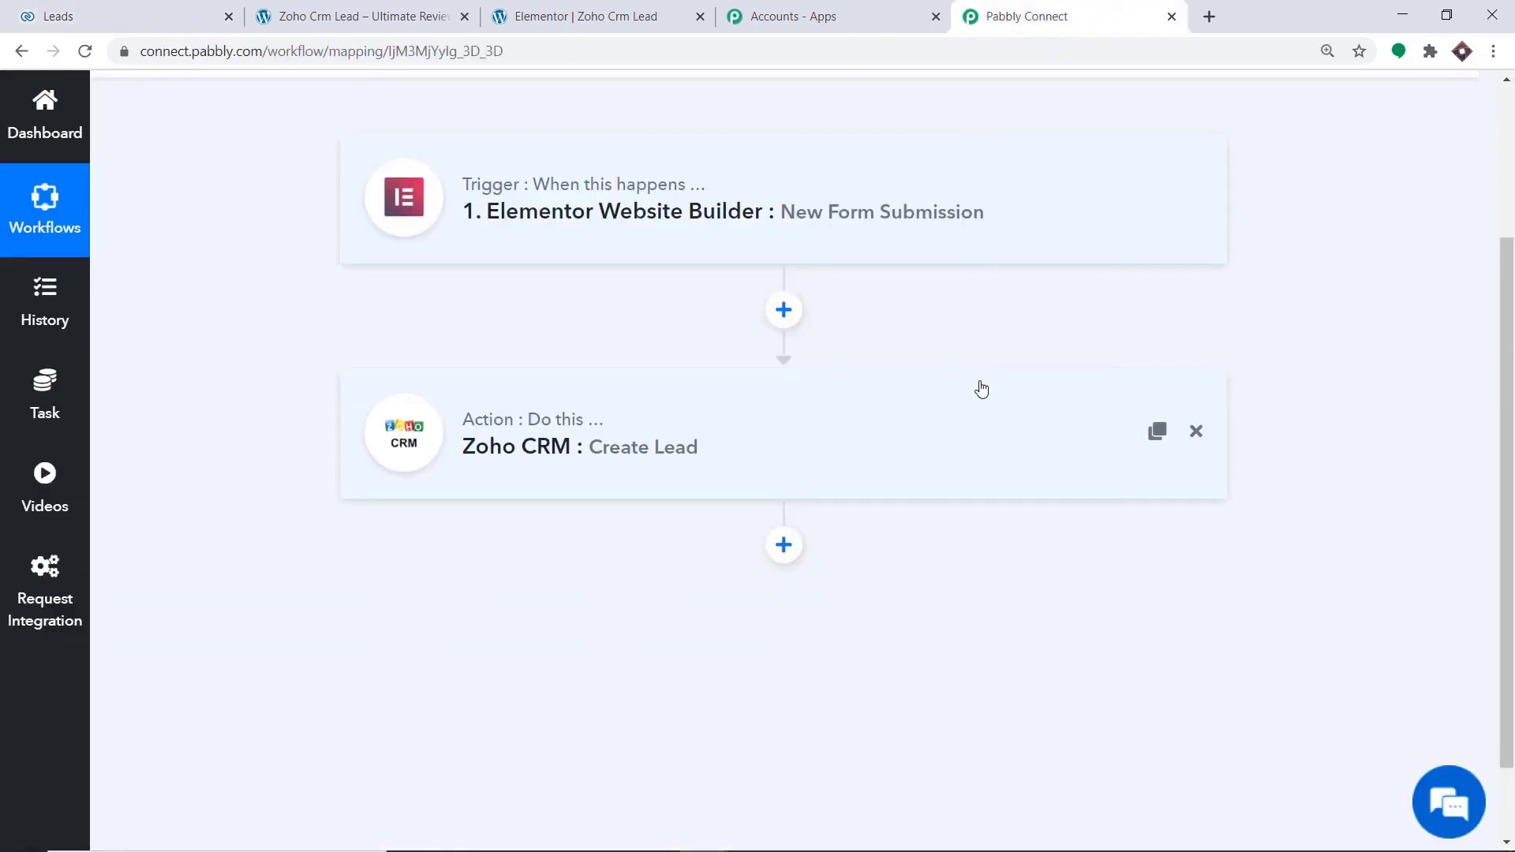
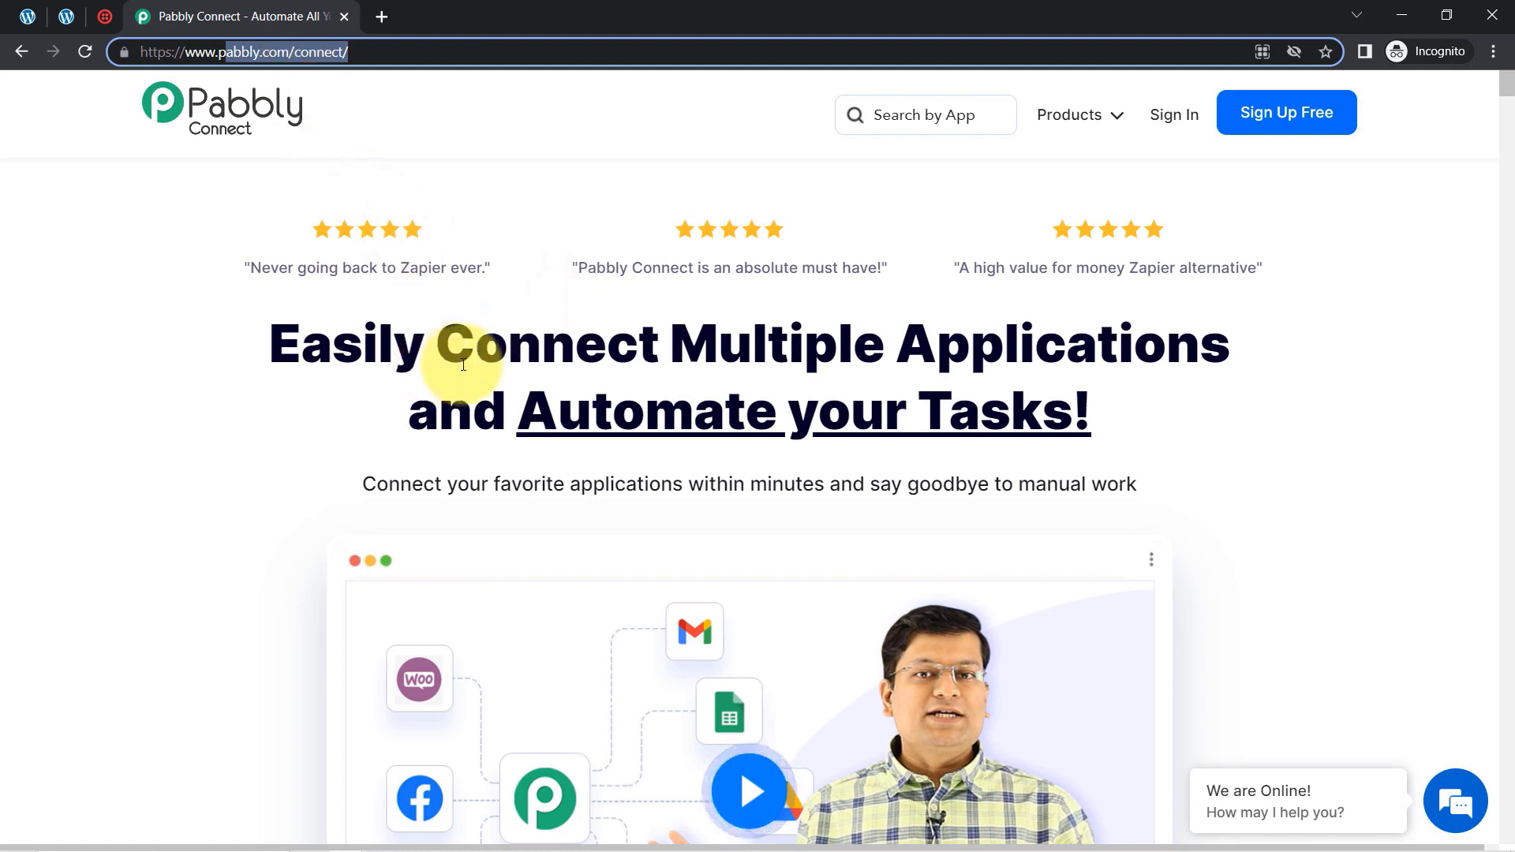
Sign in to Pabbly from the Pabbly Connect home page and open the Pabbly Connect dashboard
{"action": "left_click_drag", "start_coordinate": [477, 349], "coordinate": [1073, 410]}
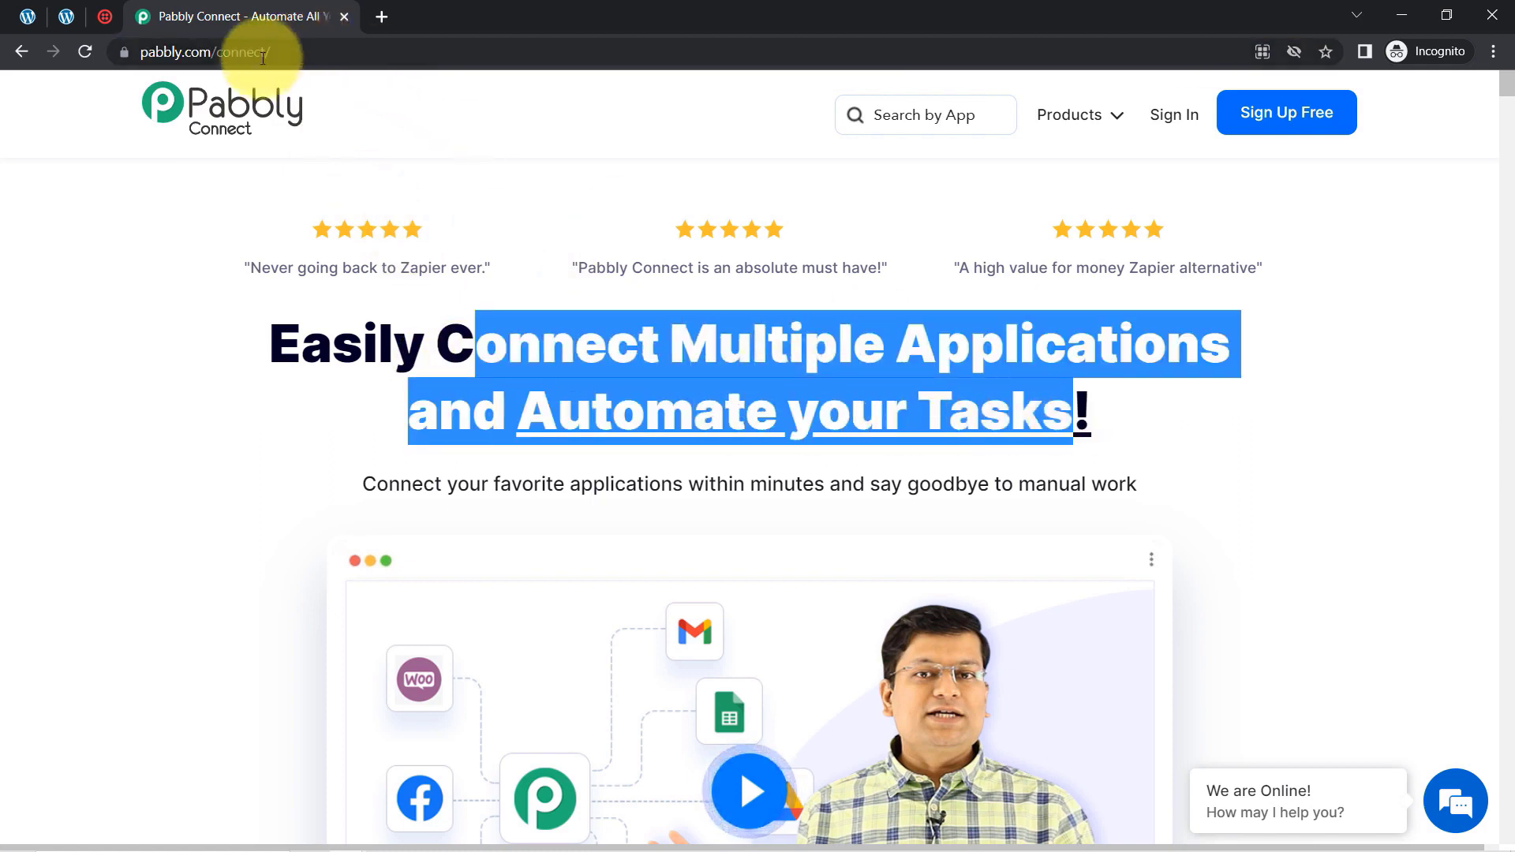
{"action": "left_click", "coordinate": [223, 54]}
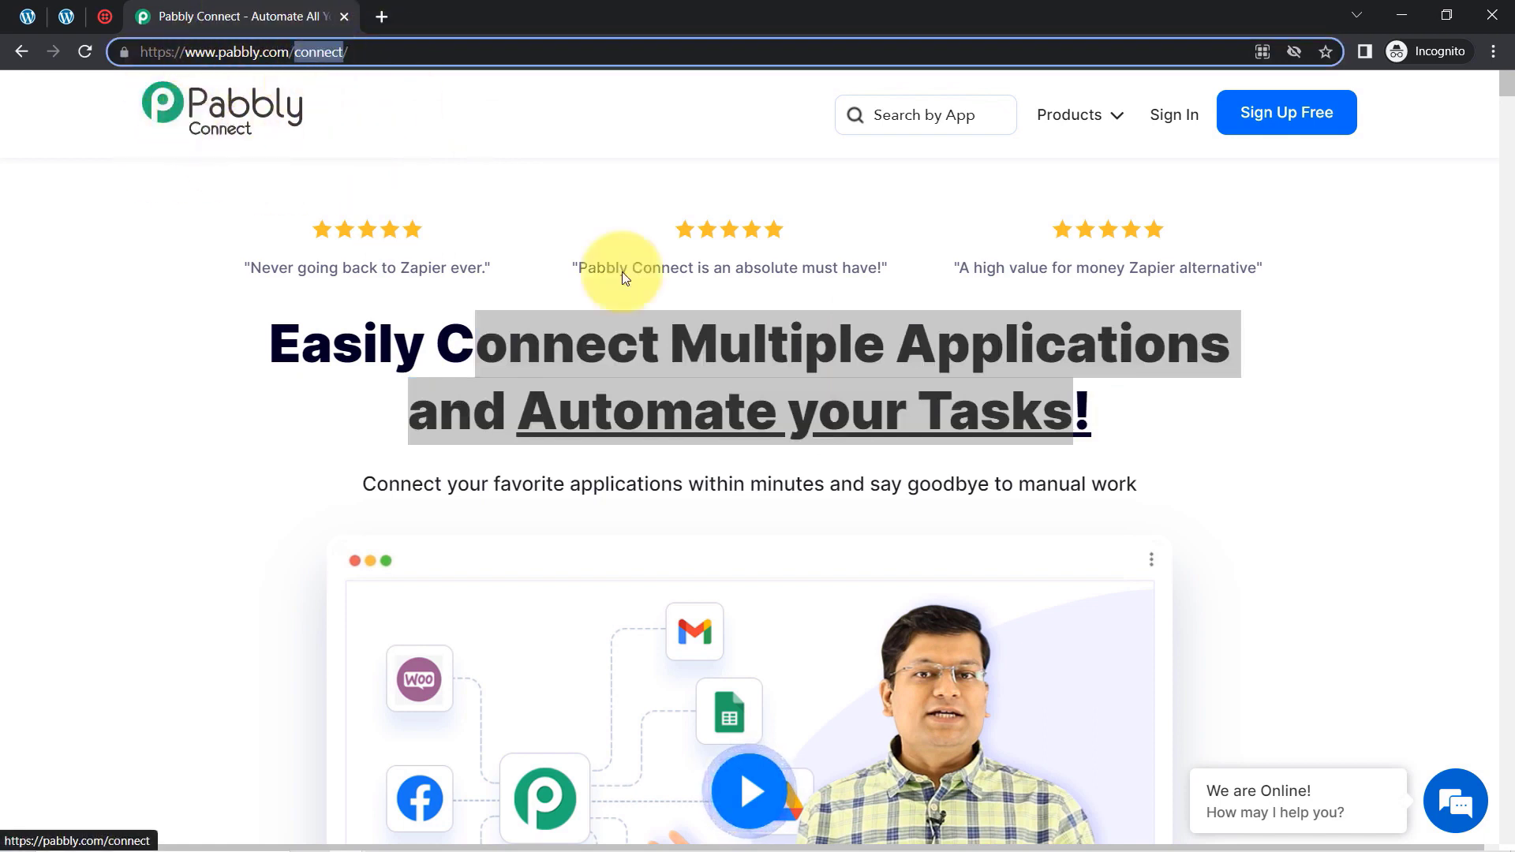
{"action": "left_click", "coordinate": [1176, 116]}
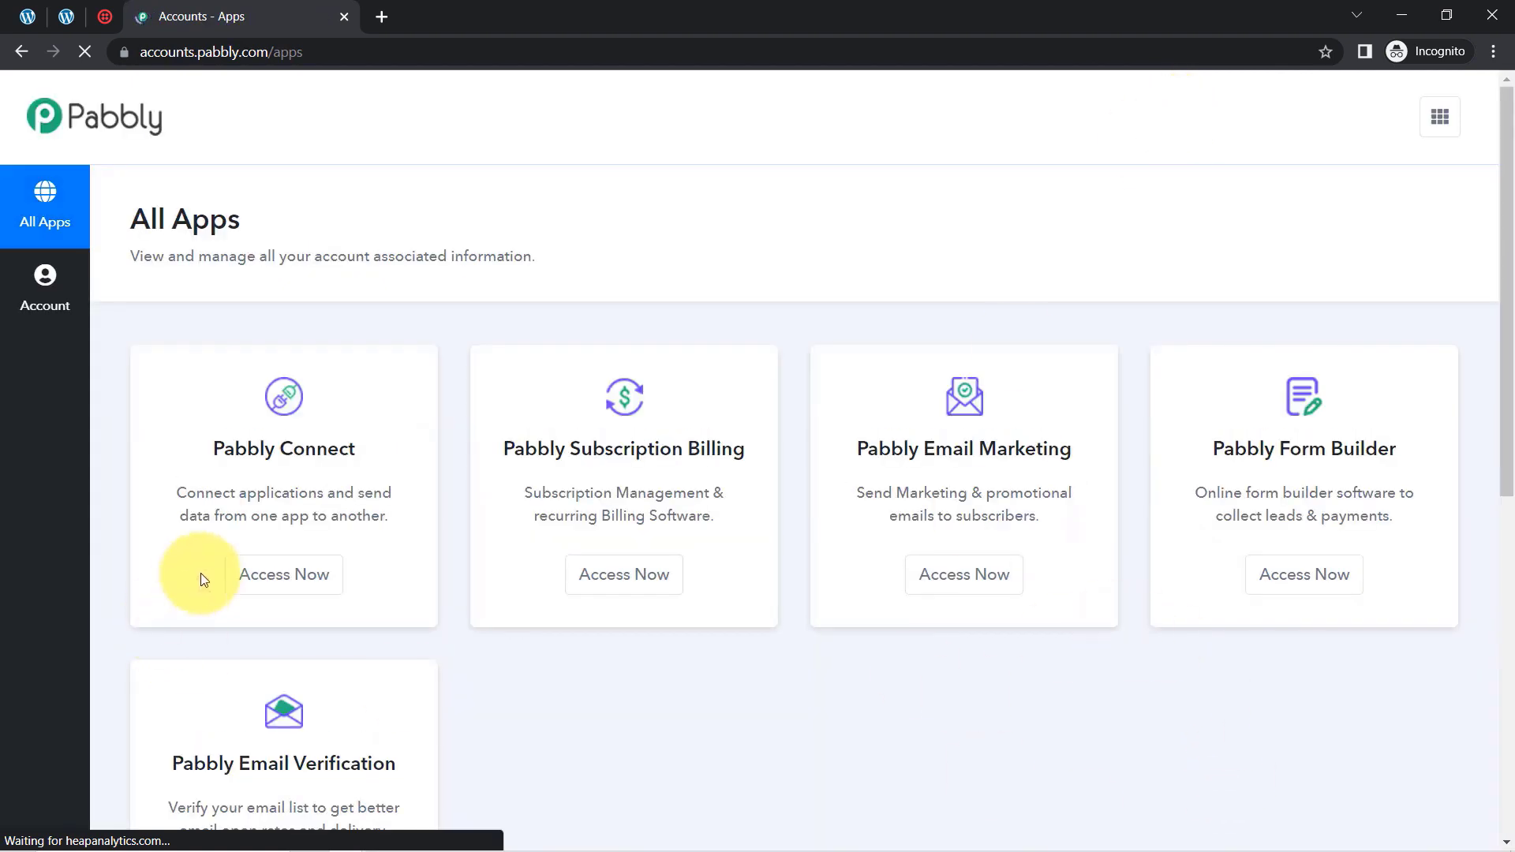
{"action": "left_click", "coordinate": [276, 577]}
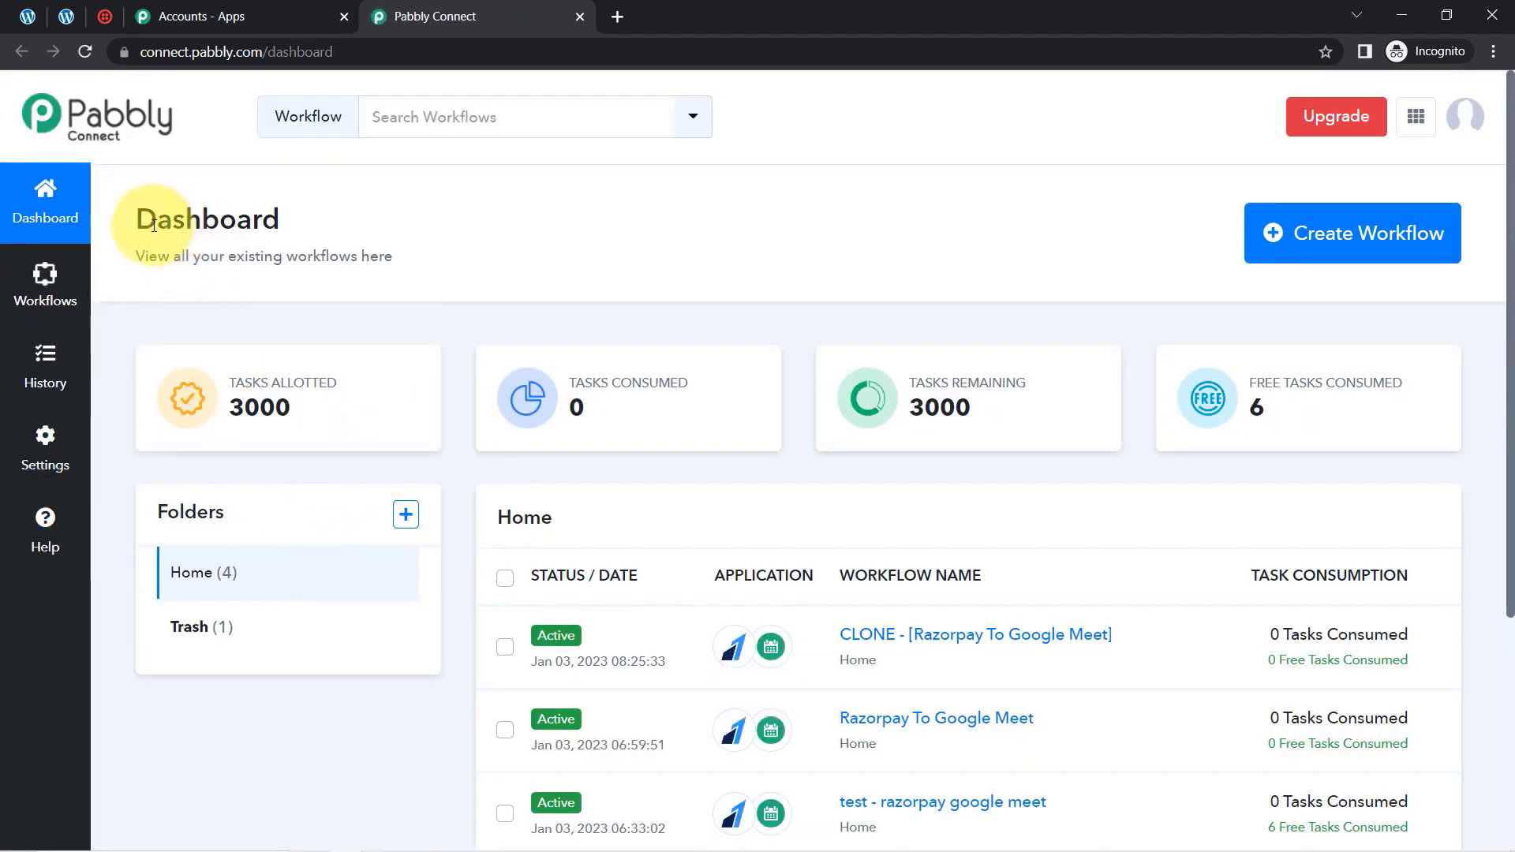
{"action": "left_click_drag", "start_coordinate": [158, 221], "coordinate": [280, 233]}
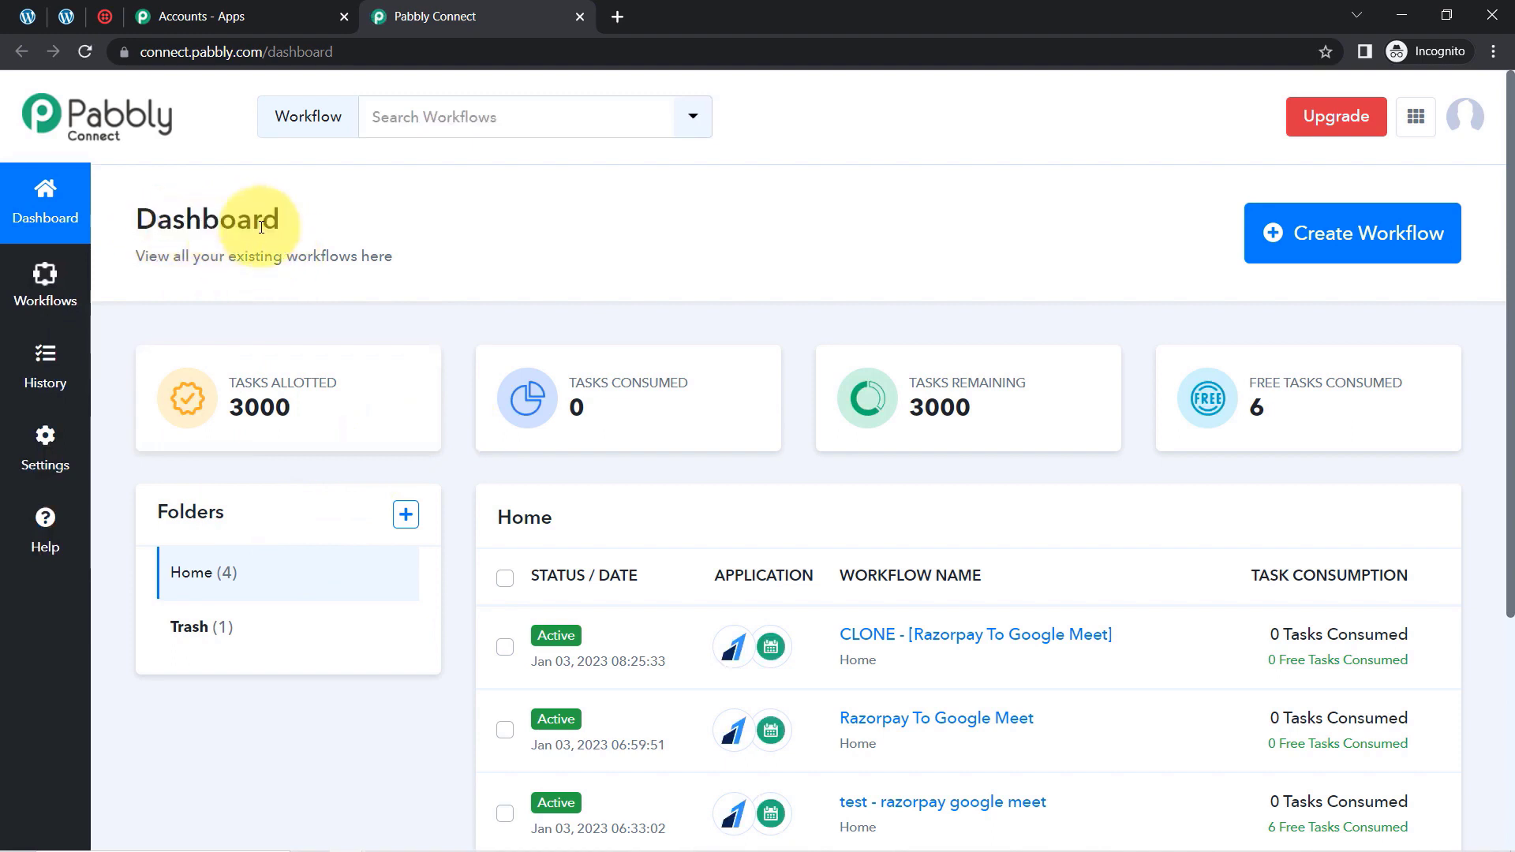
{"action": "double_click", "coordinate": [262, 226]}
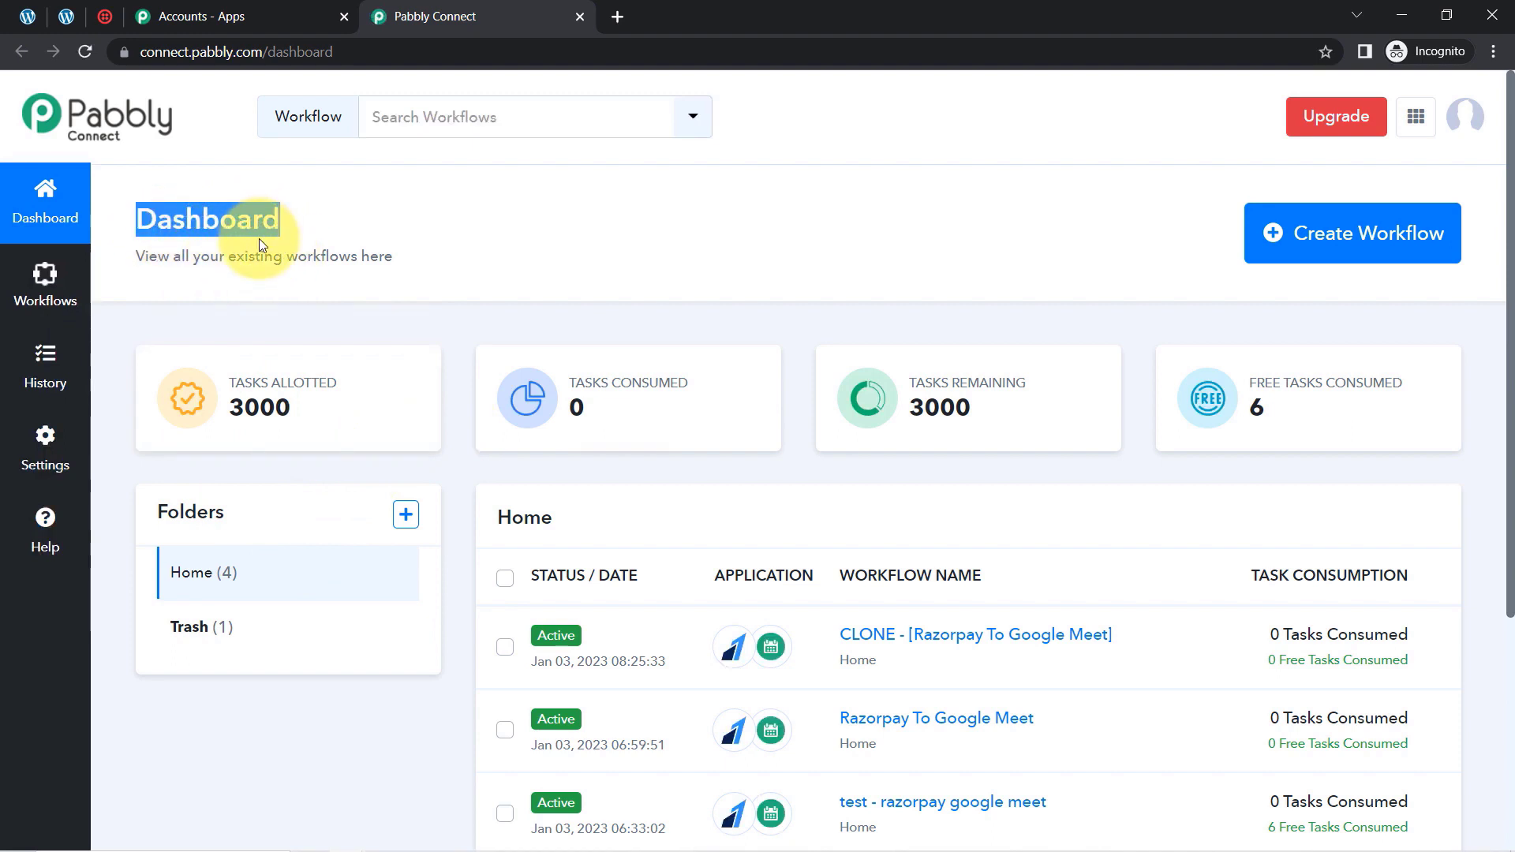
Create a workflow named "When Elementor Form is Submitted -> Get SMS Notification (Twilio)"
{"action": "left_click", "coordinate": [1285, 236]}
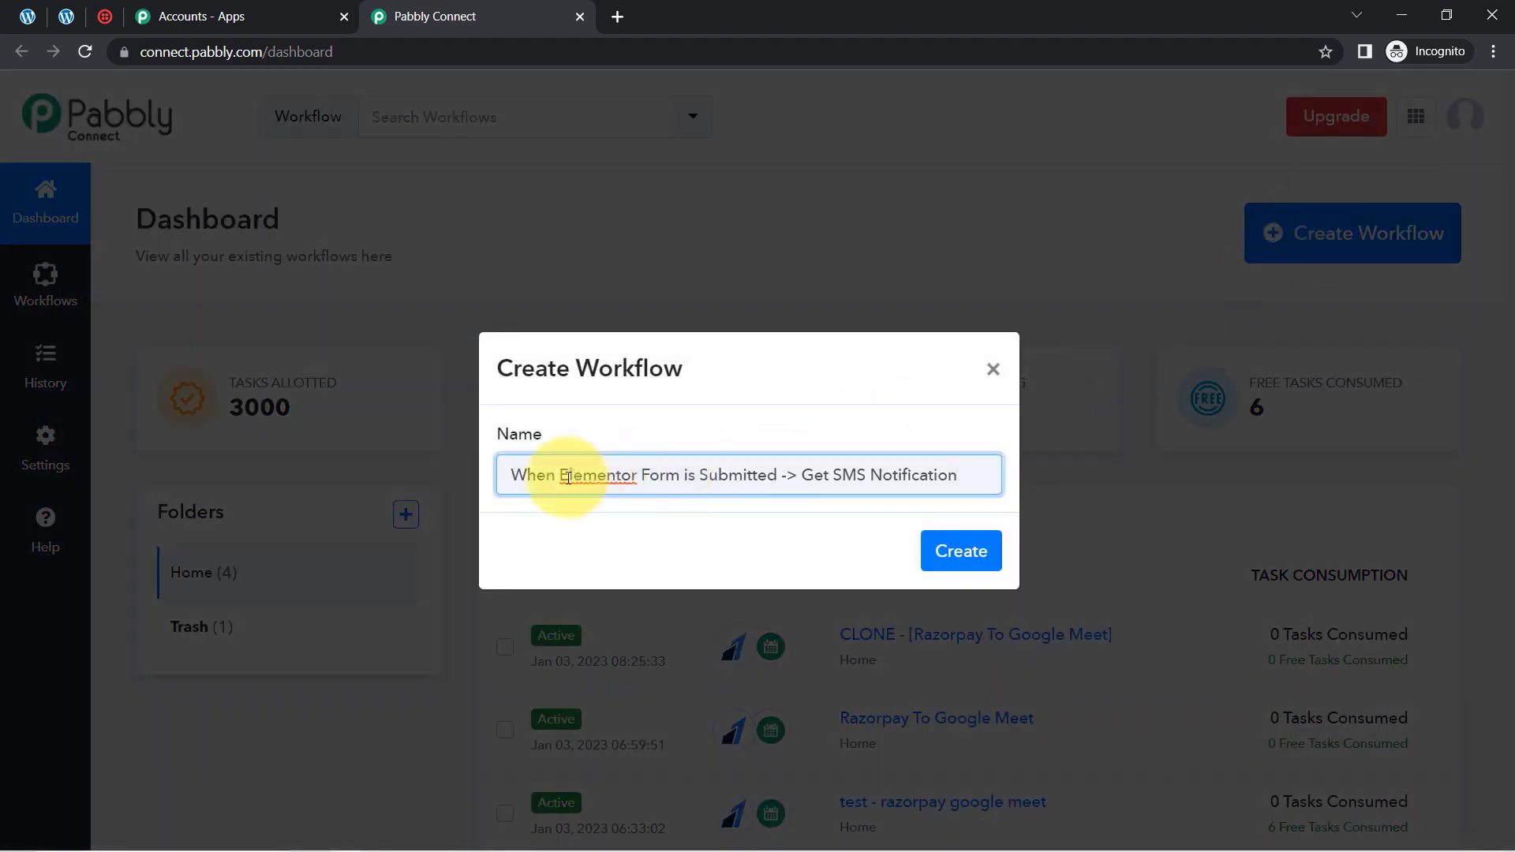
{"action": "left_click_drag", "start_coordinate": [539, 476], "coordinate": [895, 483]}
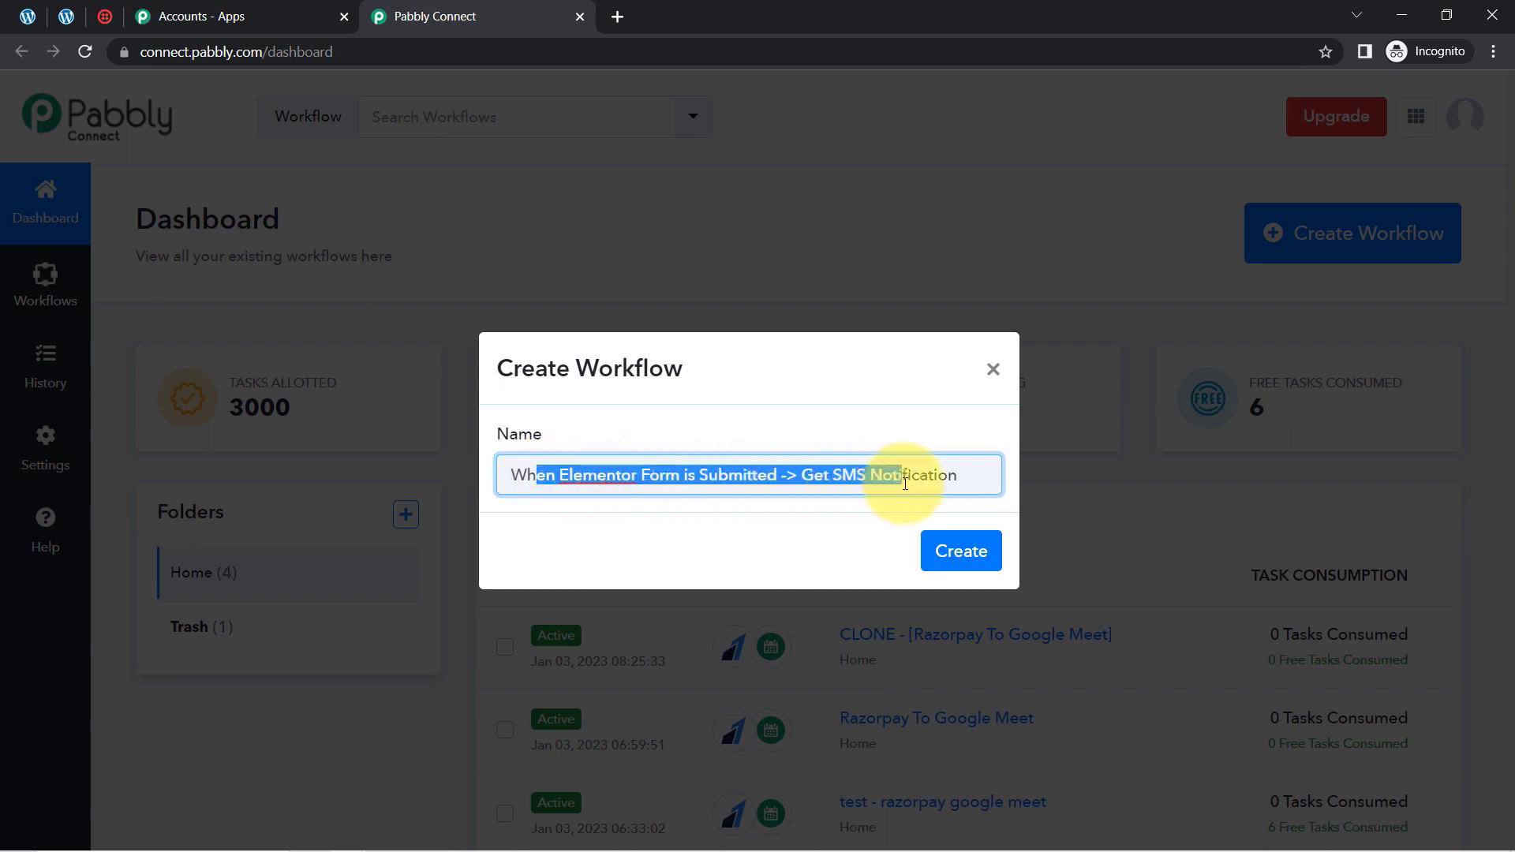
{"action": "left_click", "coordinate": [905, 484]}
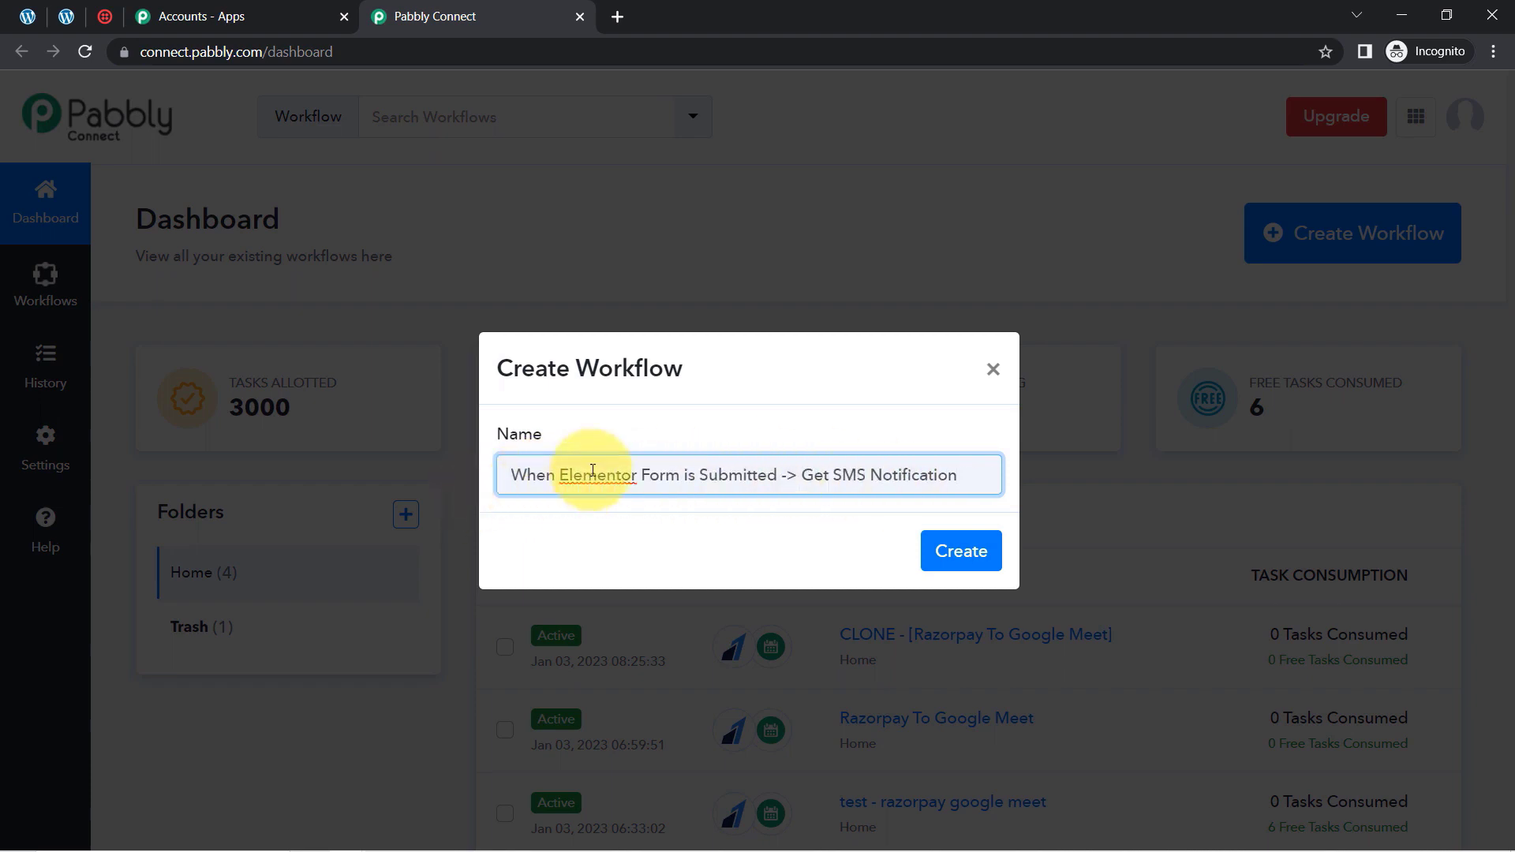
{"action": "left_click", "coordinate": [647, 472]}
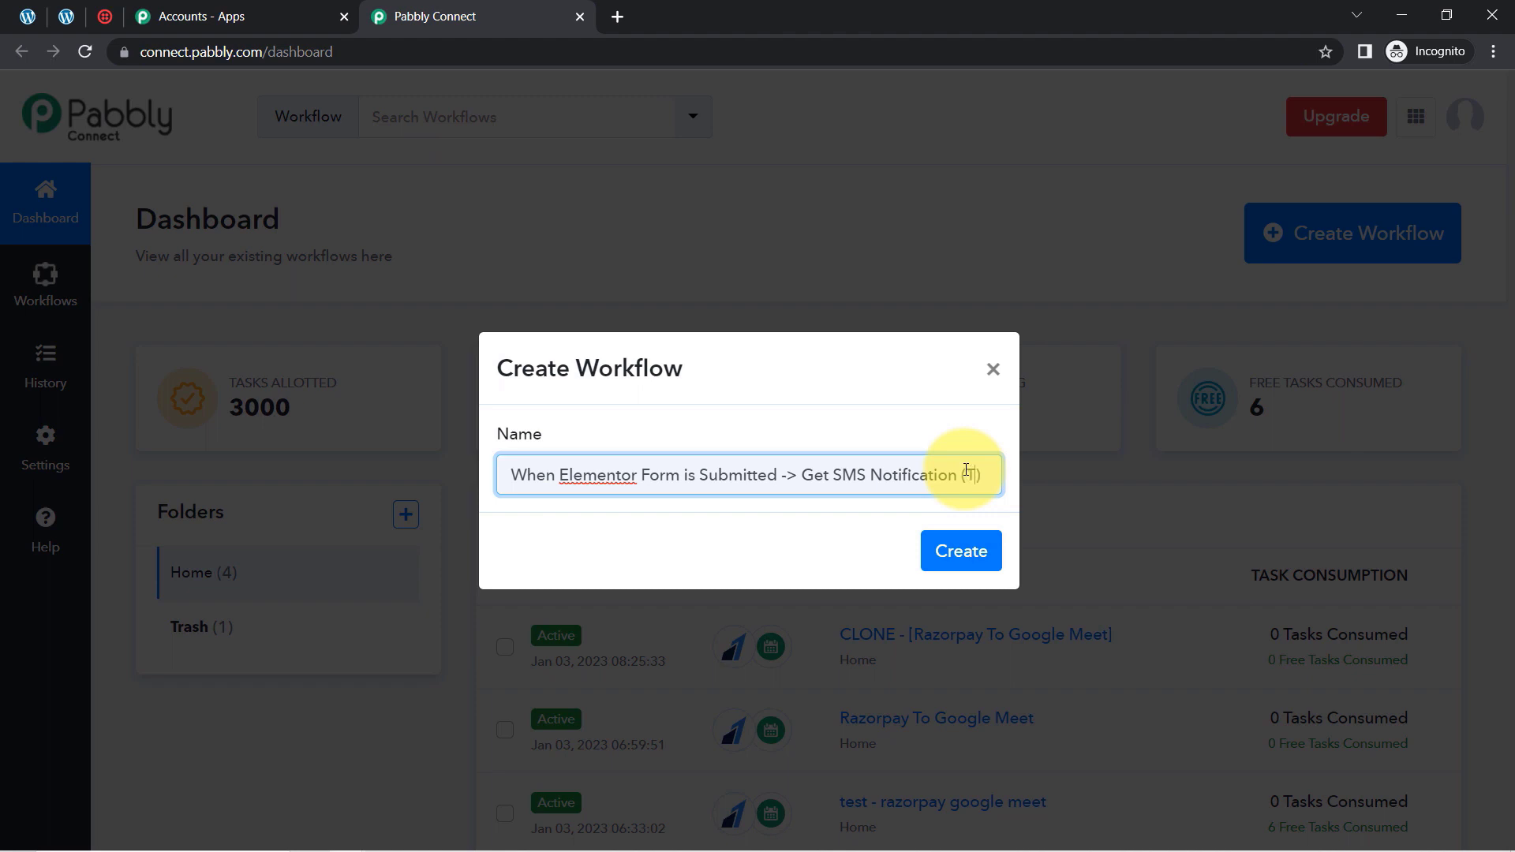
{"action": "type", "text": "lio"}
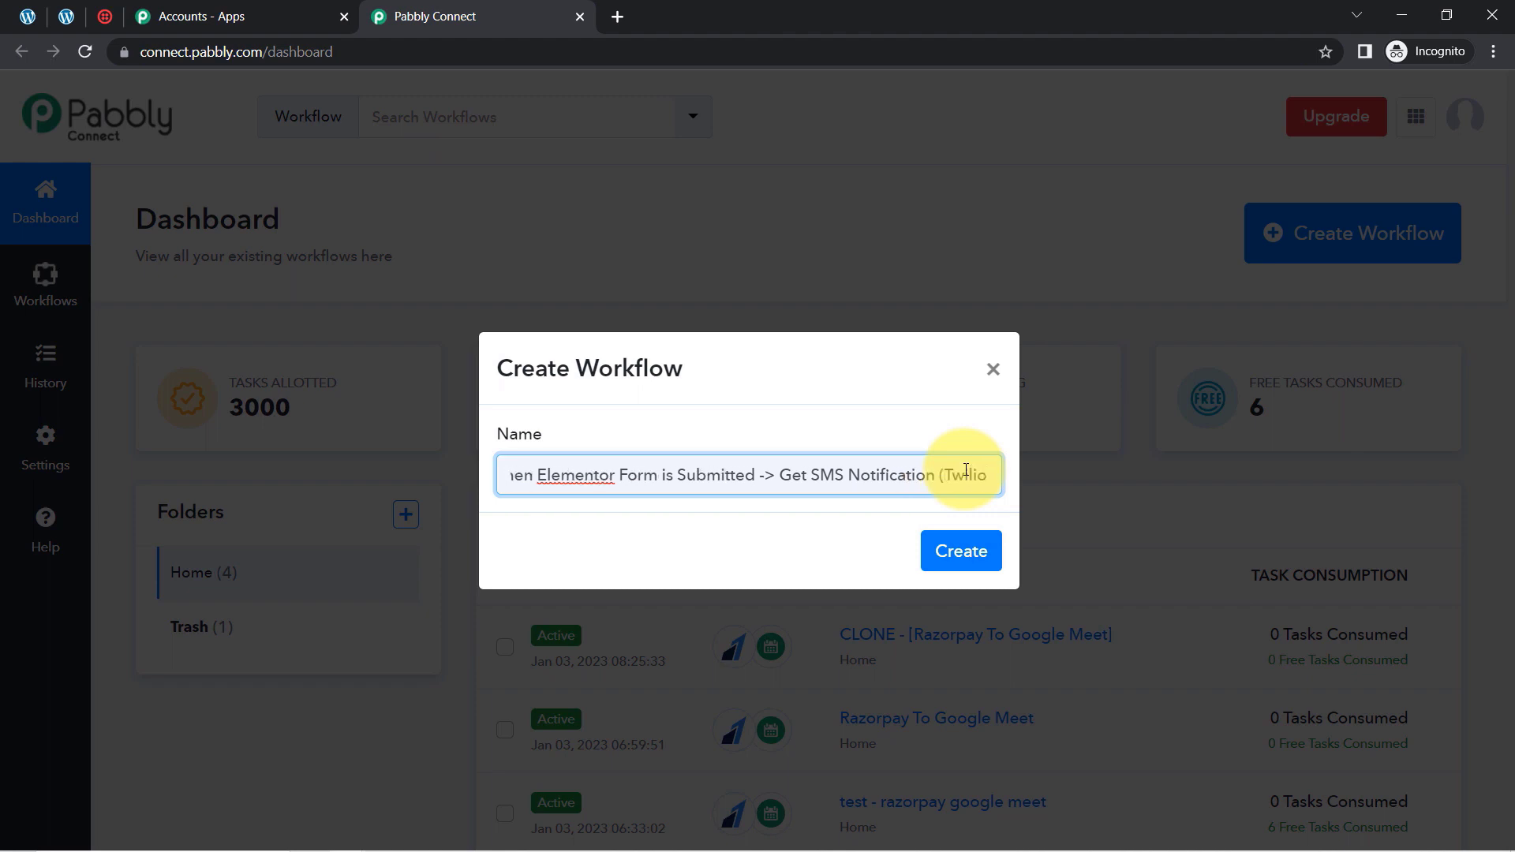
{"action": "type", "text": ")"}
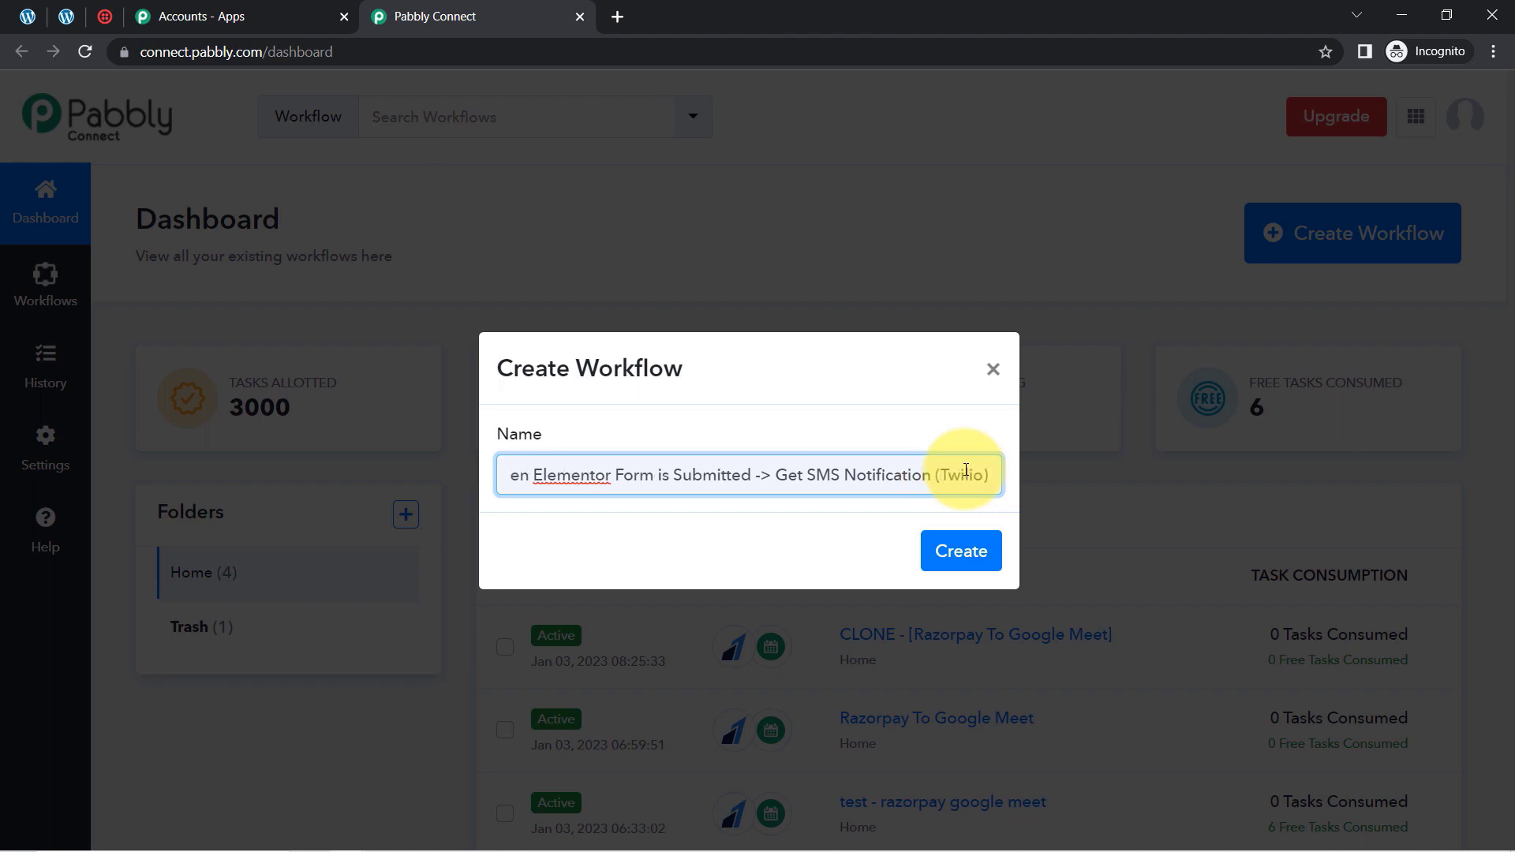
{"action": "left_click", "coordinate": [963, 553]}
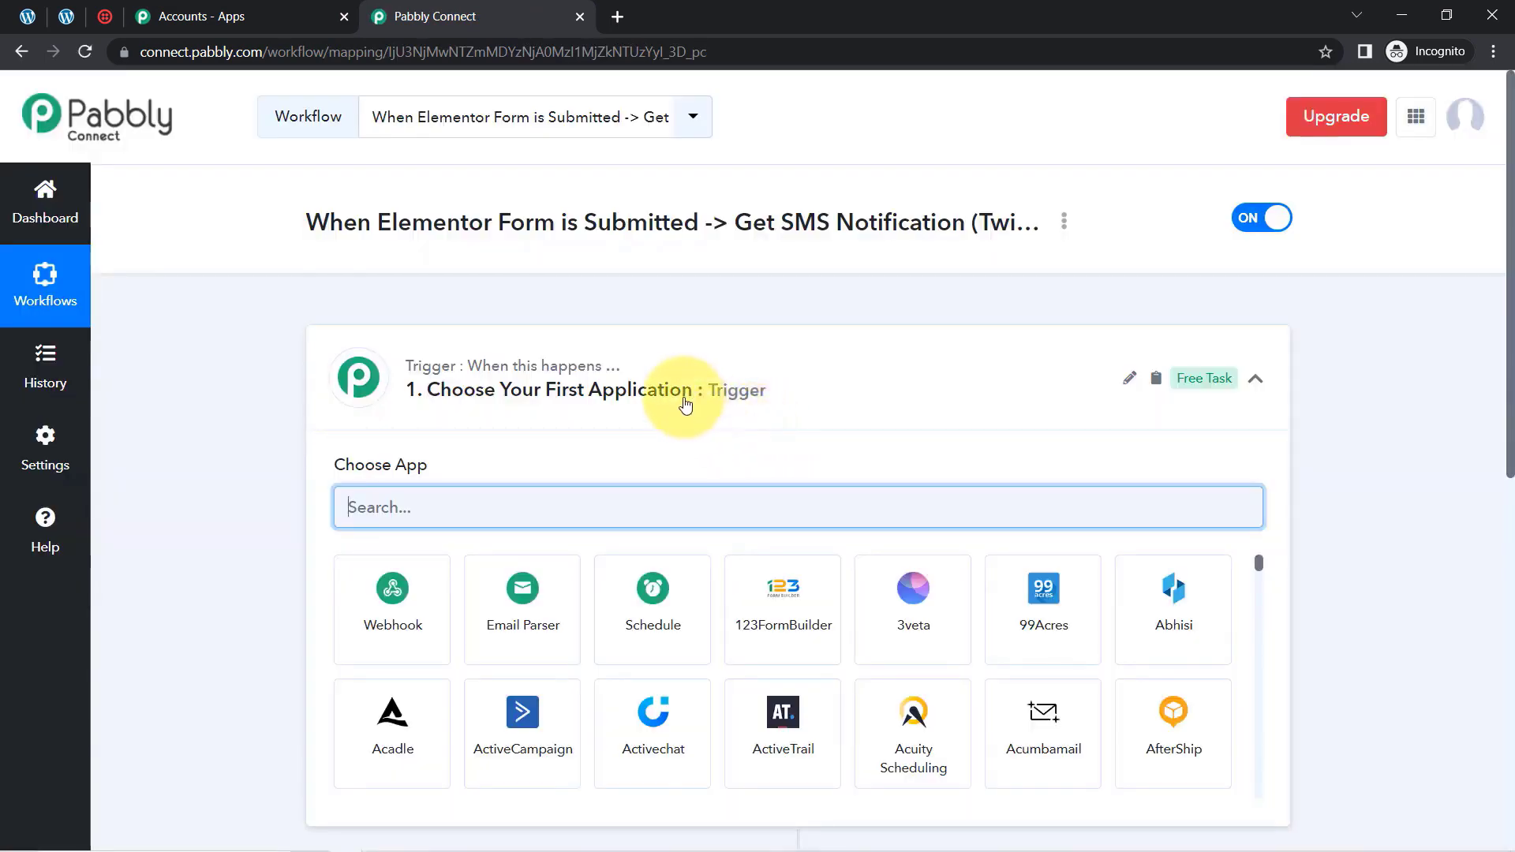
Collapse the trigger section and look over the workflow's title, trigger and action
{"action": "left_click", "coordinate": [659, 396]}
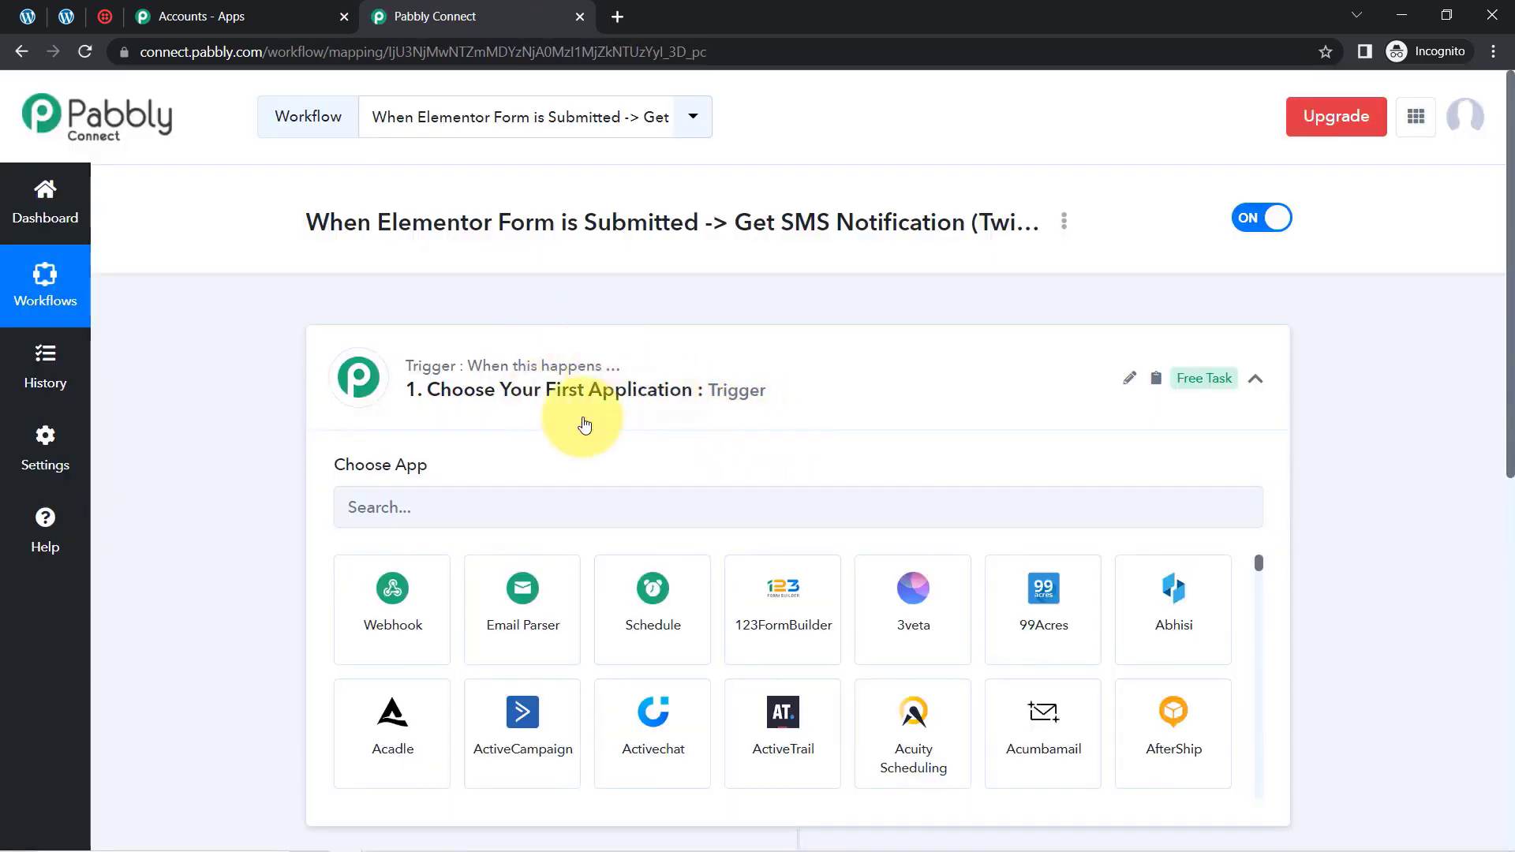
{"action": "left_click", "coordinate": [606, 397]}
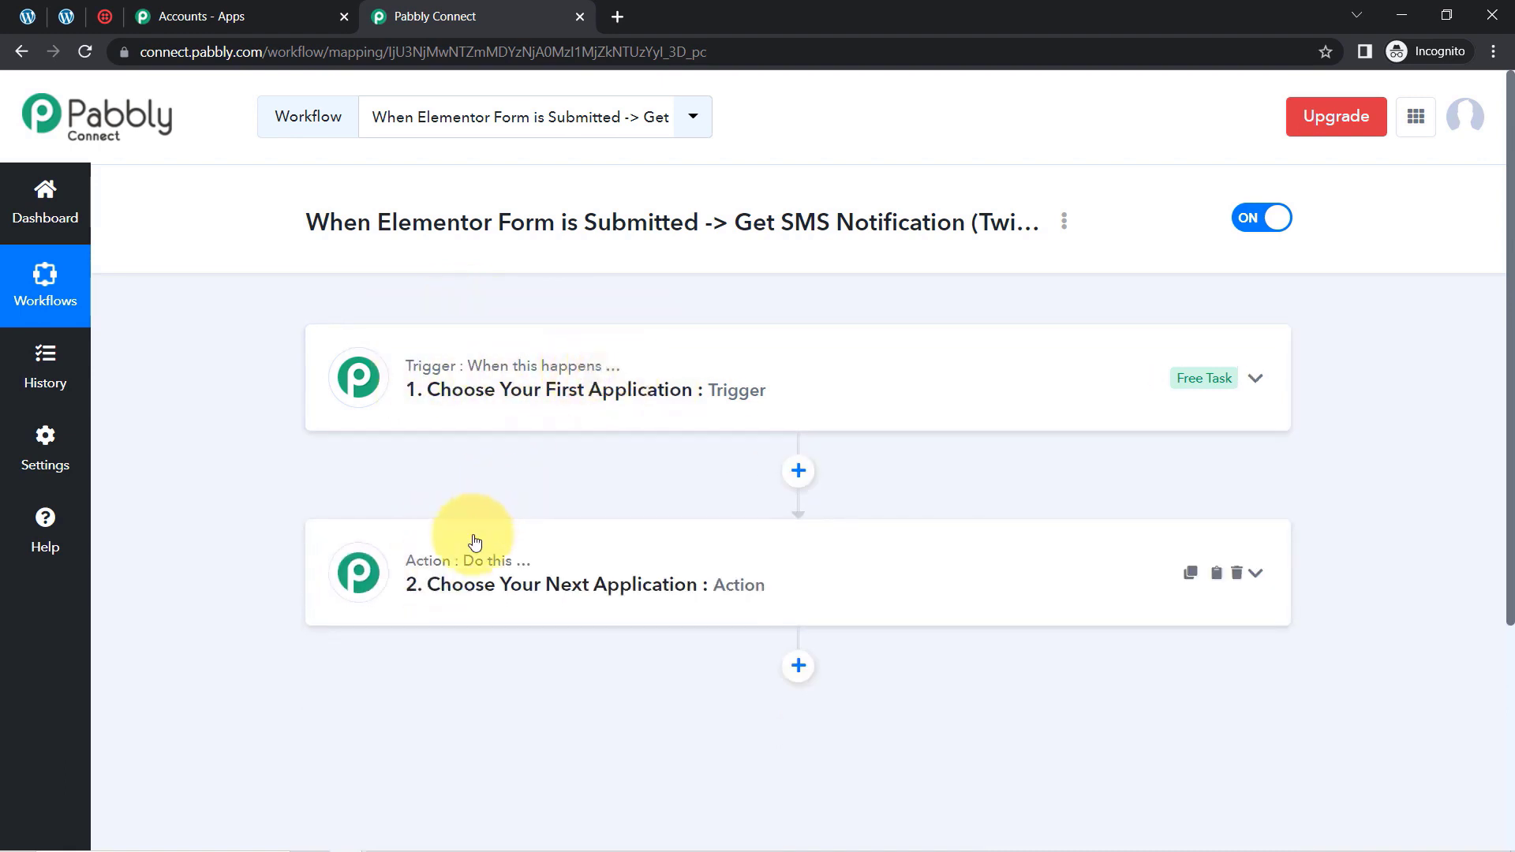
{"action": "mouse_move", "coordinate": [502, 367]}
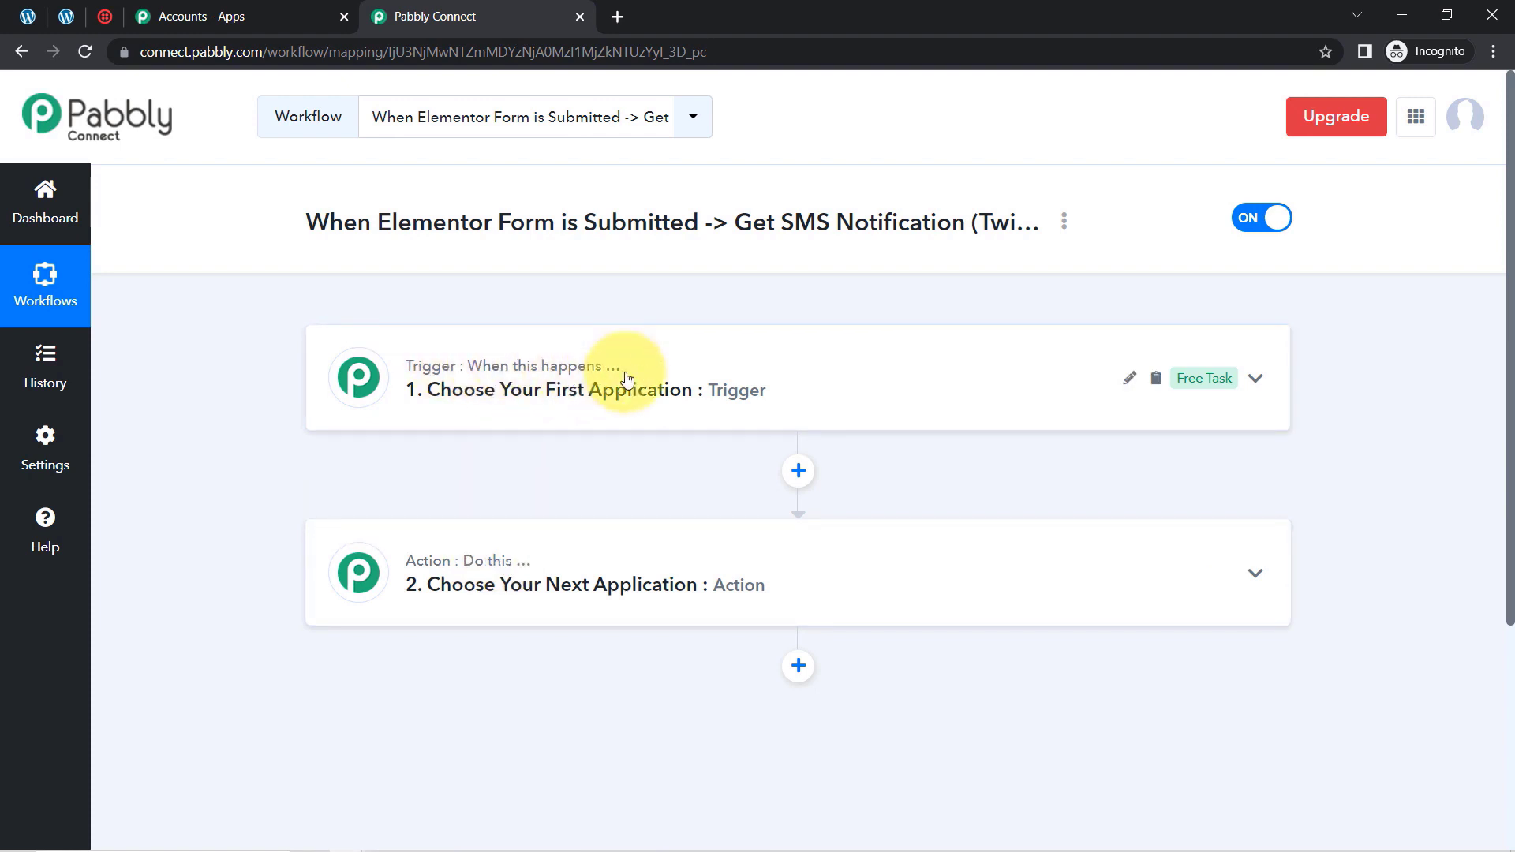
{"action": "mouse_move", "coordinate": [453, 561]}
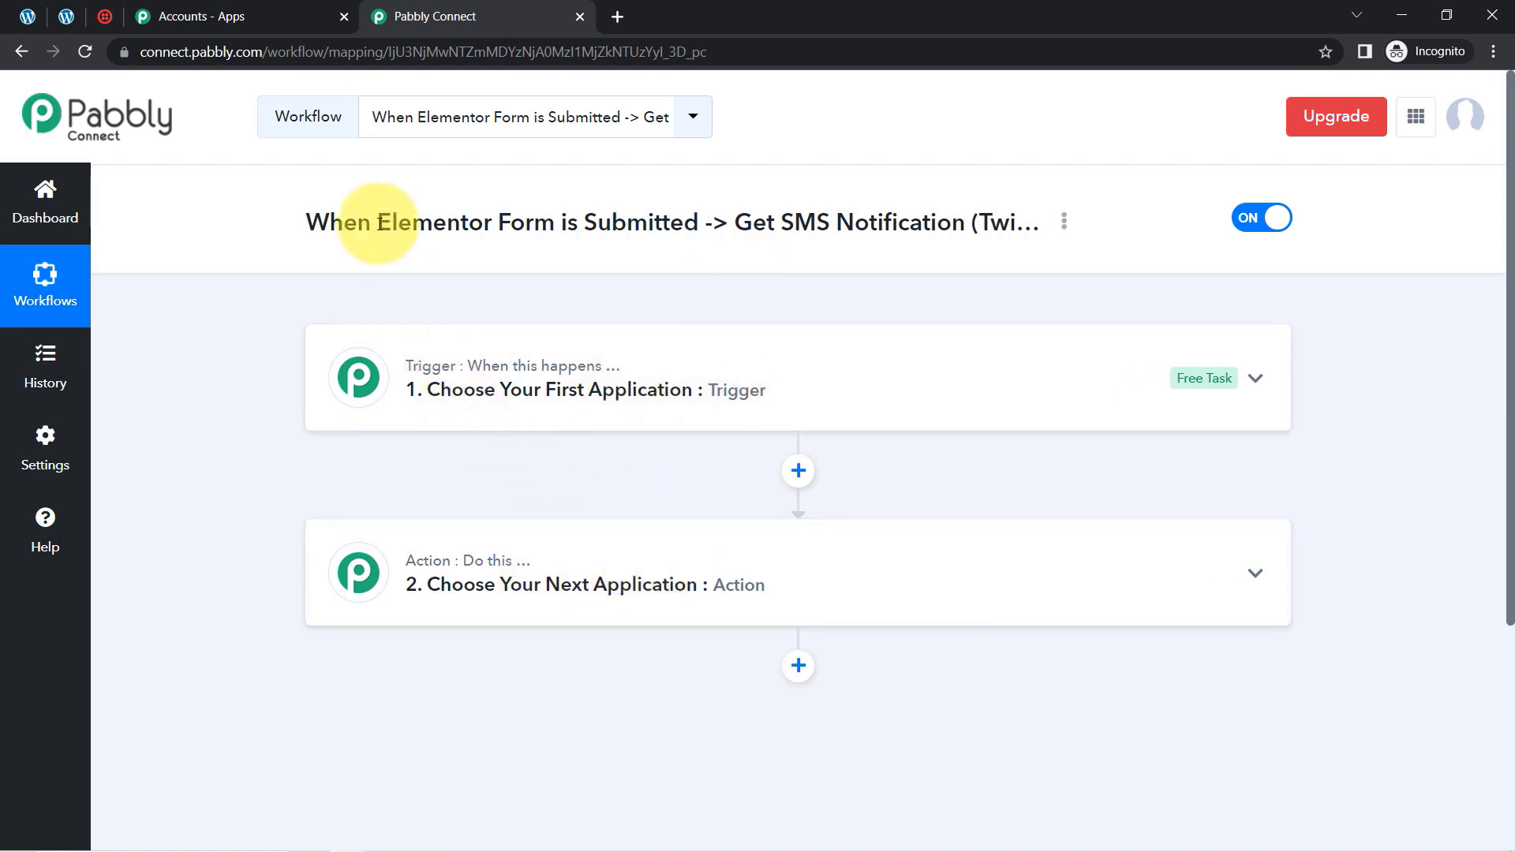
{"action": "left_click_drag", "start_coordinate": [359, 223], "coordinate": [984, 231]}
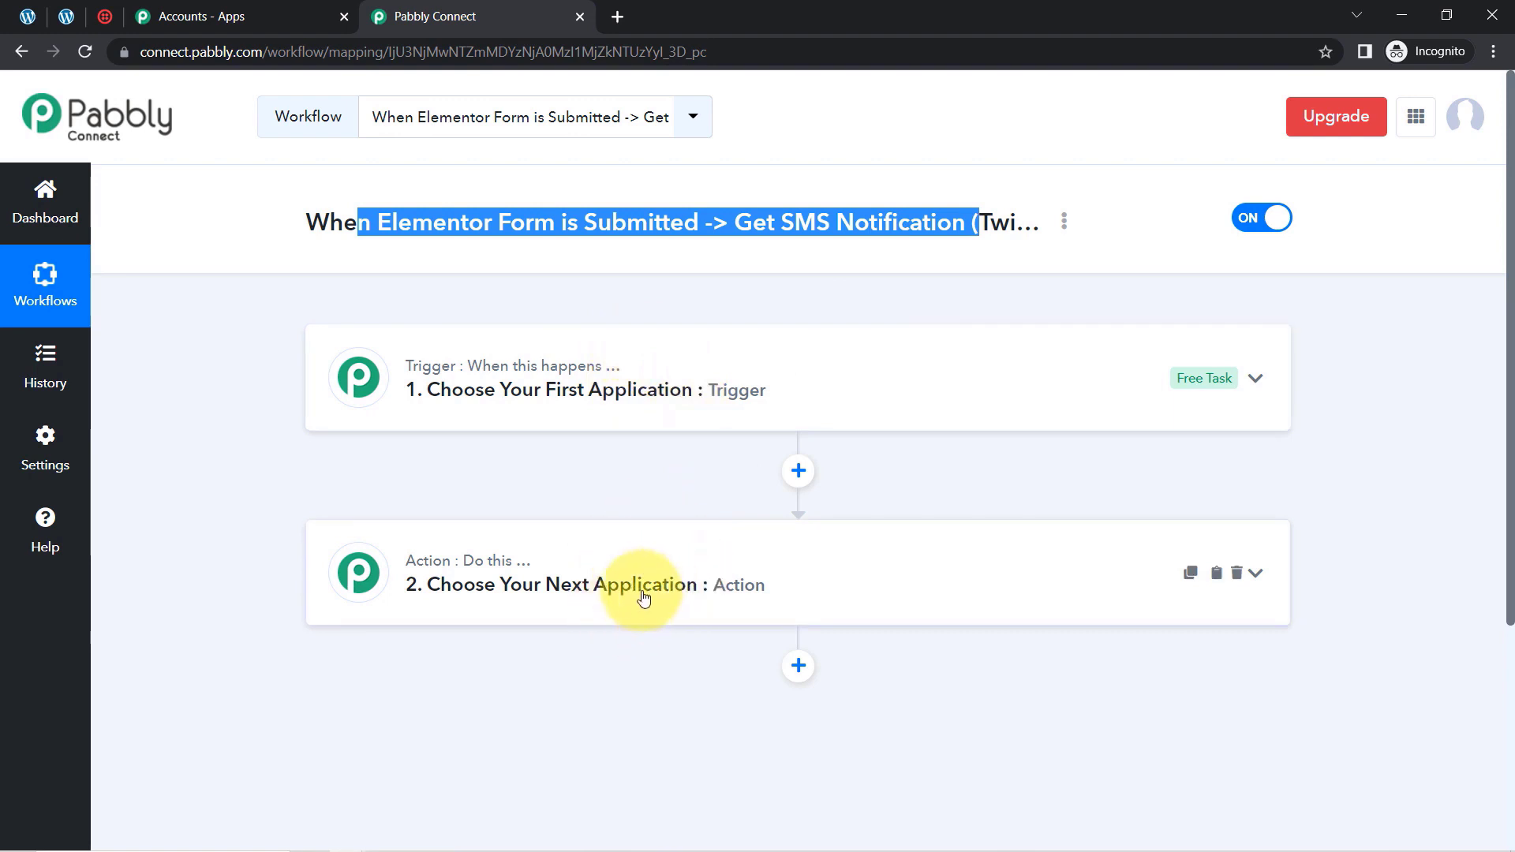
Set the workflow's trigger to Elementor with the New Form Submission event
{"action": "left_click", "coordinate": [582, 389]}
{"action": "left_click", "coordinate": [449, 504]}
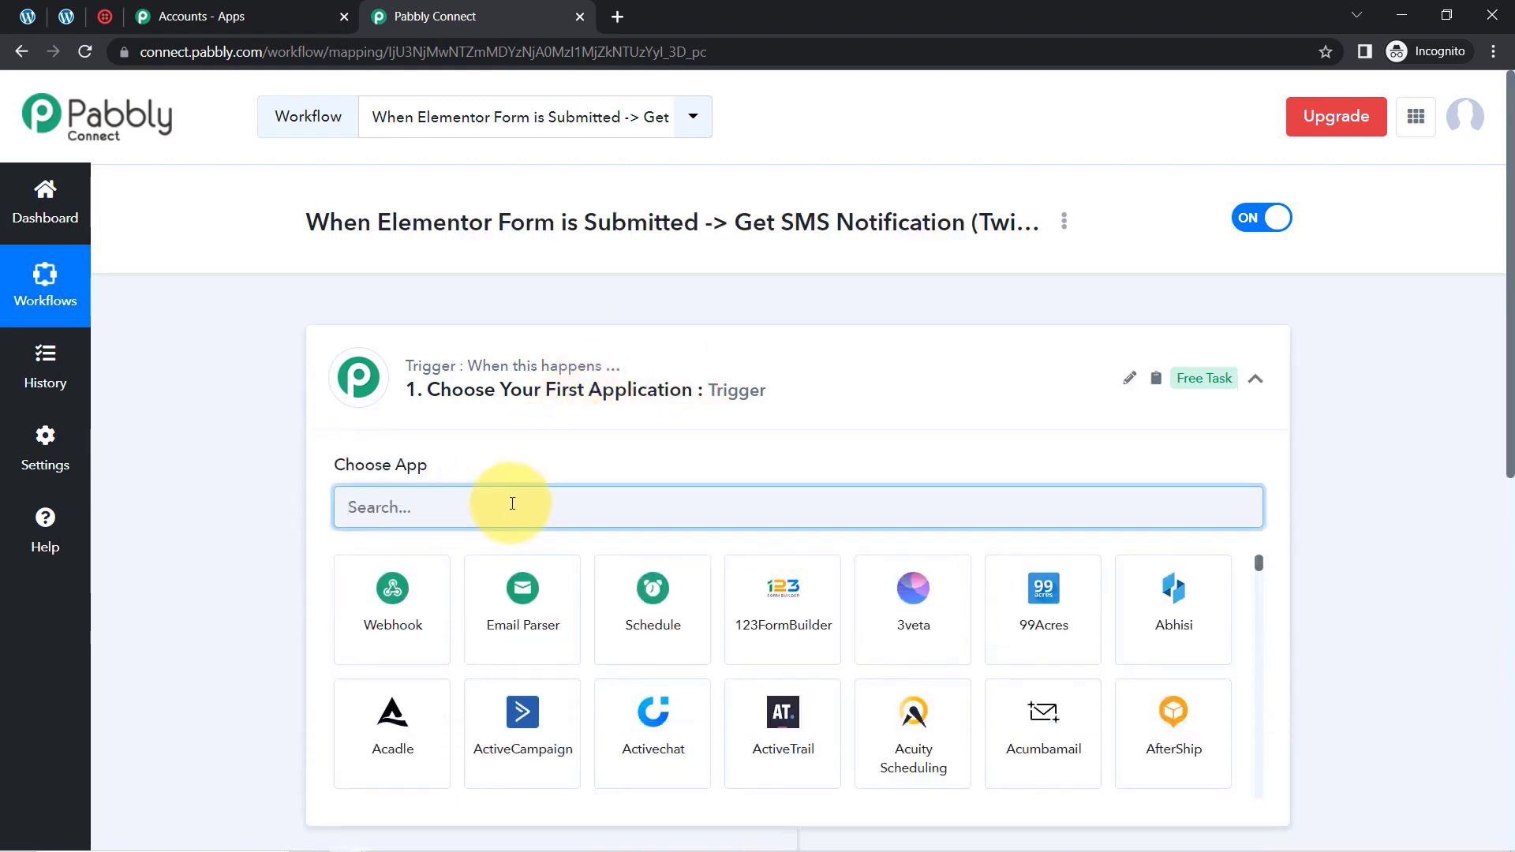
{"action": "type", "text": "element"}
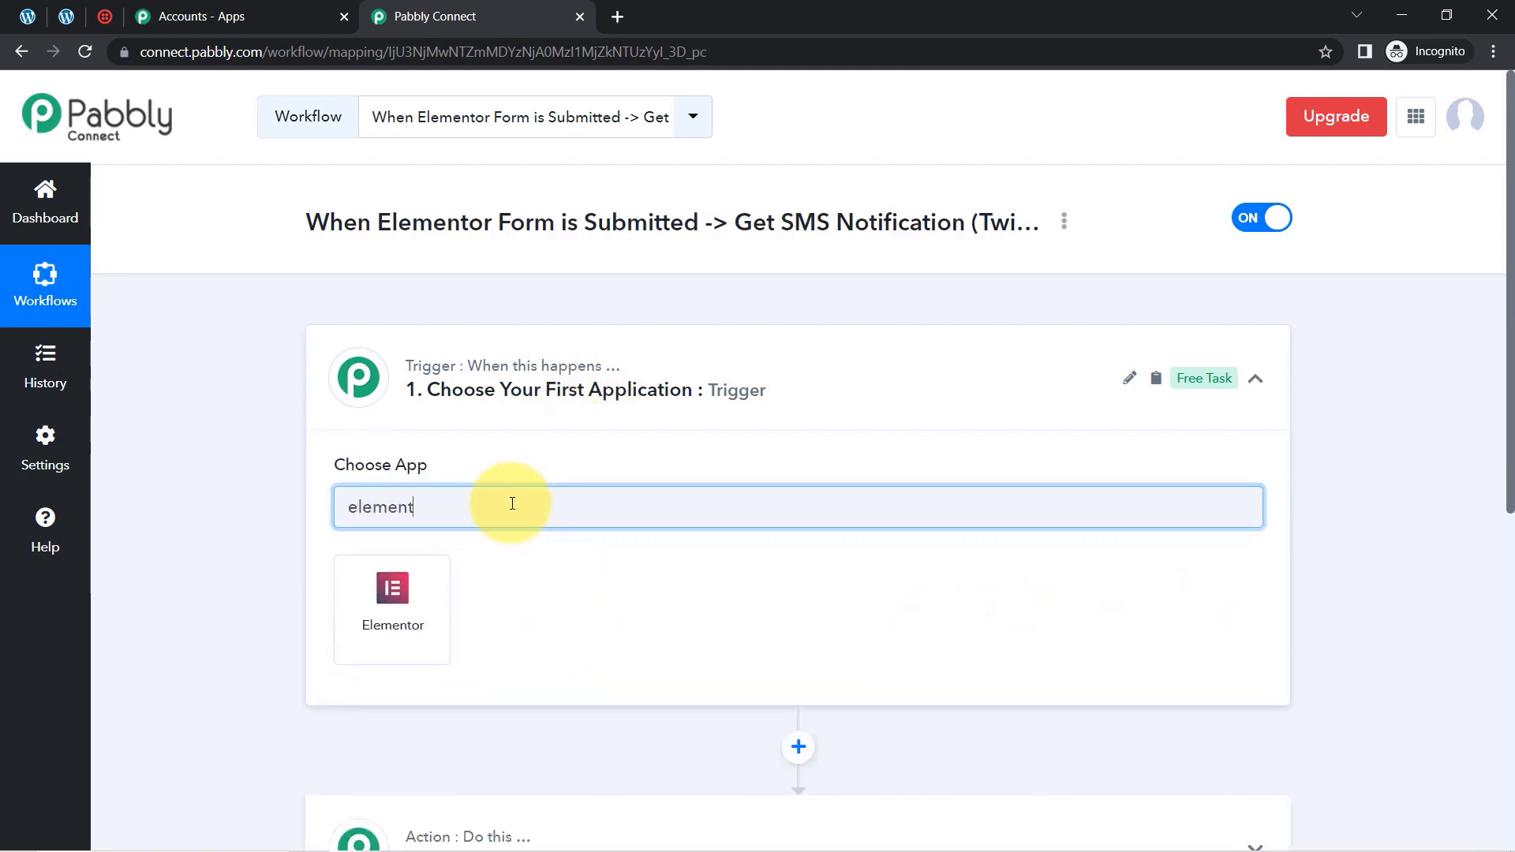
{"action": "left_click", "coordinate": [349, 585]}
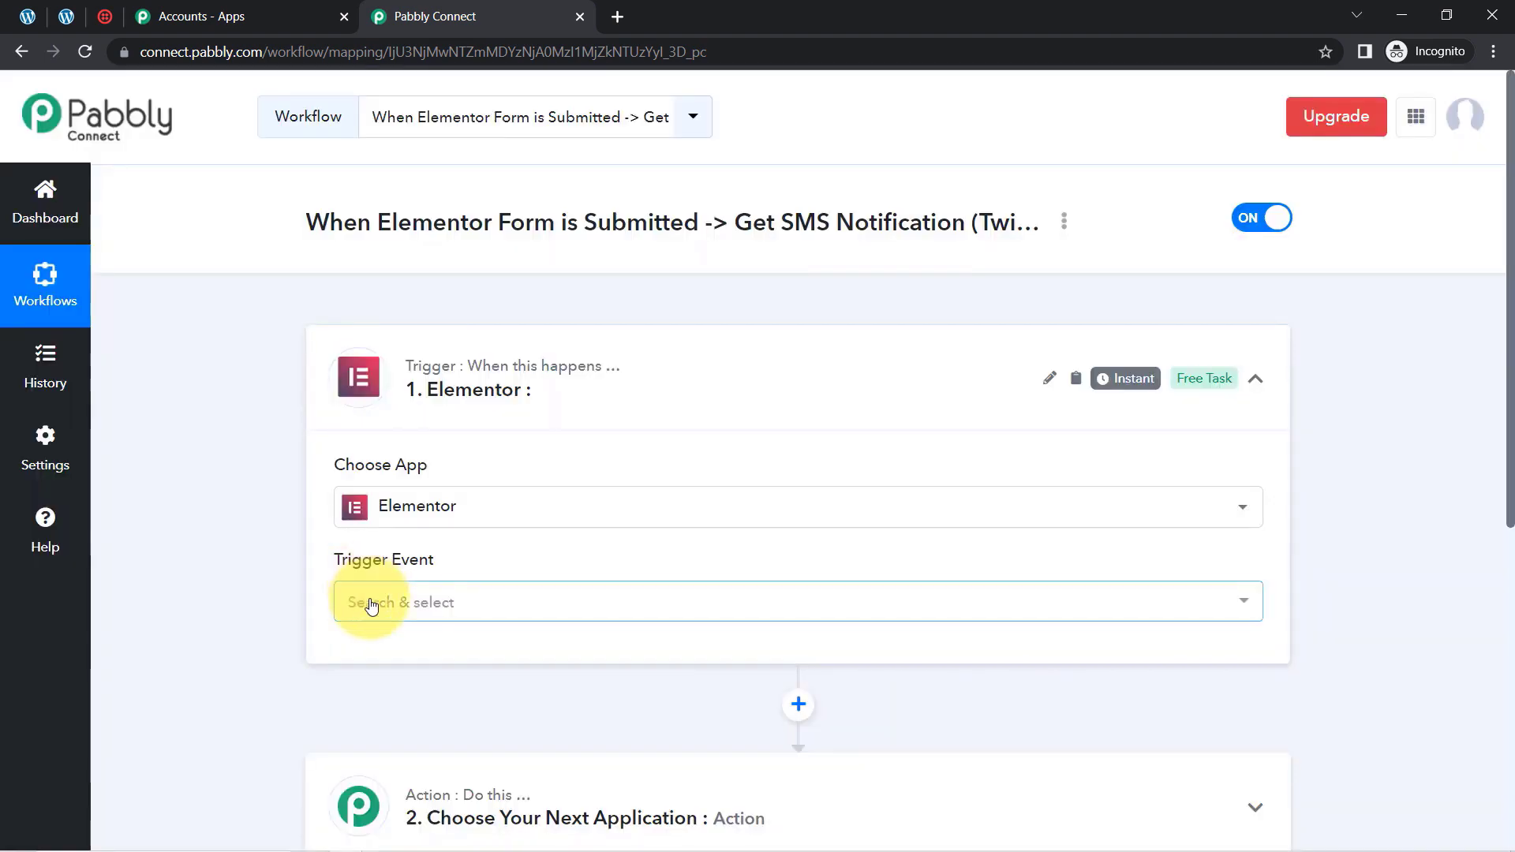
{"action": "left_click", "coordinate": [372, 606]}
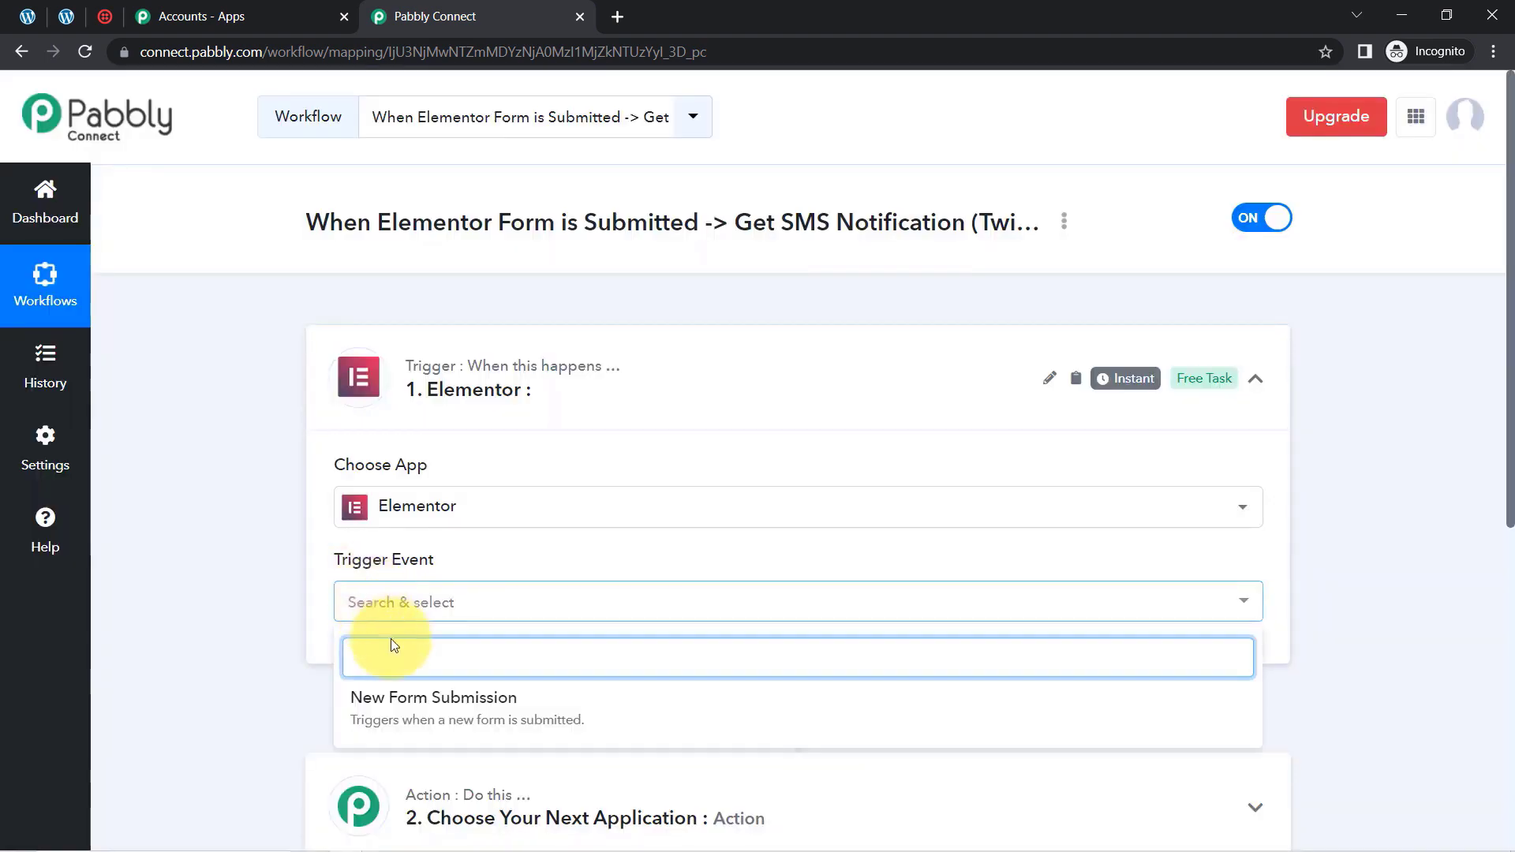
{"action": "left_click", "coordinate": [385, 700]}
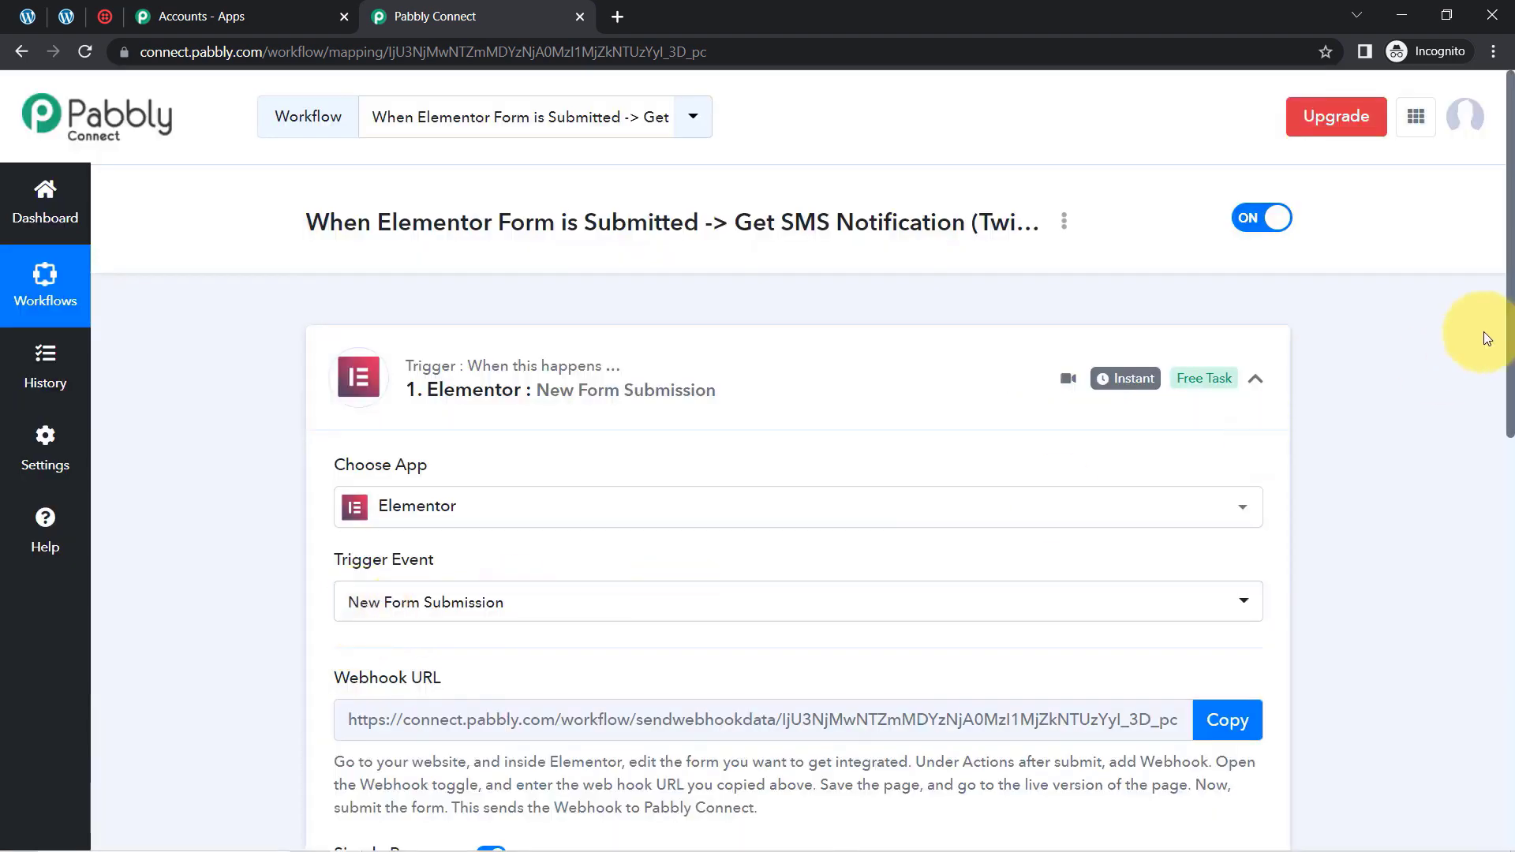
Review the Elementor trigger's event choices and read its webhook setup instructions
{"action": "left_click_drag", "start_coordinate": [1510, 300], "coordinate": [1488, 423]}
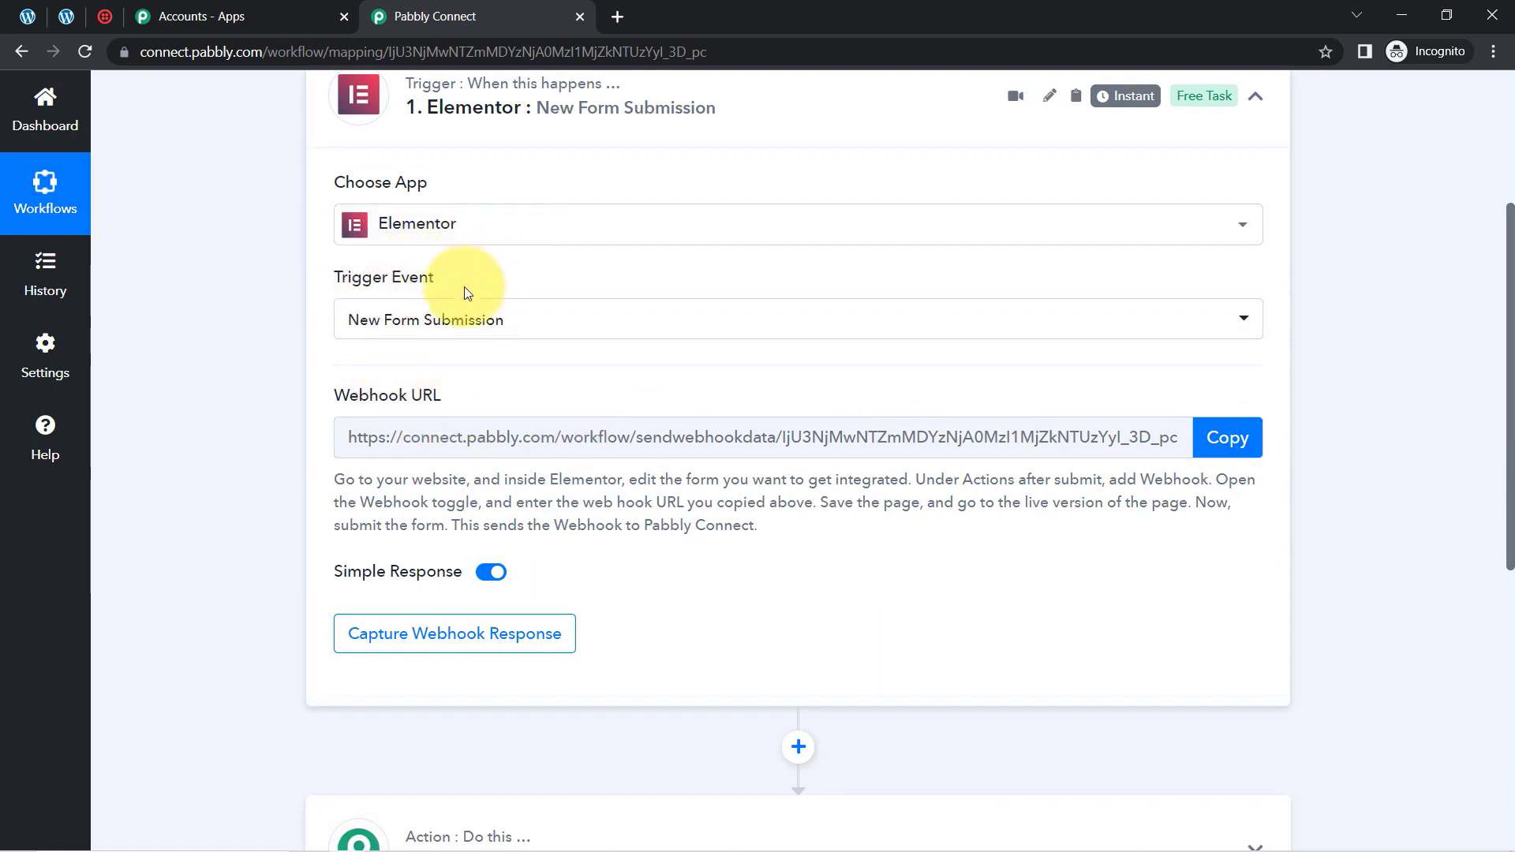
{"action": "left_click", "coordinate": [460, 316]}
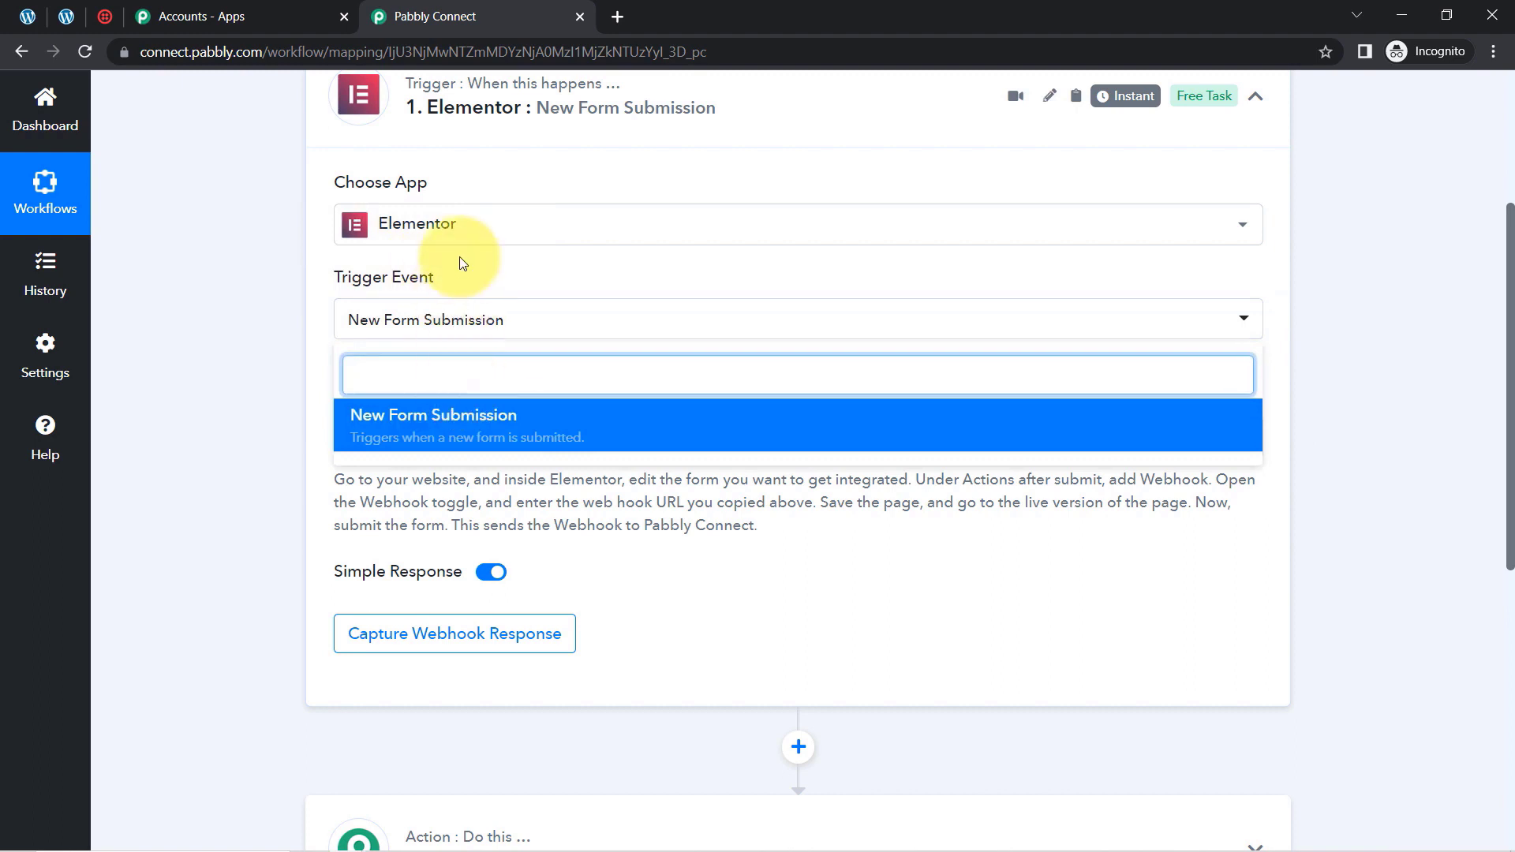
{"action": "left_click", "coordinate": [430, 330]}
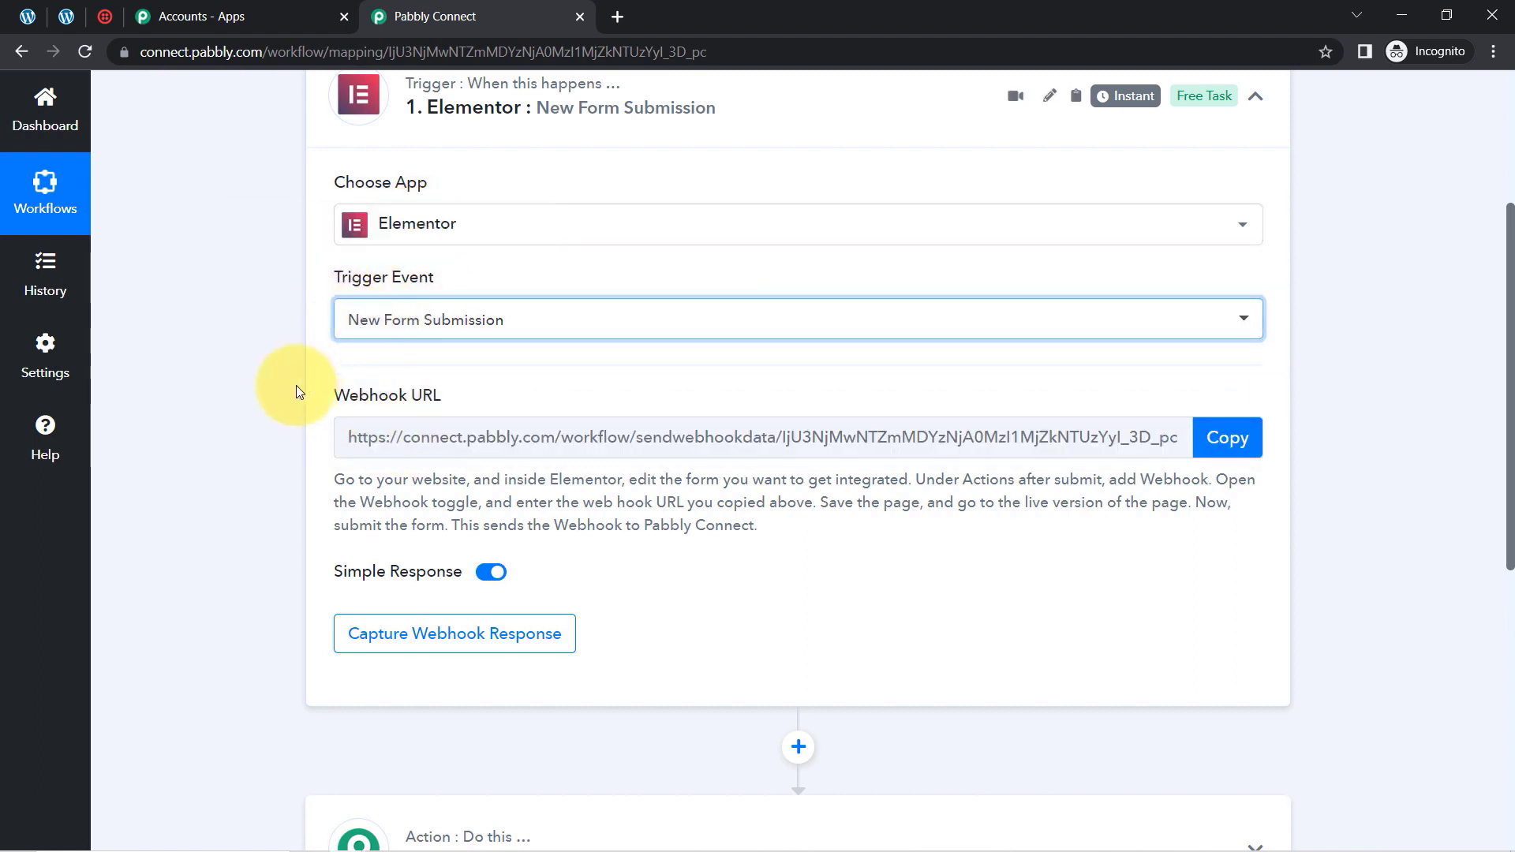
{"action": "mouse_move", "coordinate": [350, 397]}
{"action": "left_mouse_down"}
{"action": "mouse_move", "coordinate": [453, 404]}
{"action": "mouse_move", "coordinate": [339, 396]}
{"action": "left_mouse_up"}
{"action": "left_click_drag", "start_coordinate": [345, 479], "coordinate": [713, 530]}
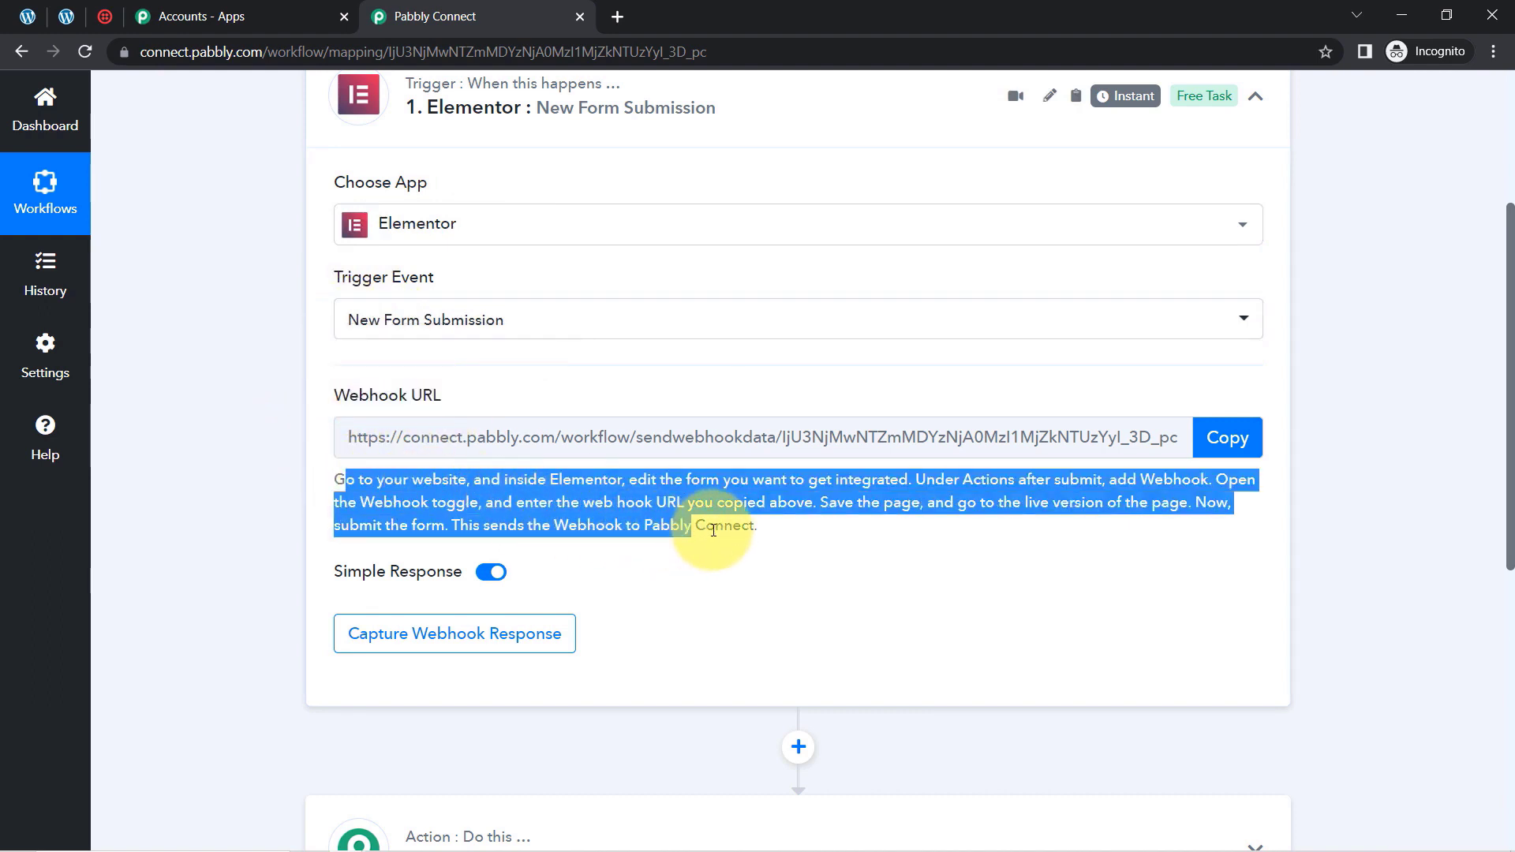
{"action": "left_click", "coordinate": [714, 529]}
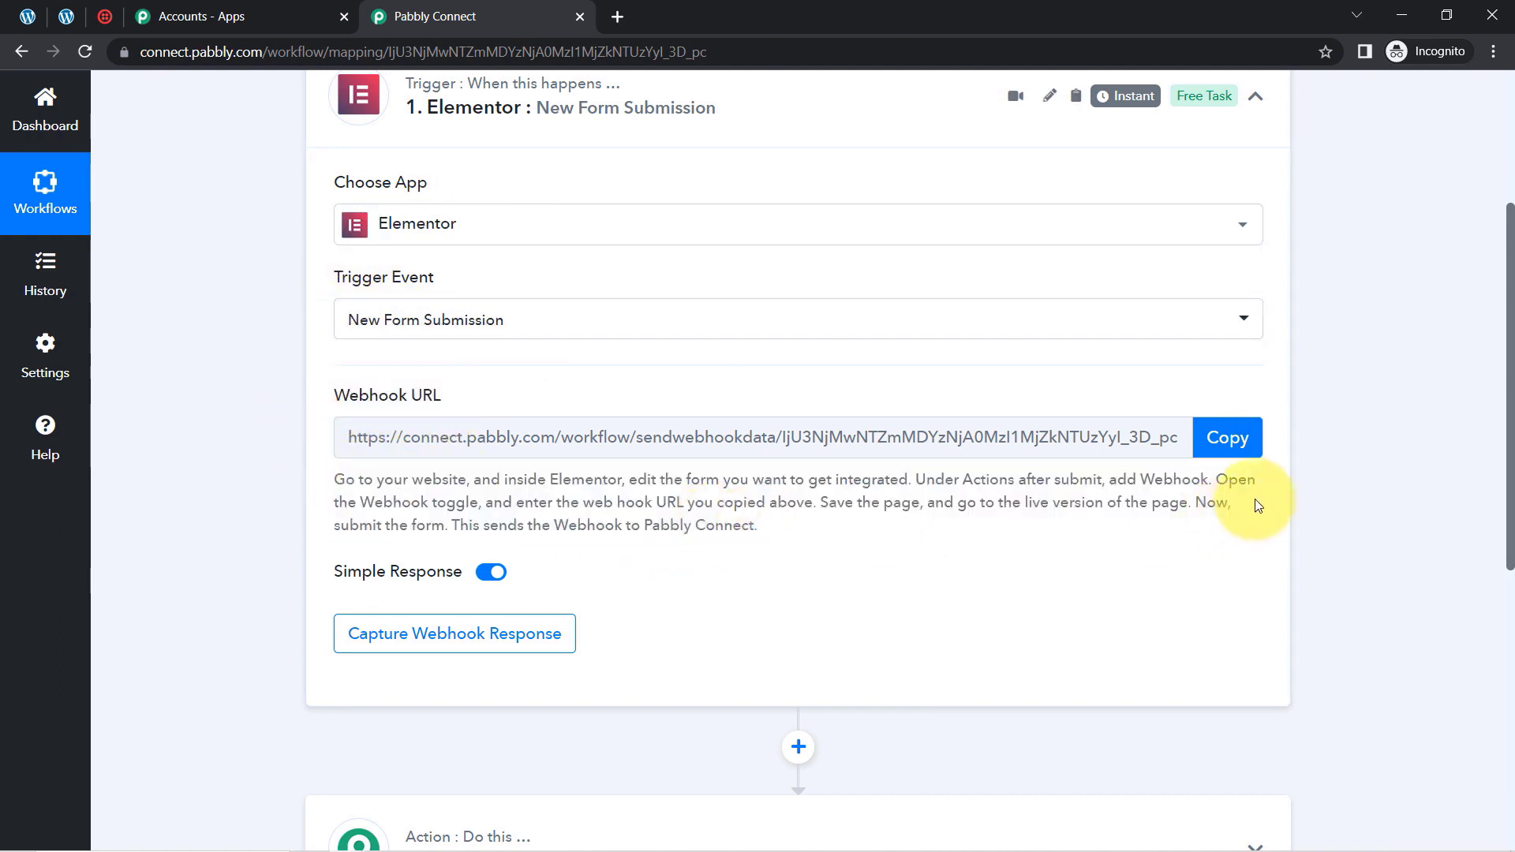
Copy the Elementor trigger's webhook URL and read the note about making a test submission
{"action": "left_click", "coordinate": [1227, 444]}
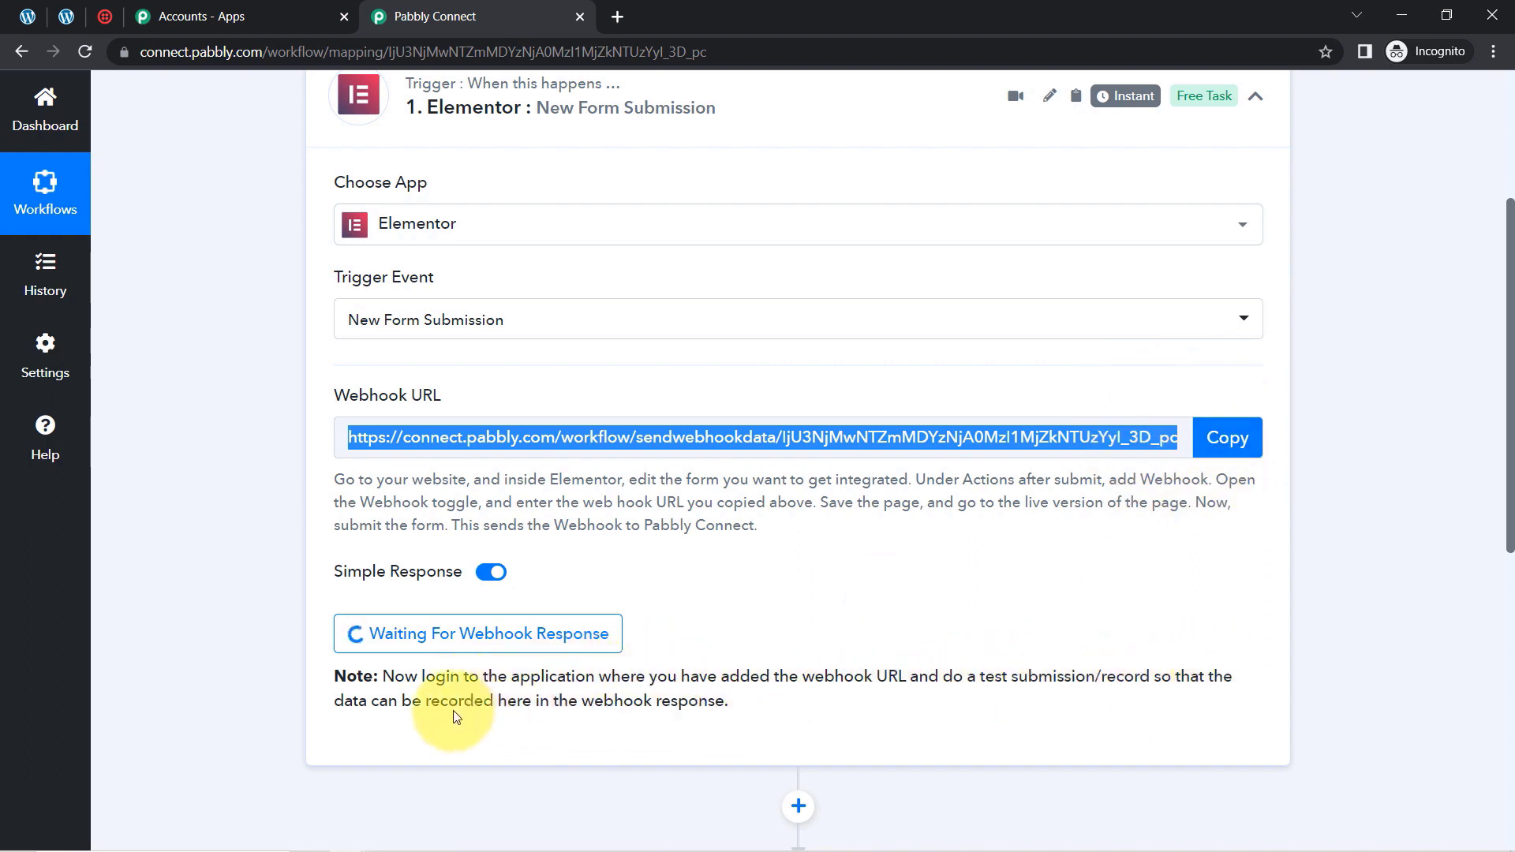
{"action": "left_click_drag", "start_coordinate": [386, 701], "coordinate": [738, 700]}
{"action": "double_click", "coordinate": [641, 693]}
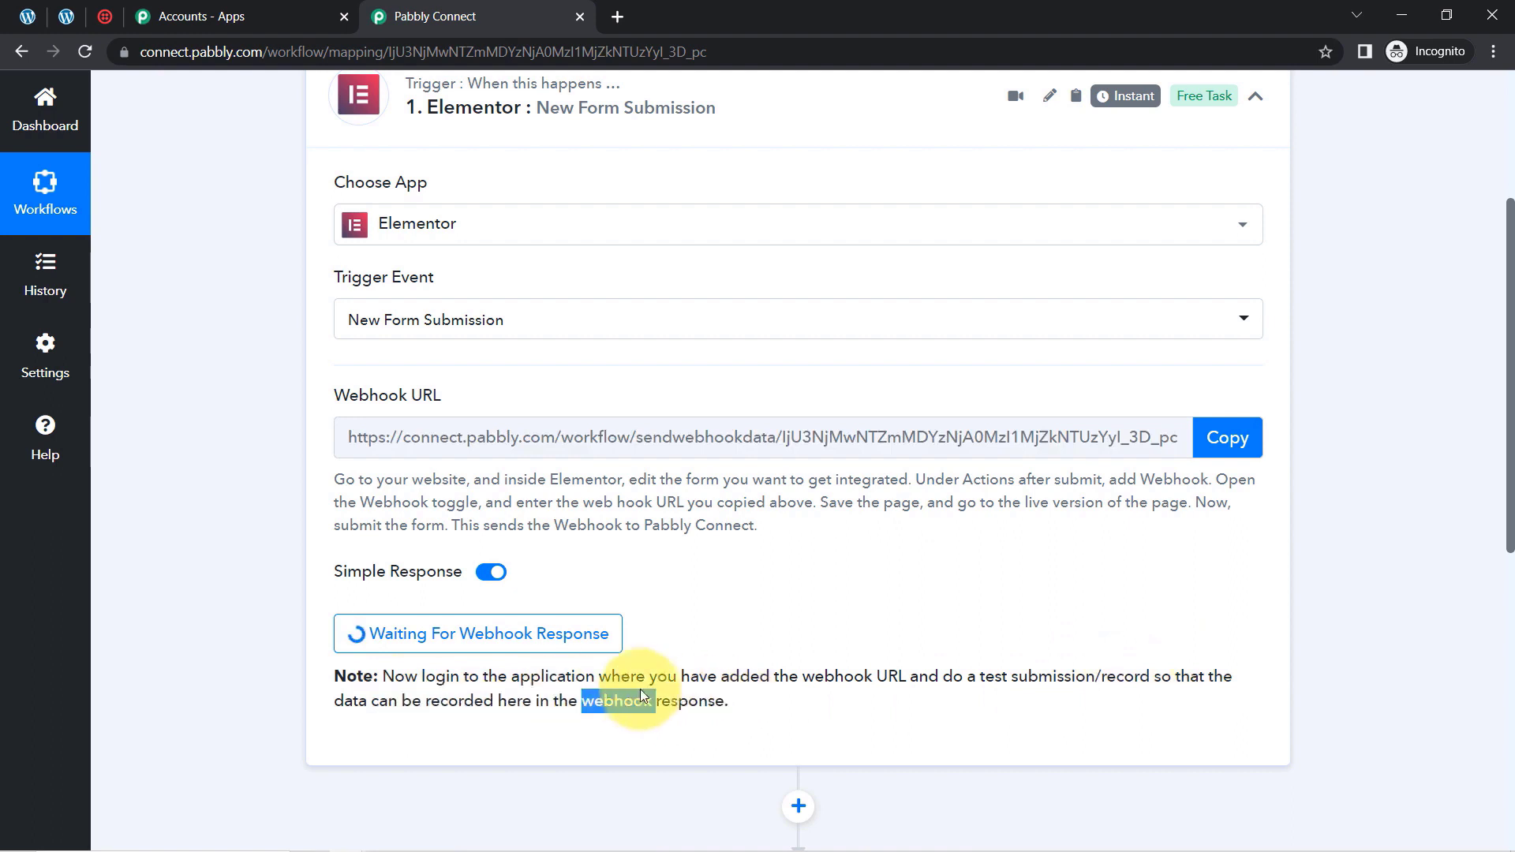
{"action": "triple_click", "coordinate": [641, 693]}
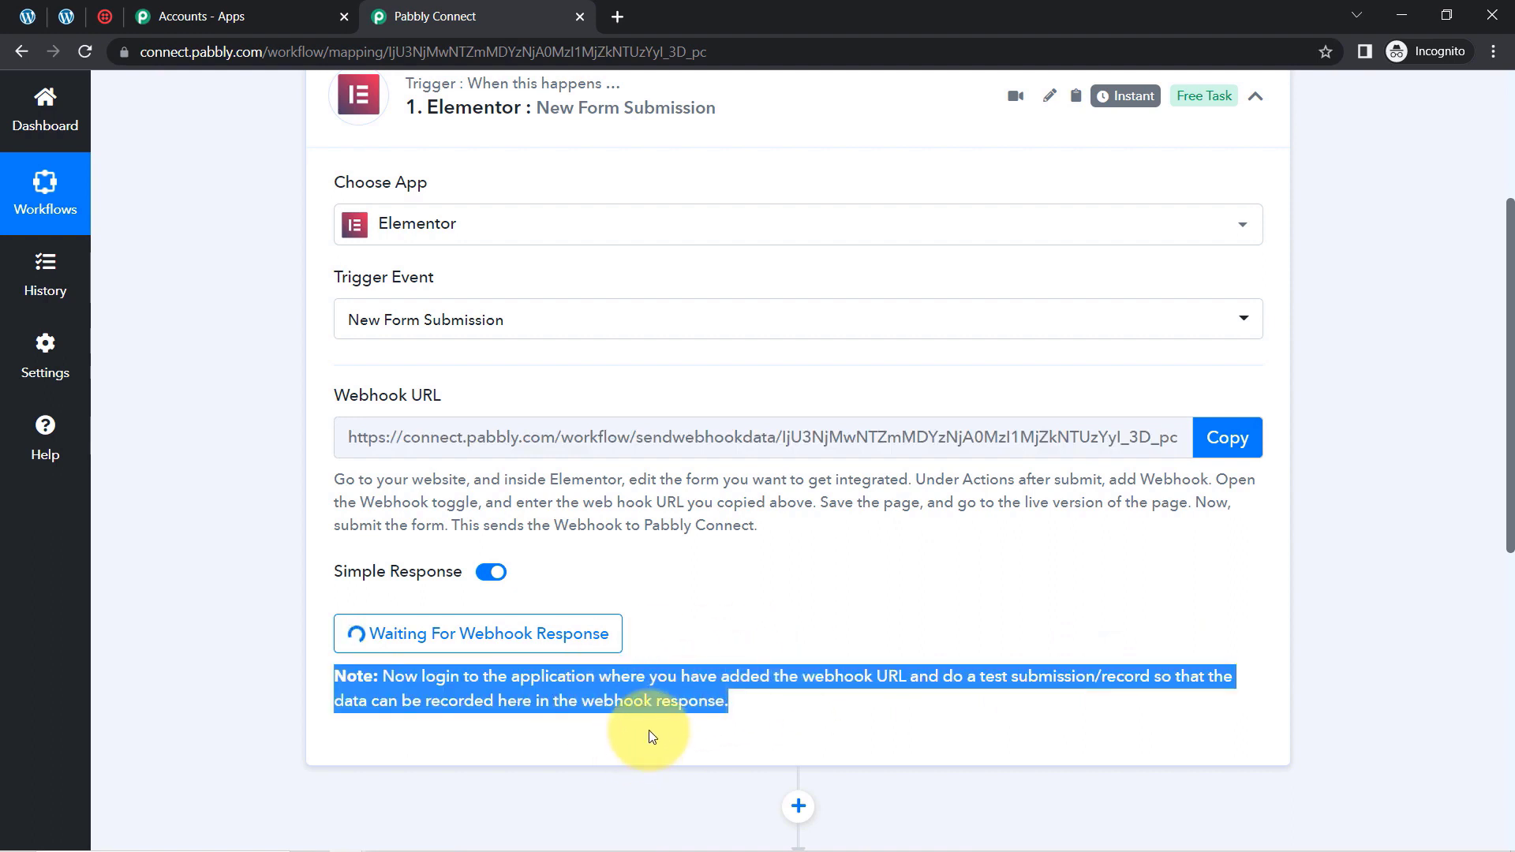
{"action": "triple_click", "coordinate": [645, 705]}
{"action": "triple_click", "coordinate": [626, 507]}
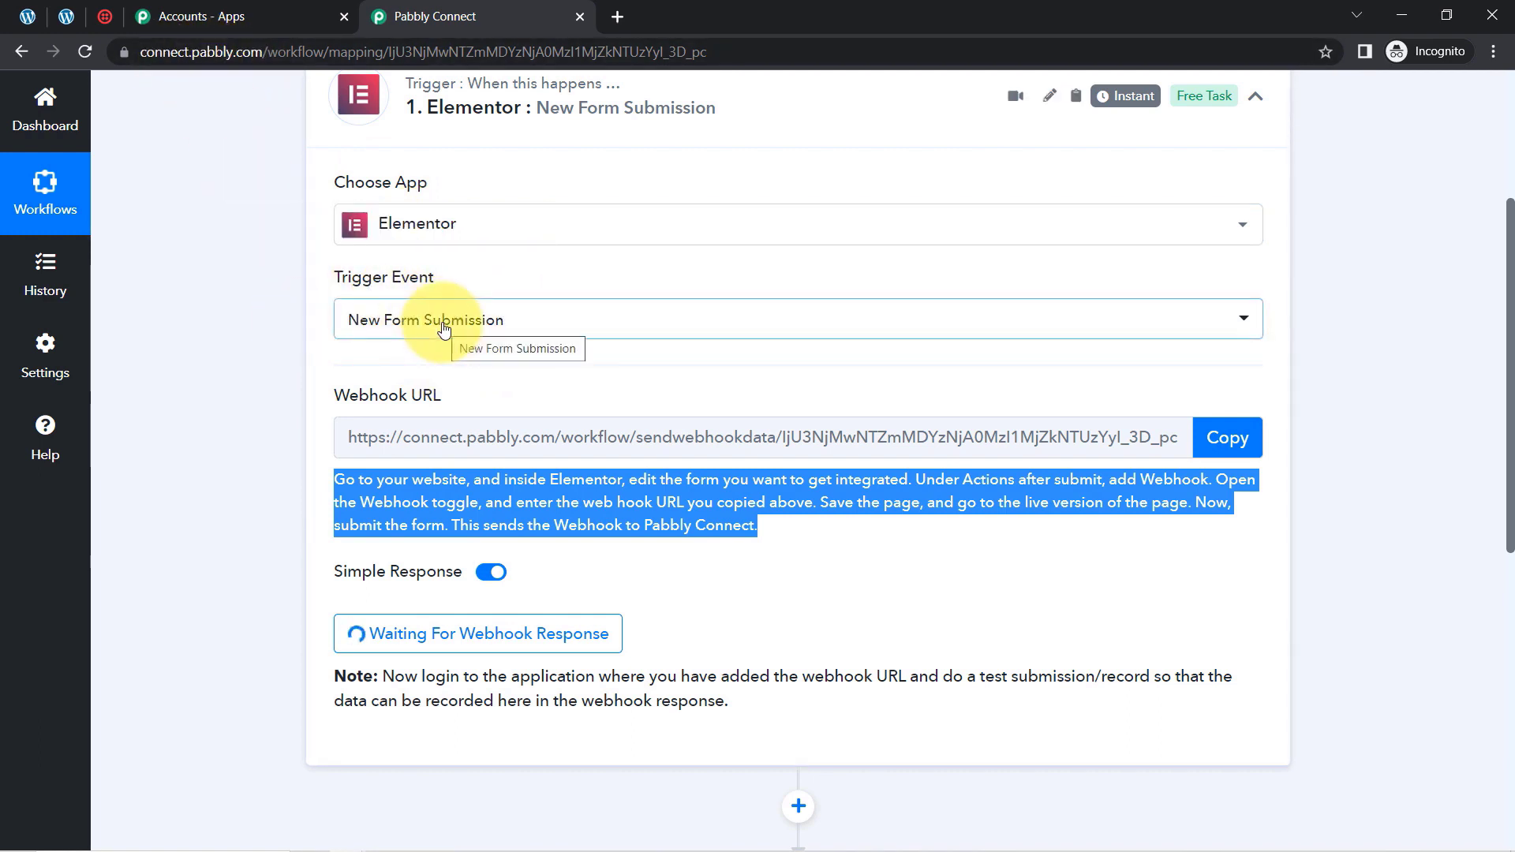
Open the A-Z Car Driving School page from the WordPress Pages list in the Elementor editor in a new browser tab
{"action": "left_click", "coordinate": [66, 16]}
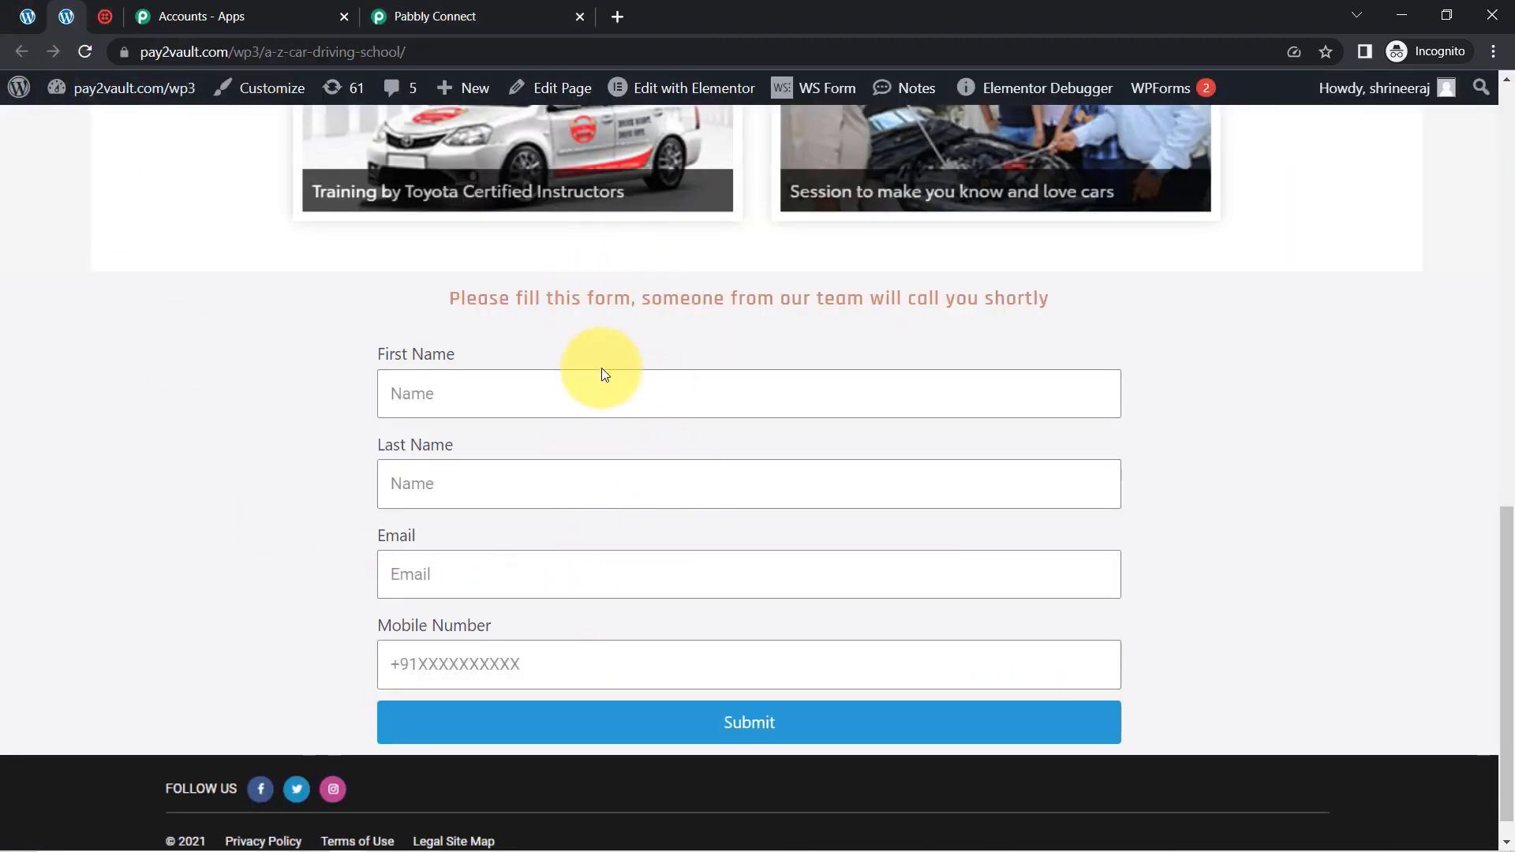
{"action": "left_click", "coordinate": [28, 16]}
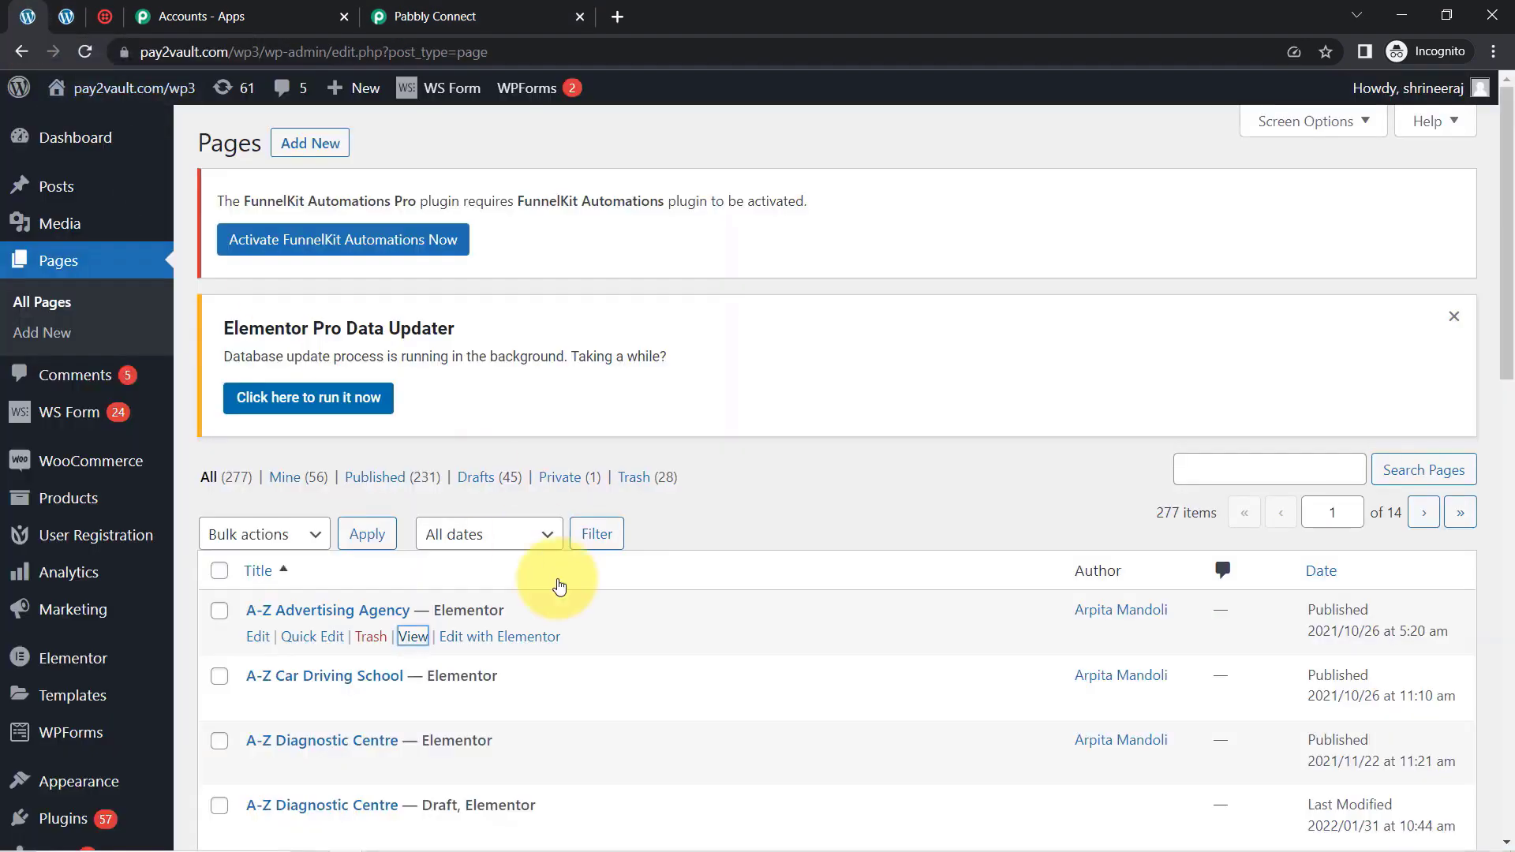
{"action": "scroll", "coordinate": [1504, 394], "scroll_direction": "down", "scroll_amount": 2}
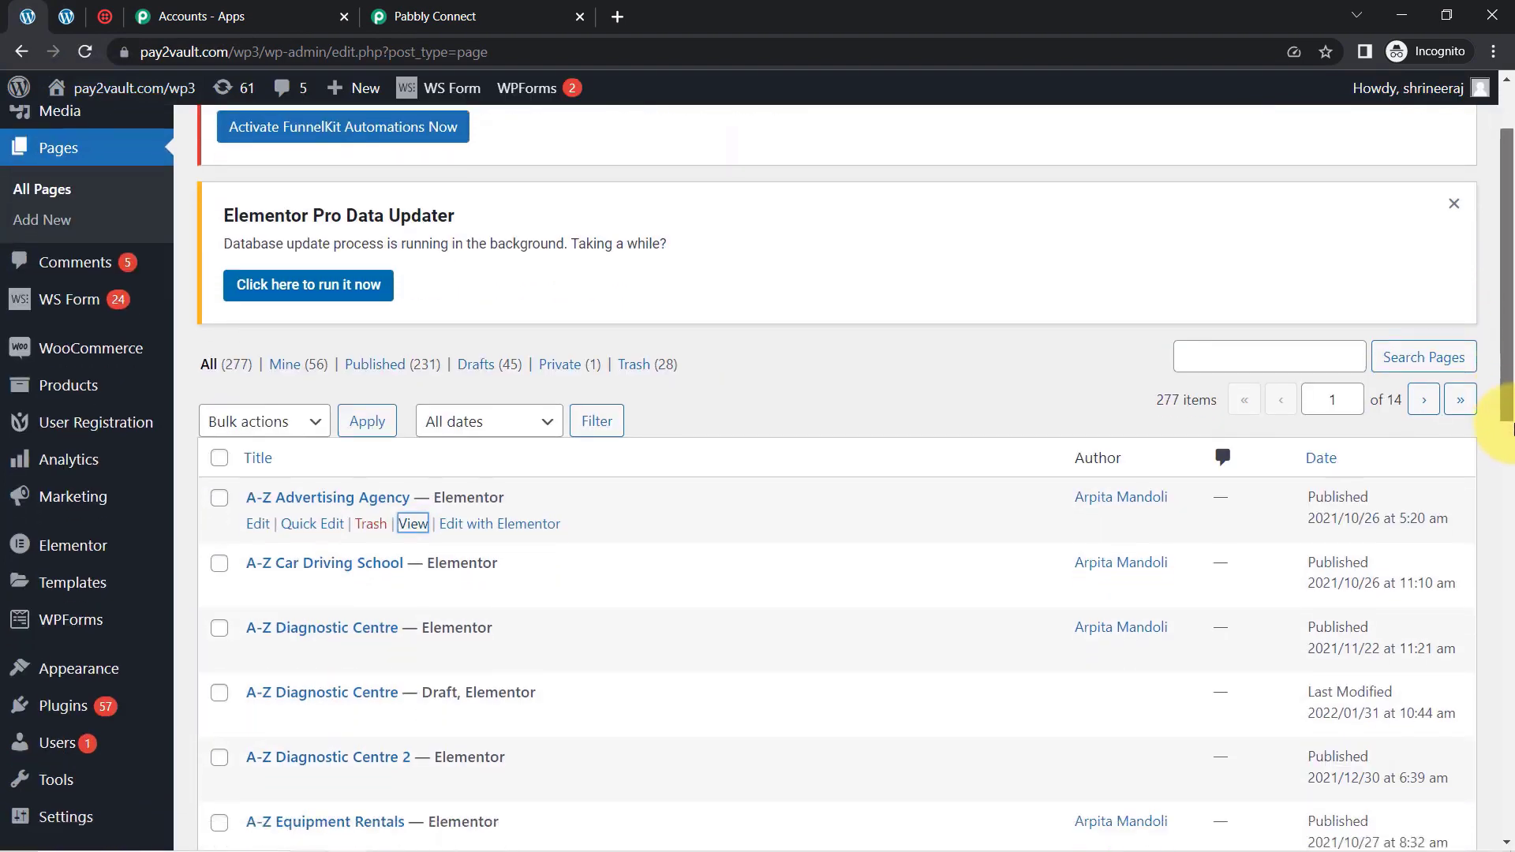
{"action": "right_click", "coordinate": [483, 533]}
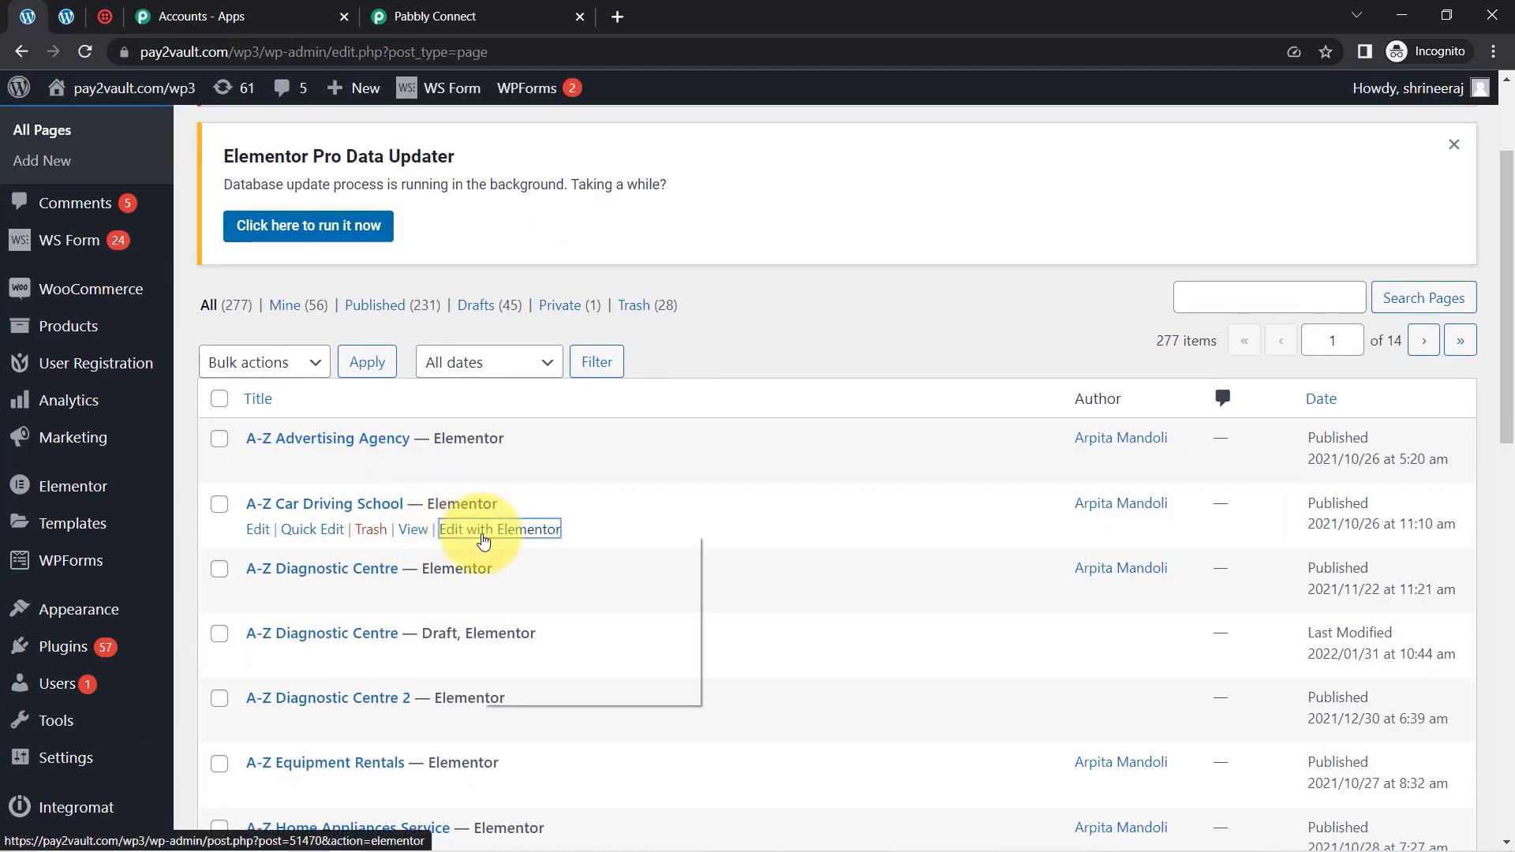
{"action": "left_click", "coordinate": [530, 551]}
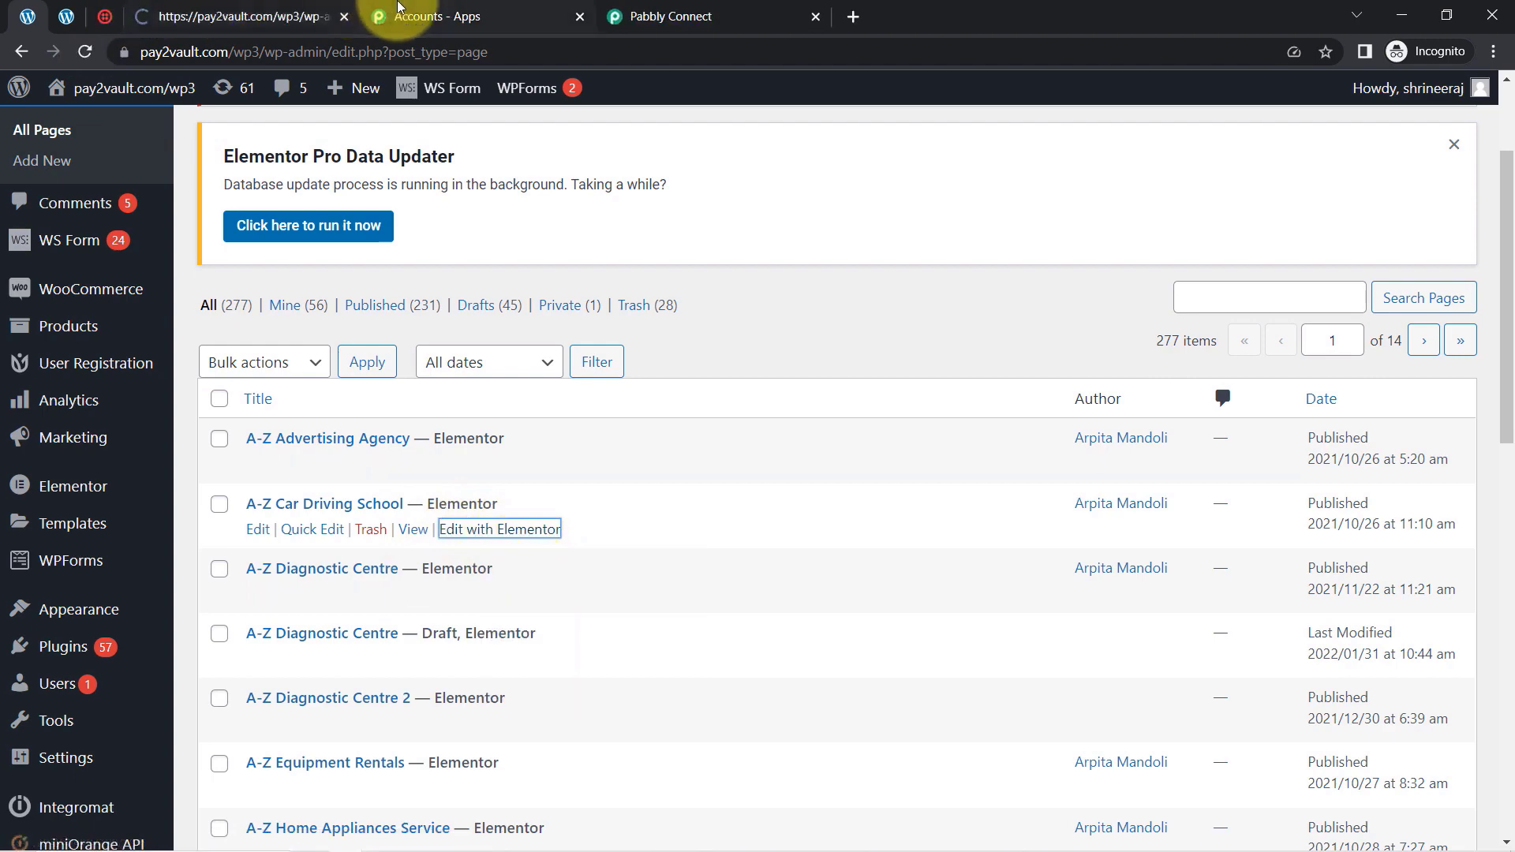
{"action": "left_click", "coordinate": [434, 15]}
{"action": "left_click", "coordinate": [237, 9]}
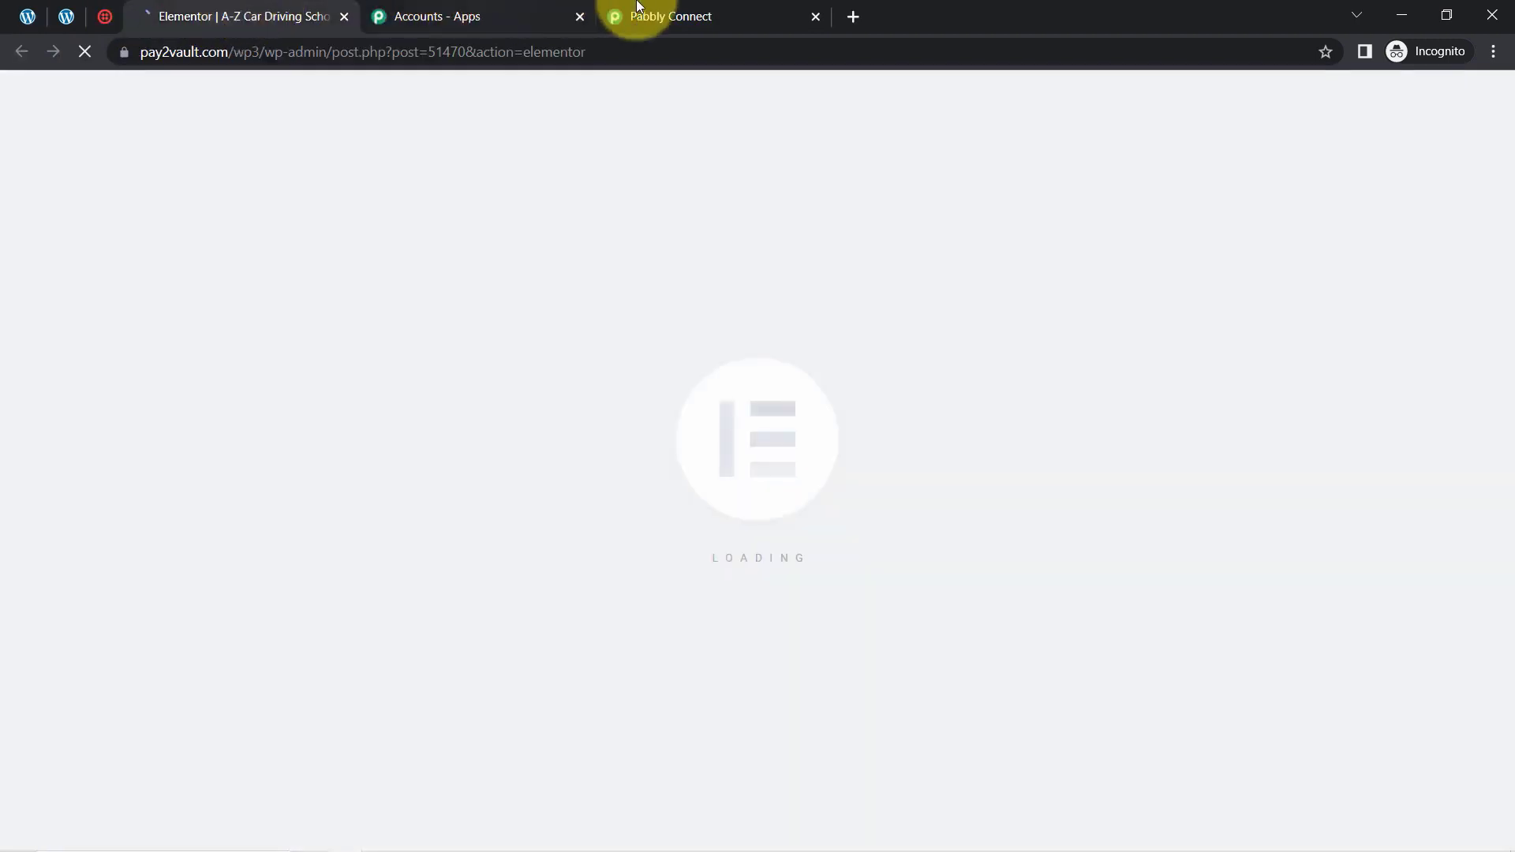
Copy the Elementor trigger's webhook URL again in Pabbly Connect and return to the page's Elementor editor
{"action": "left_click", "coordinate": [676, 11]}
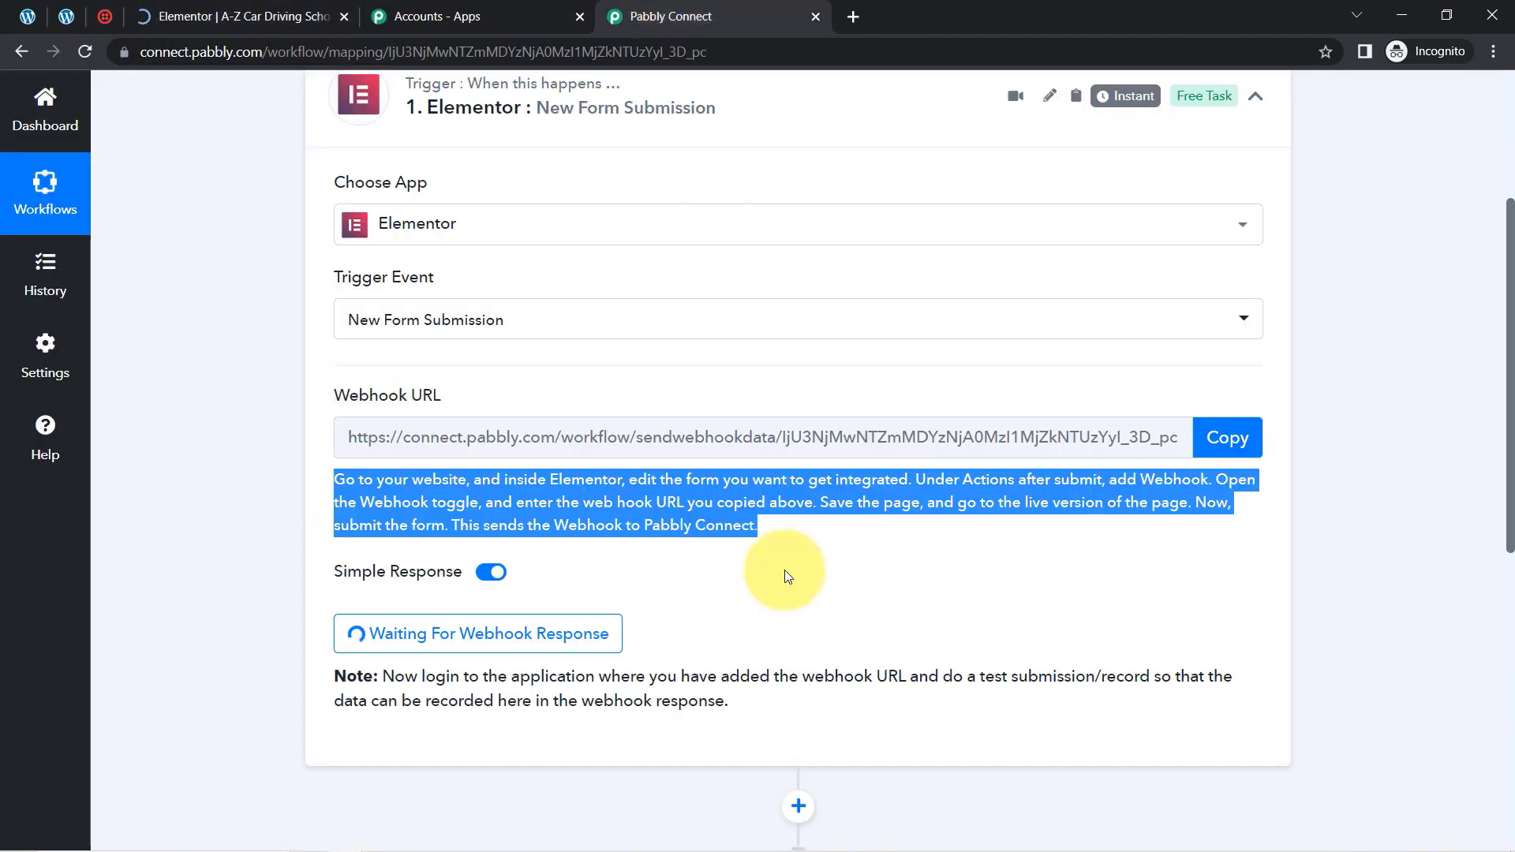
{"action": "left_click", "coordinate": [1239, 440]}
{"action": "left_click", "coordinate": [263, 16]}
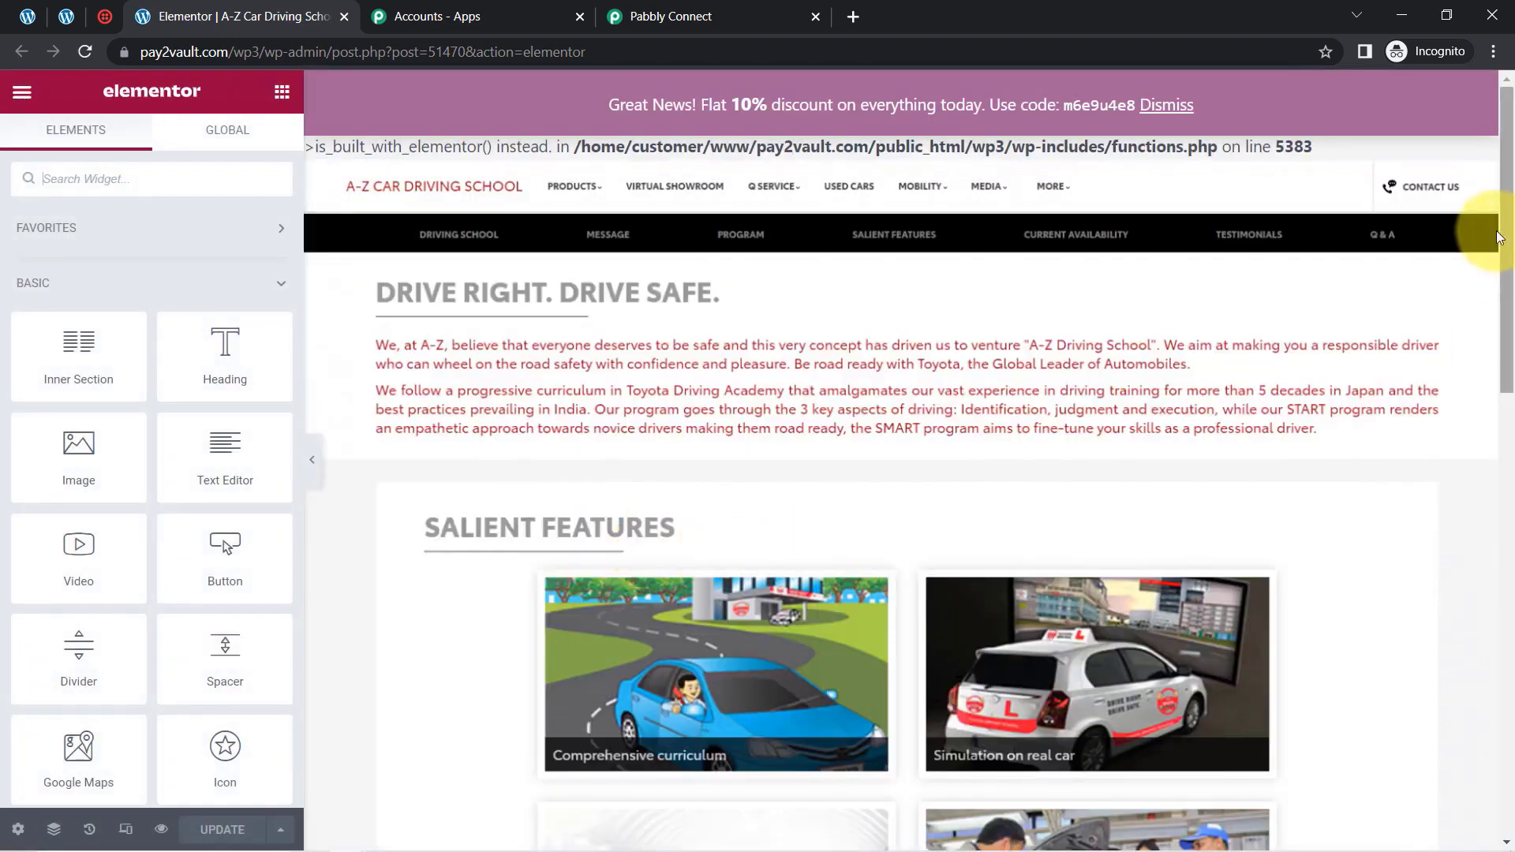
Open the driving school page's contact form for editing and collapse its Form Fields settings
{"action": "left_click_drag", "start_coordinate": [1508, 245], "coordinate": [1295, 568]}
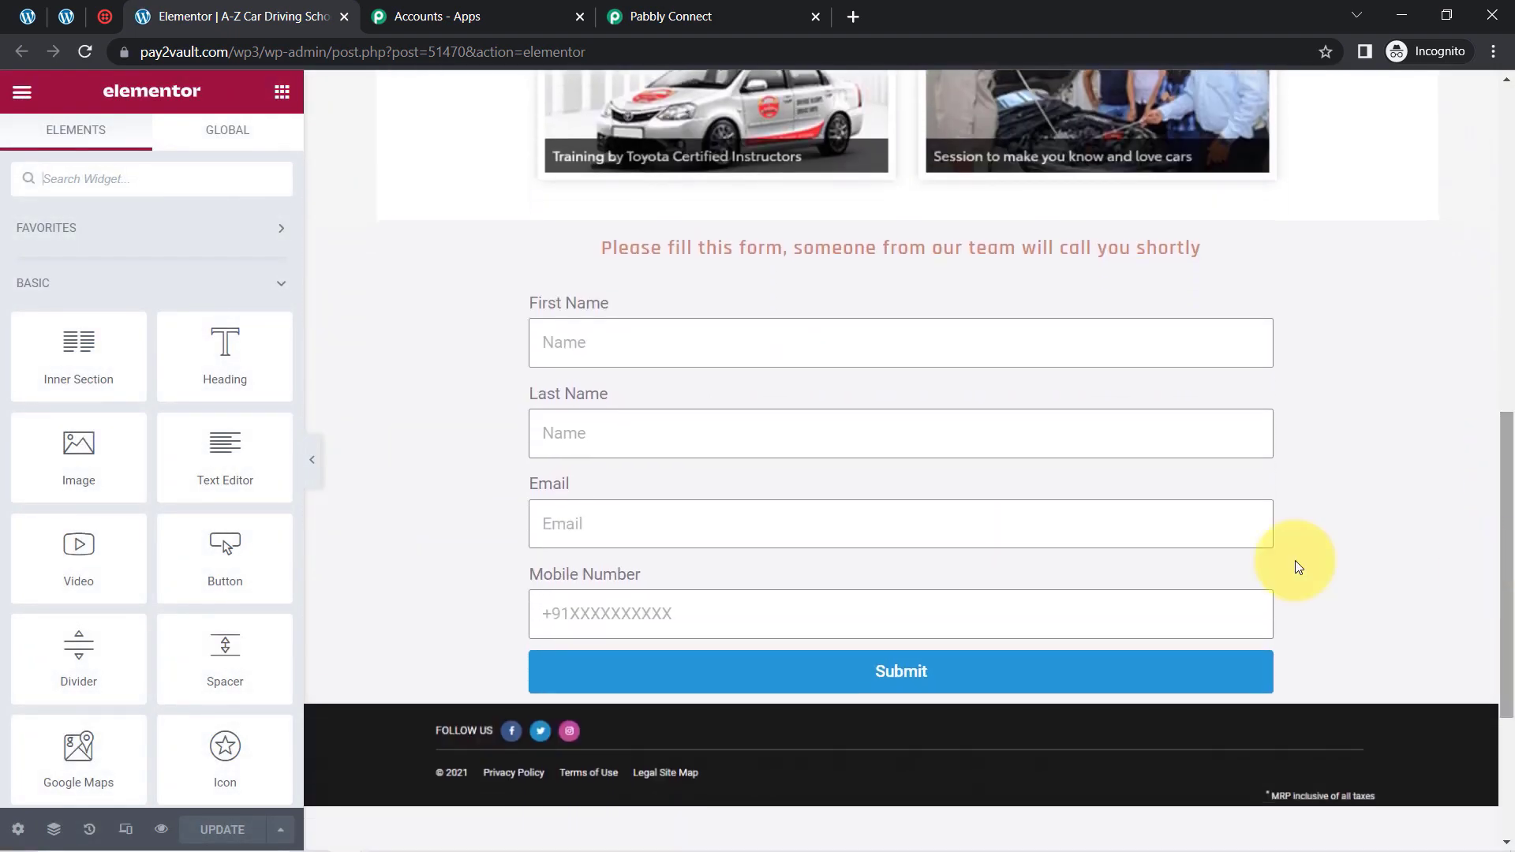
{"action": "left_click", "coordinate": [782, 342]}
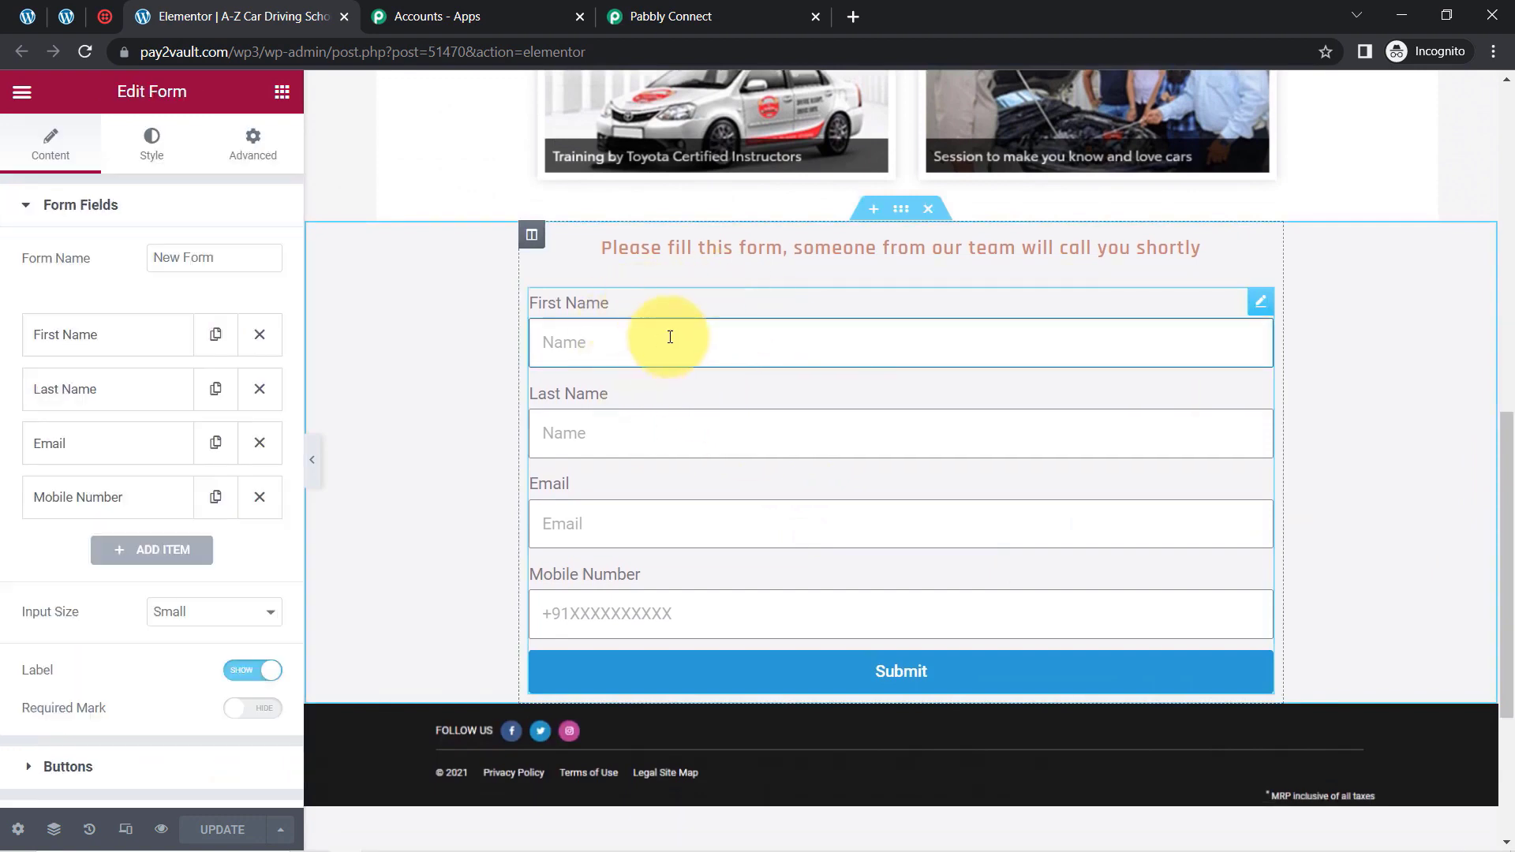
{"action": "left_click", "coordinate": [109, 204]}
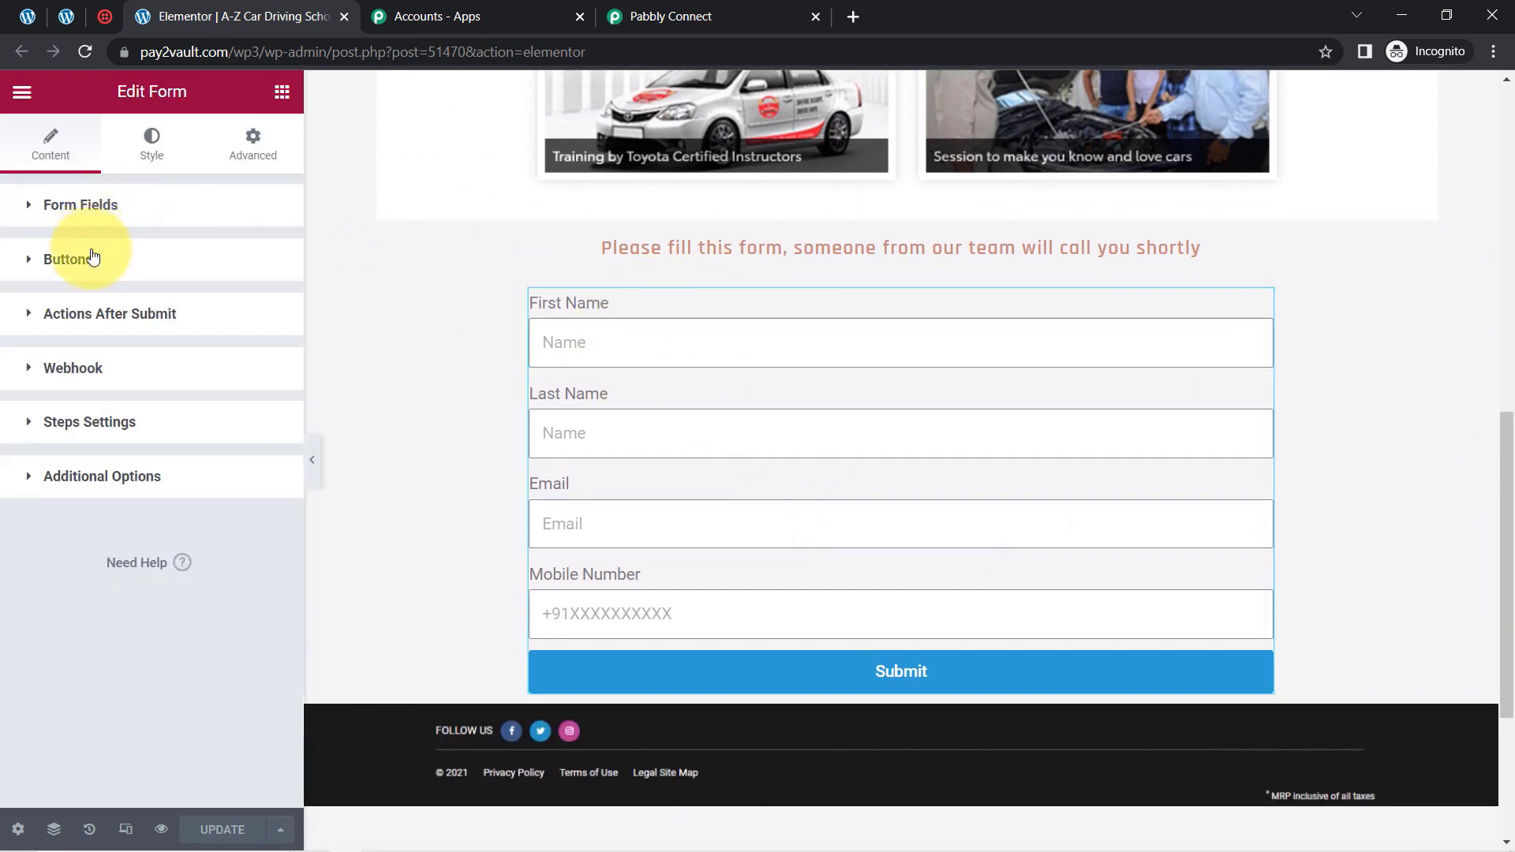
Check the form's Actions After Submit for the Webhook action, then collapse that section
{"action": "left_click", "coordinate": [79, 318]}
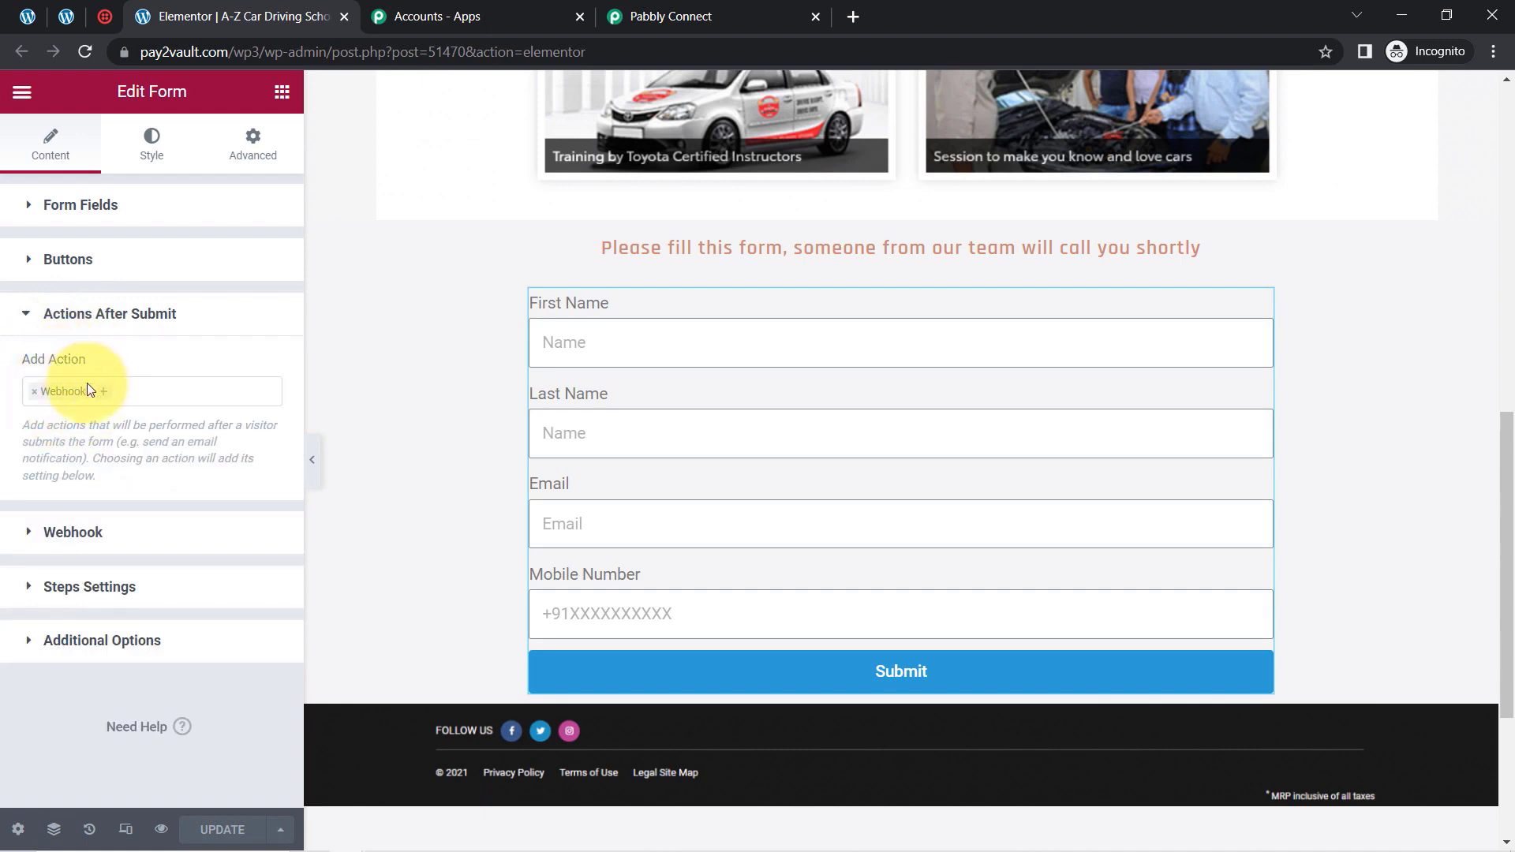
{"action": "left_click", "coordinate": [129, 390]}
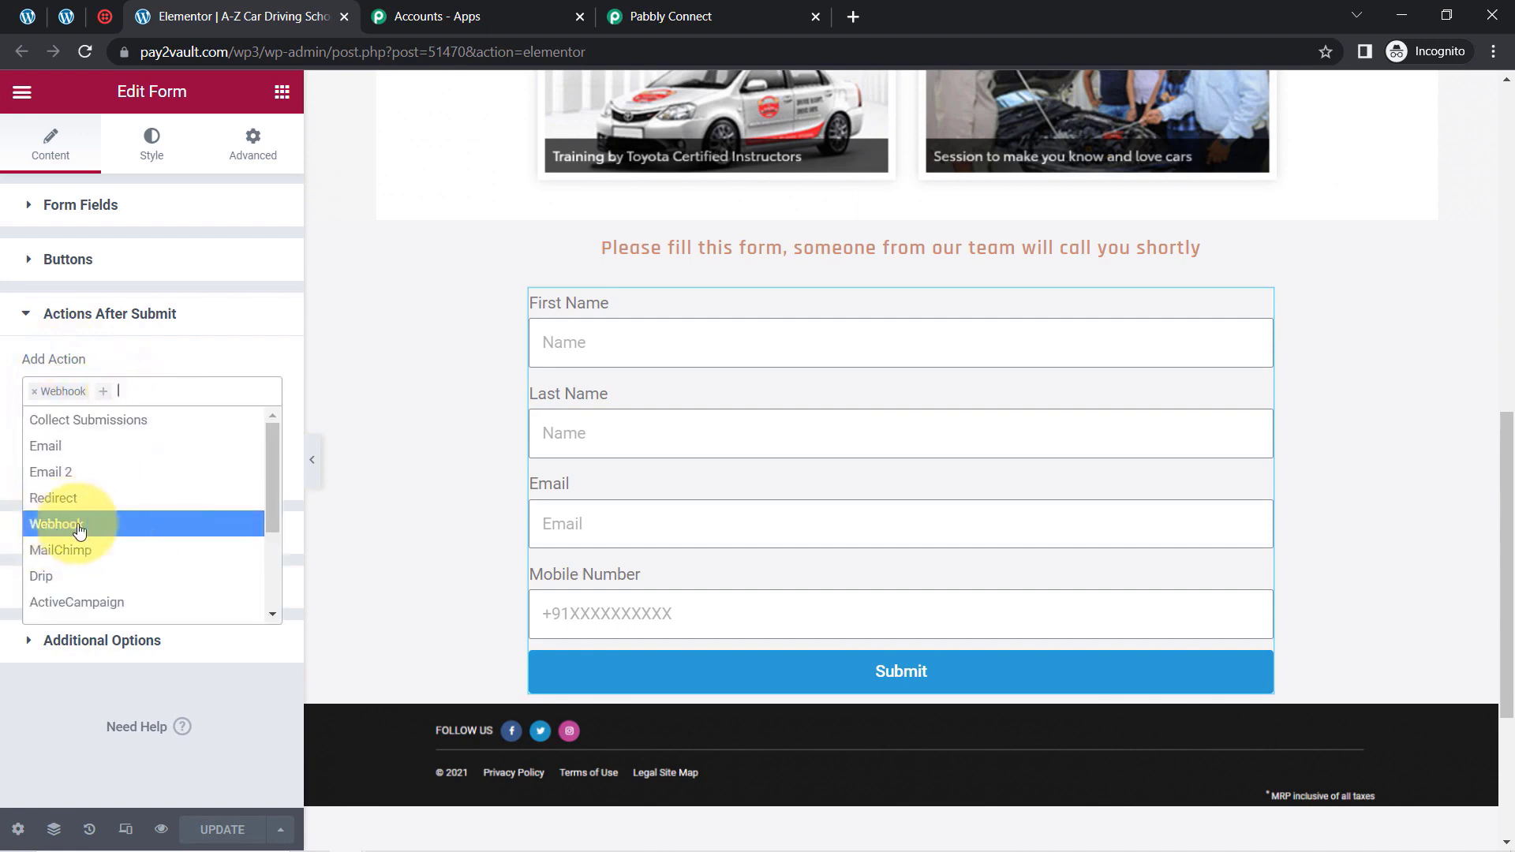
{"action": "left_click", "coordinate": [100, 378]}
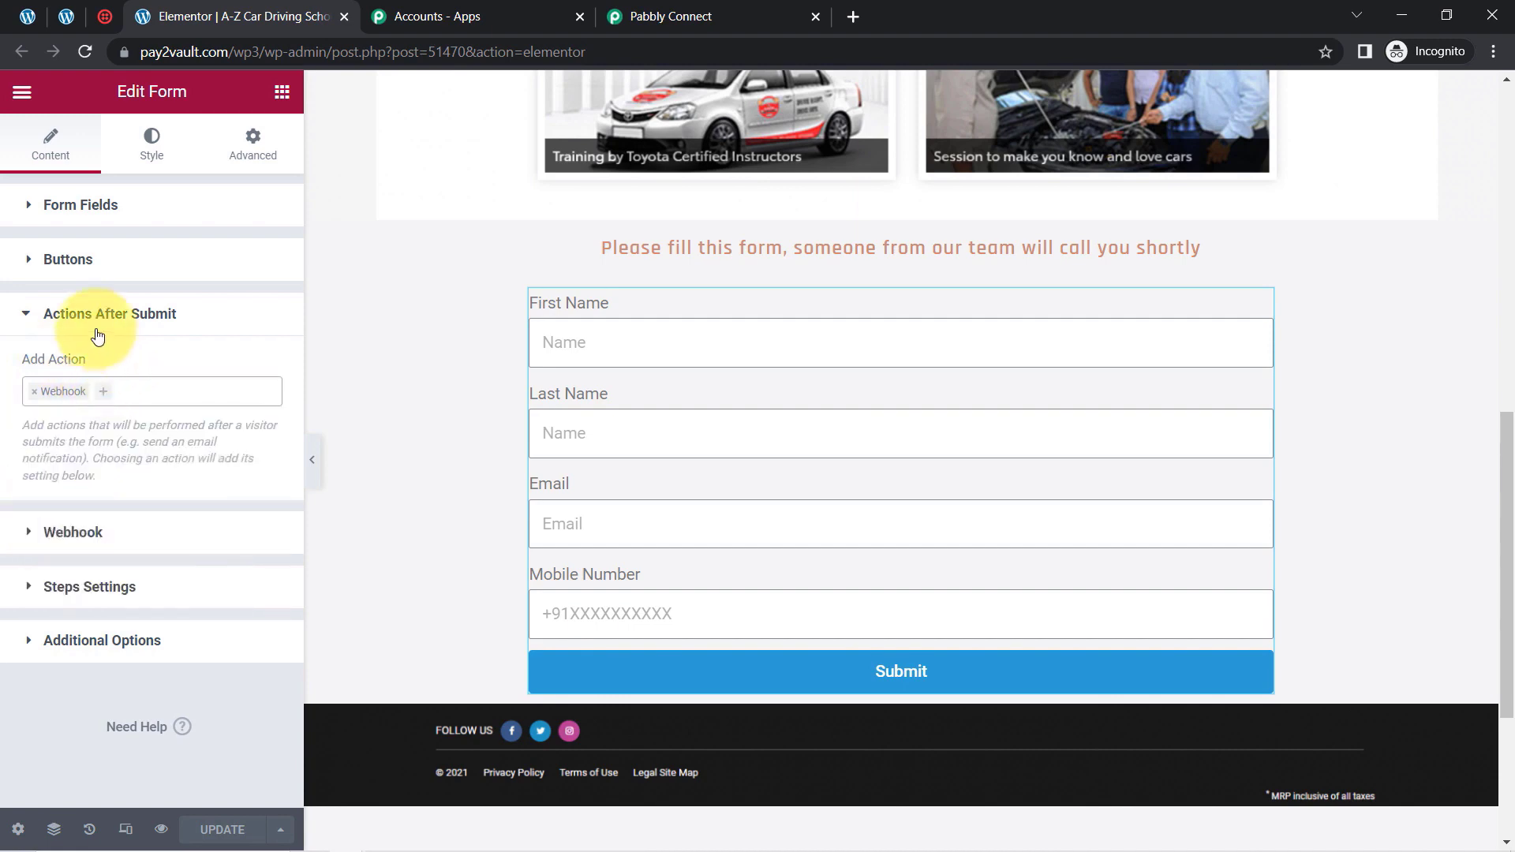
{"action": "left_click", "coordinate": [97, 333]}
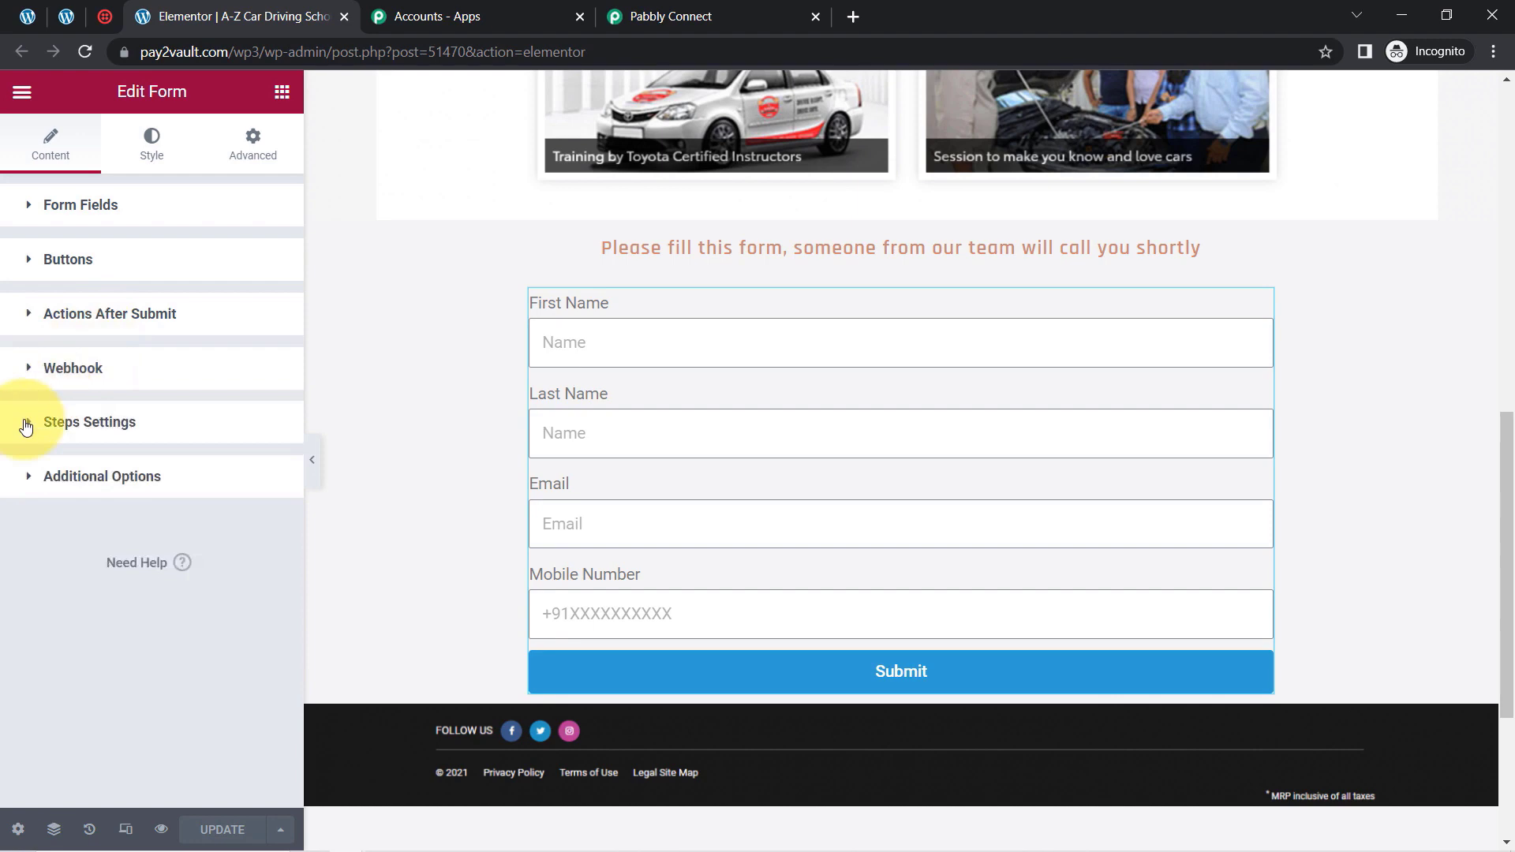
Replace the form's Webhook URL with the one copied from Pabbly Connect and update the page
{"action": "left_click", "coordinate": [75, 381]}
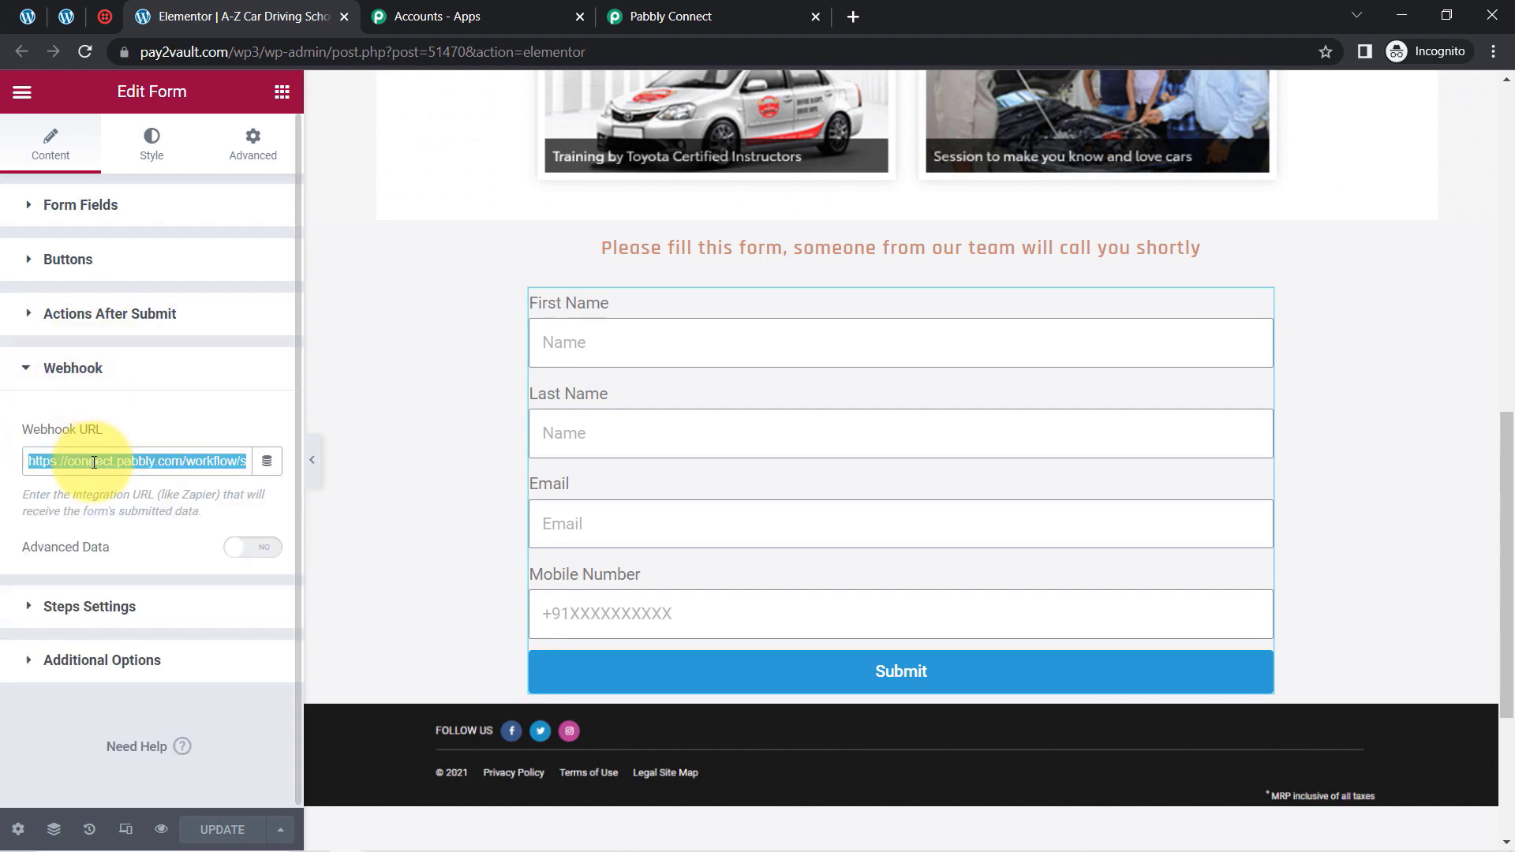
{"action": "key", "text": "BackSpace"}
{"action": "left_click", "coordinate": [620, 14]}
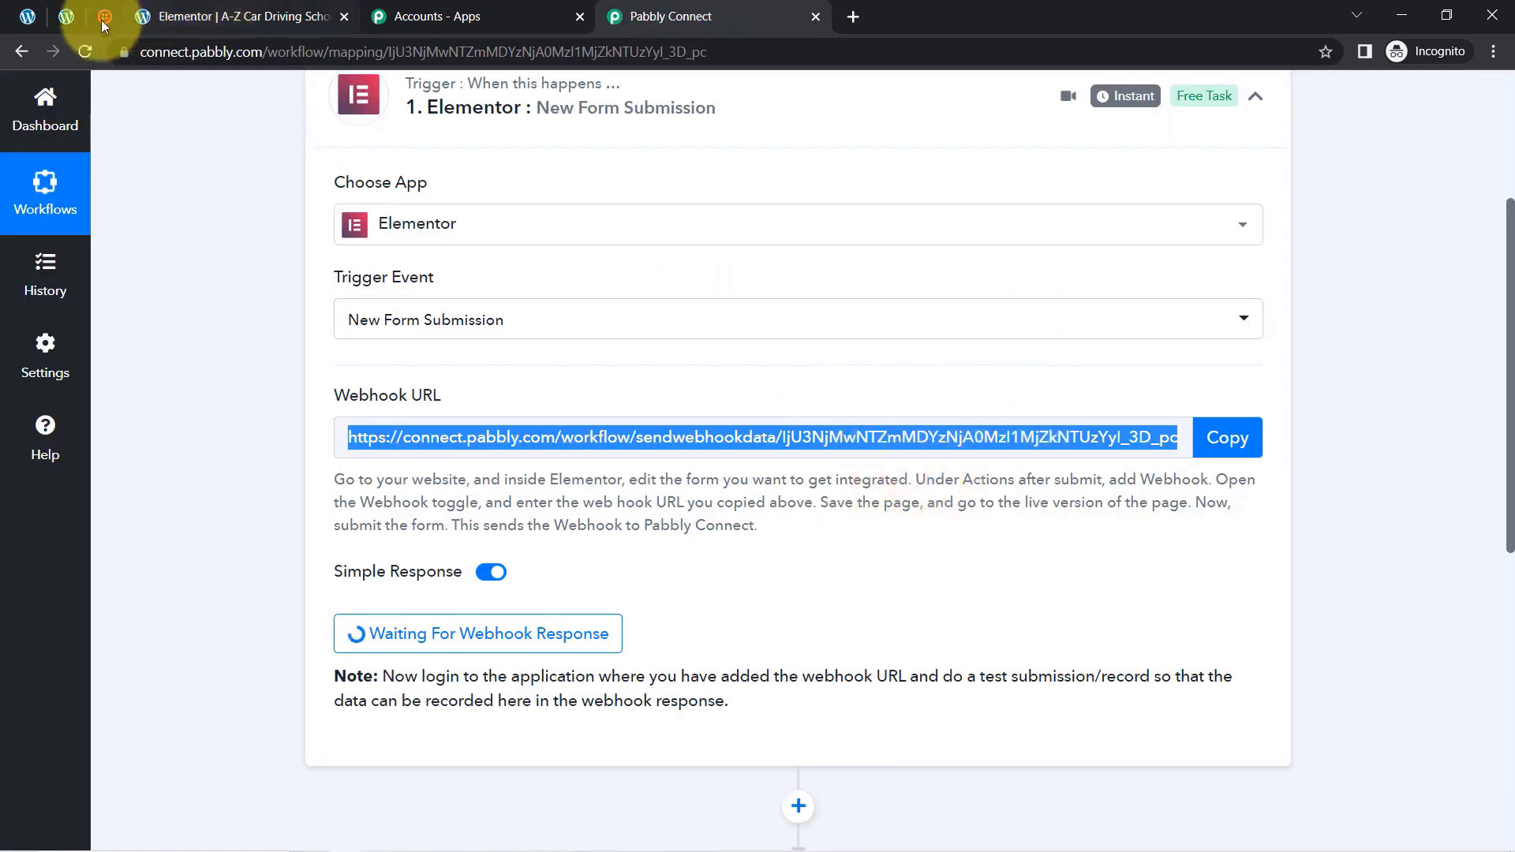
{"action": "left_click", "coordinate": [70, 17]}
{"action": "left_click", "coordinate": [26, 14]}
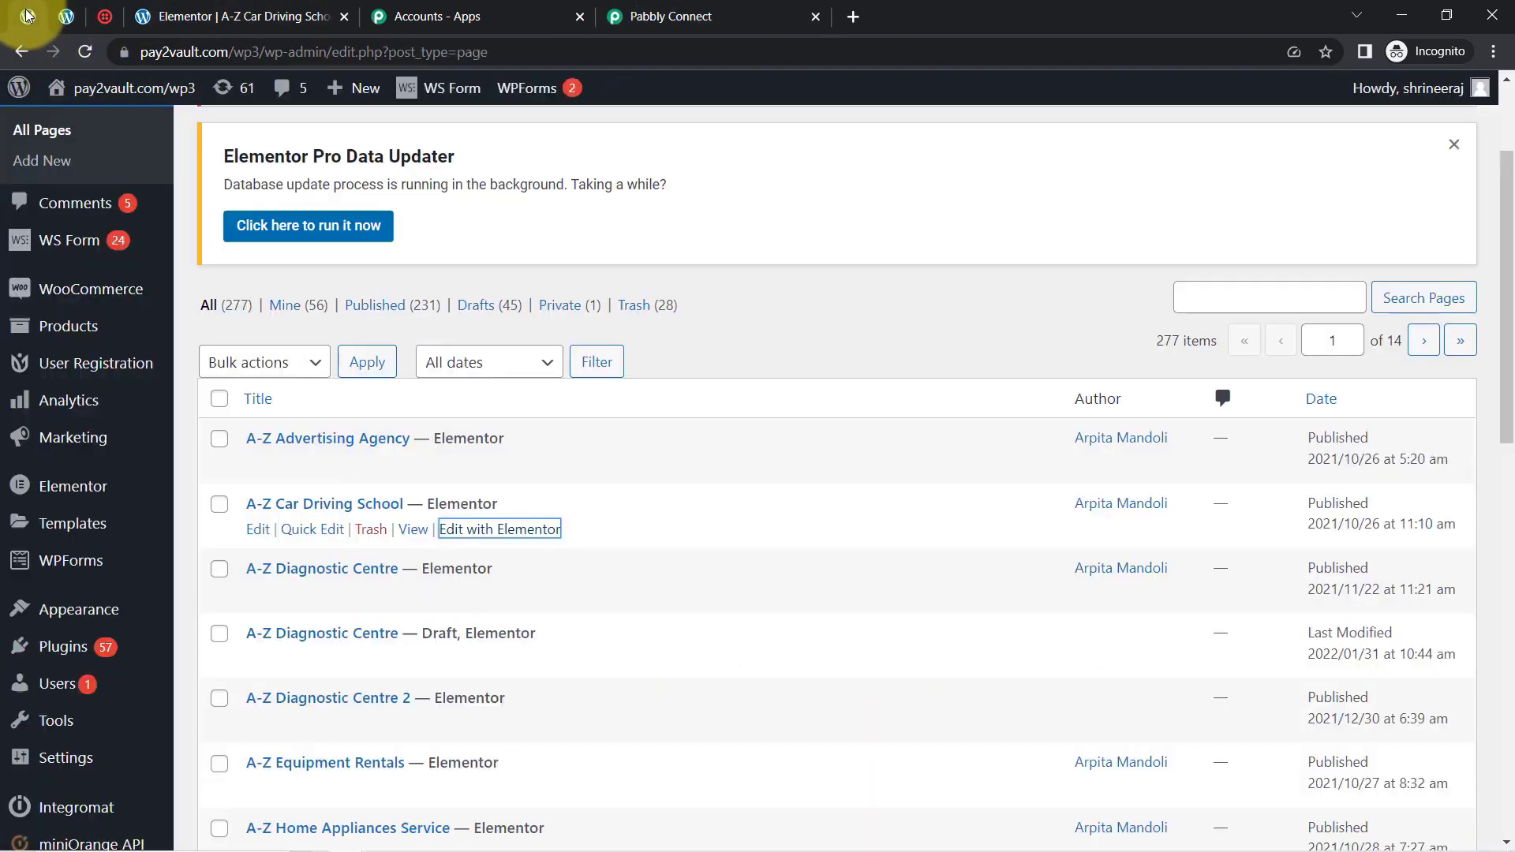
{"action": "left_click", "coordinate": [239, 8]}
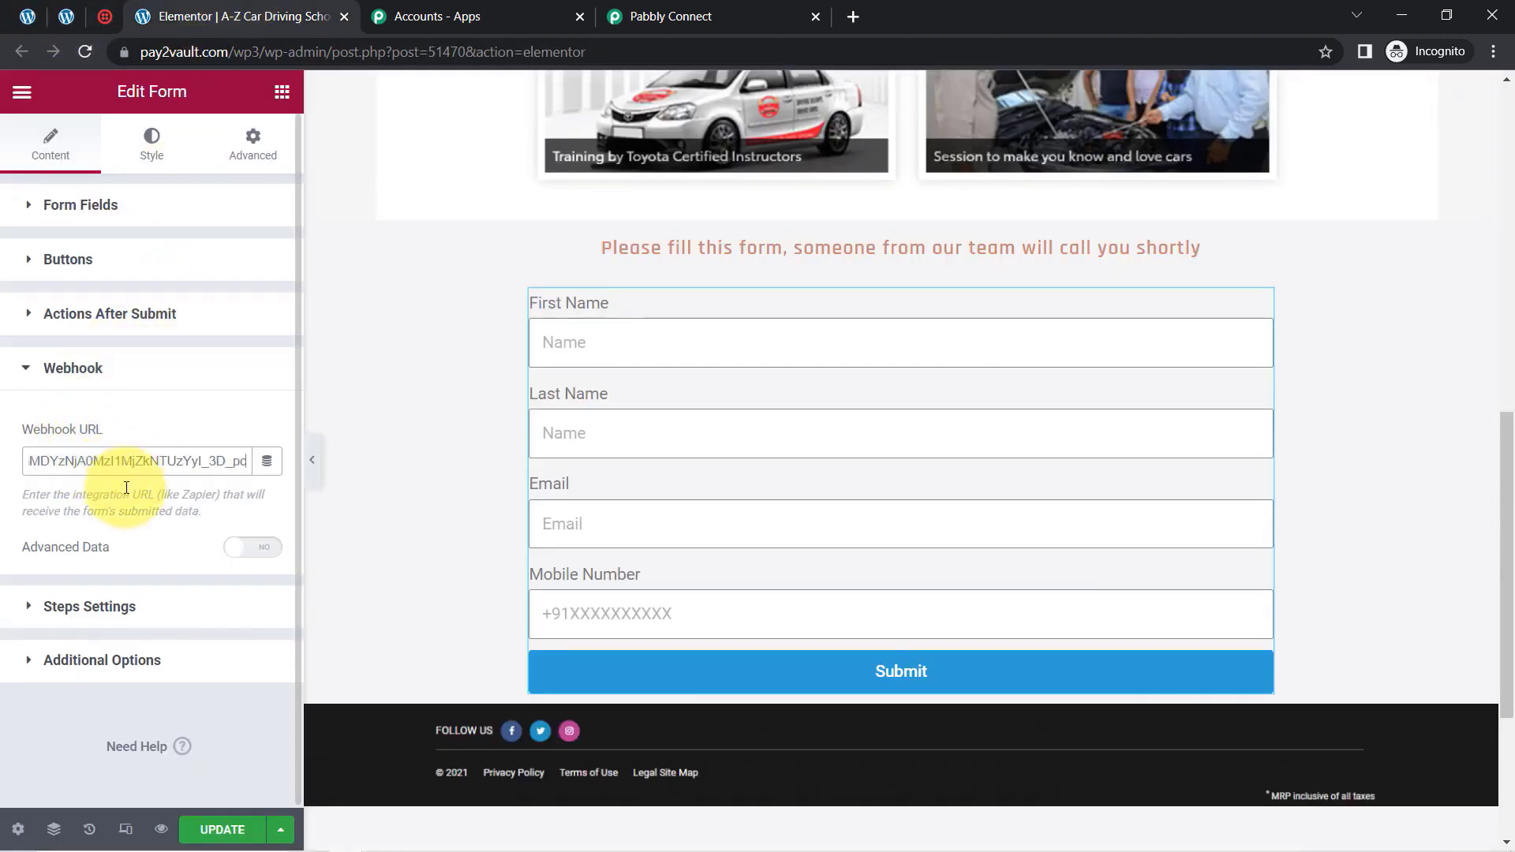
{"action": "left_click", "coordinate": [226, 829]}
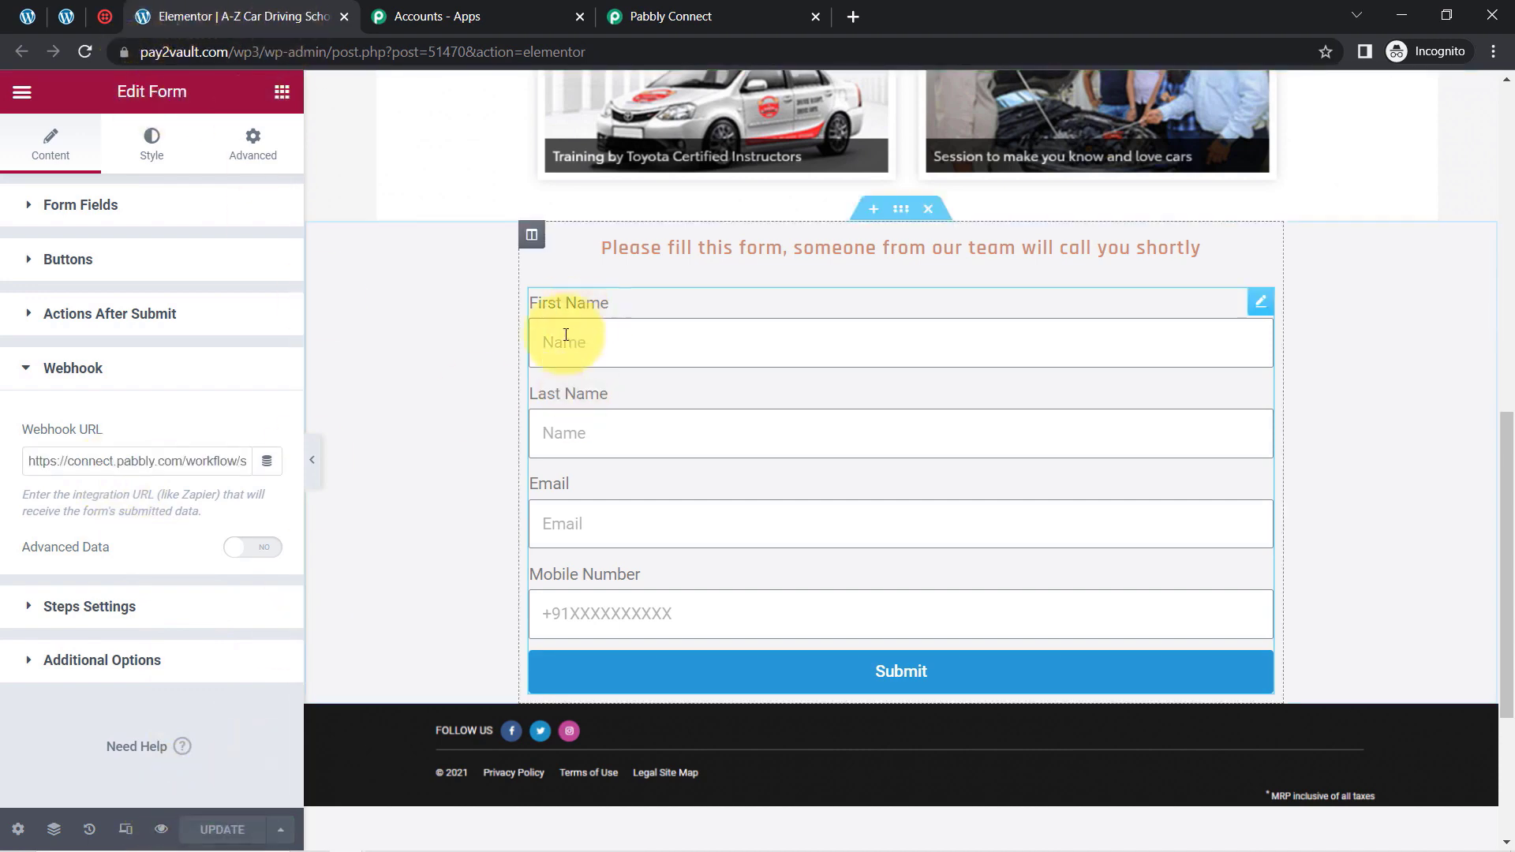
Read Pabbly Connect's note about making a test submission and look over the form page in the Elementor editor
{"action": "left_click", "coordinate": [610, 3]}
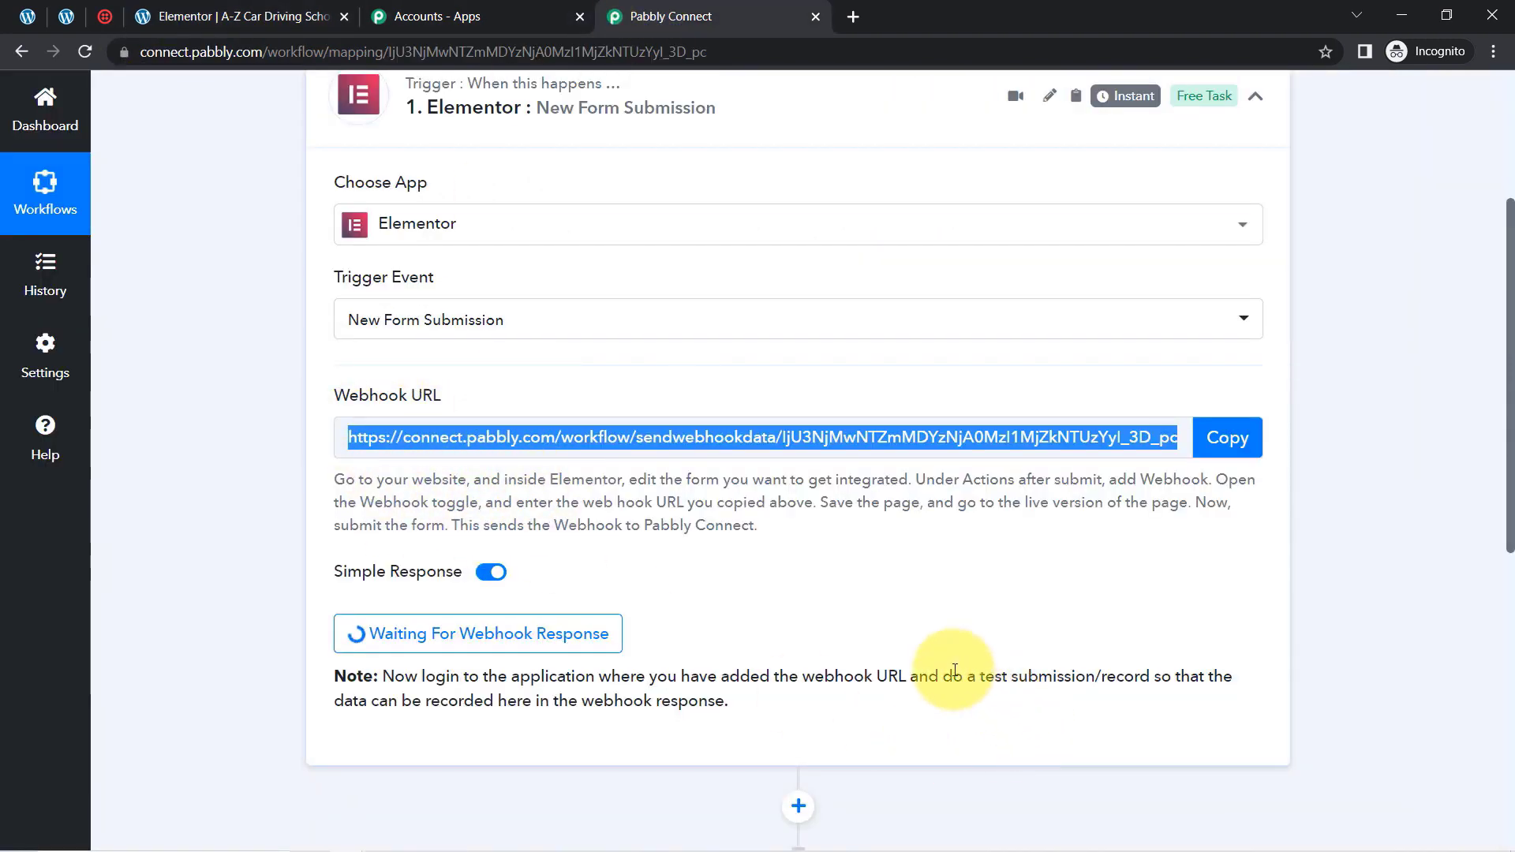
{"action": "left_click_drag", "start_coordinate": [954, 676], "coordinate": [1166, 680]}
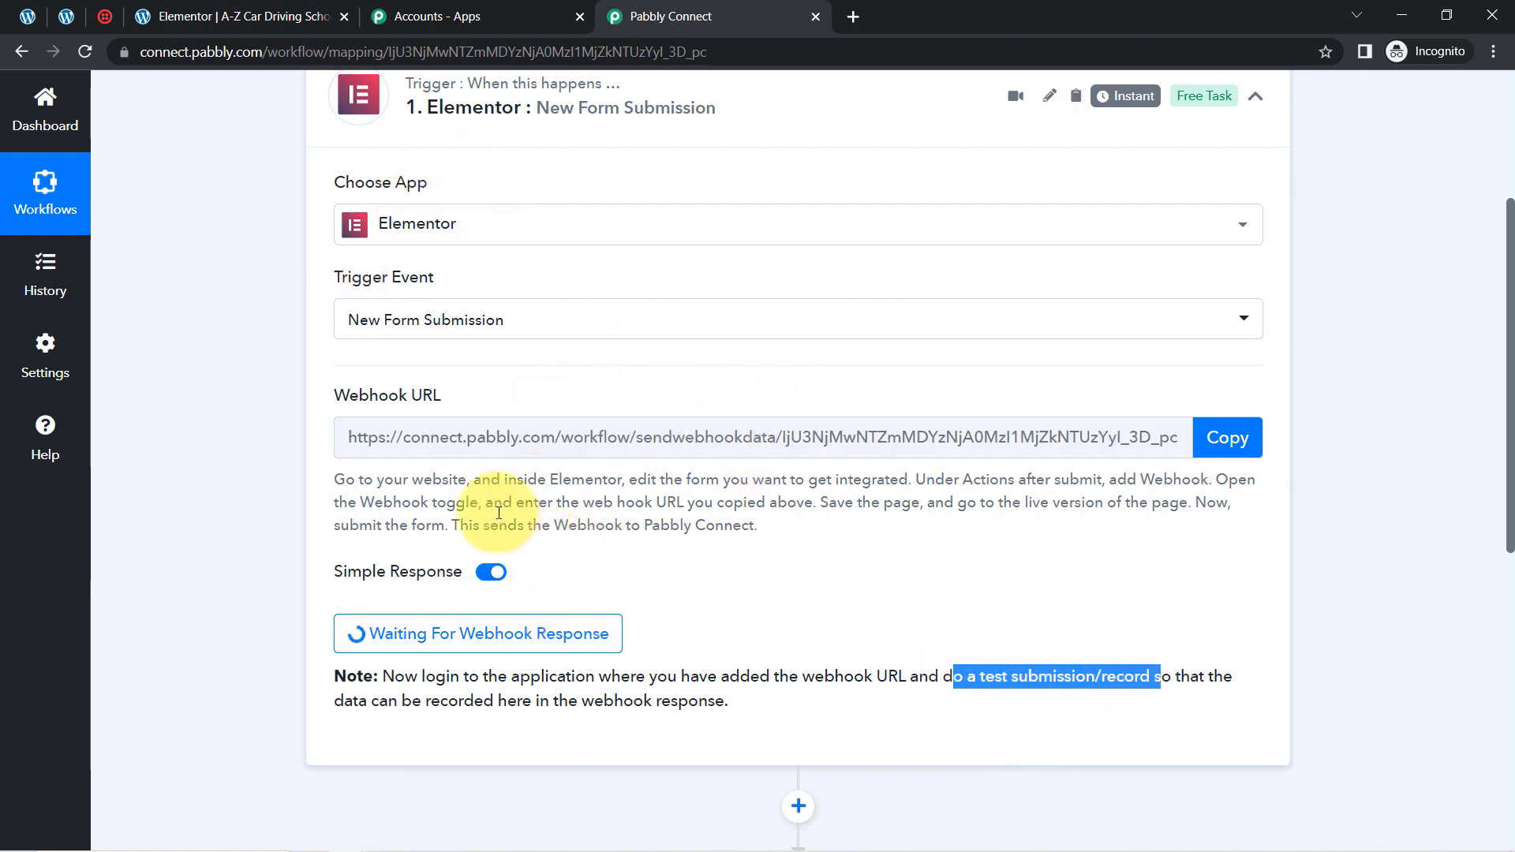
{"action": "left_click", "coordinate": [68, 22]}
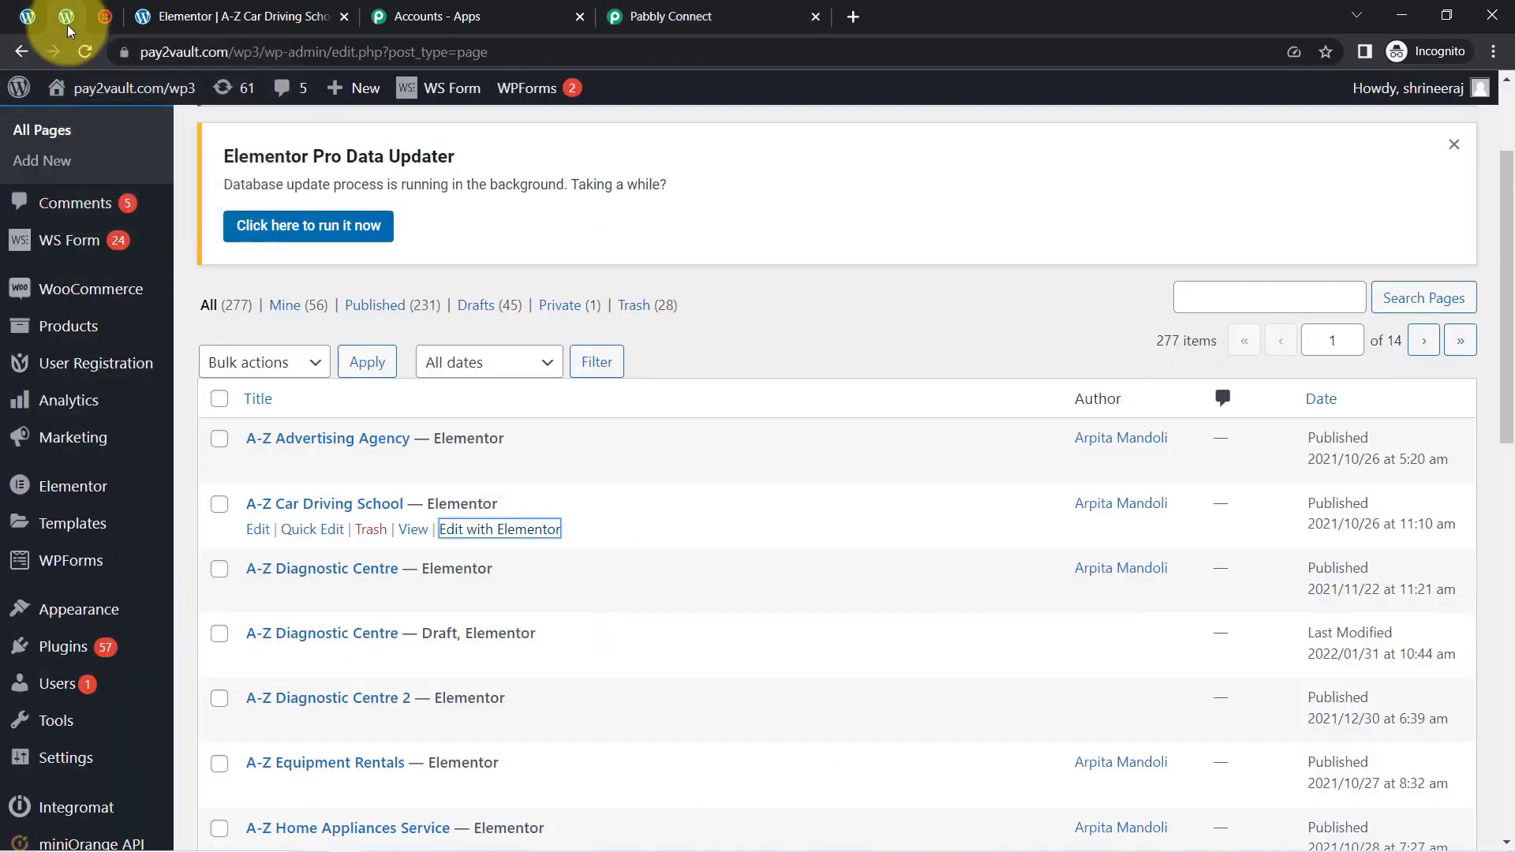
{"action": "left_click", "coordinate": [197, 15]}
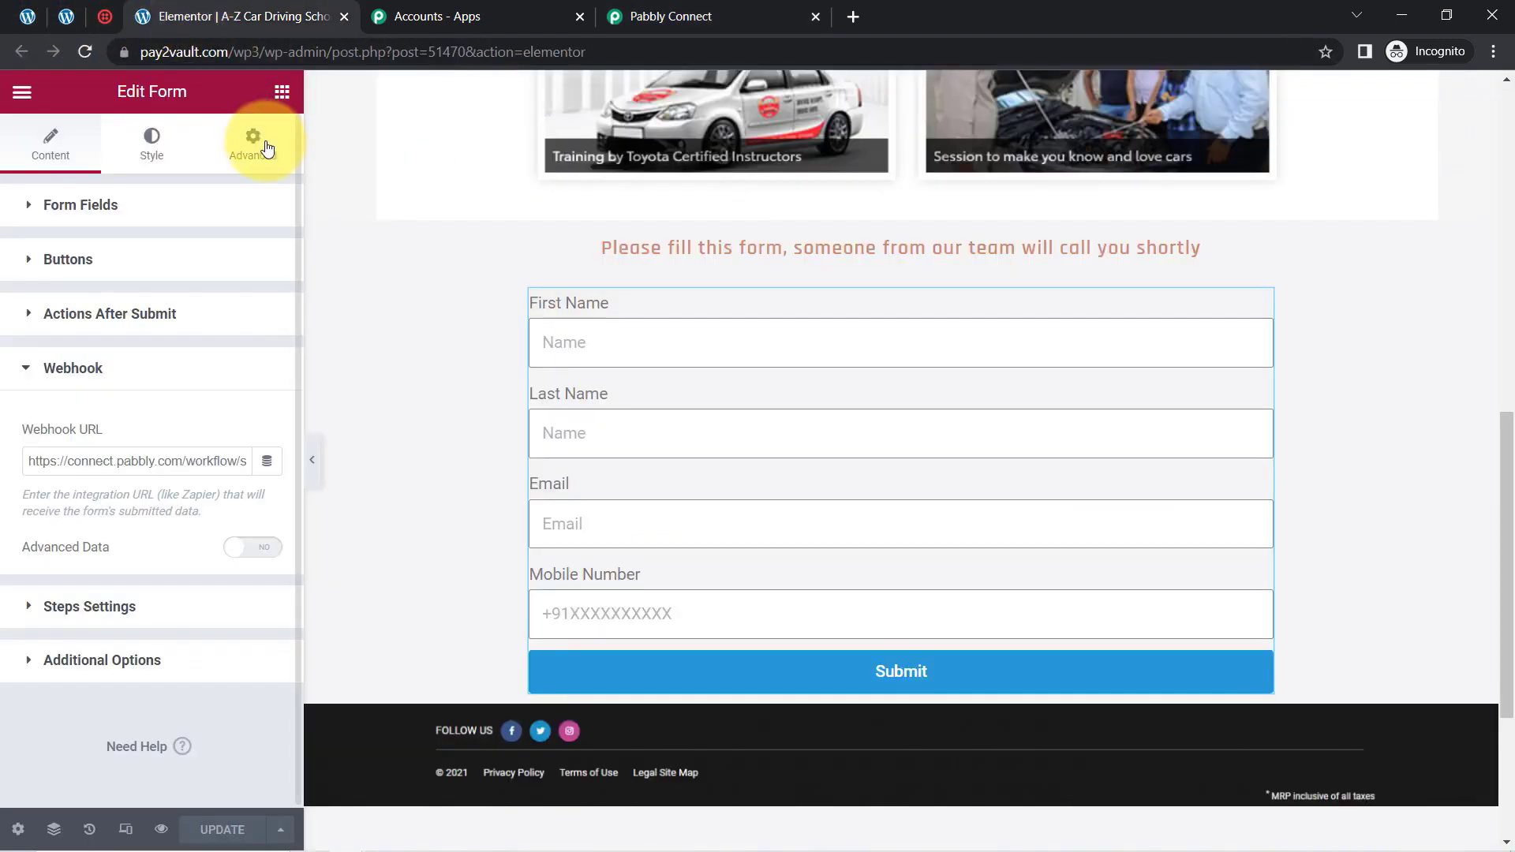
{"action": "left_click_drag", "start_coordinate": [1506, 440], "coordinate": [1512, 99]}
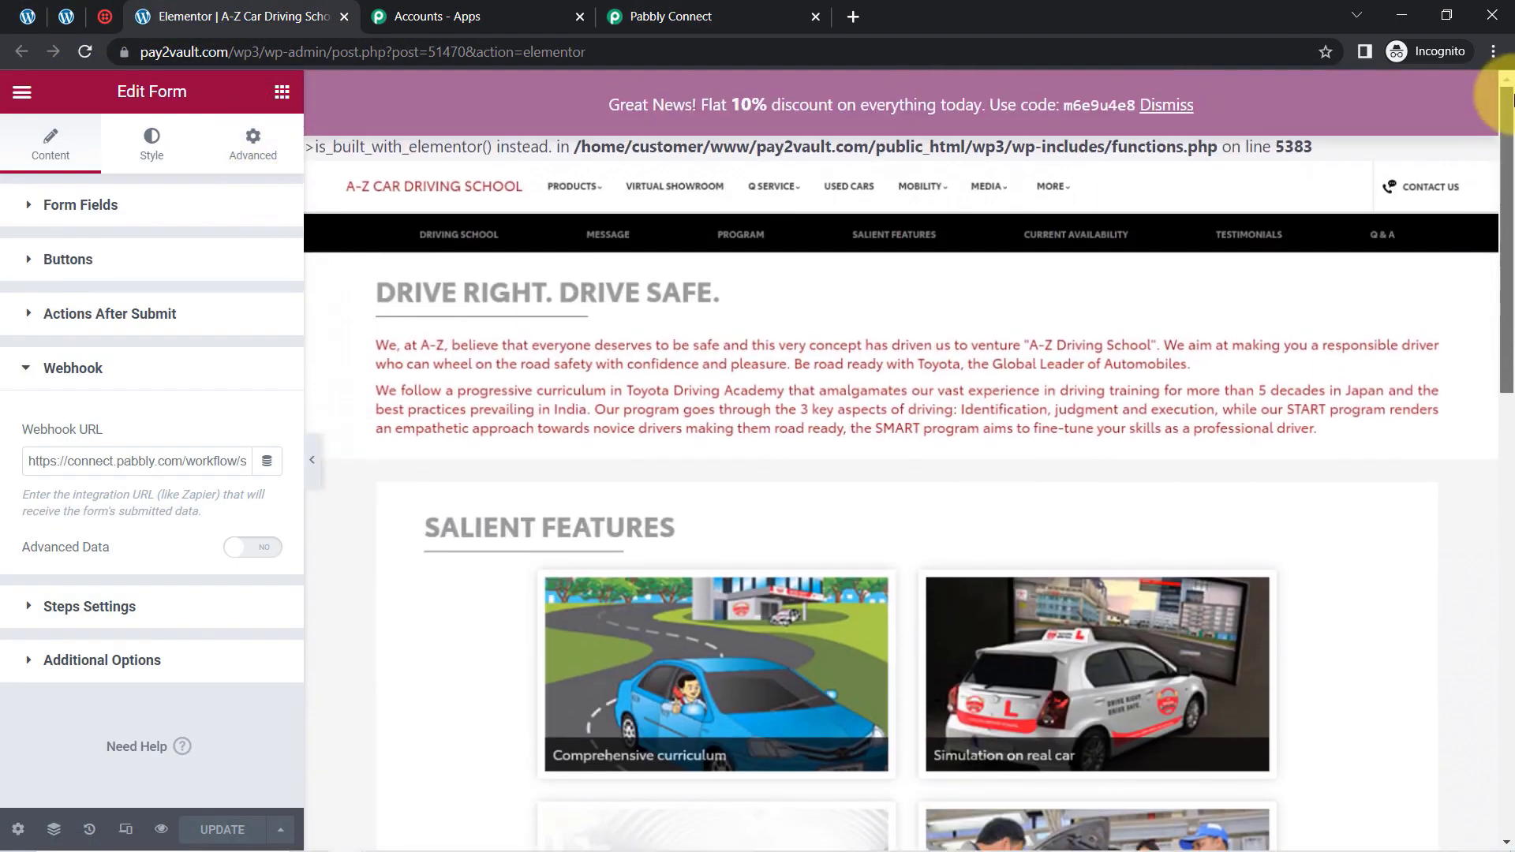
{"action": "scroll", "coordinate": [1461, 497], "scroll_direction": "down", "scroll_amount": 15}
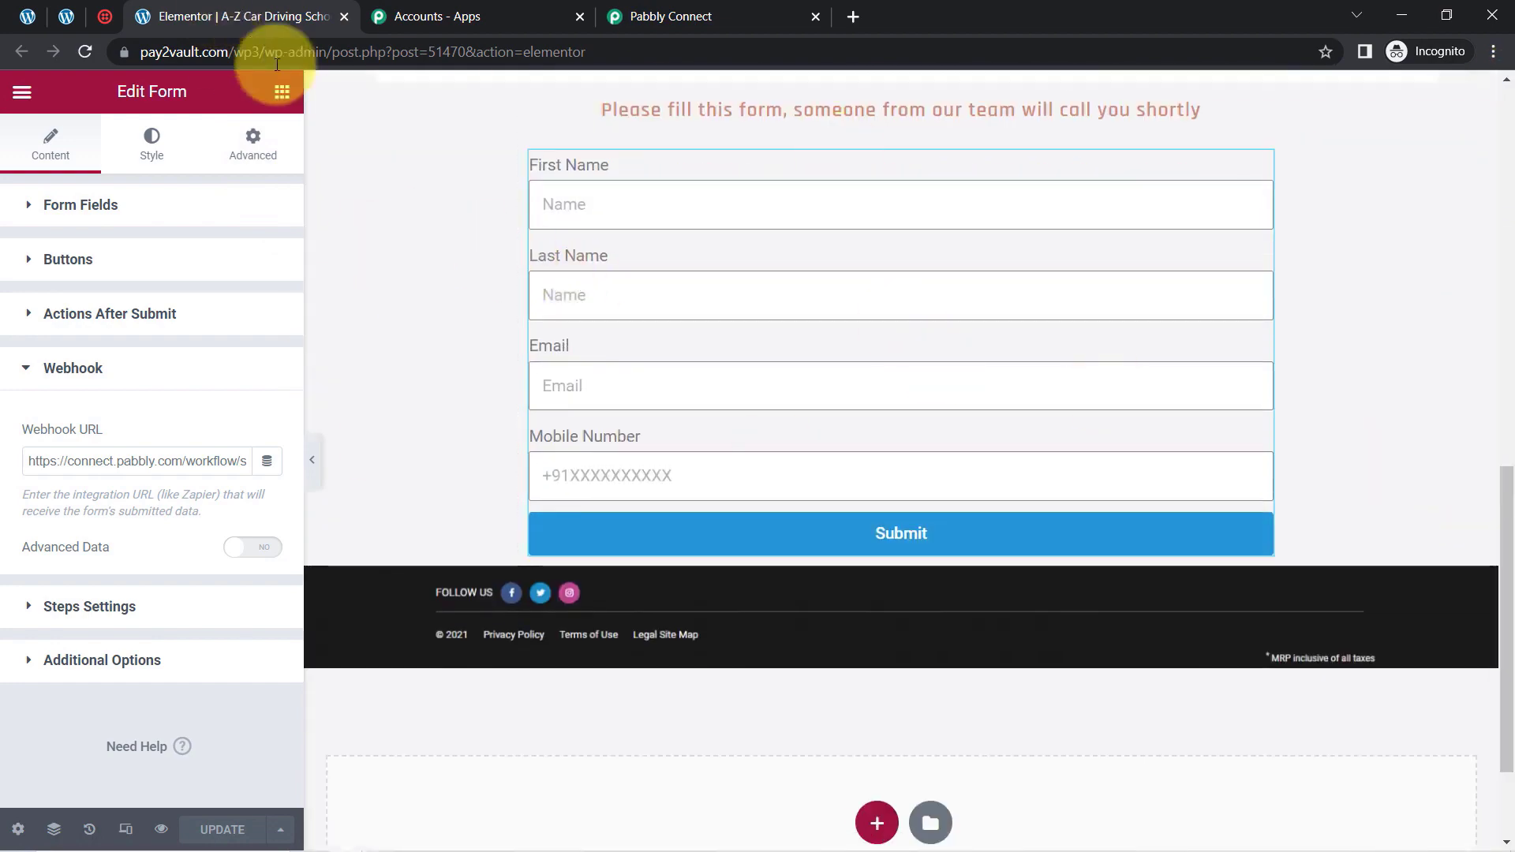
Open the live version of the A-Z Car Driving School page in a new browser tab
{"action": "left_click", "coordinate": [67, 16]}
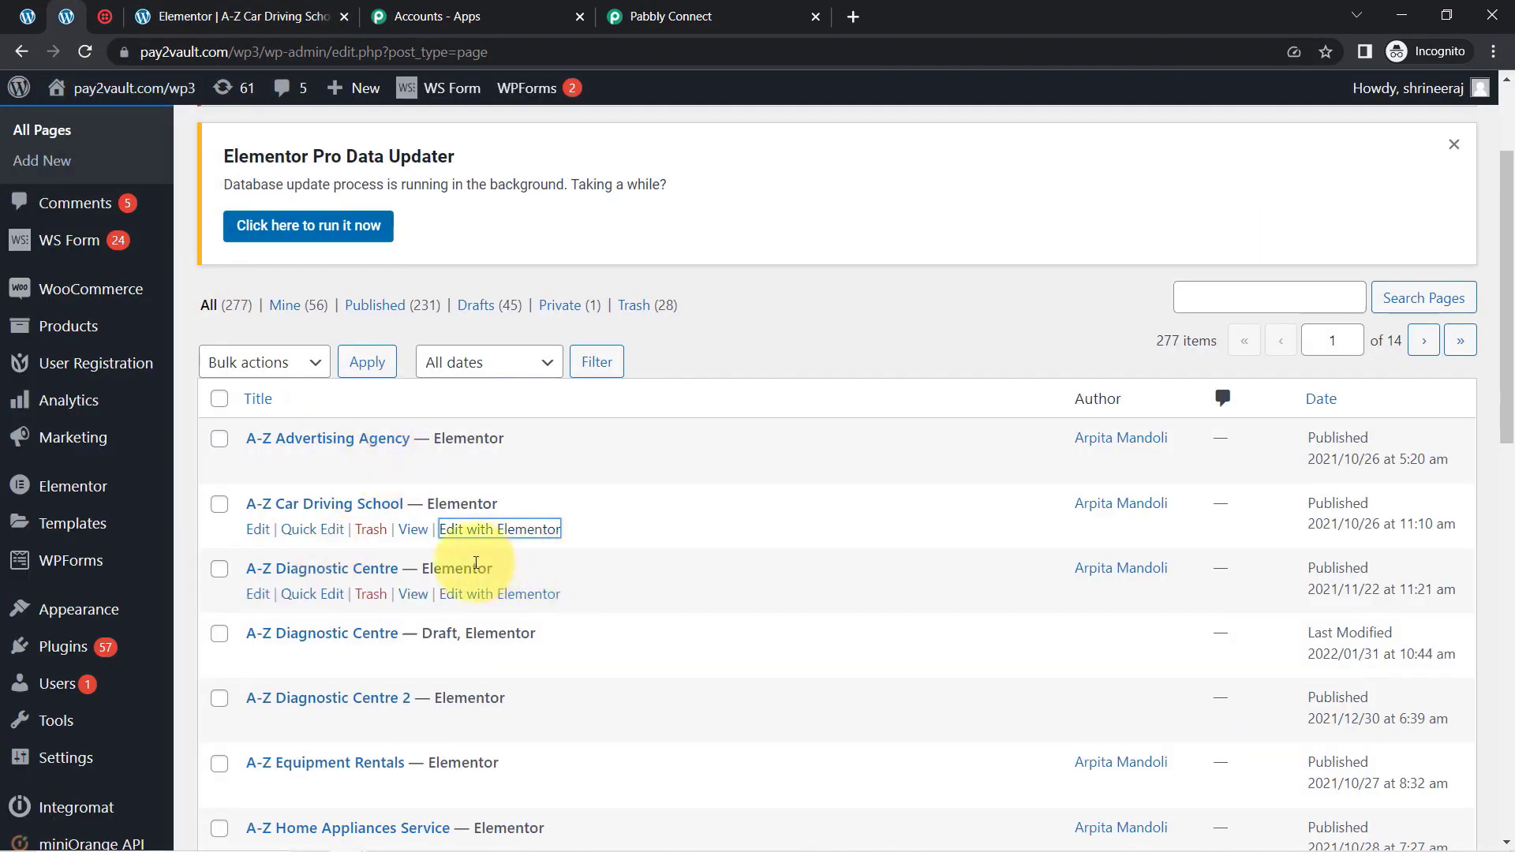
{"action": "right_click", "coordinate": [418, 530]}
{"action": "left_click", "coordinate": [438, 542]}
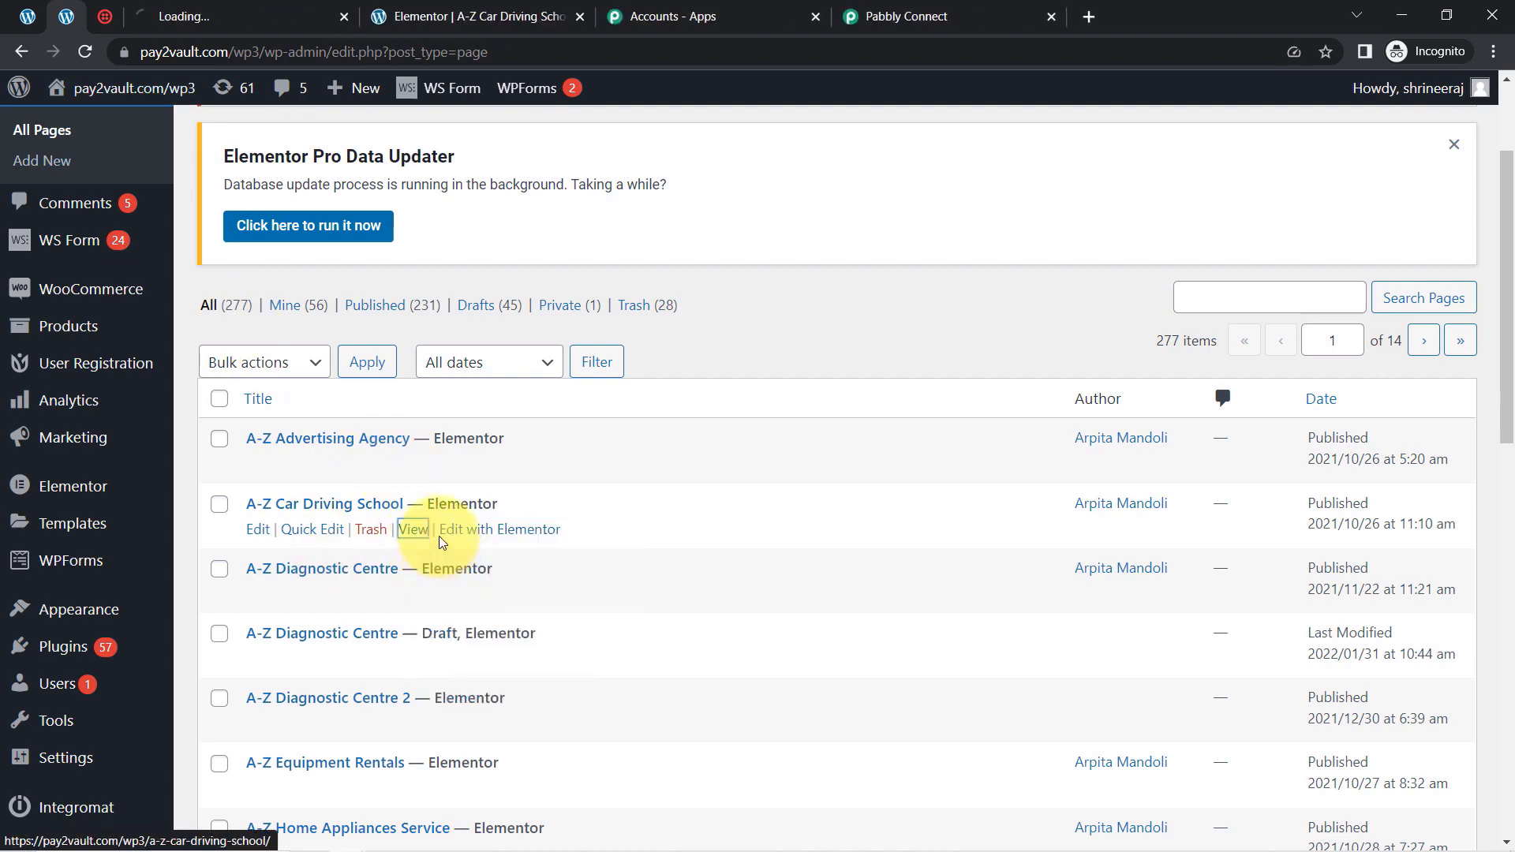
{"action": "left_click", "coordinate": [253, 15]}
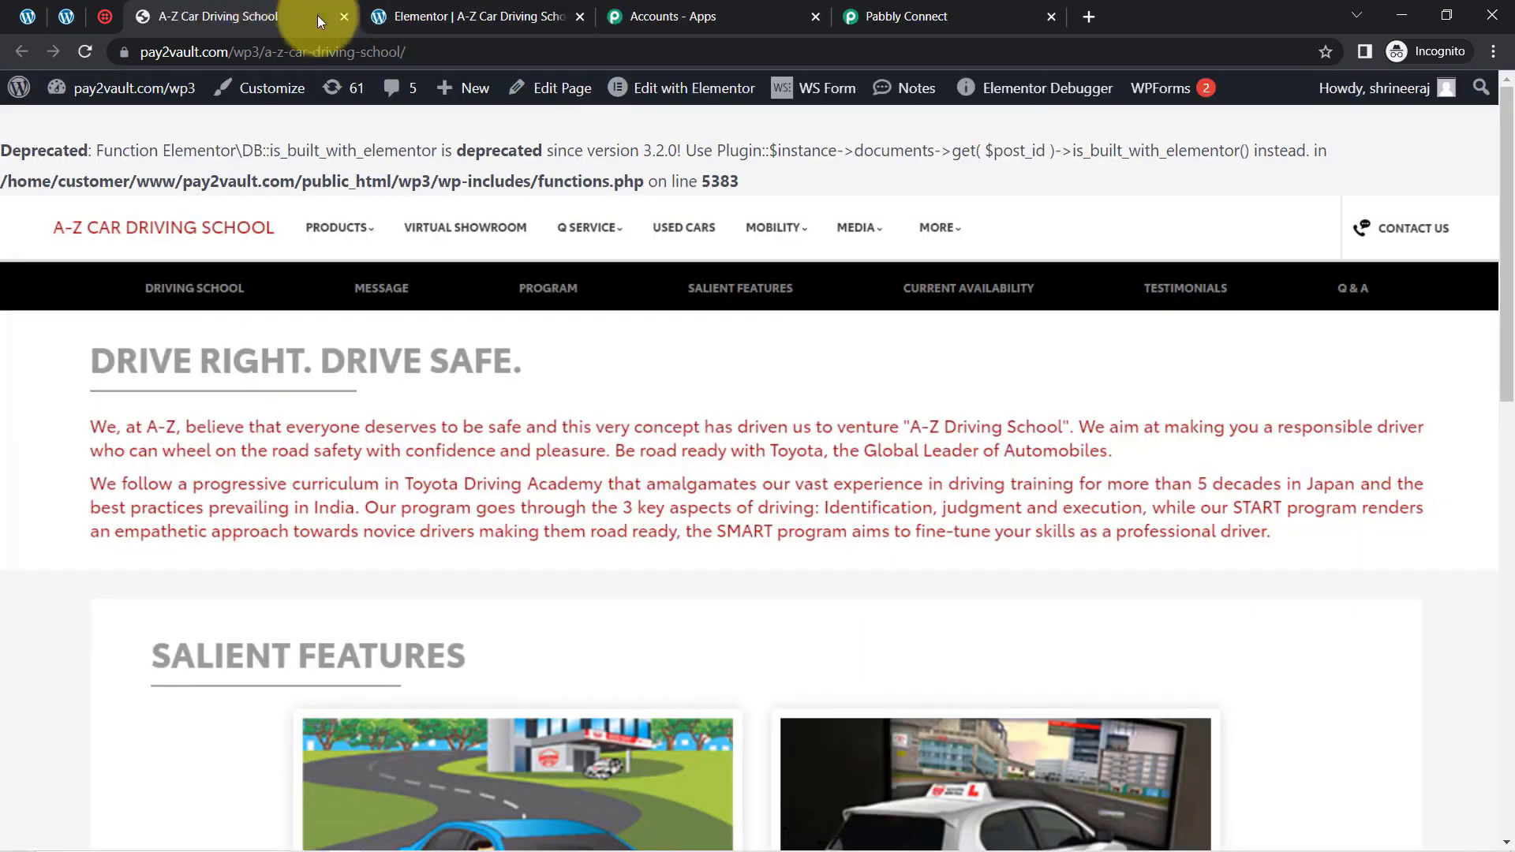
Fill in the live form with first name Demo, last name Customer, the customer's email address and mobile number
{"action": "left_click_drag", "start_coordinate": [1504, 332], "coordinate": [1490, 739]}
{"action": "left_click", "coordinate": [426, 376]}
{"action": "type", "text": "Demo"}
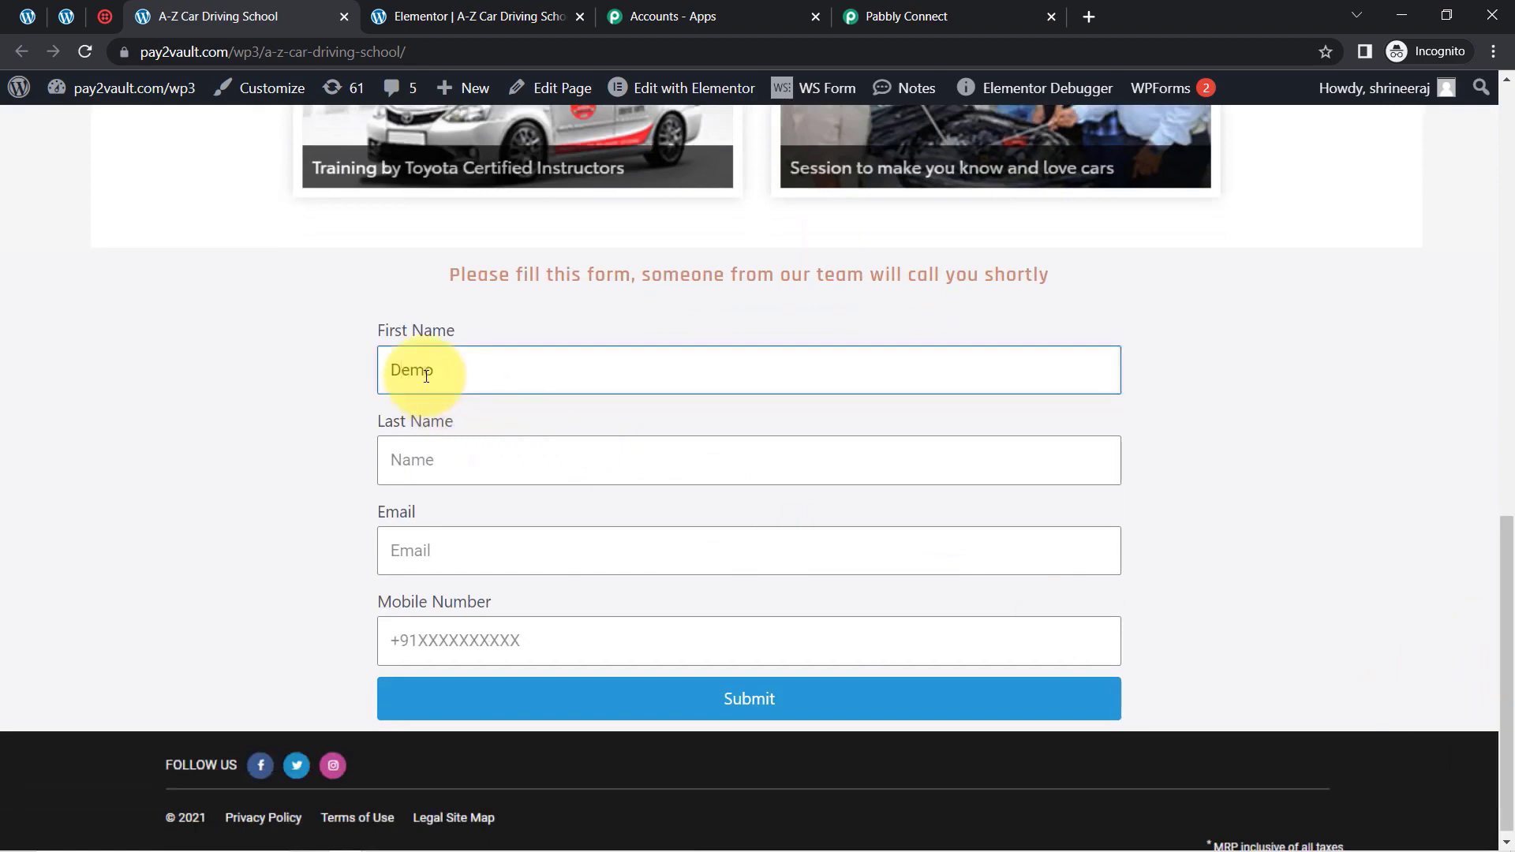
{"action": "key", "text": "Tab"}
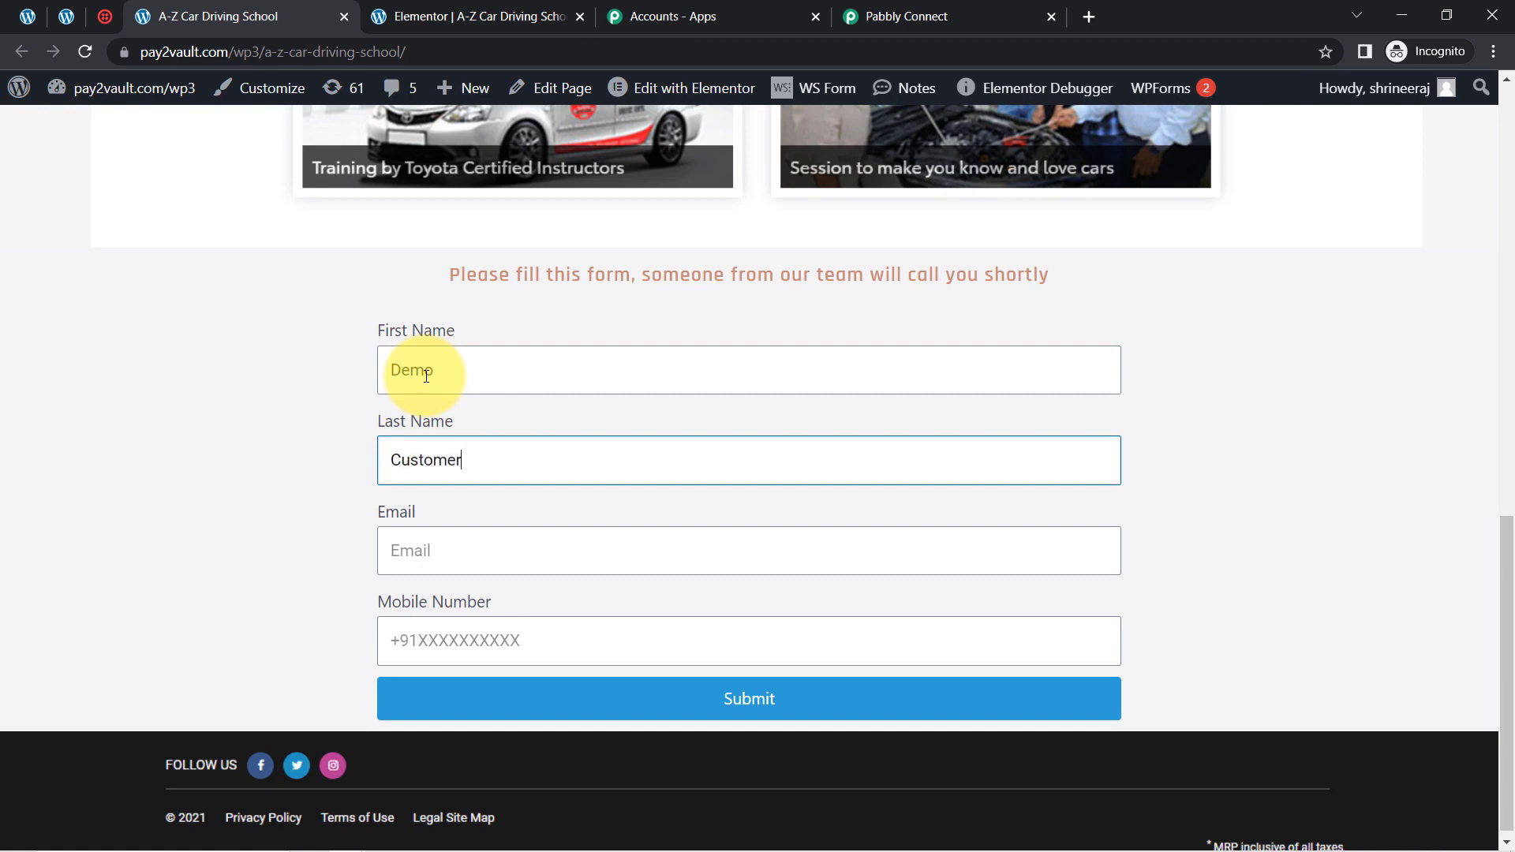
{"action": "key", "text": "Tab"}
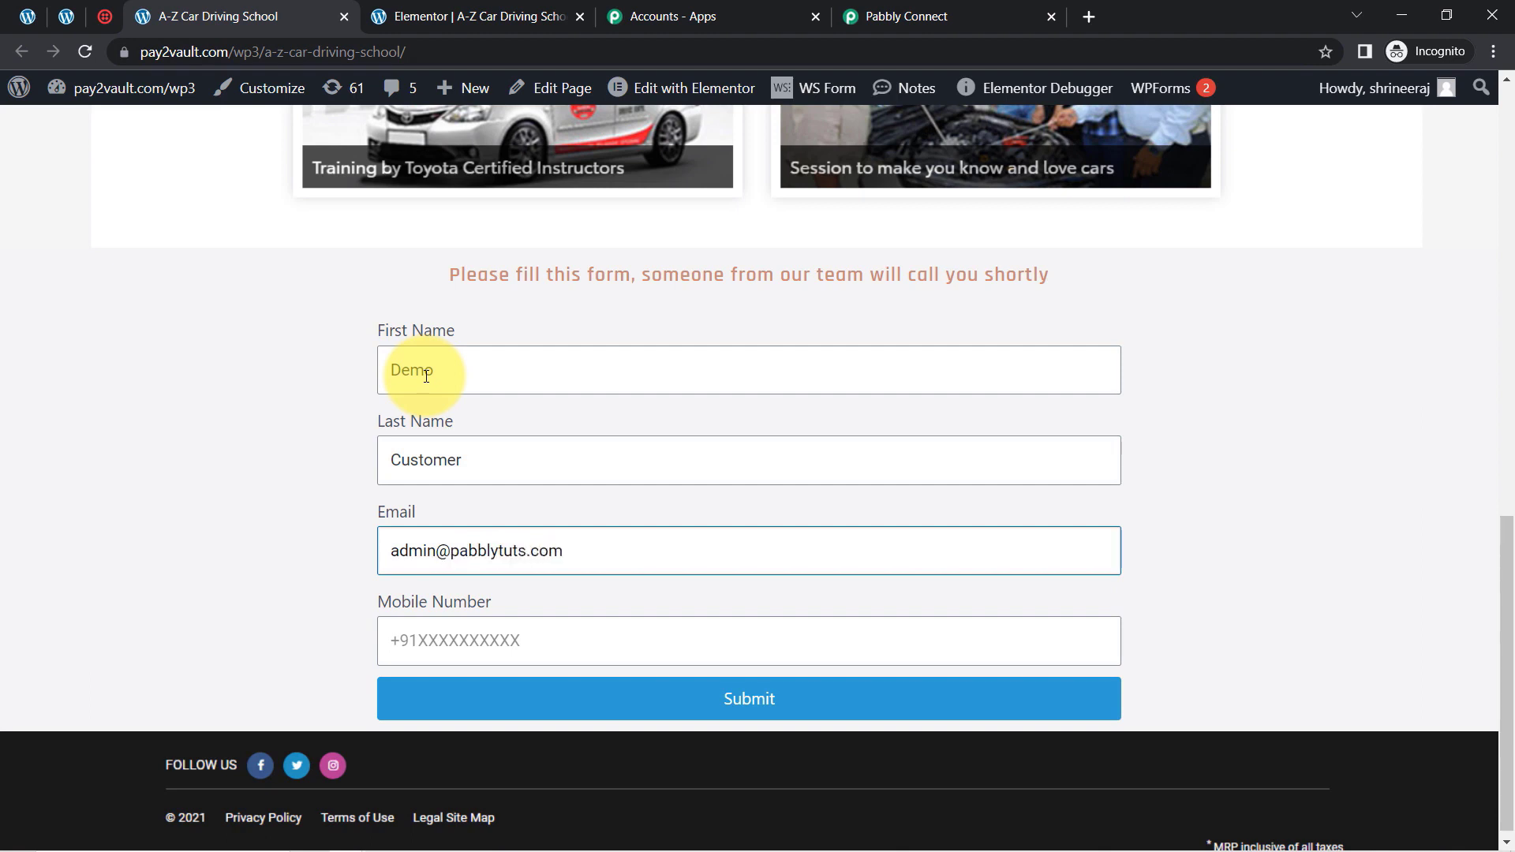
{"action": "left_click", "coordinate": [421, 640]}
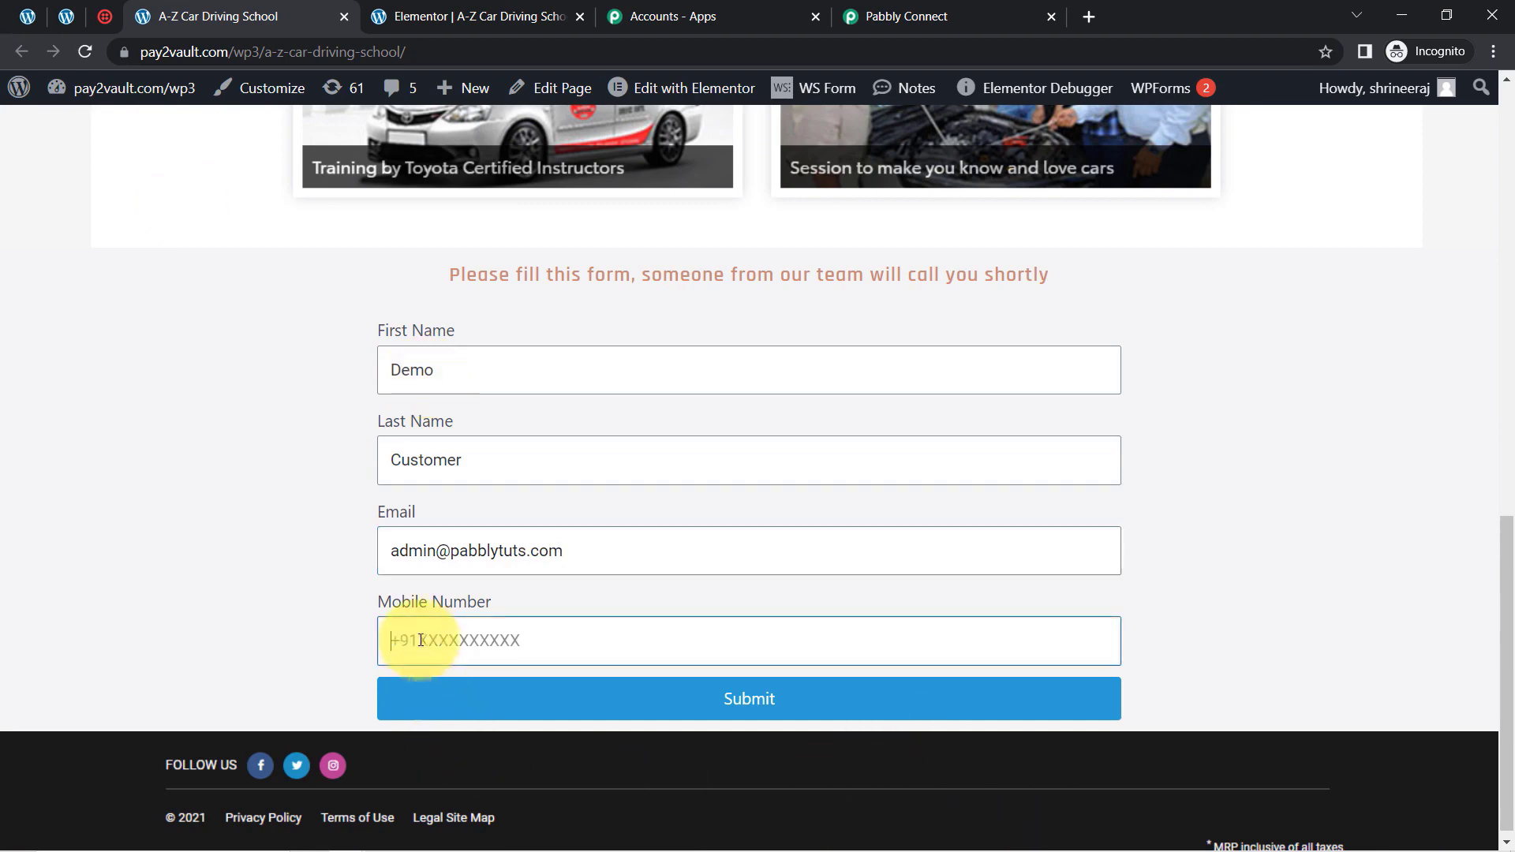
{"action": "scroll", "coordinate": [421, 640], "scroll_direction": "up", "scroll_amount": 8}
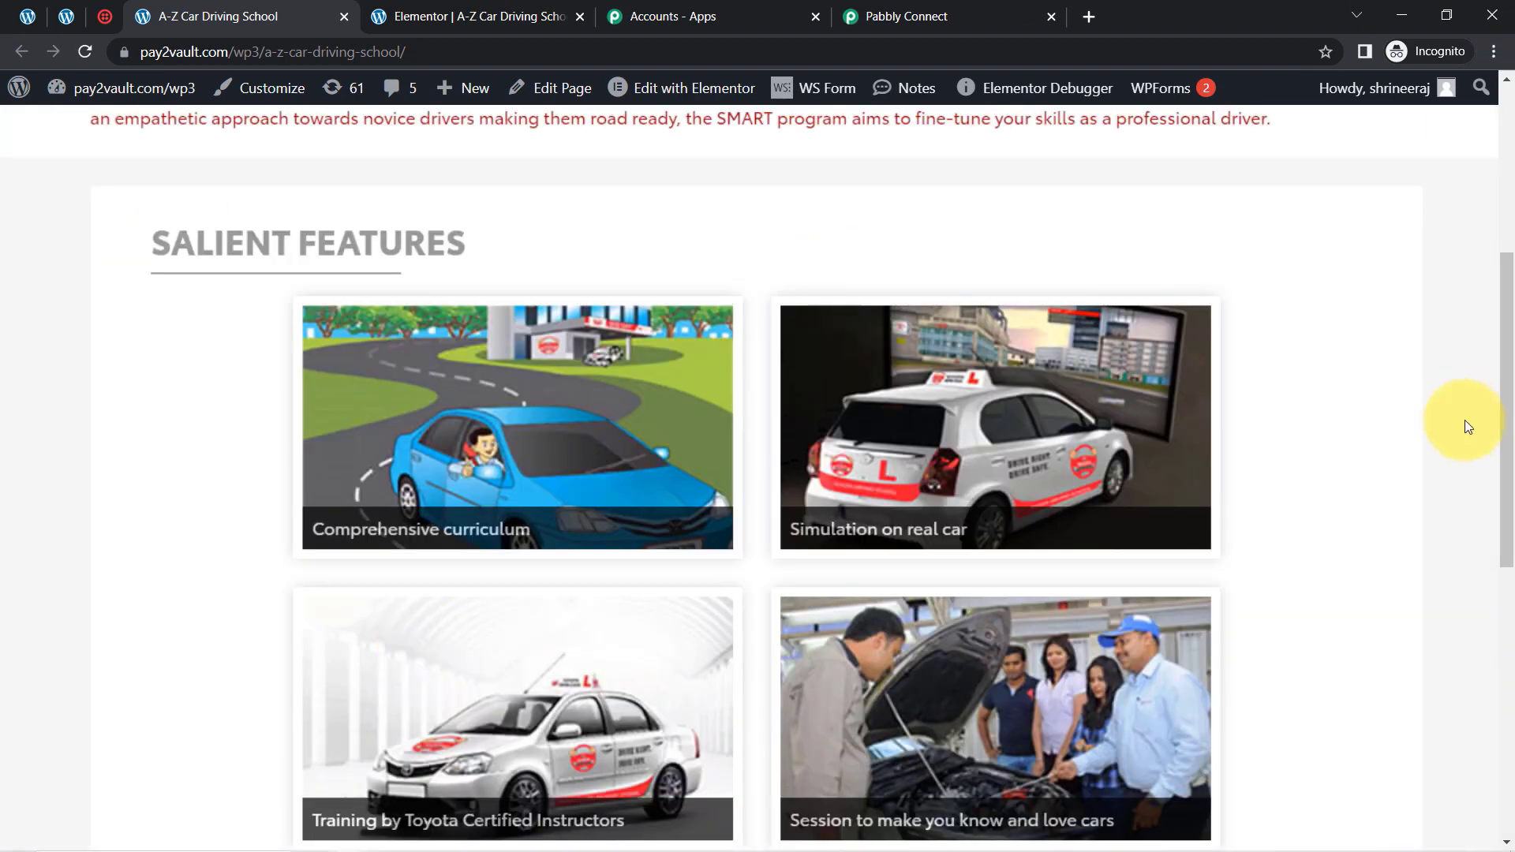
{"action": "scroll", "coordinate": [1476, 552], "scroll_direction": "down", "scroll_amount": 8}
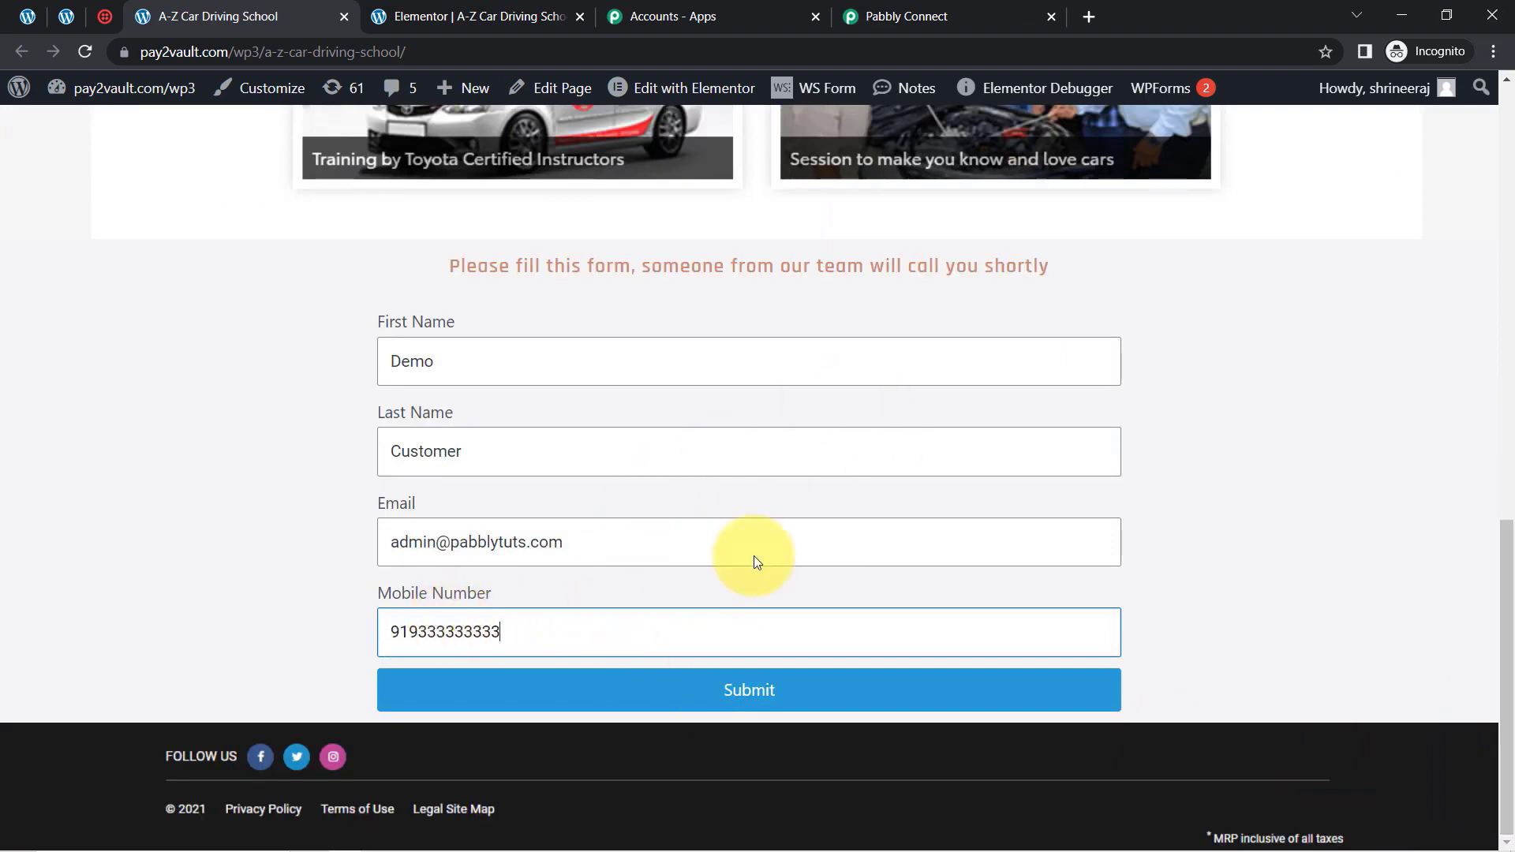
Submit the completed enquiry form on the live A-Z Car Driving School page
{"action": "left_click", "coordinate": [718, 687]}
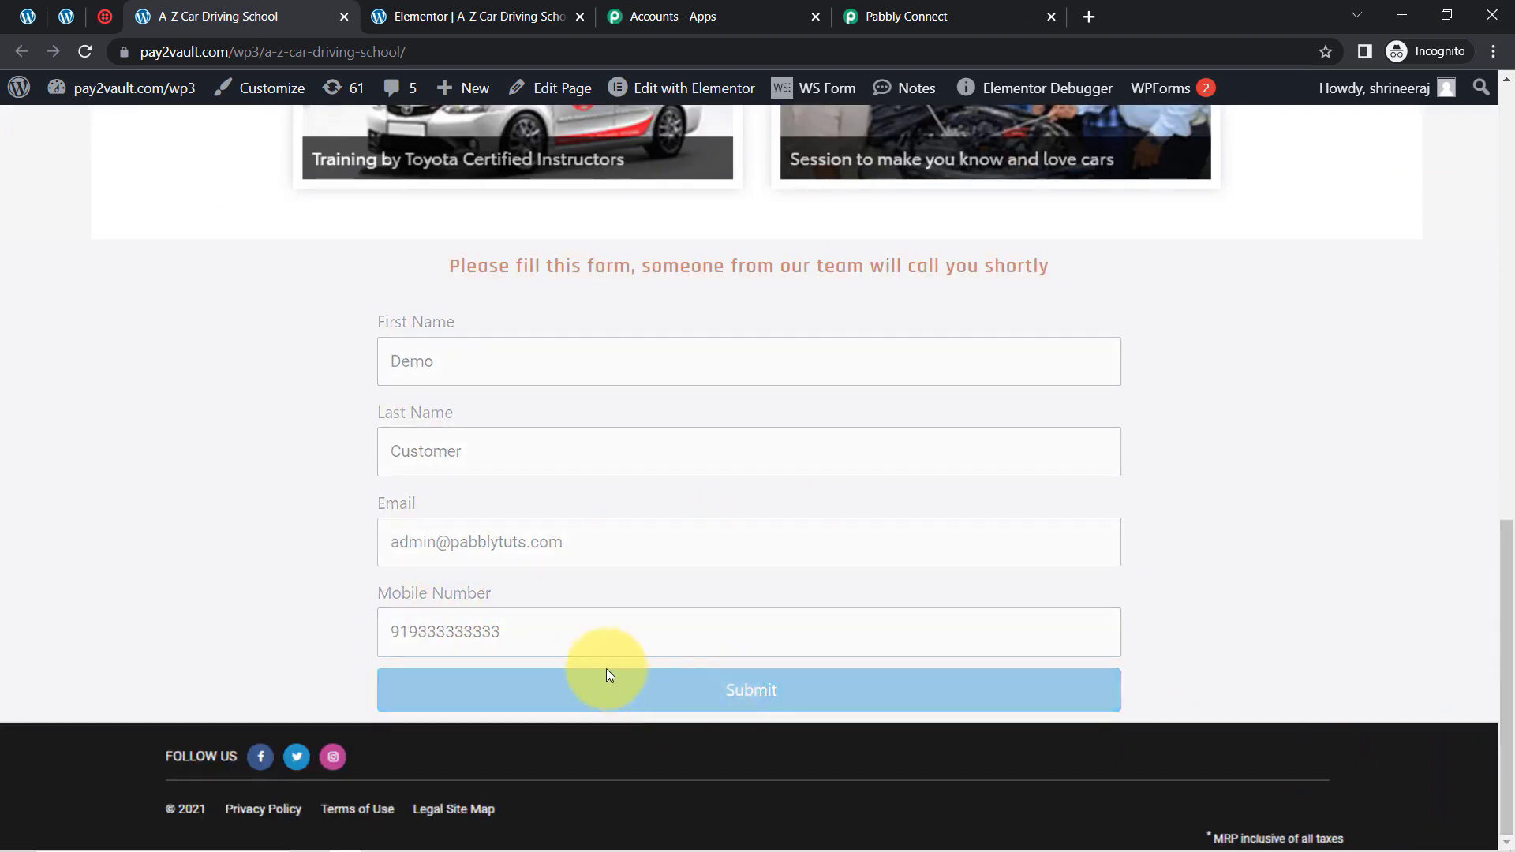
{"action": "left_click_drag", "start_coordinate": [731, 734], "coordinate": [858, 734]}
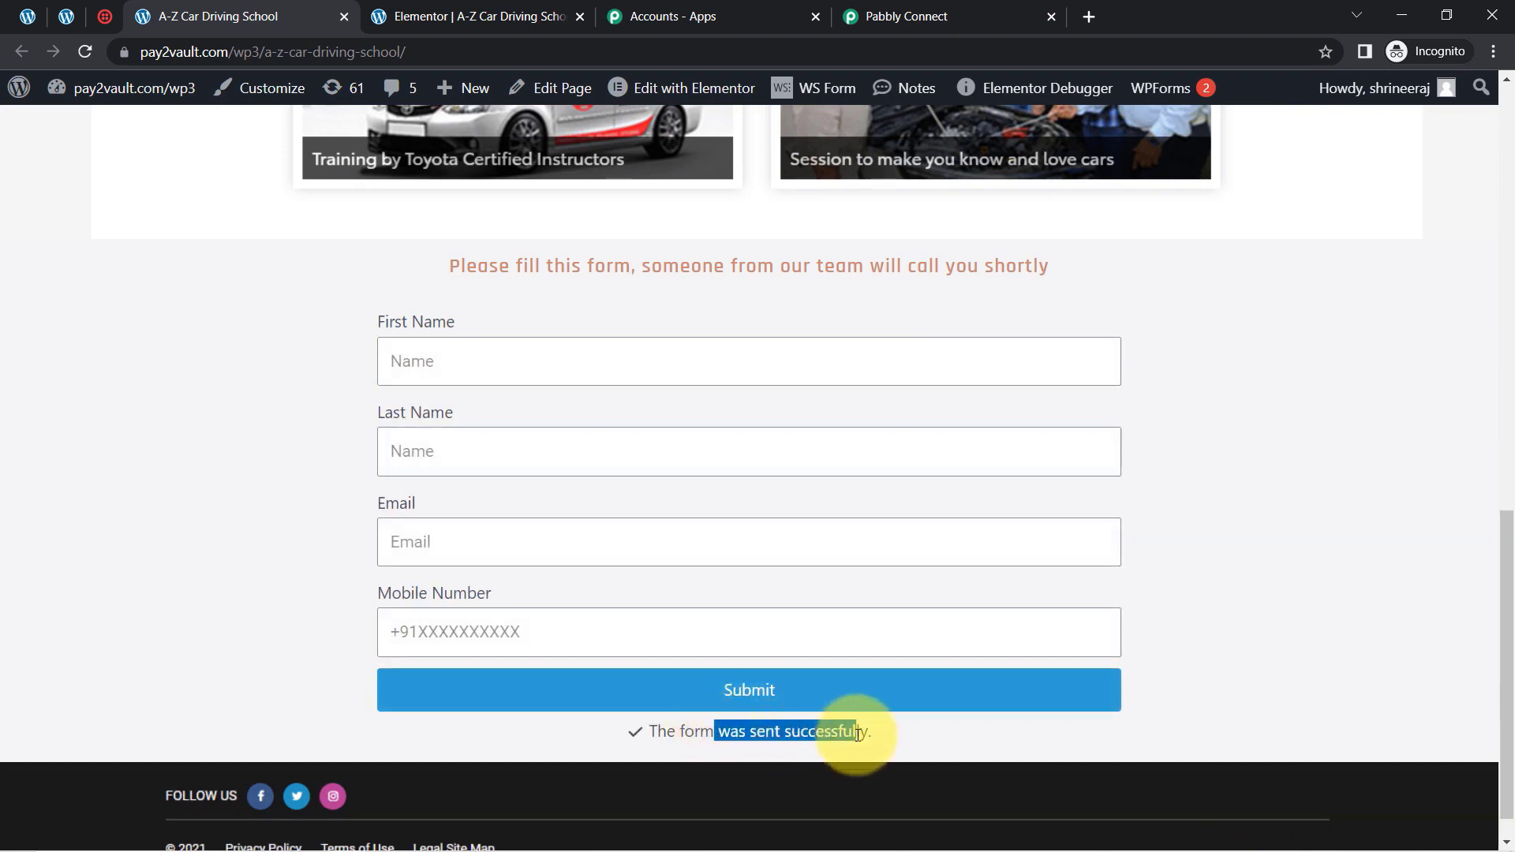
Return to Pabbly Connect and examine the captured webhook response's form name, mobile number, last name, first name and email against the test submission
{"action": "left_click", "coordinate": [840, 14]}
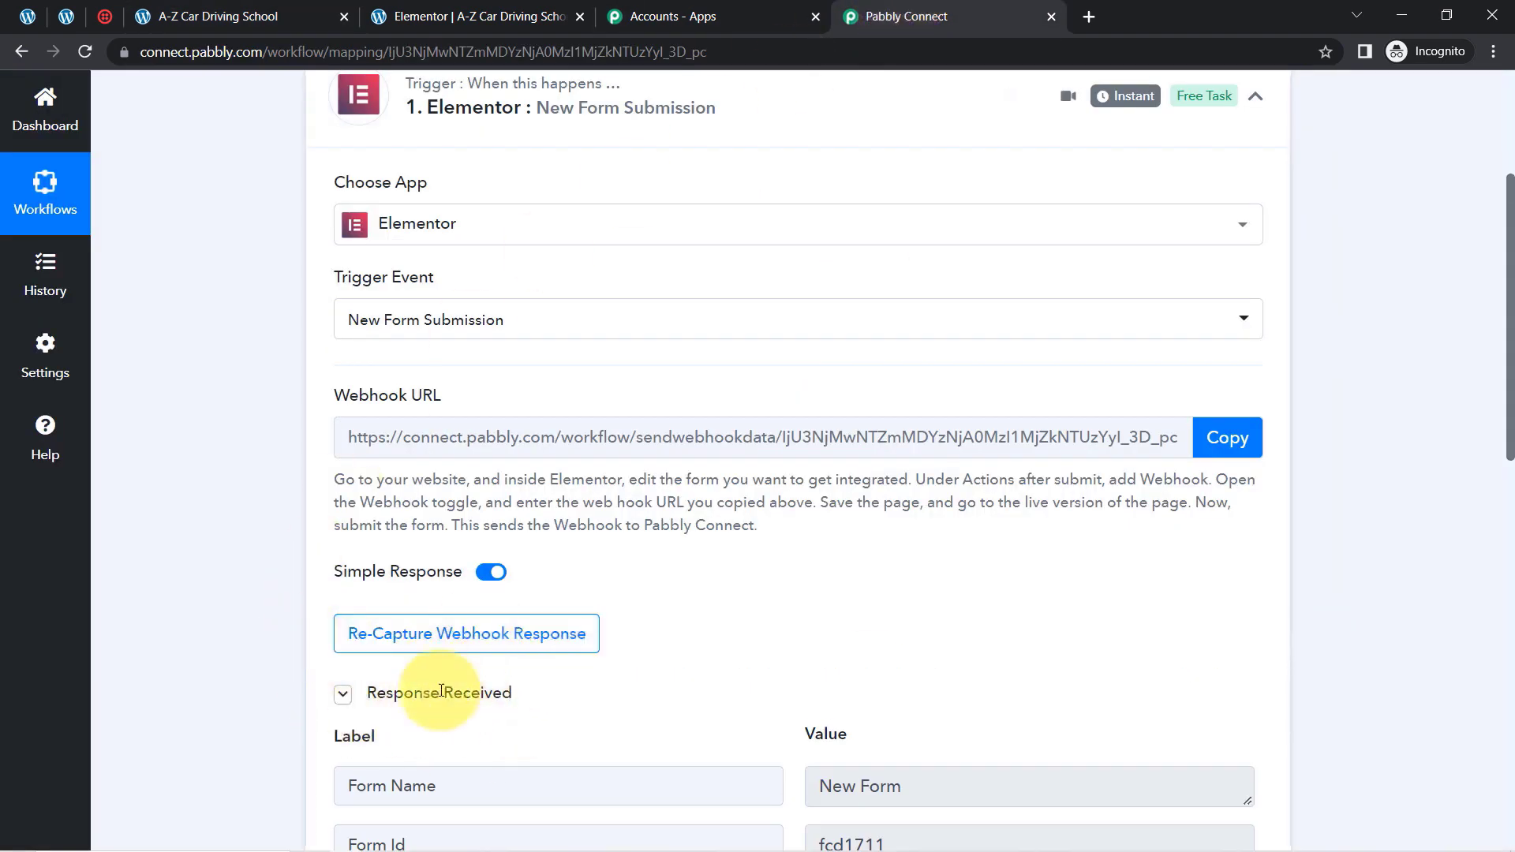
{"action": "scroll", "coordinate": [1490, 355], "scroll_direction": "down", "scroll_amount": 3}
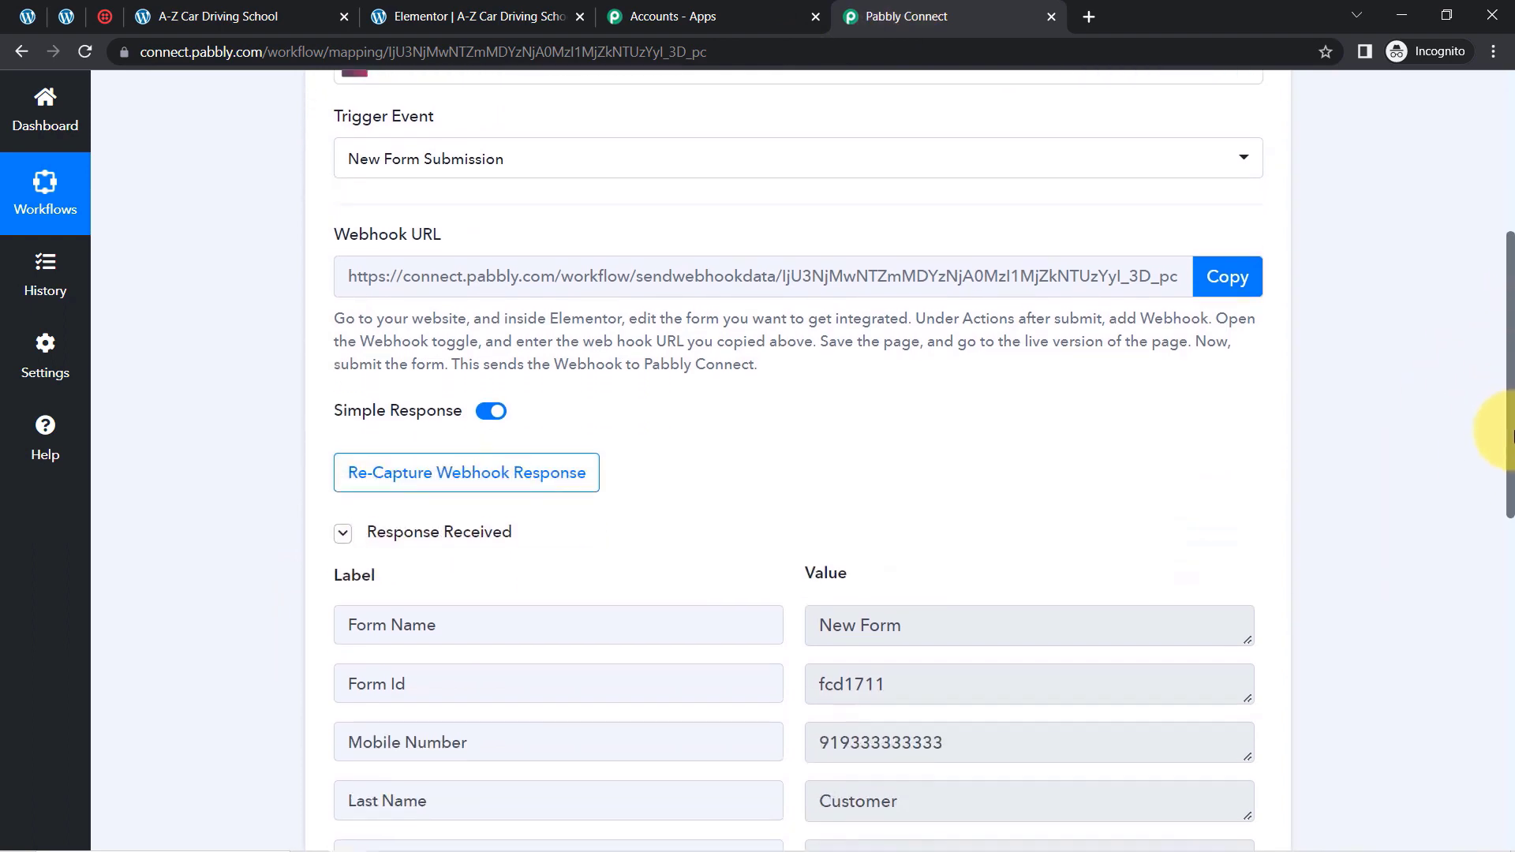
{"action": "left_click_drag", "start_coordinate": [1514, 450], "coordinate": [1500, 294]}
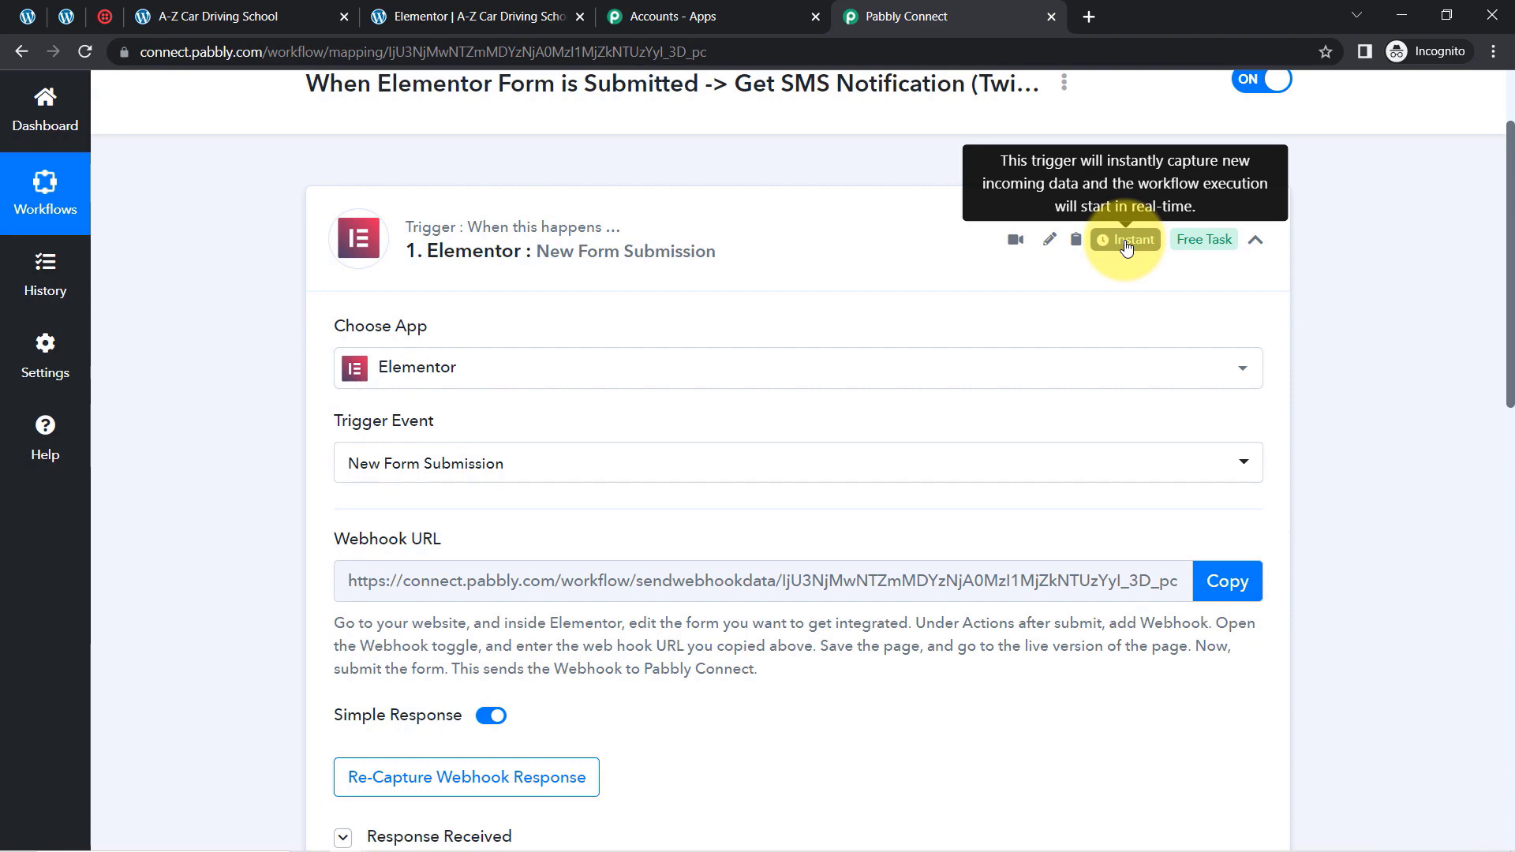
{"action": "left_click_drag", "start_coordinate": [1499, 236], "coordinate": [1492, 442]}
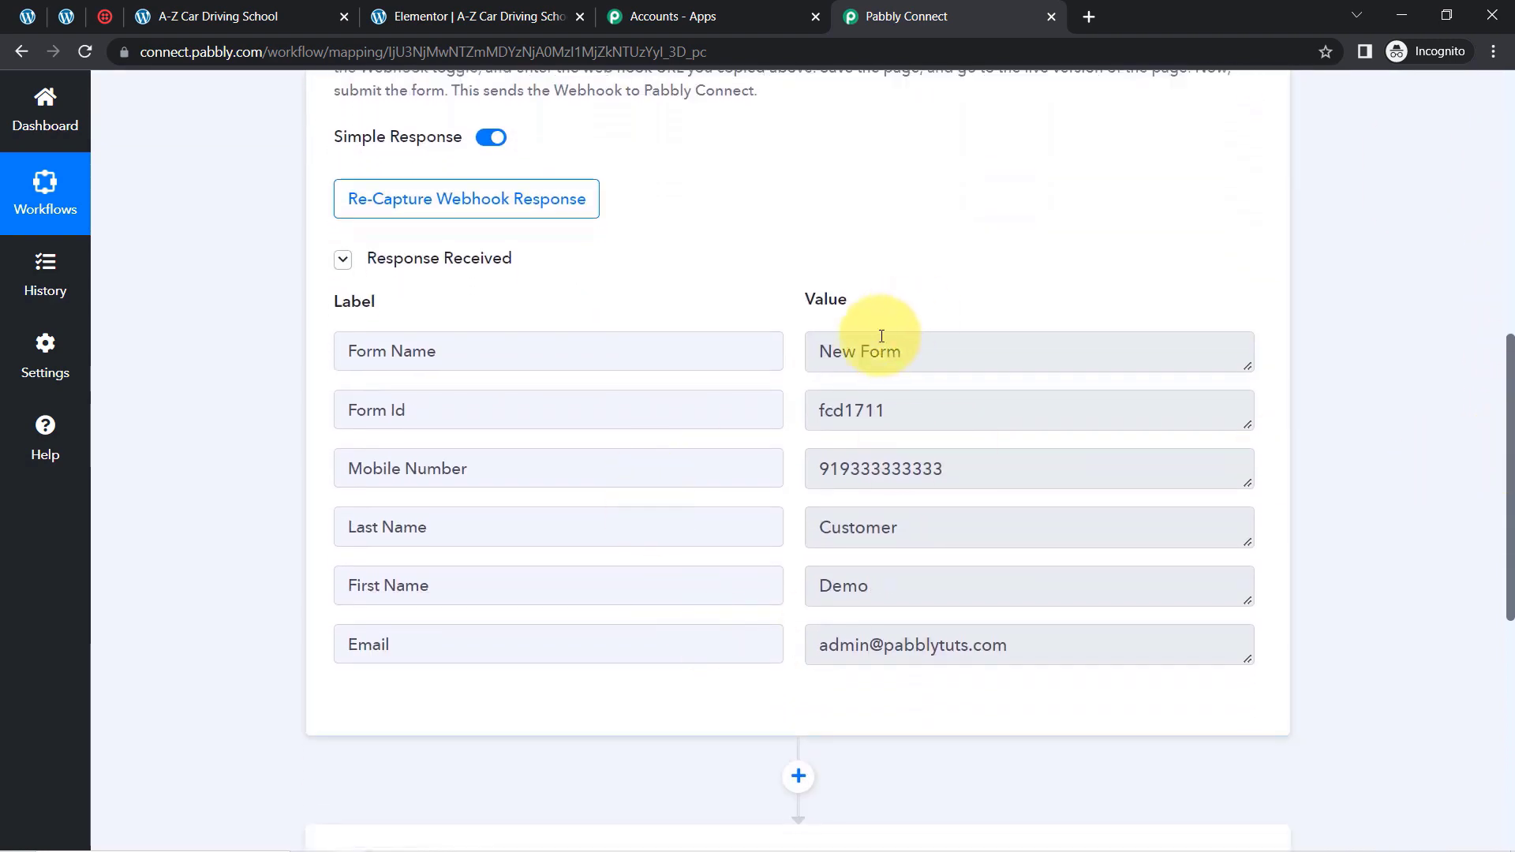
{"action": "left_click", "coordinate": [849, 357]}
{"action": "left_click_drag", "start_coordinate": [849, 358], "coordinate": [963, 359]}
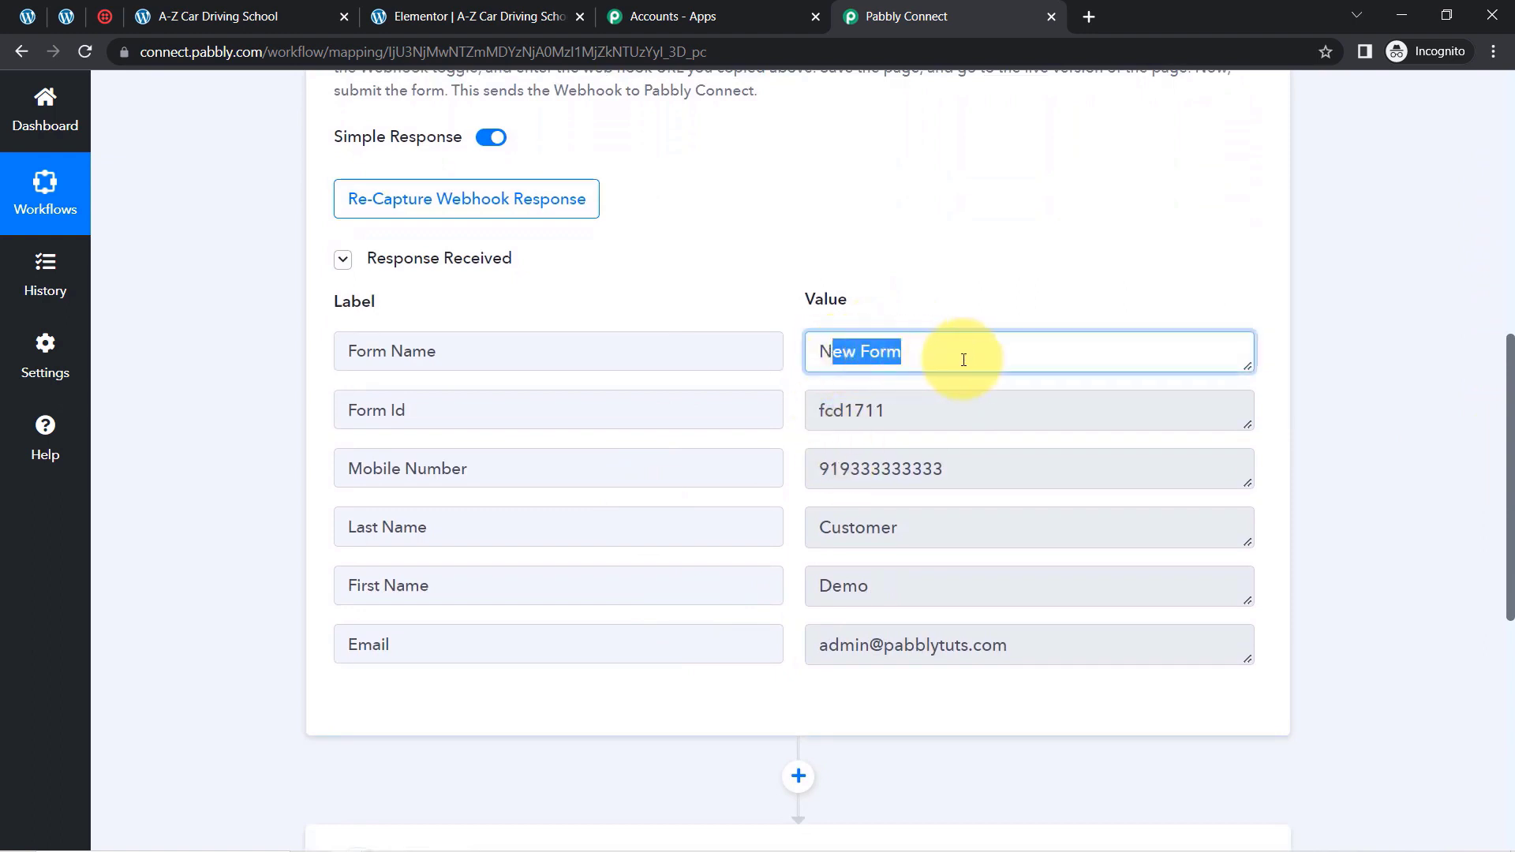
{"action": "left_click_drag", "start_coordinate": [830, 472], "coordinate": [928, 487]}
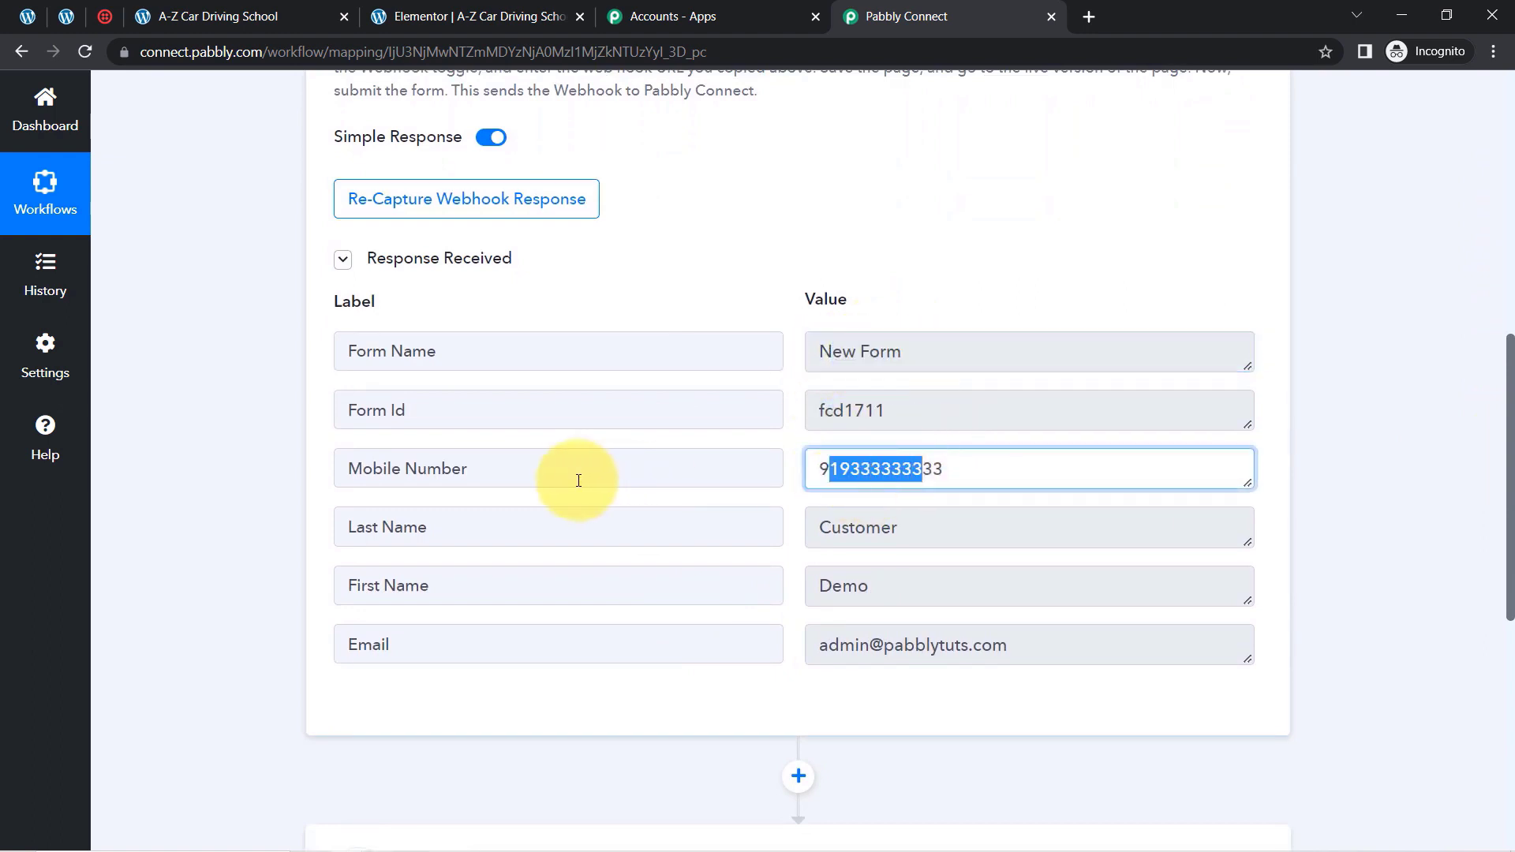
{"action": "left_click_drag", "start_coordinate": [469, 470], "coordinate": [405, 471]}
{"action": "left_click_drag", "start_coordinate": [381, 528], "coordinate": [429, 528]}
{"action": "left_click_drag", "start_coordinate": [900, 527], "coordinate": [558, 531]}
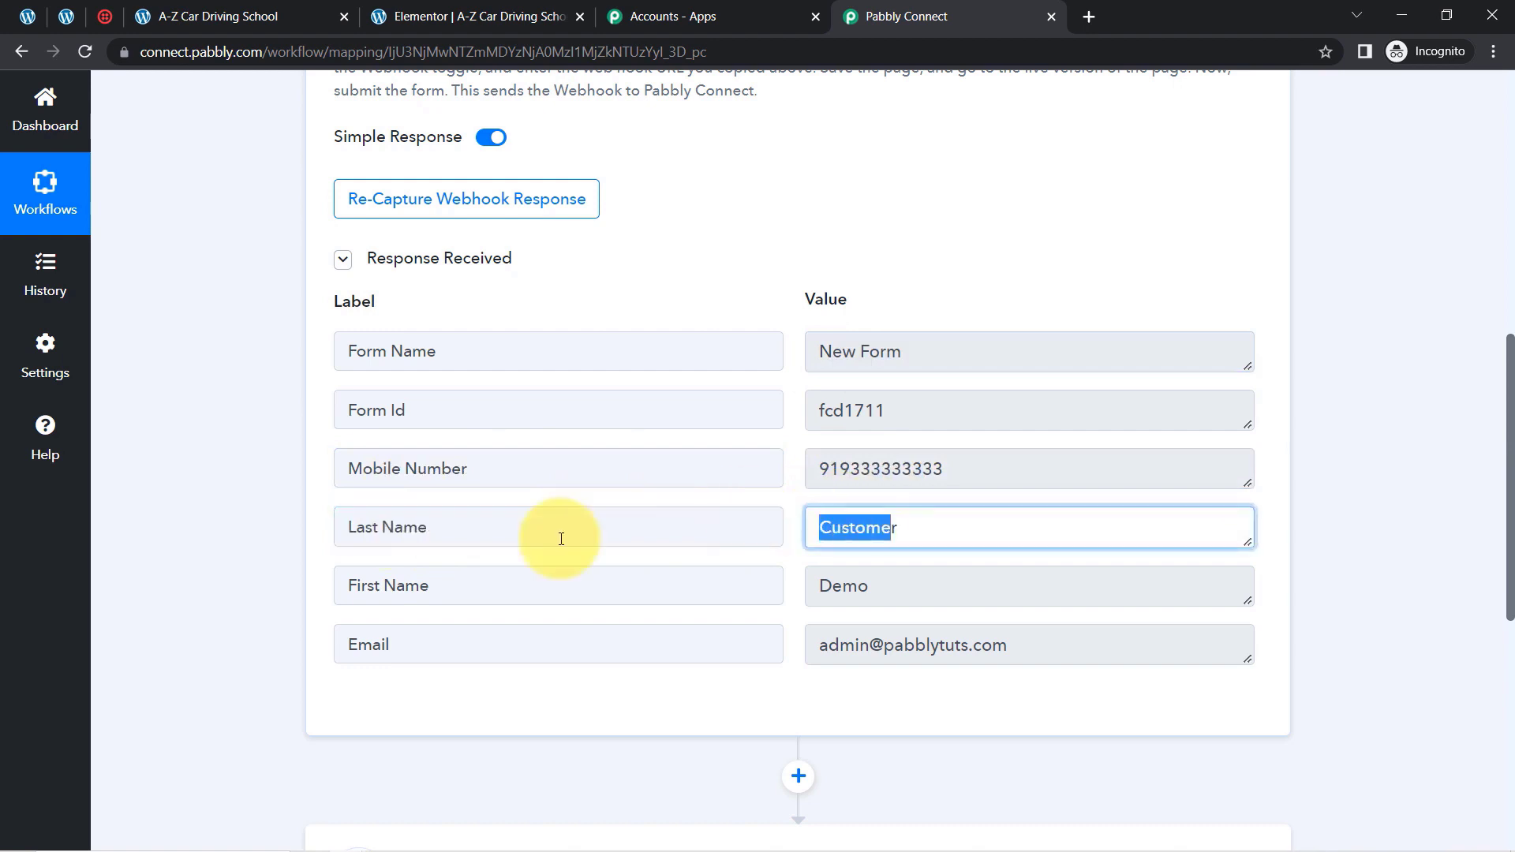
{"action": "left_click_drag", "start_coordinate": [433, 584], "coordinate": [319, 586]}
{"action": "left_click_drag", "start_coordinate": [944, 592], "coordinate": [618, 597]}
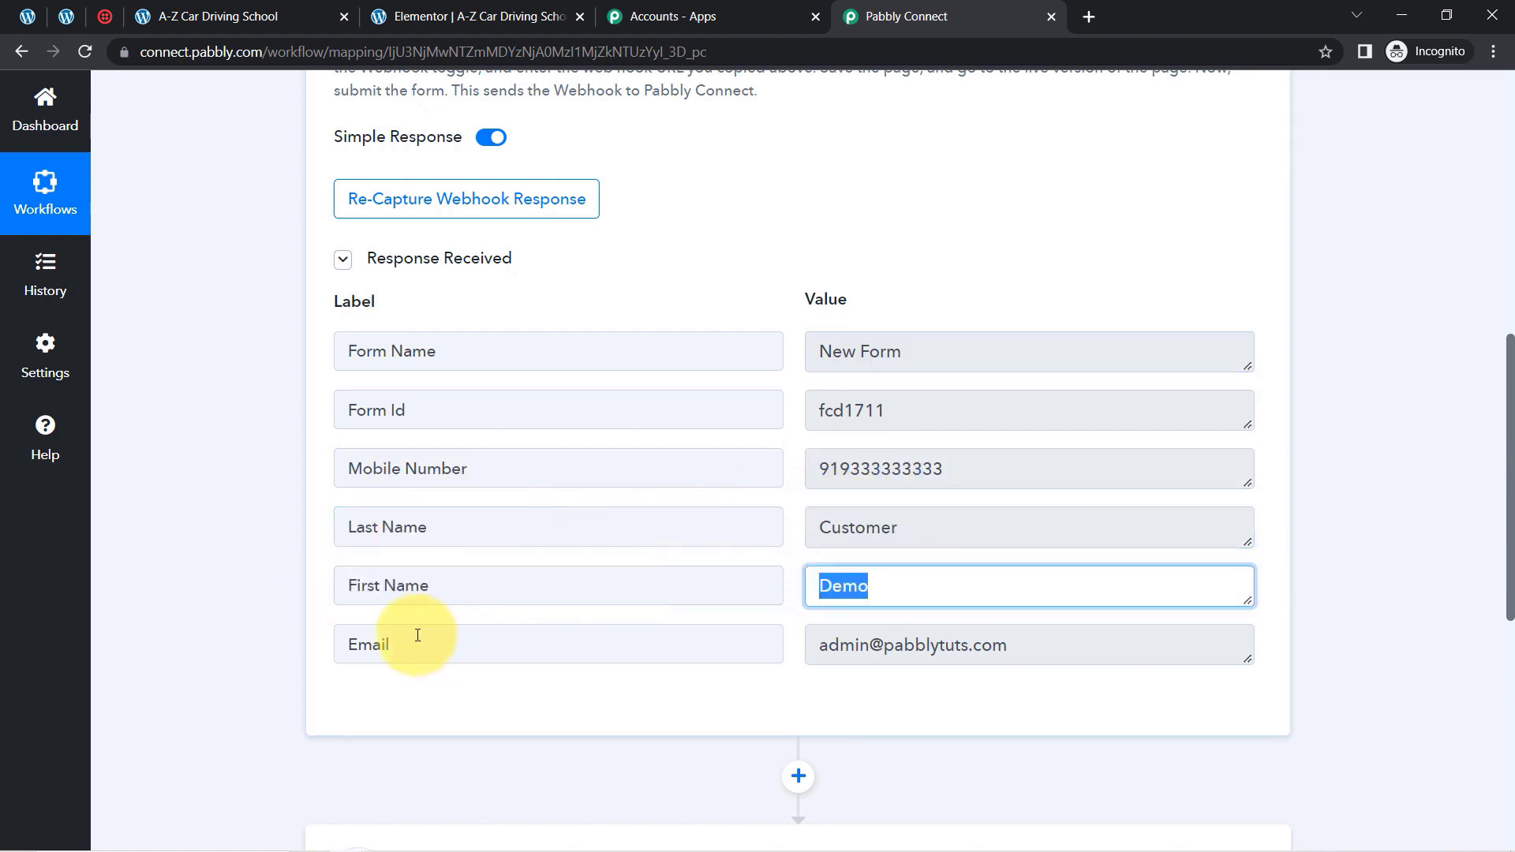
{"action": "left_click_drag", "start_coordinate": [426, 645], "coordinate": [315, 643]}
{"action": "left_click_drag", "start_coordinate": [1083, 644], "coordinate": [838, 644]}
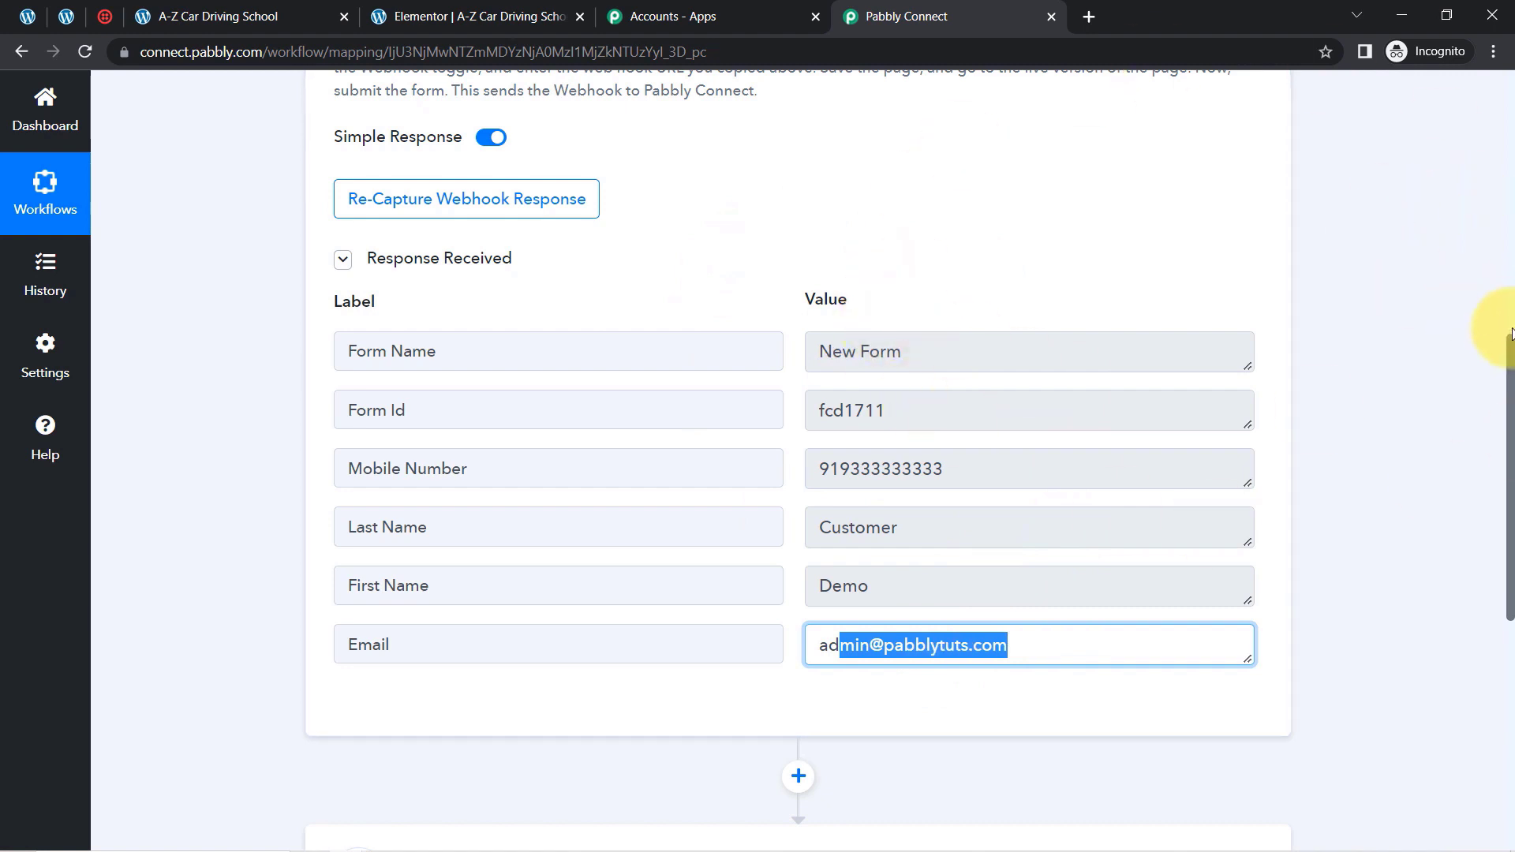
Set the workflow's second step to the Twilio app with Send SMS Message as its action event
{"action": "left_click_drag", "start_coordinate": [1509, 345], "coordinate": [1478, 531]}
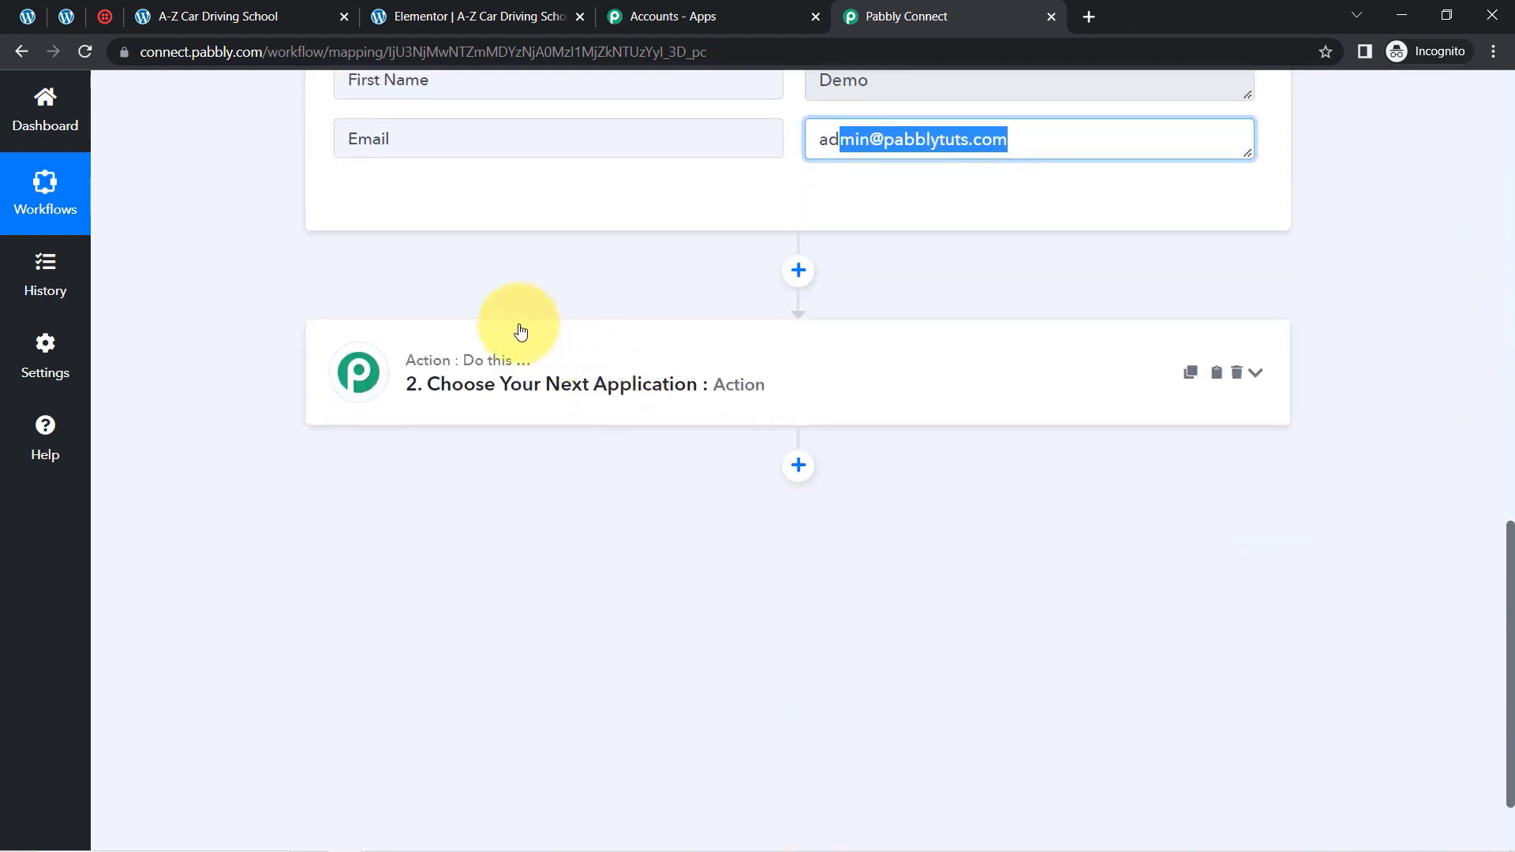
{"action": "left_click", "coordinate": [490, 366]}
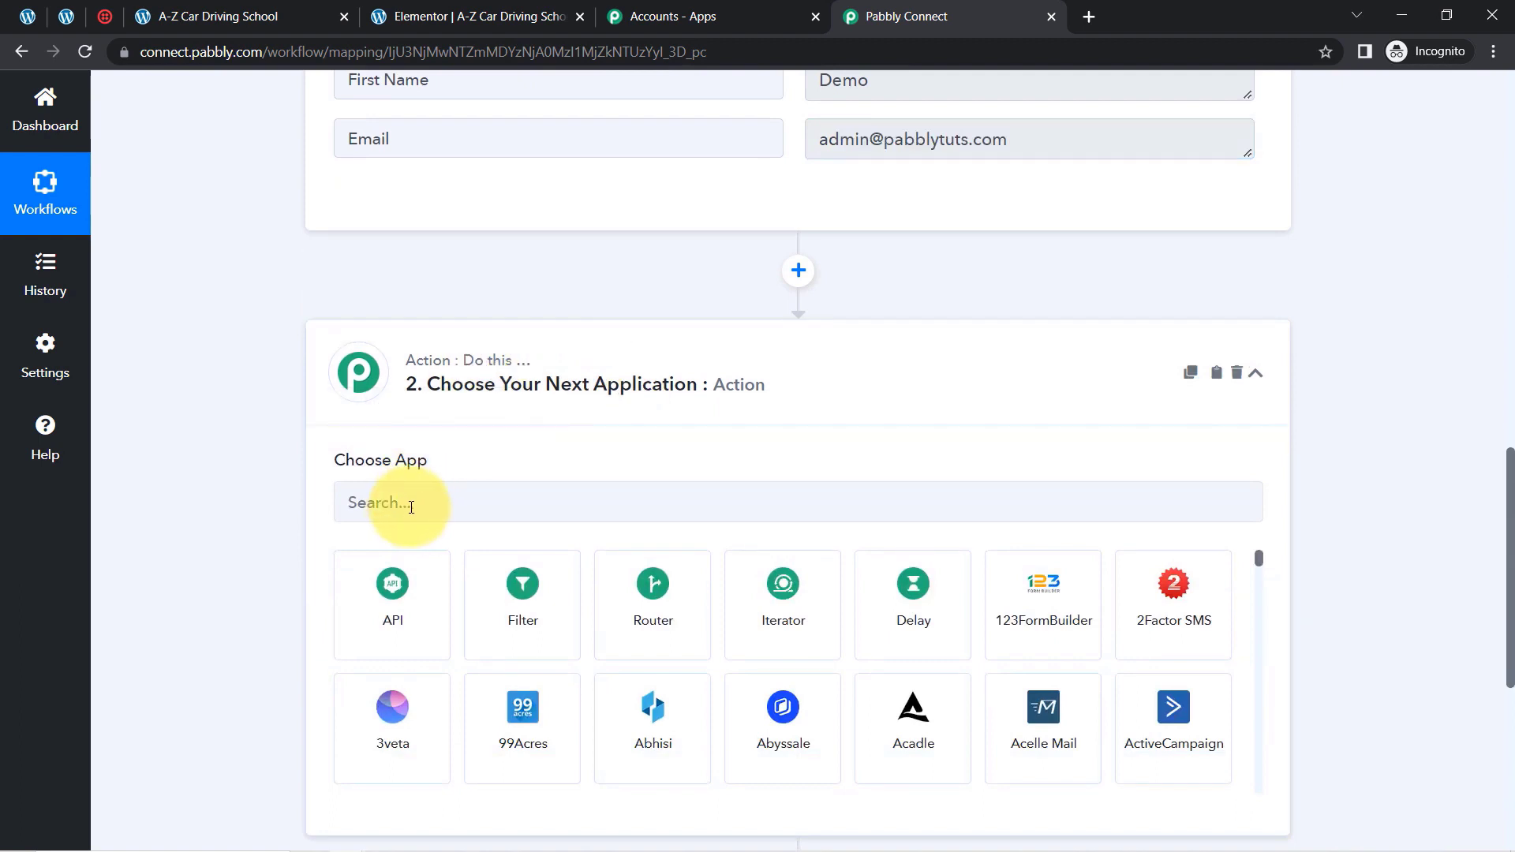
{"action": "left_click", "coordinate": [421, 508]}
{"action": "type", "text": "t"}
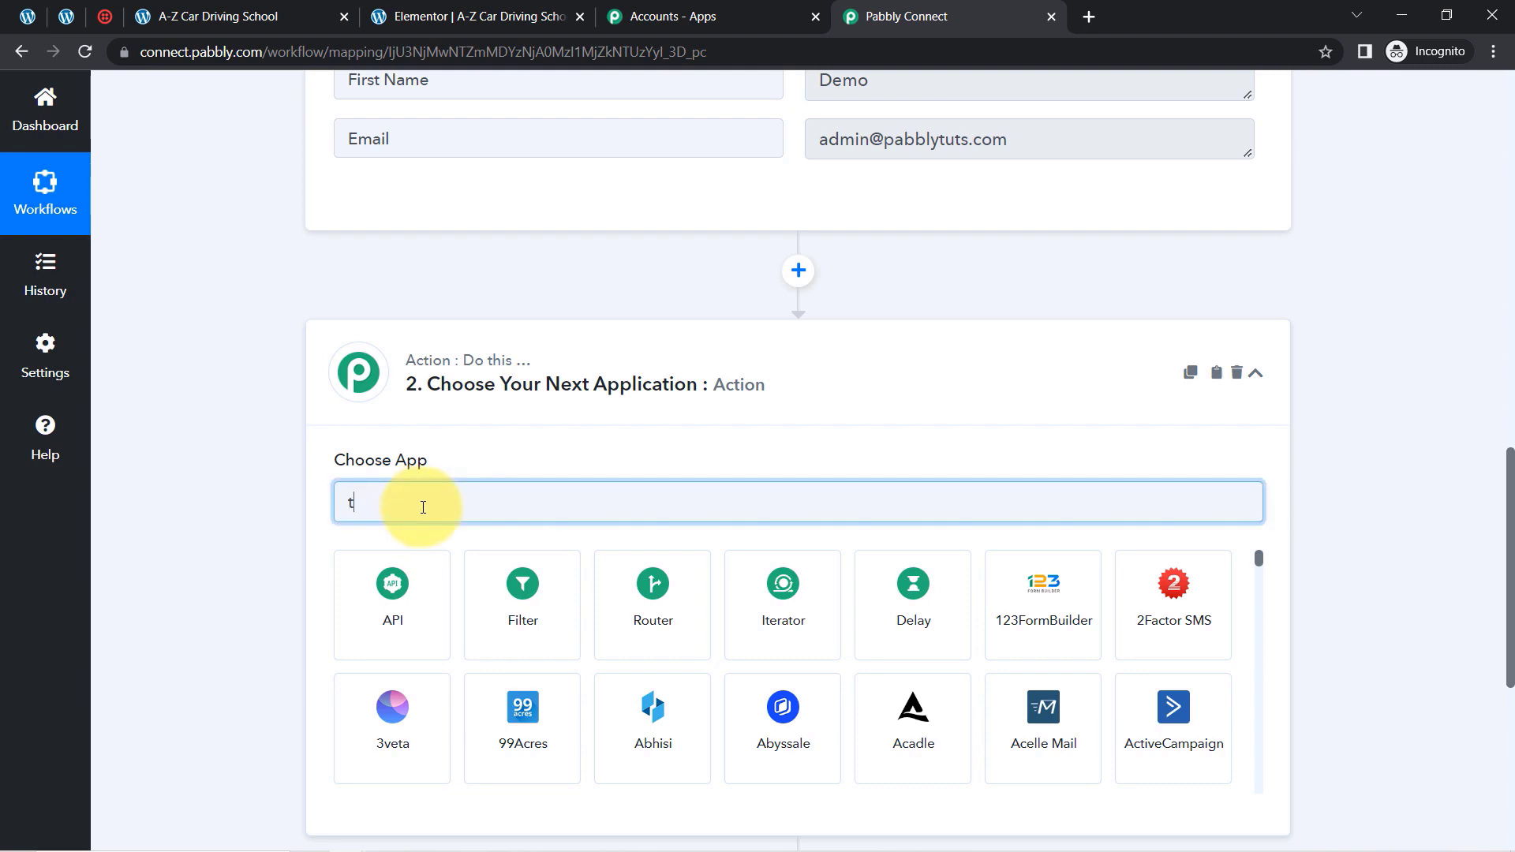
{"action": "type", "text": "wilio"}
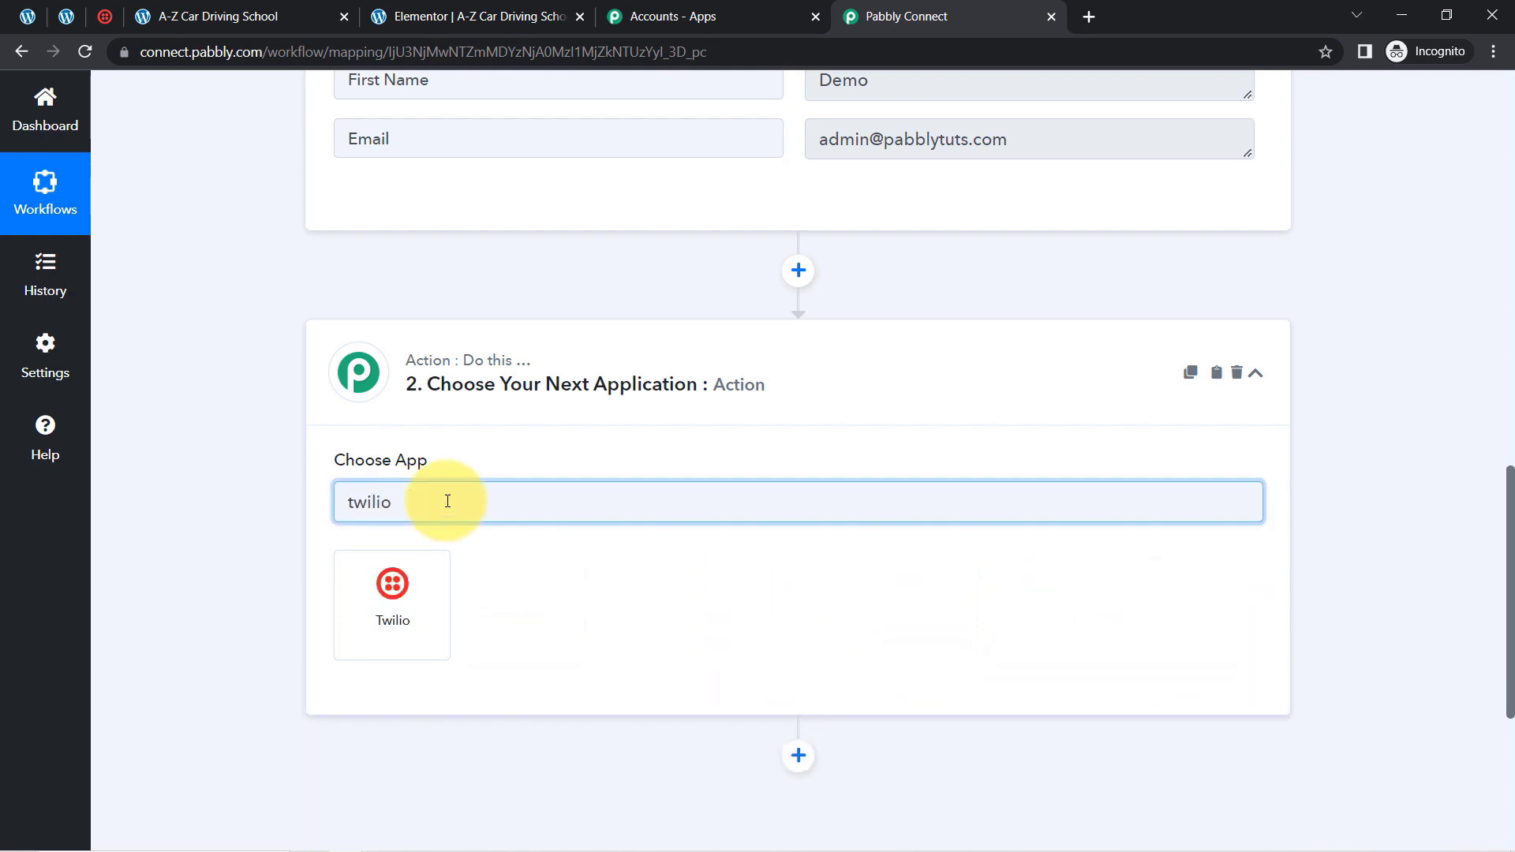
{"action": "left_click", "coordinate": [342, 634]}
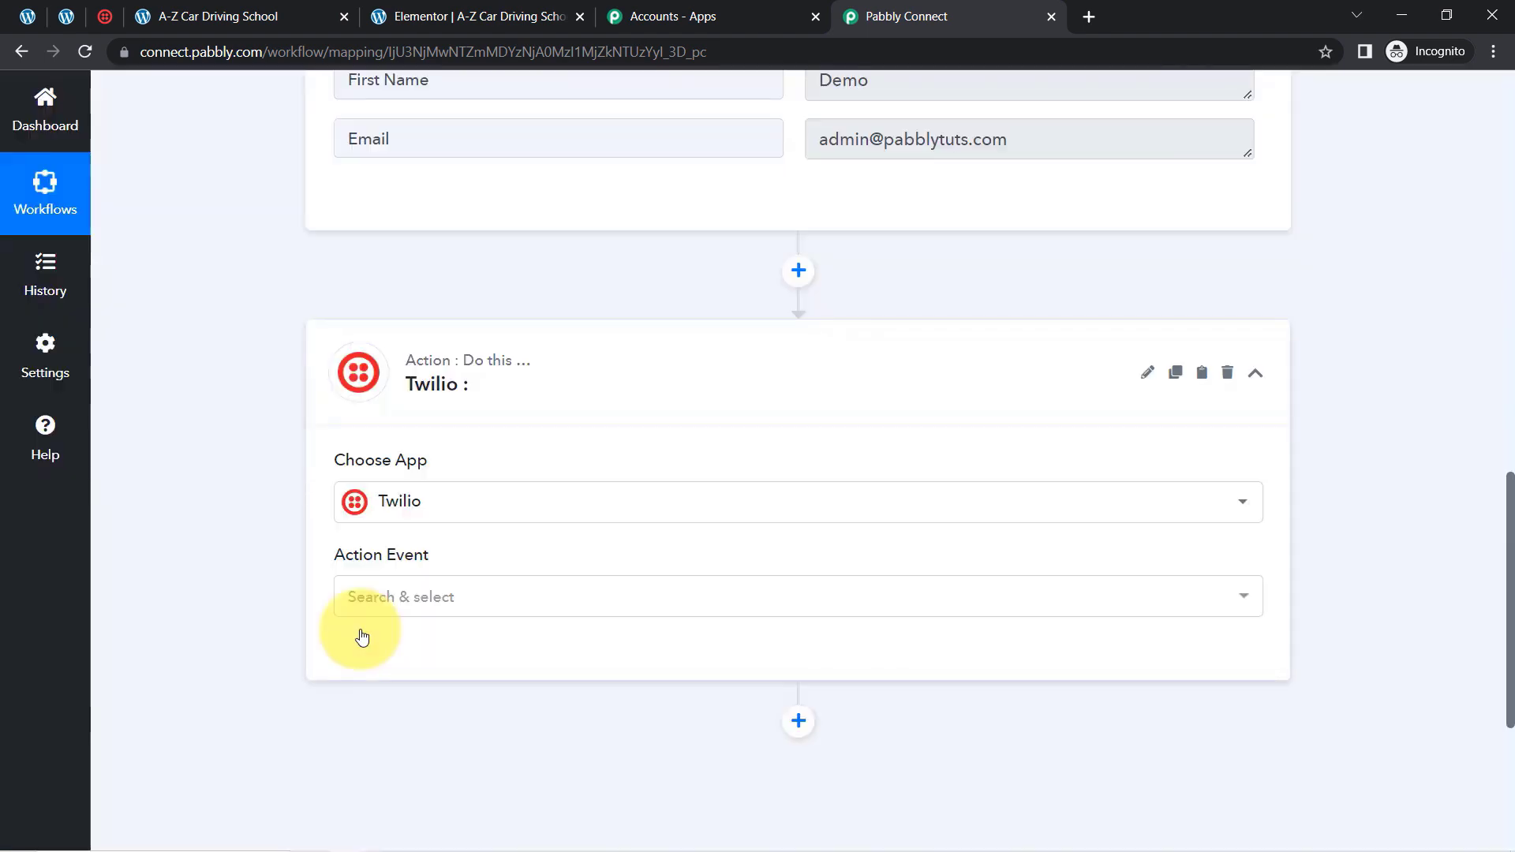
{"action": "left_click", "coordinate": [382, 606]}
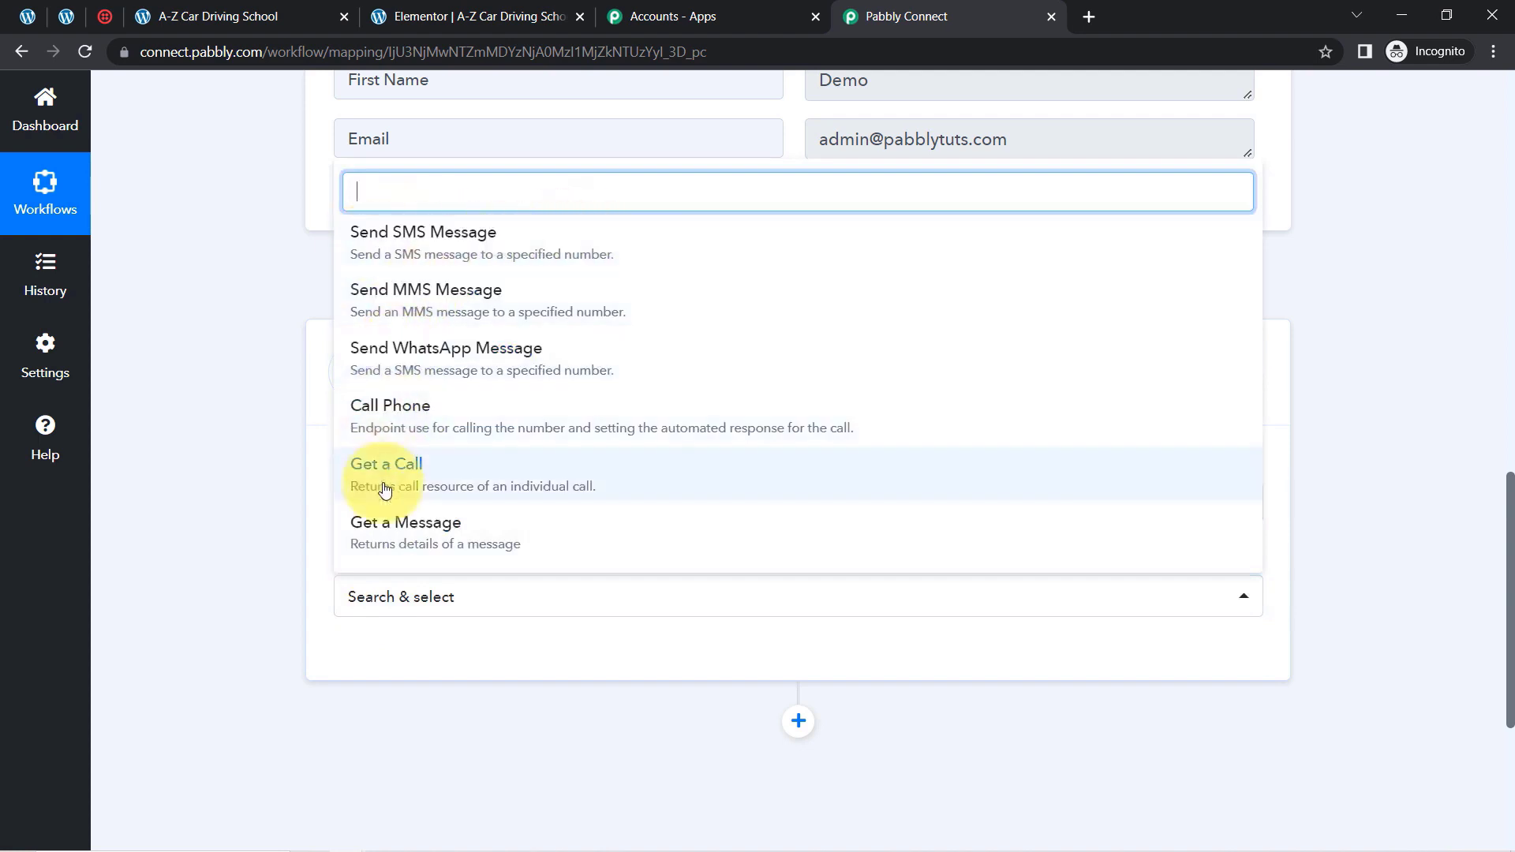
{"action": "left_click", "coordinate": [431, 256]}
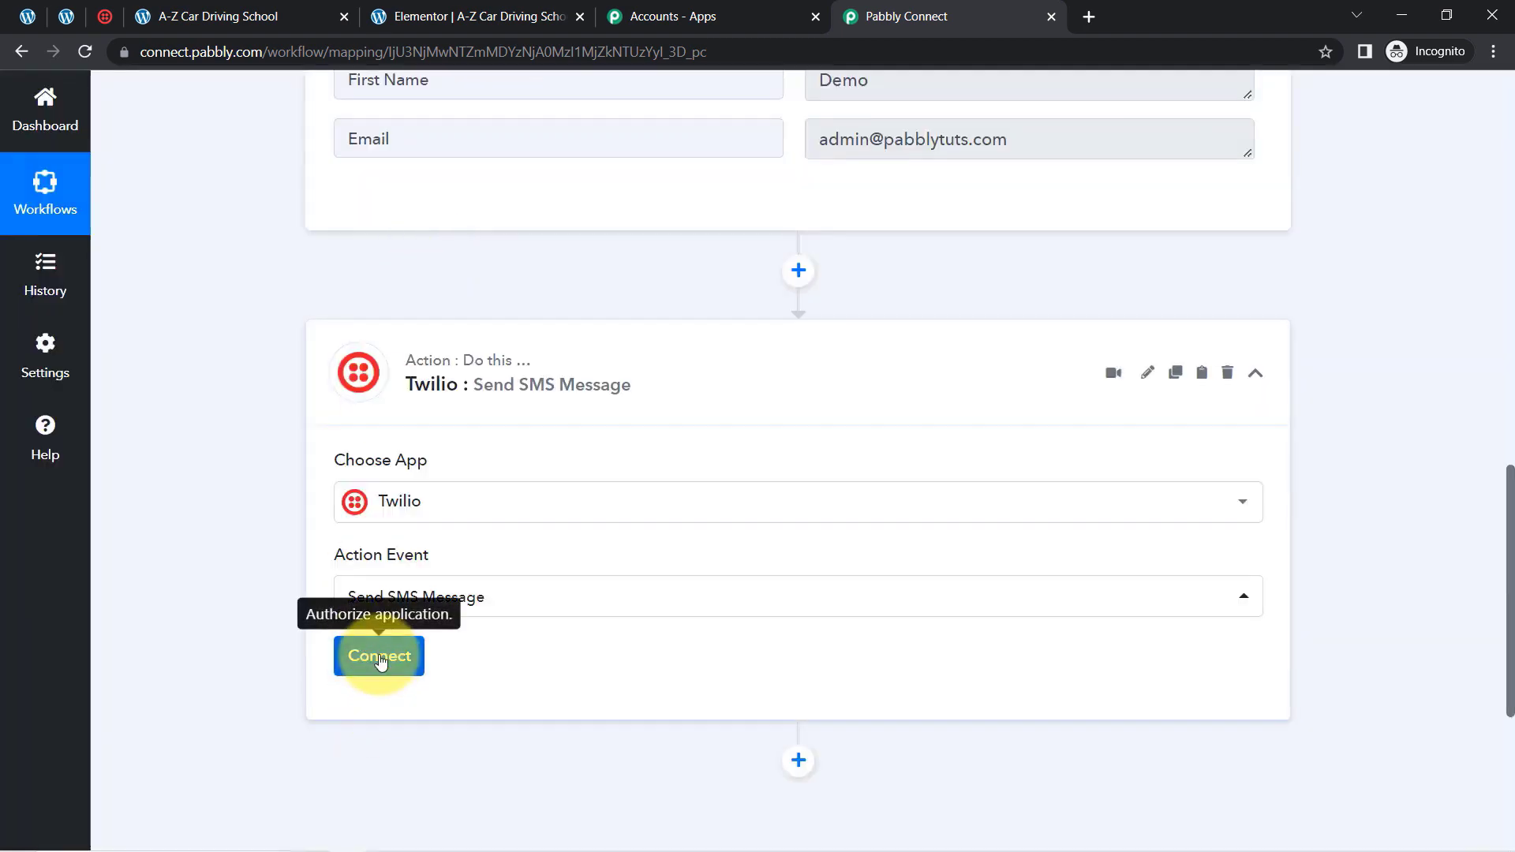
Start a new Twilio connection for the action and open the linked Twilio project settings page in a new browser tab
{"action": "left_click", "coordinate": [373, 658]}
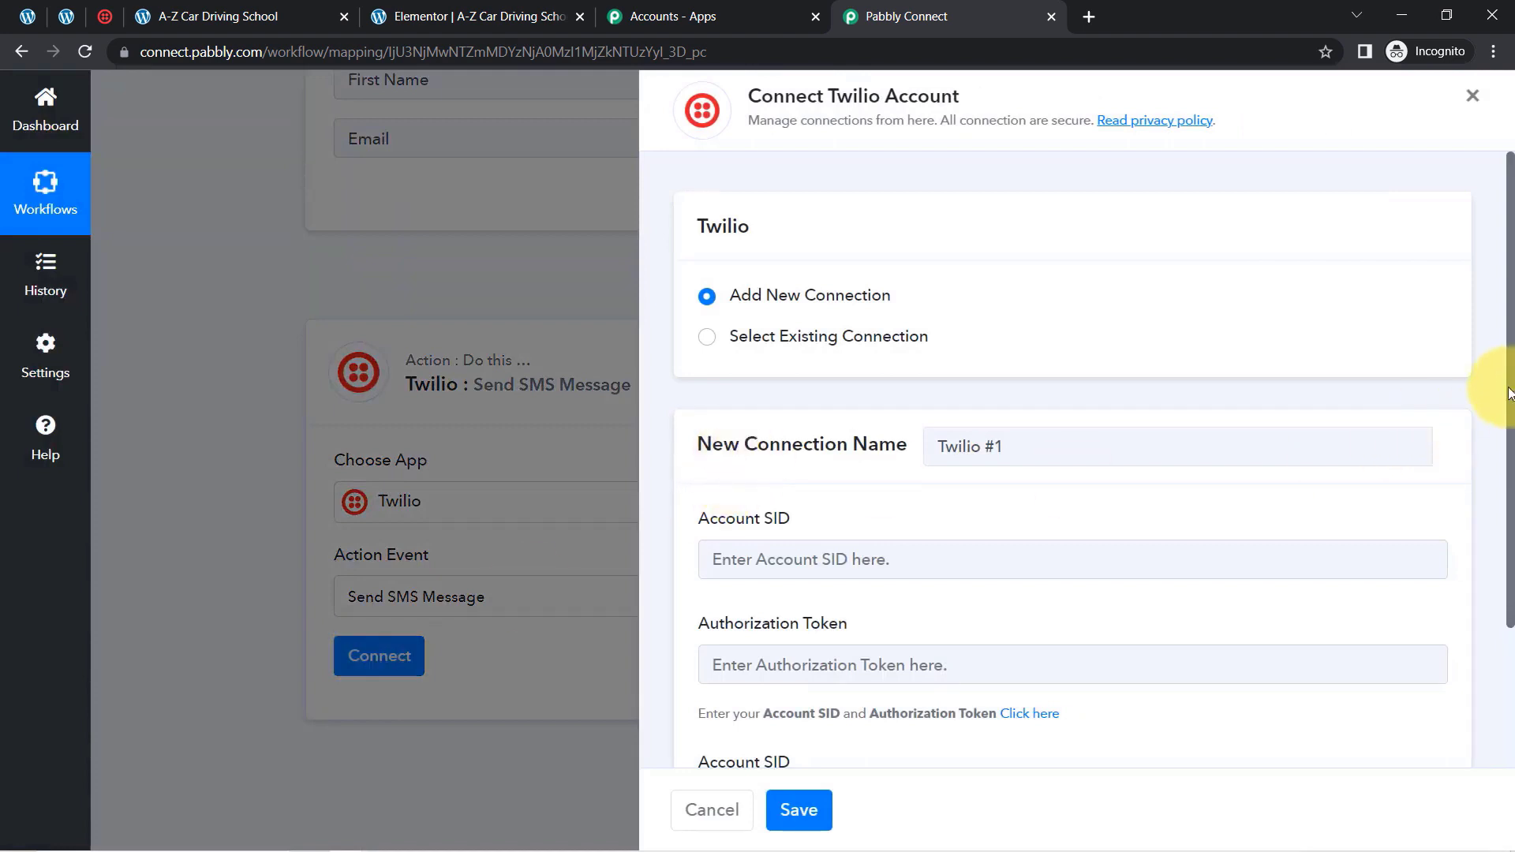
{"action": "left_click_drag", "start_coordinate": [1509, 393], "coordinate": [1508, 543]}
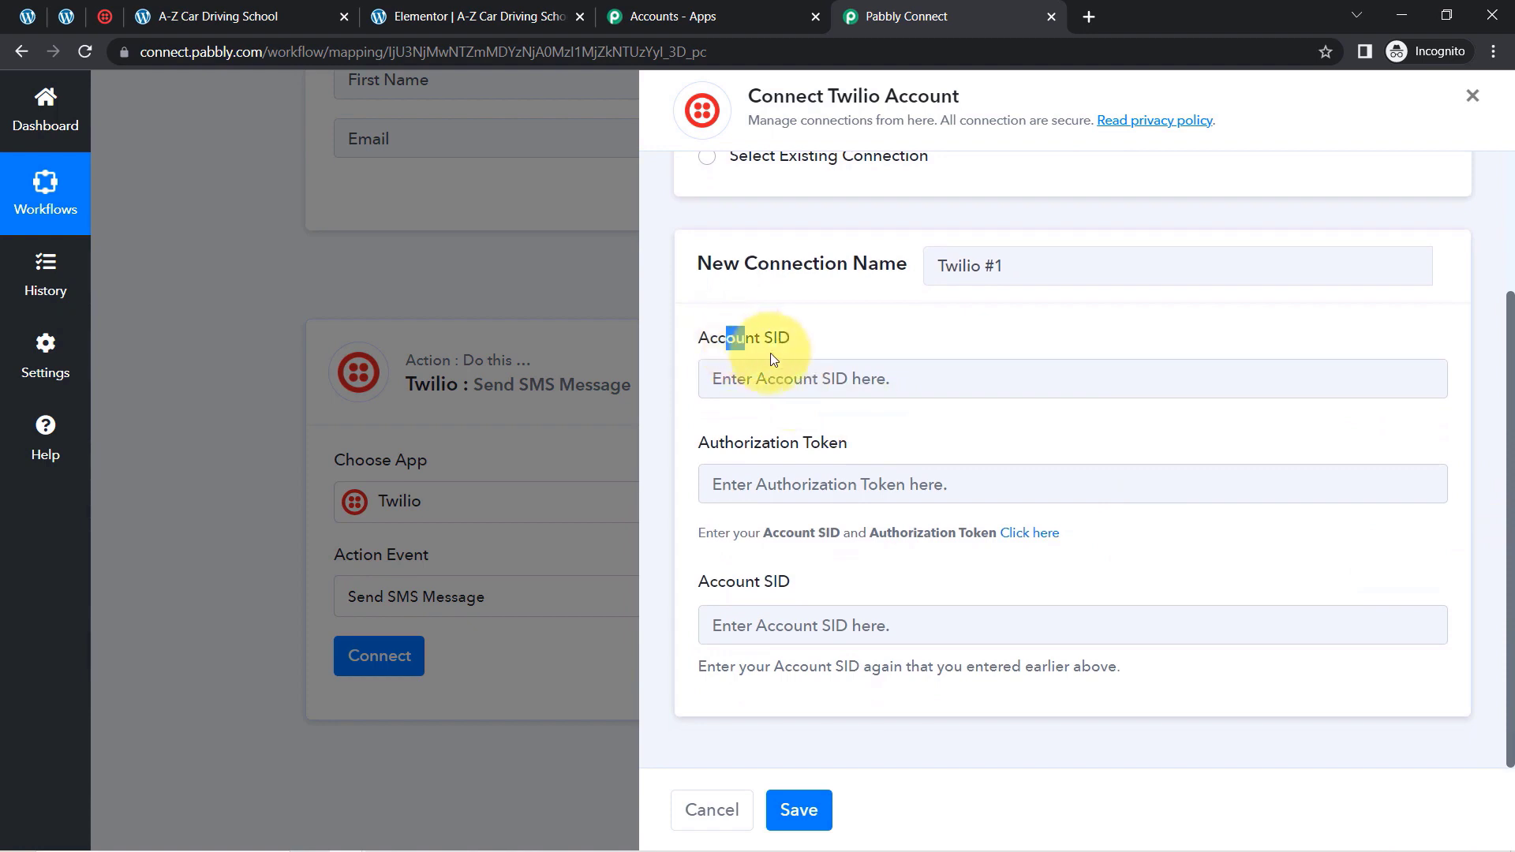
{"action": "left_click_drag", "start_coordinate": [770, 354], "coordinate": [812, 355]}
{"action": "left_click_drag", "start_coordinate": [750, 442], "coordinate": [877, 453]}
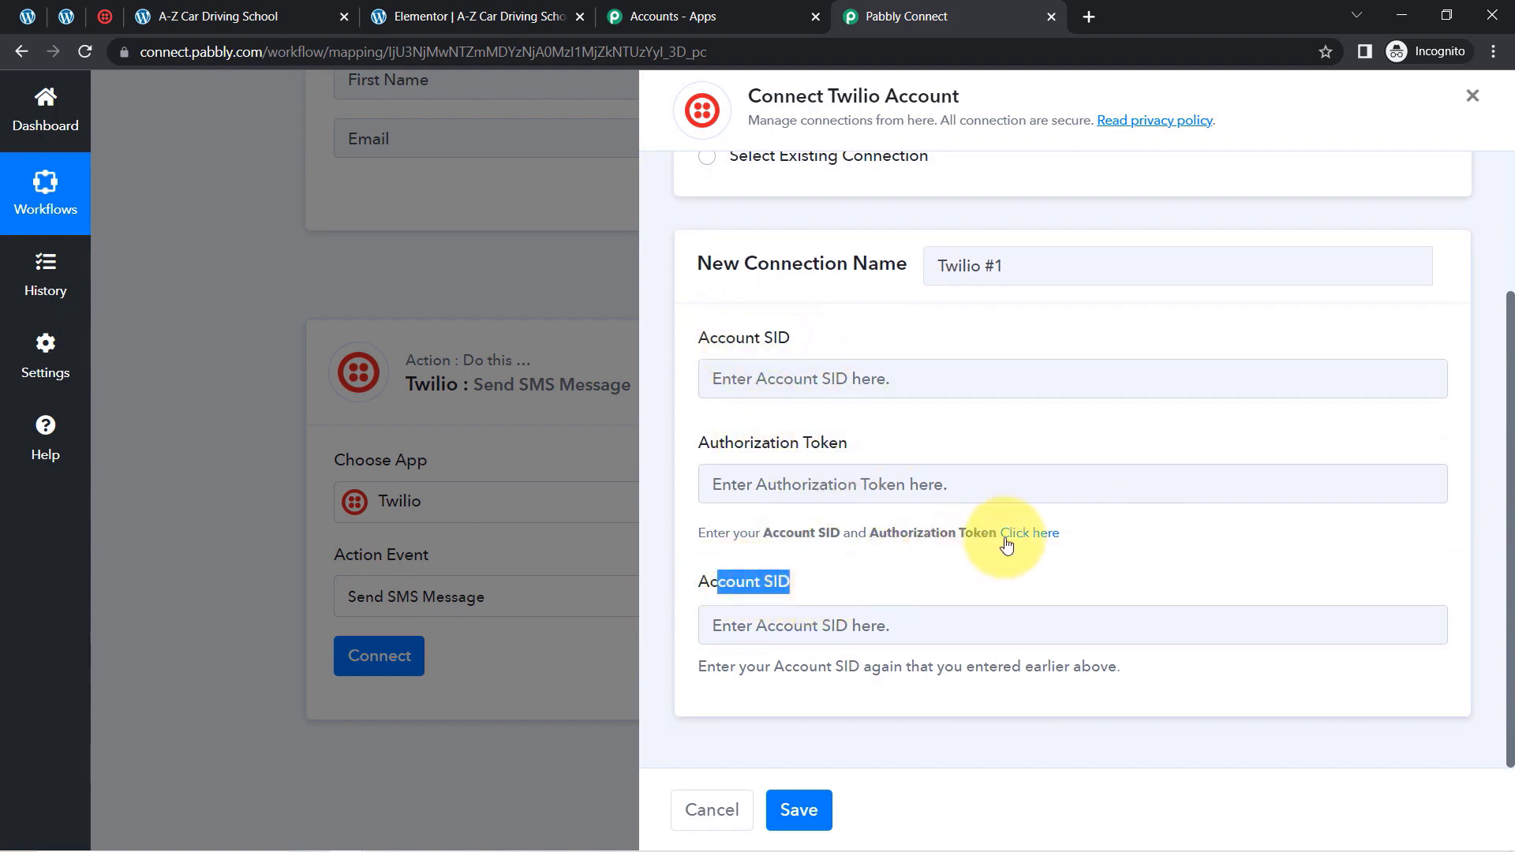
{"action": "right_click", "coordinate": [1045, 538]}
{"action": "left_click", "coordinate": [1058, 551]}
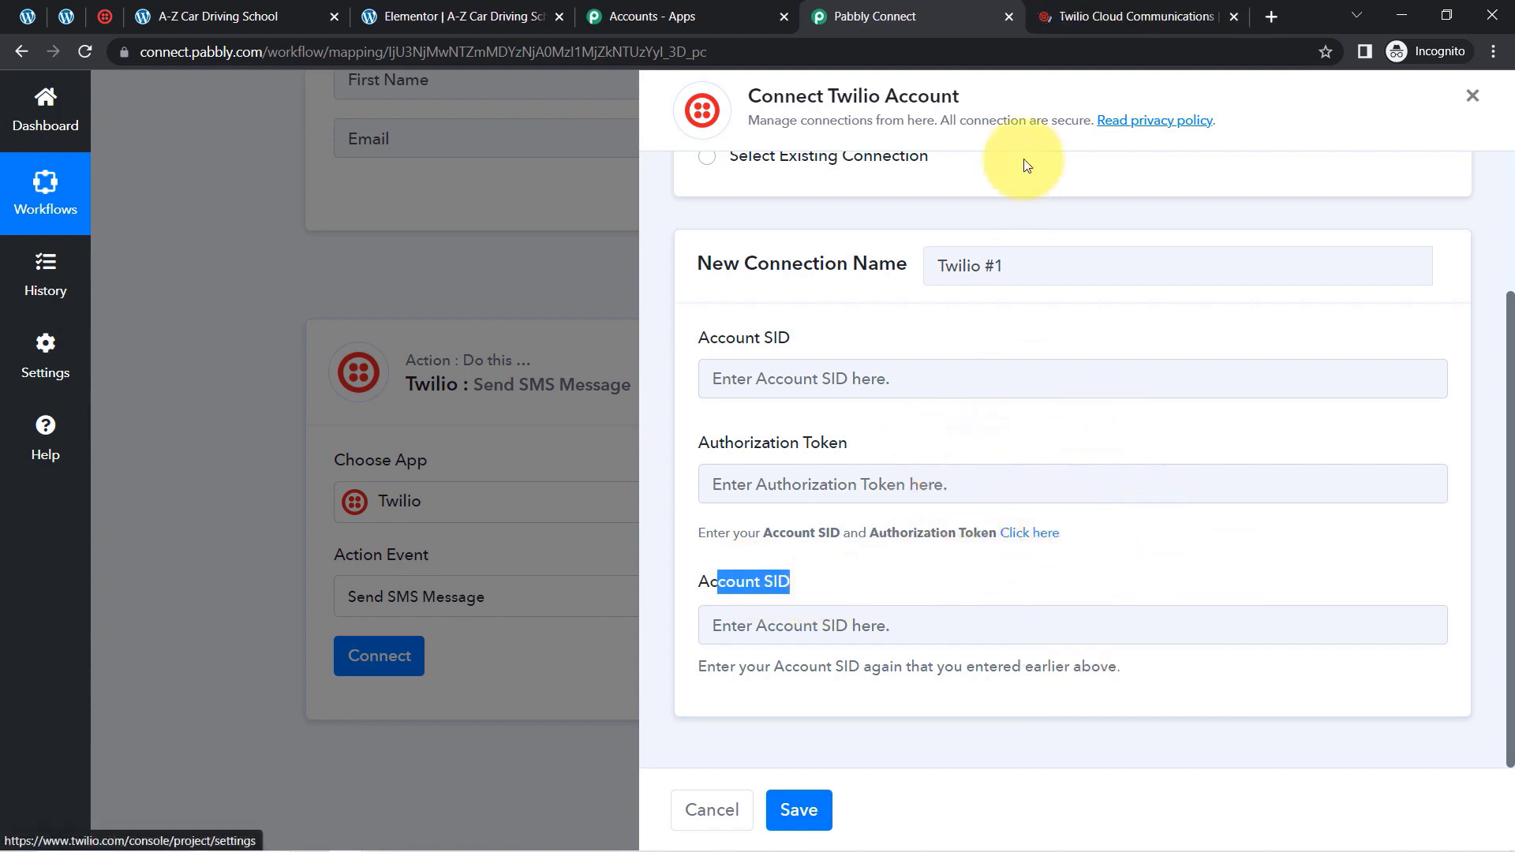
{"action": "left_click", "coordinate": [1116, 9]}
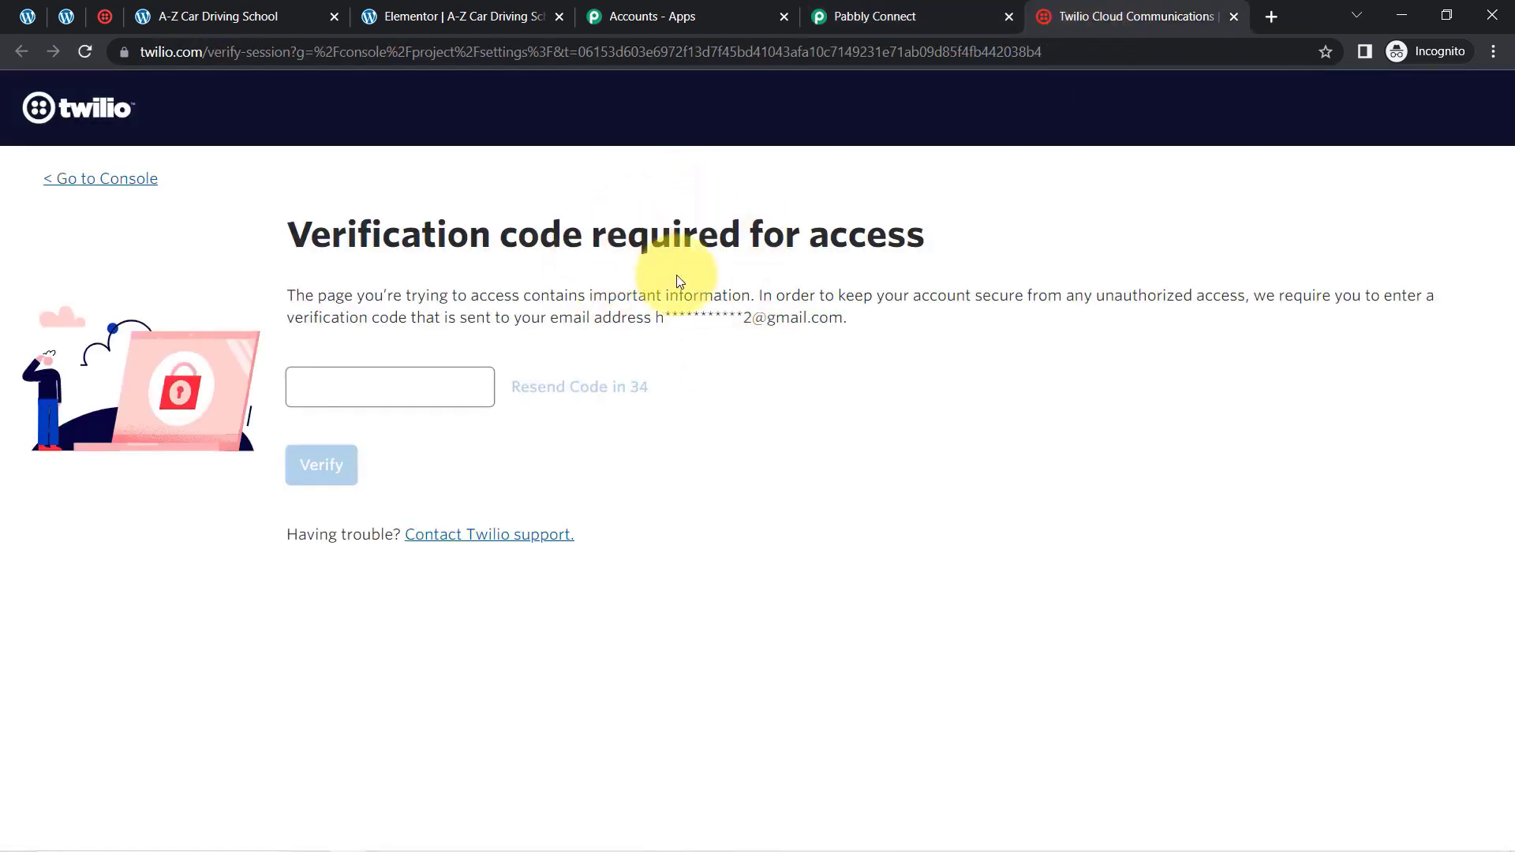
Review Twilio's verification code request and bring up the live credentials on the account's API keys & tokens page
{"action": "left_click_drag", "start_coordinate": [491, 235], "coordinate": [402, 235]}
{"action": "left_click_drag", "start_coordinate": [623, 277], "coordinate": [619, 318]}
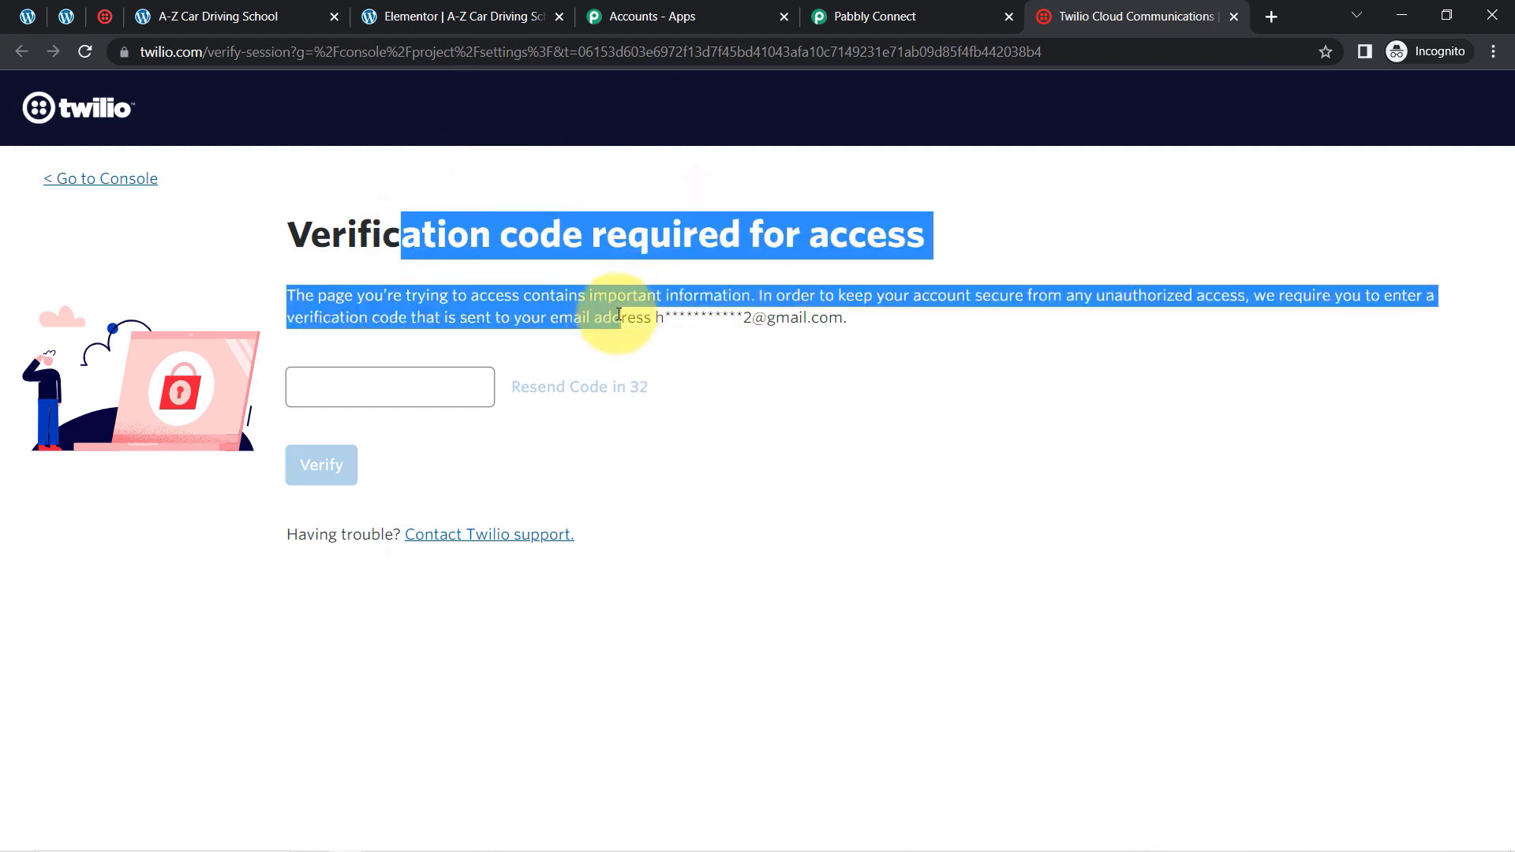
{"action": "left_click", "coordinate": [641, 317]}
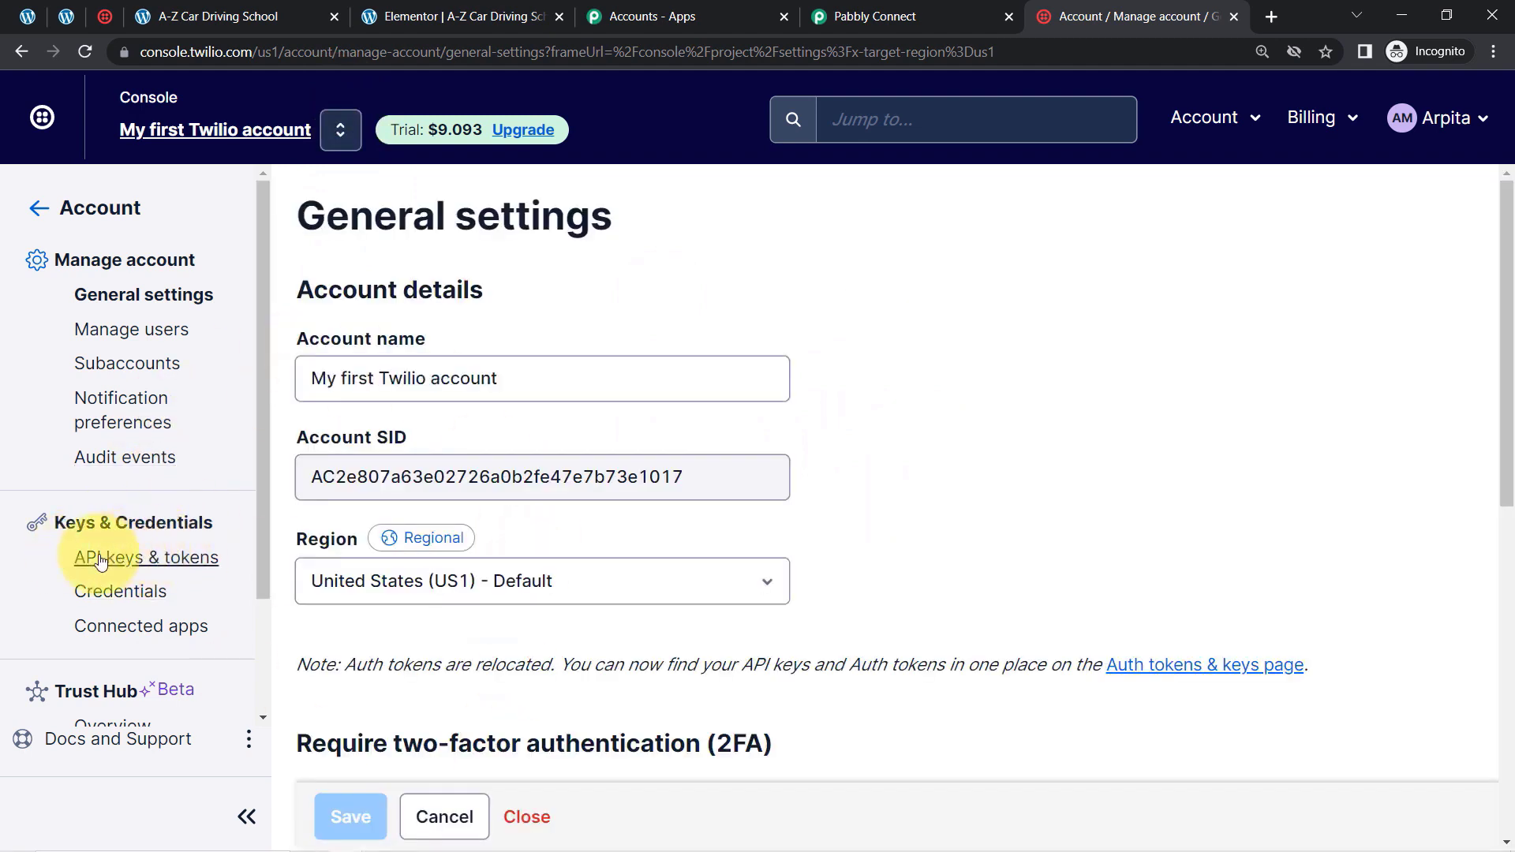
{"action": "left_click", "coordinate": [101, 559]}
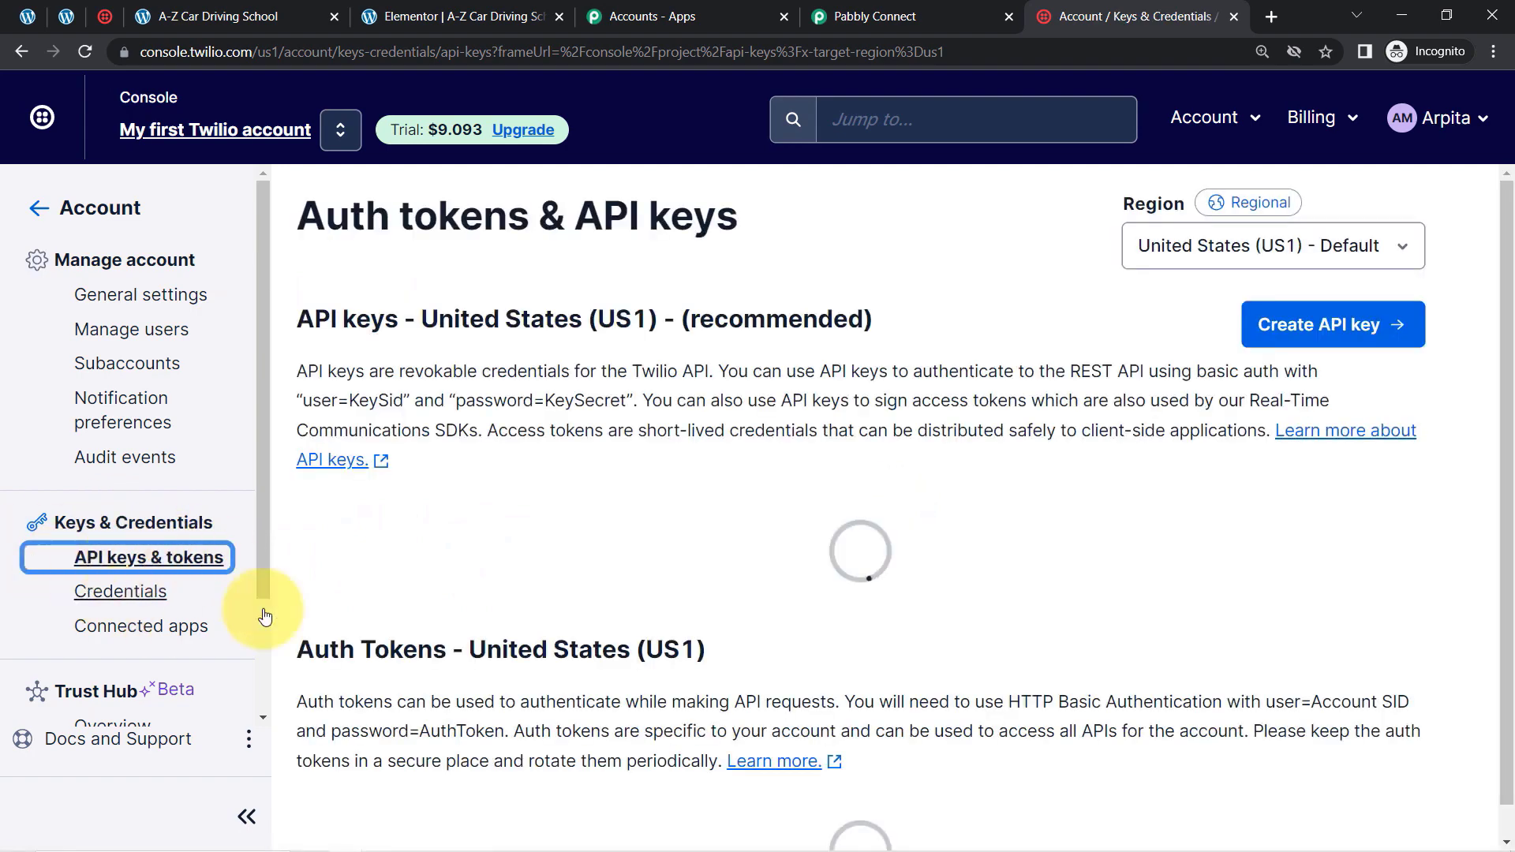
{"action": "left_click_drag", "start_coordinate": [1498, 244], "coordinate": [1507, 602]}
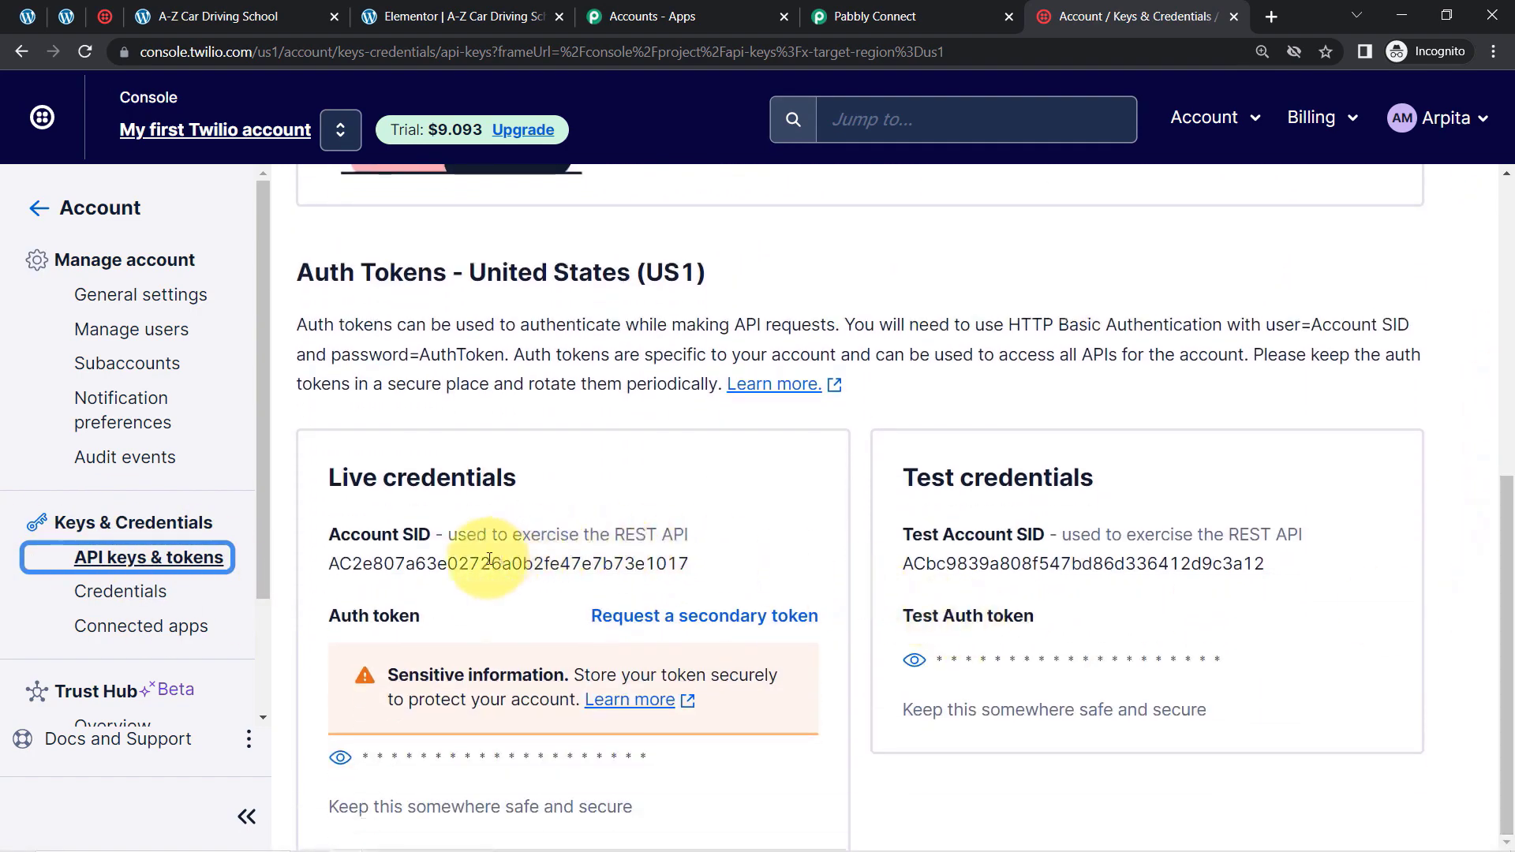
Copy the live Account SID from Twilio into both Account SID fields of the Pabbly Connect connection
{"action": "double_click", "coordinate": [404, 567]}
{"action": "key", "text": "ctrl+c"}
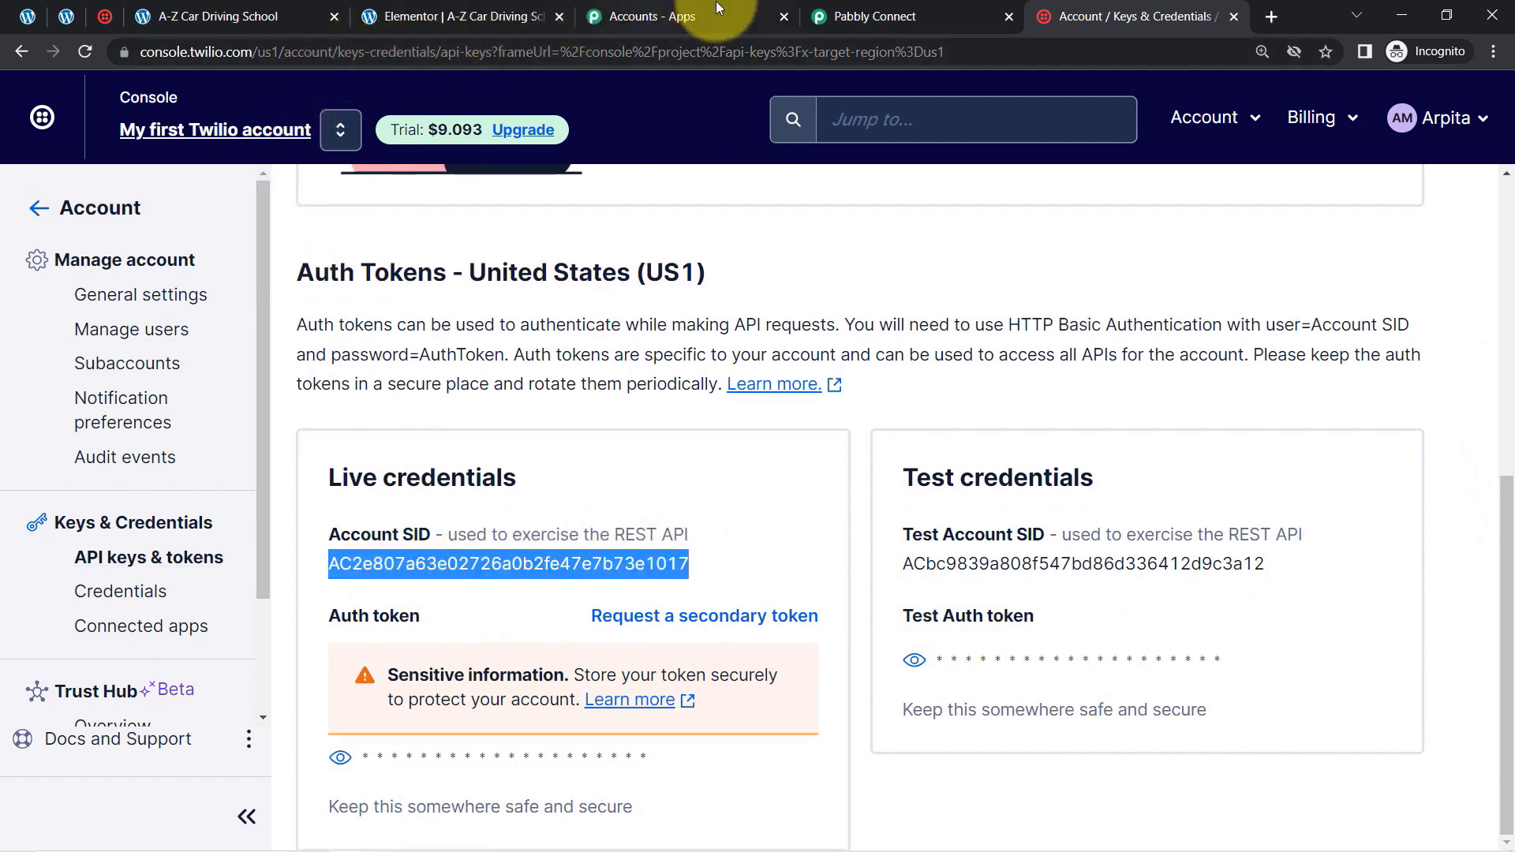
{"action": "left_click", "coordinate": [853, 8]}
{"action": "key", "text": "ctrl+v"}
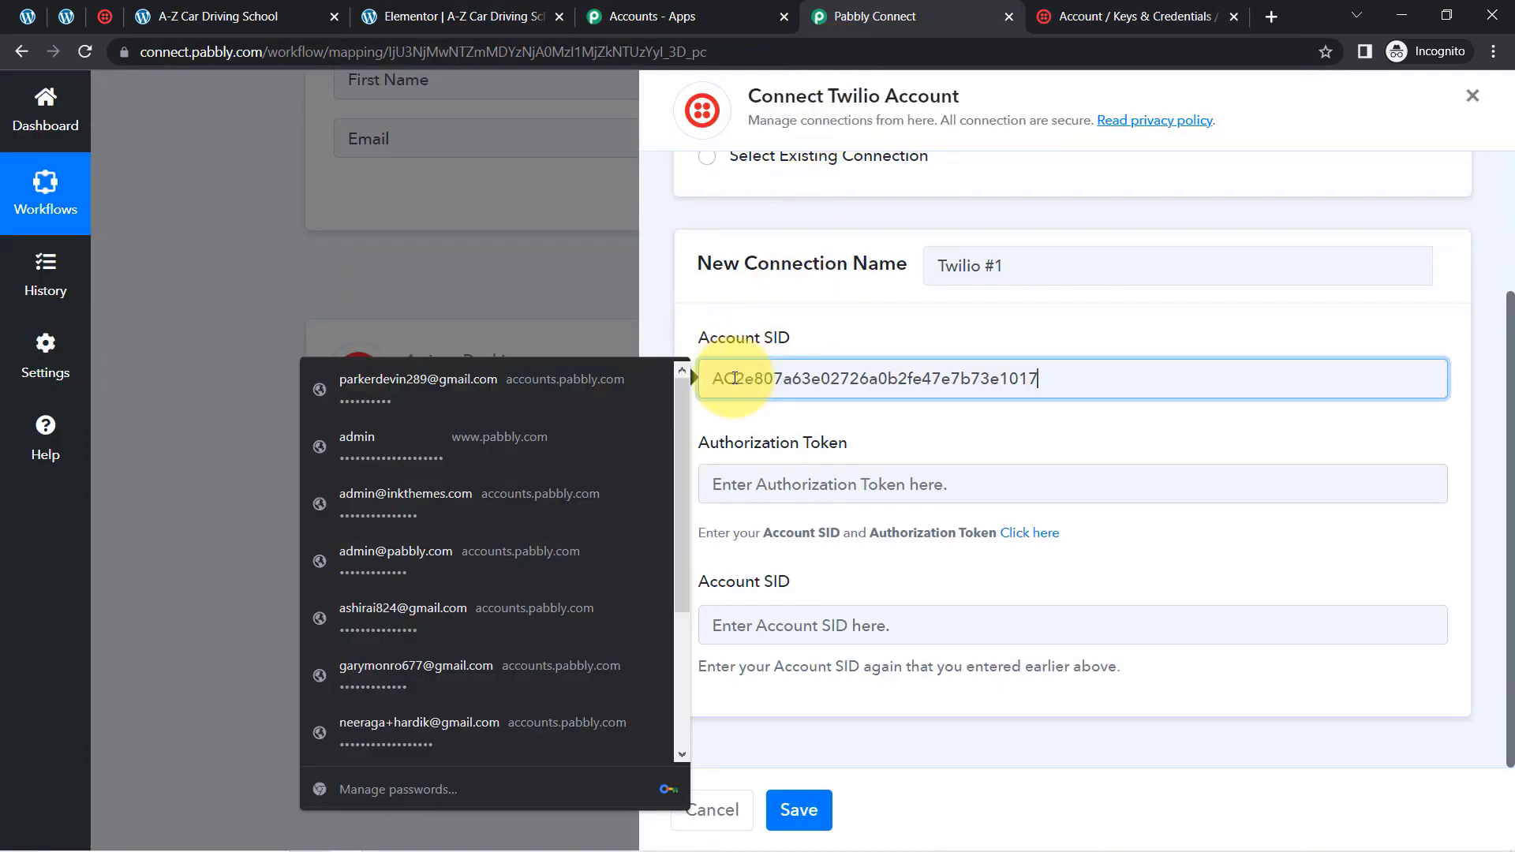
{"action": "left_click", "coordinate": [749, 628]}
{"action": "key", "text": "ctrl+v"}
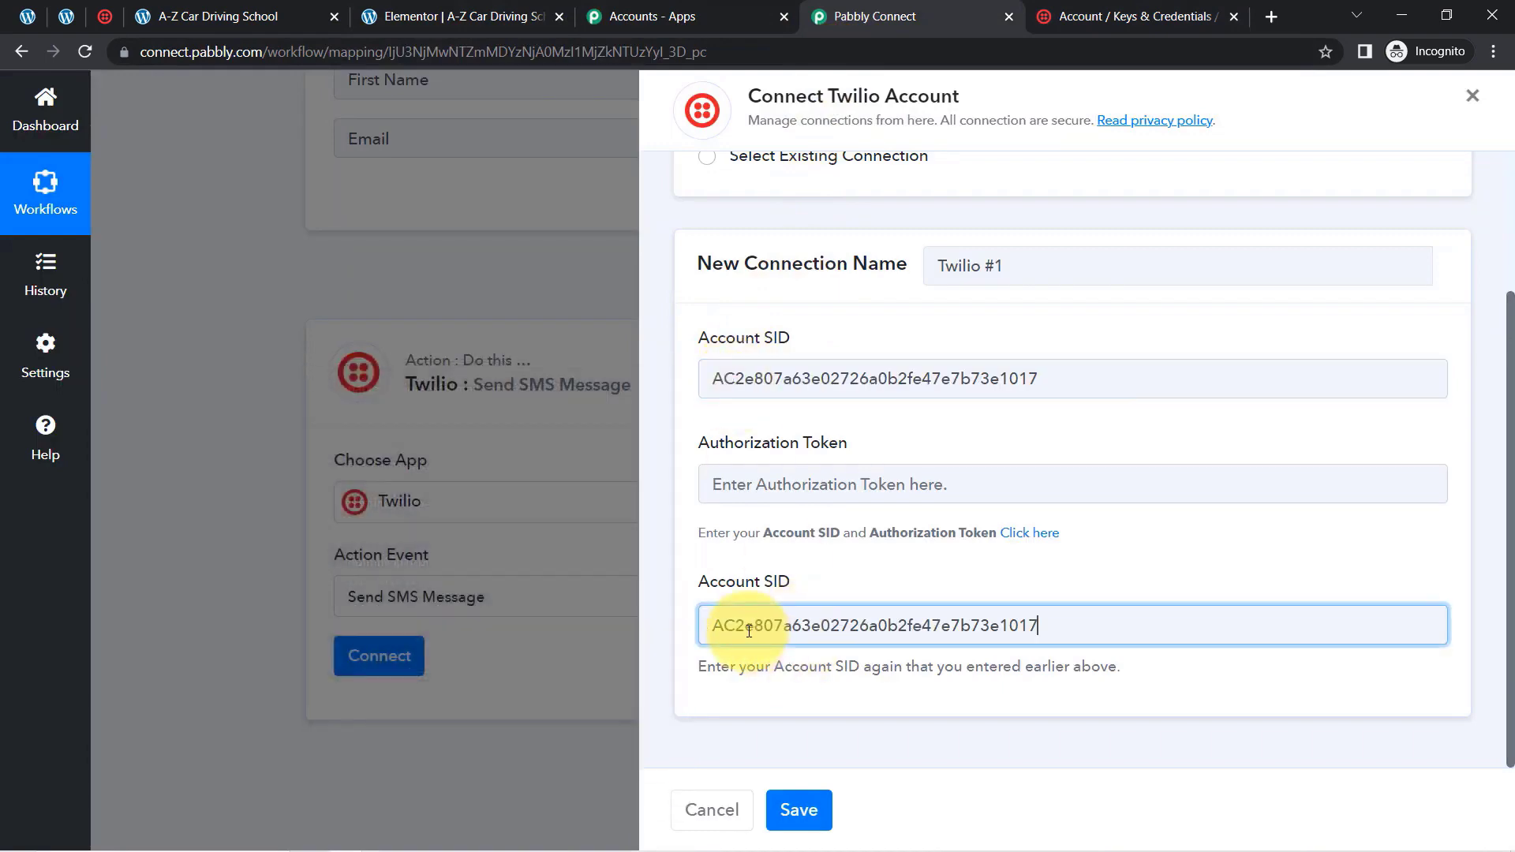
Reveal and copy Twilio's live auth token, paste it as the connection's Authorization Token, and save the Twilio connection
{"action": "left_click", "coordinate": [1079, 18]}
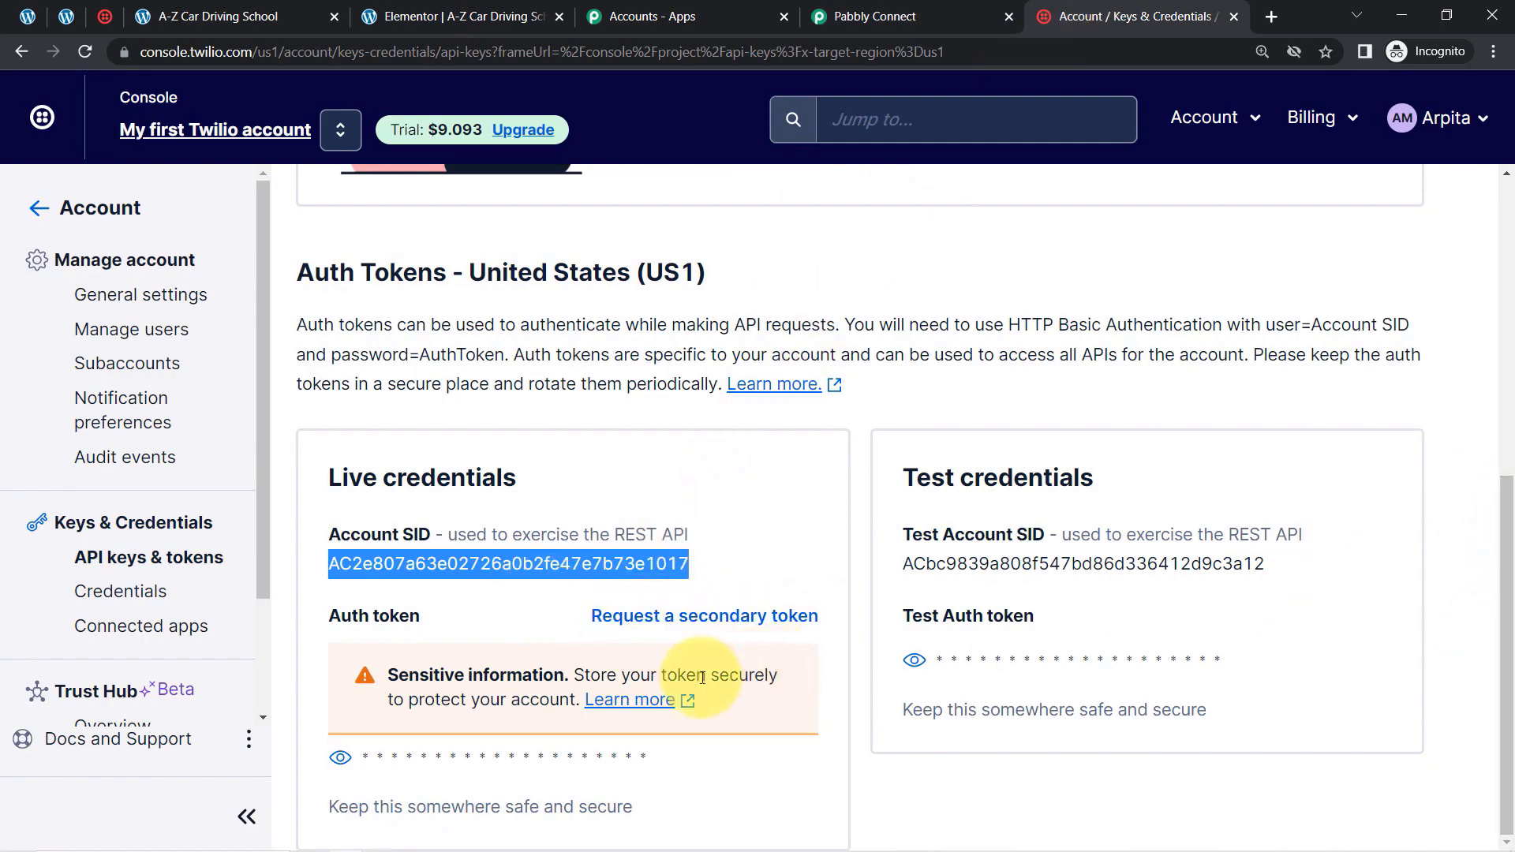
{"action": "left_click", "coordinate": [347, 759]}
{"action": "double_click", "coordinate": [448, 756]}
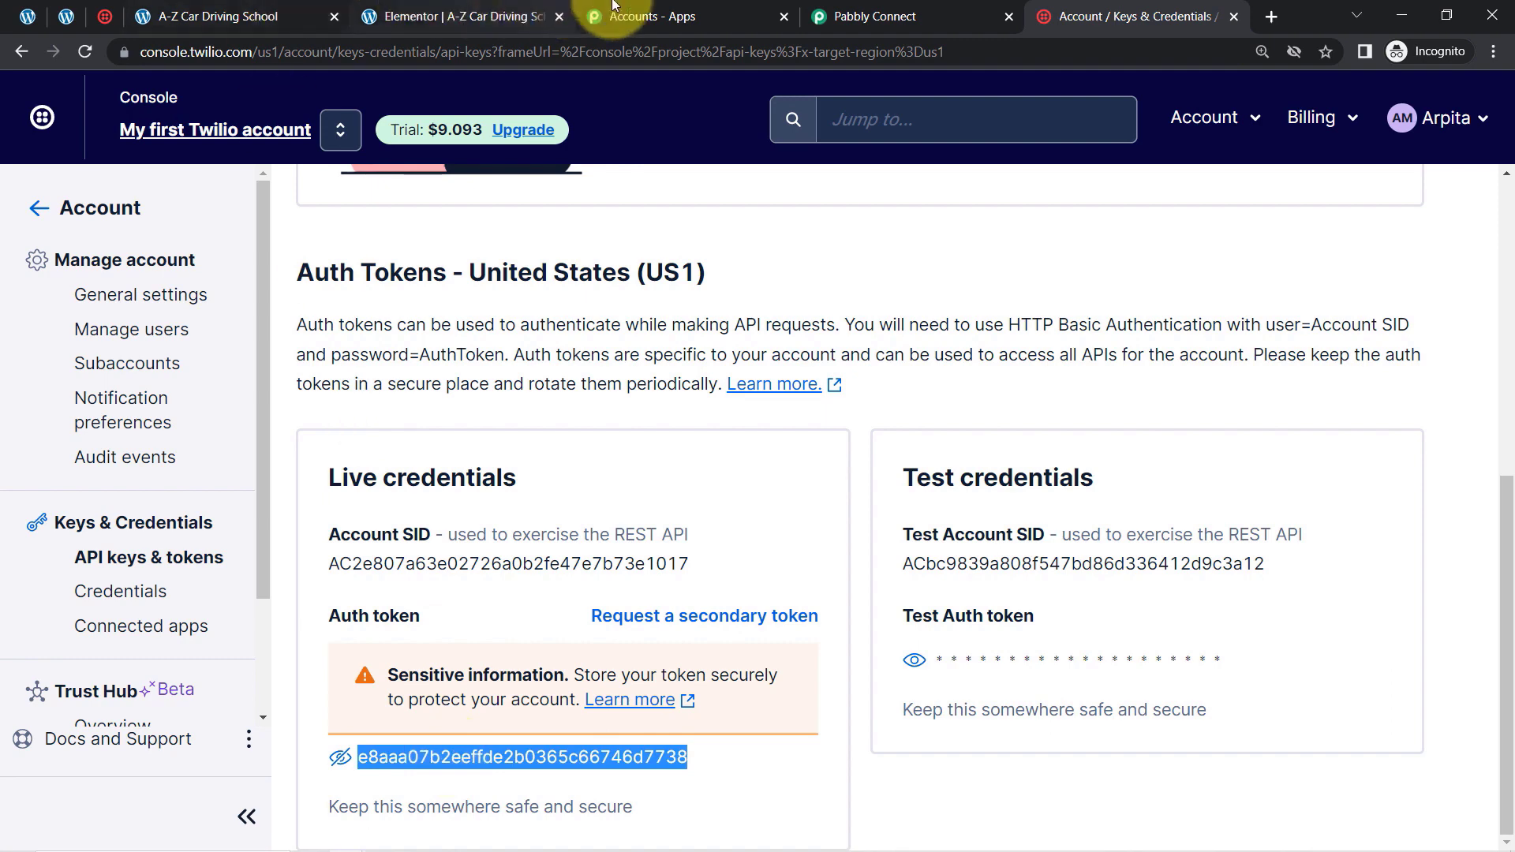
{"action": "left_click", "coordinate": [860, 16]}
{"action": "left_click", "coordinate": [826, 484]}
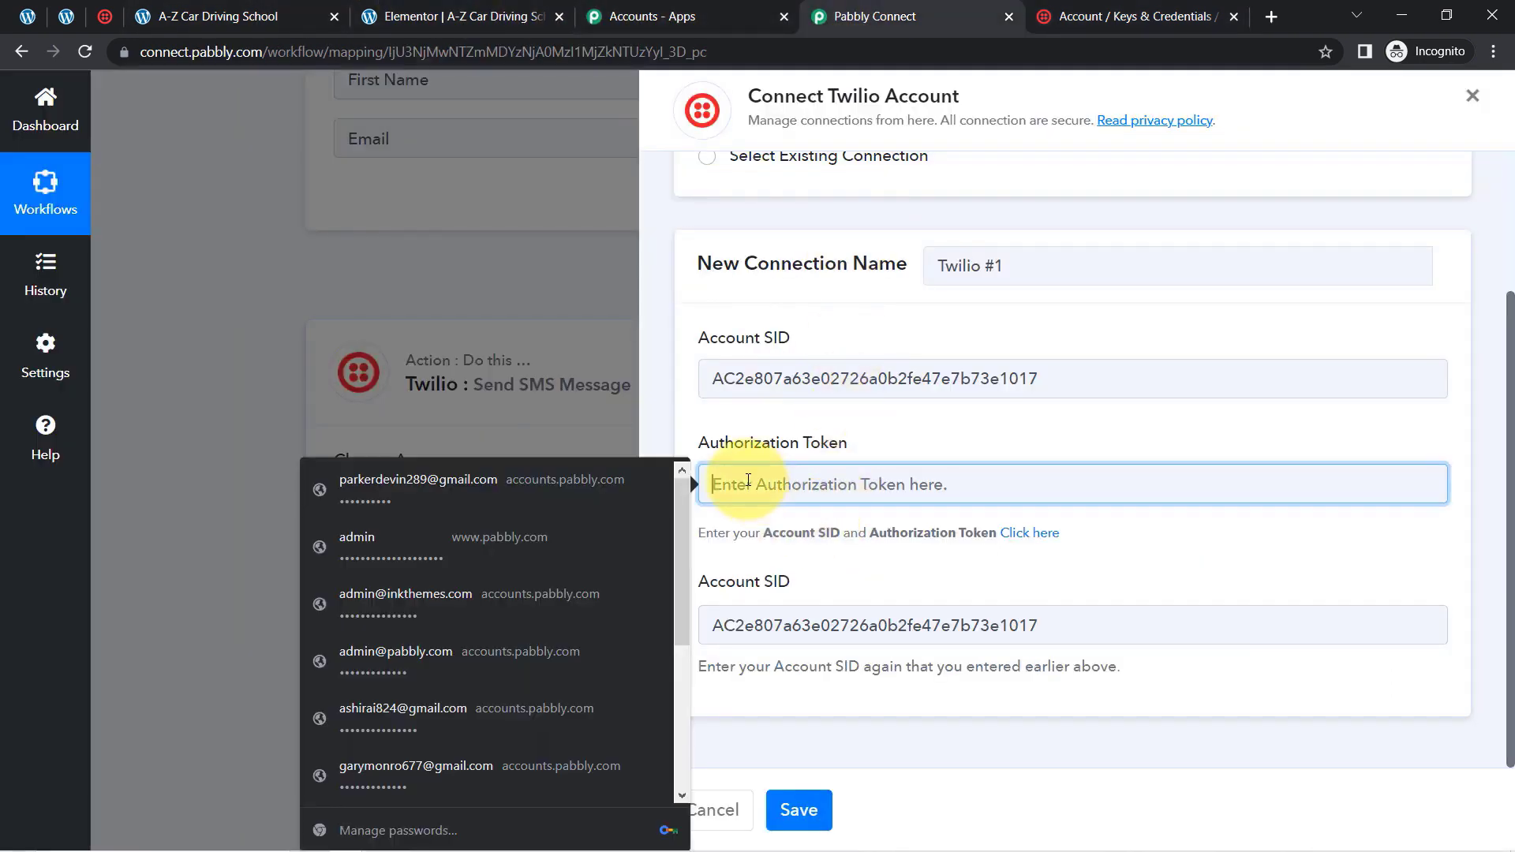
{"action": "key", "text": "ctrl+v"}
{"action": "left_click", "coordinate": [819, 802]}
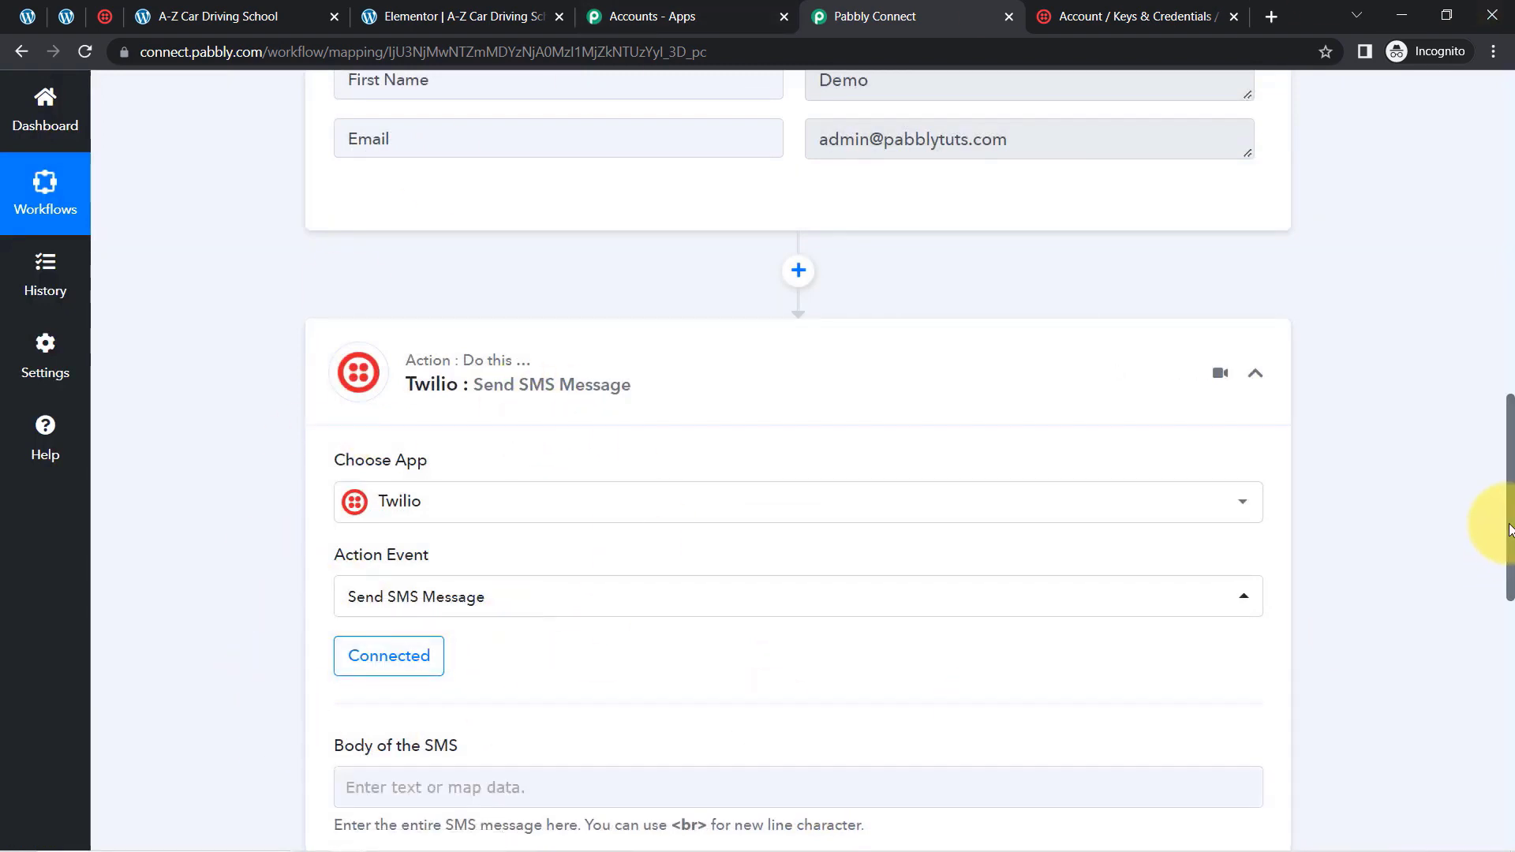
{"action": "left_click_drag", "start_coordinate": [1507, 525], "coordinate": [1505, 660]}
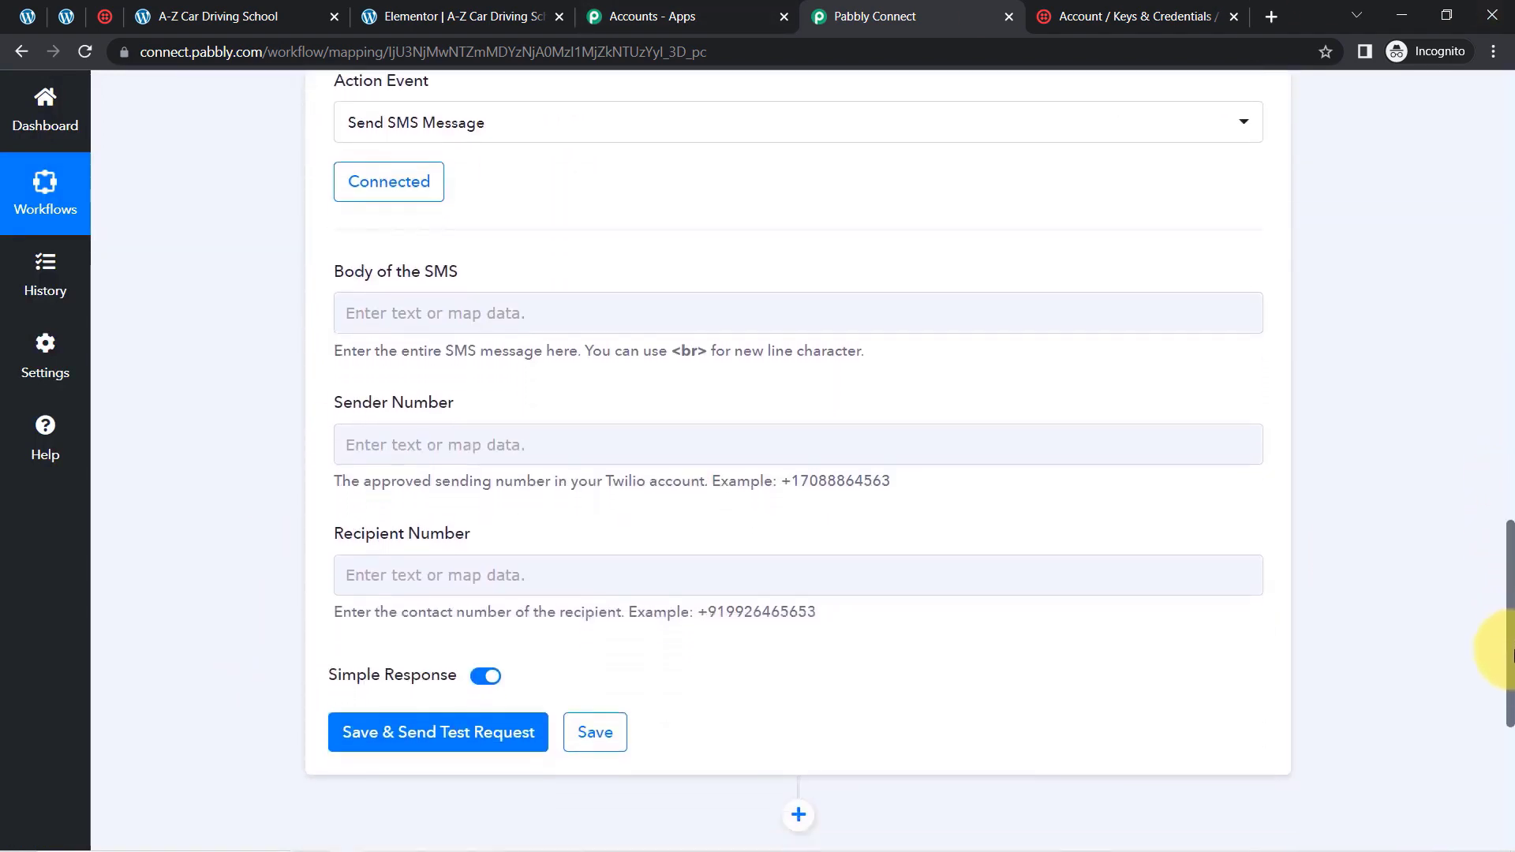
Begin the SMS body with "Hello Manager,", "A New Form Submission has been made." and "Here're are the details:" as separate paragraphs
{"action": "left_click_drag", "start_coordinate": [343, 278], "coordinate": [518, 280]}
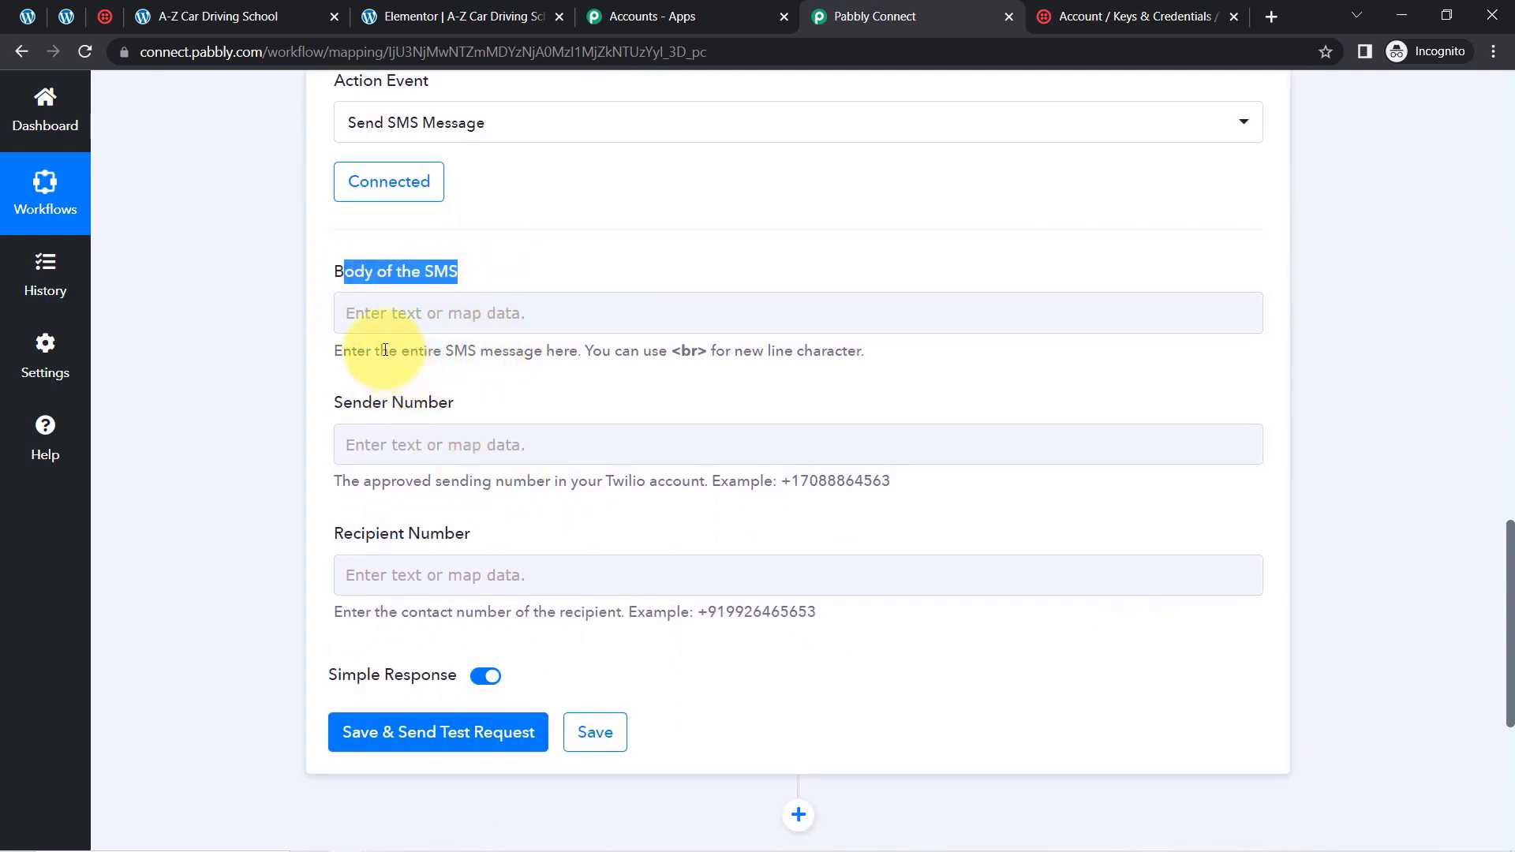
{"action": "left_click_drag", "start_coordinate": [379, 352], "coordinate": [811, 354]}
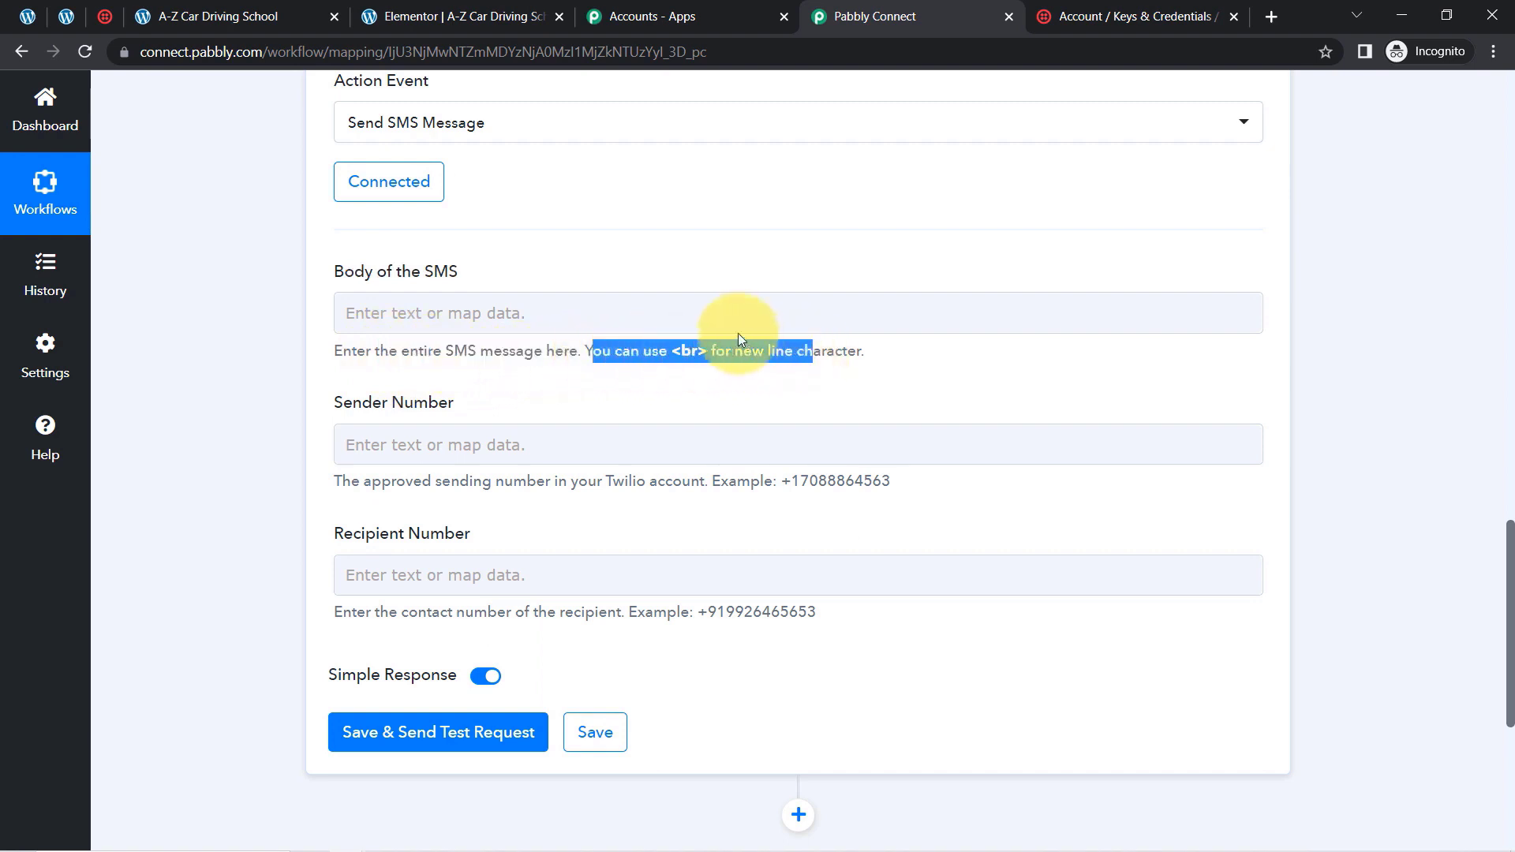
{"action": "left_click", "coordinate": [563, 313]}
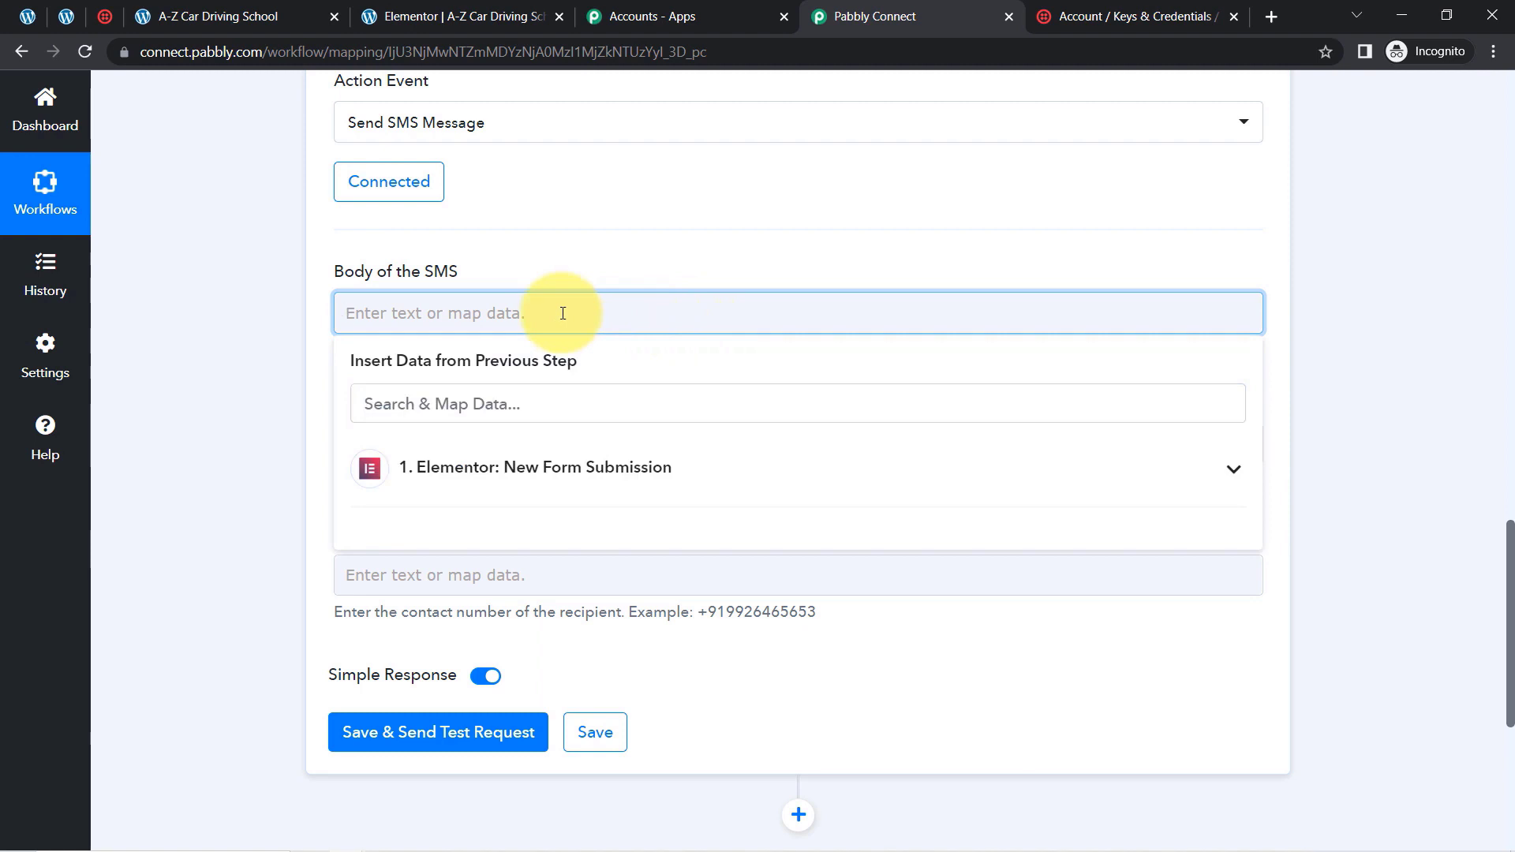
{"action": "type", "text": "Hello Manage"}
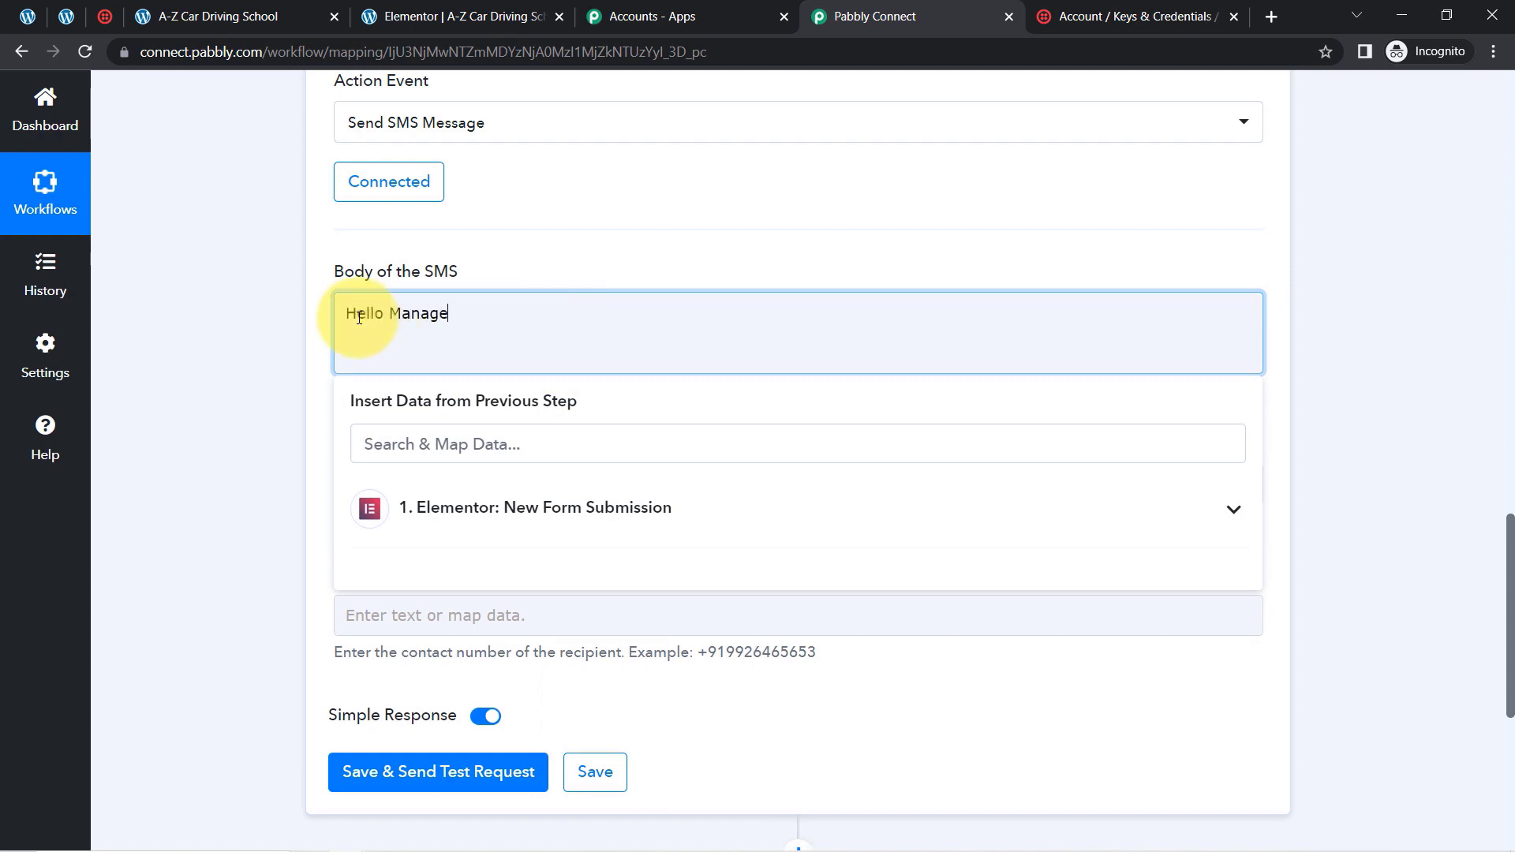
{"action": "type", "text": "r,"}
{"action": "key", "text": "Return"}
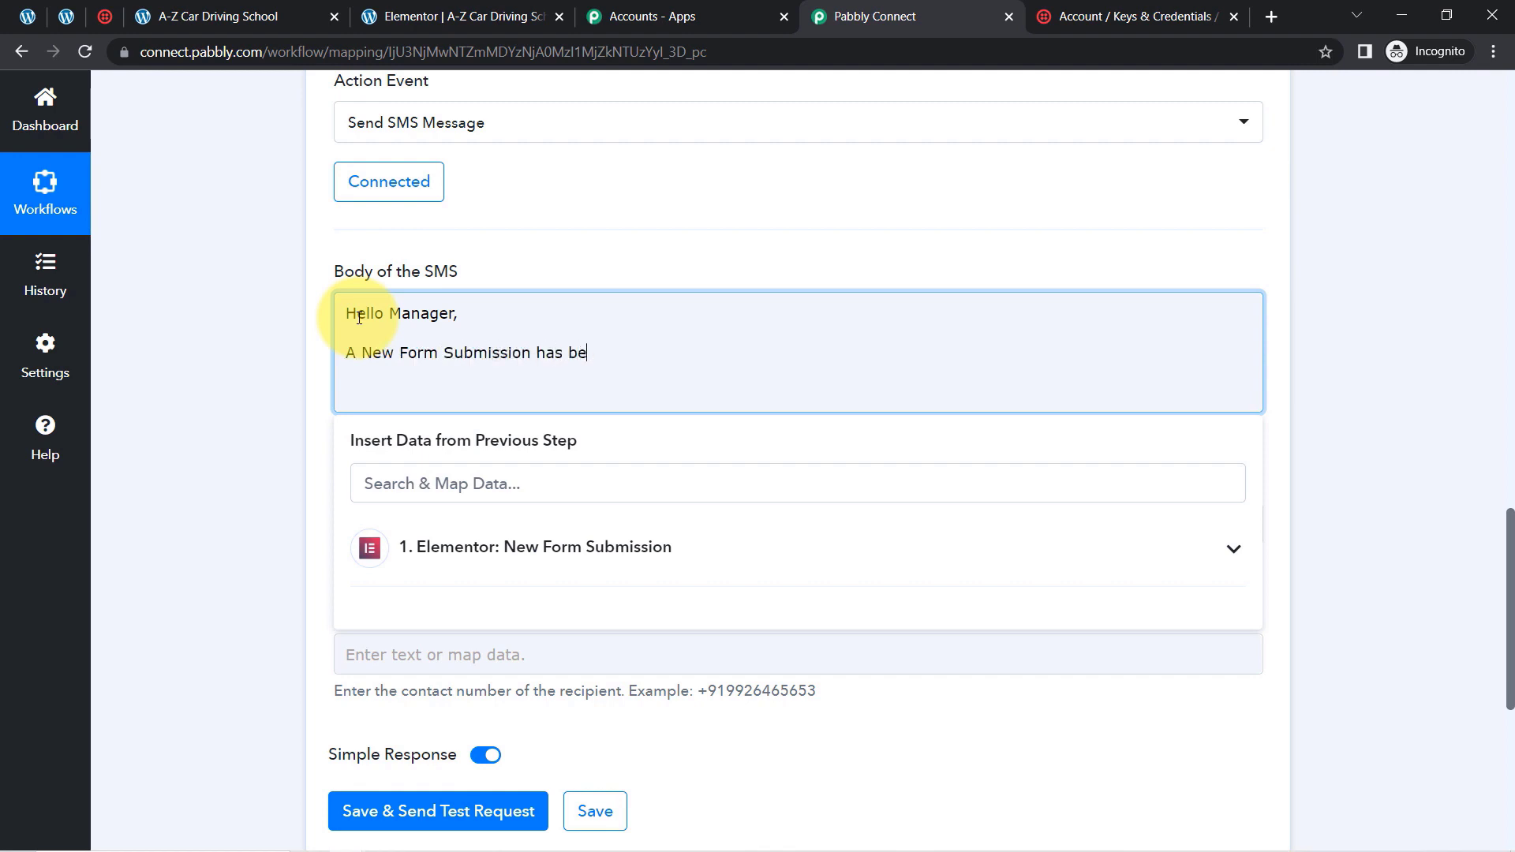
{"action": "type", "text": "mad"}
{"action": "key", "text": "Return"}
{"action": "key", "text": "Return"}
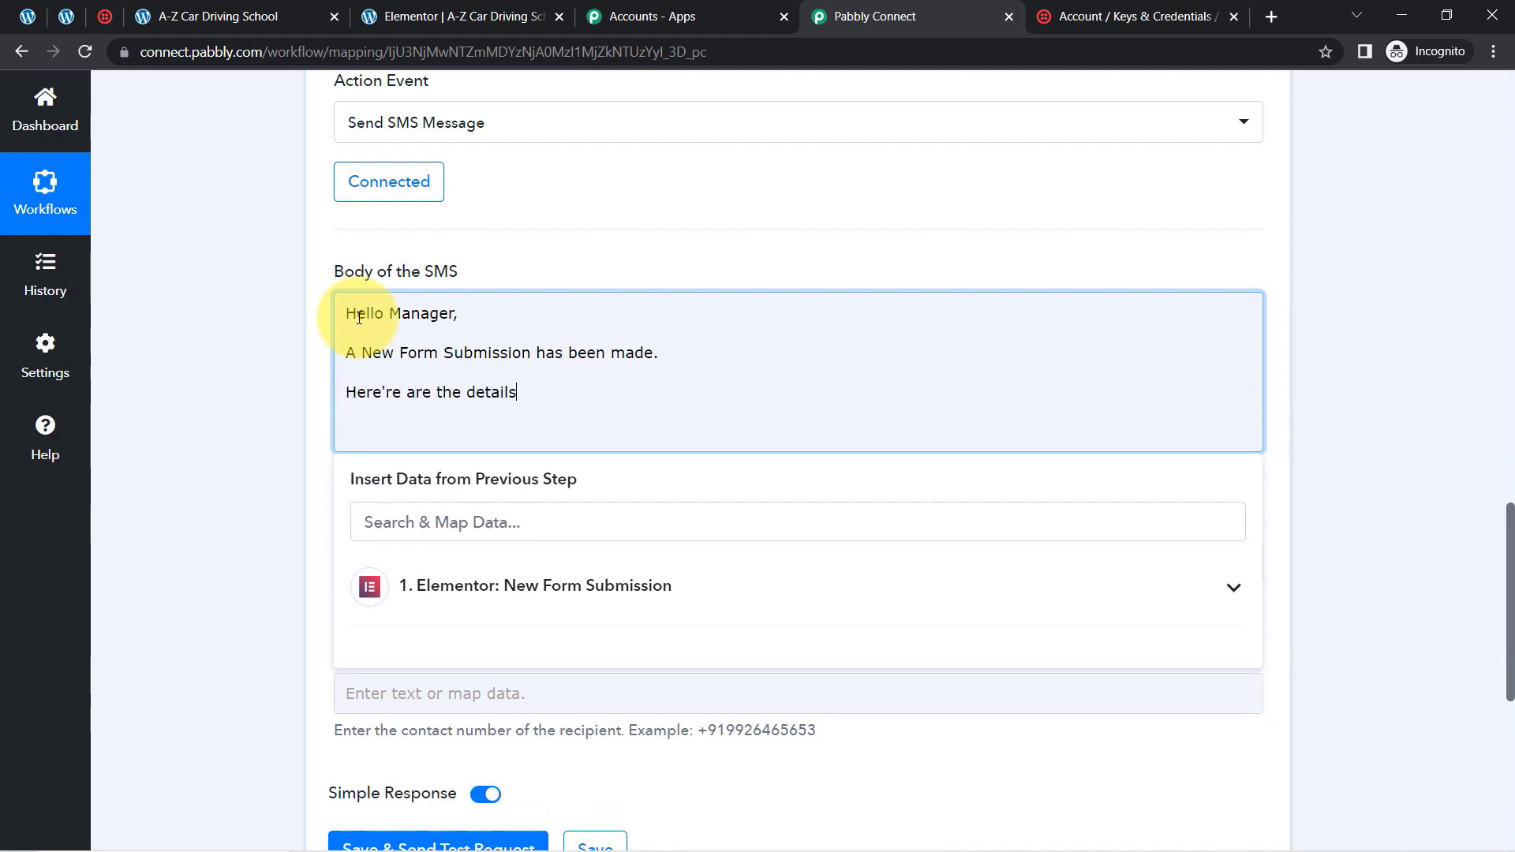
{"action": "key", "text": "Return"}
Add the detail labels "First Name:", "Lat Name:", "Email:" and "Phone:" on separate lines of the SMS body
{"action": "type", "text": "N"}
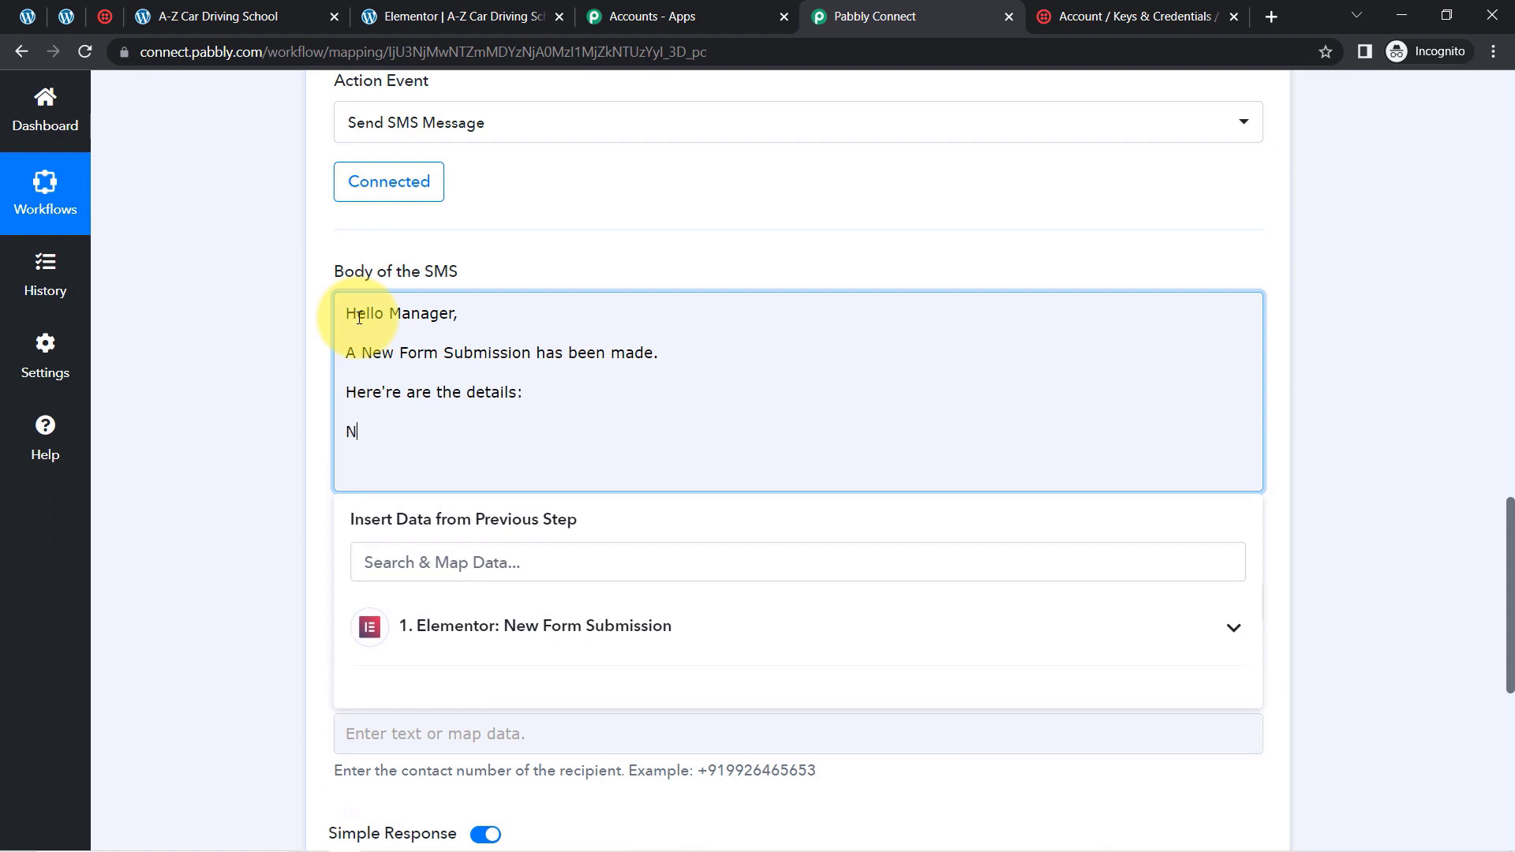
{"action": "type", "text": "ame"}
{"action": "key", "text": "Return"}
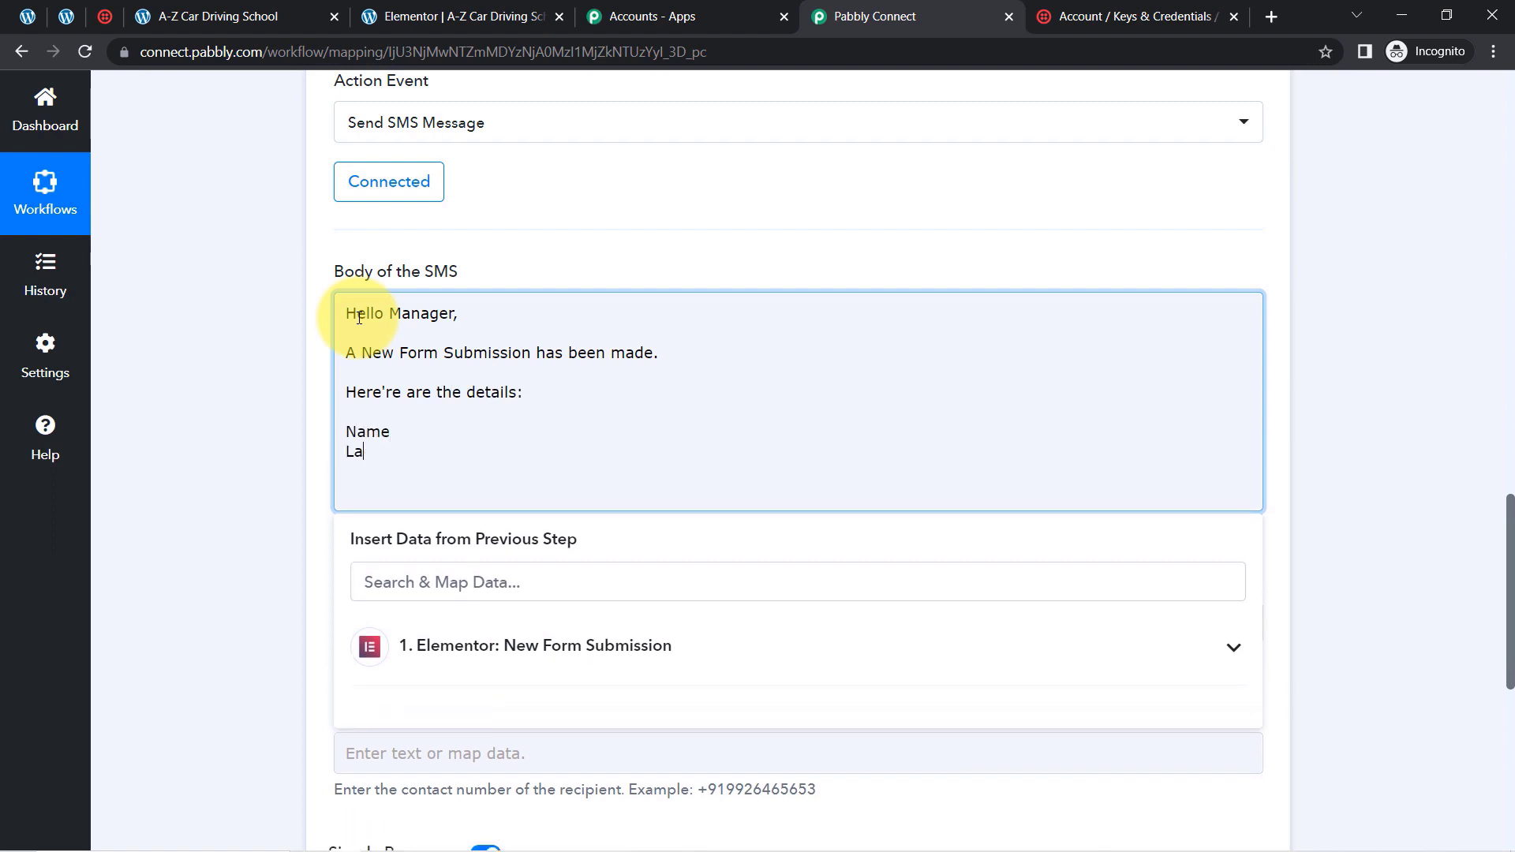
{"action": "type", "text": "Lat Name"}
{"action": "key", "text": "Return"}
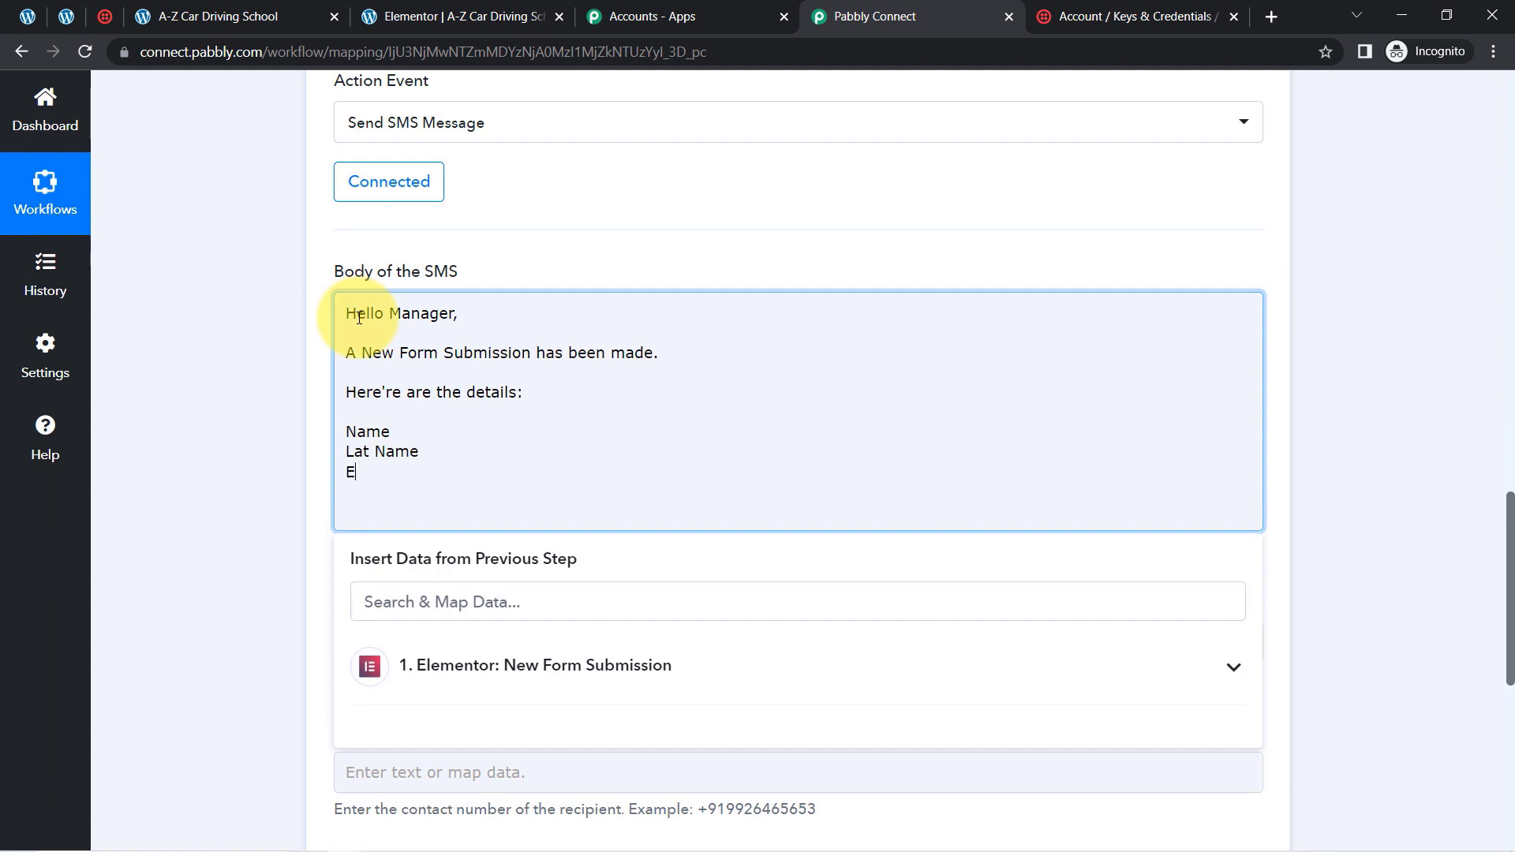
{"action": "type", "text": "Email"}
{"action": "key", "text": "Return"}
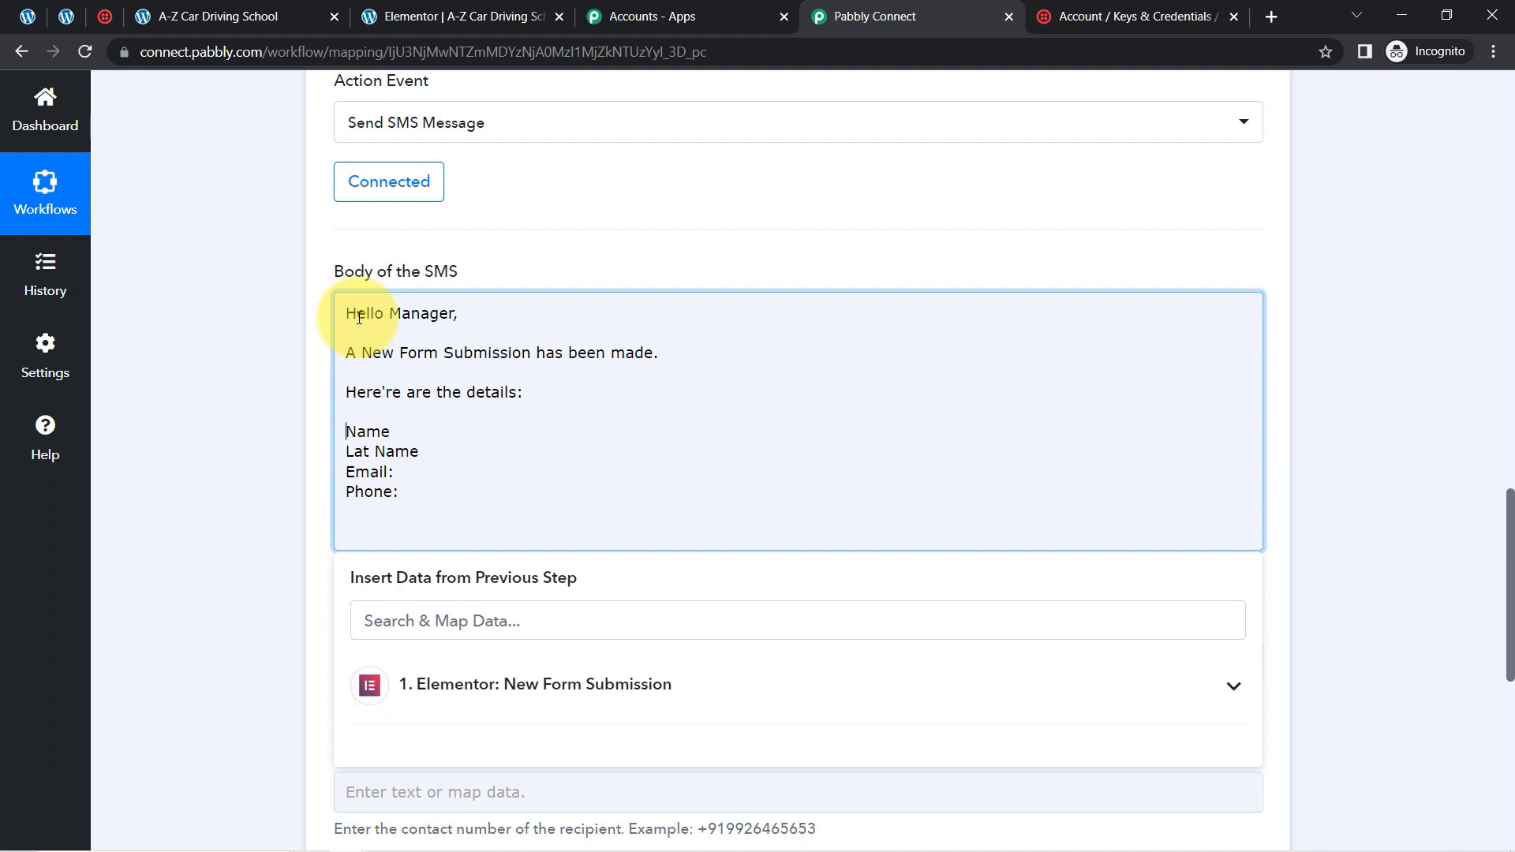
{"action": "type", "text": "First"}
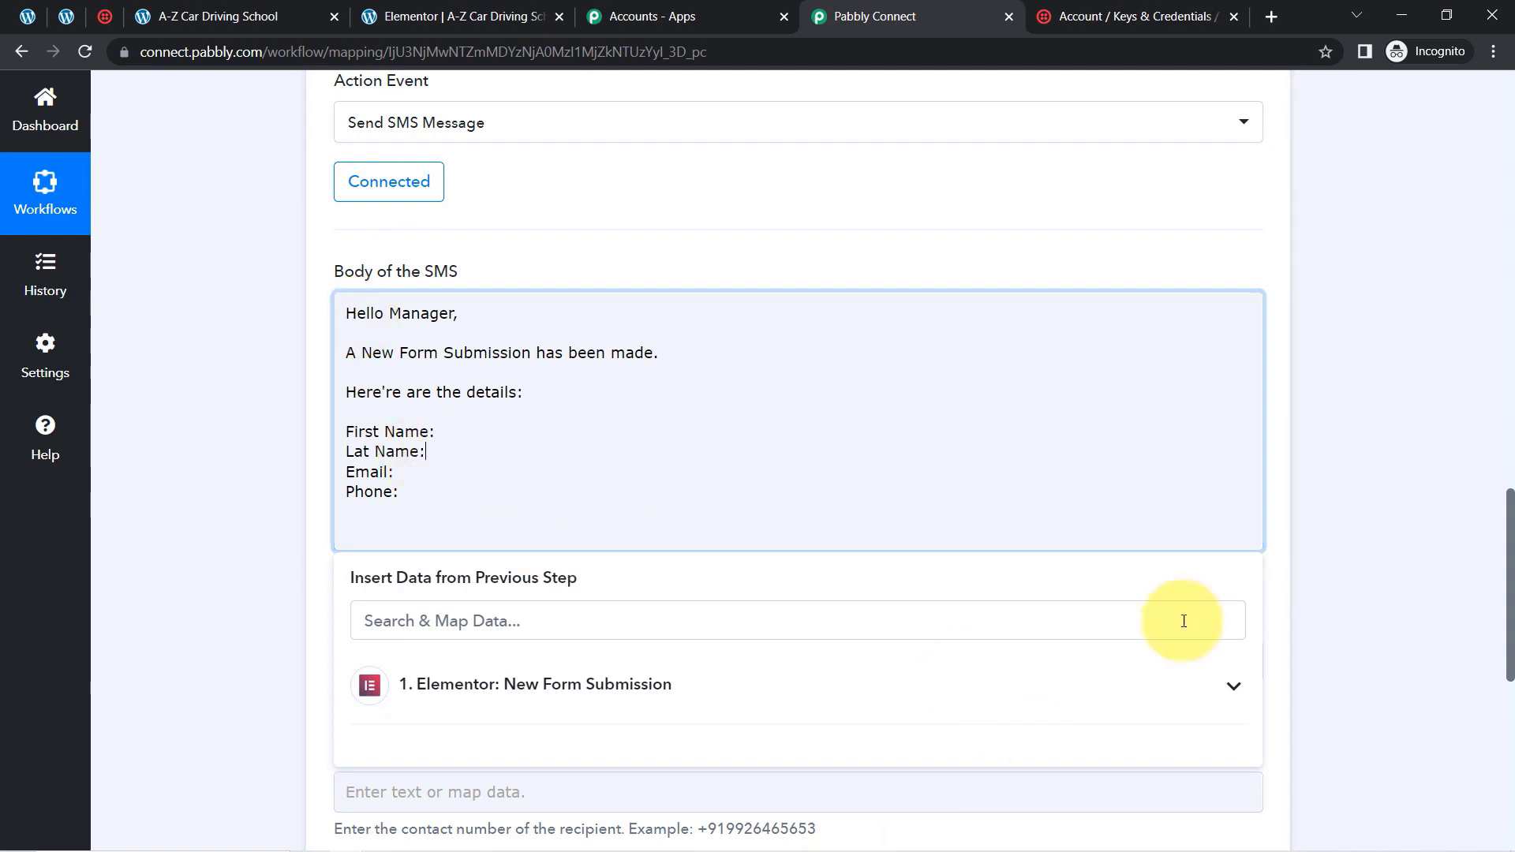
Map the Elementor submission's First Name and Last Name values after the matching name labels in the SMS body
{"action": "left_click_drag", "start_coordinate": [1512, 655], "coordinate": [1500, 442]}
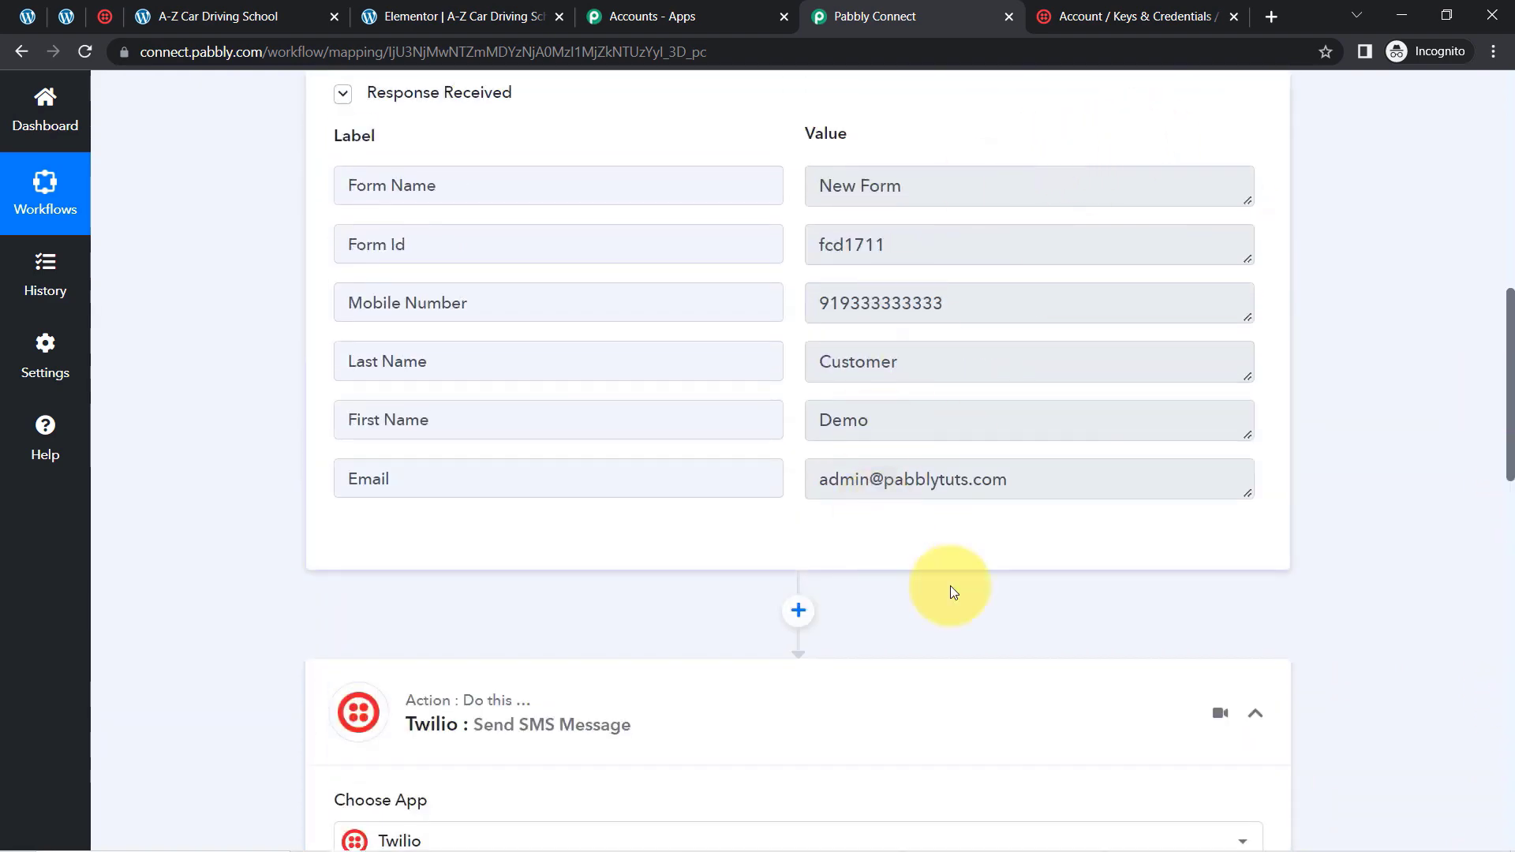
{"action": "left_click_drag", "start_coordinate": [1511, 343], "coordinate": [1478, 534]}
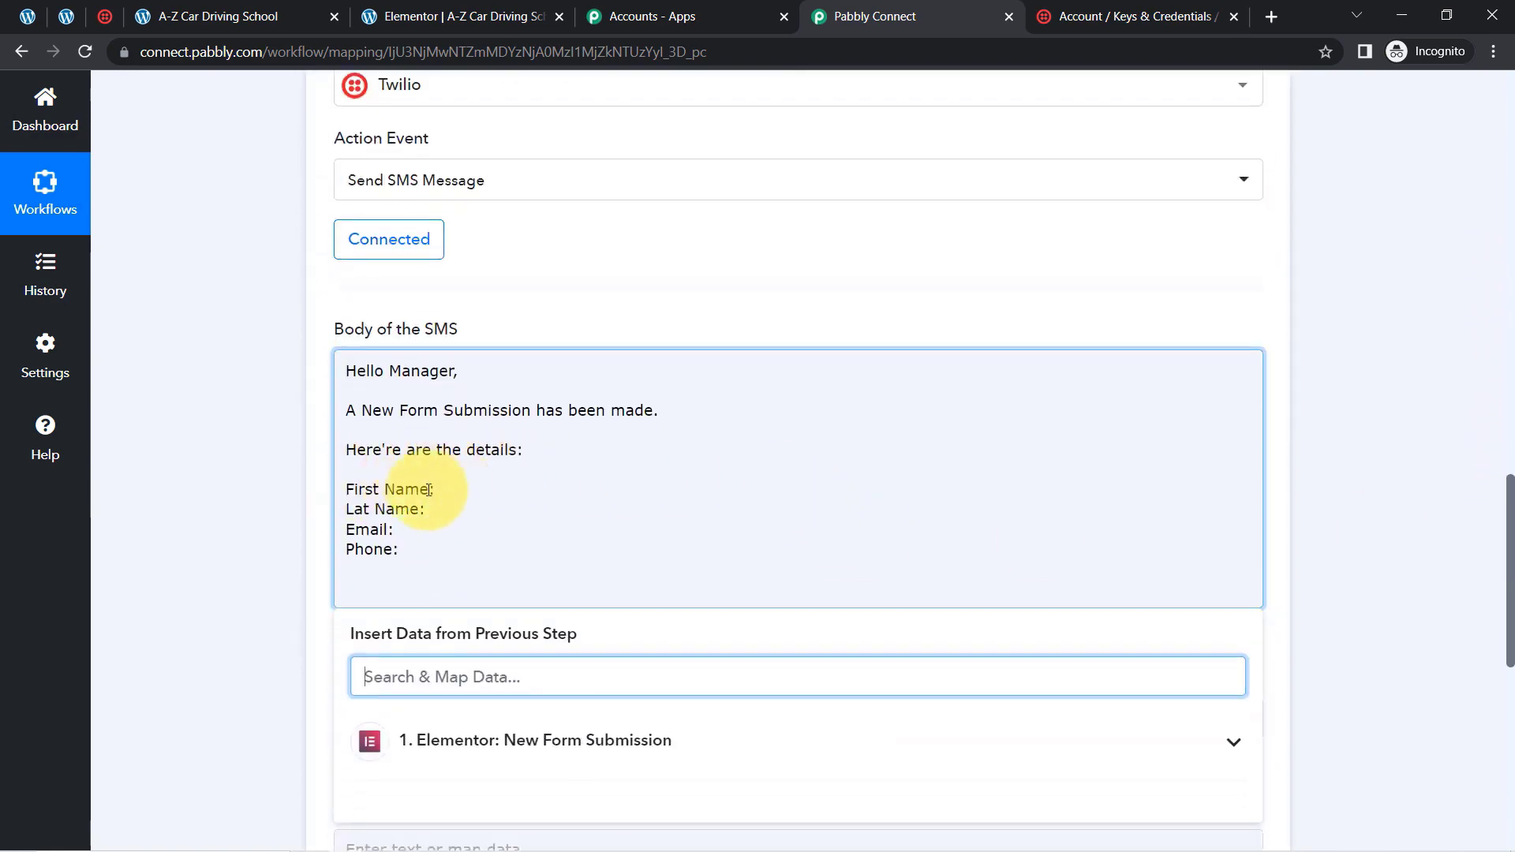
{"action": "left_click", "coordinate": [276, 508]}
{"action": "left_click", "coordinate": [439, 490]}
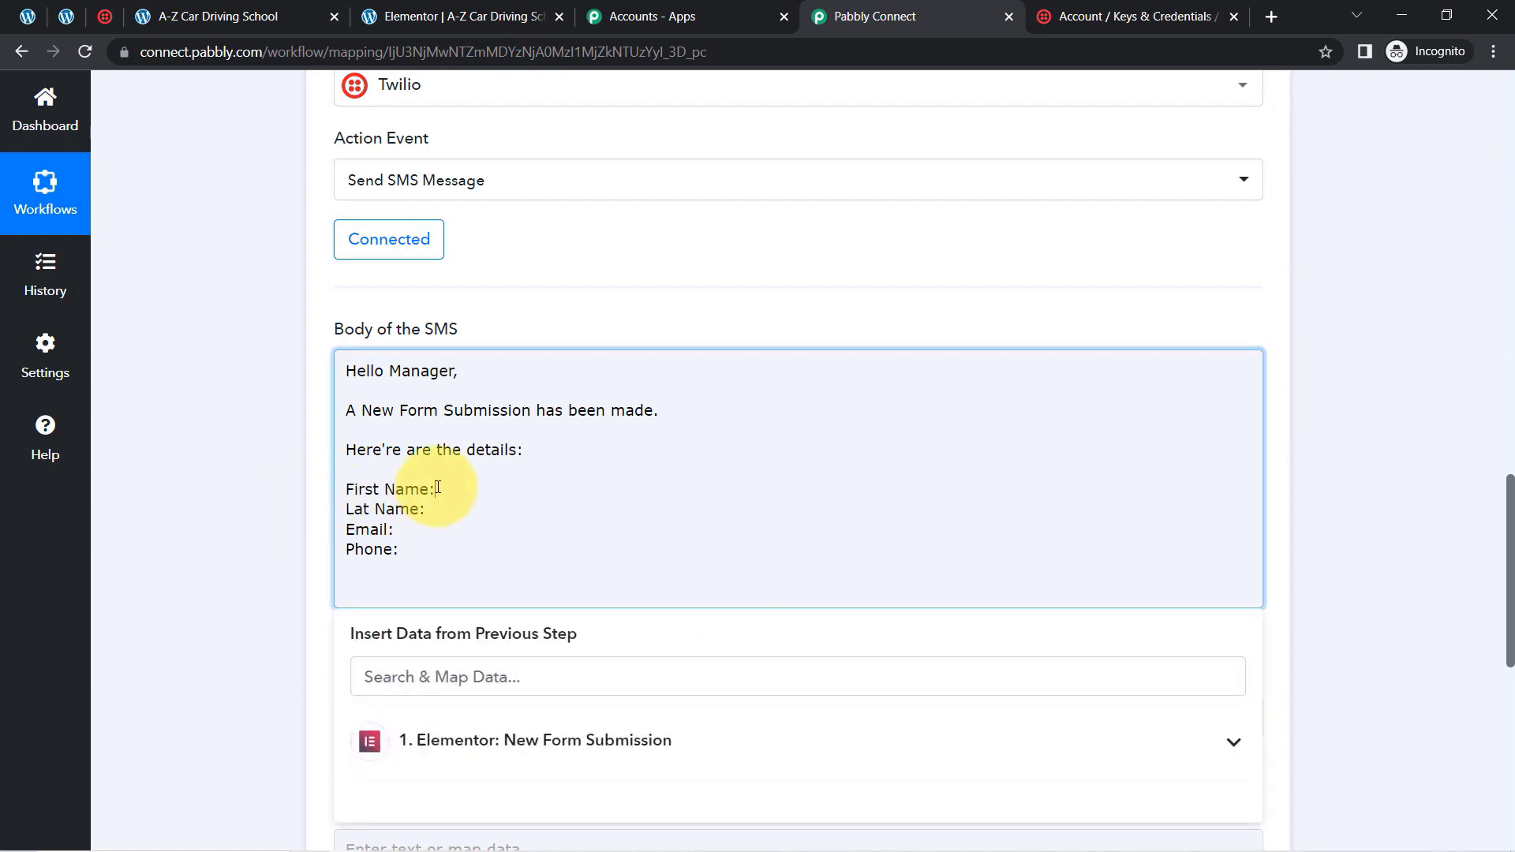
{"action": "left_click_drag", "start_coordinate": [1510, 505], "coordinate": [1510, 584]}
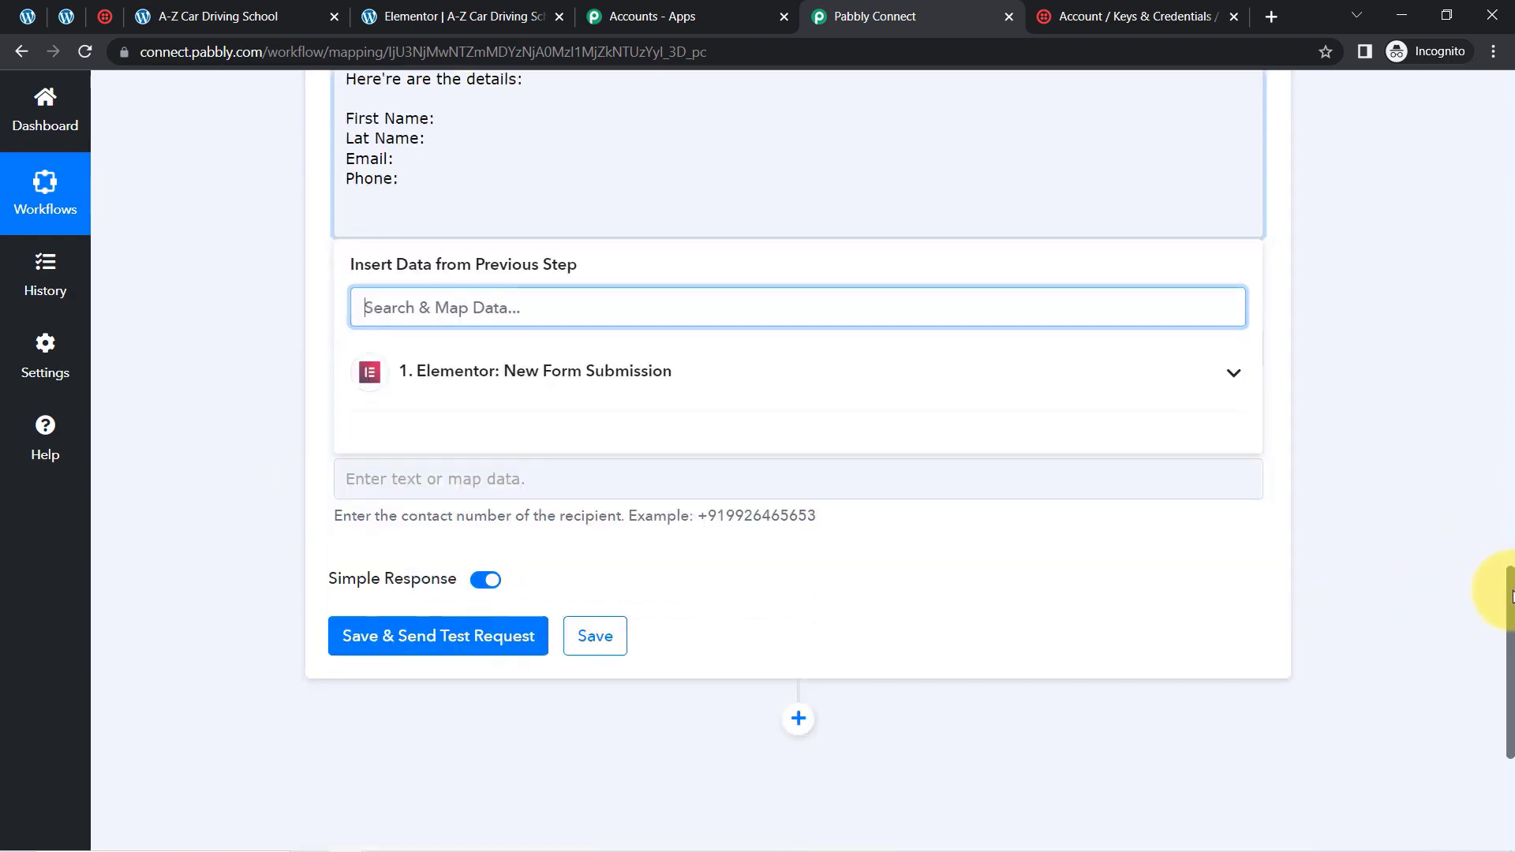
{"action": "left_click", "coordinate": [693, 392]}
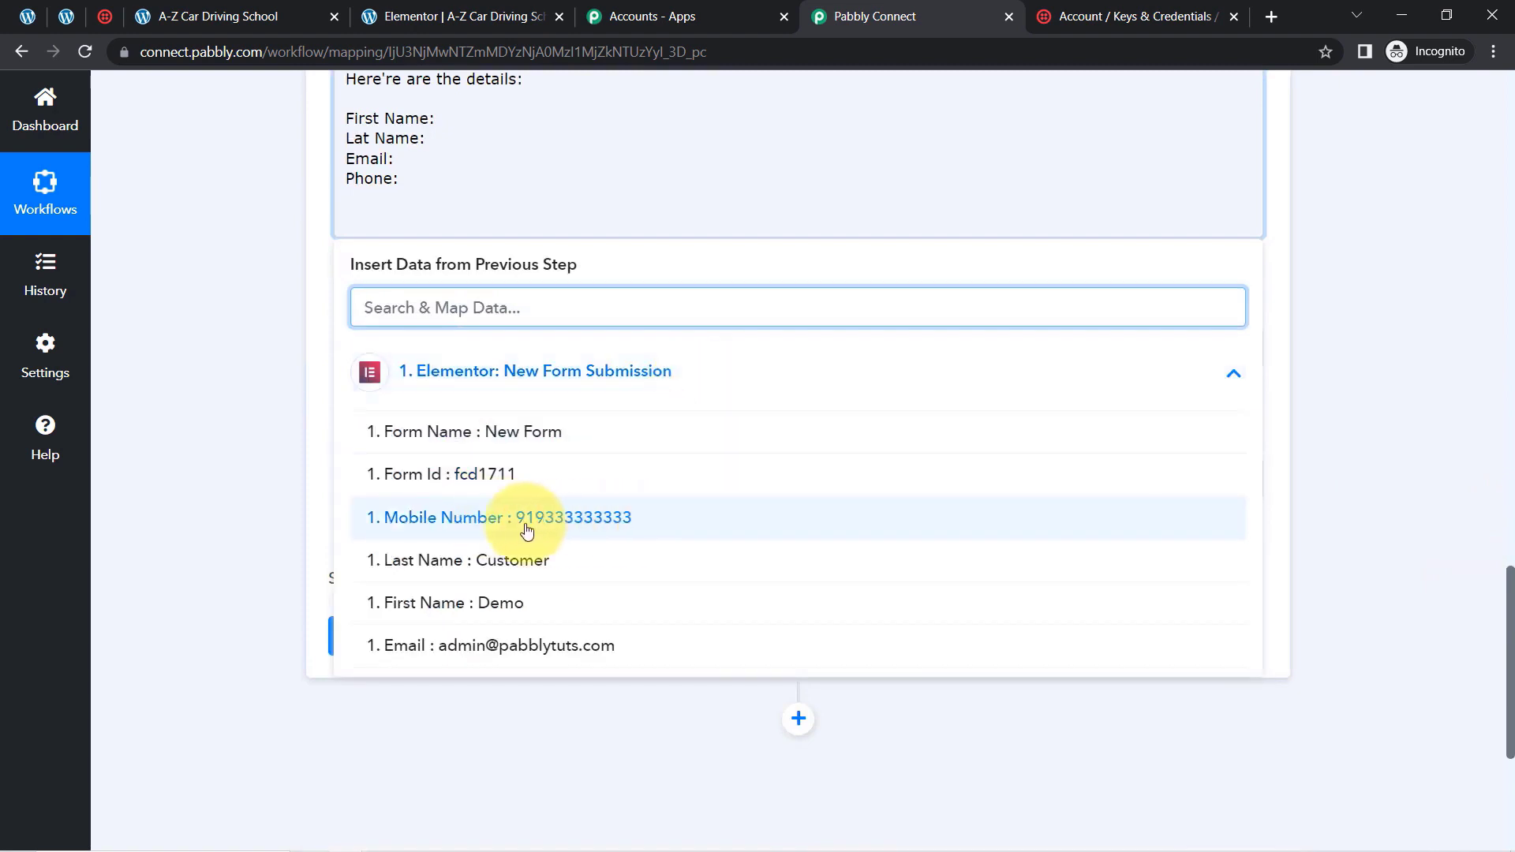
{"action": "left_click", "coordinate": [413, 603]}
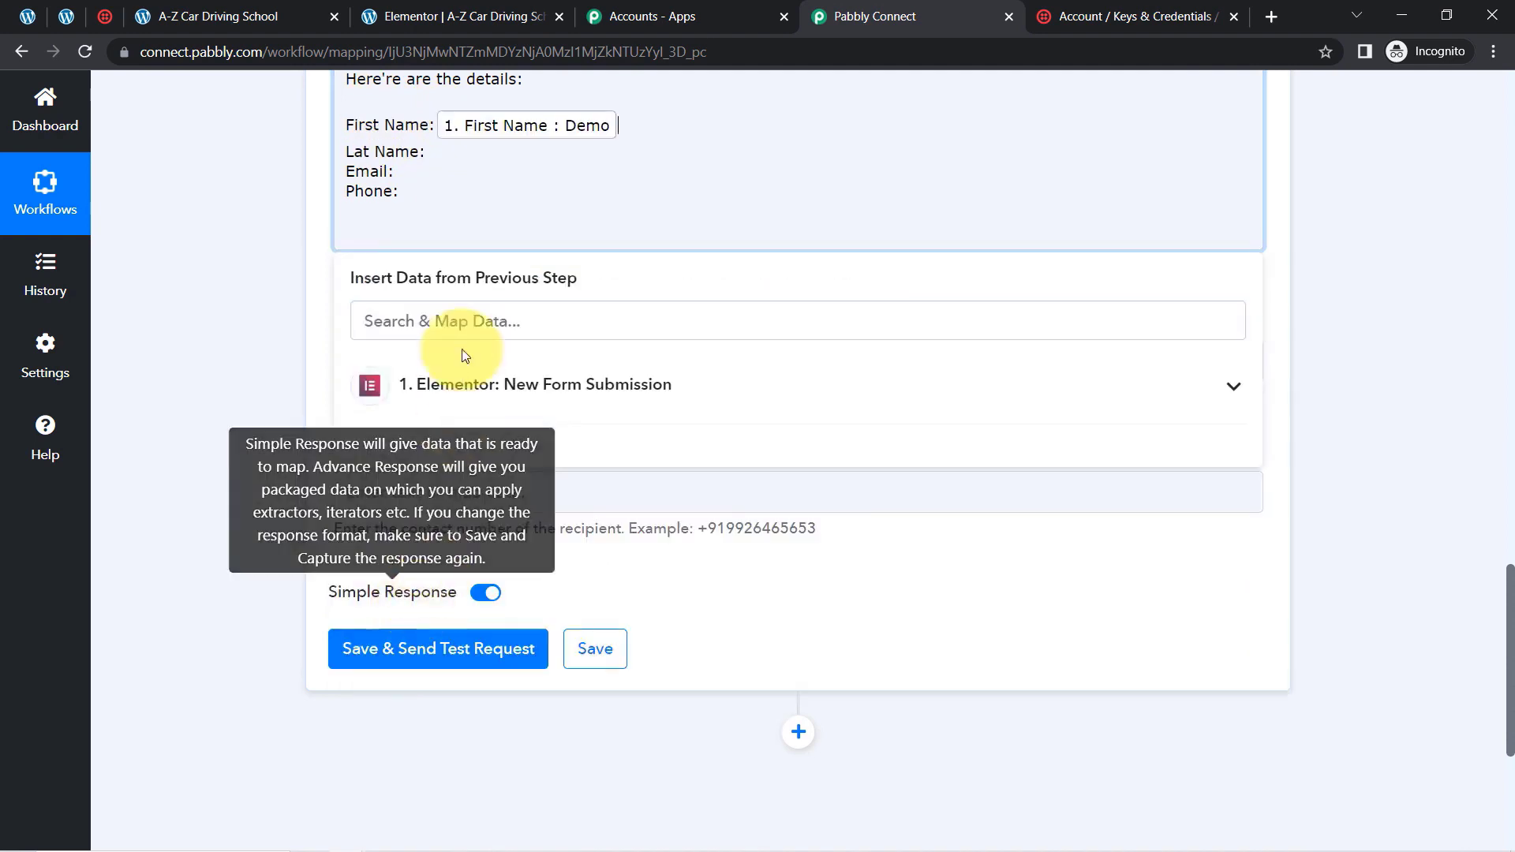
{"action": "left_click", "coordinate": [430, 151]}
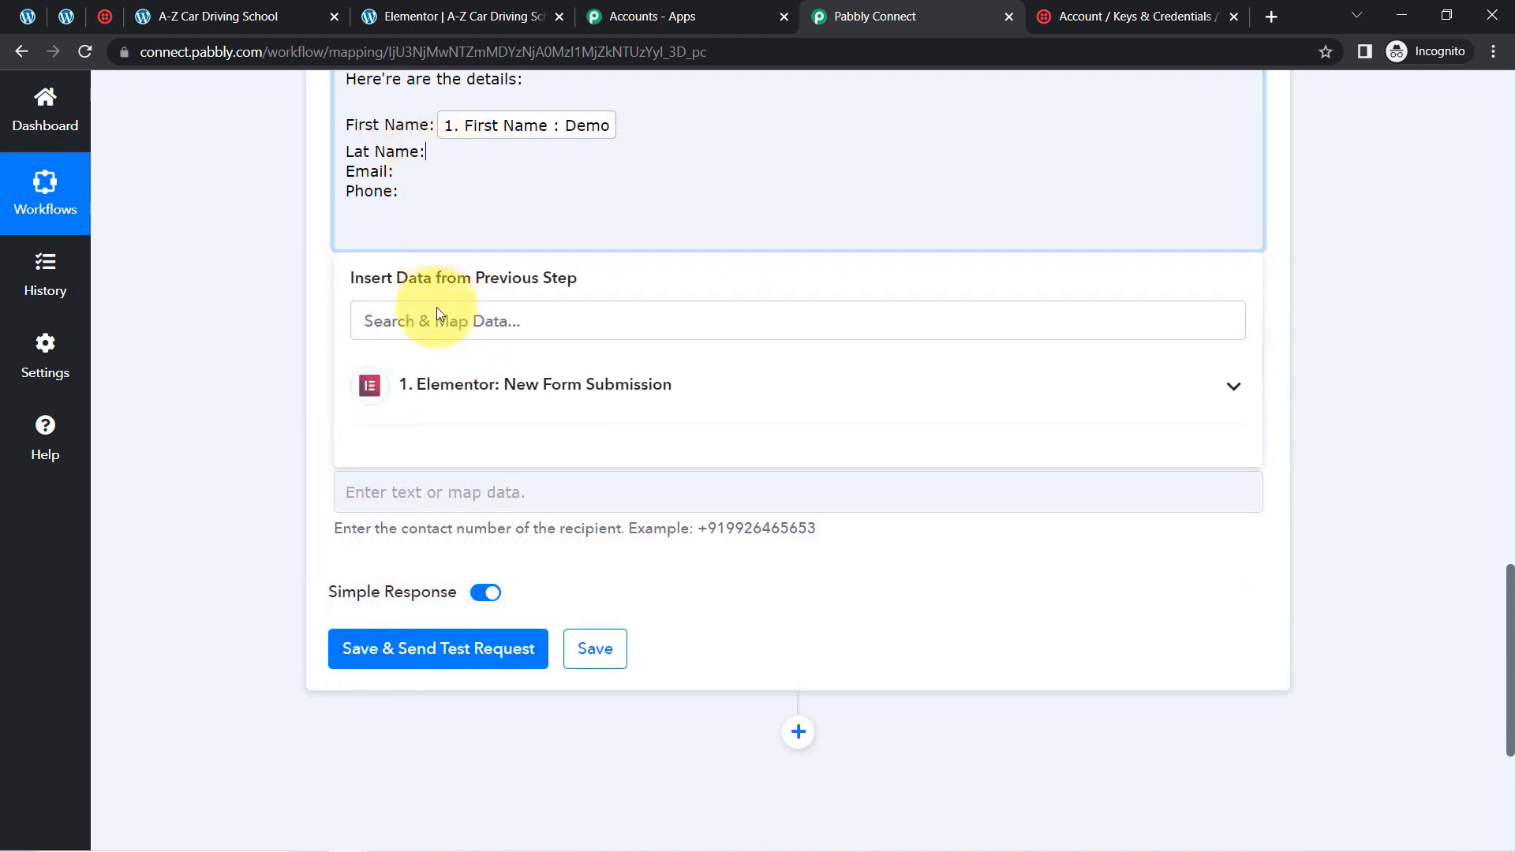
{"action": "left_click", "coordinate": [422, 384]}
{"action": "left_click", "coordinate": [423, 575]}
Map the Elementor submission's Email and Mobile Number values after the Email and Phone labels in the SMS body
{"action": "left_click", "coordinate": [400, 181]}
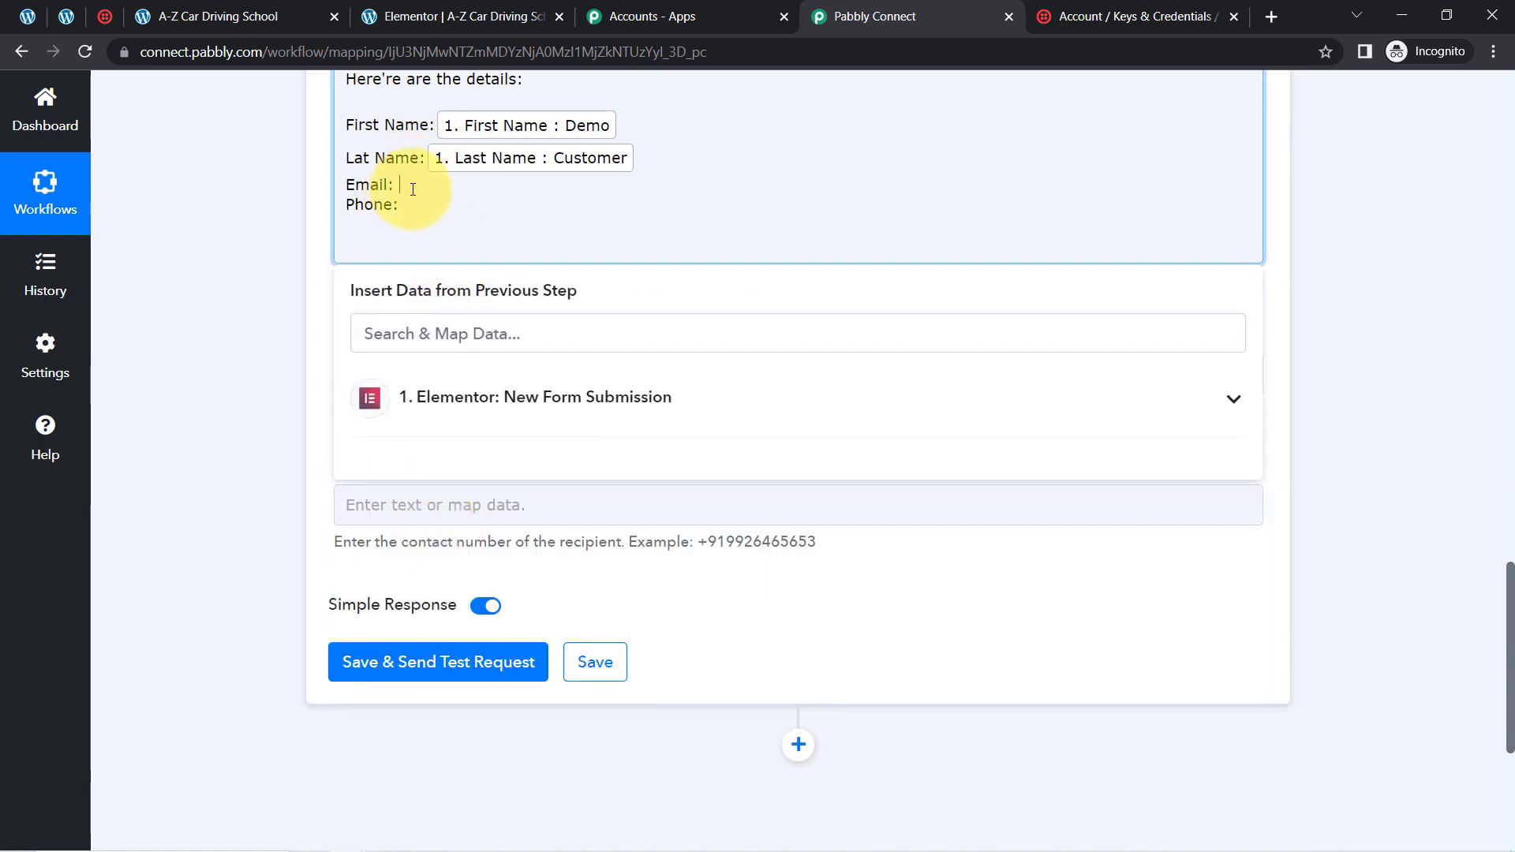
{"action": "left_click_drag", "start_coordinate": [371, 412], "coordinate": [392, 476]}
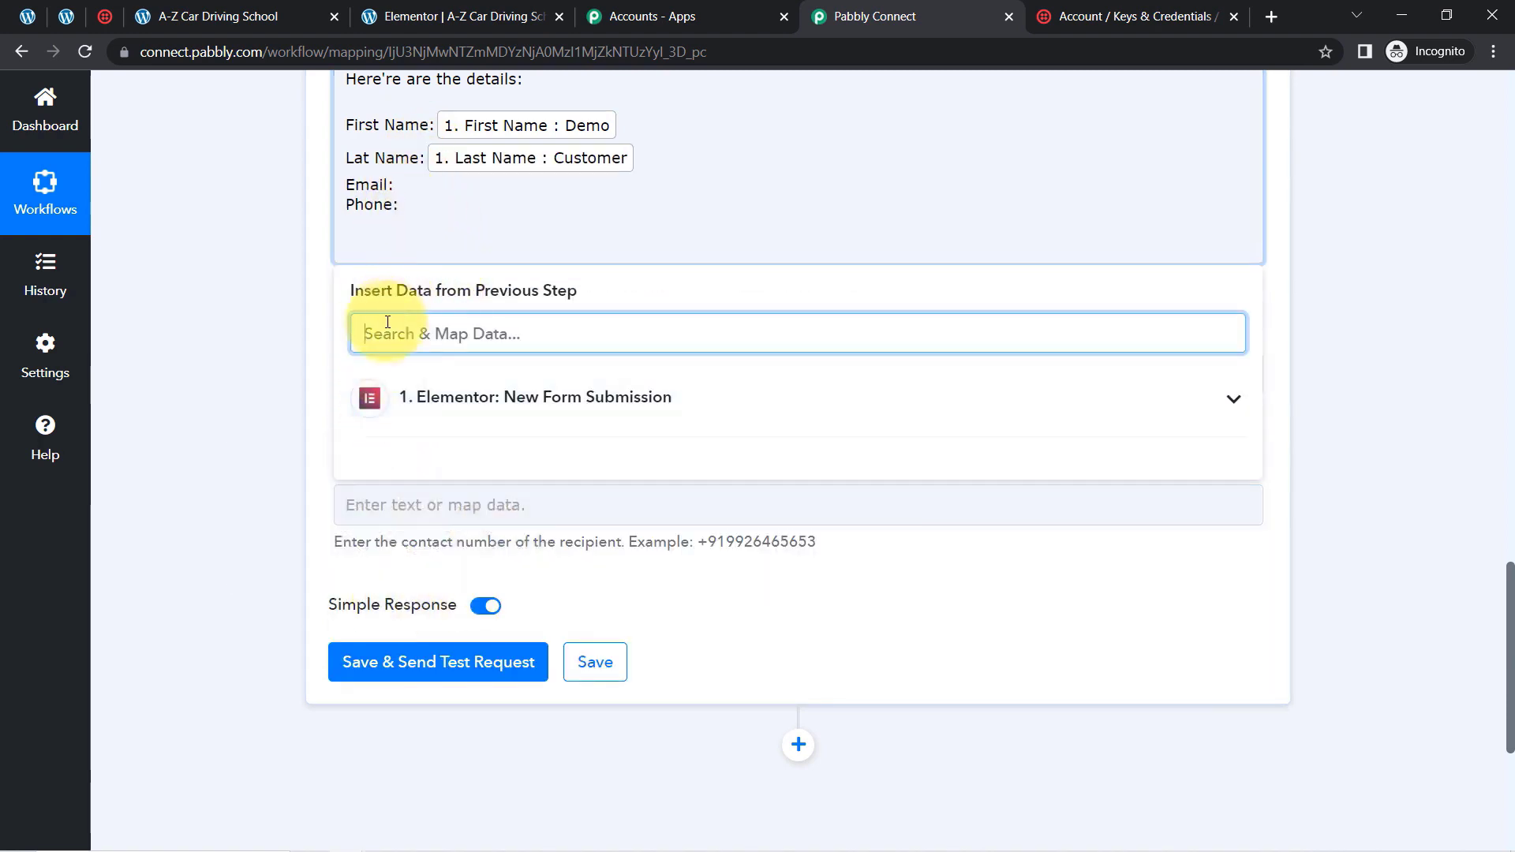
{"action": "type", "text": "@"}
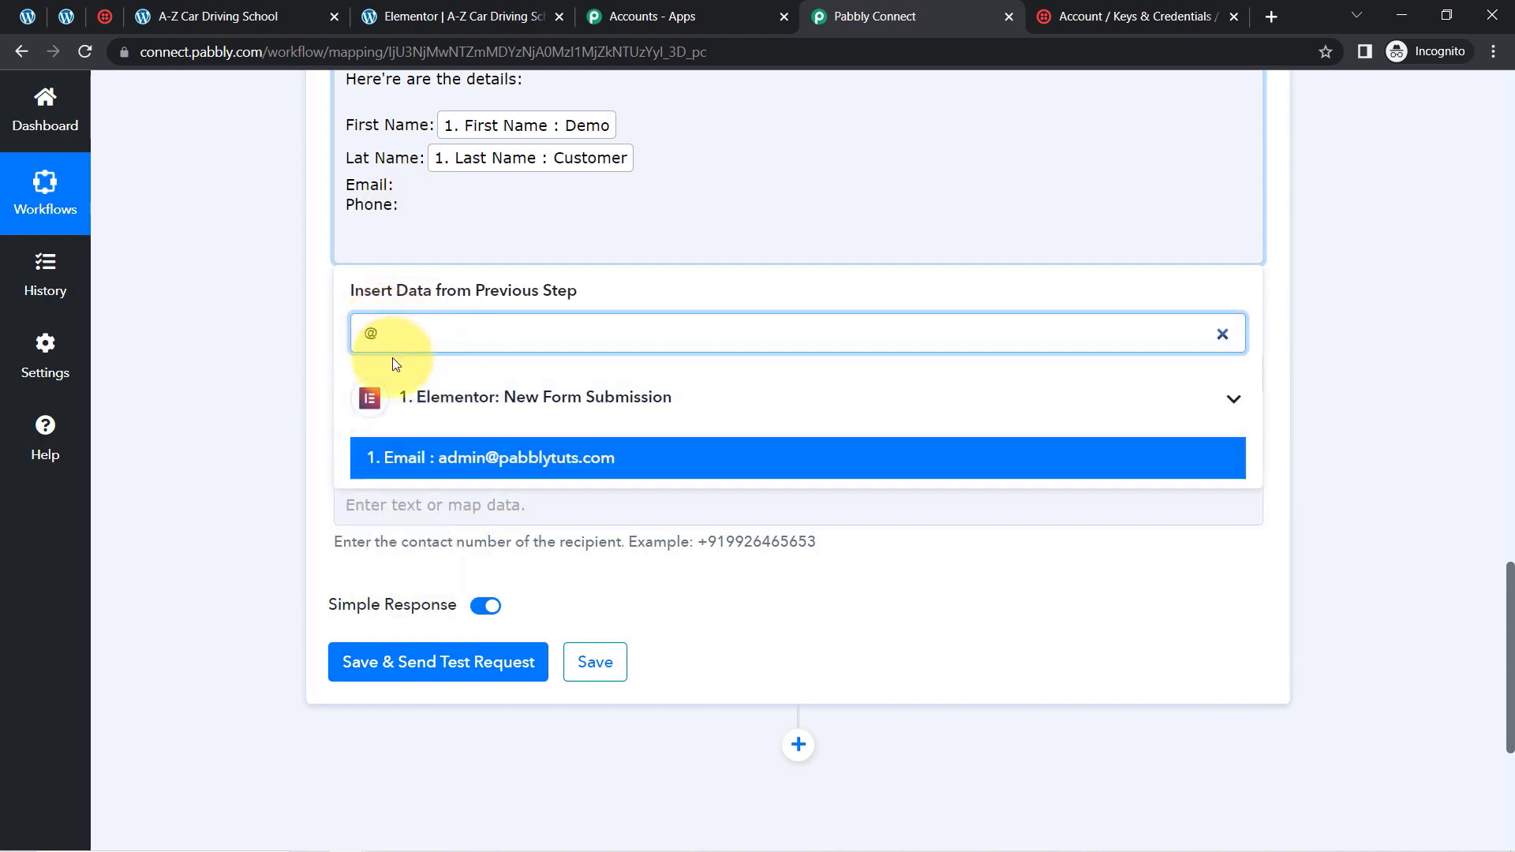
{"action": "left_click", "coordinate": [389, 454]}
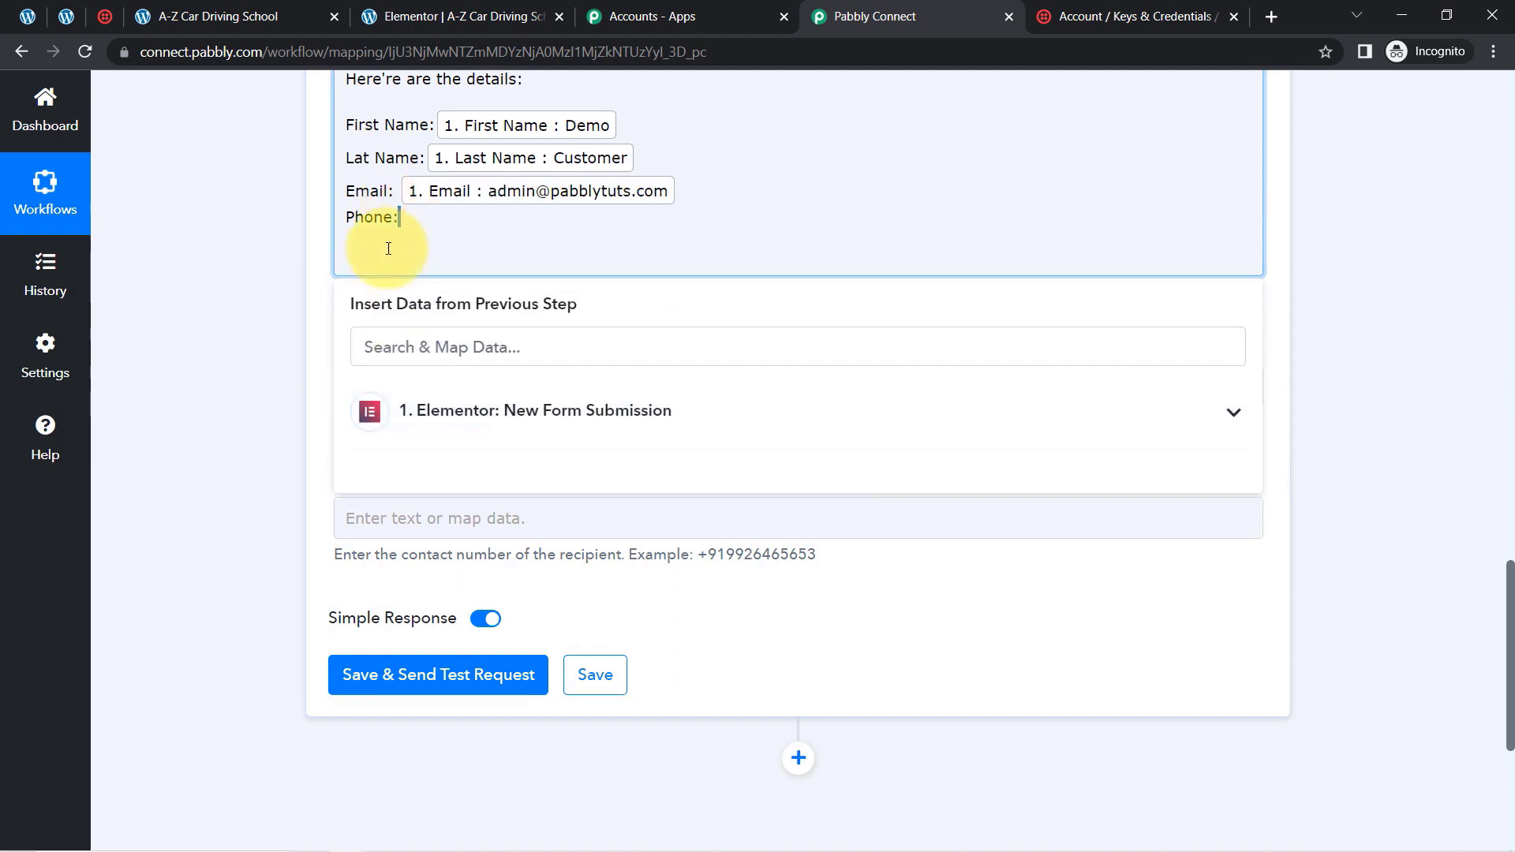
{"action": "key", "text": "Return"}
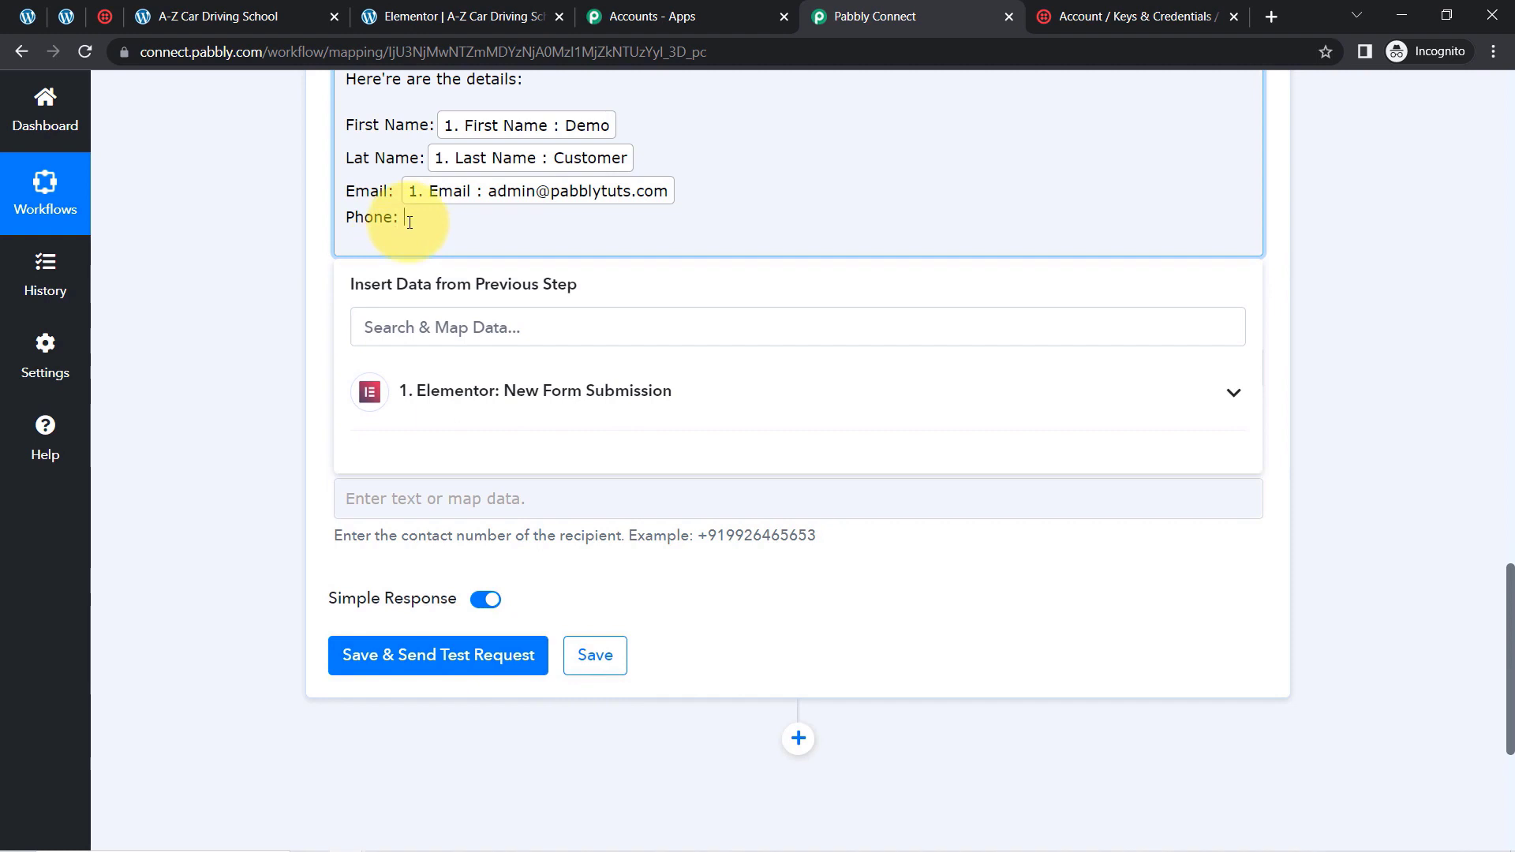
{"action": "left_click", "coordinate": [445, 402]}
{"action": "left_click", "coordinate": [611, 541]}
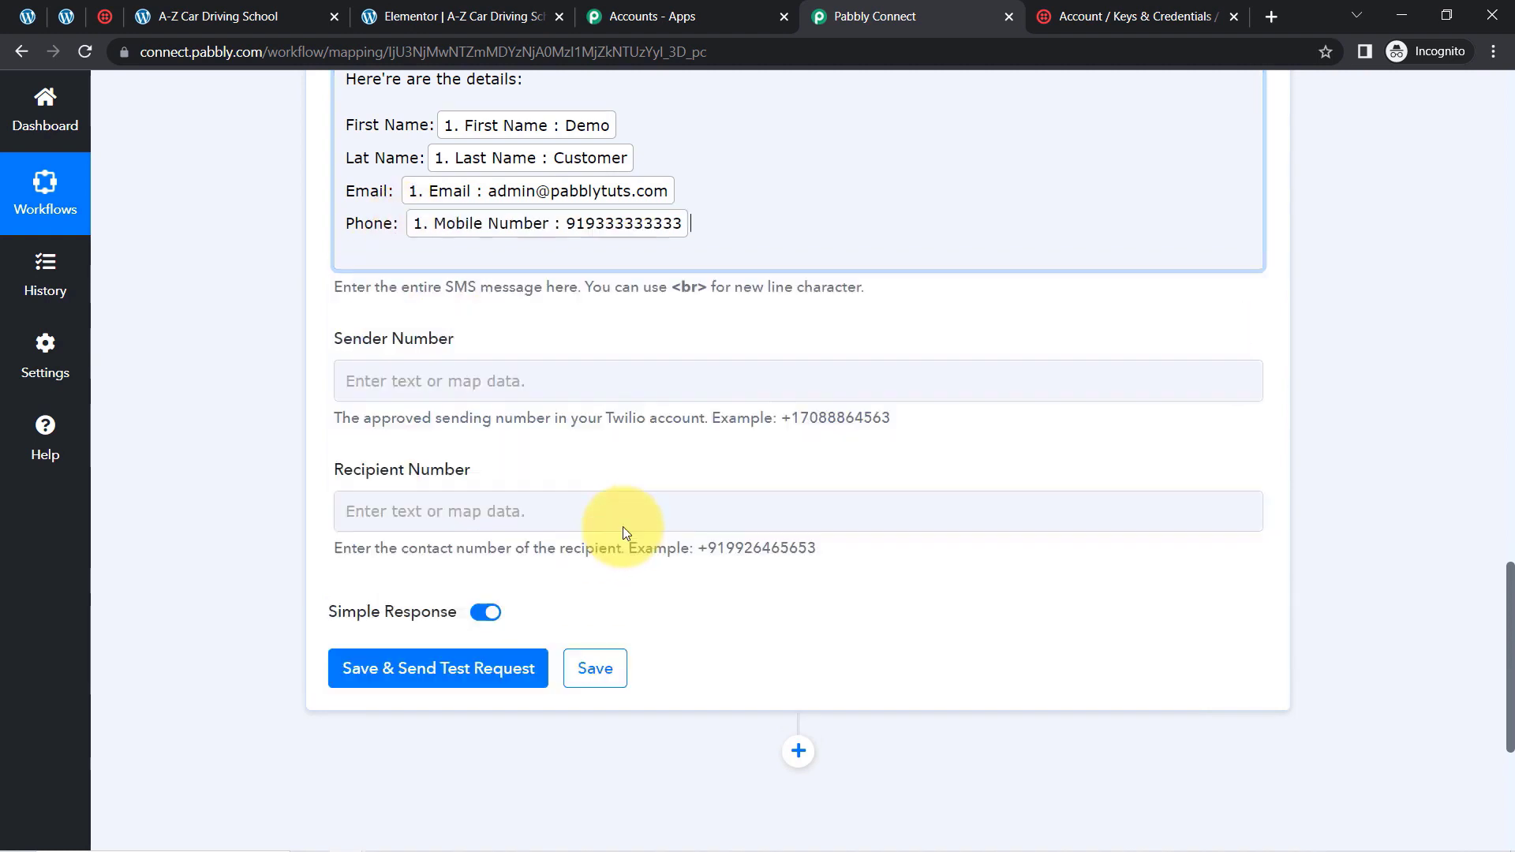
{"action": "left_click", "coordinate": [248, 400]}
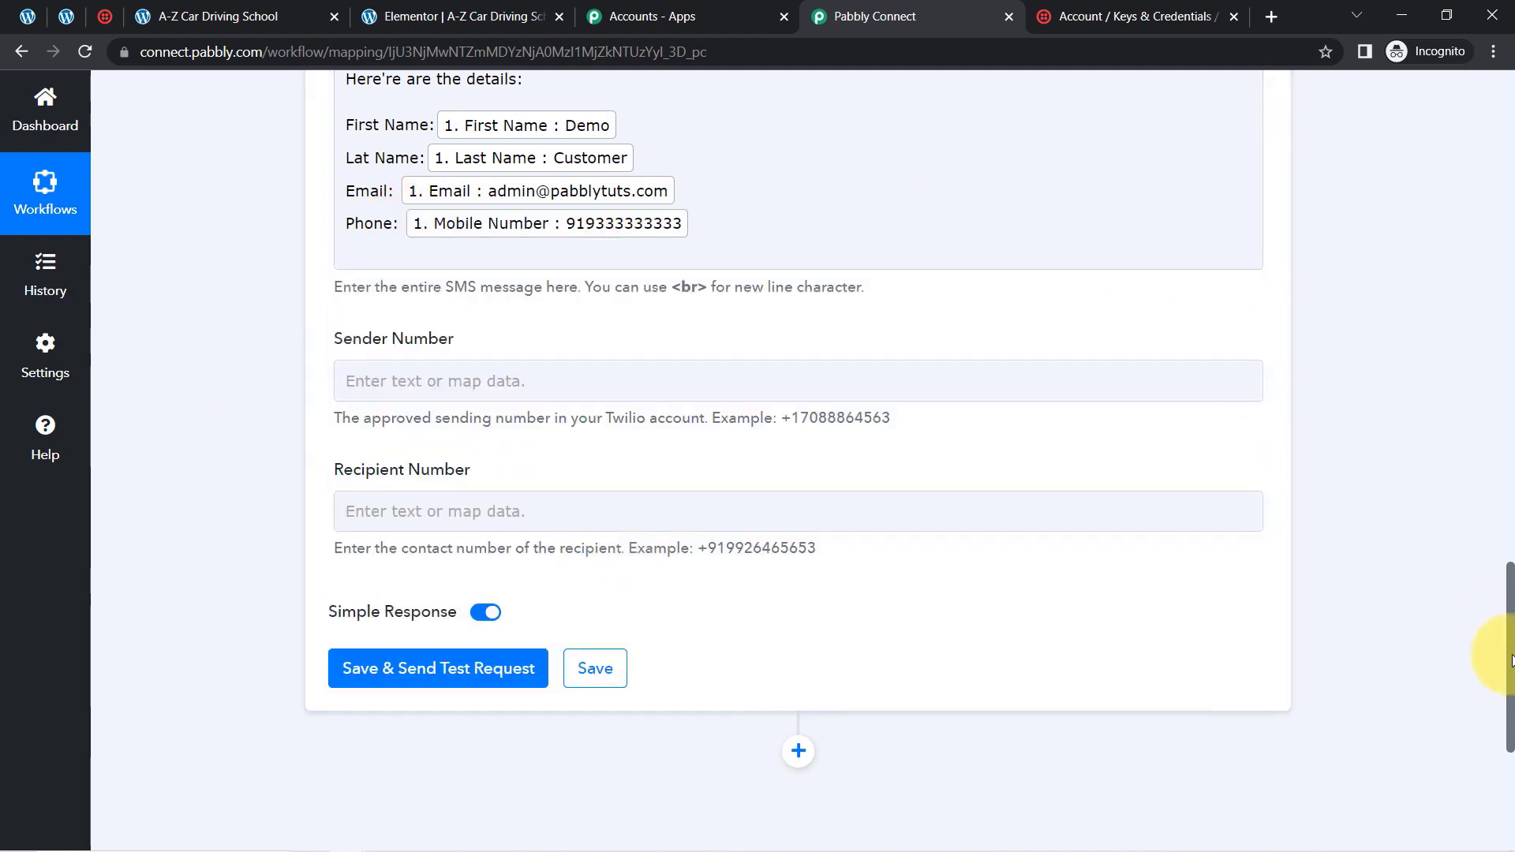
Review the mapped SMS body and the Sender Number and Recipient Number fields of the Twilio action
{"action": "scroll", "coordinate": [1511, 623], "scroll_direction": "up", "scroll_amount": 3}
{"action": "scroll", "coordinate": [1511, 632], "scroll_direction": "down", "scroll_amount": 2}
{"action": "scroll", "coordinate": [1512, 644], "scroll_direction": "down", "scroll_amount": 1}
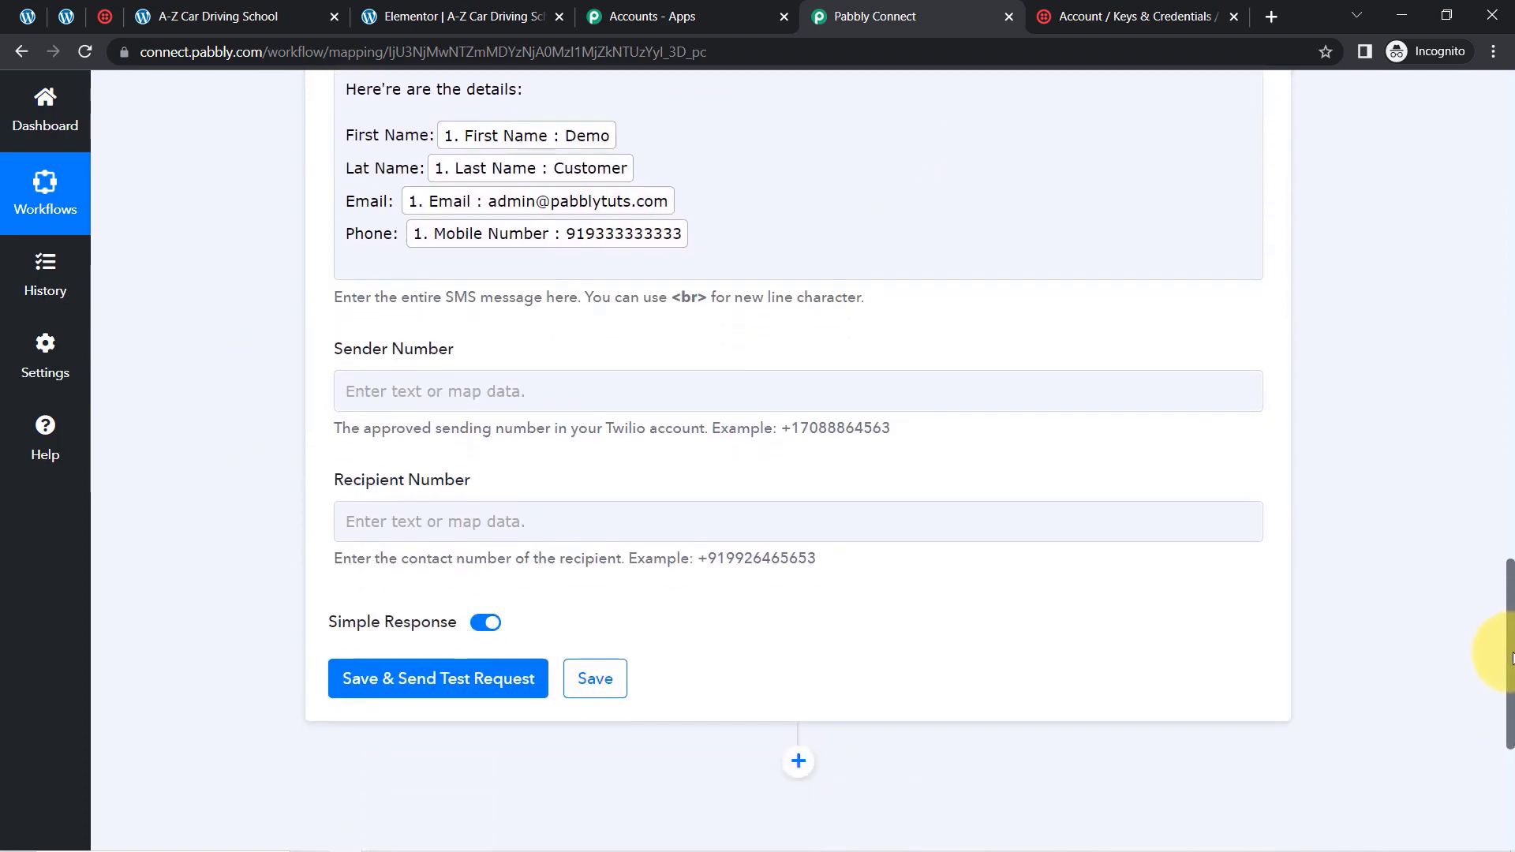
{"action": "scroll", "coordinate": [1512, 659], "scroll_direction": "down", "scroll_amount": 1}
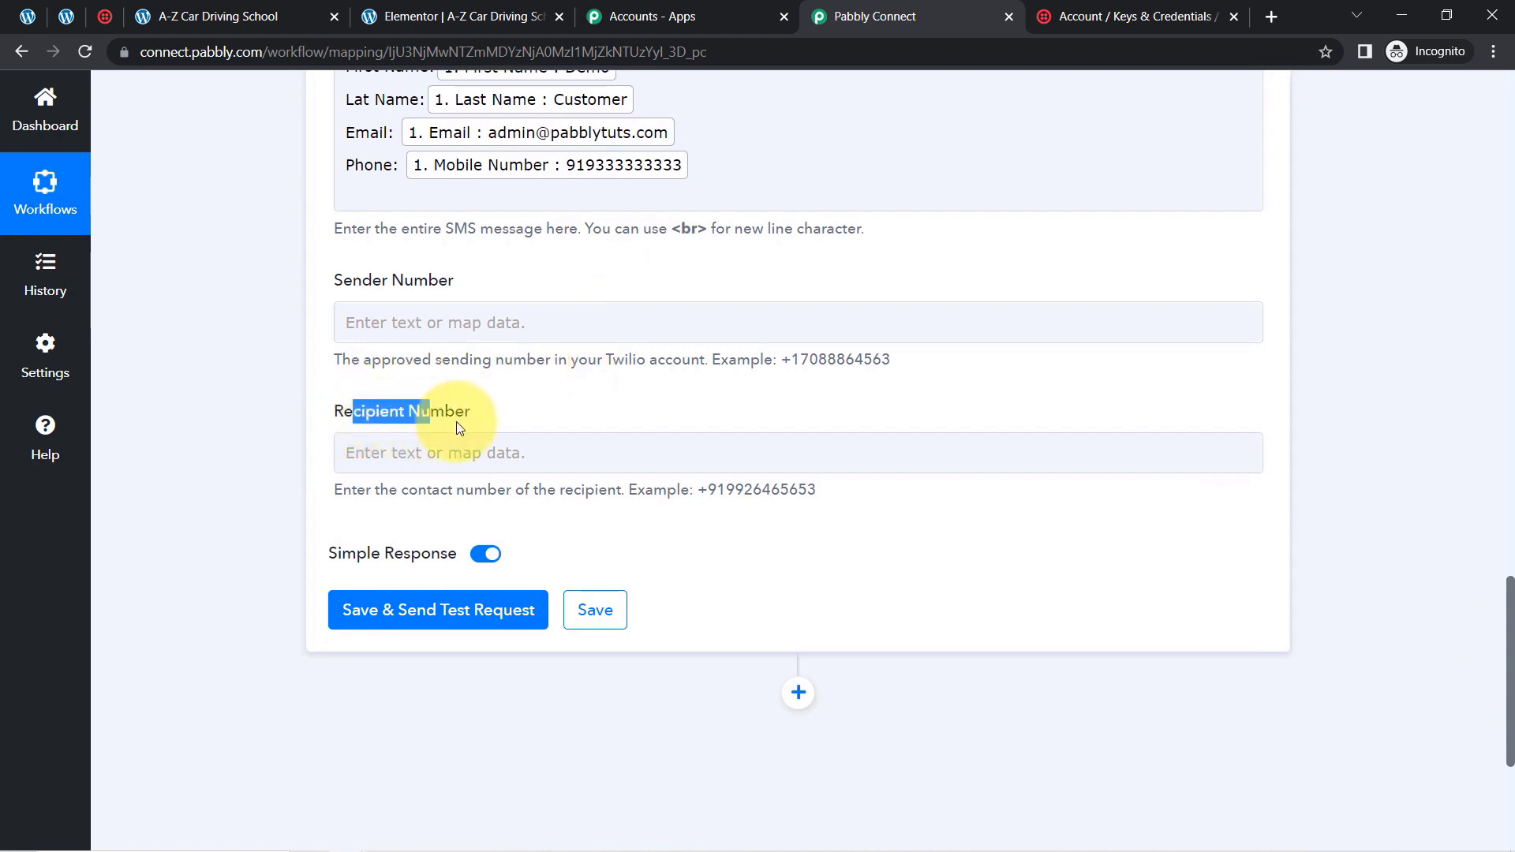
{"action": "left_click_drag", "start_coordinate": [457, 421], "coordinate": [437, 472]}
{"action": "left_click", "coordinate": [435, 466]}
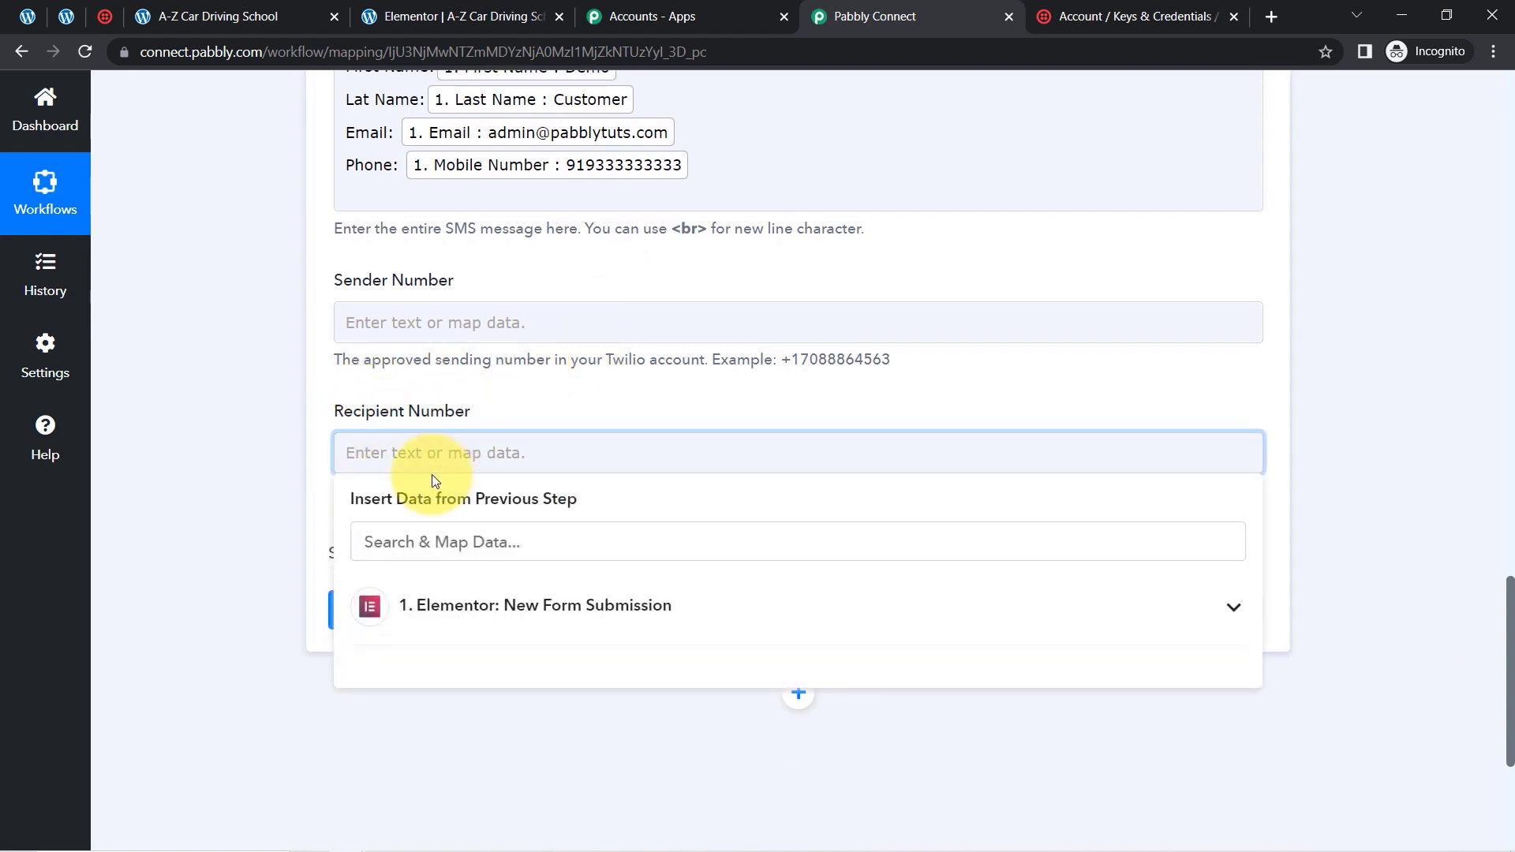
{"action": "left_click_drag", "start_coordinate": [361, 415], "coordinate": [424, 415]}
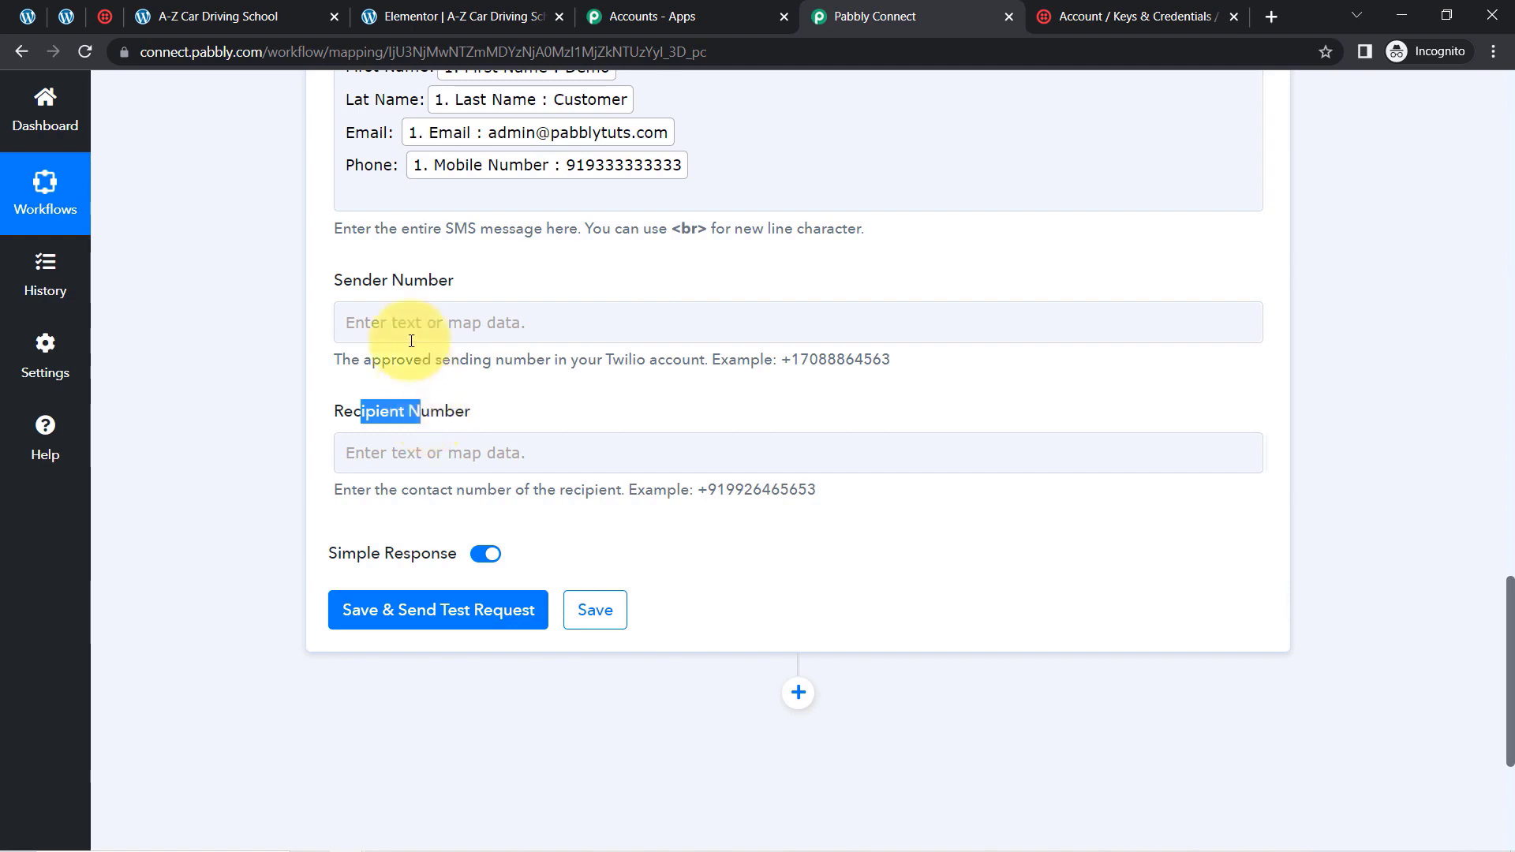
{"action": "left_click_drag", "start_coordinate": [343, 280], "coordinate": [437, 283]}
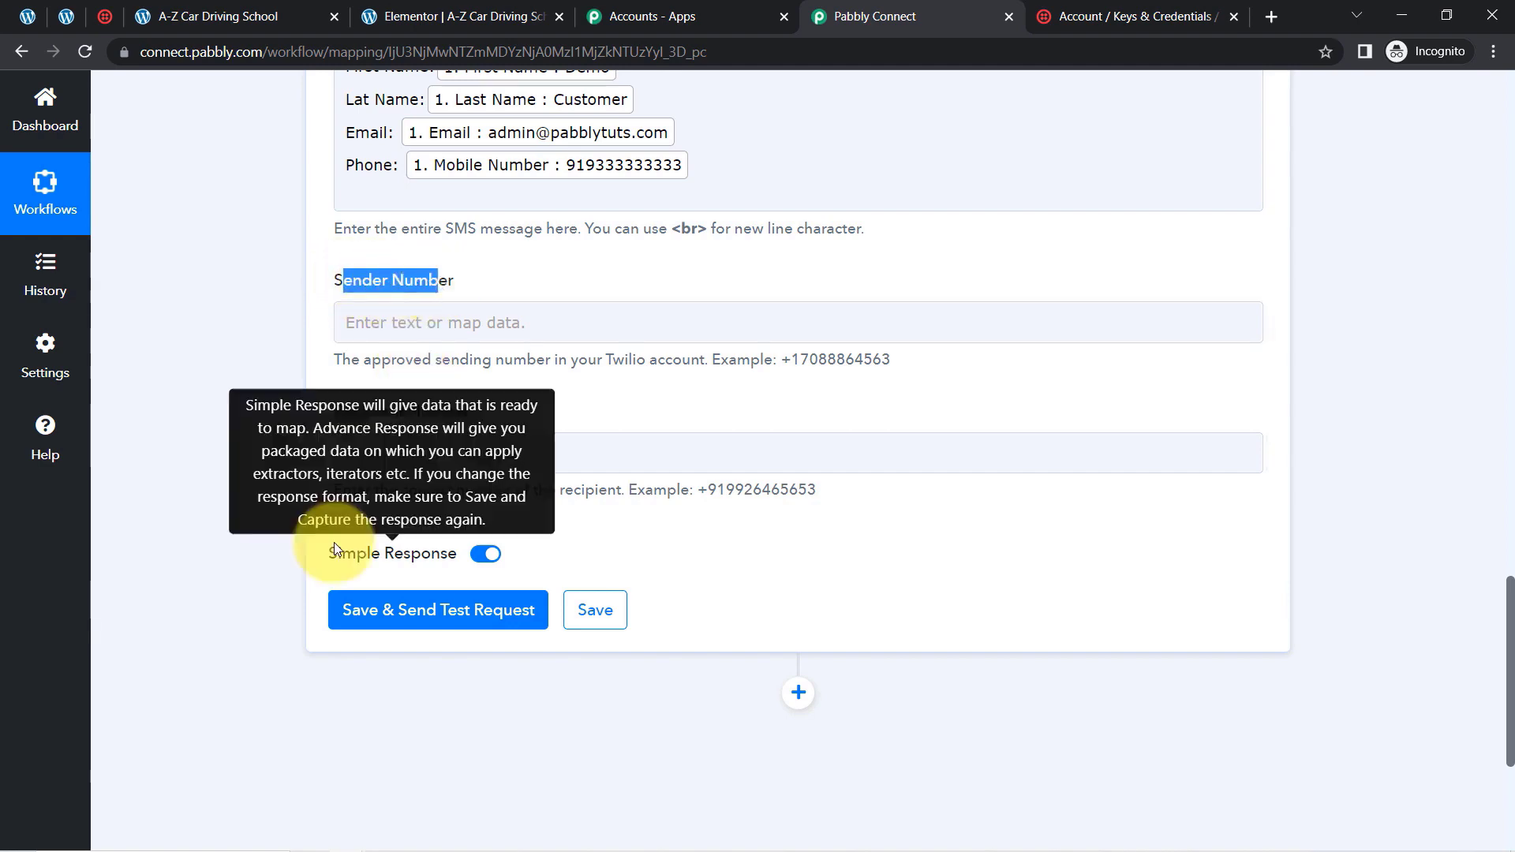
Copy the Twilio phone number from the Twilio console's Account Info and paste it as the Sender Number in Pabbly Connect
{"action": "left_click", "coordinate": [105, 16]}
{"action": "scroll", "coordinate": [948, 442], "scroll_direction": "down", "scroll_amount": 7}
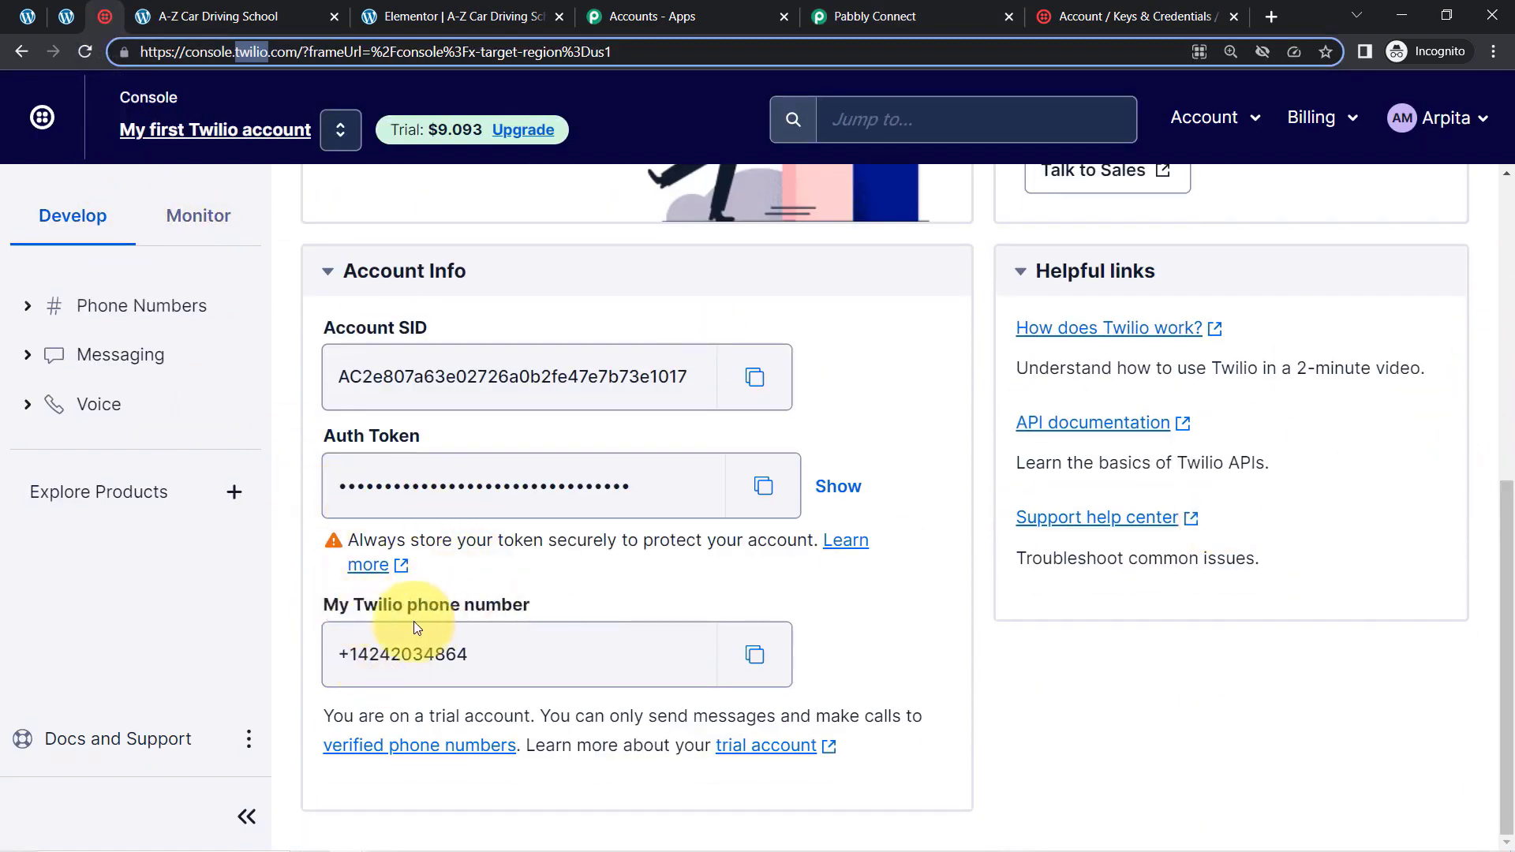
{"action": "left_click", "coordinate": [753, 654]}
{"action": "left_click", "coordinate": [876, 16]}
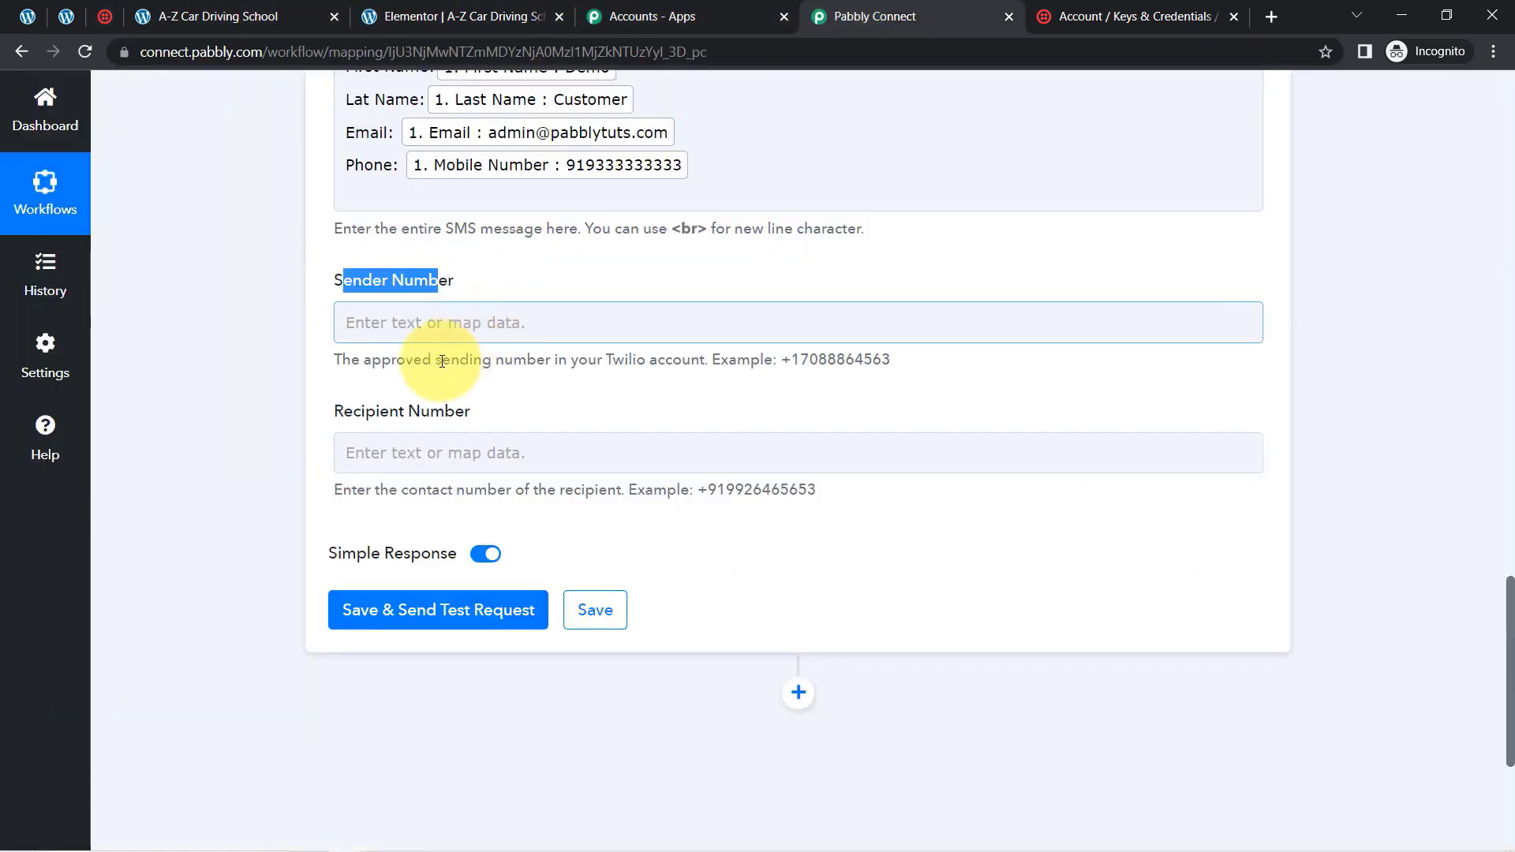
{"action": "left_click", "coordinate": [378, 334]}
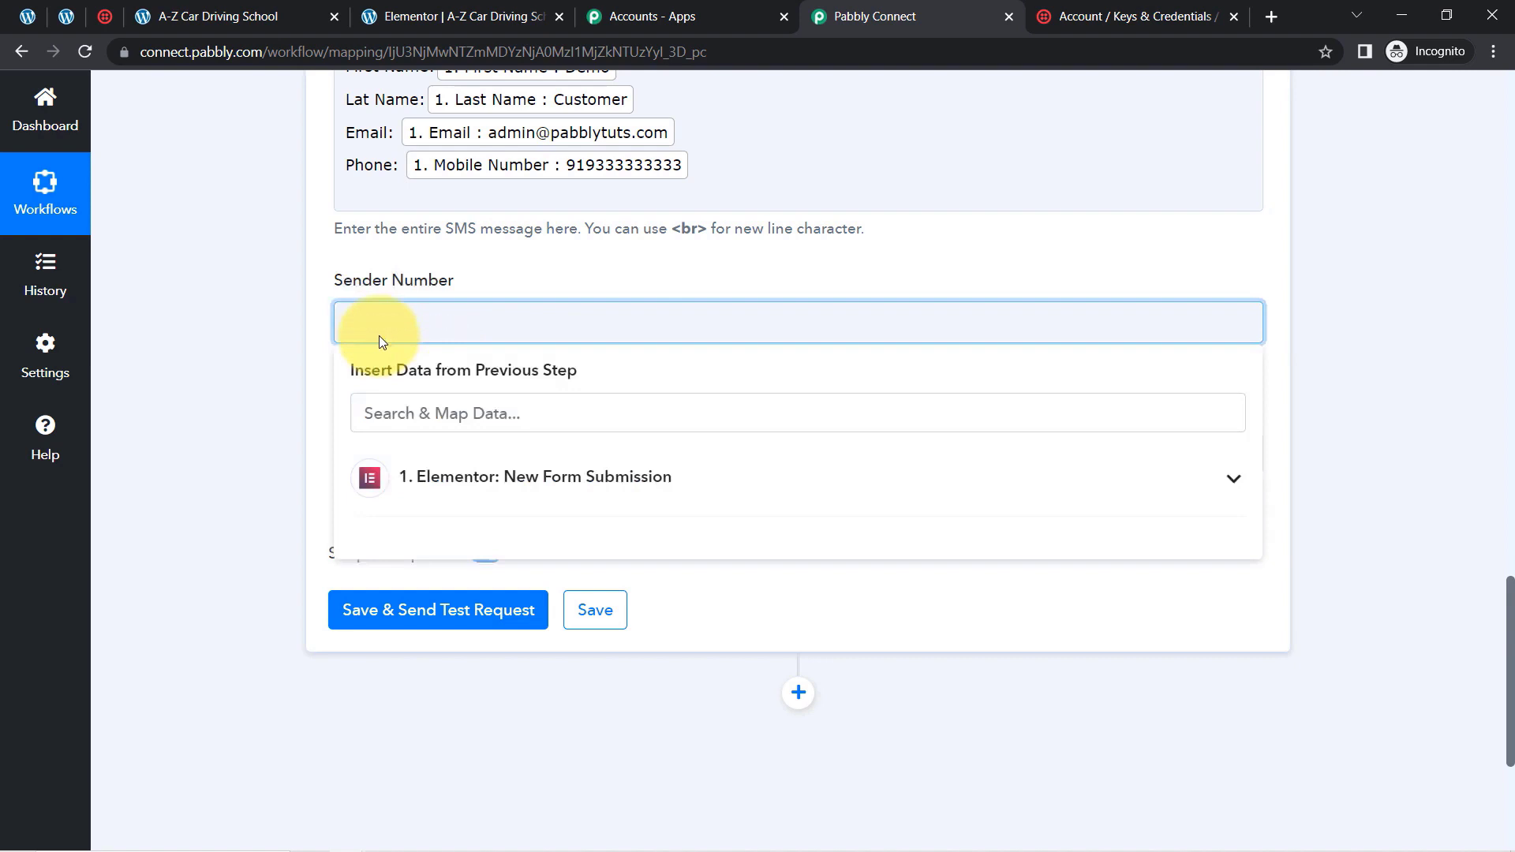
{"action": "key", "text": "ctrl+v"}
{"action": "left_click", "coordinate": [1395, 643]}
Enter the manager's phone number with country code as the Recipient Number, and save and send a test request for the Twilio action
{"action": "left_click_drag", "start_coordinate": [1508, 646], "coordinate": [1509, 706]}
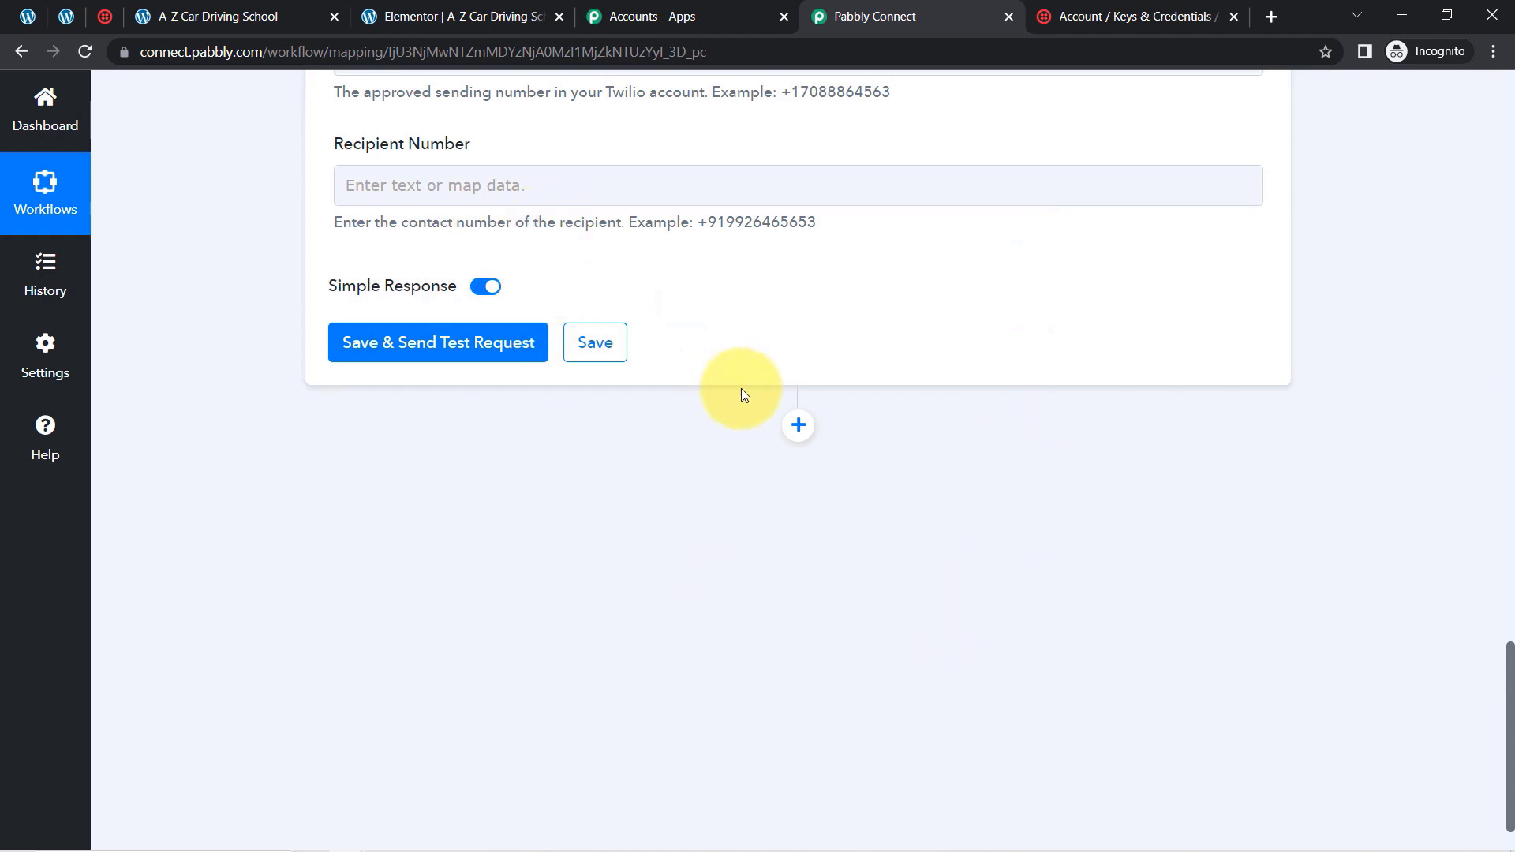
{"action": "left_click", "coordinate": [473, 186]}
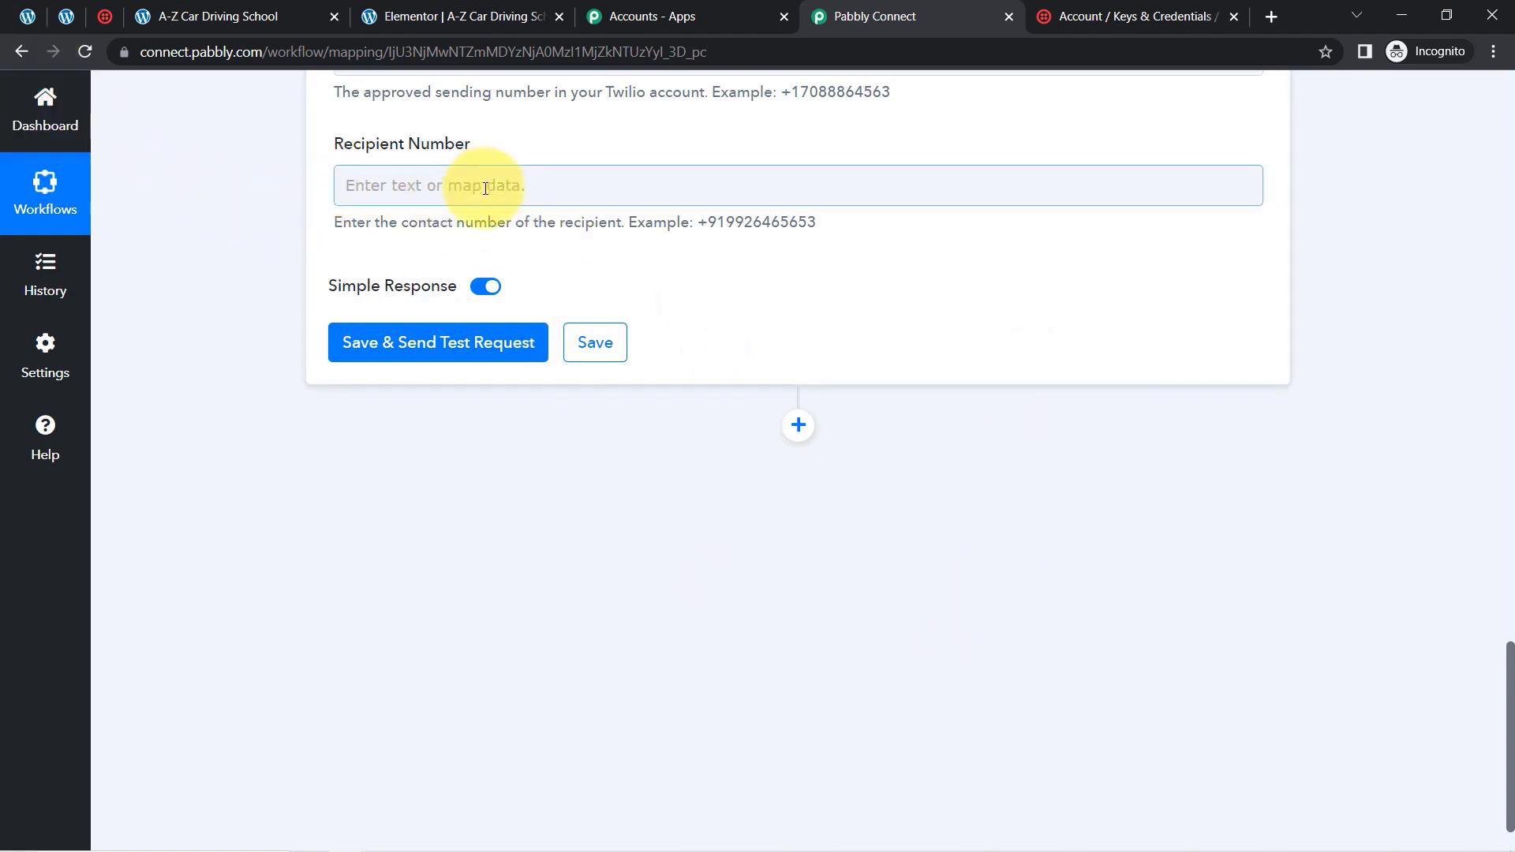
{"action": "left_click", "coordinate": [414, 189]}
{"action": "left_click", "coordinate": [240, 213]}
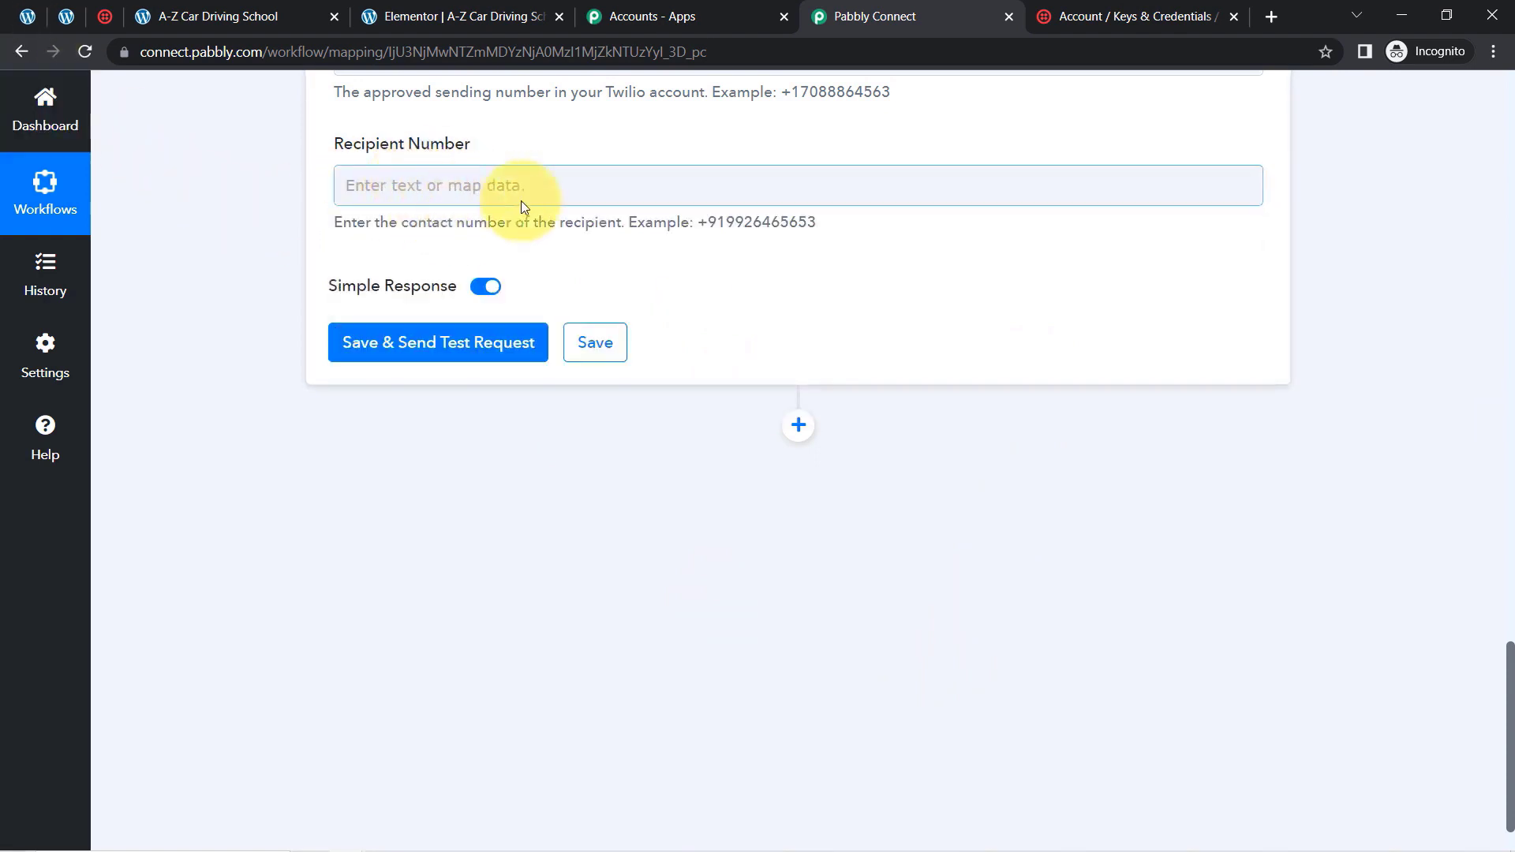
{"action": "left_click_drag", "start_coordinate": [691, 224], "coordinate": [782, 229]}
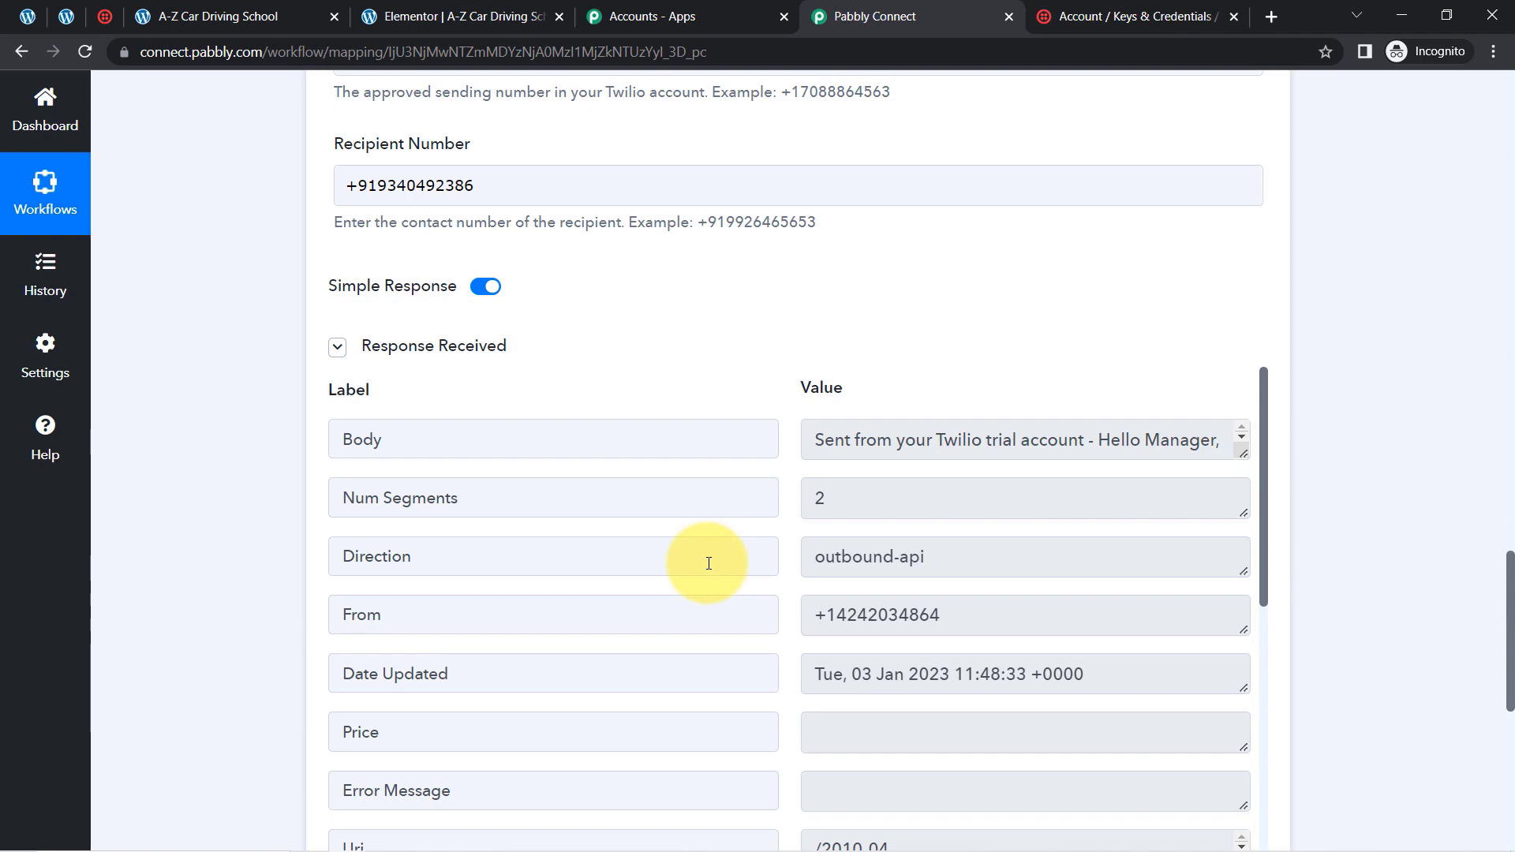
Collapse the details of both the Elementor trigger and the Twilio Send SMS Message action in the workflow
{"action": "scroll", "coordinate": [1488, 632], "scroll_direction": "up", "scroll_amount": 10}
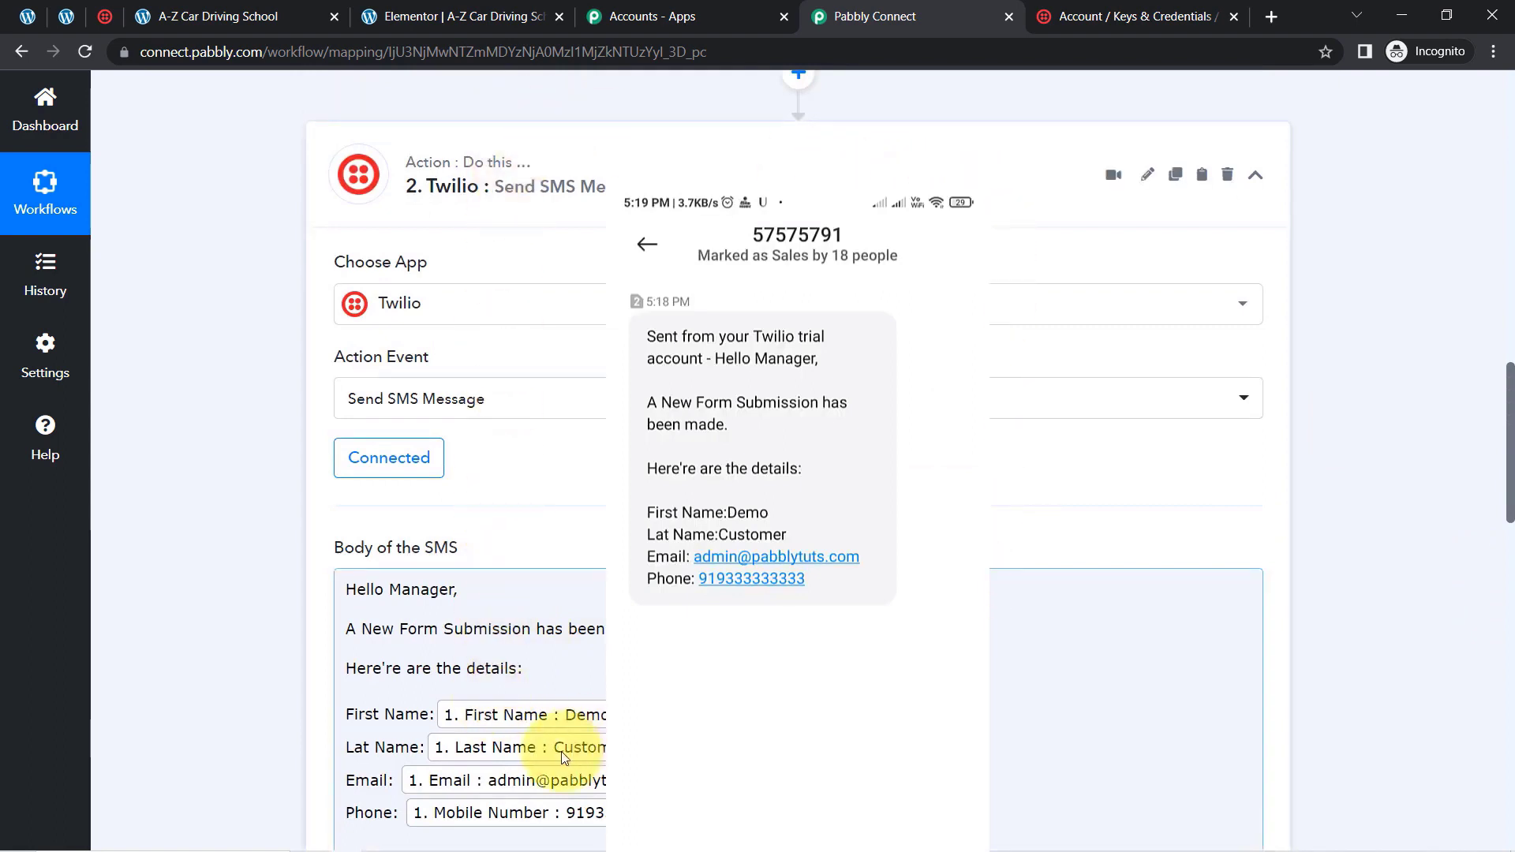
{"action": "mouse_move", "coordinate": [568, 847]}
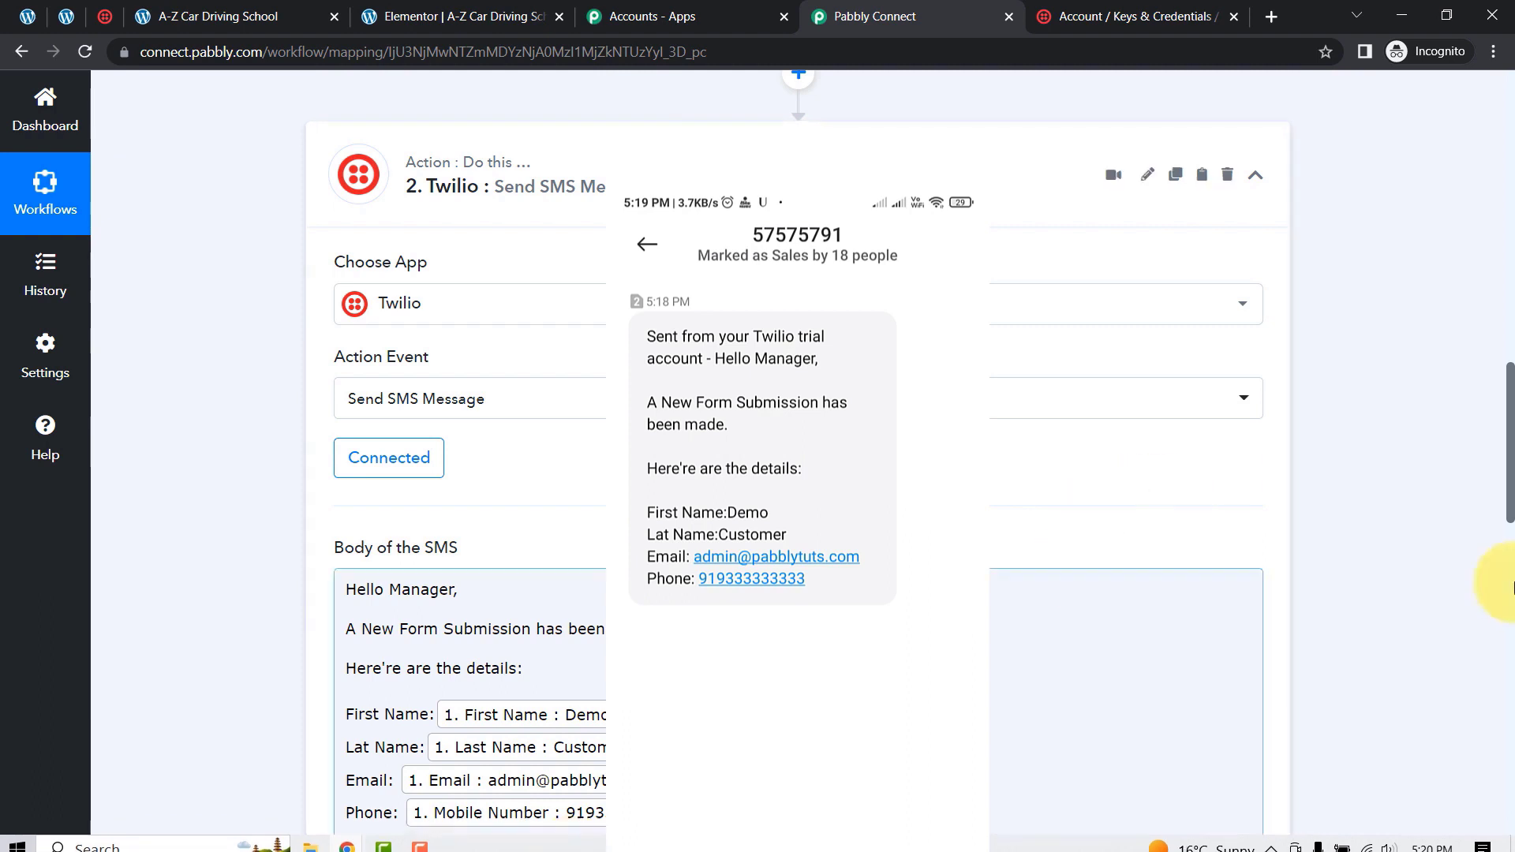
{"action": "left_click_drag", "start_coordinate": [1504, 505], "coordinate": [1504, 78]}
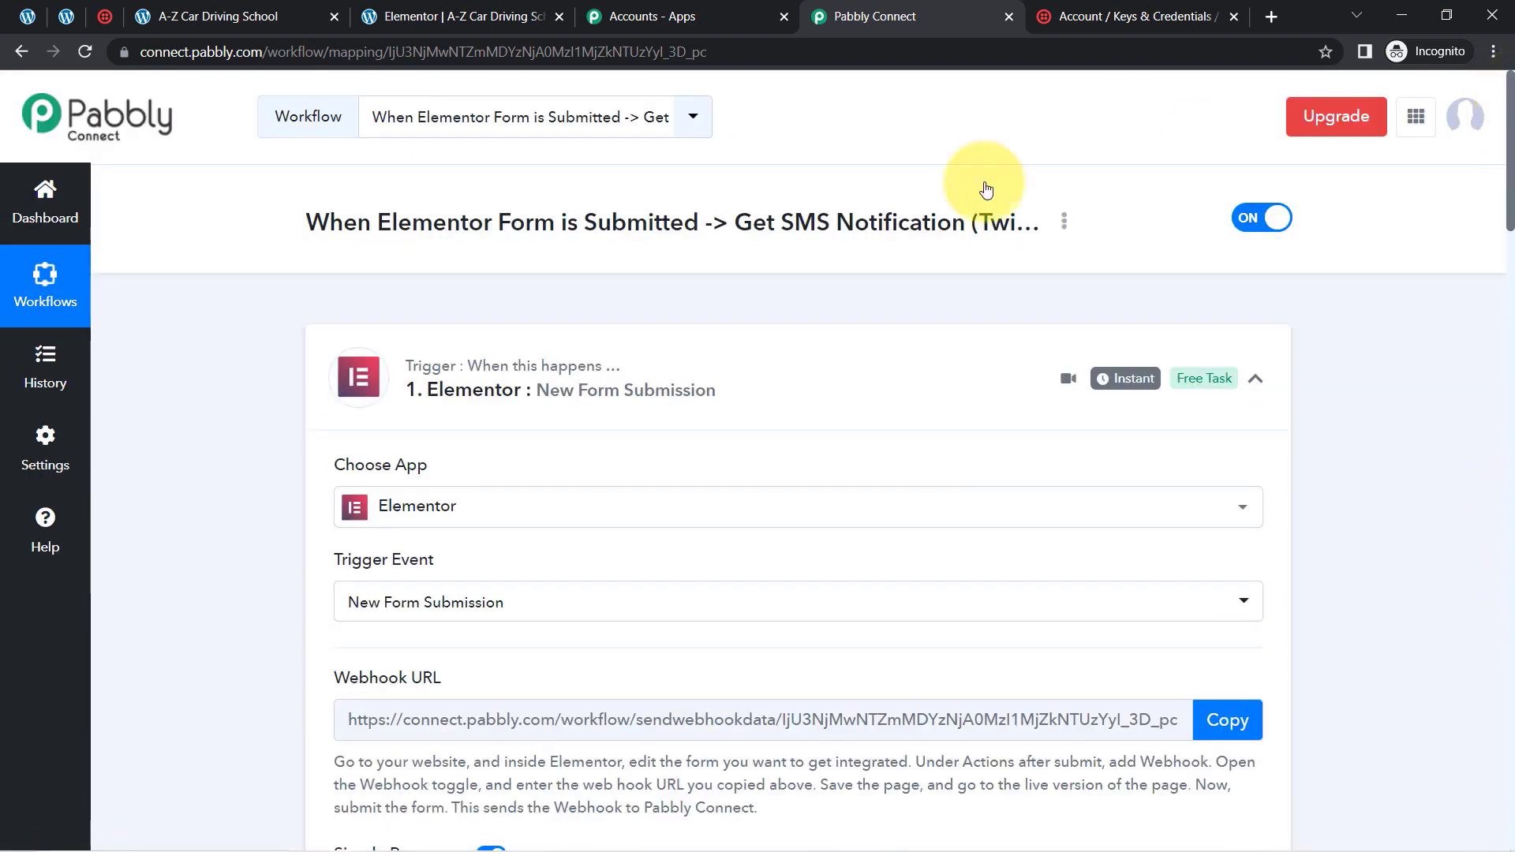
{"action": "left_click", "coordinate": [493, 376]}
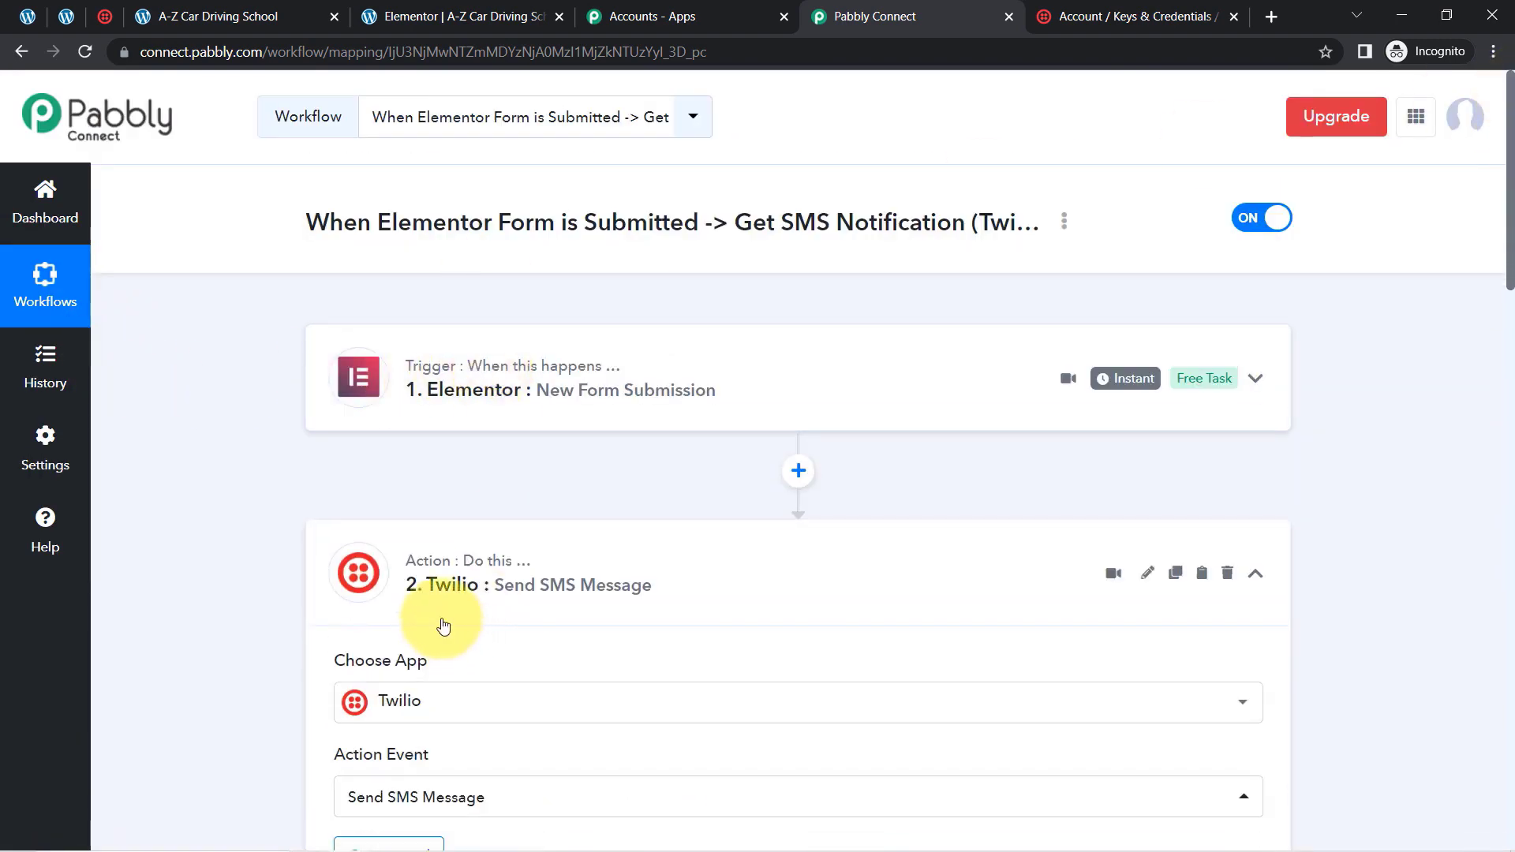
{"action": "left_click", "coordinate": [486, 596]}
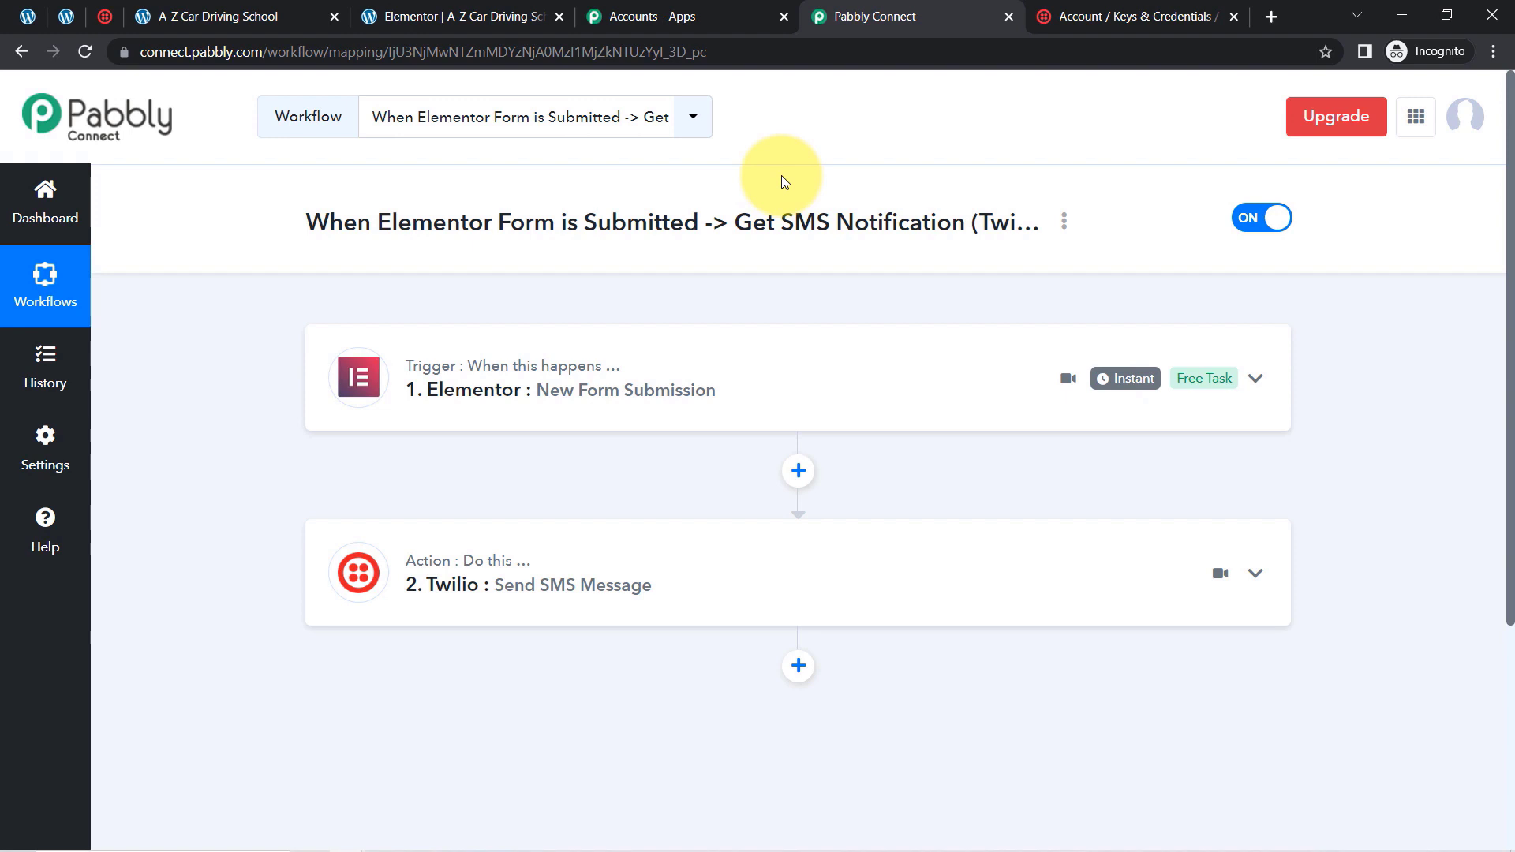
Generate the share link for the Elementor-to-SMS workflow and highlight part of its URL
{"action": "left_click", "coordinate": [1065, 222]}
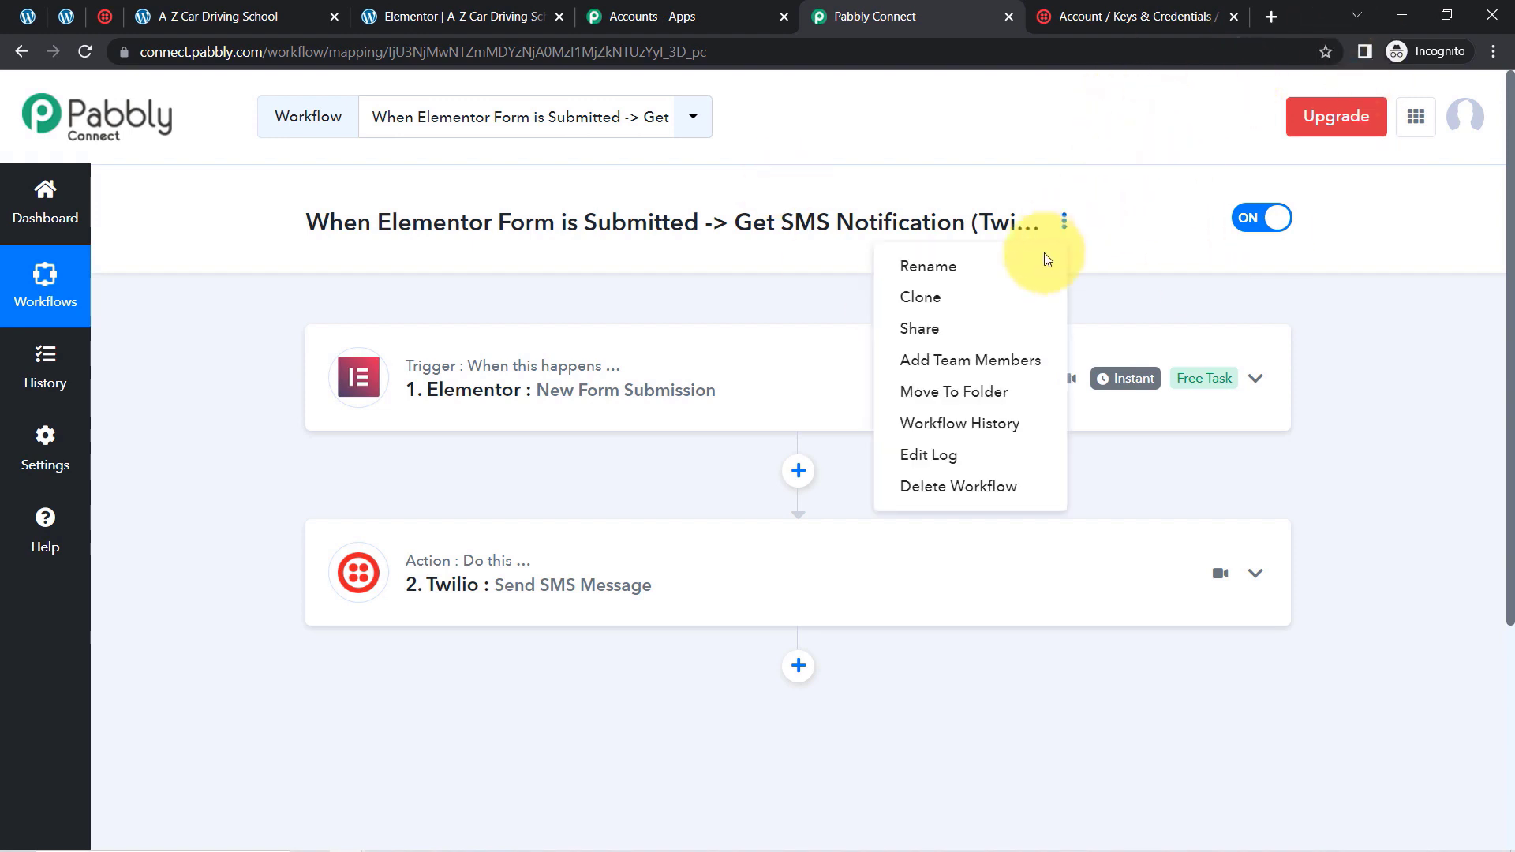
{"action": "left_click", "coordinate": [951, 326]}
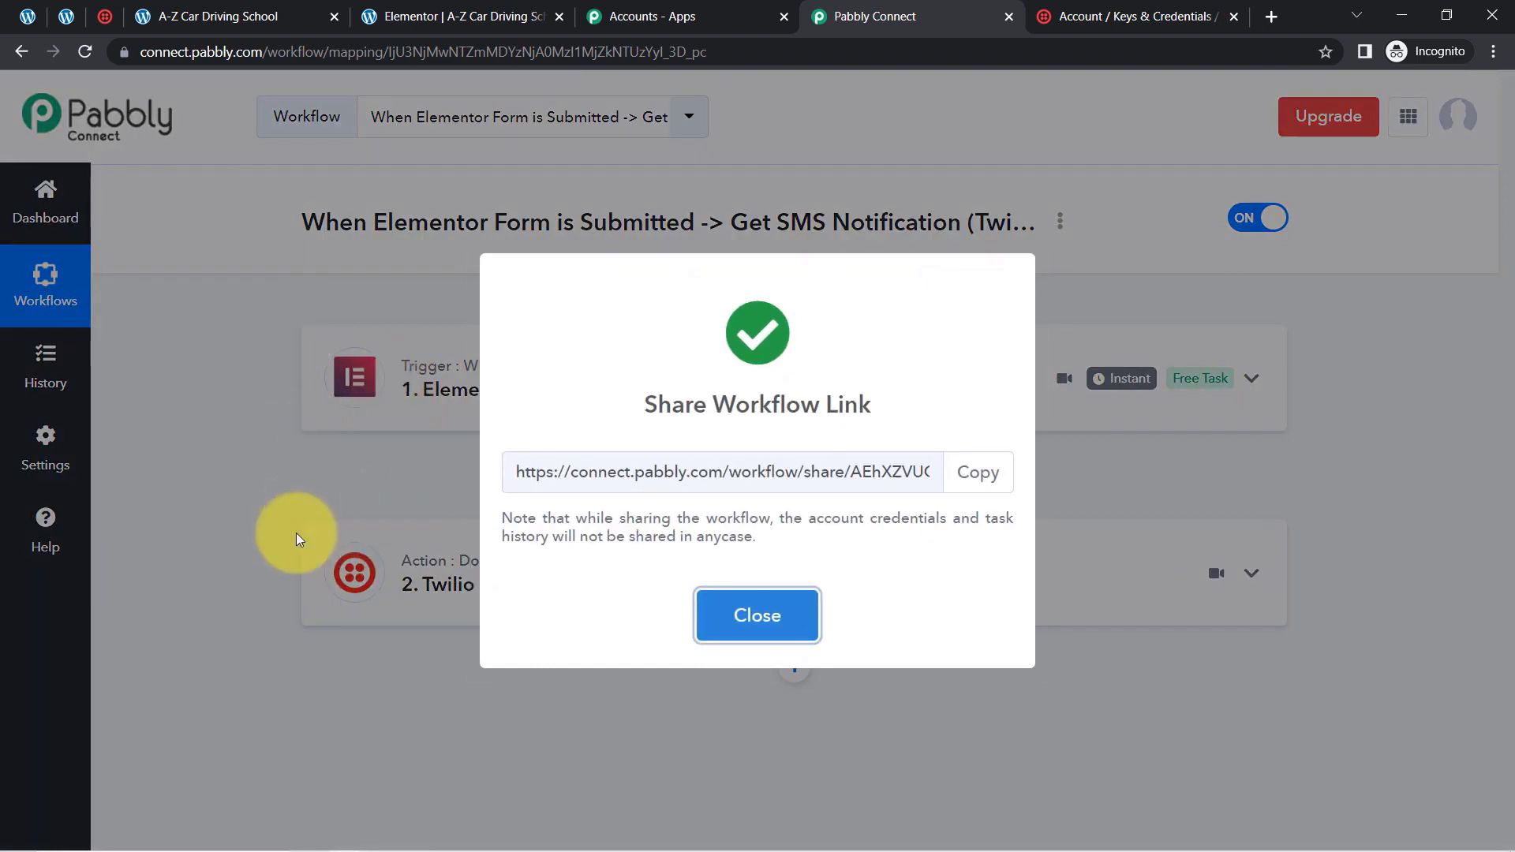
{"action": "triple_click", "coordinate": [691, 472]}
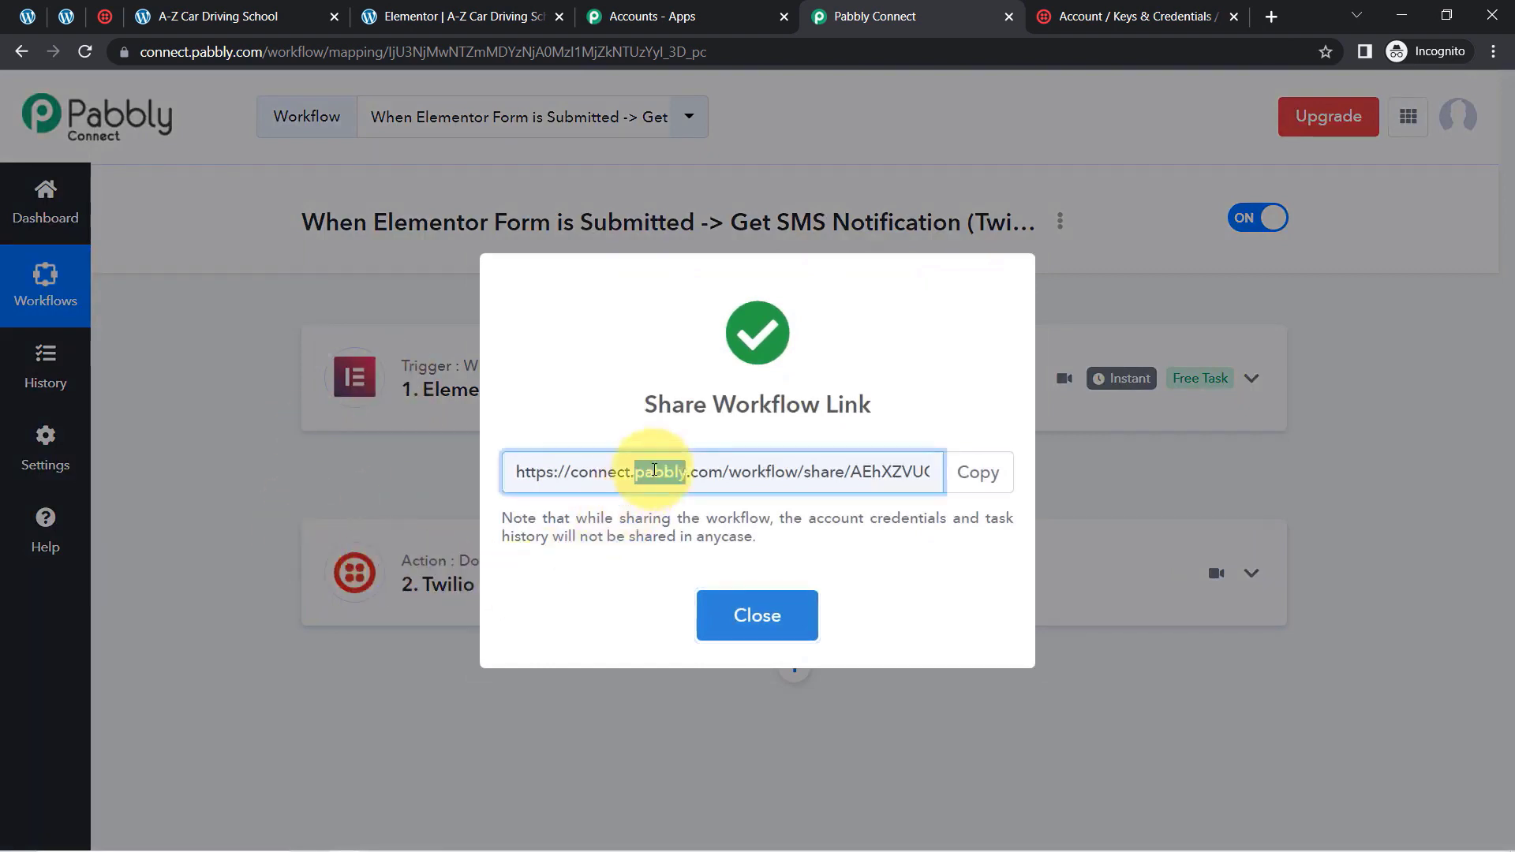
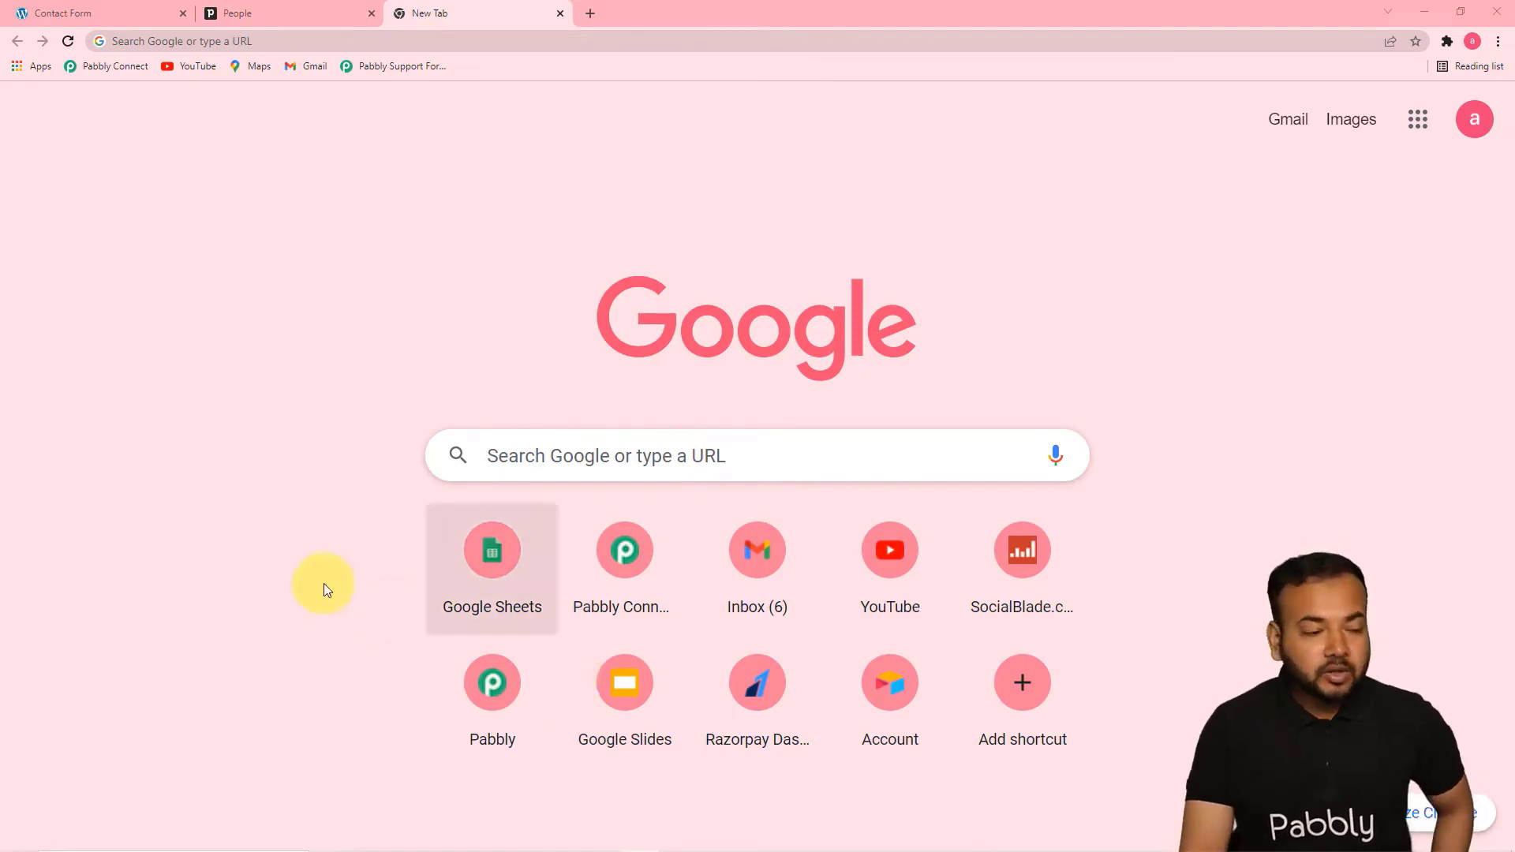
Open Pabbly Connect and create a workflow named "Create Contacts from Elementor Form Submissions into Pipedrive"
{"action": "left_click", "coordinate": [119, 68]}
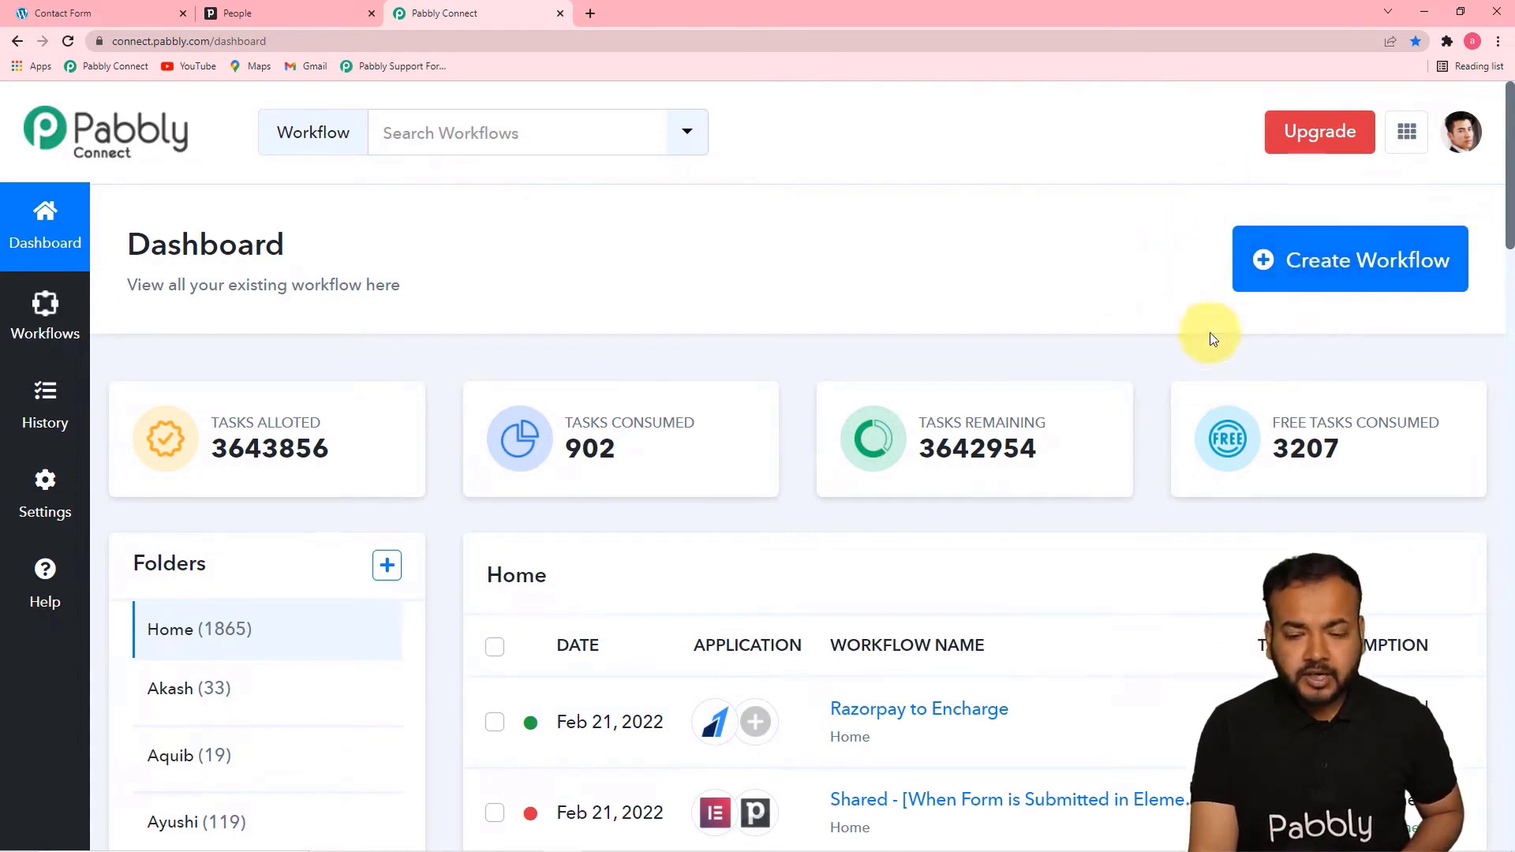
{"action": "left_click", "coordinate": [1352, 261]}
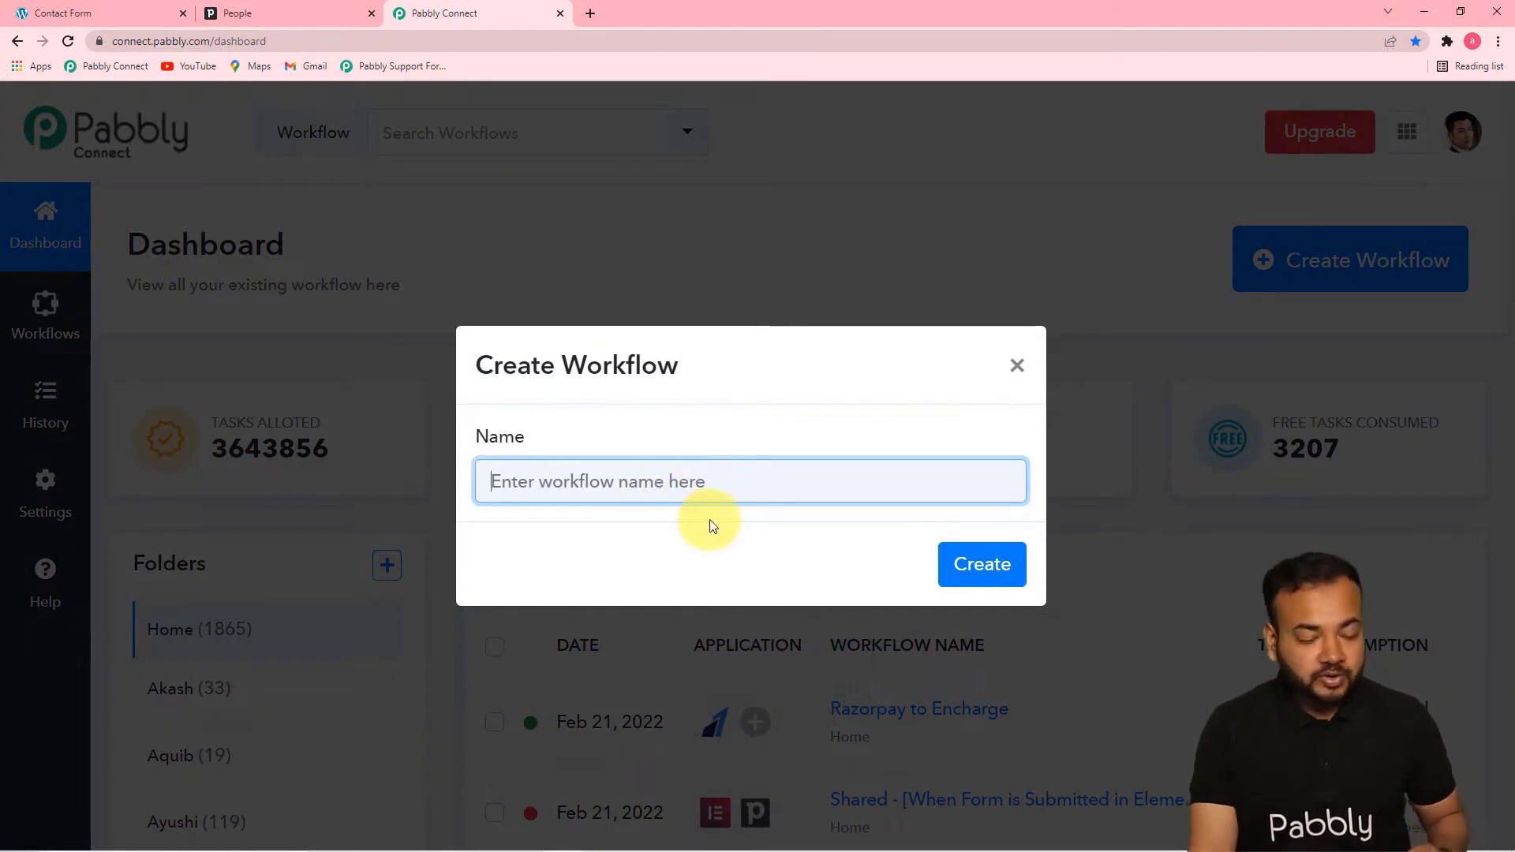
{"action": "type", "text": "Create Contacts from Elementor Form Submissions into Pipedrive"}
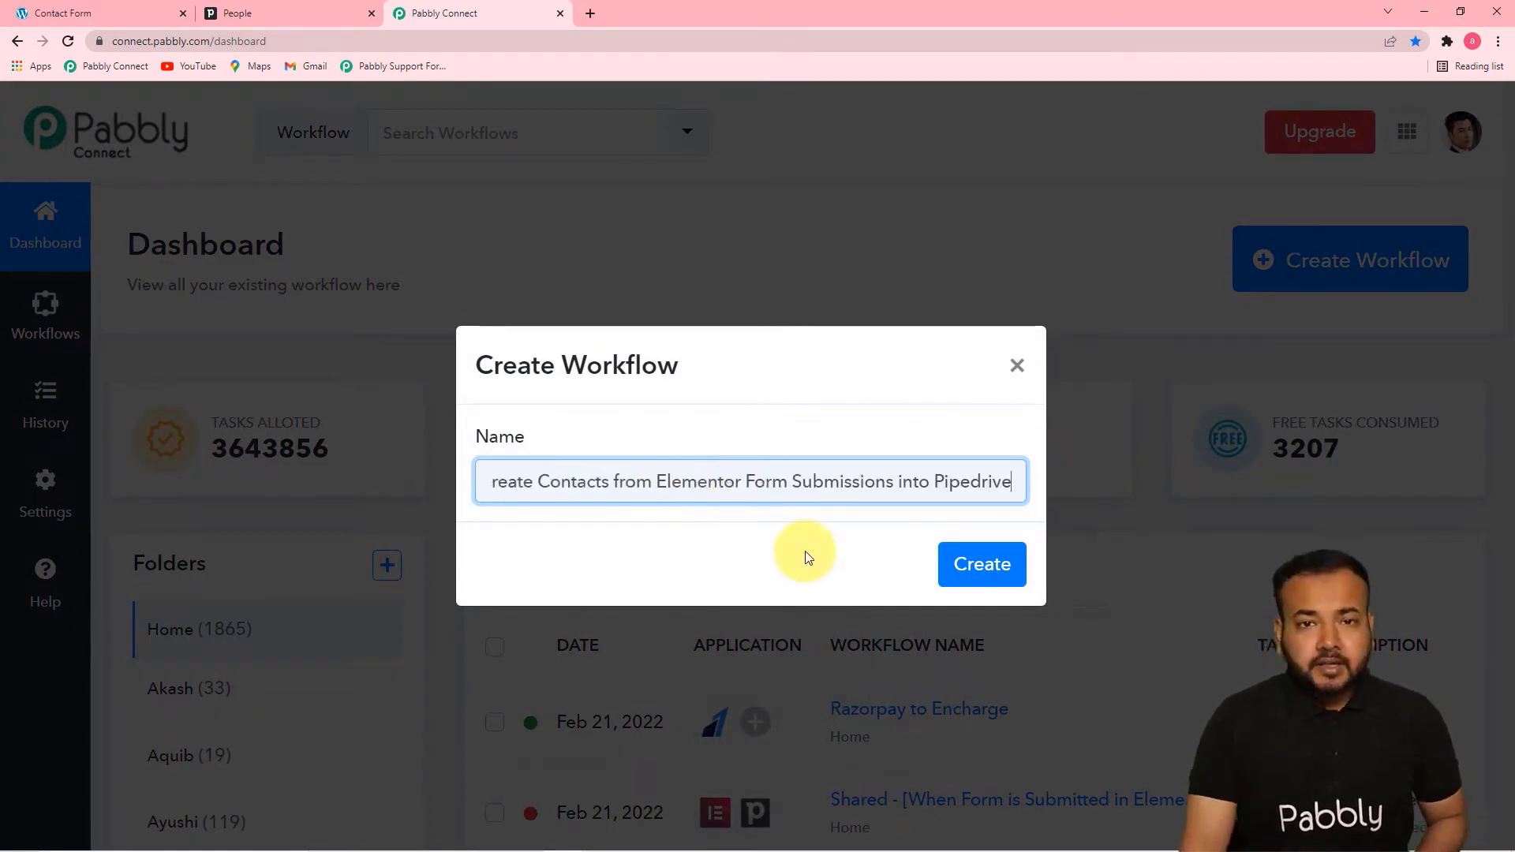
{"action": "left_click", "coordinate": [785, 557]}
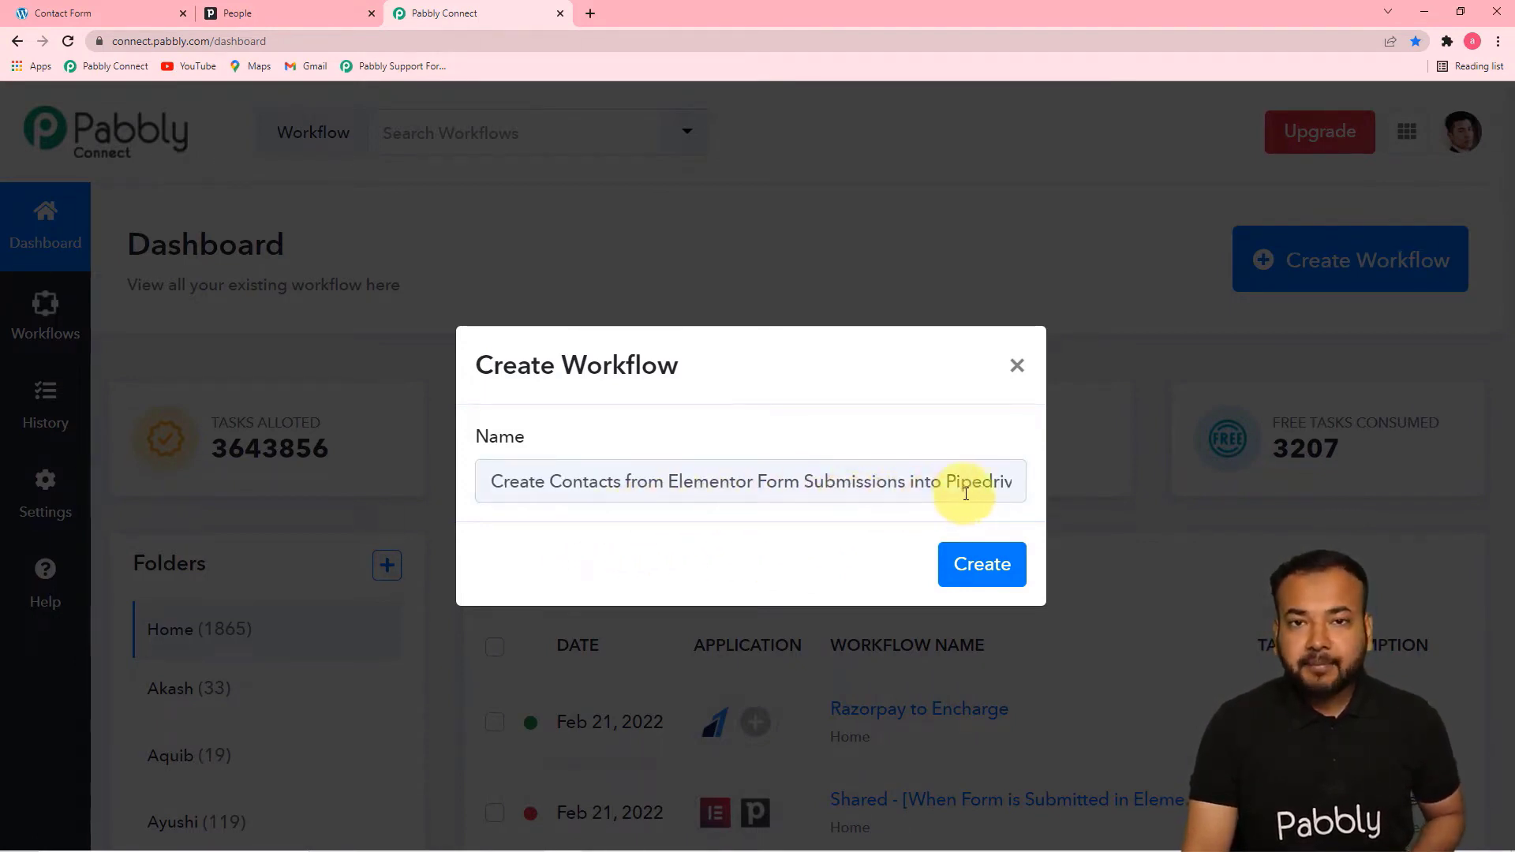
{"action": "left_click", "coordinate": [991, 568]}
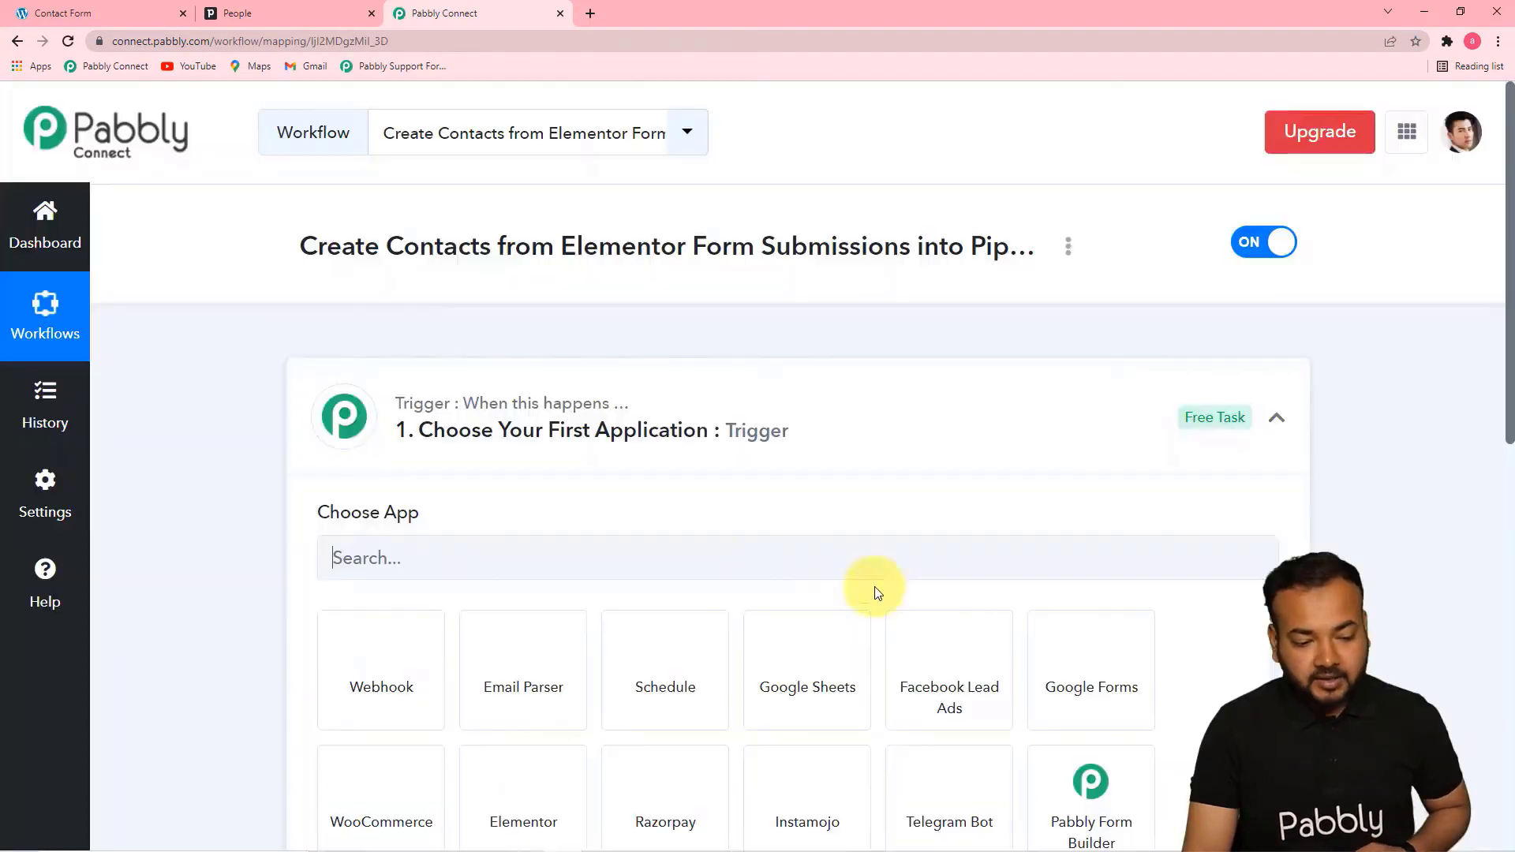
Set the workflow's trigger app to Elementor with New Form Submission as the trigger event
{"action": "left_click", "coordinate": [1279, 422]}
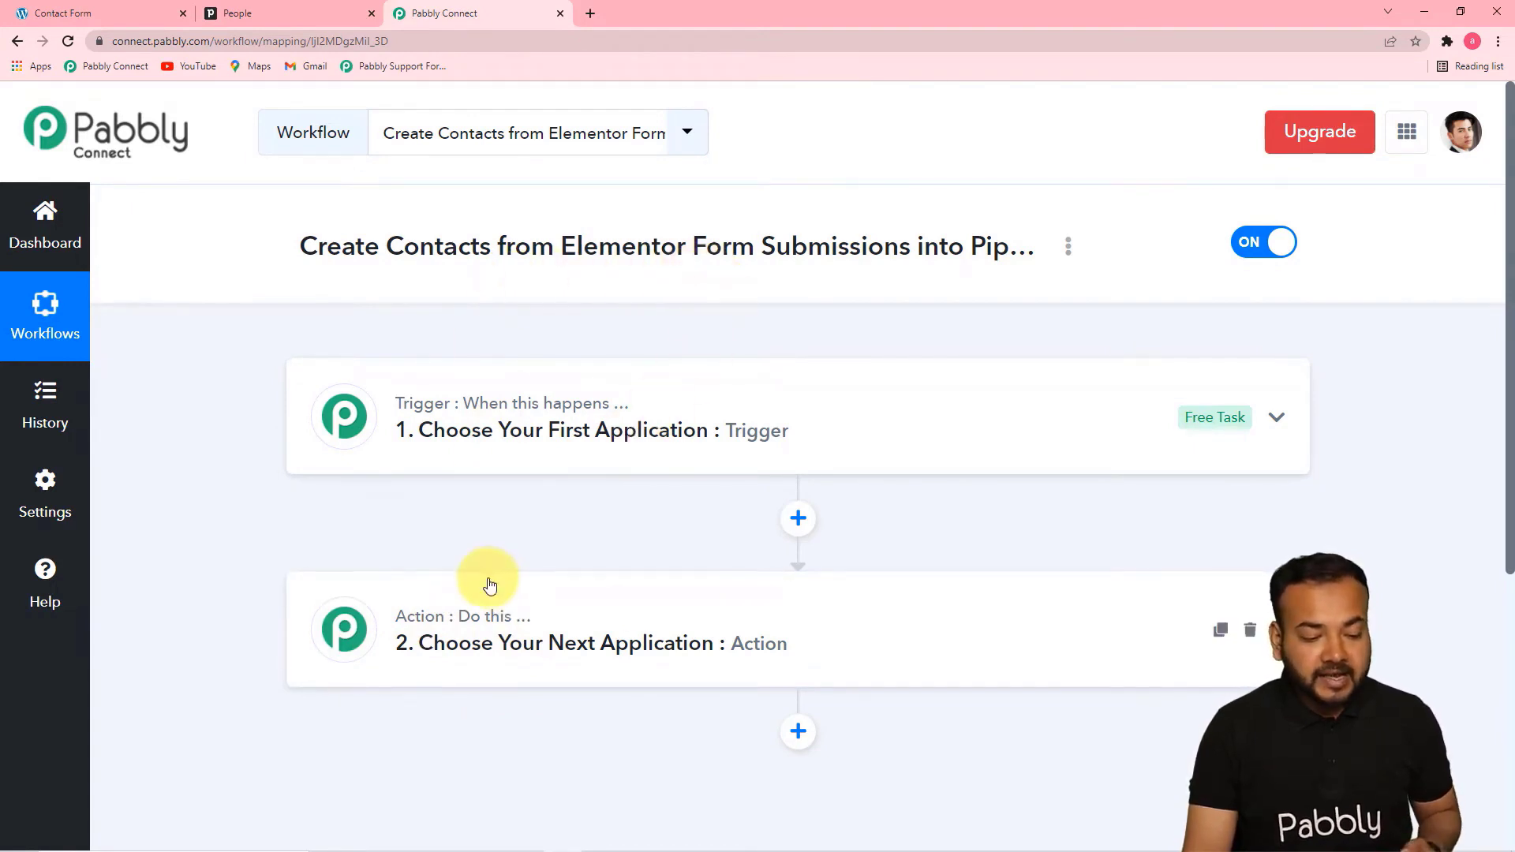
{"action": "mouse_move", "coordinate": [456, 629]}
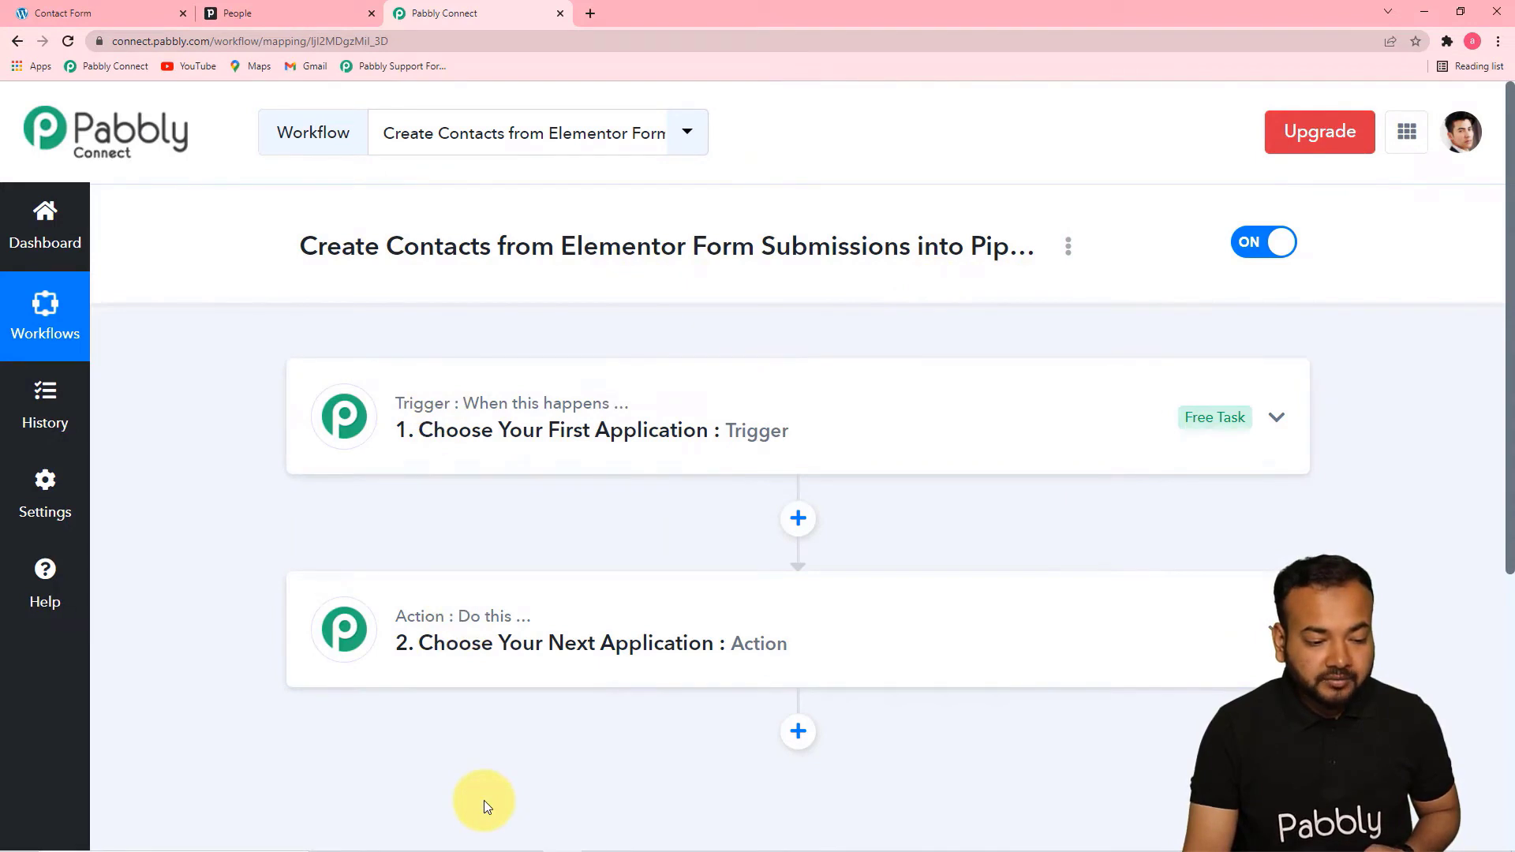
{"action": "left_click", "coordinate": [501, 431]}
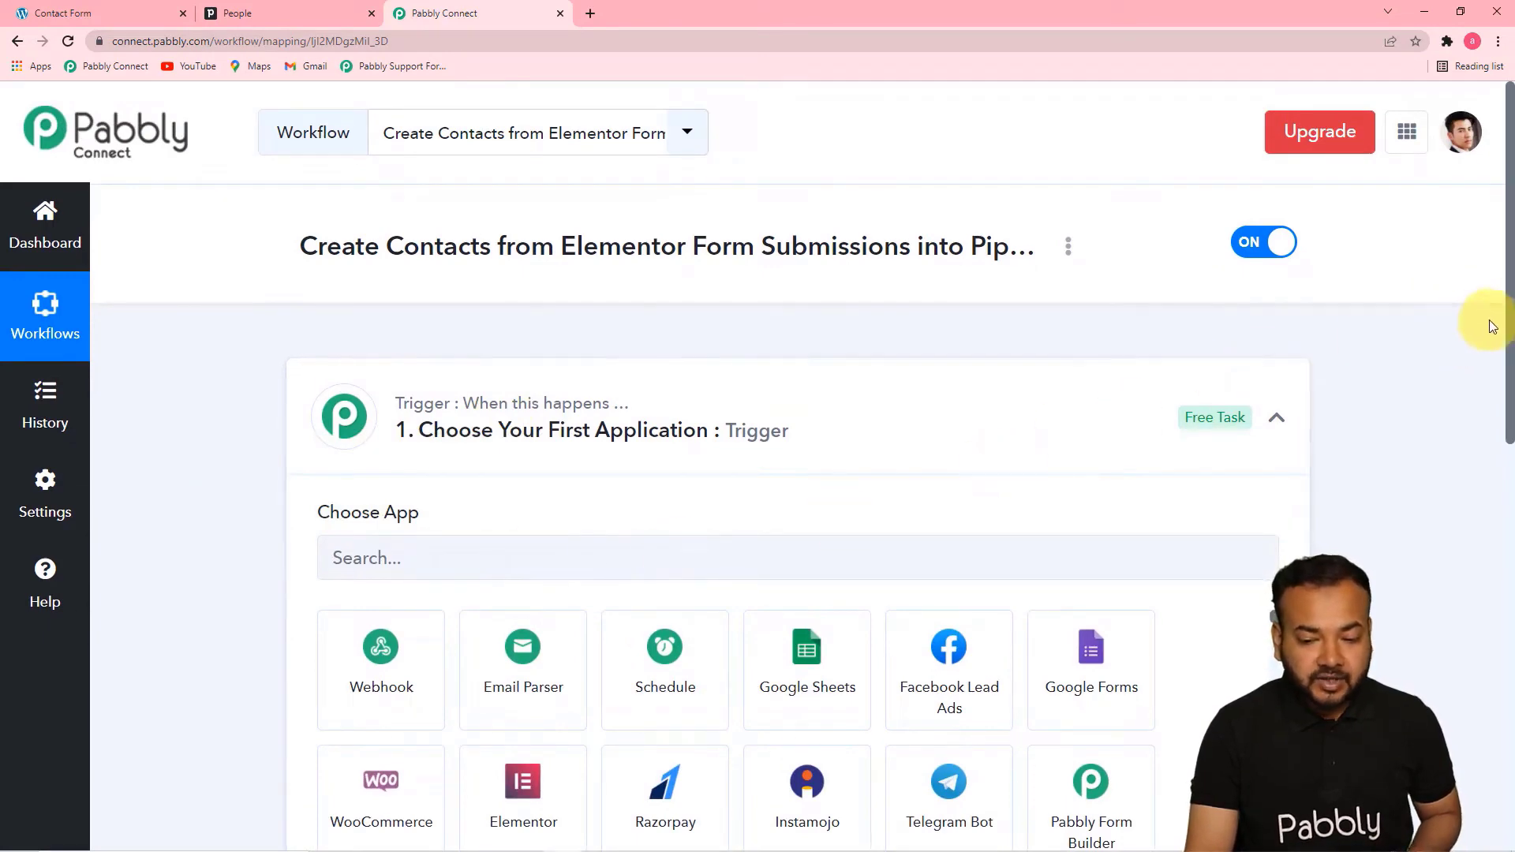
{"action": "left_click_drag", "start_coordinate": [1509, 316], "coordinate": [1499, 444]}
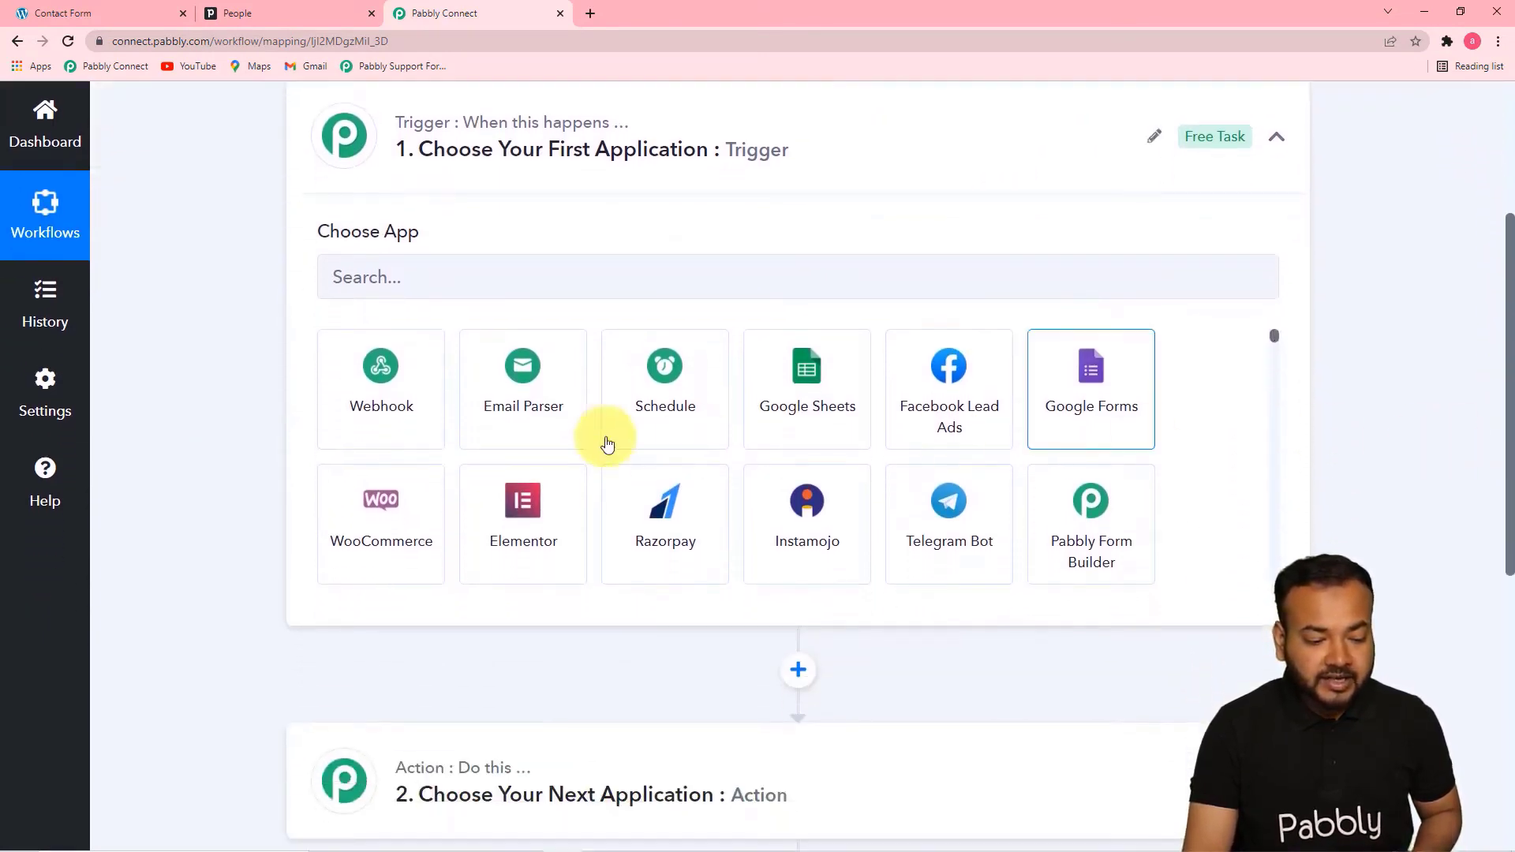
{"action": "left_click", "coordinate": [531, 543]}
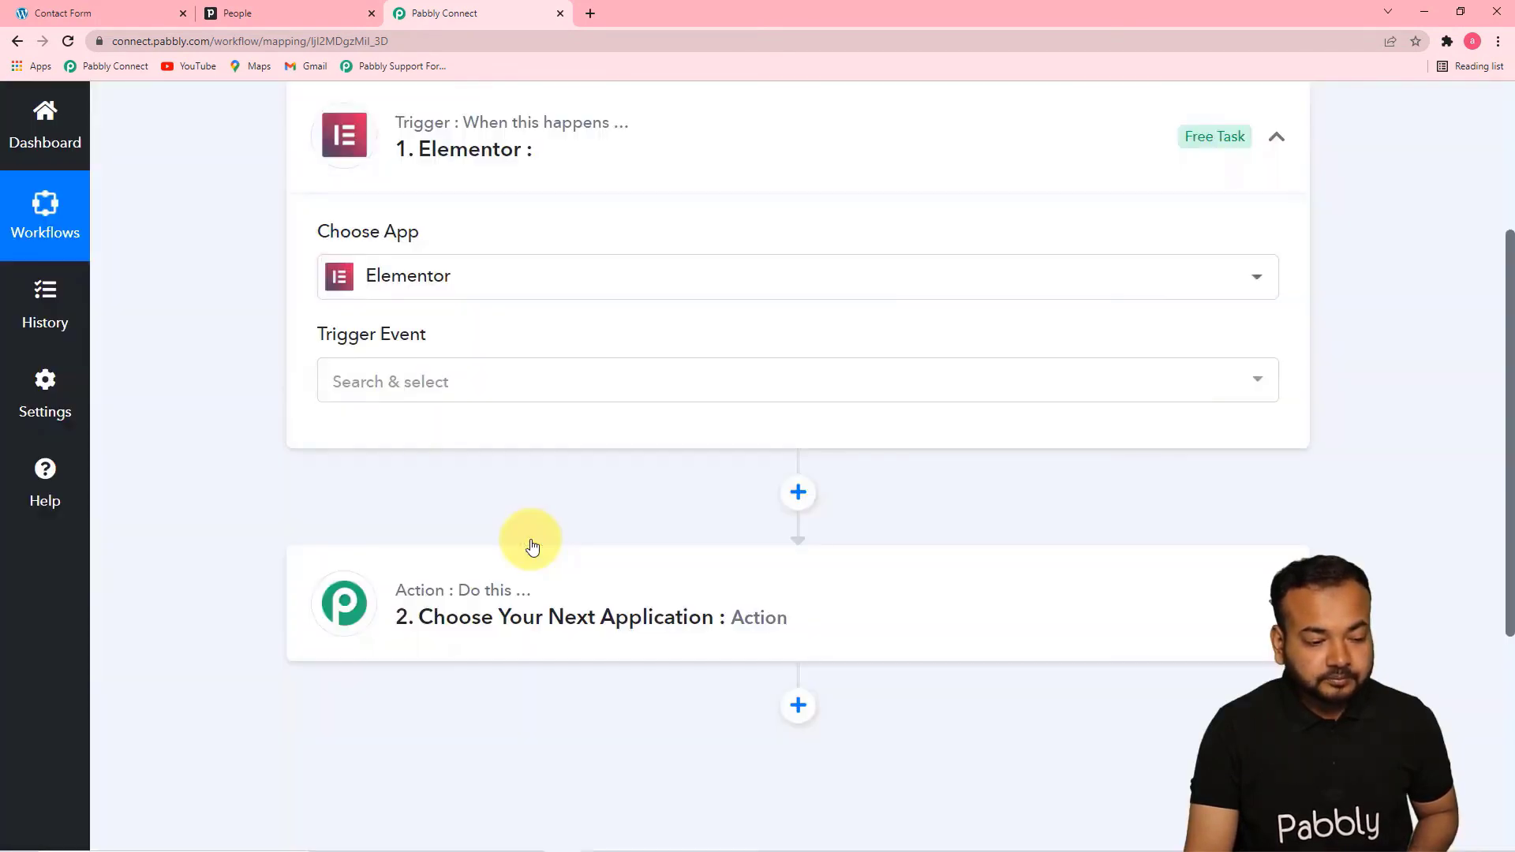
{"action": "left_click", "coordinate": [399, 381]}
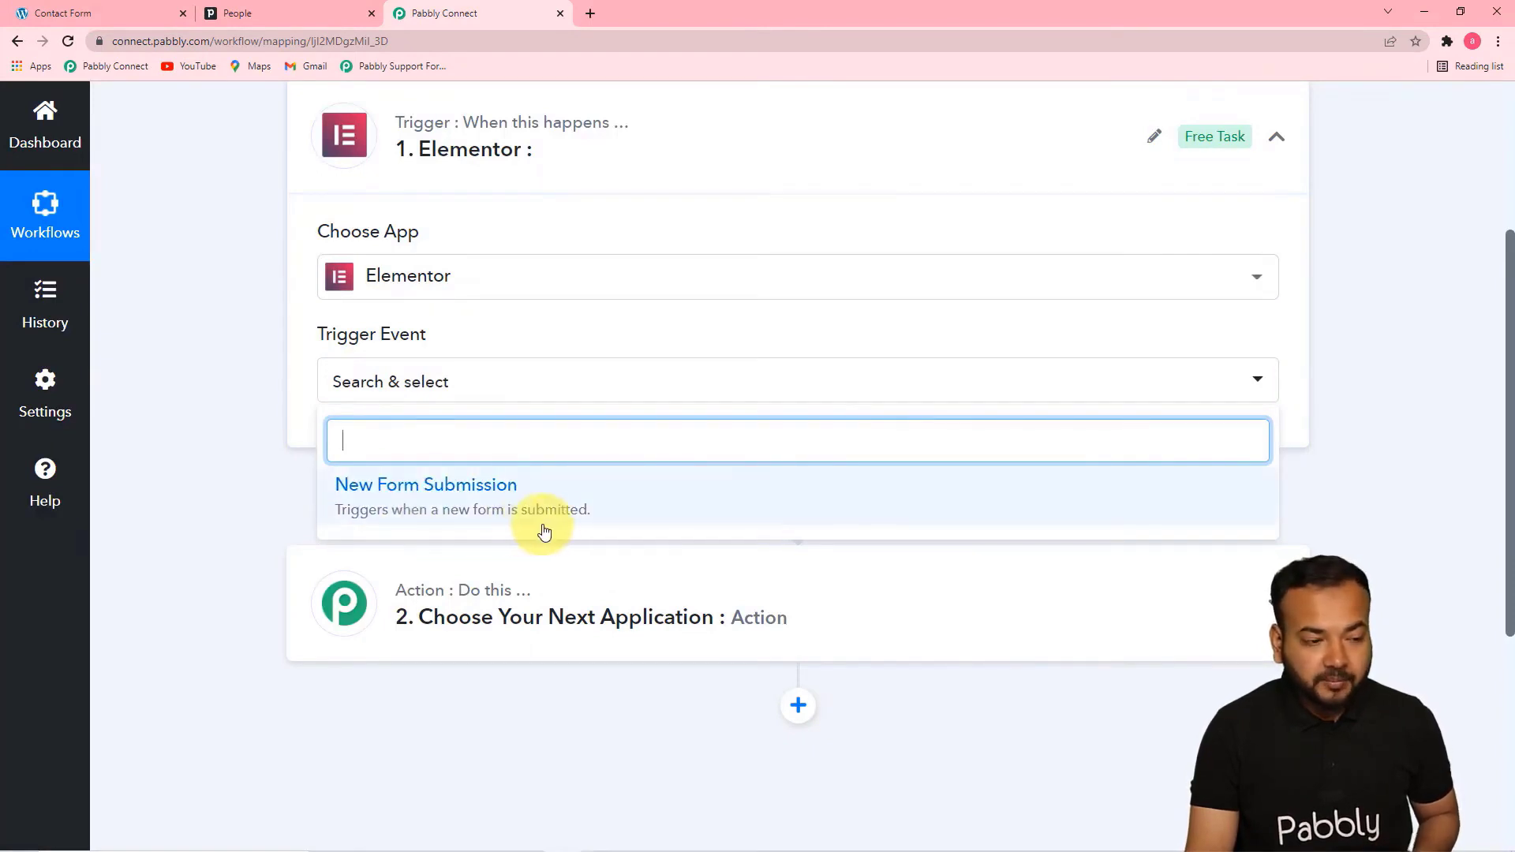
{"action": "left_click", "coordinate": [514, 522]}
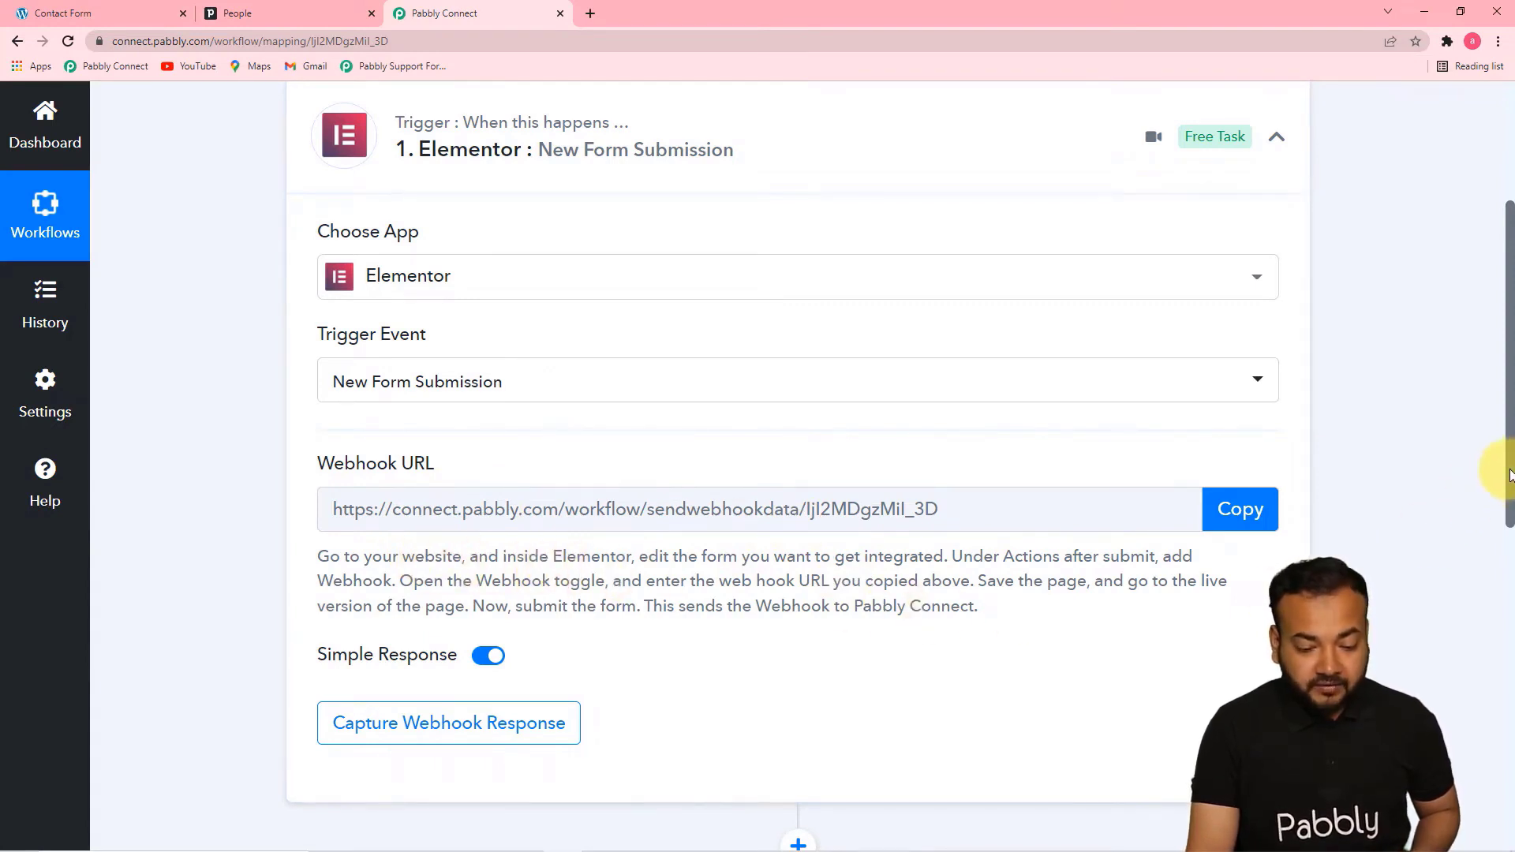
{"action": "left_click_drag", "start_coordinate": [1509, 474], "coordinate": [1509, 541]}
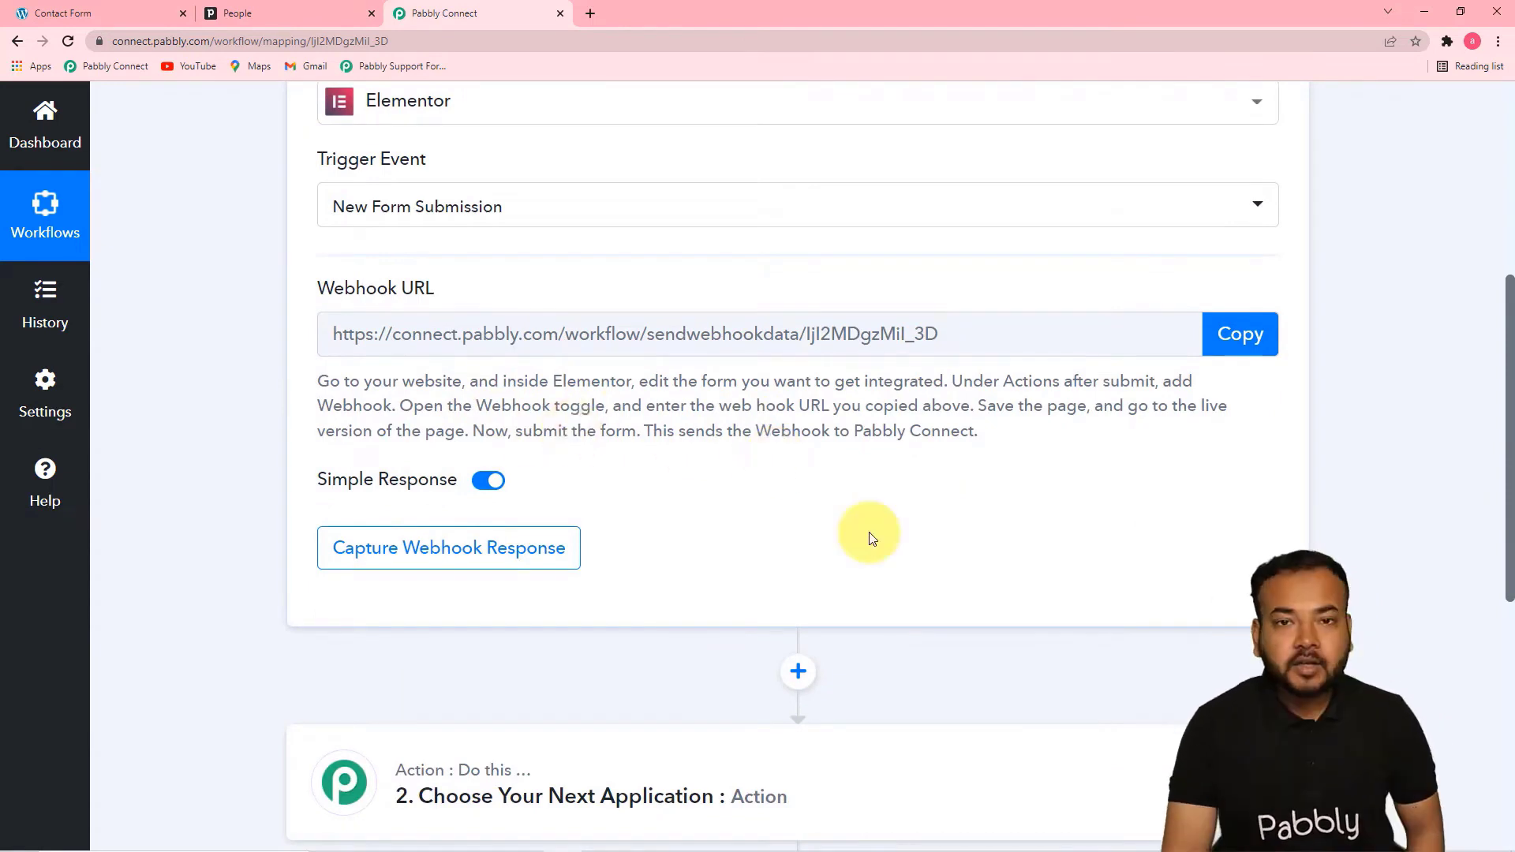
Open the website's Contact Form page in the Elementor editor and select its subscription form for editing
{"action": "left_click", "coordinate": [83, 9]}
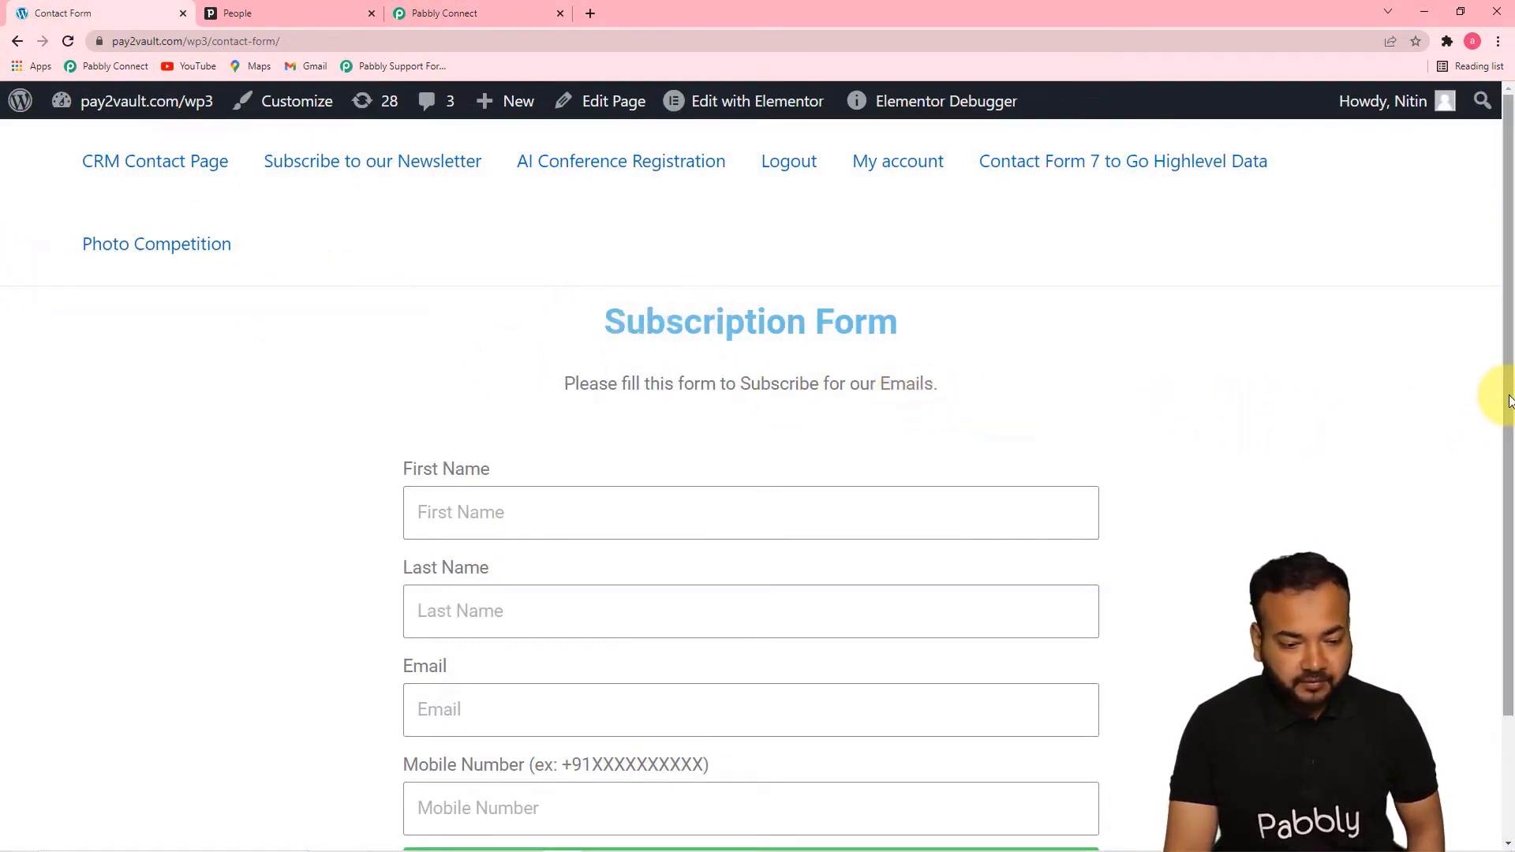
{"action": "left_click_drag", "start_coordinate": [1504, 405], "coordinate": [1508, 532]}
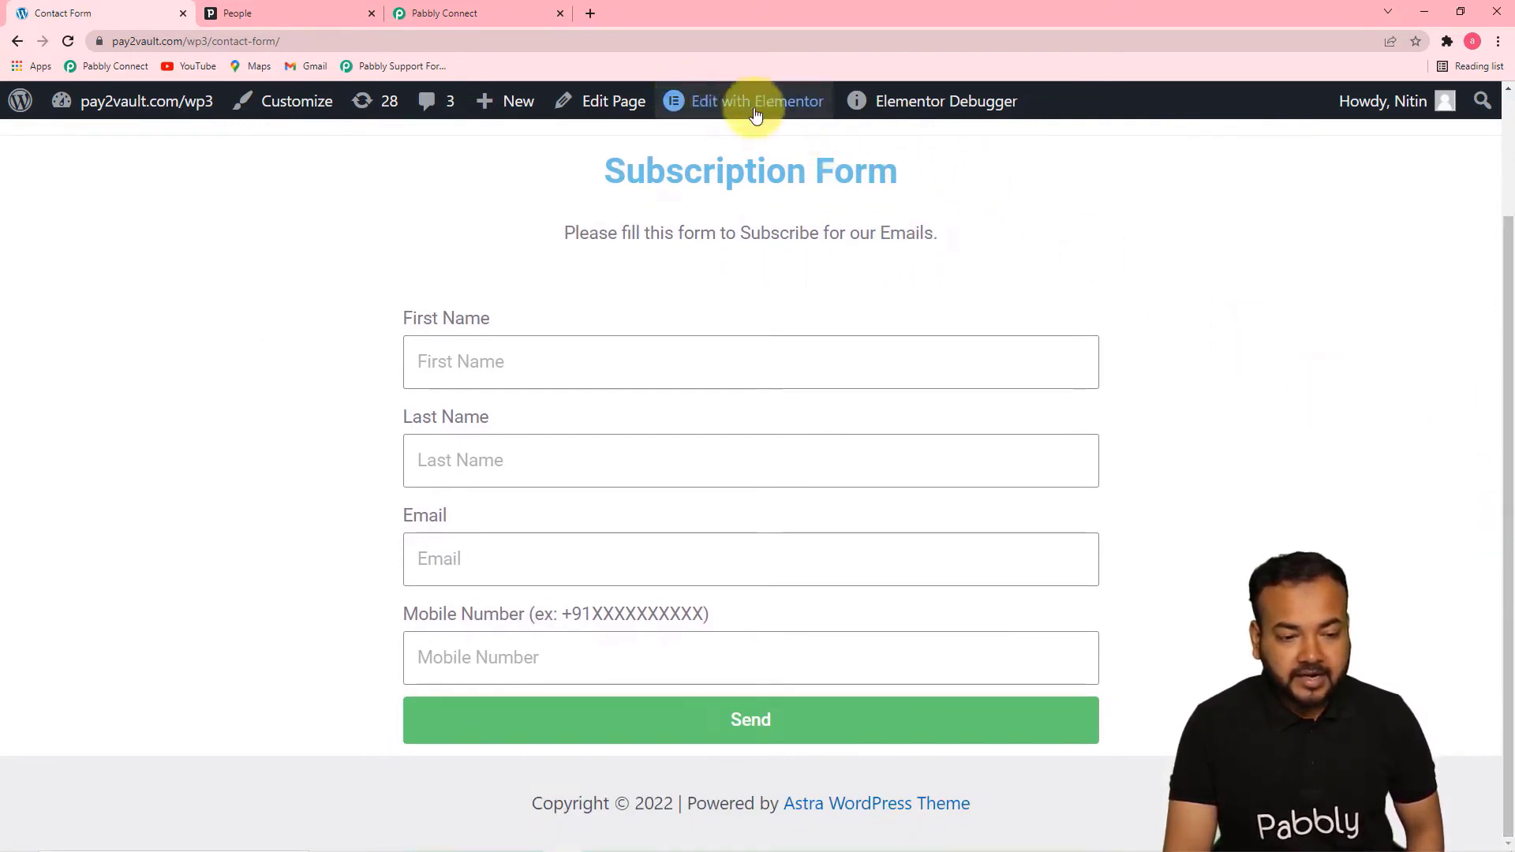
{"action": "left_click", "coordinate": [726, 101]}
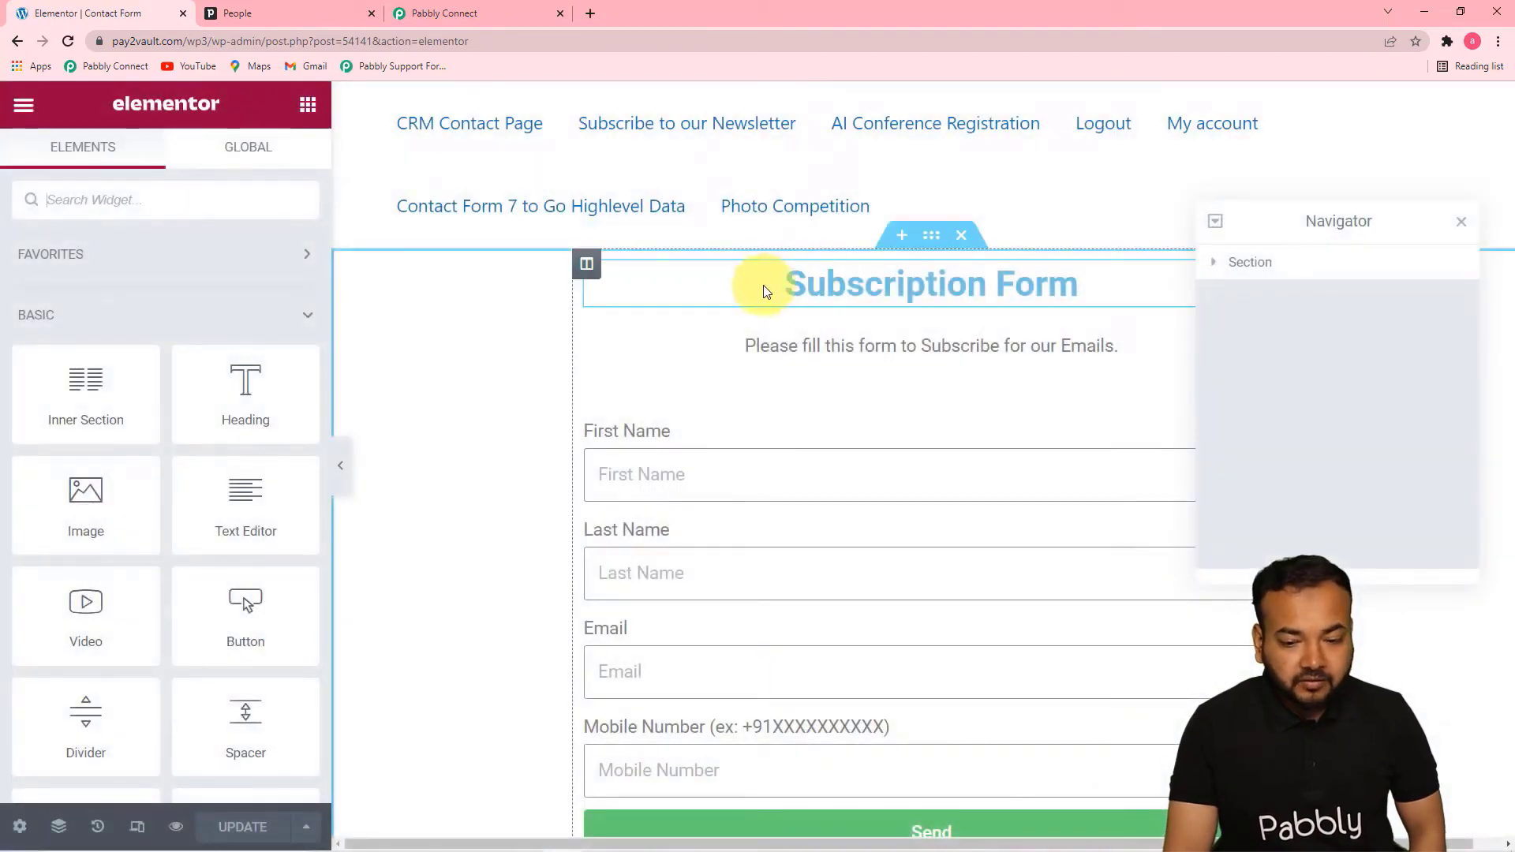
{"action": "left_click", "coordinate": [1462, 224]}
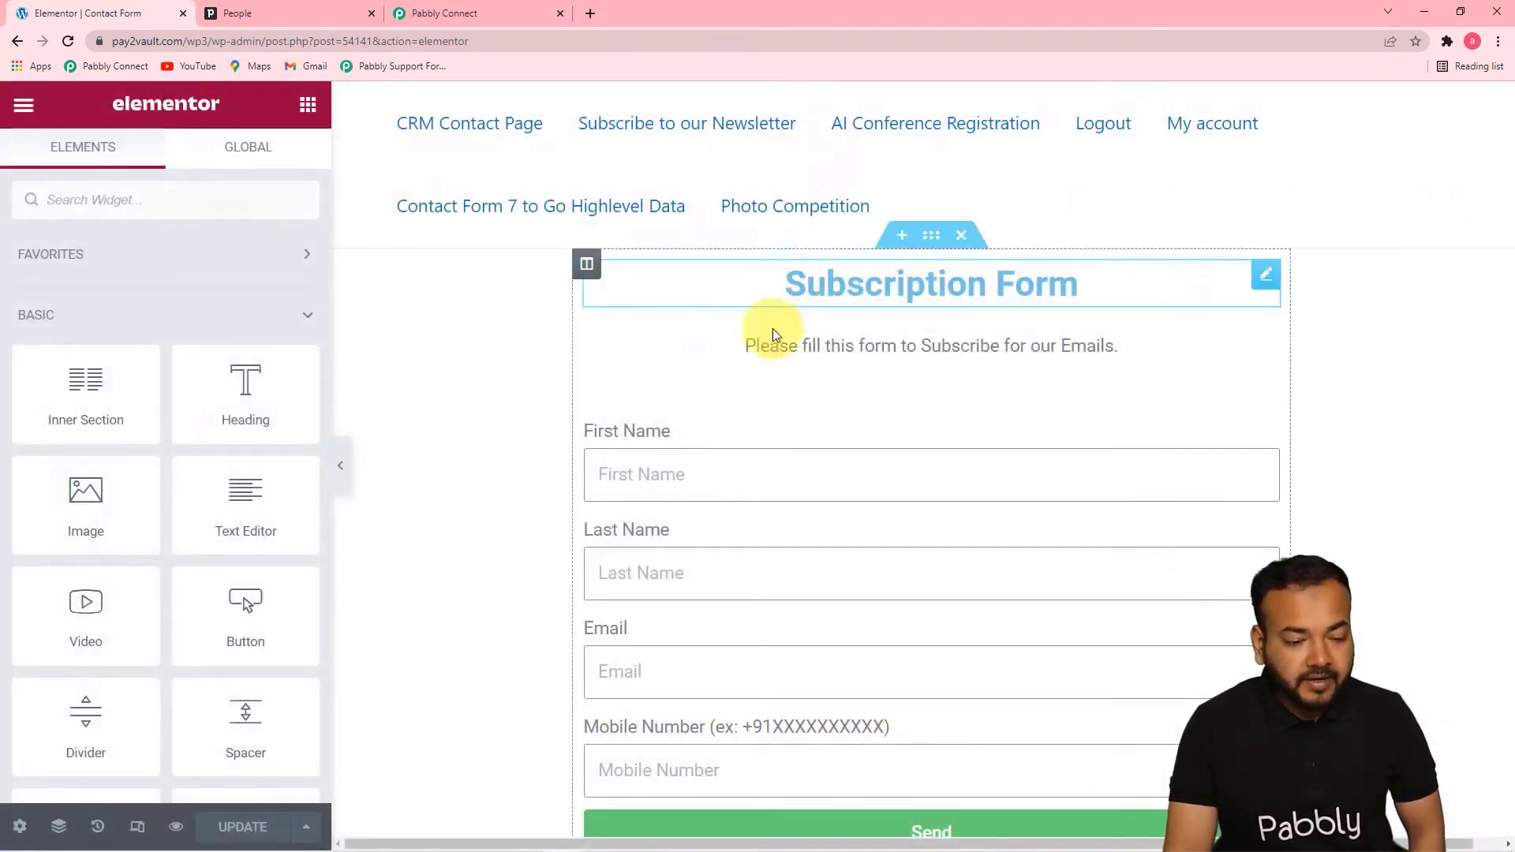
{"action": "left_click", "coordinate": [709, 430]}
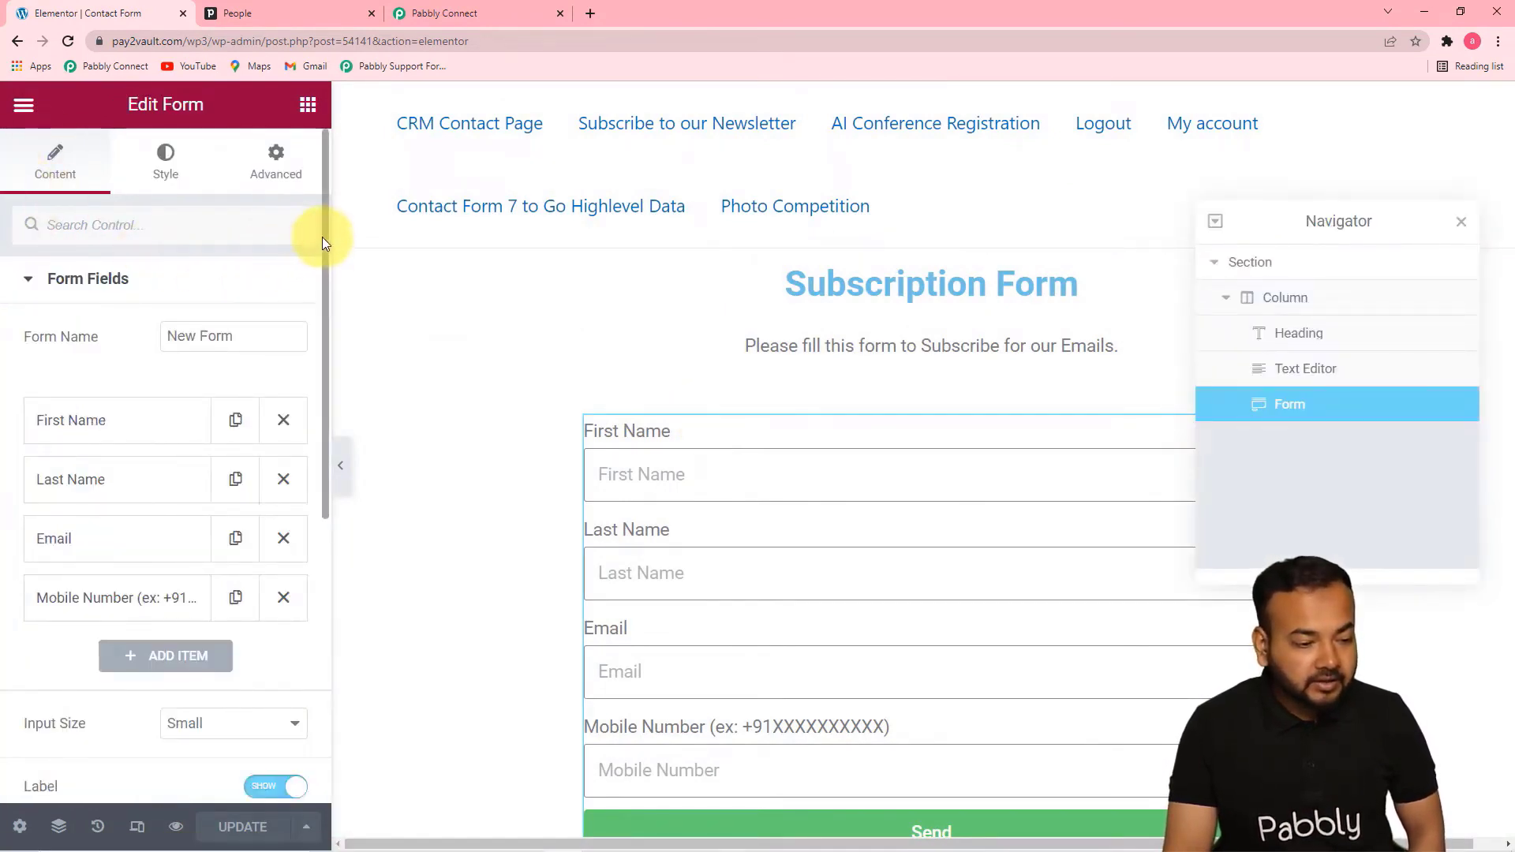
Remove the existing Webhook action from the form's Actions After Submit and add Webhook again
{"action": "scroll", "coordinate": [316, 331], "scroll_direction": "down", "scroll_amount": 6}
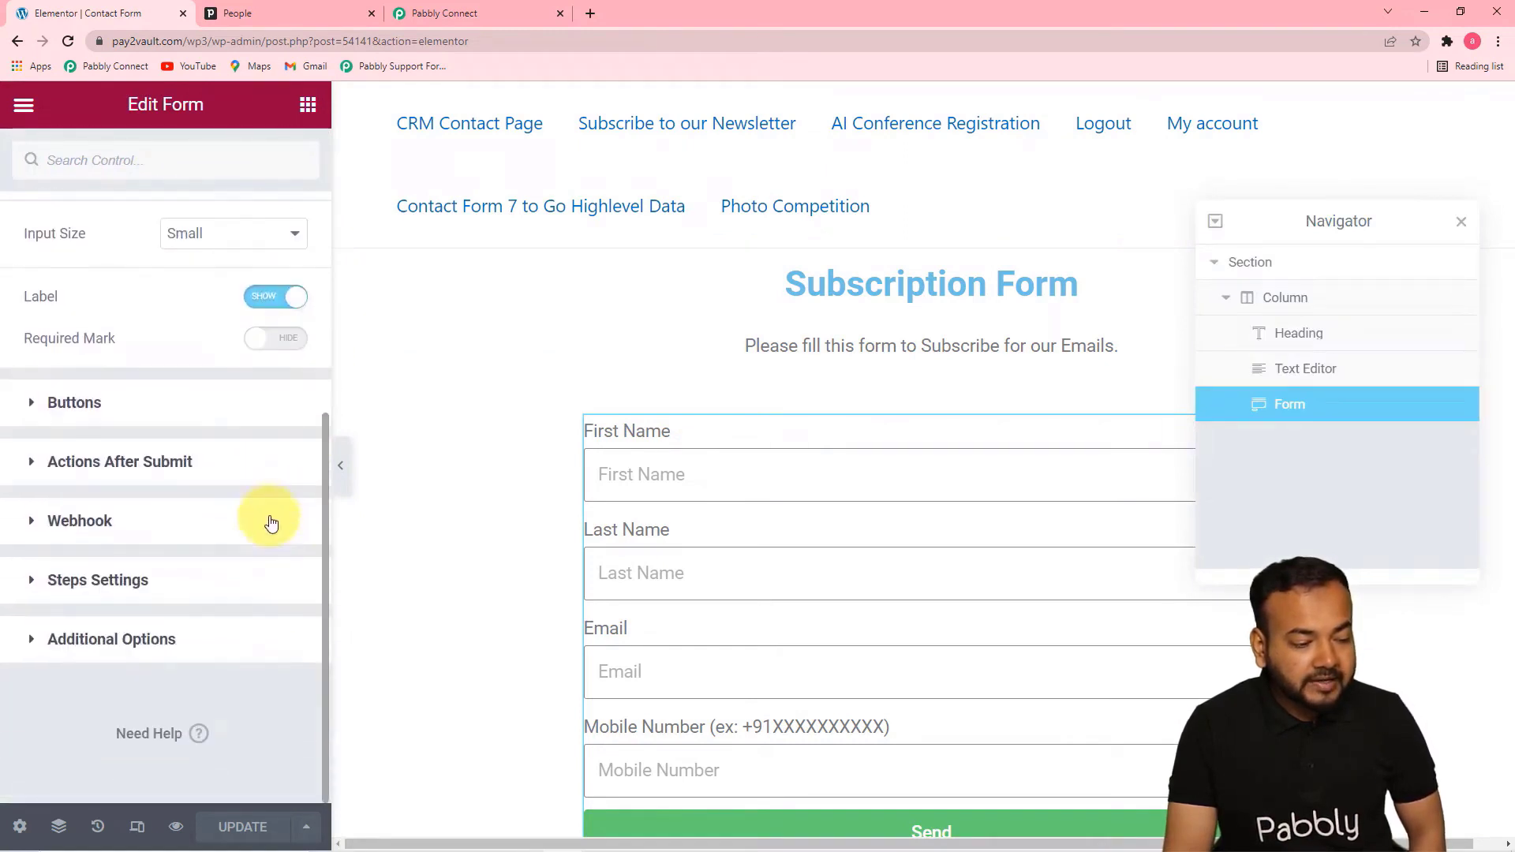
{"action": "left_click", "coordinate": [150, 462]}
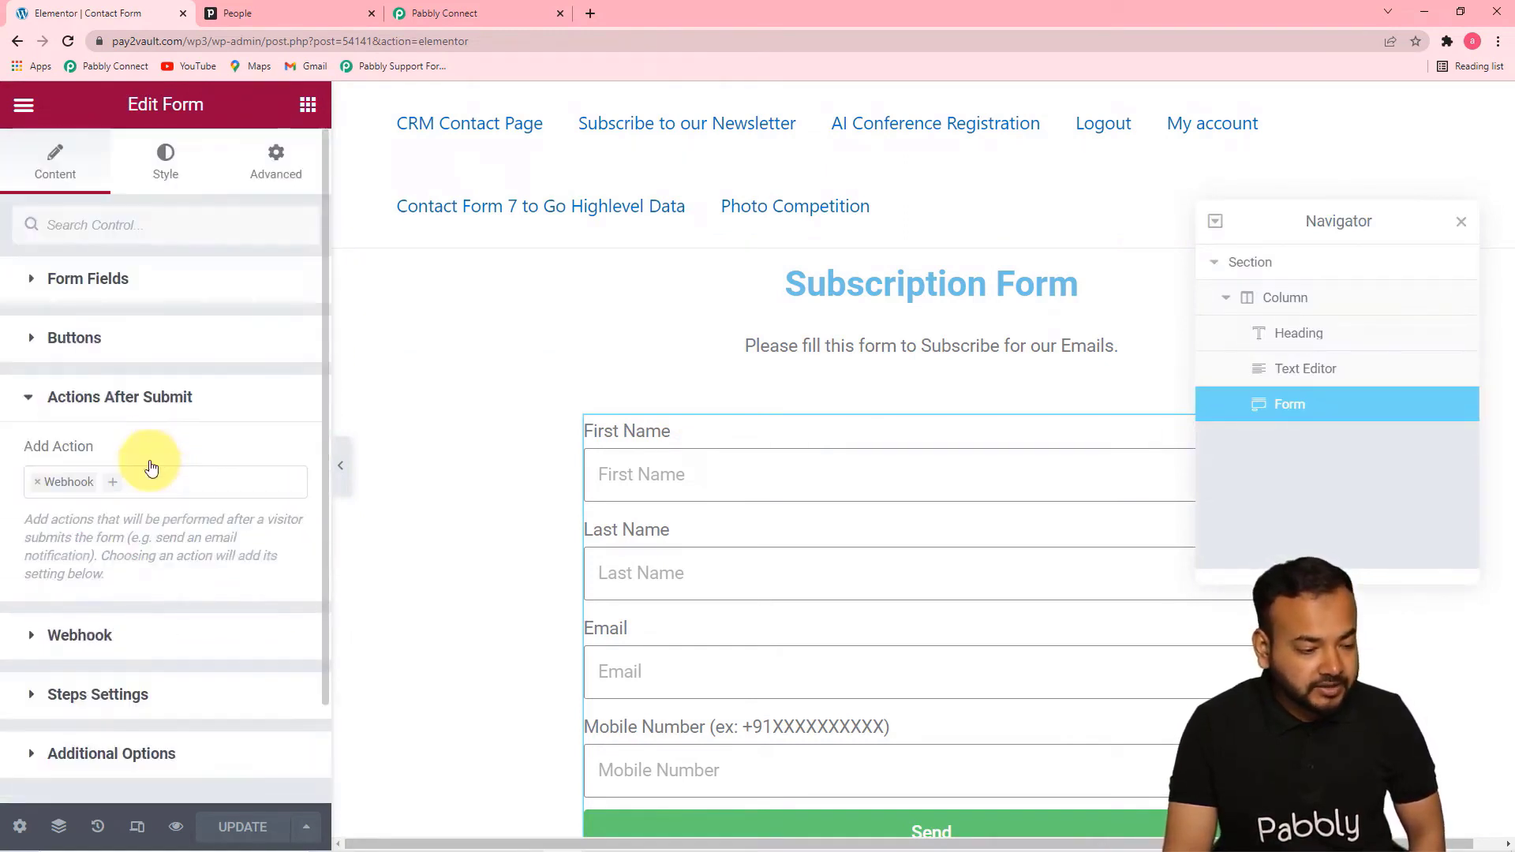
{"action": "left_click", "coordinate": [38, 484]}
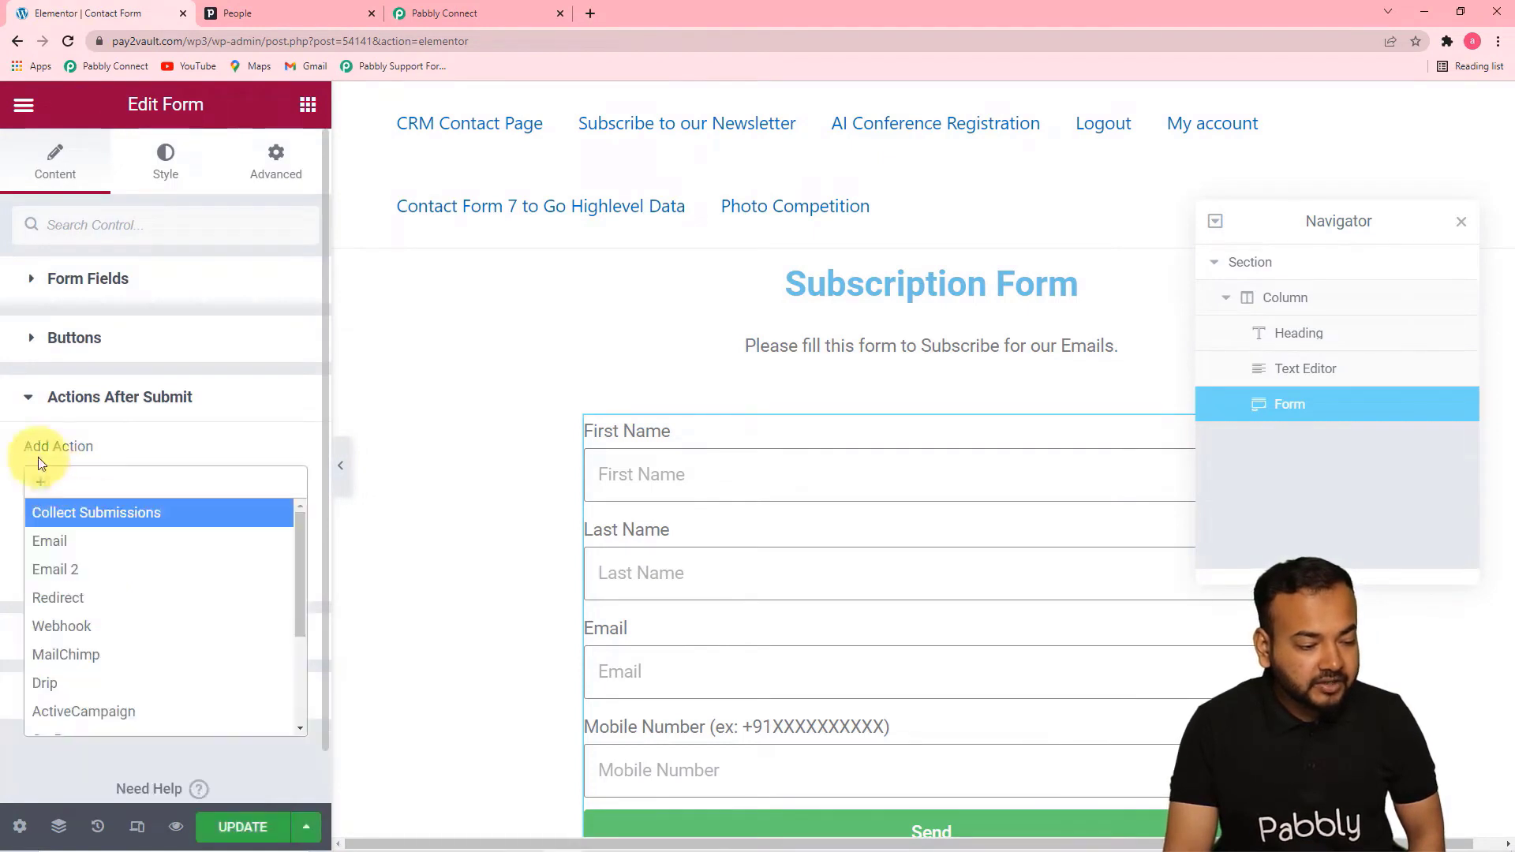
{"action": "left_click", "coordinate": [91, 477]}
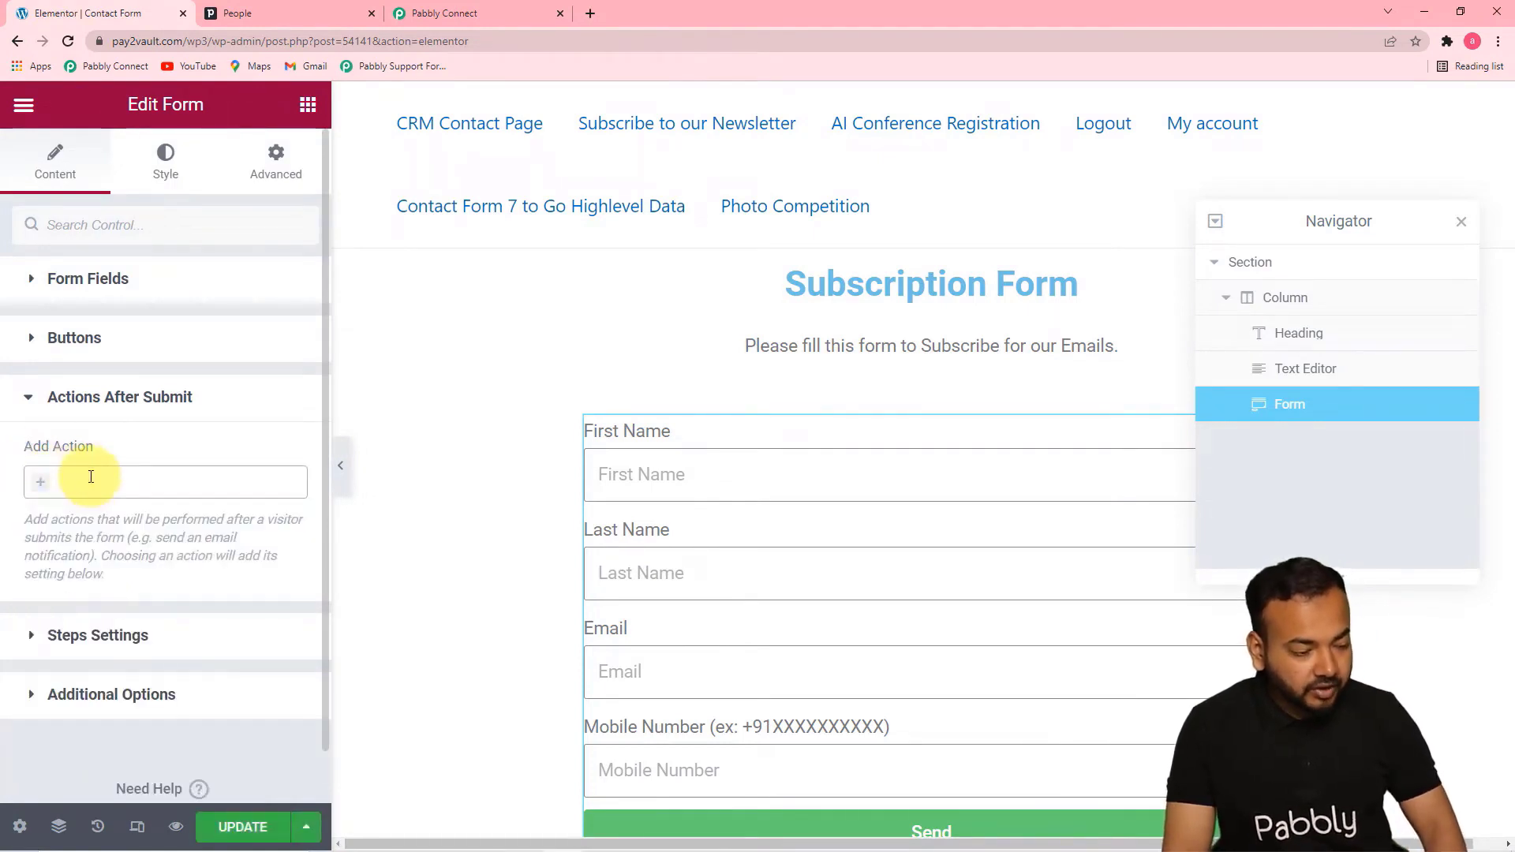
{"action": "left_click", "coordinate": [85, 485]}
{"action": "type", "text": "we"}
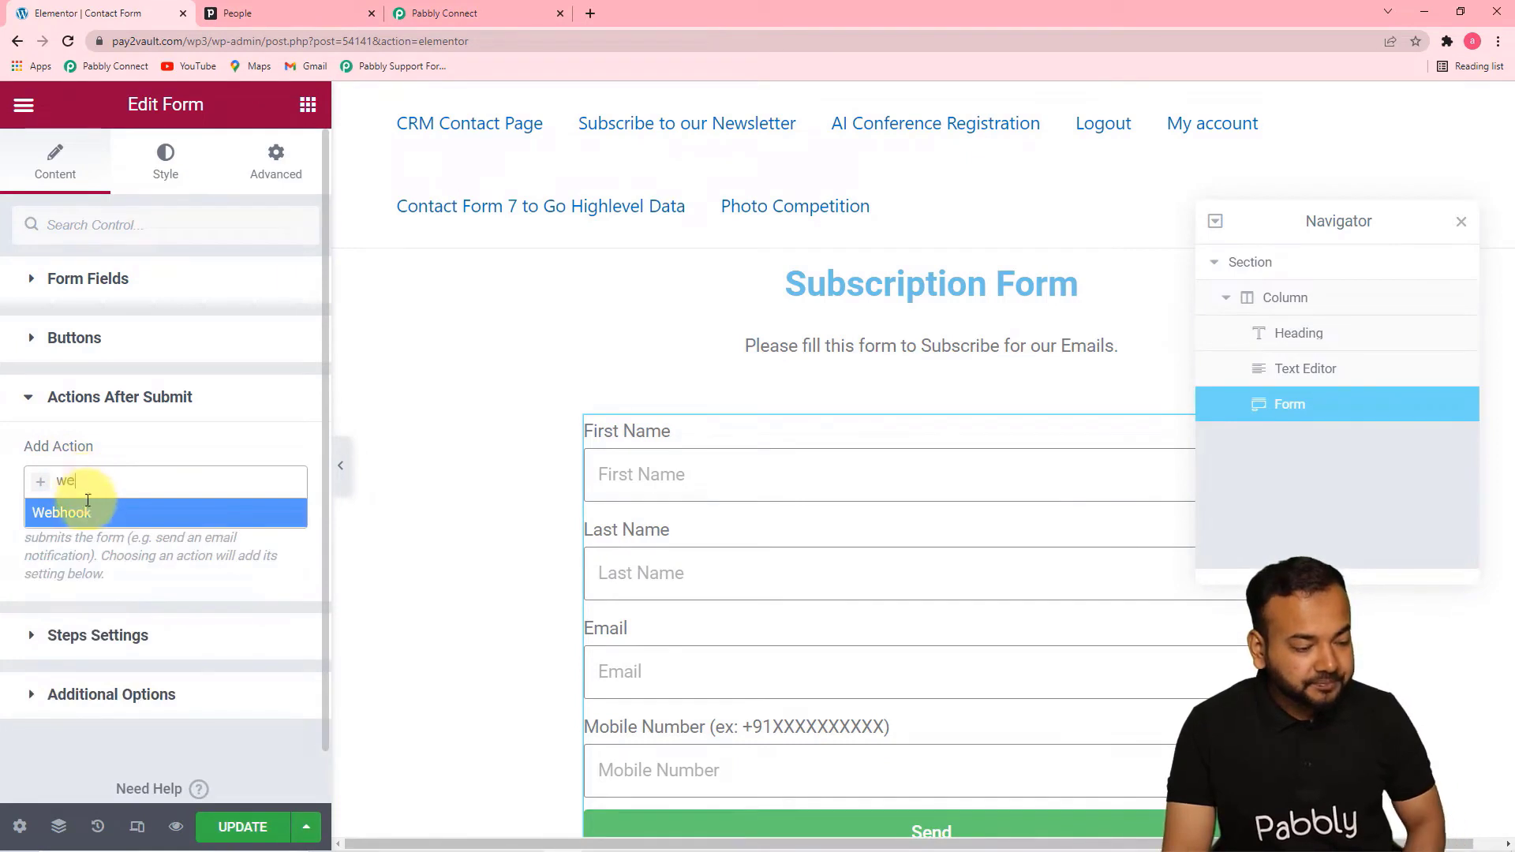
{"action": "left_click", "coordinate": [83, 514]}
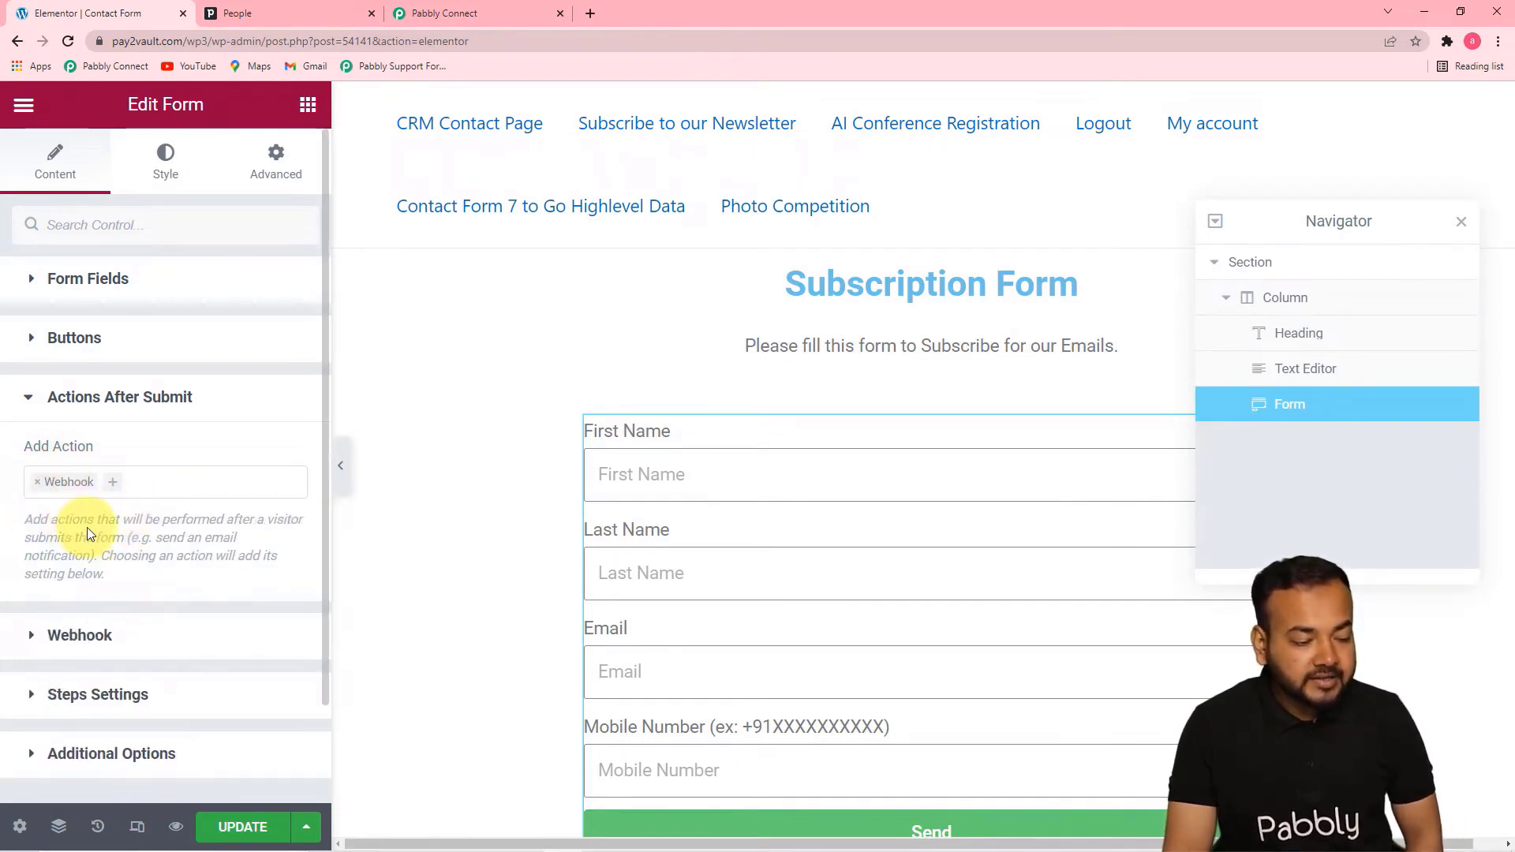
Replace the form's Webhook URL with the one copied from the Elementor trigger in Pabbly Connect
{"action": "left_click", "coordinate": [109, 641]}
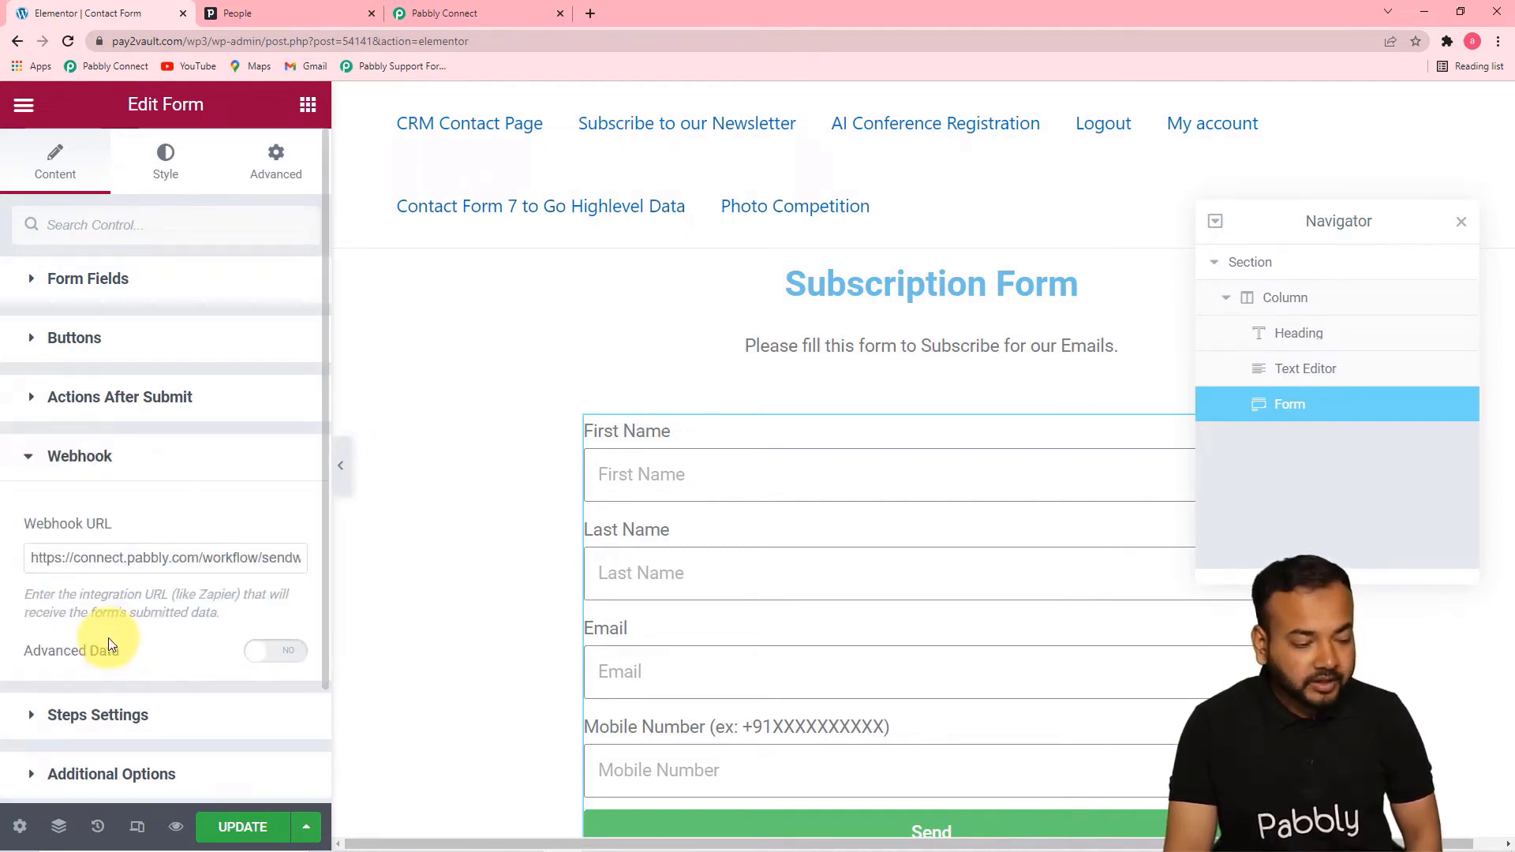
{"action": "triple_click", "coordinate": [120, 561]}
{"action": "key", "text": "BackSpace"}
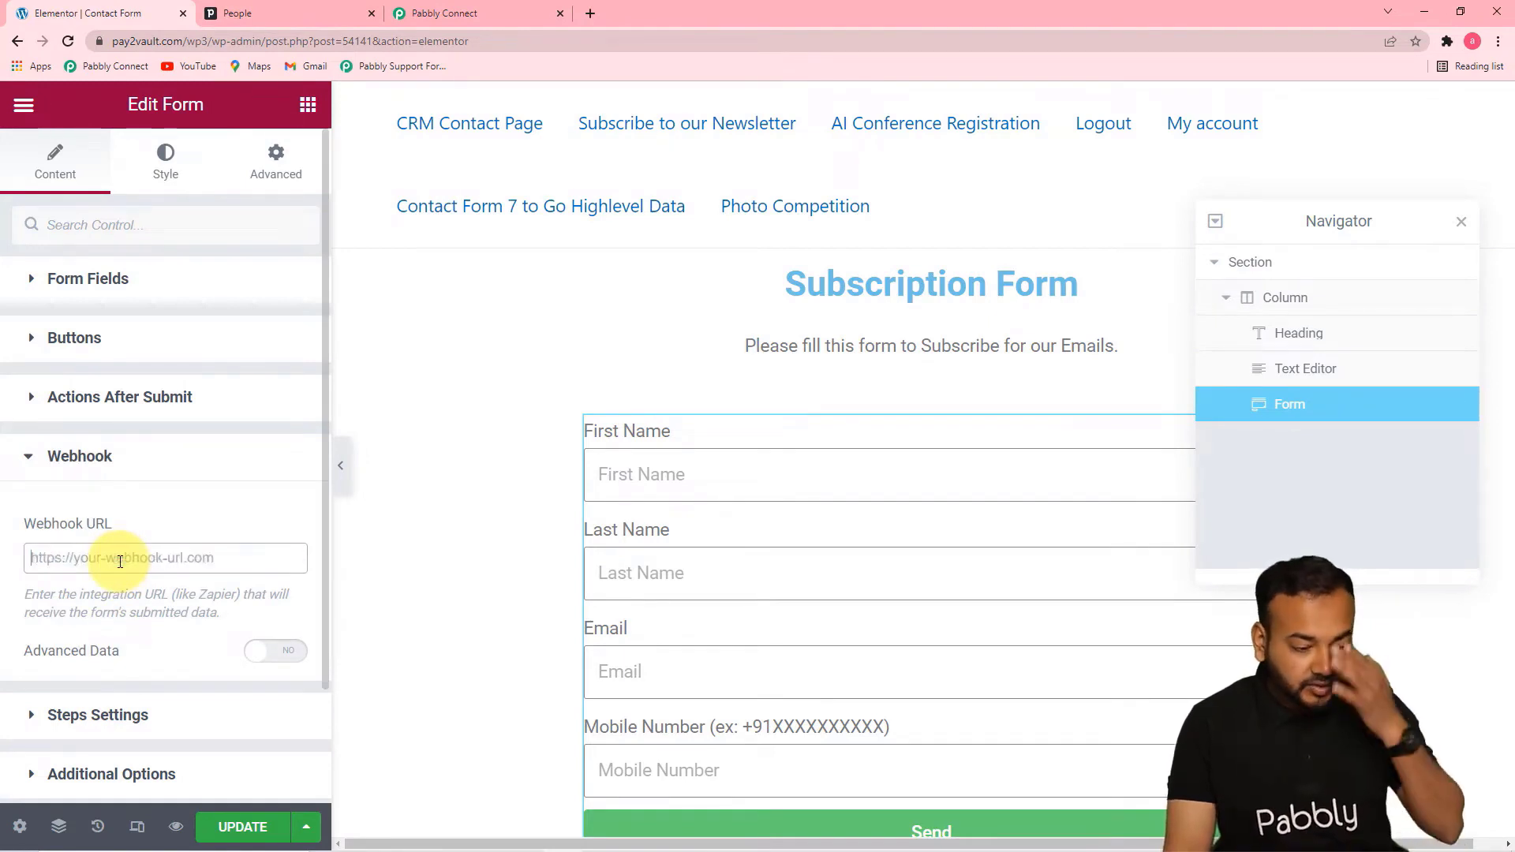
{"action": "left_click", "coordinate": [446, 16]}
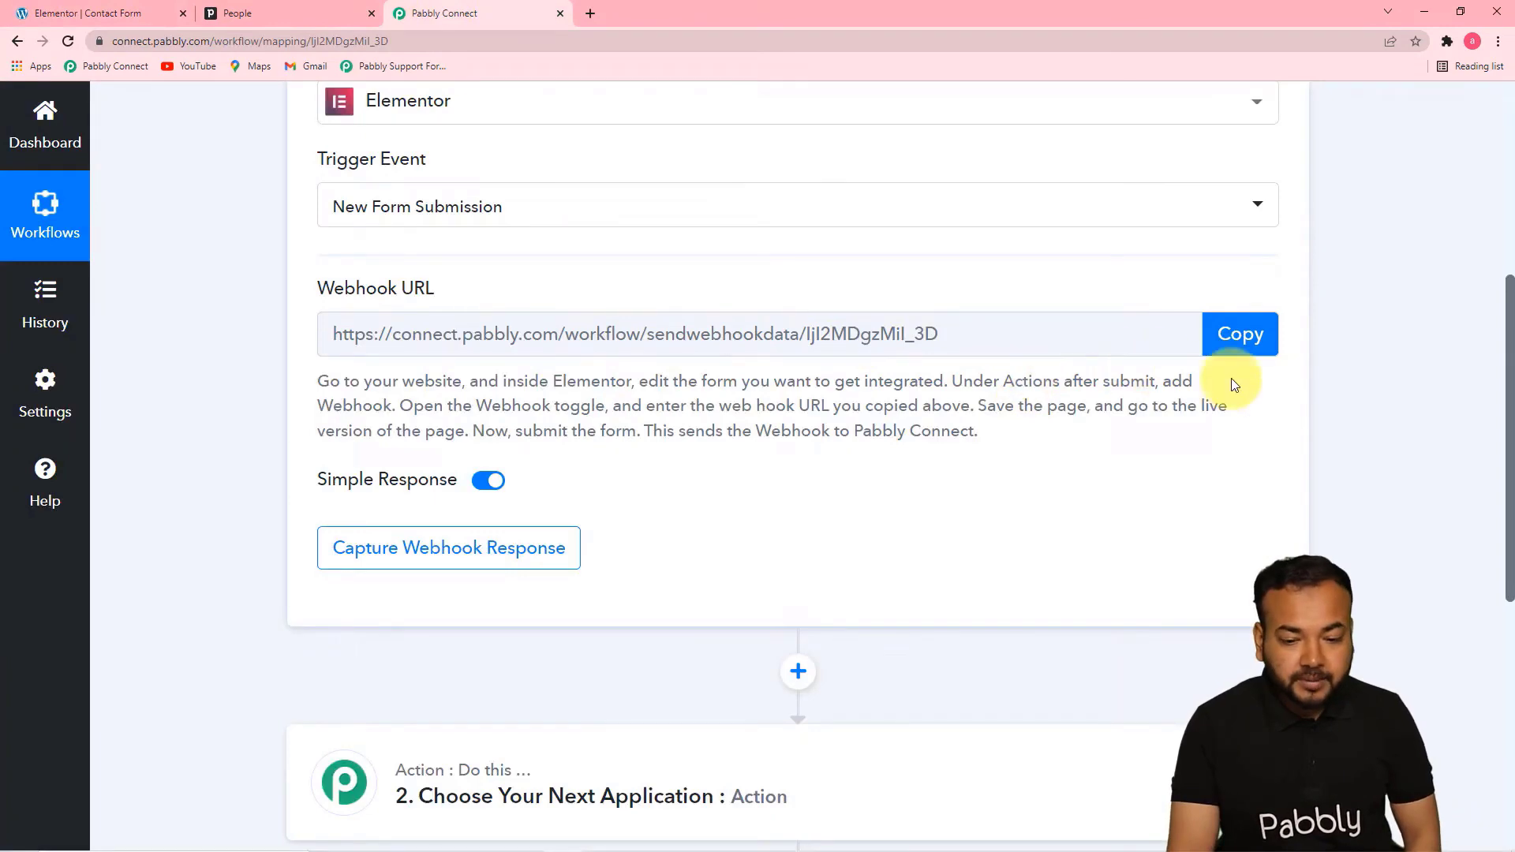
{"action": "left_click", "coordinate": [1243, 339]}
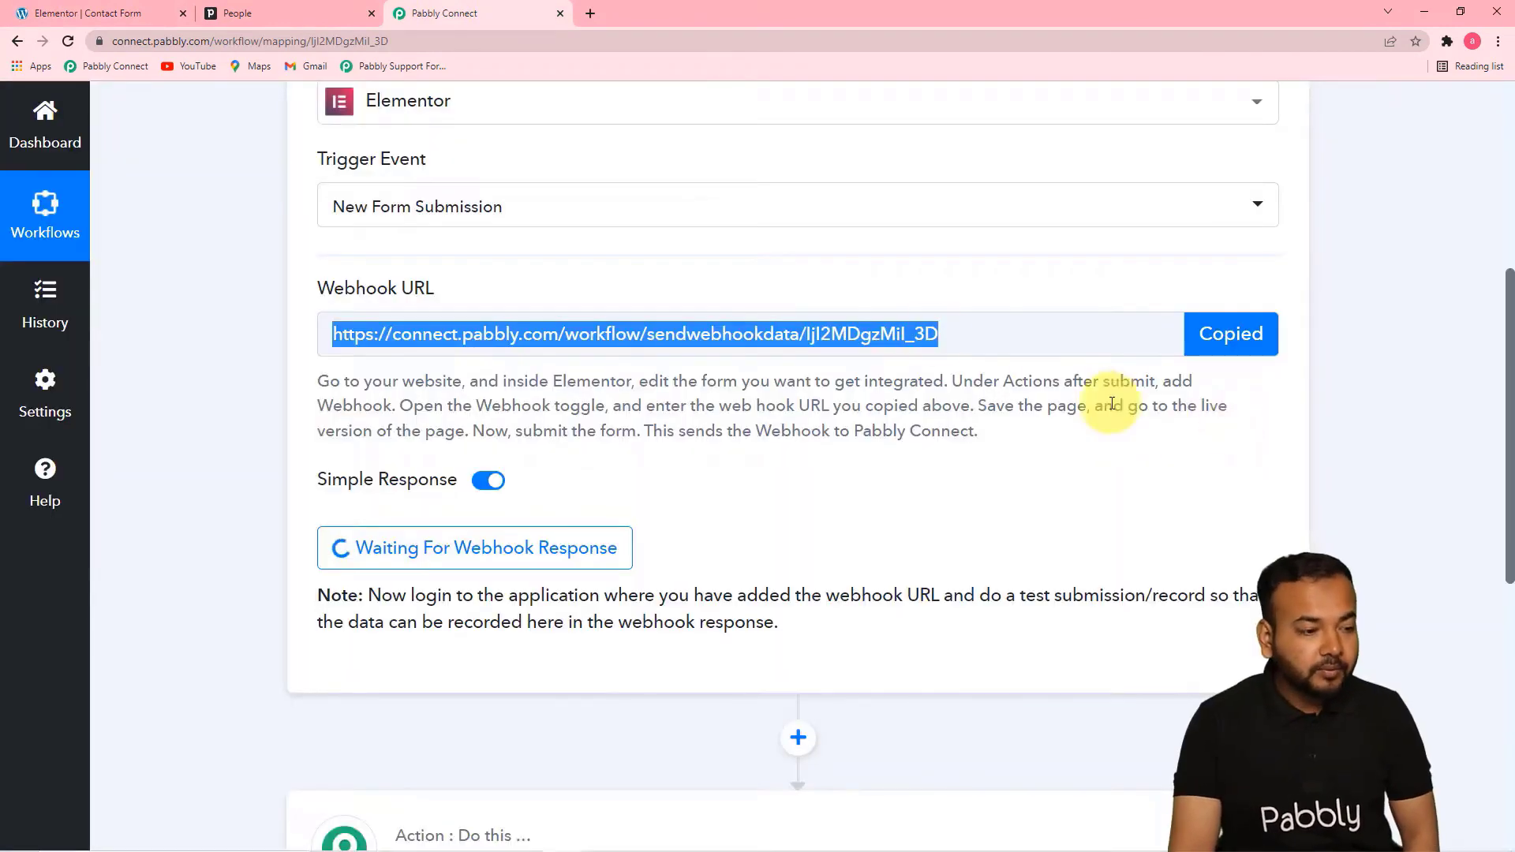
{"action": "left_click", "coordinate": [103, 14]}
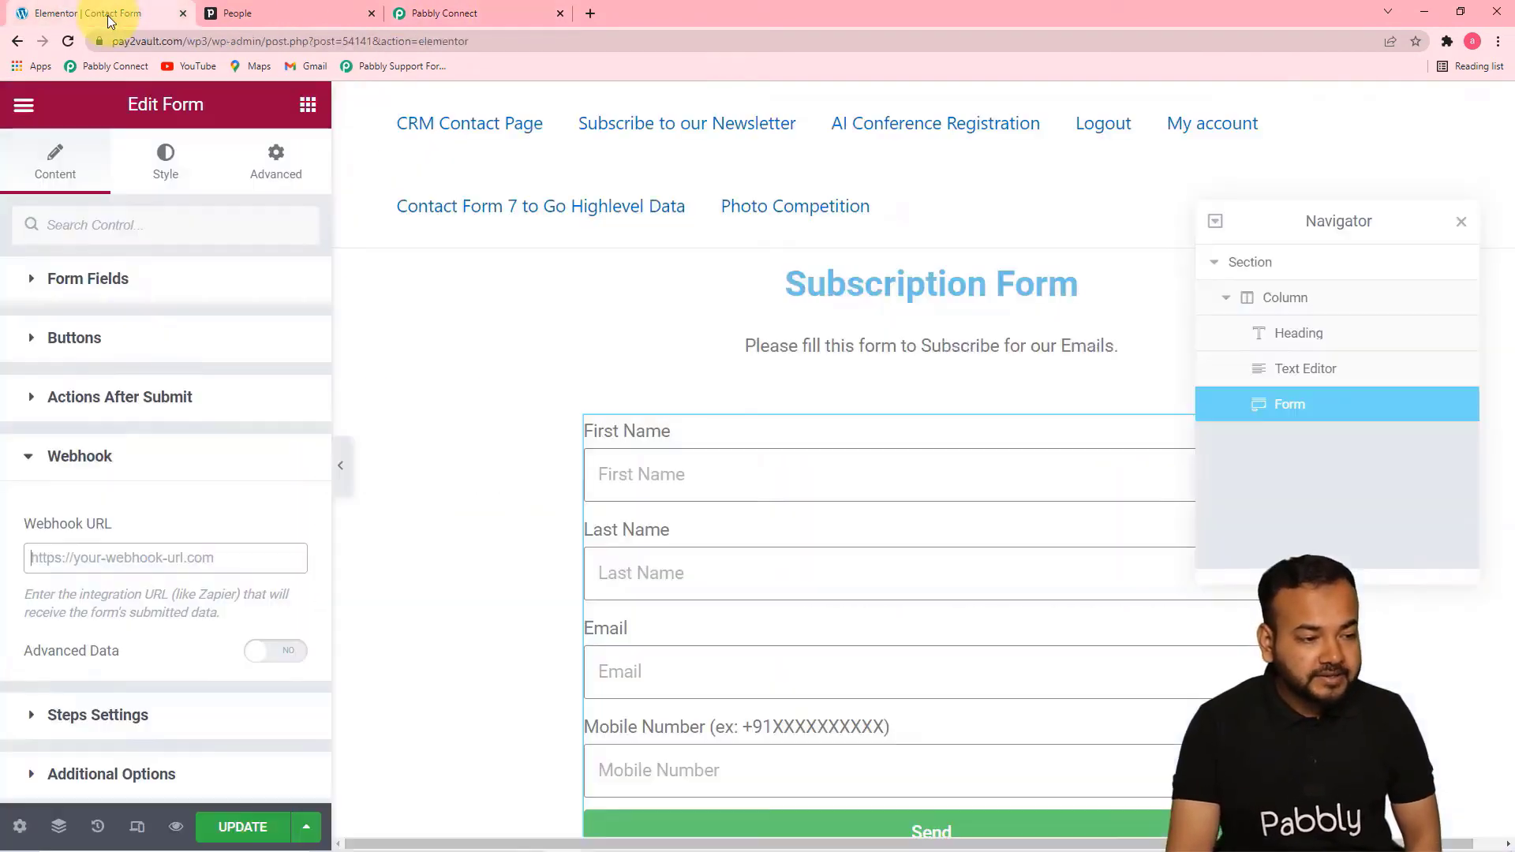
{"action": "right_click", "coordinate": [43, 565]}
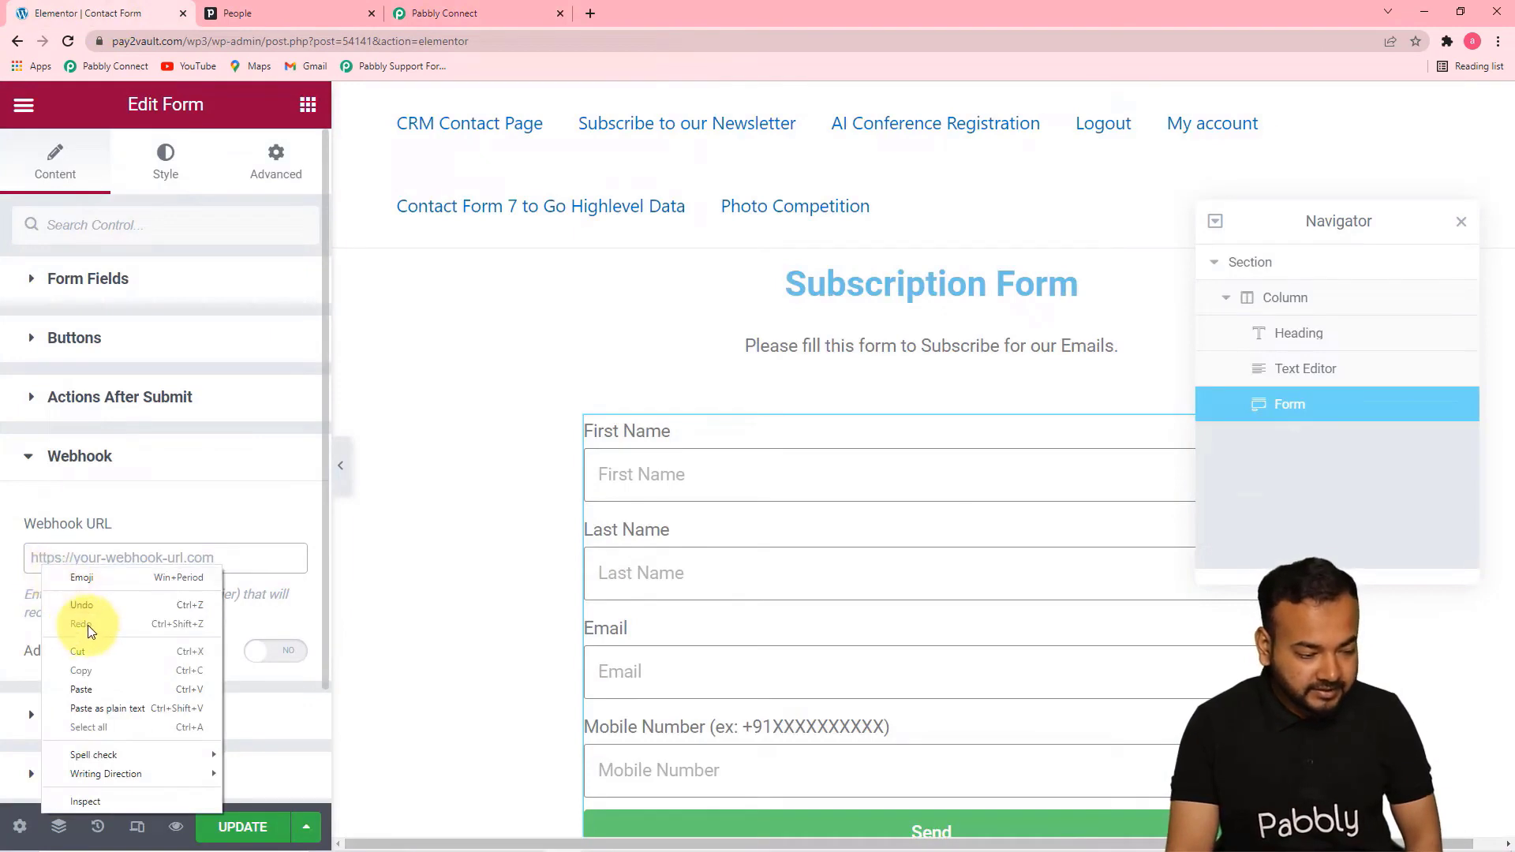
{"action": "left_click", "coordinate": [93, 689]}
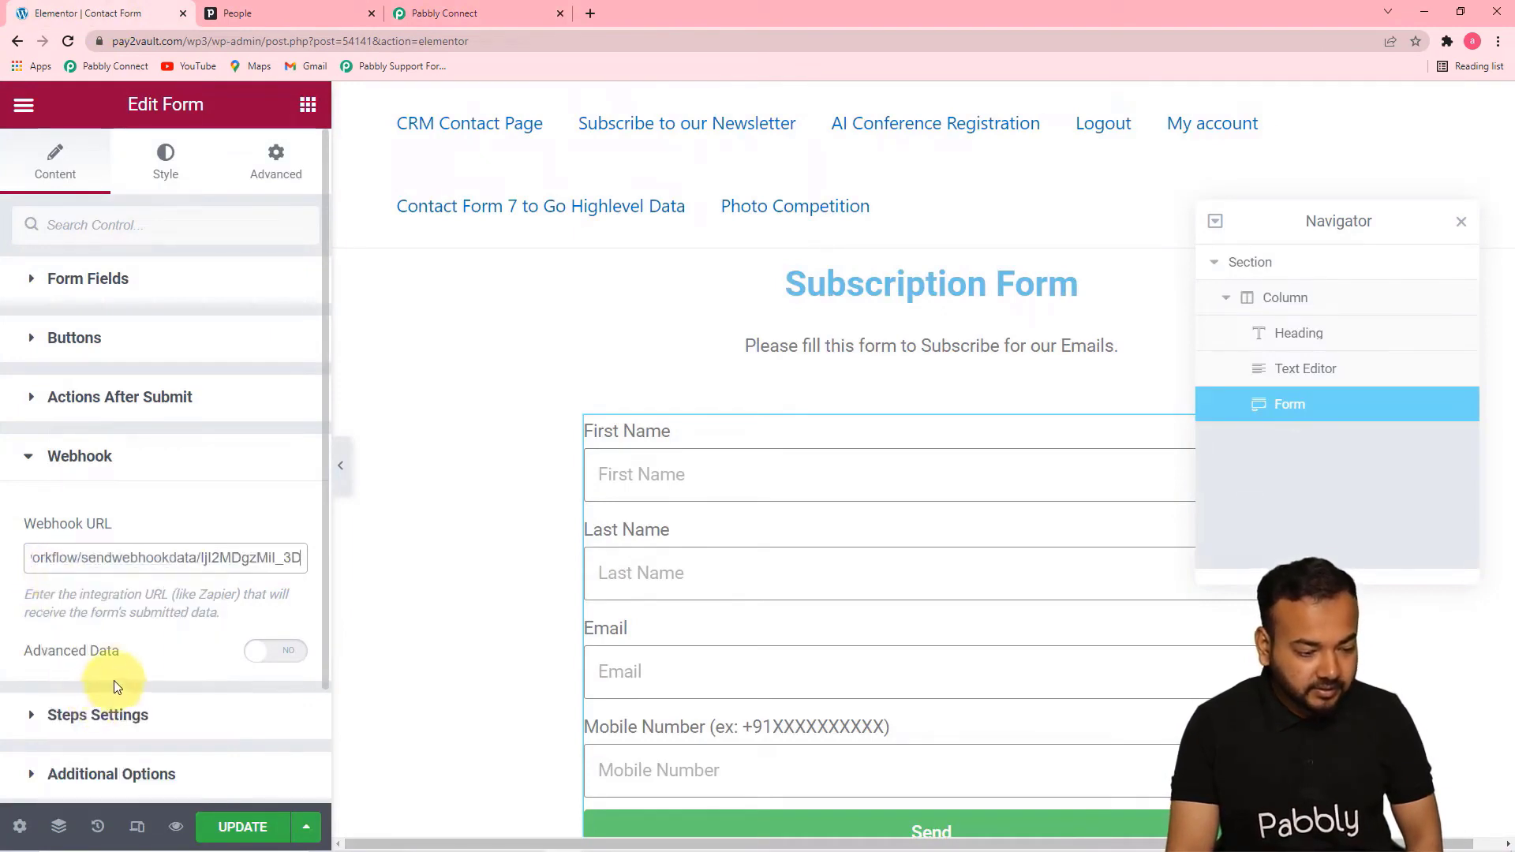
{"action": "left_click", "coordinate": [132, 629]}
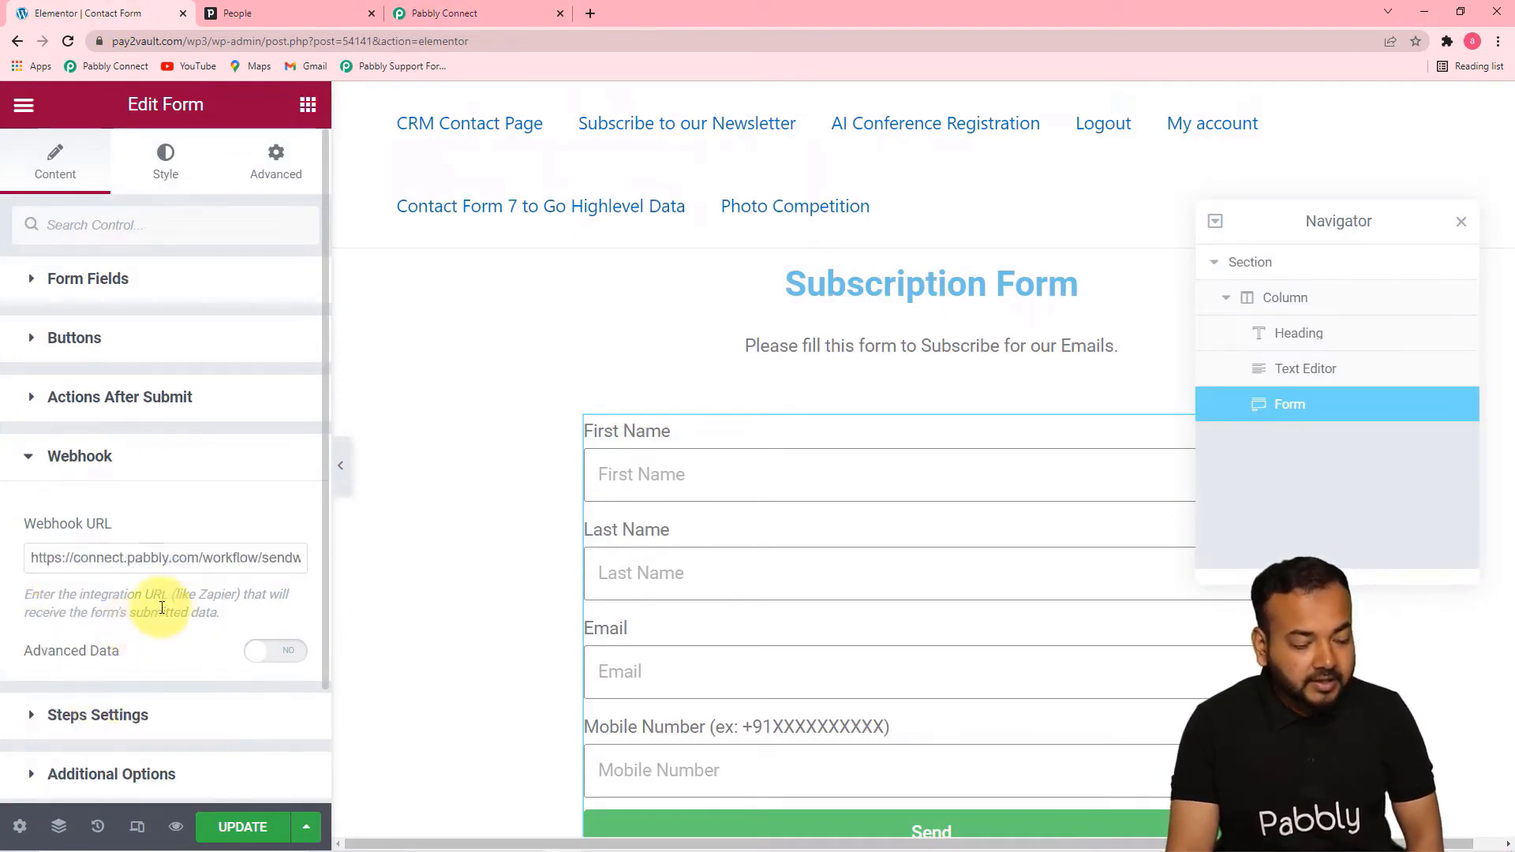
Update the Elementor page to save the form changes and return to the workflow in Pabbly Connect
{"action": "left_click", "coordinate": [242, 813]}
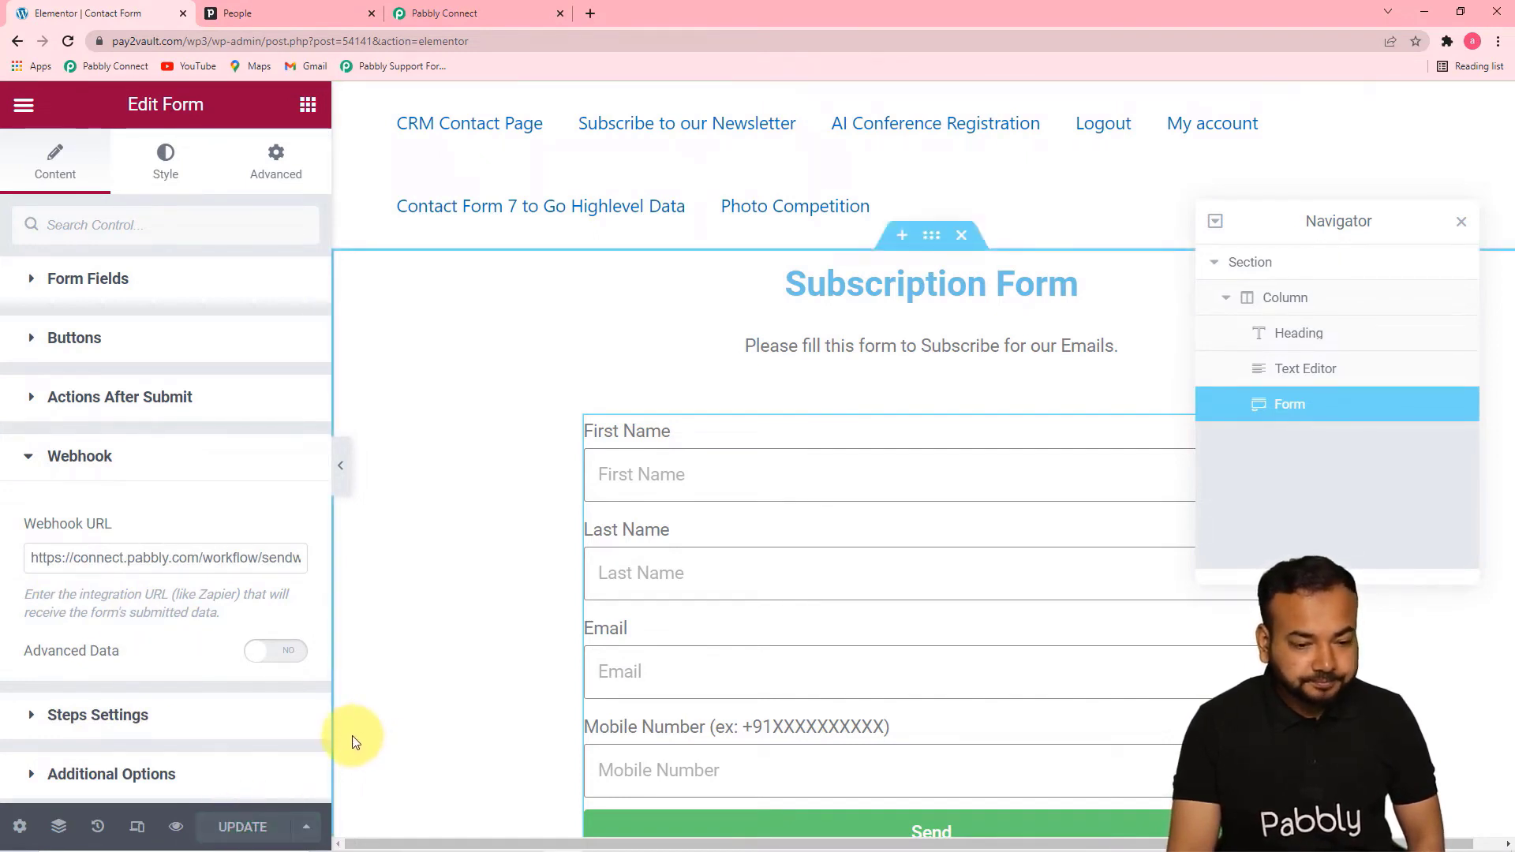
{"action": "left_click", "coordinate": [1464, 227]}
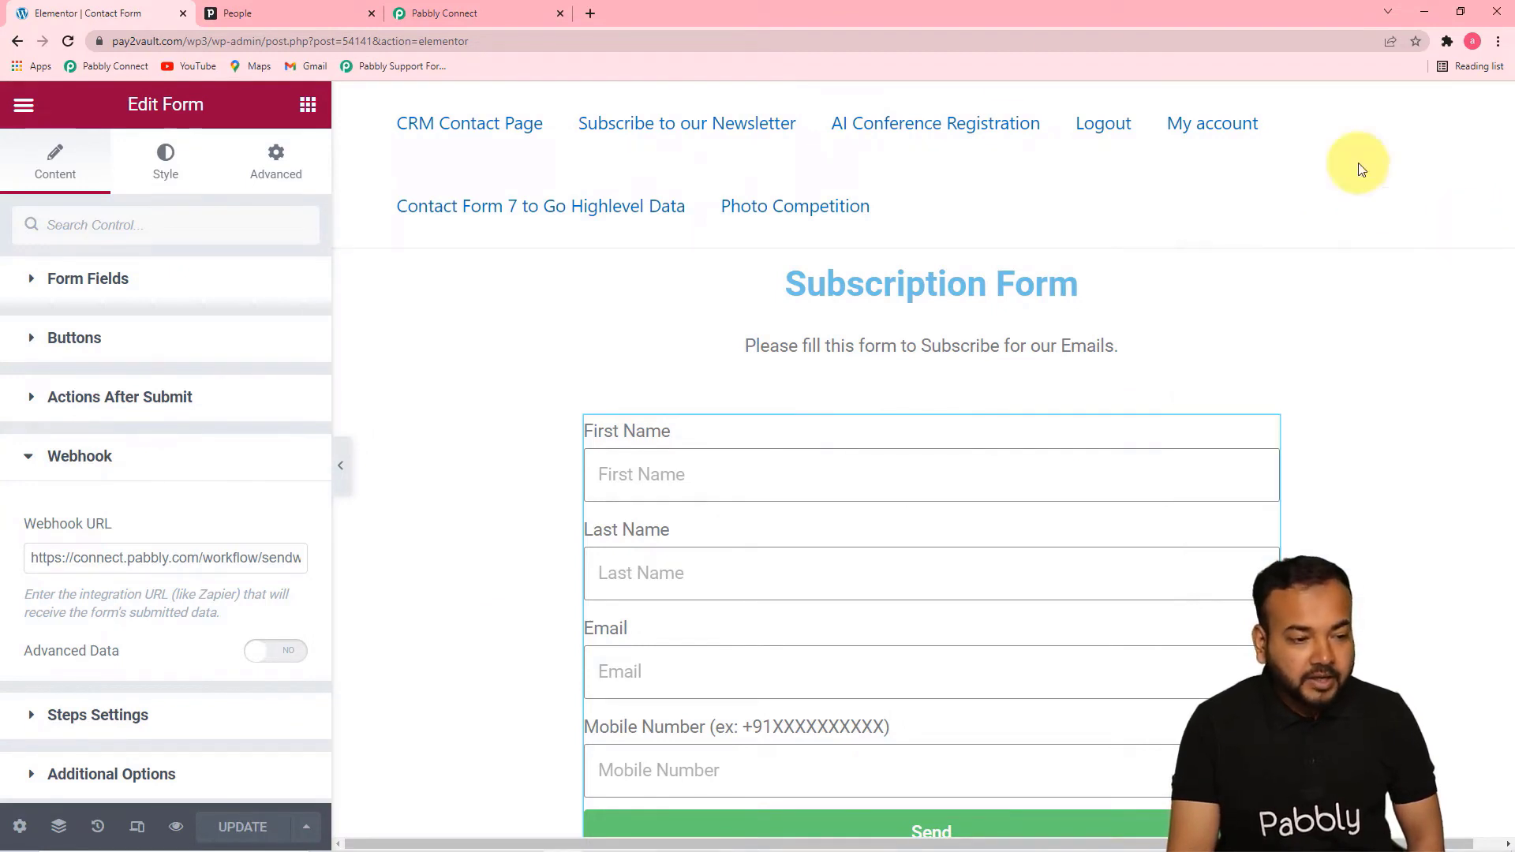
{"action": "left_click", "coordinate": [497, 11]}
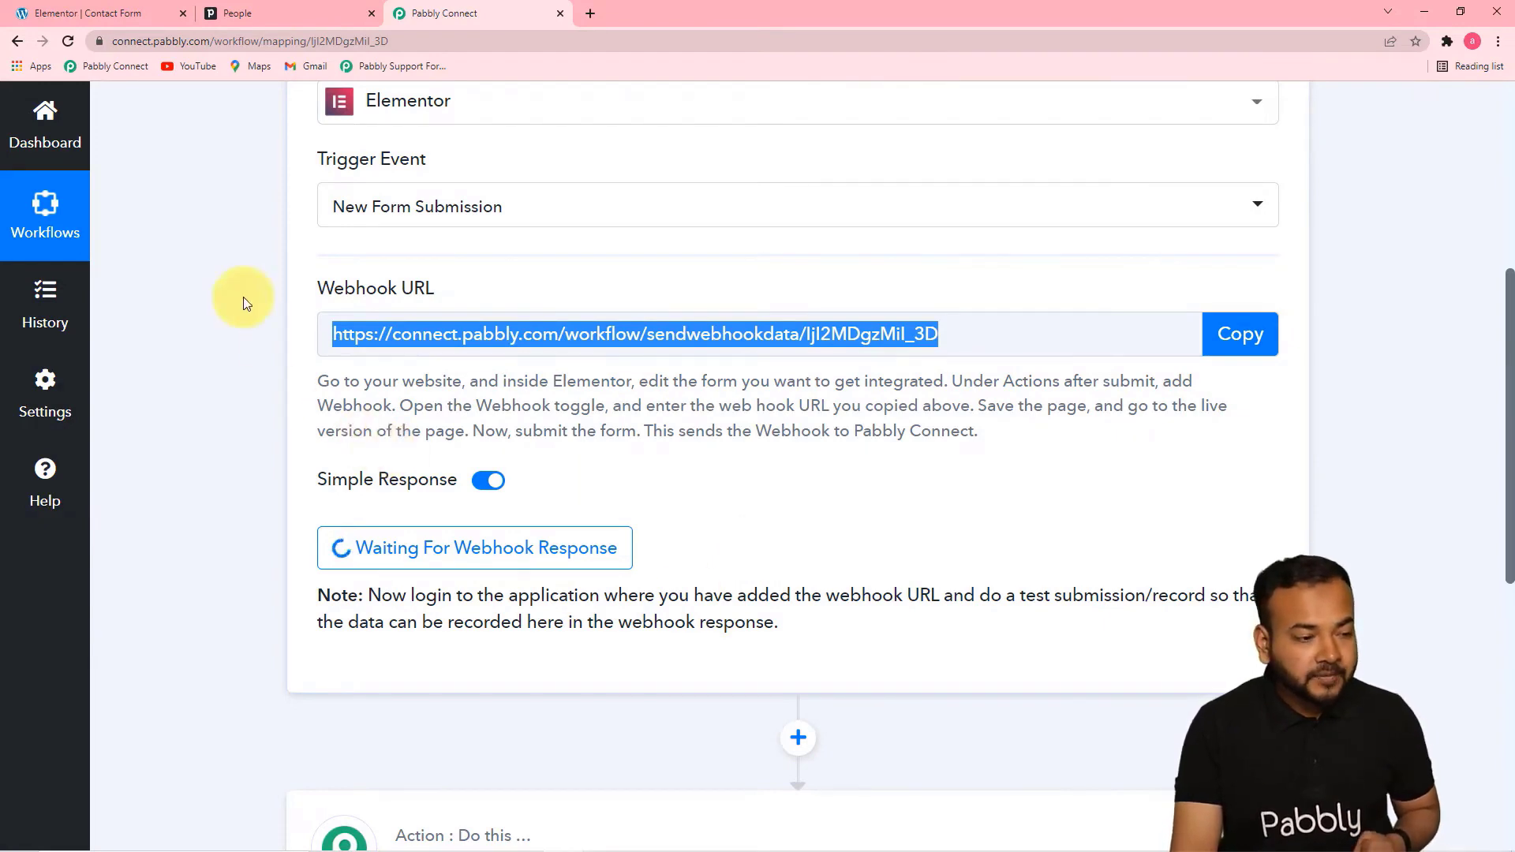
Switch back to the Elementor editor and open the live Contact Form page with the subscription form
{"action": "left_click", "coordinate": [98, 13]}
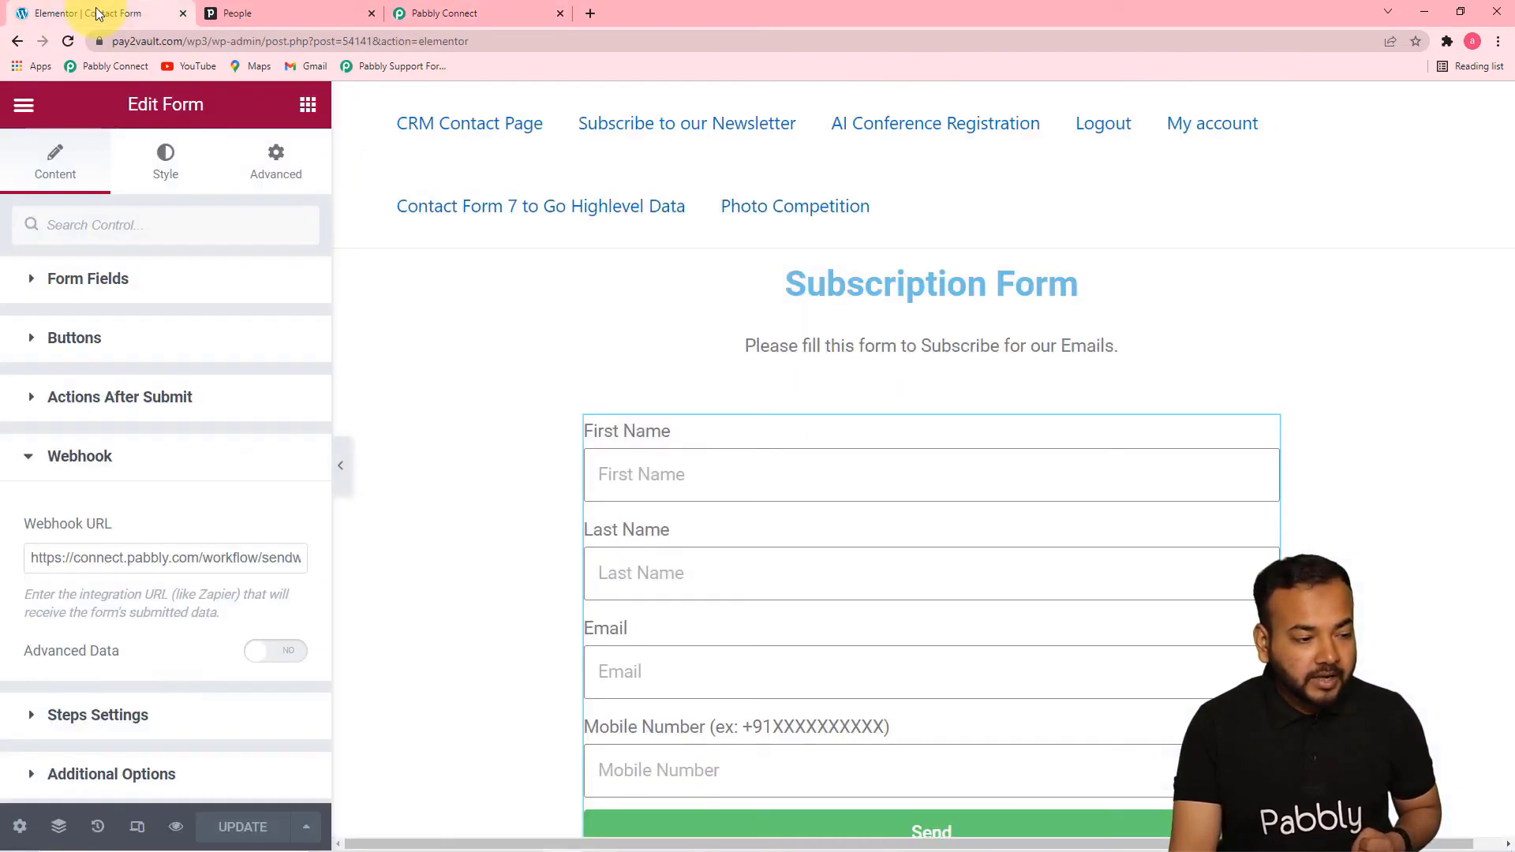
{"action": "left_click", "coordinate": [24, 104]}
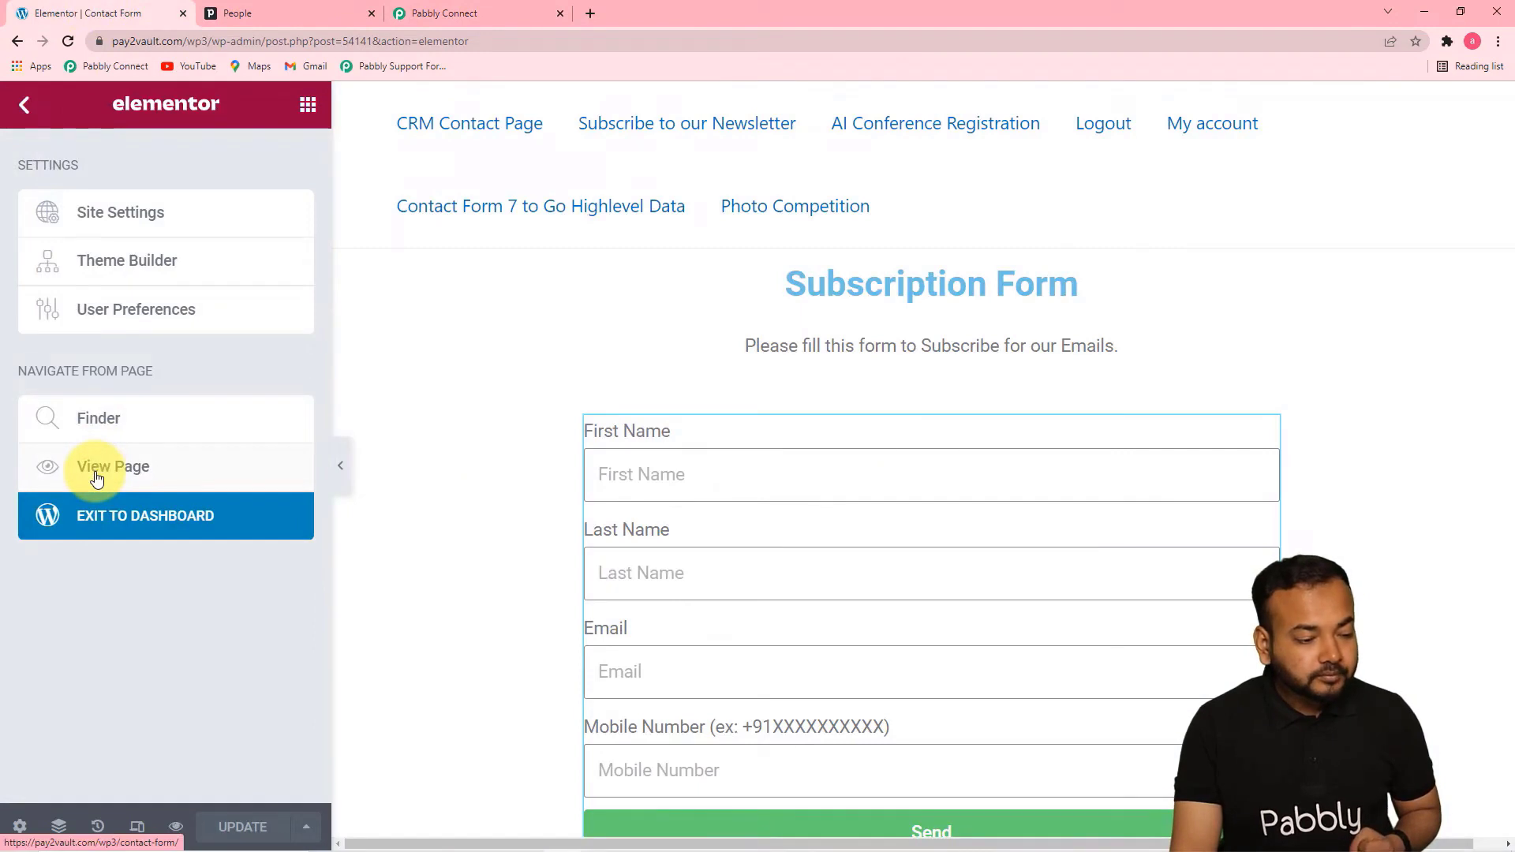
{"action": "left_click", "coordinate": [305, 517]}
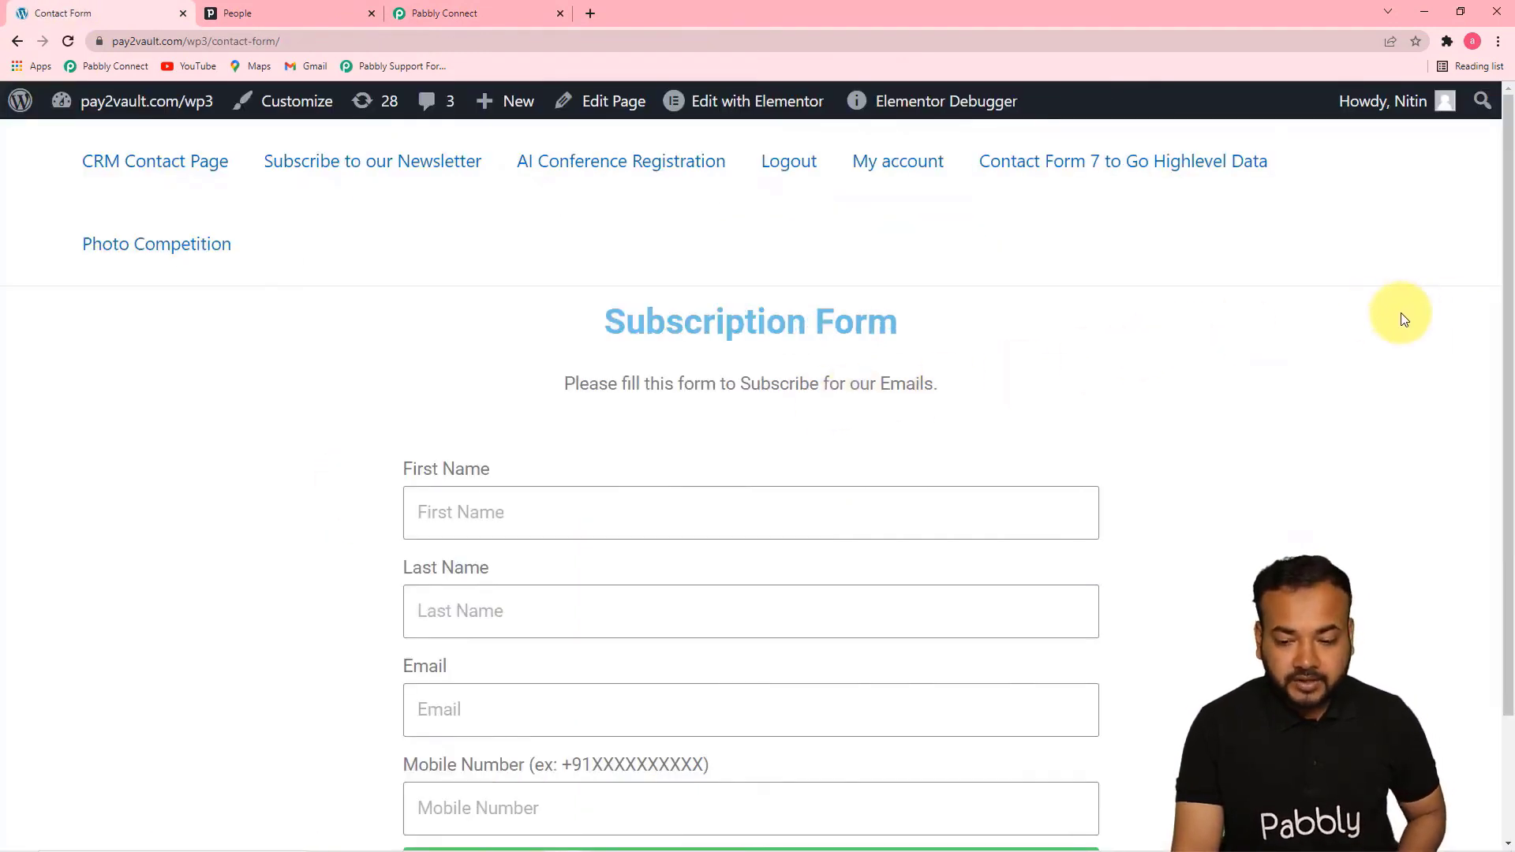
{"action": "left_click_drag", "start_coordinate": [1512, 292], "coordinate": [1509, 433]}
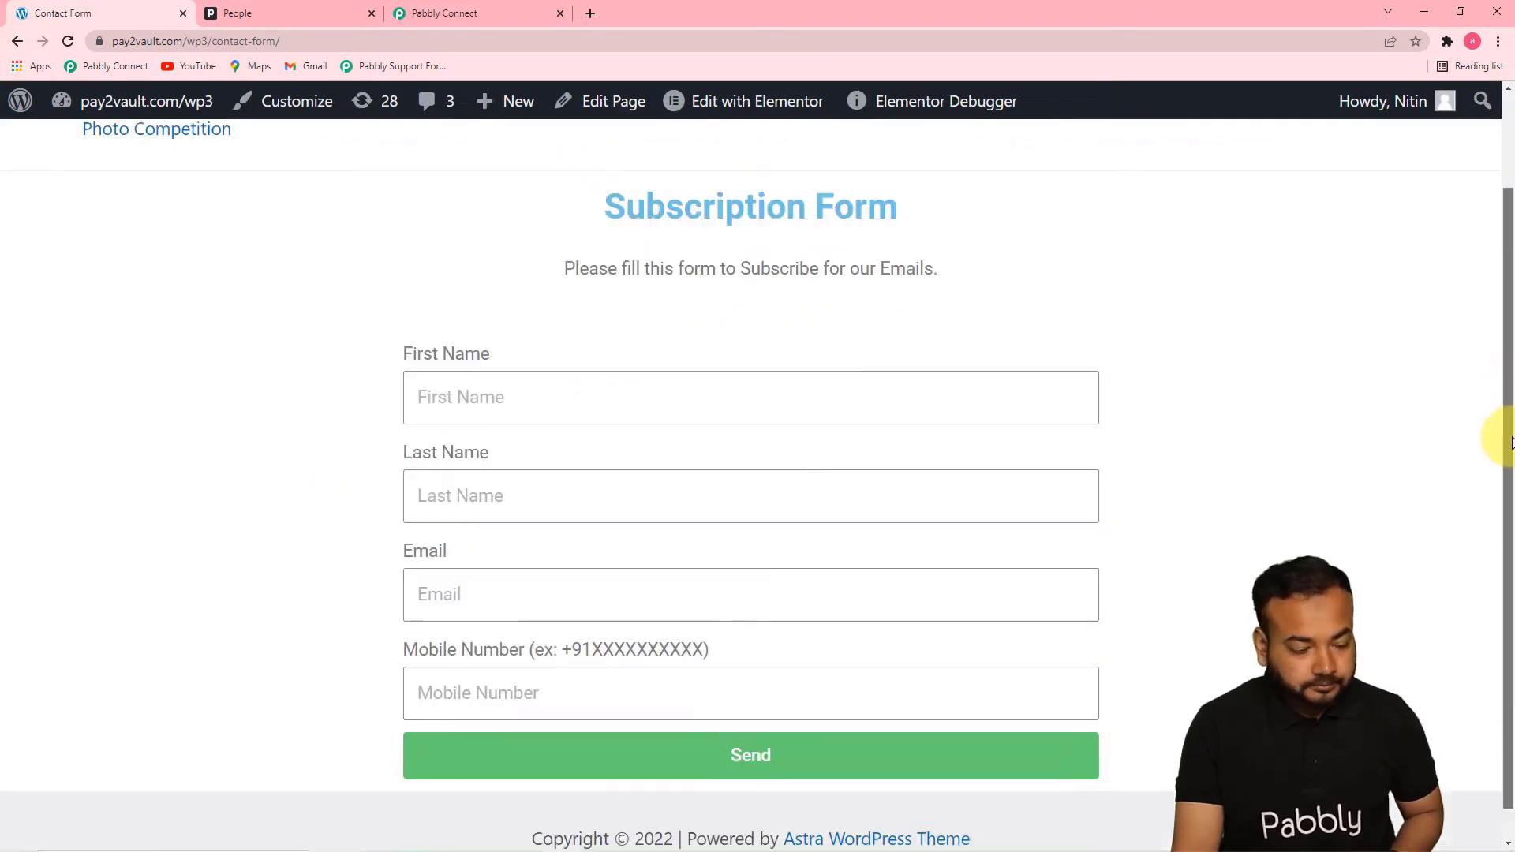
Fill in the subscription form with a test first name, last name, email and mobile number, and submit it
{"action": "left_click", "coordinate": [754, 361]}
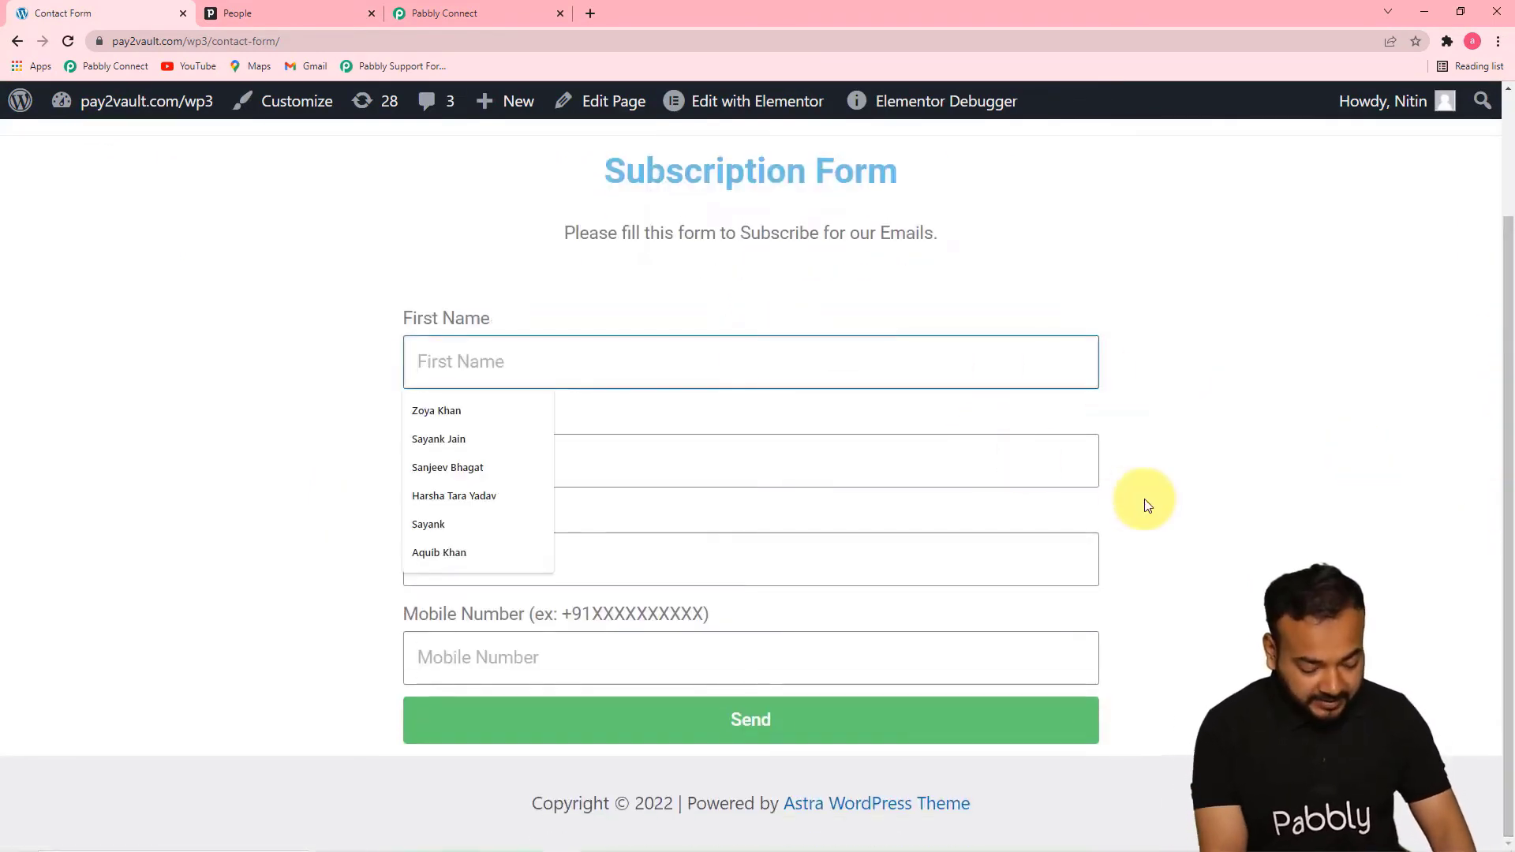
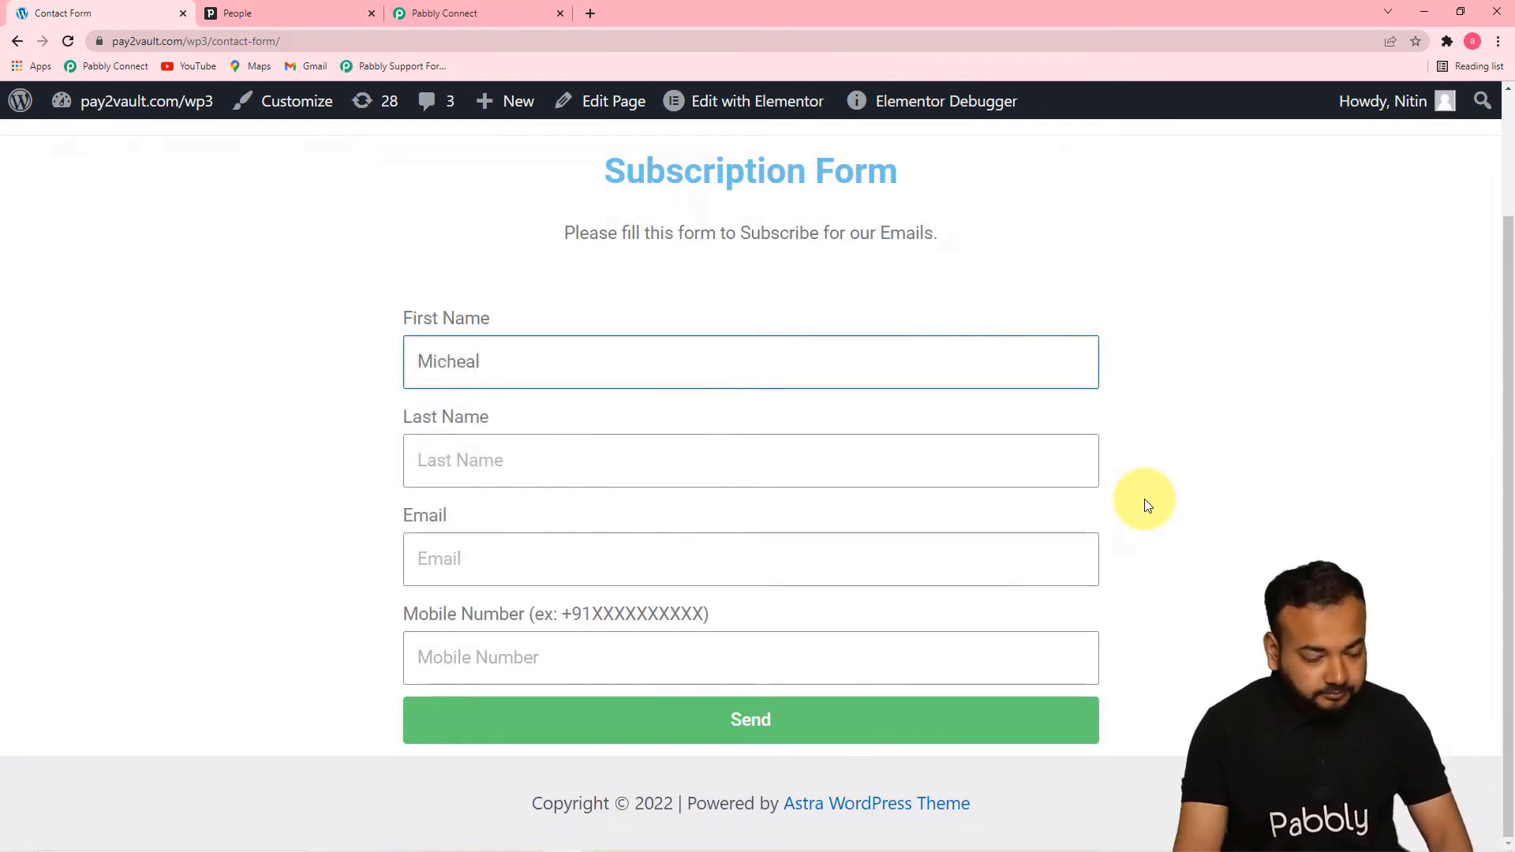
{"action": "left_click", "coordinate": [951, 446]}
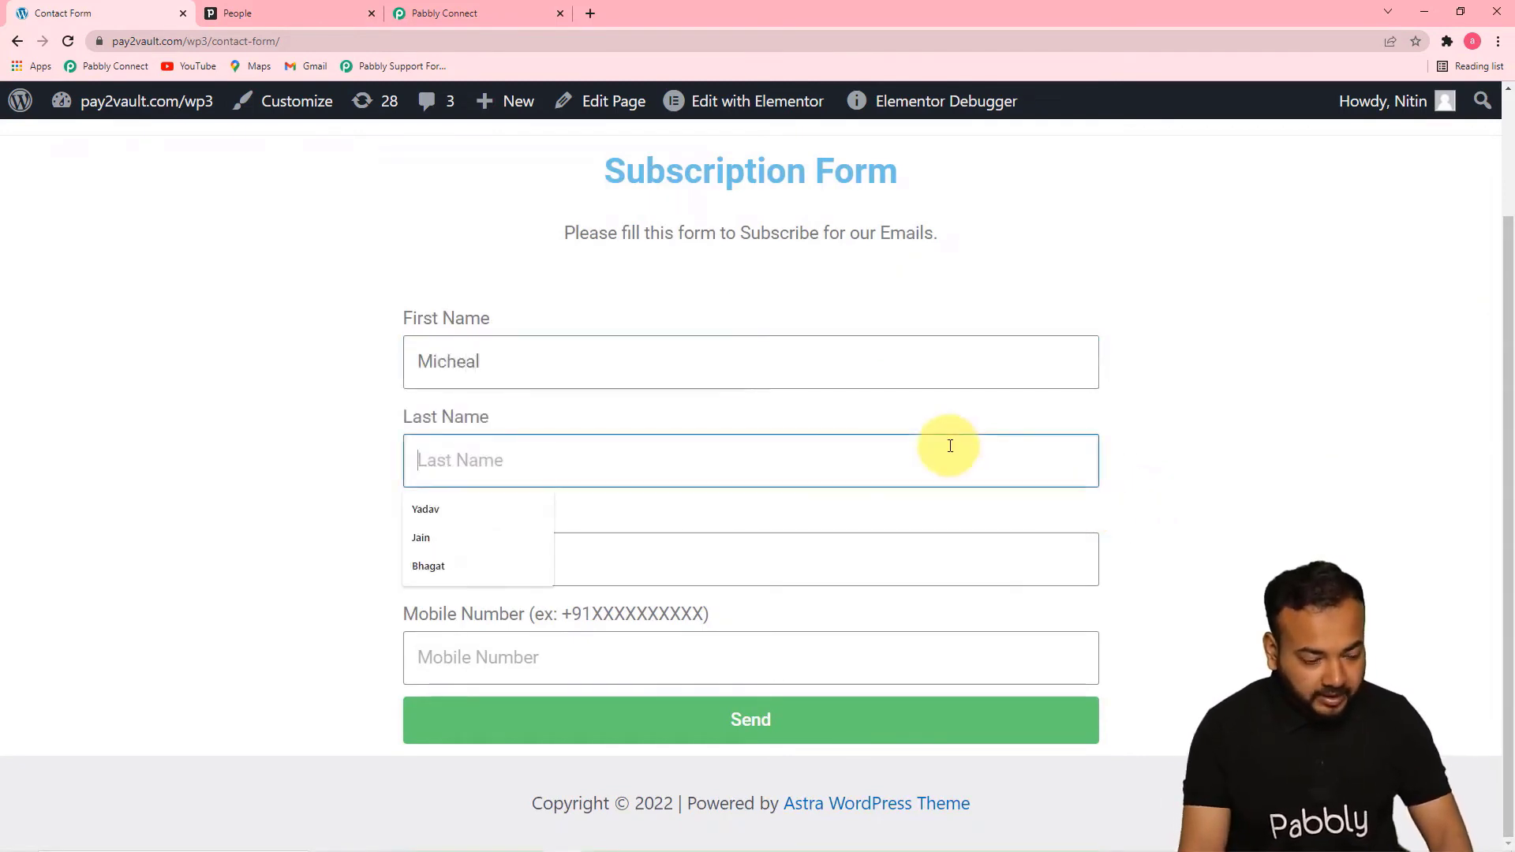
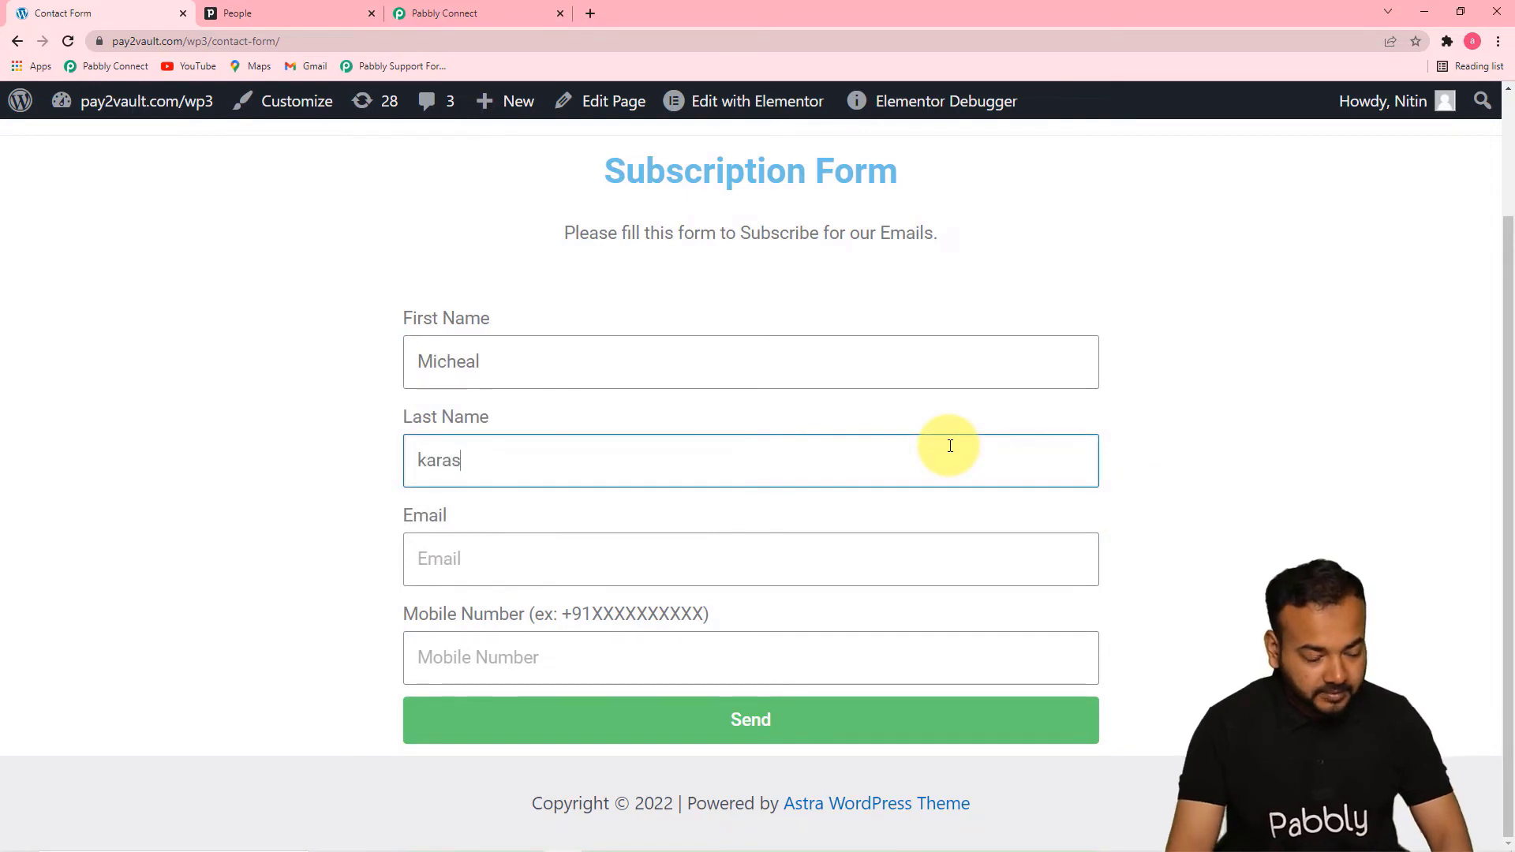
{"action": "left_click", "coordinate": [959, 558]}
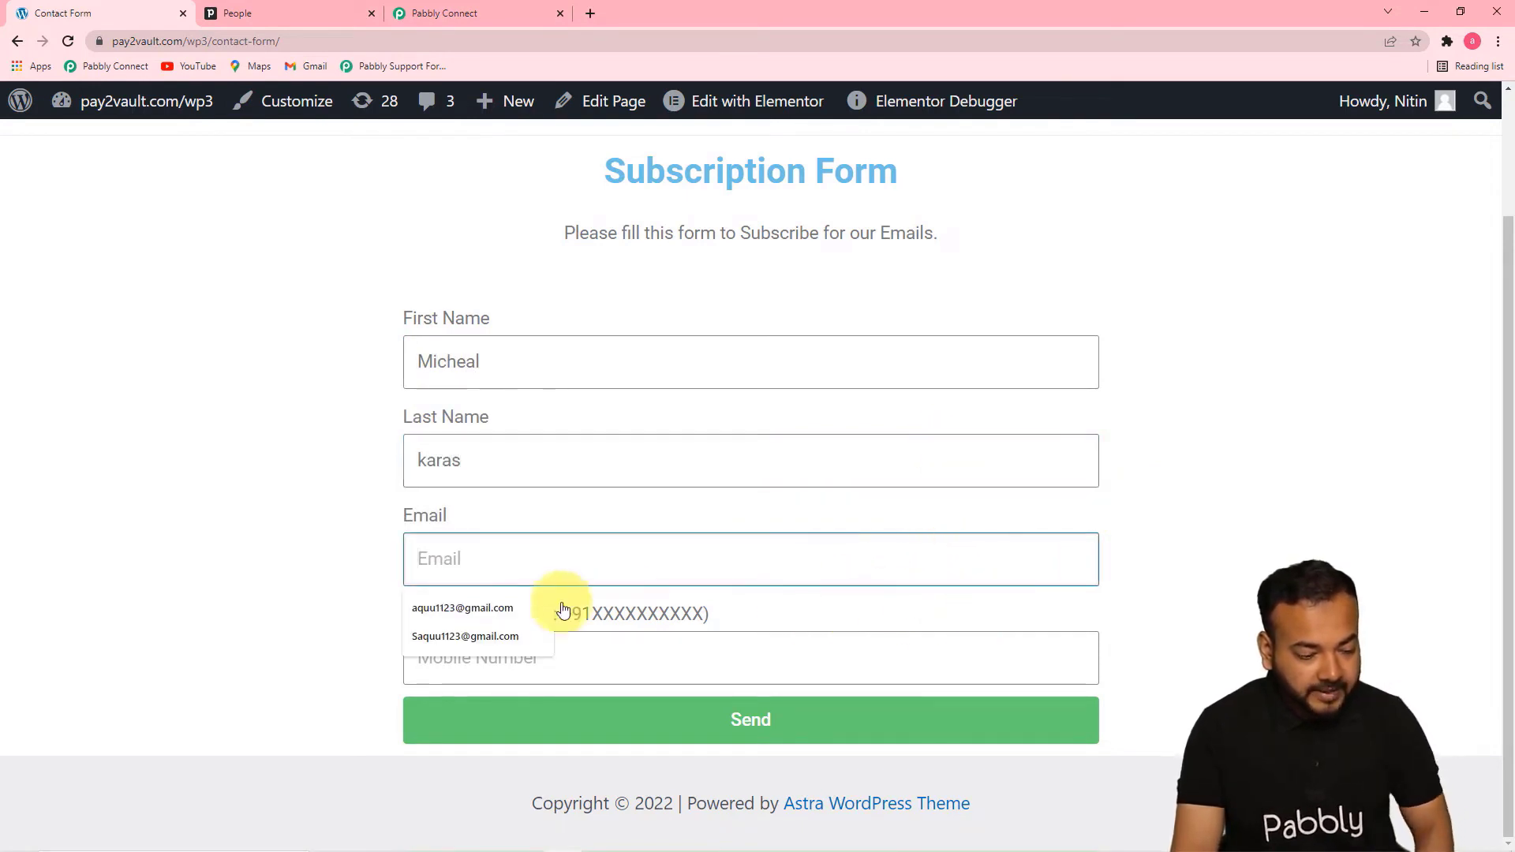
{"action": "left_click", "coordinate": [476, 631]}
{"action": "left_click", "coordinate": [554, 670]}
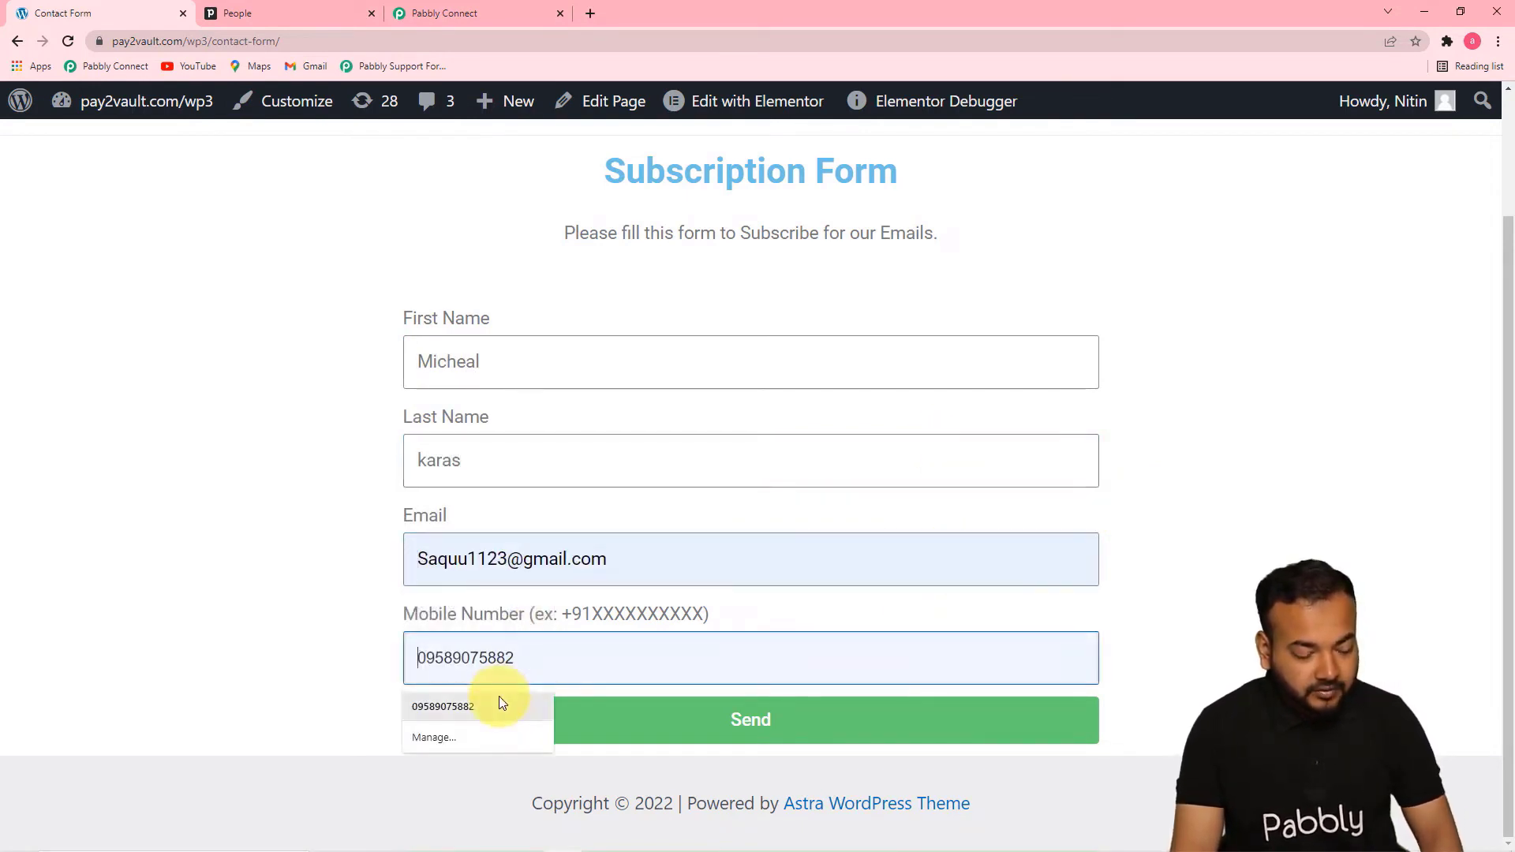
{"action": "left_click", "coordinate": [500, 700]}
{"action": "left_click", "coordinate": [595, 727]}
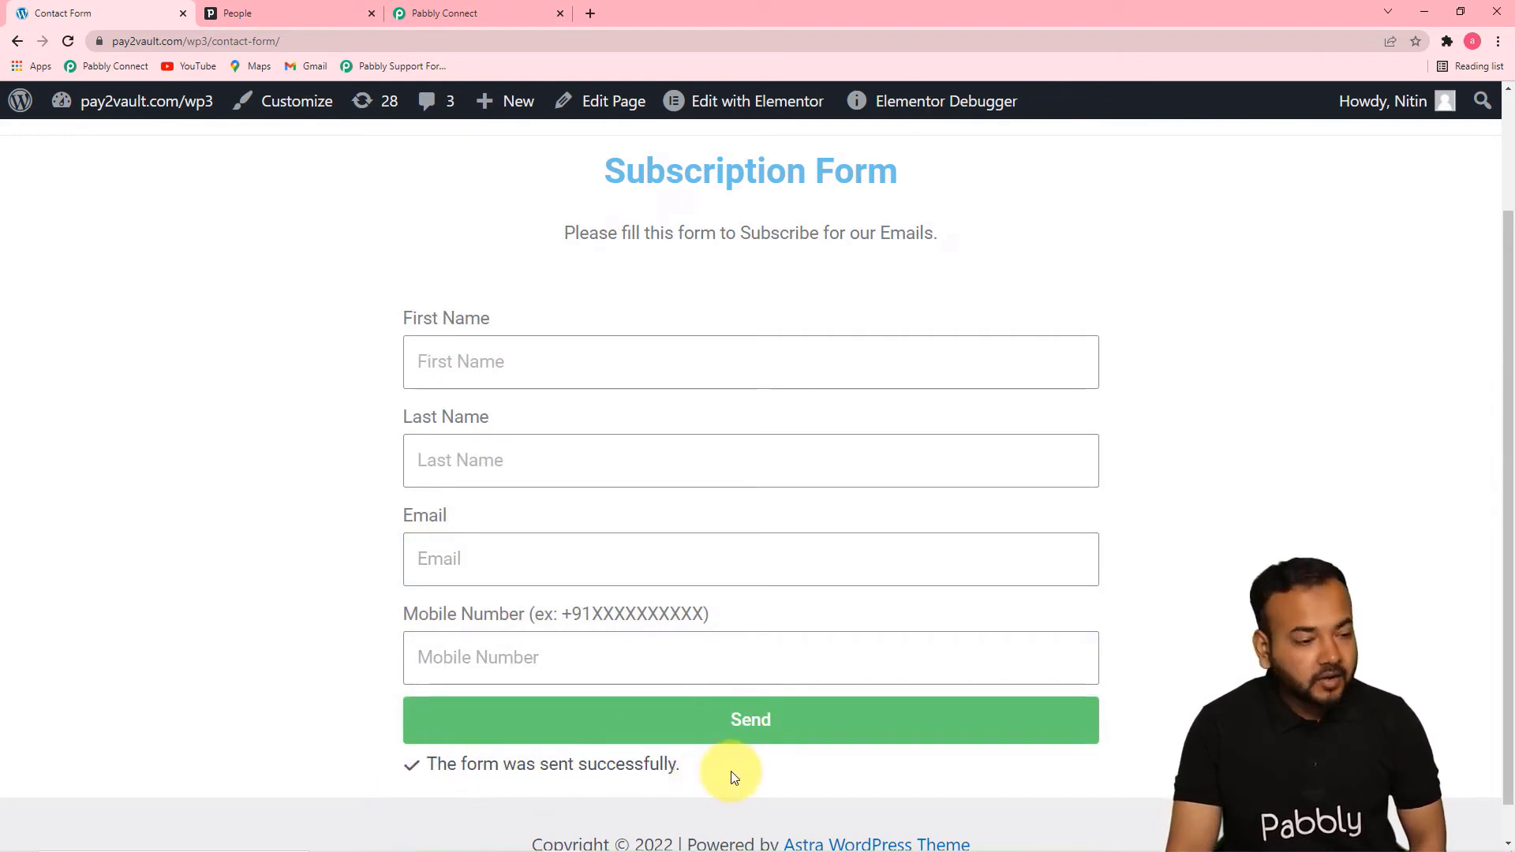
Return to the Pabbly Connect workflow, review the captured form response, and choose PipeDrive as the app for the second step
{"action": "left_click", "coordinate": [485, 14]}
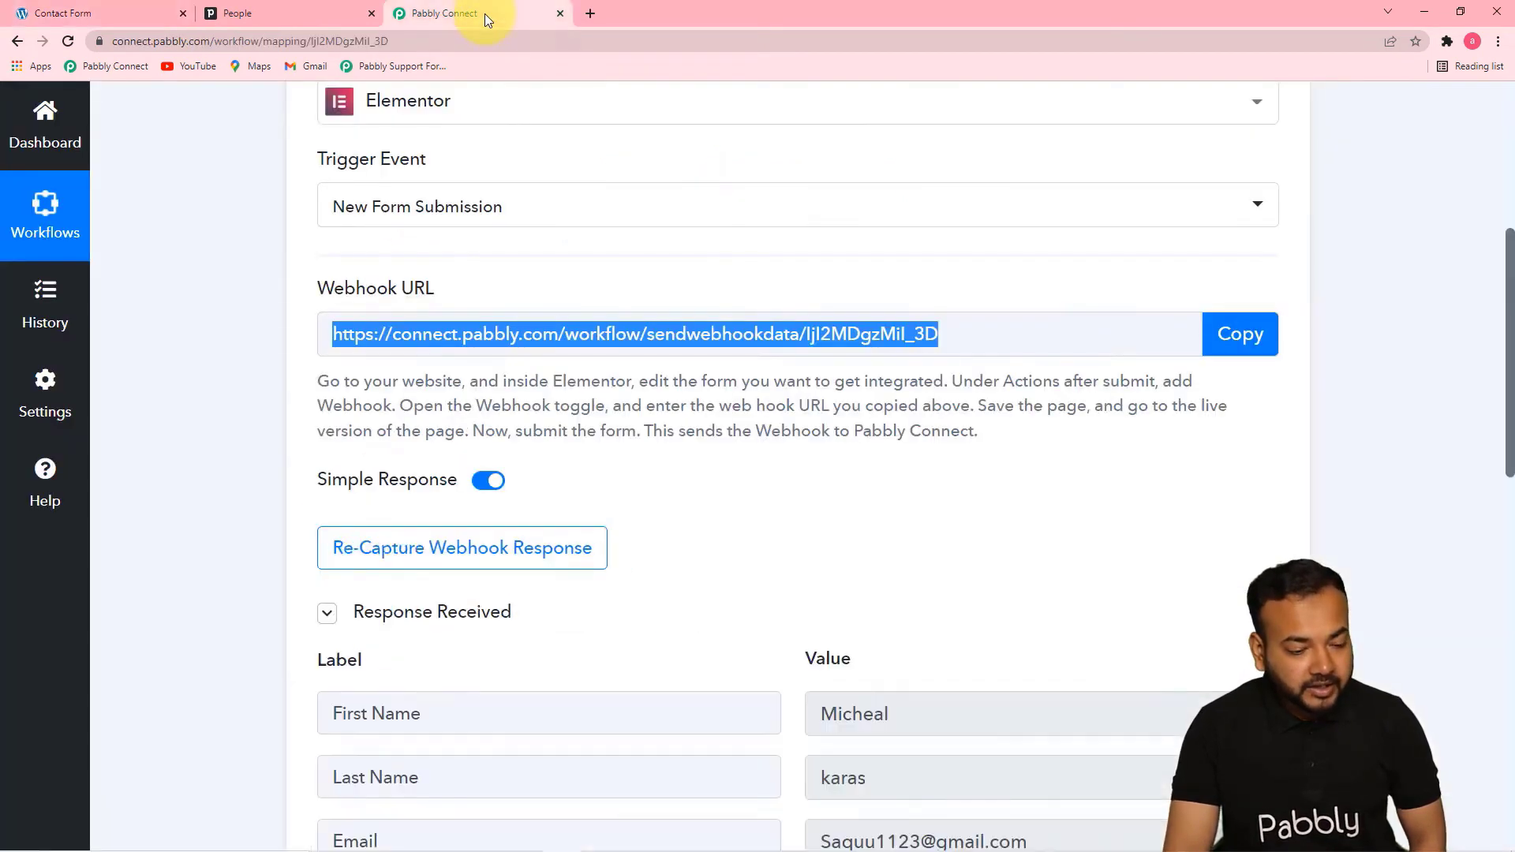
{"action": "scroll", "coordinate": [951, 338], "scroll_direction": "down", "scroll_amount": 6}
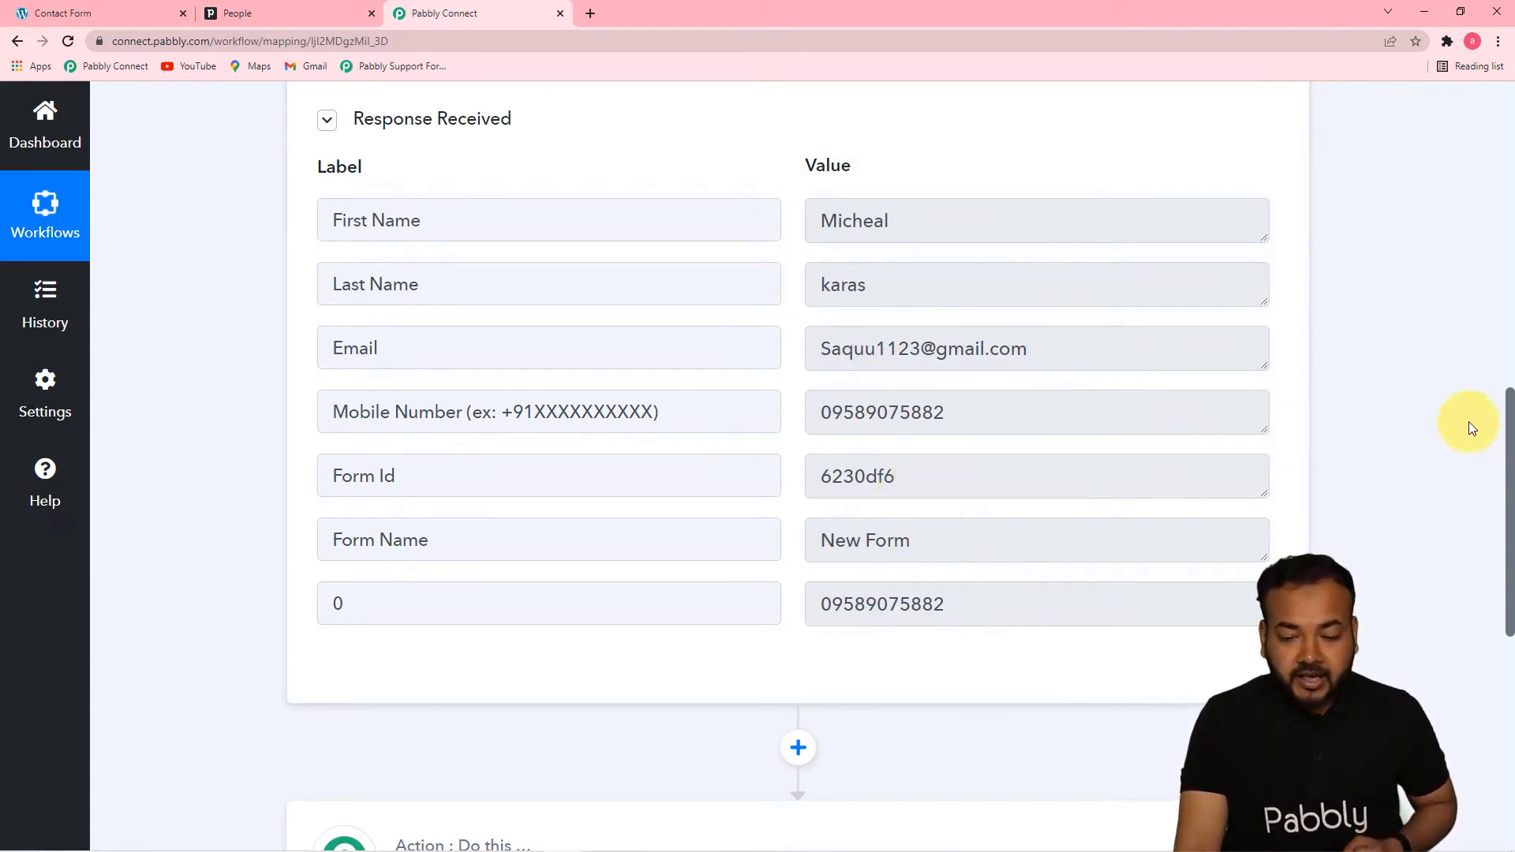
{"action": "left_click_drag", "start_coordinate": [1505, 406], "coordinate": [1511, 488]}
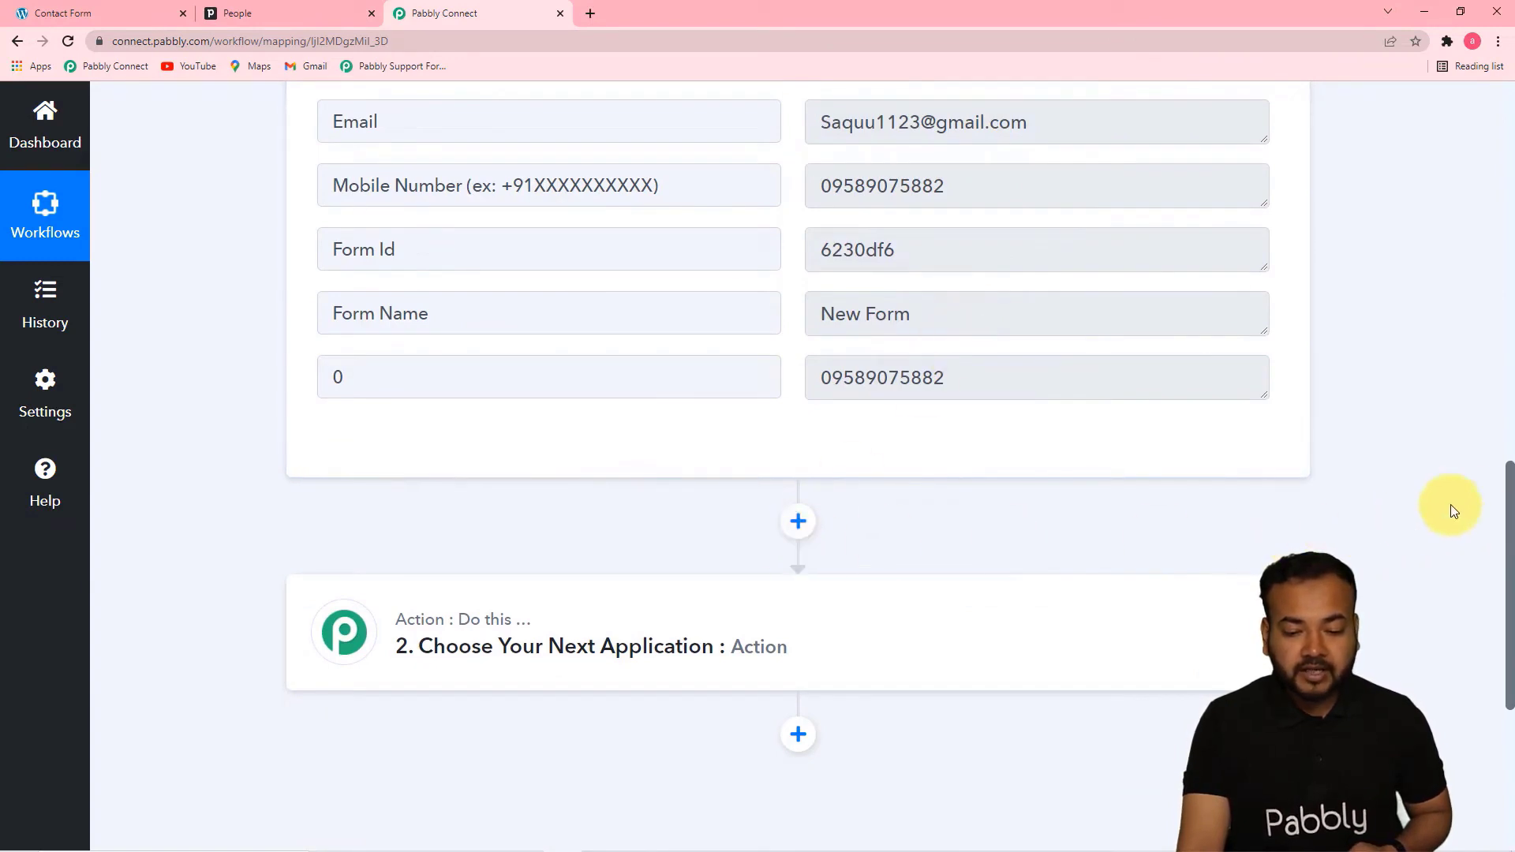
{"action": "left_click_drag", "start_coordinate": [1509, 480], "coordinate": [1511, 547]}
{"action": "scroll", "coordinate": [1076, 419], "scroll_direction": "down", "scroll_amount": 1}
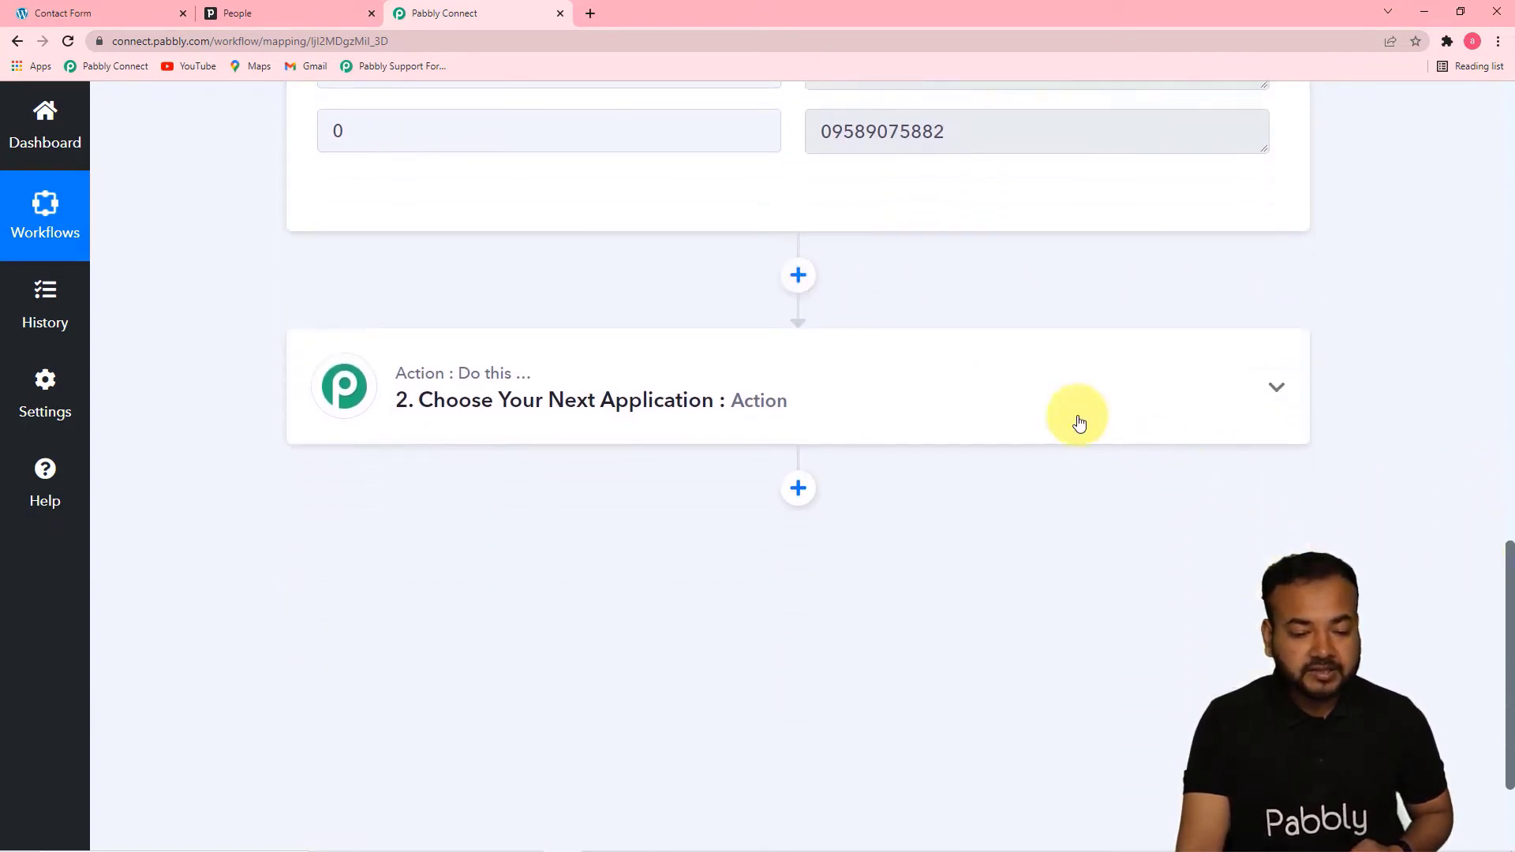
{"action": "left_click", "coordinate": [754, 400]}
{"action": "scroll", "coordinate": [521, 457], "scroll_direction": "down", "scroll_amount": 2}
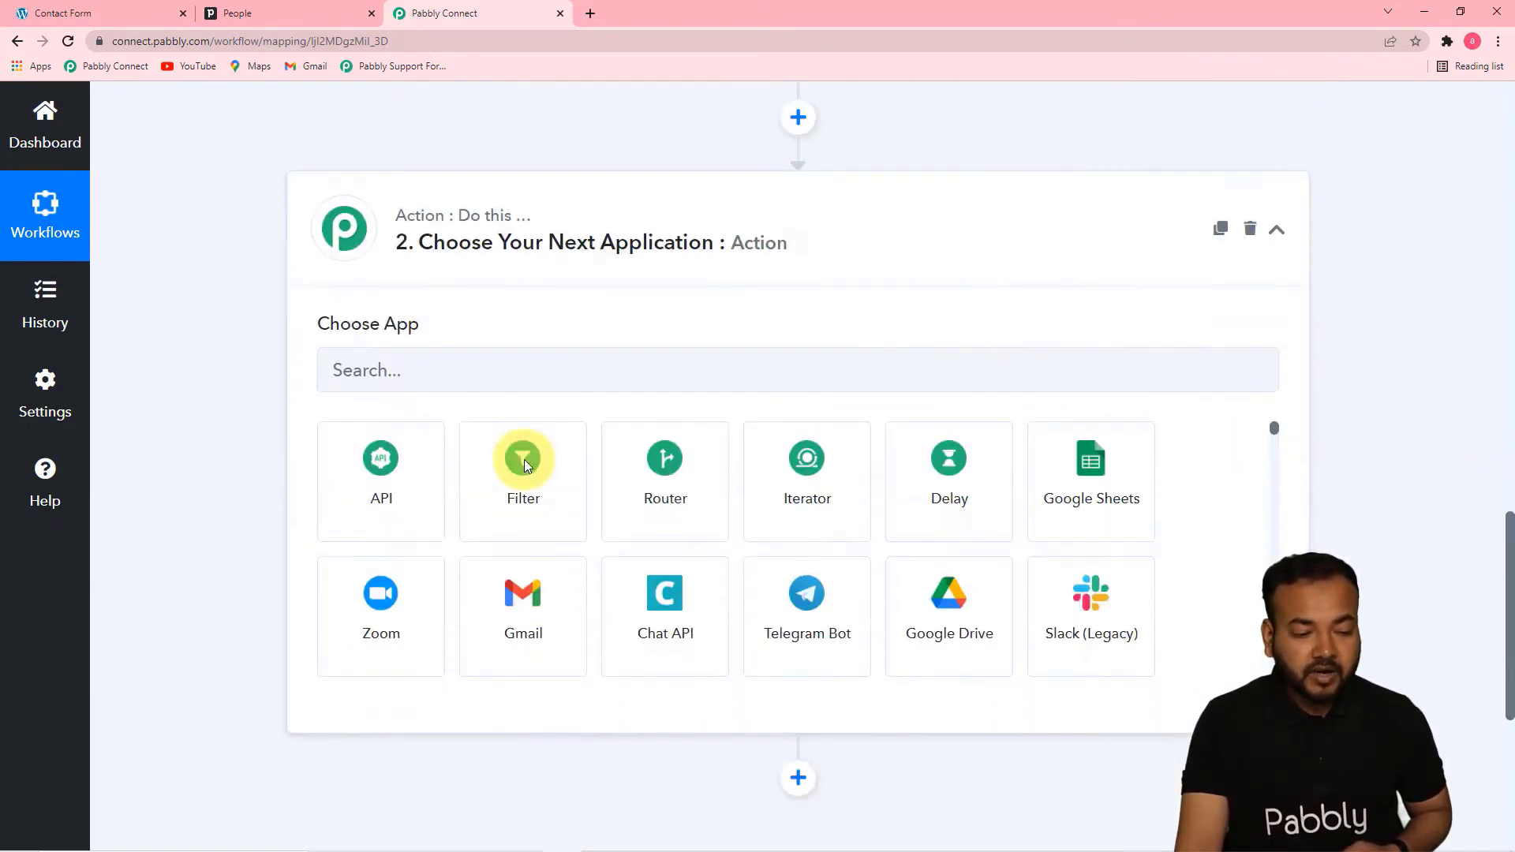
{"action": "left_click", "coordinate": [471, 360]}
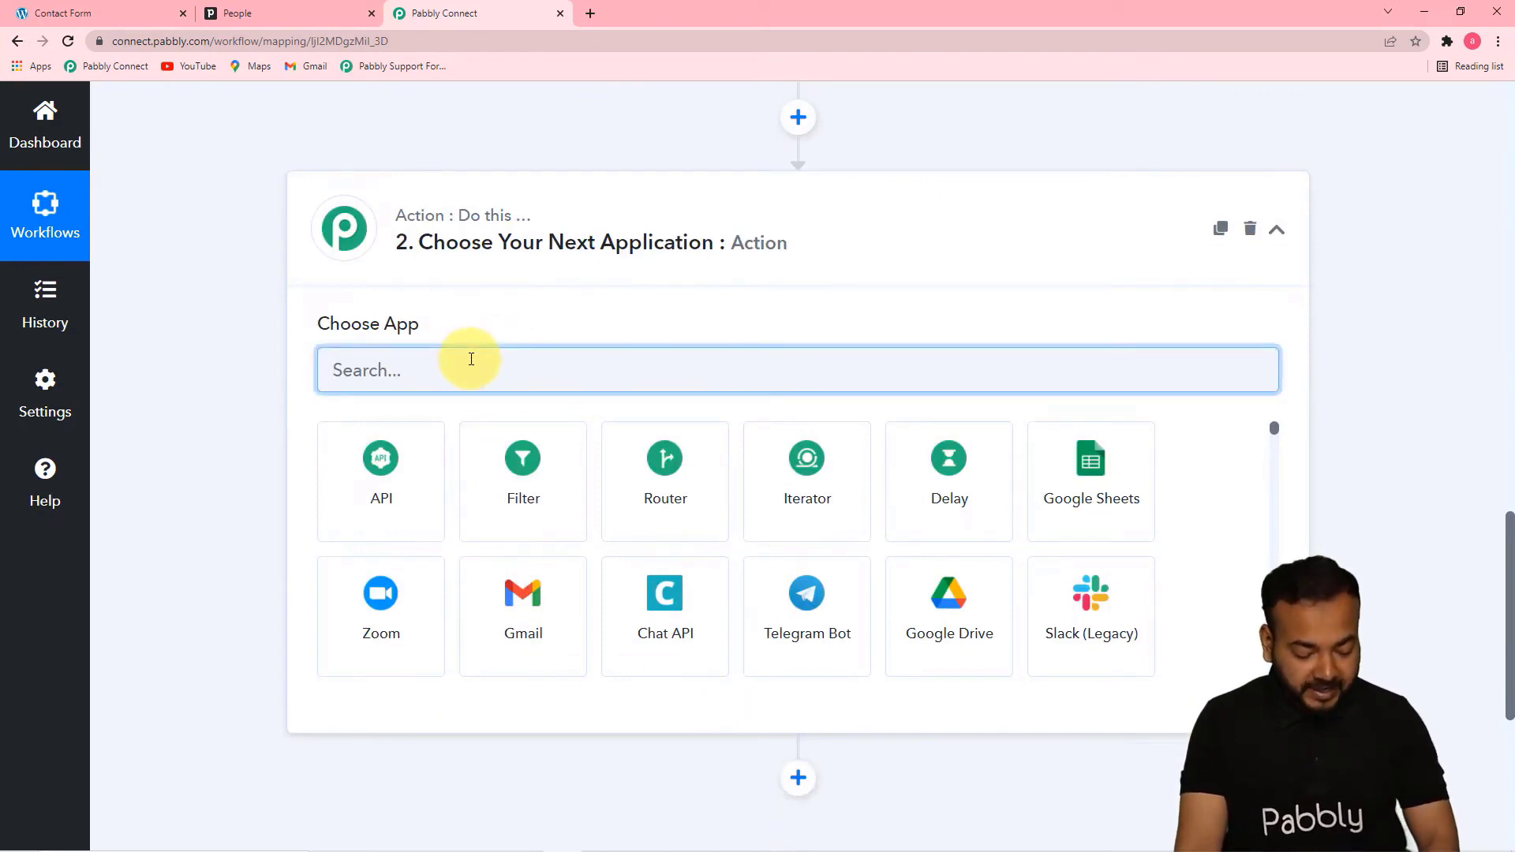
{"action": "type", "text": "pip"}
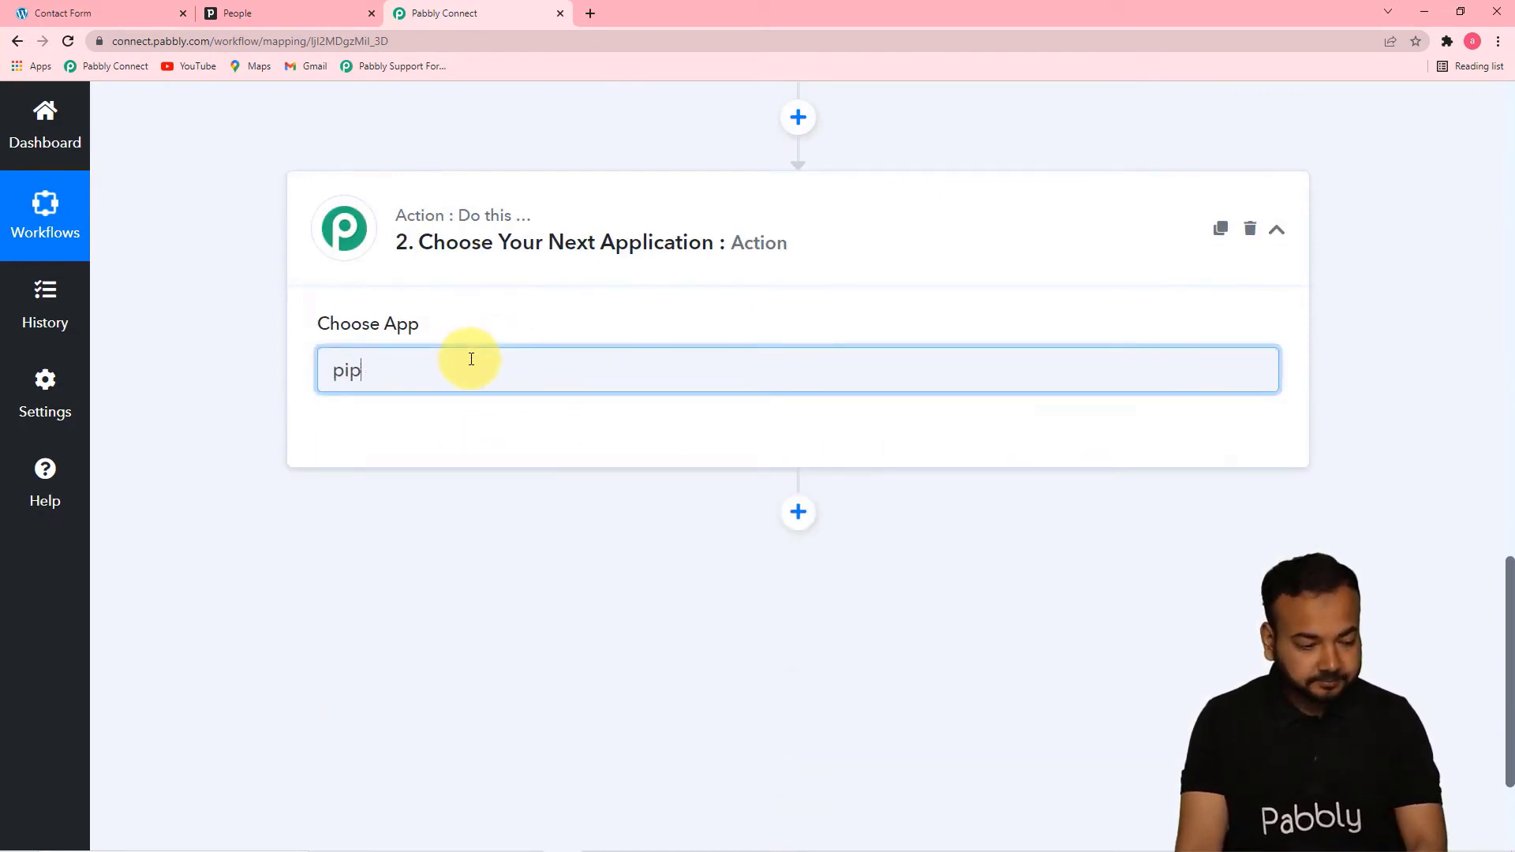
{"action": "left_click", "coordinate": [520, 481]}
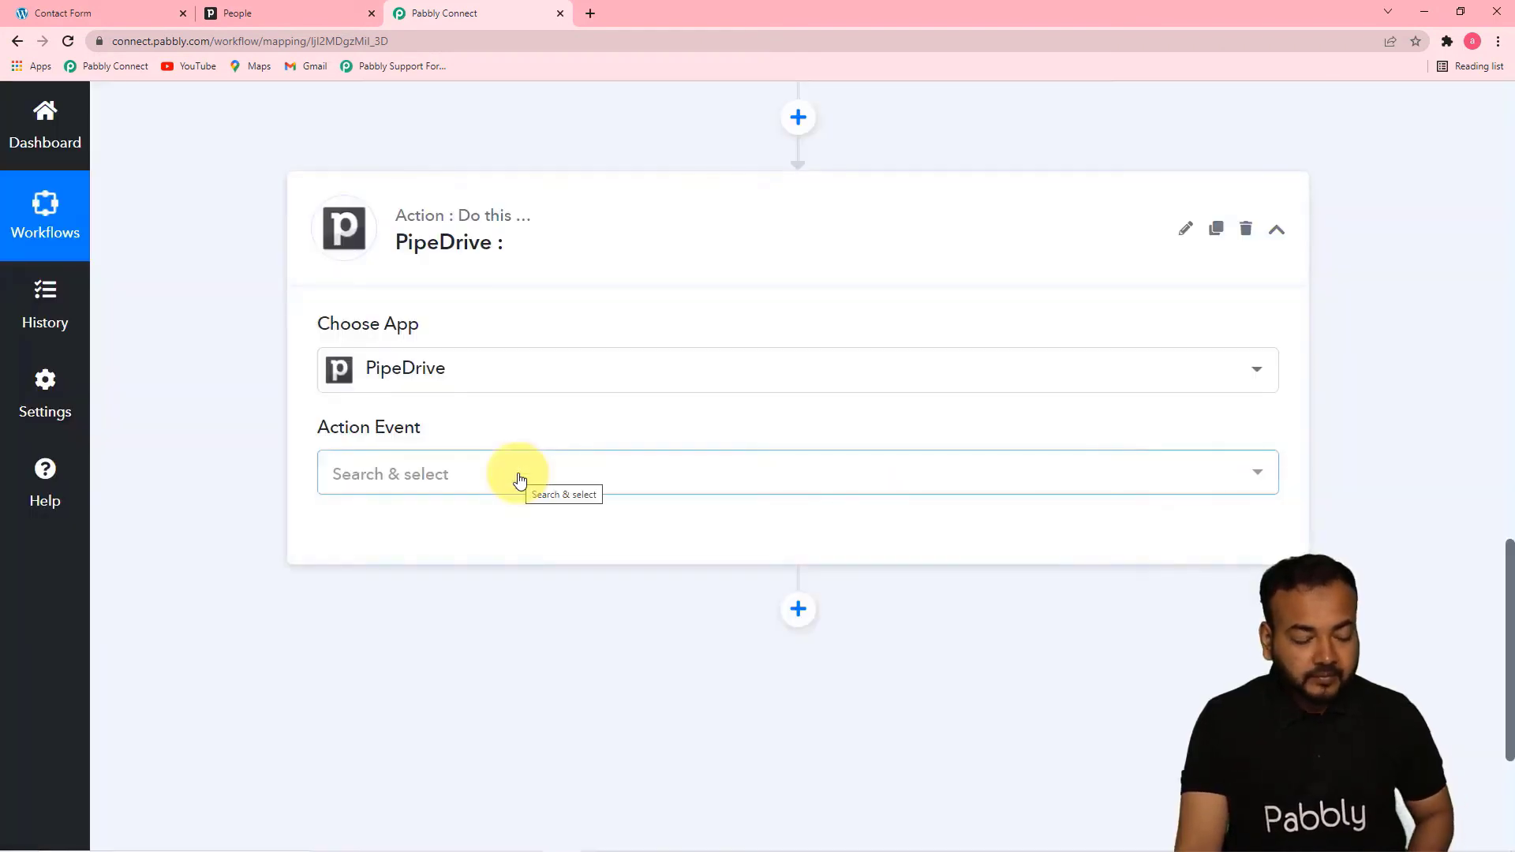
Set the PipeDrive step's action event to Create Person
{"action": "left_click", "coordinate": [520, 481]}
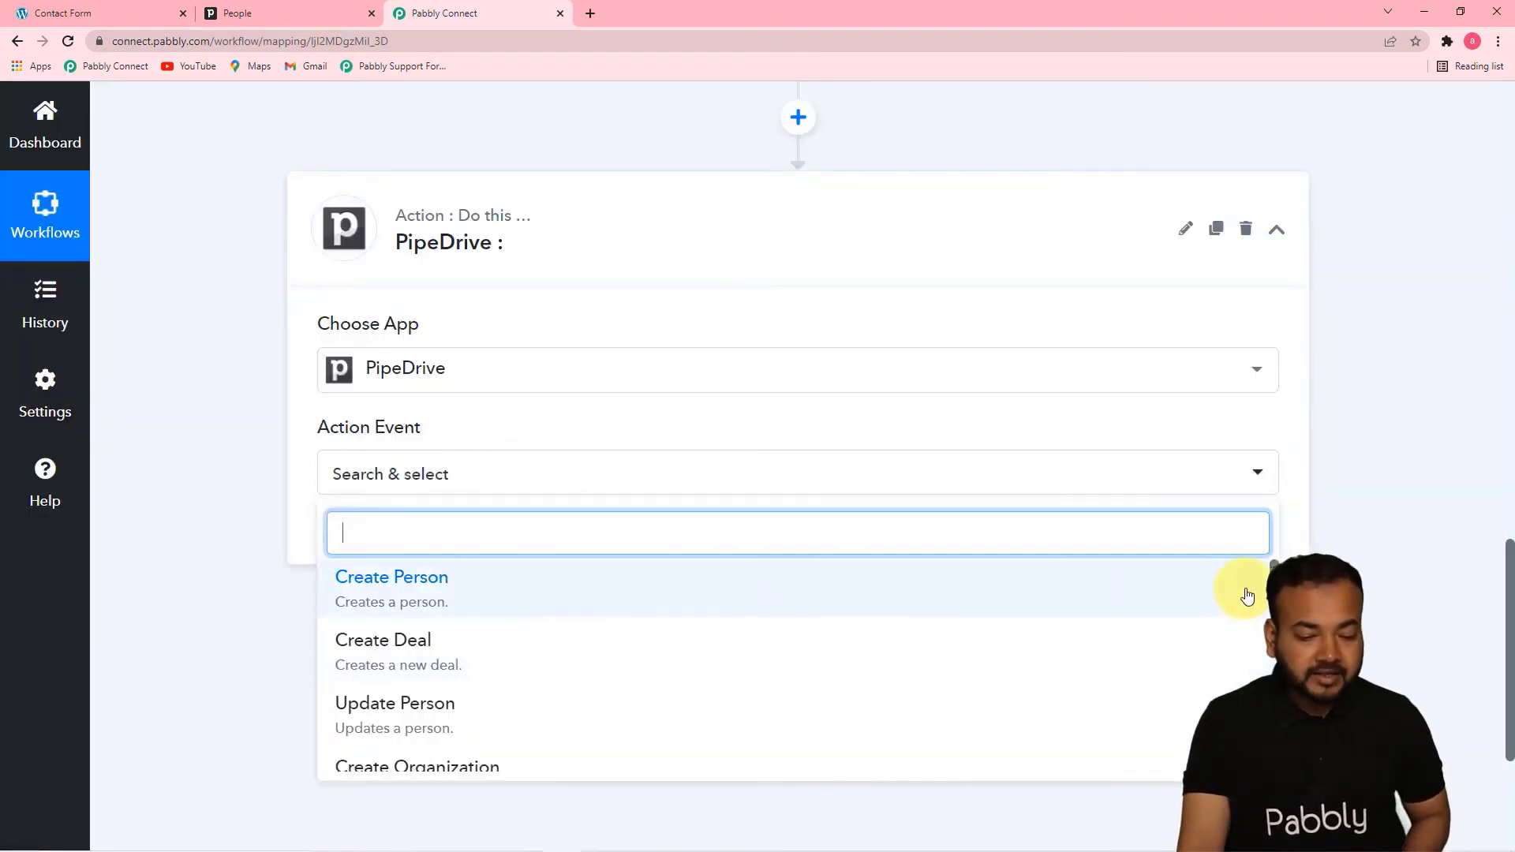
{"action": "left_click", "coordinate": [1274, 575]}
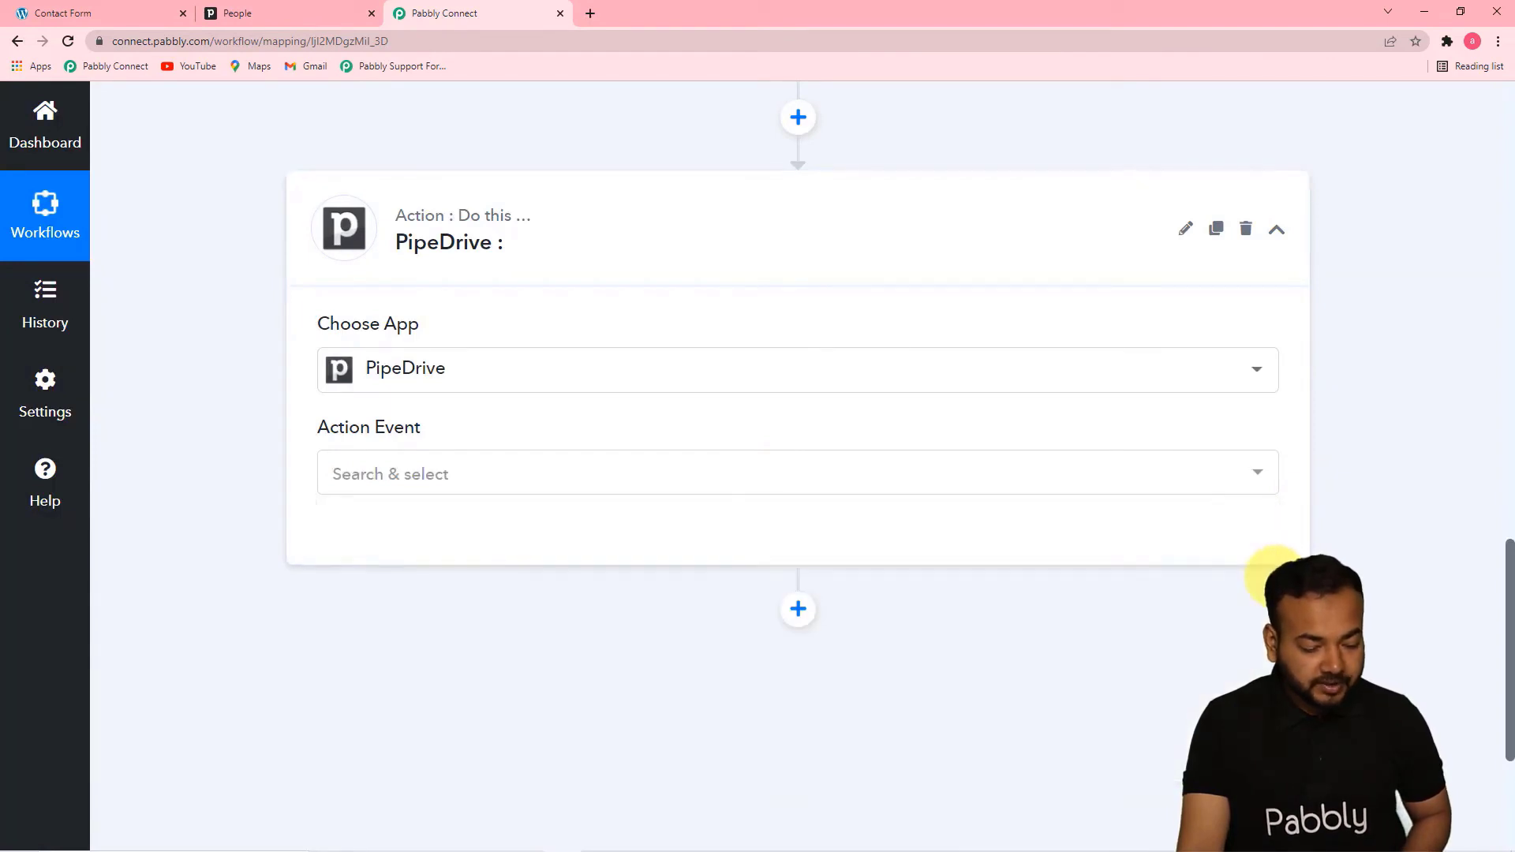
{"action": "left_click", "coordinate": [817, 478]}
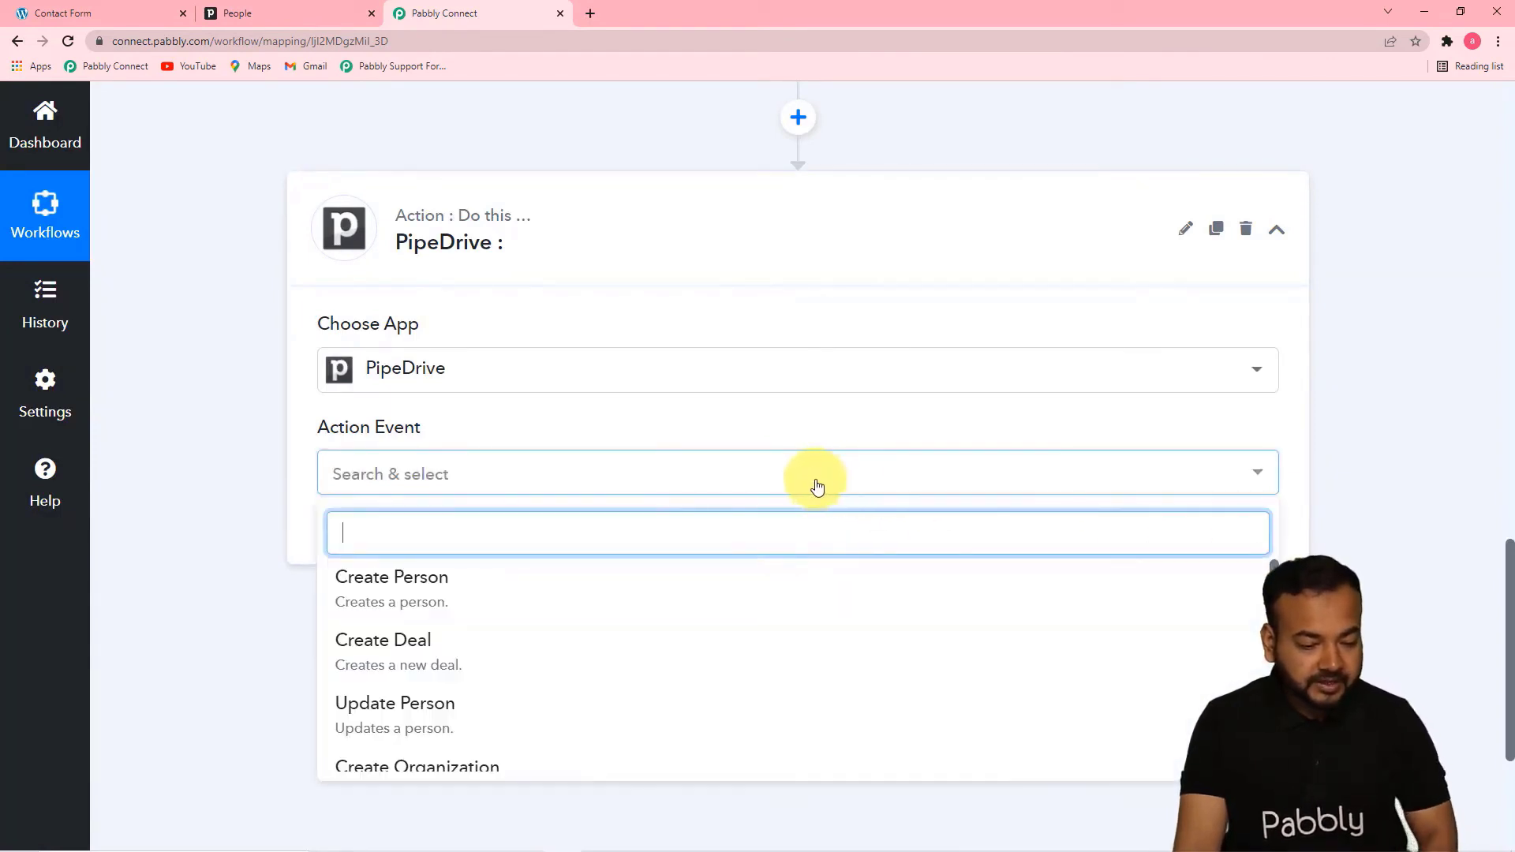
{"action": "left_click", "coordinate": [426, 580]}
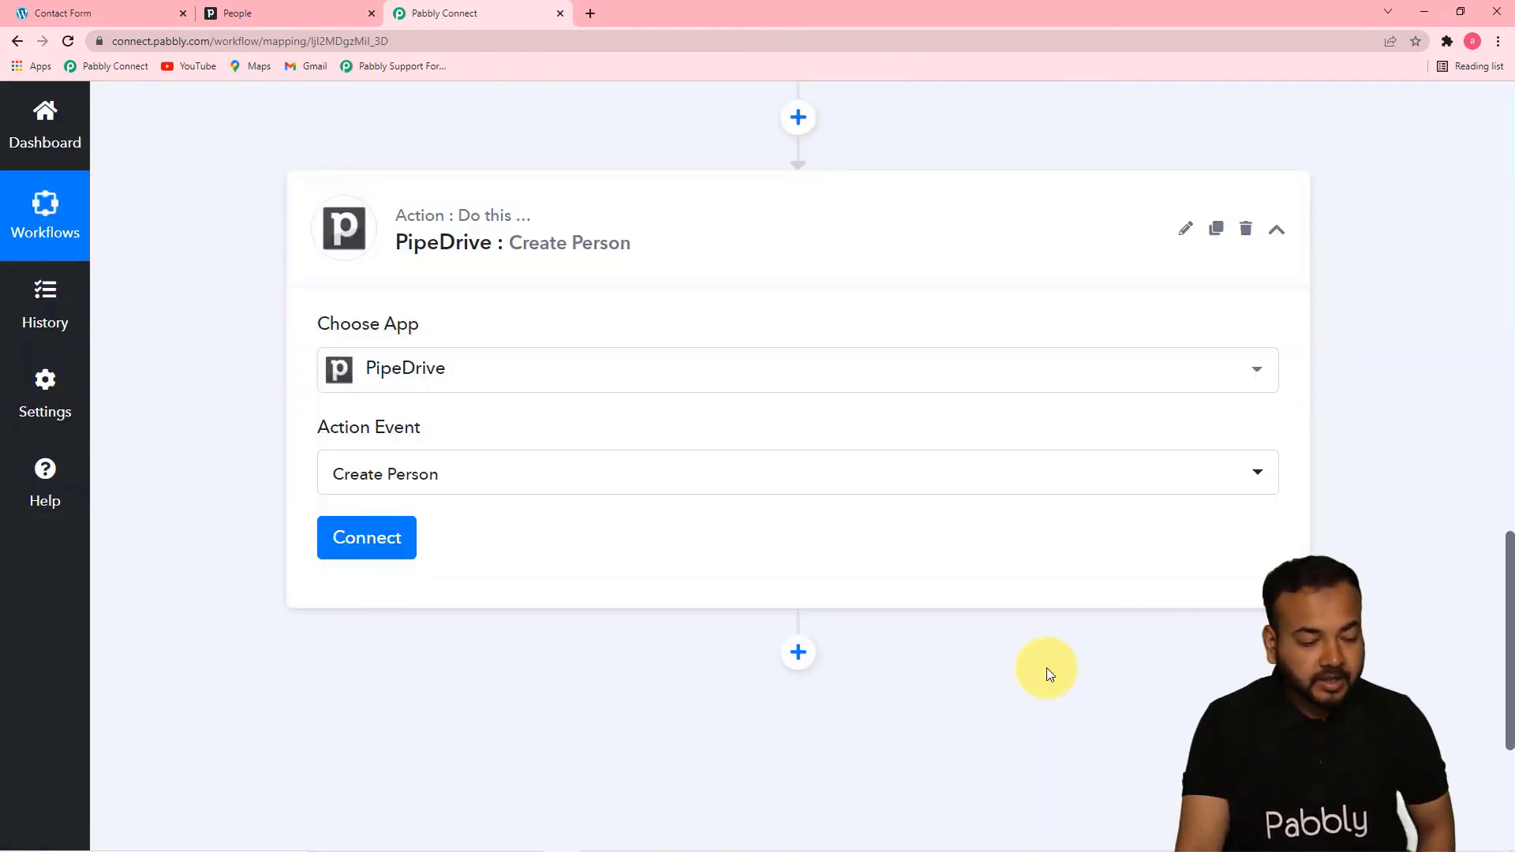
Start connecting the PipeDrive account with the Add New Connection option
{"action": "left_click", "coordinate": [398, 552]}
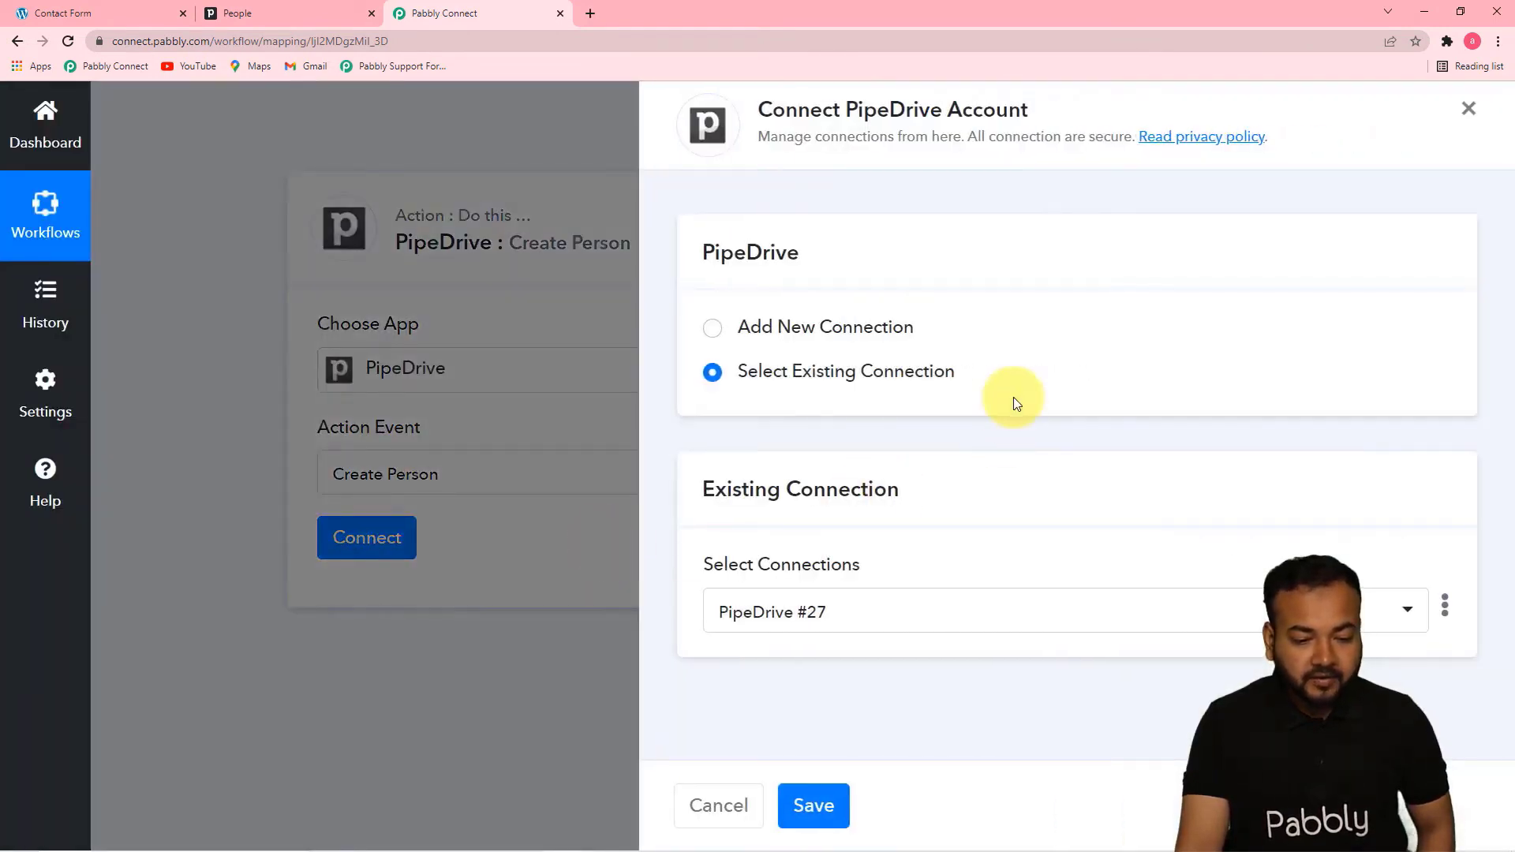
{"action": "left_click", "coordinate": [711, 328]}
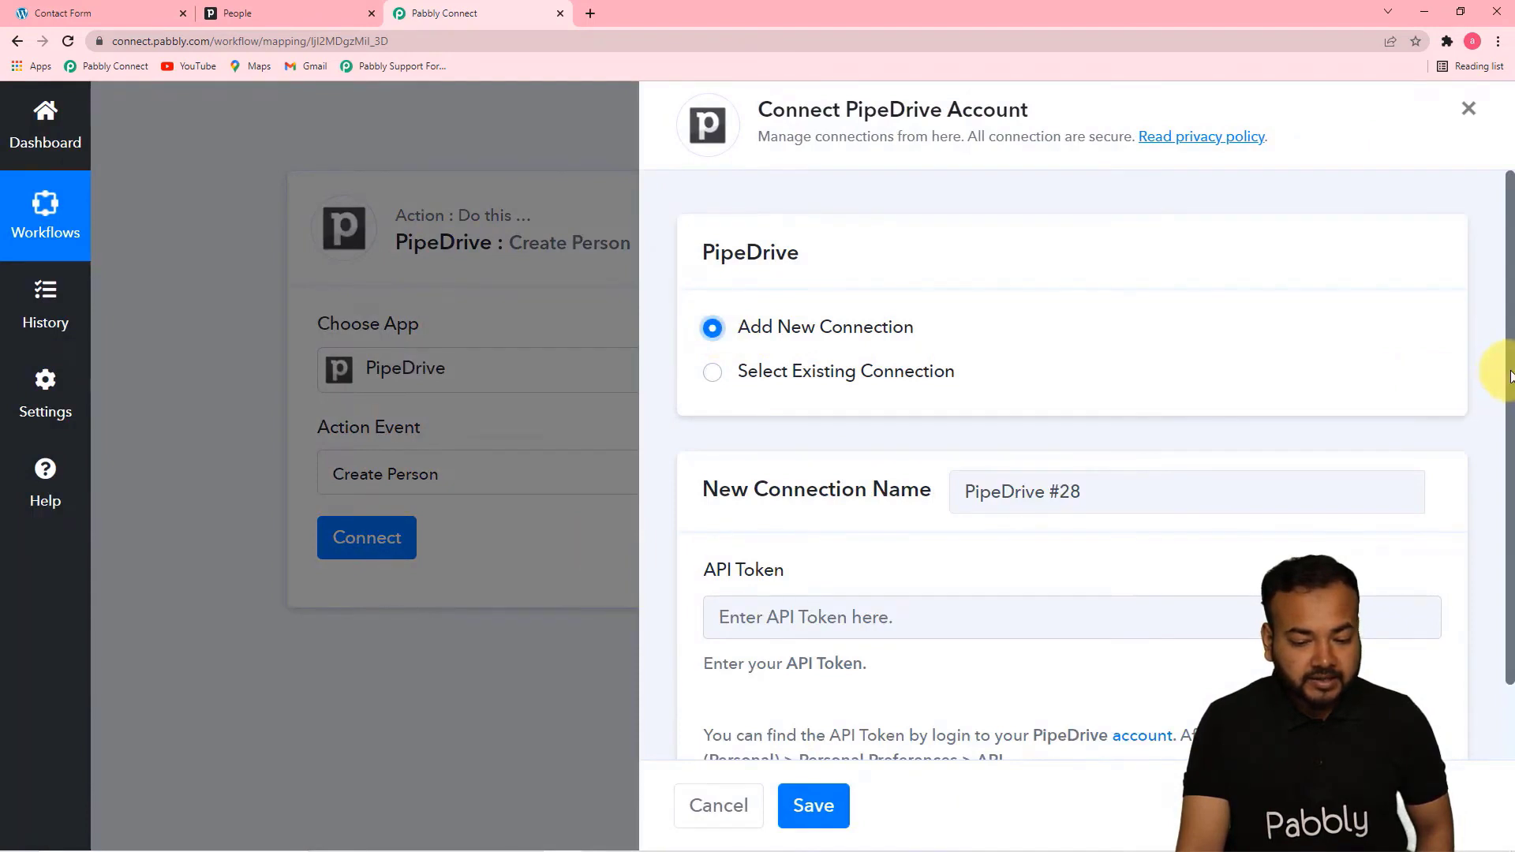
{"action": "left_click_drag", "start_coordinate": [1510, 377], "coordinate": [1491, 514]}
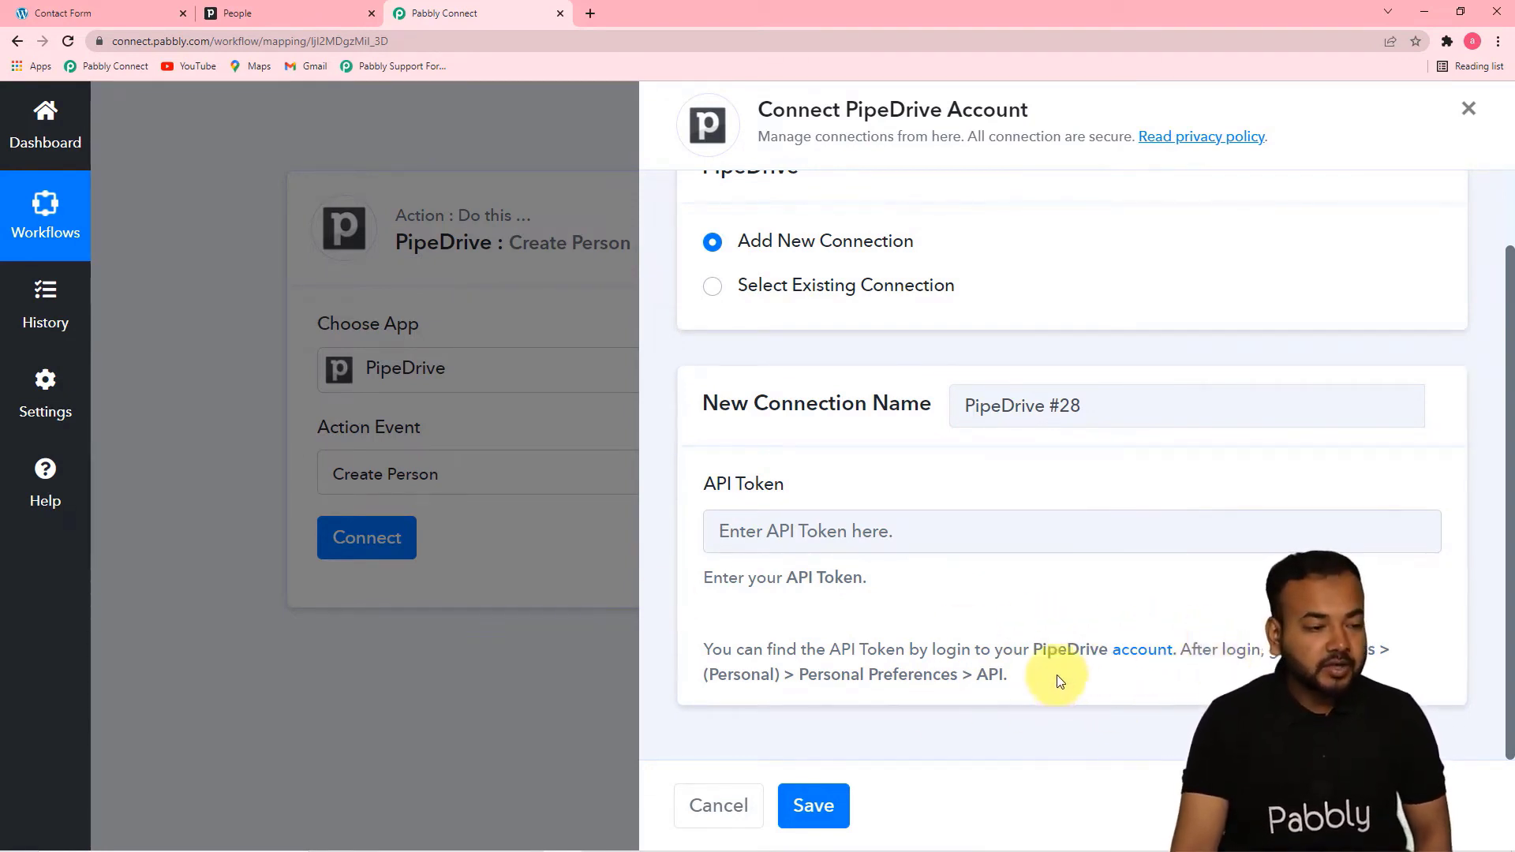
Switch to Pipedrive and copy the personal API token from the API section of the personal preferences
{"action": "left_click", "coordinate": [244, 16]}
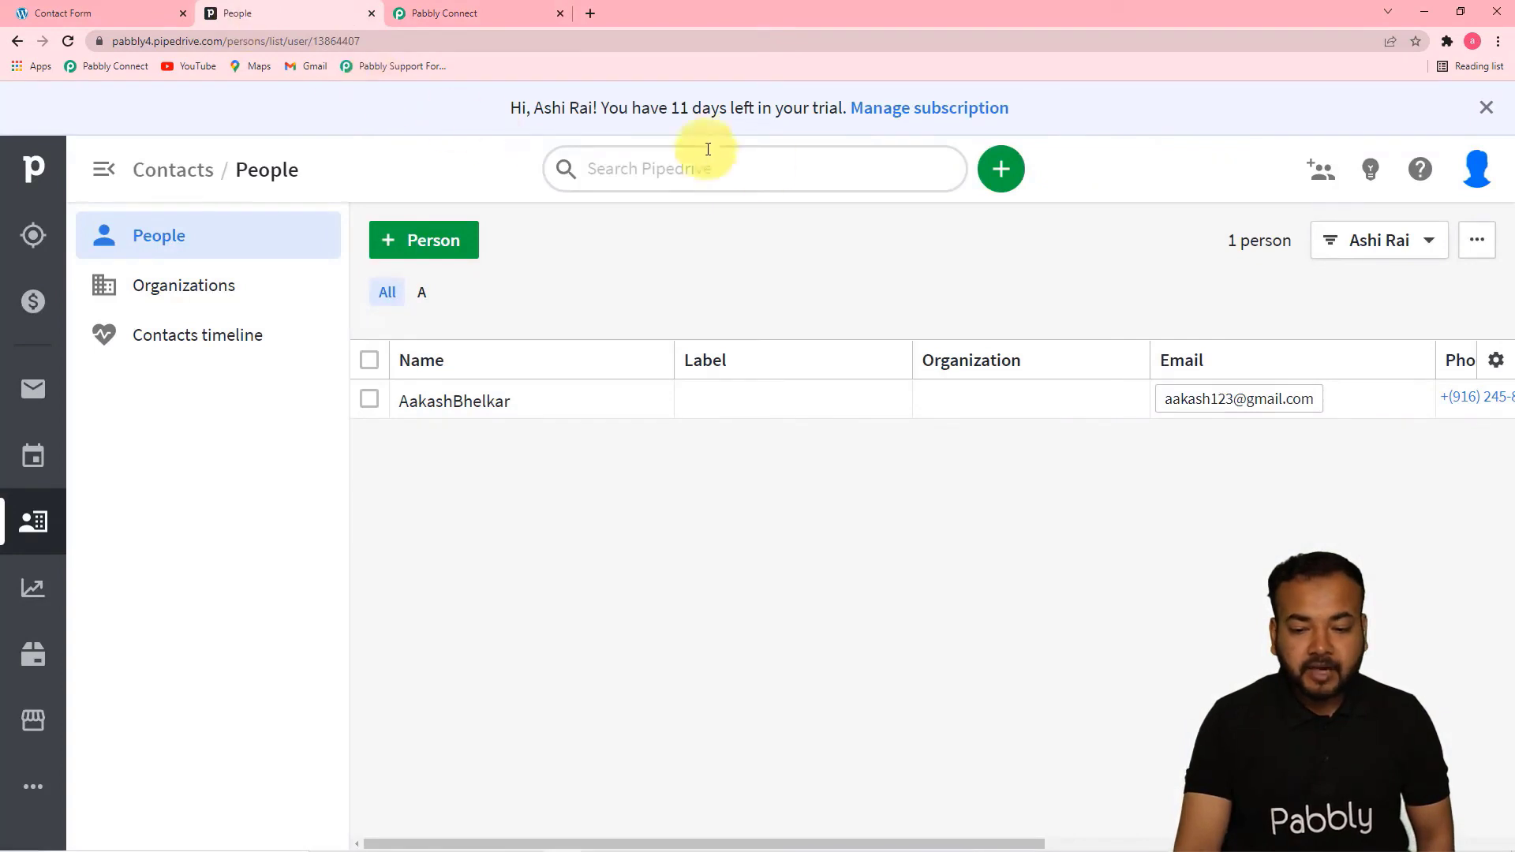
{"action": "left_click", "coordinate": [1487, 175]}
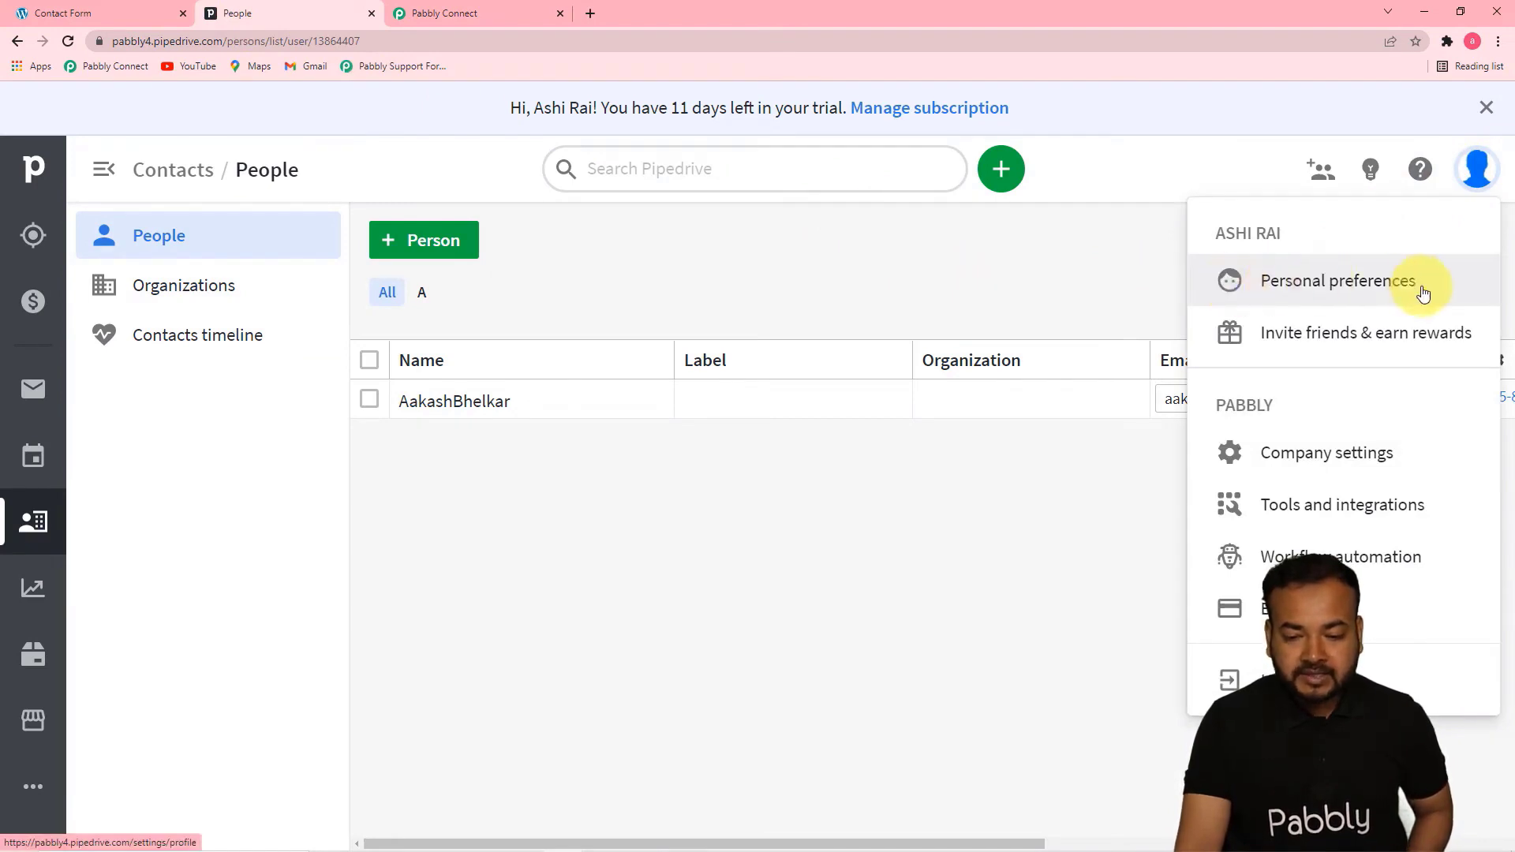
{"action": "left_click", "coordinate": [1369, 291]}
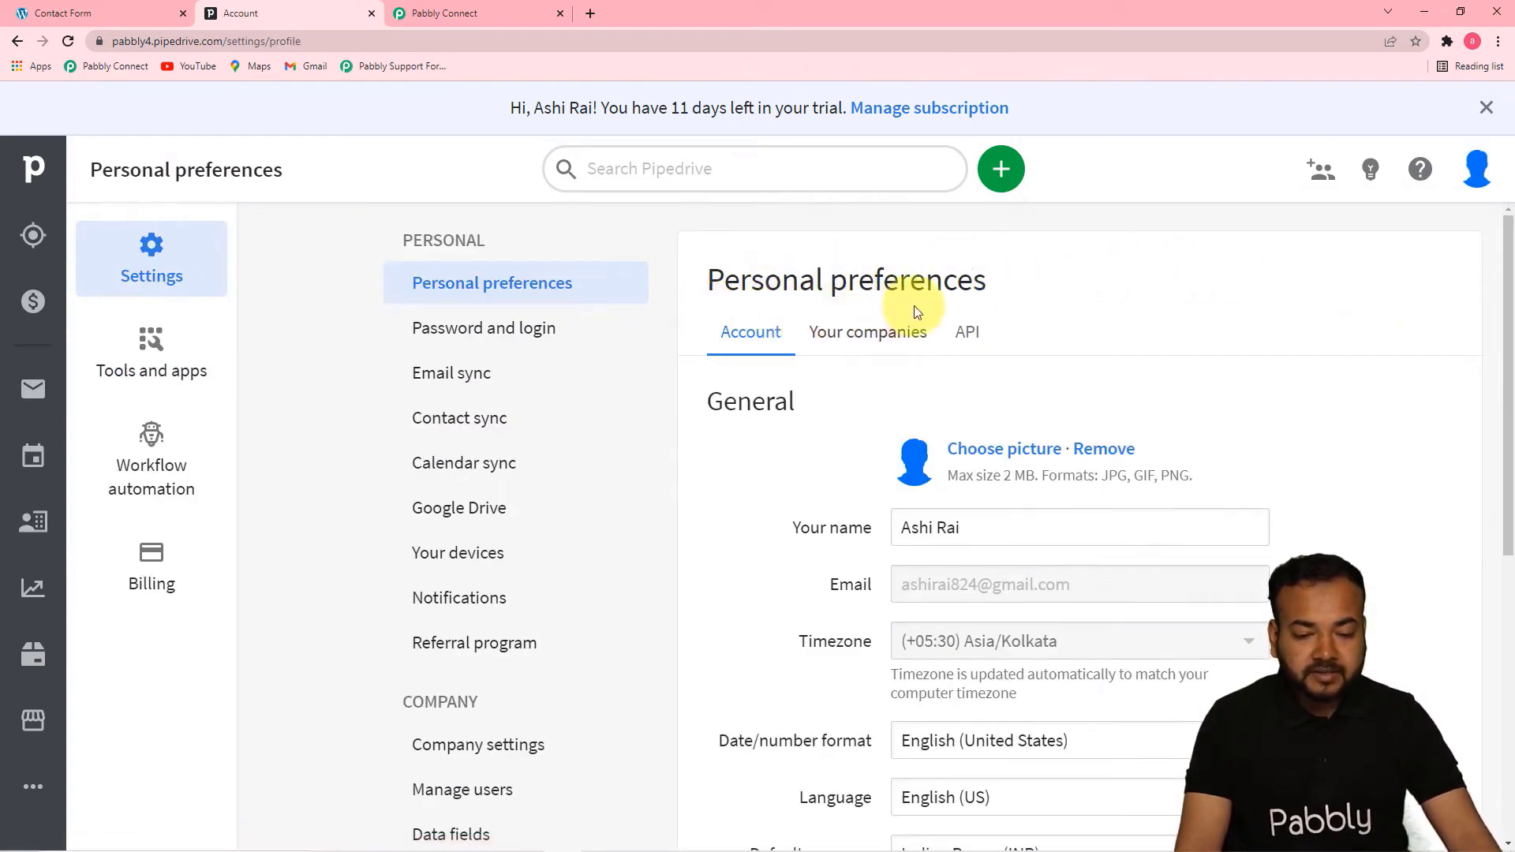
{"action": "left_click", "coordinate": [973, 335]}
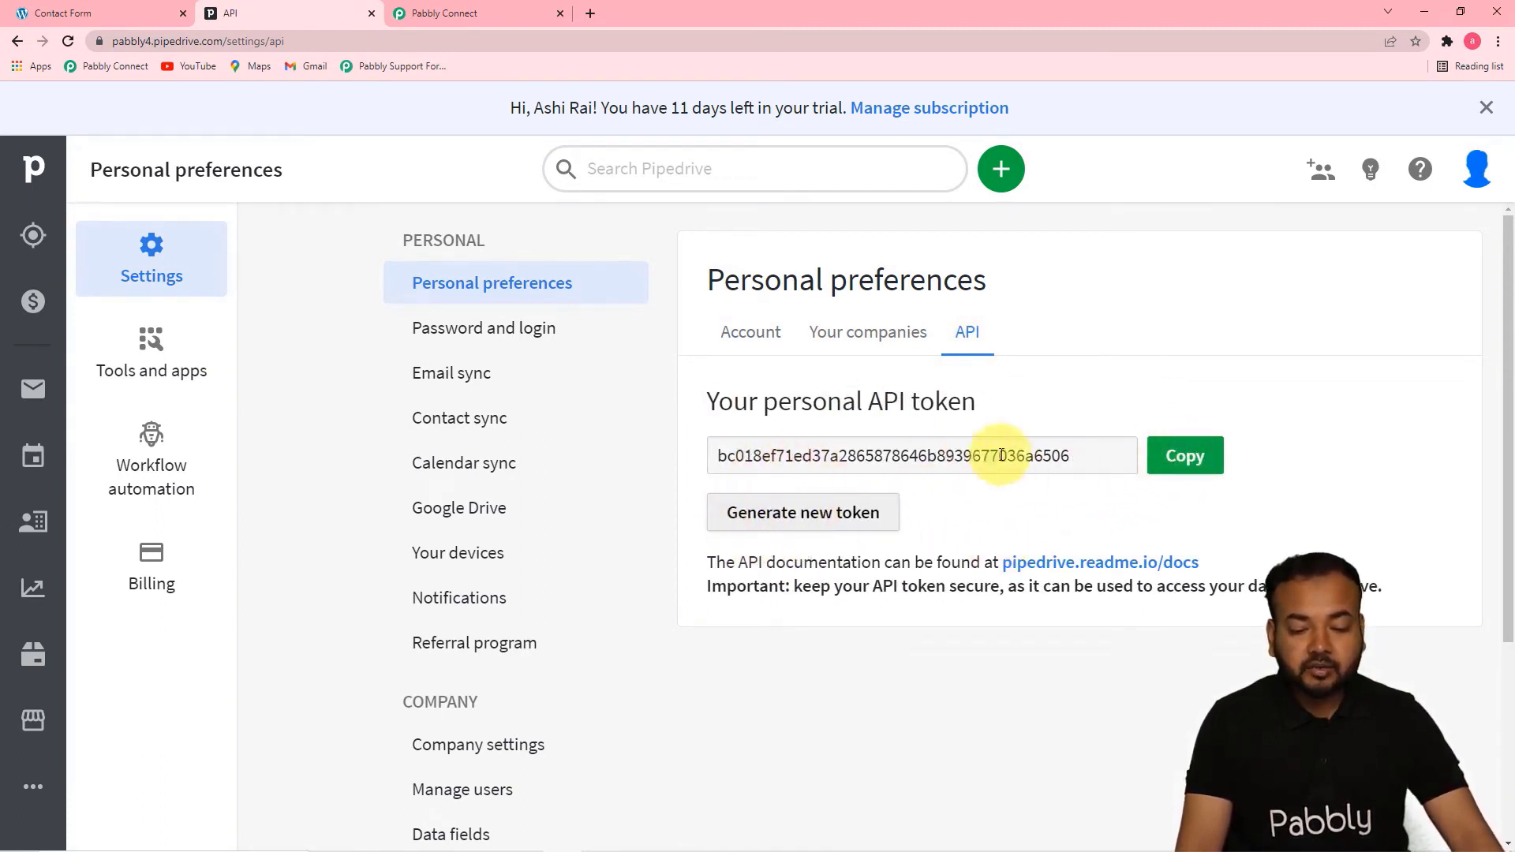
{"action": "left_click", "coordinate": [1184, 456]}
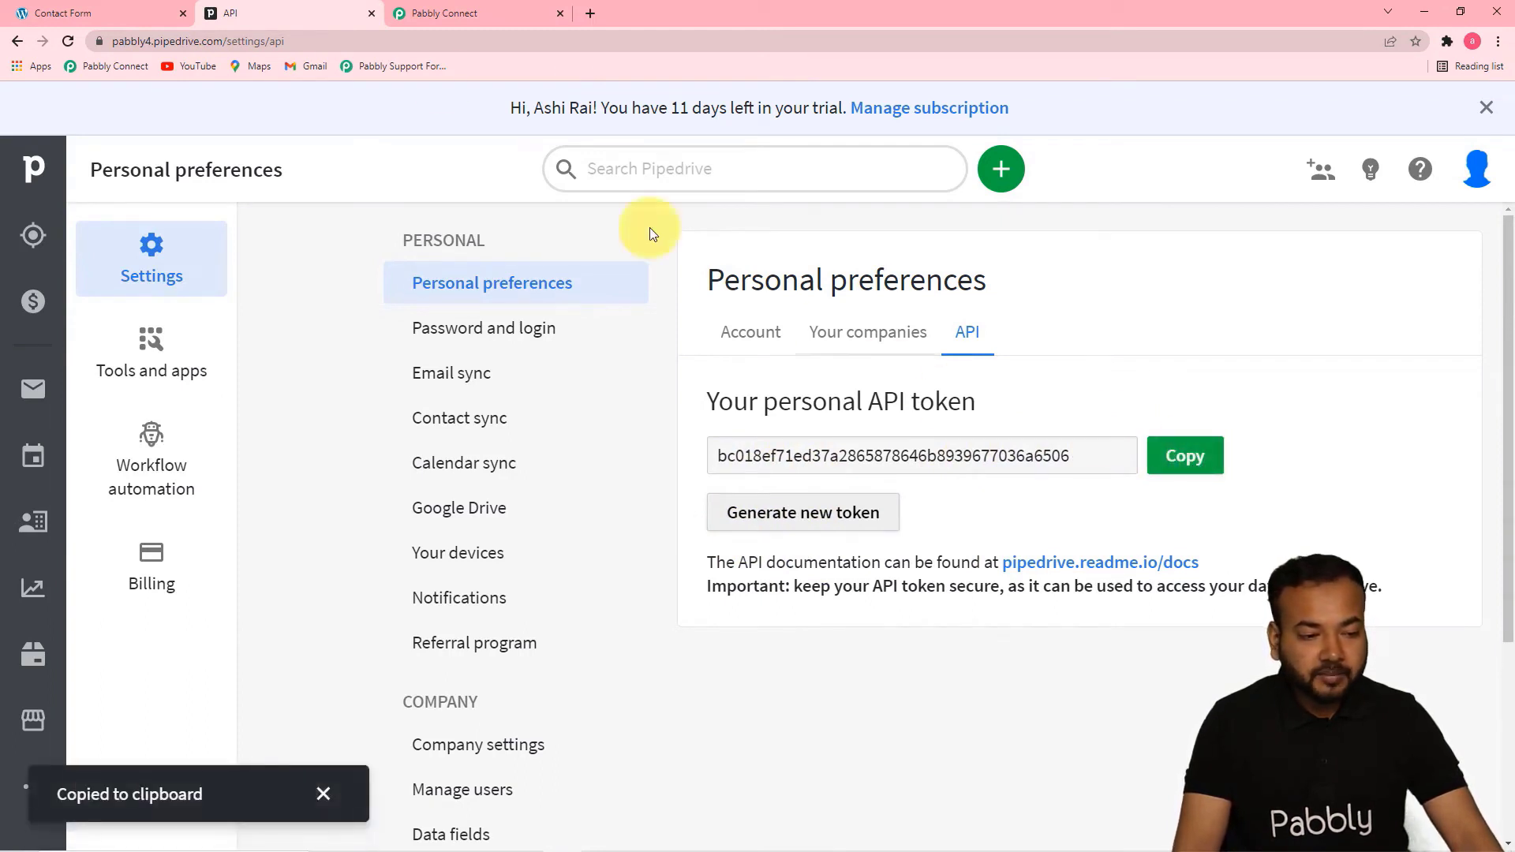
Return to Pabbly Connect, paste the API token into the new PipeDrive connection and save it
{"action": "left_click", "coordinate": [423, 14]}
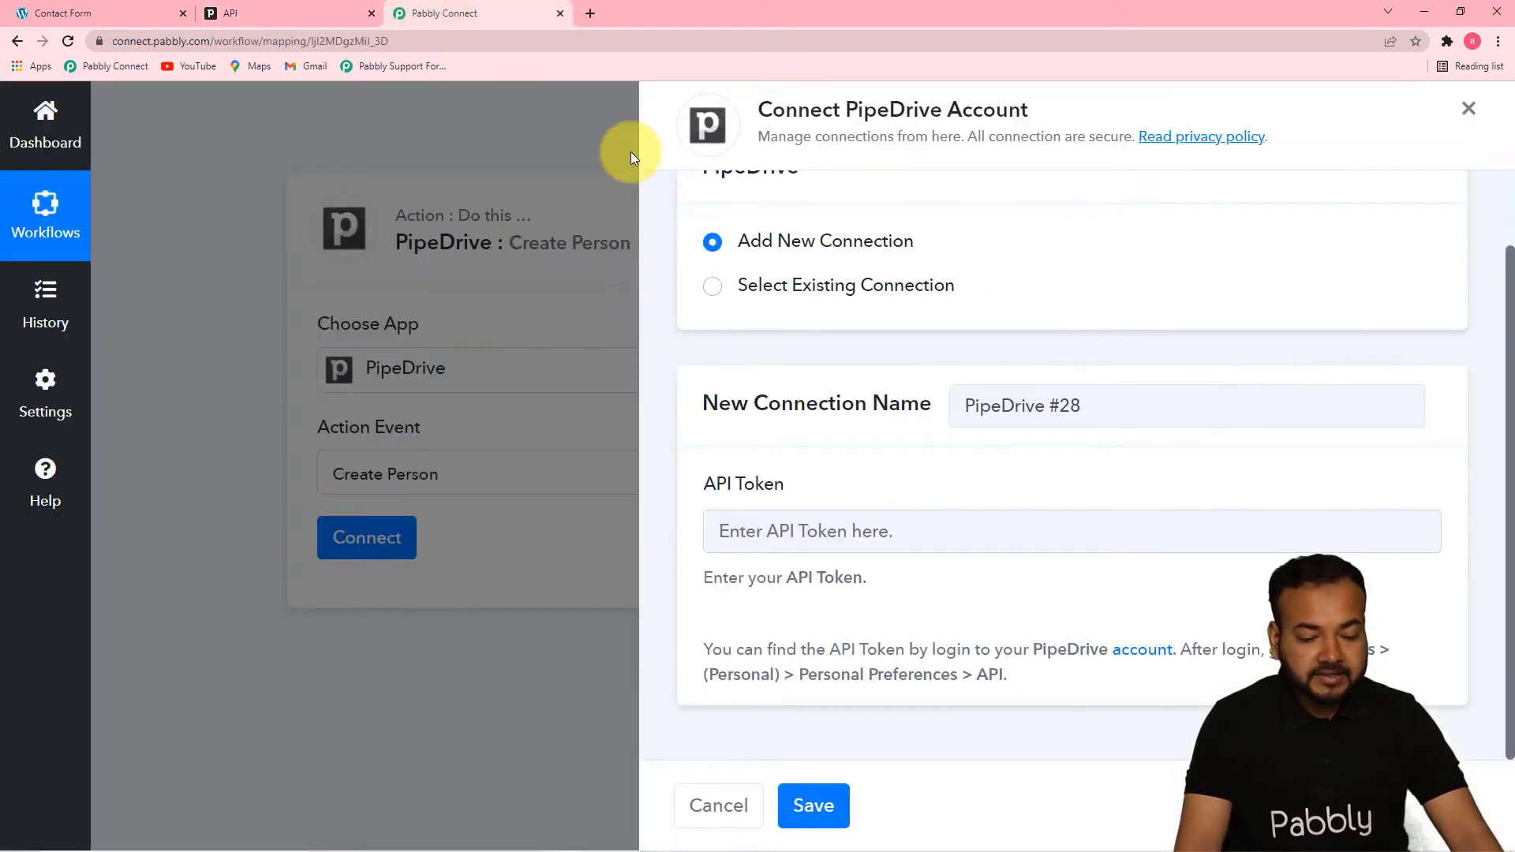
{"action": "right_click", "coordinate": [803, 530]}
{"action": "left_click", "coordinate": [841, 654]}
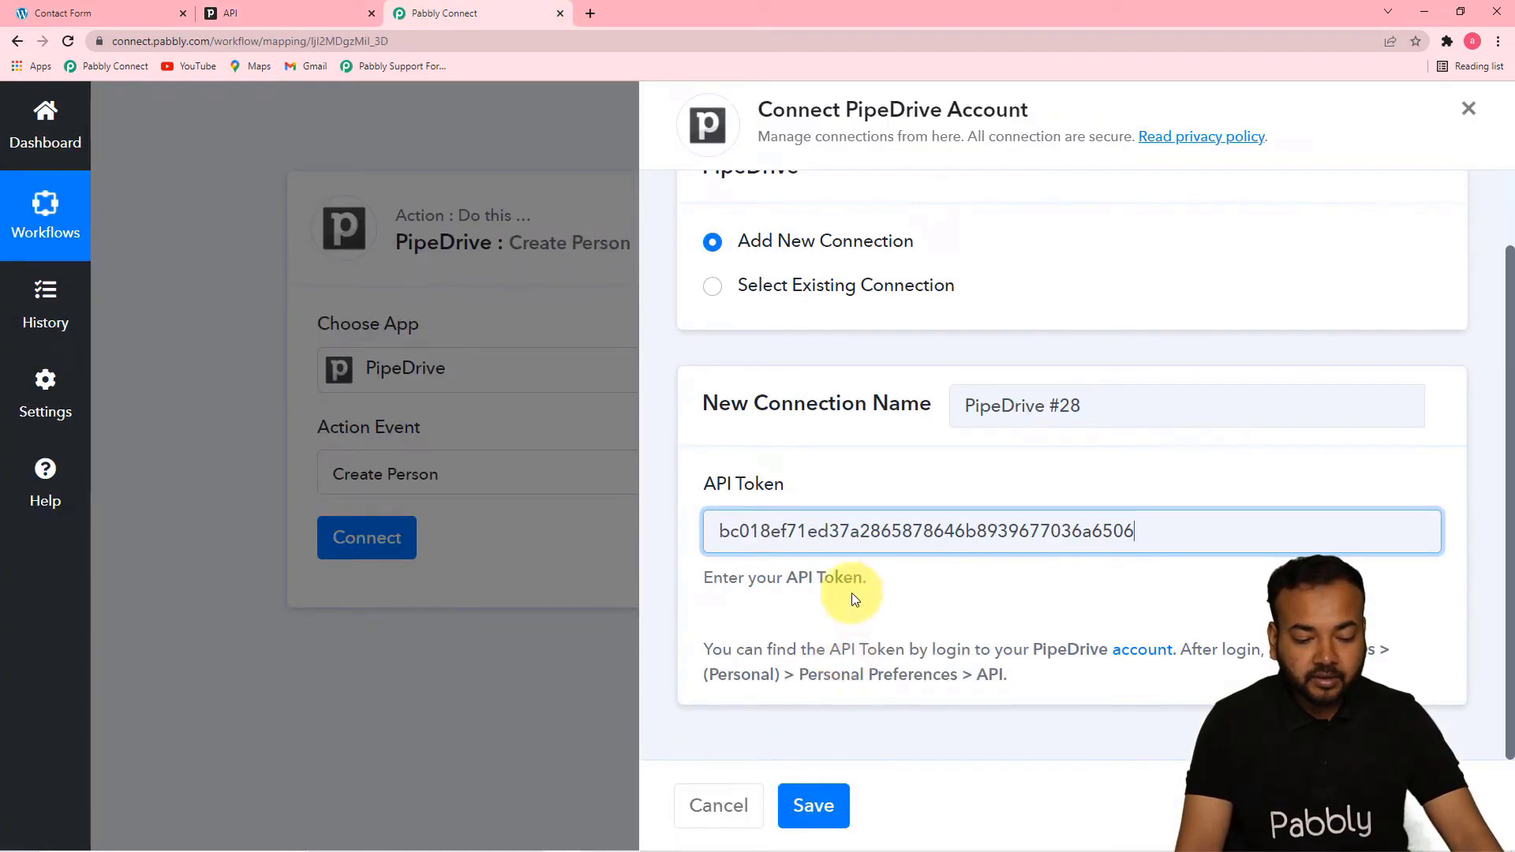
{"action": "left_click", "coordinate": [811, 805]}
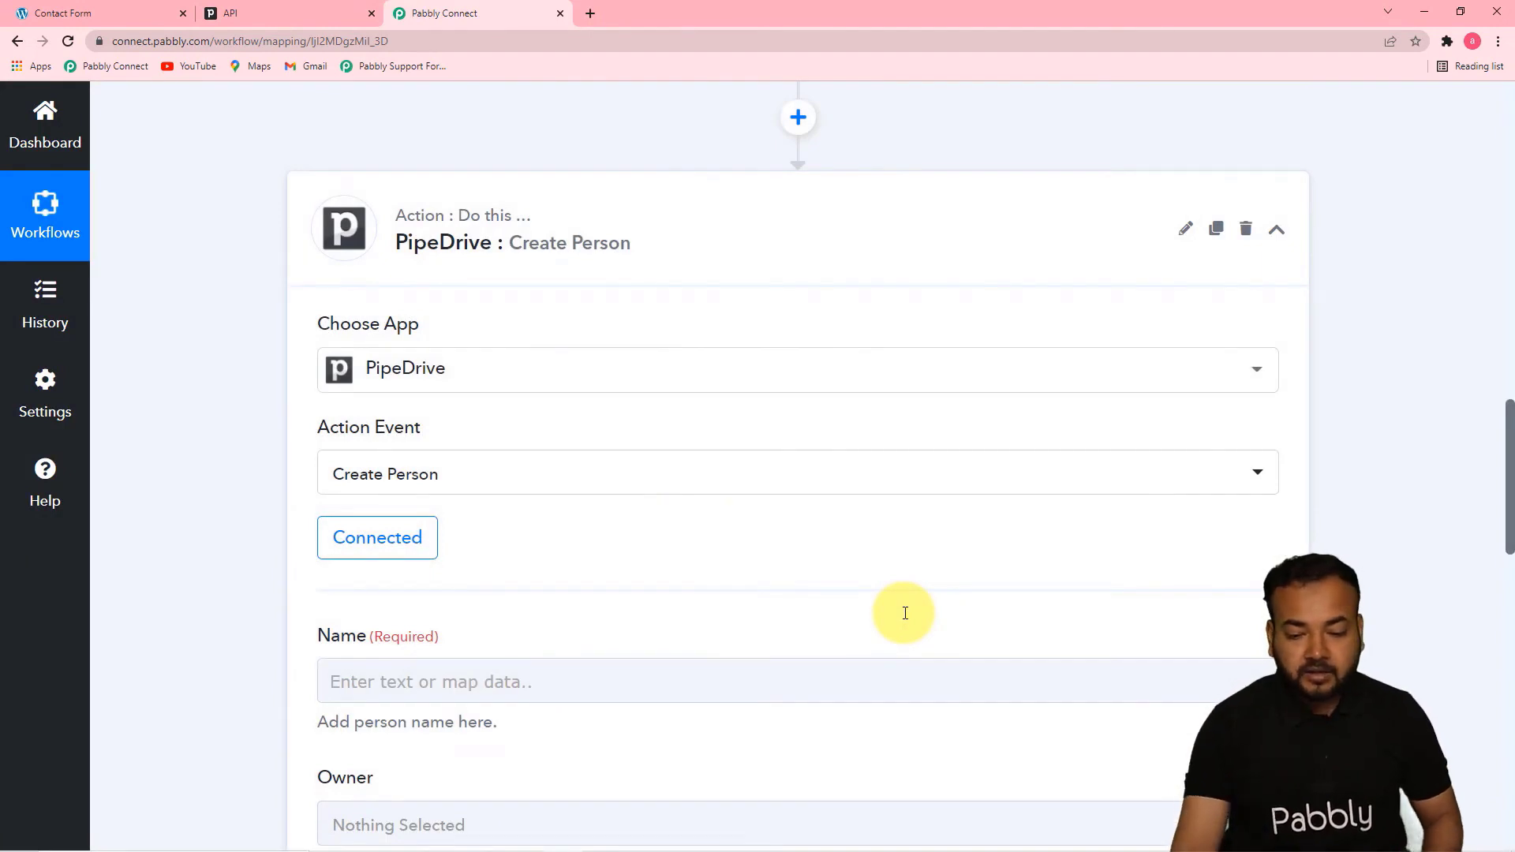
{"action": "mouse_move", "coordinate": [1505, 440]}
{"action": "left_mouse_down"}
{"action": "mouse_move", "coordinate": [1509, 625]}
{"action": "mouse_move", "coordinate": [1510, 452]}
{"action": "left_mouse_up"}
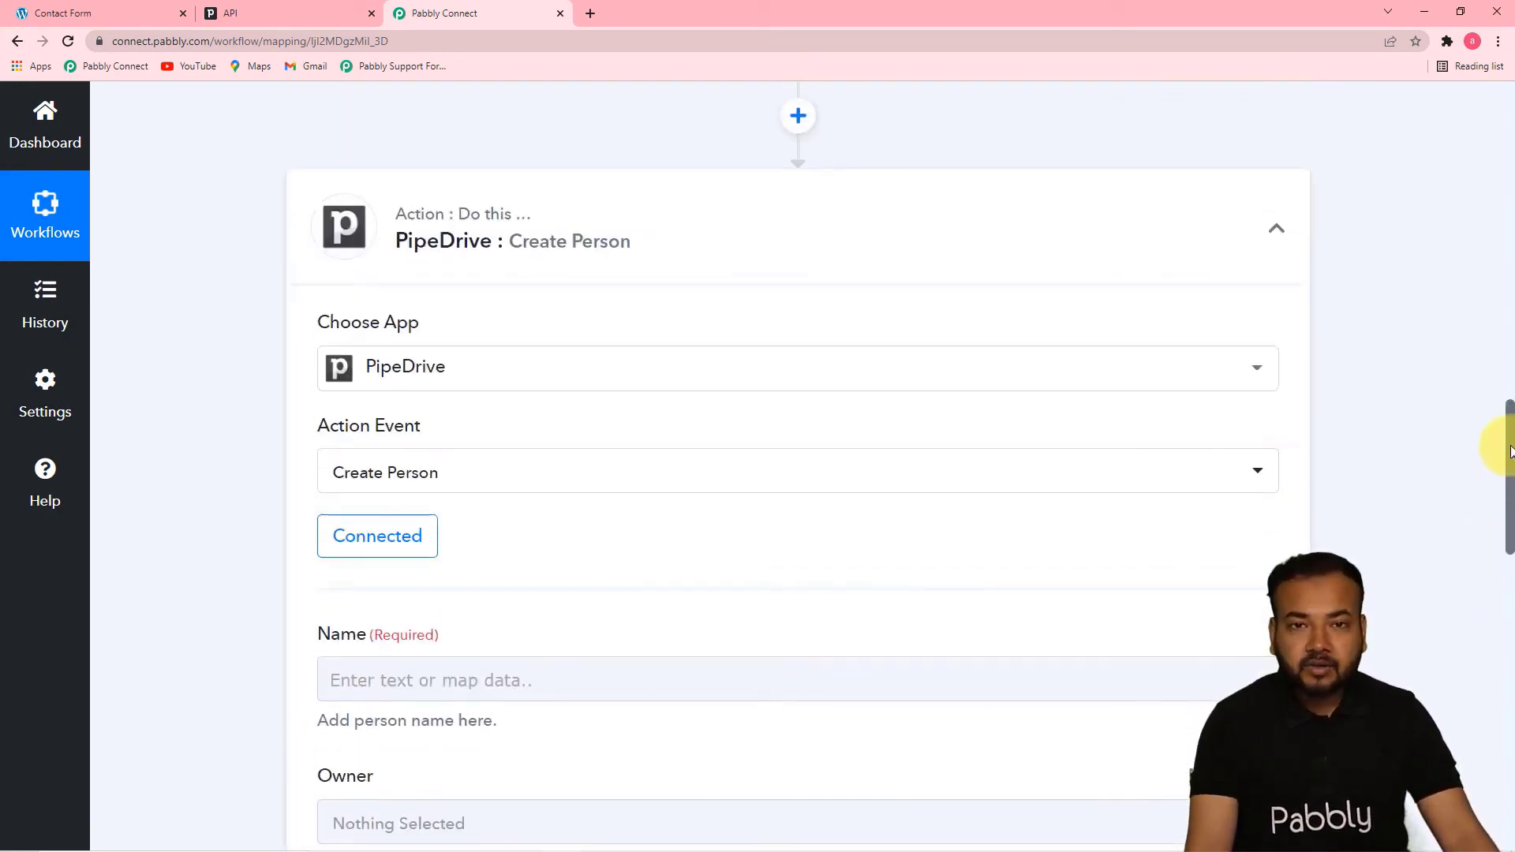
Map the person's Name field to the First Name and Last Name values from the Elementor form submission
{"action": "left_click_drag", "start_coordinate": [1511, 452], "coordinate": [1508, 285]}
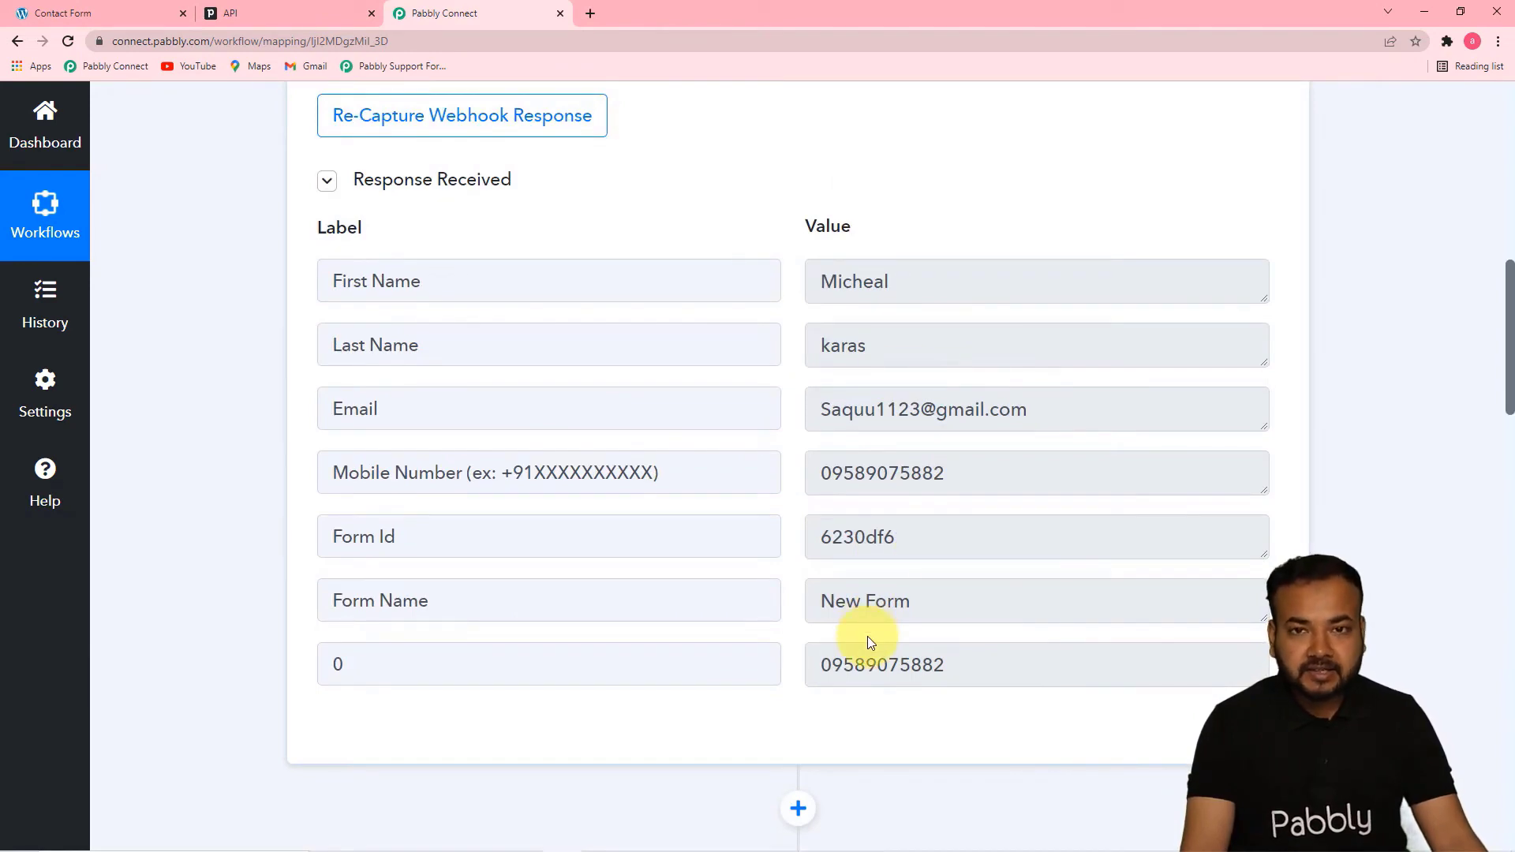
{"action": "left_click_drag", "start_coordinate": [1510, 371], "coordinate": [1504, 607]}
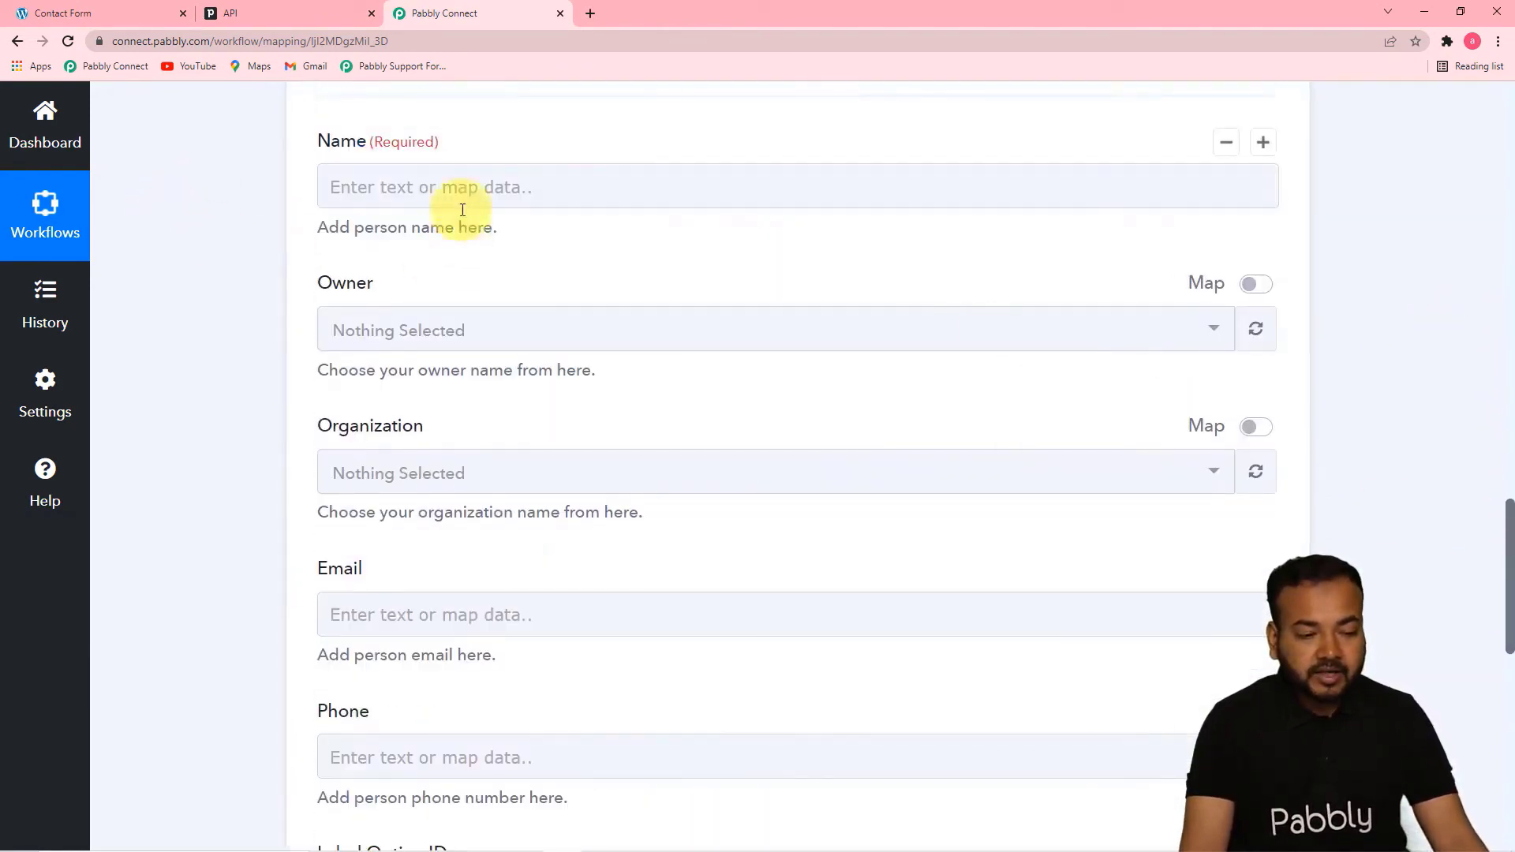
{"action": "left_click", "coordinate": [518, 203]}
{"action": "left_click", "coordinate": [550, 193]}
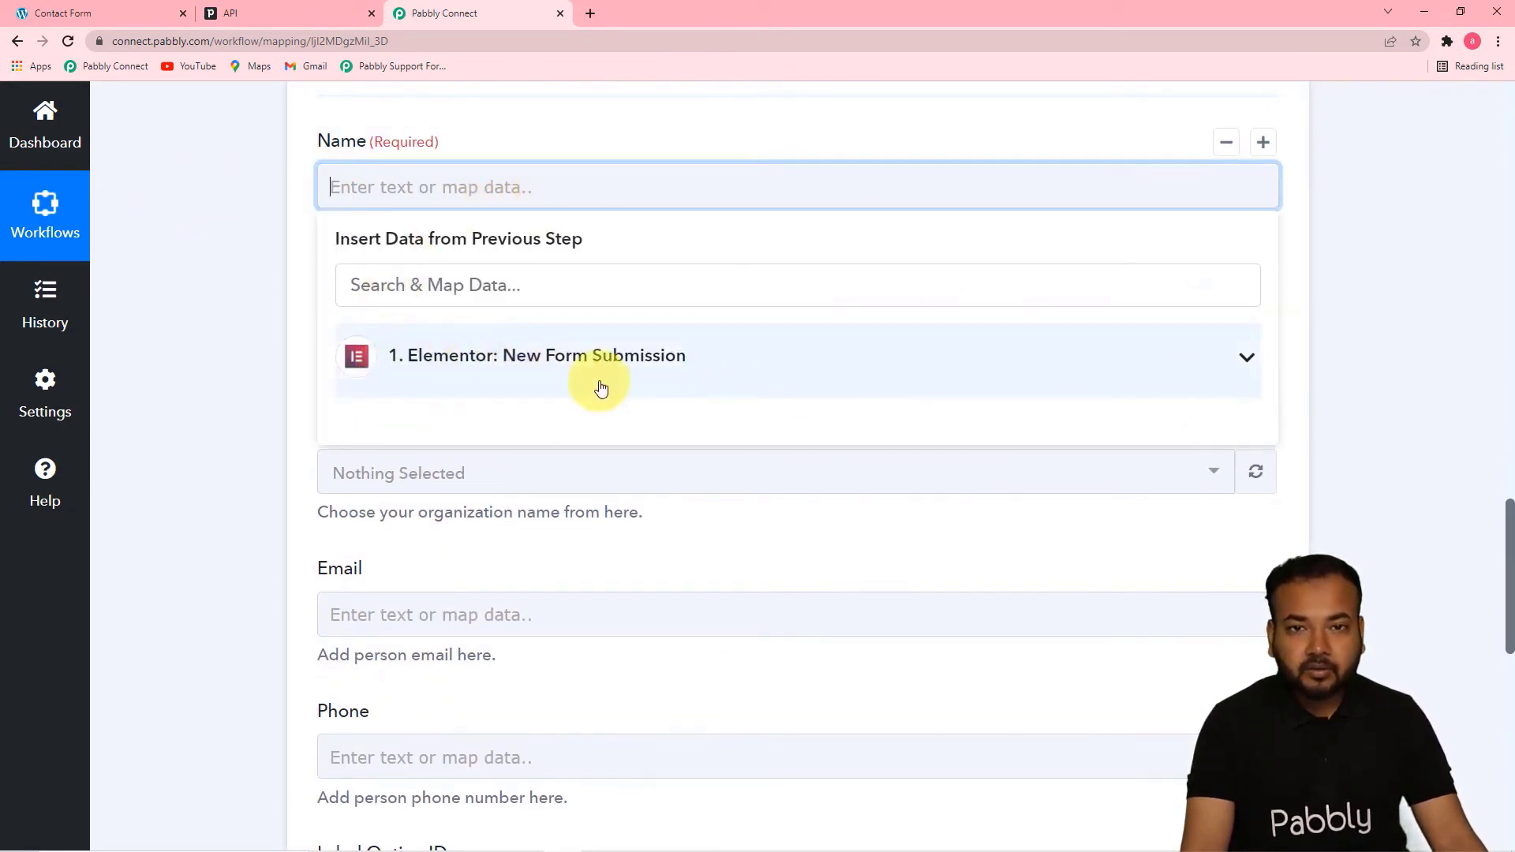
{"action": "left_click", "coordinate": [561, 370]}
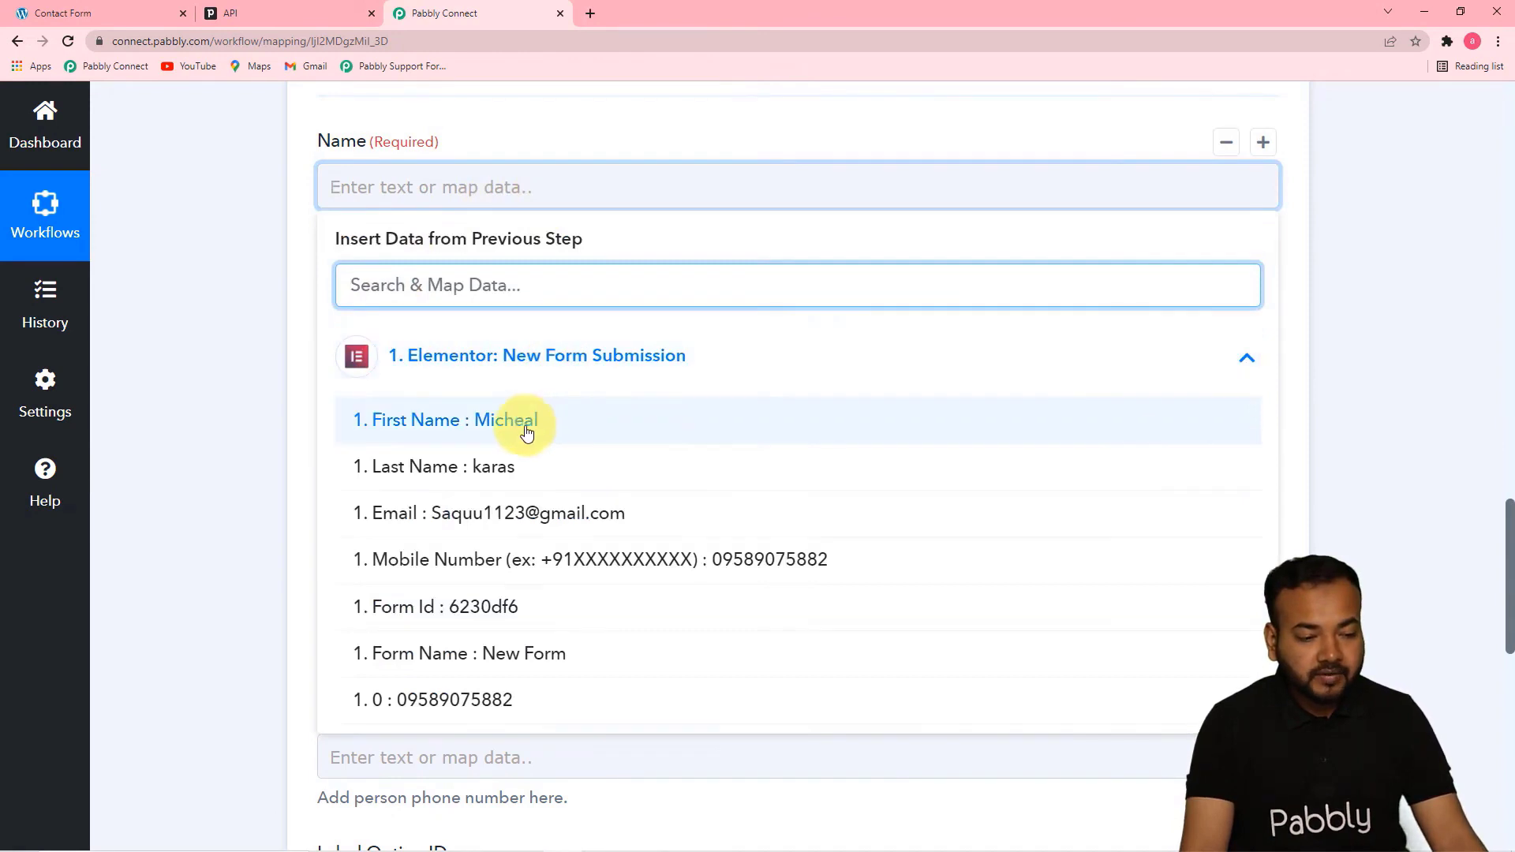
{"action": "left_click", "coordinate": [532, 425]}
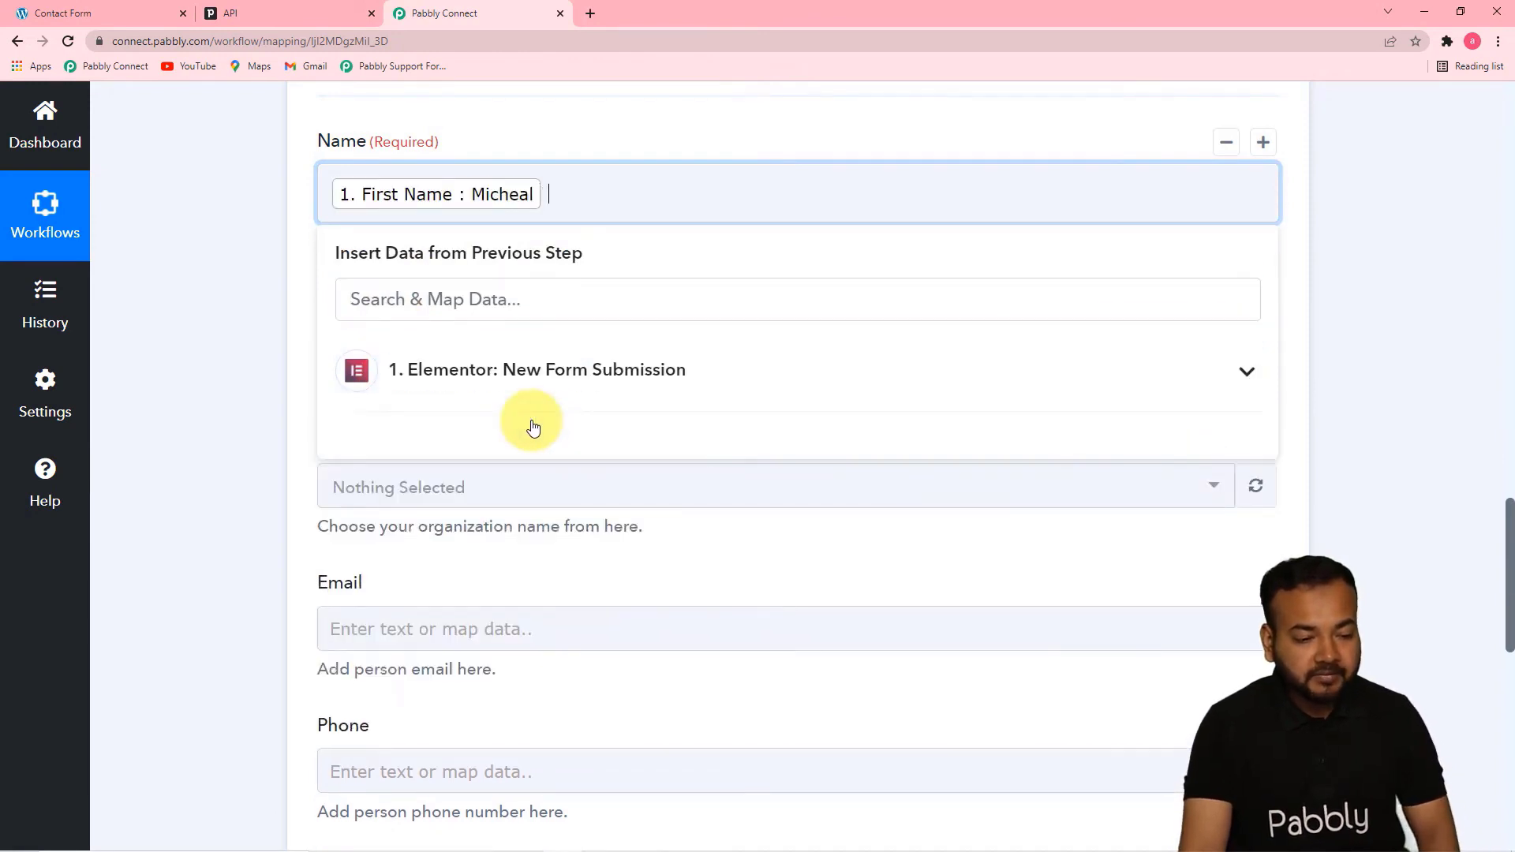
{"action": "left_click", "coordinate": [502, 368]}
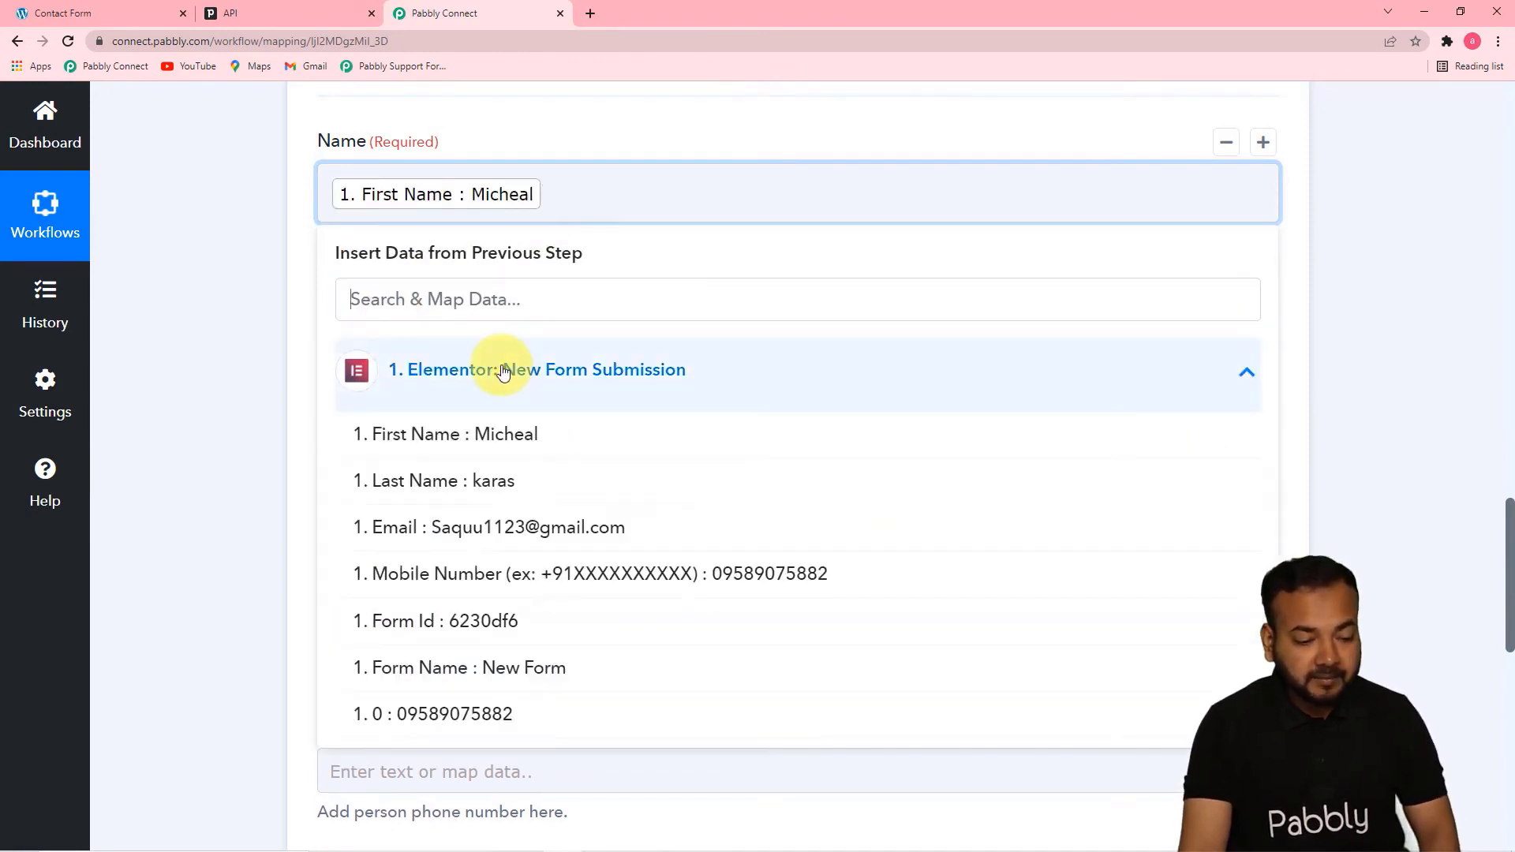
{"action": "left_click", "coordinate": [500, 494]}
{"action": "left_click", "coordinate": [224, 386]}
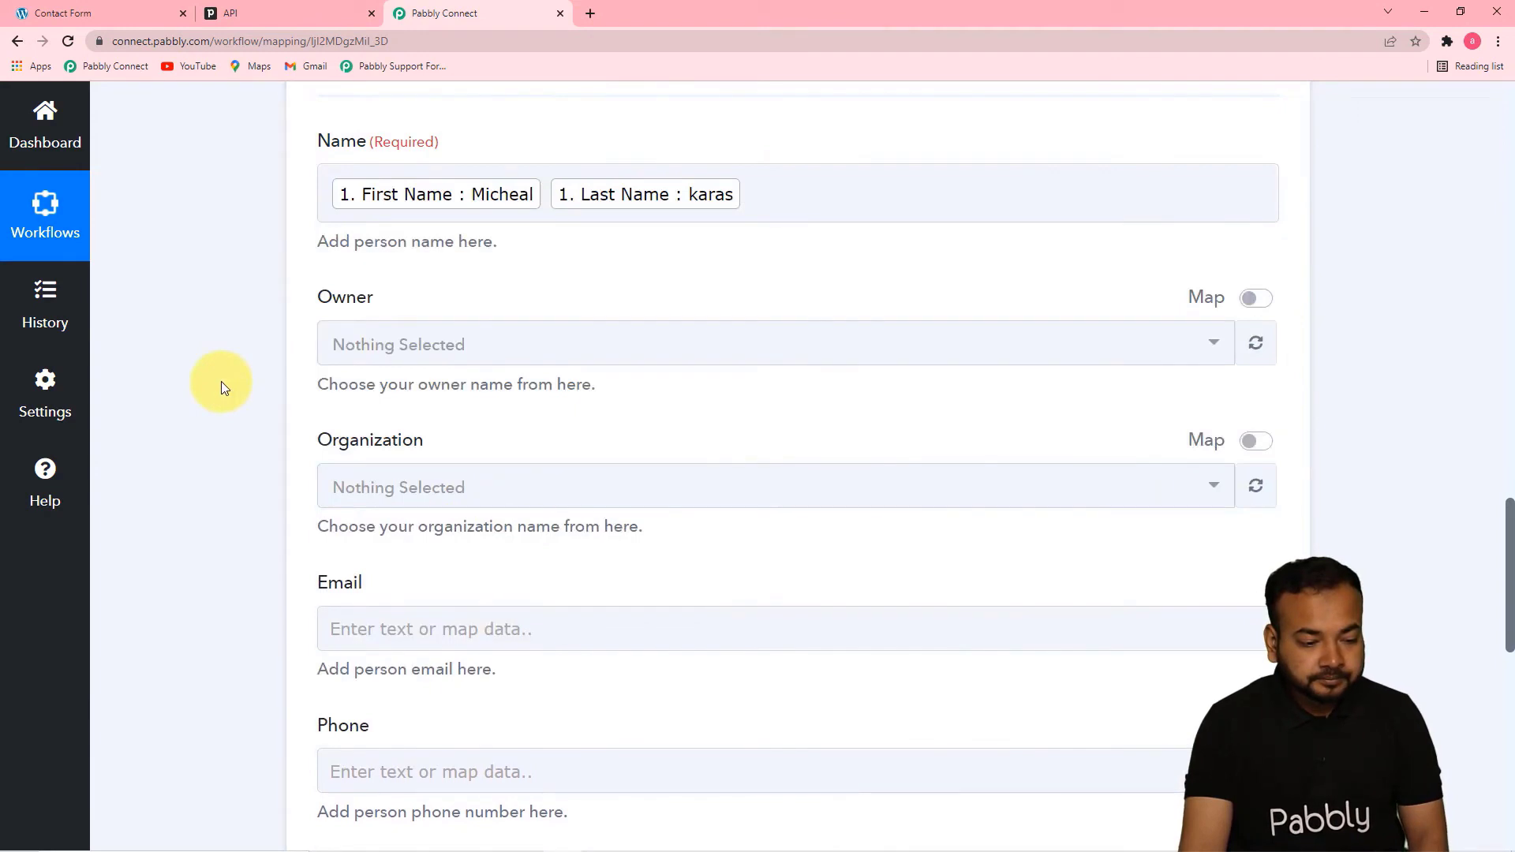
Refresh the available owners and check the Owner and Organization options without selecting any
{"action": "left_click", "coordinate": [520, 351]}
{"action": "left_click", "coordinate": [523, 356]}
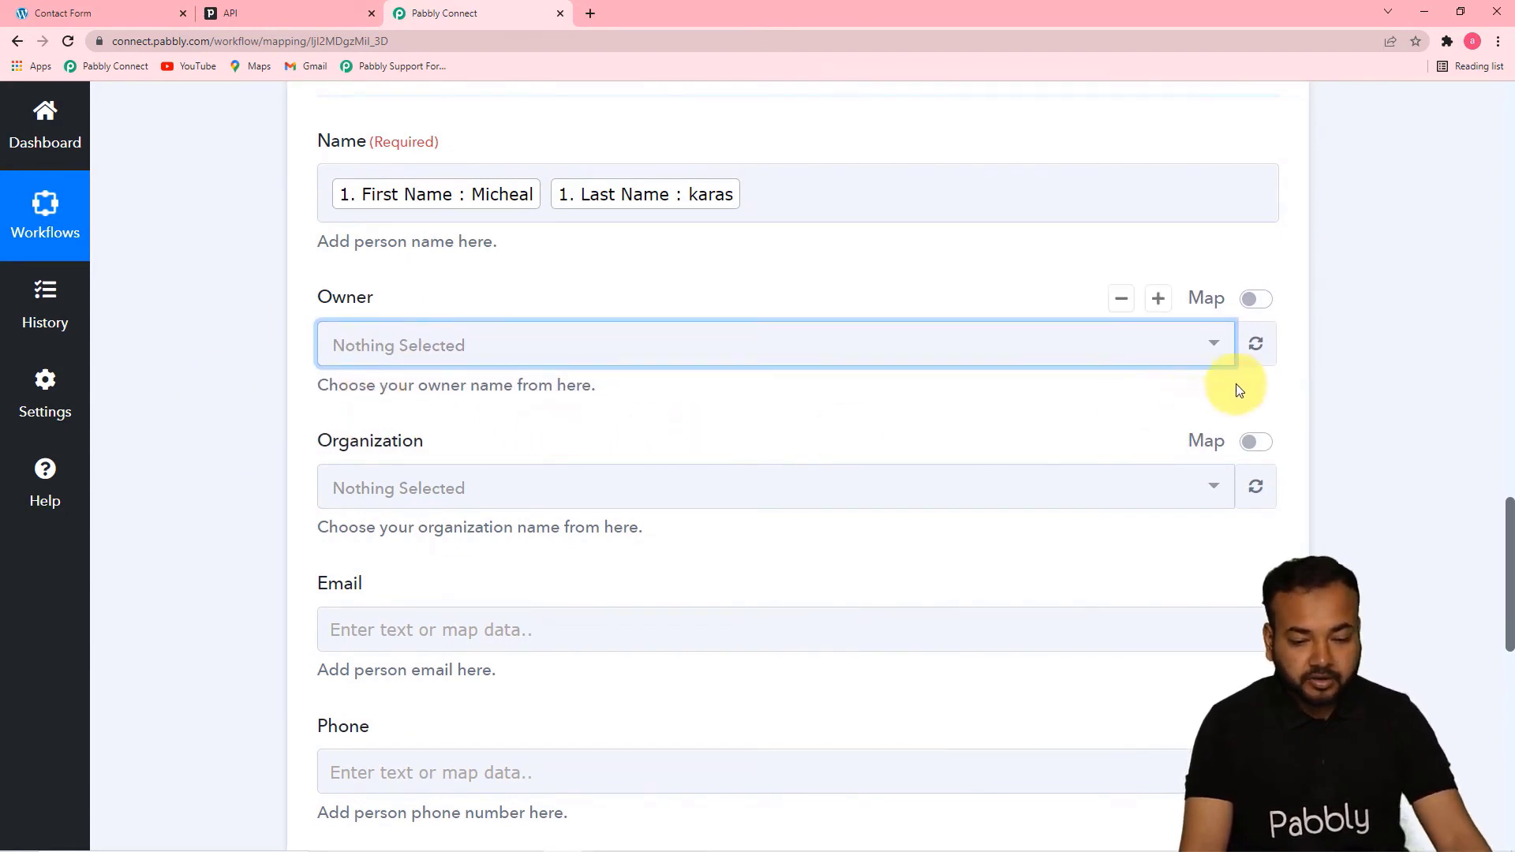
{"action": "left_click", "coordinate": [1257, 347]}
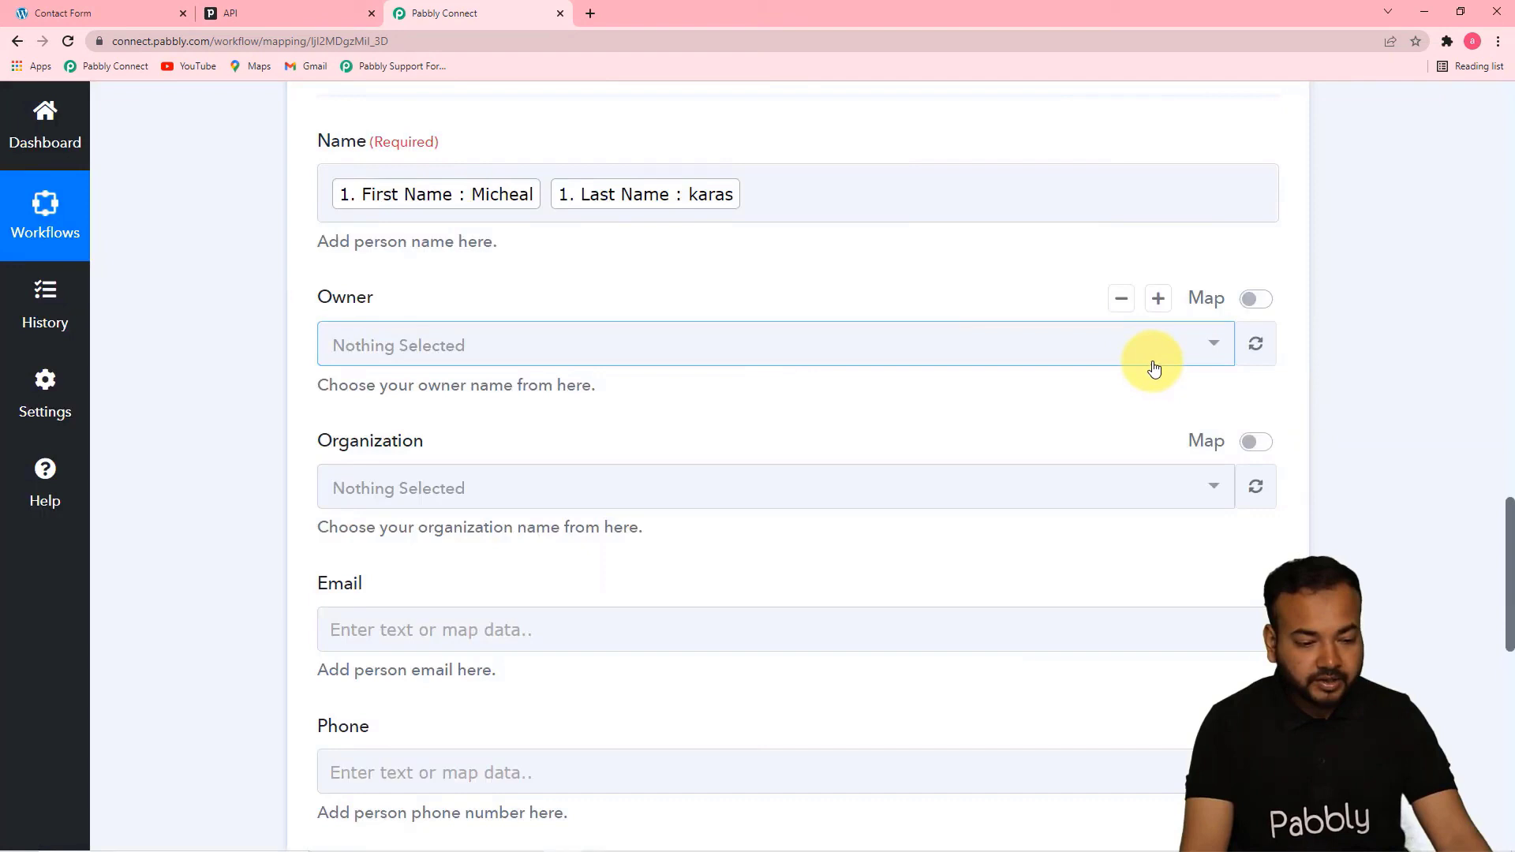
{"action": "left_click", "coordinate": [1154, 369]}
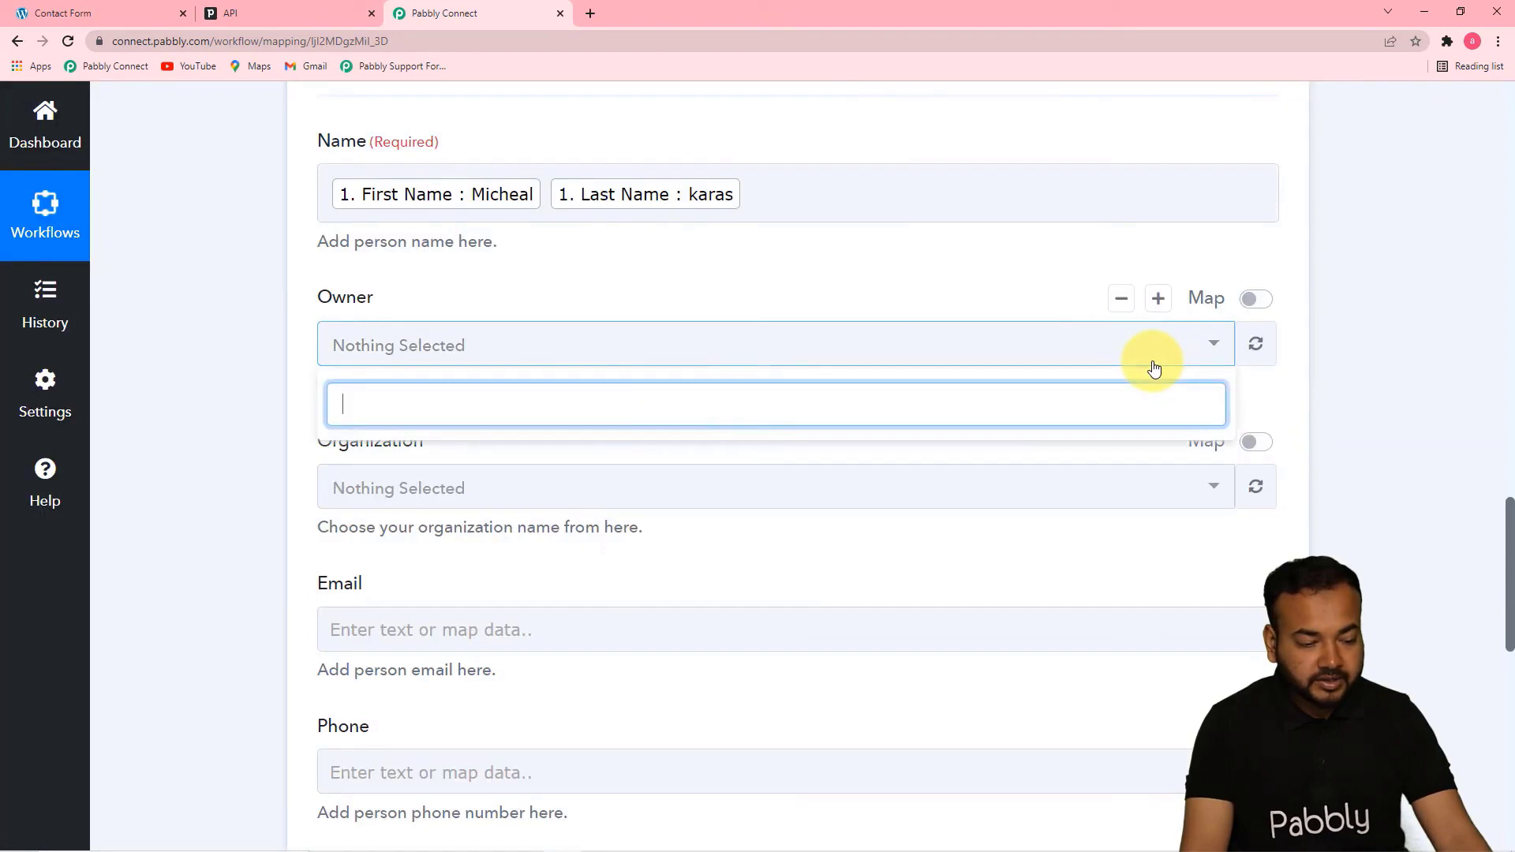
{"action": "left_click", "coordinate": [623, 286]}
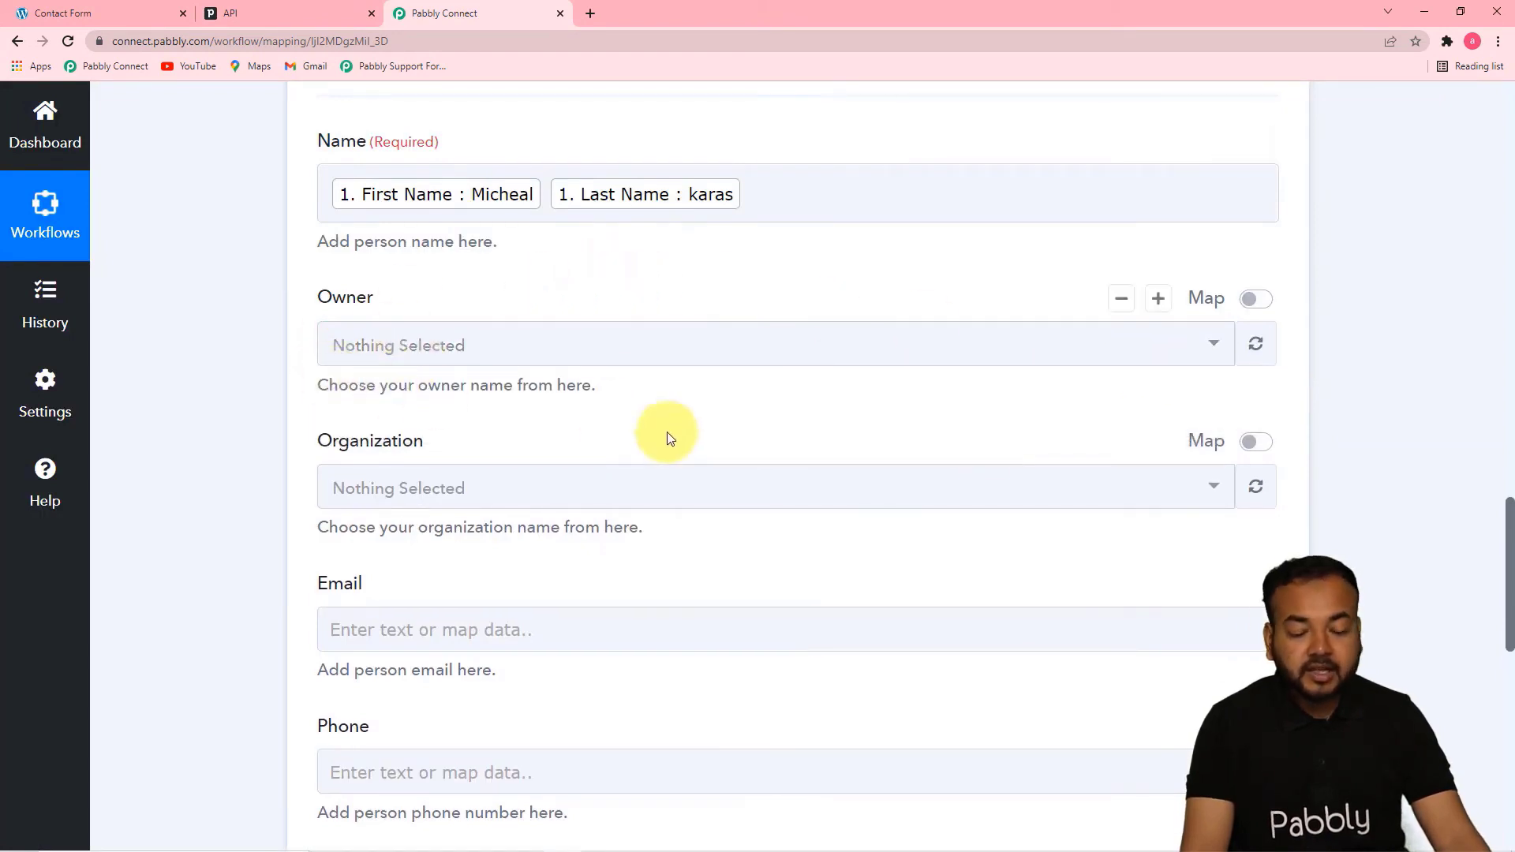
{"action": "left_click_drag", "start_coordinate": [1508, 518], "coordinate": [1498, 592]}
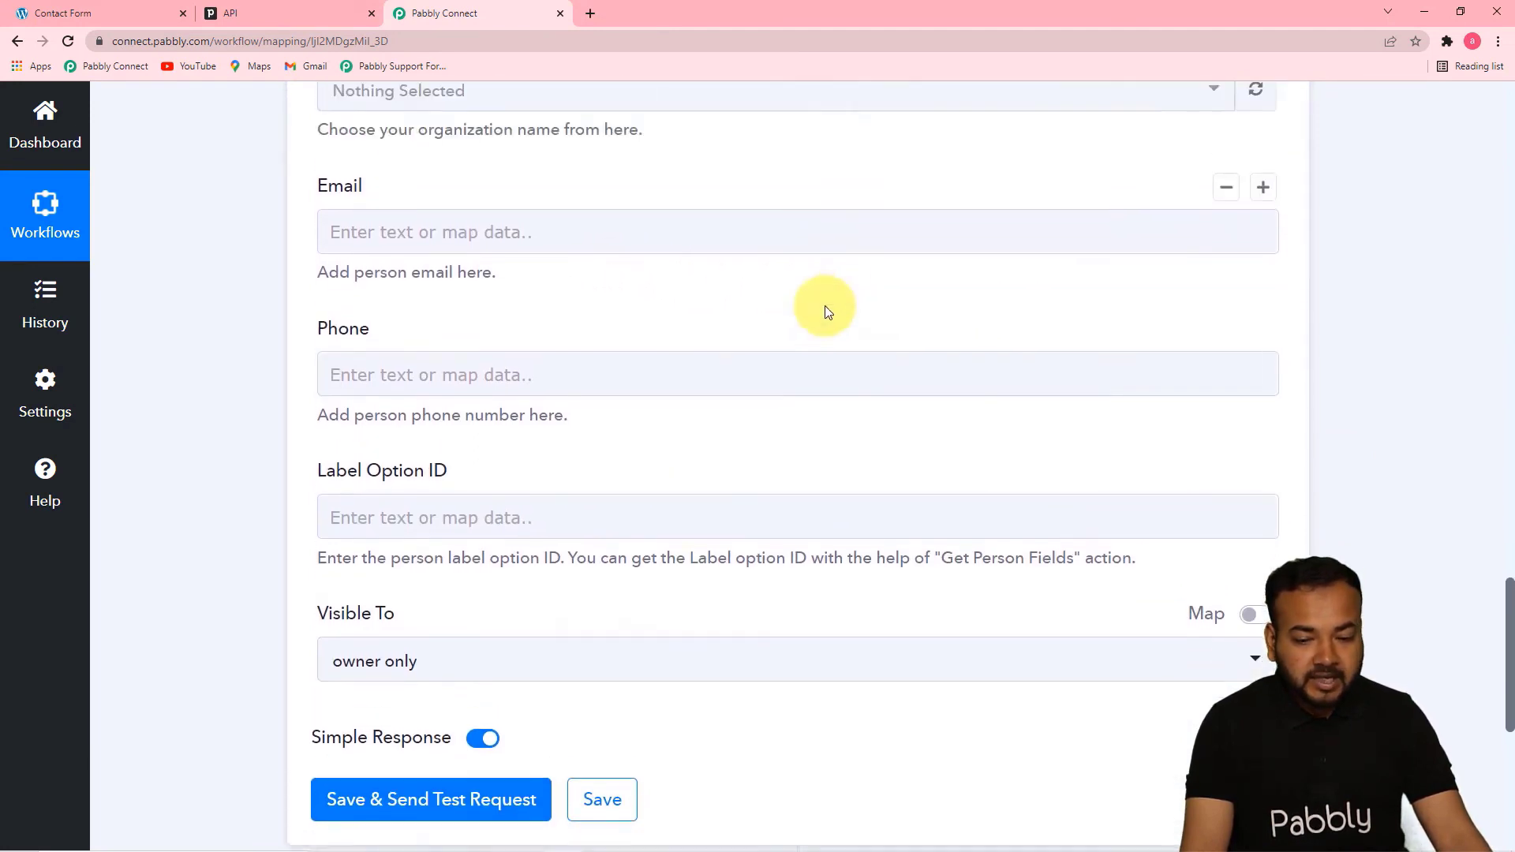
{"action": "scroll", "coordinate": [825, 309], "scroll_direction": "up", "scroll_amount": 2}
{"action": "left_click", "coordinate": [772, 273]}
{"action": "left_click", "coordinate": [773, 272]}
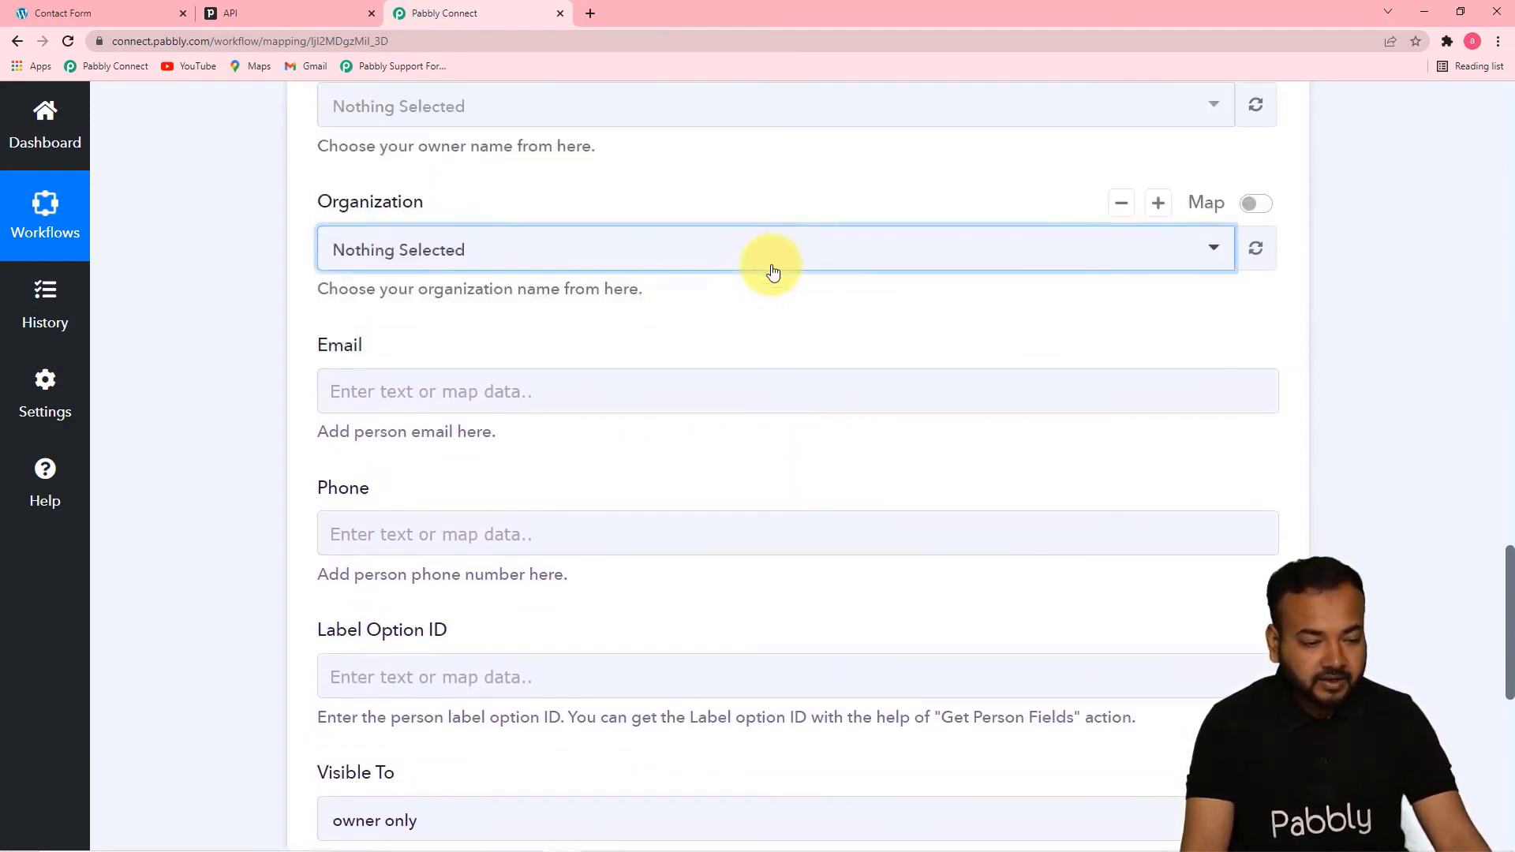
Map the person's Email field to the Email value from the Elementor form submission
{"action": "left_click", "coordinate": [482, 392]}
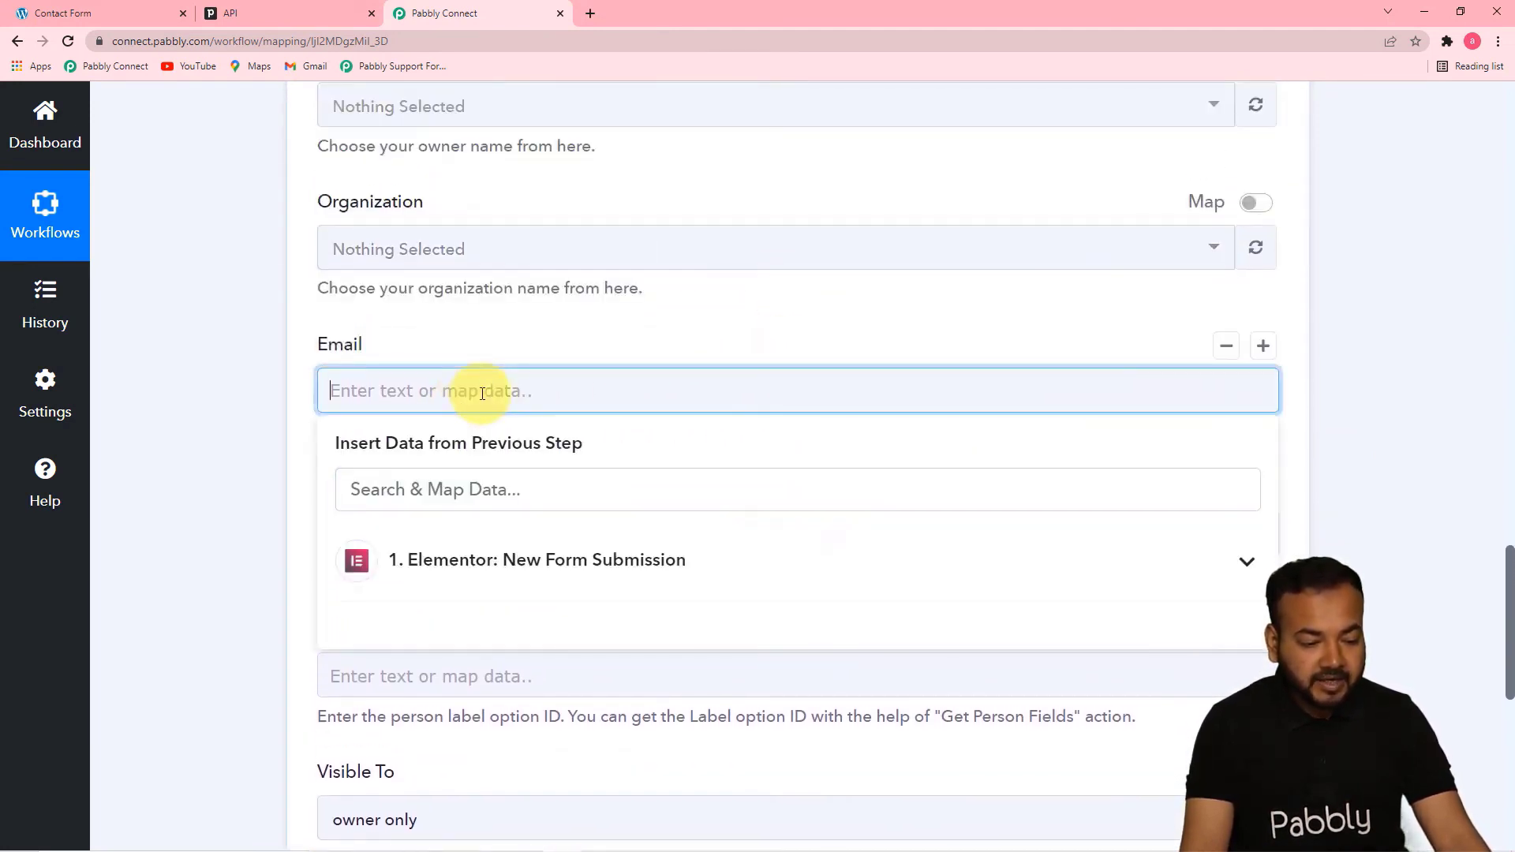
{"action": "left_click", "coordinate": [524, 569]}
{"action": "left_click", "coordinate": [545, 715]}
{"action": "left_click", "coordinate": [176, 504]}
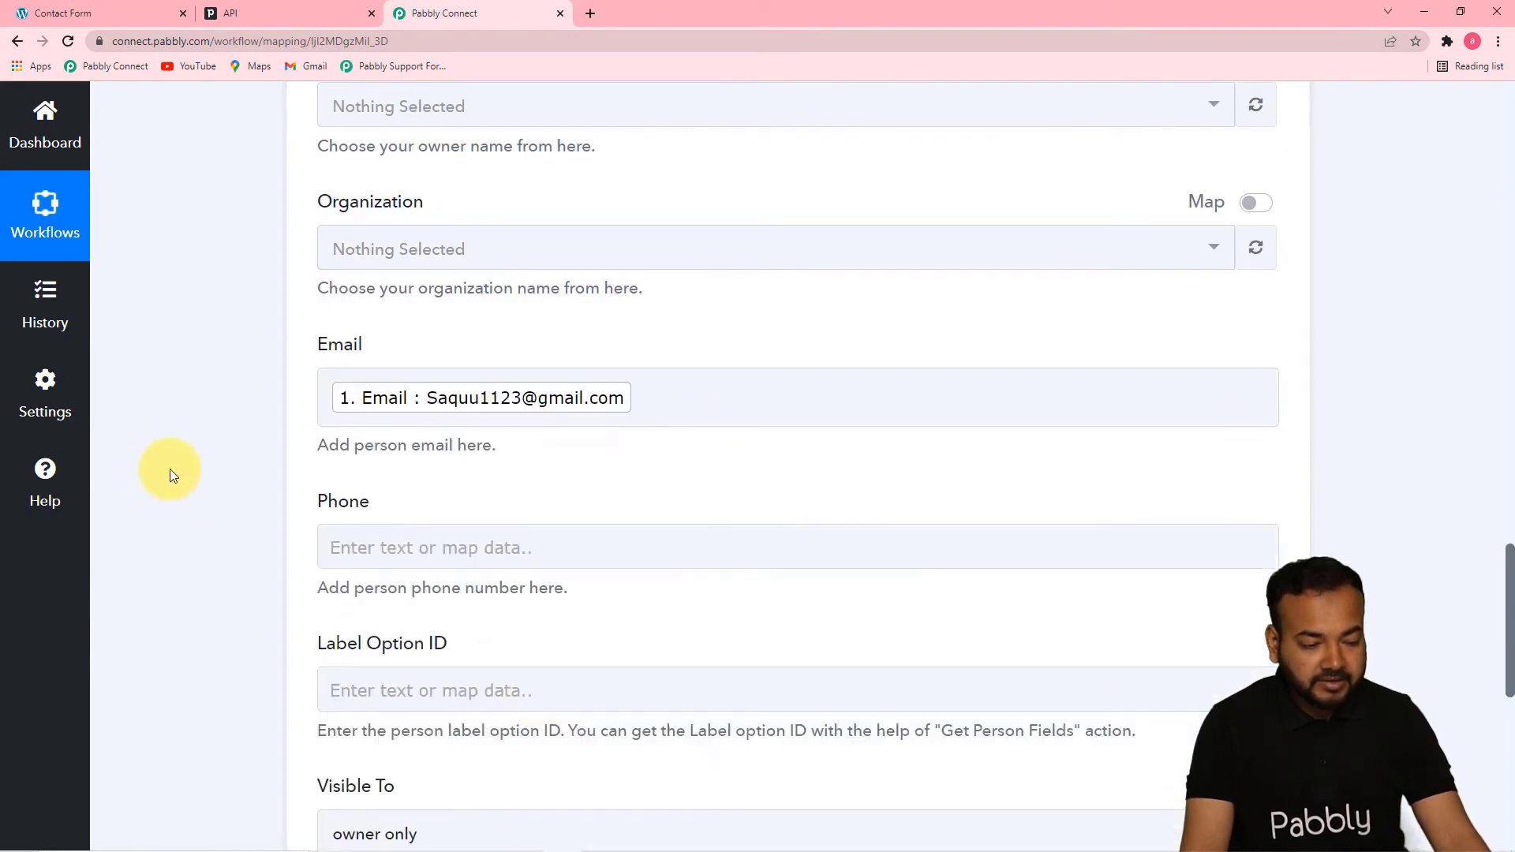
Map the person's Phone field to the Mobile Number value from the Elementor form submission
{"action": "scroll", "coordinate": [406, 523], "scroll_direction": "up", "scroll_amount": 1}
{"action": "scroll", "coordinate": [1236, 597], "scroll_direction": "down", "scroll_amount": 2}
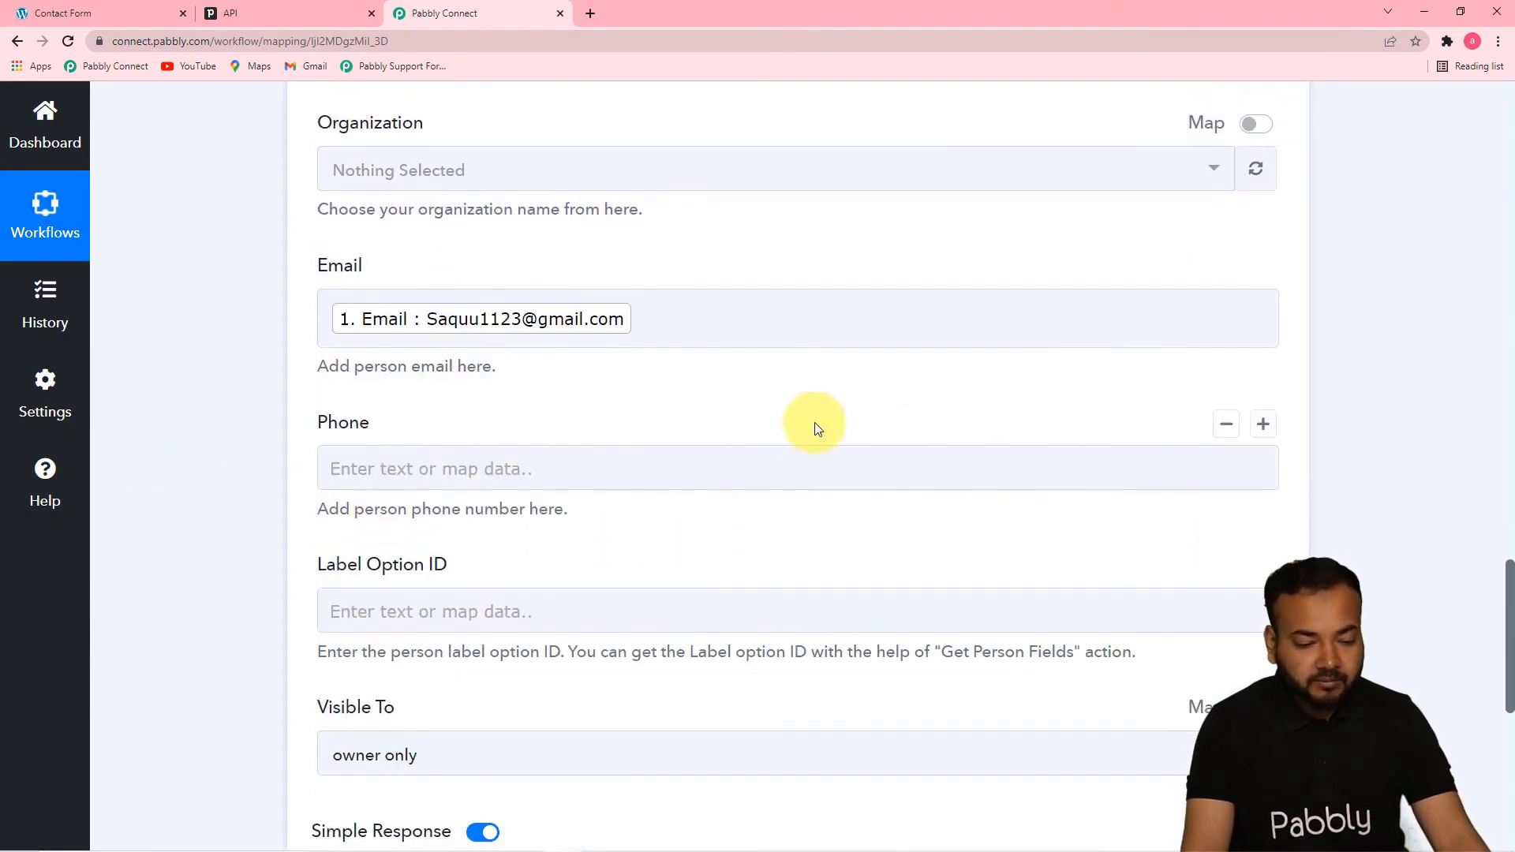
{"action": "left_click", "coordinate": [710, 453]}
{"action": "left_click", "coordinate": [665, 623]}
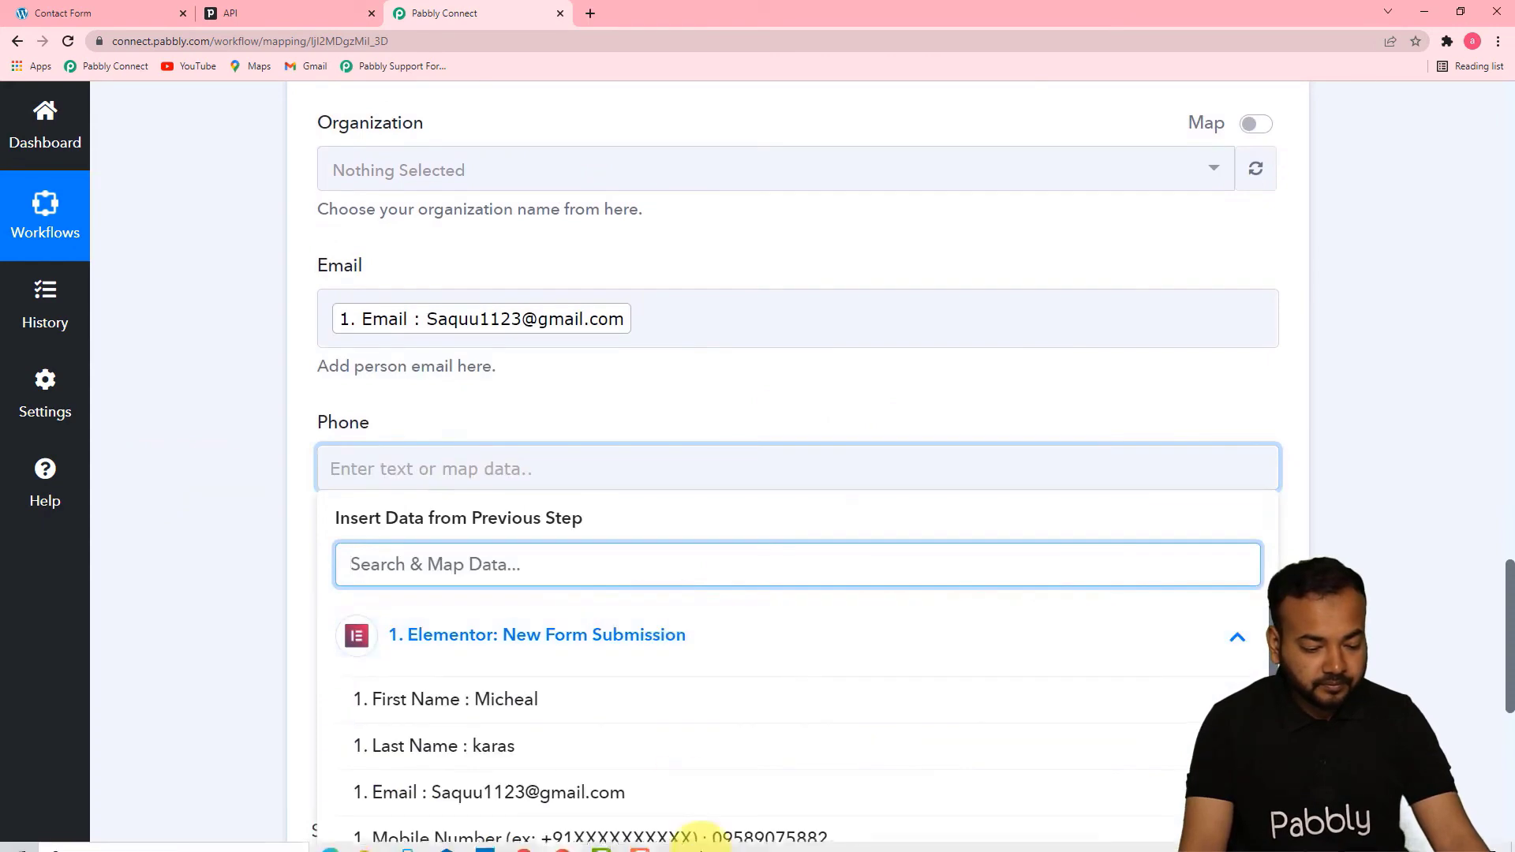
{"action": "left_click", "coordinate": [789, 835]}
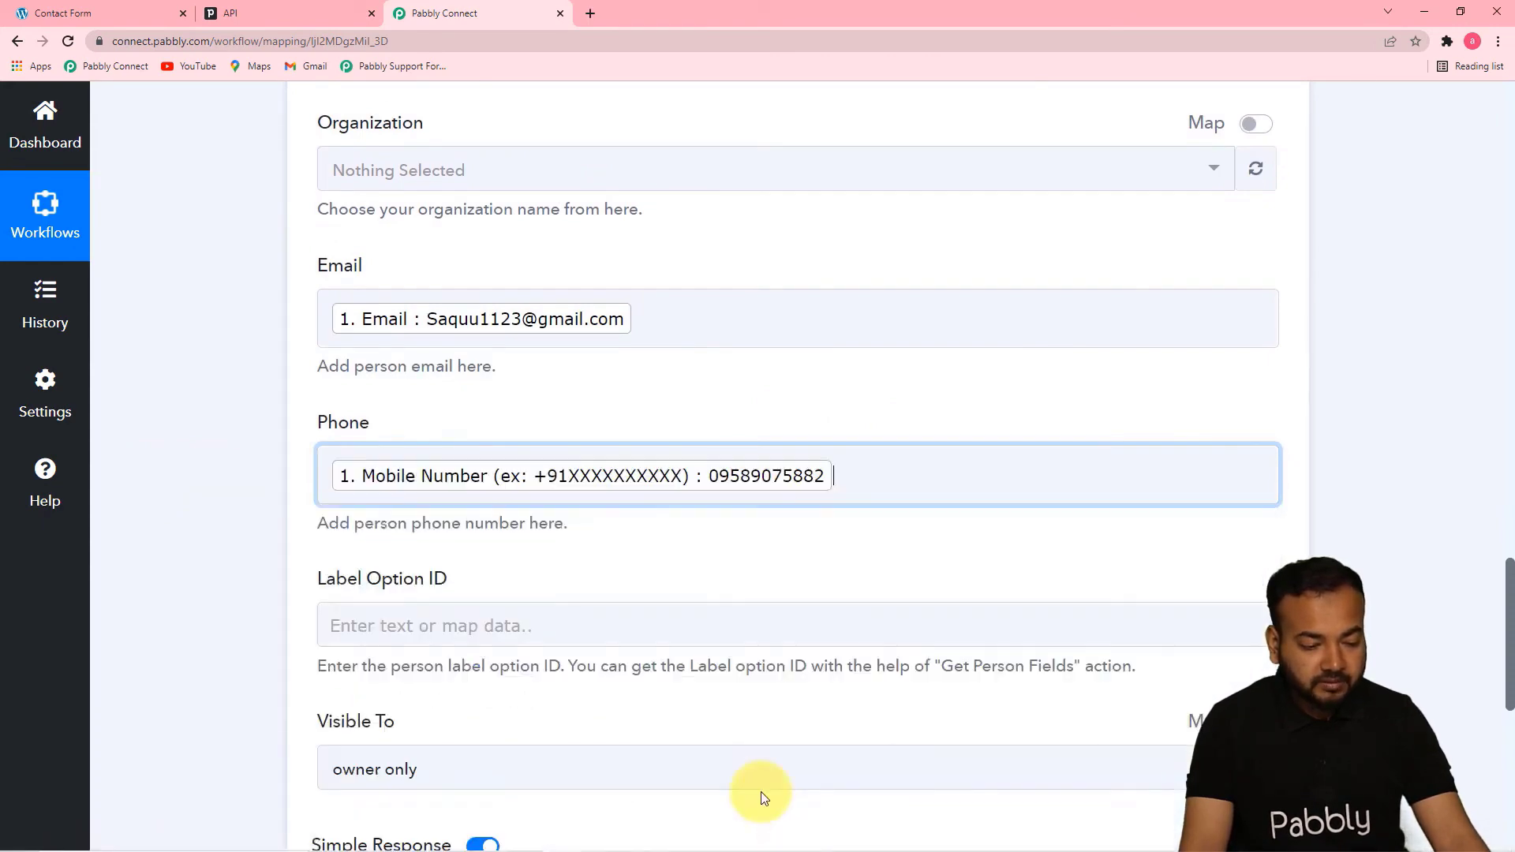
{"action": "left_click", "coordinate": [267, 537]}
Set the person's Visible To option to owner's visibility group
{"action": "scroll", "coordinate": [1507, 600], "scroll_direction": "down", "scroll_amount": 2}
{"action": "scroll", "coordinate": [1508, 635], "scroll_direction": "down", "scroll_amount": 4}
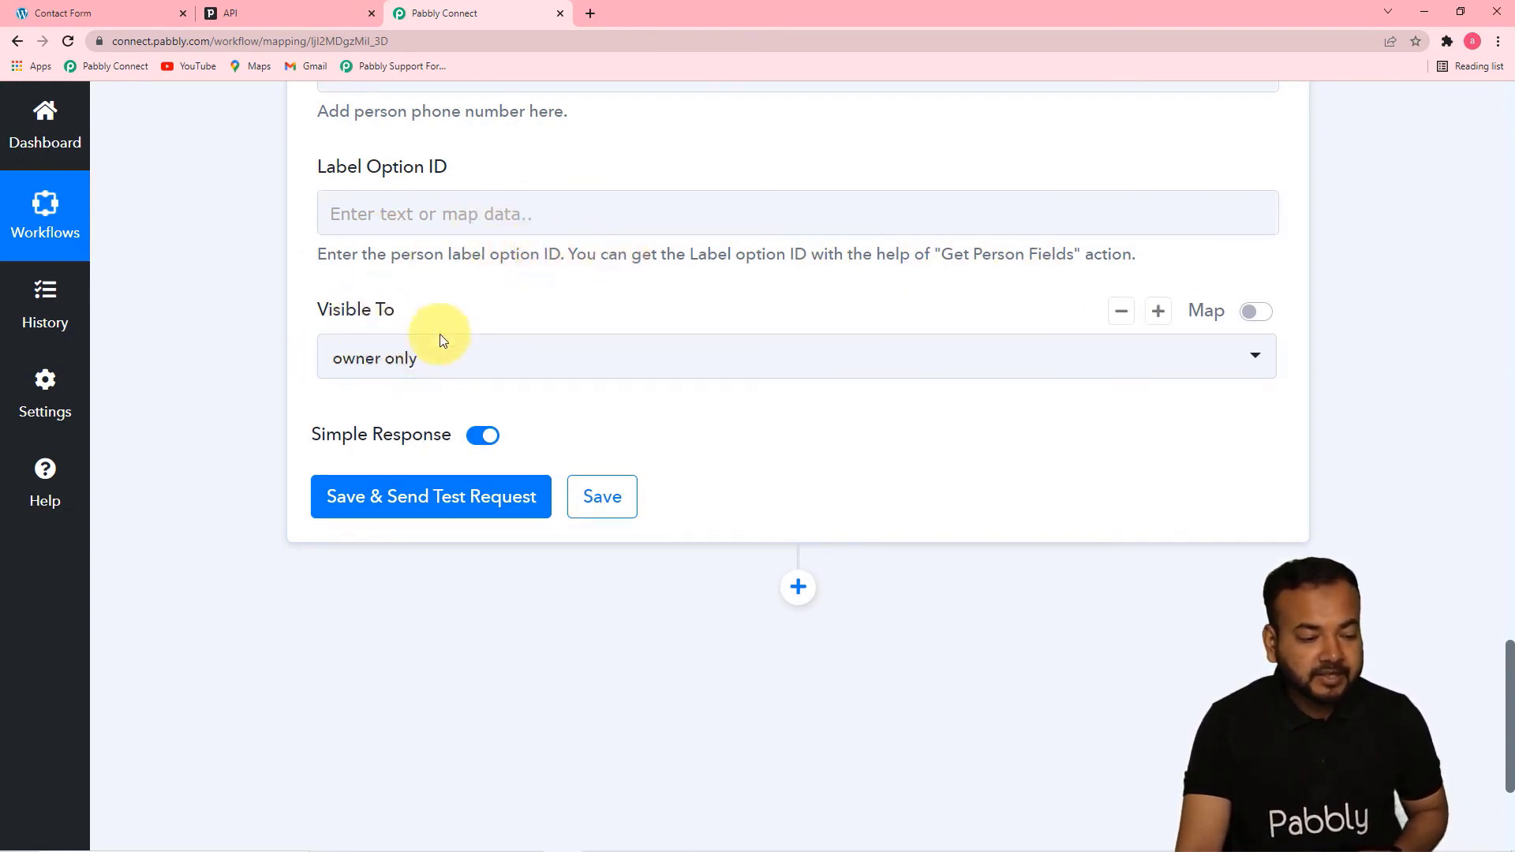
{"action": "left_click", "coordinate": [472, 364]}
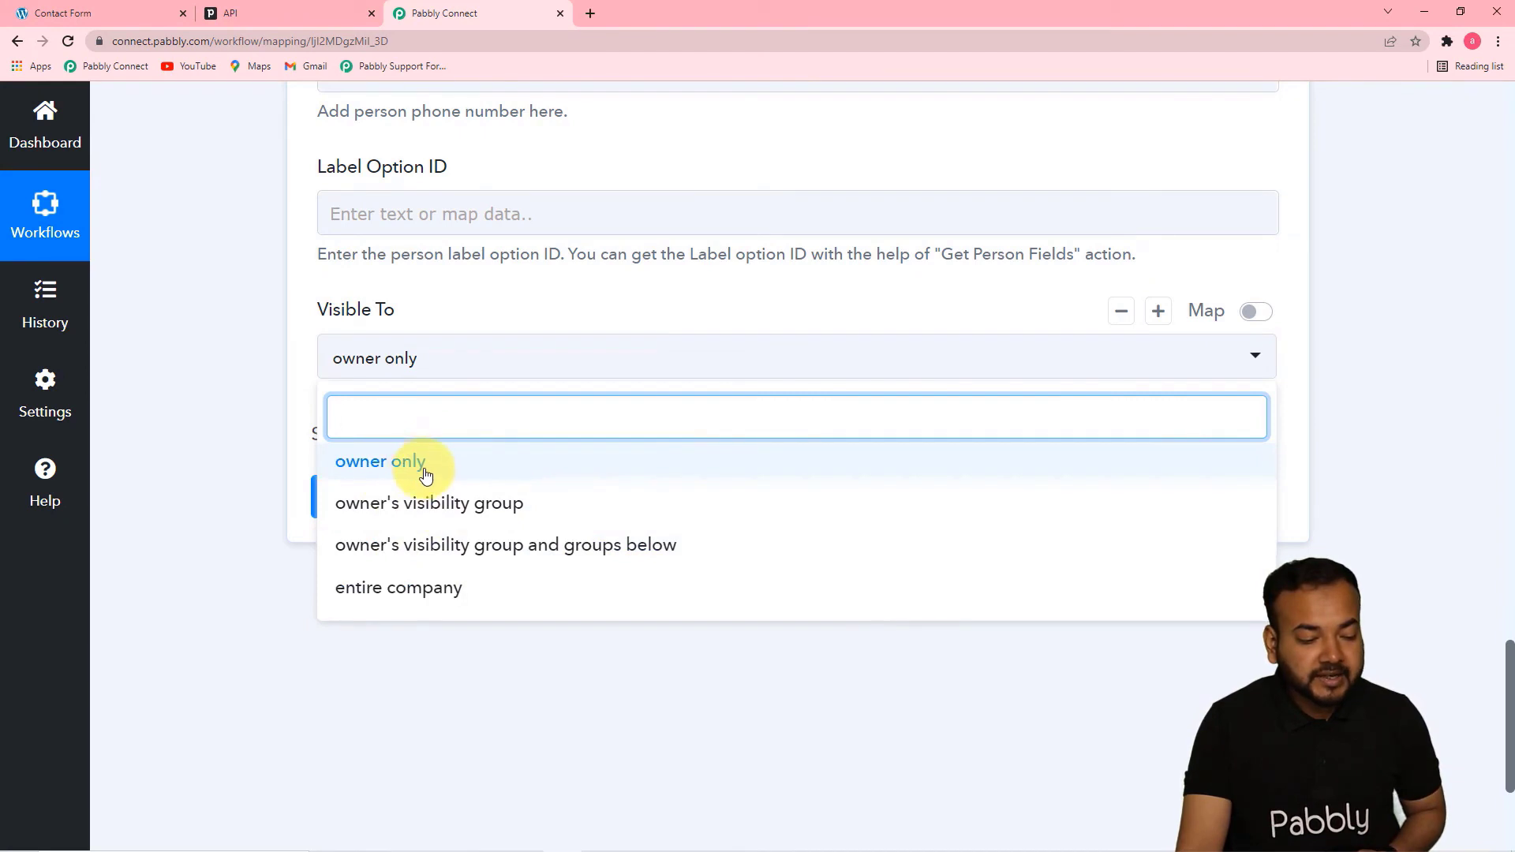
{"action": "left_click", "coordinate": [418, 506]}
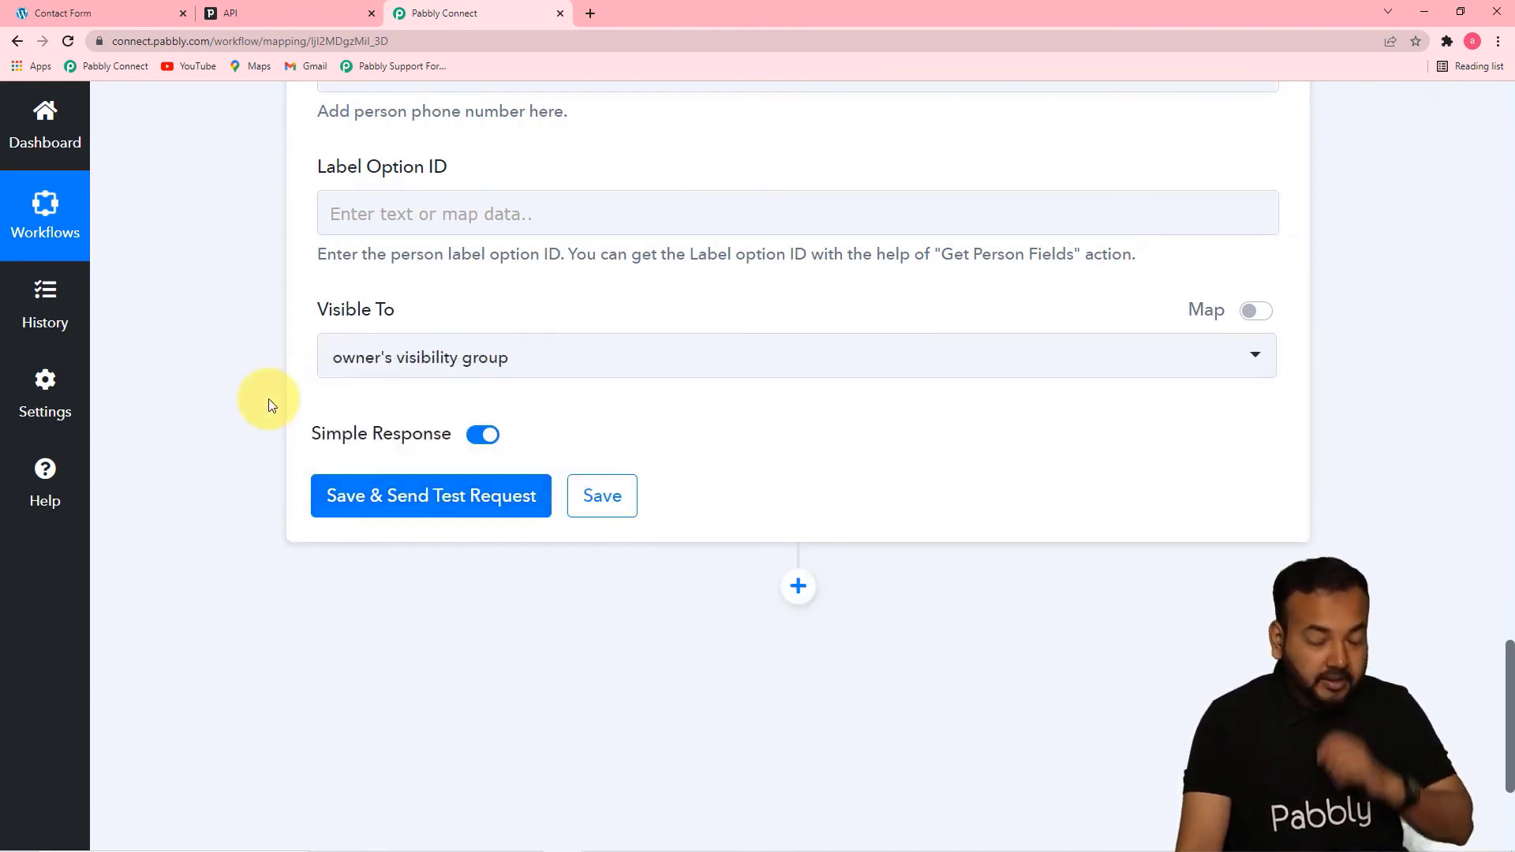
Switch to Pipedrive and open the People list in Contacts to review the existing contacts
{"action": "left_click", "coordinate": [253, 17]}
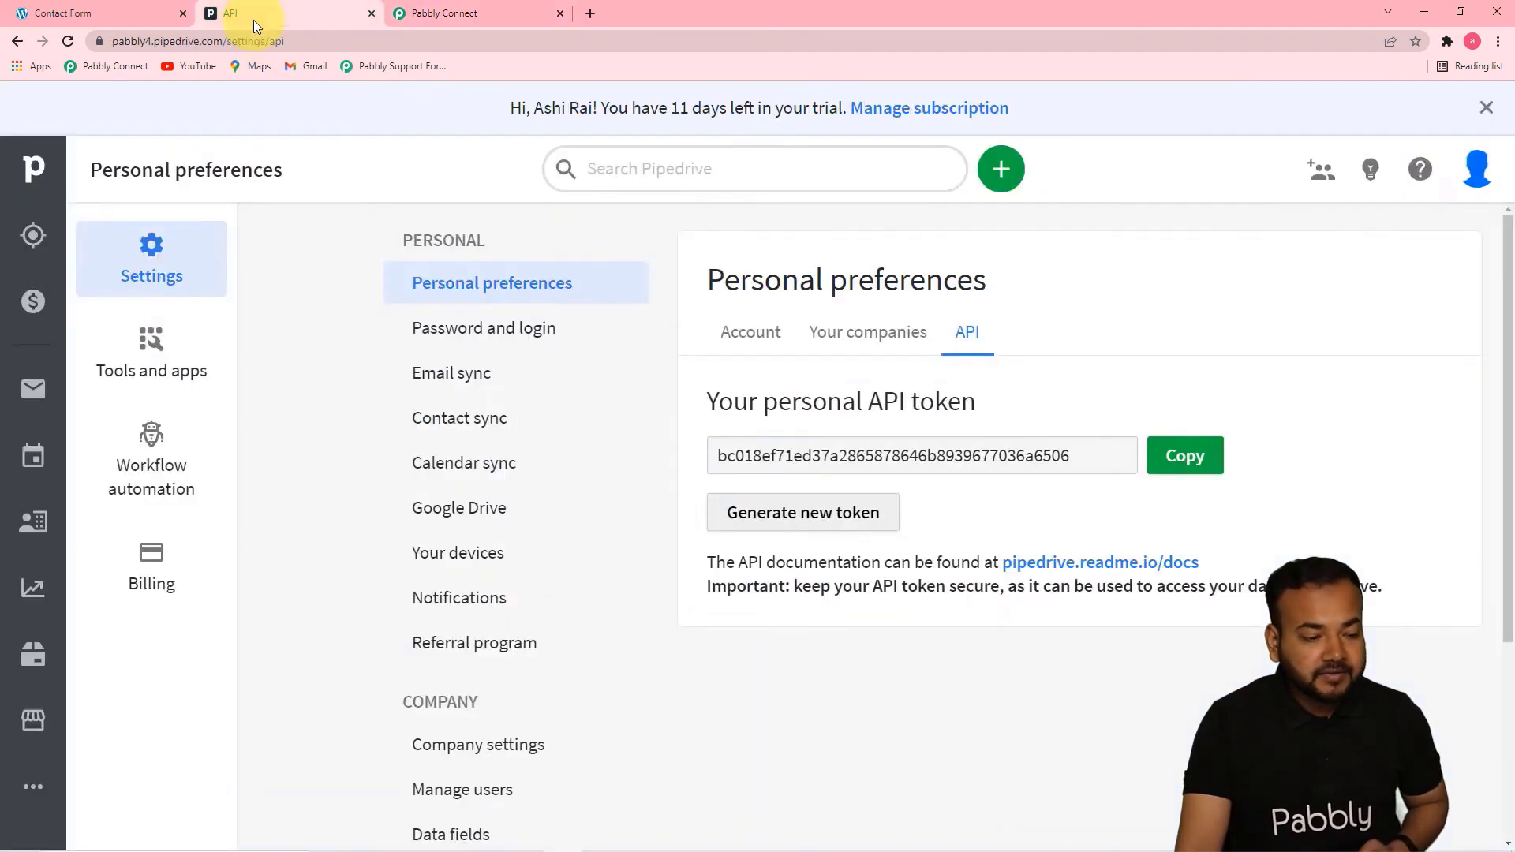
{"action": "left_click", "coordinate": [414, 8]}
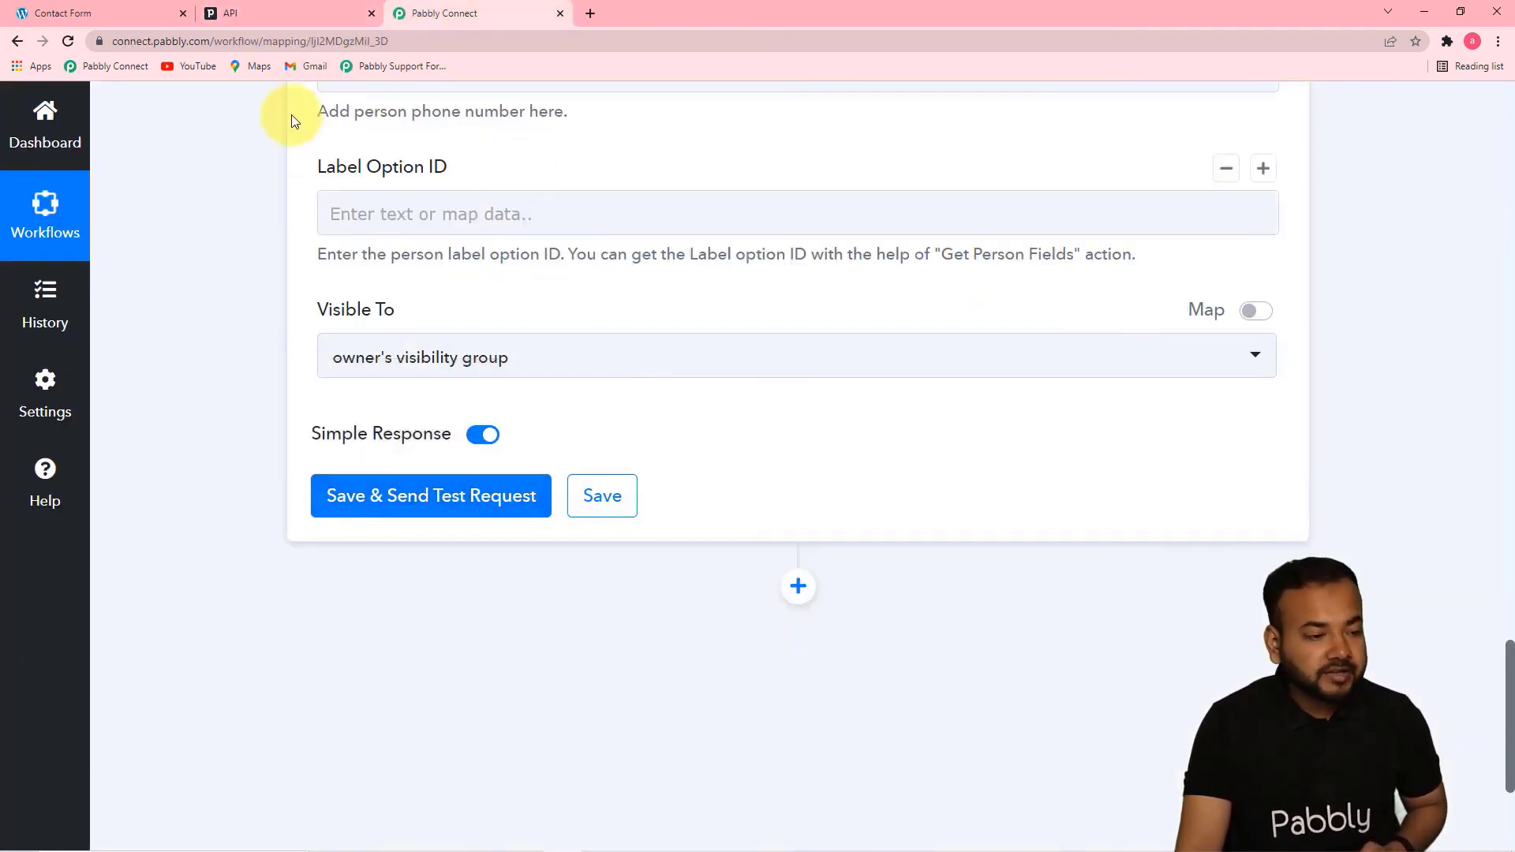
{"action": "left_click", "coordinate": [277, 5]}
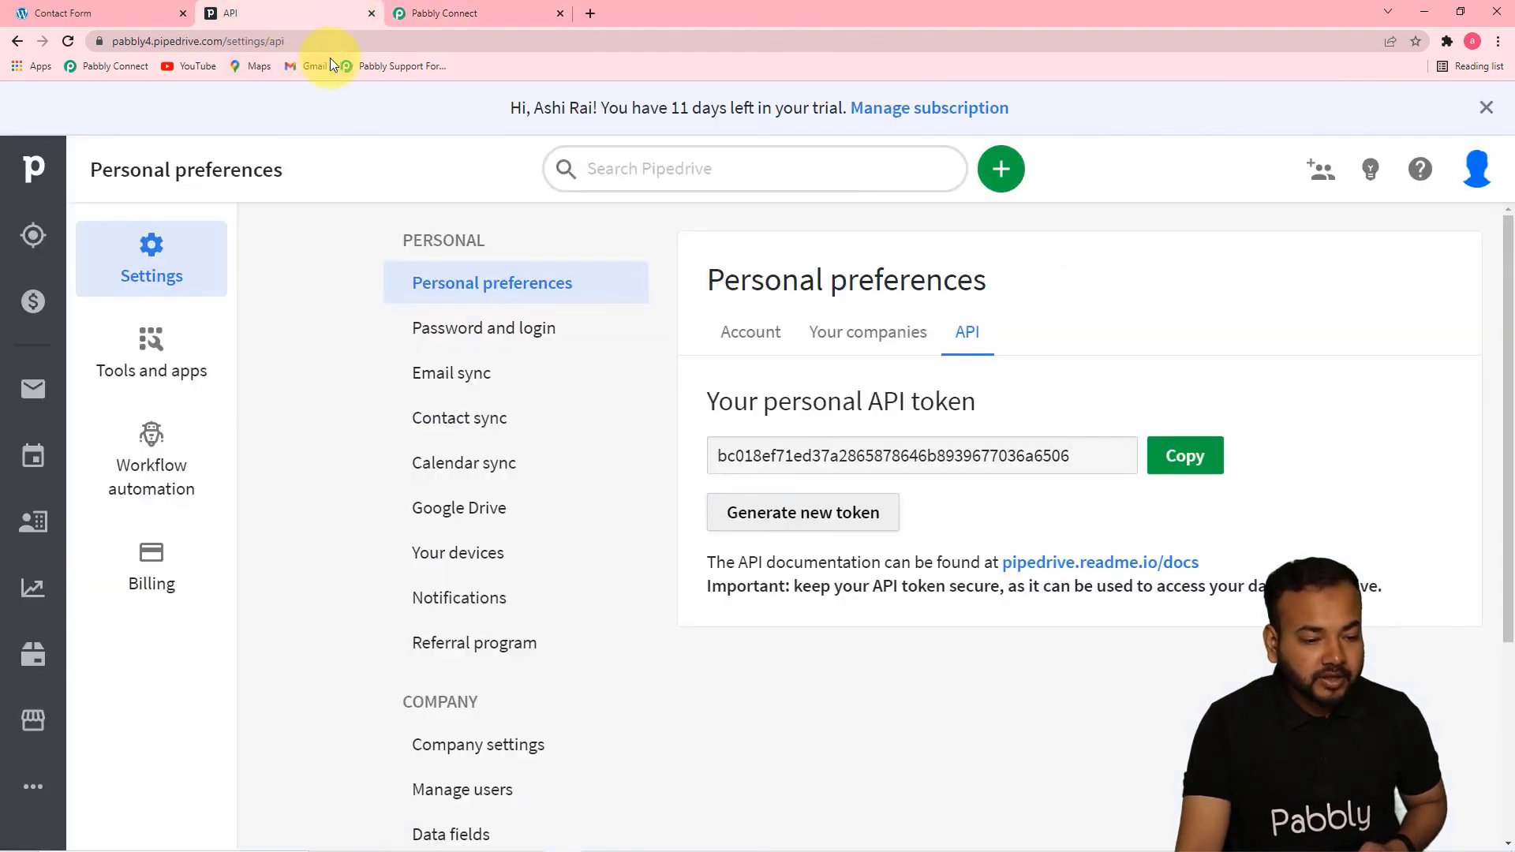
{"action": "left_click", "coordinate": [52, 529]}
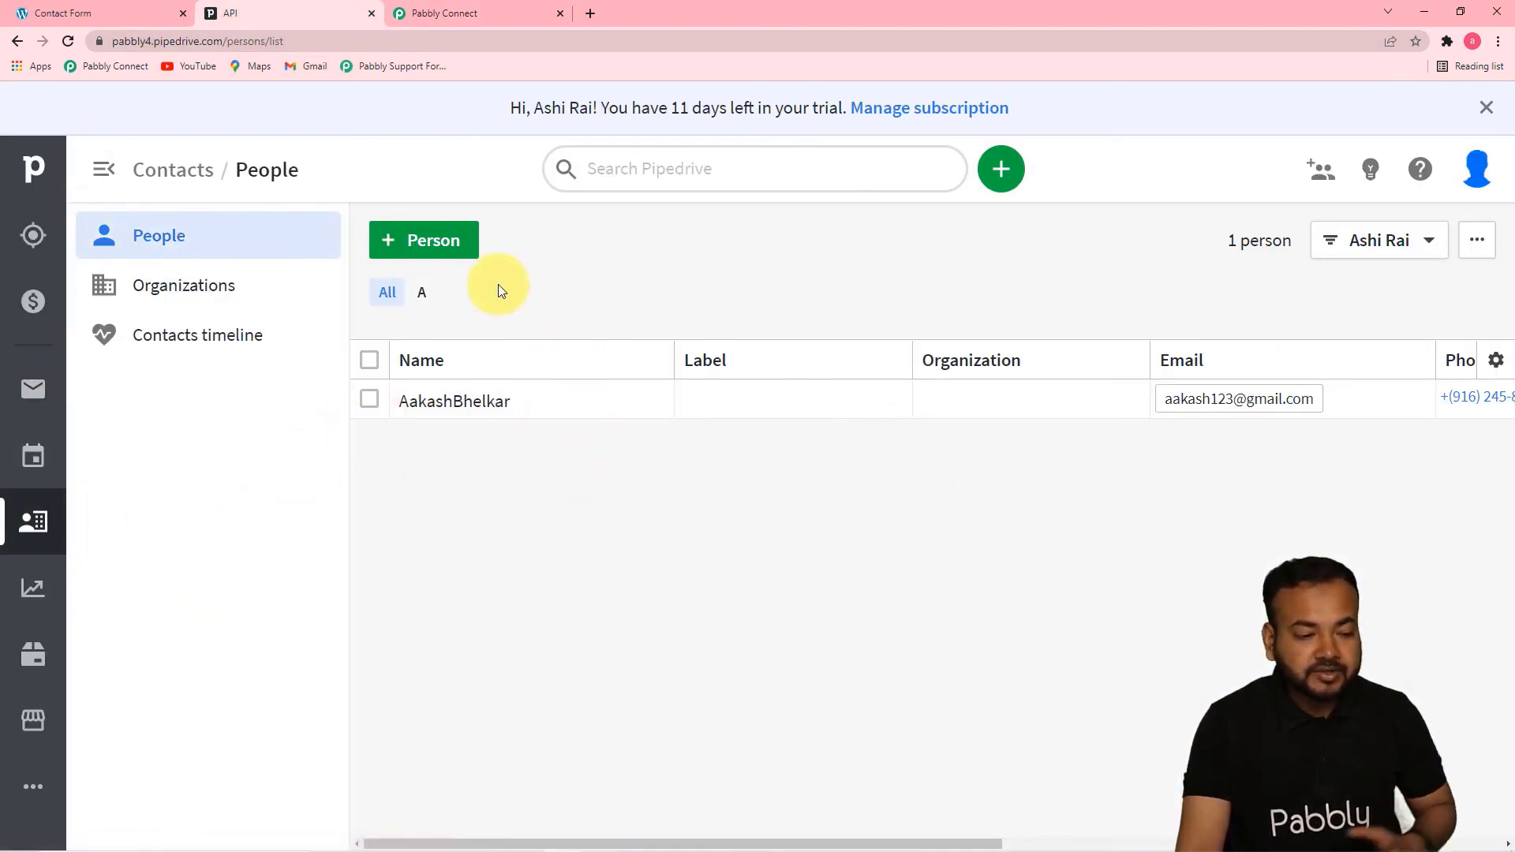
Return to Pabbly Connect, save the Create Person action with a test request and review the response
{"action": "left_click", "coordinate": [429, 13]}
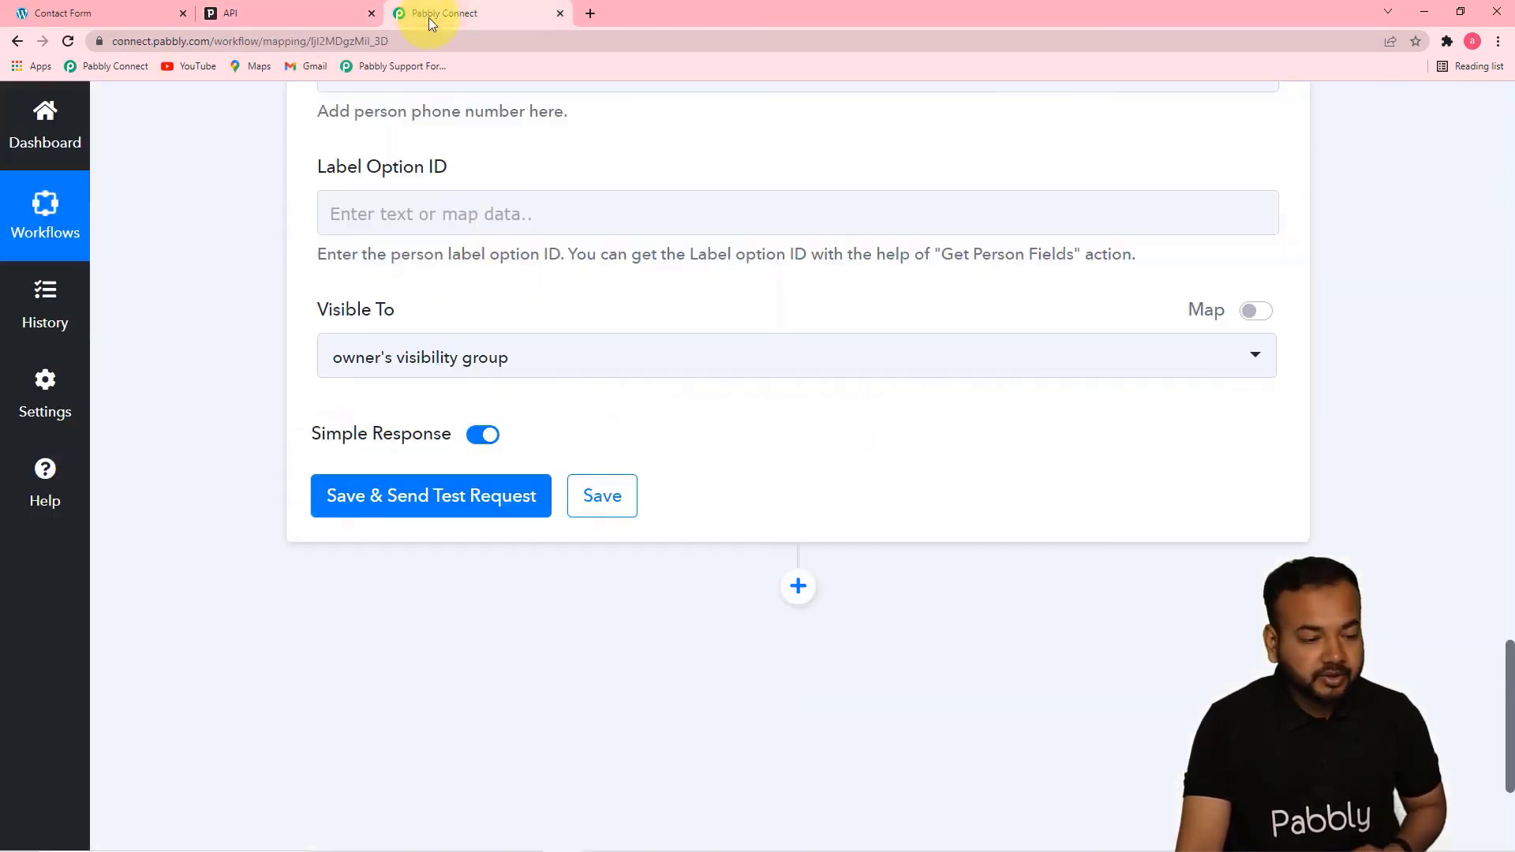
{"action": "left_click", "coordinate": [380, 512]}
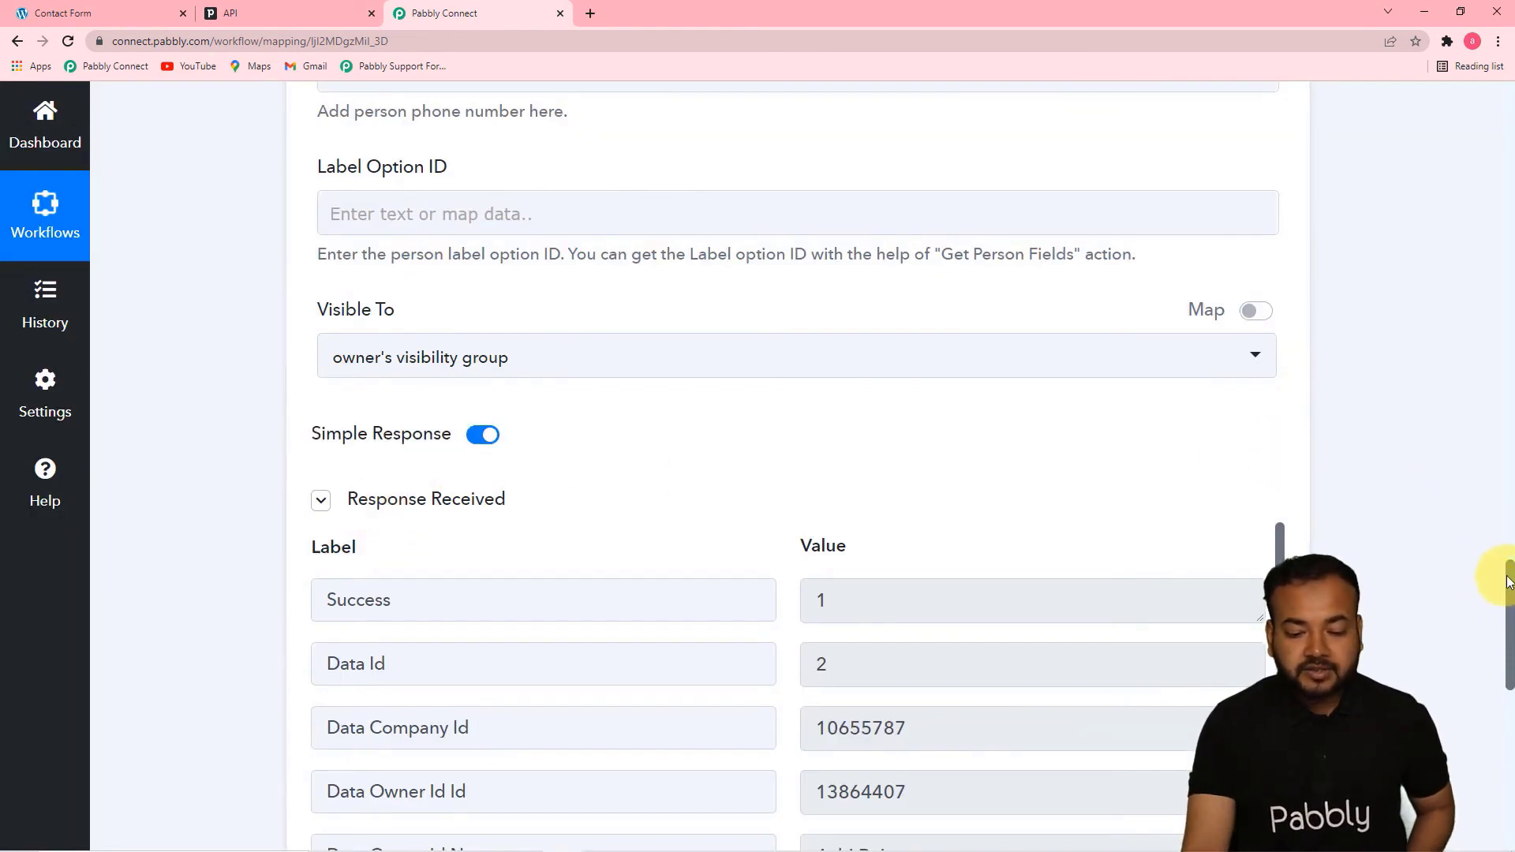
{"action": "left_click_drag", "start_coordinate": [1505, 575], "coordinate": [1512, 672]}
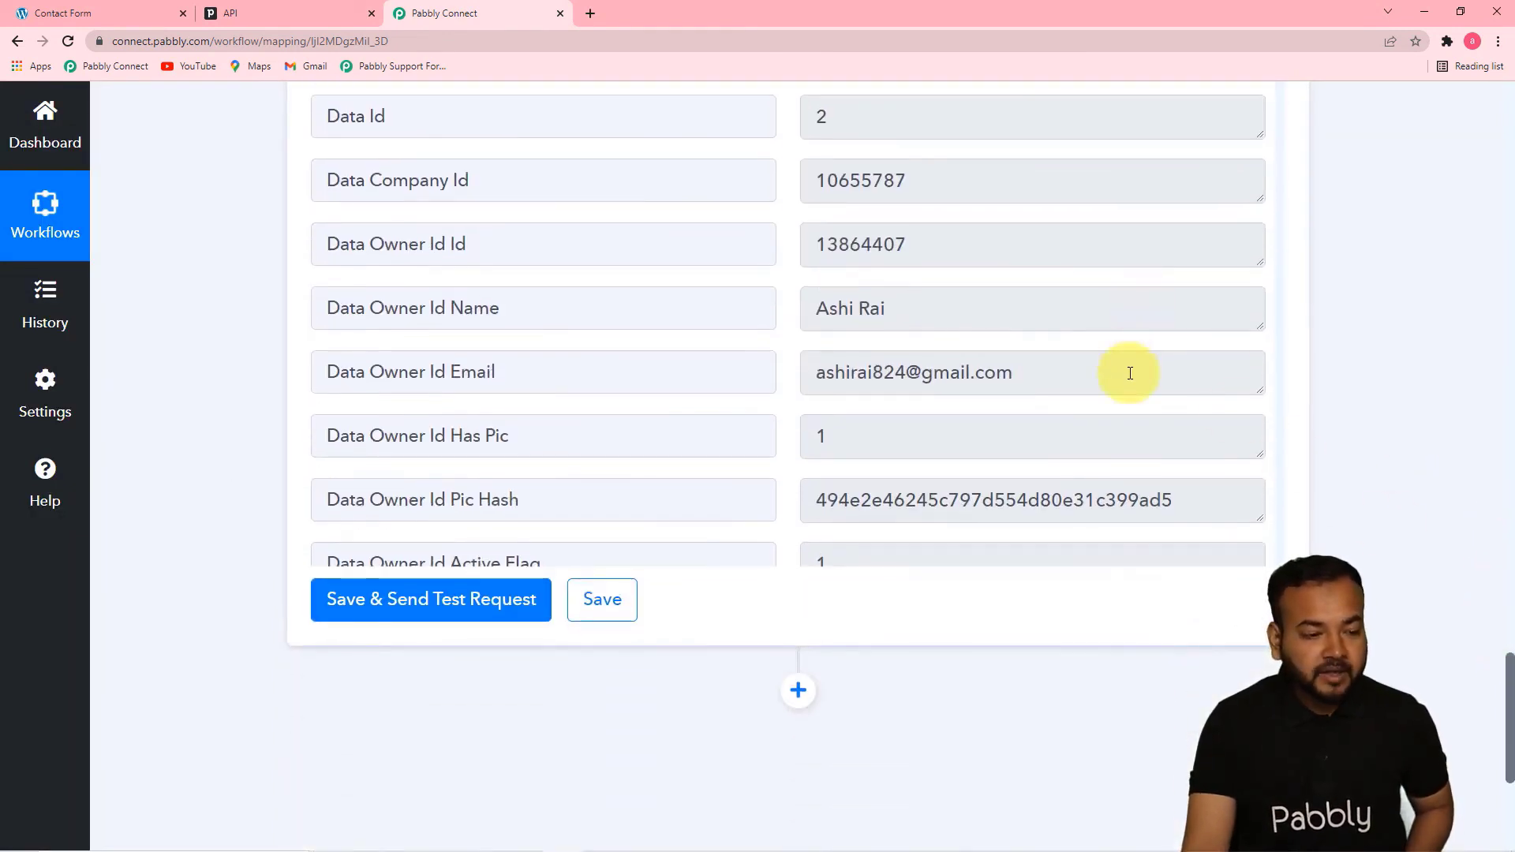
Check the People list in Pipedrive for the test contact and return to the Create Person step in Pabbly Connect
{"action": "left_click", "coordinate": [234, 14]}
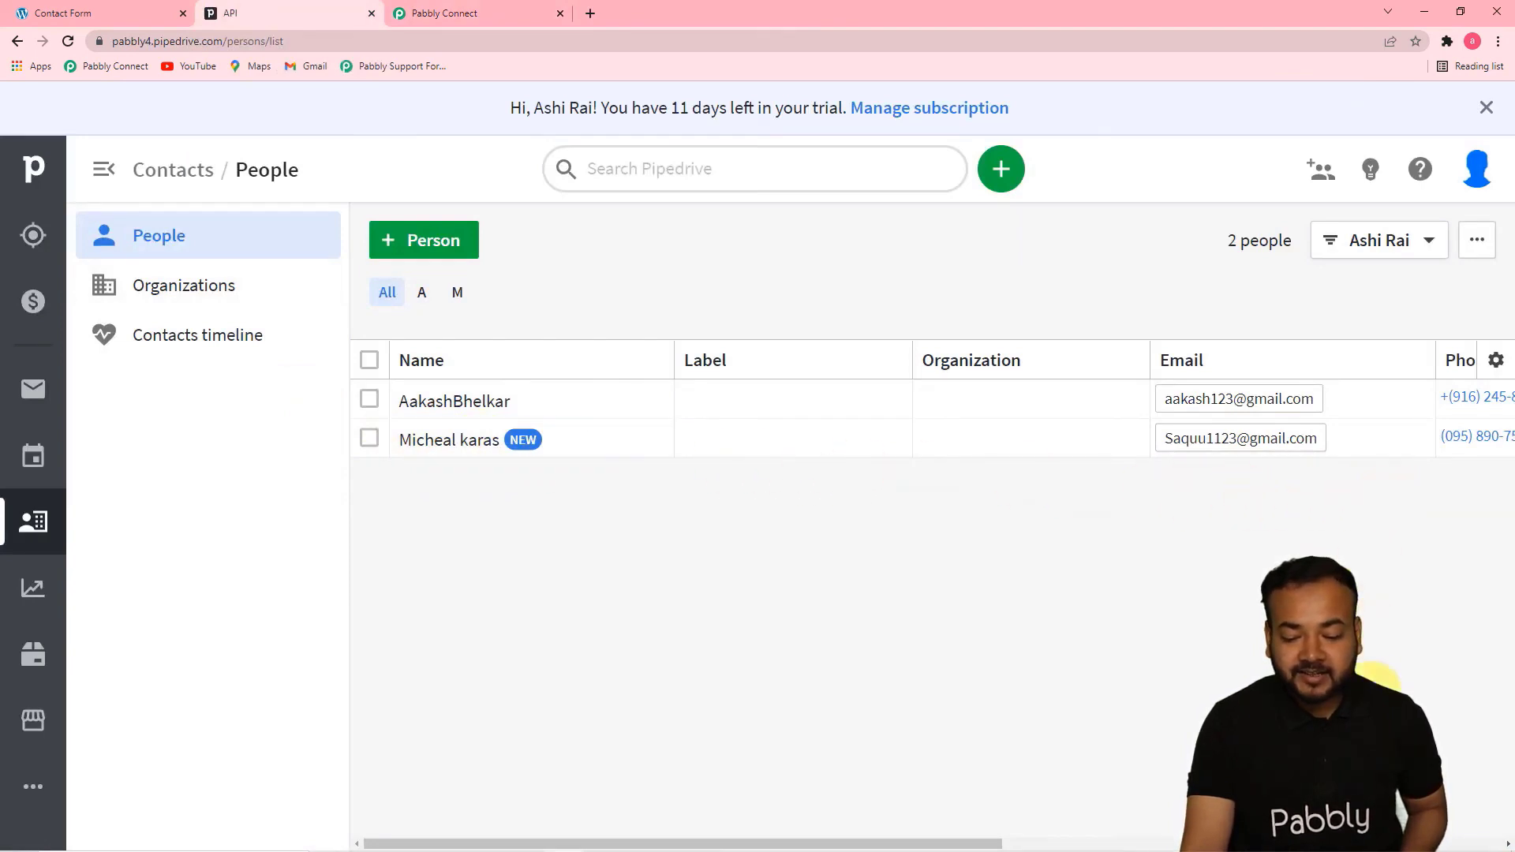
{"action": "left_click_drag", "start_coordinate": [947, 843], "coordinate": [803, 821]}
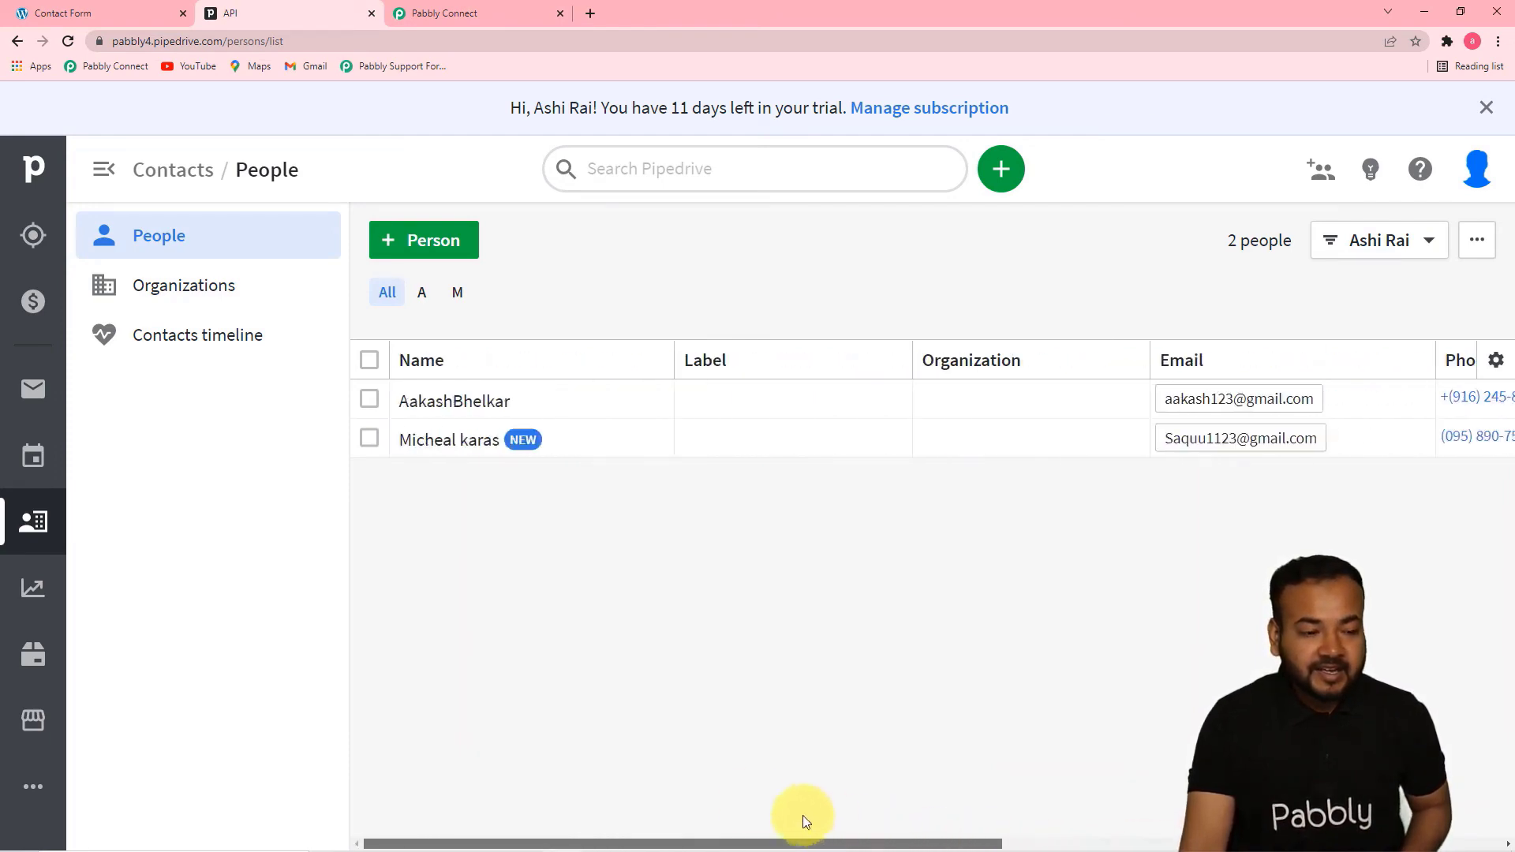
{"action": "left_click", "coordinate": [513, 17]}
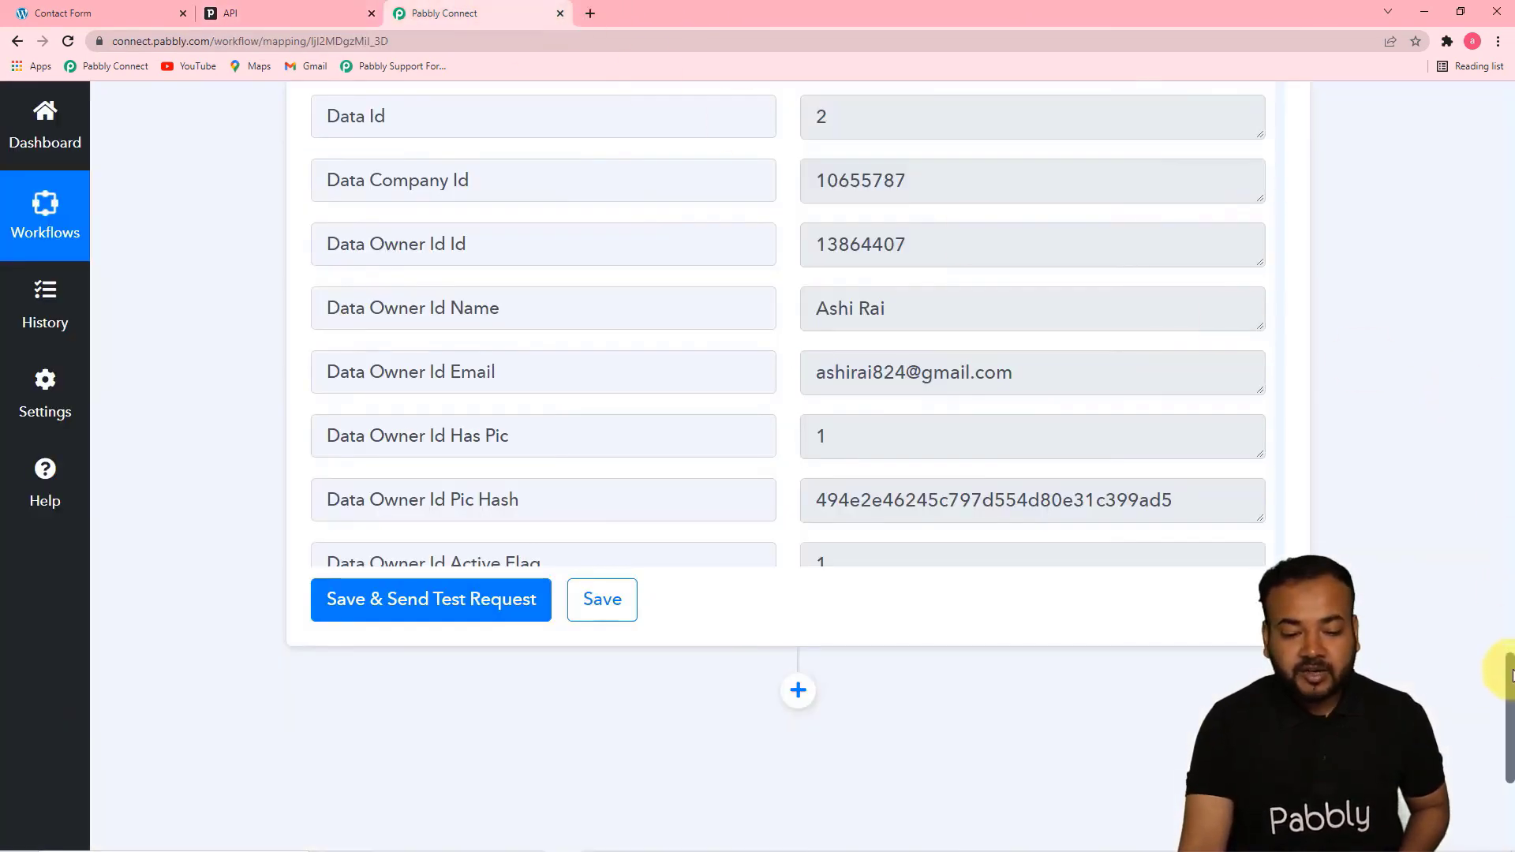
{"action": "left_click_drag", "start_coordinate": [1511, 675], "coordinate": [1499, 556]}
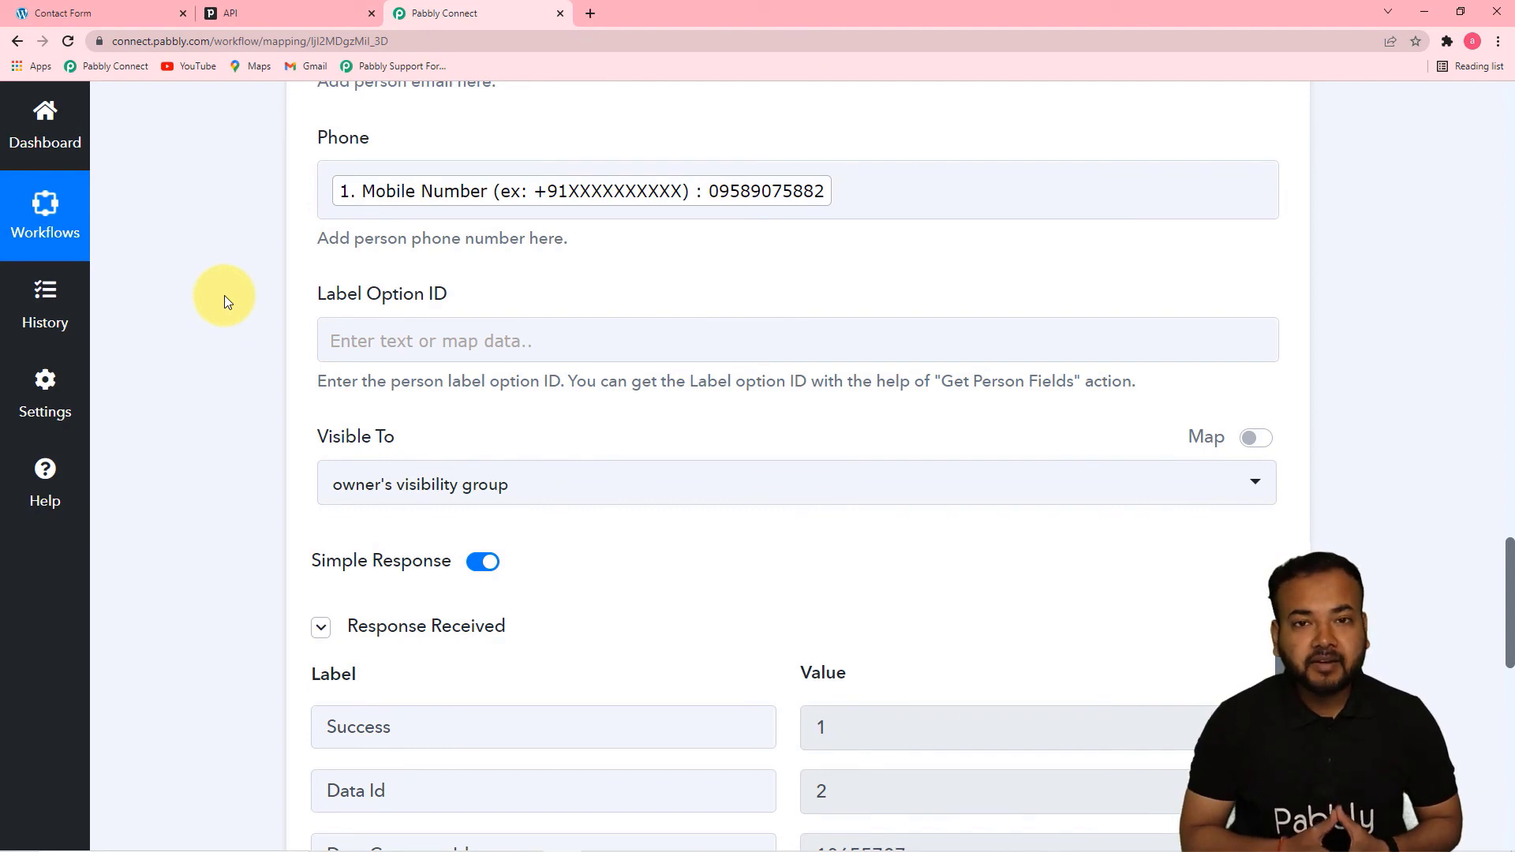
Switch to the Elementor Subscription Form page and submit a second test entry with the subscriber's first name, last name, email and mobile number
{"action": "left_click", "coordinate": [92, 13]}
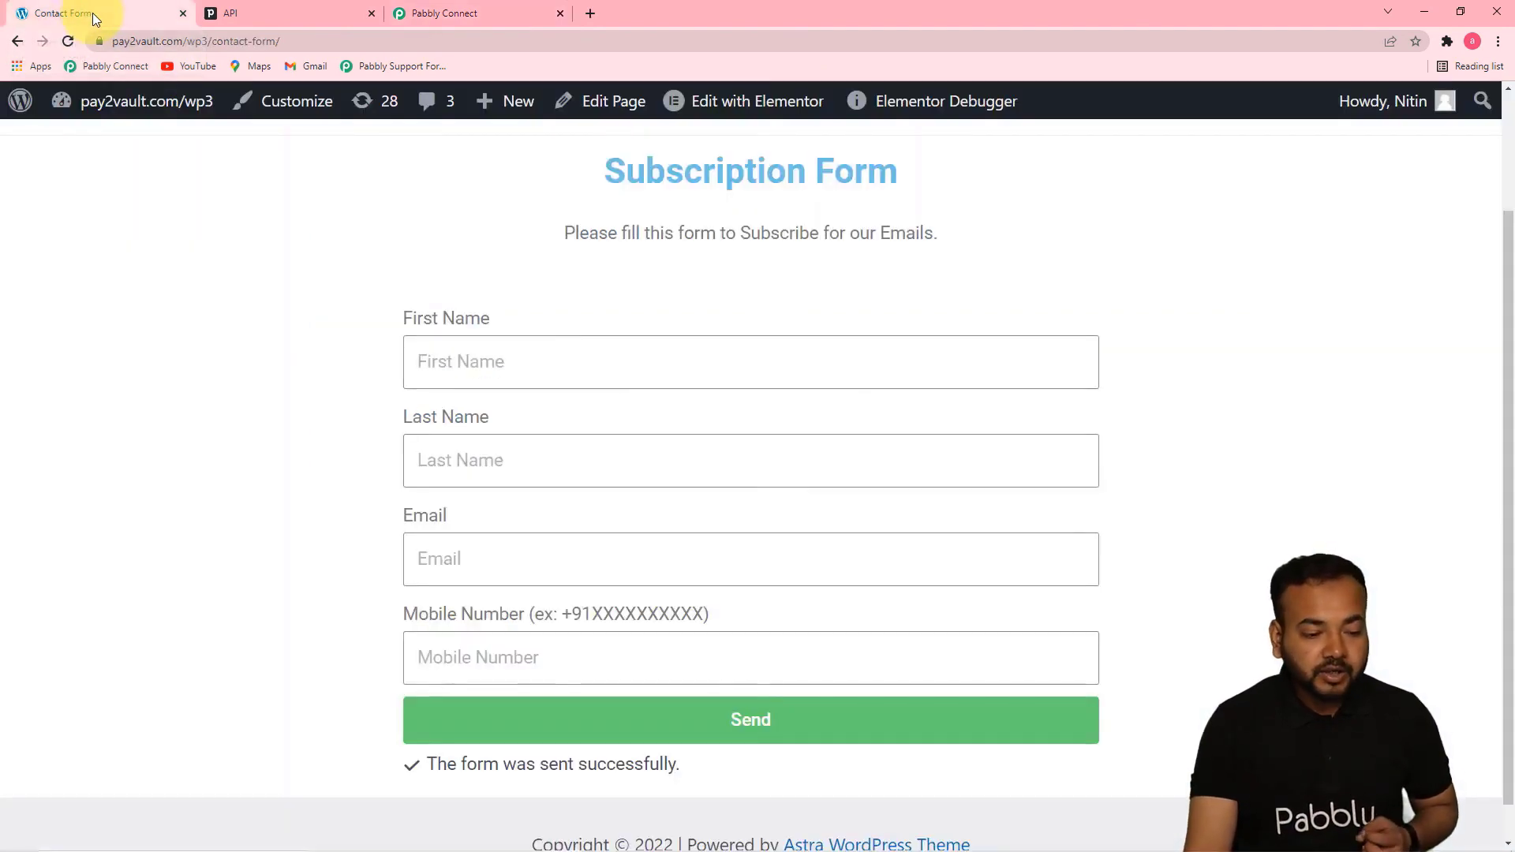
{"action": "left_click", "coordinate": [584, 378]}
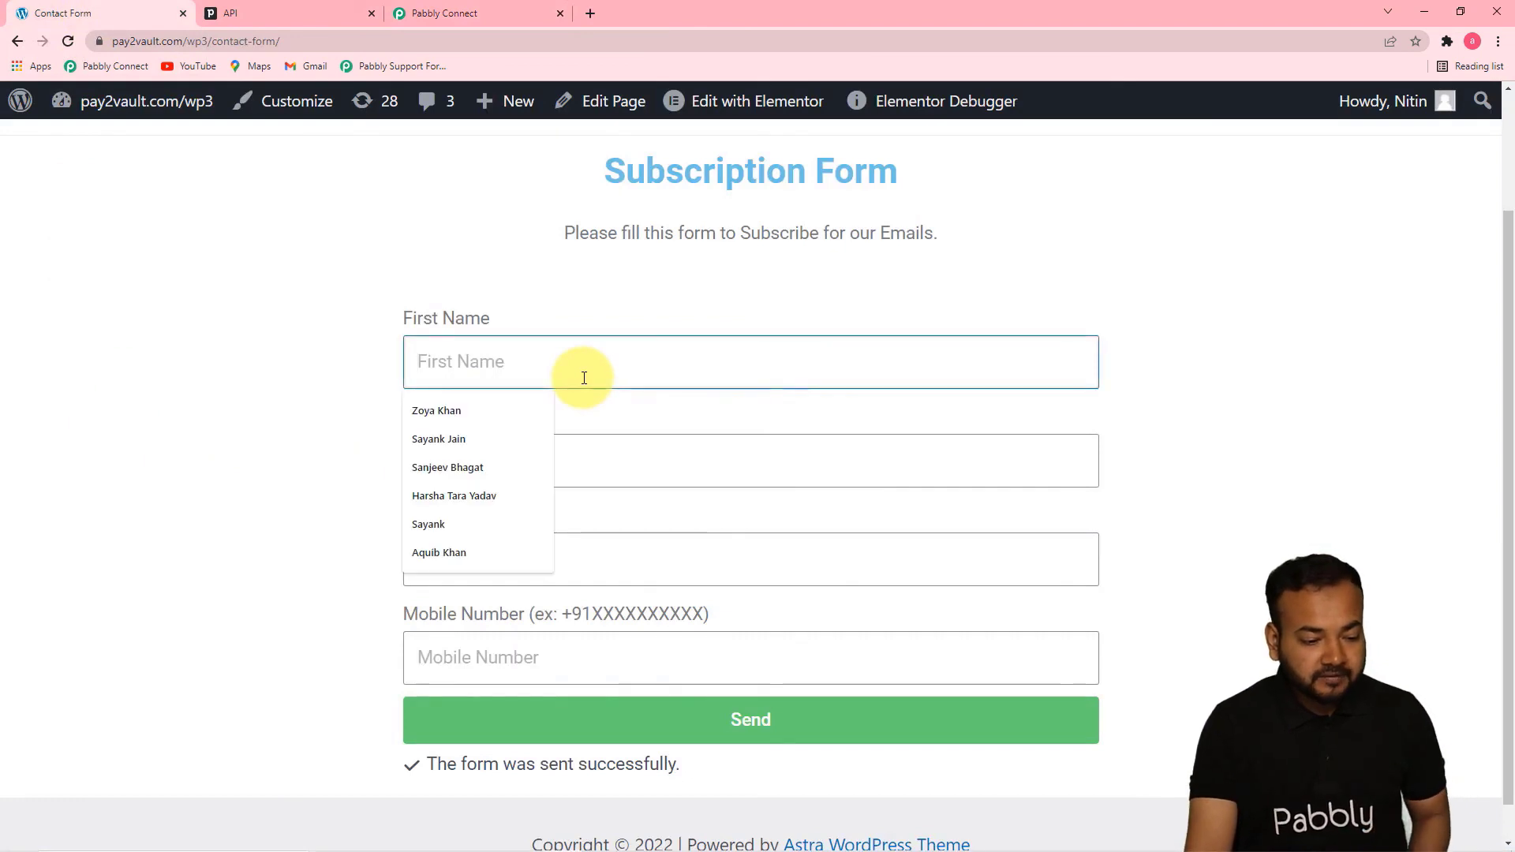
{"action": "left_click", "coordinate": [462, 517]}
{"action": "left_click", "coordinate": [515, 453]}
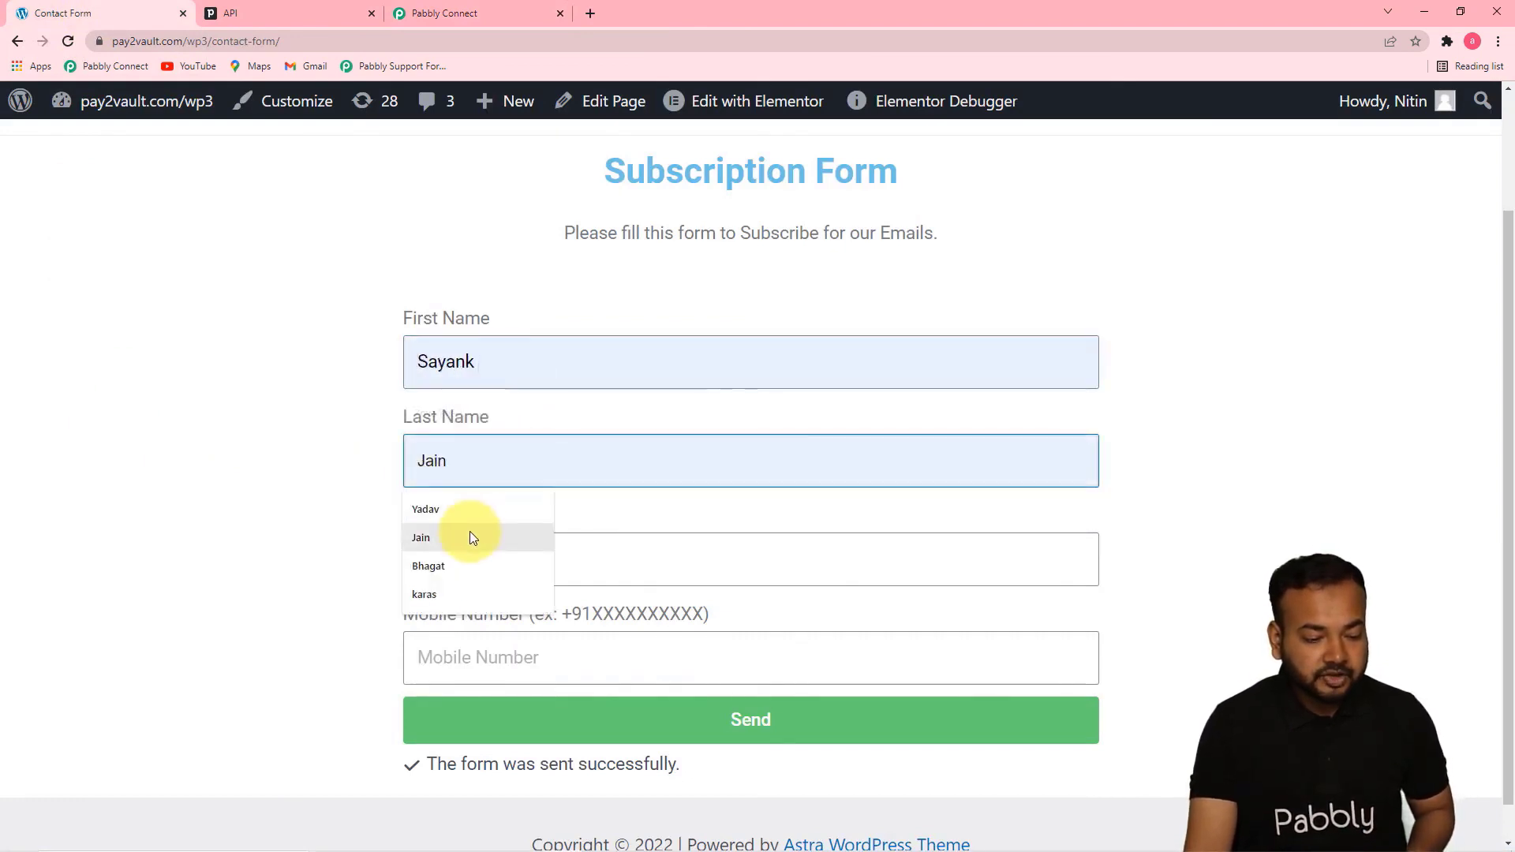
{"action": "left_click", "coordinate": [472, 531]}
{"action": "left_click", "coordinate": [521, 563]}
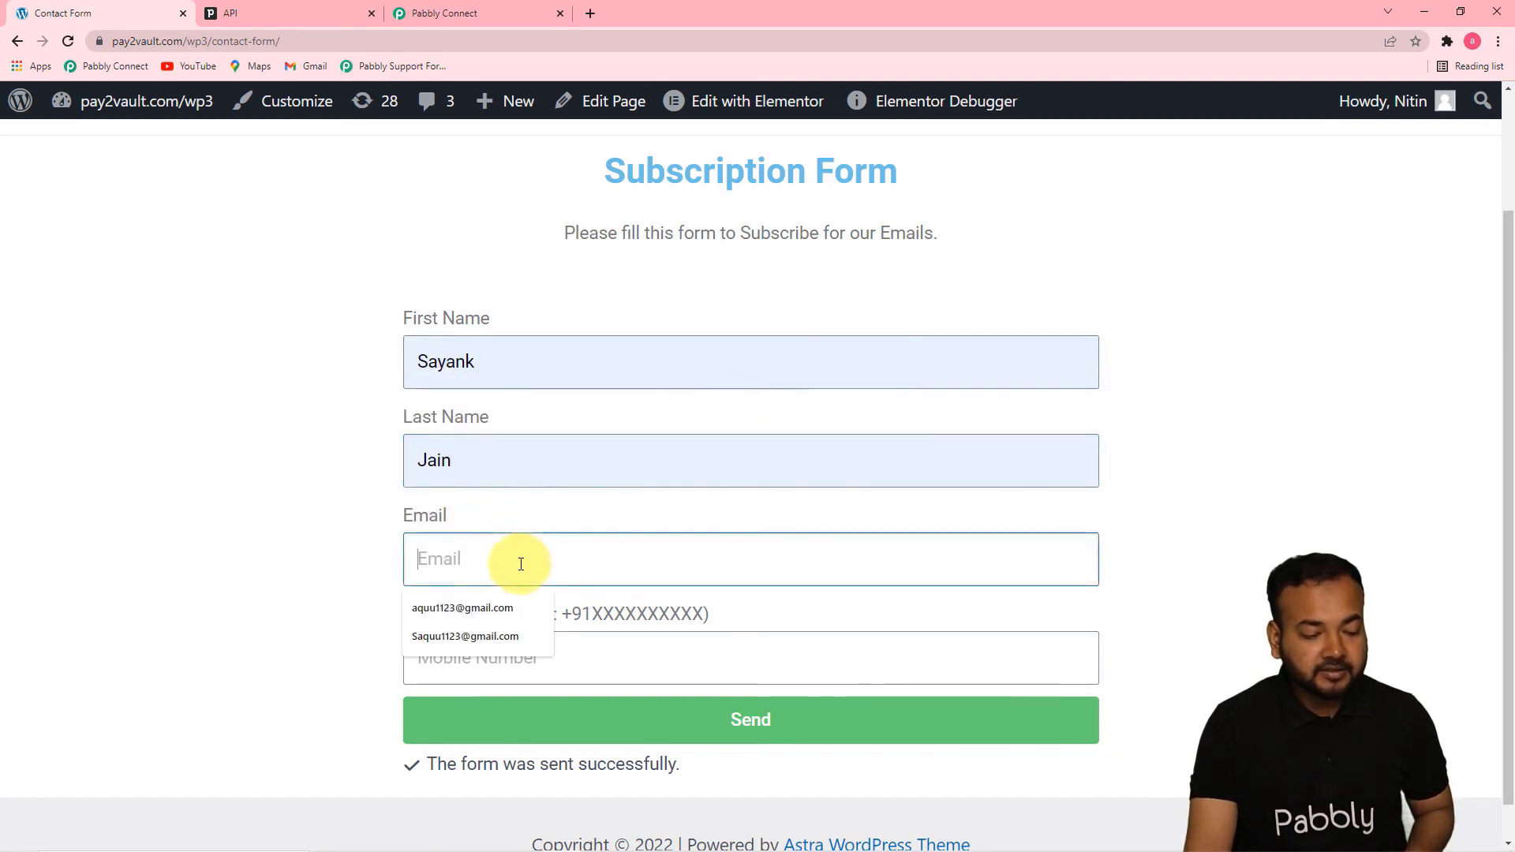
{"action": "left_click", "coordinate": [461, 609]}
{"action": "left_click", "coordinate": [495, 649]}
{"action": "left_click", "coordinate": [466, 707]}
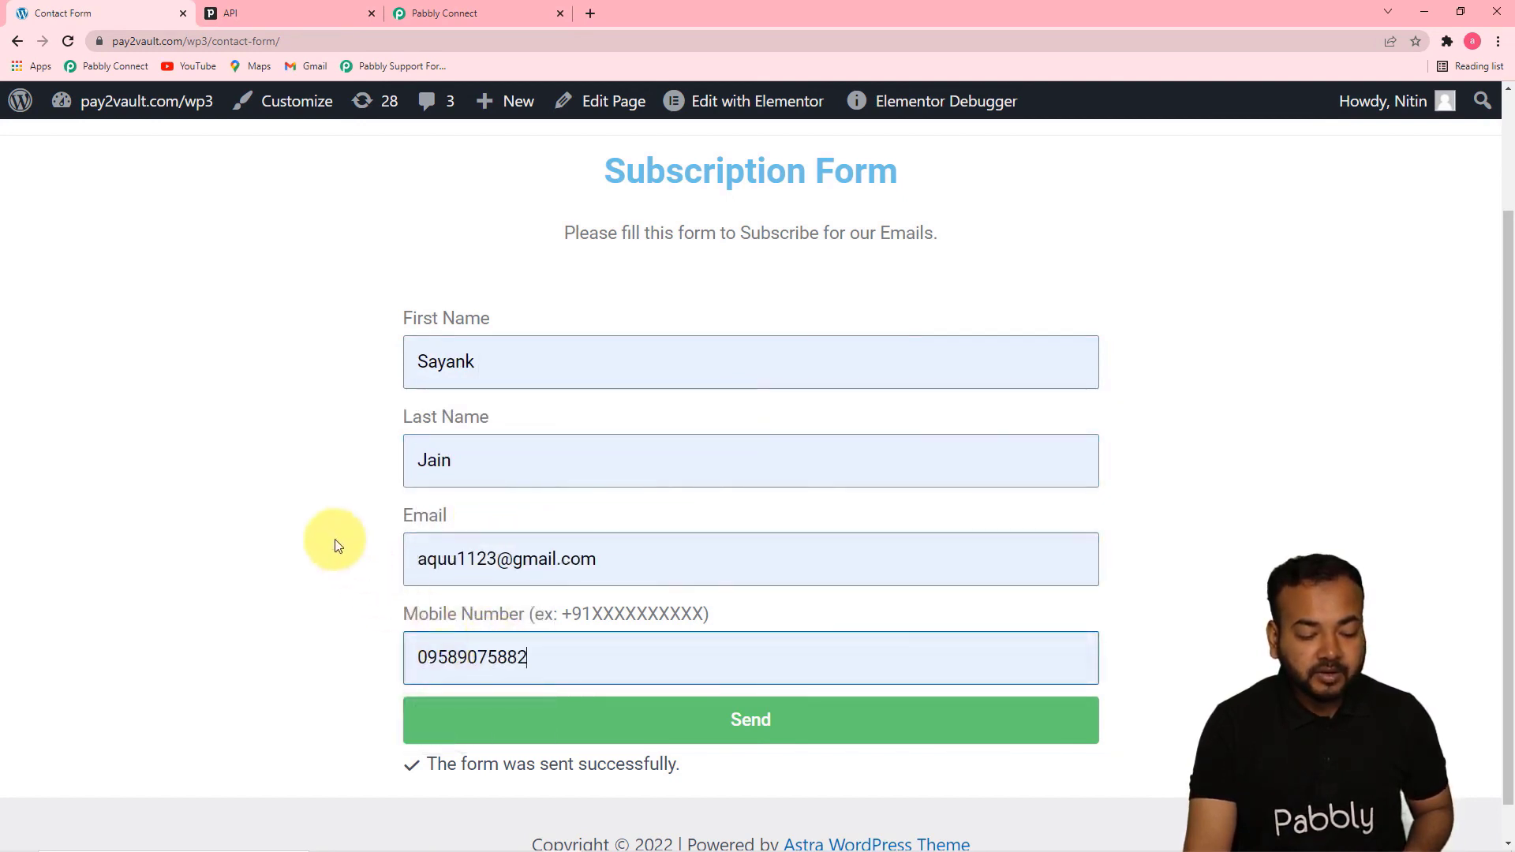
{"action": "left_click", "coordinate": [515, 732]}
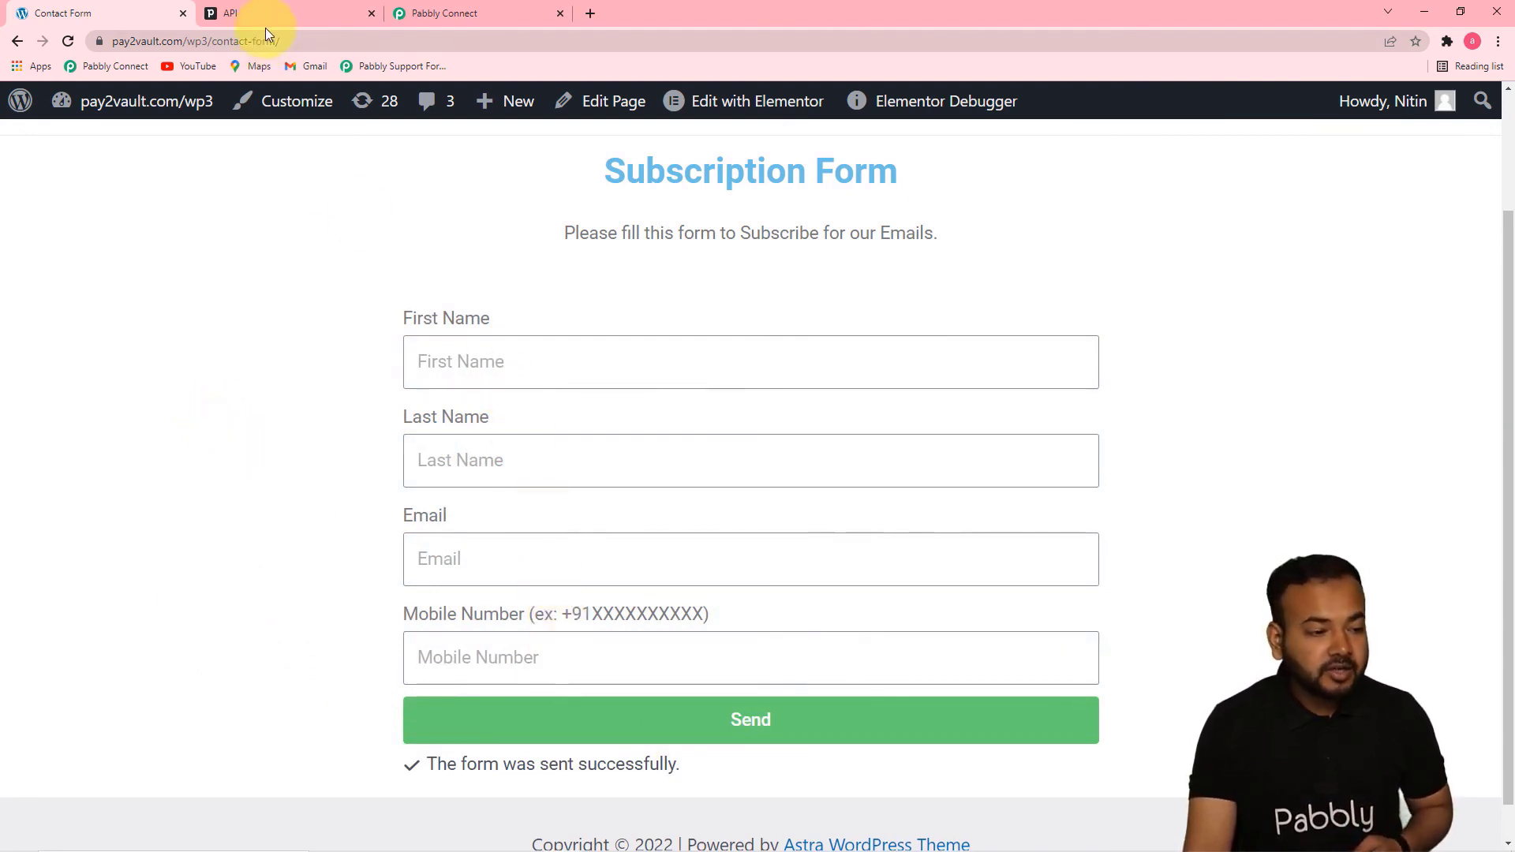
Check Pipedrive's People list for the contact from the new form submission, and return to the Pabbly Connect workflow
{"action": "left_click", "coordinate": [296, 9]}
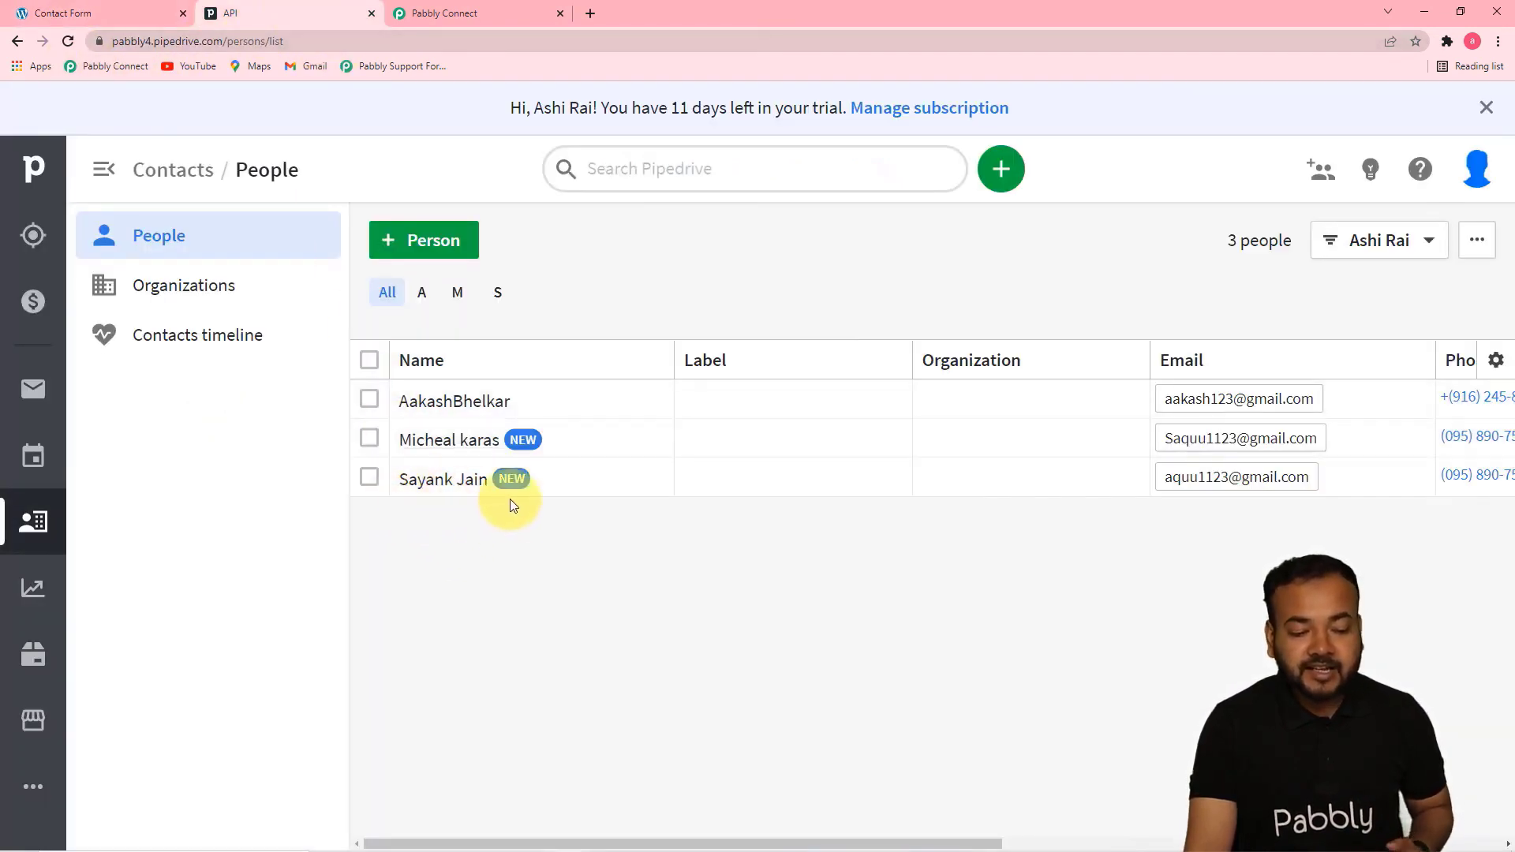
{"action": "left_click_drag", "start_coordinate": [885, 835], "coordinate": [777, 835]}
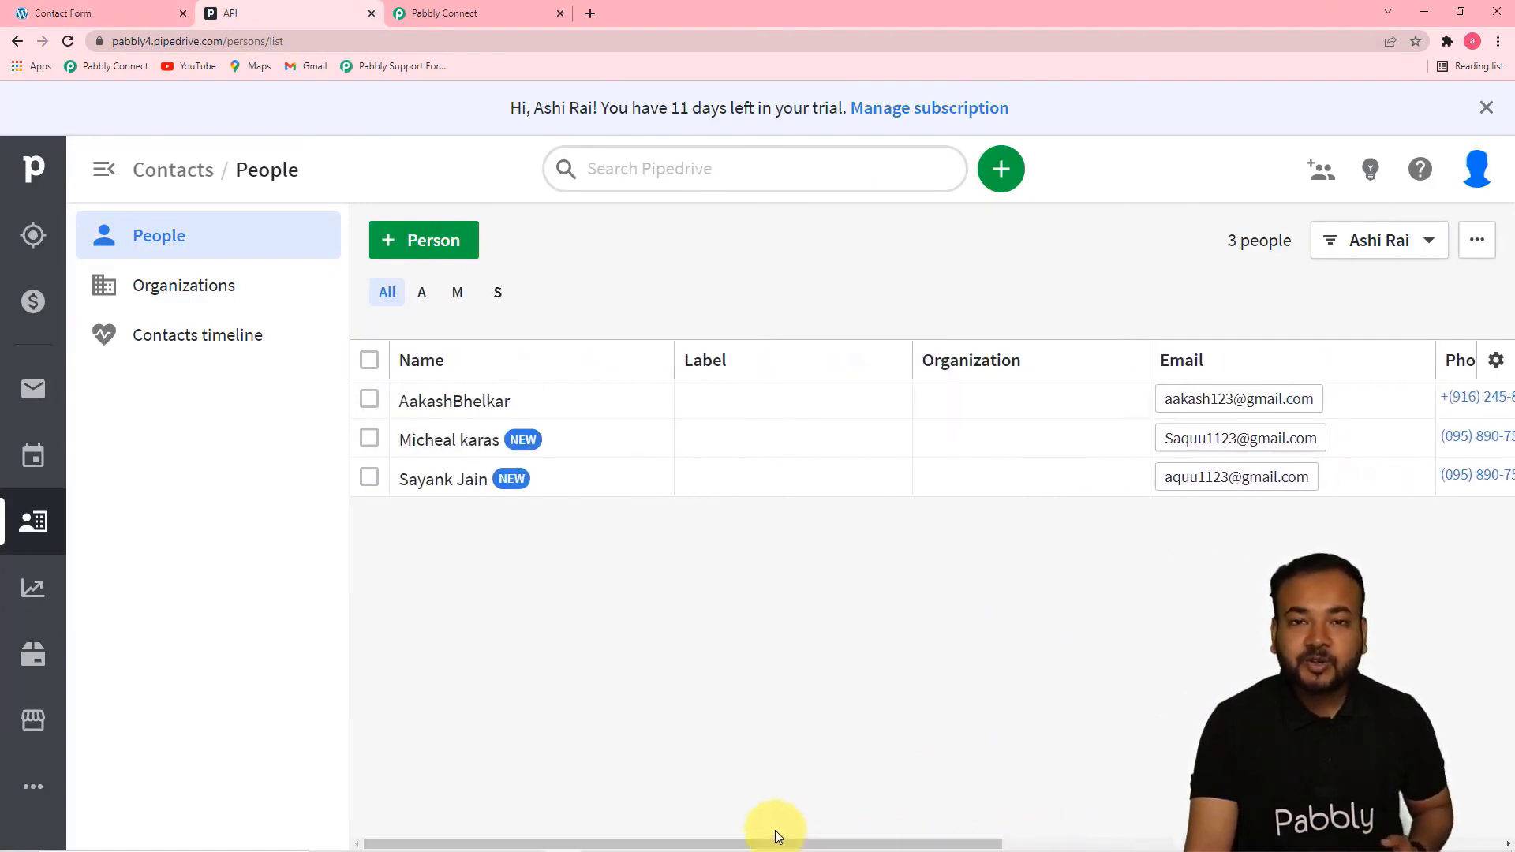
{"action": "left_click", "coordinate": [474, 13]}
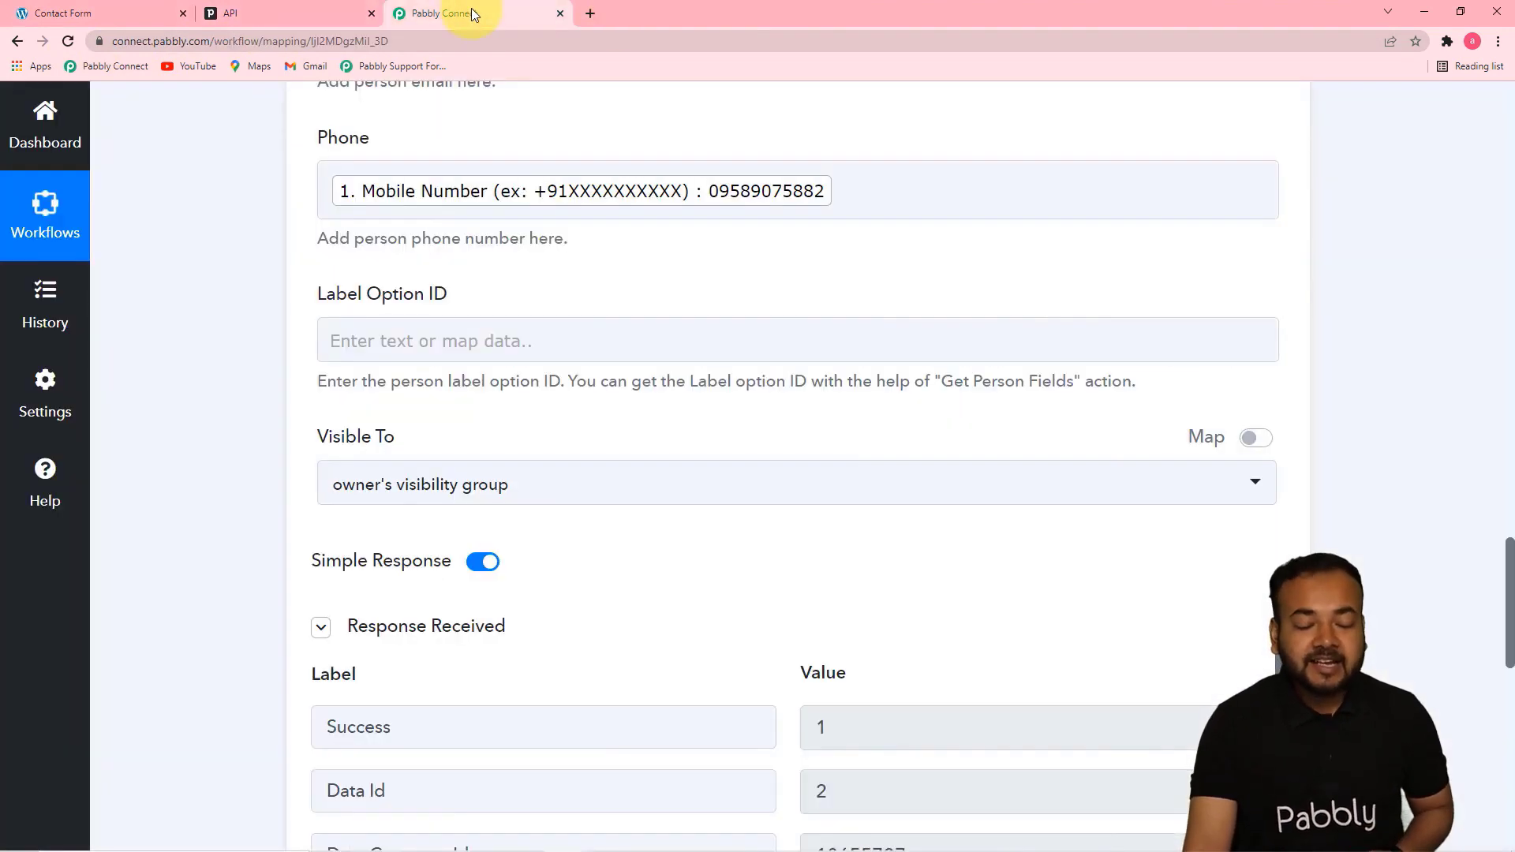
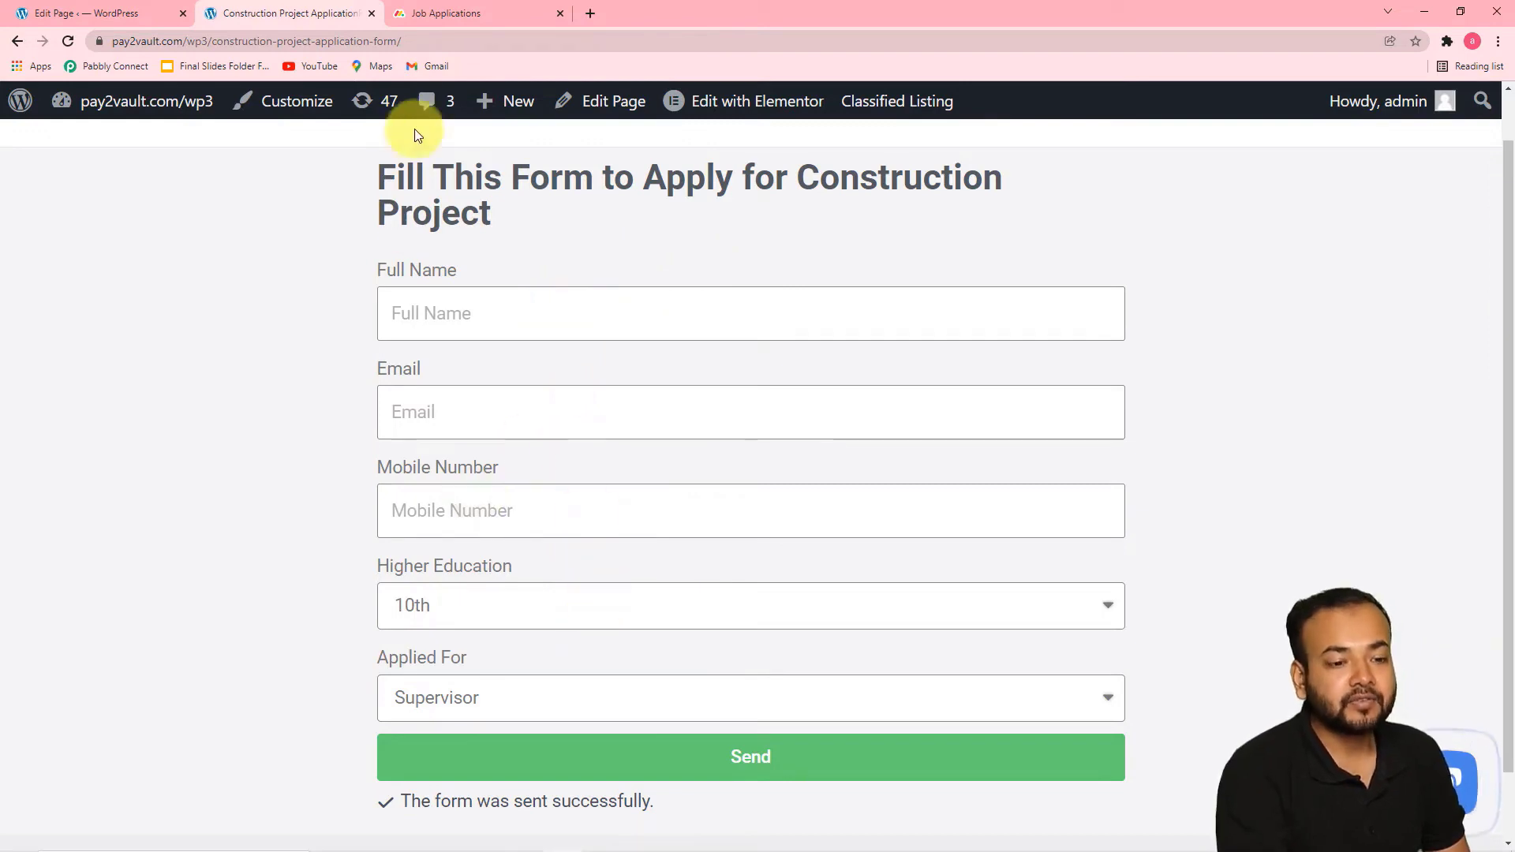
Compare the groups on monday.com's Job Applications board with the Applied For options in the construction project application form
{"action": "left_click", "coordinate": [446, 16]}
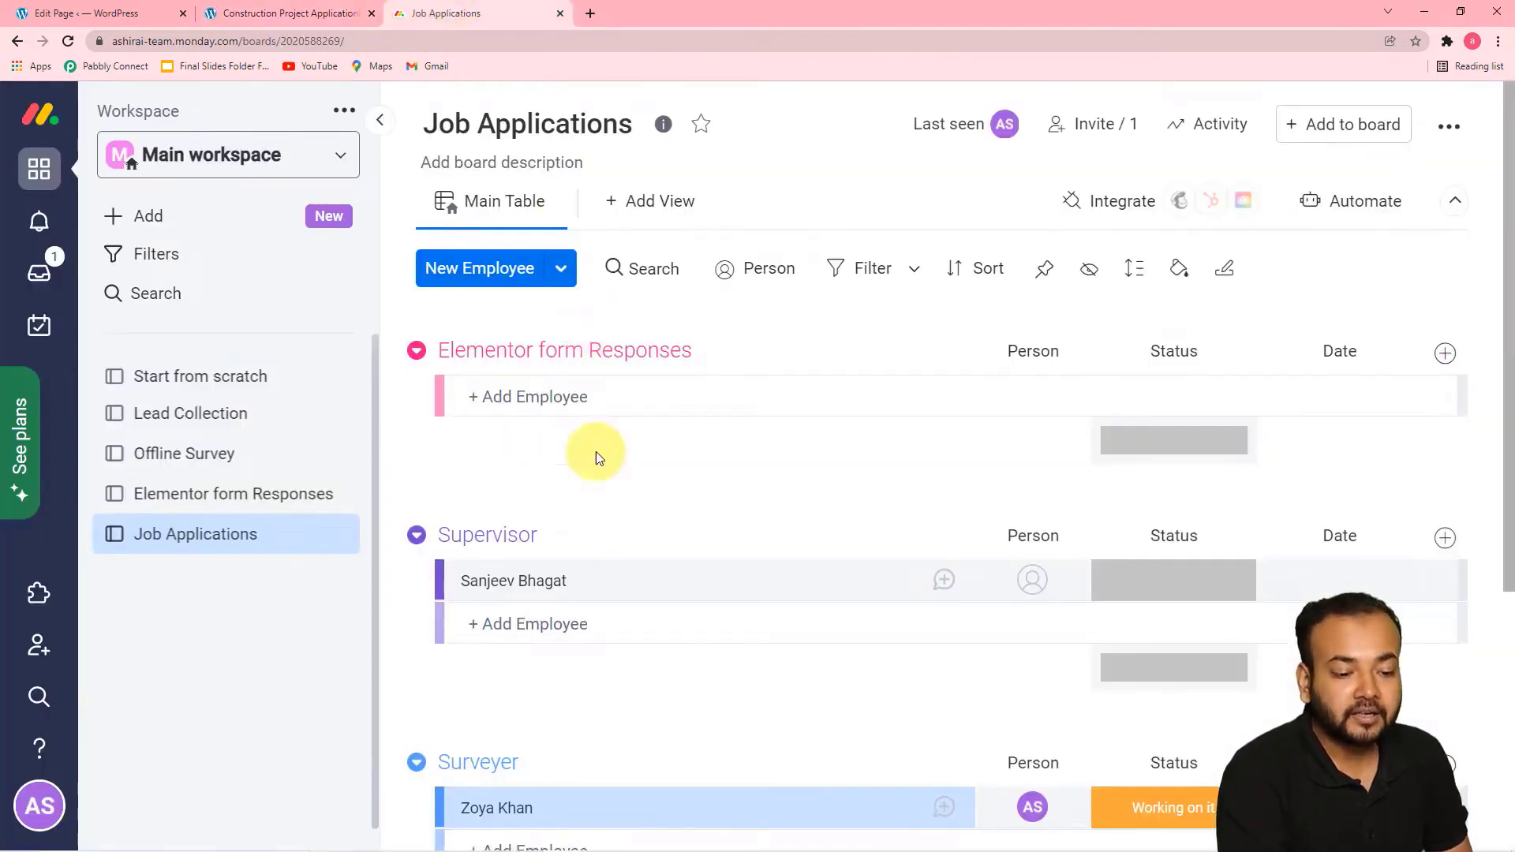
{"action": "scroll", "coordinate": [590, 610], "scroll_direction": "down", "scroll_amount": 1}
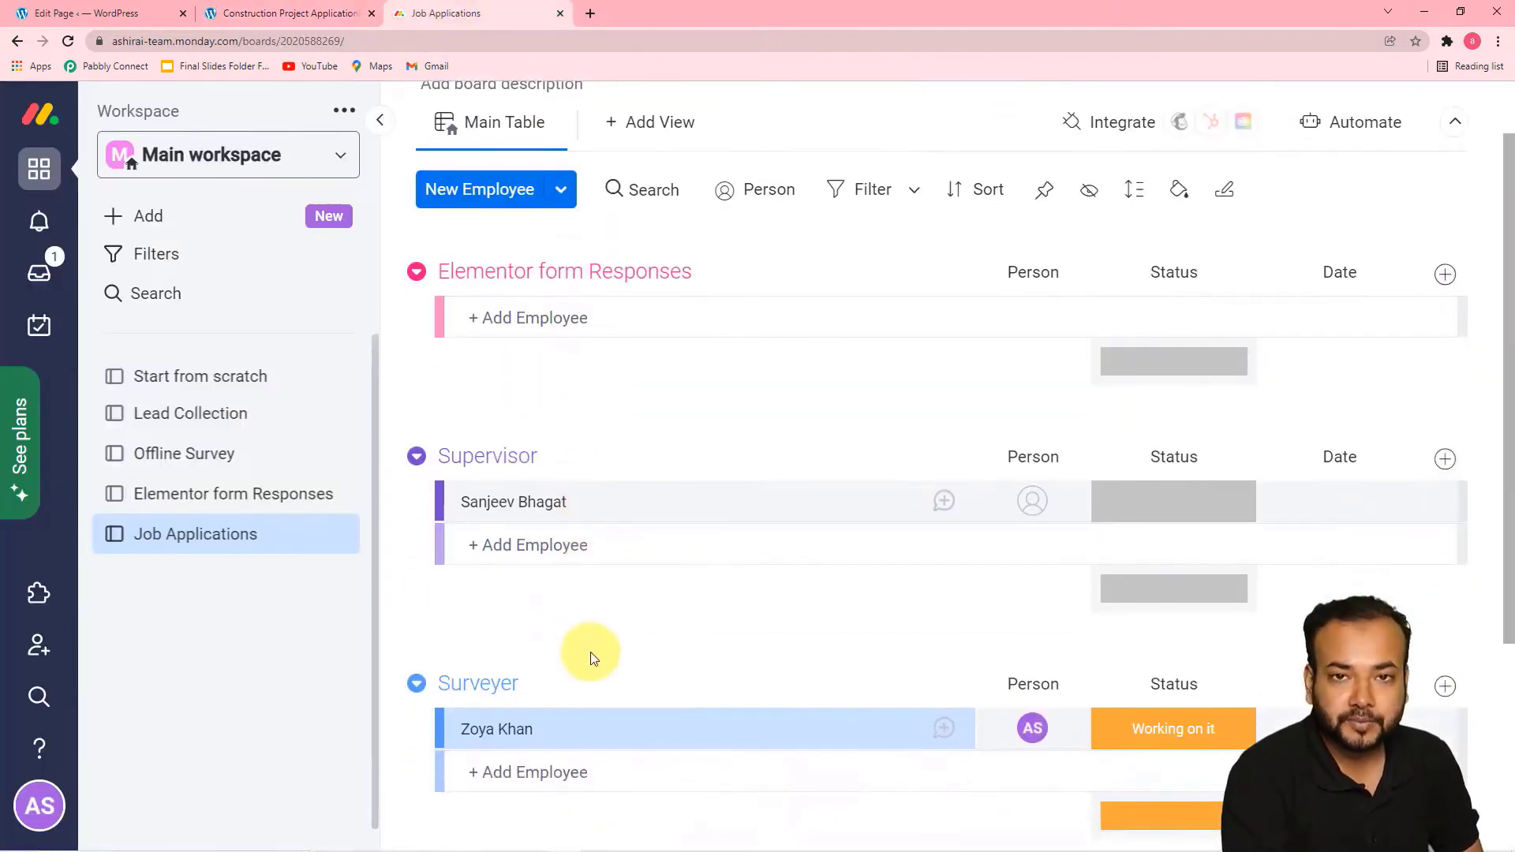
{"action": "left_click", "coordinate": [324, 13]}
{"action": "scroll", "coordinate": [292, 450], "scroll_direction": "down", "scroll_amount": 1}
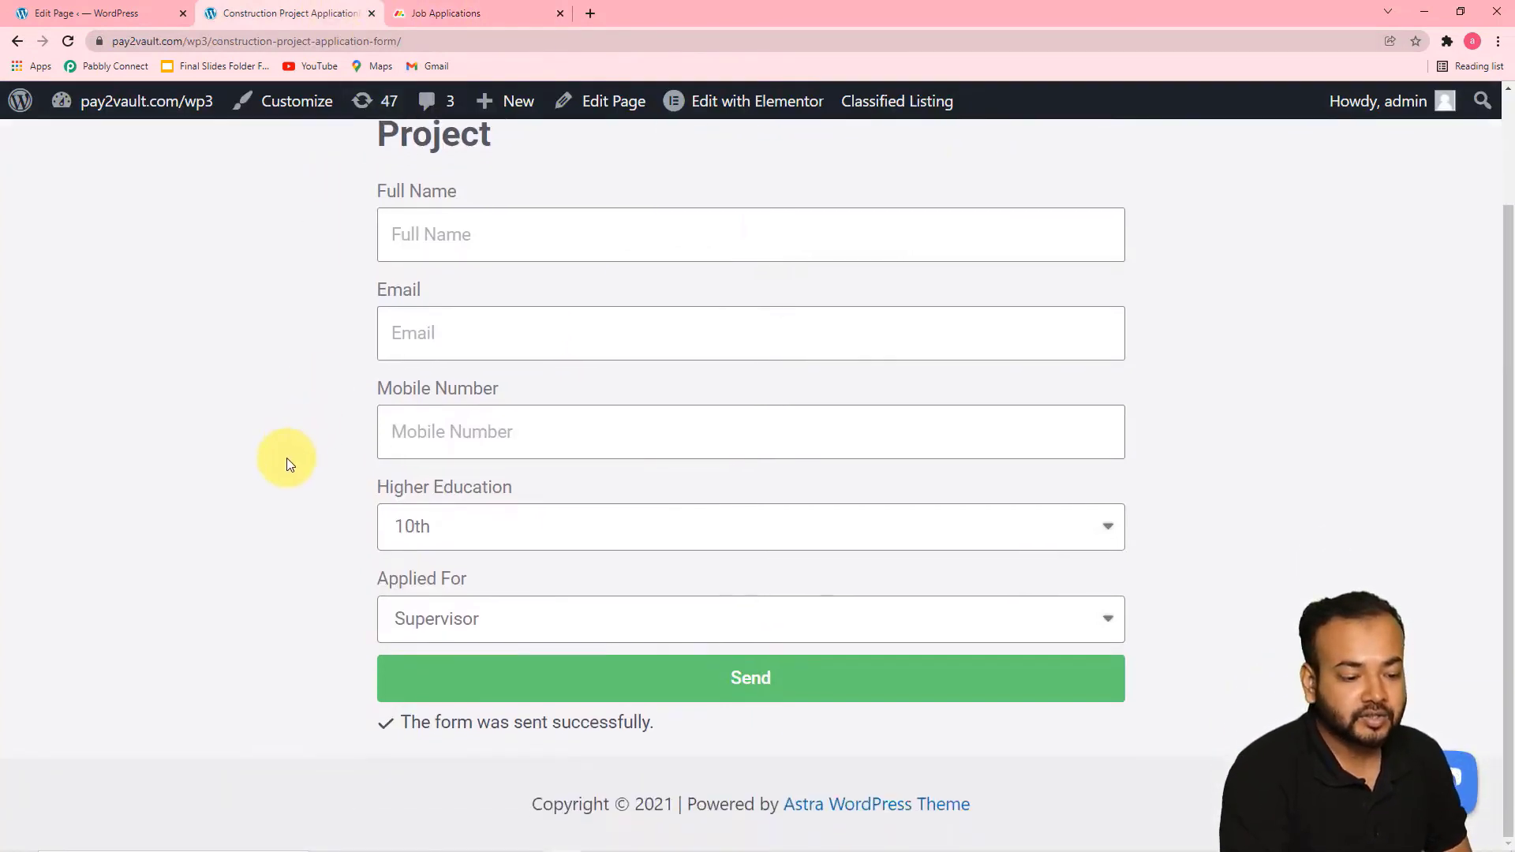
{"action": "left_click", "coordinate": [468, 613]}
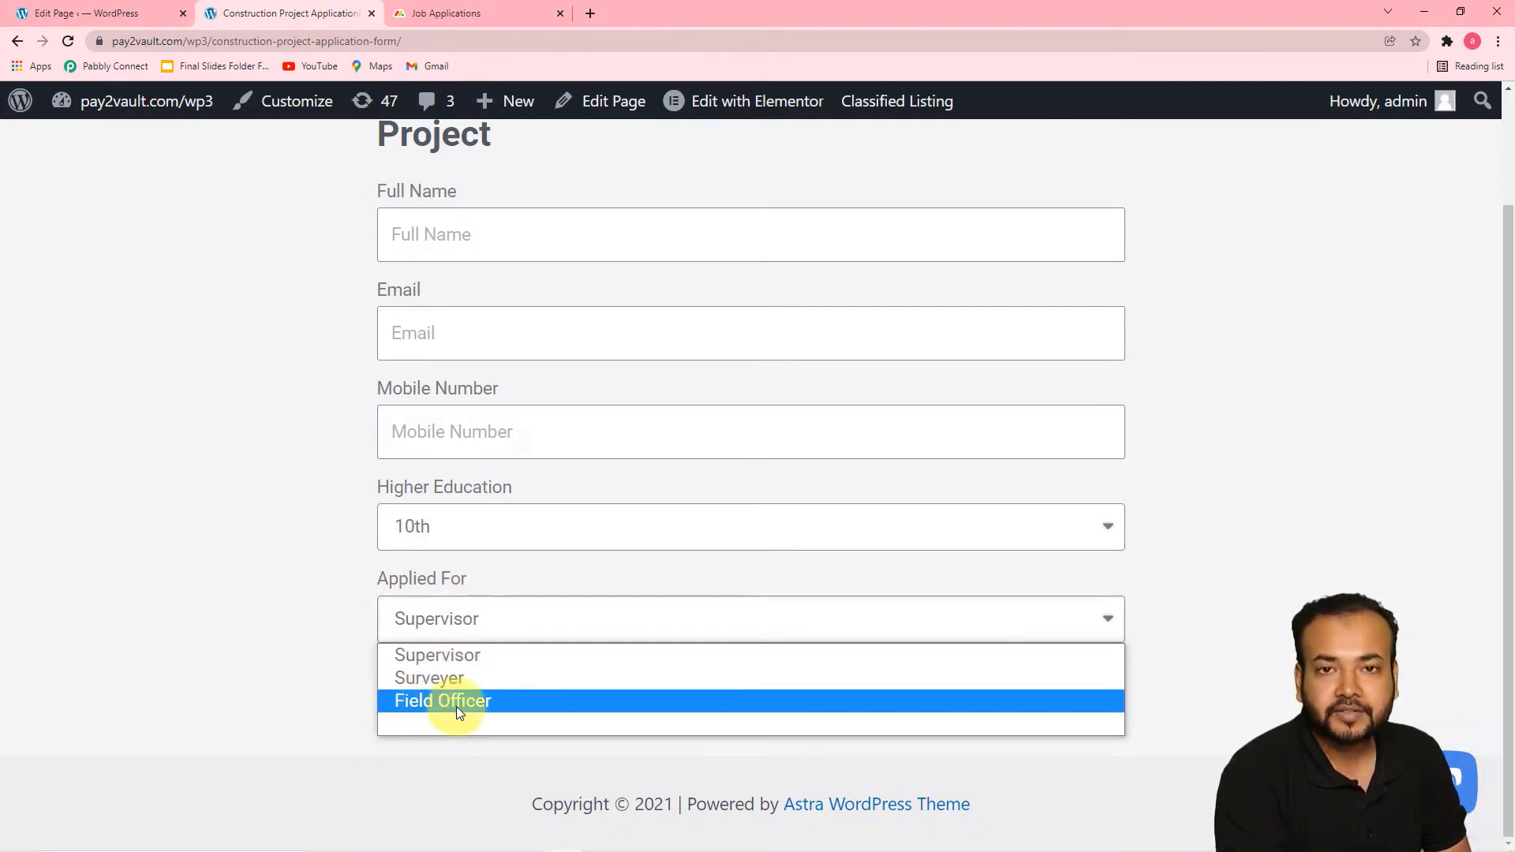
{"action": "left_click", "coordinate": [502, 13]}
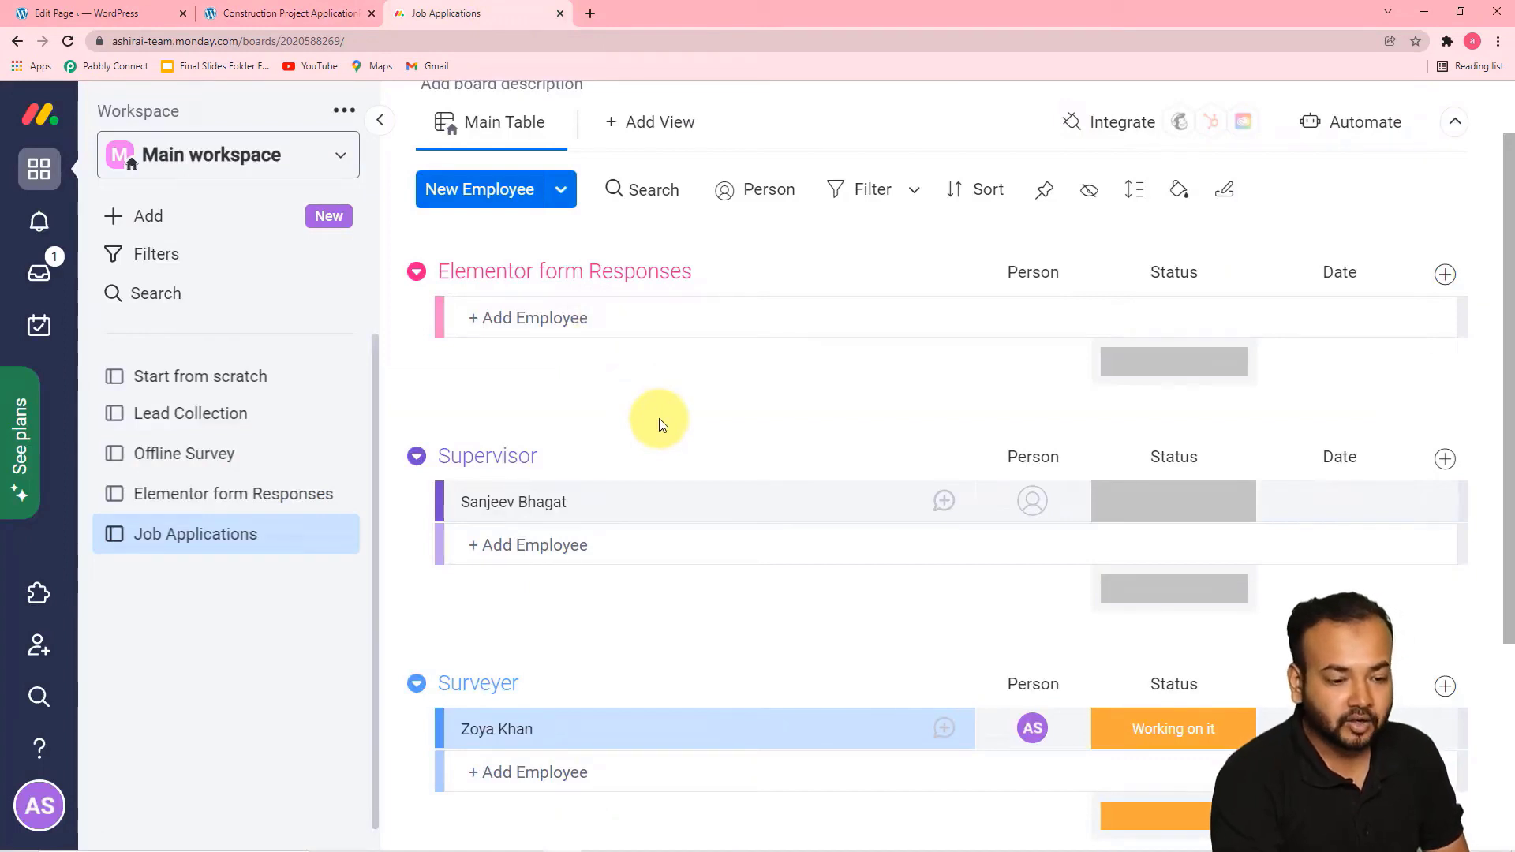
{"action": "scroll", "coordinate": [614, 548], "scroll_direction": "down", "scroll_amount": 4}
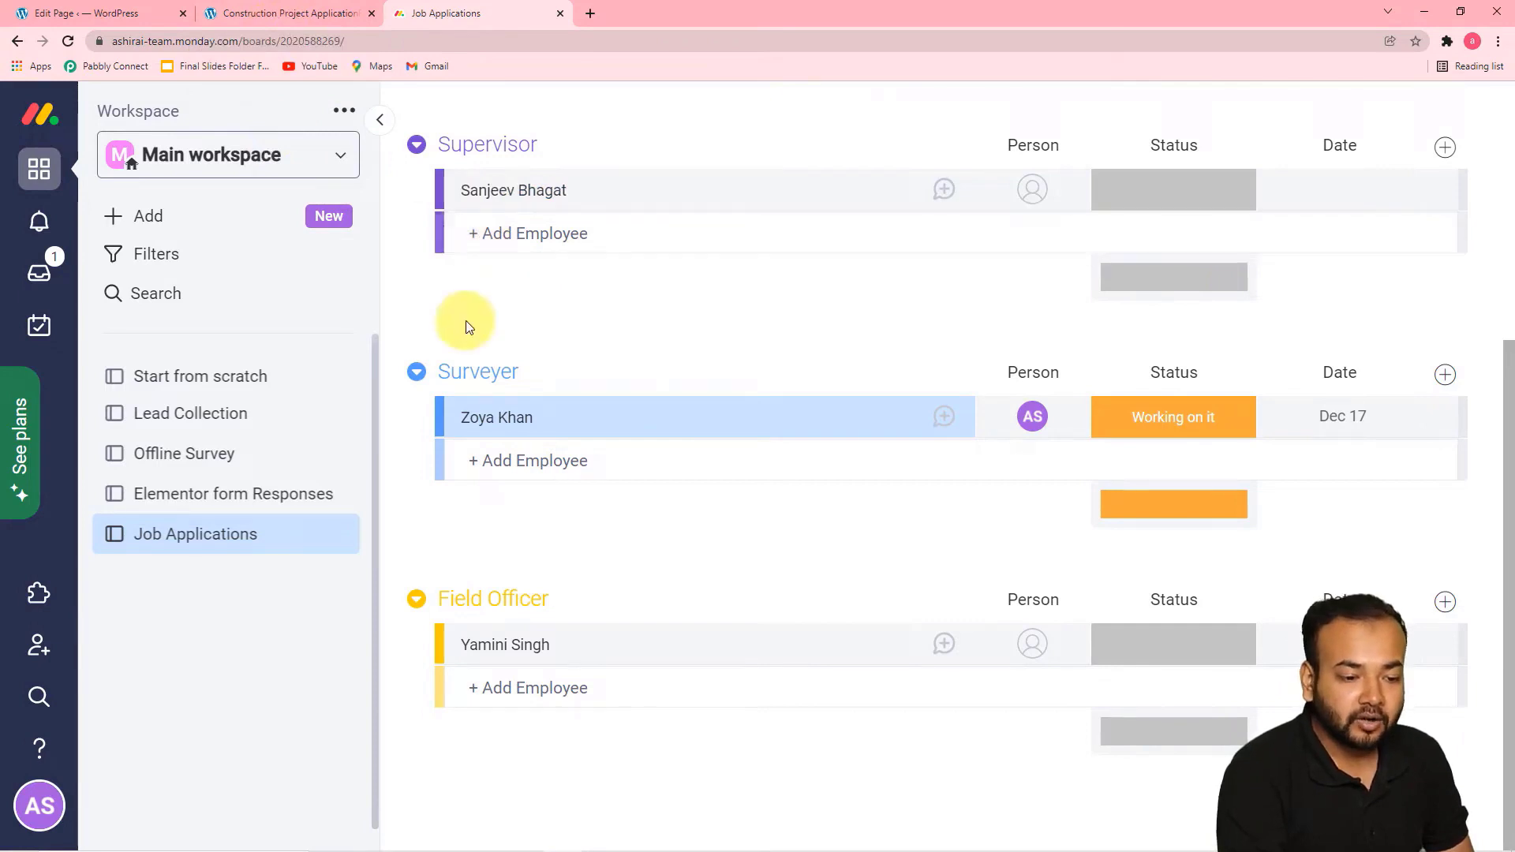
Submit the construction application form with the applicant's full name, email and mobile number, Higher Education Graduate and Applied For Field Officer
{"action": "left_click", "coordinate": [333, 12]}
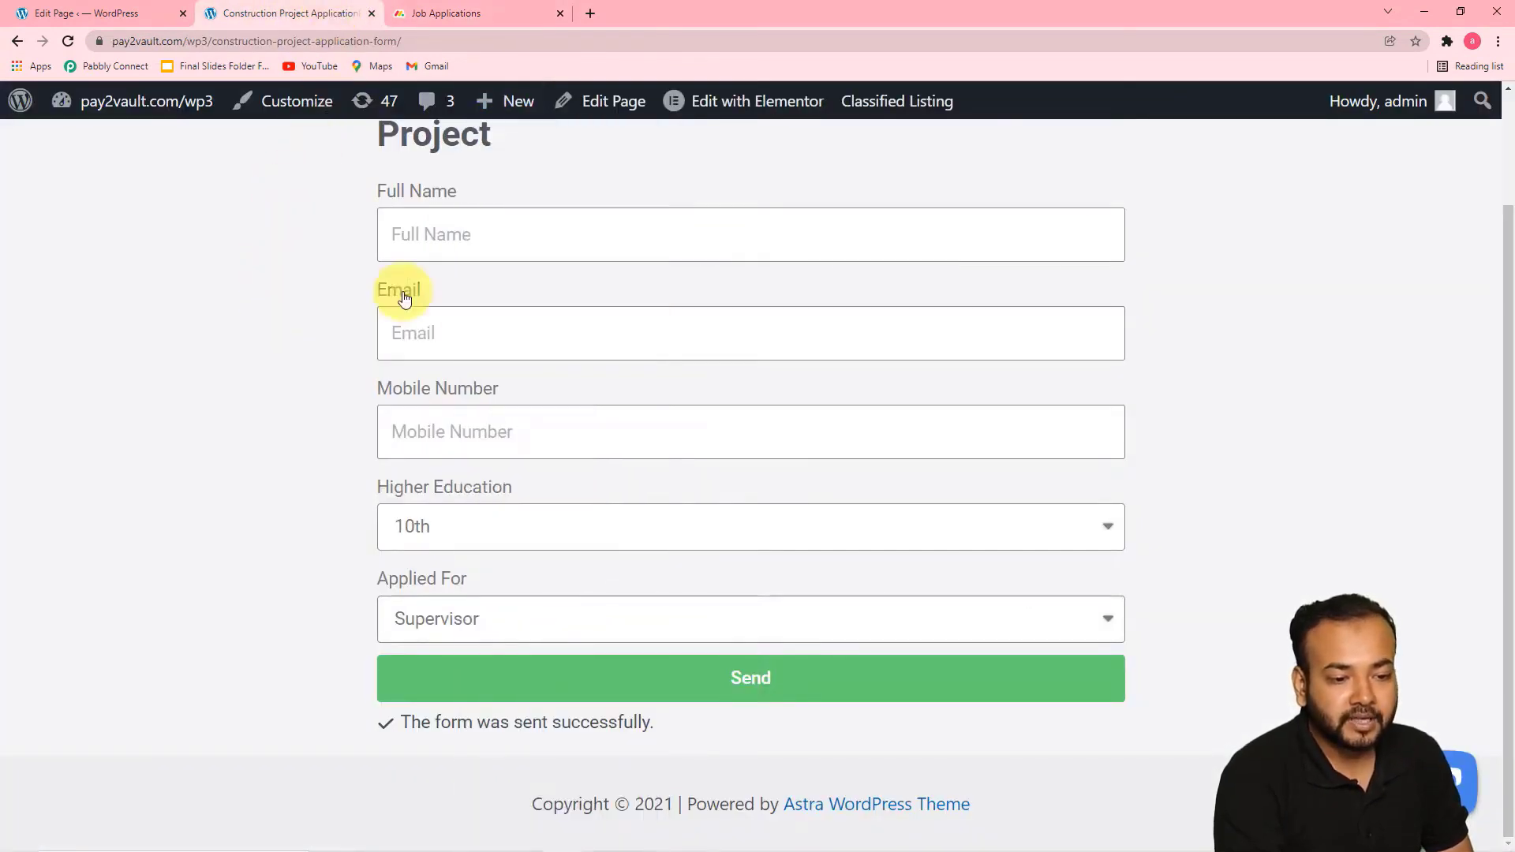
{"action": "left_click", "coordinate": [466, 237]}
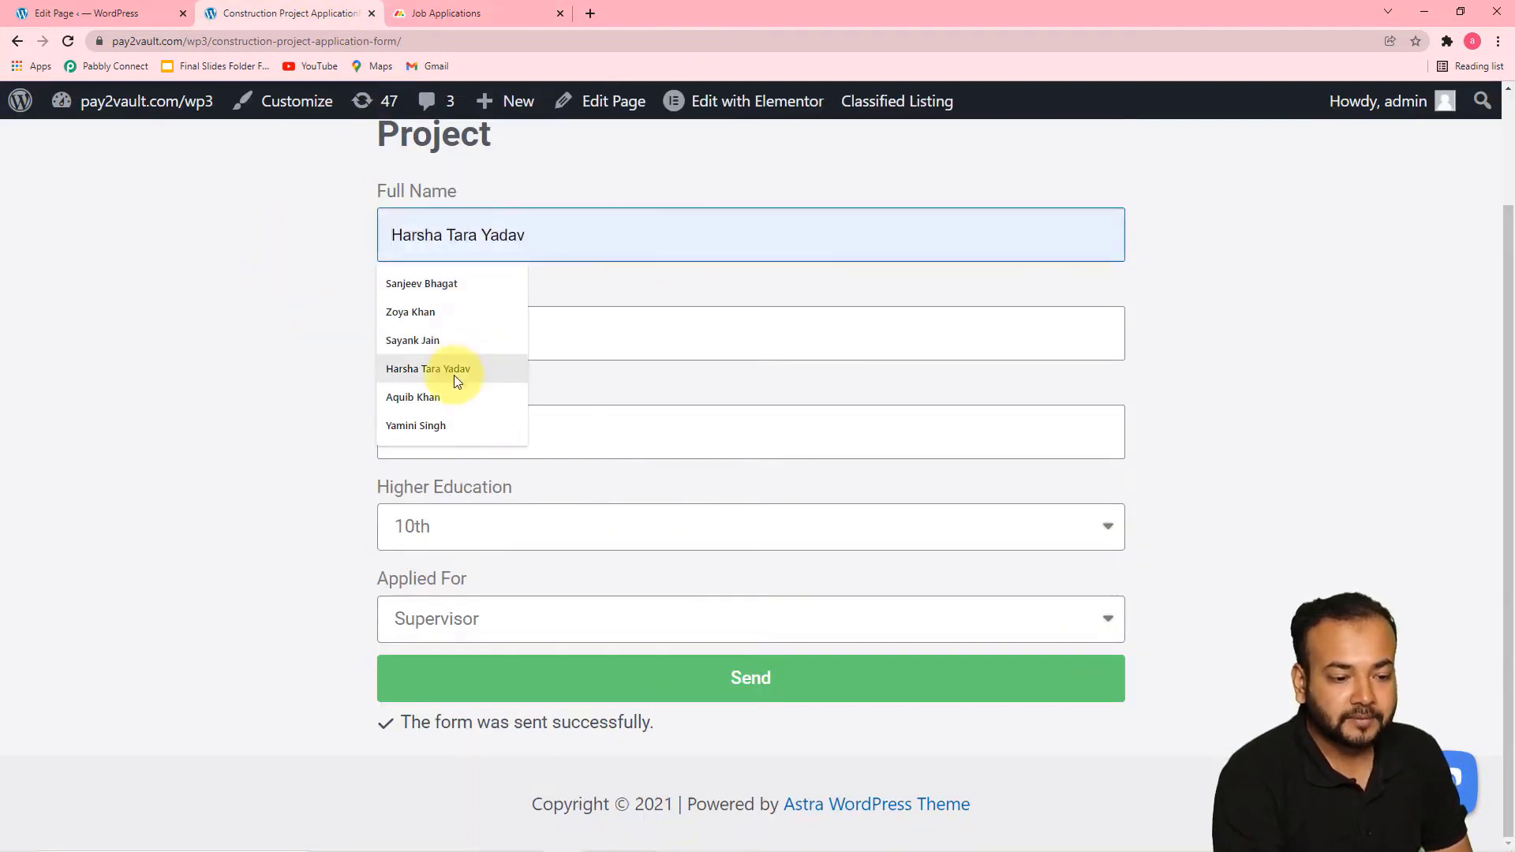
{"action": "left_click", "coordinate": [414, 369]}
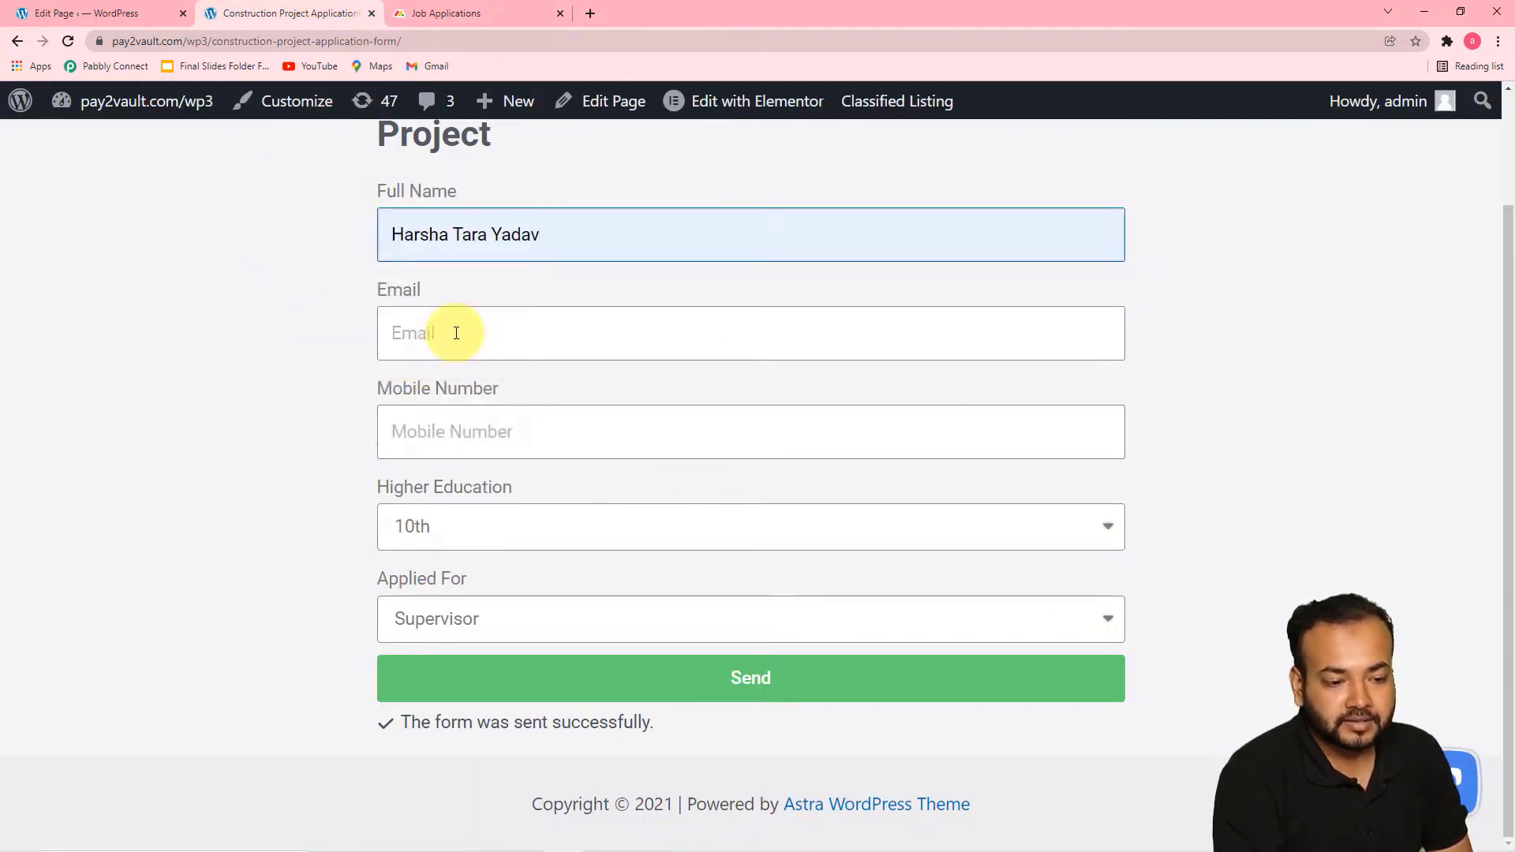
{"action": "left_click", "coordinate": [447, 333]}
{"action": "left_click", "coordinate": [431, 393]}
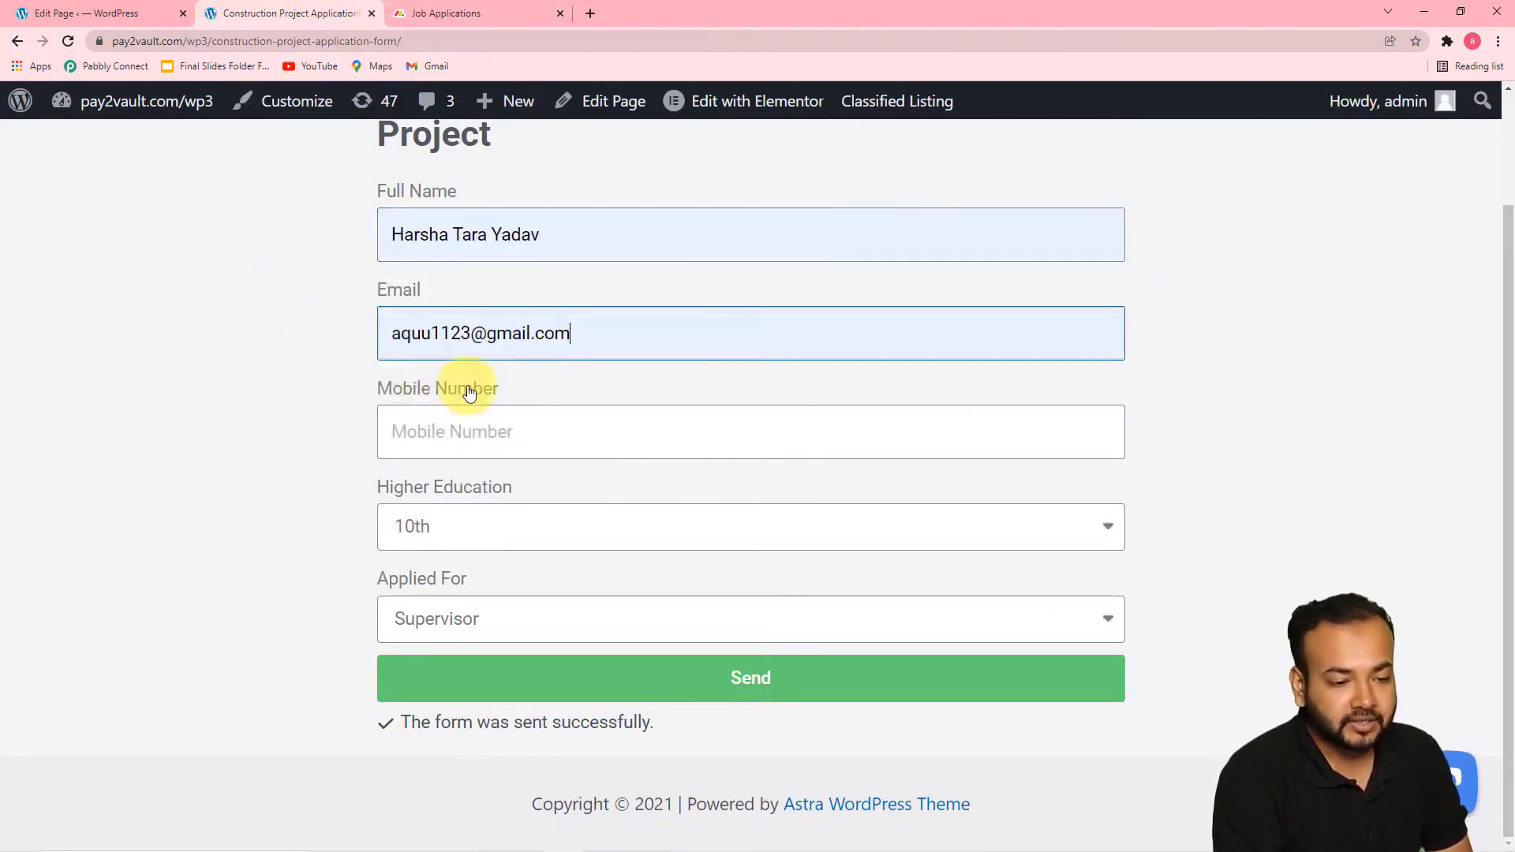
{"action": "left_click", "coordinate": [494, 429]}
{"action": "left_click", "coordinate": [469, 480]}
{"action": "left_click", "coordinate": [534, 527]}
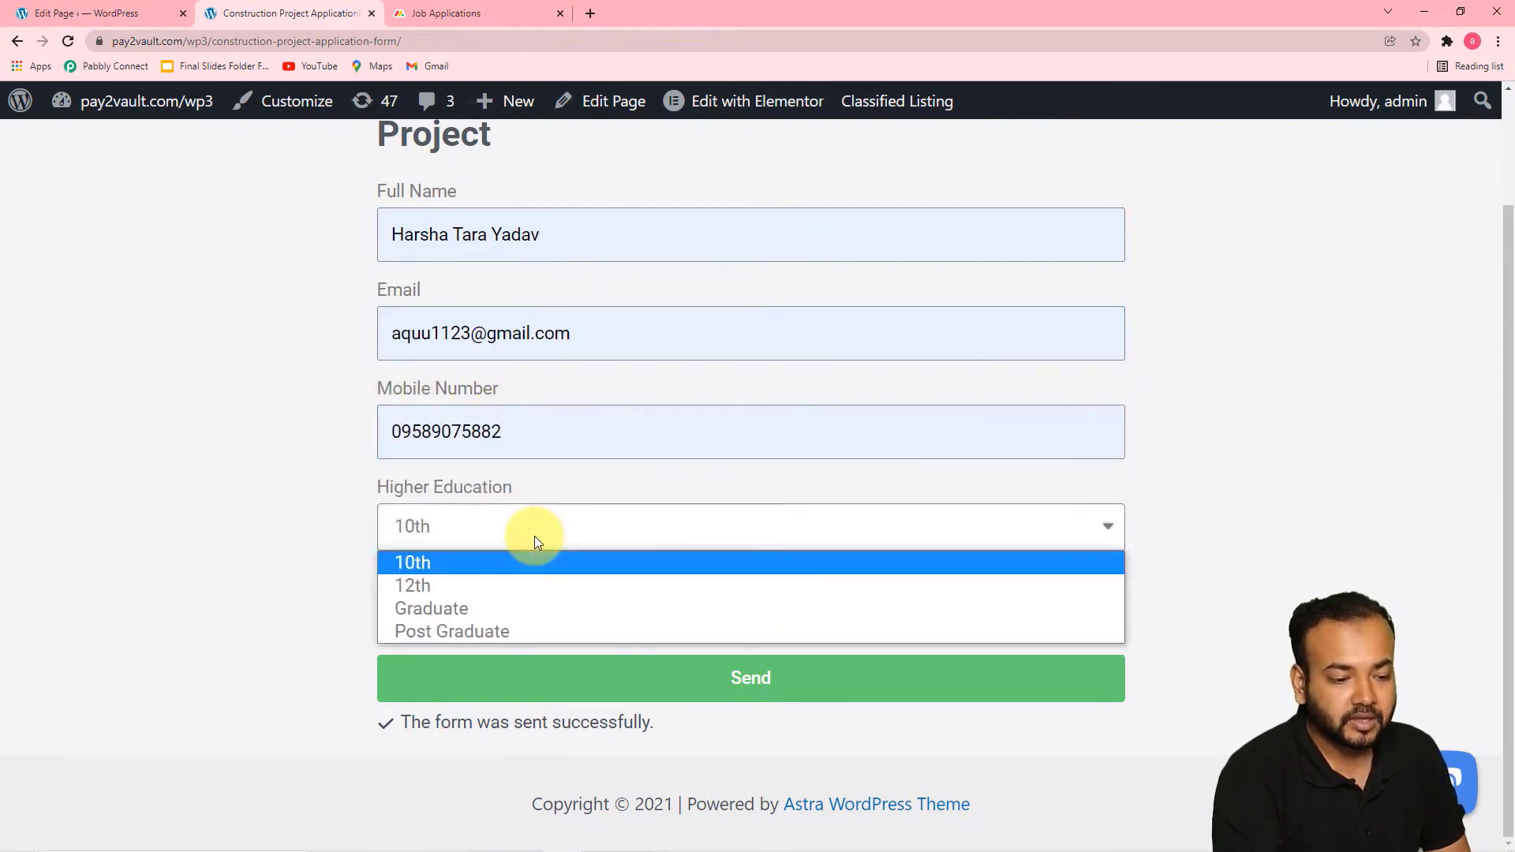
{"action": "left_click", "coordinate": [500, 609]}
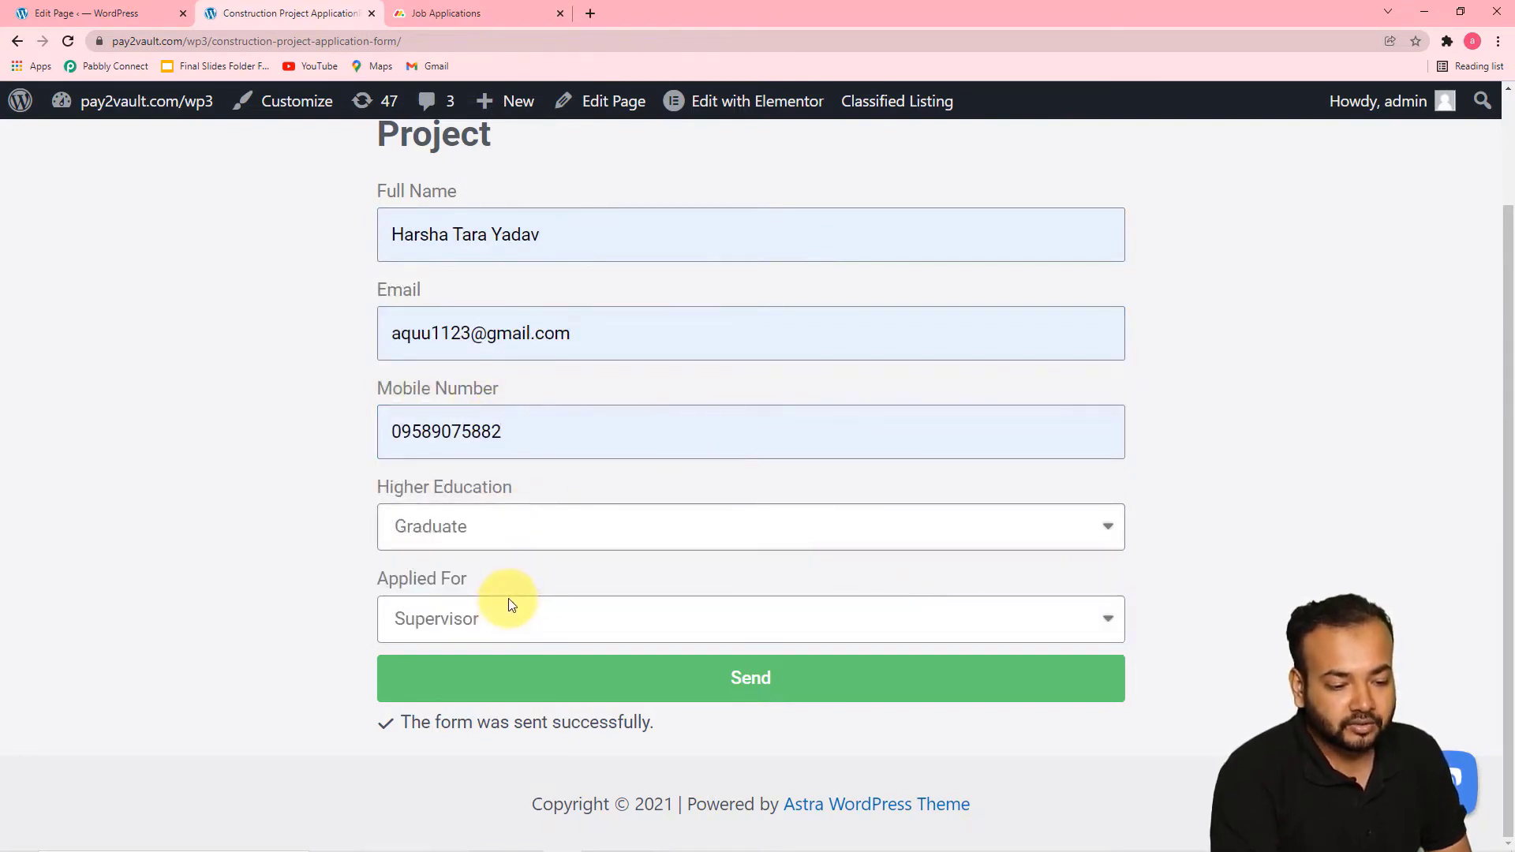
{"action": "left_click", "coordinate": [521, 630]}
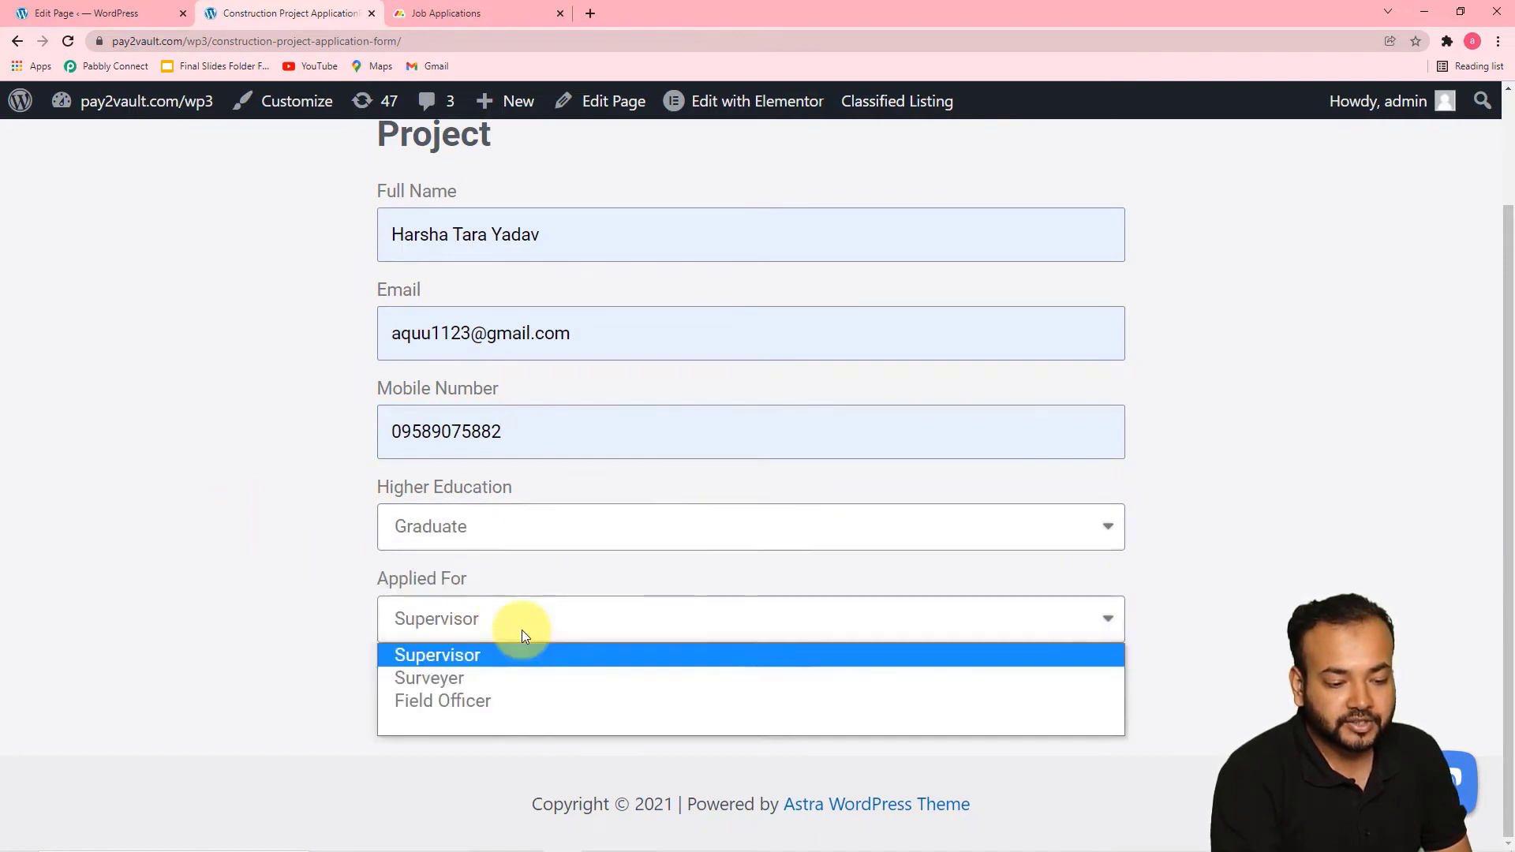
{"action": "left_click", "coordinate": [485, 701]}
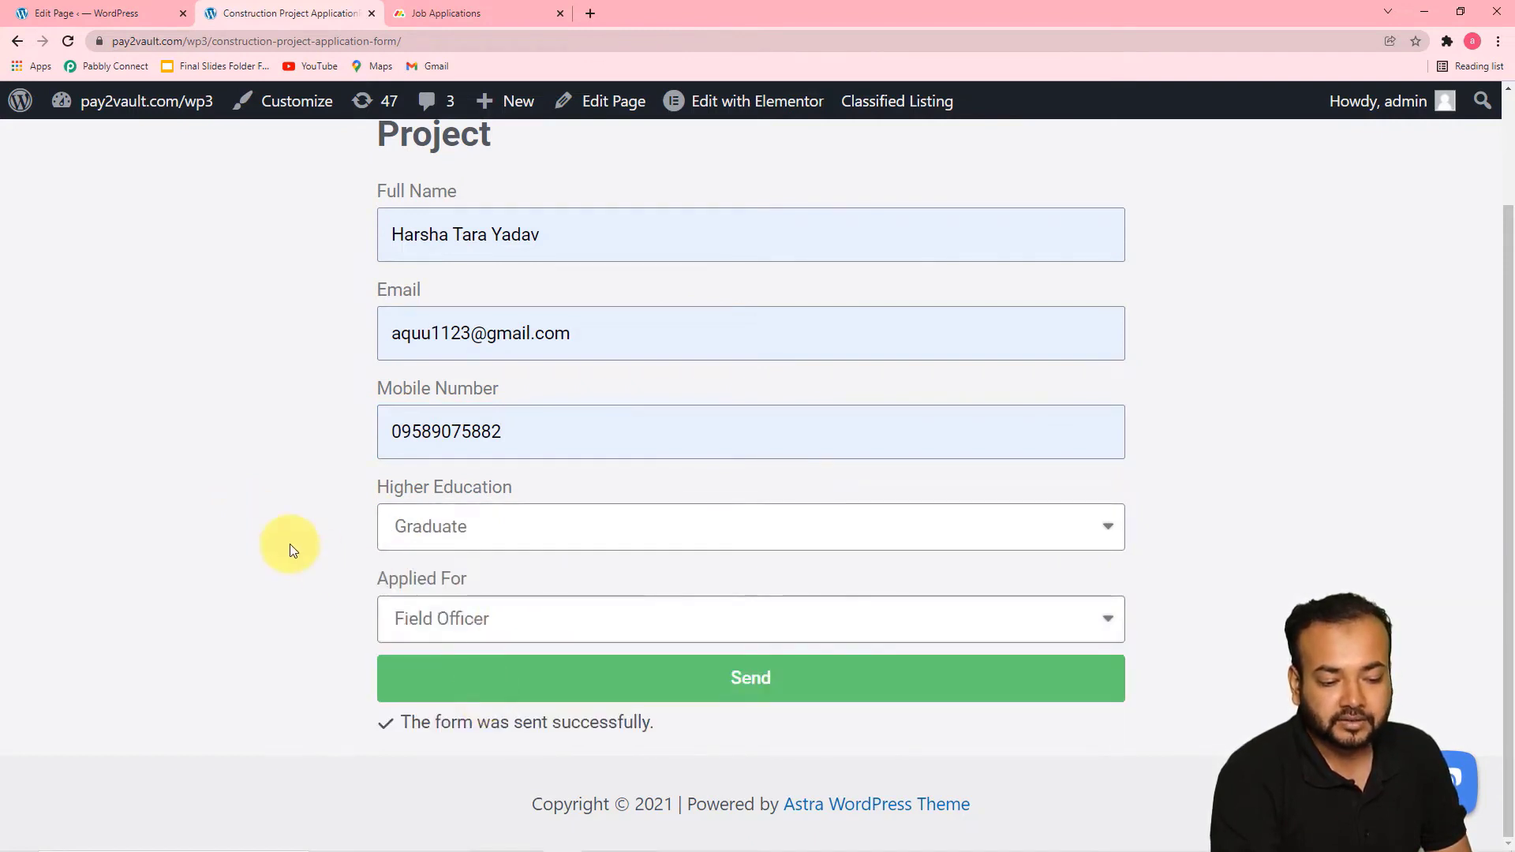
{"action": "left_click", "coordinate": [441, 689]}
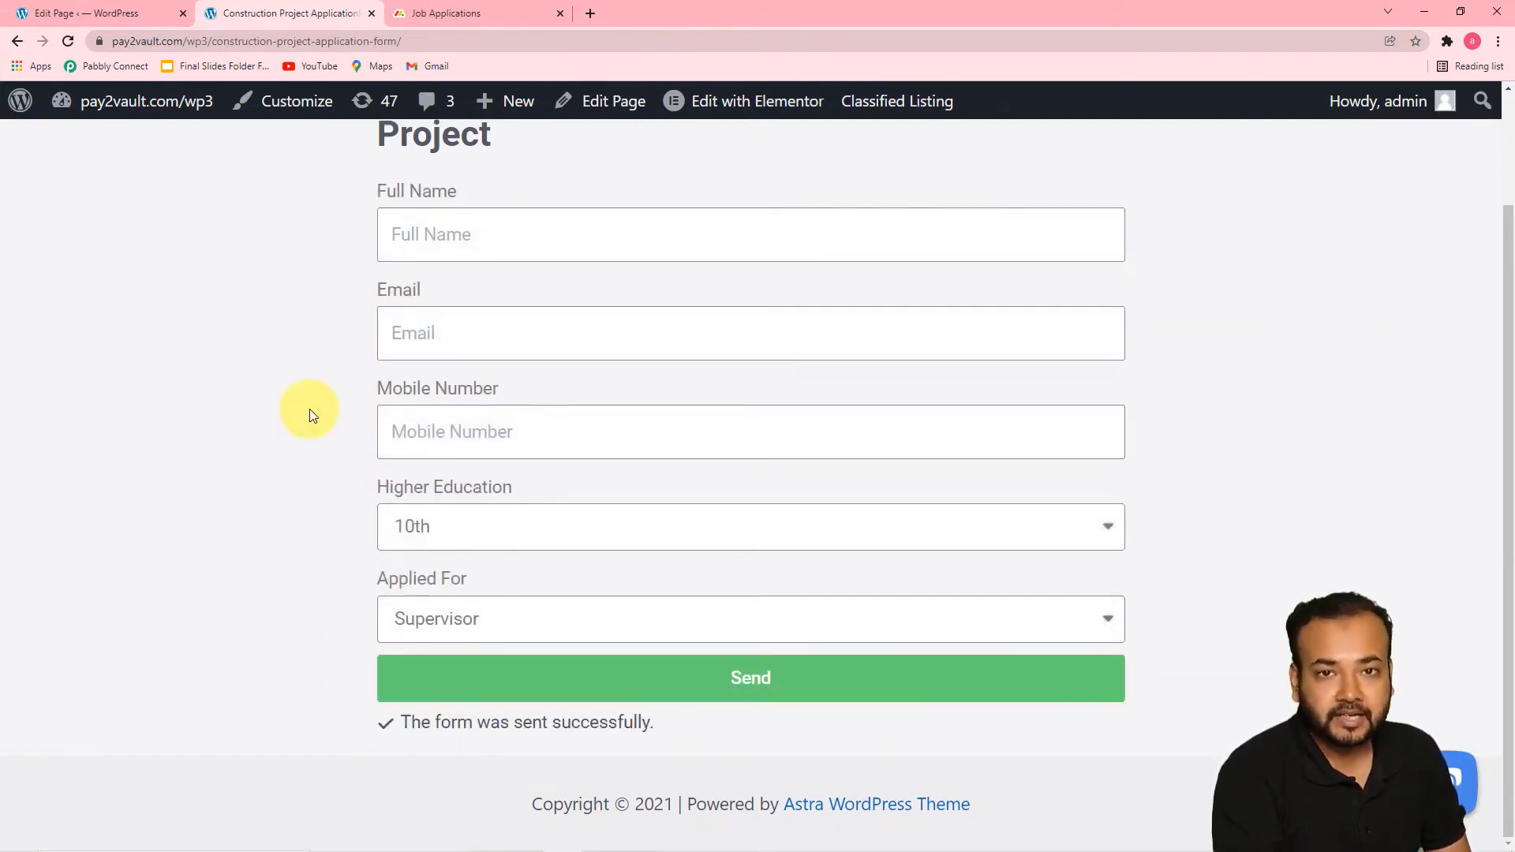
Check the Job Applications board's Field Officer group for the new applicant and choose a status for that entry
{"action": "left_click", "coordinate": [447, 17]}
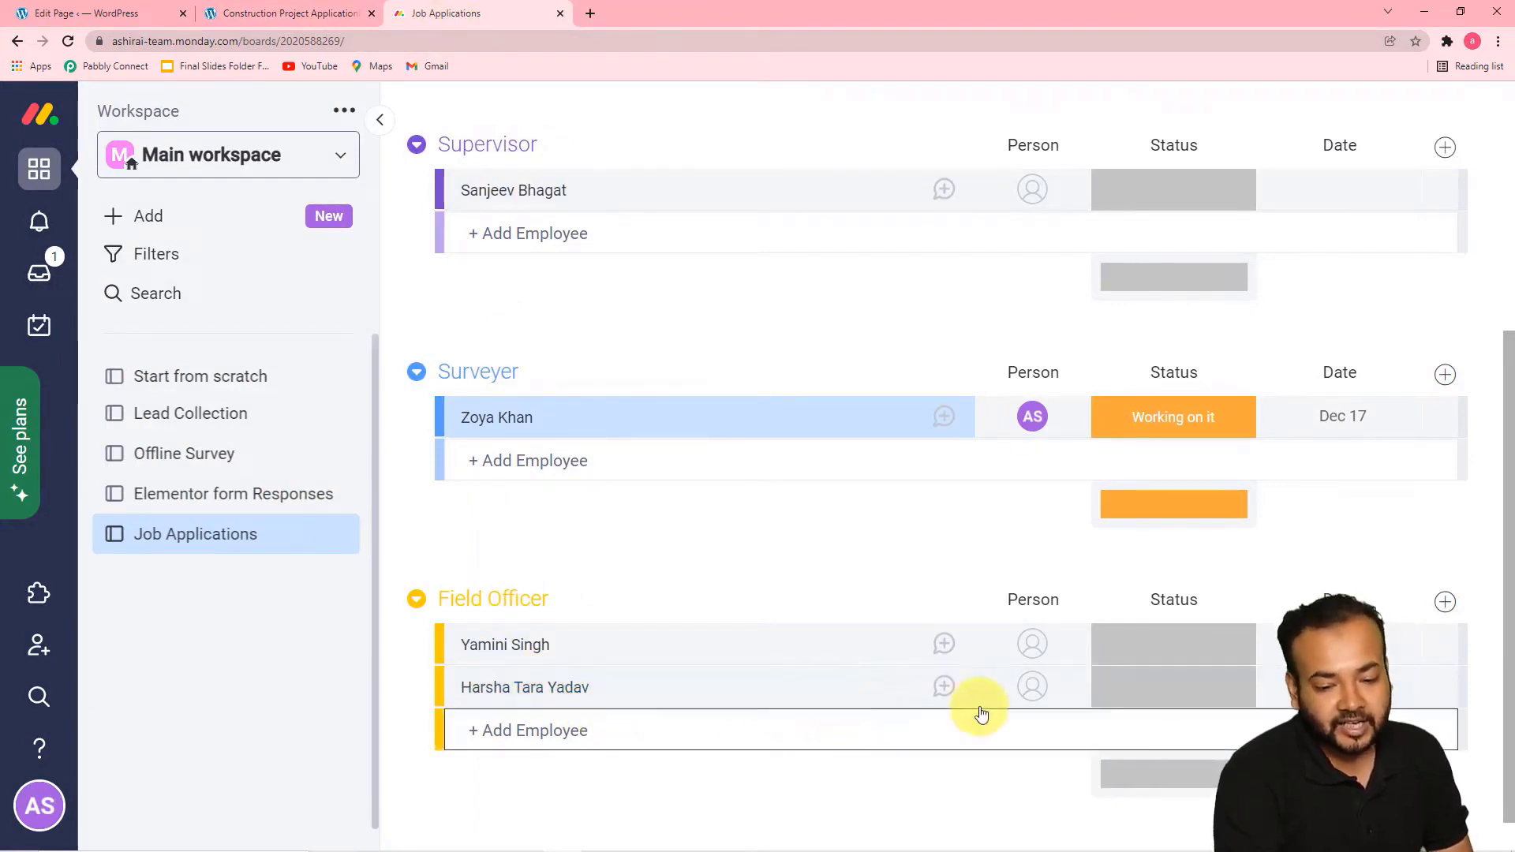
{"action": "left_click", "coordinate": [1159, 699]}
{"action": "left_click", "coordinate": [1152, 517]}
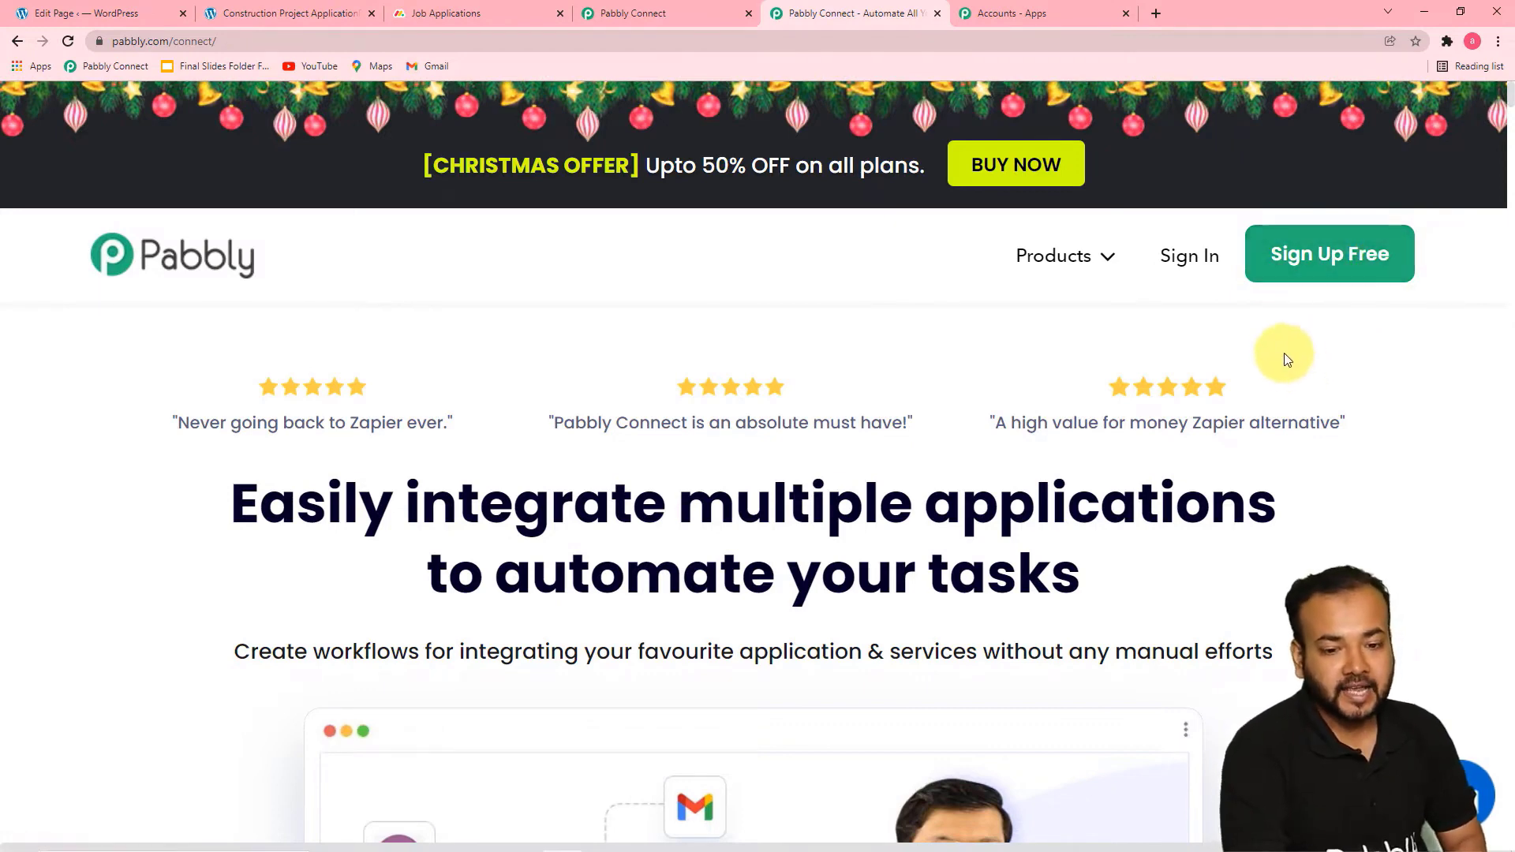
Switch to the Pabbly Connect dashboard and create a workflow named "Send Elementor Forms Data to Monday.com in a specefic Group"
{"action": "left_click", "coordinate": [1047, 19]}
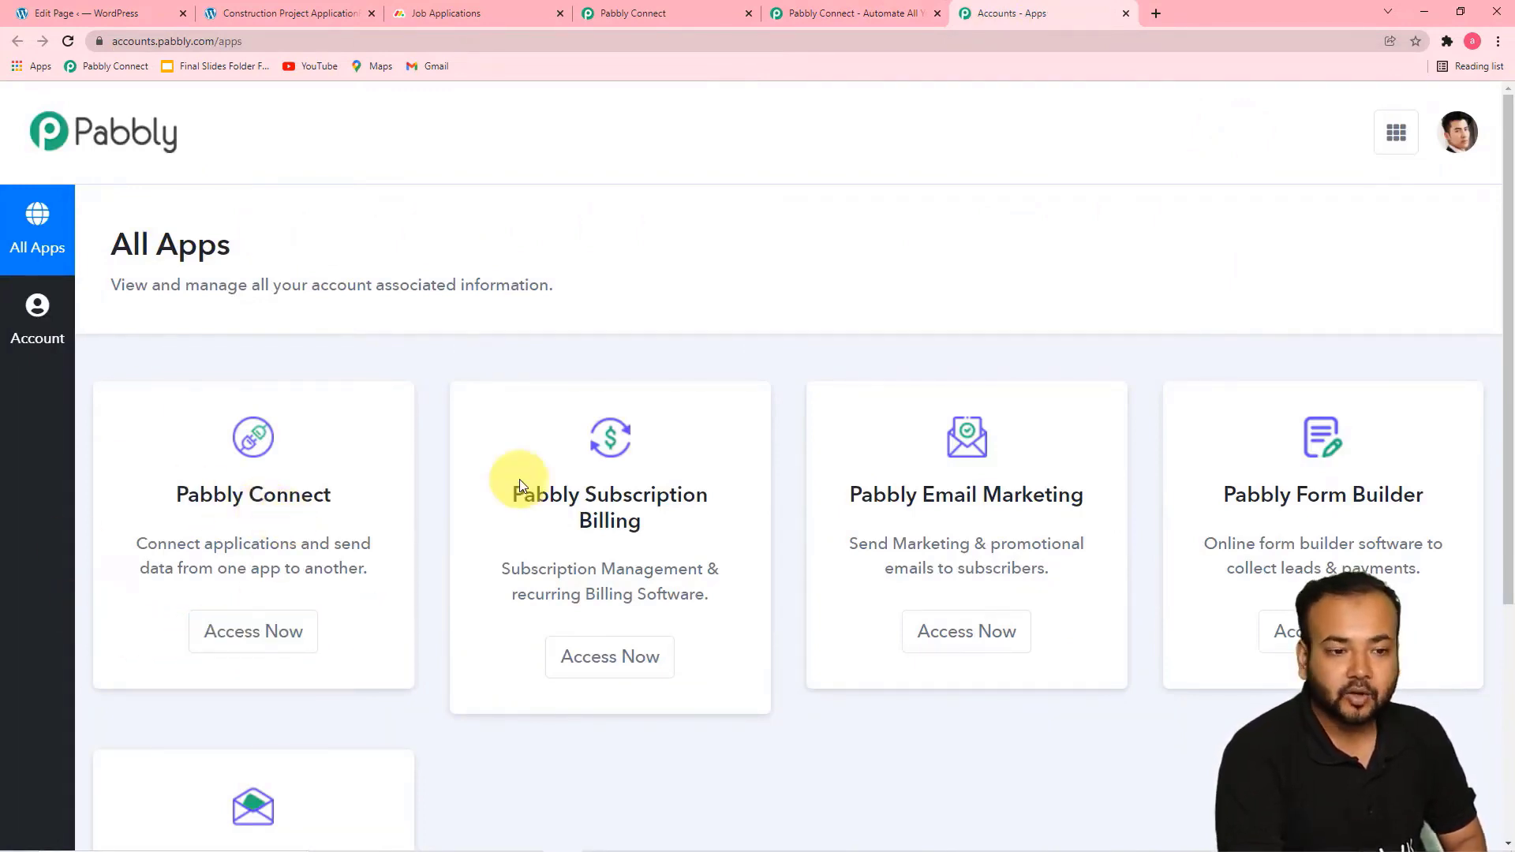
{"action": "left_click", "coordinate": [639, 11]}
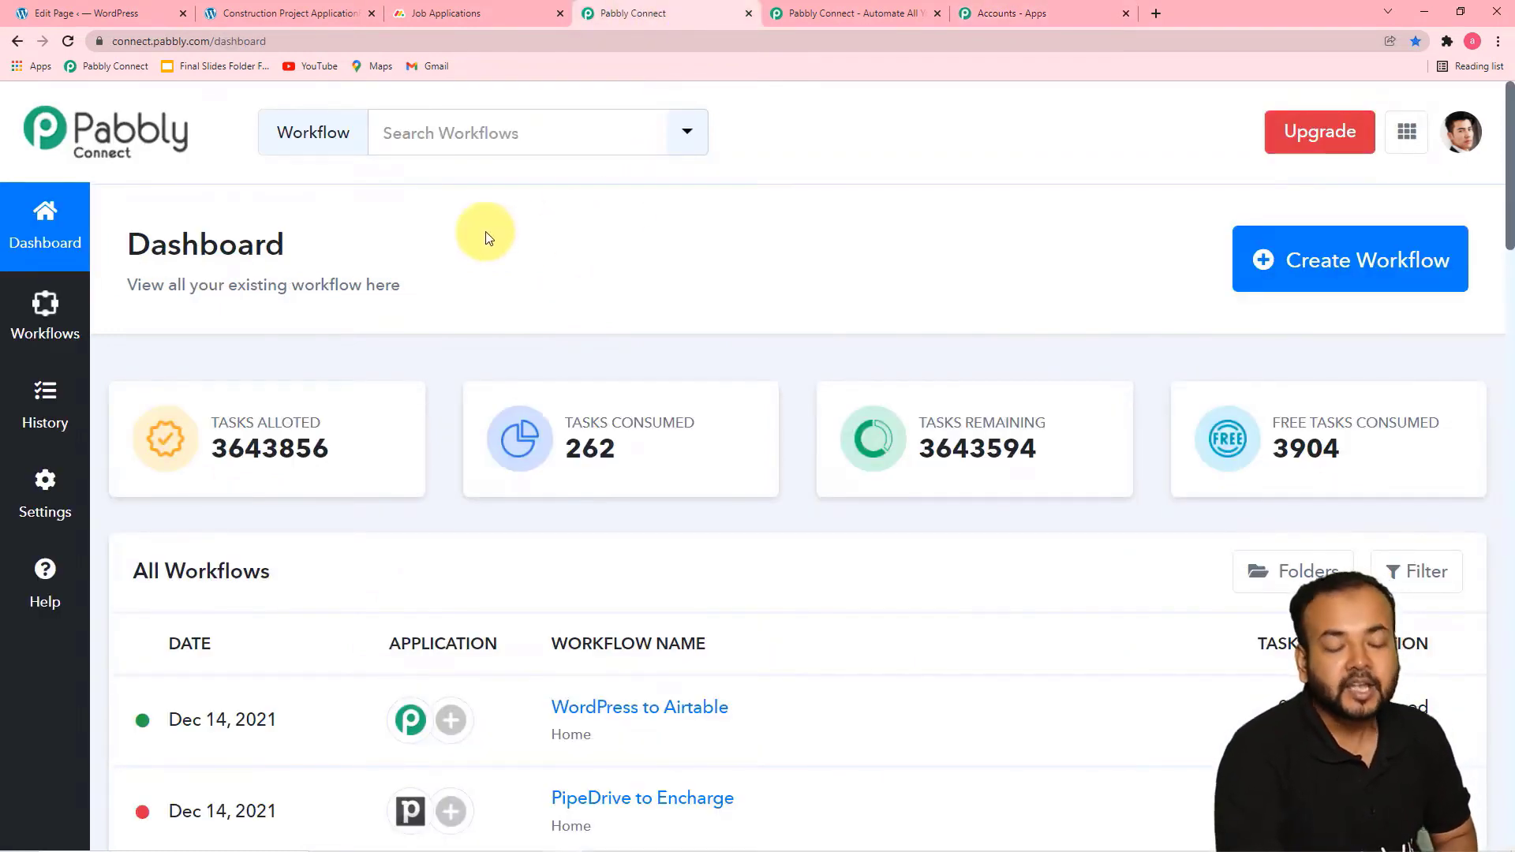
{"action": "scroll", "coordinate": [488, 235], "scroll_direction": "down", "scroll_amount": 2}
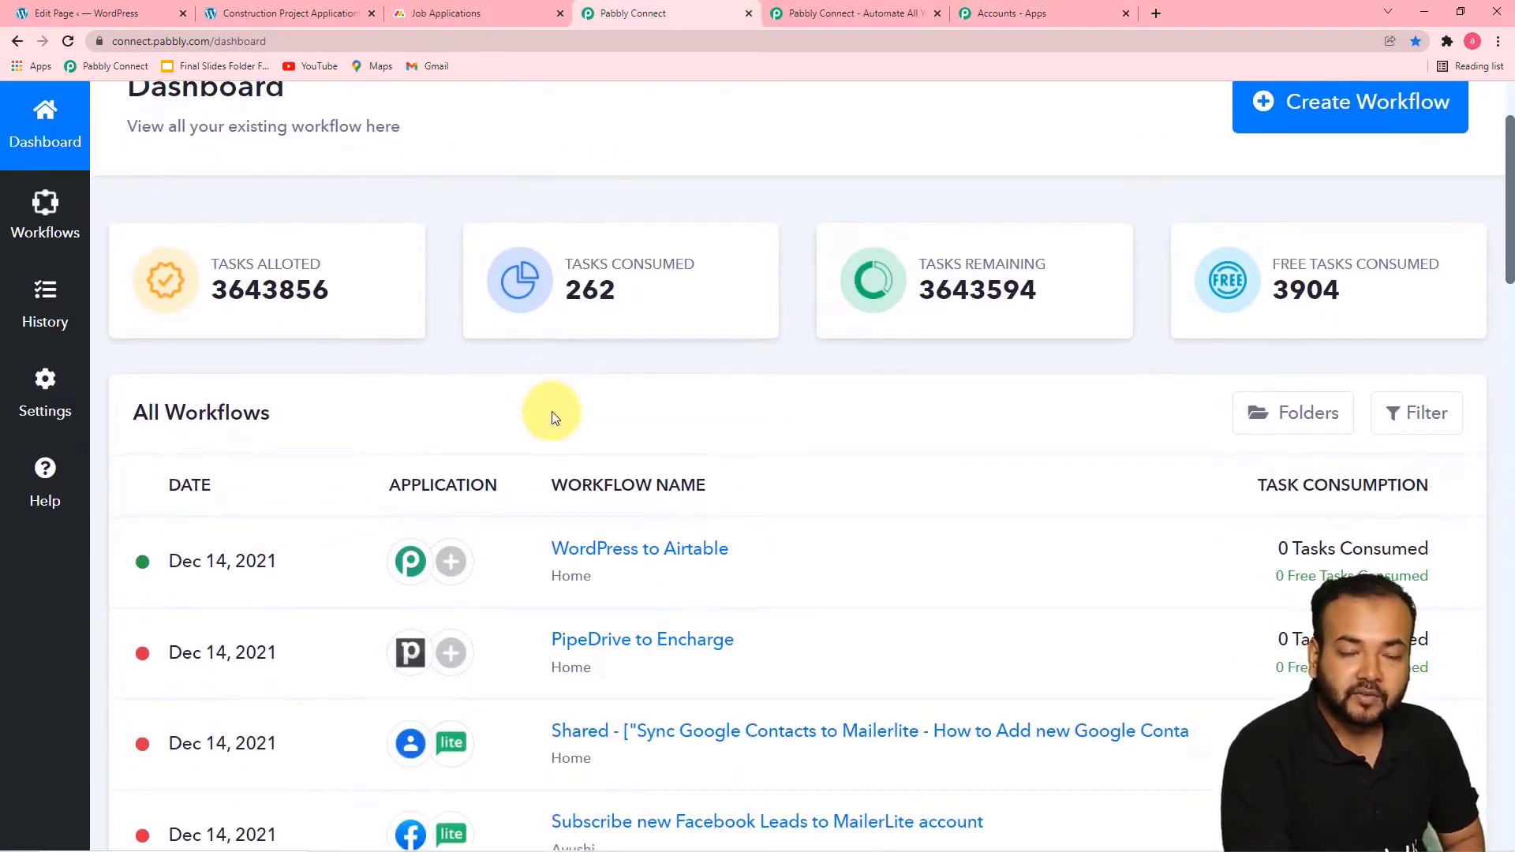
{"action": "scroll", "coordinate": [552, 417], "scroll_direction": "down", "scroll_amount": 2}
{"action": "scroll", "coordinate": [552, 412], "scroll_direction": "down", "scroll_amount": 3}
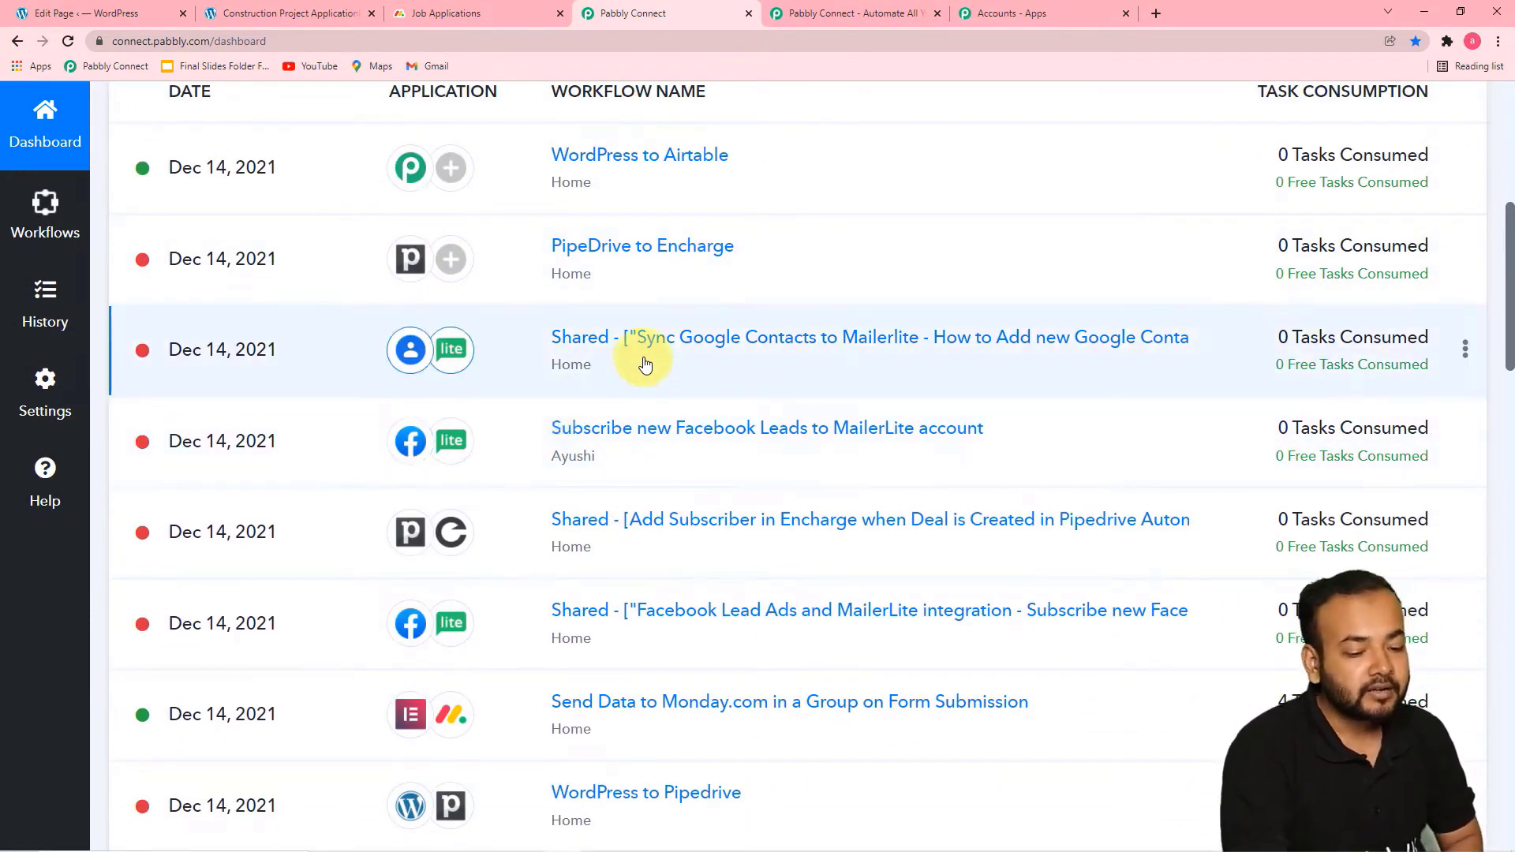
{"action": "scroll", "coordinate": [687, 340], "scroll_direction": "up", "scroll_amount": 4}
{"action": "scroll", "coordinate": [608, 371], "scroll_direction": "up", "scroll_amount": 3}
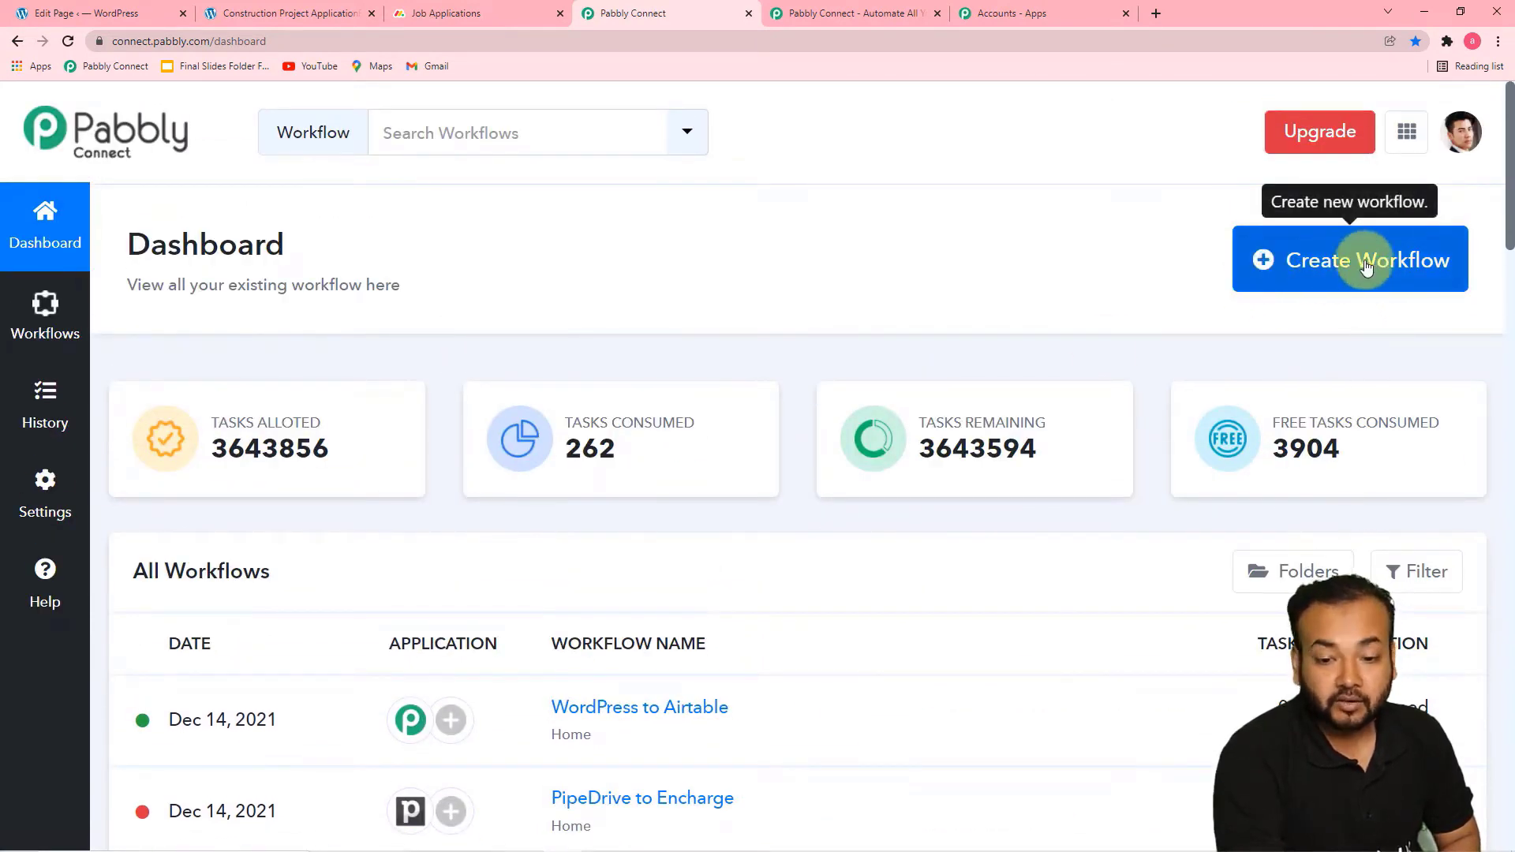
{"action": "left_click", "coordinate": [1370, 269]}
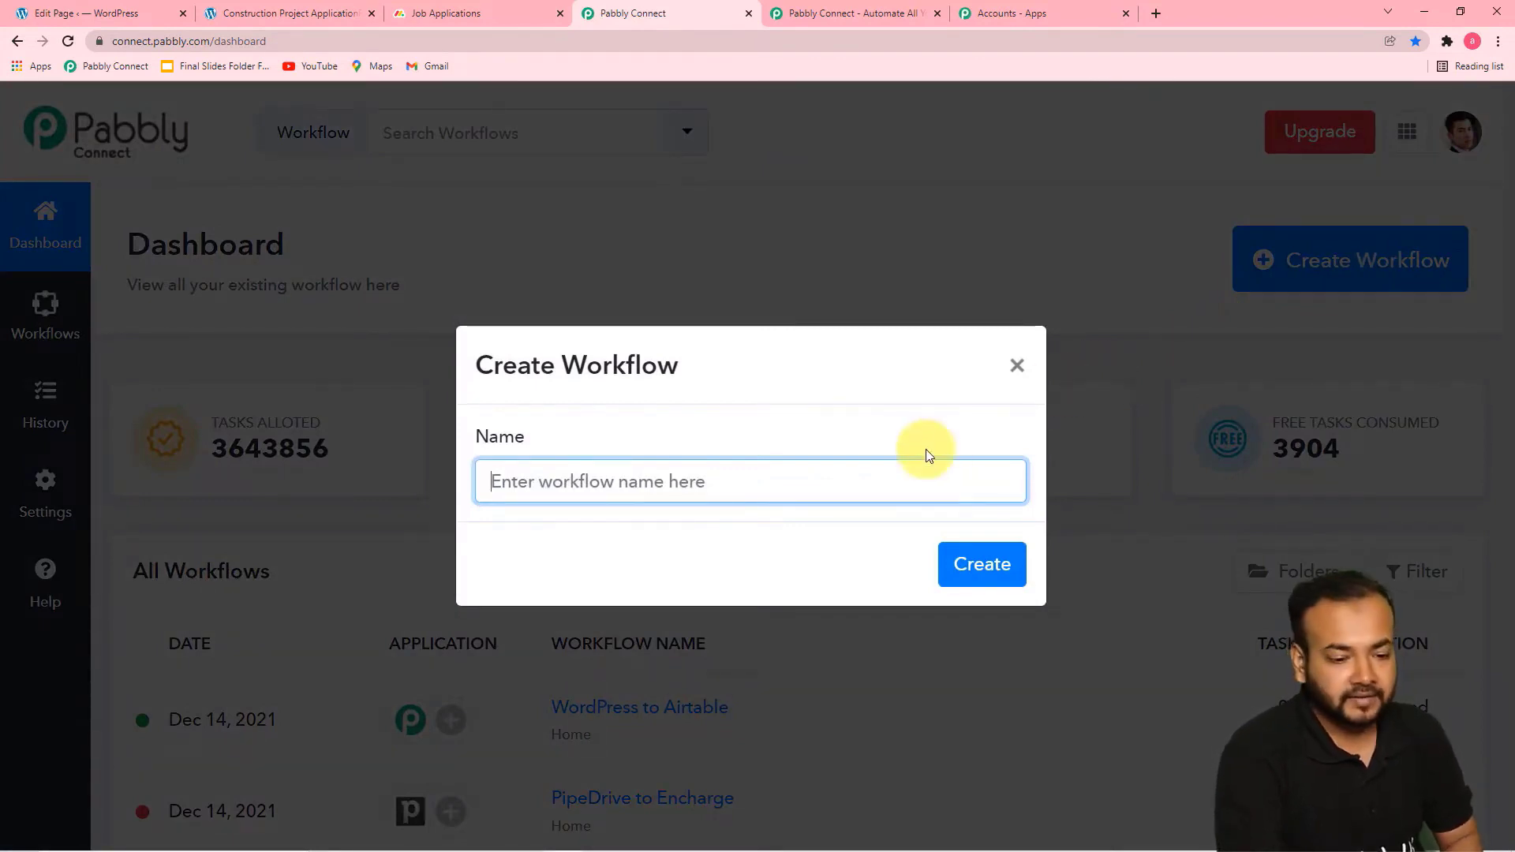
{"action": "type", "text": "Send Elementor Forms Data to Monday.com in a specefic Group"}
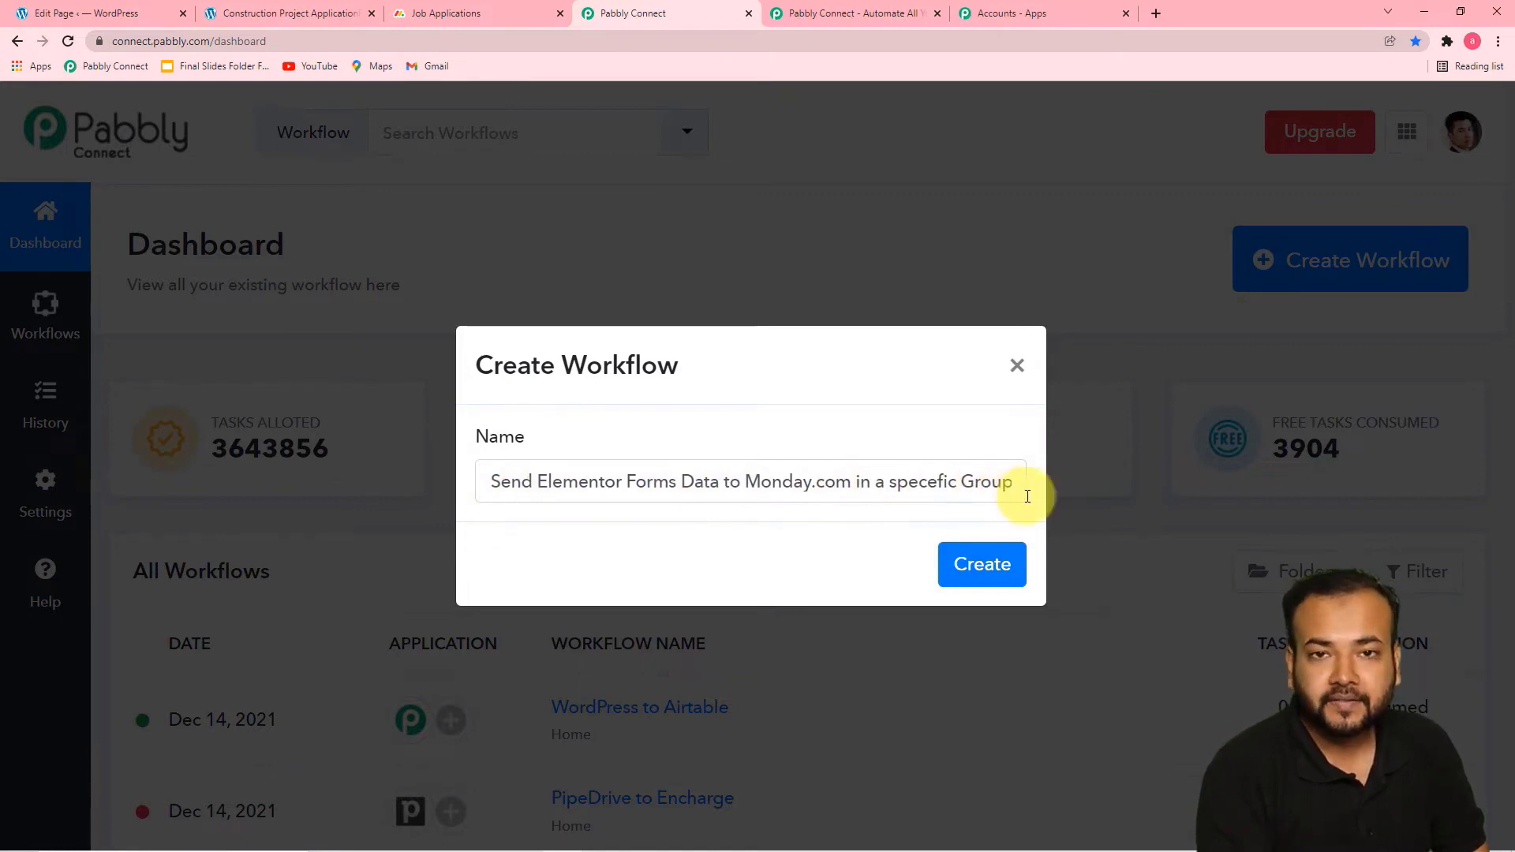
{"action": "left_click", "coordinate": [983, 577]}
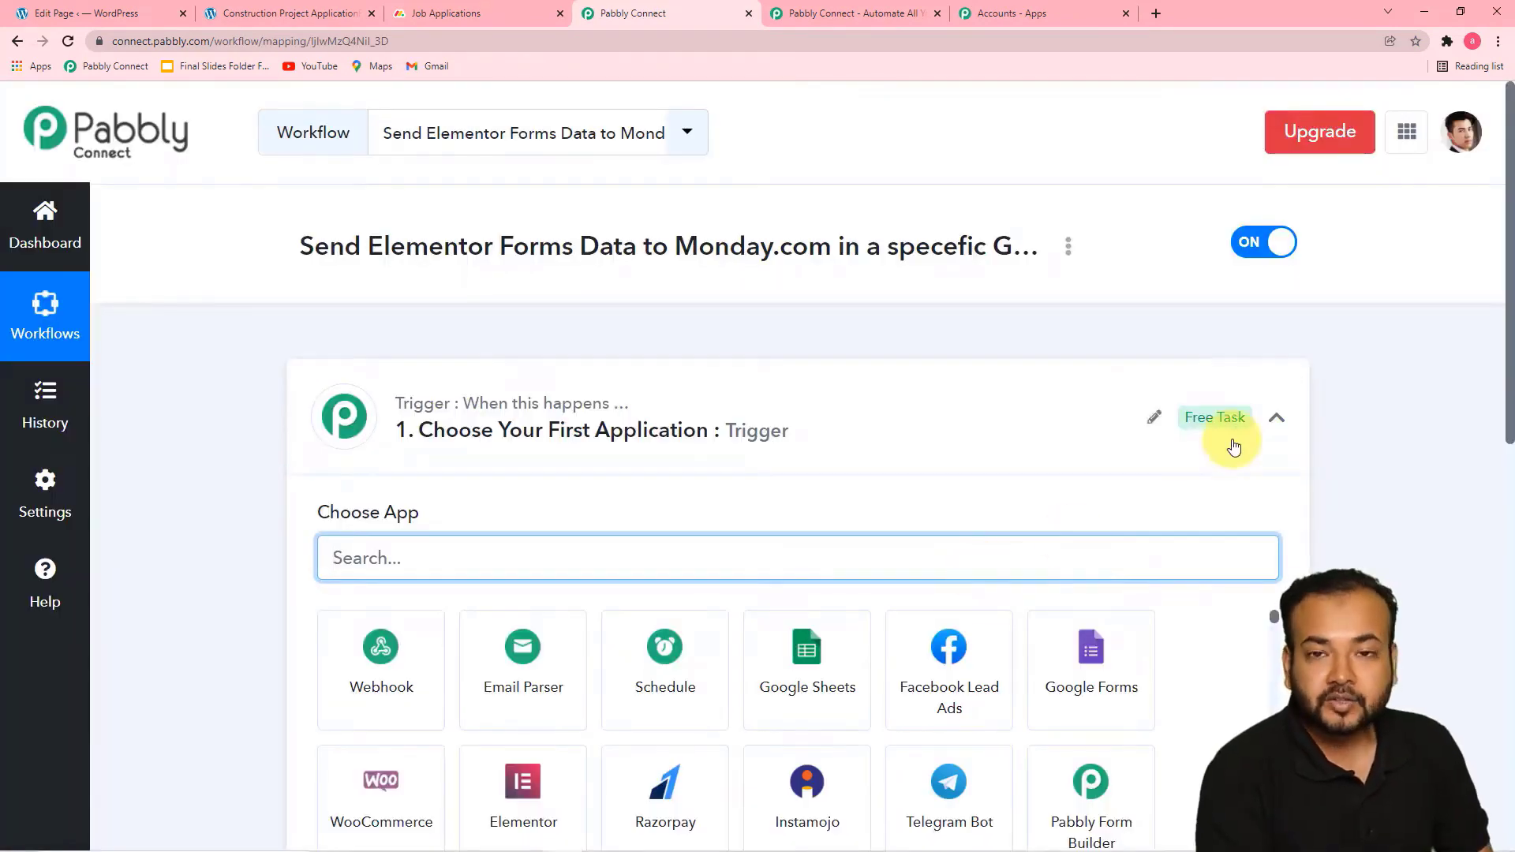
Set the workflow's trigger application to Elementor with the New Form Submission event
{"action": "left_click", "coordinate": [1275, 419]}
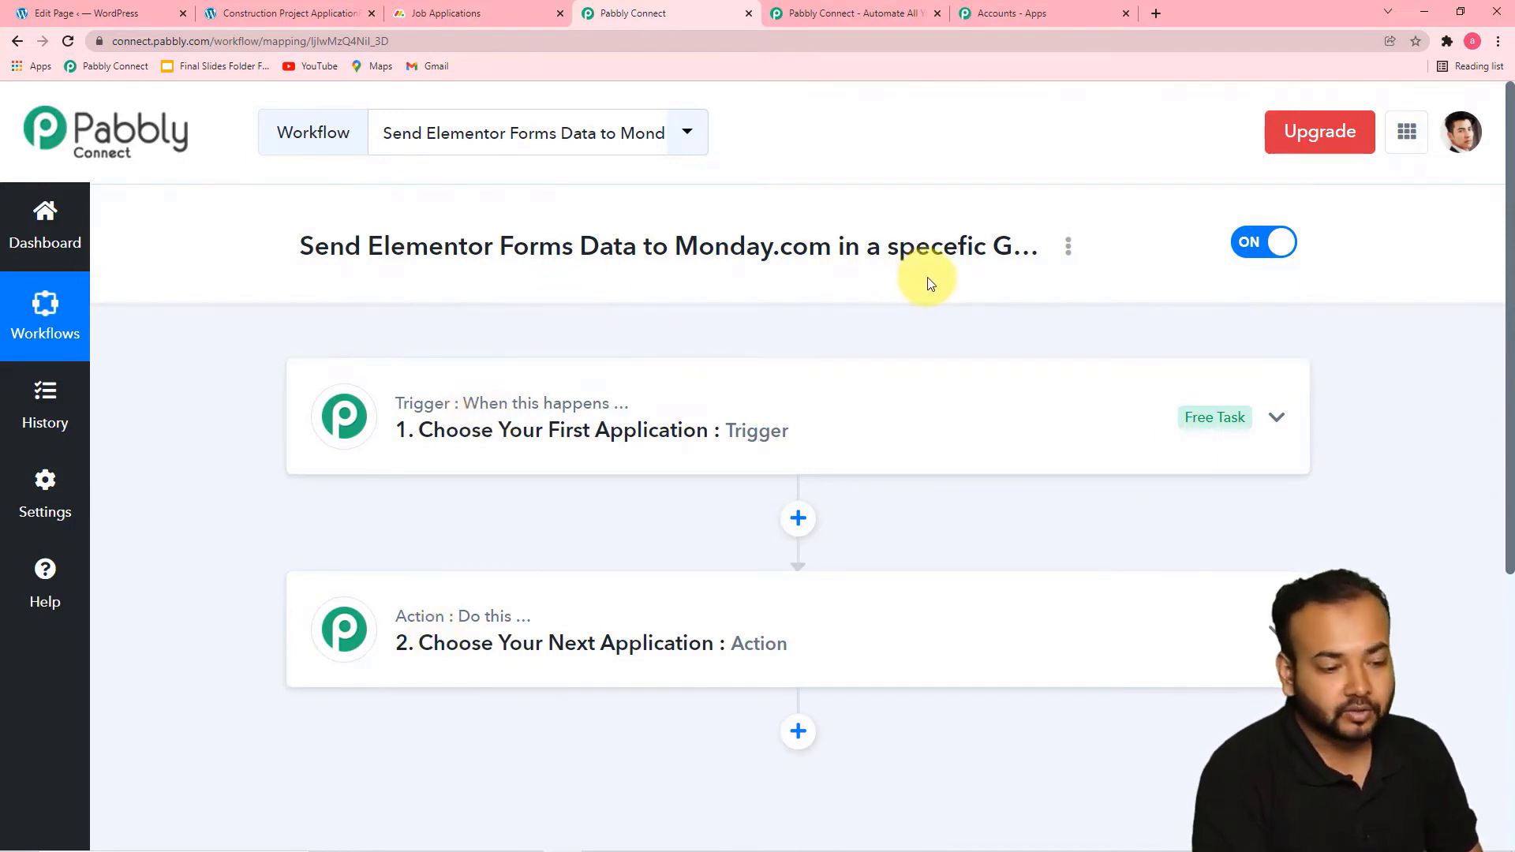
{"action": "left_click", "coordinate": [588, 422]}
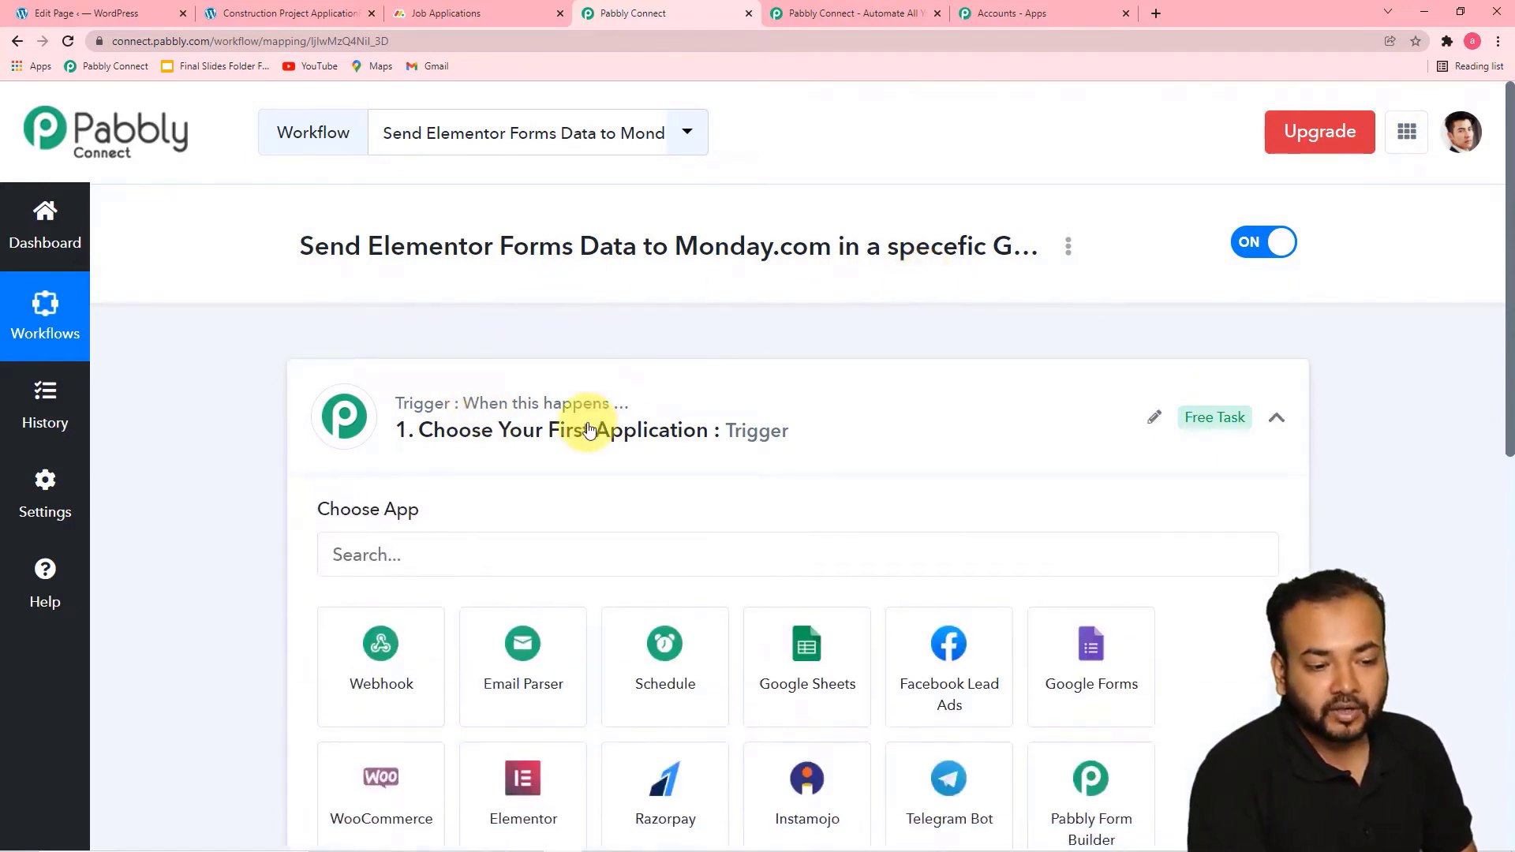
{"action": "scroll", "coordinate": [584, 450], "scroll_direction": "down", "scroll_amount": 6}
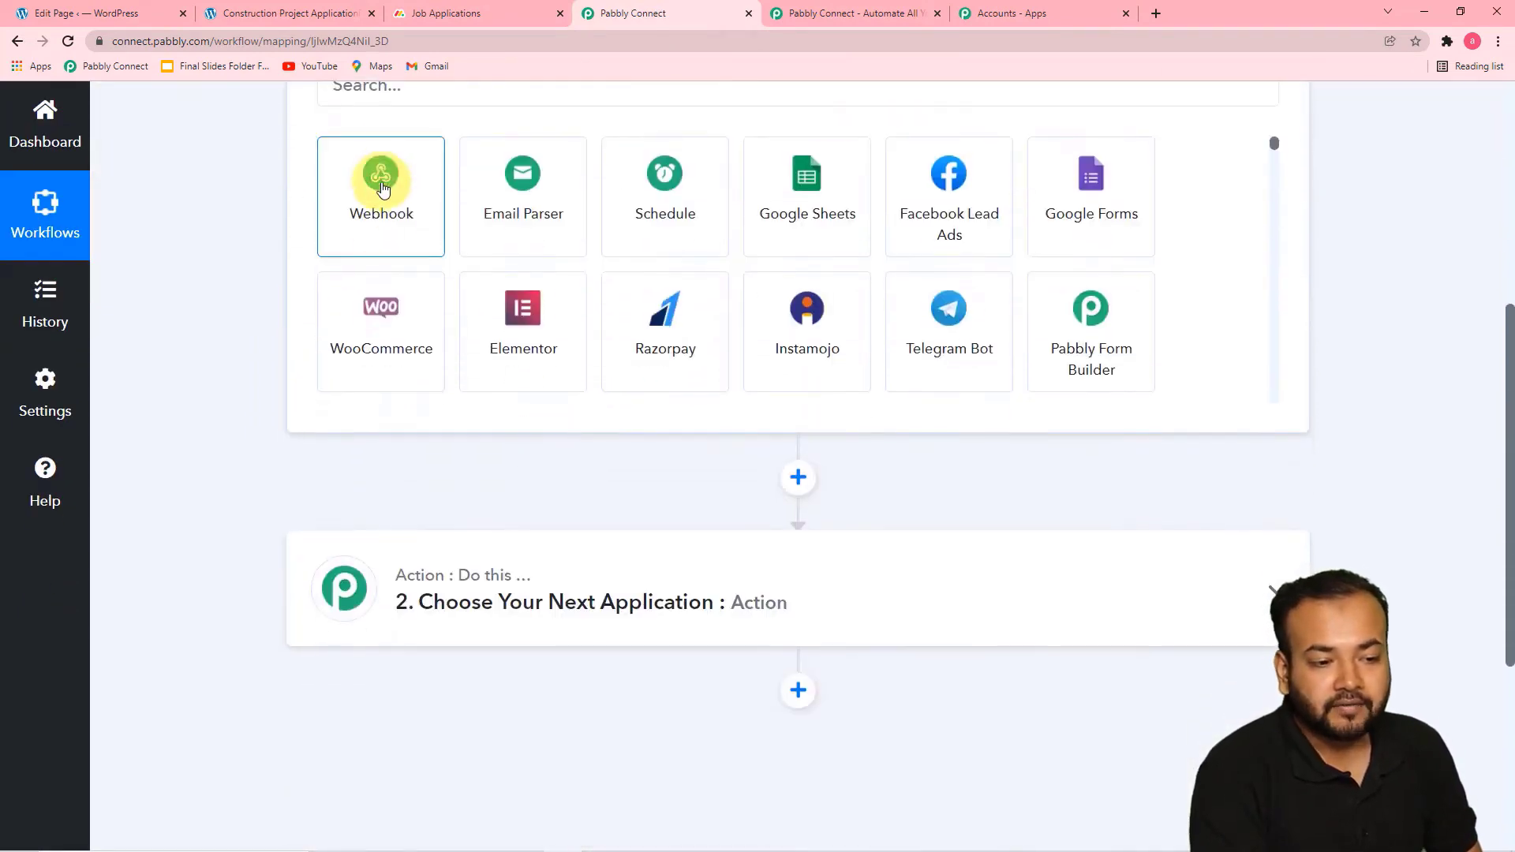
{"action": "scroll", "coordinate": [391, 237], "scroll_direction": "up", "scroll_amount": 3}
{"action": "left_click", "coordinate": [440, 323]}
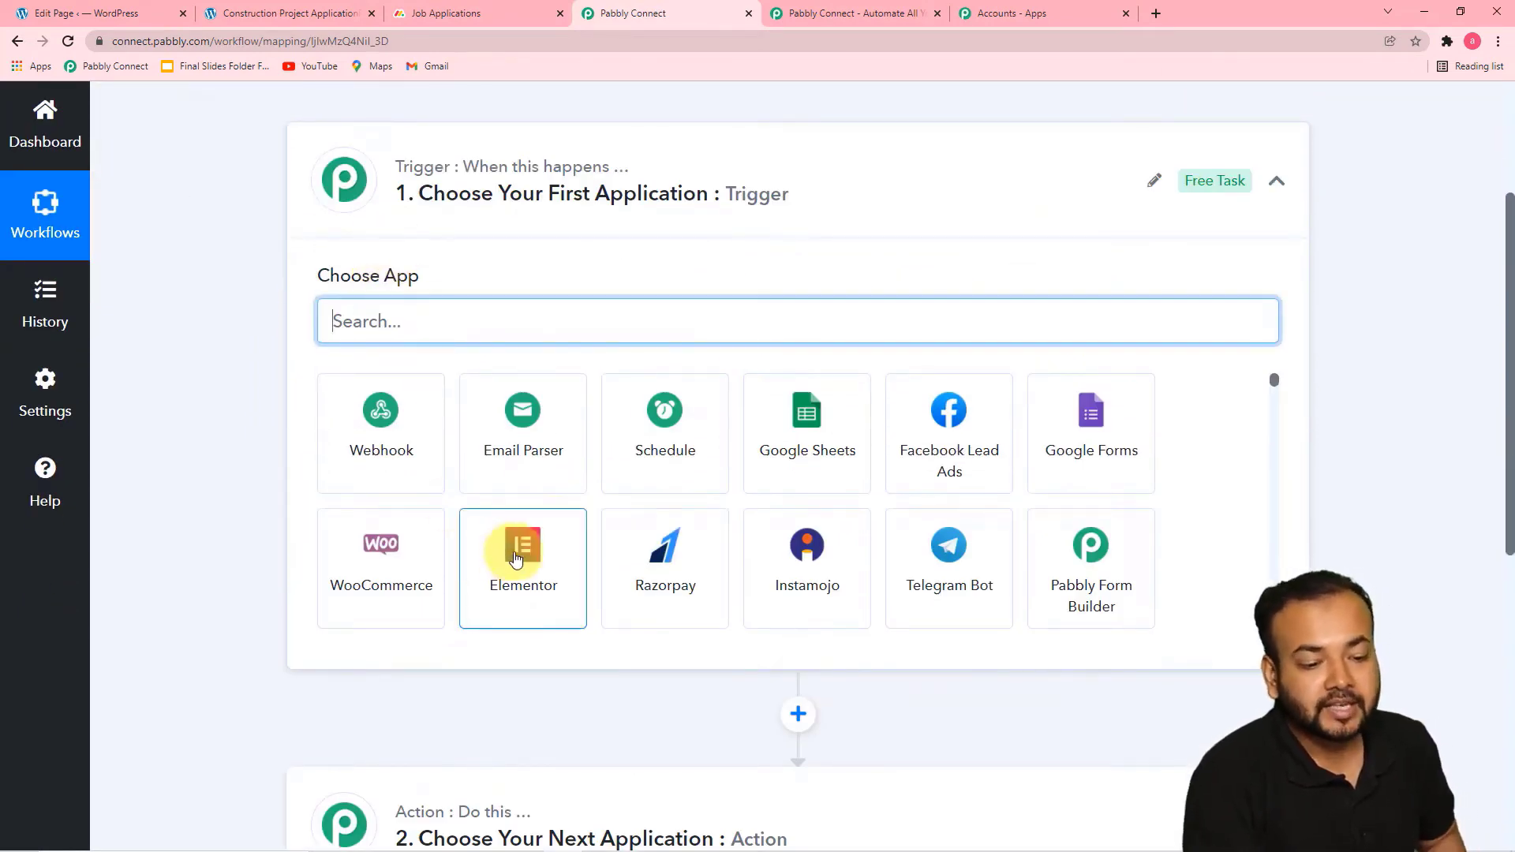
{"action": "left_click", "coordinate": [474, 544]}
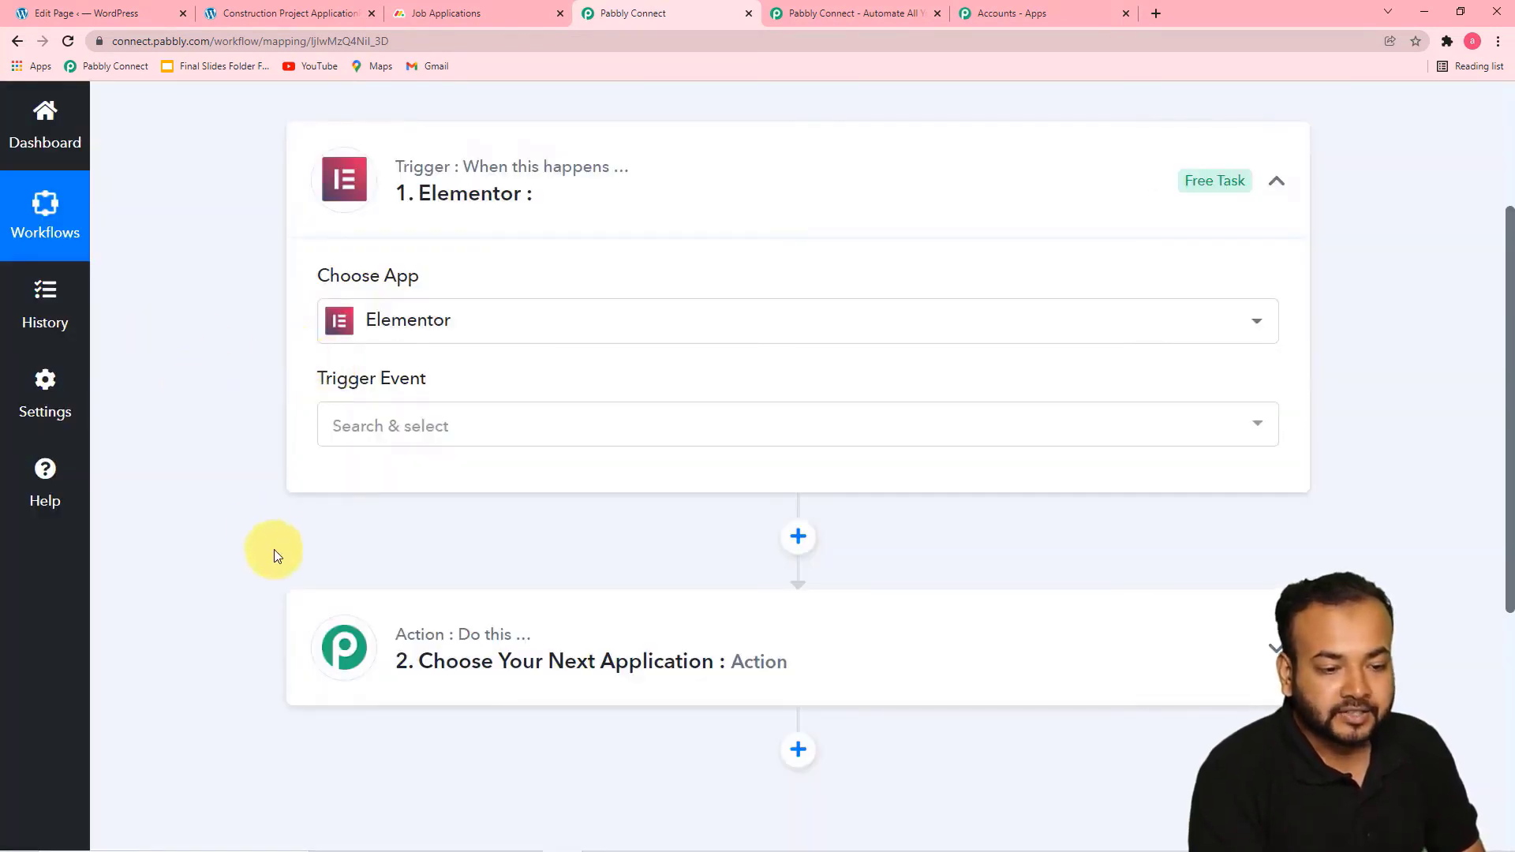
{"action": "left_click", "coordinate": [424, 433]}
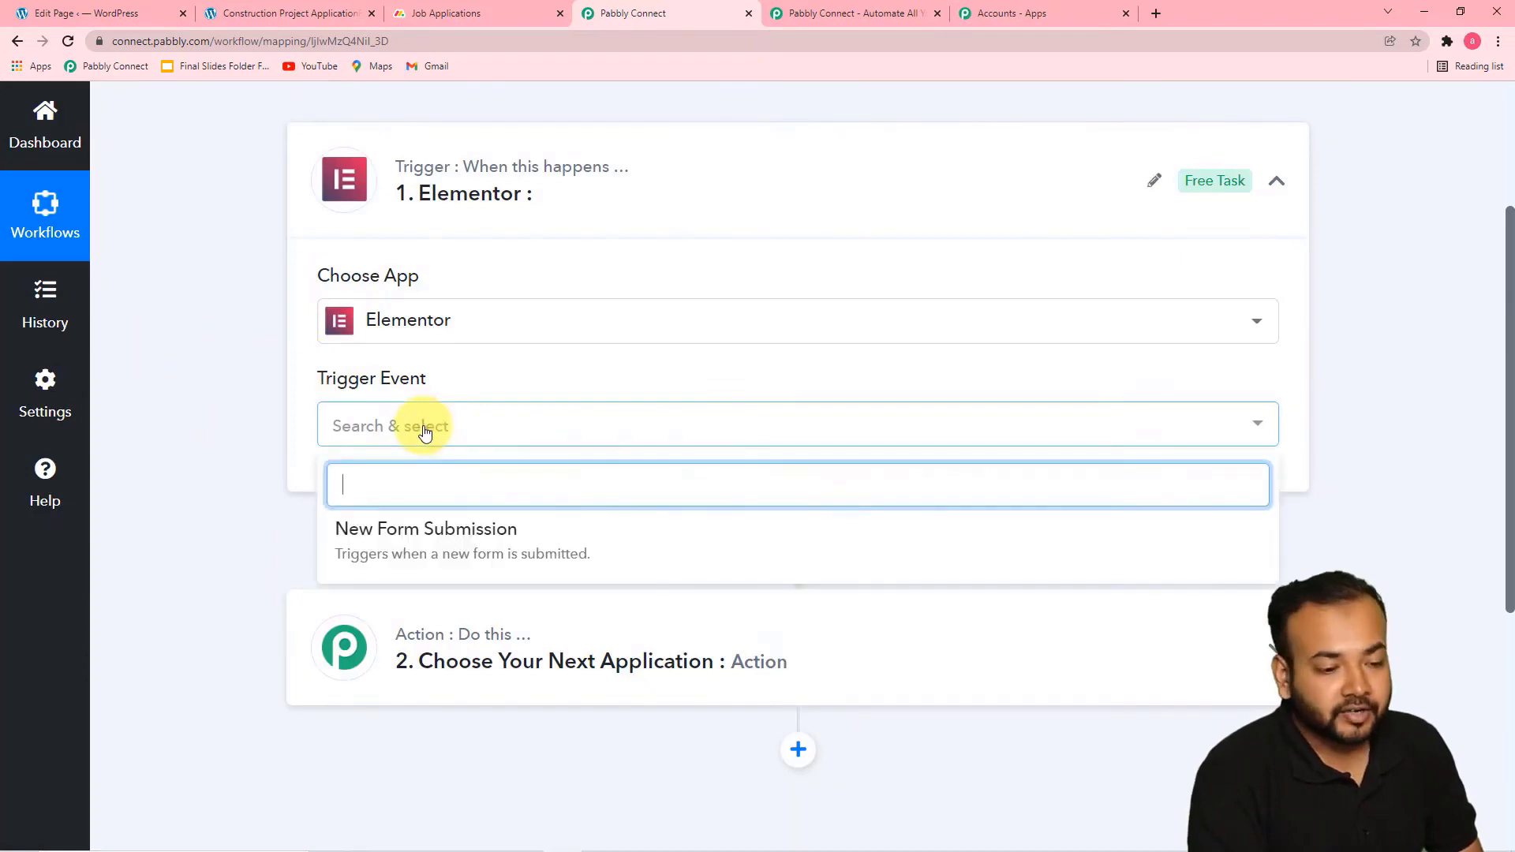
{"action": "left_click", "coordinate": [433, 542]}
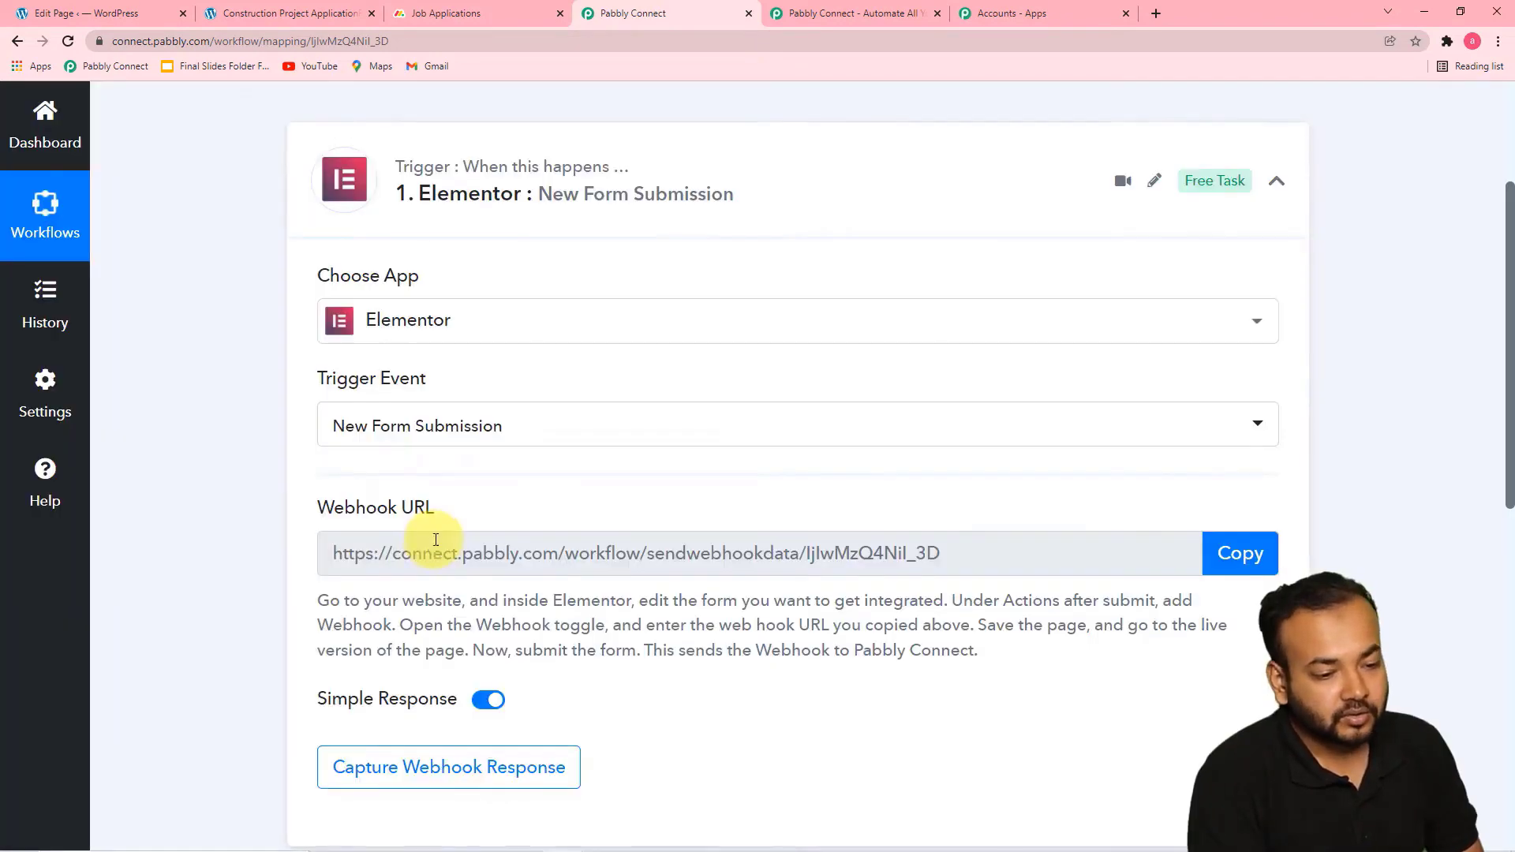
Copy the Elementor trigger's webhook URL and switch to the WordPress Edit Page for Construction Project ApplicationForm
{"action": "scroll", "coordinate": [489, 505], "scroll_direction": "down", "scroll_amount": 2}
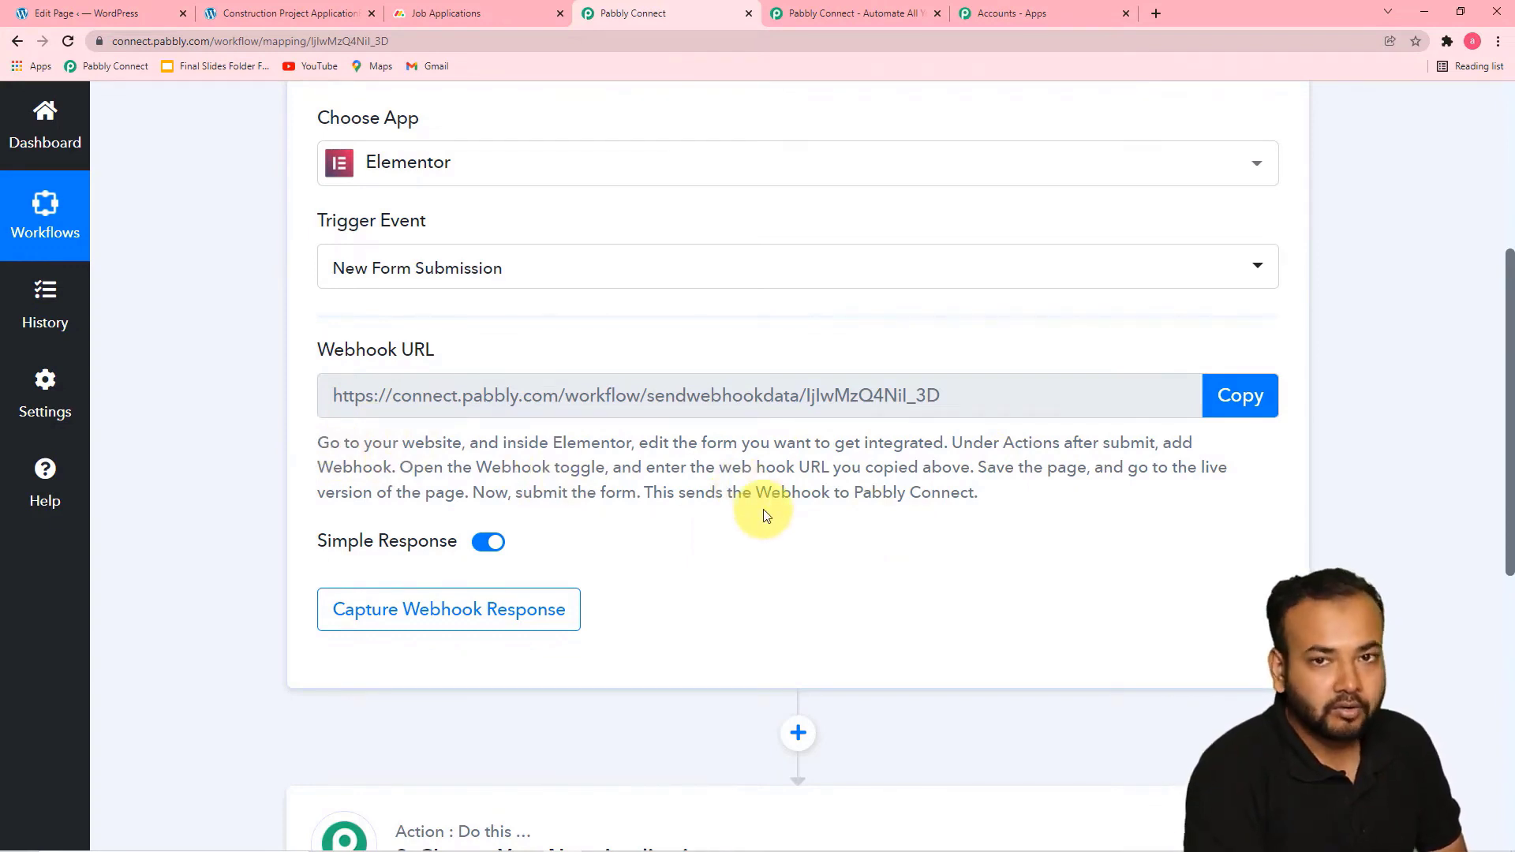
{"action": "left_click", "coordinate": [1241, 399]}
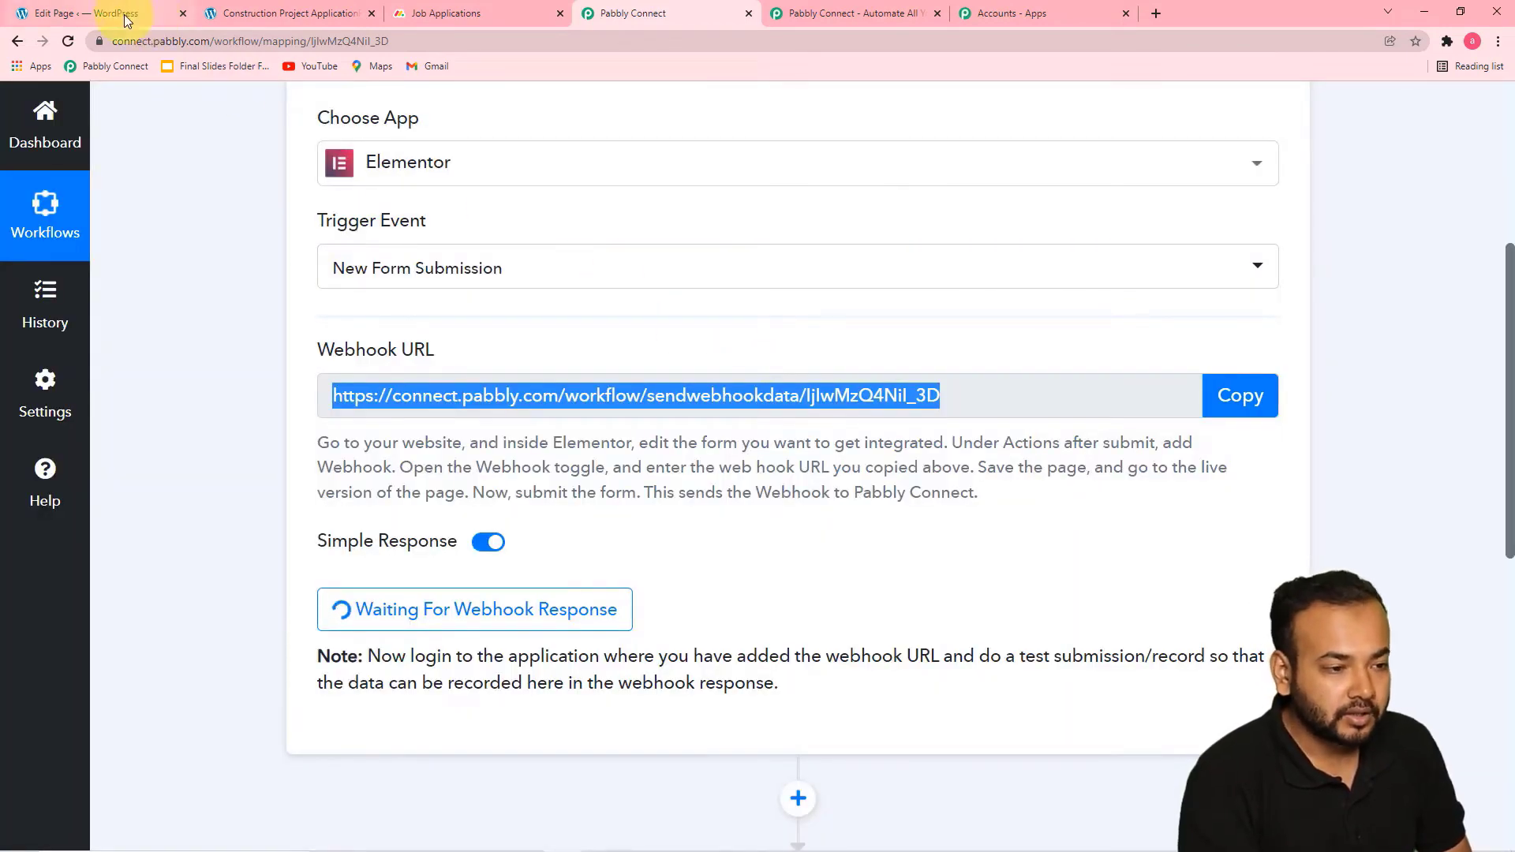
{"action": "left_click", "coordinate": [124, 15]}
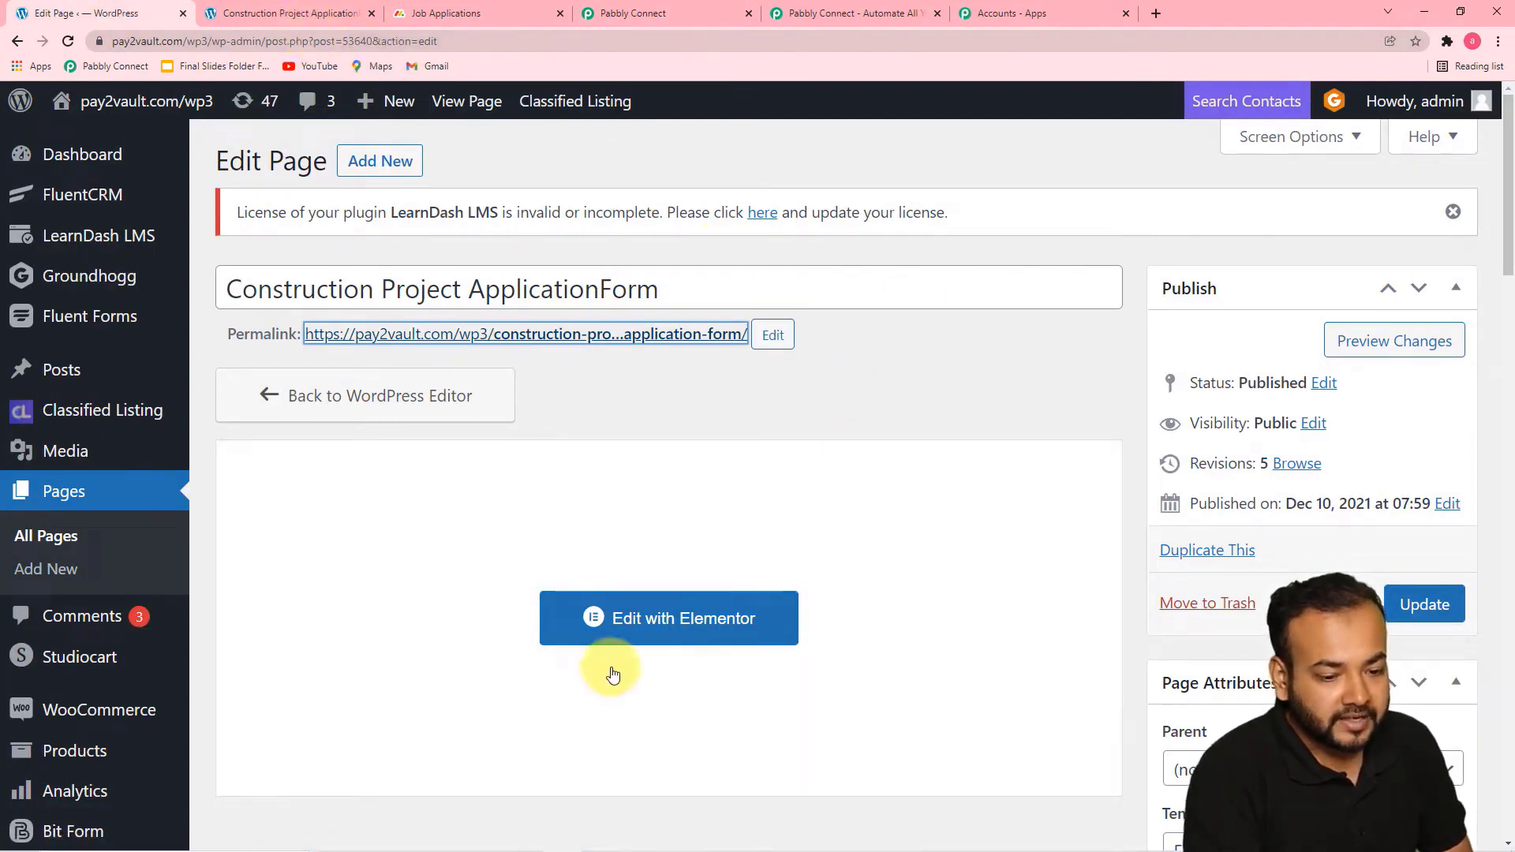
Open the page in the Elementor editor and show the application form's Actions After Submit settings
{"action": "left_click", "coordinate": [644, 621]}
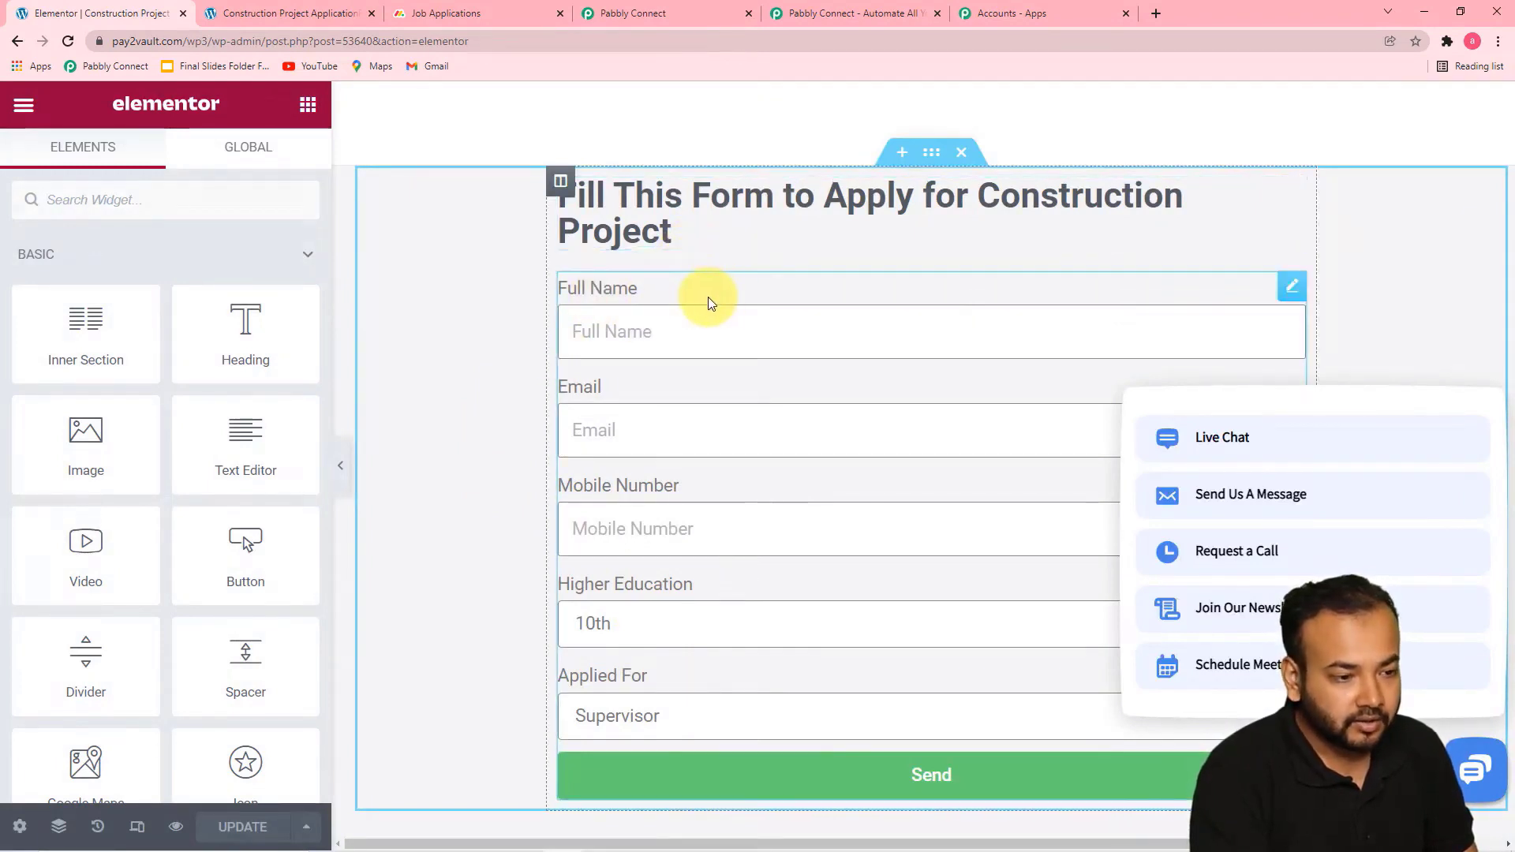
{"action": "left_click", "coordinate": [697, 322]}
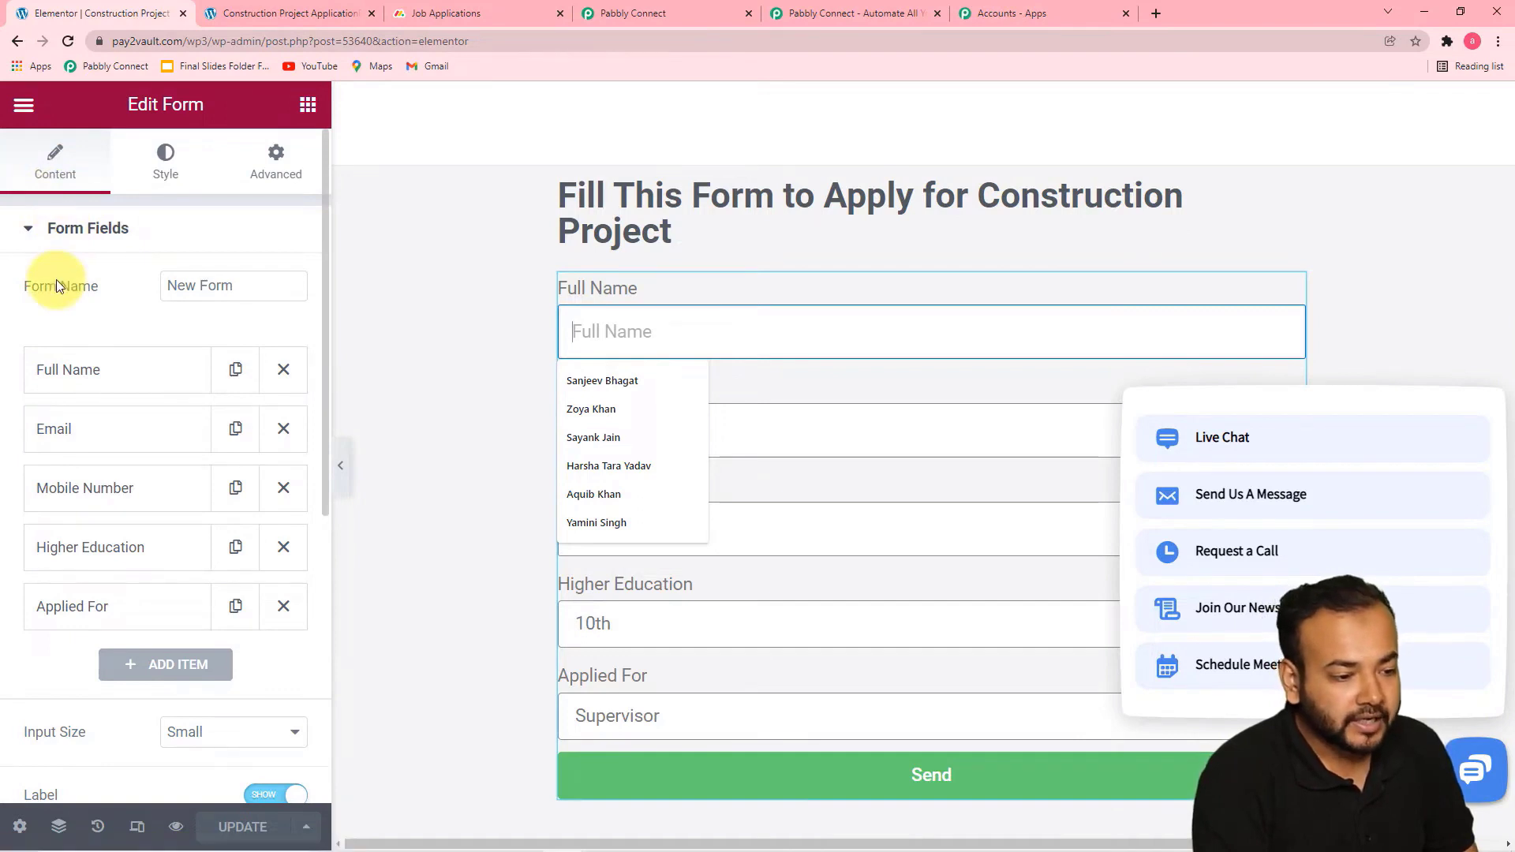
{"action": "scroll", "coordinate": [55, 279], "scroll_direction": "down", "scroll_amount": 6}
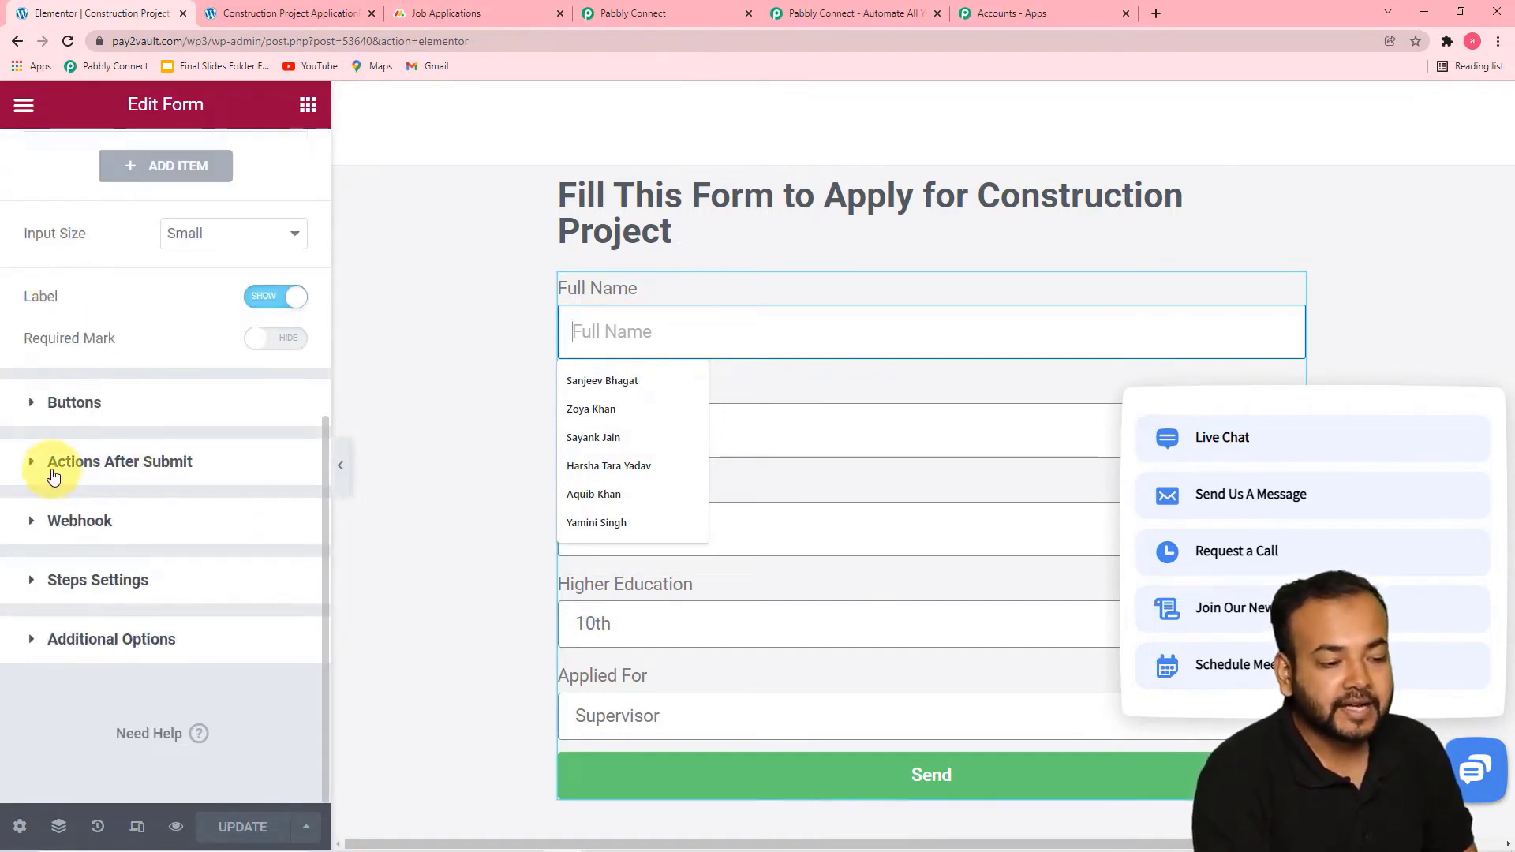
{"action": "left_click", "coordinate": [98, 477]}
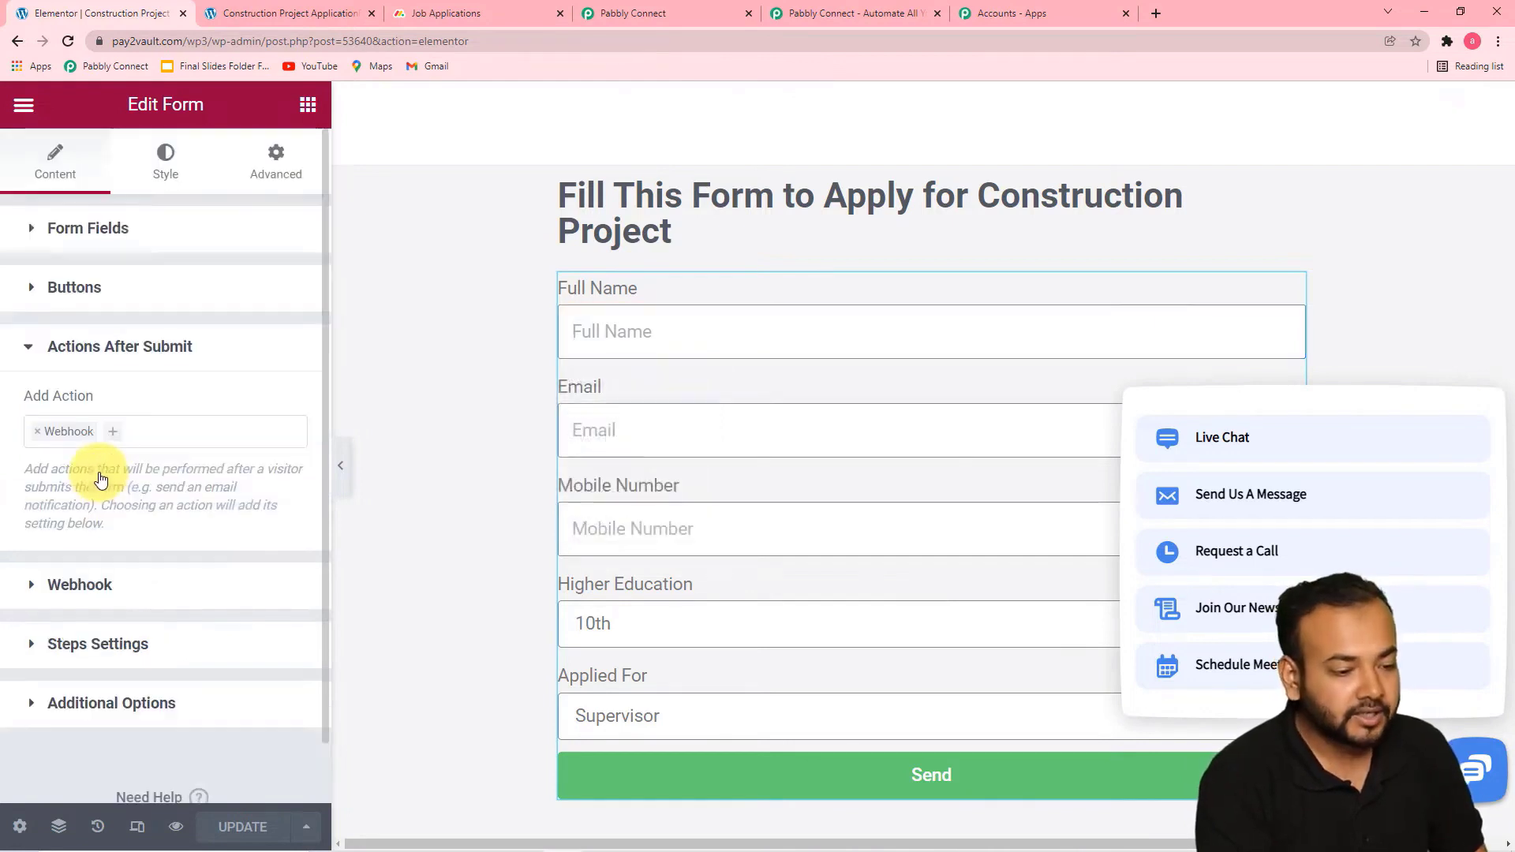
Remove the form's existing Webhook submit action and add Webhook again as the action after submit
{"action": "left_click", "coordinate": [37, 431]}
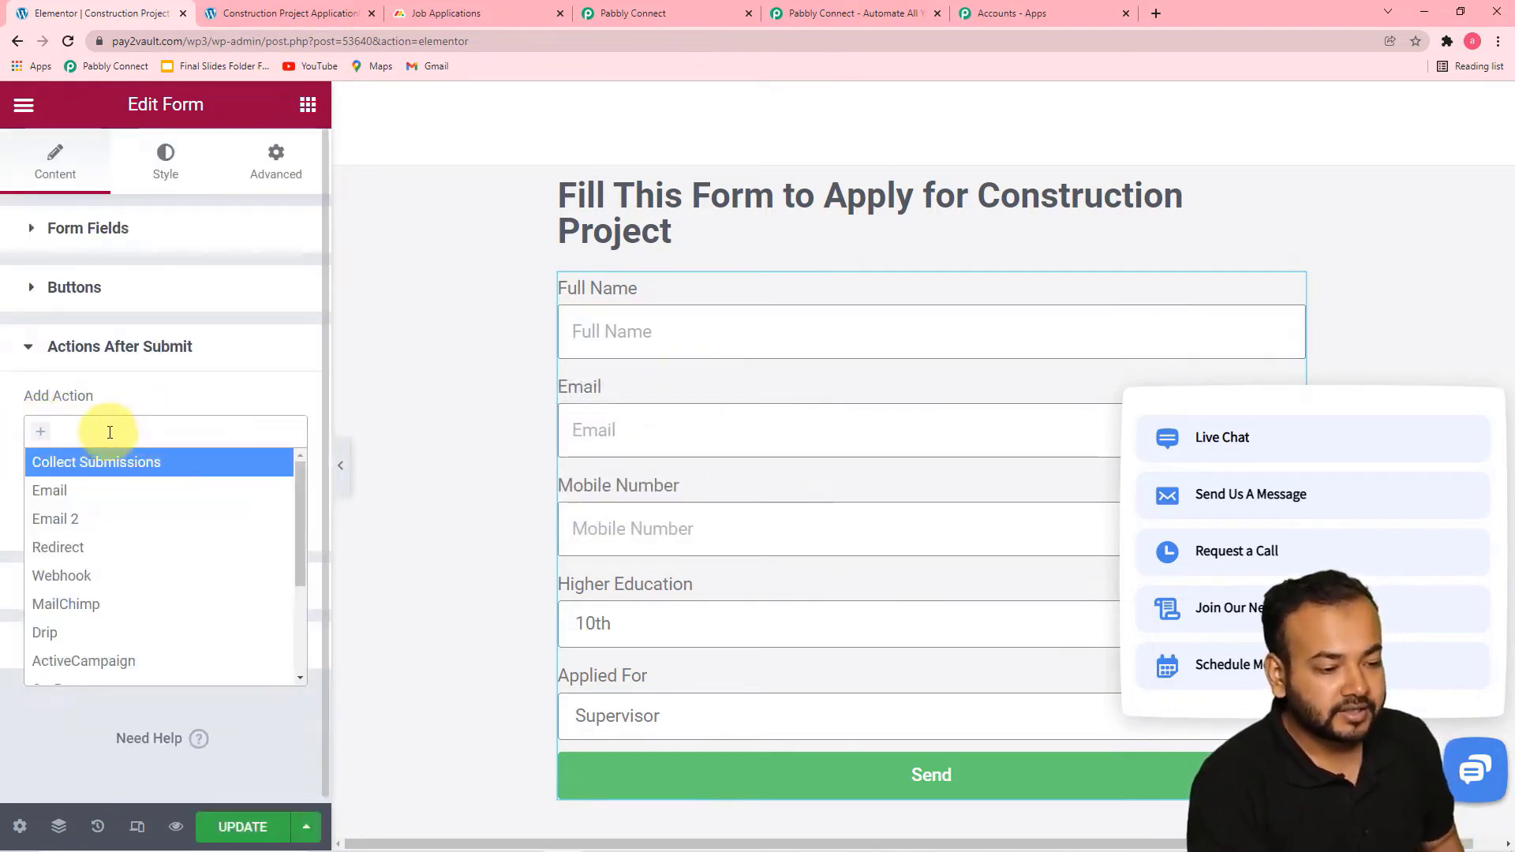
{"action": "left_click", "coordinate": [110, 432]}
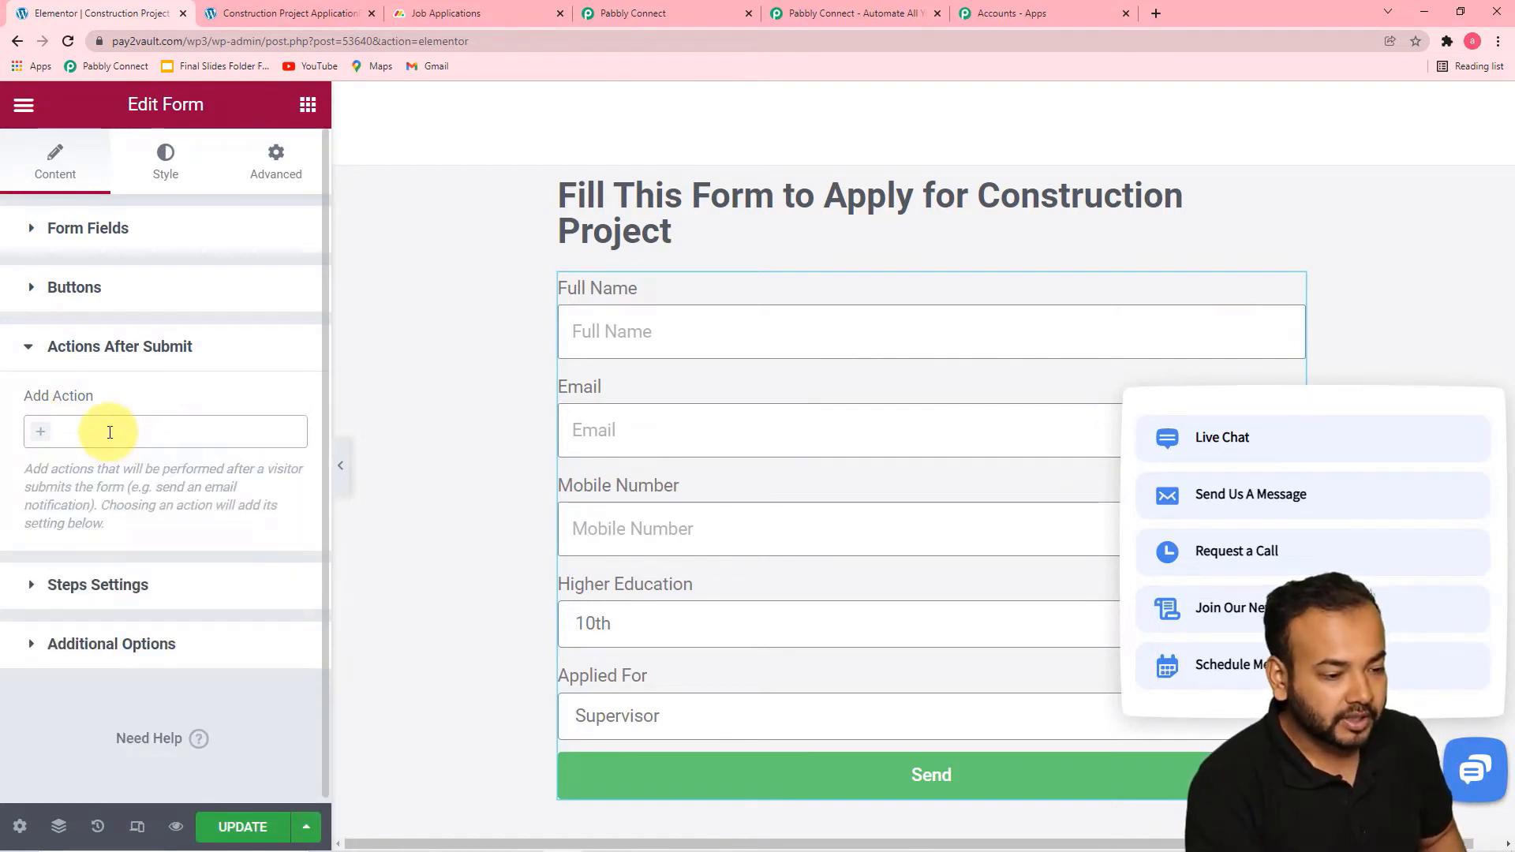
{"action": "left_click", "coordinate": [109, 431]}
{"action": "type", "text": "w"}
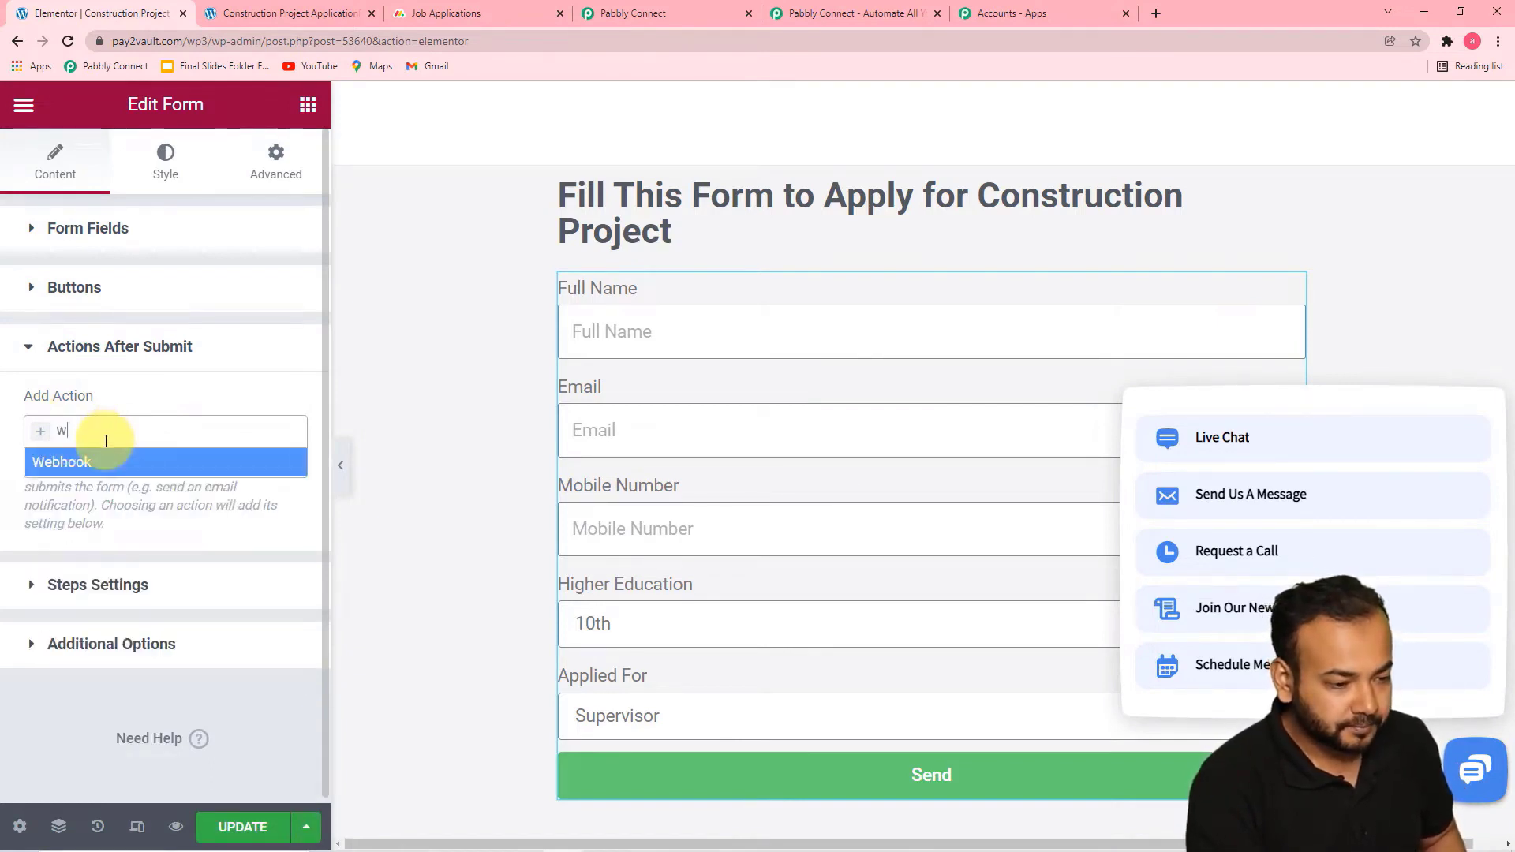
{"action": "left_click", "coordinate": [77, 466]}
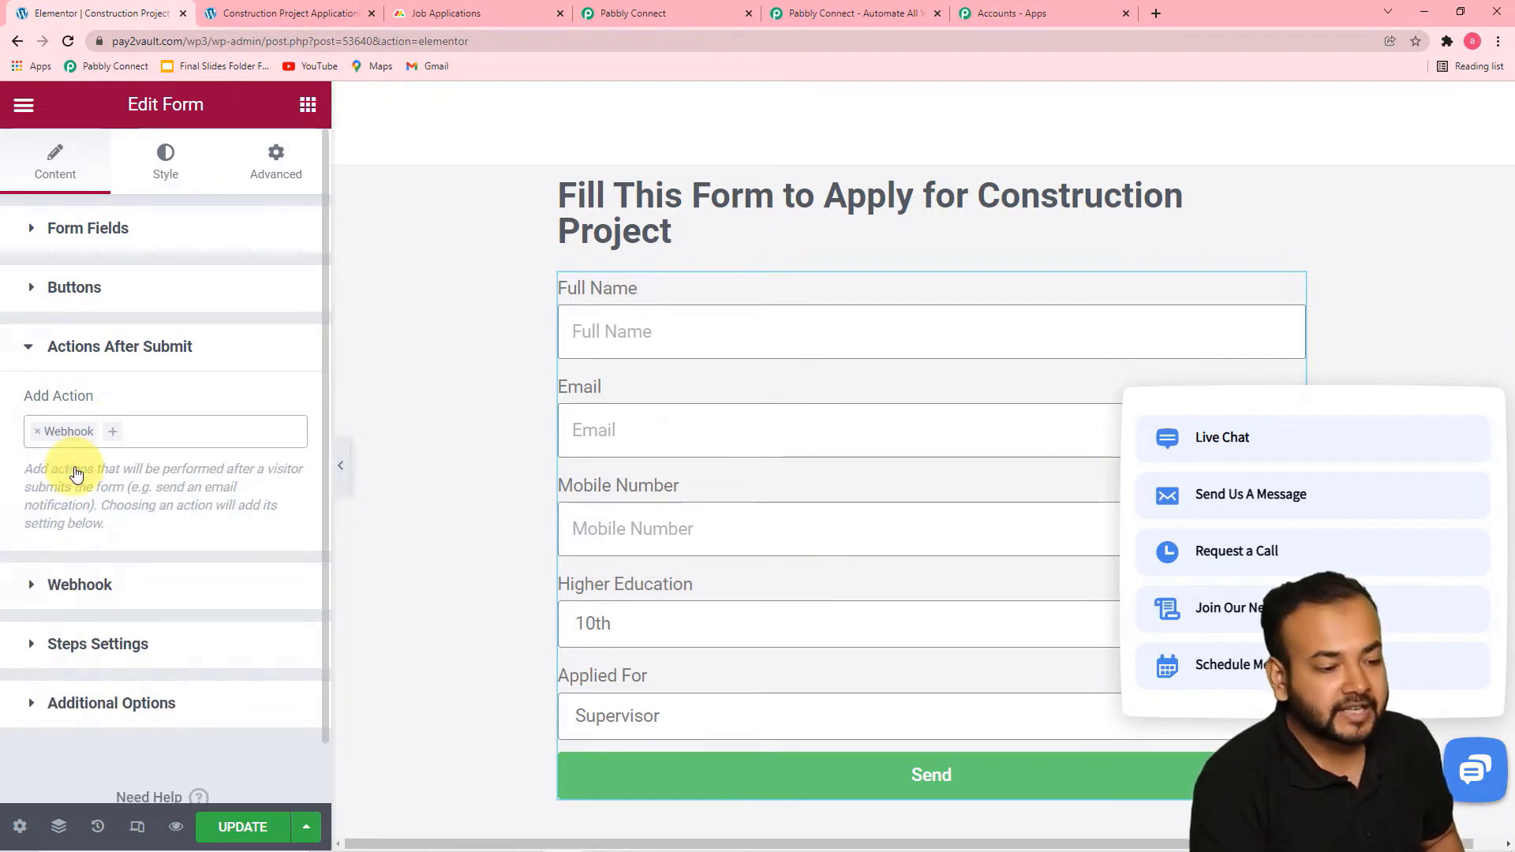
Replace the form's Webhook URL with the one copied from the Pabbly Connect Elementor trigger, and update the page
{"action": "left_click", "coordinate": [83, 588]}
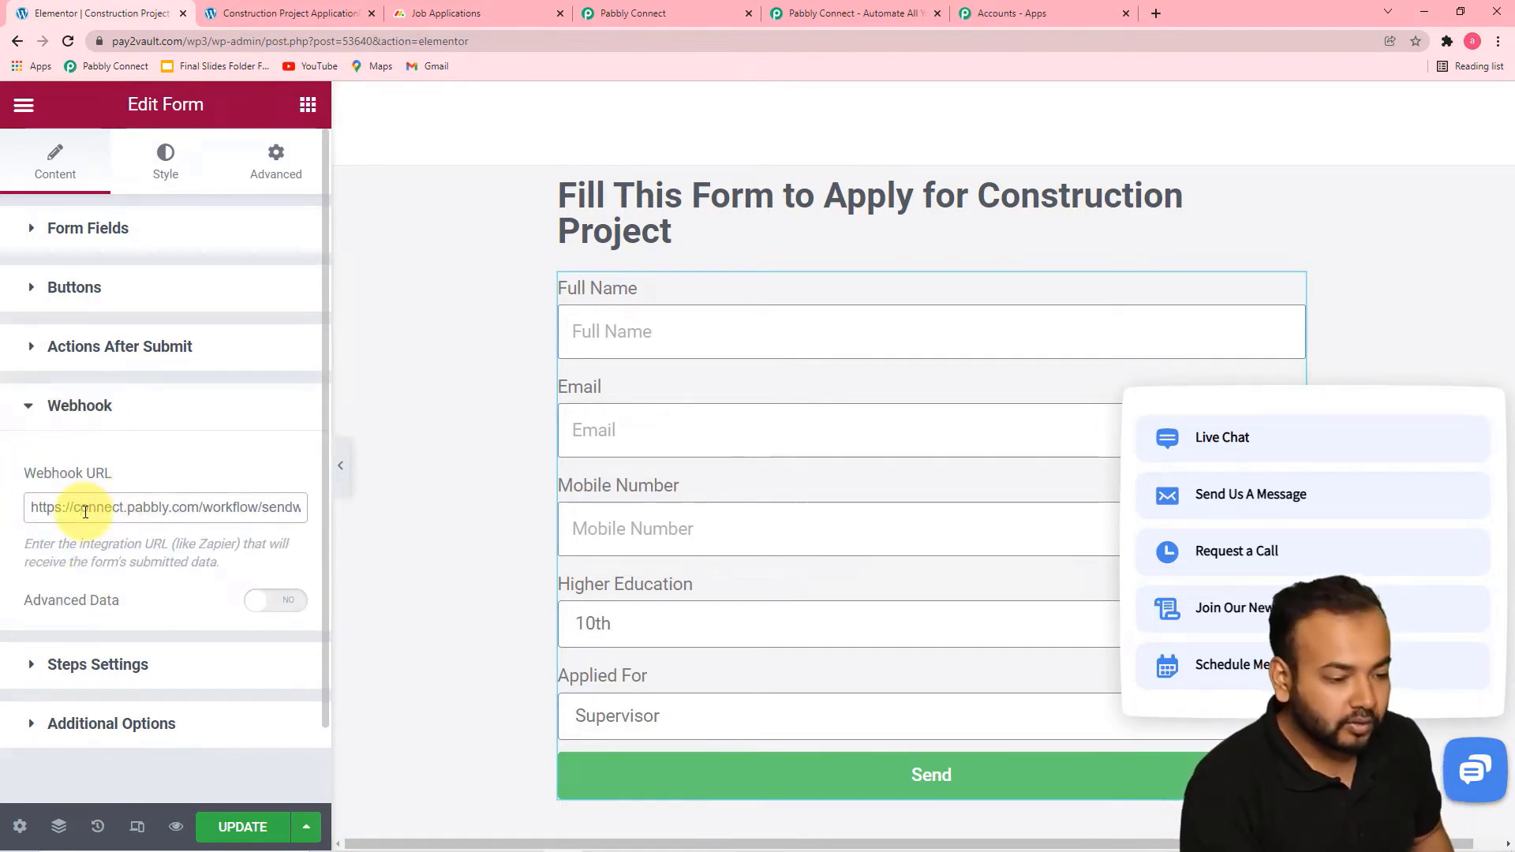
{"action": "type", "text": "AA"}
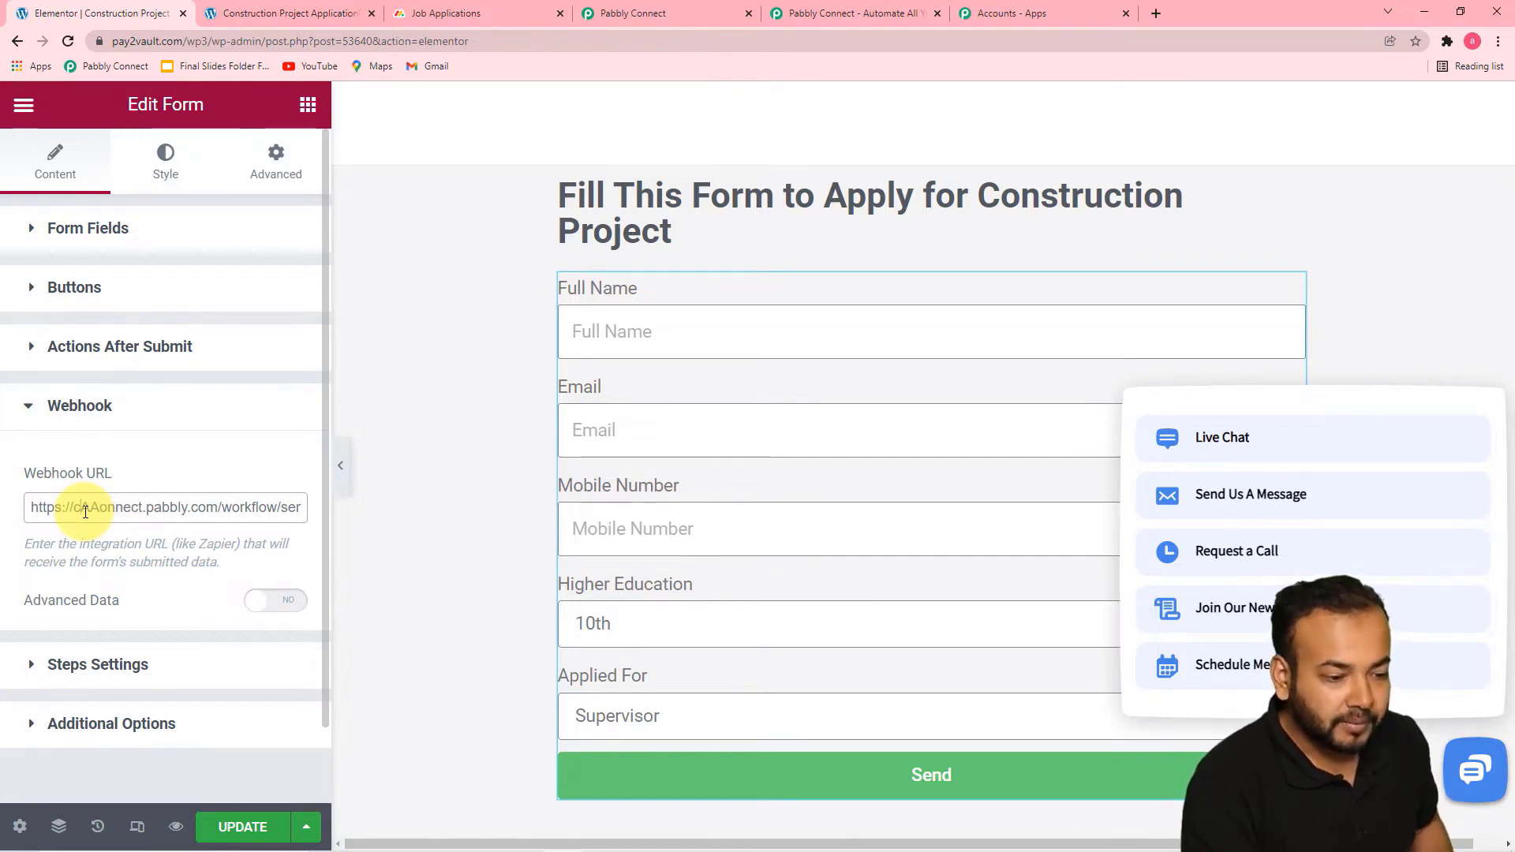
{"action": "key", "text": "ctrl+a"}
{"action": "key", "text": "BackSpace"}
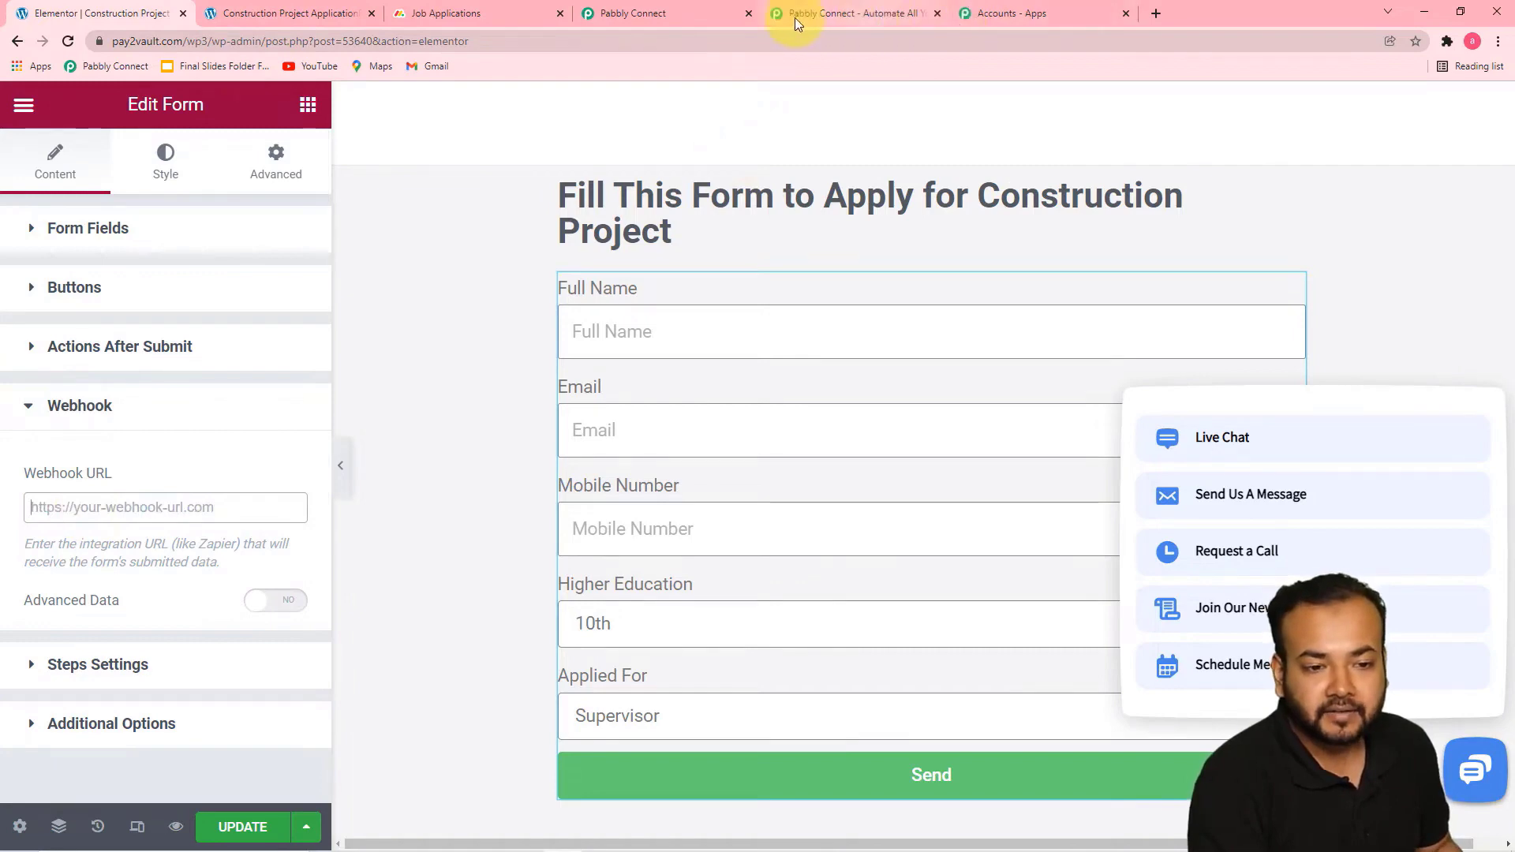
{"action": "left_click", "coordinate": [678, 11]}
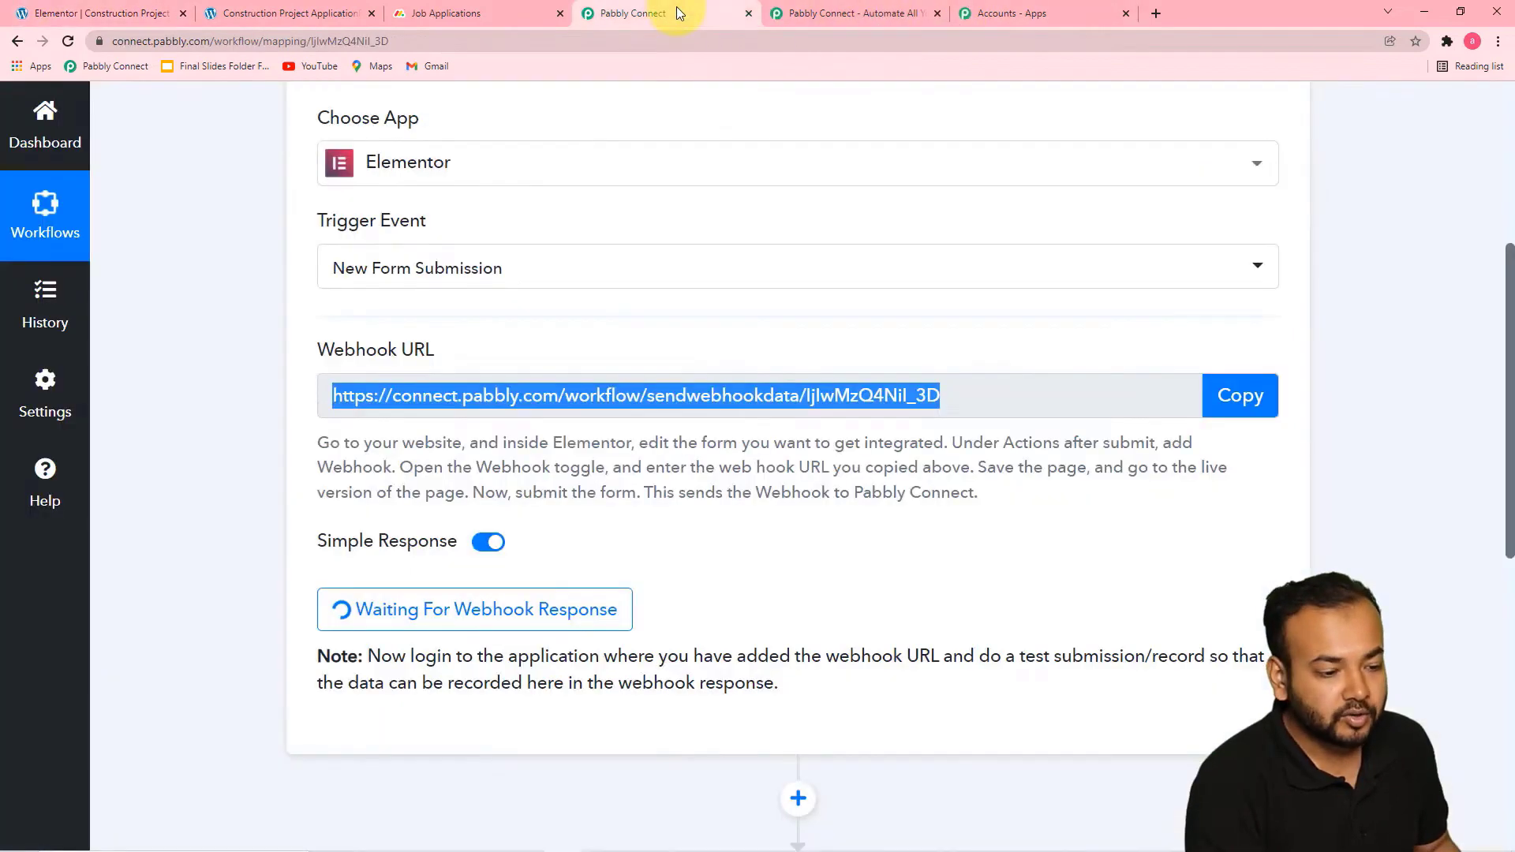
{"action": "left_click", "coordinate": [1233, 396]}
{"action": "left_click", "coordinate": [75, 15]}
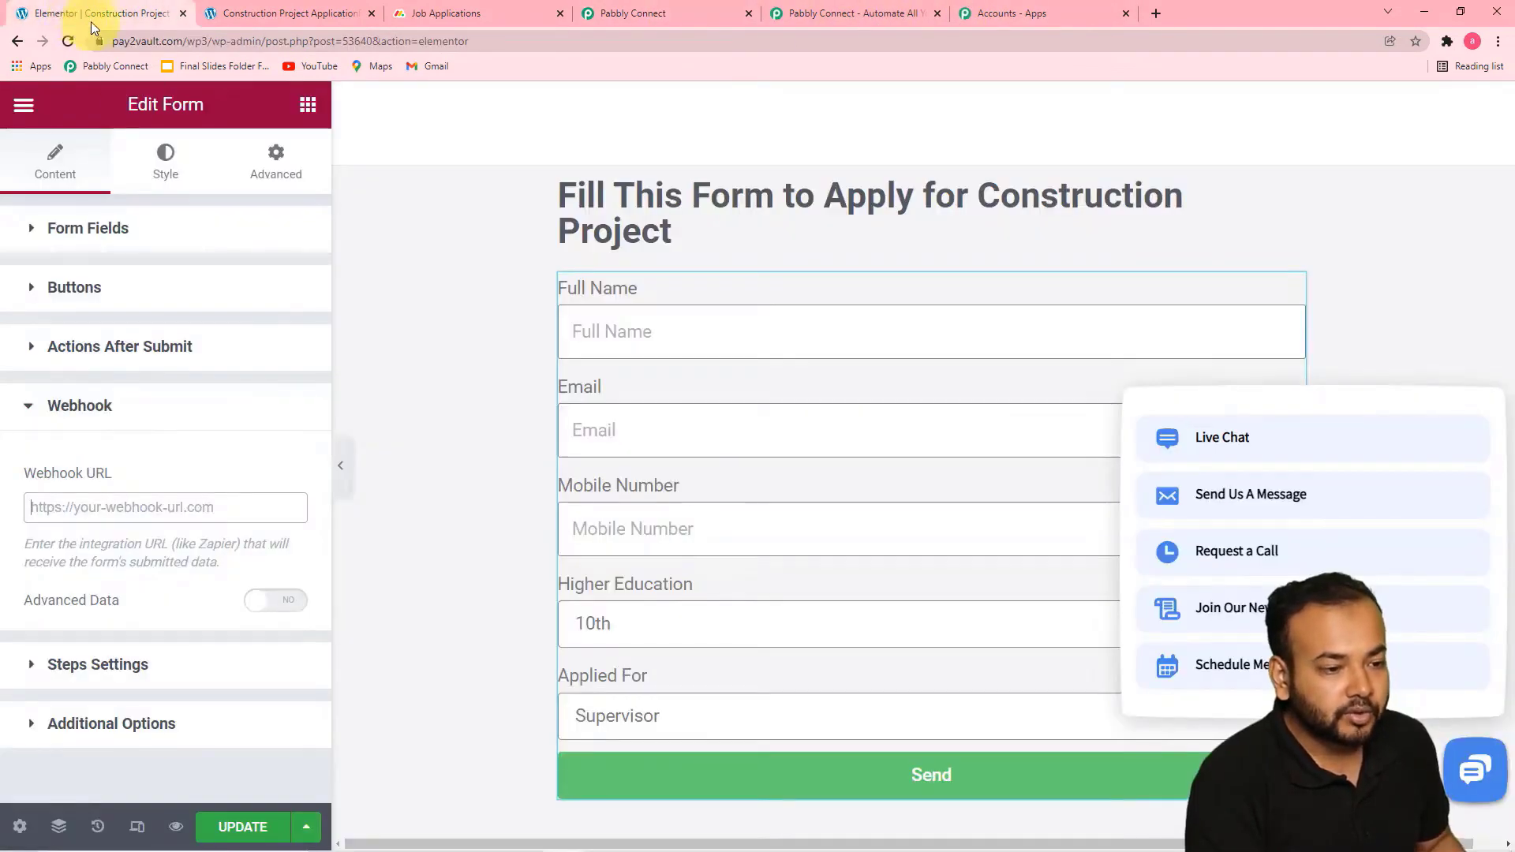
{"action": "right_click", "coordinate": [51, 510]}
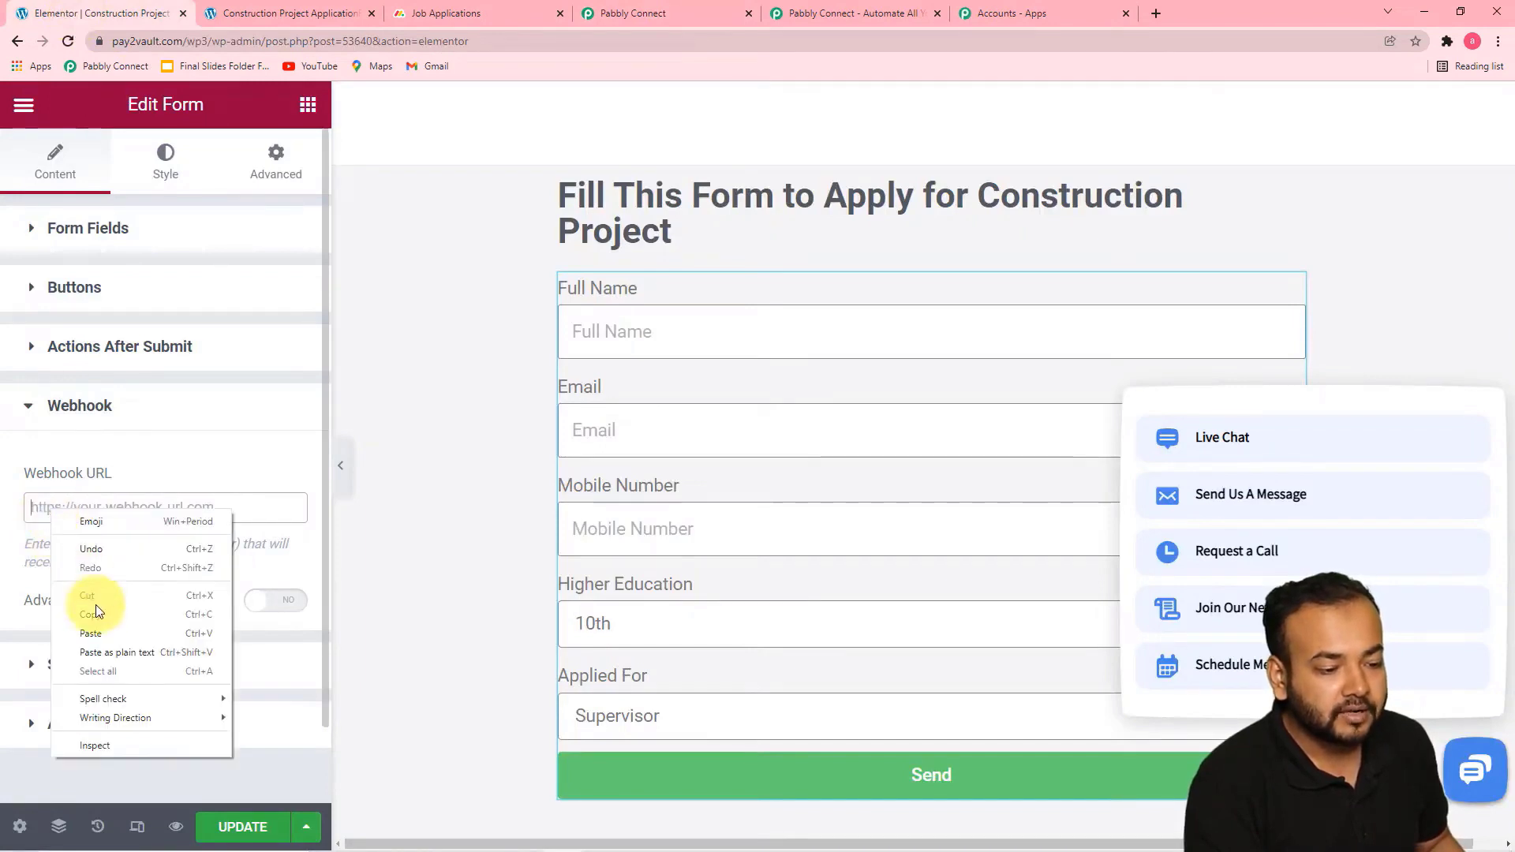
{"action": "left_click", "coordinate": [102, 632]}
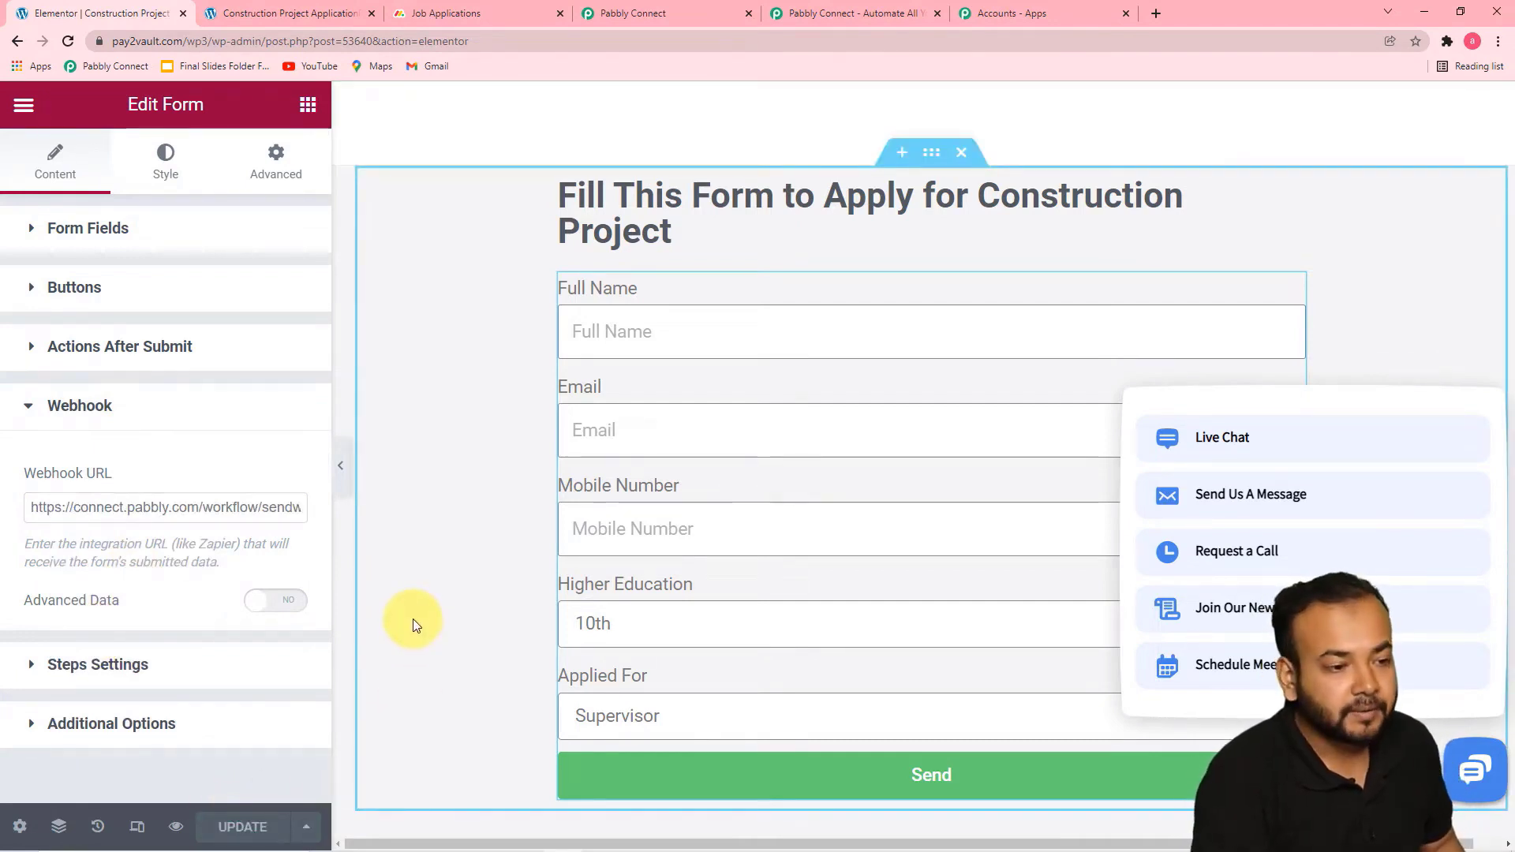
Check the trigger's webhook capture in Pabbly Connect, and open the live page of the construction application form from Elementor
{"action": "left_click", "coordinate": [693, 8]}
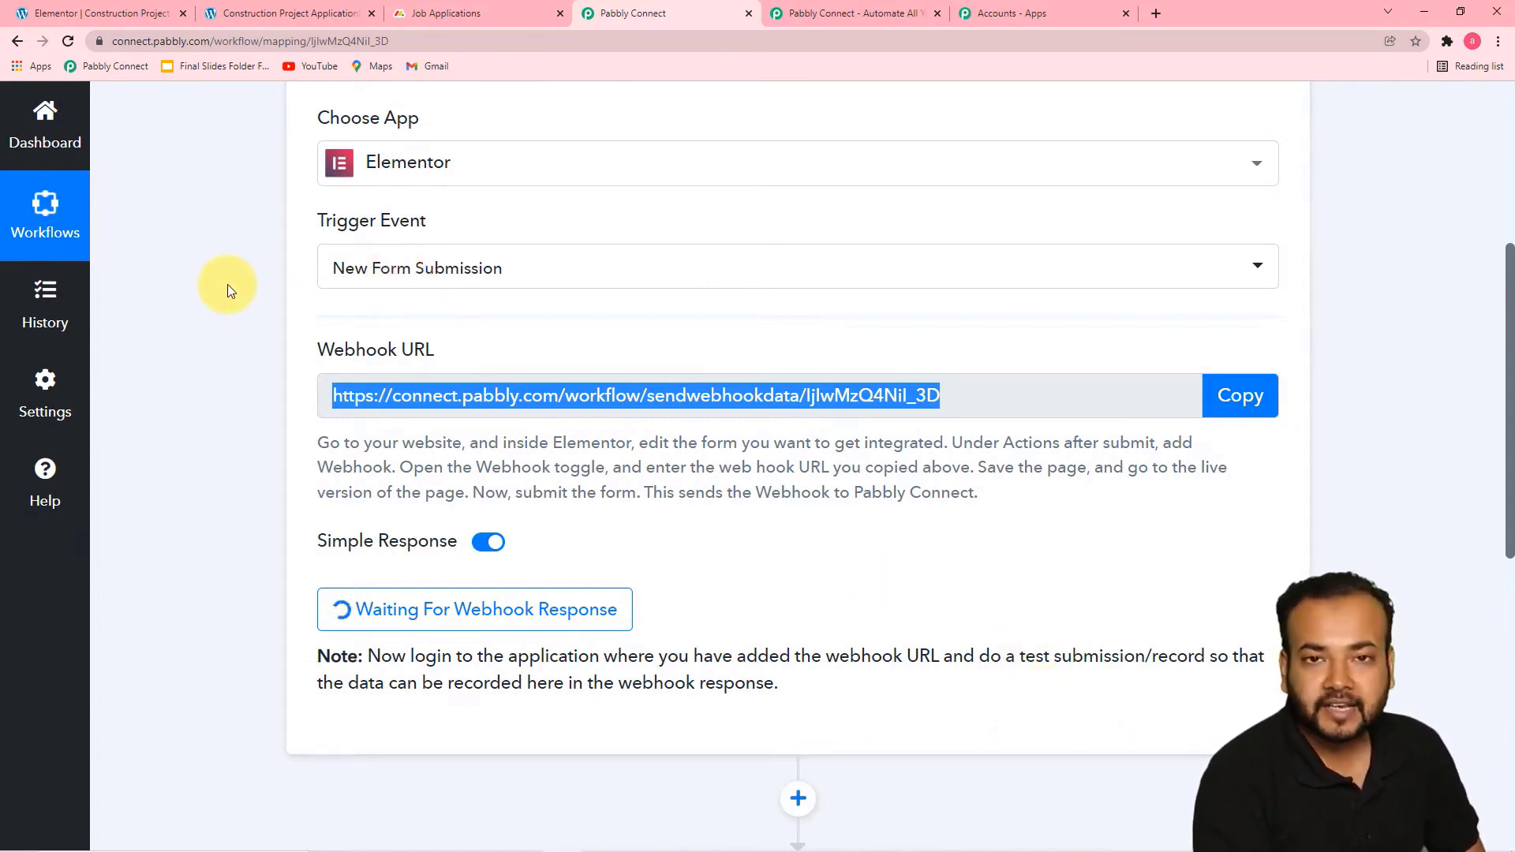
{"action": "left_click", "coordinate": [146, 13]}
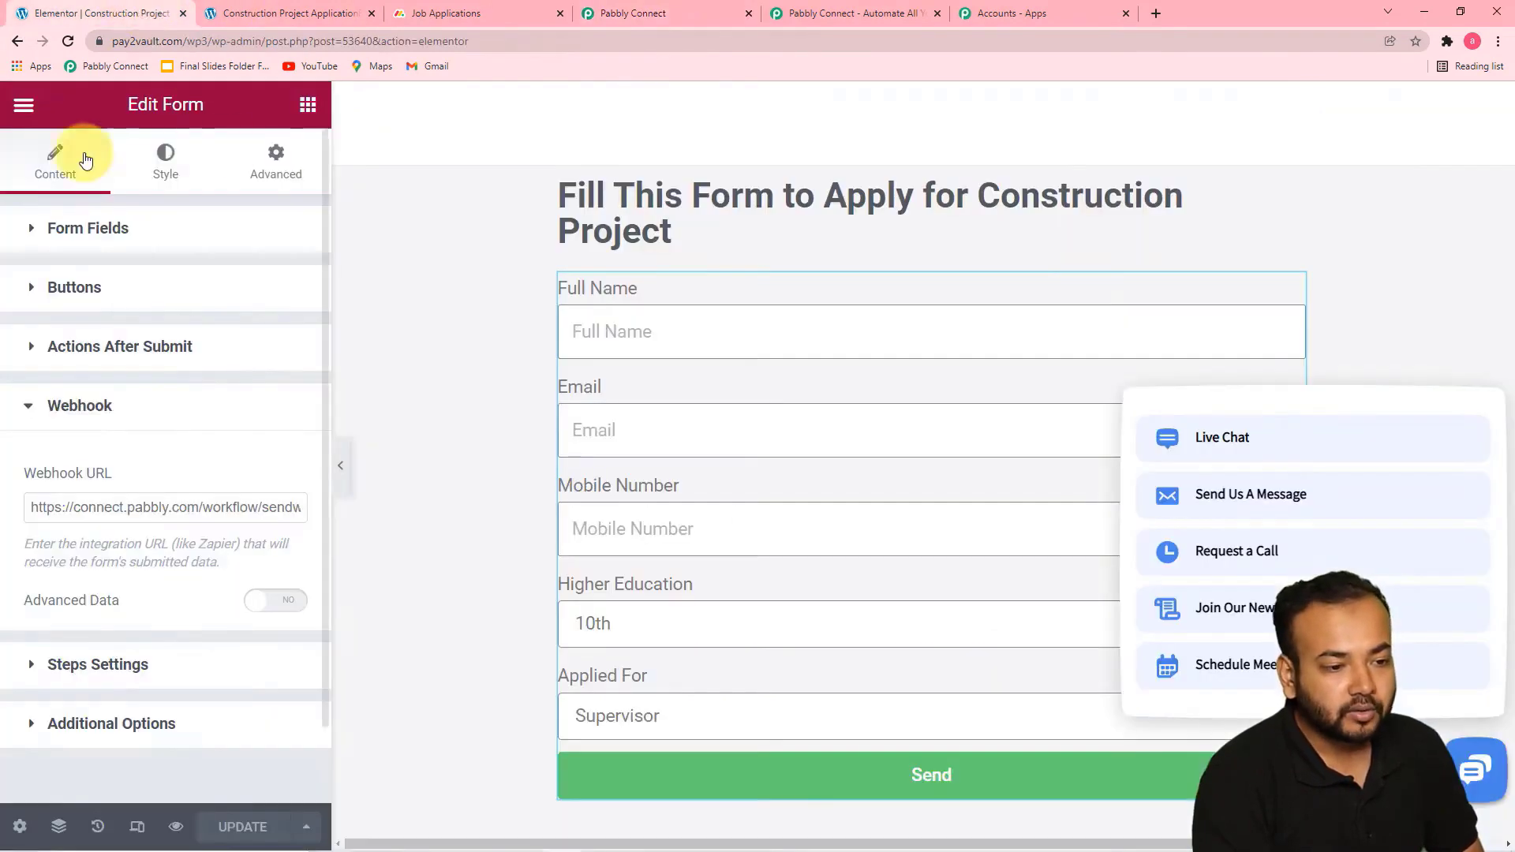
{"action": "left_click", "coordinate": [24, 104]}
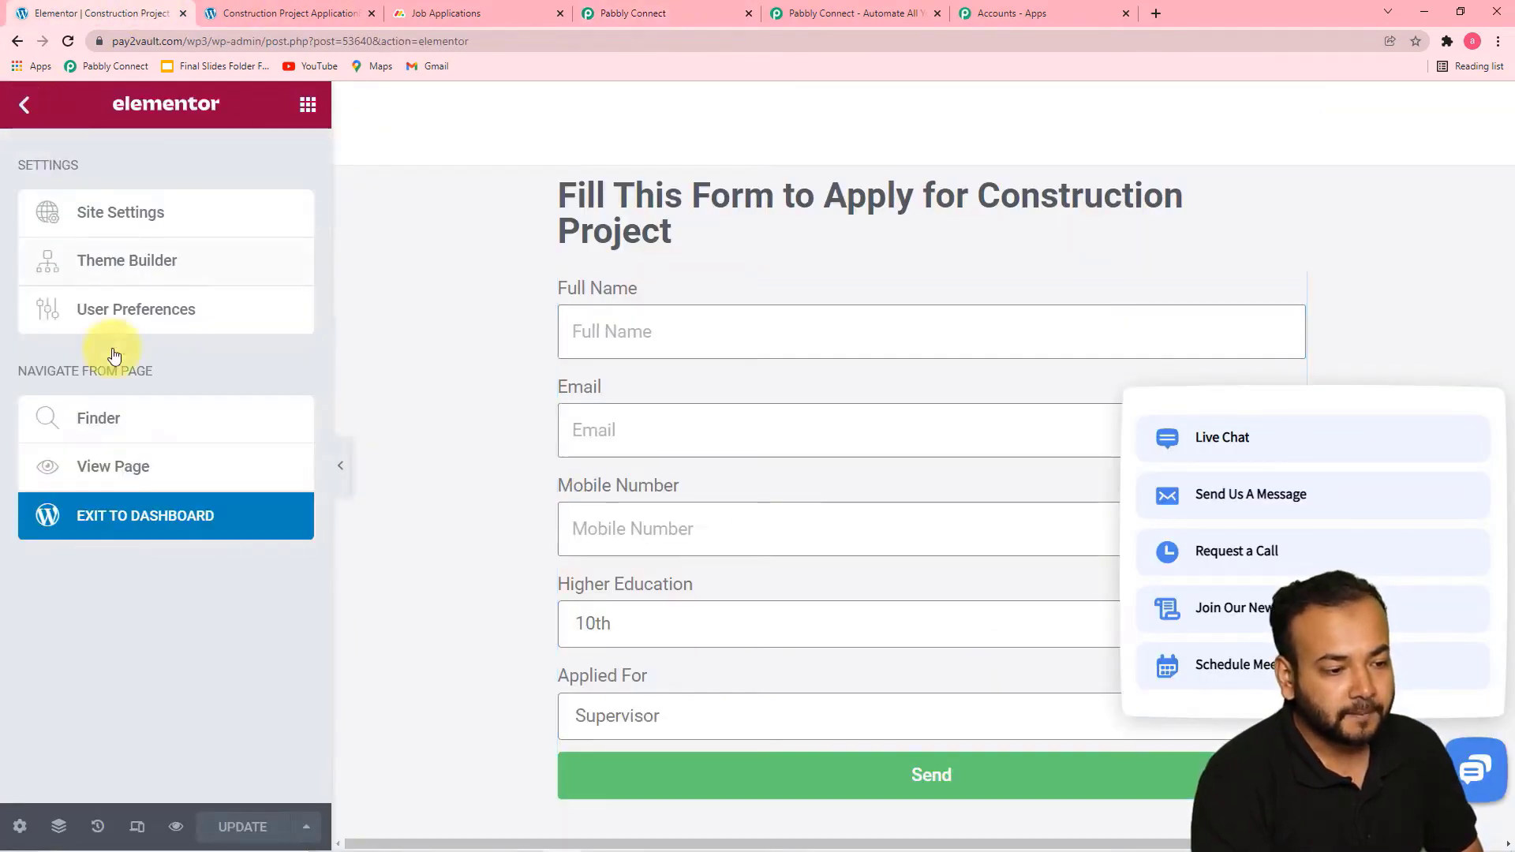
{"action": "left_click", "coordinate": [114, 466]}
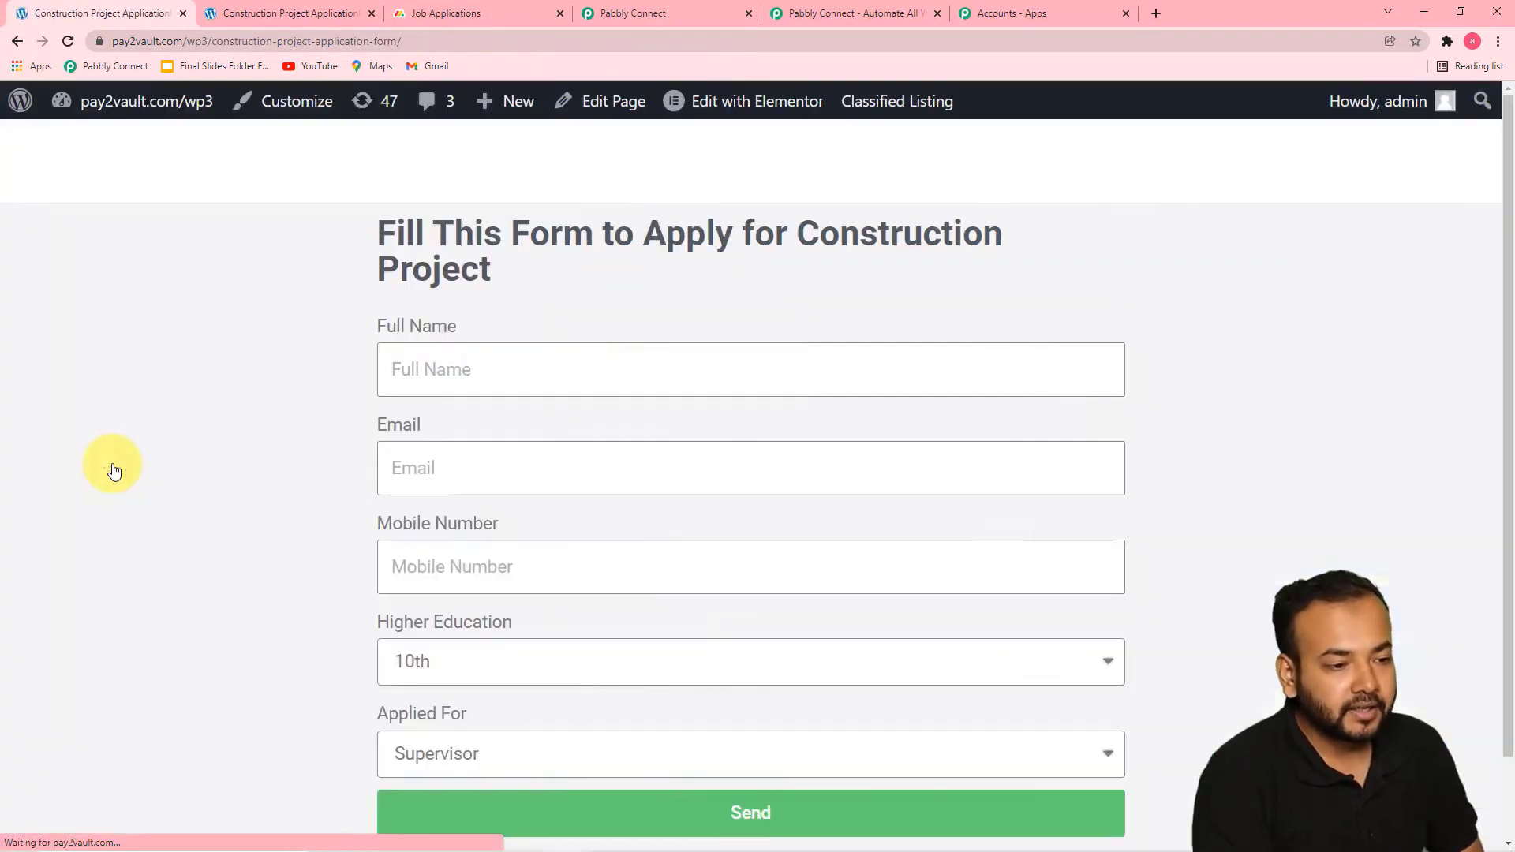
{"action": "scroll", "coordinate": [343, 339], "scroll_direction": "down", "scroll_amount": 2}
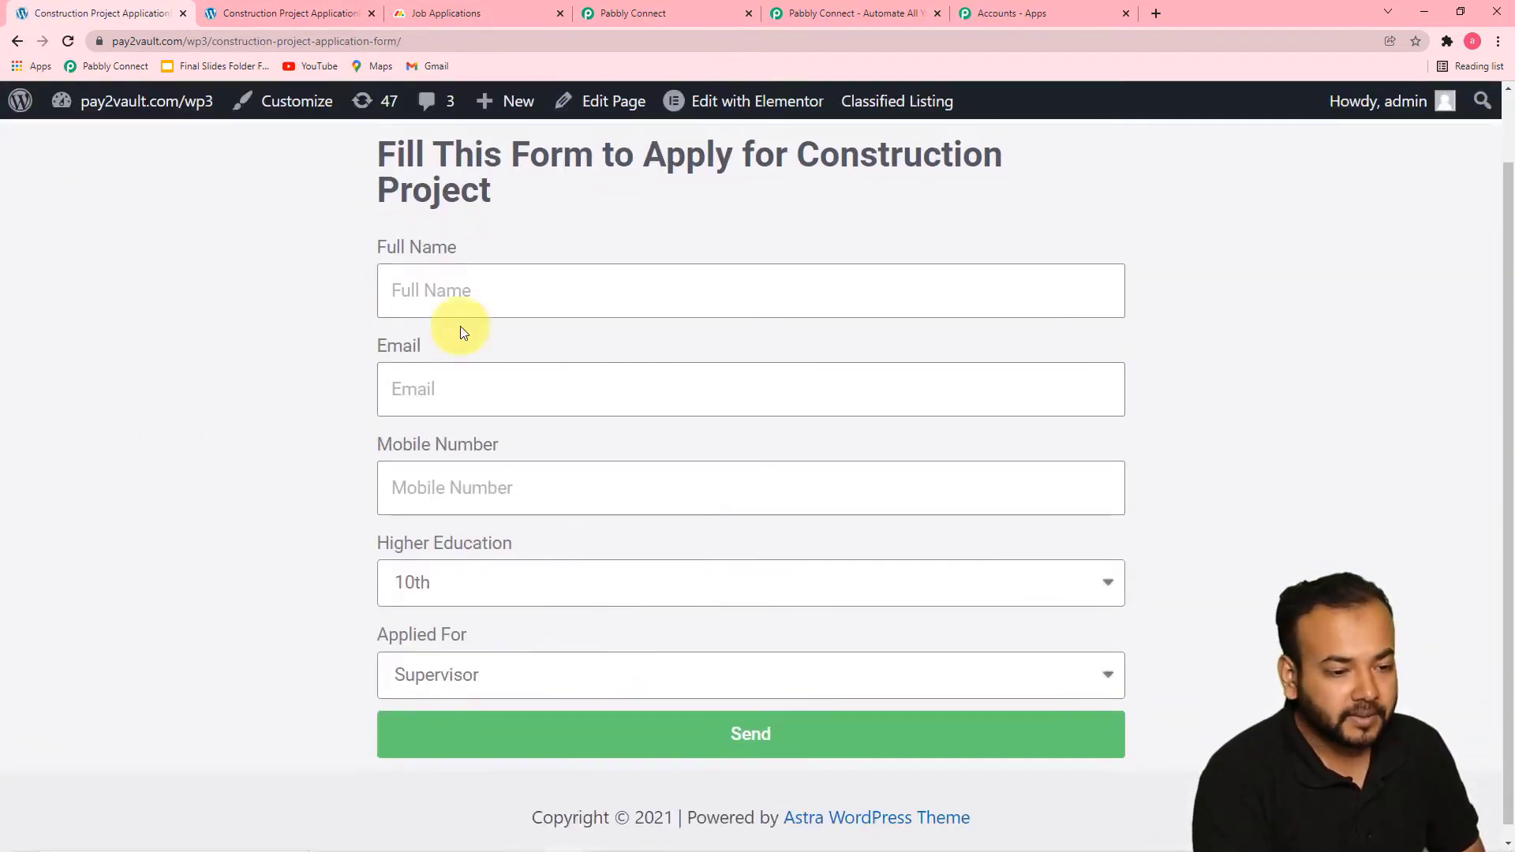
Fill in the applicant's full name, email and mobile number on the live application form
{"action": "left_click", "coordinate": [578, 281]}
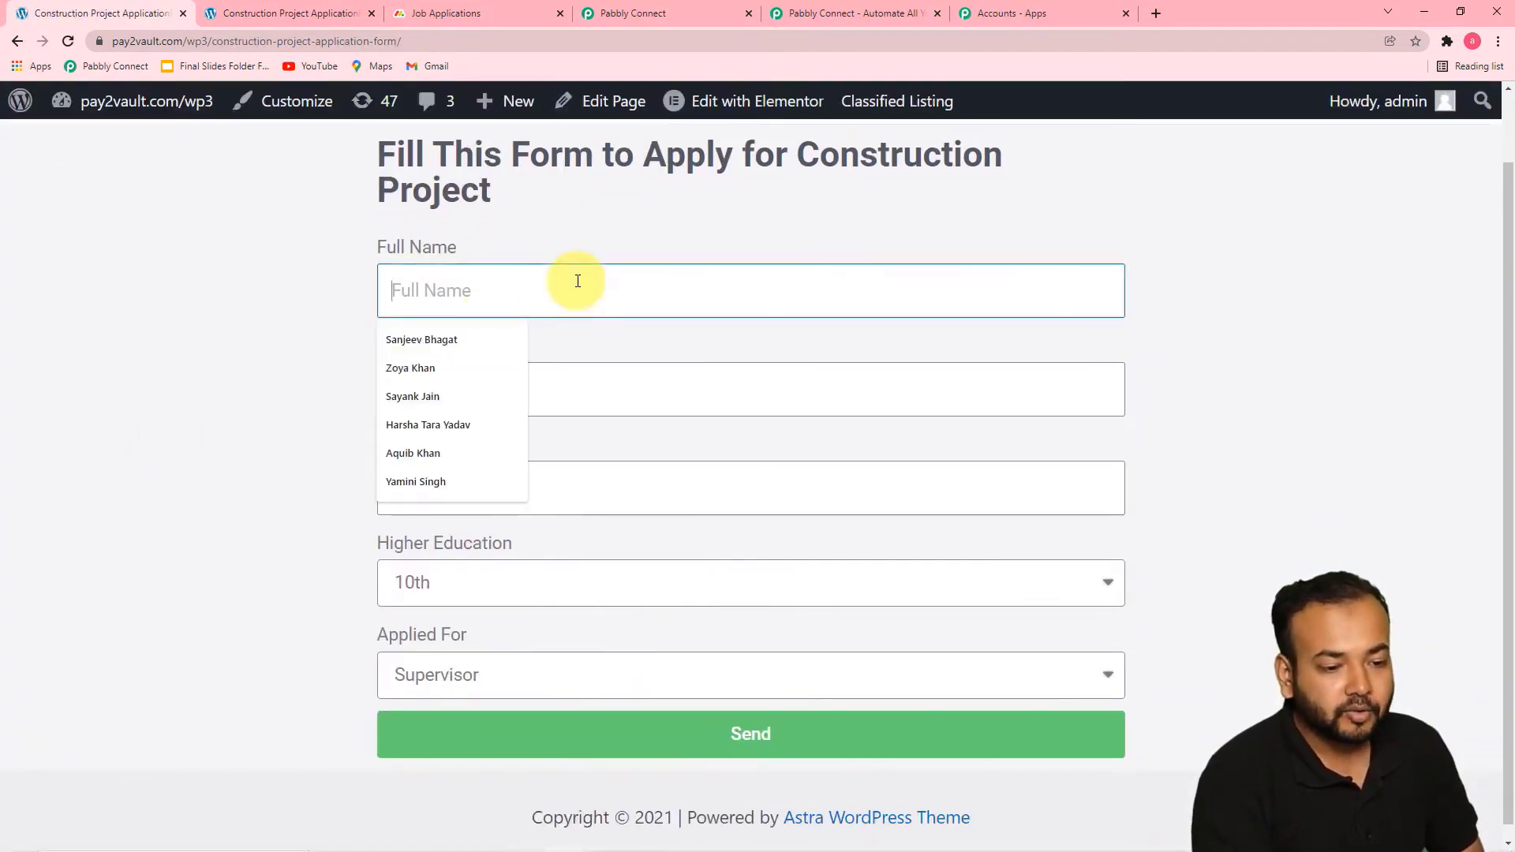
{"action": "left_click", "coordinate": [442, 395]}
{"action": "left_click", "coordinate": [542, 389]}
{"action": "left_click", "coordinate": [472, 439]}
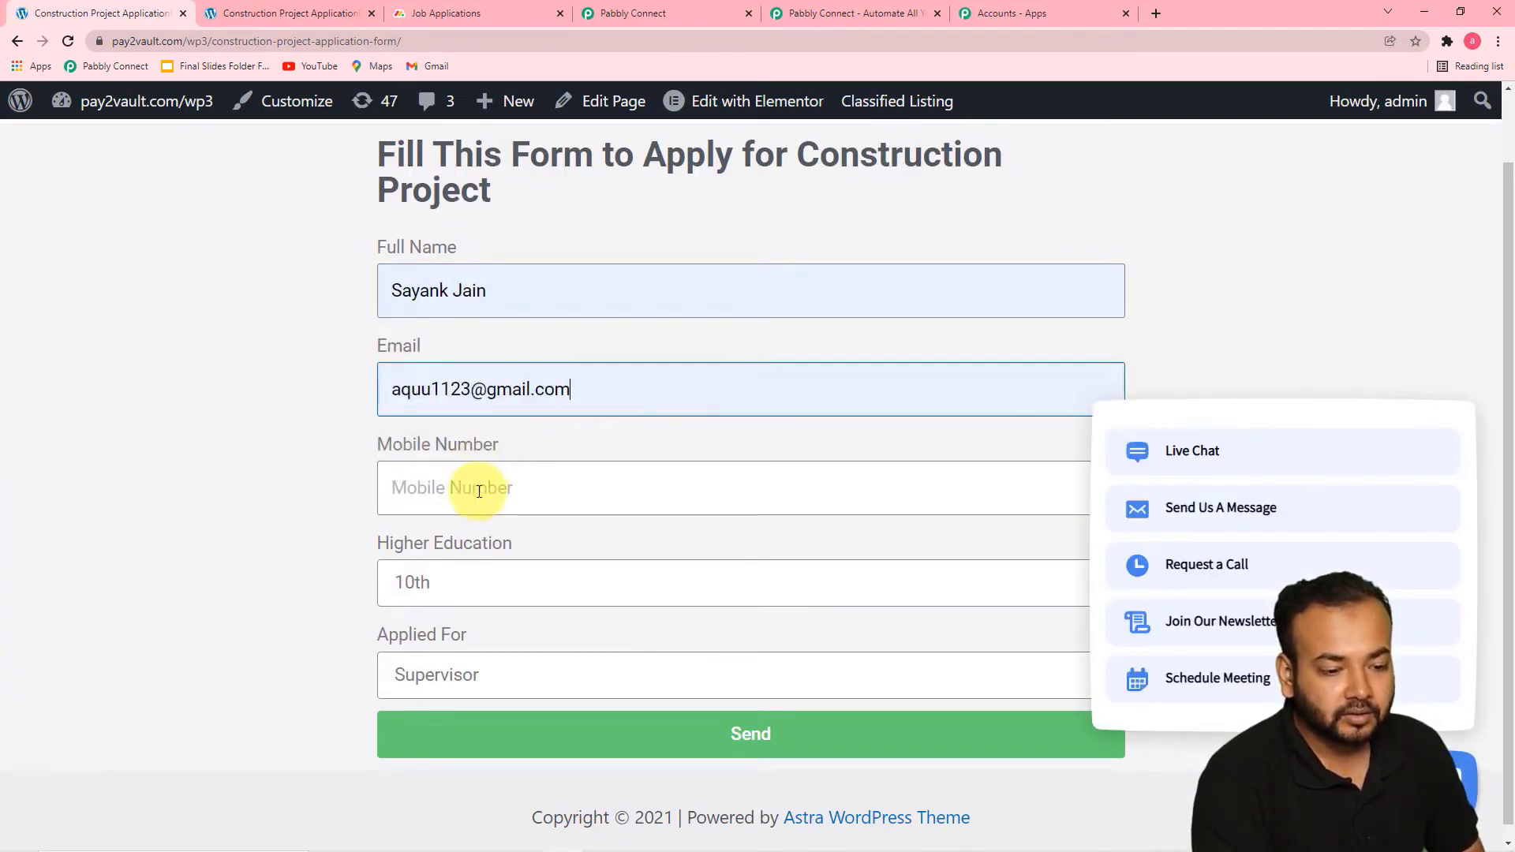
{"action": "left_click", "coordinate": [484, 487]}
{"action": "left_click", "coordinate": [458, 532]}
Set Higher Education to Post Graduate and Applied For to Surveyer, and submit the form
{"action": "left_click", "coordinate": [470, 576]}
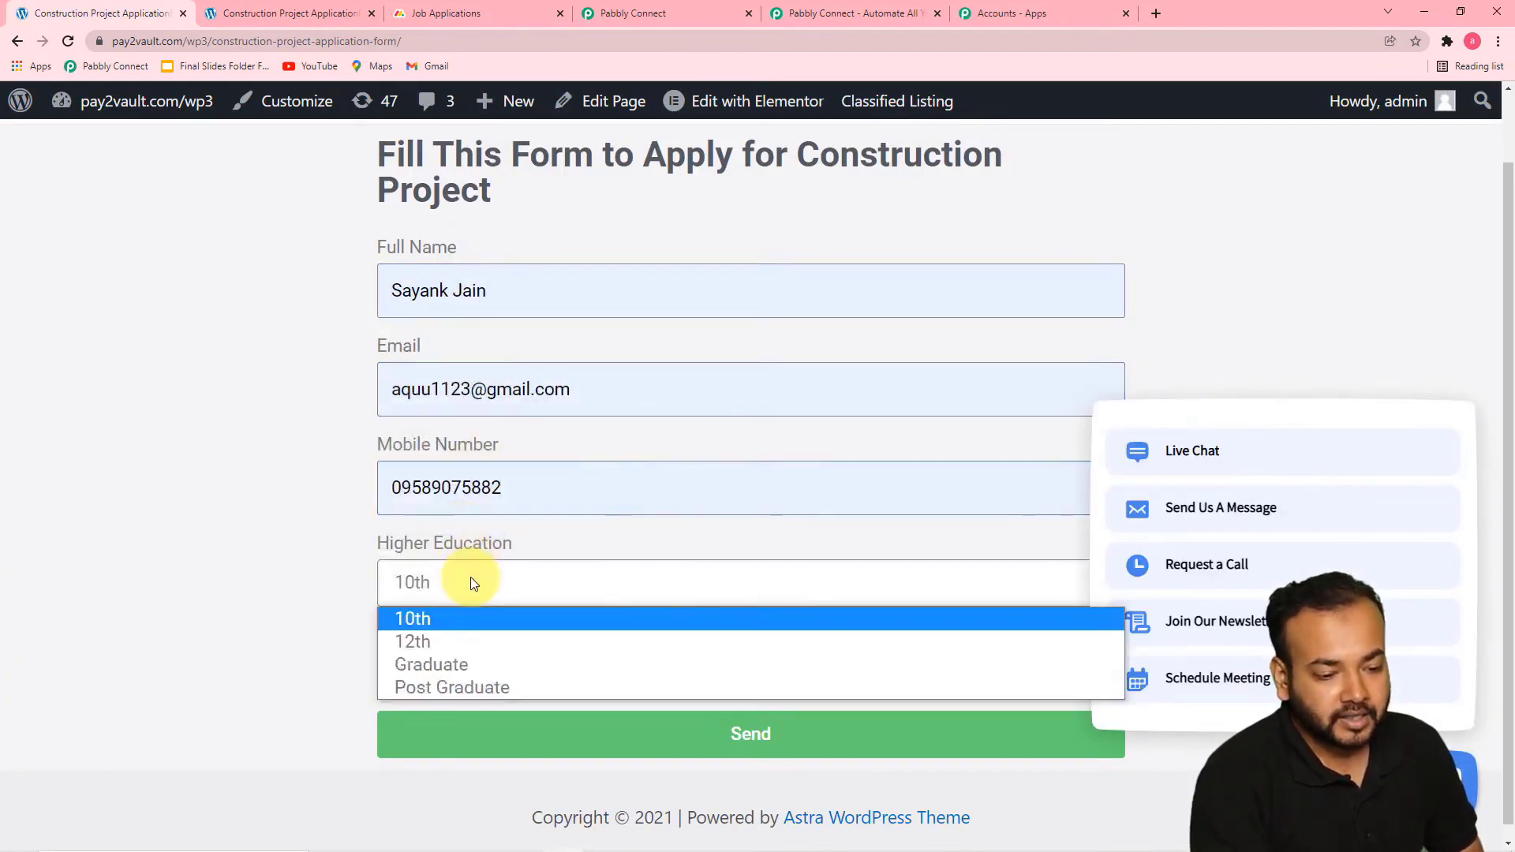
{"action": "left_click", "coordinate": [423, 685]}
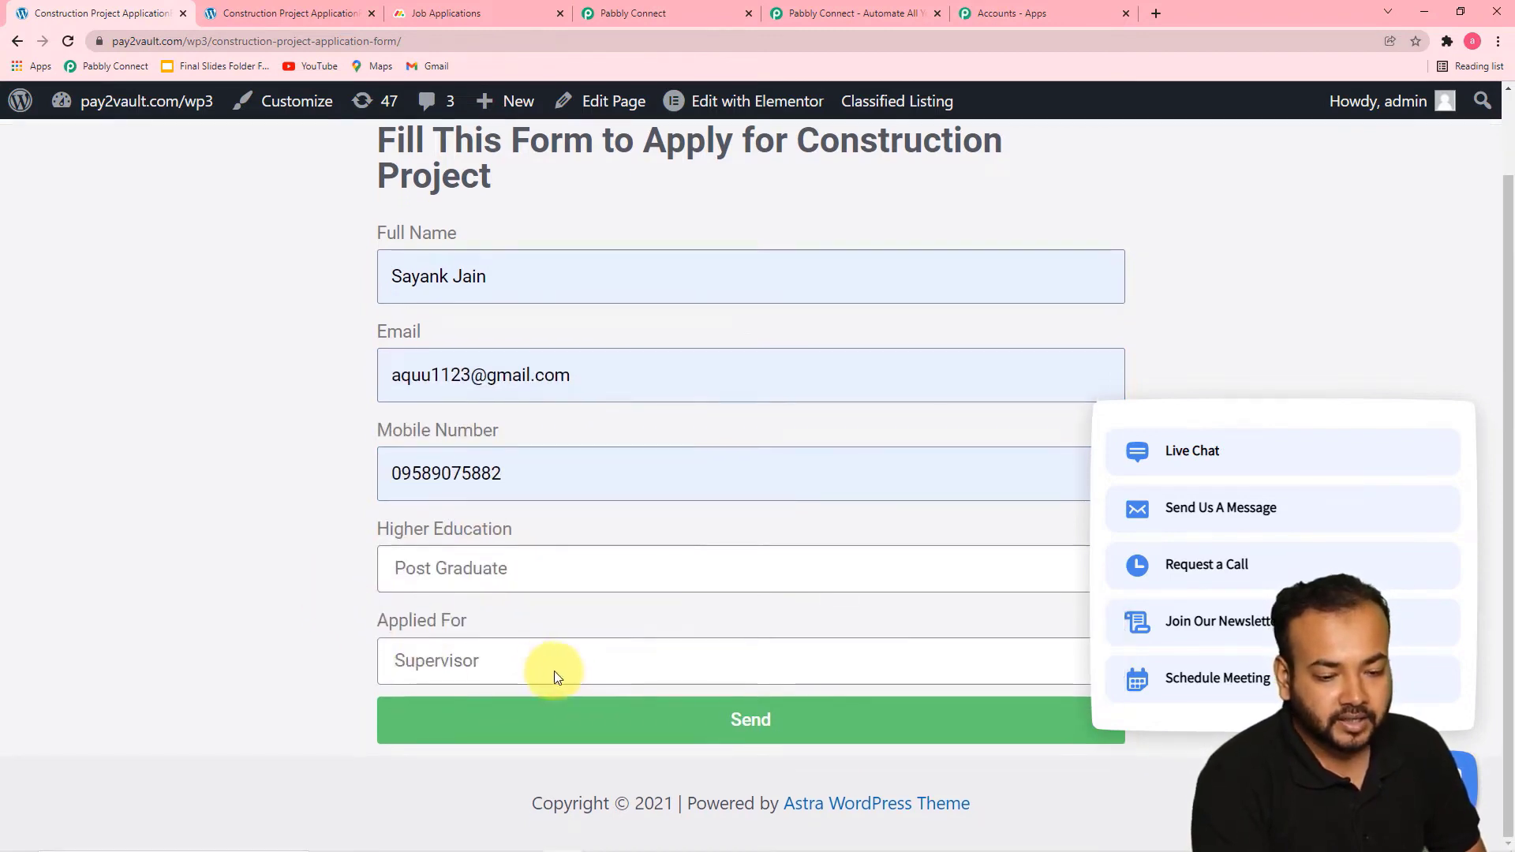
{"action": "left_click", "coordinate": [554, 671]}
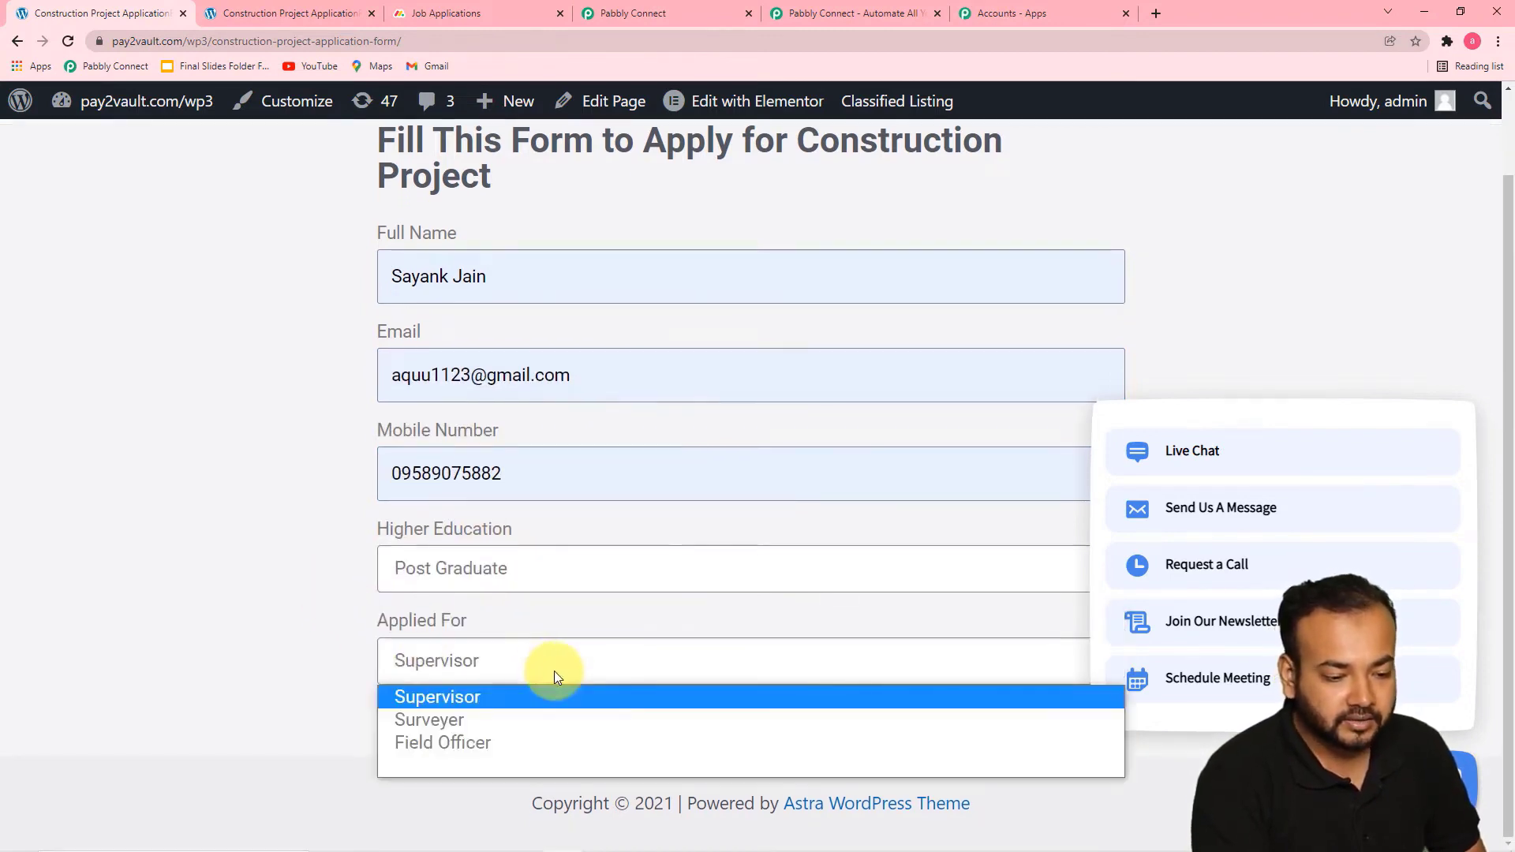
{"action": "left_click", "coordinate": [486, 720]}
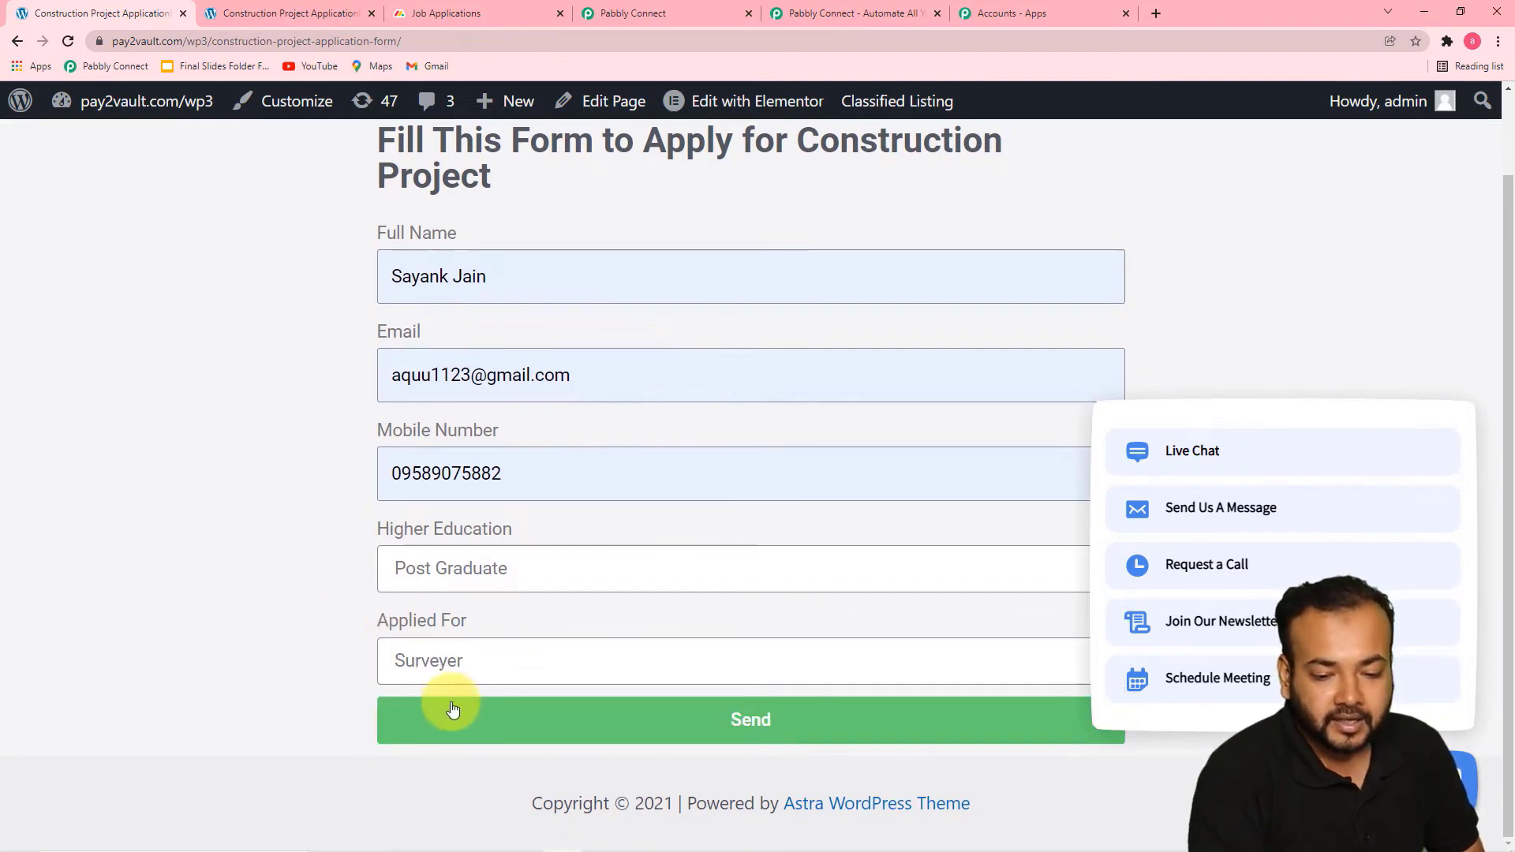
{"action": "left_click", "coordinate": [484, 717]}
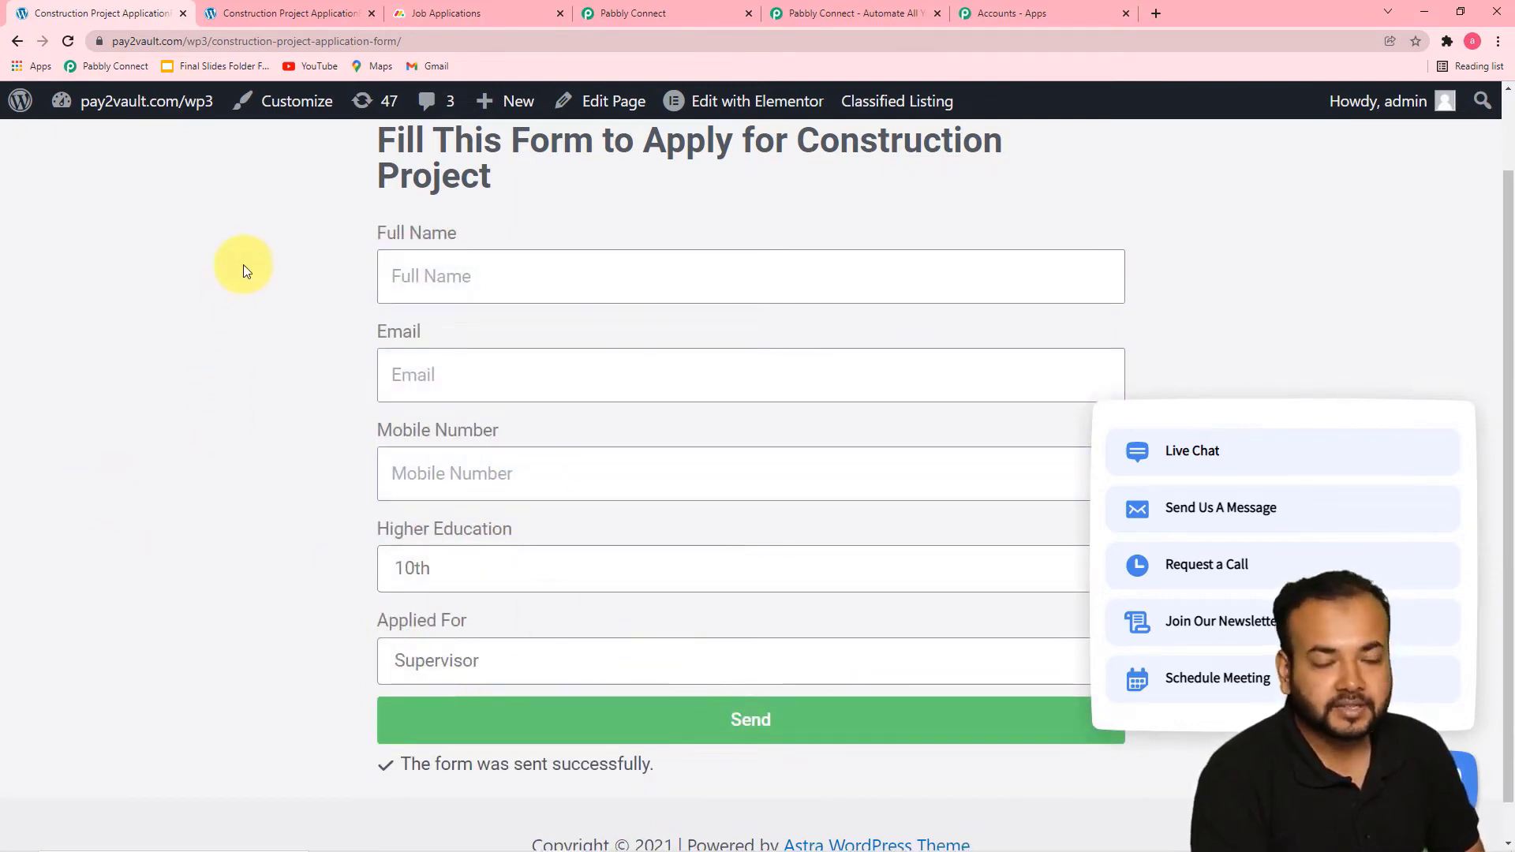
Switch to the Pabbly Connect workflow and review the webhook response captured from the test submission
{"action": "left_click", "coordinate": [673, 11]}
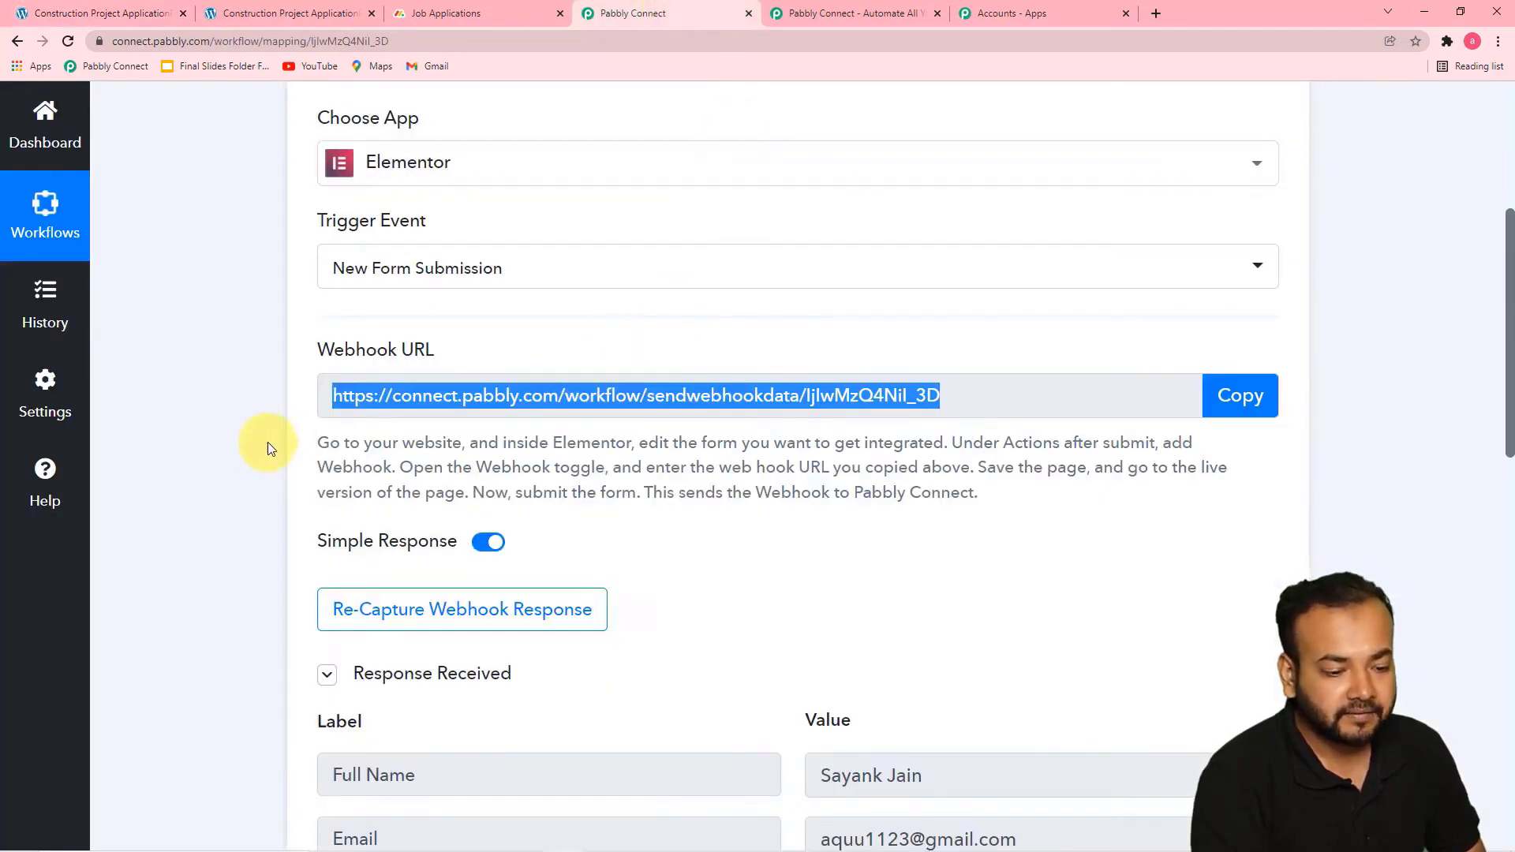
{"action": "scroll", "coordinate": [254, 446], "scroll_direction": "down", "scroll_amount": 7}
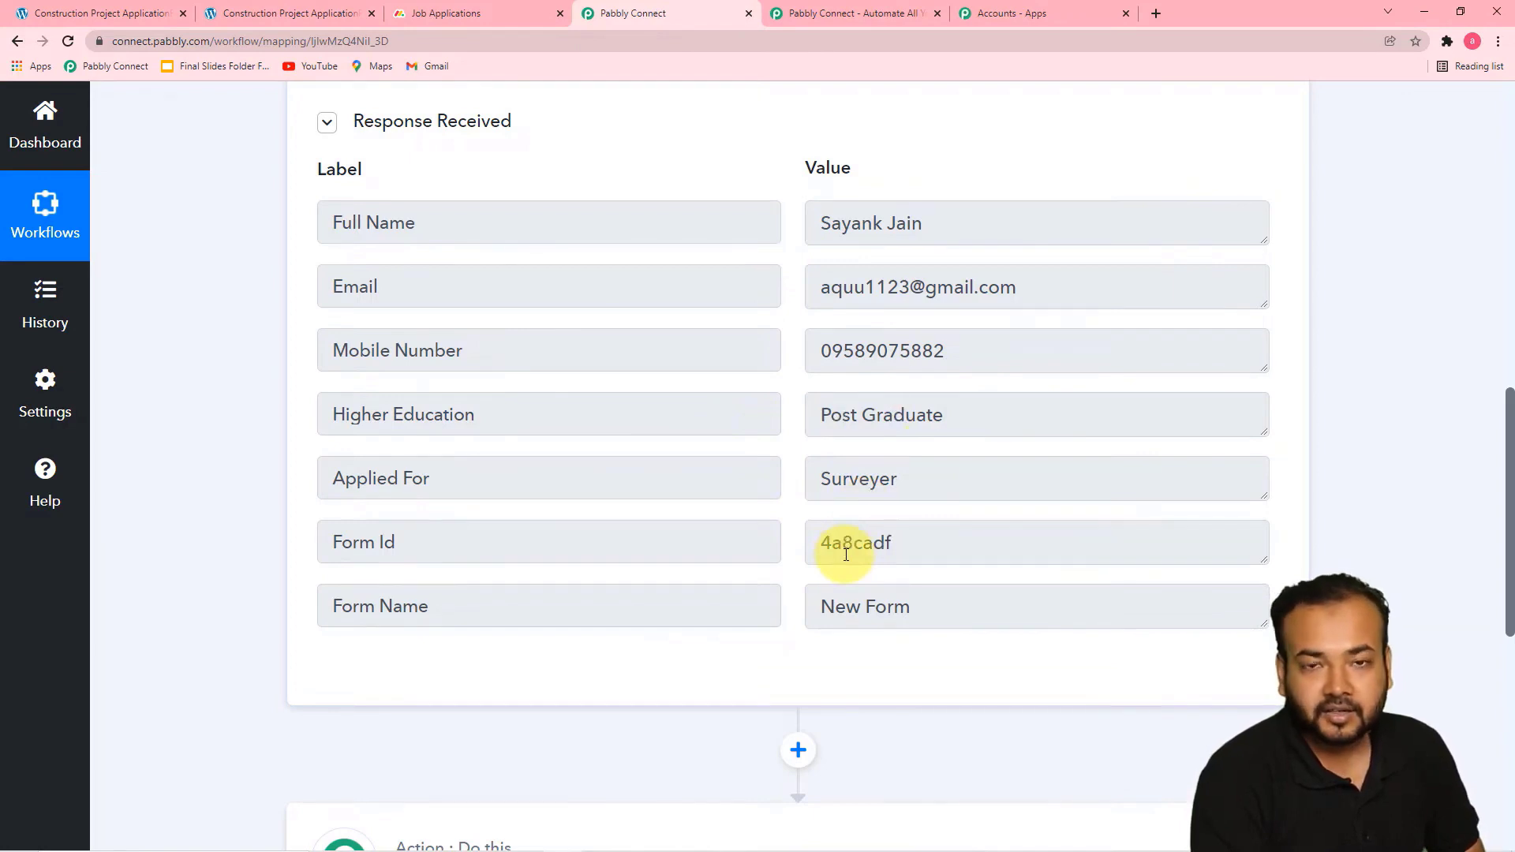
{"action": "scroll", "coordinate": [269, 470], "scroll_direction": "down", "scroll_amount": 1}
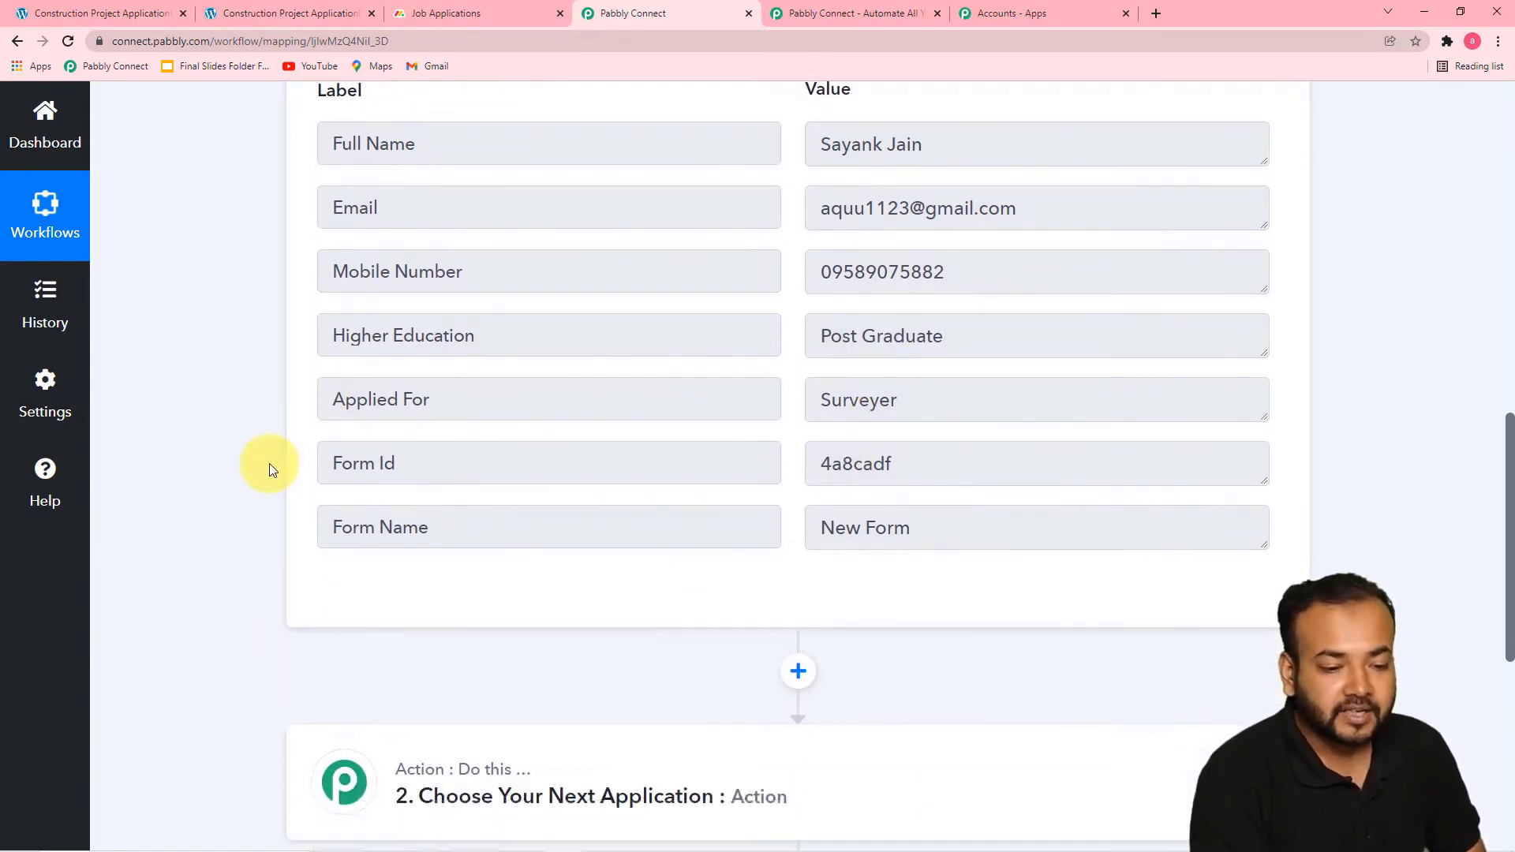
{"action": "scroll", "coordinate": [268, 462], "scroll_direction": "down", "scroll_amount": 3}
{"action": "scroll", "coordinate": [282, 463], "scroll_direction": "up", "scroll_amount": 3}
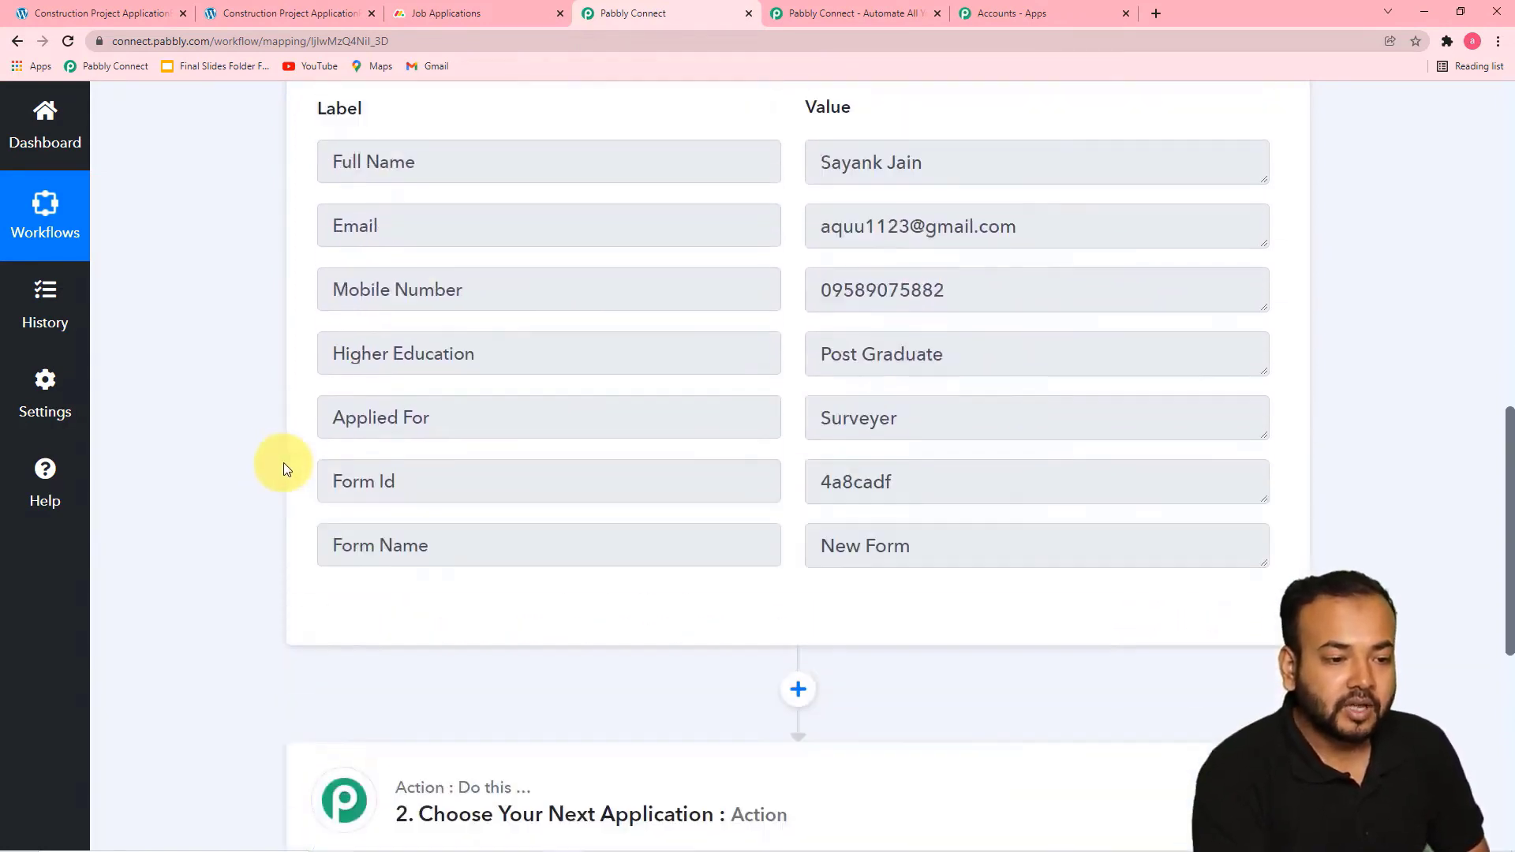
{"action": "scroll", "coordinate": [282, 462], "scroll_direction": "up", "scroll_amount": 2}
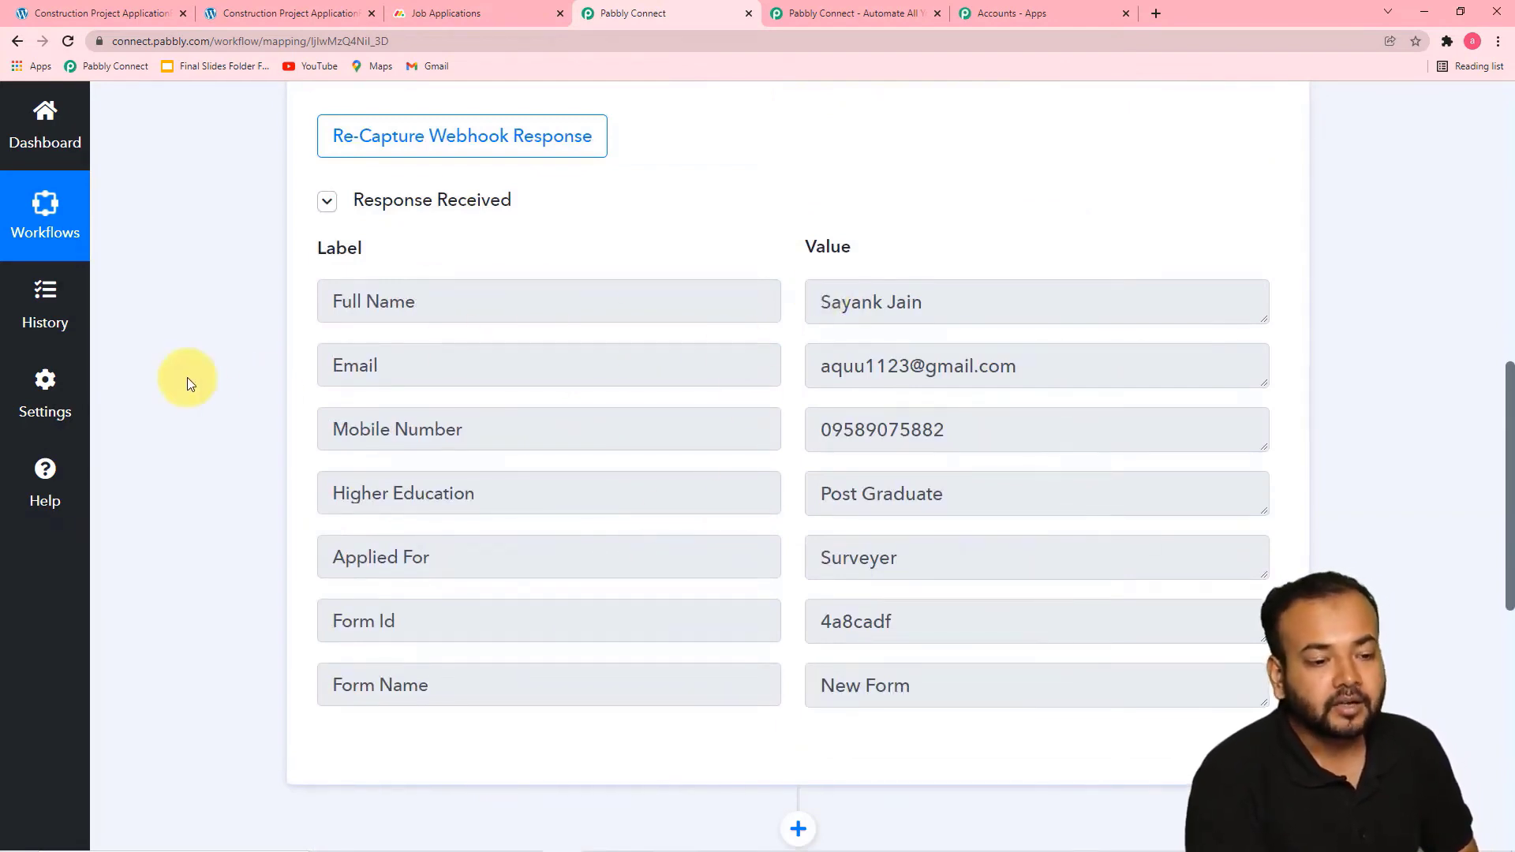
{"action": "scroll", "coordinate": [202, 391], "scroll_direction": "down", "scroll_amount": 3}
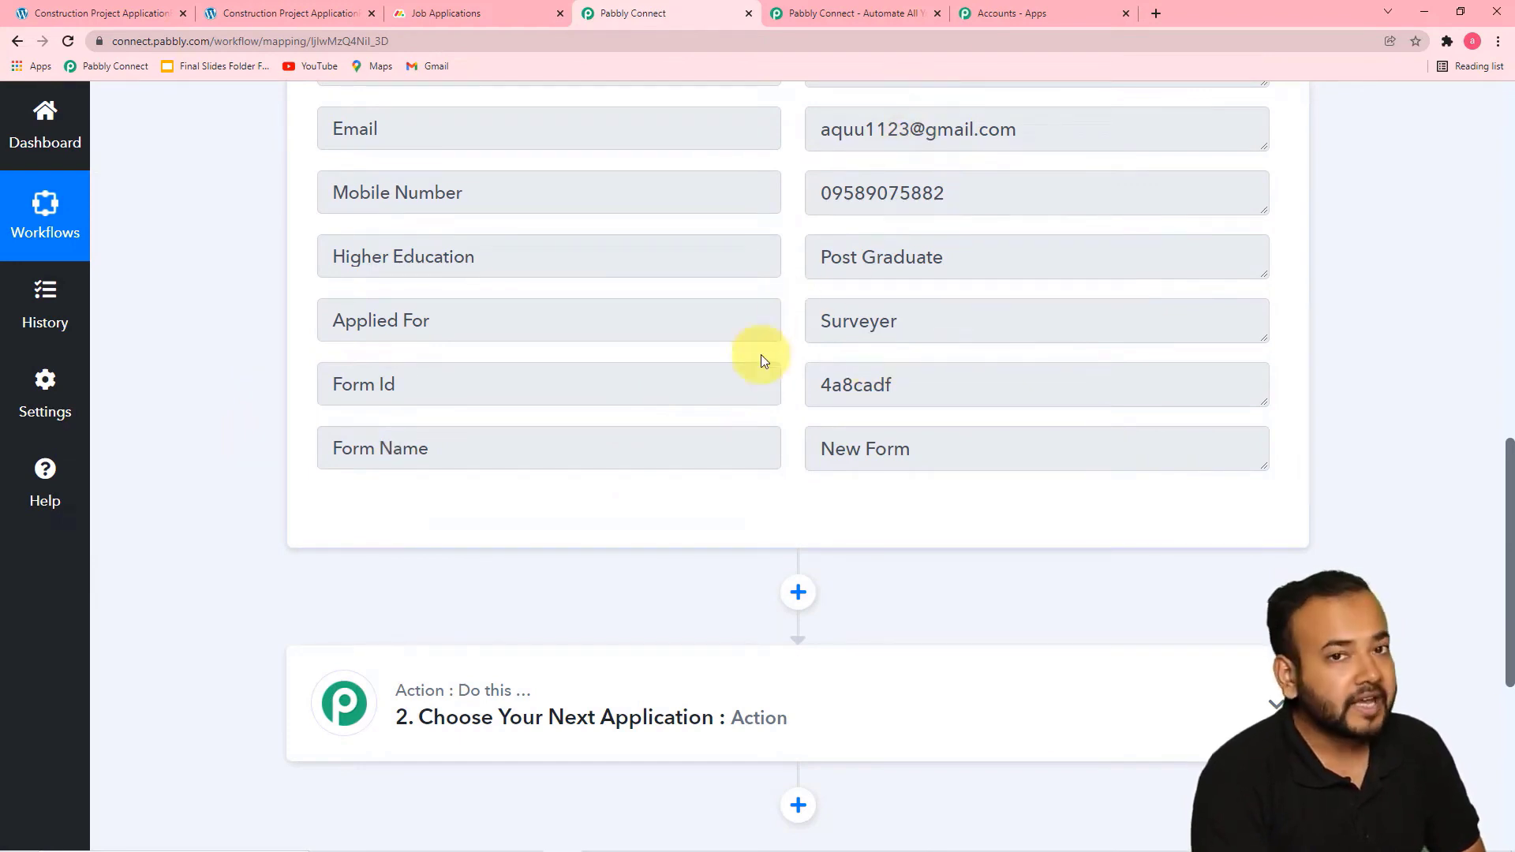
Set the workflow's second step to the Monday.com app with the Create Item (Beta) action event
{"action": "scroll", "coordinate": [760, 406], "scroll_direction": "down", "scroll_amount": 4}
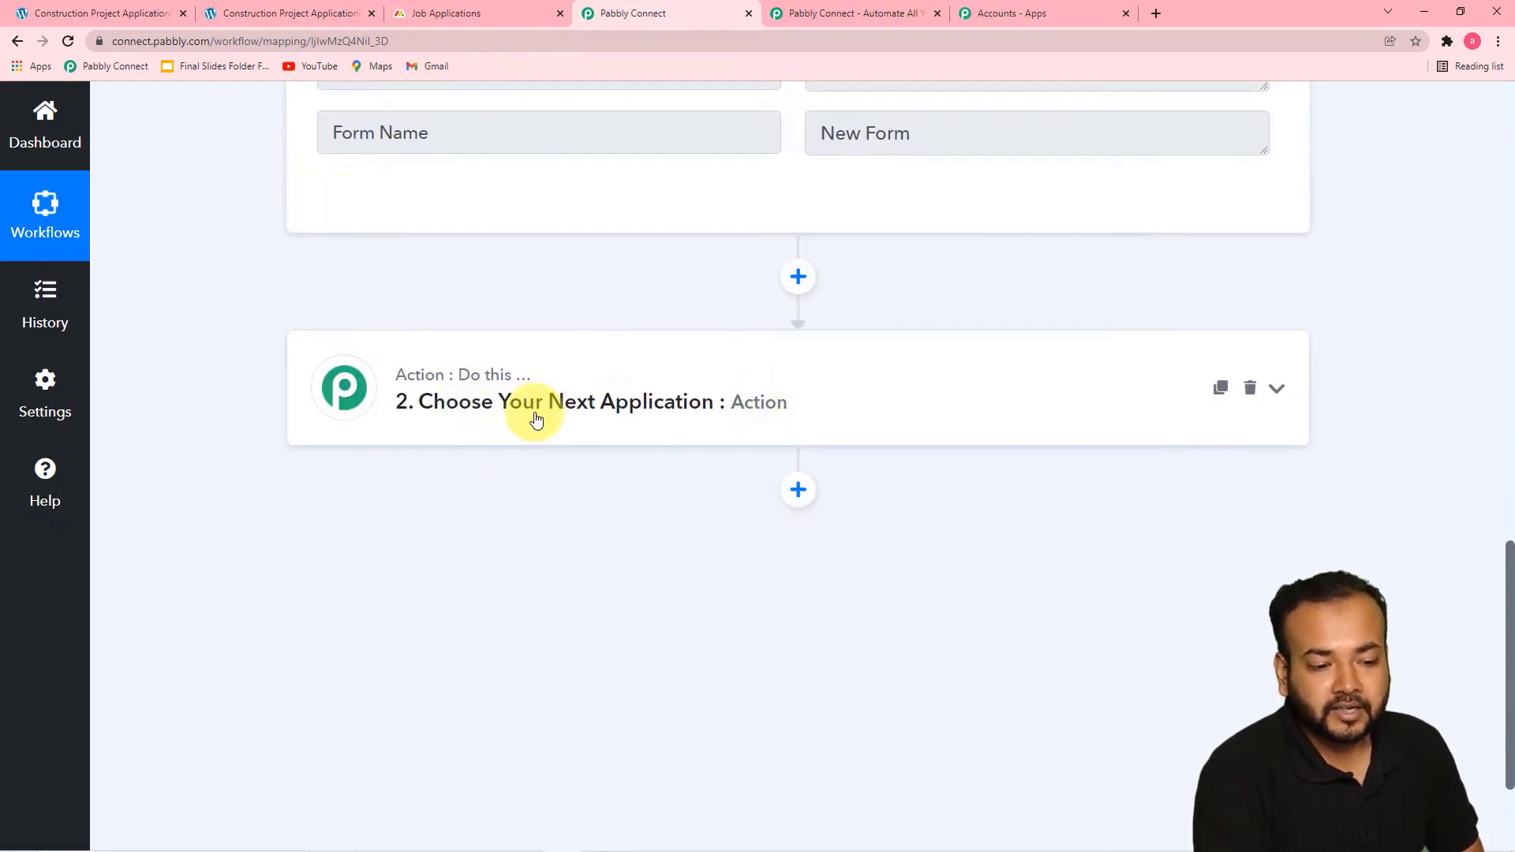
{"action": "left_click", "coordinate": [536, 419]}
{"action": "scroll", "coordinate": [536, 419], "scroll_direction": "down", "scroll_amount": 4}
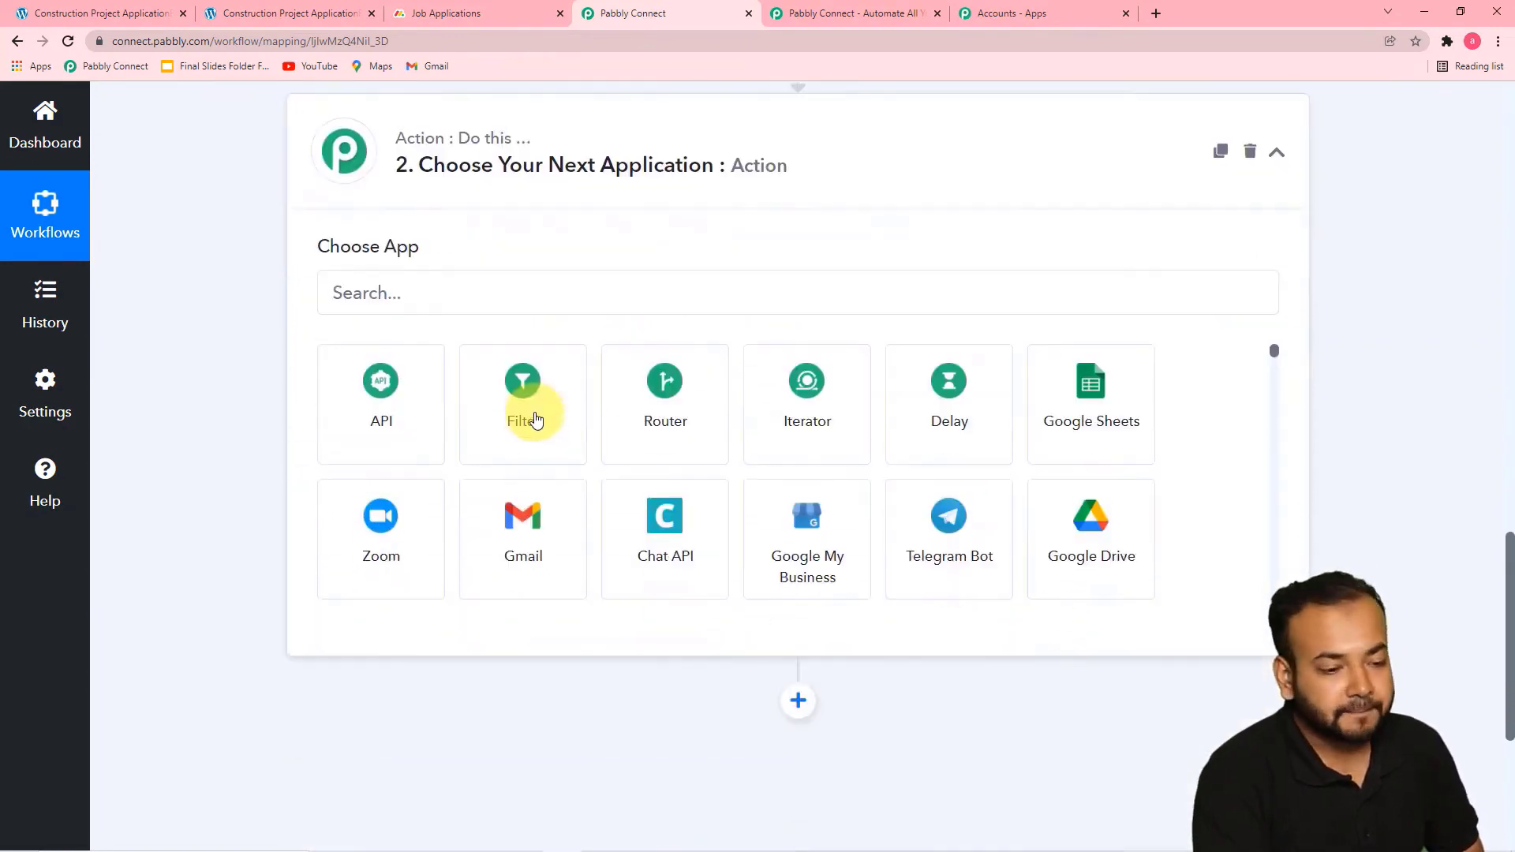
{"action": "left_click", "coordinate": [459, 223]}
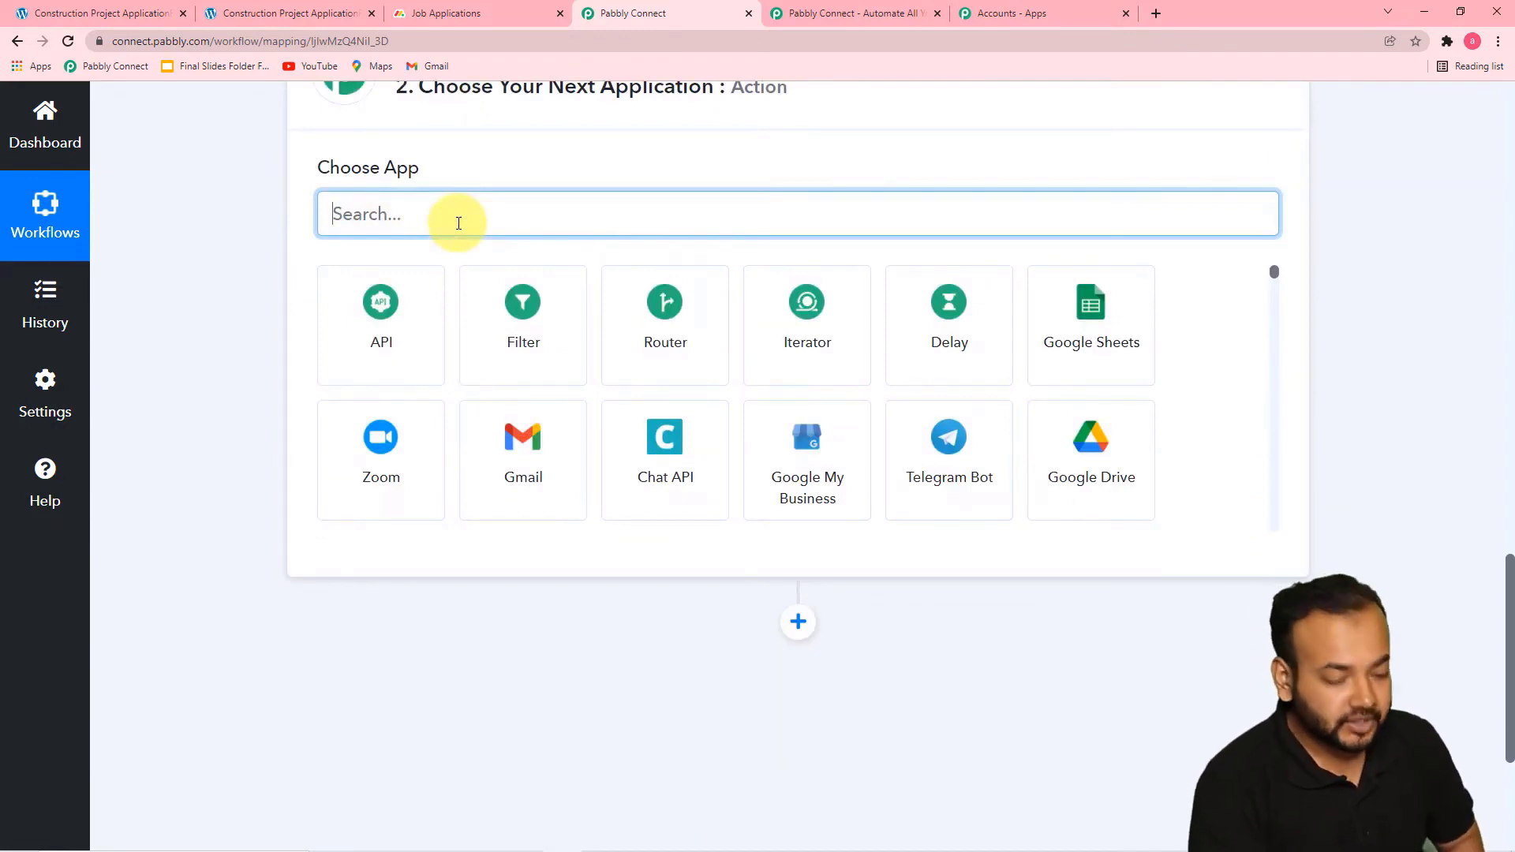
{"action": "type", "text": "mo"}
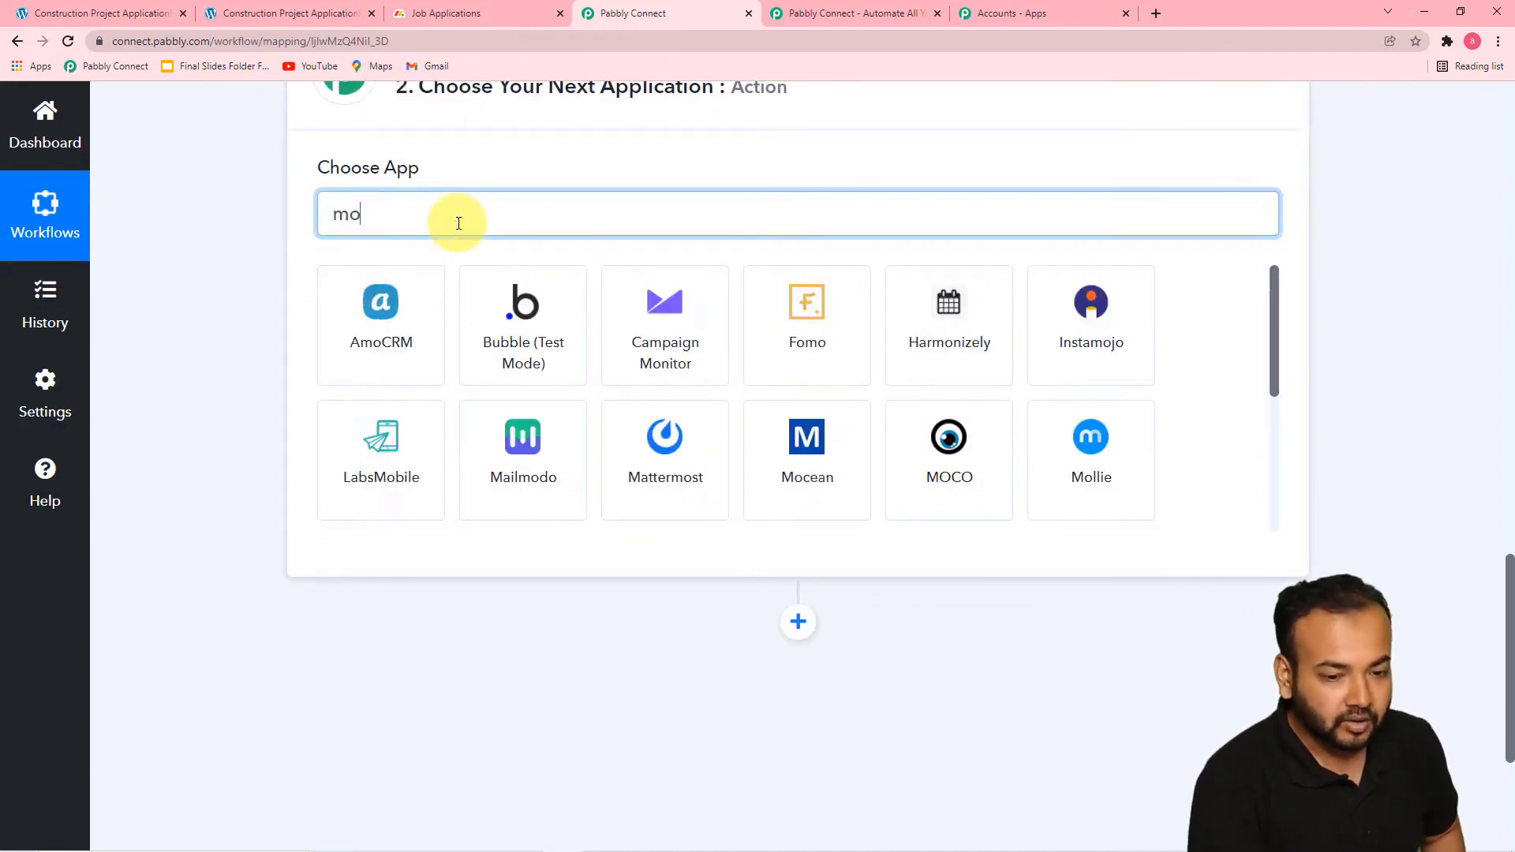
{"action": "type", "text": "nd"}
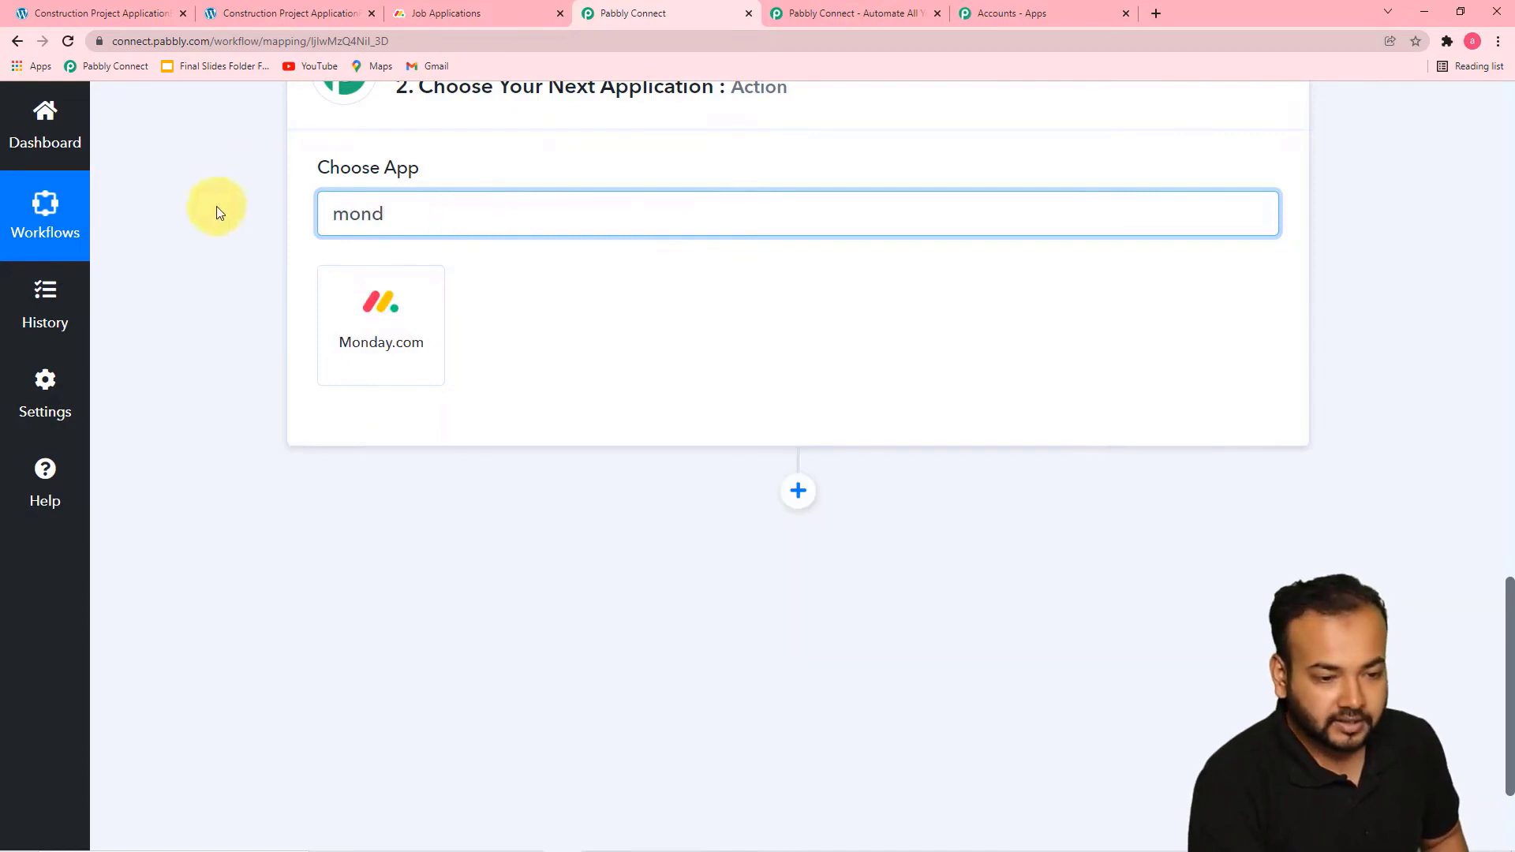
{"action": "left_click", "coordinate": [372, 349]}
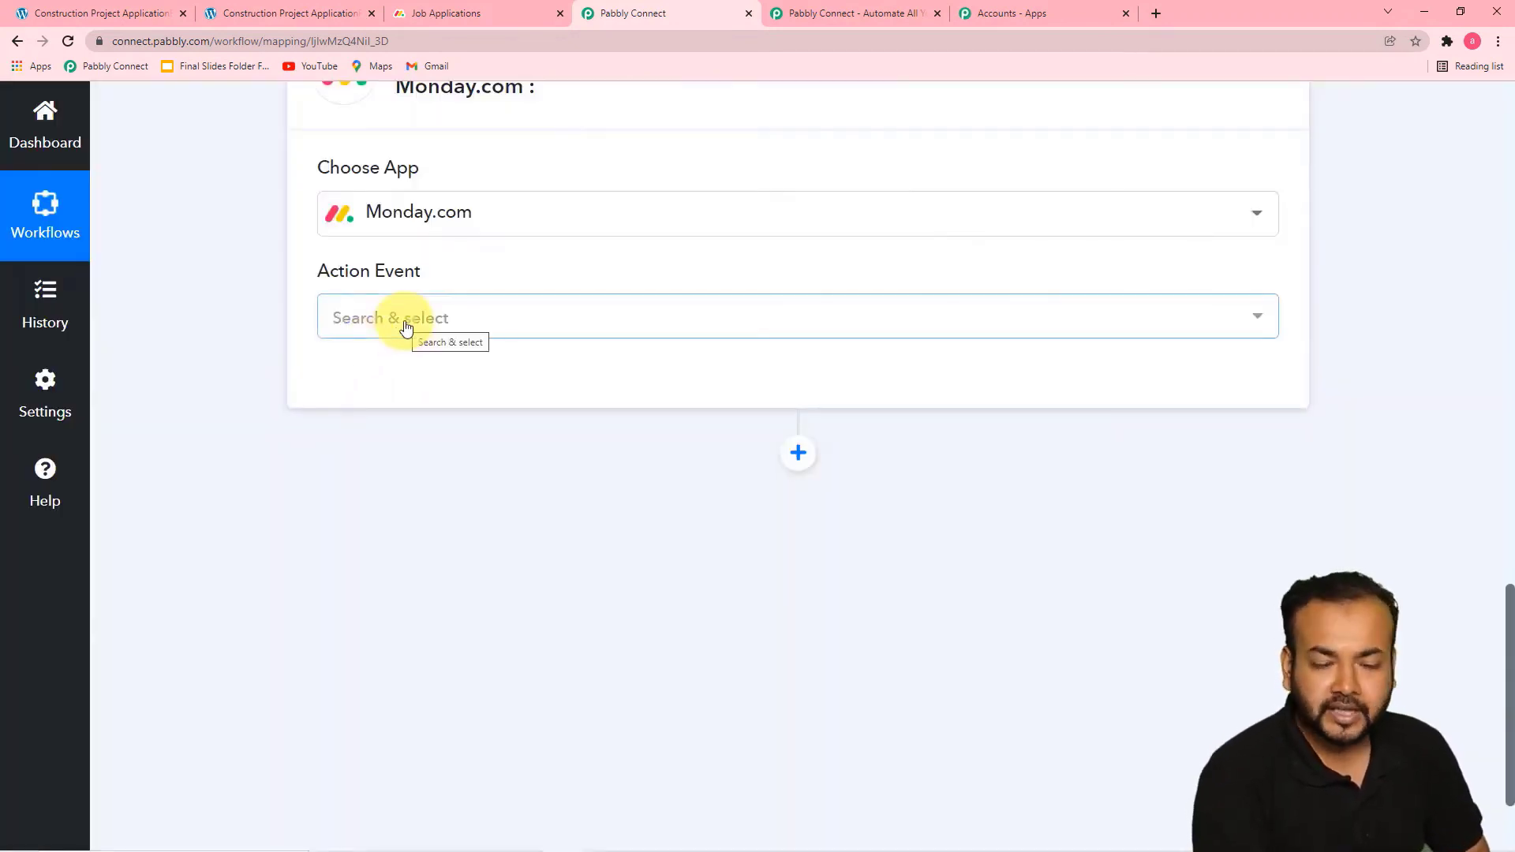
{"action": "left_click", "coordinate": [407, 328]}
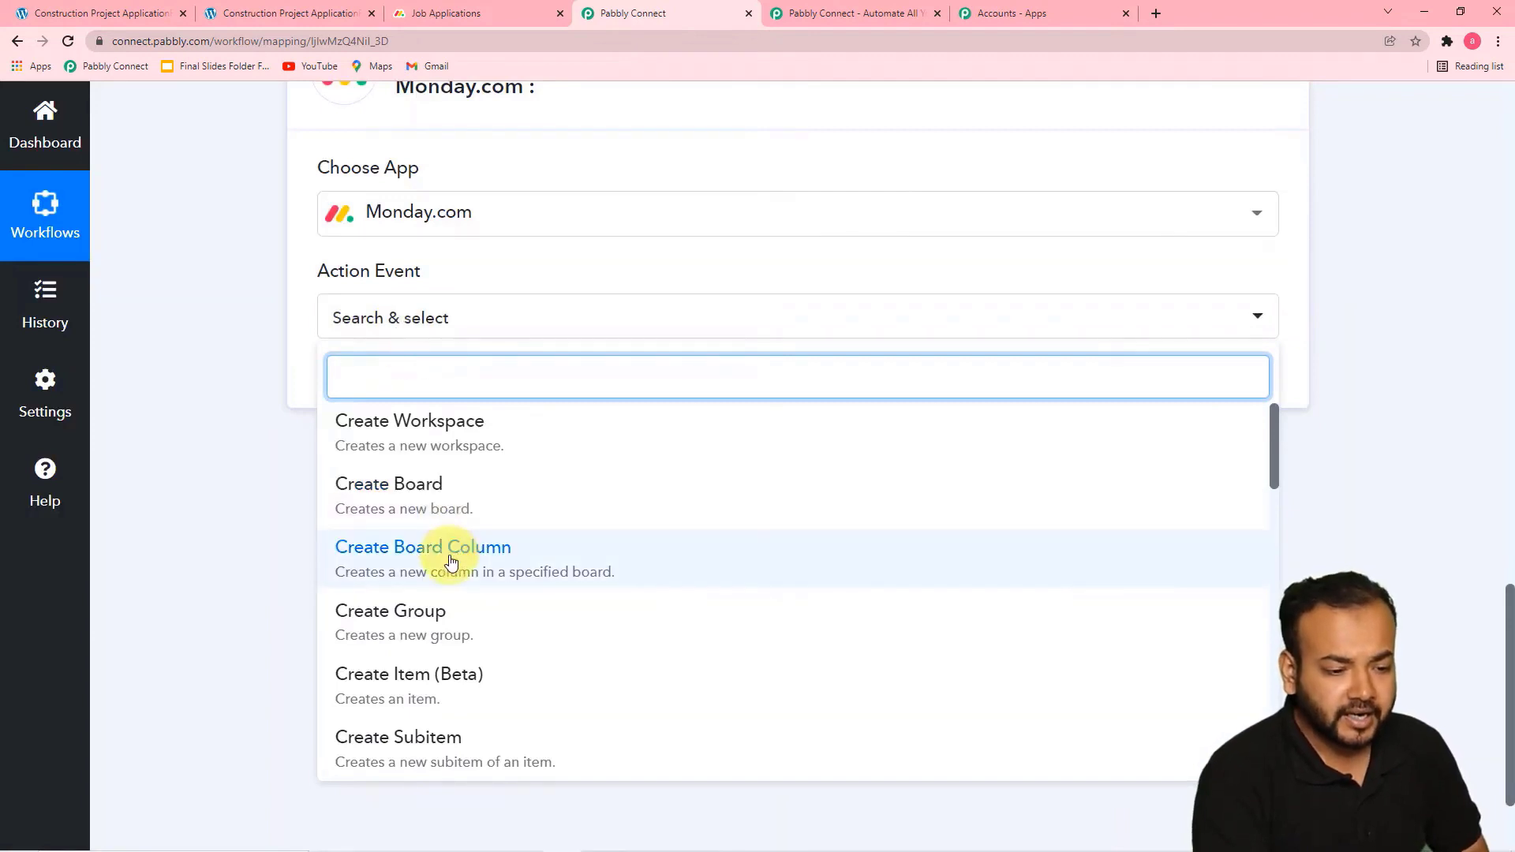
{"action": "left_click", "coordinate": [417, 690]}
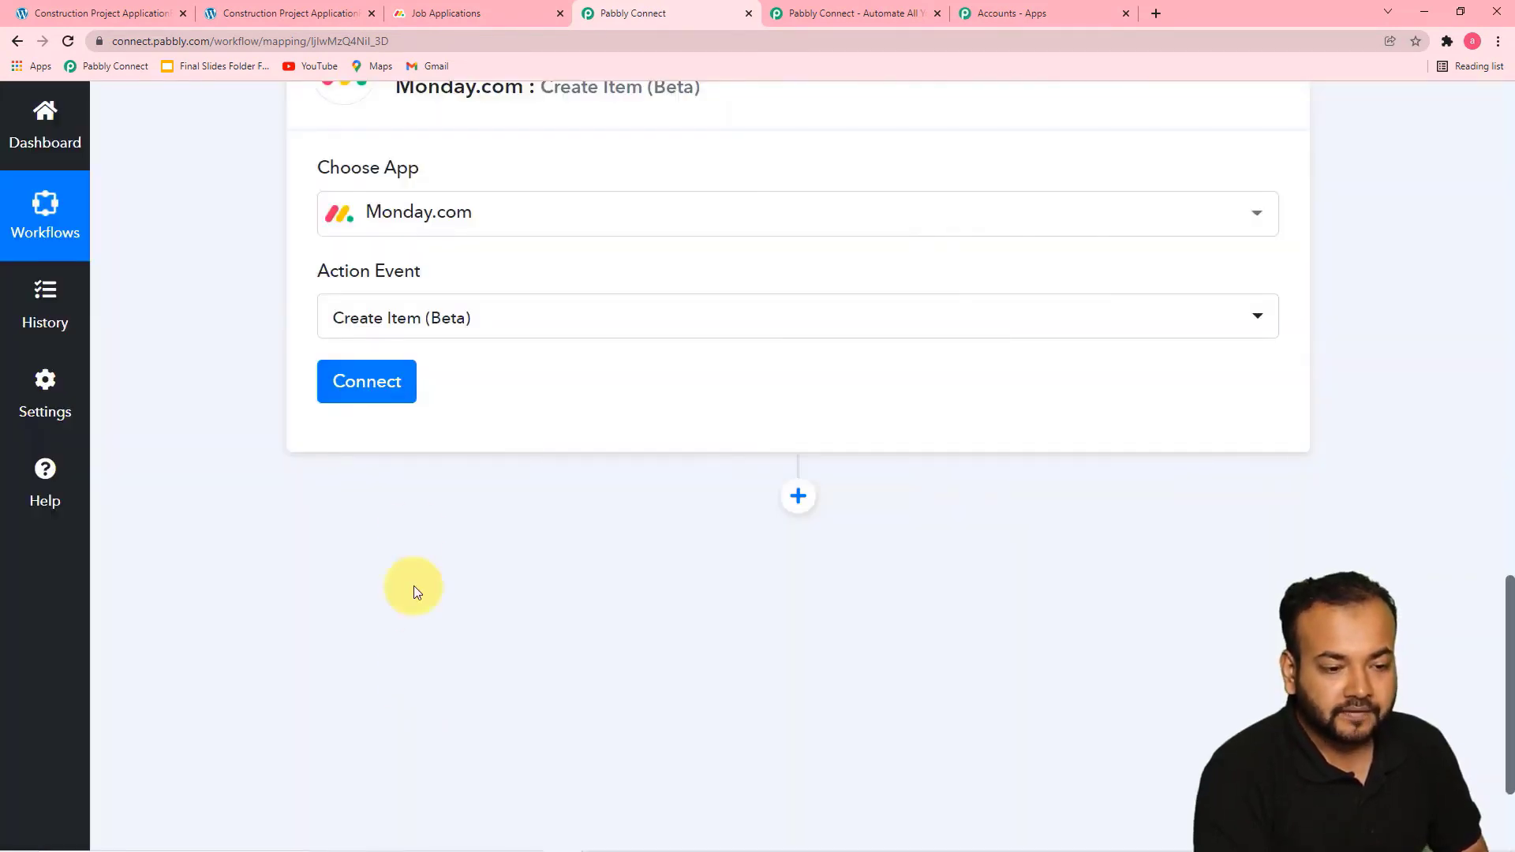
Start adding a new Monday.com connection for the action and bring up its token field
{"action": "left_click", "coordinate": [372, 381]}
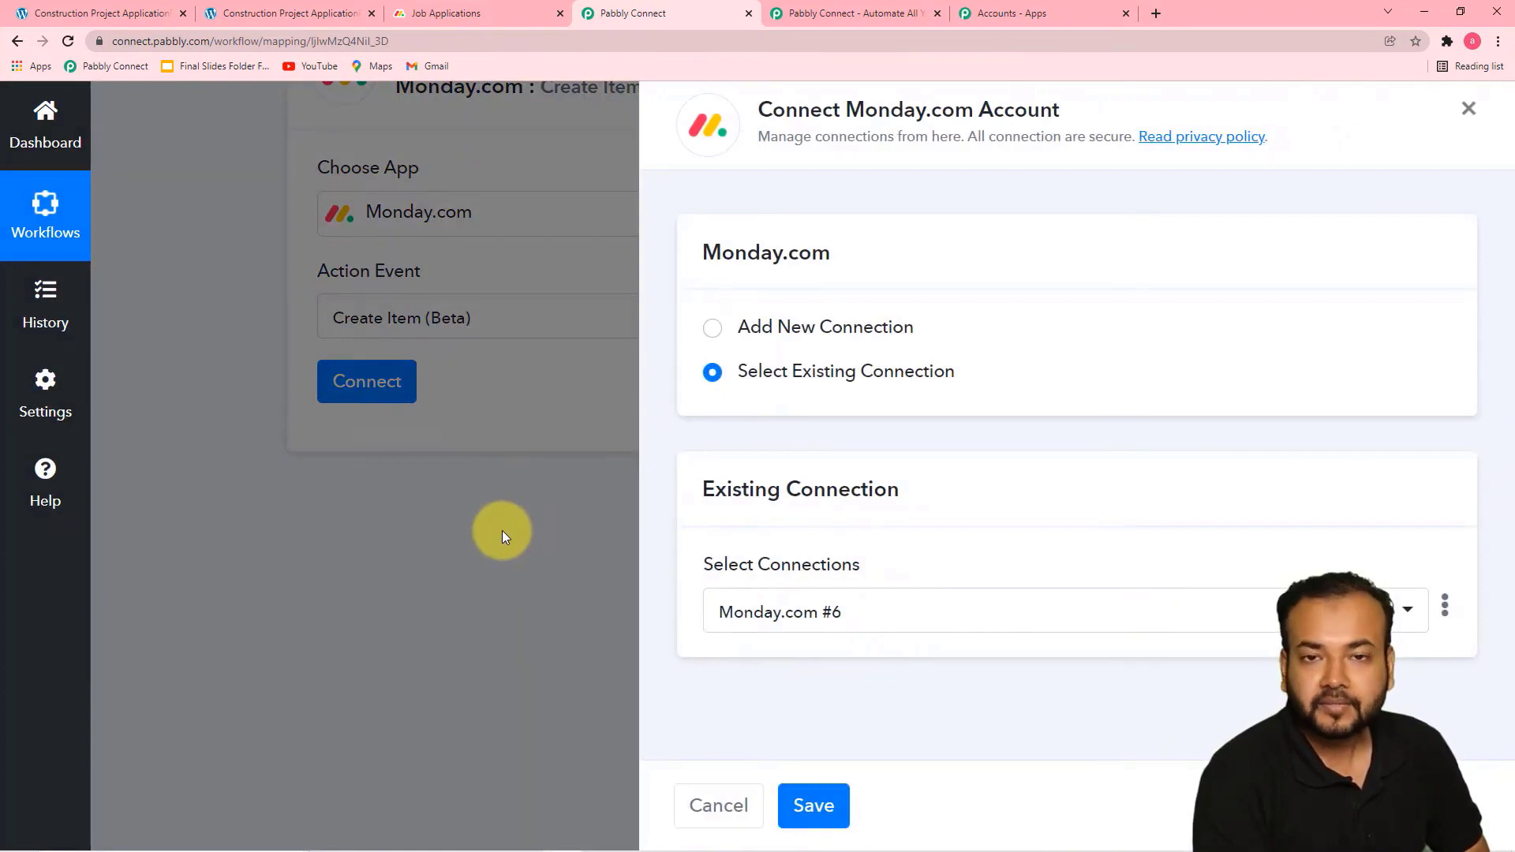
{"action": "left_click", "coordinate": [713, 332]}
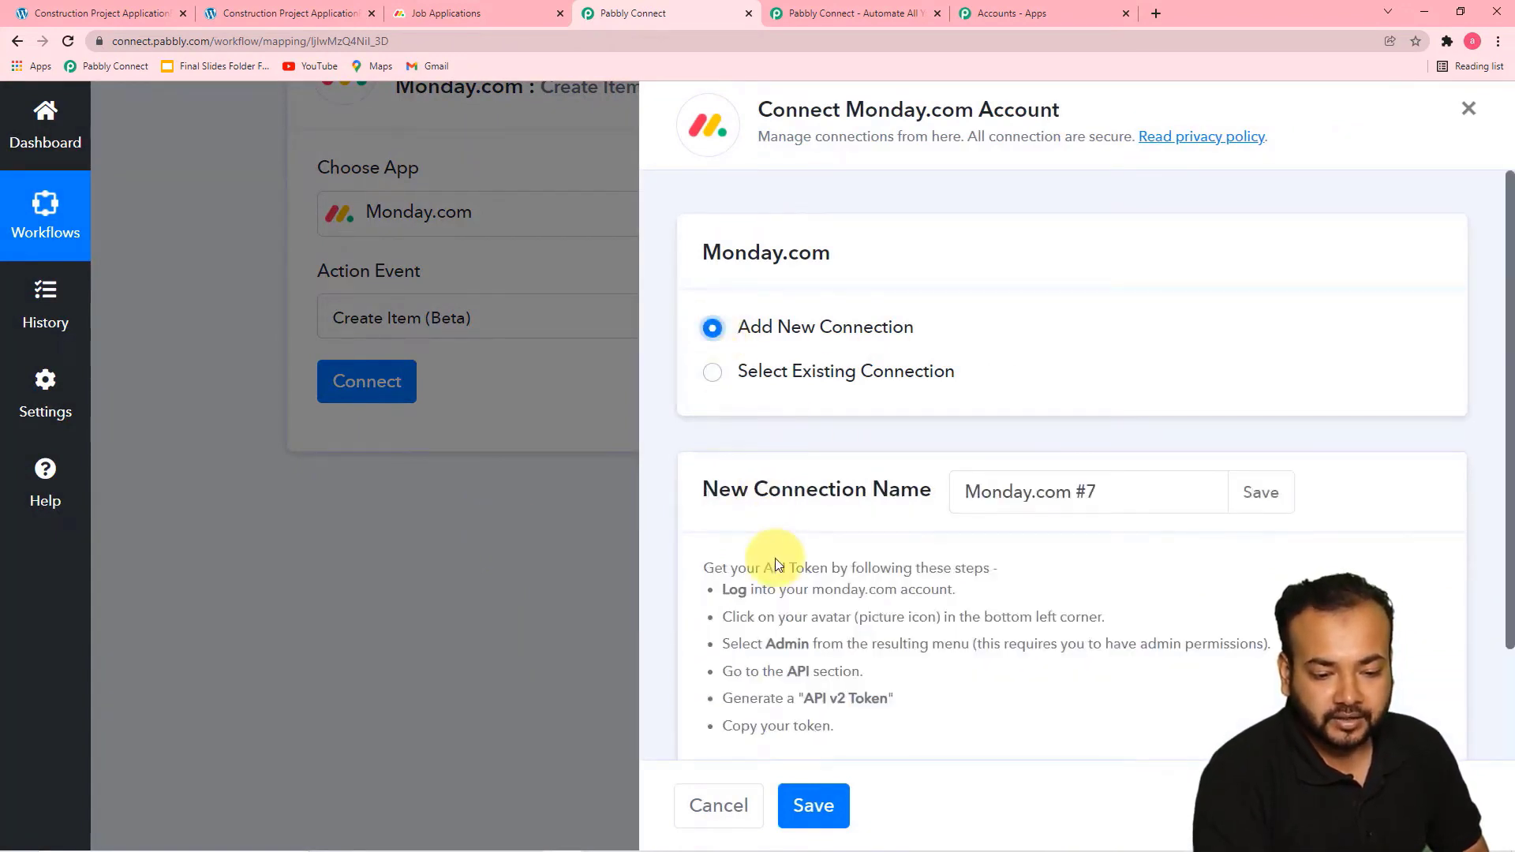
{"action": "scroll", "coordinate": [789, 552], "scroll_direction": "down", "scroll_amount": 2}
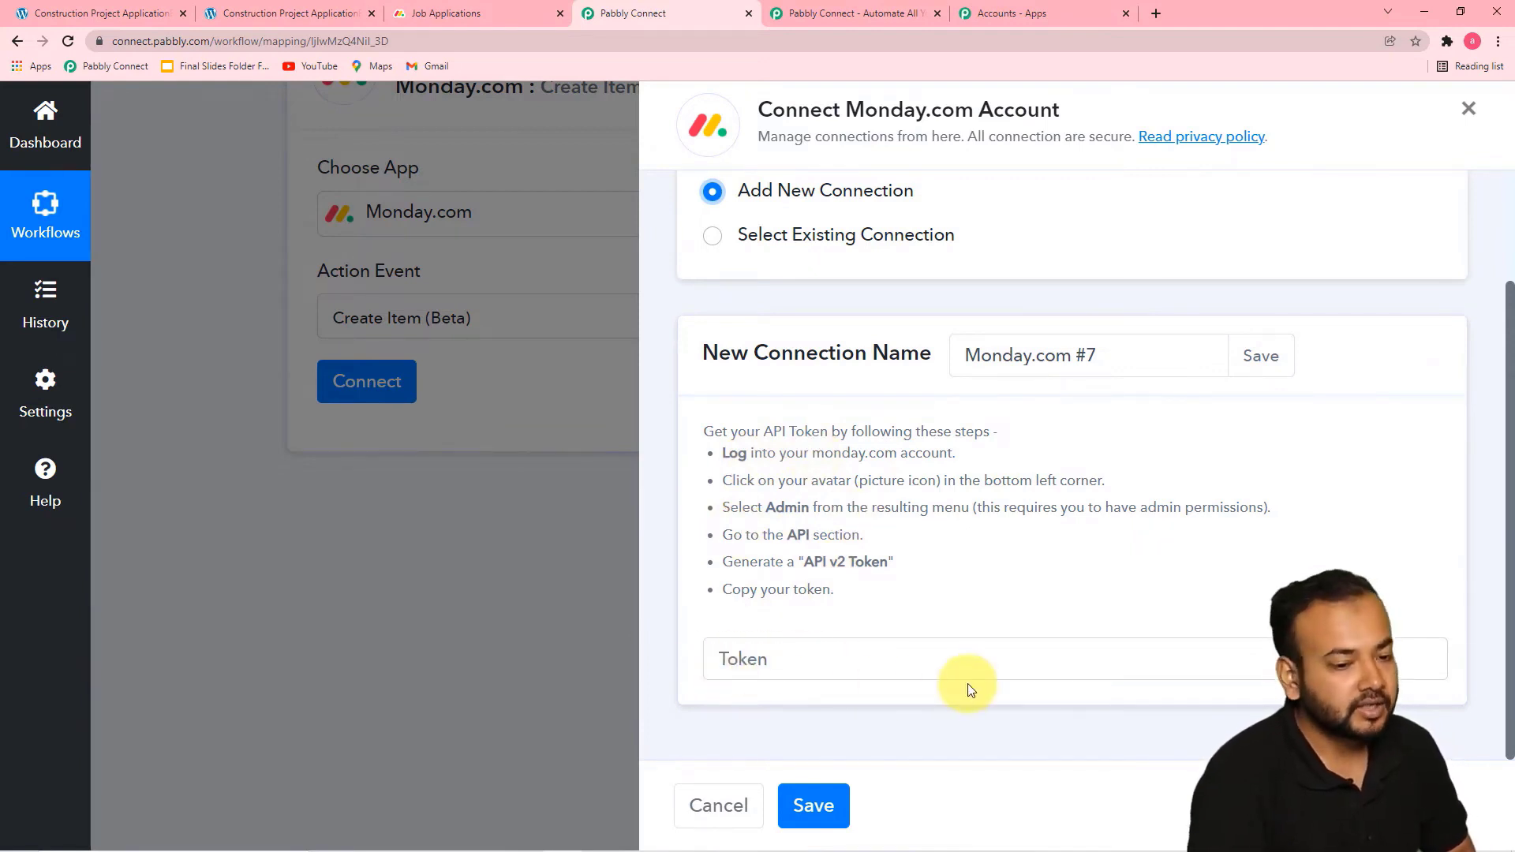
Switch to monday.com and copy the personal API v2 token from the account's API administration settings
{"action": "left_click", "coordinate": [475, 26]}
{"action": "scroll", "coordinate": [592, 347], "scroll_direction": "up", "scroll_amount": 2}
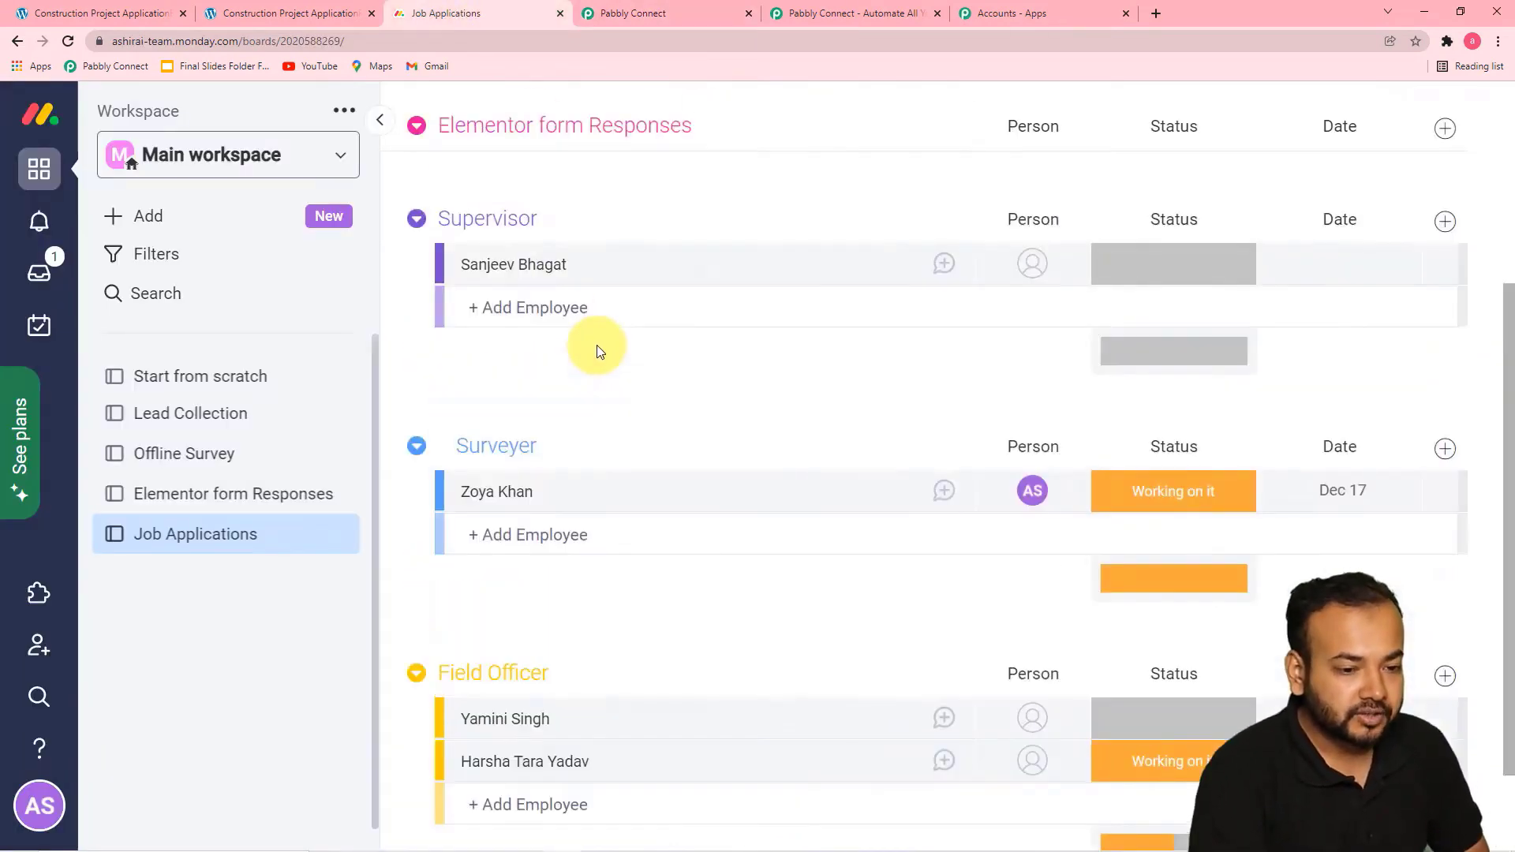
{"action": "scroll", "coordinate": [597, 347], "scroll_direction": "up", "scroll_amount": 1}
{"action": "scroll", "coordinate": [690, 473], "scroll_direction": "up", "scroll_amount": 5}
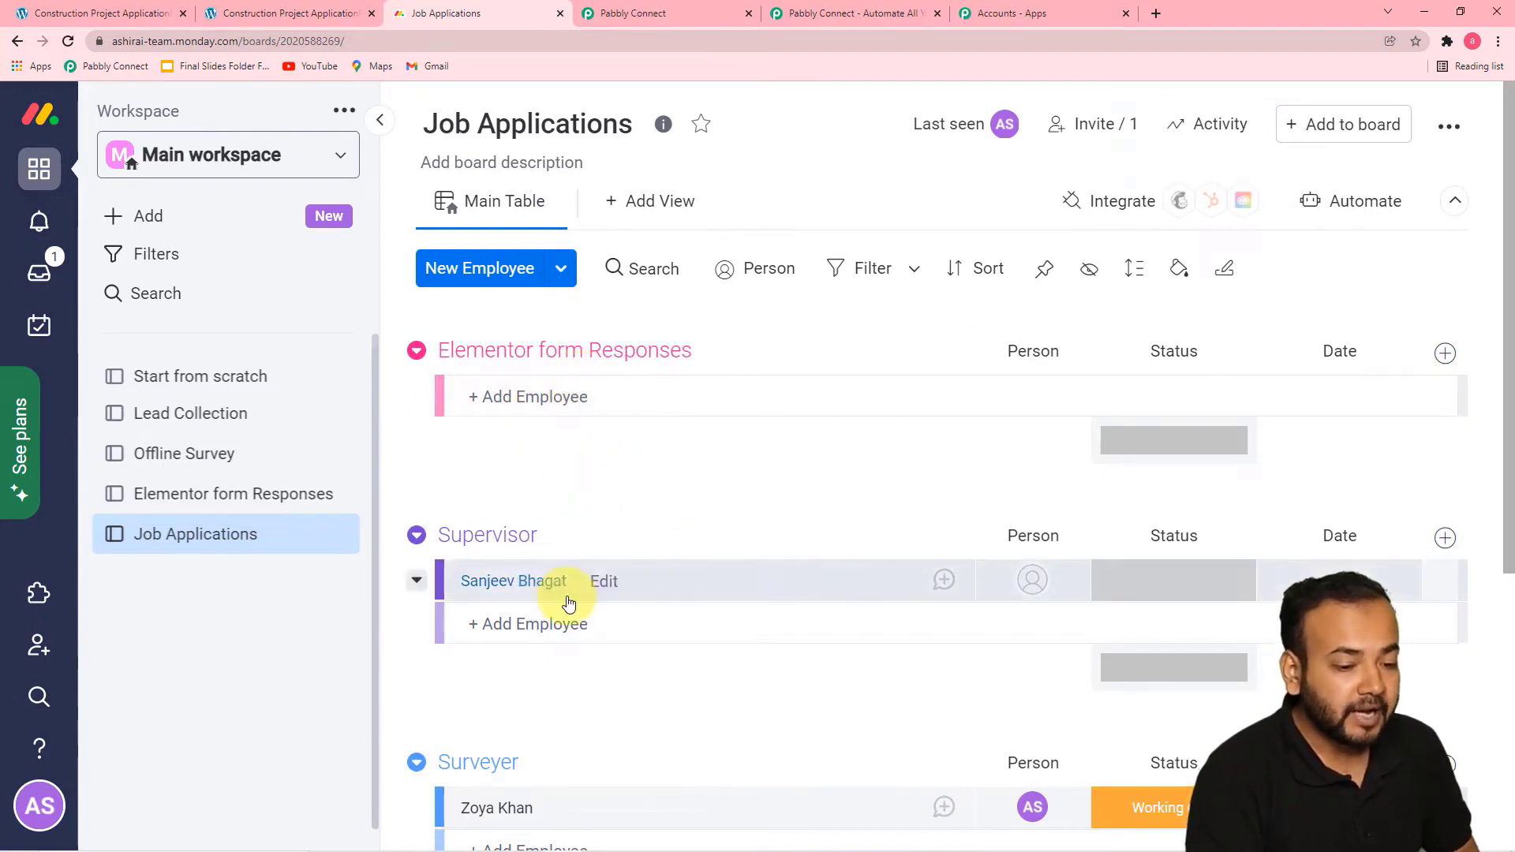
{"action": "scroll", "coordinate": [555, 608], "scroll_direction": "down", "scroll_amount": 3}
{"action": "scroll", "coordinate": [552, 649], "scroll_direction": "down", "scroll_amount": 2}
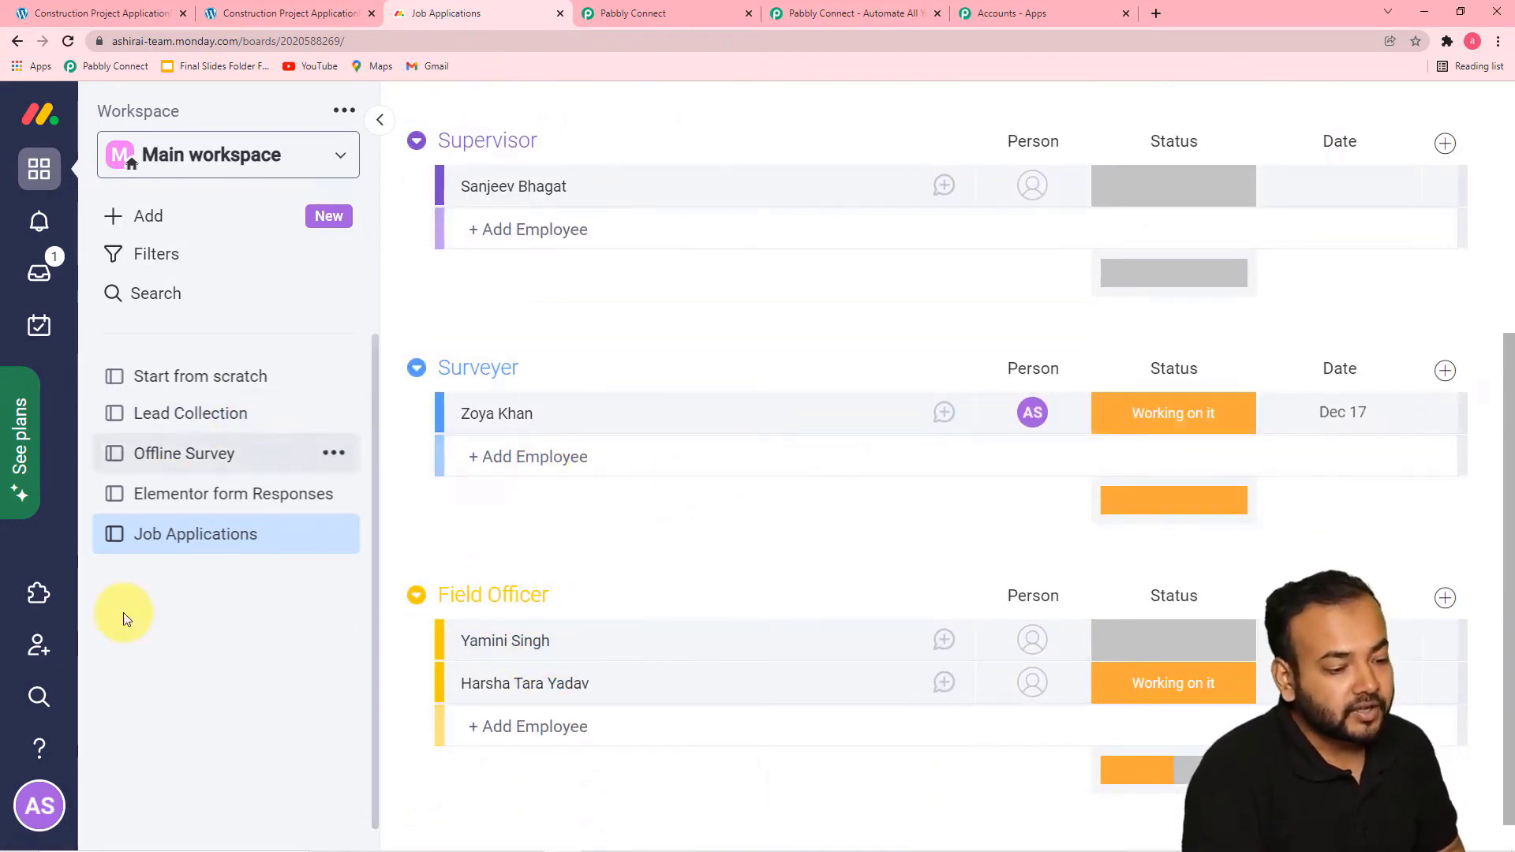
{"action": "left_click", "coordinate": [46, 808]}
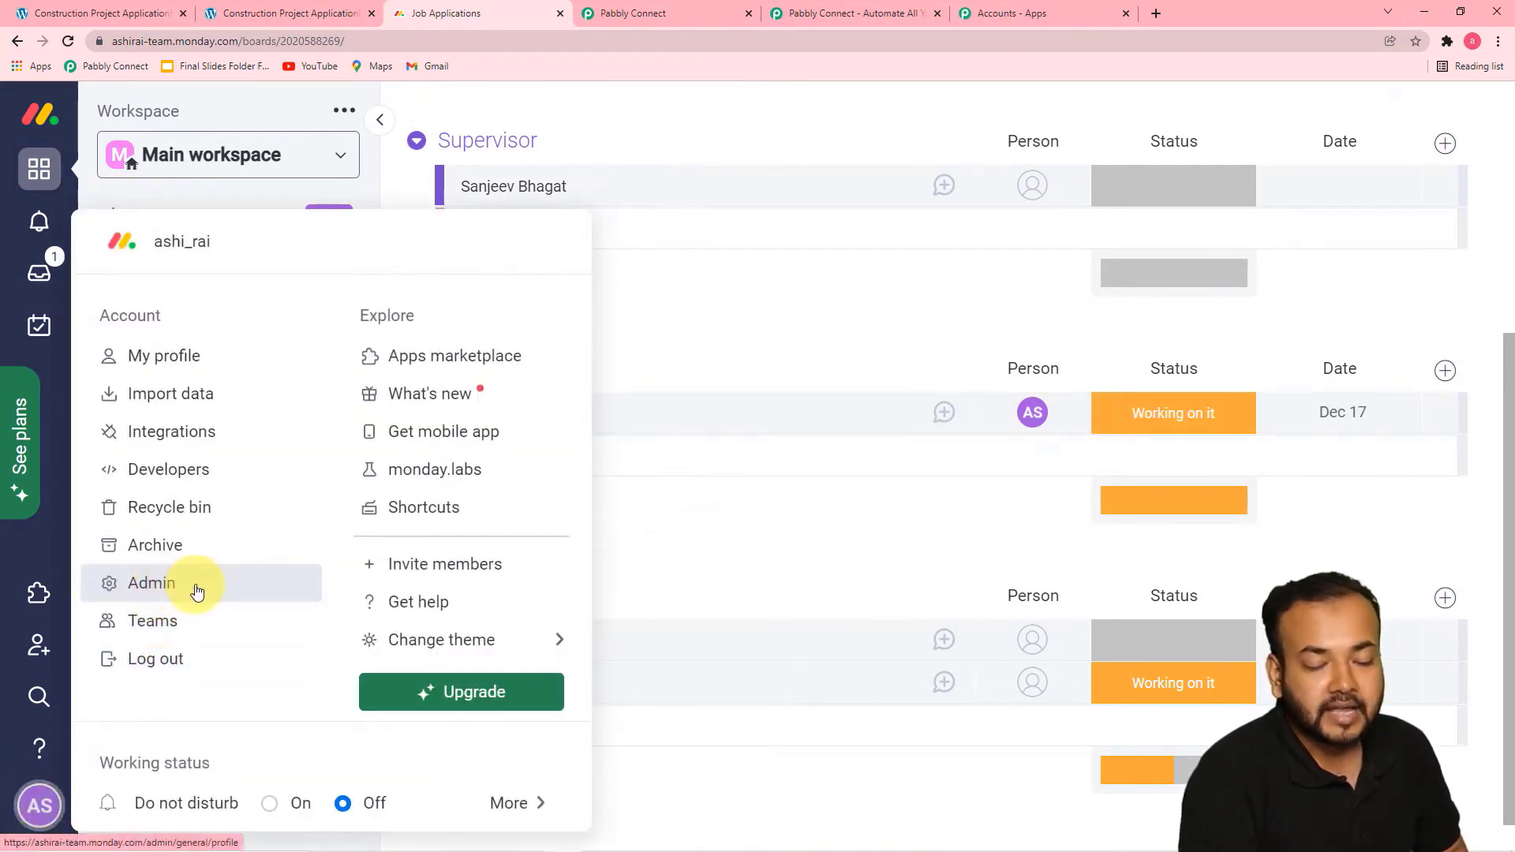
{"action": "left_click", "coordinate": [168, 591]}
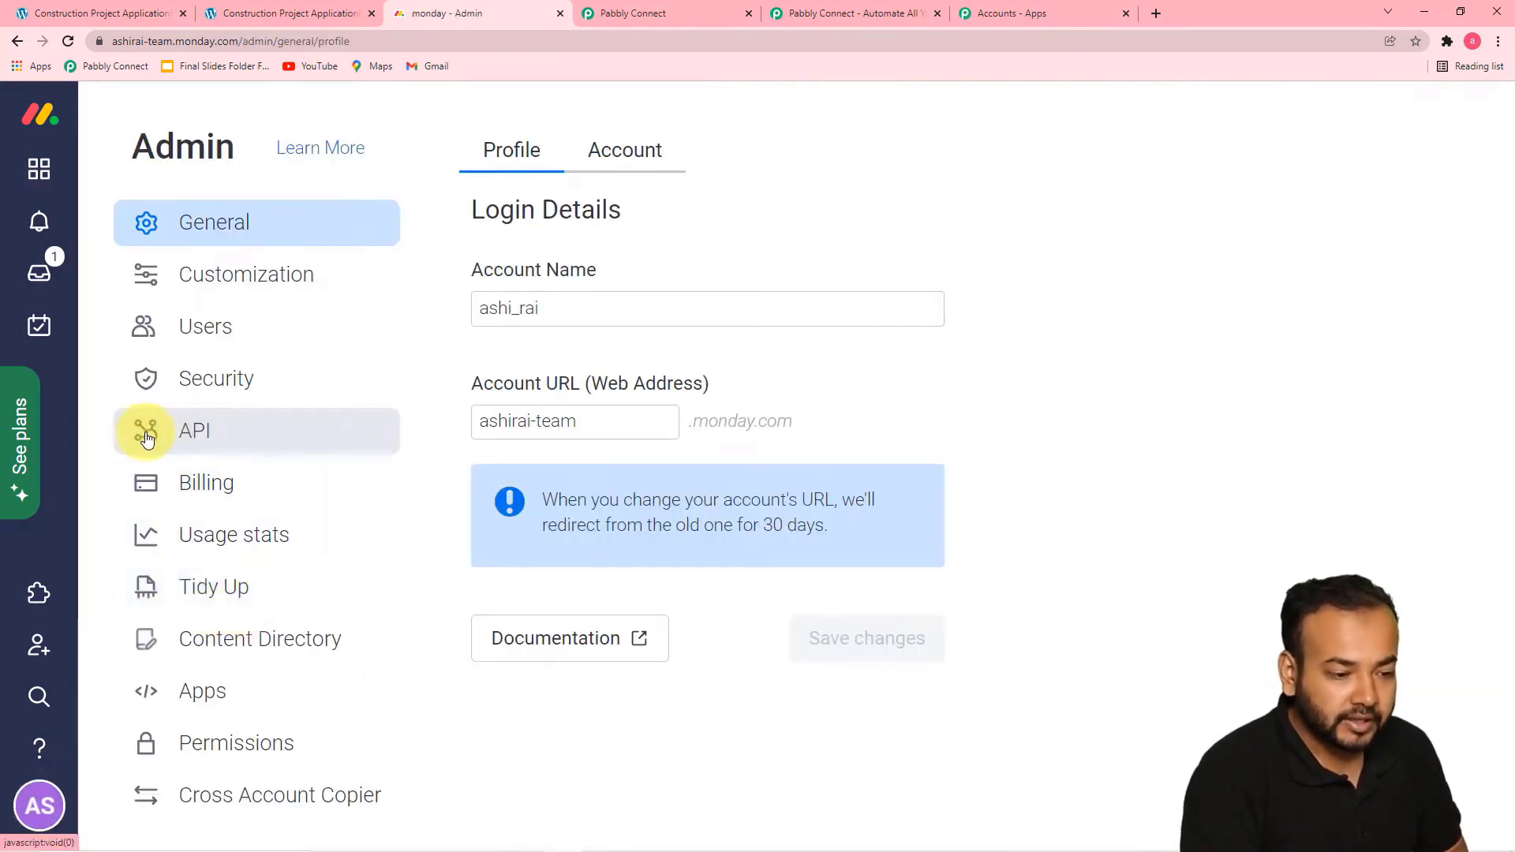
{"action": "left_click", "coordinate": [203, 439]}
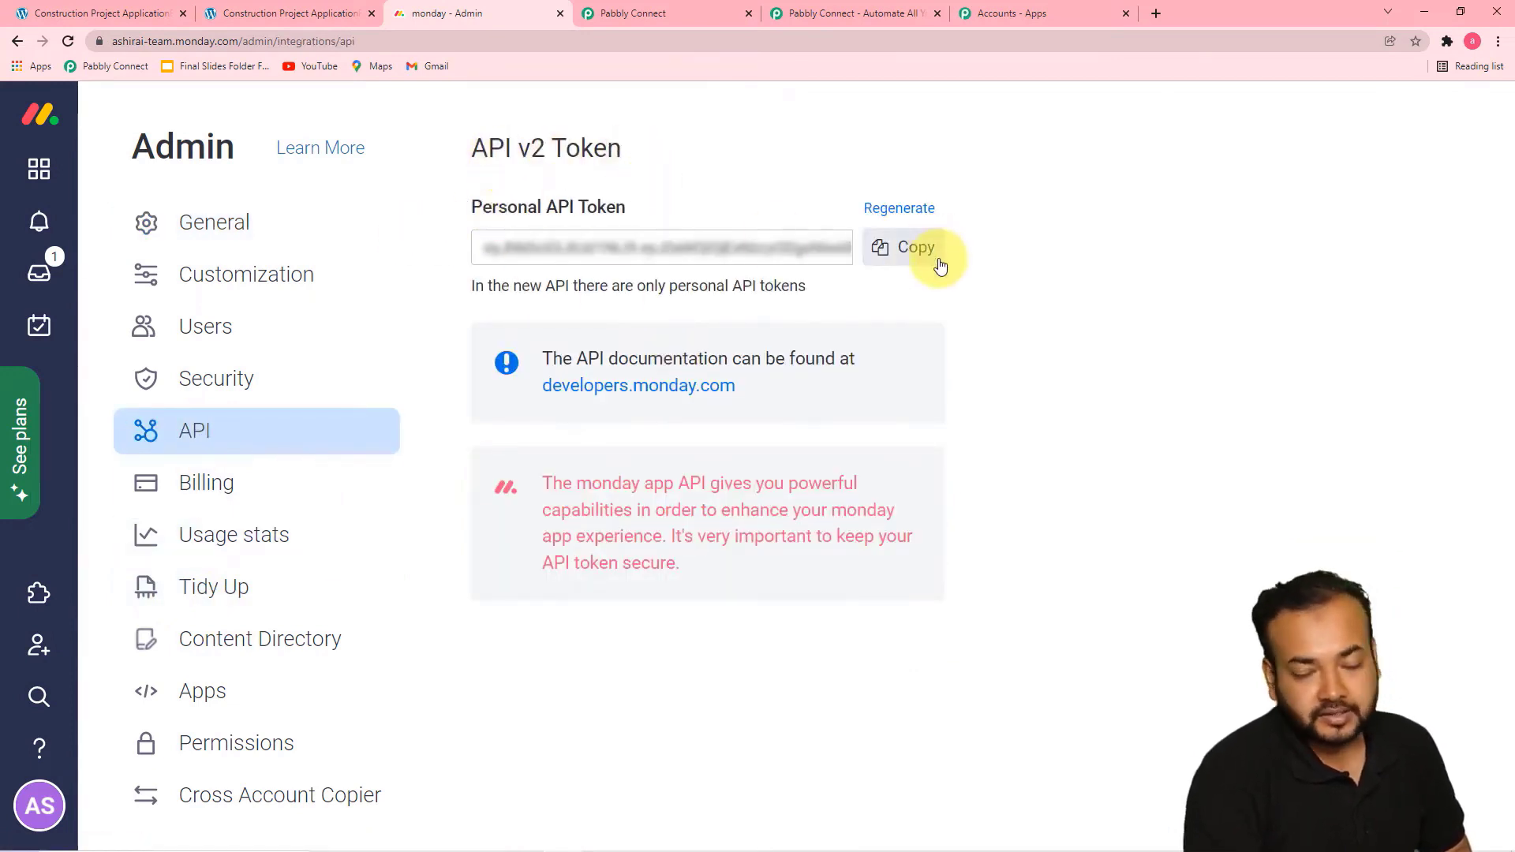
{"action": "left_click", "coordinate": [901, 253]}
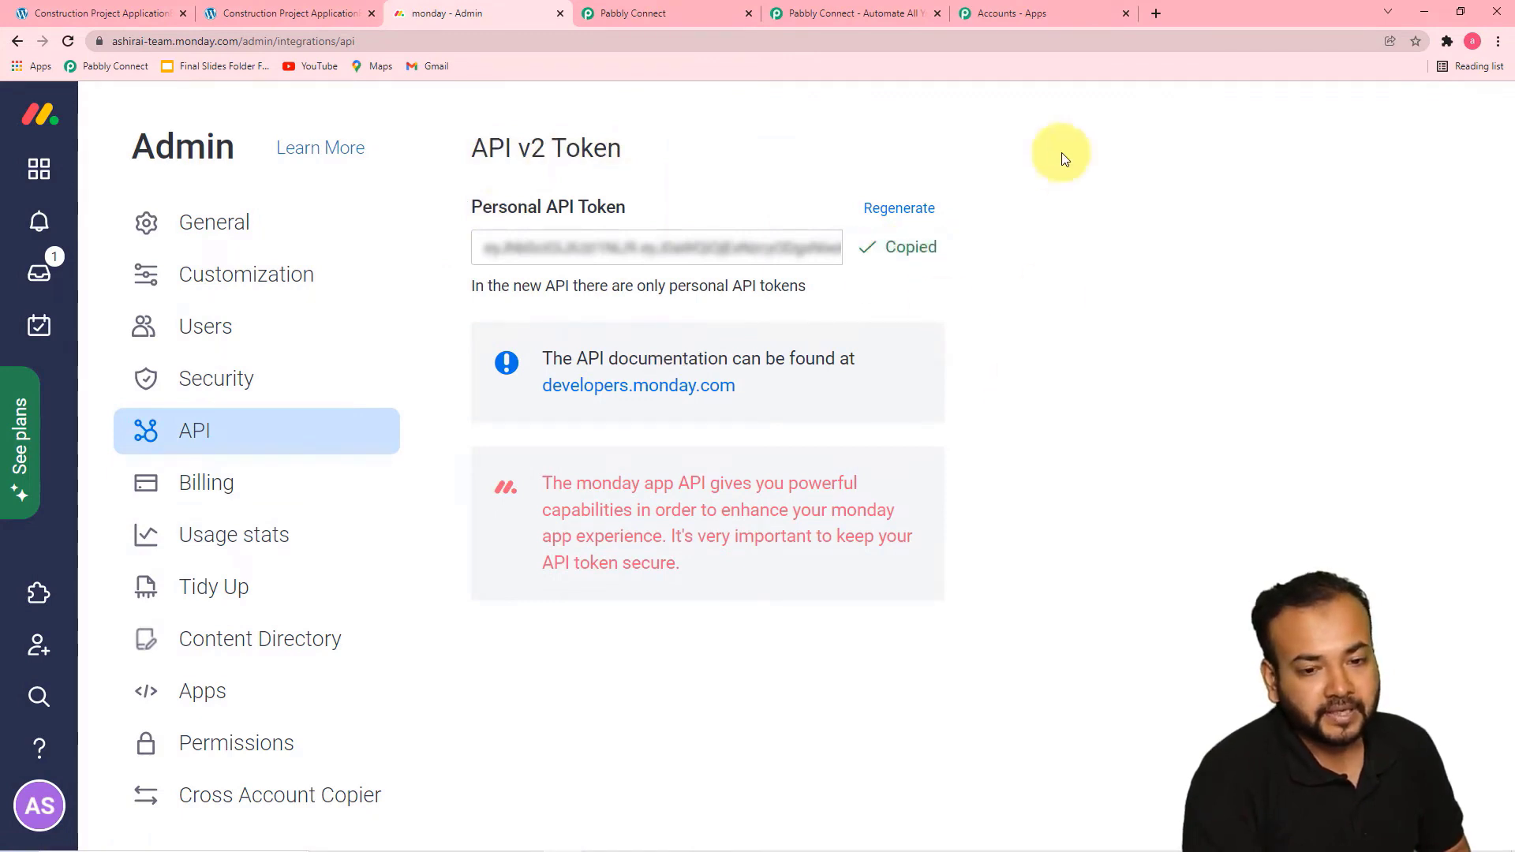
Return to Pabbly Connect, paste the API token into the new Monday.com connection, and save it
{"action": "left_click", "coordinate": [656, 14]}
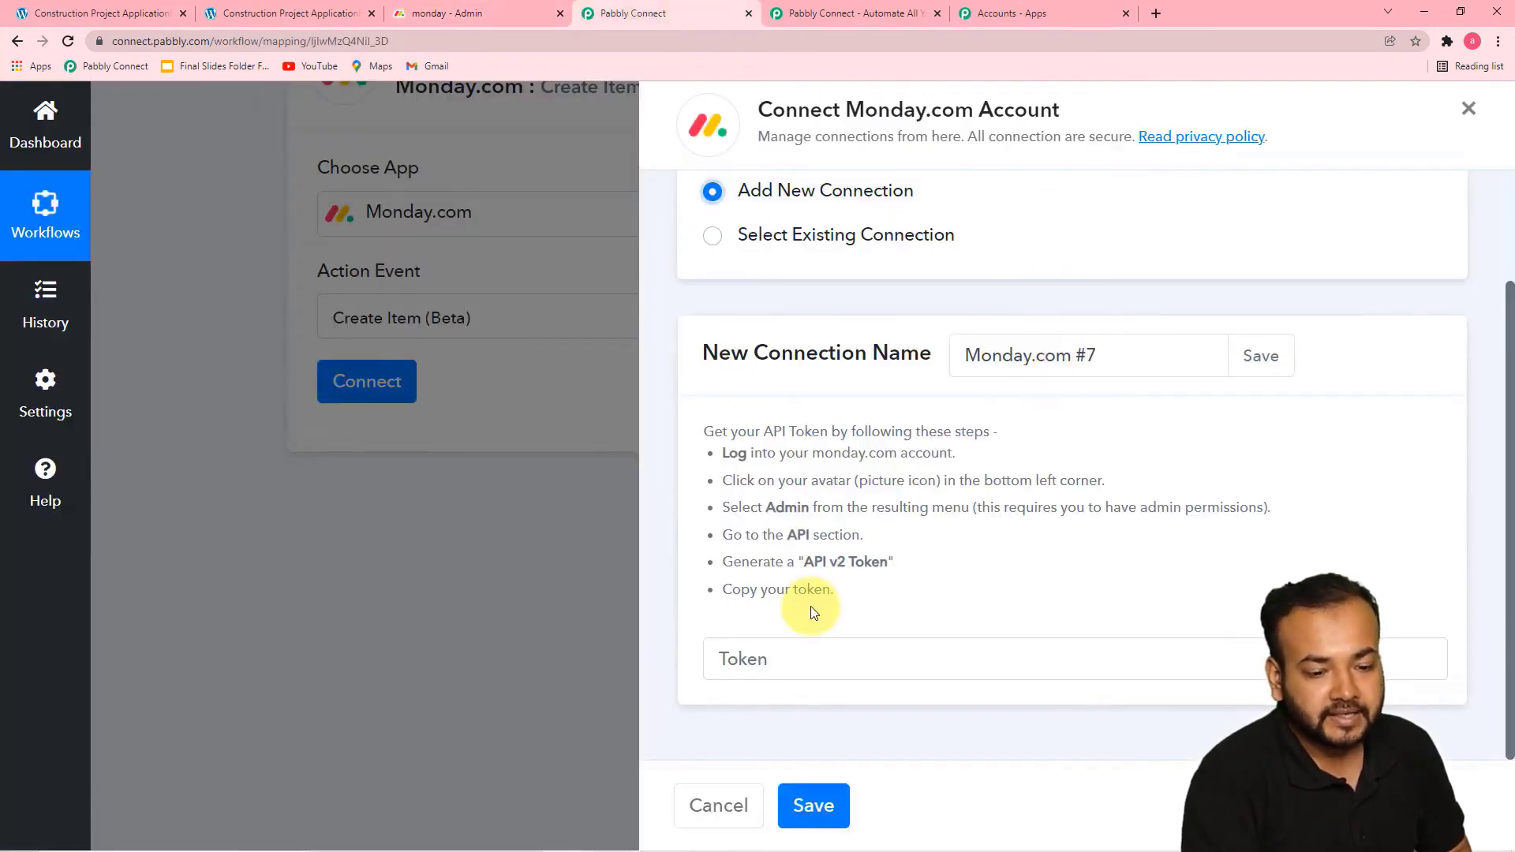
{"action": "right_click", "coordinate": [774, 660]}
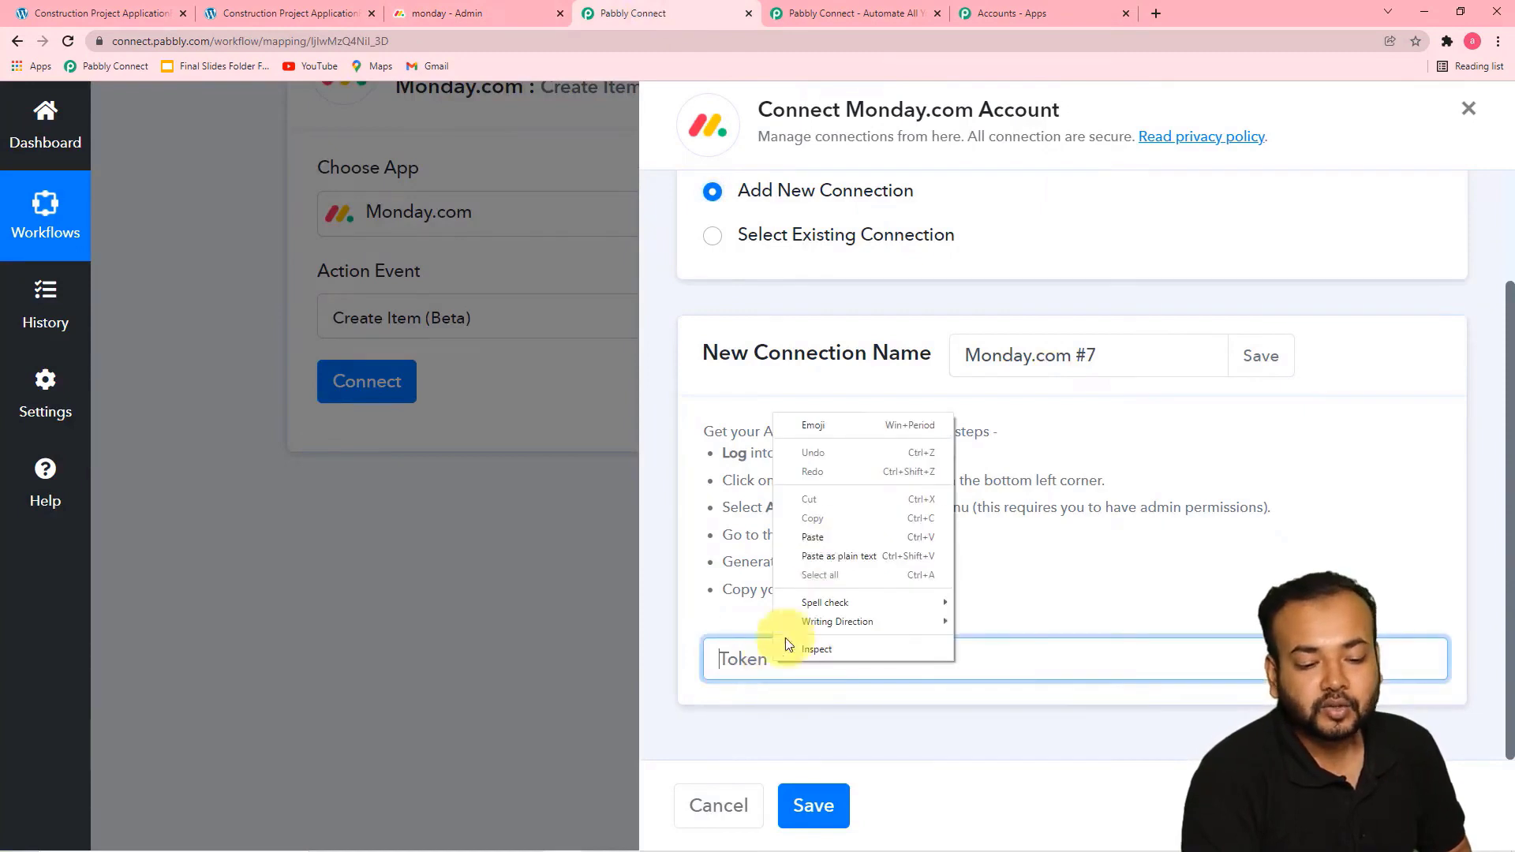
{"action": "left_click", "coordinate": [818, 543]}
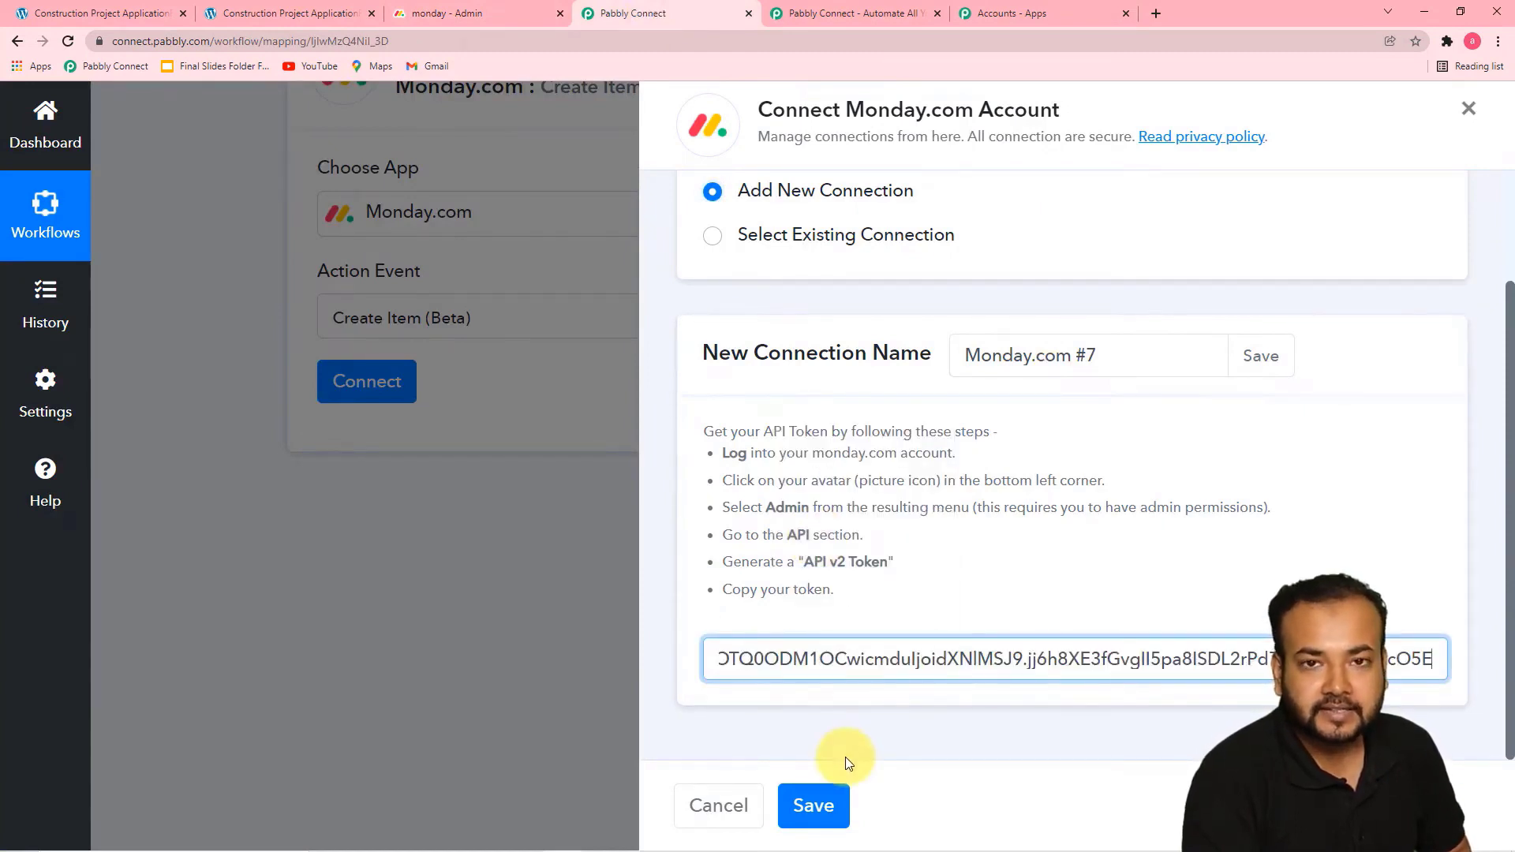
{"action": "left_click", "coordinate": [814, 805]}
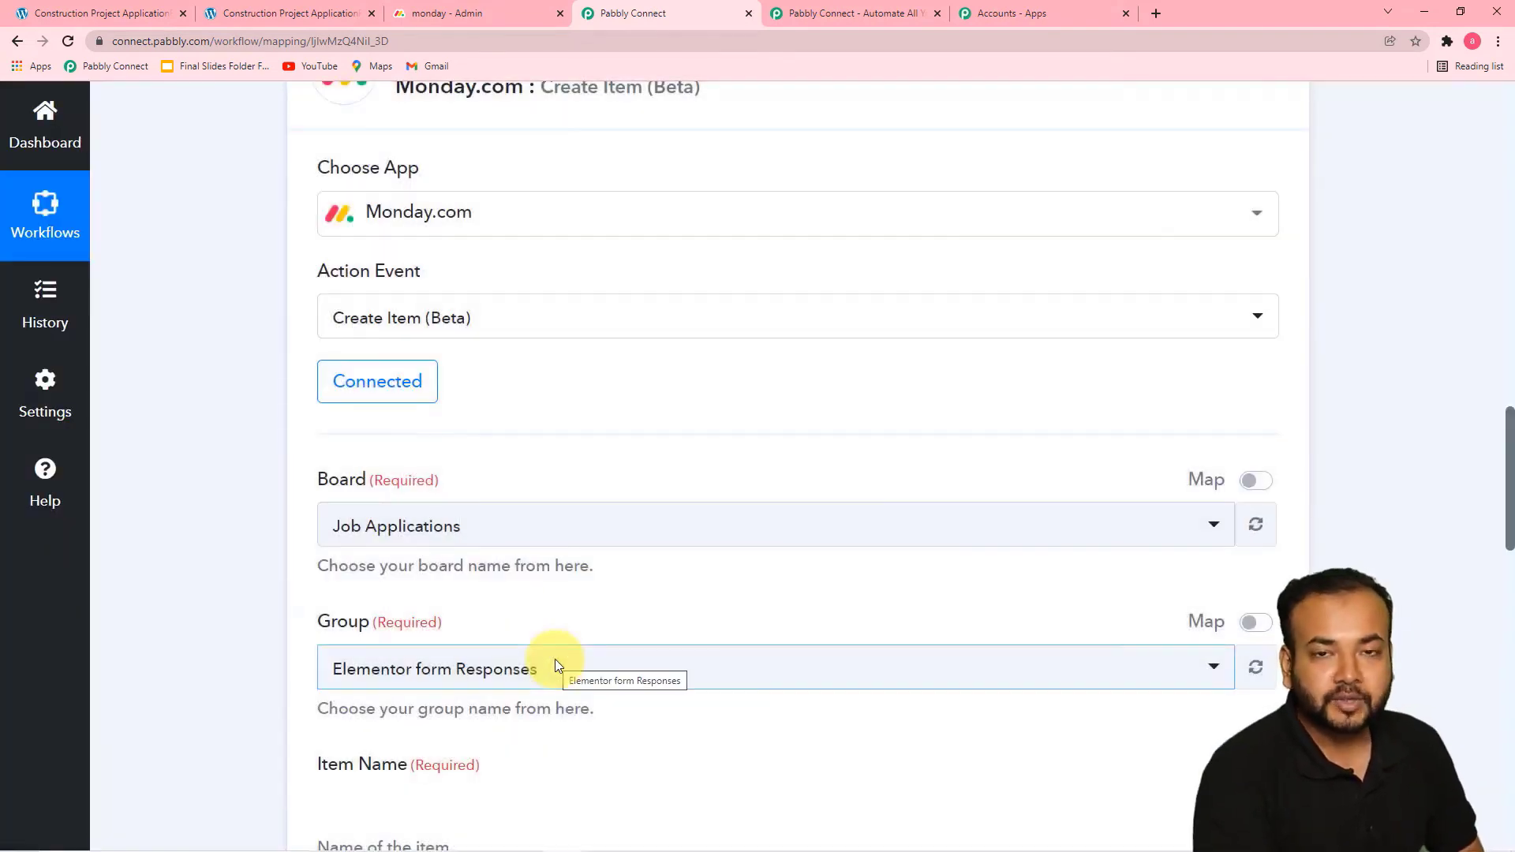
View the Job Applications board in monday.com, and select Job Applications as the action's board in Pabbly Connect
{"action": "scroll", "coordinate": [224, 428], "scroll_direction": "down", "scroll_amount": 1}
{"action": "scroll", "coordinate": [224, 431], "scroll_direction": "down", "scroll_amount": 1}
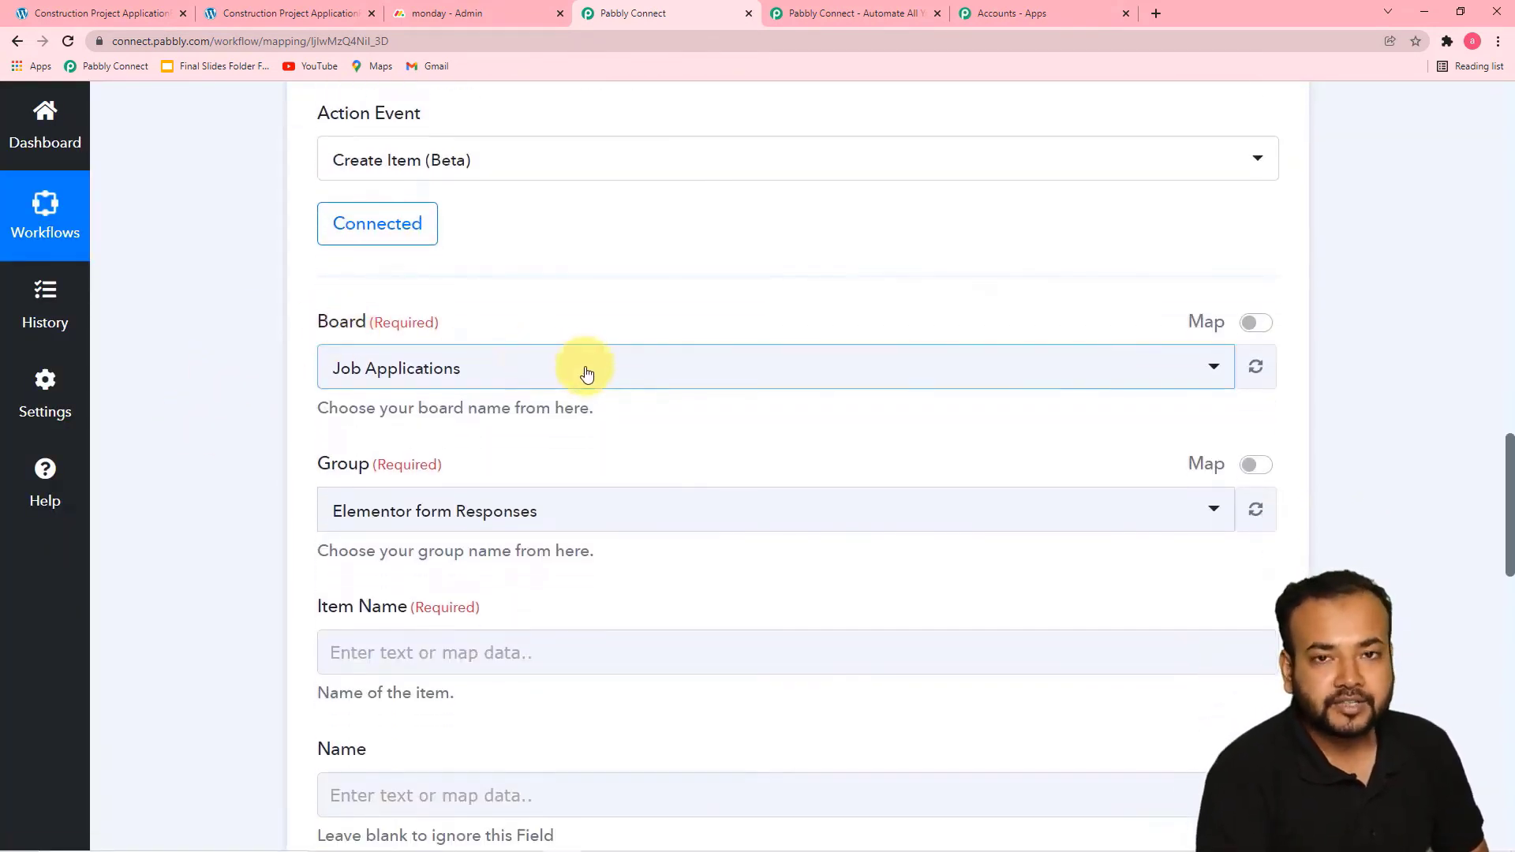
{"action": "left_click", "coordinate": [410, 15]}
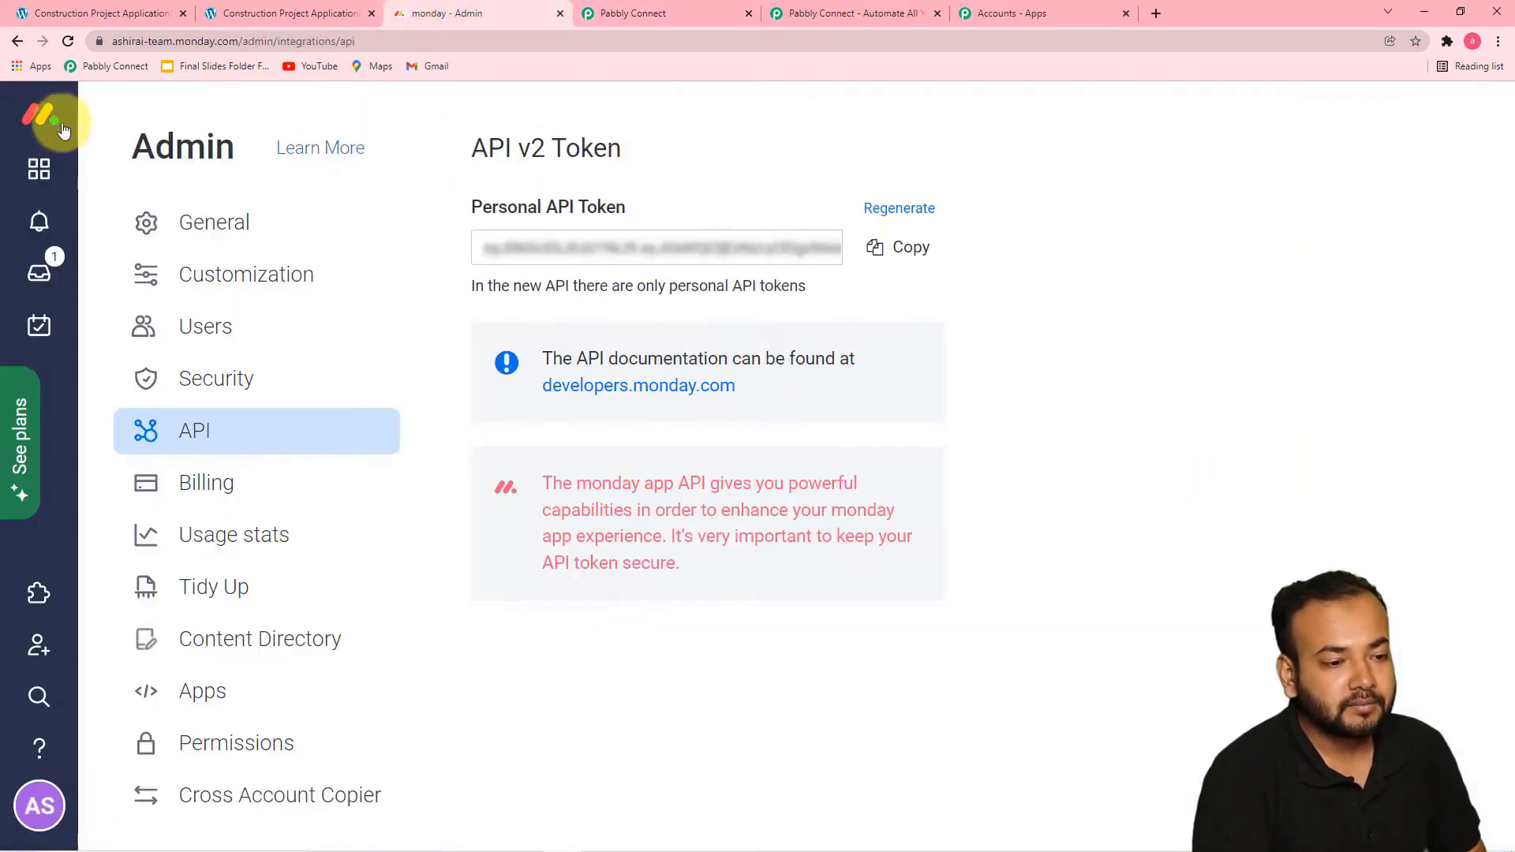
{"action": "left_click", "coordinate": [39, 174]}
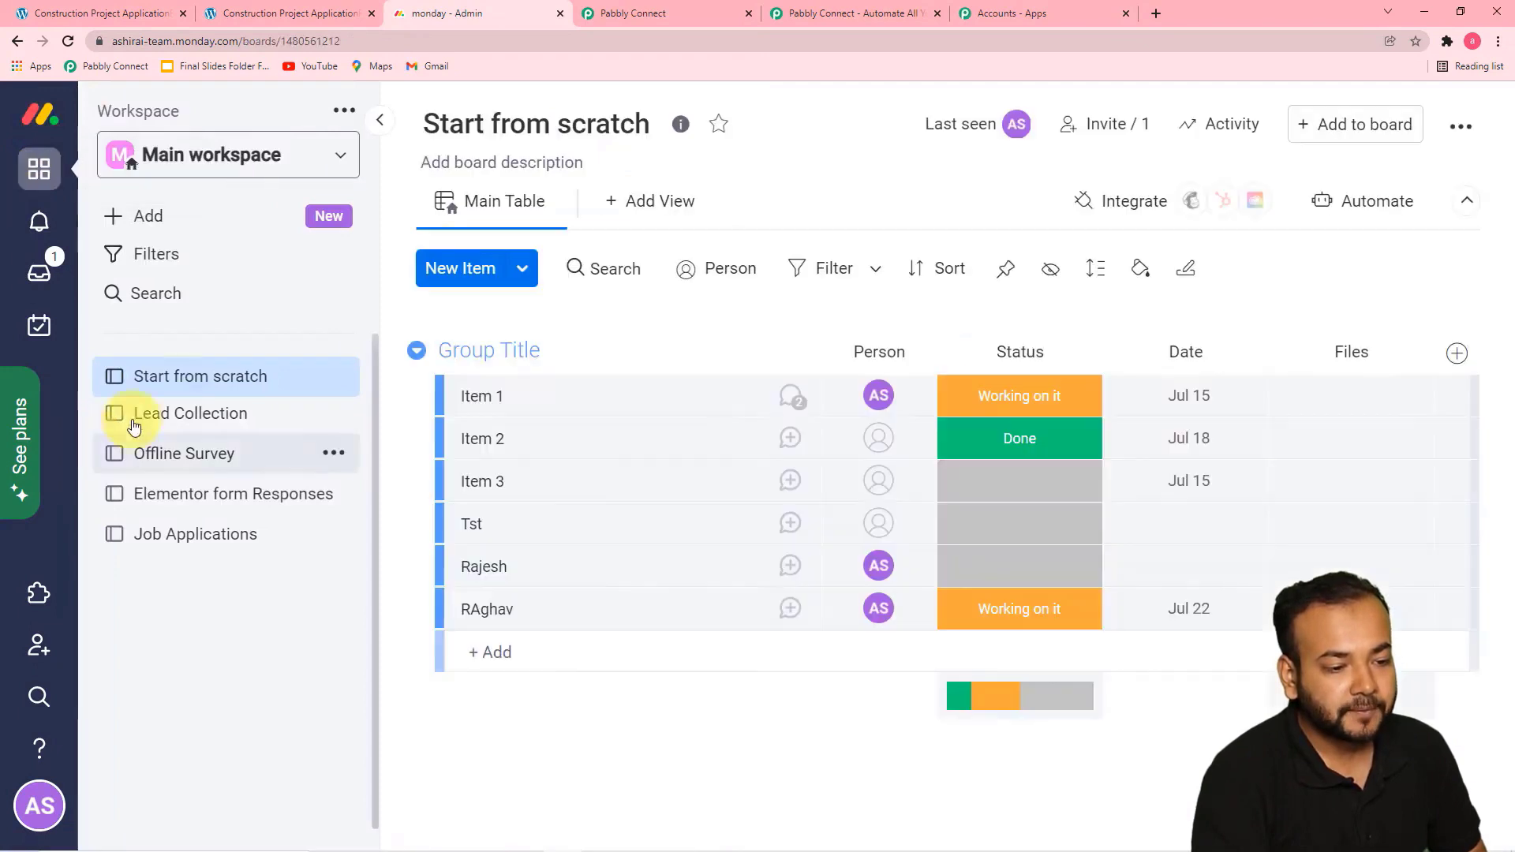
{"action": "left_click", "coordinate": [165, 537]}
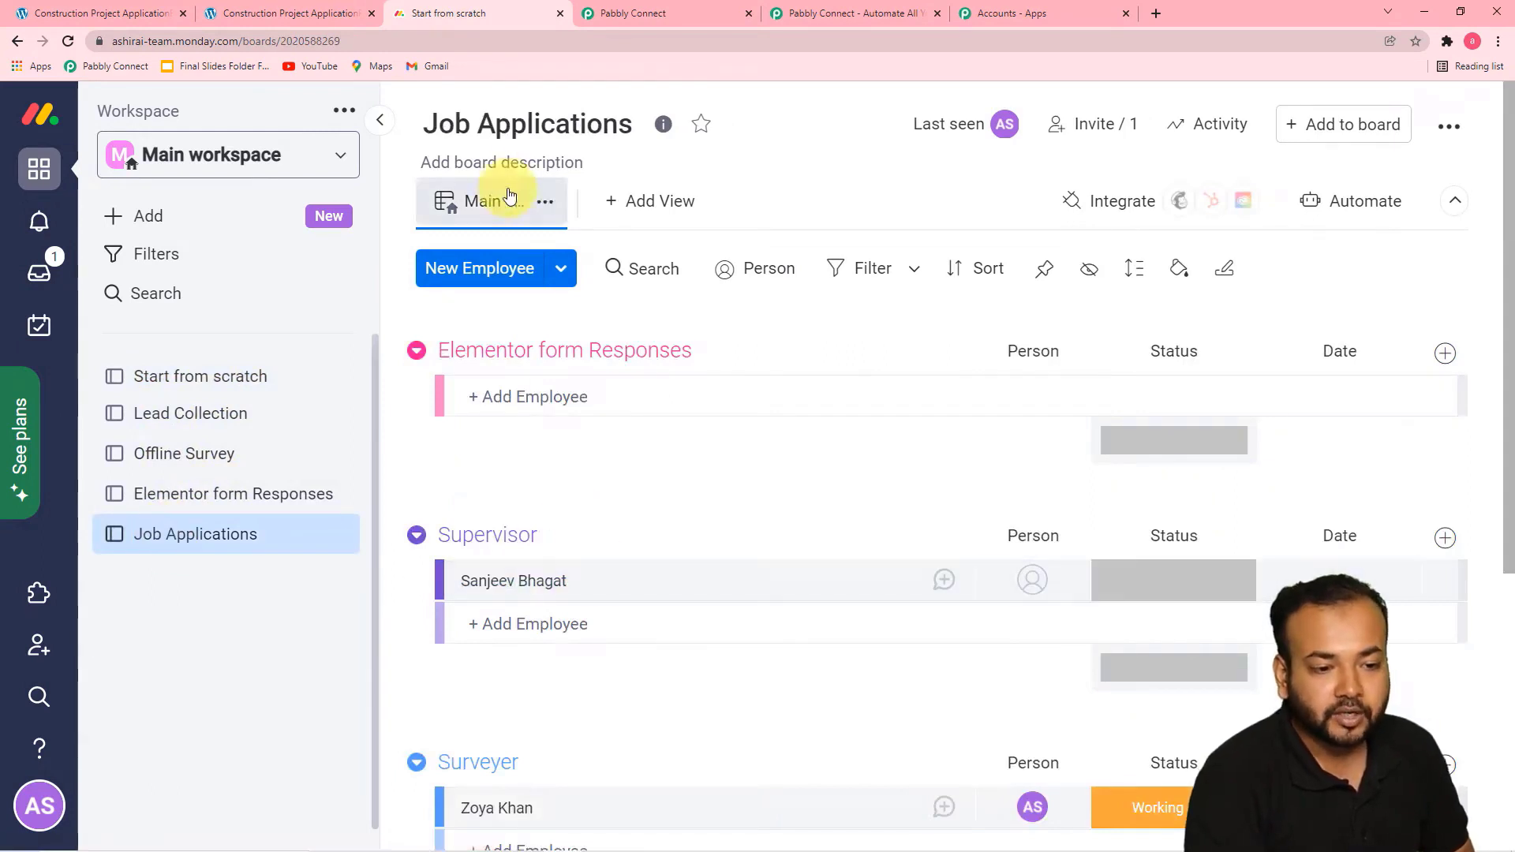
{"action": "left_click", "coordinate": [629, 15]}
{"action": "left_click", "coordinate": [587, 368]}
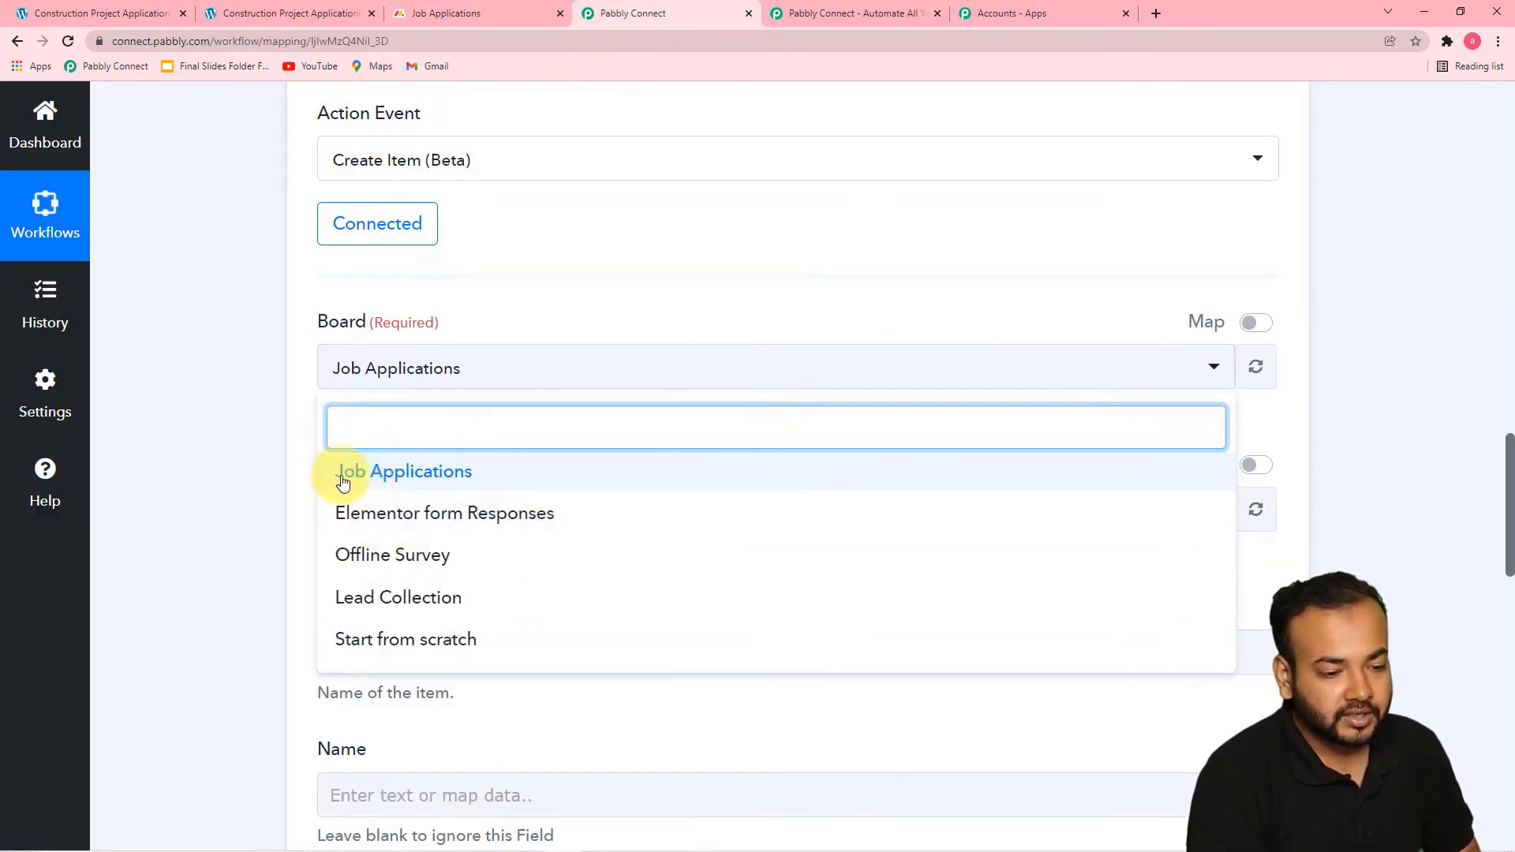
{"action": "left_click", "coordinate": [414, 474]}
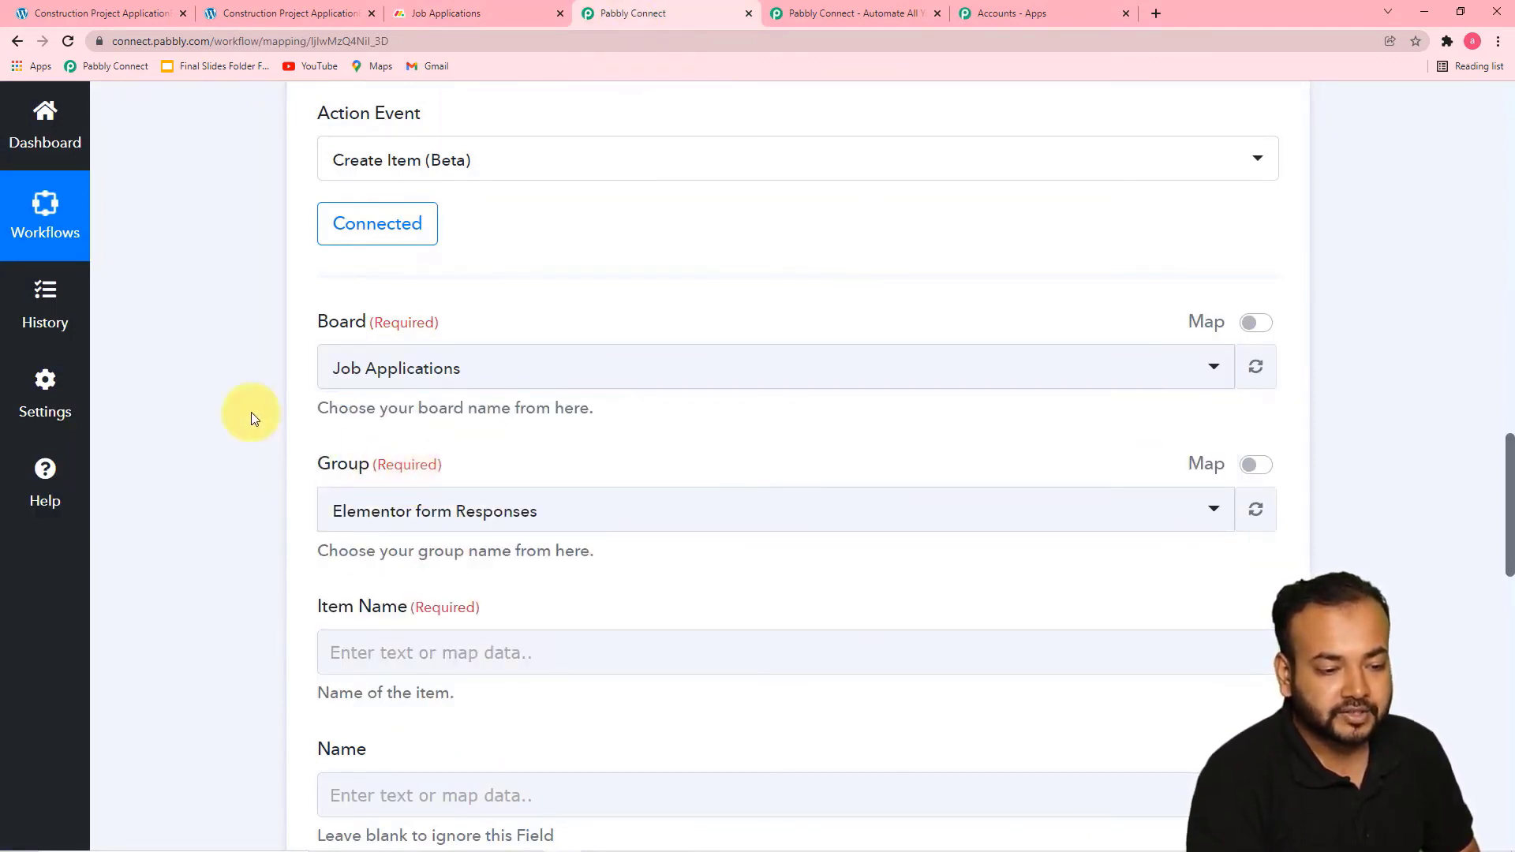
Check the board's groups in monday.com, and select Elementor form Responses as the action's group in Pabbly Connect
{"action": "scroll", "coordinate": [251, 412], "scroll_direction": "down", "scroll_amount": 1}
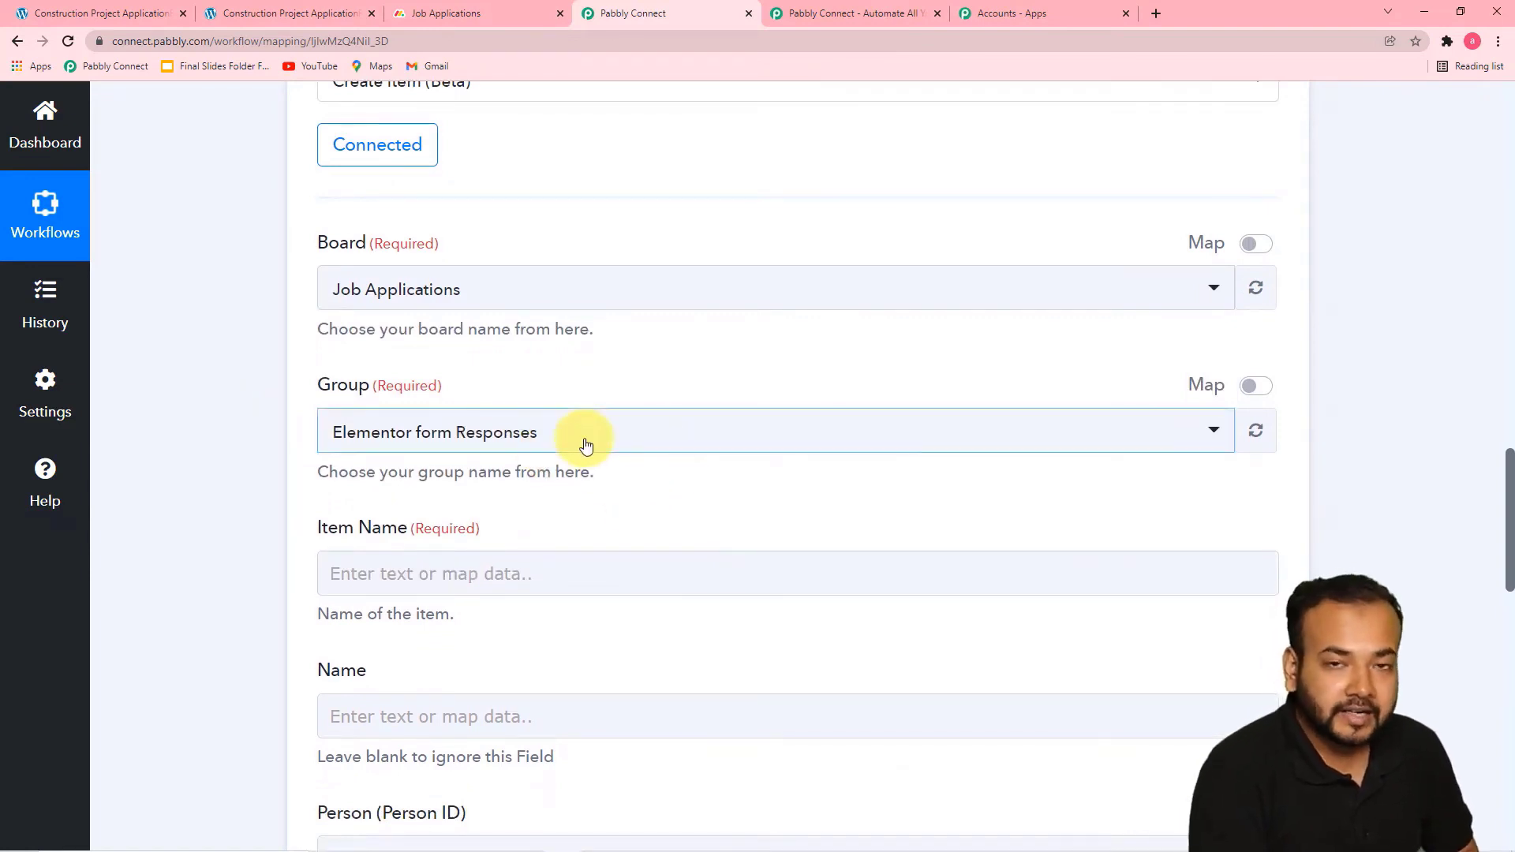
{"action": "scroll", "coordinate": [615, 439], "scroll_direction": "down", "scroll_amount": 1}
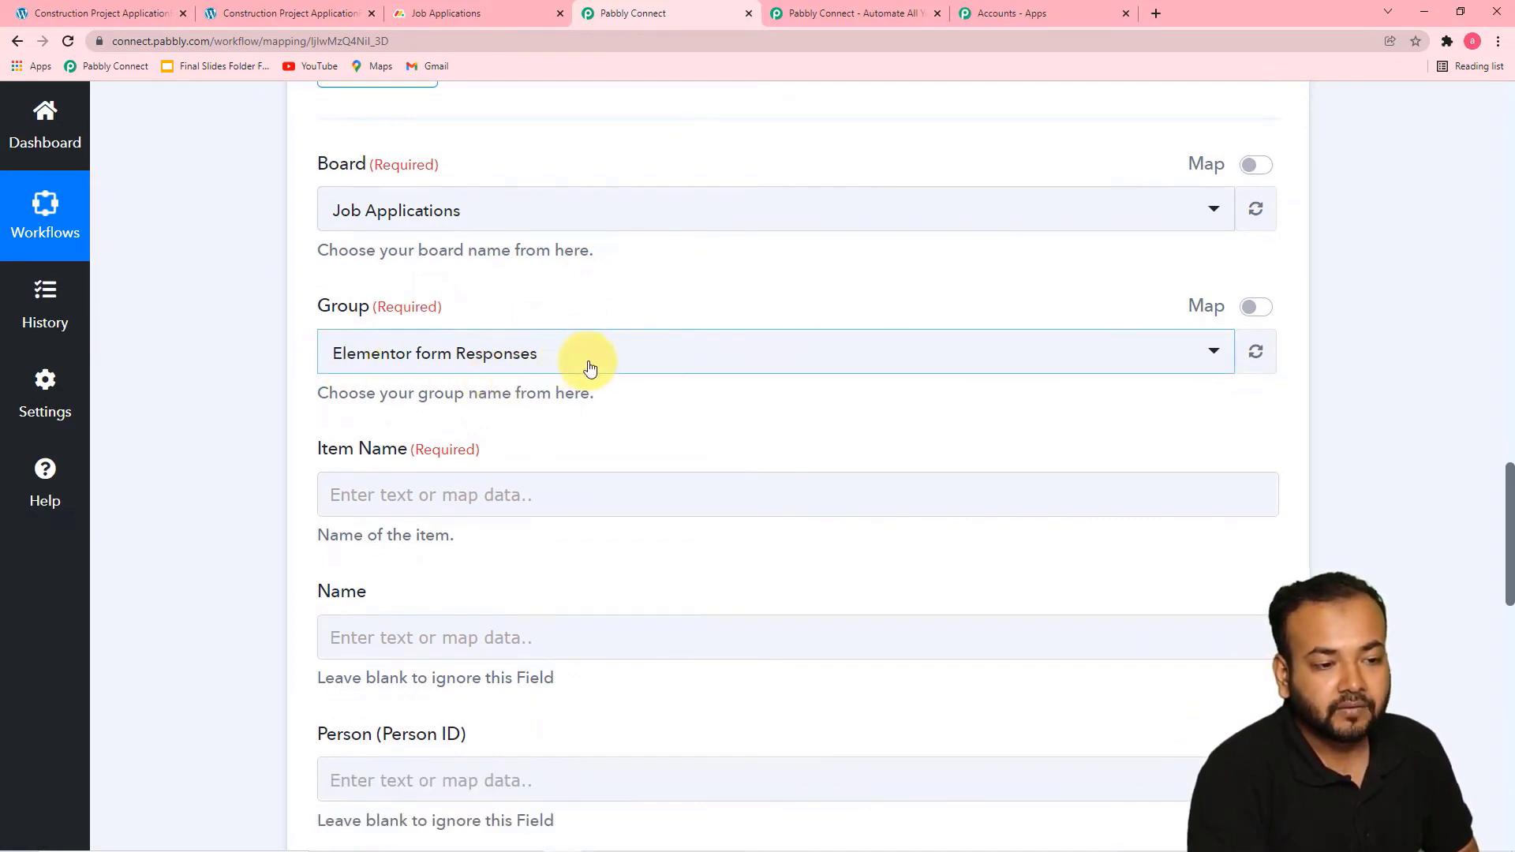
{"action": "left_click", "coordinate": [418, 15]}
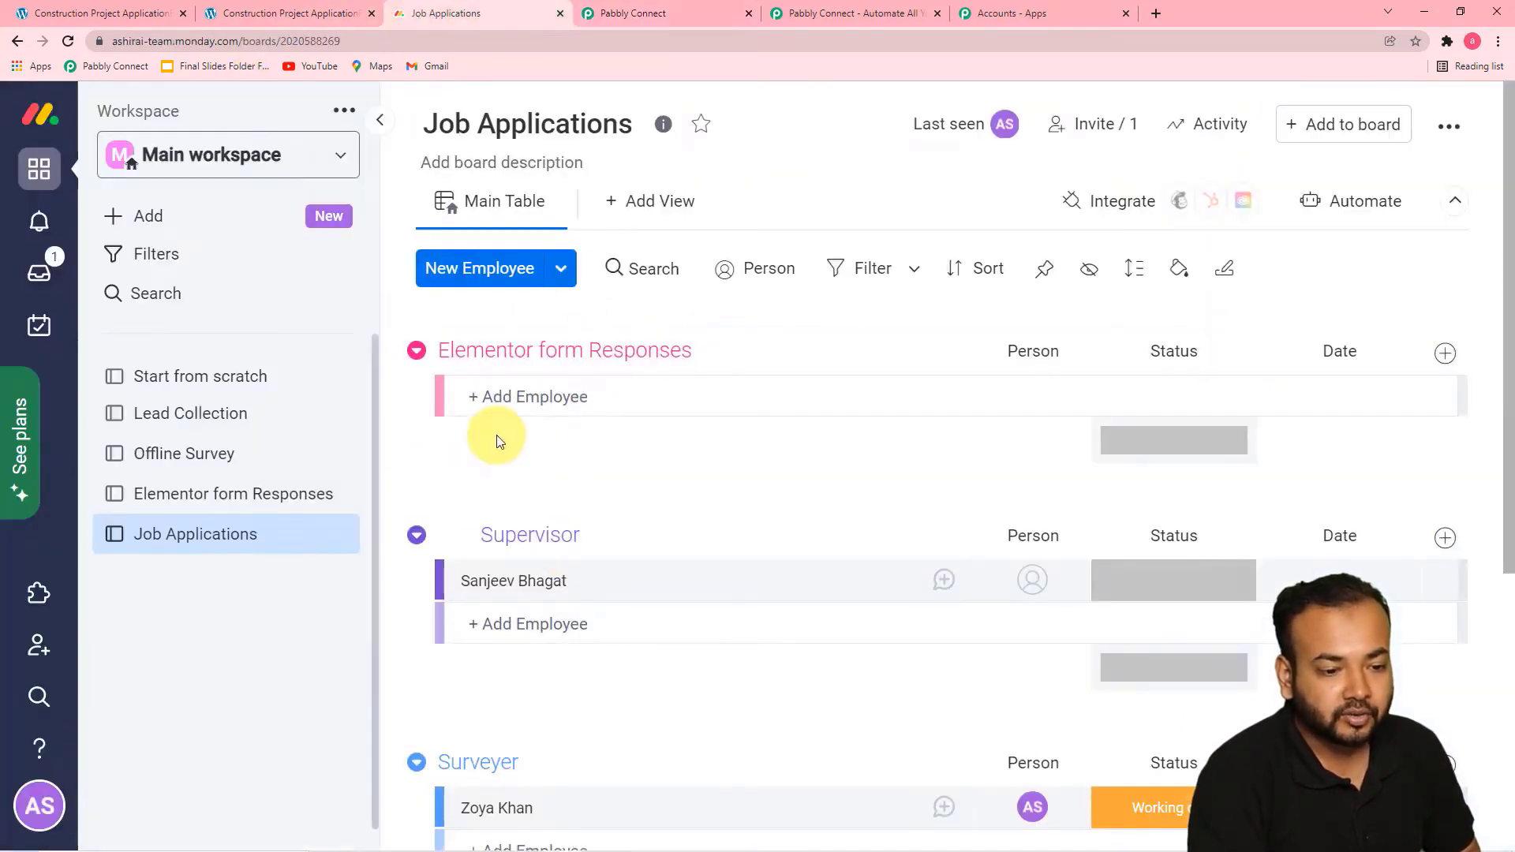
{"action": "left_click", "coordinate": [629, 26]}
{"action": "left_click", "coordinate": [687, 359]}
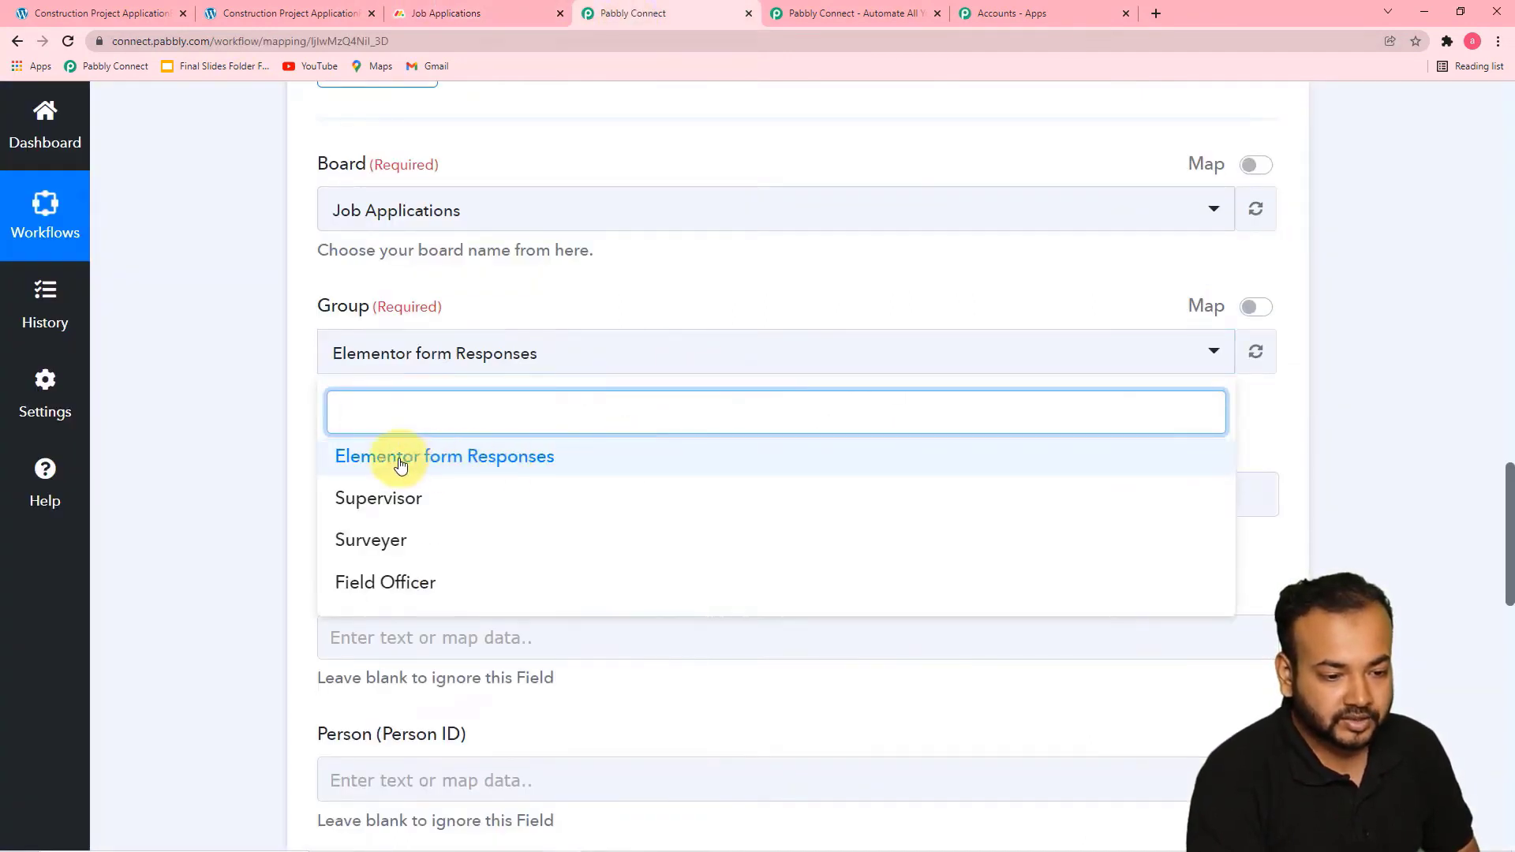
{"action": "left_click", "coordinate": [429, 455]}
{"action": "left_click", "coordinate": [265, 410]}
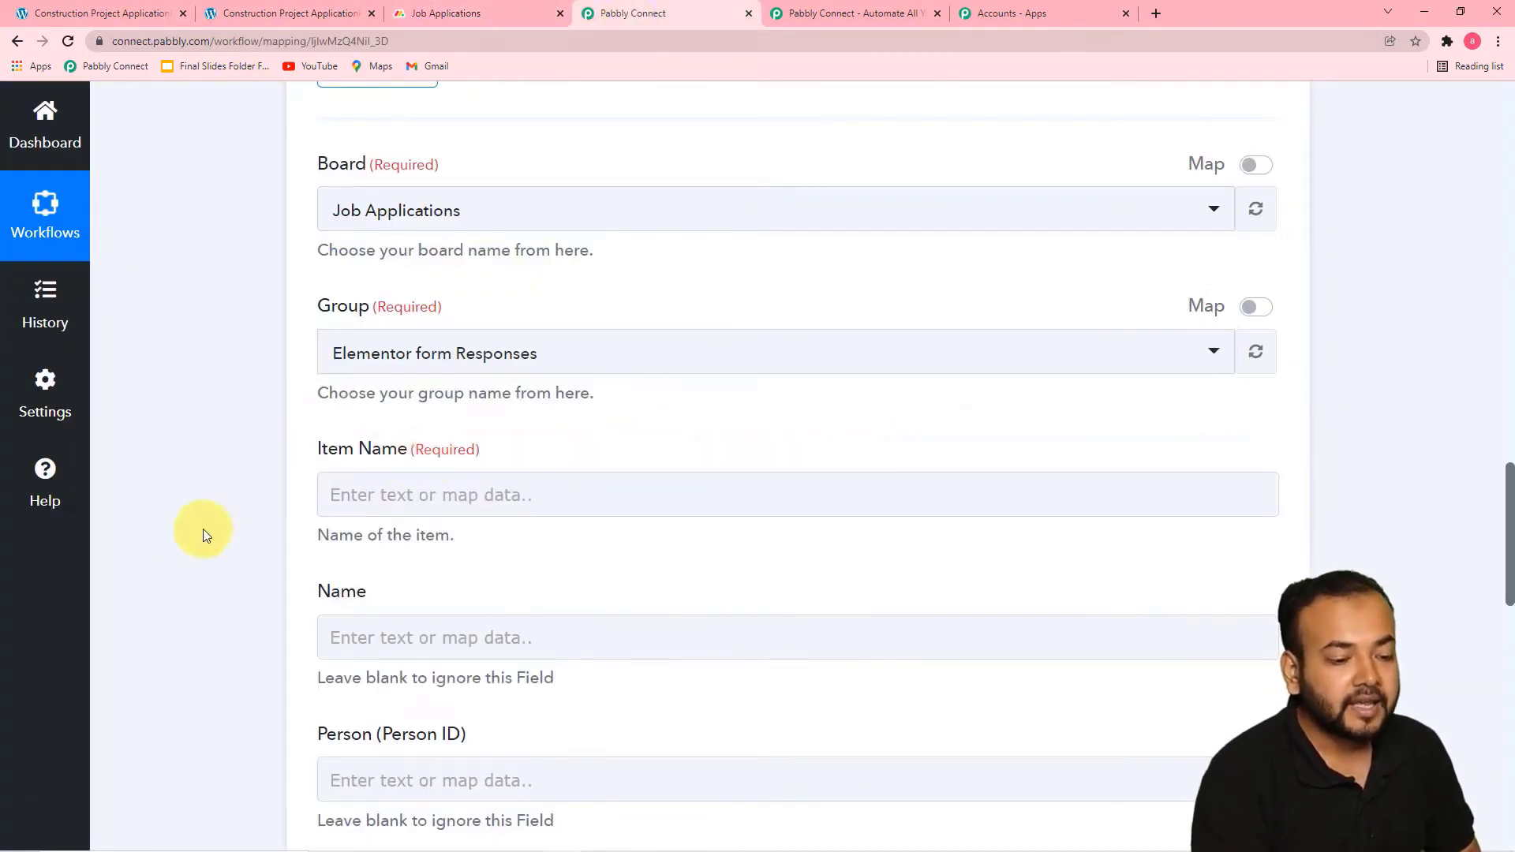
Review the captured Elementor webhook response to see which applicant fields can be mapped to the item name
{"action": "scroll", "coordinate": [518, 534], "scroll_direction": "down", "scroll_amount": 2}
{"action": "left_click", "coordinate": [478, 334]}
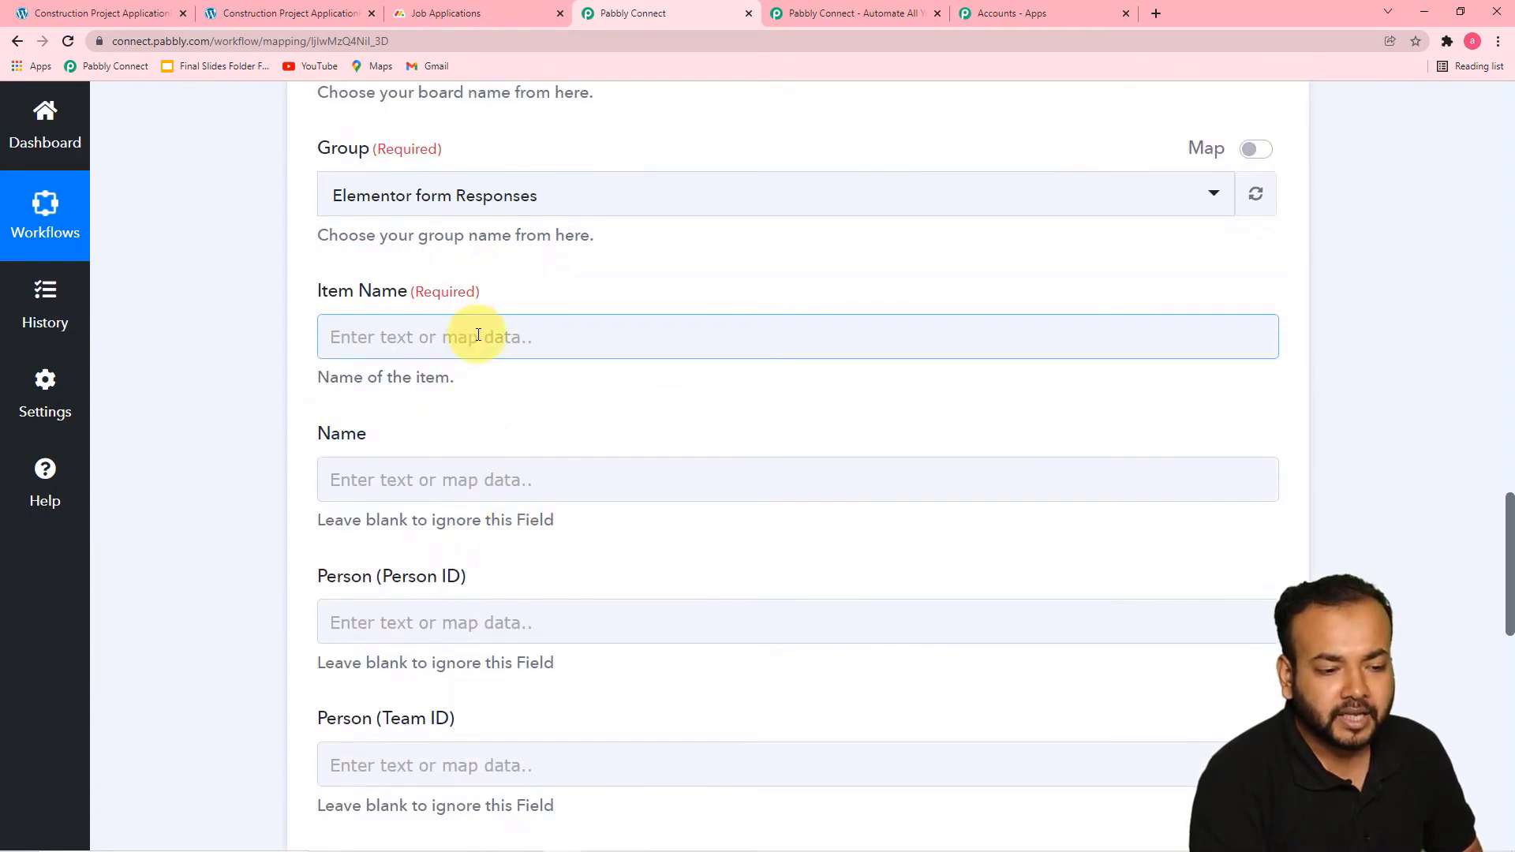
{"action": "left_click", "coordinate": [485, 351]}
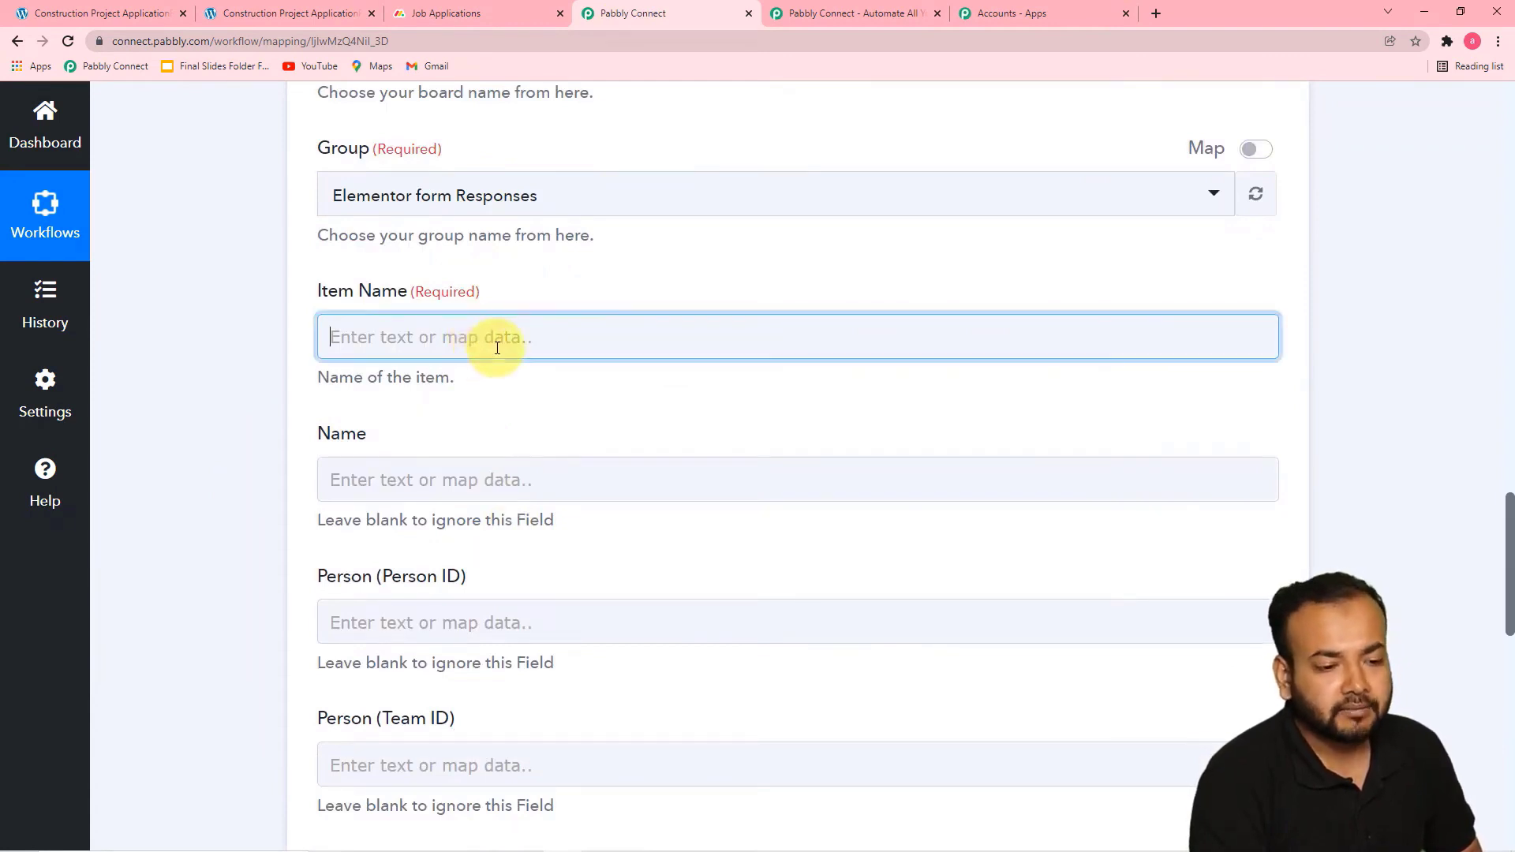
{"action": "left_click", "coordinate": [278, 349]}
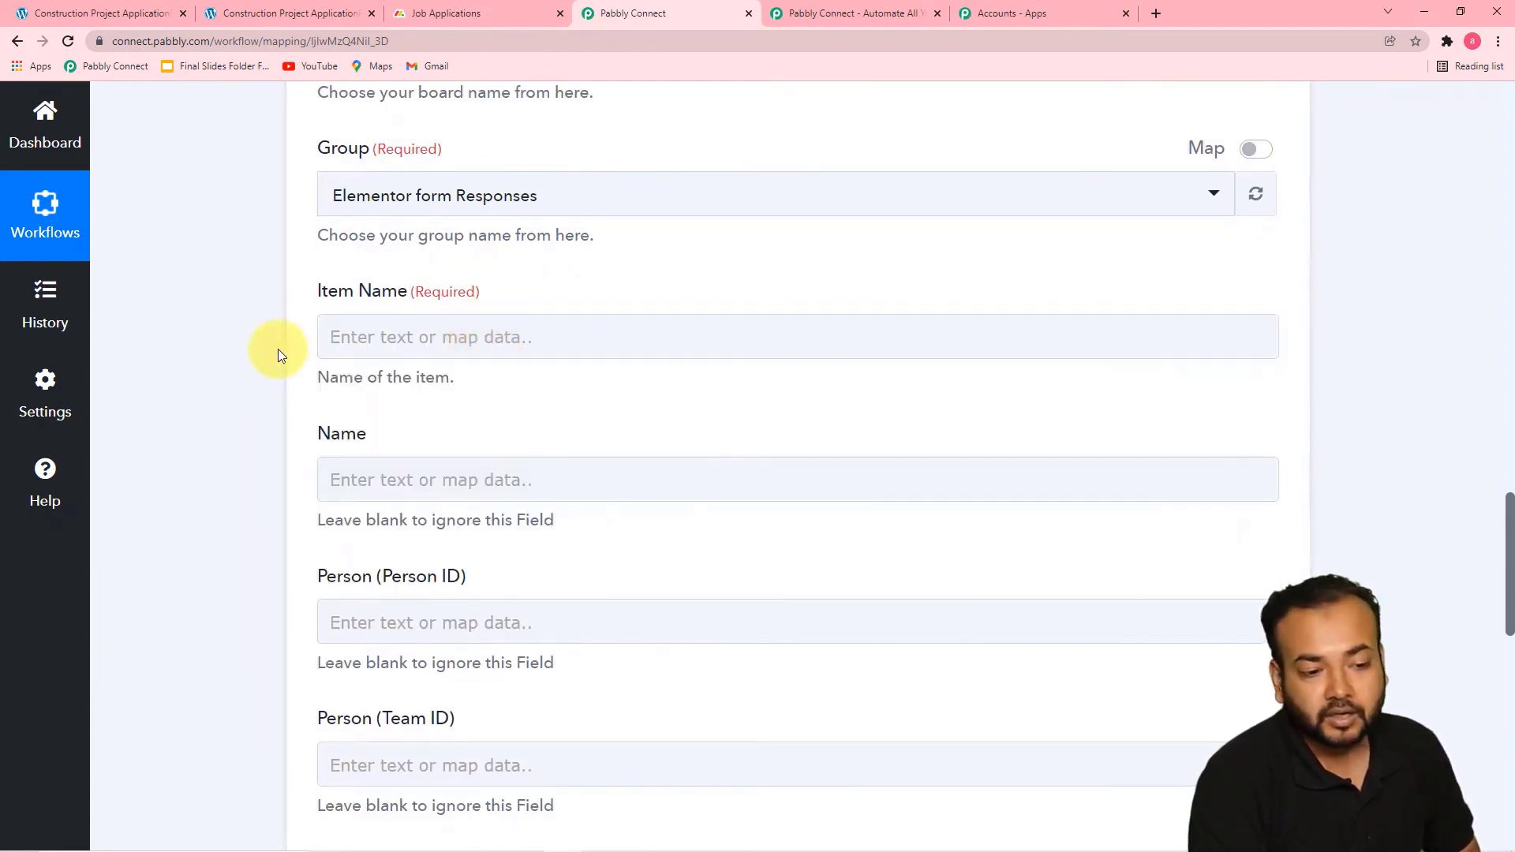
{"action": "scroll", "coordinate": [278, 348], "scroll_direction": "up", "scroll_amount": 5}
{"action": "scroll", "coordinate": [278, 349], "scroll_direction": "up", "scroll_amount": 12}
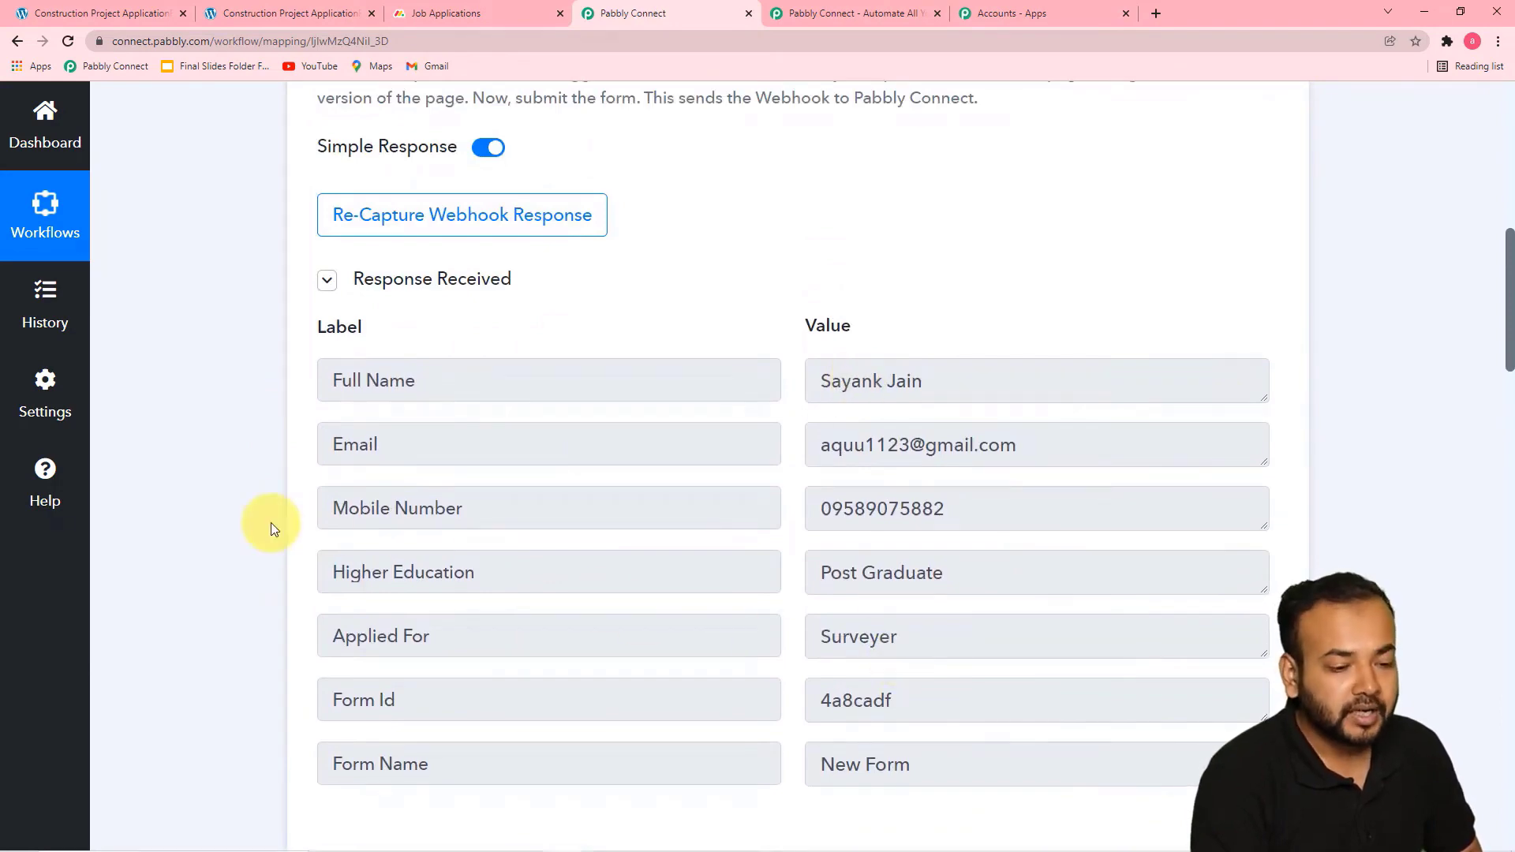
{"action": "scroll", "coordinate": [272, 523], "scroll_direction": "down", "scroll_amount": 14}
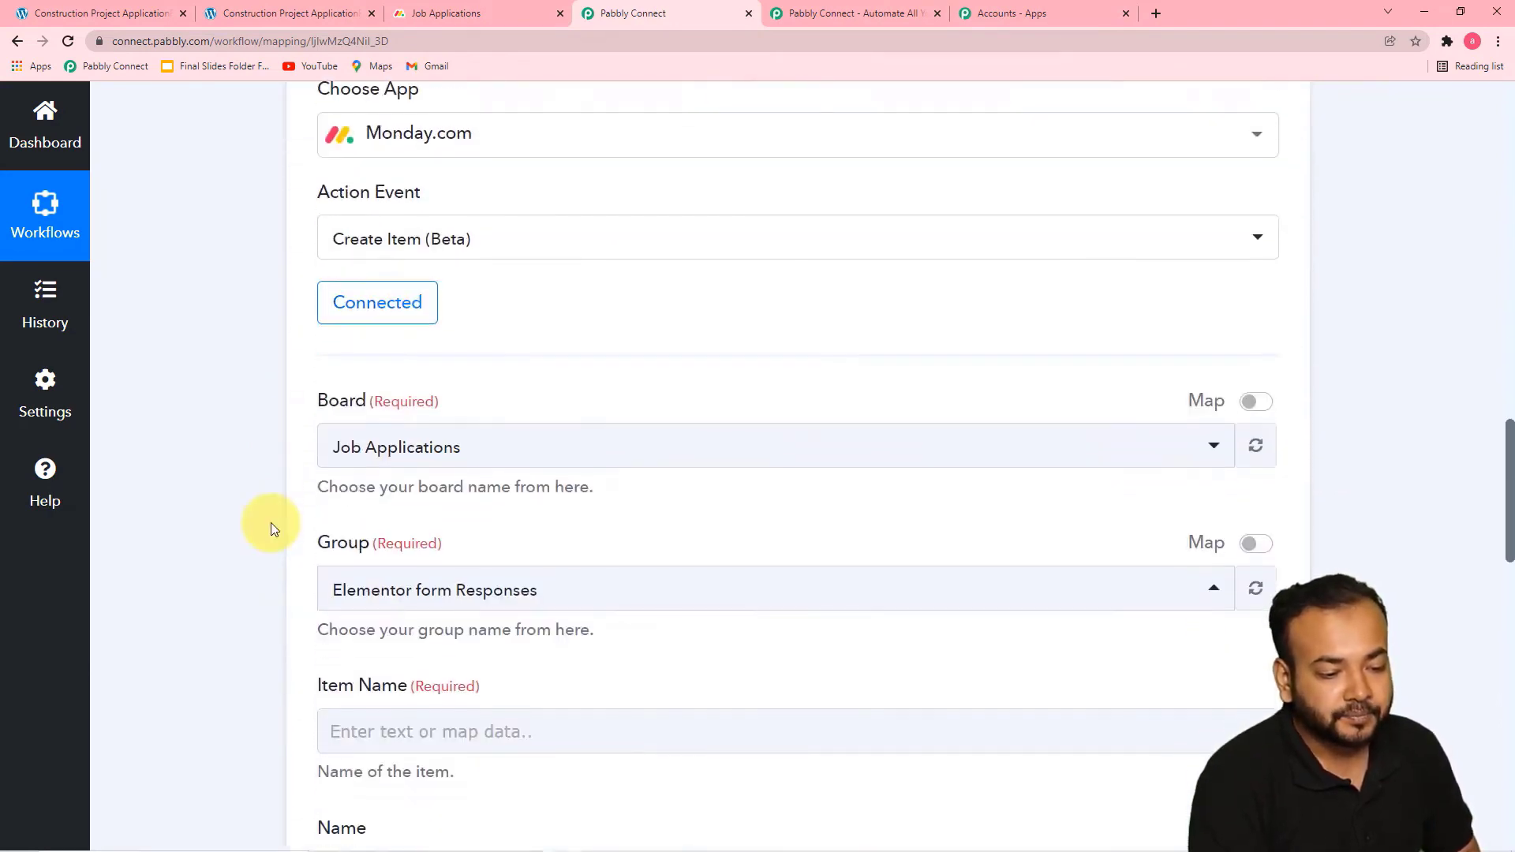
{"action": "scroll", "coordinate": [271, 523], "scroll_direction": "down", "scroll_amount": 1}
{"action": "scroll", "coordinate": [272, 522], "scroll_direction": "down", "scroll_amount": 4}
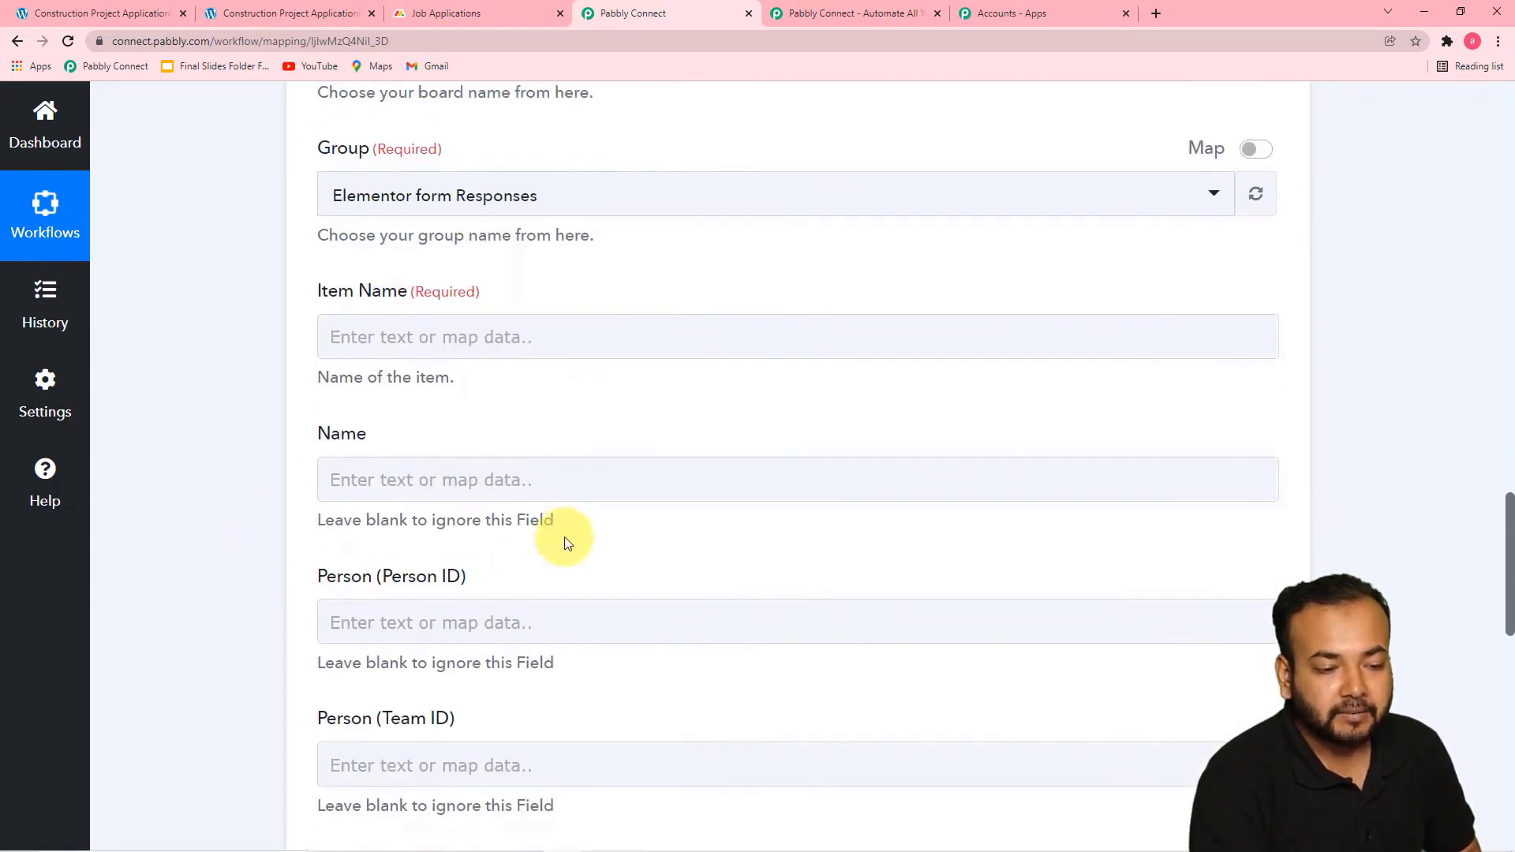
Map the required Item Name to the Full Name field from the Elementor form submission
{"action": "left_click", "coordinate": [531, 353]}
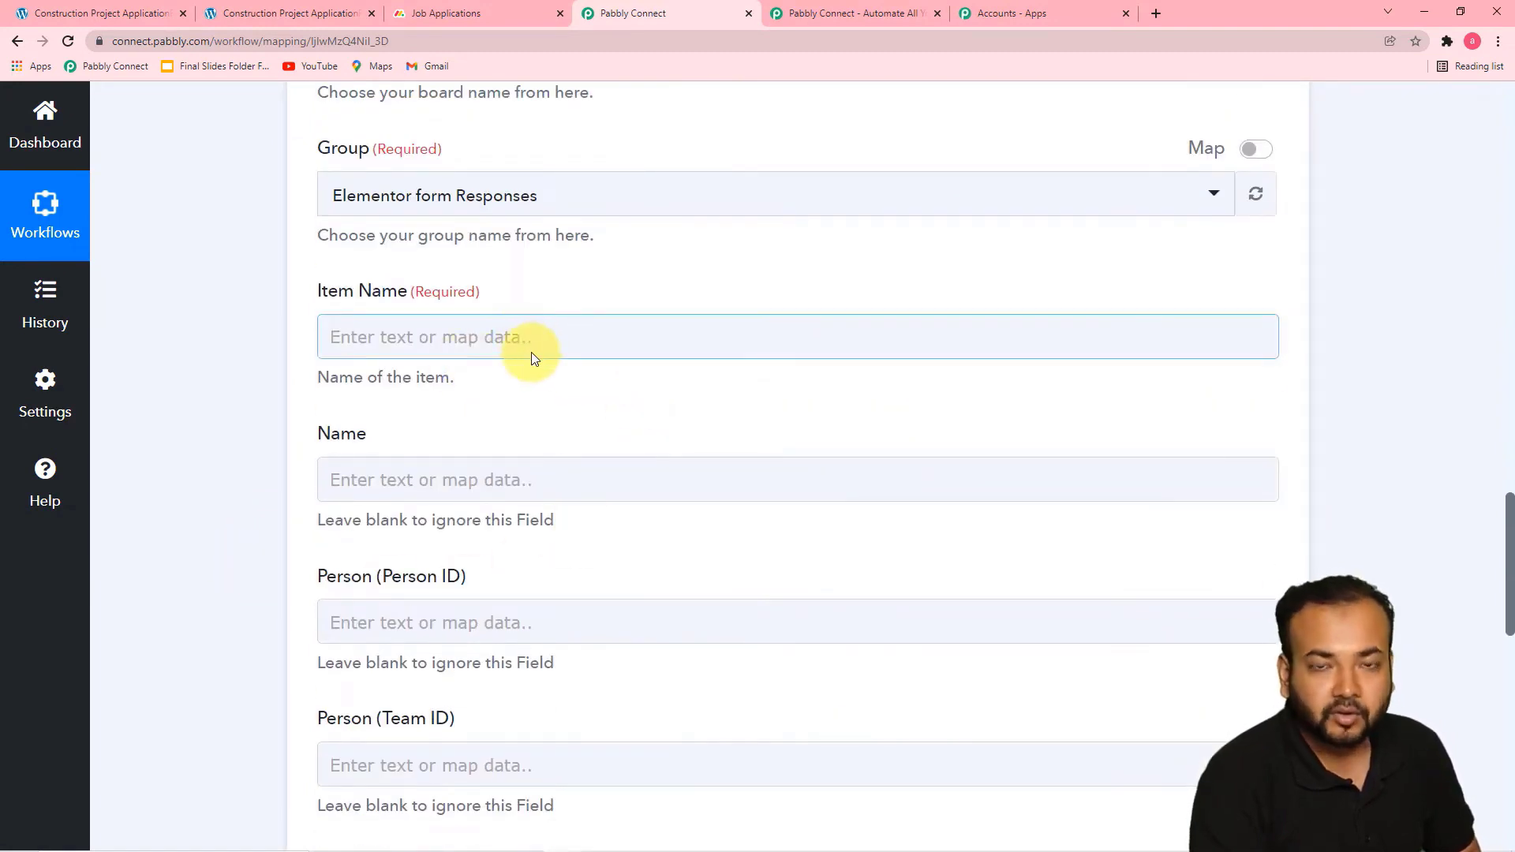
{"action": "left_click", "coordinate": [531, 354]}
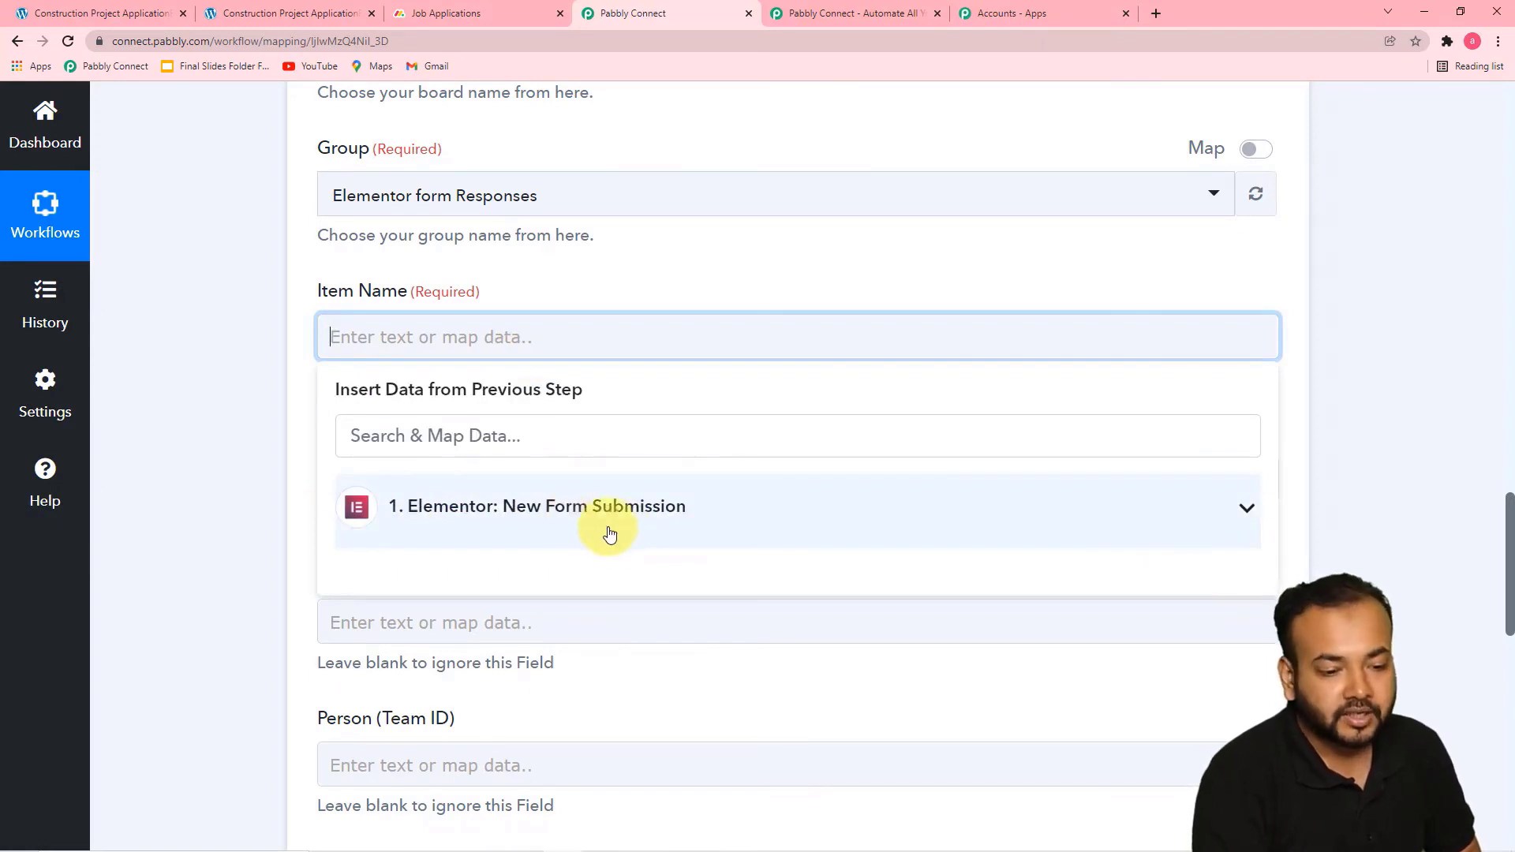
{"action": "left_click", "coordinate": [576, 528]}
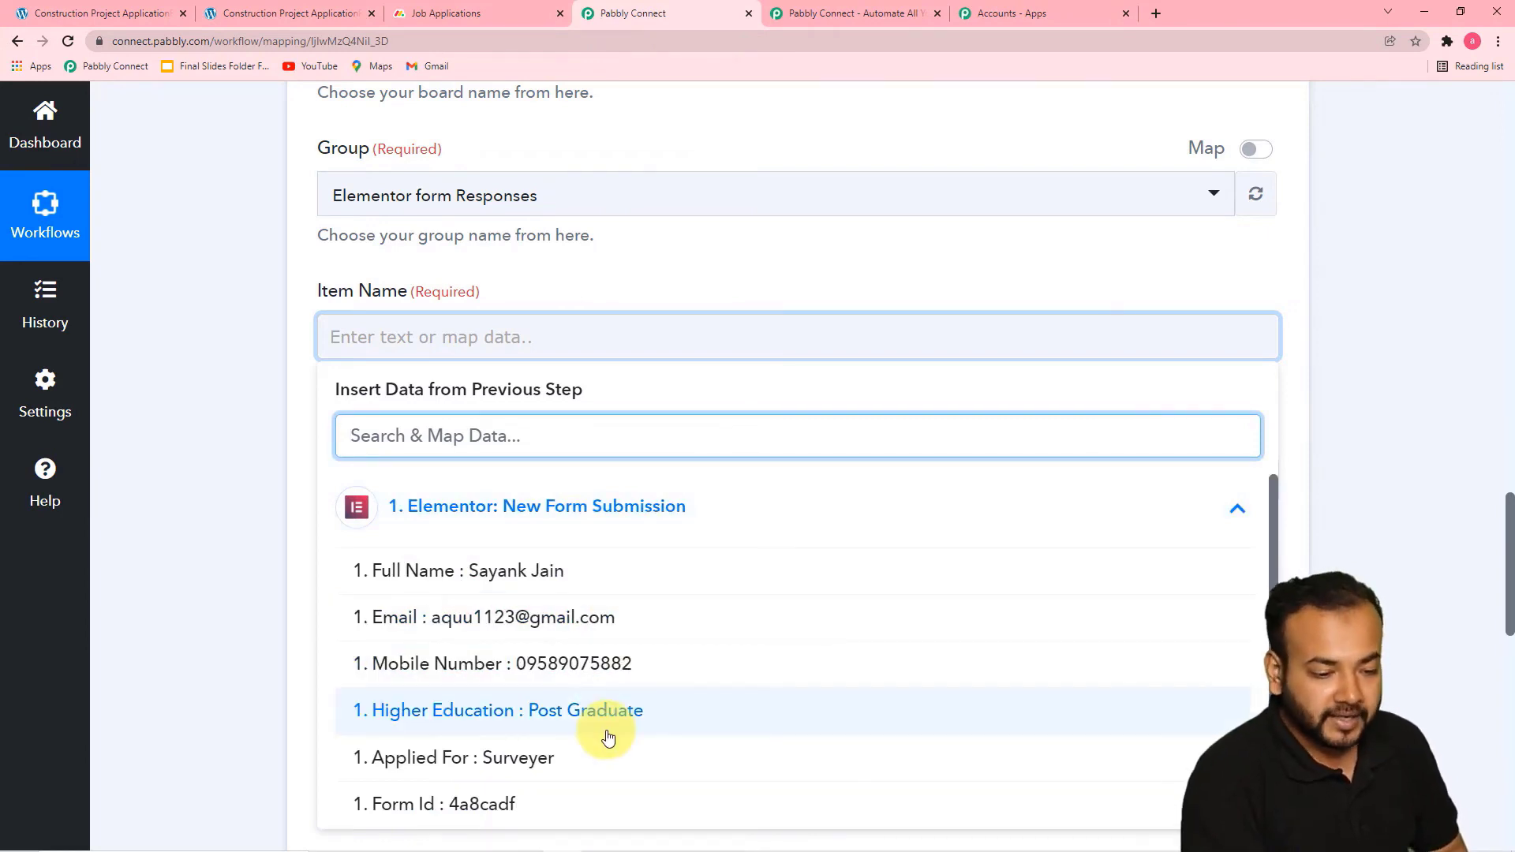
{"action": "left_click", "coordinate": [516, 583]}
{"action": "left_click", "coordinate": [277, 432]}
Map the Name column to the Full Name field from the Elementor form submission
{"action": "scroll", "coordinate": [277, 433], "scroll_direction": "down", "scroll_amount": 3}
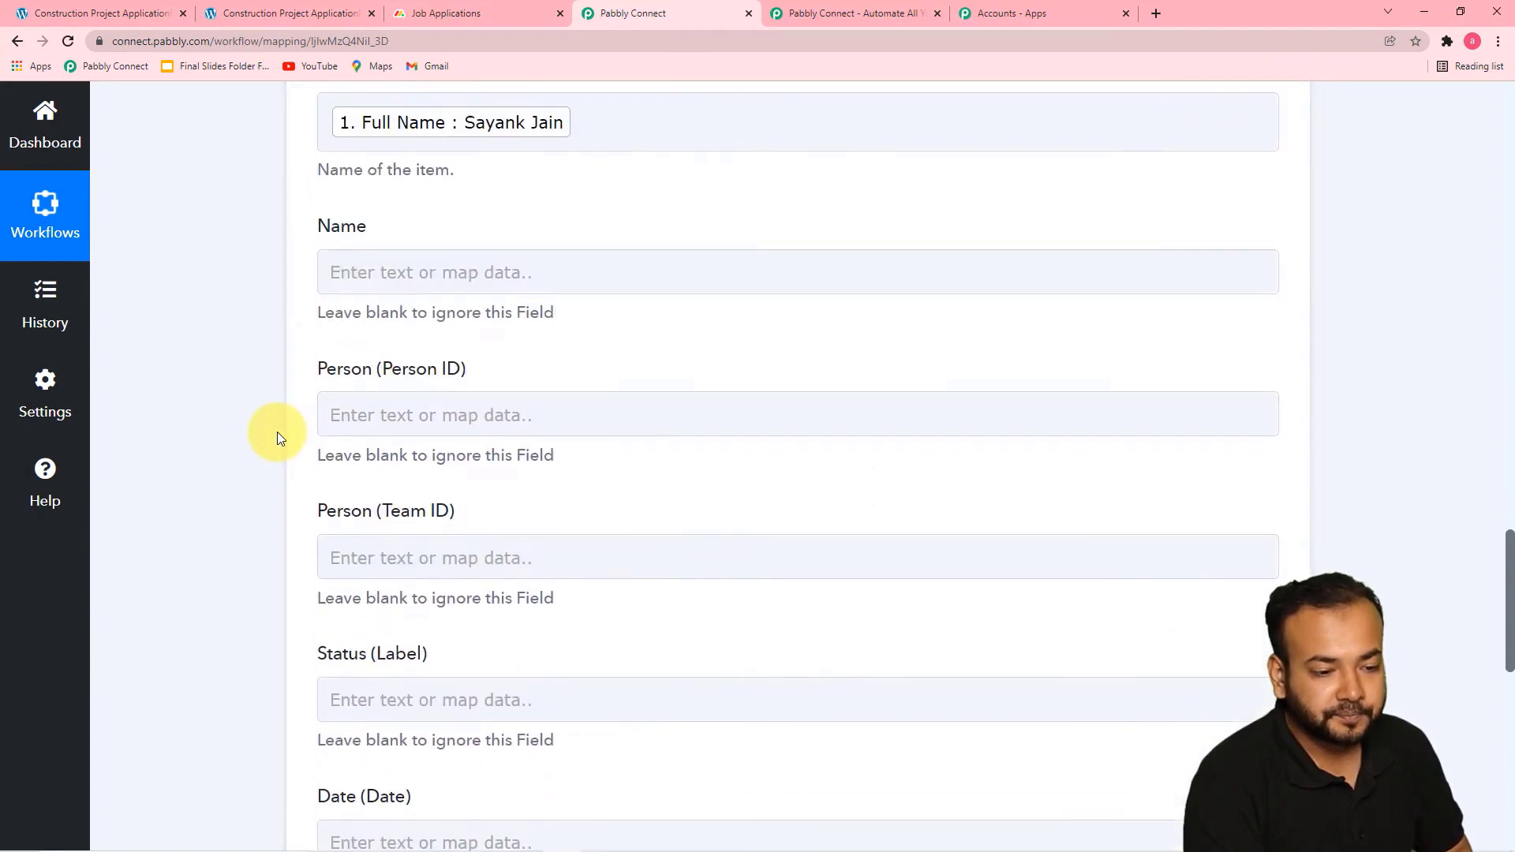
{"action": "left_click", "coordinate": [346, 236]}
{"action": "left_click", "coordinate": [477, 244]}
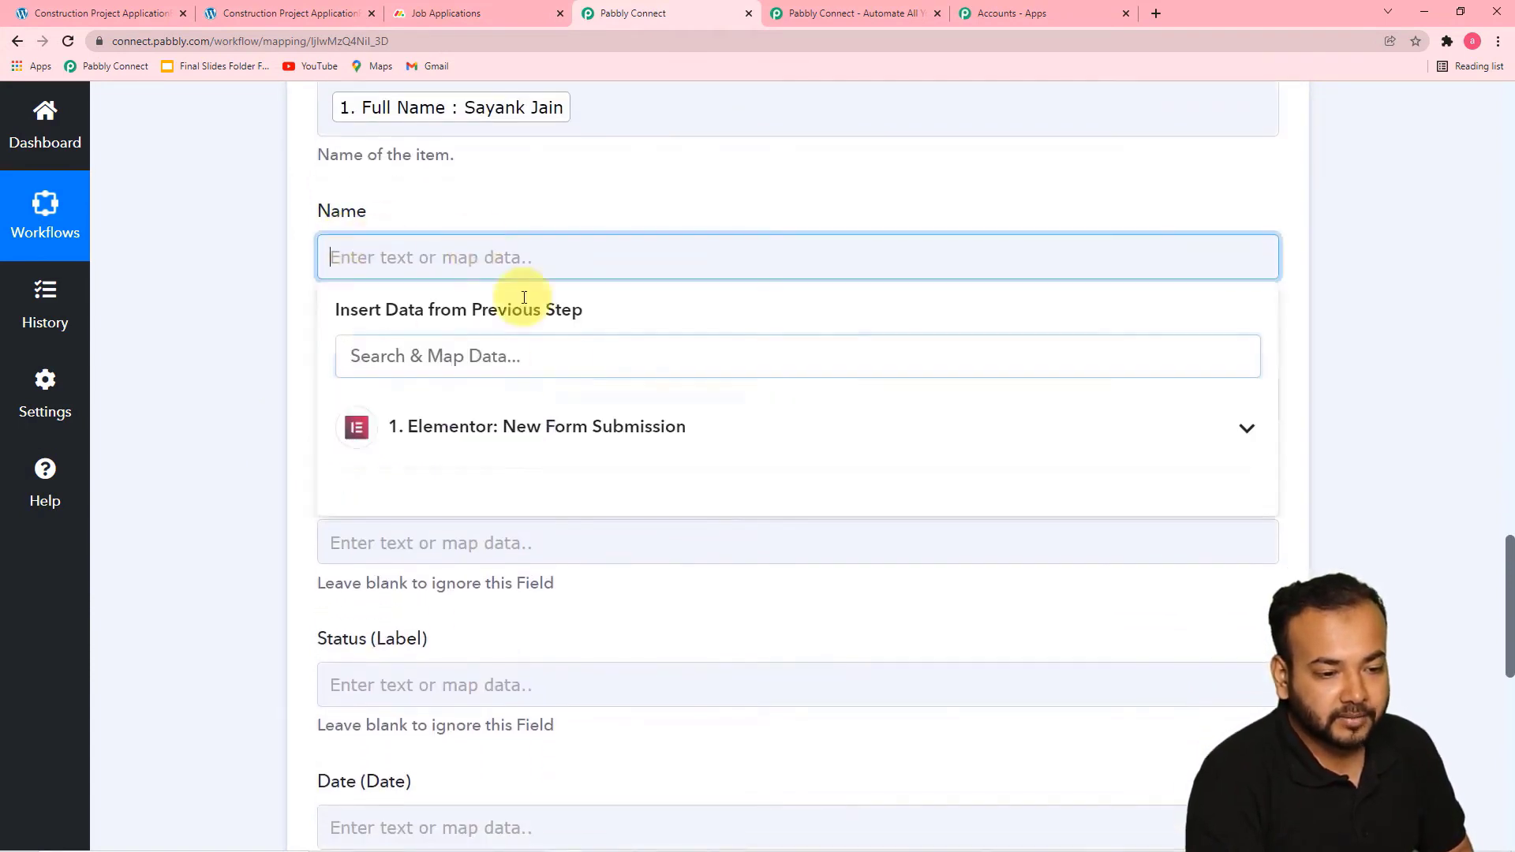
{"action": "left_click", "coordinate": [542, 427]}
{"action": "left_click", "coordinate": [534, 490]}
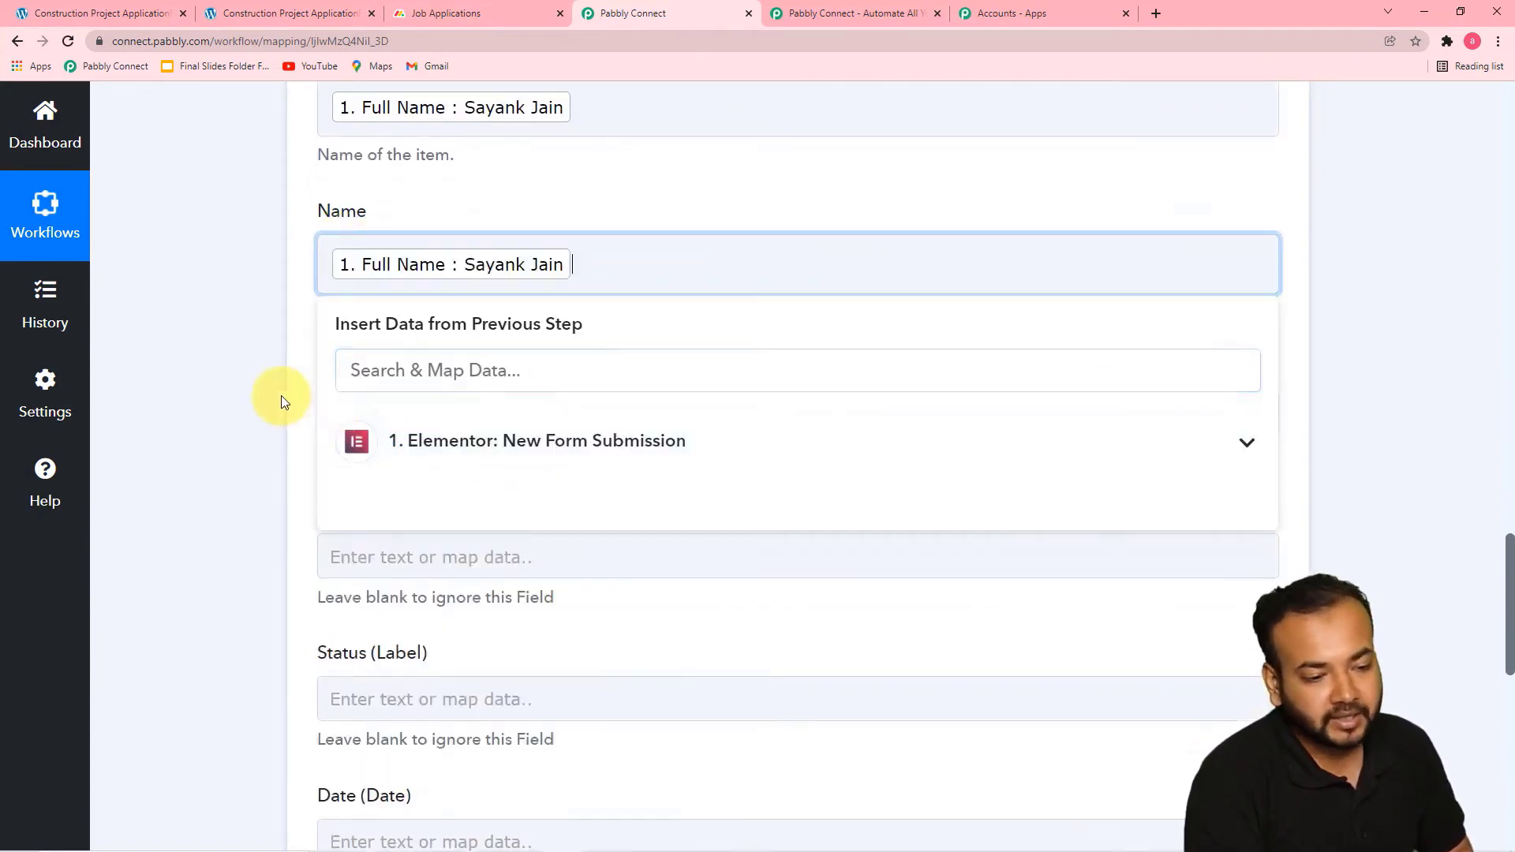
{"action": "left_click", "coordinate": [278, 399]}
View the form data offered for the Person (Person ID) and Status (Label) fields, leaving both blank
{"action": "scroll", "coordinate": [280, 395], "scroll_direction": "down", "scroll_amount": 2}
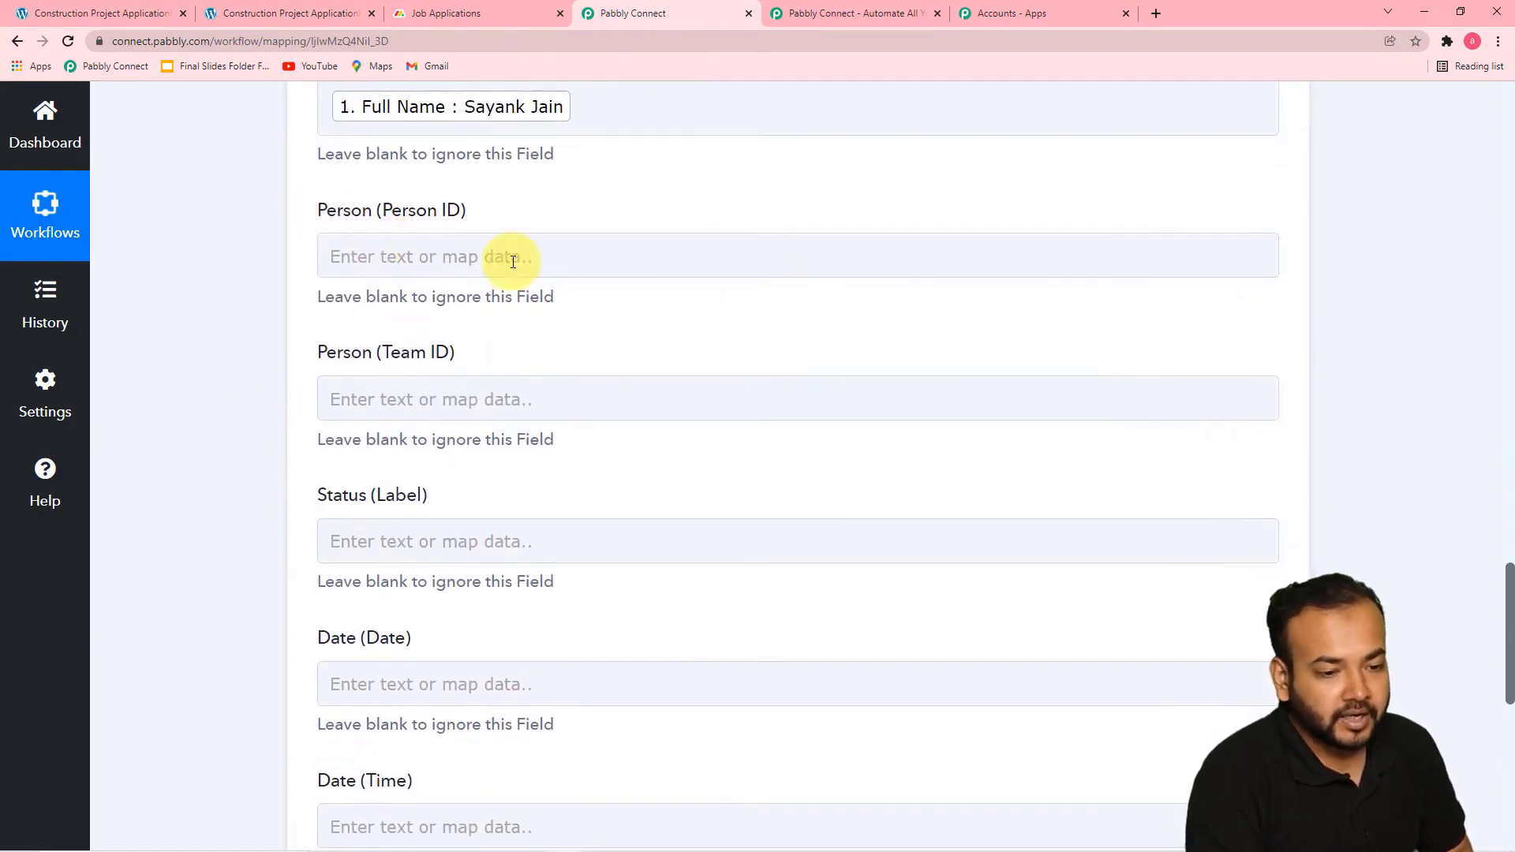
{"action": "left_click", "coordinate": [537, 259]}
{"action": "left_click", "coordinate": [552, 443]}
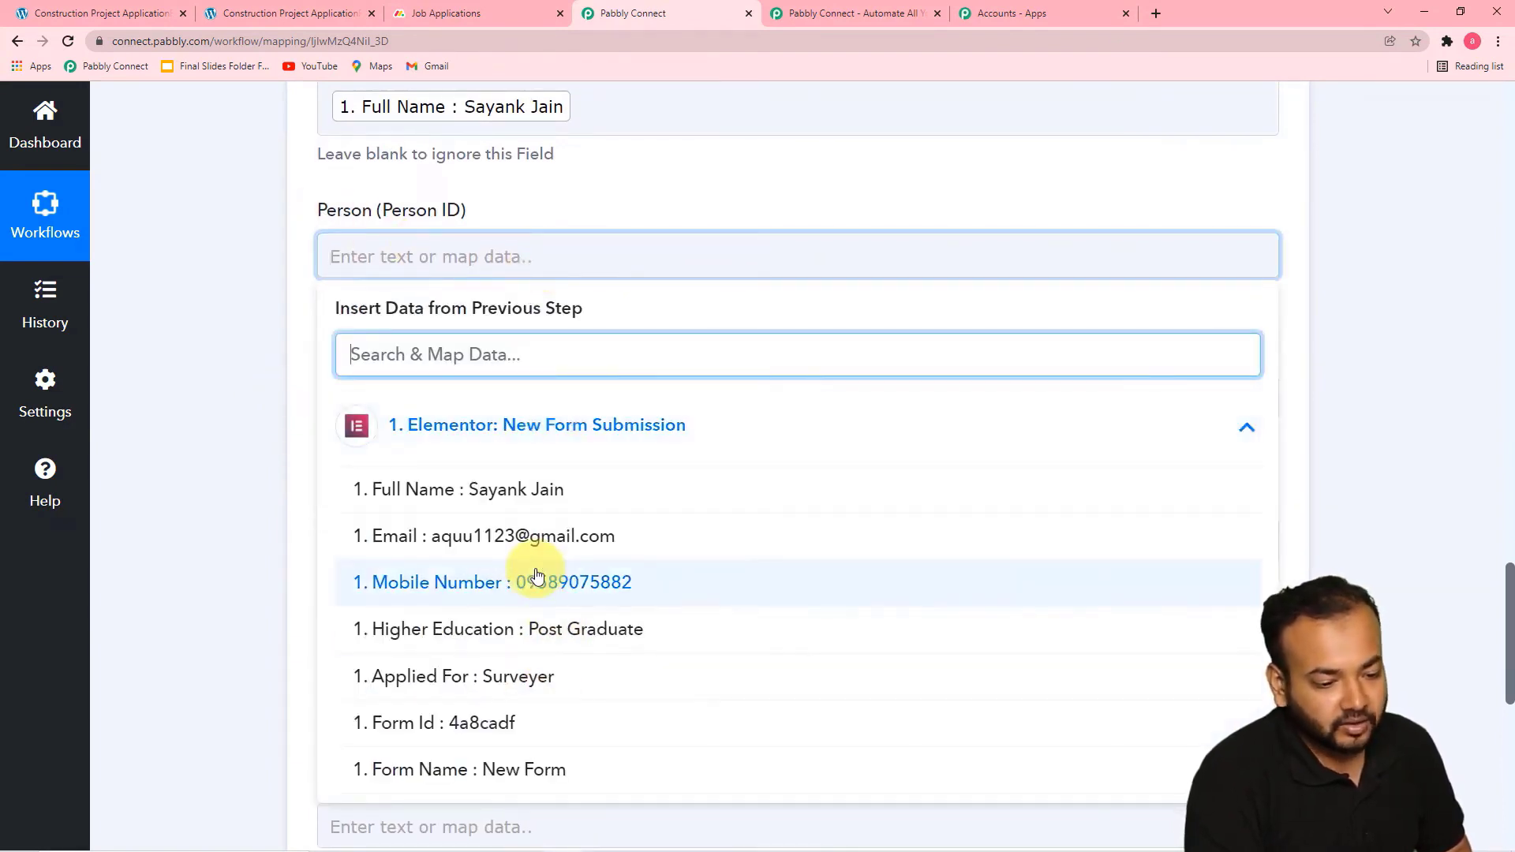
{"action": "left_click", "coordinate": [284, 405]}
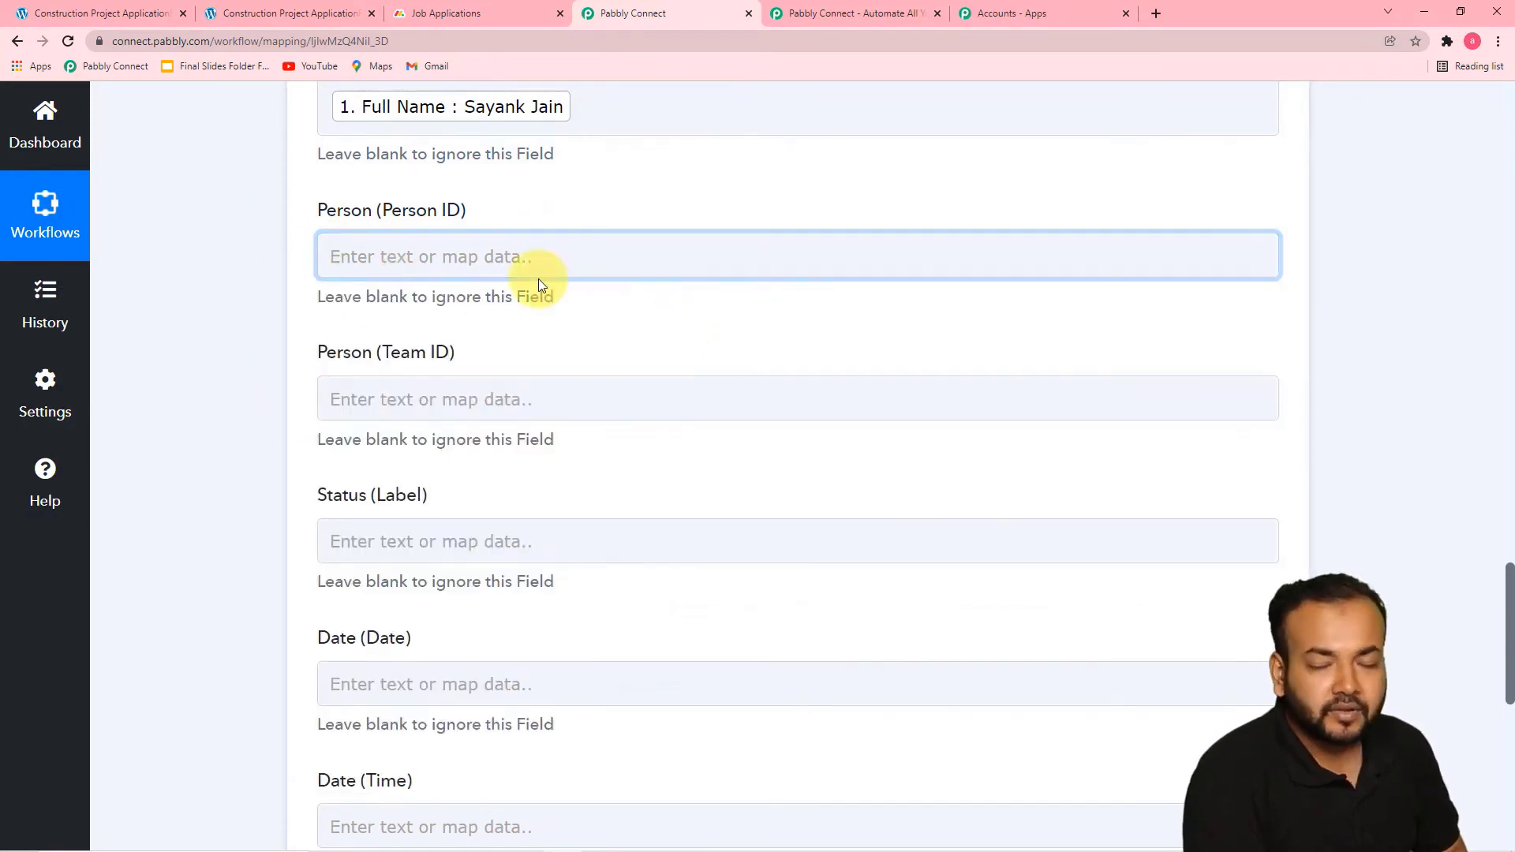
{"action": "scroll", "coordinate": [534, 292], "scroll_direction": "down", "scroll_amount": 2}
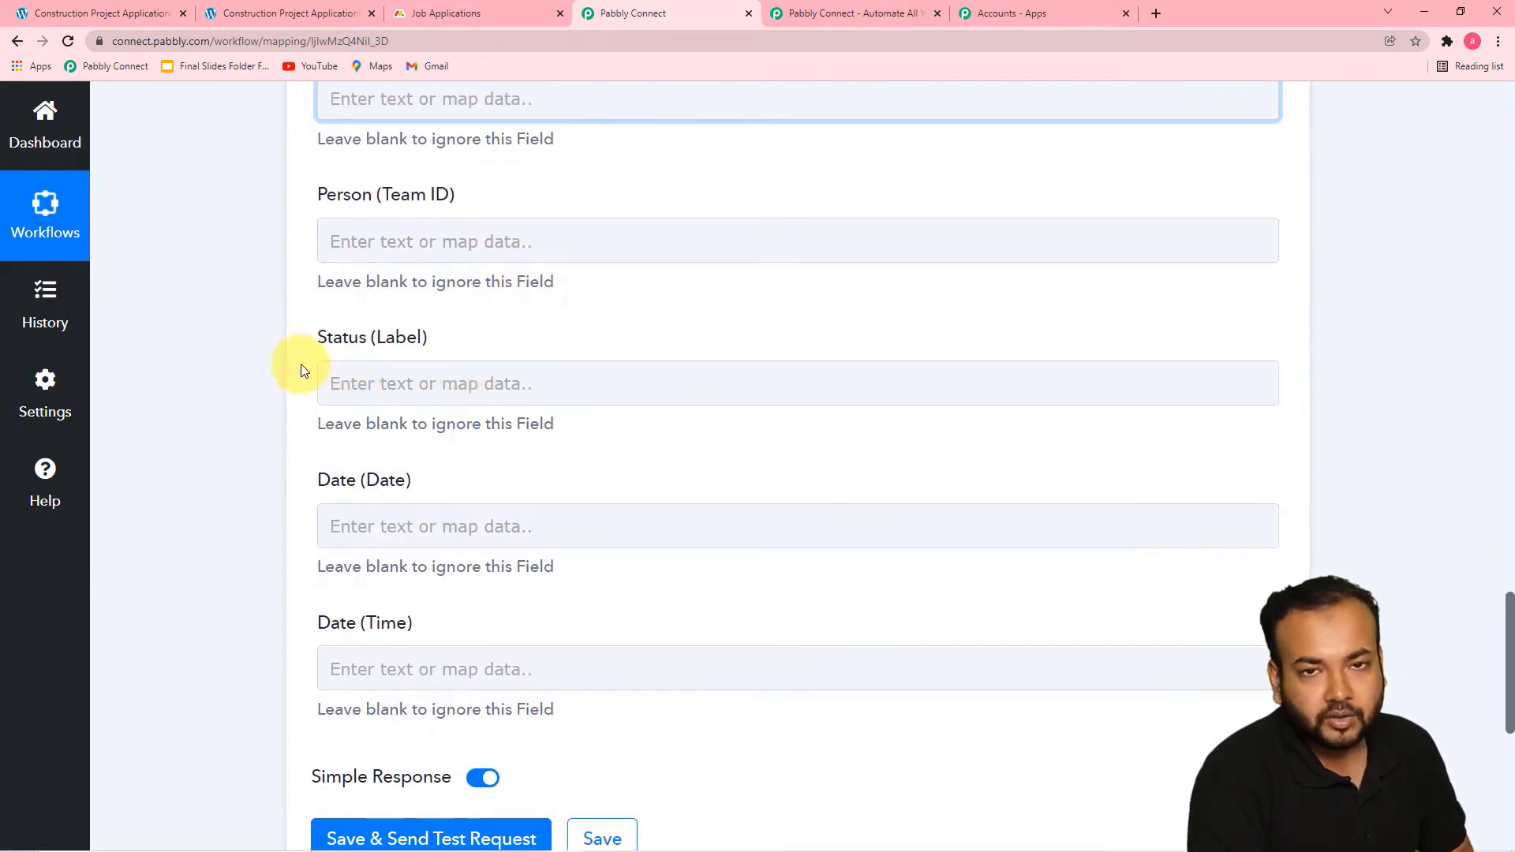
{"action": "scroll", "coordinate": [541, 372], "scroll_direction": "down", "scroll_amount": 2}
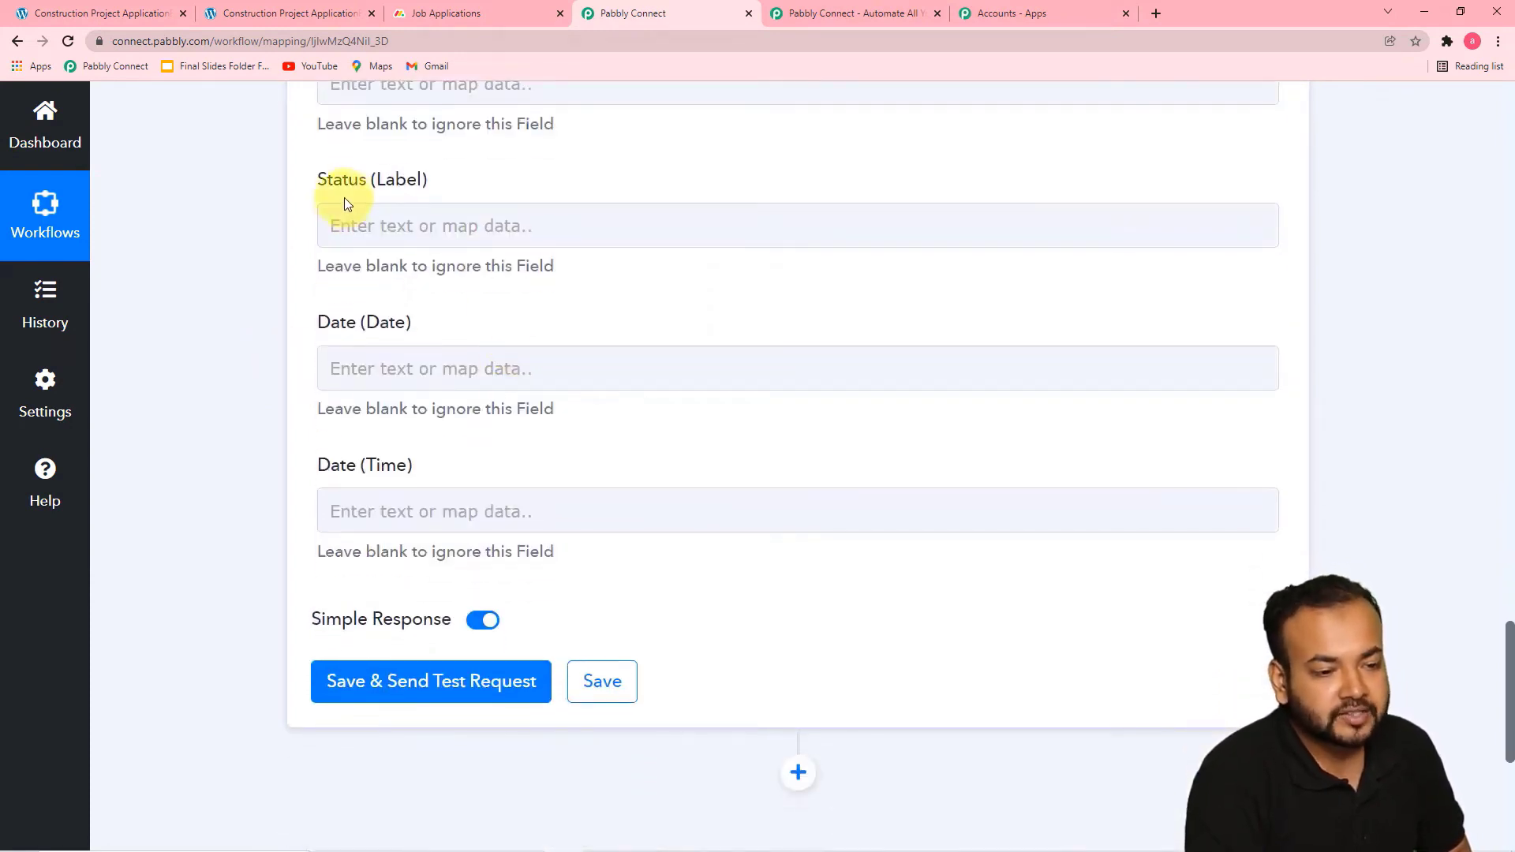
{"action": "left_click", "coordinate": [406, 226]}
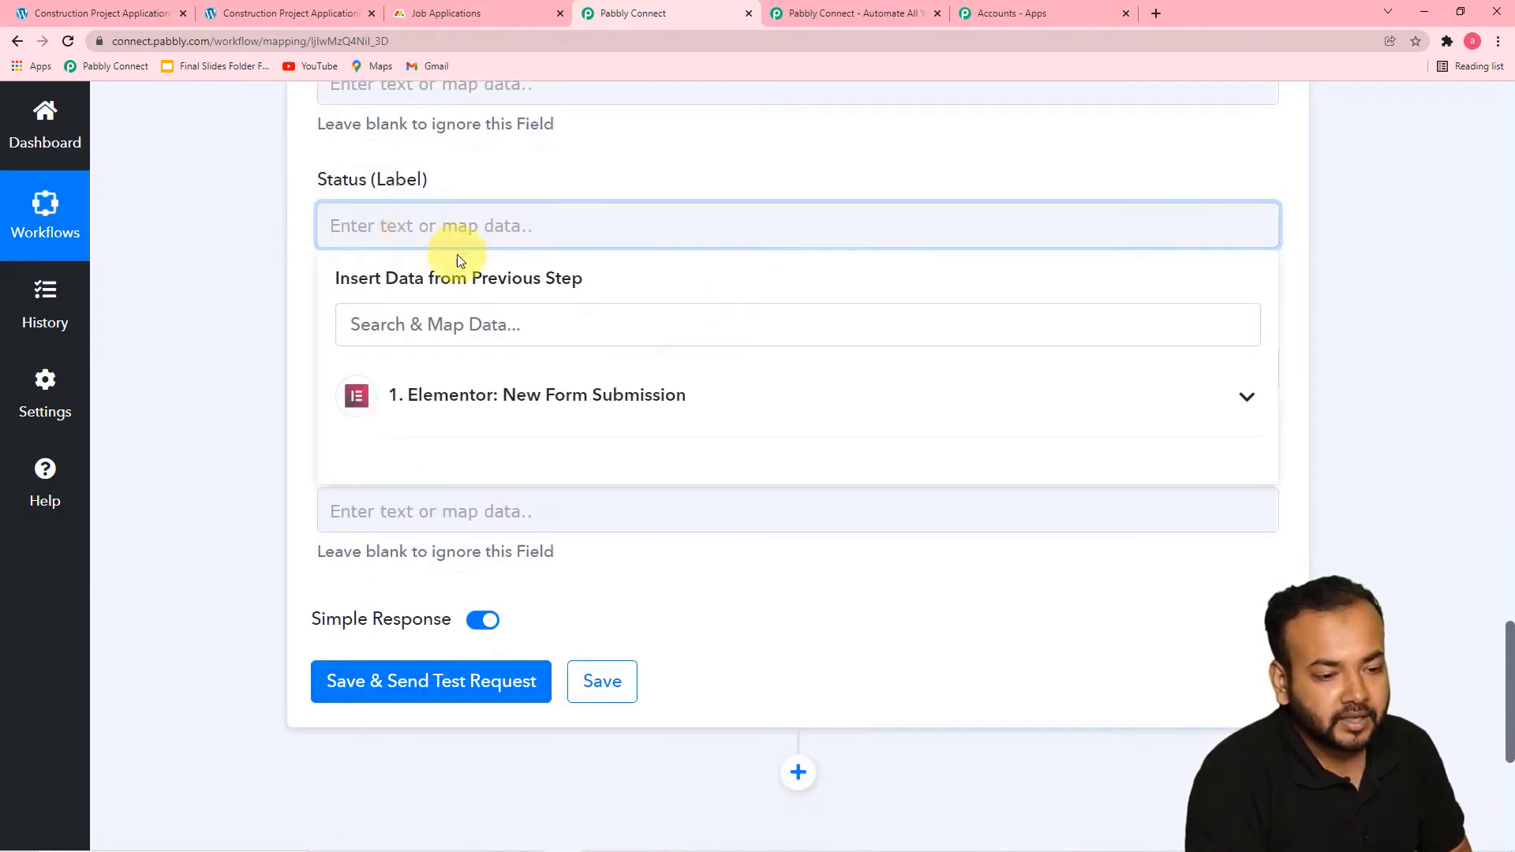
{"action": "left_click", "coordinate": [284, 229]}
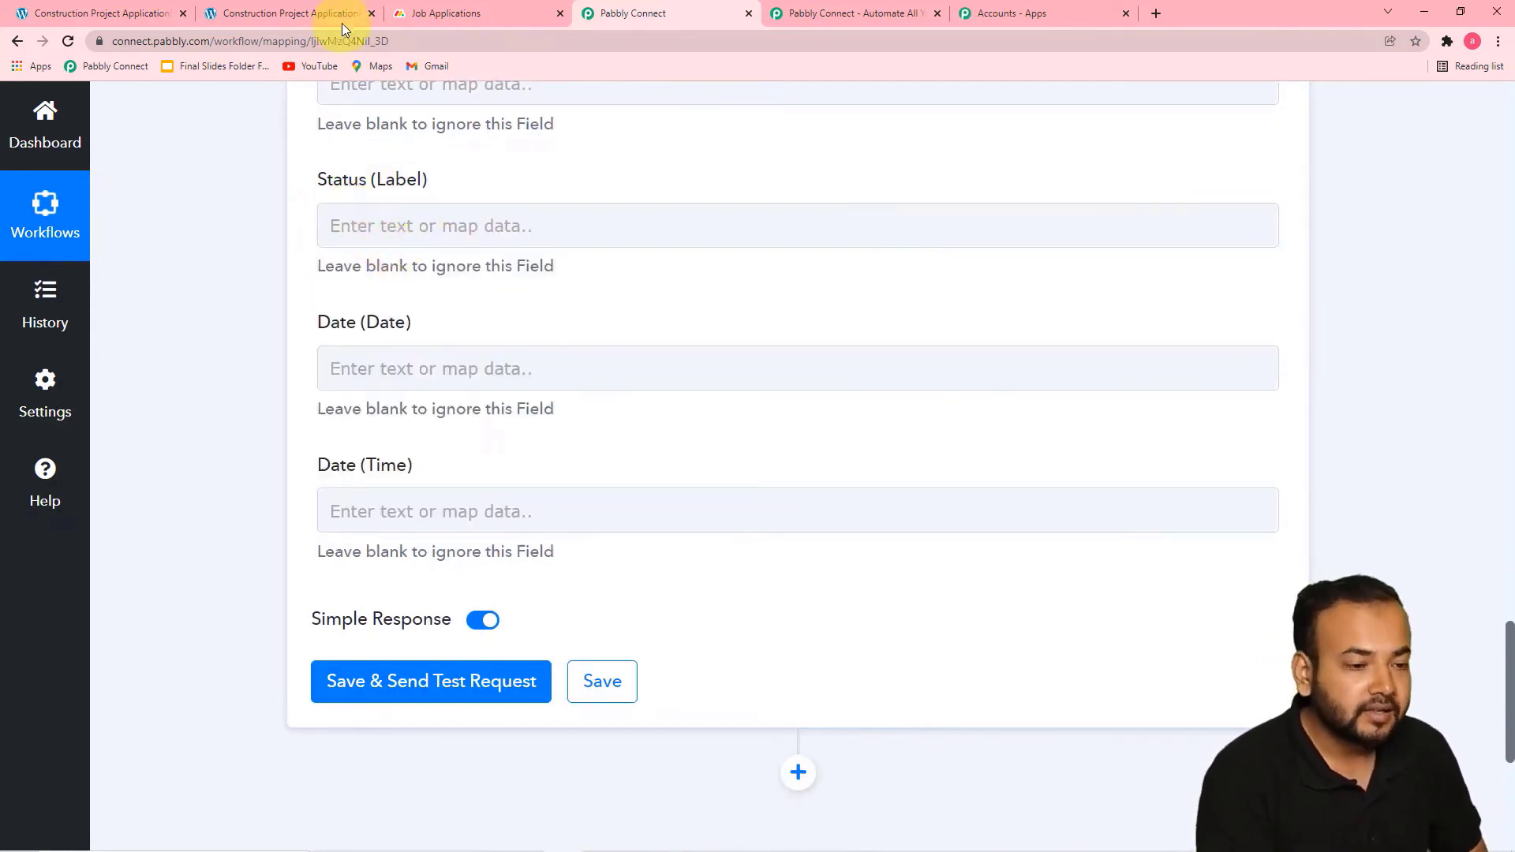
Switch to monday.com and examine the Status column's label options on the Job Applications board
{"action": "left_click", "coordinate": [464, 16]}
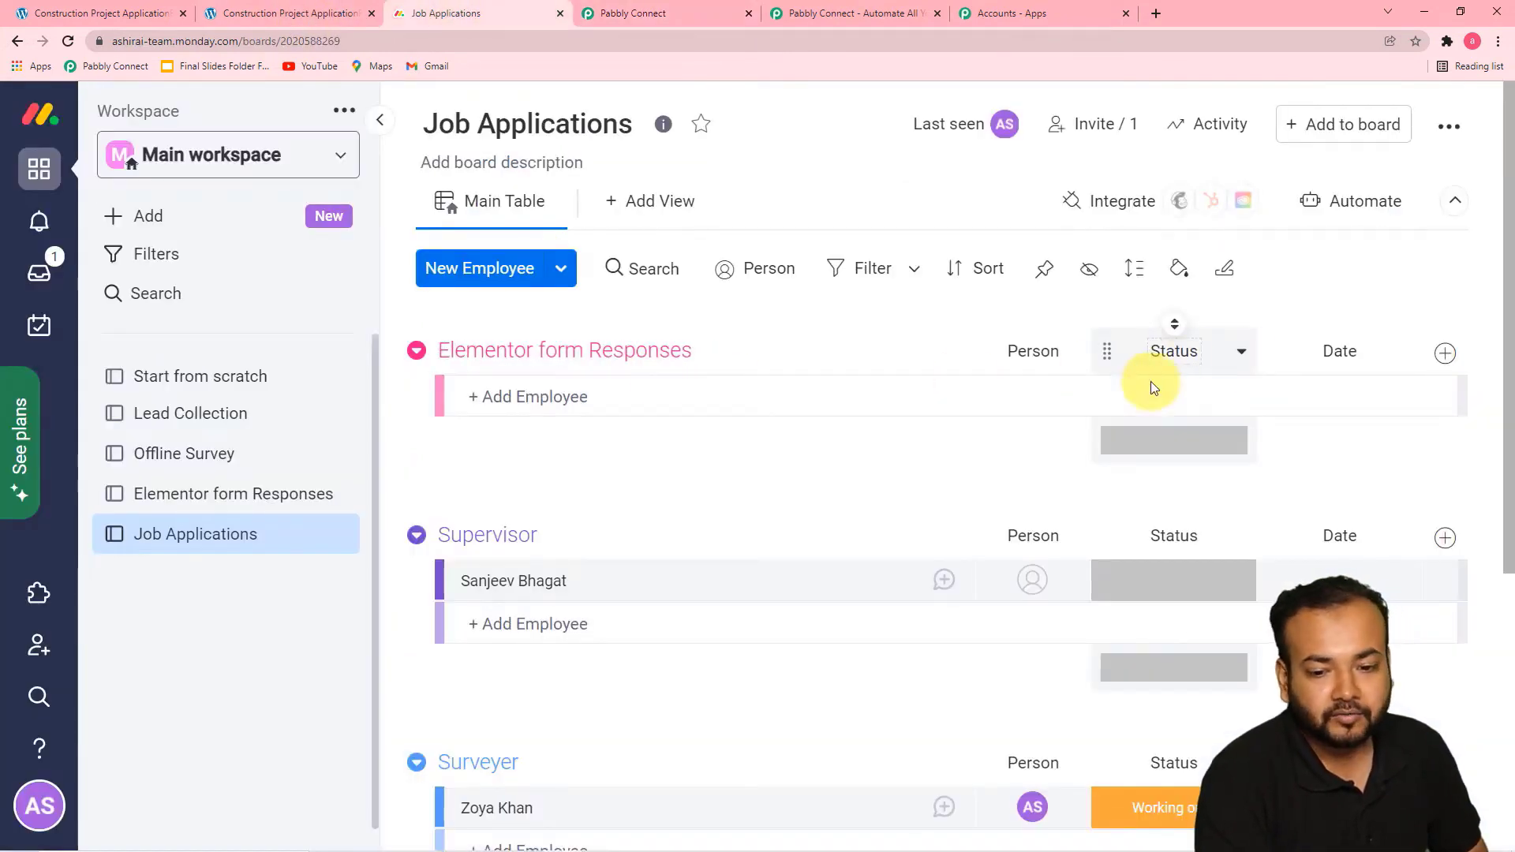
{"action": "left_click", "coordinate": [1241, 351]}
{"action": "scroll", "coordinate": [1231, 340], "scroll_direction": "down", "scroll_amount": 2}
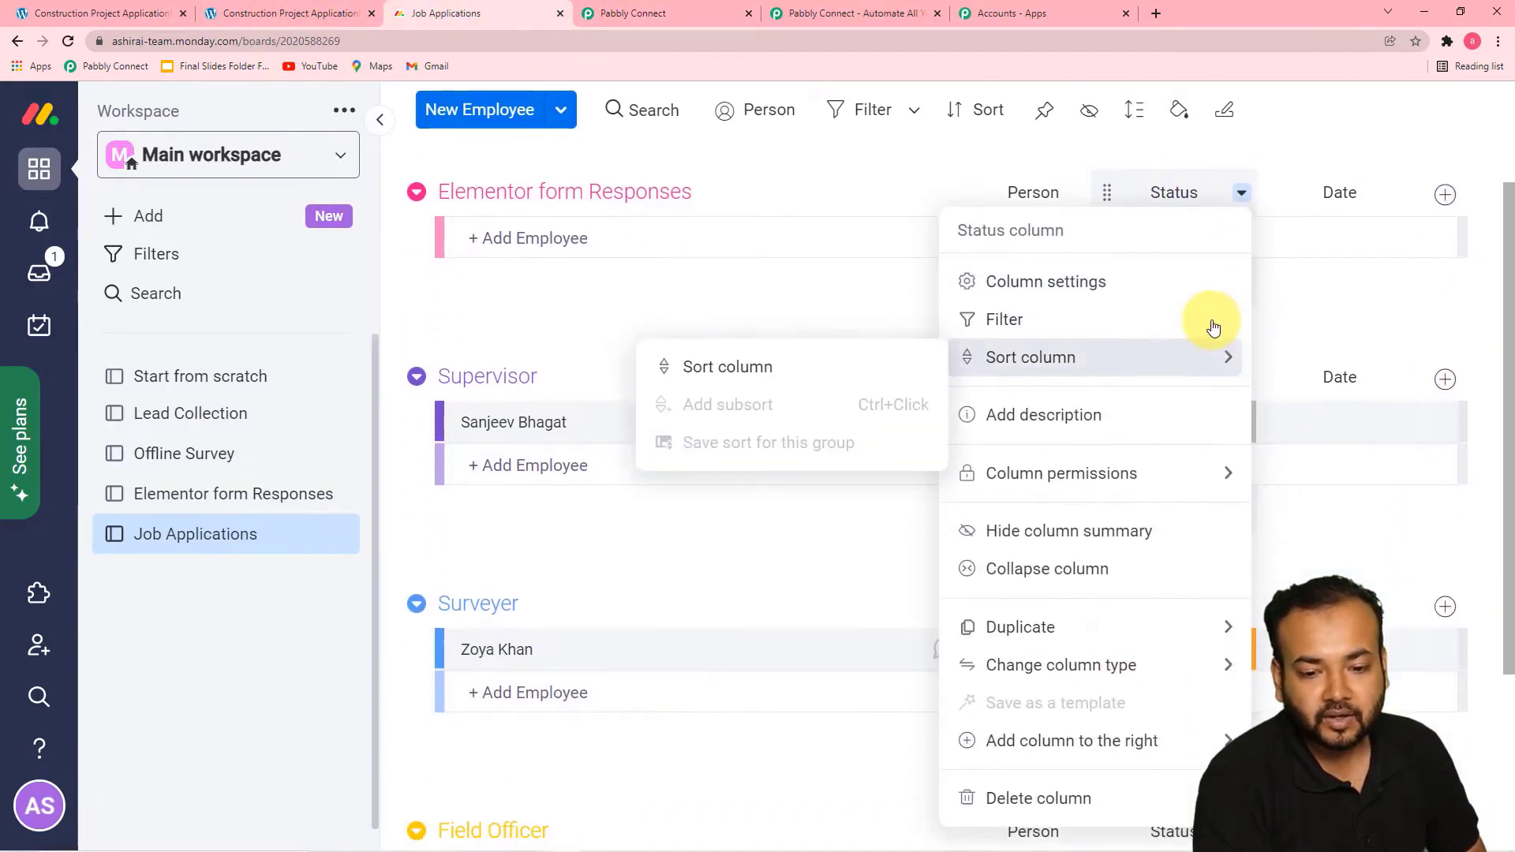
{"action": "left_click", "coordinate": [895, 314]}
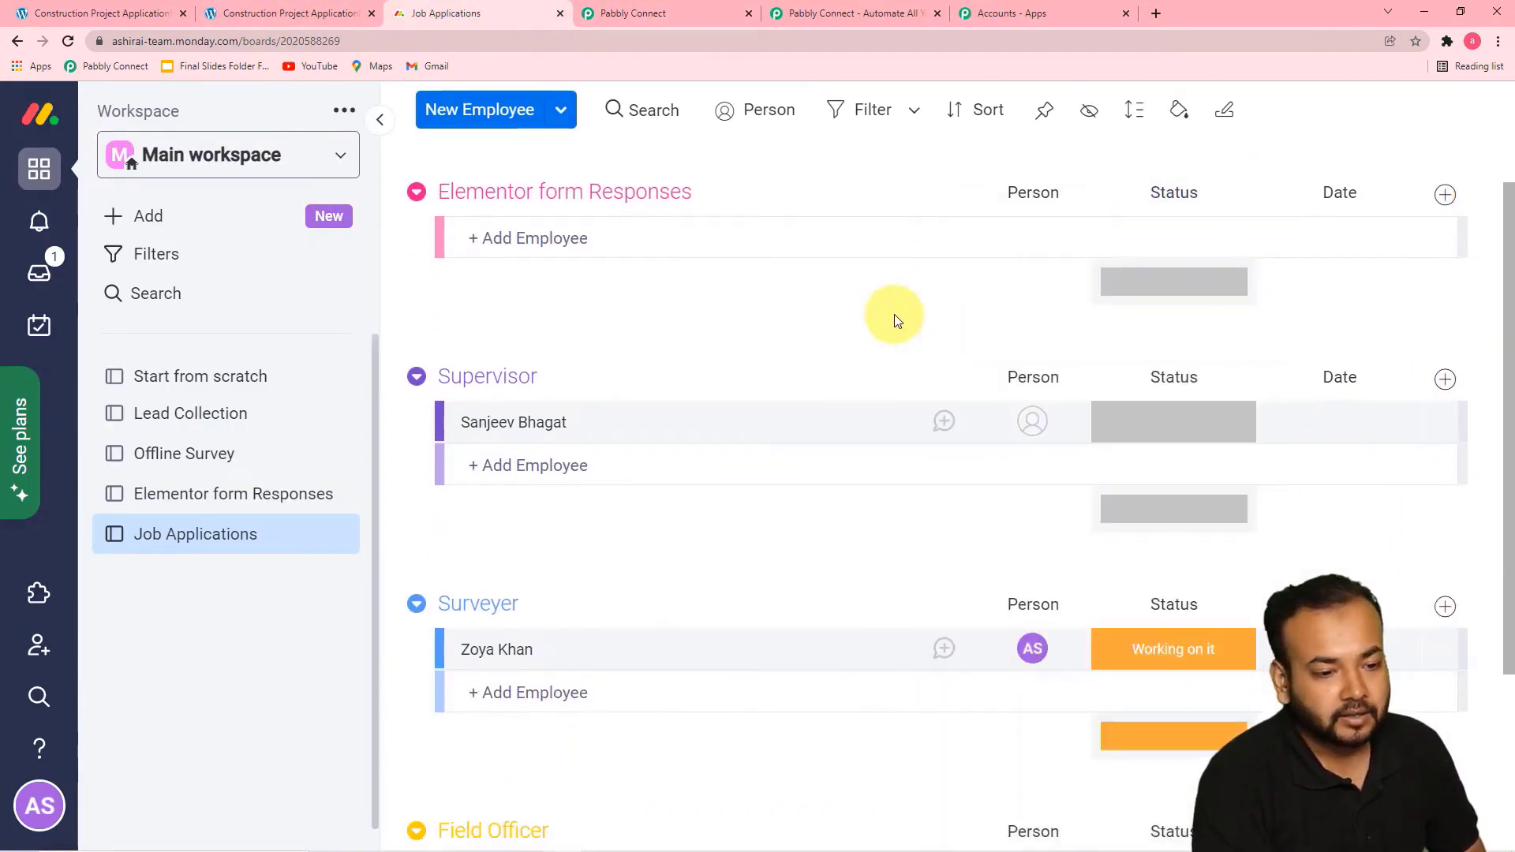
{"action": "left_click", "coordinate": [1171, 230]}
{"action": "left_click", "coordinate": [1150, 283]}
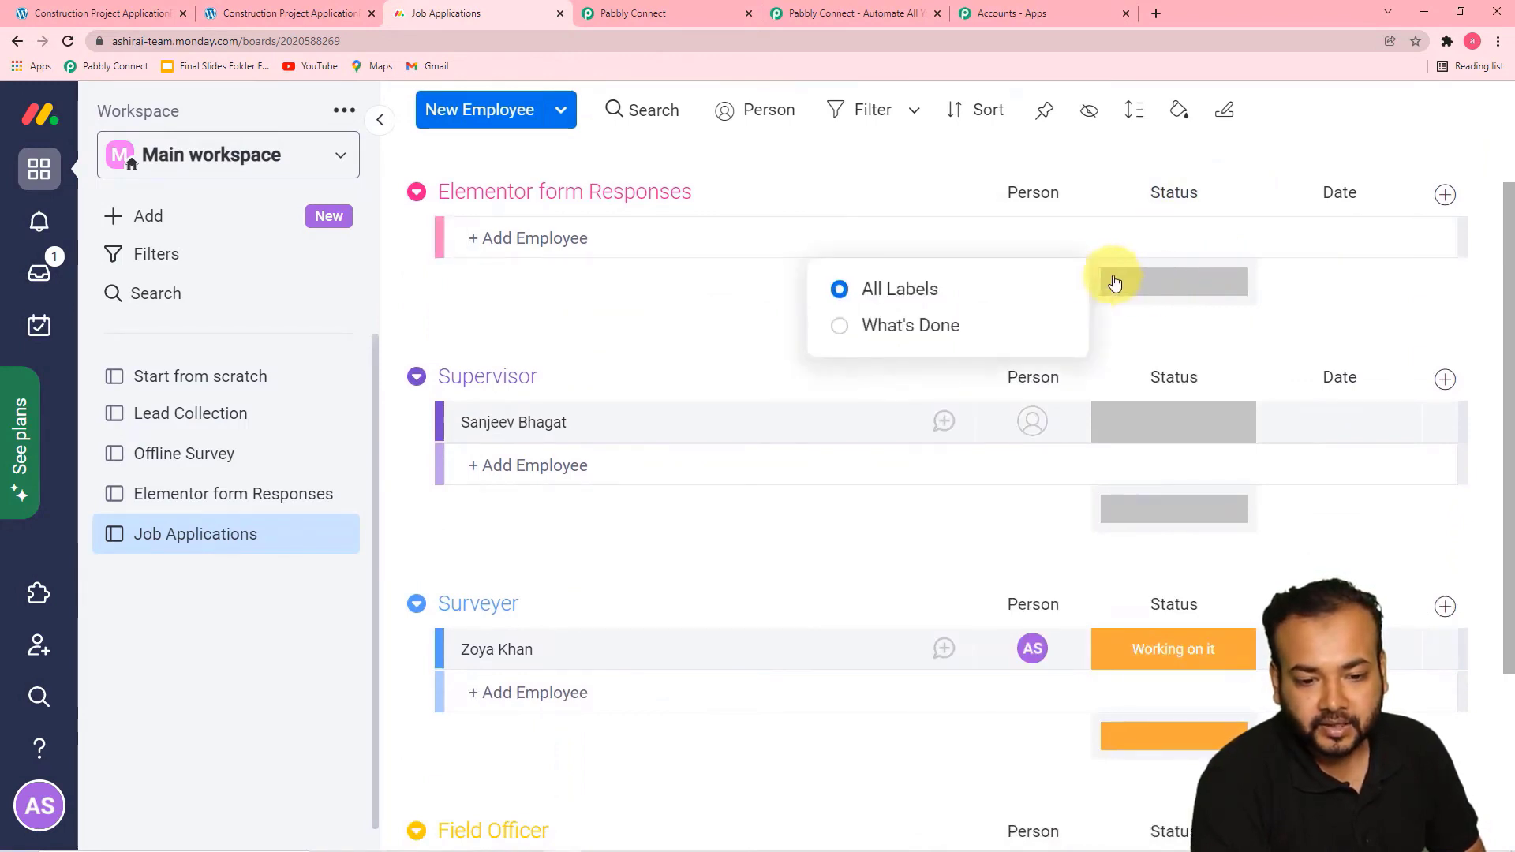
{"action": "left_click", "coordinate": [1143, 423]}
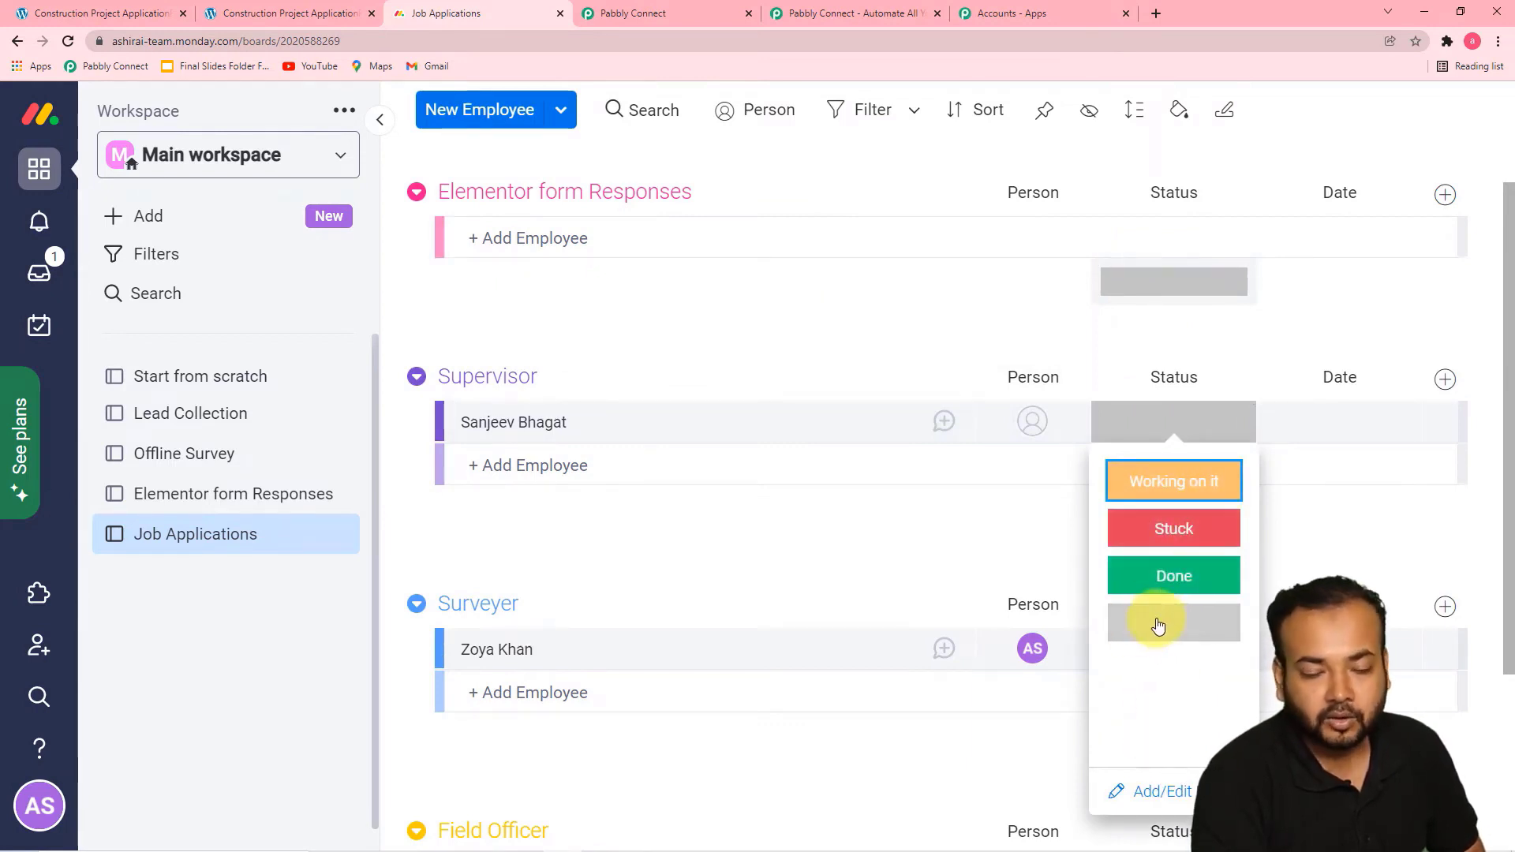
{"action": "left_click", "coordinate": [934, 330]}
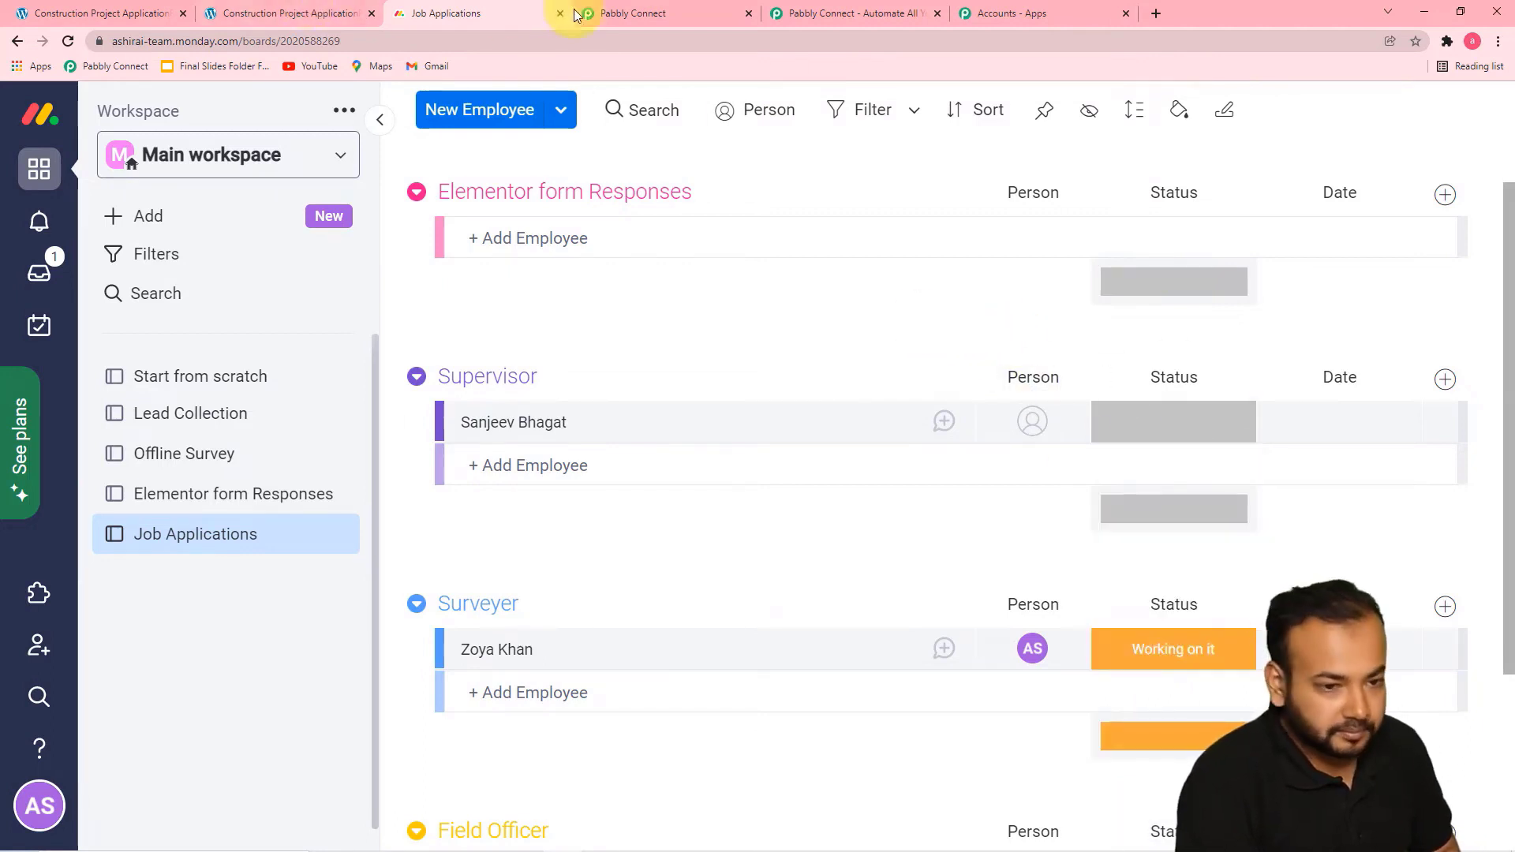
Review the action's mapped and blank fields in Pabbly Connect, and view the Elementor form Responses group in monday.com
{"action": "left_click", "coordinate": [636, 21]}
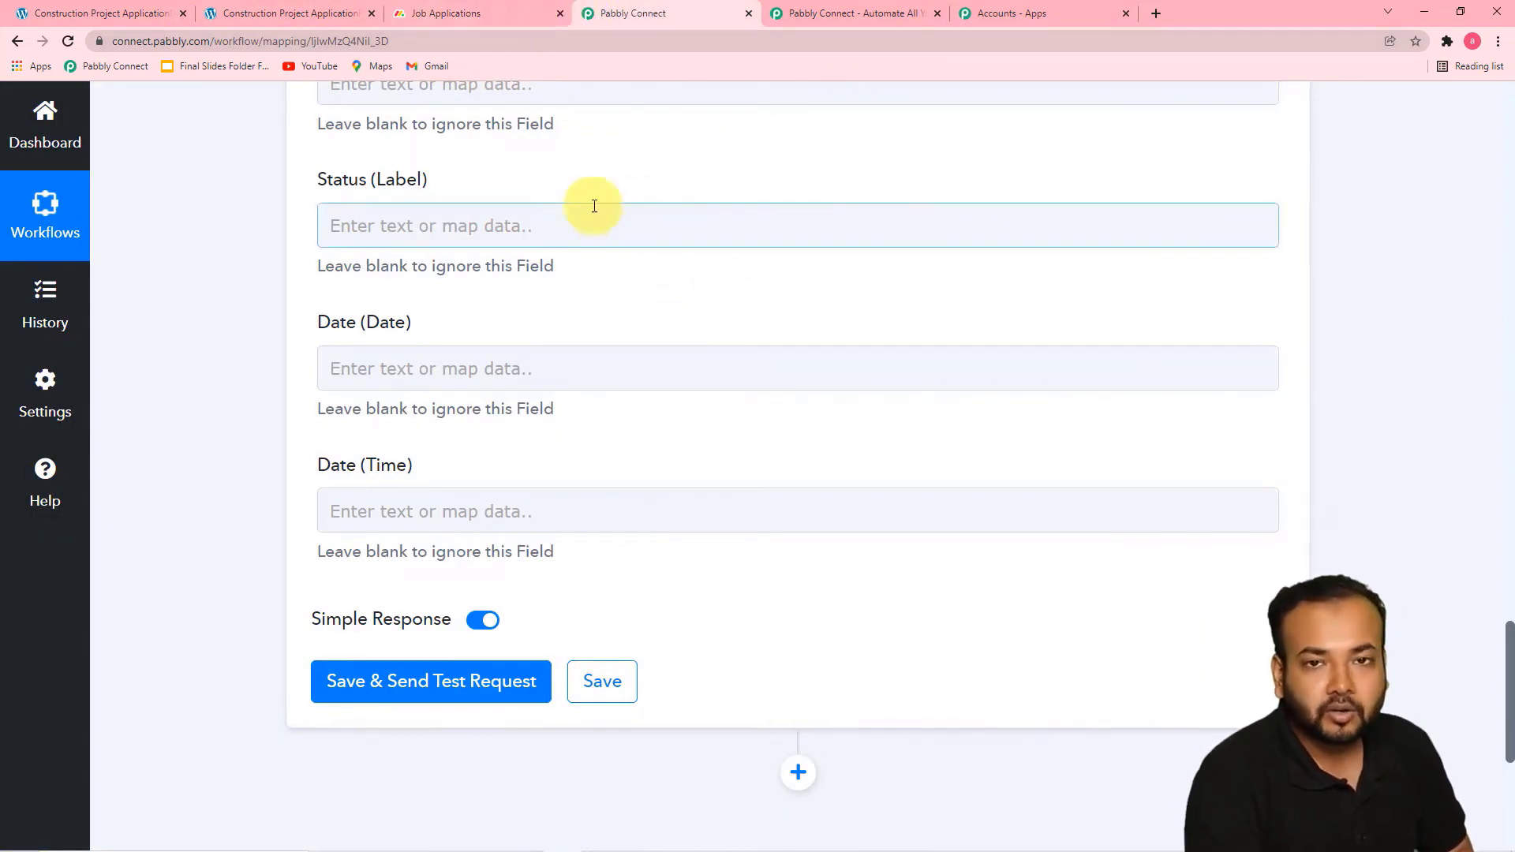
{"action": "scroll", "coordinate": [416, 254], "scroll_direction": "up", "scroll_amount": 1}
{"action": "scroll", "coordinate": [460, 277], "scroll_direction": "down", "scroll_amount": 2}
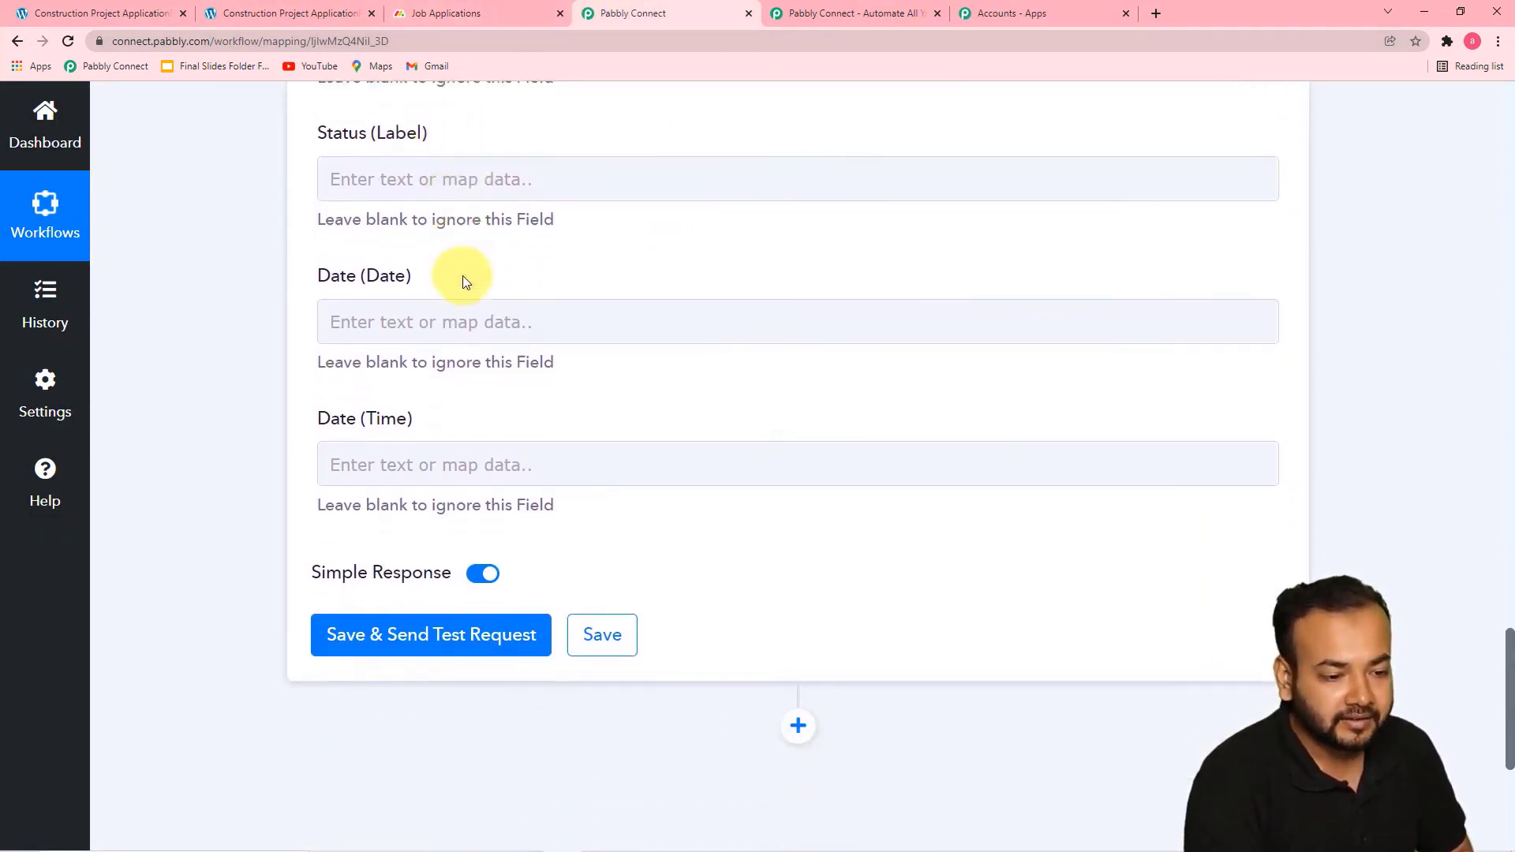
{"action": "scroll", "coordinate": [364, 274], "scroll_direction": "down", "scroll_amount": 2}
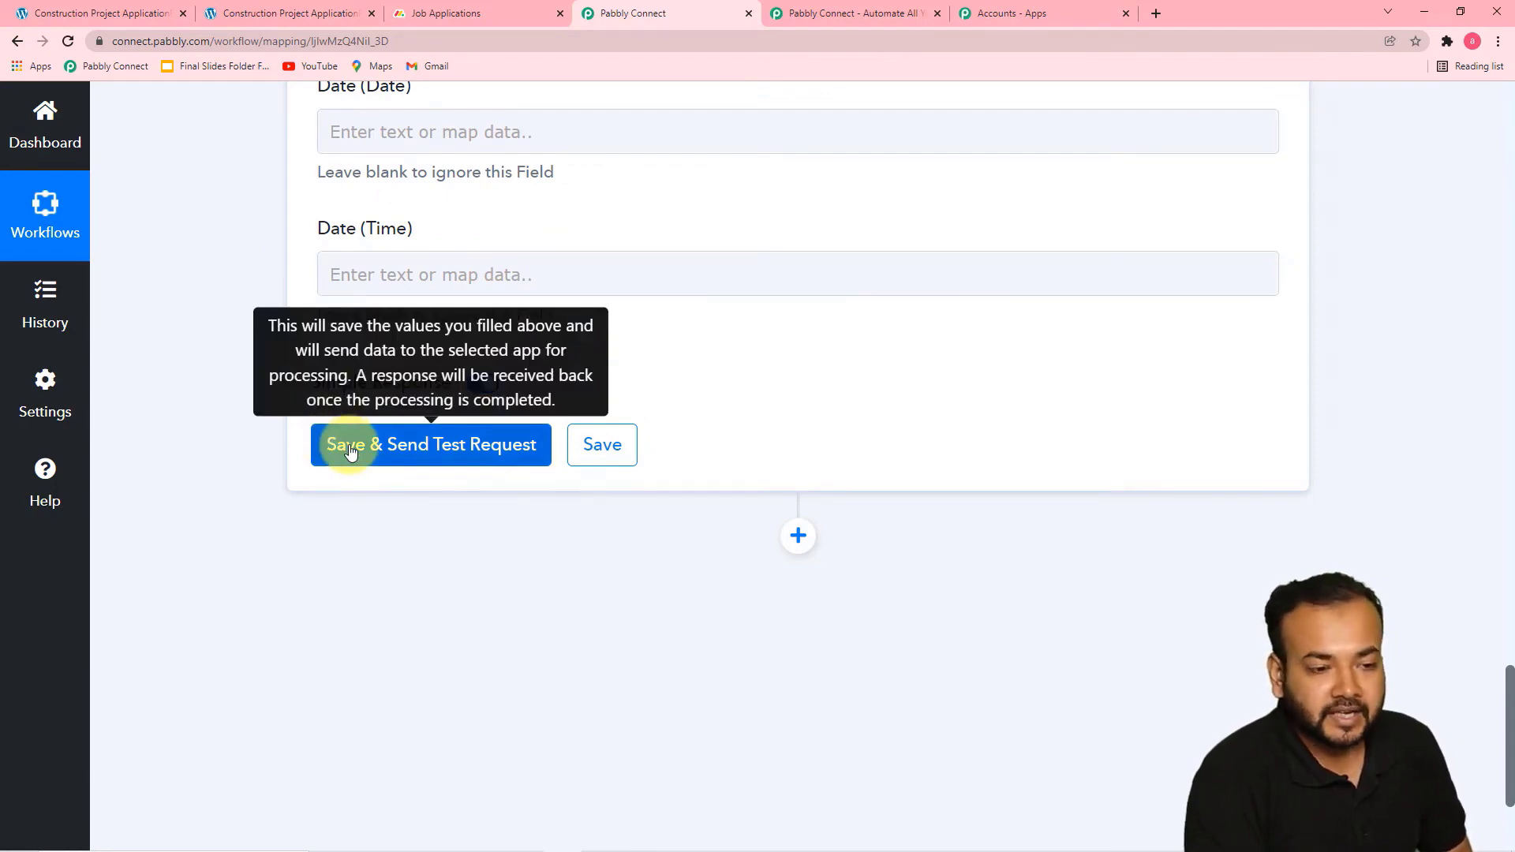
{"action": "scroll", "coordinate": [582, 309], "scroll_direction": "up", "scroll_amount": 9}
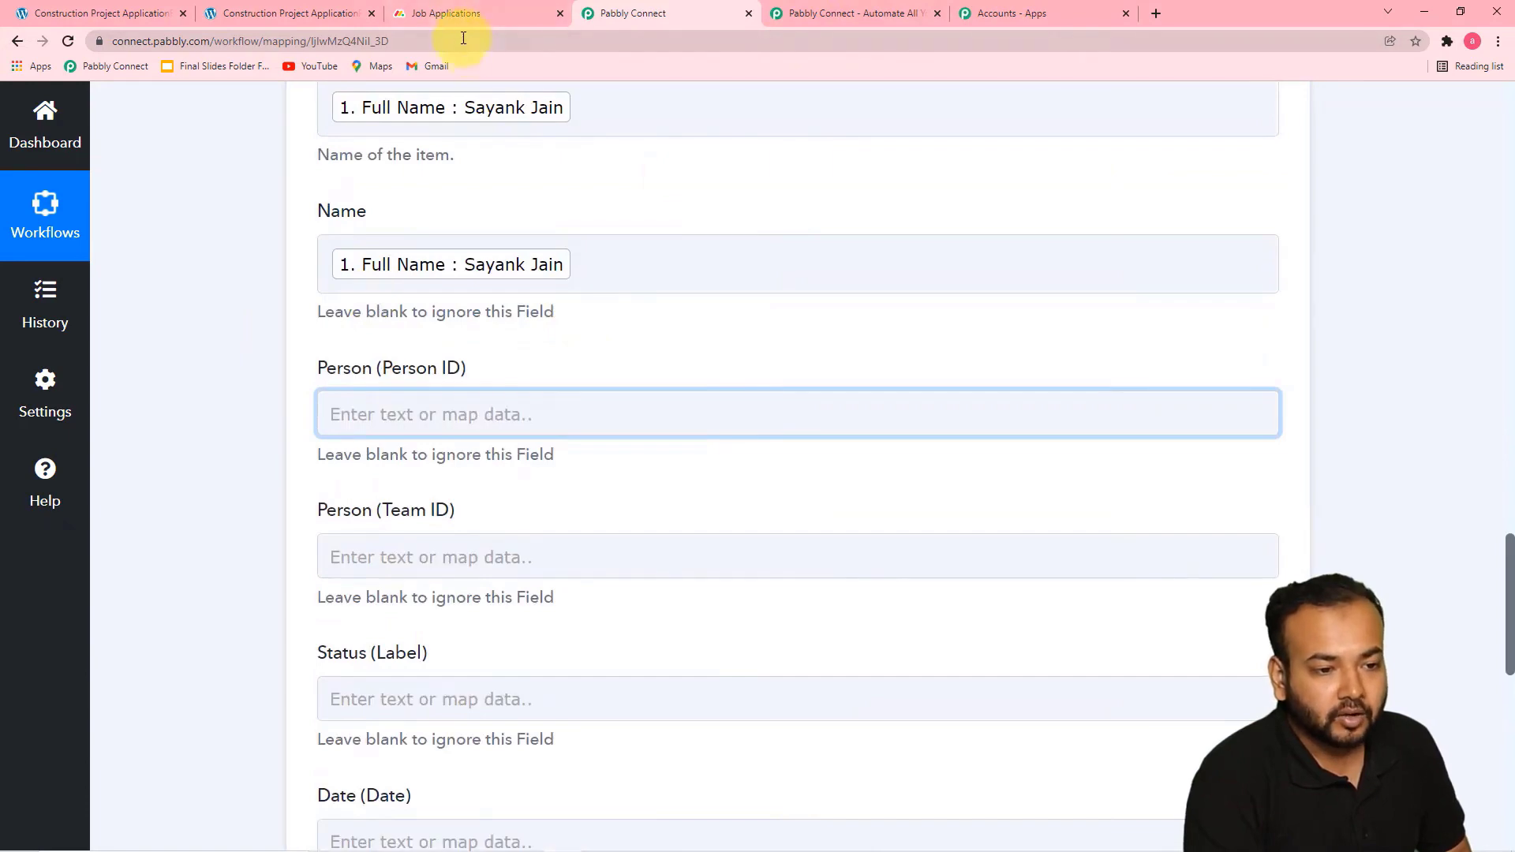
{"action": "left_click", "coordinate": [465, 14]}
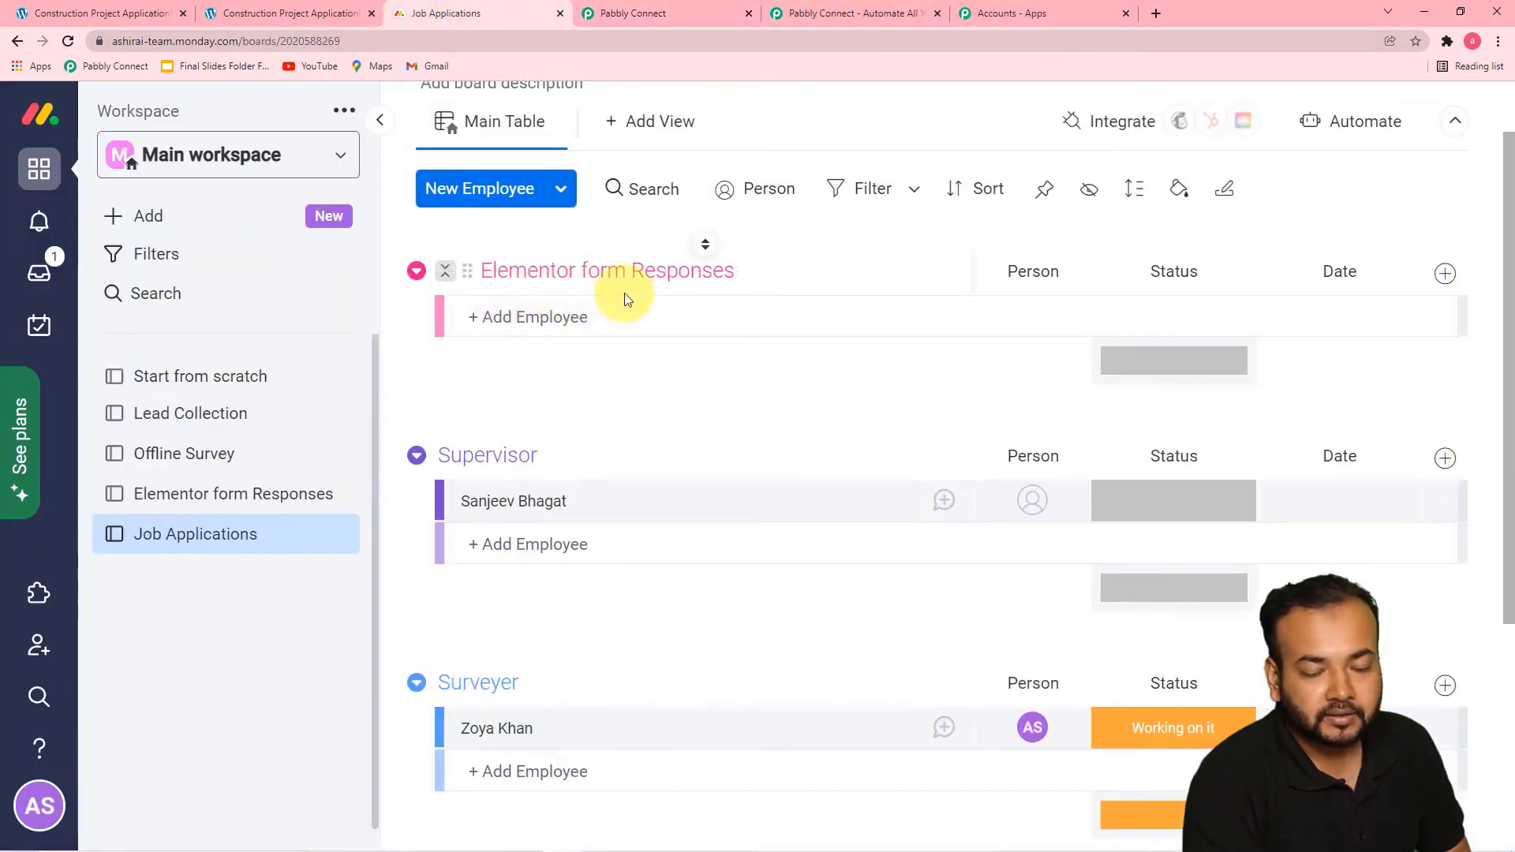
Return to Pabbly Connect, save the Create Item action, and send a test request
{"action": "left_click", "coordinate": [632, 16]}
{"action": "scroll", "coordinate": [595, 430], "scroll_direction": "down", "scroll_amount": 3}
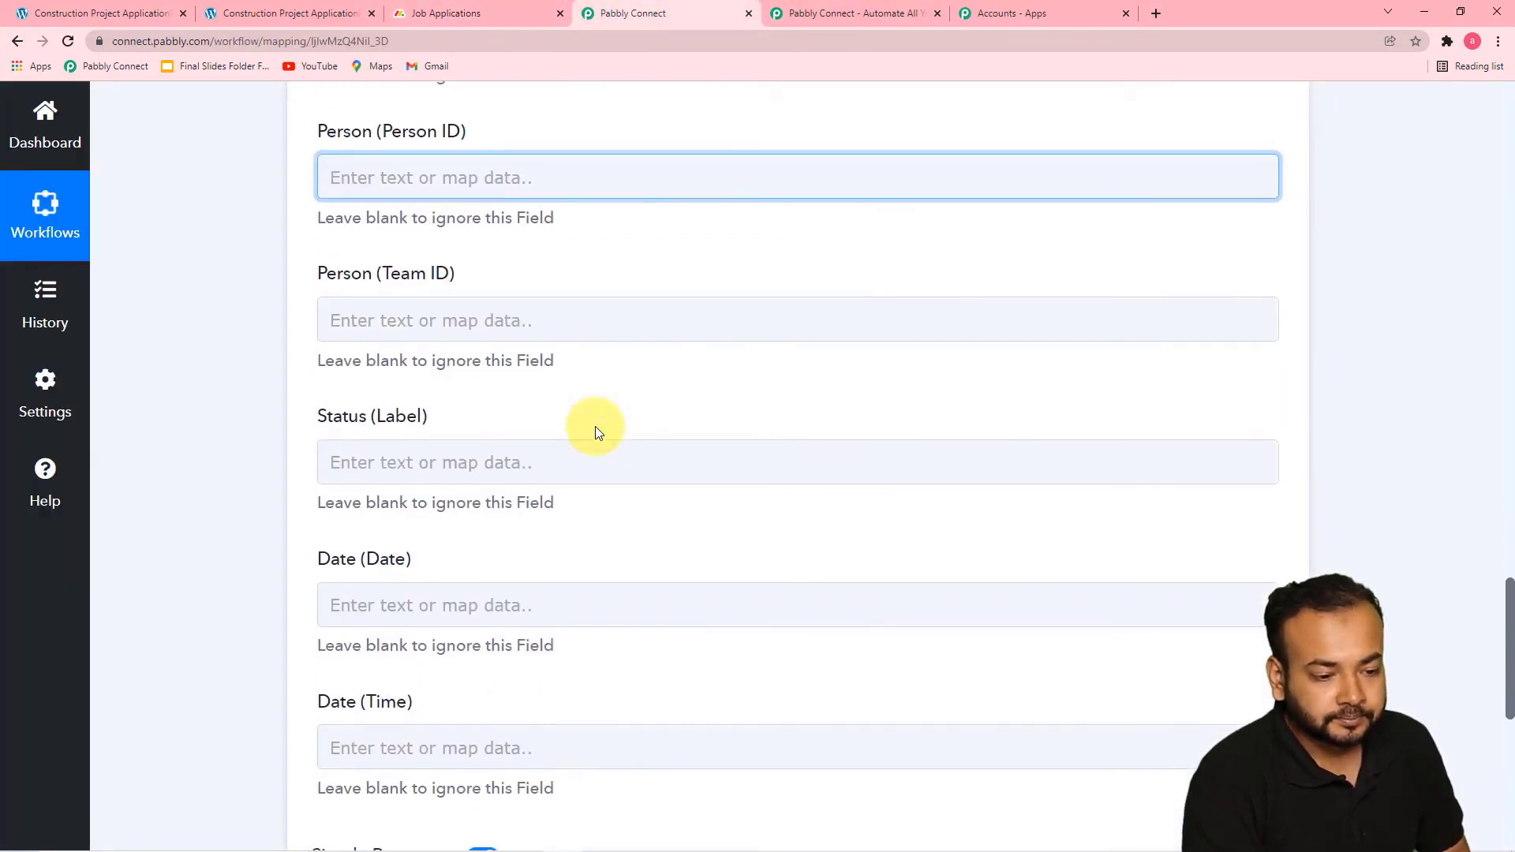
{"action": "scroll", "coordinate": [595, 426], "scroll_direction": "down", "scroll_amount": 5}
{"action": "left_click", "coordinate": [490, 442]}
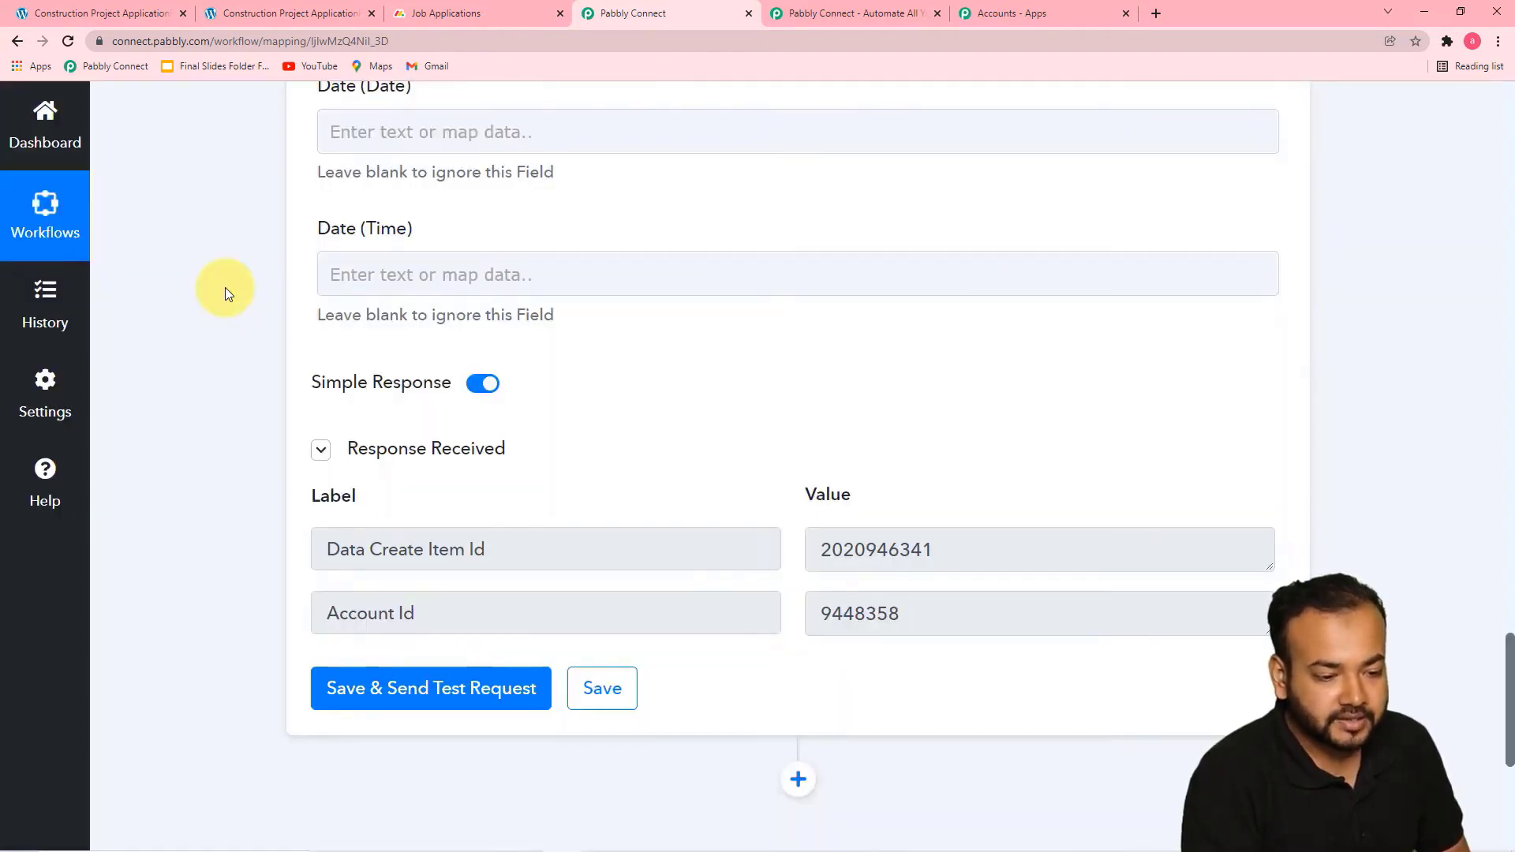
Review the test response, check the Elementor form Responses group in monday.com for the new item, and return to Pabbly Connect
{"action": "scroll", "coordinate": [225, 287], "scroll_direction": "down", "scroll_amount": 1}
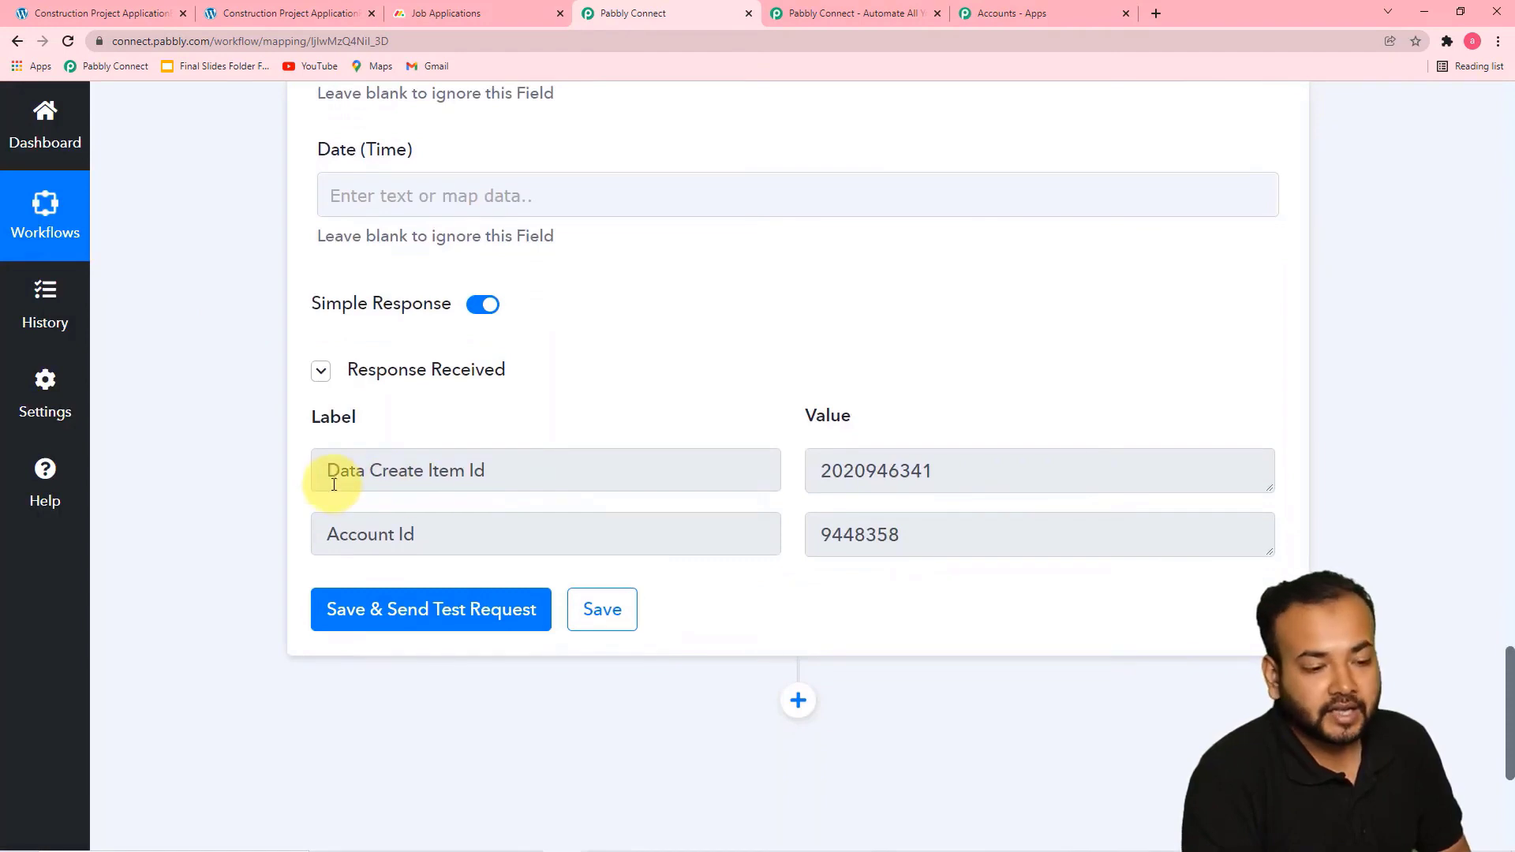
{"action": "left_click", "coordinate": [462, 16]}
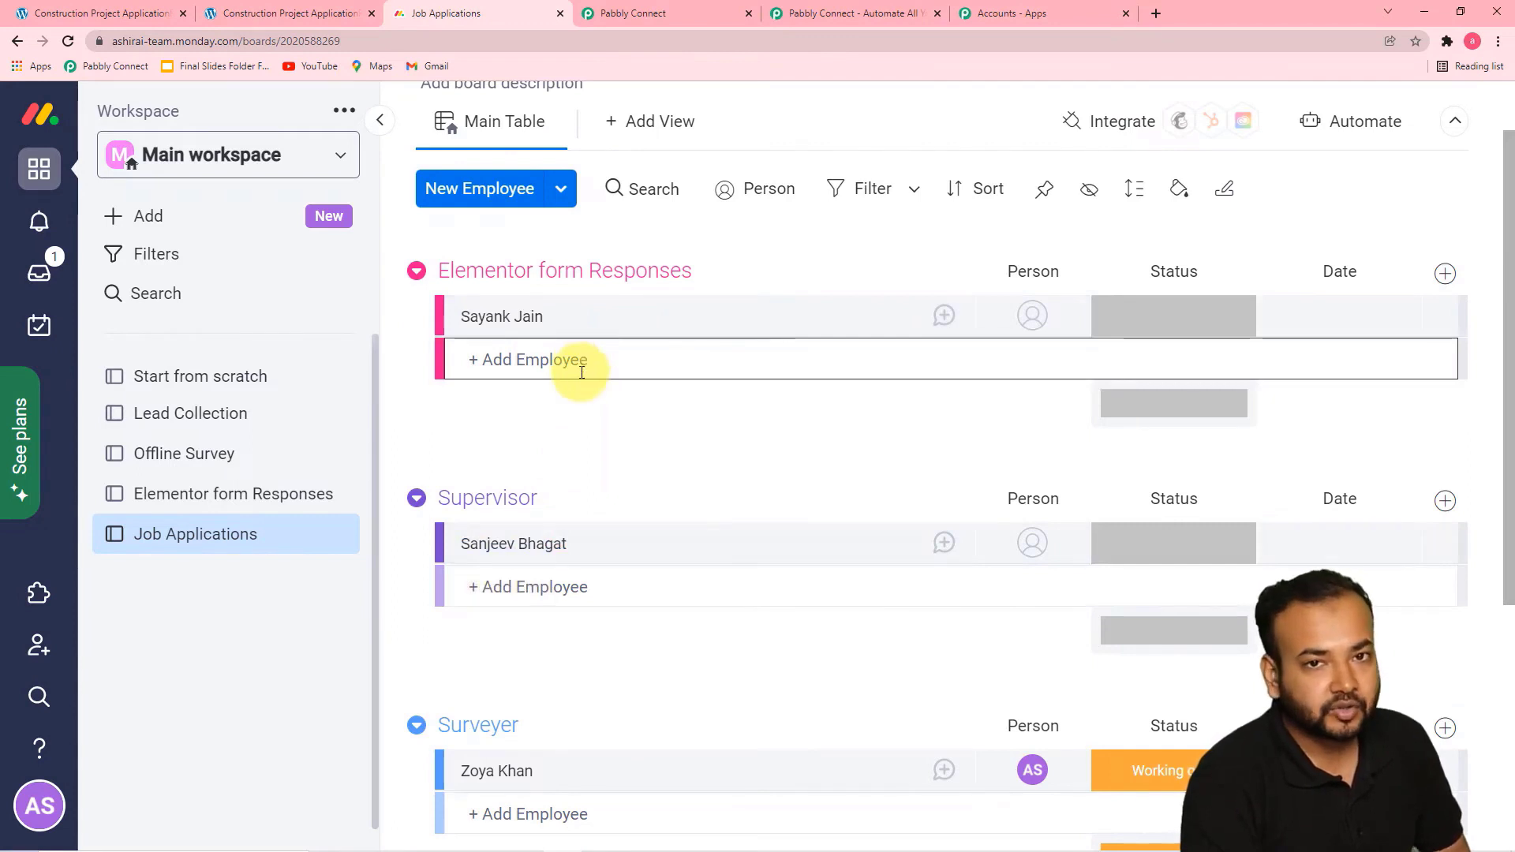
{"action": "left_click", "coordinate": [670, 15]}
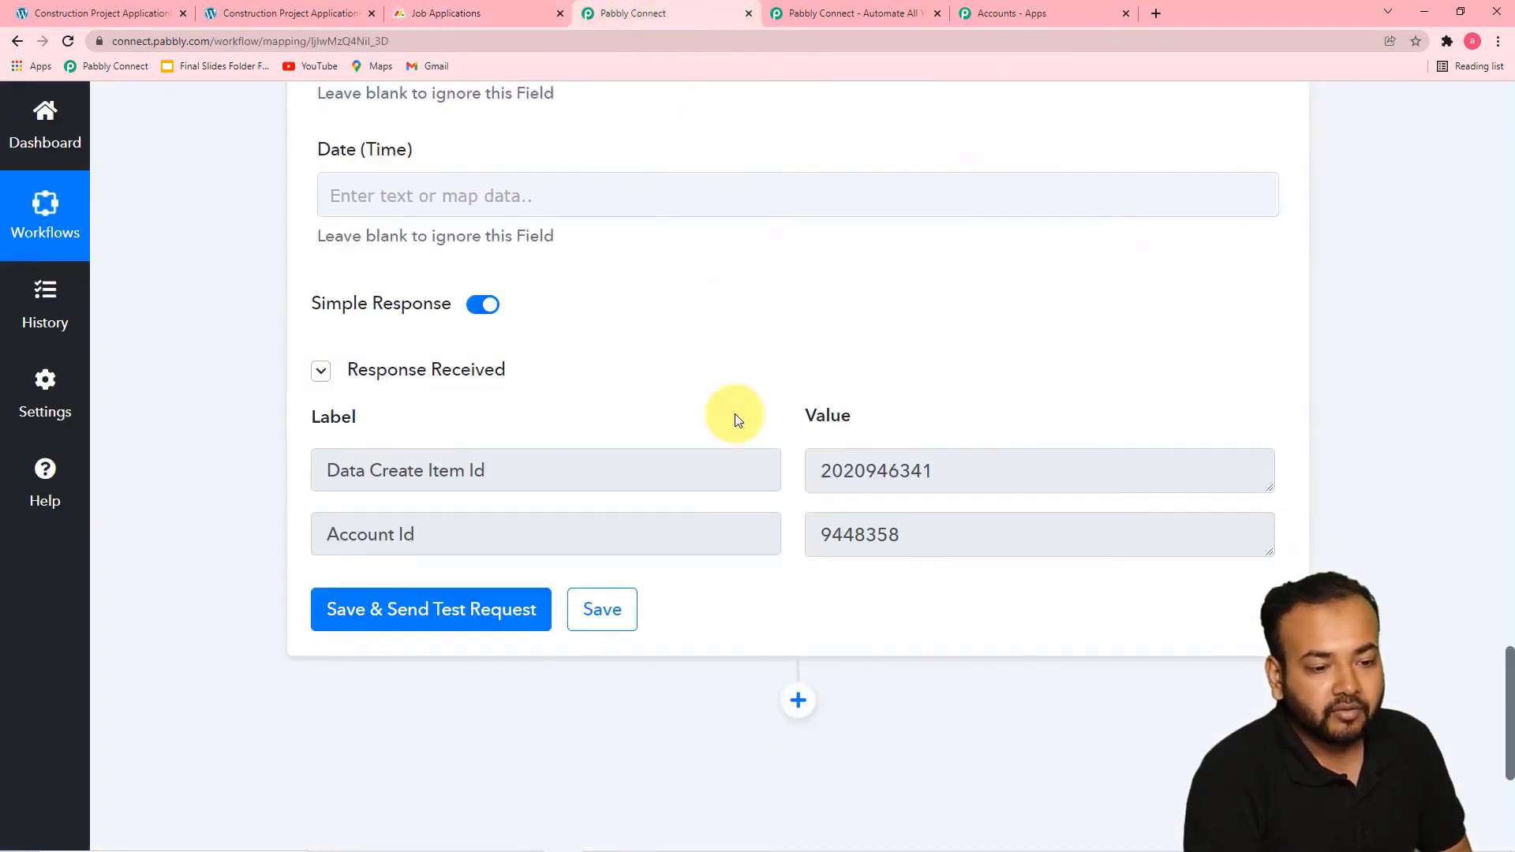
Switch to the Construction Project Application form page and examine the choices of the Applied For field
{"action": "scroll", "coordinate": [734, 410], "scroll_direction": "down", "scroll_amount": 3}
{"action": "scroll", "coordinate": [728, 479], "scroll_direction": "down", "scroll_amount": 2}
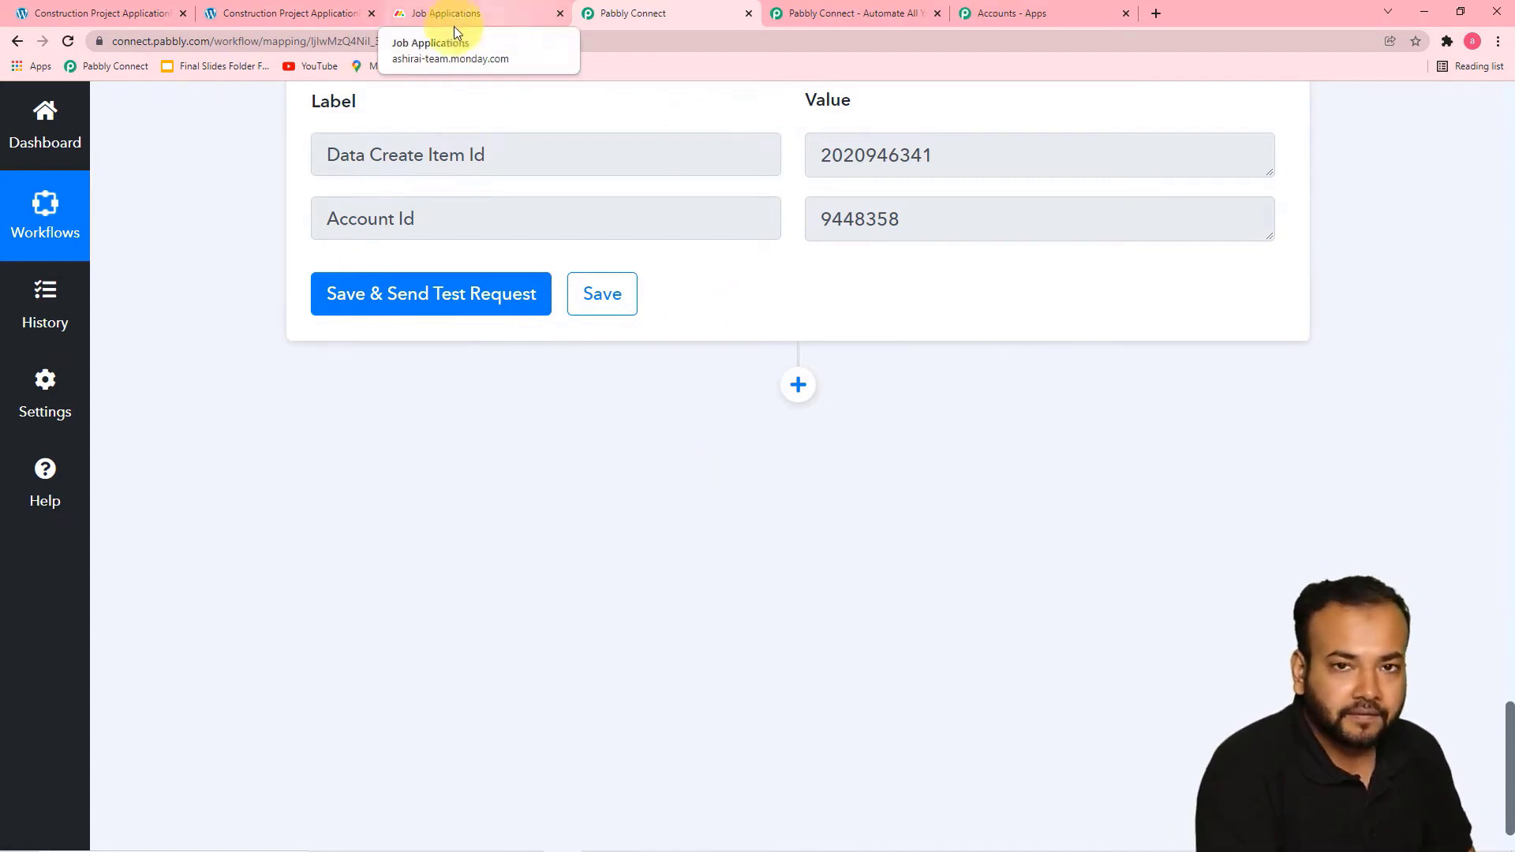
{"action": "left_click", "coordinate": [318, 11]}
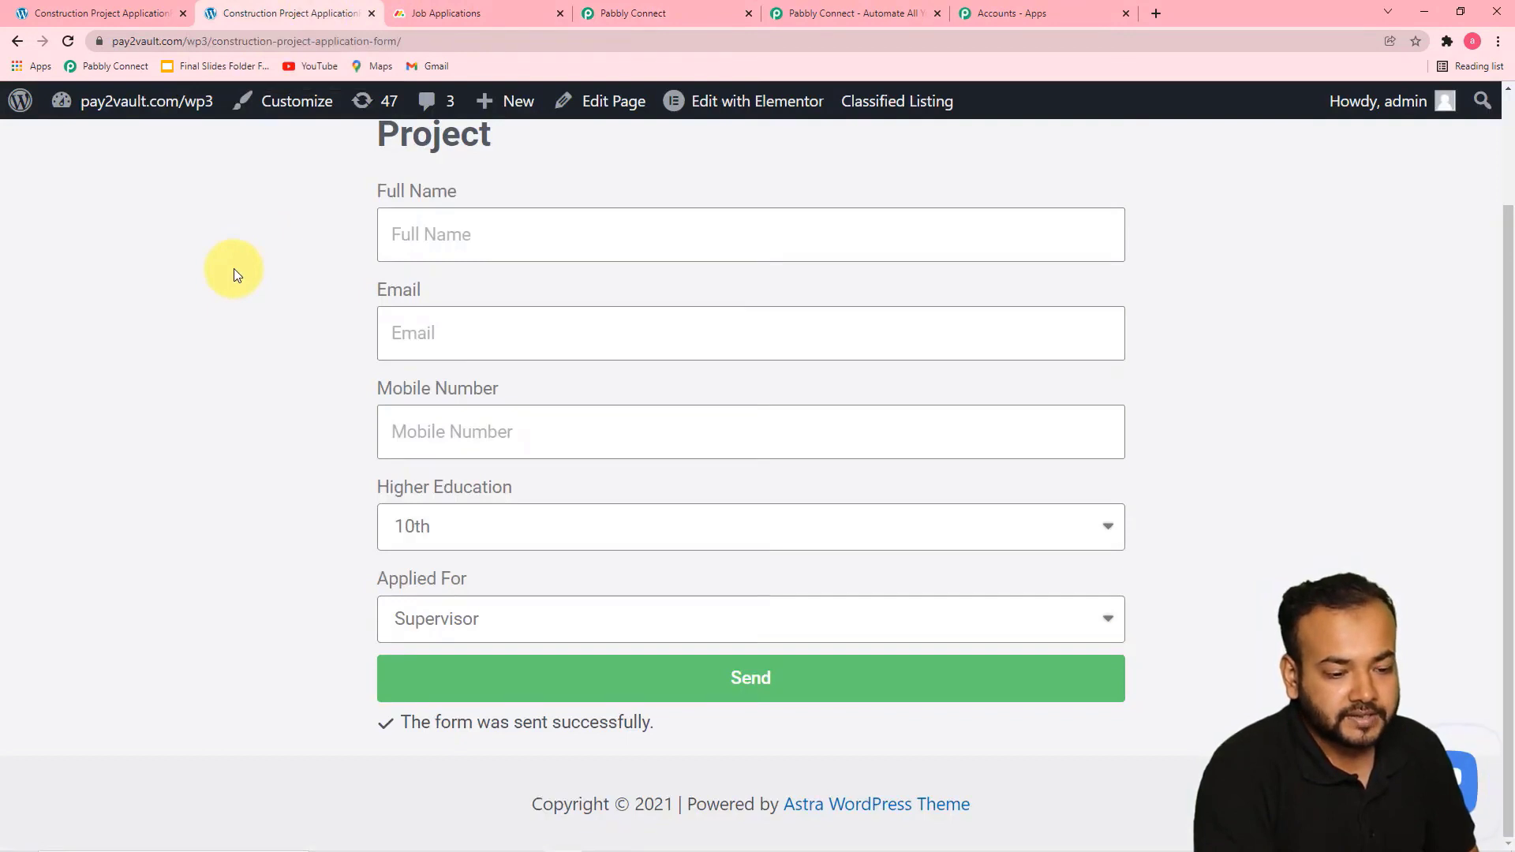
{"action": "scroll", "coordinate": [262, 341], "scroll_direction": "up", "scroll_amount": 1}
{"action": "scroll", "coordinate": [262, 341], "scroll_direction": "down", "scroll_amount": 1}
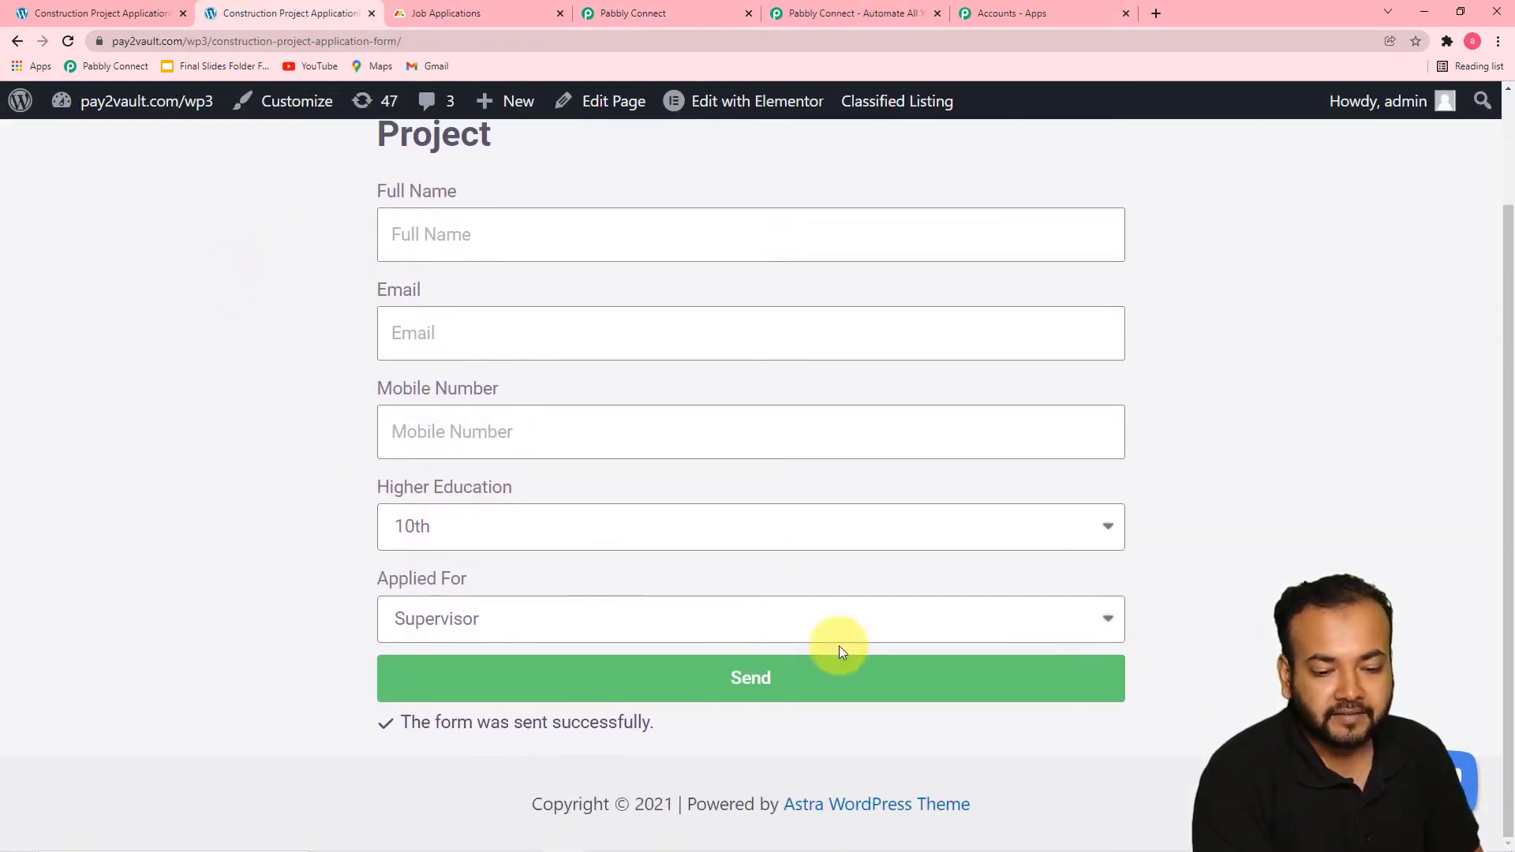
{"action": "left_click", "coordinate": [1108, 632]}
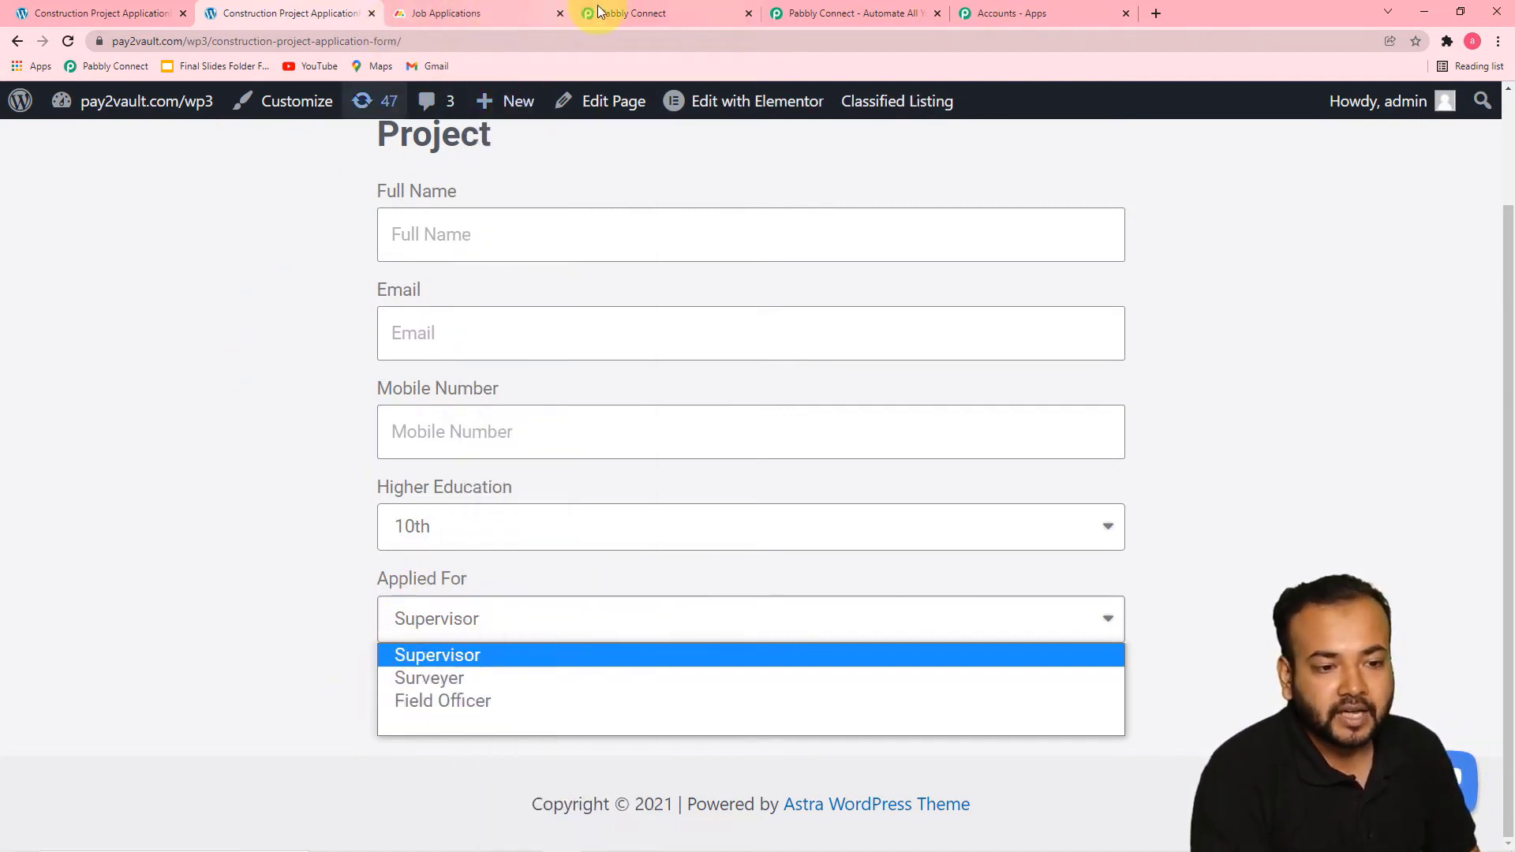
Return to Pabbly Connect and add a Router by Pabbly action after the monday.com Create Item step
{"action": "left_click", "coordinate": [632, 11]}
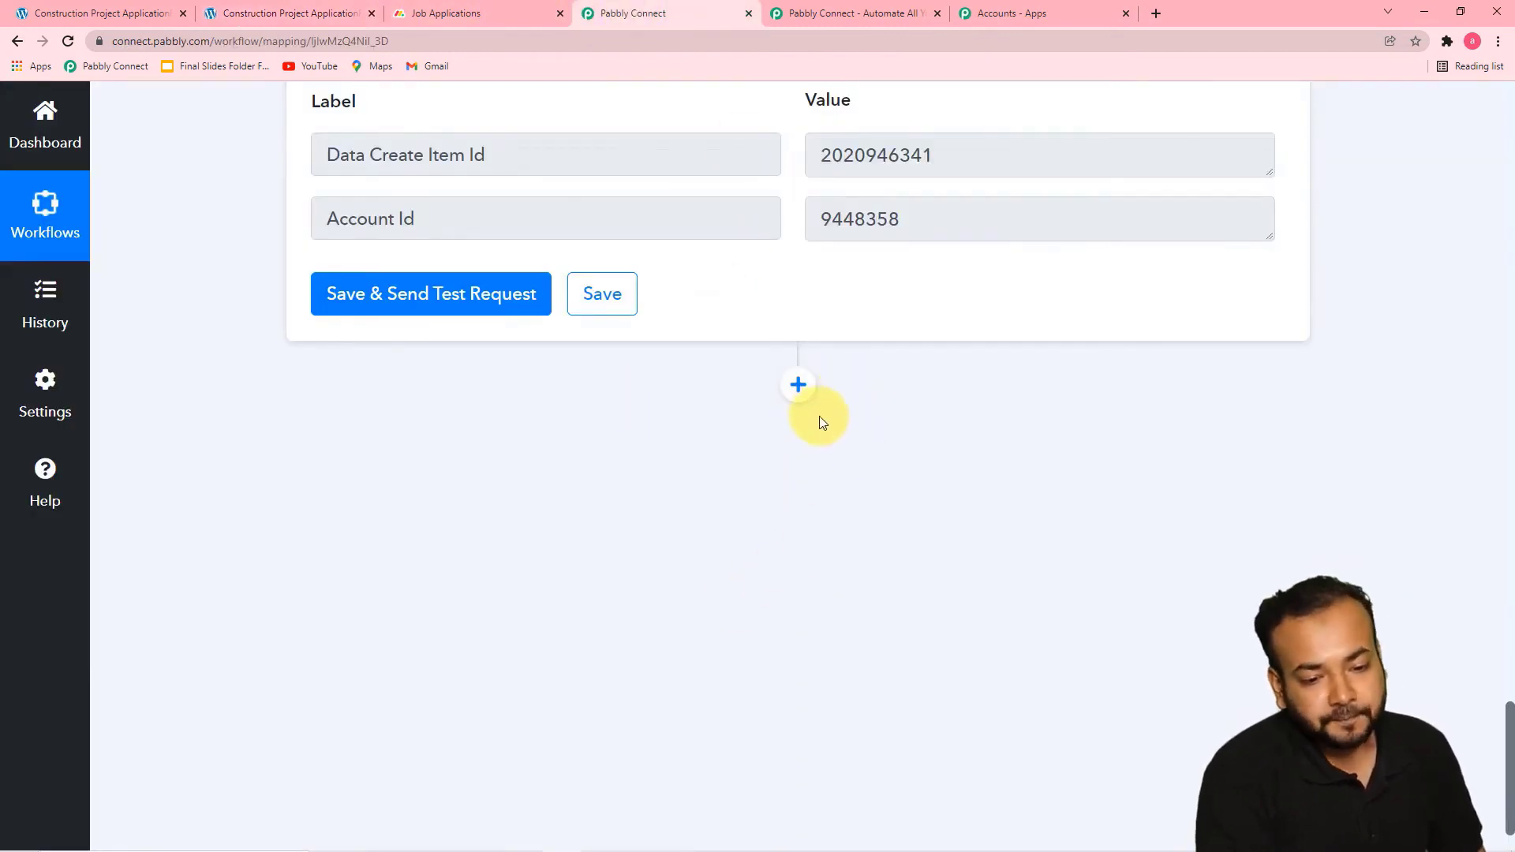
{"action": "left_click", "coordinate": [799, 385]}
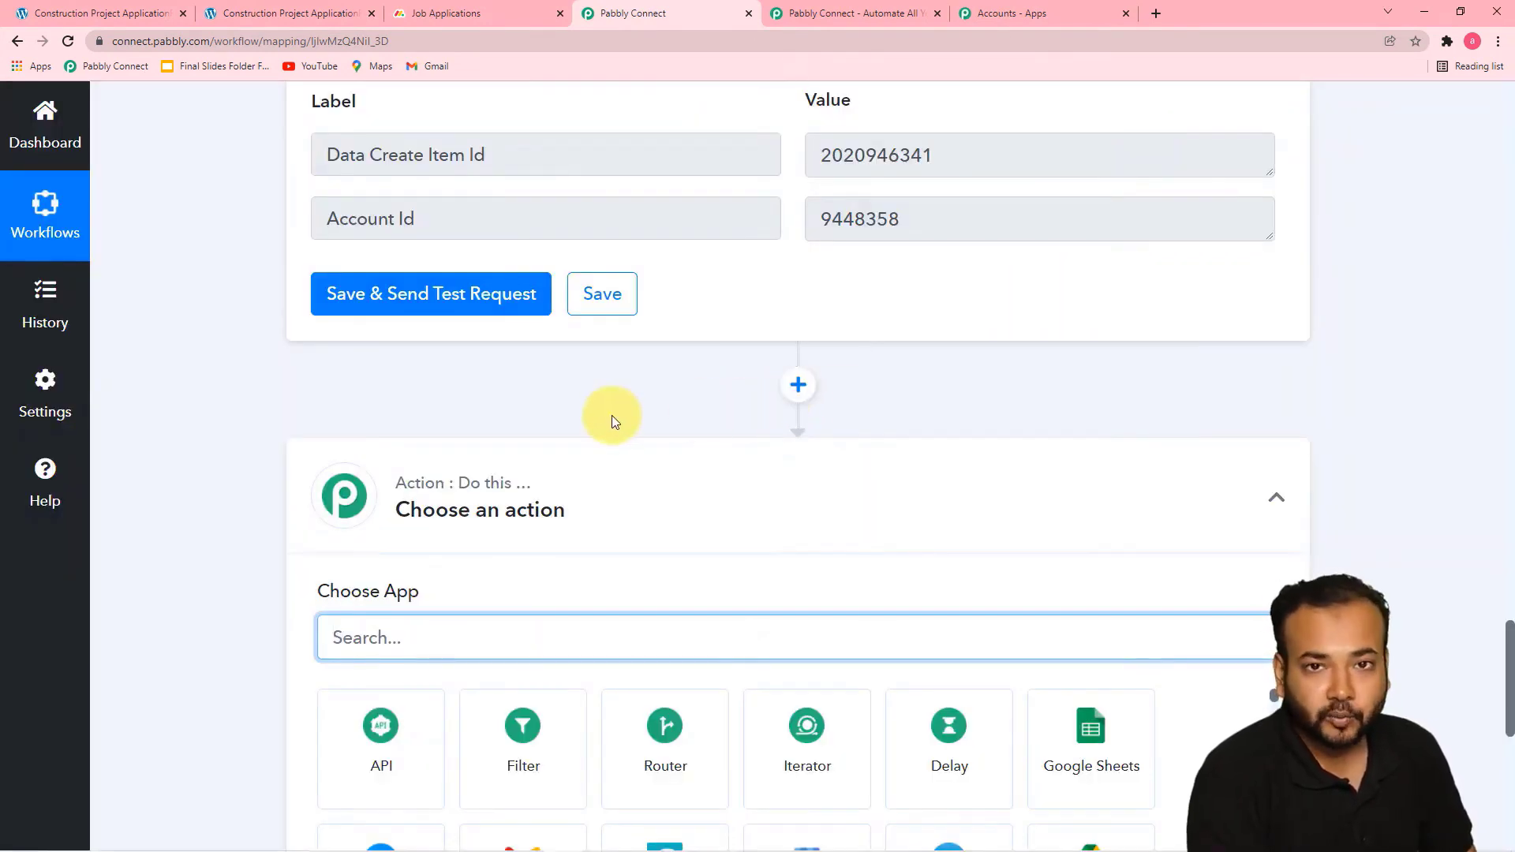
{"action": "scroll", "coordinate": [612, 416], "scroll_direction": "down", "scroll_amount": 6}
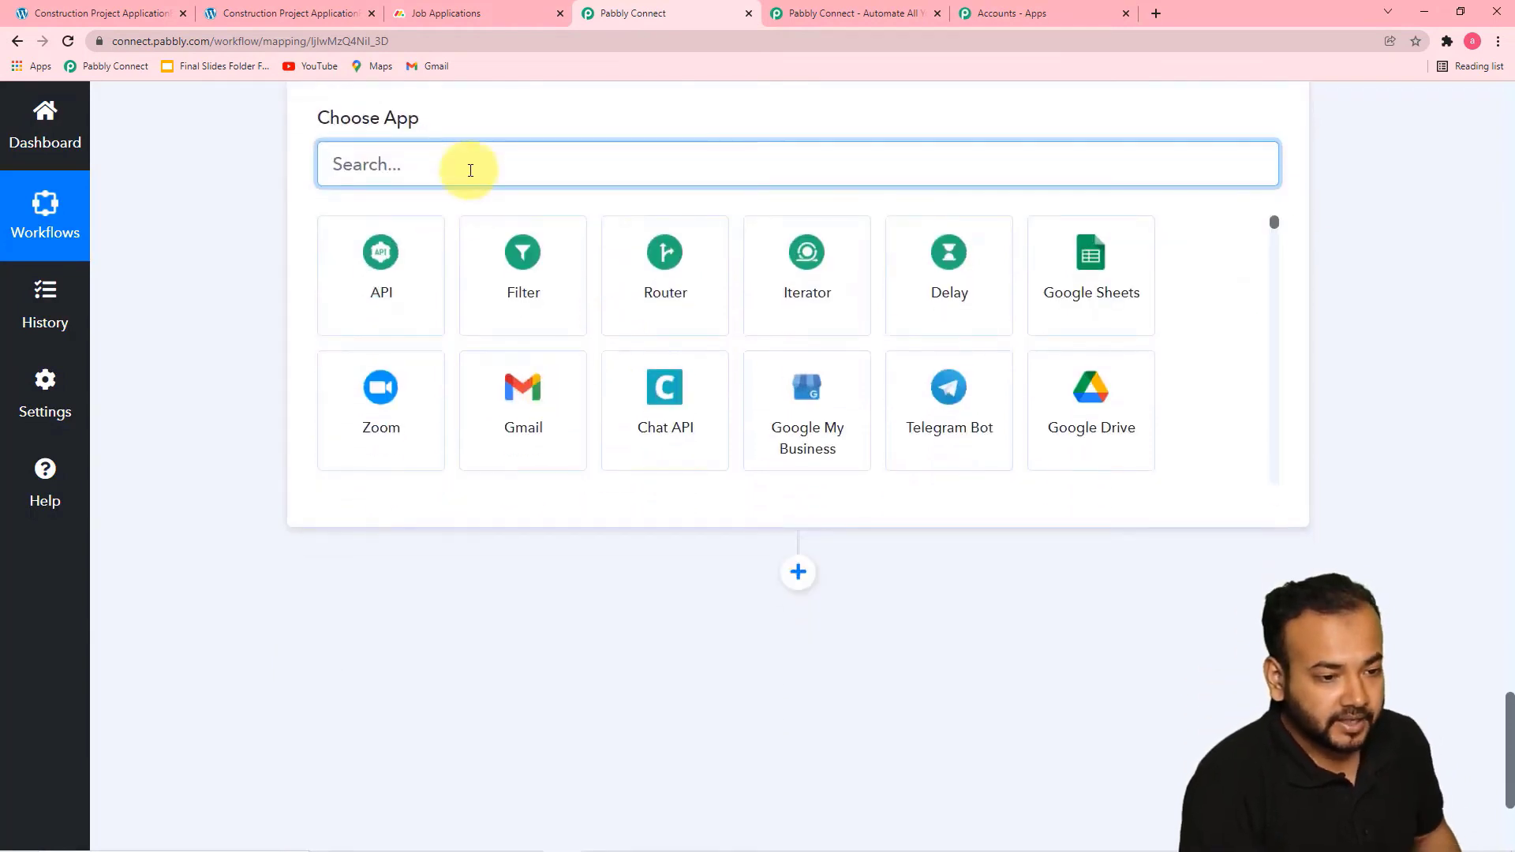
{"action": "type", "text": "rout"}
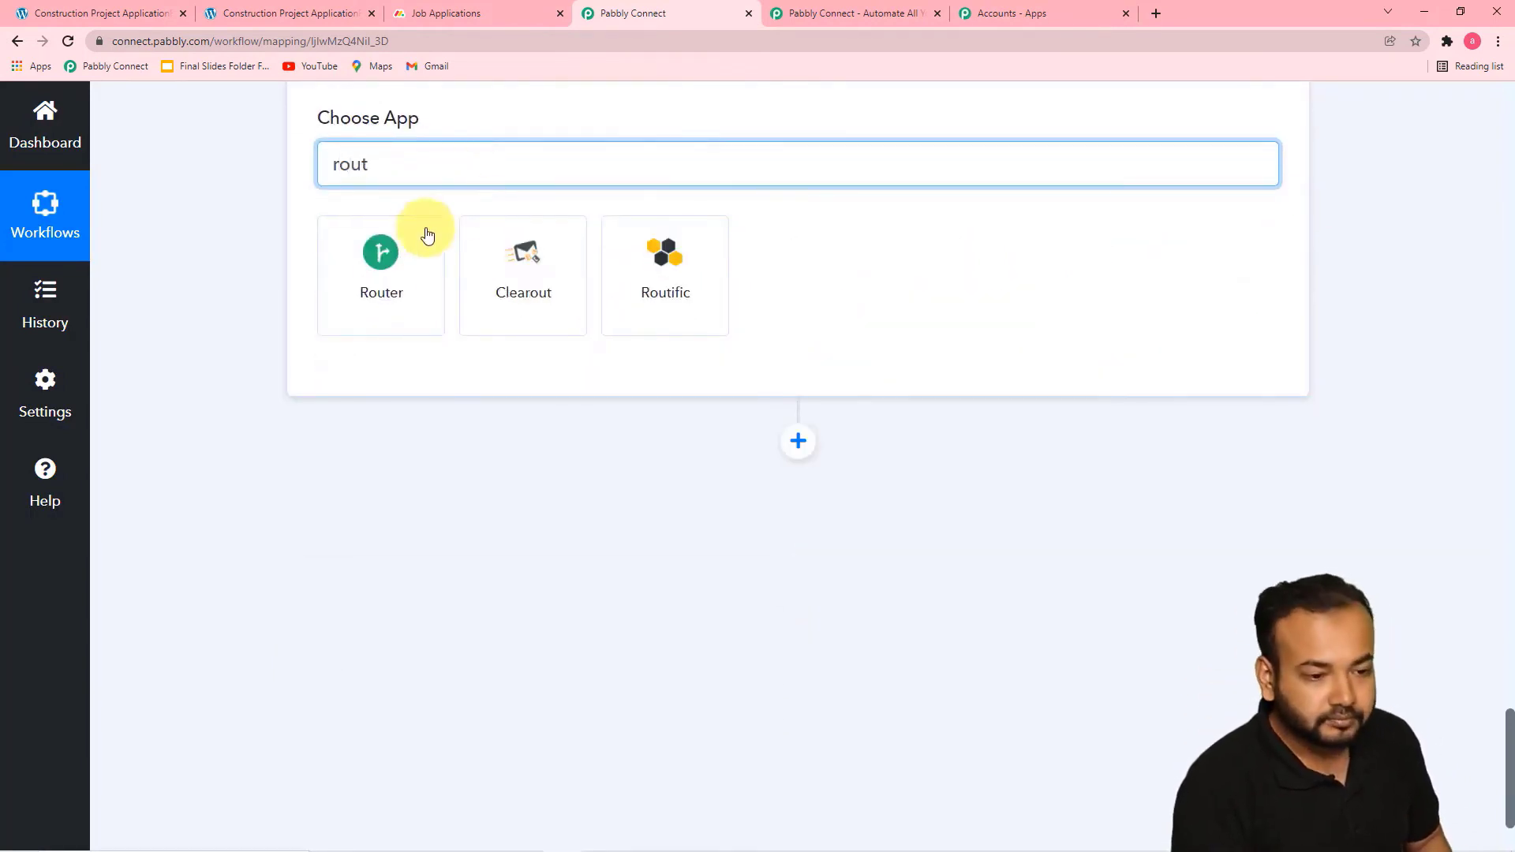
{"action": "left_click", "coordinate": [379, 280]}
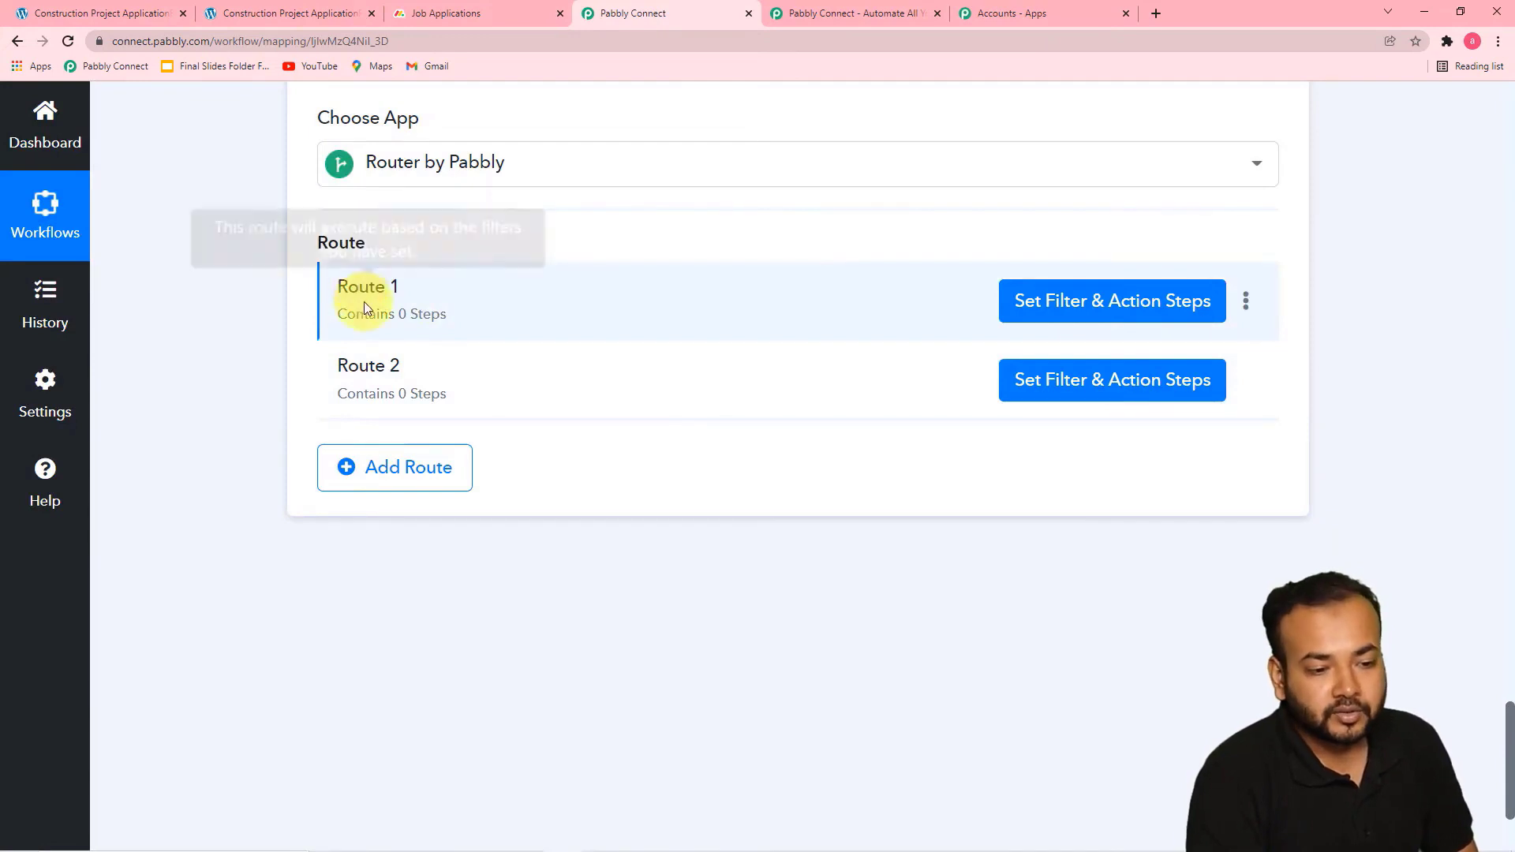
Rename the router's first route as Route 1 Surveyer
{"action": "left_click", "coordinate": [1246, 304]}
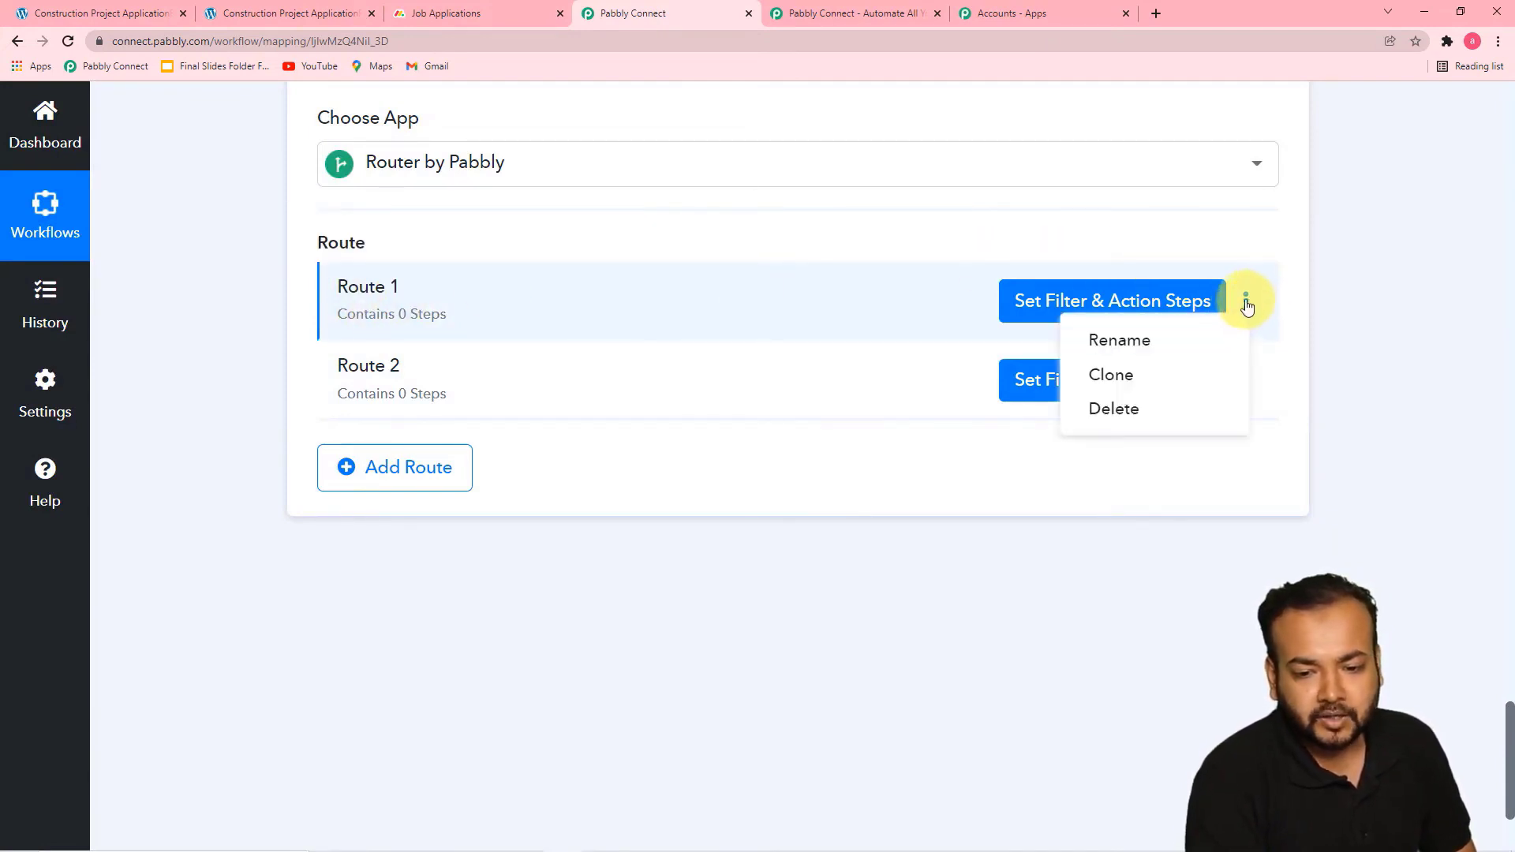
{"action": "left_click", "coordinate": [1118, 340]}
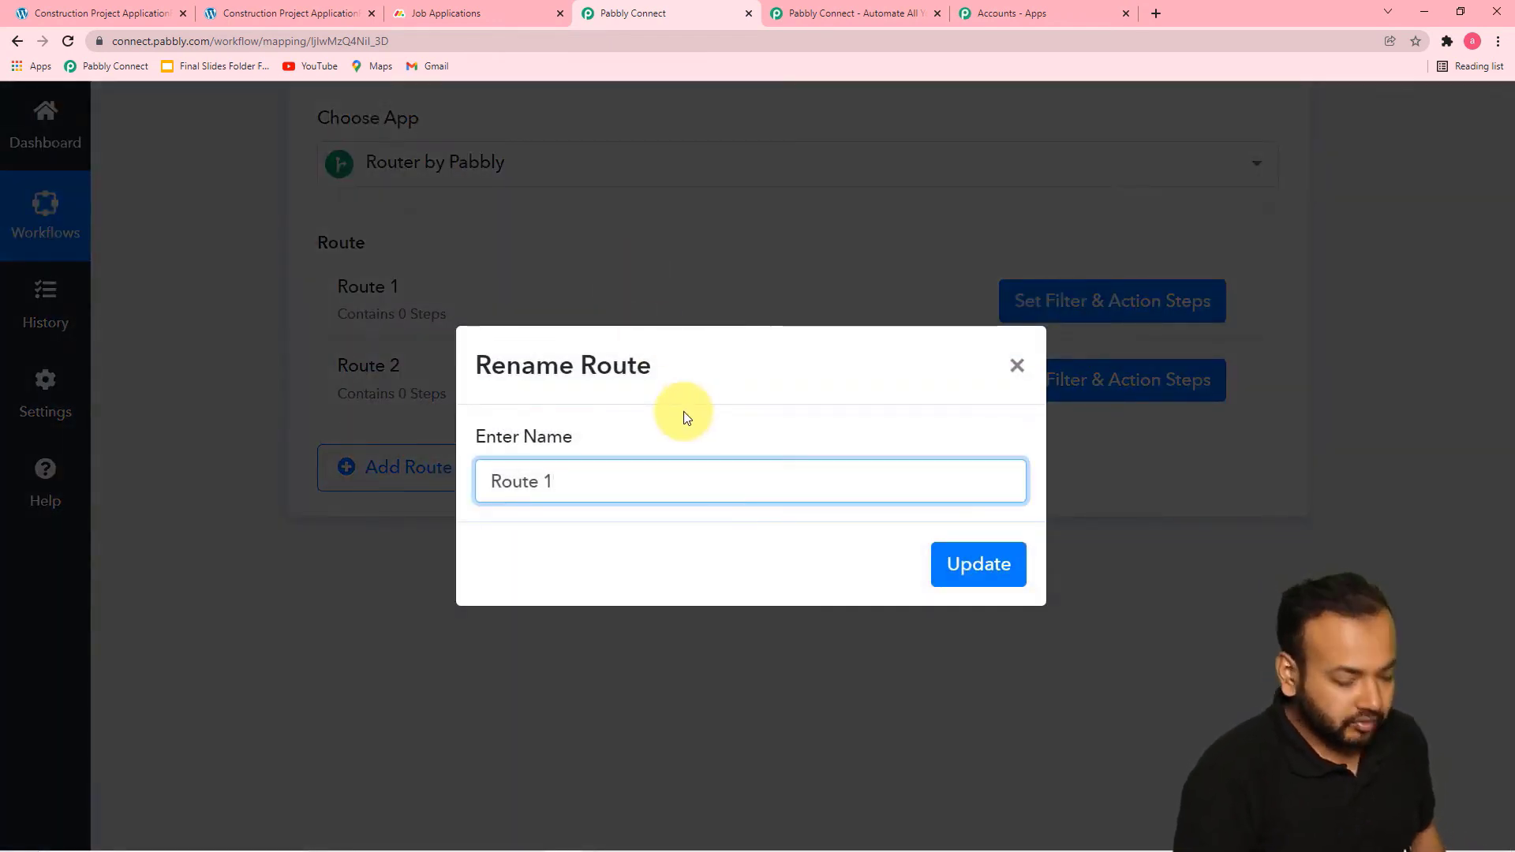
{"action": "type", "text": "Sur"}
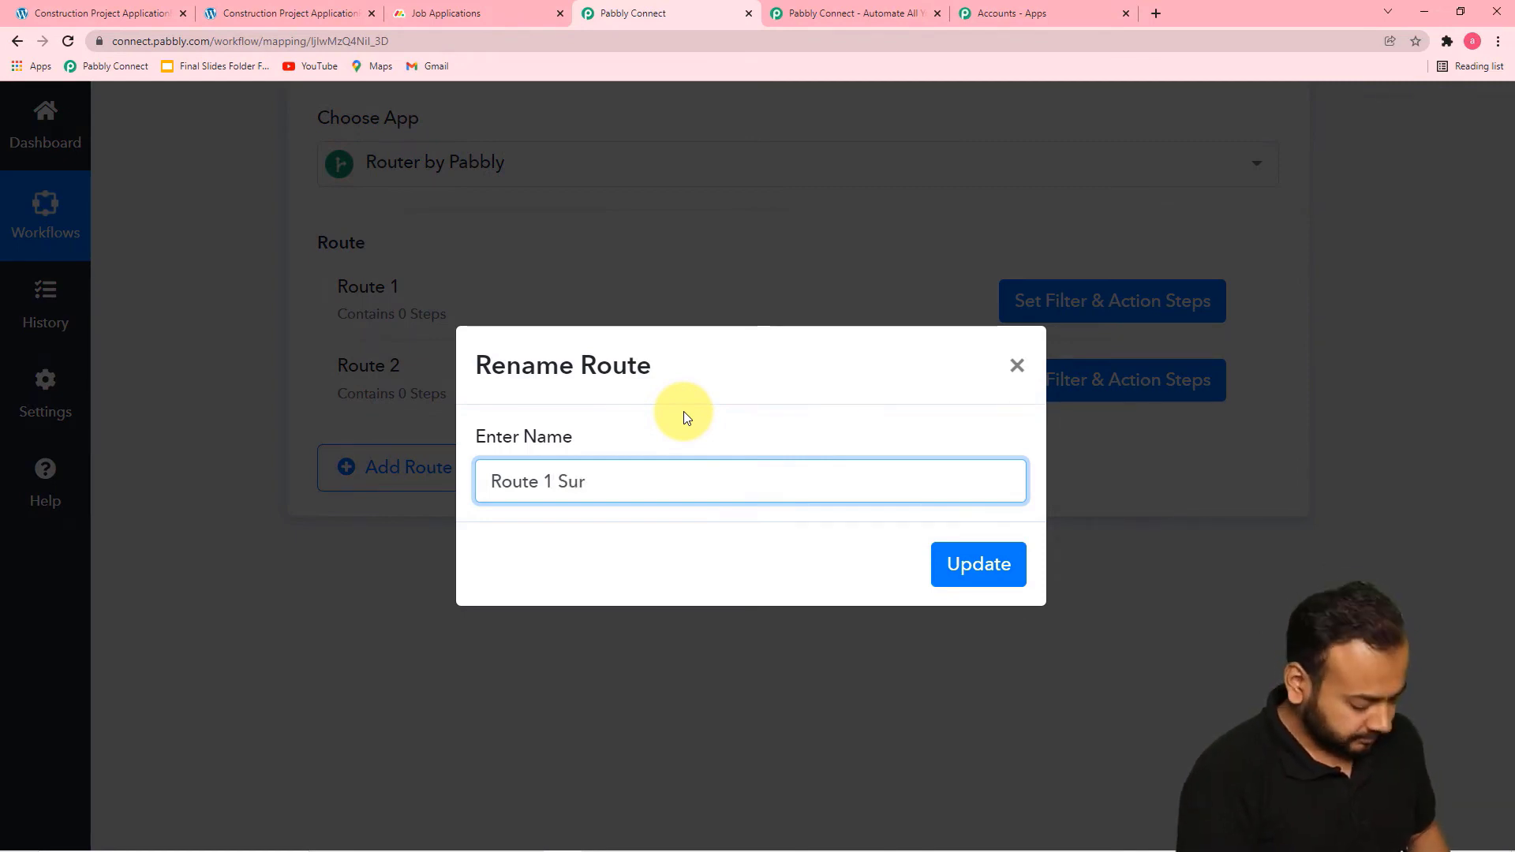
{"action": "type", "text": "ve"}
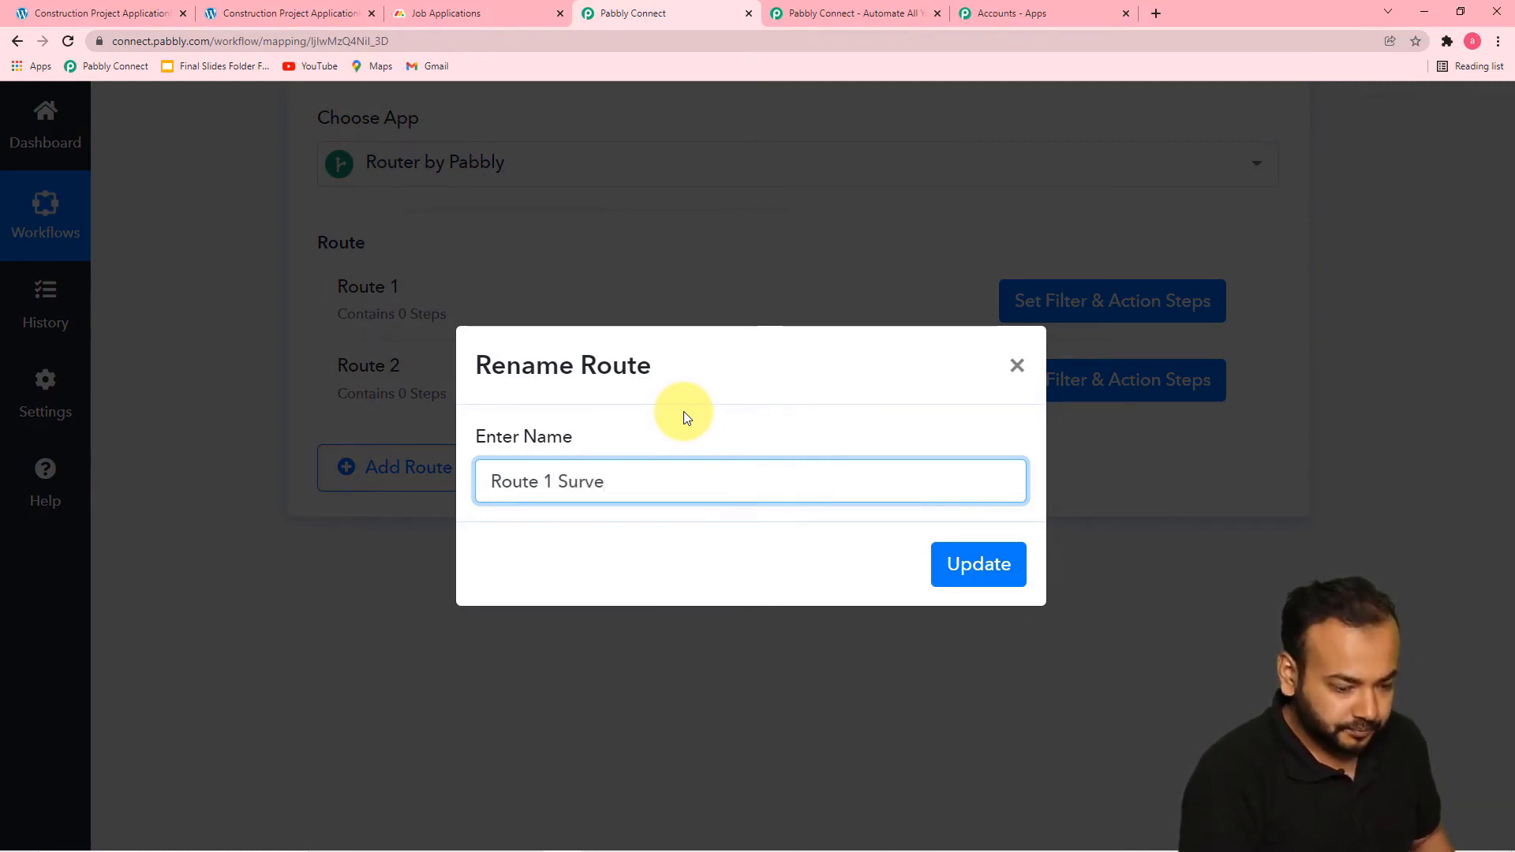
{"action": "type", "text": "yer"}
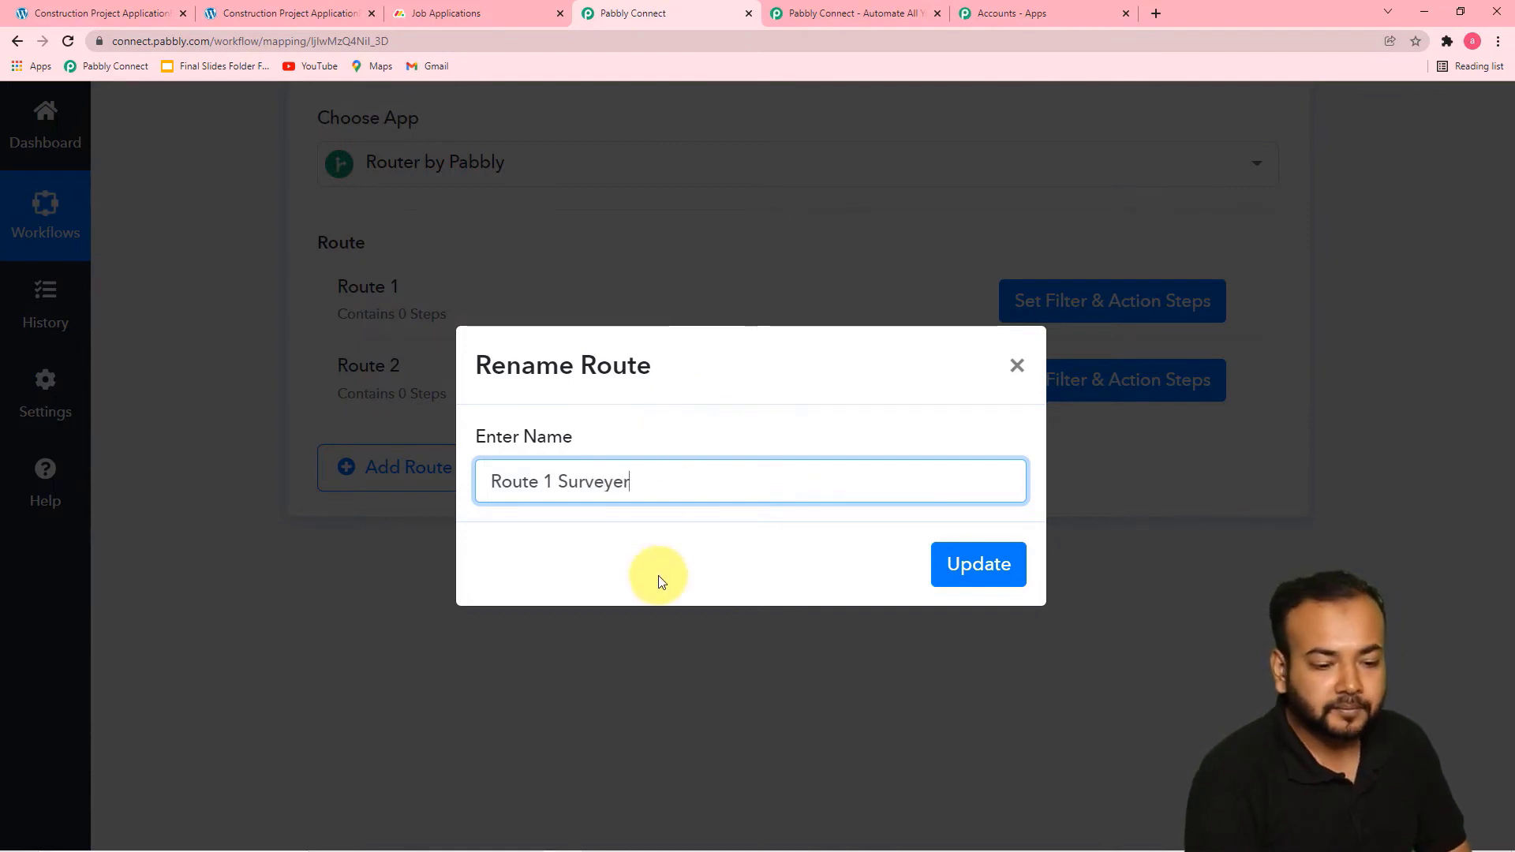
{"action": "left_click", "coordinate": [981, 562]}
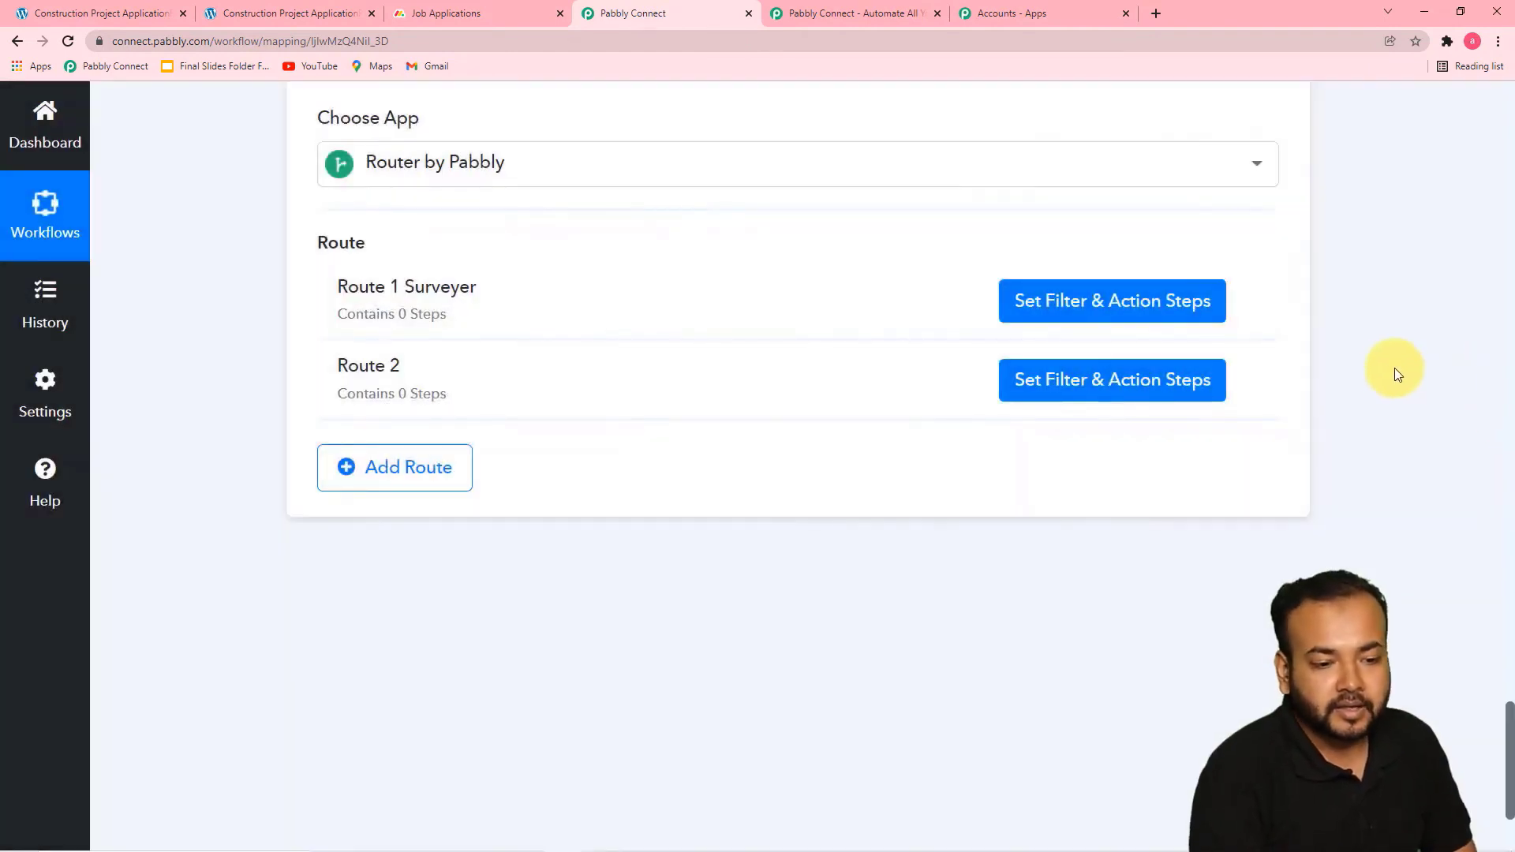
Open the filter and action steps of Route 1 Surveyer, inspect the filter condition fields, and close them
{"action": "left_click", "coordinate": [1070, 308]}
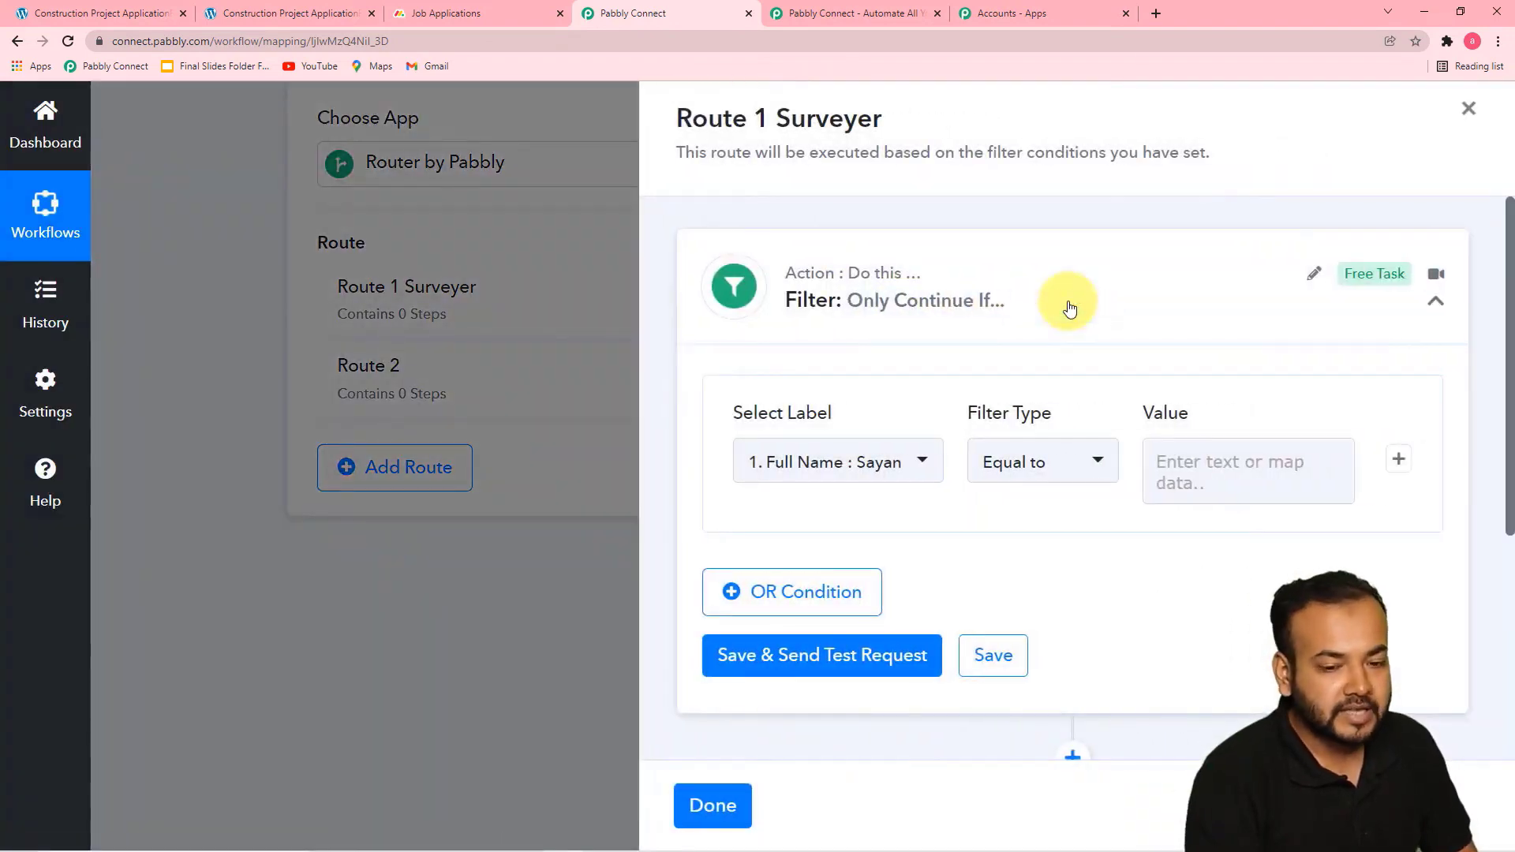
{"action": "scroll", "coordinate": [1070, 308], "scroll_direction": "down", "scroll_amount": 1}
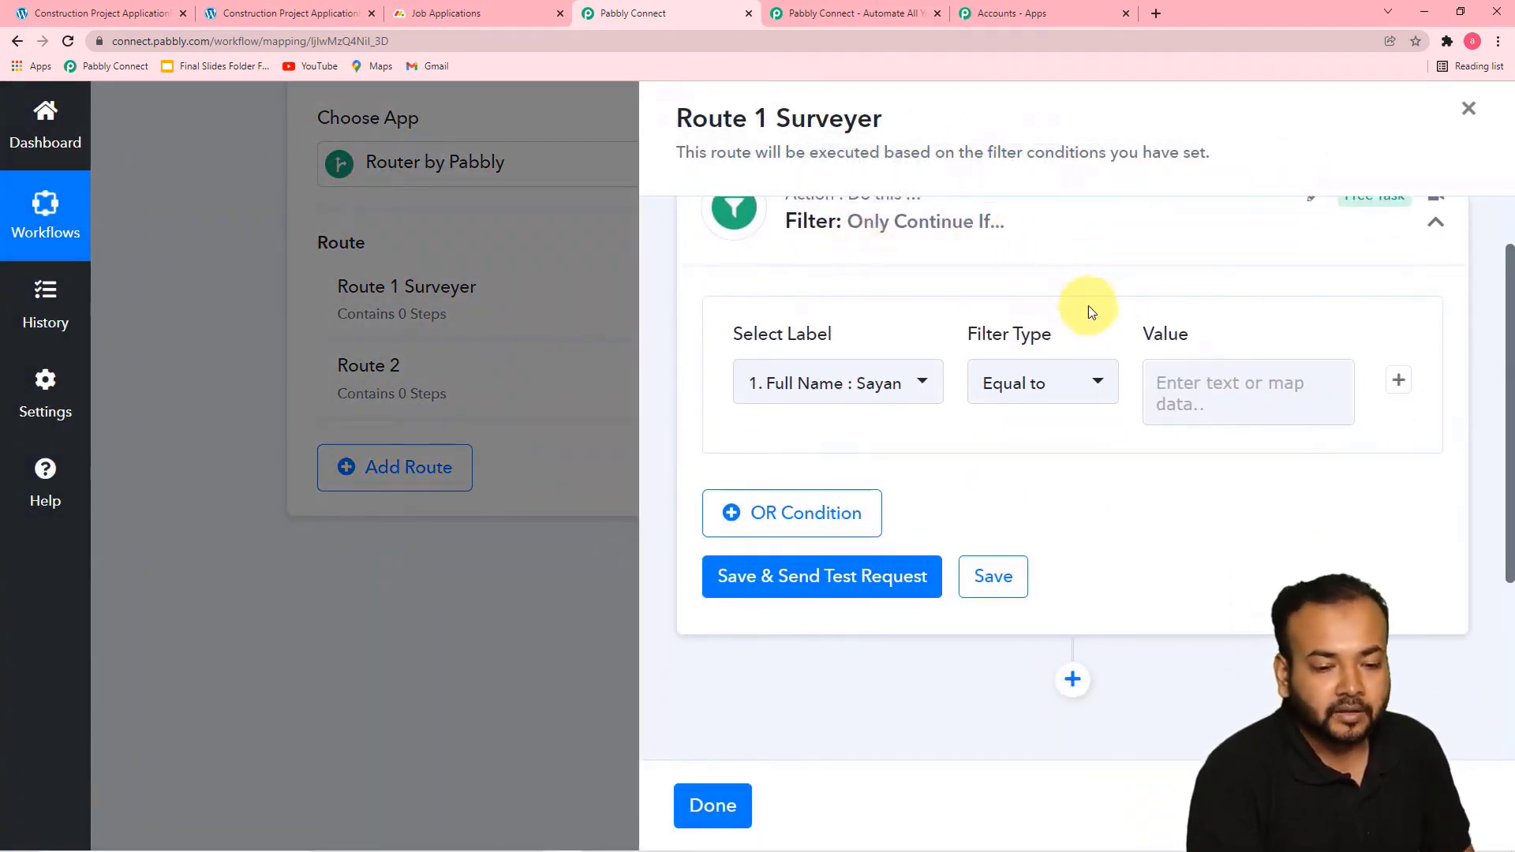
{"action": "scroll", "coordinate": [926, 264], "scroll_direction": "up", "scroll_amount": 1}
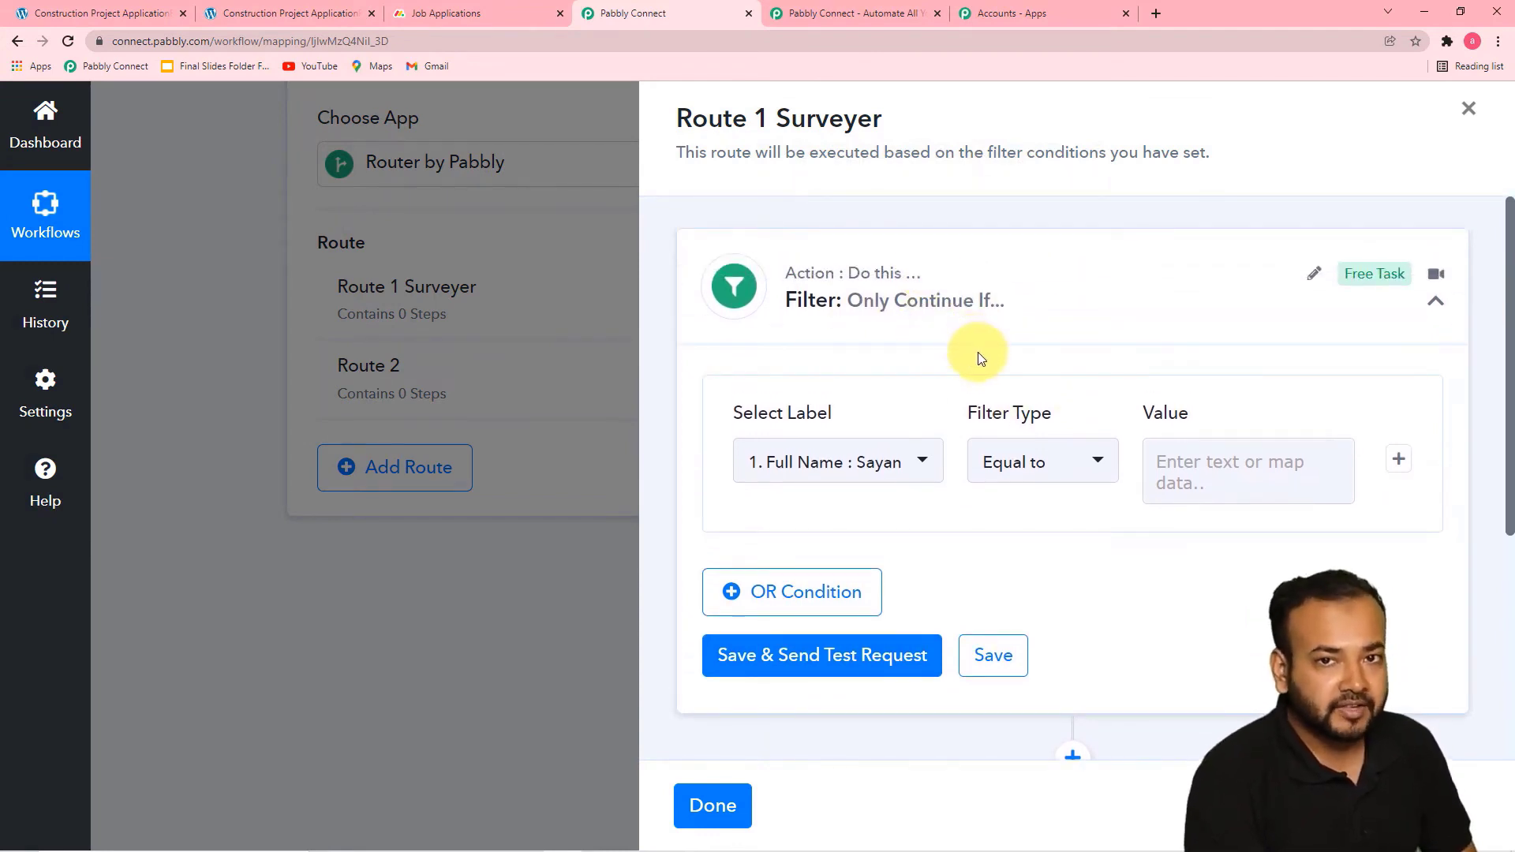
{"action": "left_click", "coordinate": [238, 277]}
Review the Applied For value in the Elementor trigger's received response and return to the router's routes
{"action": "scroll", "coordinate": [238, 277], "scroll_direction": "up", "scroll_amount": 5}
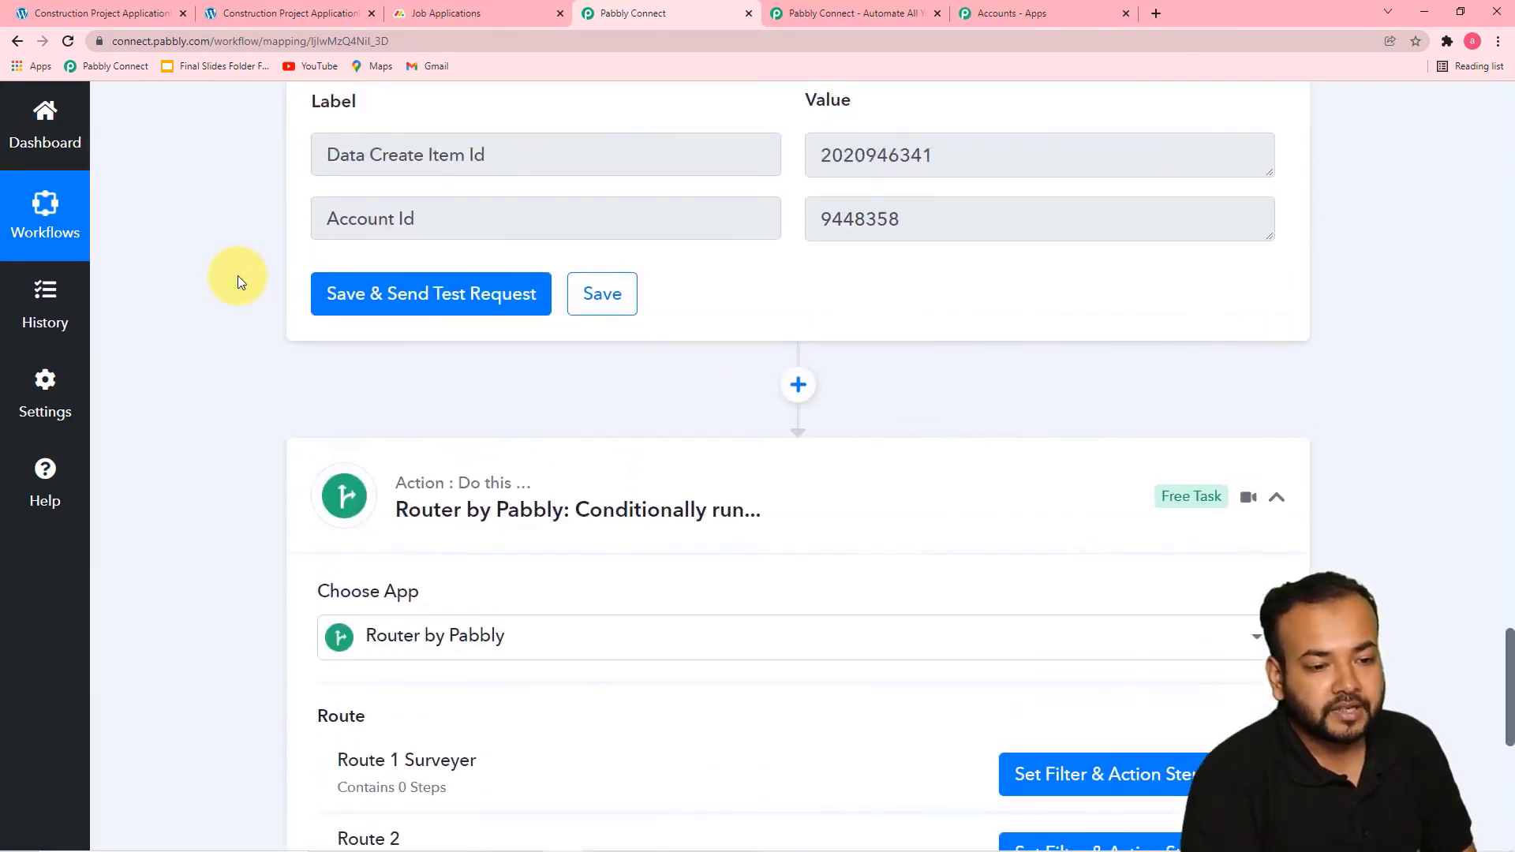
{"action": "scroll", "coordinate": [244, 289], "scroll_direction": "up", "scroll_amount": 15}
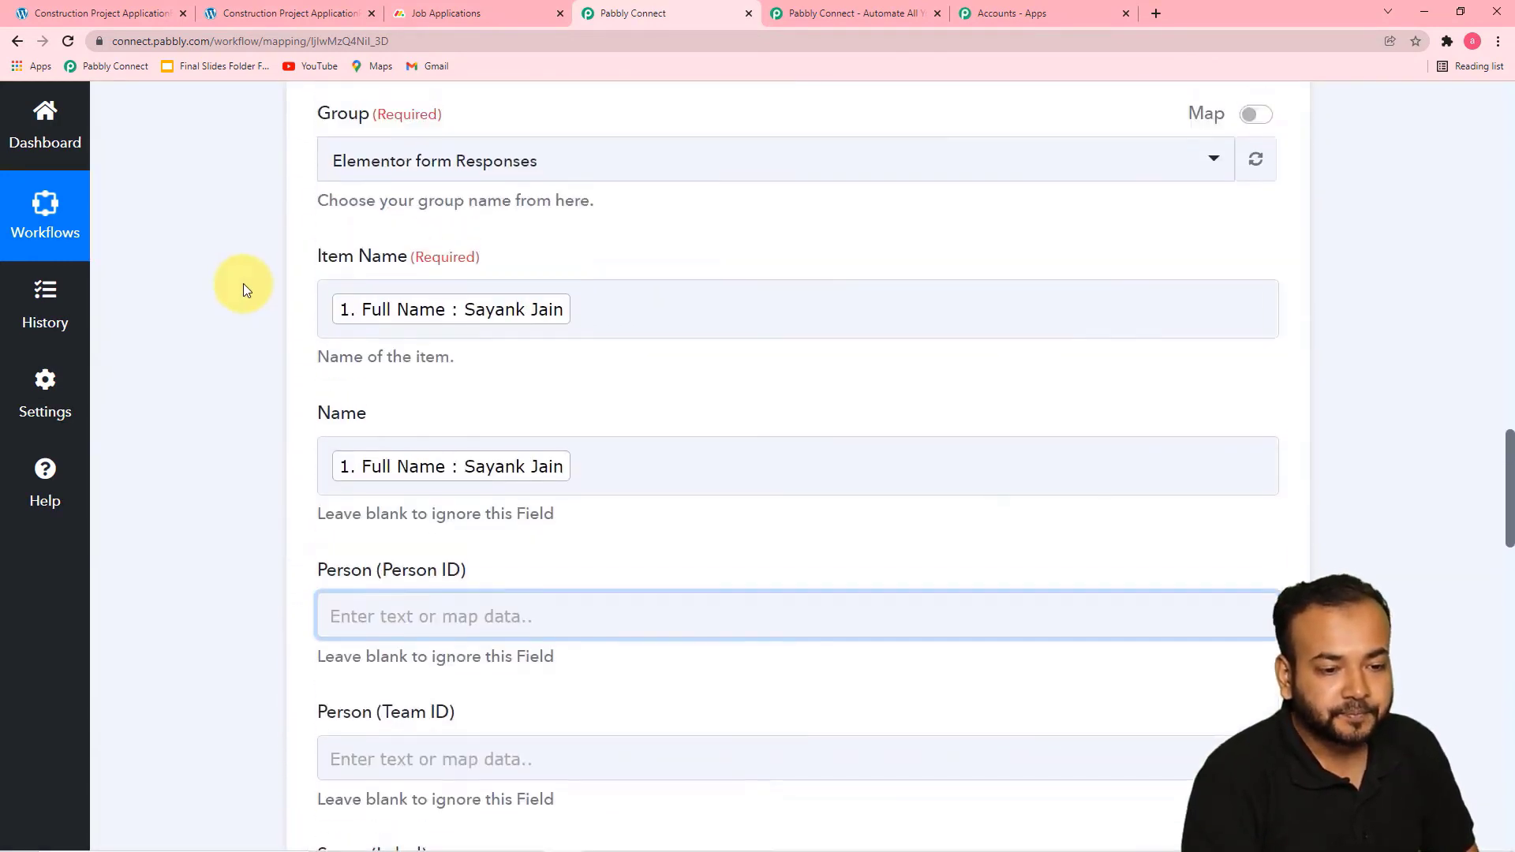
{"action": "scroll", "coordinate": [243, 282], "scroll_direction": "up", "scroll_amount": 10}
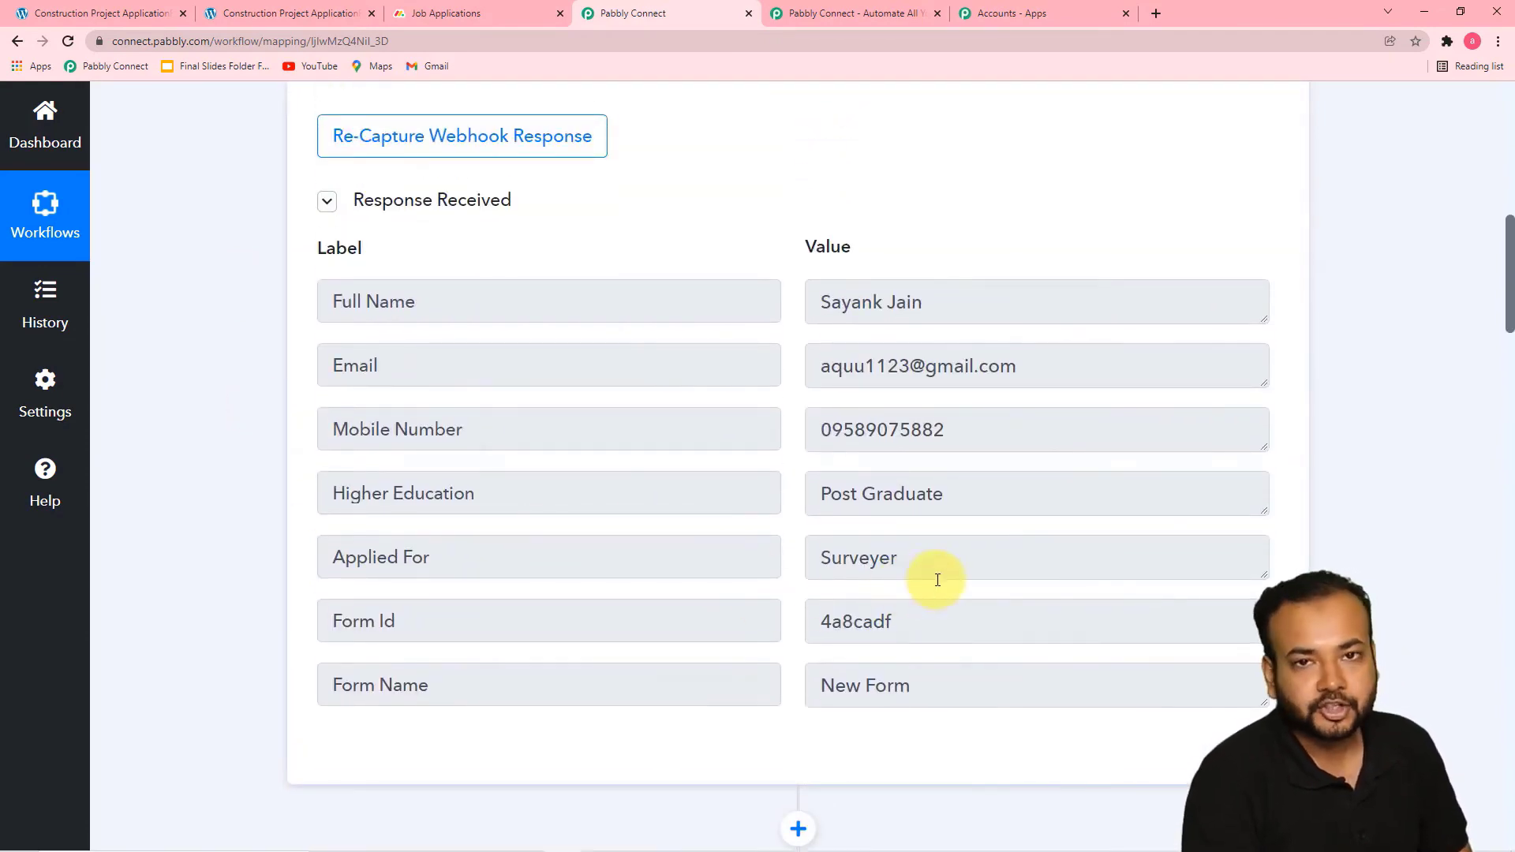
{"action": "scroll", "coordinate": [438, 494], "scroll_direction": "down", "scroll_amount": 8}
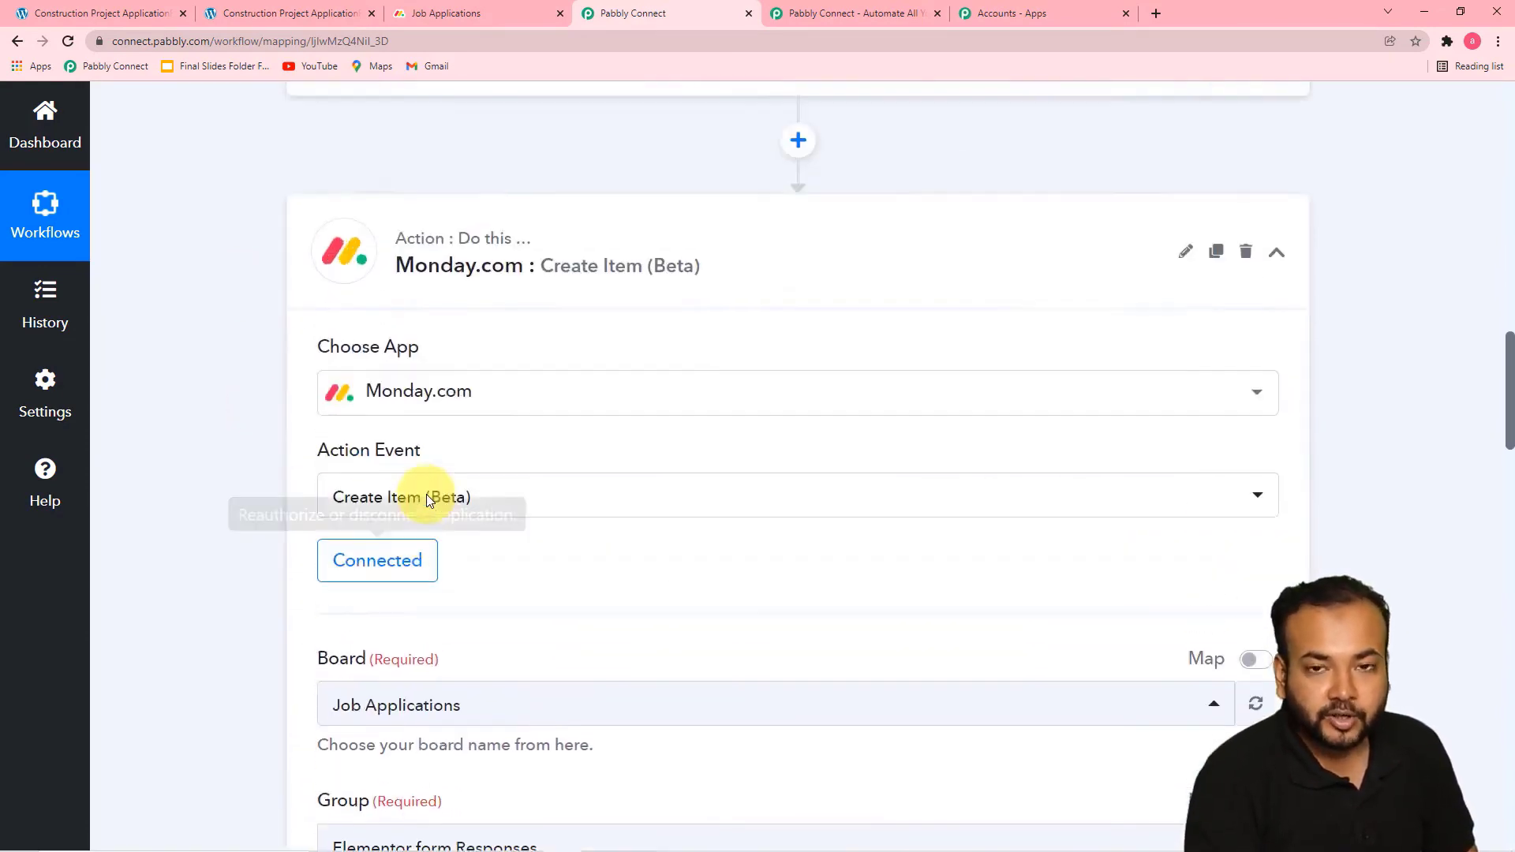
{"action": "scroll", "coordinate": [426, 494], "scroll_direction": "up", "scroll_amount": 5}
{"action": "scroll", "coordinate": [427, 494], "scroll_direction": "up", "scroll_amount": 3}
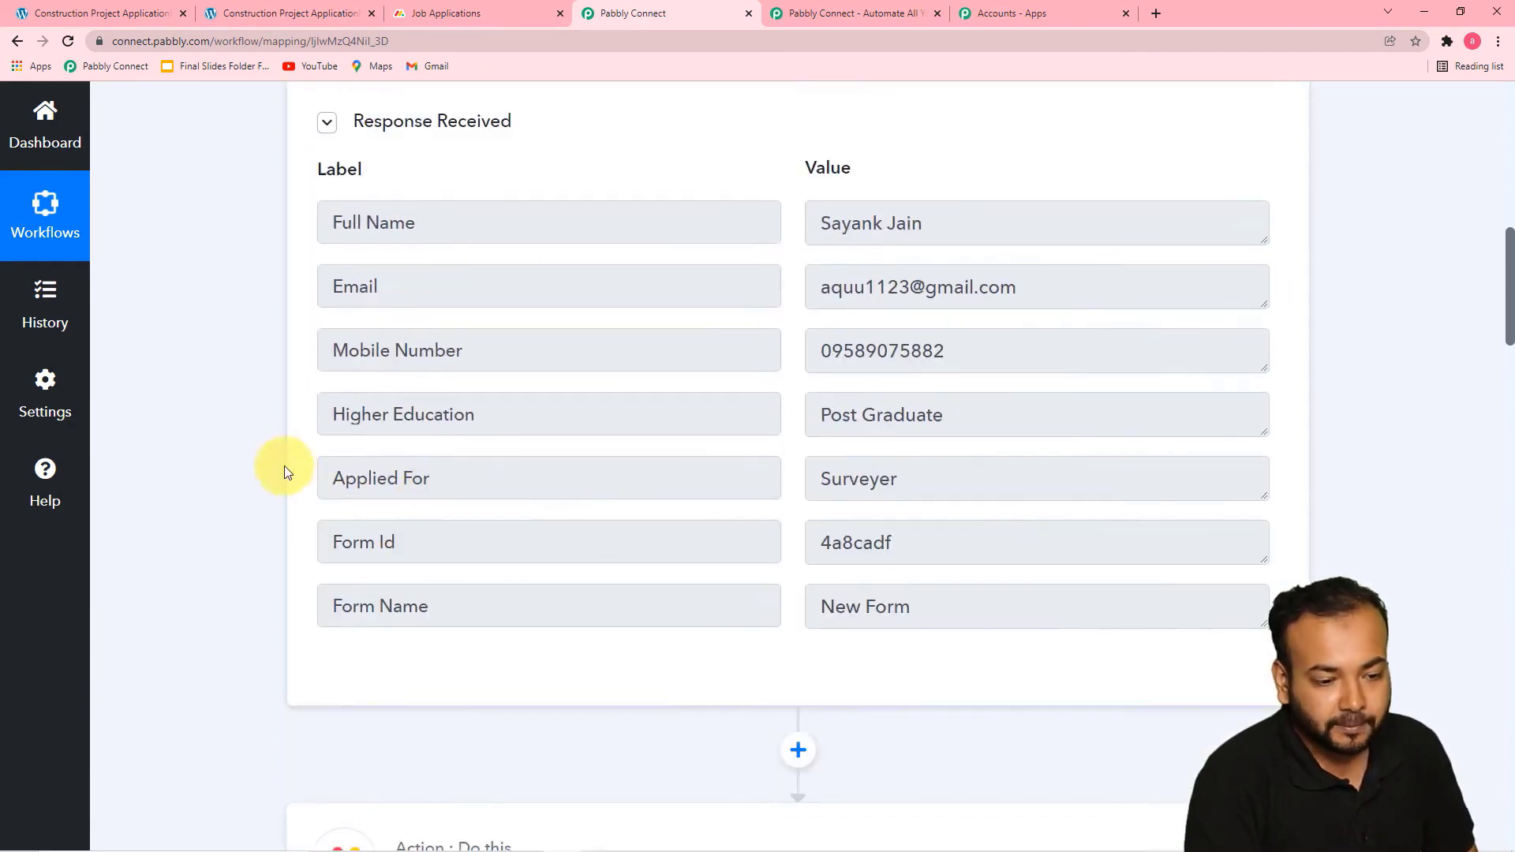
{"action": "scroll", "coordinate": [238, 477], "scroll_direction": "down", "scroll_amount": 14}
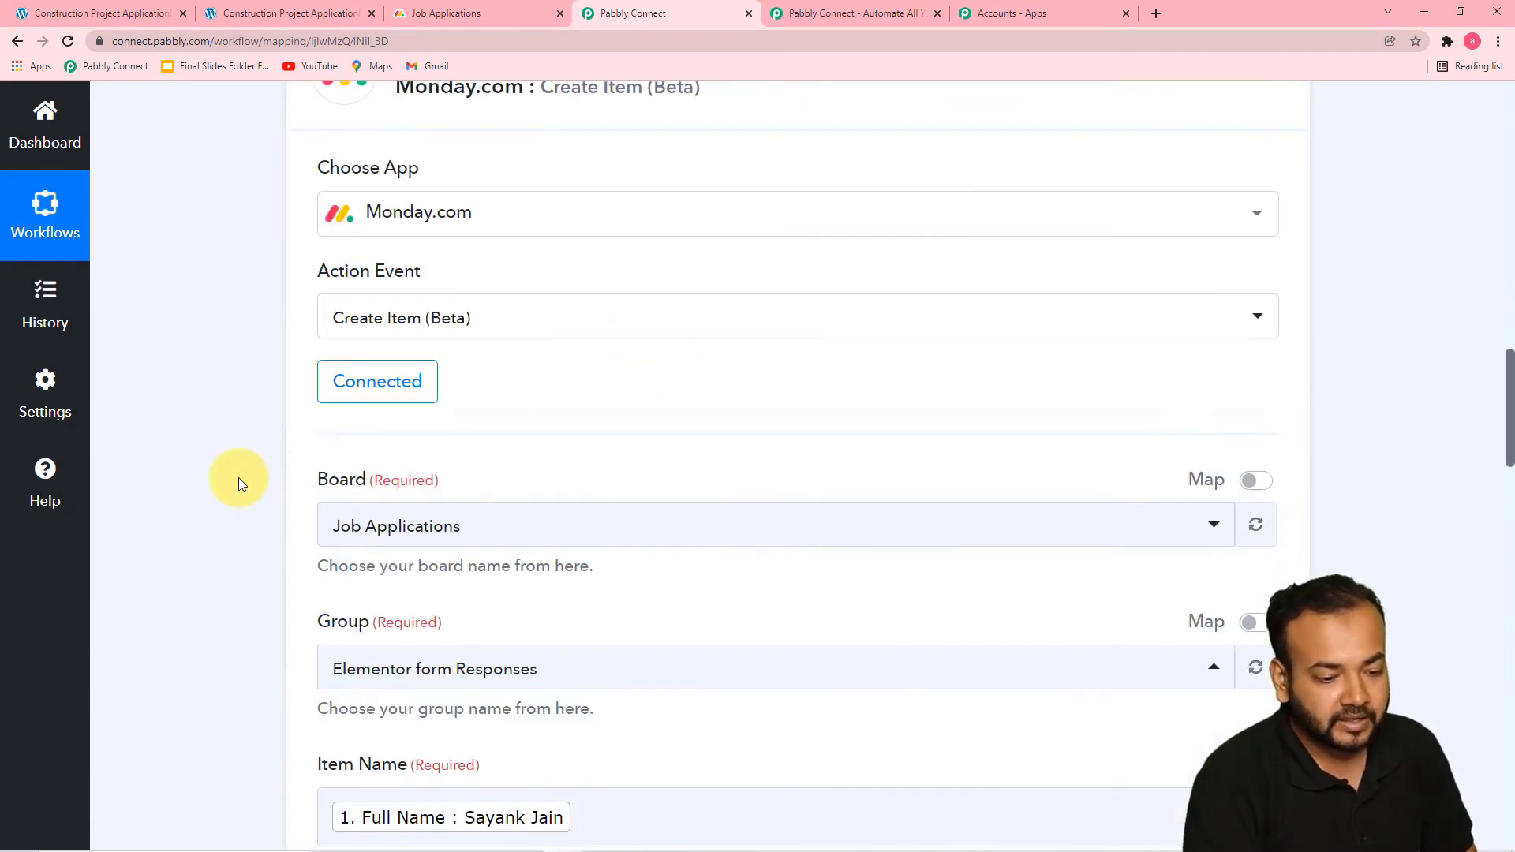
{"action": "scroll", "coordinate": [238, 476], "scroll_direction": "down", "scroll_amount": 15}
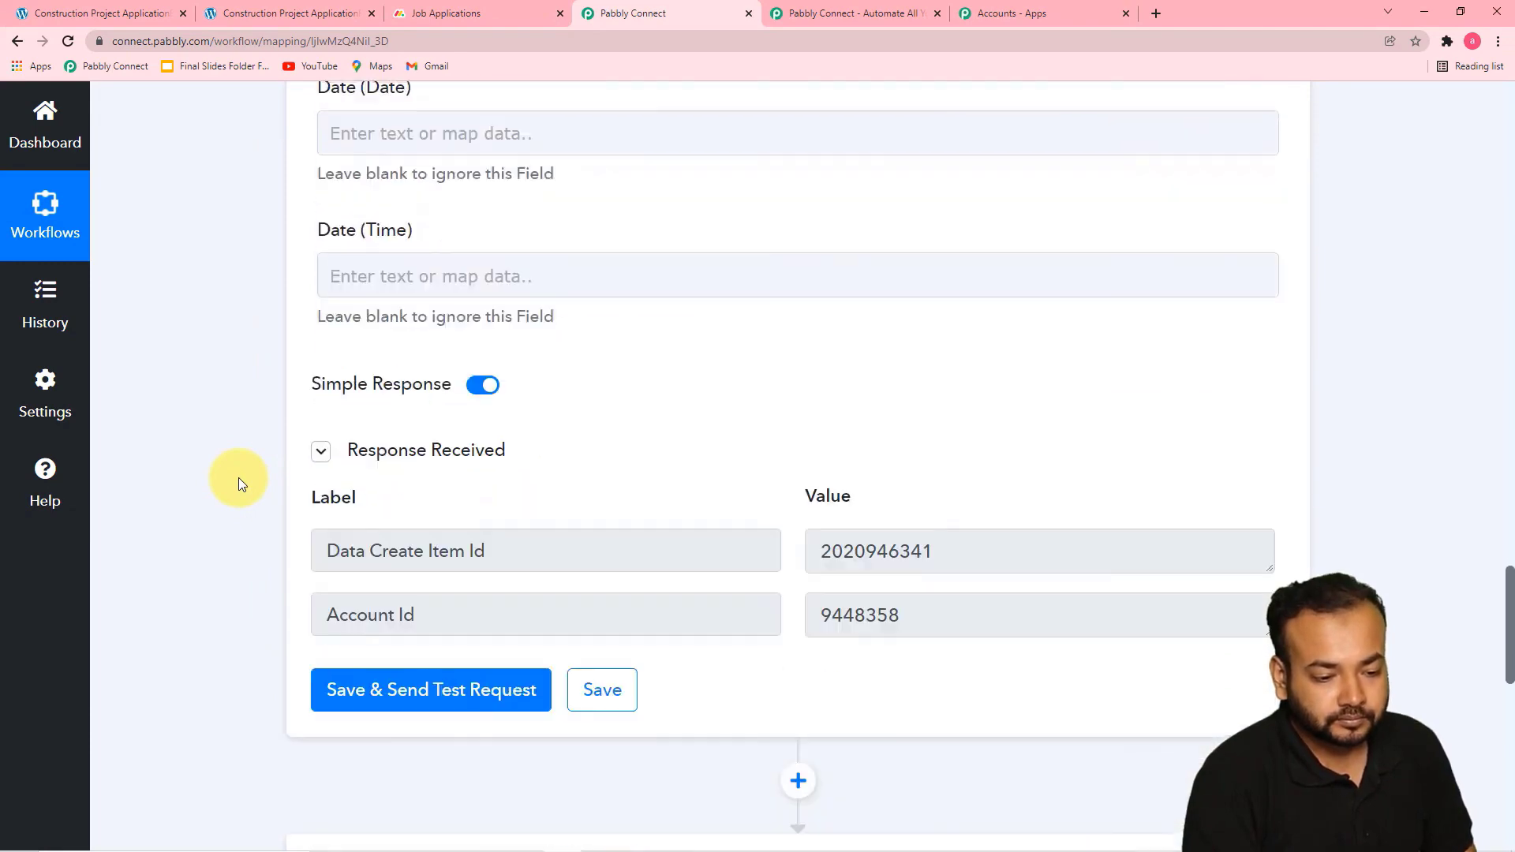
{"action": "scroll", "coordinate": [239, 477], "scroll_direction": "down", "scroll_amount": 6}
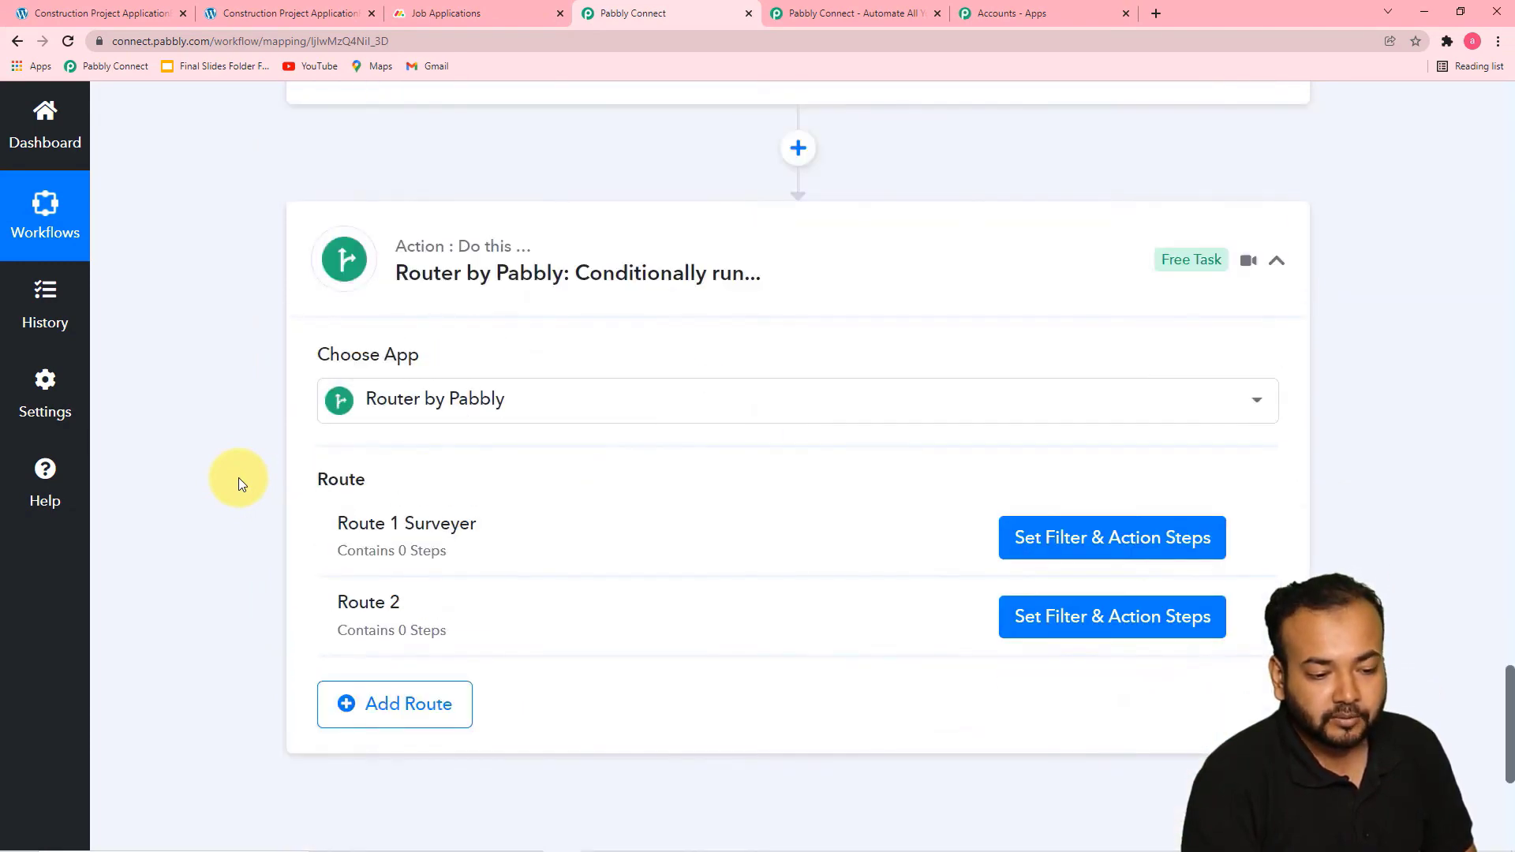
Reopen Route 1 Surveyer's filter and set its condition label to the Elementor submission's Applied For field
{"action": "left_click", "coordinate": [1031, 547]}
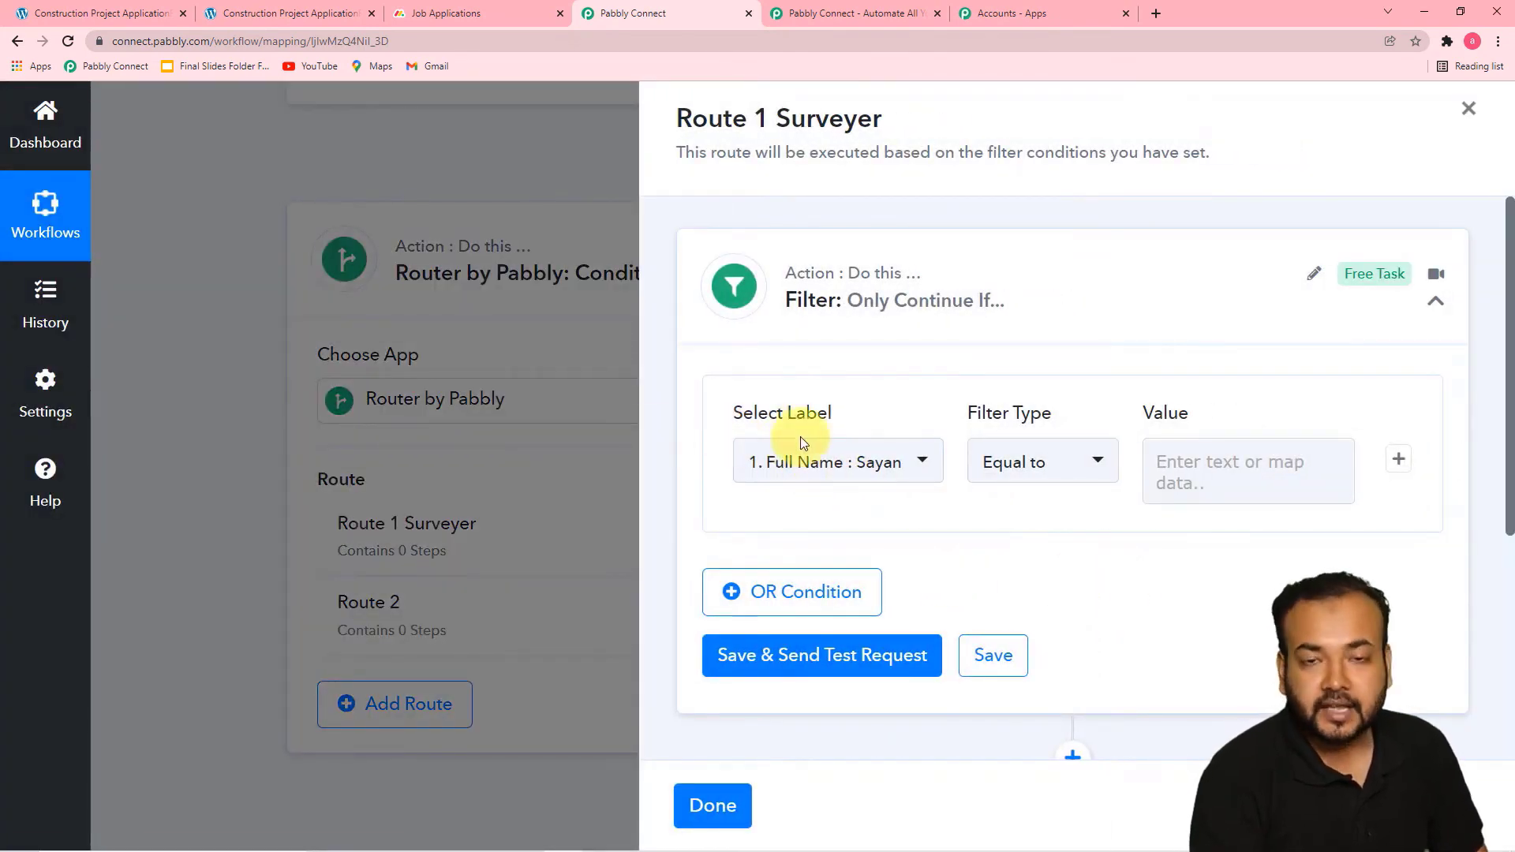
{"action": "left_click", "coordinate": [872, 465]}
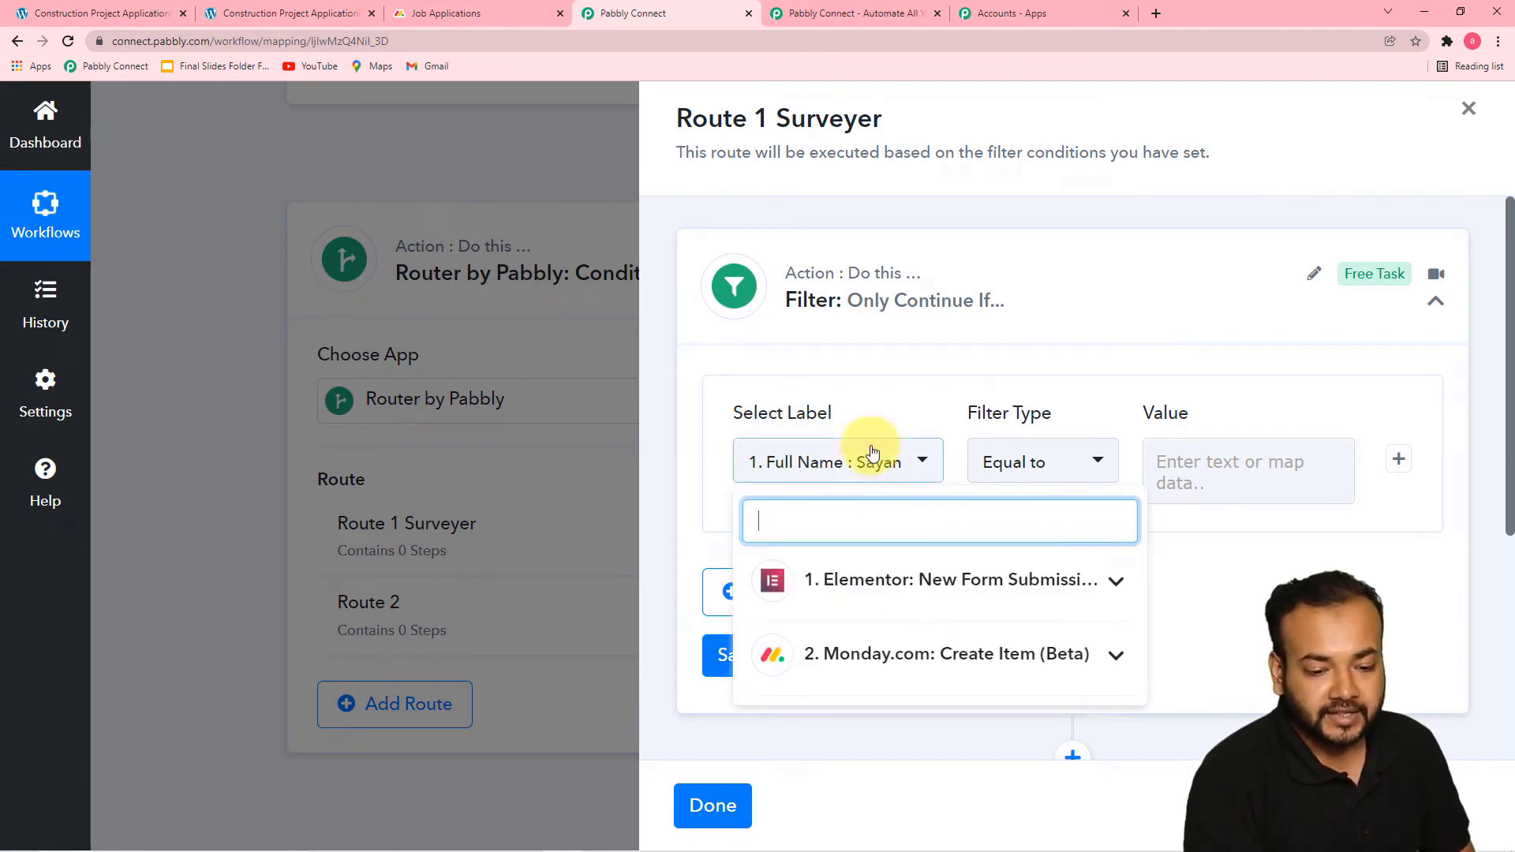
{"action": "left_click", "coordinate": [973, 595]}
{"action": "scroll", "coordinate": [1018, 624], "scroll_direction": "down", "scroll_amount": 2}
{"action": "scroll", "coordinate": [996, 636], "scroll_direction": "down", "scroll_amount": 1}
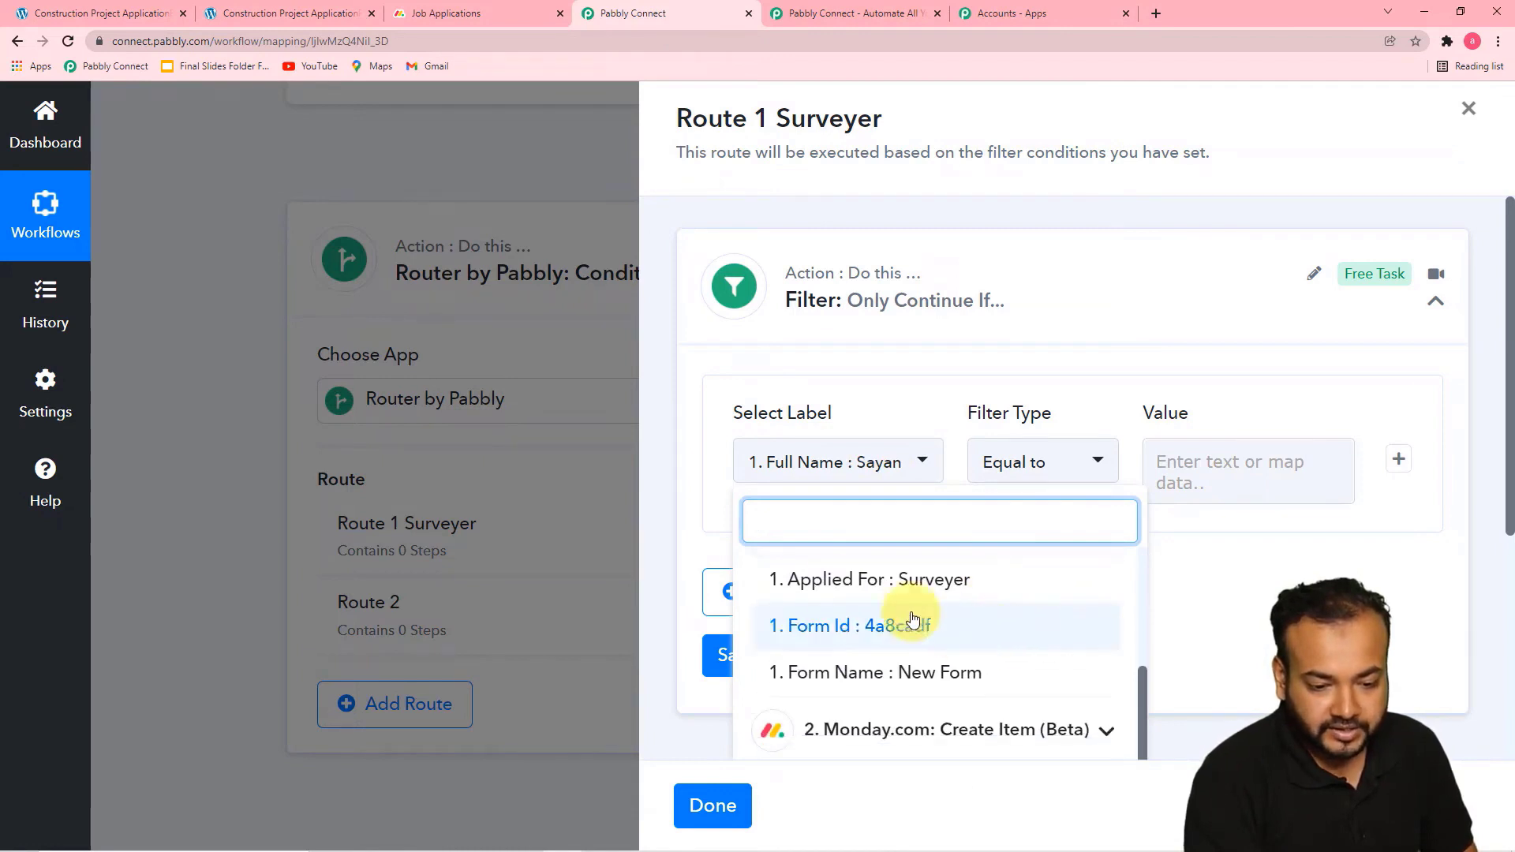
{"action": "left_click", "coordinate": [871, 595]}
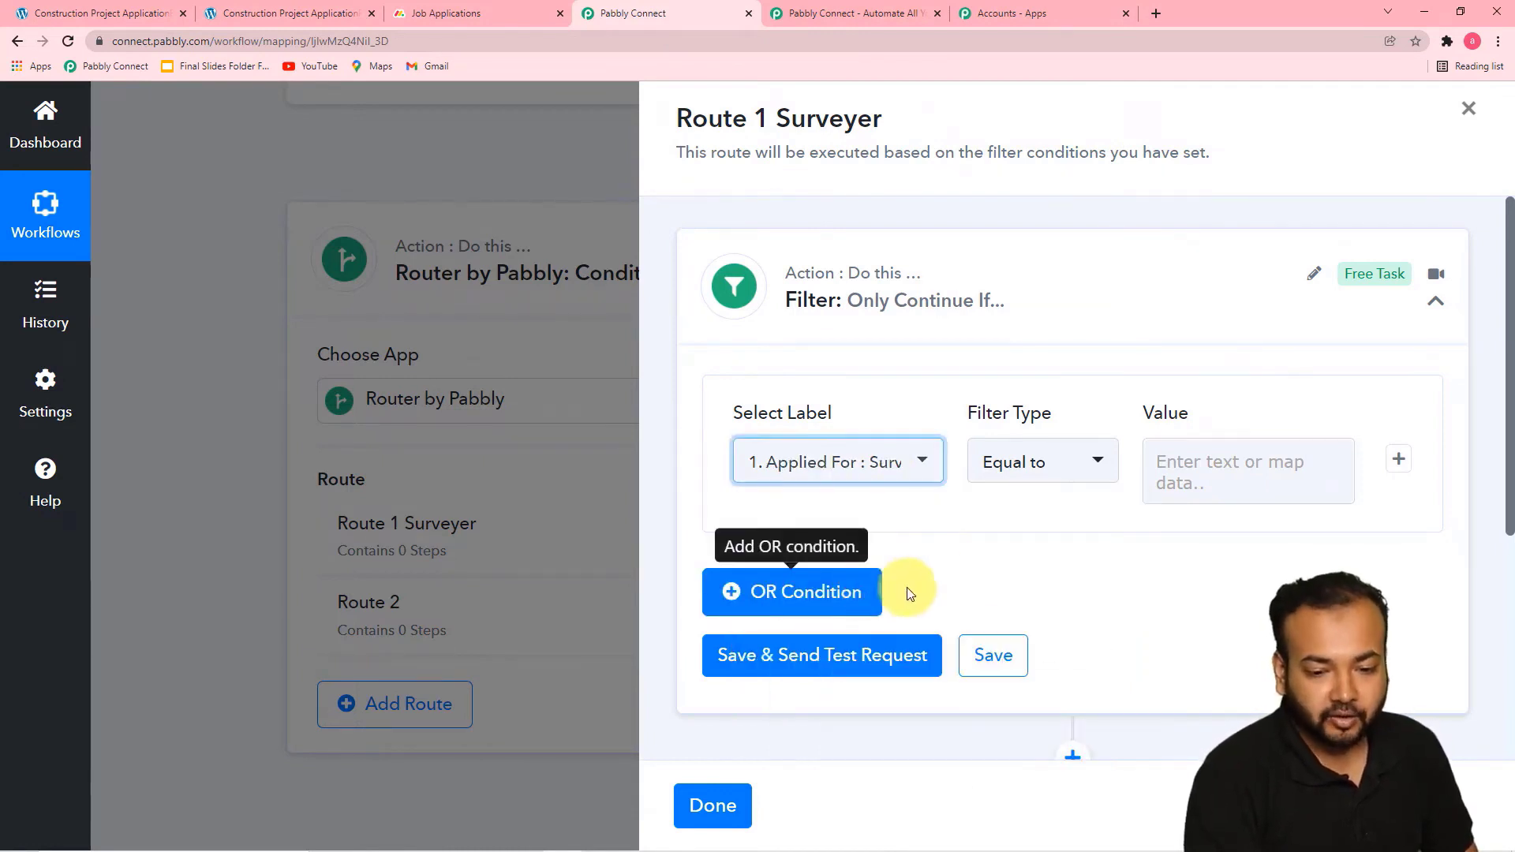
Set the Applied For condition's filter type to Equal to and its value to Surveyer, keeping Applied For as the label
{"action": "left_click", "coordinate": [1027, 471]}
{"action": "left_click", "coordinate": [1026, 285]}
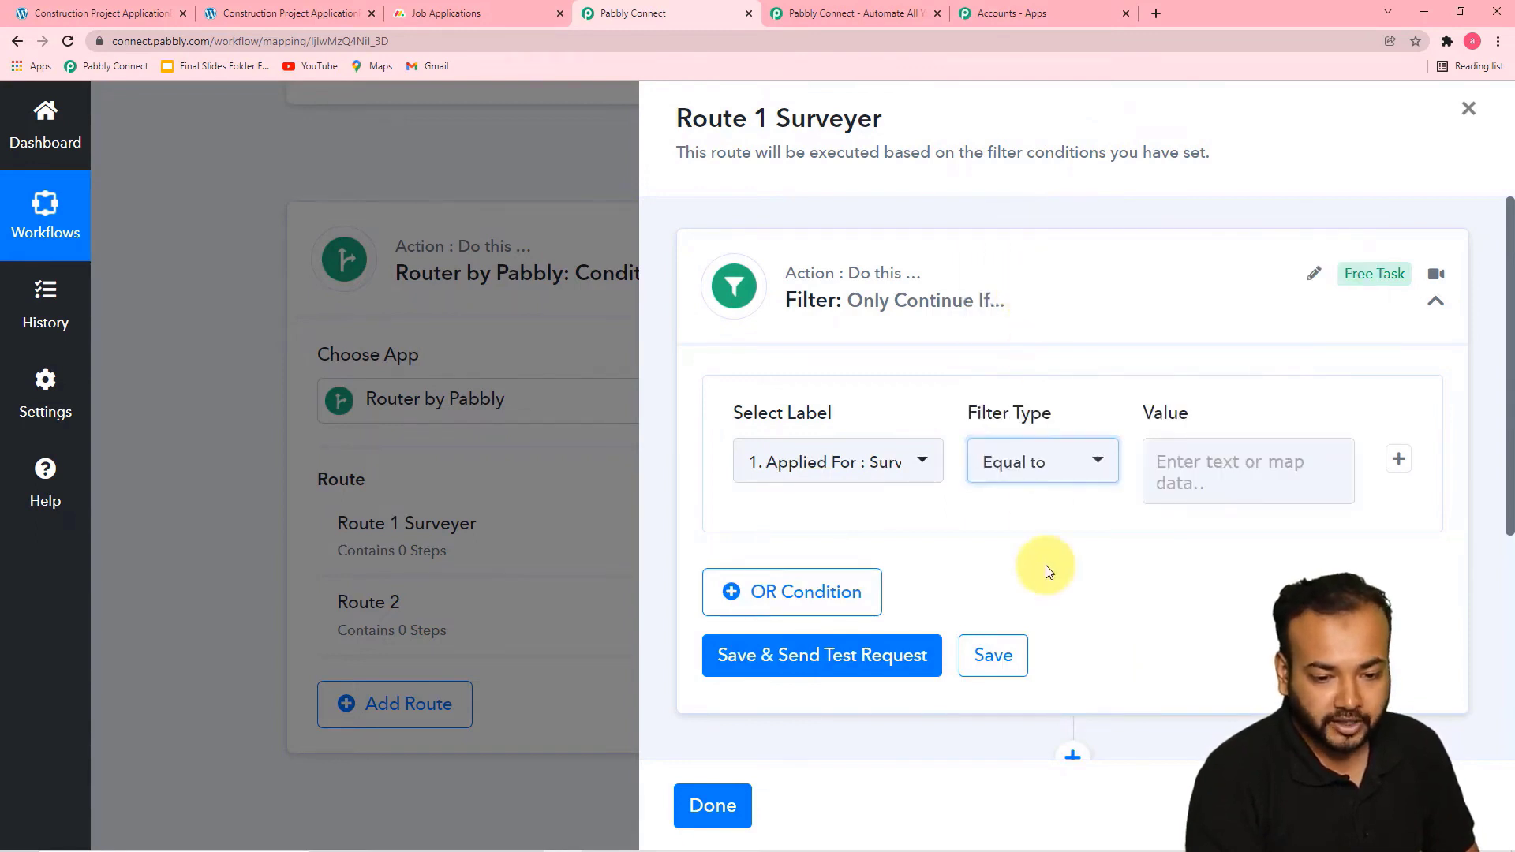
{"action": "left_click", "coordinate": [1196, 482]}
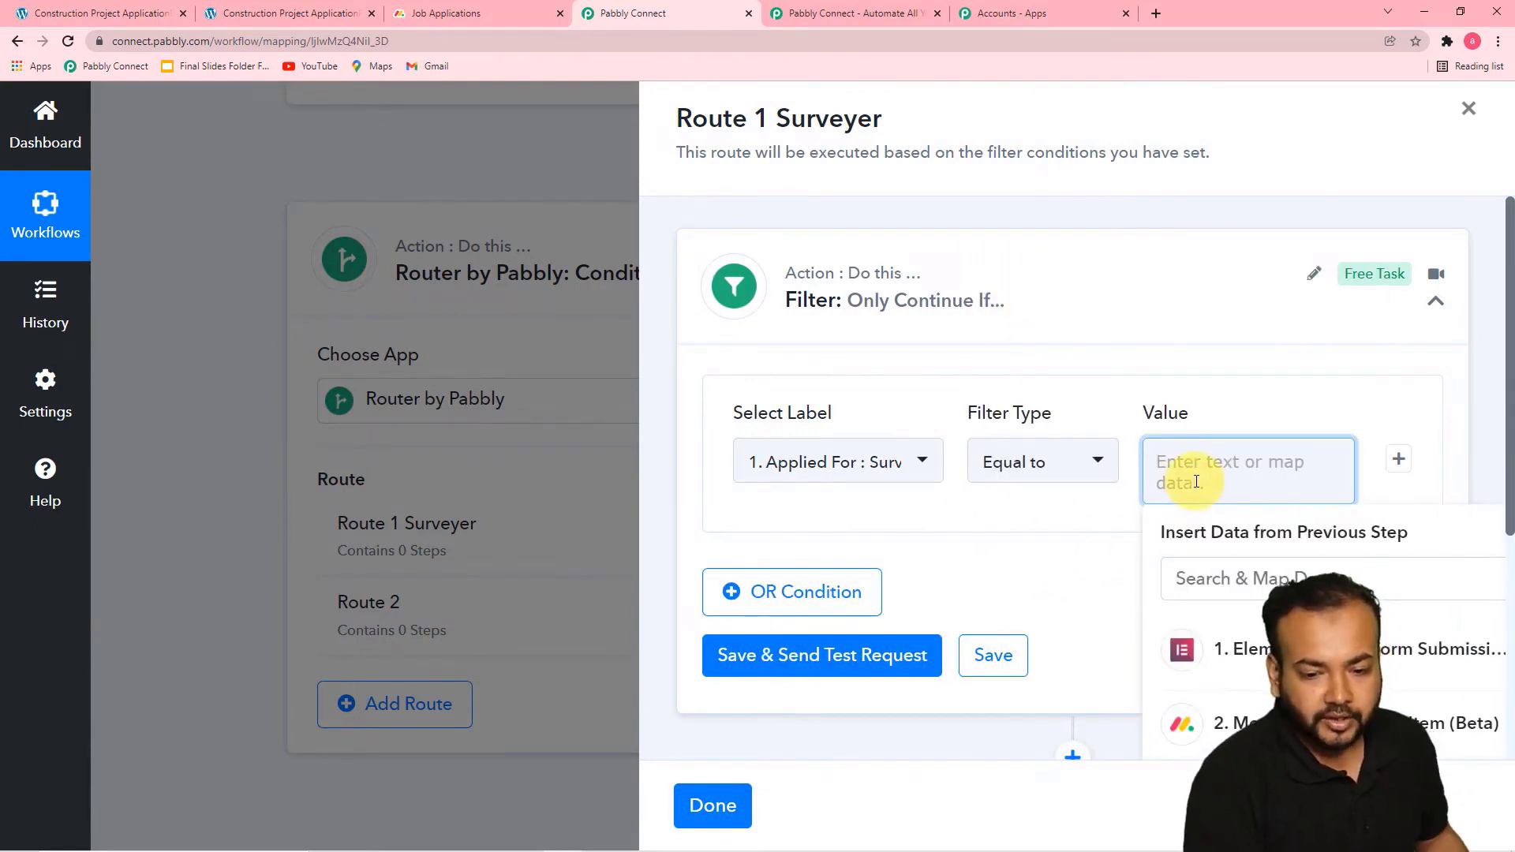
{"action": "type", "text": "Surveyer"}
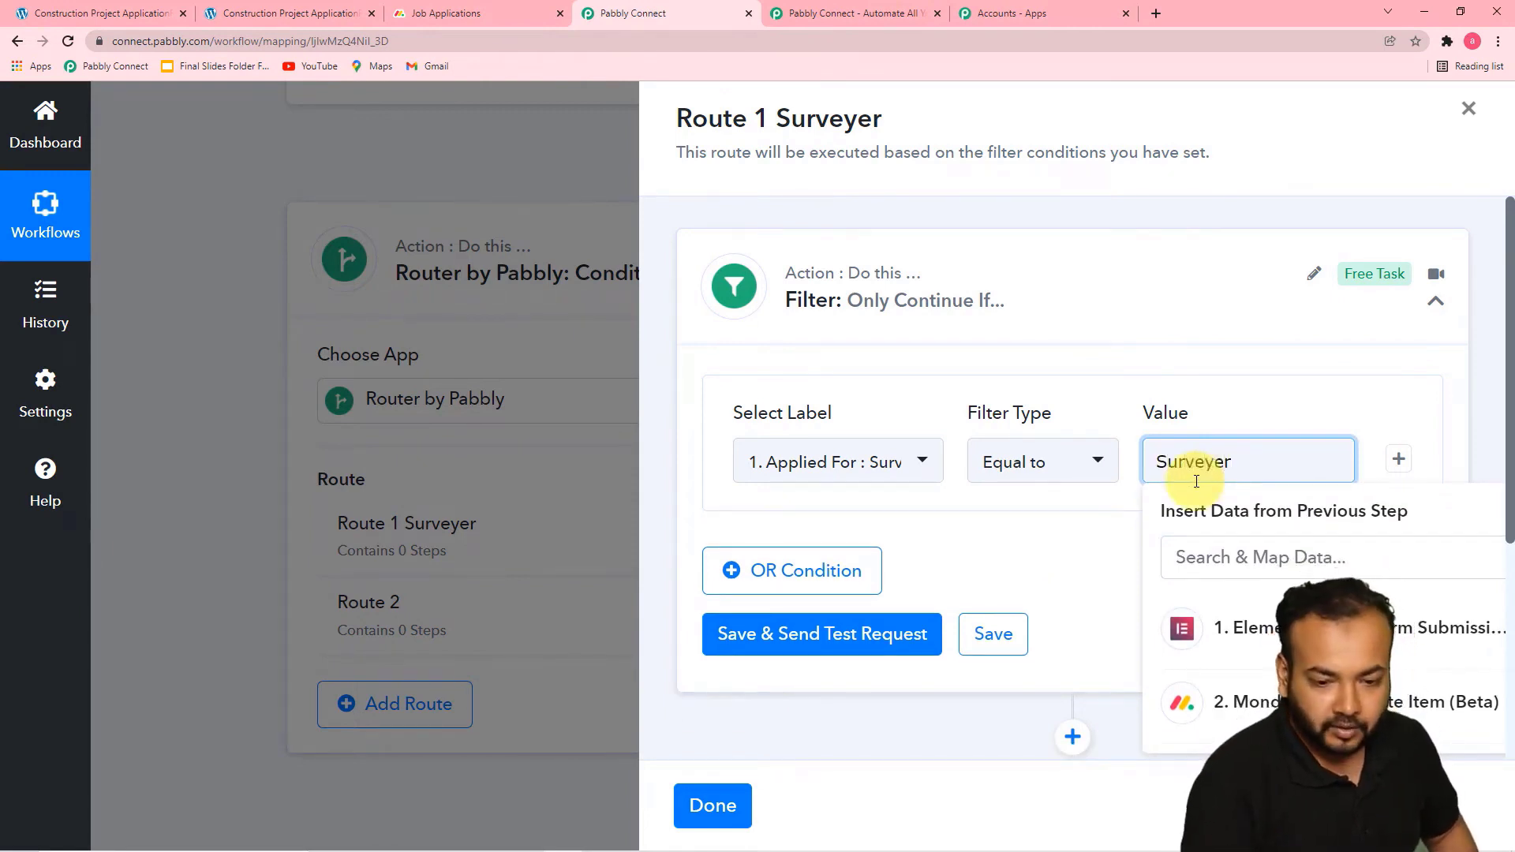
{"action": "left_click", "coordinate": [908, 472]}
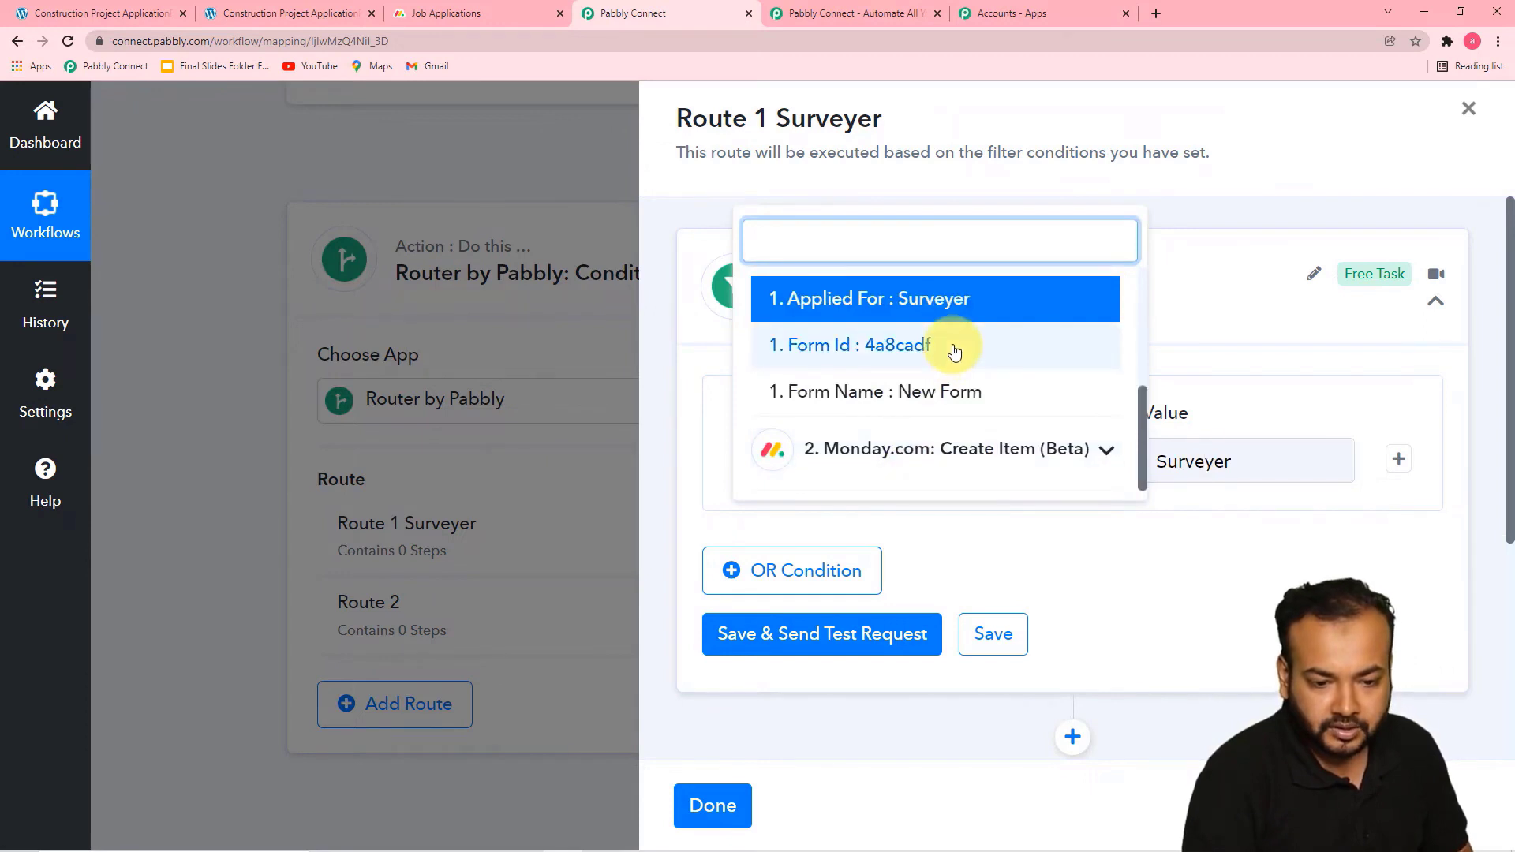
{"action": "left_click", "coordinate": [991, 317]}
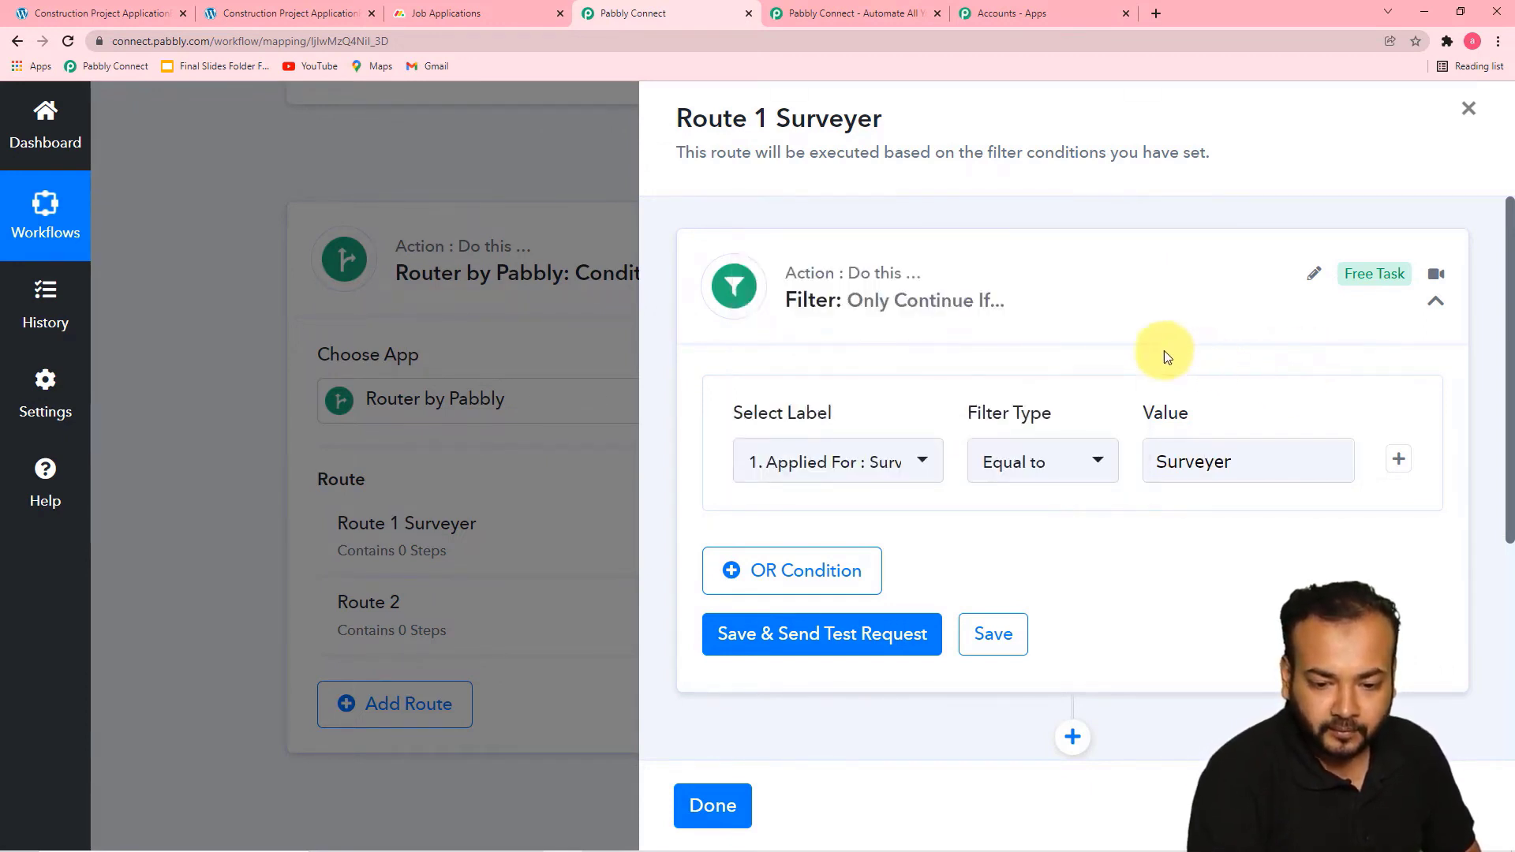
Save Route 1 Surveyer's Applied For filter with a test request and review the received response
{"action": "scroll", "coordinate": [1050, 523], "scroll_direction": "down", "scroll_amount": 1}
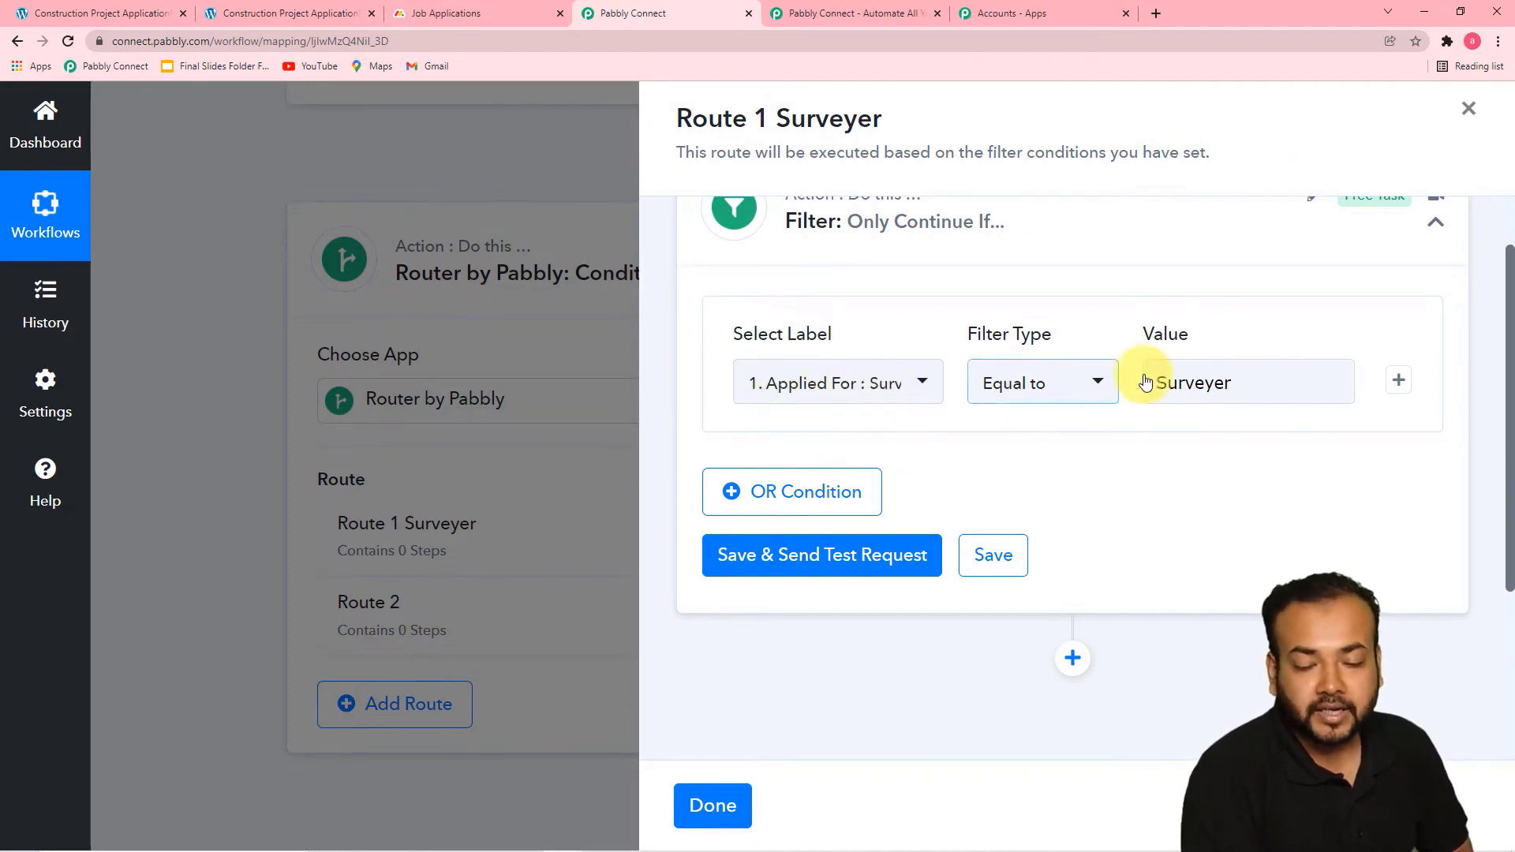
{"action": "left_click", "coordinate": [821, 557]}
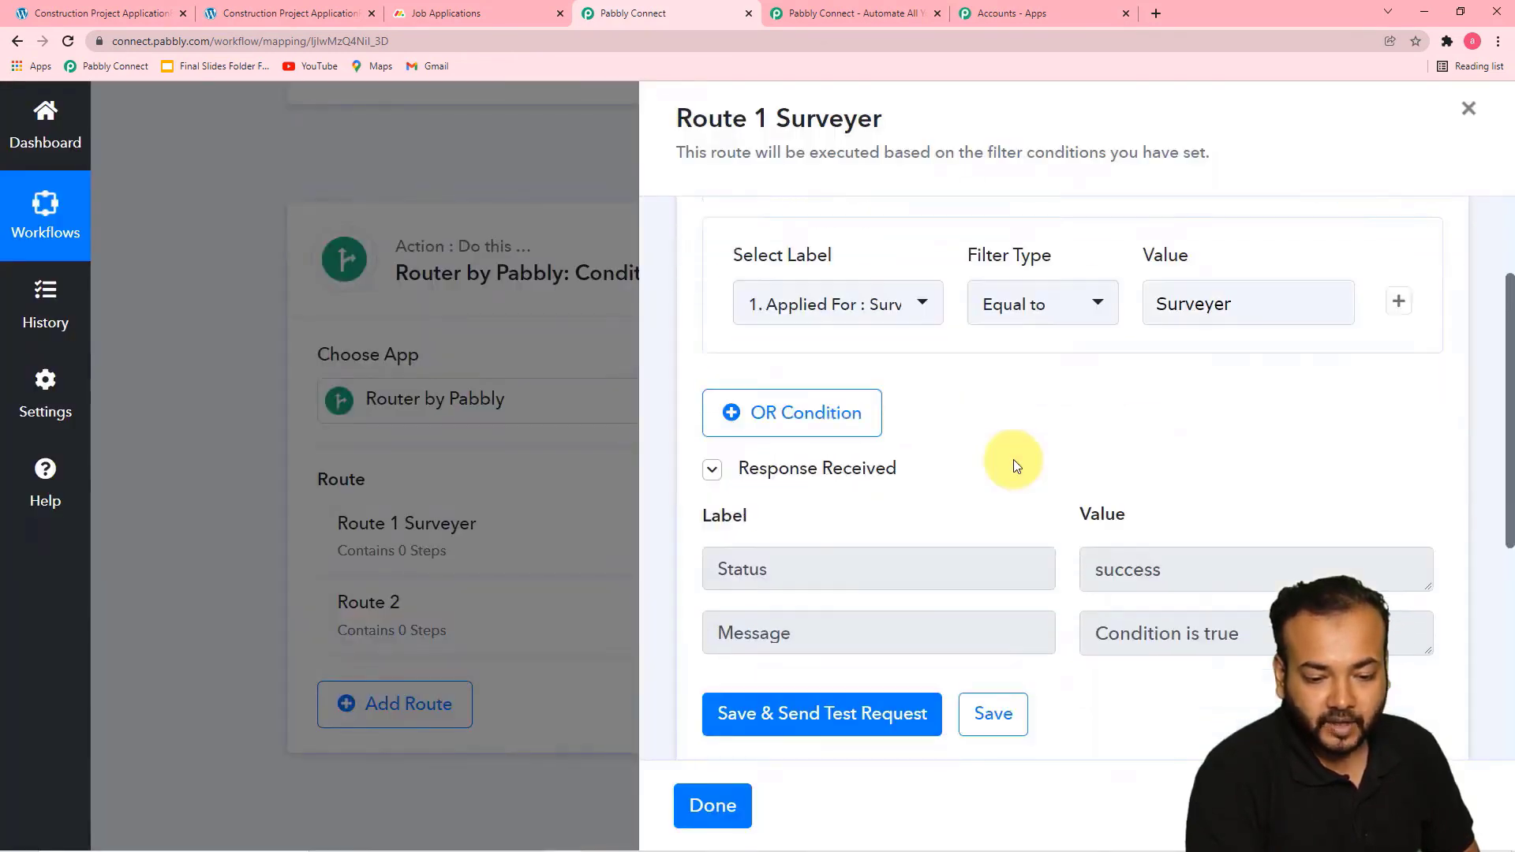
{"action": "scroll", "coordinate": [1013, 459], "scroll_direction": "down", "scroll_amount": 3}
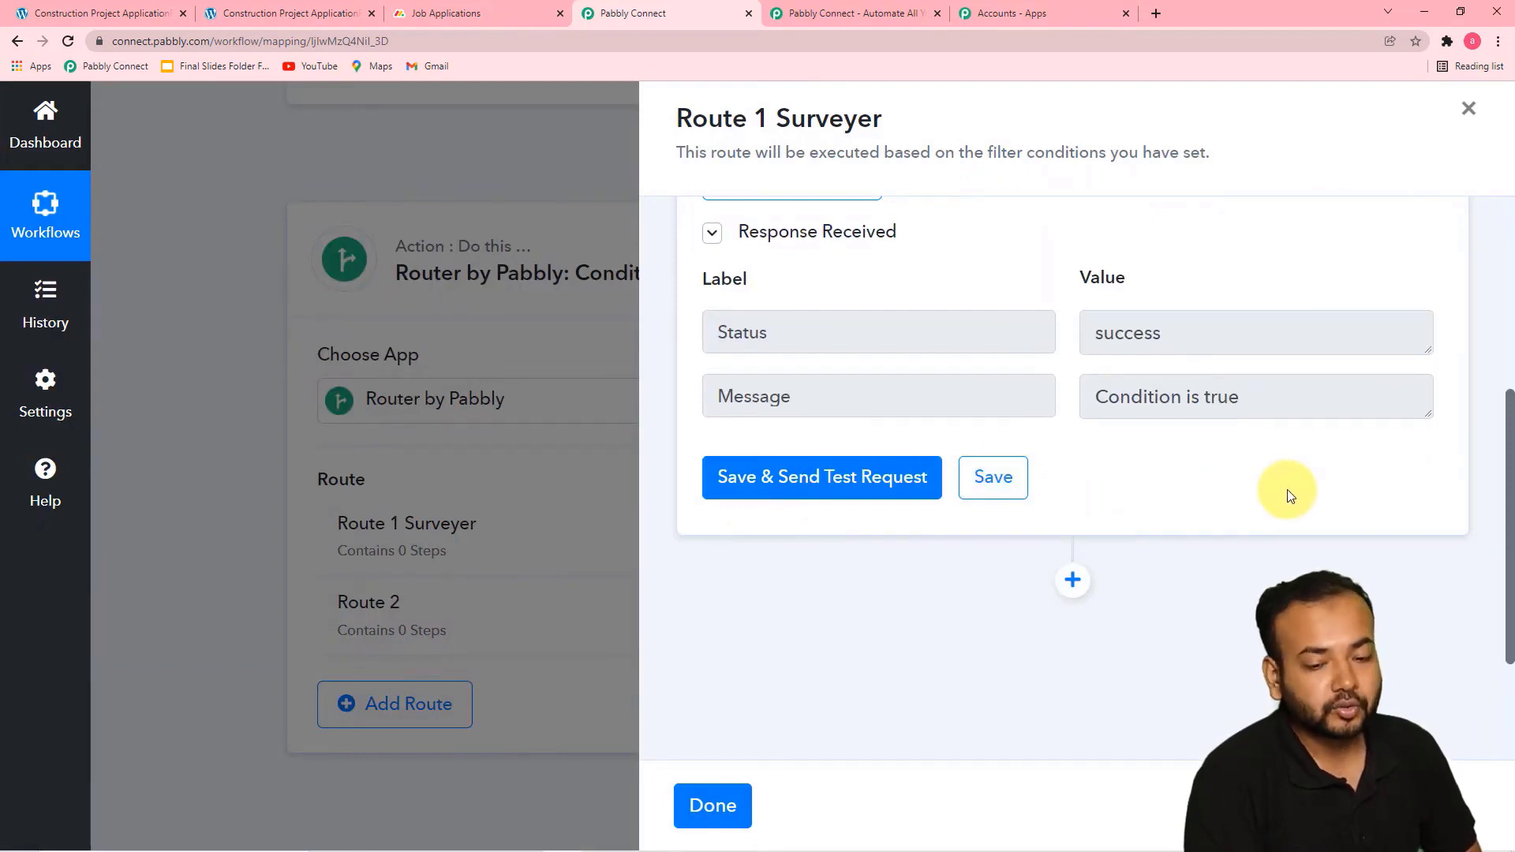
{"action": "scroll", "coordinate": [1287, 493], "scroll_direction": "up", "scroll_amount": 5}
{"action": "scroll", "coordinate": [1032, 501], "scroll_direction": "down", "scroll_amount": 3}
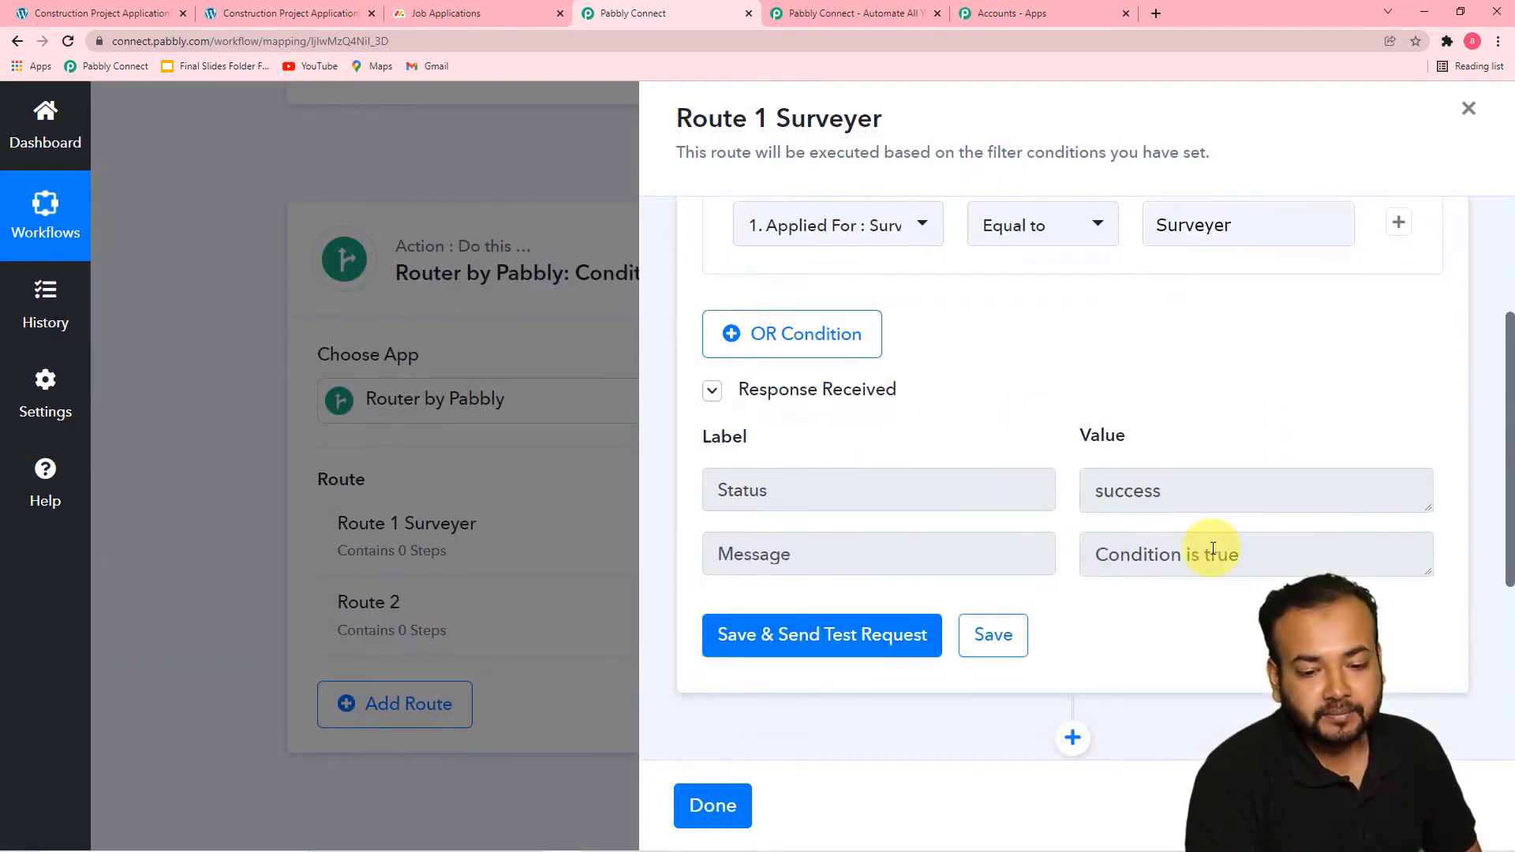
{"action": "scroll", "coordinate": [1213, 549], "scroll_direction": "down", "scroll_amount": 3}
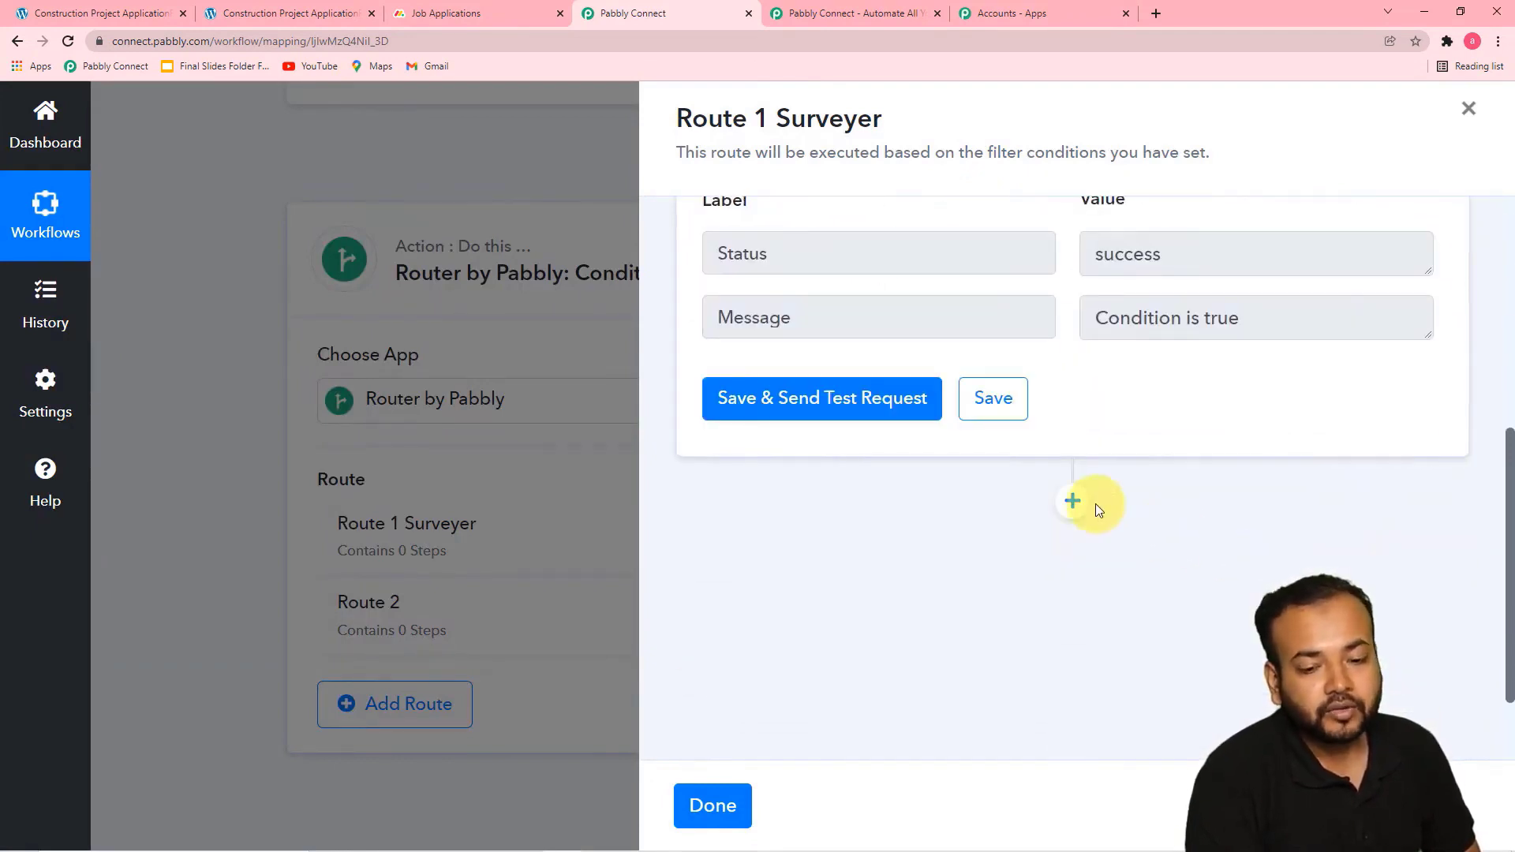
Save the filter and add an action step below it with Monday.com as the app
{"action": "left_click", "coordinate": [1073, 499]}
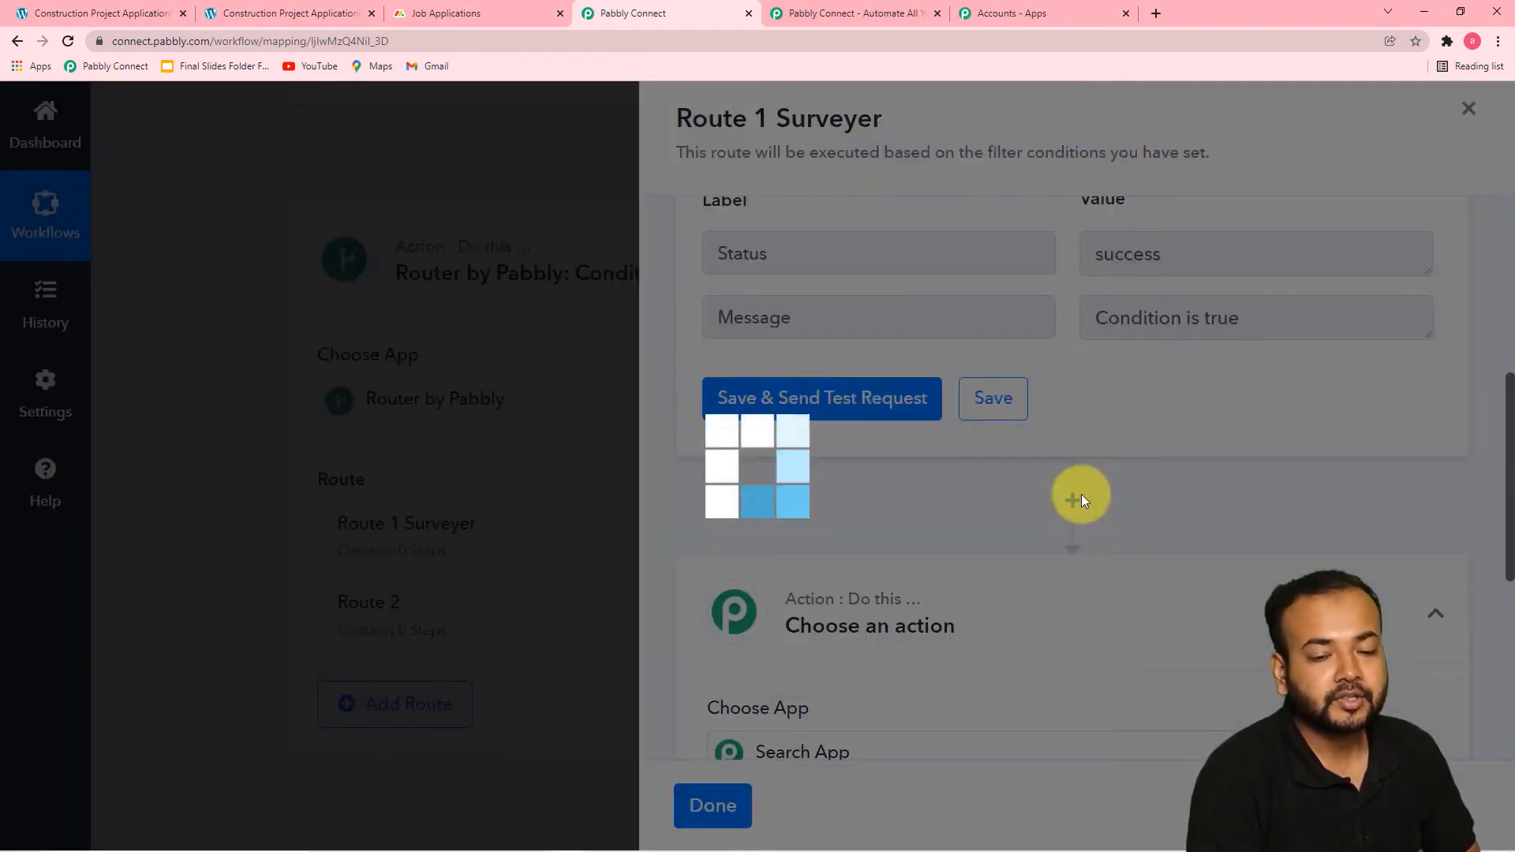
{"action": "scroll", "coordinate": [1184, 443], "scroll_direction": "up", "scroll_amount": 1}
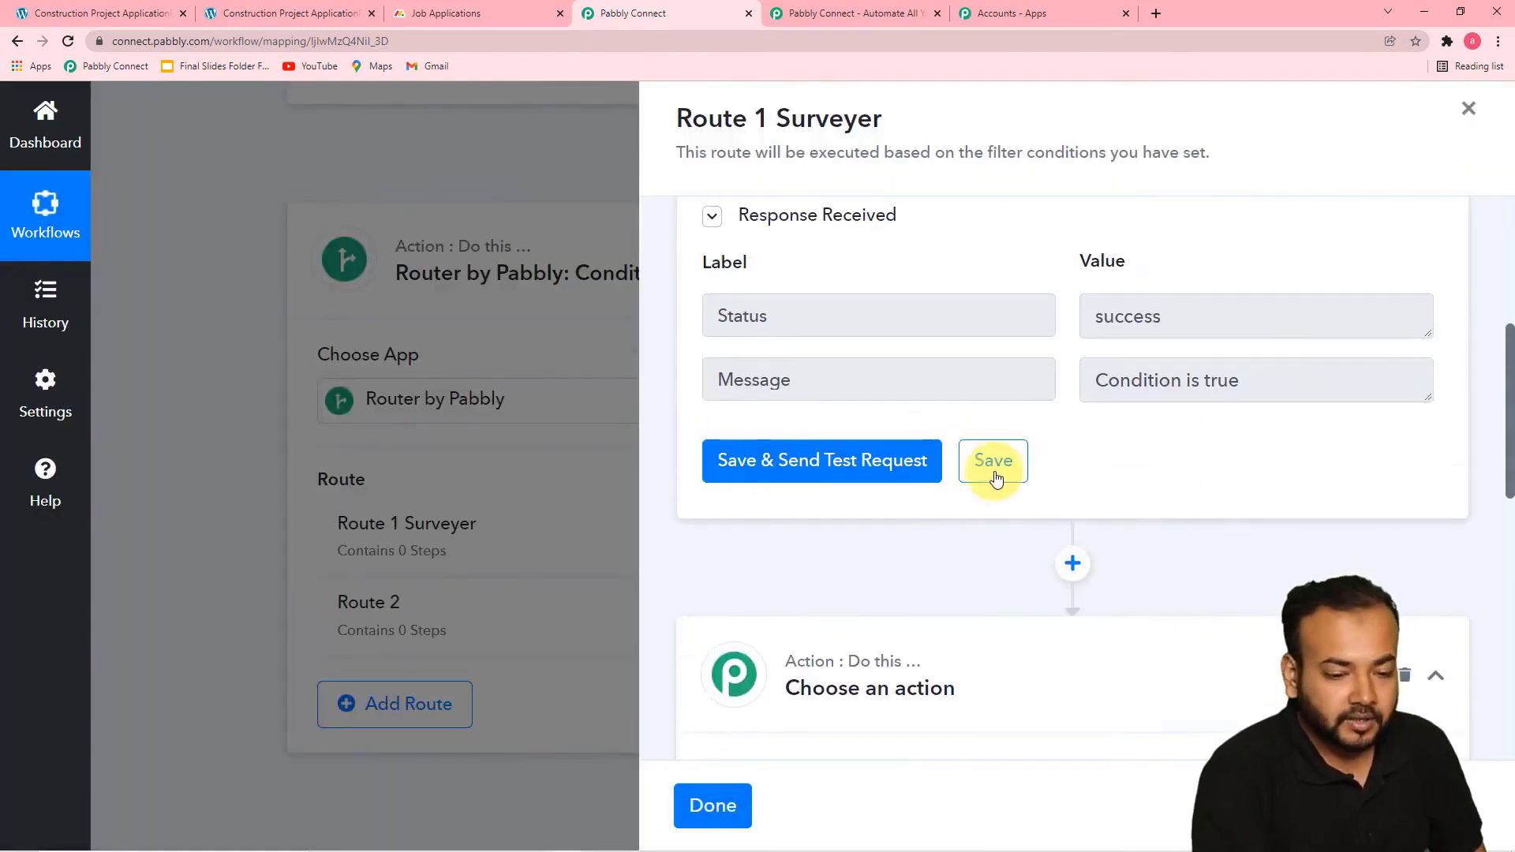
{"action": "left_click", "coordinate": [994, 462]}
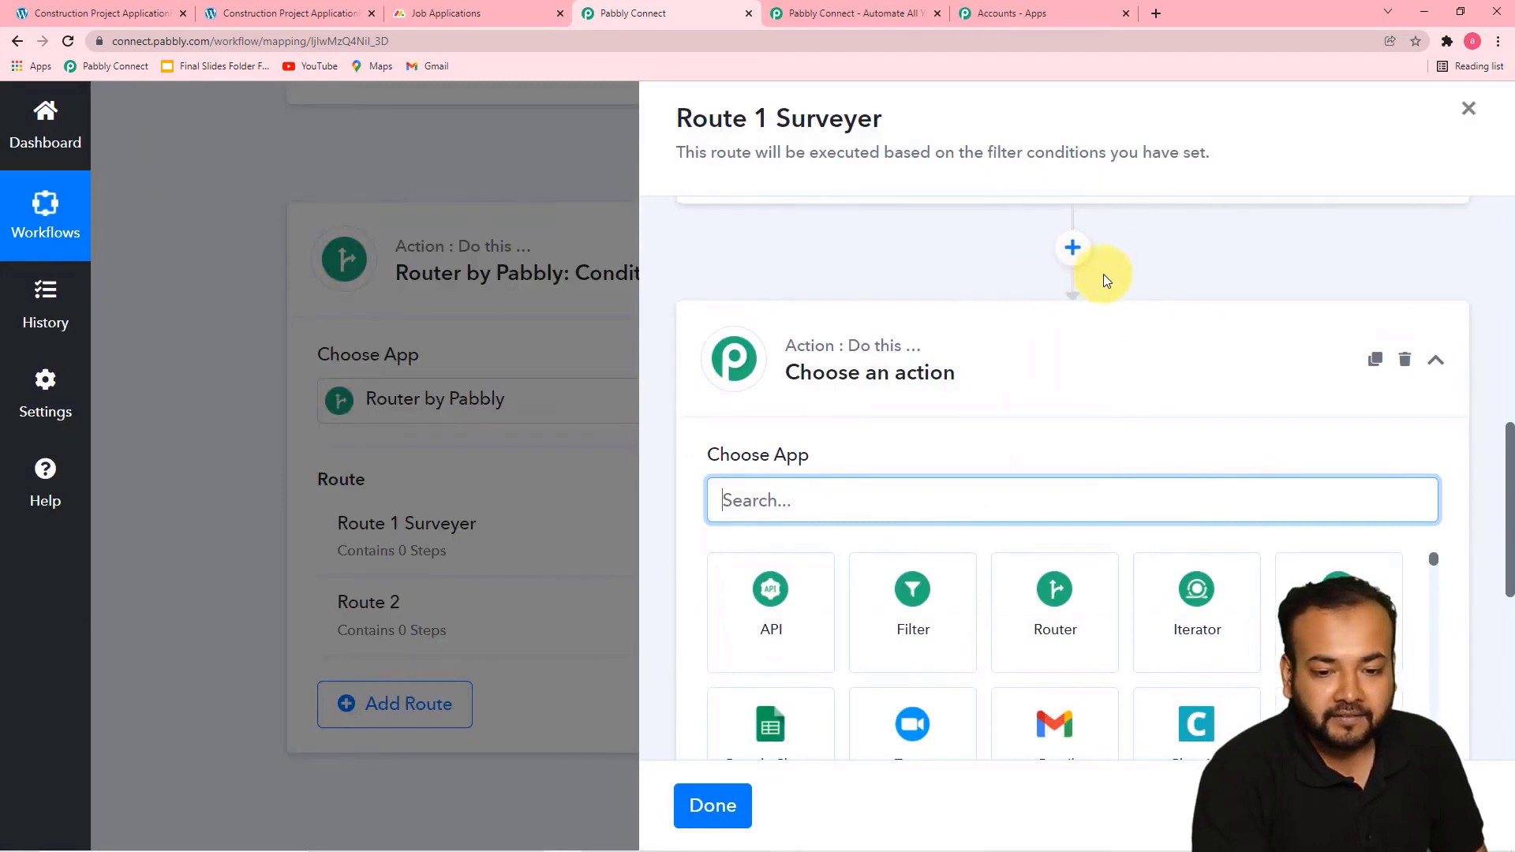
{"action": "scroll", "coordinate": [1058, 329], "scroll_direction": "down", "scroll_amount": 3}
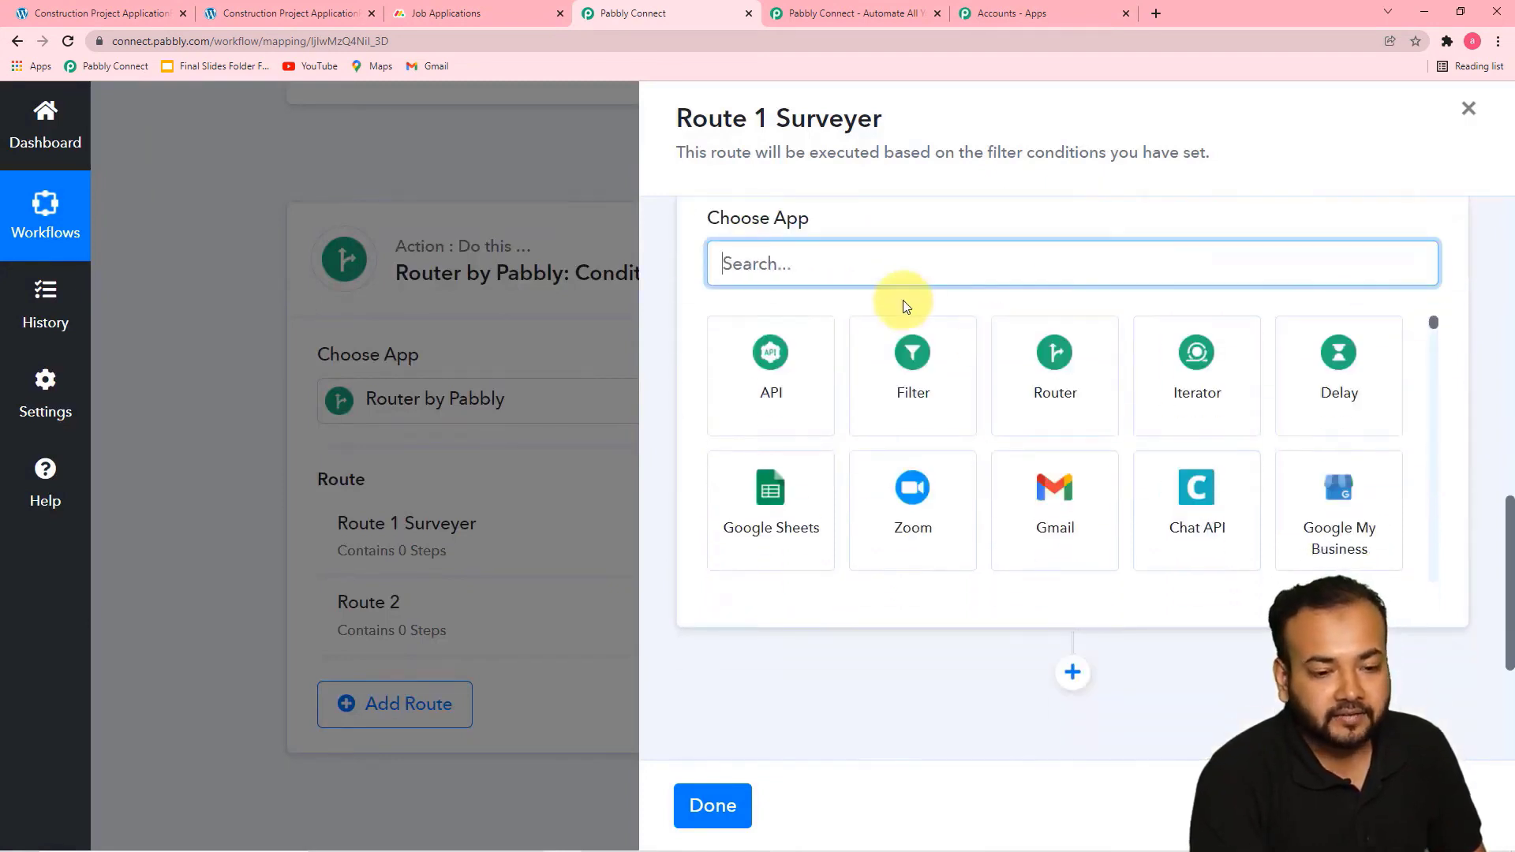
{"action": "scroll", "coordinate": [902, 300], "scroll_direction": "up", "scroll_amount": 3}
{"action": "scroll", "coordinate": [921, 379], "scroll_direction": "down", "scroll_amount": 3}
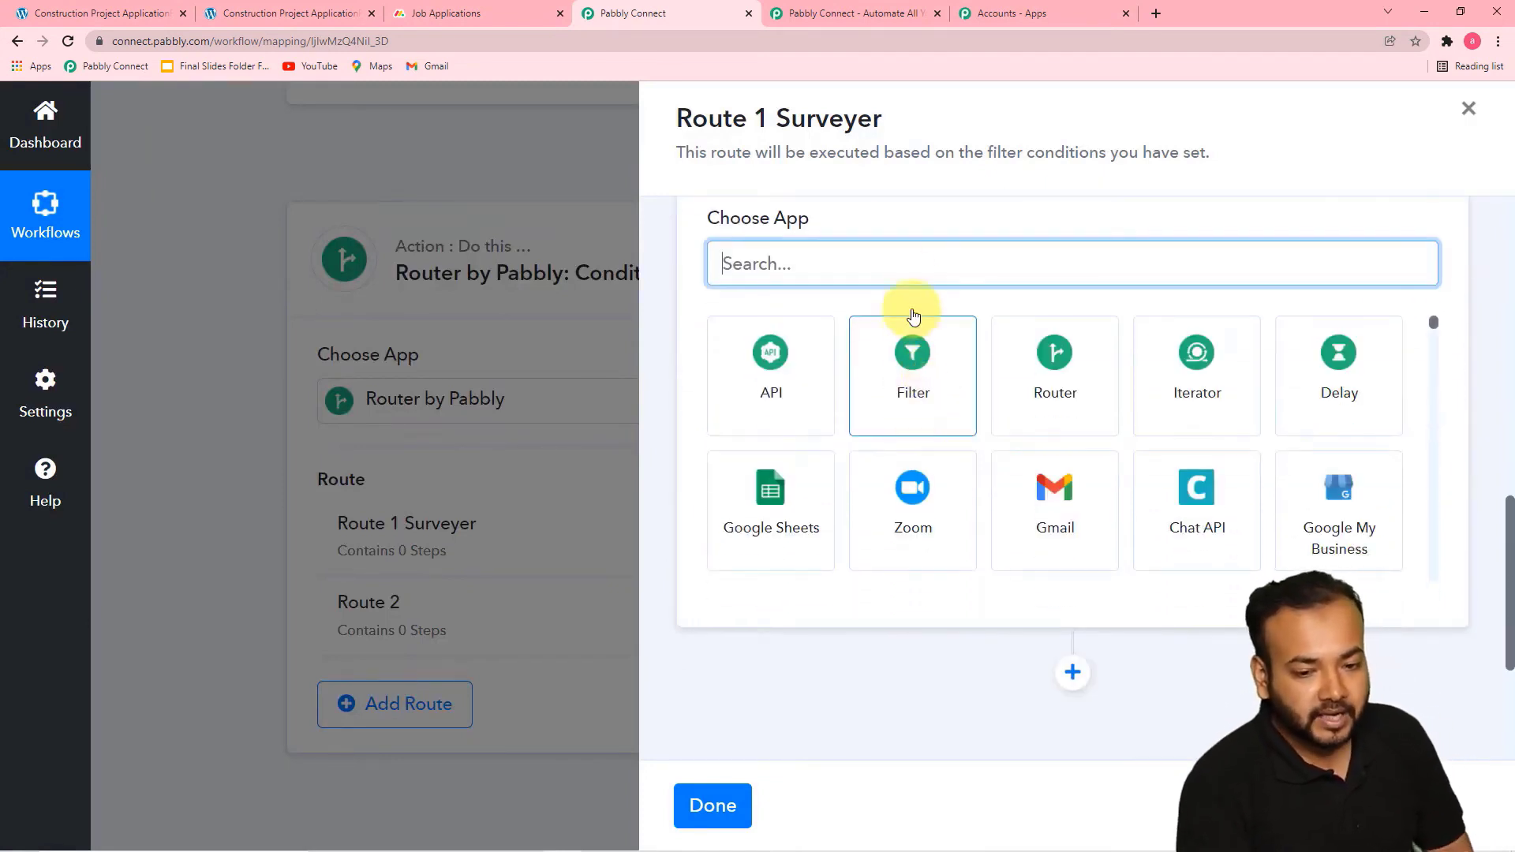
{"action": "type", "text": "monda"}
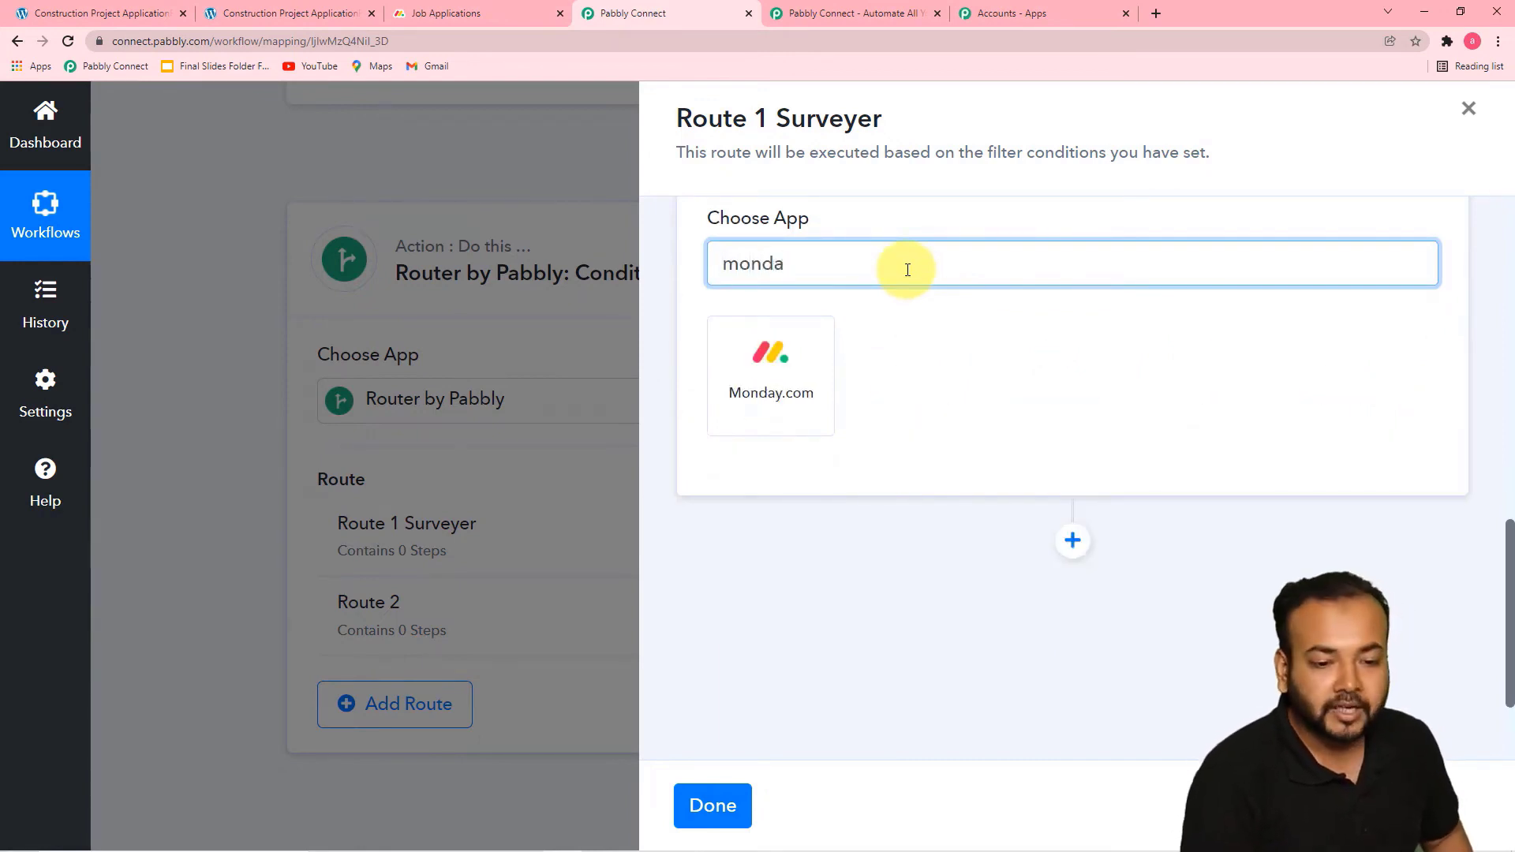
{"action": "left_click", "coordinate": [778, 359]}
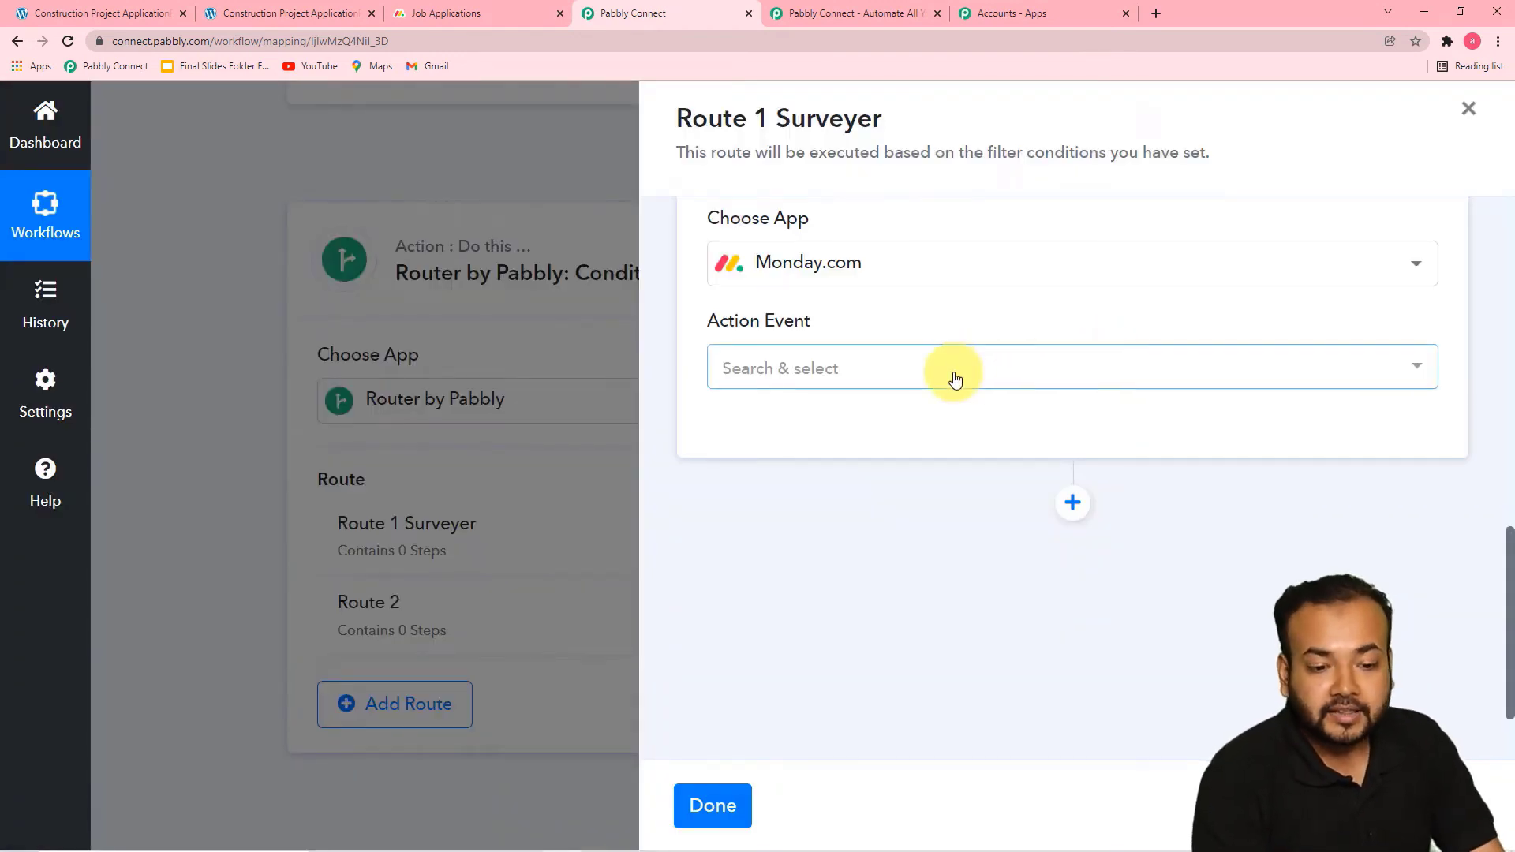
Set the action event to Move an Item to Group and connect it with the existing Monday.com #7 connection
{"action": "left_click", "coordinate": [955, 380]}
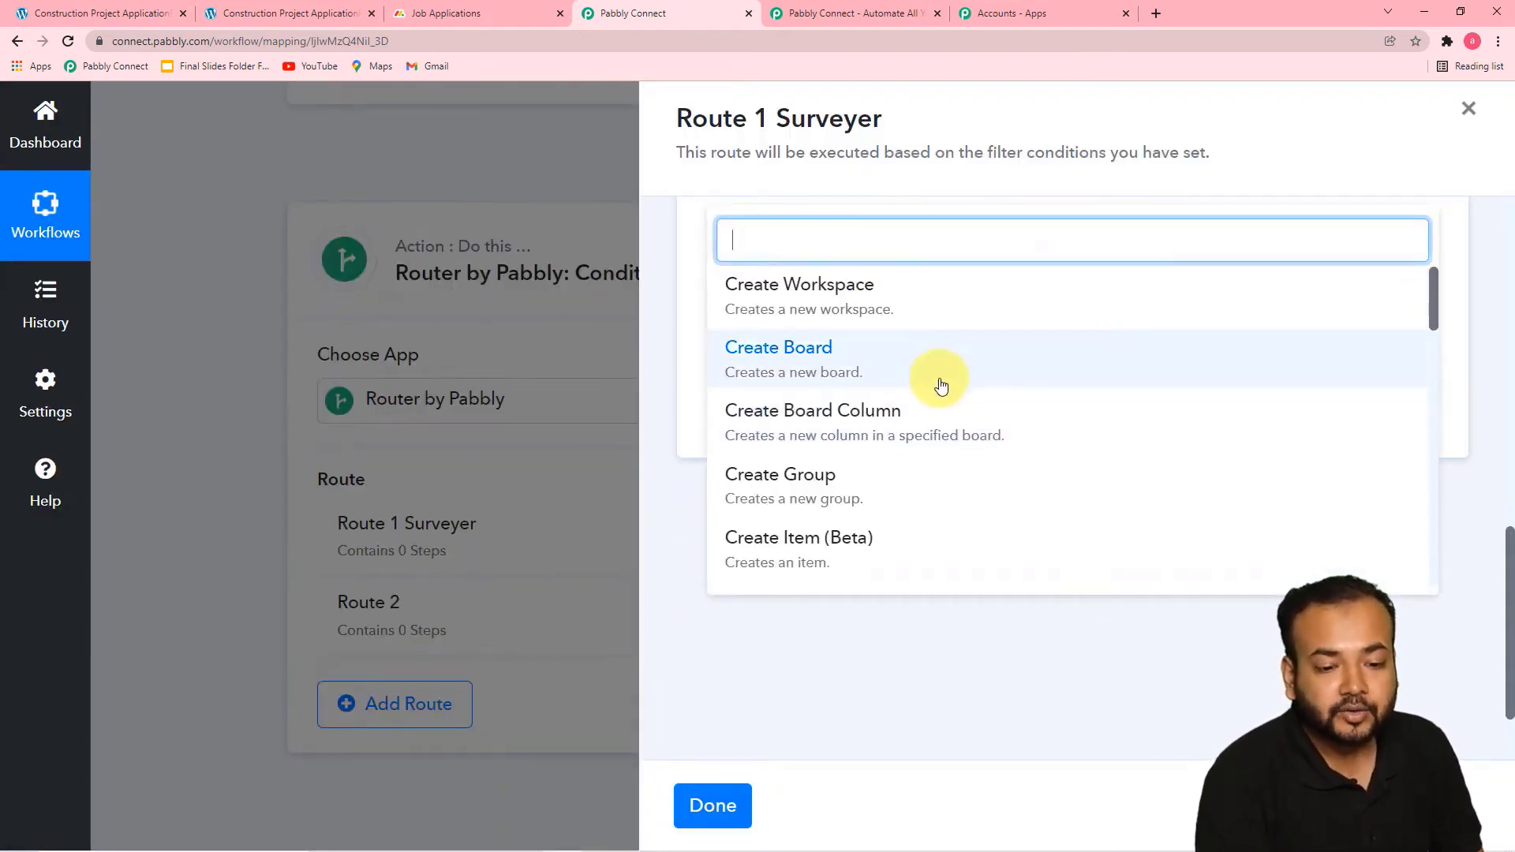
{"action": "scroll", "coordinate": [940, 382], "scroll_direction": "down", "scroll_amount": 3}
{"action": "scroll", "coordinate": [935, 420], "scroll_direction": "down", "scroll_amount": 6}
{"action": "scroll", "coordinate": [934, 419], "scroll_direction": "up", "scroll_amount": 3}
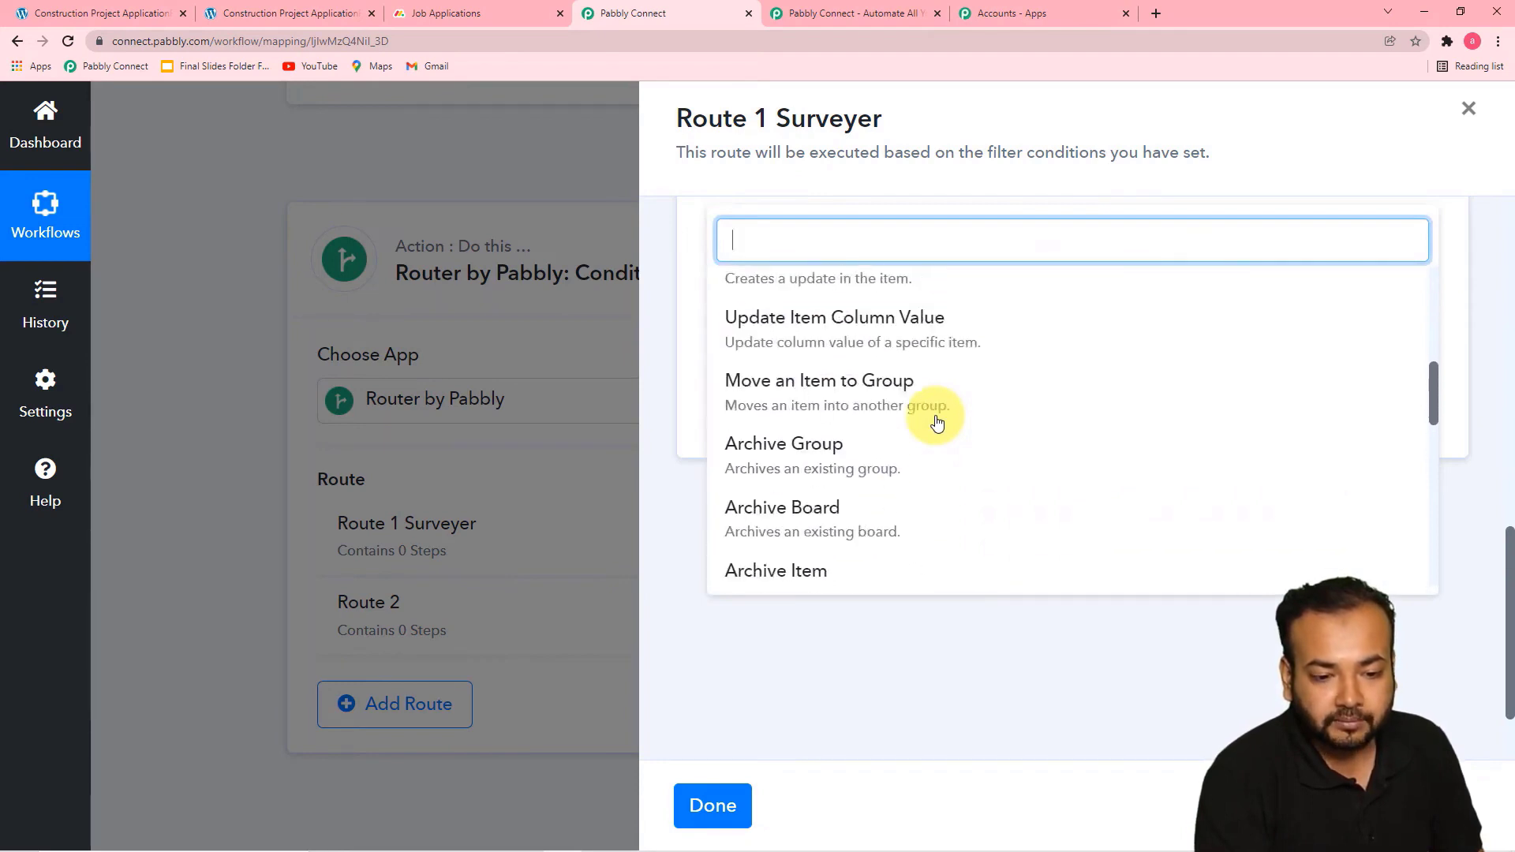
{"action": "left_click", "coordinate": [878, 407]}
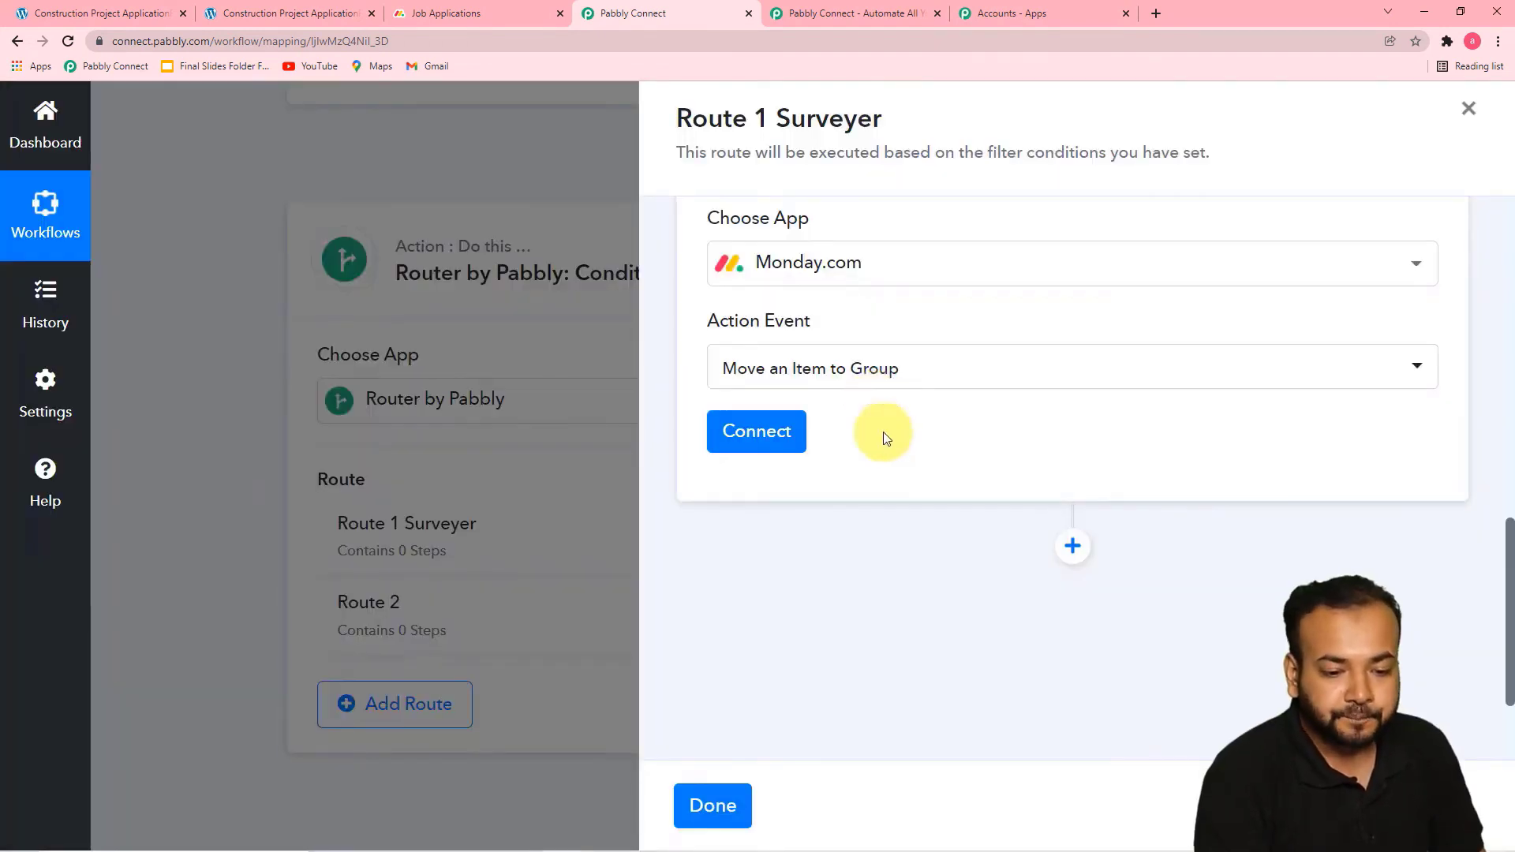
{"action": "left_click", "coordinate": [778, 432]}
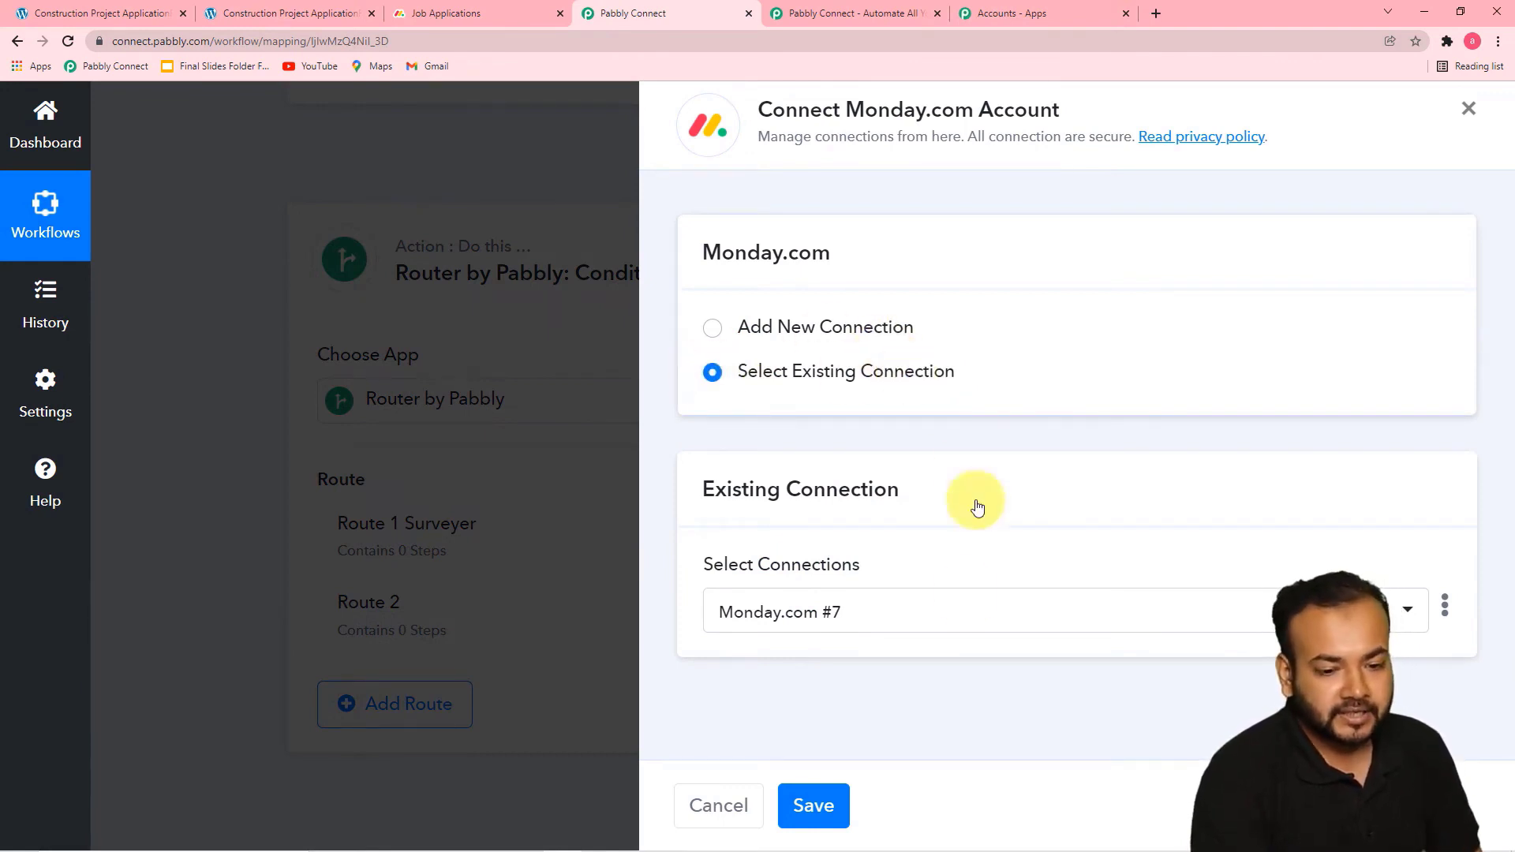
{"action": "left_click", "coordinate": [814, 805]}
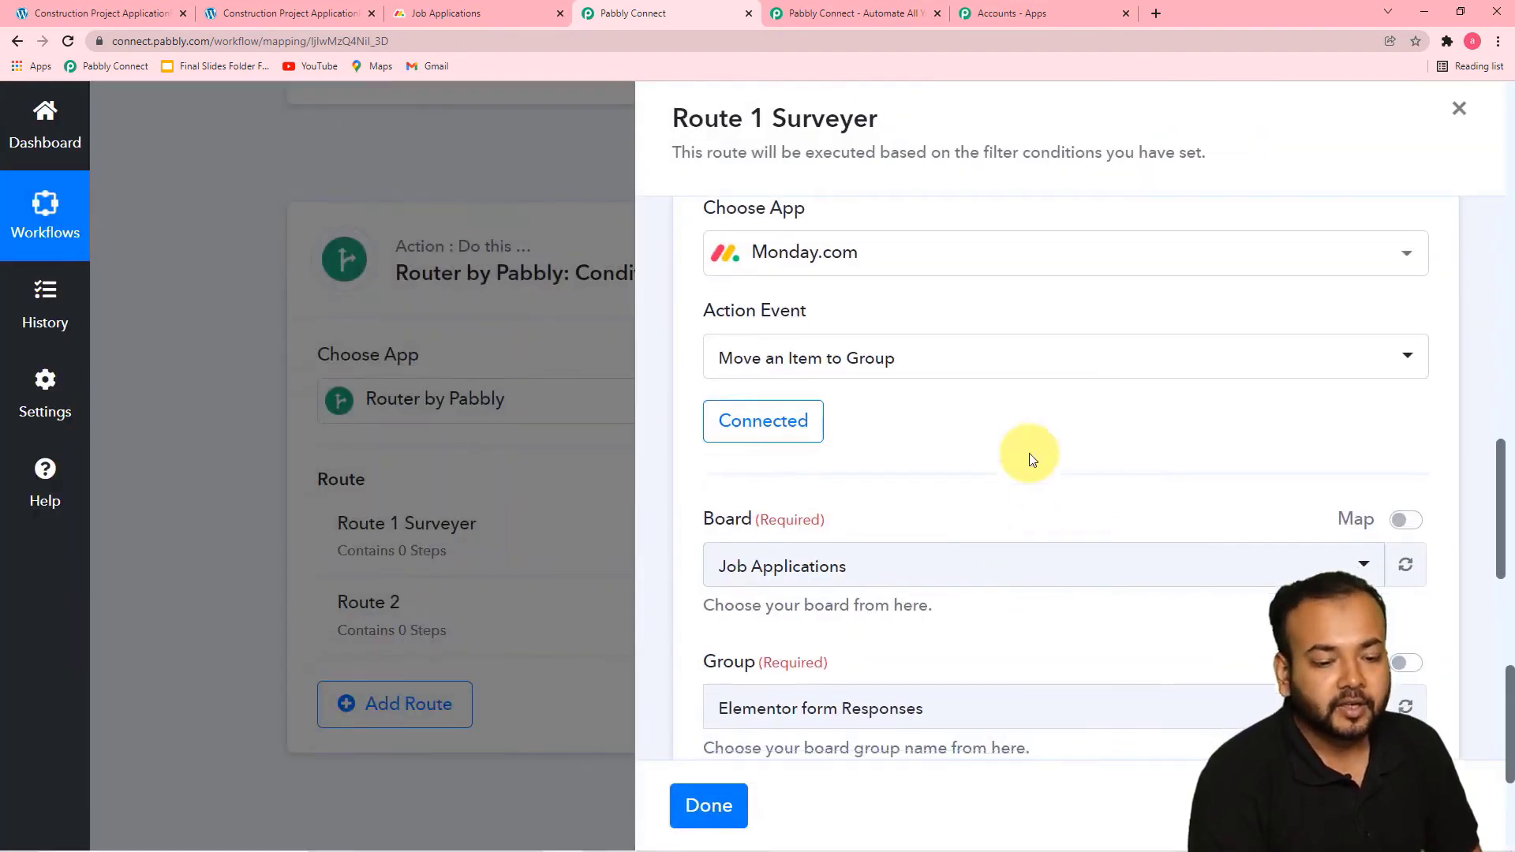
Choose the Job Applications board and the Surveyer group as the destination for the moved item
{"action": "scroll", "coordinate": [1029, 453], "scroll_direction": "down", "scroll_amount": 2}
{"action": "scroll", "coordinate": [1028, 458], "scroll_direction": "up", "scroll_amount": 3}
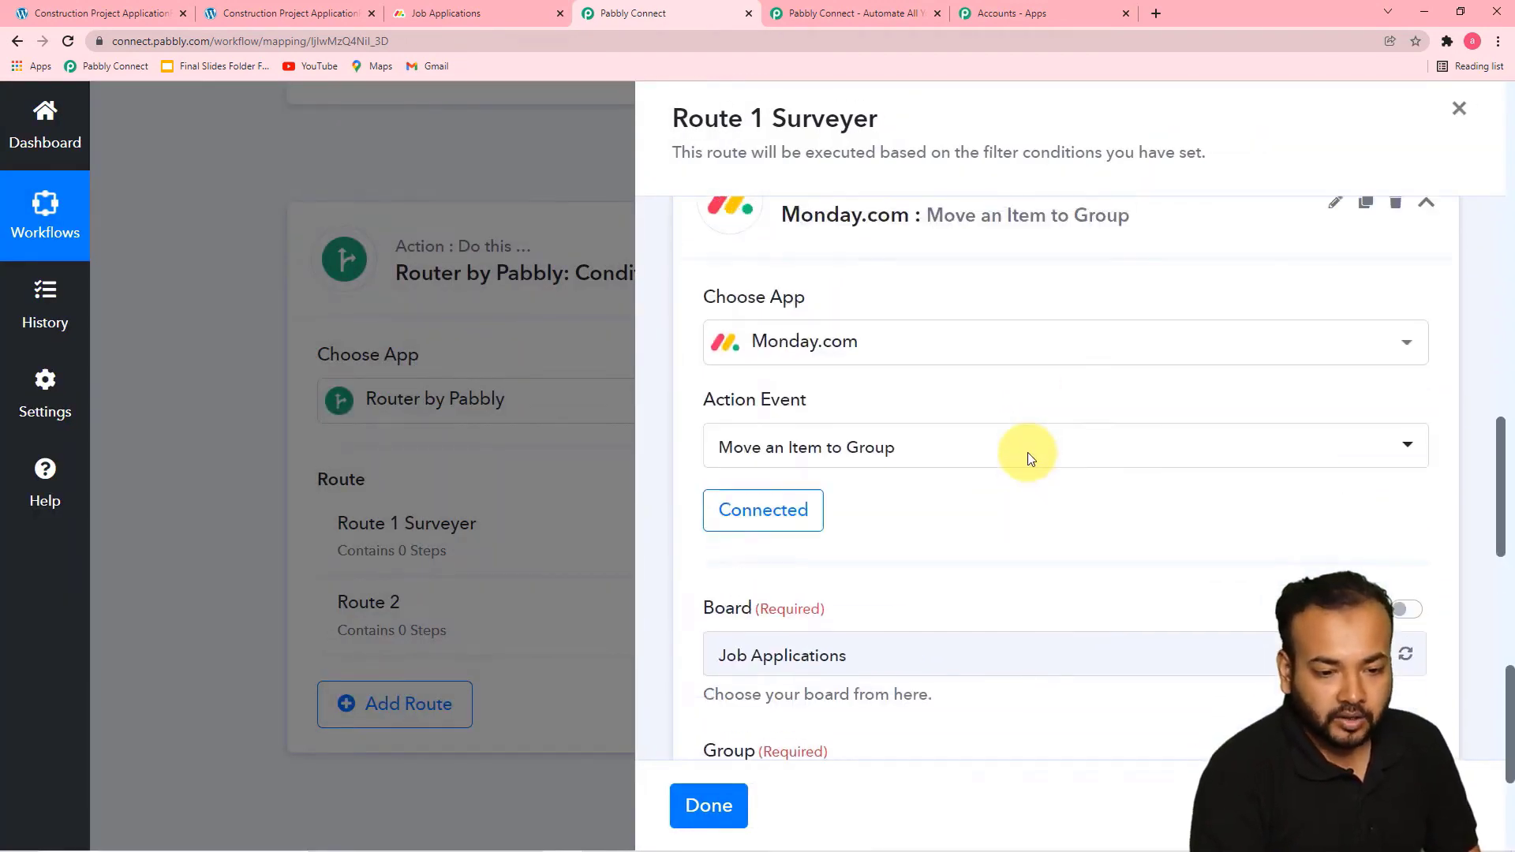
{"action": "scroll", "coordinate": [1018, 446], "scroll_direction": "down", "scroll_amount": 3}
{"action": "left_click", "coordinate": [1048, 414]}
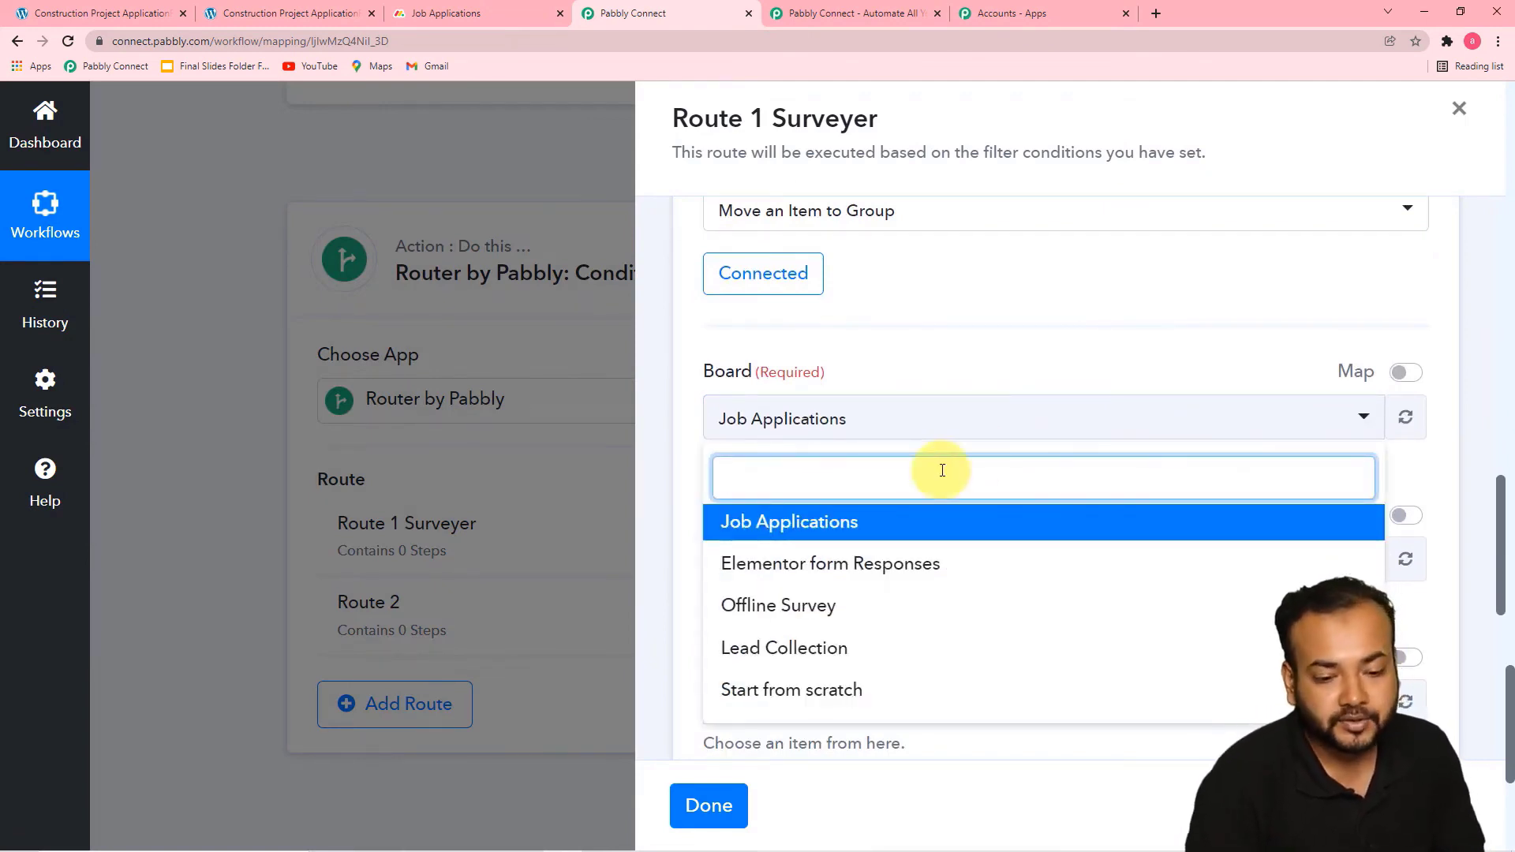
{"action": "left_click", "coordinate": [780, 529]}
{"action": "scroll", "coordinate": [998, 490], "scroll_direction": "down", "scroll_amount": 4}
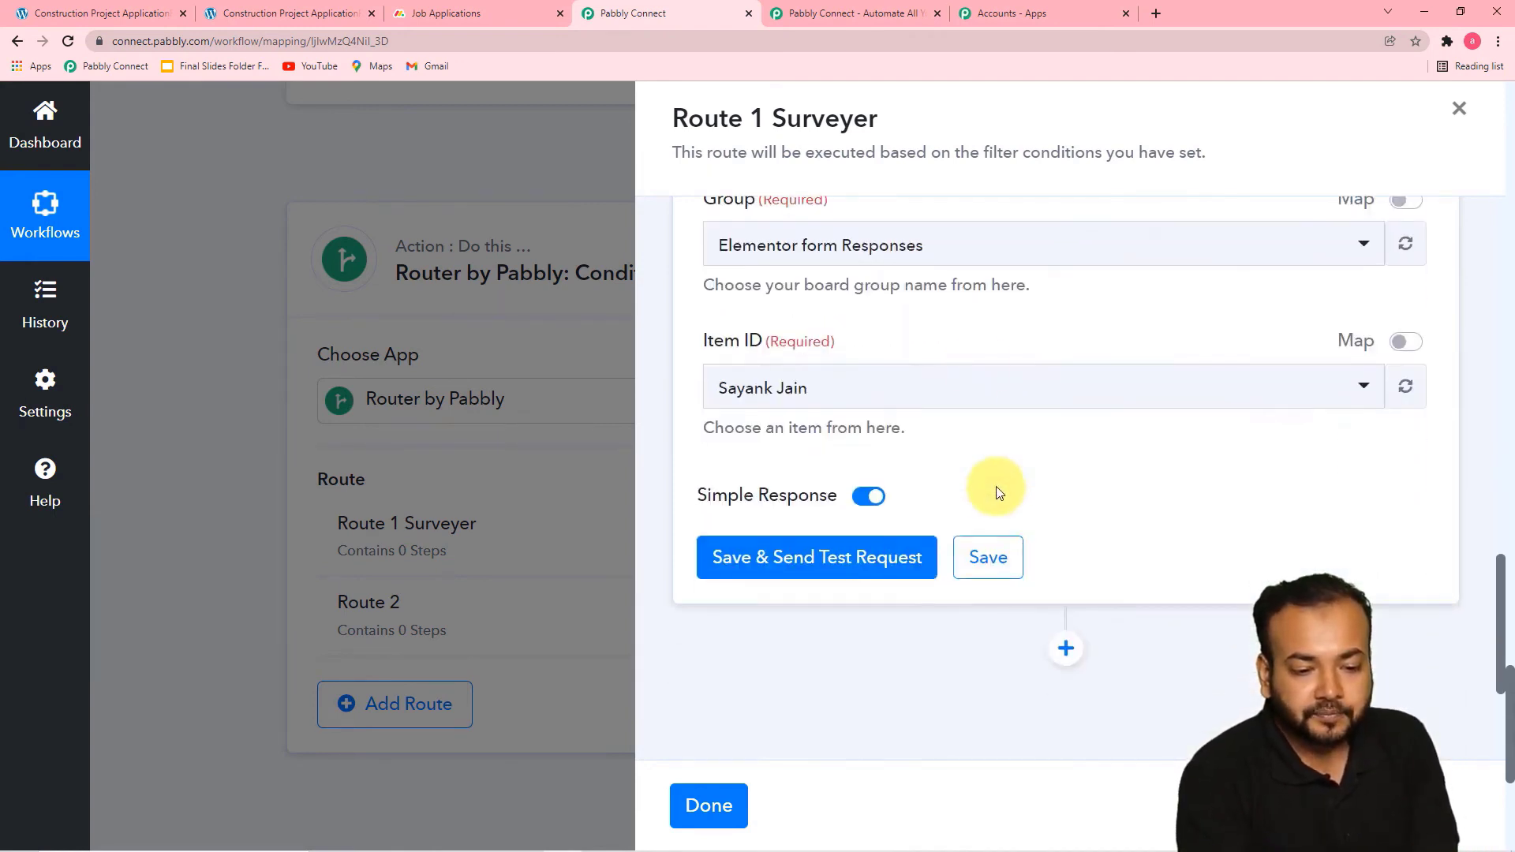
{"action": "left_click", "coordinate": [972, 261]}
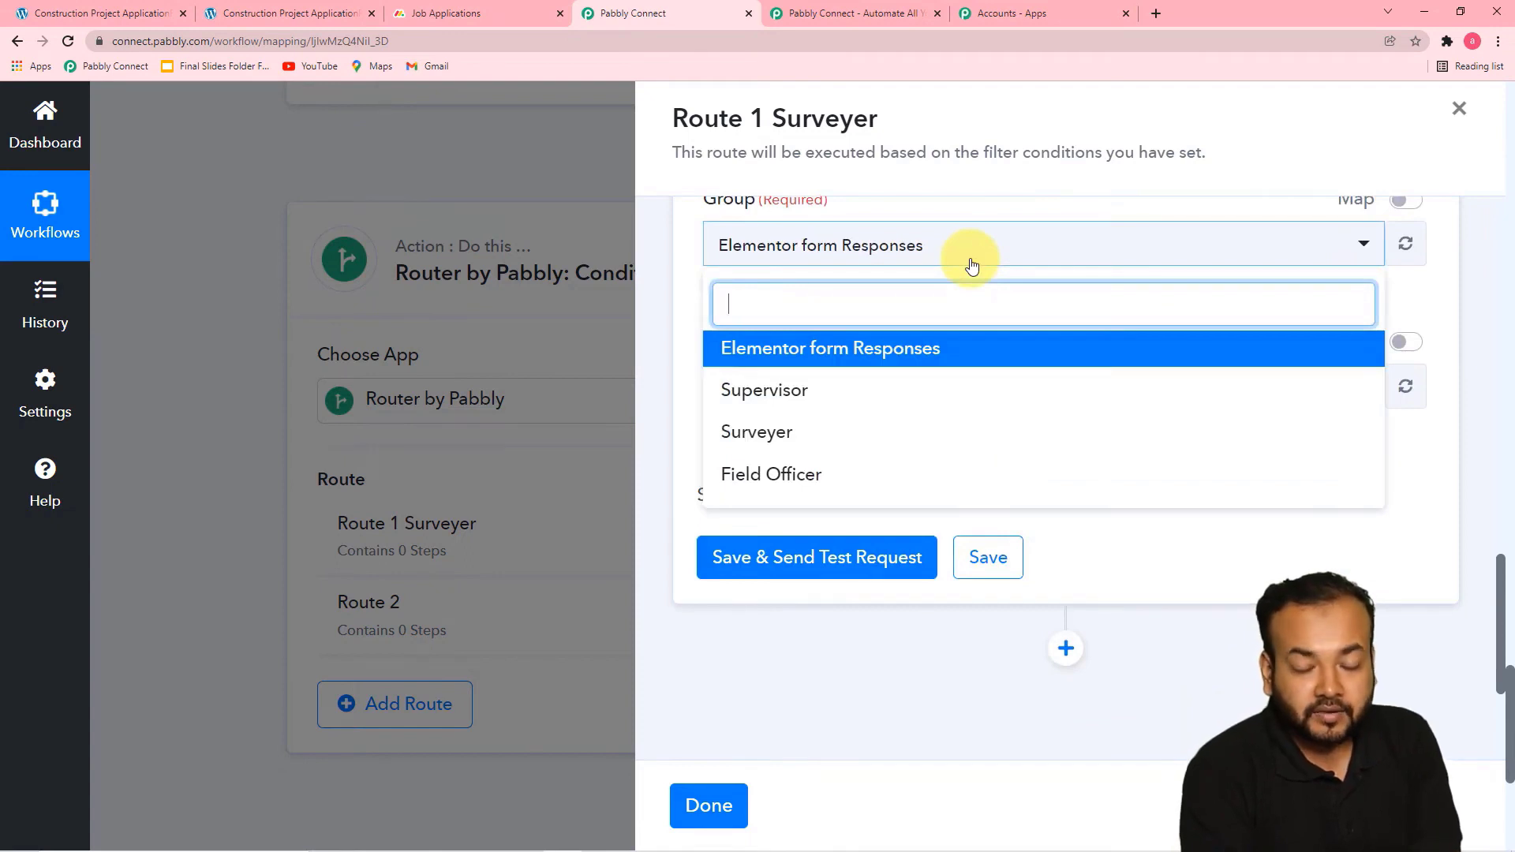
{"action": "left_click", "coordinate": [775, 438]}
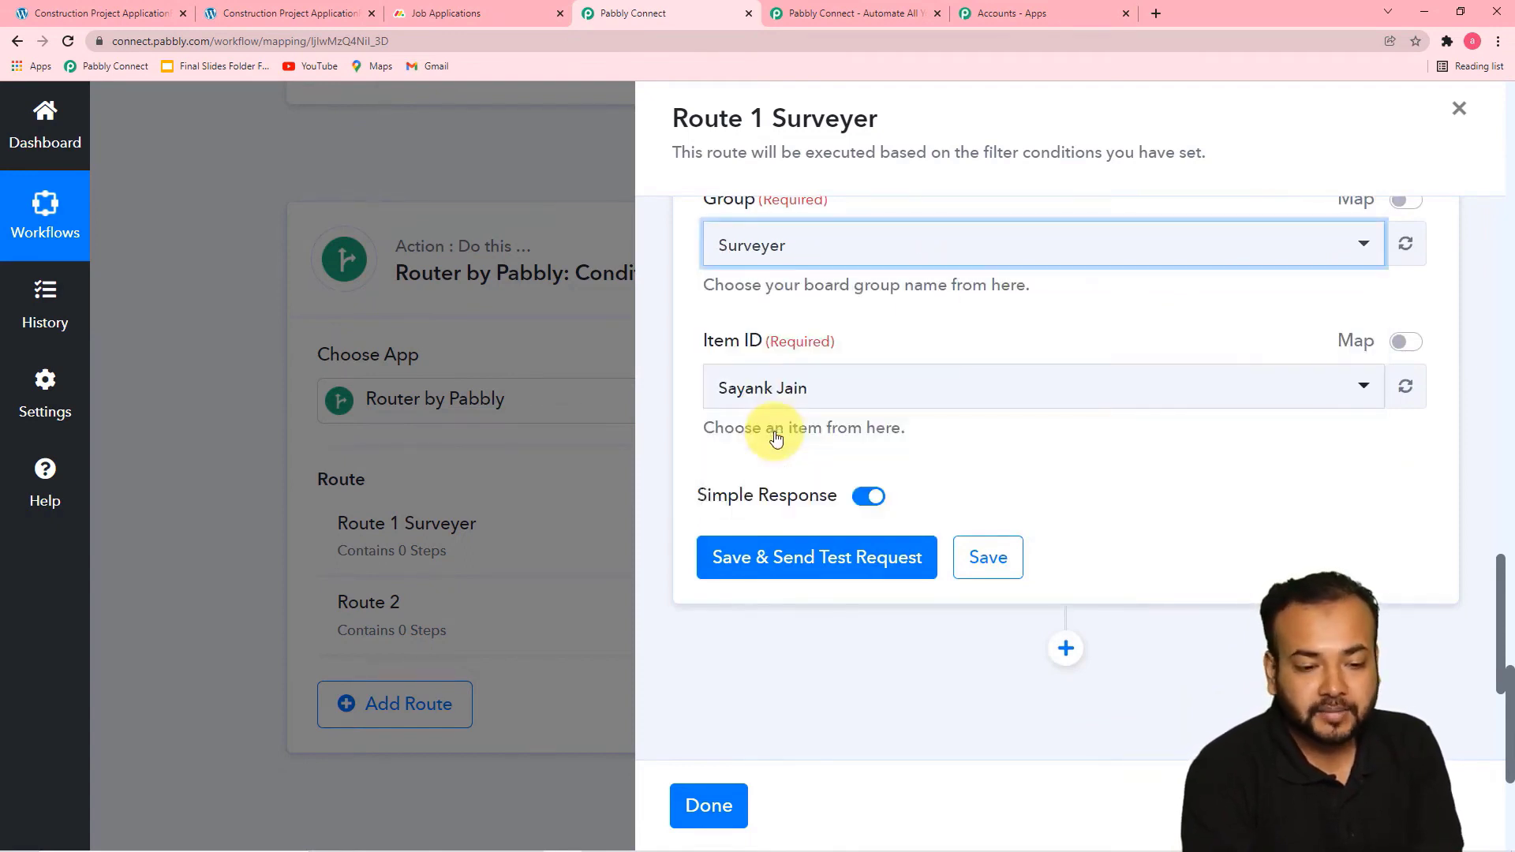
{"action": "left_click", "coordinate": [898, 321]}
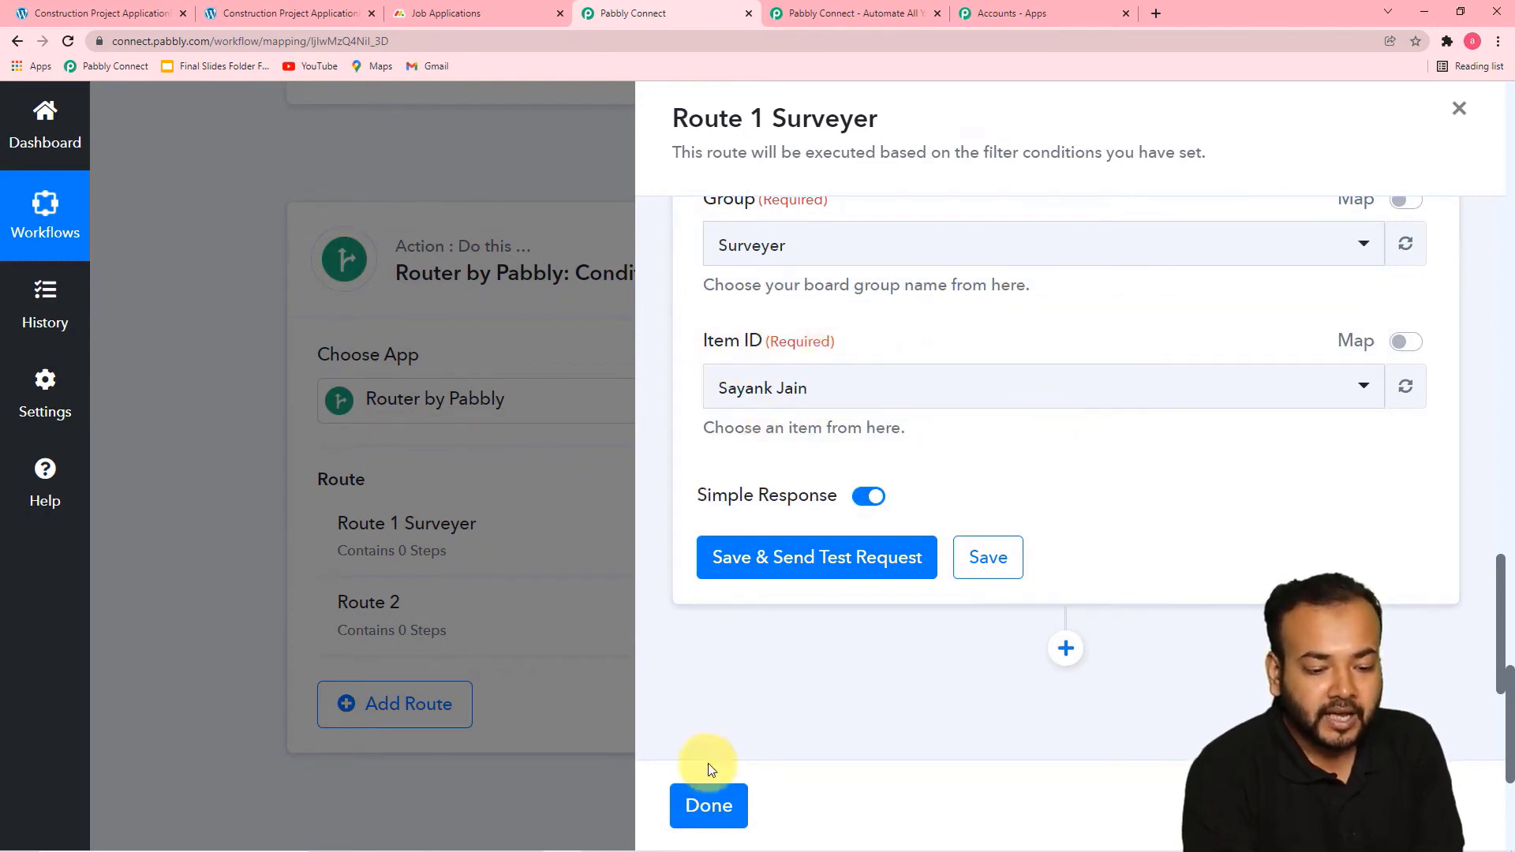
Save and test the Move an Item to Group action and finish Route 1 Surveyer's setup
{"action": "left_click", "coordinate": [974, 559]}
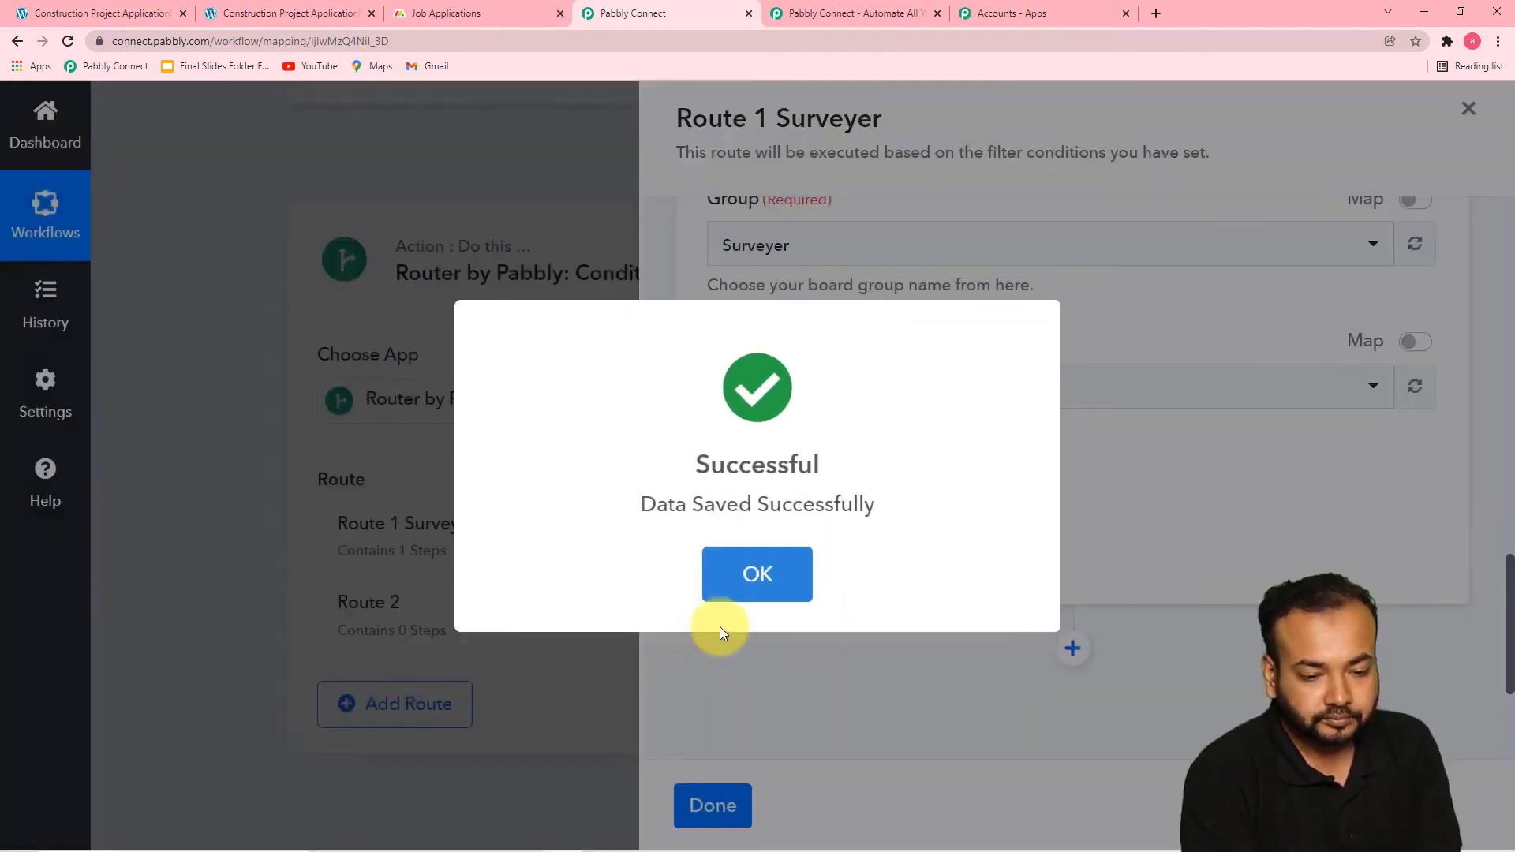
{"action": "left_click", "coordinate": [723, 594]}
{"action": "left_click", "coordinate": [716, 817]}
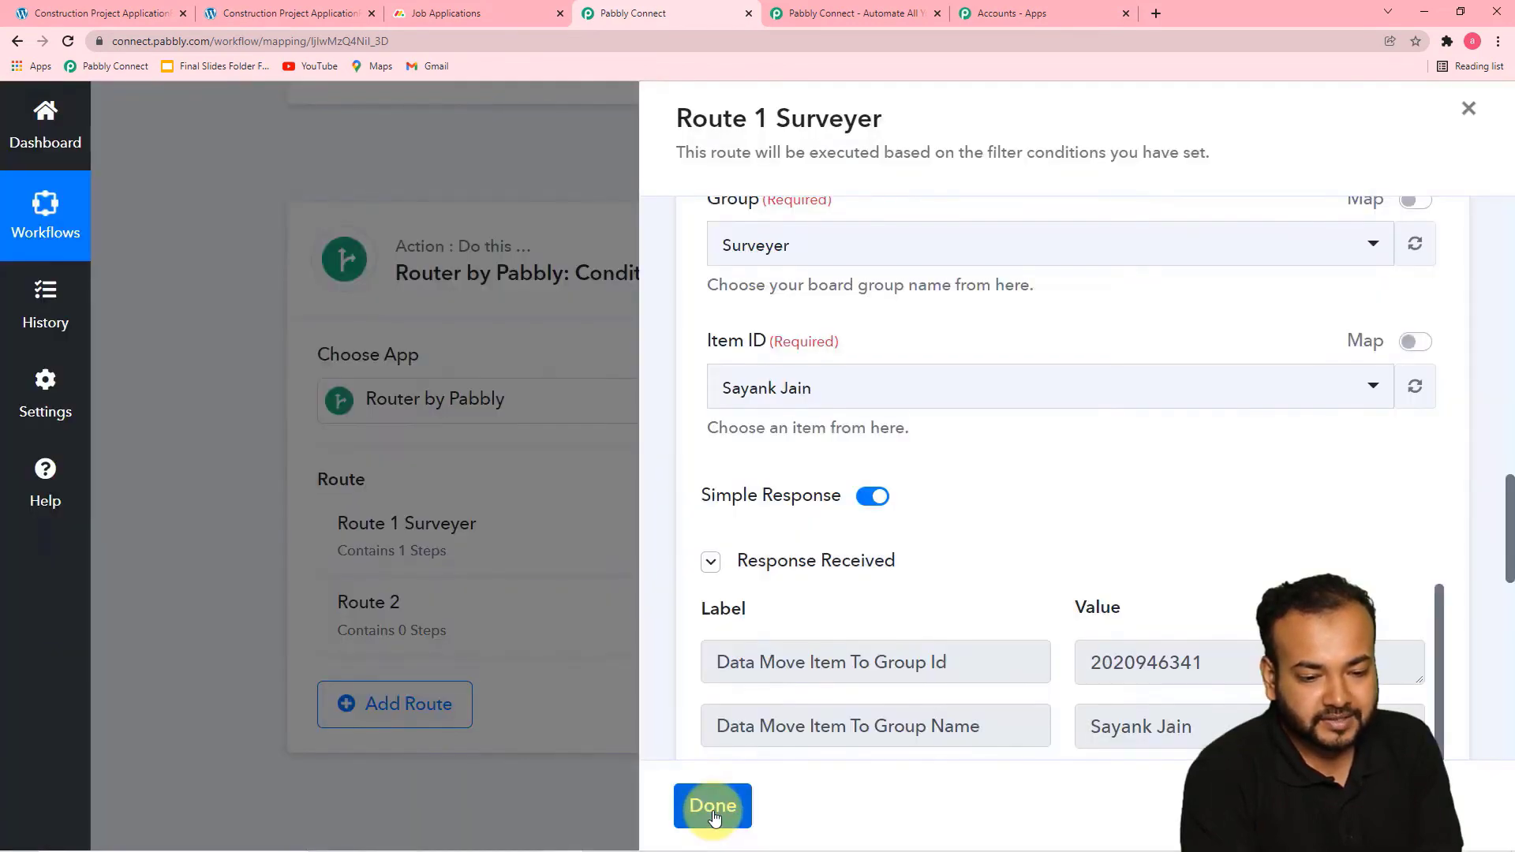
{"action": "left_click", "coordinate": [712, 813]}
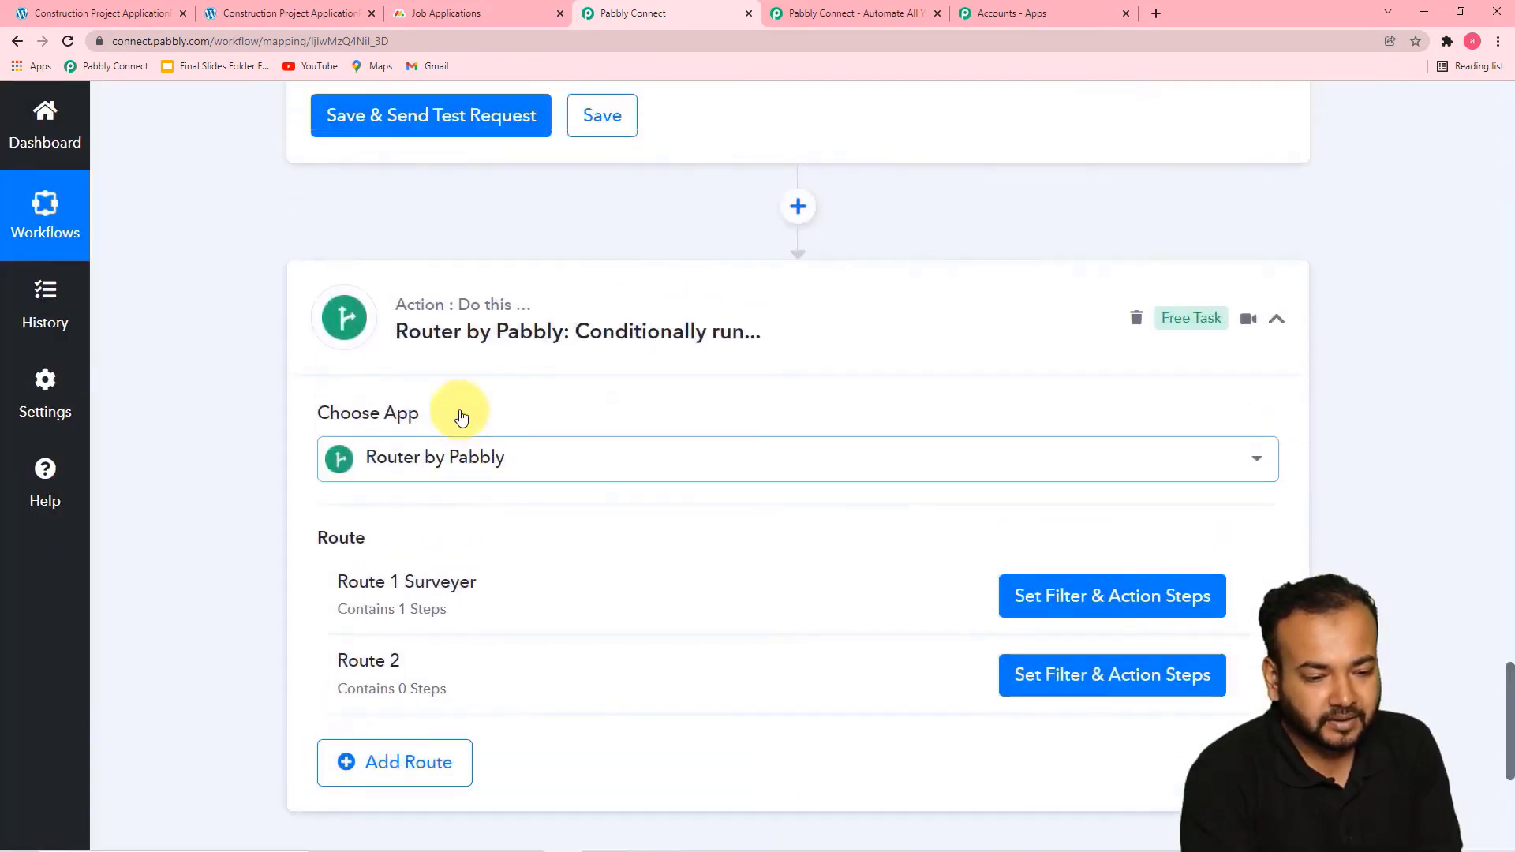
Review the Create Item action's board, group and mapped fields and its received response, ending at the router's routes
{"action": "scroll", "coordinate": [457, 406], "scroll_direction": "up", "scroll_amount": 6}
{"action": "scroll", "coordinate": [588, 434], "scroll_direction": "up", "scroll_amount": 6}
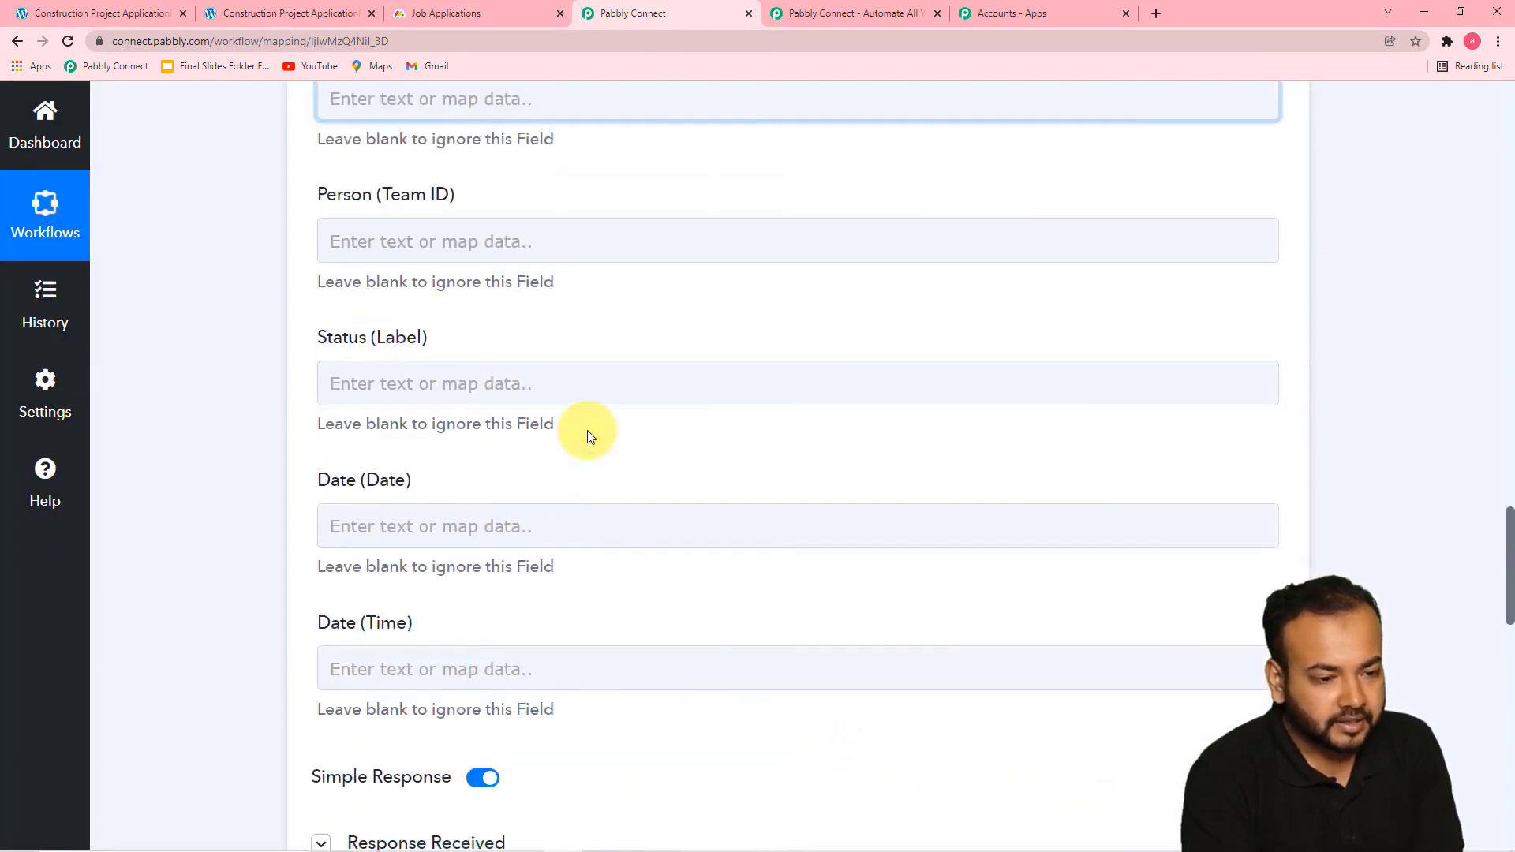
{"action": "scroll", "coordinate": [252, 328], "scroll_direction": "up", "scroll_amount": 10}
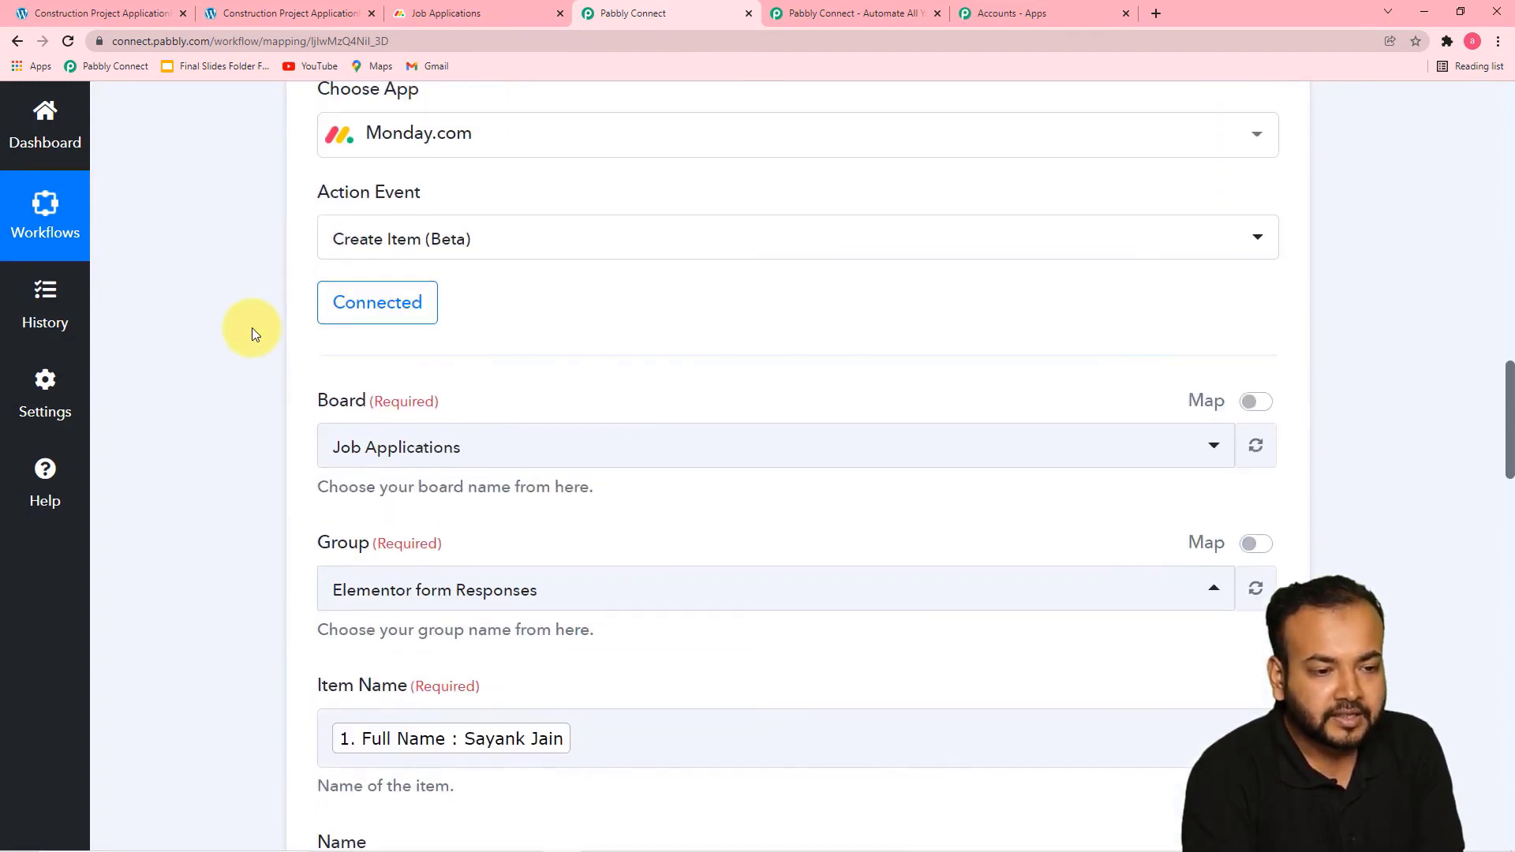
{"action": "scroll", "coordinate": [253, 328], "scroll_direction": "up", "scroll_amount": 3}
{"action": "scroll", "coordinate": [253, 329], "scroll_direction": "down", "scroll_amount": 4}
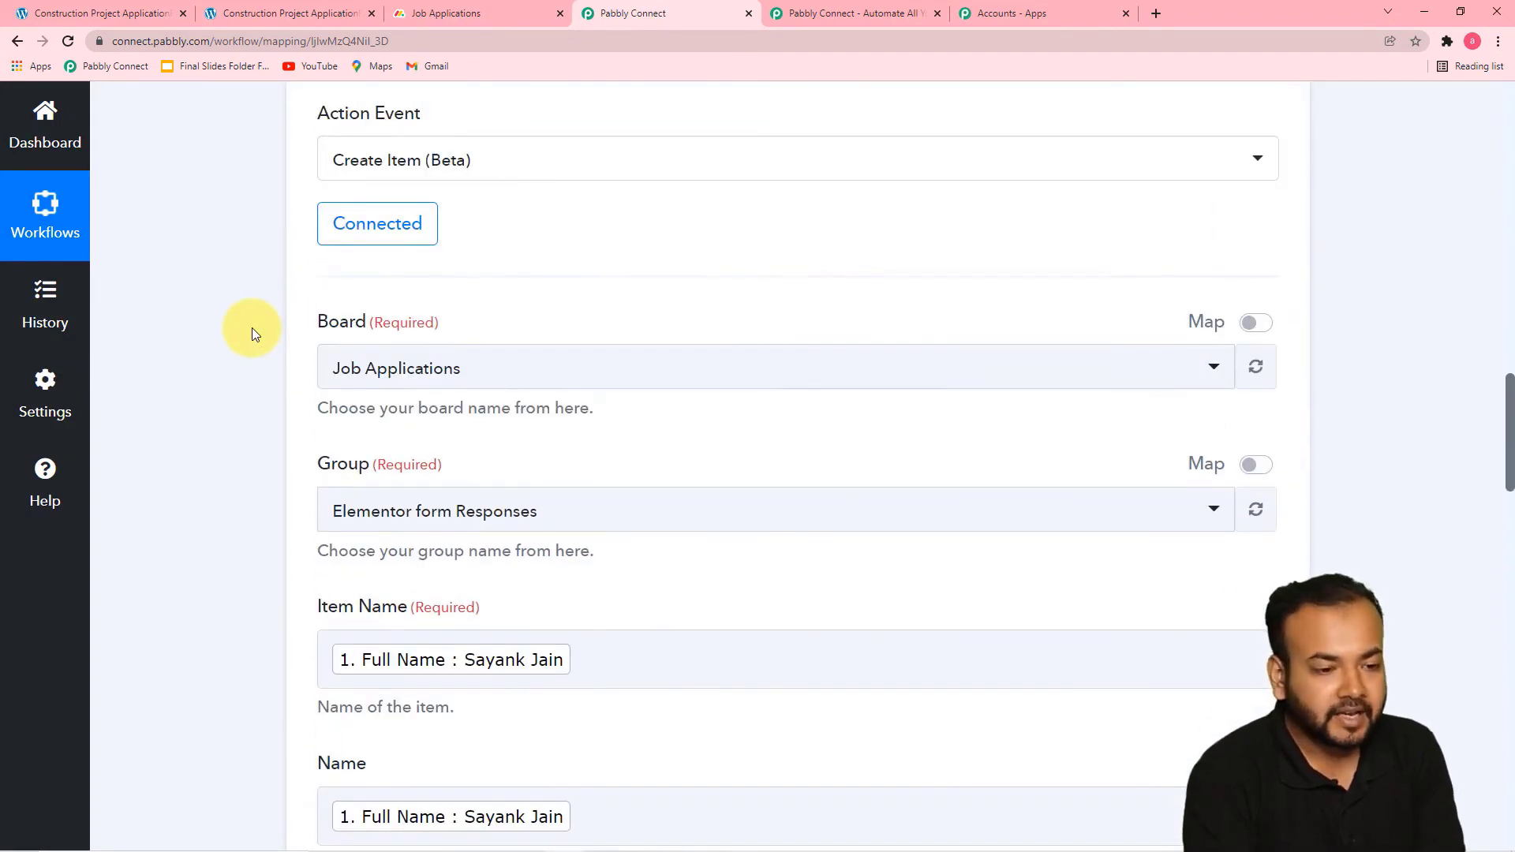
{"action": "scroll", "coordinate": [252, 328], "scroll_direction": "down", "scroll_amount": 16}
{"action": "scroll", "coordinate": [253, 567], "scroll_direction": "up", "scroll_amount": 1}
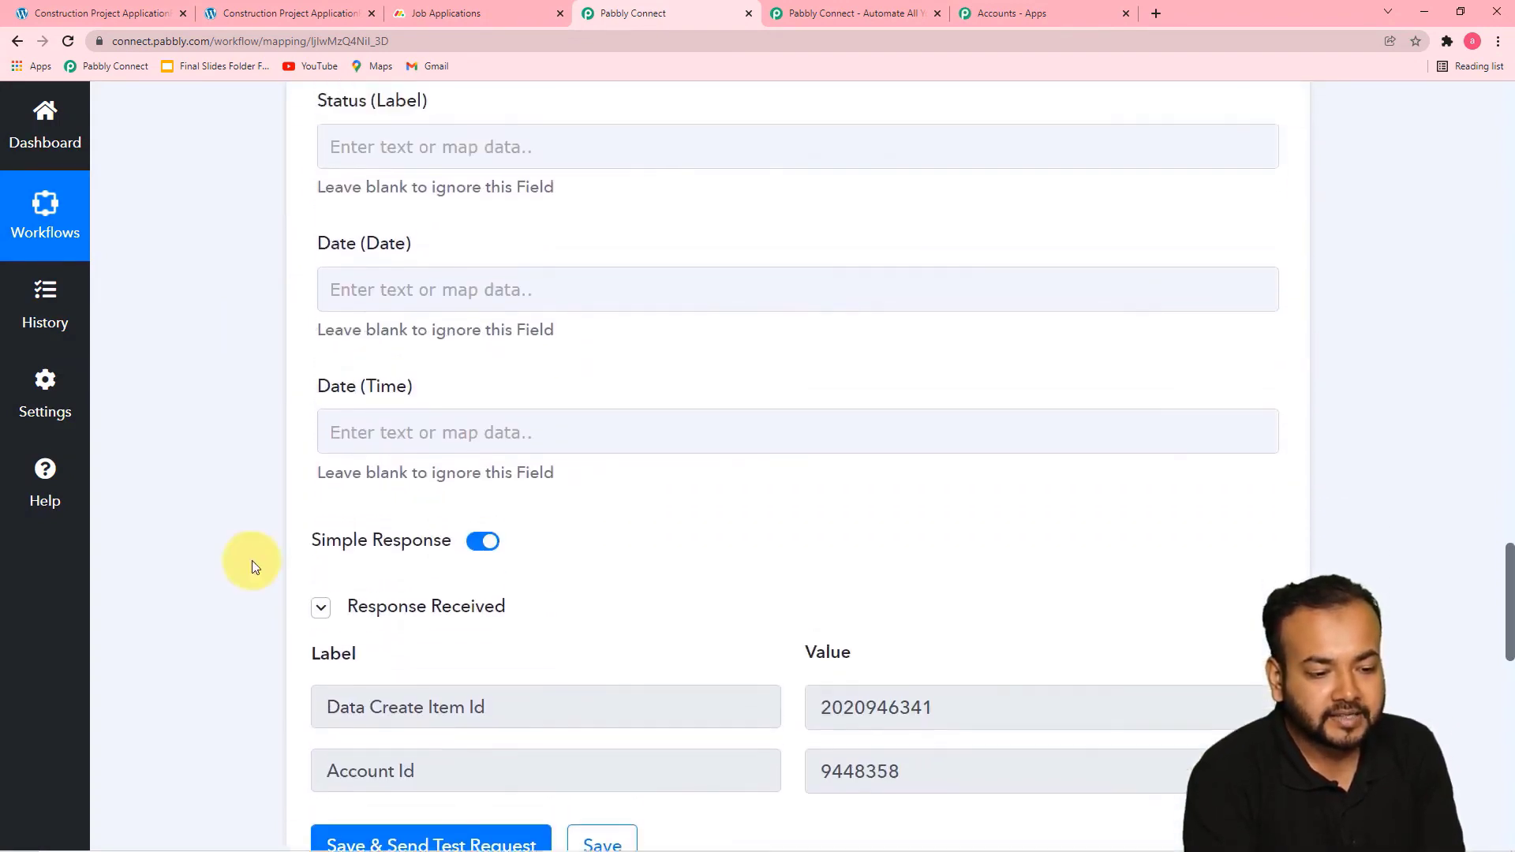
{"action": "scroll", "coordinate": [271, 636], "scroll_direction": "down", "scroll_amount": 3}
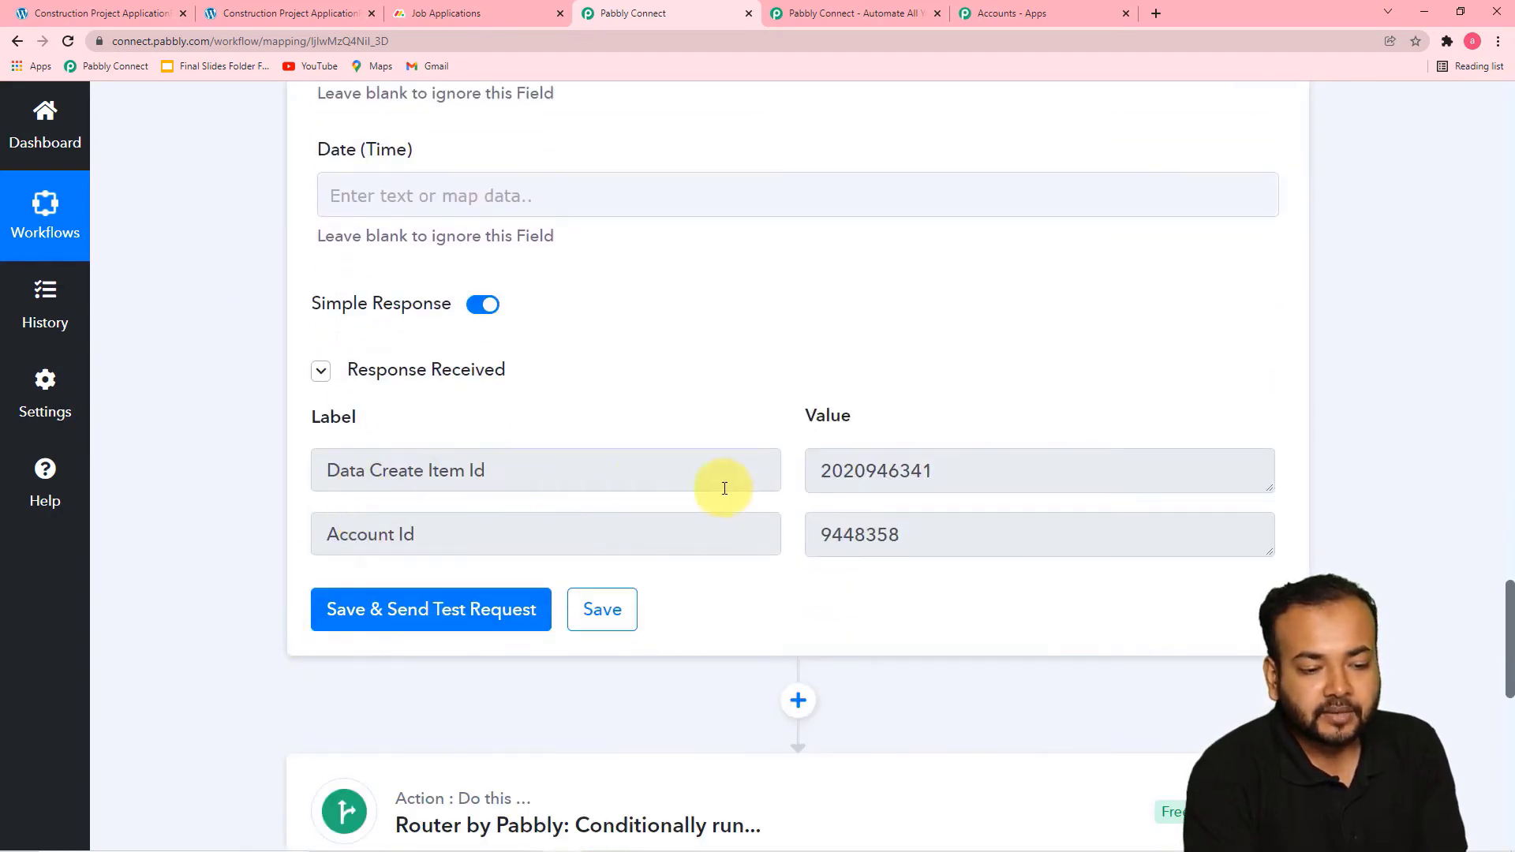
{"action": "scroll", "coordinate": [676, 514], "scroll_direction": "down", "scroll_amount": 10}
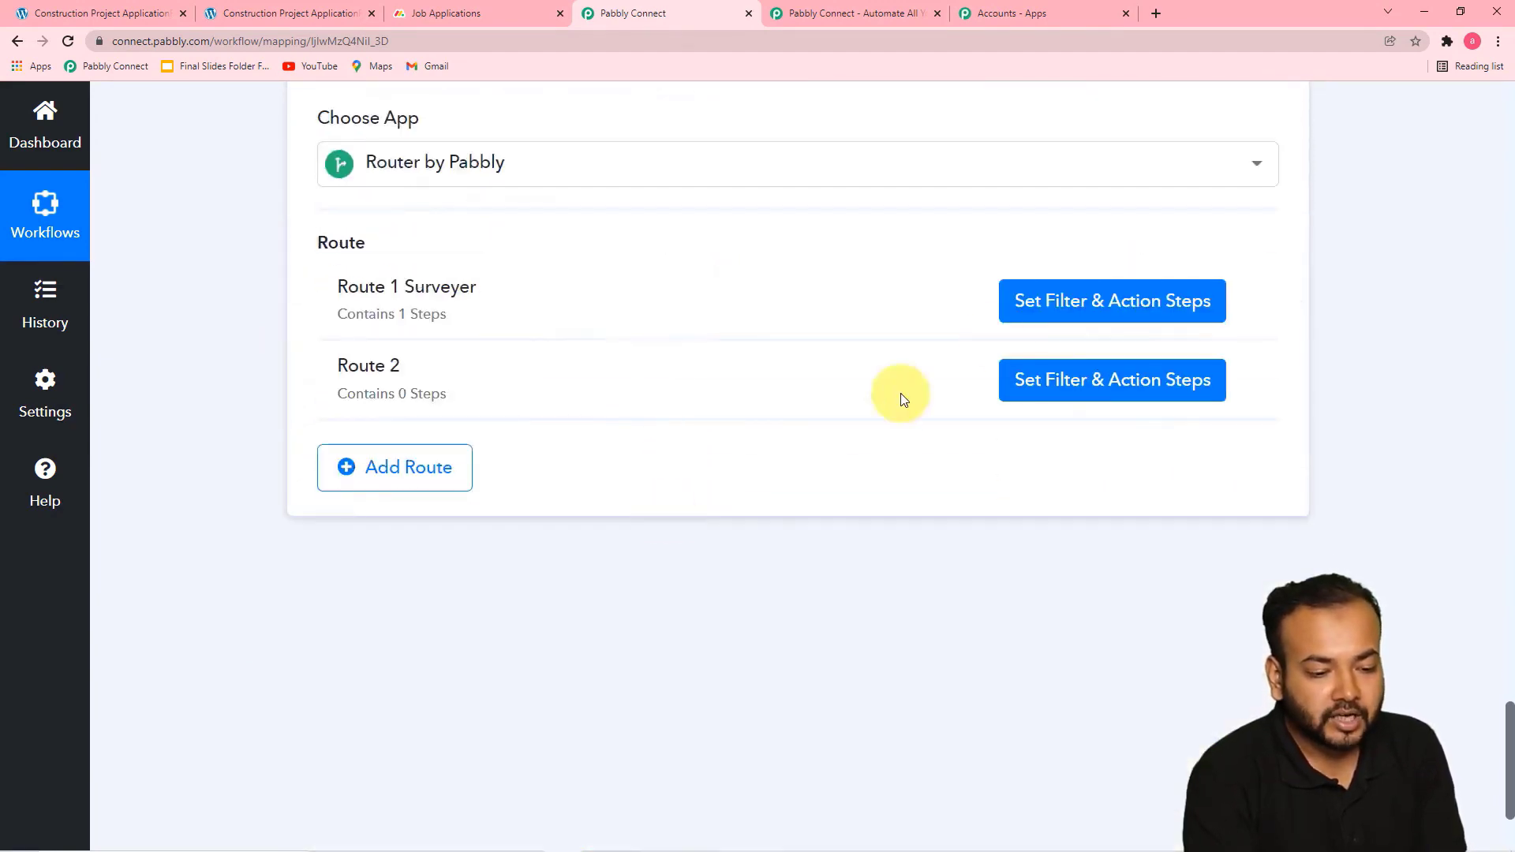
Map the Item ID in Route 1 Surveyer's Move an Item to Group action to the Create Item step's Data Create Item Id
{"action": "left_click", "coordinate": [1041, 310]}
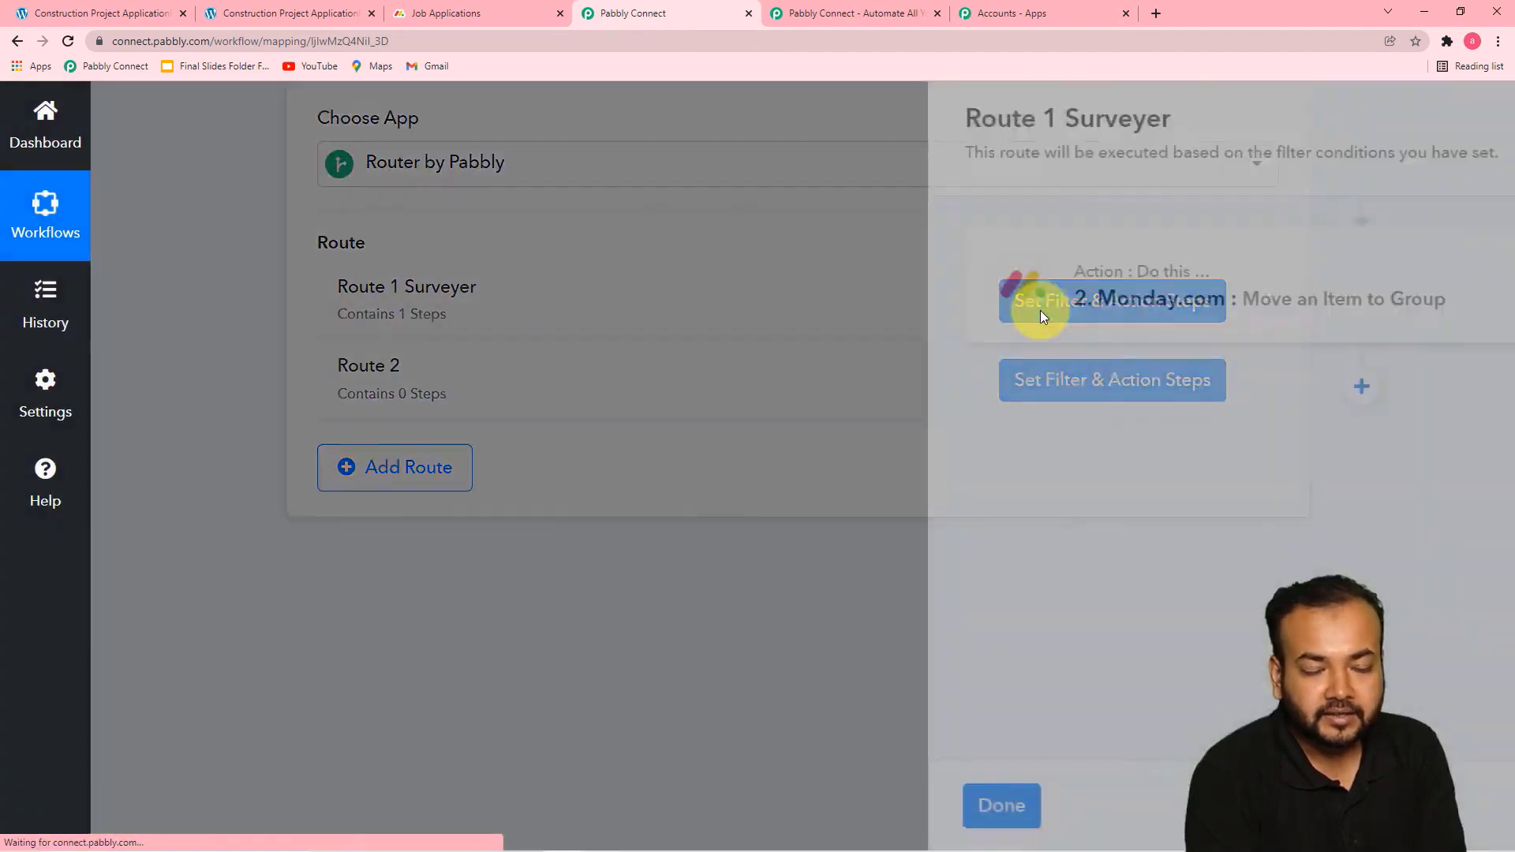
{"action": "left_click", "coordinate": [863, 299]}
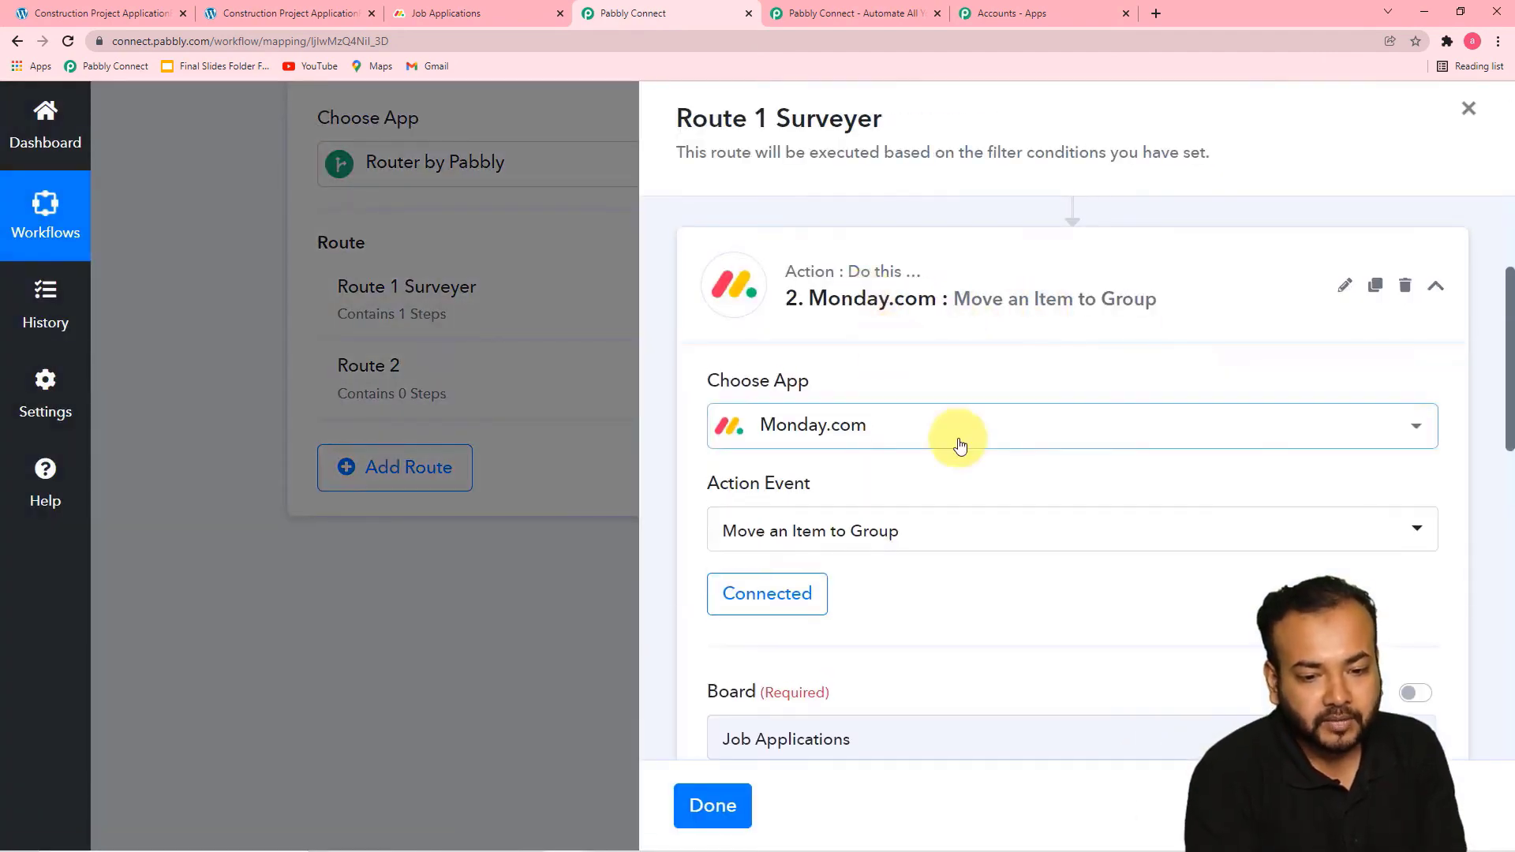
{"action": "scroll", "coordinate": [869, 445], "scroll_direction": "down", "scroll_amount": 1}
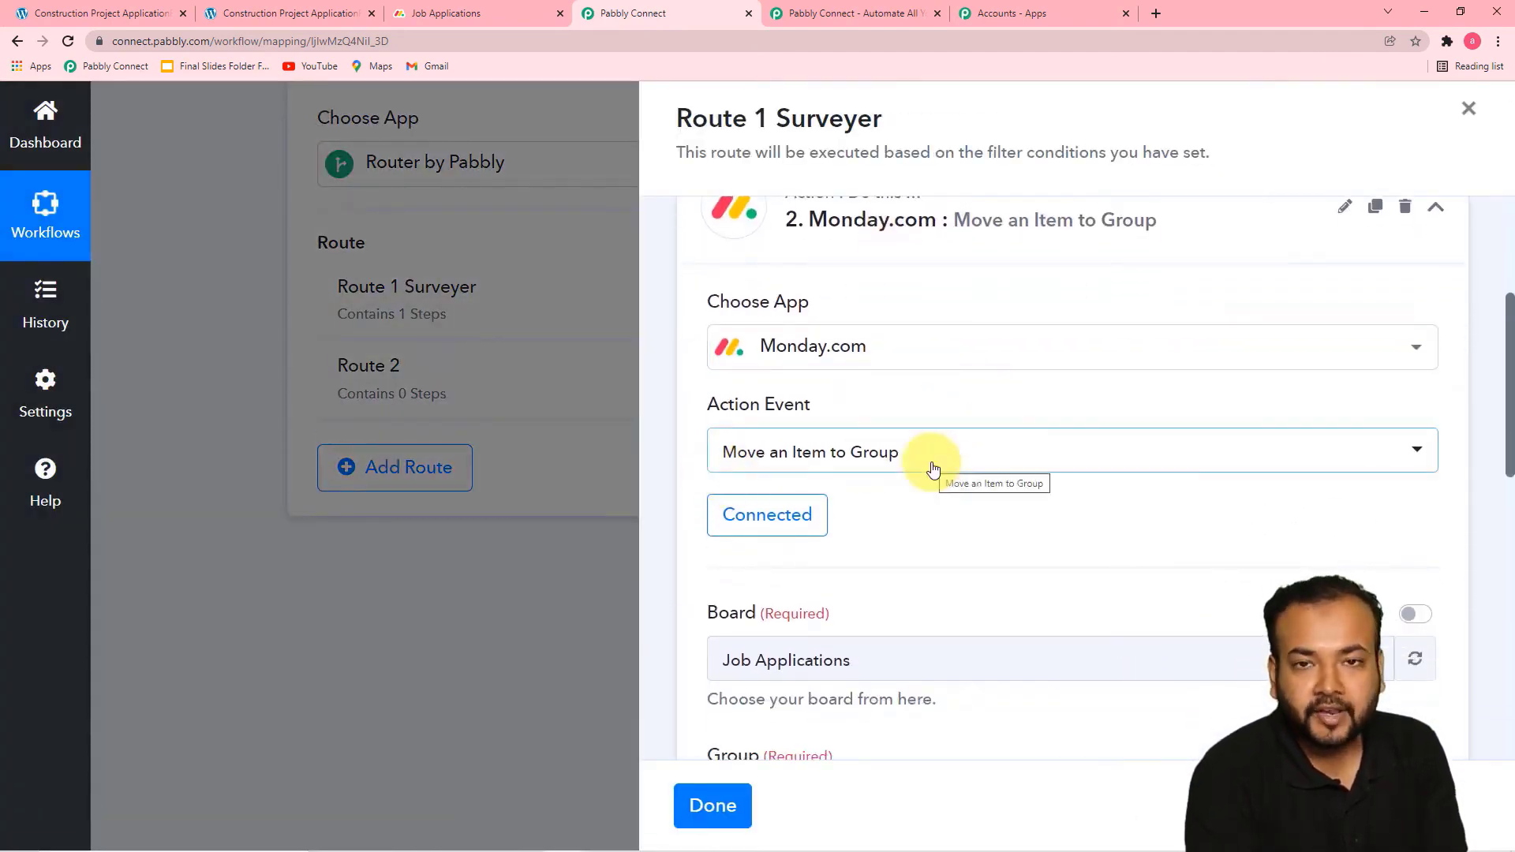
{"action": "scroll", "coordinate": [933, 469], "scroll_direction": "down", "scroll_amount": 6}
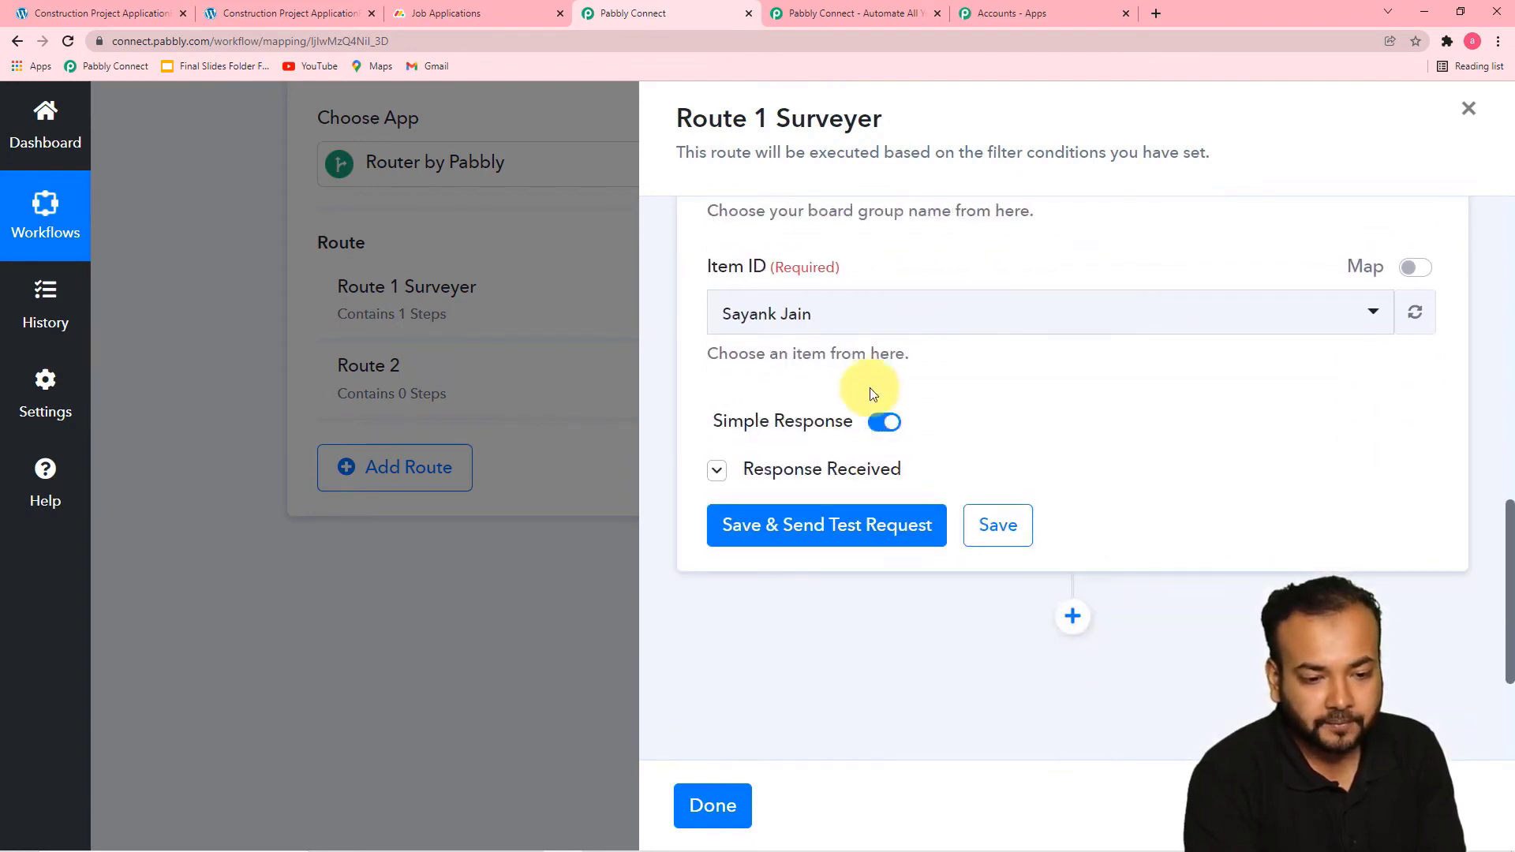
{"action": "left_click", "coordinate": [1418, 269]}
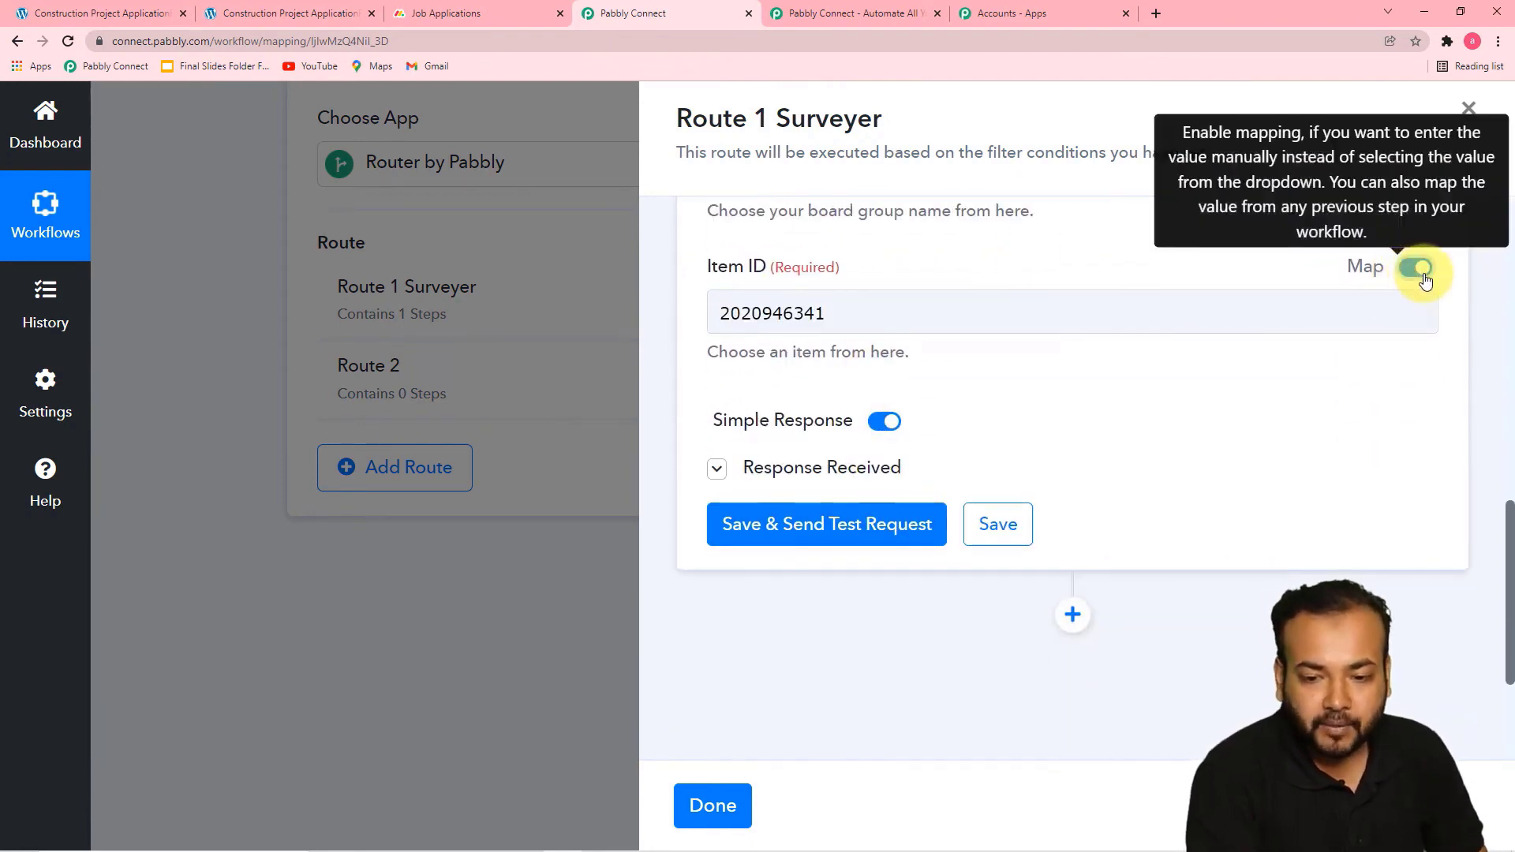
{"action": "left_click", "coordinate": [1090, 318]}
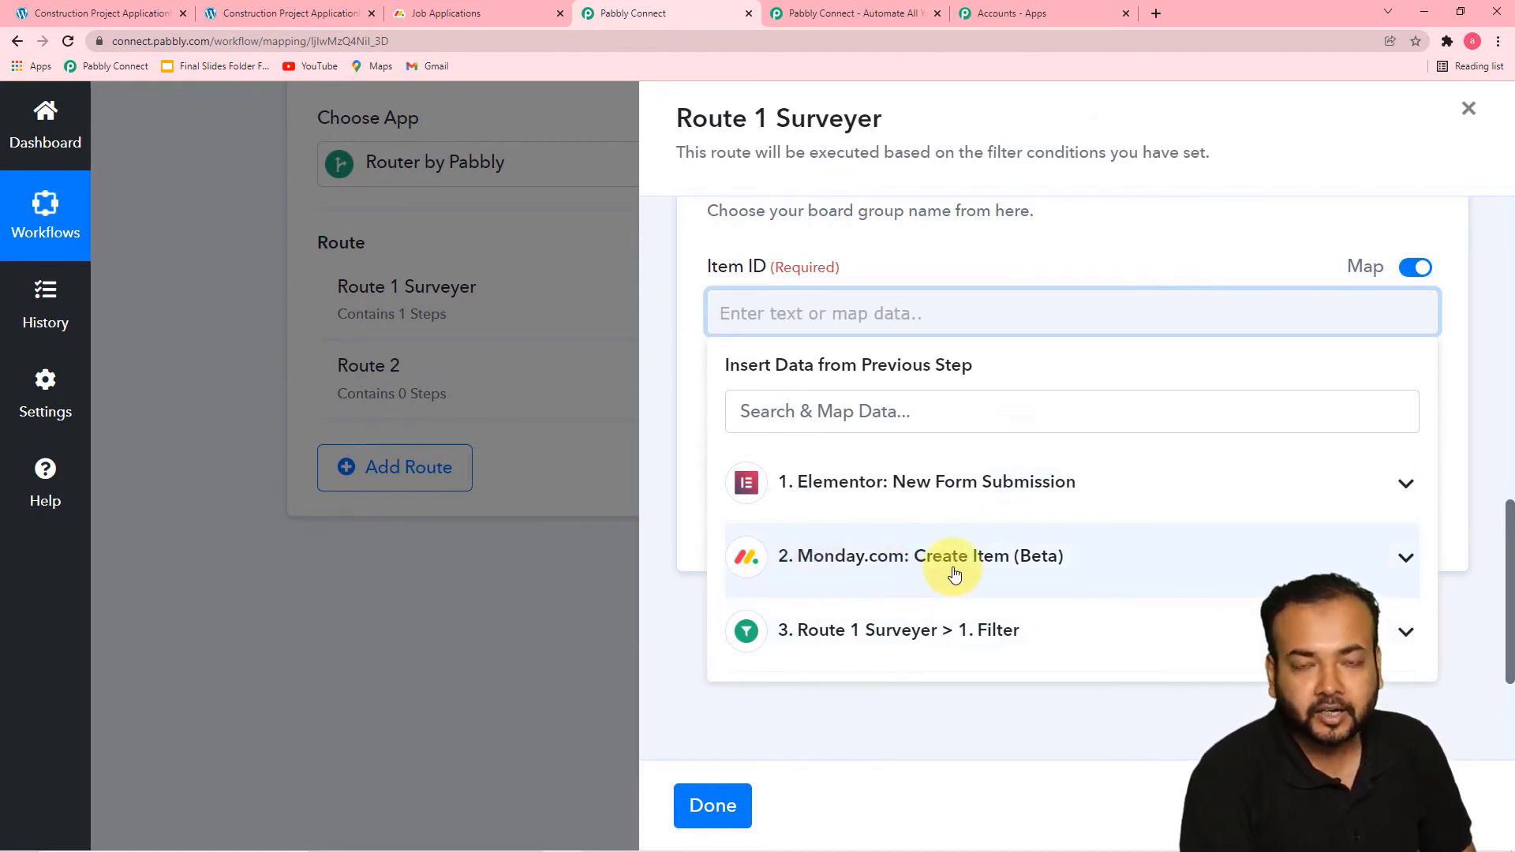
{"action": "left_click", "coordinate": [984, 555]}
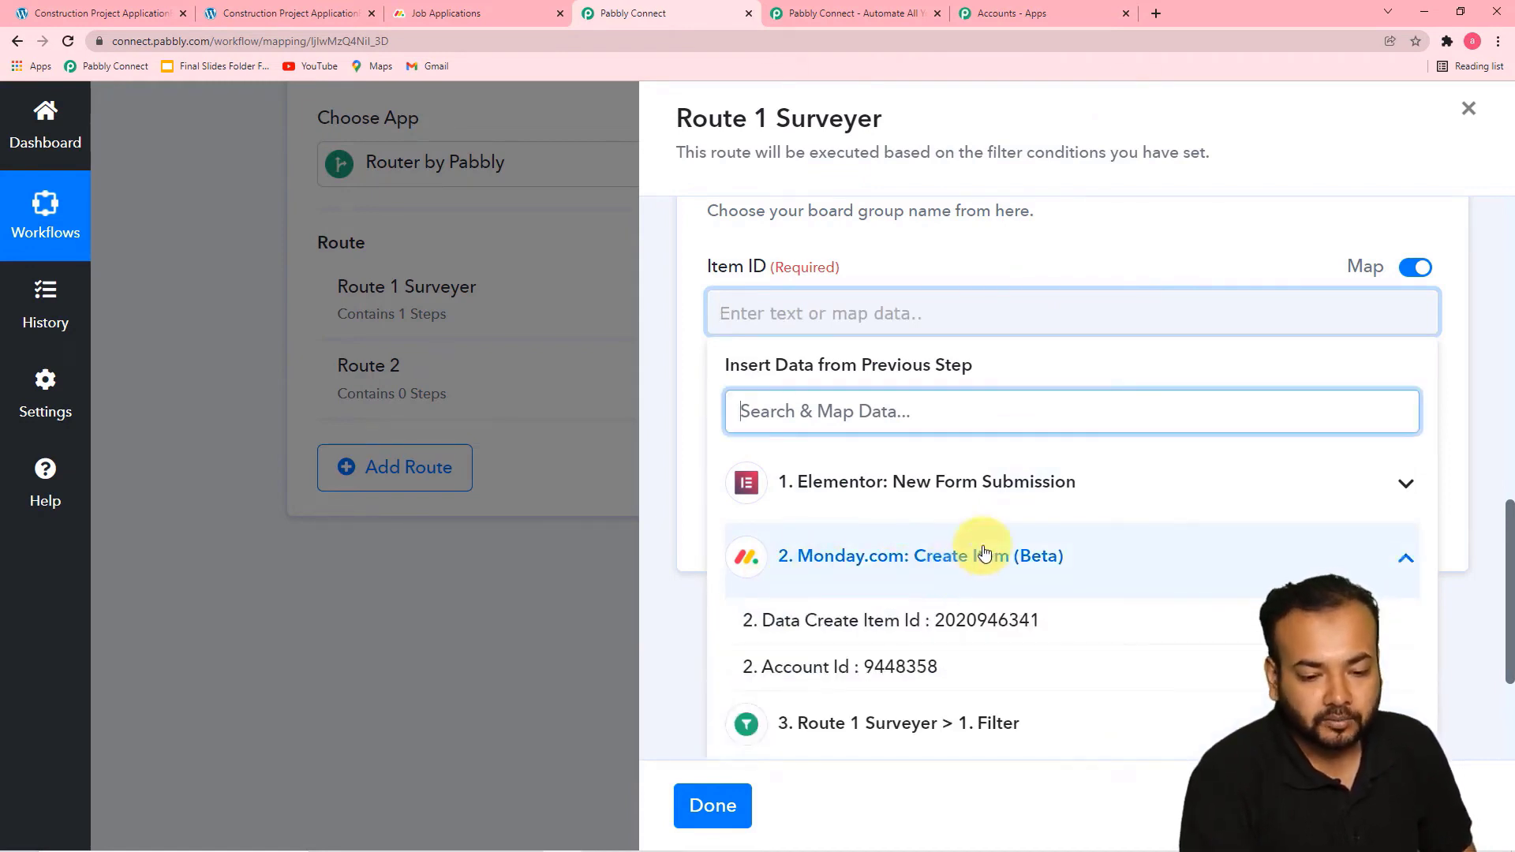
{"action": "left_click", "coordinate": [940, 631]}
{"action": "left_click", "coordinate": [694, 434]}
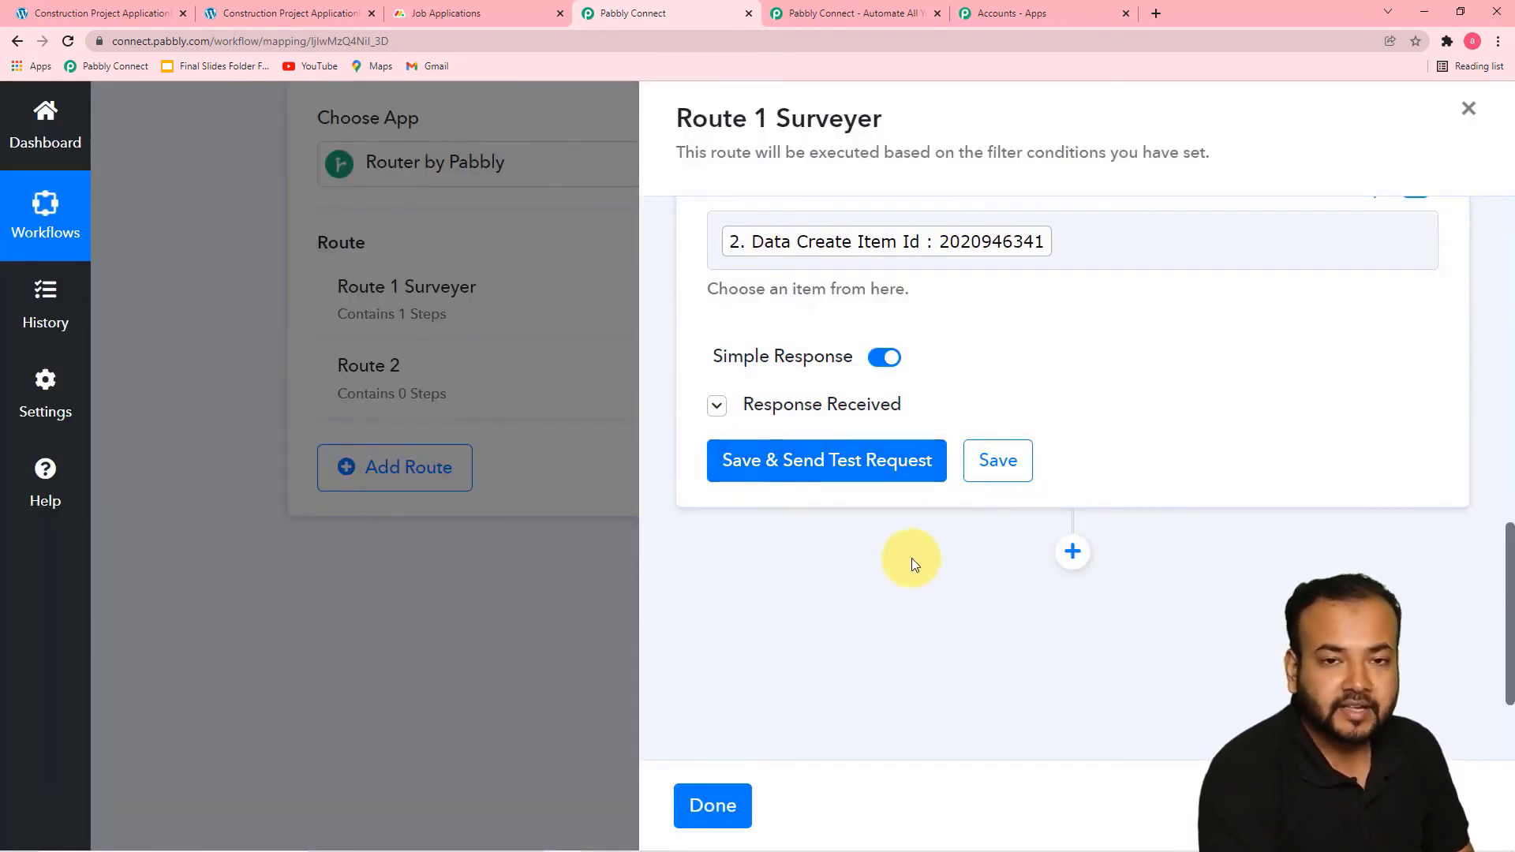
Review Route 1 Surveyer's filter and action, send a test request, and check the Surveyer group on monday.com's Job Applications board
{"action": "scroll", "coordinate": [918, 409], "scroll_direction": "up", "scroll_amount": 8}
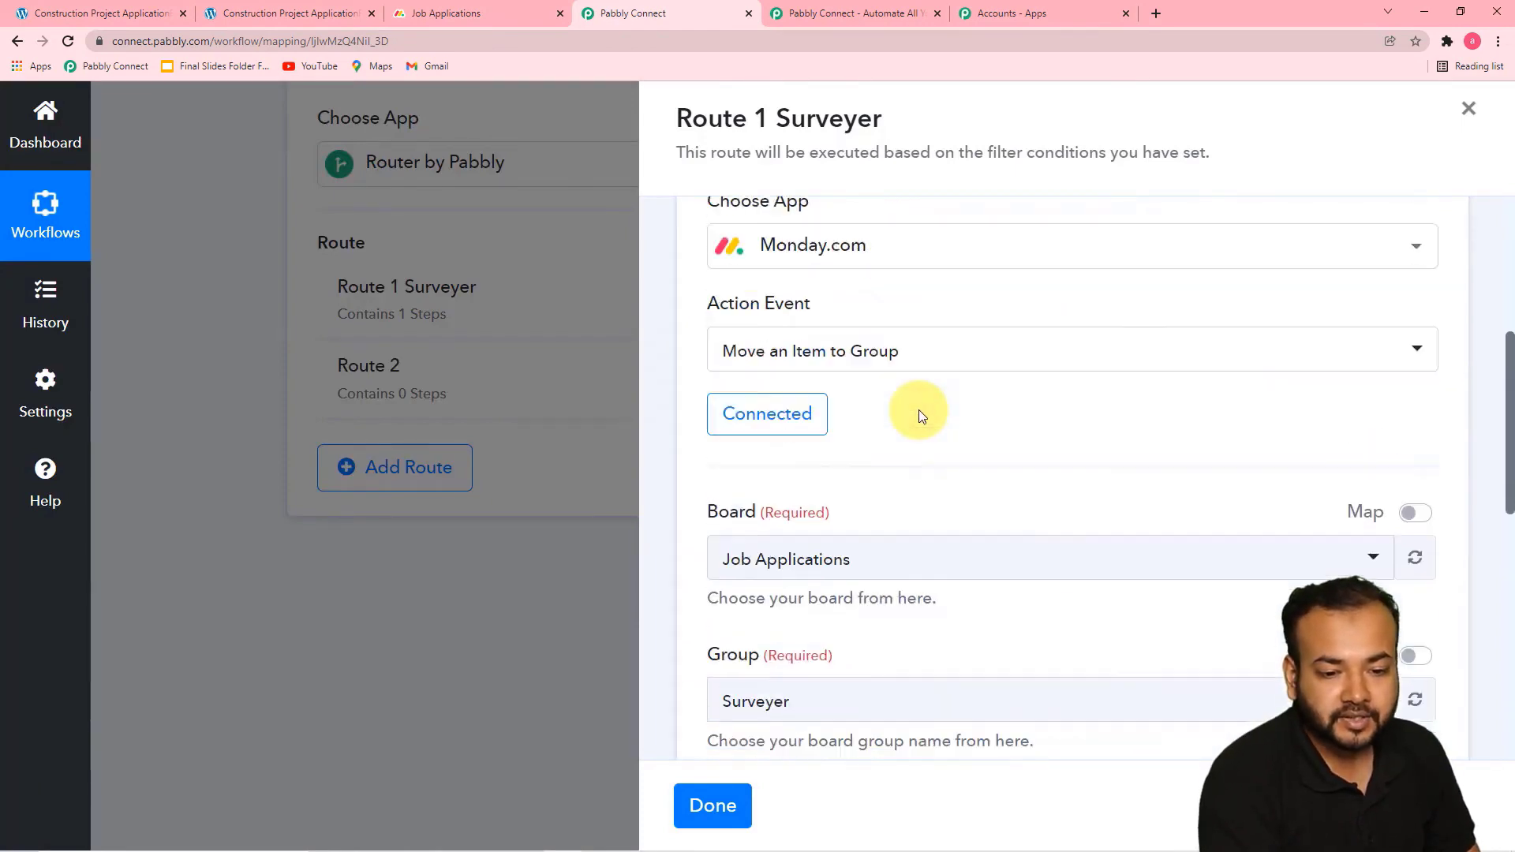
{"action": "scroll", "coordinate": [866, 544], "scroll_direction": "up", "scroll_amount": 4}
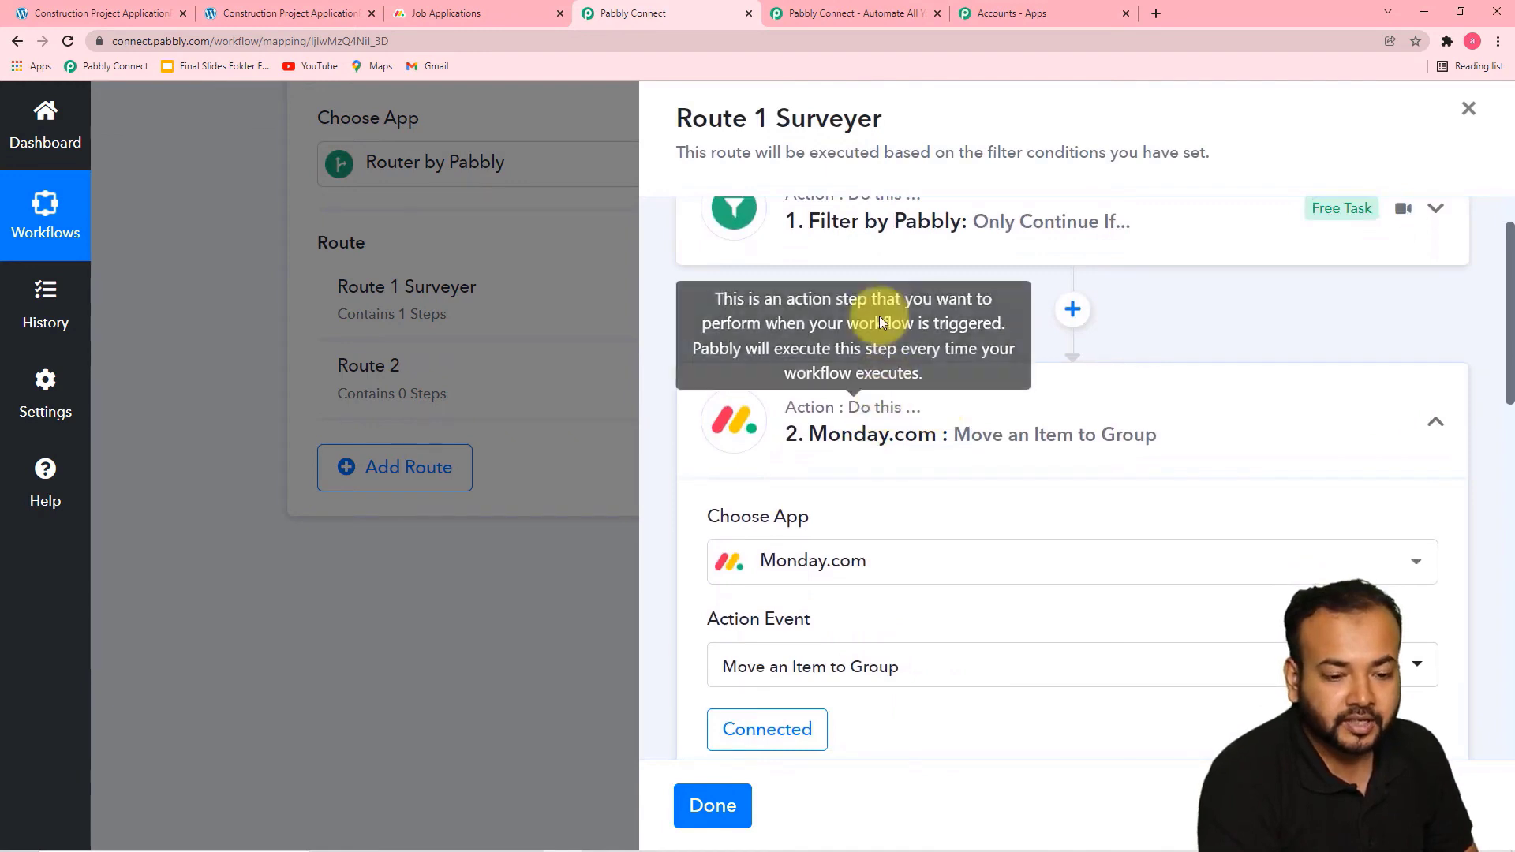
{"action": "left_click", "coordinate": [876, 267]}
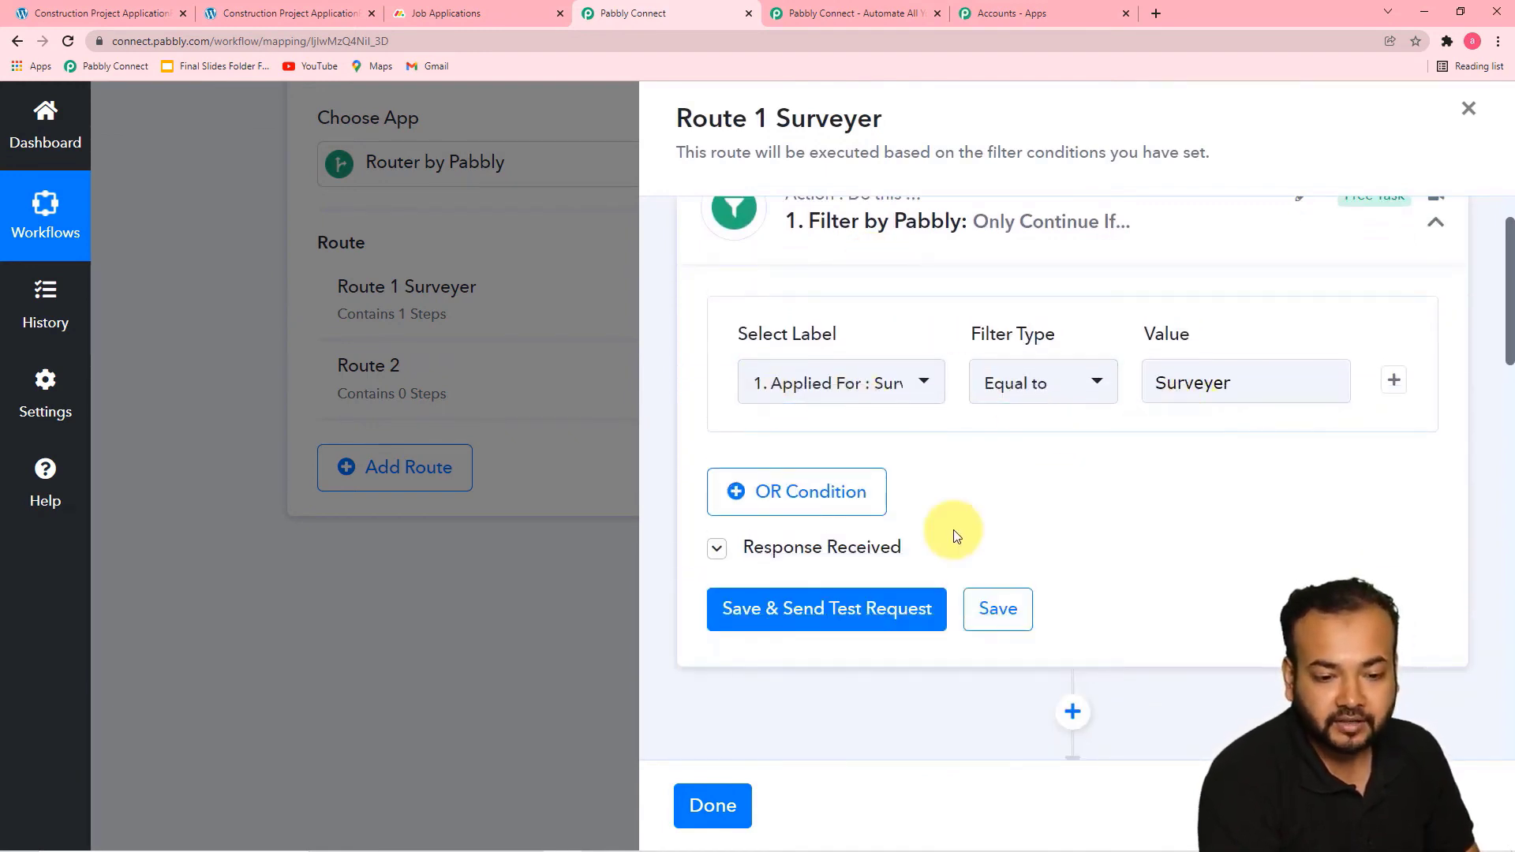
{"action": "scroll", "coordinate": [957, 531], "scroll_direction": "down", "scroll_amount": 1}
{"action": "scroll", "coordinate": [947, 552], "scroll_direction": "down", "scroll_amount": 12}
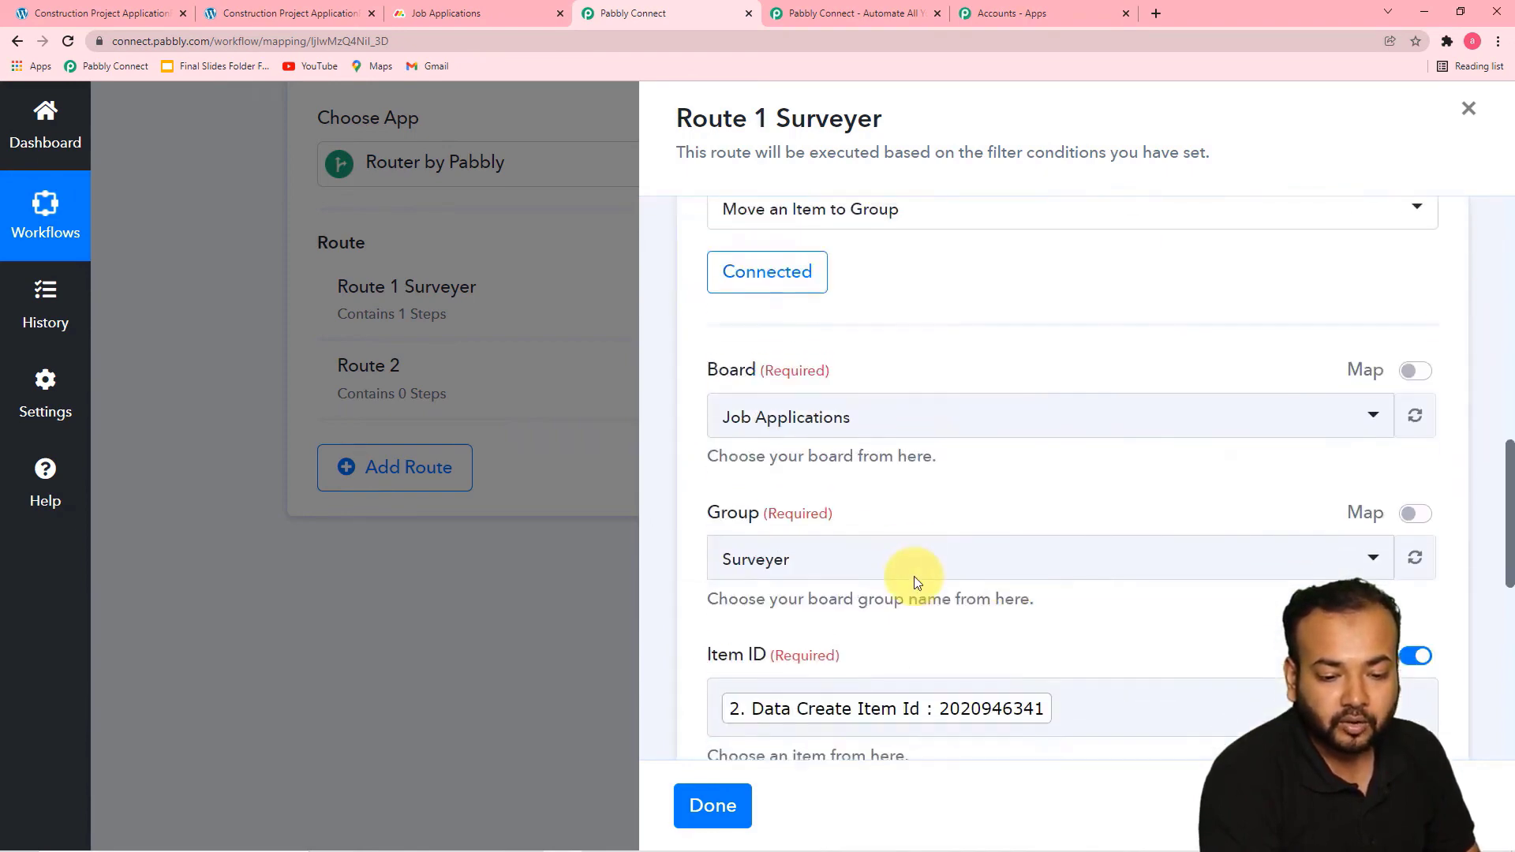
{"action": "scroll", "coordinate": [782, 411], "scroll_direction": "down", "scroll_amount": 3}
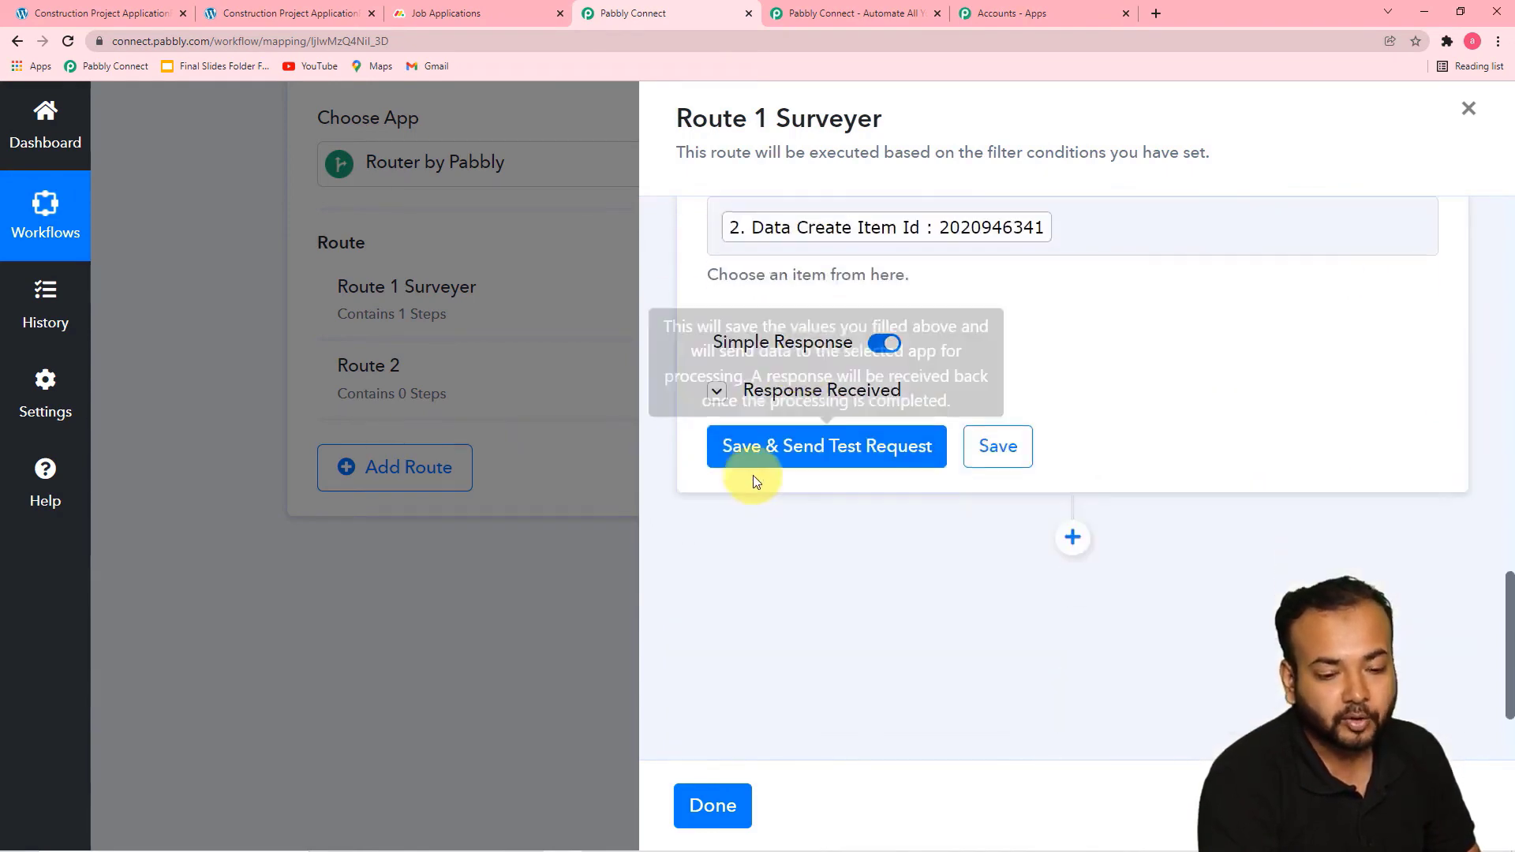
{"action": "left_click", "coordinate": [808, 448]}
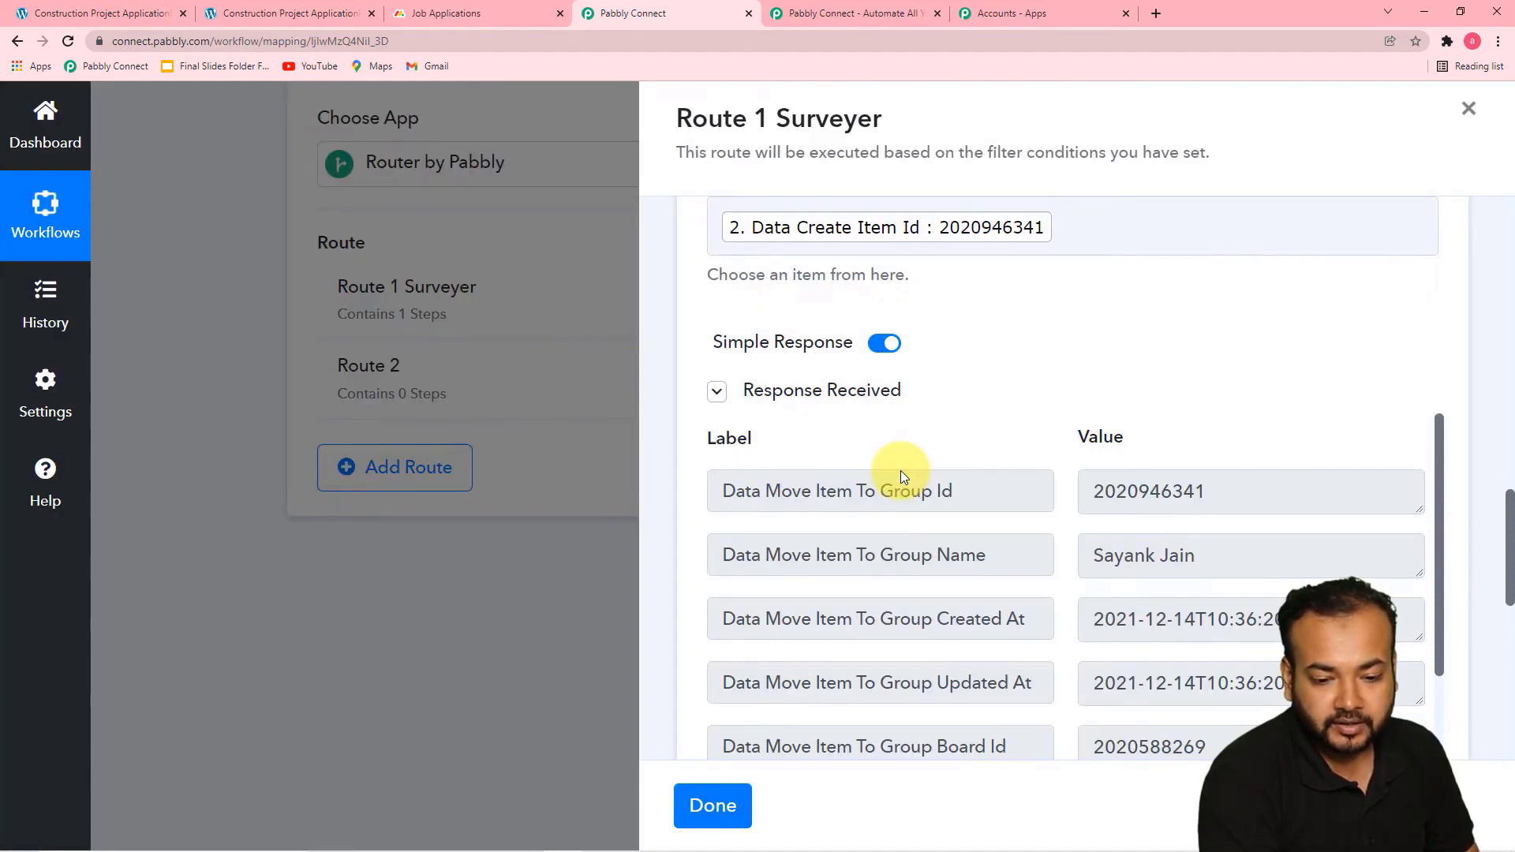
{"action": "scroll", "coordinate": [870, 561], "scroll_direction": "down", "scroll_amount": 6}
{"action": "scroll", "coordinate": [869, 561], "scroll_direction": "up", "scroll_amount": 2}
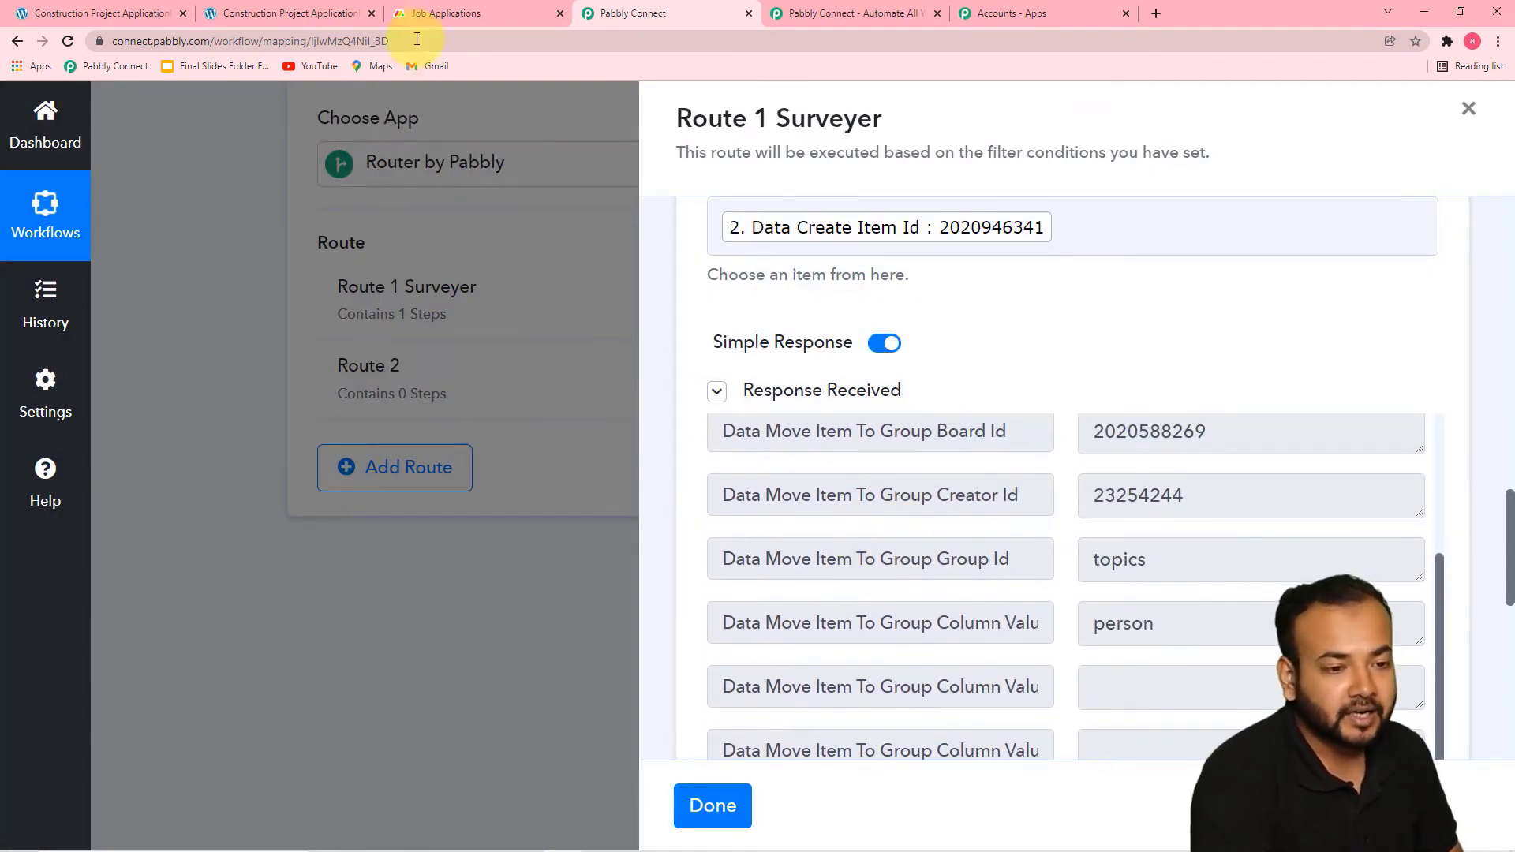
{"action": "left_click", "coordinate": [423, 14]}
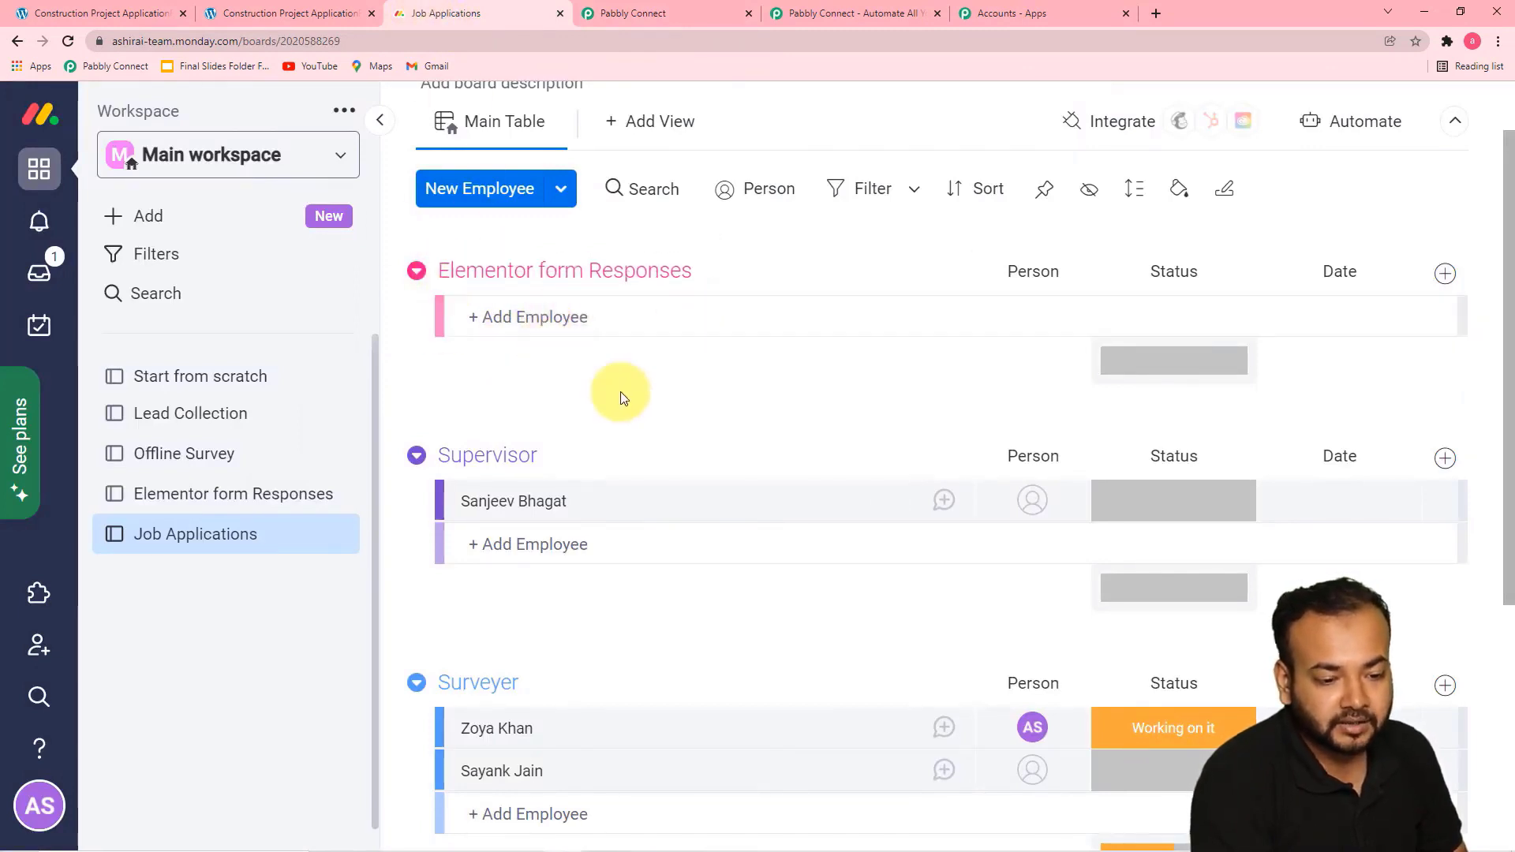
{"action": "scroll", "coordinate": [620, 392], "scroll_direction": "down", "scroll_amount": 4}
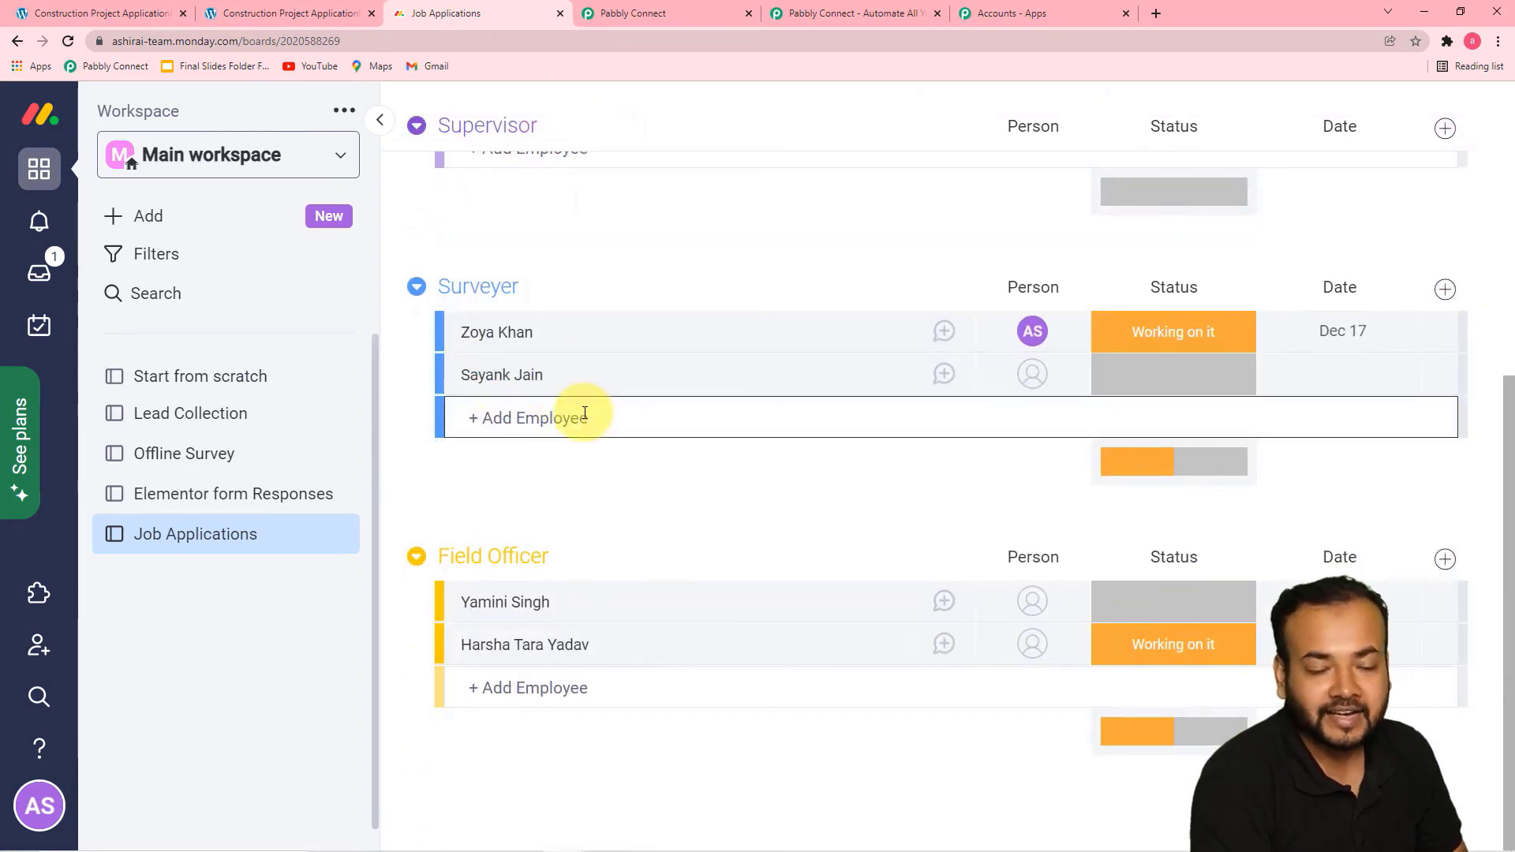
{"action": "left_click", "coordinate": [699, 17]}
Save the Move an Item to Group action and finish Route 1 Surveyer's setup in Pabbly Connect
{"action": "scroll", "coordinate": [811, 457], "scroll_direction": "down", "scroll_amount": 3}
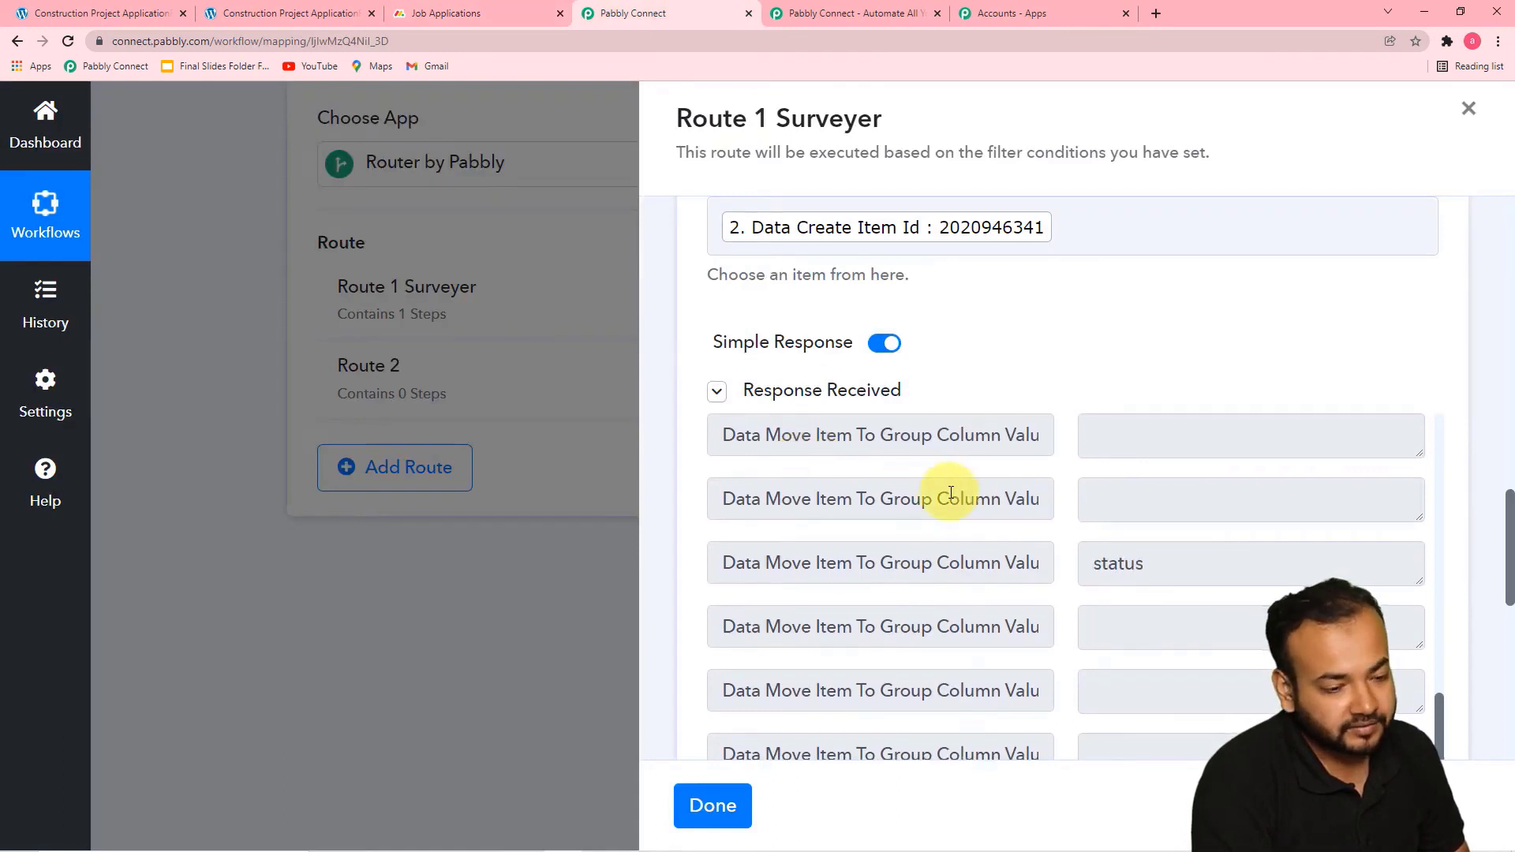
{"action": "scroll", "coordinate": [951, 493], "scroll_direction": "down", "scroll_amount": 10}
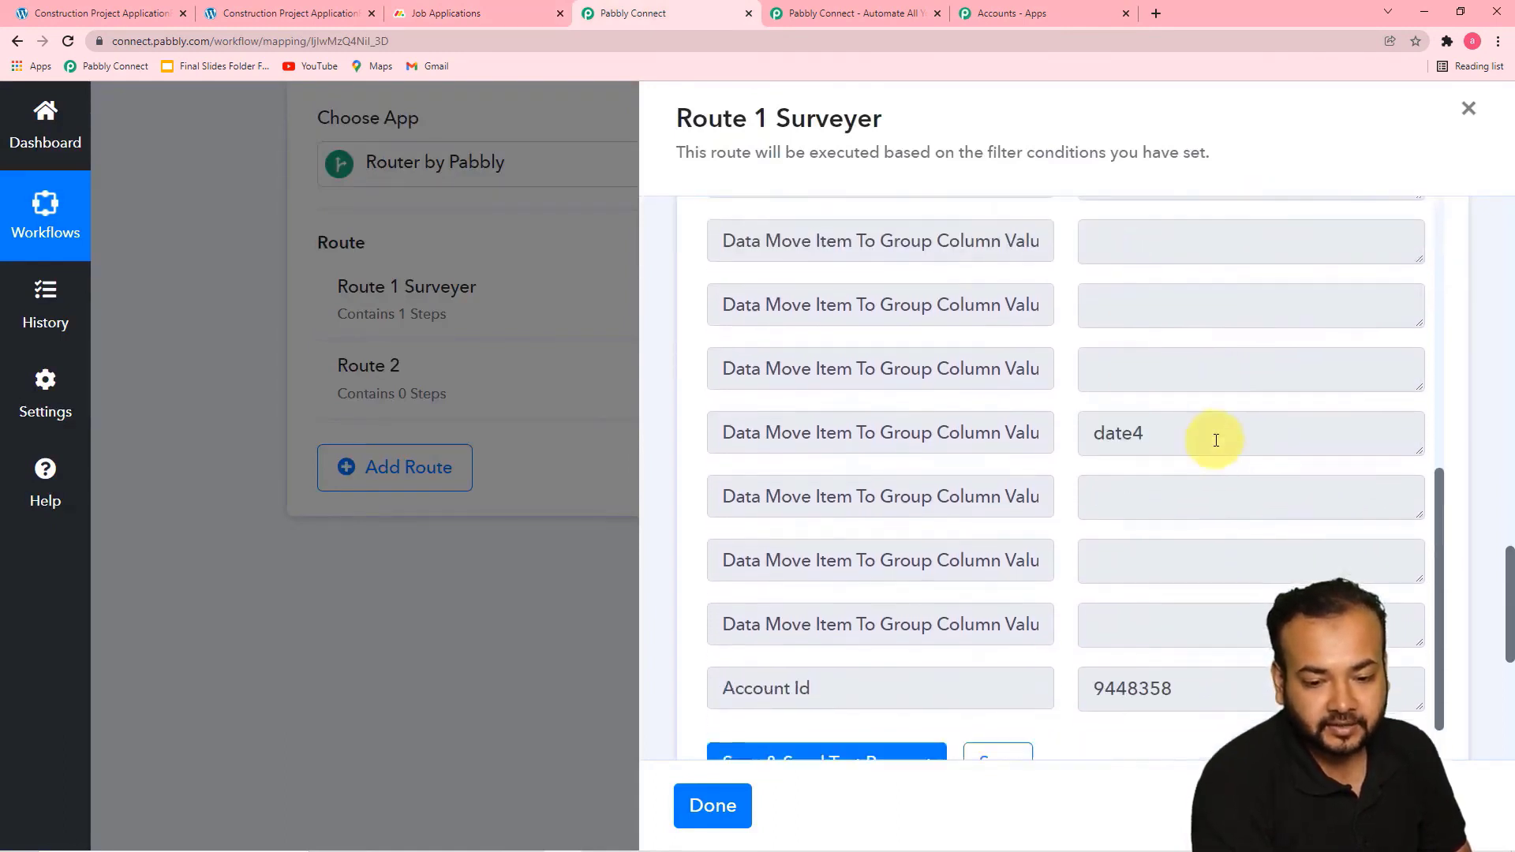
{"action": "left_click", "coordinate": [1009, 314]}
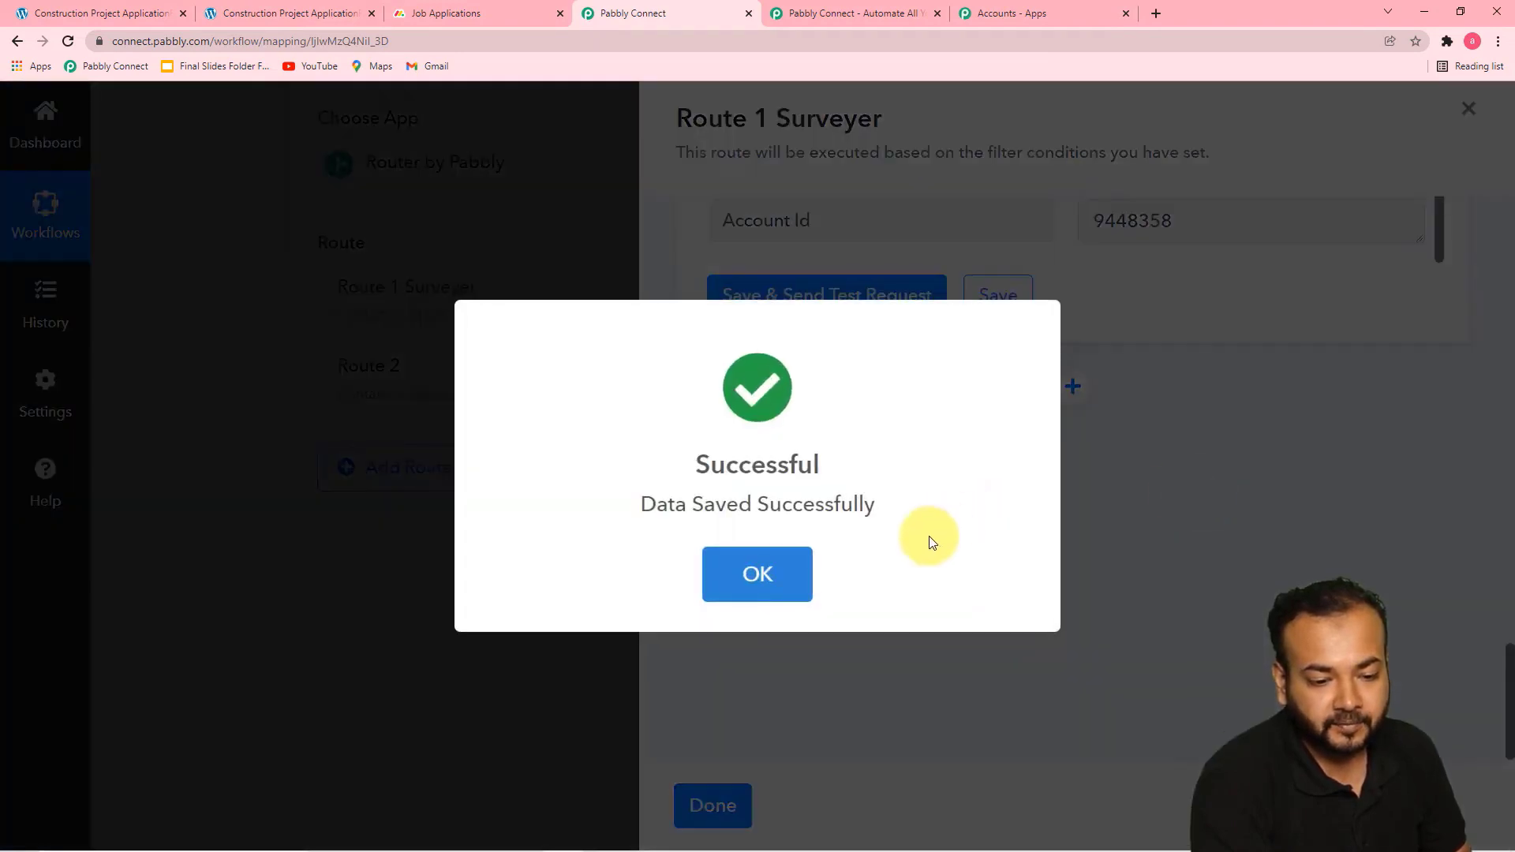
{"action": "left_click", "coordinate": [759, 577]}
{"action": "left_click", "coordinate": [696, 806]}
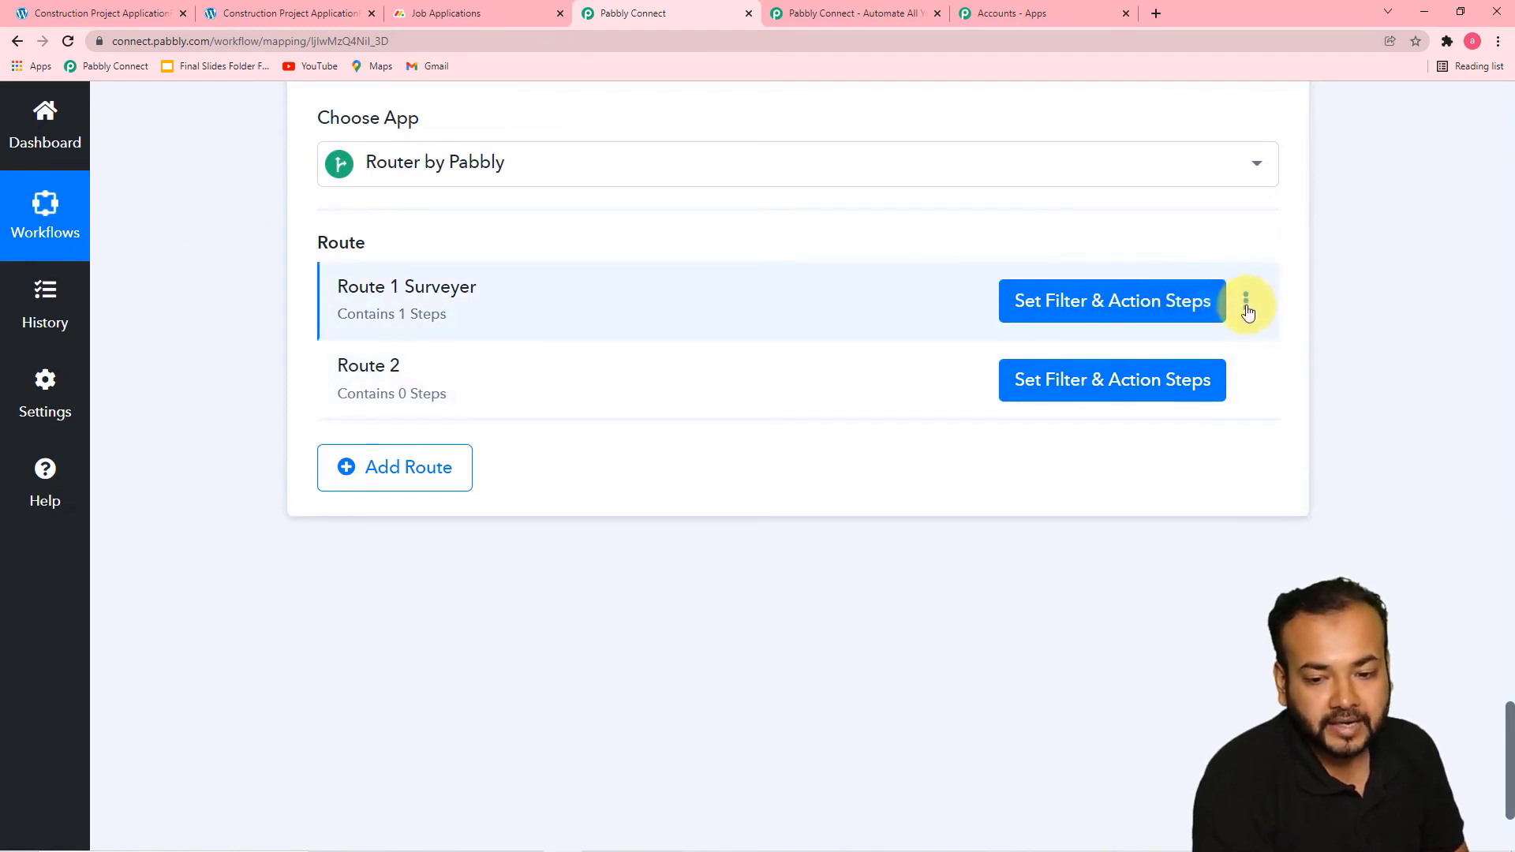
Clone Route 1 Surveyer in the router
{"action": "left_click", "coordinate": [1246, 302]}
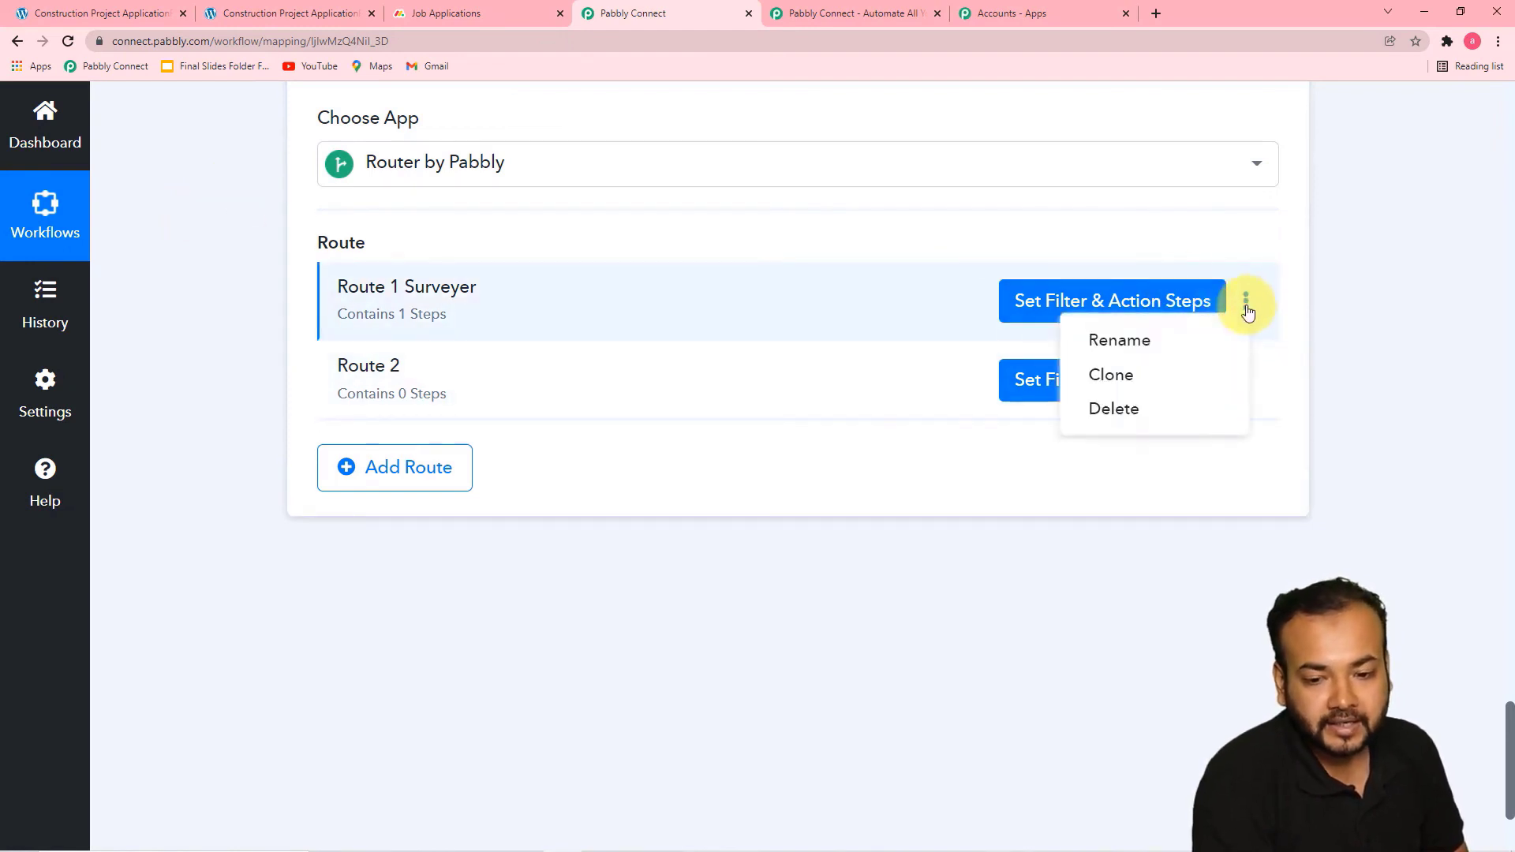
{"action": "left_click", "coordinate": [1109, 380]}
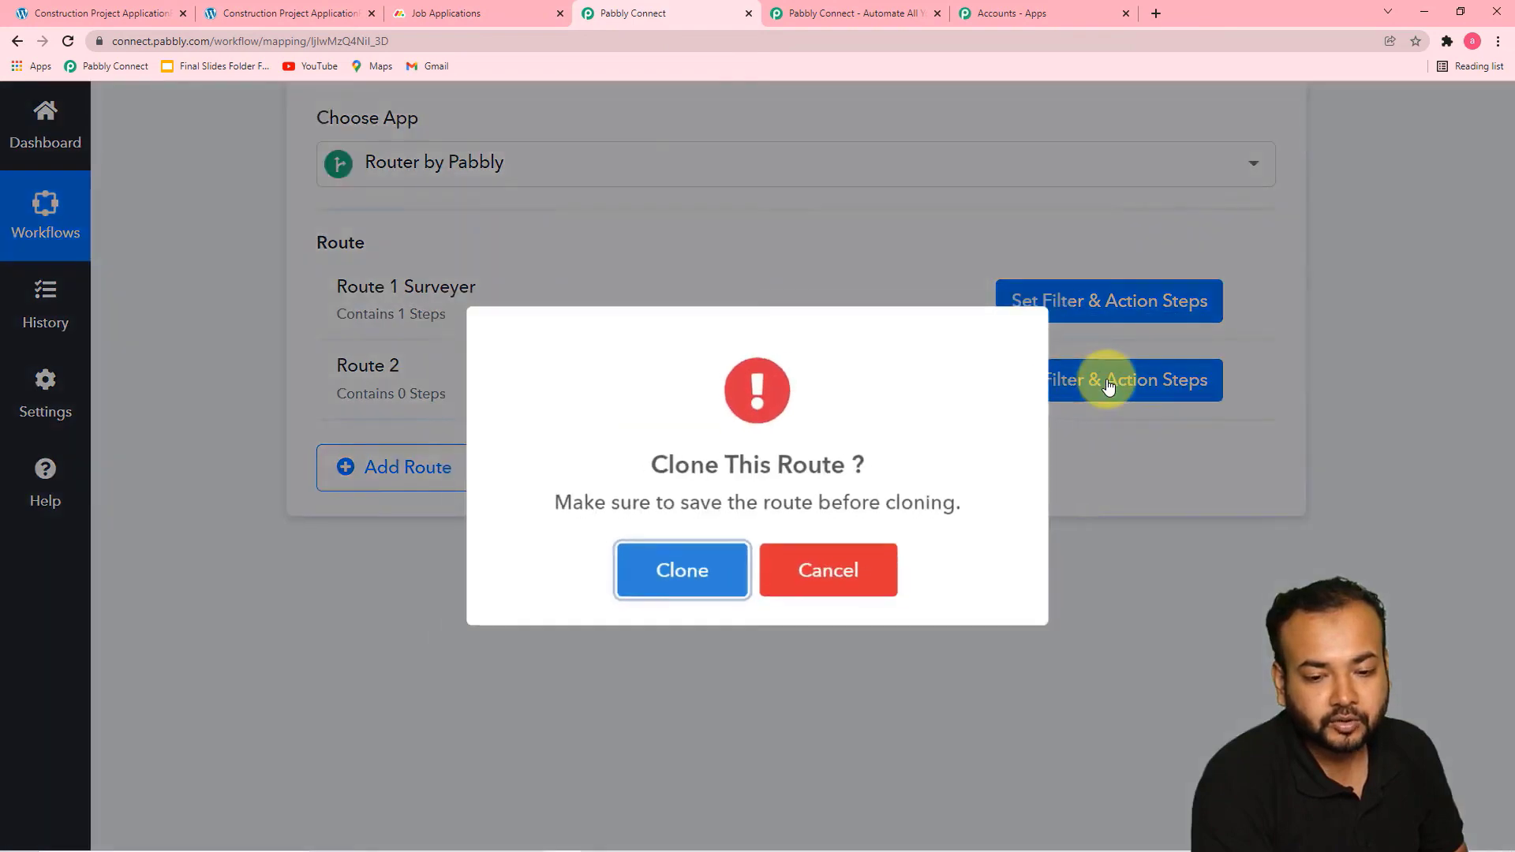
{"action": "left_click", "coordinate": [694, 577]}
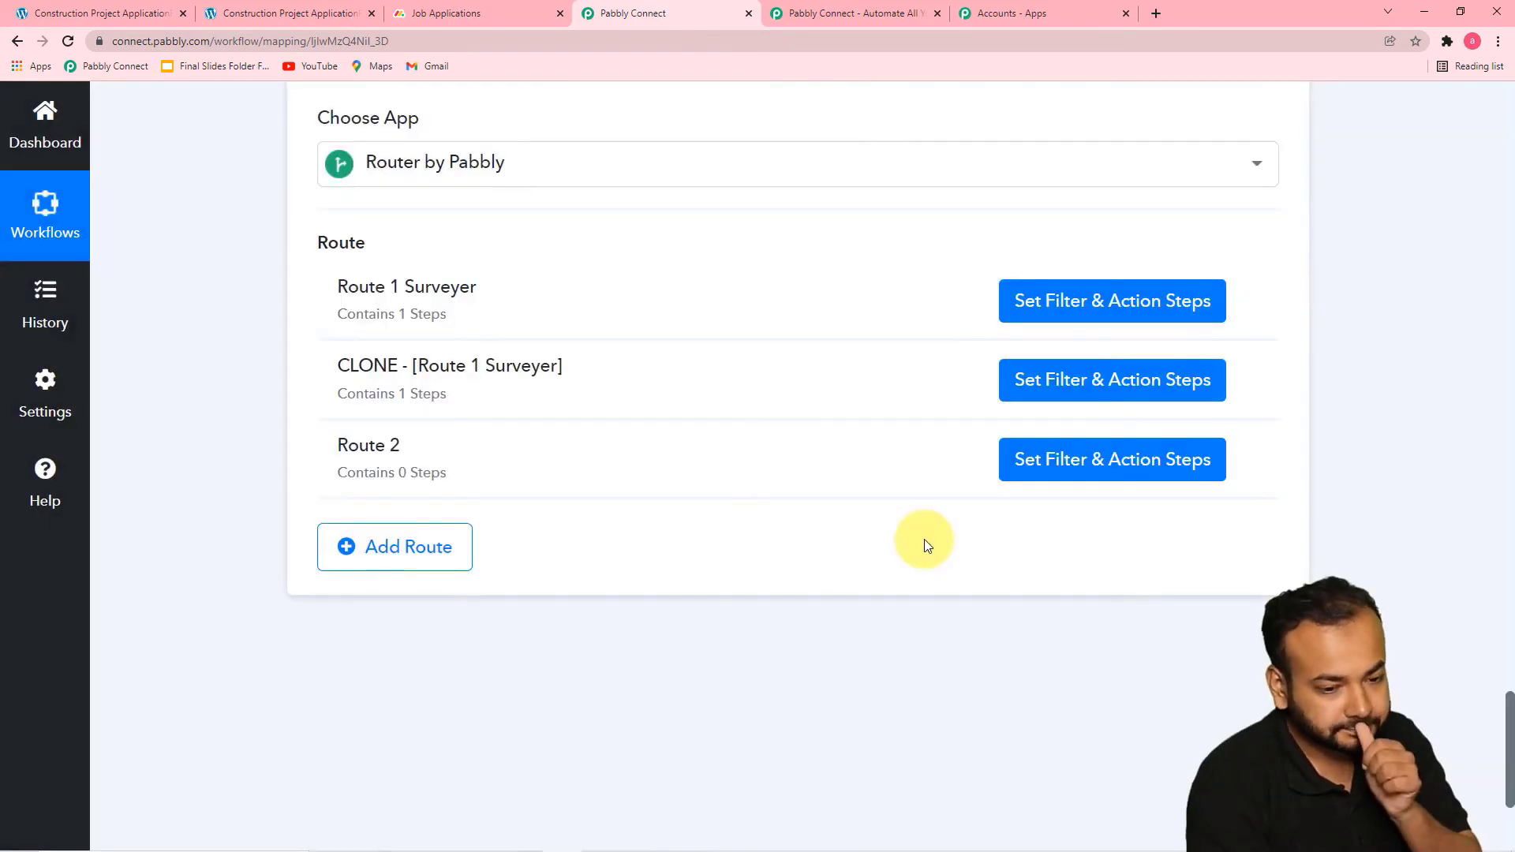
Rename the cloned route as "for Supervisor", matching the Supervisor option in the application form's Applied For field
{"action": "mouse_move", "coordinate": [543, 352]}
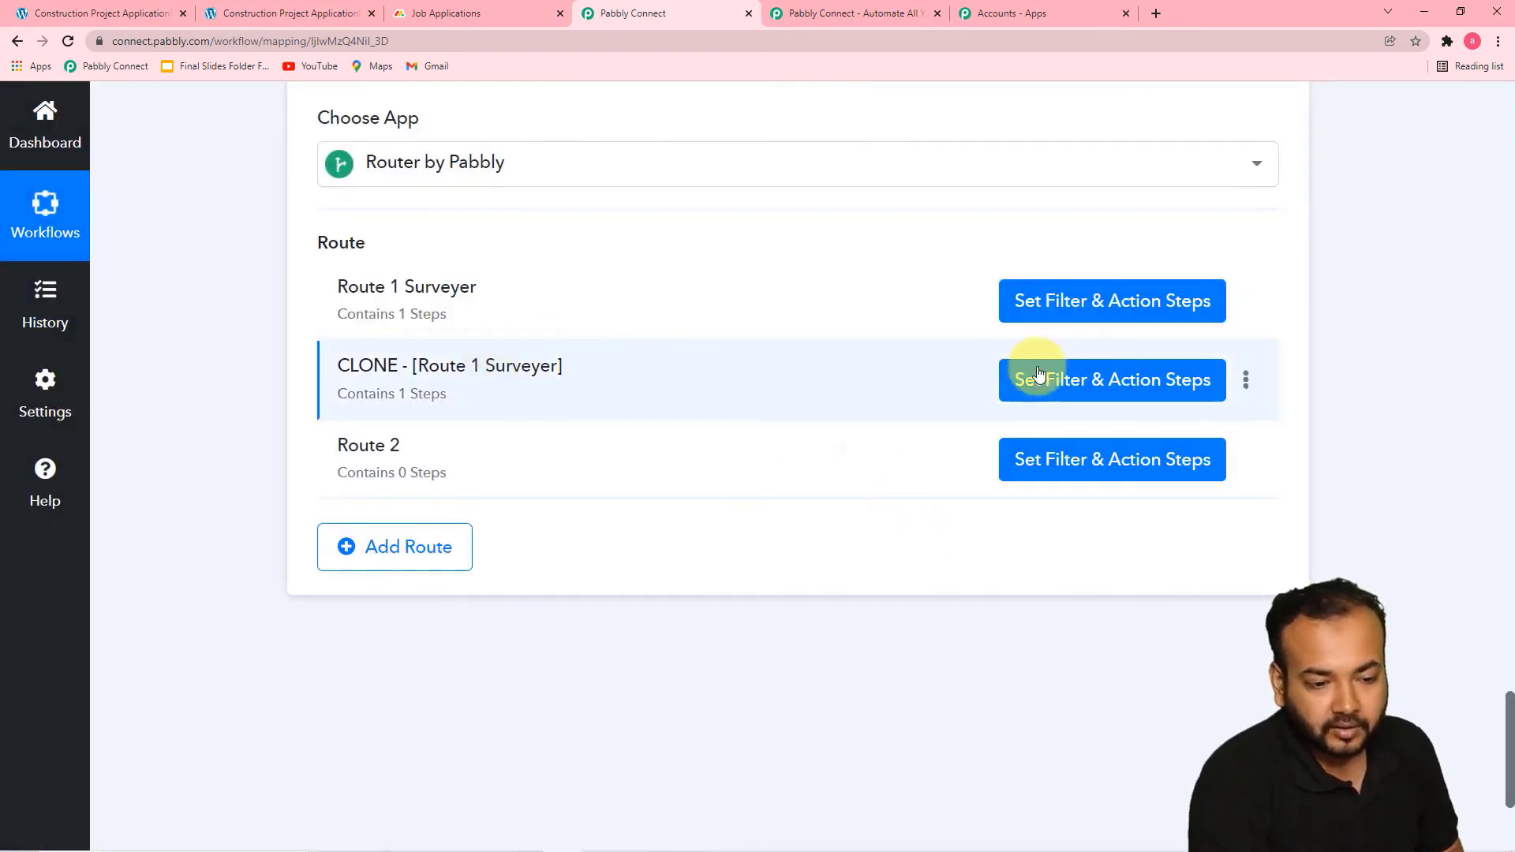
{"action": "left_click", "coordinate": [1245, 384]}
{"action": "left_click", "coordinate": [1165, 419]}
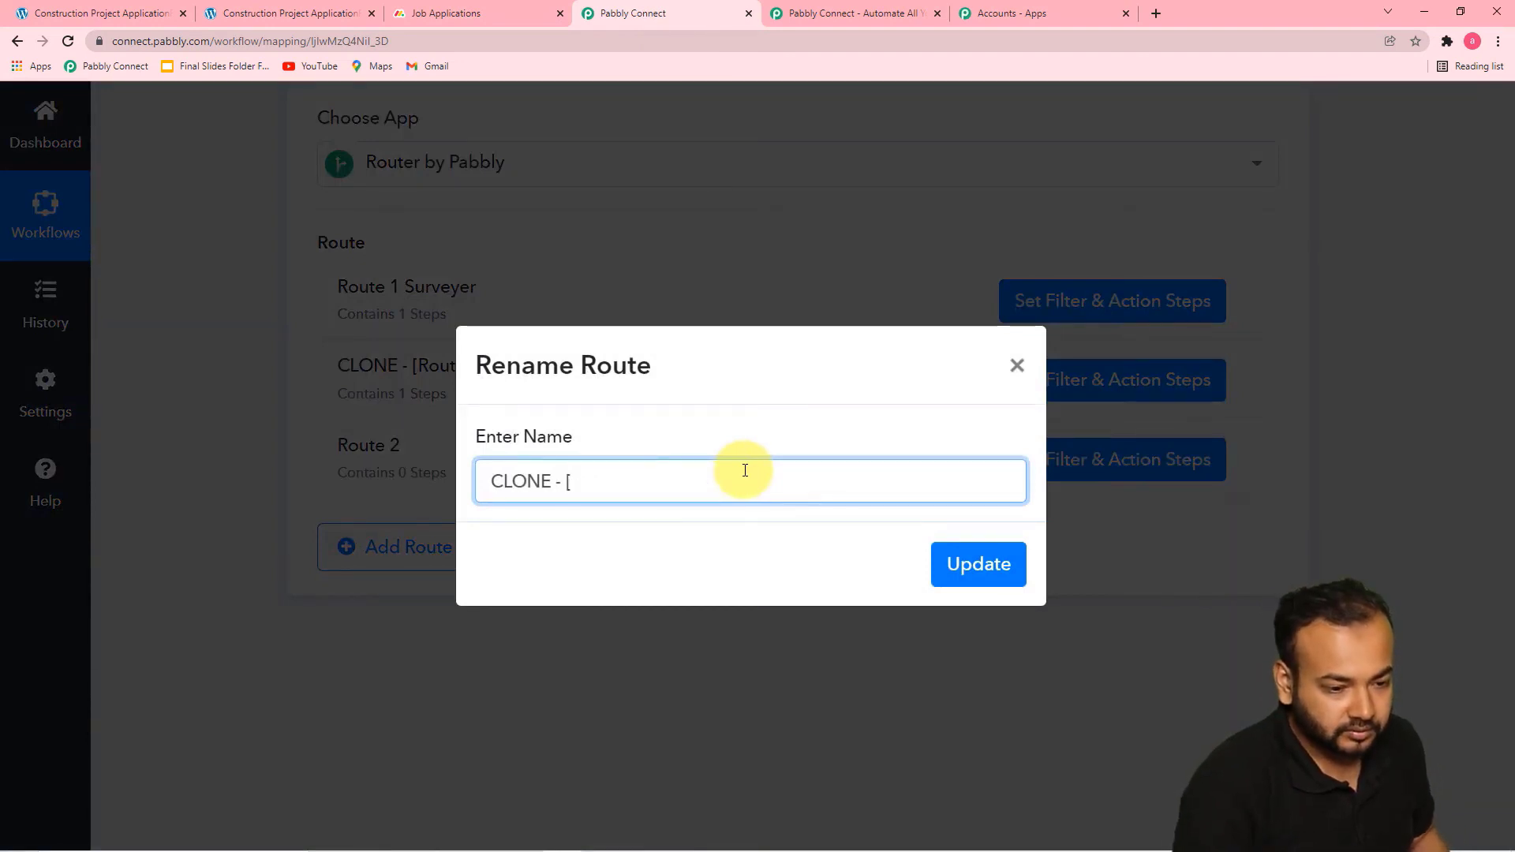
{"action": "key", "text": "BackSpace"}
{"action": "key", "text": "BackSpace"}
{"action": "key", "text": "BackSpace"}
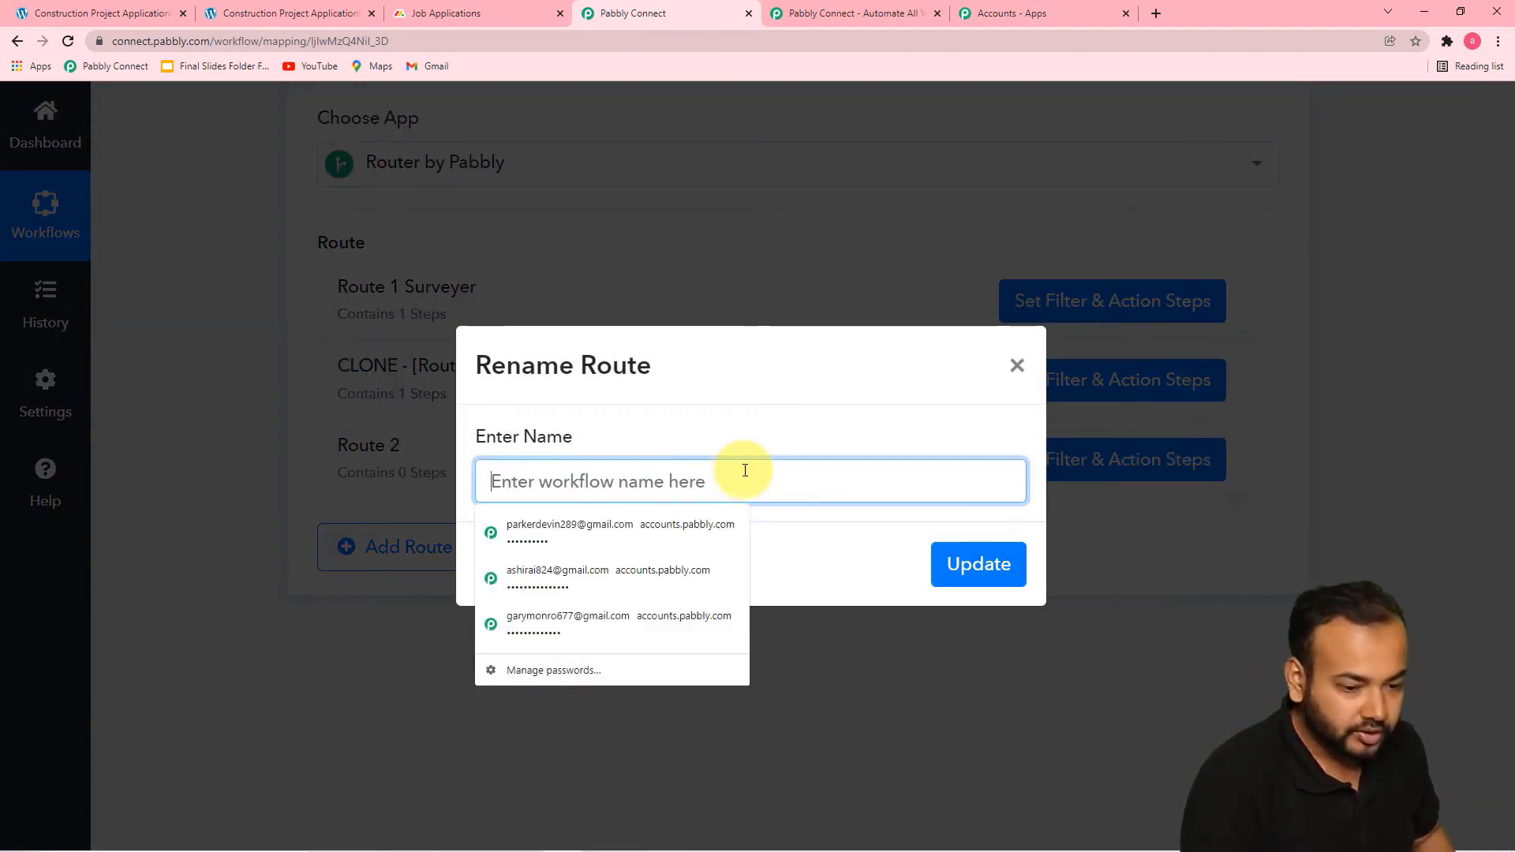
{"action": "type", "text": "for"}
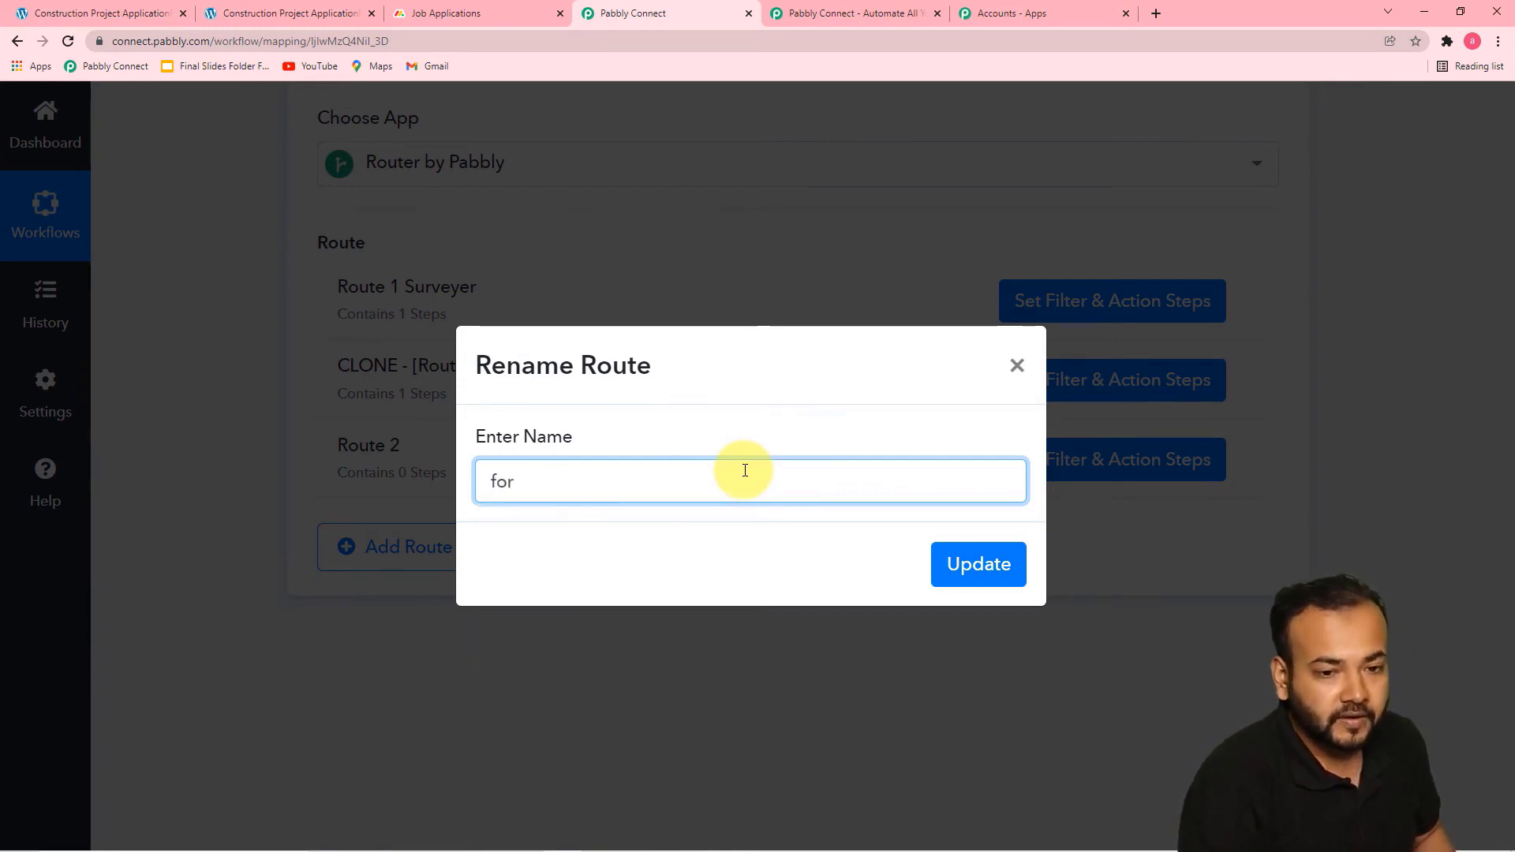
{"action": "left_click", "coordinate": [253, 15]}
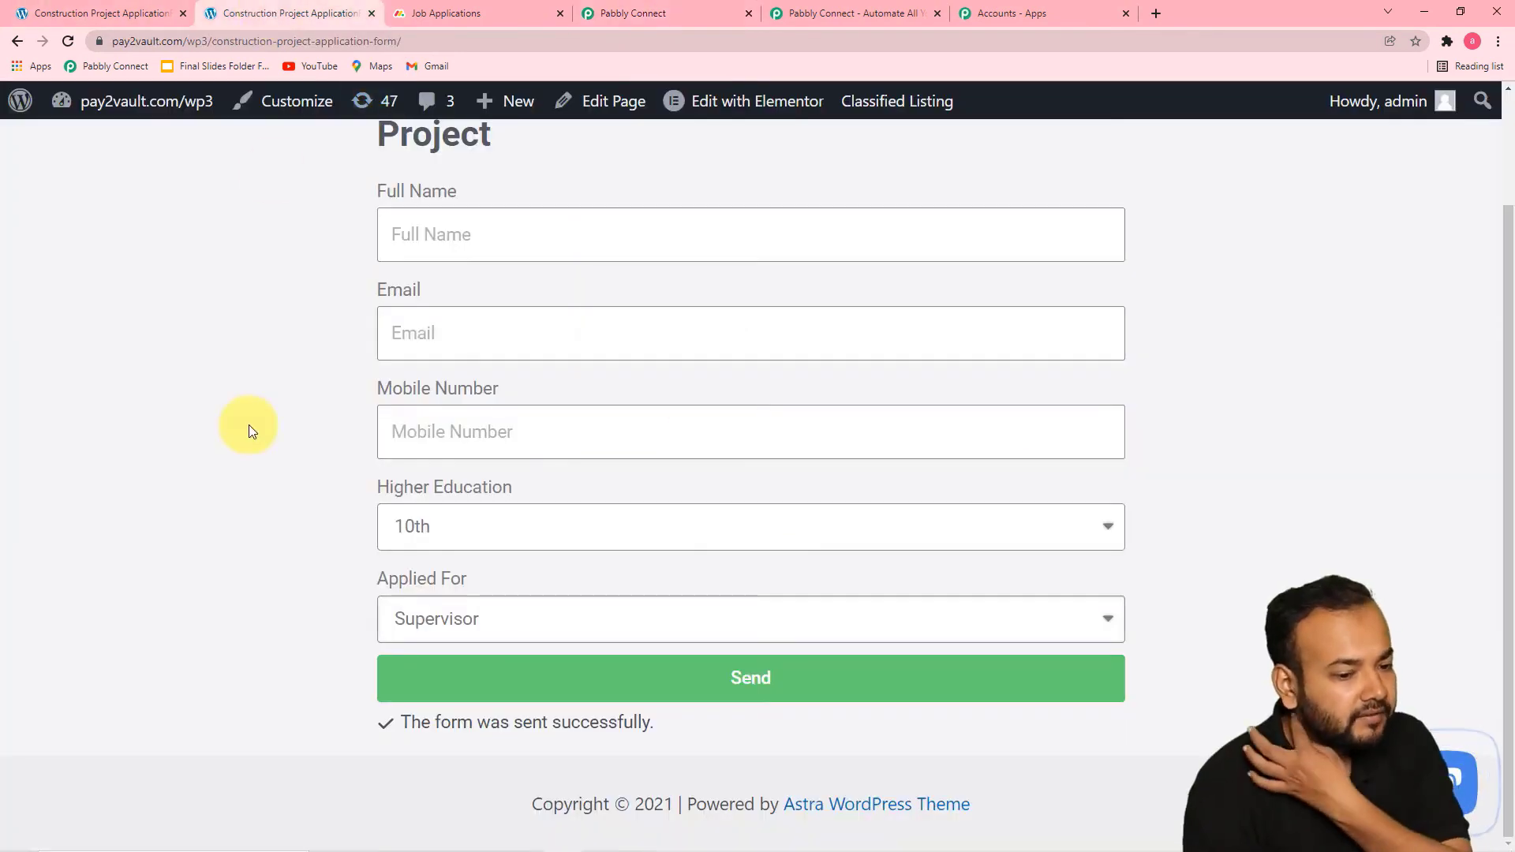
{"action": "left_click", "coordinate": [510, 628]}
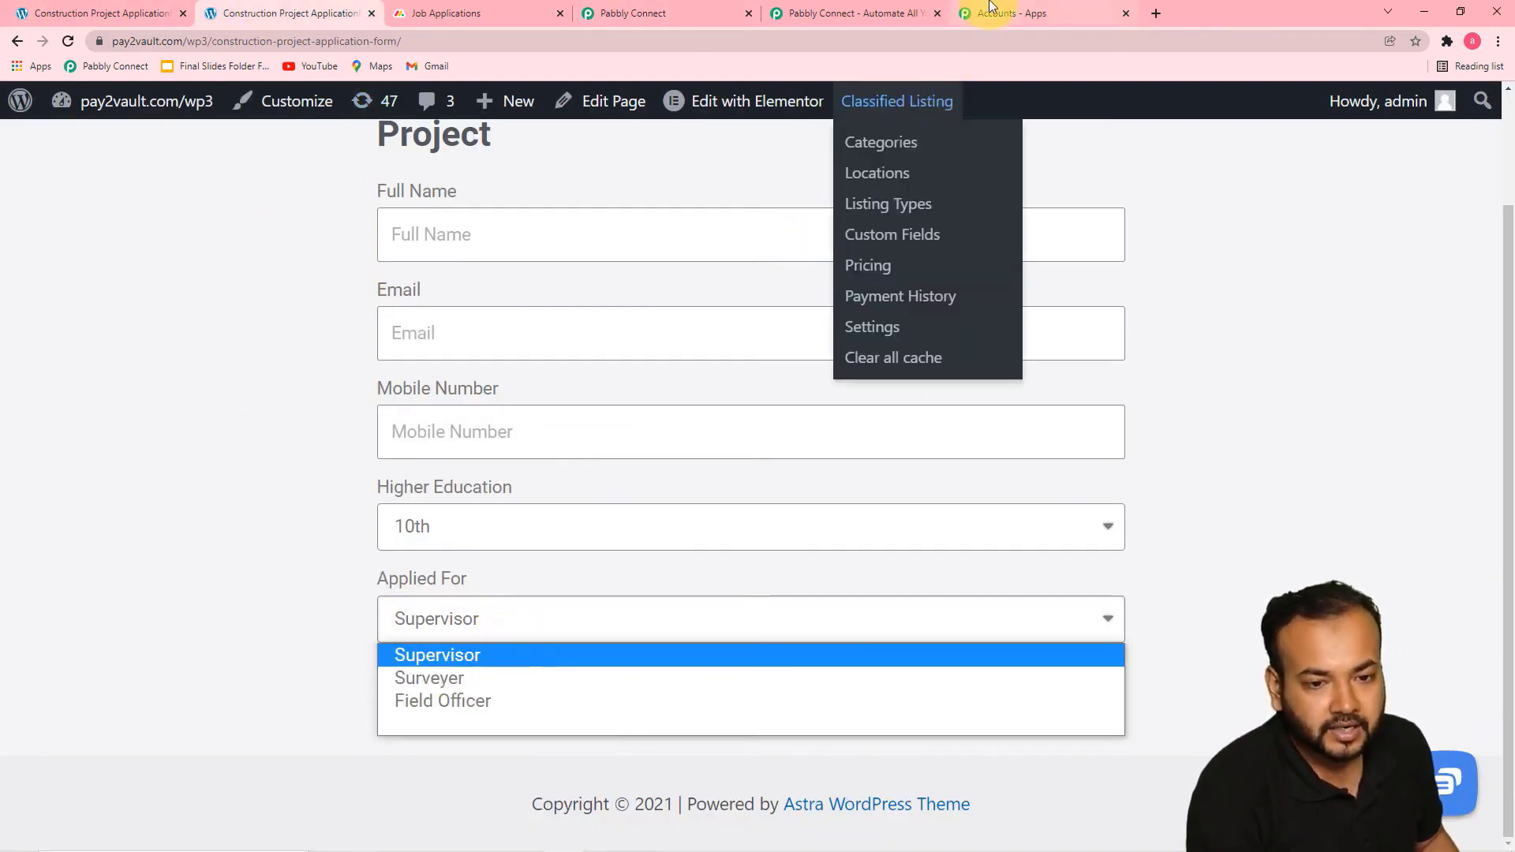
{"action": "left_click", "coordinate": [660, 8]}
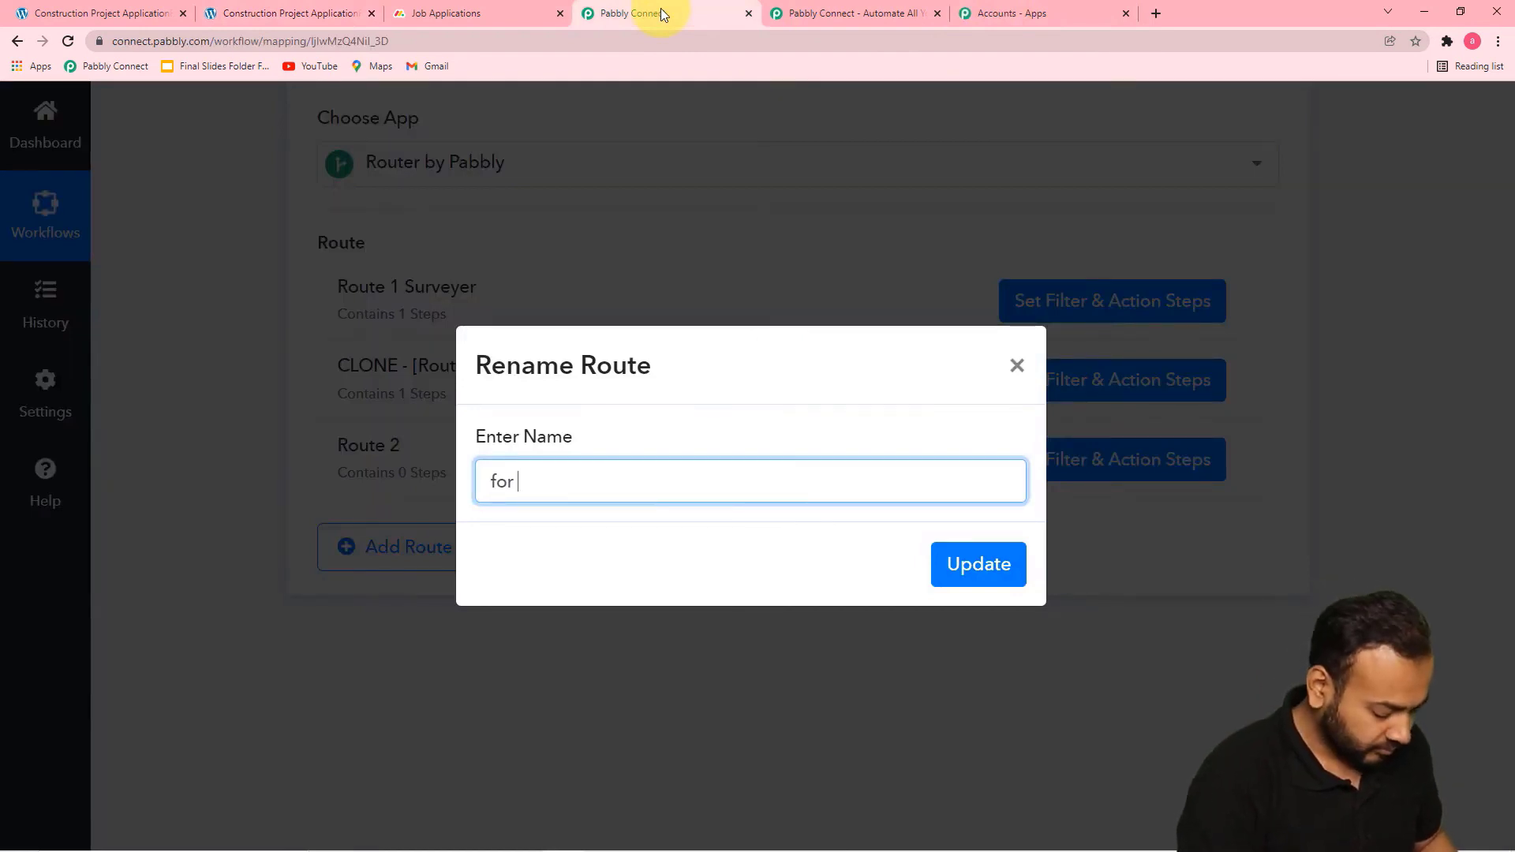
{"action": "type", "text": "Suoer"}
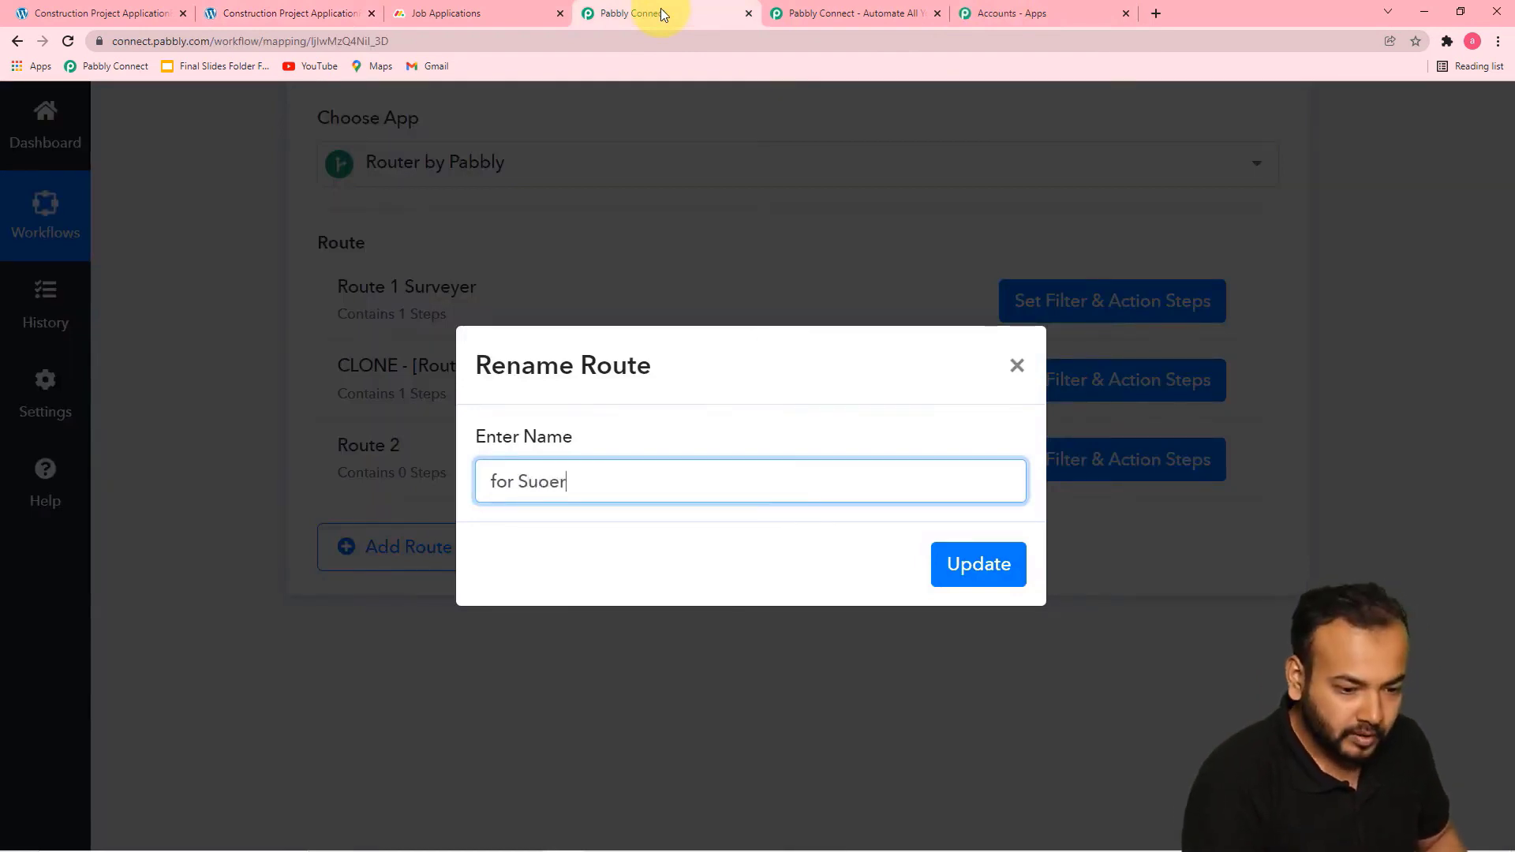
{"action": "key", "text": "BackSpace"}
{"action": "key", "text": "BackSpace"}
{"action": "key", "text": "BackSpace"}
{"action": "type", "text": "pervisor"}
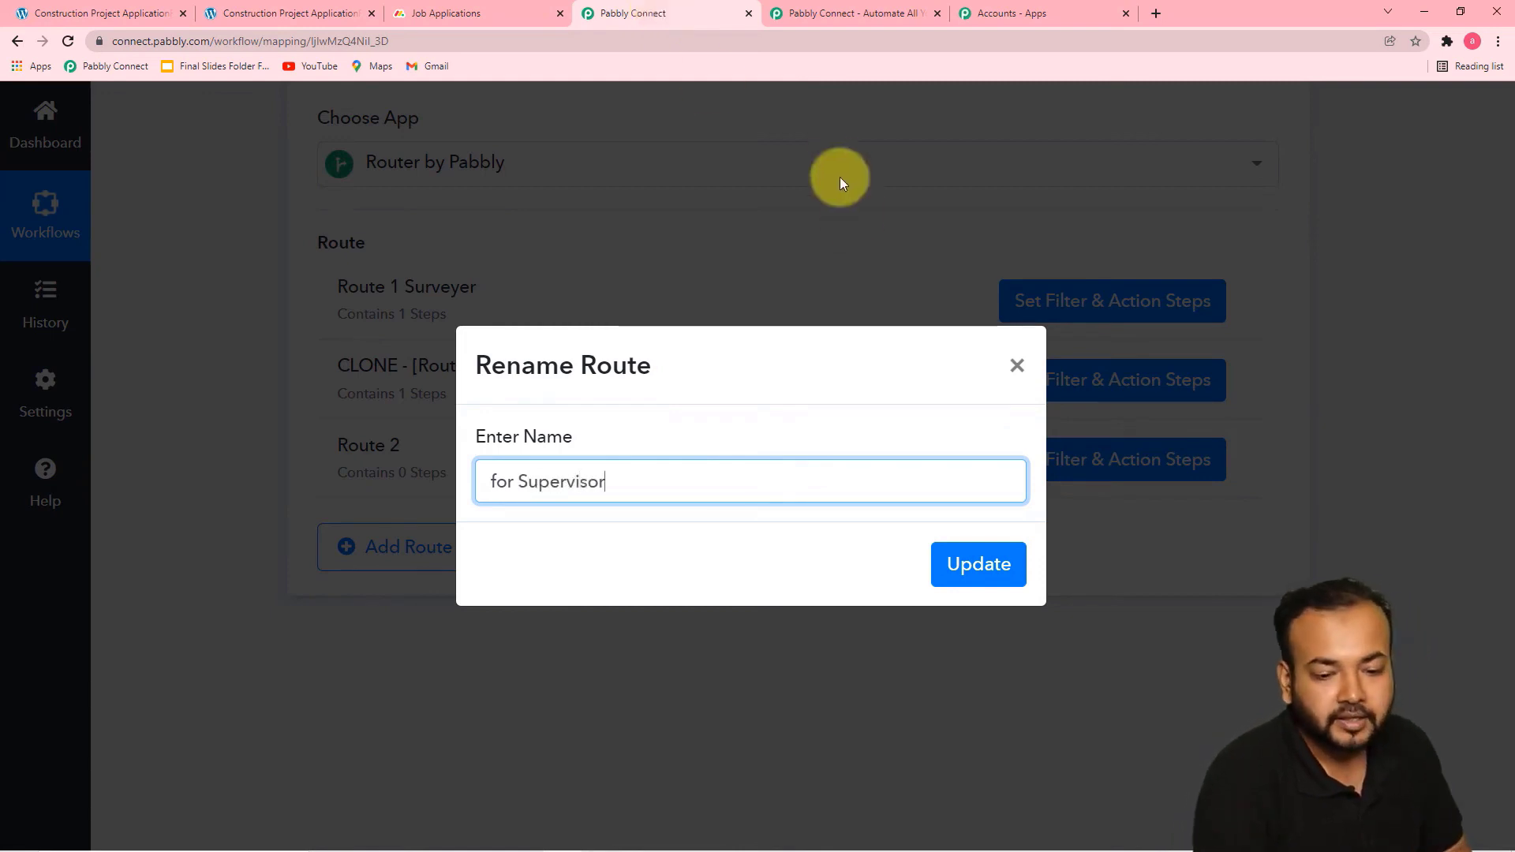
{"action": "left_click", "coordinate": [986, 571]}
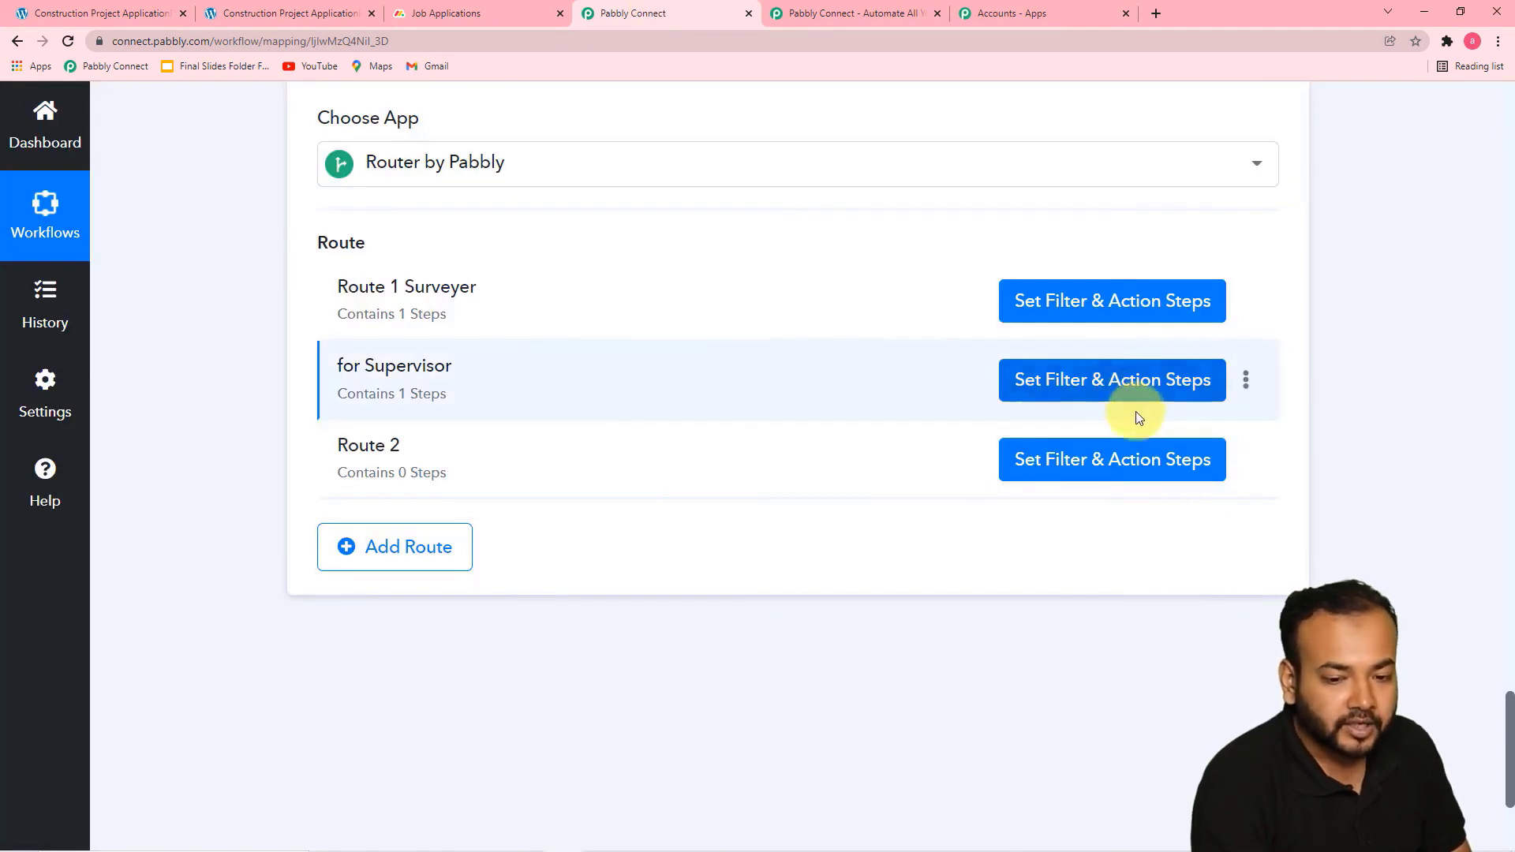
Open the filter and action steps of the for Supervisor route
{"action": "left_click", "coordinate": [1093, 387]}
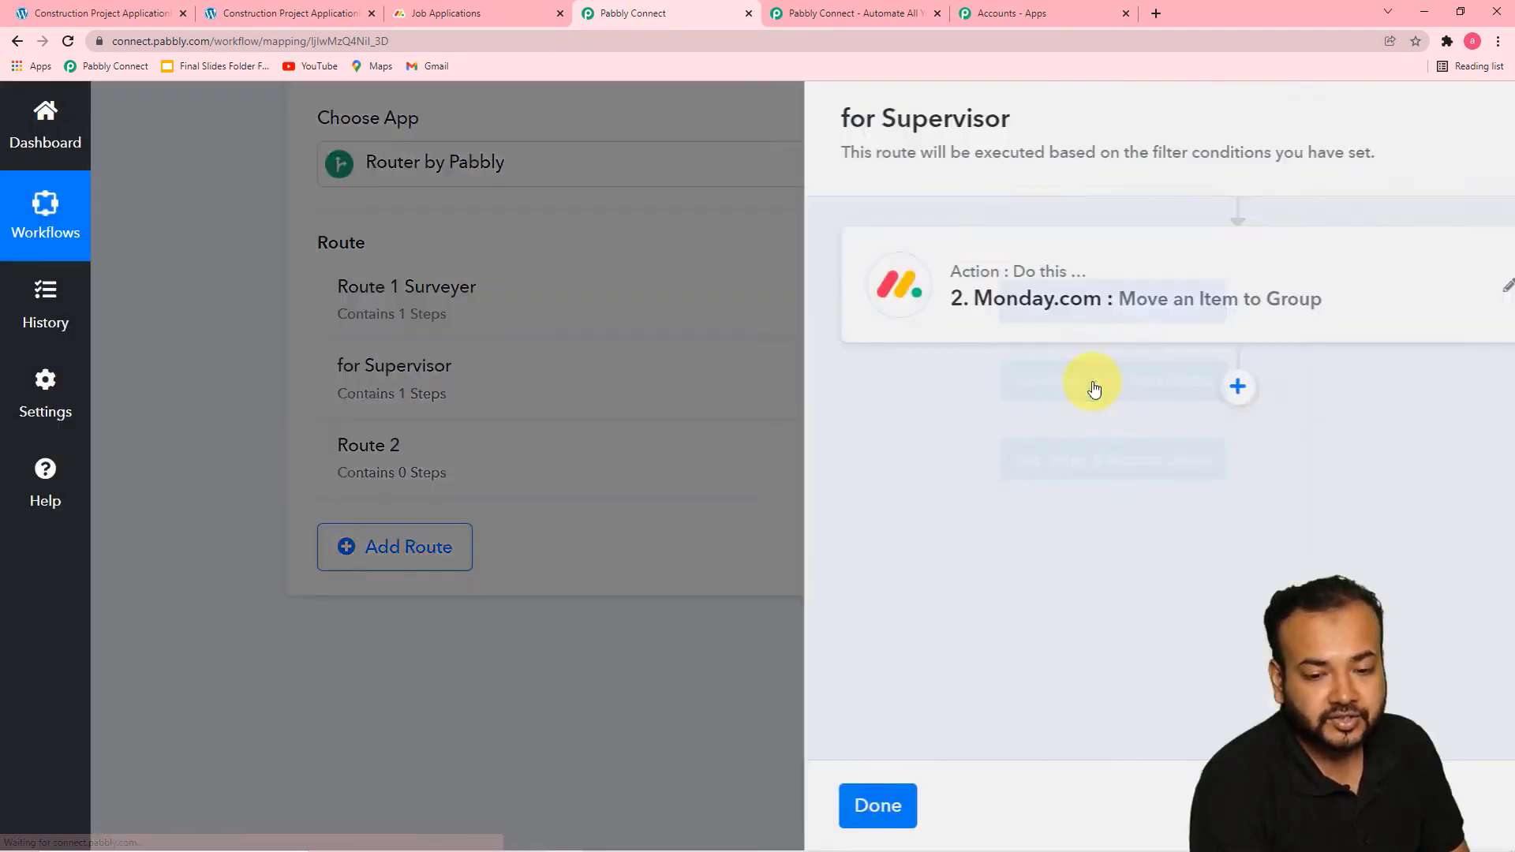
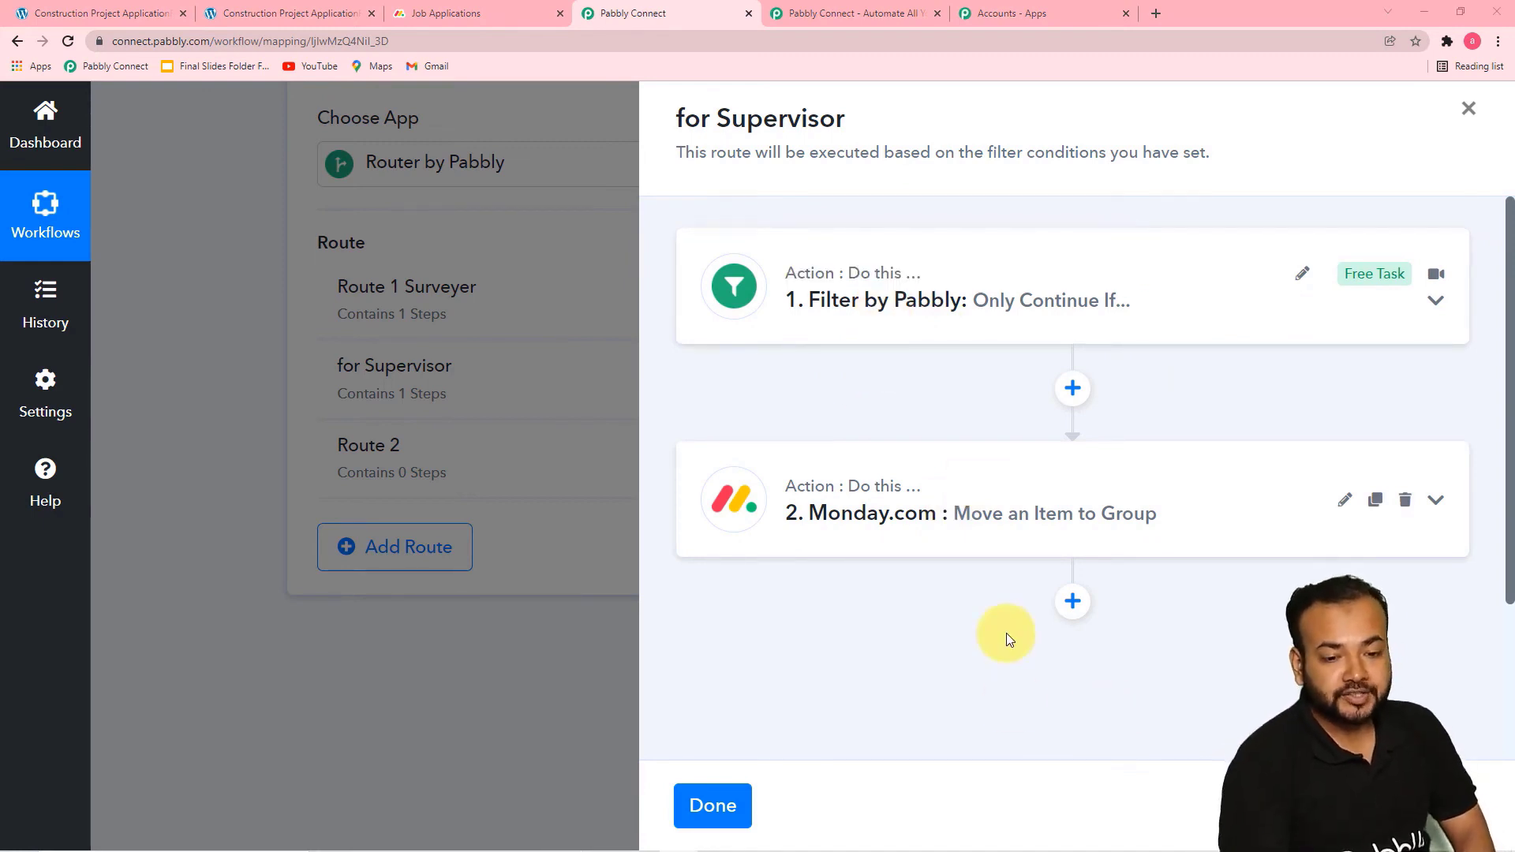
Set the route's filter so Applied For equals Supervisor, and save it with a test request
{"action": "left_click", "coordinate": [899, 308]}
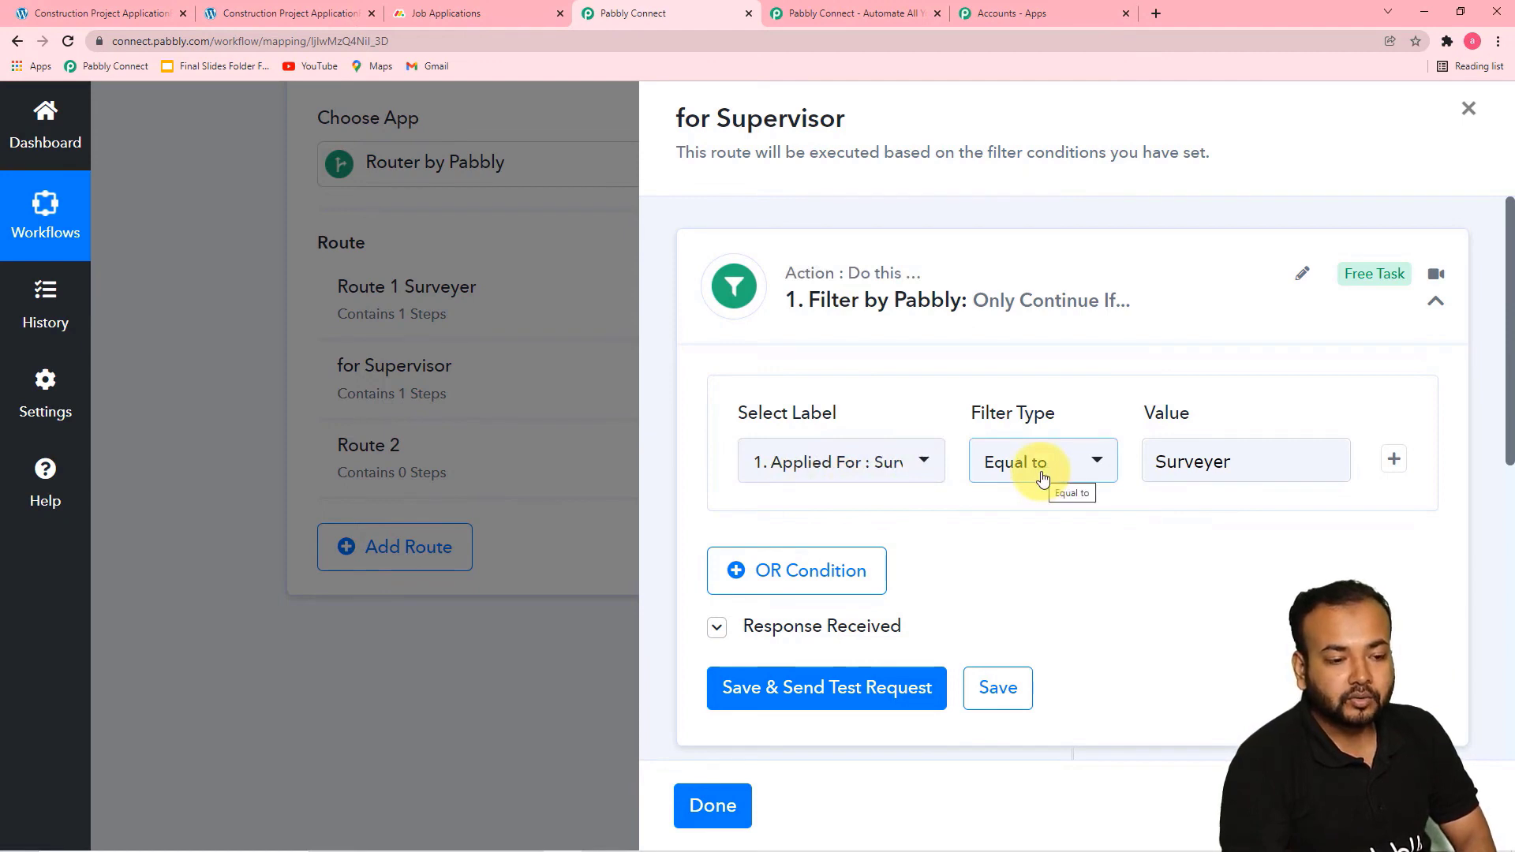
{"action": "left_click", "coordinate": [1271, 467]}
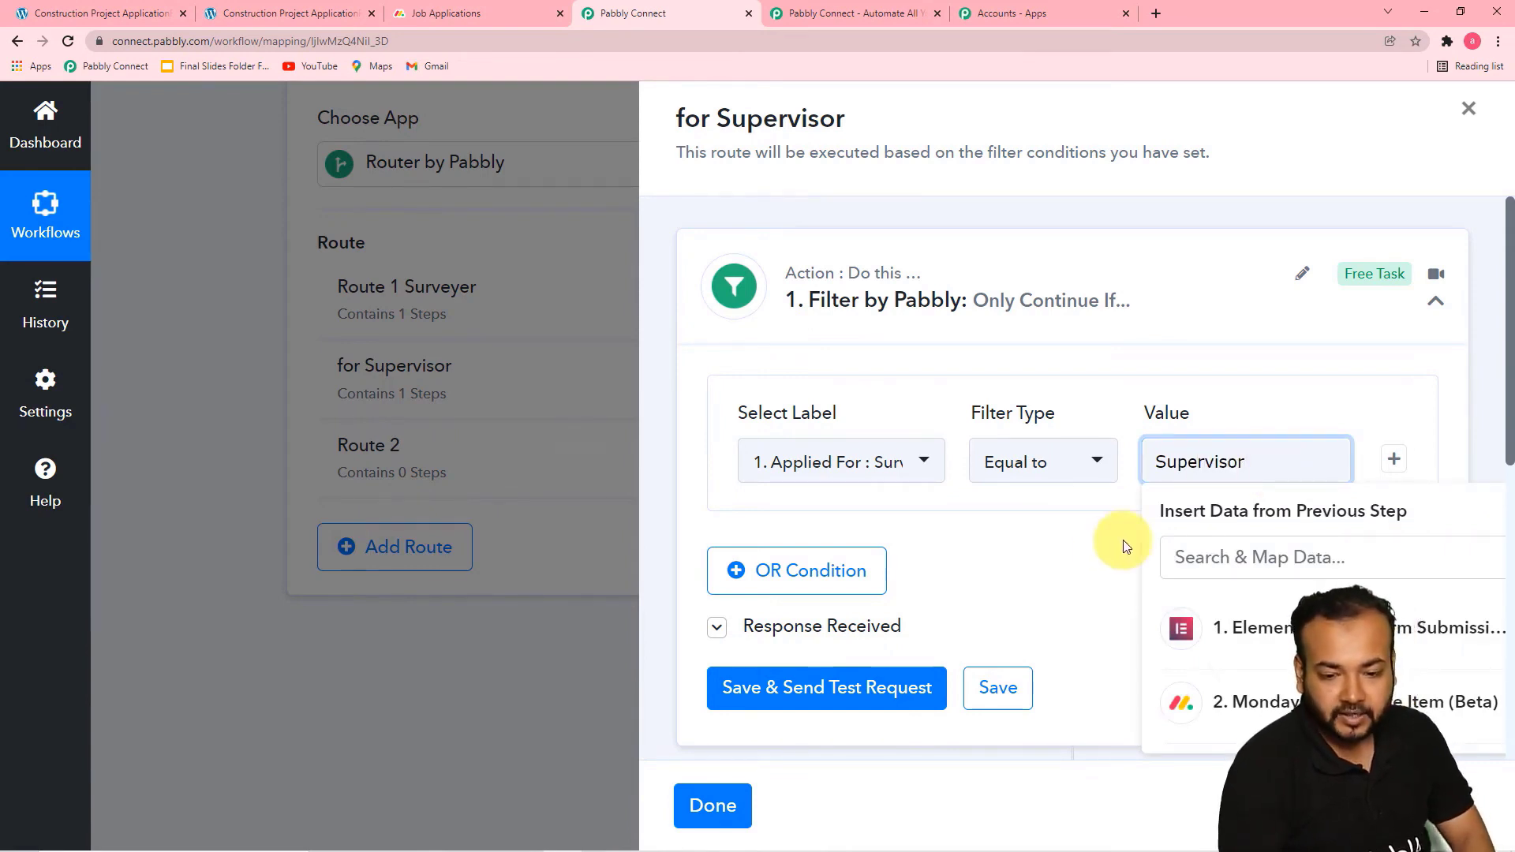
{"action": "left_click", "coordinate": [1049, 558]}
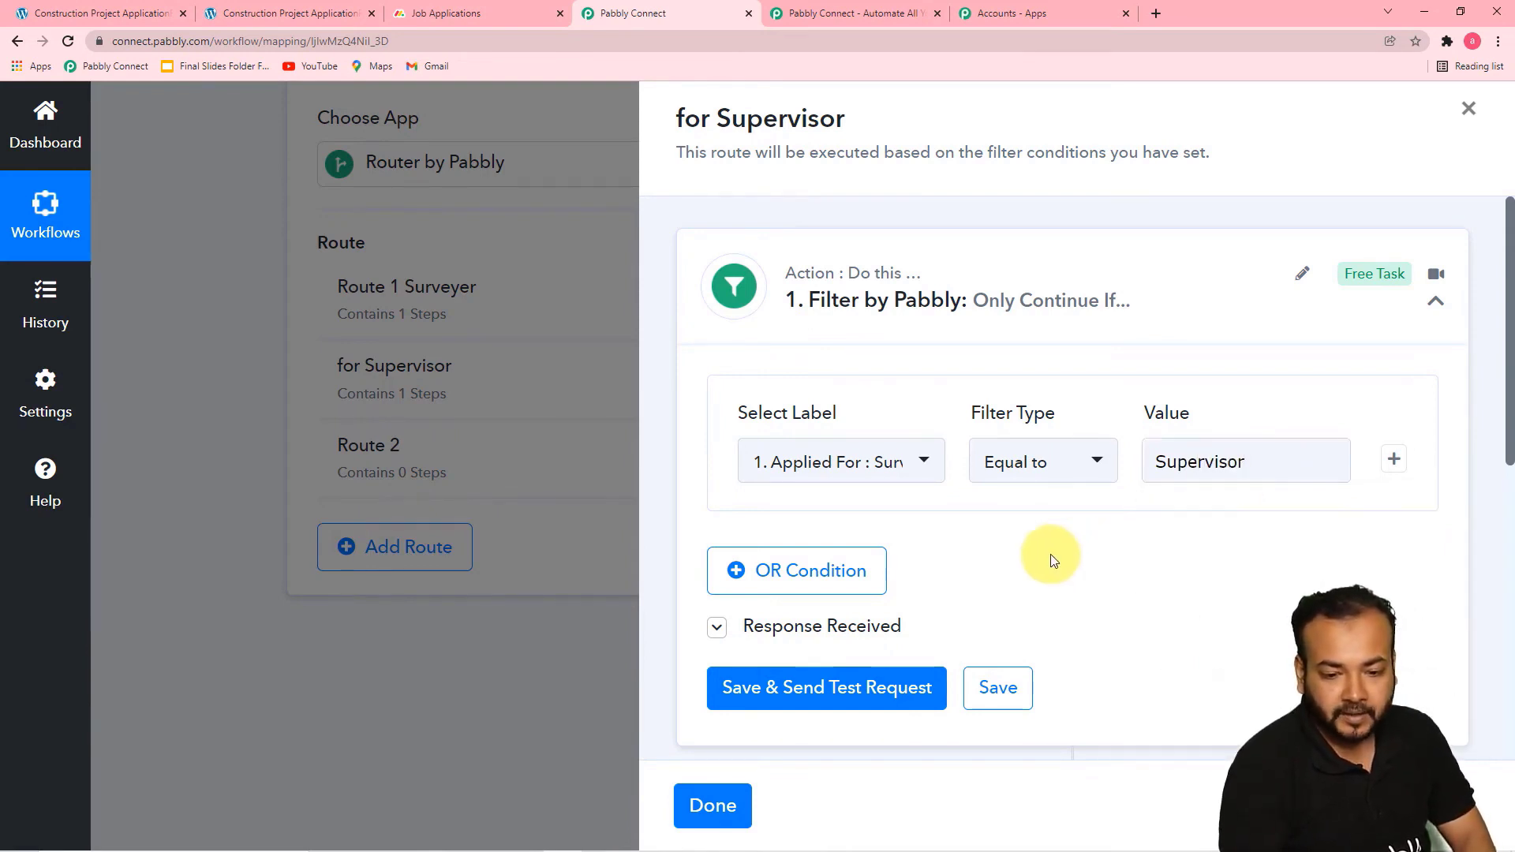
{"action": "scroll", "coordinate": [893, 623], "scroll_direction": "down", "scroll_amount": 1}
{"action": "left_click", "coordinate": [897, 617]}
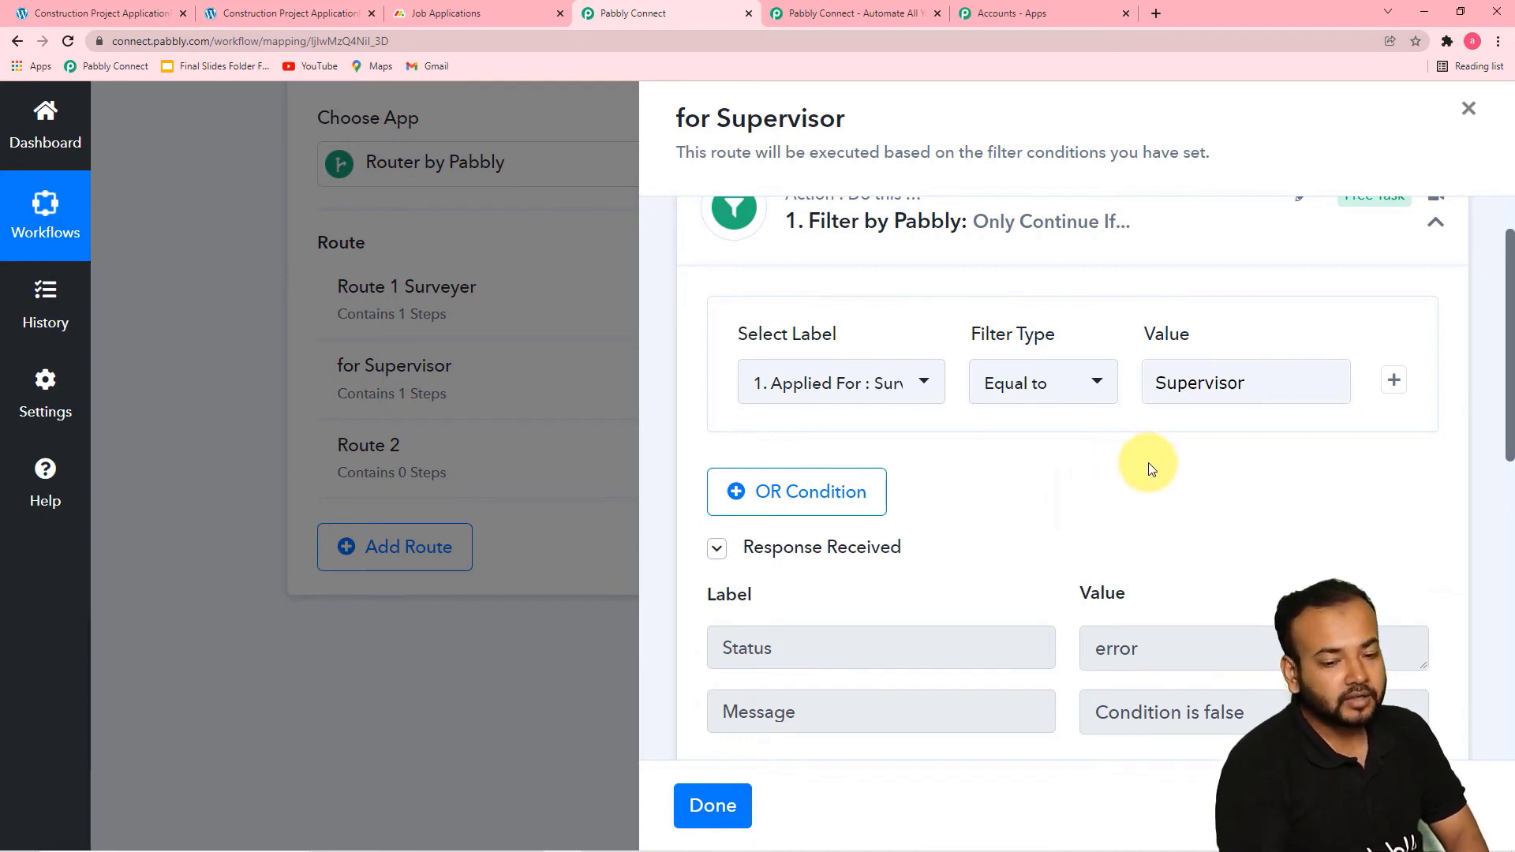
Refresh the group list in the Monday.com Move an Item to Group action and choose Supervisor as the target group
{"action": "scroll", "coordinate": [1149, 463], "scroll_direction": "down", "scroll_amount": 2}
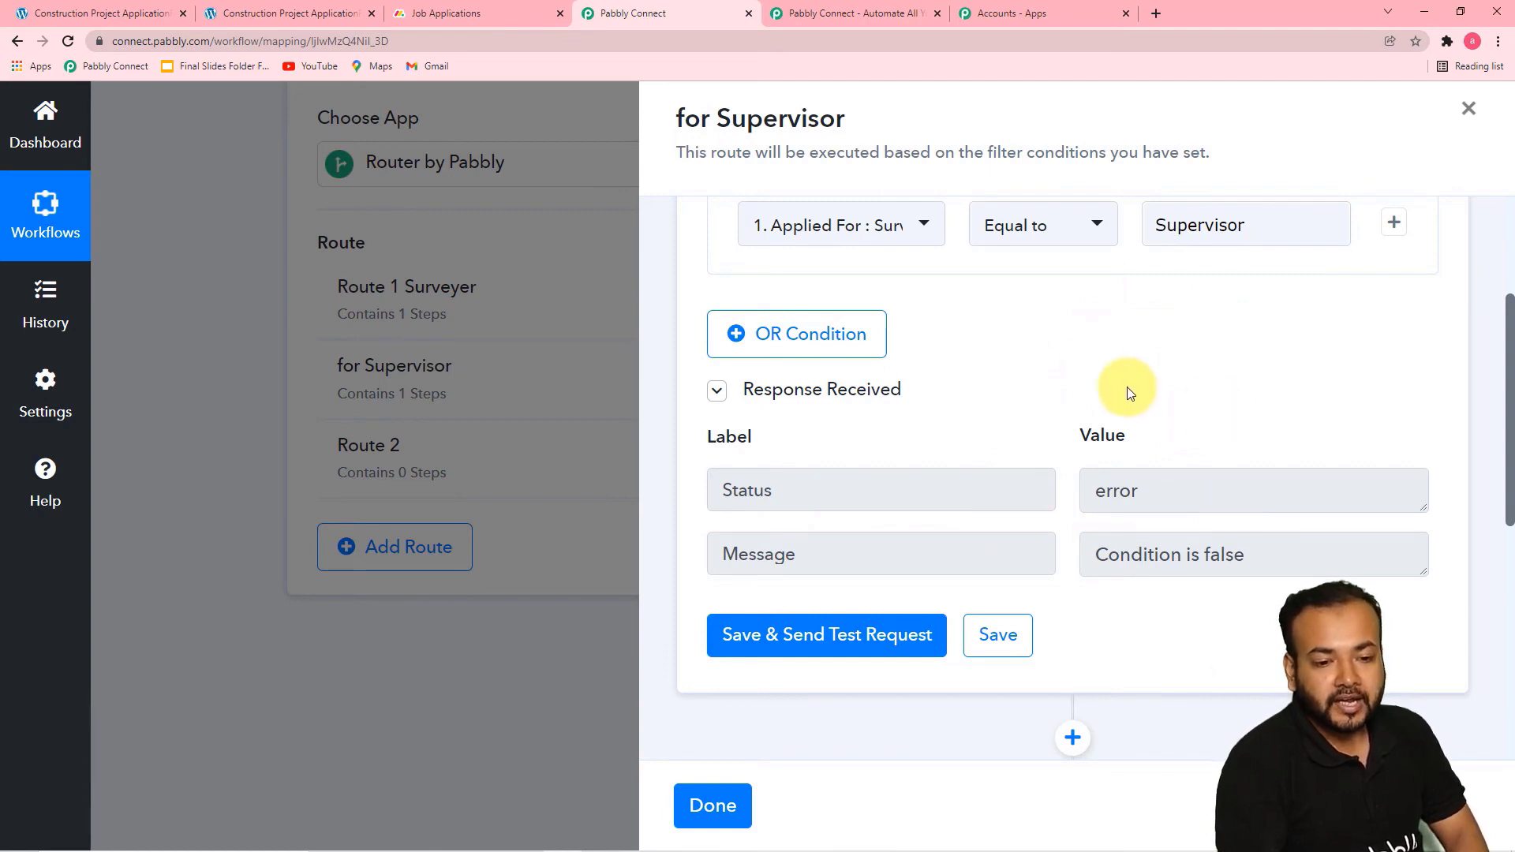
{"action": "scroll", "coordinate": [1093, 366], "scroll_direction": "down", "scroll_amount": 1}
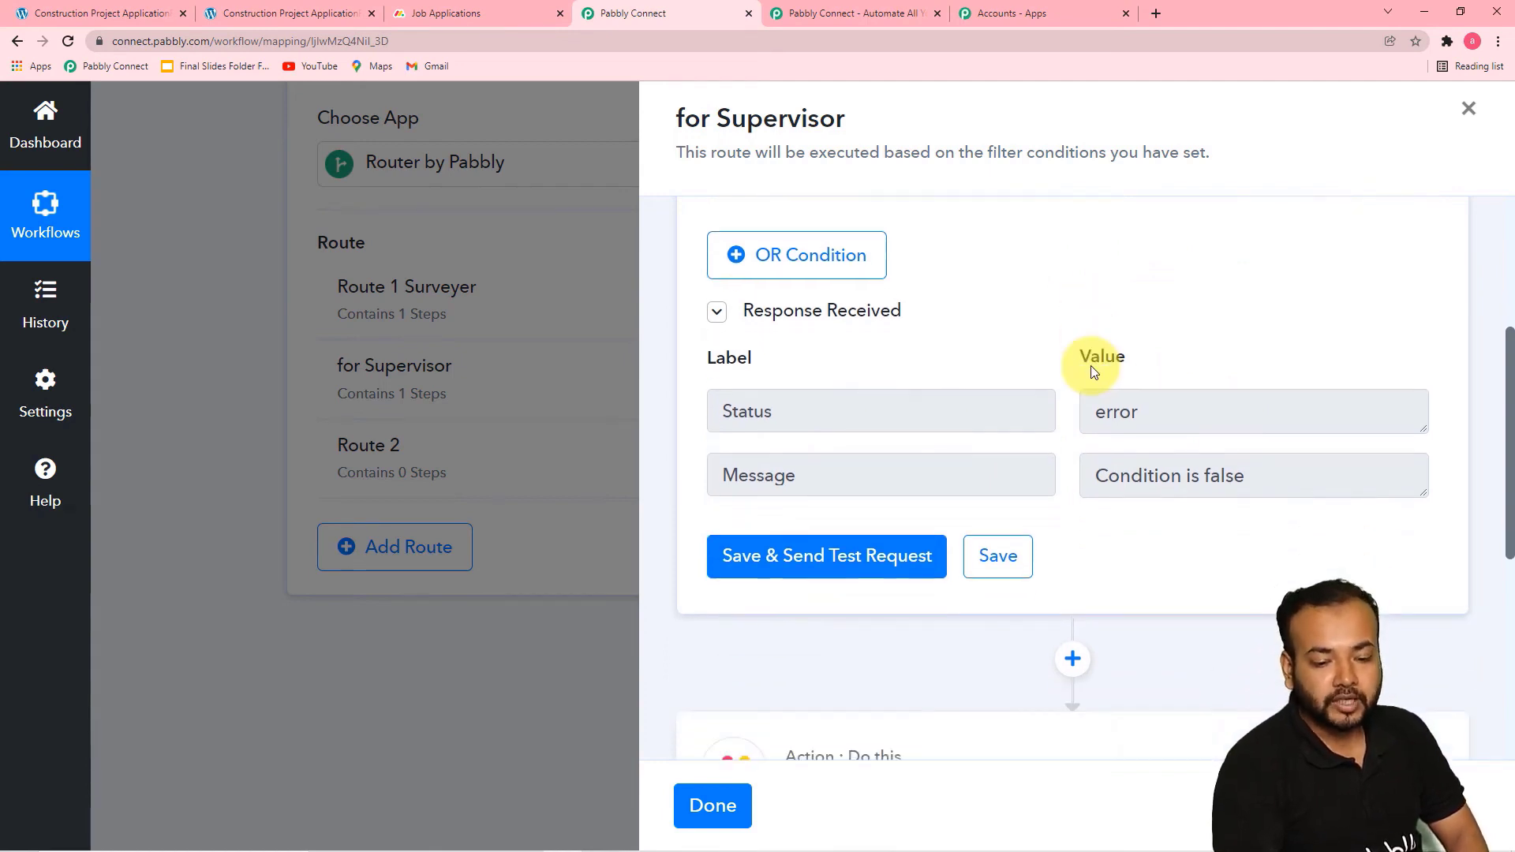
{"action": "mouse_move", "coordinate": [1030, 341]}
{"action": "scroll", "coordinate": [1029, 340], "scroll_direction": "down", "scroll_amount": 4}
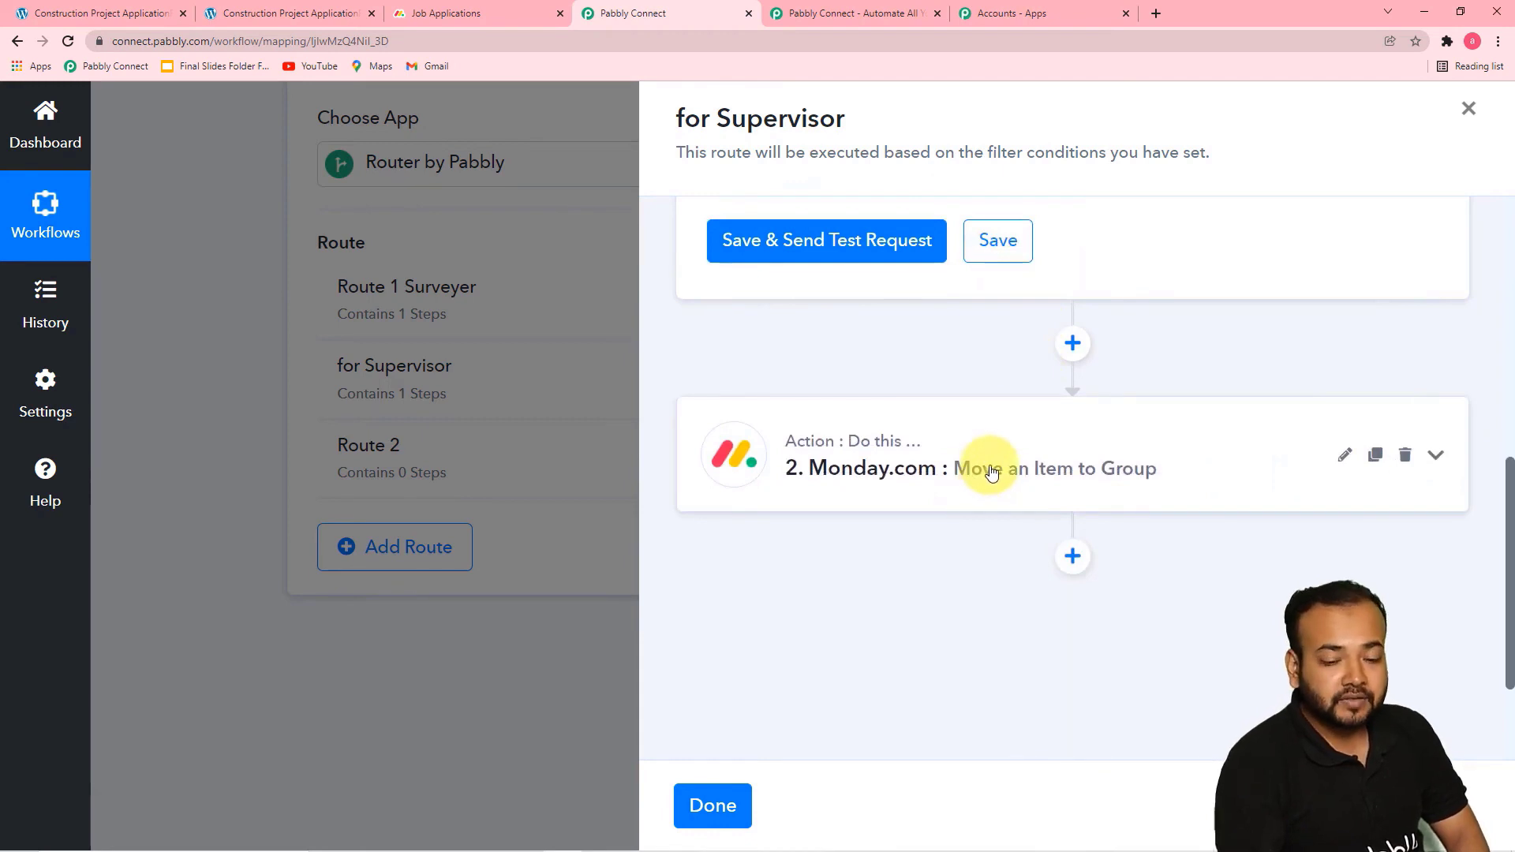
{"action": "left_click", "coordinate": [1050, 491]}
{"action": "scroll", "coordinate": [1051, 493], "scroll_direction": "down", "scroll_amount": 3}
{"action": "scroll", "coordinate": [1052, 494], "scroll_direction": "down", "scroll_amount": 4}
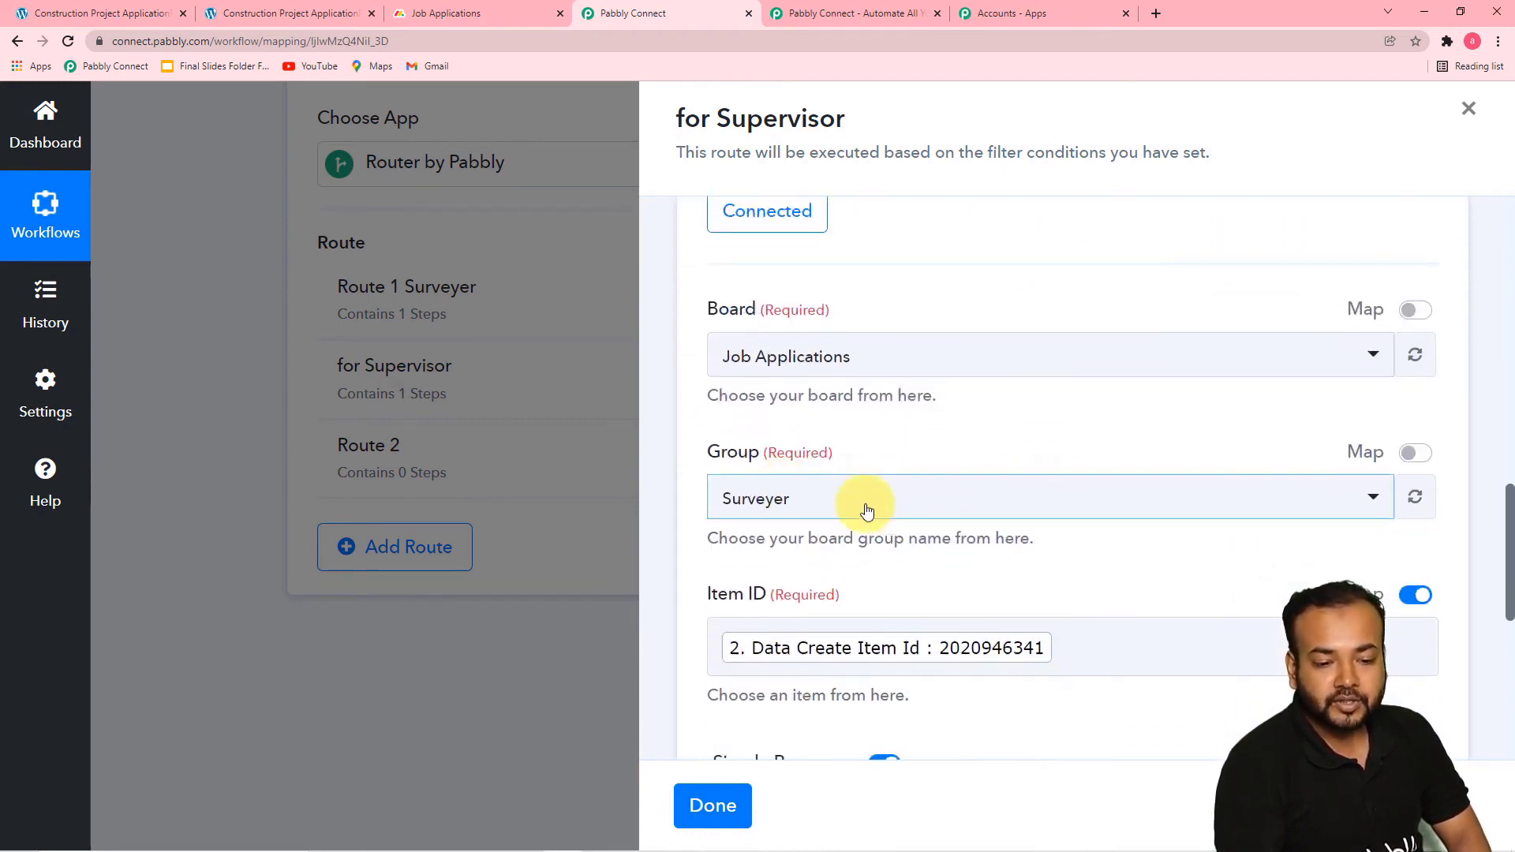
{"action": "left_click", "coordinate": [867, 511]}
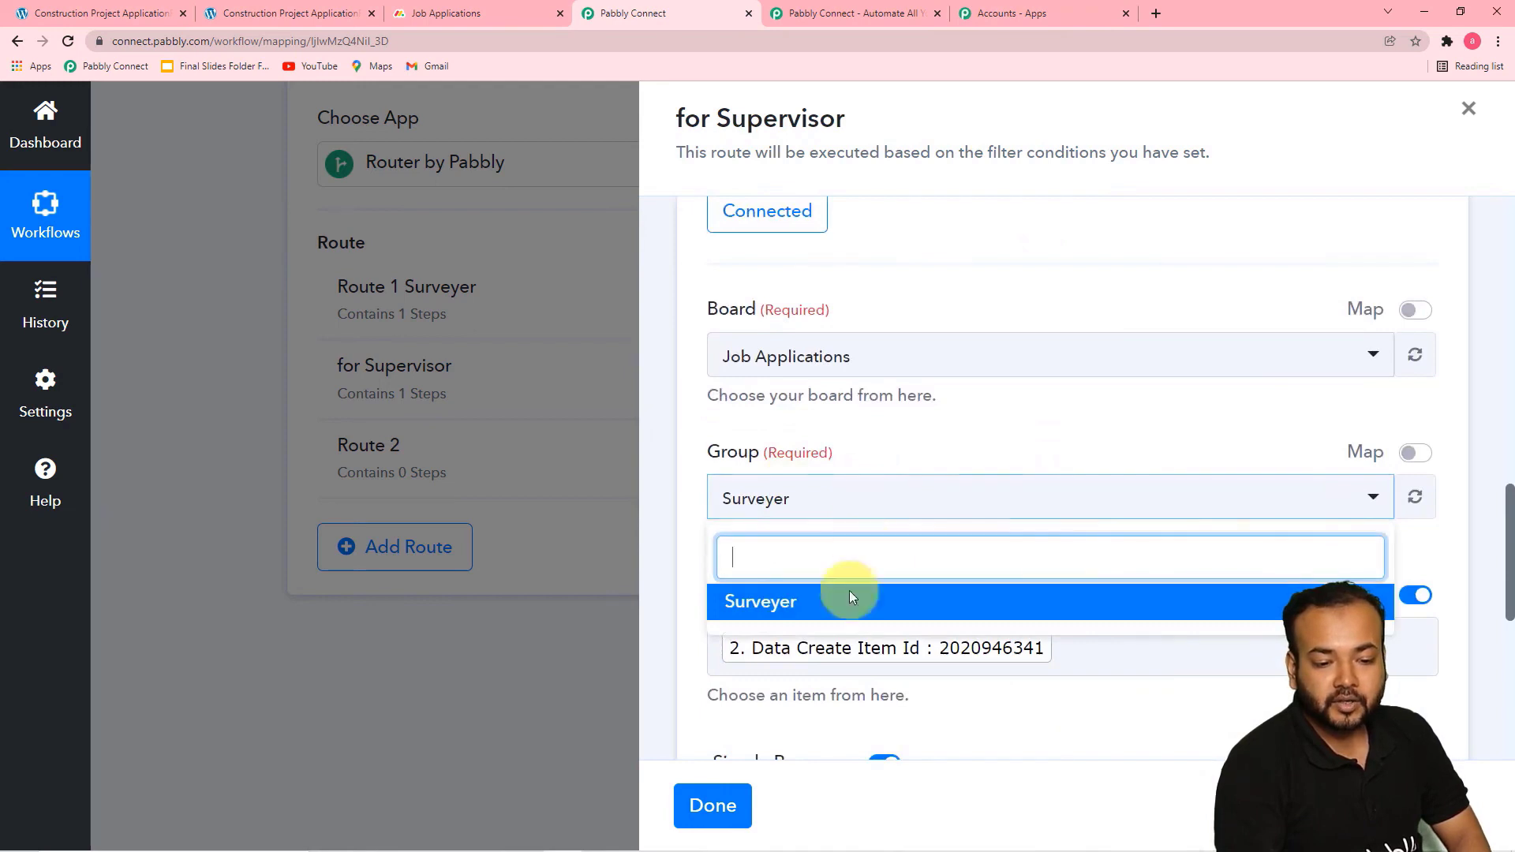
{"action": "left_click", "coordinate": [1417, 497]}
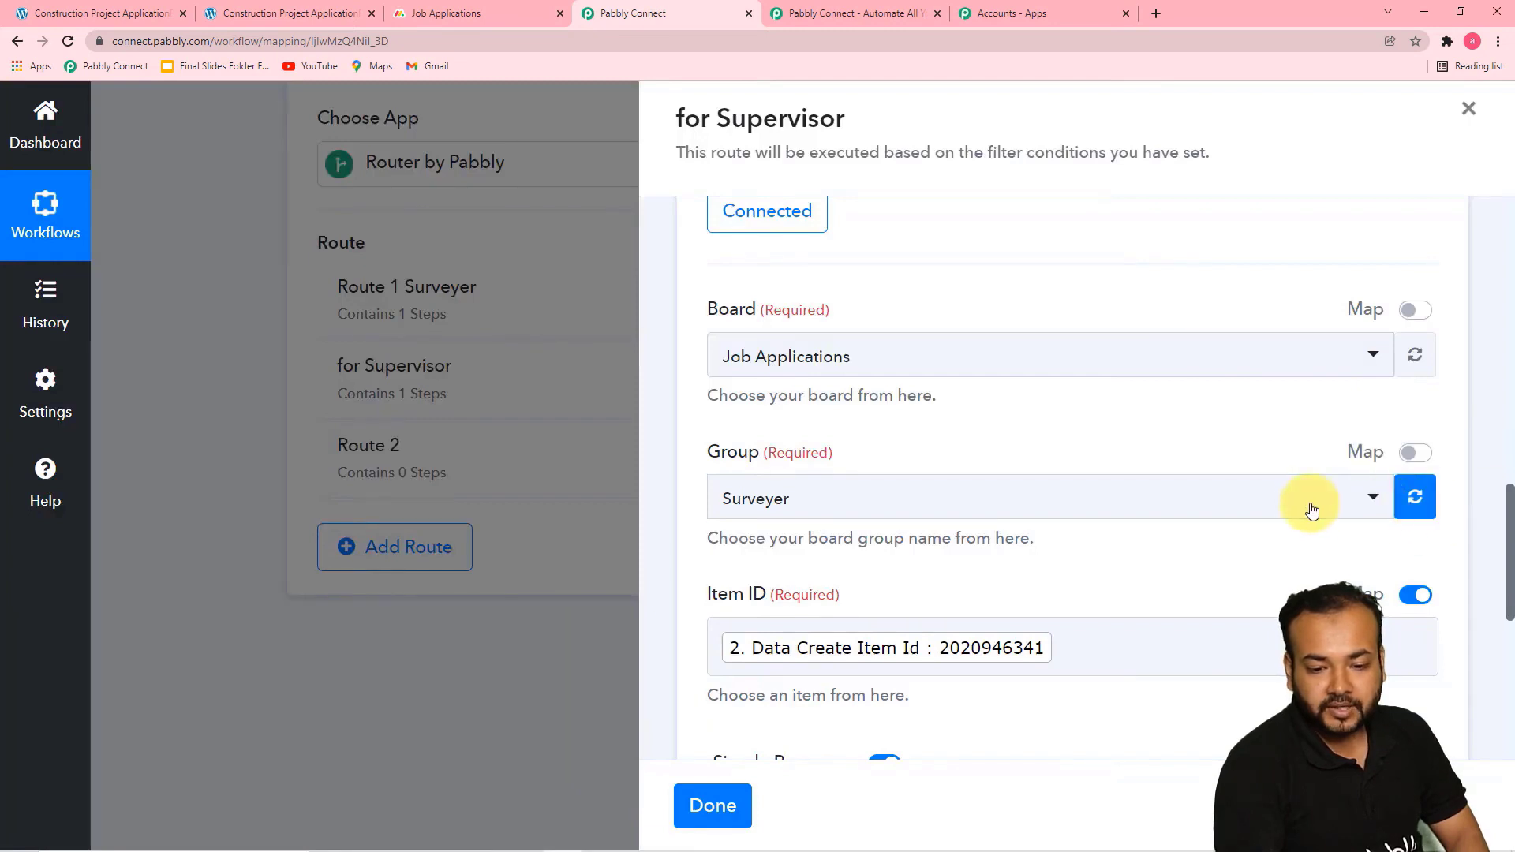
{"action": "left_click", "coordinate": [1365, 507]}
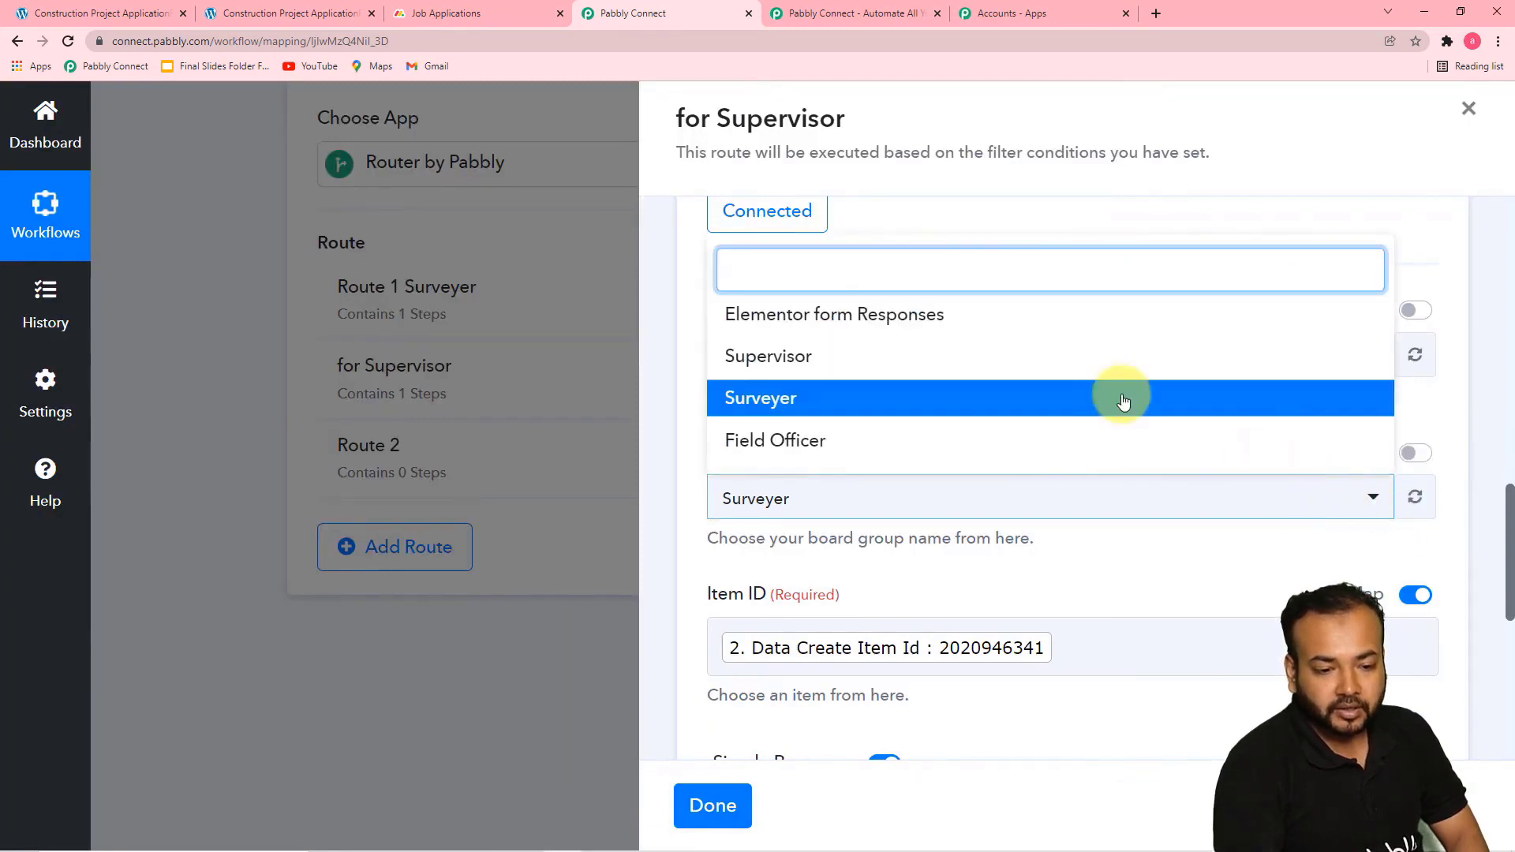
{"action": "left_click", "coordinate": [798, 366]}
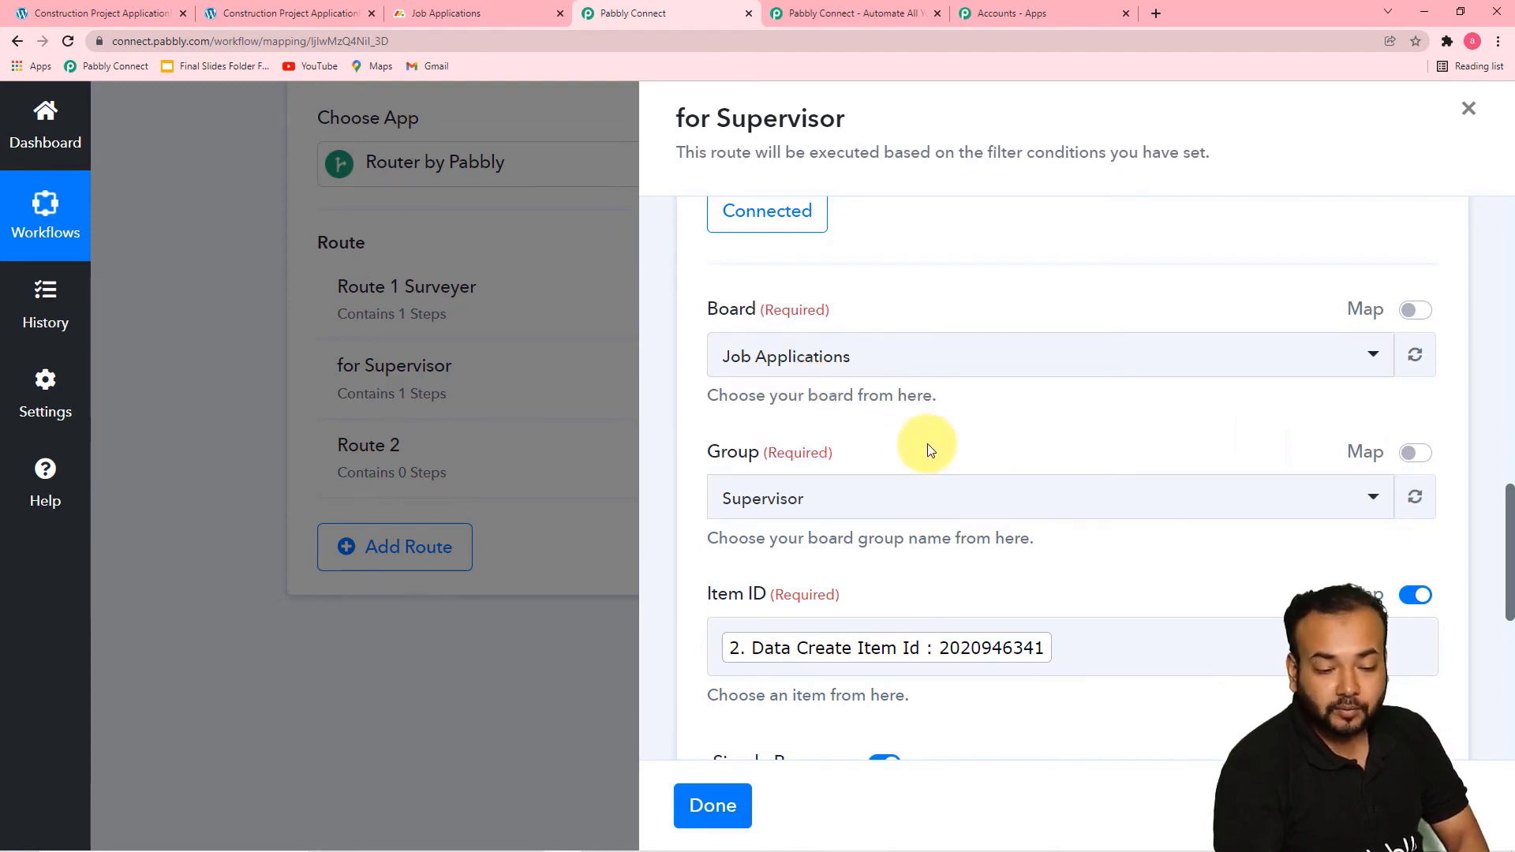
Save the Monday.com action's settings without sending a test request
{"action": "scroll", "coordinate": [927, 444], "scroll_direction": "down", "scroll_amount": 3}
{"action": "left_click", "coordinate": [997, 632]}
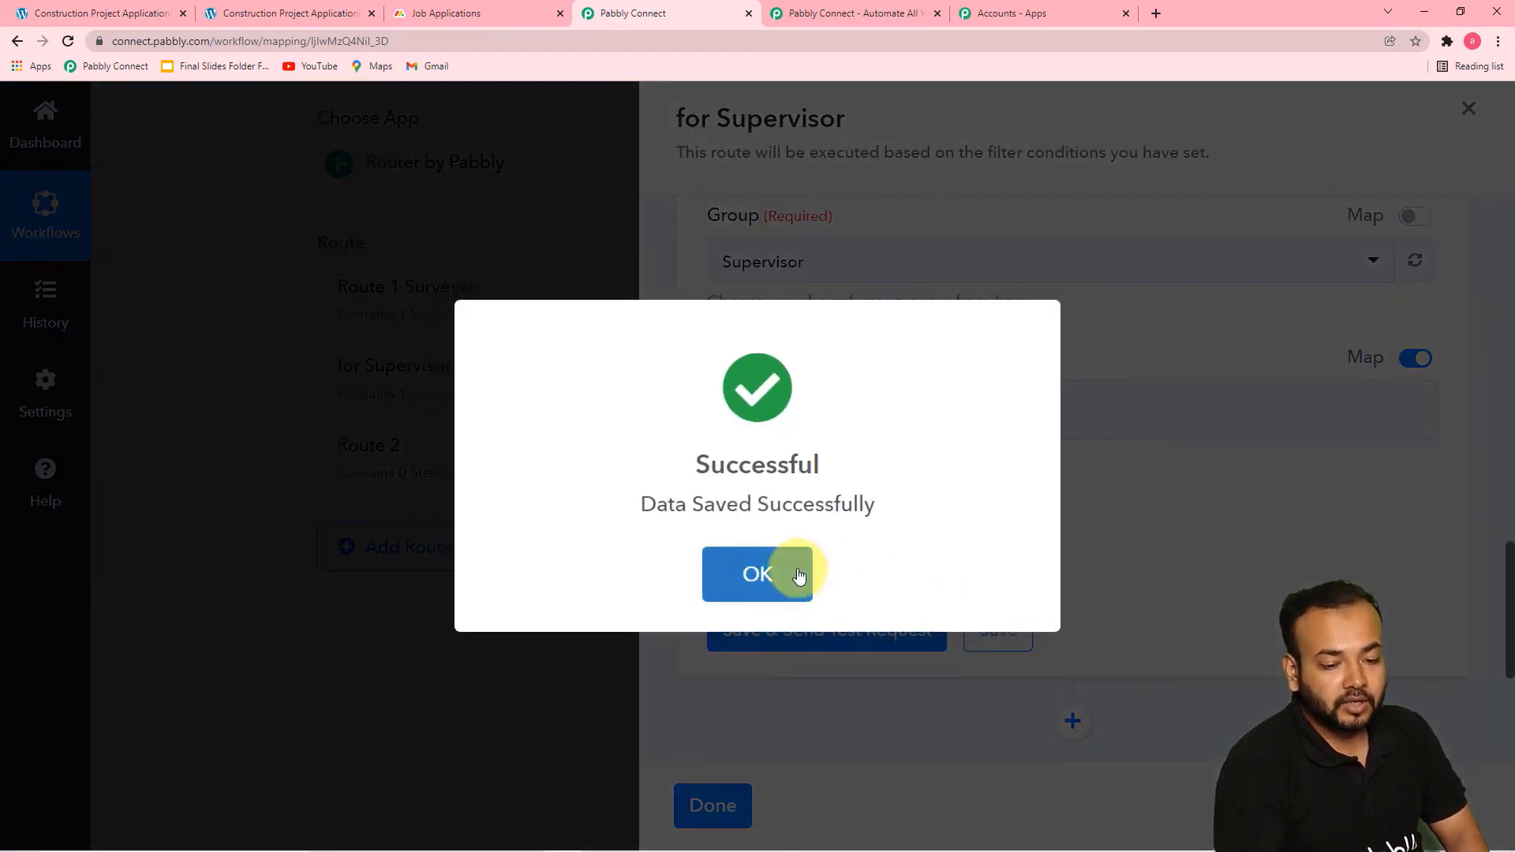
{"action": "left_click", "coordinate": [788, 573]}
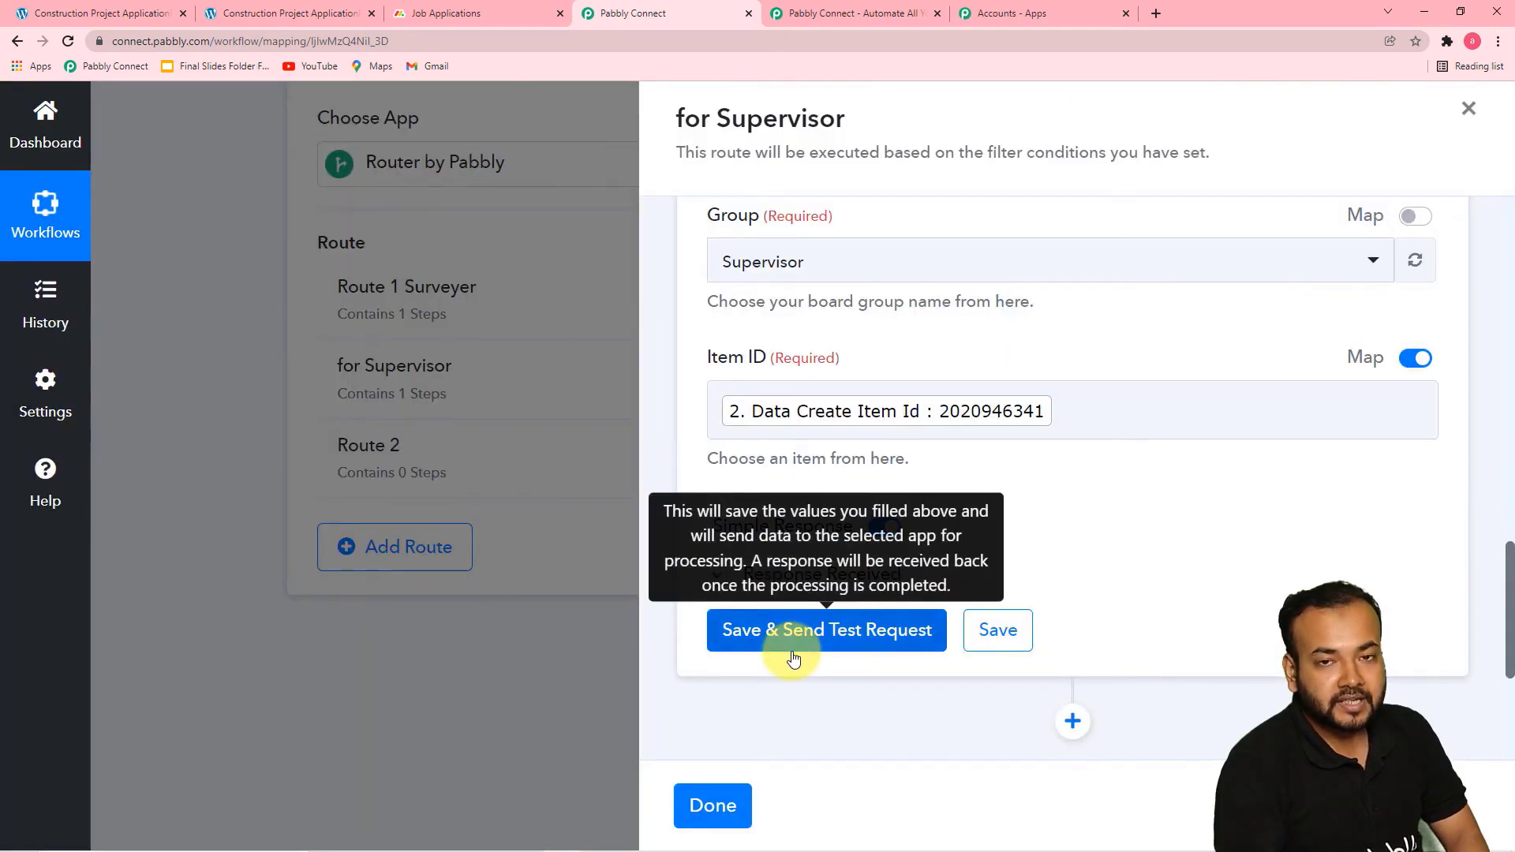
Check the Job Applications board in monday.com, and re-save the Pabbly Connect action to finish the for Supervisor route
{"action": "scroll", "coordinate": [888, 431], "scroll_direction": "up", "scroll_amount": 3}
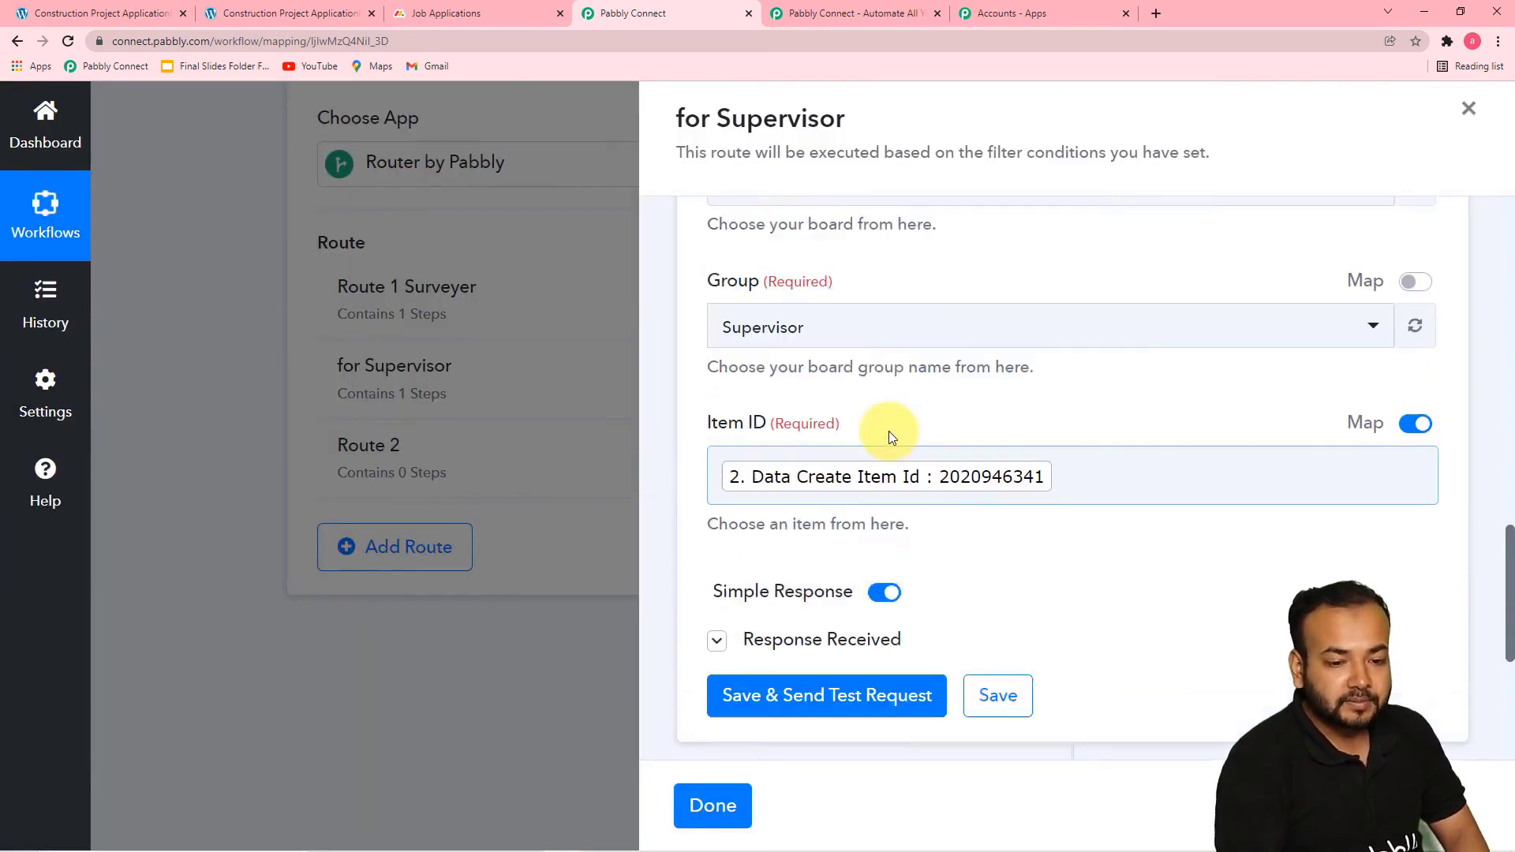
{"action": "scroll", "coordinate": [889, 431], "scroll_direction": "up", "scroll_amount": 3}
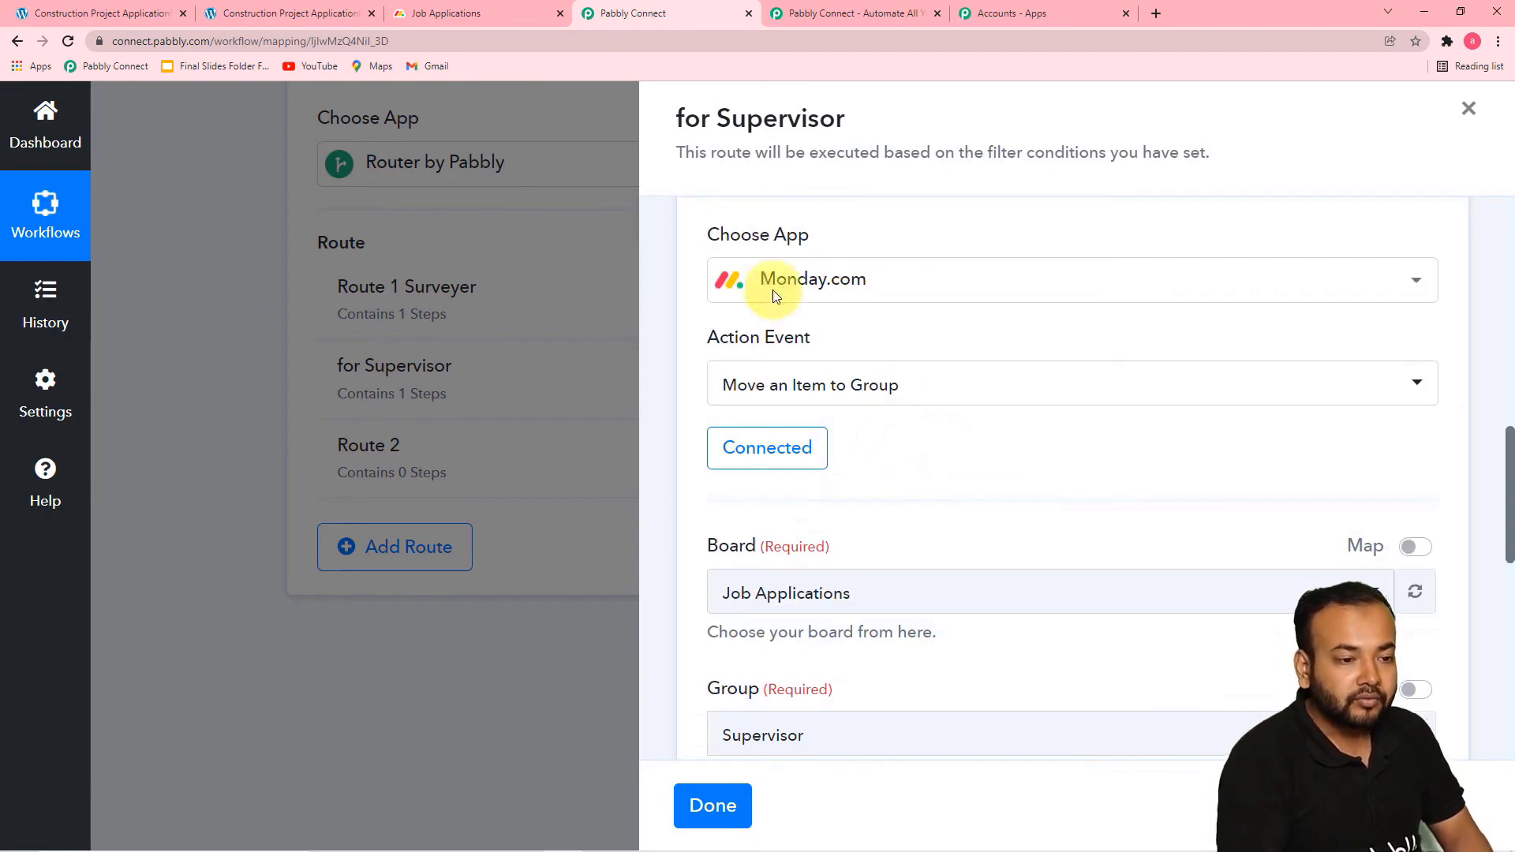
{"action": "left_click", "coordinate": [466, 17]}
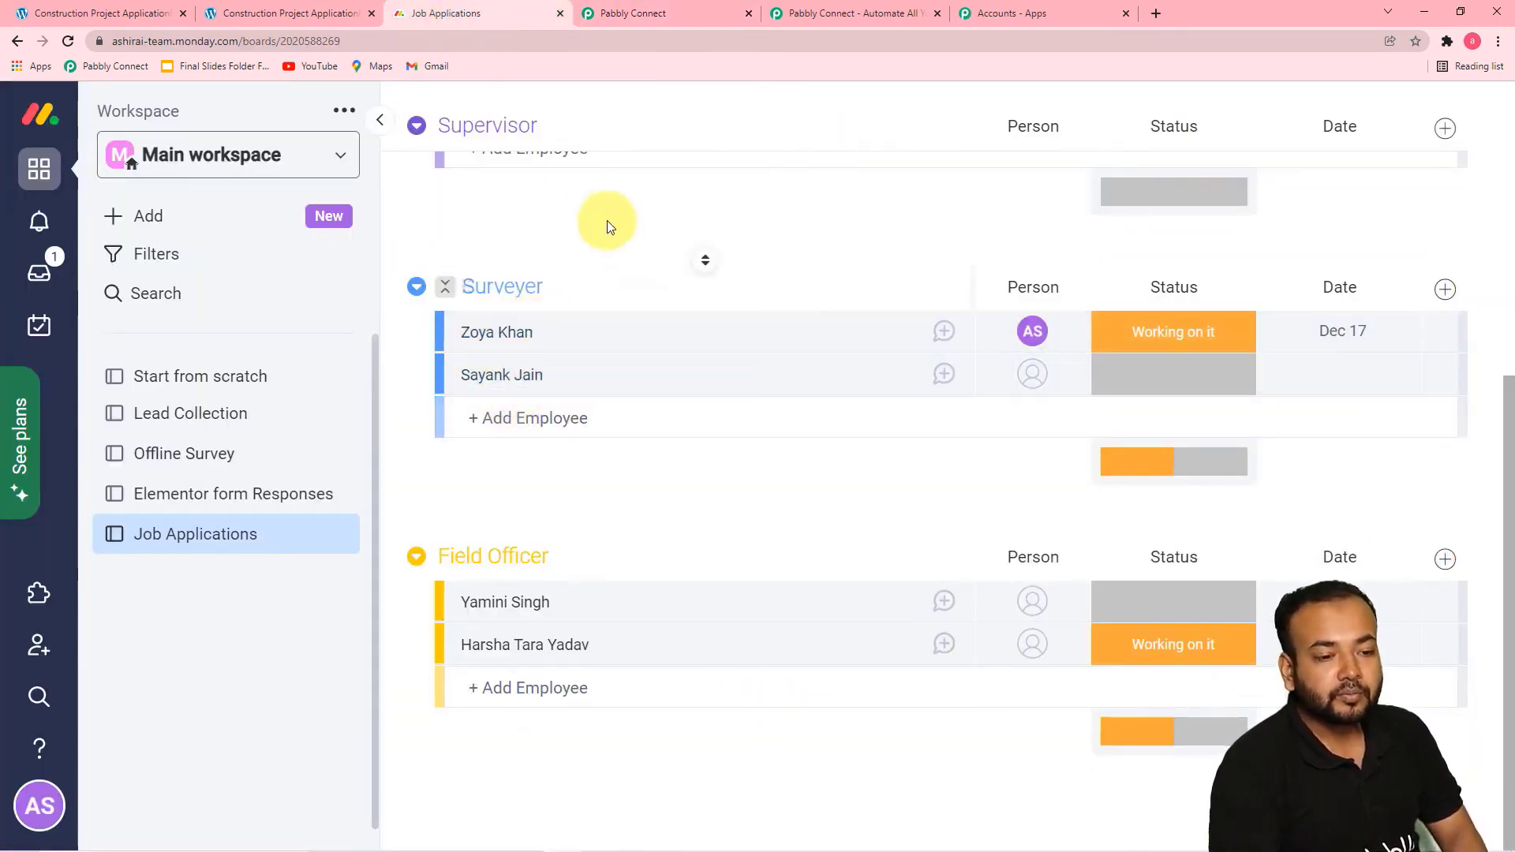
{"action": "left_click", "coordinate": [656, 18]}
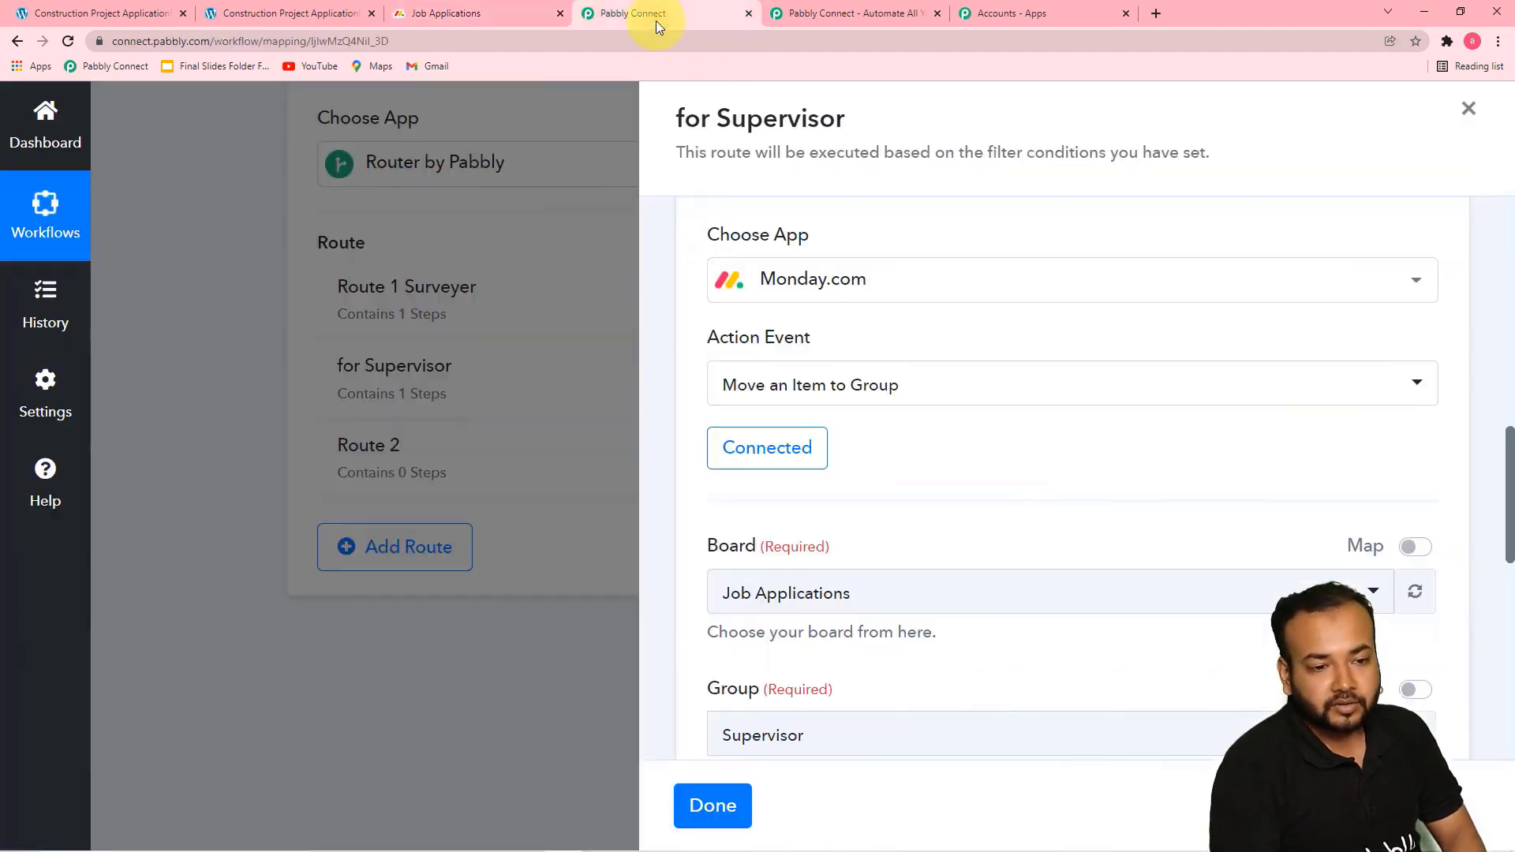
{"action": "scroll", "coordinate": [1014, 495], "scroll_direction": "down", "scroll_amount": 6}
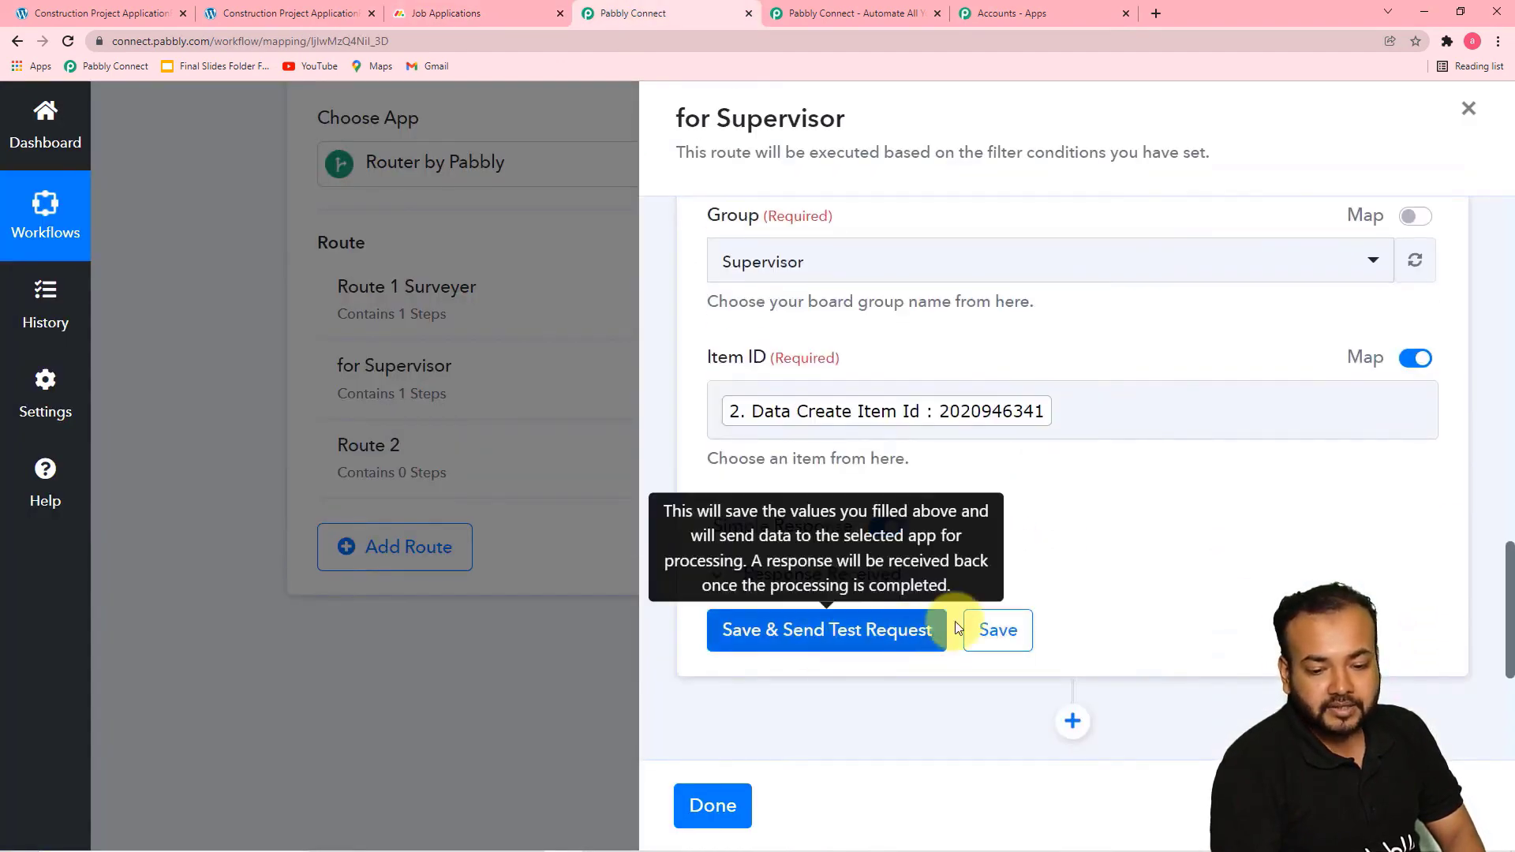
{"action": "left_click", "coordinate": [998, 631]}
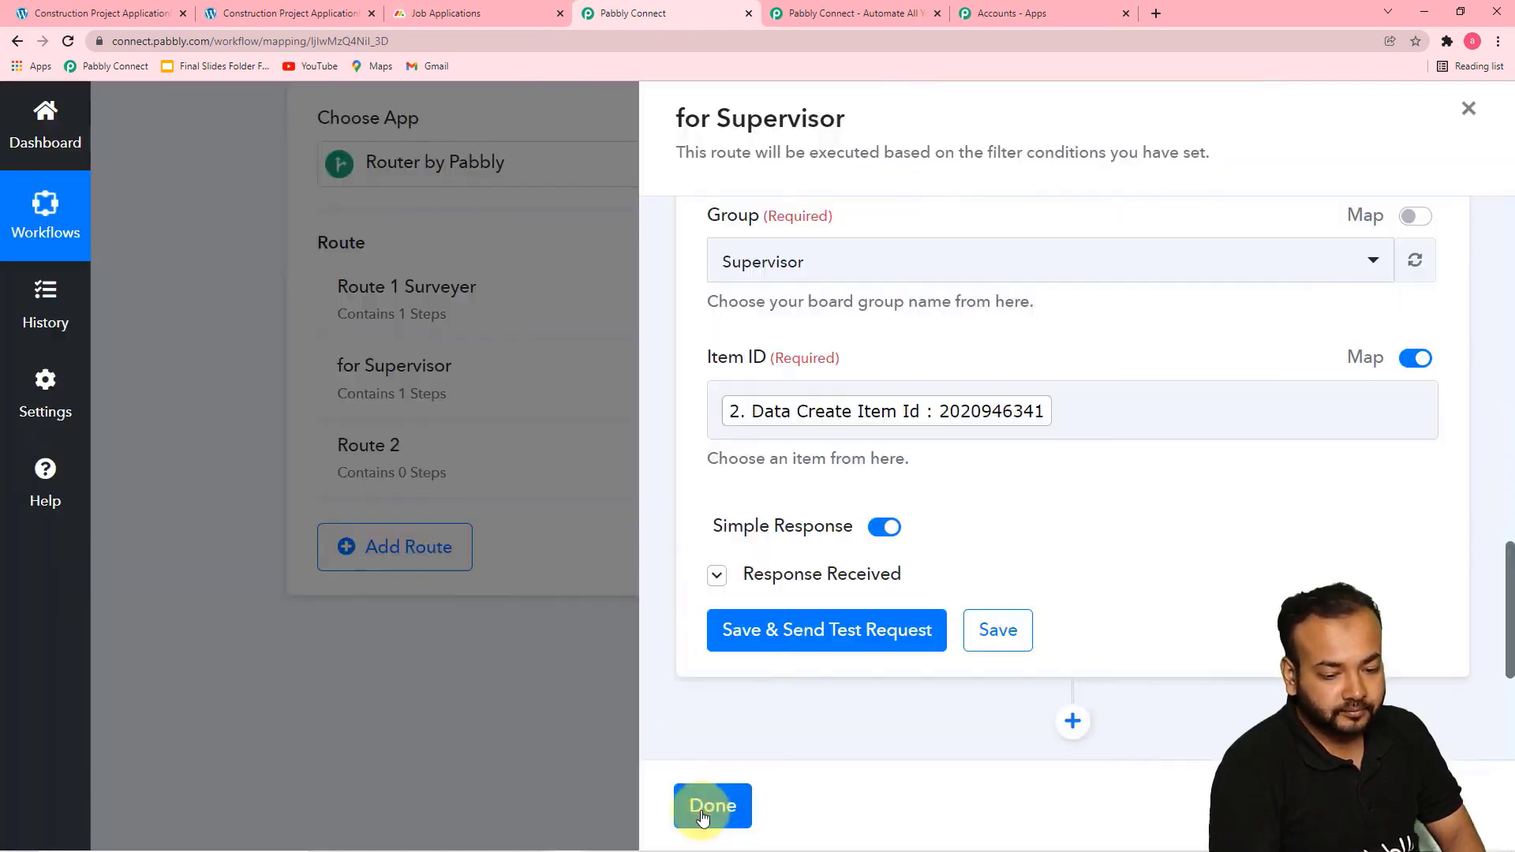
{"action": "left_click", "coordinate": [713, 805]}
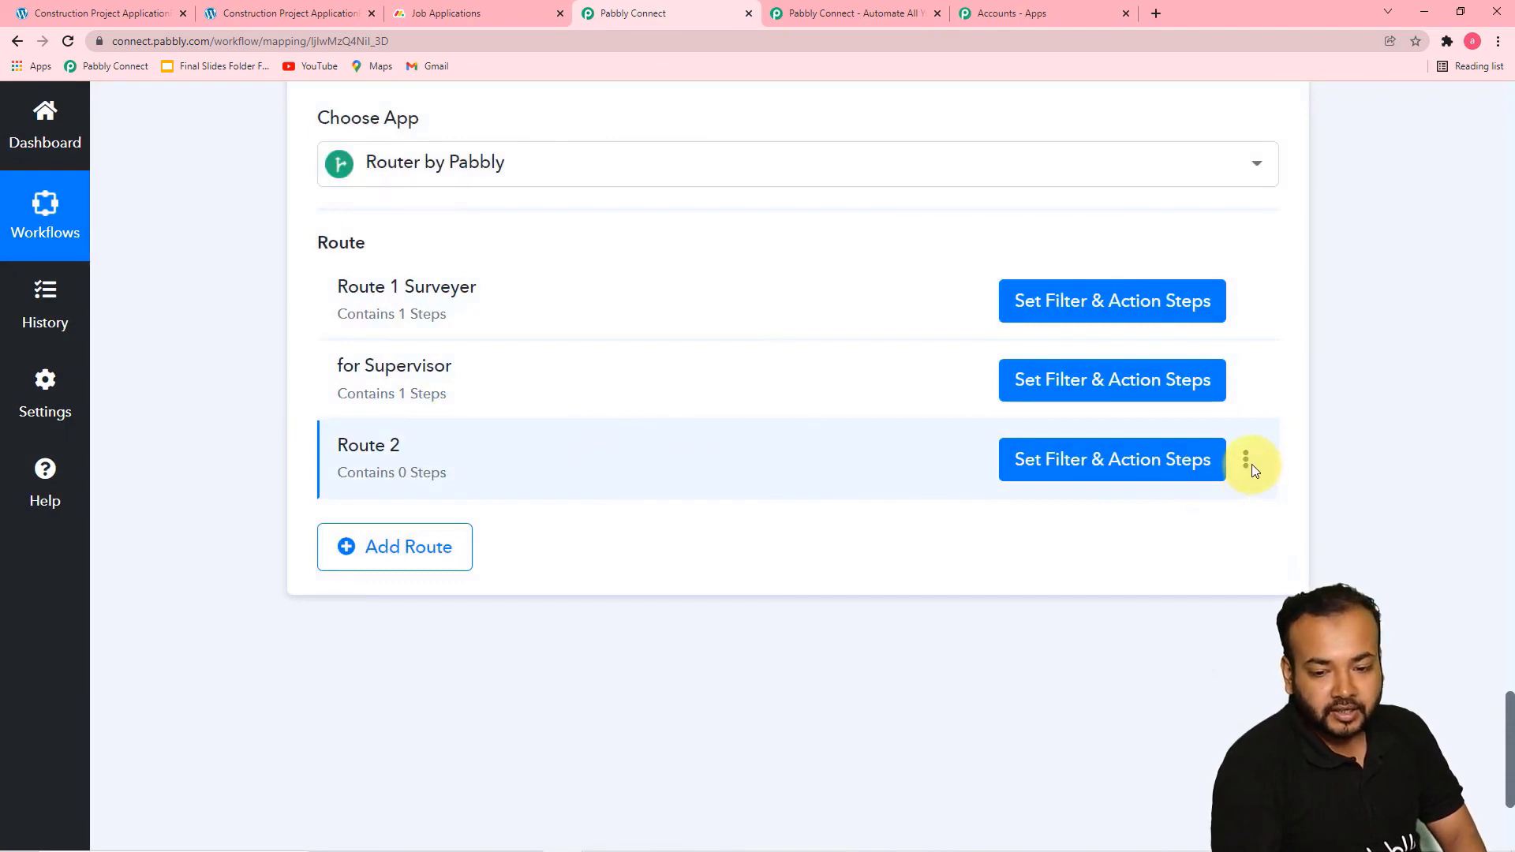
Clone the for Supervisor route in the router
{"action": "left_click", "coordinate": [1247, 466]}
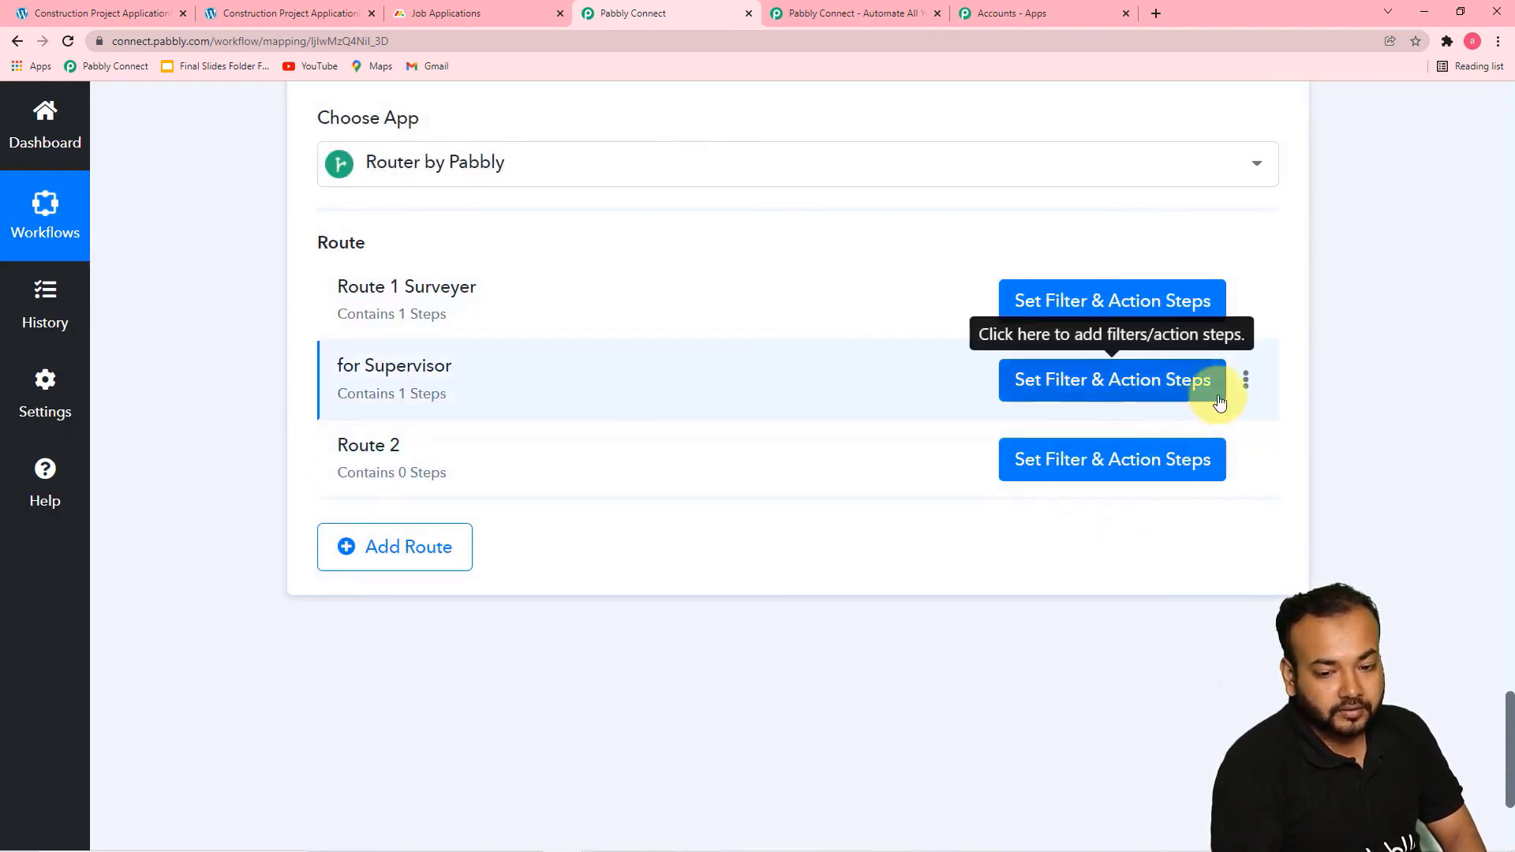
{"action": "left_click", "coordinate": [1246, 386]}
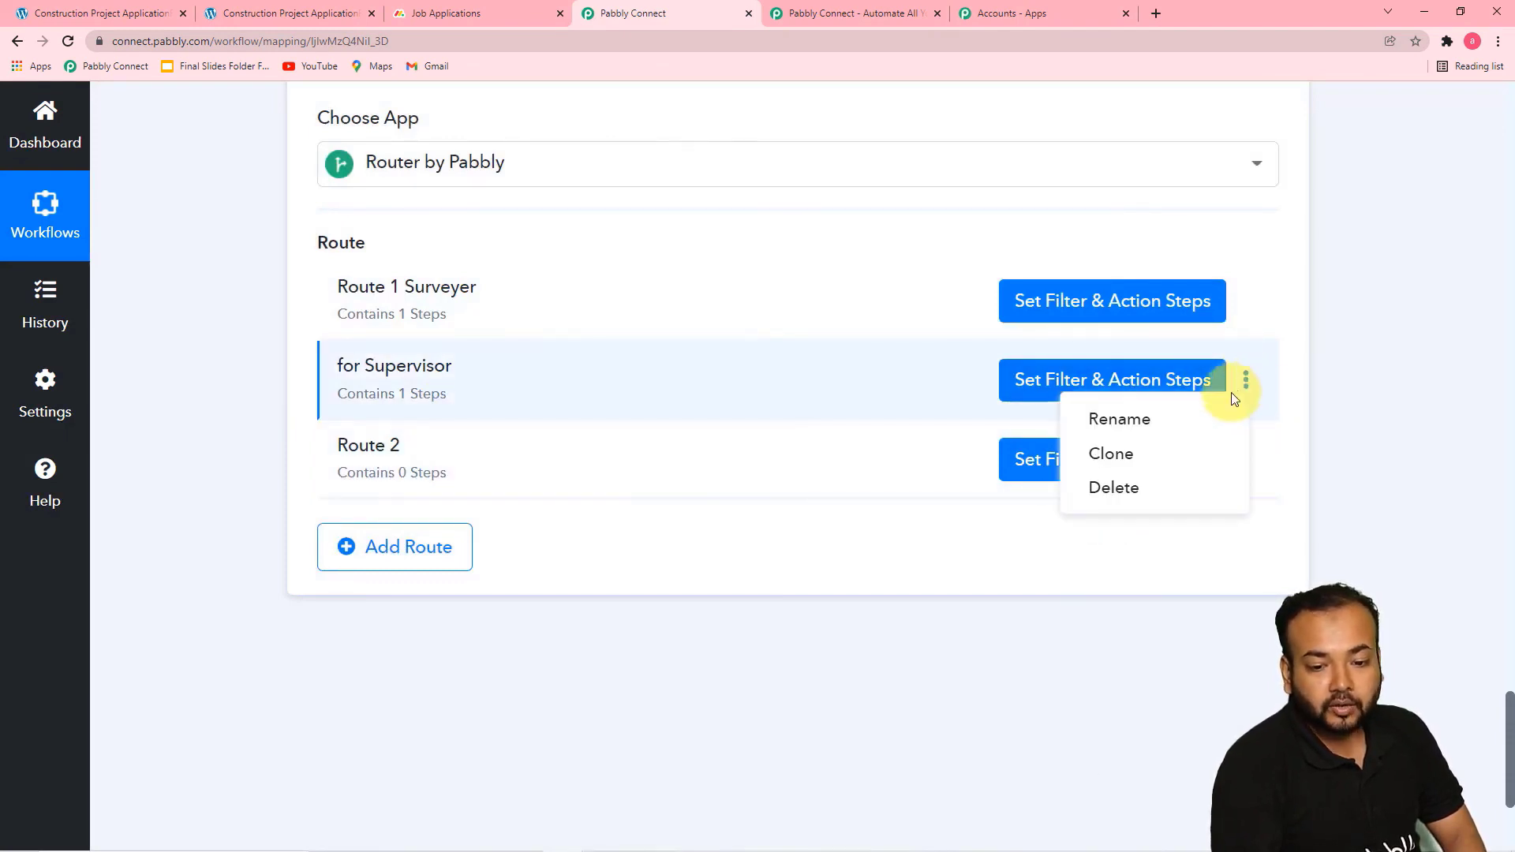
{"action": "left_click", "coordinate": [1113, 457]}
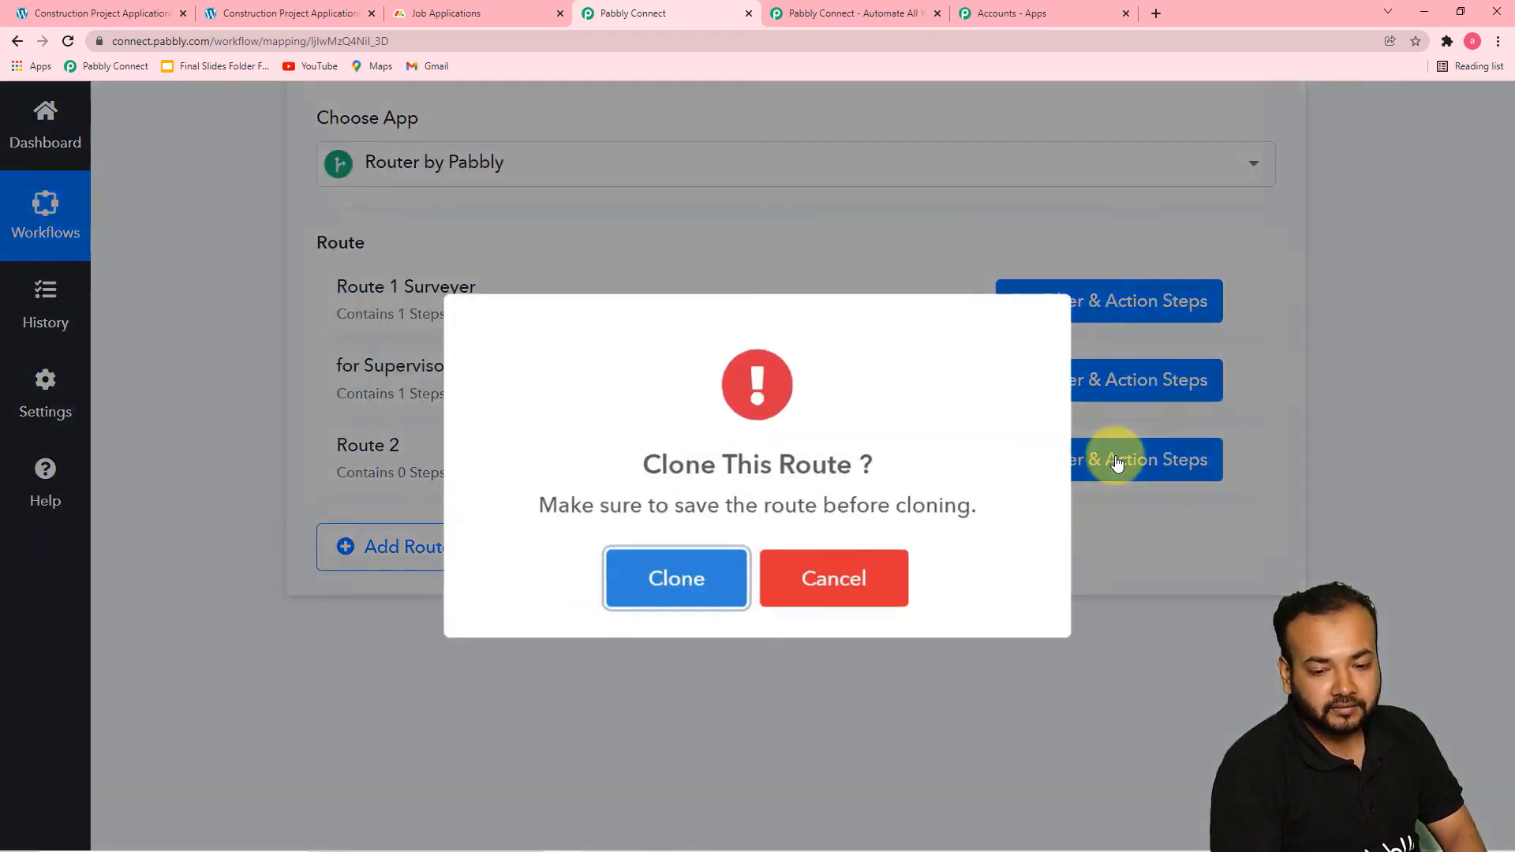
{"action": "left_click", "coordinate": [704, 585]}
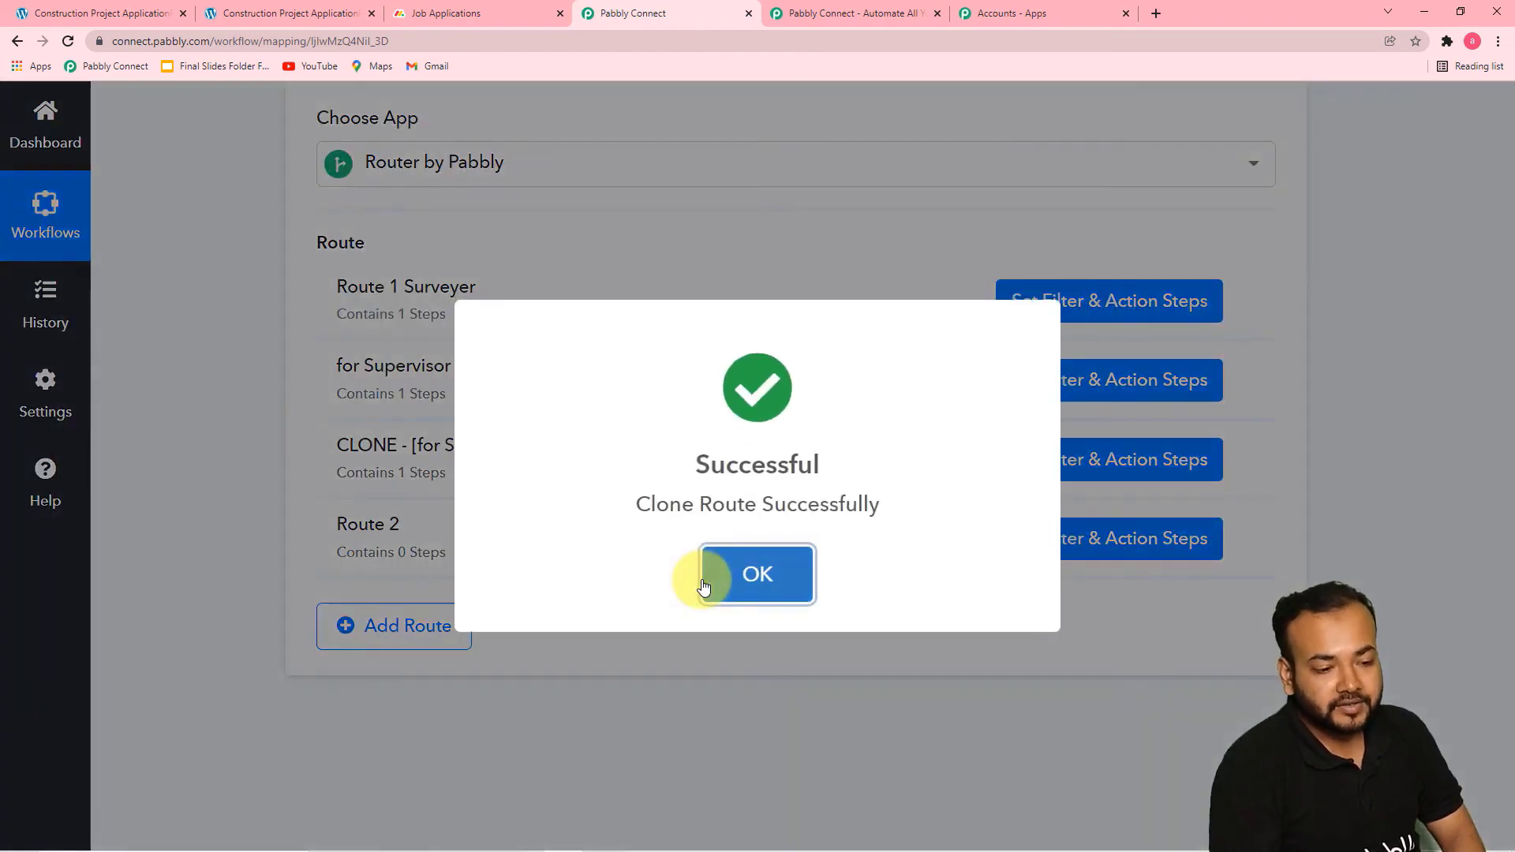
{"action": "left_click", "coordinate": [703, 584]}
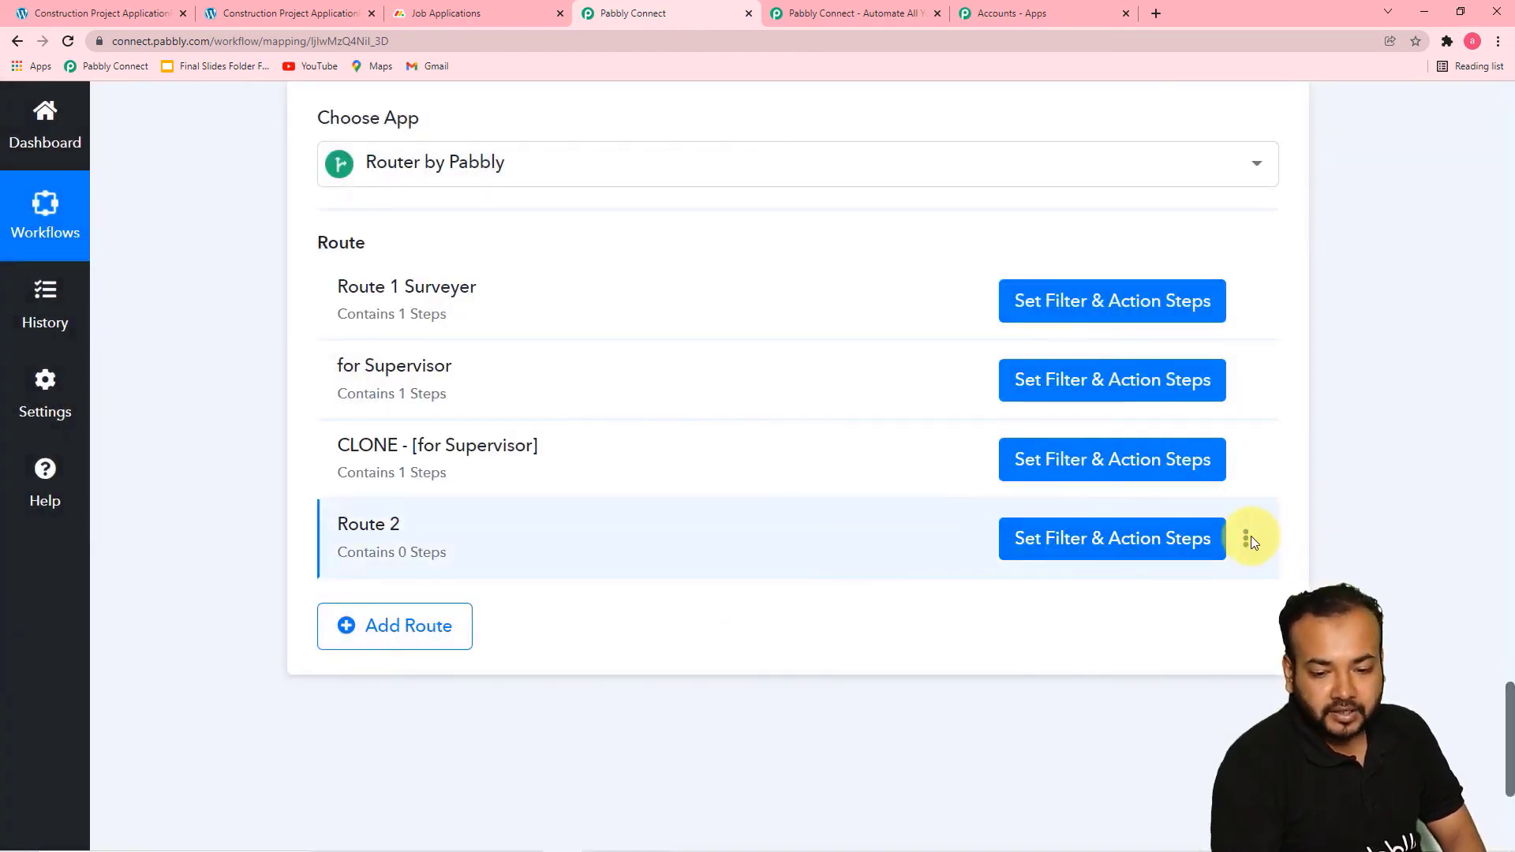
Delete the empty Route 2 from the router
{"action": "left_click", "coordinate": [1247, 540]}
{"action": "left_click", "coordinate": [1115, 646]}
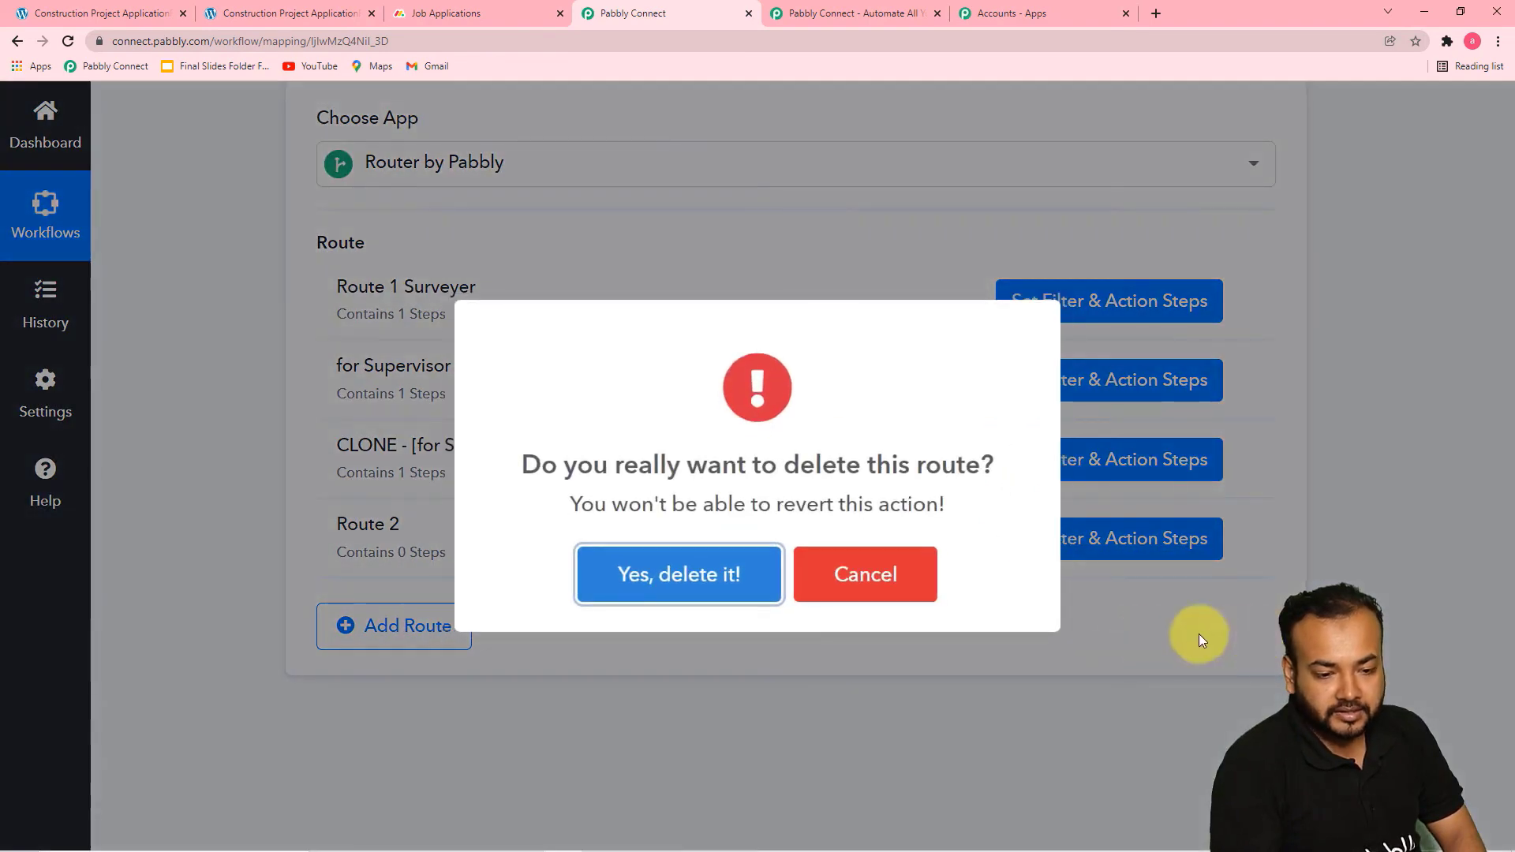
{"action": "left_click", "coordinate": [745, 582]}
{"action": "left_click", "coordinate": [1019, 631]}
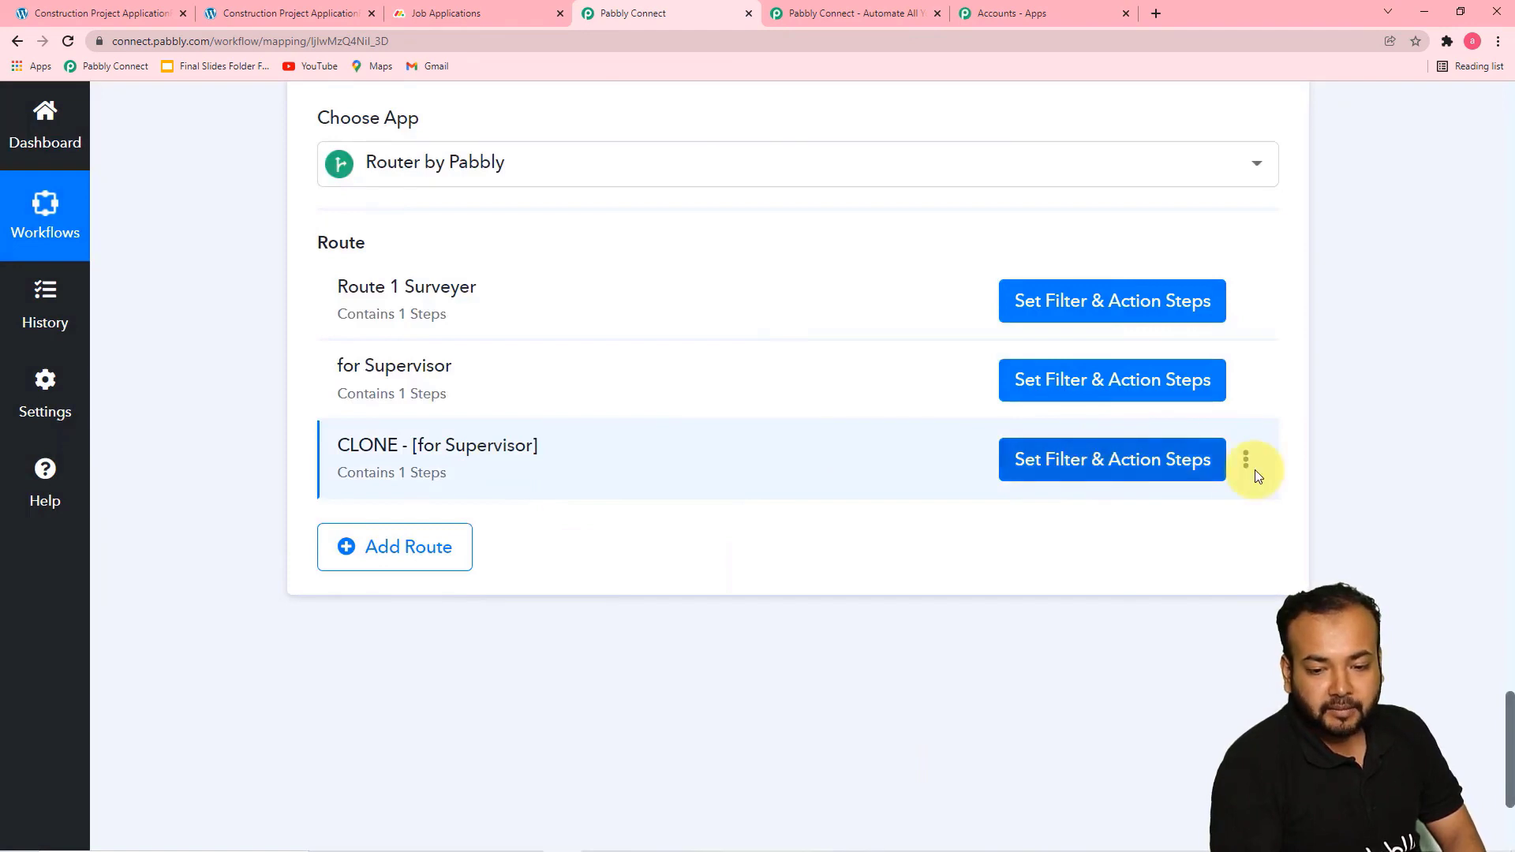
Rename the cloned Supervisor route to "For Feild Officer"
{"action": "left_click", "coordinate": [1253, 467]}
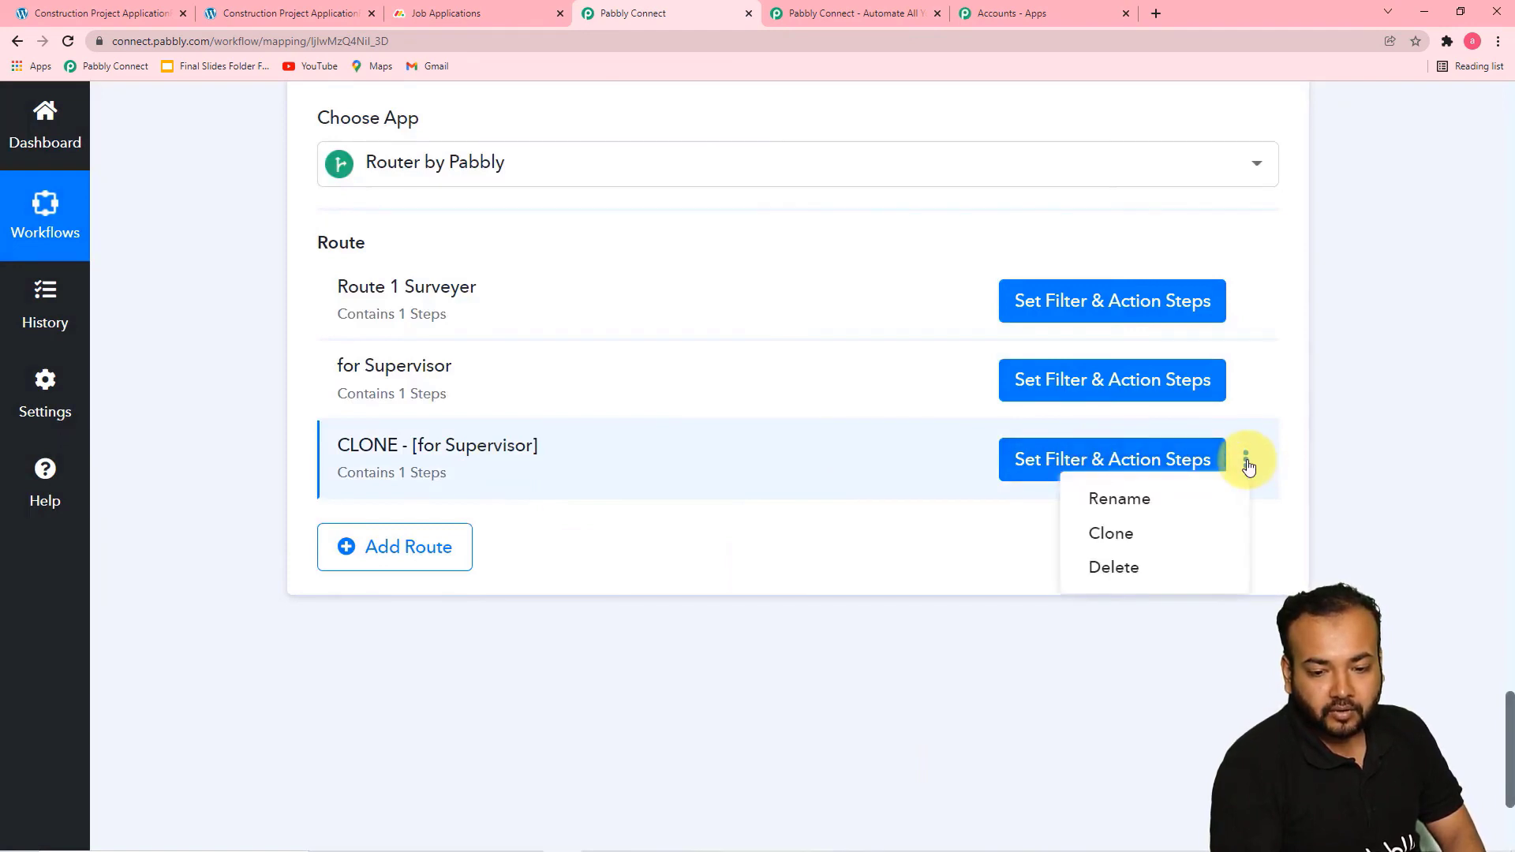
{"action": "left_click", "coordinate": [1128, 500]}
{"action": "key", "text": "BackSpace"}
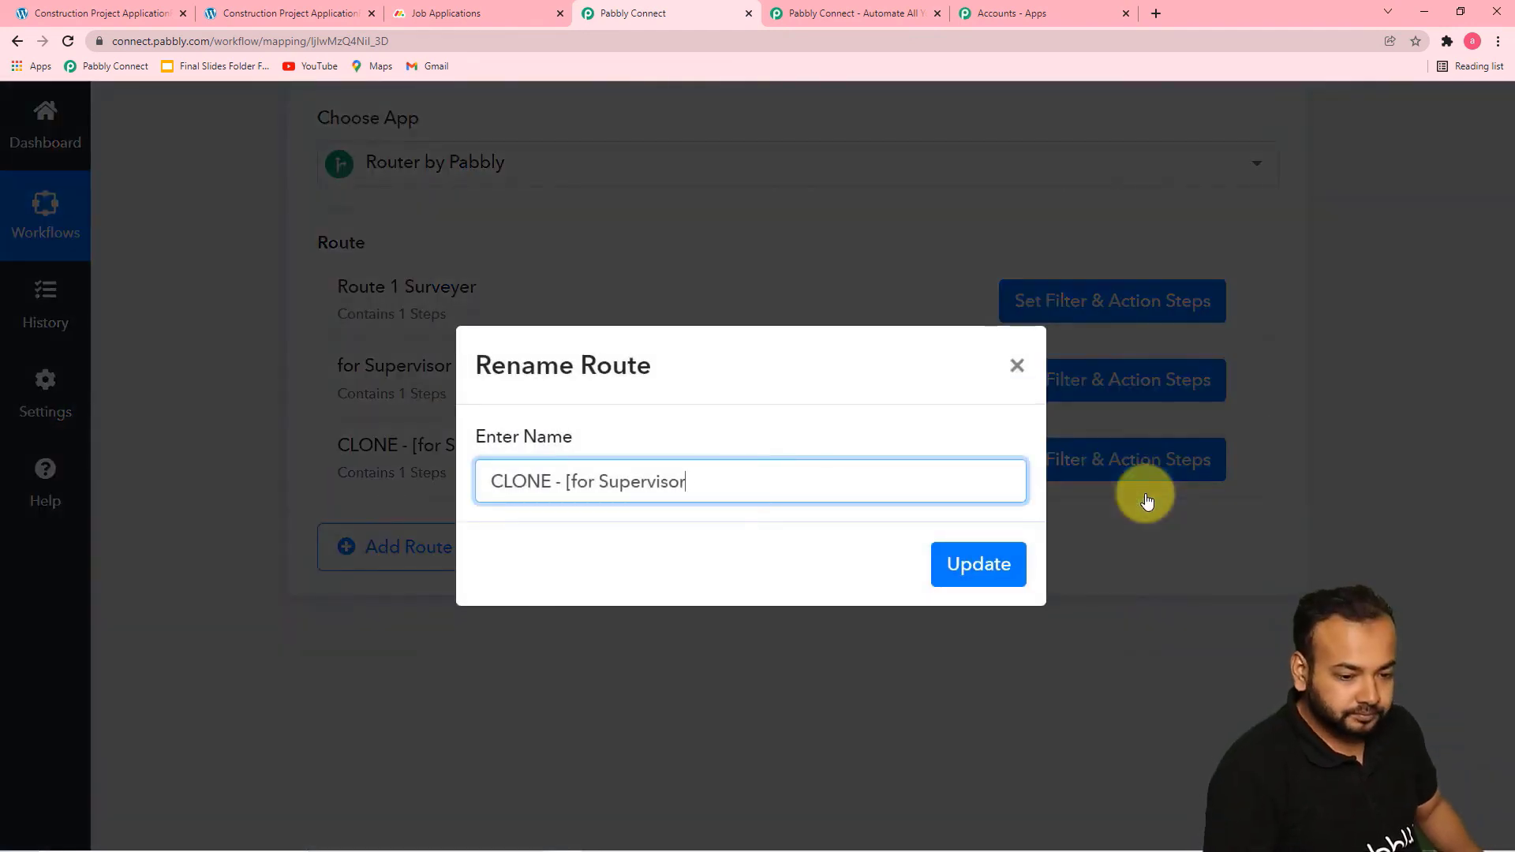
{"action": "key", "text": "BackSpace"}
{"action": "key", "text": "BackSpace"}
{"action": "key", "text": "BackSpace"}
{"action": "key", "text": "BackSpace"}
{"action": "key", "text": "BackSpace"}
{"action": "key", "text": "BackSpace"}
{"action": "key", "text": "BackSpace"}
{"action": "key", "text": "BackSpace"}
{"action": "key", "text": "BackSpace"}
{"action": "key", "text": "BackSpace"}
{"action": "key", "text": "BackSpace"}
{"action": "key", "text": "BackSpace"}
{"action": "key", "text": "BackSpace"}
{"action": "key", "text": "BackSpace"}
{"action": "type", "text": "F"}
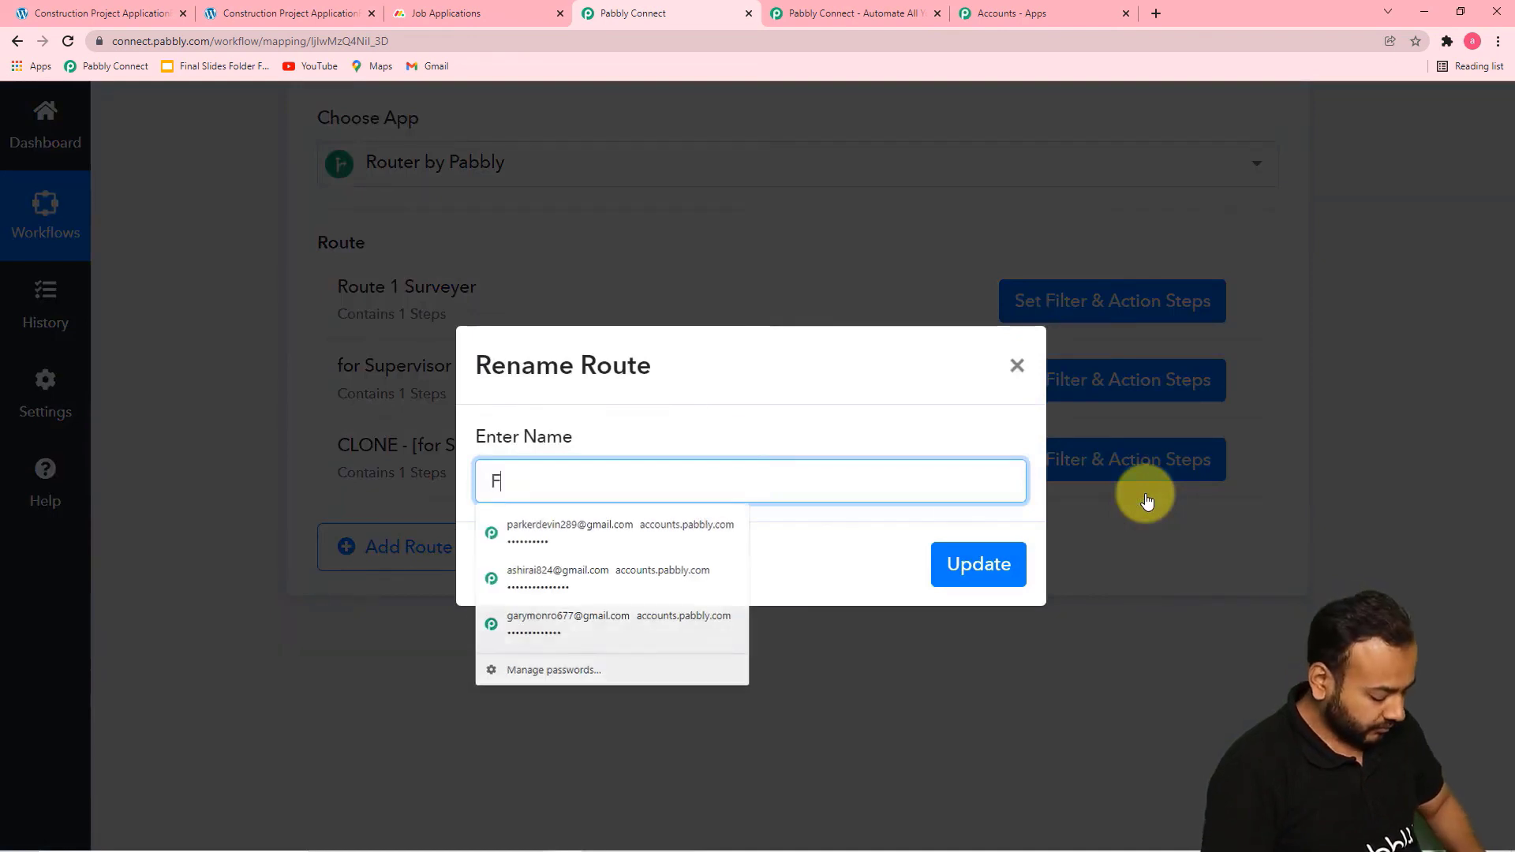
{"action": "type", "text": "or Fiel"}
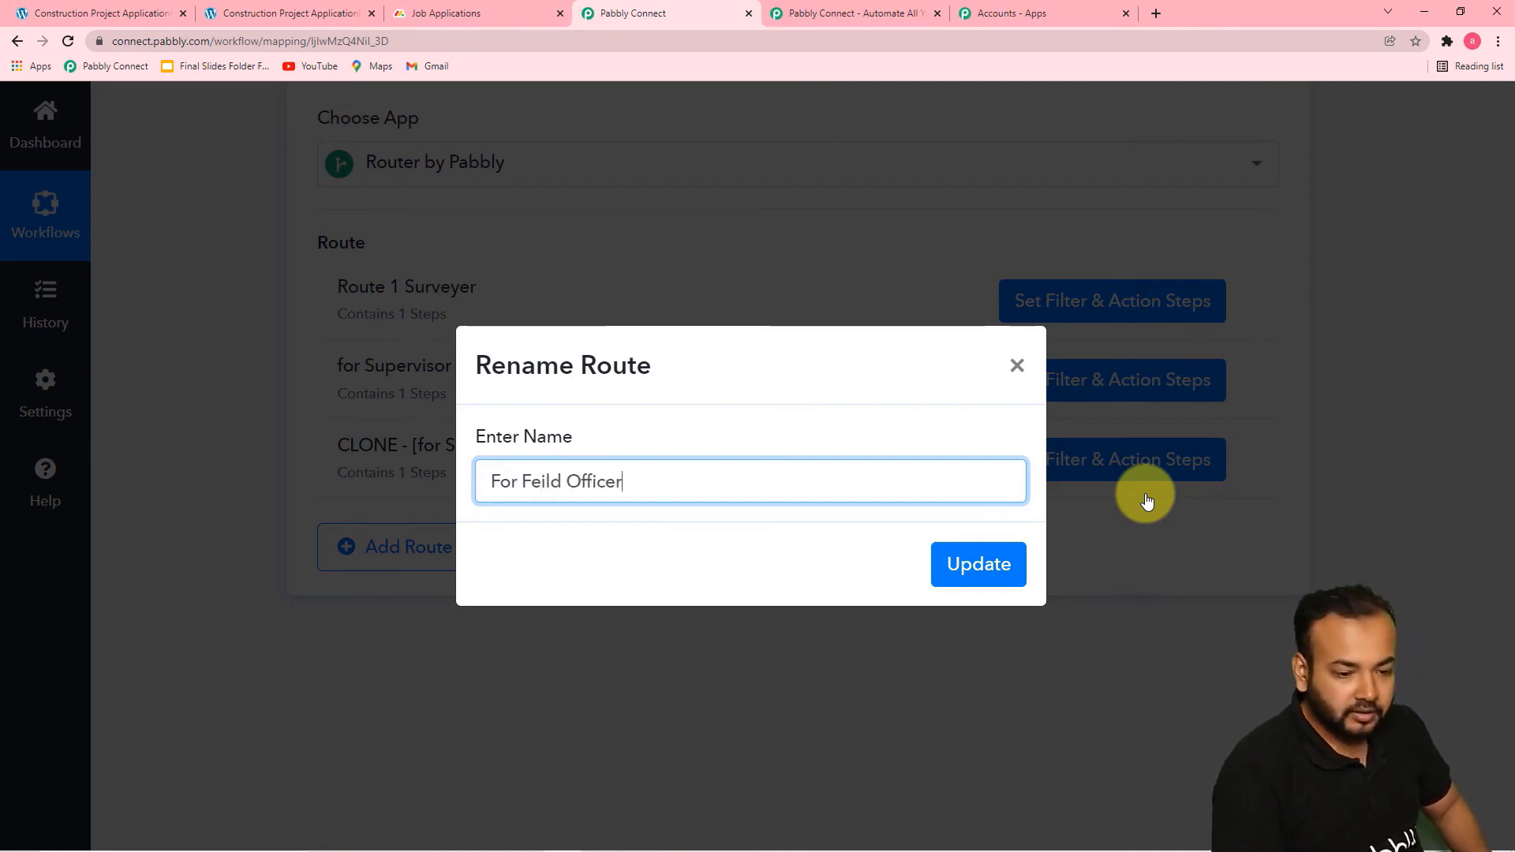
{"action": "left_click", "coordinate": [957, 576]}
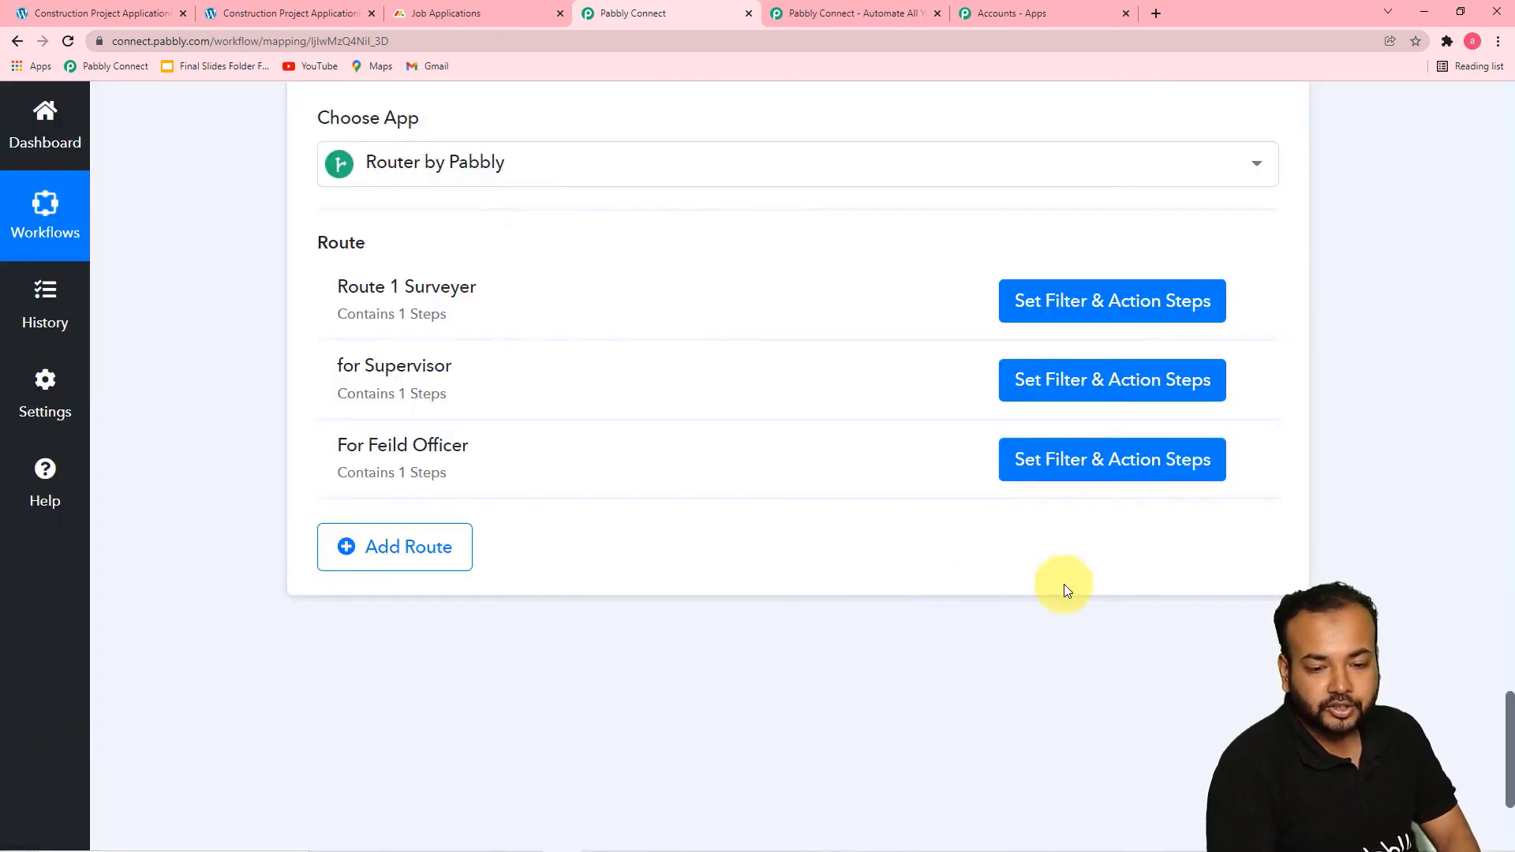
In the For Feild Officer route, set the filter's Applied For value to "Field Officer", then save and send a test request
{"action": "left_click", "coordinate": [1083, 464]}
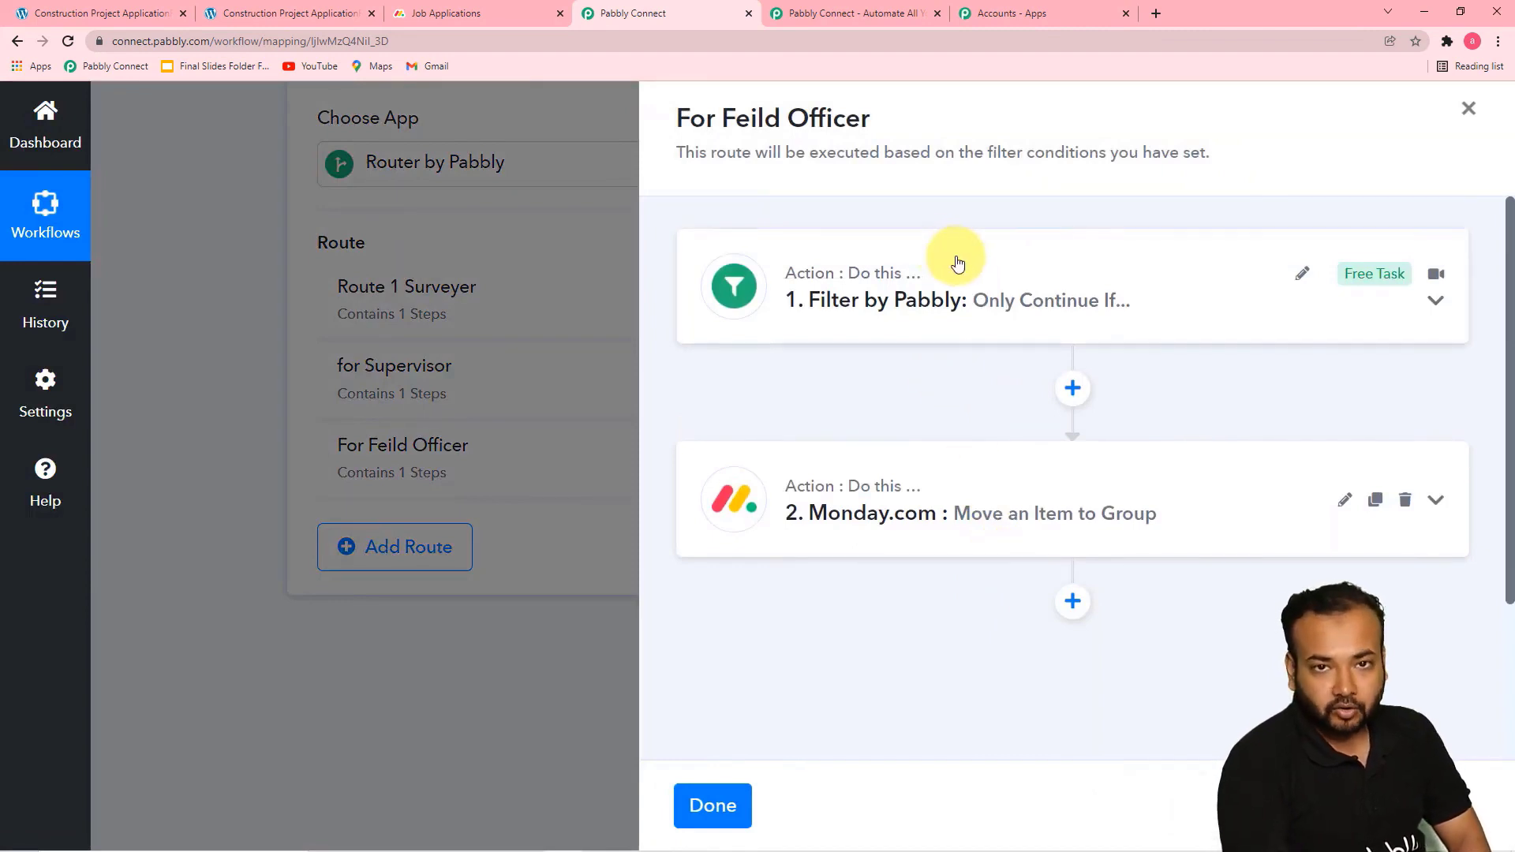
{"action": "left_click", "coordinate": [946, 334]}
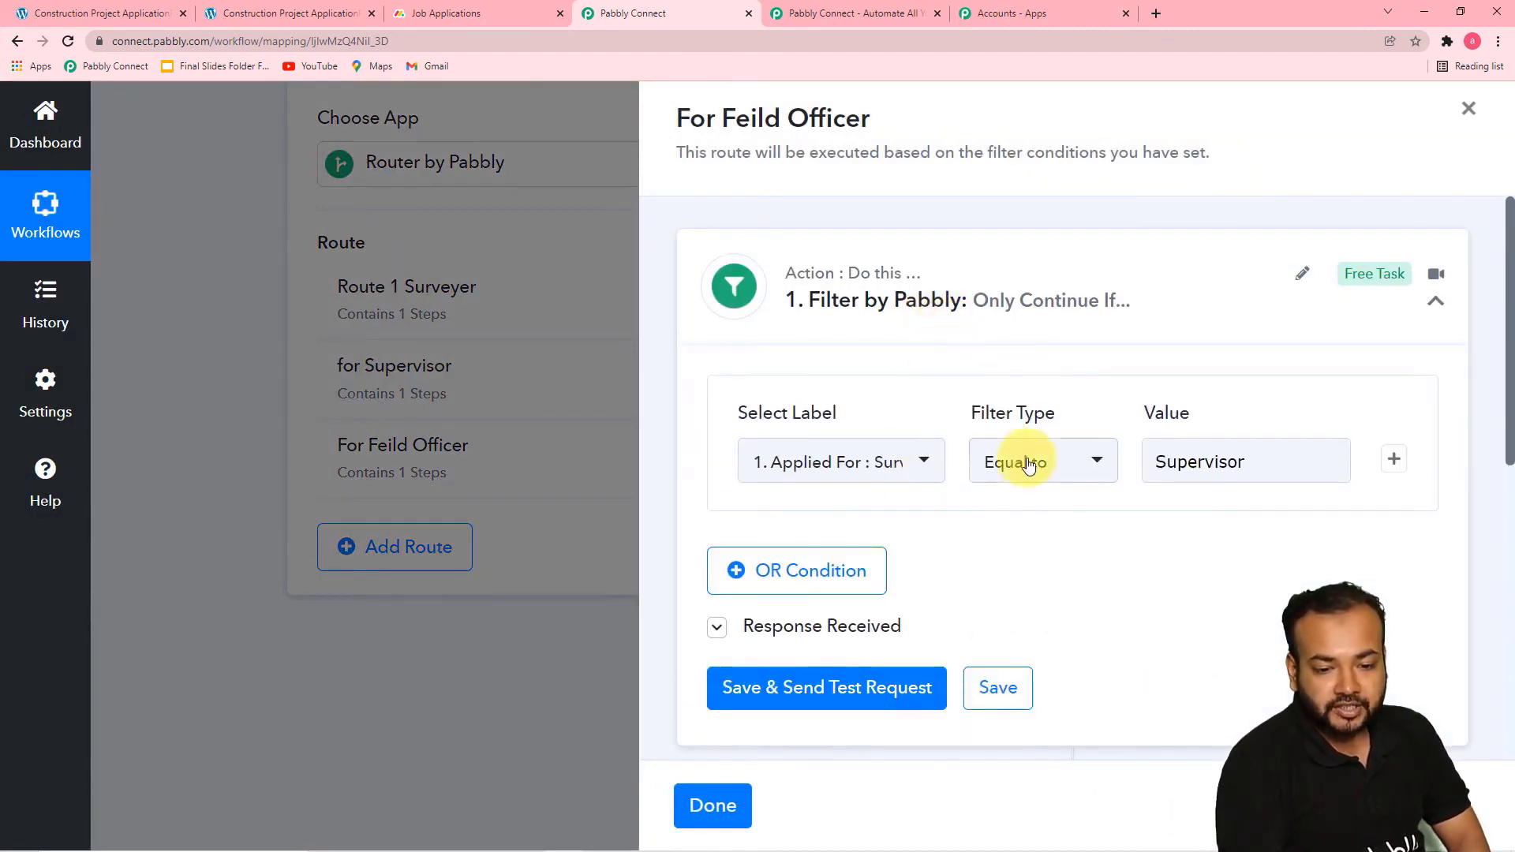
{"action": "left_click", "coordinate": [1263, 457]}
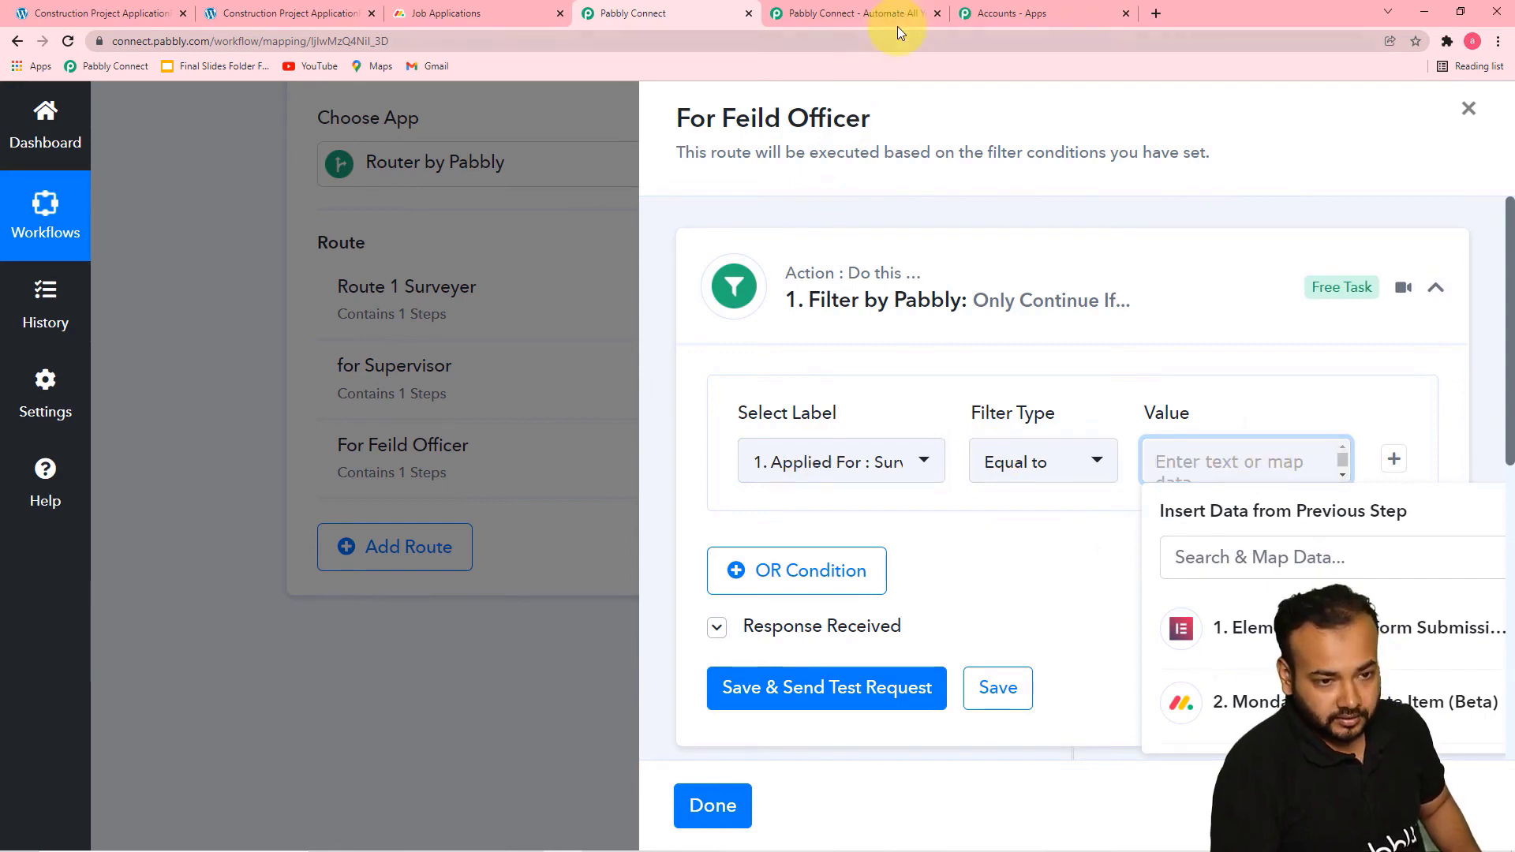
{"action": "left_click", "coordinate": [356, 15]}
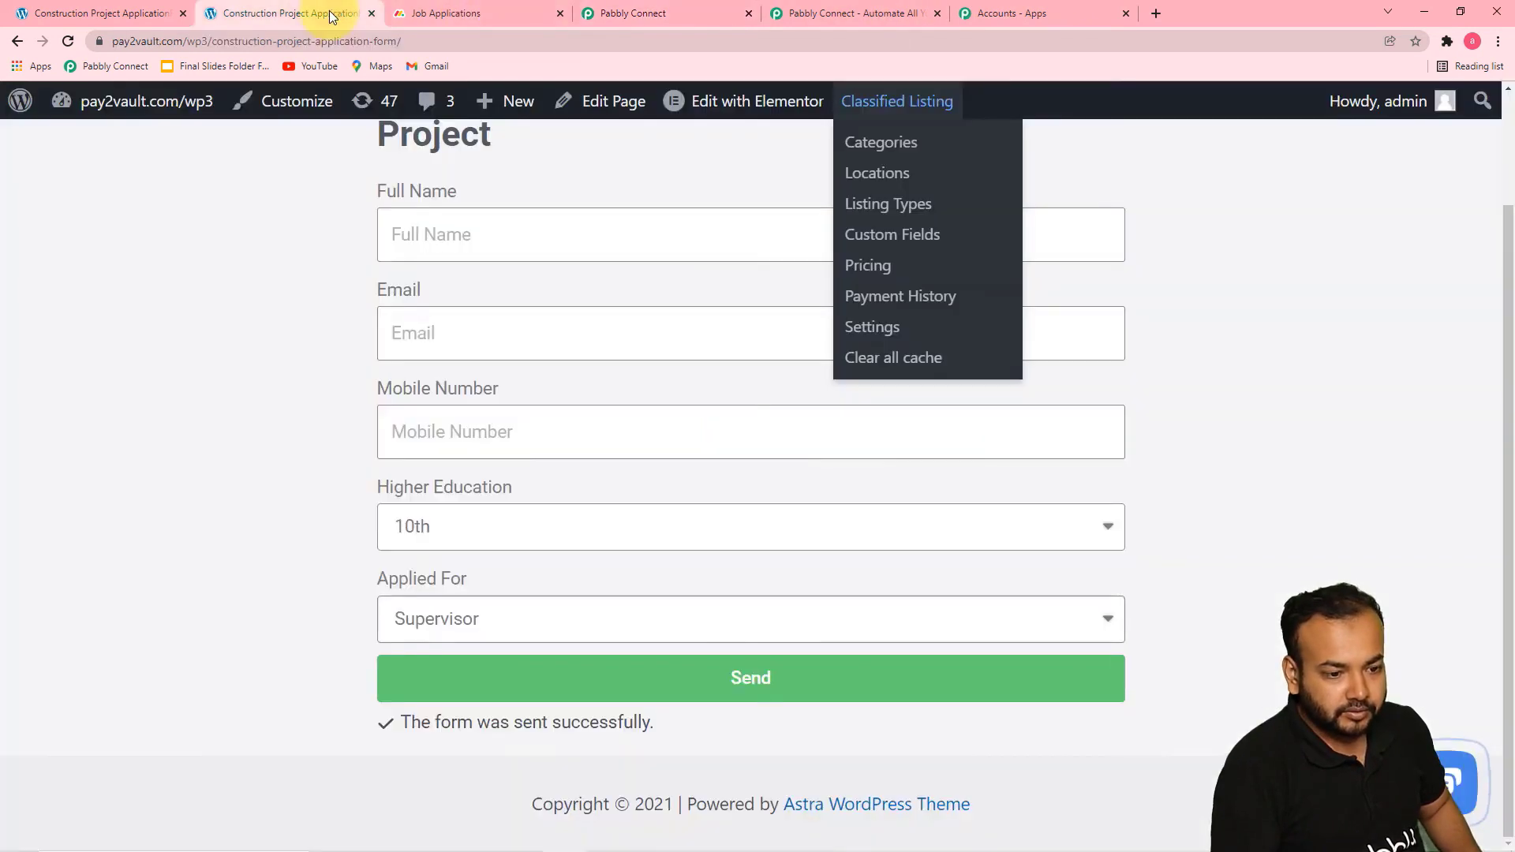
{"action": "left_click", "coordinate": [704, 621]}
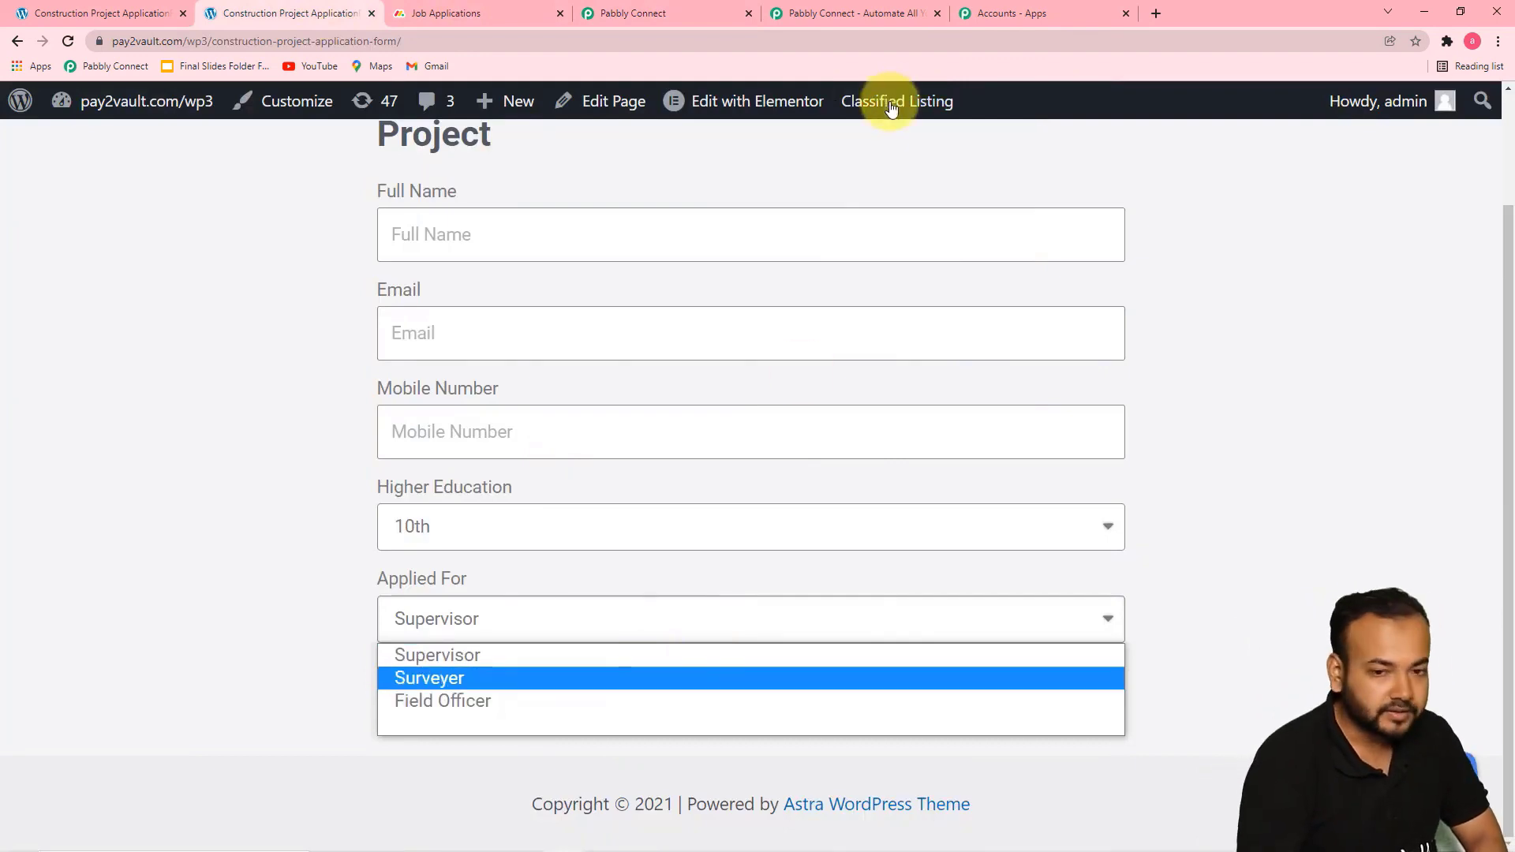
{"action": "left_click", "coordinate": [1003, 14]}
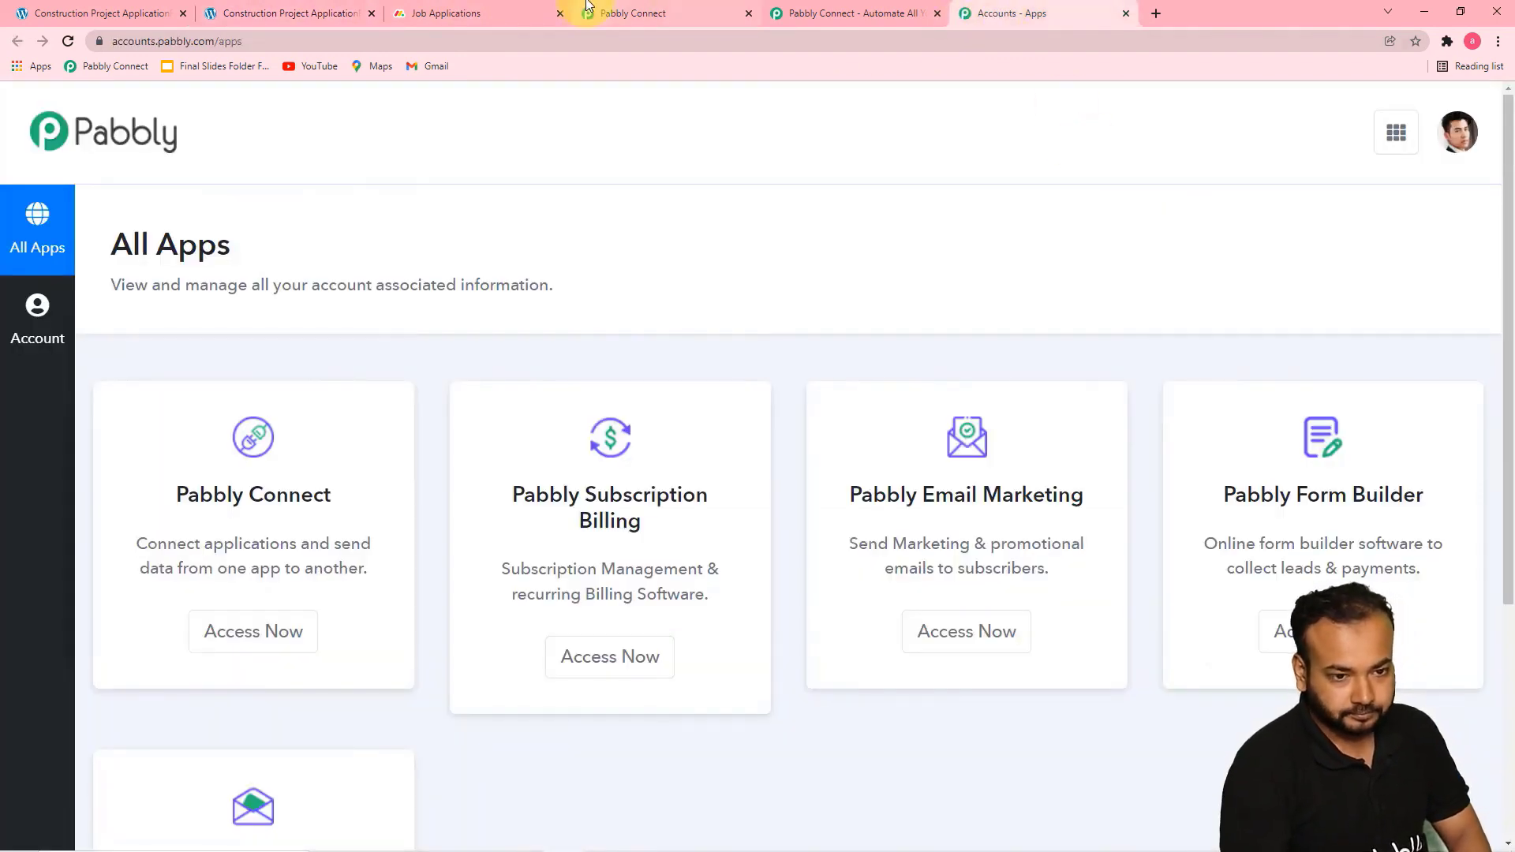
{"action": "left_click", "coordinate": [632, 13]}
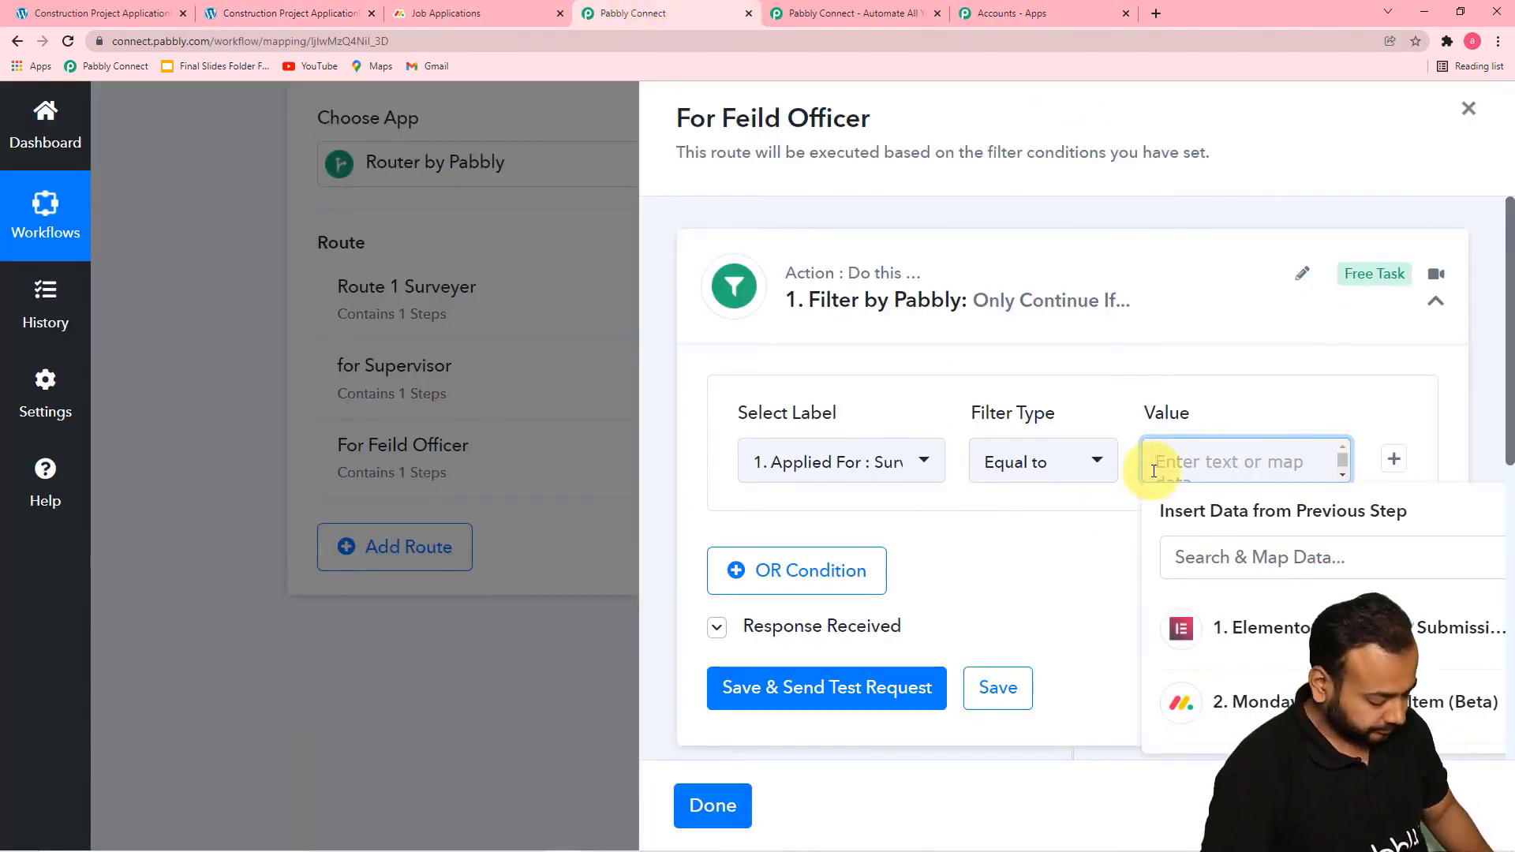
{"action": "type", "text": "Field Officer"}
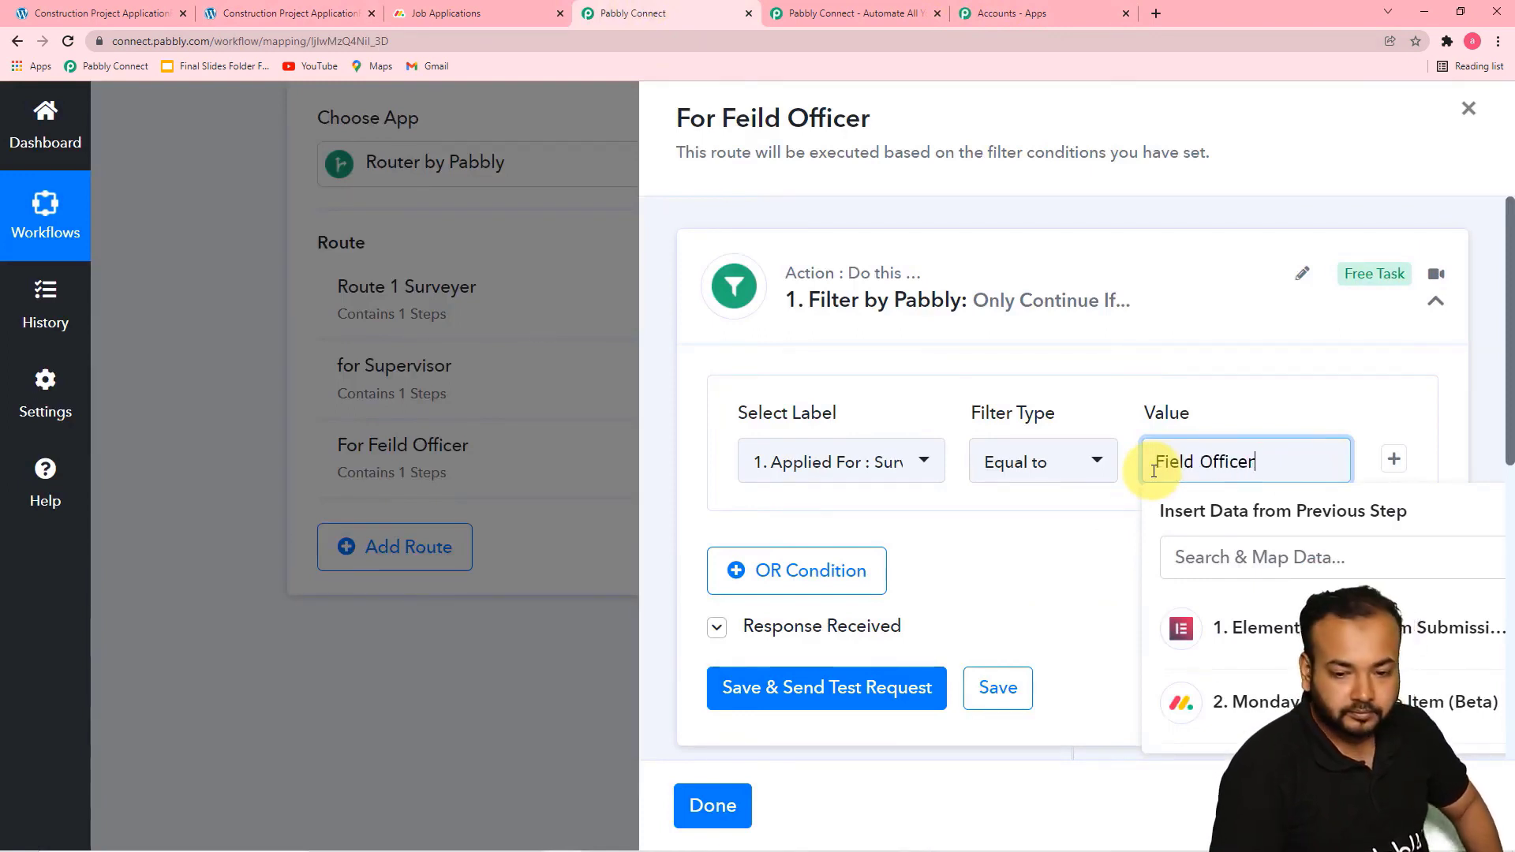
{"action": "left_click", "coordinate": [1026, 586]}
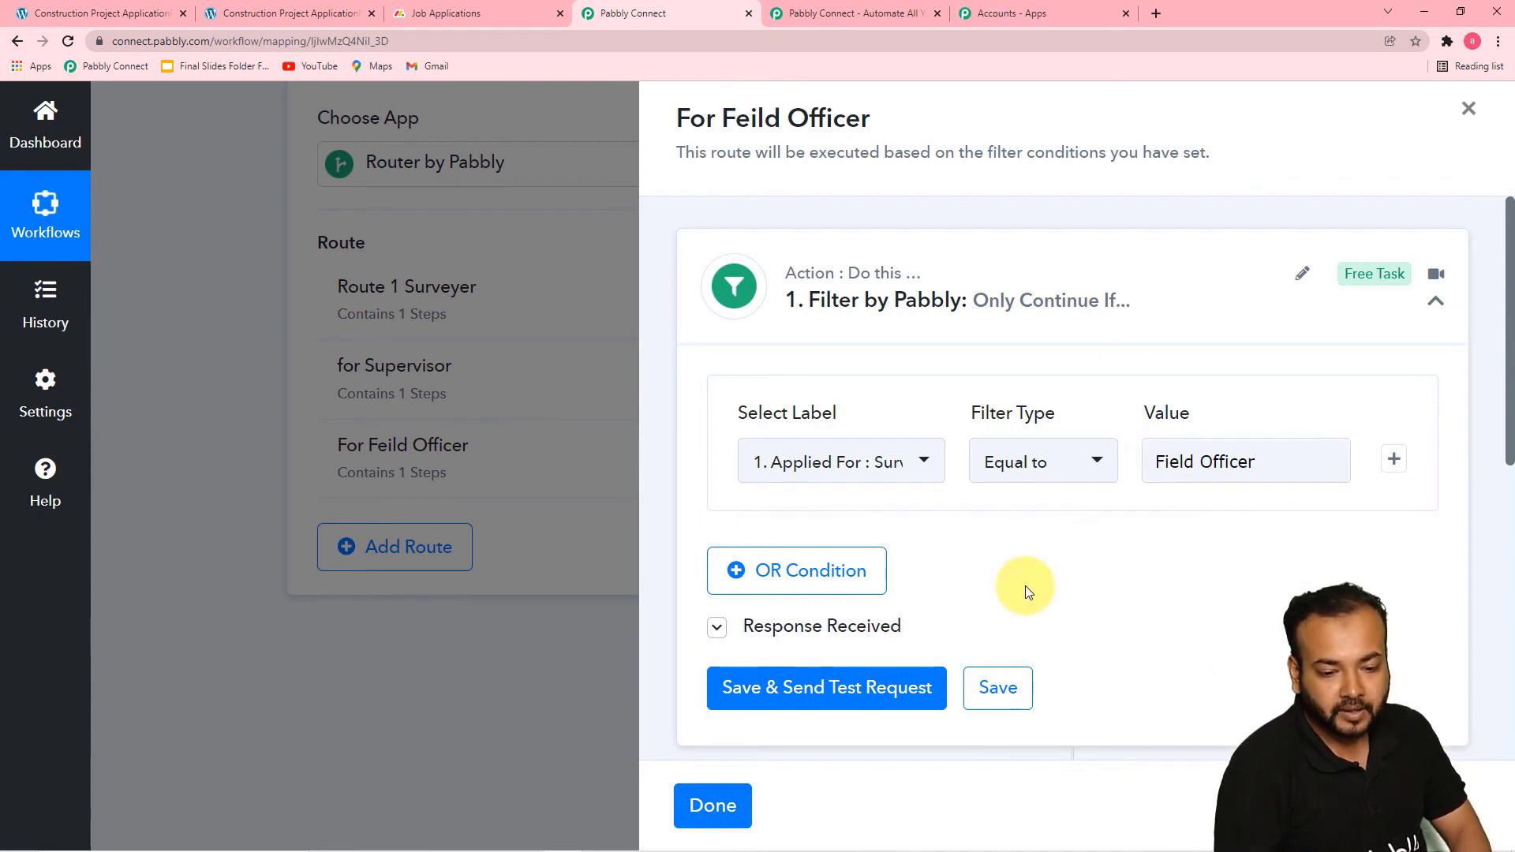
{"action": "scroll", "coordinate": [1025, 586], "scroll_direction": "down", "scroll_amount": 3}
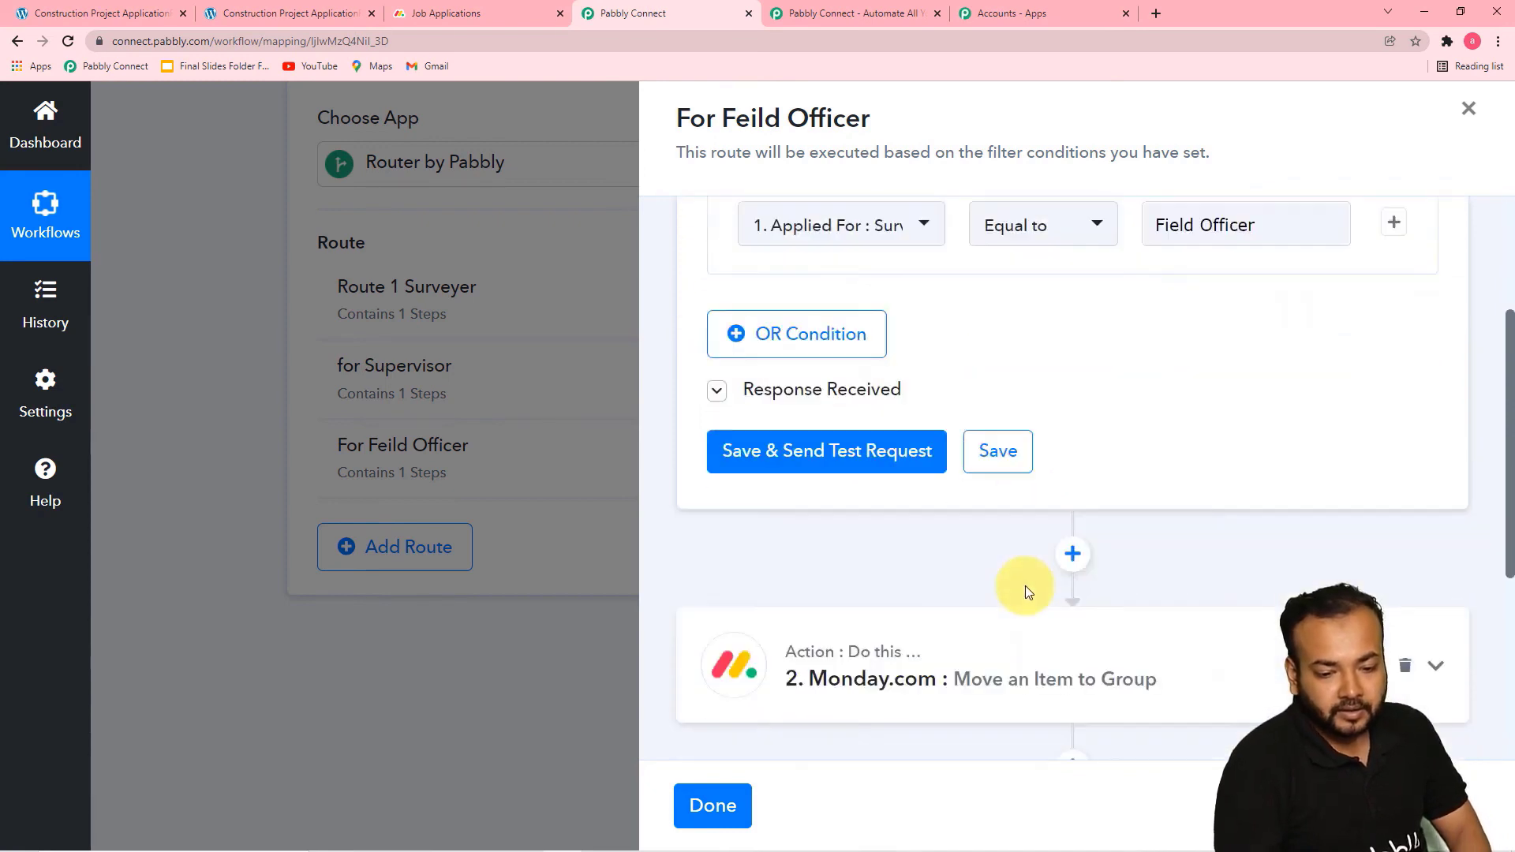
{"action": "left_click", "coordinate": [822, 451]}
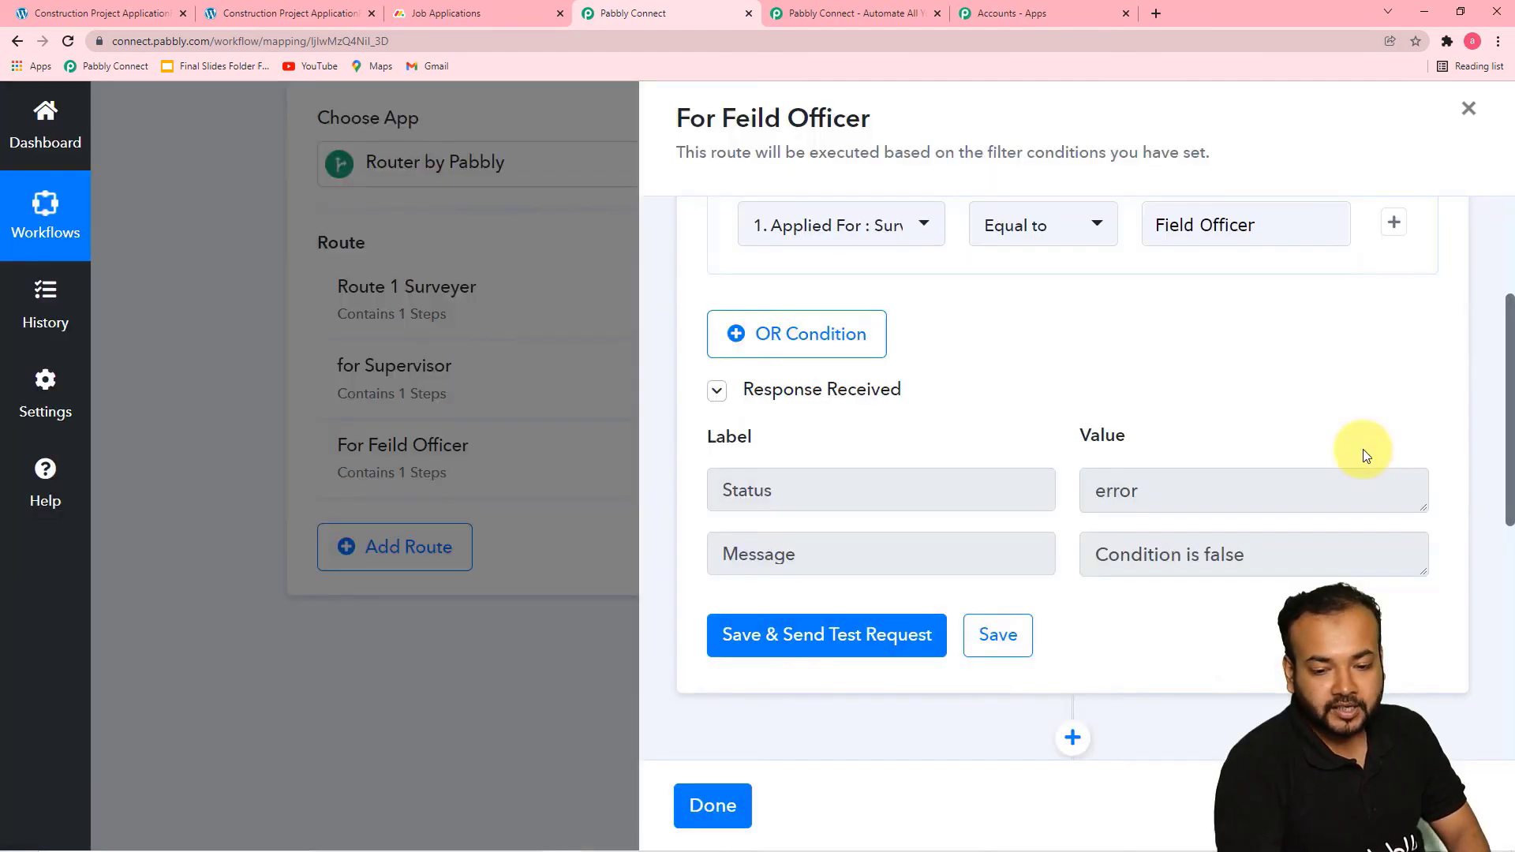
Refresh the group list of the route's Monday.com move action and choose the Field Officer group
{"action": "scroll", "coordinate": [1069, 532], "scroll_direction": "down", "scroll_amount": 6}
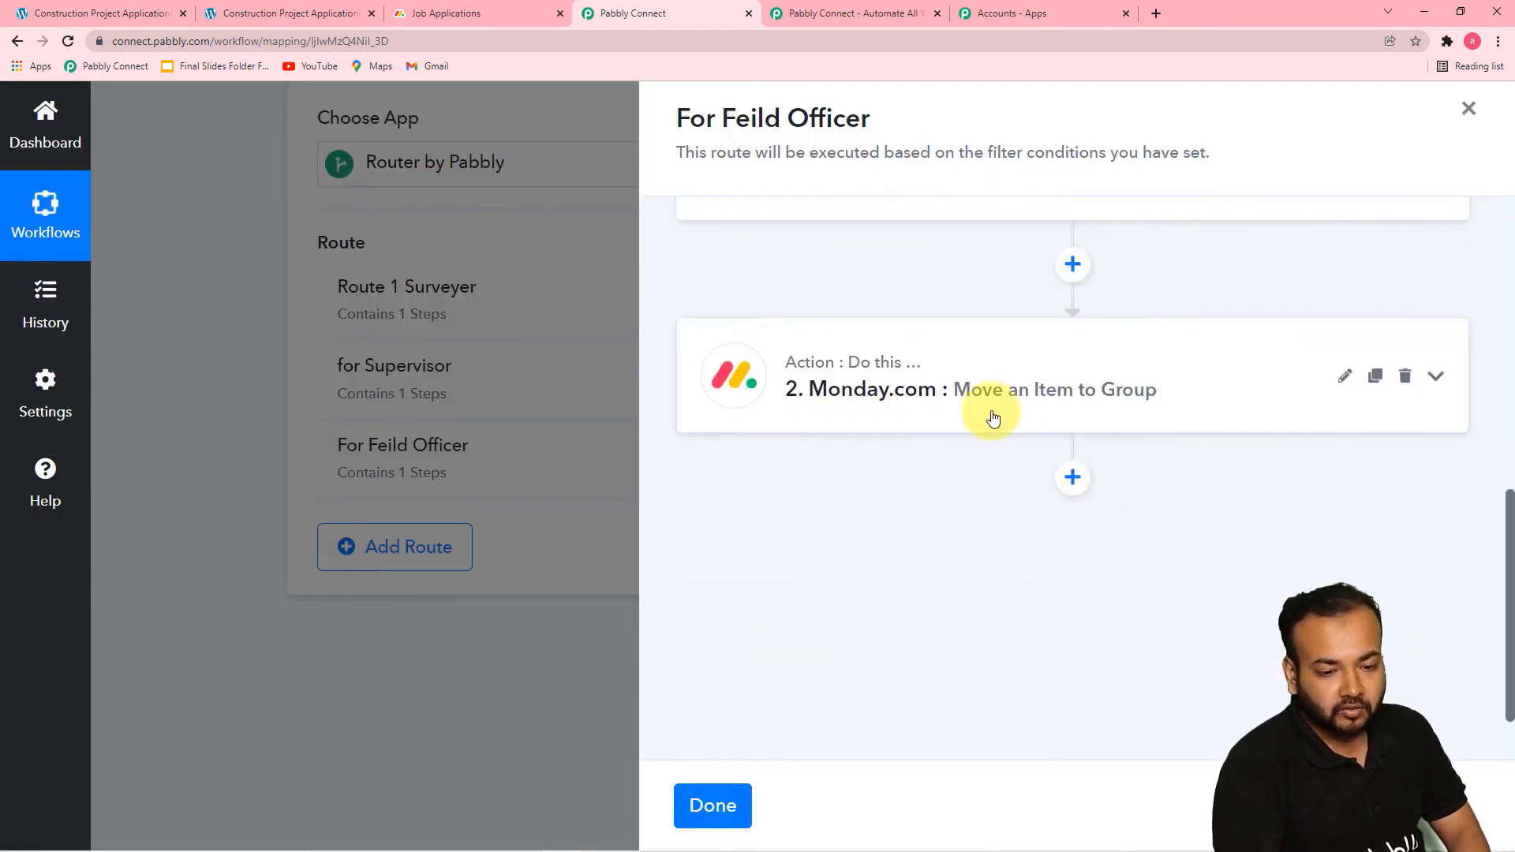
{"action": "left_click", "coordinate": [940, 418]}
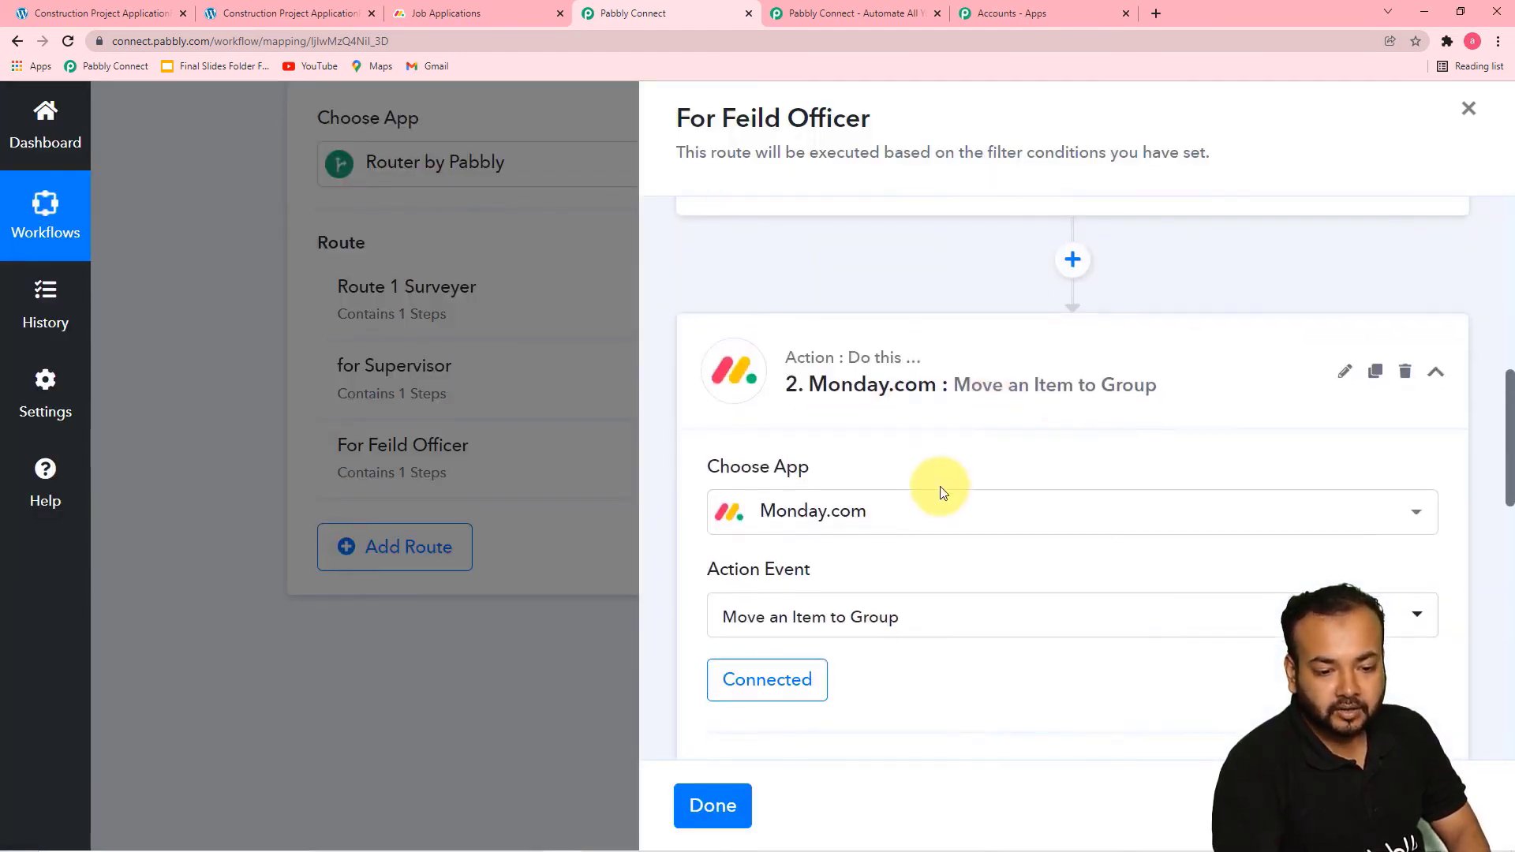
{"action": "scroll", "coordinate": [942, 491], "scroll_direction": "down", "scroll_amount": 1}
{"action": "scroll", "coordinate": [943, 491], "scroll_direction": "down", "scroll_amount": 5}
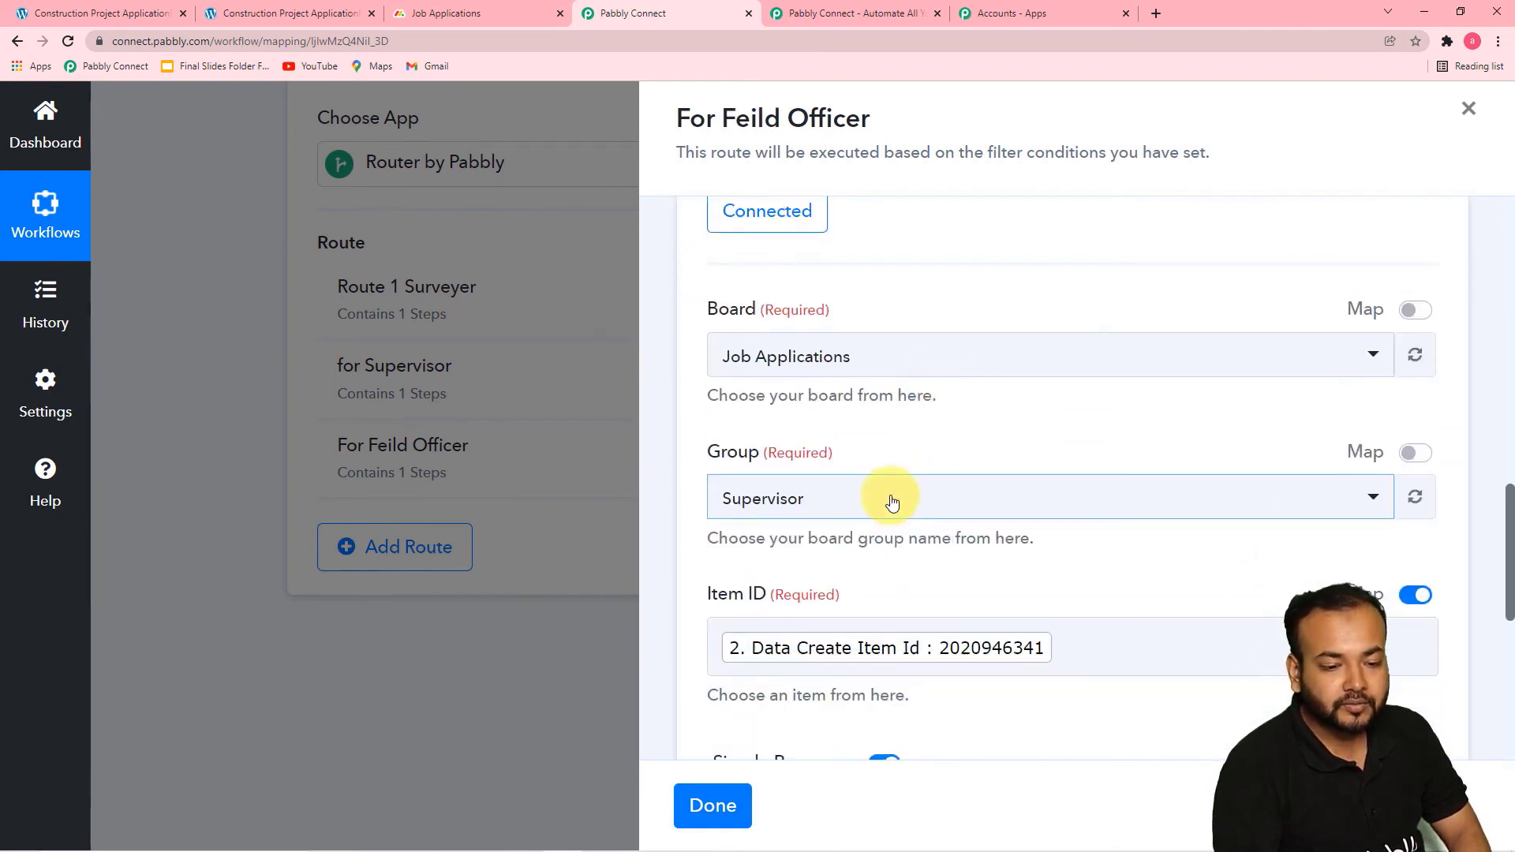
{"action": "left_click", "coordinate": [894, 502]}
{"action": "left_click", "coordinate": [1302, 433]}
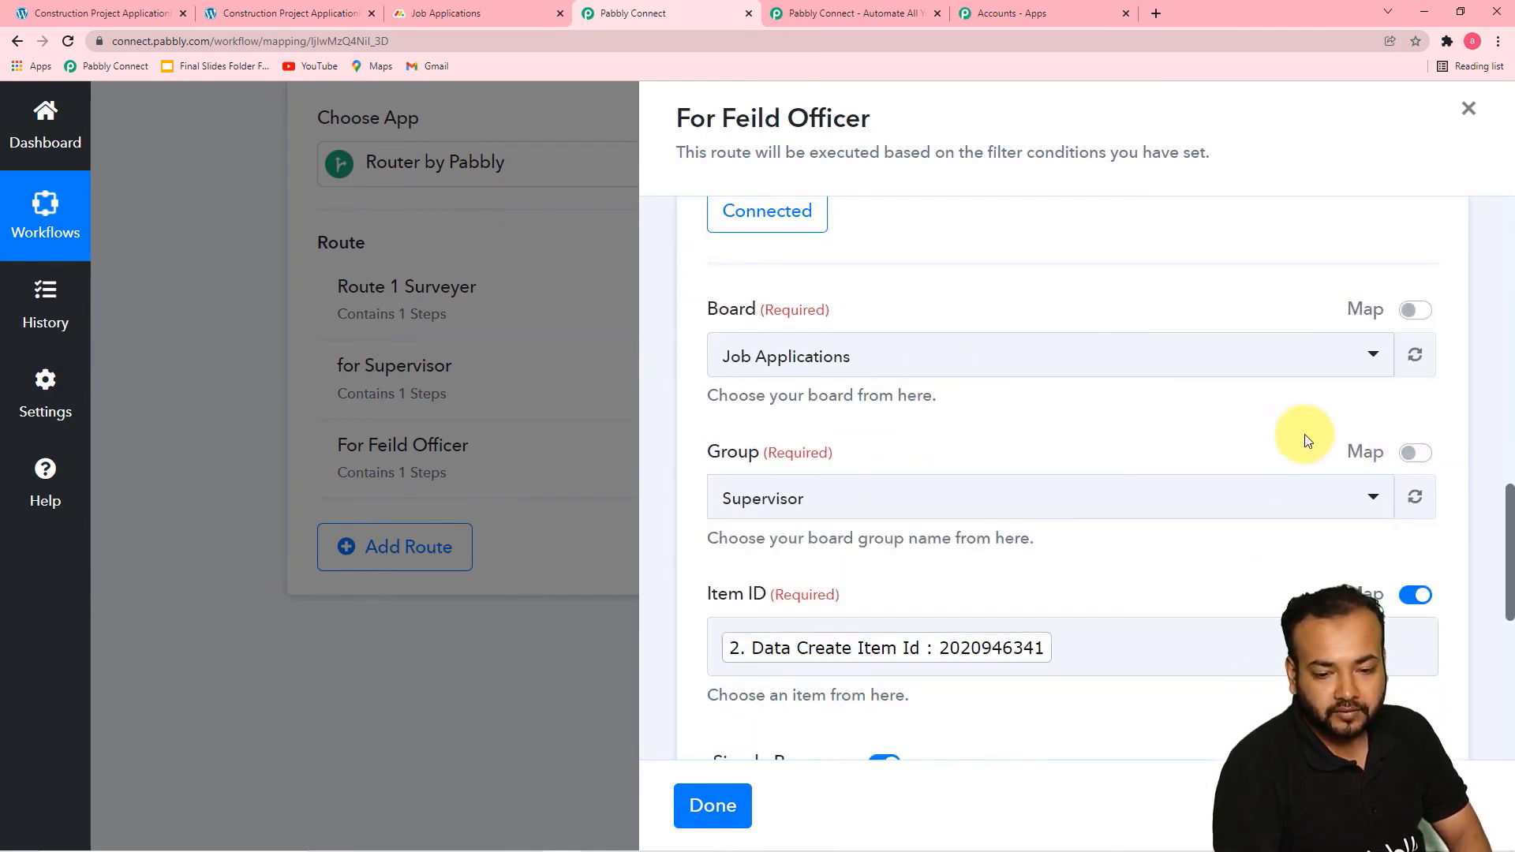
{"action": "left_click", "coordinate": [1415, 496]}
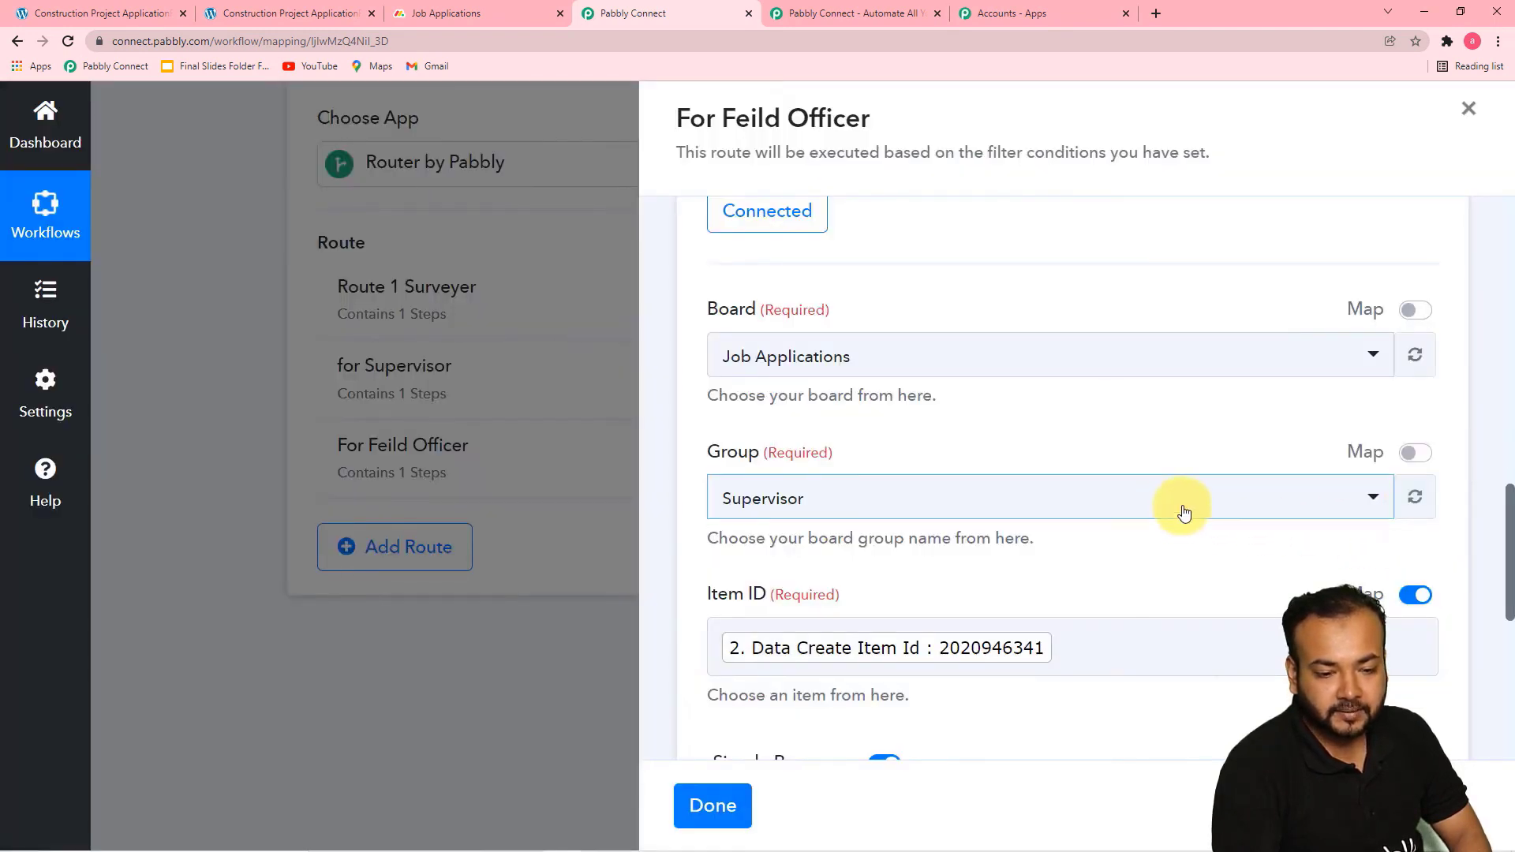
{"action": "left_click", "coordinate": [1172, 513]}
{"action": "left_click", "coordinate": [813, 441]}
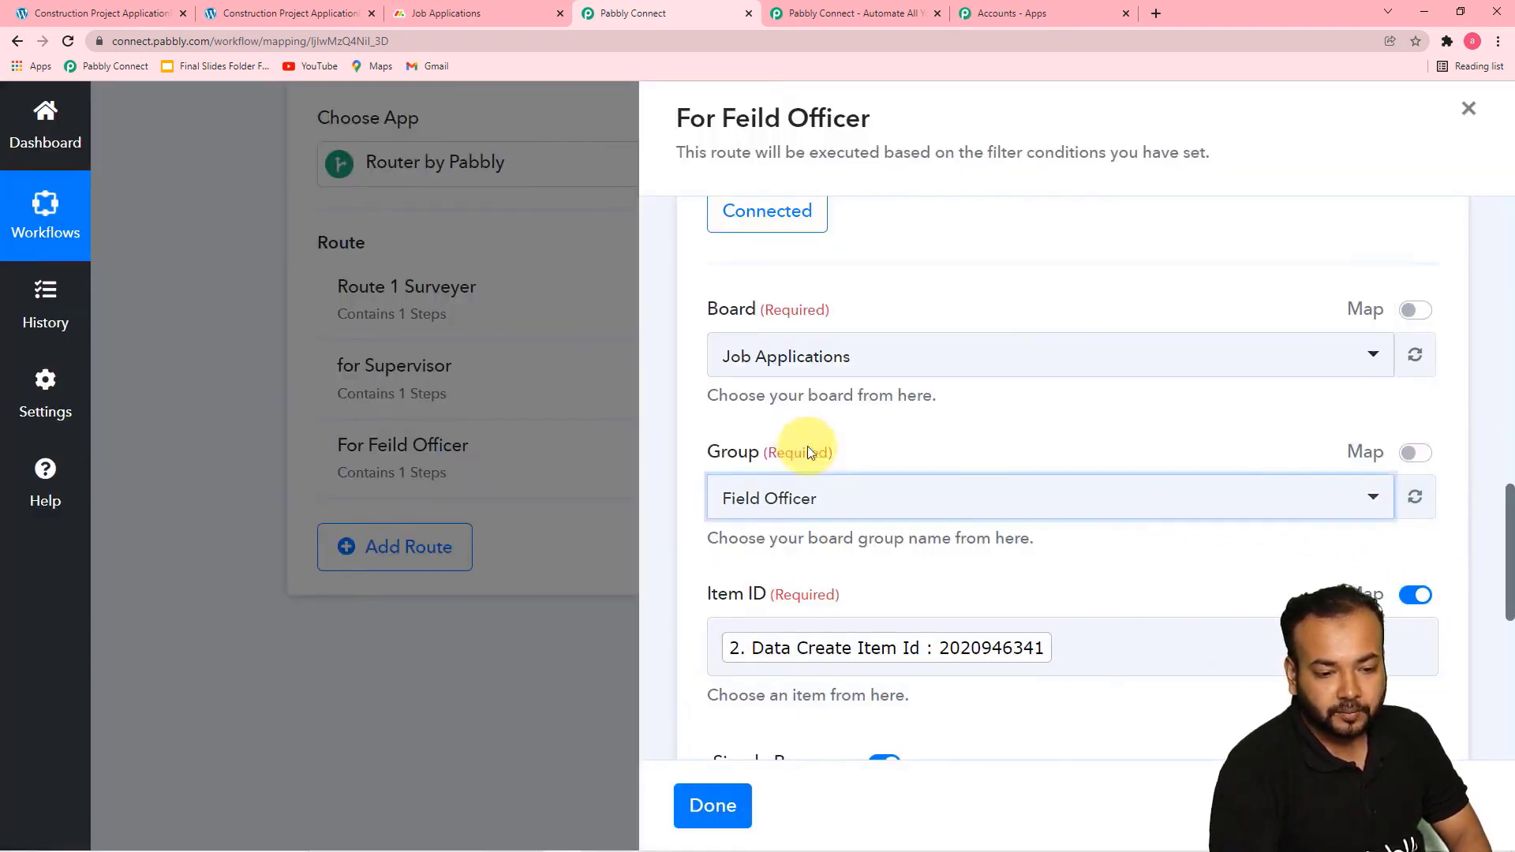
Save the Monday.com action without a test request and finish the For Feild Officer route
{"action": "scroll", "coordinate": [1034, 584], "scroll_direction": "down", "scroll_amount": 4}
{"action": "left_click", "coordinate": [992, 550]}
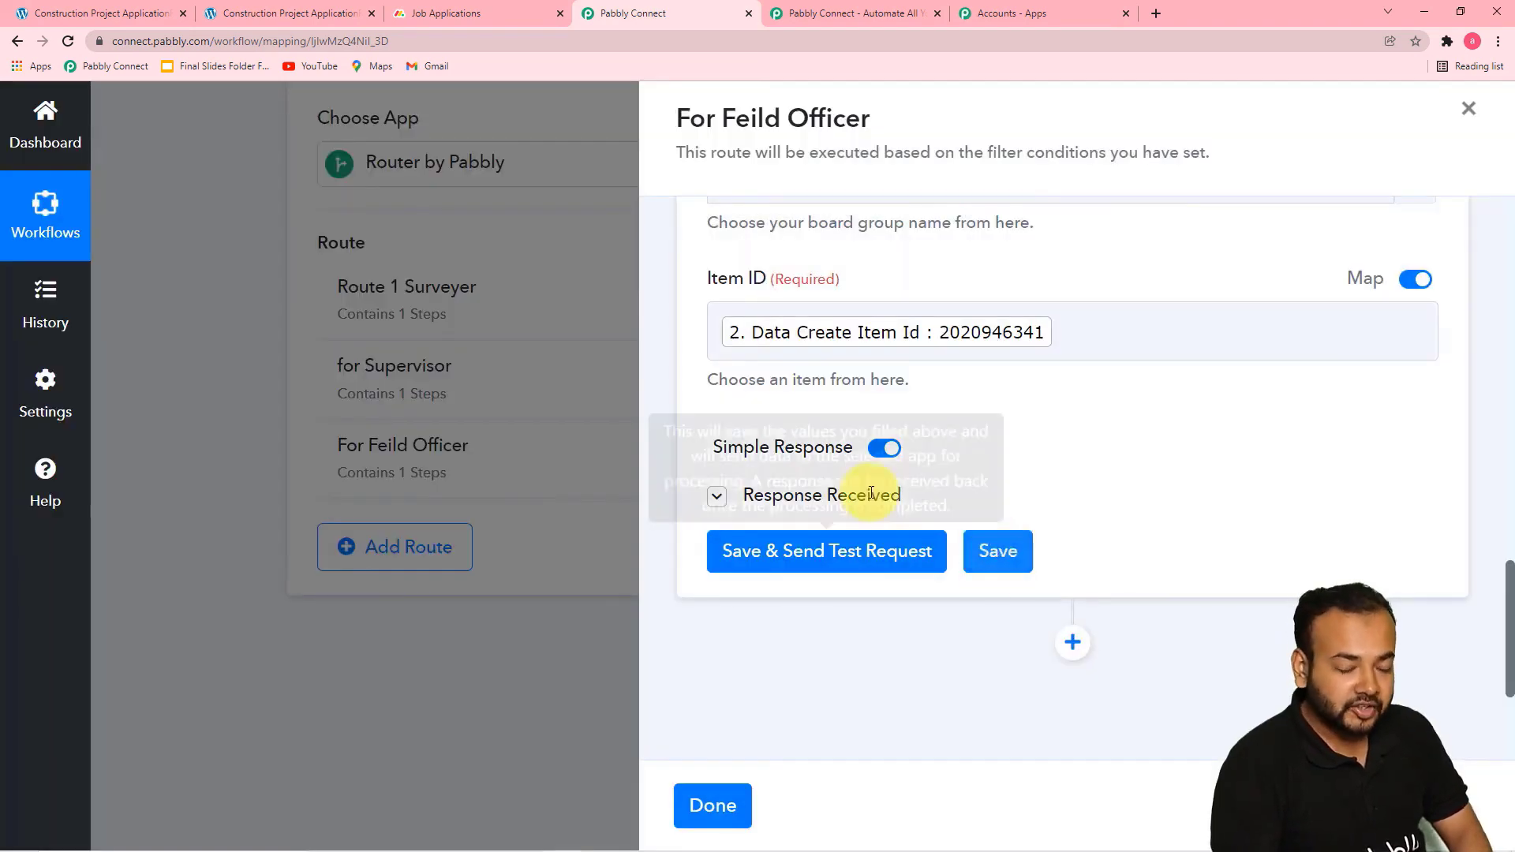
{"action": "left_click", "coordinate": [728, 809]}
Switch to the WordPress construction project application form and fill in the applicant's full name, e-mail and mobile number
{"action": "scroll", "coordinate": [1484, 553], "scroll_direction": "up", "scroll_amount": 4}
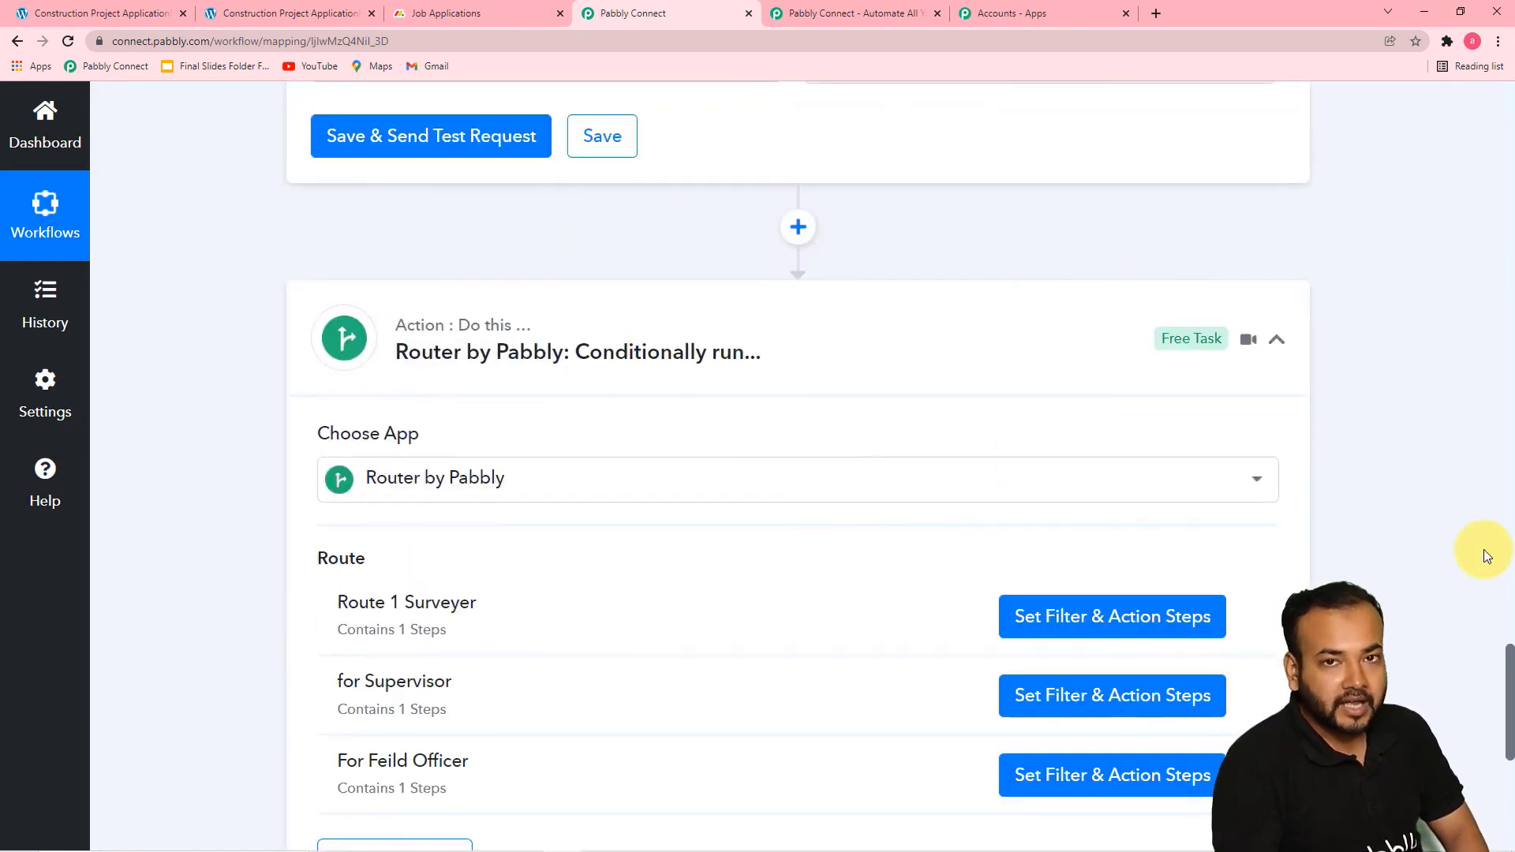
{"action": "scroll", "coordinate": [1484, 549], "scroll_direction": "up", "scroll_amount": 1}
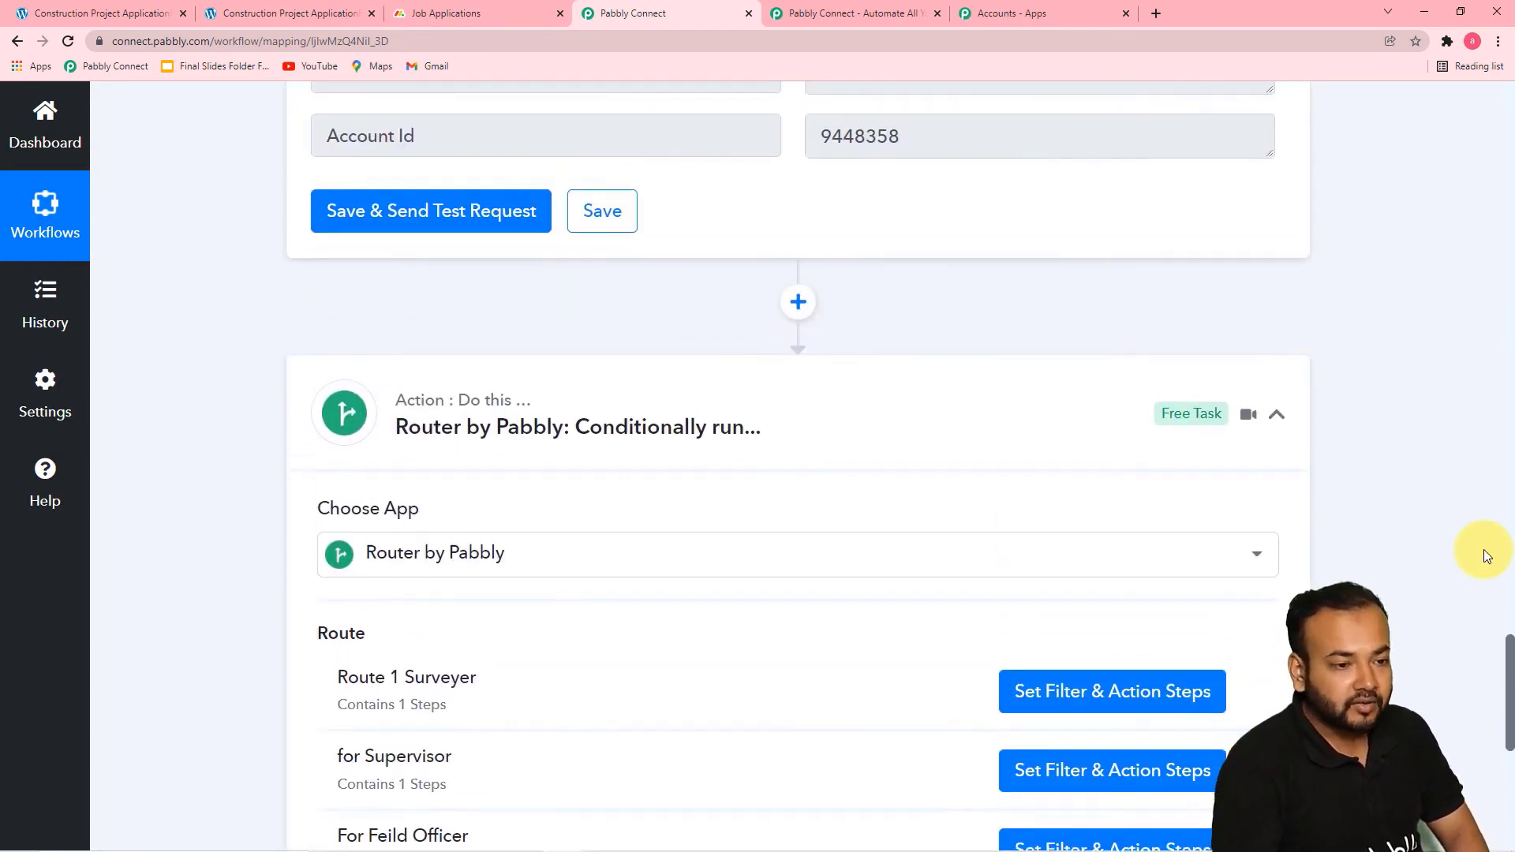
{"action": "left_click", "coordinate": [308, 15]}
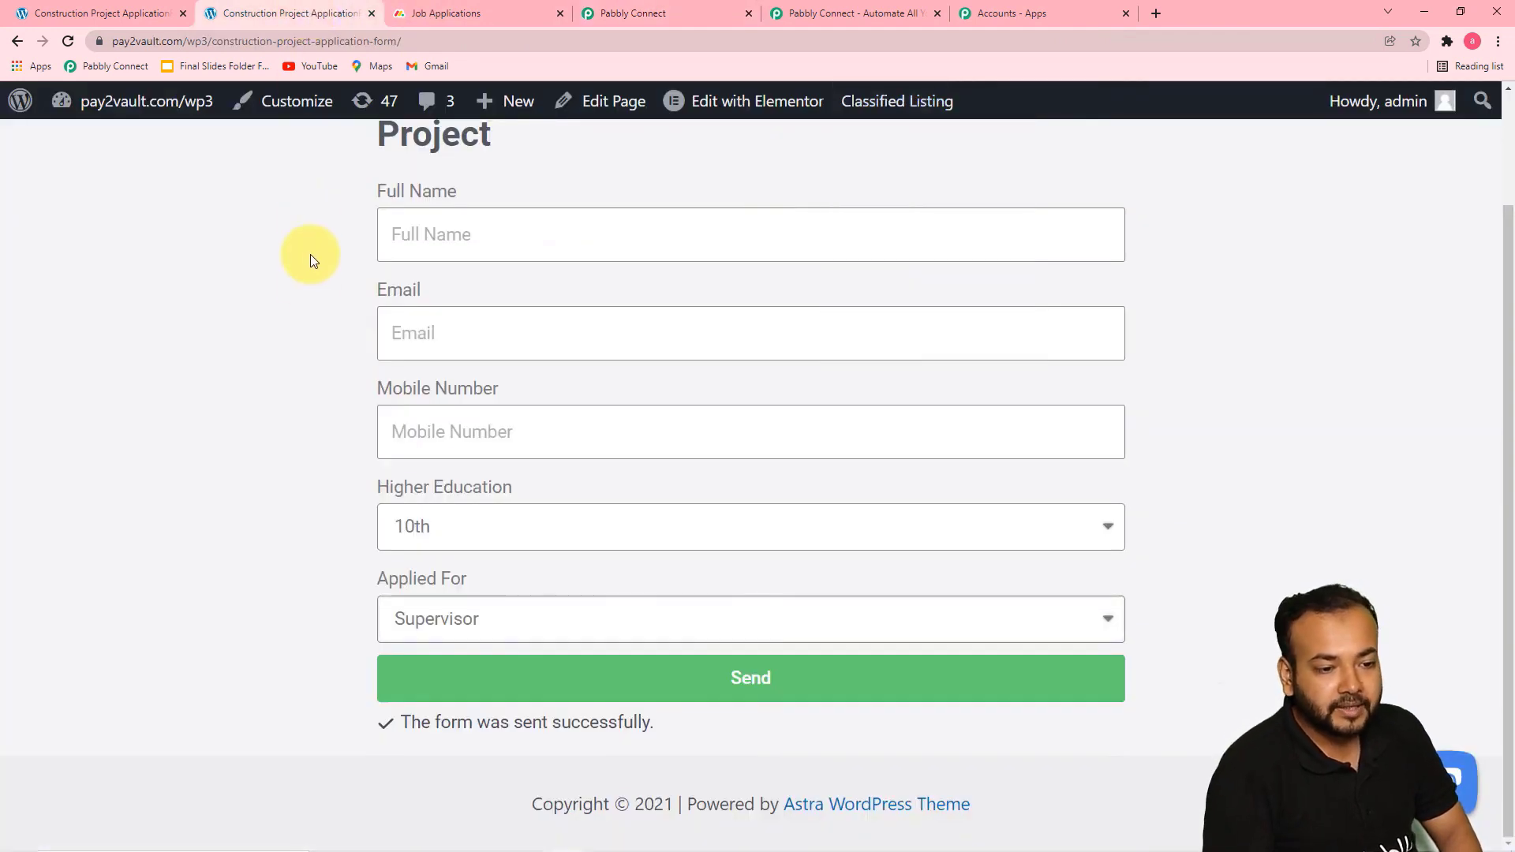
{"action": "left_click", "coordinate": [483, 245]}
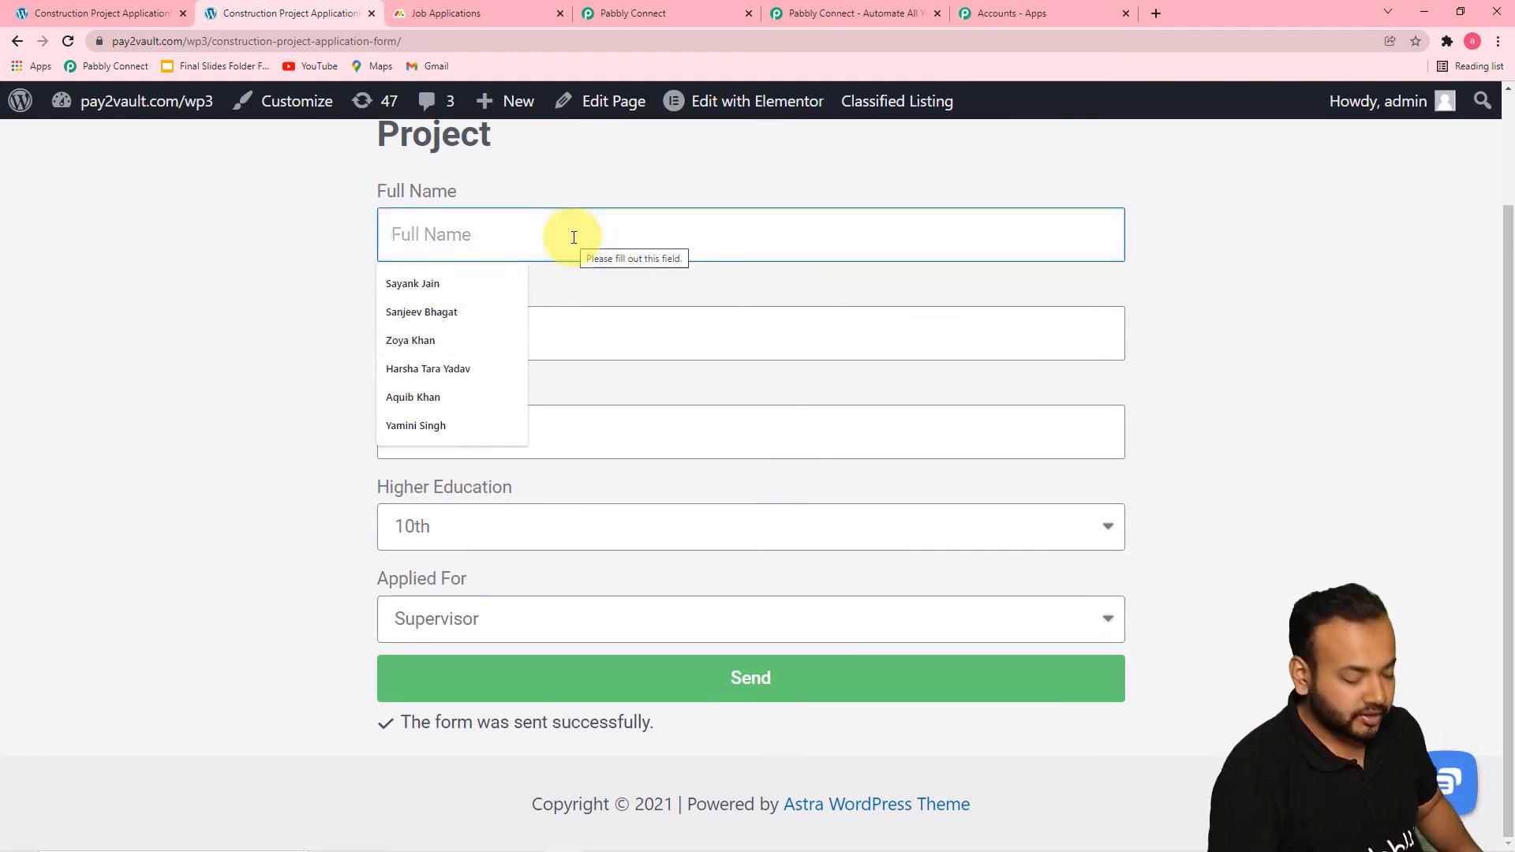
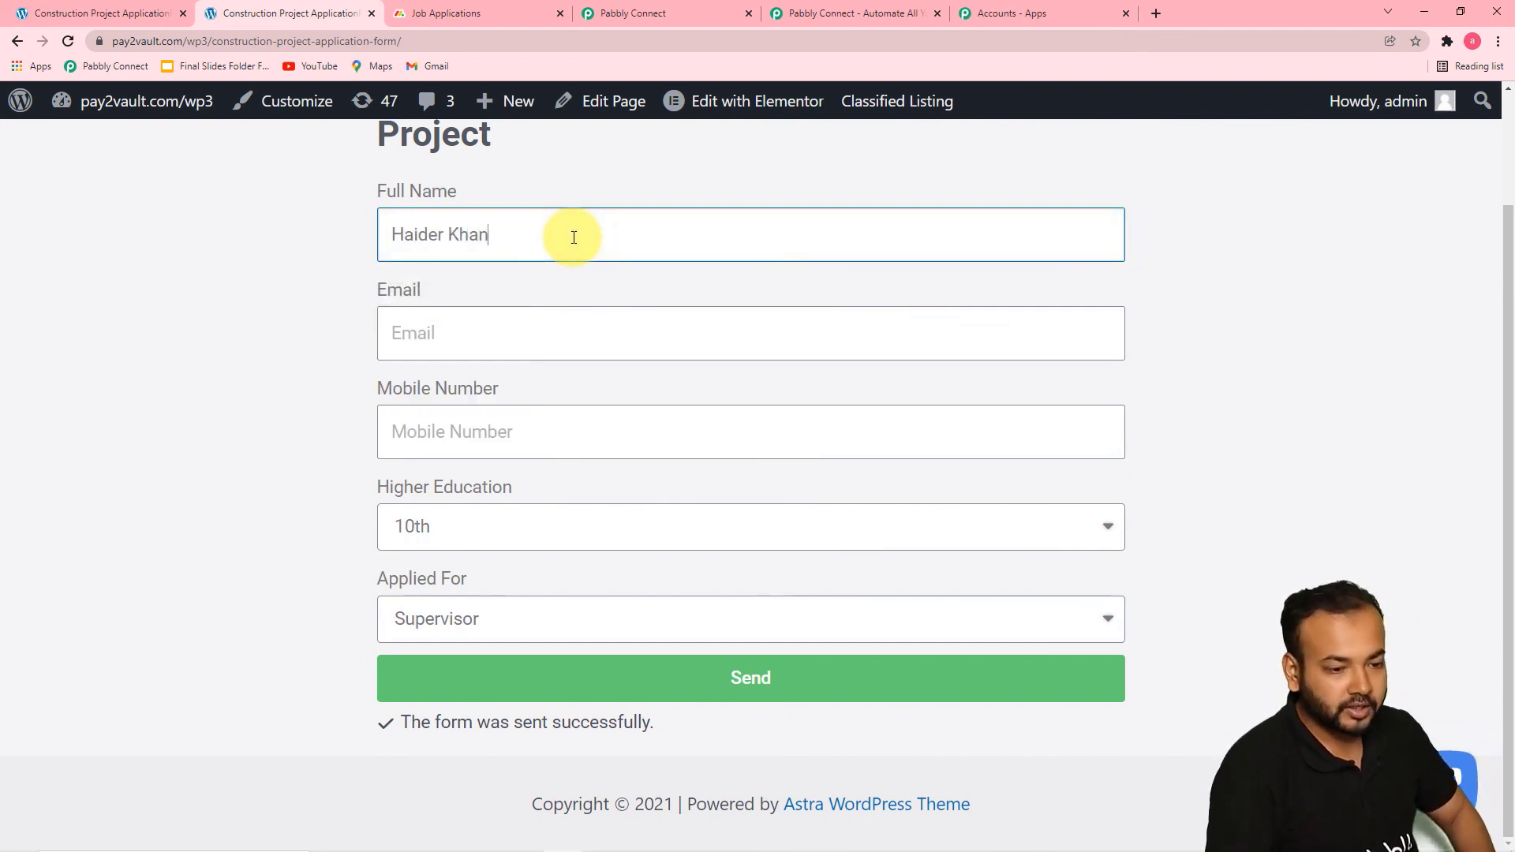
{"action": "left_click", "coordinate": [508, 335]}
{"action": "left_click", "coordinate": [476, 379]}
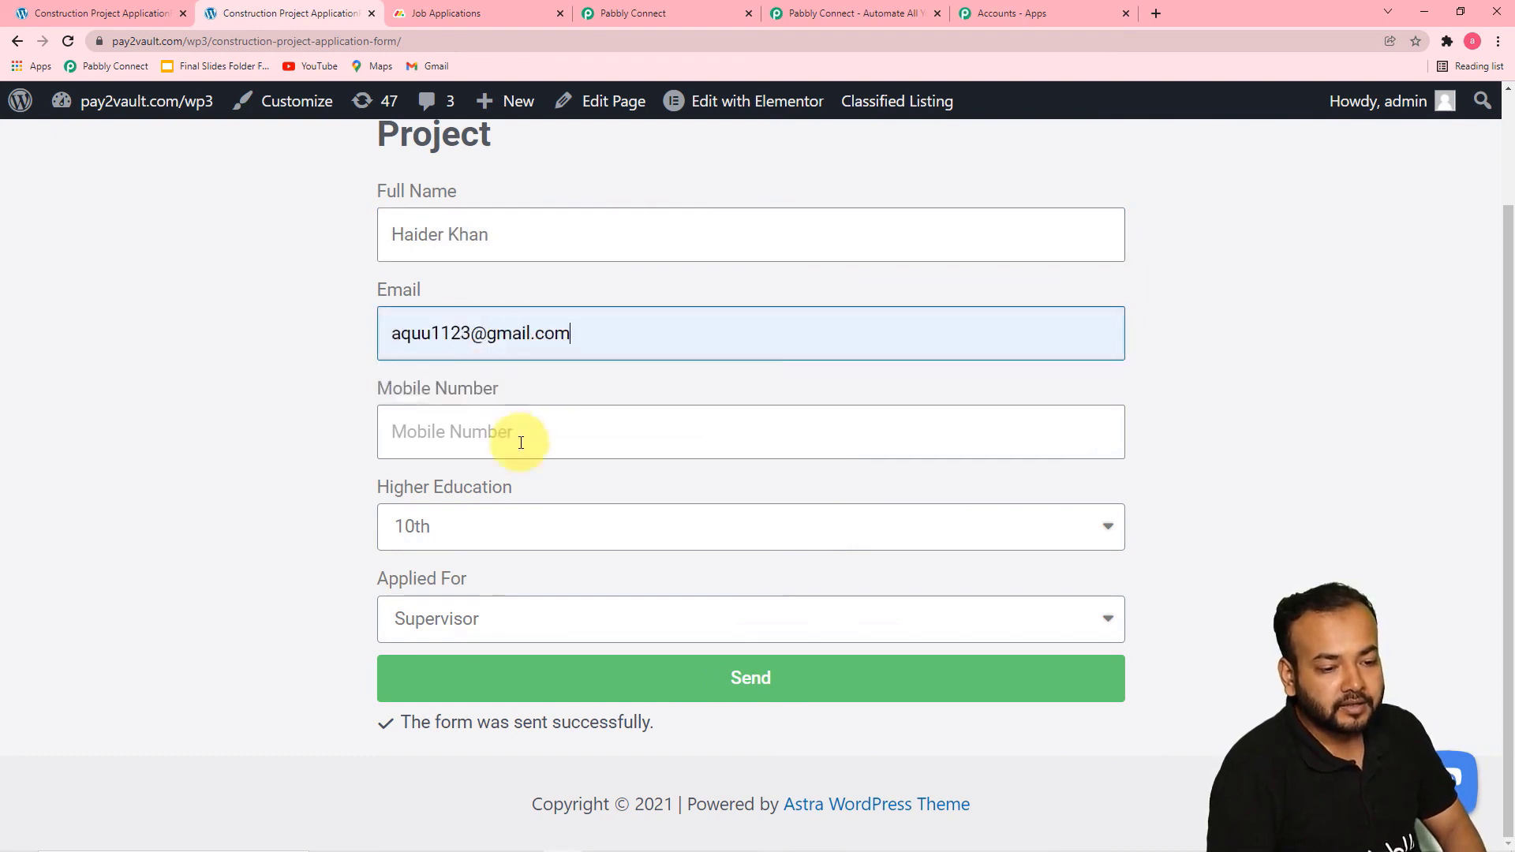
{"action": "left_click", "coordinate": [423, 431]}
{"action": "left_click", "coordinate": [474, 482]}
Set Higher Education to 12th and Applied For to Field Officer in the application form
{"action": "left_click", "coordinate": [581, 543]}
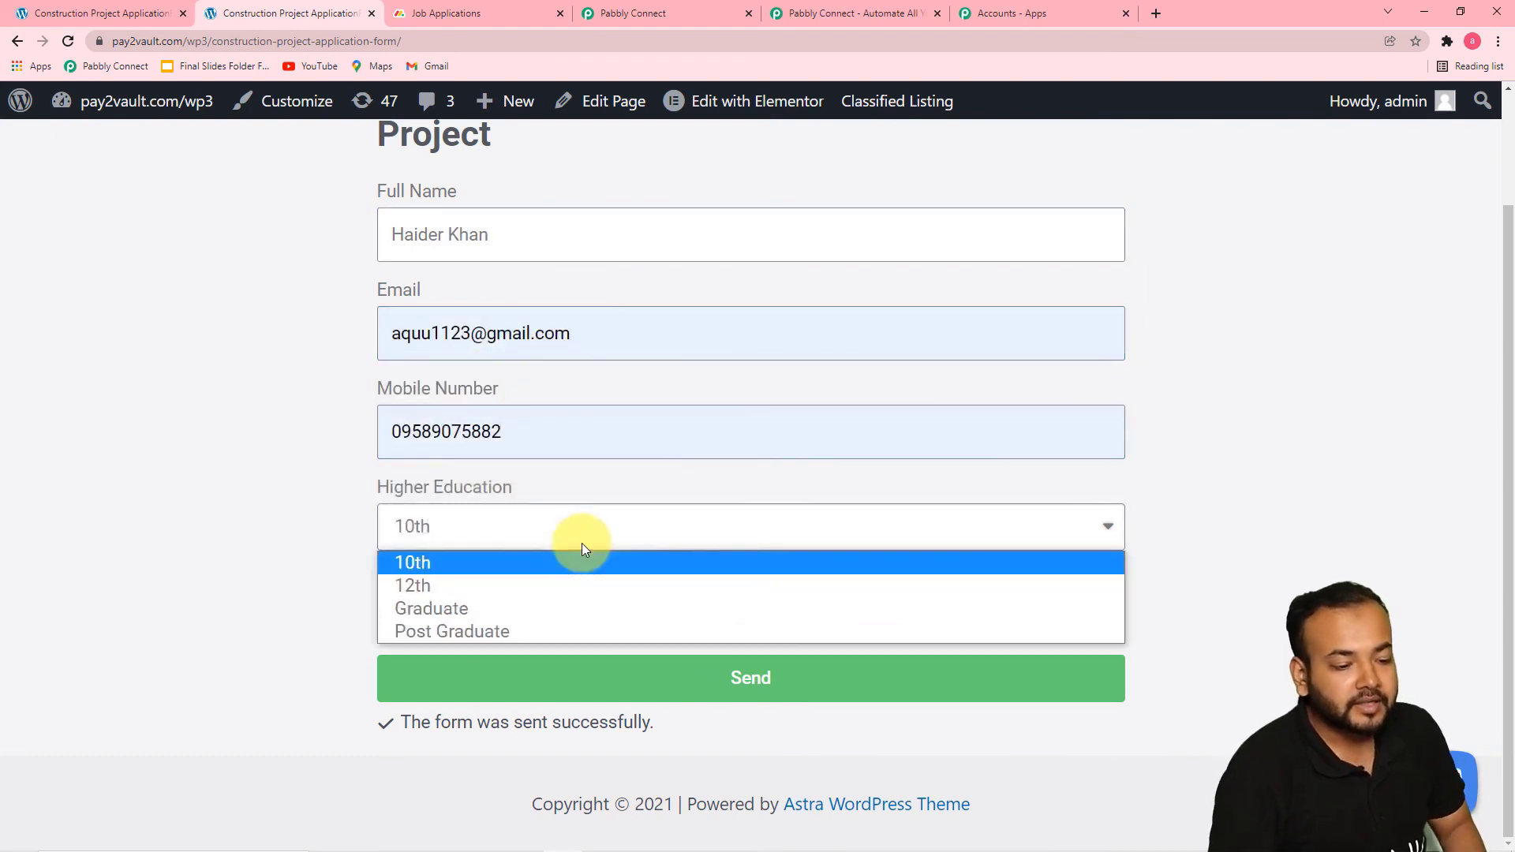
{"action": "left_click", "coordinate": [496, 585]}
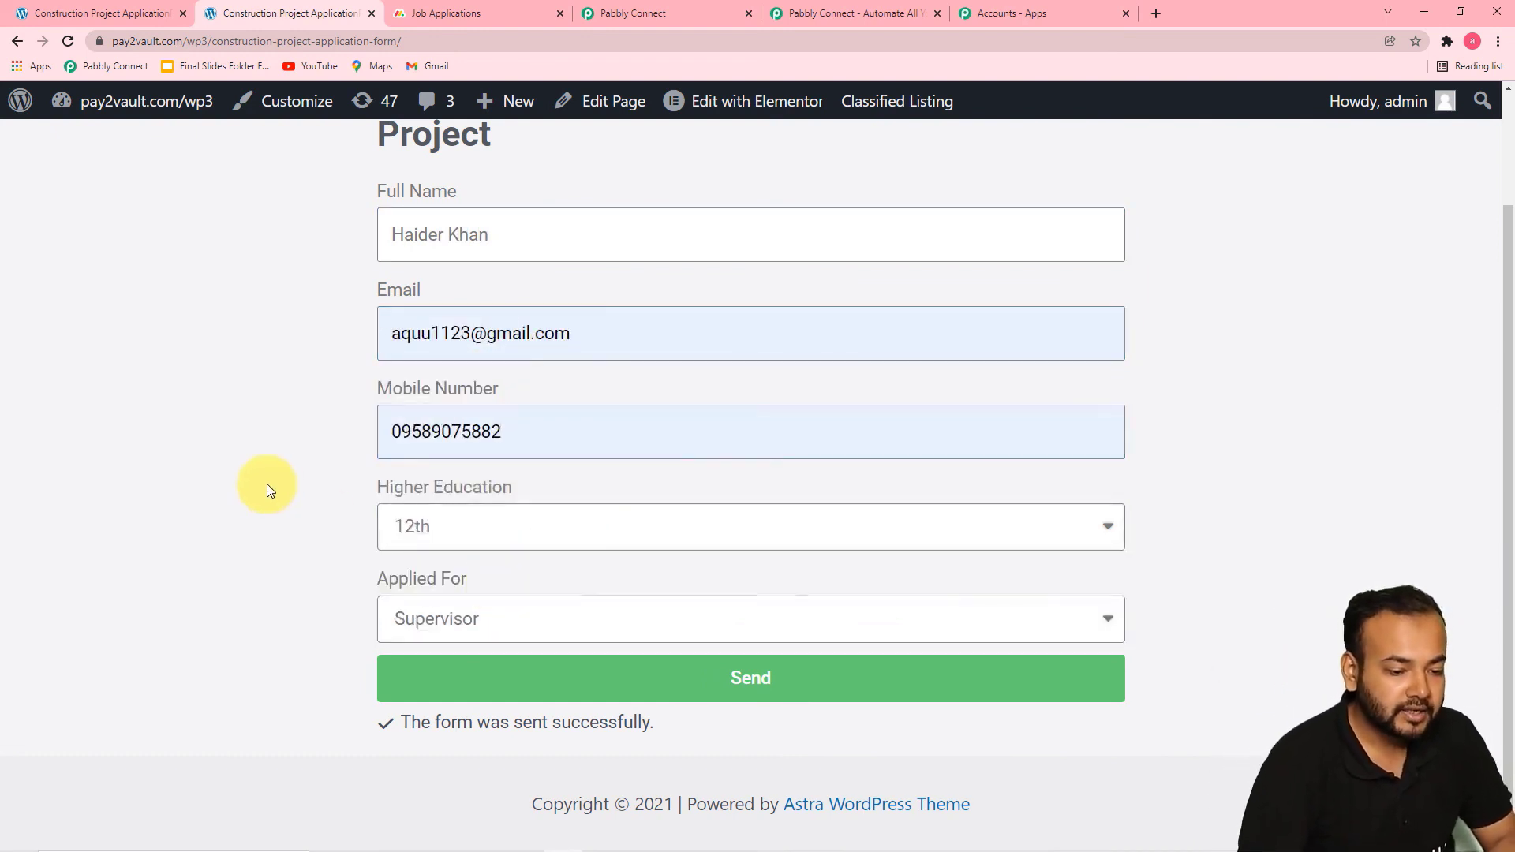
{"action": "left_click", "coordinate": [688, 624]}
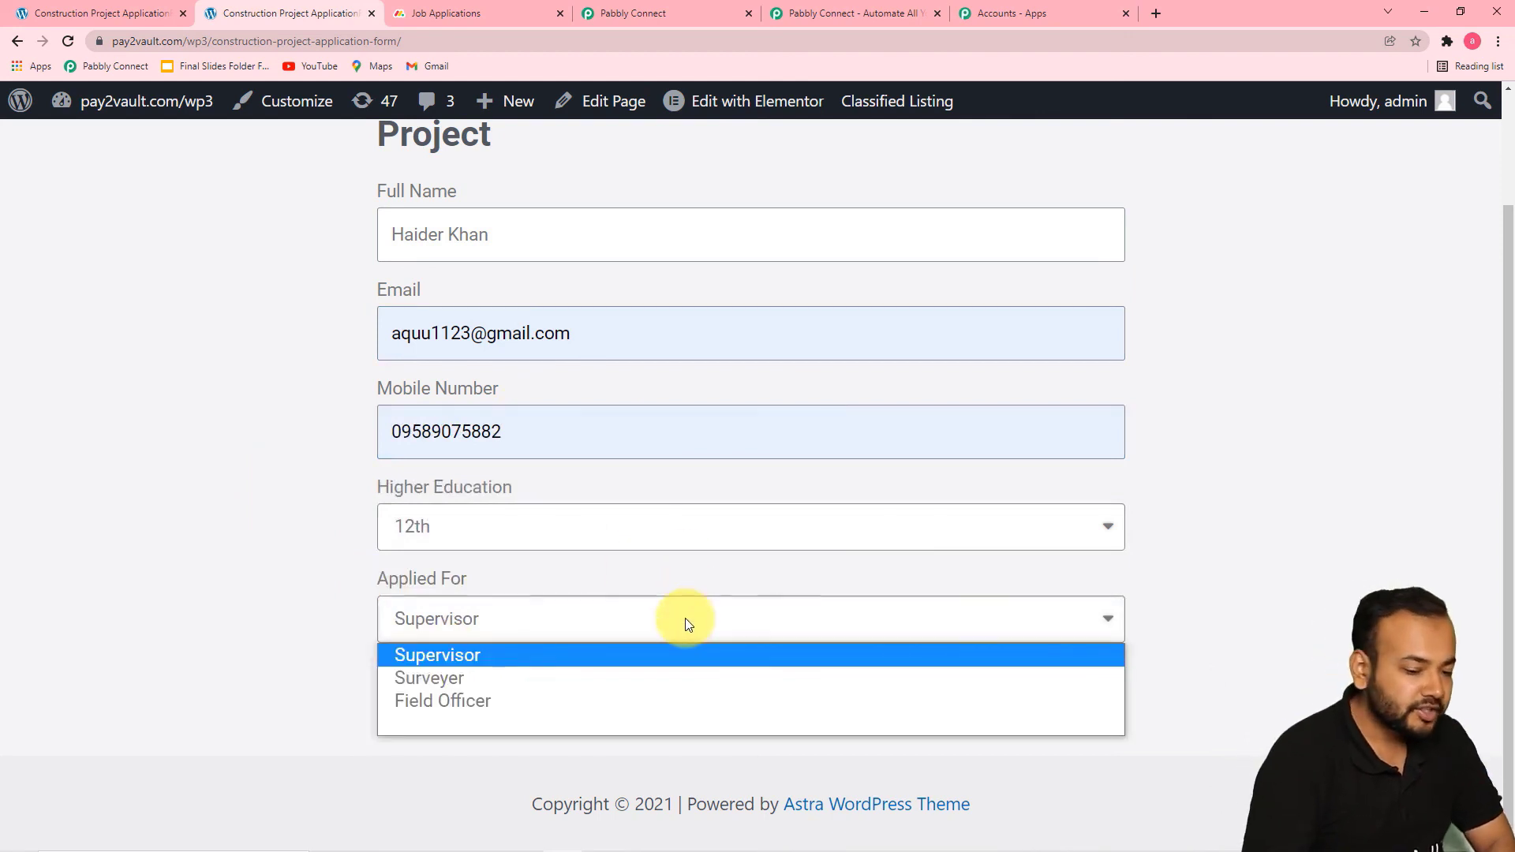
{"action": "left_click", "coordinate": [469, 699]}
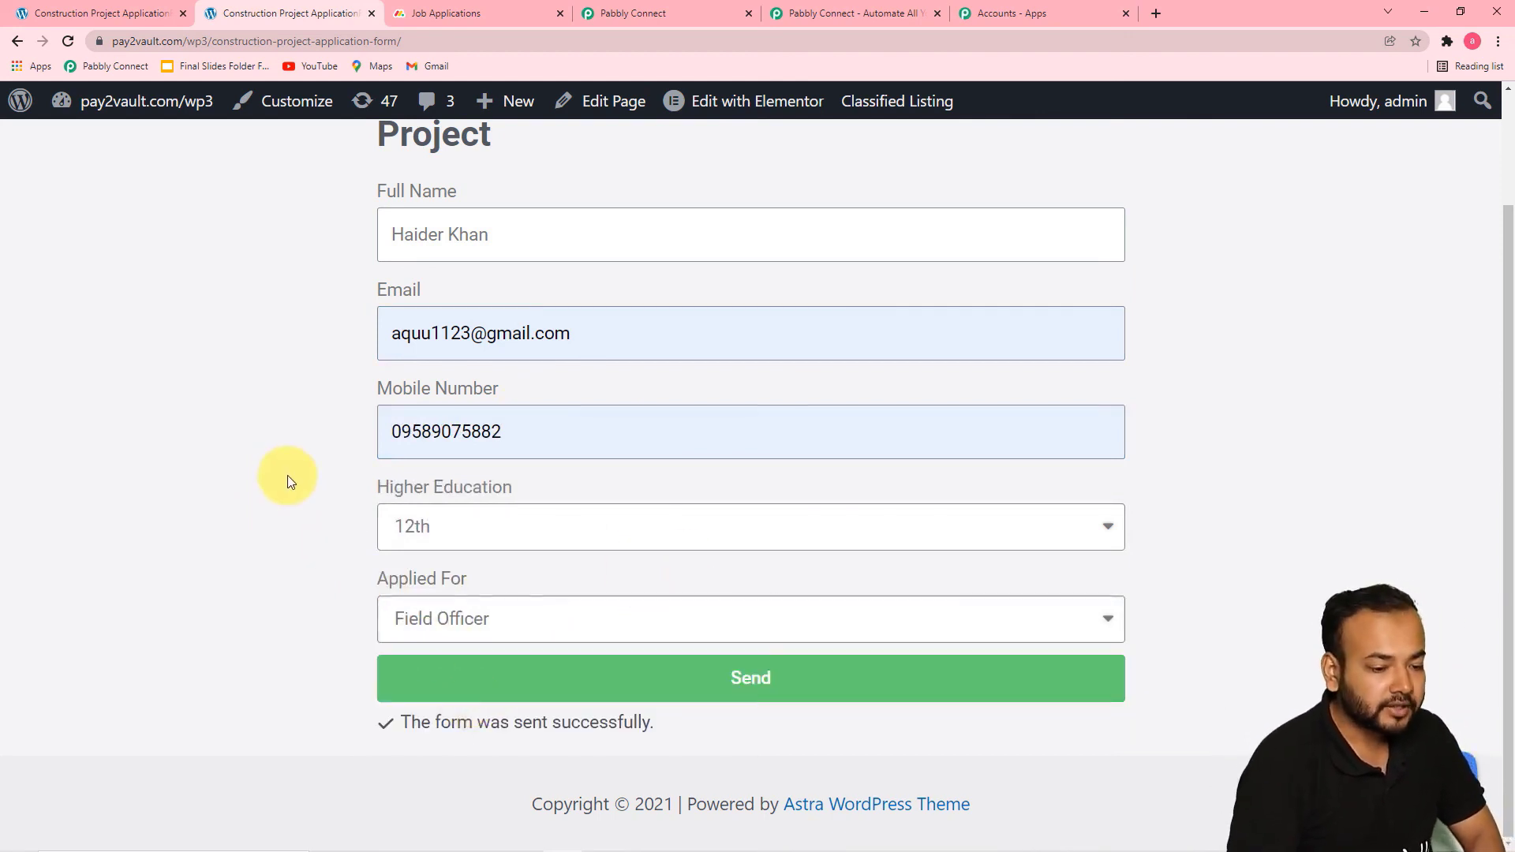
Check the groups on the Job Applications board in monday.com, and submit the completed application form
{"action": "left_click", "coordinate": [483, 21]}
{"action": "scroll", "coordinate": [704, 321], "scroll_direction": "up", "scroll_amount": 4}
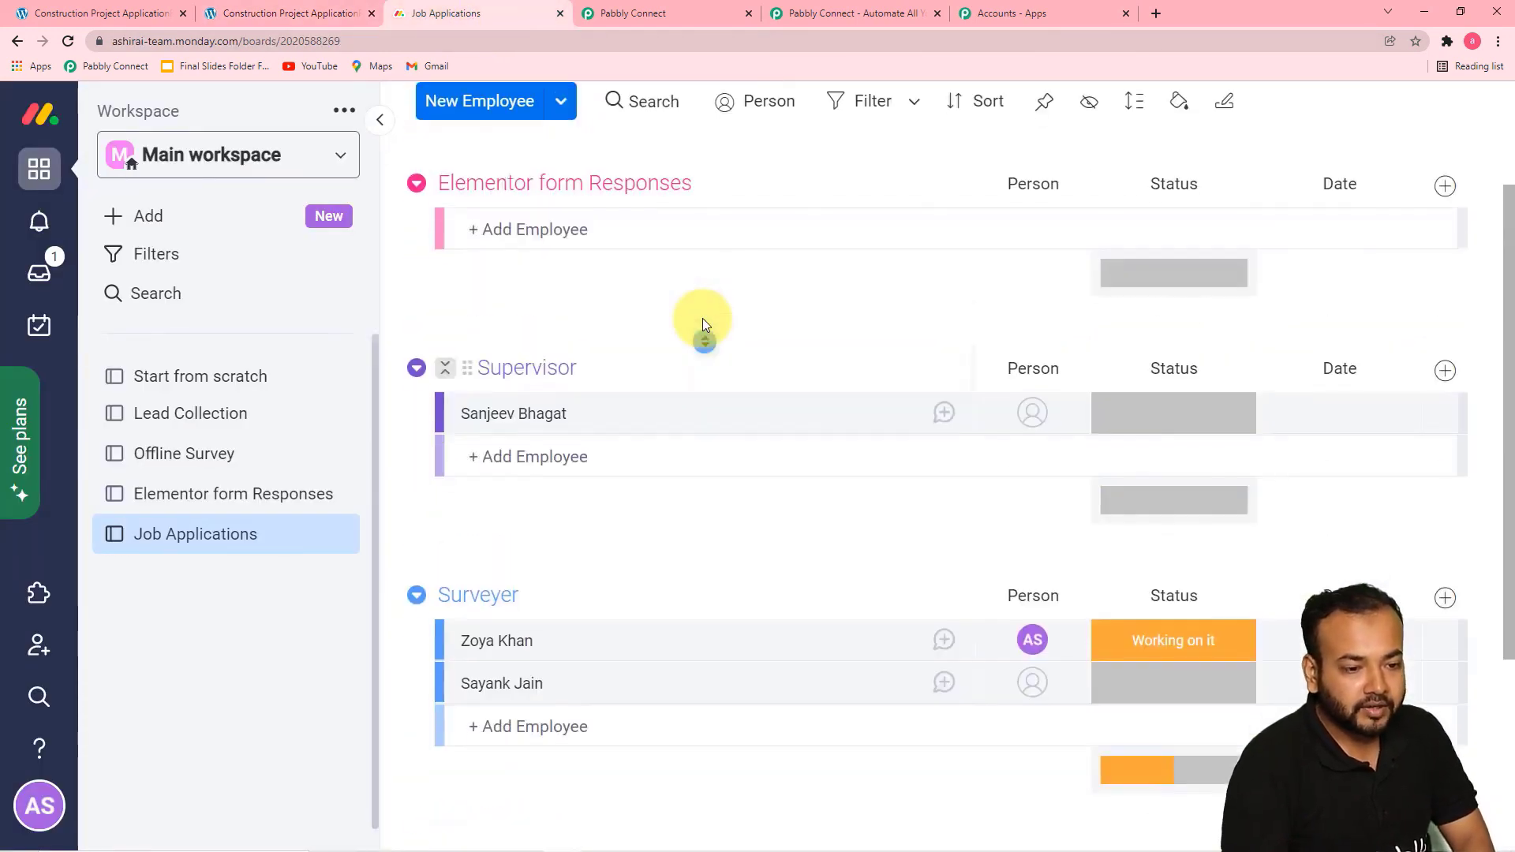
{"action": "scroll", "coordinate": [702, 320], "scroll_direction": "down", "scroll_amount": 4}
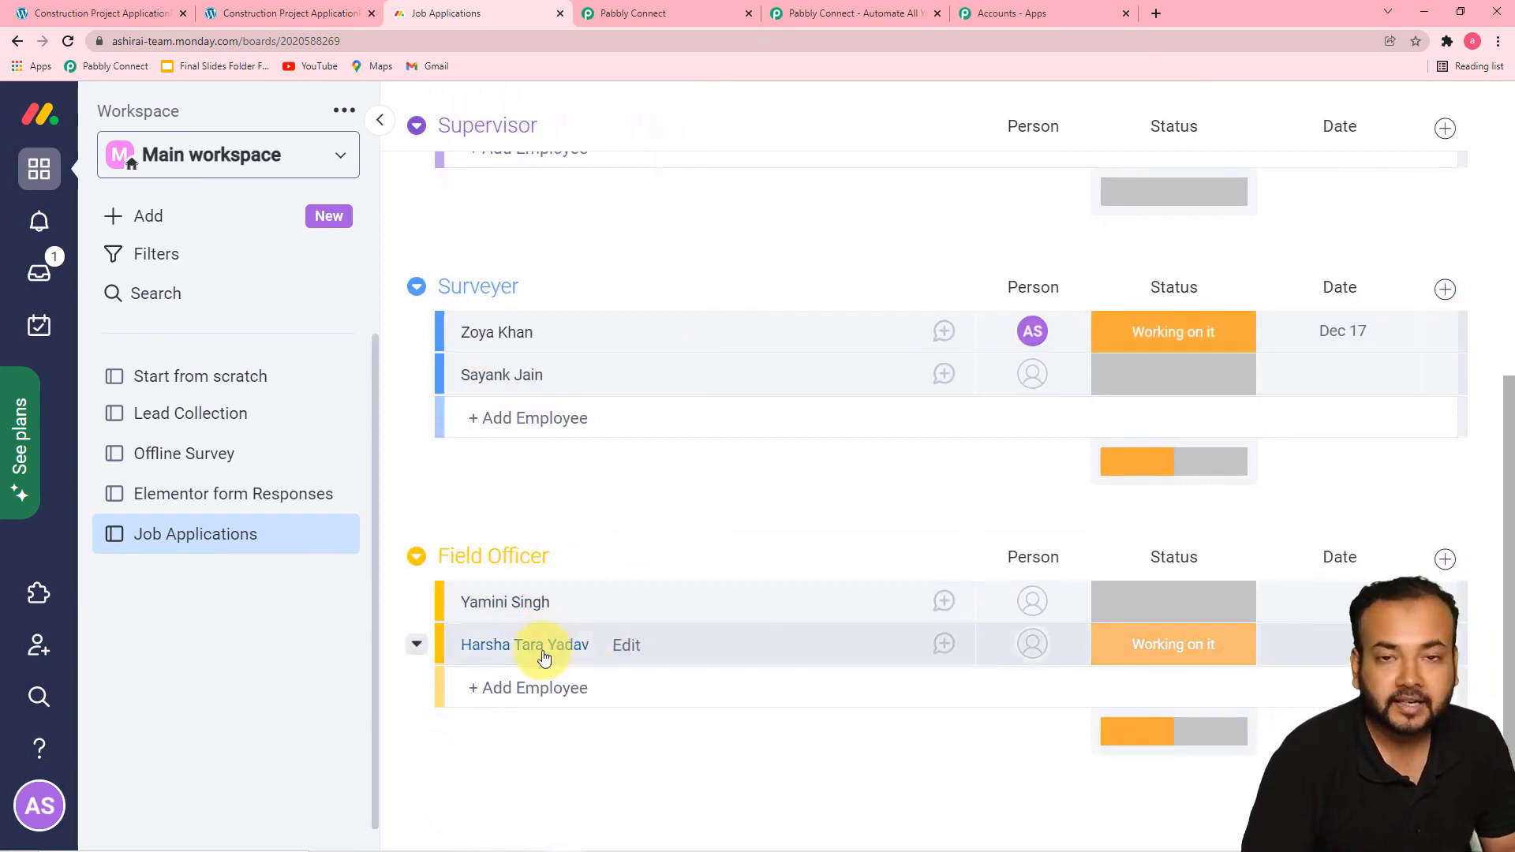
{"action": "left_click", "coordinate": [322, 16]}
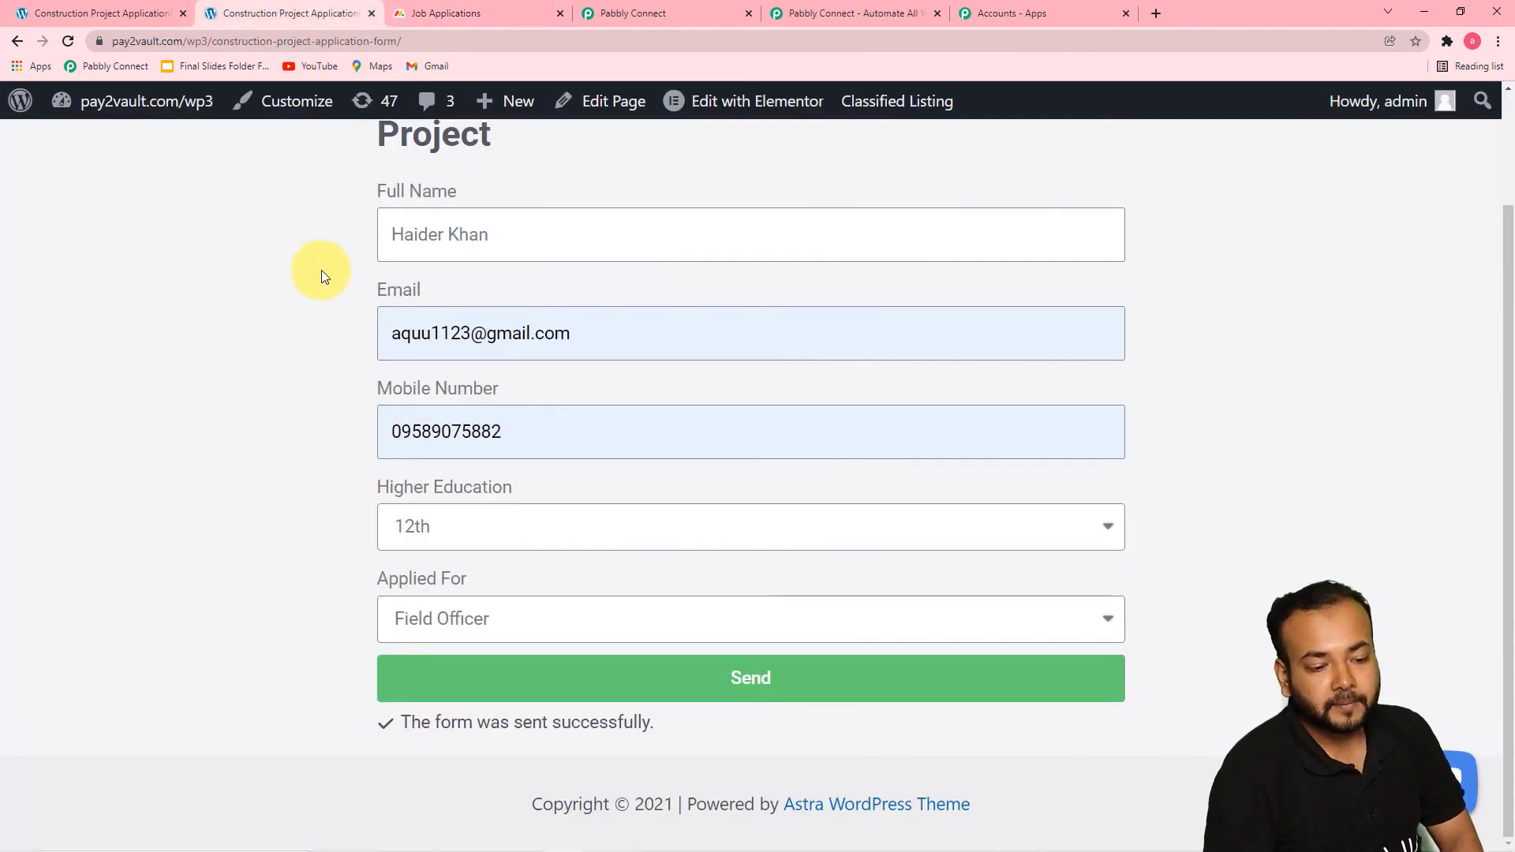
{"action": "left_click", "coordinate": [674, 687]}
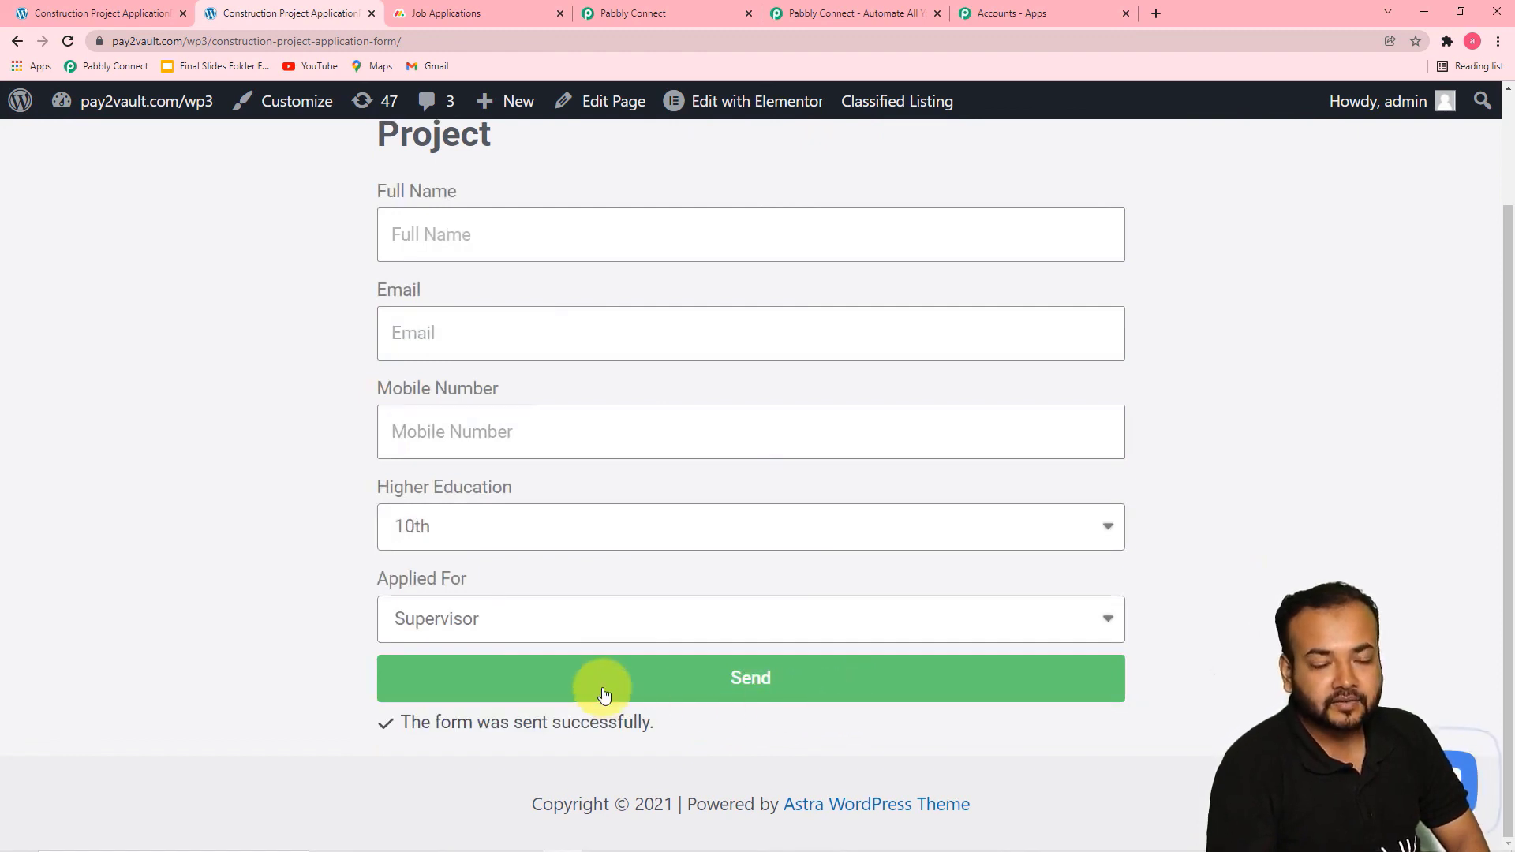
Check the Field Officer group on the monday.com Job Applications board for the new applicant, and return to the Pabbly Connect workflow
{"action": "left_click", "coordinate": [434, 14]}
{"action": "scroll", "coordinate": [647, 465], "scroll_direction": "down", "scroll_amount": 1}
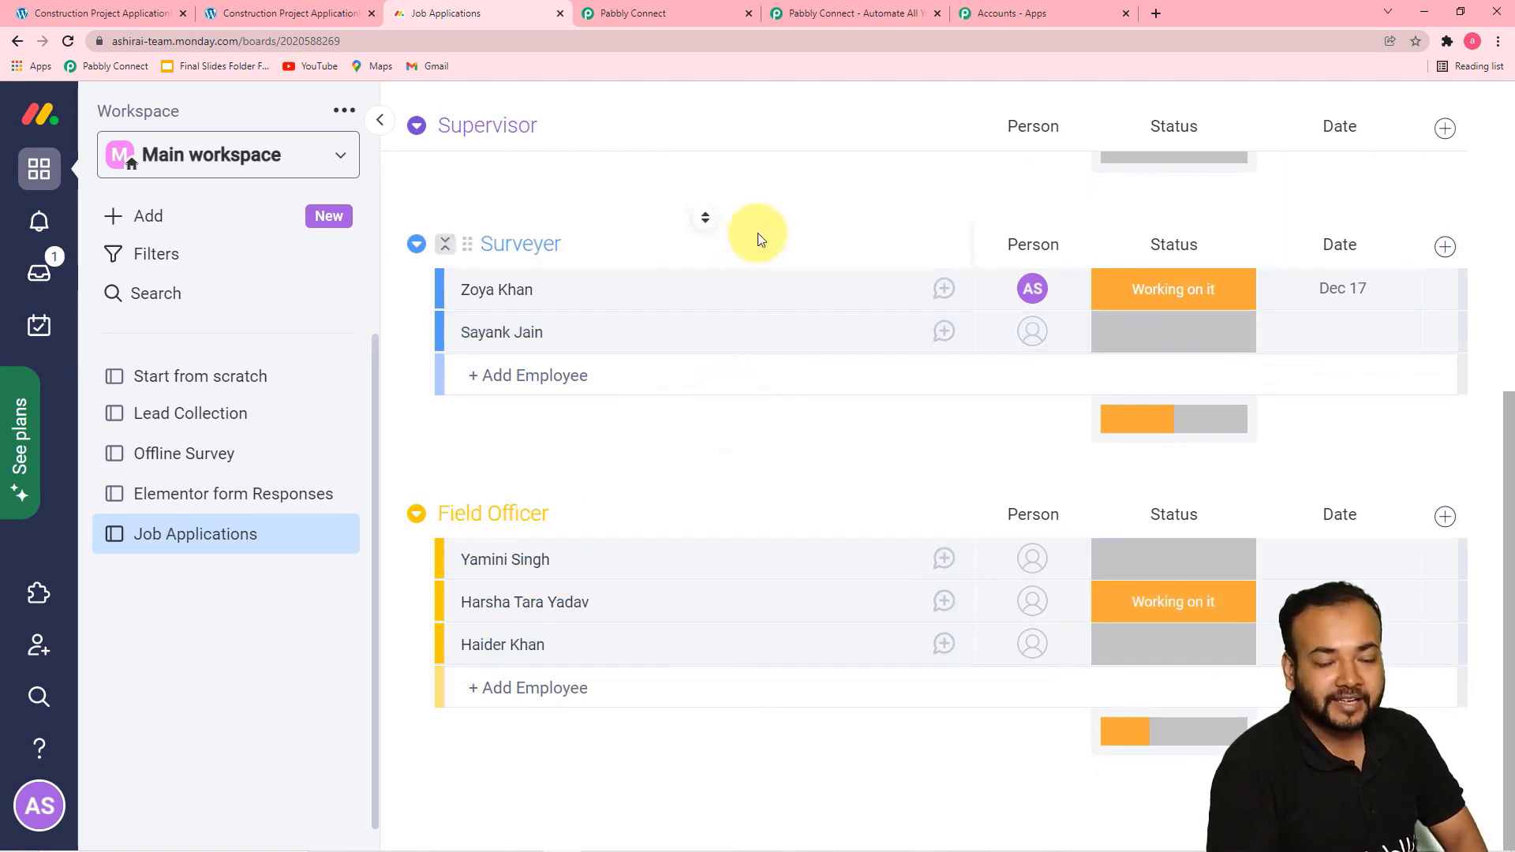
{"action": "left_click", "coordinate": [643, 21]}
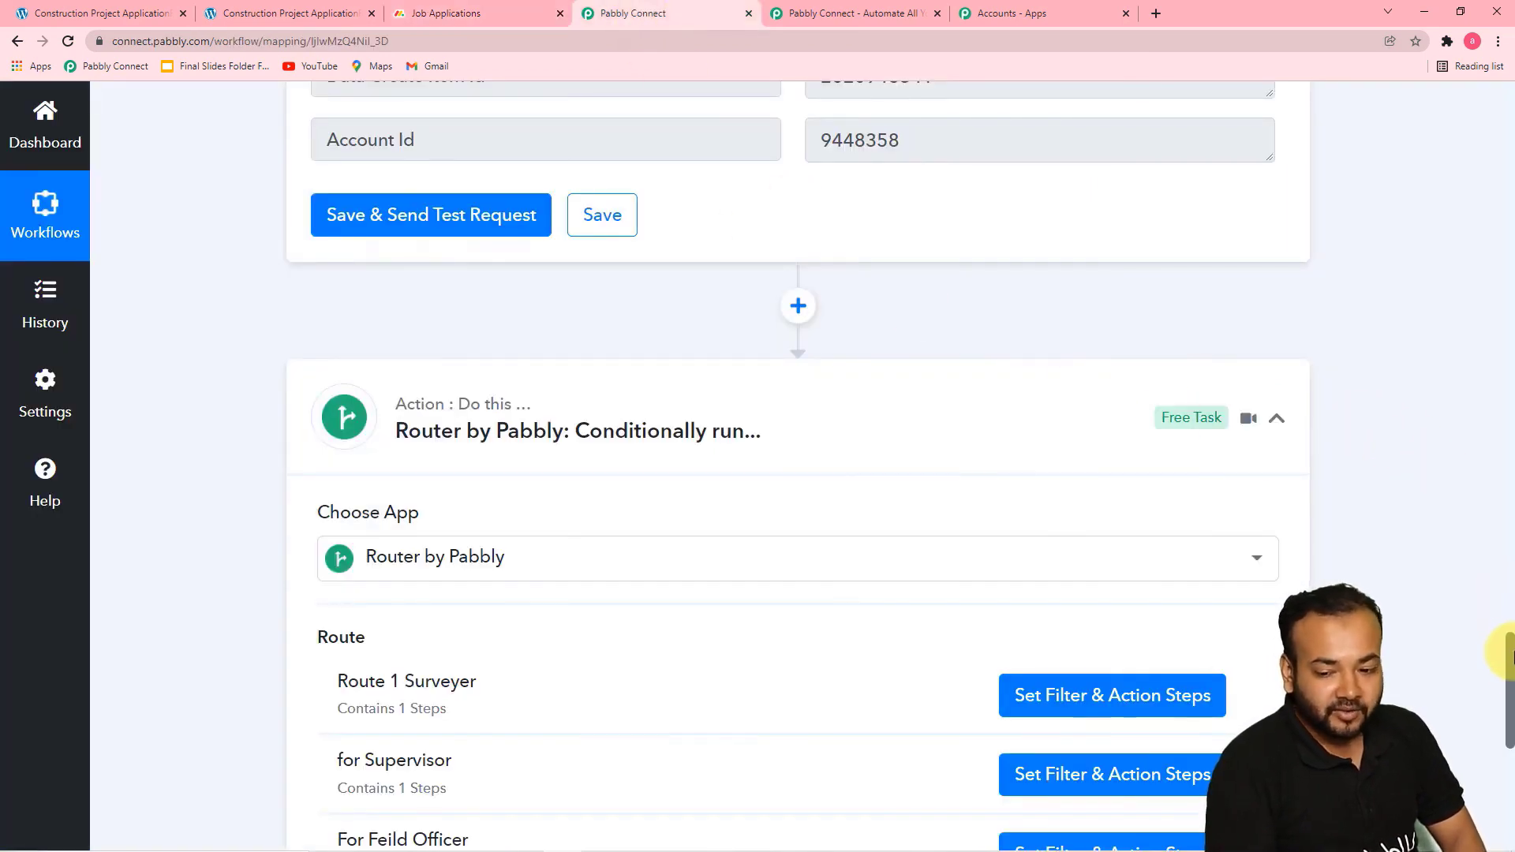
Review the workflow's Elementor trigger with its captured response, the Monday.com Create Item action and the Router's routes
{"action": "left_click_drag", "start_coordinate": [1510, 662], "coordinate": [1488, 35]}
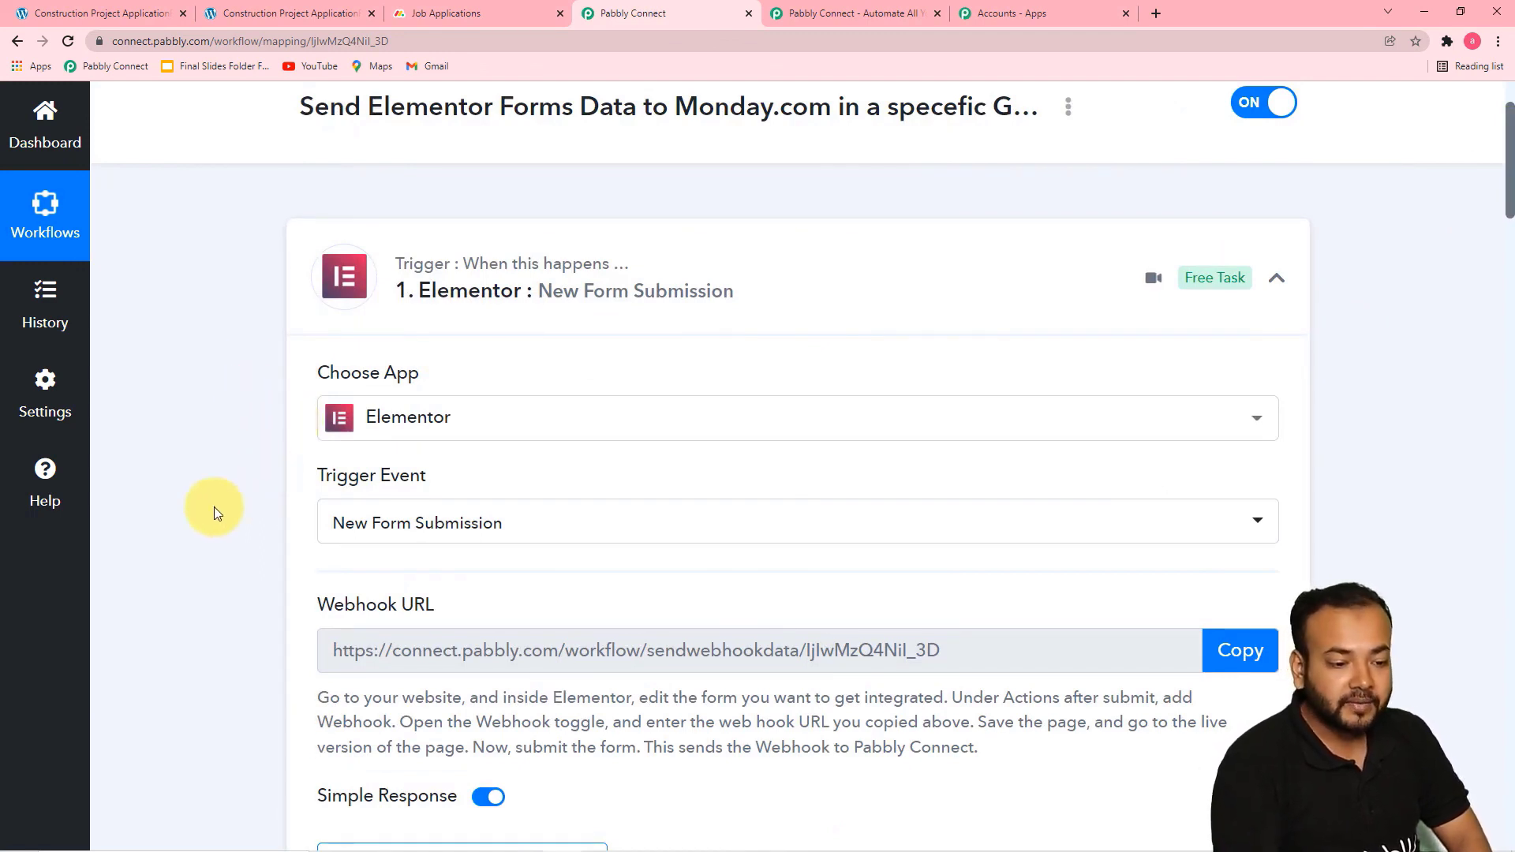
{"action": "scroll", "coordinate": [271, 524], "scroll_direction": "down", "scroll_amount": 5}
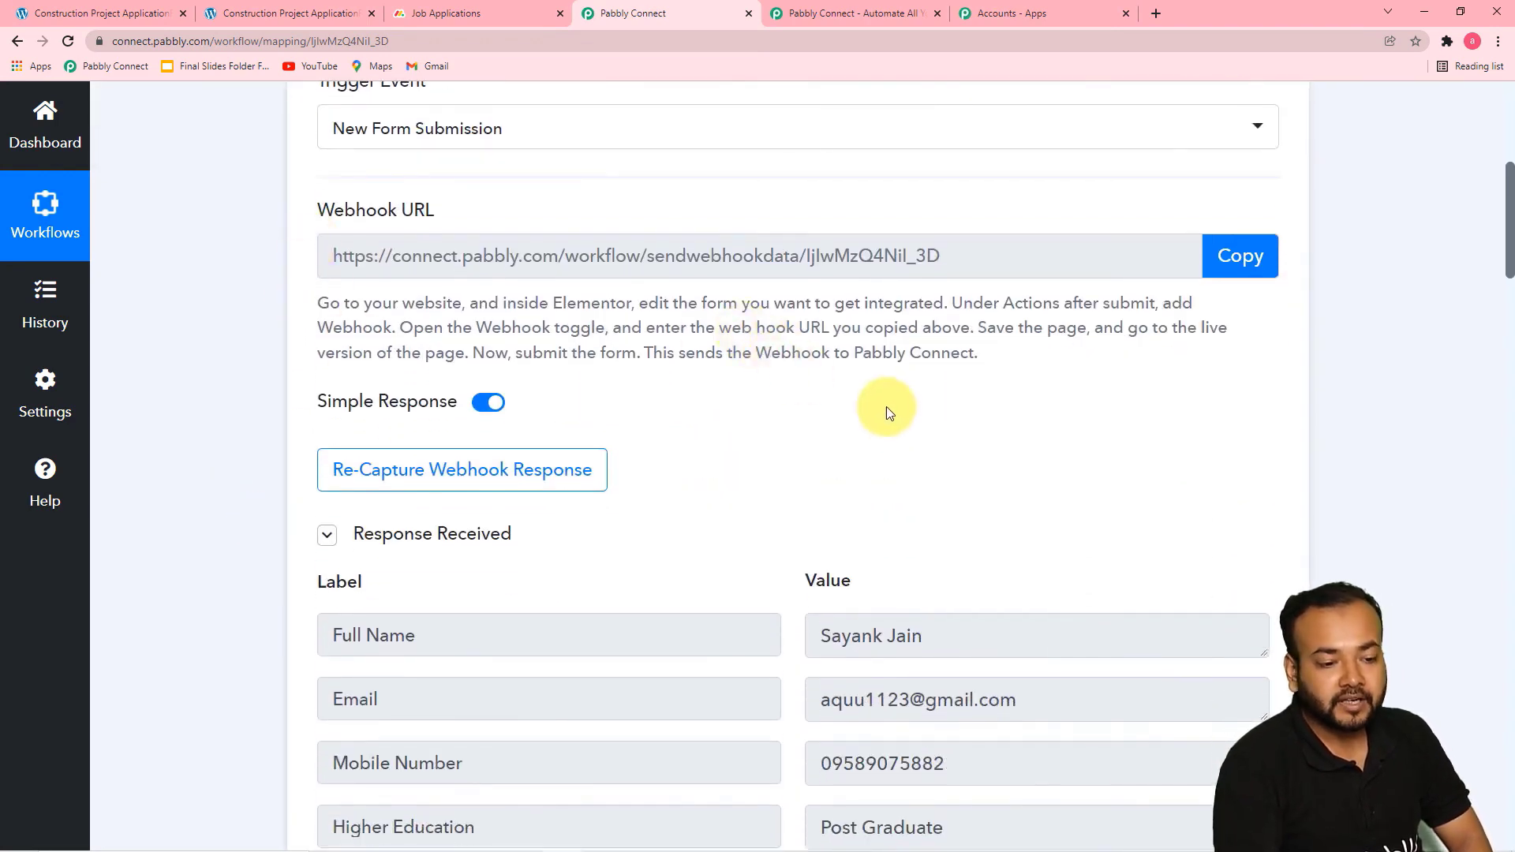
{"action": "scroll", "coordinate": [789, 423], "scroll_direction": "down", "scroll_amount": 2}
{"action": "scroll", "coordinate": [331, 474], "scroll_direction": "down", "scroll_amount": 2}
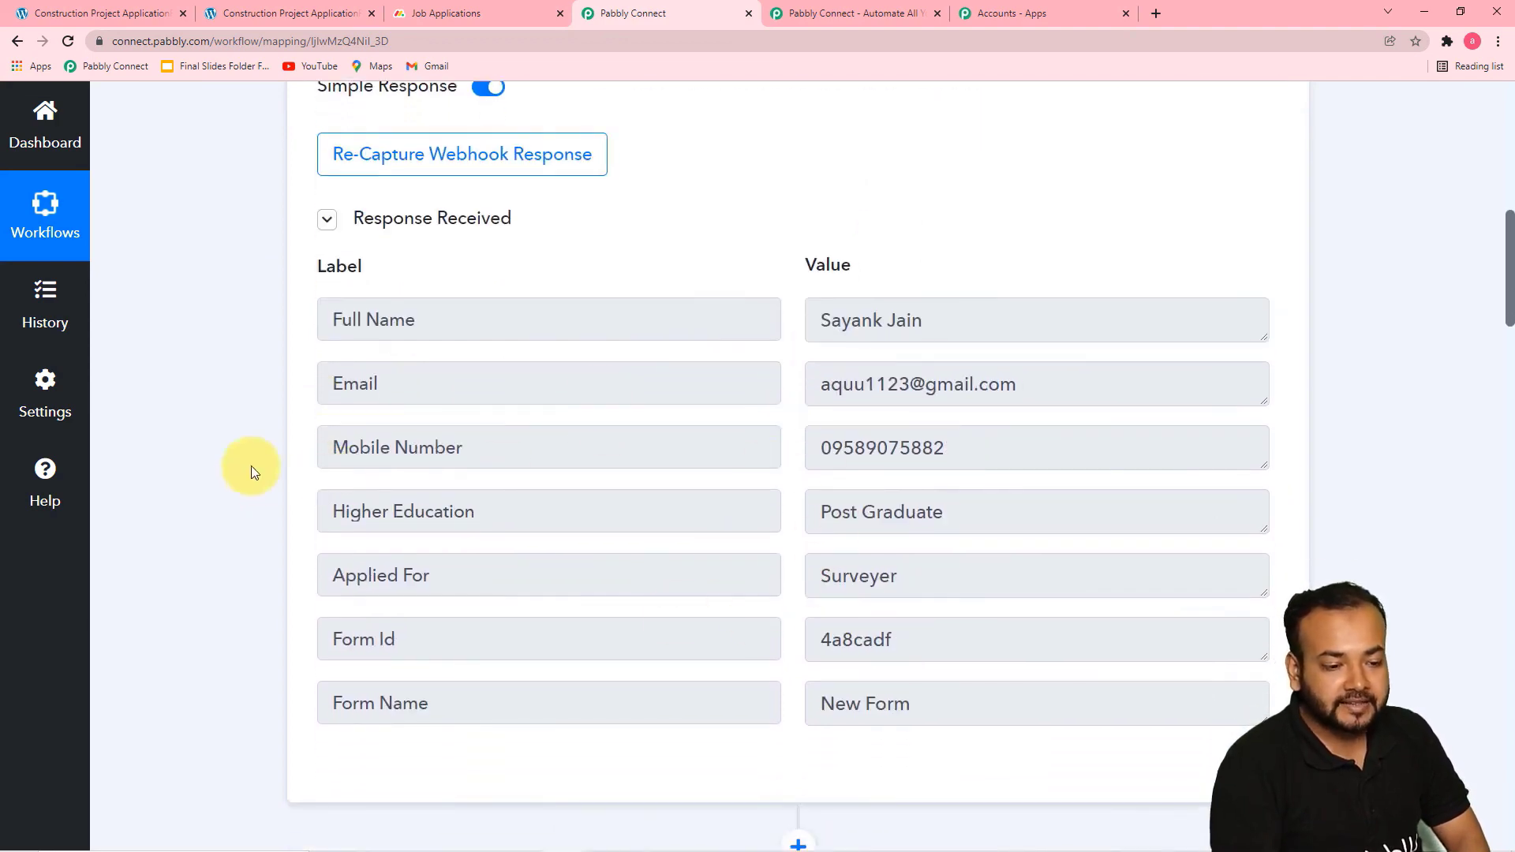
{"action": "scroll", "coordinate": [249, 471], "scroll_direction": "down", "scroll_amount": 2}
{"action": "scroll", "coordinate": [249, 470], "scroll_direction": "down", "scroll_amount": 7}
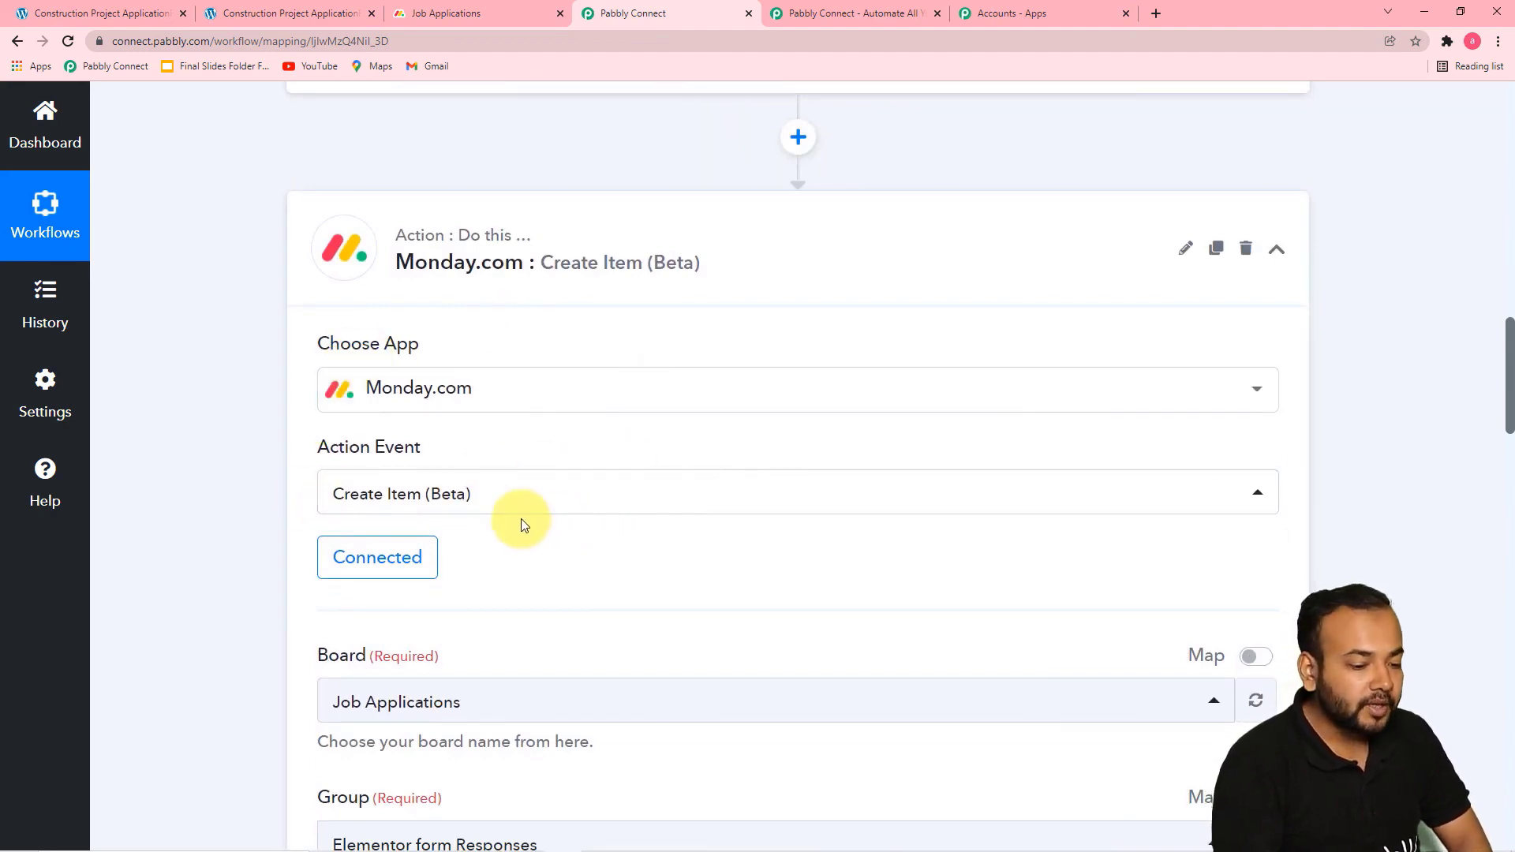
{"action": "scroll", "coordinate": [248, 518], "scroll_direction": "down", "scroll_amount": 7}
{"action": "scroll", "coordinate": [239, 515], "scroll_direction": "down", "scroll_amount": 8}
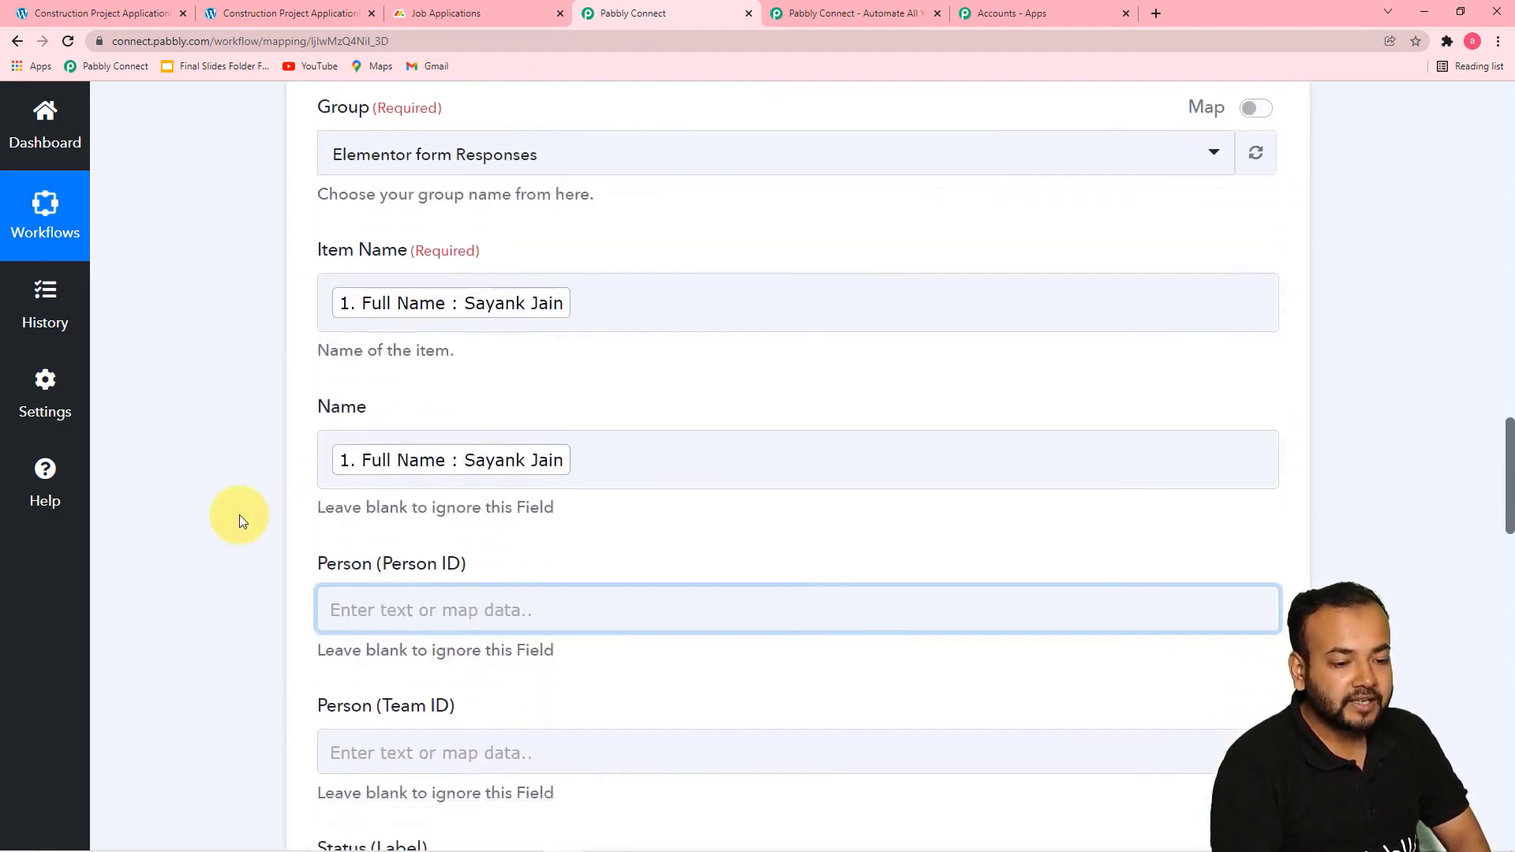
{"action": "scroll", "coordinate": [265, 413], "scroll_direction": "up", "scroll_amount": 4}
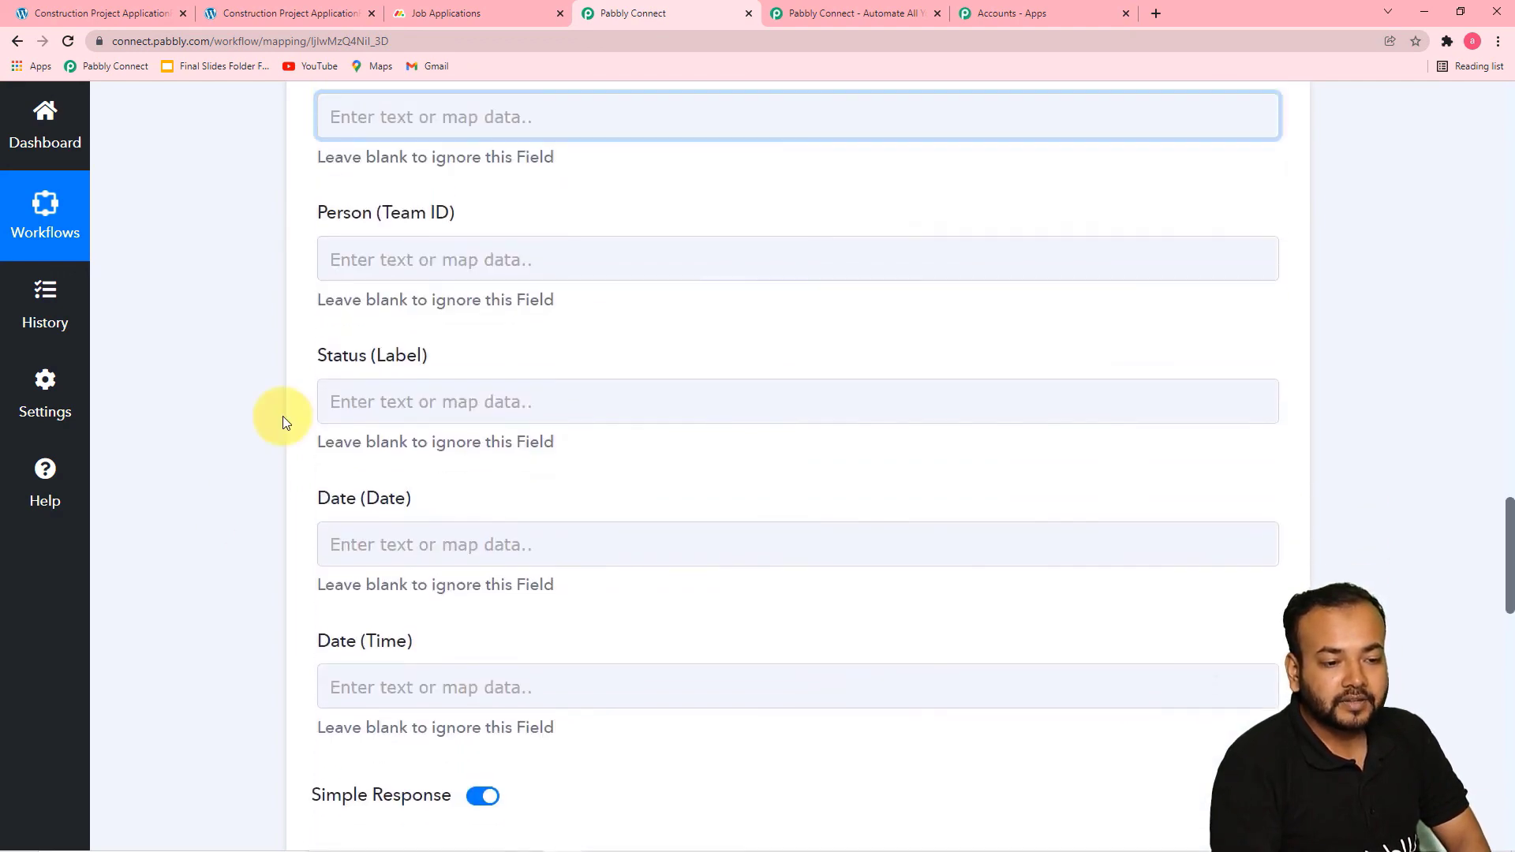
{"action": "scroll", "coordinate": [284, 420], "scroll_direction": "down", "scroll_amount": 5}
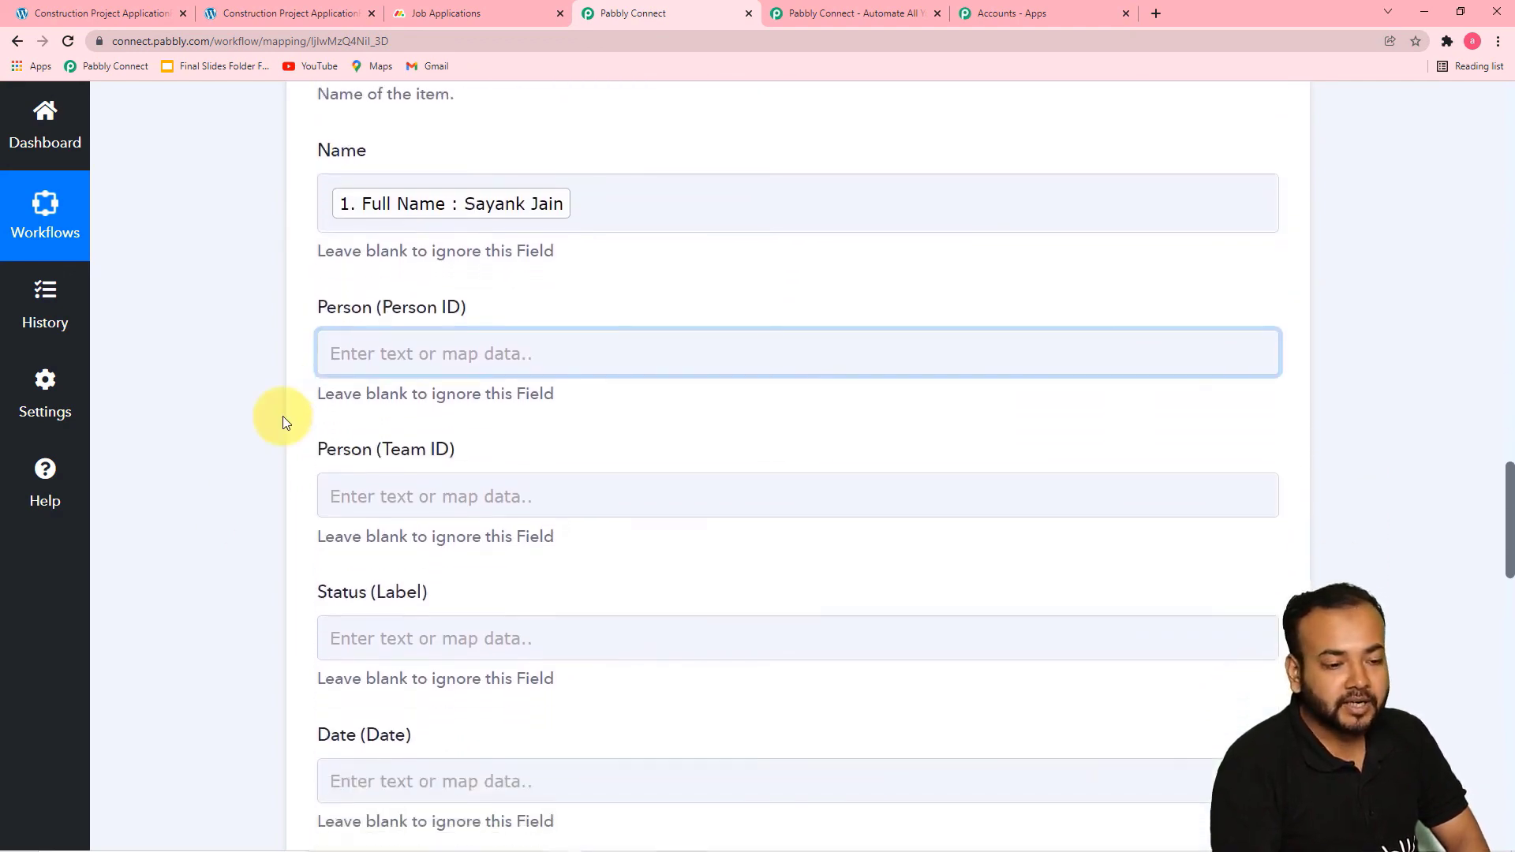
{"action": "scroll", "coordinate": [283, 421], "scroll_direction": "down", "scroll_amount": 7}
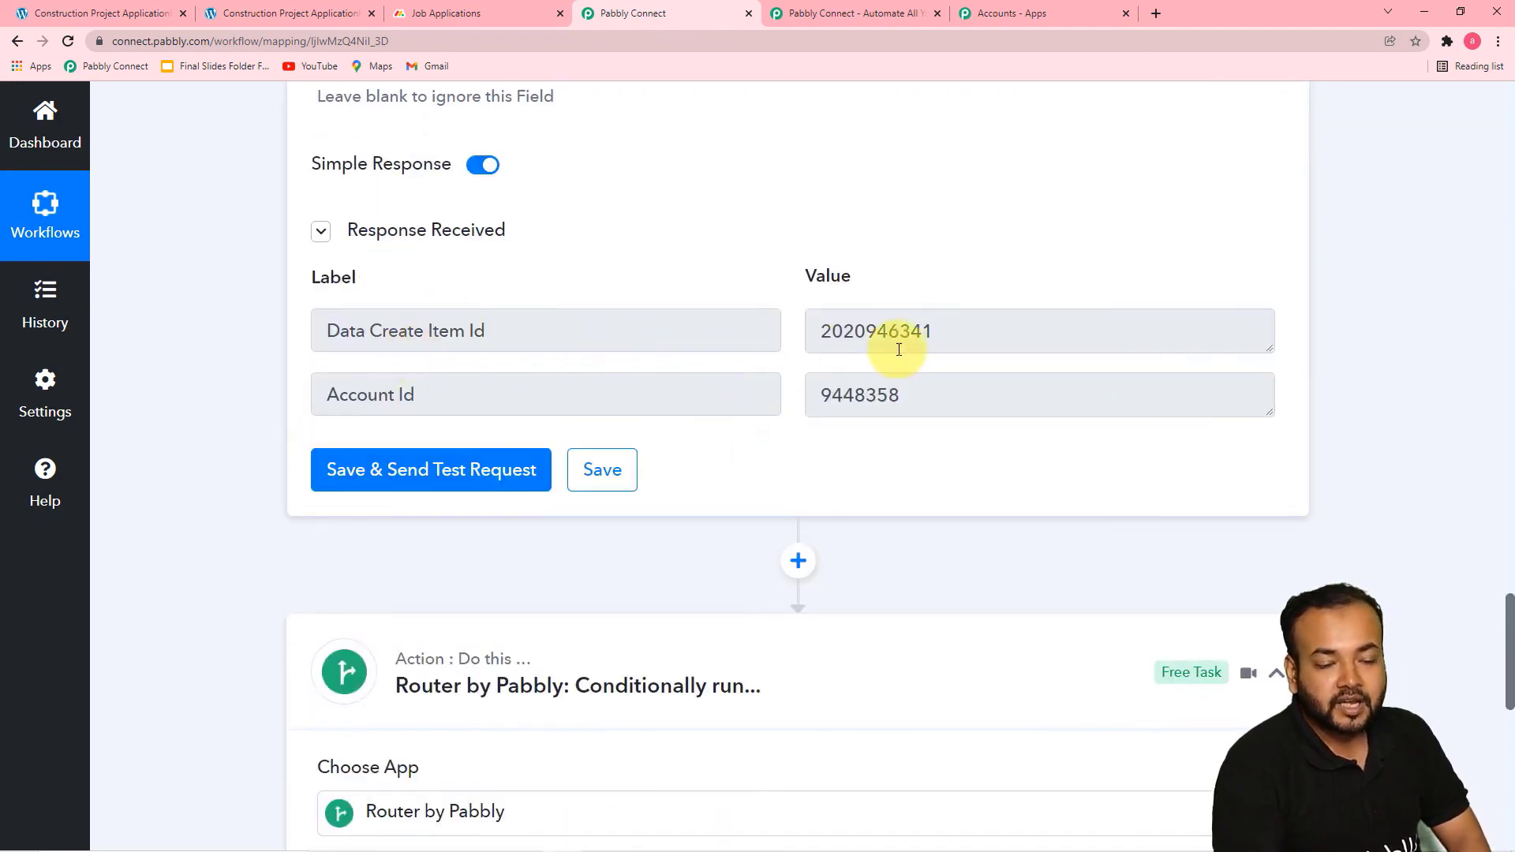
{"action": "scroll", "coordinate": [723, 452], "scroll_direction": "down", "scroll_amount": 8}
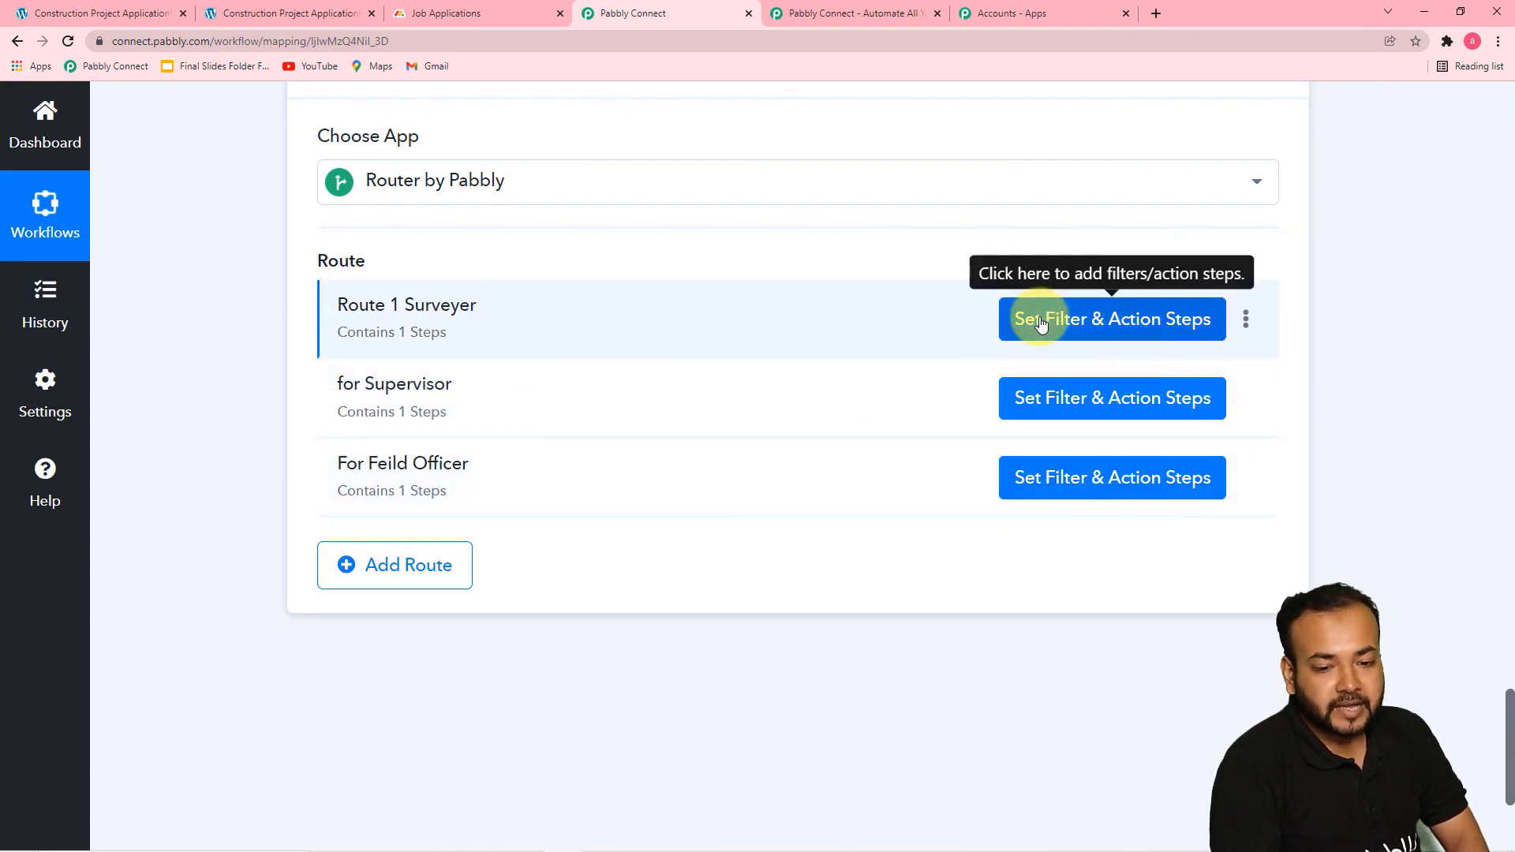
Review the Surveyer route's filter condition and its Monday.com Move an Item to Group action, and close the route
{"action": "left_click", "coordinate": [1040, 322]}
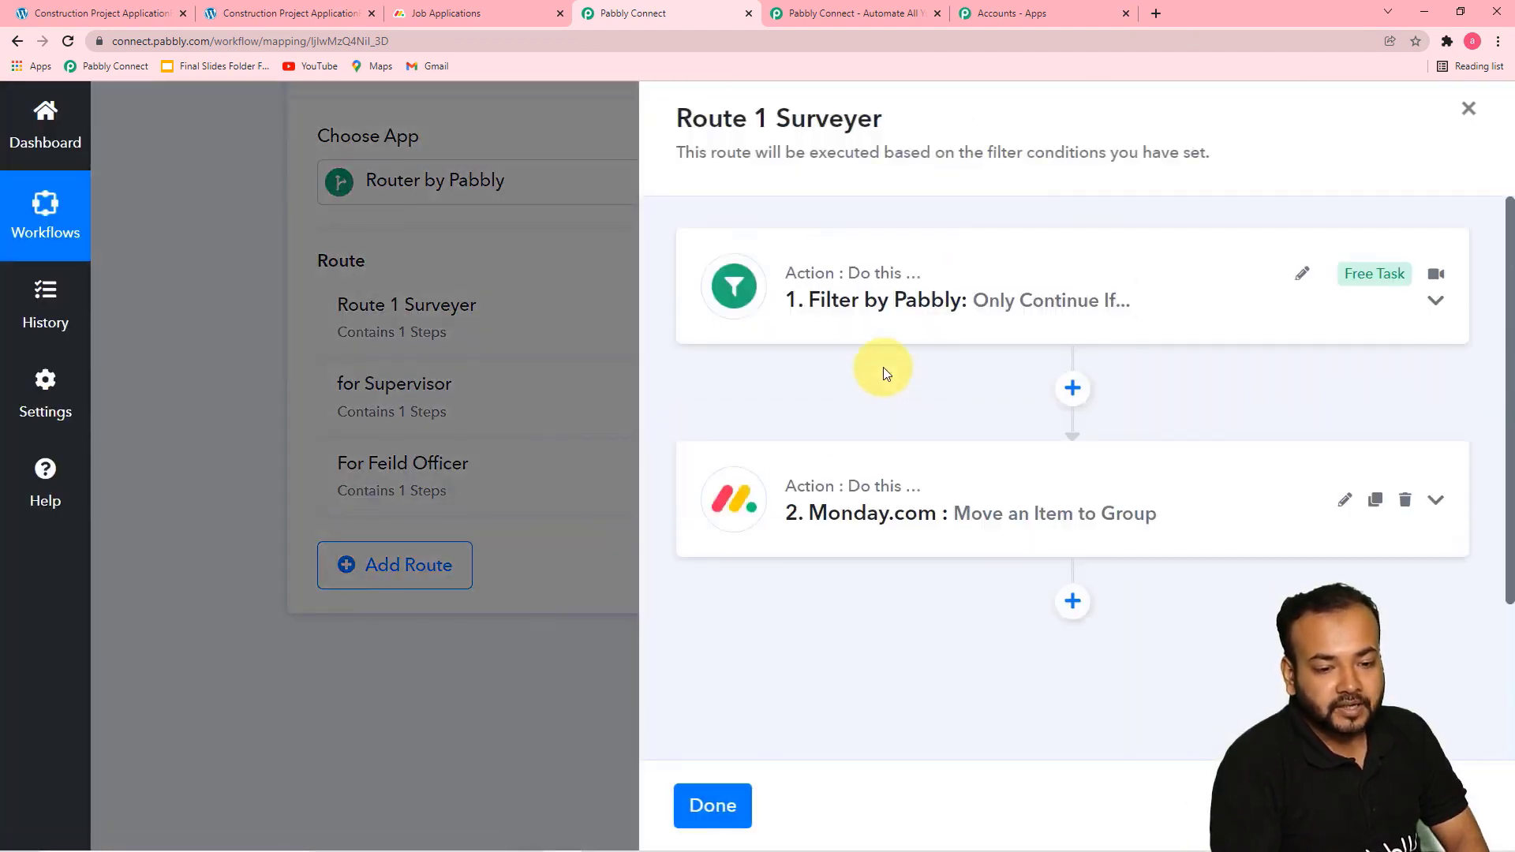
{"action": "left_click", "coordinate": [866, 335]}
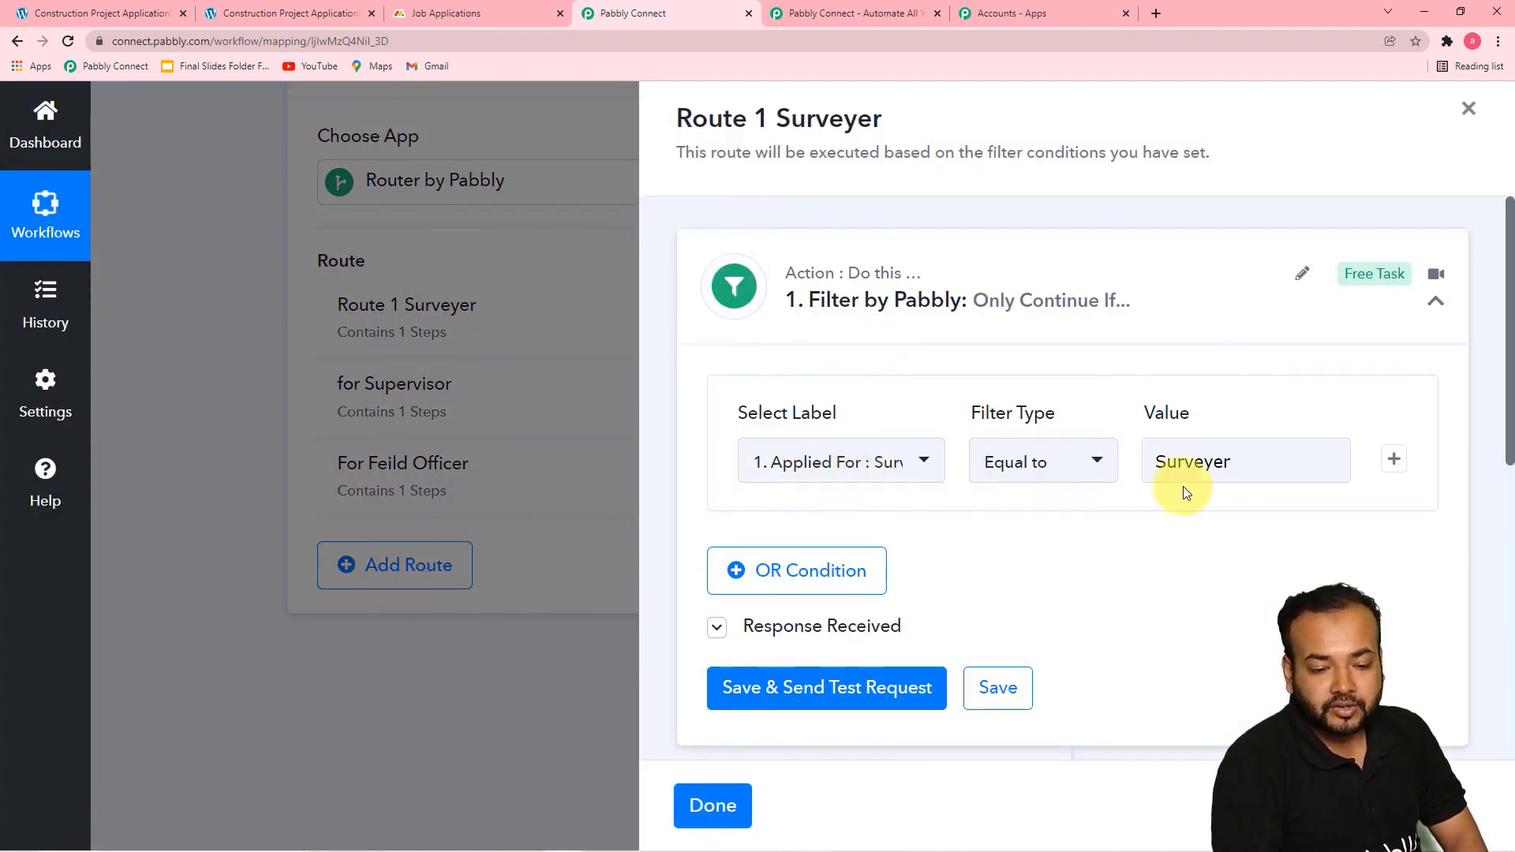
{"action": "scroll", "coordinate": [1164, 517], "scroll_direction": "down", "scroll_amount": 4}
{"action": "left_click", "coordinate": [1149, 548]}
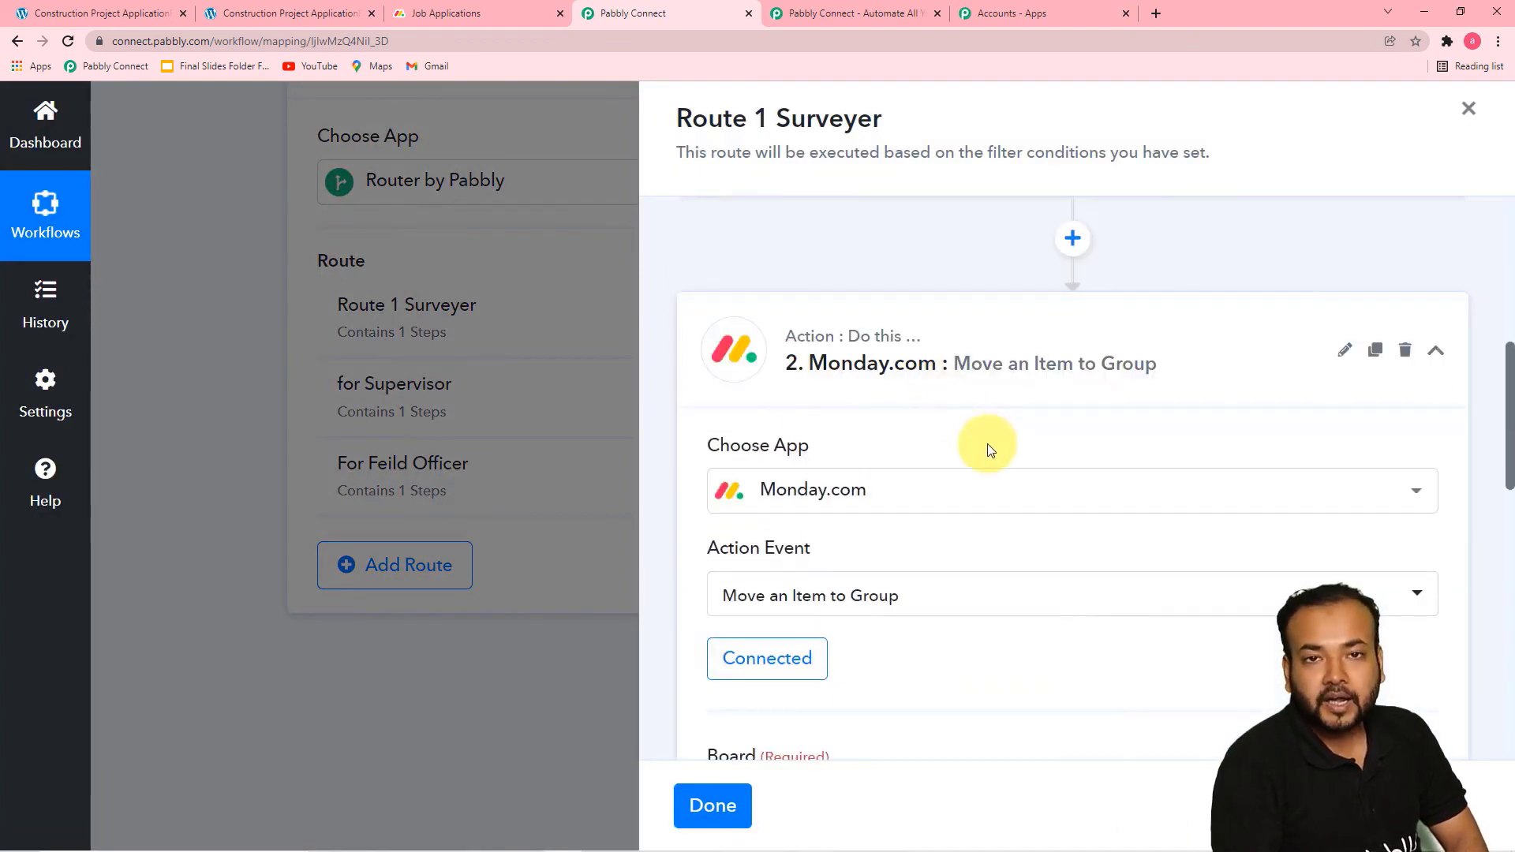
{"action": "scroll", "coordinate": [987, 446], "scroll_direction": "down", "scroll_amount": 2}
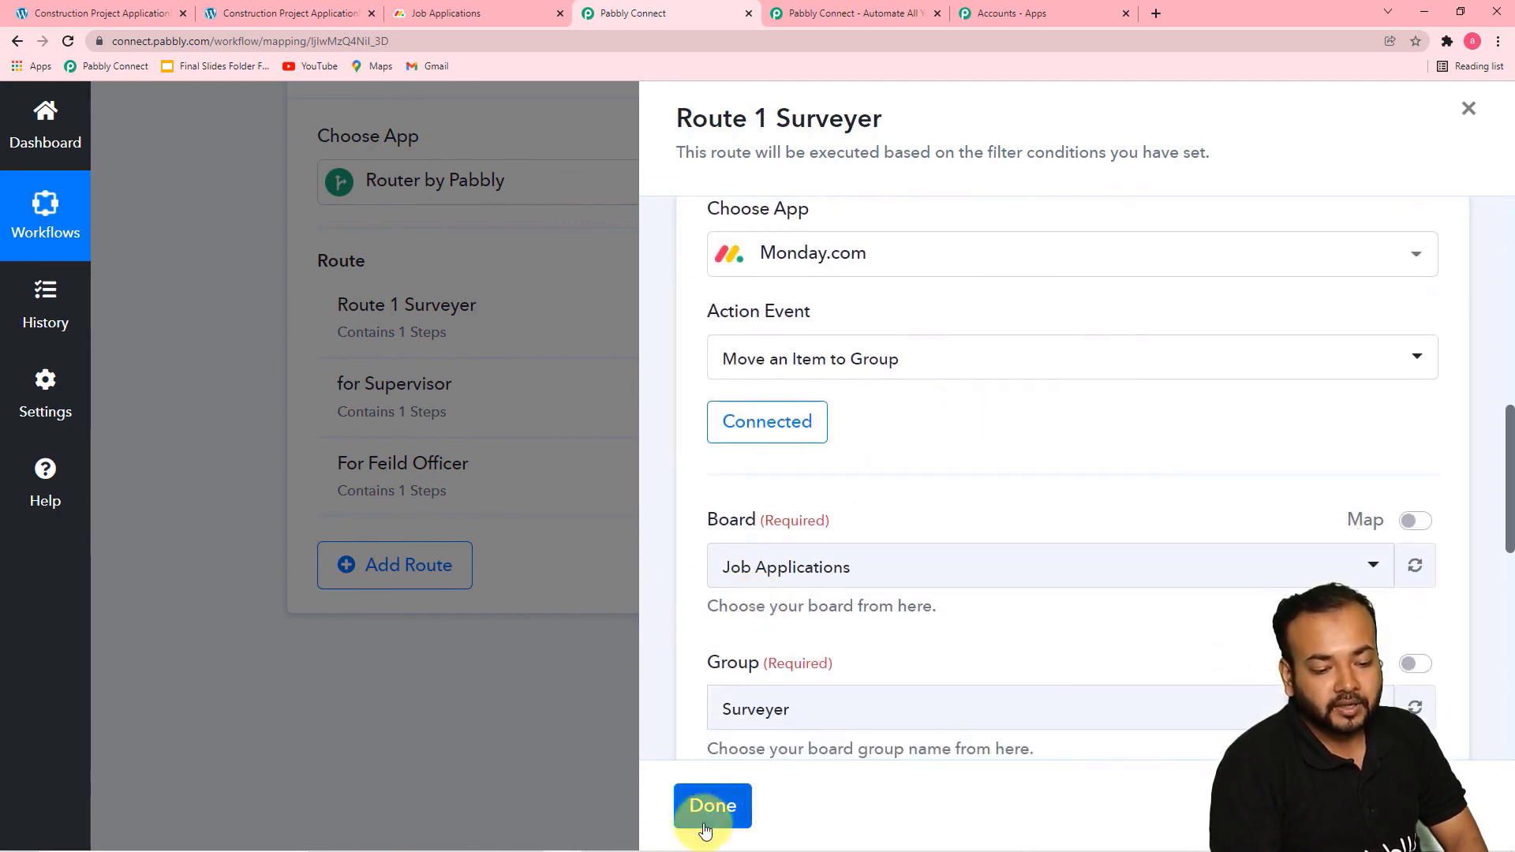
{"action": "left_click", "coordinate": [703, 803]}
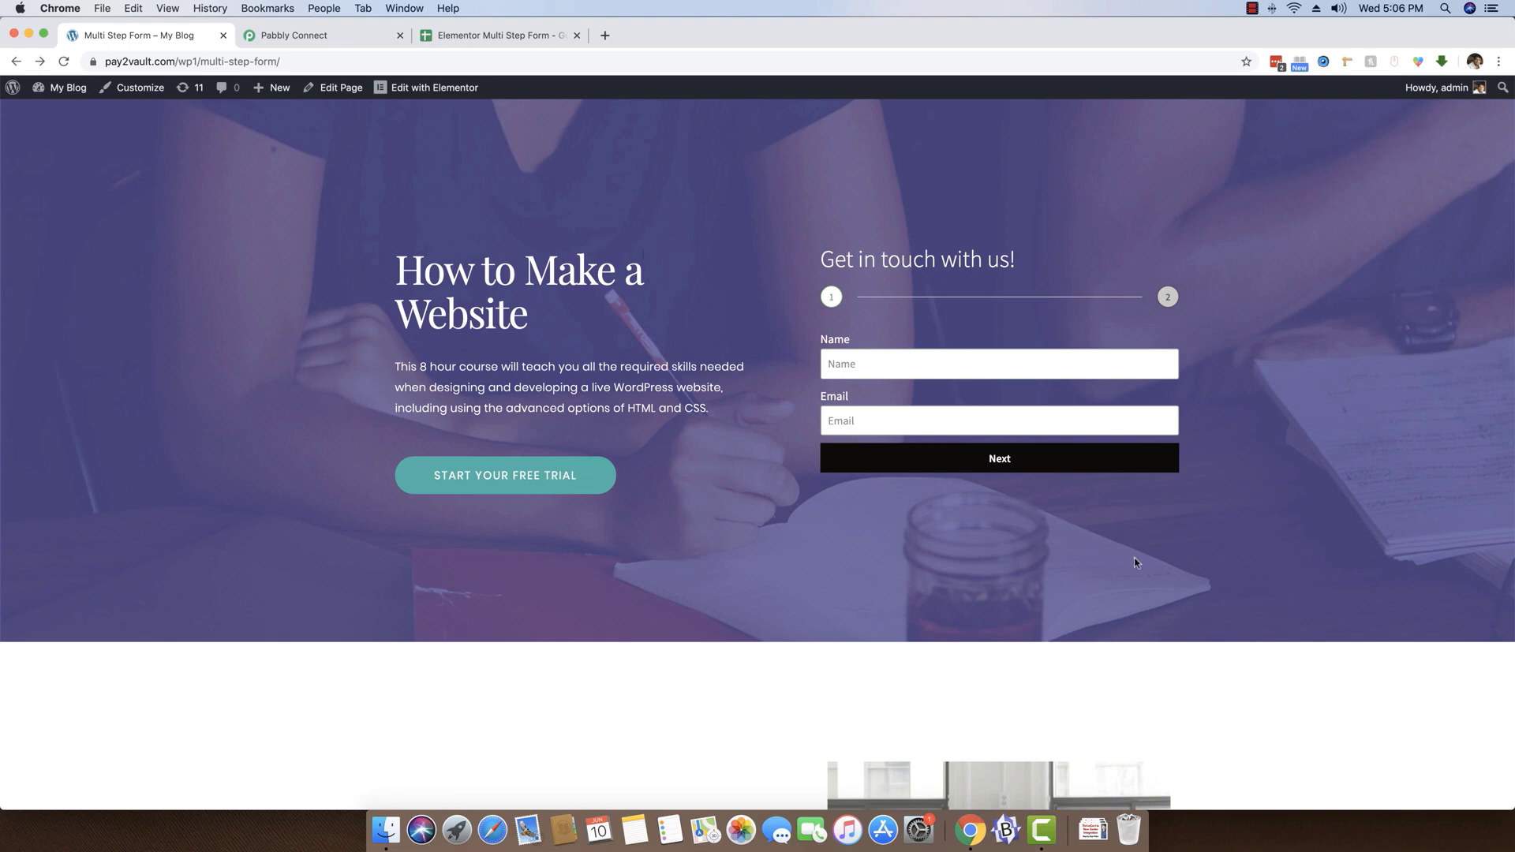
Compare the Elementor Multi Step Form spreadsheet's columns with the multi-step form on the WordPress page
{"action": "left_click", "coordinate": [507, 37]}
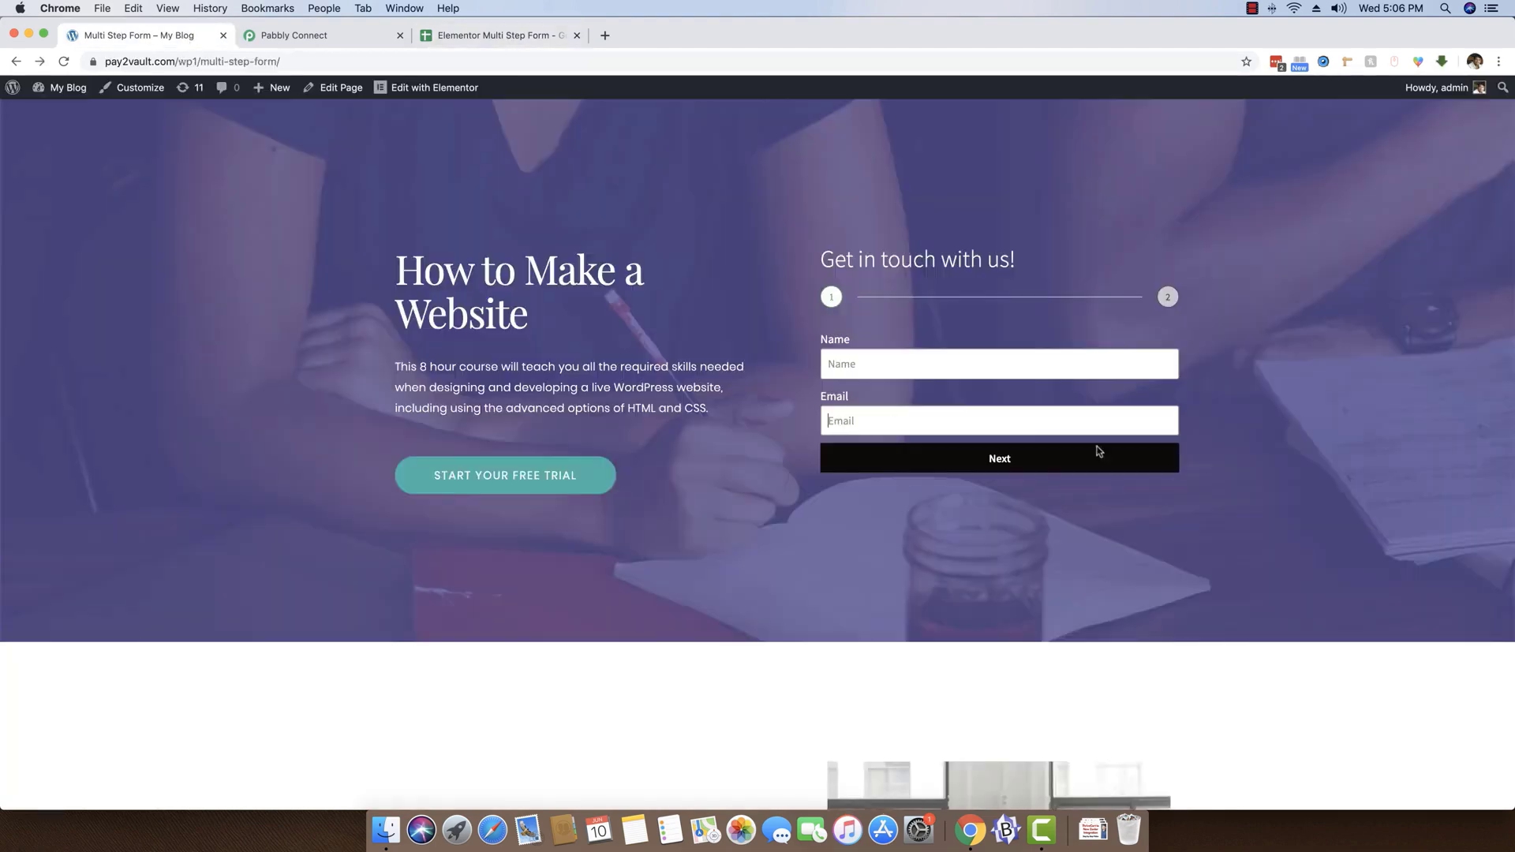
{"action": "left_click", "coordinate": [190, 36]}
{"action": "left_click", "coordinate": [481, 36]}
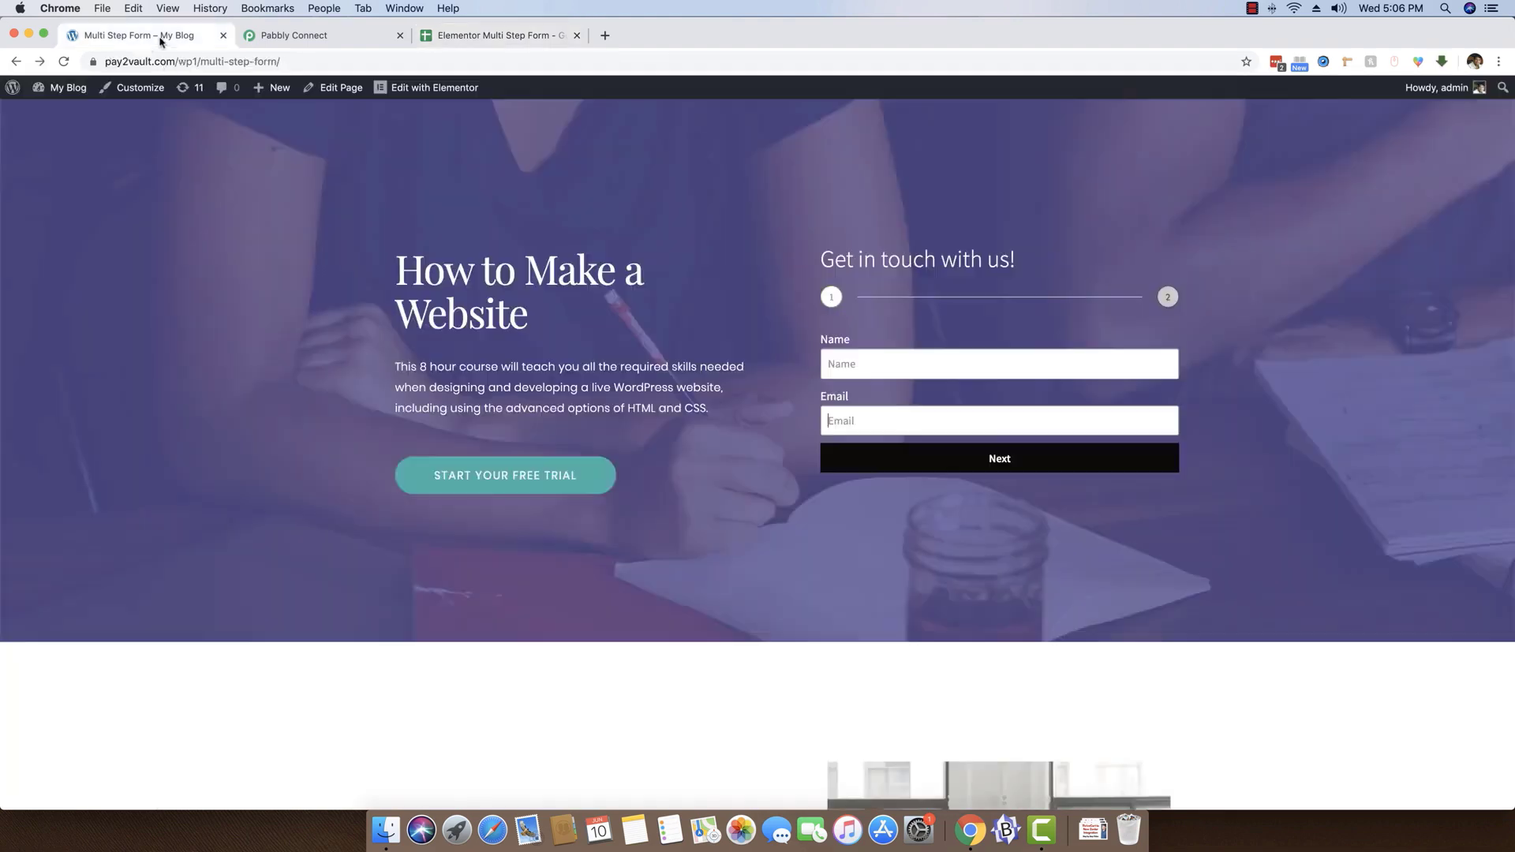
{"action": "left_click", "coordinate": [160, 40]}
Switch to Pabbly Connect and create a new workflow named Elementor to Google Sheets
{"action": "left_click", "coordinate": [313, 39]}
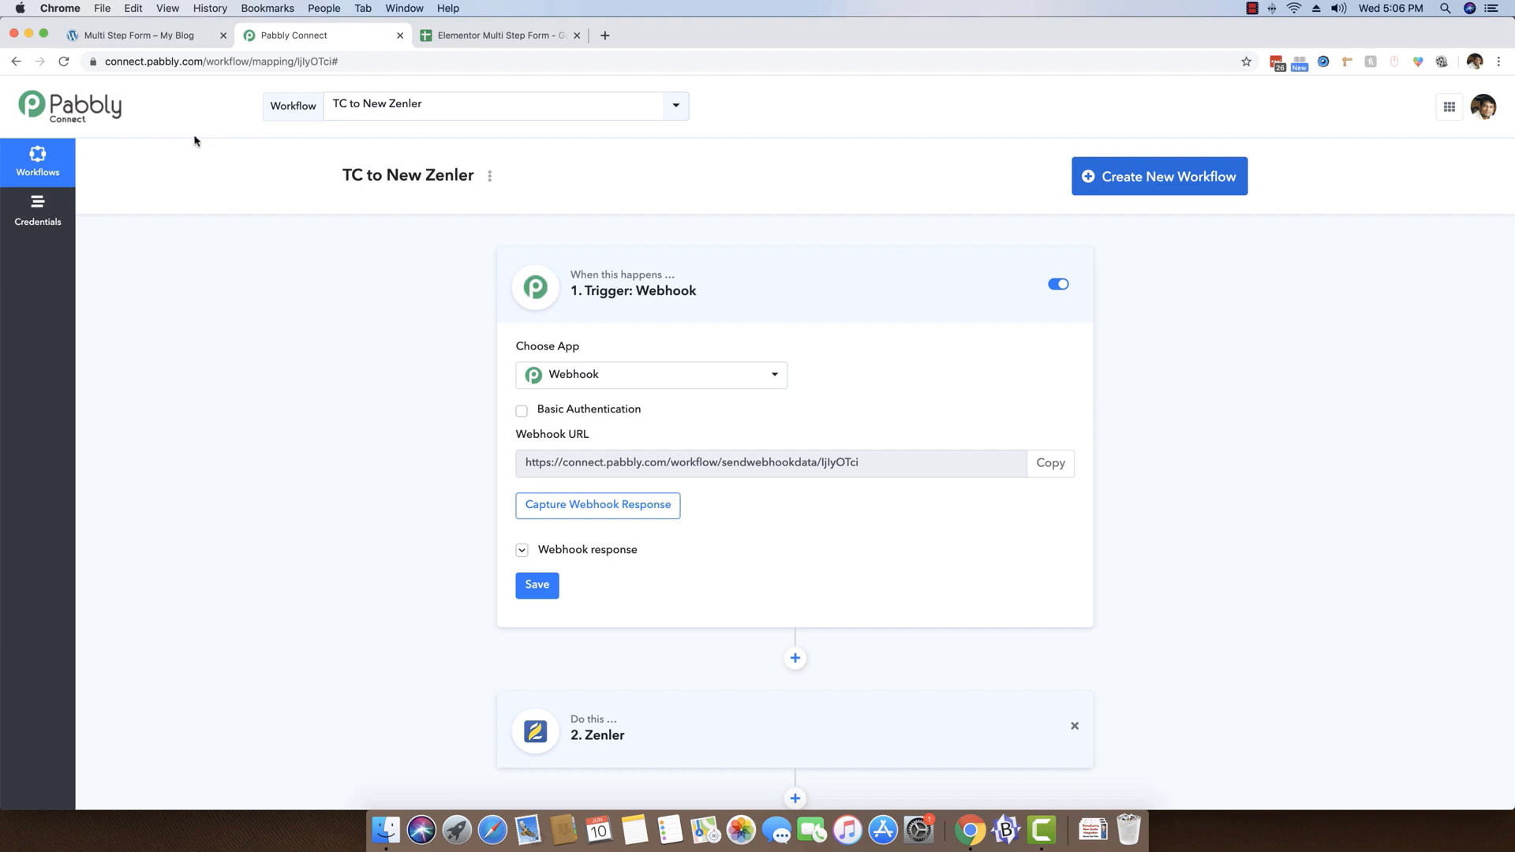
{"action": "left_click", "coordinate": [206, 60]}
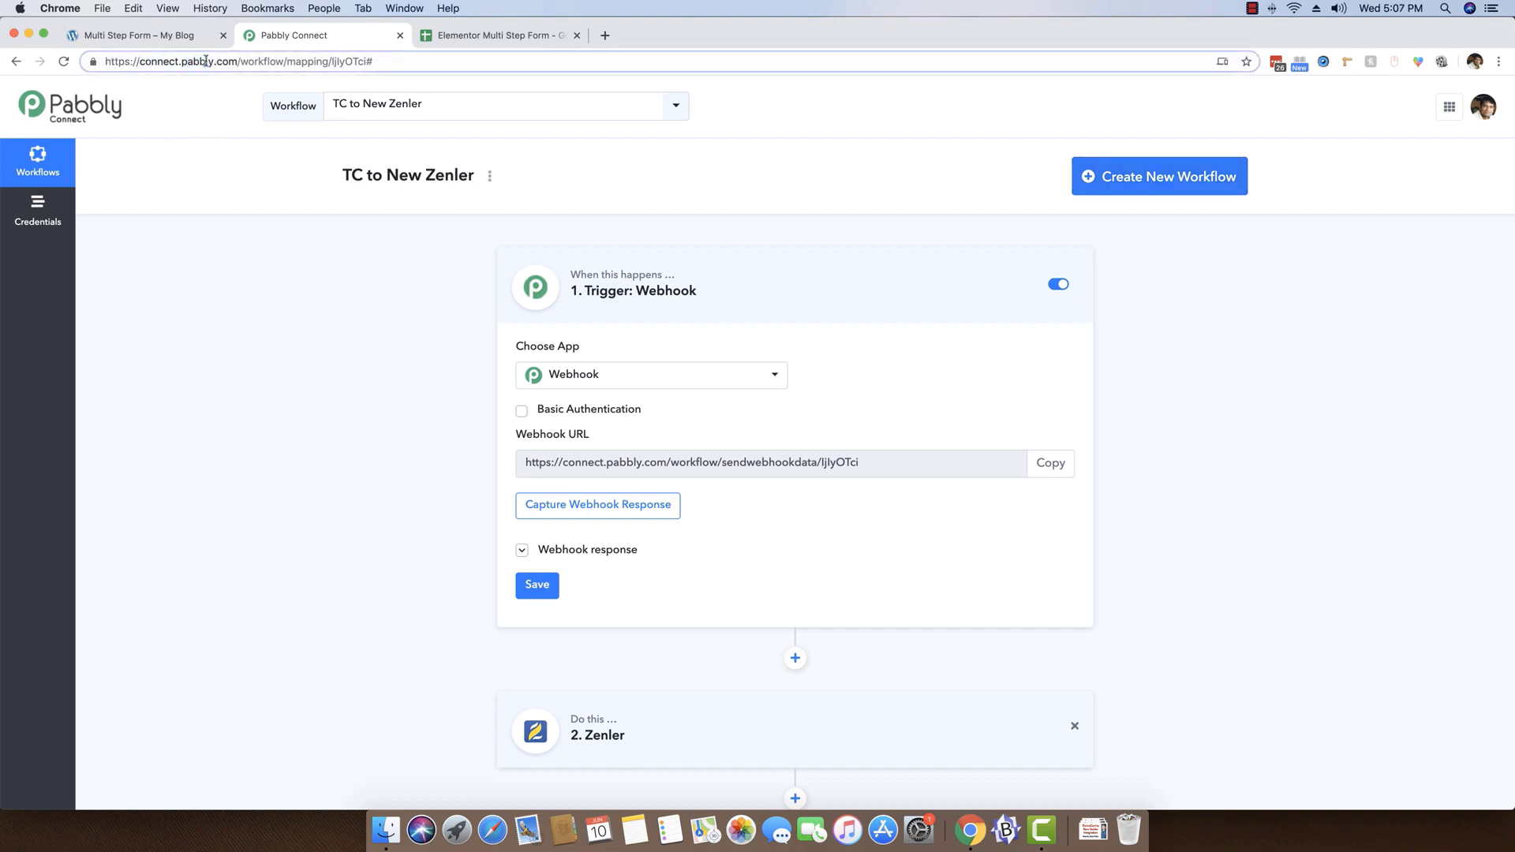
{"action": "left_click_drag", "start_coordinate": [181, 62], "coordinate": [236, 63]}
{"action": "left_click", "coordinate": [228, 163]}
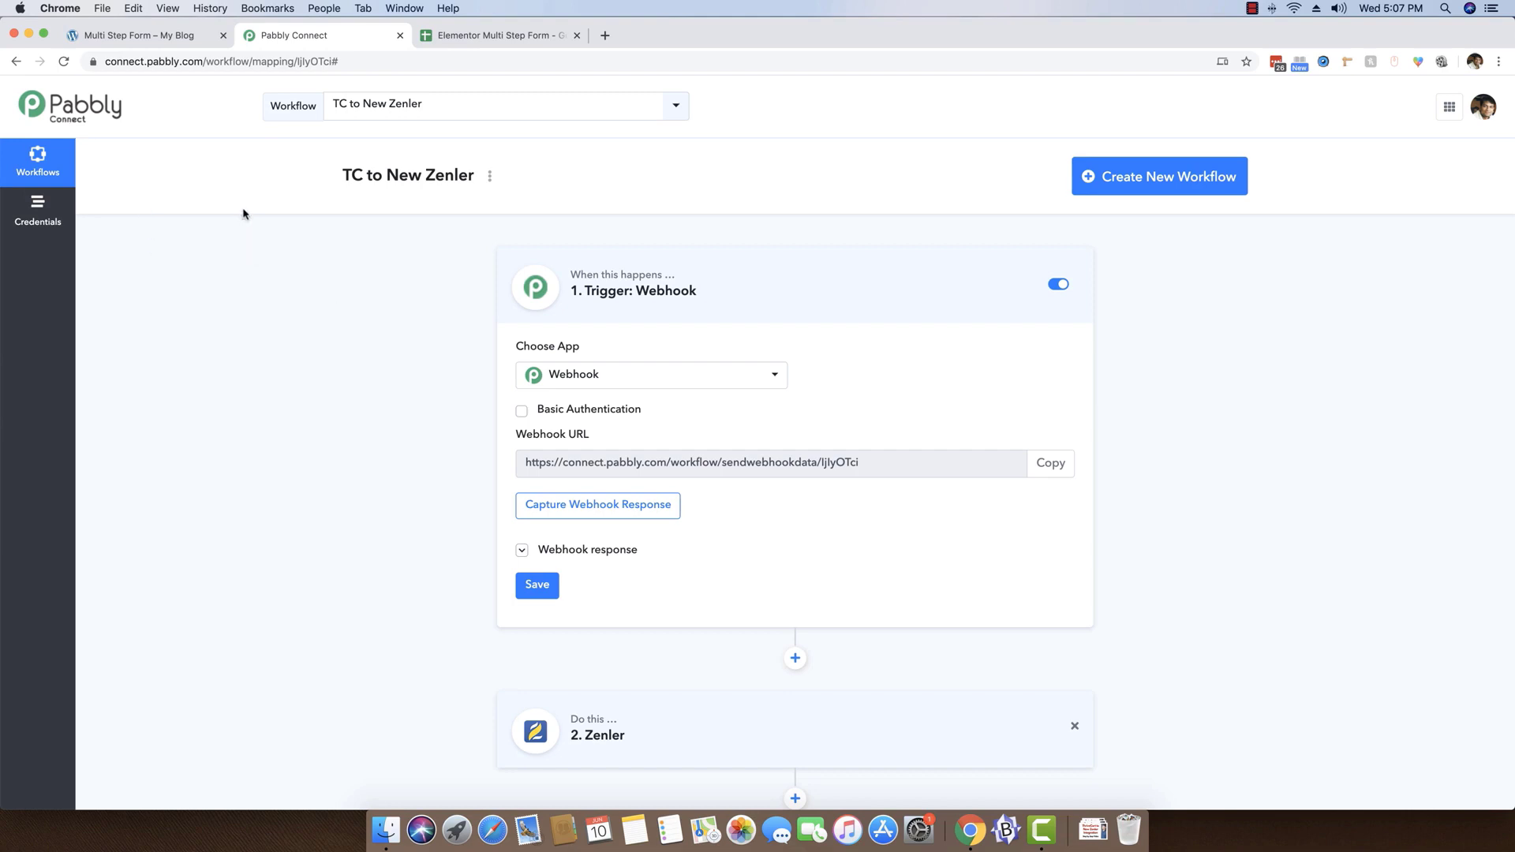
{"action": "left_click", "coordinate": [1154, 185]}
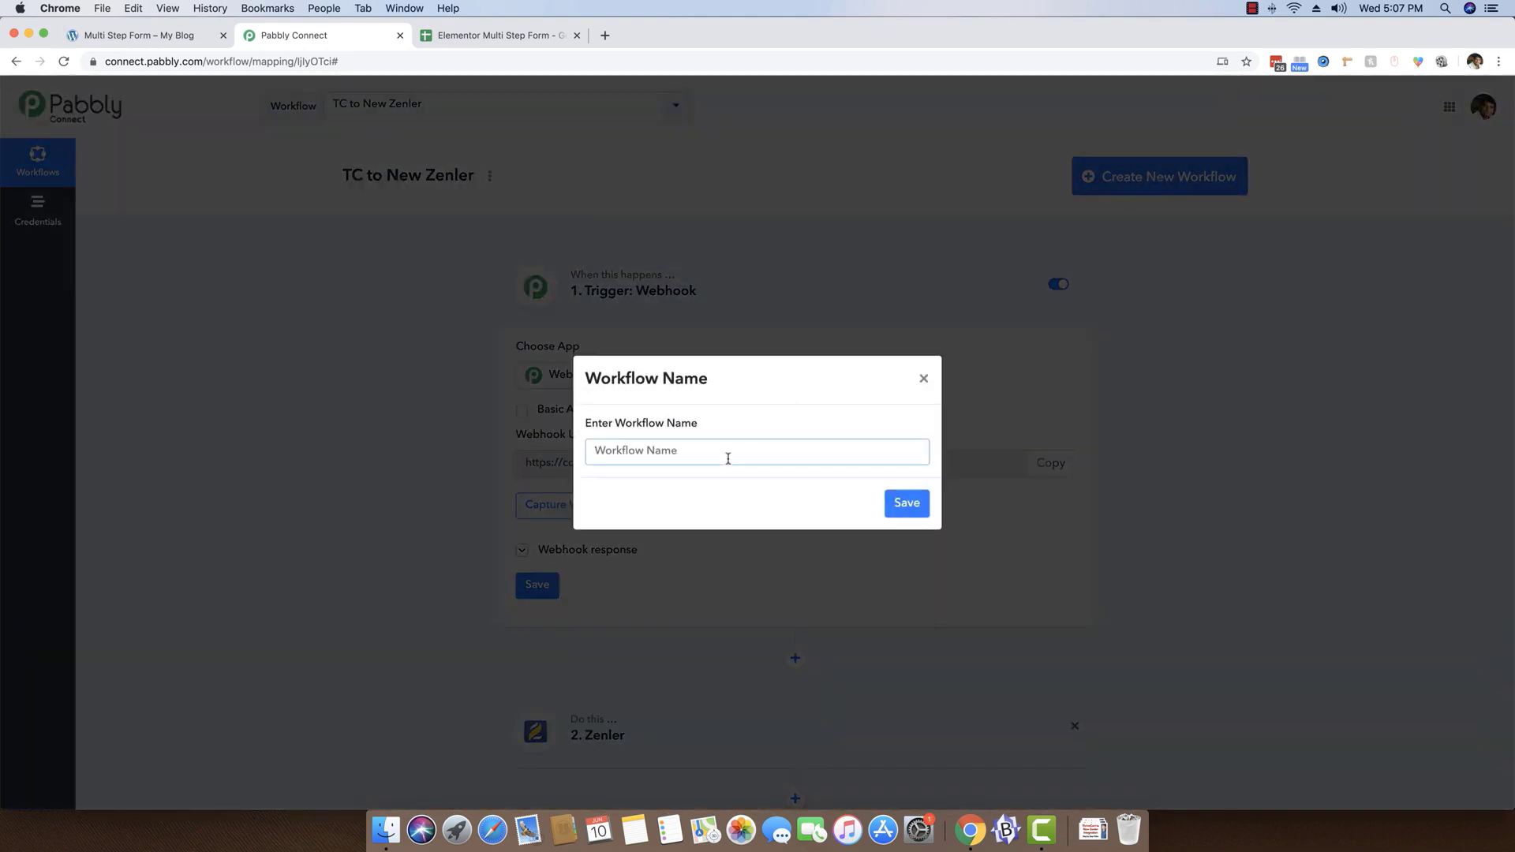
{"action": "type", "text": "Elementor to Google Sheets"}
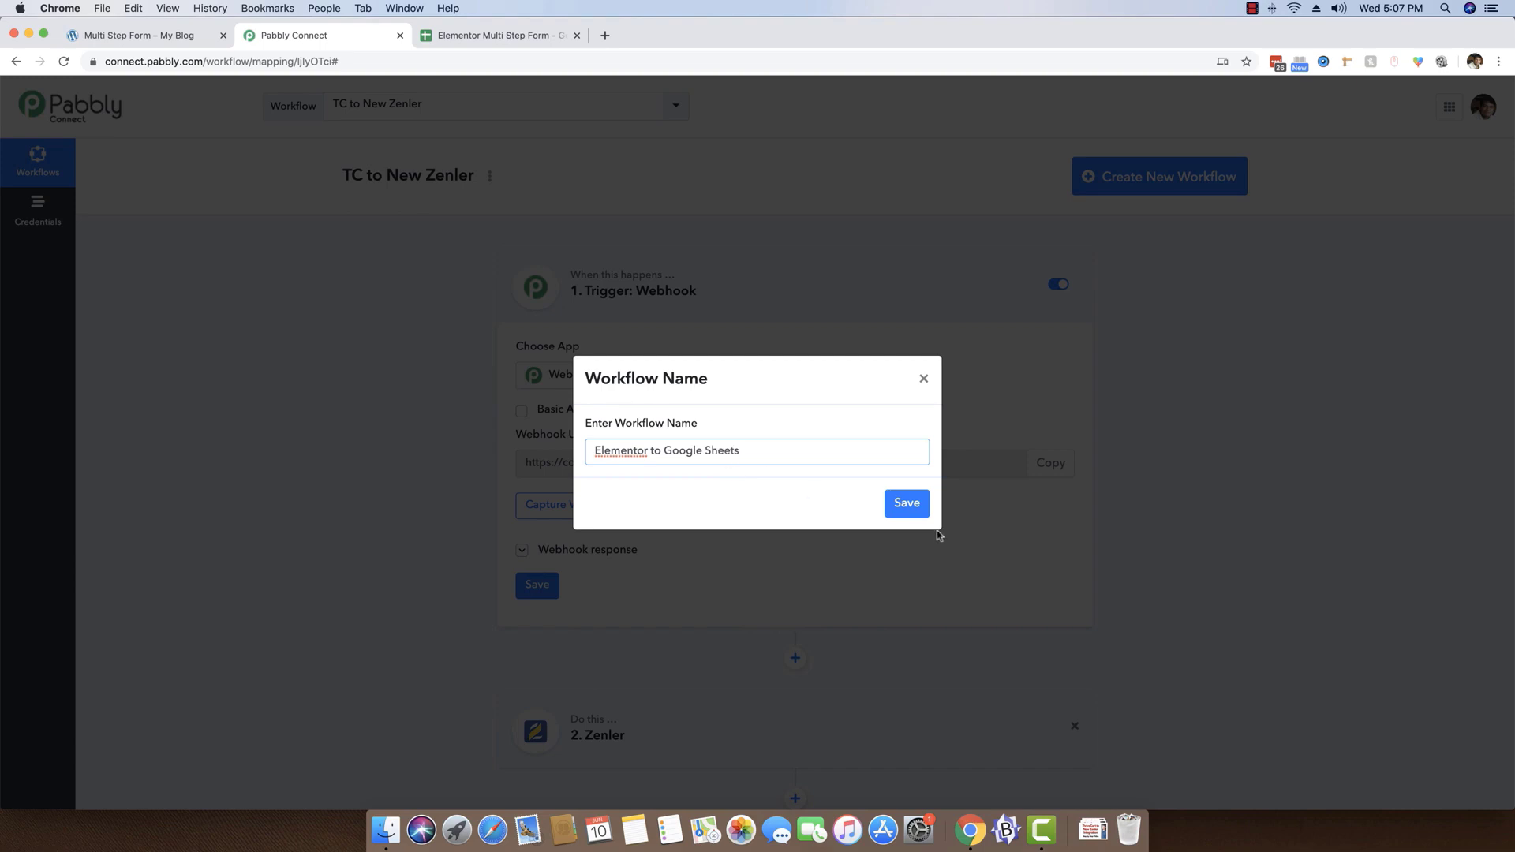
{"action": "left_click", "coordinate": [907, 504]}
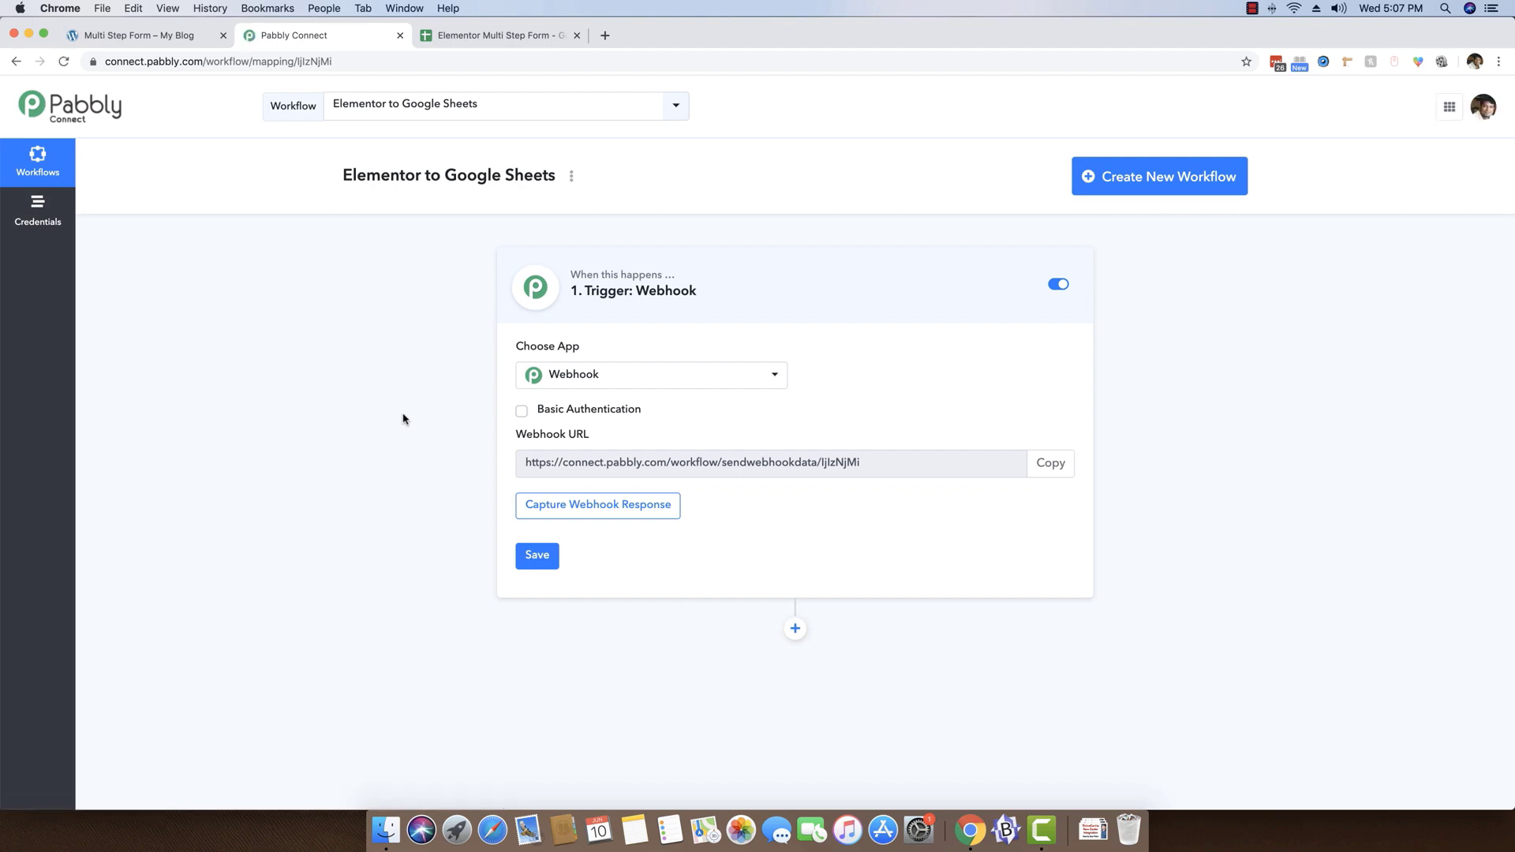
Set the workflow's trigger app to Elementor Forms with the method New Form Submission
{"action": "left_click", "coordinate": [608, 375]}
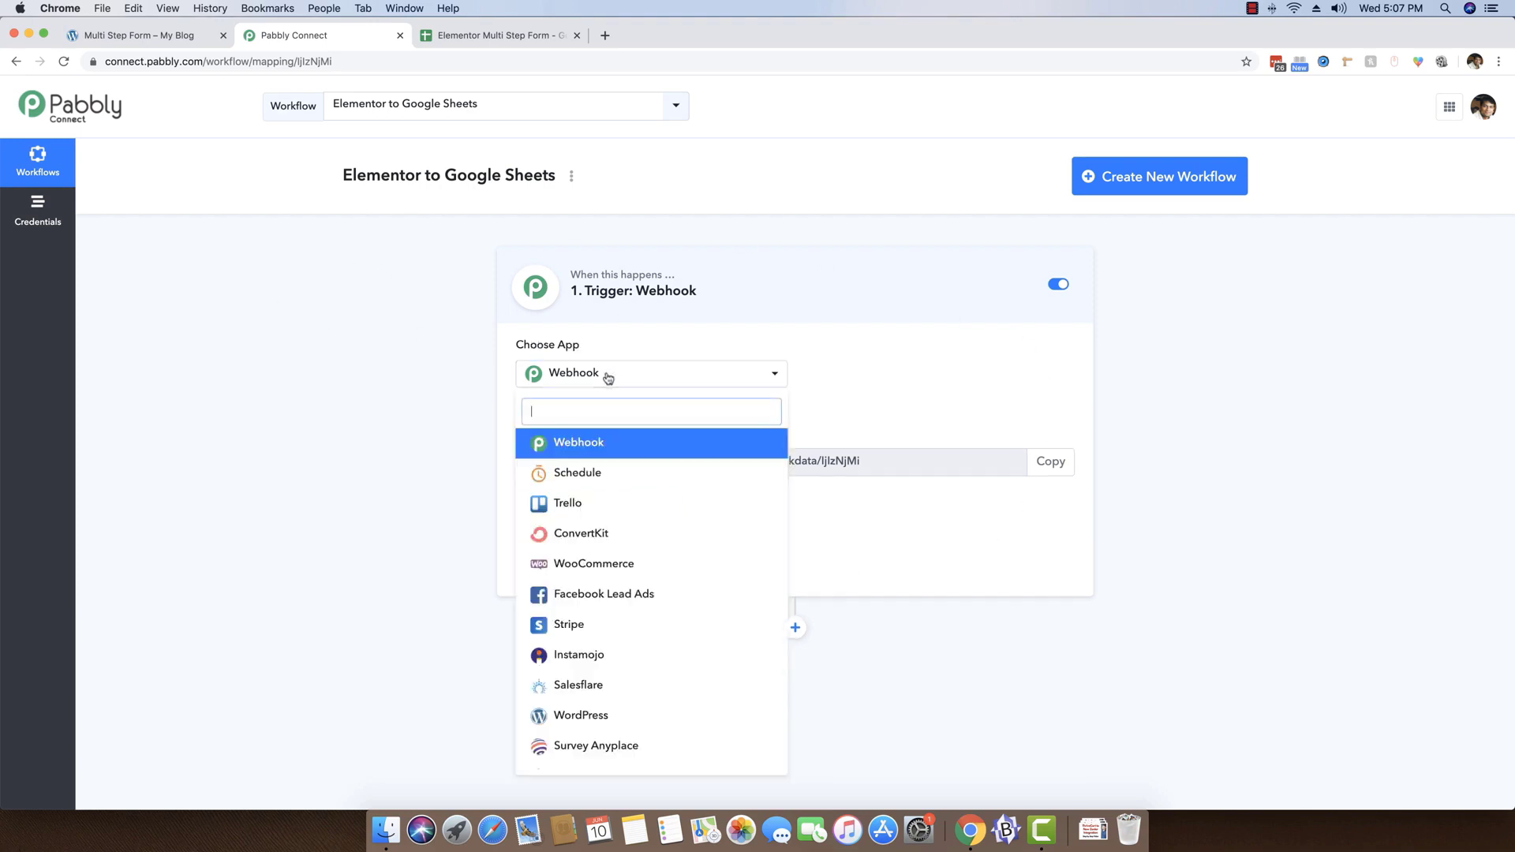
{"action": "type", "text": "elem"}
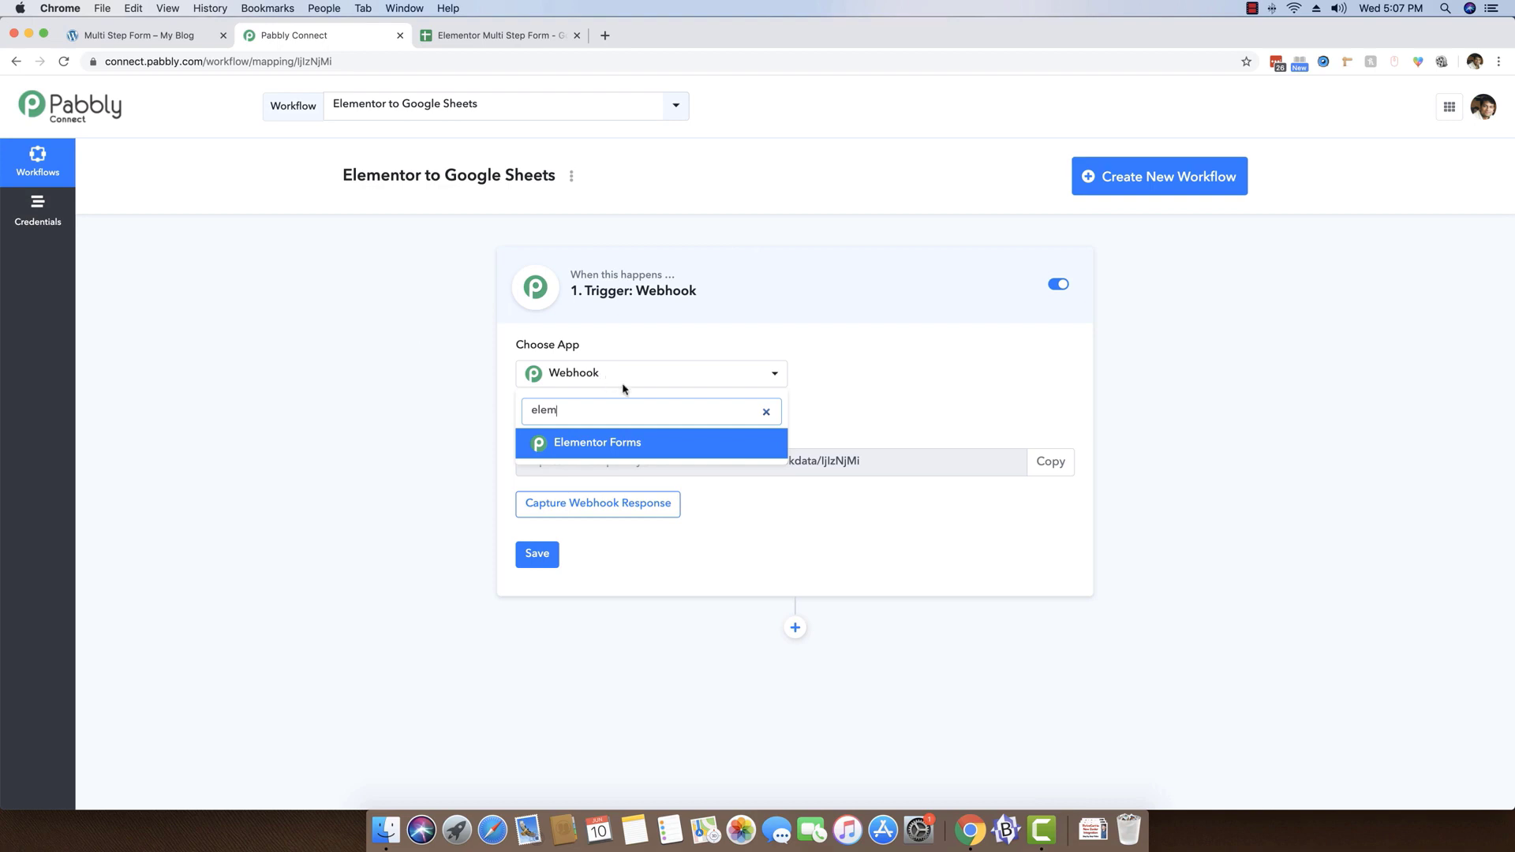
{"action": "left_click", "coordinate": [608, 440]}
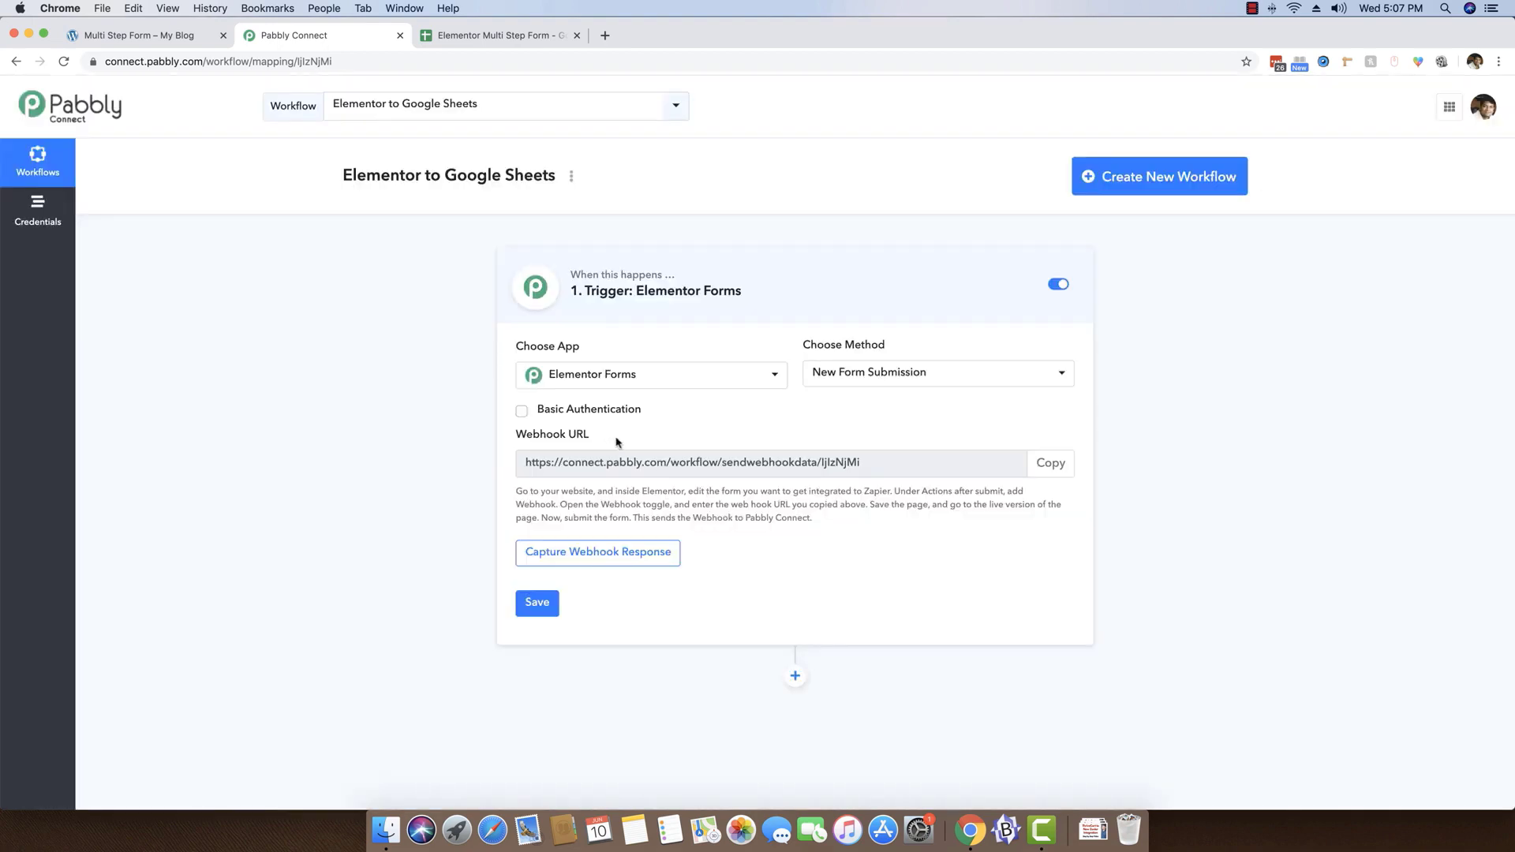
{"action": "left_click", "coordinate": [873, 372]}
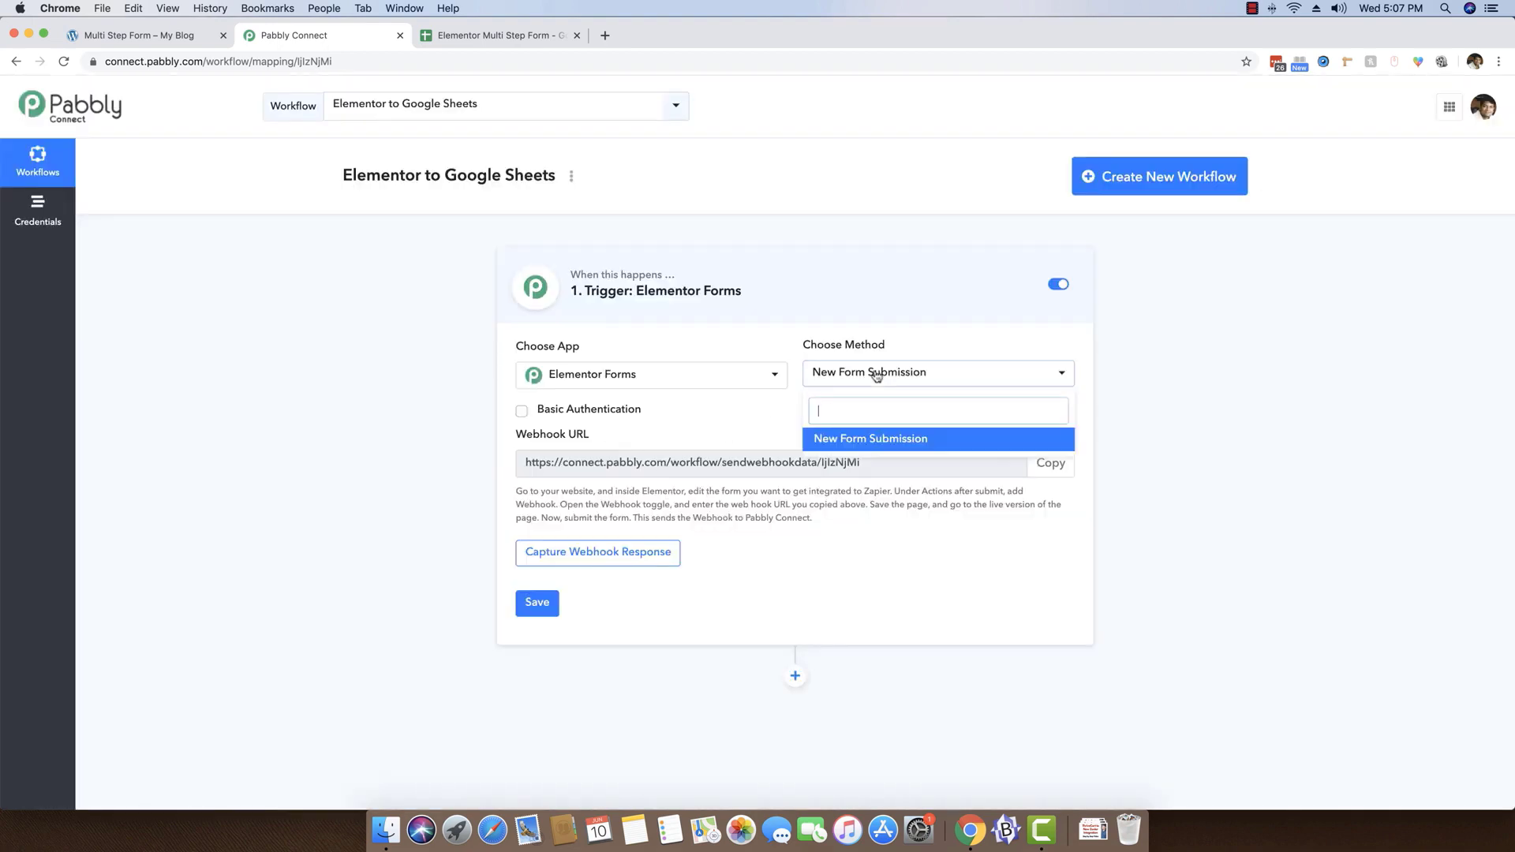
{"action": "left_click", "coordinate": [845, 443]}
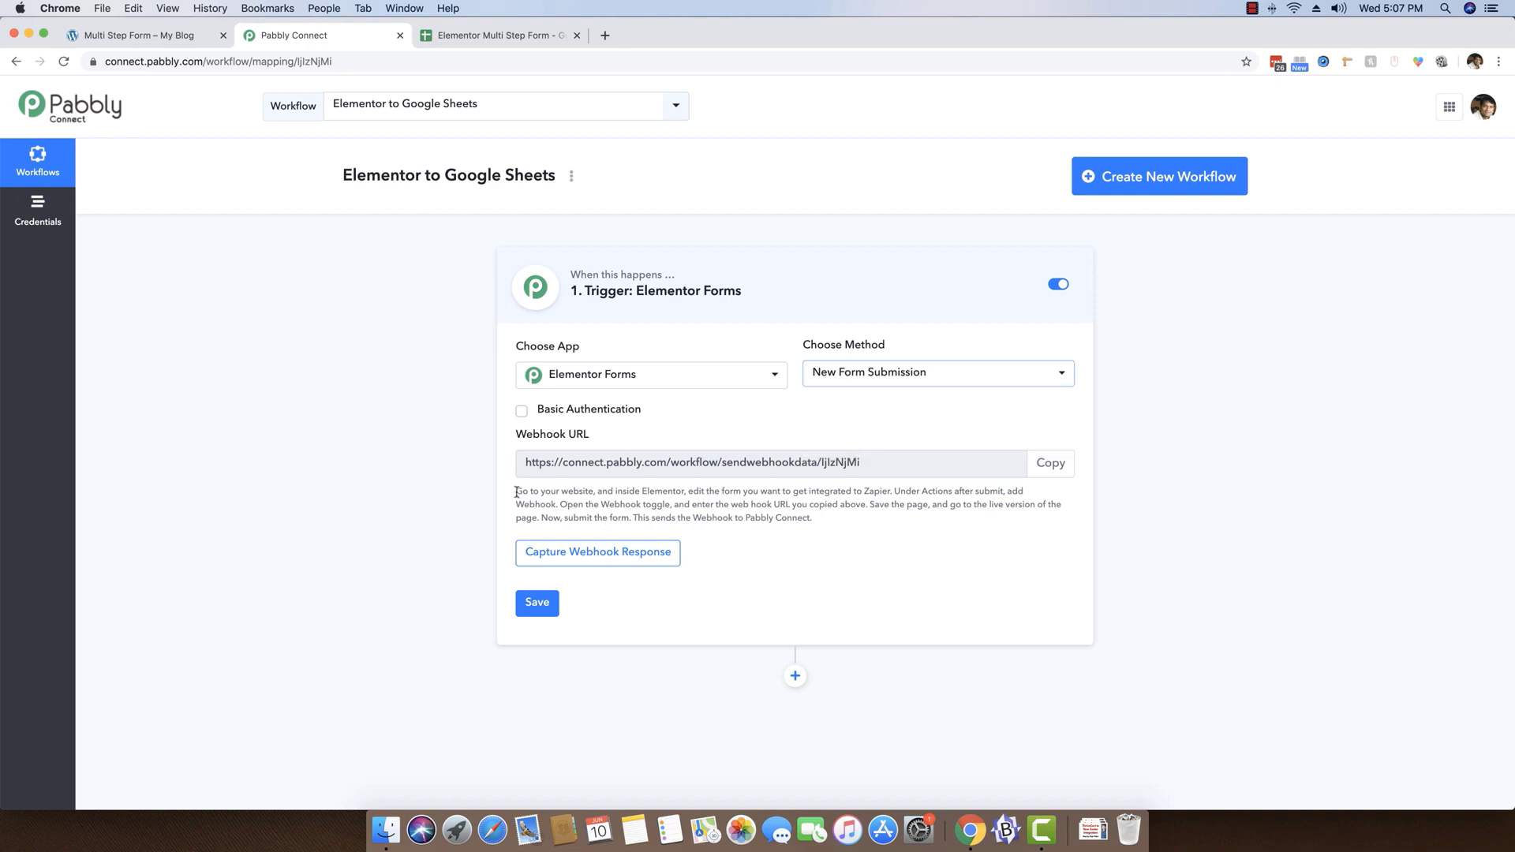
Read the Elementor webhook setup instructions and copy the trigger's webhook URL
{"action": "left_click_drag", "start_coordinate": [516, 492], "coordinate": [654, 493]}
{"action": "left_click", "coordinate": [669, 471]}
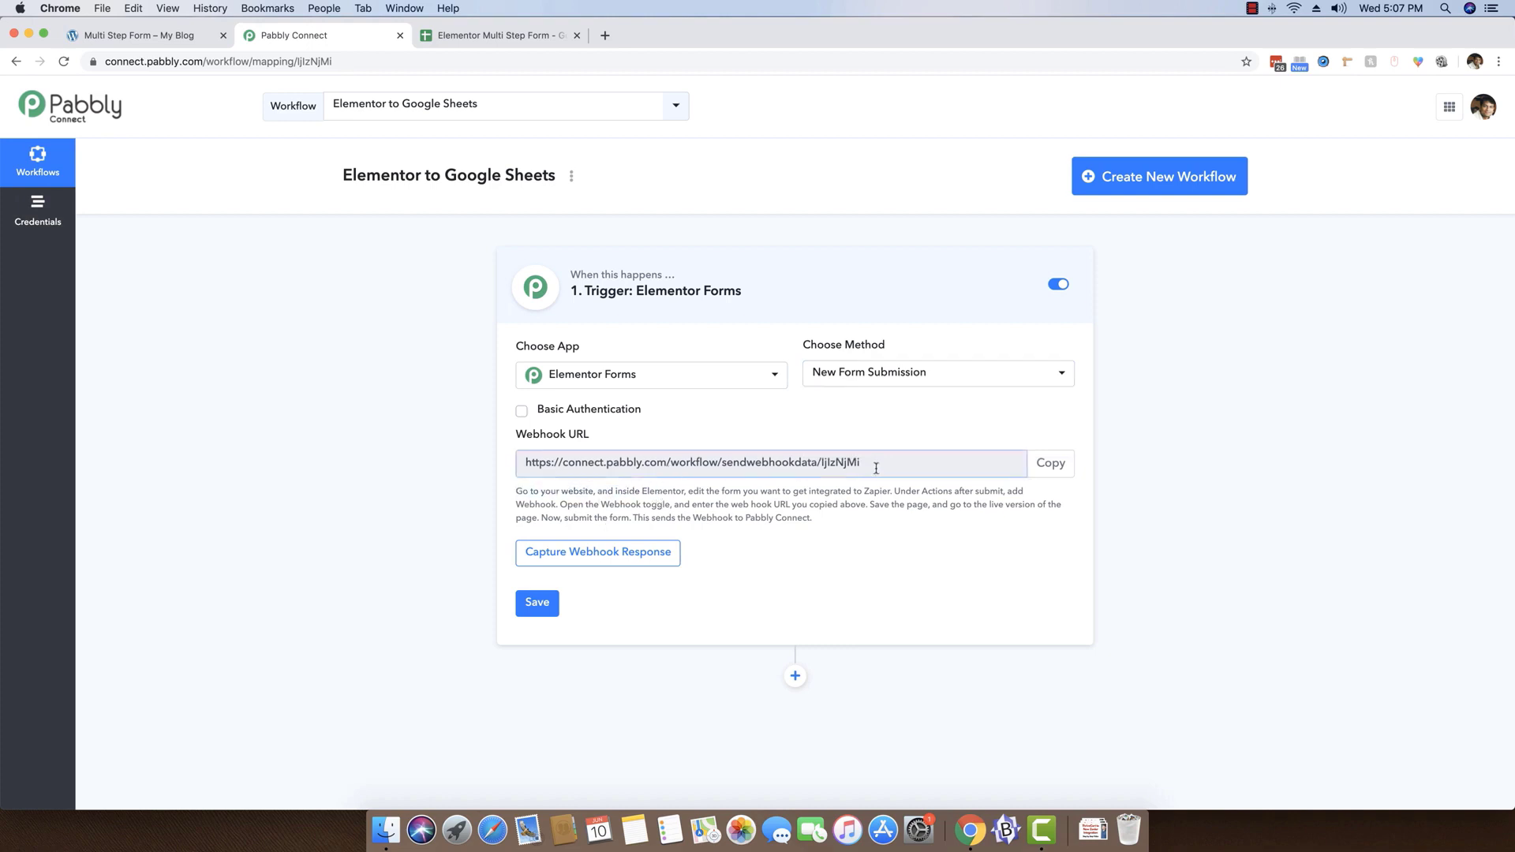
{"action": "left_click_drag", "start_coordinate": [877, 468], "coordinate": [474, 484]}
{"action": "left_click", "coordinate": [932, 472]}
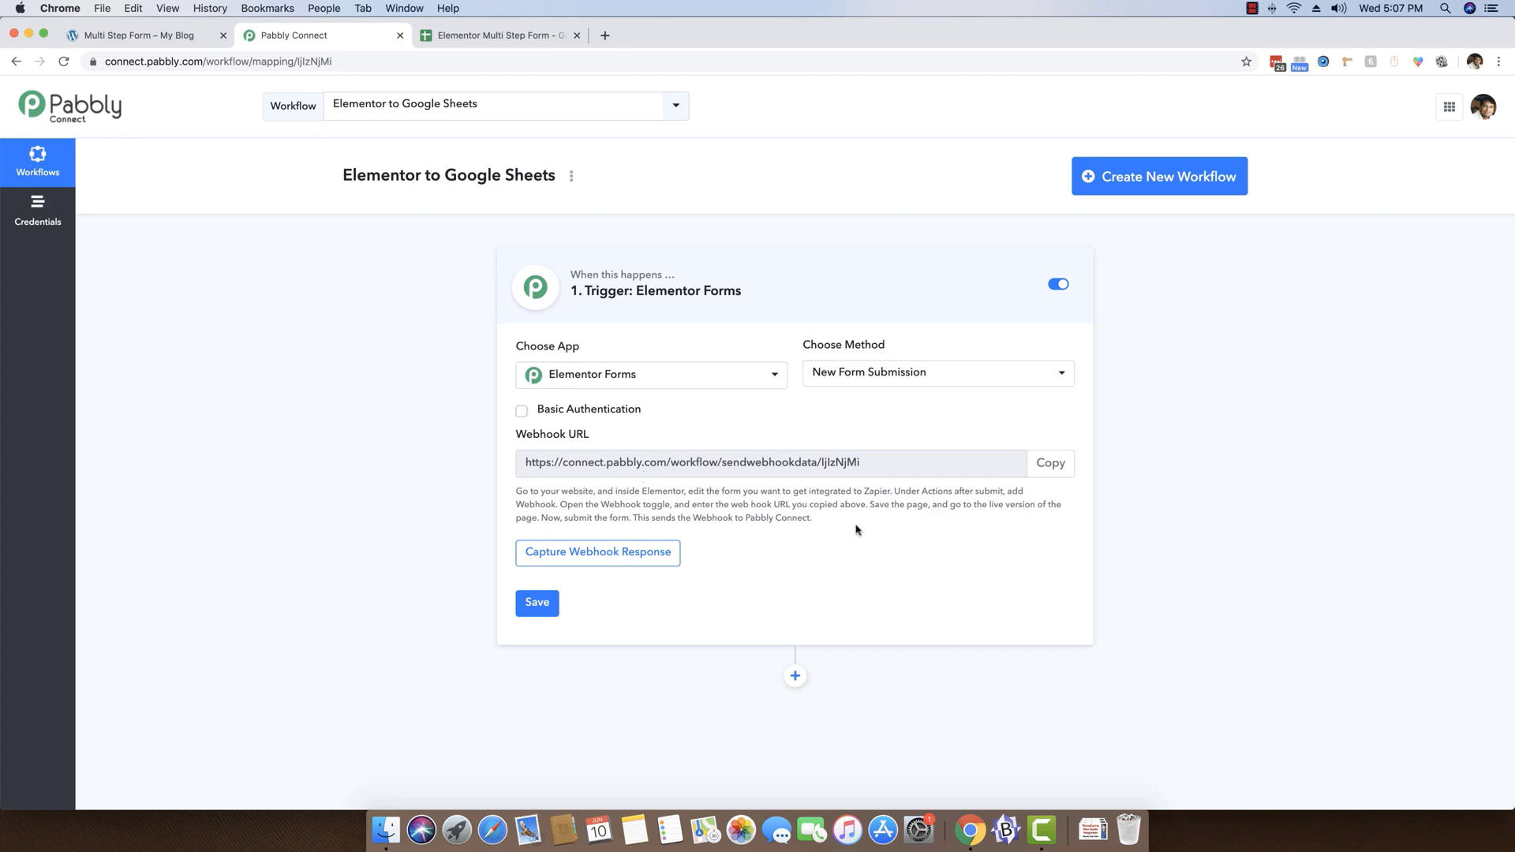
{"action": "left_click_drag", "start_coordinate": [817, 519], "coordinate": [517, 491]}
{"action": "left_click", "coordinate": [513, 493]}
{"action": "left_click", "coordinate": [1046, 469]}
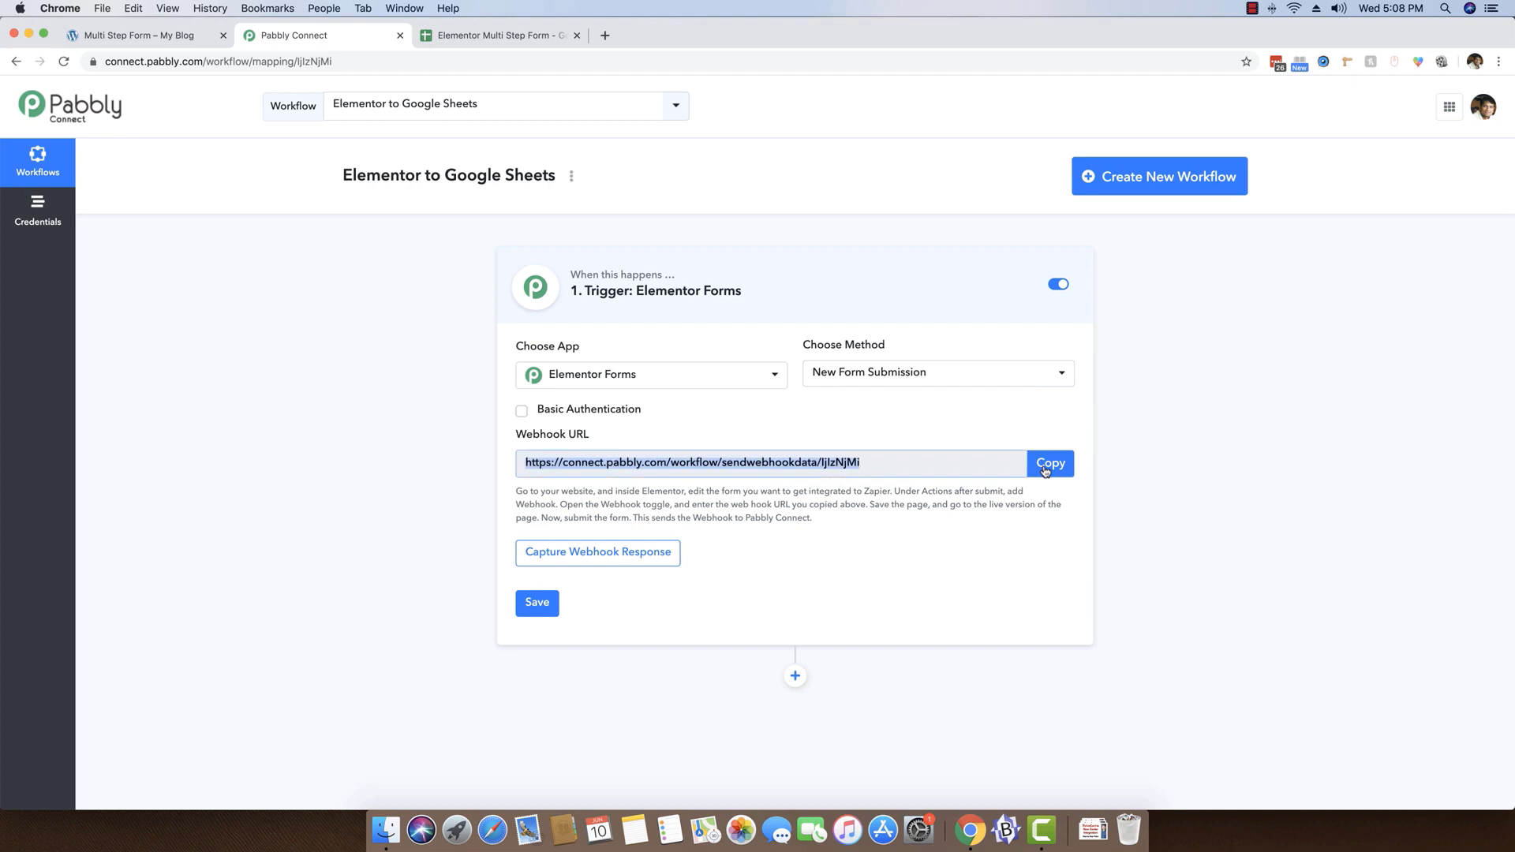
{"action": "left_click", "coordinate": [1046, 471]}
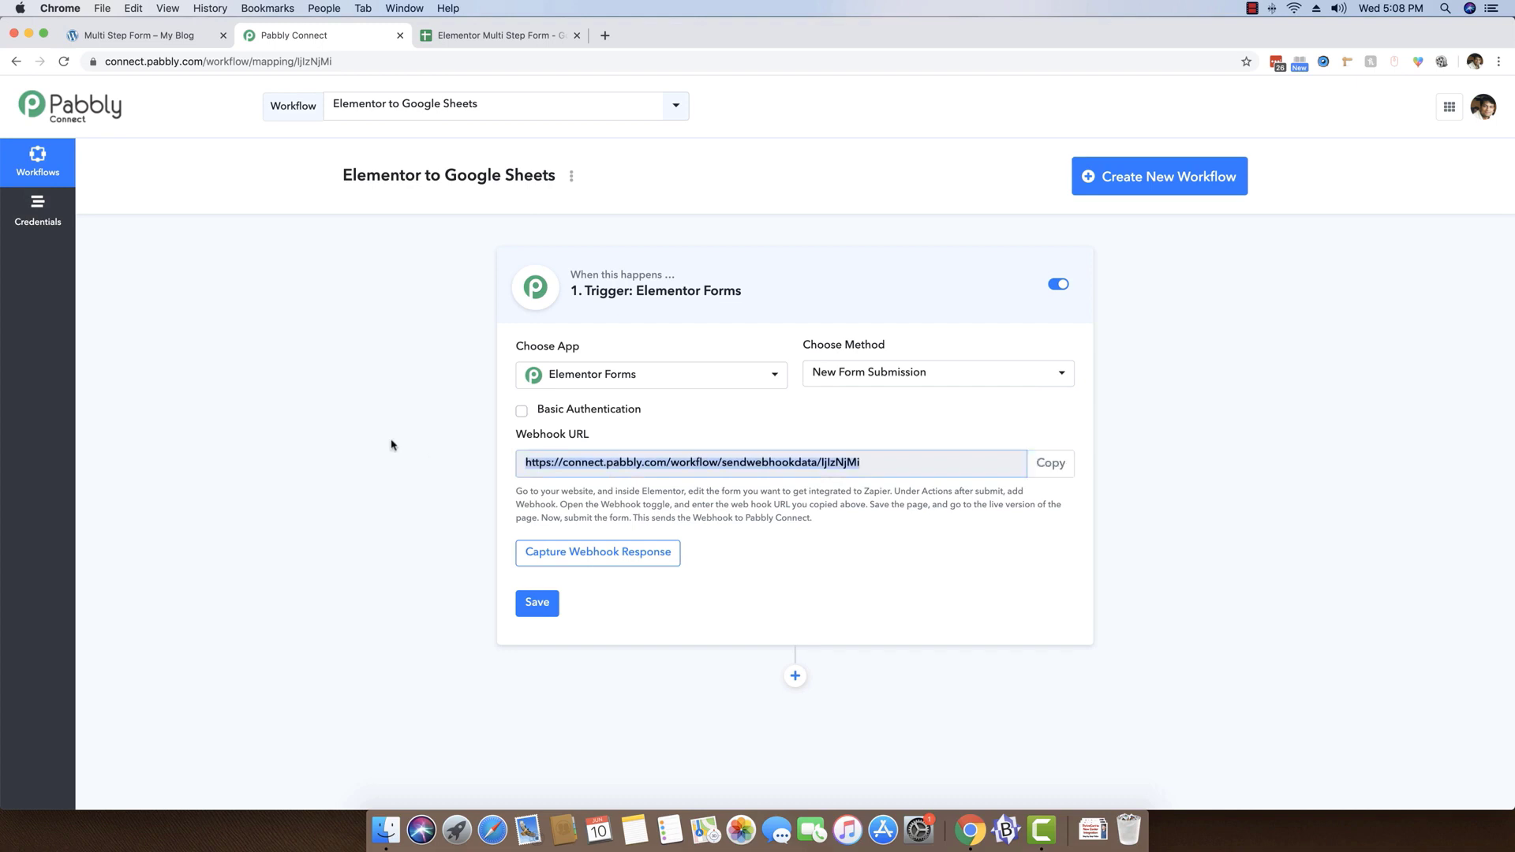
Return to the WordPress Multi Step Form page and open it in the Elementor editor
{"action": "left_click", "coordinate": [133, 35]}
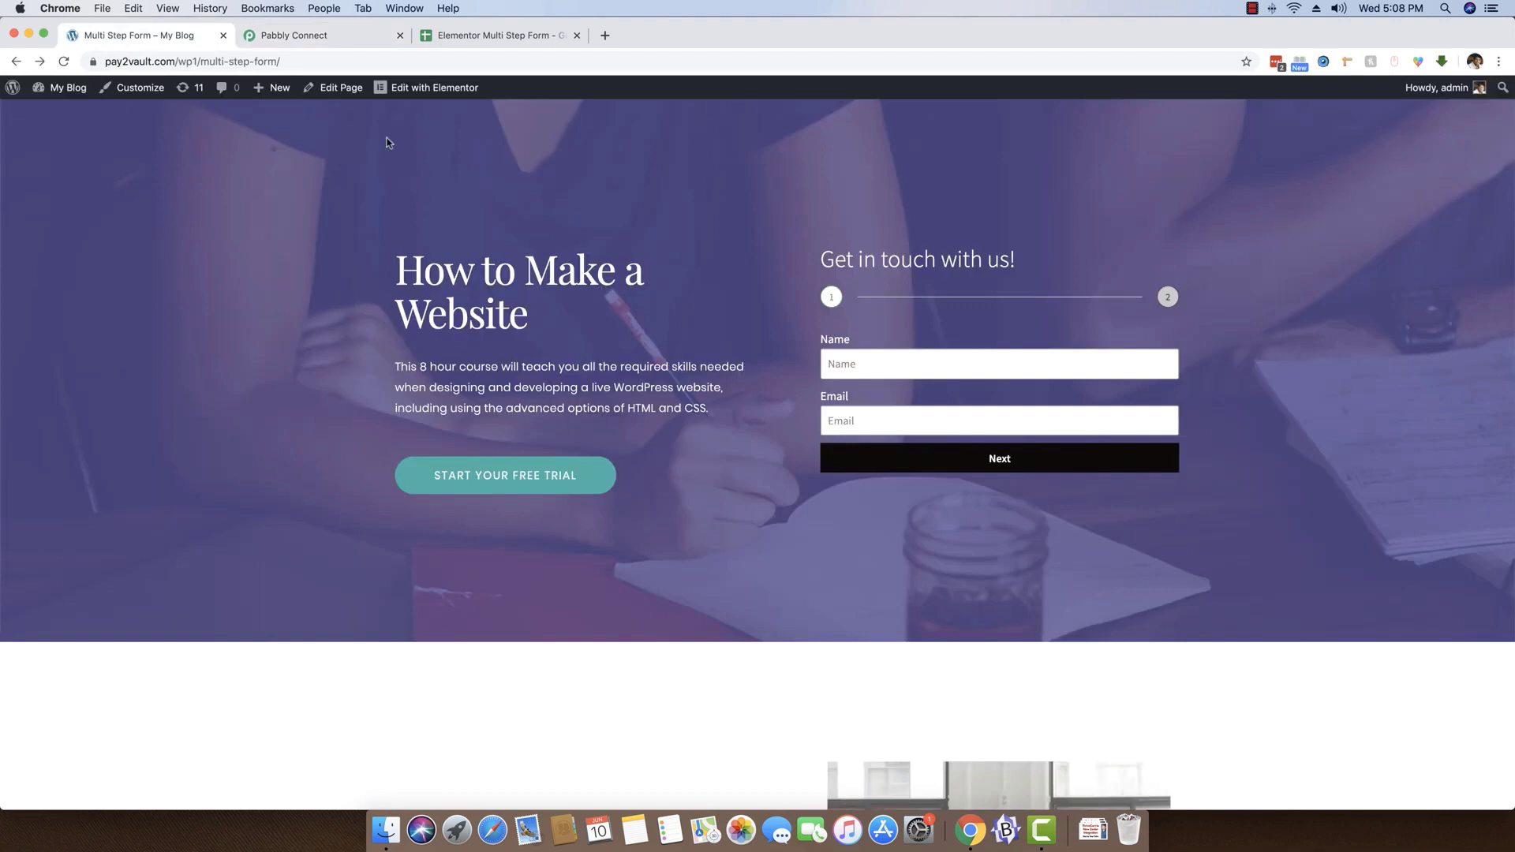
{"action": "left_click", "coordinate": [424, 95]}
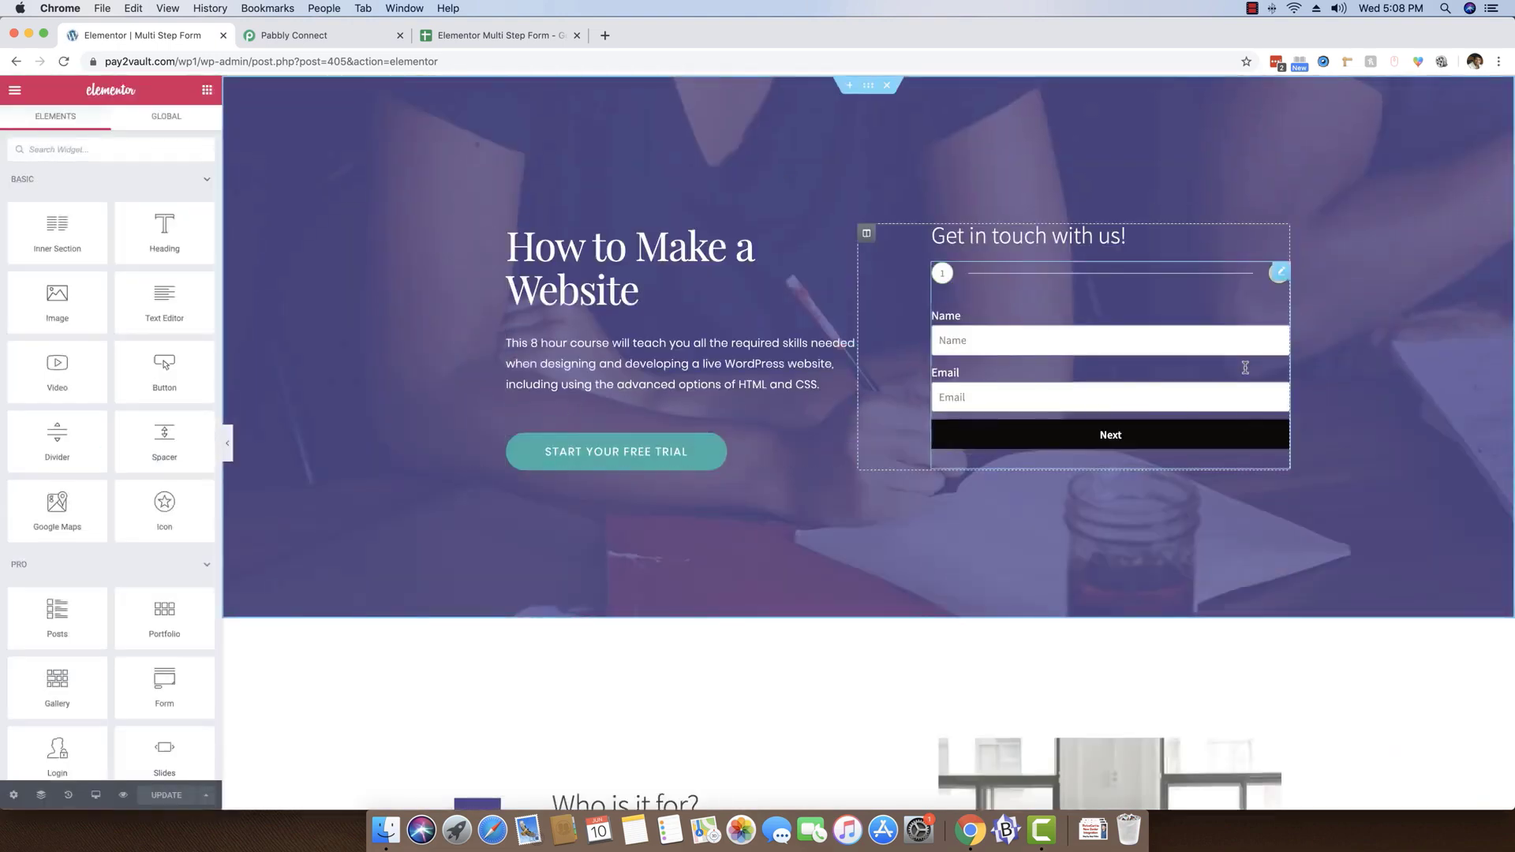
Open the Get in touch form's settings and add Webhook to its Actions After Submit
{"action": "left_click", "coordinate": [1279, 274]}
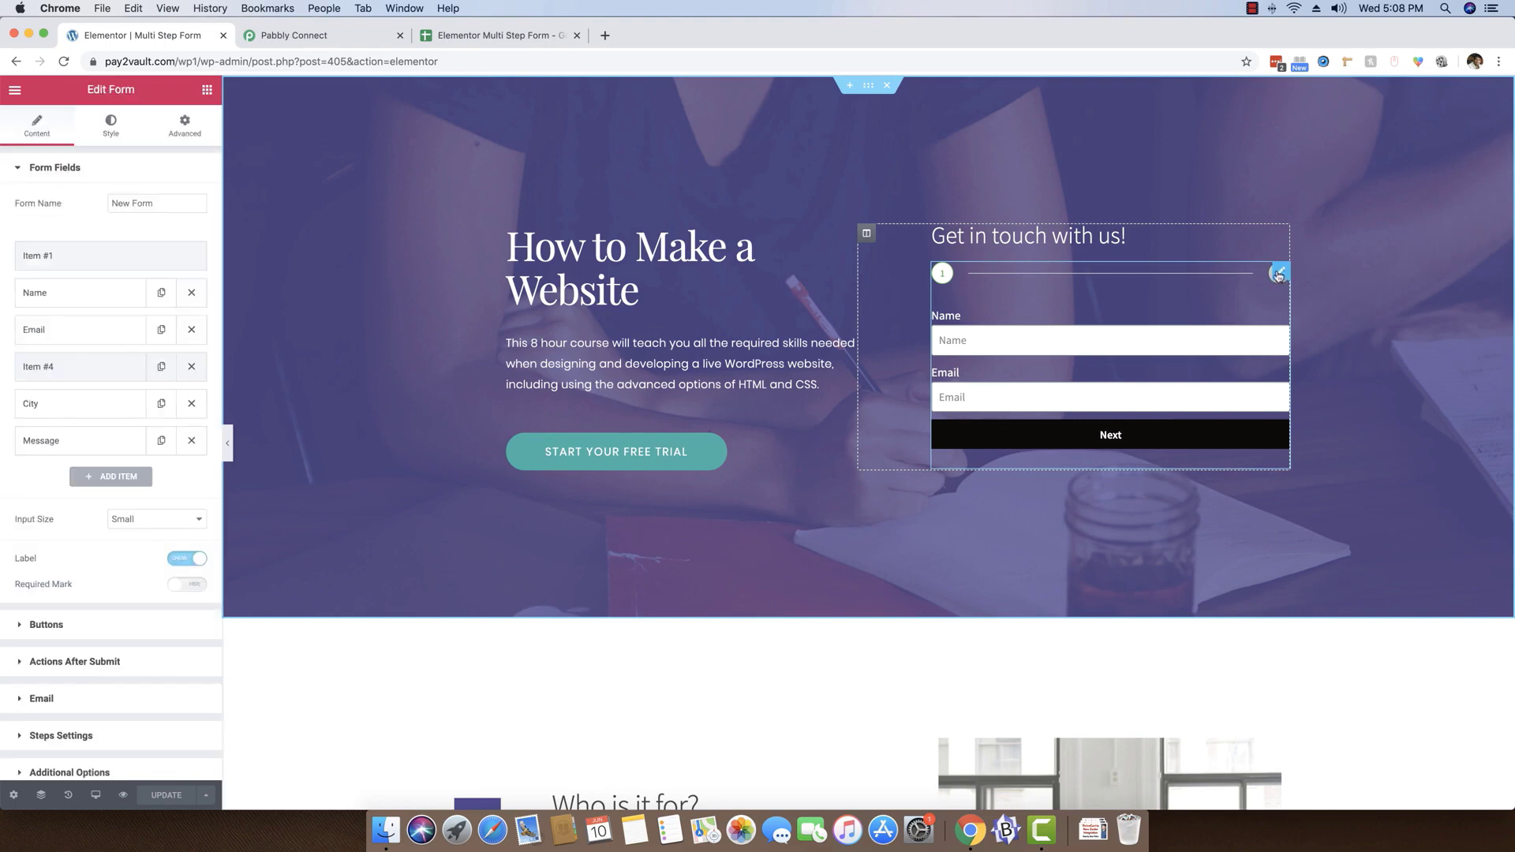
{"action": "scroll", "coordinate": [26, 611], "scroll_direction": "down", "scroll_amount": 3}
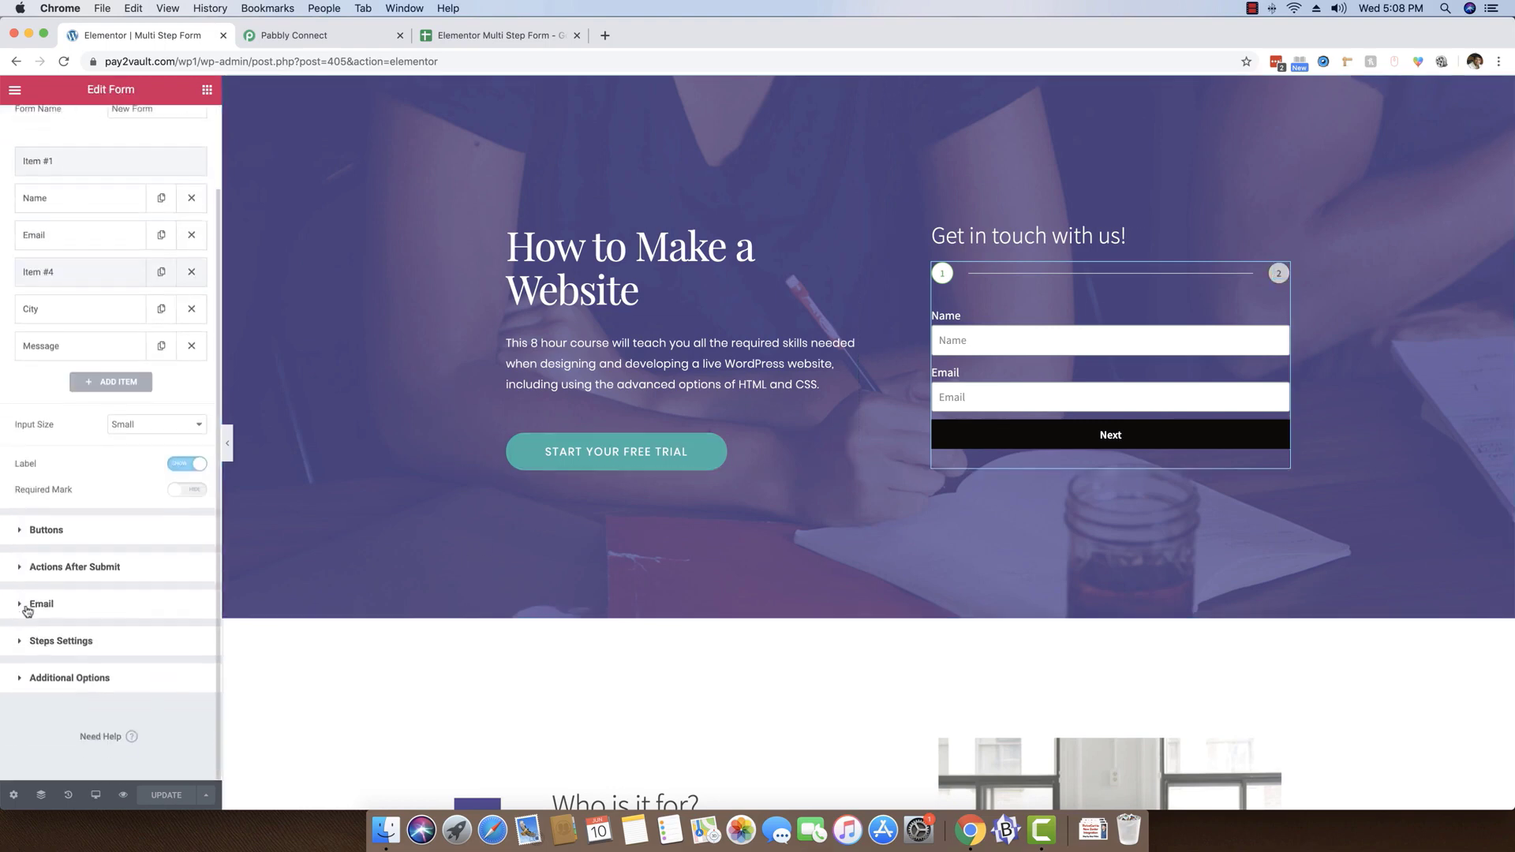
{"action": "left_click", "coordinate": [60, 568]}
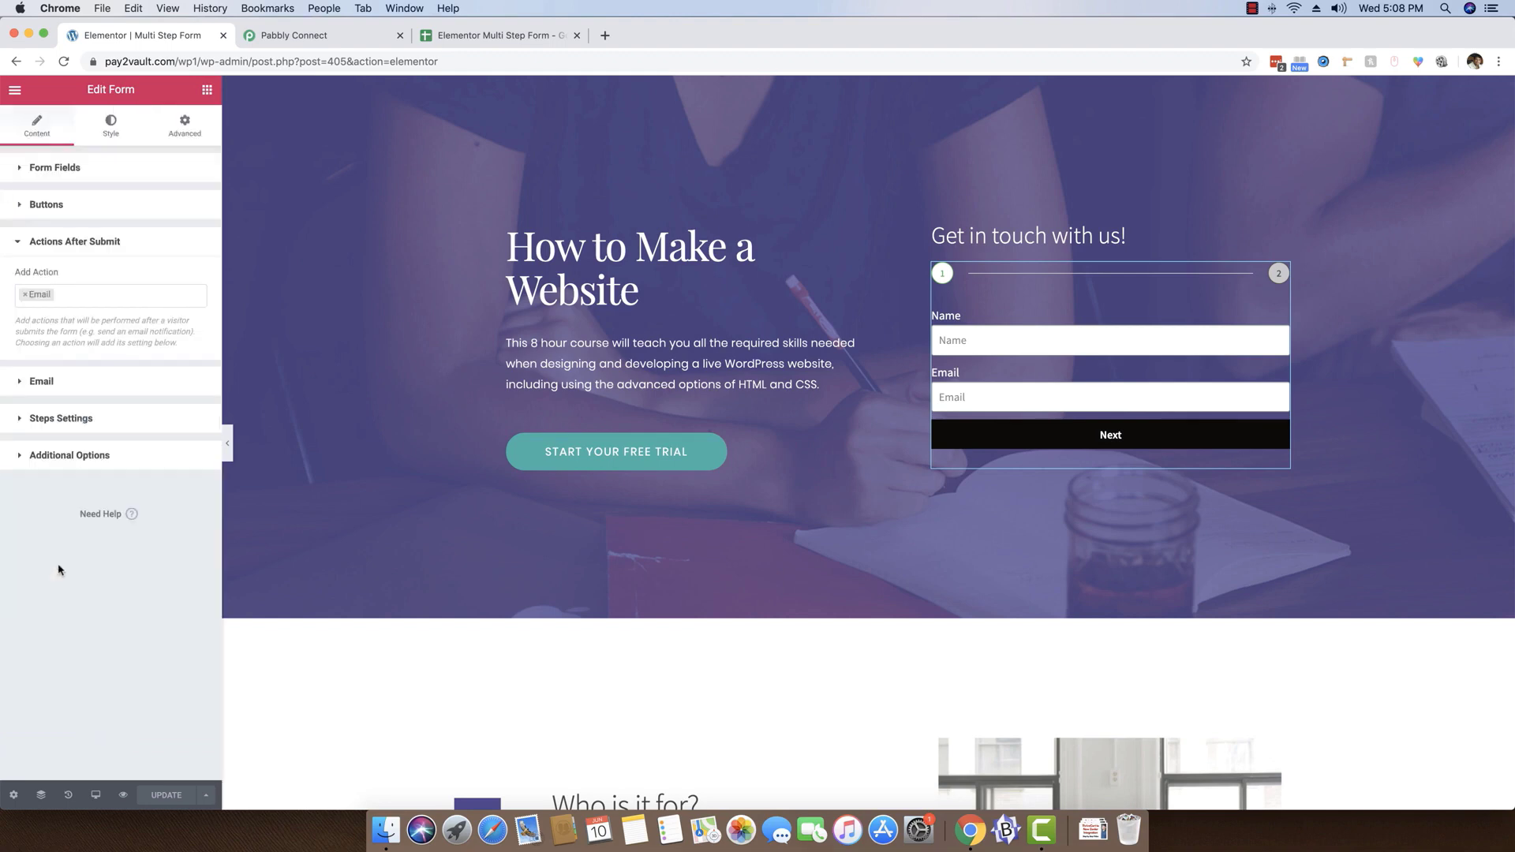
{"action": "left_click", "coordinate": [126, 296]}
{"action": "type", "text": "webh"}
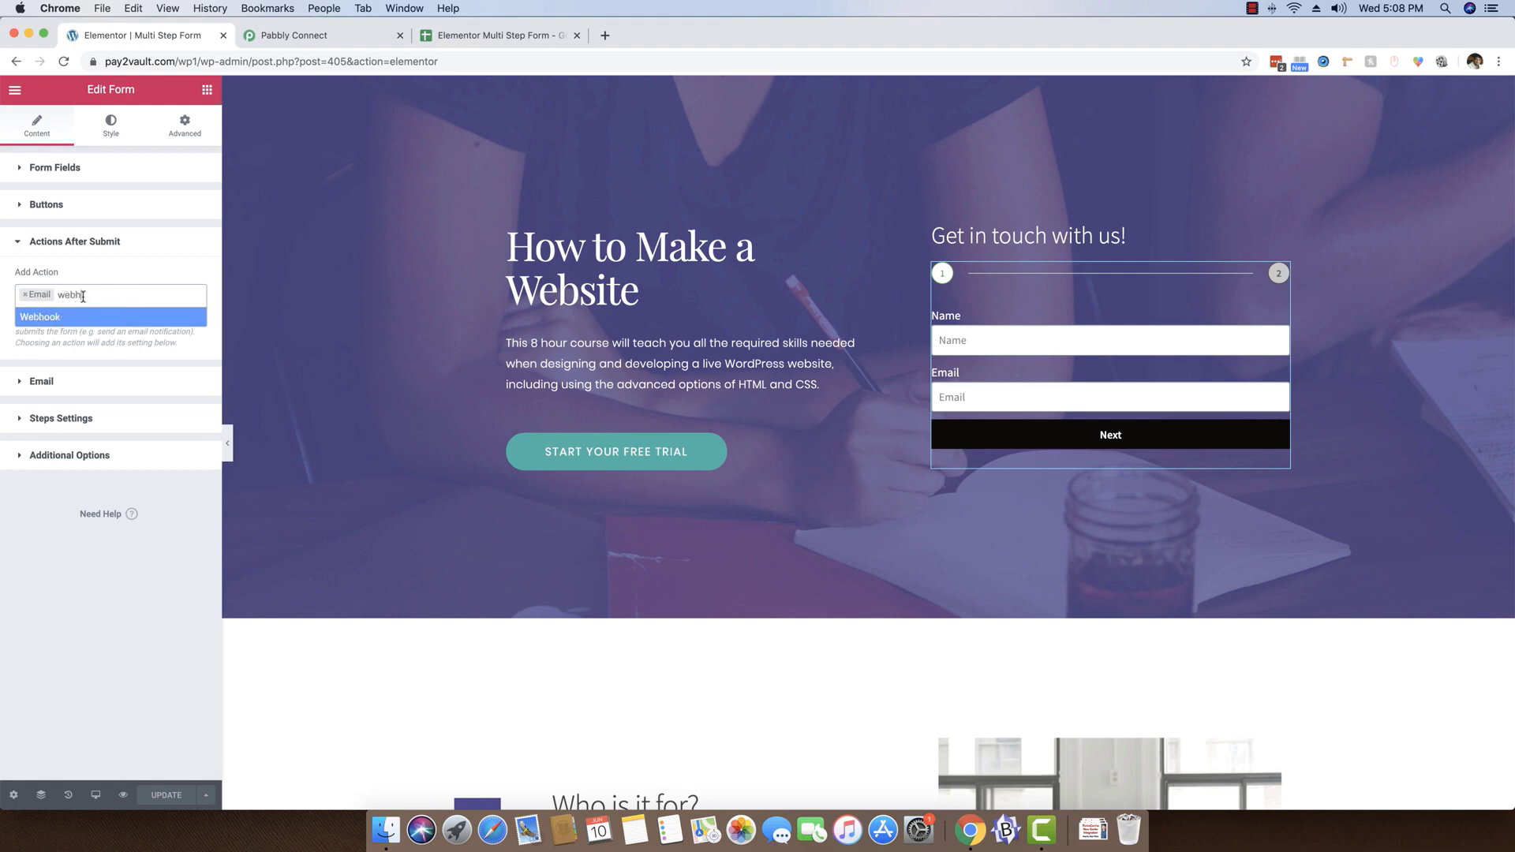
{"action": "left_click", "coordinate": [53, 317]}
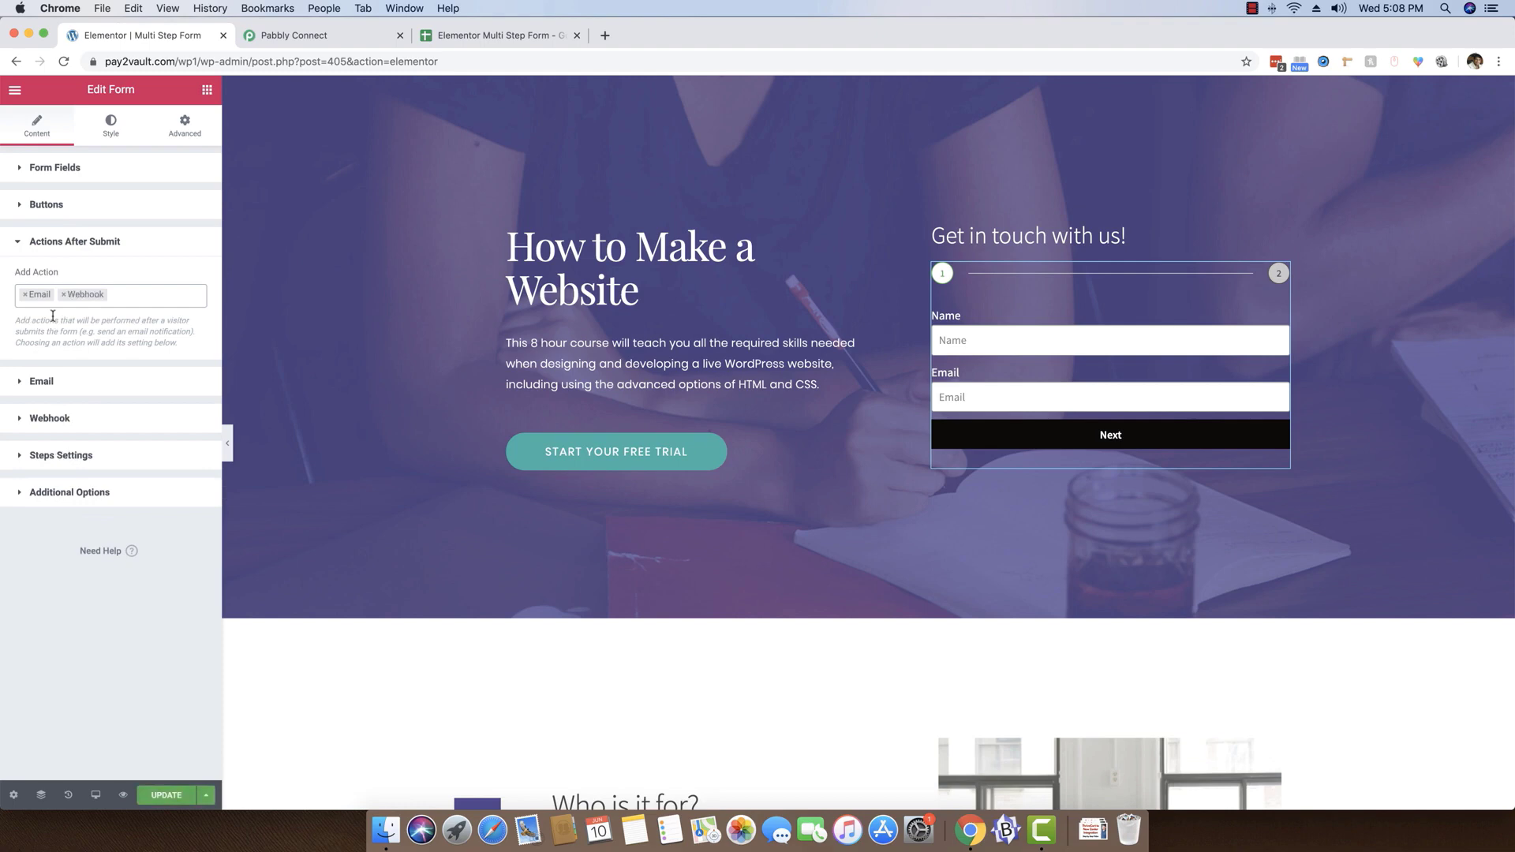
Copy the webhook URL from the Pabbly Connect trigger, paste it as the form's Webhook URL, and update the page
{"action": "left_click", "coordinate": [62, 422]}
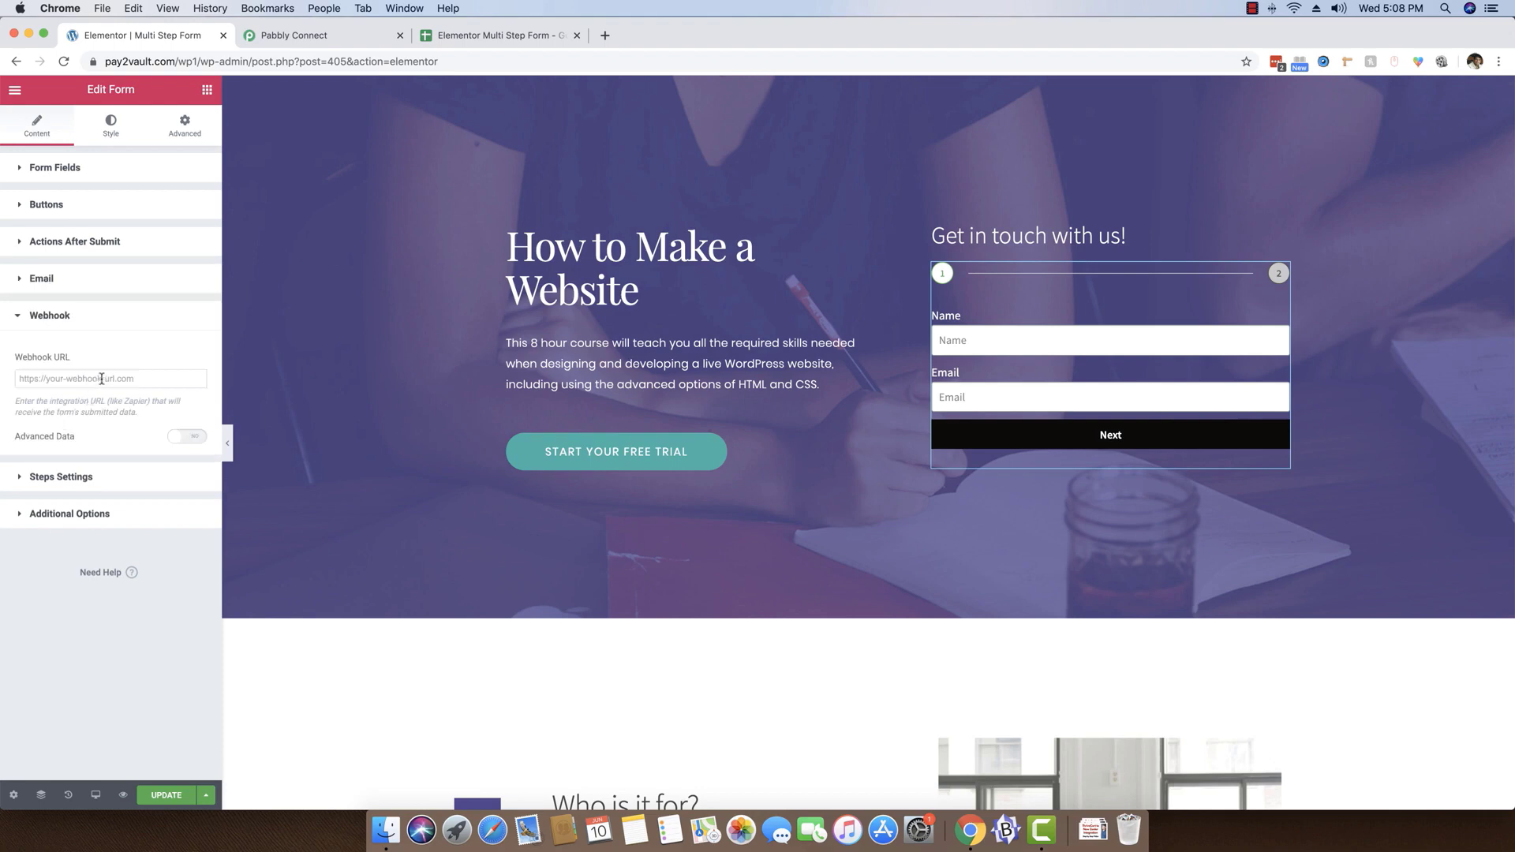
{"action": "left_click", "coordinate": [304, 36]}
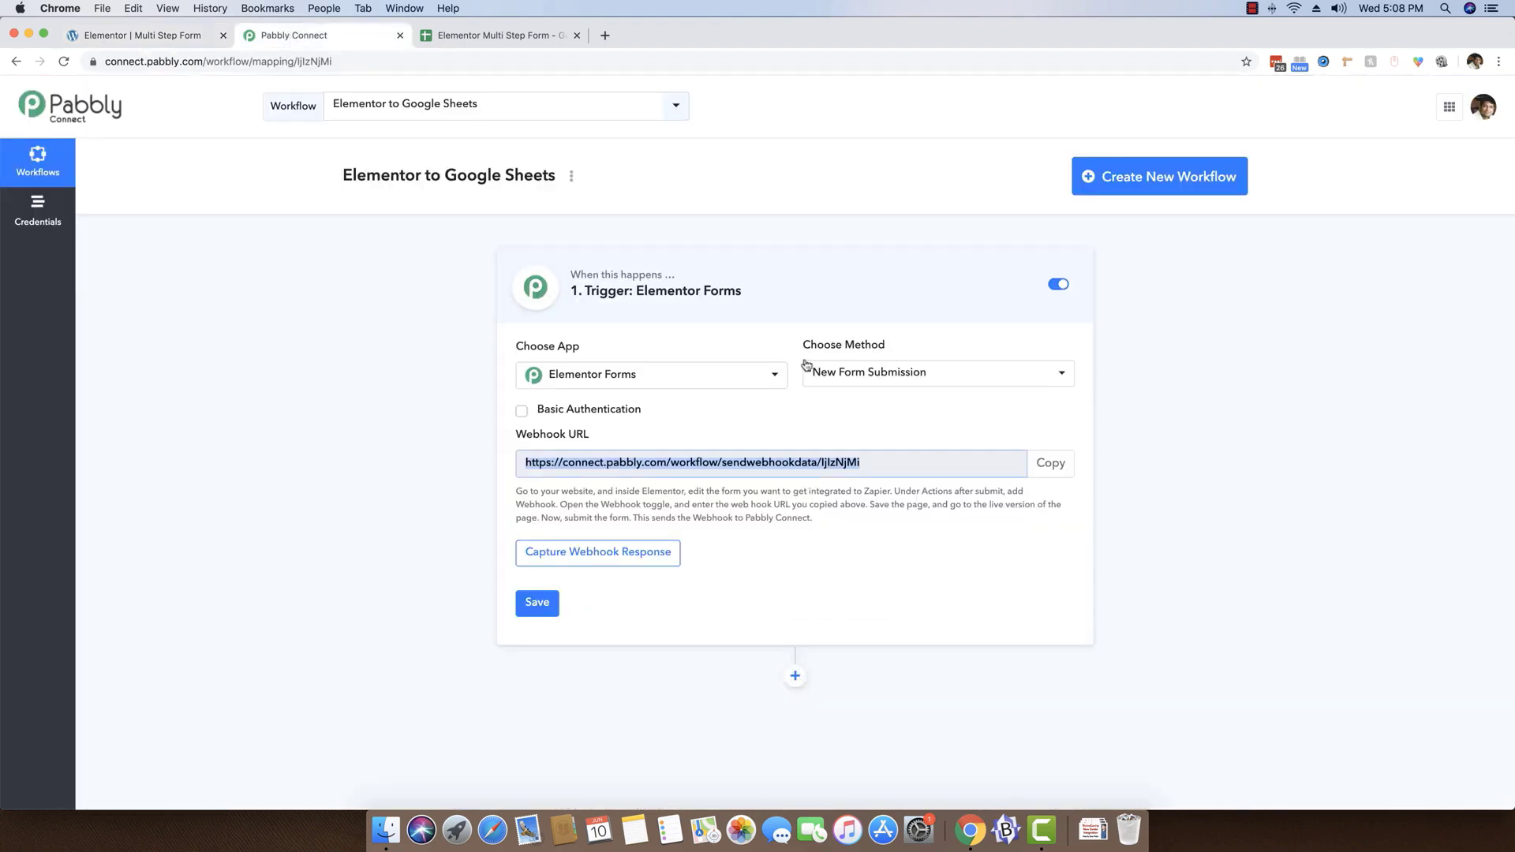
{"action": "left_click", "coordinate": [1051, 464]}
{"action": "left_click", "coordinate": [134, 35]}
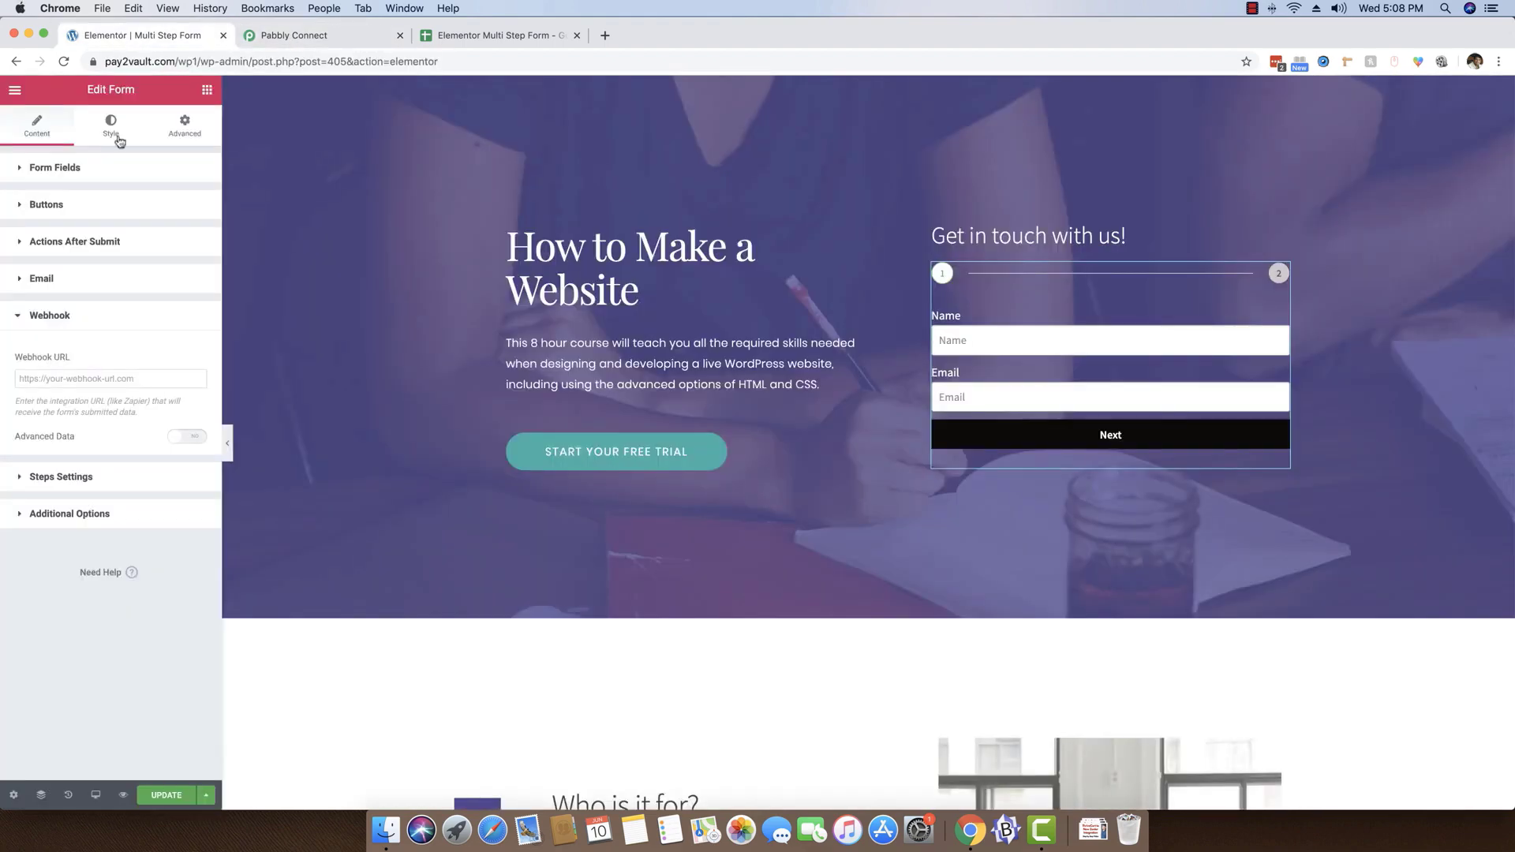
{"action": "left_click", "coordinate": [112, 378]}
{"action": "key", "text": "super+v"}
{"action": "left_click", "coordinate": [136, 648]}
{"action": "left_click", "coordinate": [167, 796]}
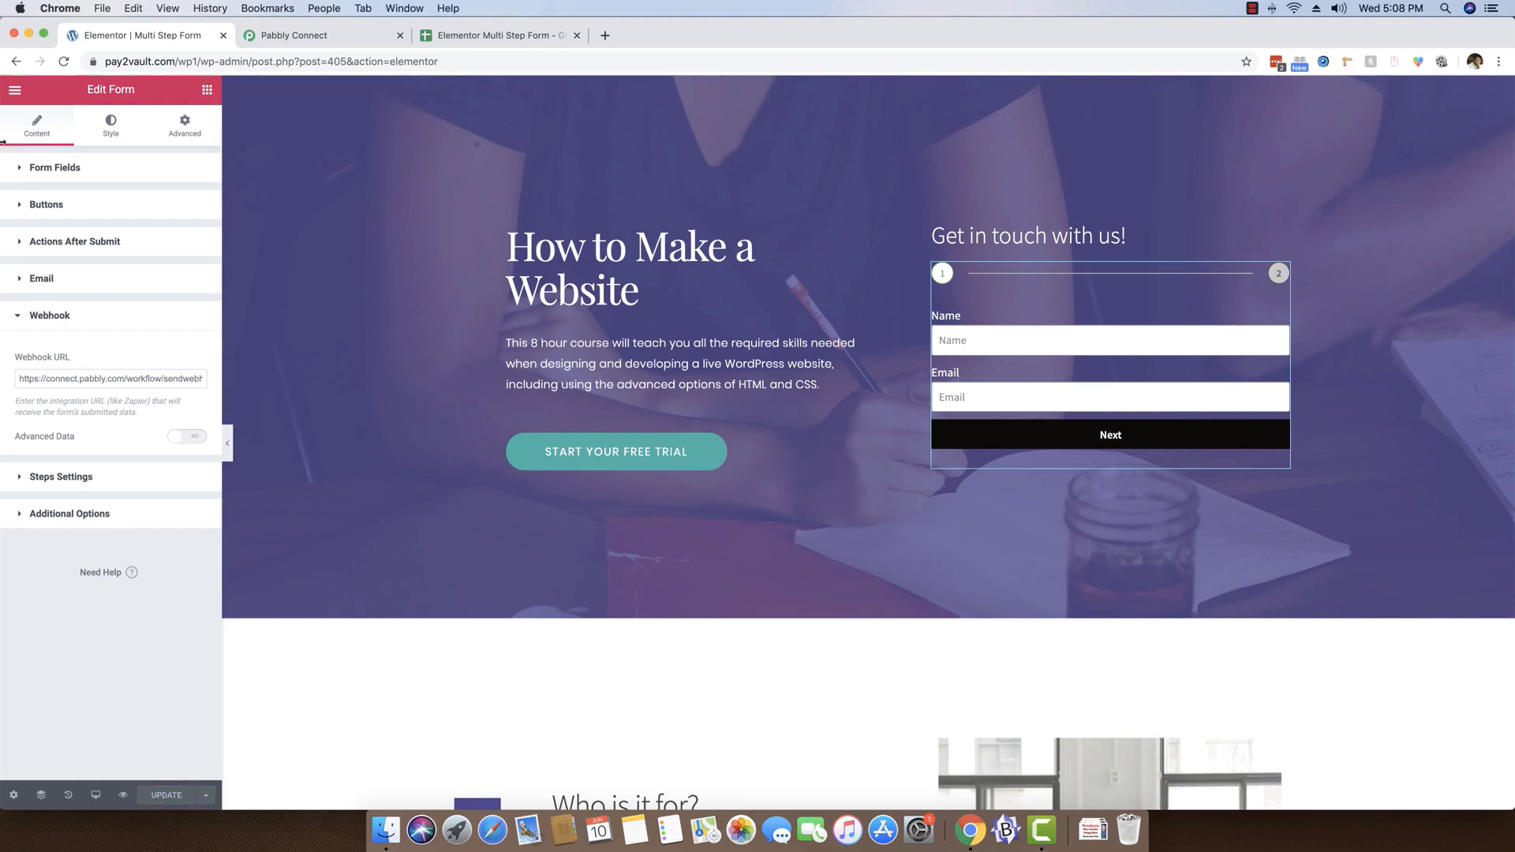
Exit the Elementor editor to the dashboard and open the live Multi Step Form page from the site at pay2vault.com/wp1/
{"action": "left_click", "coordinate": [15, 91]}
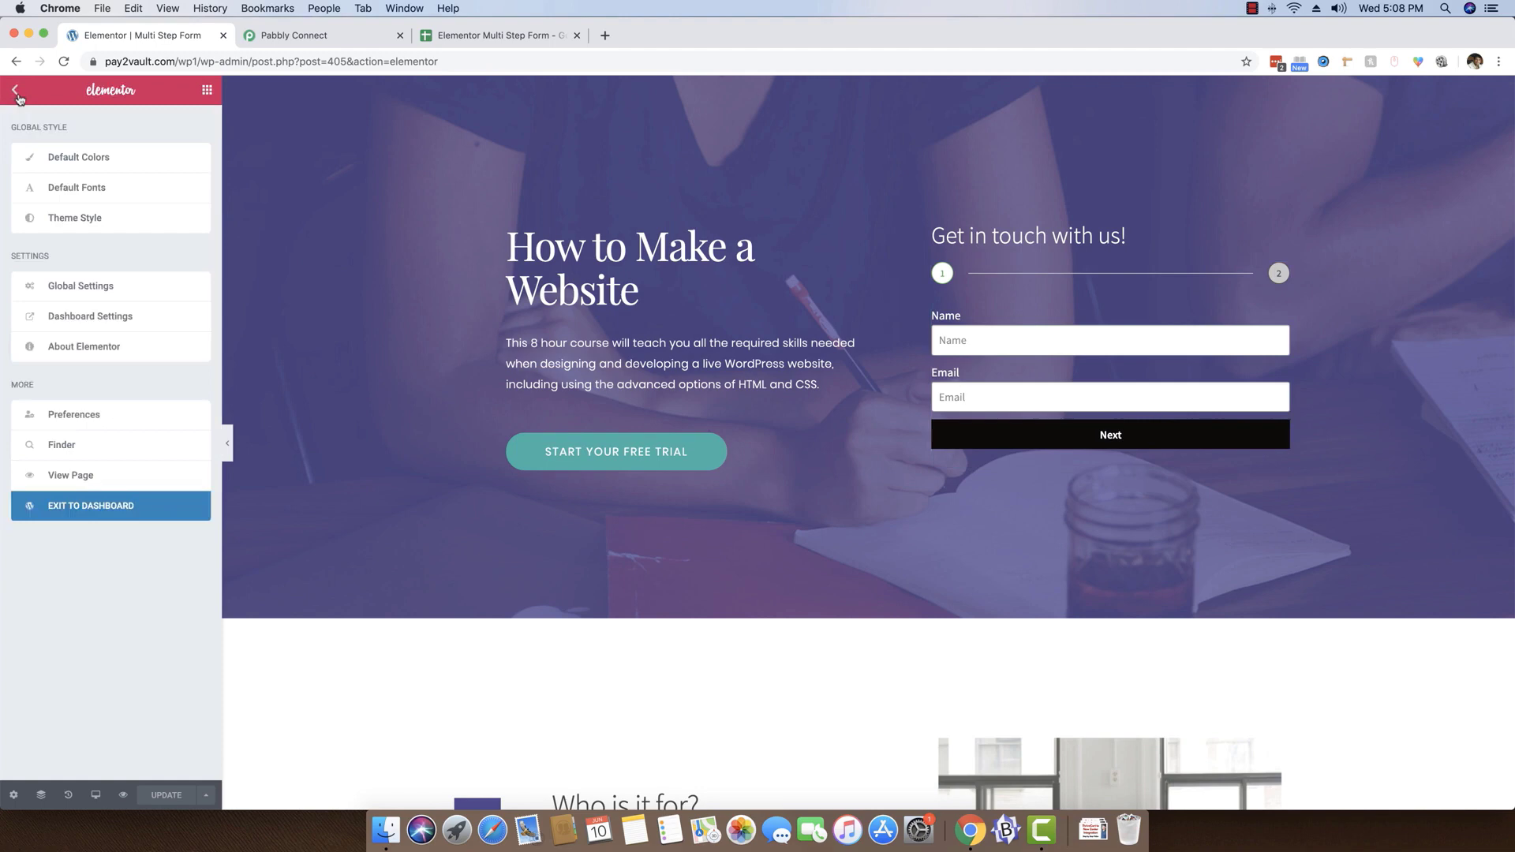
{"action": "left_click", "coordinate": [116, 515]}
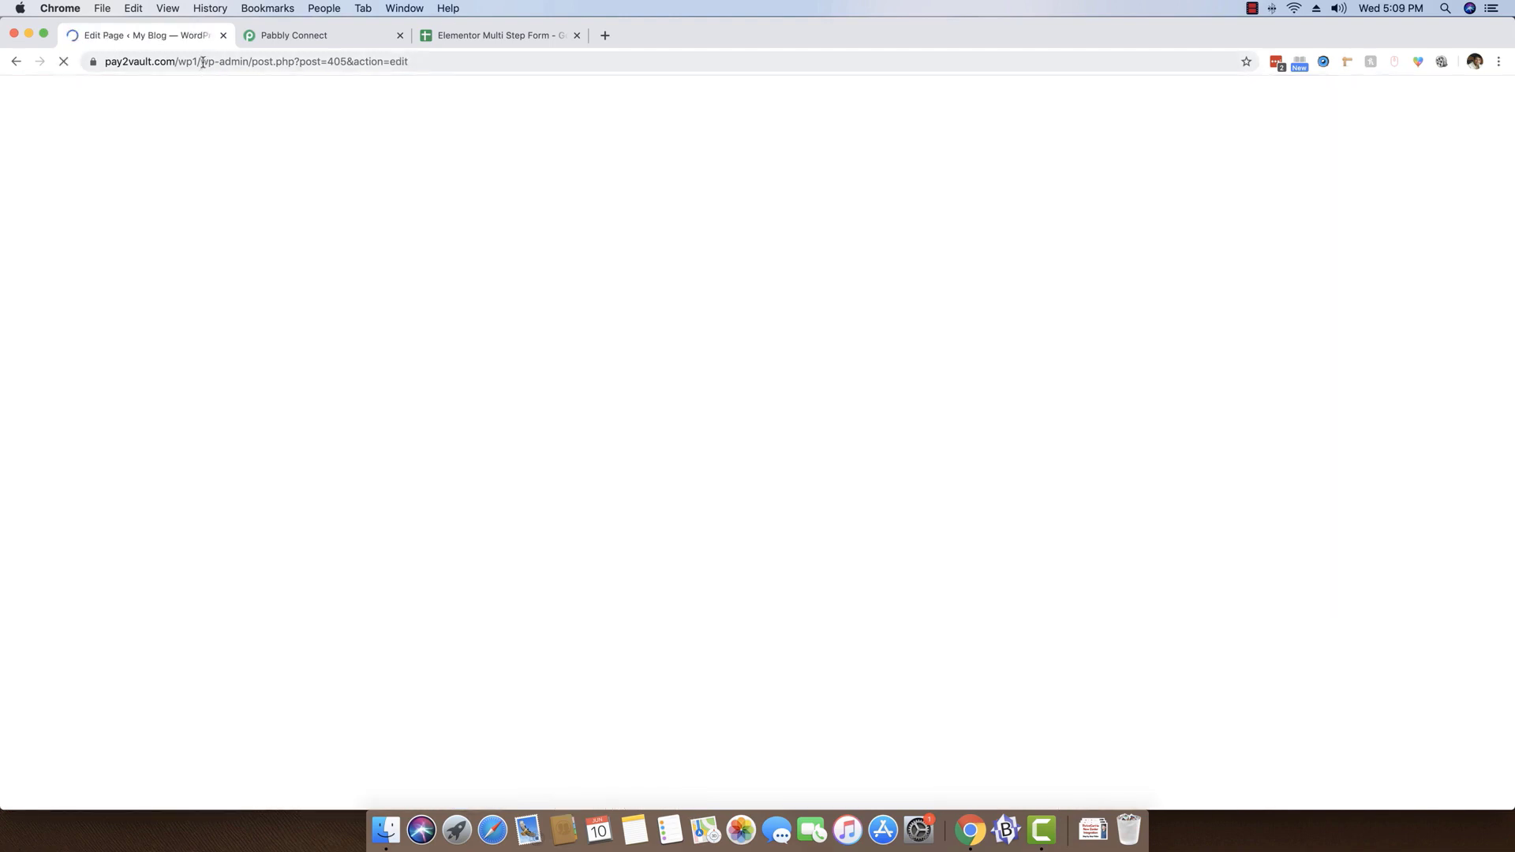
{"action": "left_click", "coordinate": [203, 61]}
{"action": "left_click", "coordinate": [202, 62]}
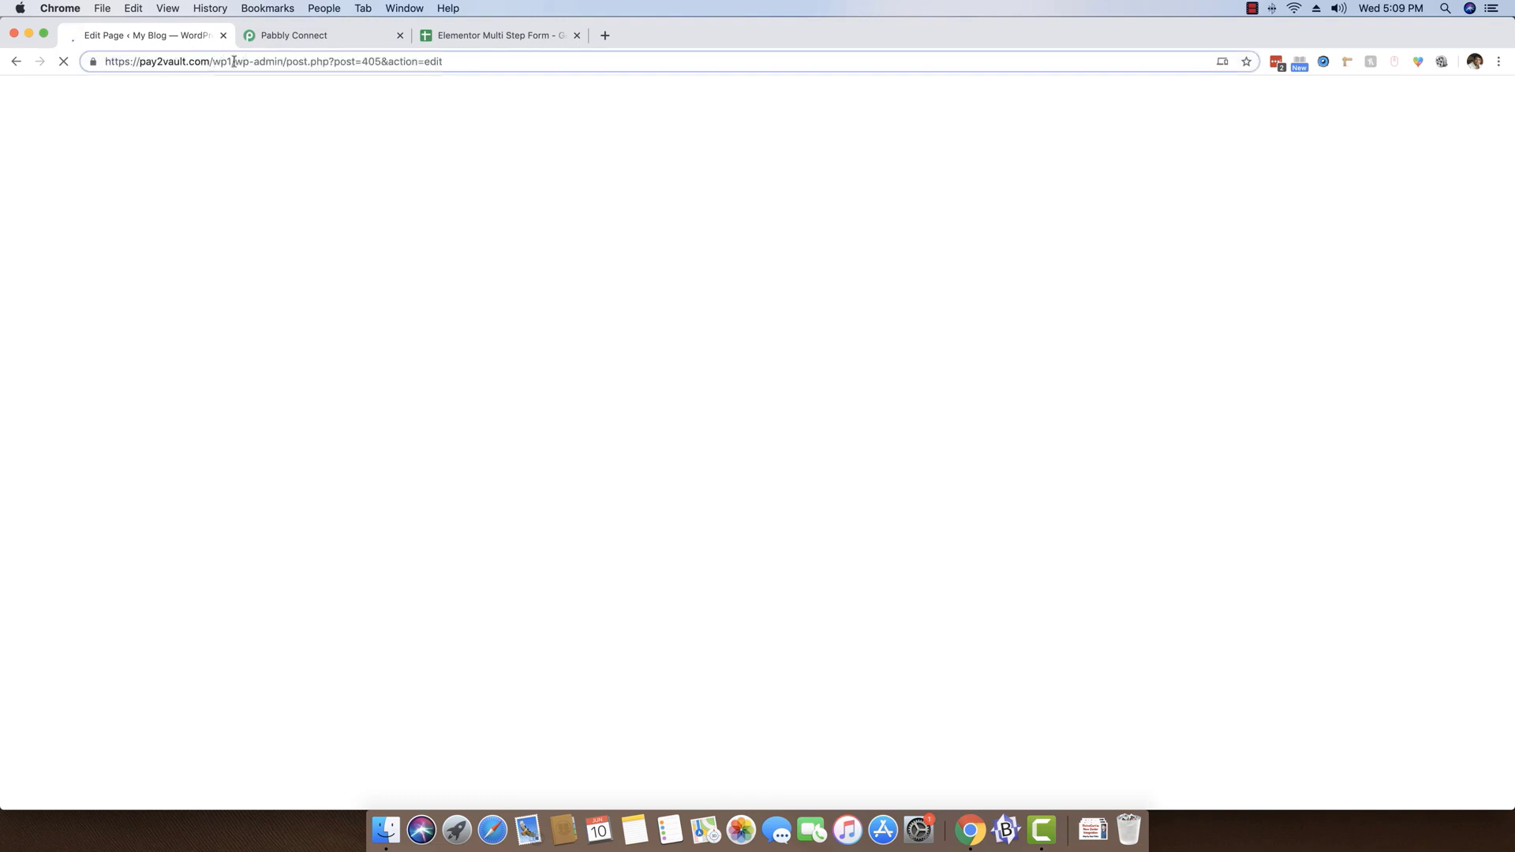
{"action": "left_click_drag", "start_coordinate": [250, 61], "coordinate": [812, 76]}
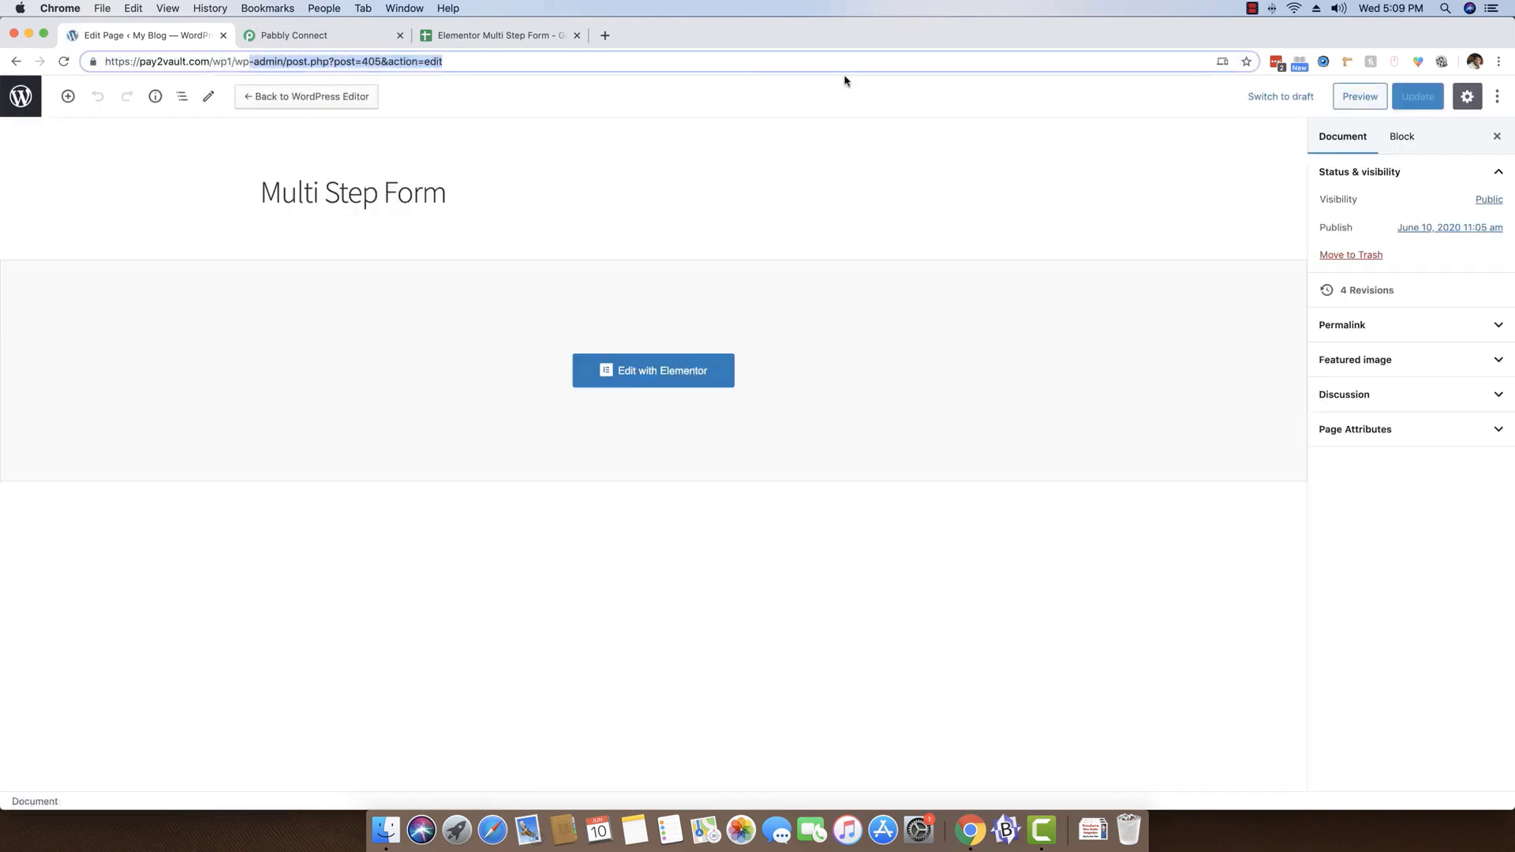
{"action": "key", "text": "BackSpace"}
{"action": "key", "text": "BackSpace"}
{"action": "key", "text": "BackSpace"}
{"action": "key", "text": "Return"}
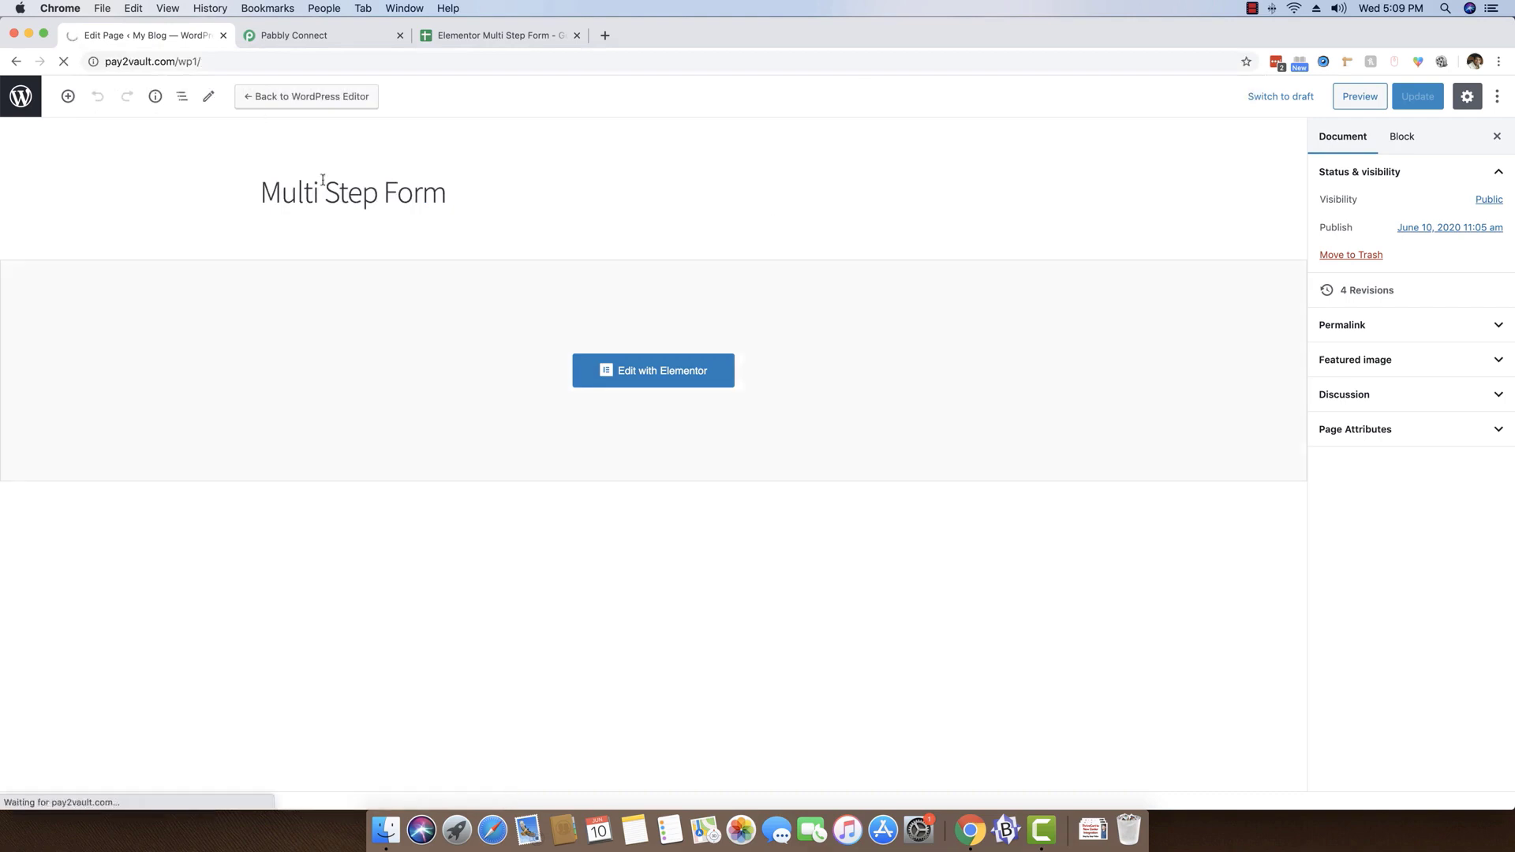
{"action": "left_click", "coordinate": [465, 223]}
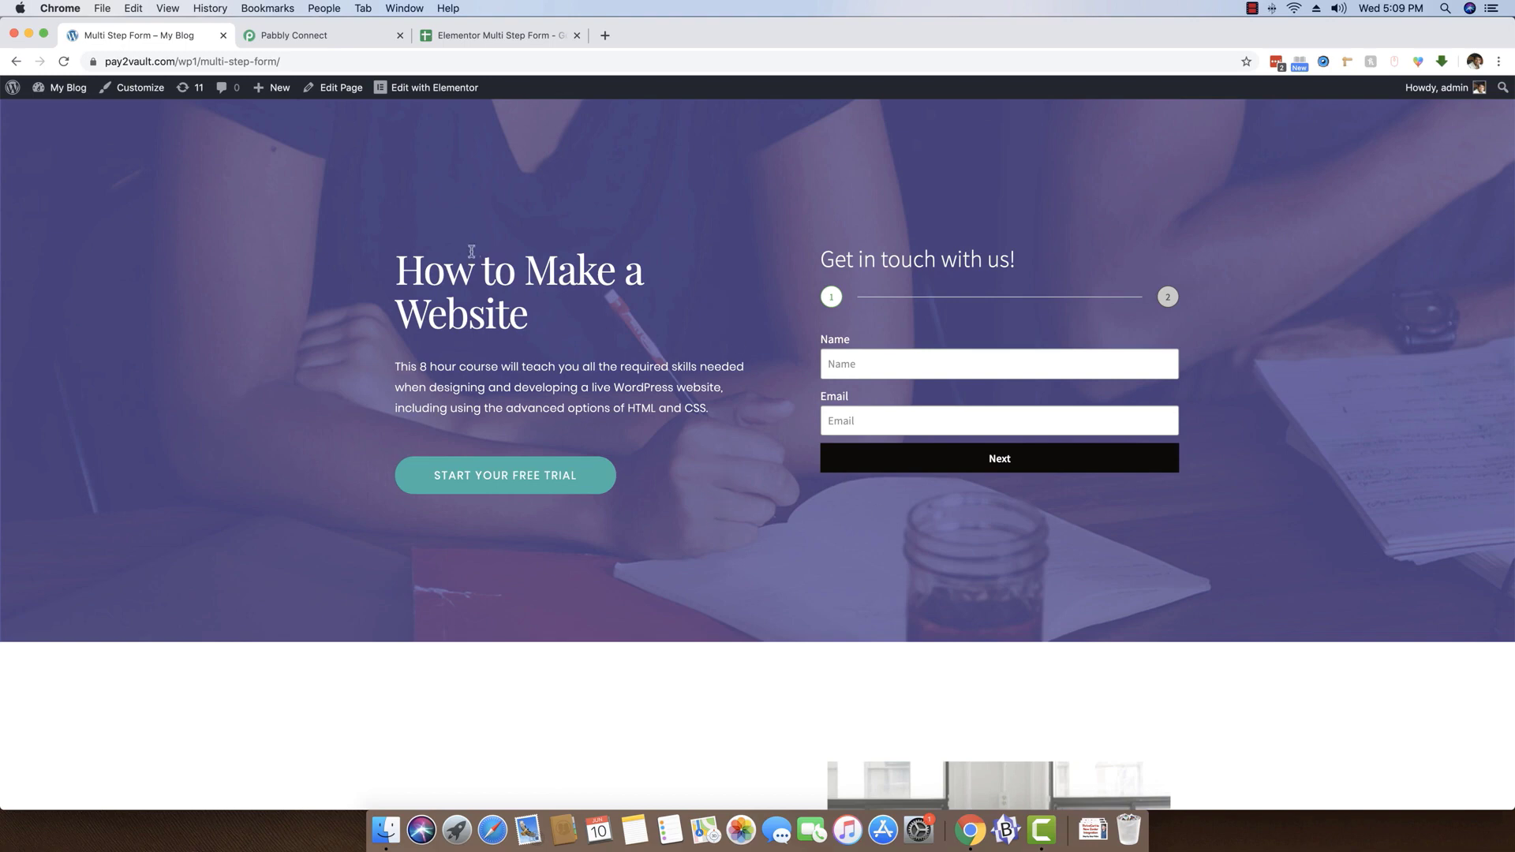
{"action": "scroll", "coordinate": [474, 251], "scroll_direction": "down", "scroll_amount": 1}
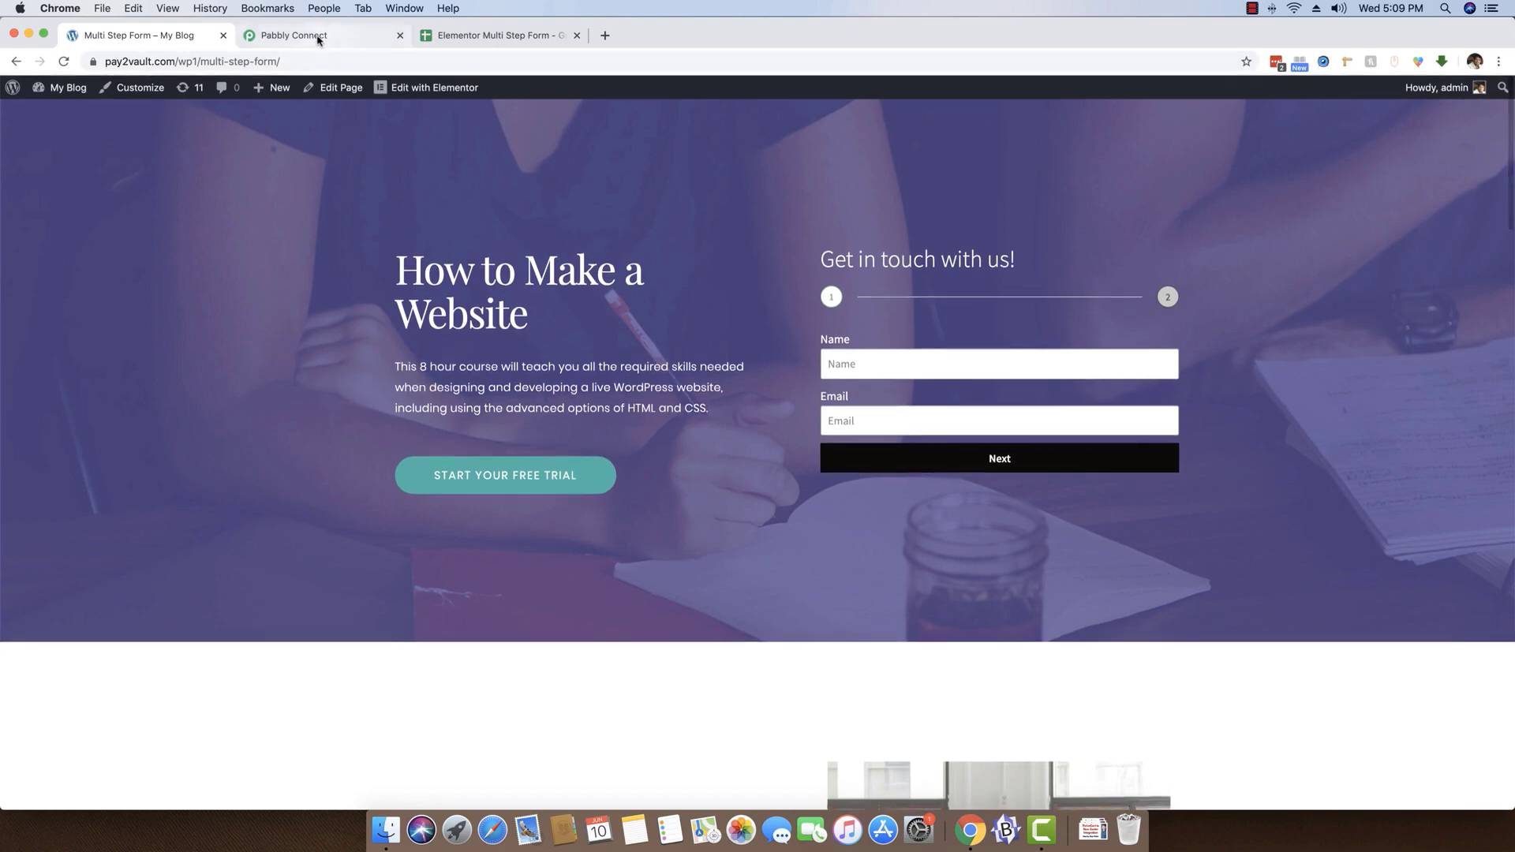
Switch to Pabbly Connect and start capturing the webhook response for the Elementor Forms trigger
{"action": "left_click", "coordinate": [318, 39]}
{"action": "left_click", "coordinate": [334, 395]}
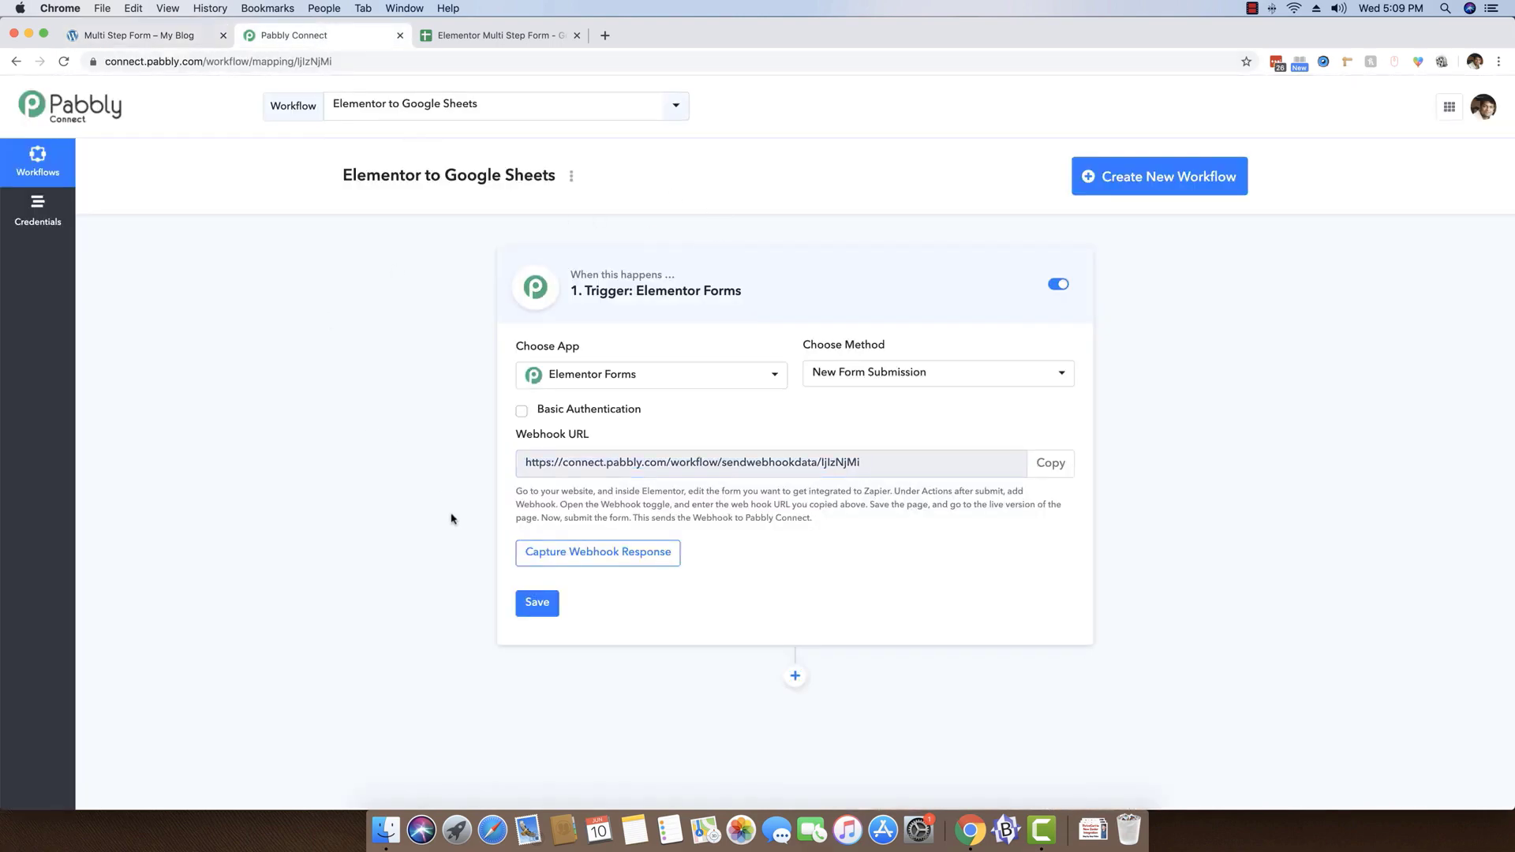
{"action": "left_click", "coordinate": [558, 557]}
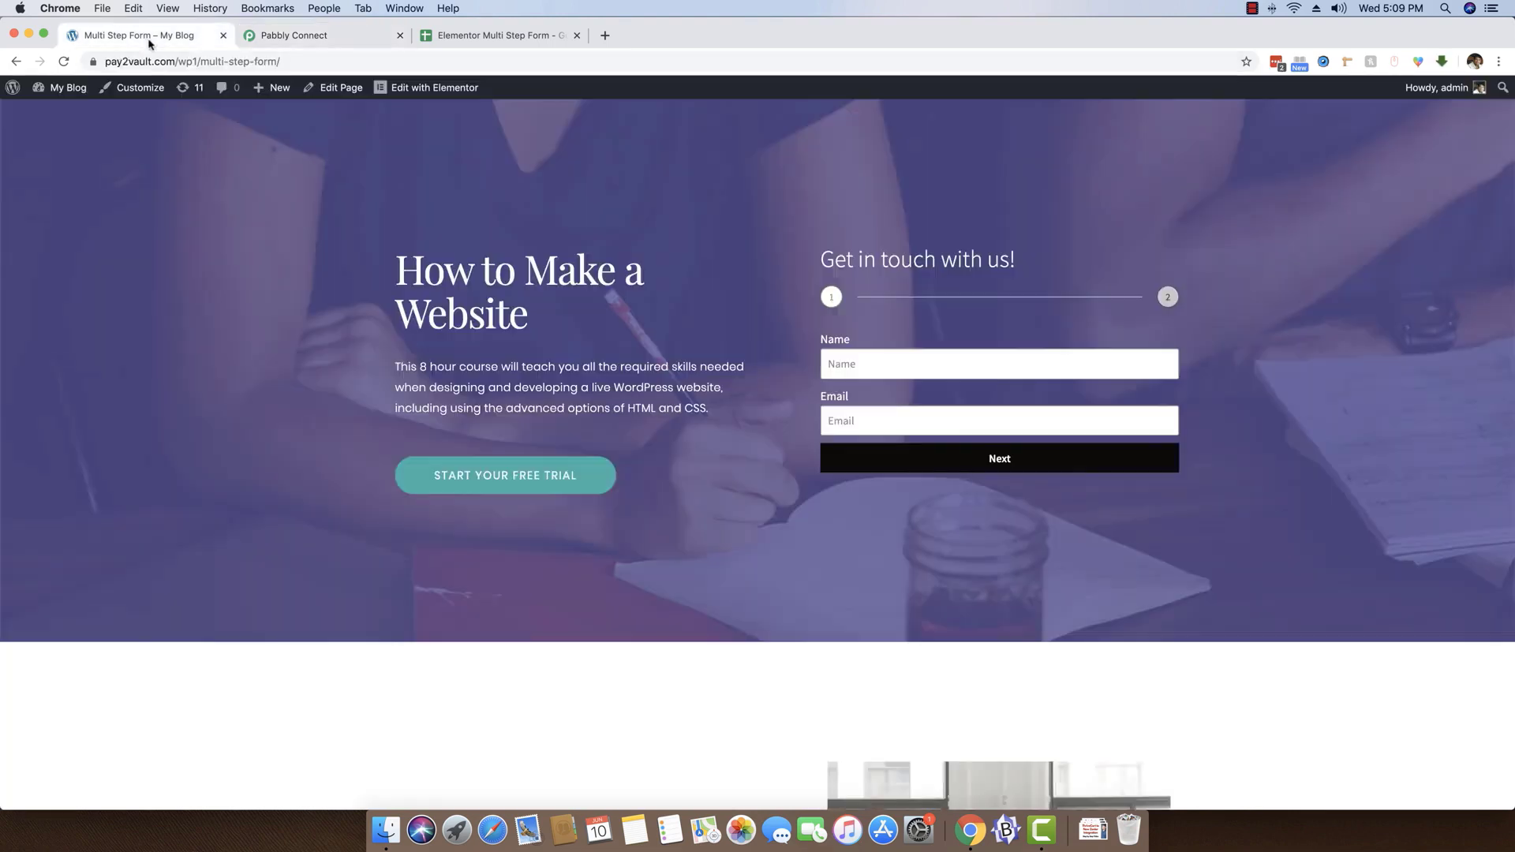
Return to the live Multi Step Form page, fill in the full name and email, and advance to the second step
{"action": "left_click", "coordinate": [147, 37]}
{"action": "left_click", "coordinate": [915, 371]}
{"action": "key", "text": "Tab"}
{"action": "type", "text": "n"}
{"action": "type", "text": "@gmail.com"}
{"action": "left_click", "coordinate": [984, 463]}
Enter the city New Jersey and the message "This is my first message.", and send the form
{"action": "left_click", "coordinate": [884, 369]}
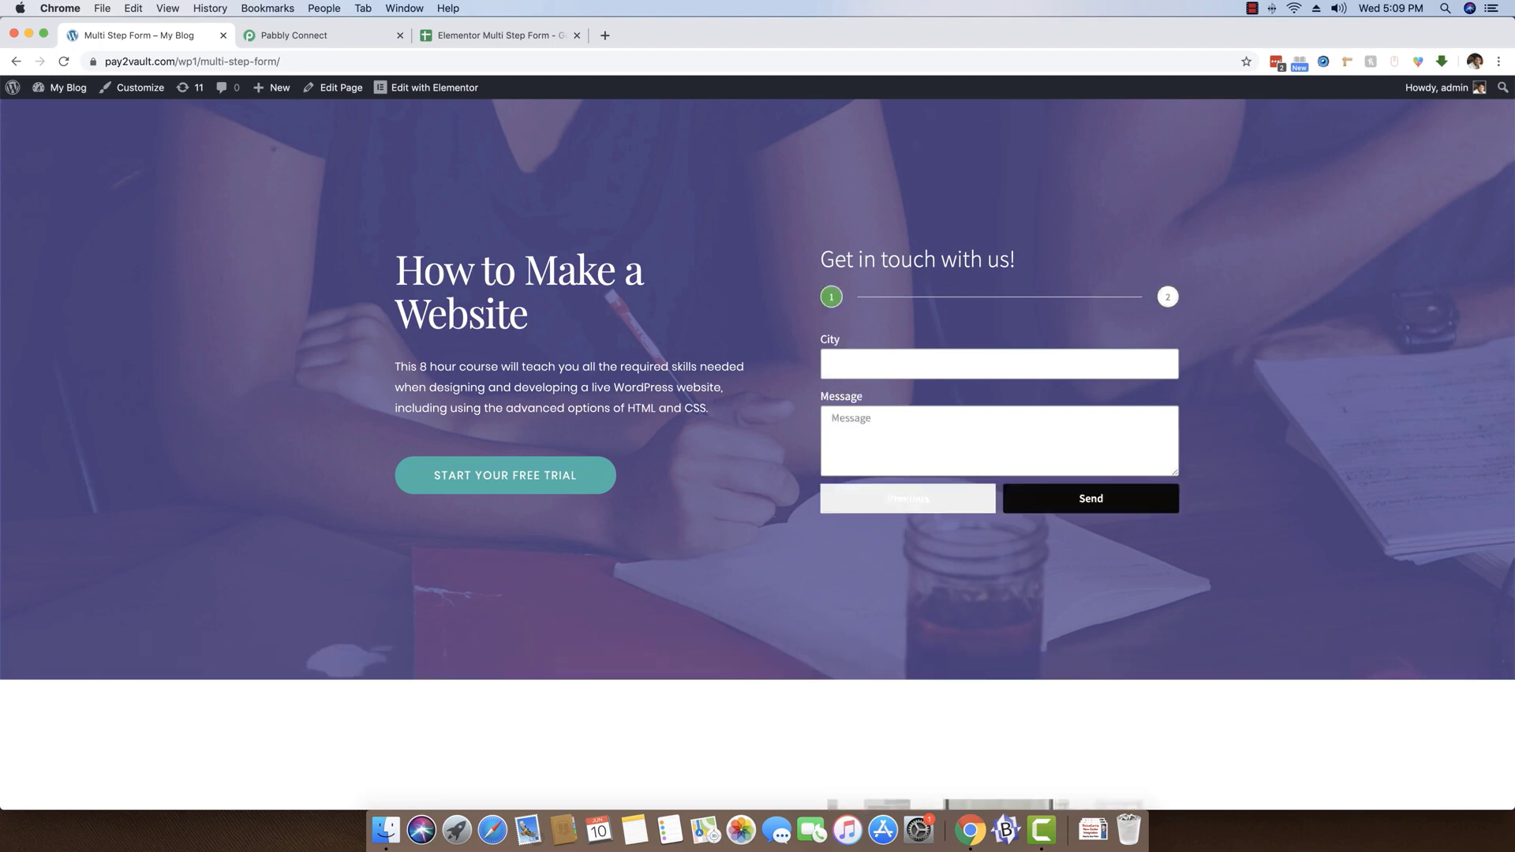
{"action": "type", "text": "New Jersey"}
{"action": "left_click", "coordinate": [933, 459]}
{"action": "type", "text": "This"}
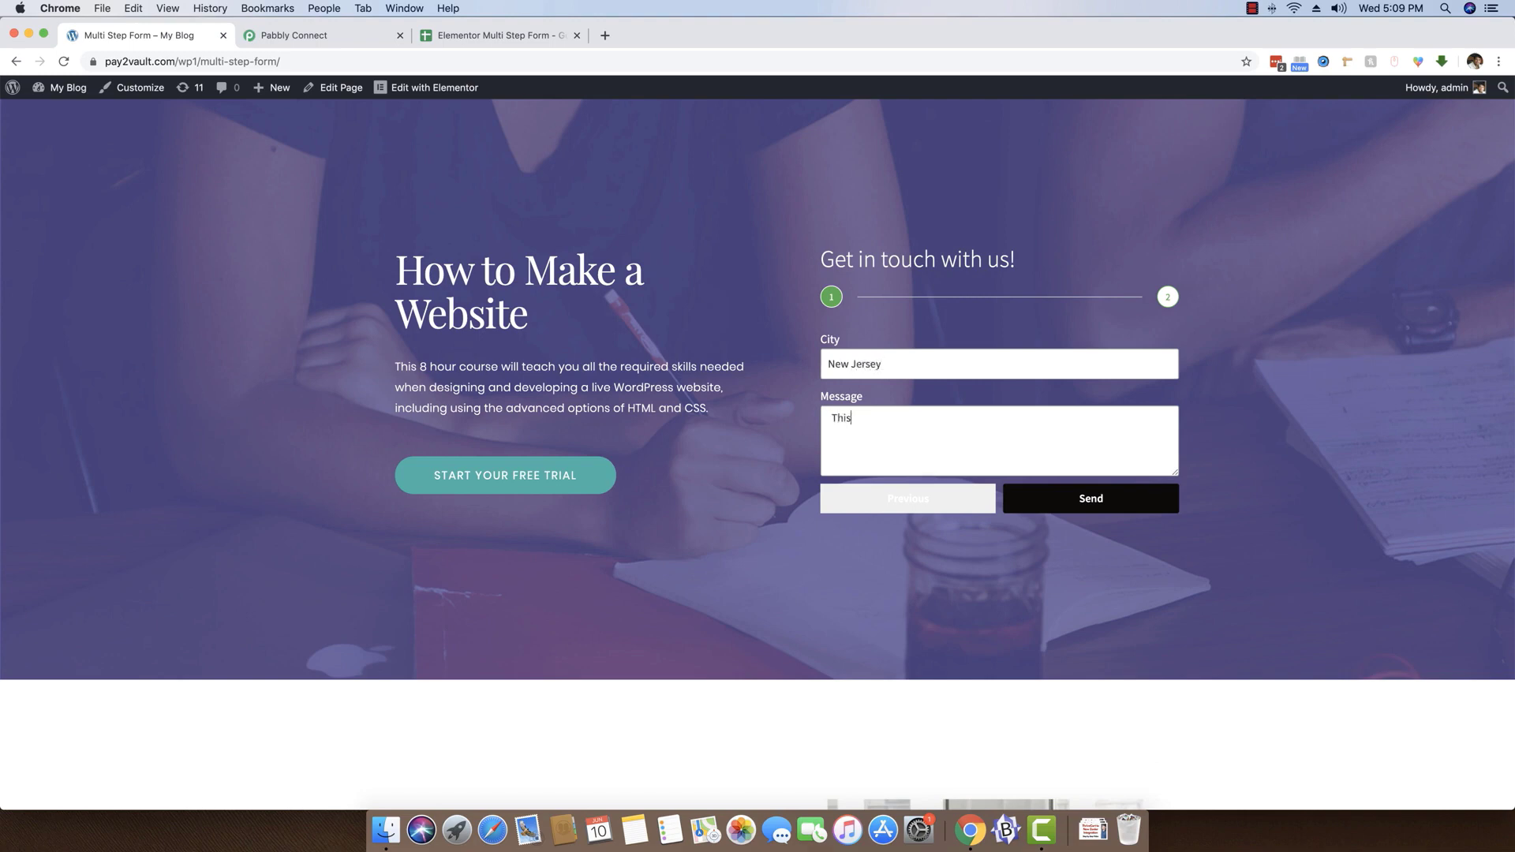
{"action": "type", "text": " is my first message."}
{"action": "left_click", "coordinate": [1074, 502]}
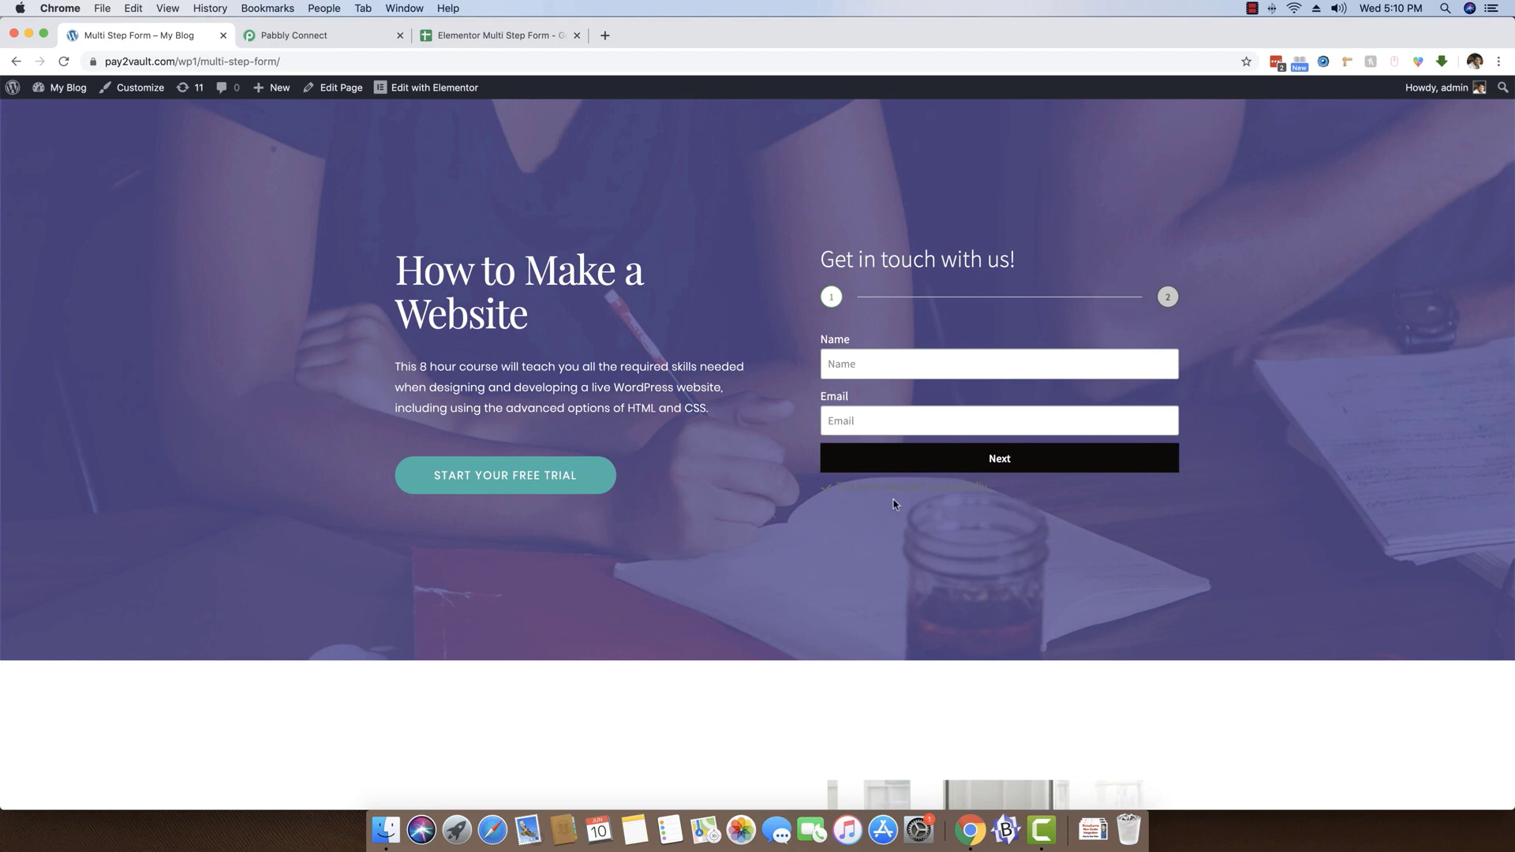
{"action": "left_click_drag", "start_coordinate": [837, 488], "coordinate": [982, 488]}
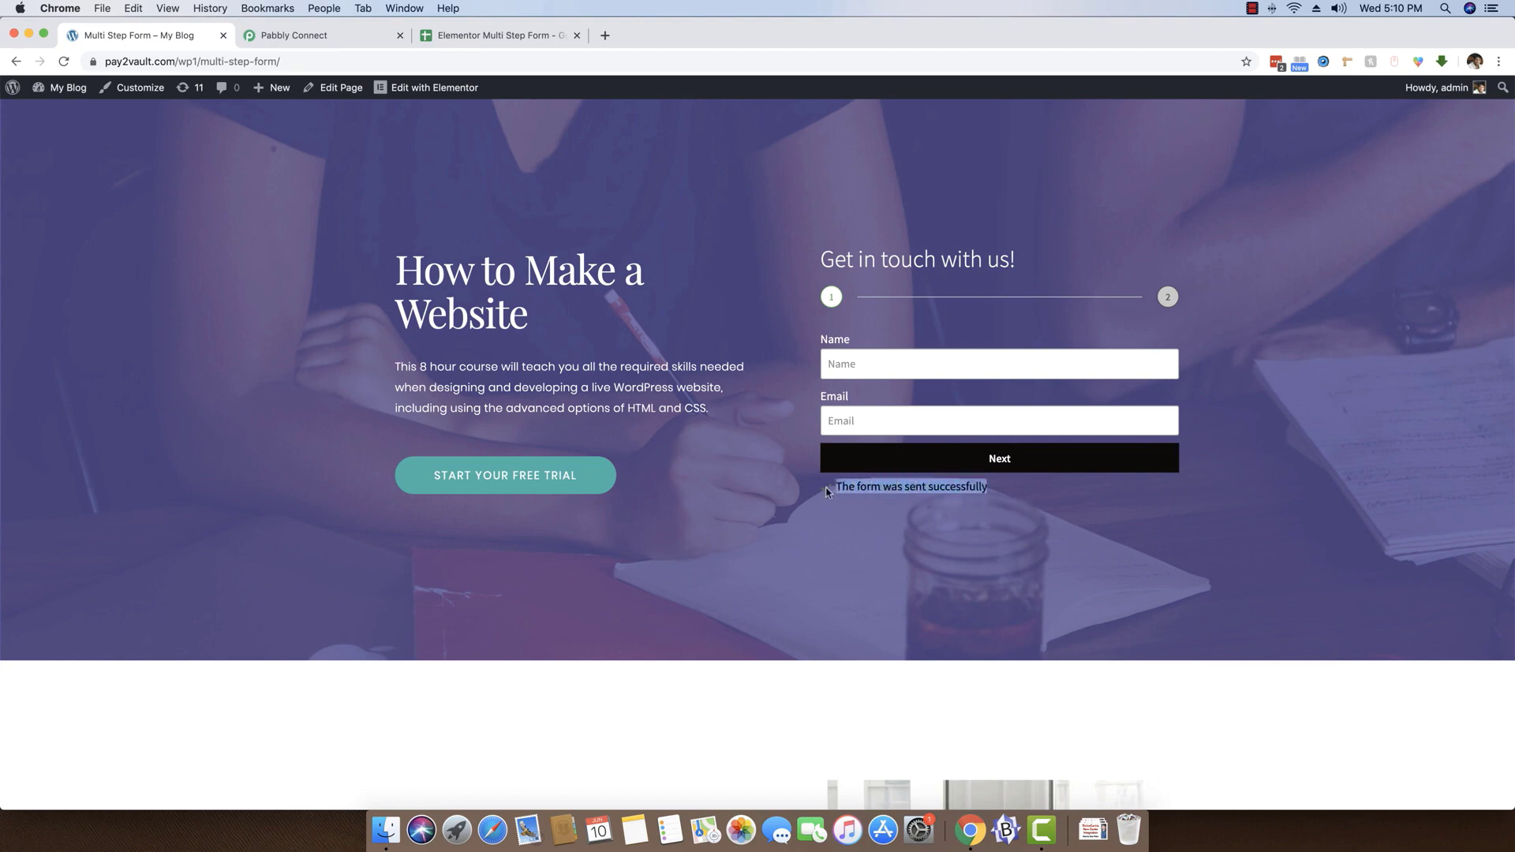
{"action": "left_click", "coordinate": [837, 530]}
Switch to Pabbly Connect and check the Name, Email, City and Message fields in the captured webhook response
{"action": "left_click", "coordinate": [305, 43]}
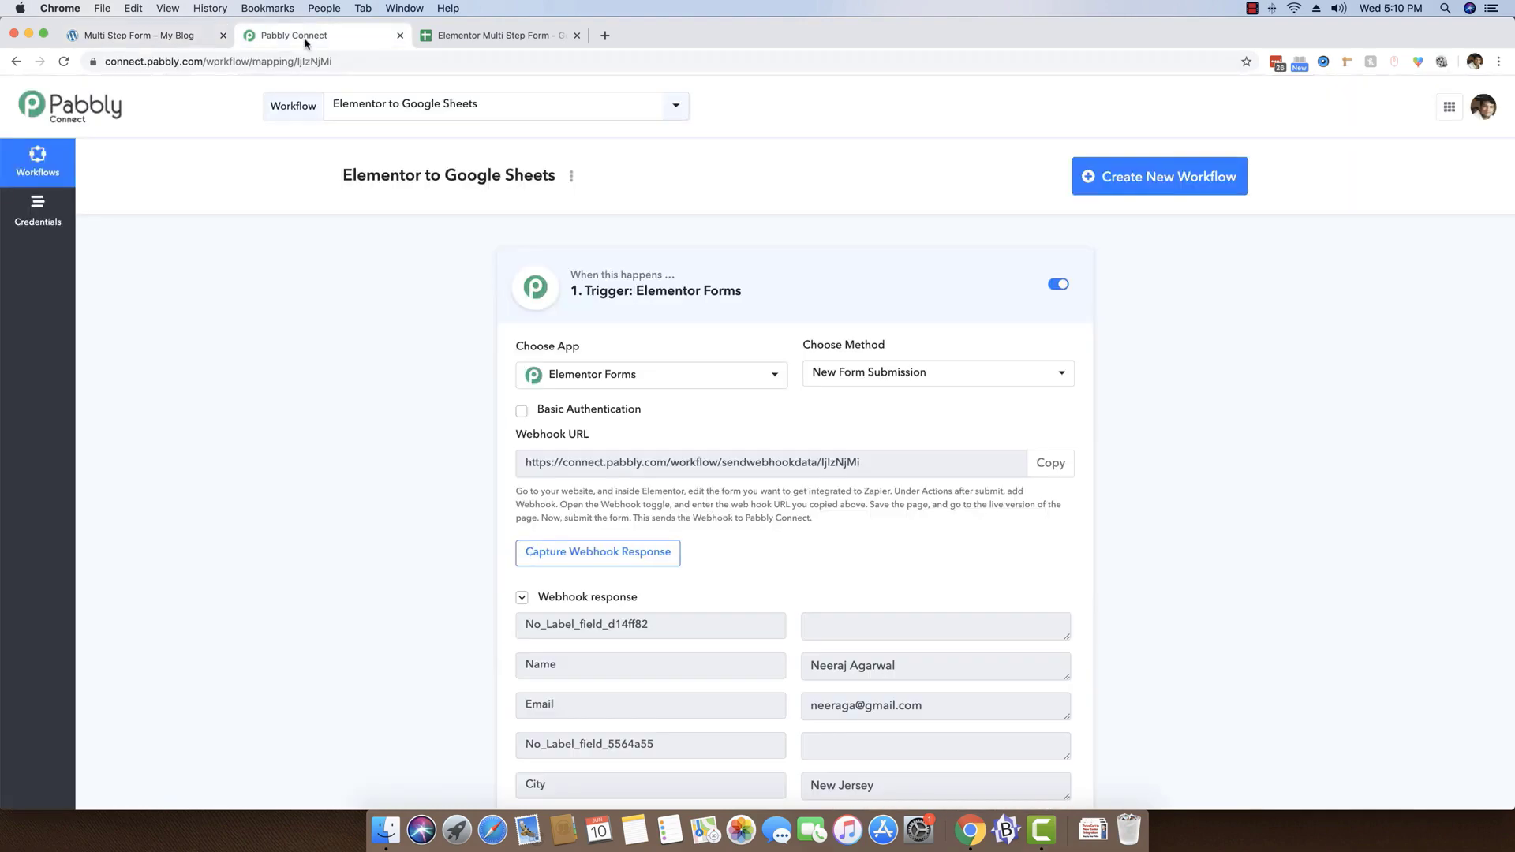
{"action": "scroll", "coordinate": [366, 371], "scroll_direction": "down", "scroll_amount": 5}
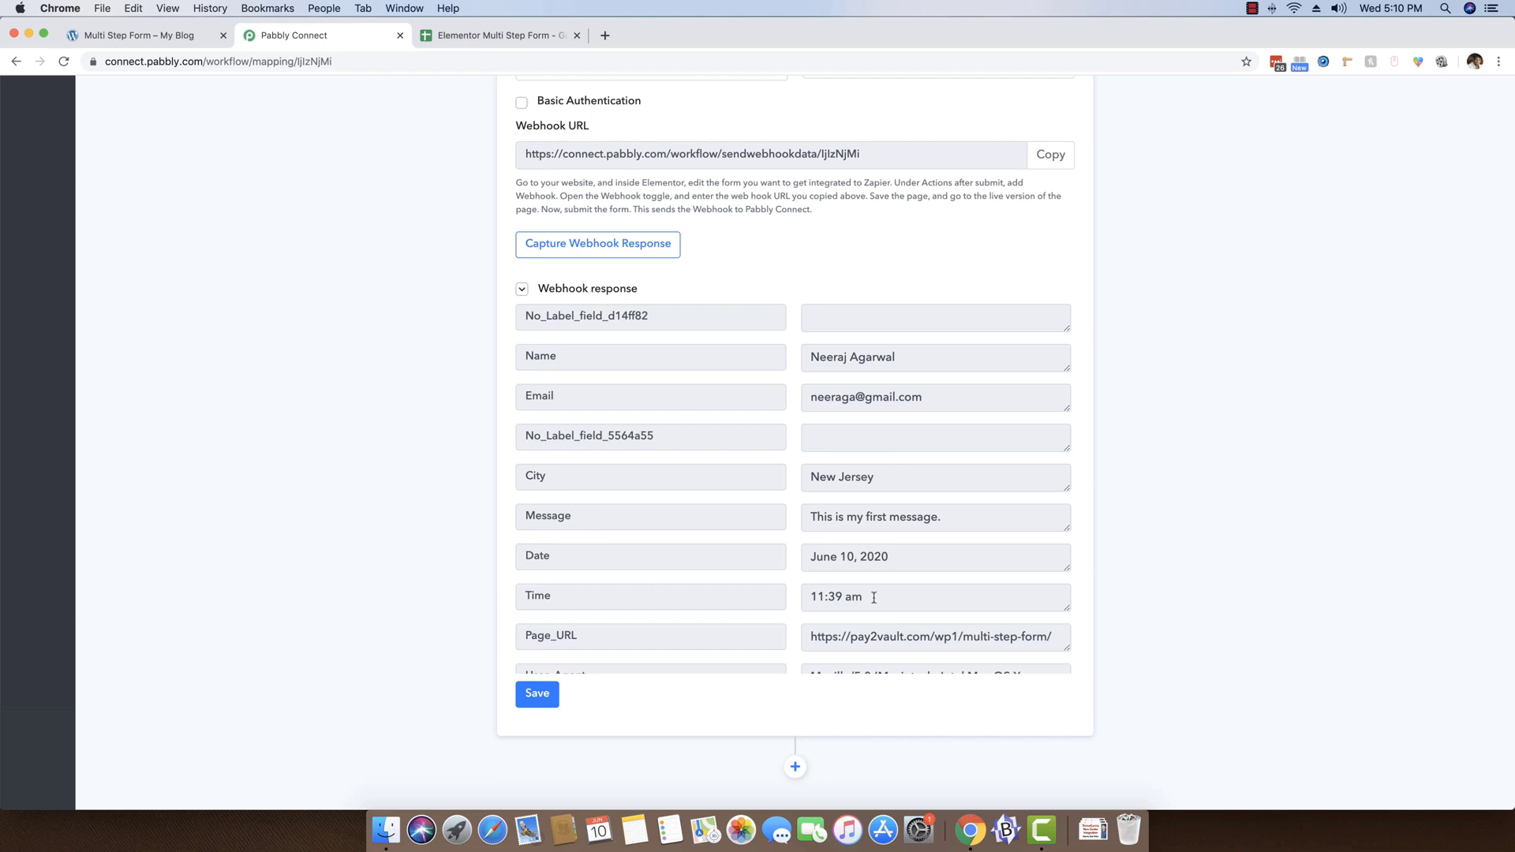
{"action": "double_click", "coordinate": [546, 357]}
{"action": "left_click", "coordinate": [717, 354]}
{"action": "left_click_drag", "start_coordinate": [908, 362], "coordinate": [806, 365]}
{"action": "left_click", "coordinate": [547, 394]}
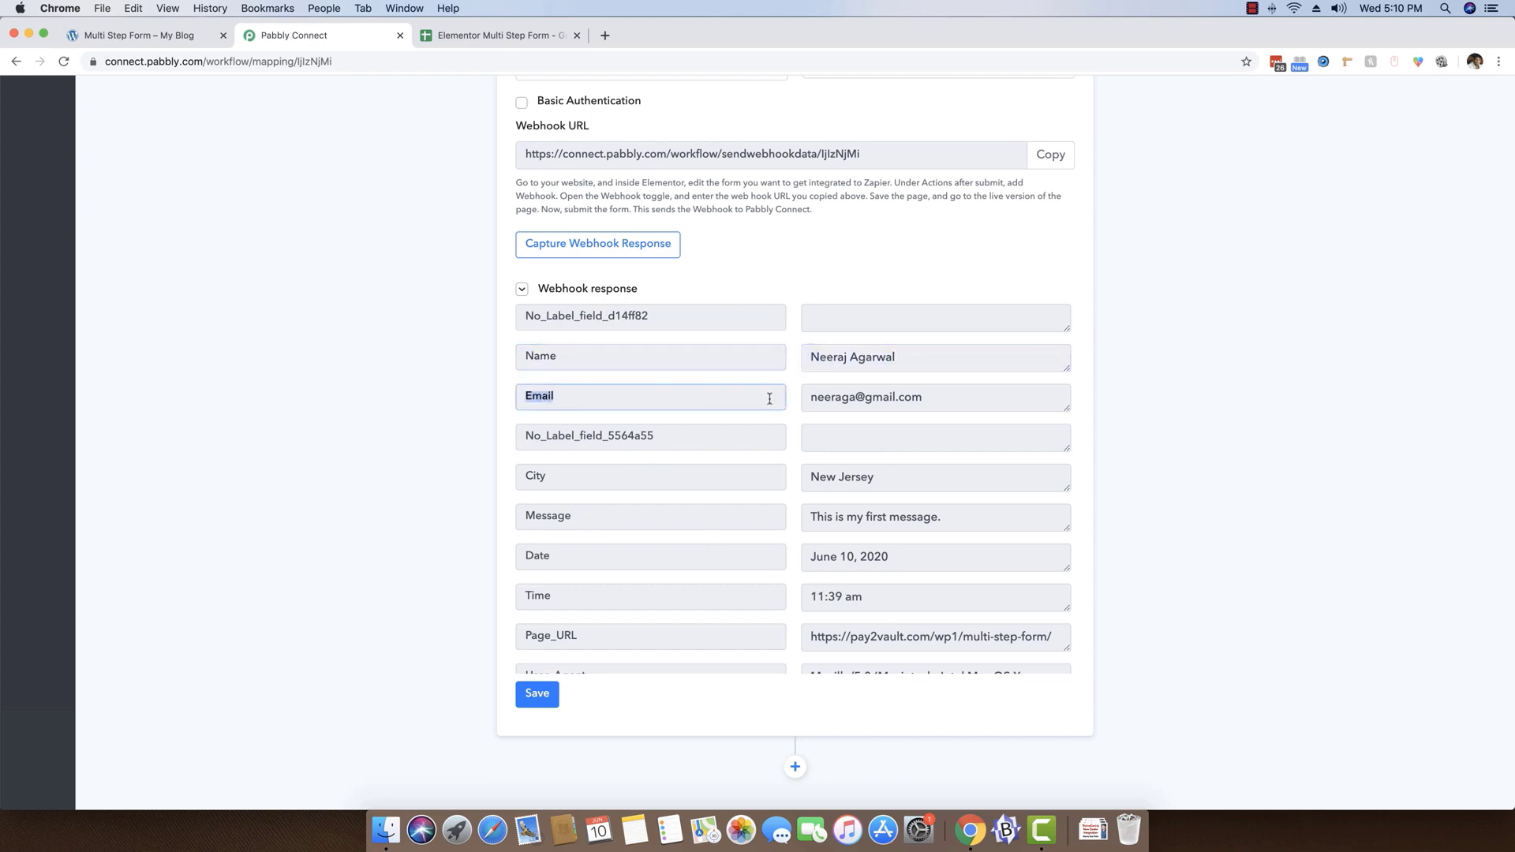
{"action": "left_click_drag", "start_coordinate": [951, 399], "coordinate": [765, 410]}
{"action": "scroll", "coordinate": [636, 538], "scroll_direction": "down", "scroll_amount": 1}
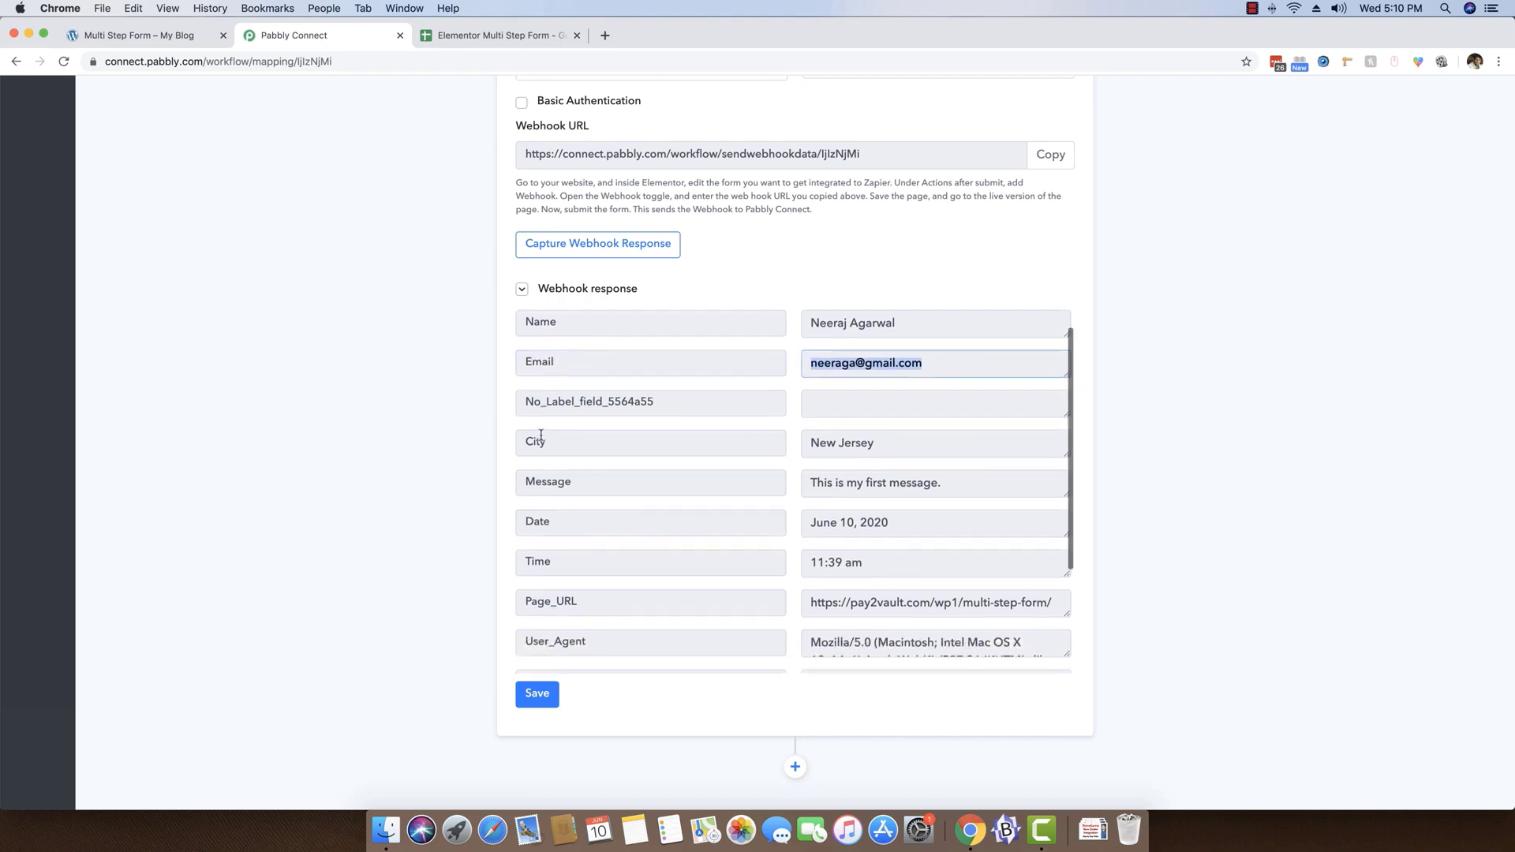
{"action": "left_click", "coordinate": [534, 440]}
{"action": "double_click", "coordinate": [536, 442]}
{"action": "left_click", "coordinate": [596, 479]}
{"action": "double_click", "coordinate": [596, 479]}
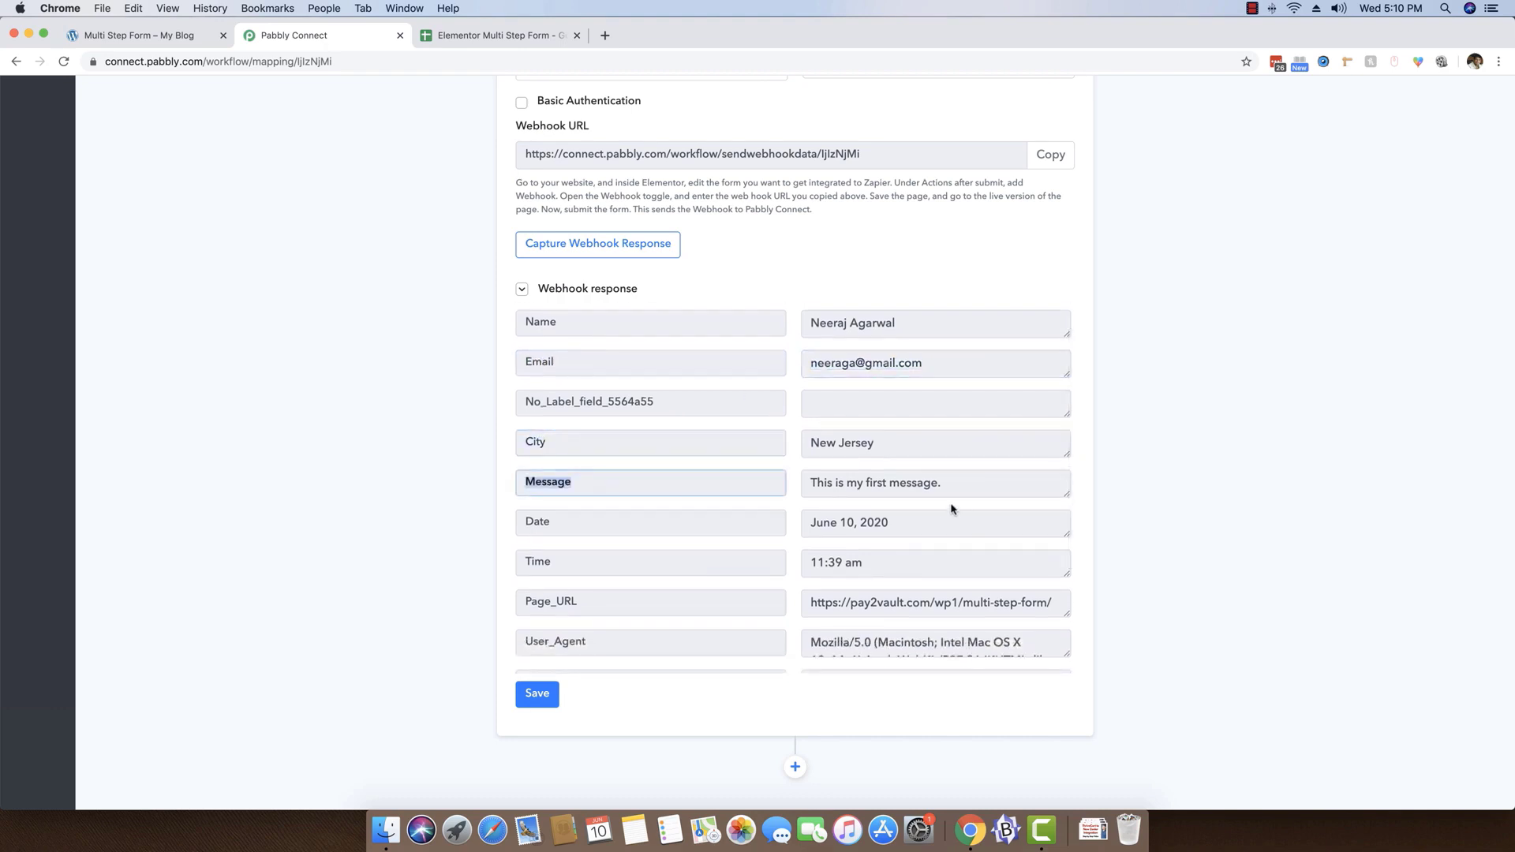
{"action": "left_click", "coordinate": [954, 494]}
Examine the remaining webhook response fields, including the page URL, user agent, remote IP, Powered_by and form_id, enlarging the long values
{"action": "scroll", "coordinate": [953, 495], "scroll_direction": "down", "scroll_amount": 3}
{"action": "scroll", "coordinate": [955, 497], "scroll_direction": "down", "scroll_amount": 1}
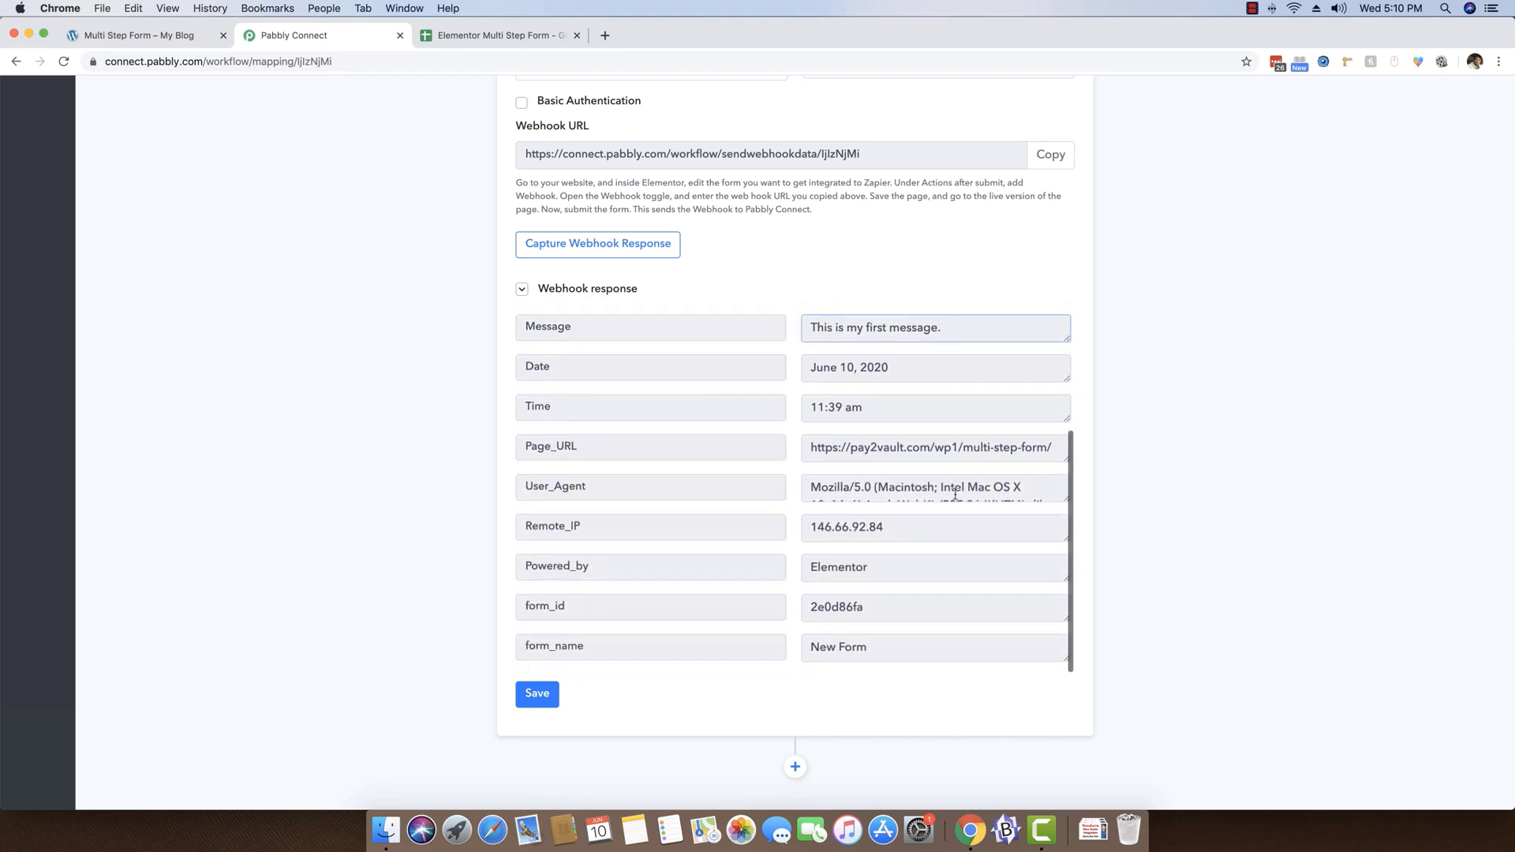
{"action": "mouse_move", "coordinate": [1065, 499]}
{"action": "left_mouse_down"}
{"action": "mouse_move", "coordinate": [1063, 545]}
{"action": "mouse_move", "coordinate": [1066, 522]}
{"action": "left_mouse_up"}
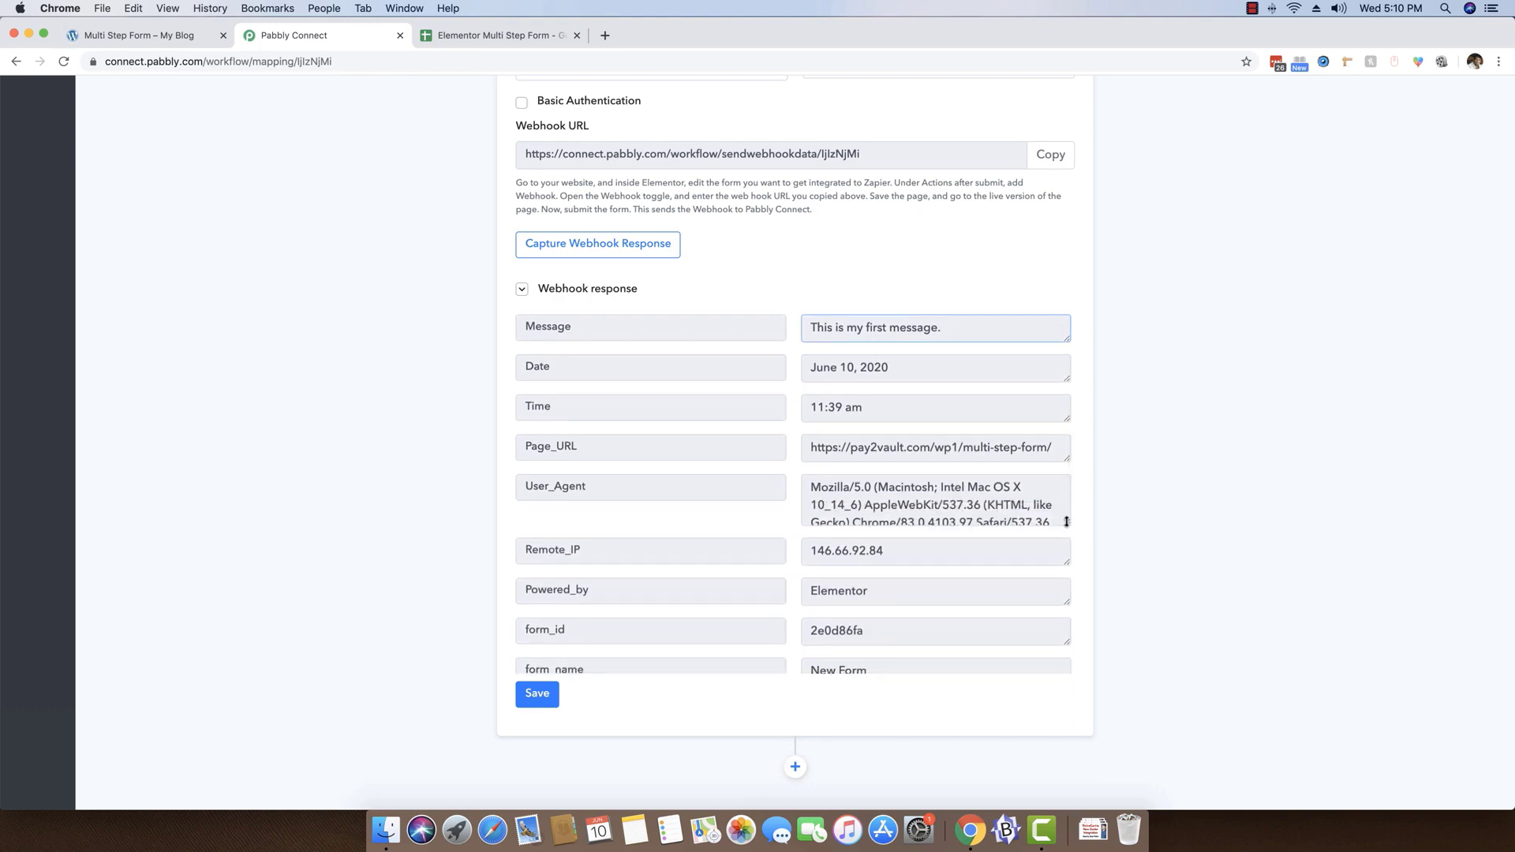
{"action": "left_click_drag", "start_coordinate": [1066, 452], "coordinate": [1066, 475]}
{"action": "triple_click", "coordinate": [888, 454]}
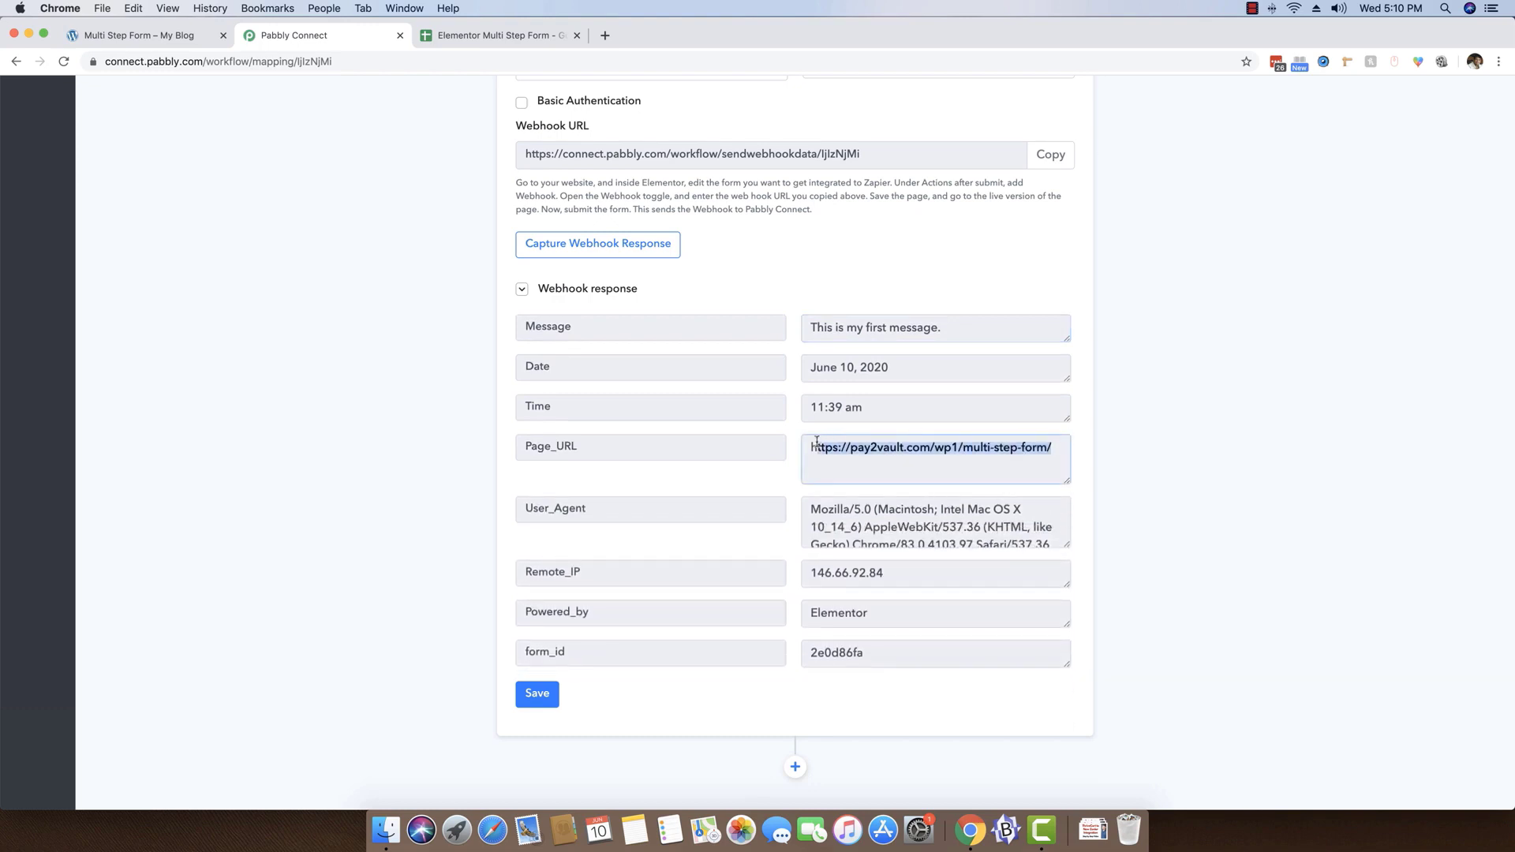
{"action": "left_click", "coordinate": [887, 454]}
{"action": "left_click_drag", "start_coordinate": [896, 573], "coordinate": [788, 561]}
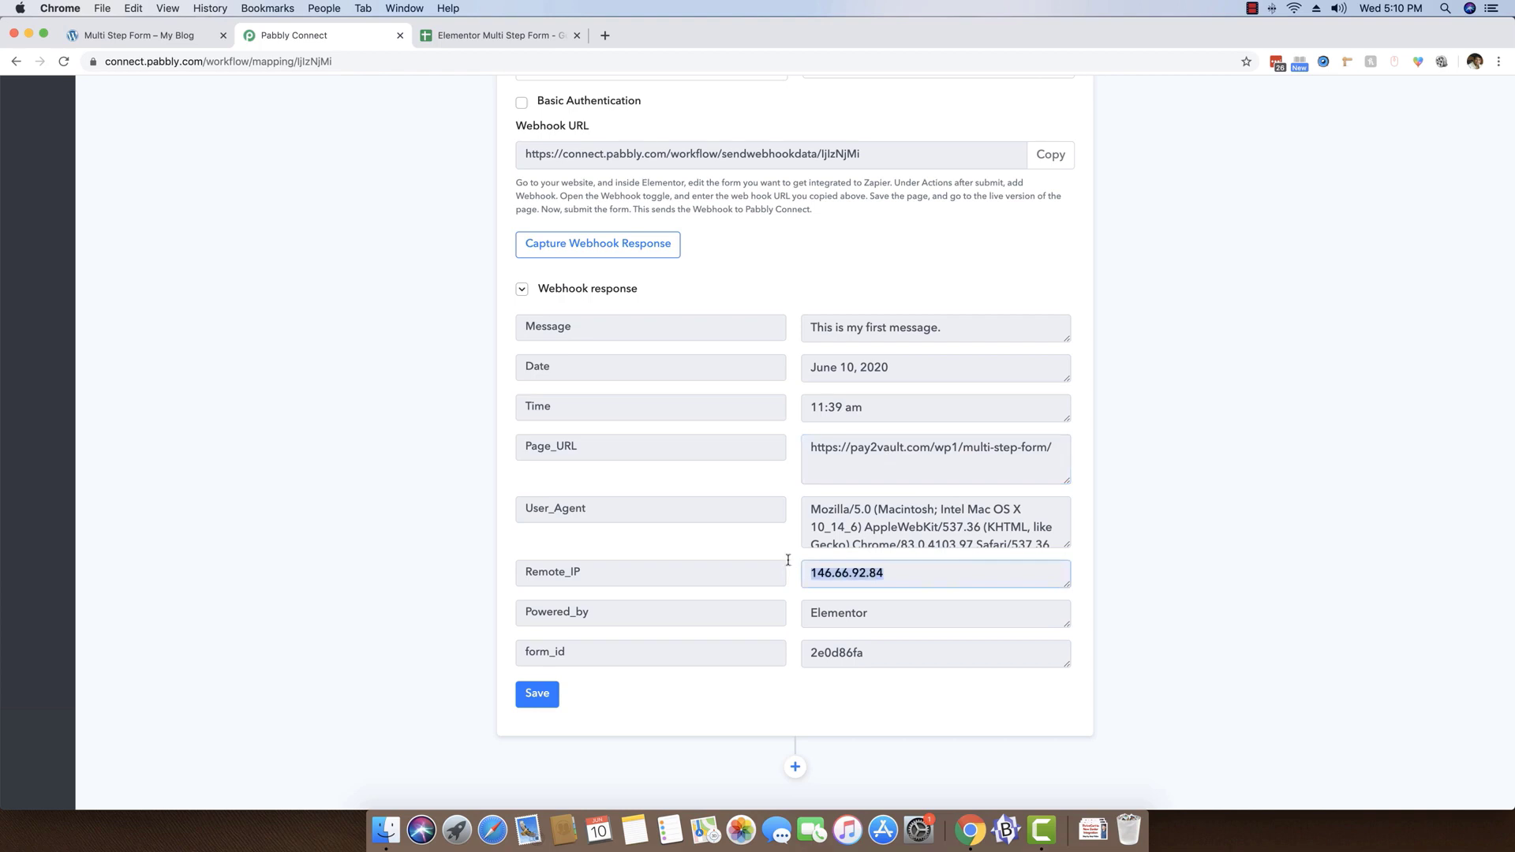
{"action": "left_click_drag", "start_coordinate": [892, 614], "coordinate": [814, 612]}
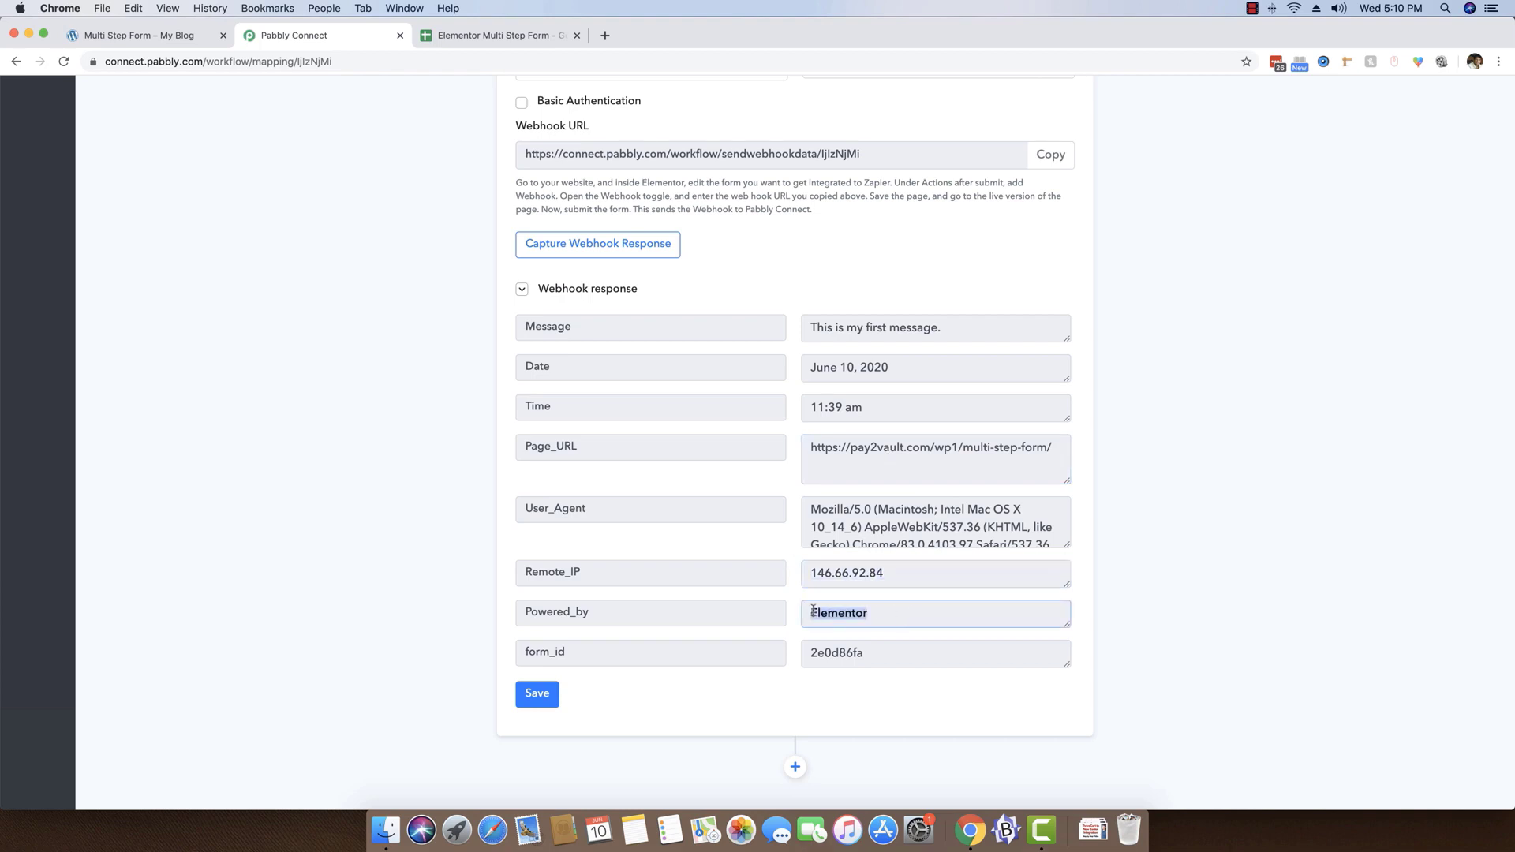
{"action": "left_click", "coordinate": [878, 646]}
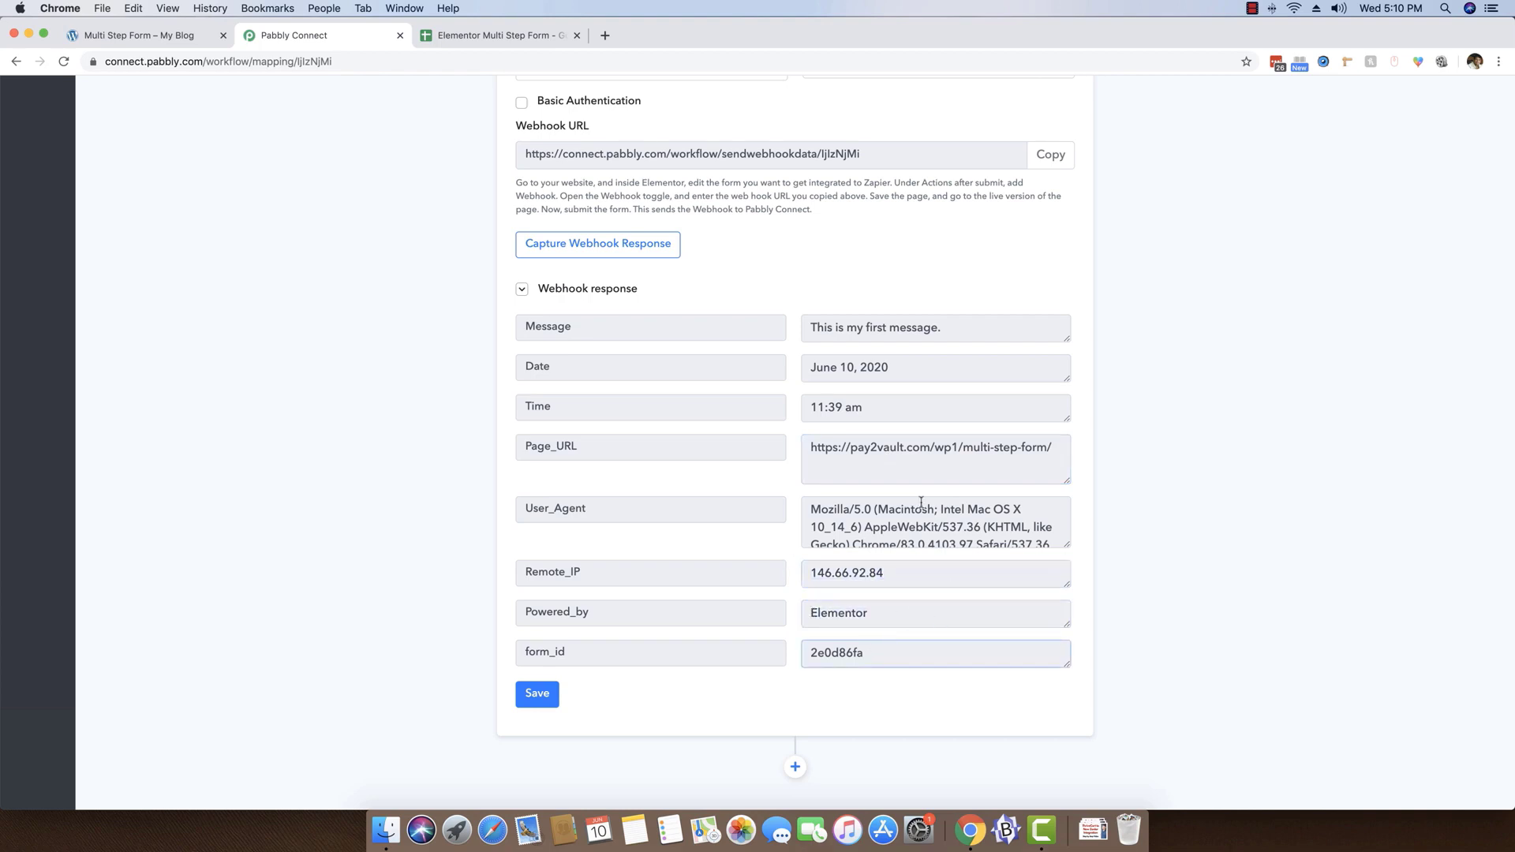
Save the Elementor Forms trigger with its captured webhook response
{"action": "scroll", "coordinate": [923, 503], "scroll_direction": "up", "scroll_amount": 3}
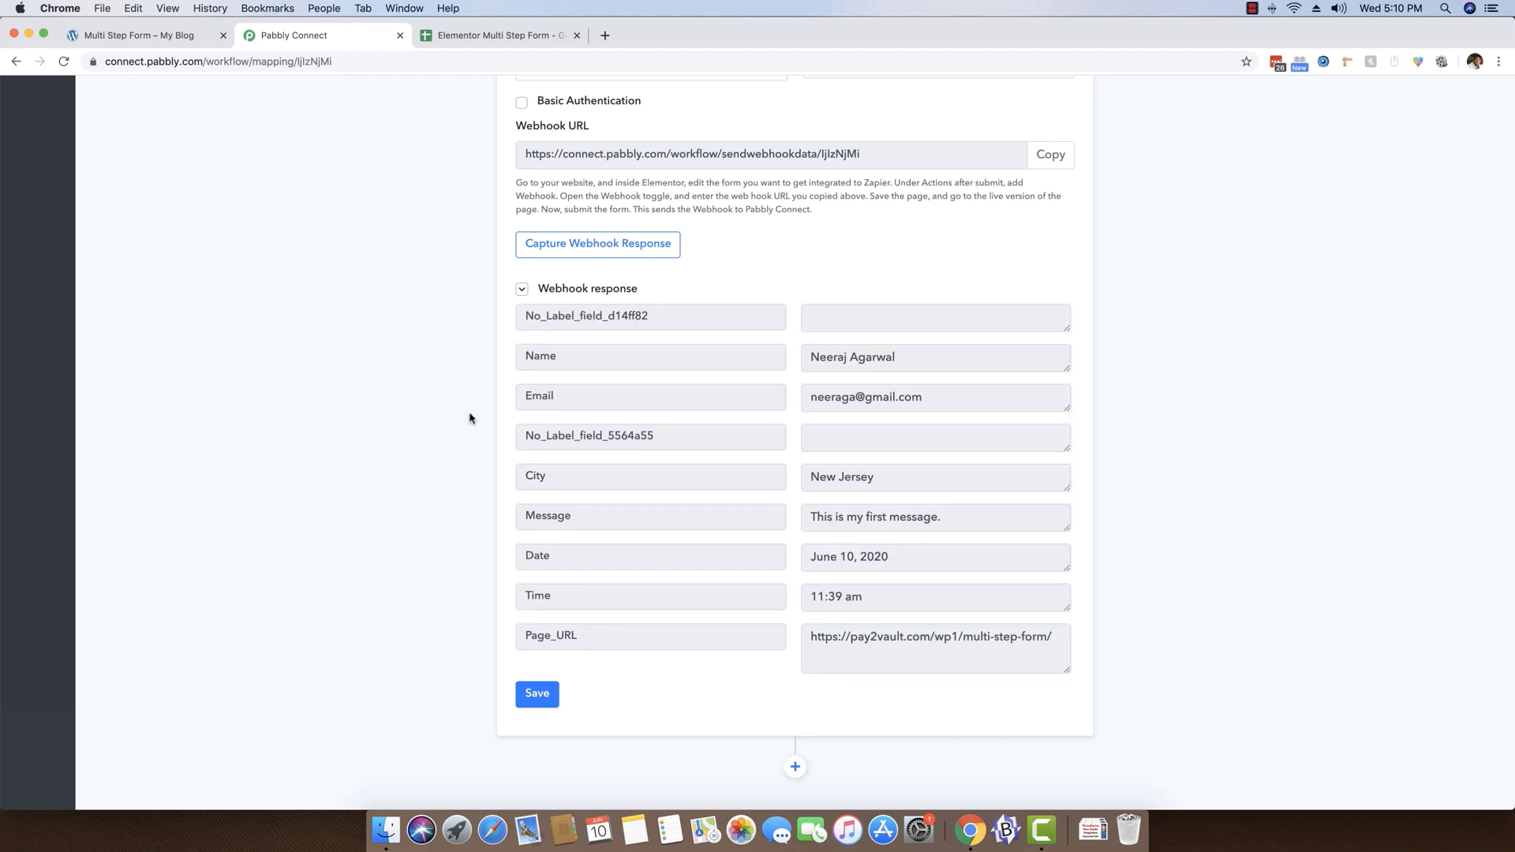
{"action": "left_click", "coordinate": [537, 694]}
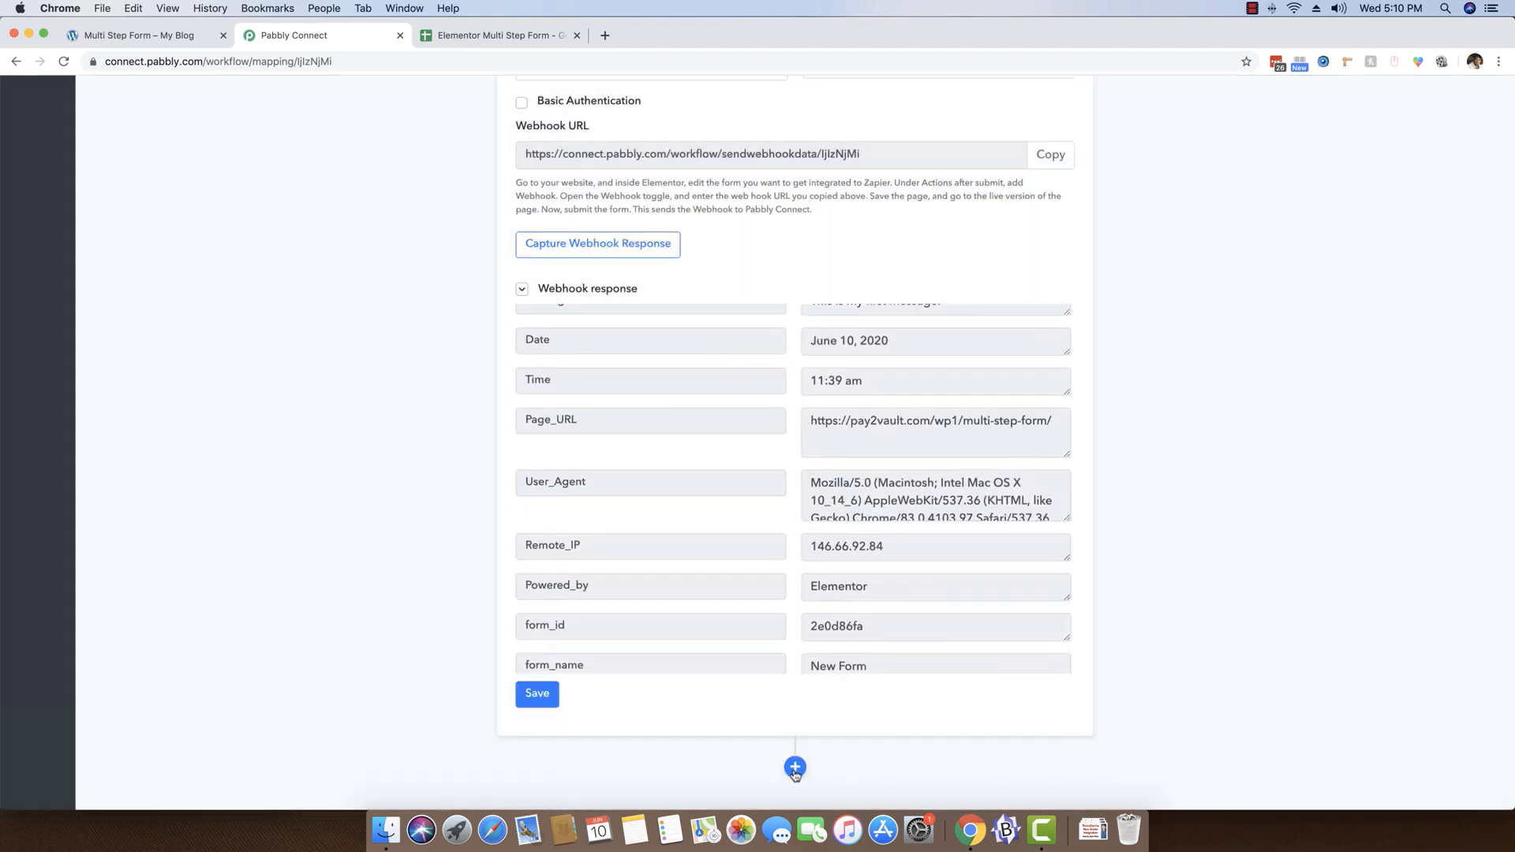
Add an action step after the Elementor trigger, using the Google Sheets app with the Append Values method
{"action": "left_click", "coordinate": [795, 770]}
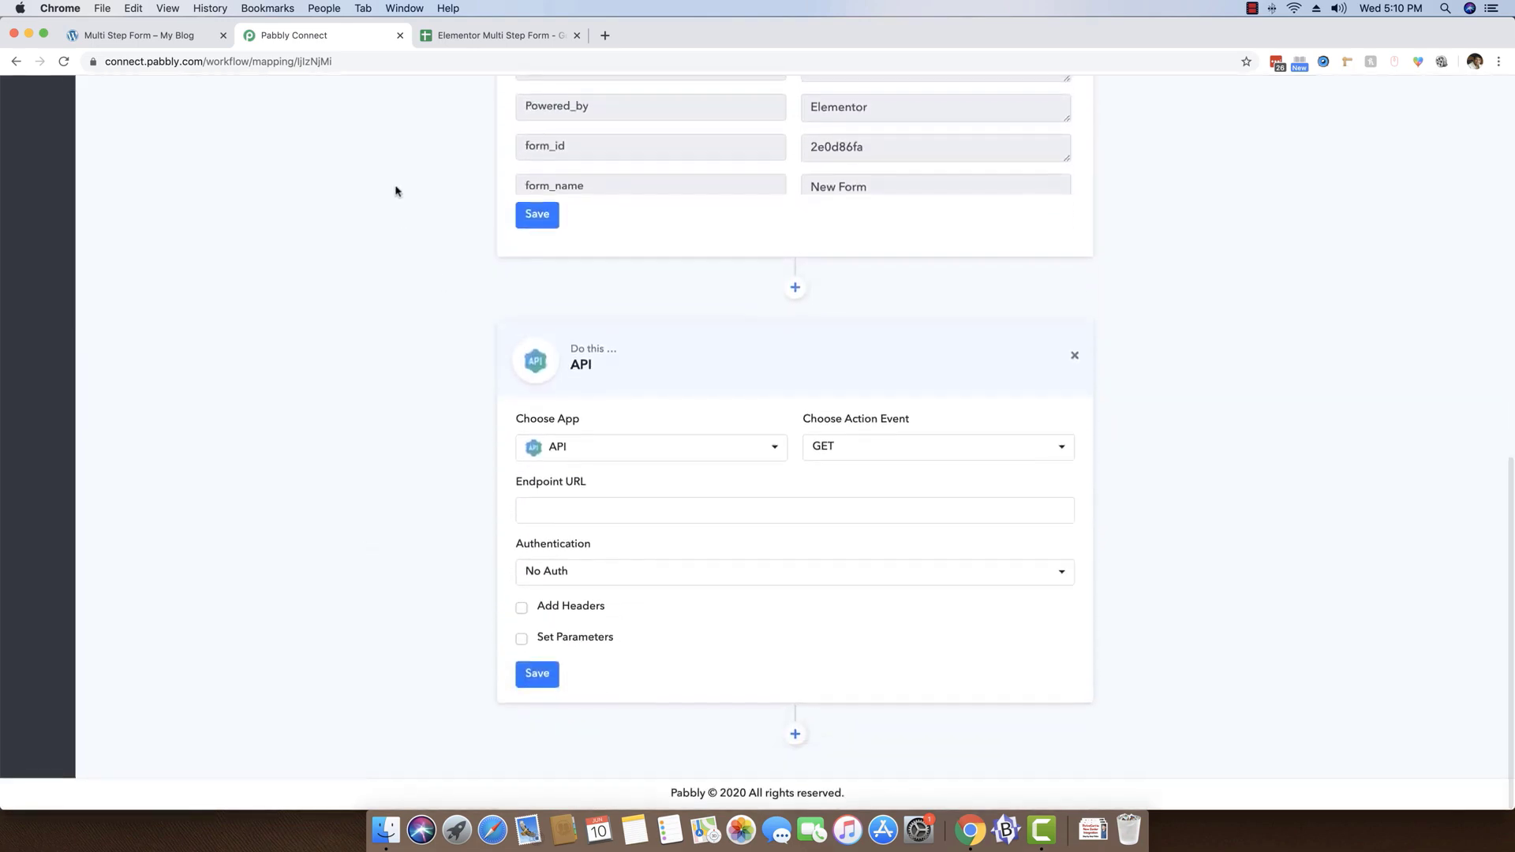
{"action": "left_click", "coordinate": [501, 35]}
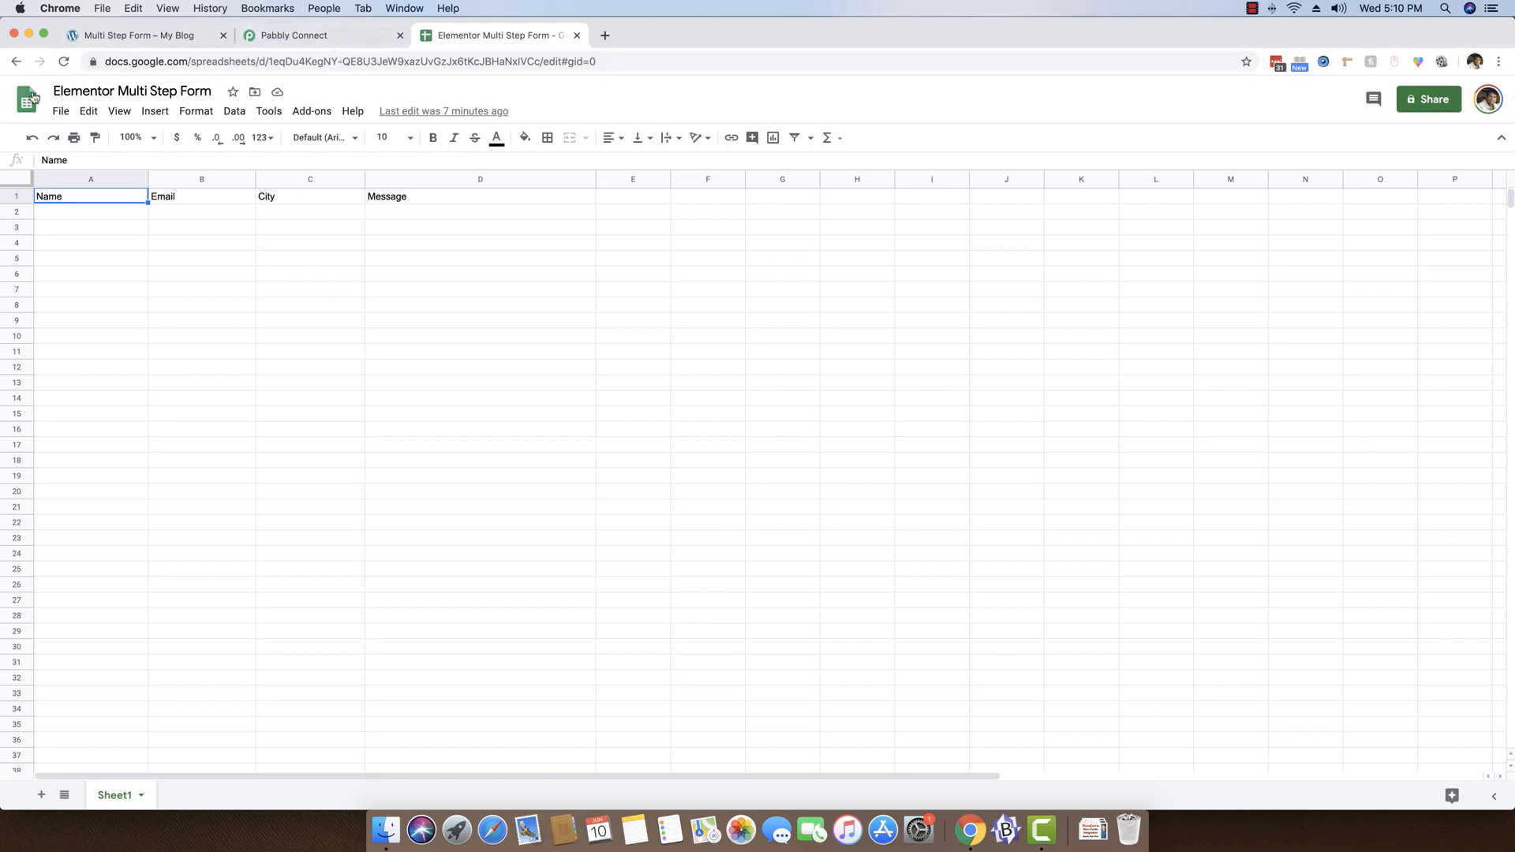
{"action": "left_click", "coordinate": [337, 36]}
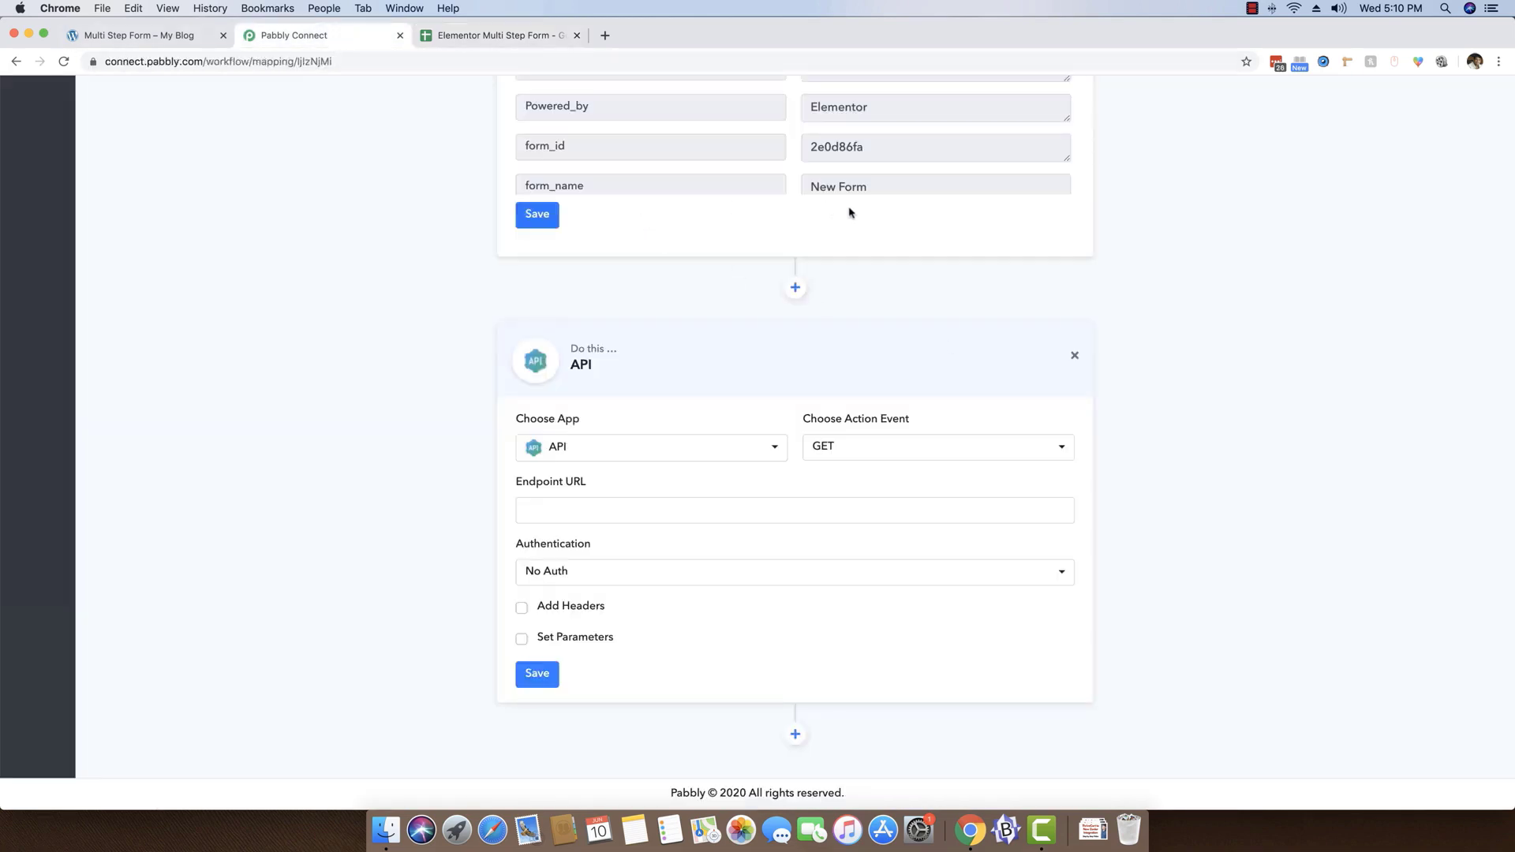
{"action": "left_click", "coordinate": [644, 456]}
{"action": "type", "text": "google"}
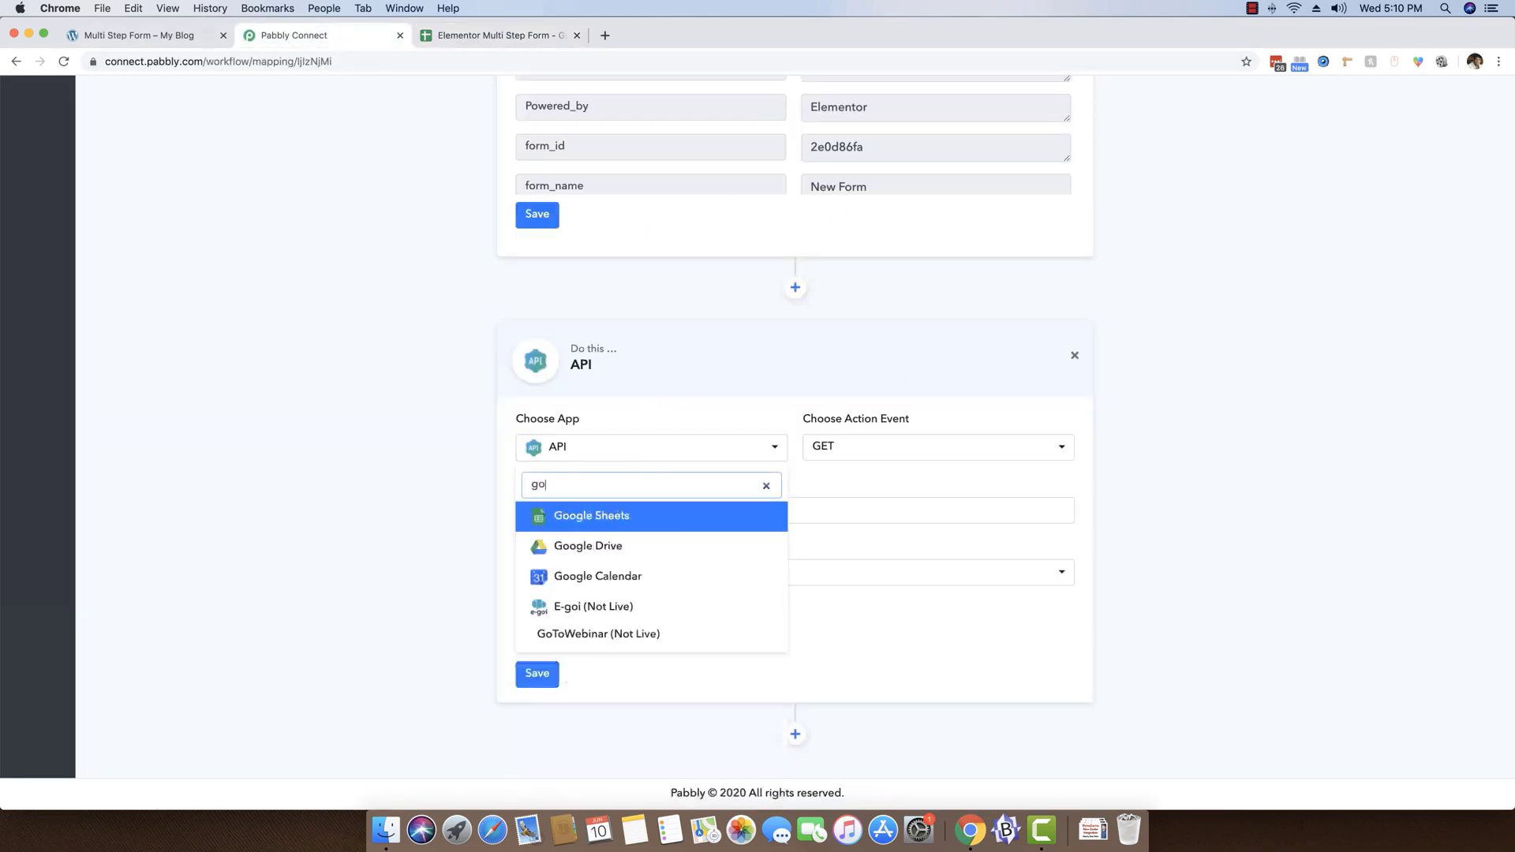
{"action": "left_click", "coordinate": [614, 517]}
{"action": "left_click", "coordinate": [877, 597]}
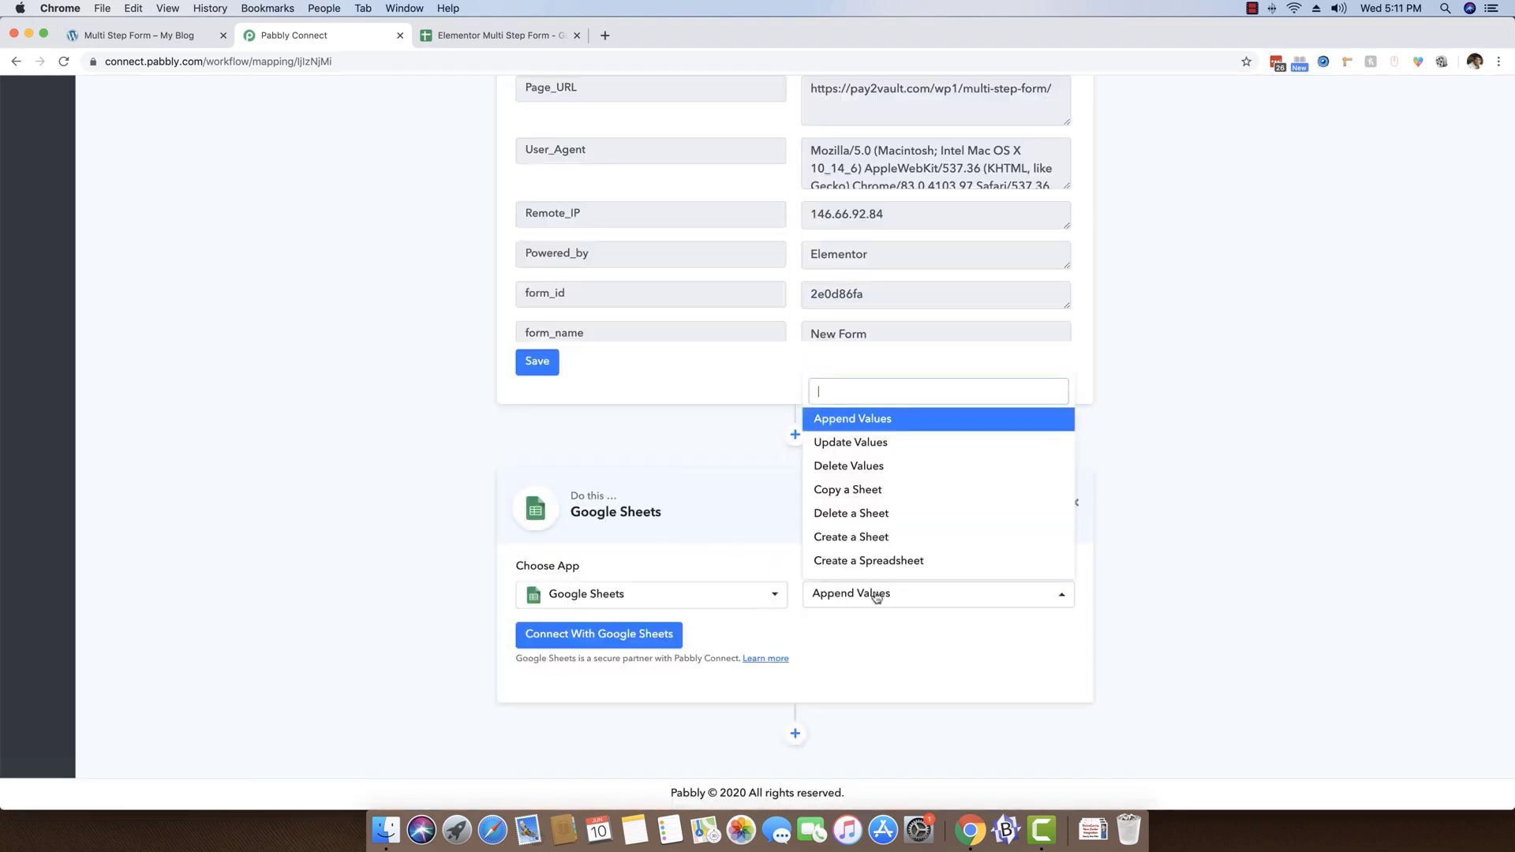
{"action": "left_click", "coordinate": [877, 597]}
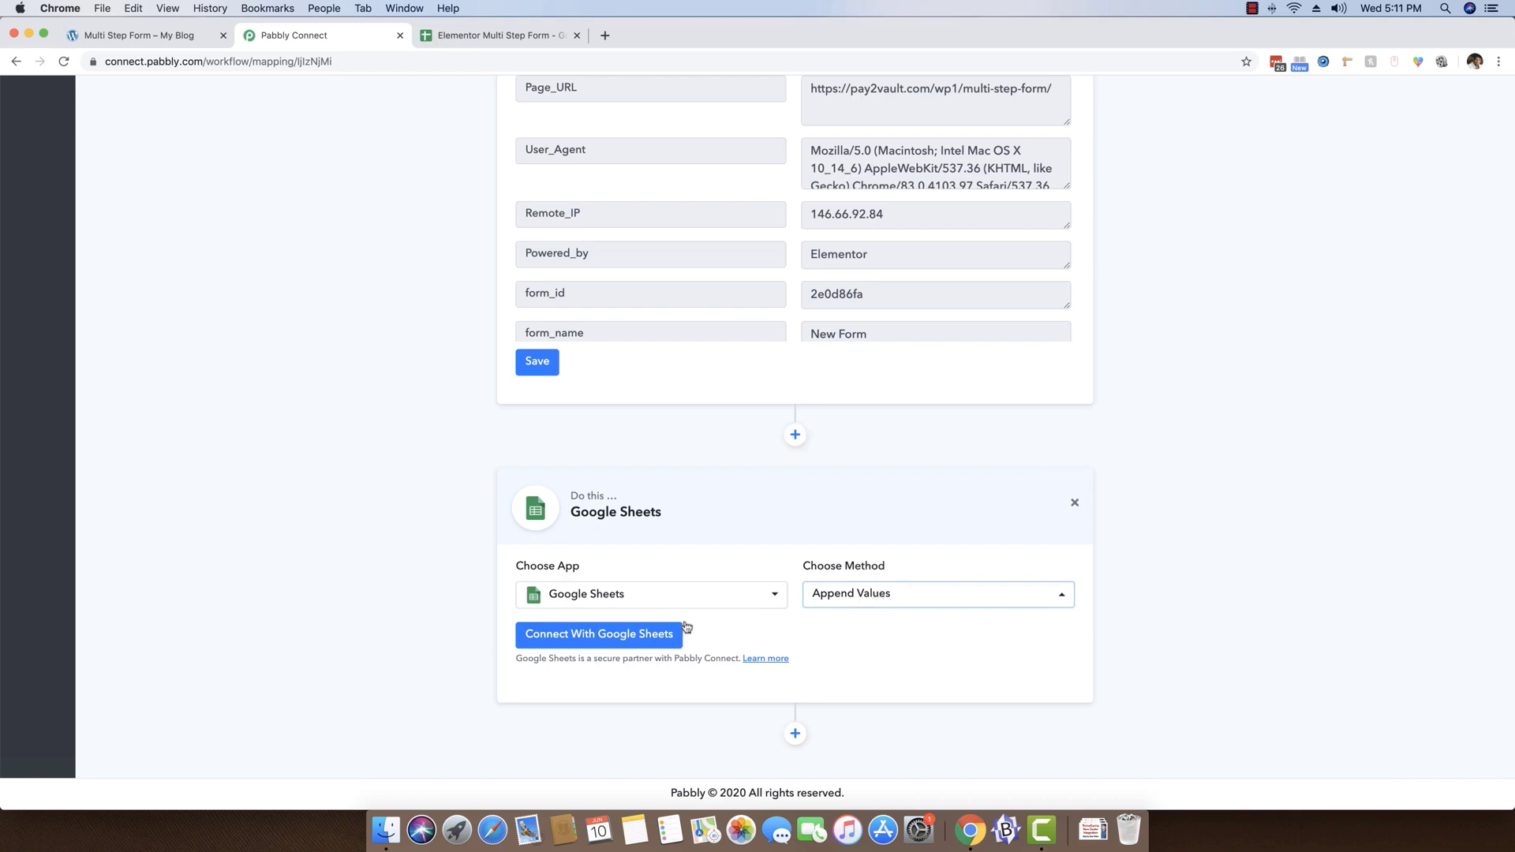
Connect the action to Google Sheets with new credentials, authorizing Pabbly Connect Sheets for the first listed Google account
{"action": "left_click", "coordinate": [573, 638]}
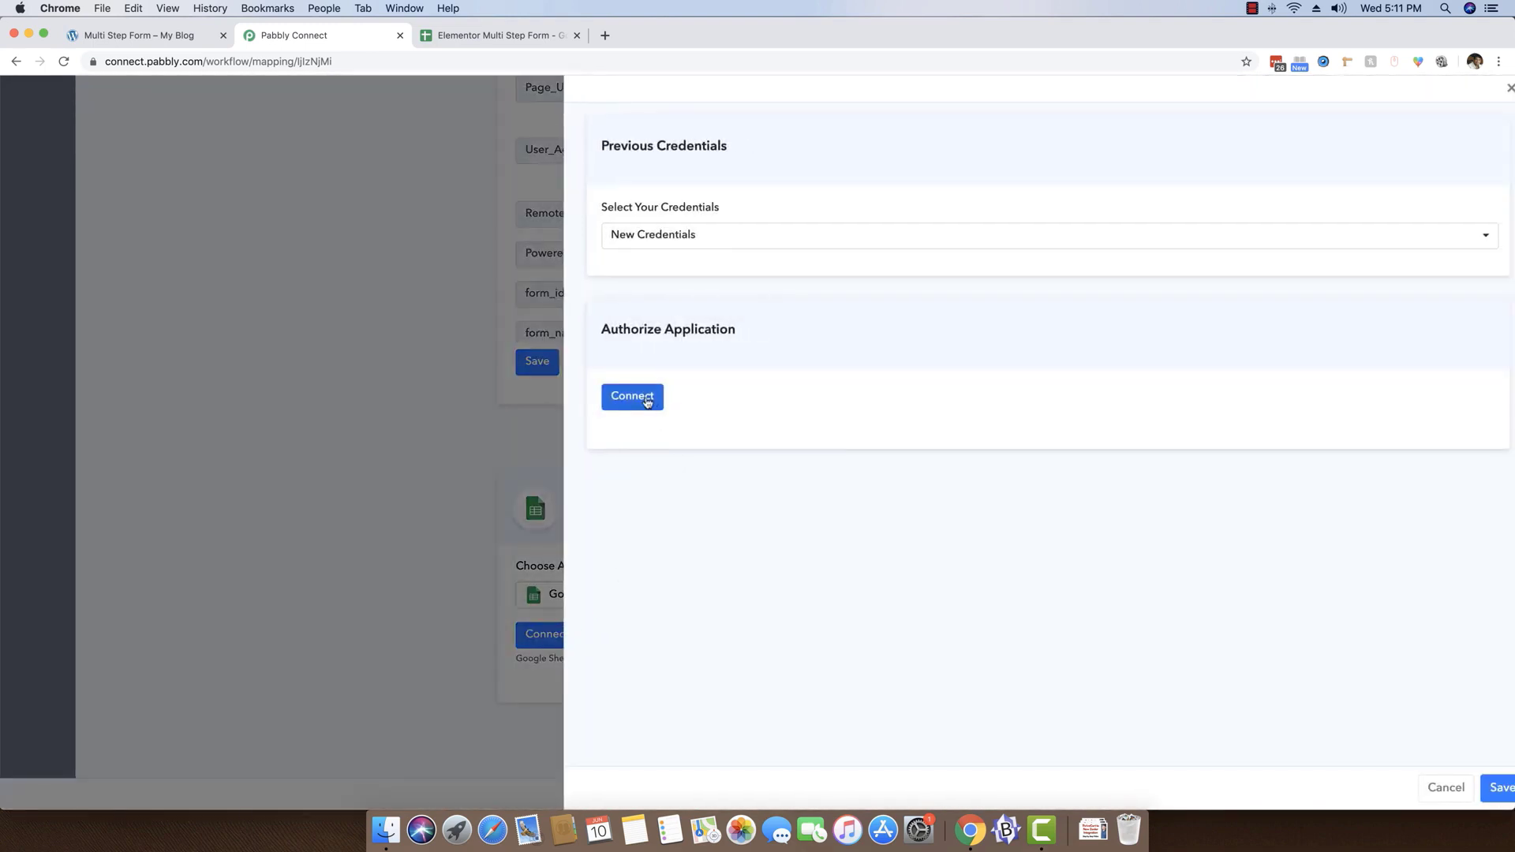
{"action": "left_click", "coordinate": [647, 402]}
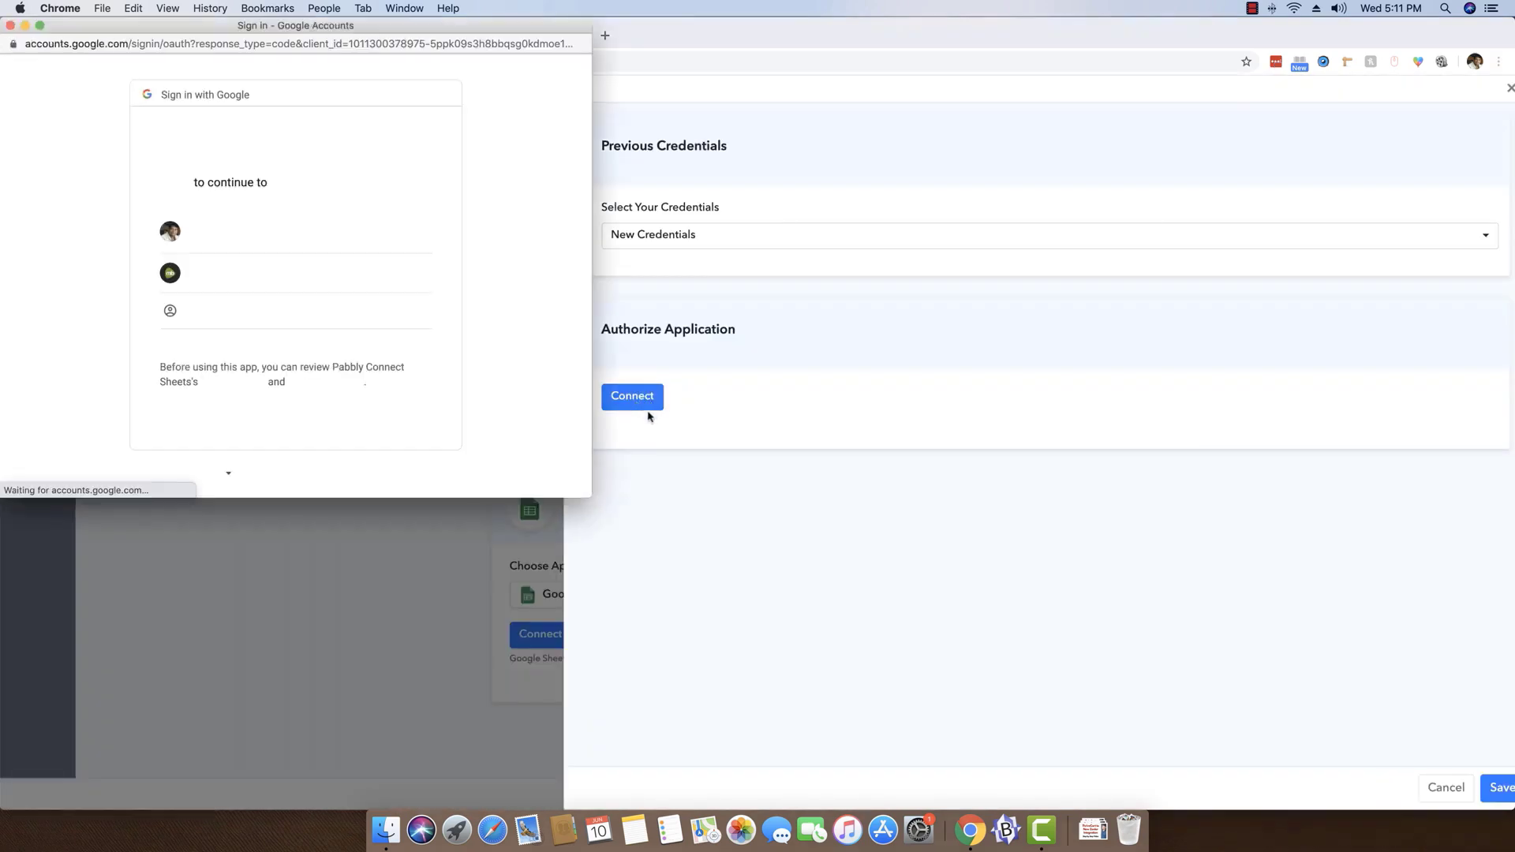
{"action": "left_click", "coordinate": [233, 237]}
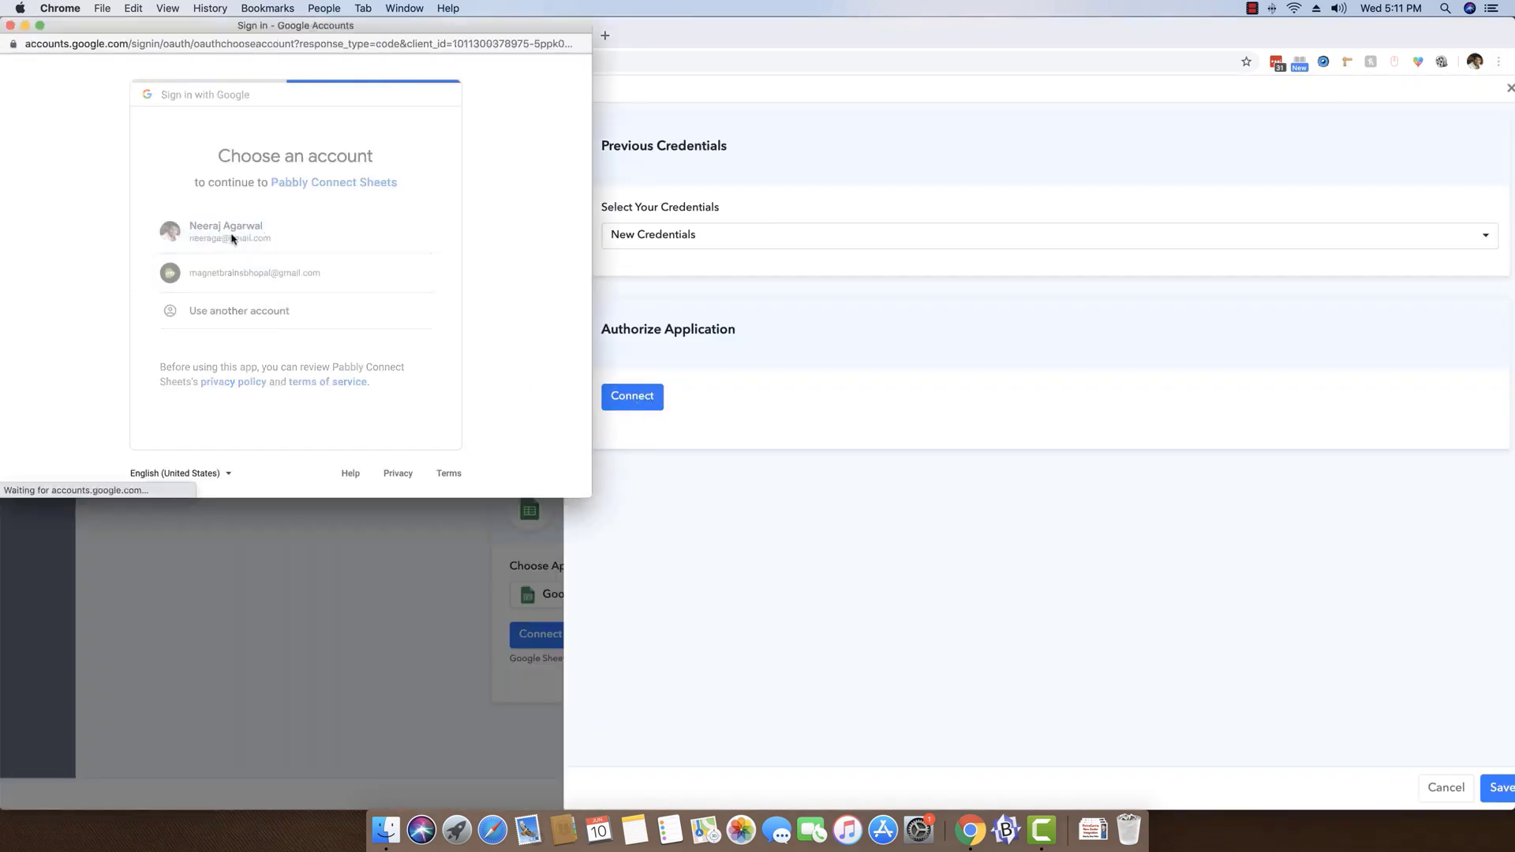
{"action": "scroll", "coordinate": [363, 284], "scroll_direction": "down", "scroll_amount": 4}
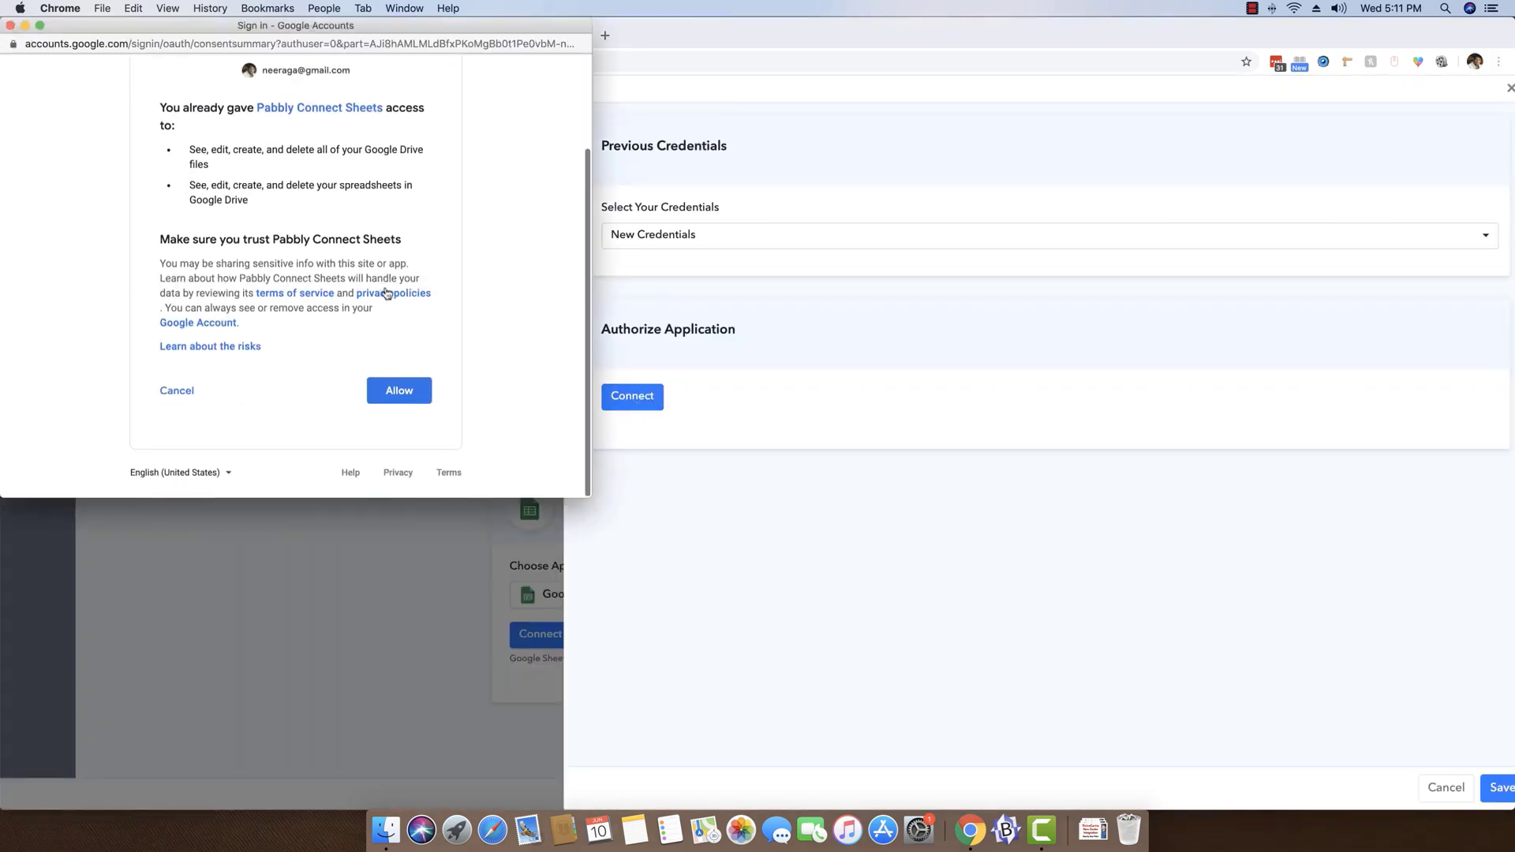
{"action": "left_click", "coordinate": [410, 397]}
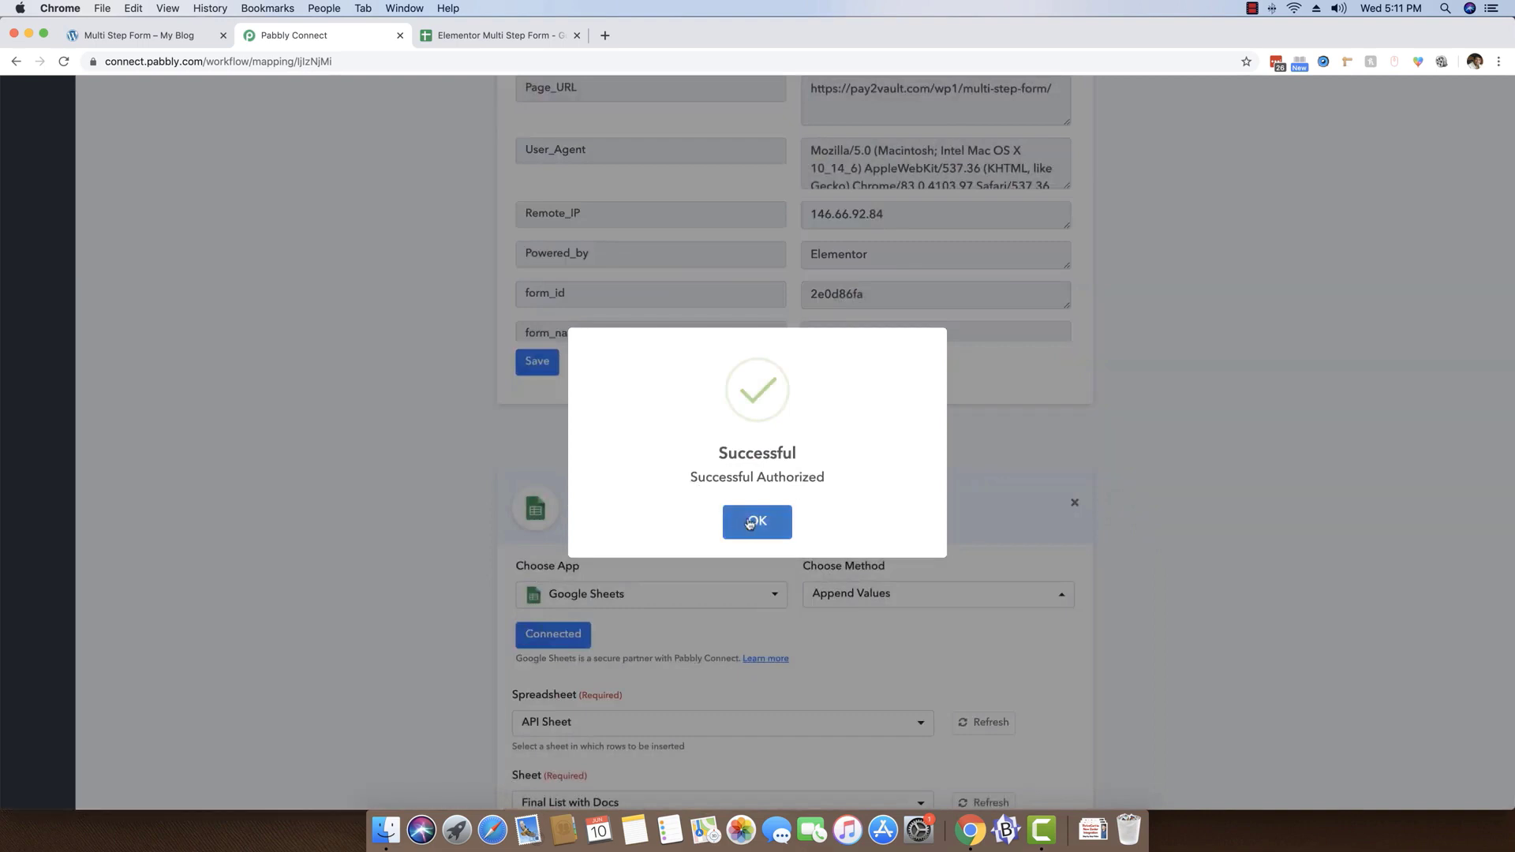
{"action": "left_click", "coordinate": [751, 522]}
Set the action's target to the Elementor Multi Step Form spreadsheet, keeping Sheet1 as its sheet
{"action": "scroll", "coordinate": [324, 498], "scroll_direction": "down", "scroll_amount": 3}
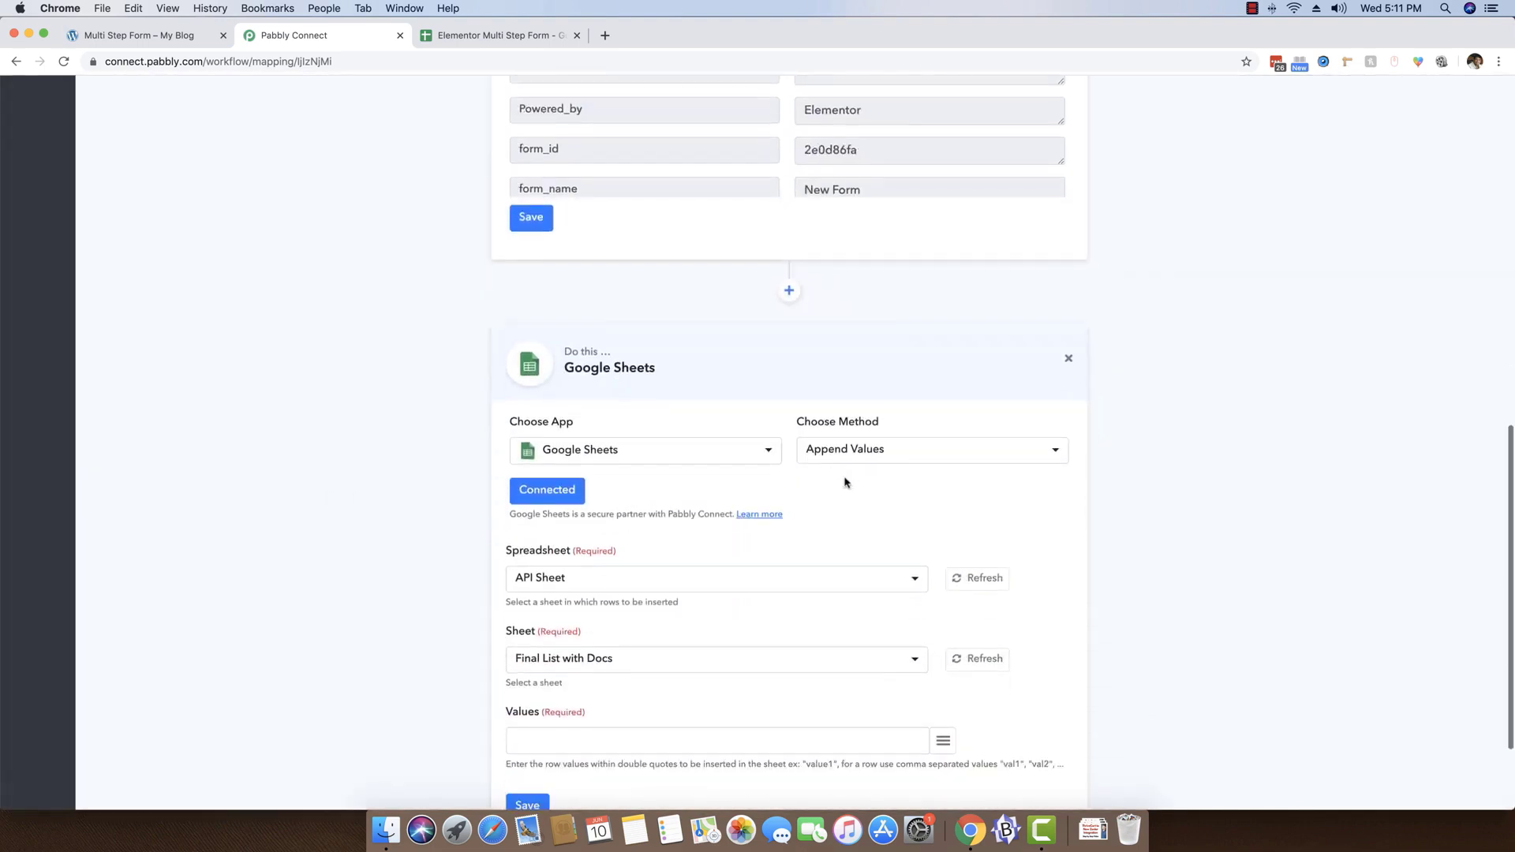
{"action": "scroll", "coordinate": [821, 477], "scroll_direction": "down", "scroll_amount": 3}
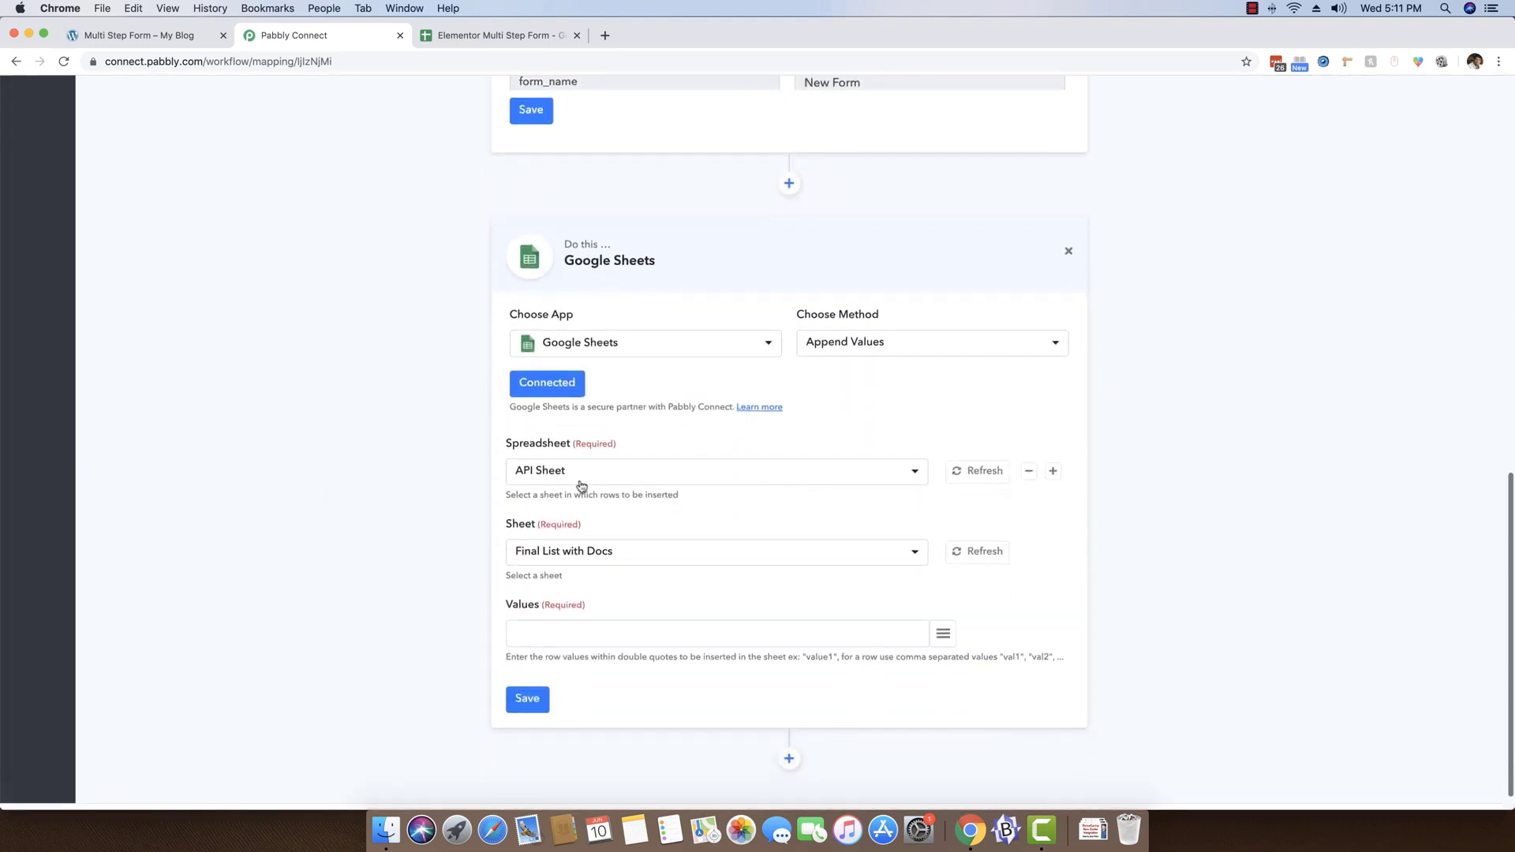
{"action": "left_click", "coordinate": [463, 35]}
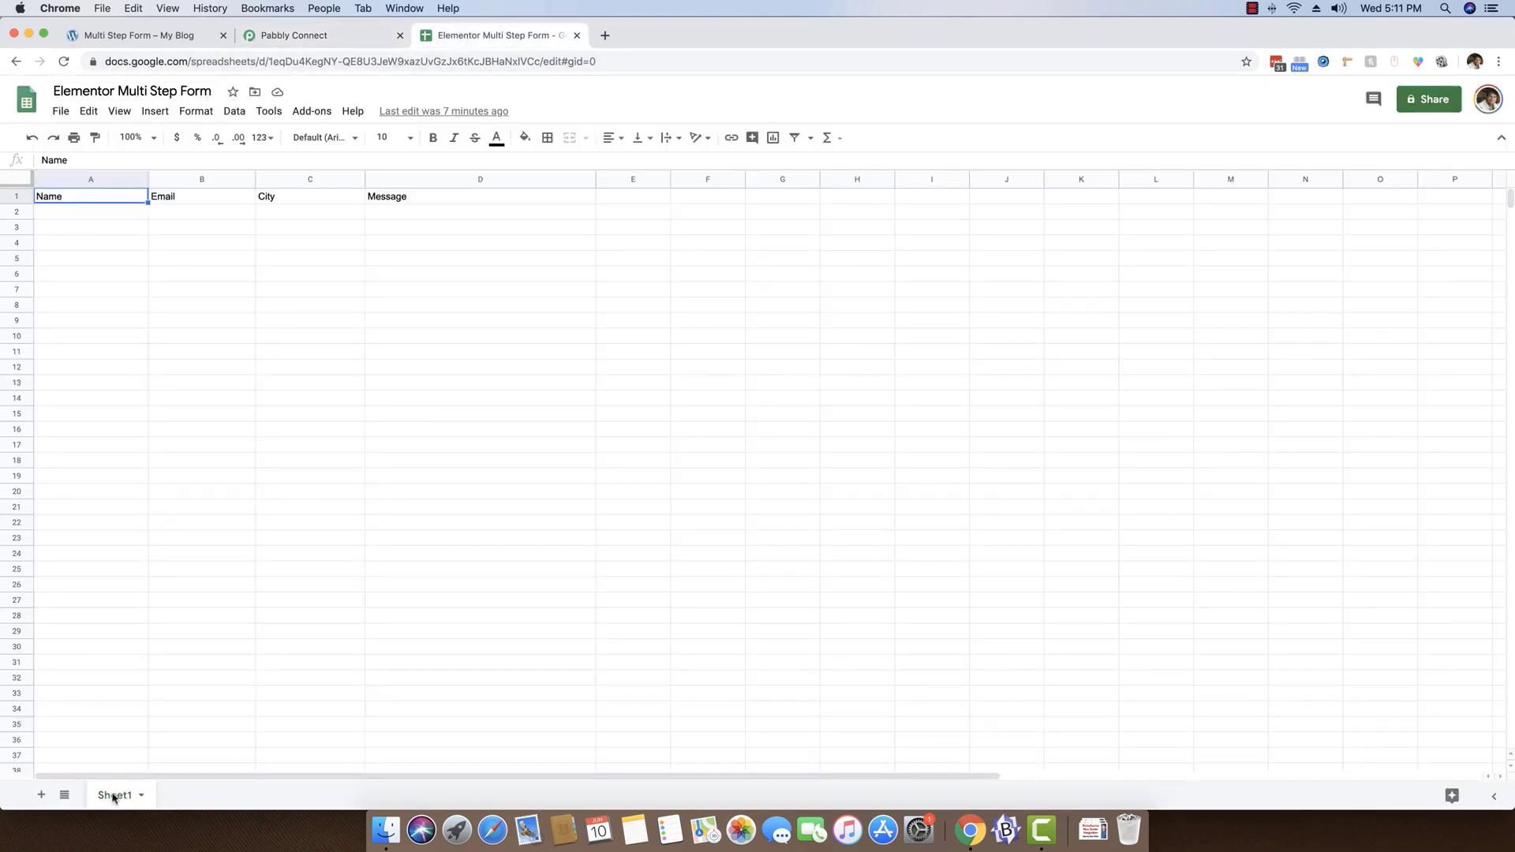
{"action": "left_click", "coordinate": [315, 46]}
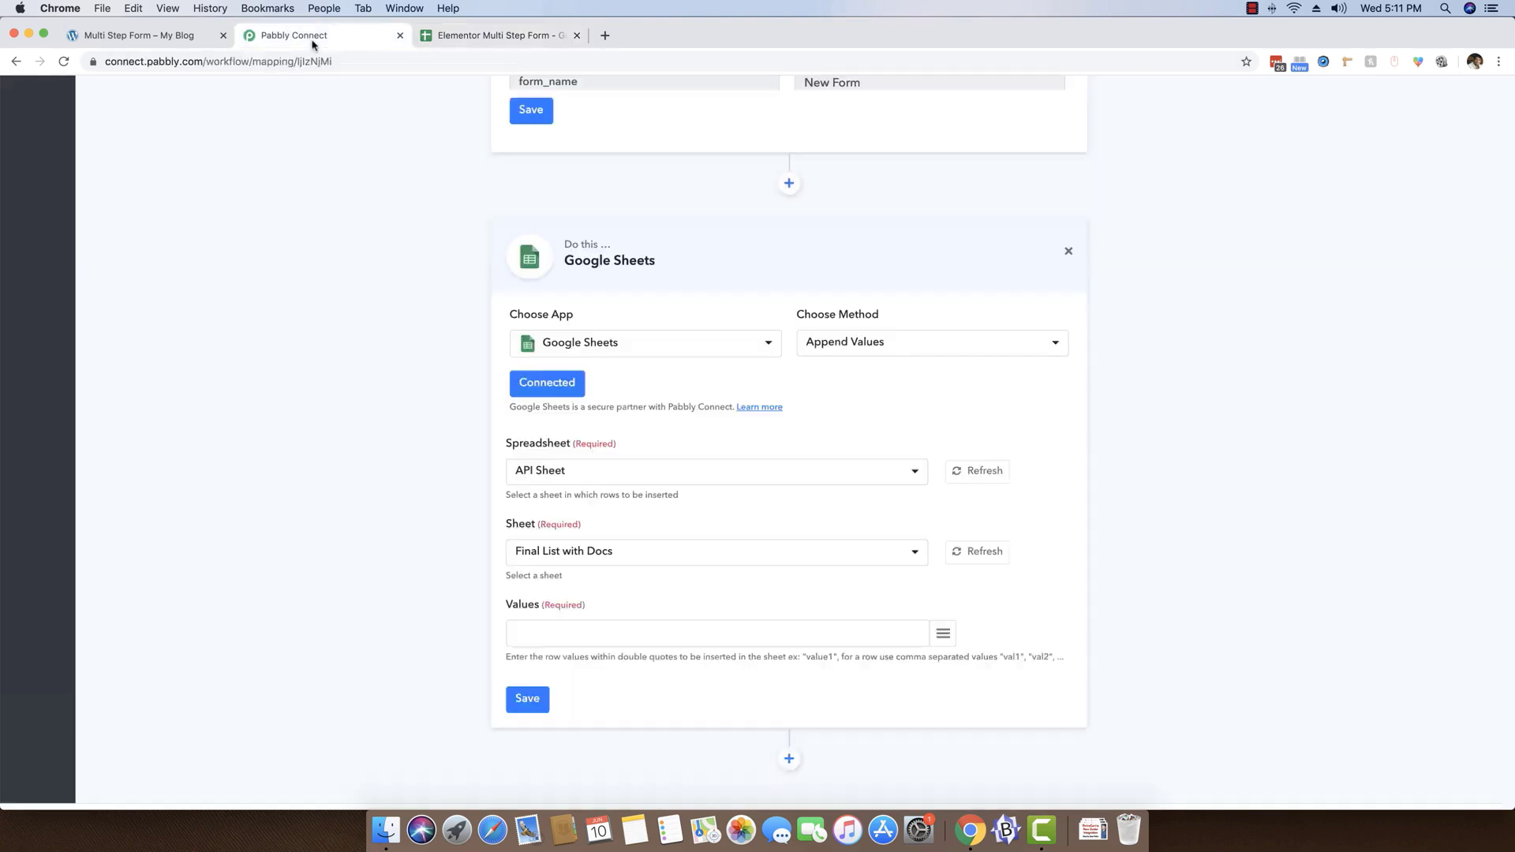
{"action": "left_click", "coordinate": [574, 472]}
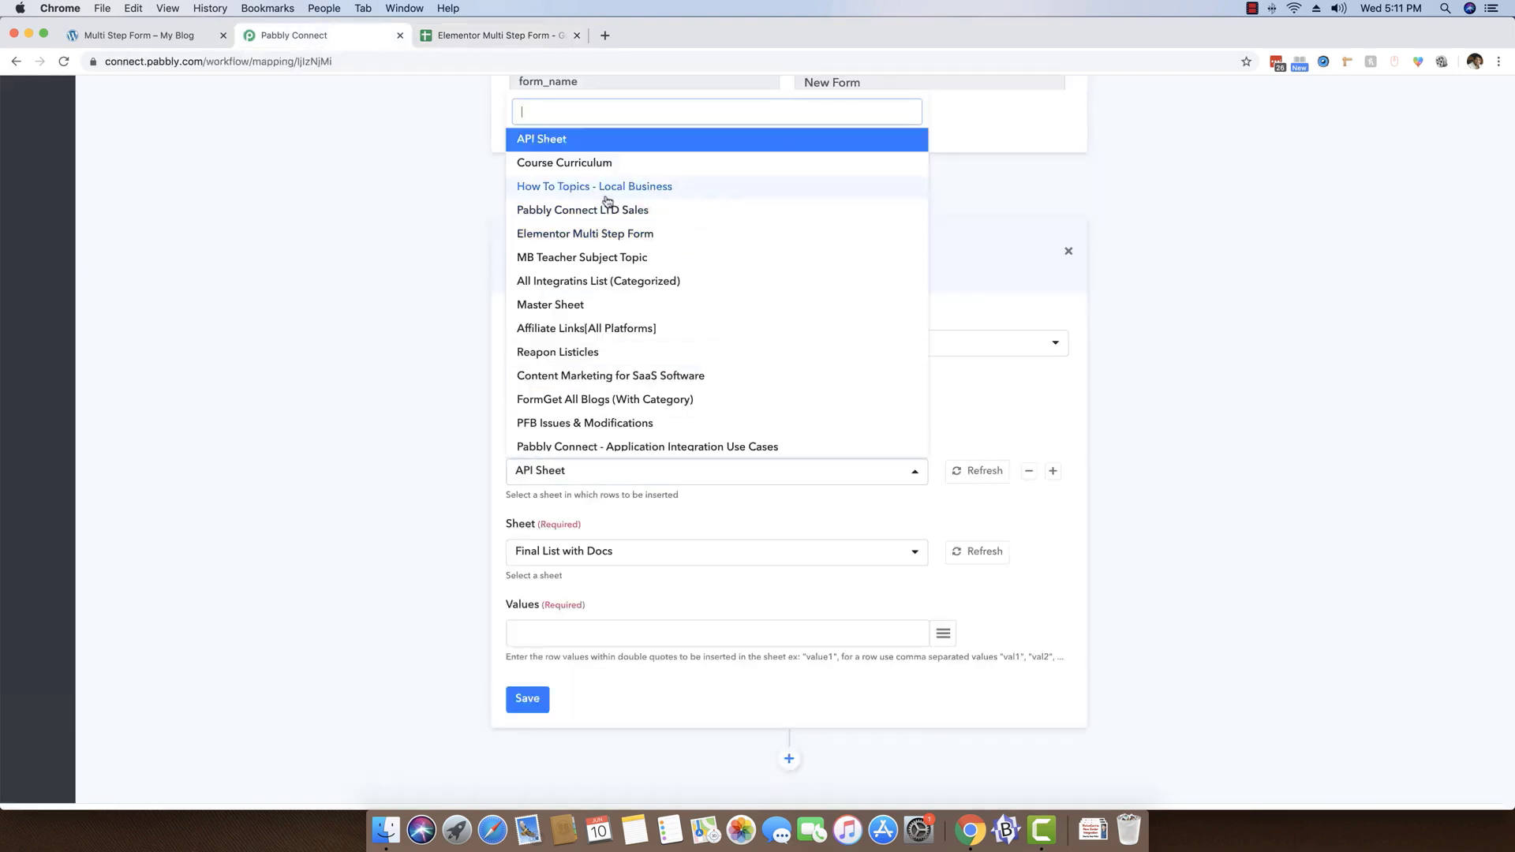
{"action": "type", "text": "eleme"}
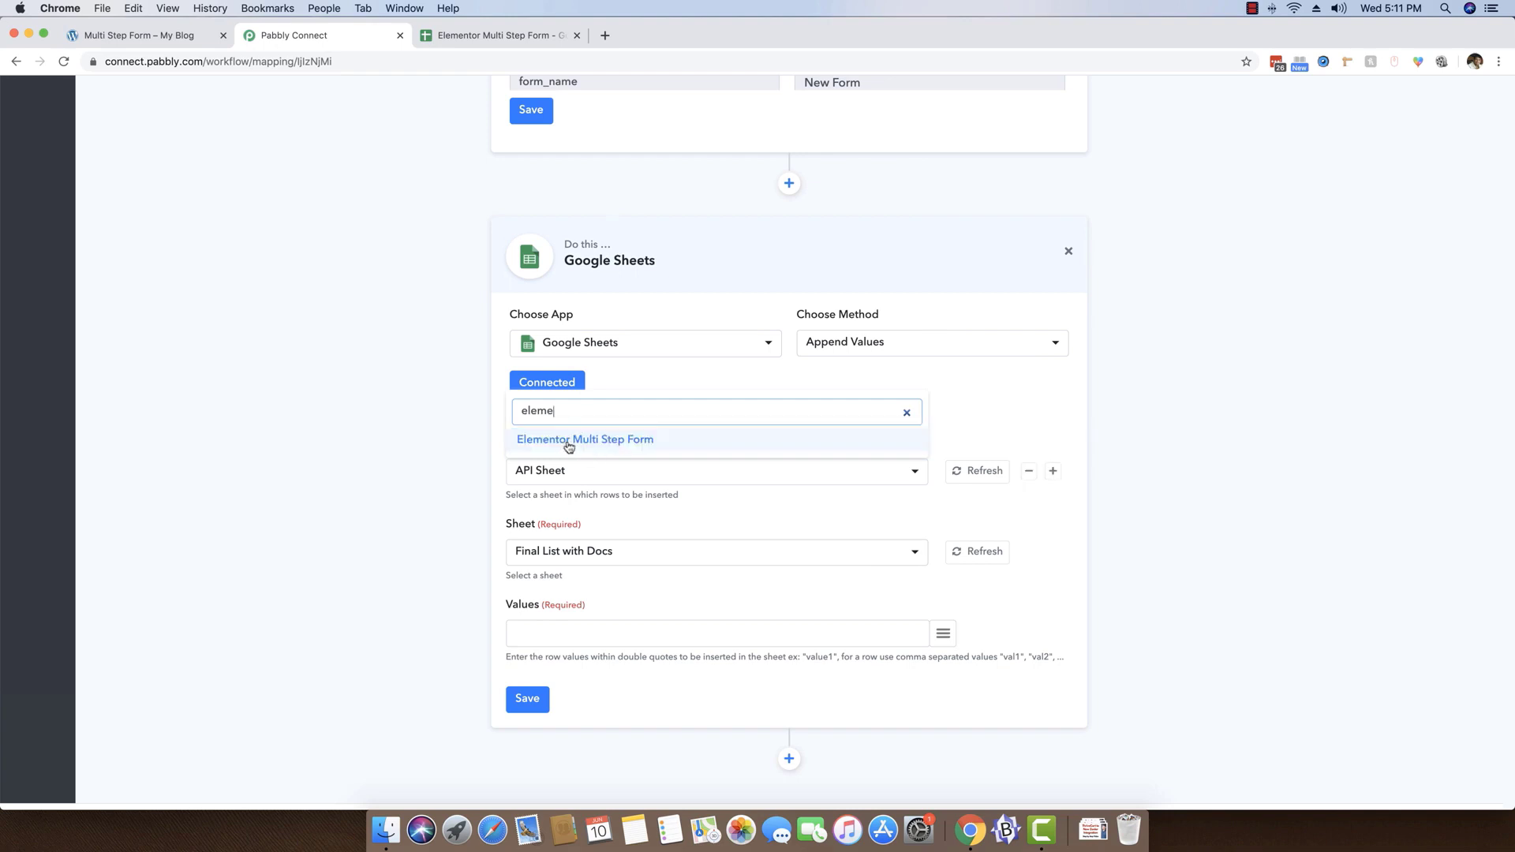
{"action": "left_click", "coordinate": [563, 442]}
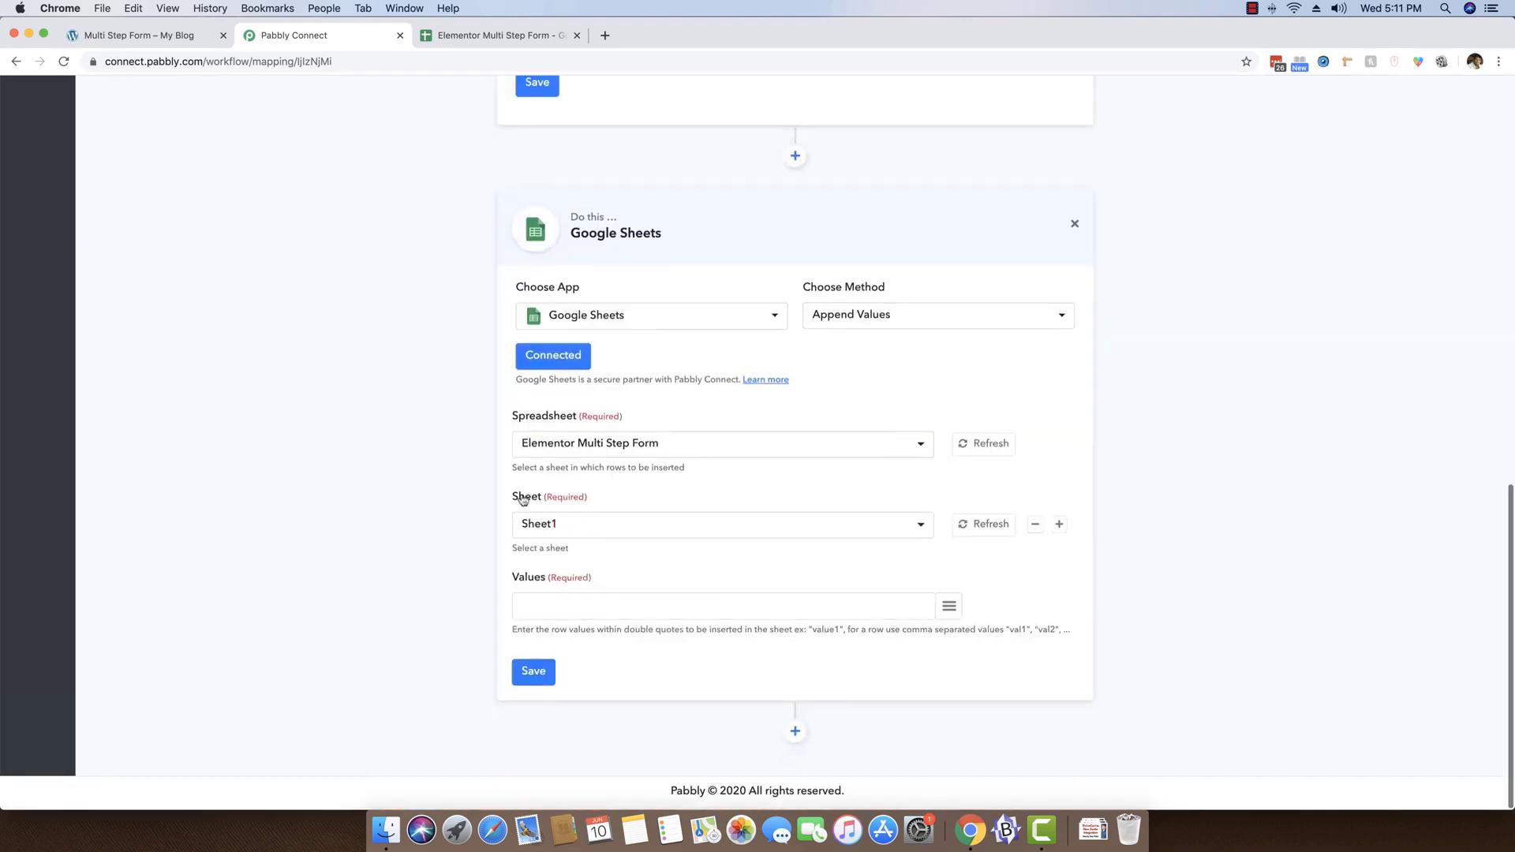
{"action": "left_click", "coordinate": [600, 530]}
{"action": "left_click", "coordinate": [600, 531]}
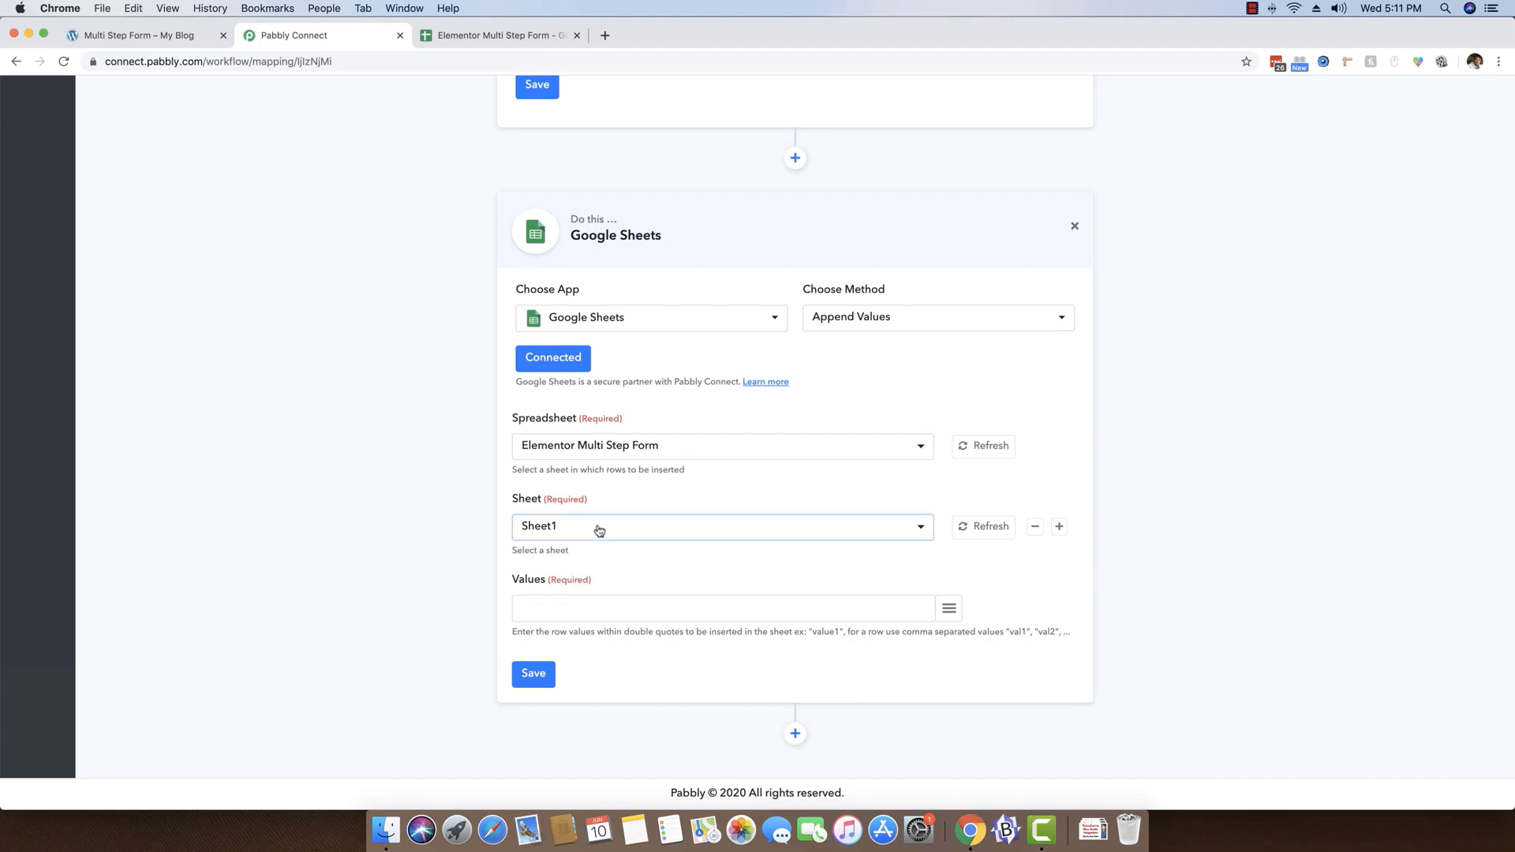
Check the spreadsheet's column headings, and enter "","","","" as the action's Values placeholders, one pair of quotes per column
{"action": "left_click", "coordinate": [482, 34]}
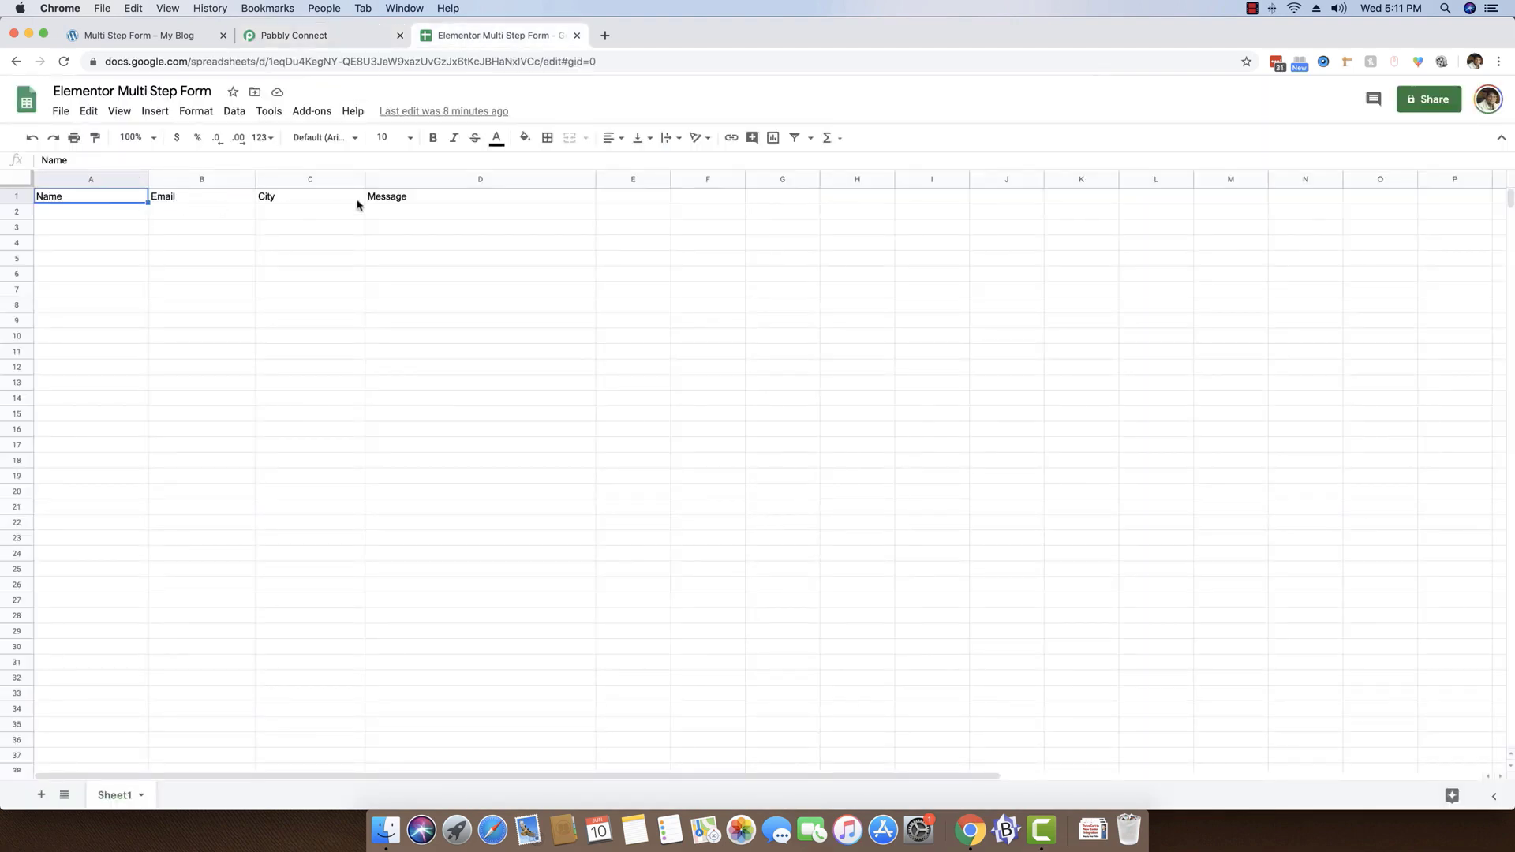
{"action": "left_click", "coordinate": [364, 38]}
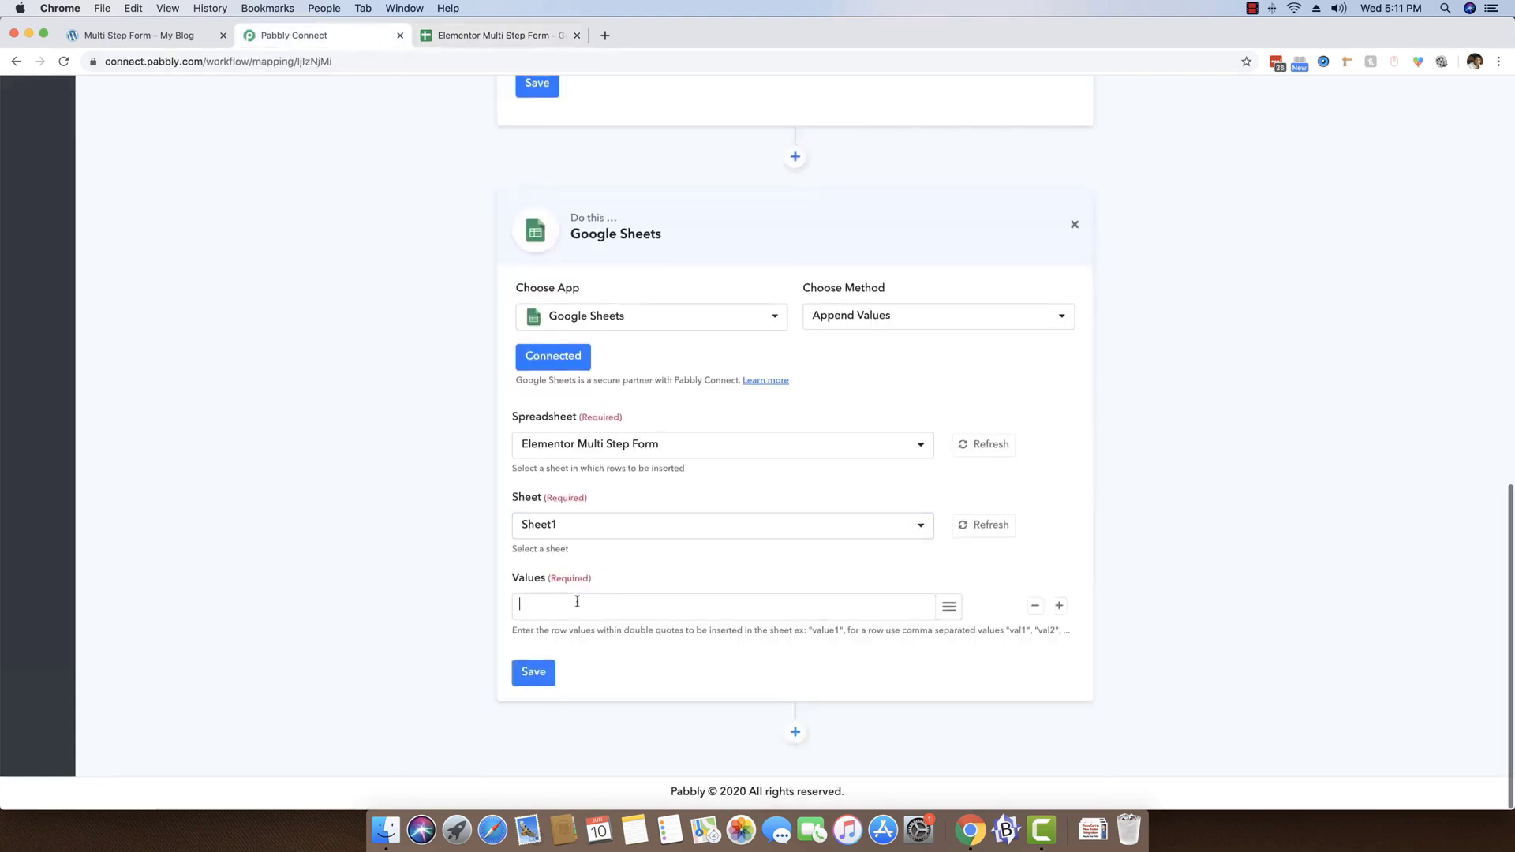
{"action": "scroll", "coordinate": [404, 524], "scroll_direction": "up", "scroll_amount": 5}
{"action": "scroll", "coordinate": [404, 524], "scroll_direction": "up", "scroll_amount": 2}
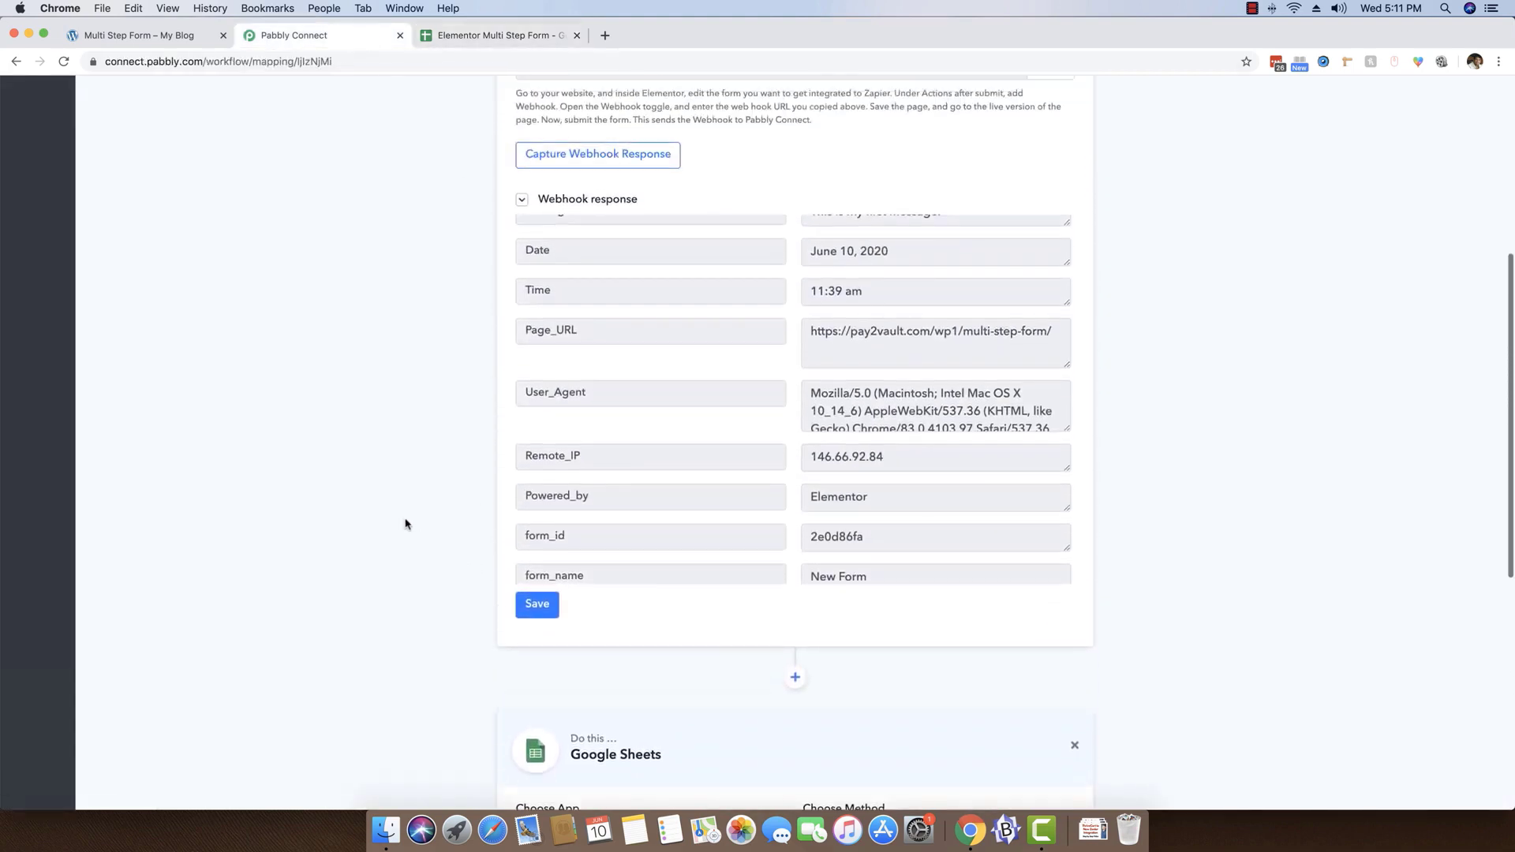
{"action": "scroll", "coordinate": [833, 363], "scroll_direction": "down", "scroll_amount": 1}
{"action": "scroll", "coordinate": [1093, 537], "scroll_direction": "down", "scroll_amount": 6}
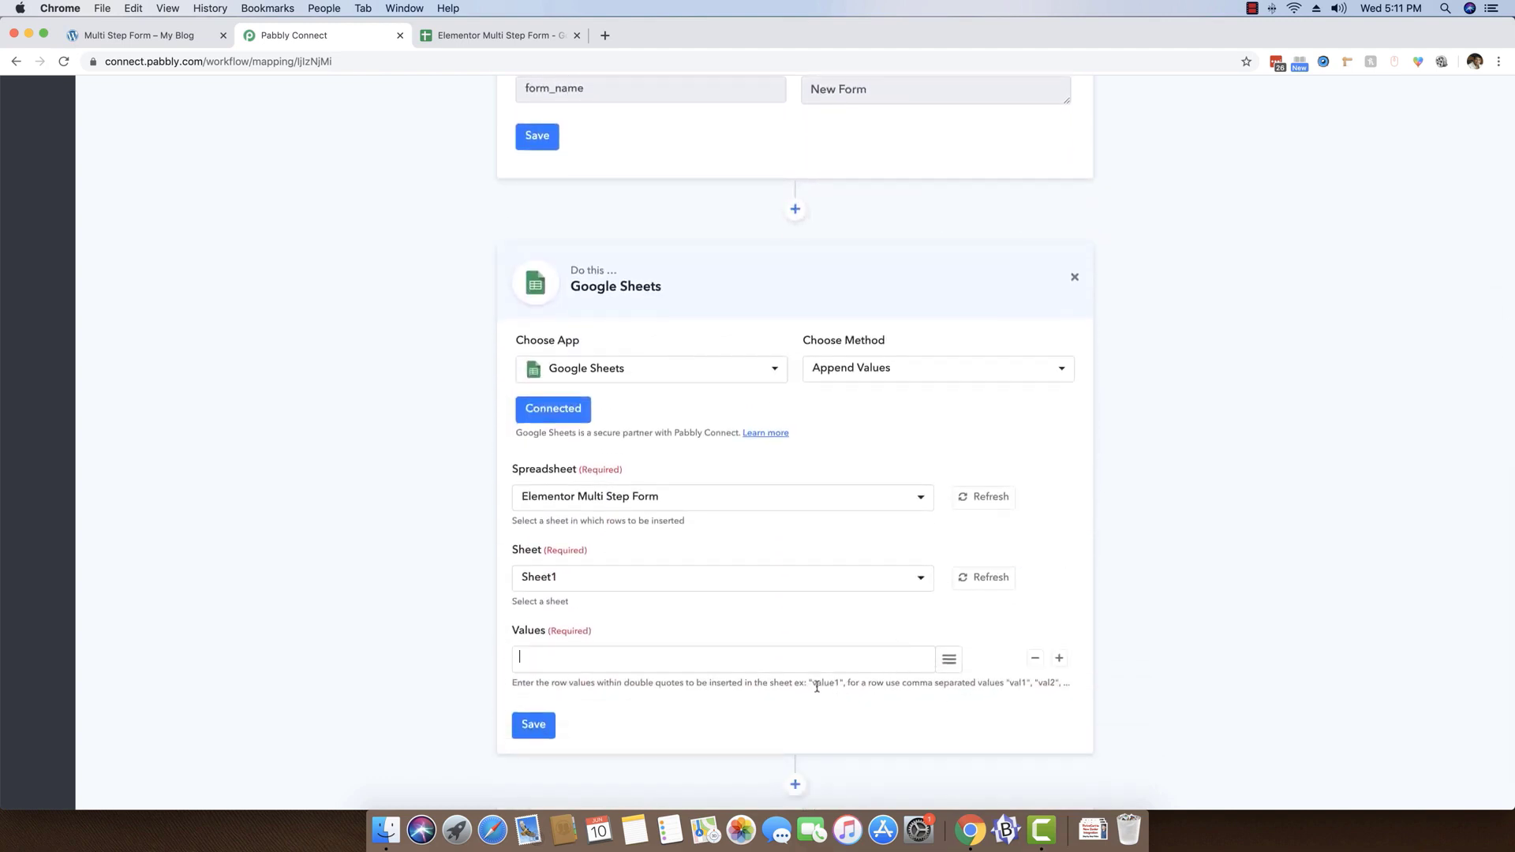
{"action": "left_click_drag", "start_coordinate": [809, 683], "coordinate": [830, 686]}
{"action": "left_click", "coordinate": [719, 658]}
{"action": "left_click", "coordinate": [892, 684]}
Map the webhook's Name and Email fields into the first and second pairs of quotes in Values
{"action": "left_click", "coordinate": [948, 660]}
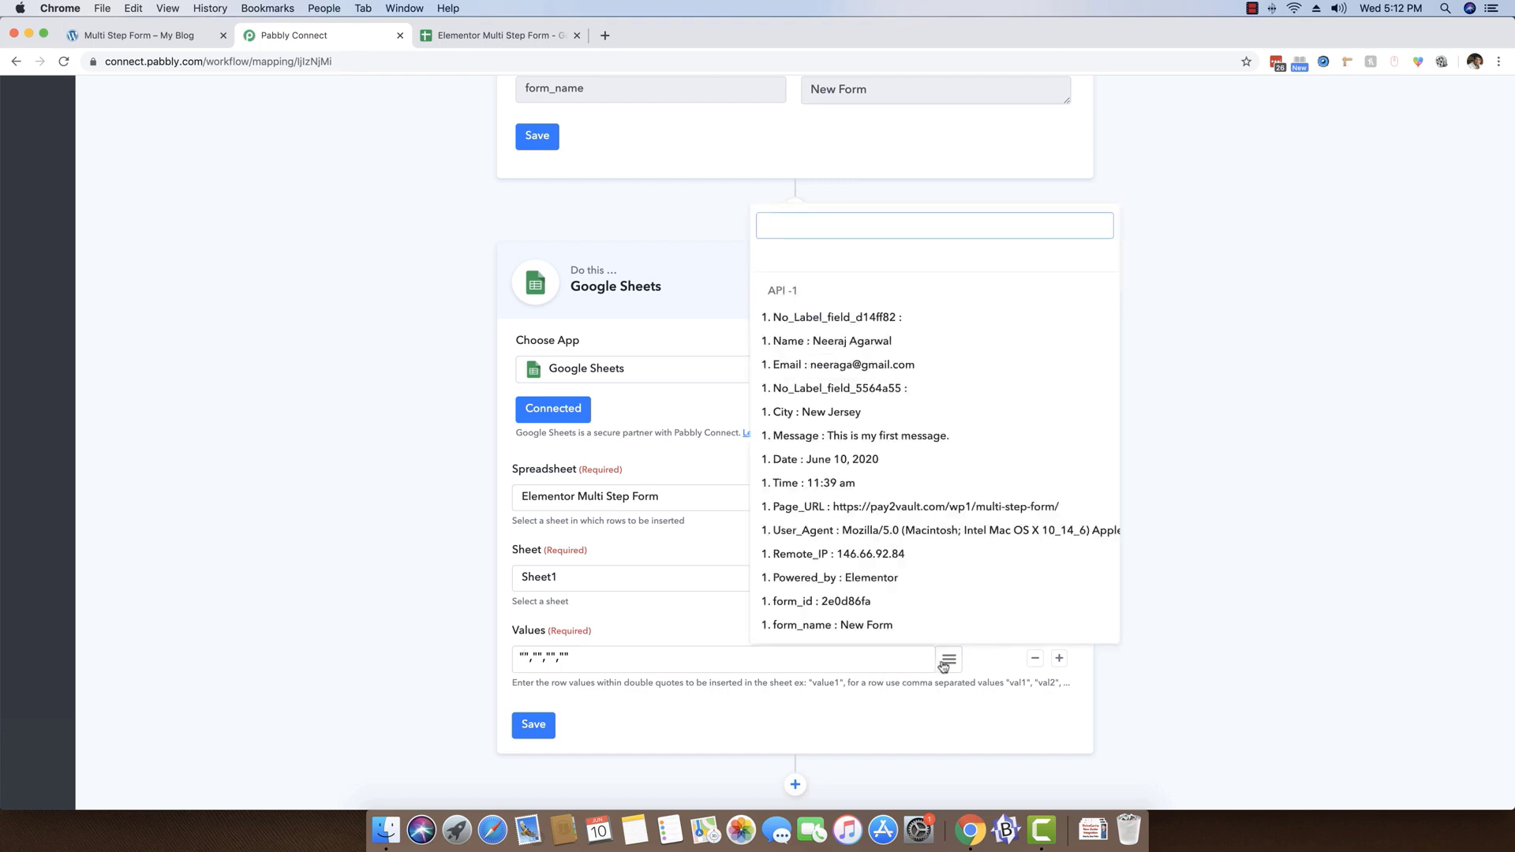
{"action": "left_click", "coordinate": [828, 344]}
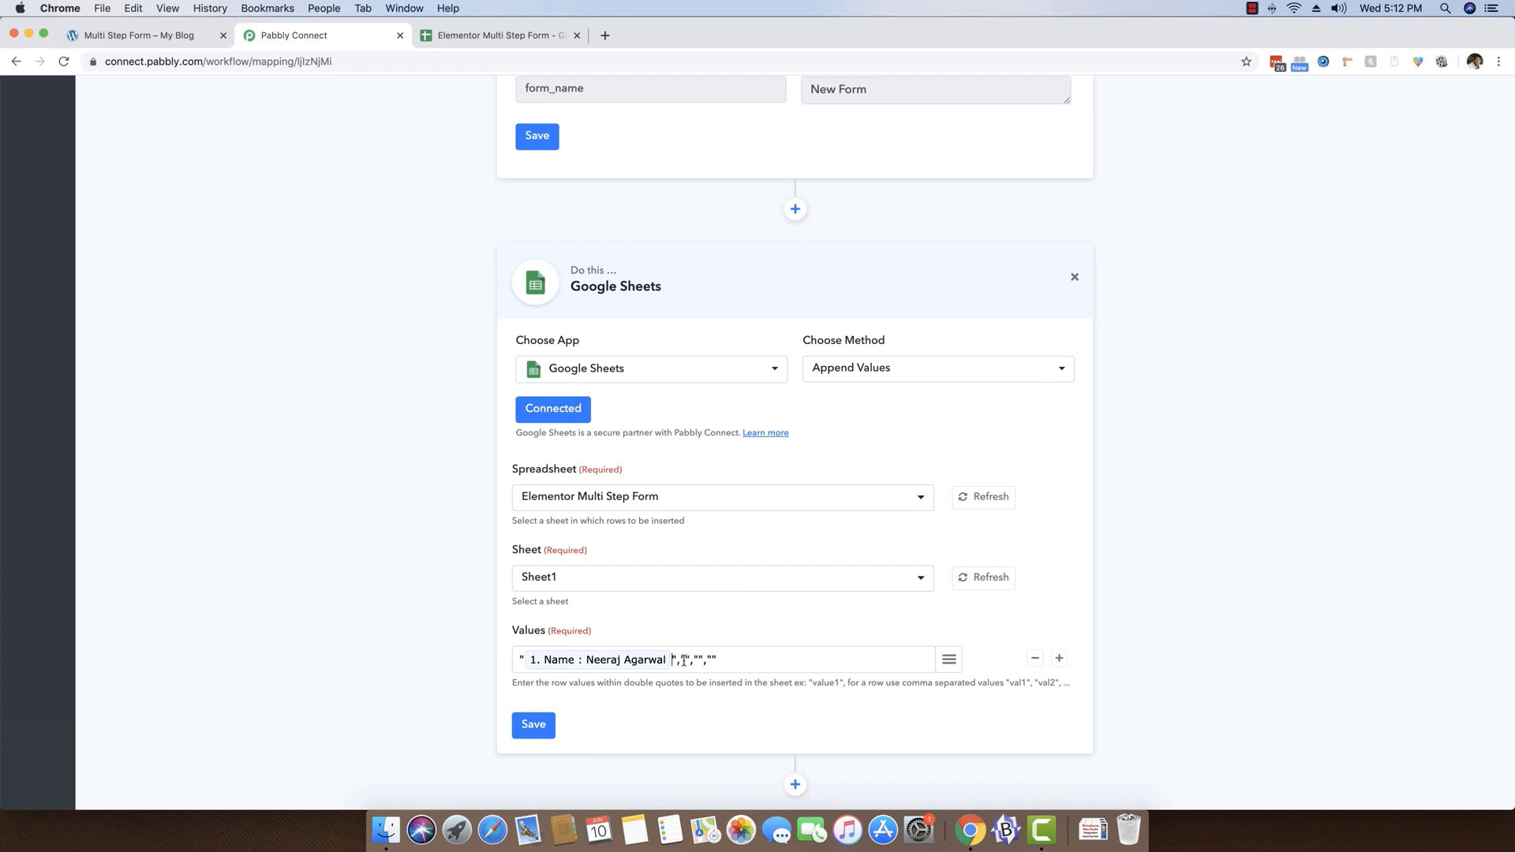
{"action": "left_click", "coordinate": [951, 663]}
{"action": "left_click", "coordinate": [849, 363]}
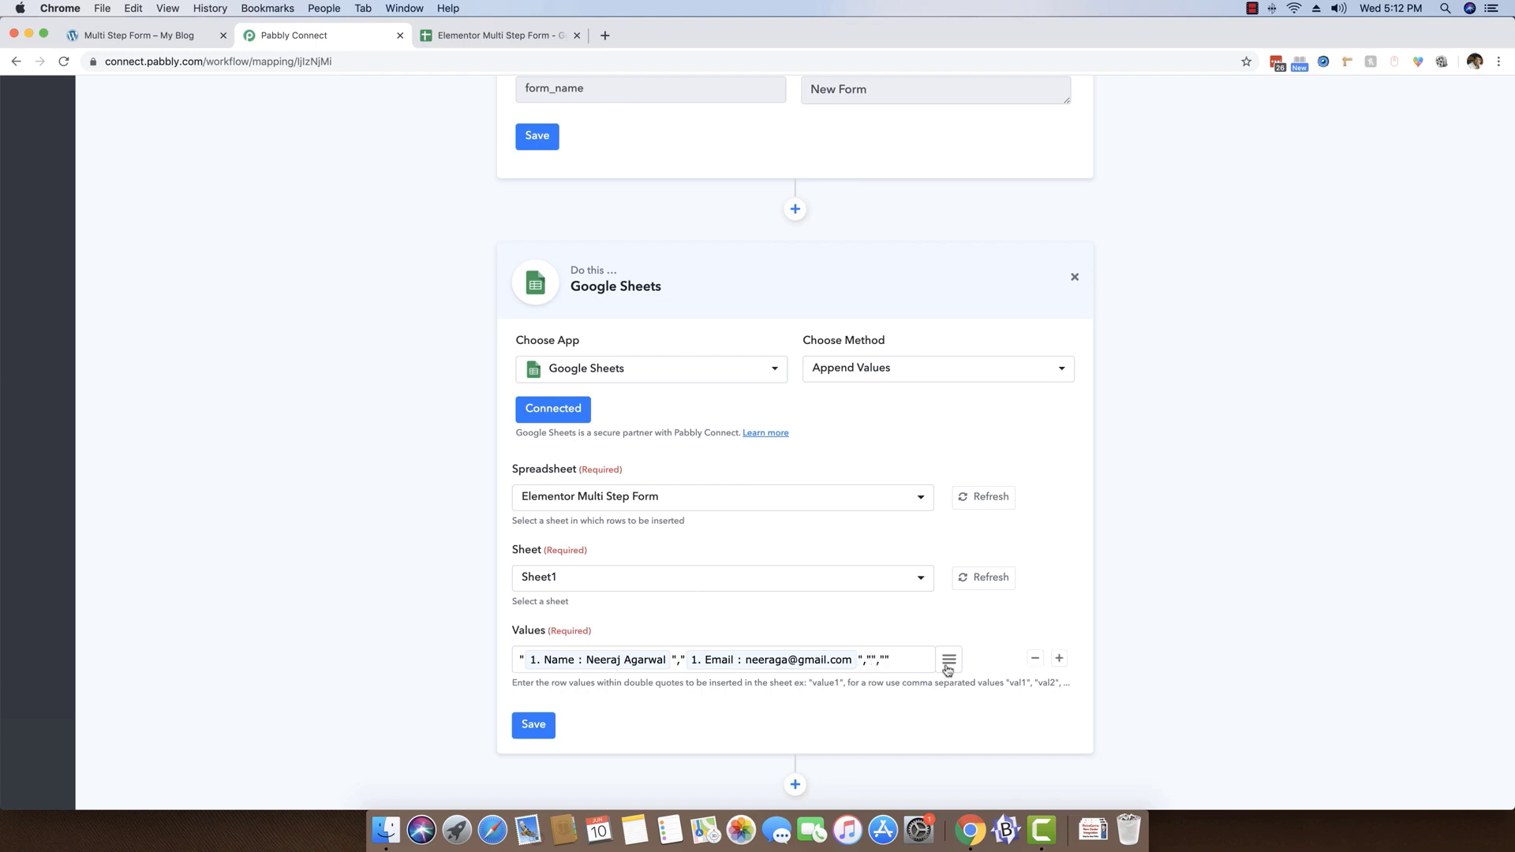
Recheck the column order in the spreadsheet, and map City and Message into the third and fourth pairs of quotes in Values
{"action": "left_click", "coordinate": [474, 36]}
{"action": "left_click", "coordinate": [334, 40]}
{"action": "left_click", "coordinate": [949, 660]}
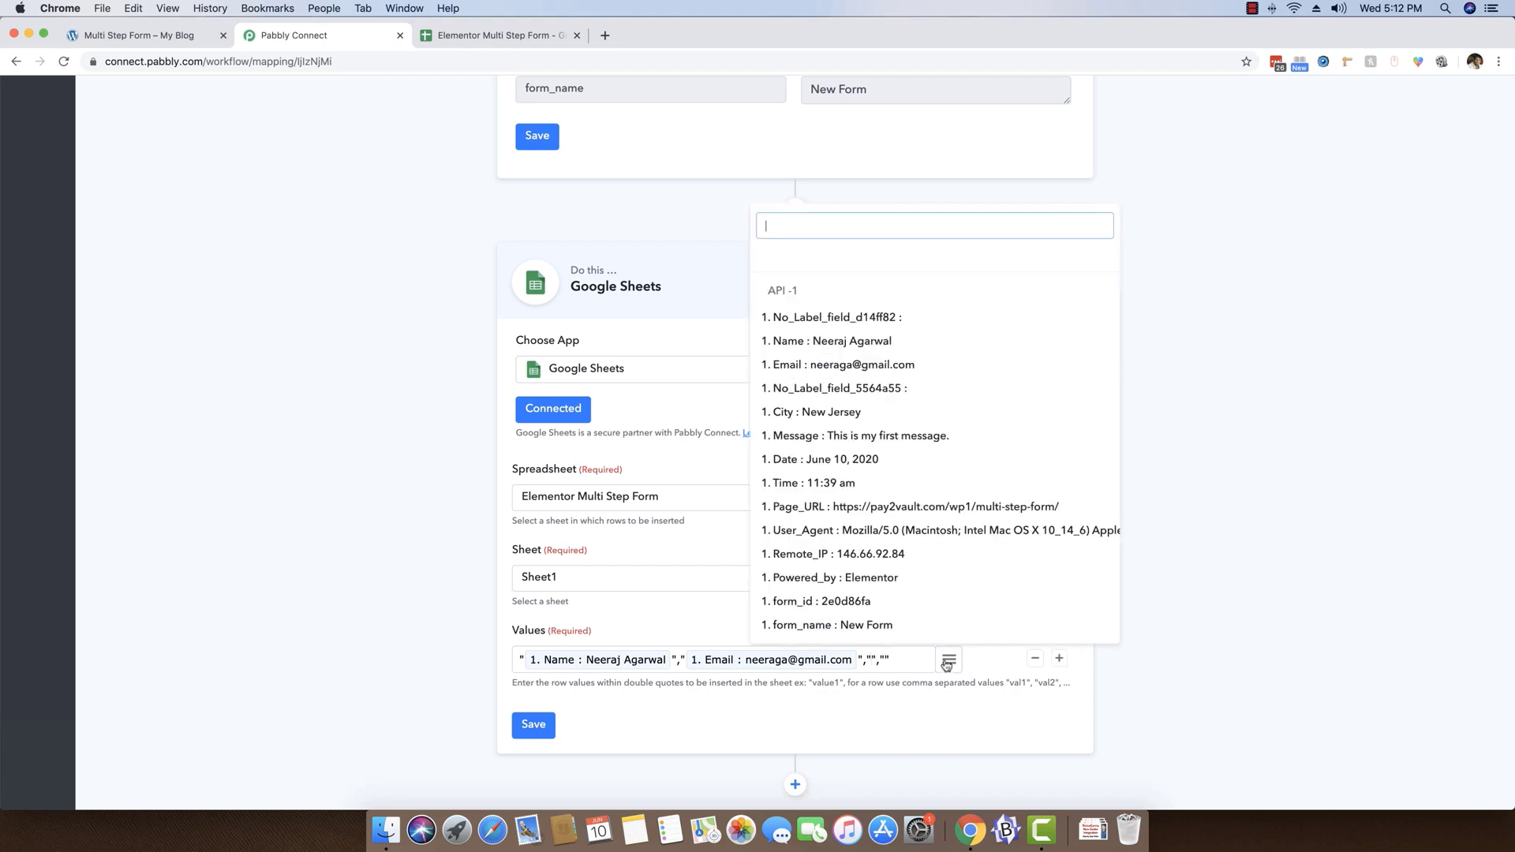
{"action": "left_click", "coordinate": [836, 413]}
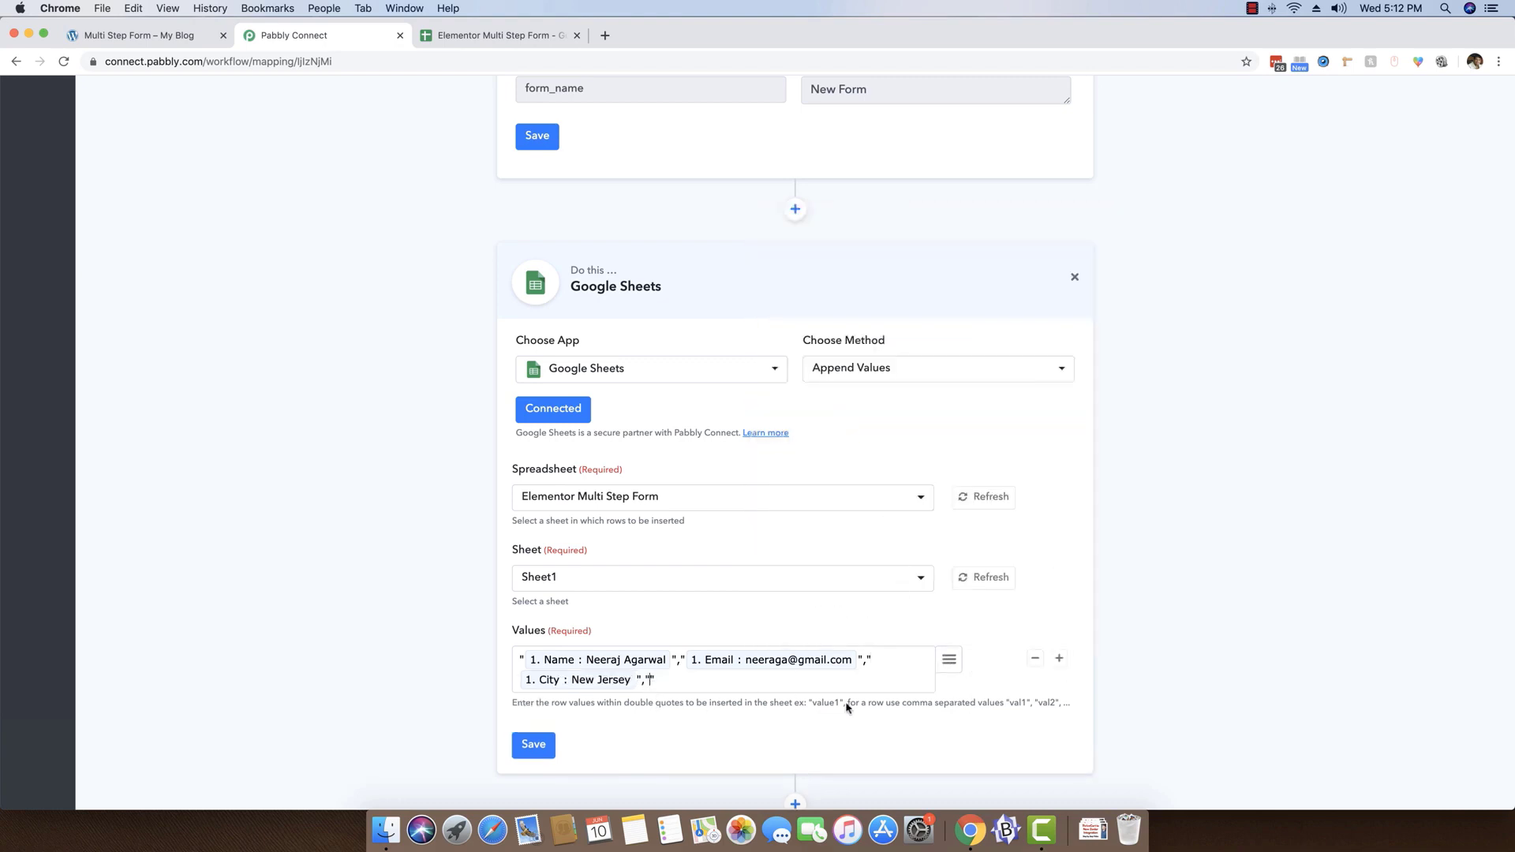
{"action": "left_click", "coordinate": [949, 660]}
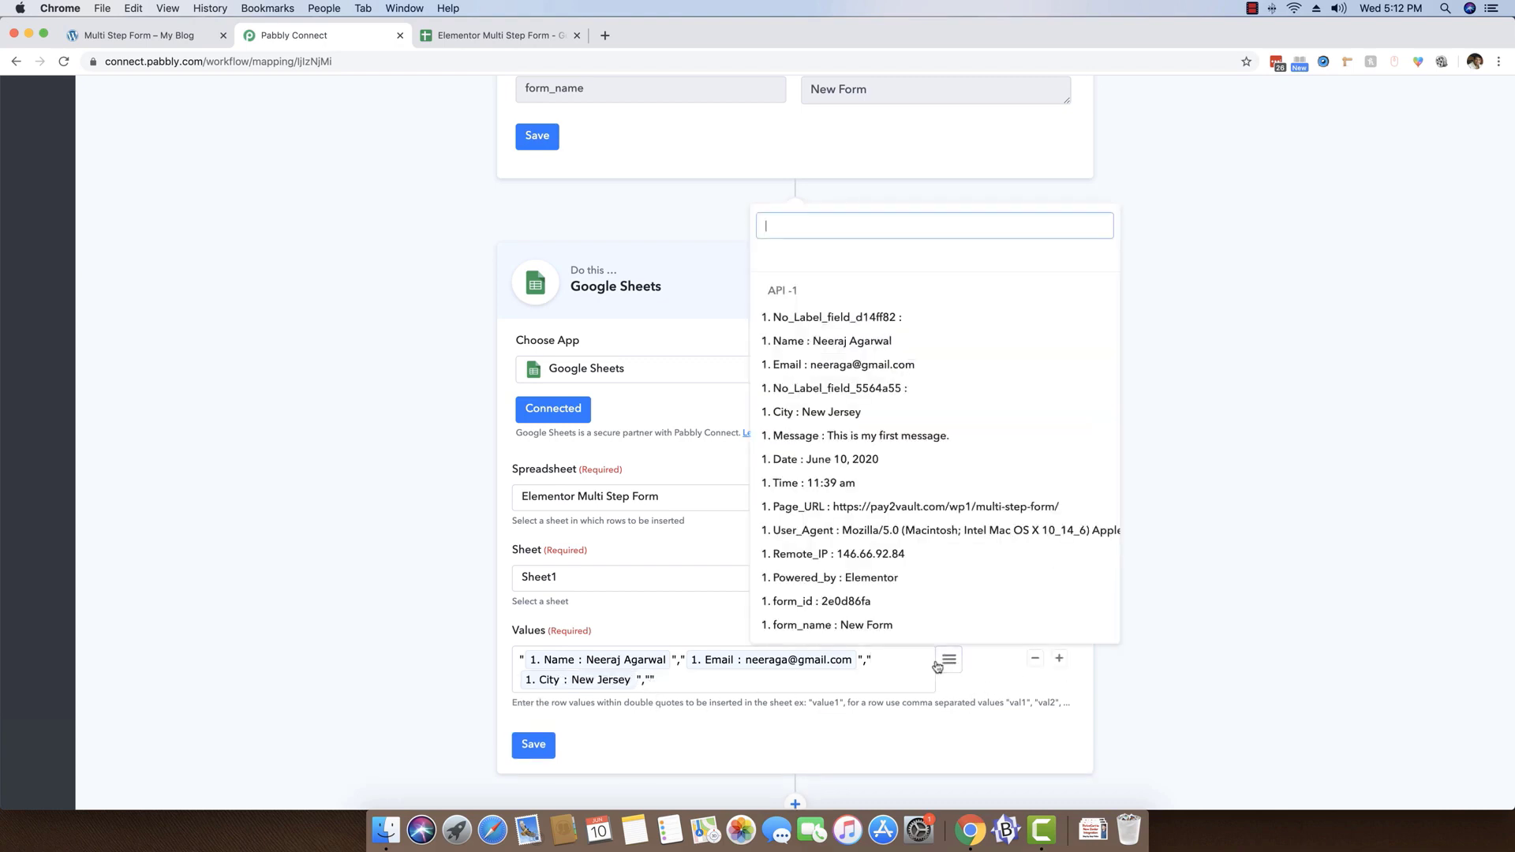
{"action": "left_click", "coordinate": [841, 438]}
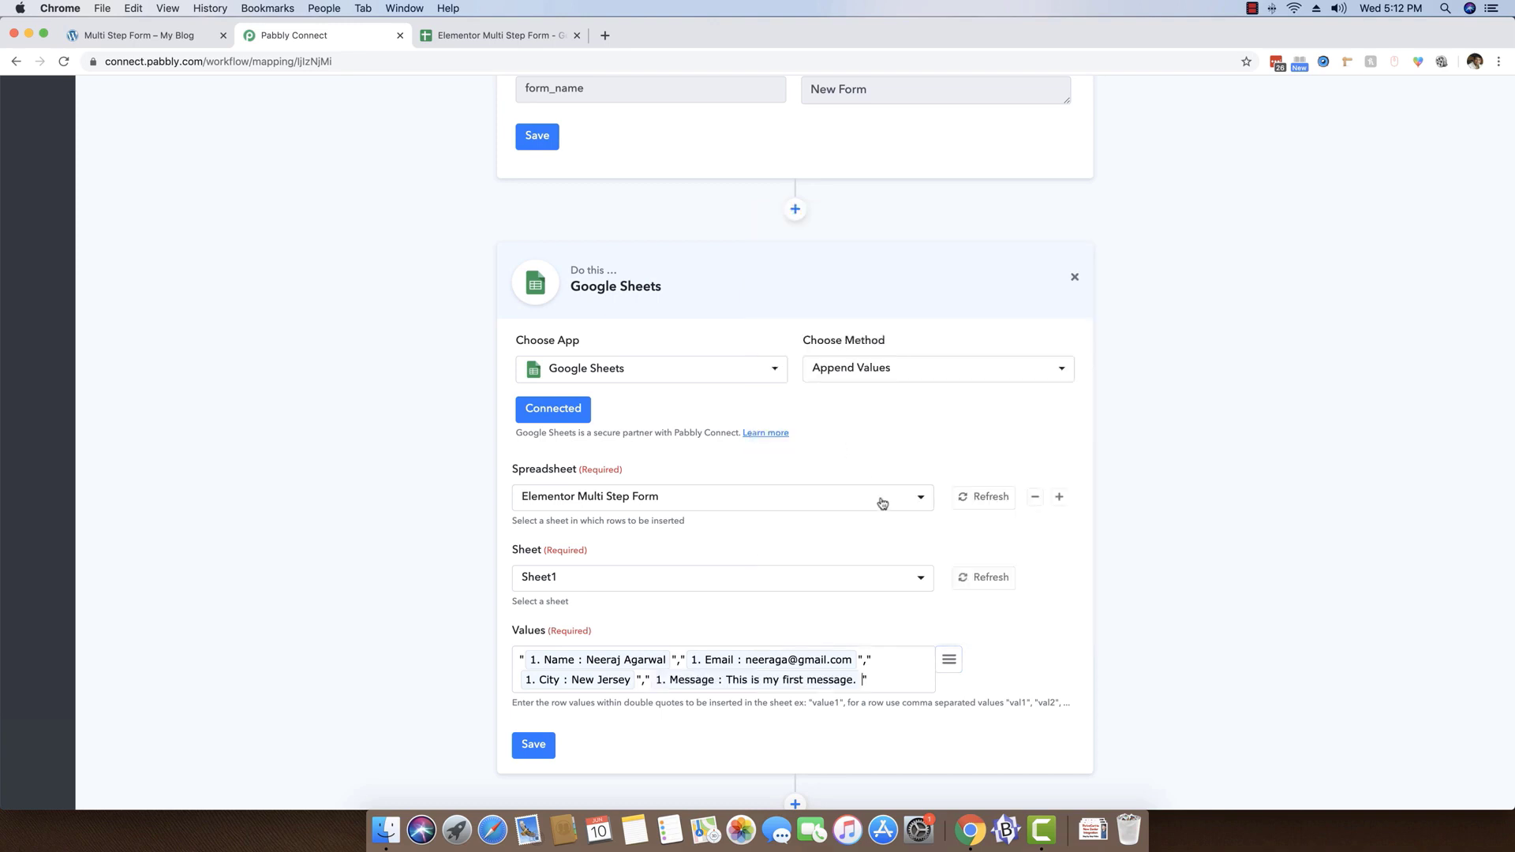
Save the Google Sheets action, and send a test request to append the mapped values
{"action": "left_click", "coordinate": [526, 746]}
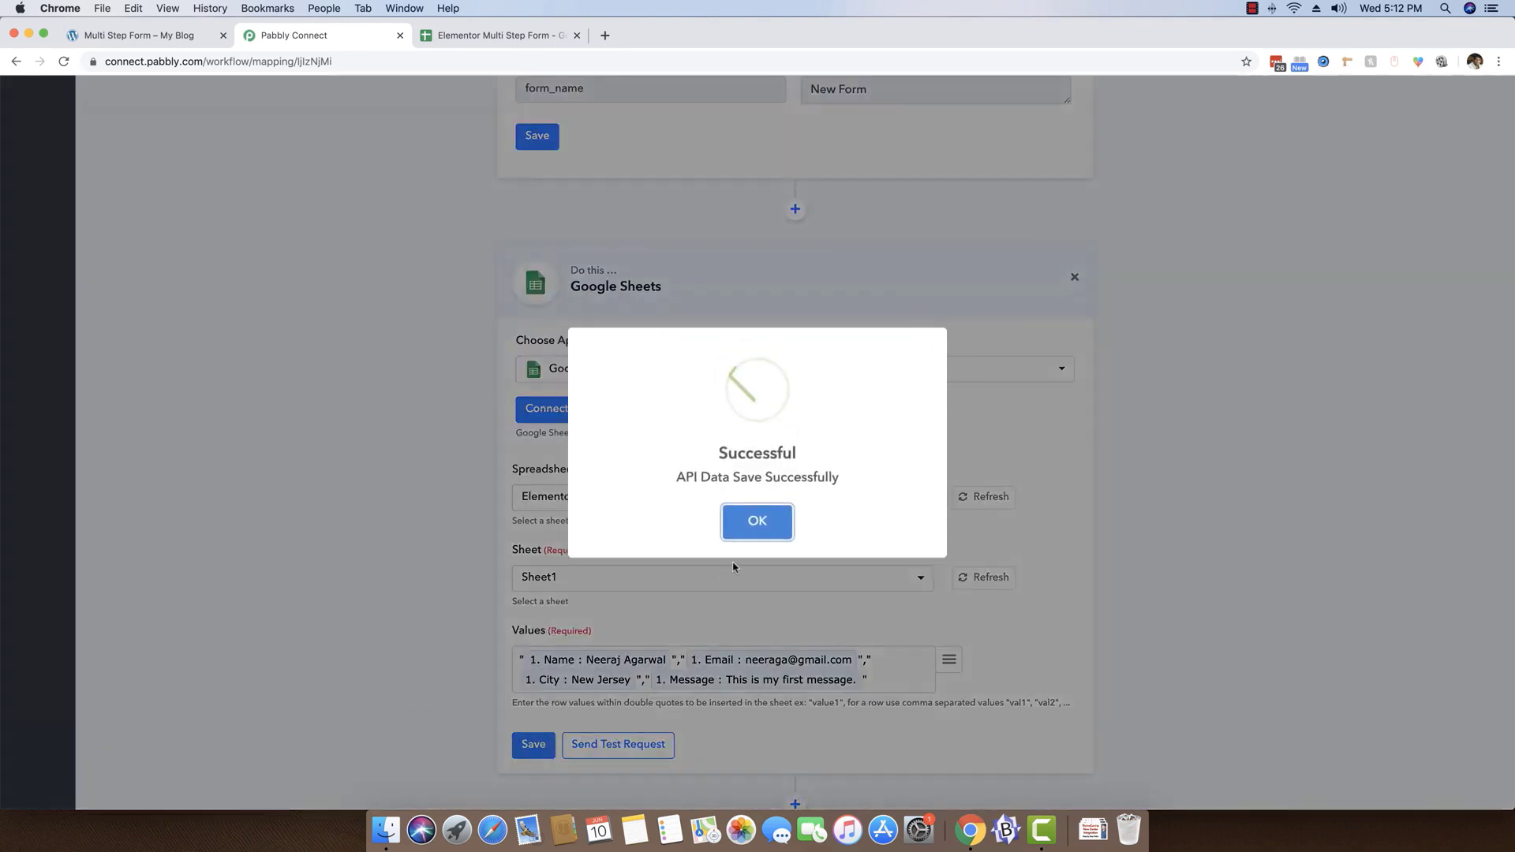
{"action": "left_click", "coordinate": [765, 524]}
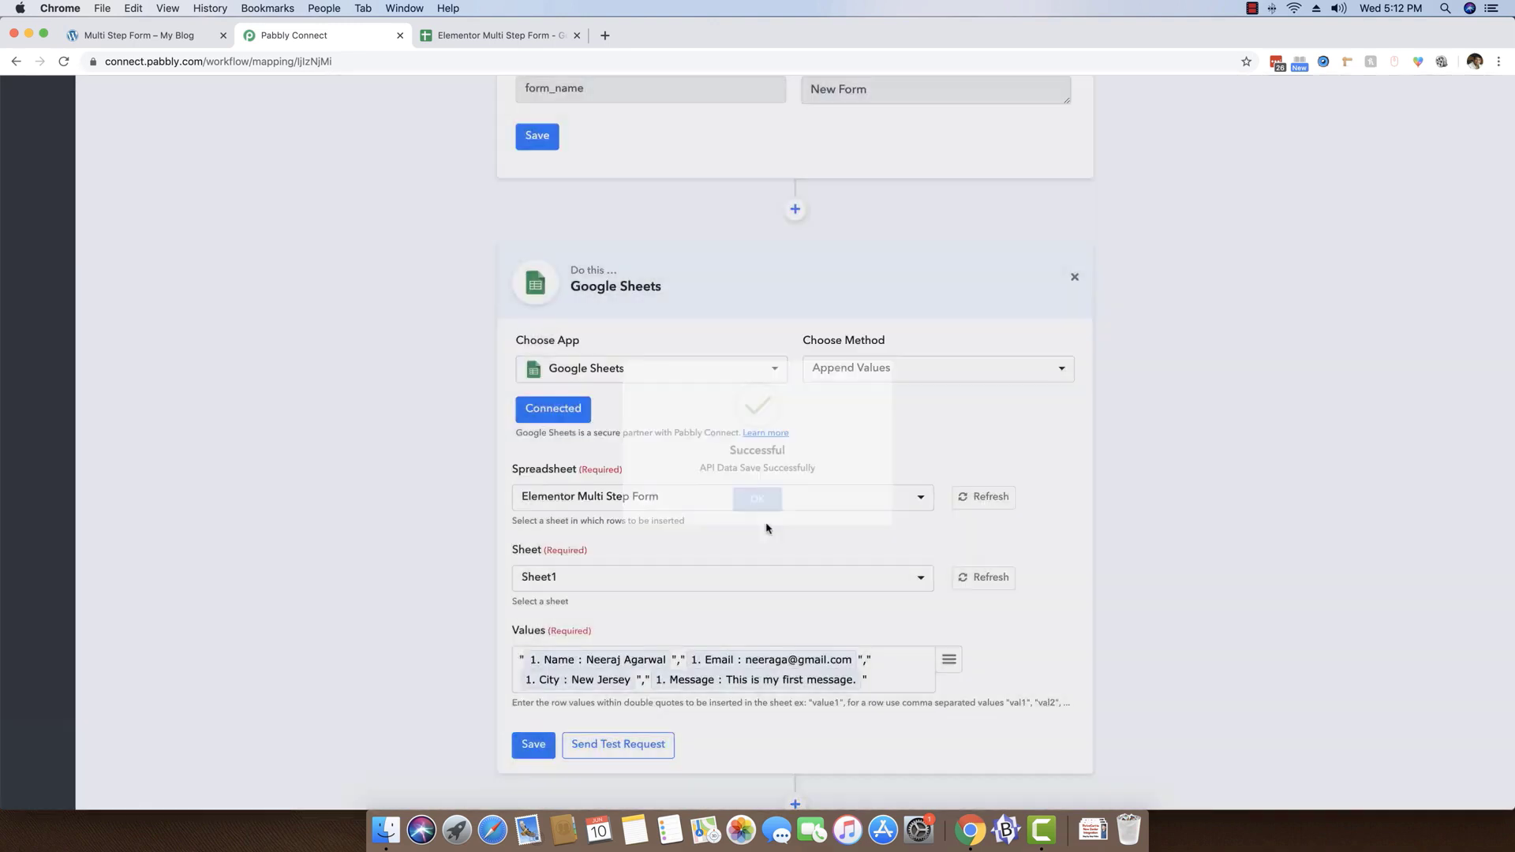
{"action": "left_click", "coordinate": [618, 744]}
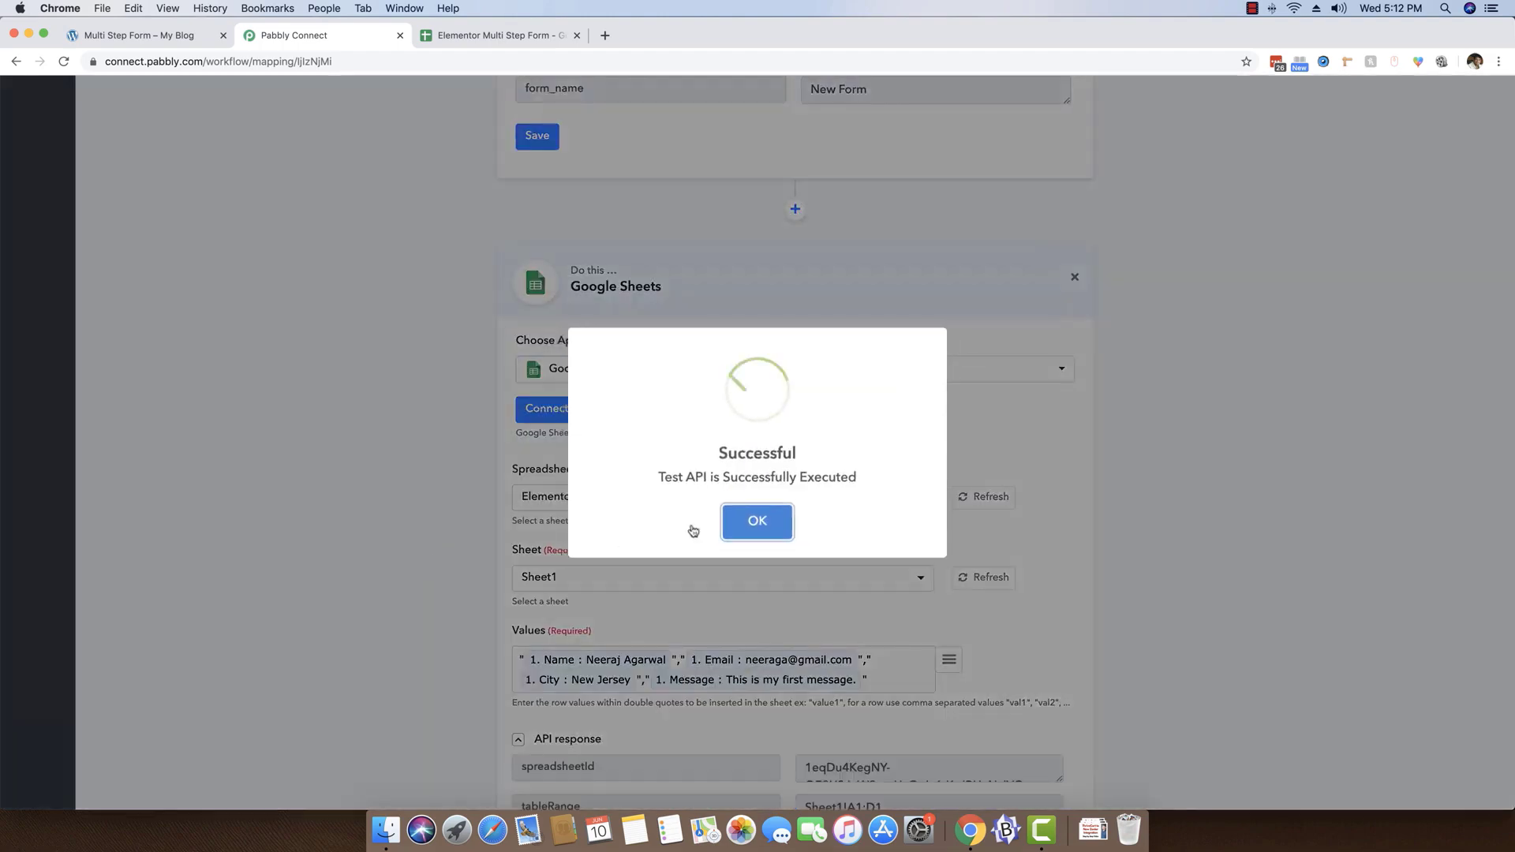
{"action": "left_click", "coordinate": [754, 523]}
{"action": "scroll", "coordinate": [790, 552], "scroll_direction": "down", "scroll_amount": 3}
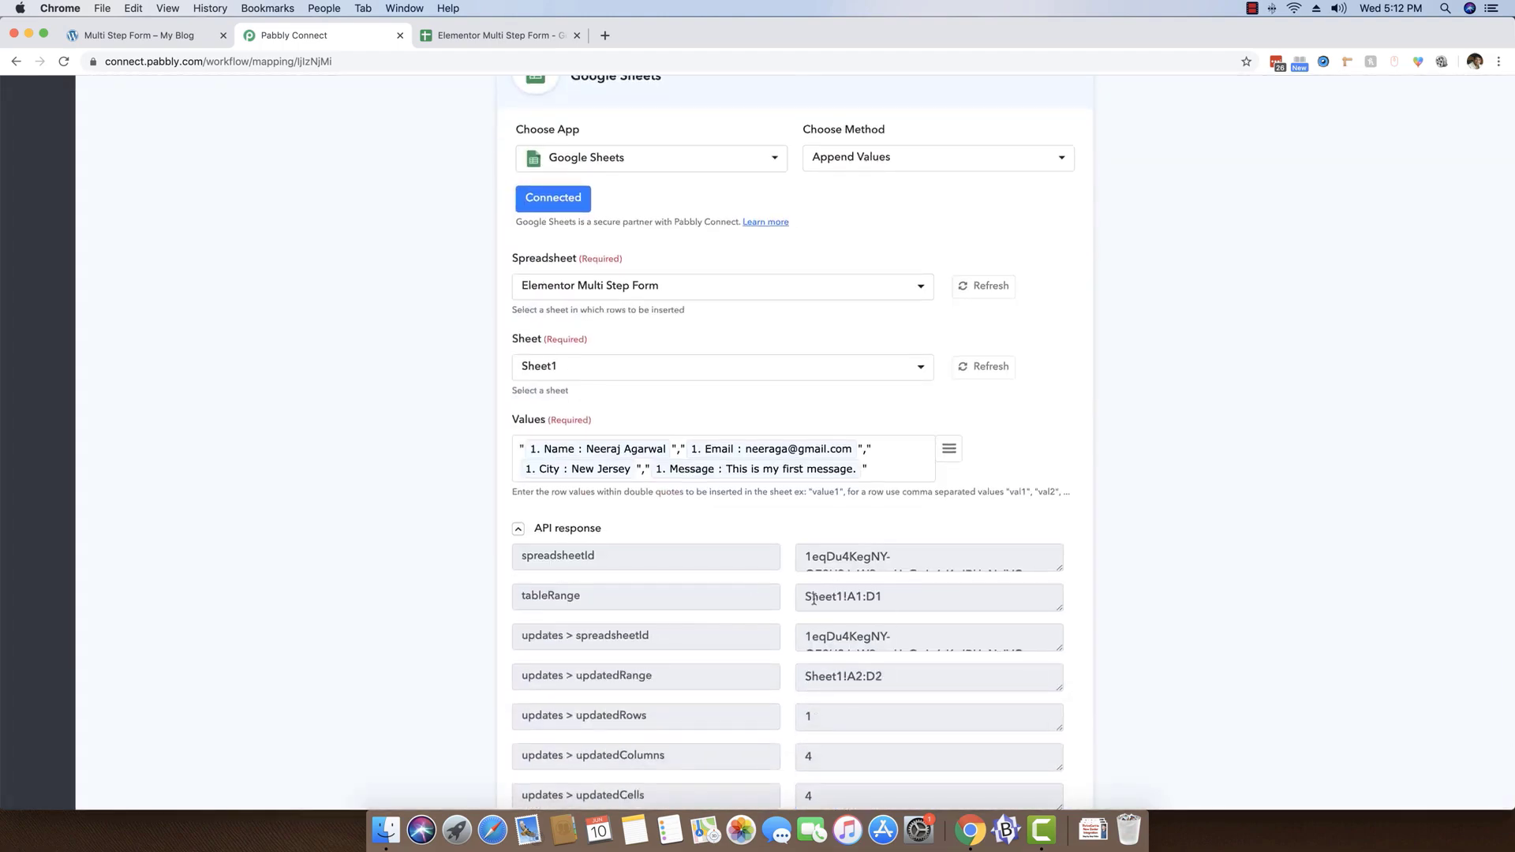
Check row 2 of the Elementor Multi Step Form spreadsheet for the test submission, and return to the Pabbly Connect workflow
{"action": "left_click", "coordinate": [481, 38]}
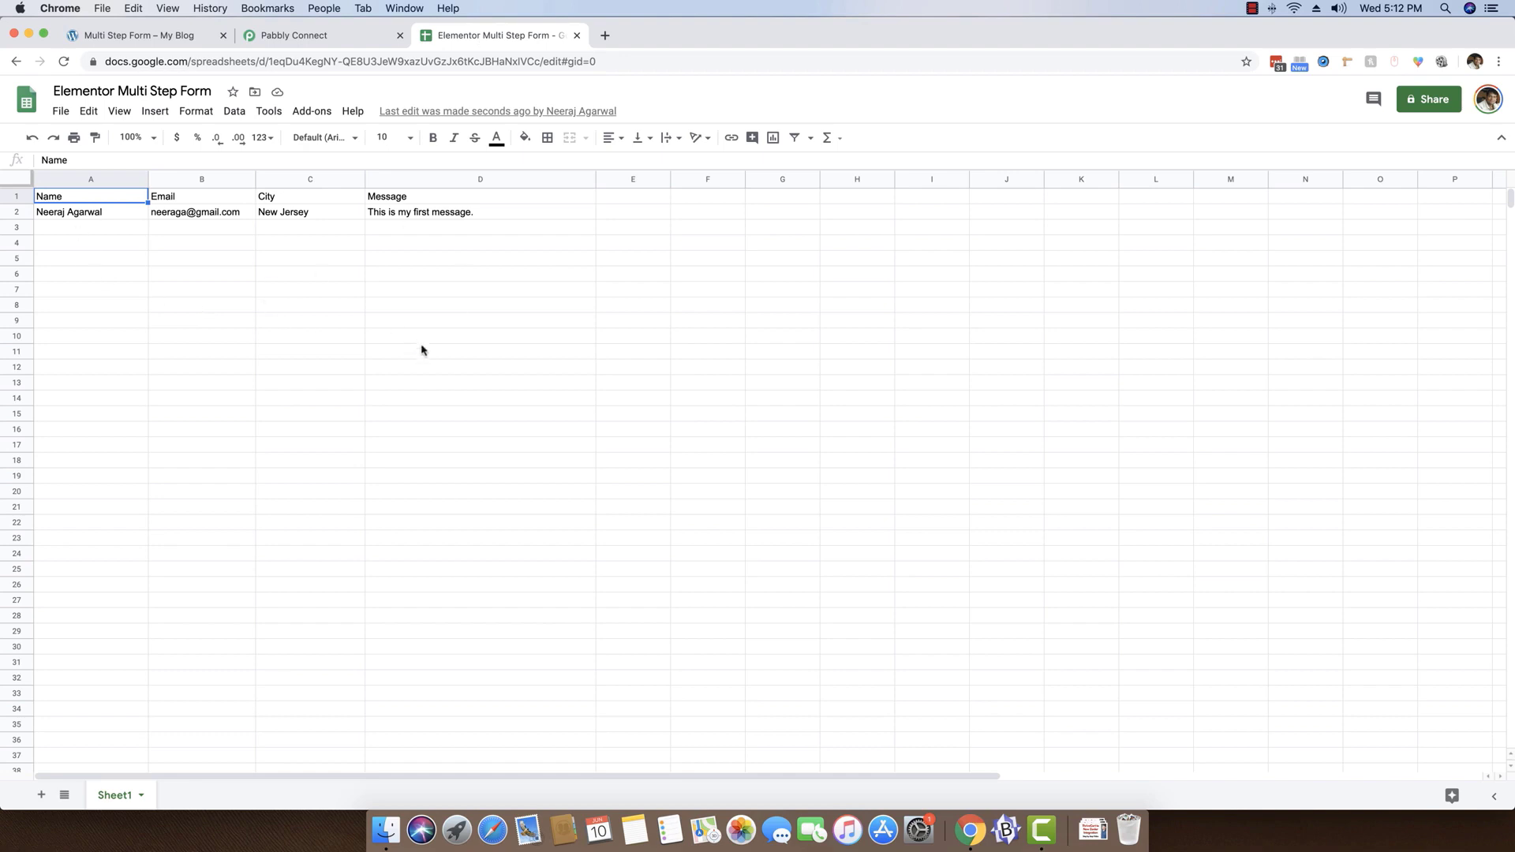
{"action": "left_click", "coordinate": [238, 33]}
{"action": "scroll", "coordinate": [329, 410], "scroll_direction": "down", "scroll_amount": 1}
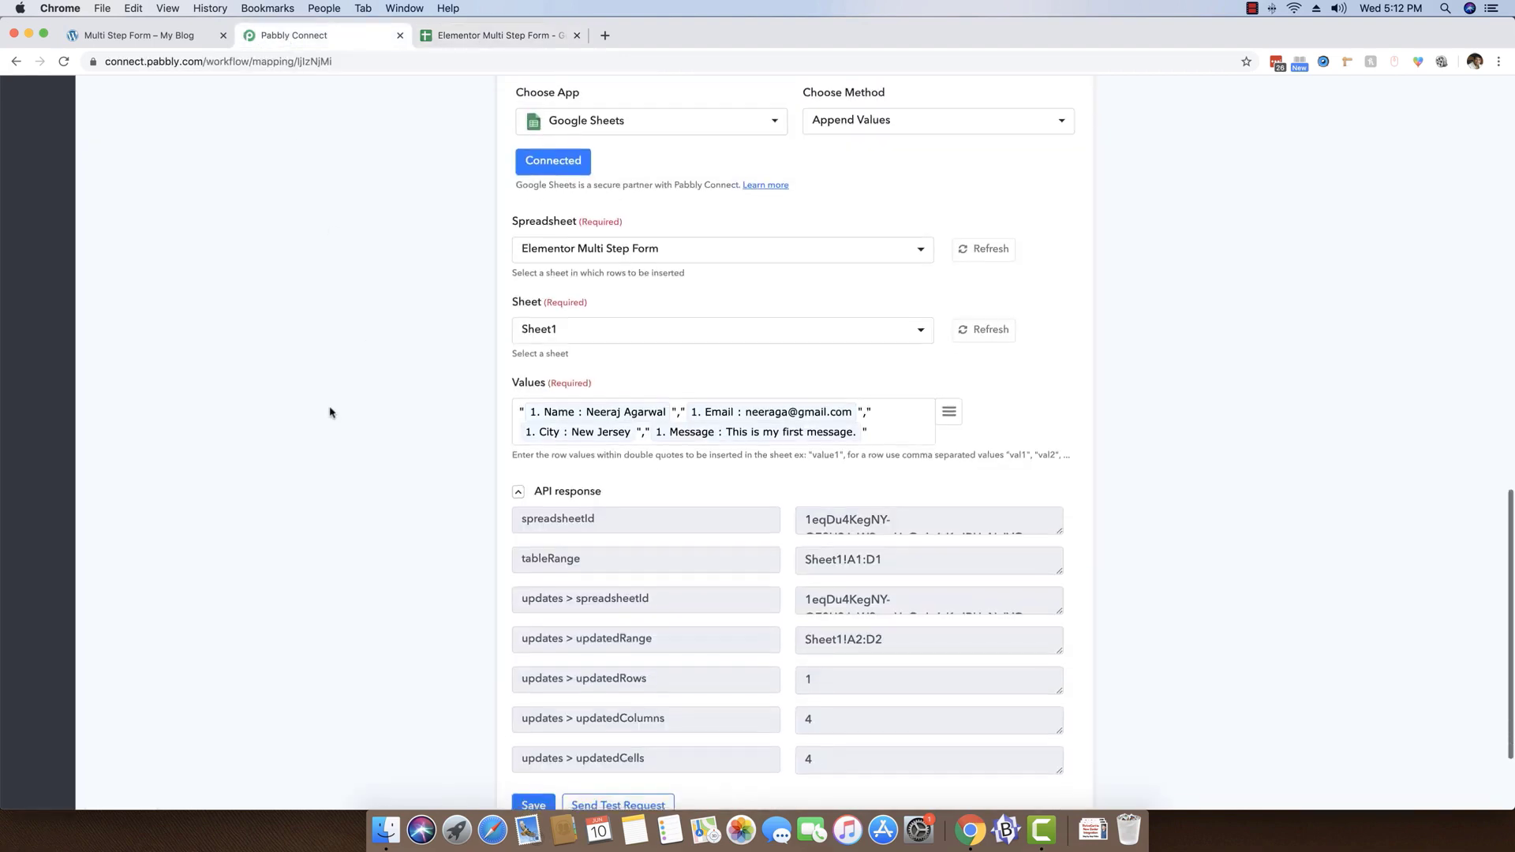
Collapse the API response of the Google Sheets action, and save the action
{"action": "left_click", "coordinate": [545, 492]}
{"action": "left_click", "coordinate": [533, 673]}
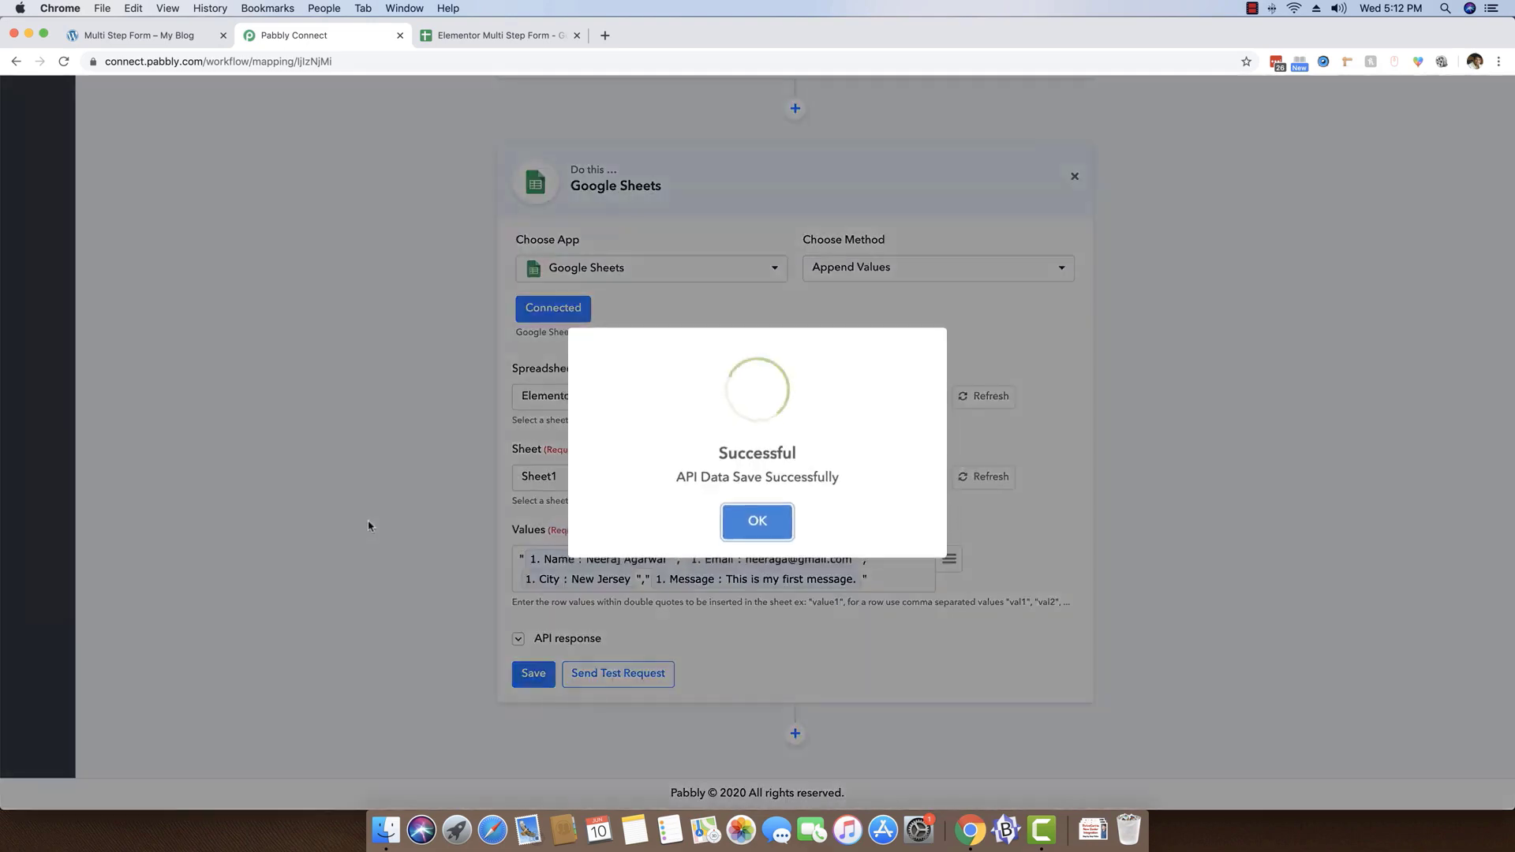
{"action": "left_click", "coordinate": [768, 523]}
Collapse the webhook response to review the whole workflow, and switch to the Elementor Multi Step Form spreadsheet
{"action": "scroll", "coordinate": [426, 481], "scroll_direction": "up", "scroll_amount": 7}
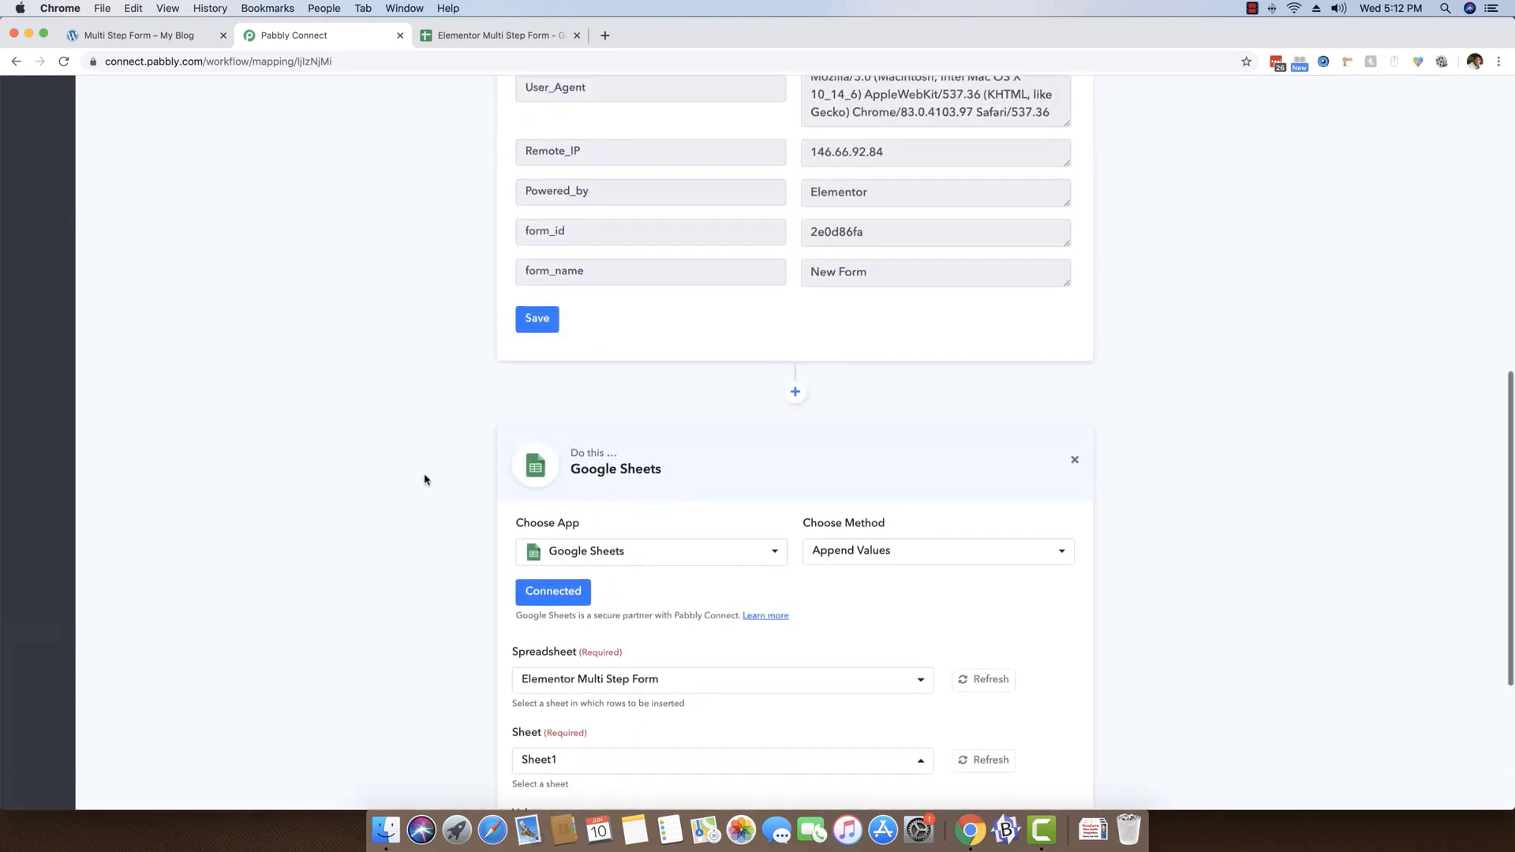
{"action": "left_click", "coordinate": [584, 210]}
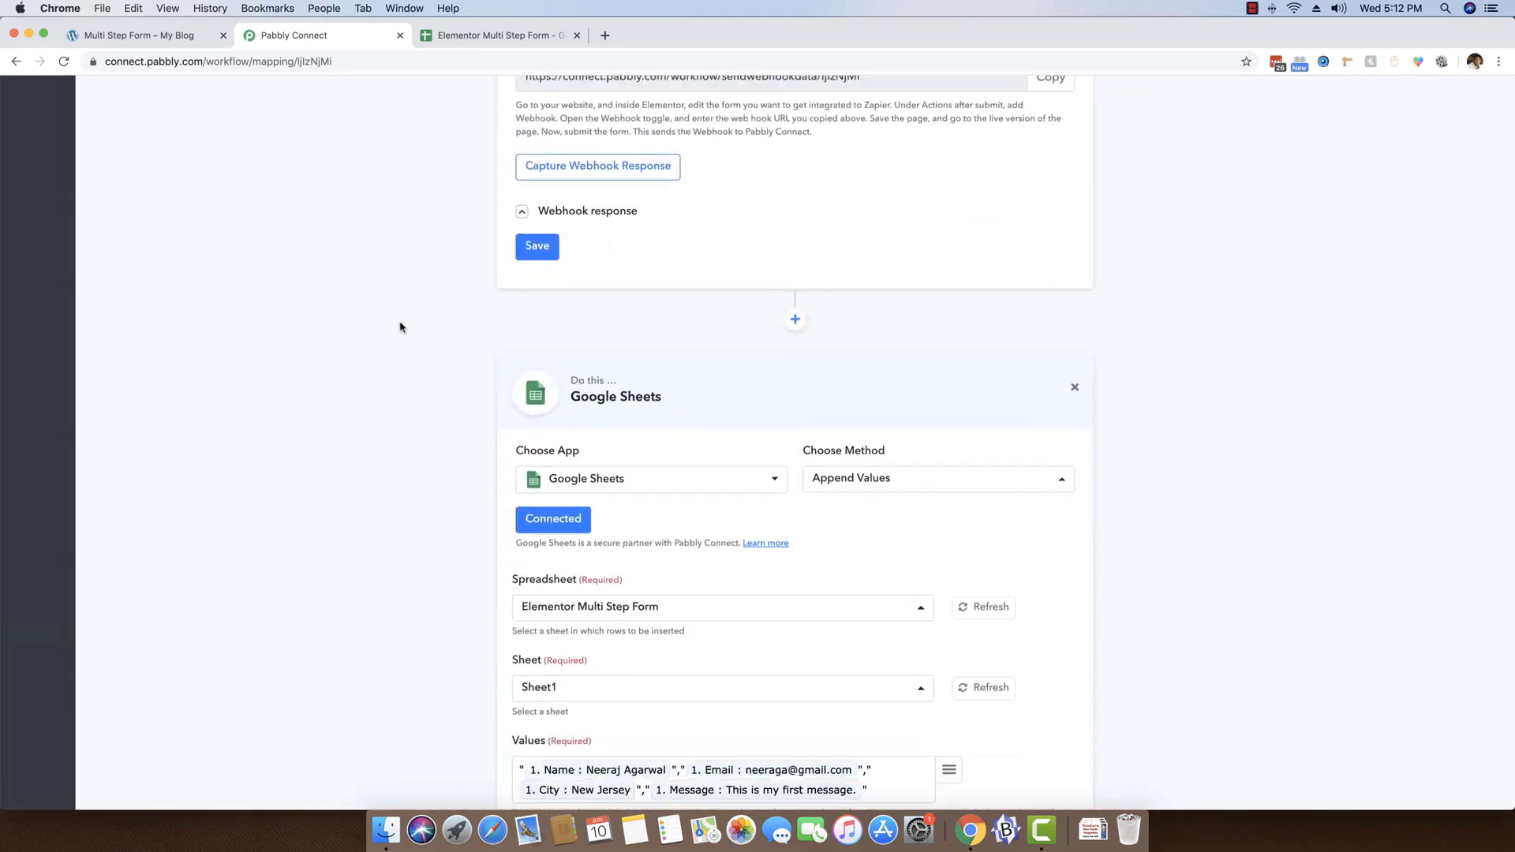
{"action": "scroll", "coordinate": [399, 327], "scroll_direction": "up", "scroll_amount": 3}
{"action": "scroll", "coordinate": [400, 330], "scroll_direction": "up", "scroll_amount": 4}
{"action": "scroll", "coordinate": [1050, 505], "scroll_direction": "down", "scroll_amount": 9}
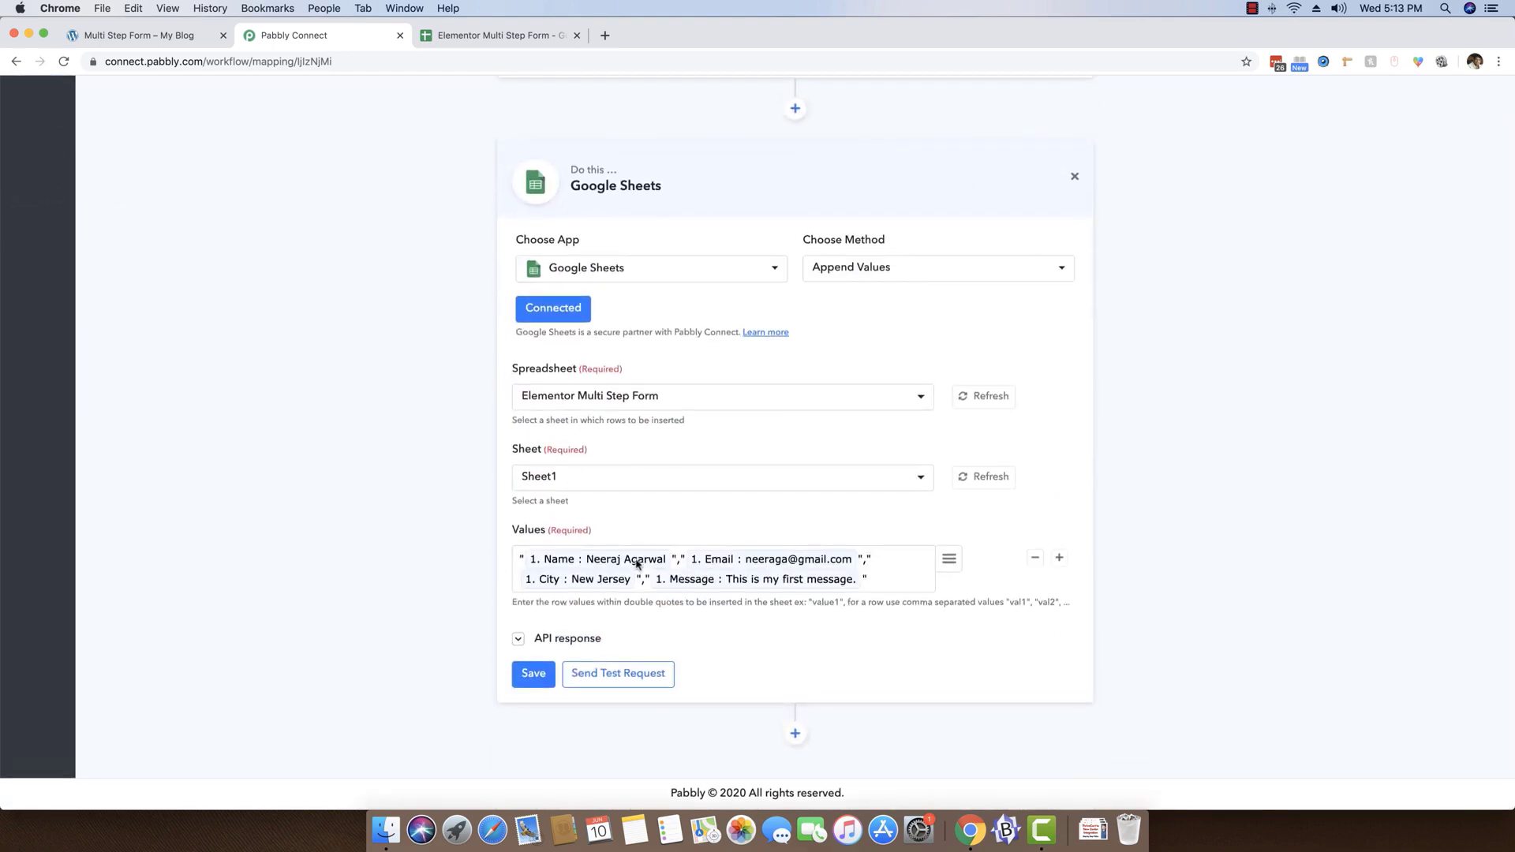
{"action": "left_click", "coordinate": [493, 36]}
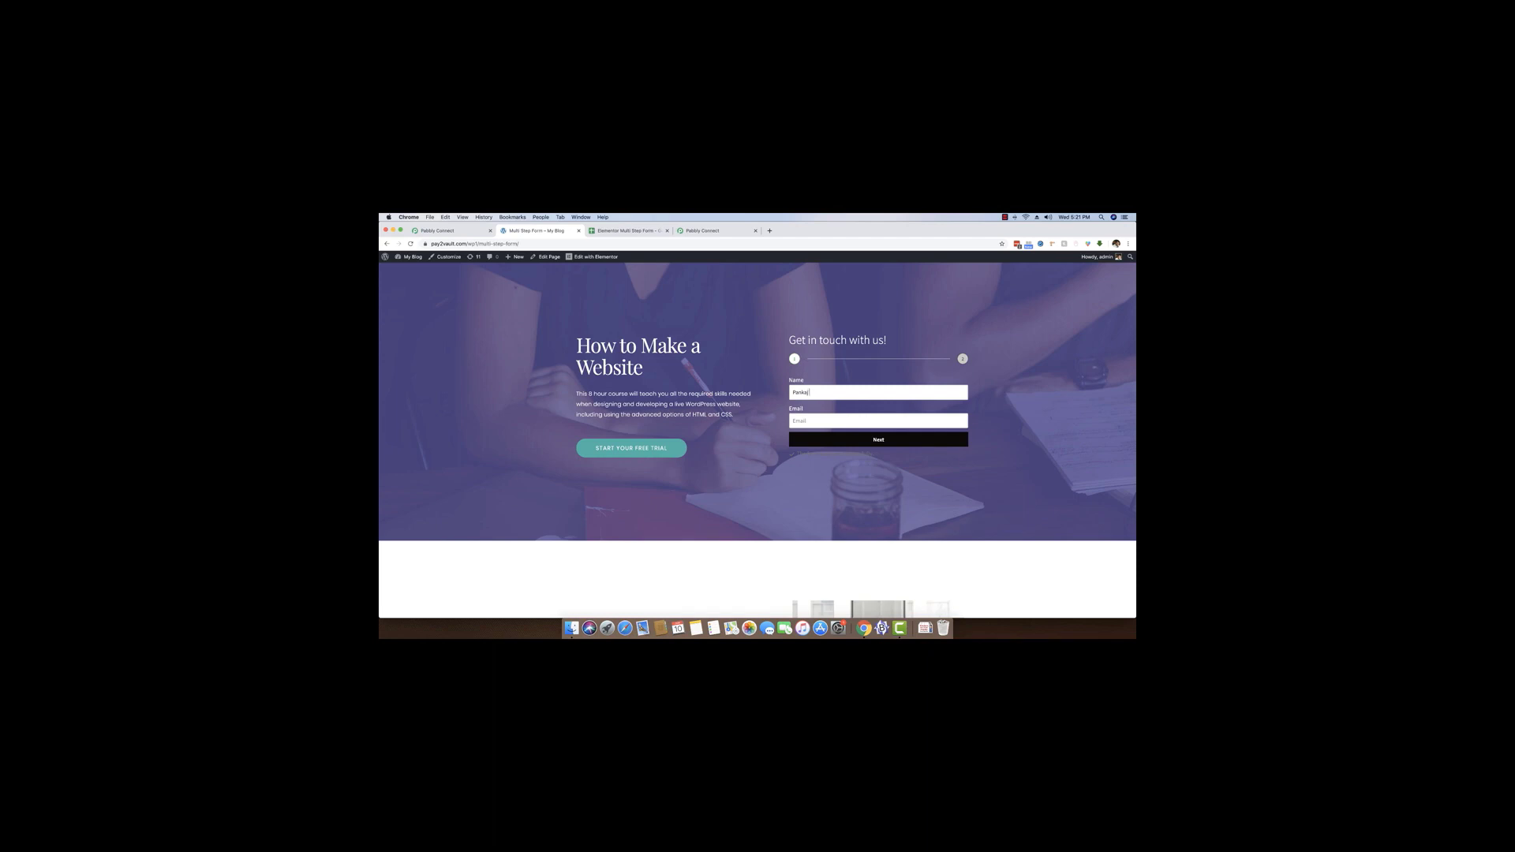
Submit the live multi-step form with a second person's name and email, city Bhopal and the message "This is my second message."
{"action": "type", "text": "p"}
{"action": "left_click", "coordinate": [876, 441]}
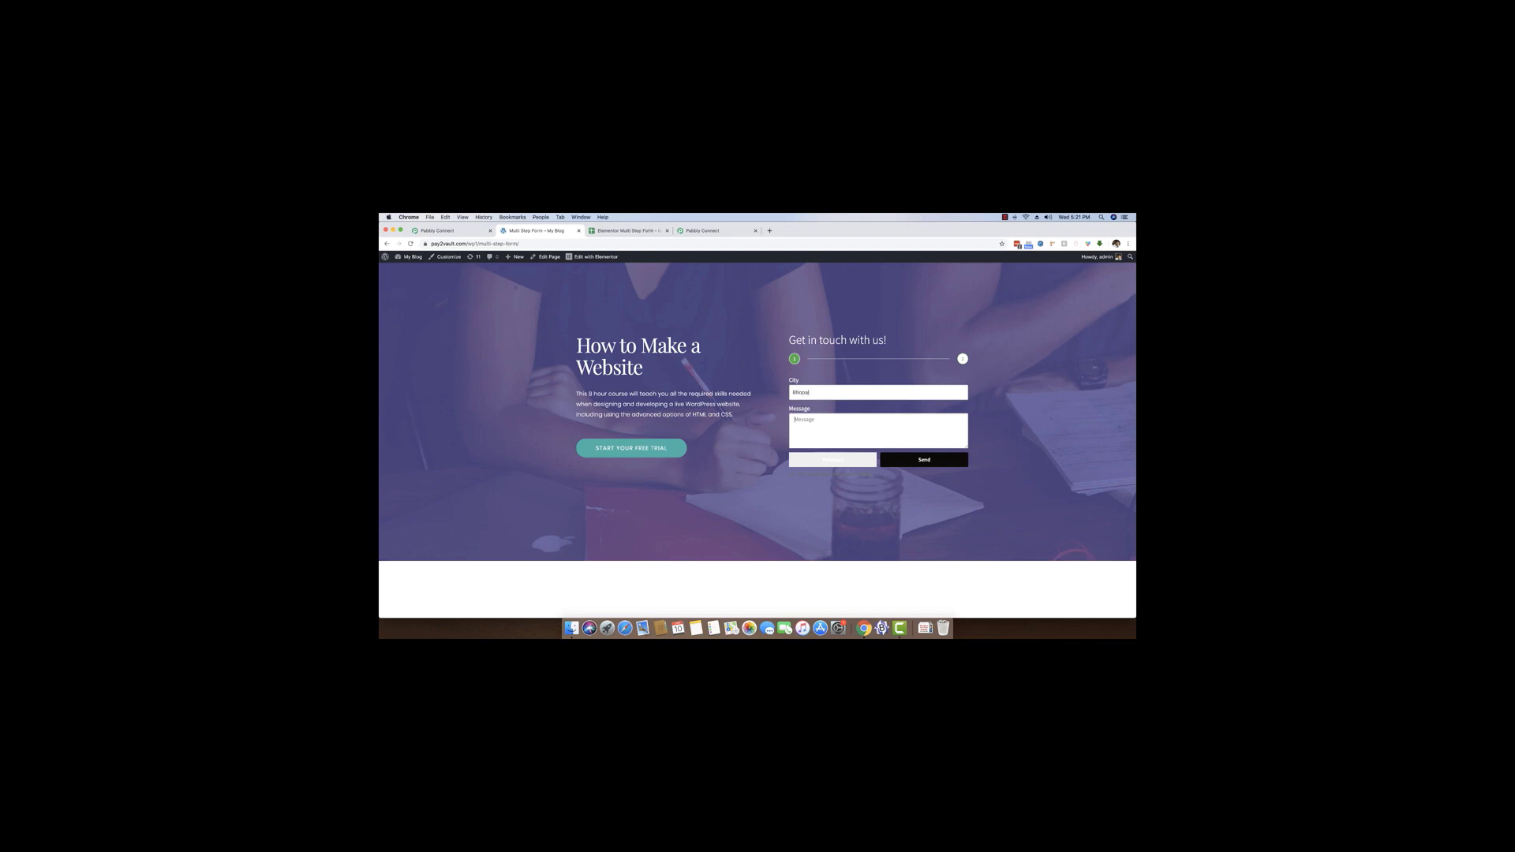
{"action": "type", "text": "This is my second message."}
{"action": "scroll", "coordinate": [907, 403], "scroll_direction": "down", "scroll_amount": 1}
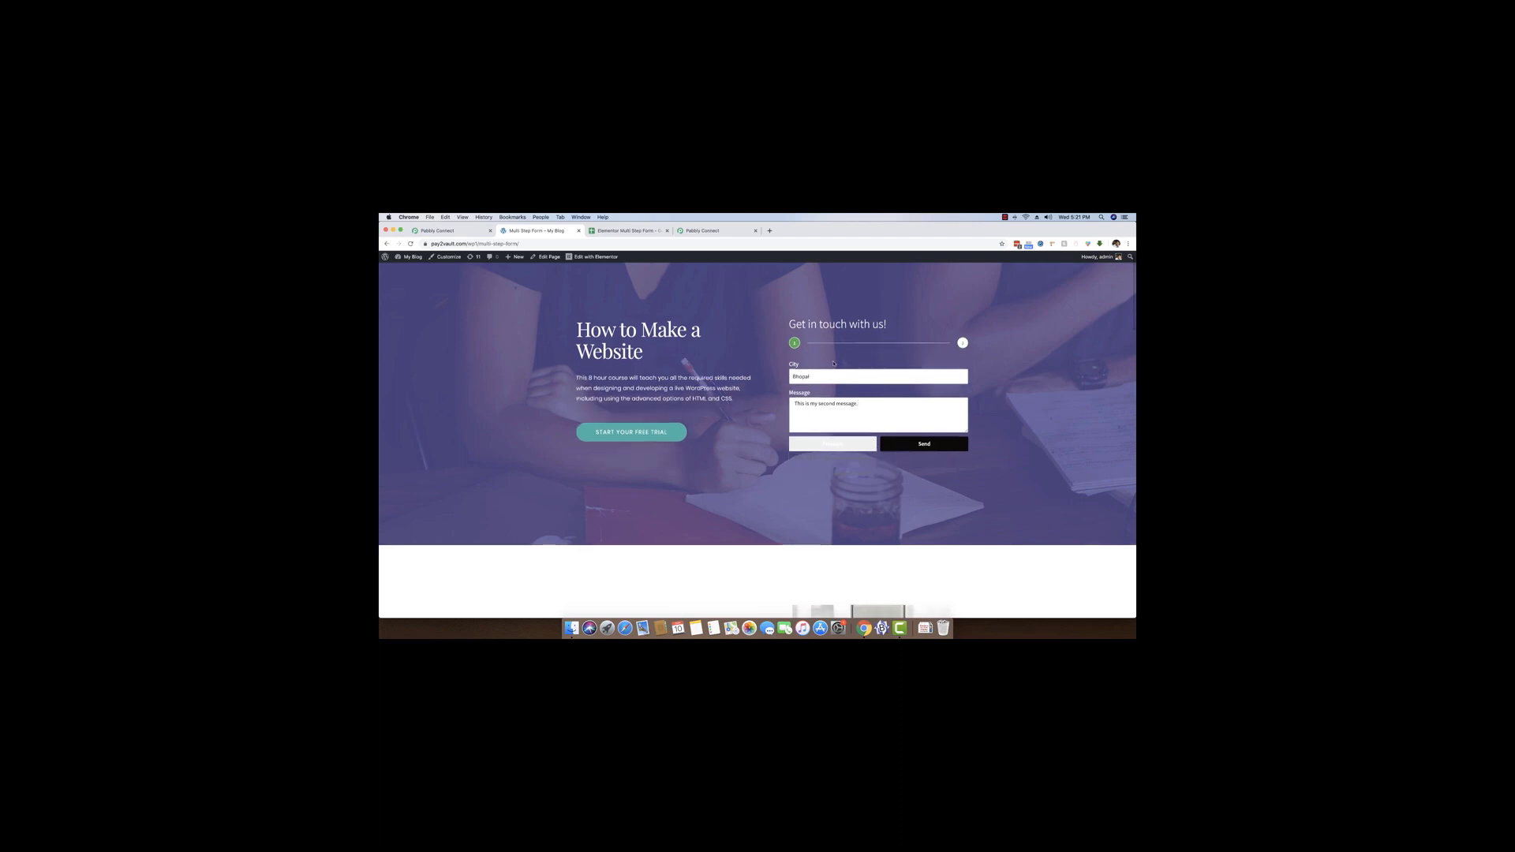
{"action": "scroll", "coordinate": [853, 387], "scroll_direction": "up", "scroll_amount": 1}
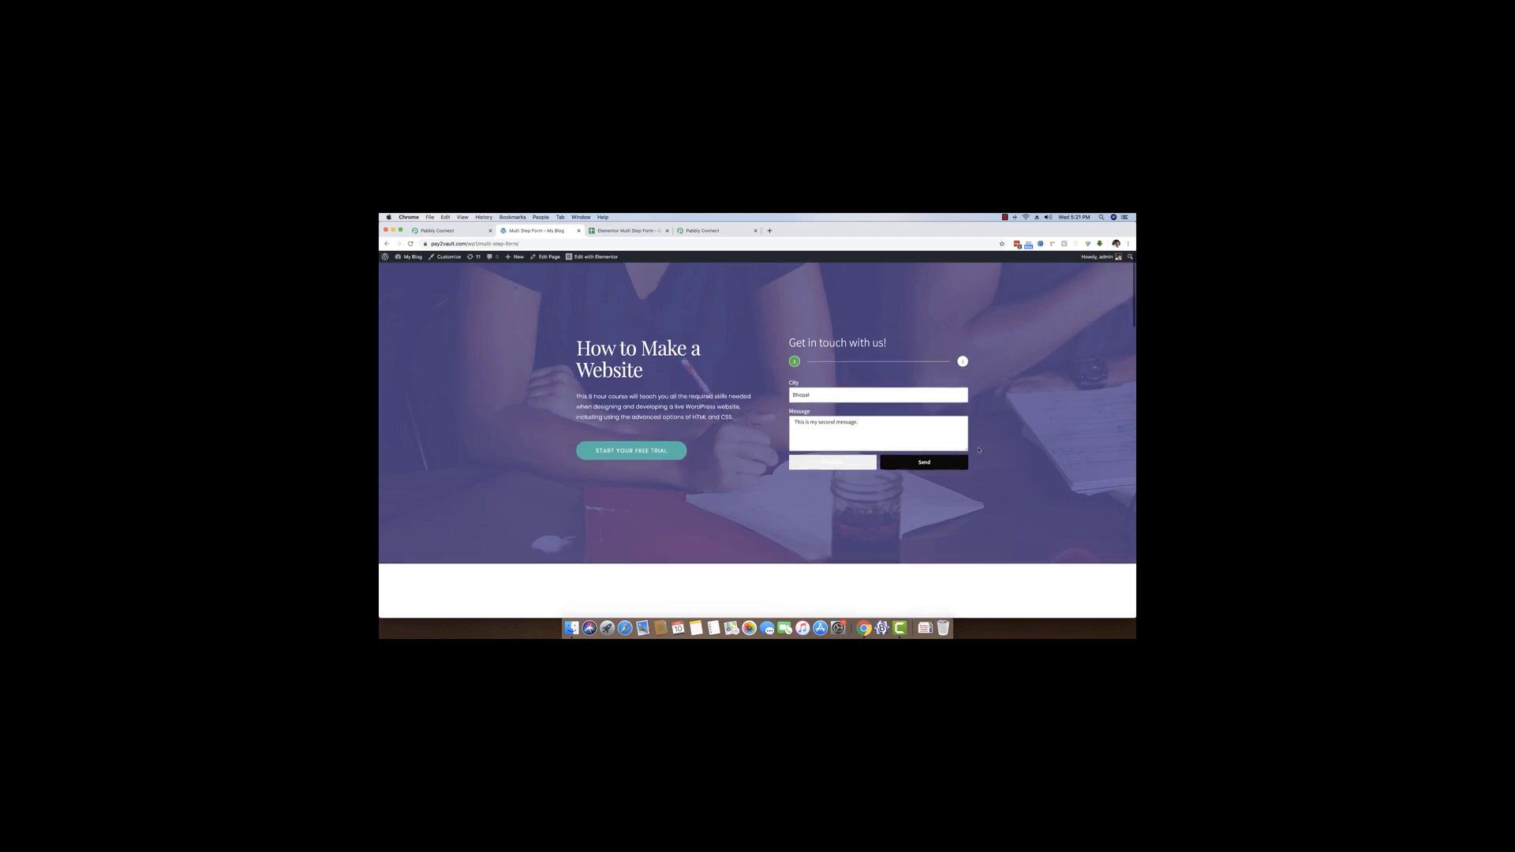
{"action": "left_click", "coordinate": [938, 464]}
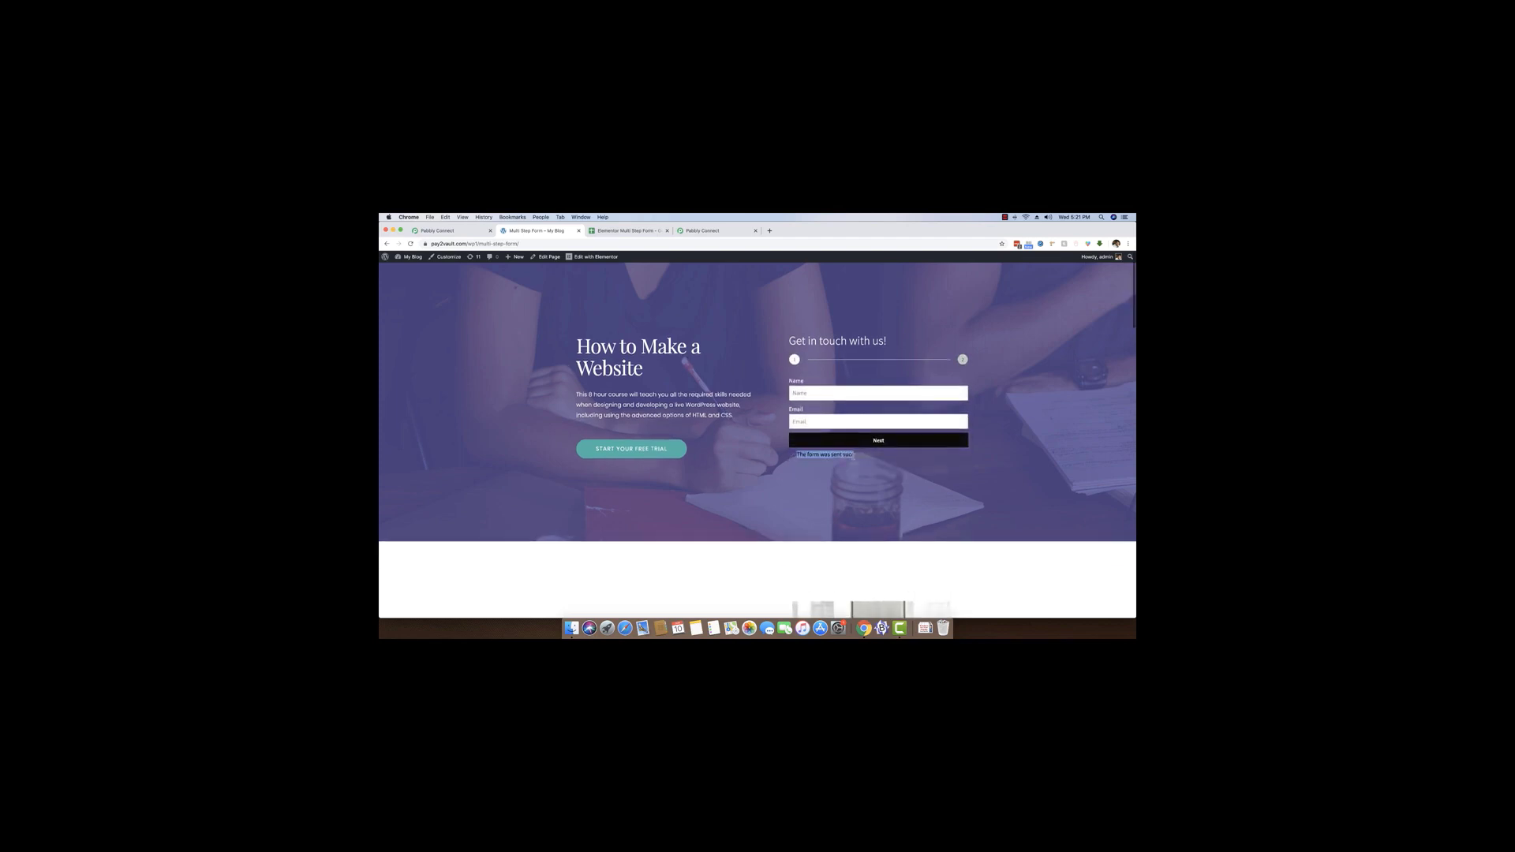
Check the Elementor Multi Step Form spreadsheet for the second submission's row, and return to the form page
{"action": "scroll", "coordinate": [752, 477], "scroll_direction": "down", "scroll_amount": 1}
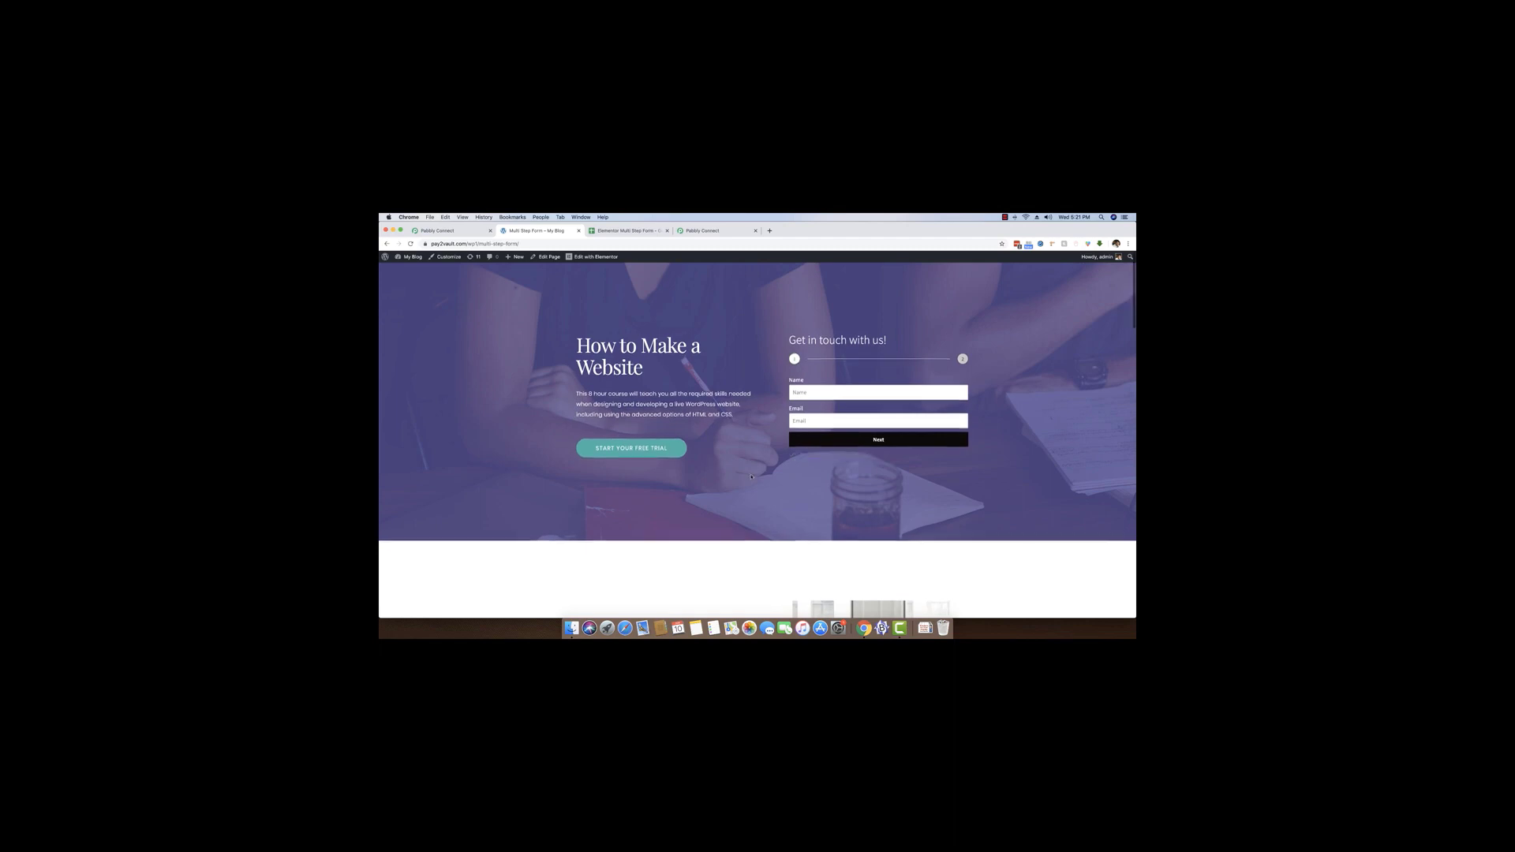
{"action": "left_click", "coordinate": [623, 230]}
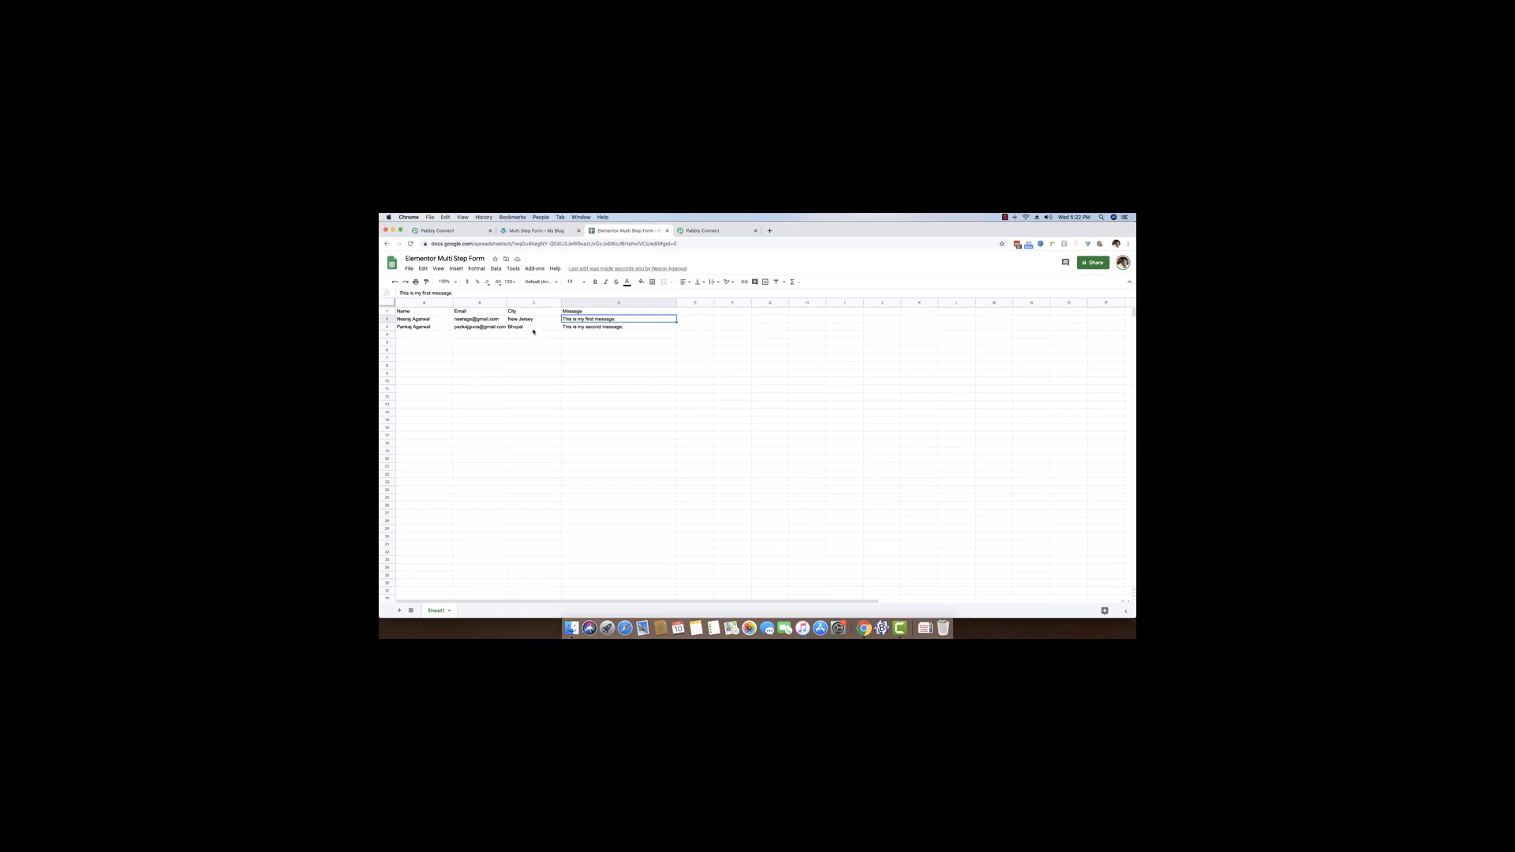
{"action": "left_click", "coordinate": [537, 230]}
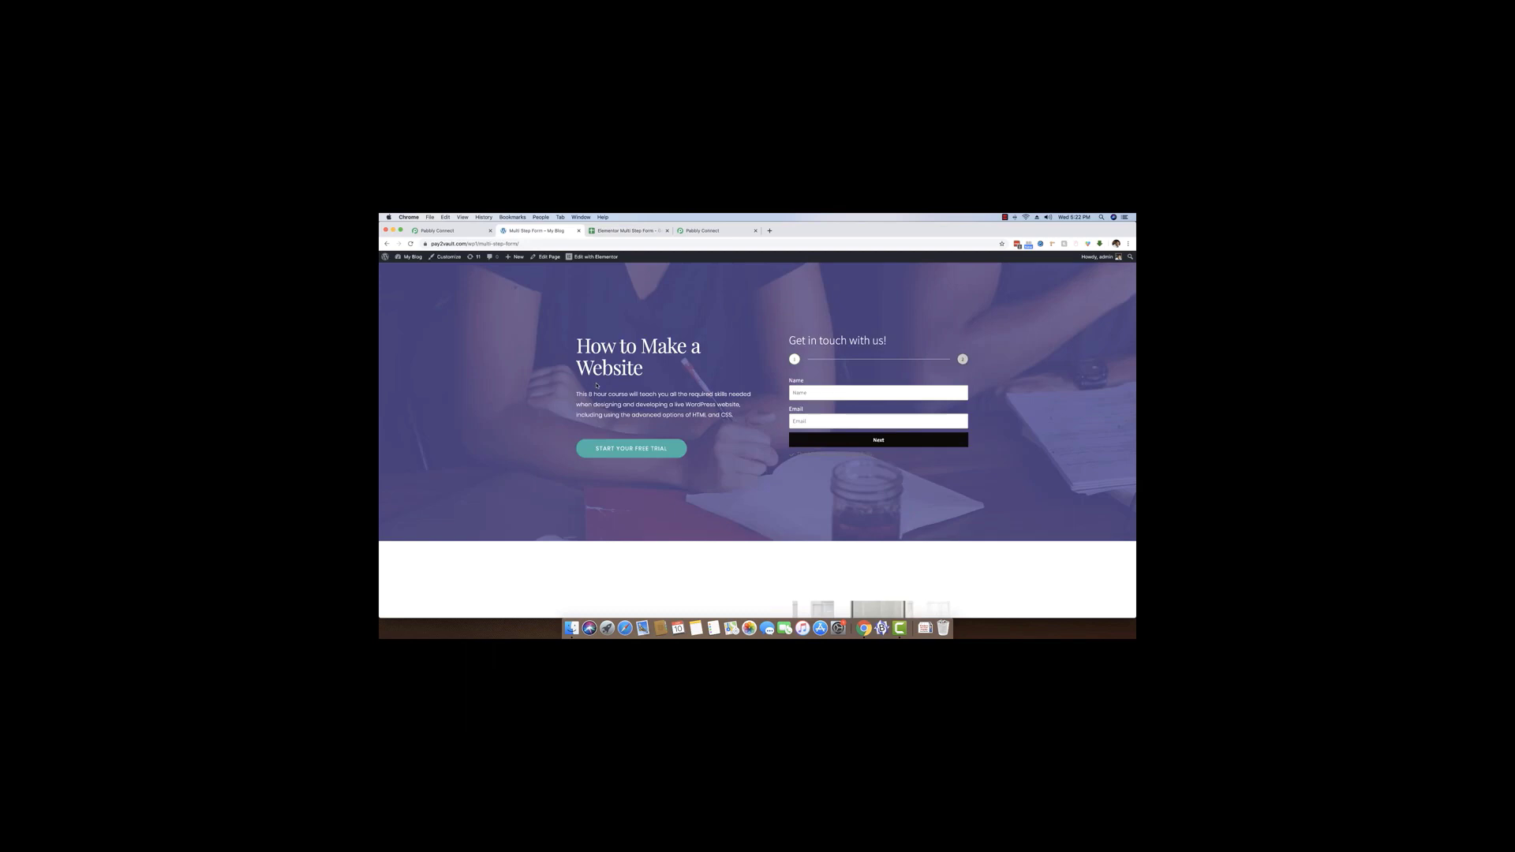
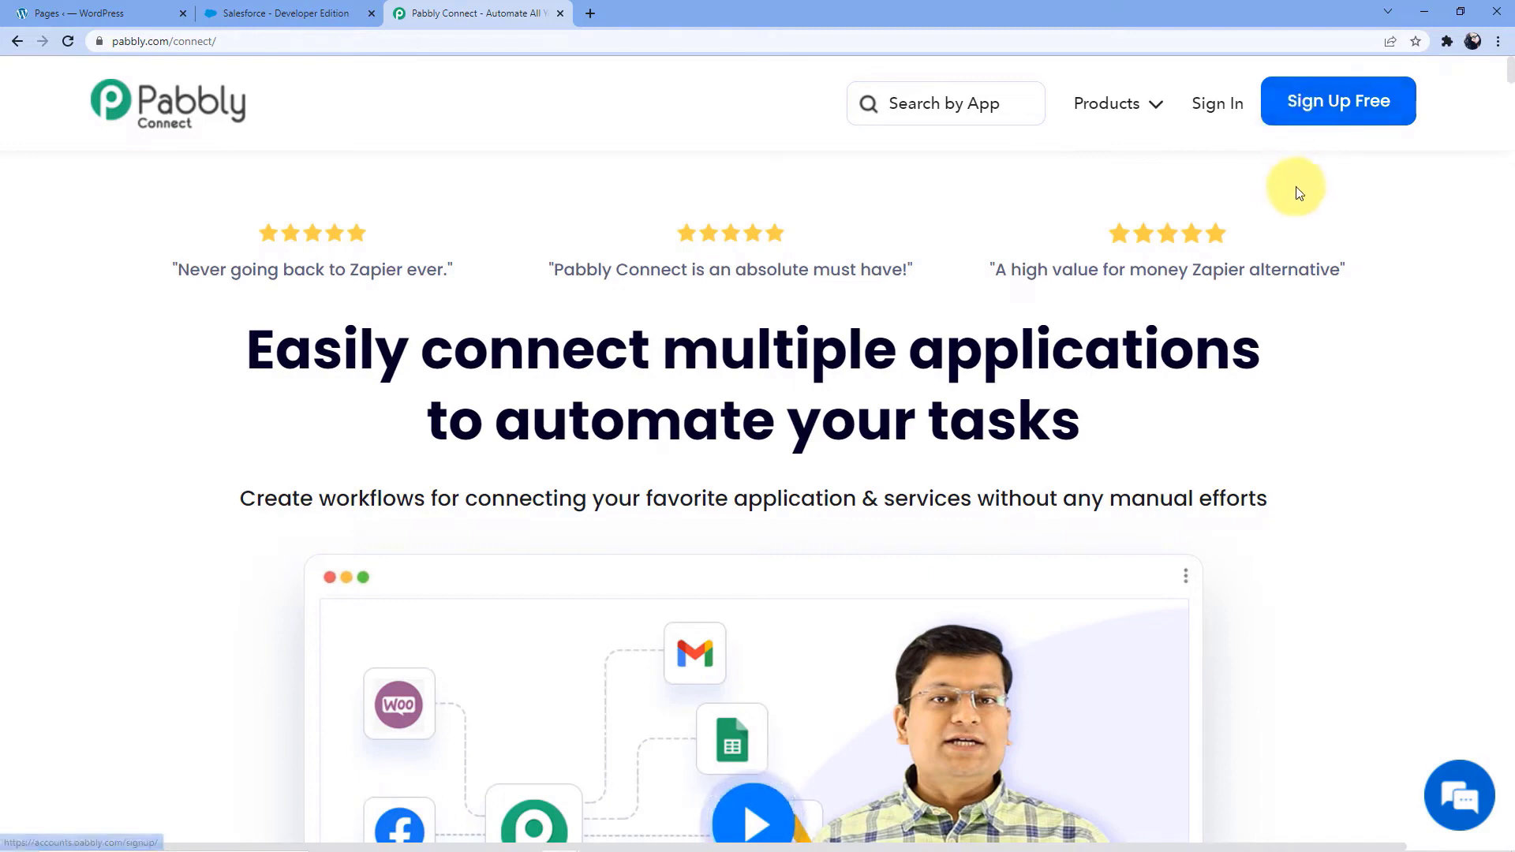
Sign in to Pabbly, access Pabbly Connect, and create a workflow named Elementor to Salesforce
{"action": "left_click", "coordinate": [1212, 114]}
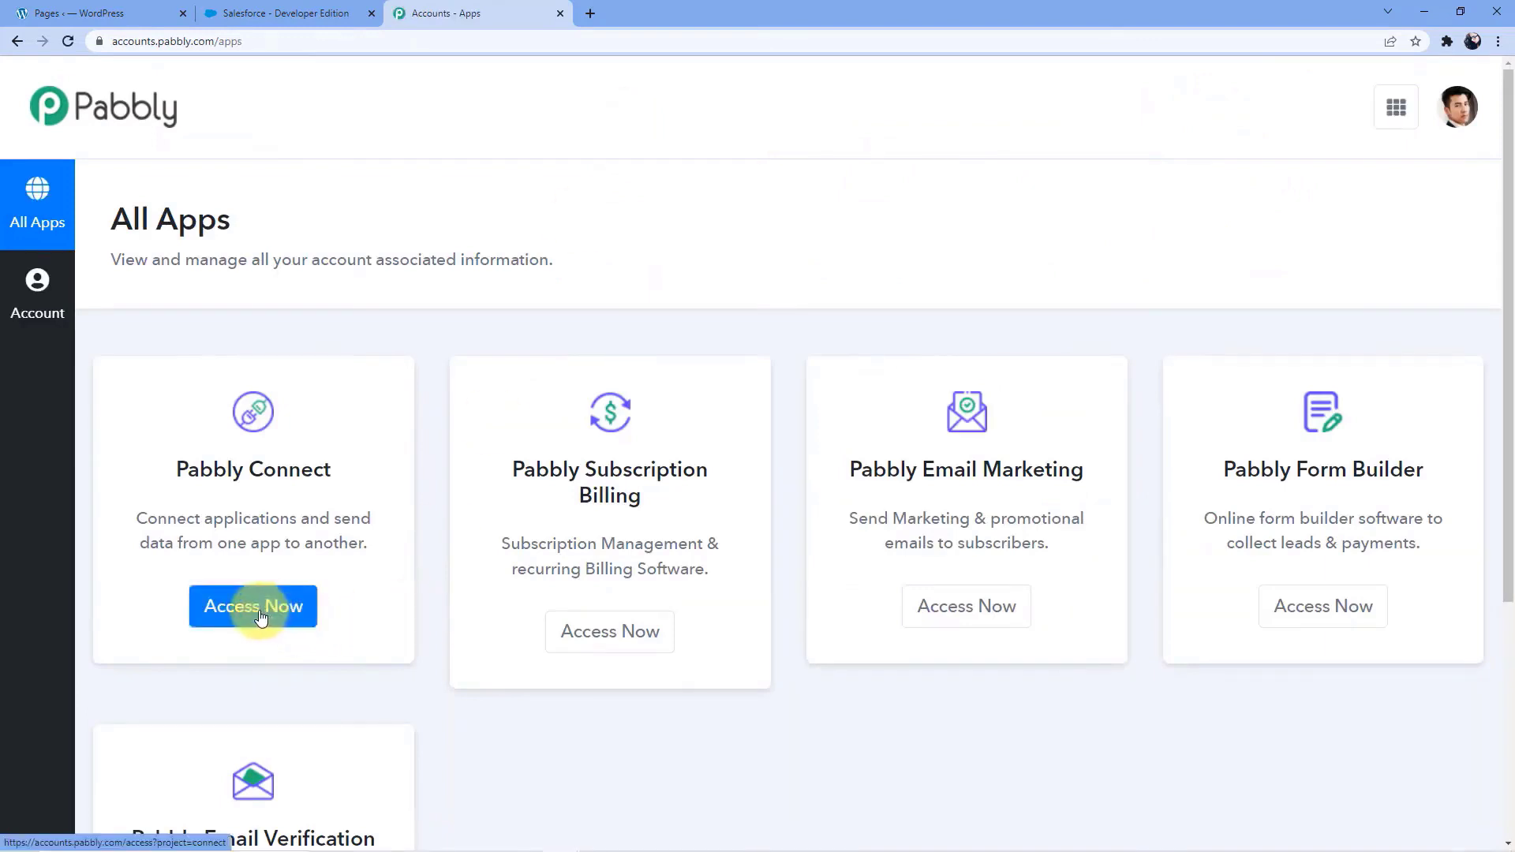
{"action": "left_click", "coordinate": [262, 617]}
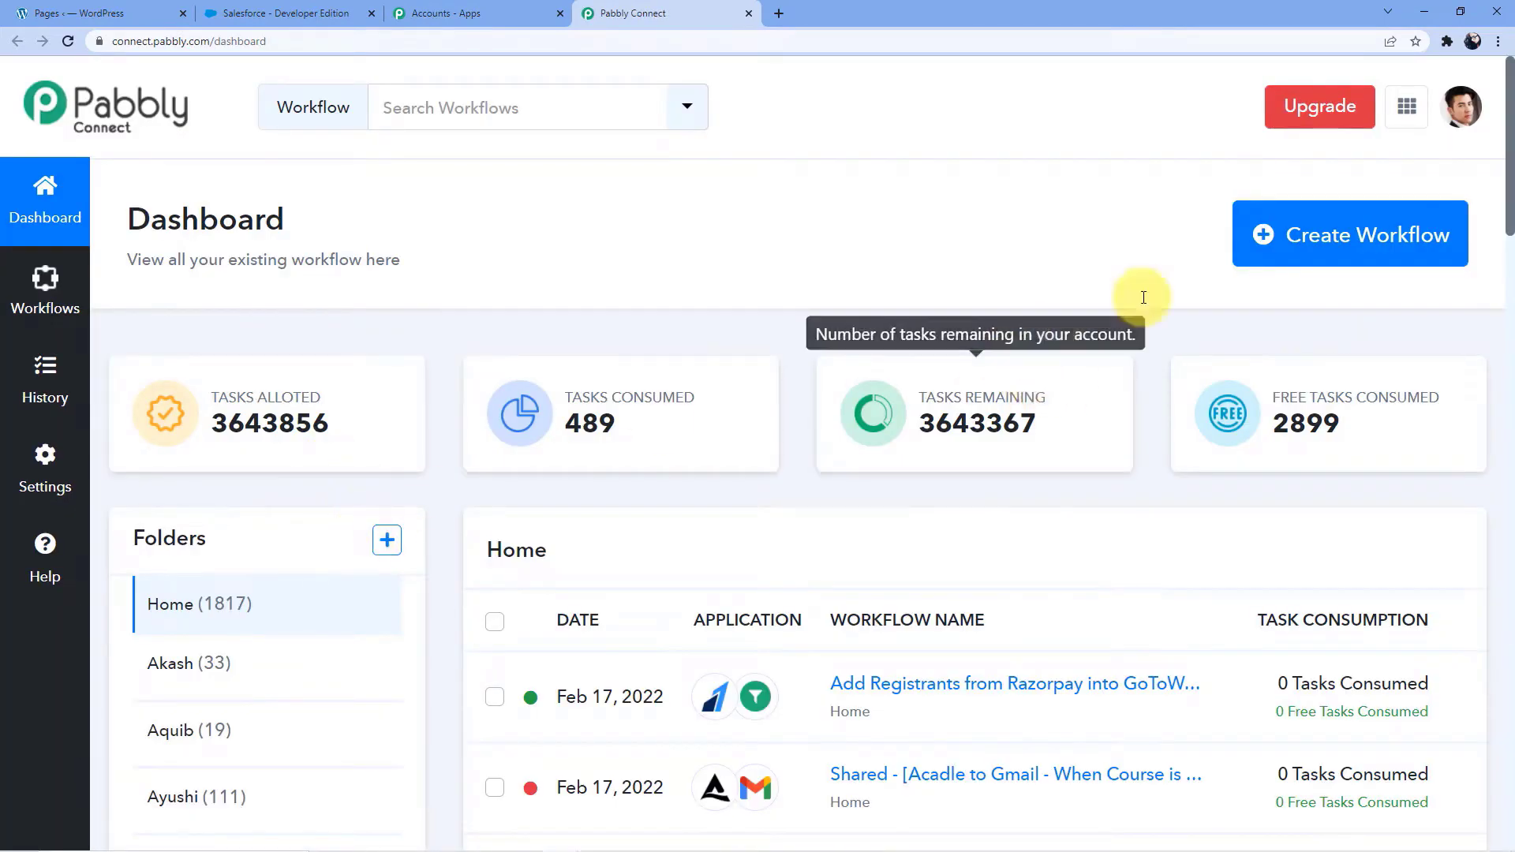
{"action": "left_click", "coordinate": [1293, 254]}
{"action": "left_click", "coordinate": [715, 474]}
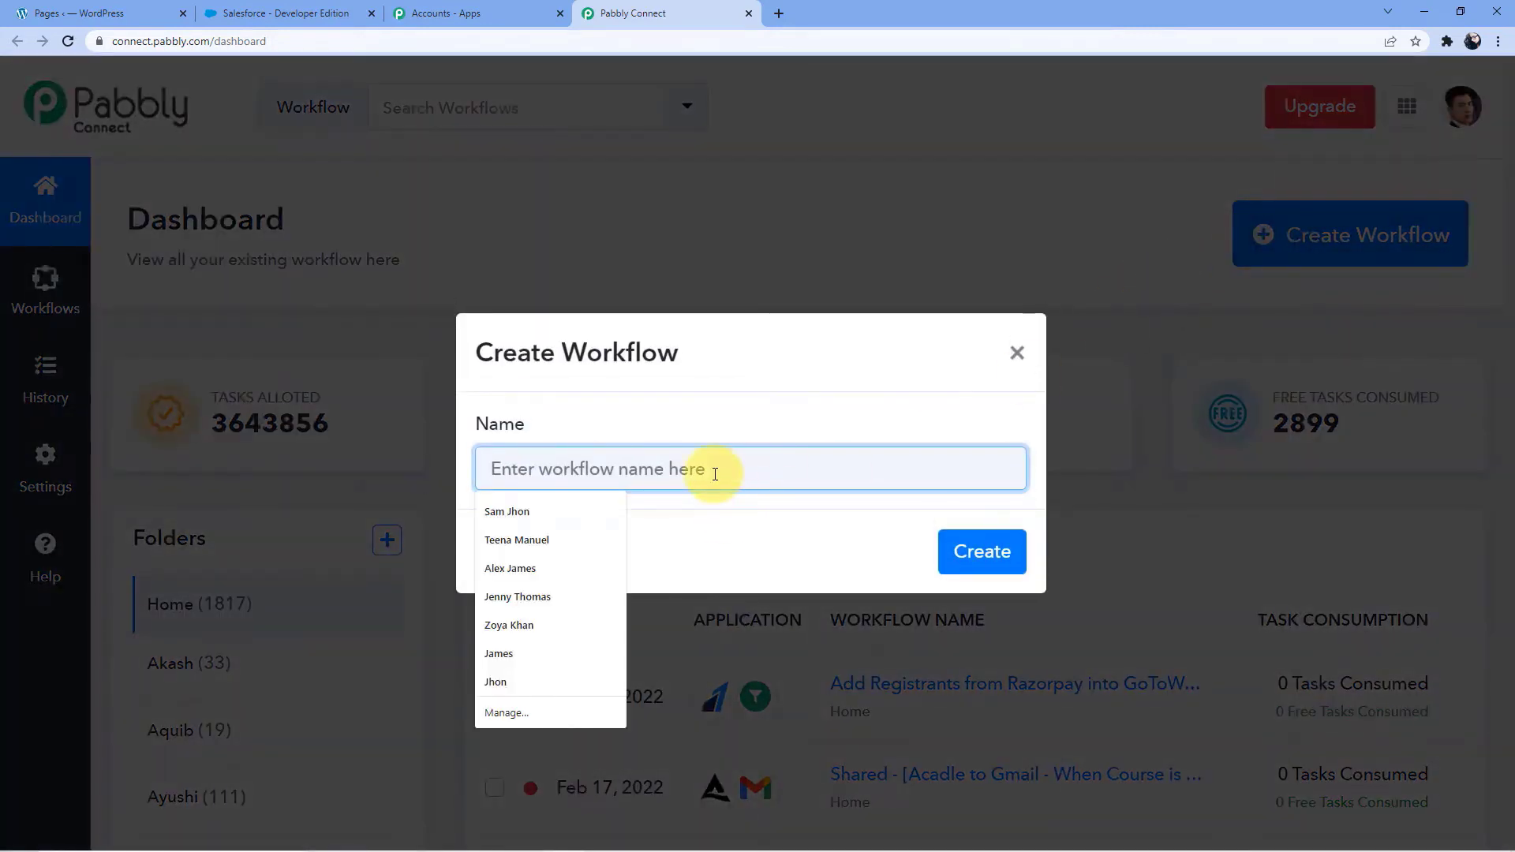
{"action": "type", "text": "Elementor"}
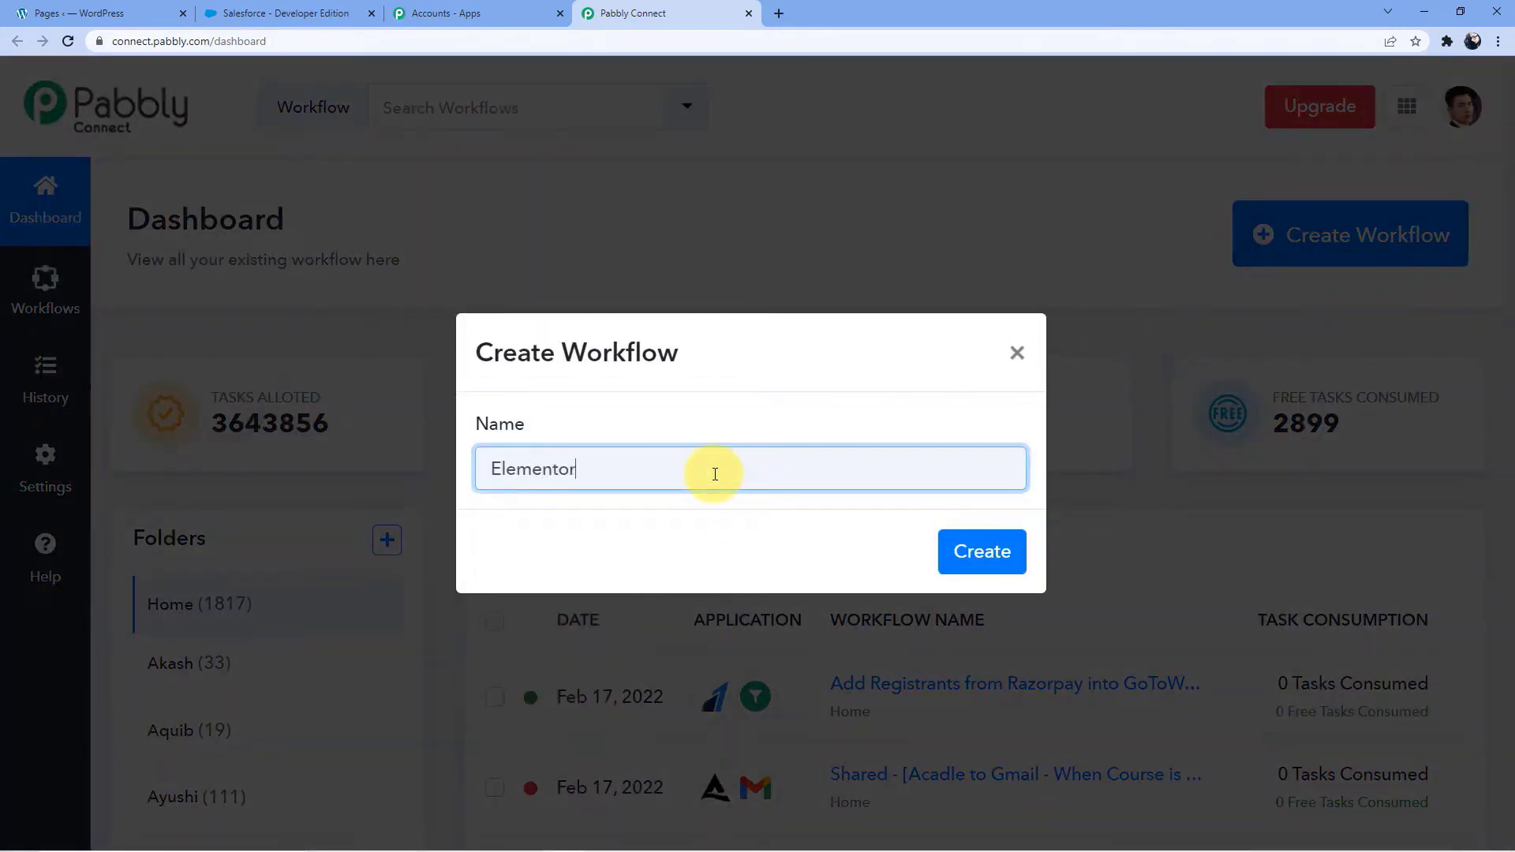
{"action": "type", "text": " to Salesforce"}
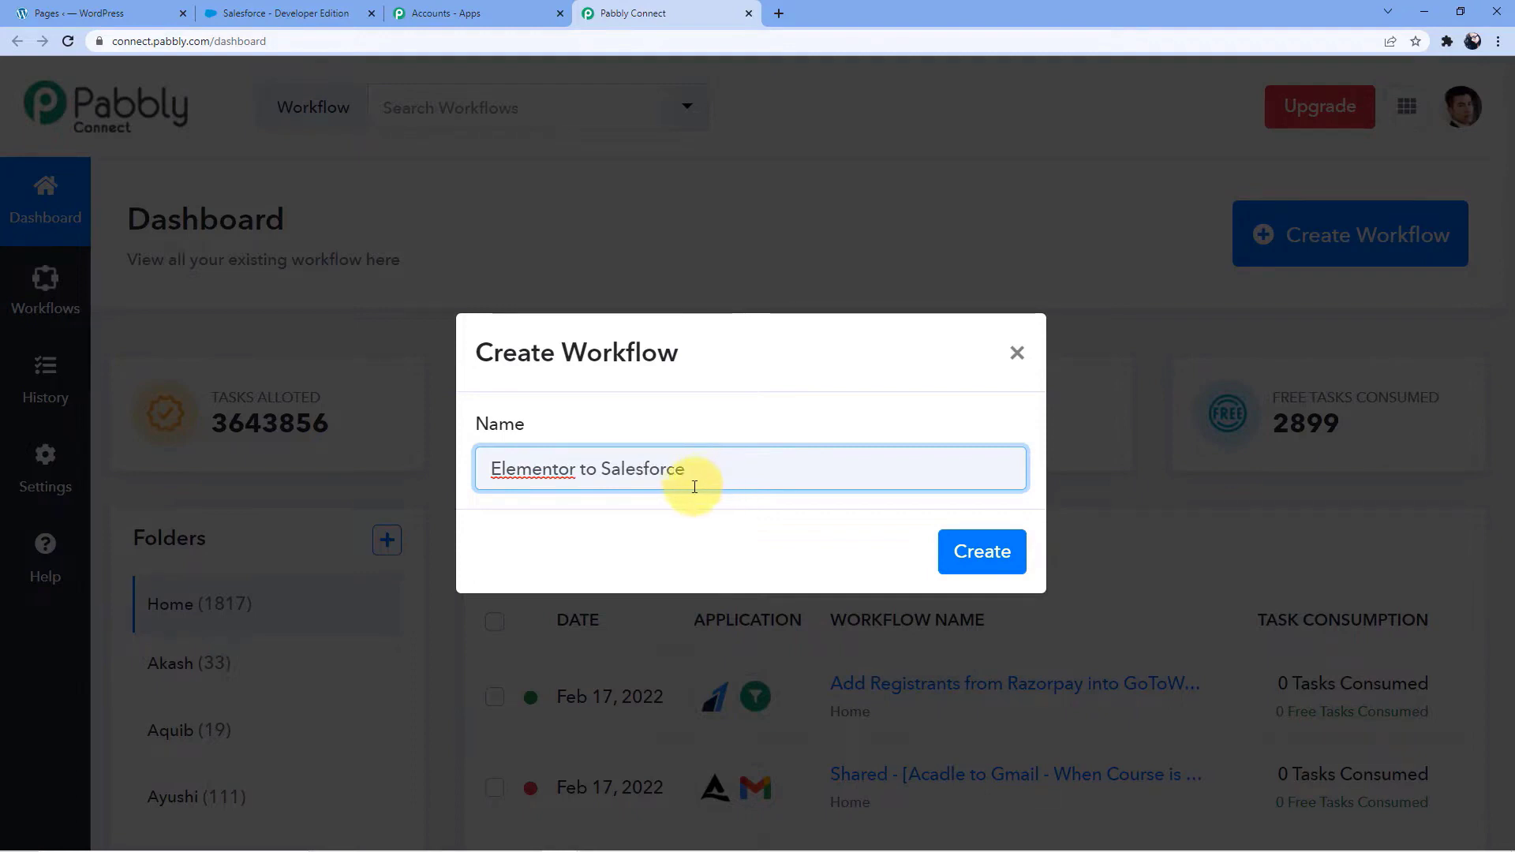
{"action": "left_click", "coordinate": [983, 555]}
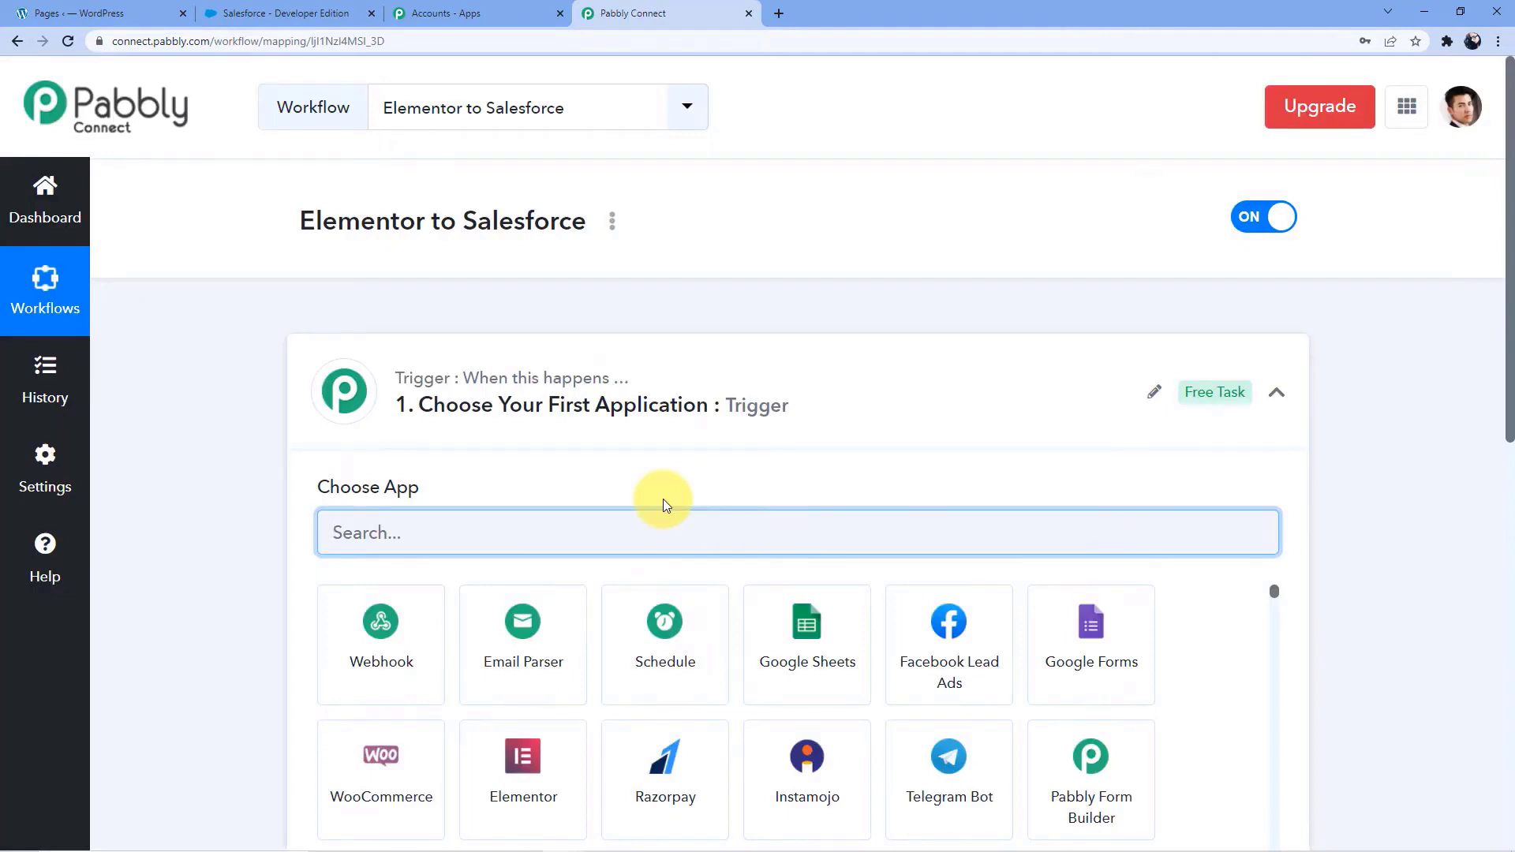
Set the workflow's trigger application to Elementor with the trigger event New Form Submission
{"action": "scroll", "coordinate": [221, 405], "scroll_direction": "down", "scroll_amount": 2}
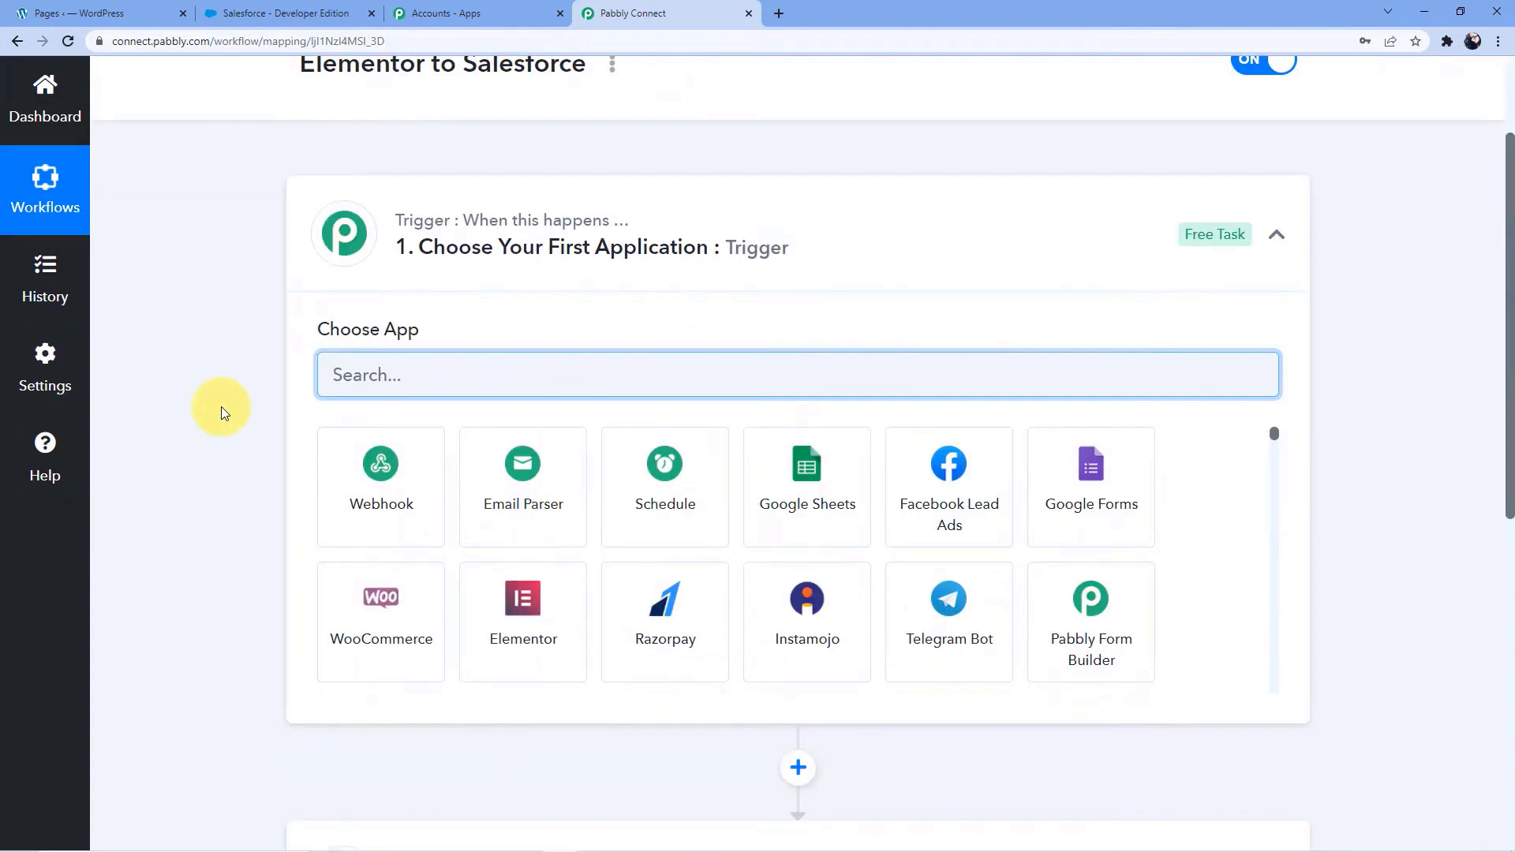
{"action": "scroll", "coordinate": [224, 408], "scroll_direction": "down", "scroll_amount": 4}
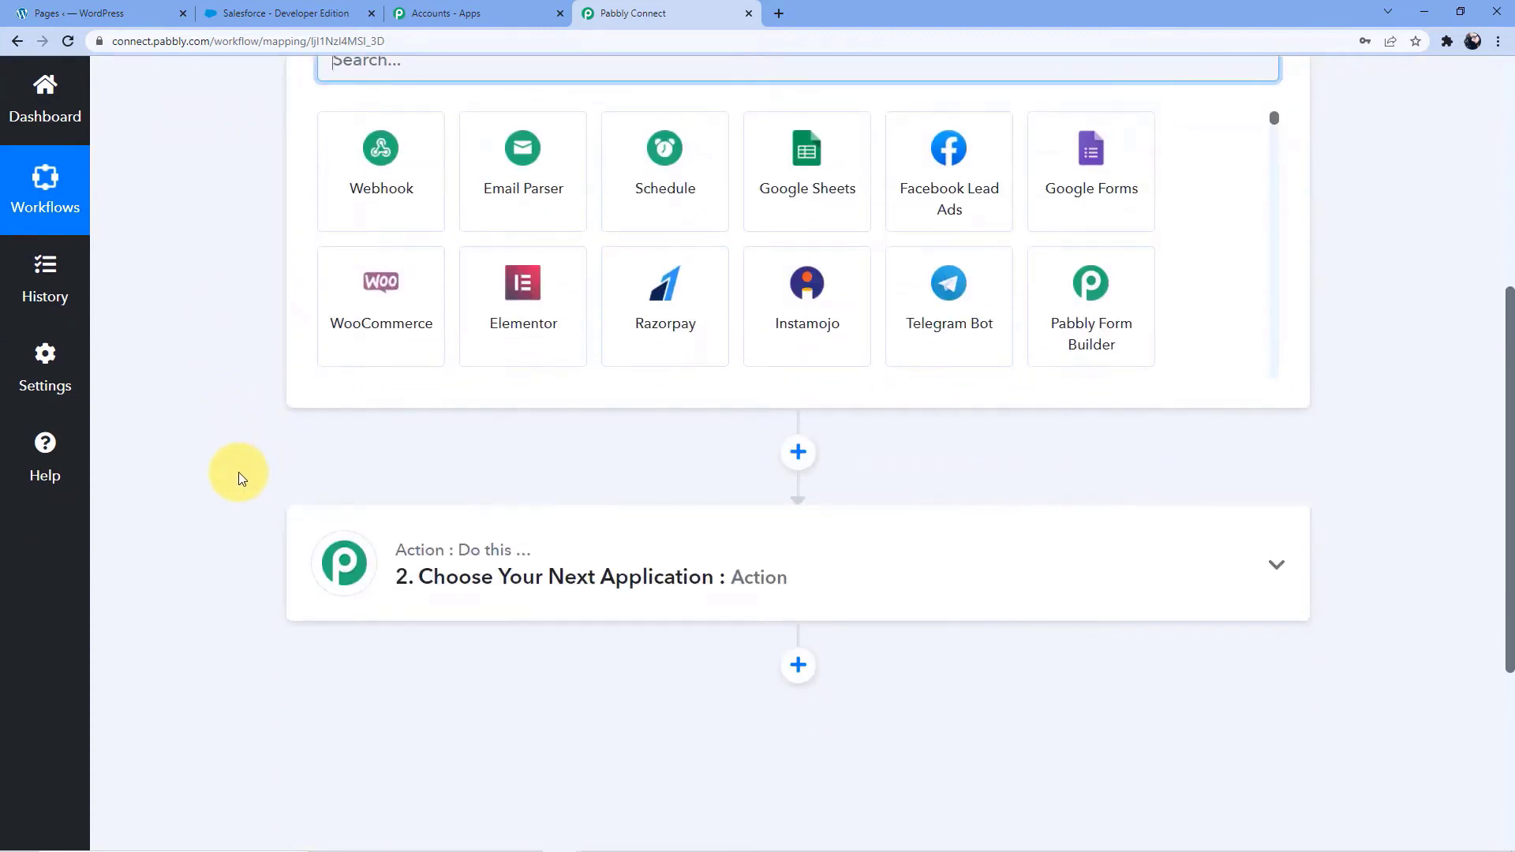
{"action": "scroll", "coordinate": [239, 472], "scroll_direction": "up", "scroll_amount": 5}
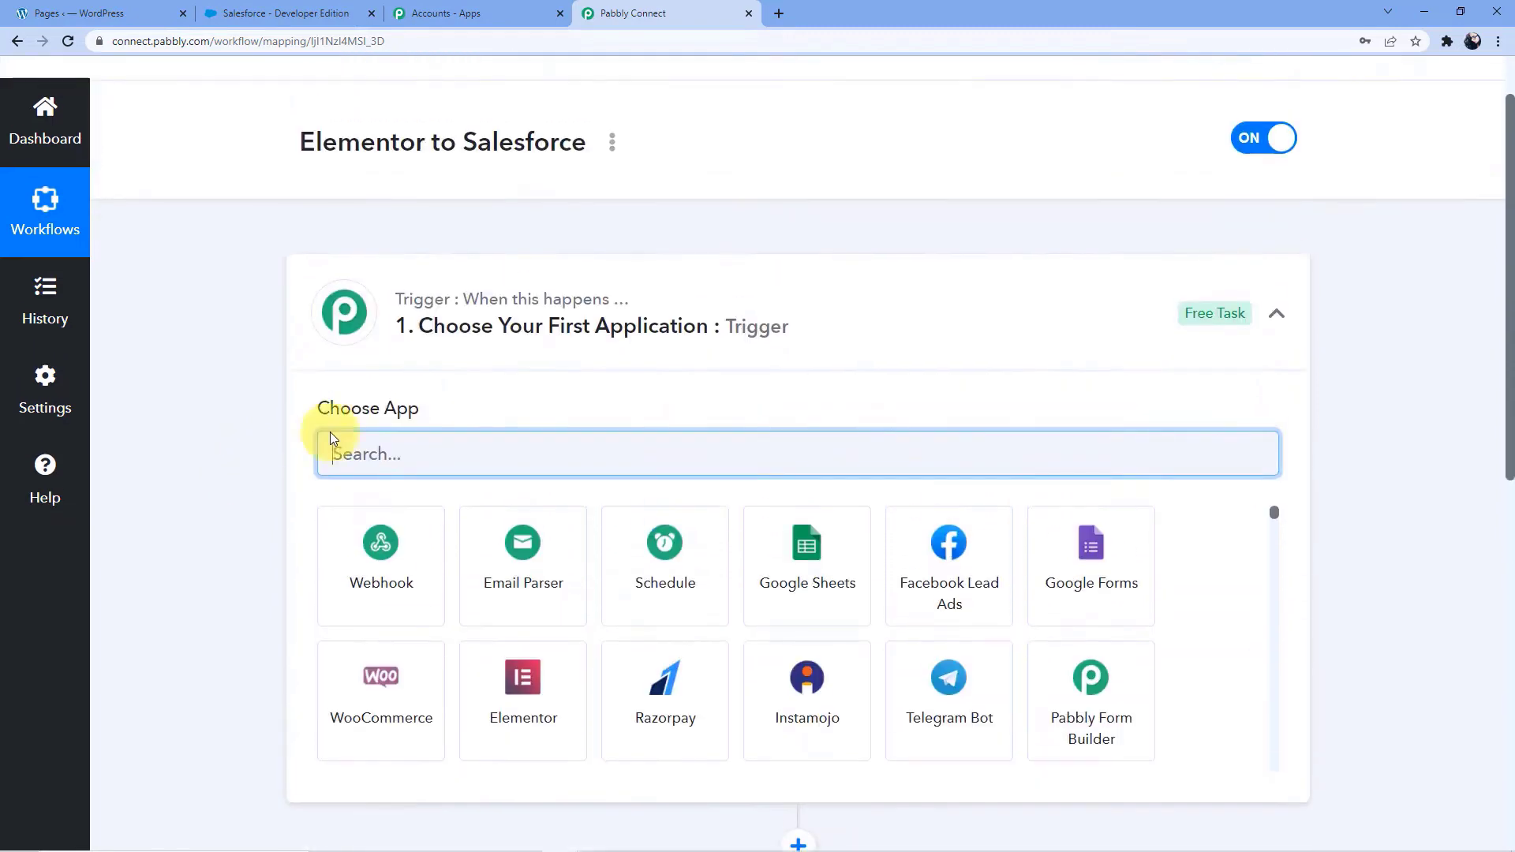
{"action": "scroll", "coordinate": [200, 572], "scroll_direction": "down", "scroll_amount": 5}
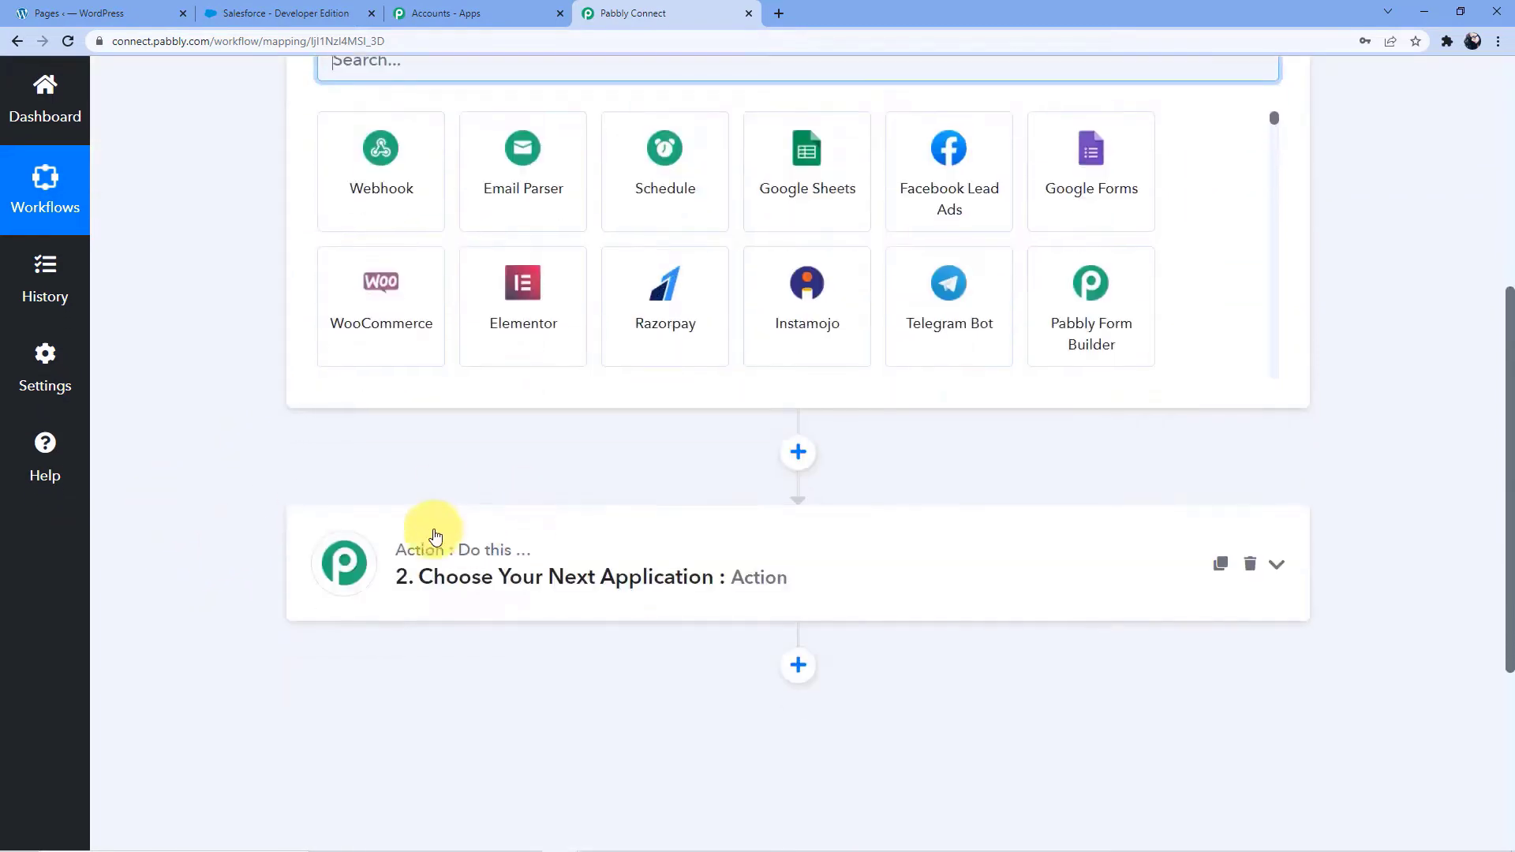
{"action": "scroll", "coordinate": [302, 485], "scroll_direction": "up", "scroll_amount": 6}
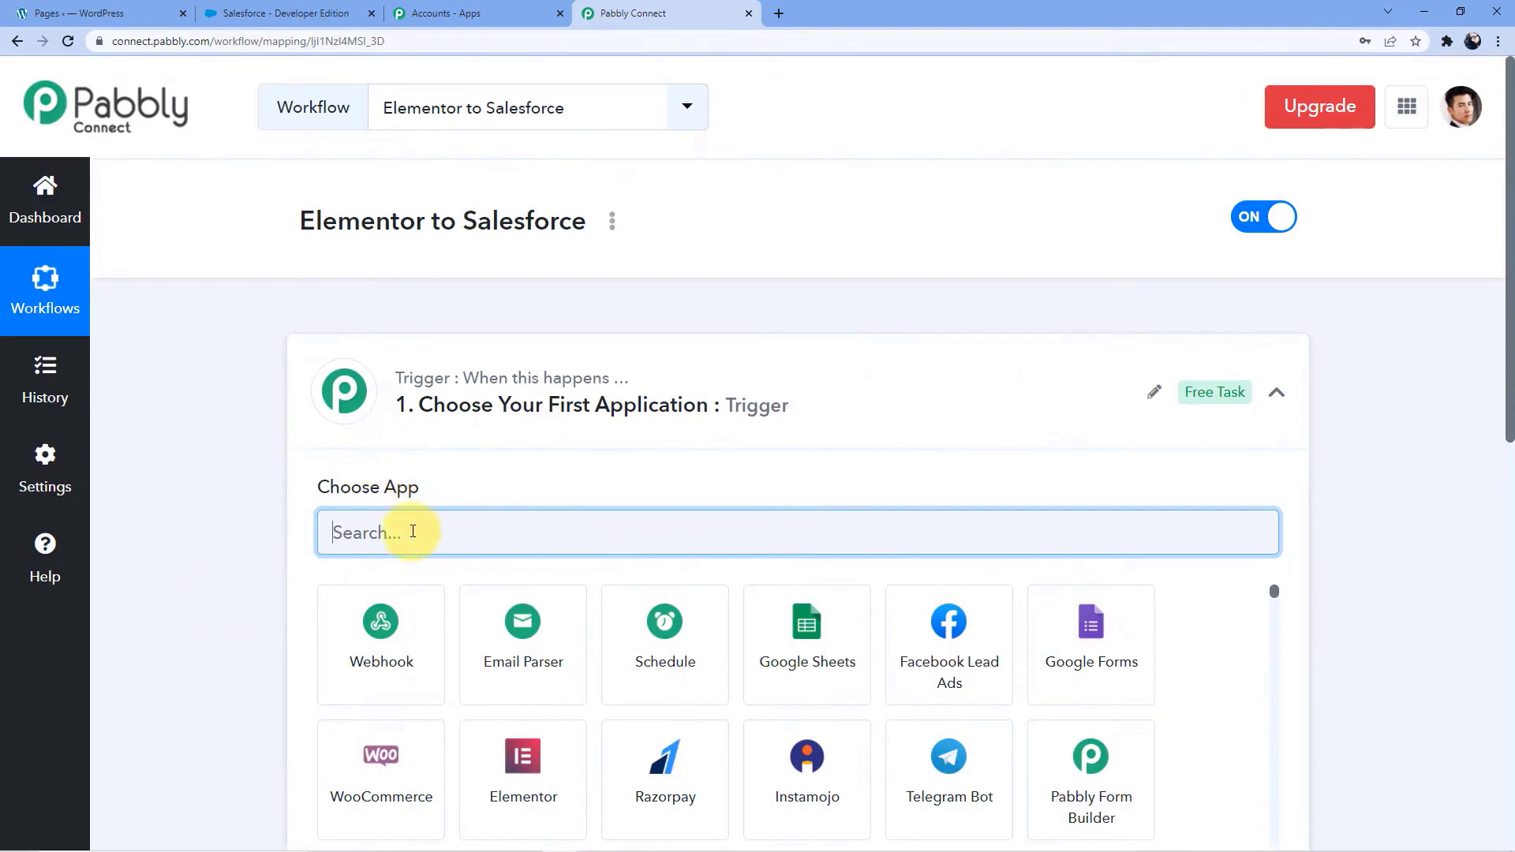
{"action": "type", "text": "Elementor"}
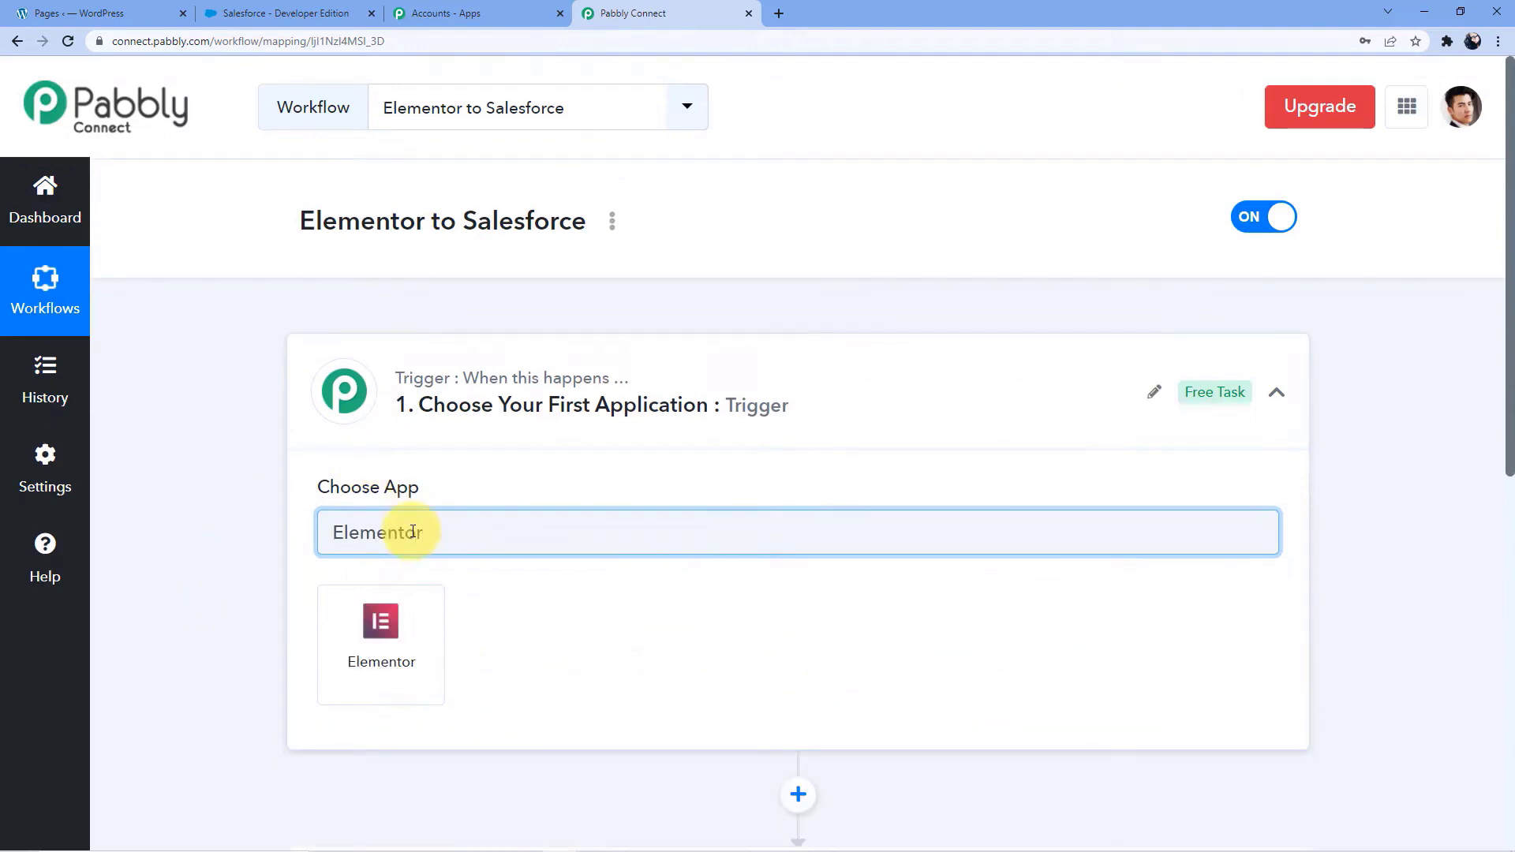
{"action": "left_click", "coordinate": [417, 634]}
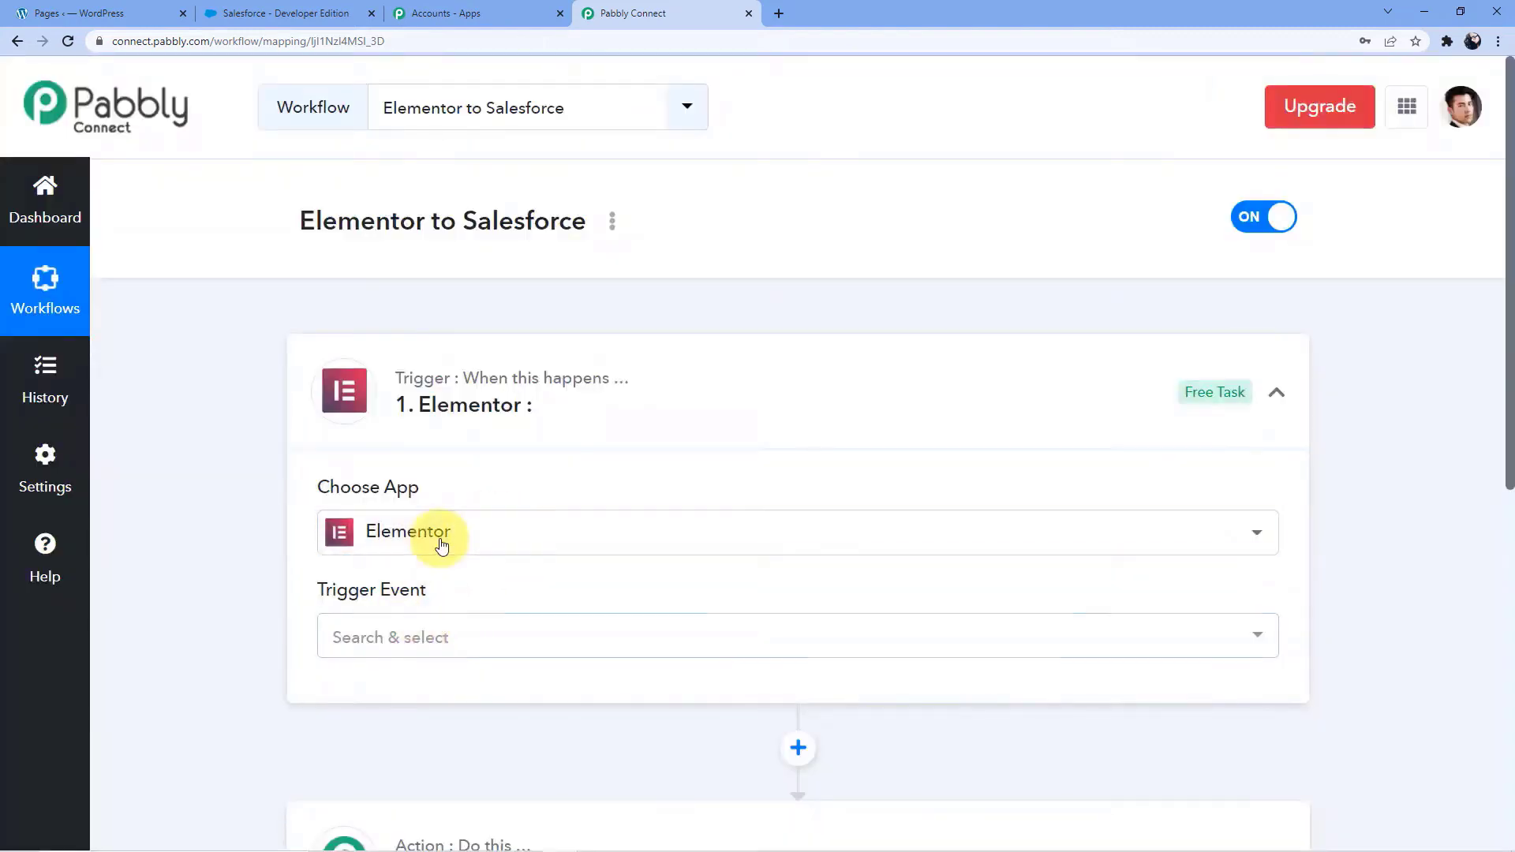
{"action": "left_click", "coordinate": [425, 643]}
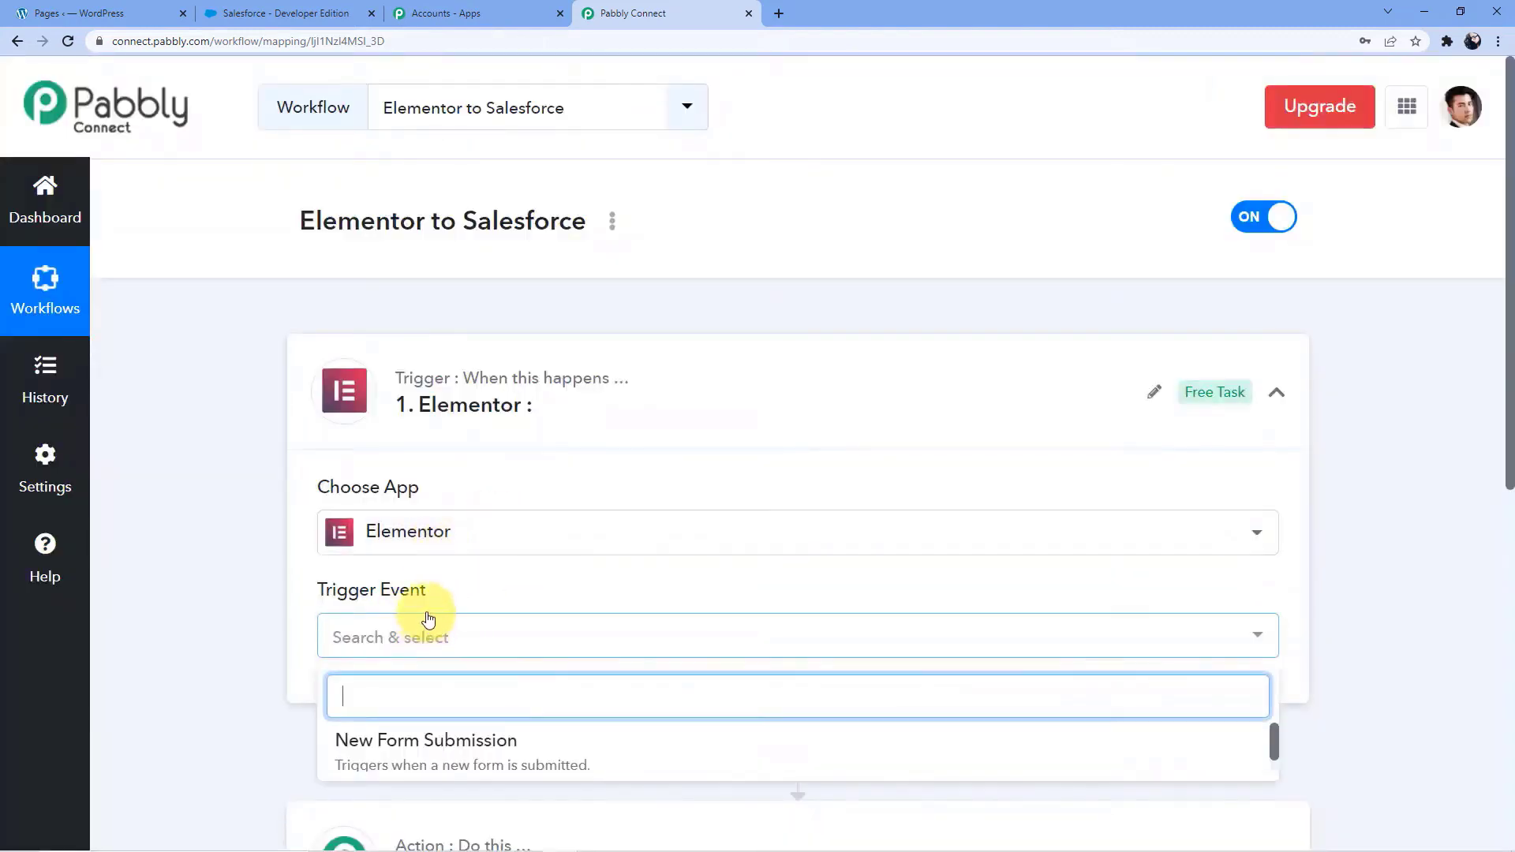
{"action": "left_click", "coordinate": [453, 721]}
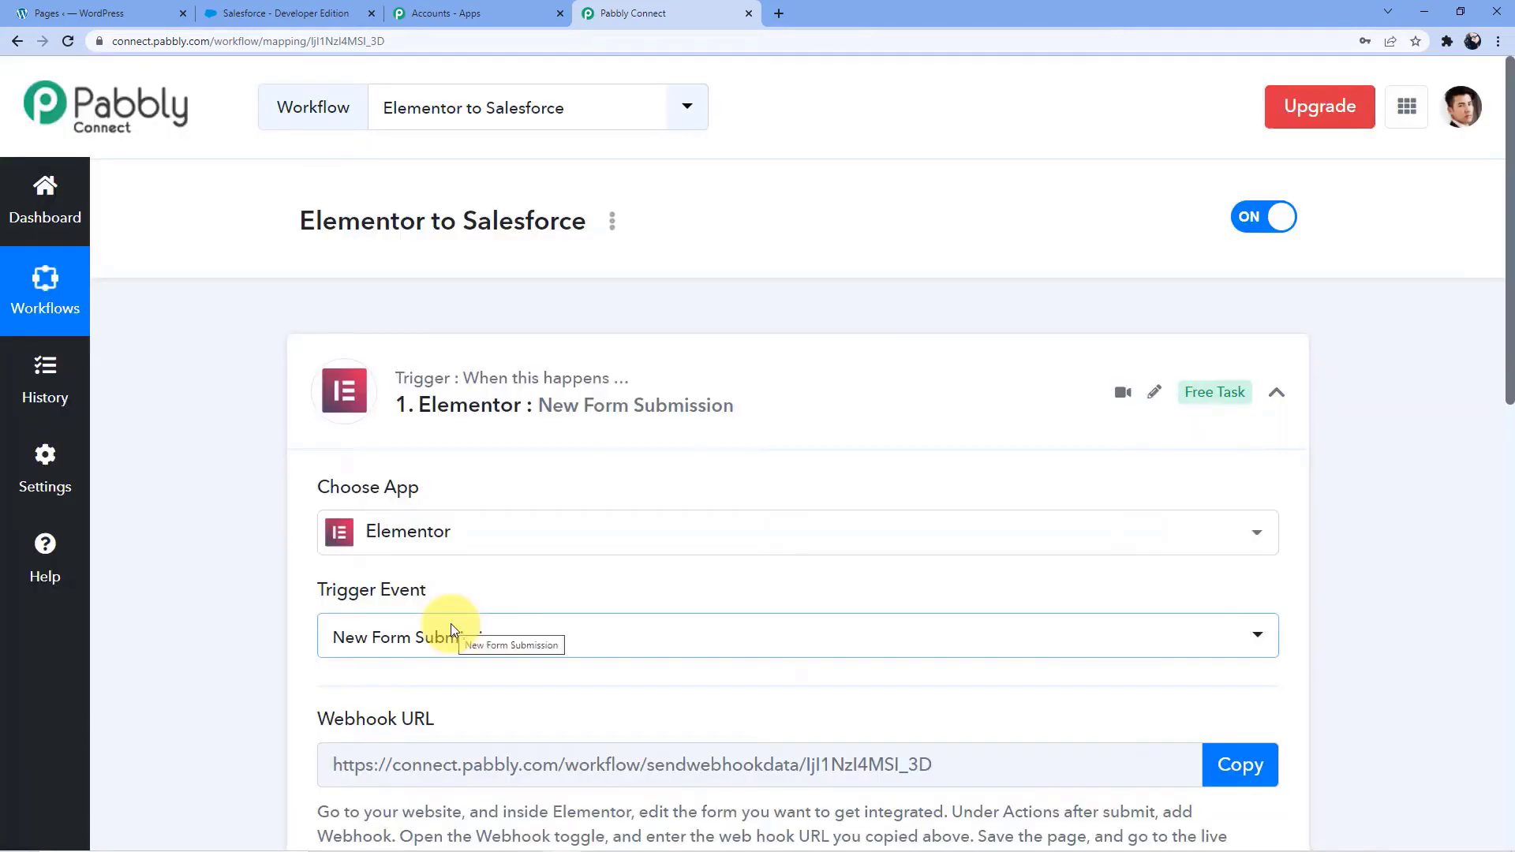
Copy the webhook URL of the Elementor trigger
{"action": "scroll", "coordinate": [579, 510], "scroll_direction": "down", "scroll_amount": 3}
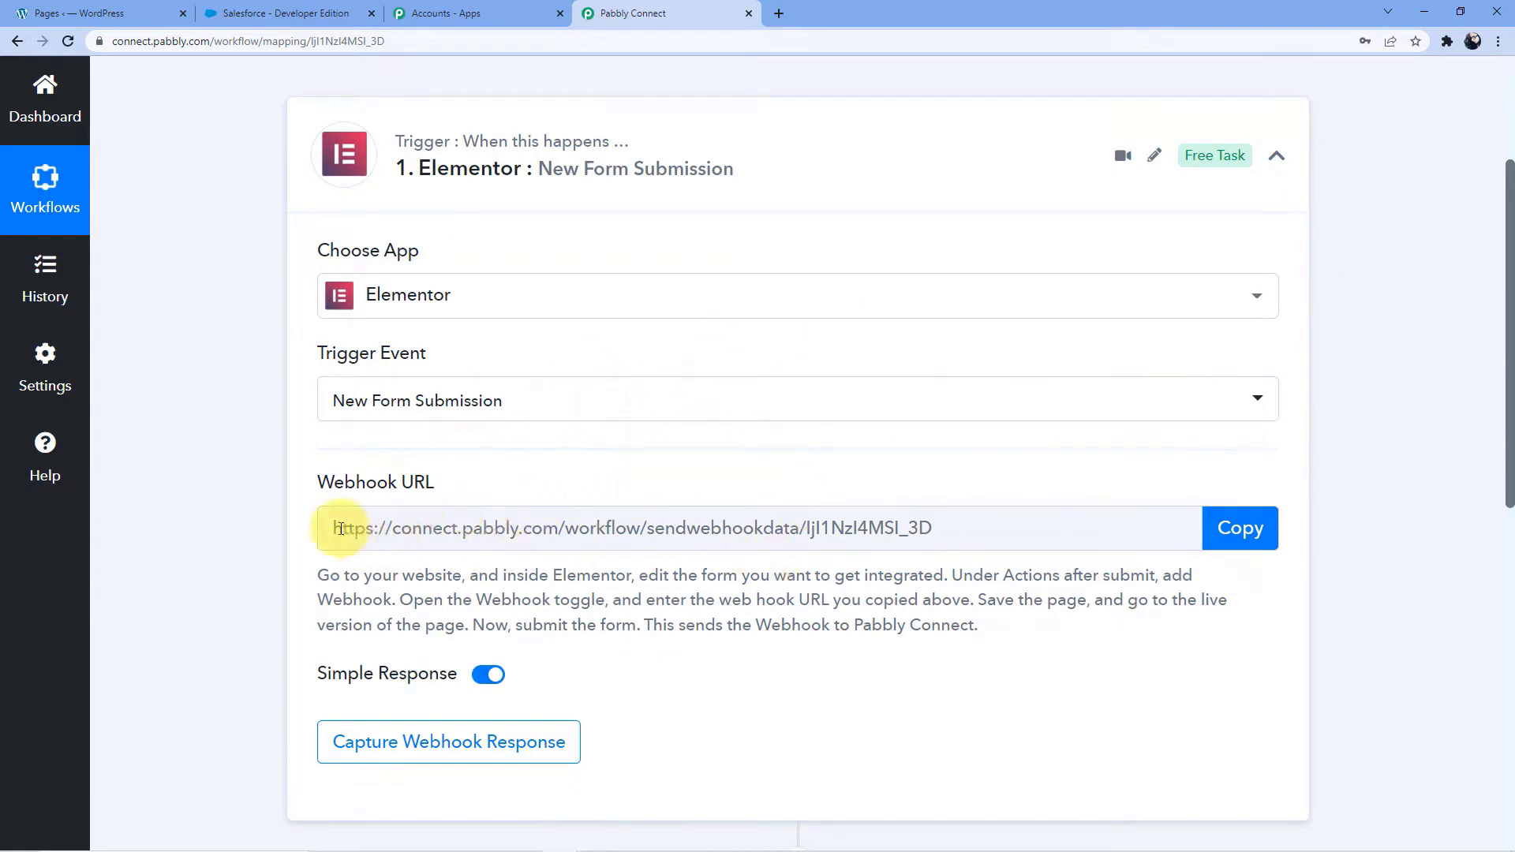
{"action": "left_click_drag", "start_coordinate": [335, 528], "coordinate": [968, 537]}
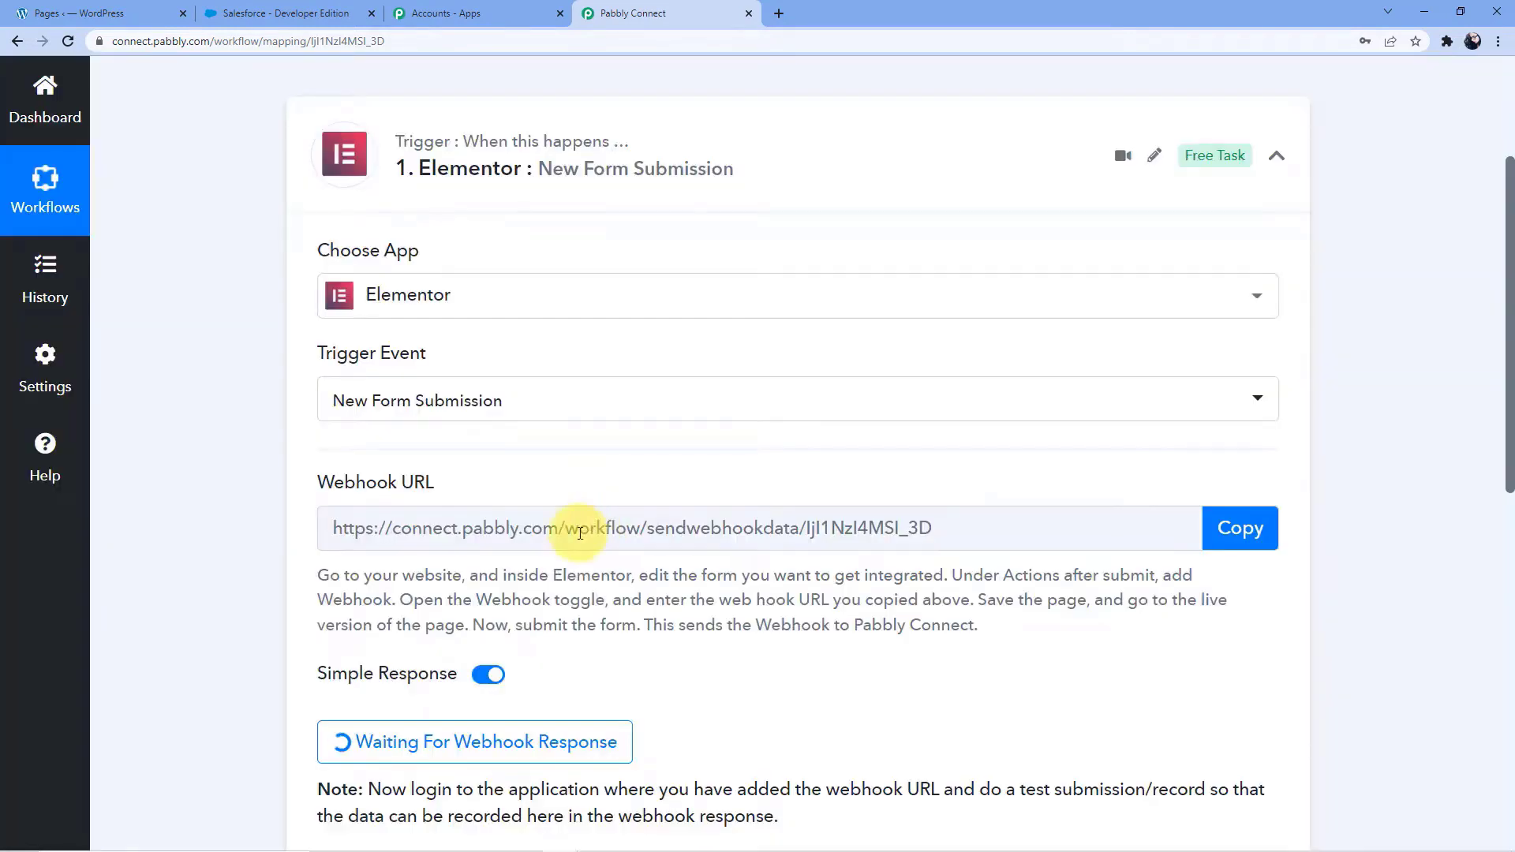
{"action": "left_click_drag", "start_coordinate": [327, 527], "coordinate": [1156, 524]}
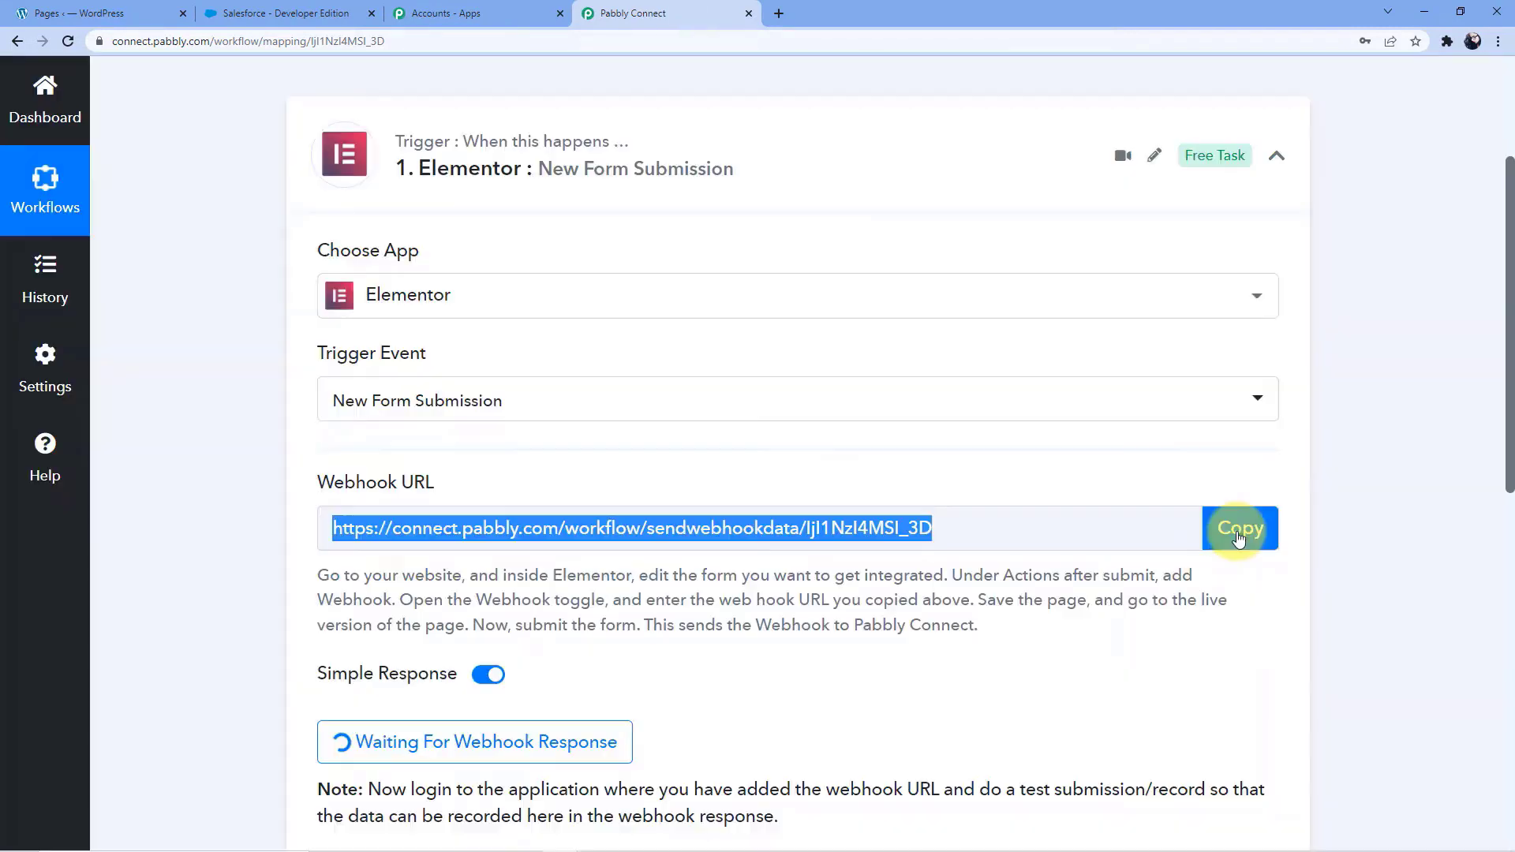
{"action": "left_click", "coordinate": [1237, 537]}
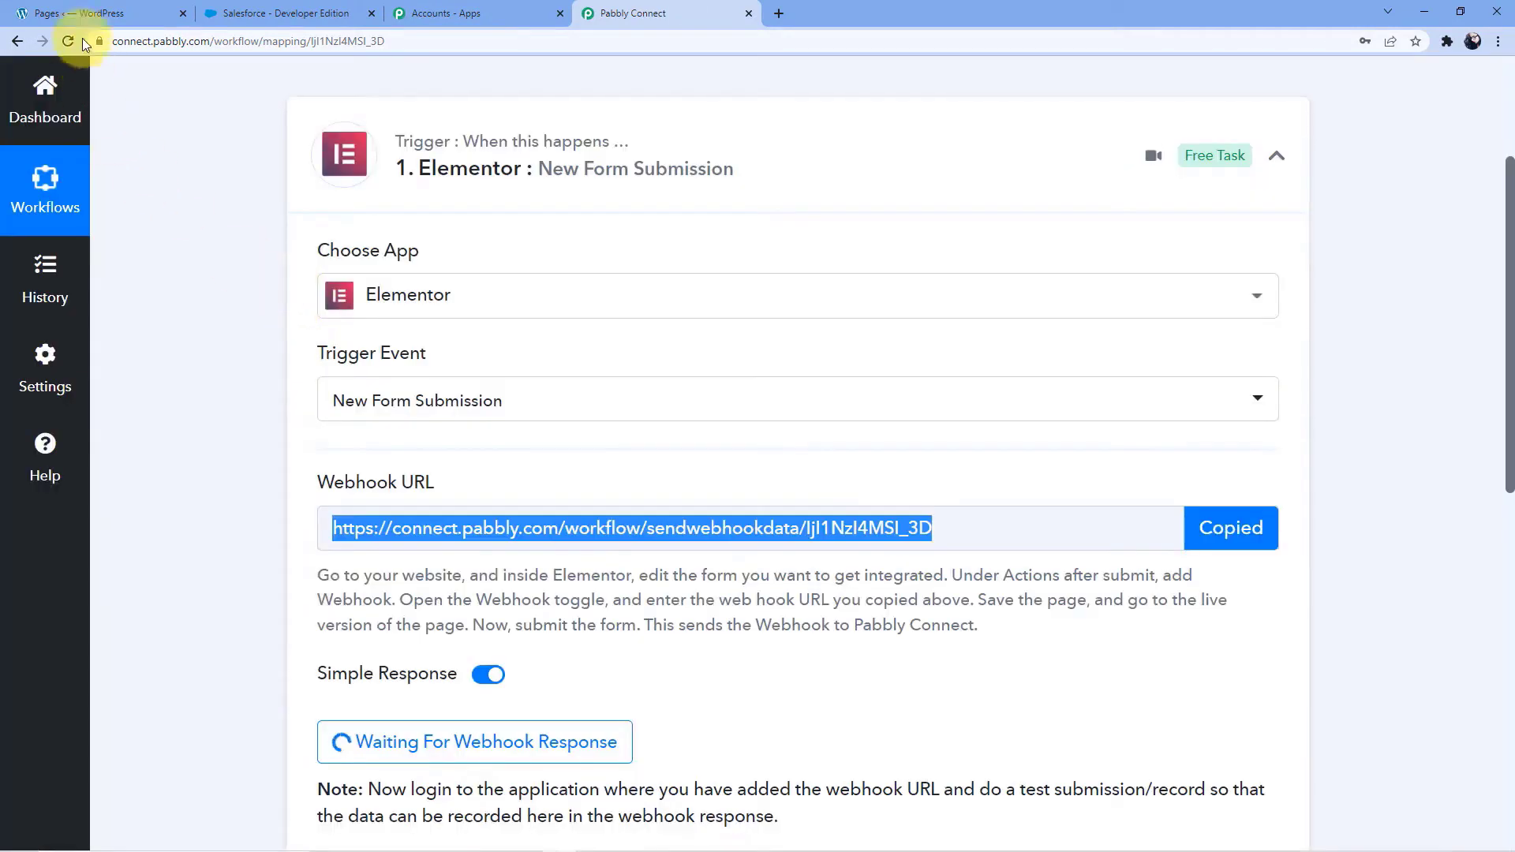
Switch to the WordPress admin, add a new page, and open it for editing with Elementor
{"action": "left_click", "coordinate": [88, 12]}
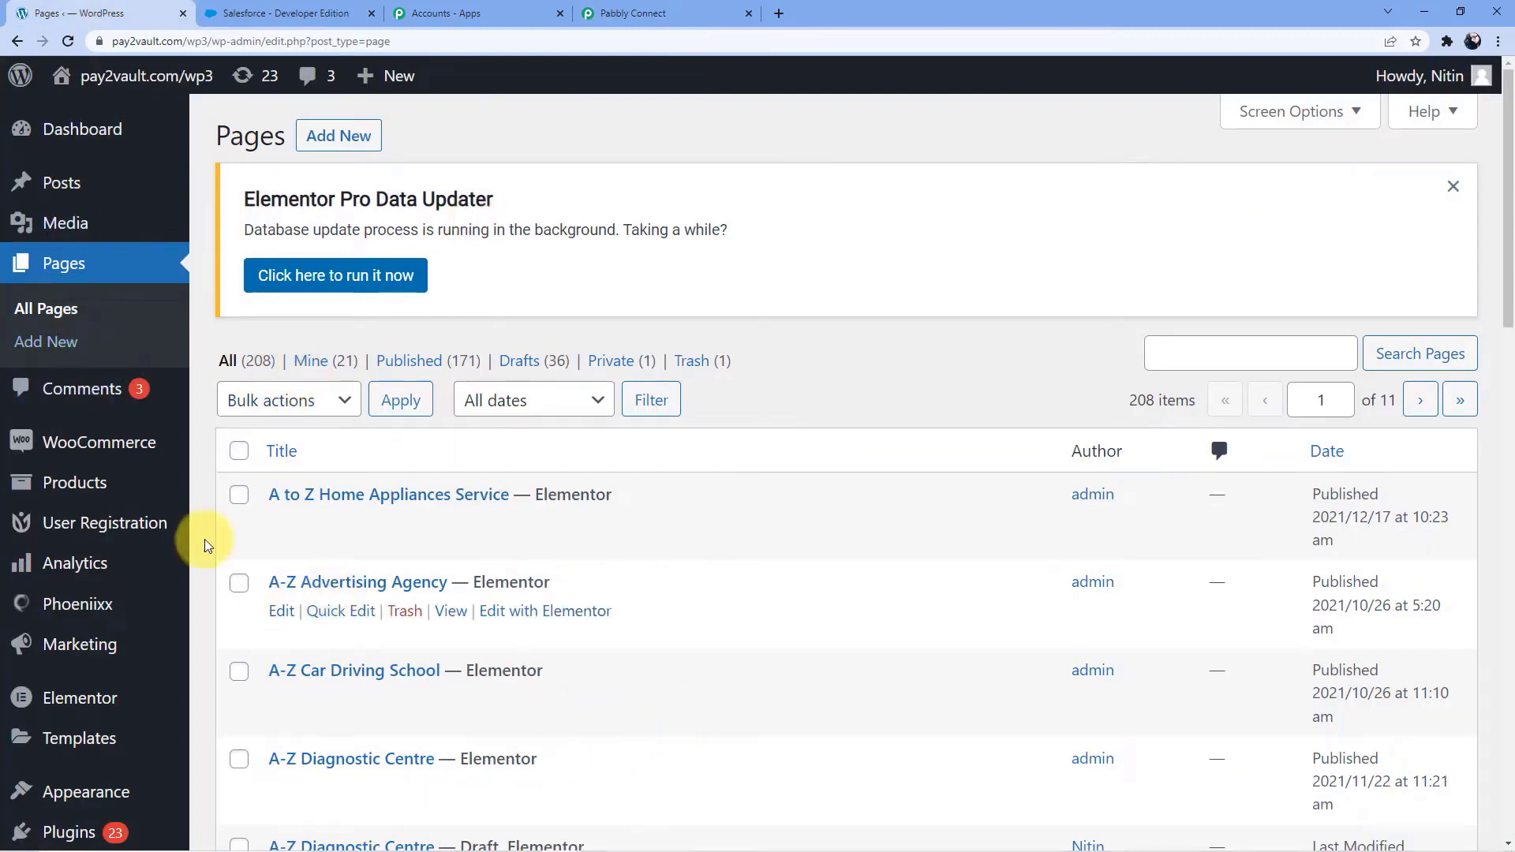
{"action": "mouse_move", "coordinate": [108, 523]}
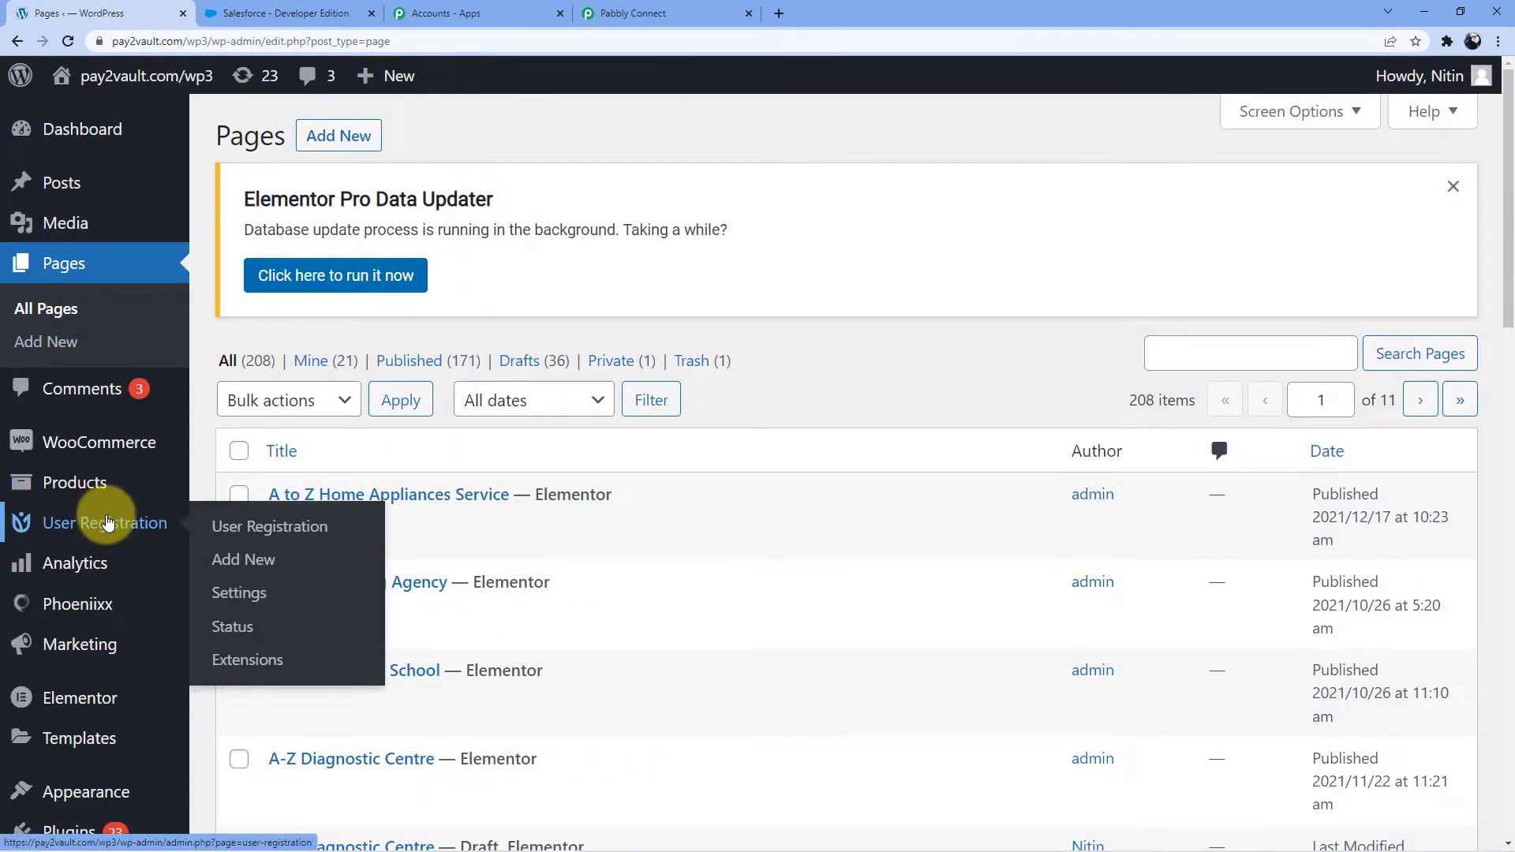
{"action": "scroll", "coordinate": [108, 523], "scroll_direction": "down", "scroll_amount": 2}
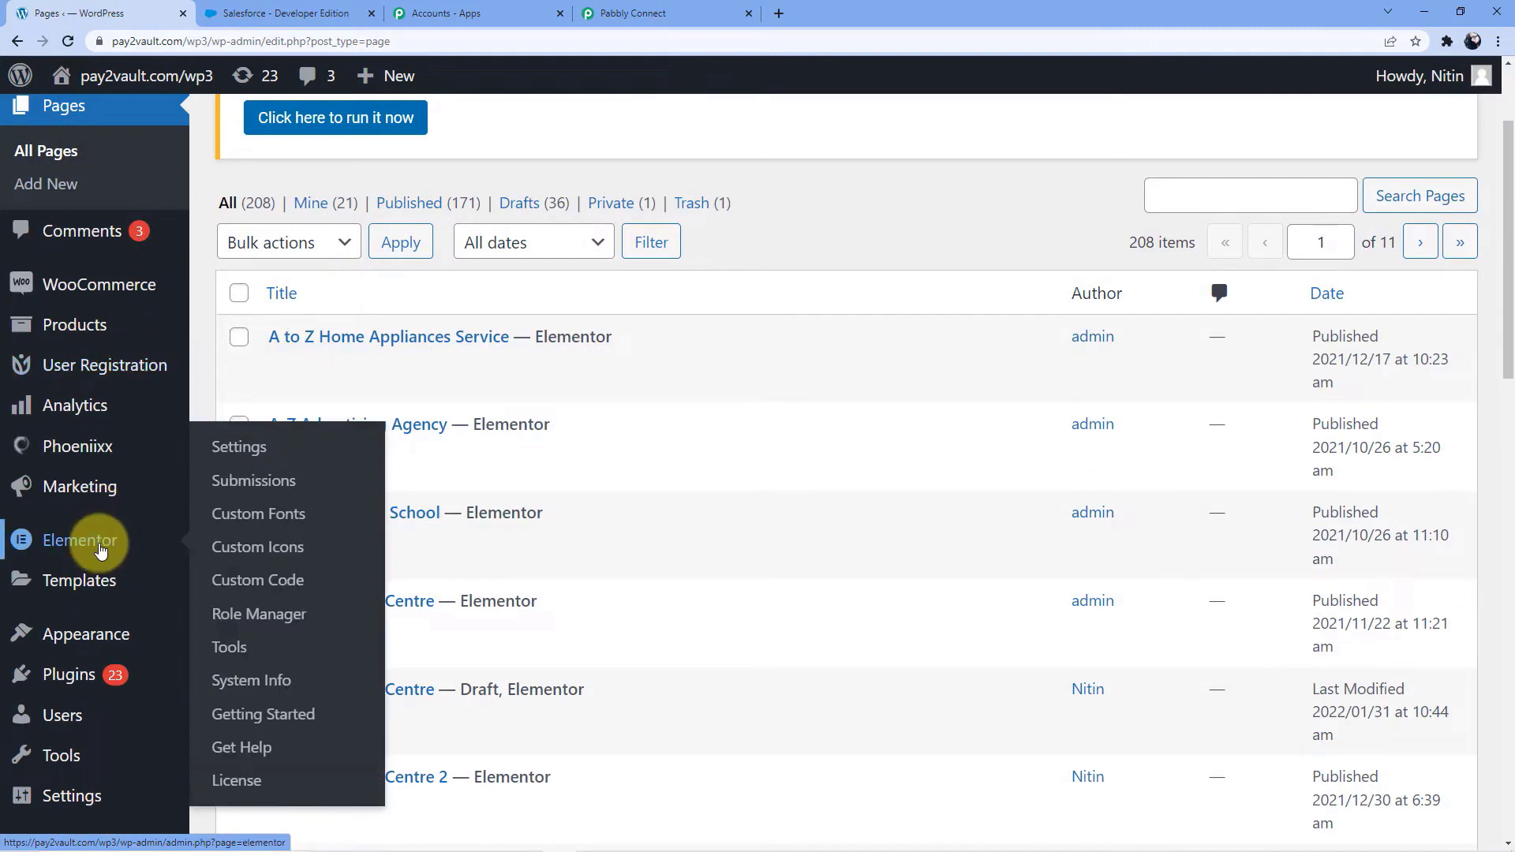
{"action": "left_click", "coordinate": [100, 549]}
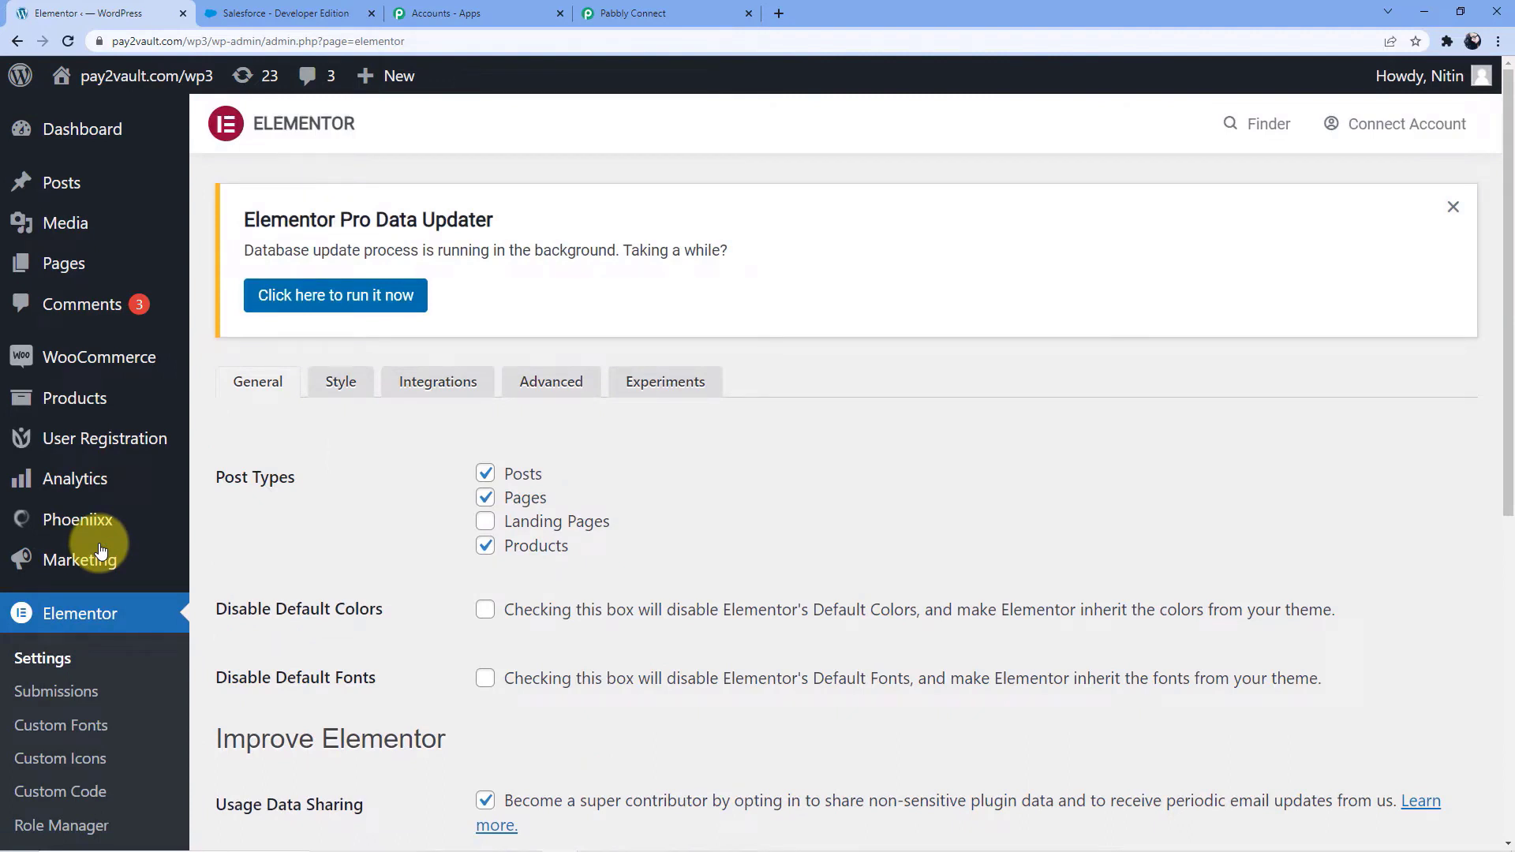
{"action": "left_click", "coordinate": [376, 85]}
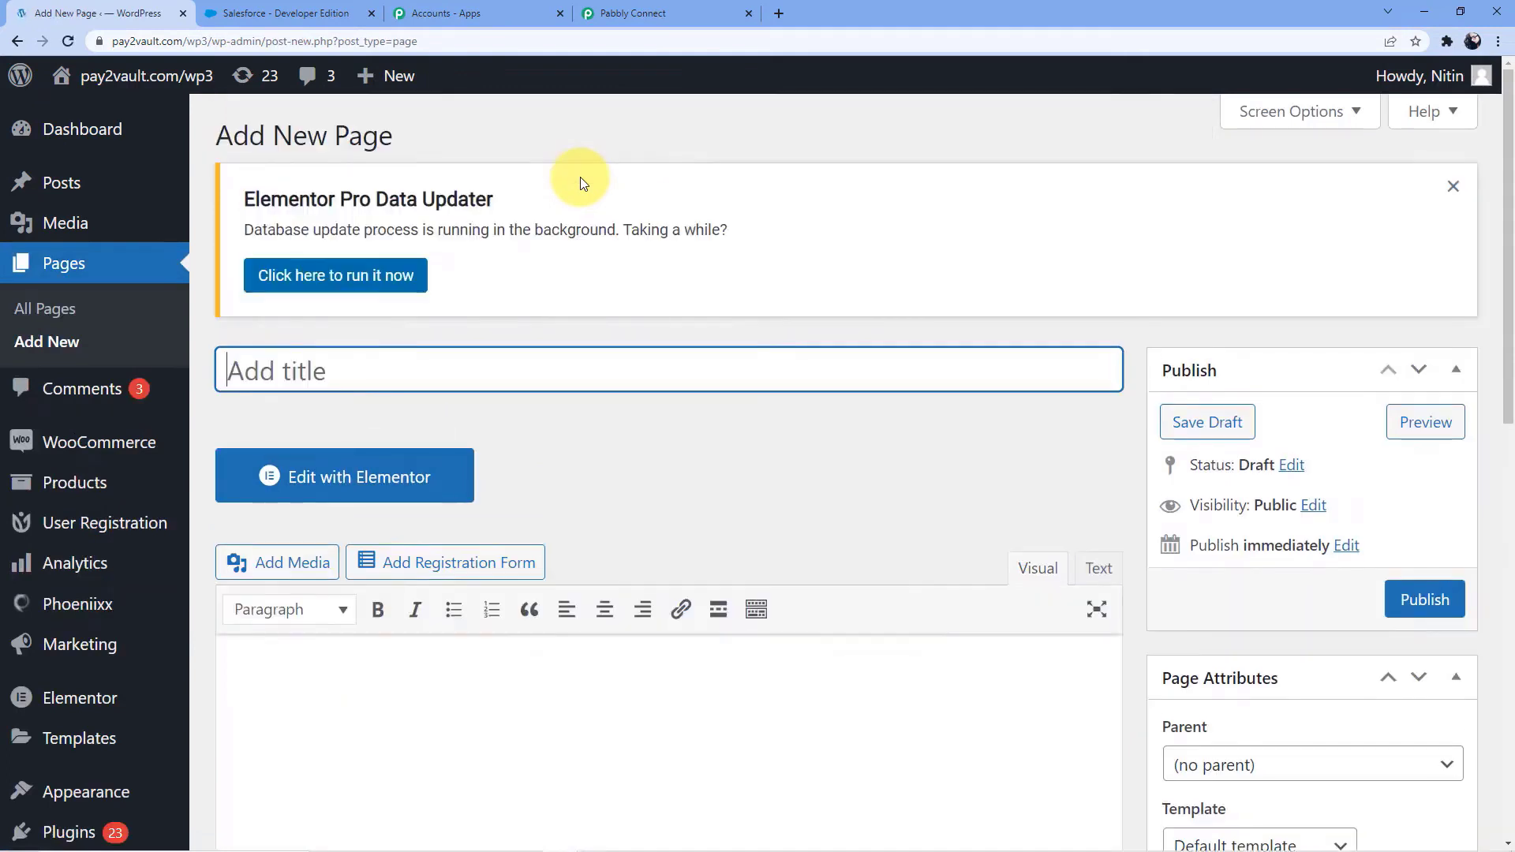
{"action": "left_click", "coordinate": [394, 461]}
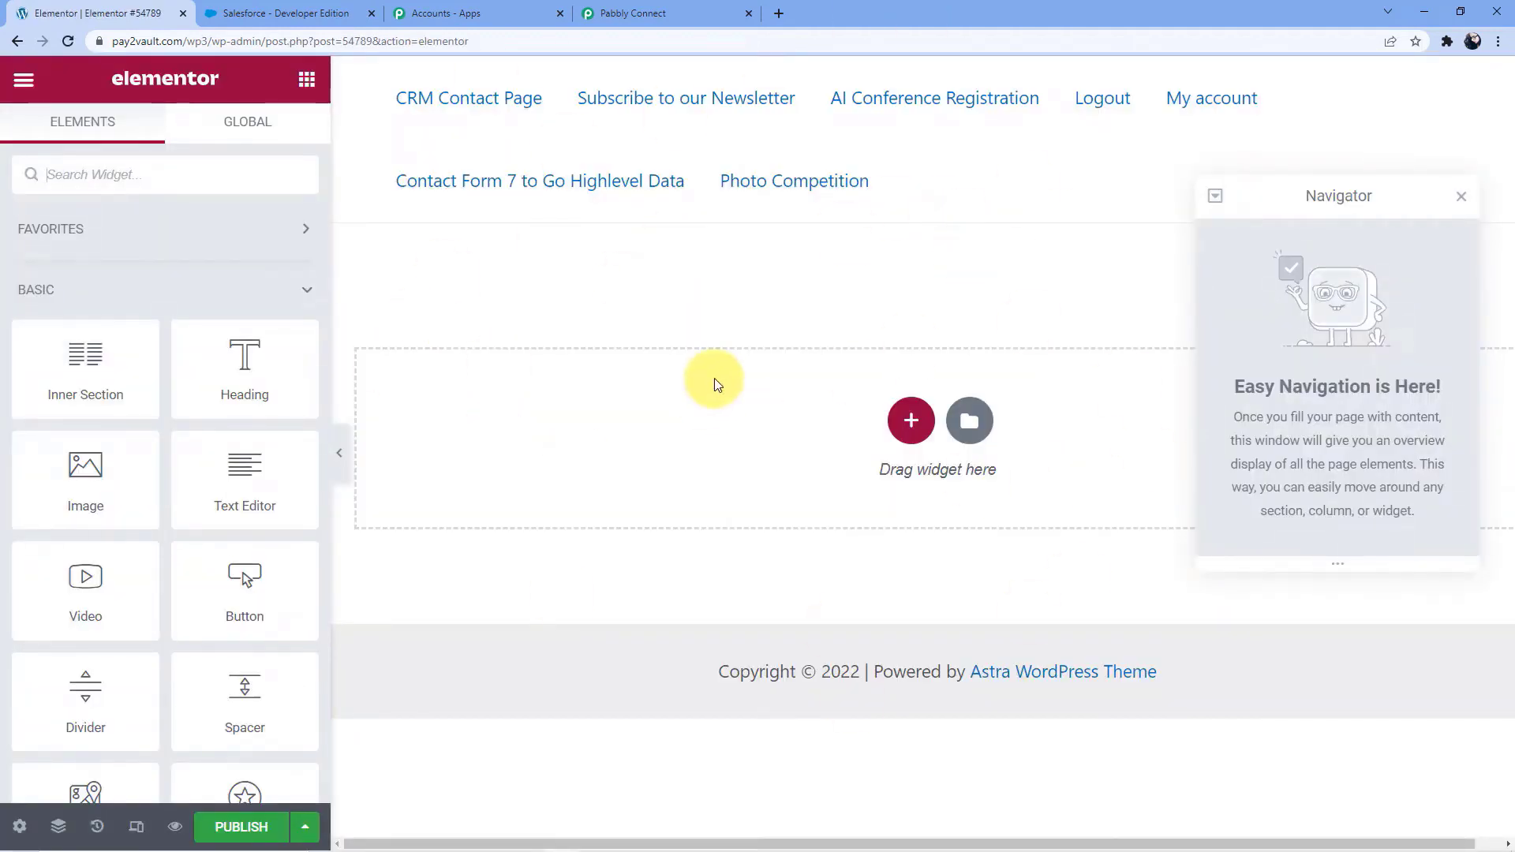
Add a Form widget to the empty page, and delete the duplicate form's section
{"action": "scroll", "coordinate": [184, 458], "scroll_direction": "down", "scroll_amount": 6}
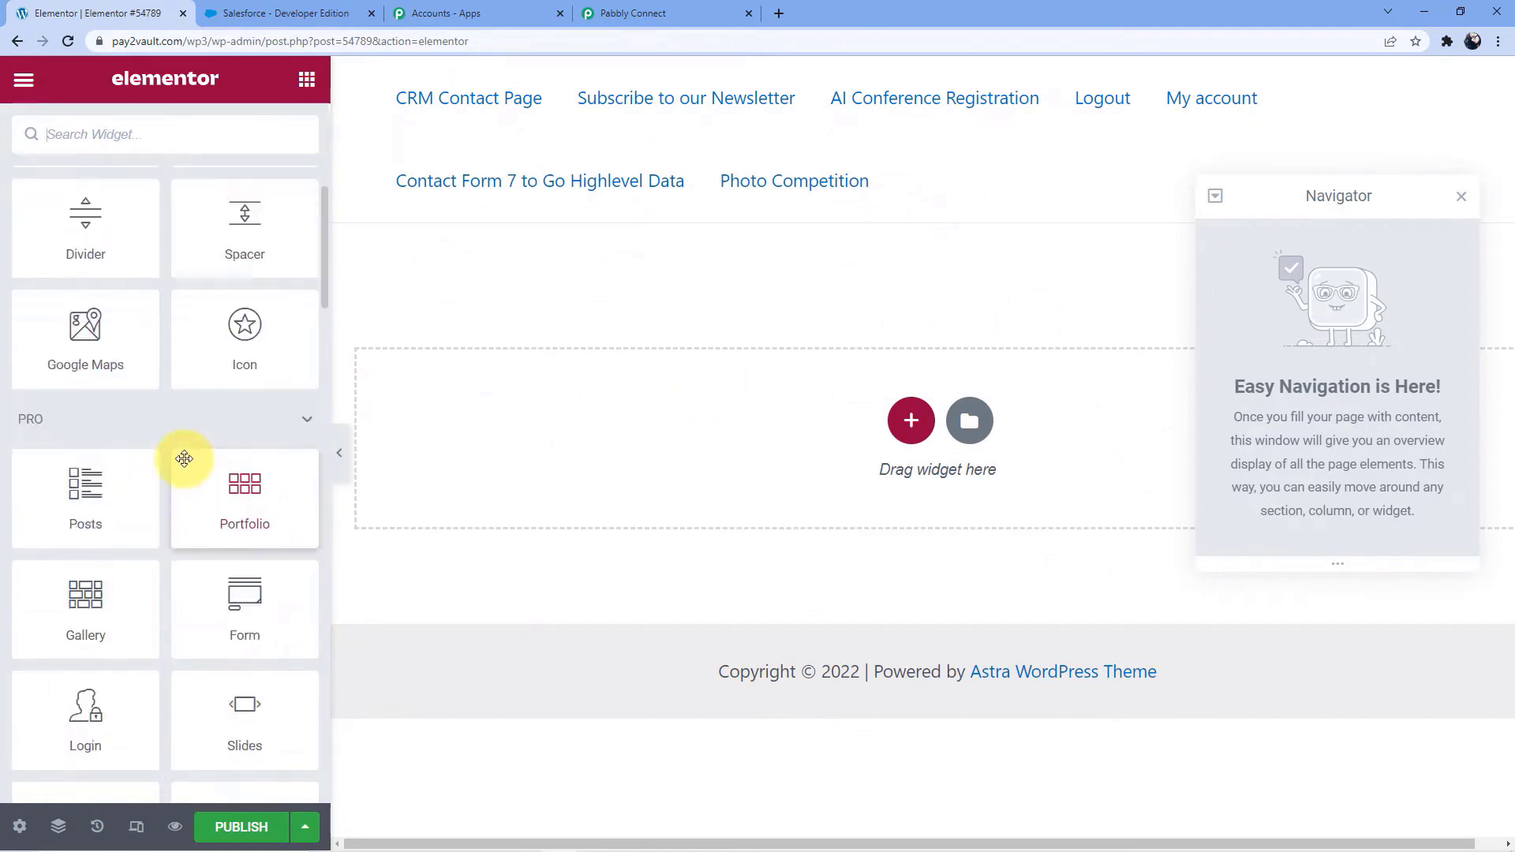
{"action": "scroll", "coordinate": [184, 458], "scroll_direction": "down", "scroll_amount": 3}
{"action": "left_click_drag", "start_coordinate": [226, 497], "coordinate": [602, 429]}
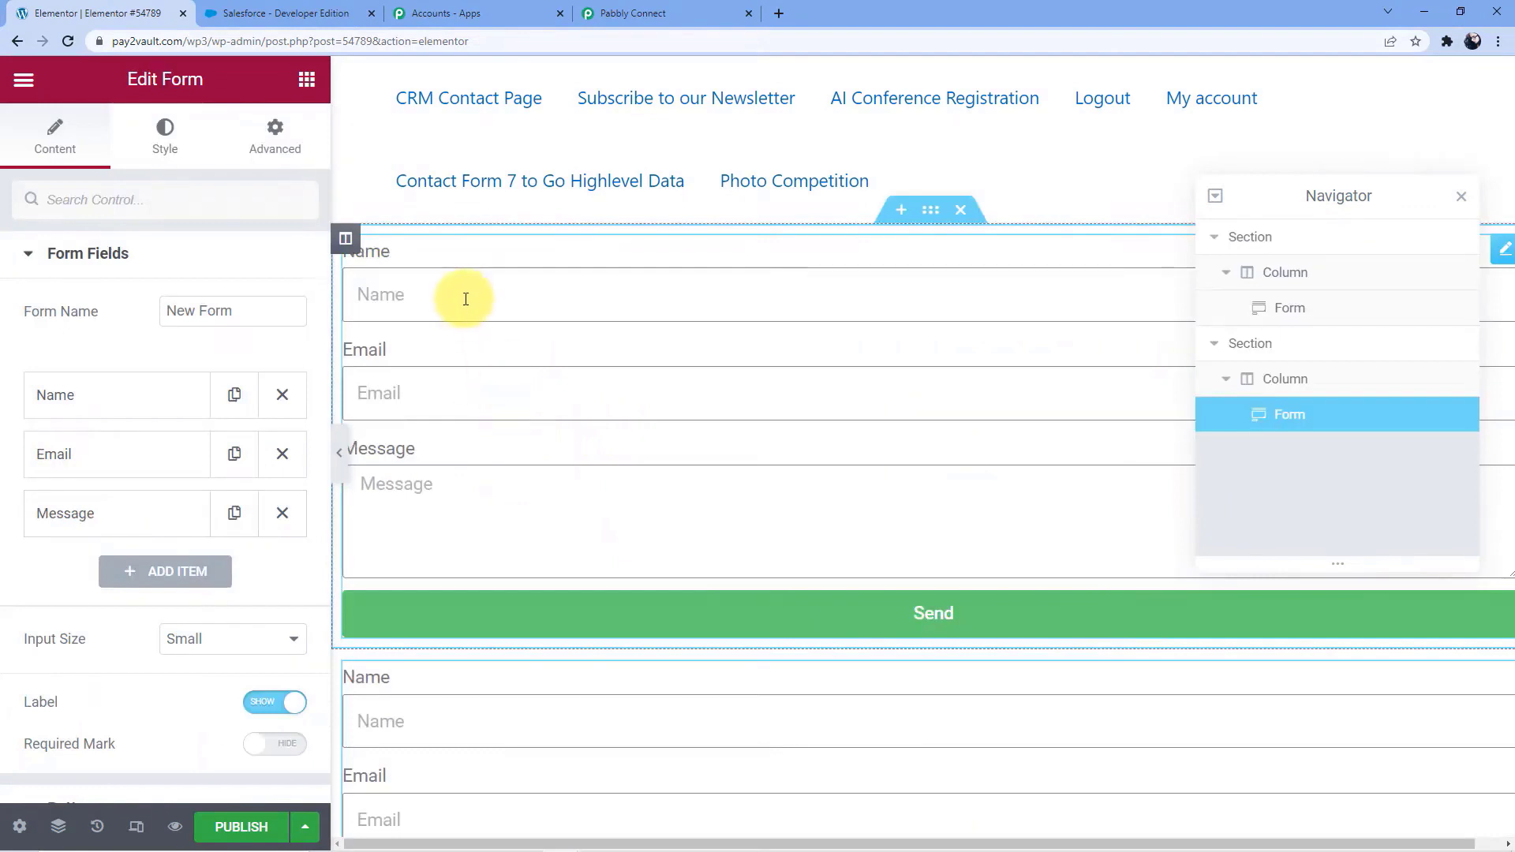
{"action": "scroll", "coordinate": [619, 537], "scroll_direction": "down", "scroll_amount": 4}
{"action": "scroll", "coordinate": [892, 320], "scroll_direction": "up", "scroll_amount": 4}
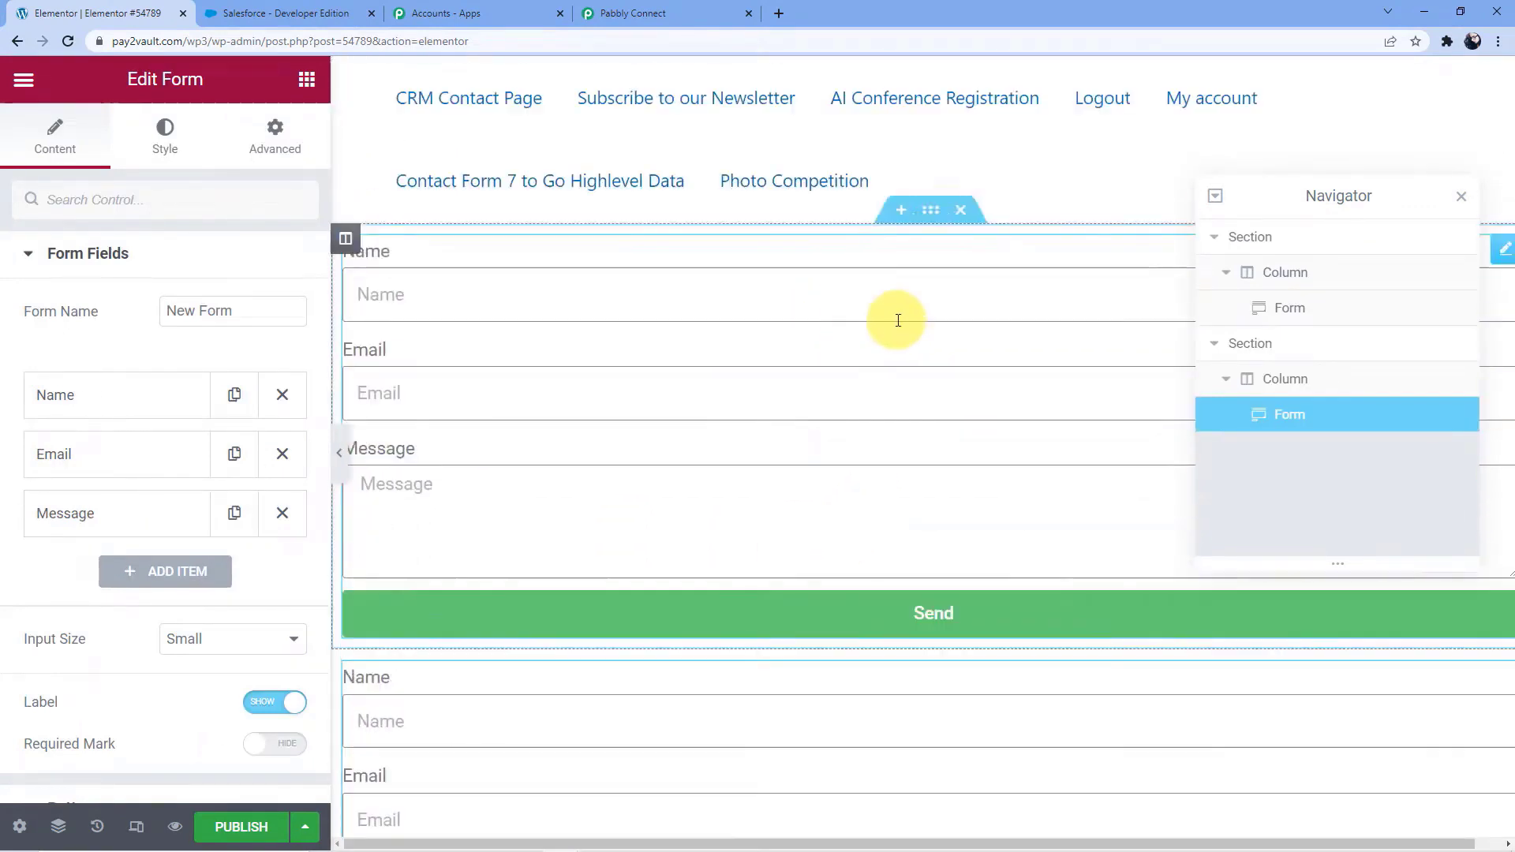
{"action": "left_click", "coordinate": [960, 210]}
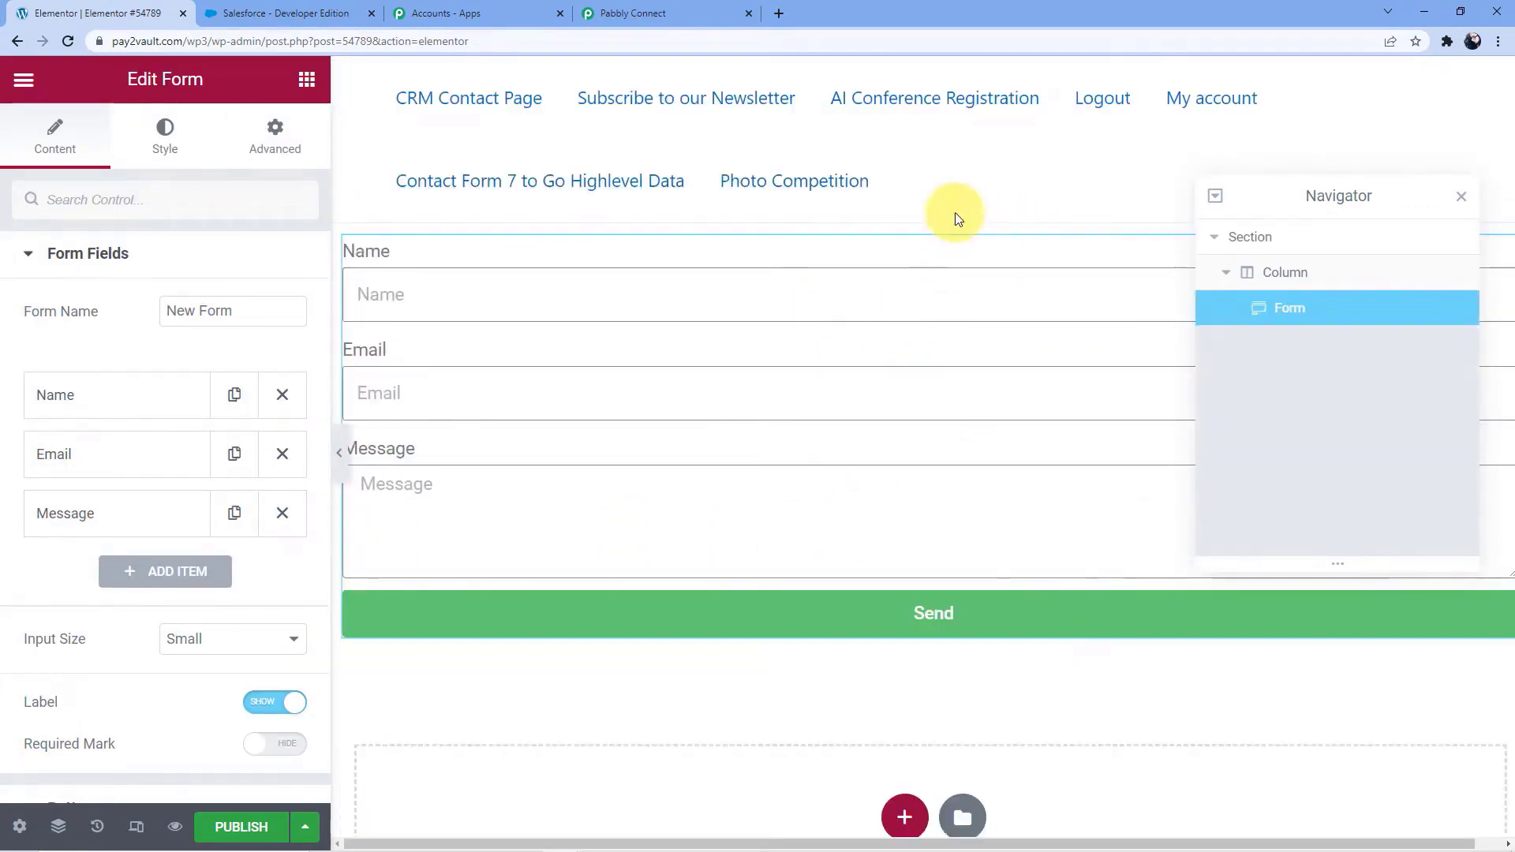
Add a Number field labelled Contact Number to the form
{"action": "scroll", "coordinate": [568, 423], "scroll_direction": "down", "scroll_amount": 1}
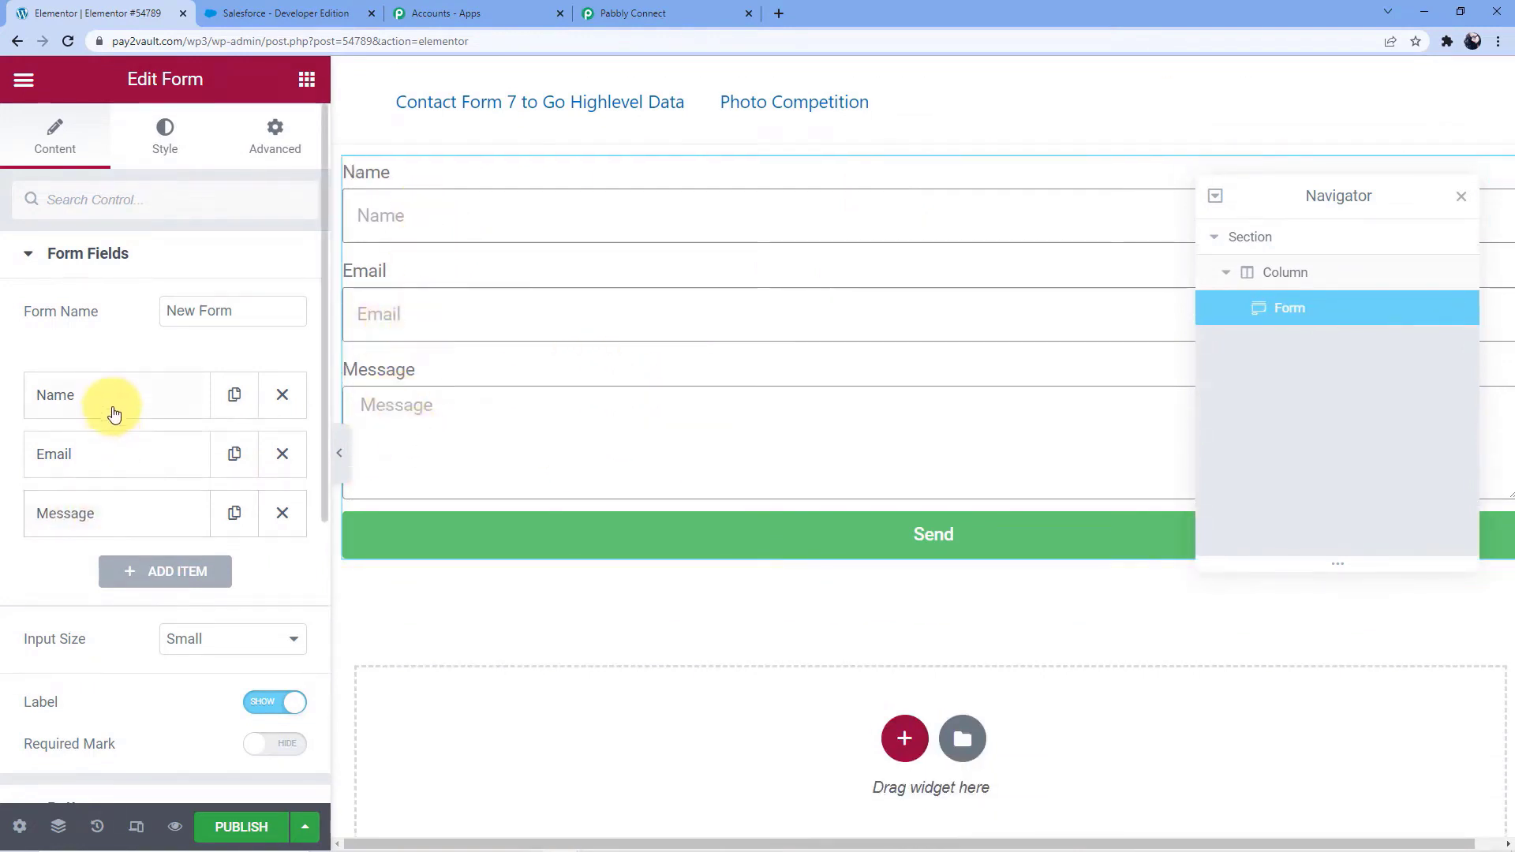
{"action": "left_click", "coordinate": [163, 570]}
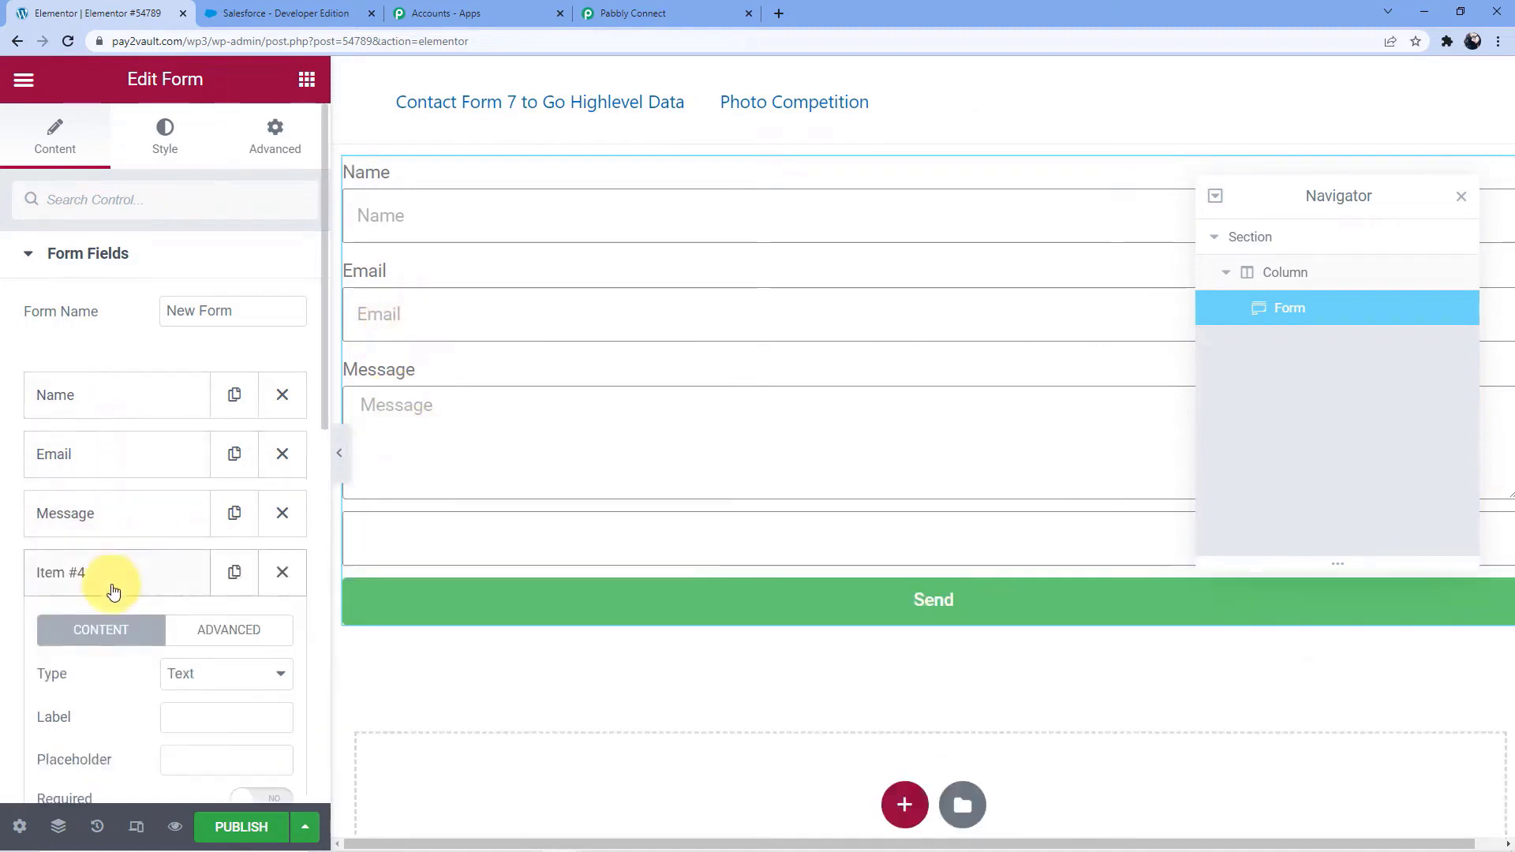
{"action": "scroll", "coordinate": [180, 615], "scroll_direction": "down", "scroll_amount": 3}
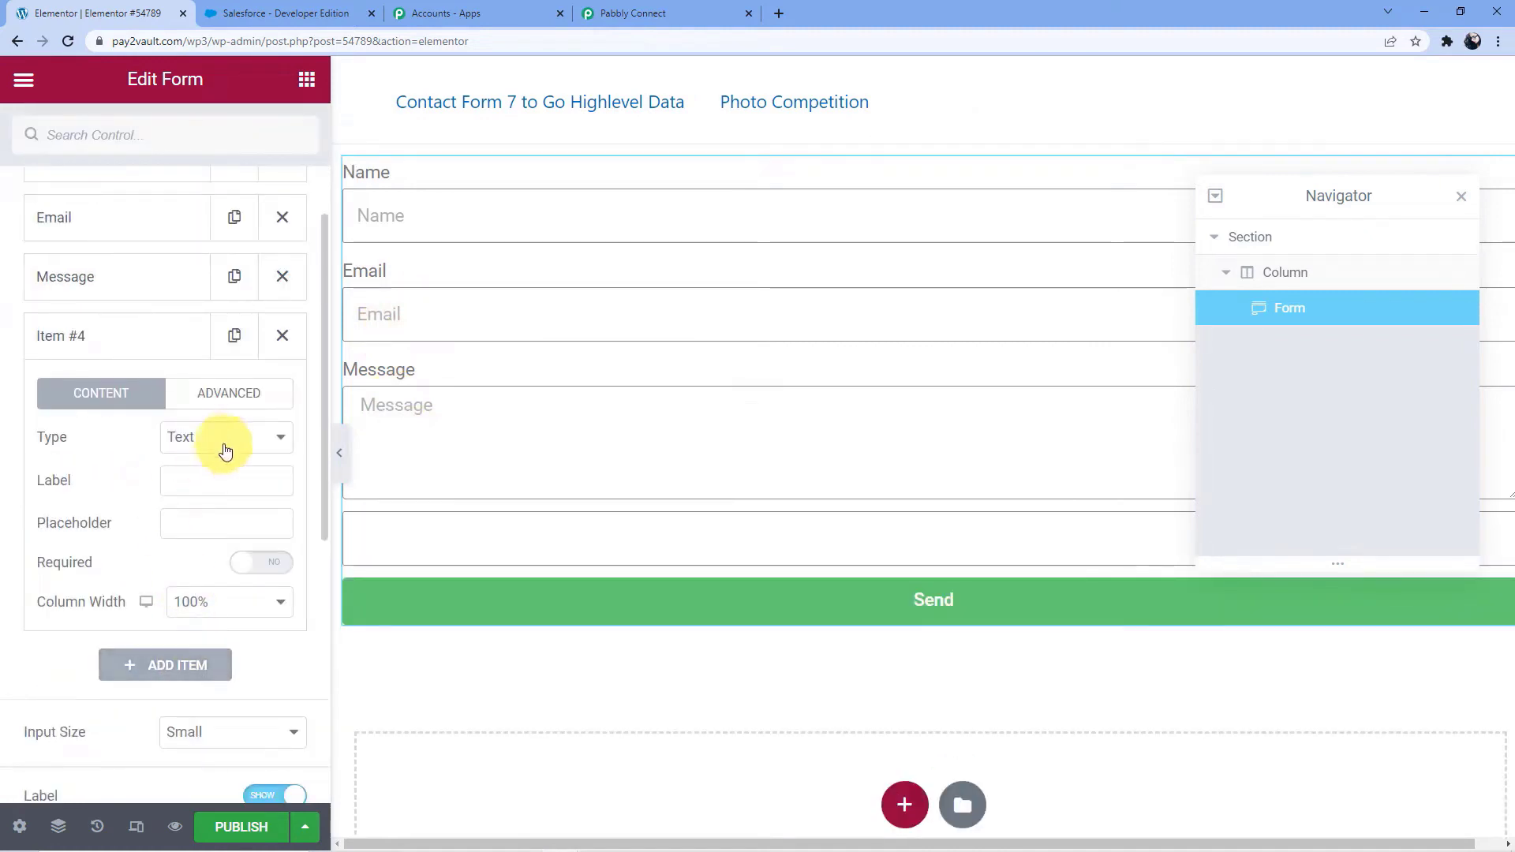
{"action": "left_click", "coordinate": [228, 439]}
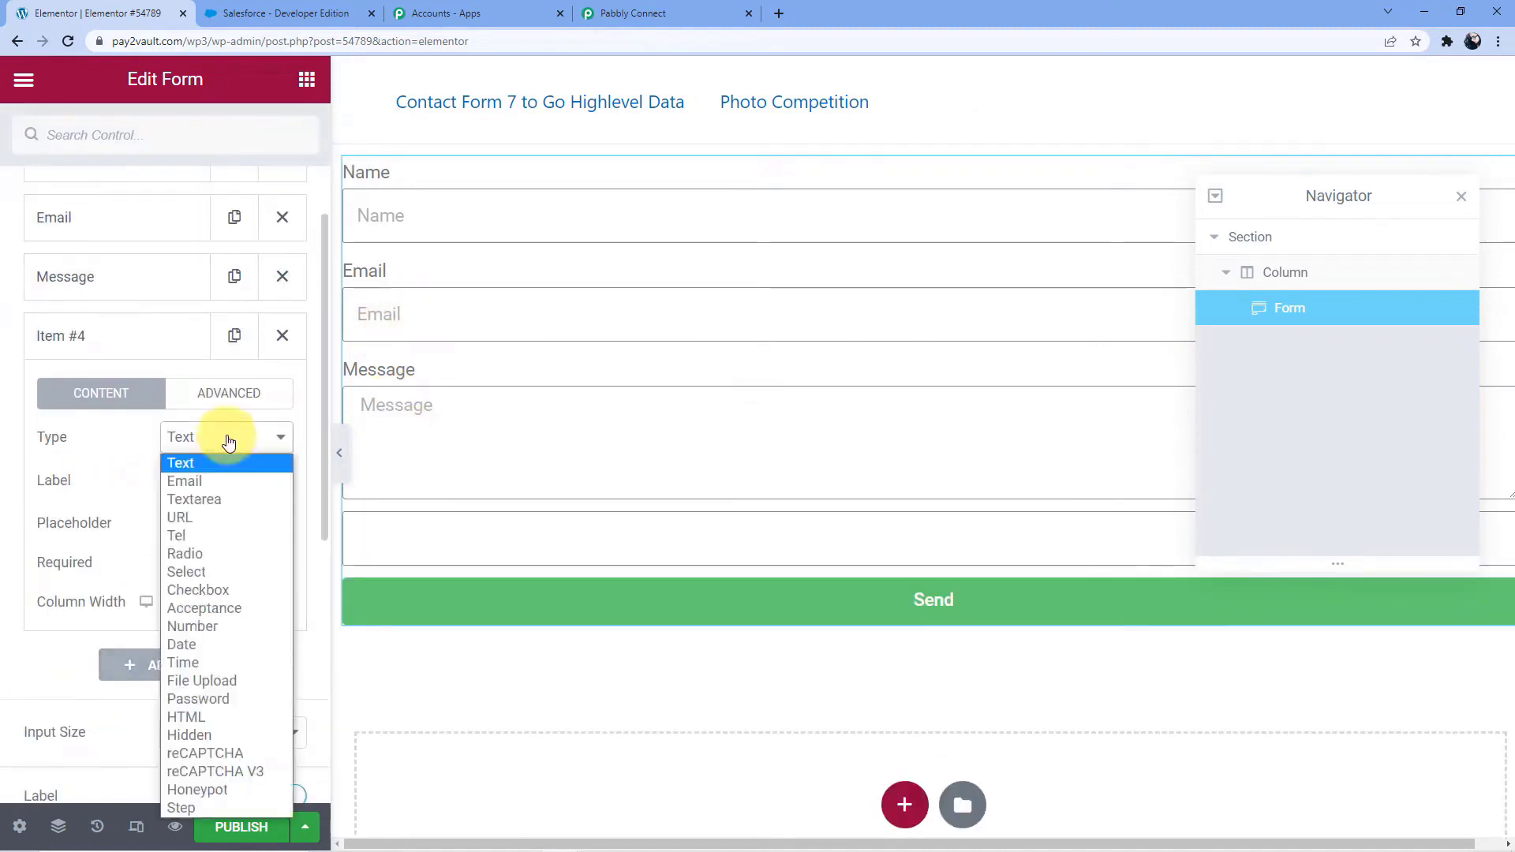
{"action": "left_click", "coordinate": [224, 627]}
{"action": "left_click", "coordinate": [201, 484]}
{"action": "type", "text": "Co"}
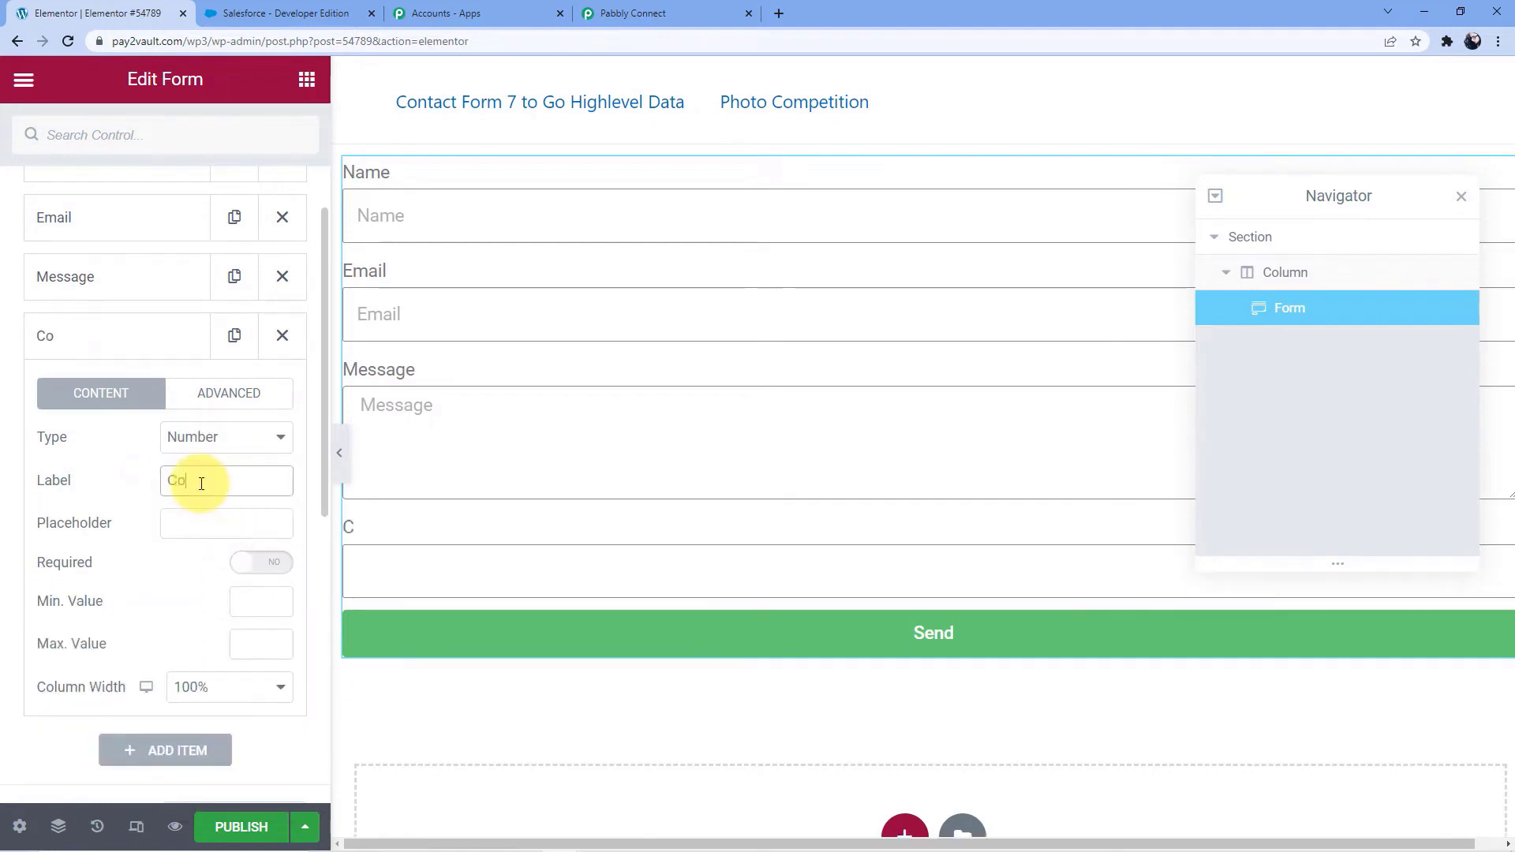
{"action": "type", "text": "ntact"}
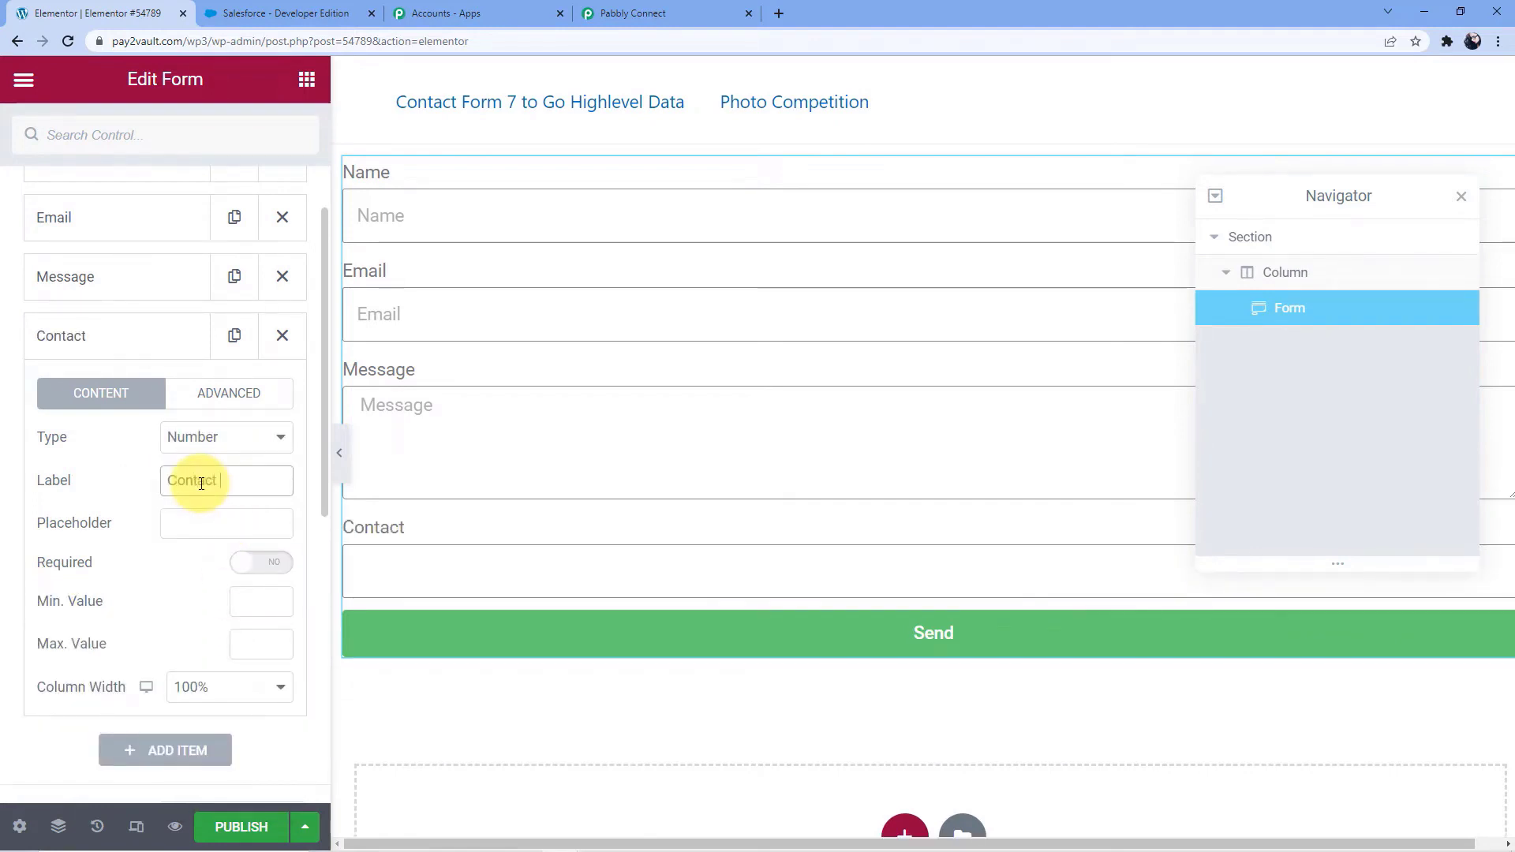
{"action": "type", "text": " Number"}
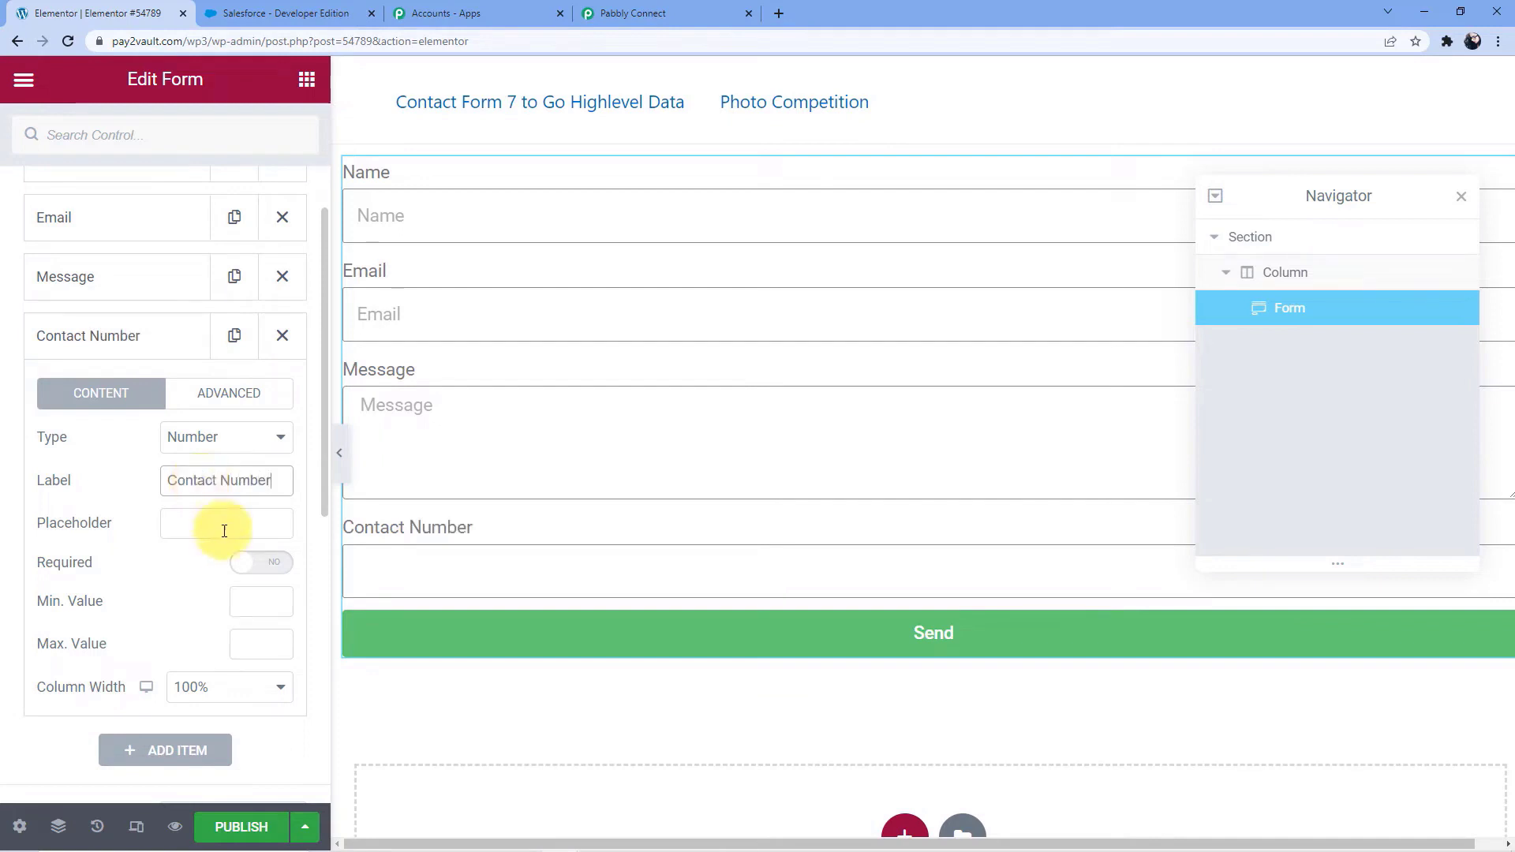
{"action": "left_click", "coordinate": [154, 336]}
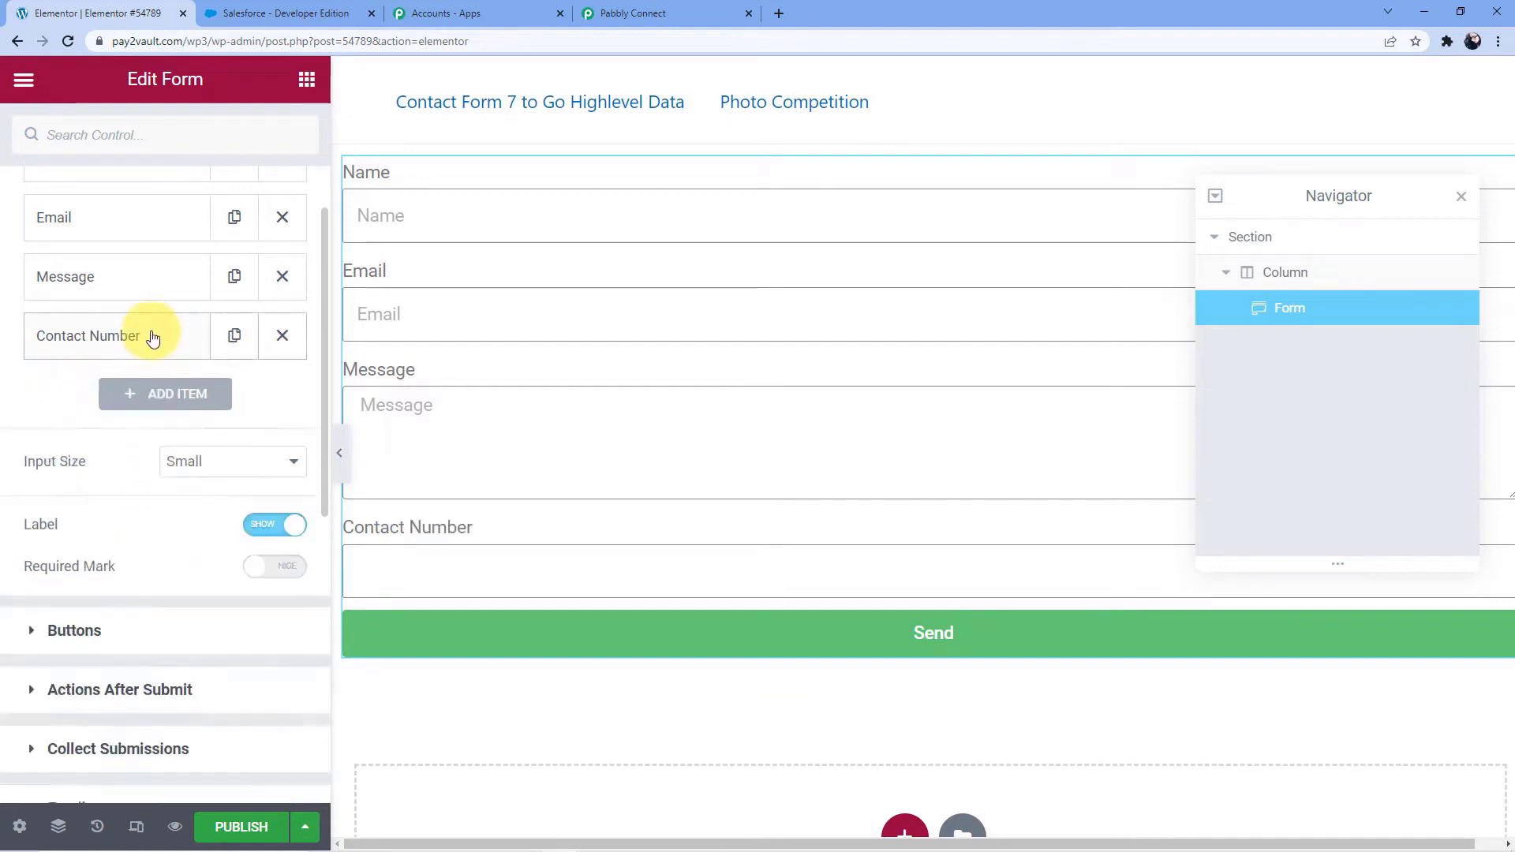
{"action": "scroll", "coordinate": [158, 250], "scroll_direction": "up", "scroll_amount": 3}
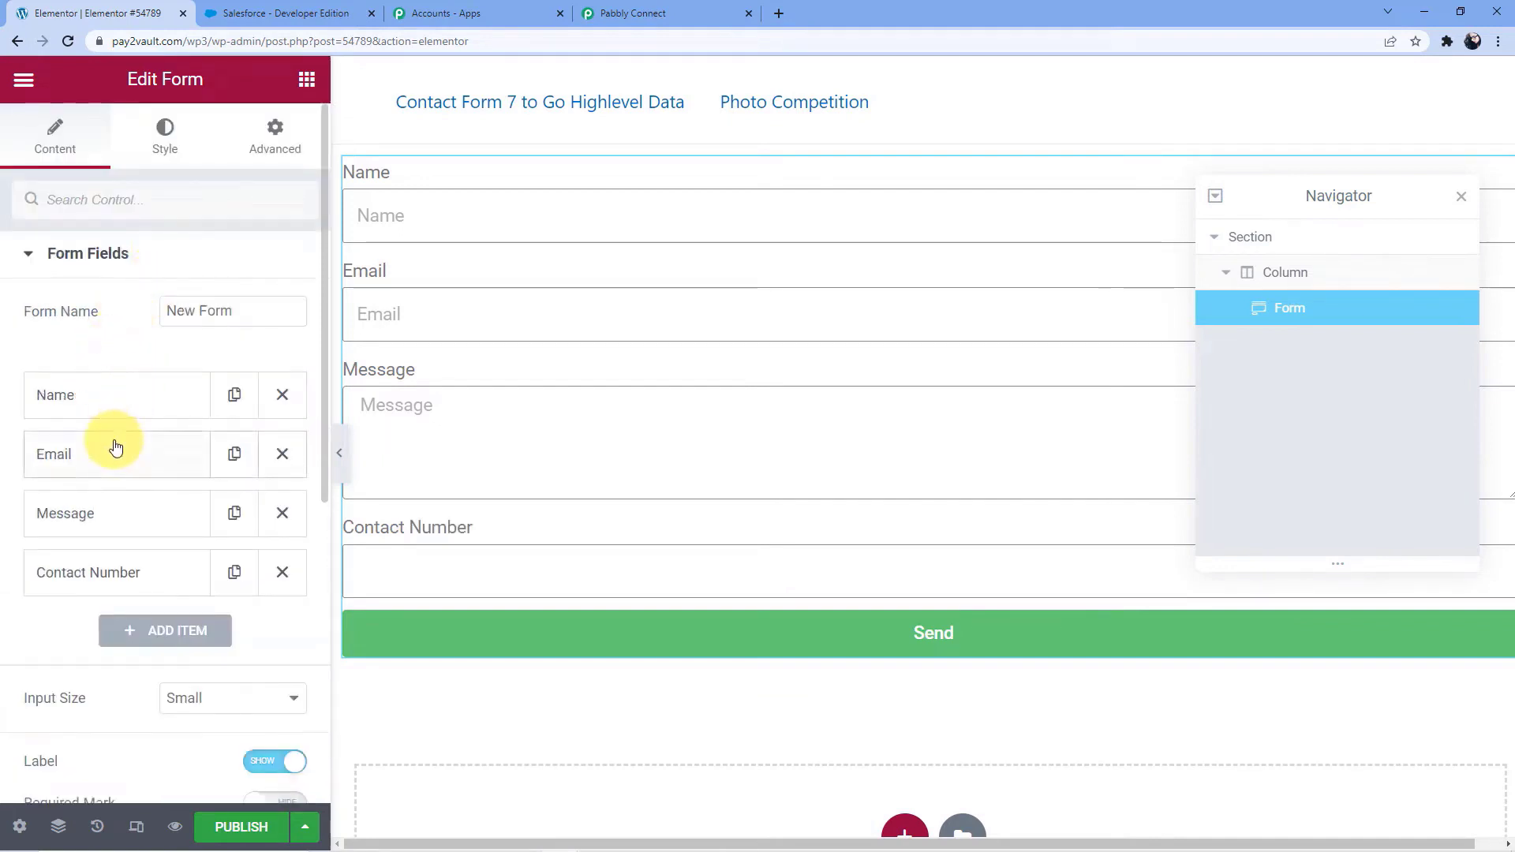
Add a fifth field of type Text to the form, below Contact Number
{"action": "scroll", "coordinate": [119, 411], "scroll_direction": "down", "scroll_amount": 3}
{"action": "left_click", "coordinate": [131, 398]}
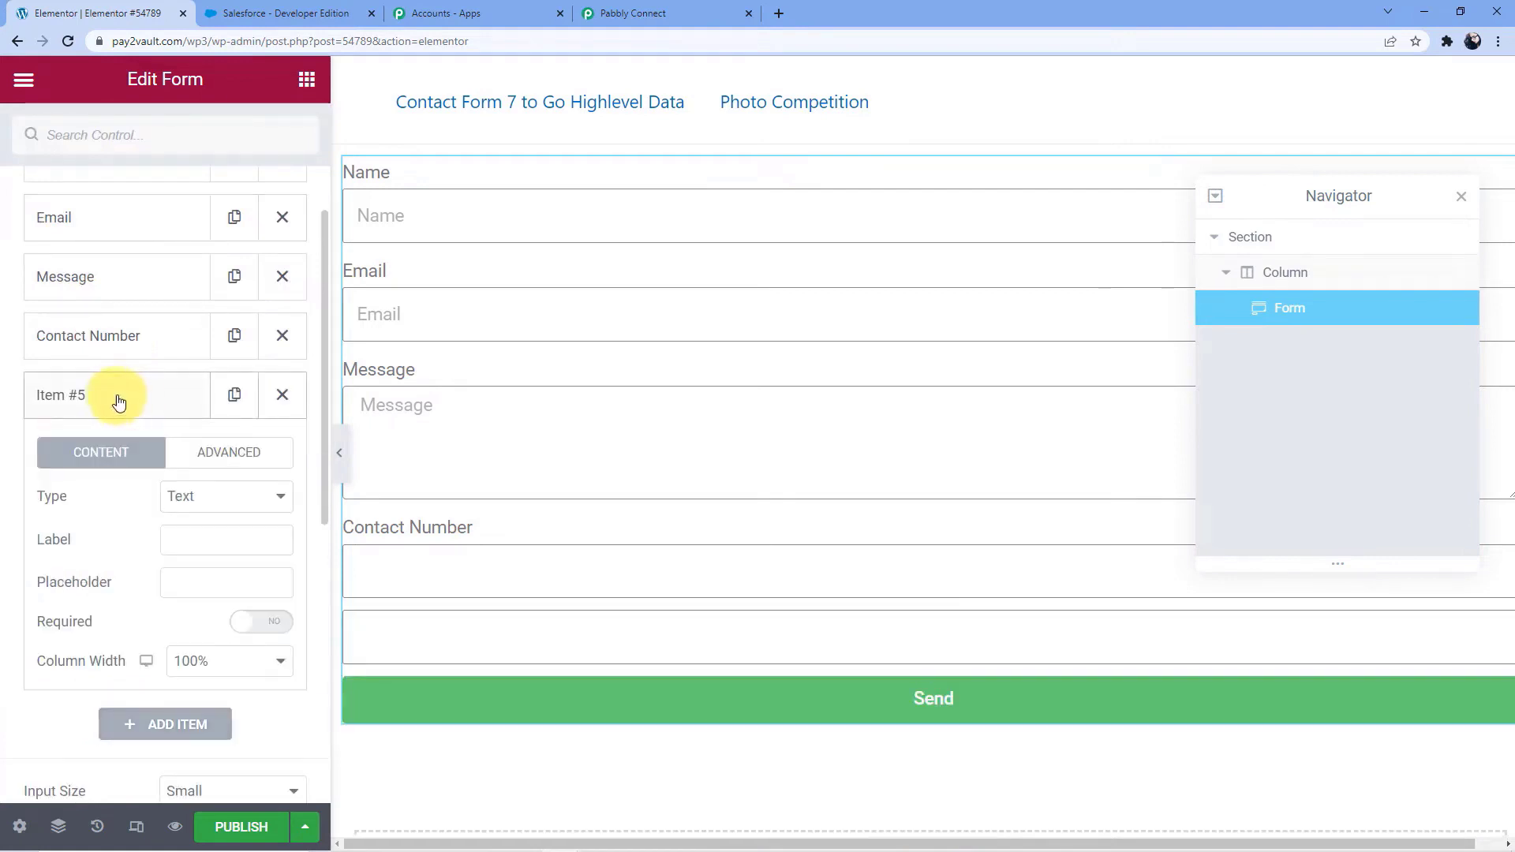
{"action": "left_click", "coordinate": [203, 504]}
{"action": "left_click", "coordinate": [202, 503]}
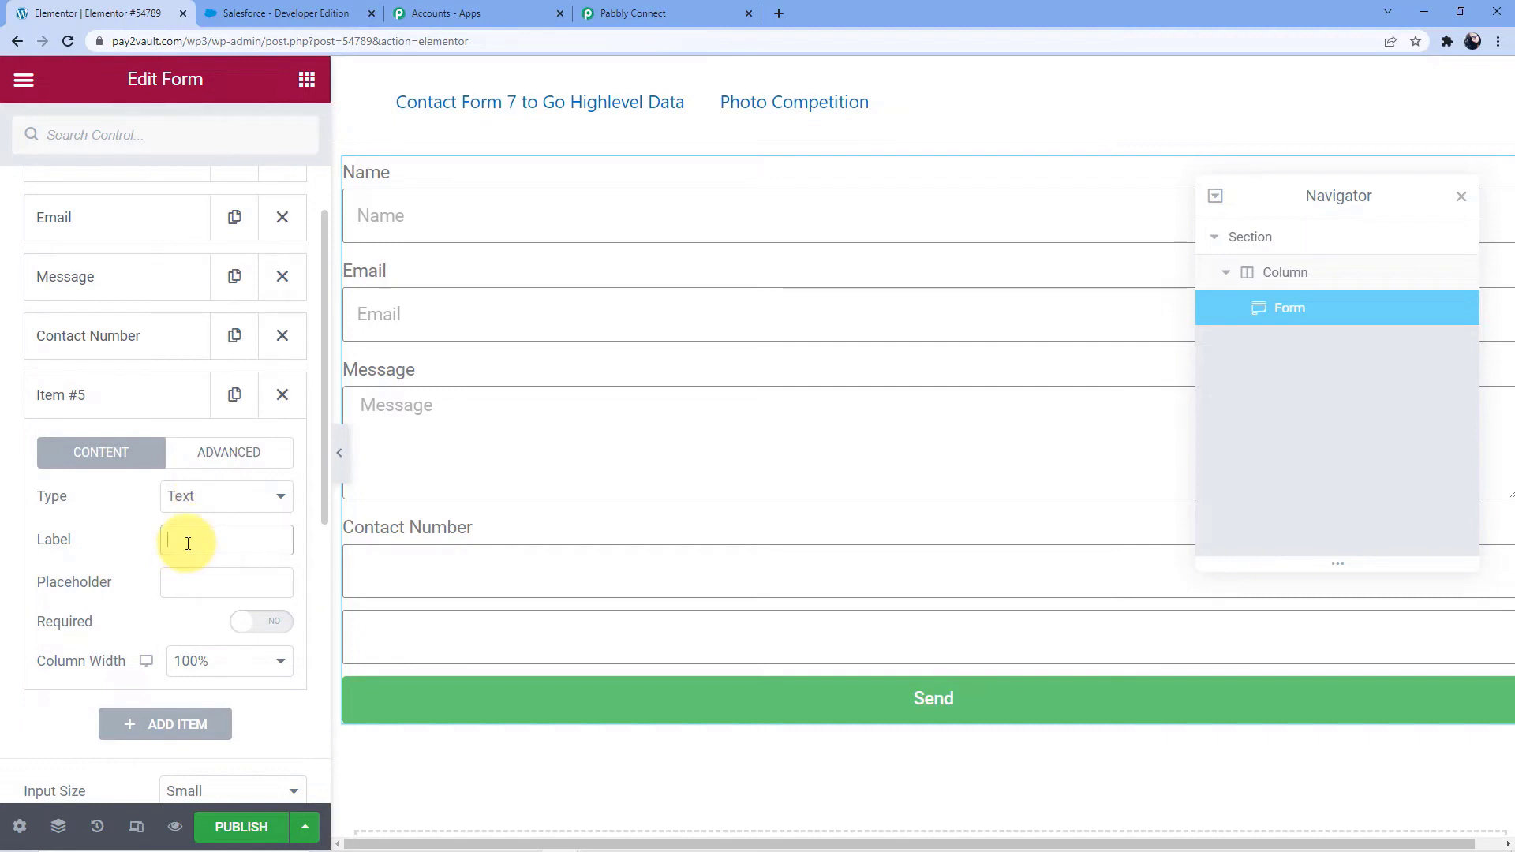
{"action": "left_click", "coordinate": [188, 543]}
Change the label of the form's Name field to First Name
{"action": "scroll", "coordinate": [152, 602], "scroll_direction": "up", "scroll_amount": 3}
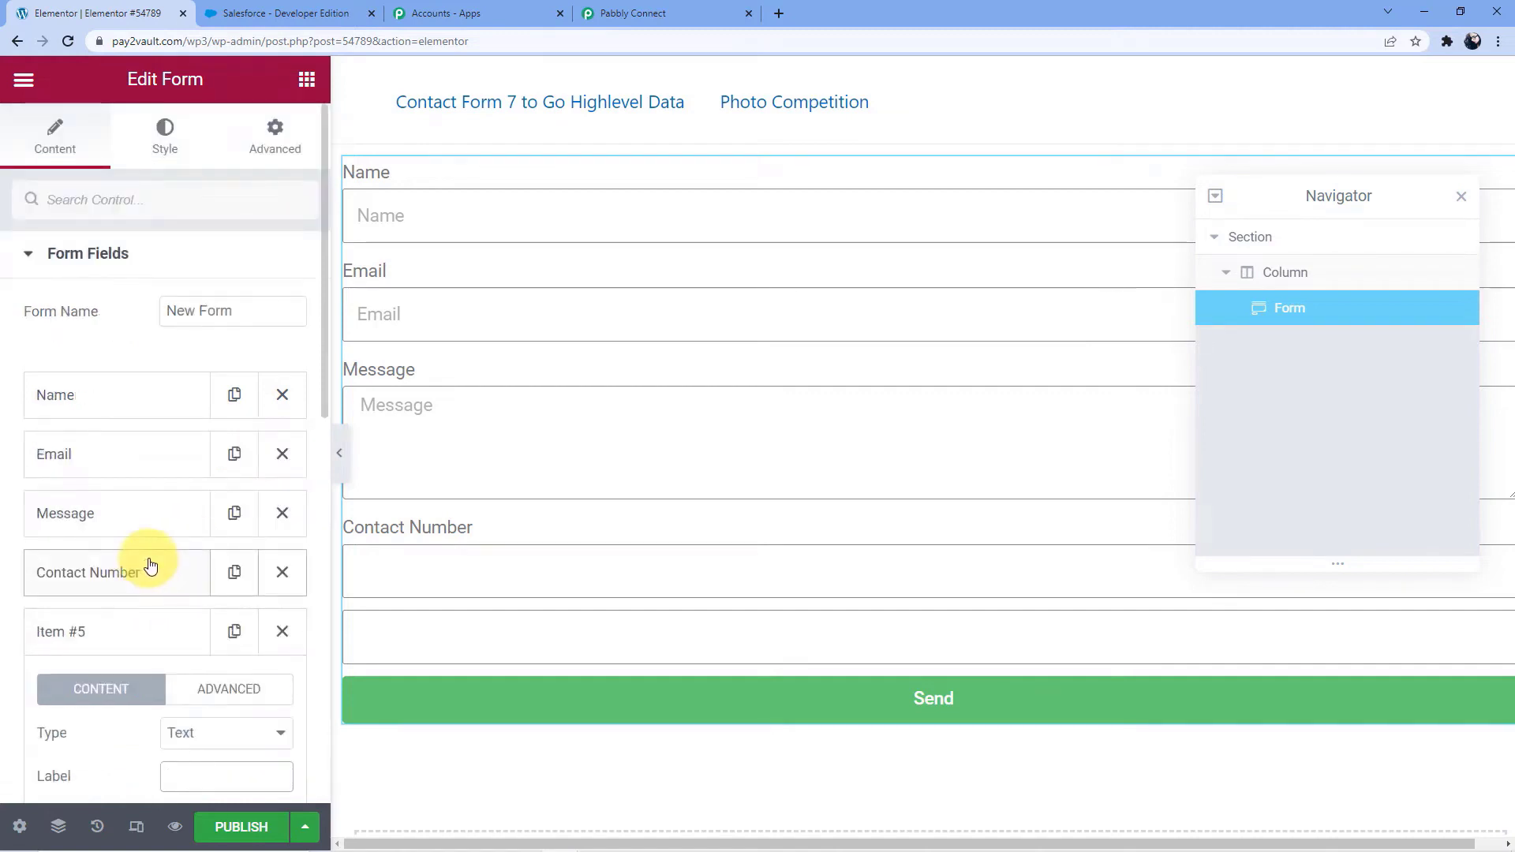
{"action": "left_click", "coordinate": [102, 401]}
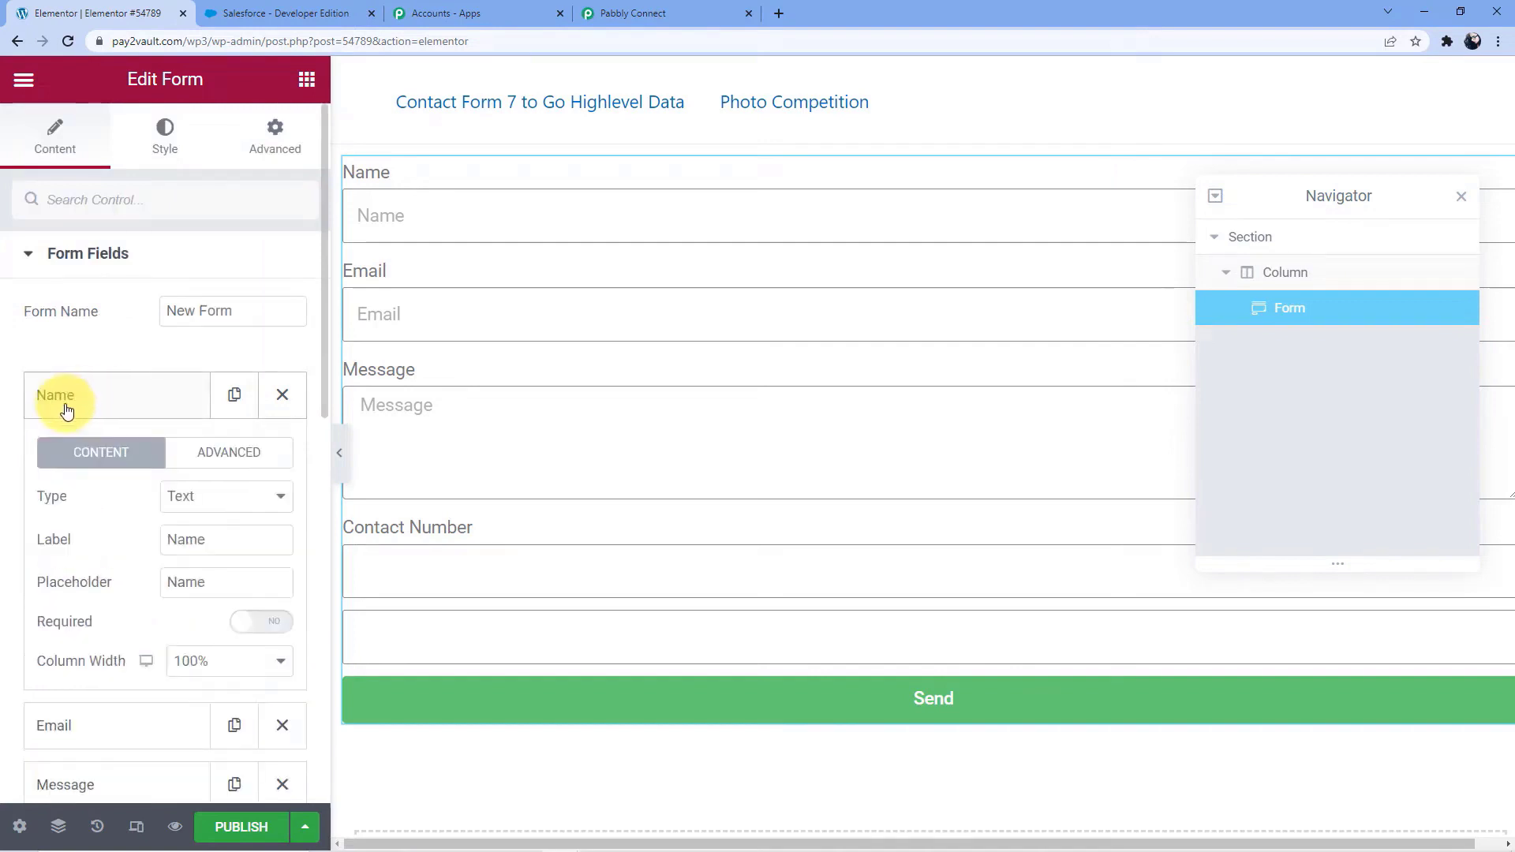
{"action": "left_click", "coordinate": [170, 541]}
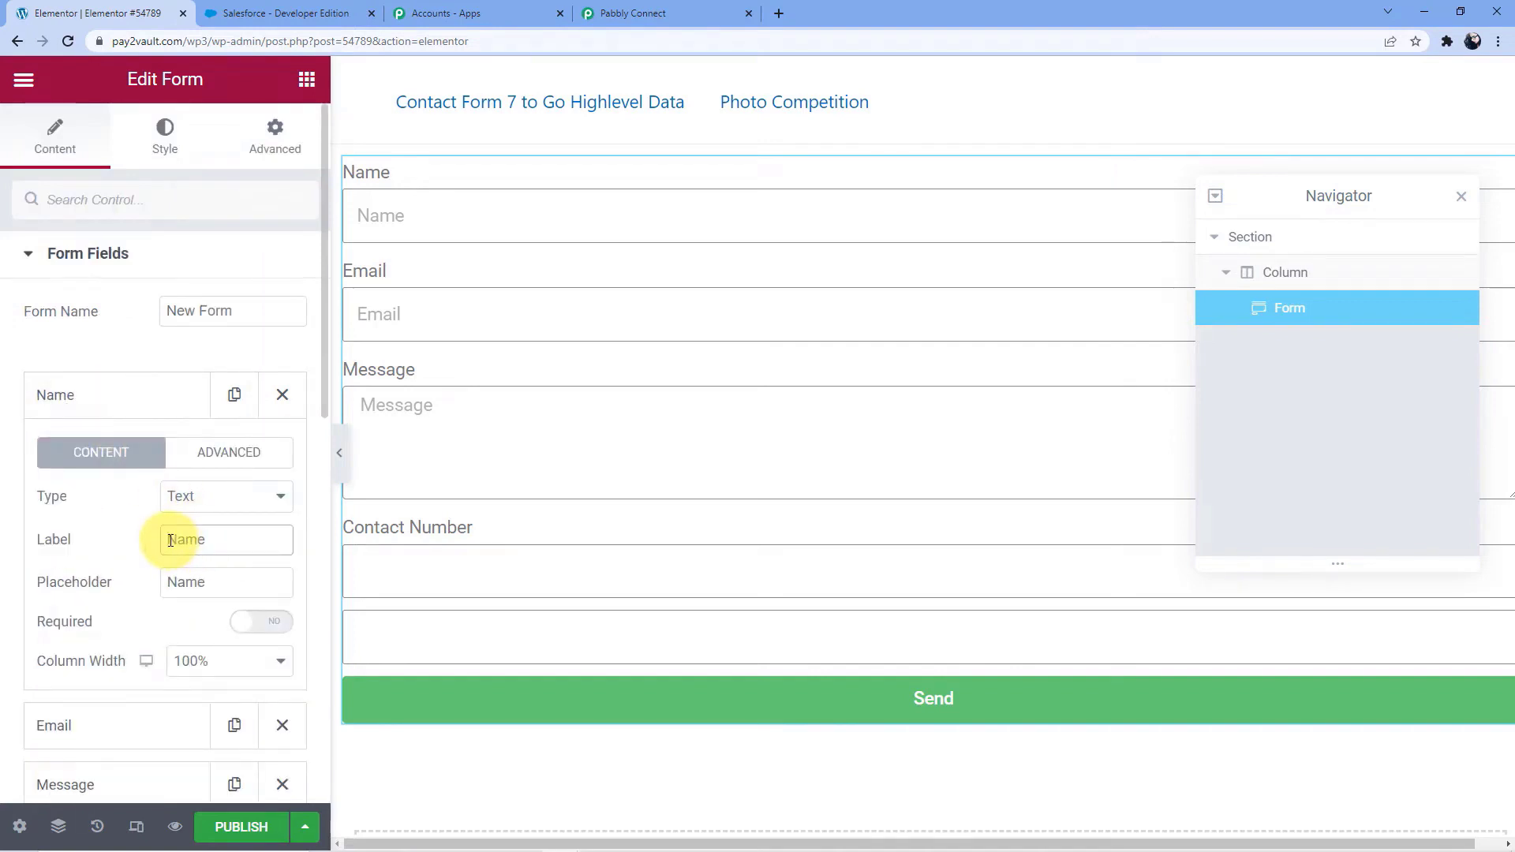
{"action": "type", "text": "First"}
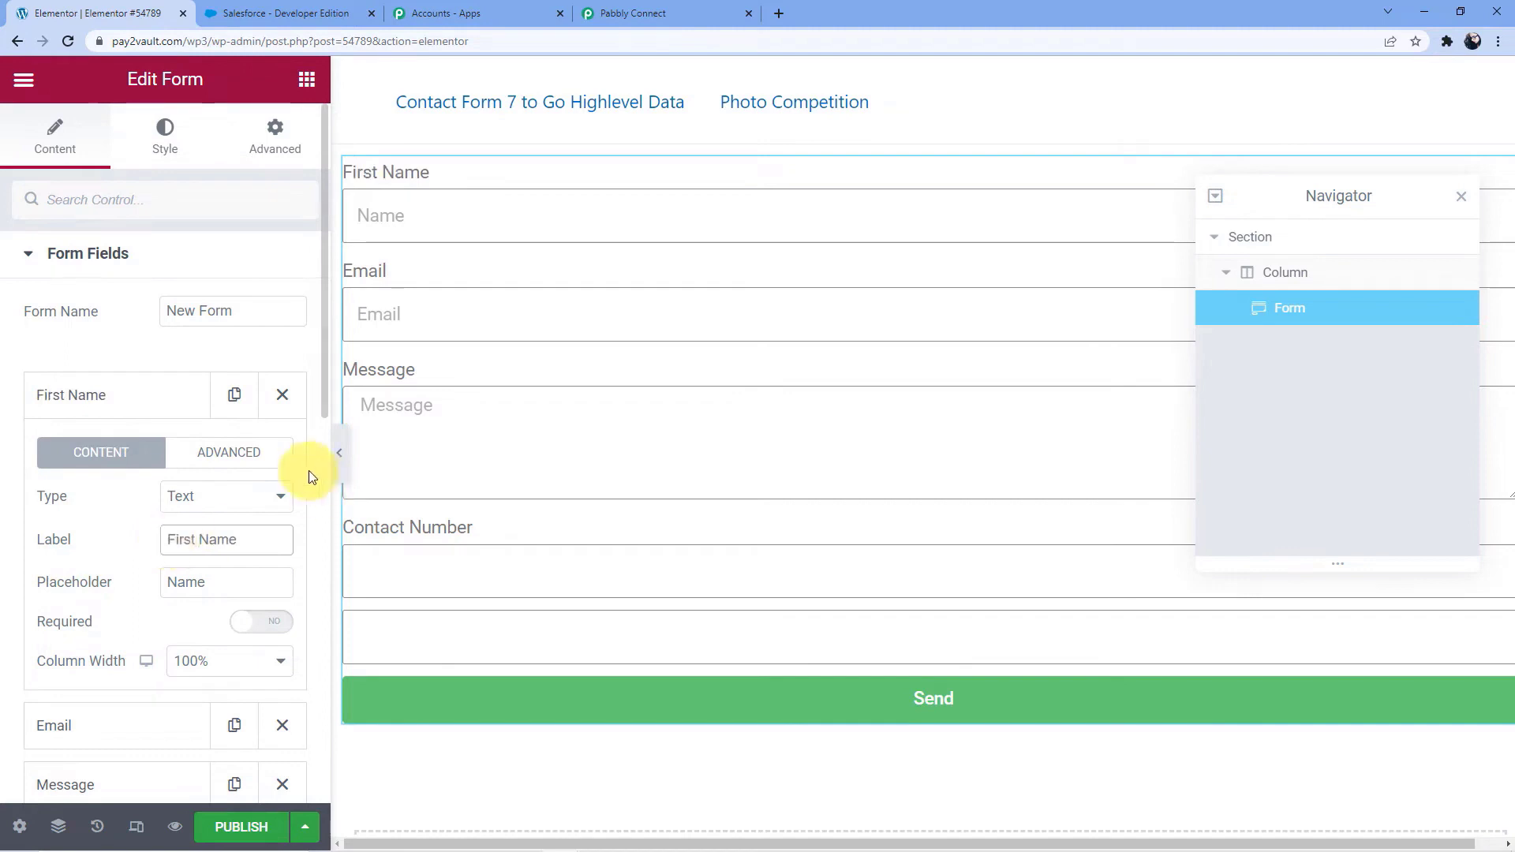
{"action": "left_click", "coordinate": [127, 397]}
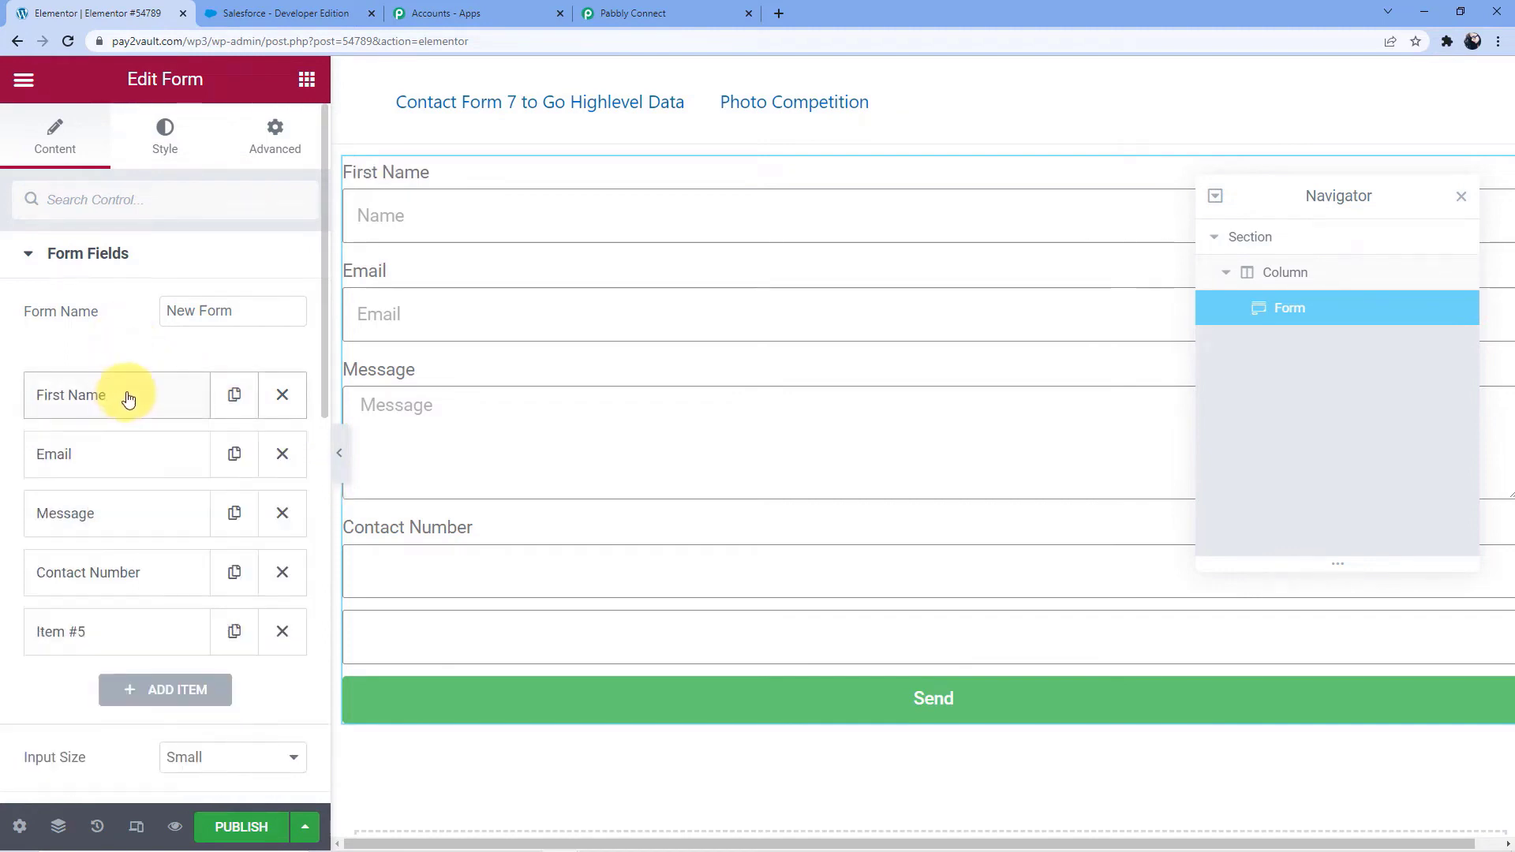
Label the unnamed fifth form field Last Name
{"action": "scroll", "coordinate": [126, 397], "scroll_direction": "down", "scroll_amount": 3}
{"action": "left_click", "coordinate": [95, 396]}
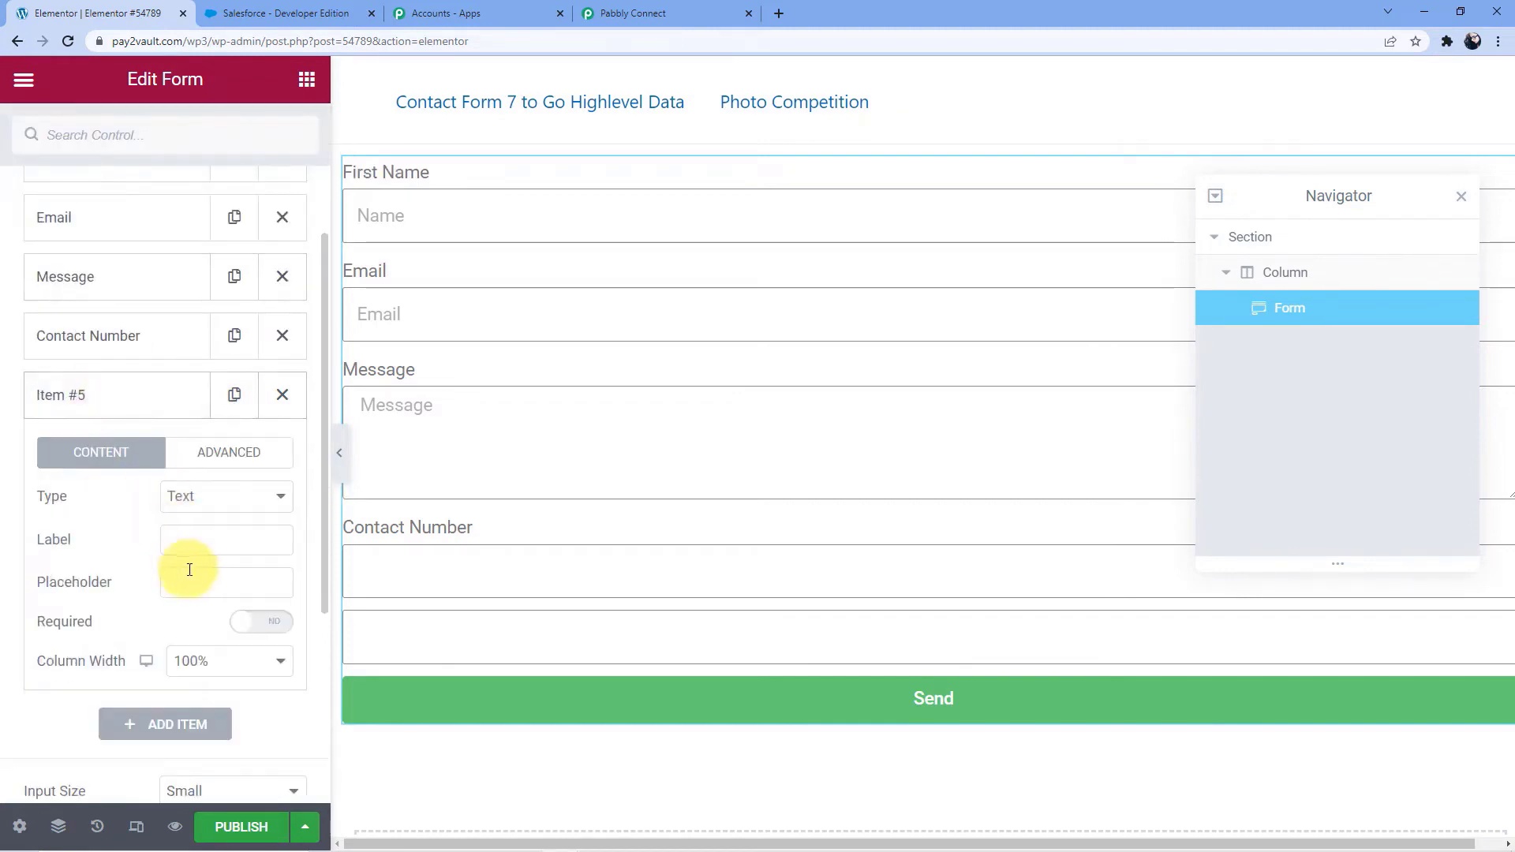
{"action": "left_click", "coordinate": [191, 540]}
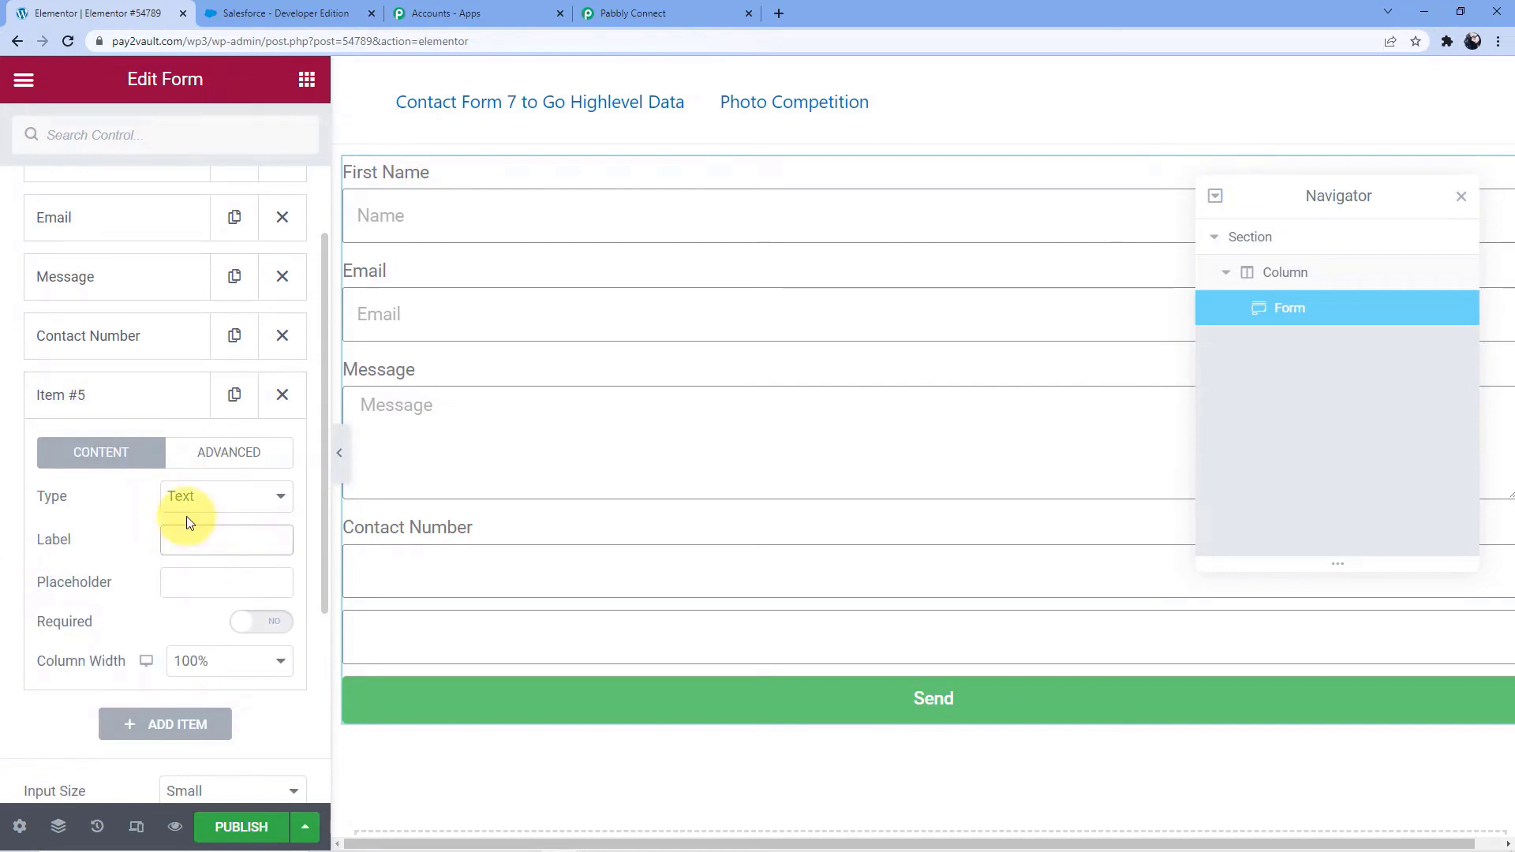
{"action": "type", "text": "Last N"}
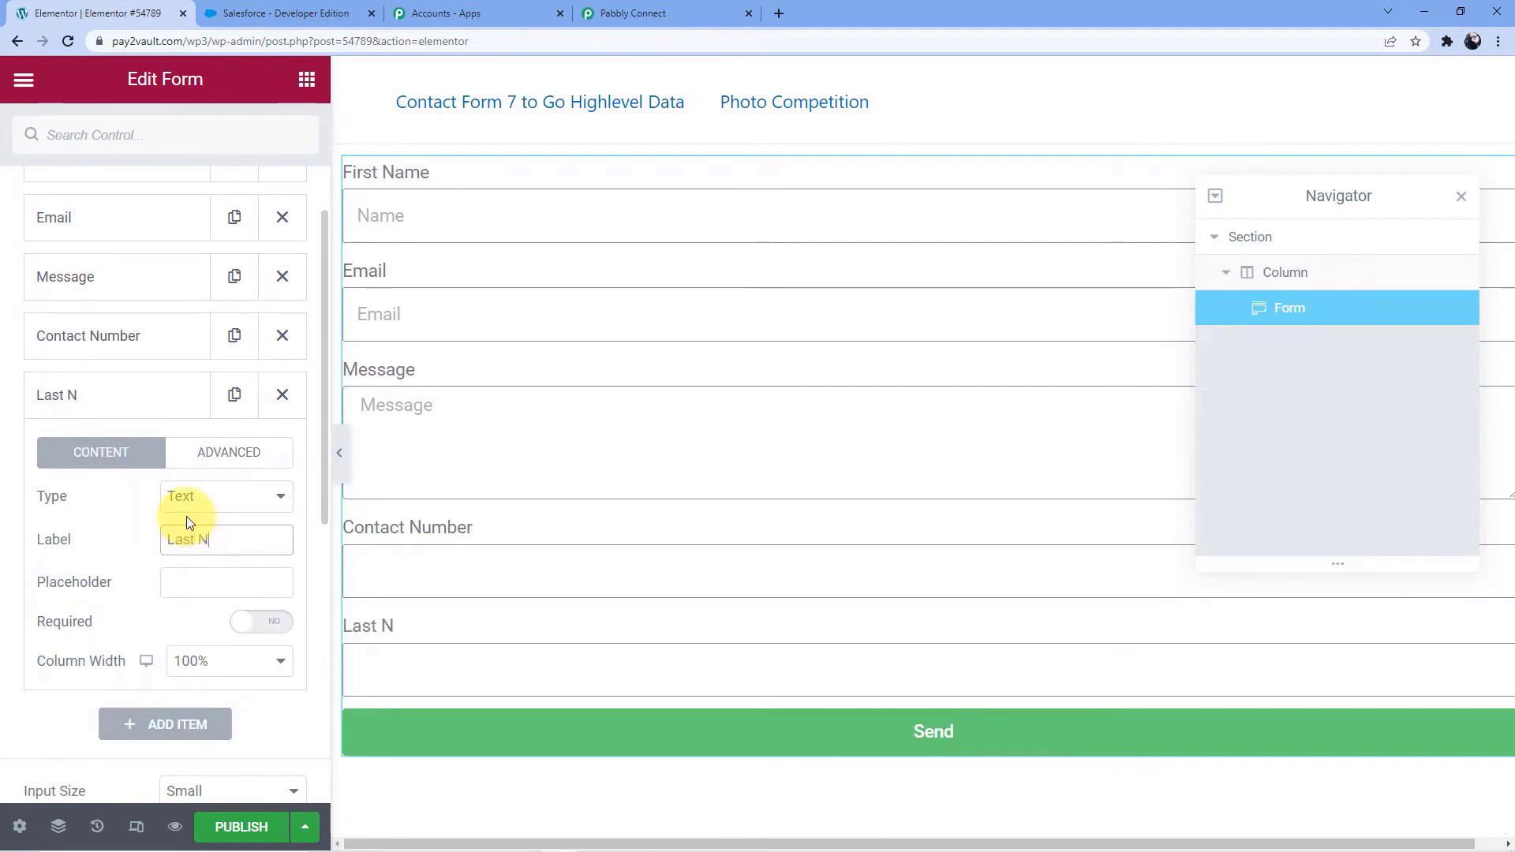
{"action": "type", "text": "ame"}
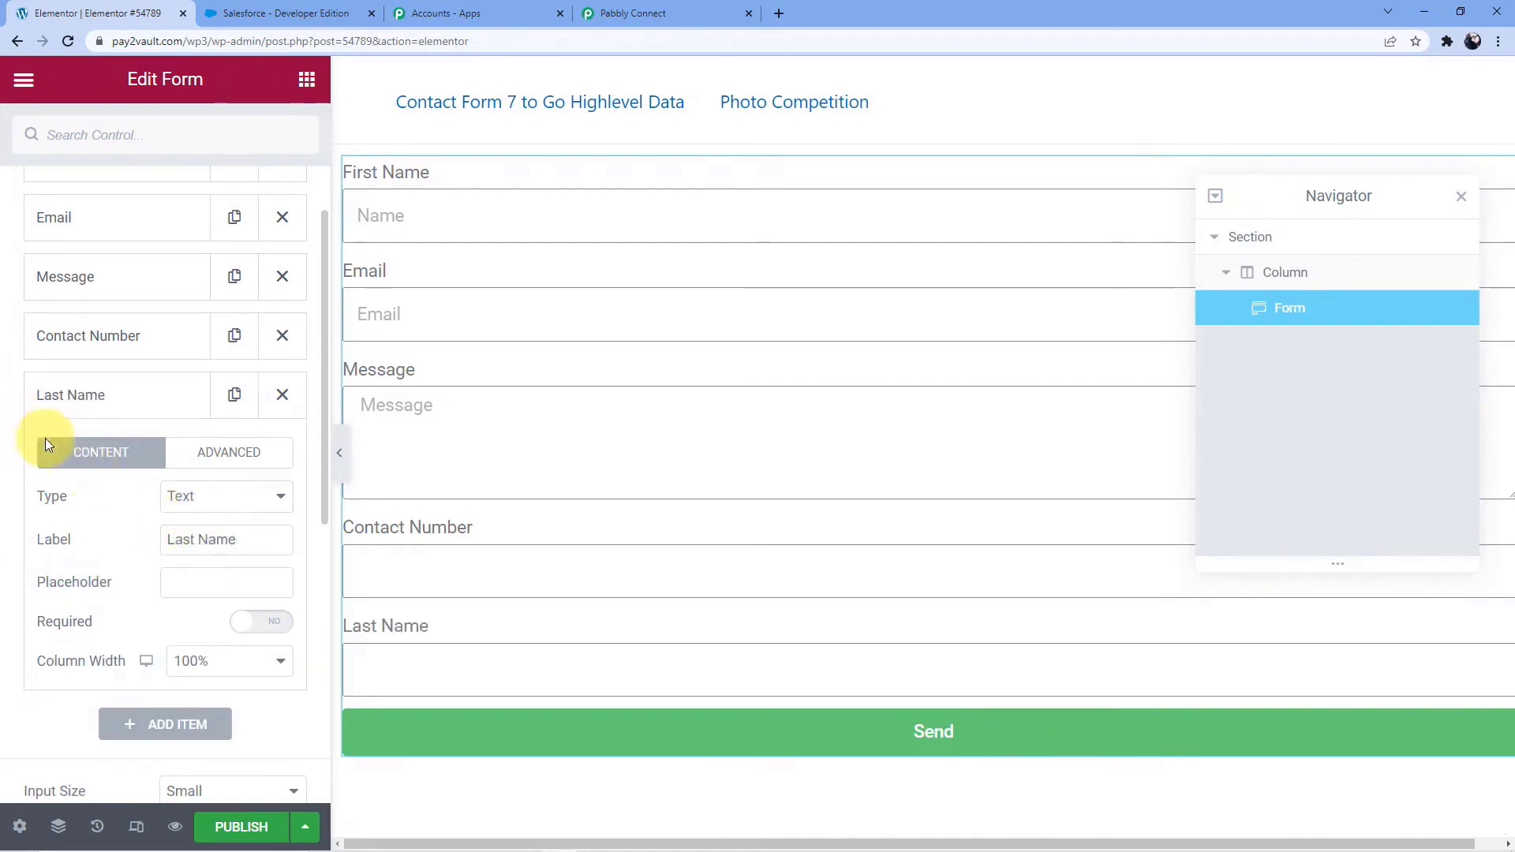
Reorder the form fields so Last Name follows First Name and Contact Number comes before Message
{"action": "left_click_drag", "start_coordinate": [95, 397], "coordinate": [114, 181]}
{"action": "scroll", "coordinate": [89, 363], "scroll_direction": "down", "scroll_amount": 3}
{"action": "scroll", "coordinate": [89, 363], "scroll_direction": "up", "scroll_amount": 5}
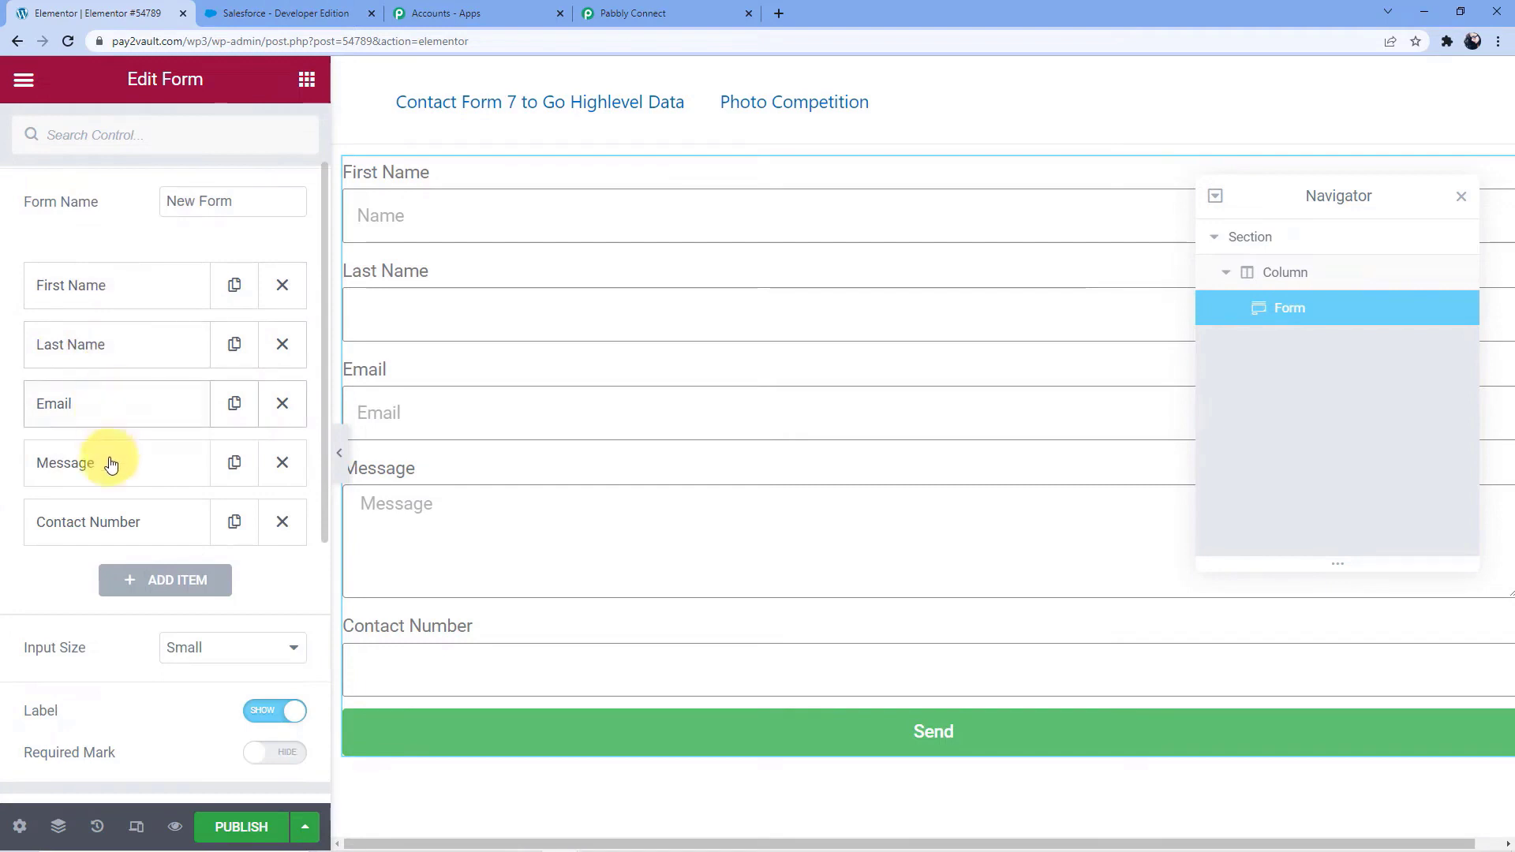
{"action": "left_click_drag", "start_coordinate": [107, 514], "coordinate": [108, 465]}
Change the label of the form's Message field to Description
{"action": "left_click", "coordinate": [108, 523]}
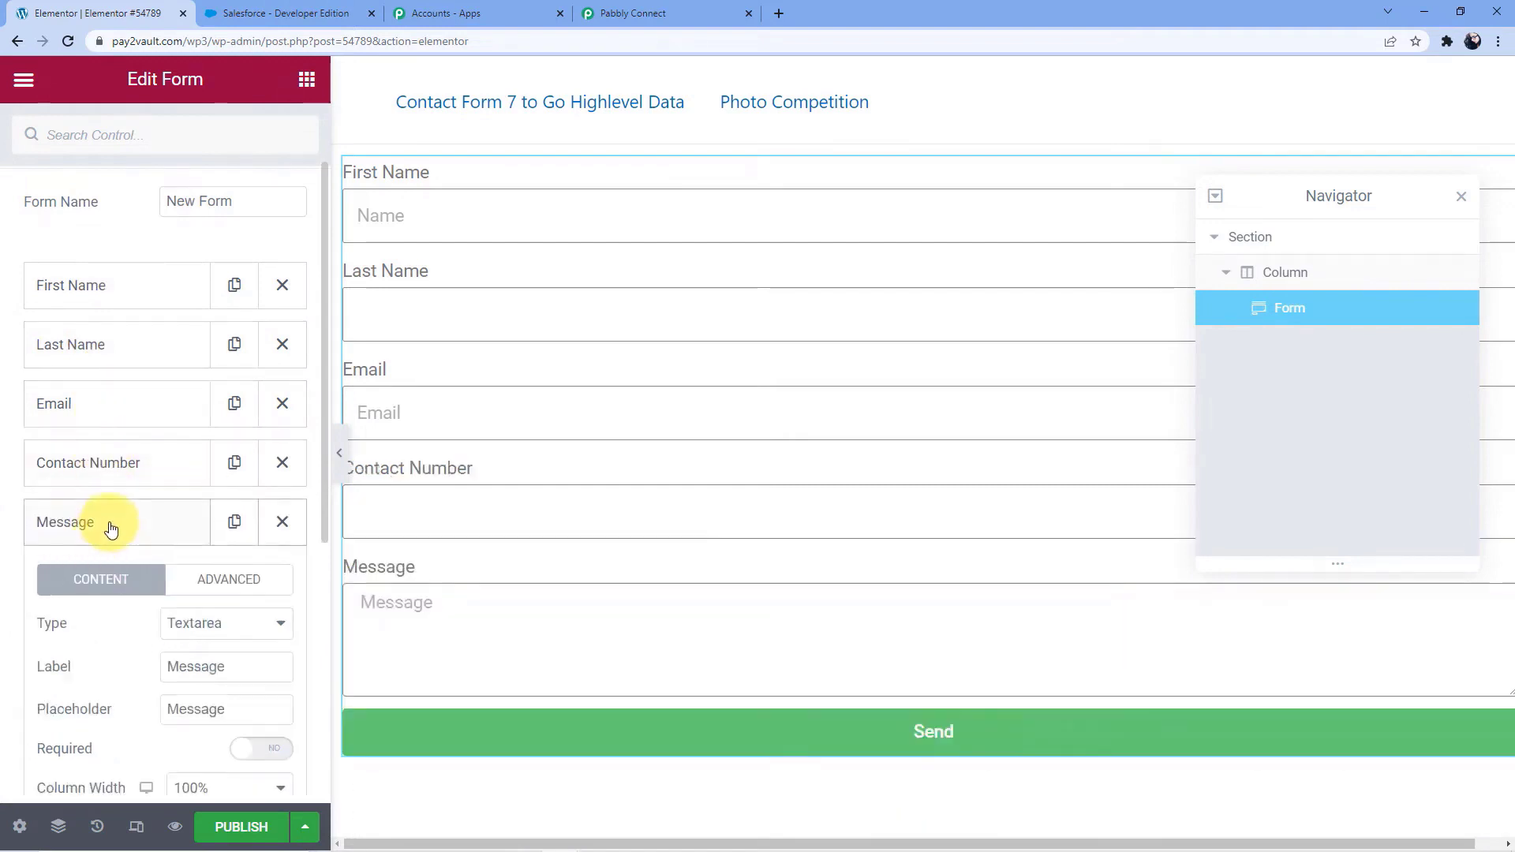
{"action": "scroll", "coordinate": [158, 628], "scroll_direction": "down", "scroll_amount": 2}
{"action": "left_click_drag", "start_coordinate": [247, 544], "coordinate": [111, 541]}
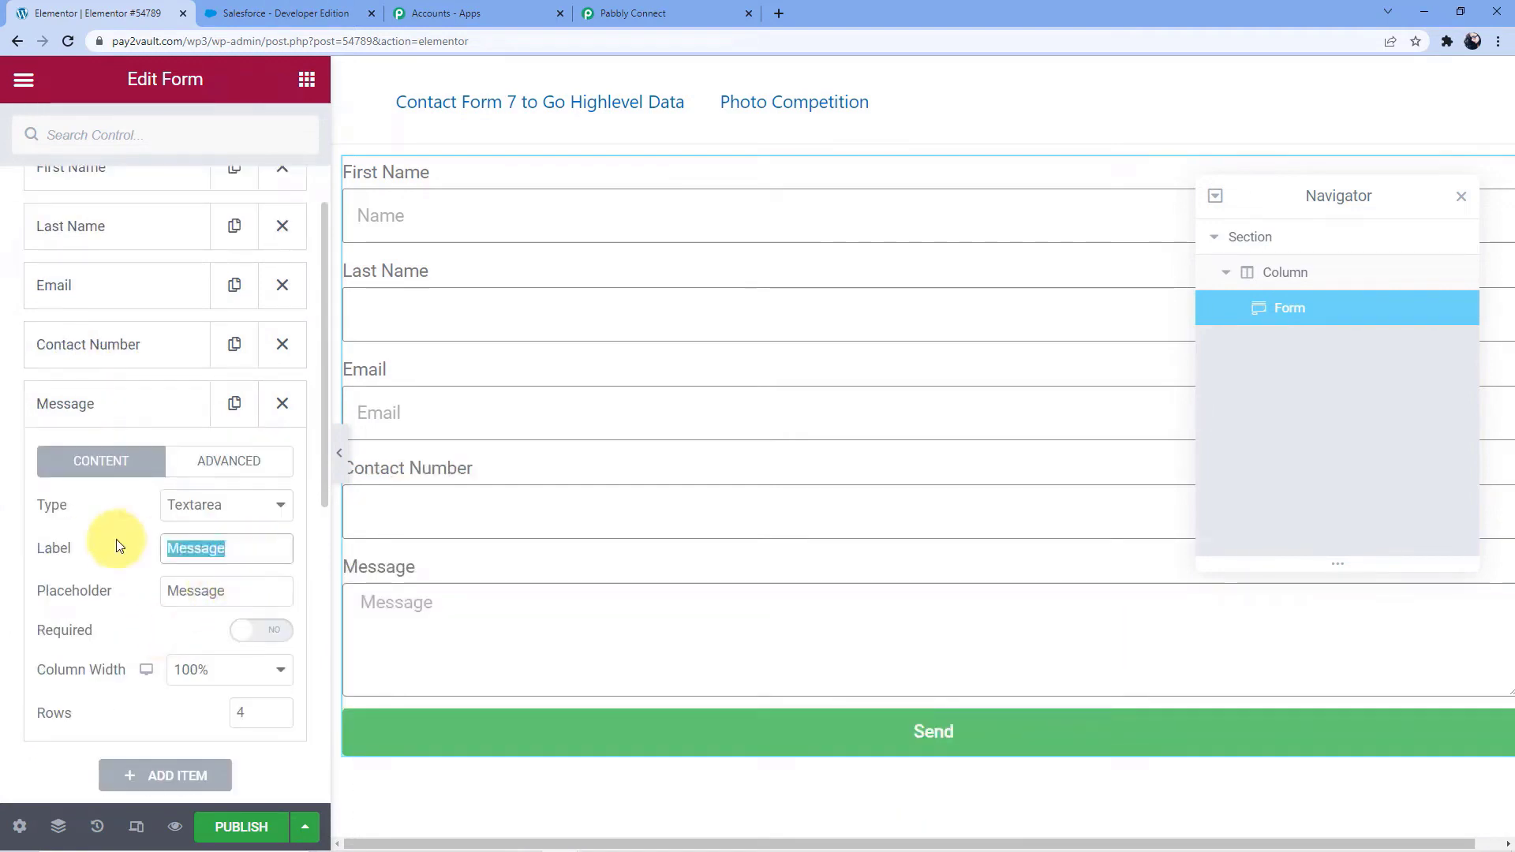
{"action": "key", "text": "BackSpace"}
{"action": "type", "text": "Descriptiopn"}
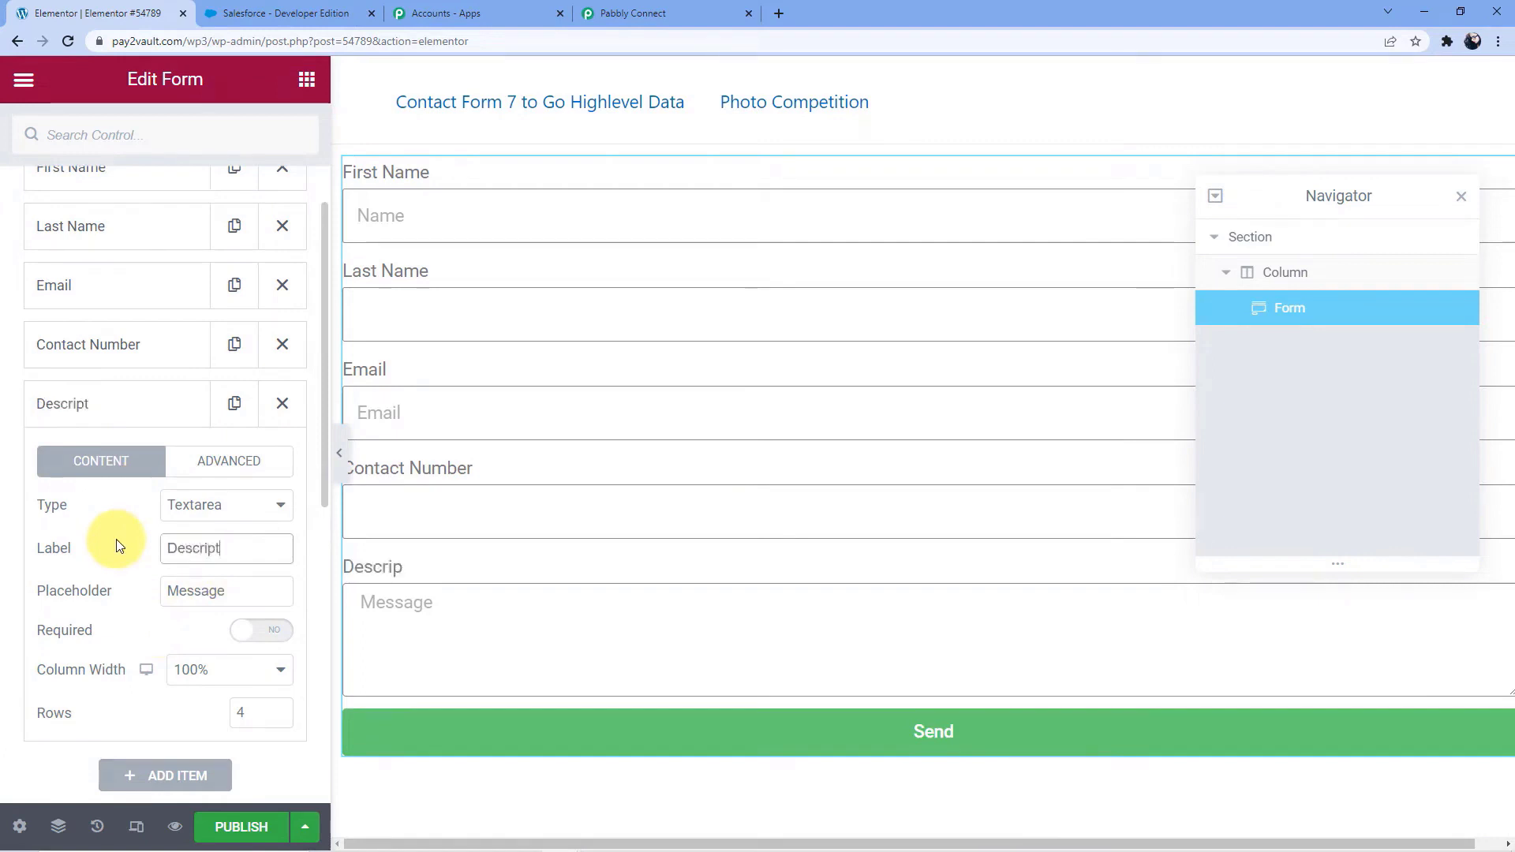
{"action": "key", "text": "BackSpace"}
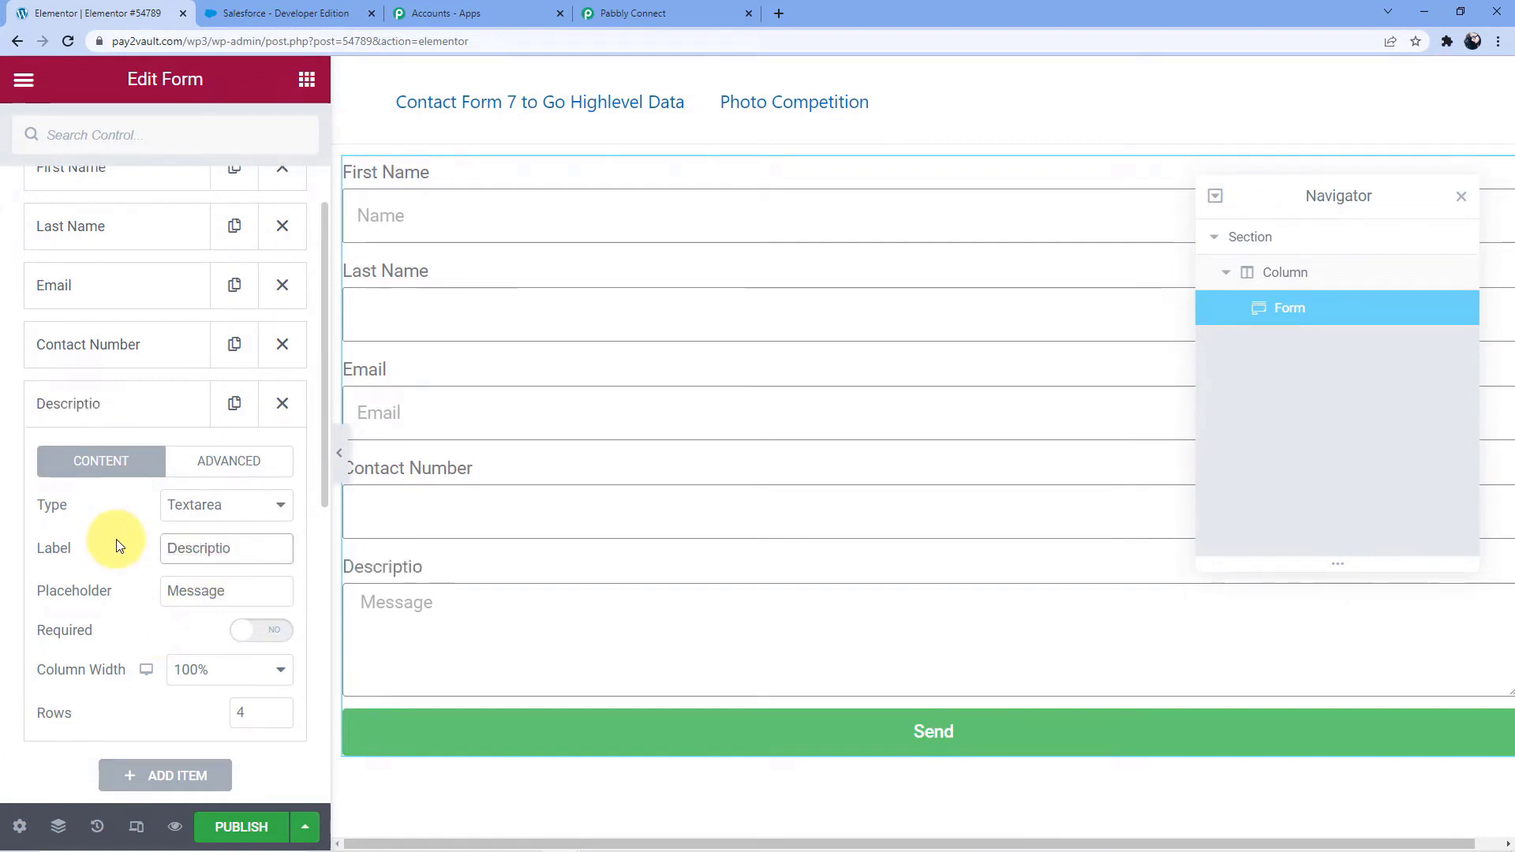
{"action": "type", "text": "n"}
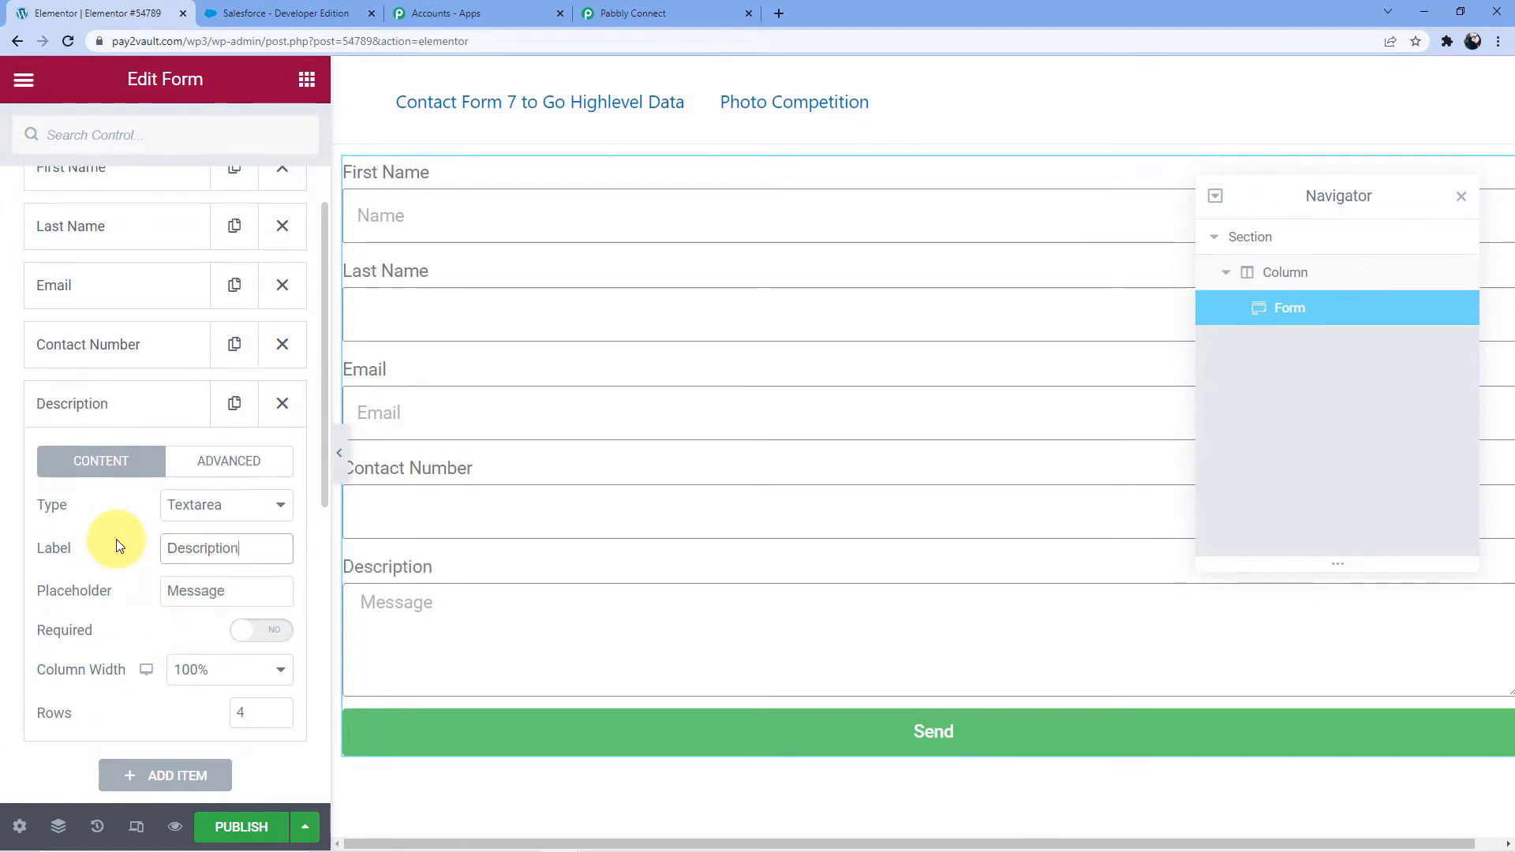
{"action": "left_click", "coordinate": [68, 406]}
Add a text field labelled Company to the form and move it above the Description field
{"action": "left_click", "coordinate": [155, 460]}
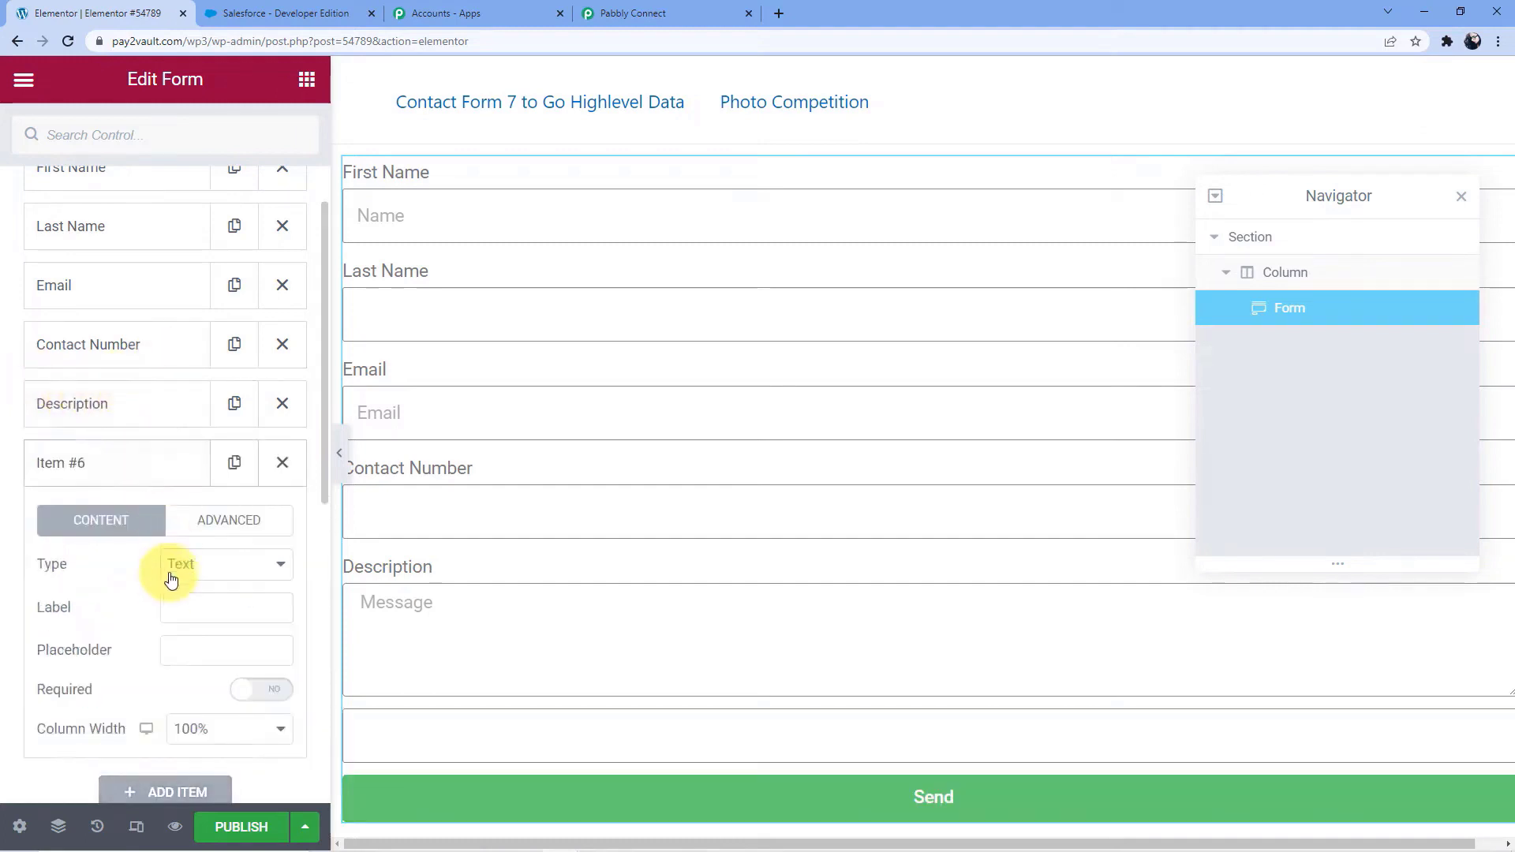
{"action": "left_click", "coordinate": [126, 472]}
{"action": "left_click", "coordinate": [148, 474]}
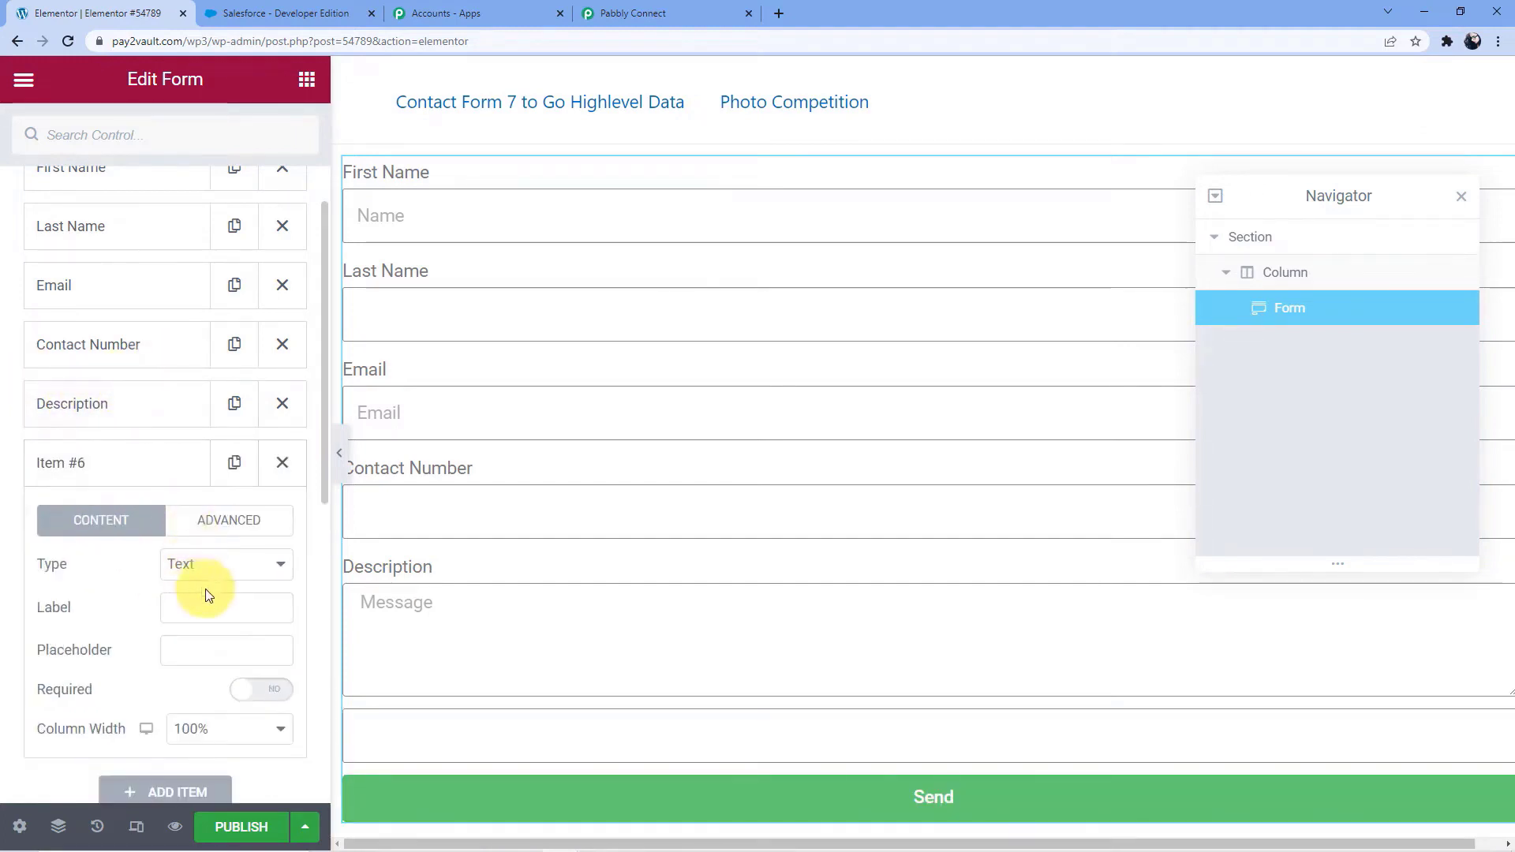
{"action": "left_click", "coordinate": [210, 607]}
{"action": "type", "text": "Com"}
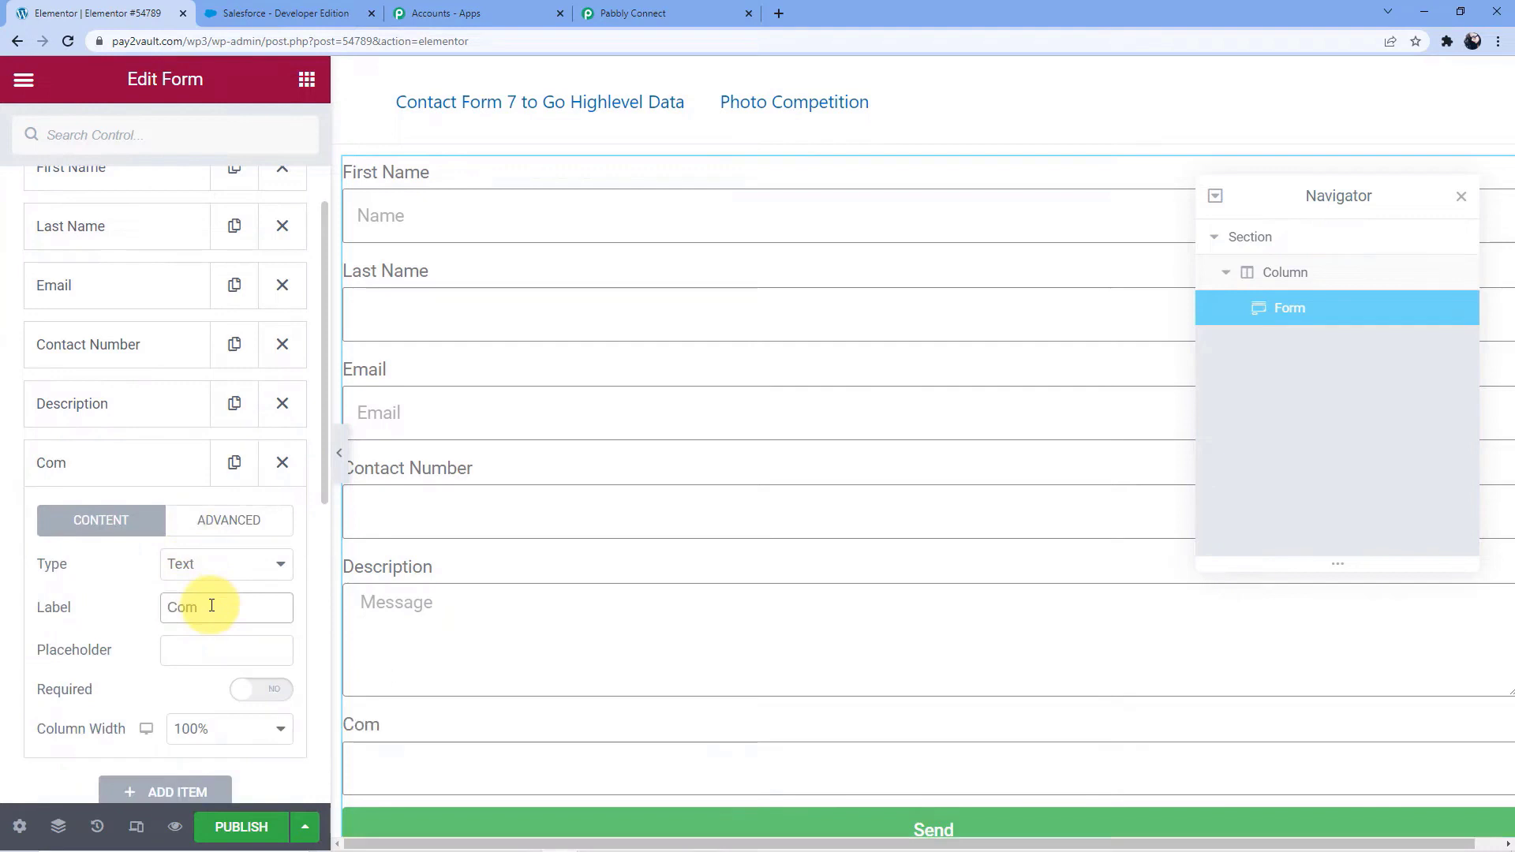
{"action": "type", "text": "pany"}
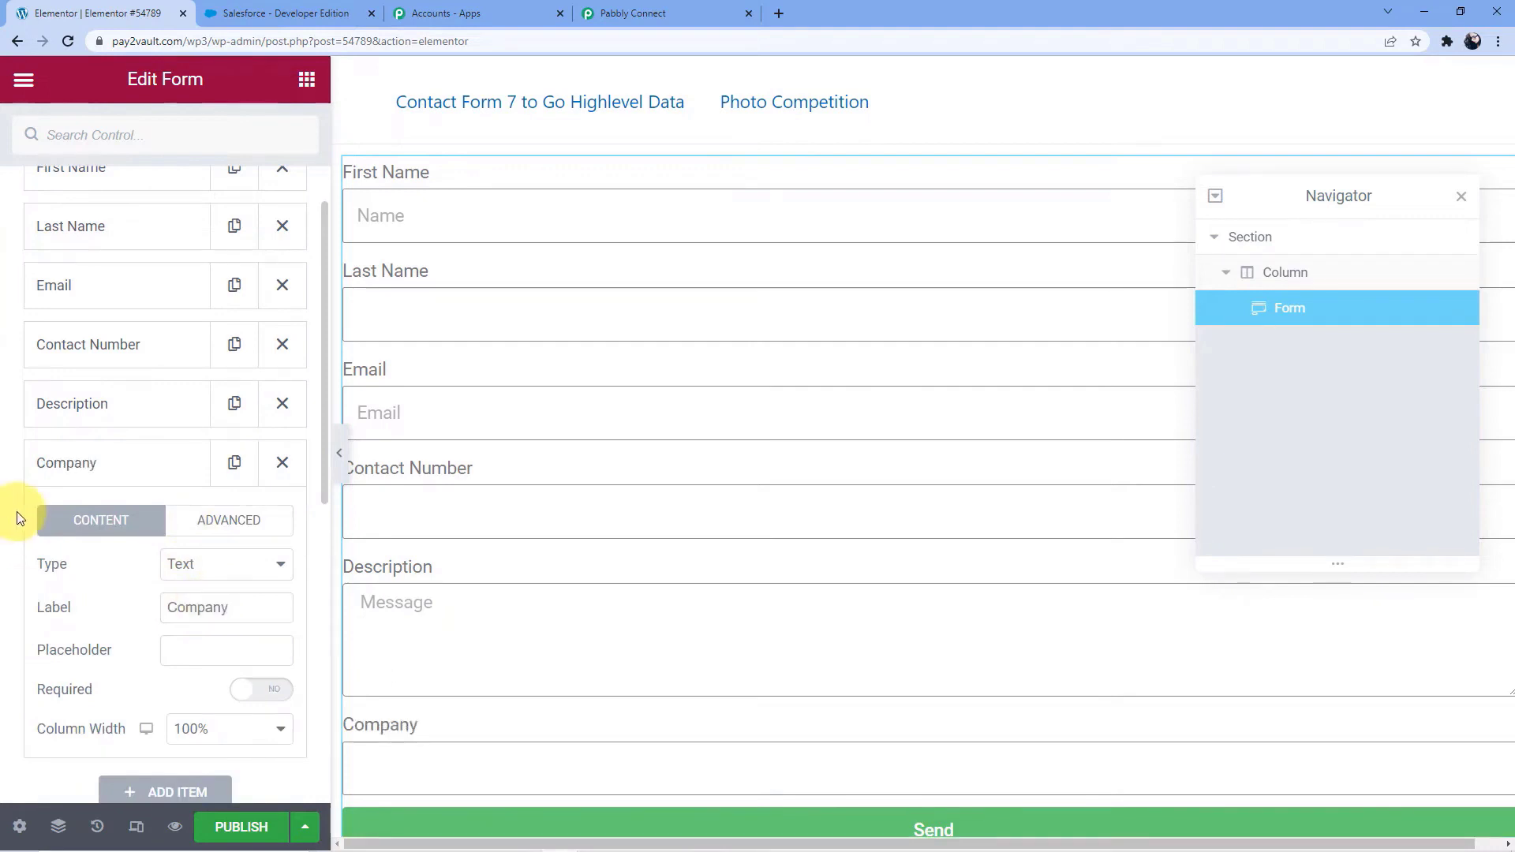
{"action": "left_click", "coordinate": [44, 467]}
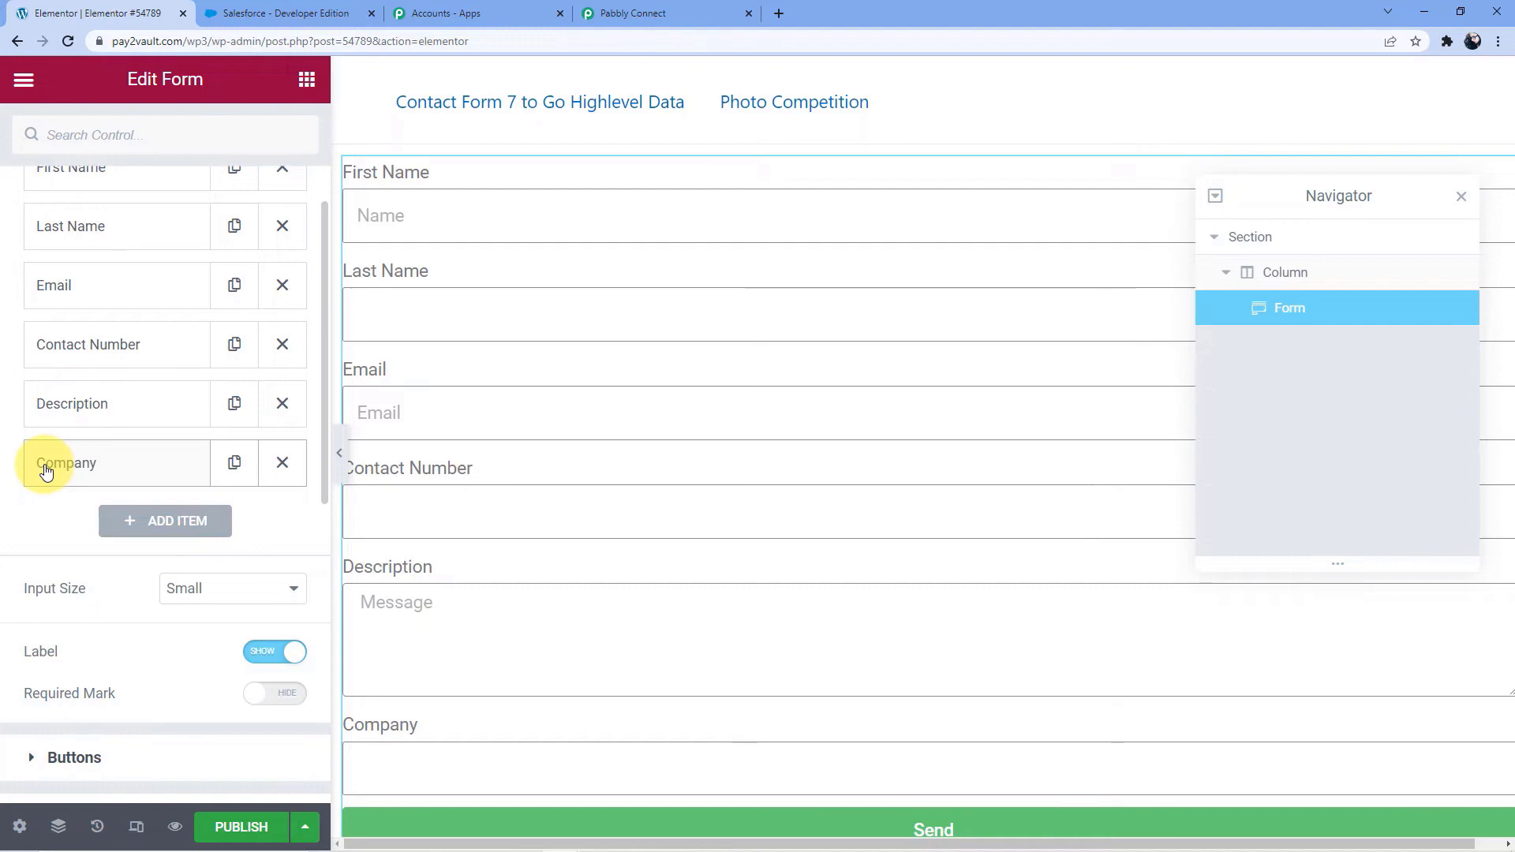
{"action": "left_click_drag", "start_coordinate": [46, 471], "coordinate": [91, 409]}
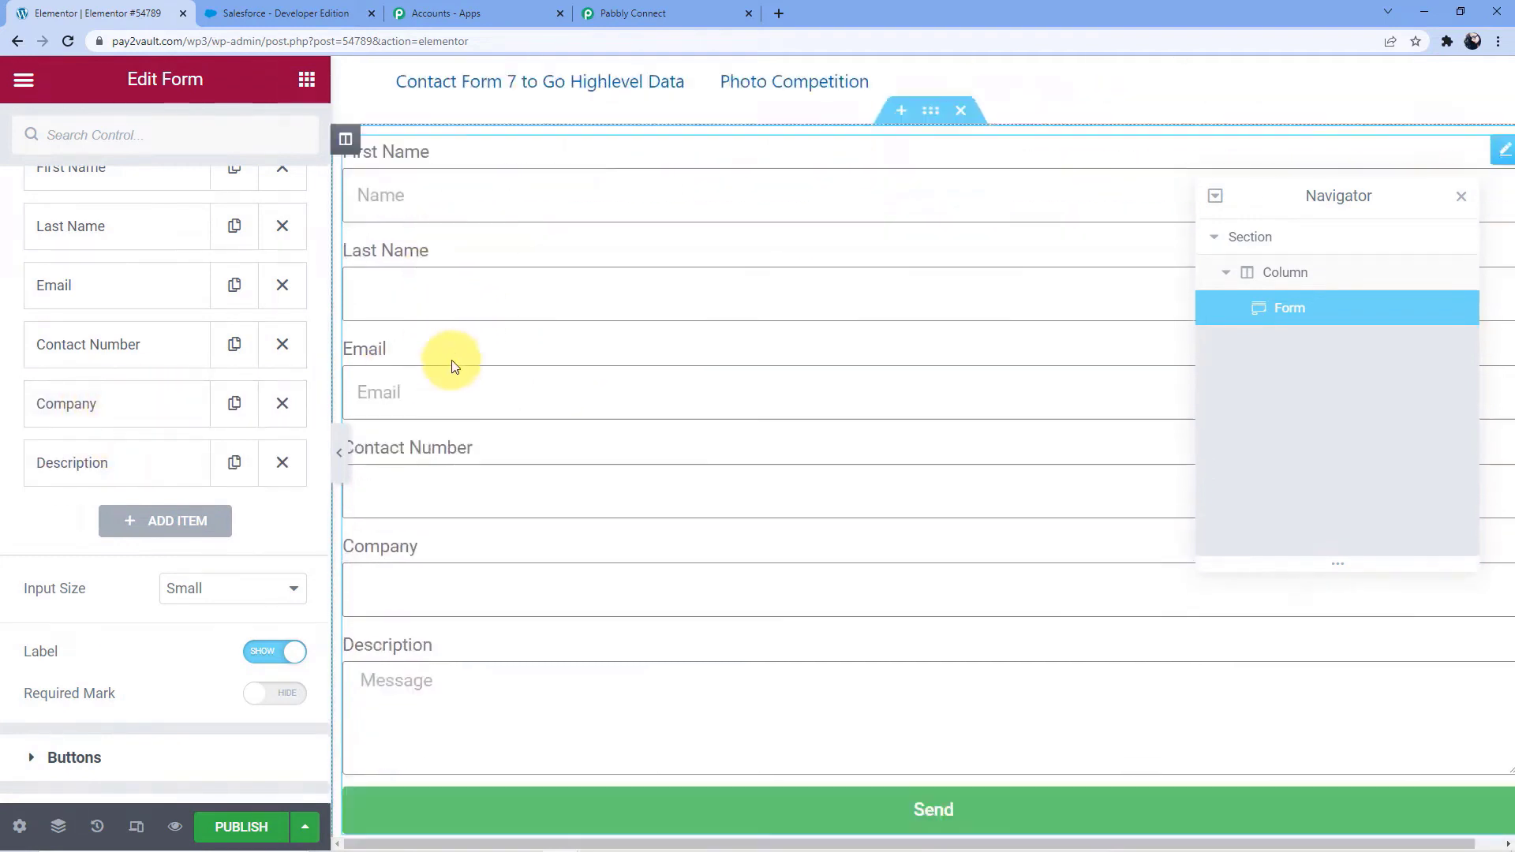
Switch to the Pabbly Connect workflow and copy the Elementor trigger's webhook URL again
{"action": "scroll", "coordinate": [432, 553], "scroll_direction": "down", "scroll_amount": 2}
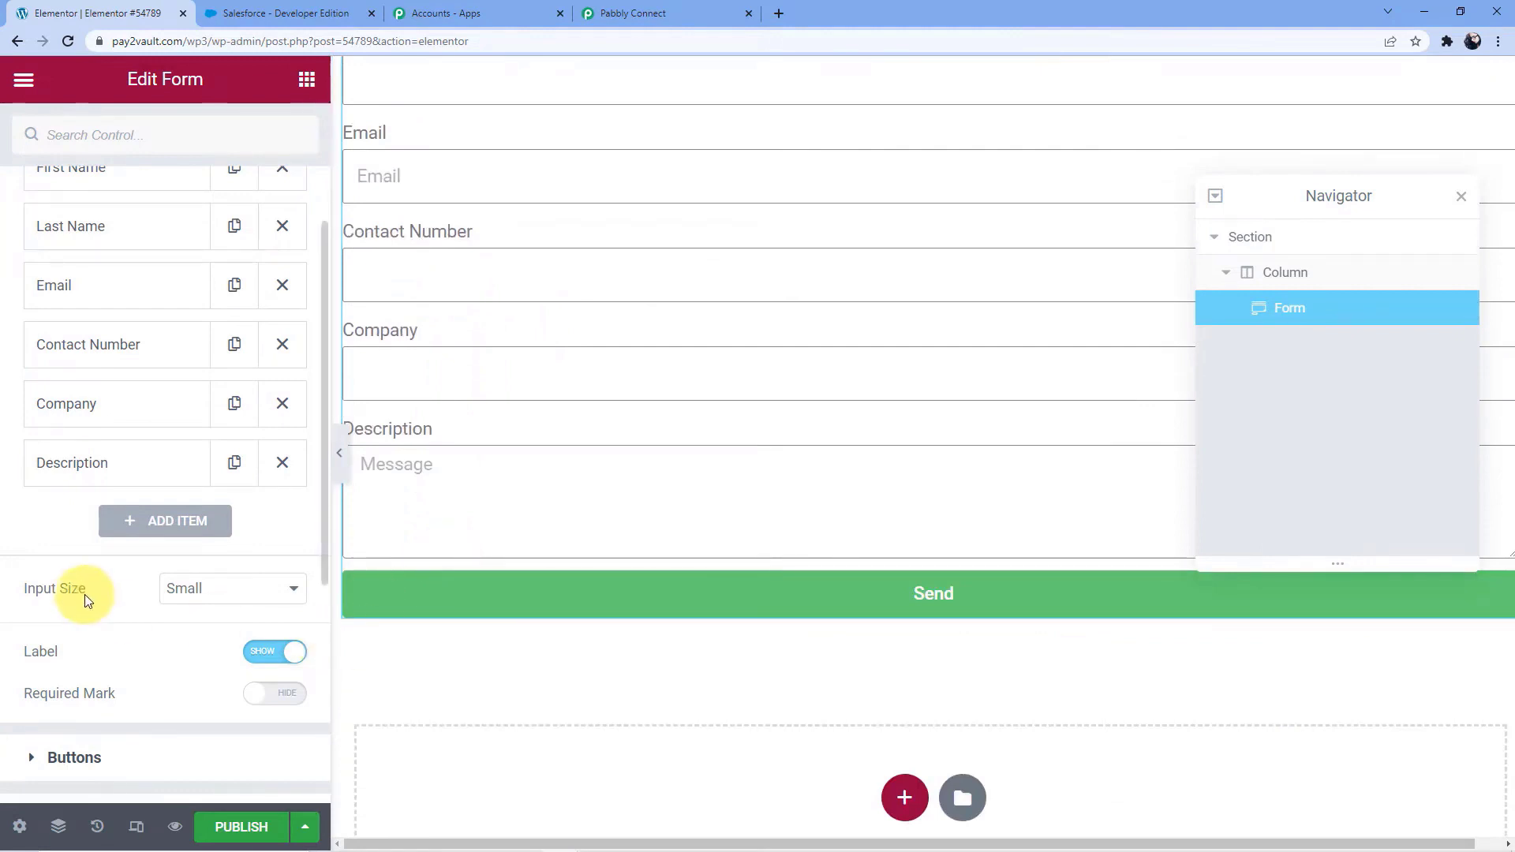
{"action": "scroll", "coordinate": [95, 592], "scroll_direction": "down", "scroll_amount": 3}
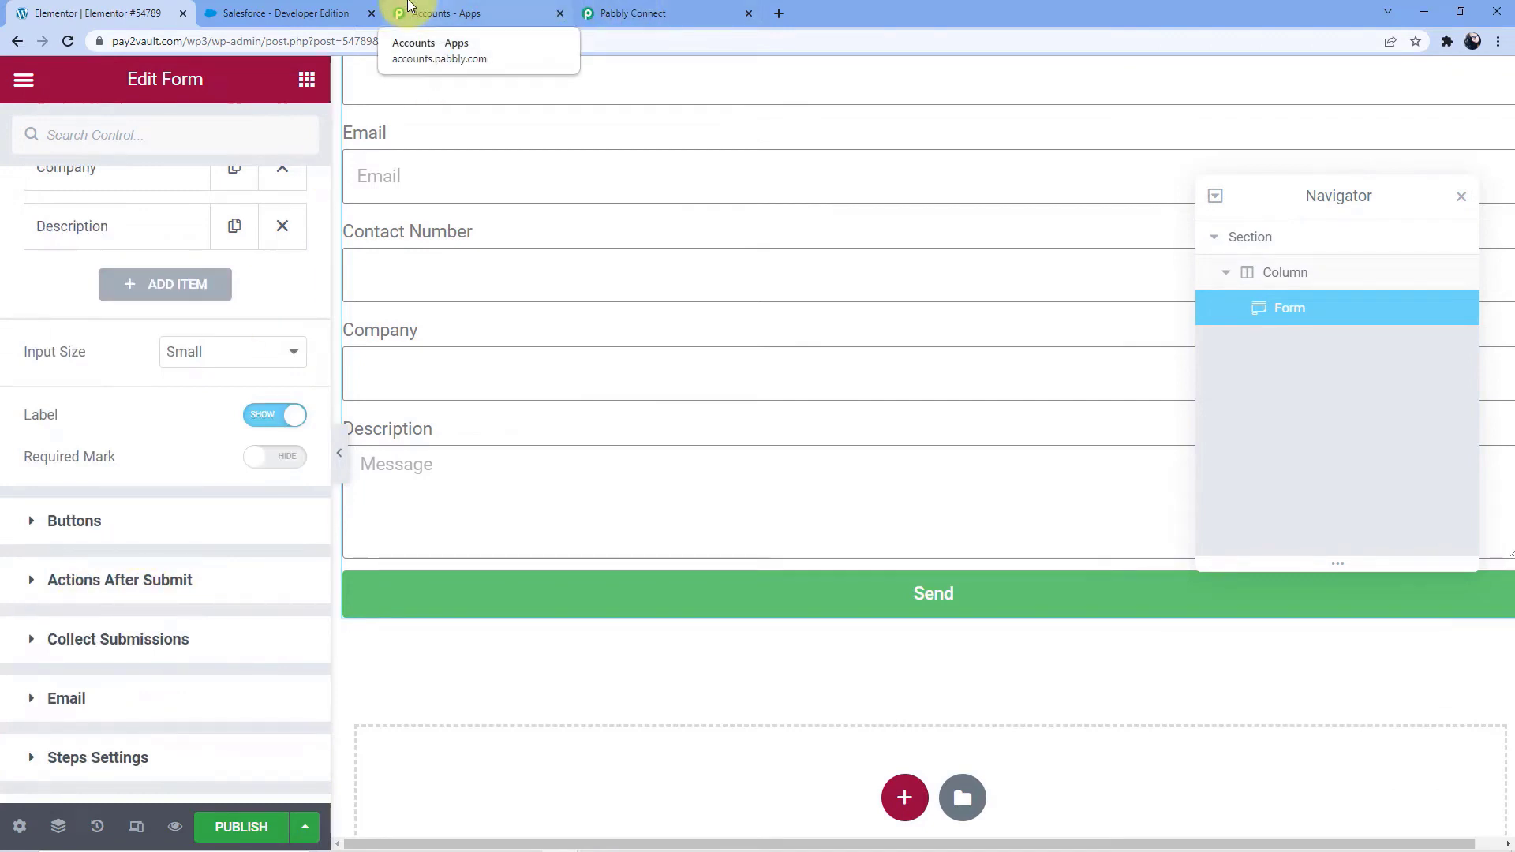
{"action": "left_click", "coordinate": [632, 12]}
{"action": "left_click", "coordinate": [1232, 528]}
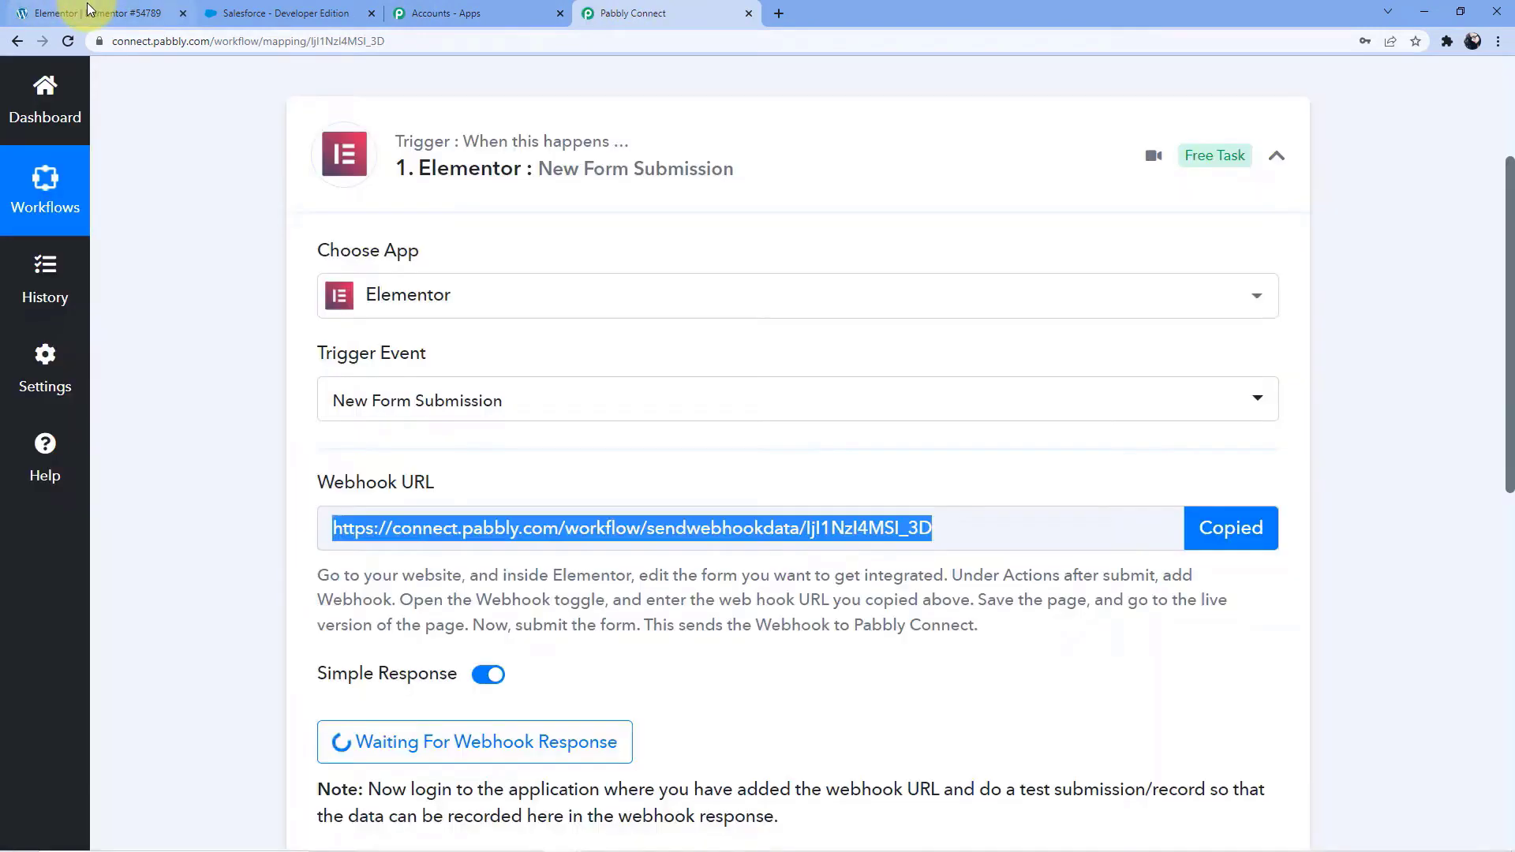
{"action": "left_click", "coordinate": [93, 13]}
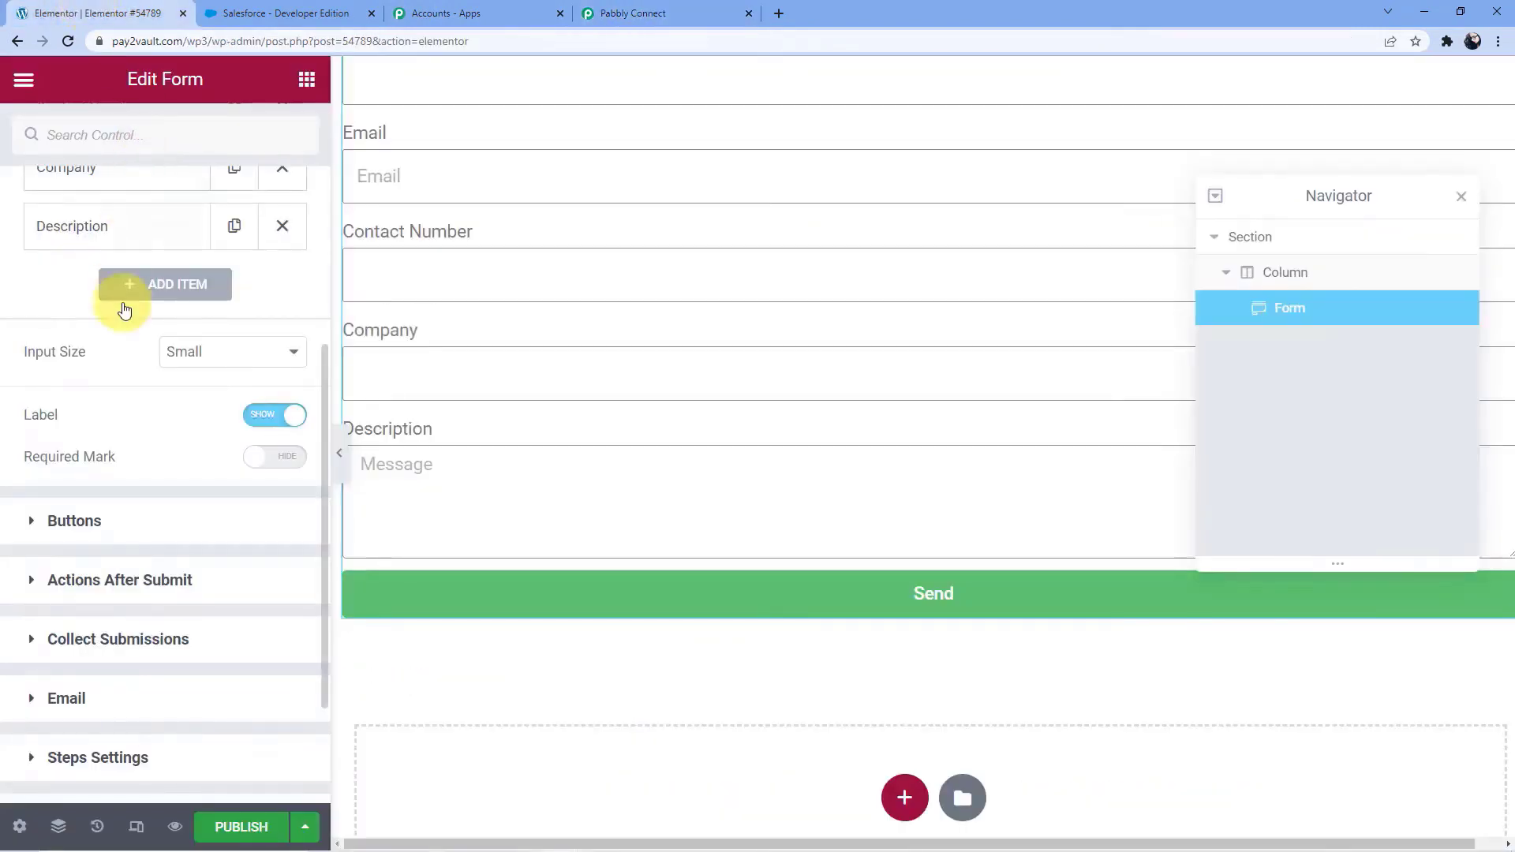
{"action": "scroll", "coordinate": [122, 339], "scroll_direction": "down", "scroll_amount": 3}
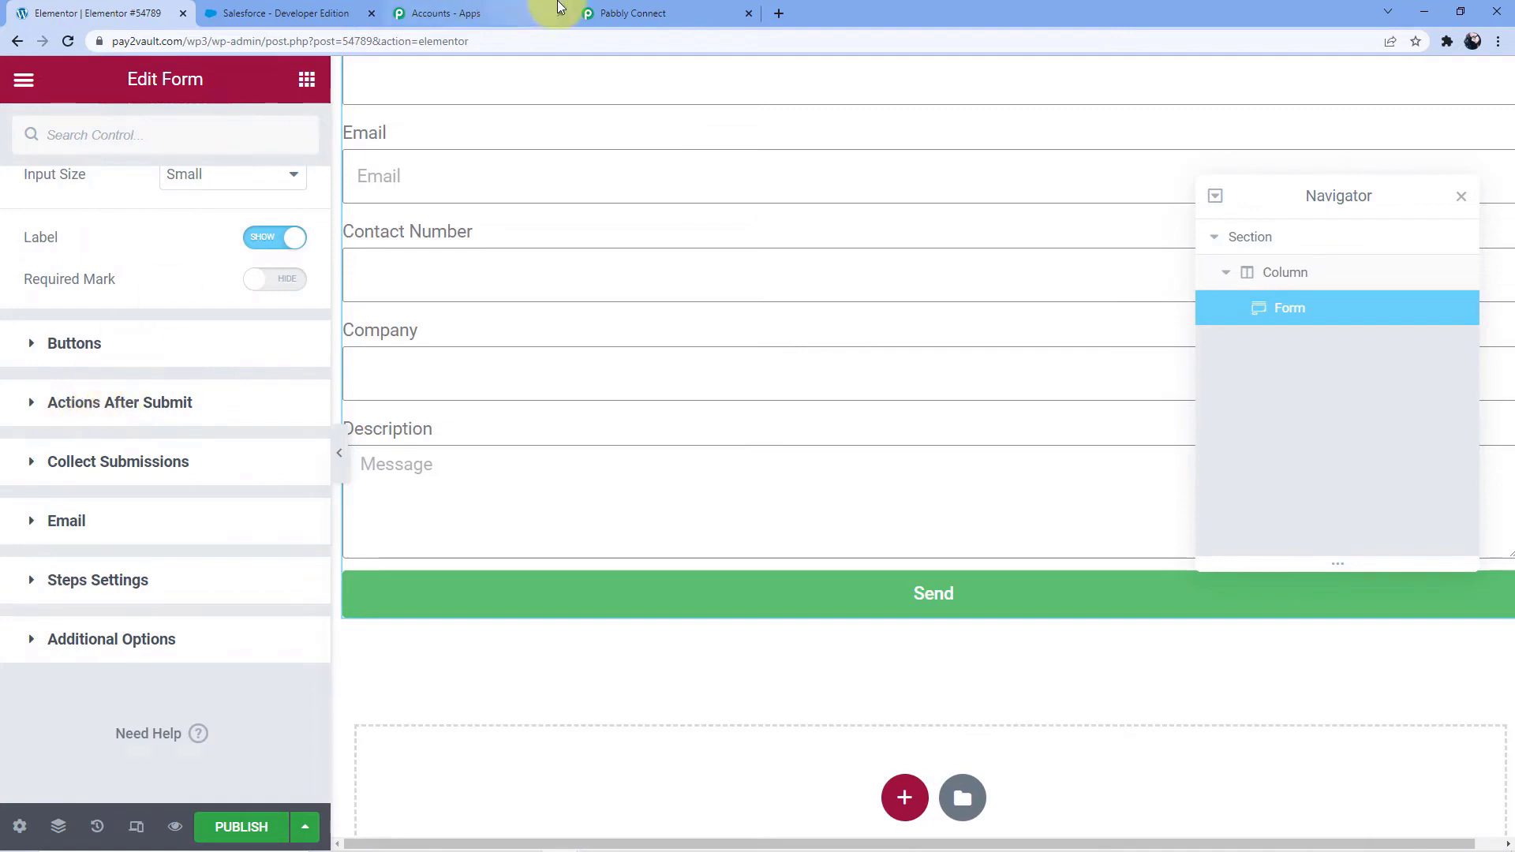
{"action": "left_click", "coordinate": [631, 13]}
{"action": "scroll", "coordinate": [425, 495], "scroll_direction": "down", "scroll_amount": 2}
{"action": "left_click", "coordinate": [429, 441]}
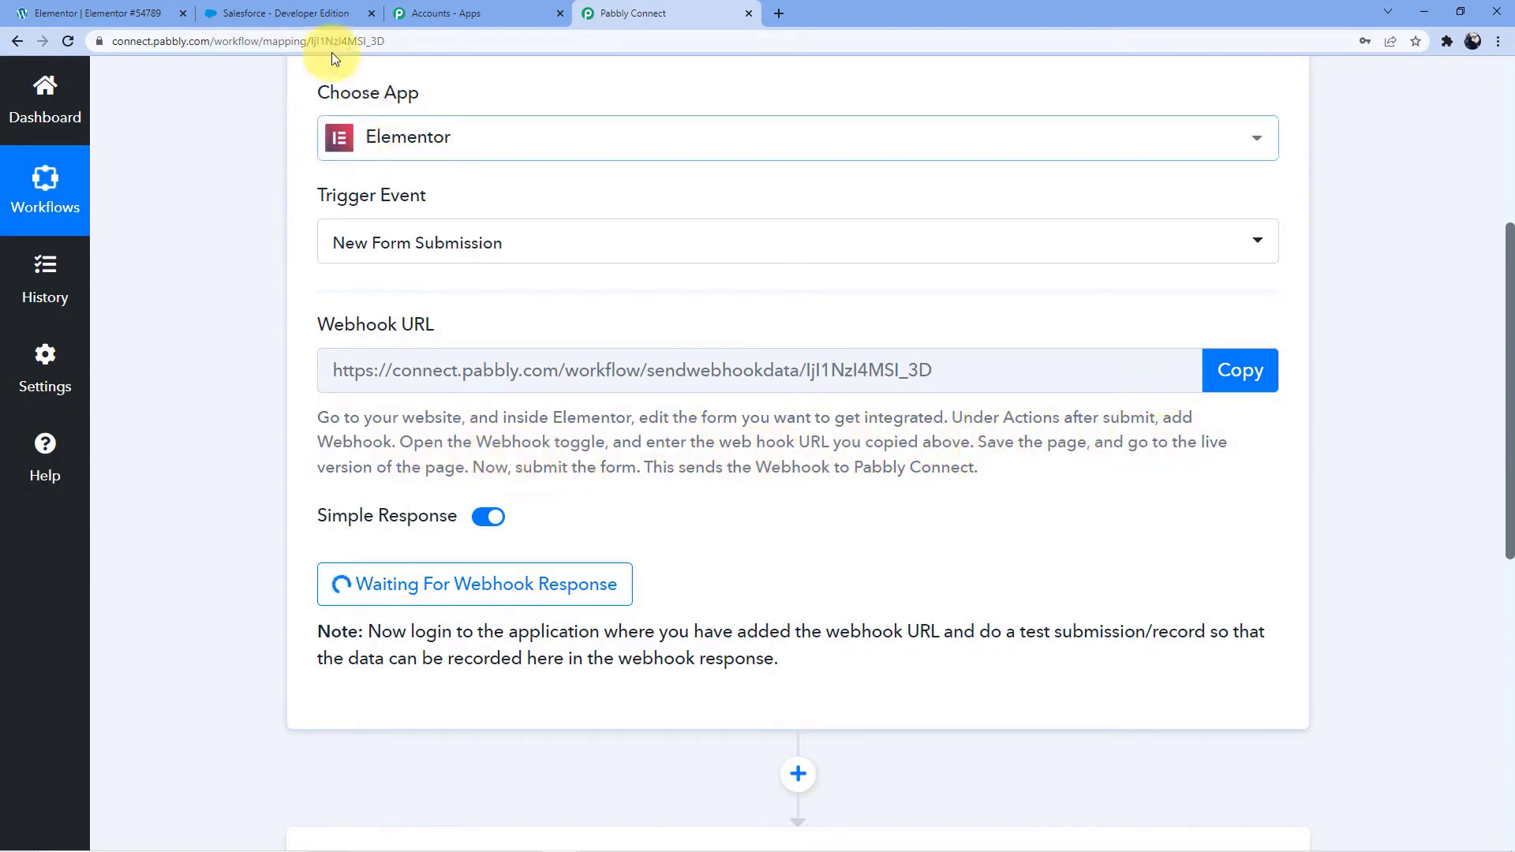
In the Elementor form, replace the Collect Submissions and Email actions after submit with Webhook
{"action": "left_click", "coordinate": [79, 13]}
{"action": "left_click", "coordinate": [122, 404]}
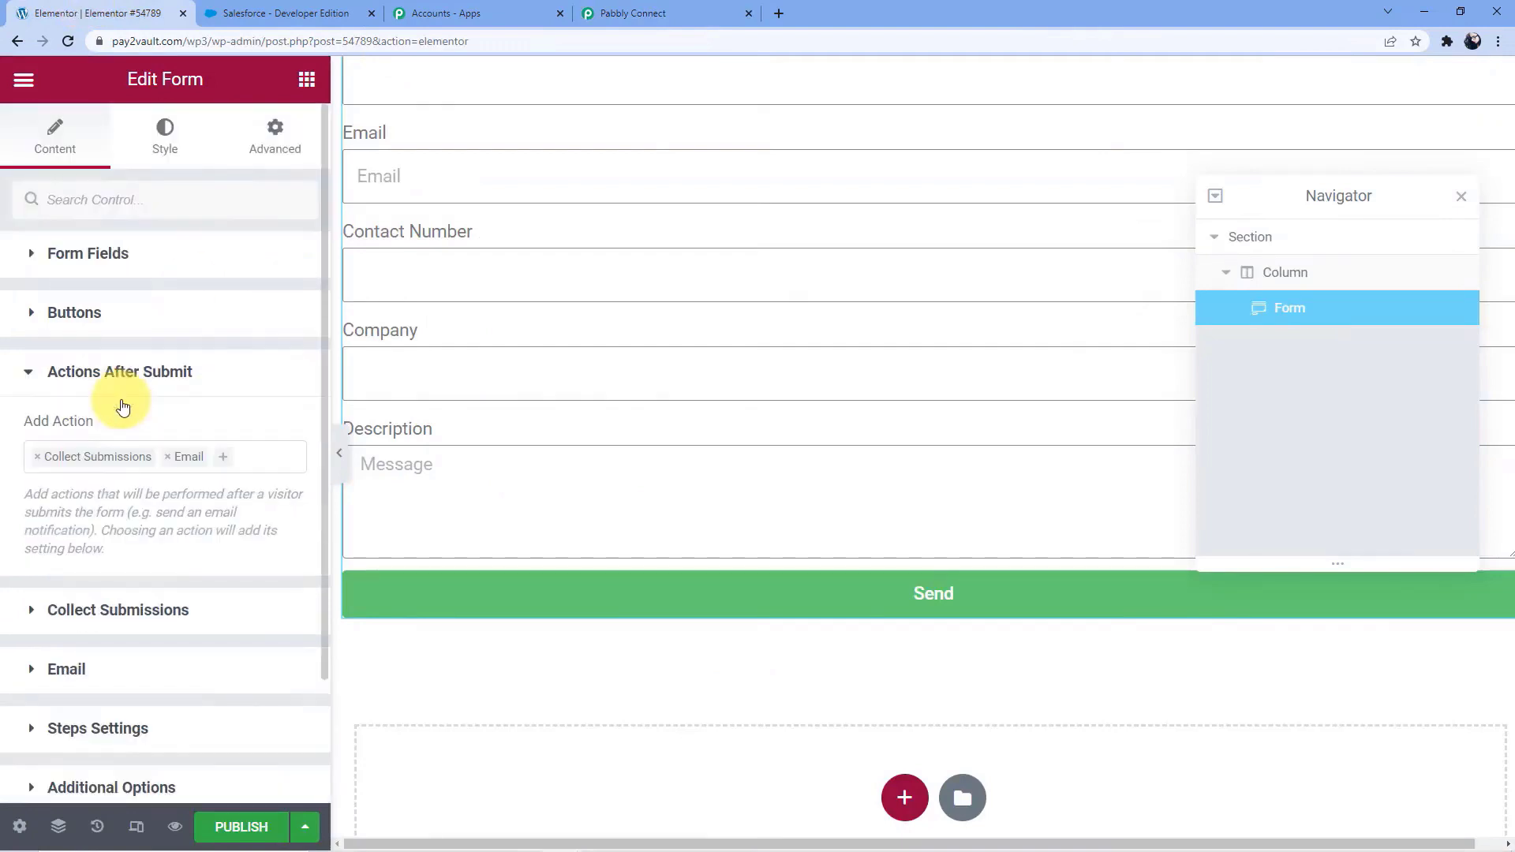
{"action": "left_click", "coordinate": [167, 457]}
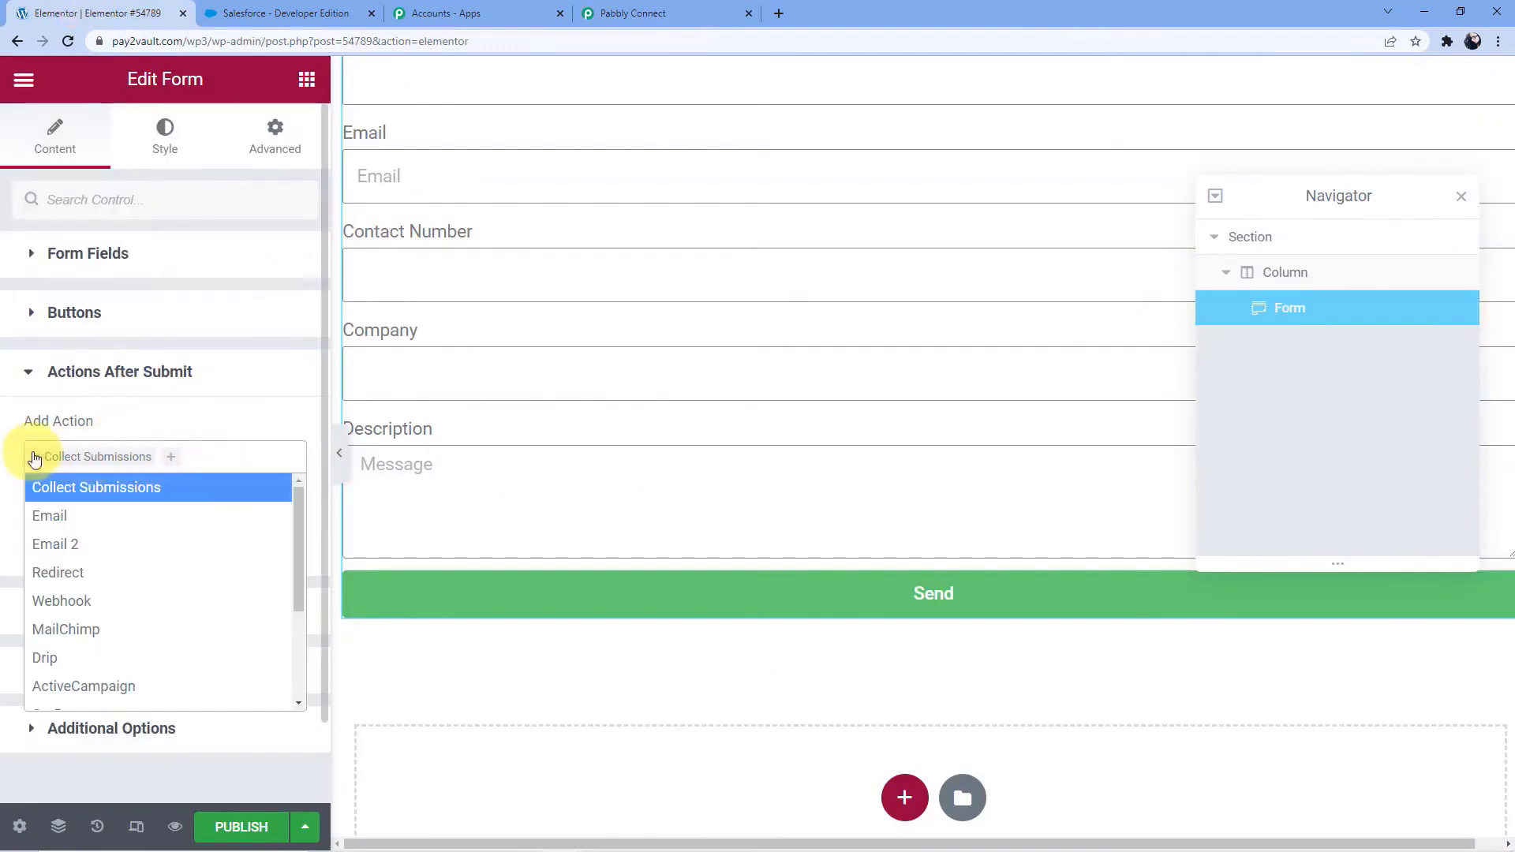
{"action": "left_click", "coordinate": [37, 456]}
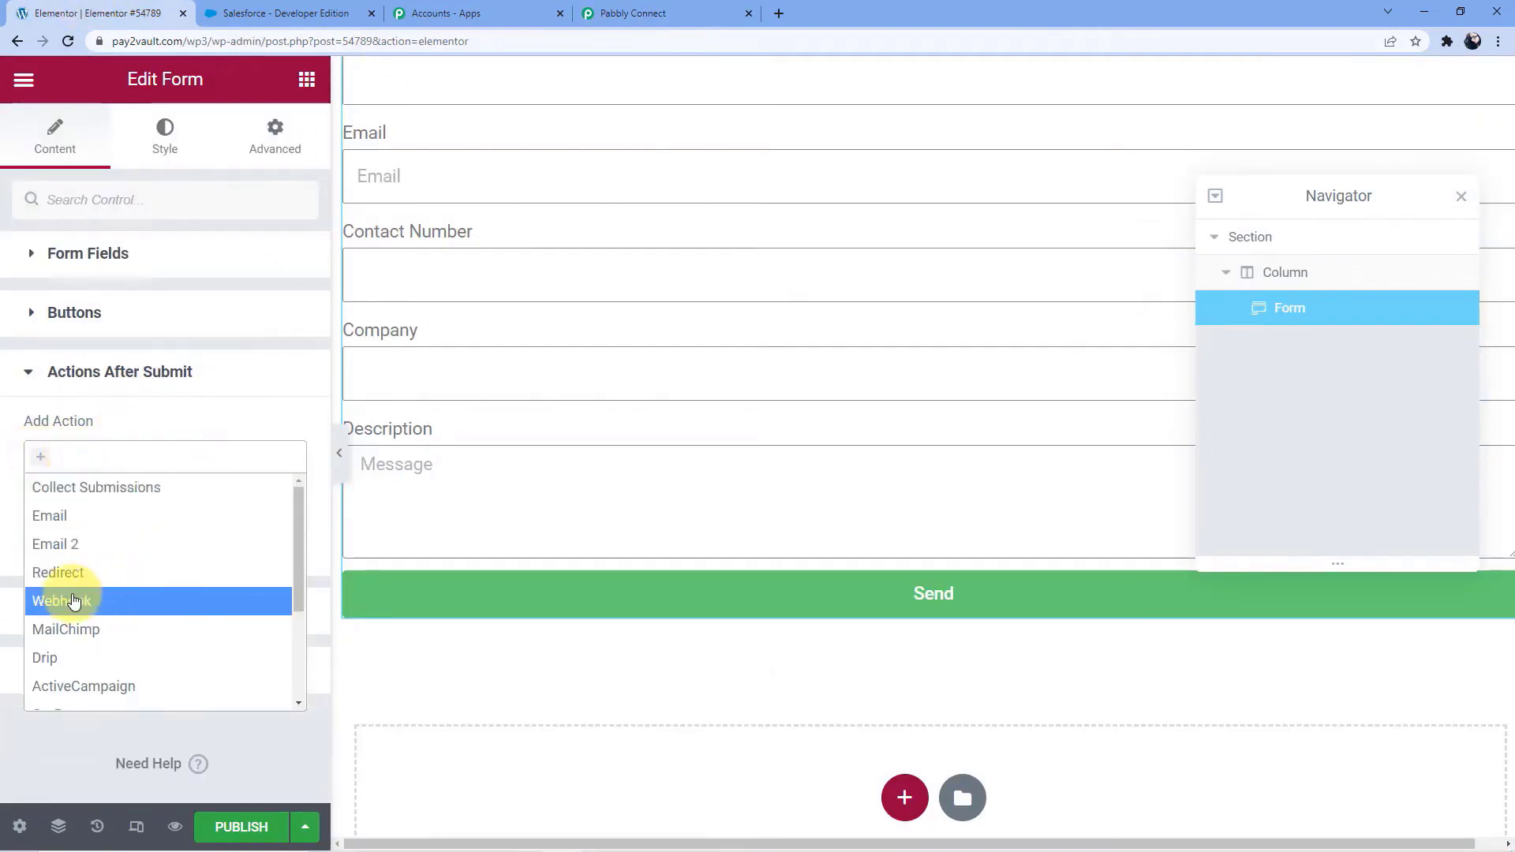
{"action": "left_click", "coordinate": [107, 601]}
{"action": "scroll", "coordinate": [101, 484], "scroll_direction": "down", "scroll_amount": 1}
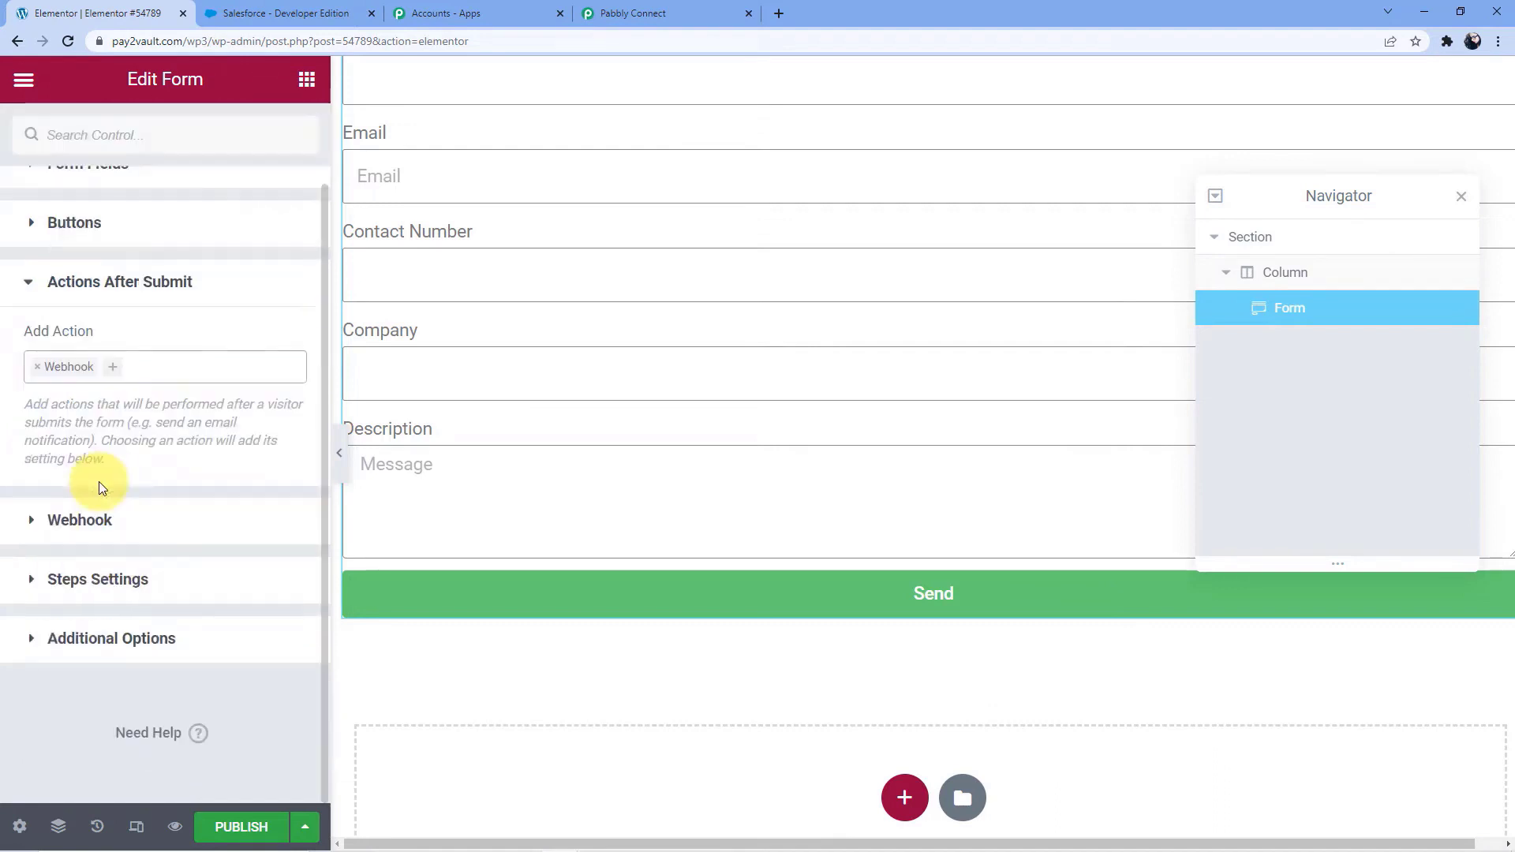
Paste the copied Pabbly Connect URL as the form's webhook URL
{"action": "left_click", "coordinate": [98, 523]}
{"action": "left_click", "coordinate": [101, 535]}
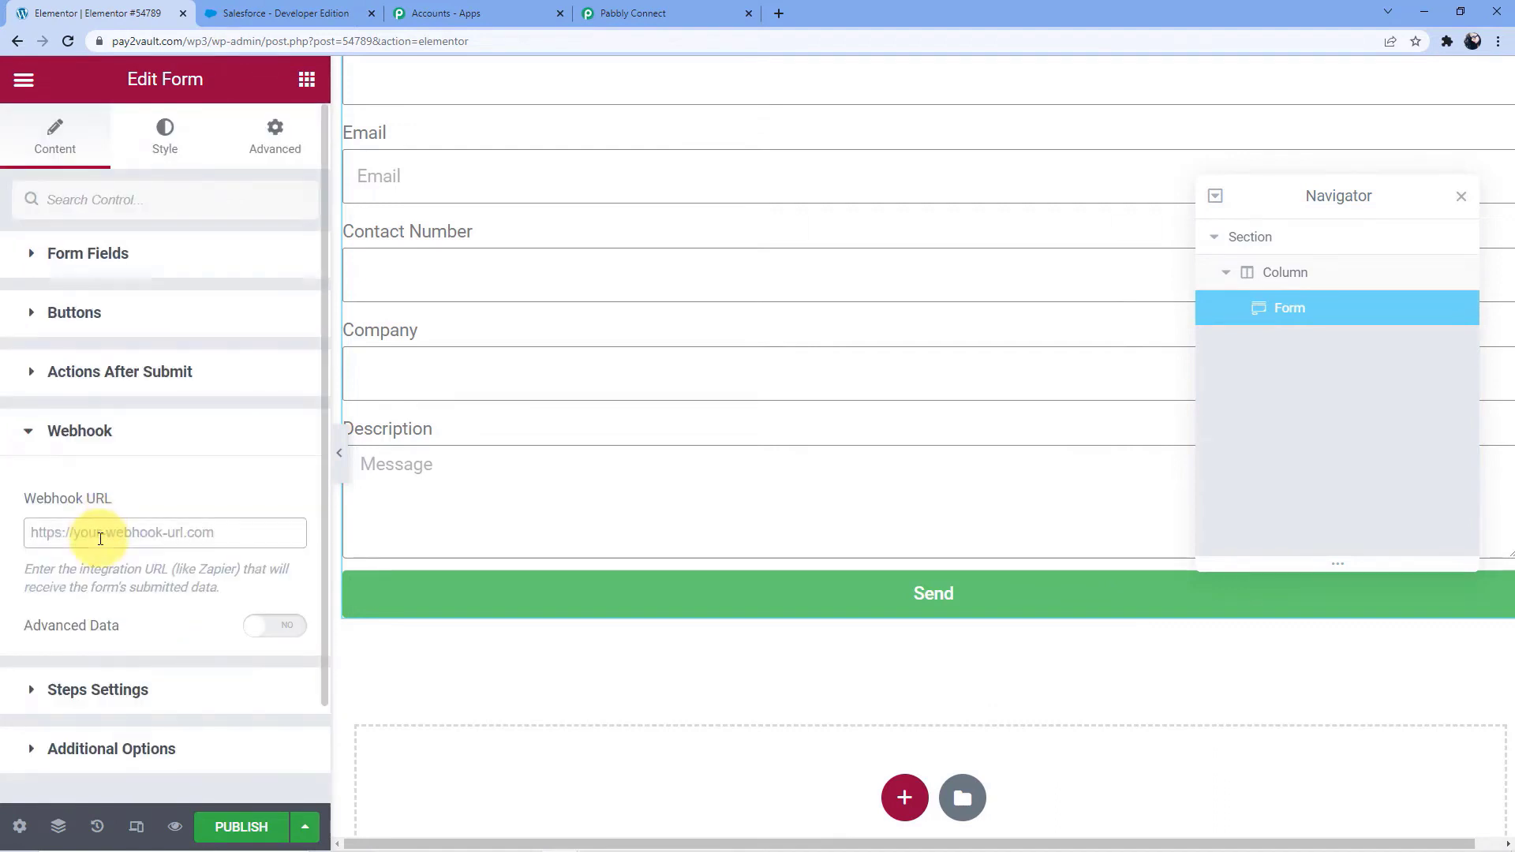
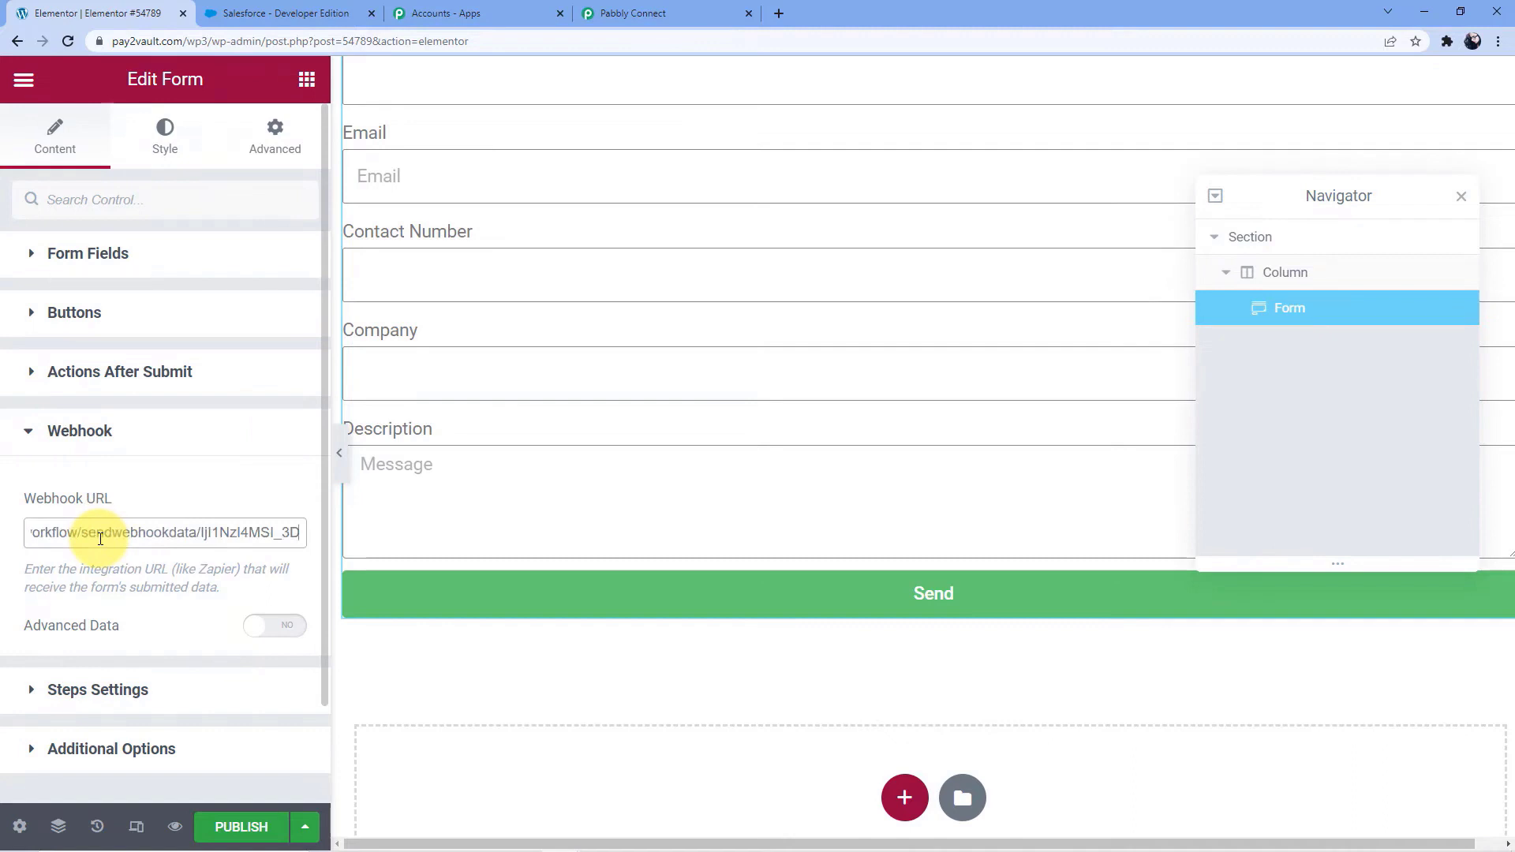
{"action": "scroll", "coordinate": [100, 544], "scroll_direction": "down", "scroll_amount": 2}
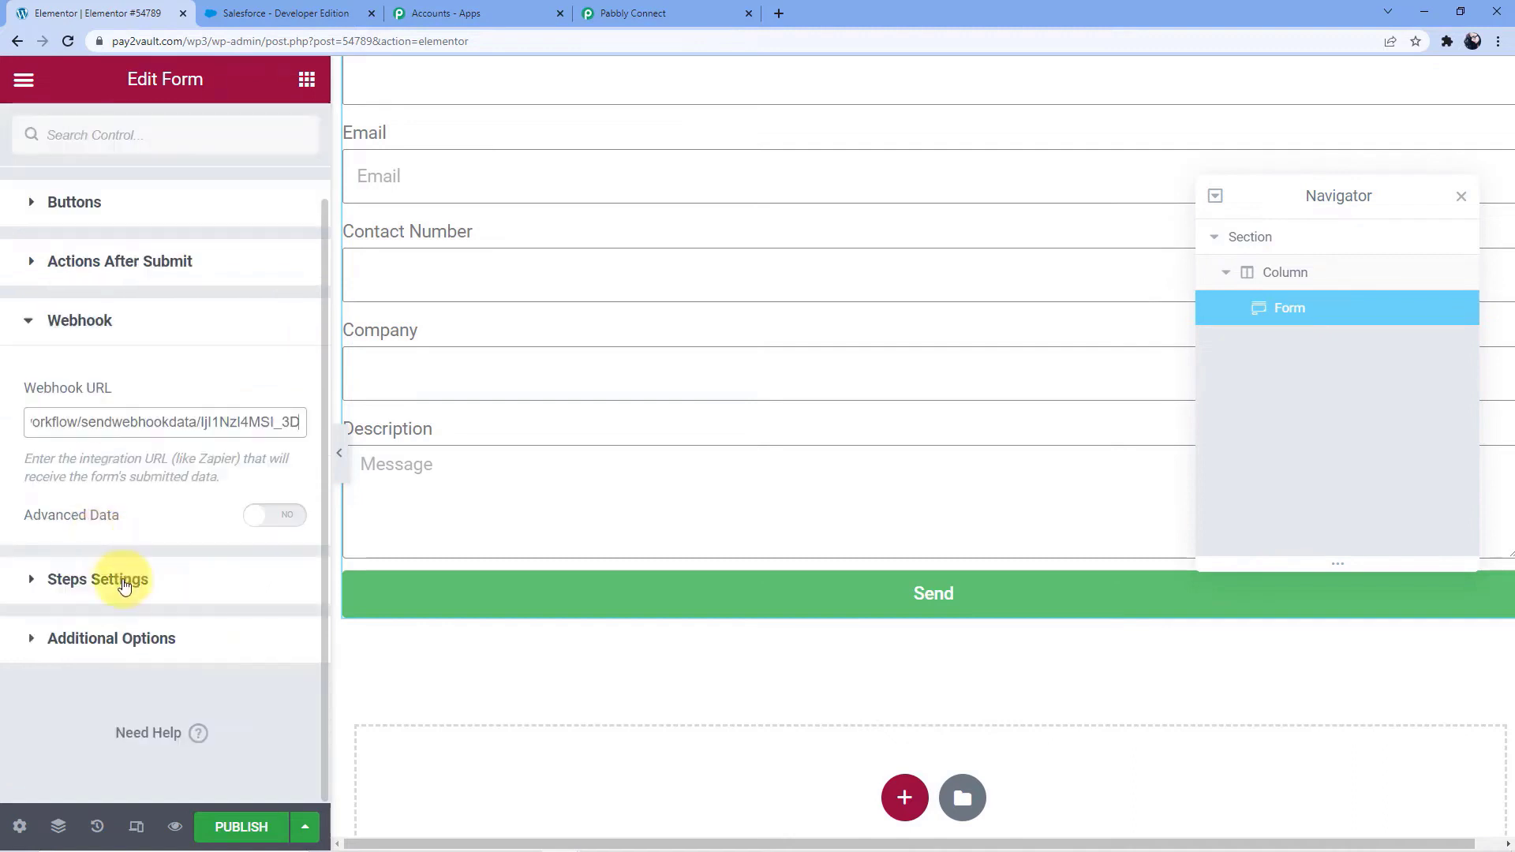
Publish the page with the form and open its live version to check the form fields
{"action": "scroll", "coordinate": [181, 643], "scroll_direction": "up", "scroll_amount": 2}
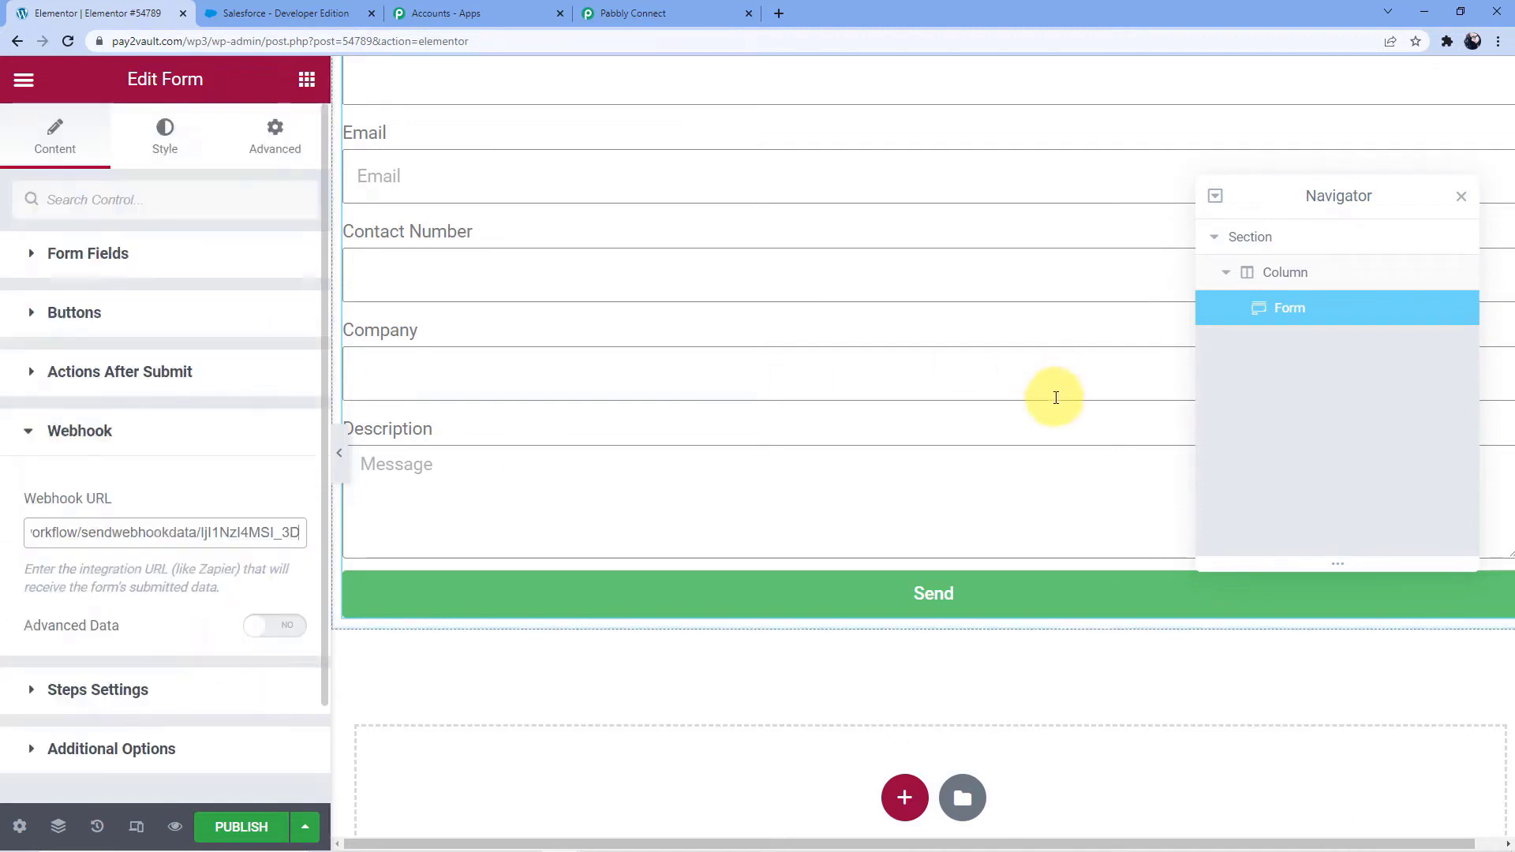
{"action": "scroll", "coordinate": [169, 626], "scroll_direction": "down", "scroll_amount": 2}
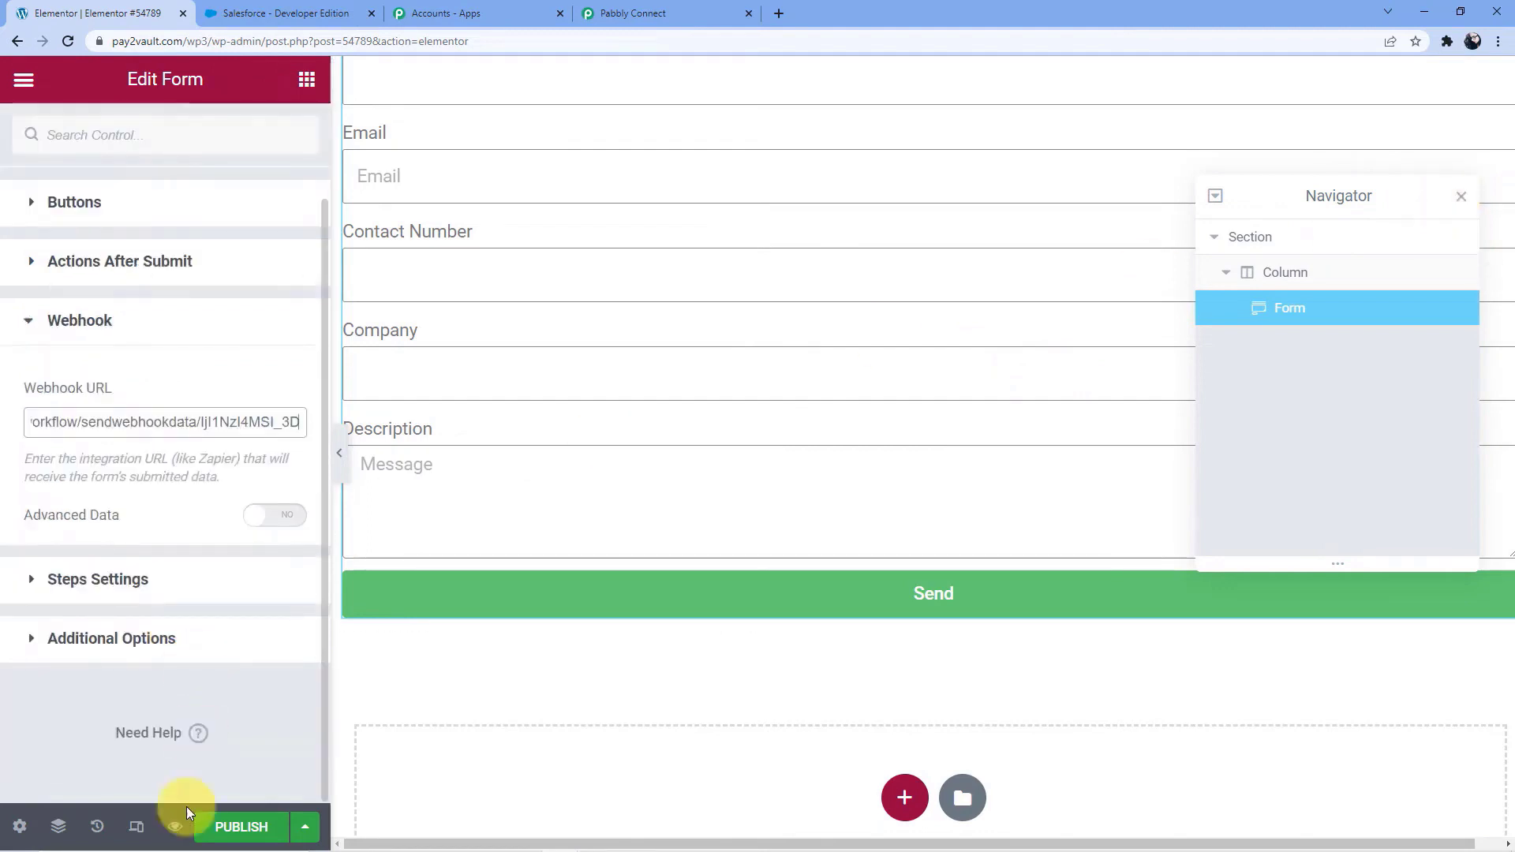
{"action": "left_click", "coordinate": [234, 823]}
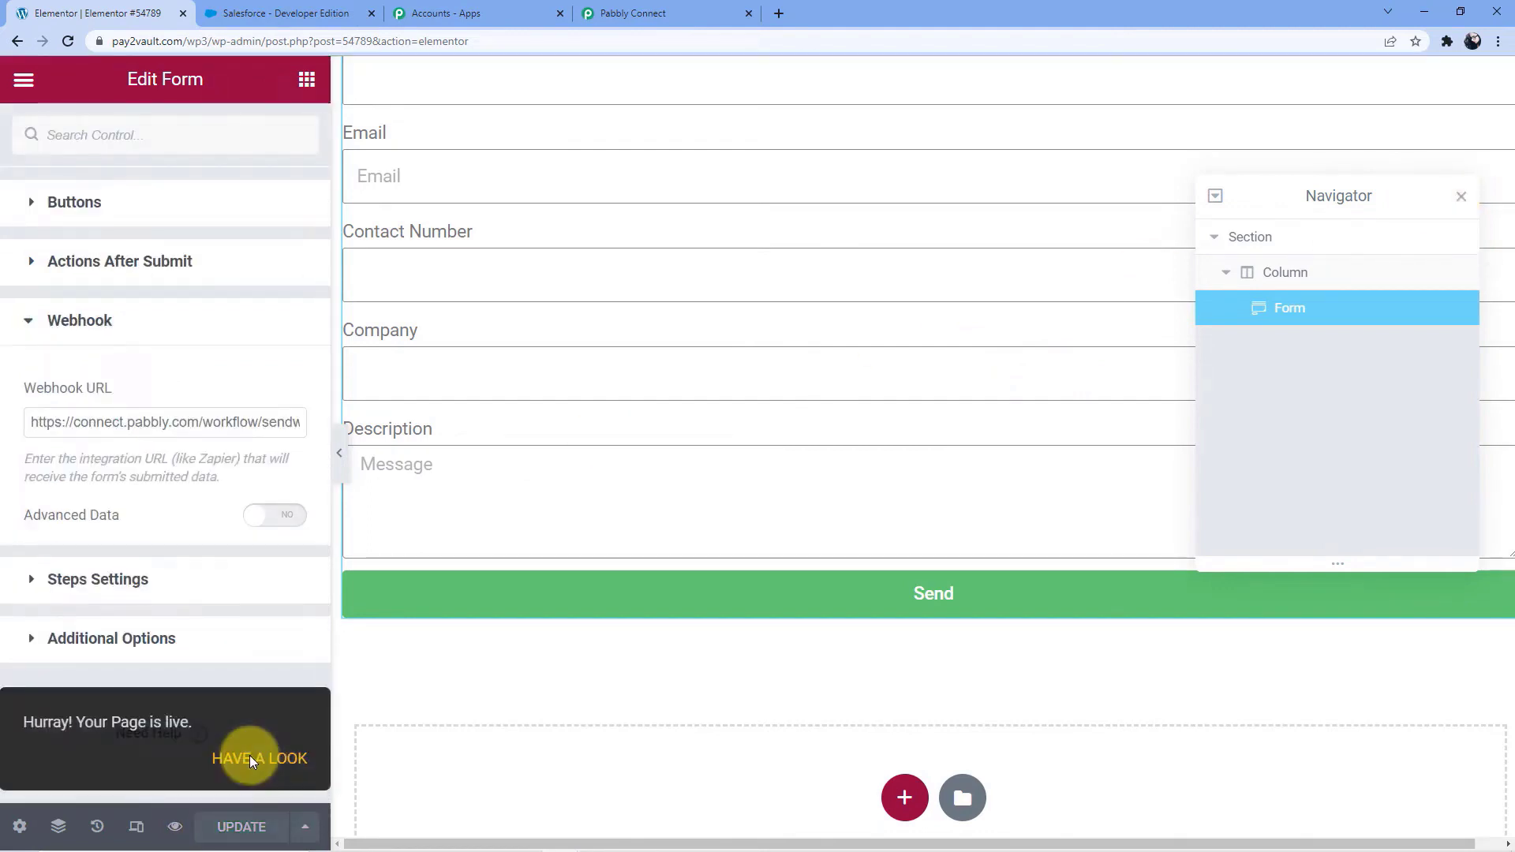
{"action": "left_click", "coordinate": [250, 755]}
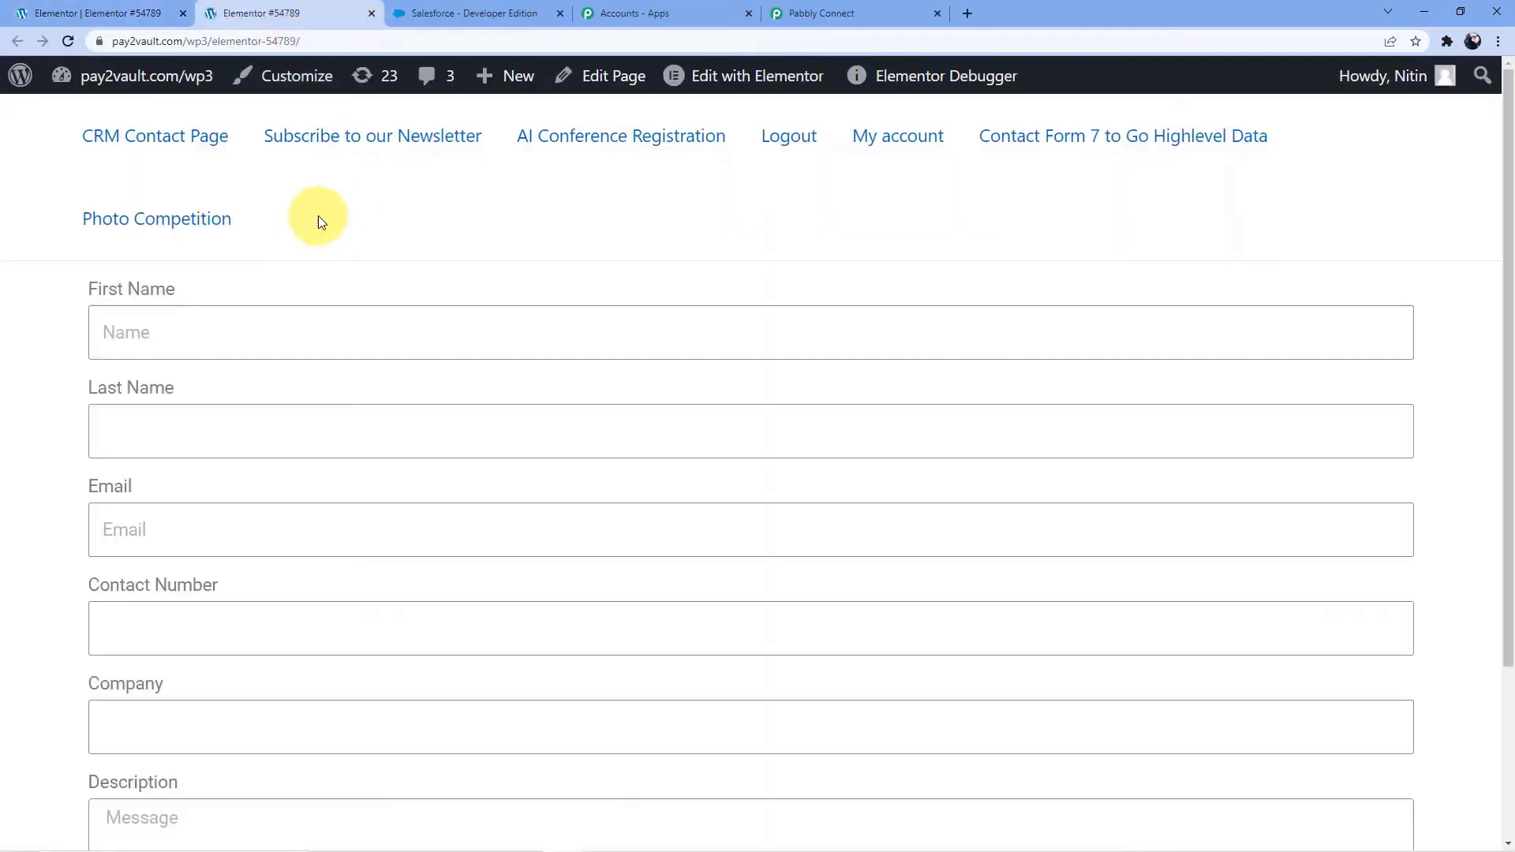
{"action": "scroll", "coordinate": [252, 292], "scroll_direction": "down", "scroll_amount": 1}
{"action": "scroll", "coordinate": [237, 328], "scroll_direction": "down", "scroll_amount": 2}
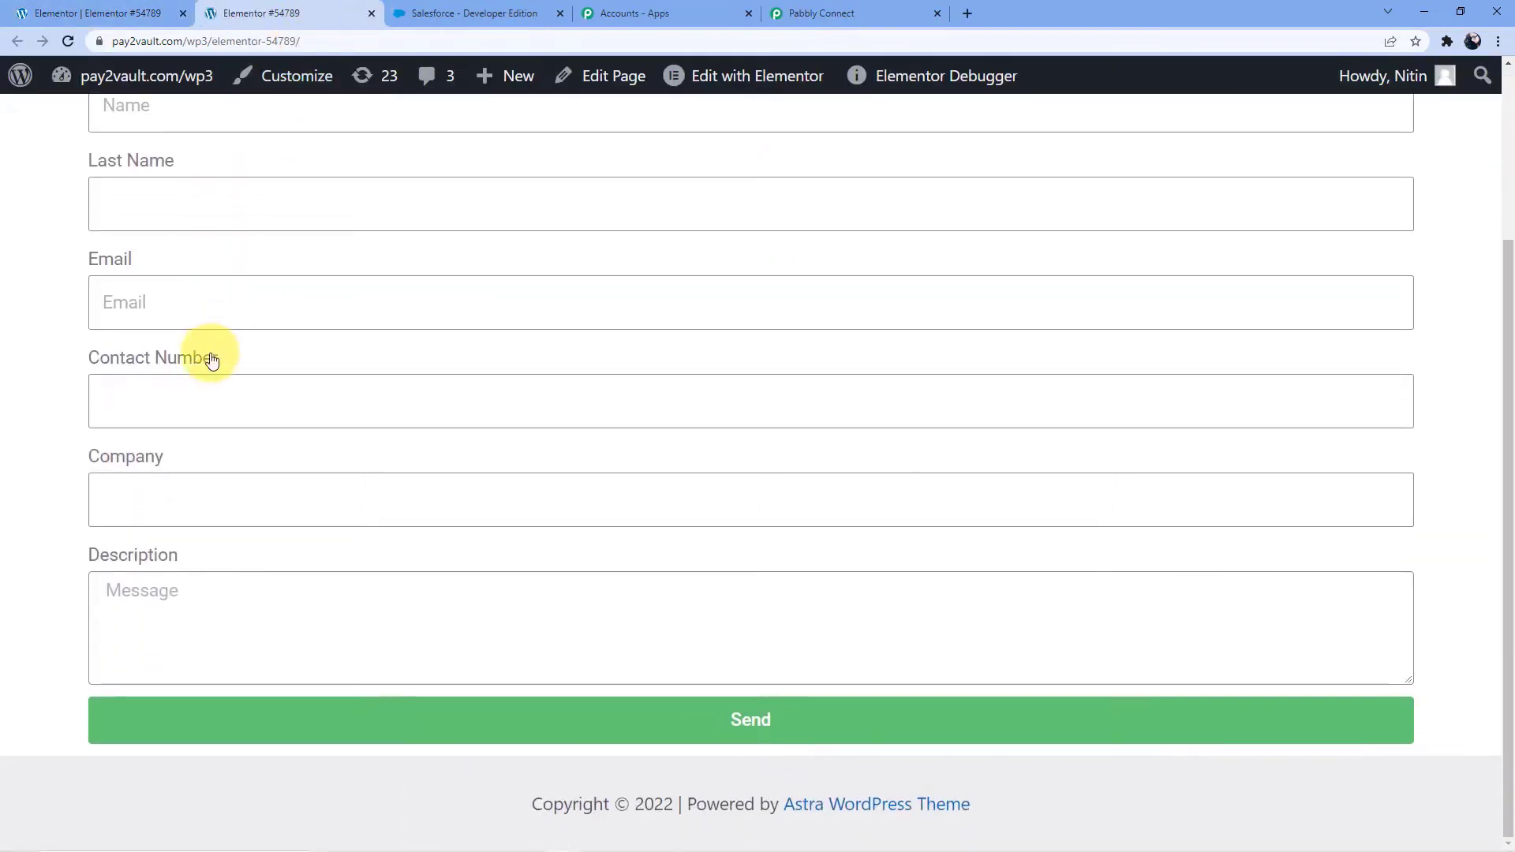
{"action": "left_click", "coordinate": [98, 13]}
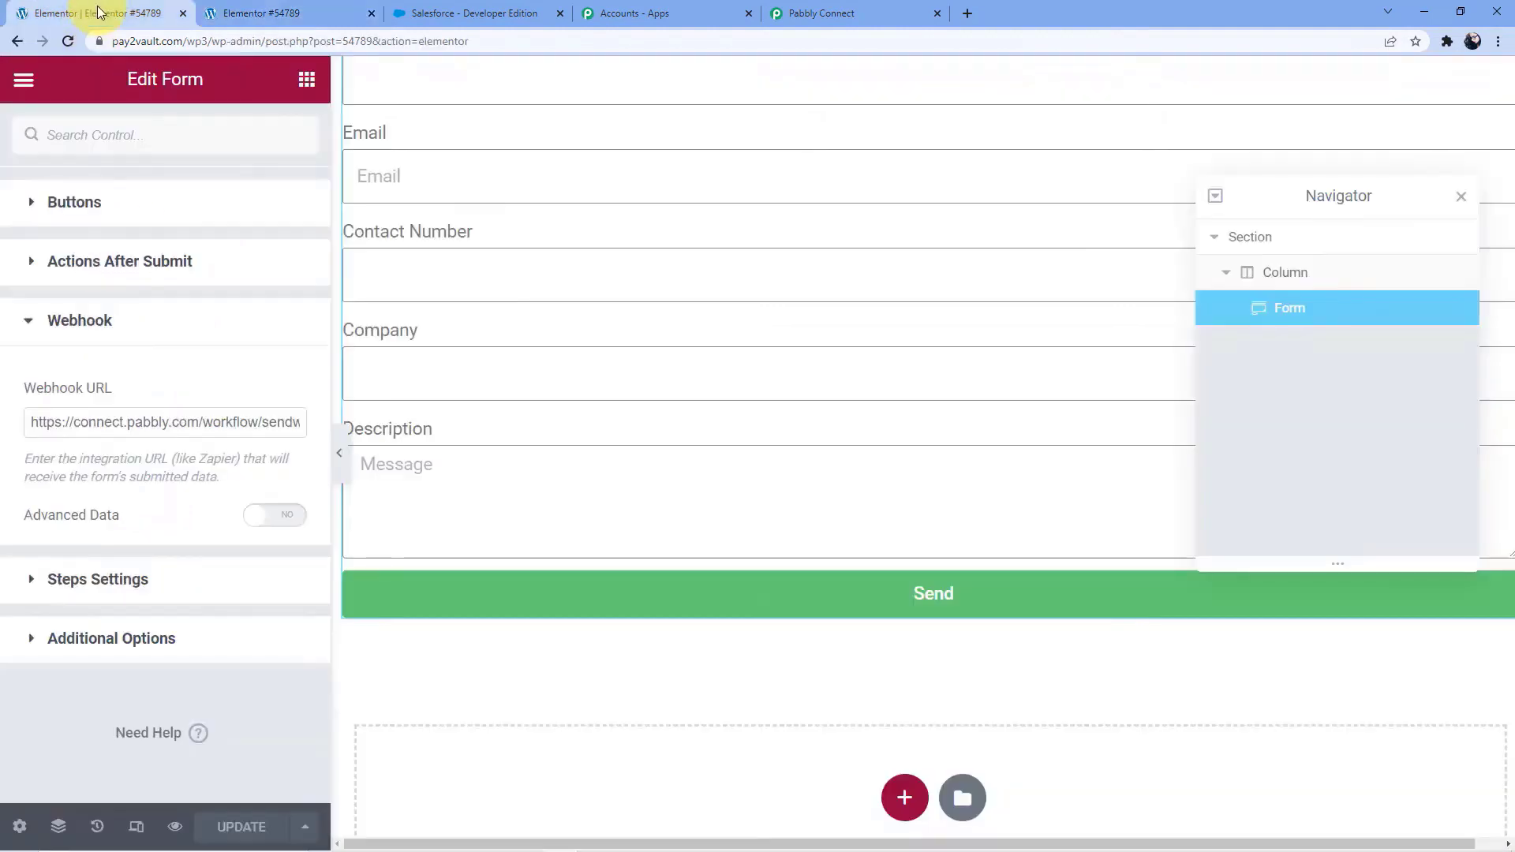
{"action": "scroll", "coordinate": [173, 537], "scroll_direction": "up", "scroll_amount": 2}
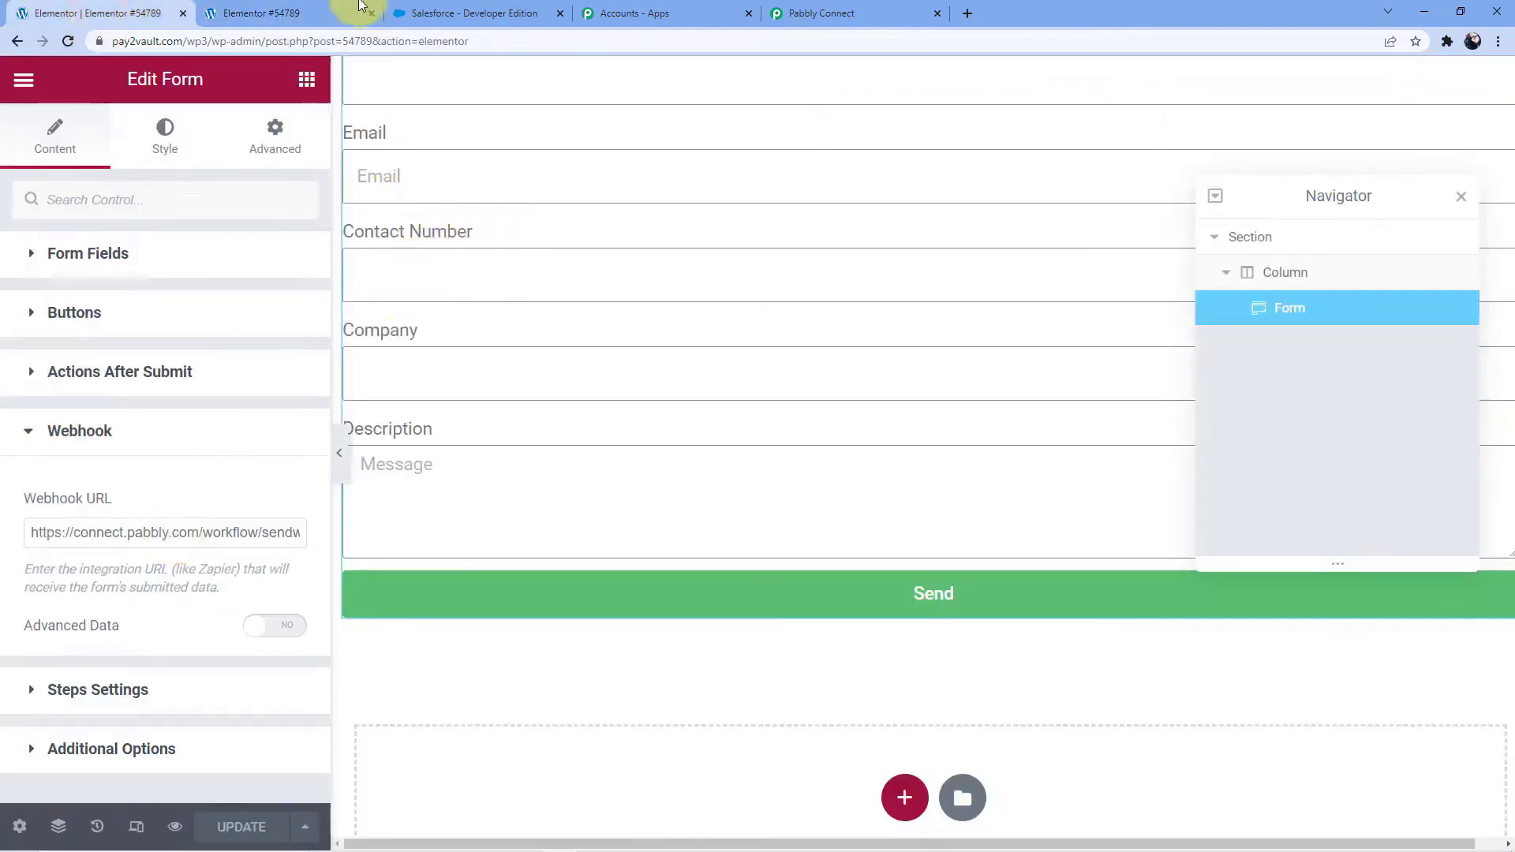
{"action": "left_click", "coordinate": [813, 13]}
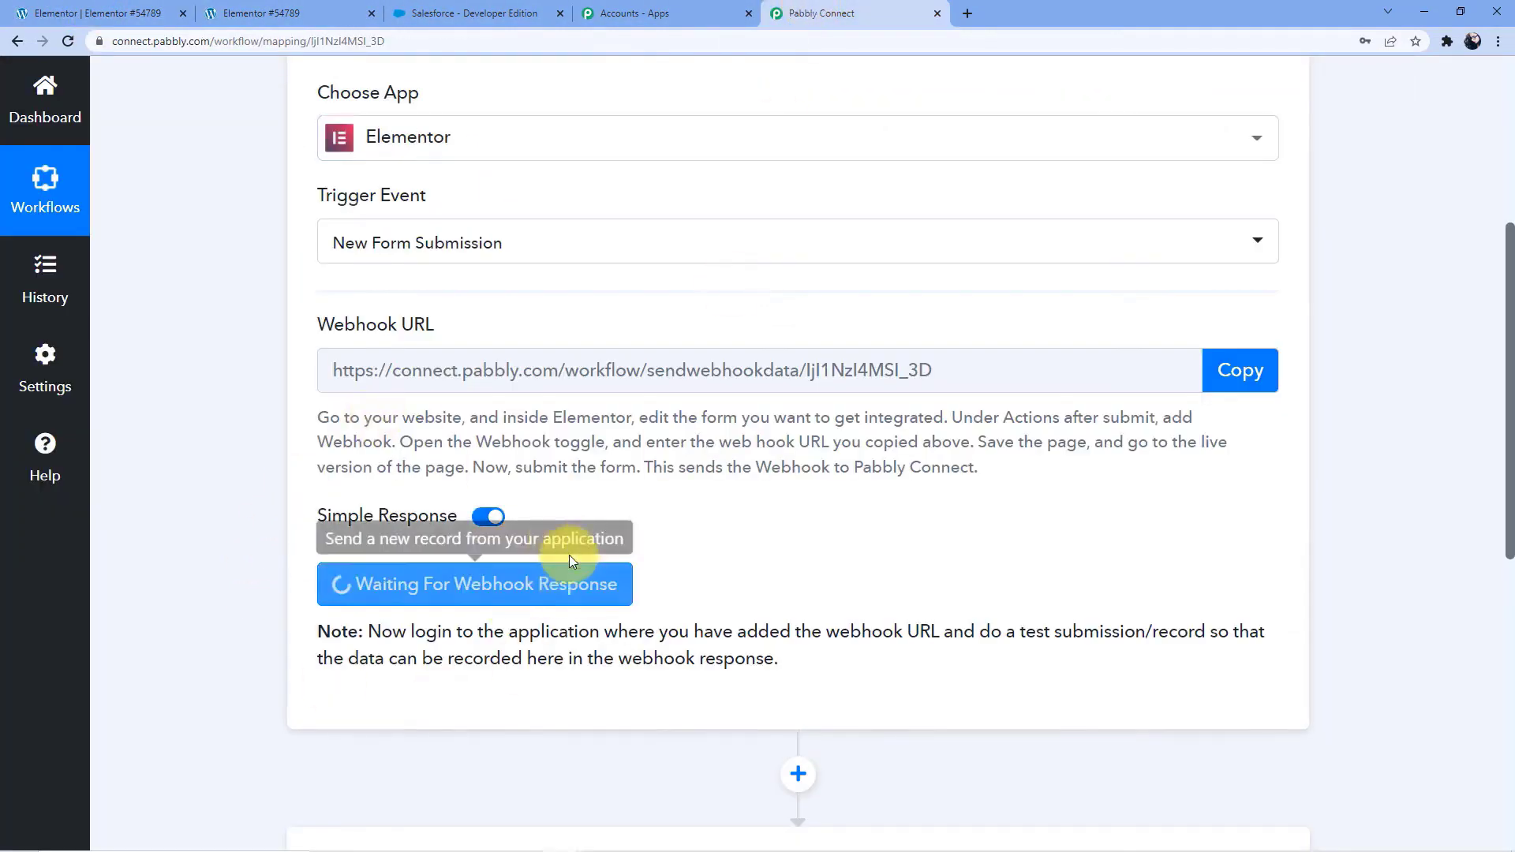
On the live form page, enter the test contact's first name and last name
{"action": "left_click", "coordinate": [308, 13]}
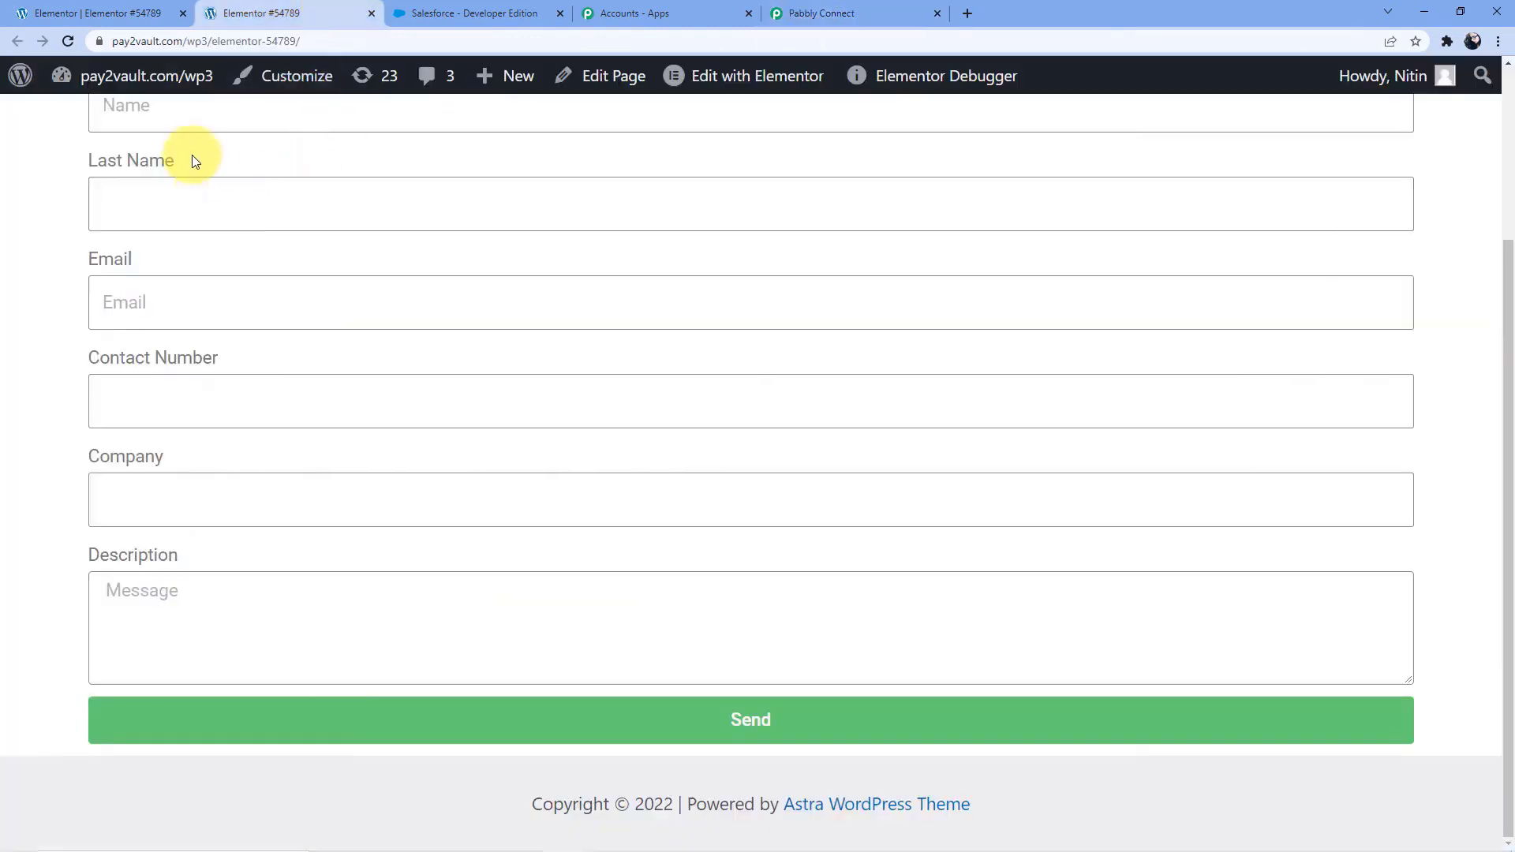
{"action": "scroll", "coordinate": [237, 237], "scroll_direction": "up", "scroll_amount": 3}
{"action": "left_click", "coordinate": [181, 337]}
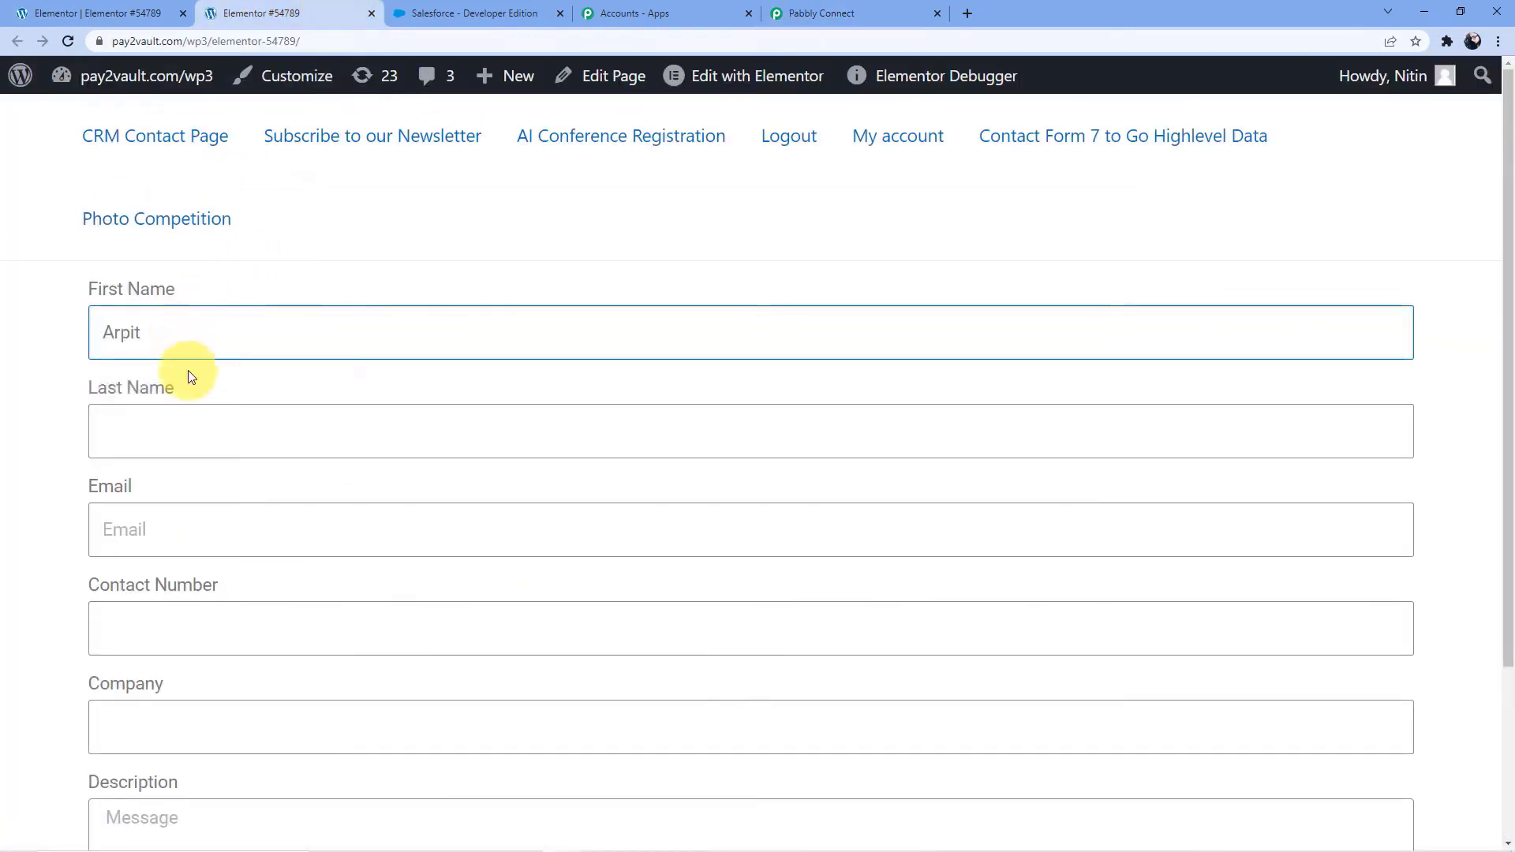
{"action": "left_click", "coordinate": [188, 424]}
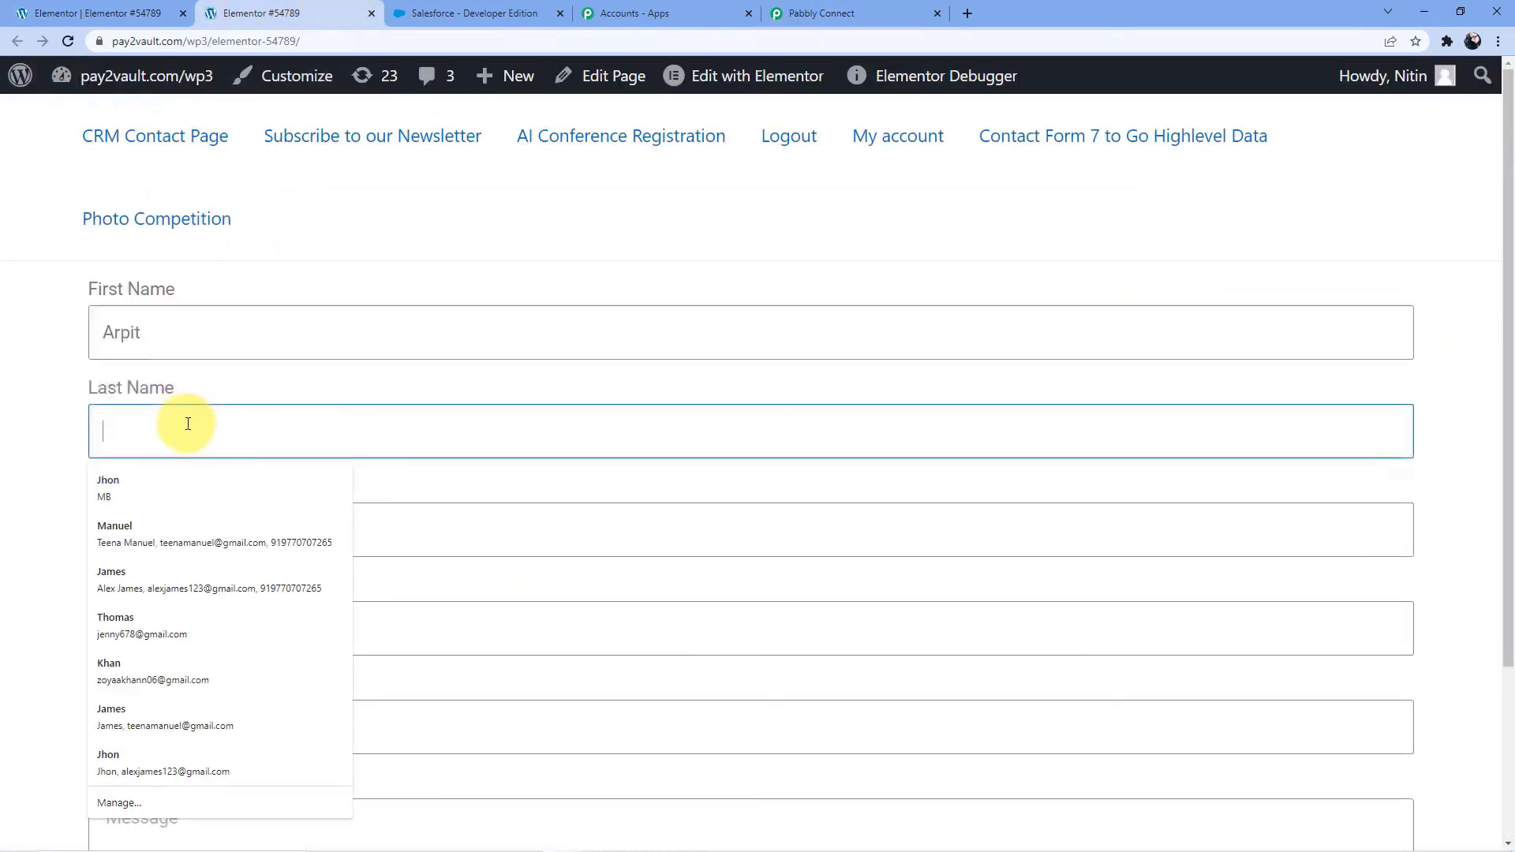
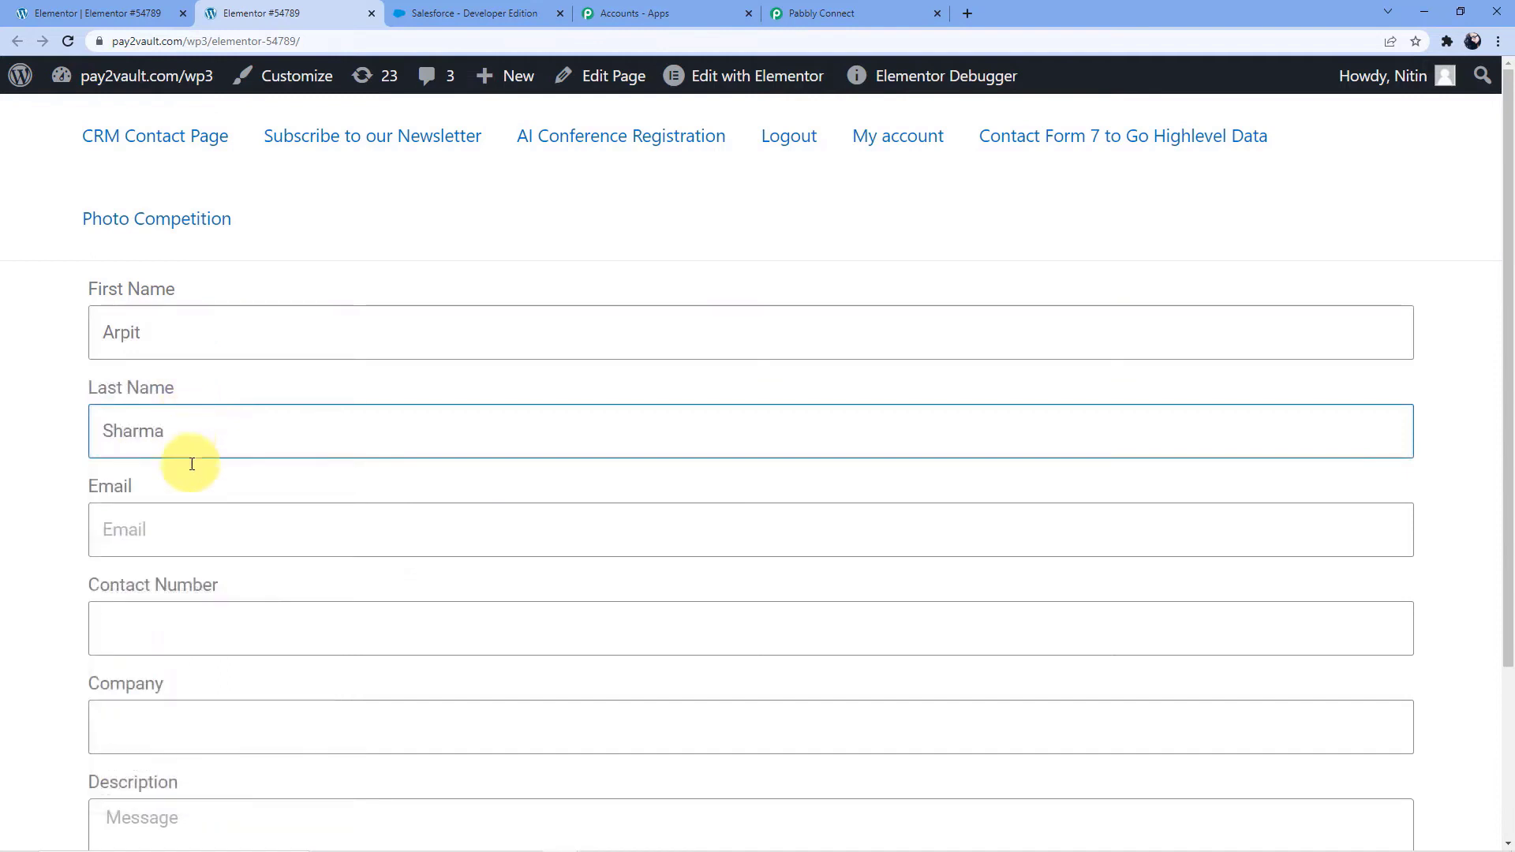
Fill in the test contact's e-mail address and contact number
{"action": "left_click", "coordinate": [177, 522]}
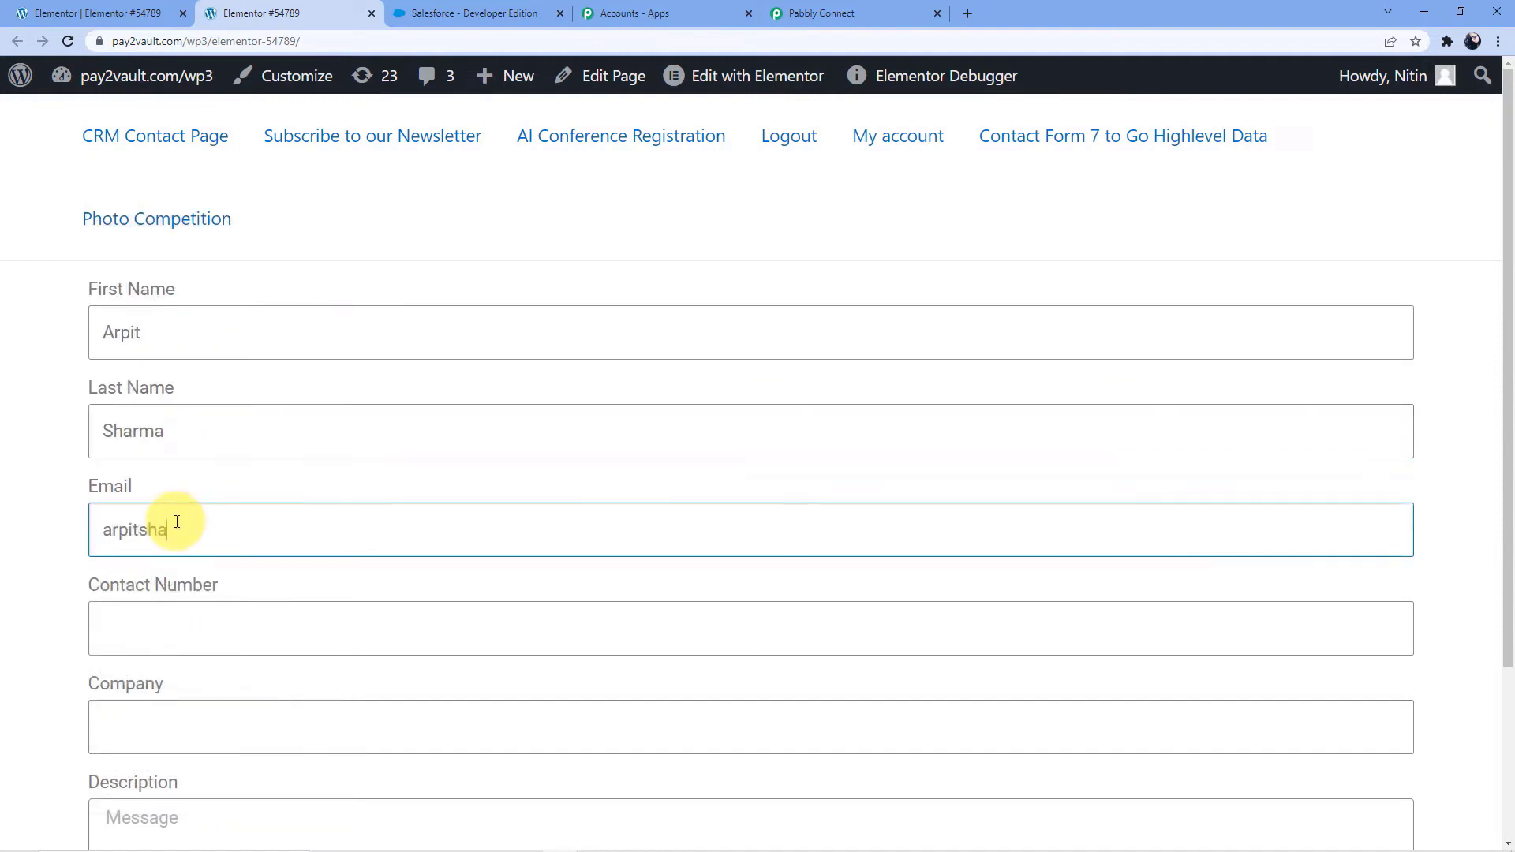
{"action": "left_click", "coordinate": [176, 622]}
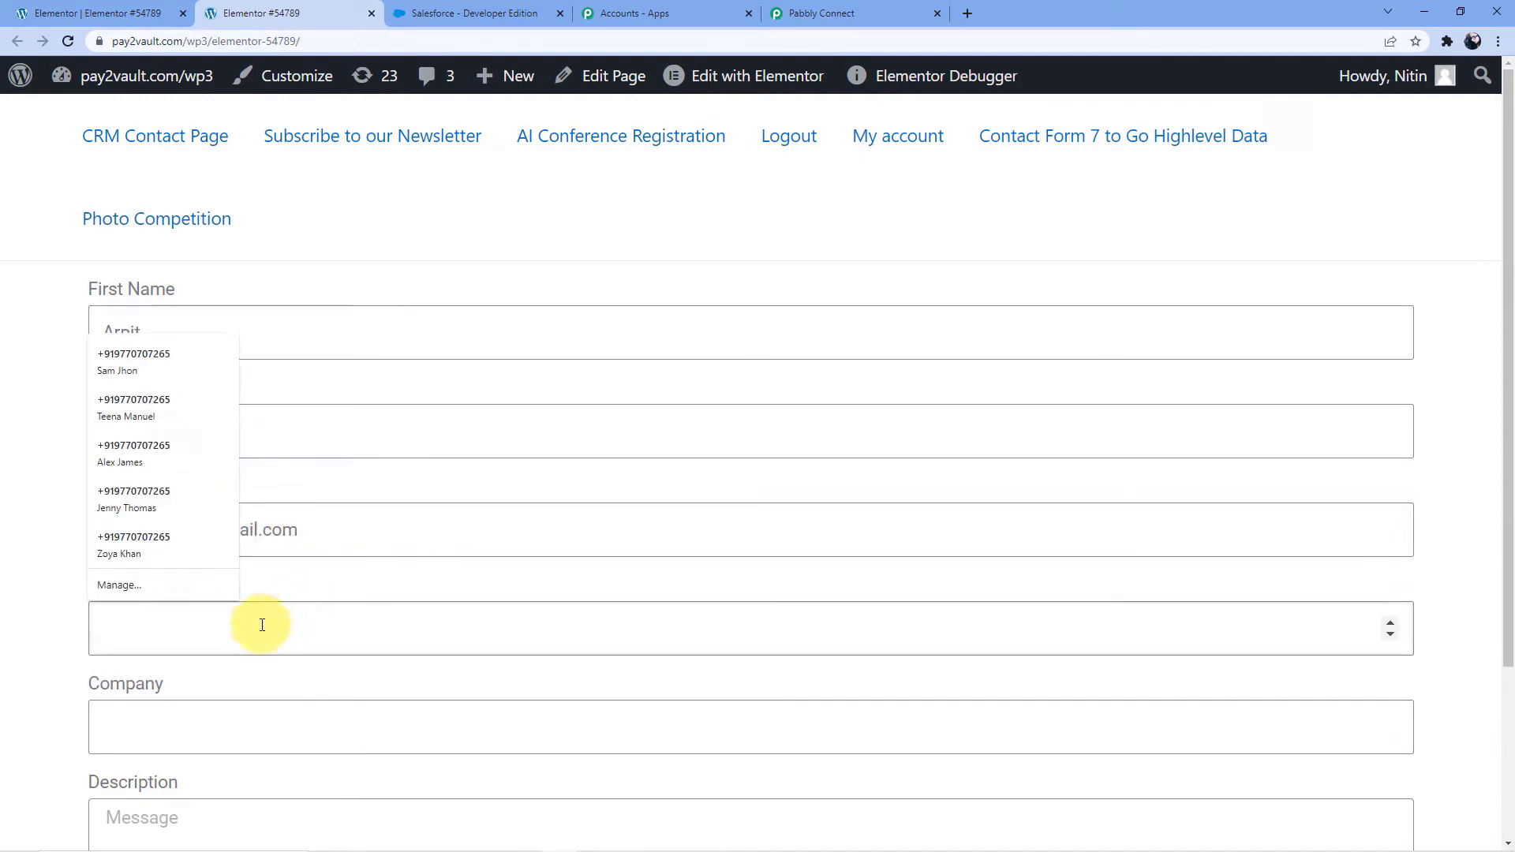
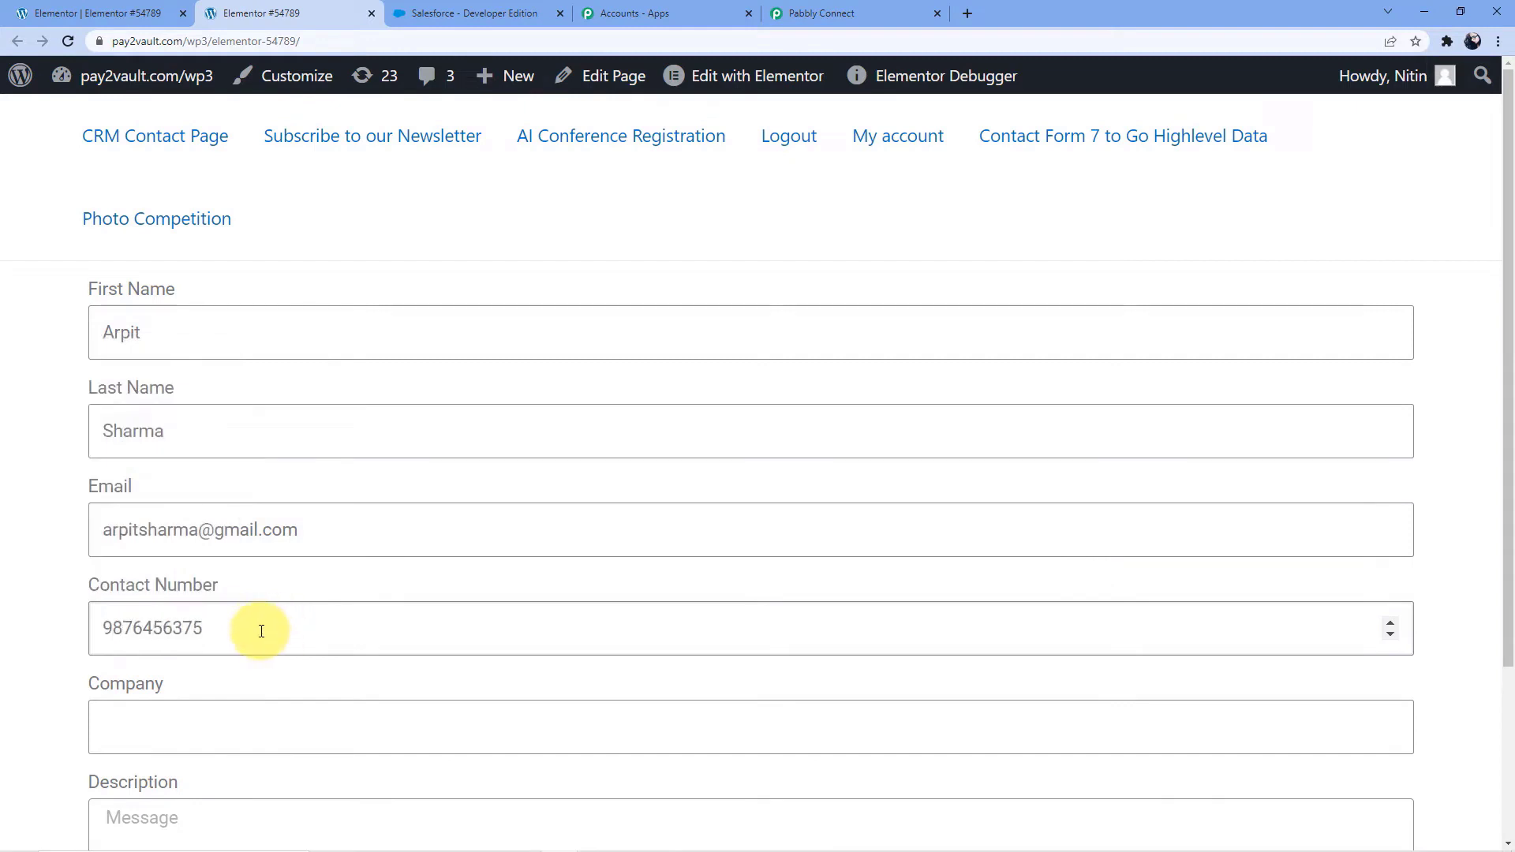
Copy the contact number entered in the form
{"action": "left_click_drag", "start_coordinate": [101, 628], "coordinate": [203, 630]}
{"action": "right_click", "coordinate": [199, 631]}
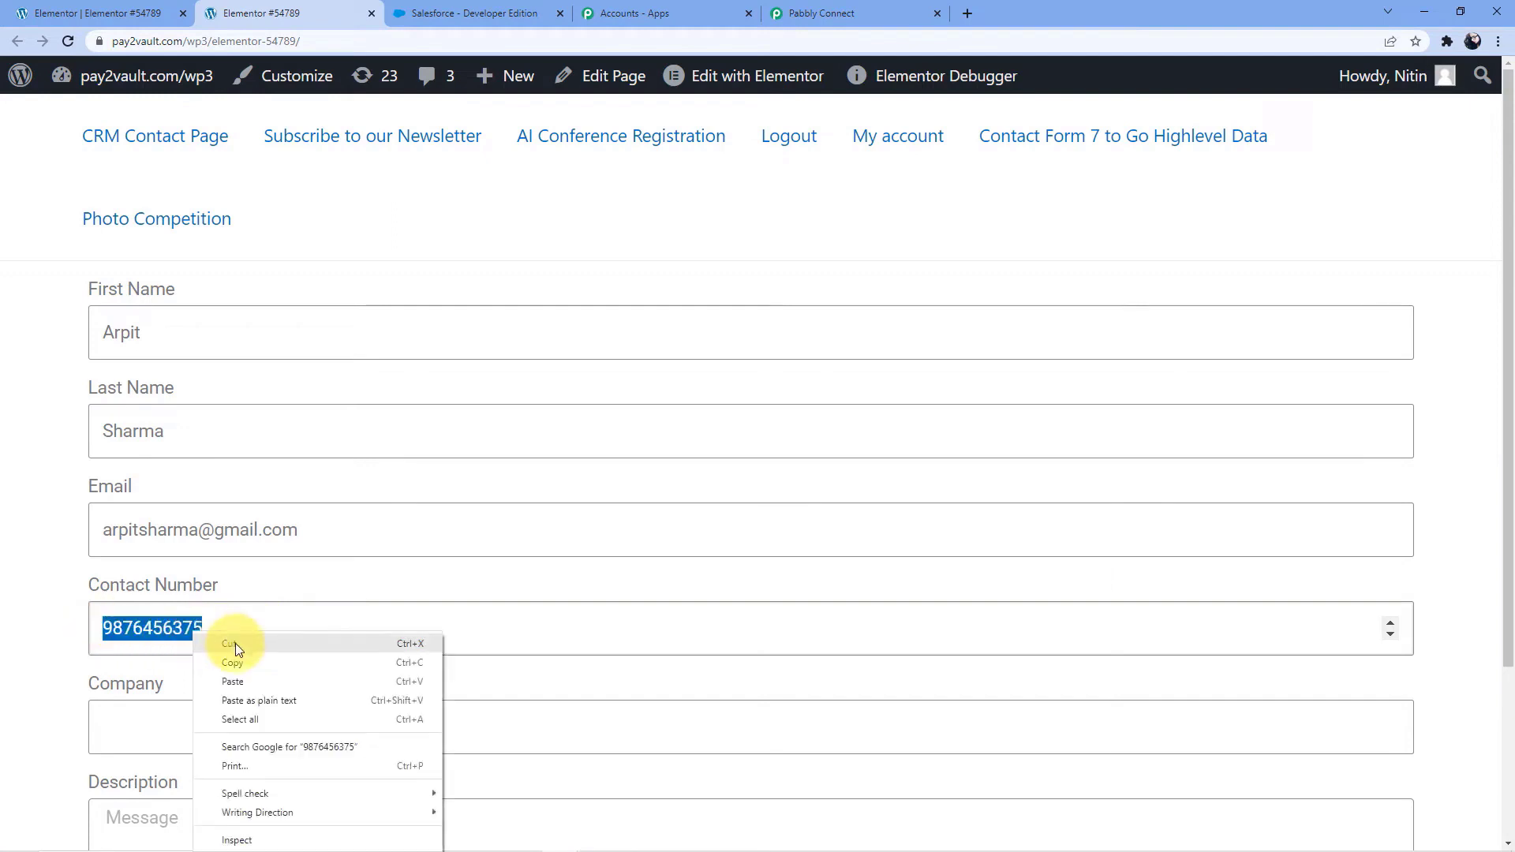
{"action": "left_click", "coordinate": [236, 662]}
Enter Pabbly Connect as the company in the live form
{"action": "scroll", "coordinate": [210, 653], "scroll_direction": "down", "scroll_amount": 1}
{"action": "left_click", "coordinate": [166, 636]}
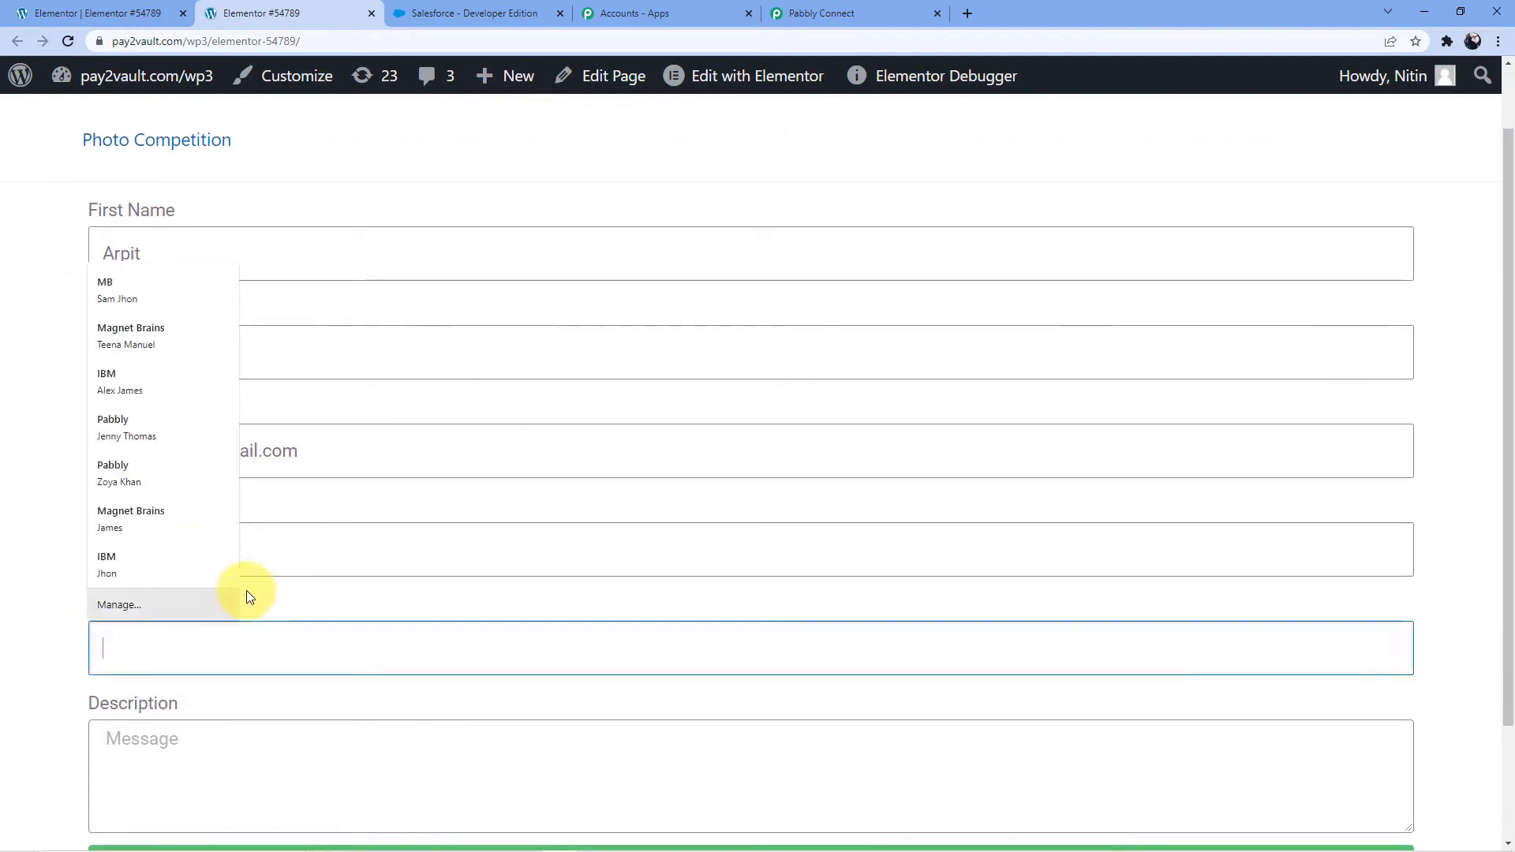
{"action": "left_click", "coordinate": [311, 596]}
{"action": "left_click", "coordinate": [262, 641]}
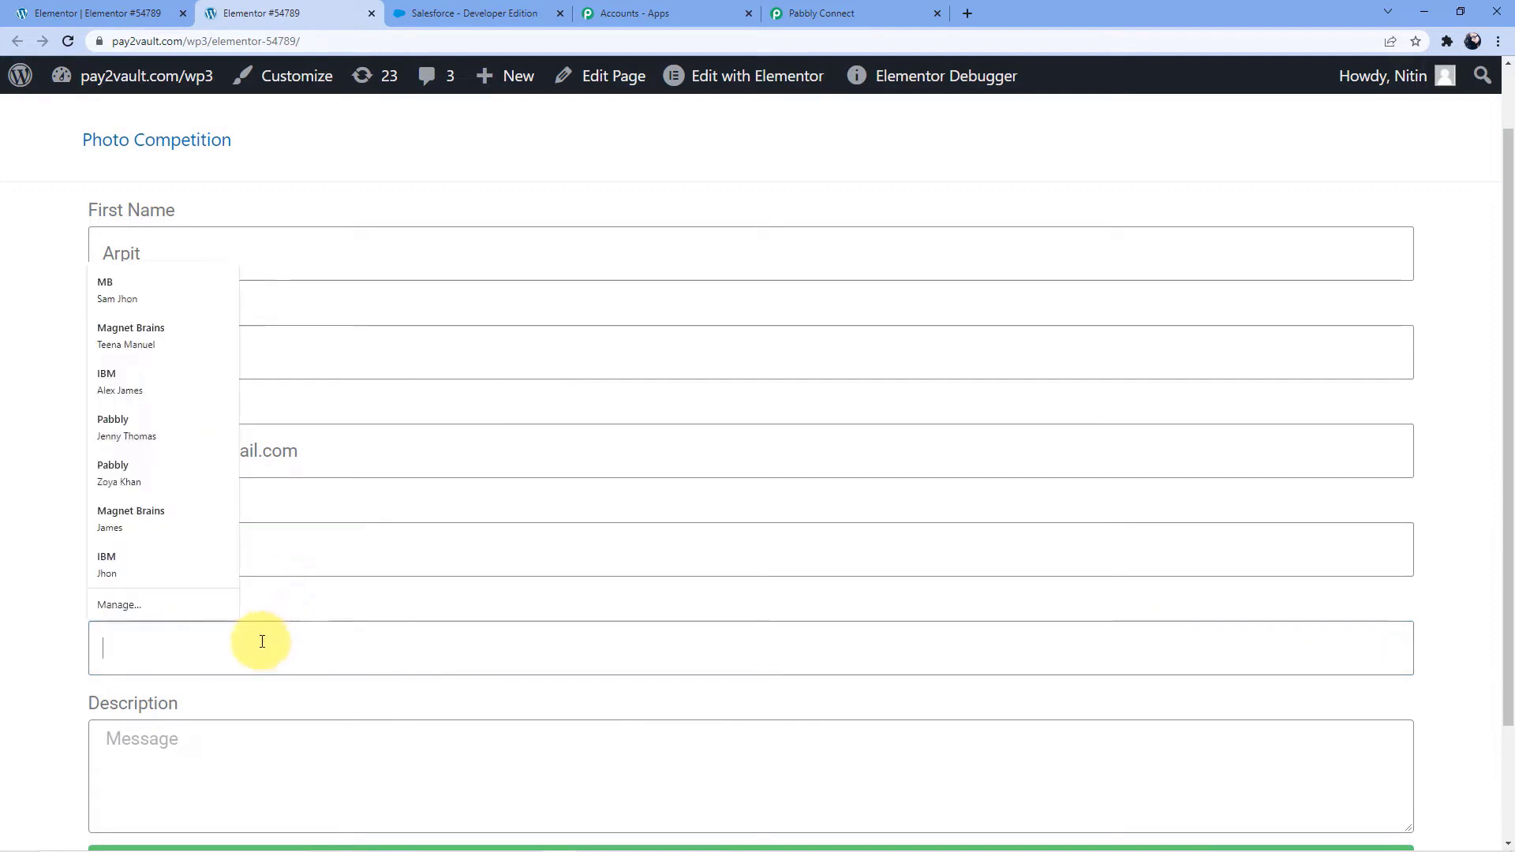
{"action": "left_click", "coordinate": [291, 619]}
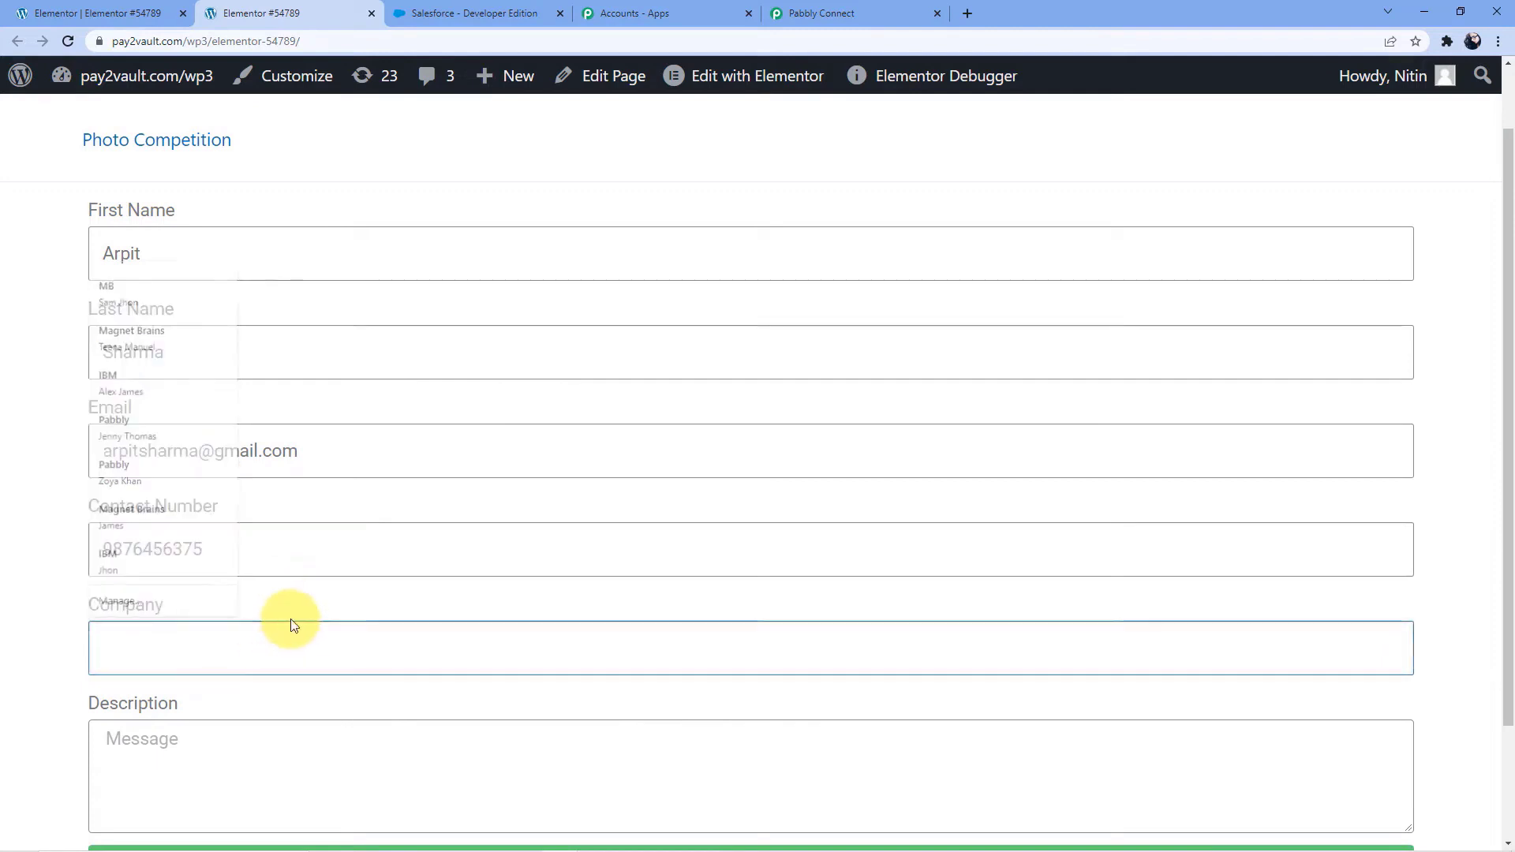
{"action": "left_click", "coordinate": [259, 647]}
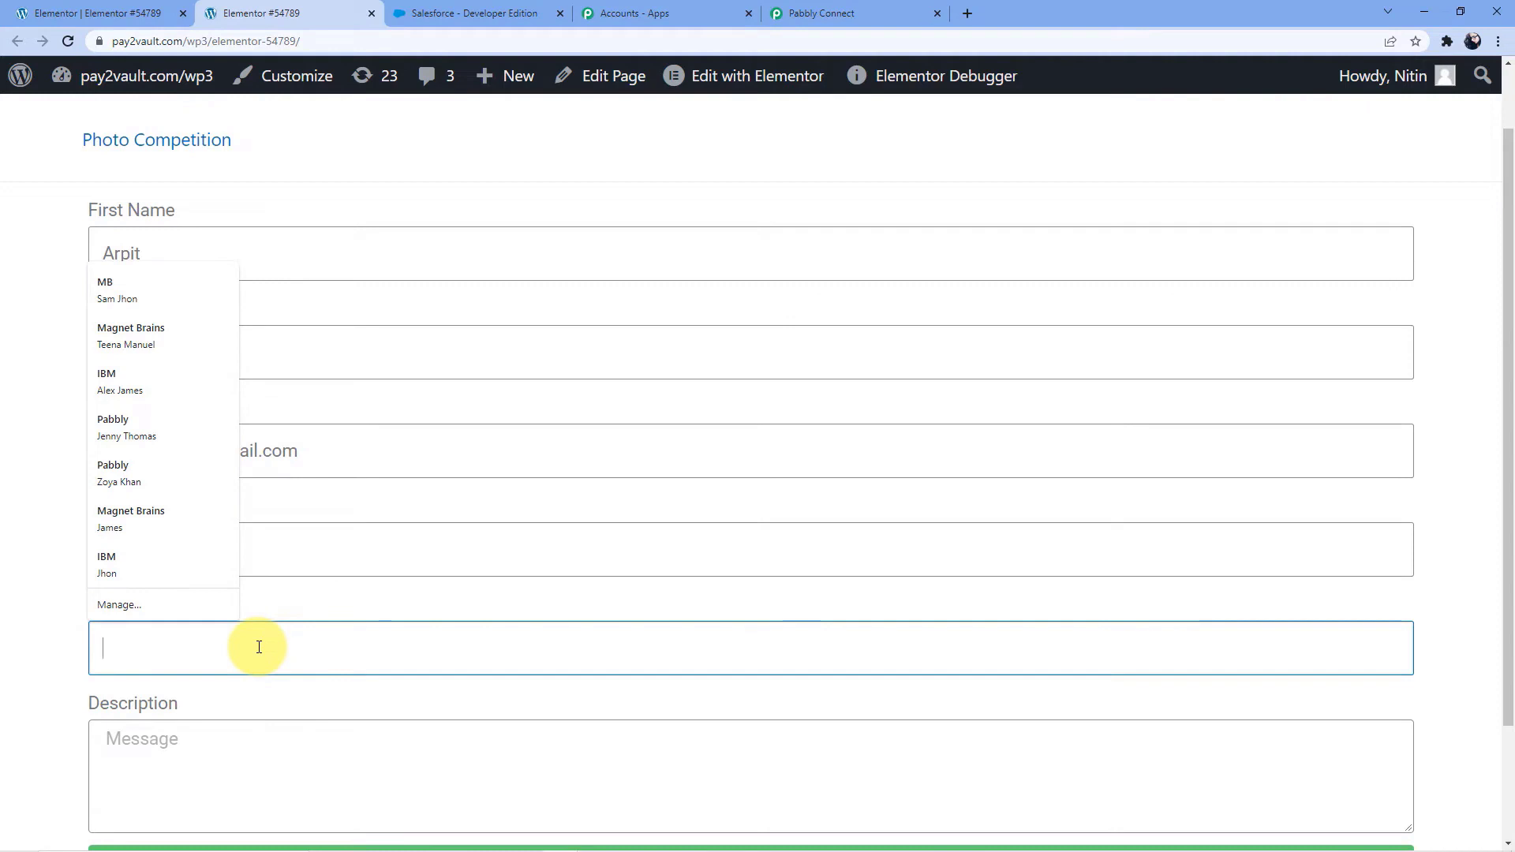
{"action": "type", "text": "Pabbly "}
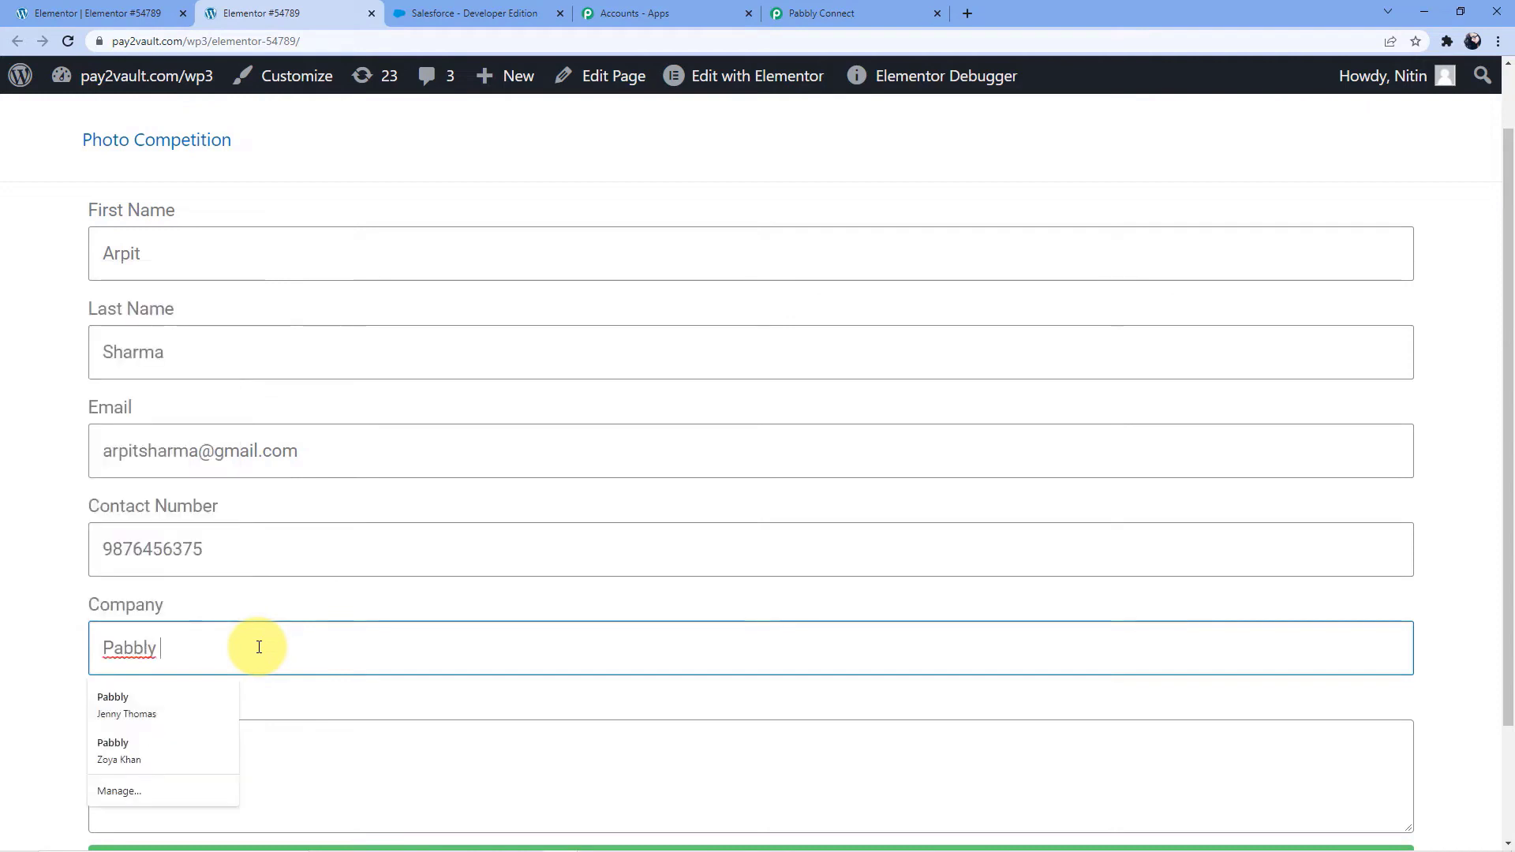
{"action": "type", "text": "Connect"}
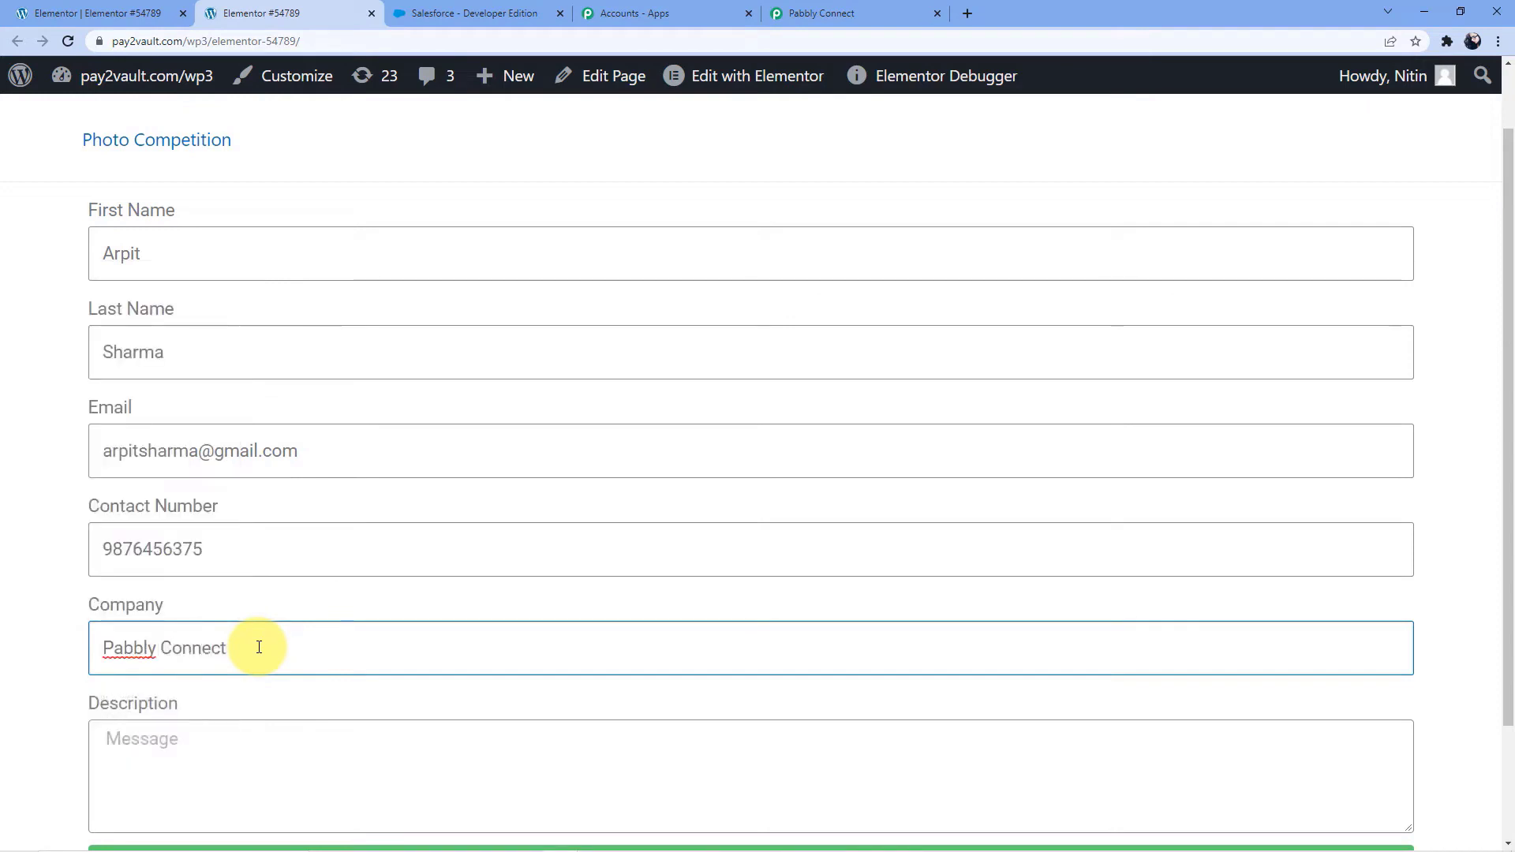
Replace the form's company entry with a company name made of the test contact's full name plus "Company"
{"action": "scroll", "coordinate": [236, 632], "scroll_direction": "down", "scroll_amount": 2}
{"action": "left_click", "coordinate": [185, 609]}
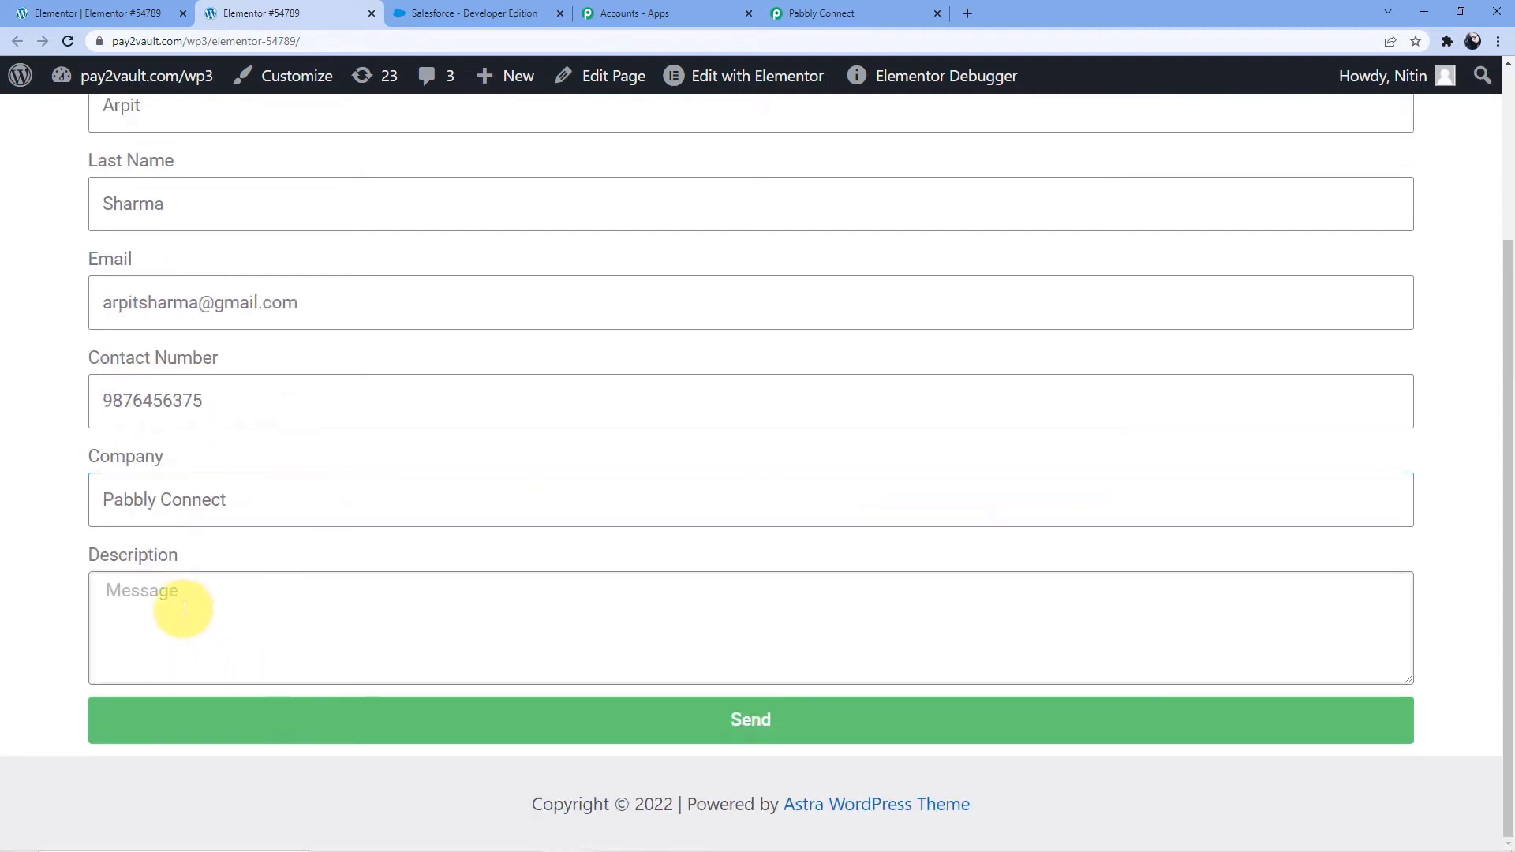
{"action": "left_click_drag", "start_coordinate": [247, 511], "coordinate": [52, 509]}
{"action": "key", "text": "BackSpace"}
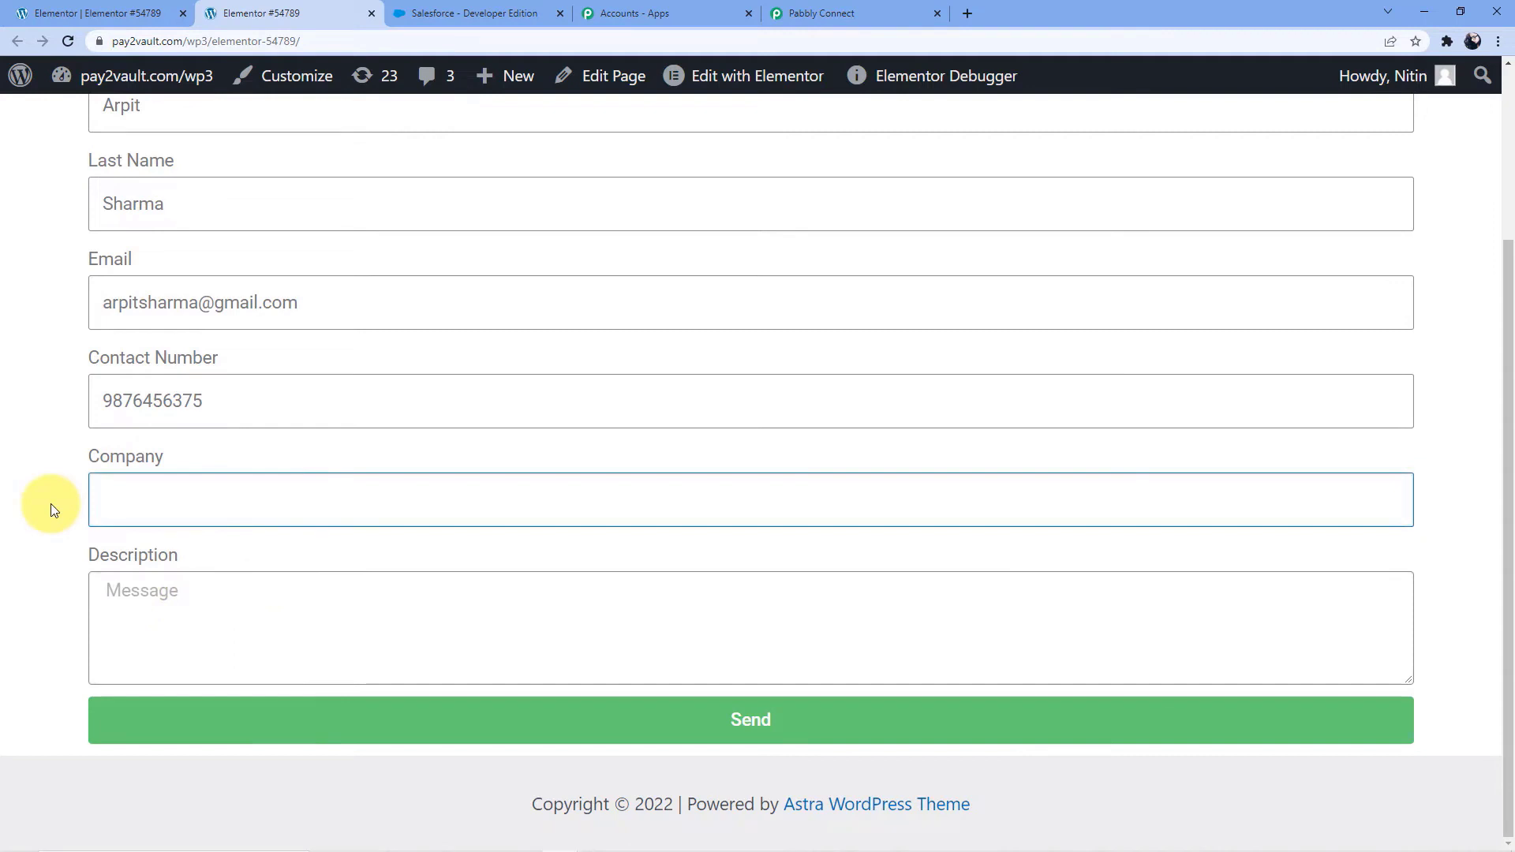
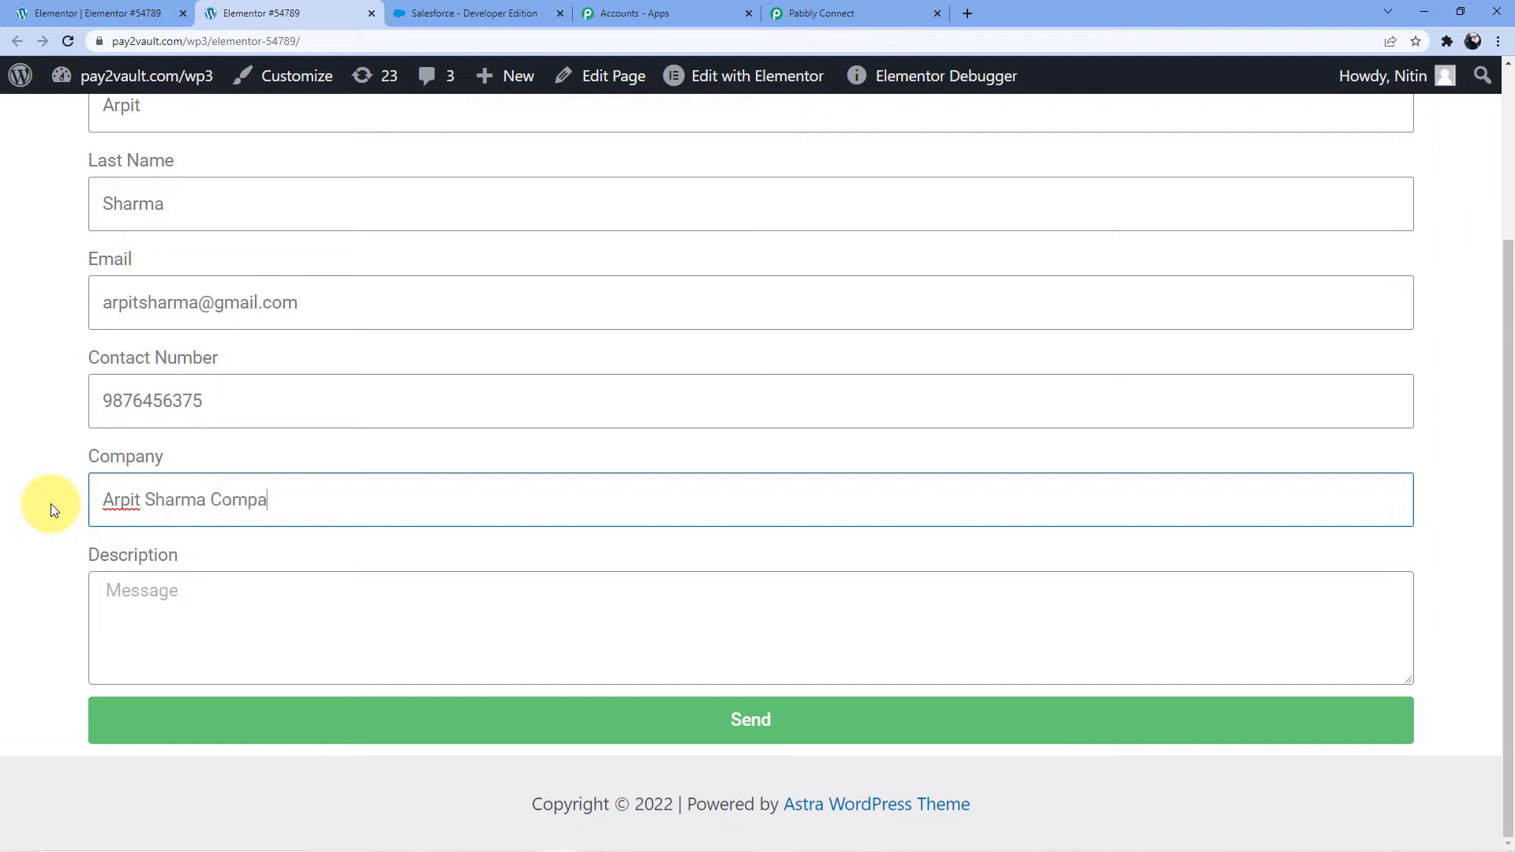
Enter the description "Hey, I have been watching videos of Pabbly connect integrations and i am interested in your plan Please get to me ASAP."
{"action": "left_click", "coordinate": [151, 590]}
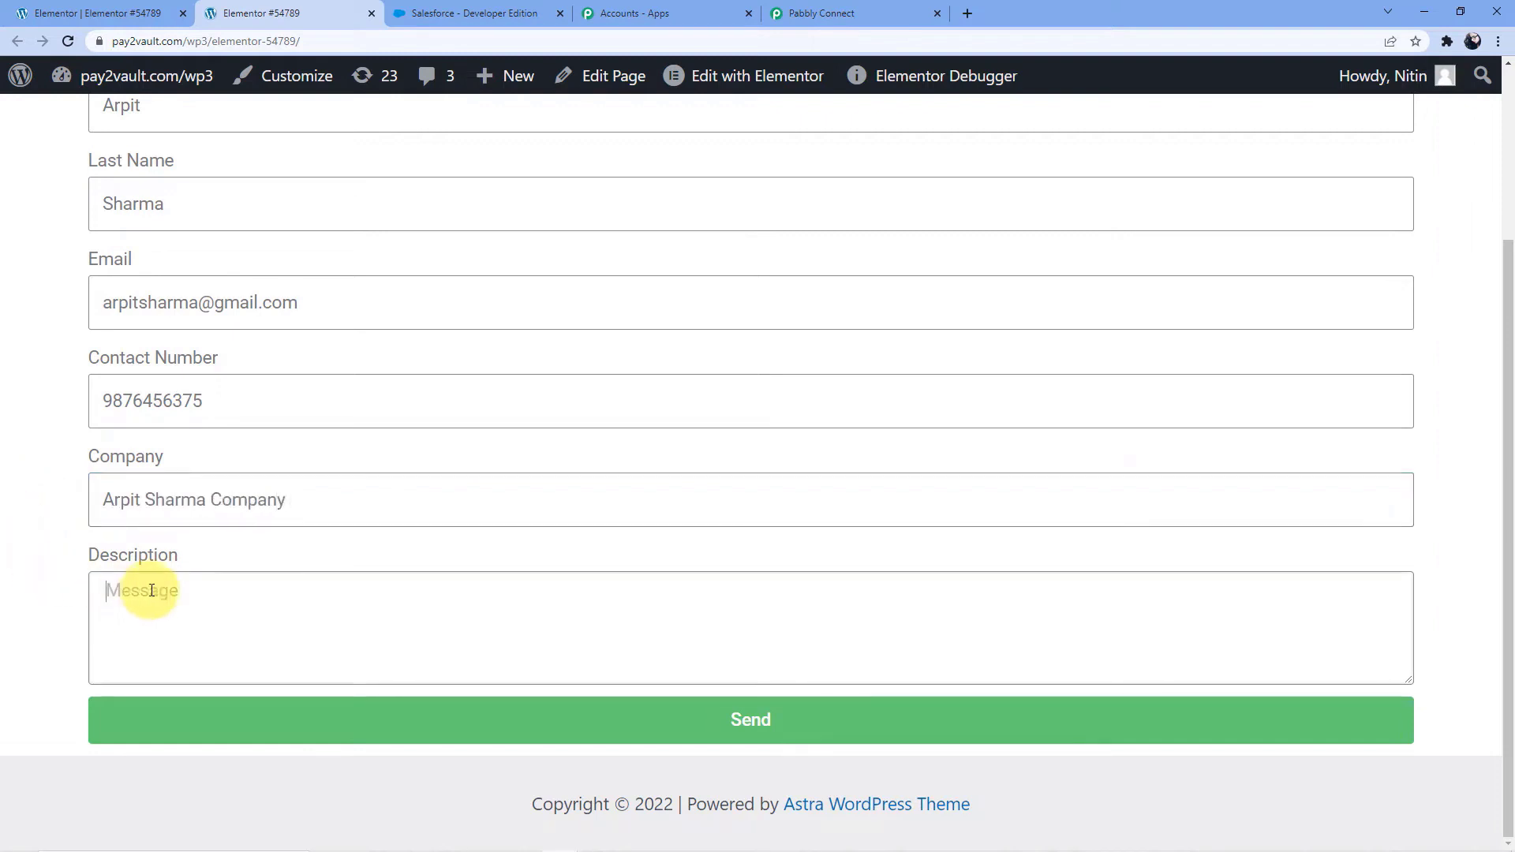
{"action": "type", "text": "H"}
{"action": "type", "text": "watching vid"}
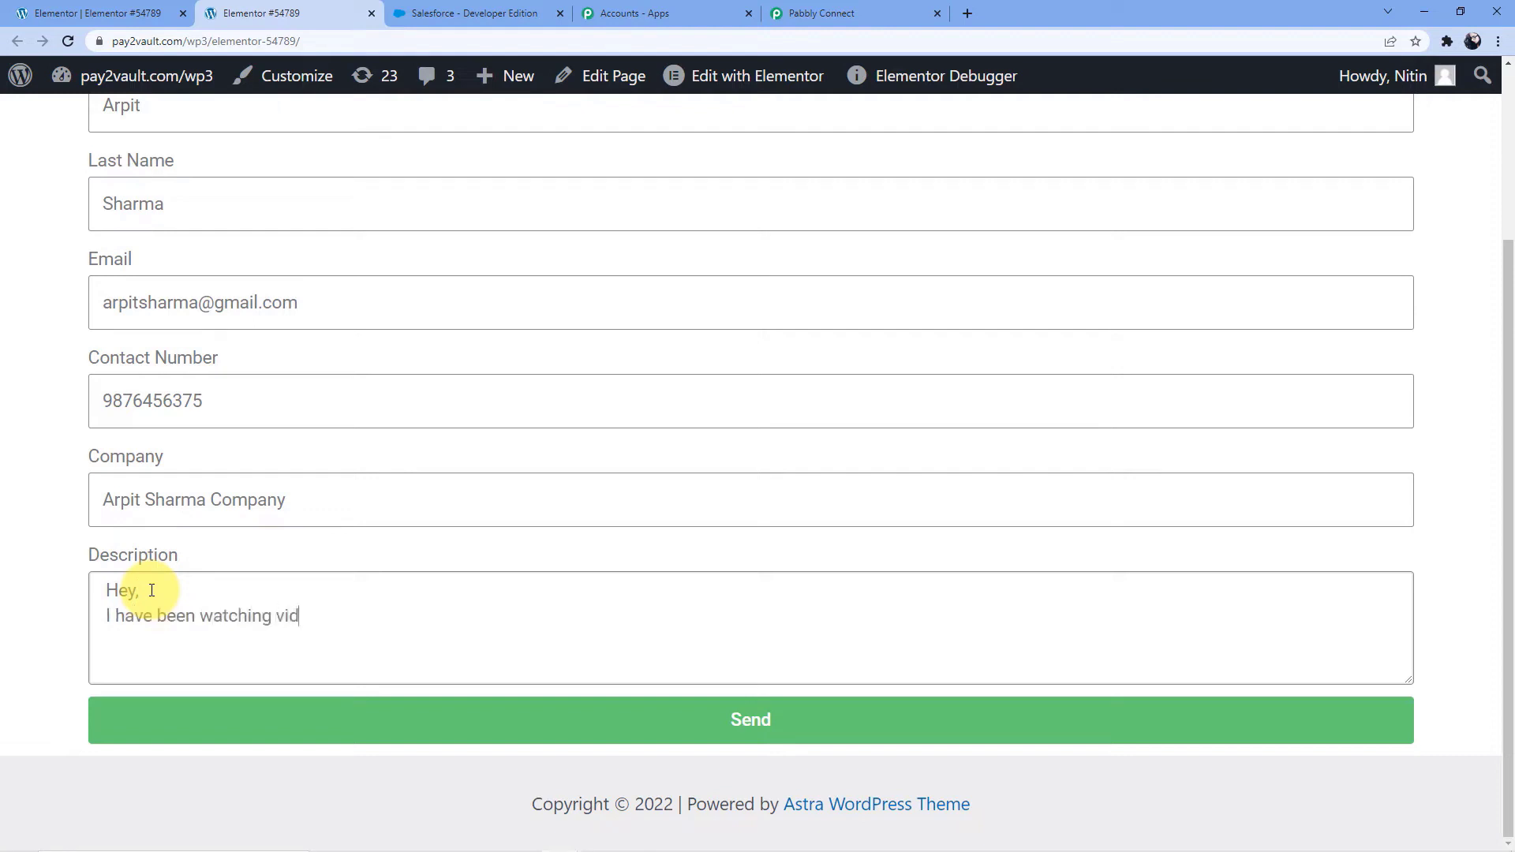
{"action": "type", "text": "eos of Pabbly connect "}
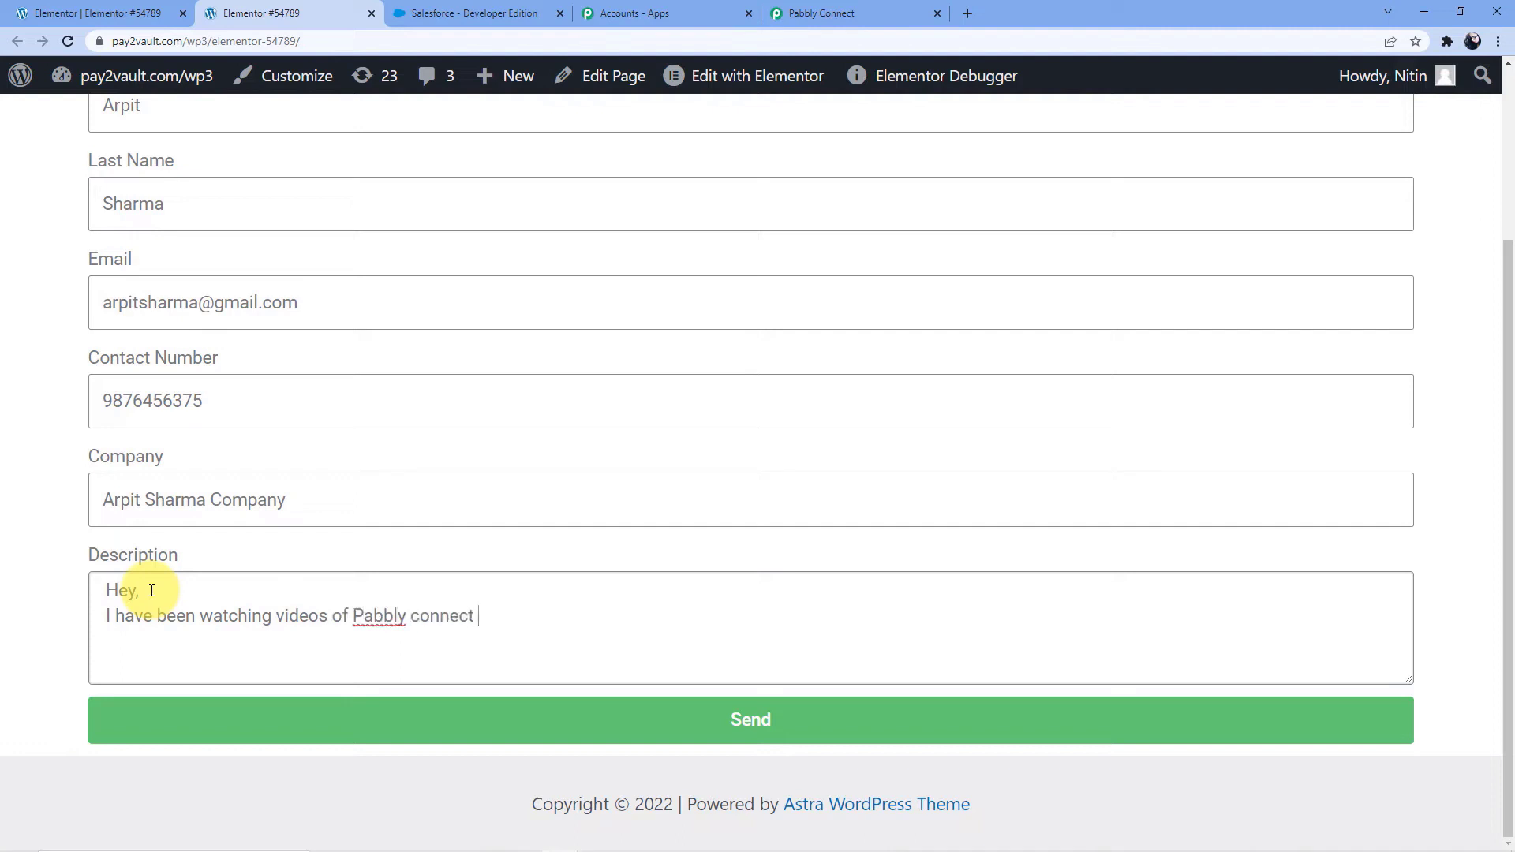
{"action": "type", "text": "integrations and i"}
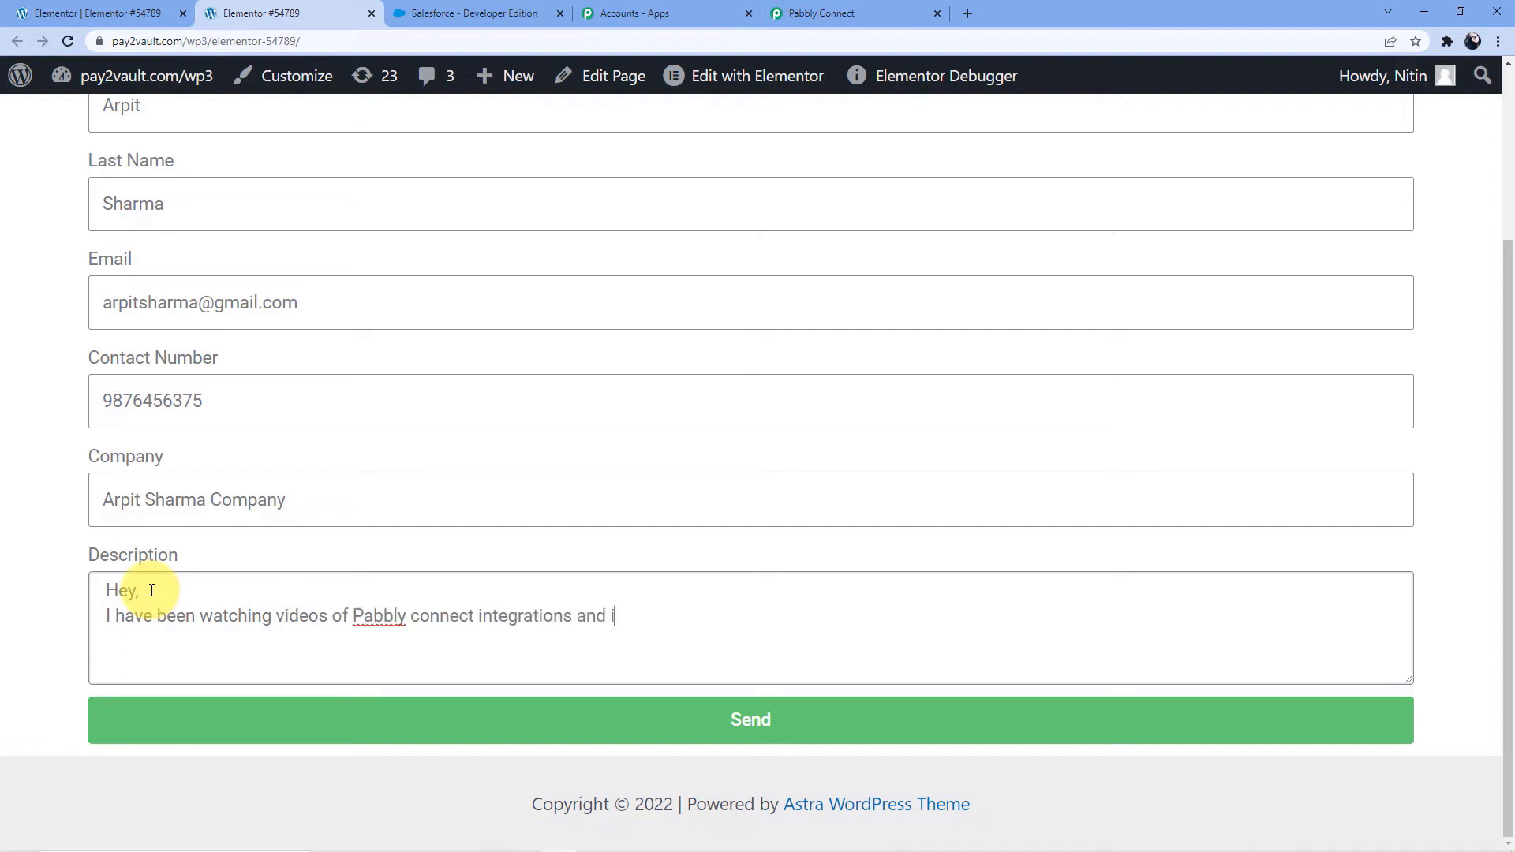
{"action": "type", "text": " am interested in"}
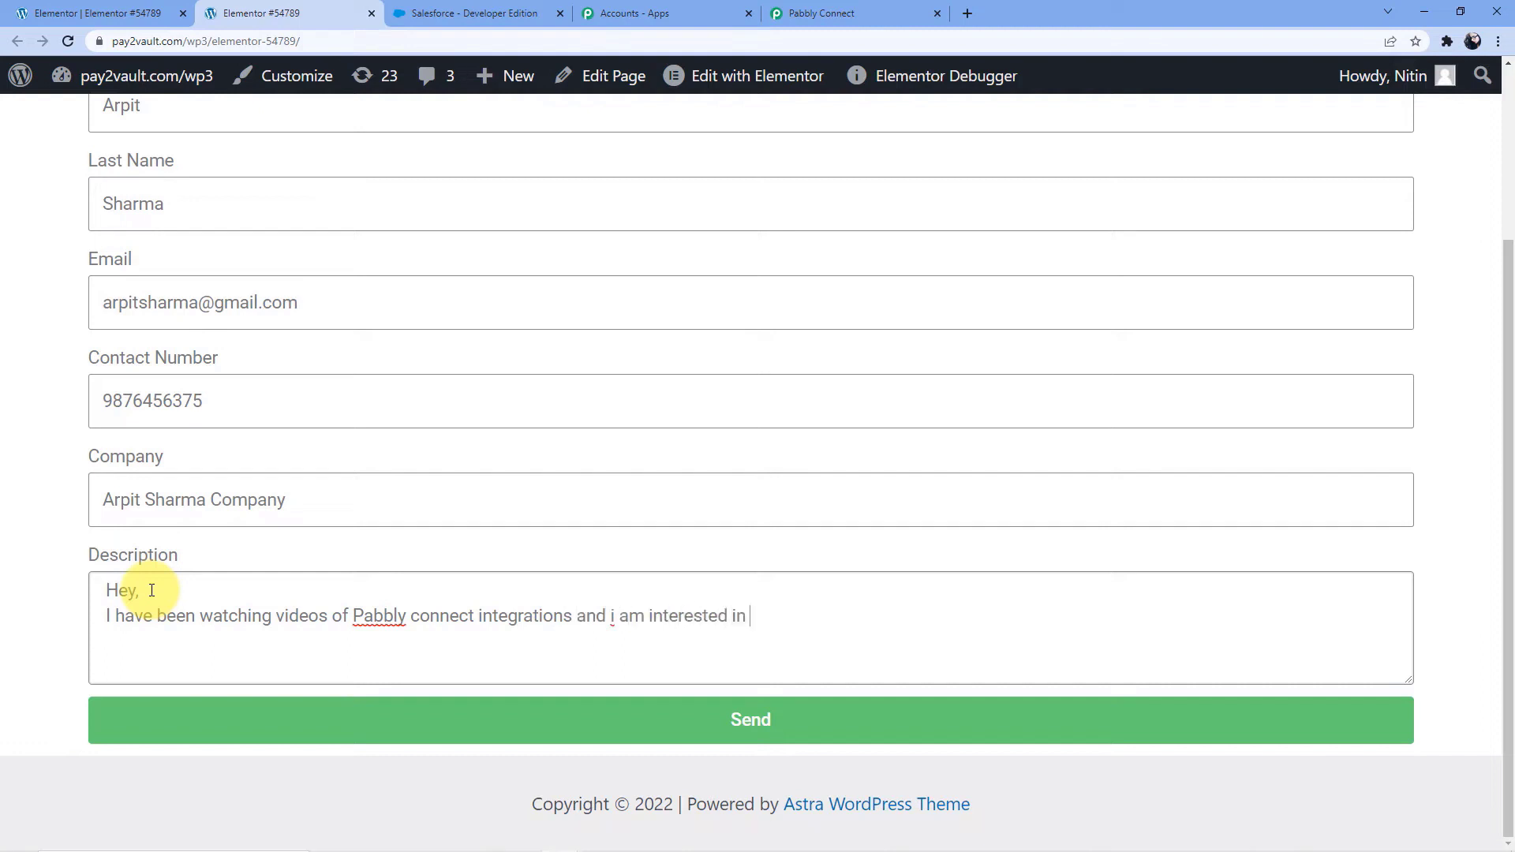
{"action": "type", "text": " your plan"}
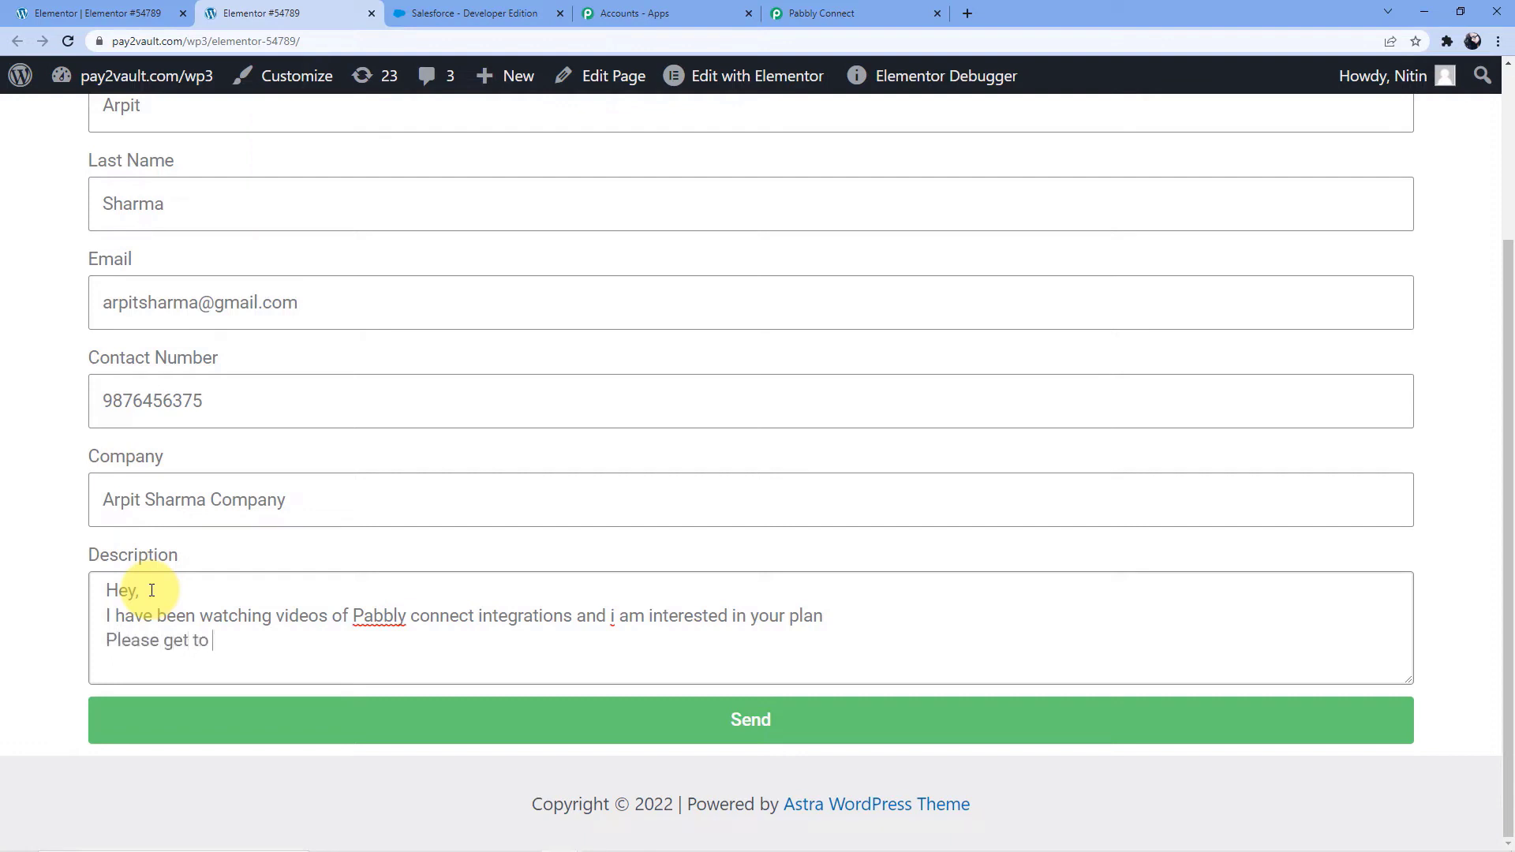
{"action": "type", "text": "me ASAP."}
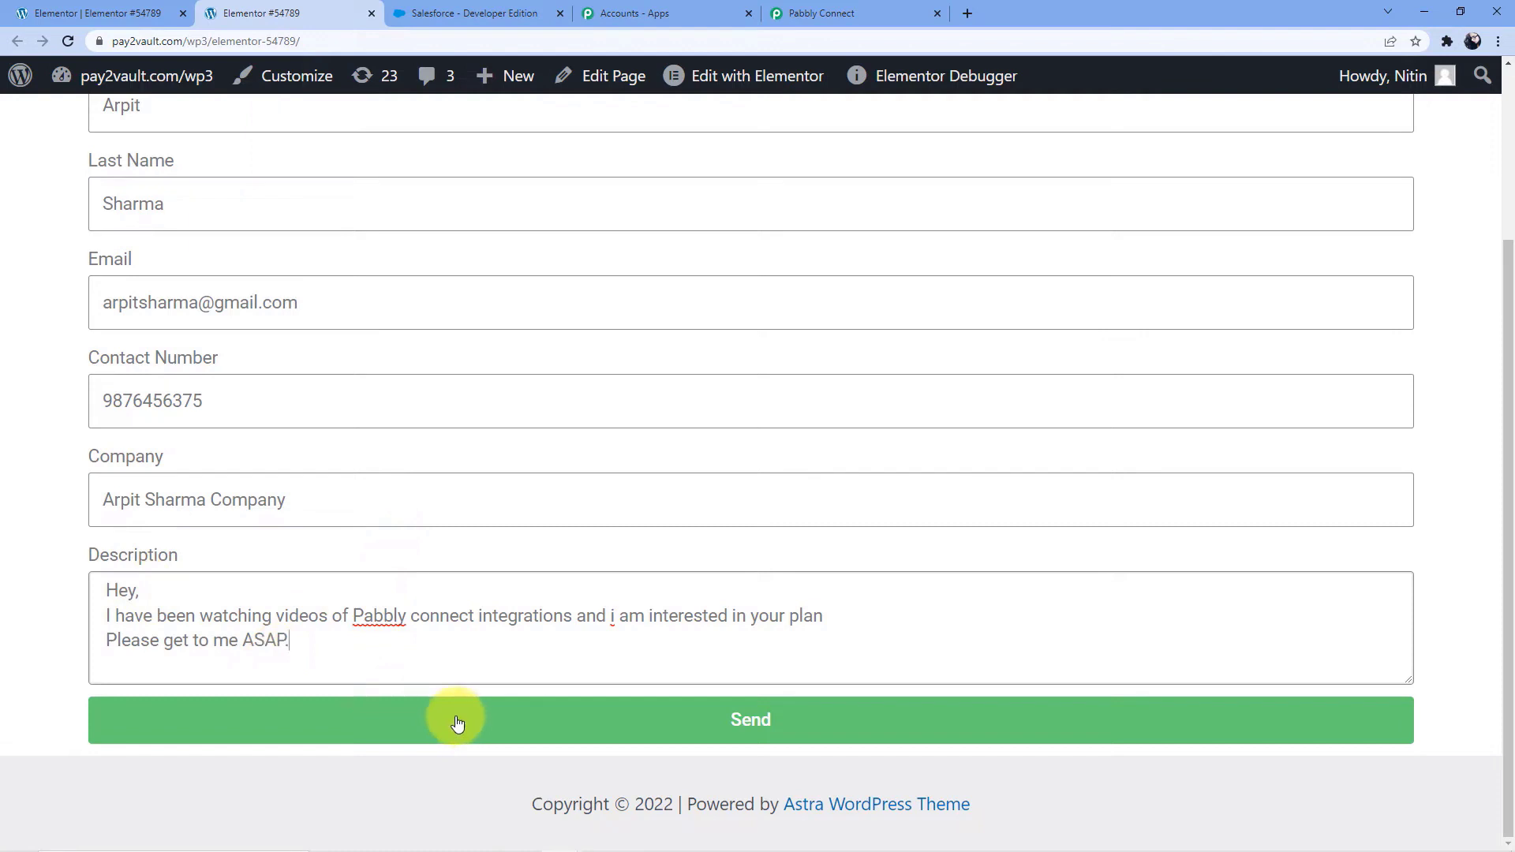
Submit the test form and check the captured webhook response in the Pabbly Connect workflow, expanding the Description value to read it fully
{"action": "left_click", "coordinate": [457, 723]}
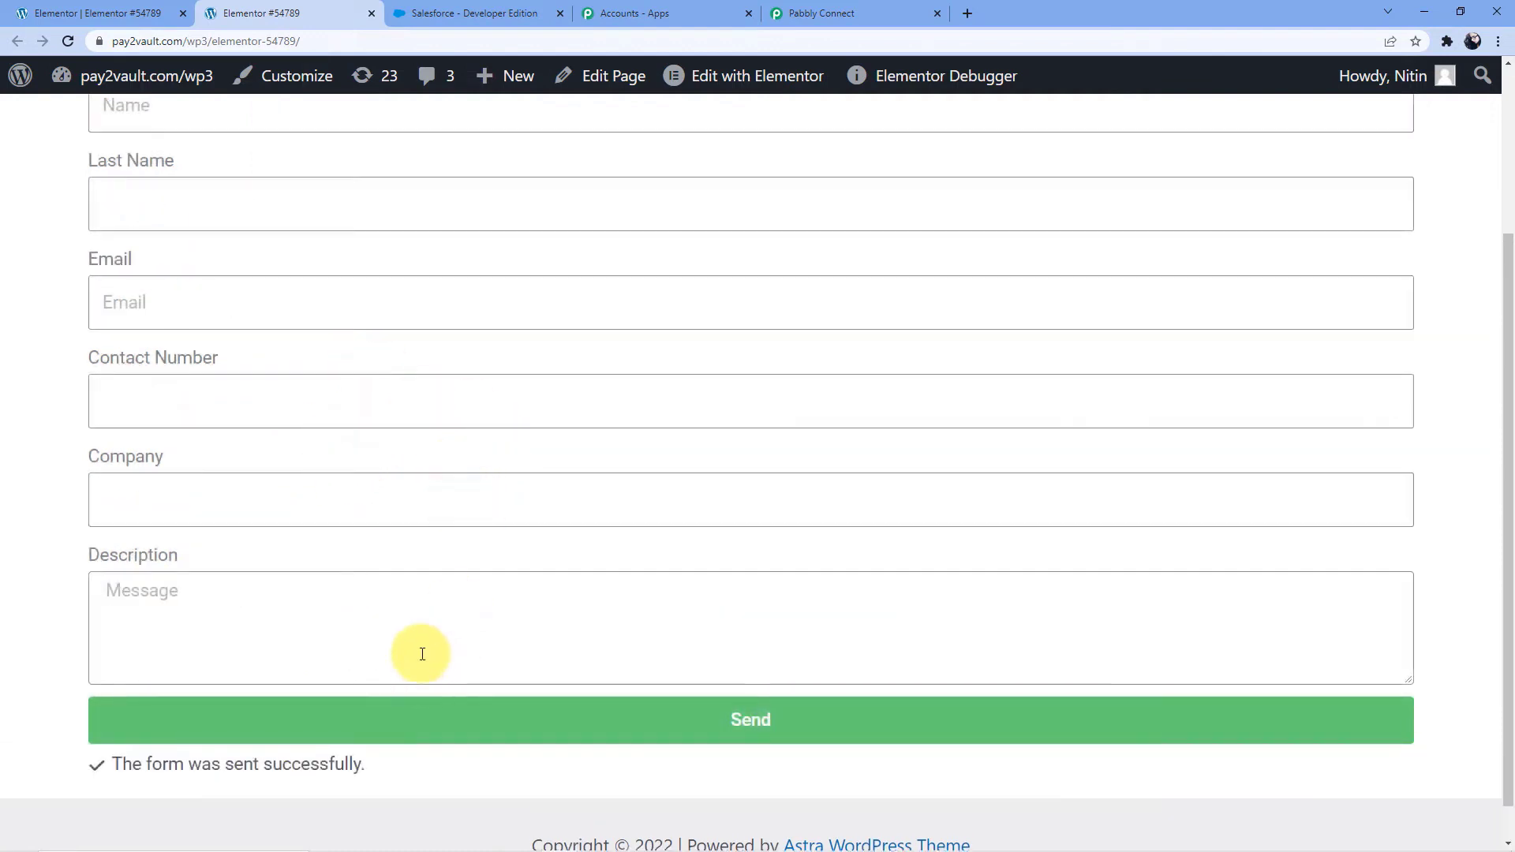
{"action": "scroll", "coordinate": [410, 663], "scroll_direction": "down", "scroll_amount": 2}
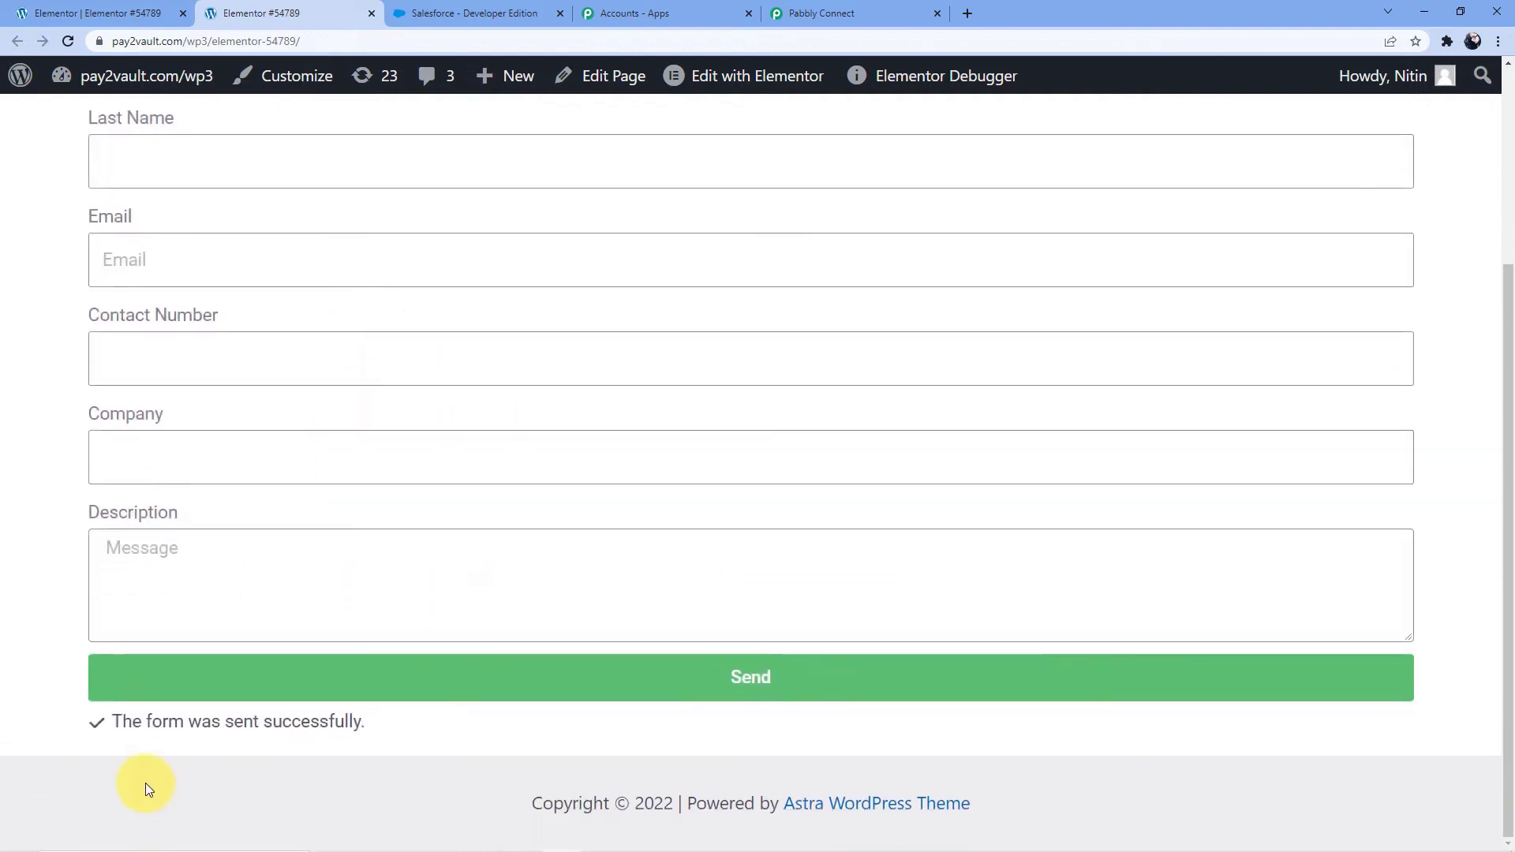
{"action": "left_click", "coordinate": [898, 8]}
{"action": "scroll", "coordinate": [726, 474], "scroll_direction": "down", "scroll_amount": 2}
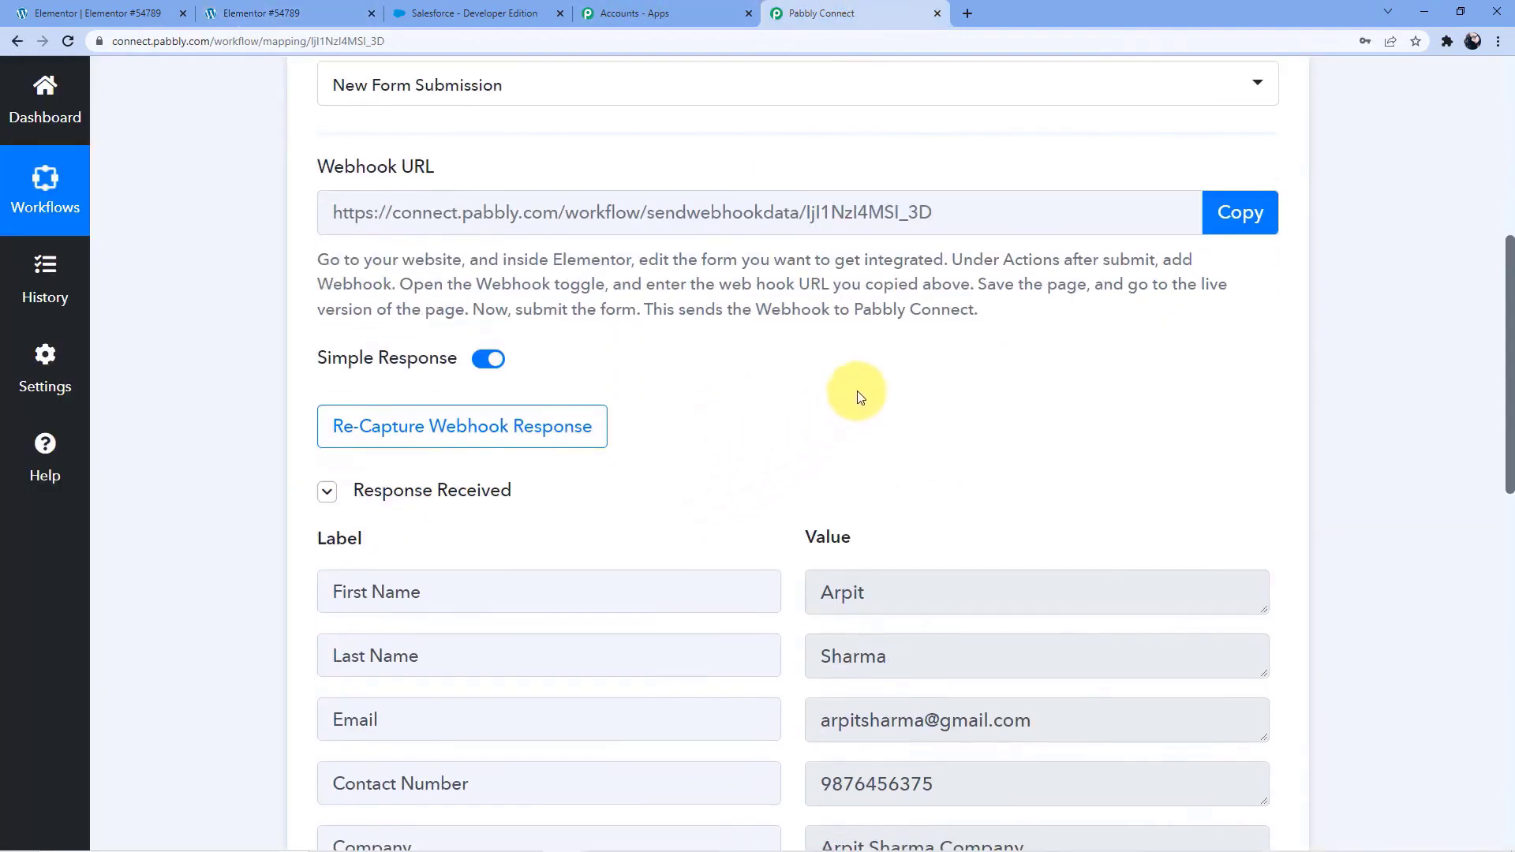
{"action": "scroll", "coordinate": [859, 391], "scroll_direction": "down", "scroll_amount": 3}
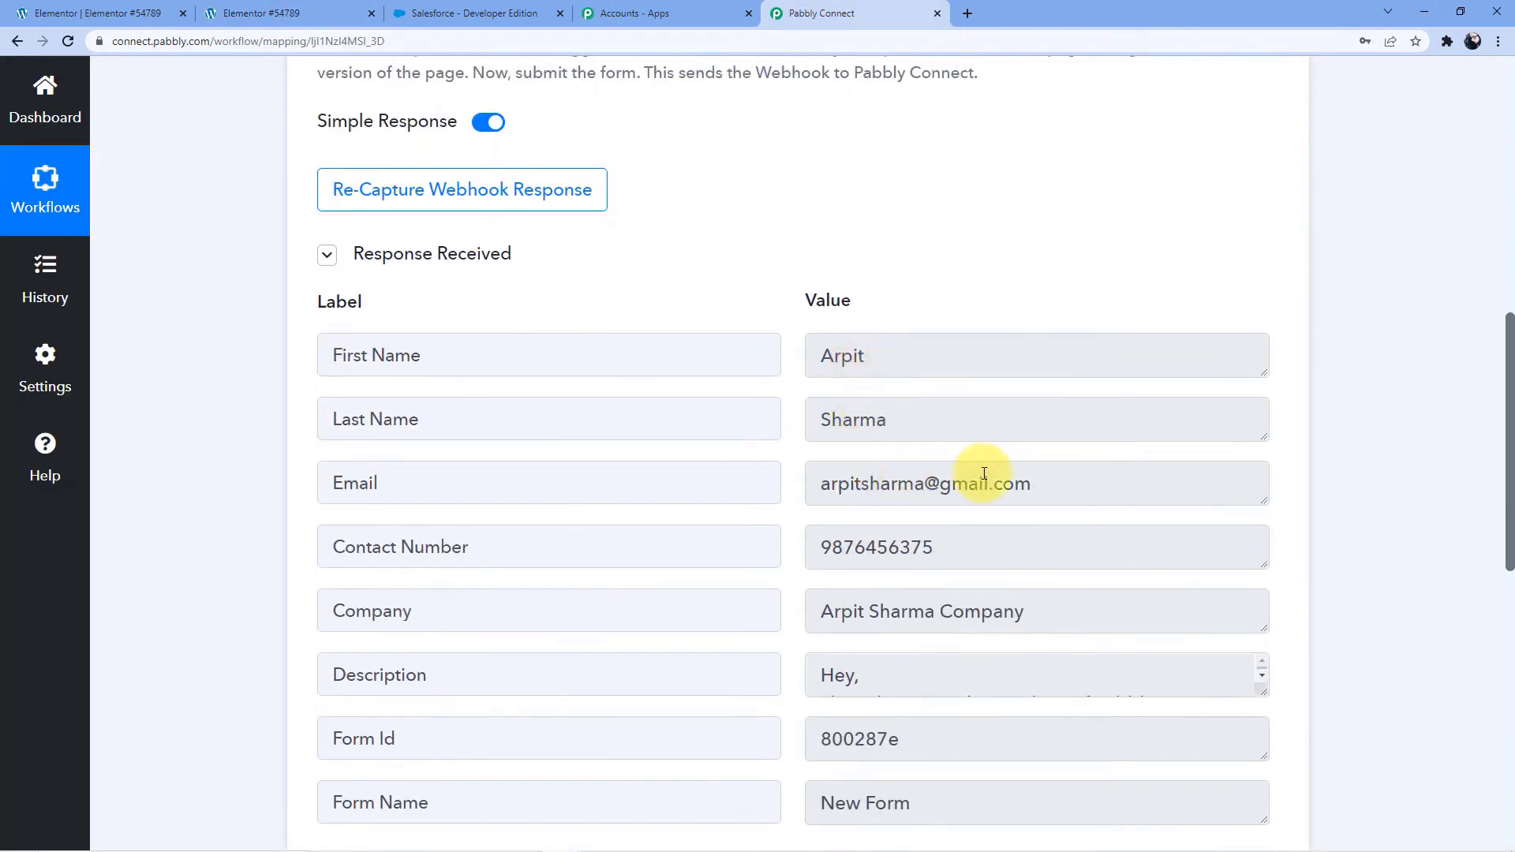
{"action": "scroll", "coordinate": [1031, 450], "scroll_direction": "down", "scroll_amount": 1}
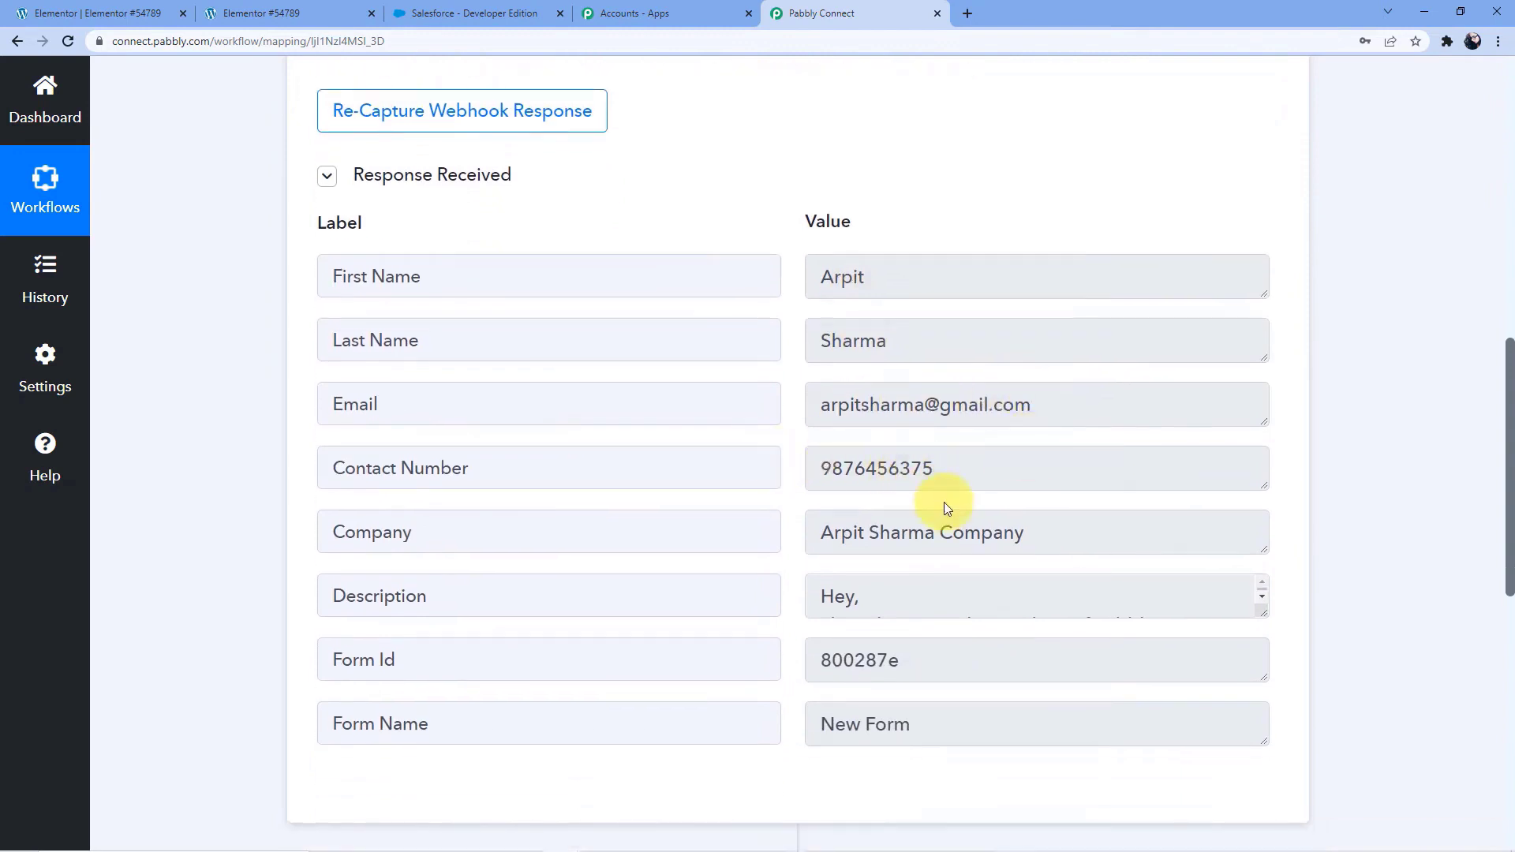
{"action": "scroll", "coordinate": [947, 506], "scroll_direction": "down", "scroll_amount": 1}
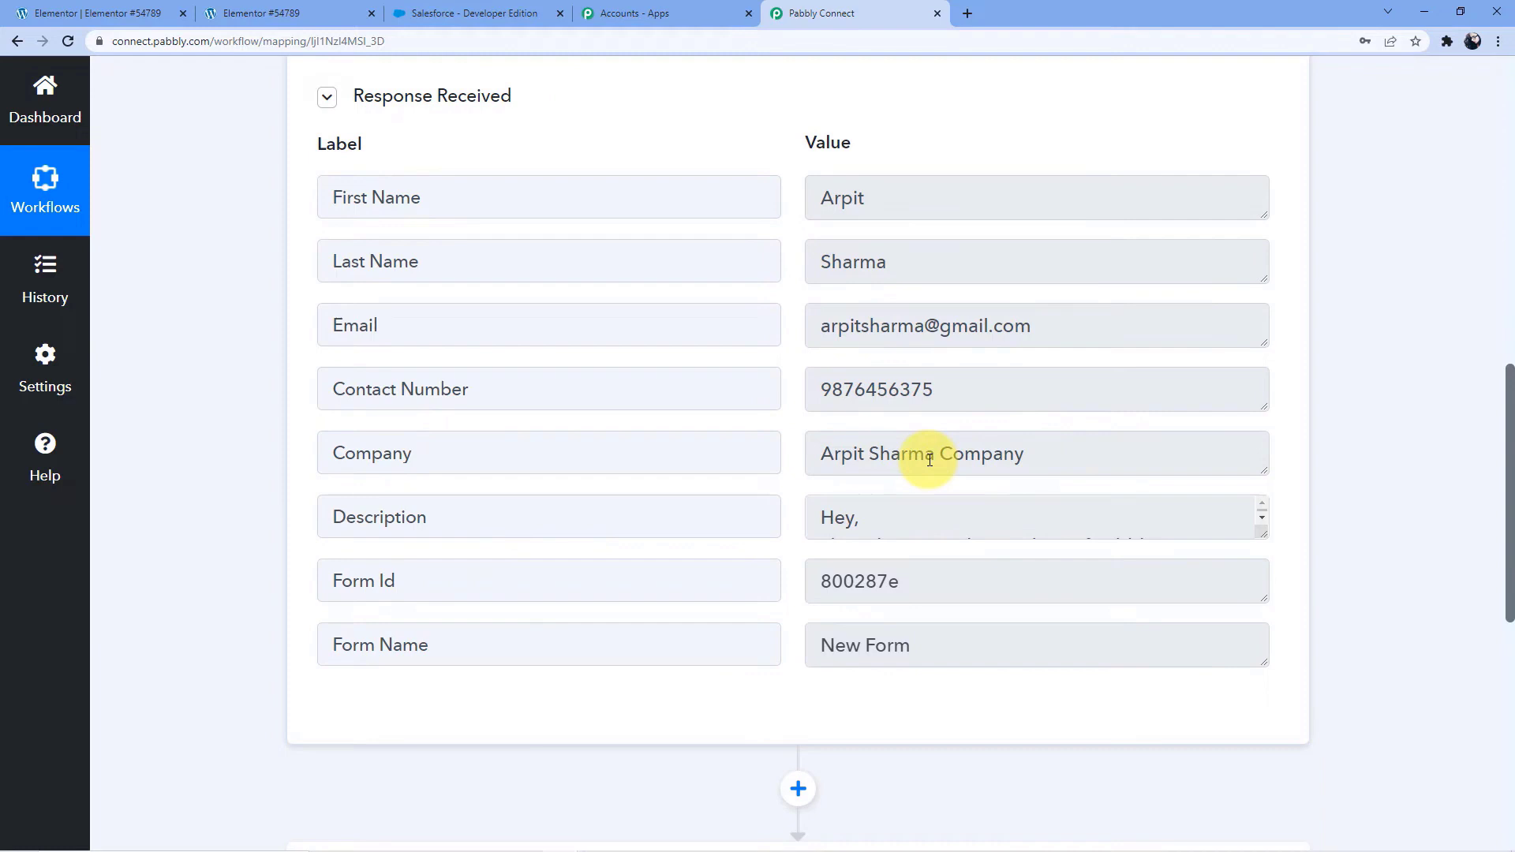
{"action": "scroll", "coordinate": [1026, 439], "scroll_direction": "down", "scroll_amount": 1}
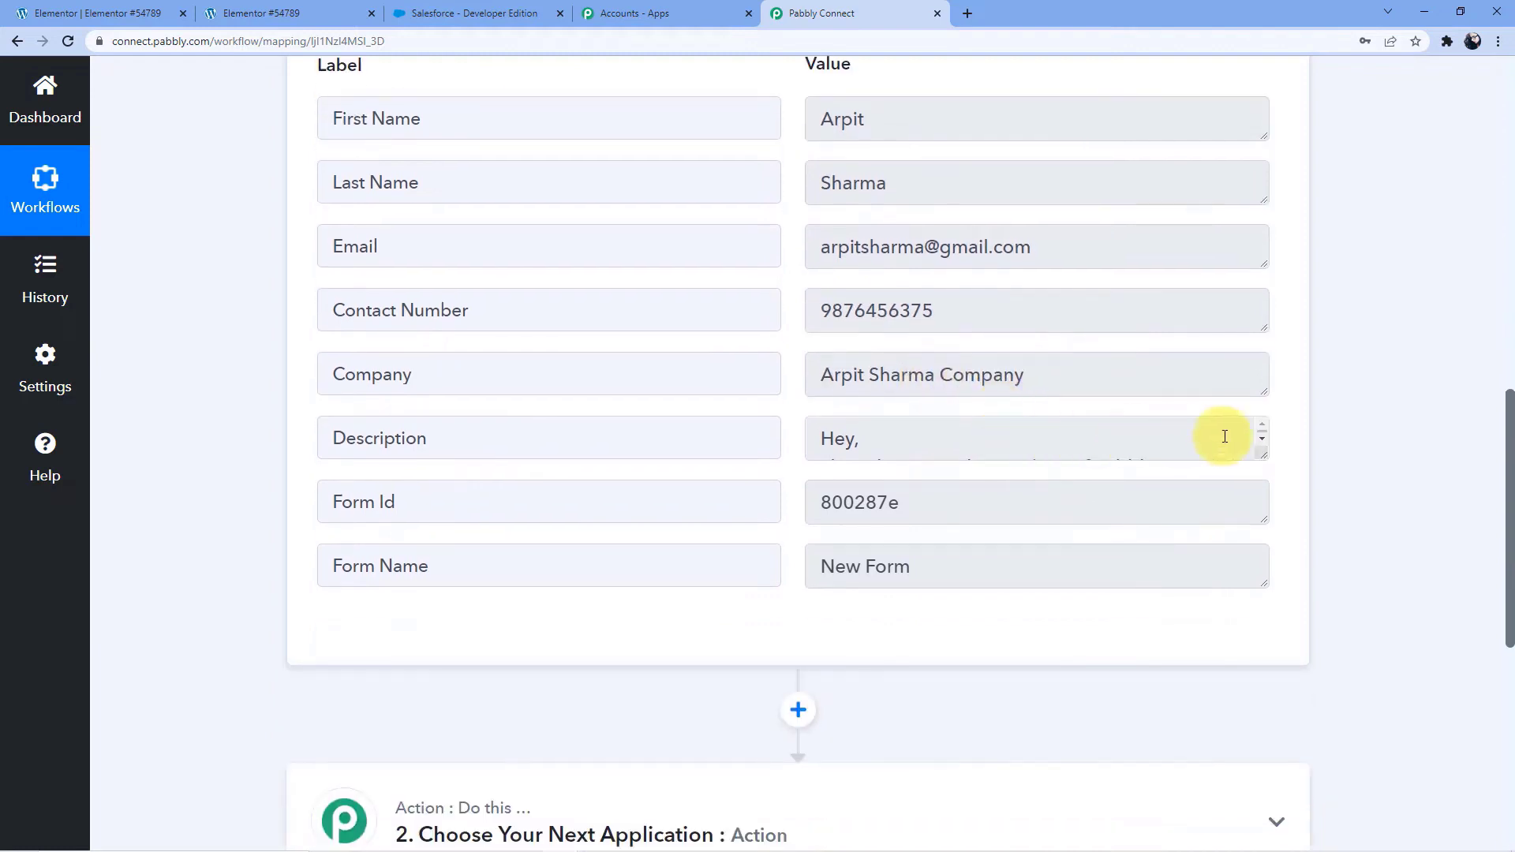
{"action": "left_click_drag", "start_coordinate": [1262, 455], "coordinate": [1266, 570]}
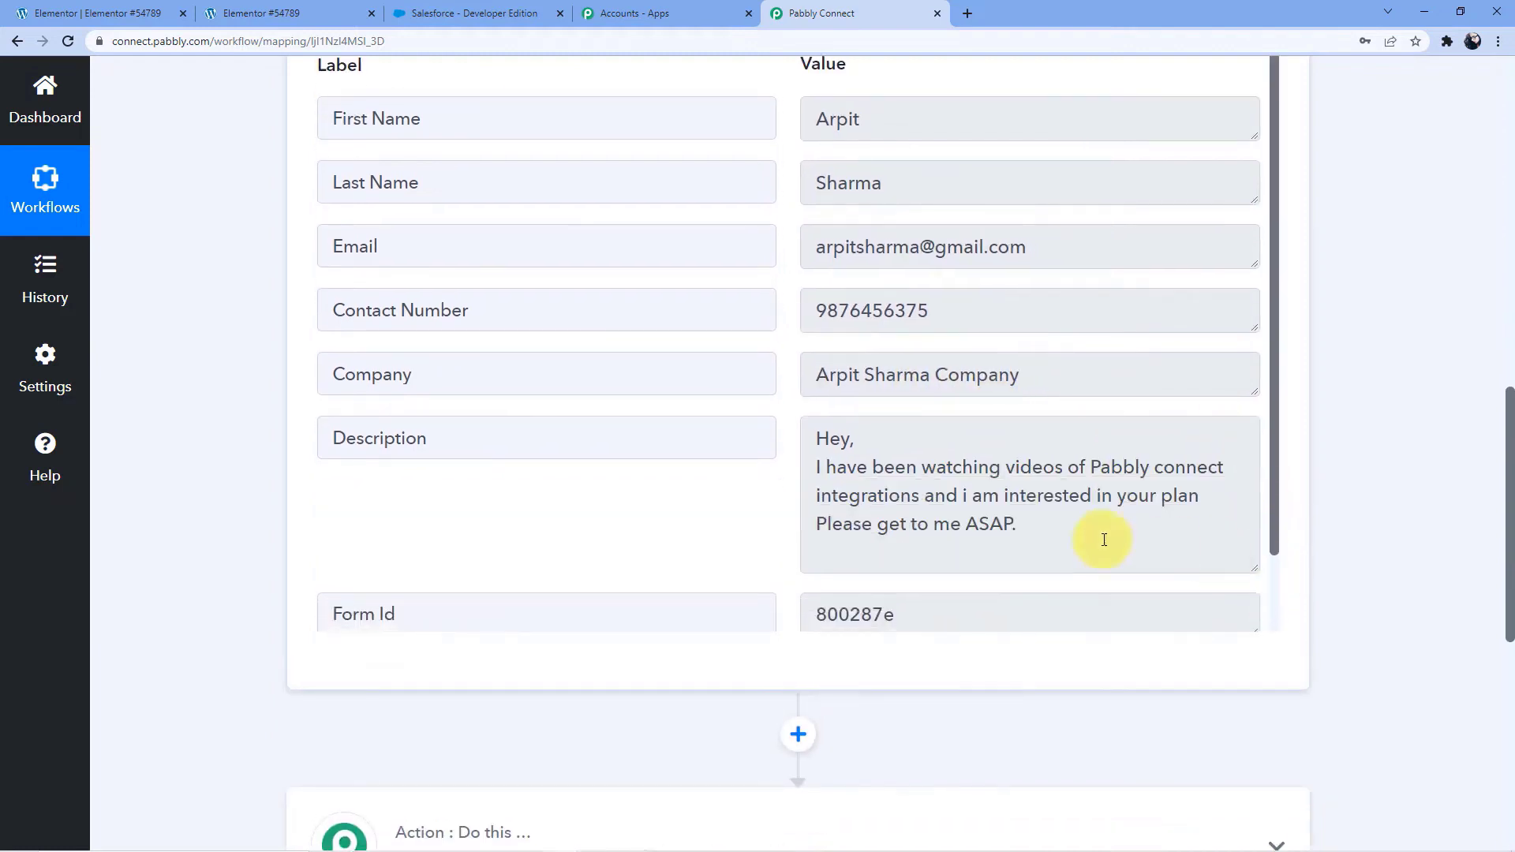
{"action": "scroll", "coordinate": [778, 454], "scroll_direction": "down", "scroll_amount": 1}
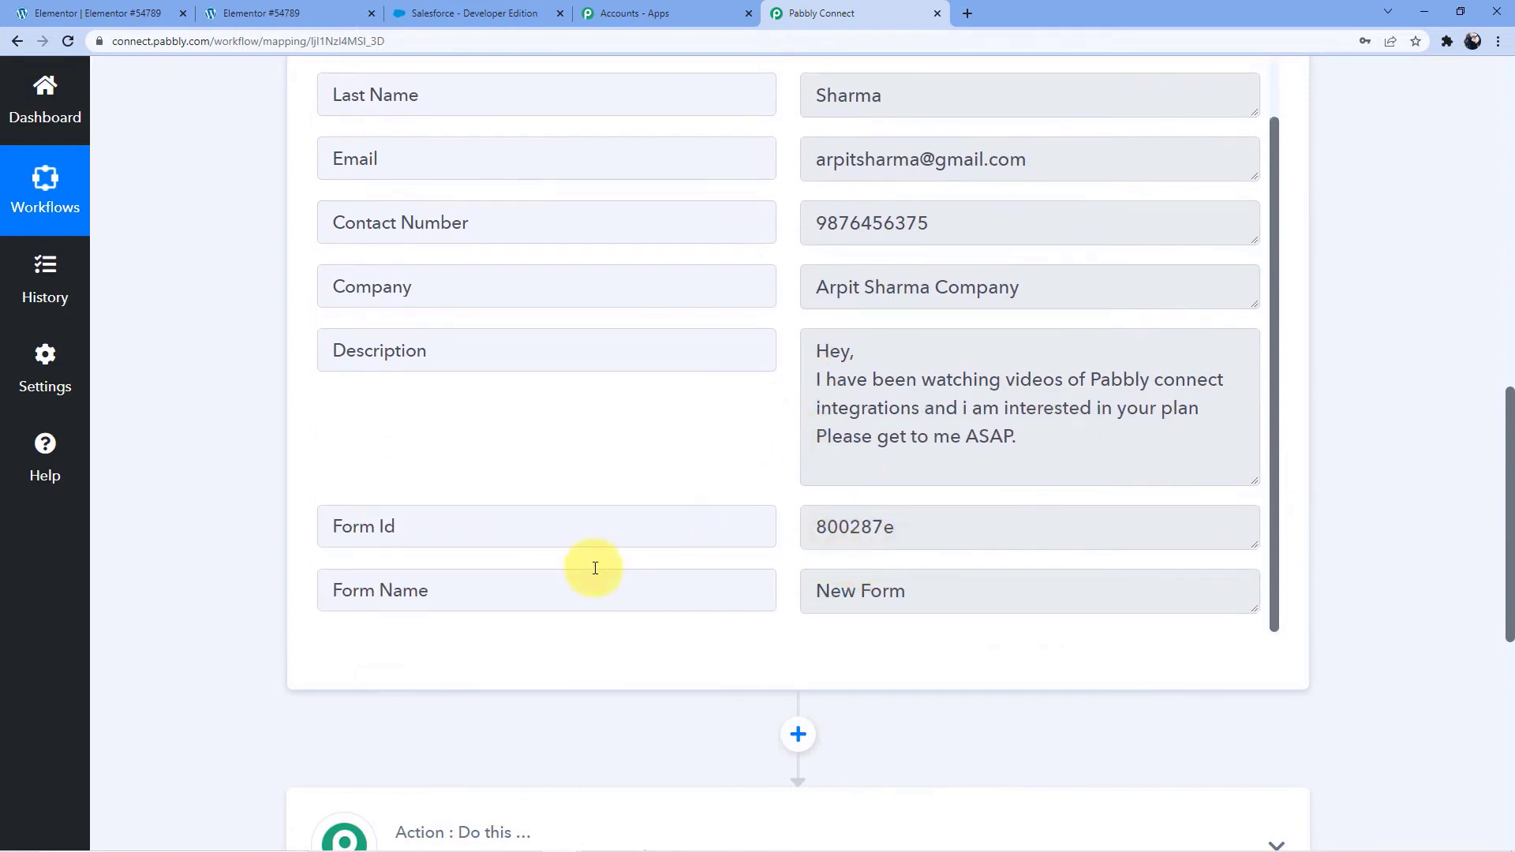
Expand the workflow's second step and choose Salesforce as its action app
{"action": "scroll", "coordinate": [710, 569], "scroll_direction": "down", "scroll_amount": 3}
{"action": "left_click_drag", "start_coordinate": [665, 620], "coordinate": [655, 622]}
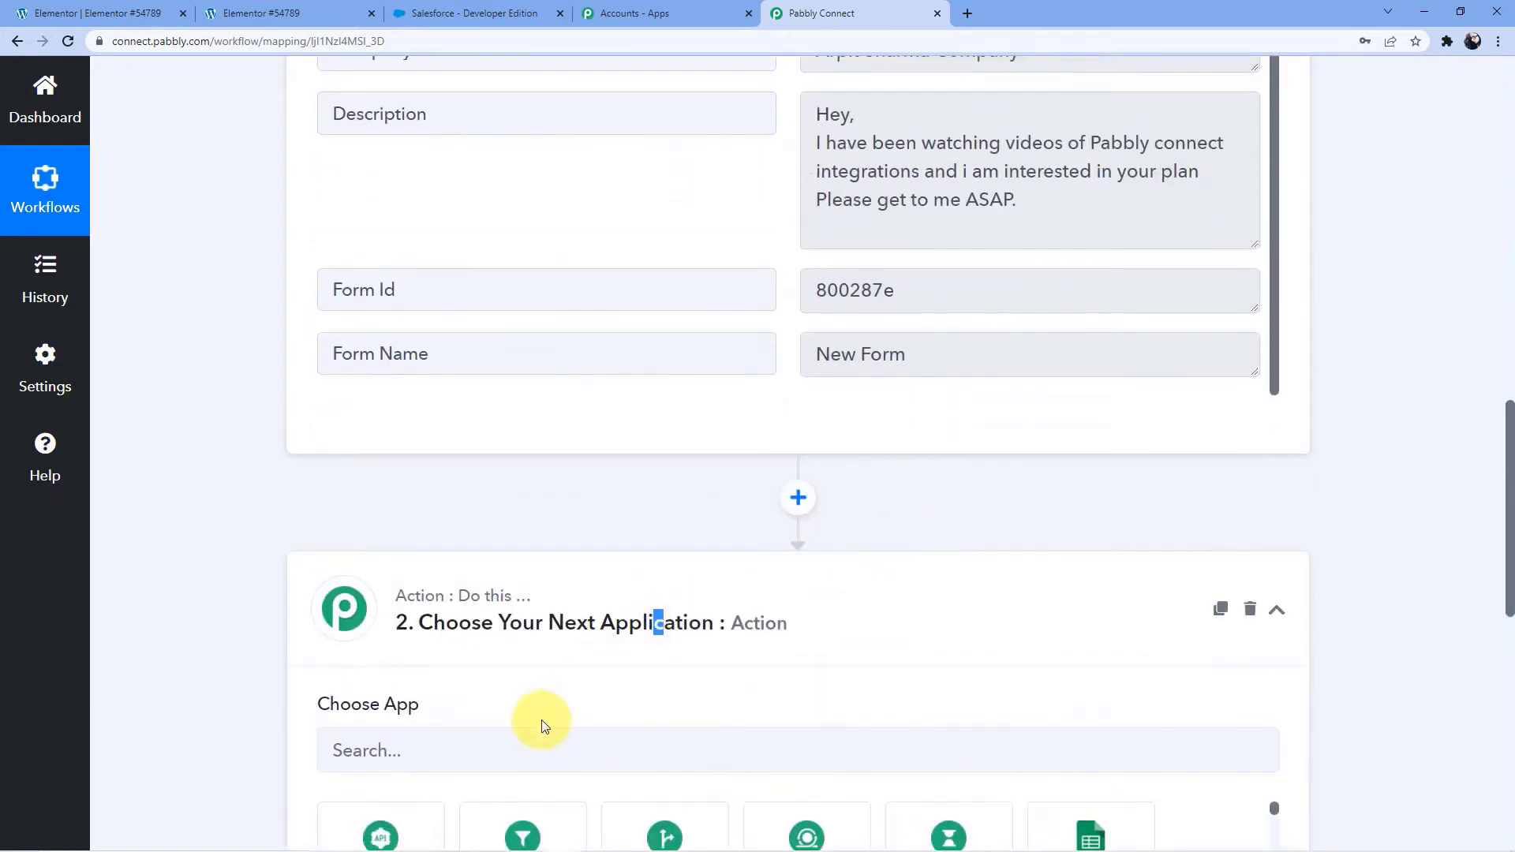
{"action": "scroll", "coordinate": [630, 631], "scroll_direction": "down", "scroll_amount": 3}
{"action": "left_click", "coordinate": [531, 511]}
{"action": "type", "text": "S"}
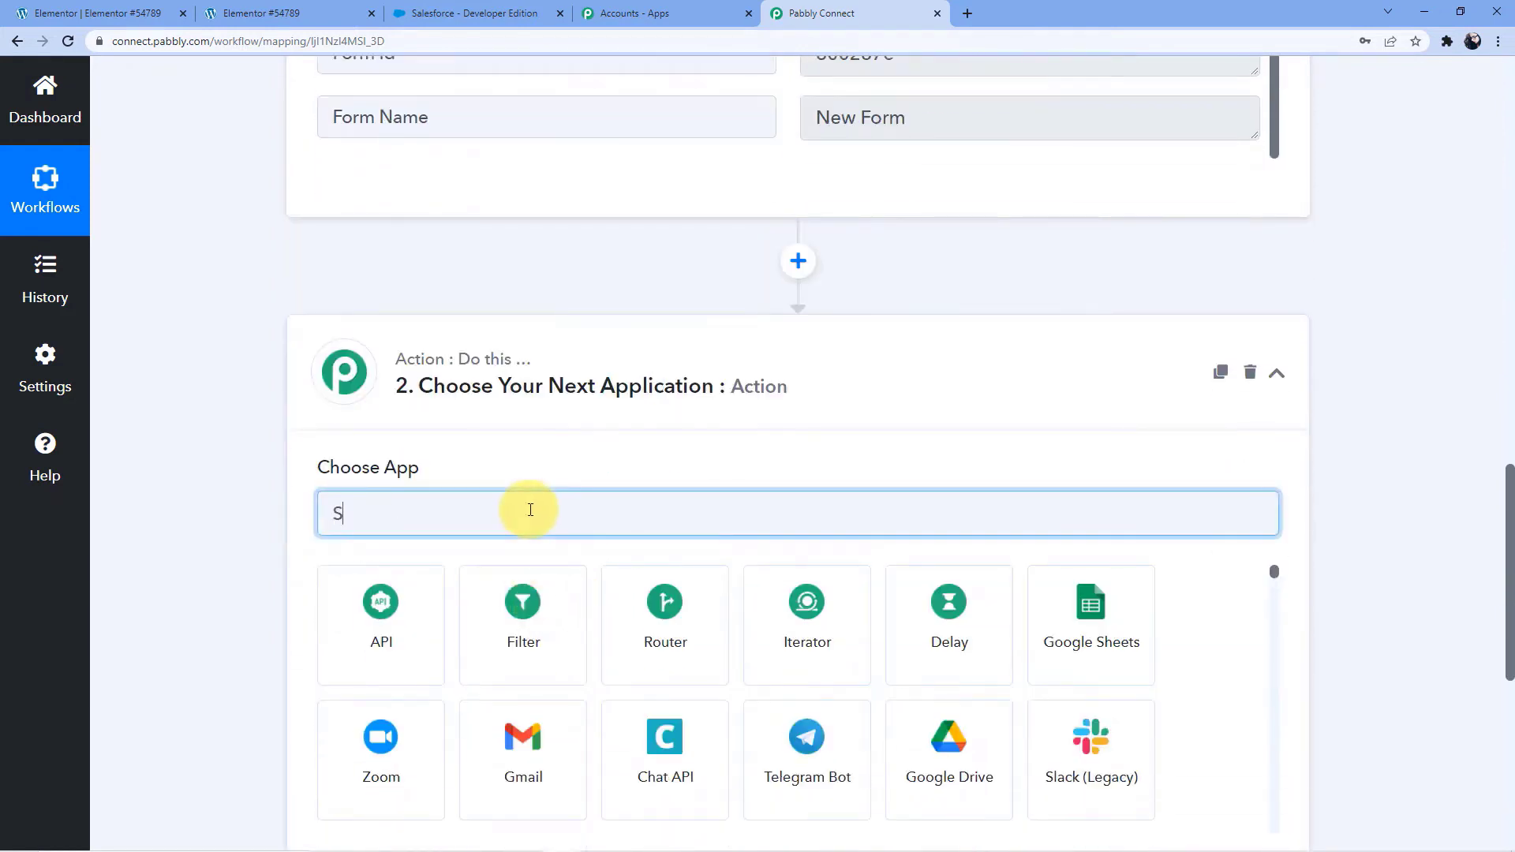
{"action": "type", "text": "alesforce"}
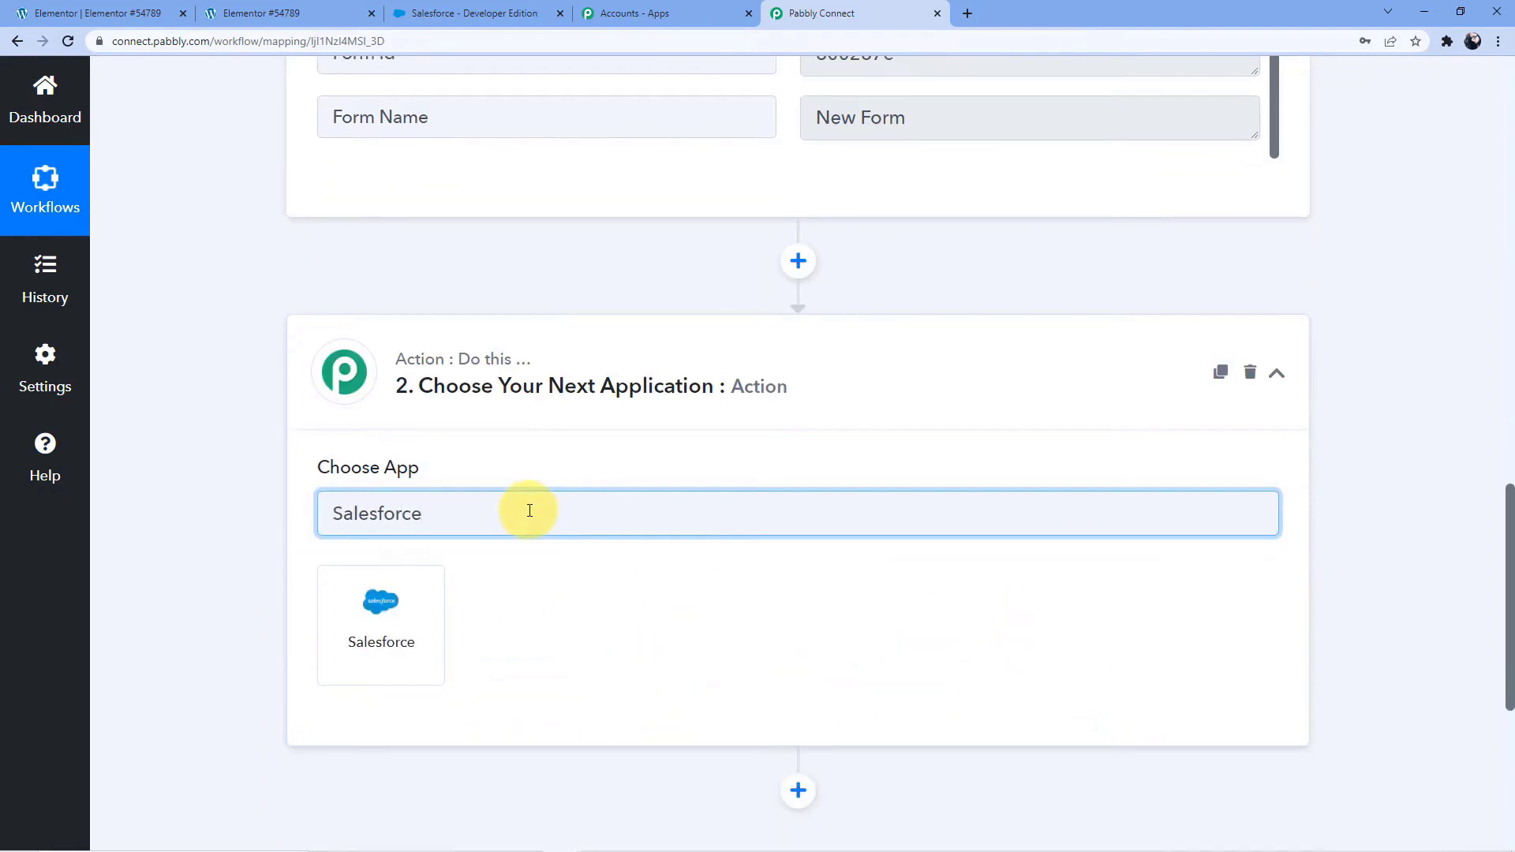
{"action": "left_click", "coordinate": [352, 630]}
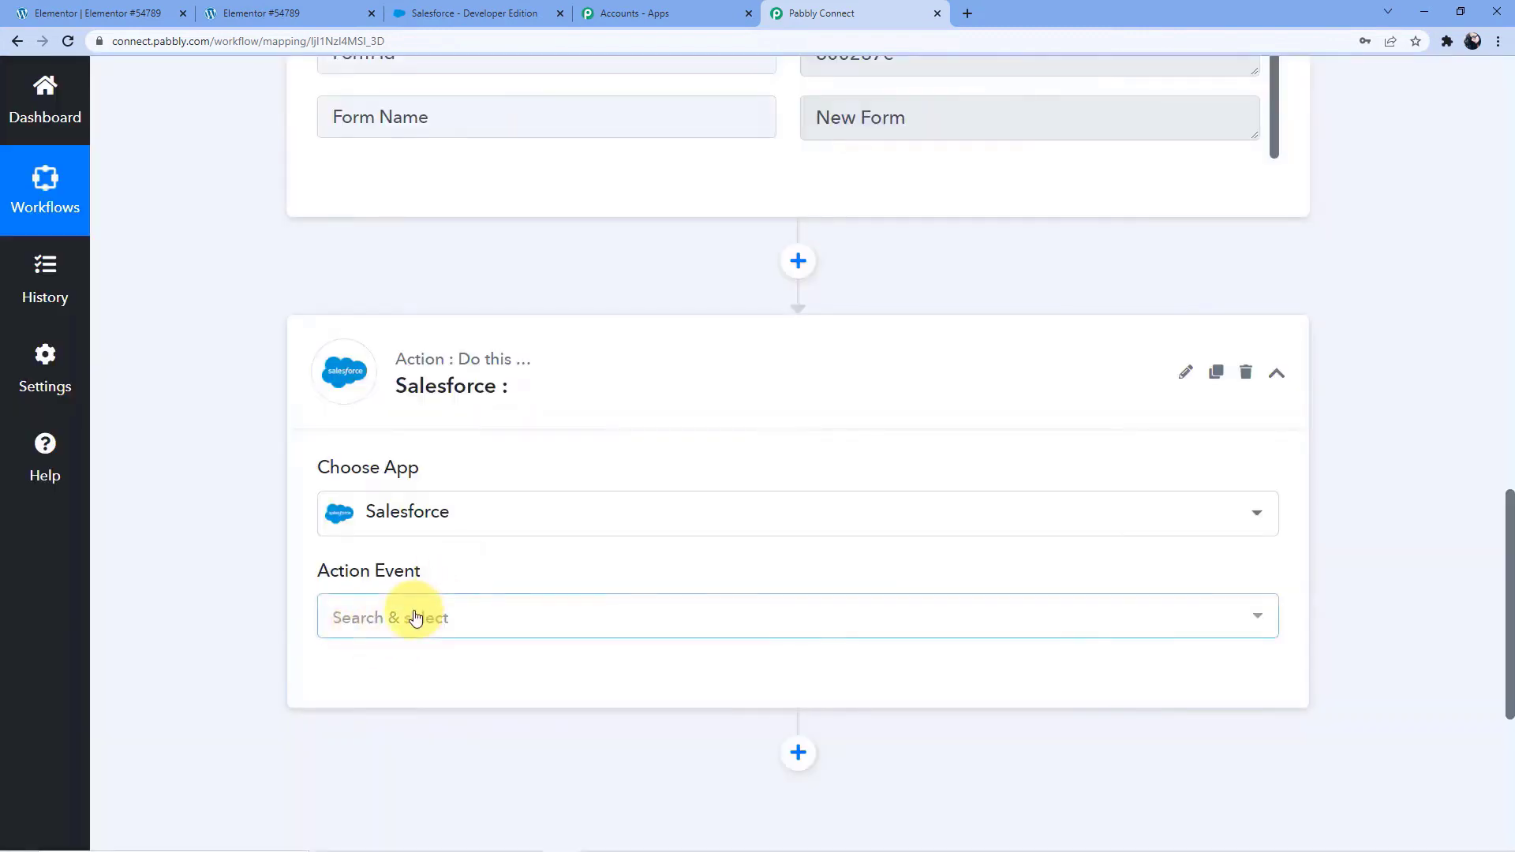
Set the Salesforce step's action event to Create Contact
{"action": "left_click", "coordinate": [413, 617]}
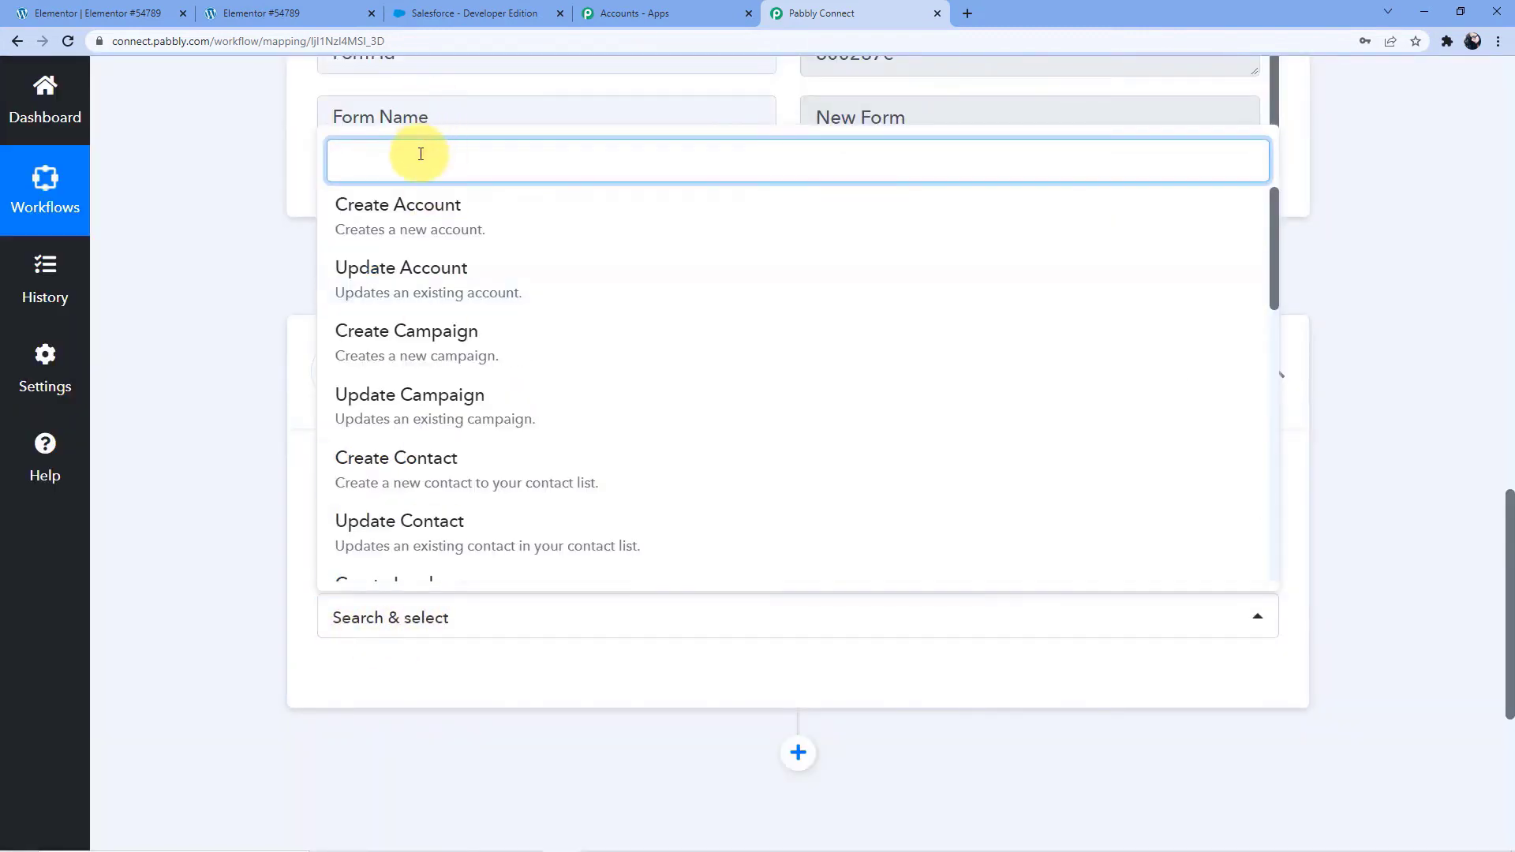
{"action": "type", "text": "Create"}
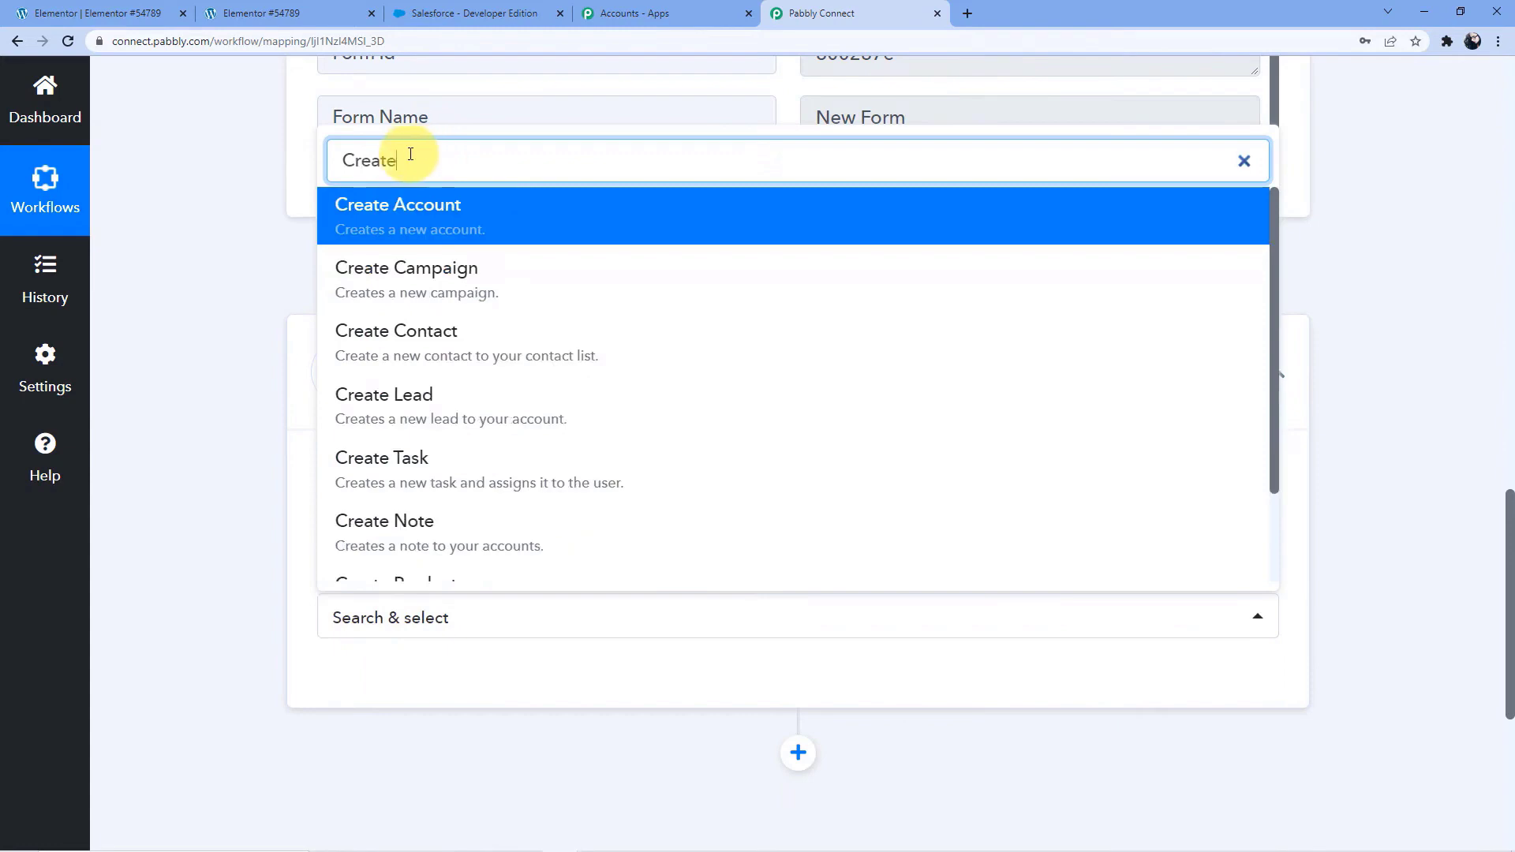
{"action": "left_click", "coordinate": [464, 331]}
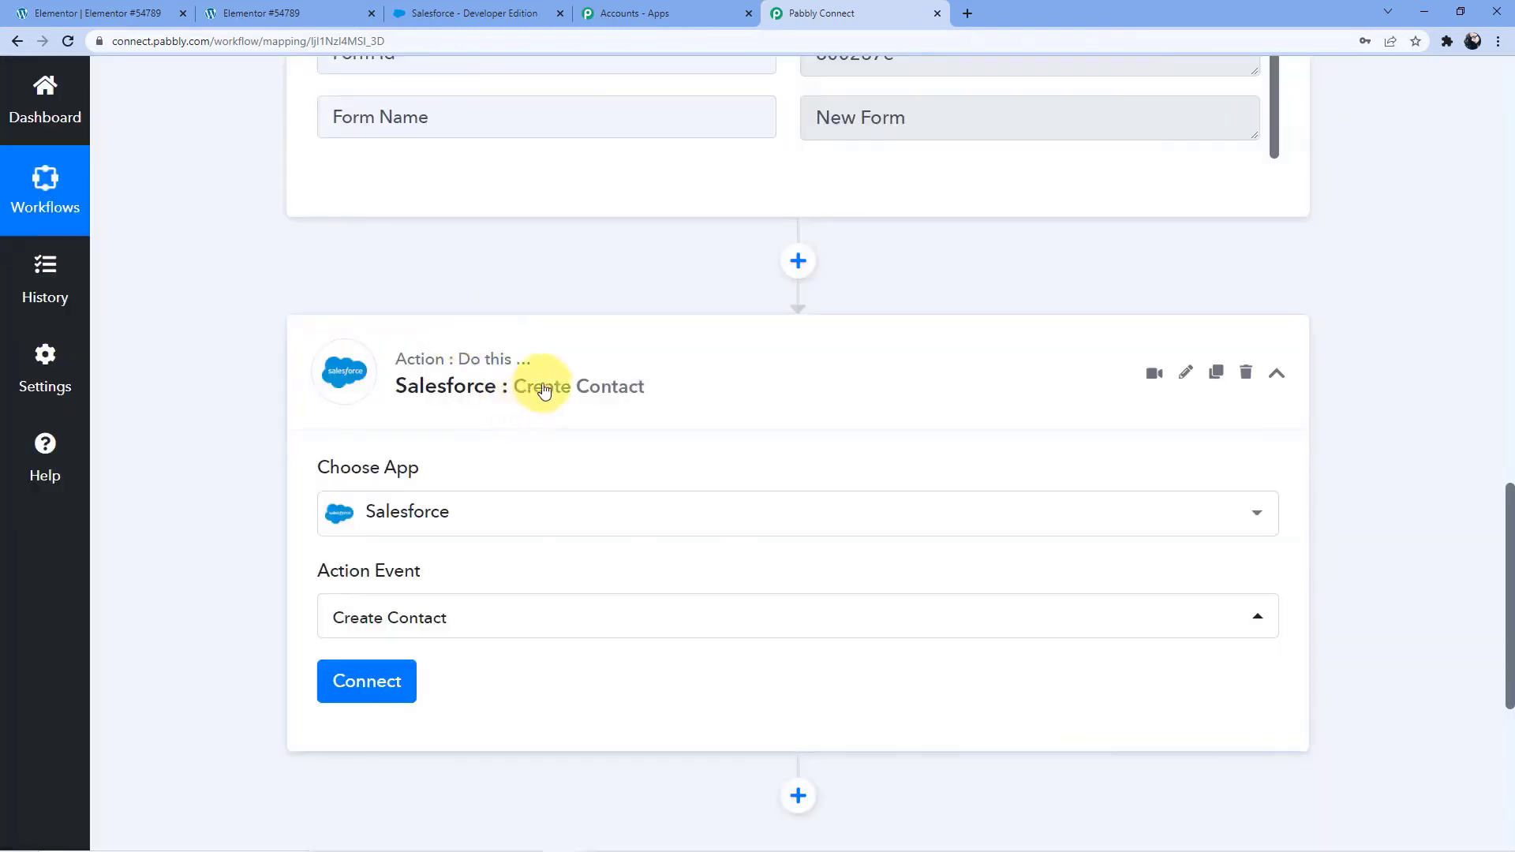
{"action": "scroll", "coordinate": [530, 394], "scroll_direction": "down", "scroll_amount": 3}
{"action": "scroll", "coordinate": [537, 419], "scroll_direction": "up", "scroll_amount": 8}
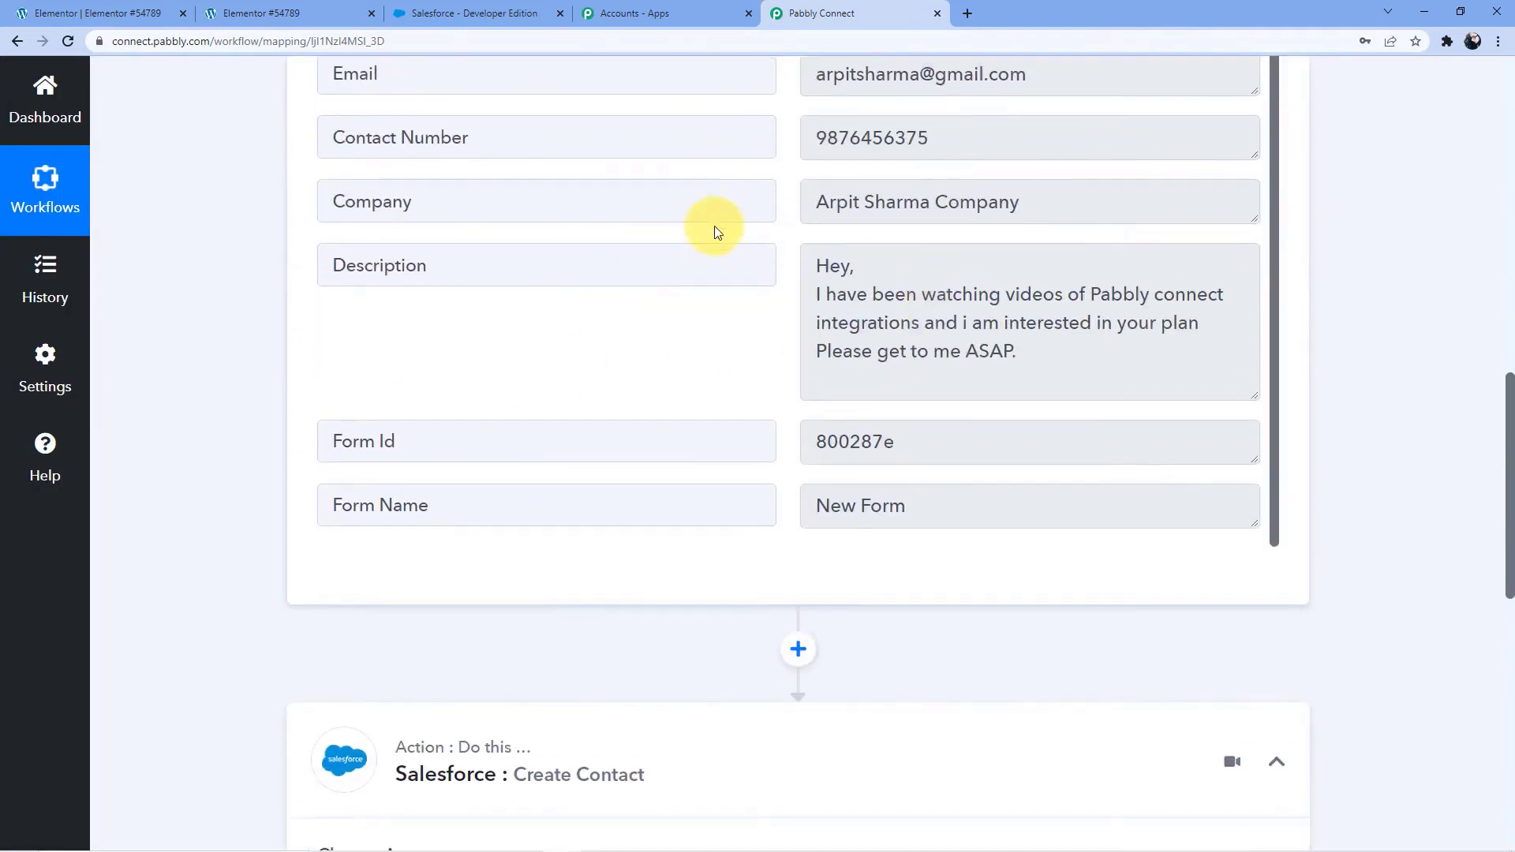
Connect the Salesforce action through a new connection, Salesforce #8, and authorize access to the Salesforce account
{"action": "scroll", "coordinate": [565, 324], "scroll_direction": "down", "scroll_amount": 8}
{"action": "left_click", "coordinate": [339, 447]}
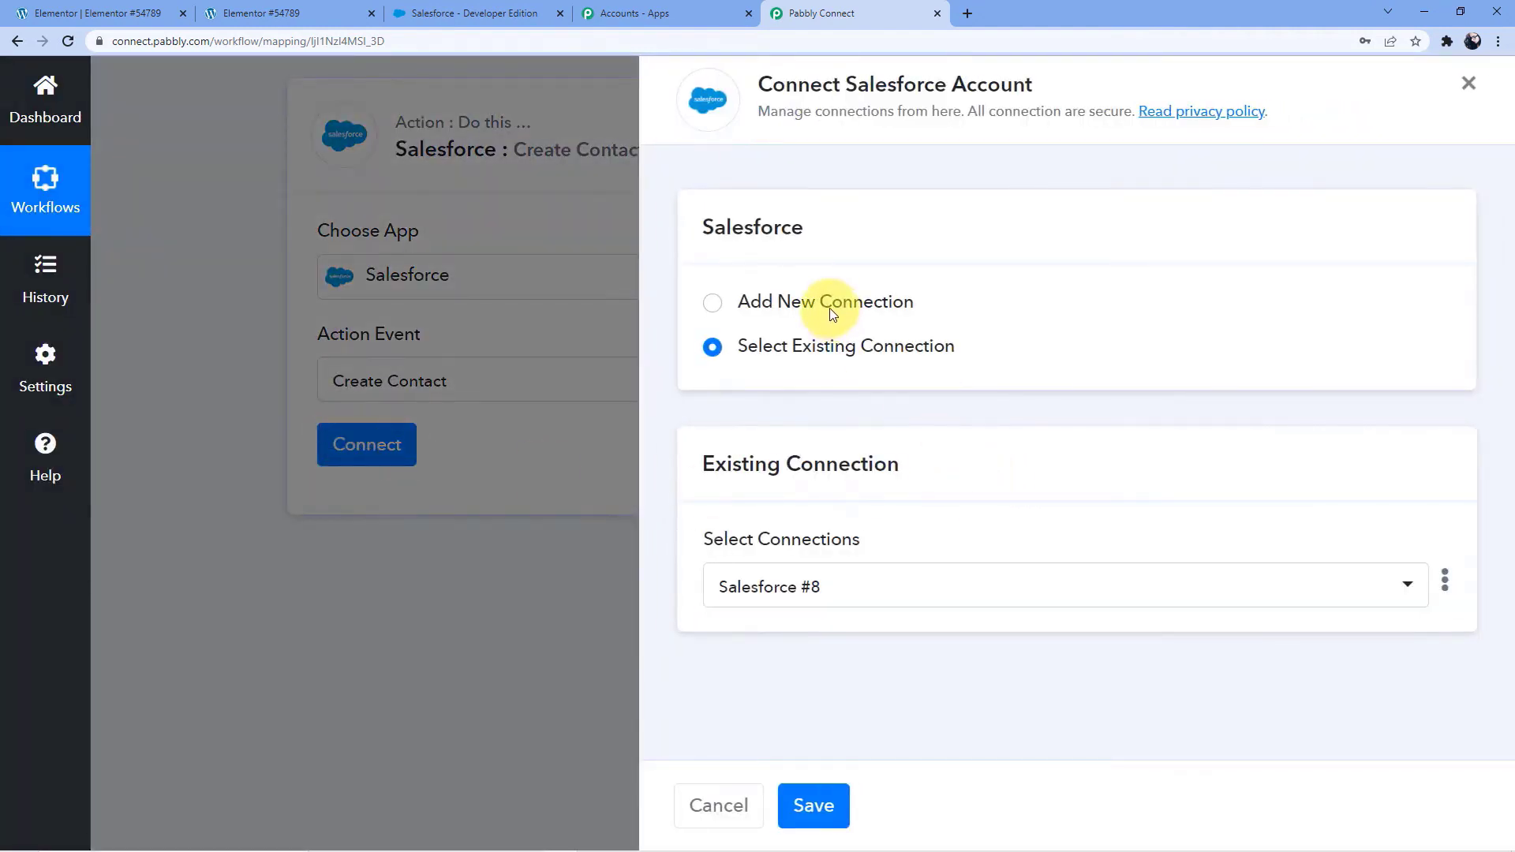
{"action": "left_click", "coordinate": [830, 310]}
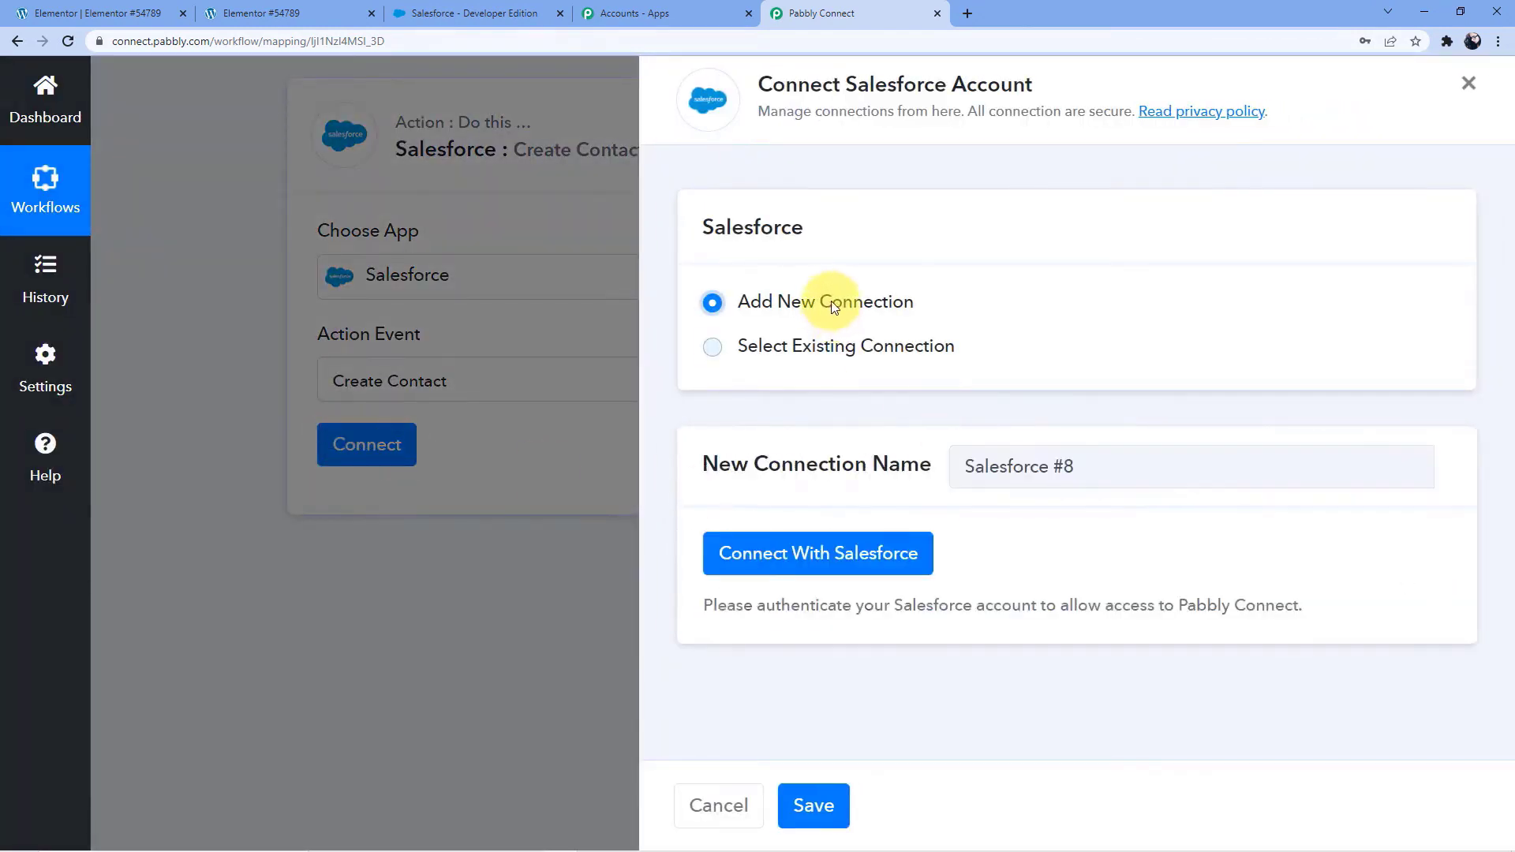
{"action": "left_click", "coordinate": [798, 551]}
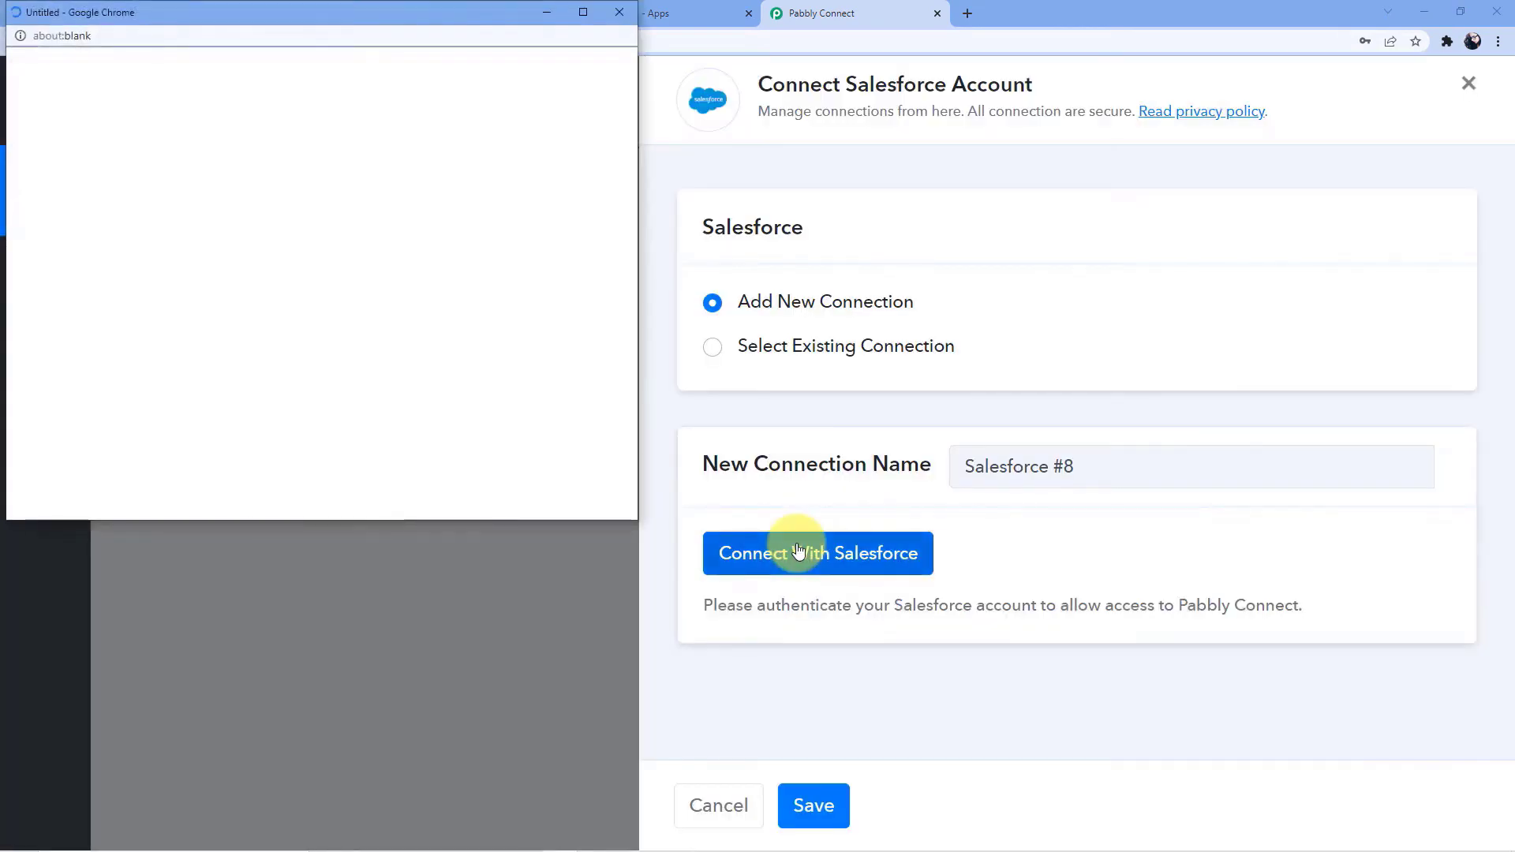
{"action": "scroll", "coordinate": [389, 284], "scroll_direction": "down", "scroll_amount": 5}
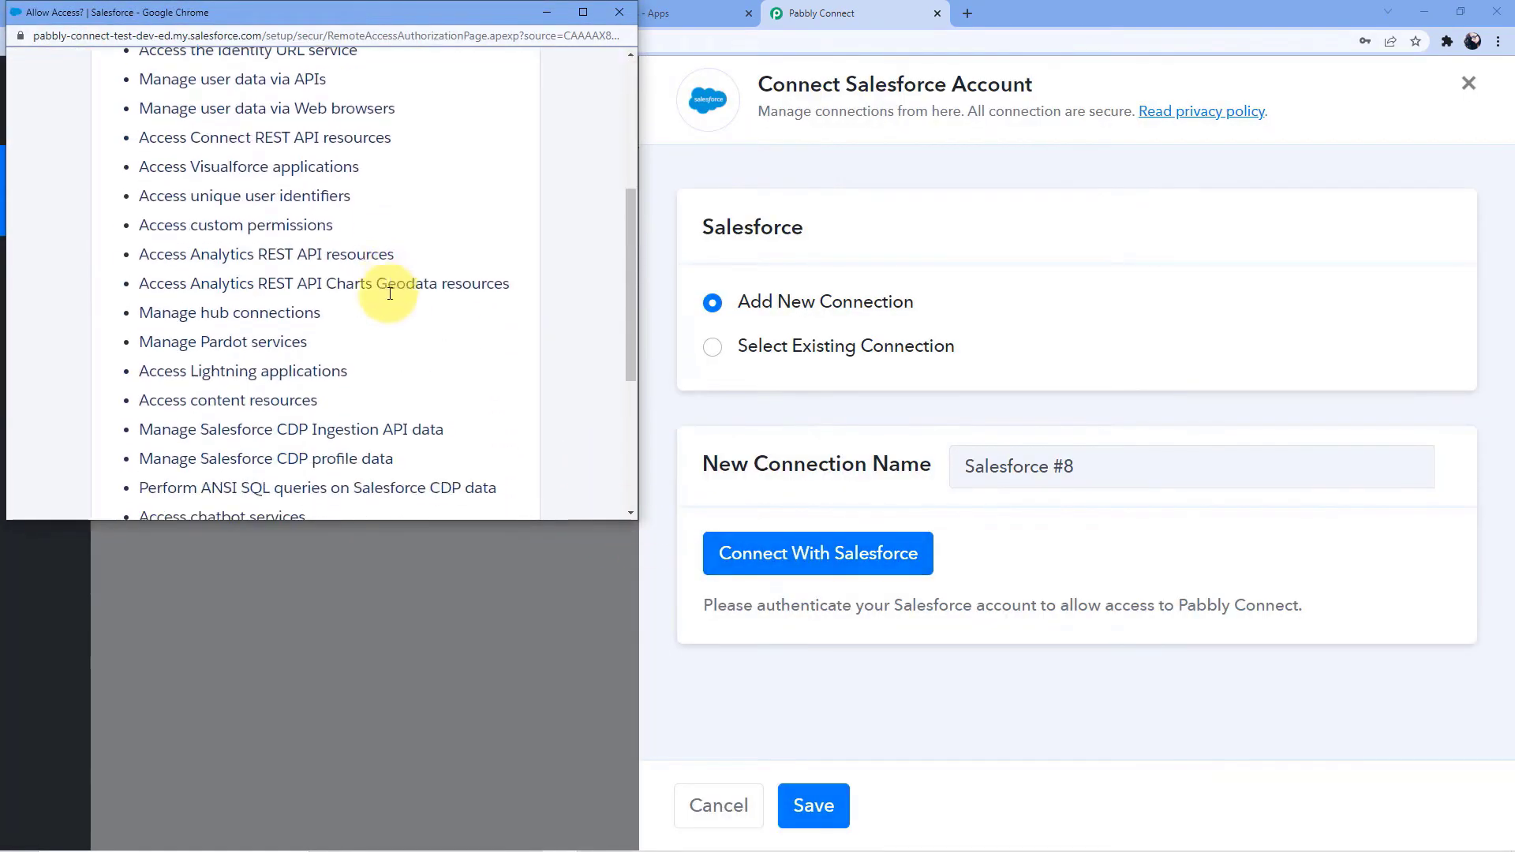
{"action": "scroll", "coordinate": [387, 312], "scroll_direction": "down", "scroll_amount": 4}
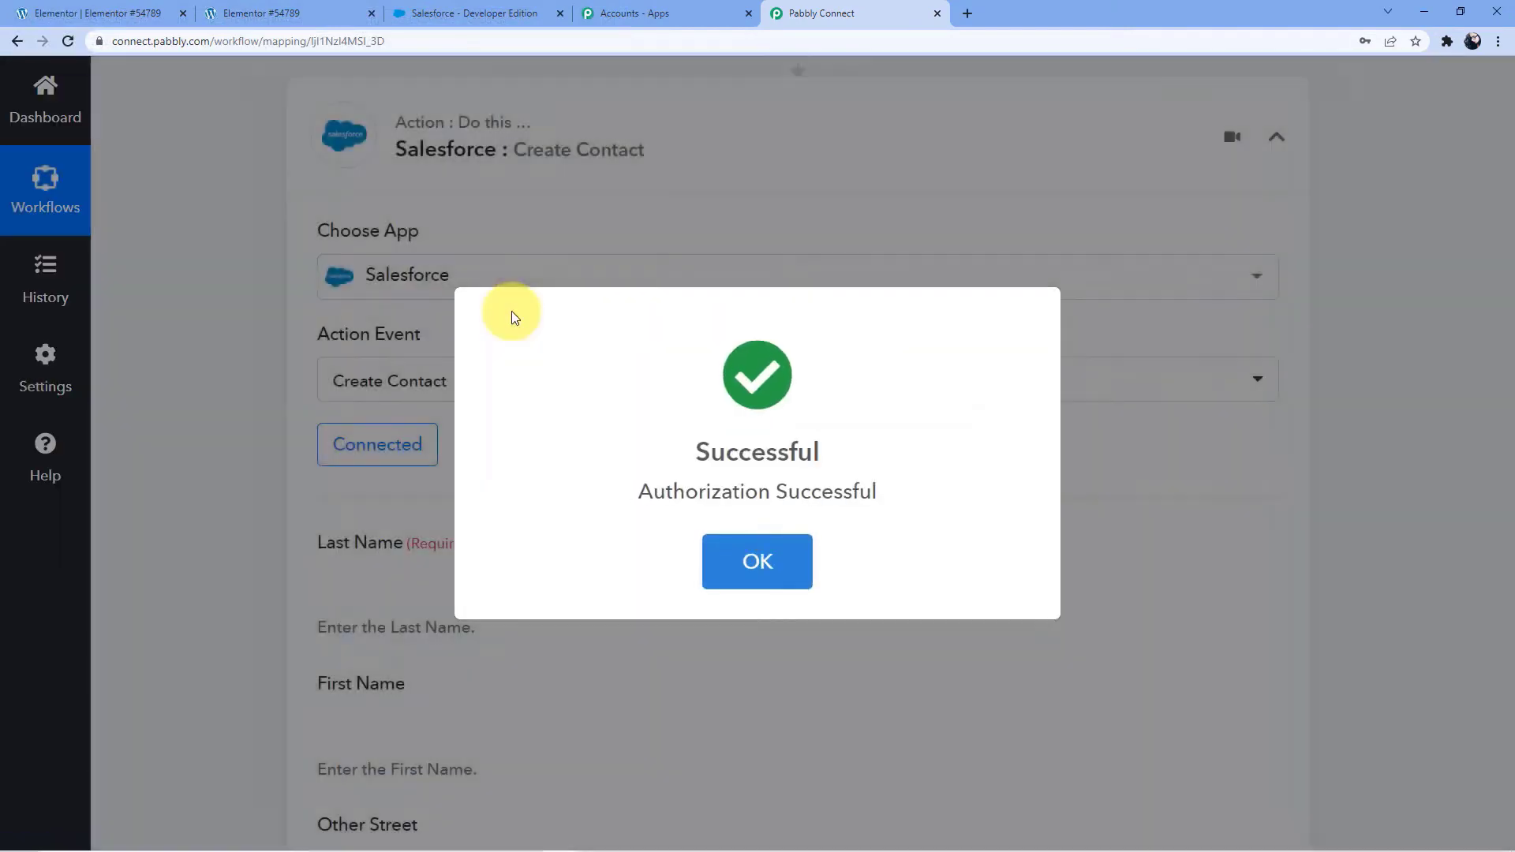
{"action": "scroll", "coordinate": [523, 310], "scroll_direction": "down", "scroll_amount": 2}
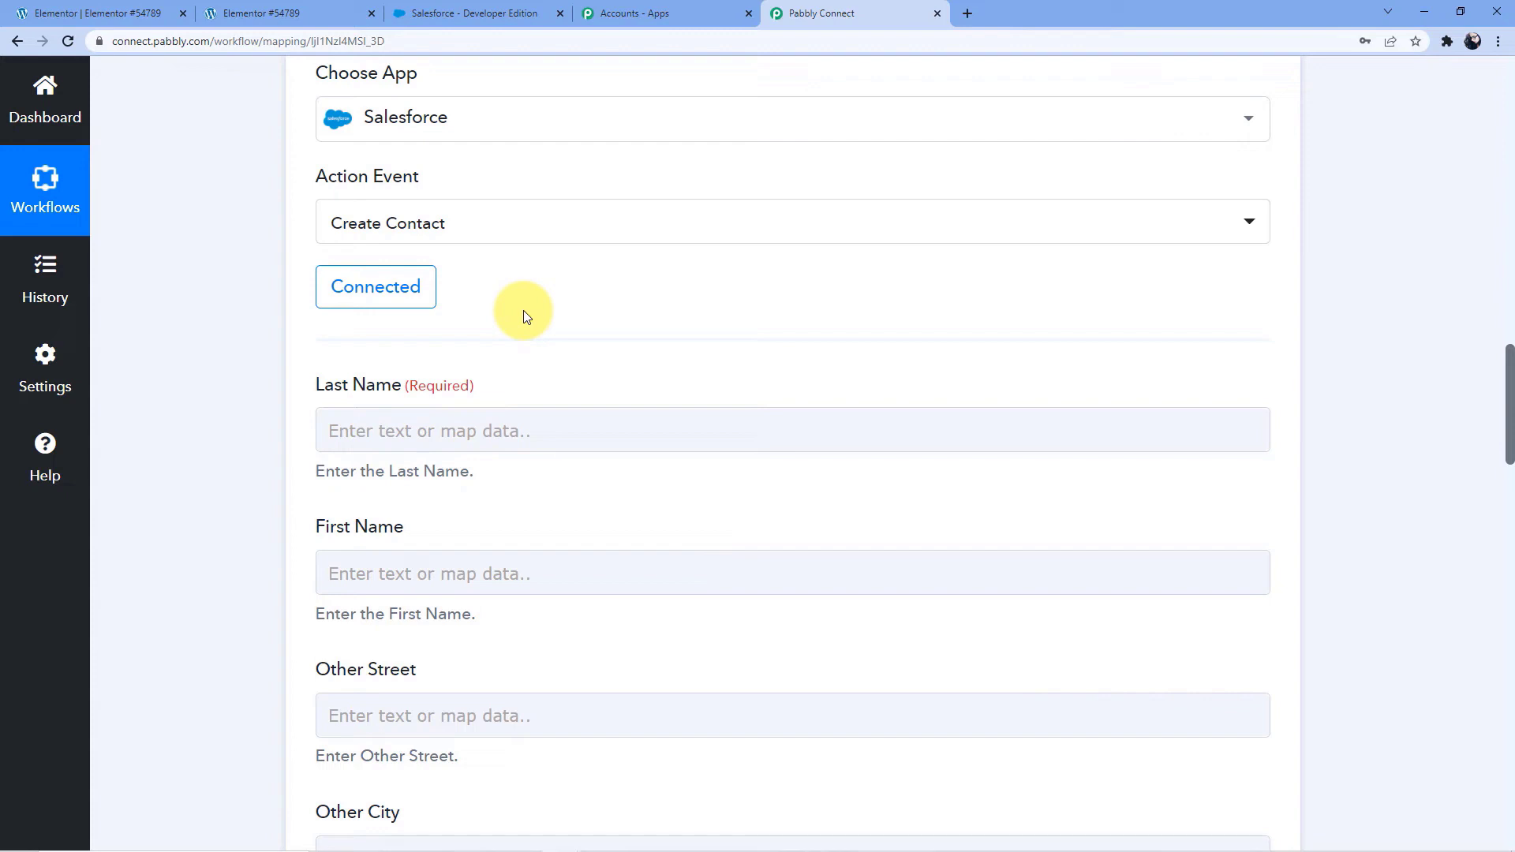
{"action": "scroll", "coordinate": [643, 603], "scroll_direction": "up", "scroll_amount": 2}
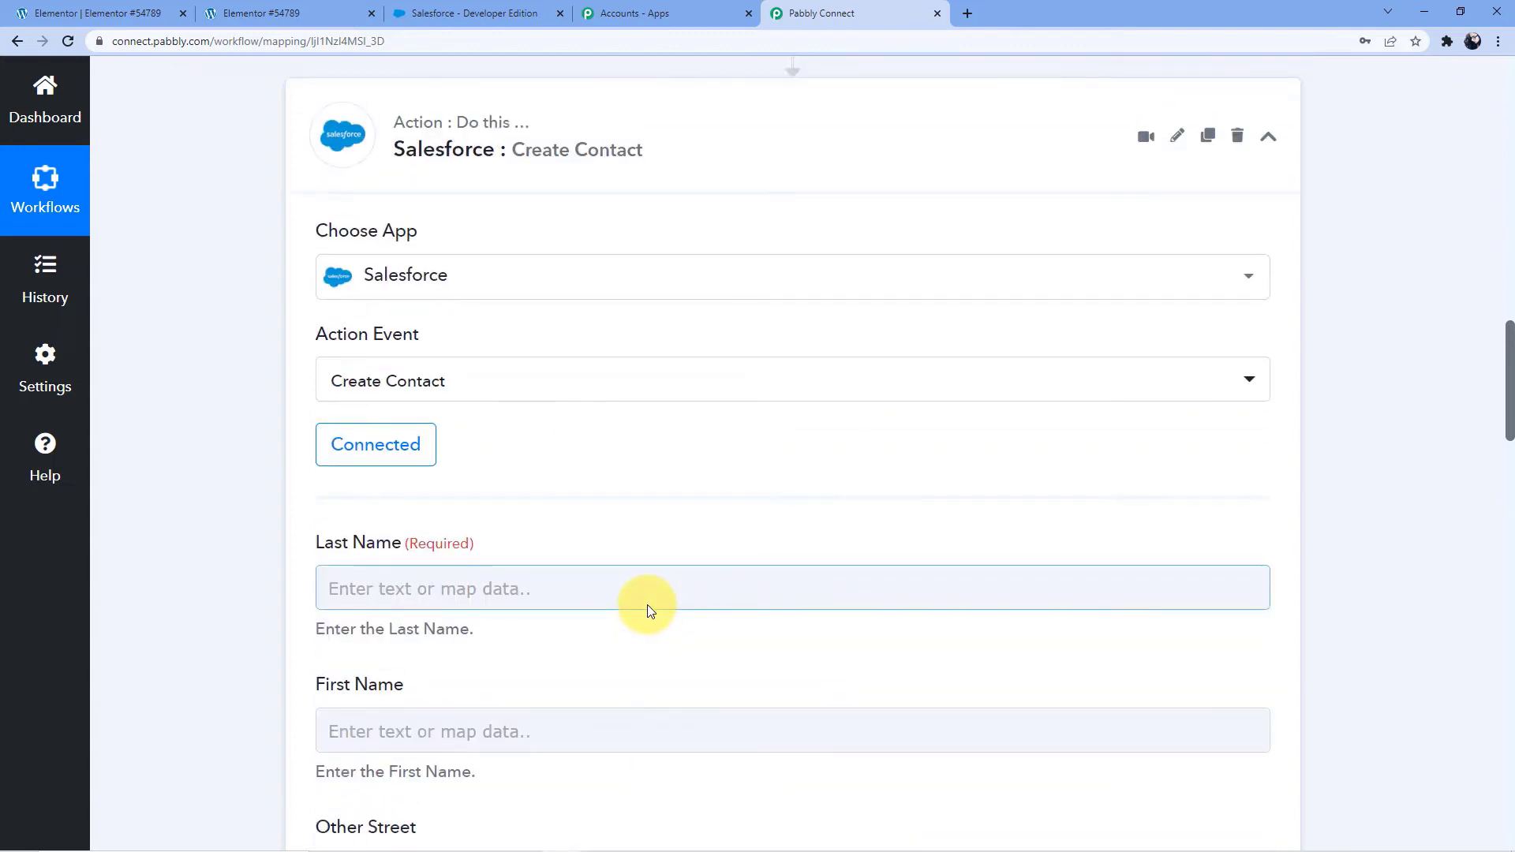
{"action": "scroll", "coordinate": [647, 605], "scroll_direction": "up", "scroll_amount": 2}
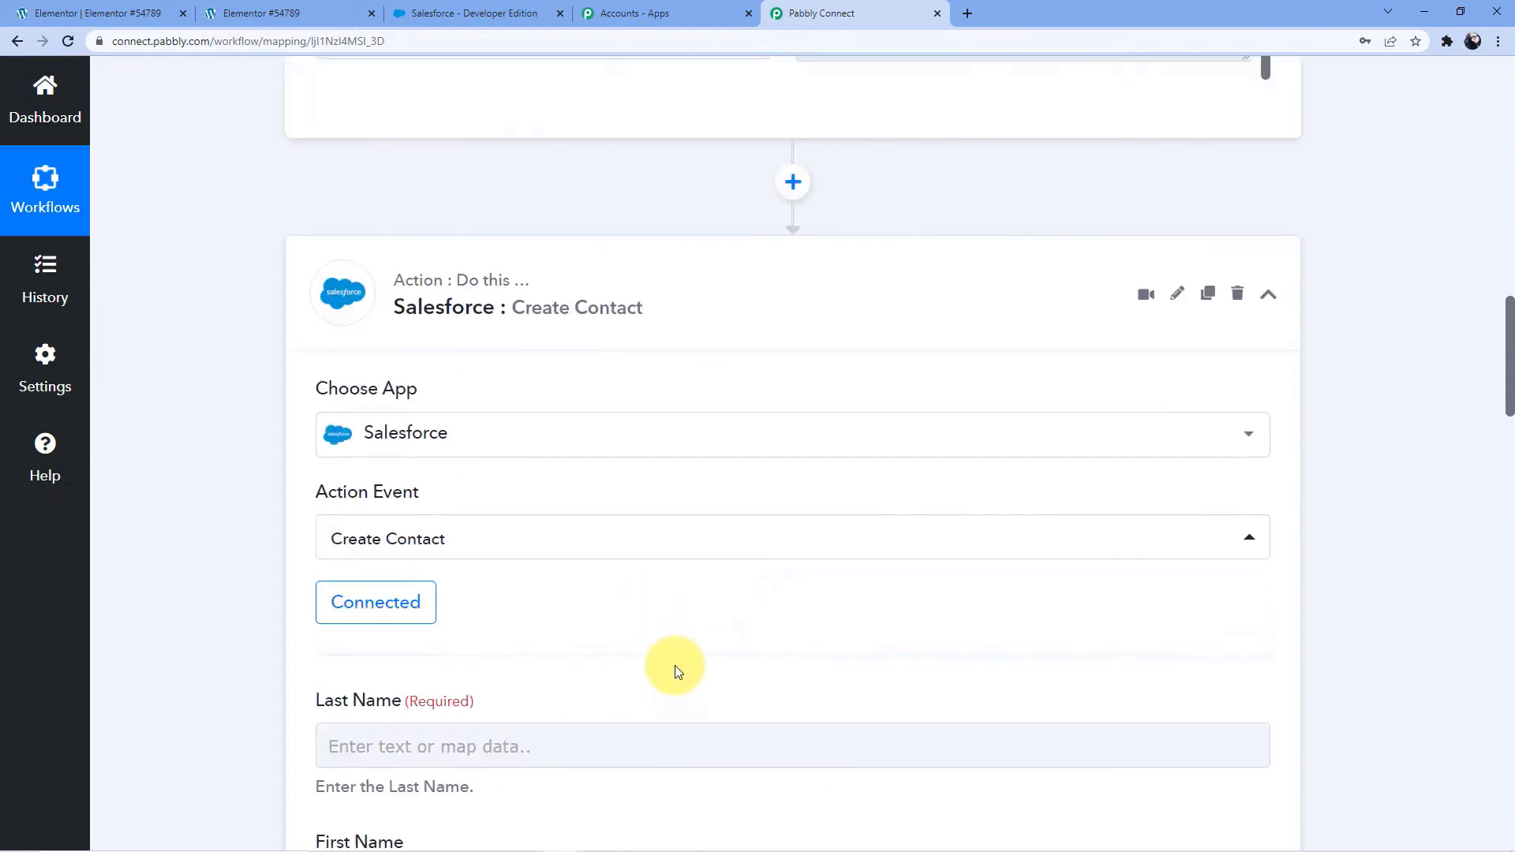
Map the Salesforce contact's required Last Name field to the Last Name value from the Elementor form submission
{"action": "scroll", "coordinate": [674, 665], "scroll_direction": "up", "scroll_amount": 5}
{"action": "scroll", "coordinate": [675, 666], "scroll_direction": "up", "scroll_amount": 7}
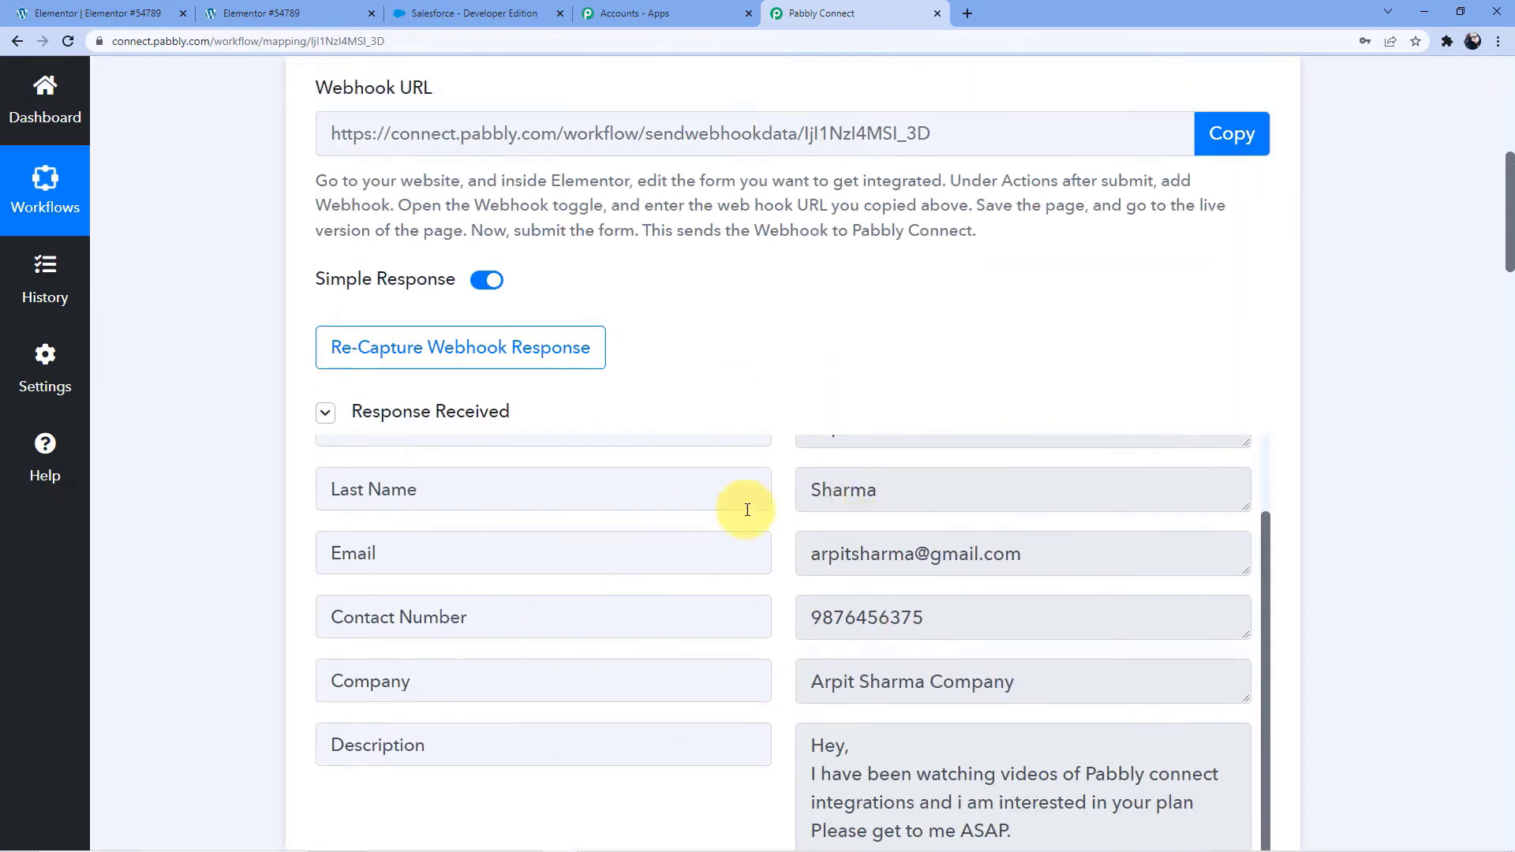
{"action": "scroll", "coordinate": [734, 512], "scroll_direction": "down", "scroll_amount": 3}
{"action": "scroll", "coordinate": [717, 514], "scroll_direction": "down", "scroll_amount": 10}
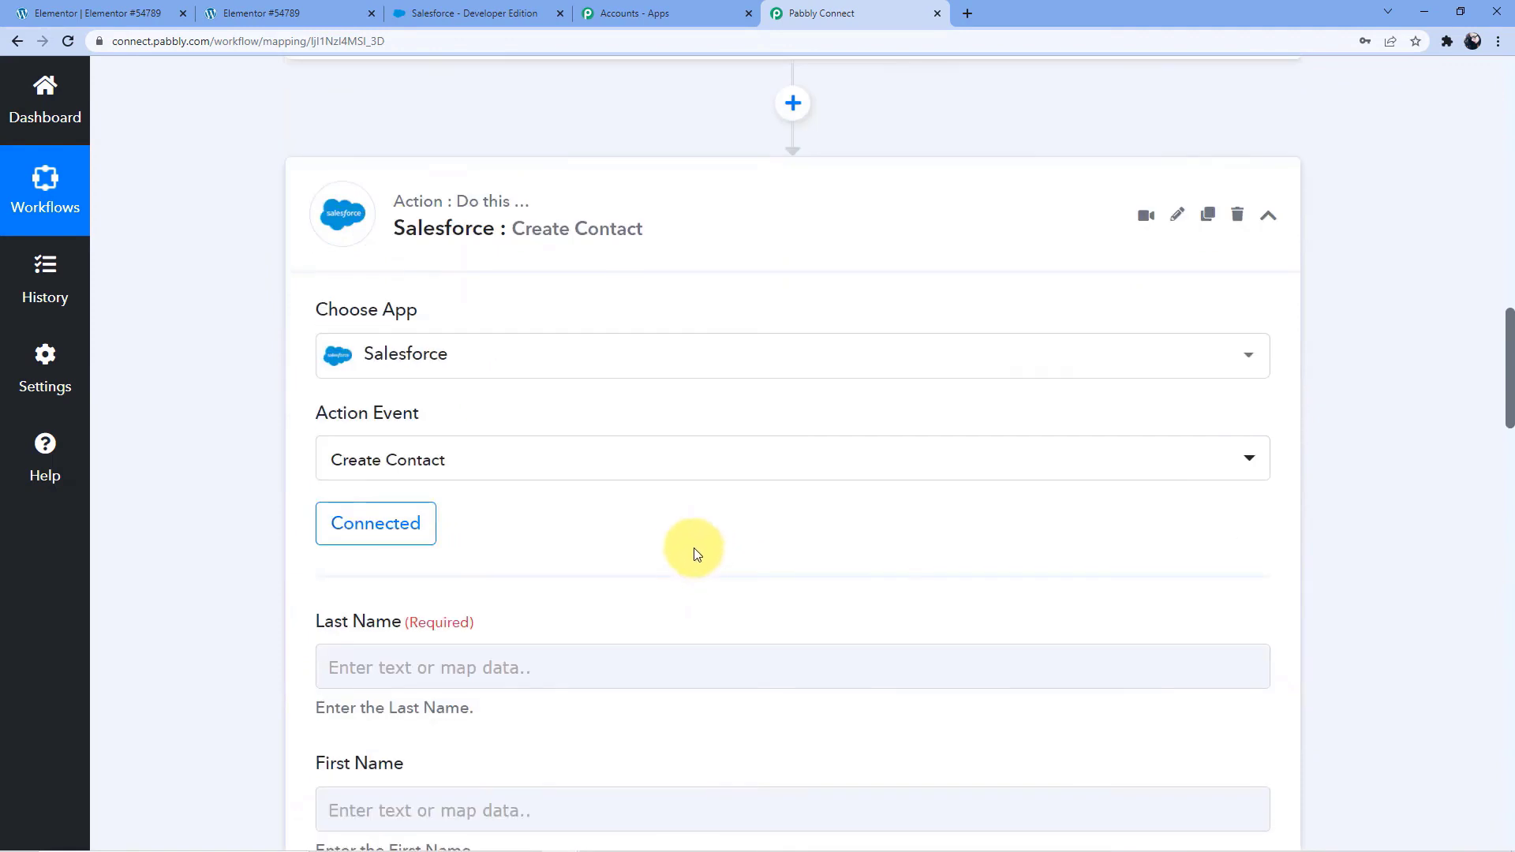
{"action": "scroll", "coordinate": [690, 550], "scroll_direction": "down", "scroll_amount": 2}
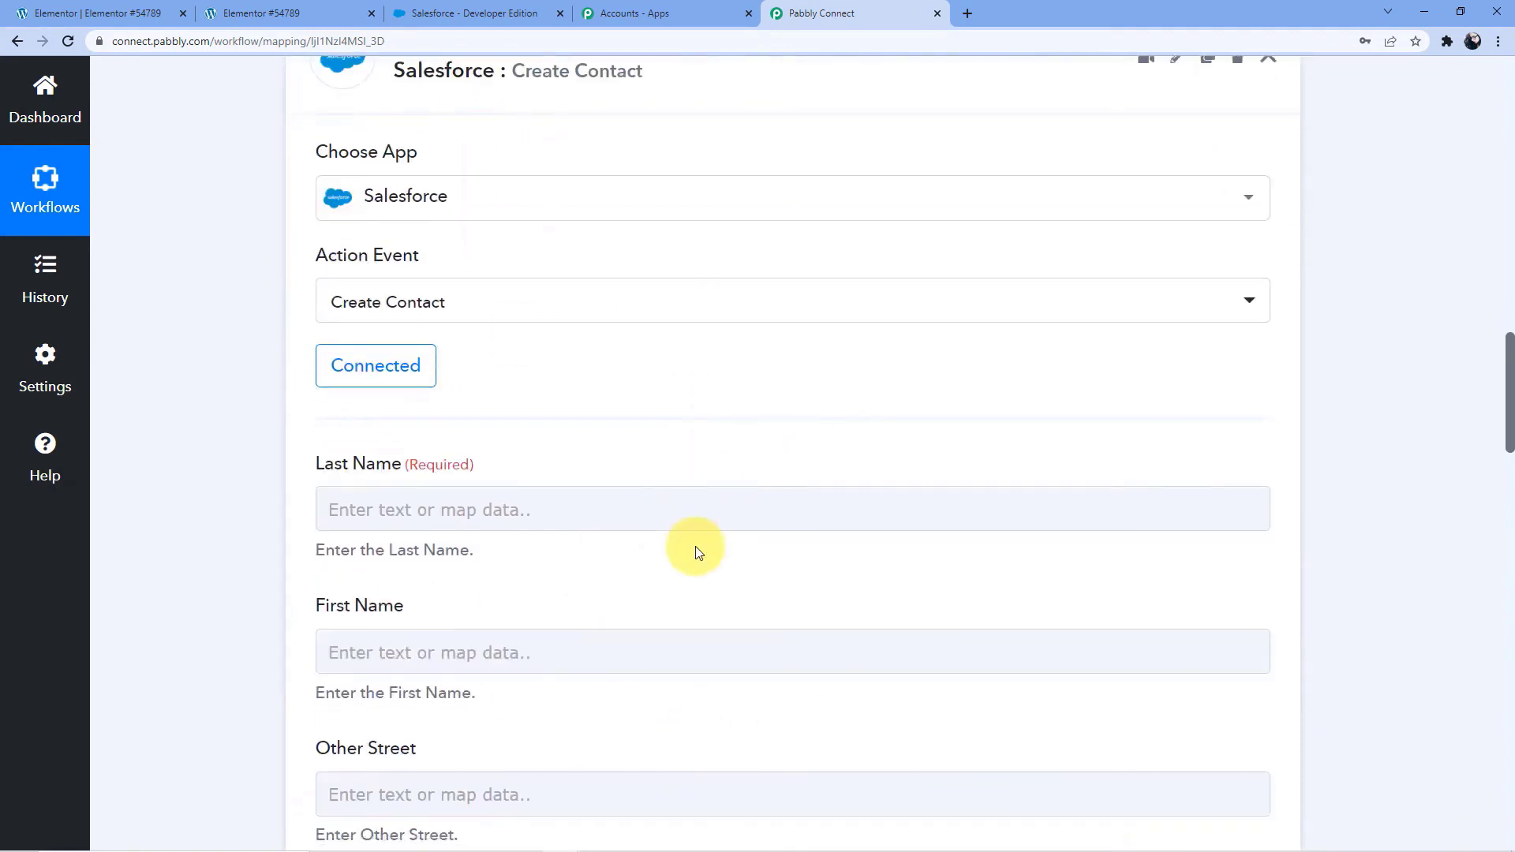
{"action": "scroll", "coordinate": [629, 590], "scroll_direction": "down", "scroll_amount": 1}
{"action": "left_click", "coordinate": [483, 431]}
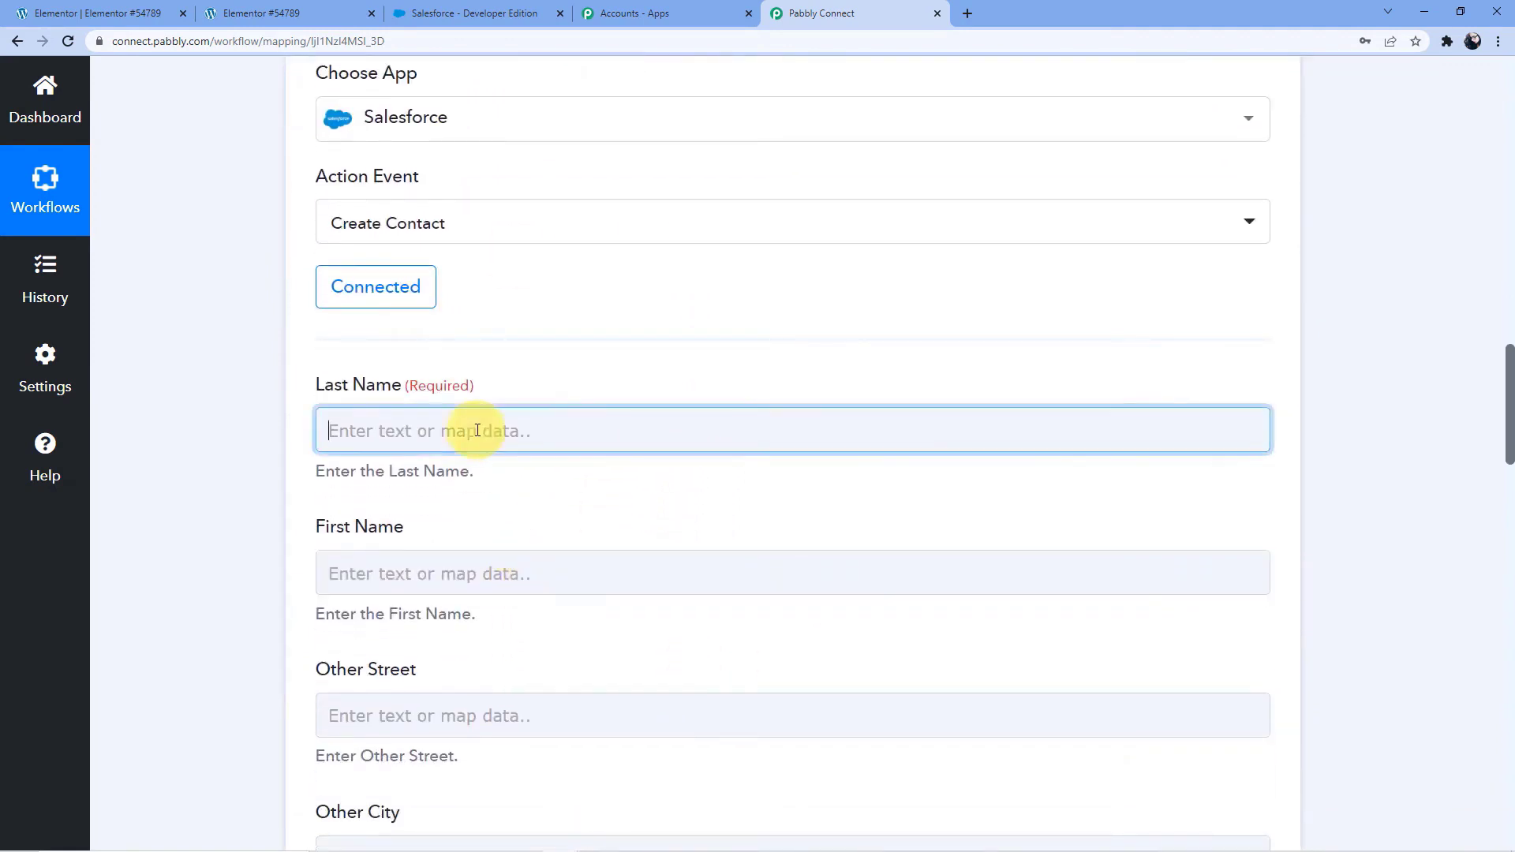
{"action": "left_click", "coordinate": [566, 608]}
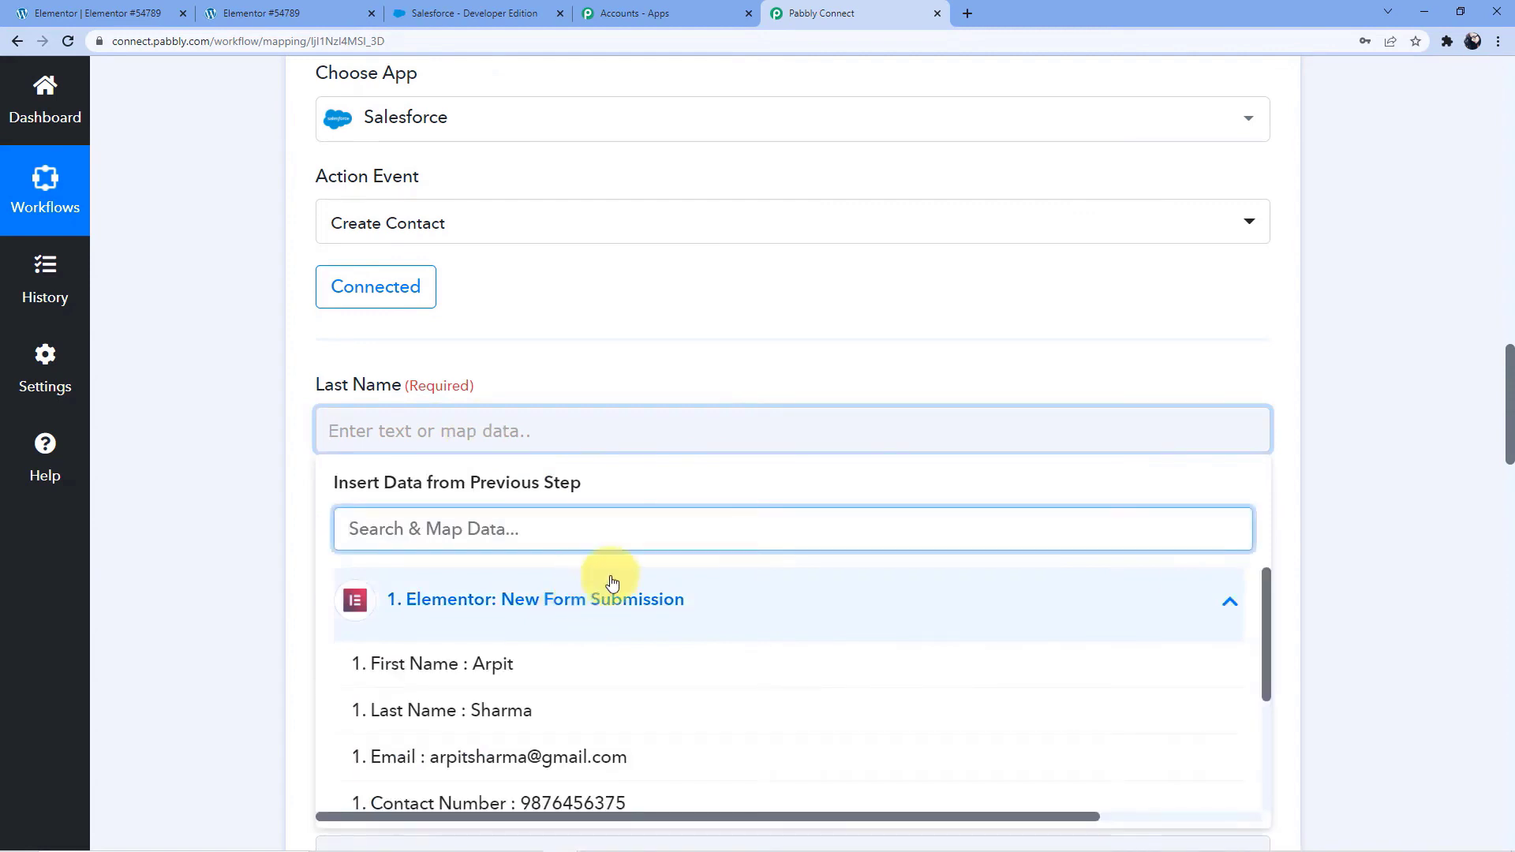
{"action": "left_click", "coordinate": [500, 710]}
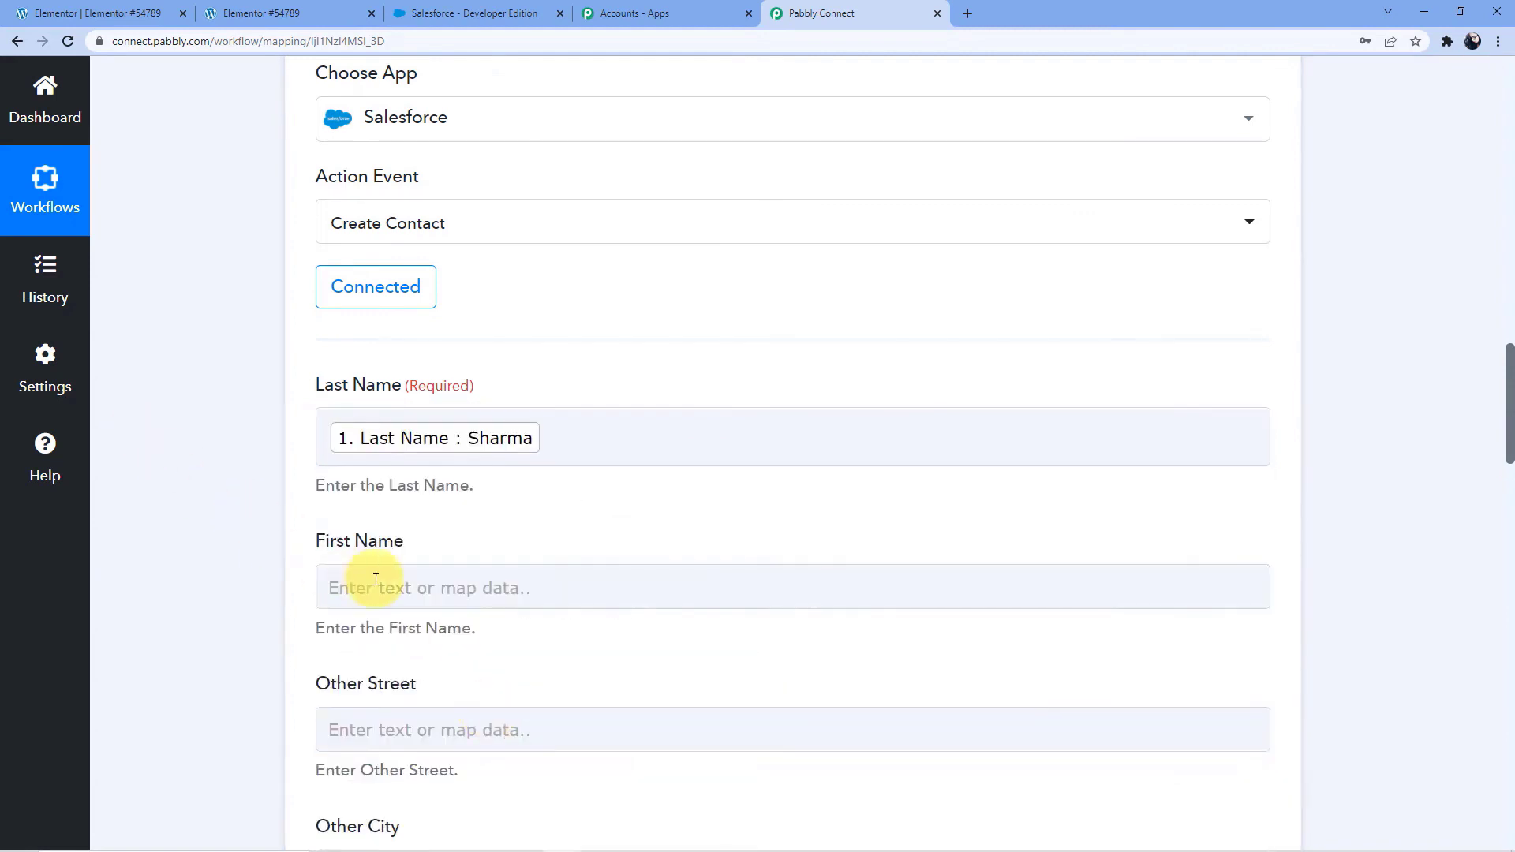
Map the contact's First Name field to the First Name value from the Elementor form submission
{"action": "left_click", "coordinate": [371, 582]}
{"action": "scroll", "coordinate": [484, 511], "scroll_direction": "down", "scroll_amount": 3}
{"action": "left_click", "coordinate": [490, 519]}
{"action": "left_click", "coordinate": [490, 581]}
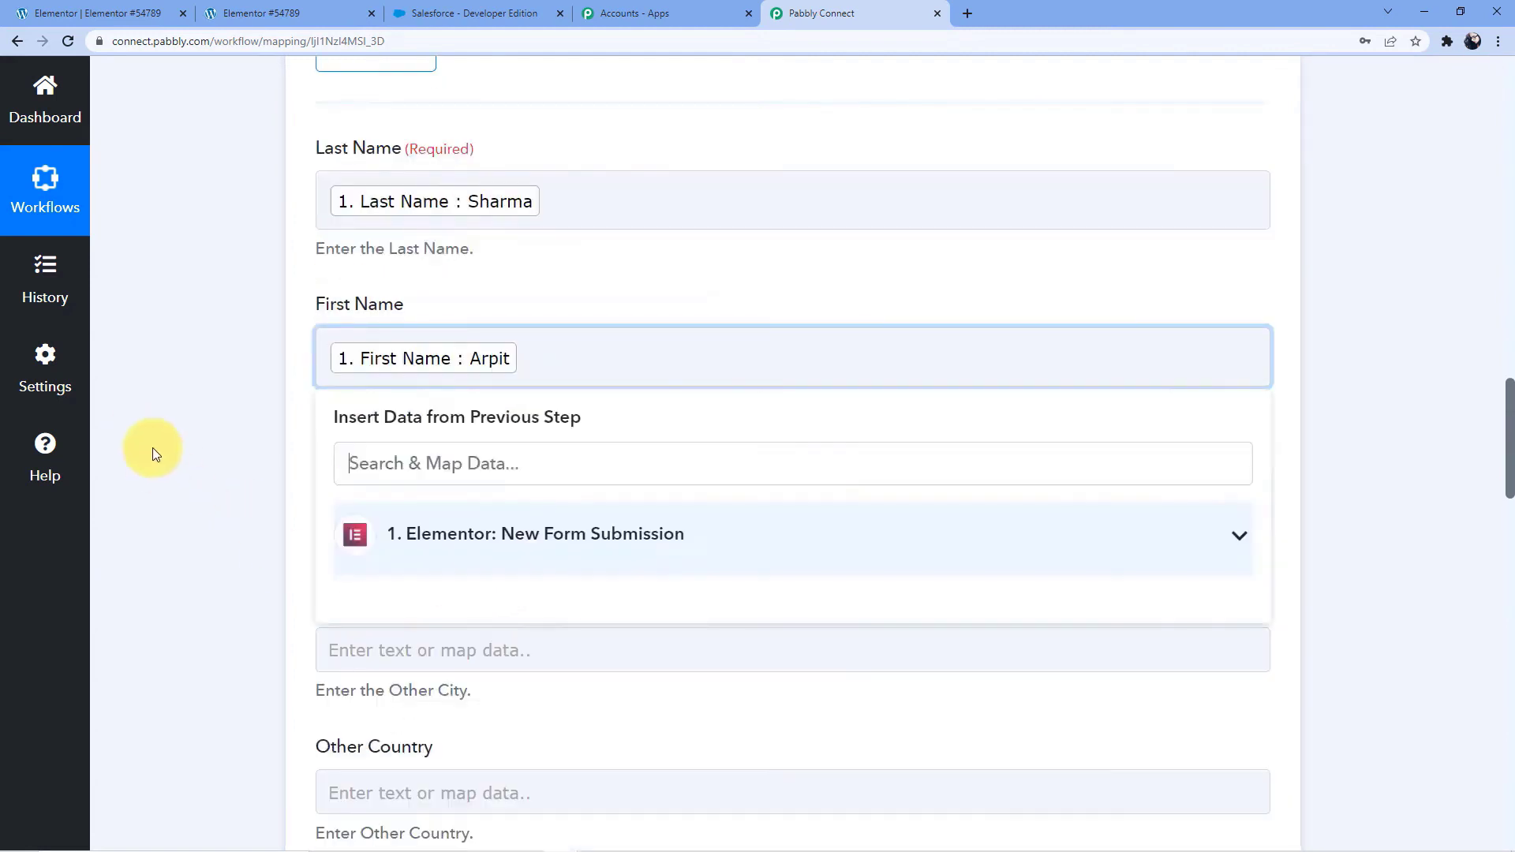
{"action": "left_click", "coordinate": [198, 452]}
Look through the contact's optional address fields, from Other Street to Mailing Country
{"action": "scroll", "coordinate": [243, 457], "scroll_direction": "down", "scroll_amount": 2}
{"action": "left_click", "coordinate": [331, 350]}
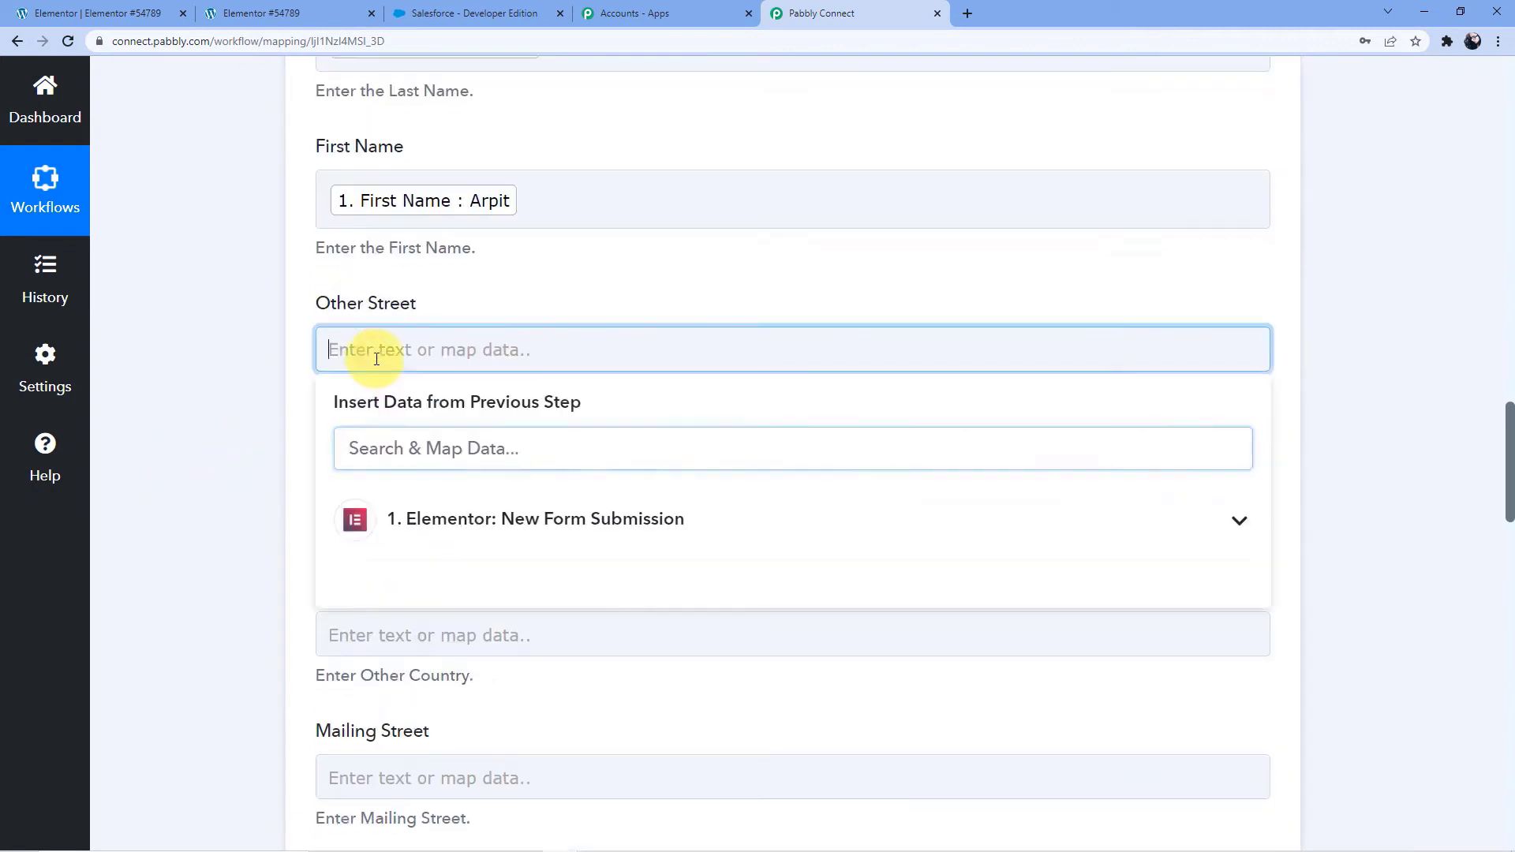
{"action": "left_click", "coordinate": [289, 301]}
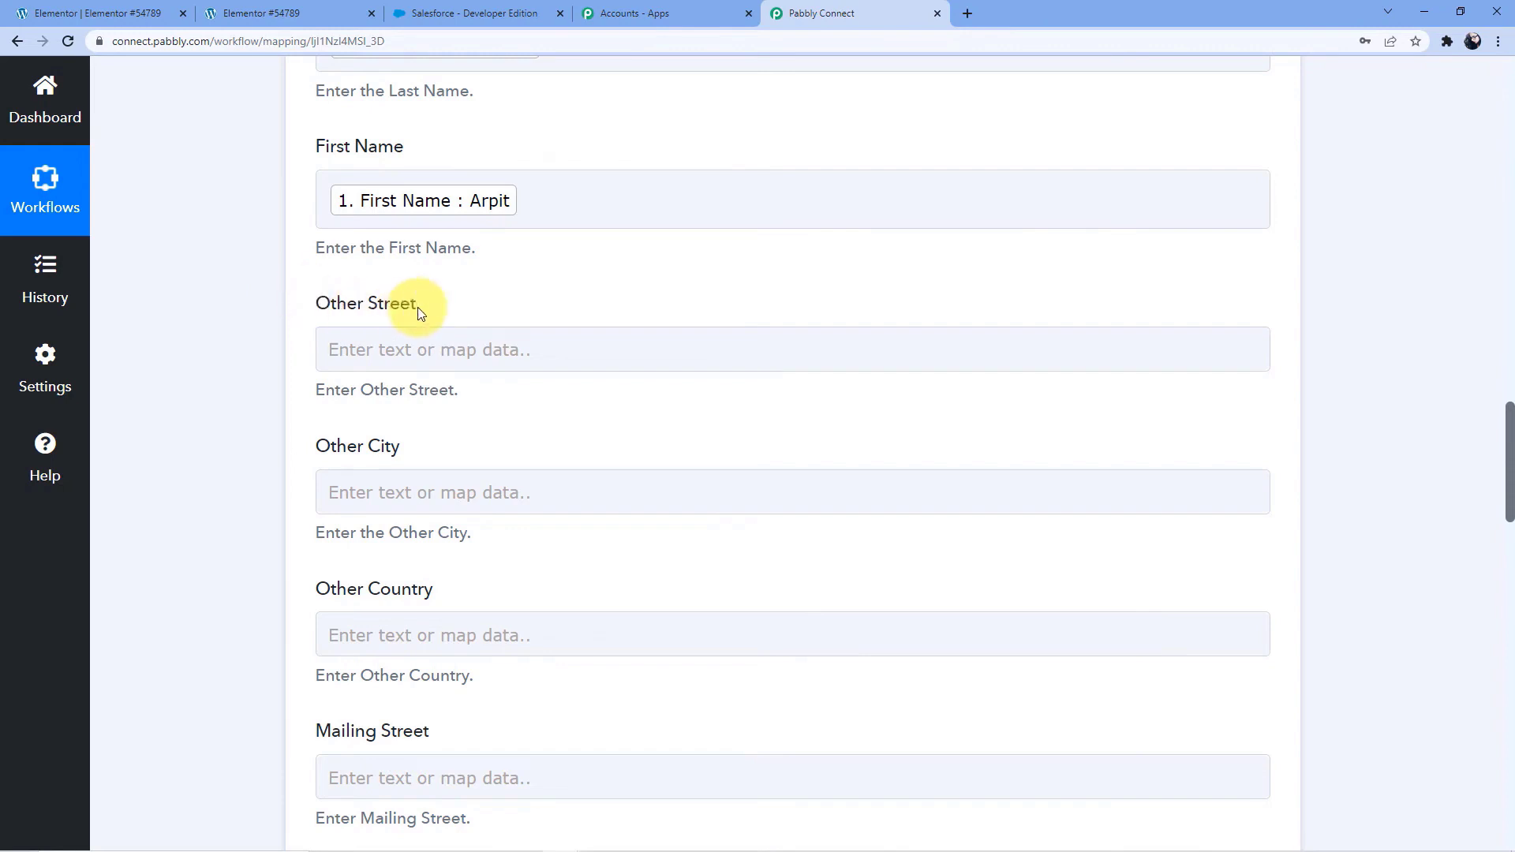
{"action": "scroll", "coordinate": [418, 306], "scroll_direction": "down", "scroll_amount": 2}
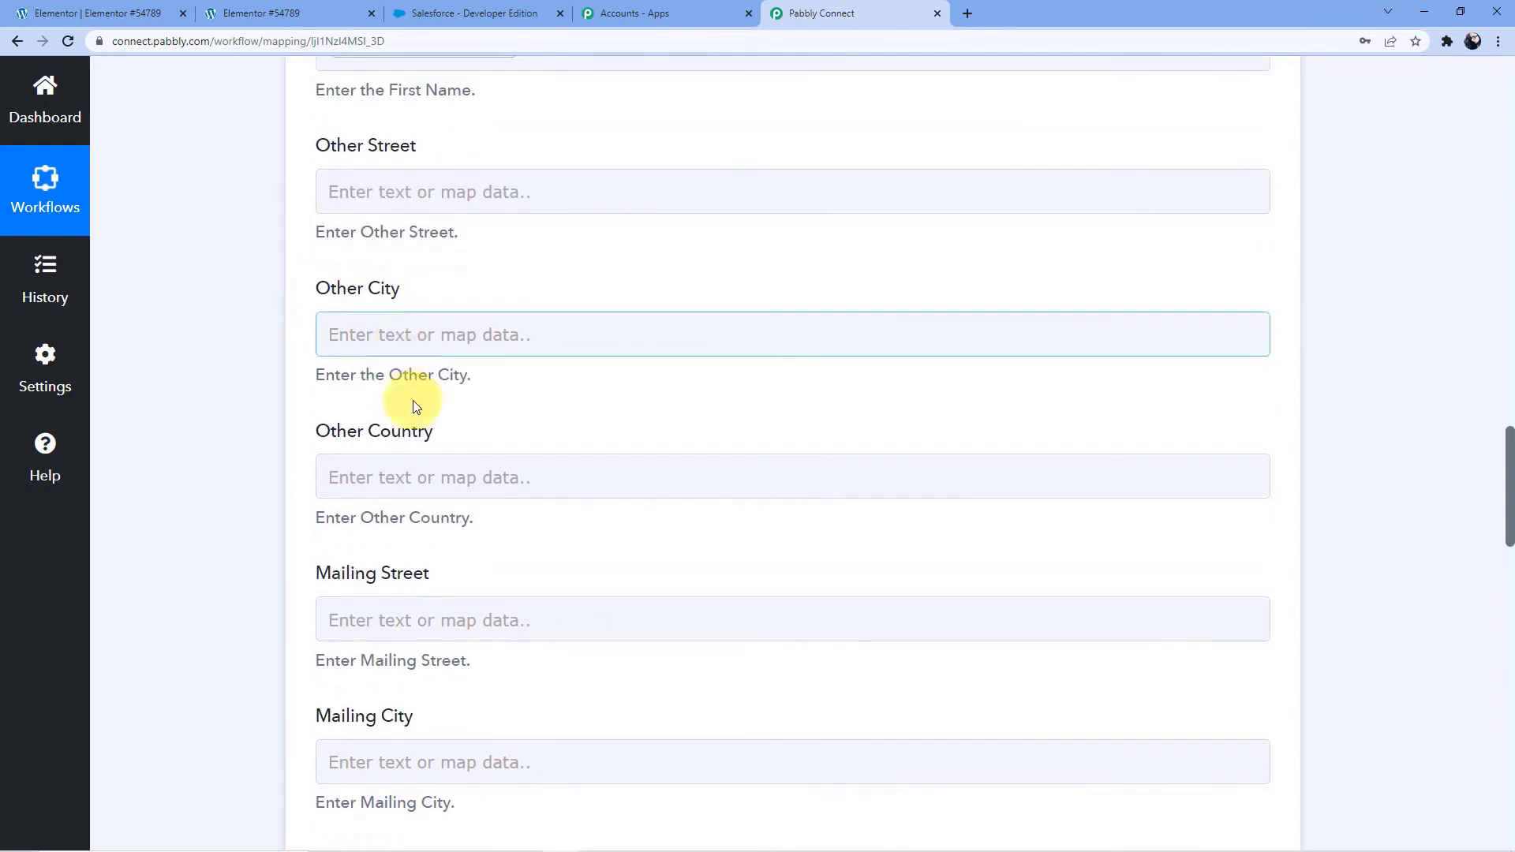
{"action": "scroll", "coordinate": [457, 352], "scroll_direction": "down", "scroll_amount": 2}
{"action": "scroll", "coordinate": [382, 319], "scroll_direction": "down", "scroll_amount": 5}
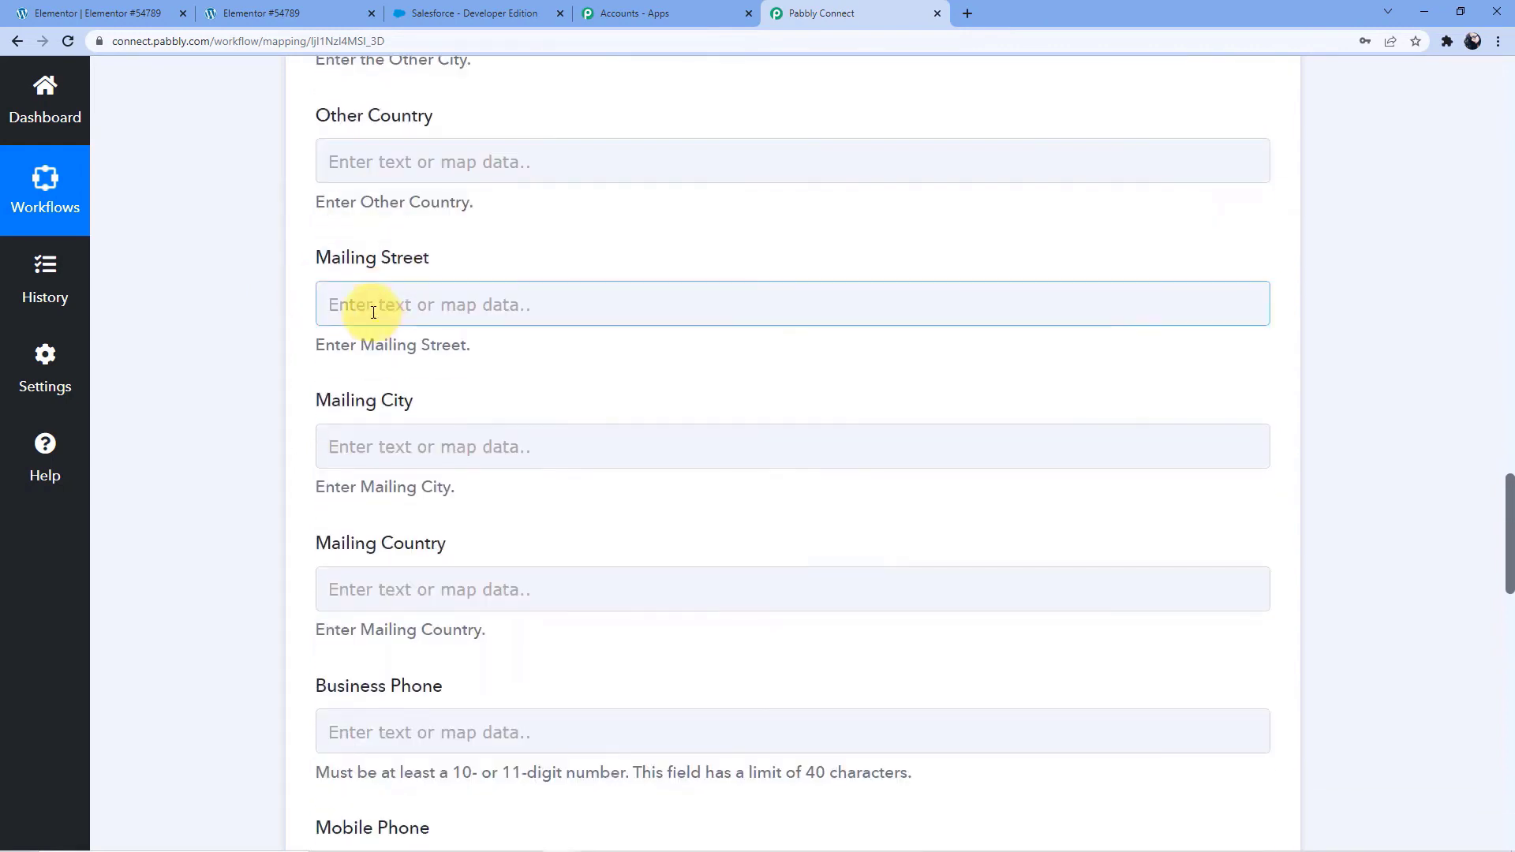
{"action": "scroll", "coordinate": [379, 308], "scroll_direction": "up", "scroll_amount": 2}
{"action": "scroll", "coordinate": [382, 308], "scroll_direction": "down", "scroll_amount": 4}
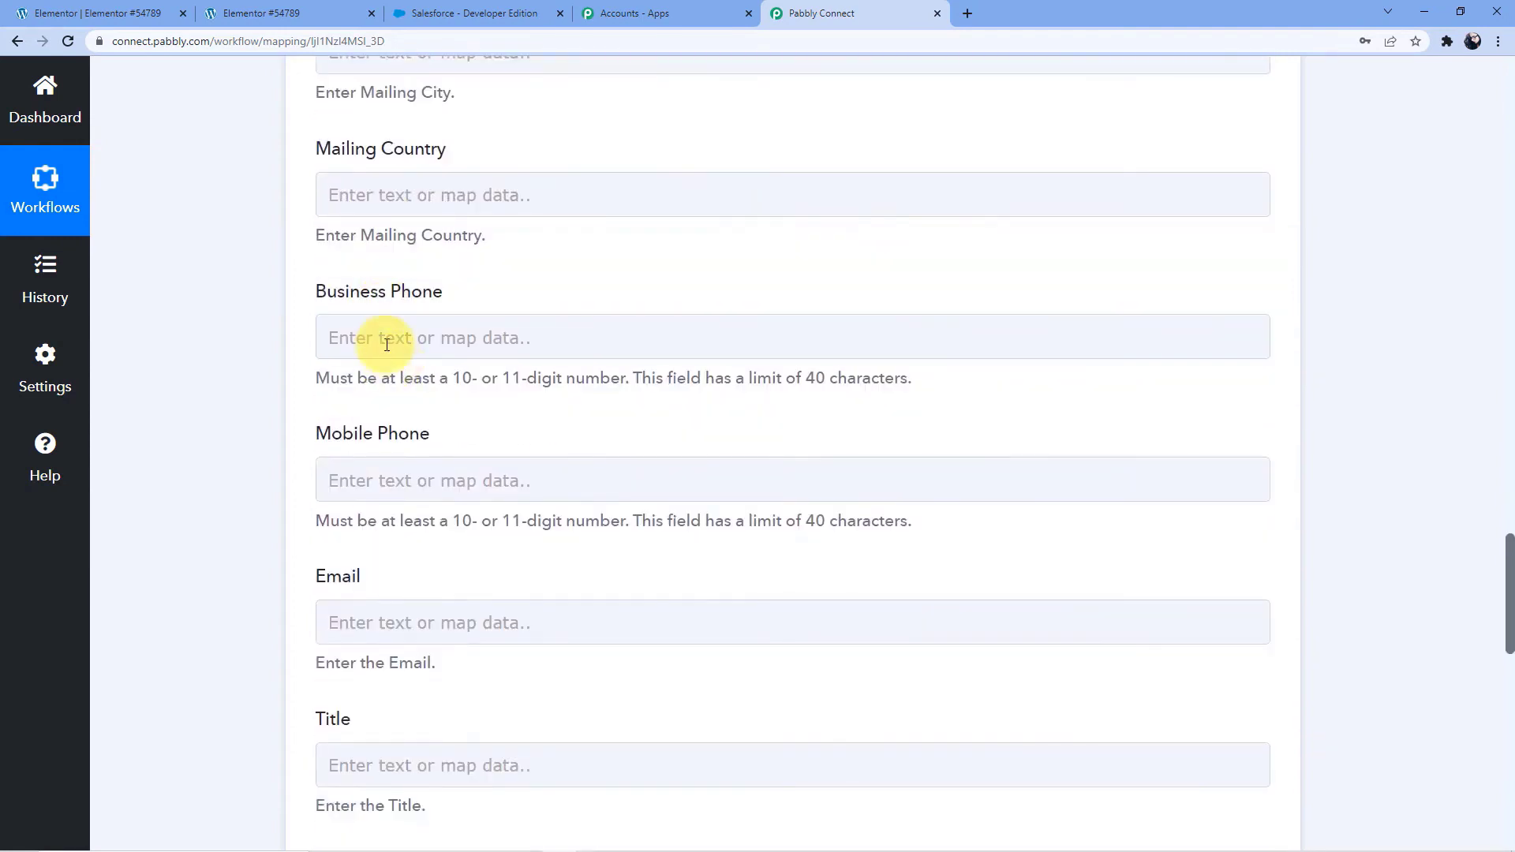
{"action": "left_click", "coordinate": [386, 335]}
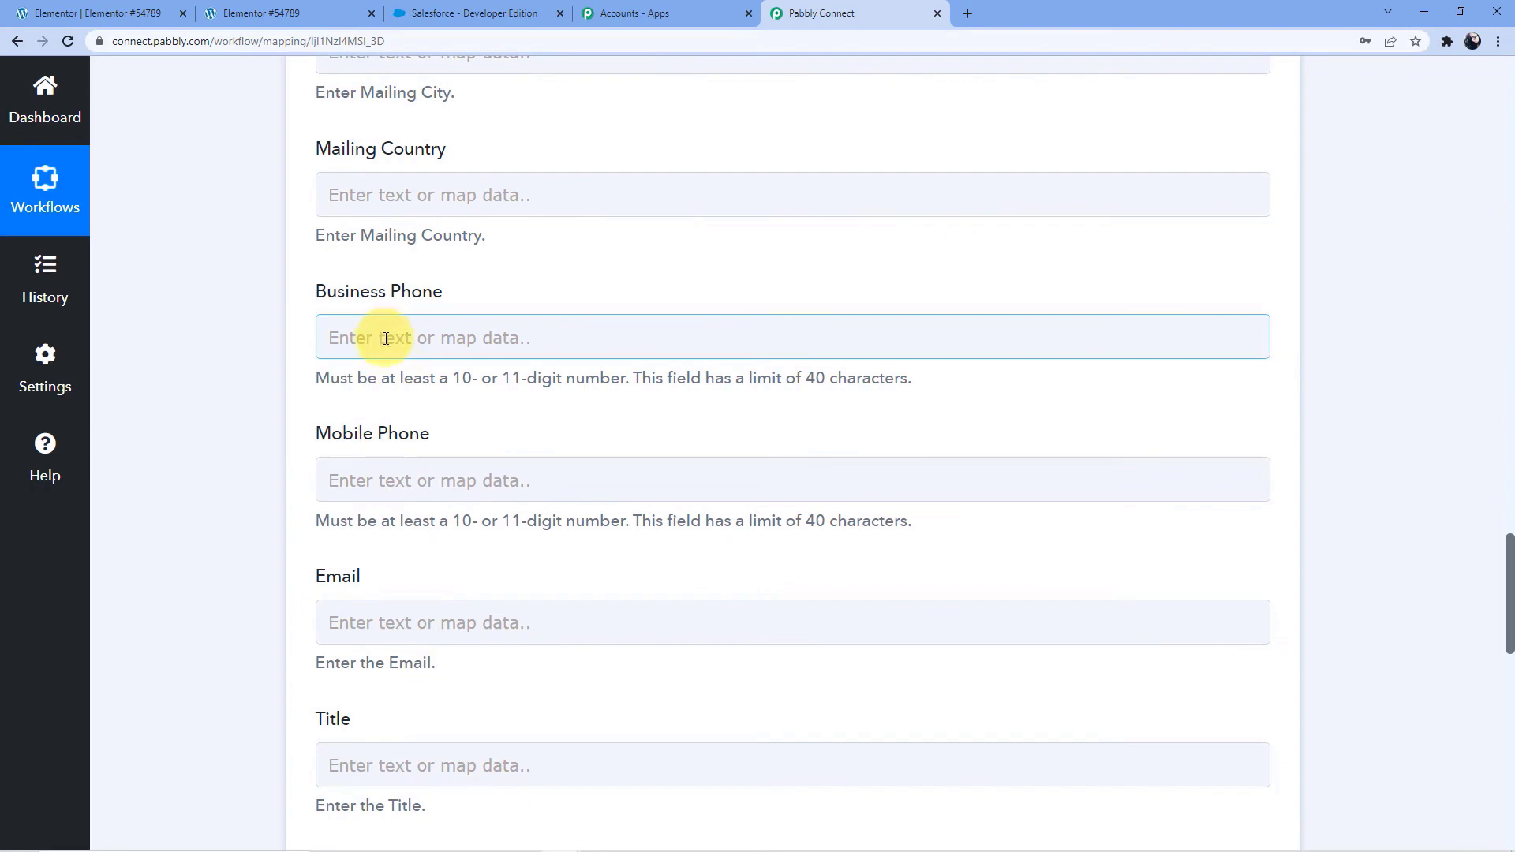
Map the contact's Mobile Phone field to the Contact Number value from the Elementor form submission
{"action": "left_click", "coordinate": [388, 478]}
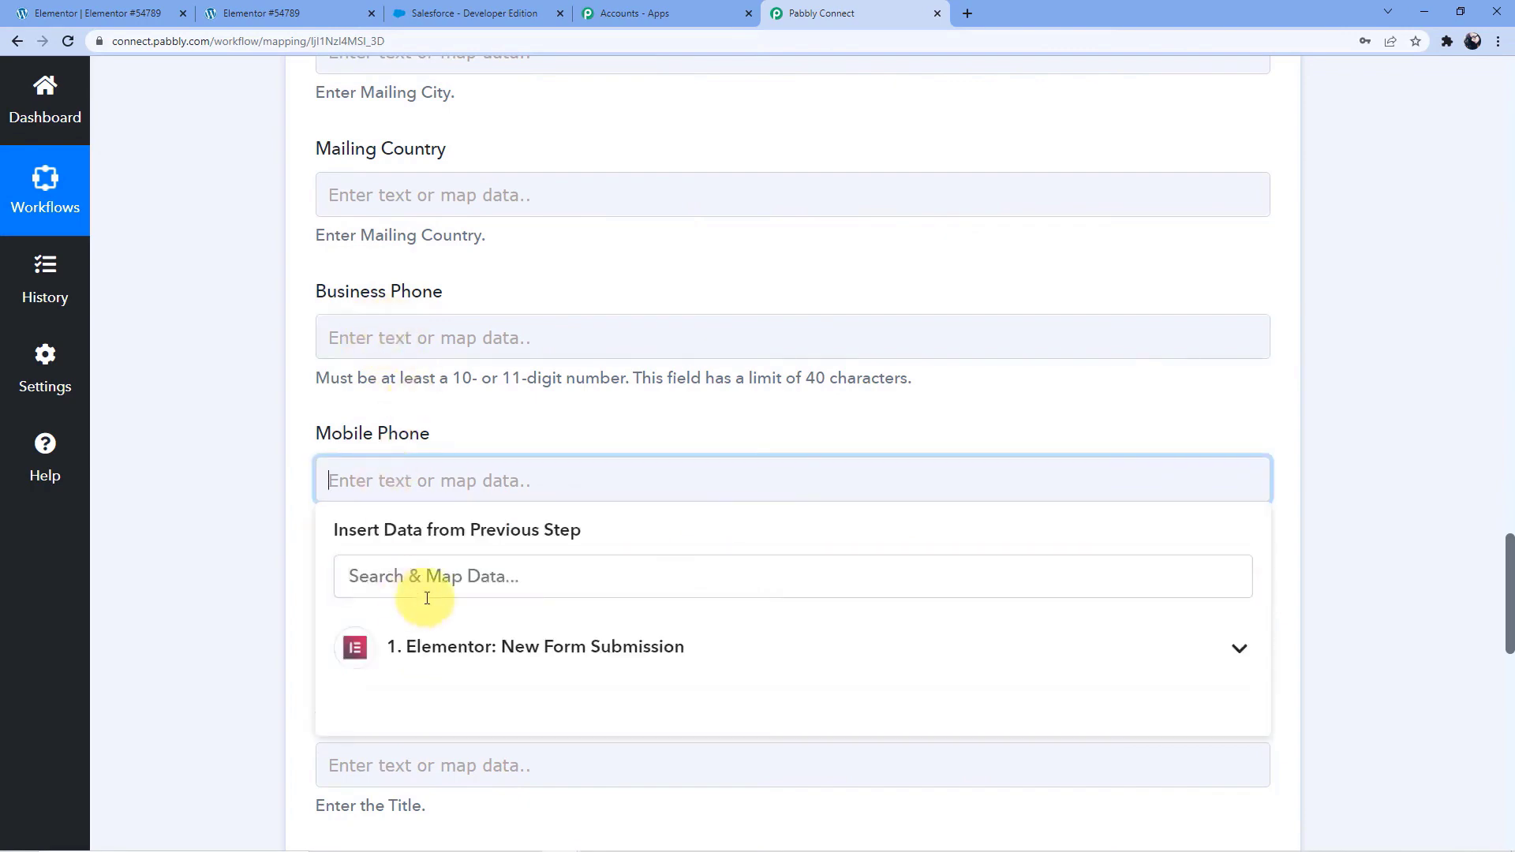
{"action": "left_click", "coordinate": [430, 586]}
{"action": "scroll", "coordinate": [556, 582], "scroll_direction": "down", "scroll_amount": 4}
{"action": "scroll", "coordinate": [558, 535], "scroll_direction": "down", "scroll_amount": 1}
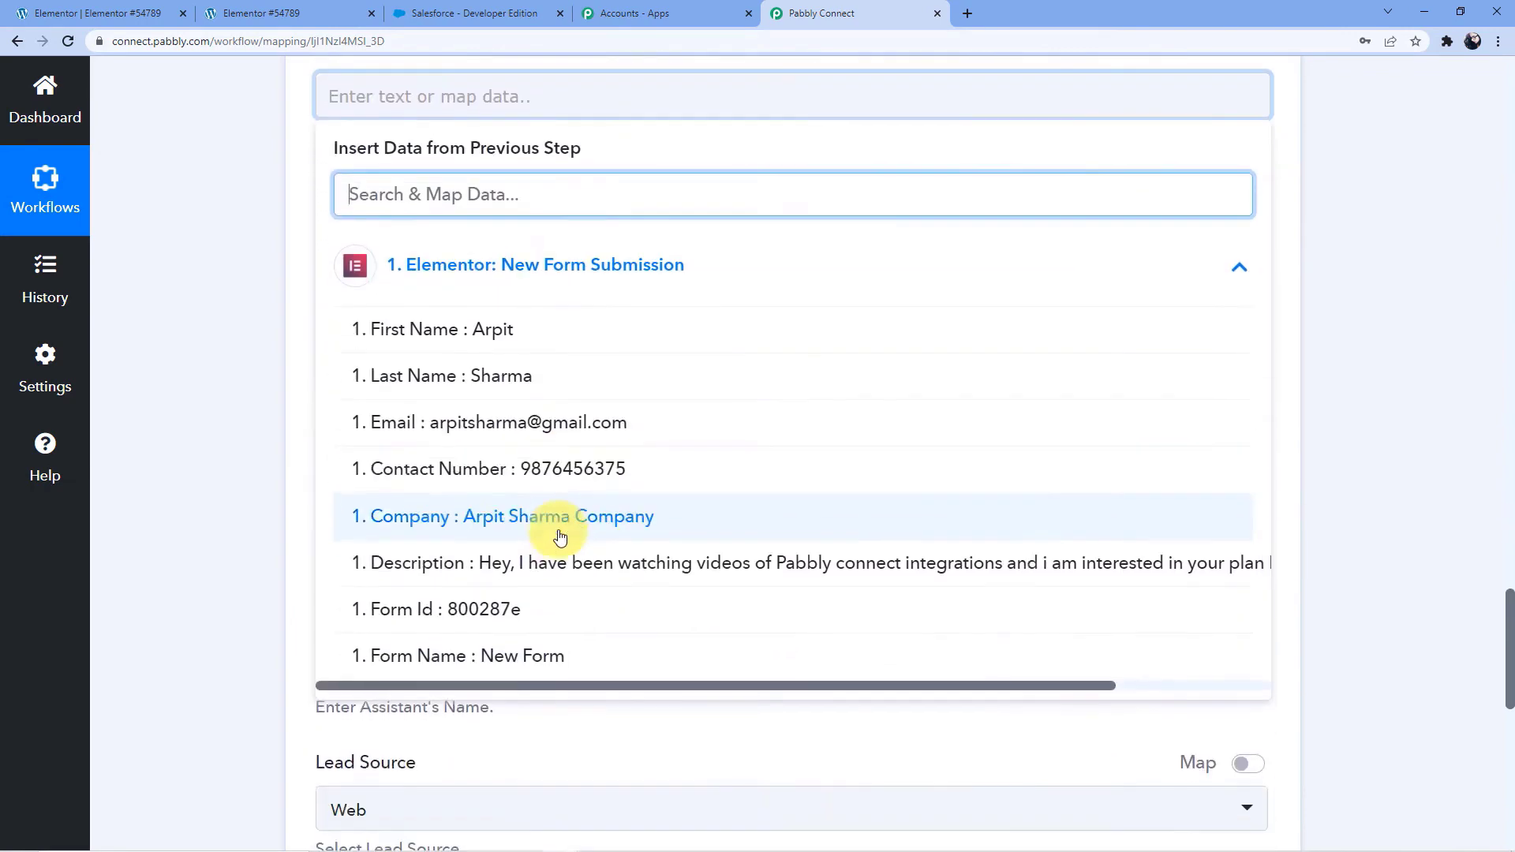
{"action": "left_click", "coordinate": [559, 459]}
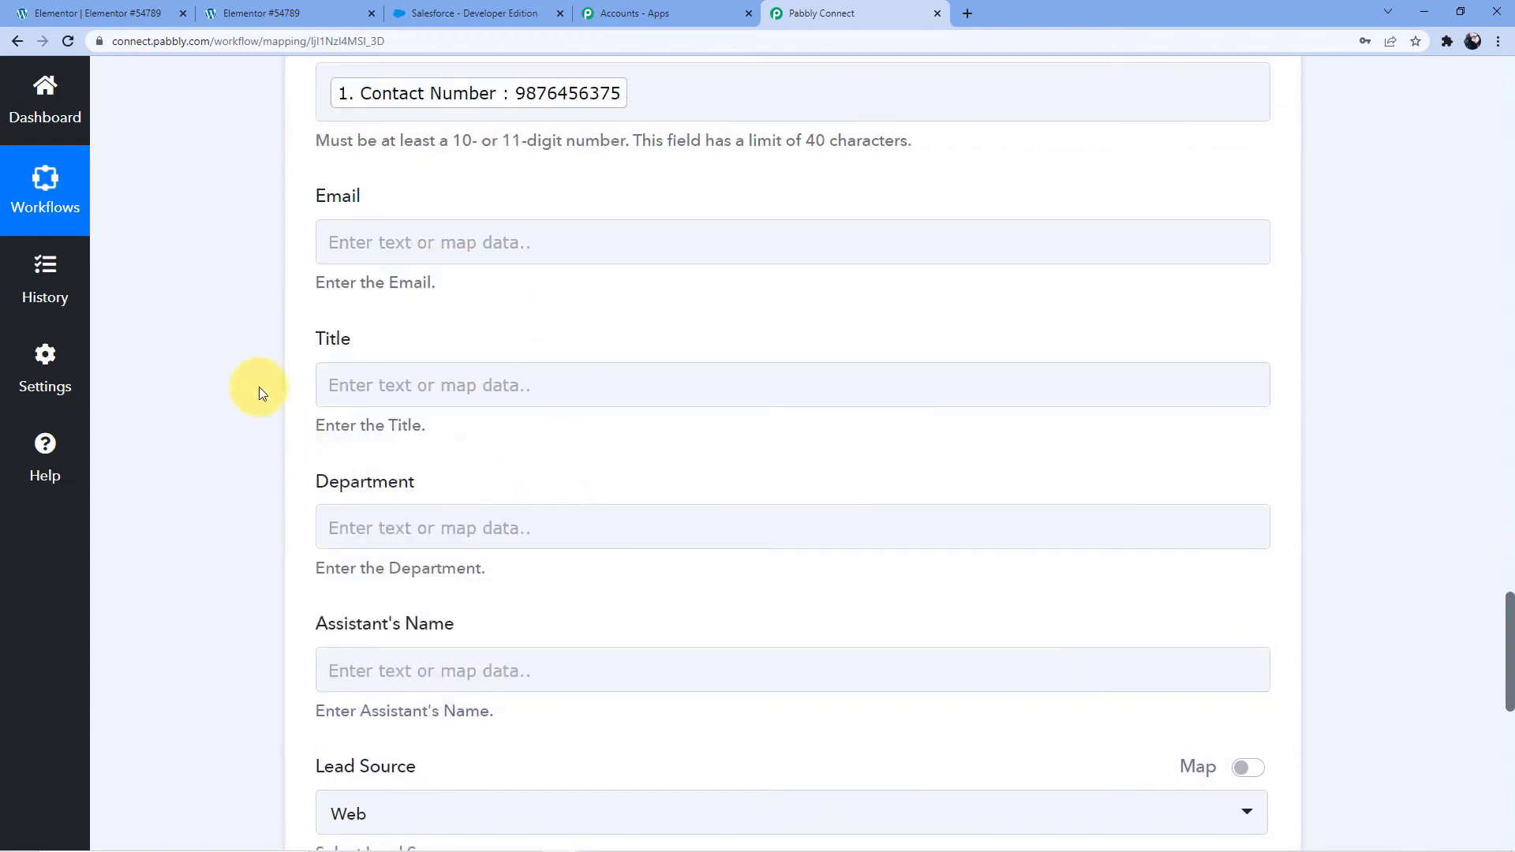
Map the contact's Email field to the Email value from the Elementor form submission
{"action": "scroll", "coordinate": [259, 387], "scroll_direction": "up", "scroll_amount": 4}
{"action": "scroll", "coordinate": [363, 476], "scroll_direction": "down", "scroll_amount": 2}
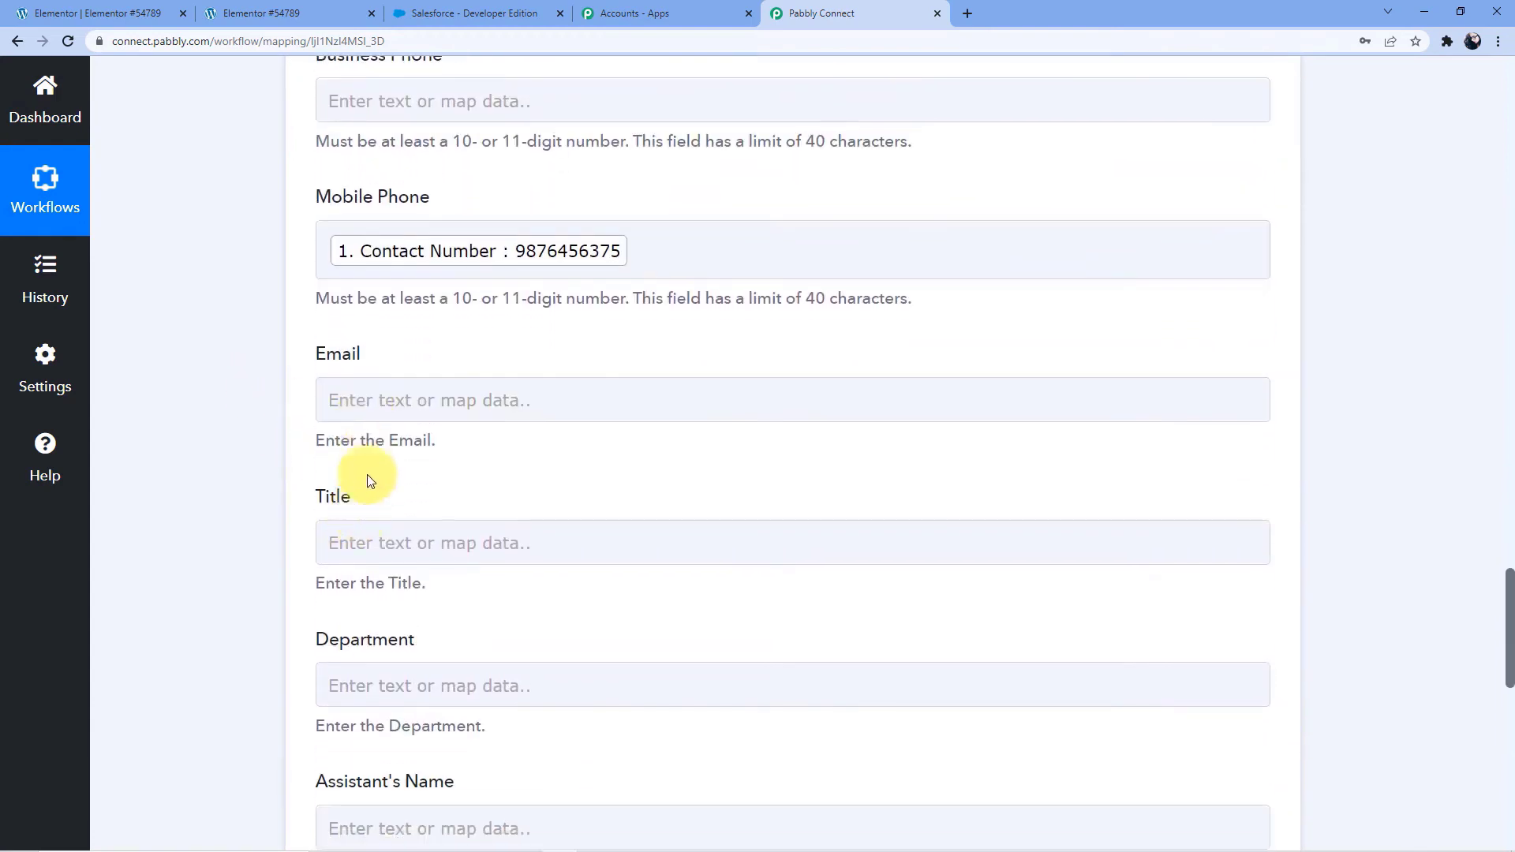
{"action": "left_click", "coordinate": [382, 399]}
{"action": "left_click", "coordinate": [473, 562]}
{"action": "scroll", "coordinate": [516, 581], "scroll_direction": "down", "scroll_amount": 2}
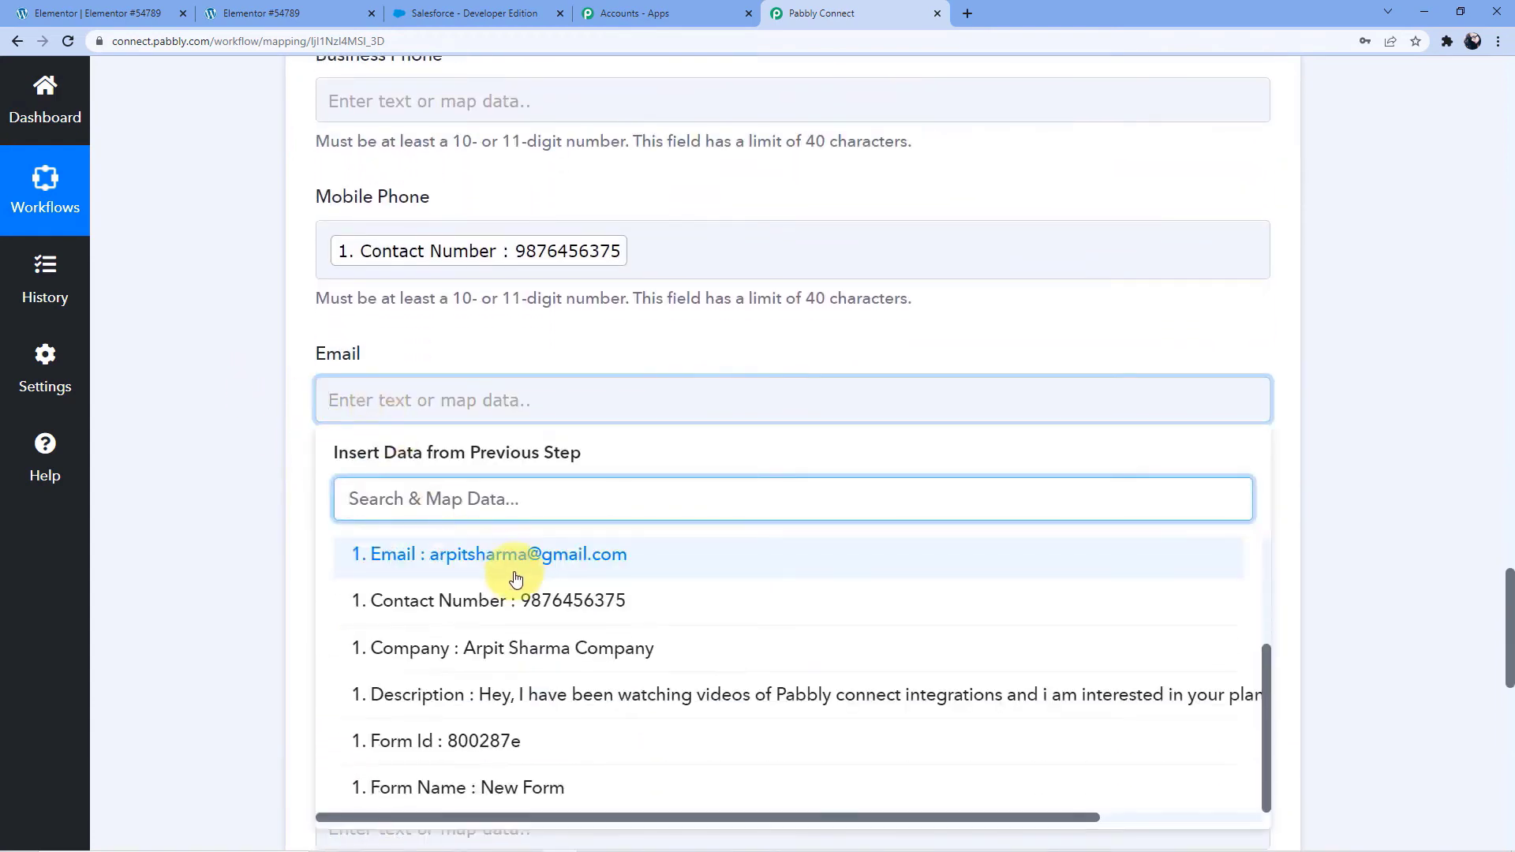
{"action": "left_click", "coordinate": [458, 554]}
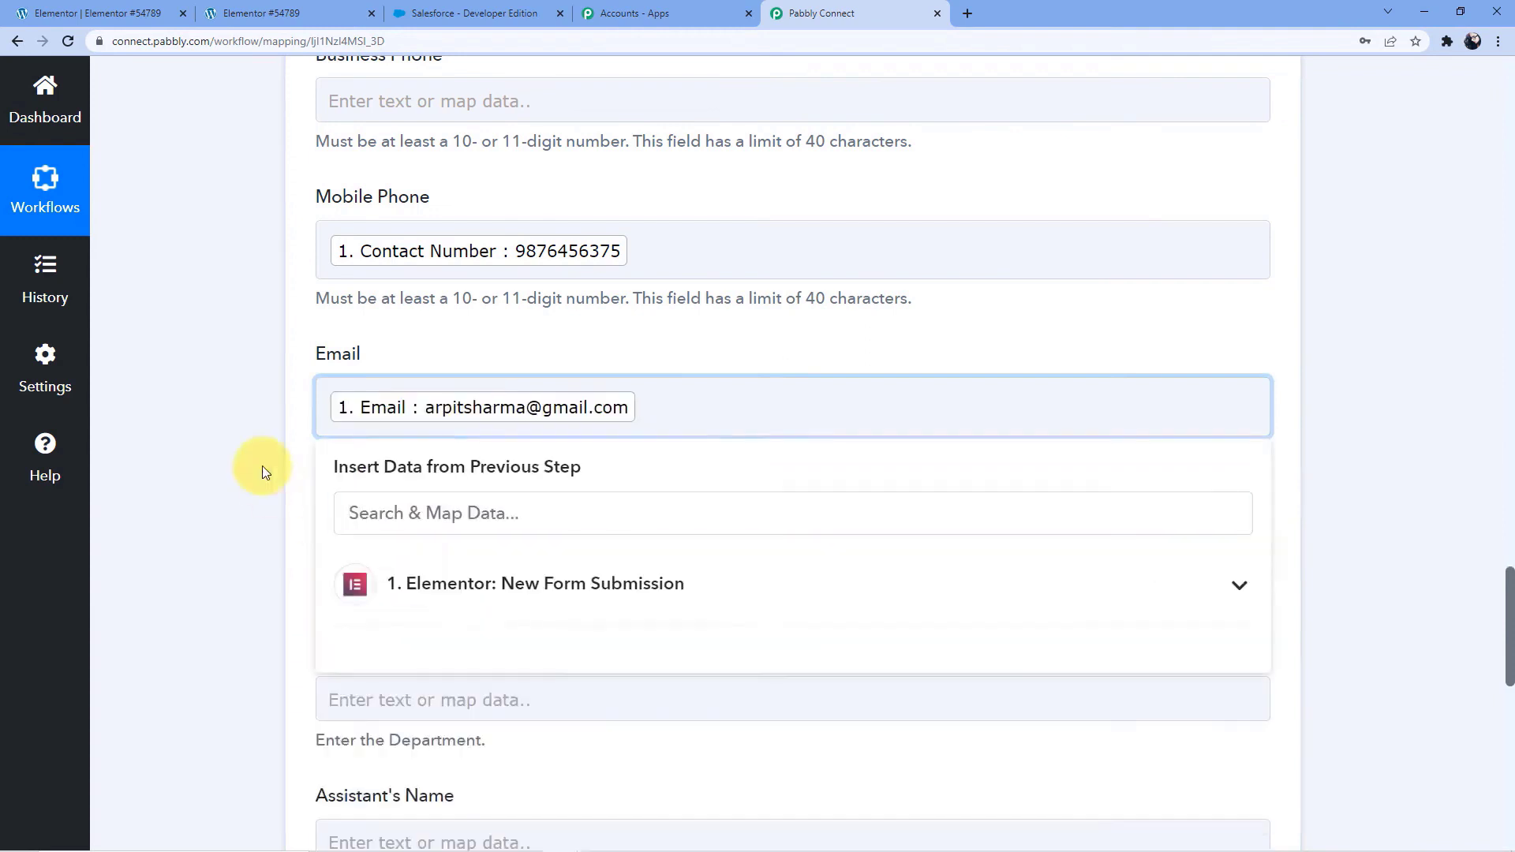
{"action": "left_click", "coordinate": [262, 466]}
Map the contact's Department field to the Company value from the Elementor form submission
{"action": "scroll", "coordinate": [230, 483], "scroll_direction": "down", "scroll_amount": 3}
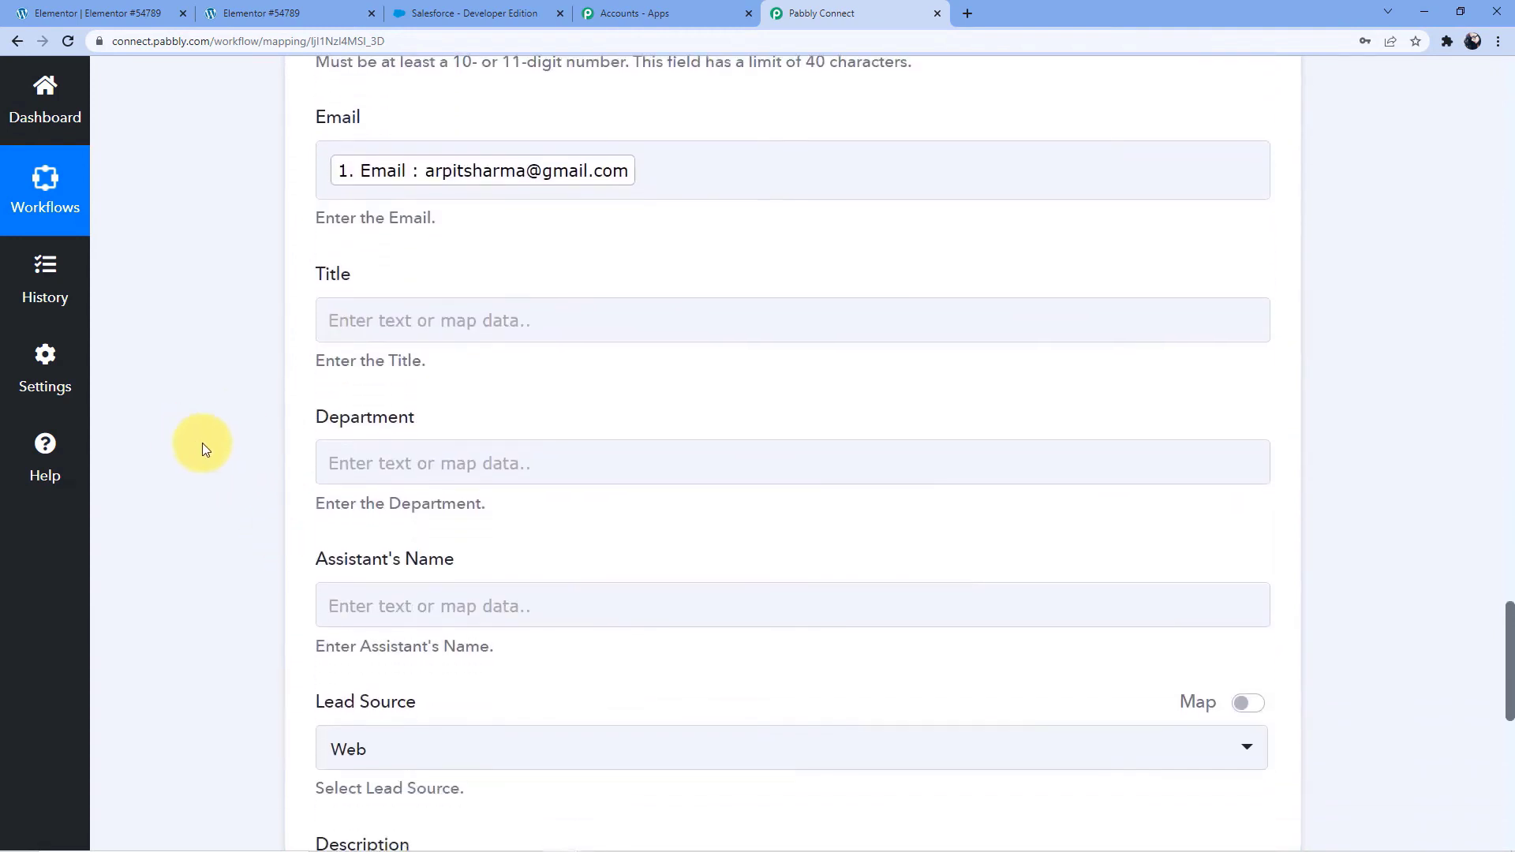
{"action": "left_click", "coordinate": [350, 463]}
{"action": "left_click", "coordinate": [473, 536]}
{"action": "scroll", "coordinate": [527, 538], "scroll_direction": "down", "scroll_amount": 4}
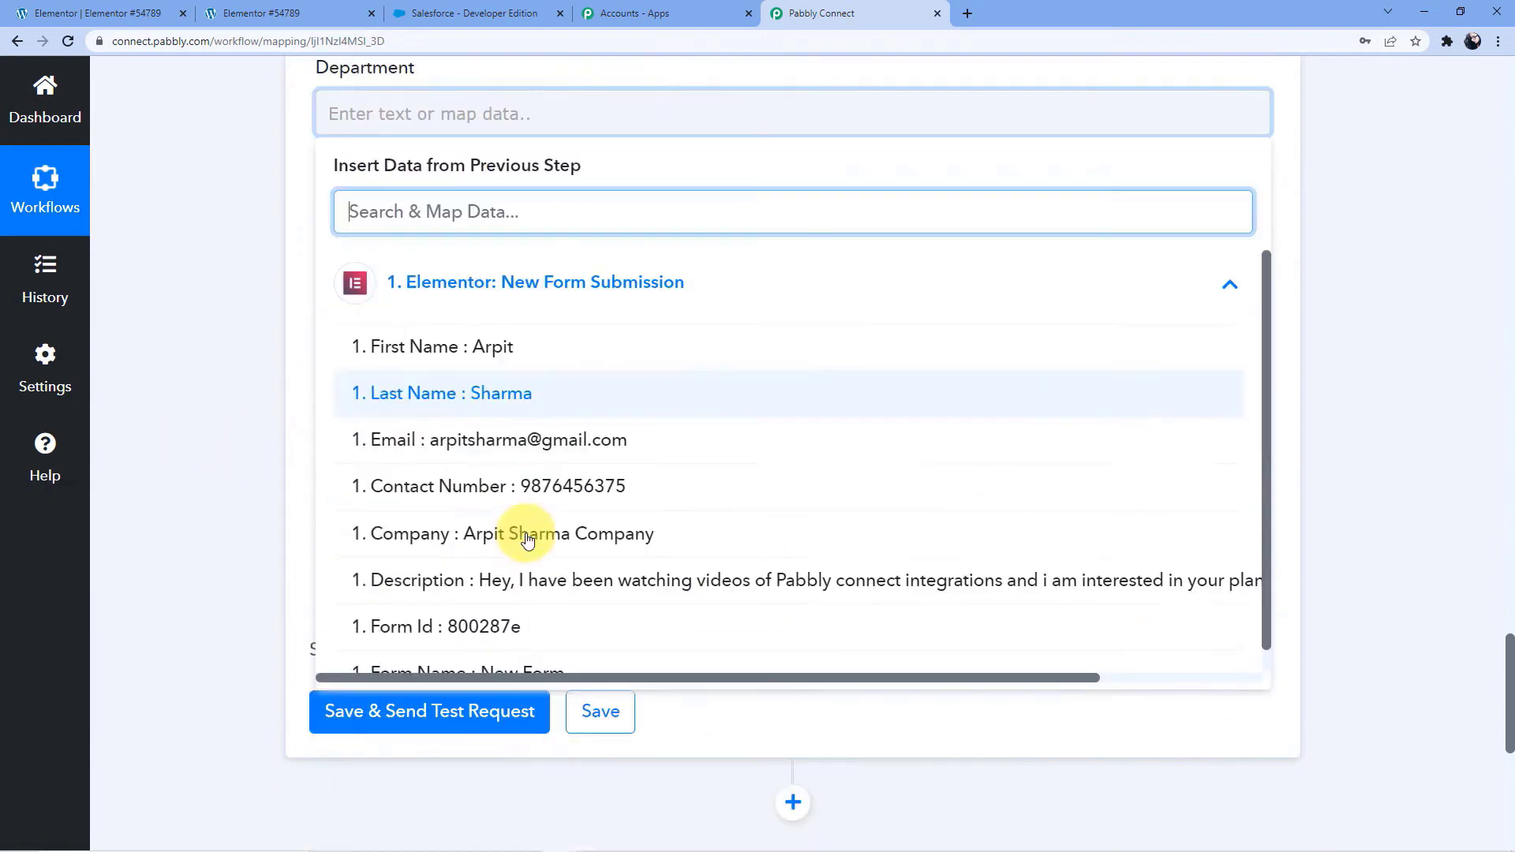
{"action": "left_click", "coordinate": [553, 489]}
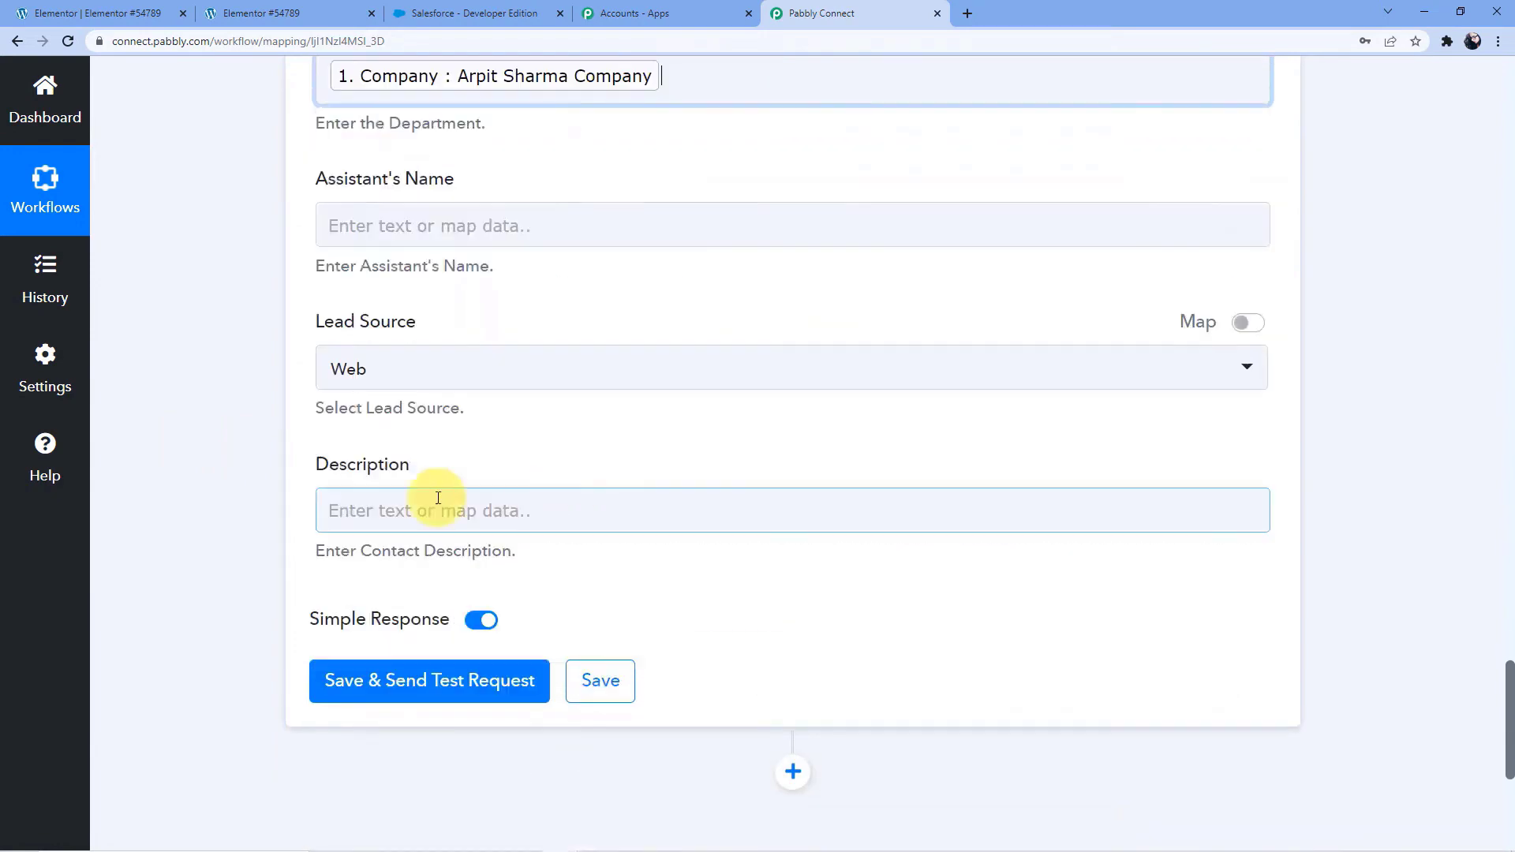
{"action": "left_click", "coordinate": [284, 484]}
Map the contact's Description field to the Description value from the Elementor form submission
{"action": "scroll", "coordinate": [230, 410], "scroll_direction": "up", "scroll_amount": 2}
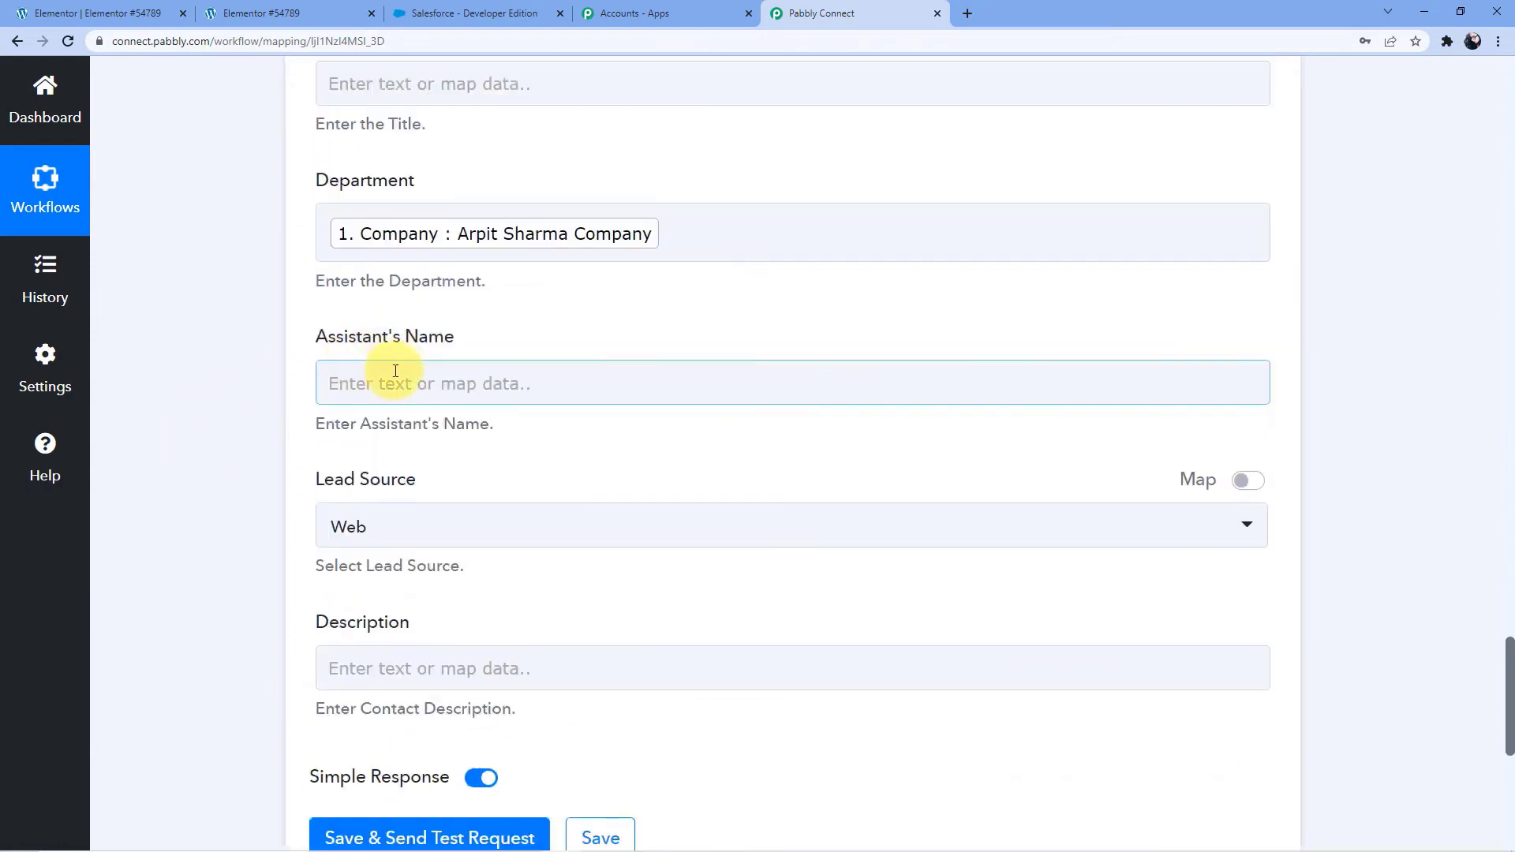
{"action": "scroll", "coordinate": [391, 410], "scroll_direction": "down", "scroll_amount": 2}
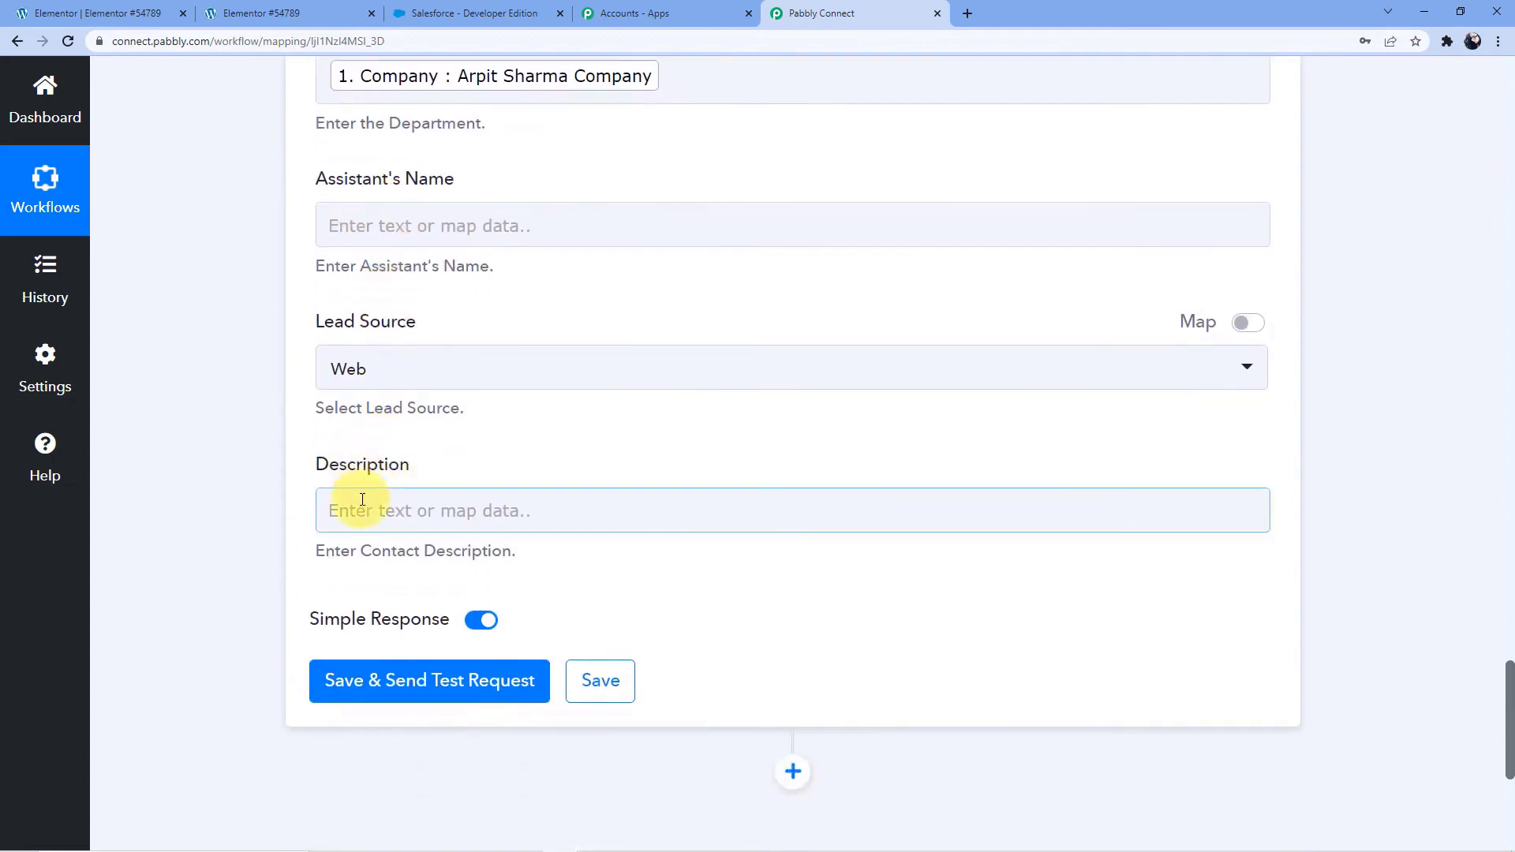
{"action": "left_click", "coordinate": [356, 503]}
{"action": "scroll", "coordinate": [419, 404], "scroll_direction": "down", "scroll_amount": 3}
{"action": "left_click", "coordinate": [460, 440]}
{"action": "scroll", "coordinate": [541, 518], "scroll_direction": "down", "scroll_amount": 1}
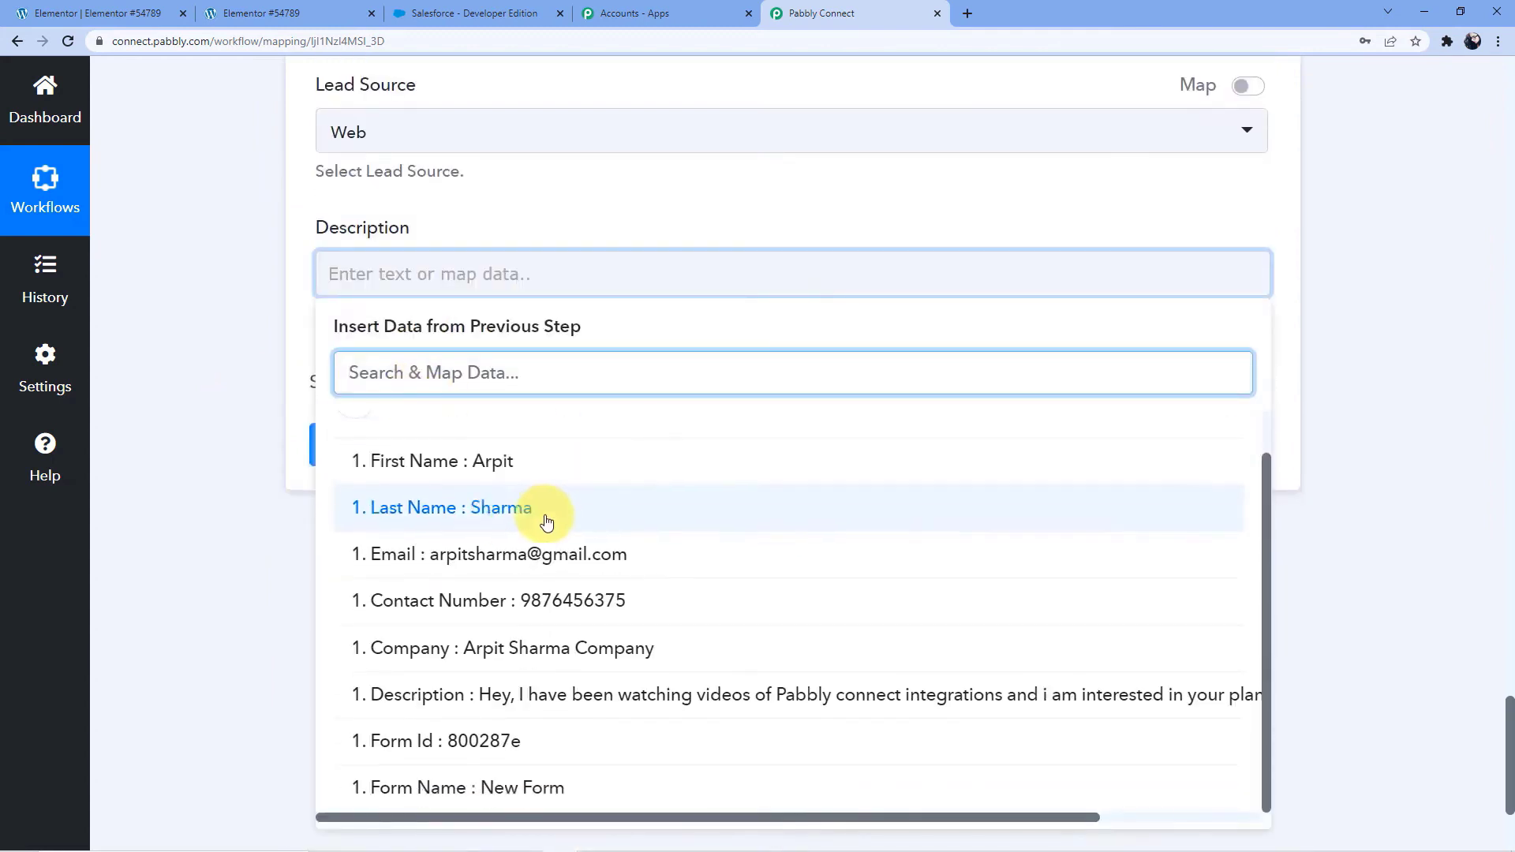
{"action": "left_click", "coordinate": [709, 713]}
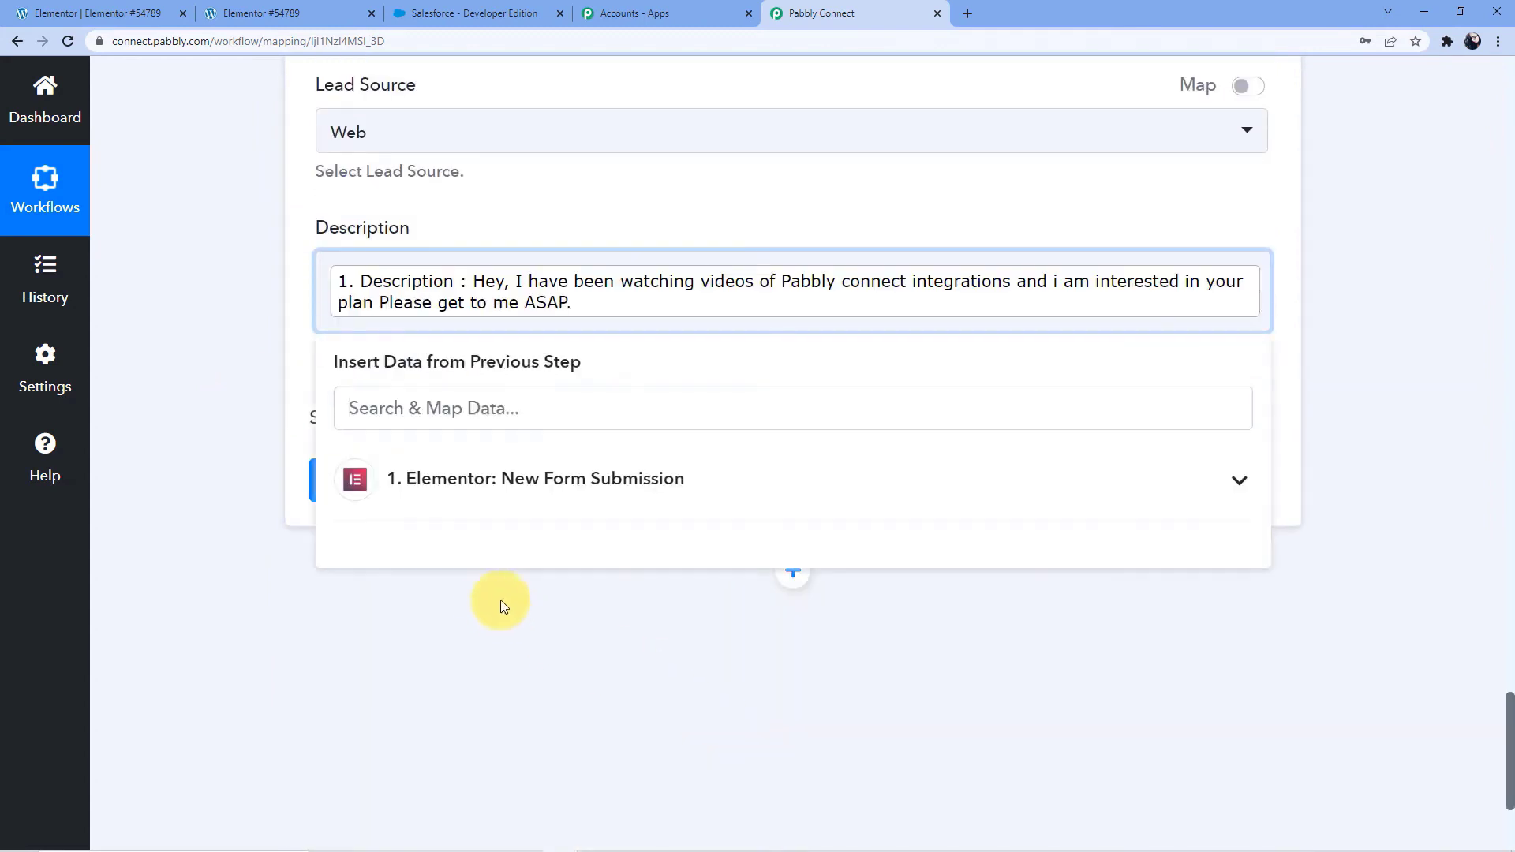
{"action": "left_click", "coordinate": [481, 656]}
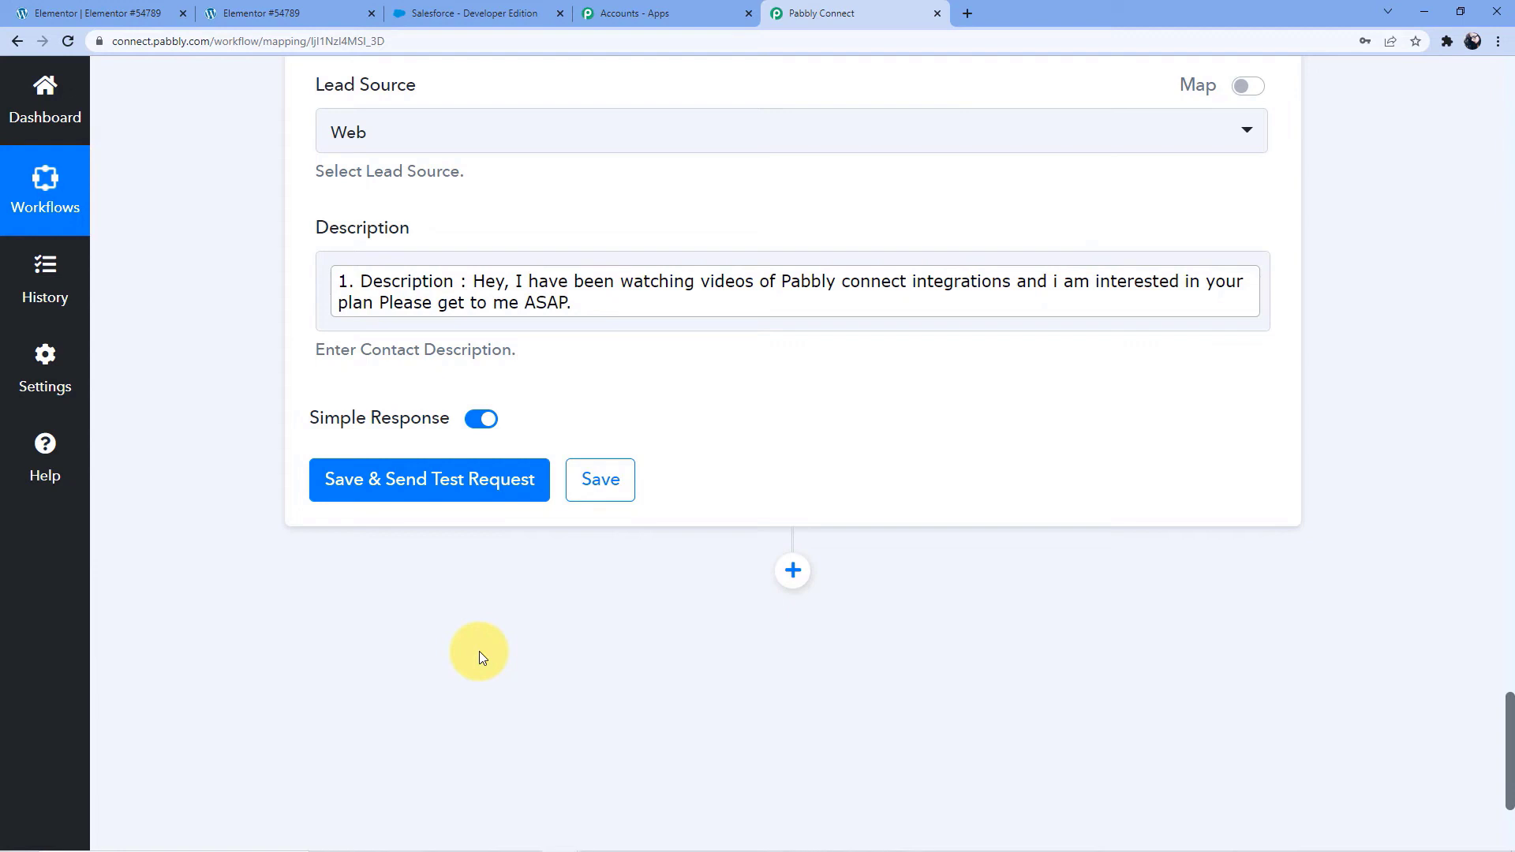
Save the Create Contact action with a test request and check the new contact's details in Salesforce, returning to the Contacts home page
{"action": "left_click", "coordinate": [400, 477]}
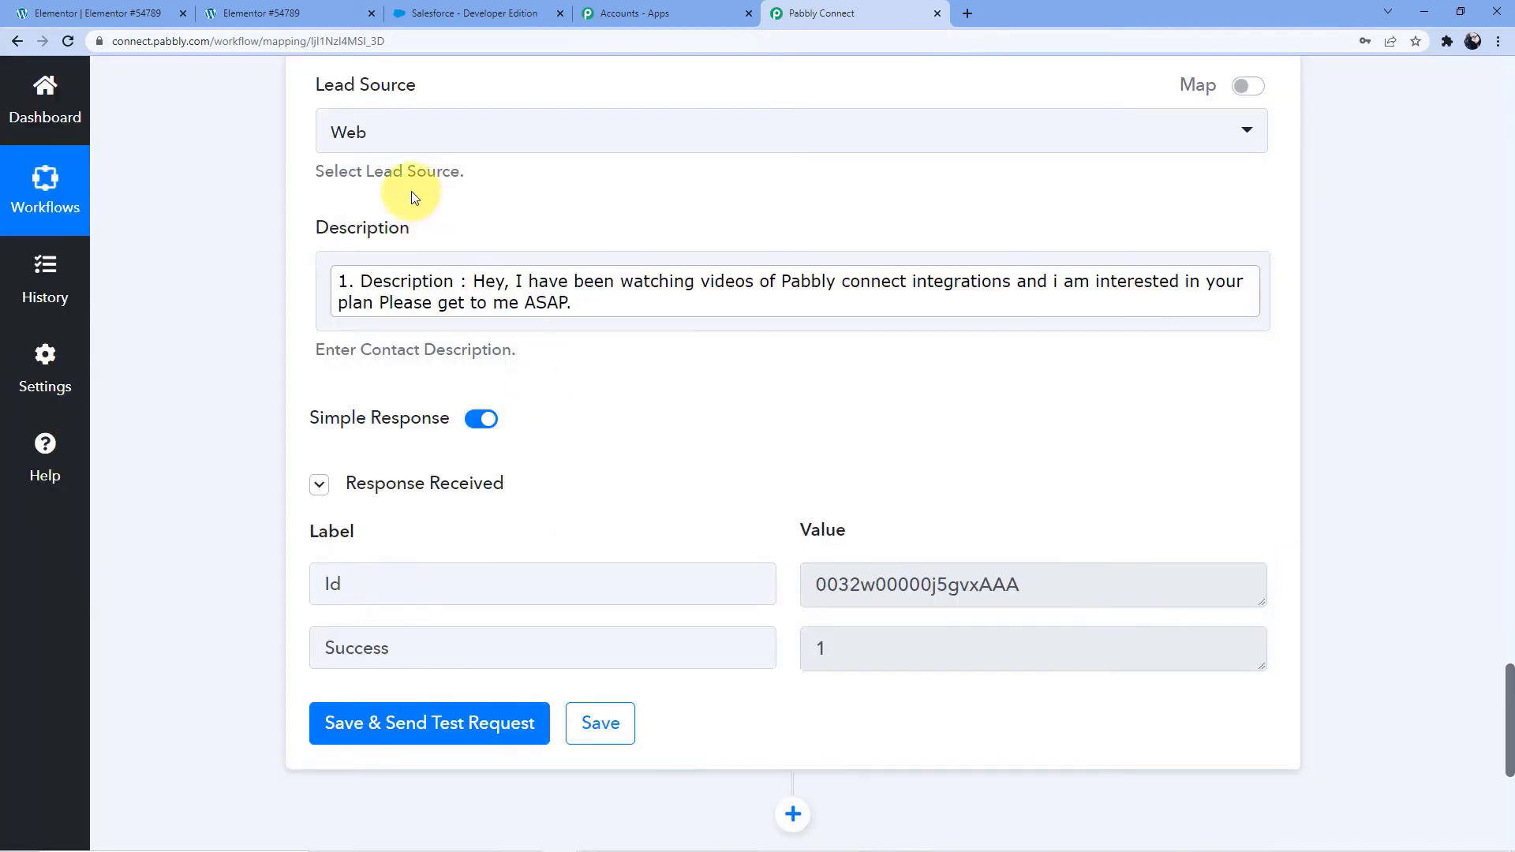
{"action": "left_click", "coordinate": [521, 11]}
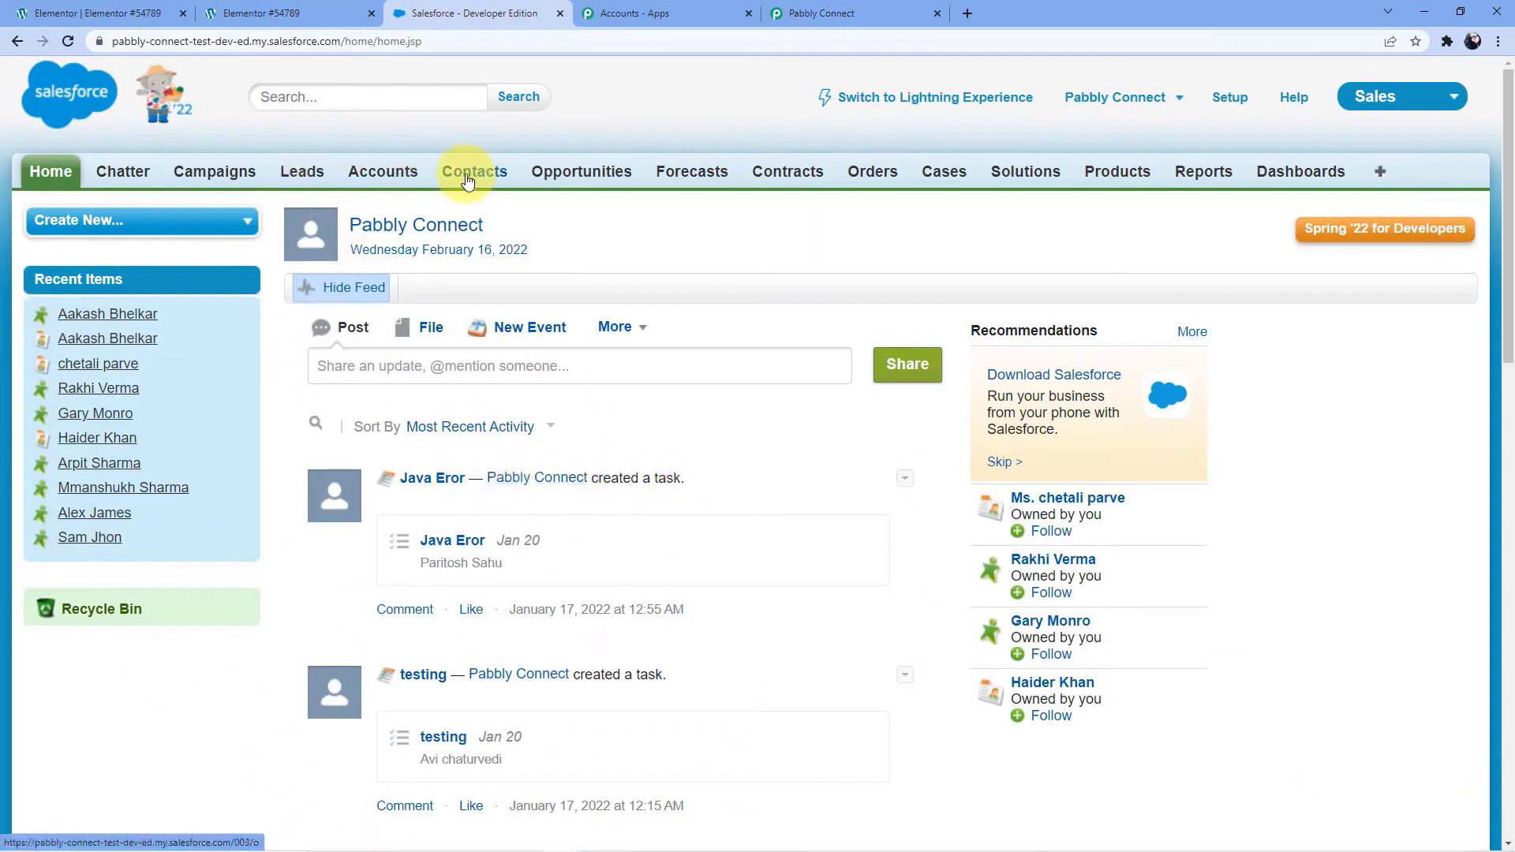
{"action": "left_click", "coordinate": [496, 181]}
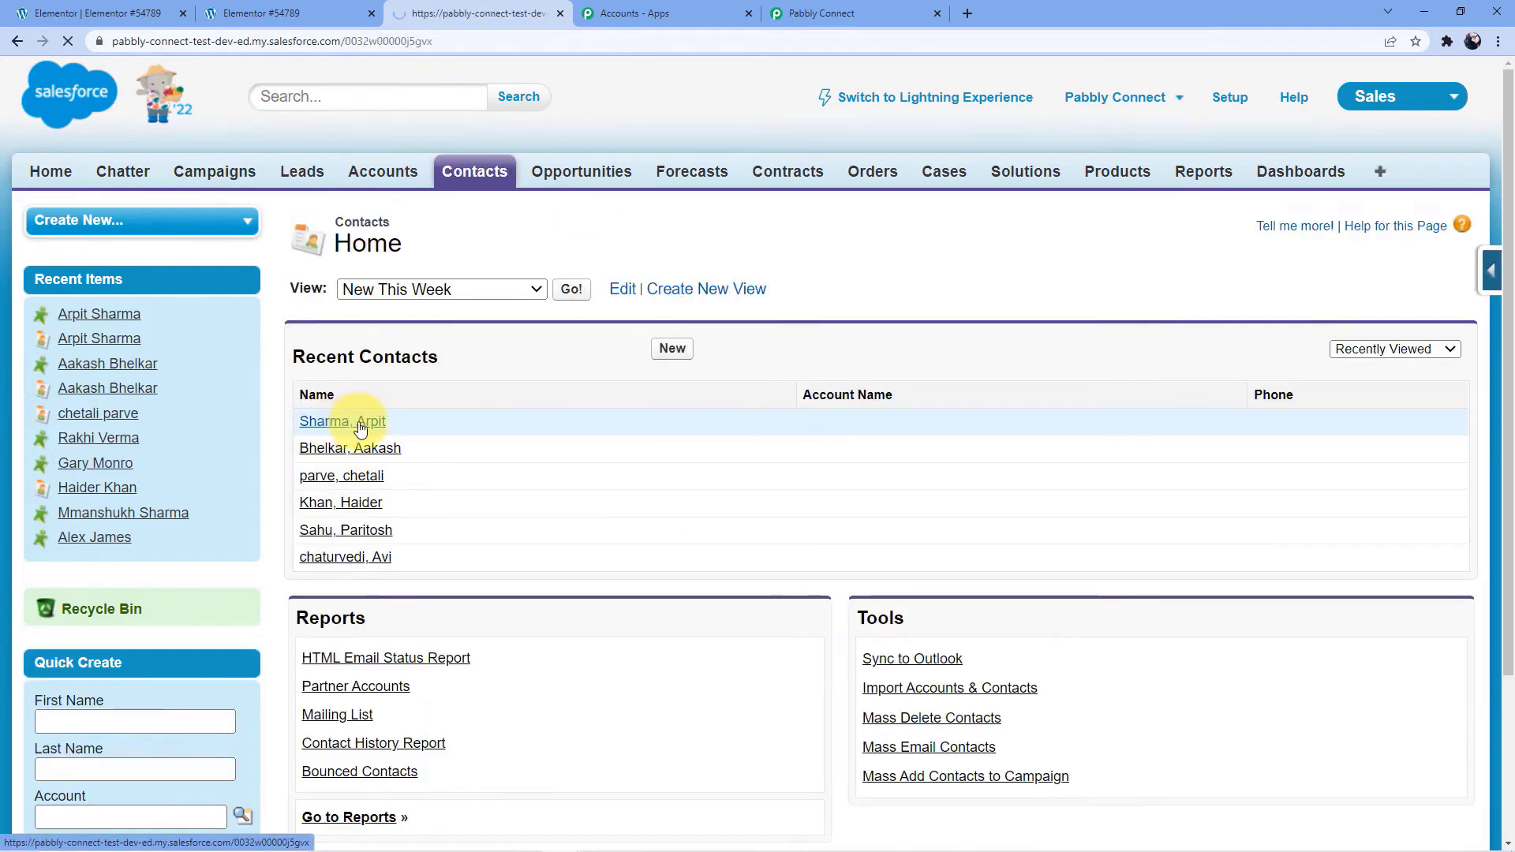
{"action": "scroll", "coordinate": [632, 442], "scroll_direction": "down", "scroll_amount": 4}
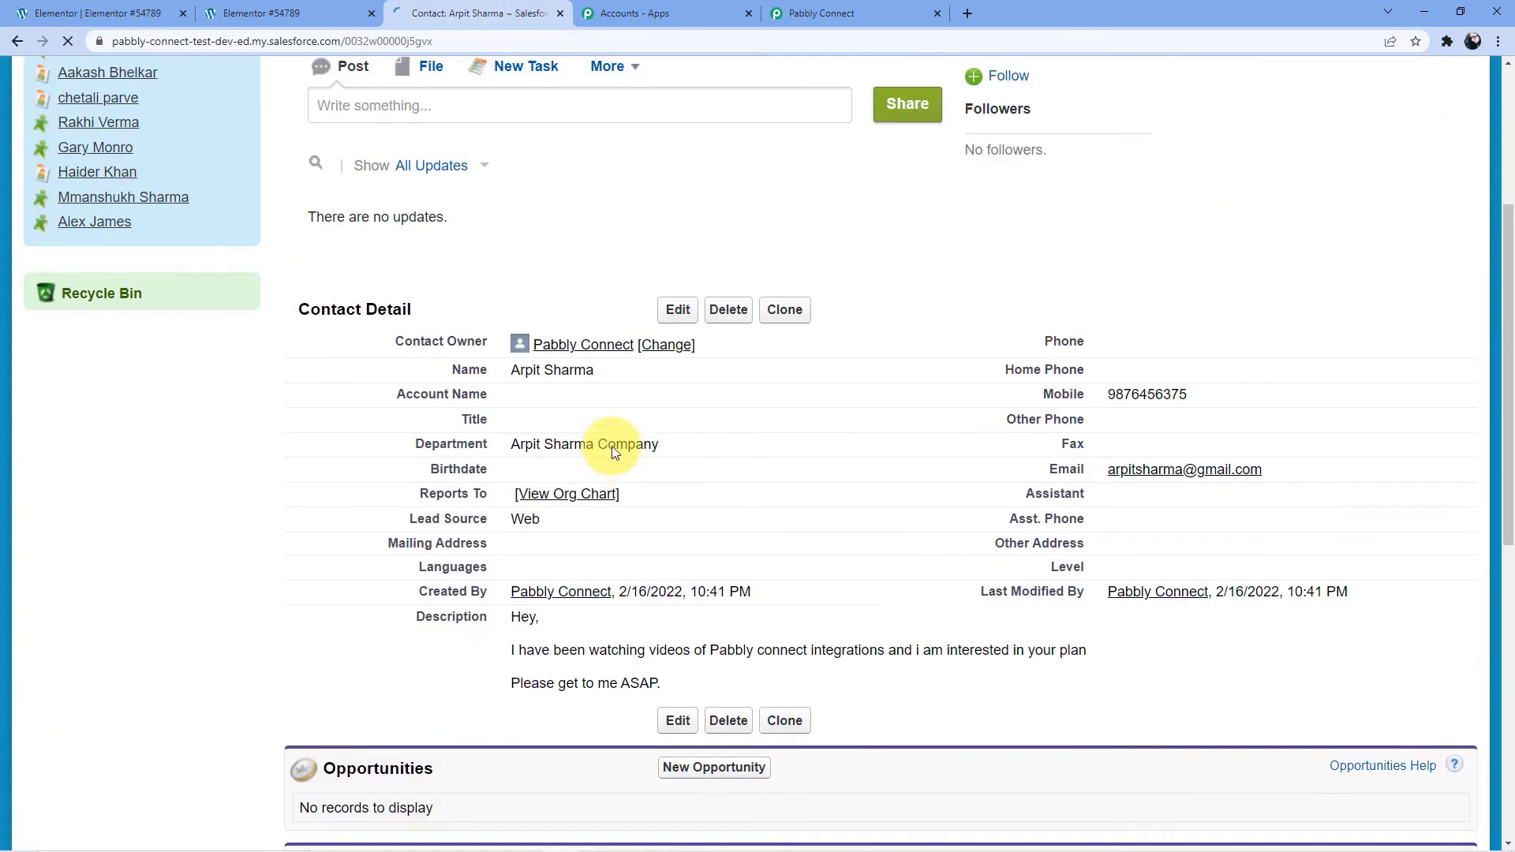
{"action": "scroll", "coordinate": [596, 459], "scroll_direction": "down", "scroll_amount": 2}
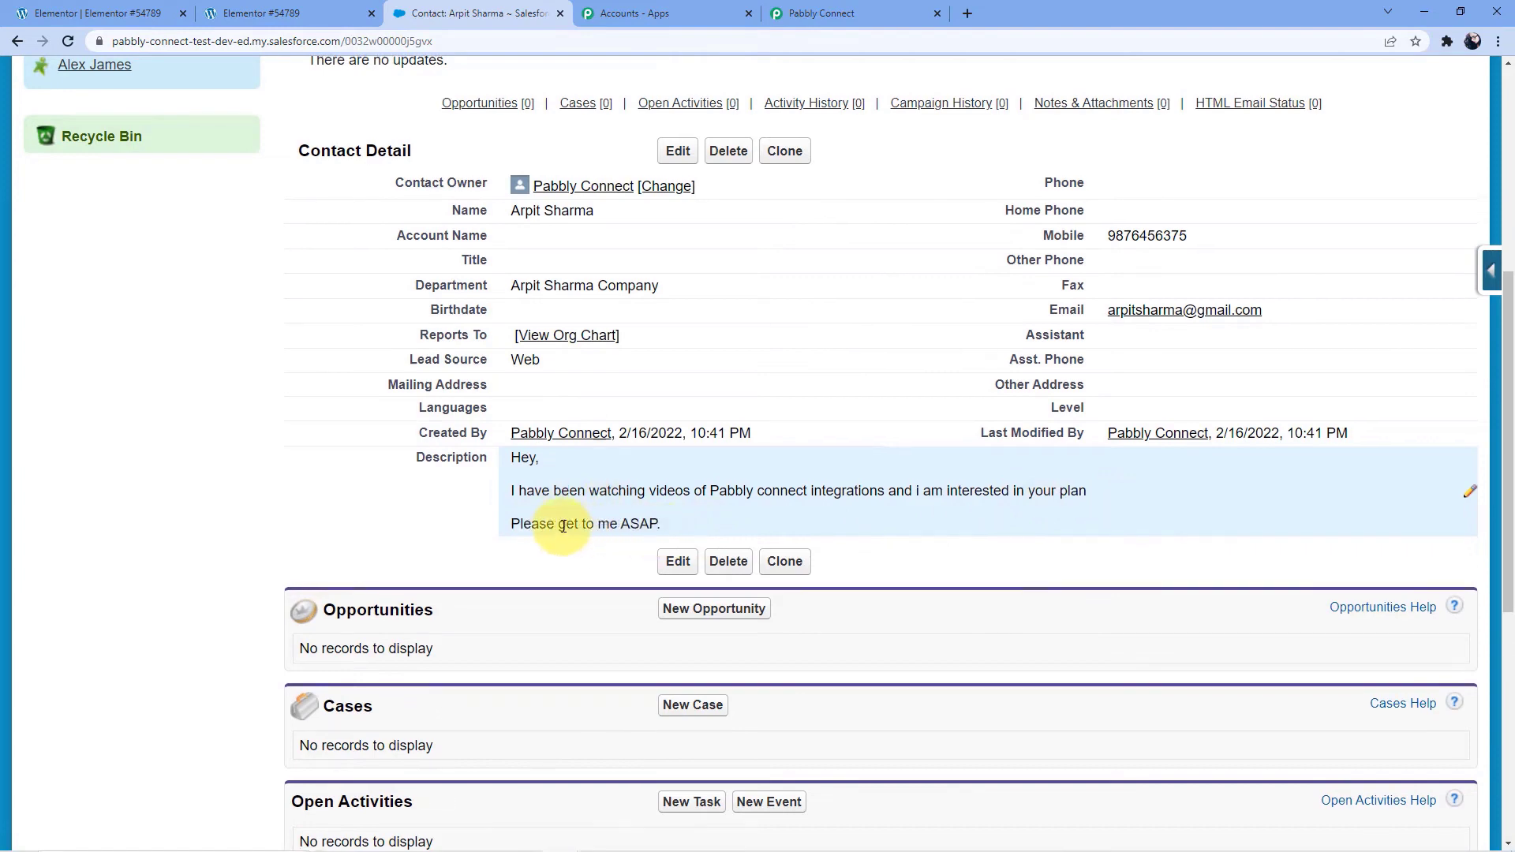
{"action": "scroll", "coordinate": [585, 517], "scroll_direction": "up", "scroll_amount": 6}
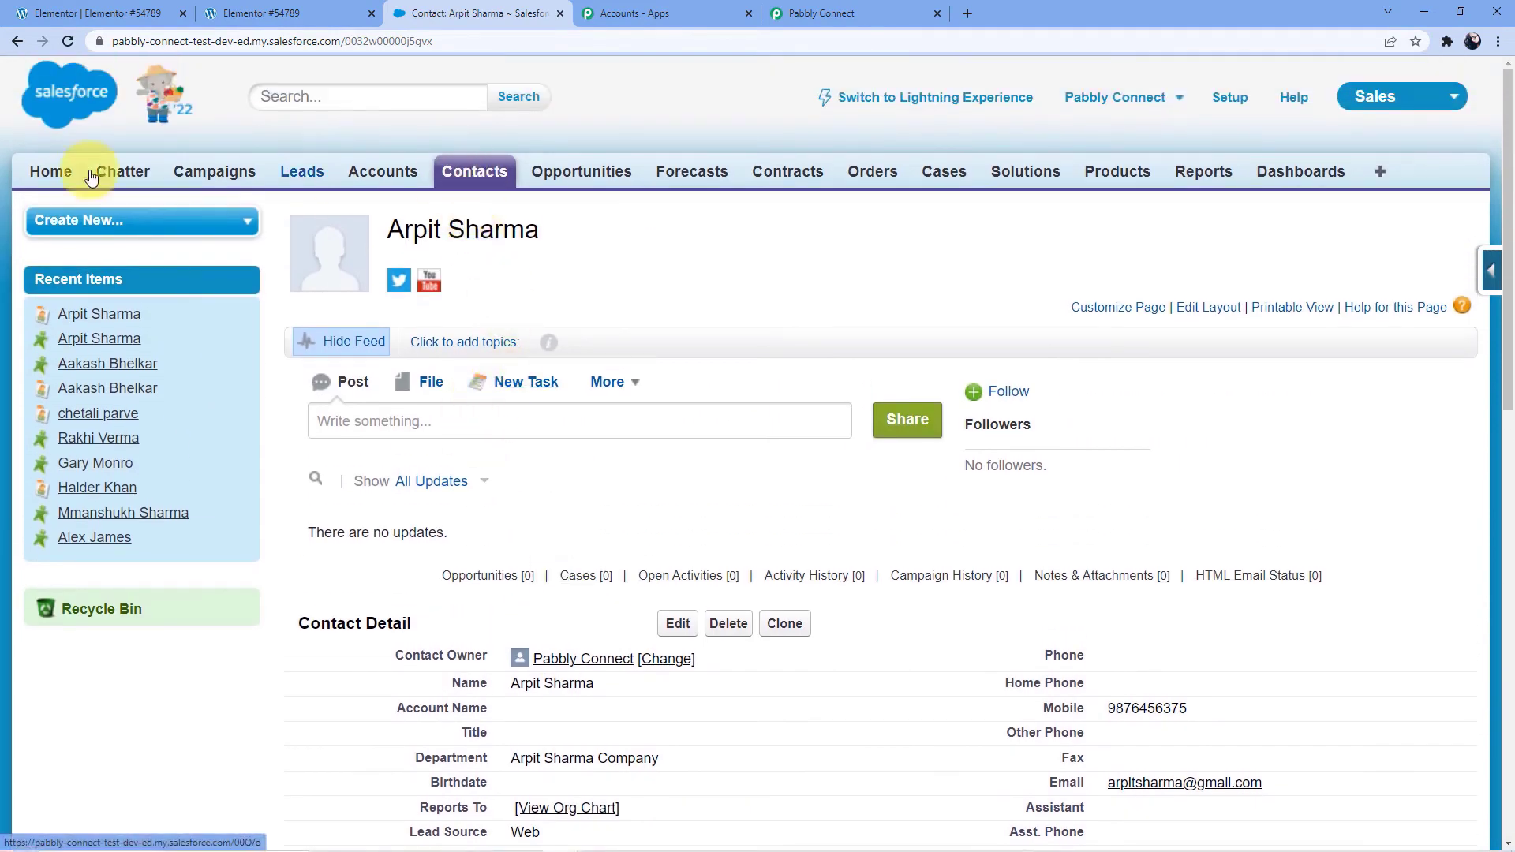
{"action": "left_click", "coordinate": [17, 42]}
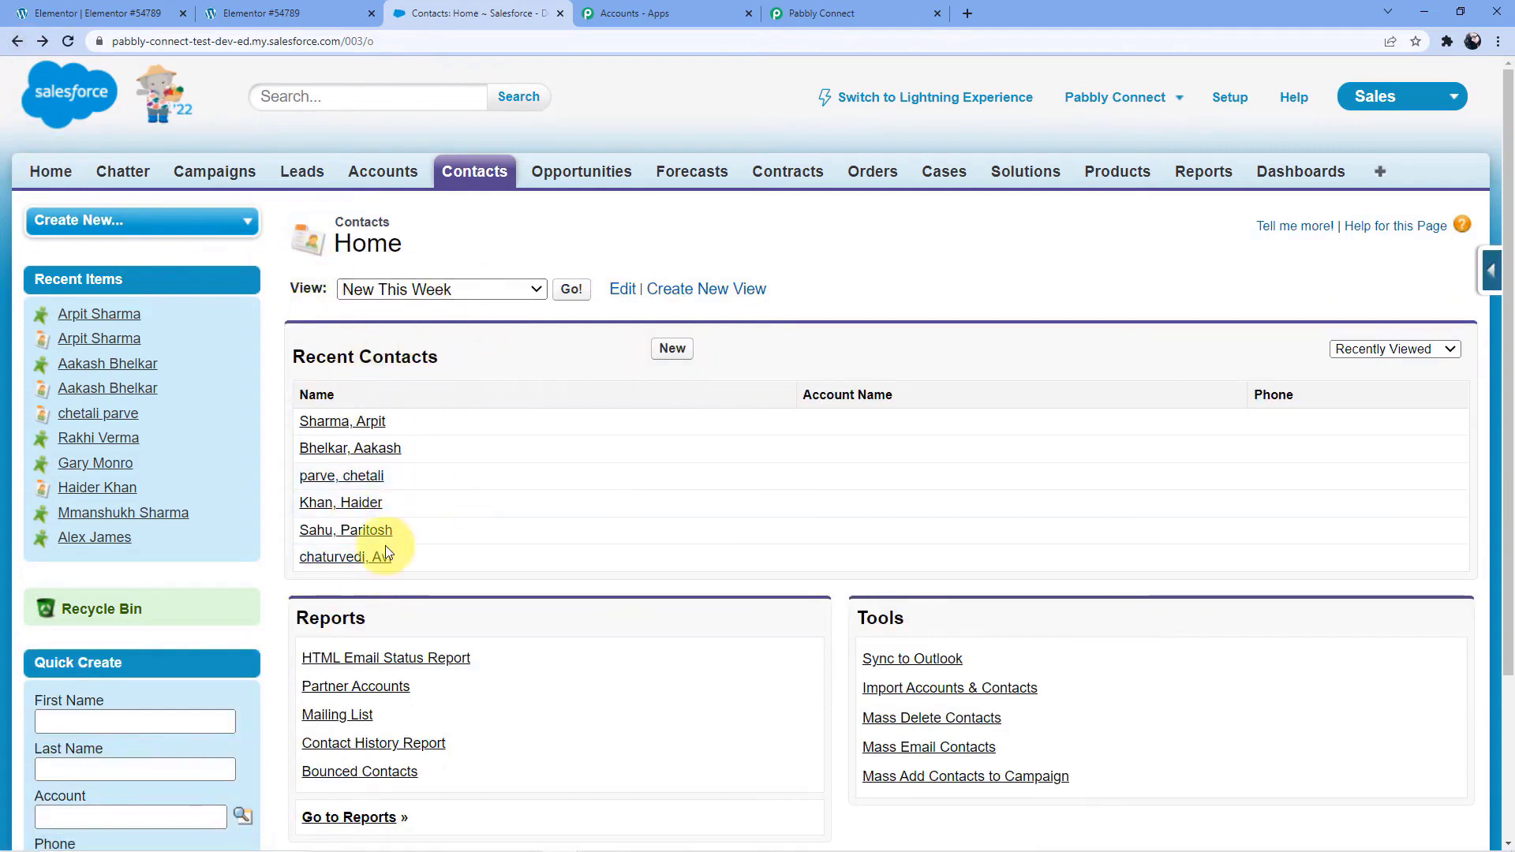
Switch to the published Elementor form page and fill in the test customer's first and last name
{"action": "left_click", "coordinate": [252, 14]}
{"action": "scroll", "coordinate": [596, 374], "scroll_direction": "up", "scroll_amount": 4}
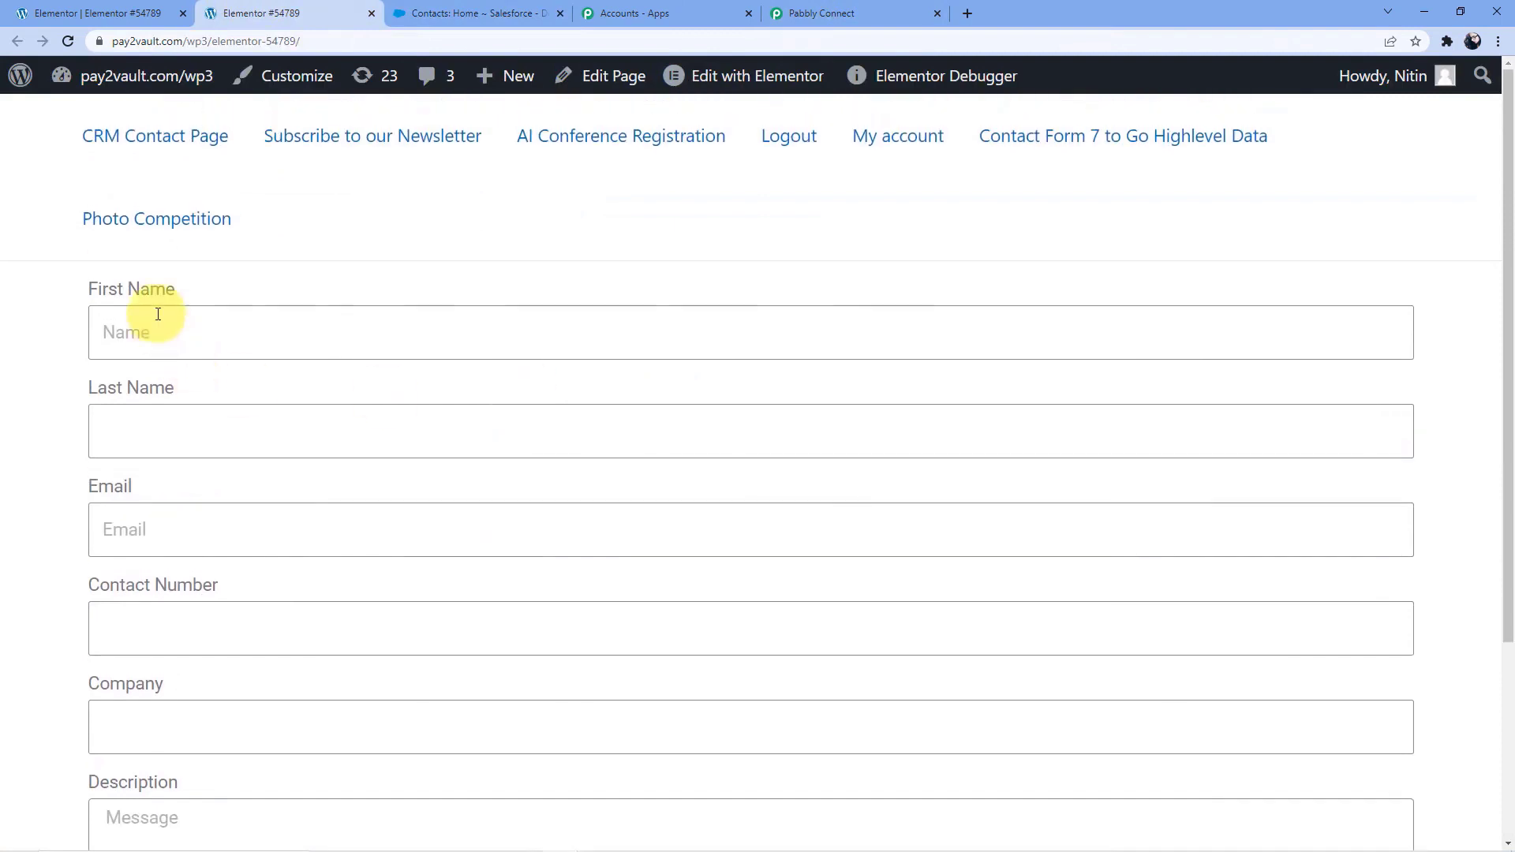
{"action": "left_click", "coordinate": [185, 316]}
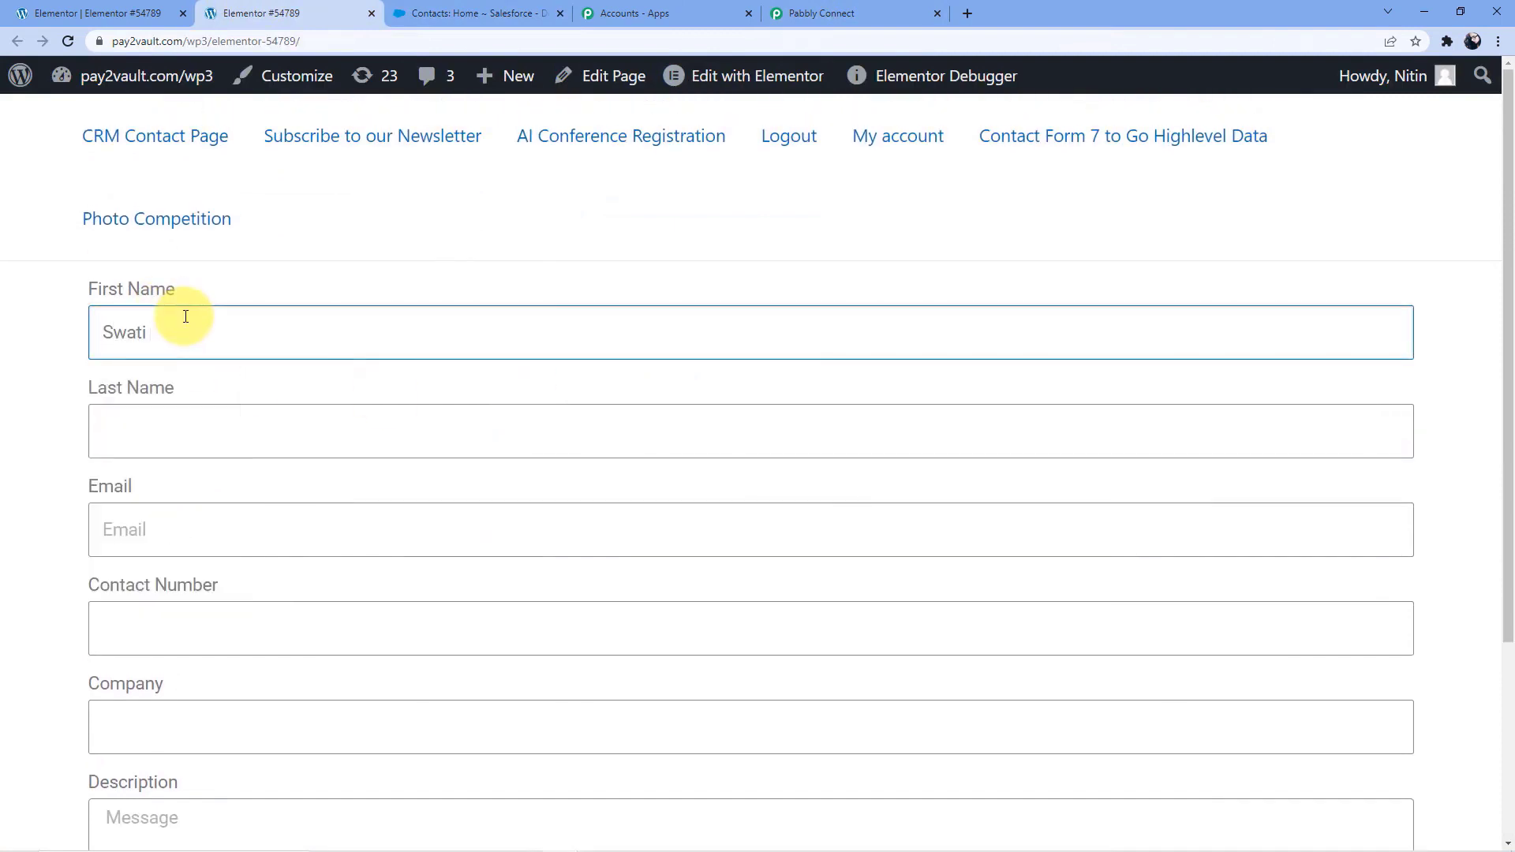
{"action": "left_click", "coordinate": [171, 416]}
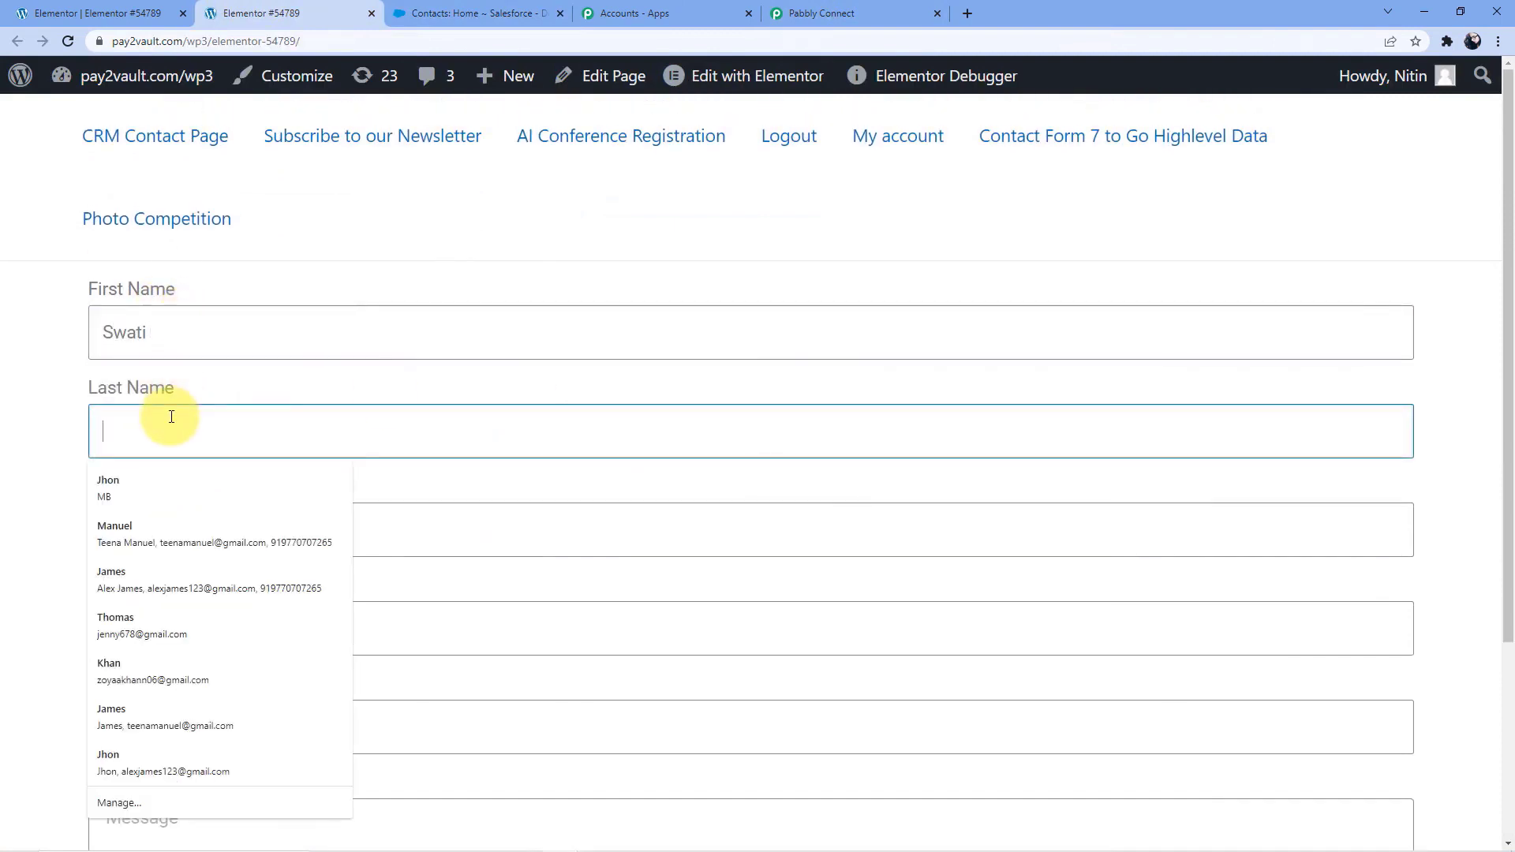
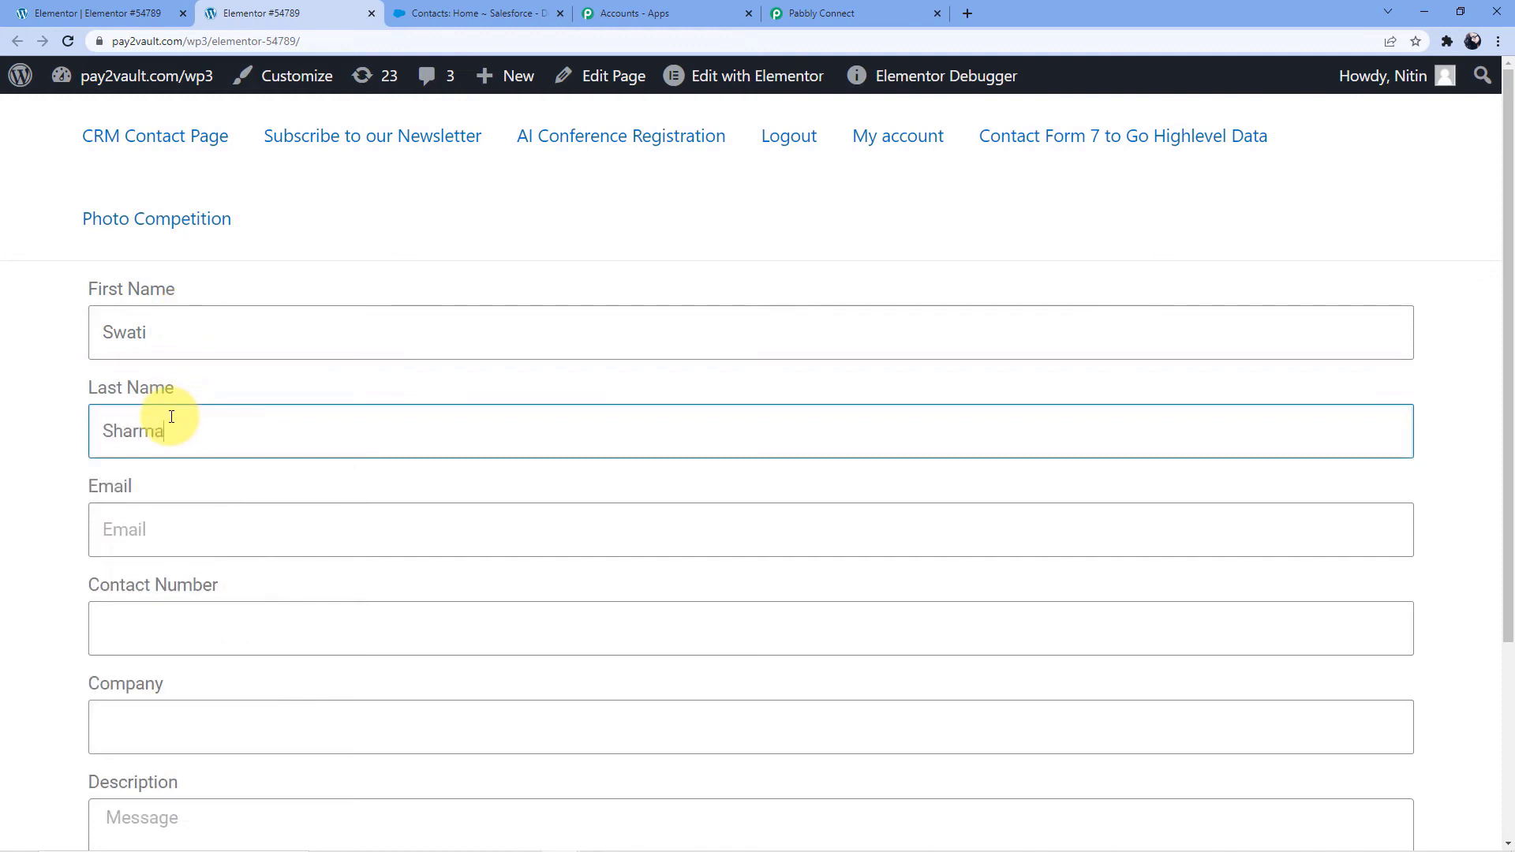
Fill in the customer's email address and contact number in the form
{"action": "left_click", "coordinate": [153, 518]}
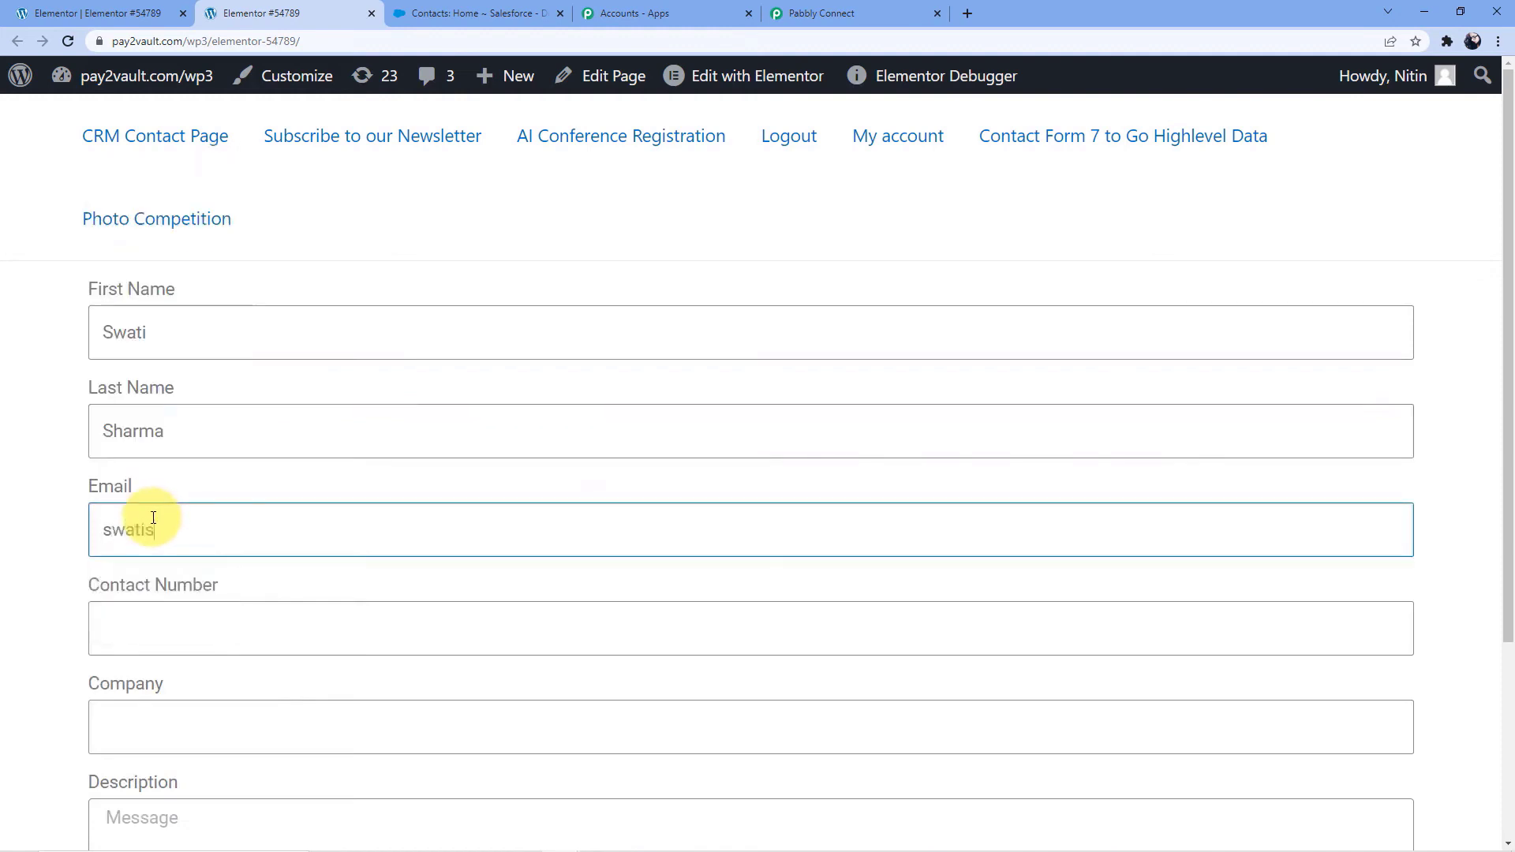
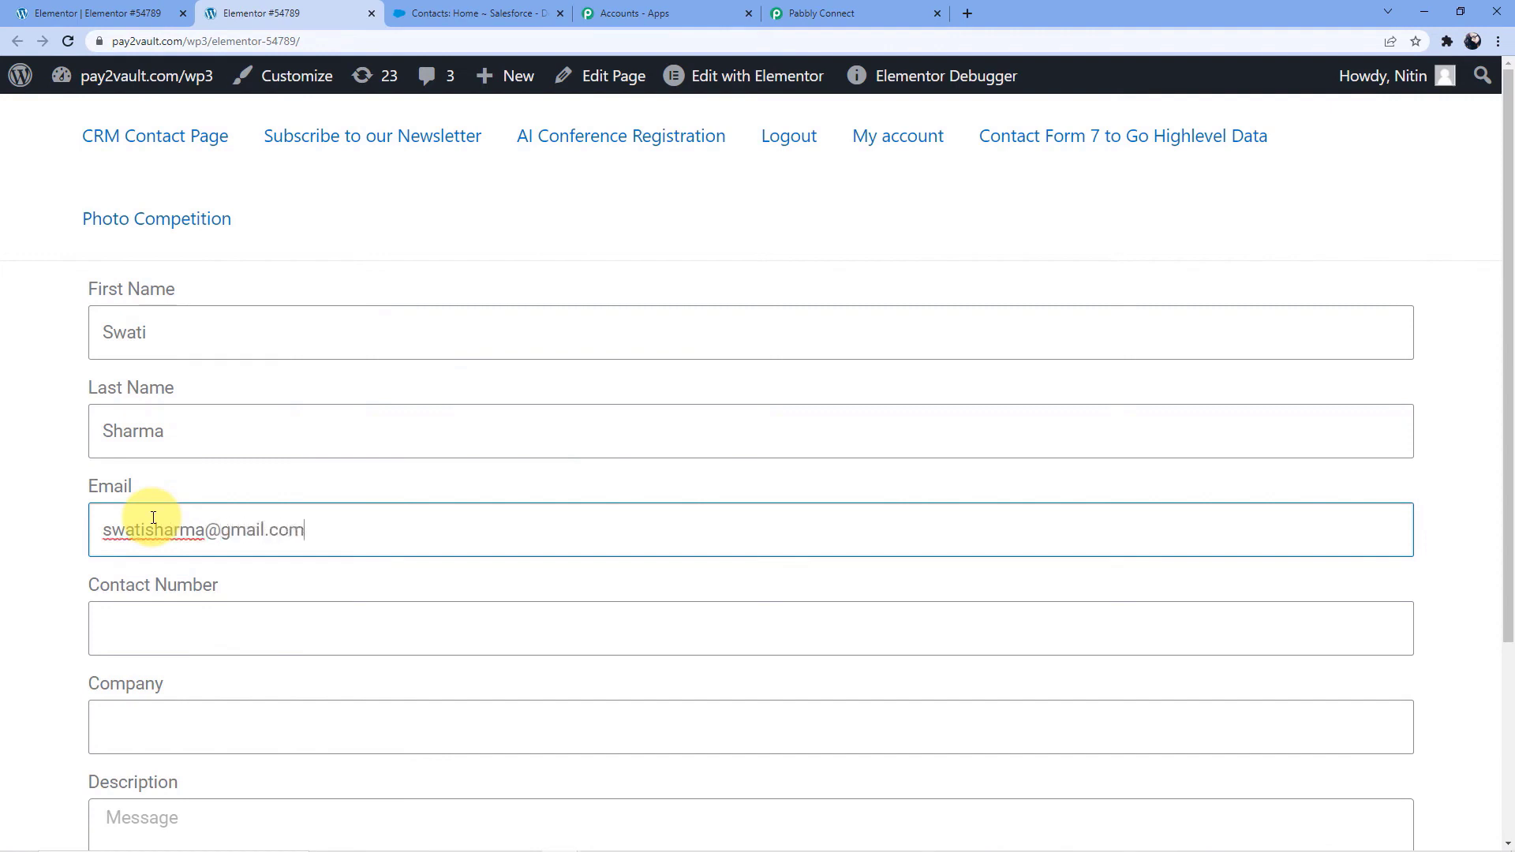
{"action": "left_click", "coordinate": [126, 643]}
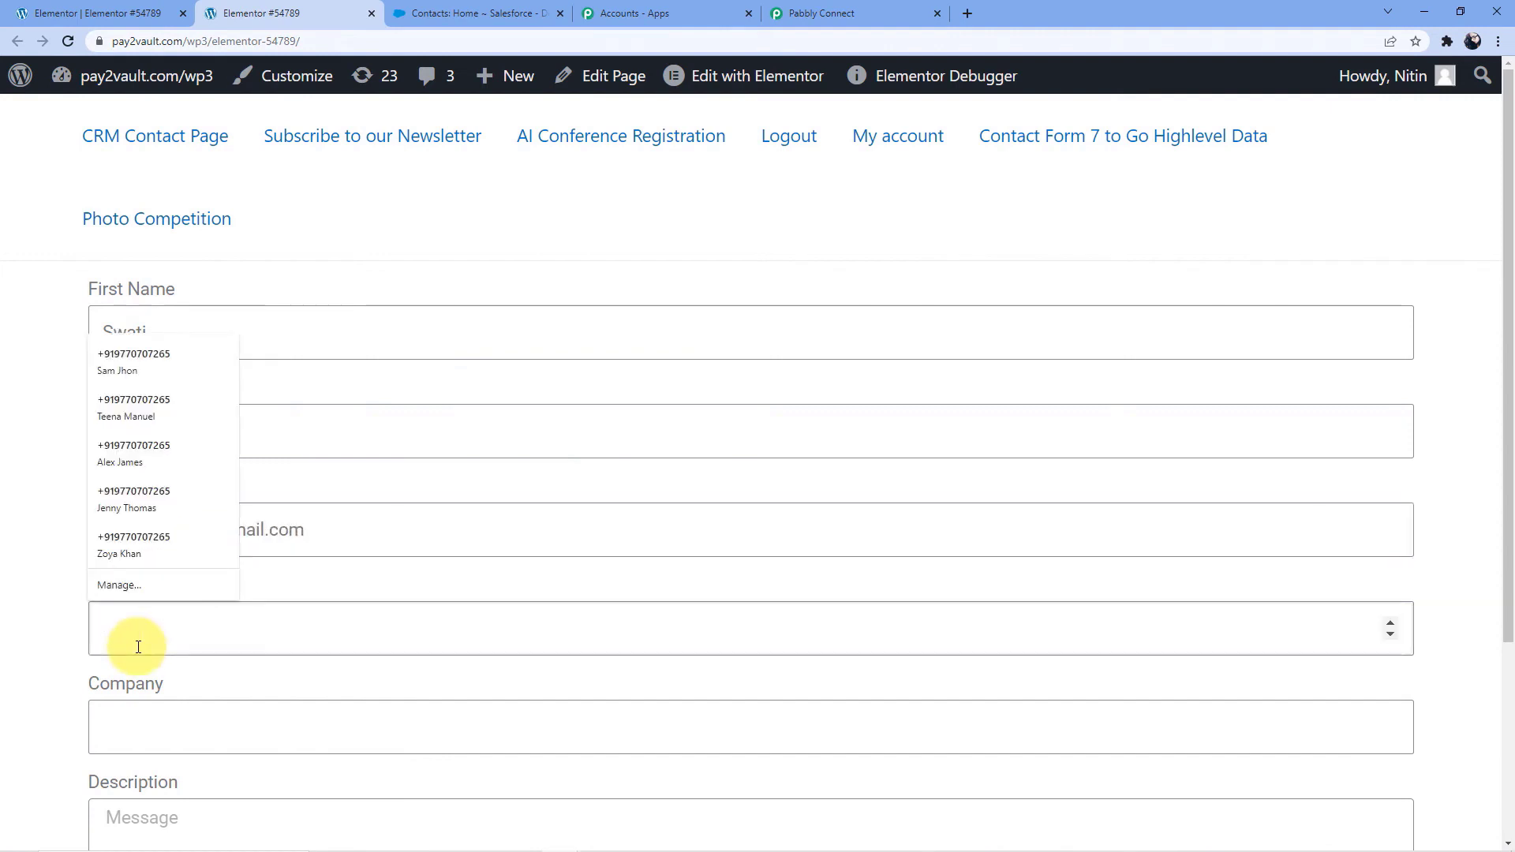
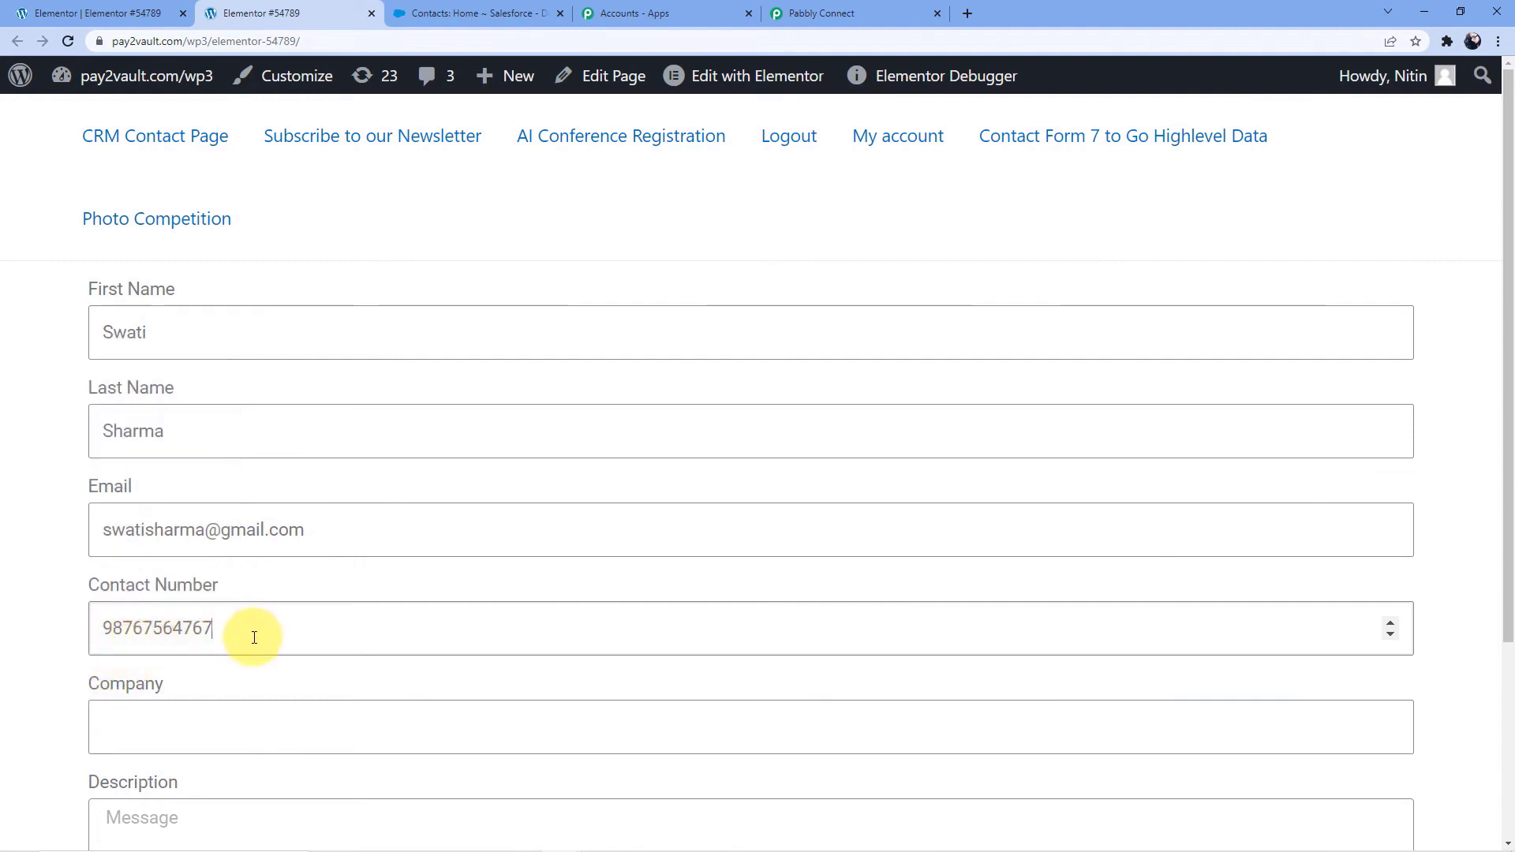
Fill in the Company field with the customer's full name followed by "Company"
{"action": "scroll", "coordinate": [253, 635], "scroll_direction": "down", "scroll_amount": 2}
{"action": "left_click", "coordinate": [193, 578]}
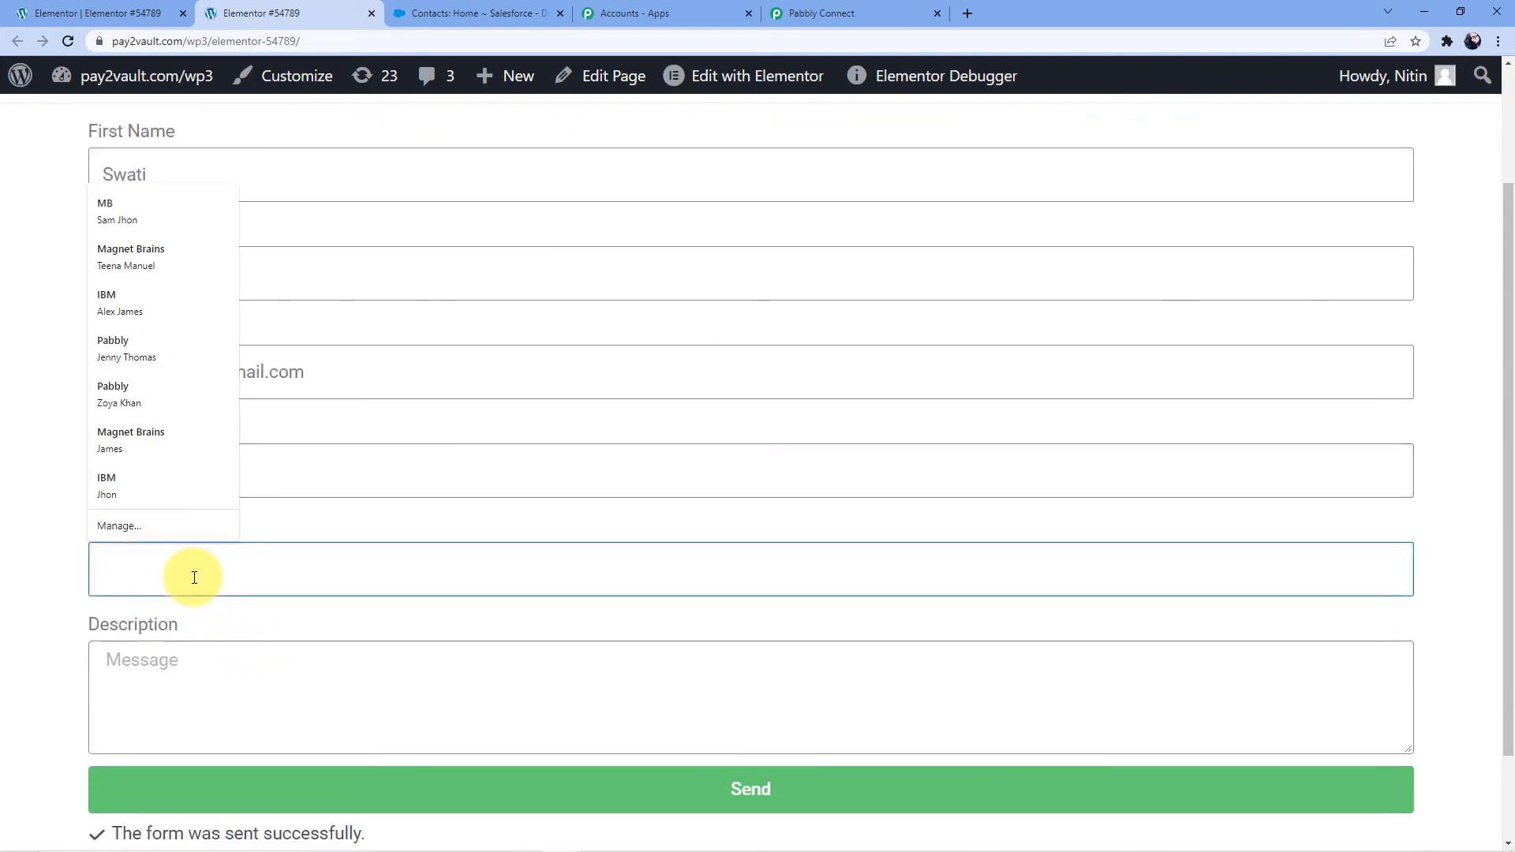
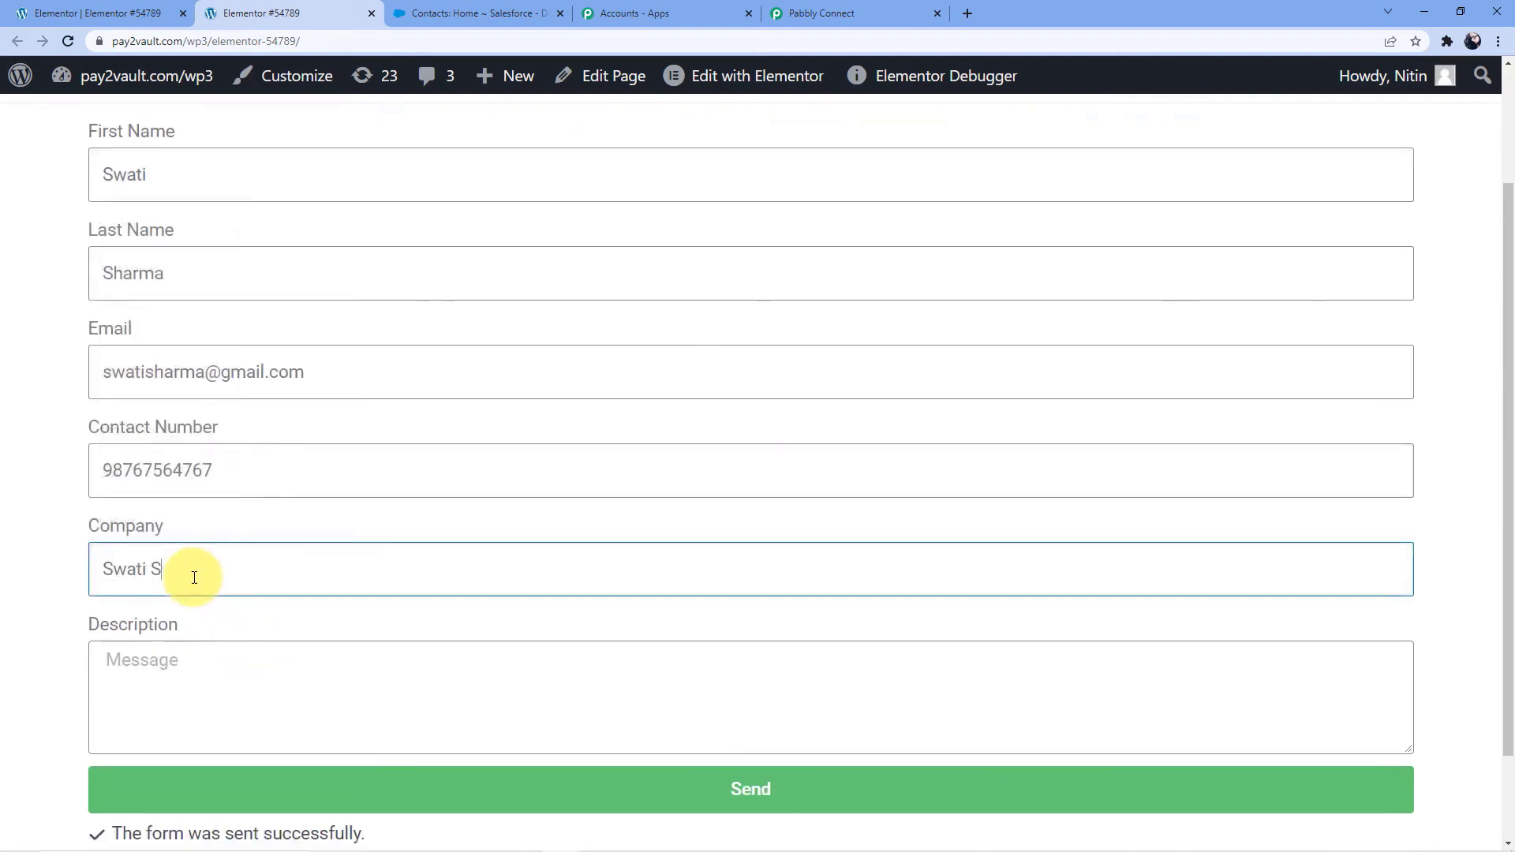
Start the Description with "Hello Sir," and begin a second line with "I have been watching your videos on pabbly form"
{"action": "left_click", "coordinate": [150, 678]}
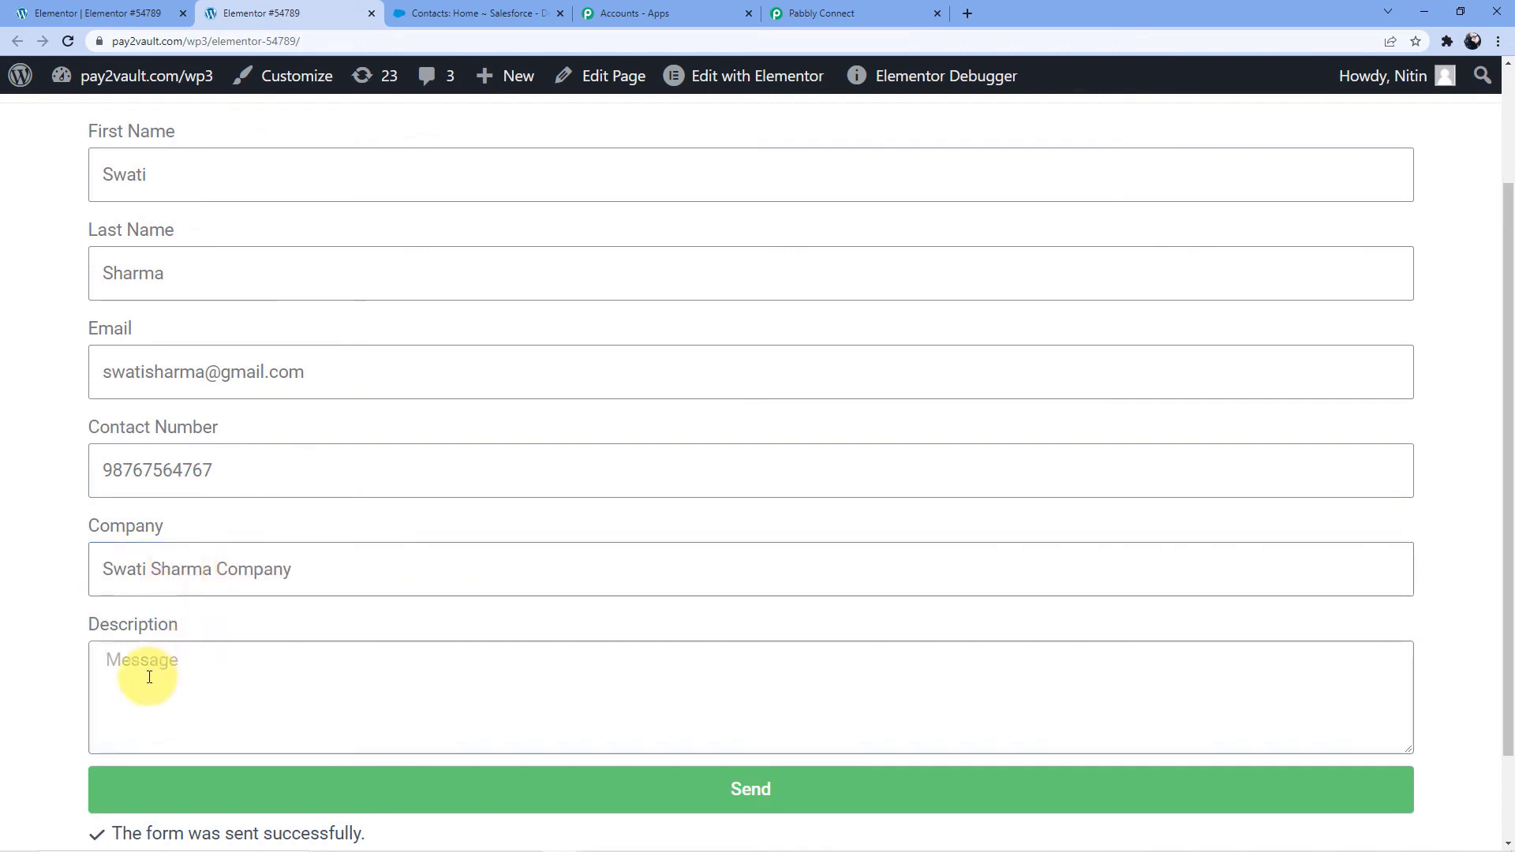
{"action": "type", "text": "Hello "}
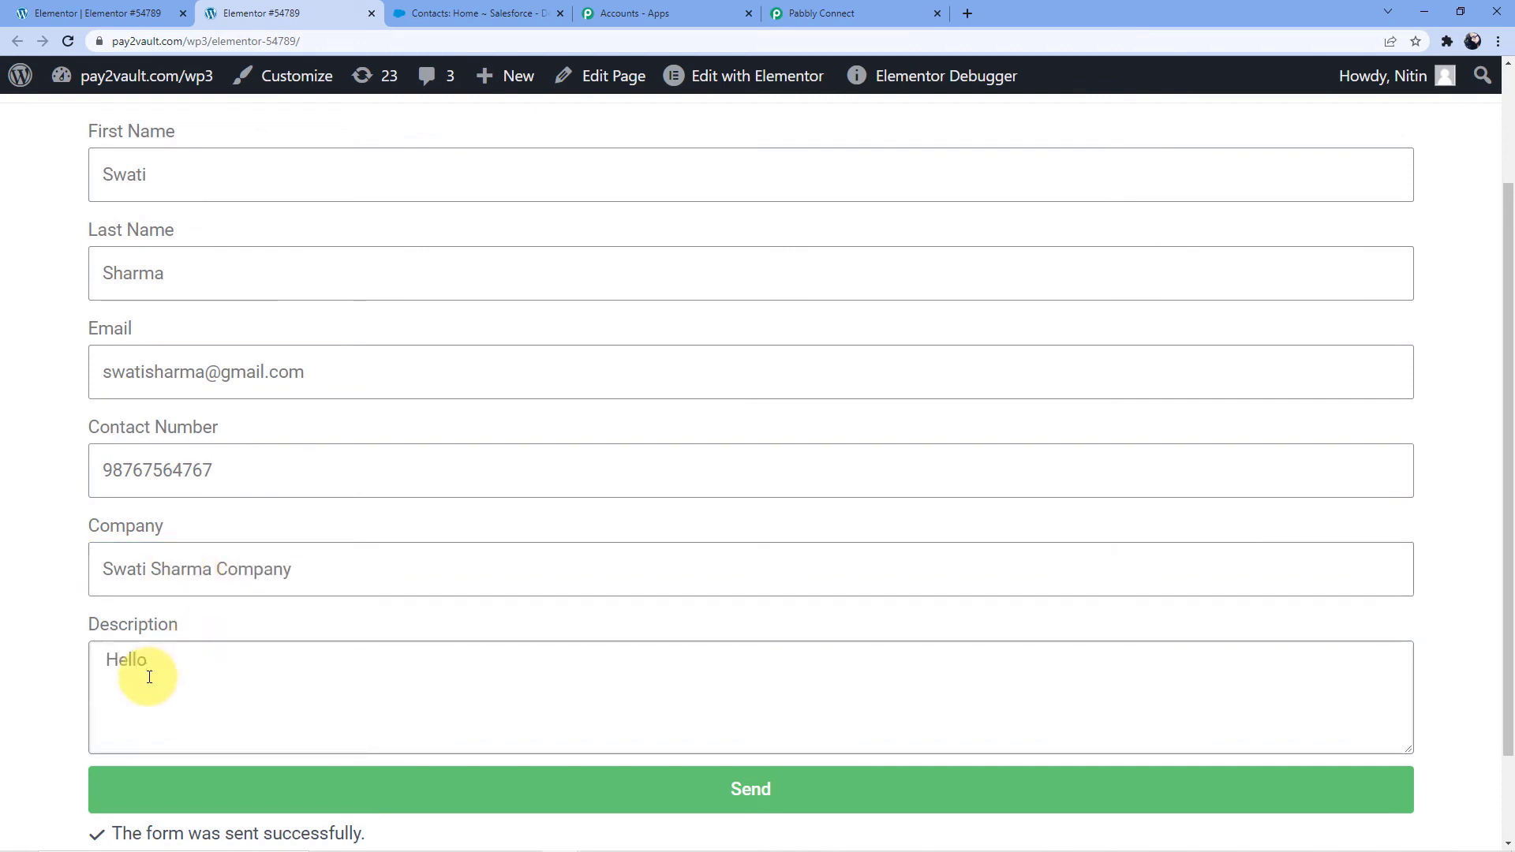
{"action": "type", "text": "Sir."}
{"action": "key", "text": "Return"}
{"action": "type", "text": "I have been a"}
{"action": "key", "text": "BackSpace"}
{"action": "type", "text": "watching and usin"}
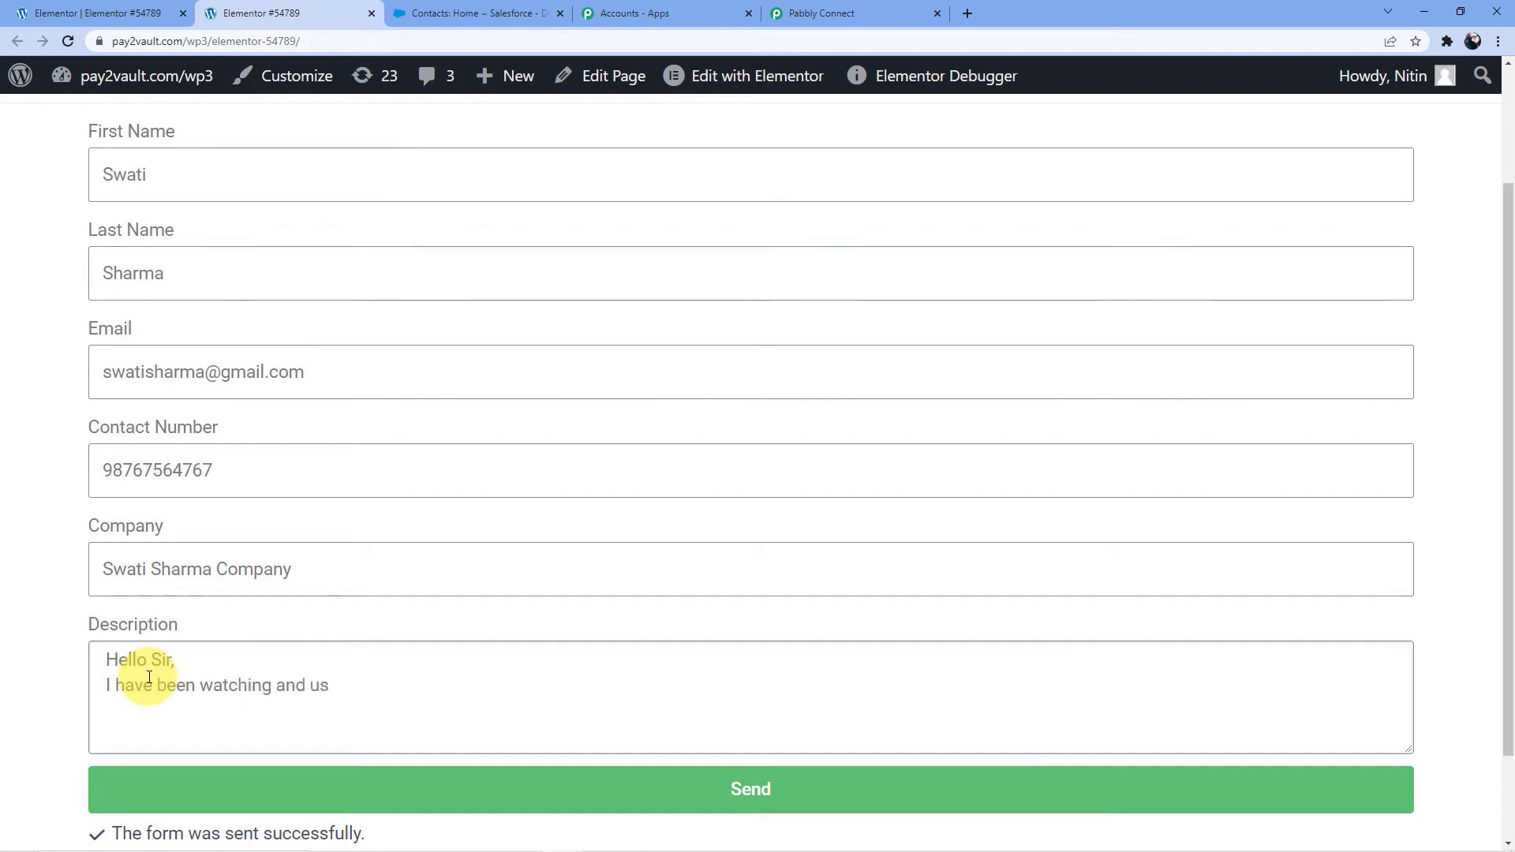
{"action": "key", "text": "BackSpace"}
{"action": "key", "text": "BackSpace"}
{"action": "key", "text": "BackSpace"}
{"action": "key", "text": "BackSpace"}
{"action": "key", "text": "BackSpace"}
{"action": "key", "text": "BackSpace"}
{"action": "key", "text": "BackSpace"}
{"action": "type", "text": "your videos on pabbly f"}
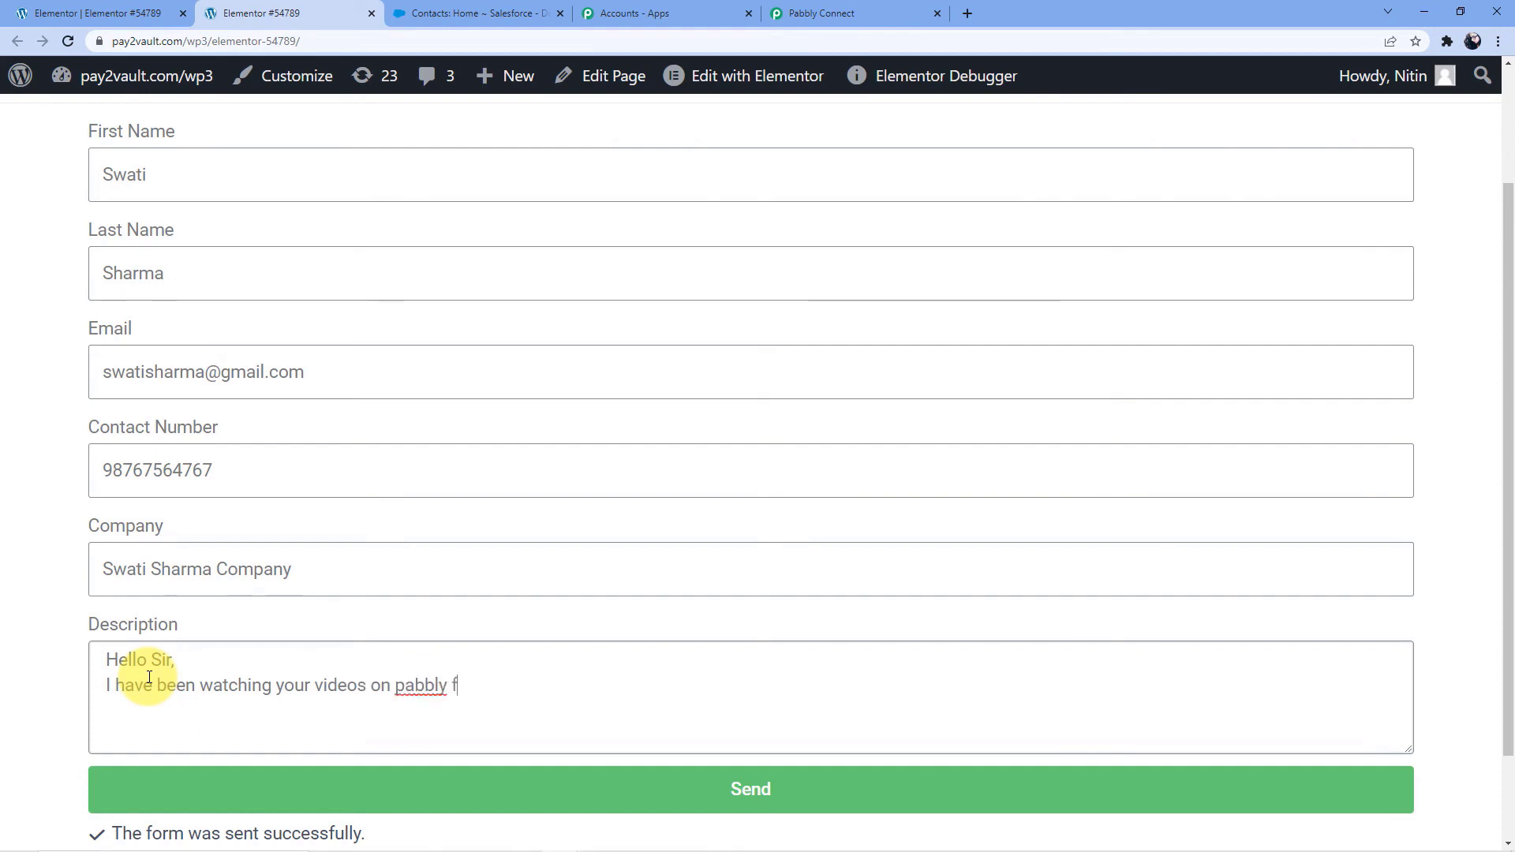
{"action": "type", "text": "orm builder and"}
{"action": "type", "text": " i "}
{"action": "type", "text": " I"}
{"action": "type", "text": "am "}
{"action": "type", "text": "interested"}
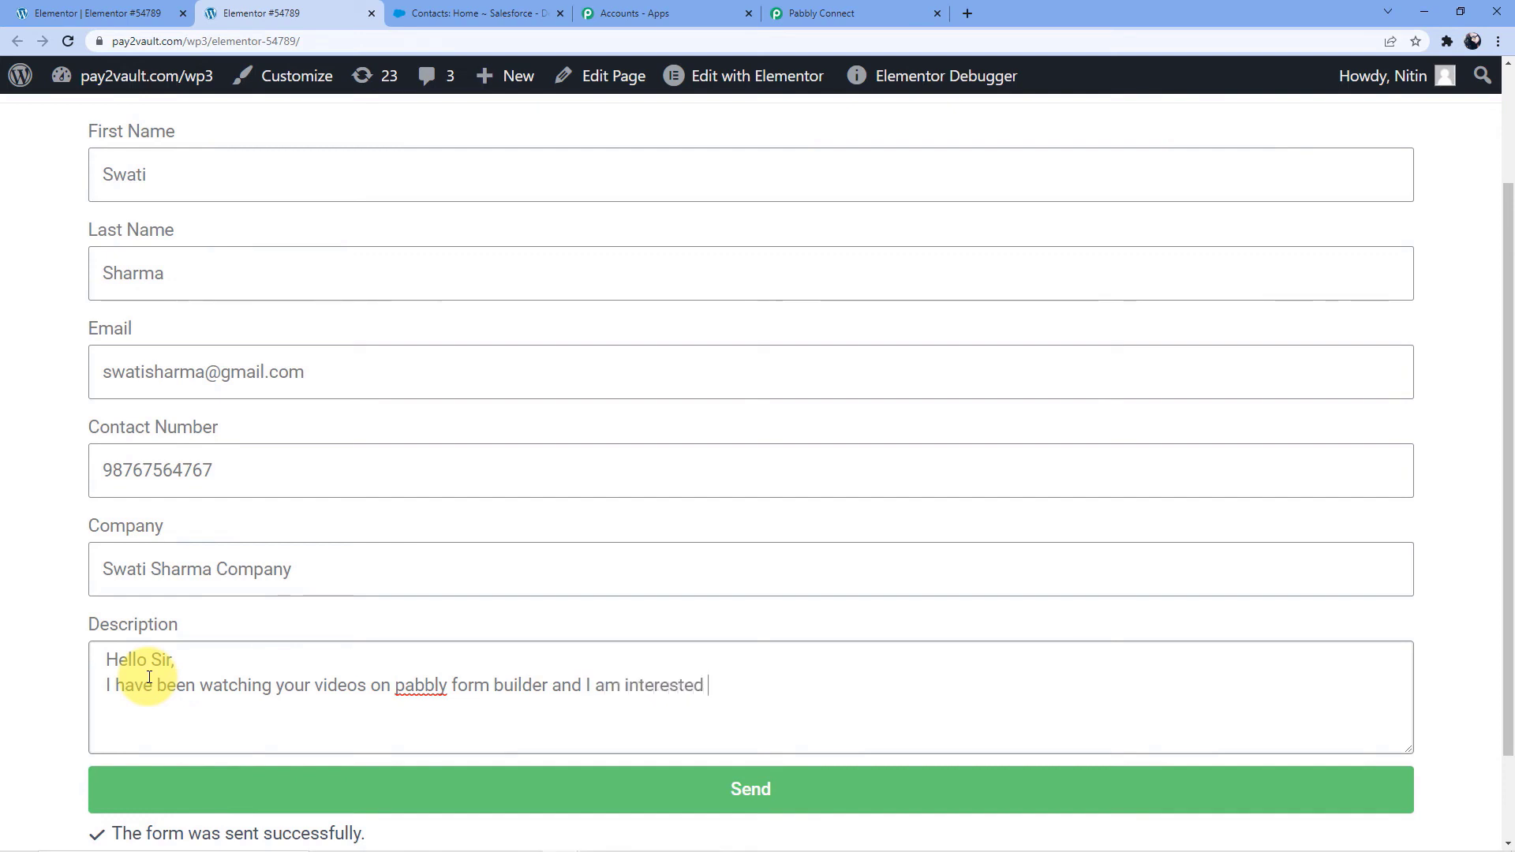
{"action": "type", "text": " in the same ."}
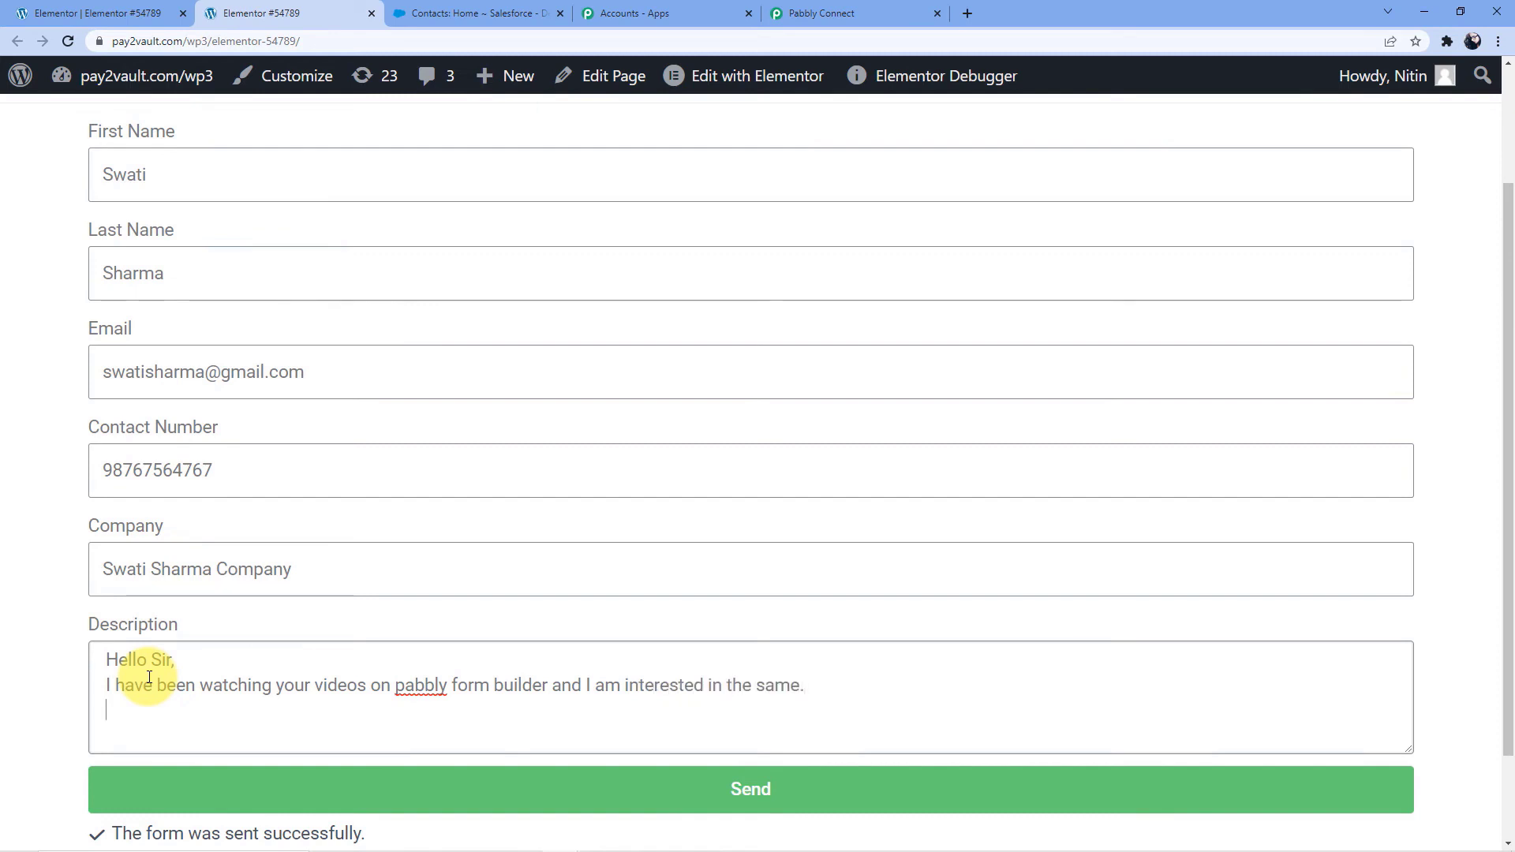
{"action": "type", "text": "Please reply "}
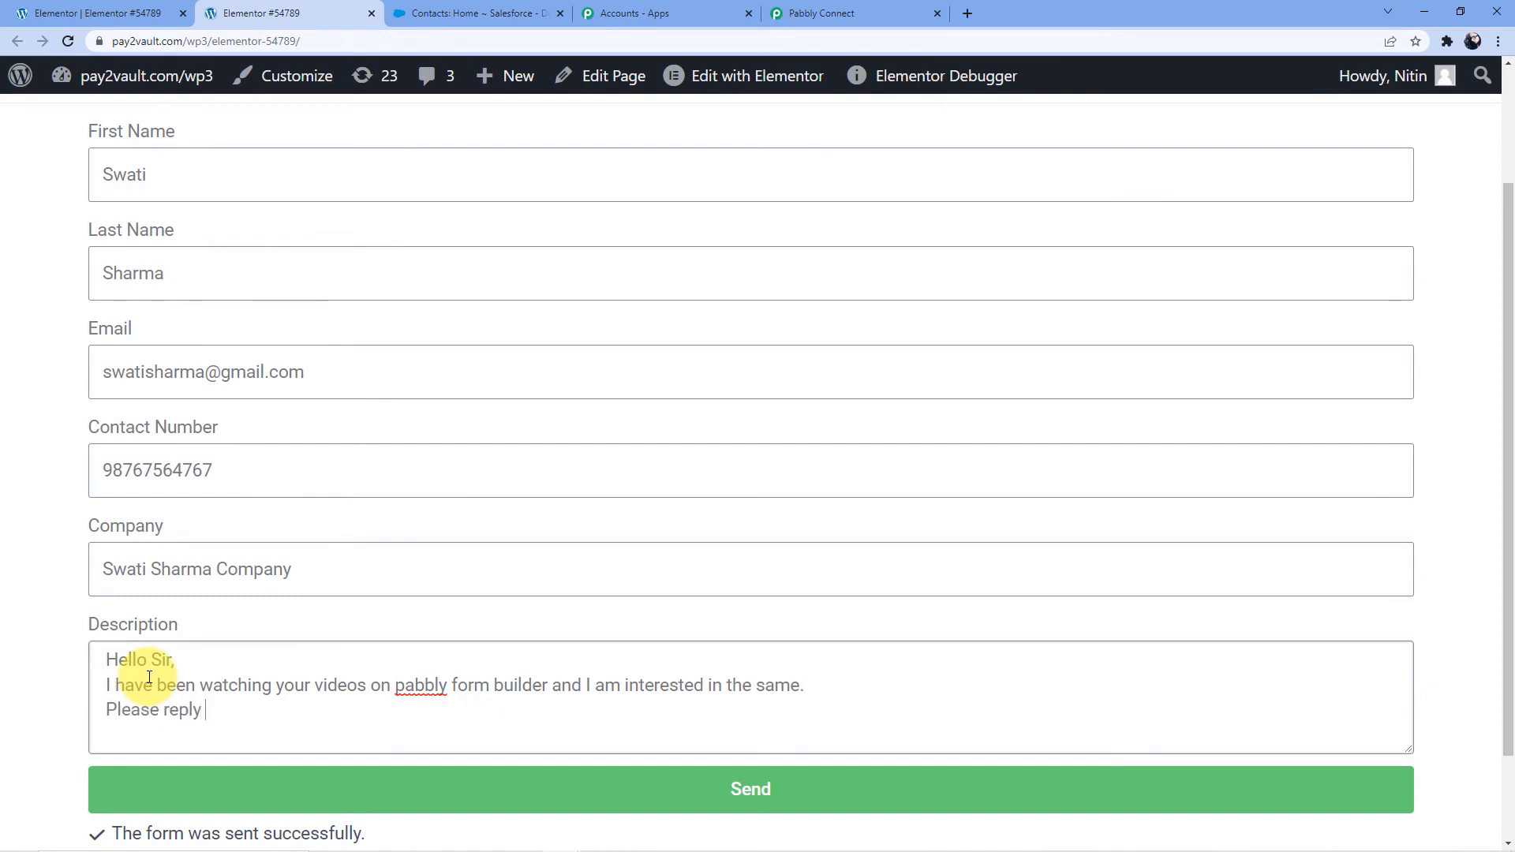
{"action": "type", "text": "me bacl"}
Add a third line to the Description reading "Please reply me back so that we can talk about it"
{"action": "key", "text": "BackSpace"}
{"action": "key", "text": "BackSpace"}
{"action": "type", "text": "k so"}
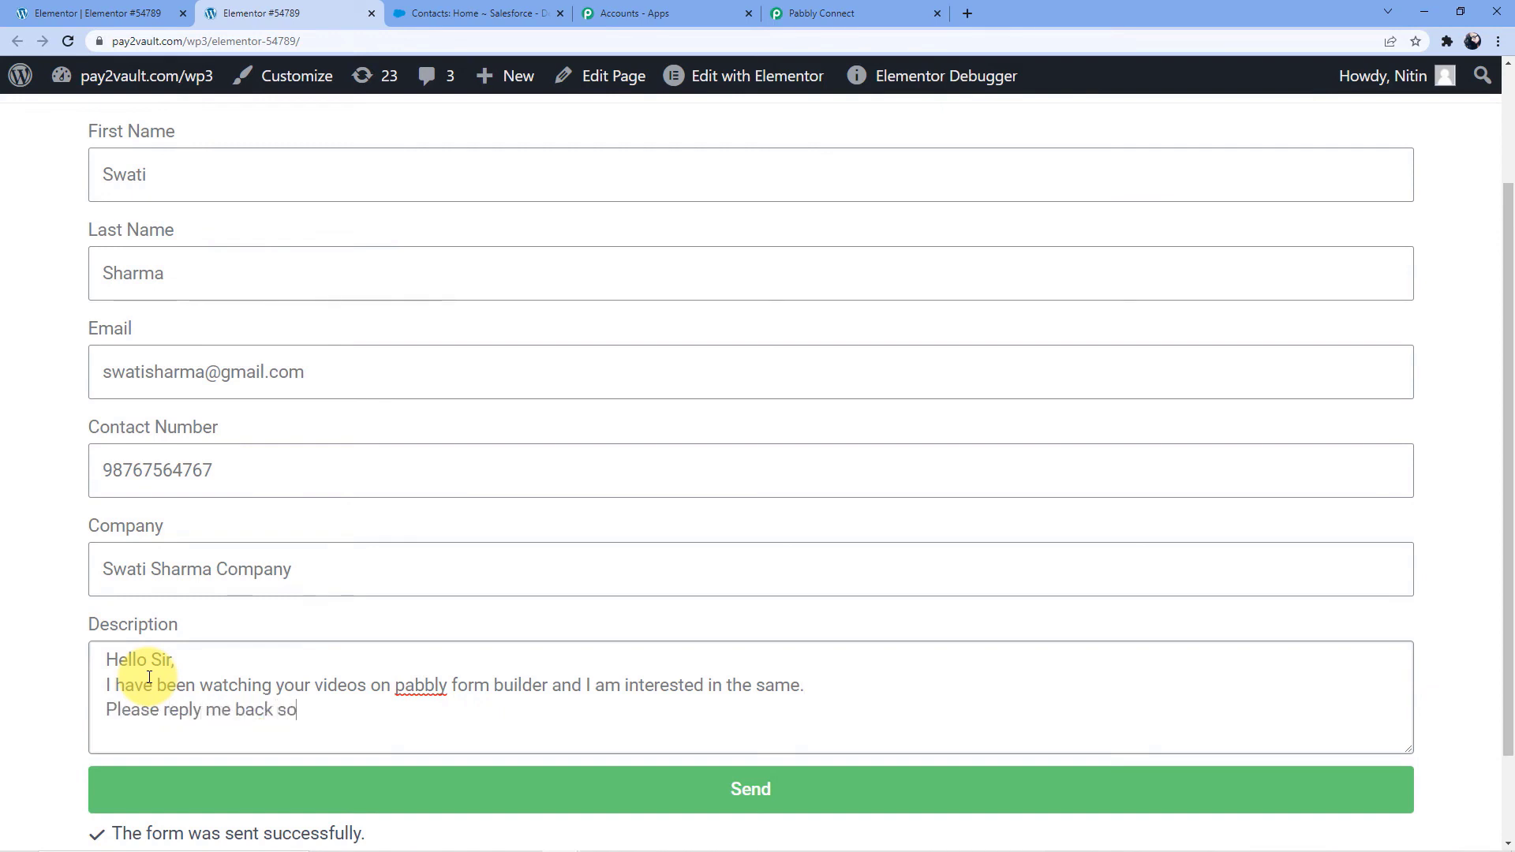
{"action": "type", "text": " that we can tak"}
{"action": "key", "text": "BackSpace"}
{"action": "type", "text": "lk about it"}
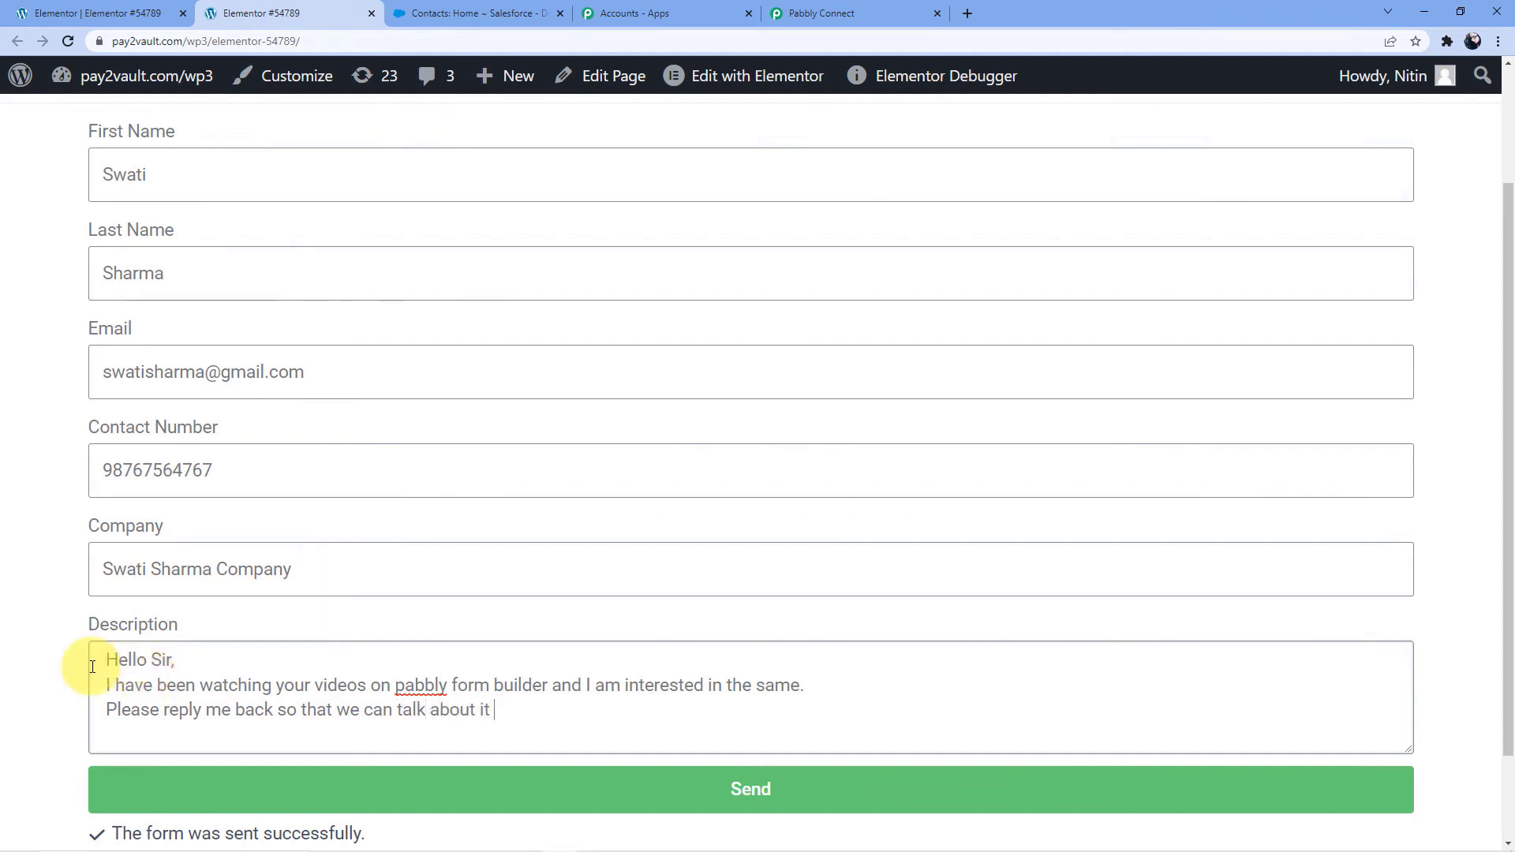
Correct the capitalization of the product name in the Description to "Pabbly Form Builder"
{"action": "double_click", "coordinate": [425, 682]}
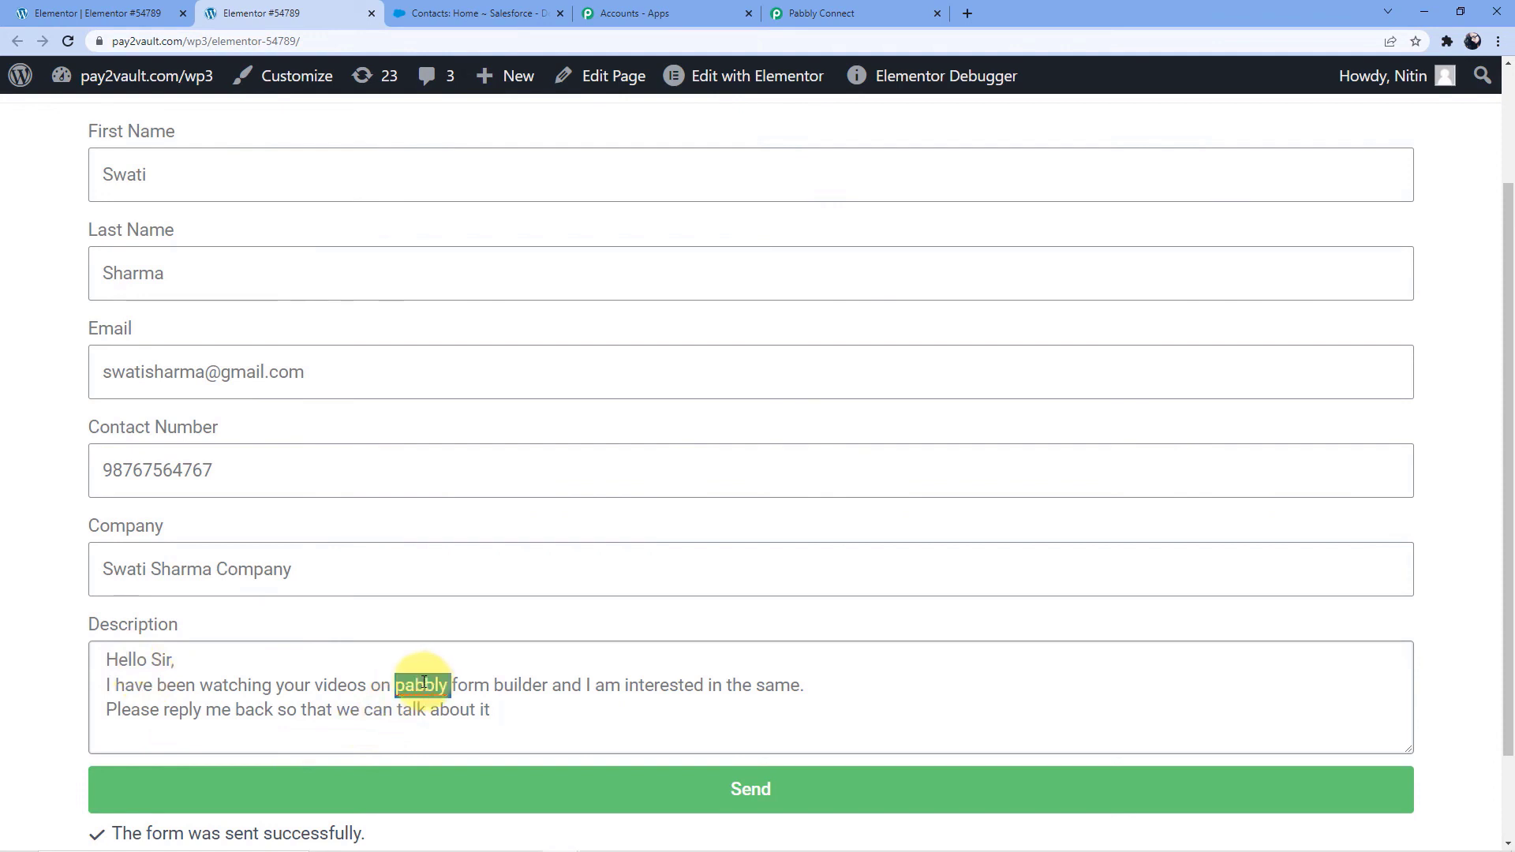
{"action": "right_click", "coordinate": [426, 682]}
{"action": "left_click", "coordinate": [406, 683]}
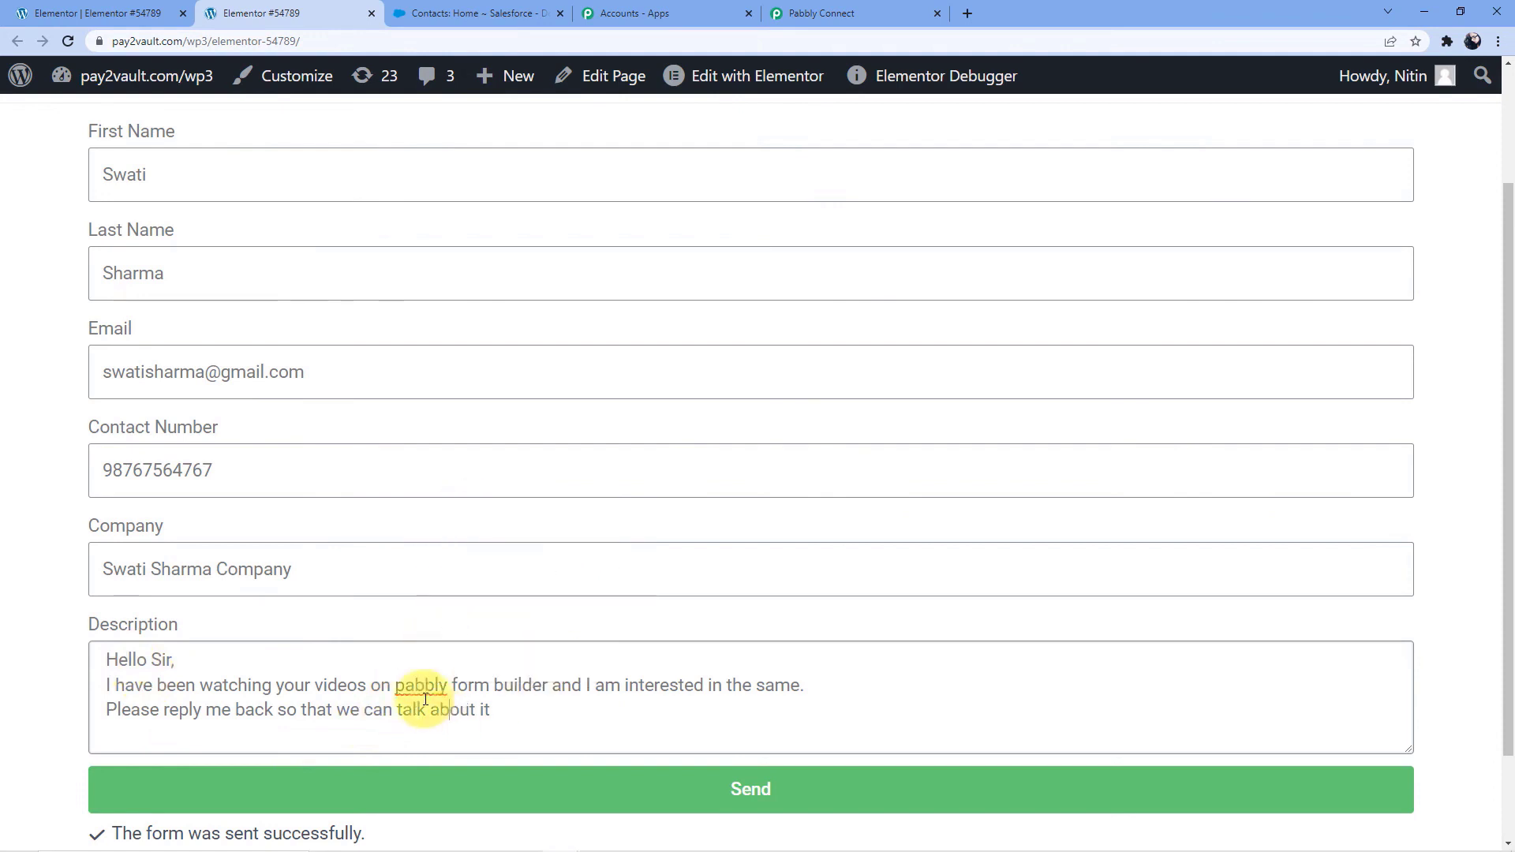
{"action": "key", "text": "BackSpace"}
{"action": "type", "text": "P"}
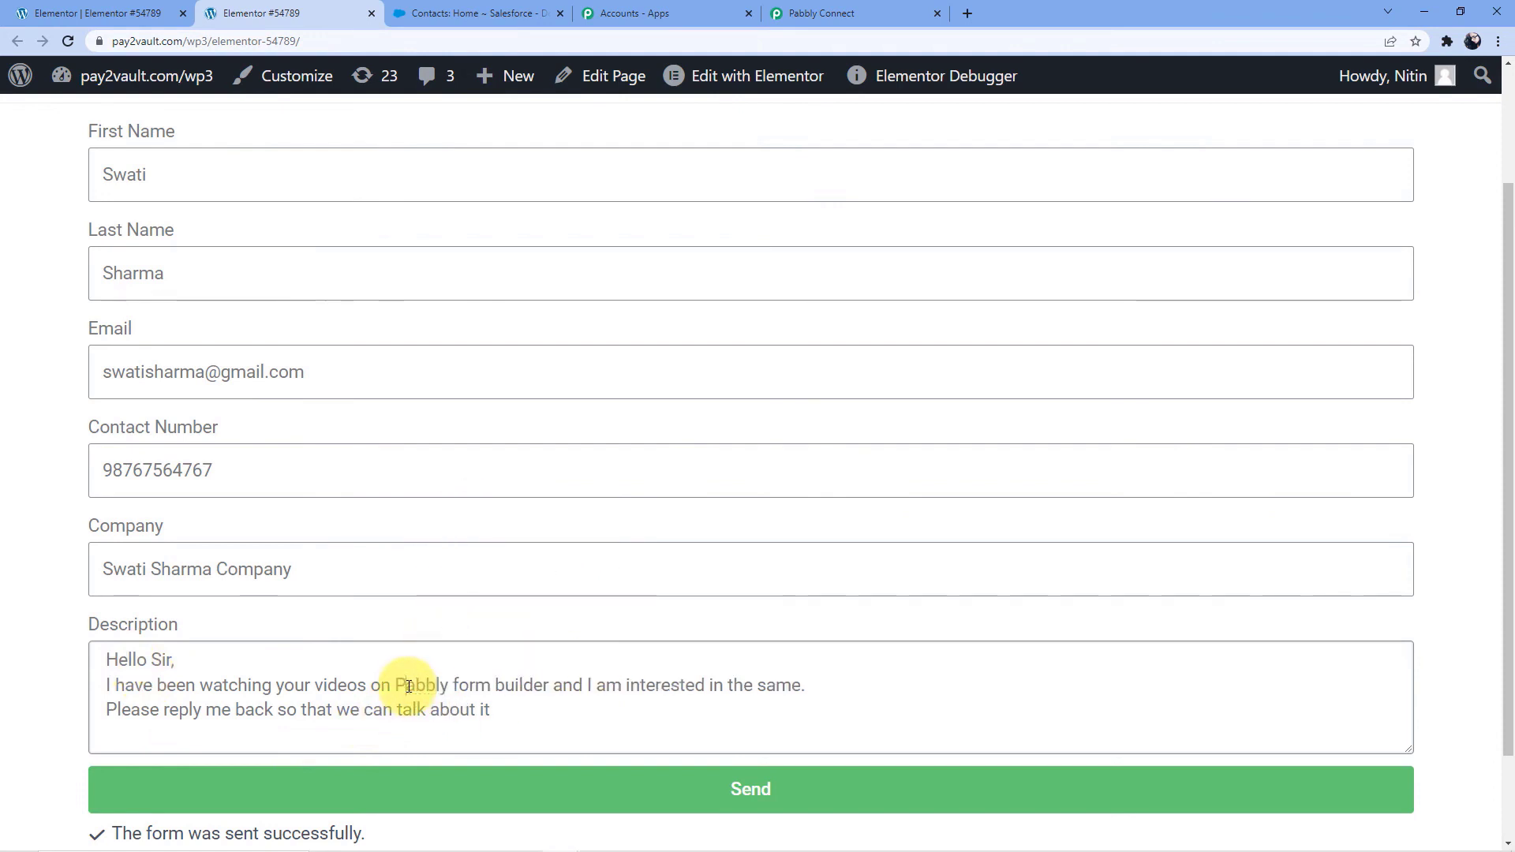
{"action": "left_click", "coordinate": [687, 701]}
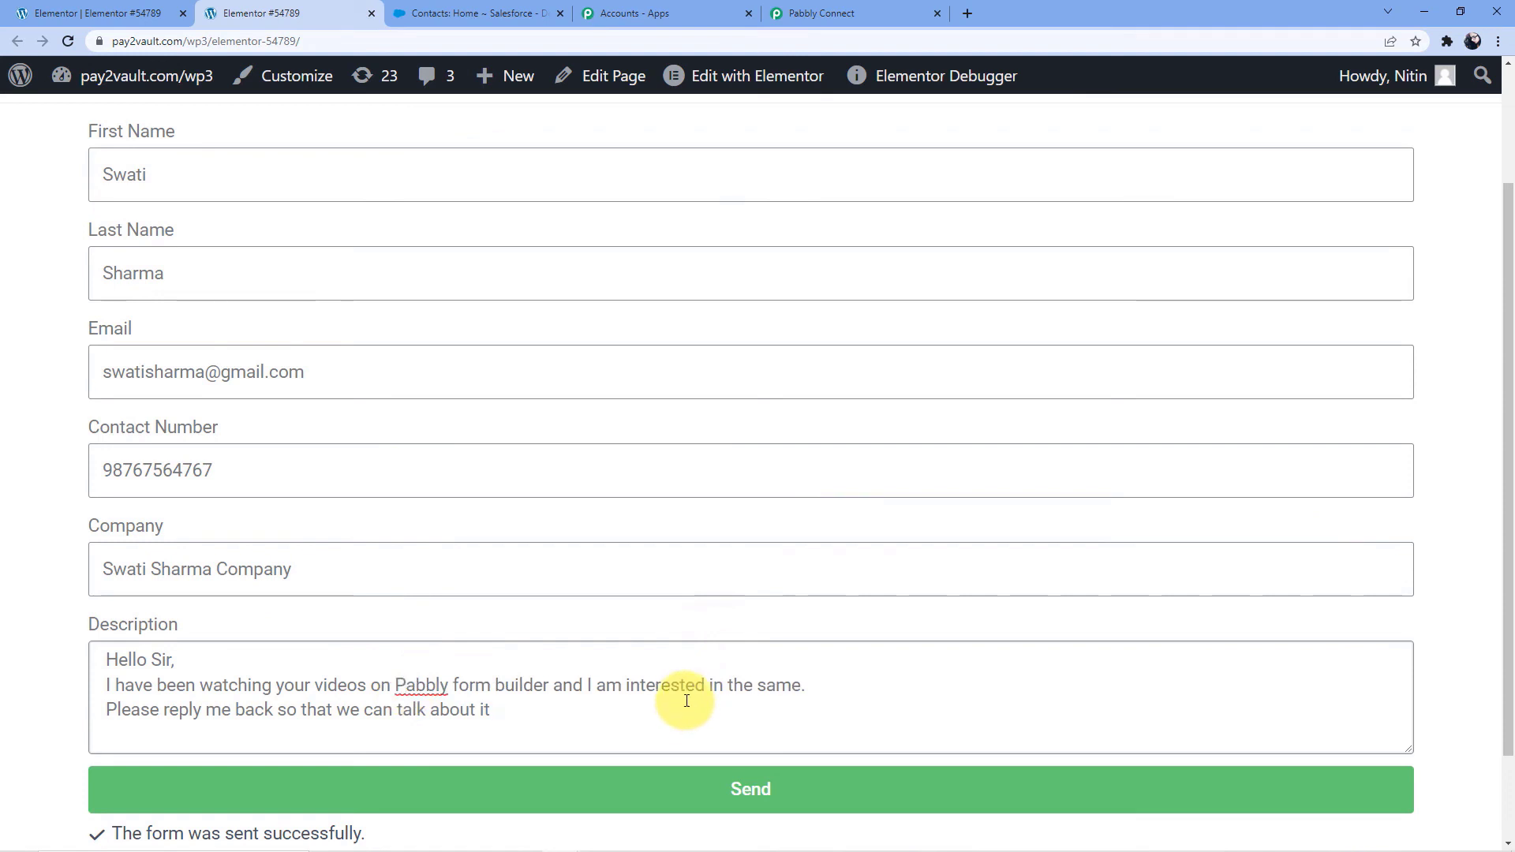
{"action": "left_click", "coordinate": [459, 679]}
{"action": "key", "text": "BackSpace"}
{"action": "type", "text": "F"}
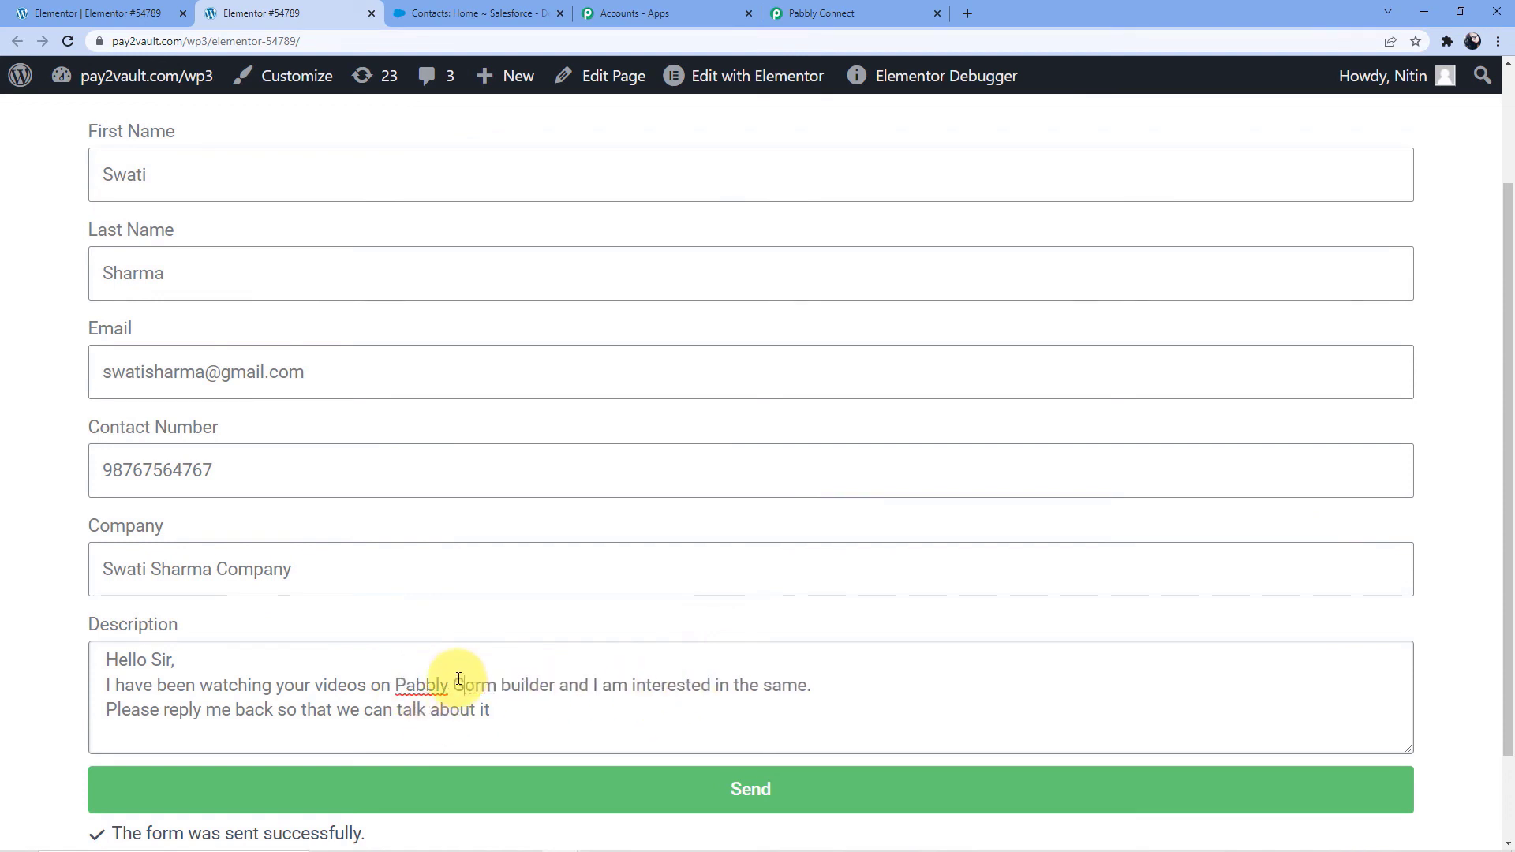
{"action": "left_click", "coordinate": [511, 679]}
{"action": "key", "text": "BackSpace"}
{"action": "type", "text": "B"}
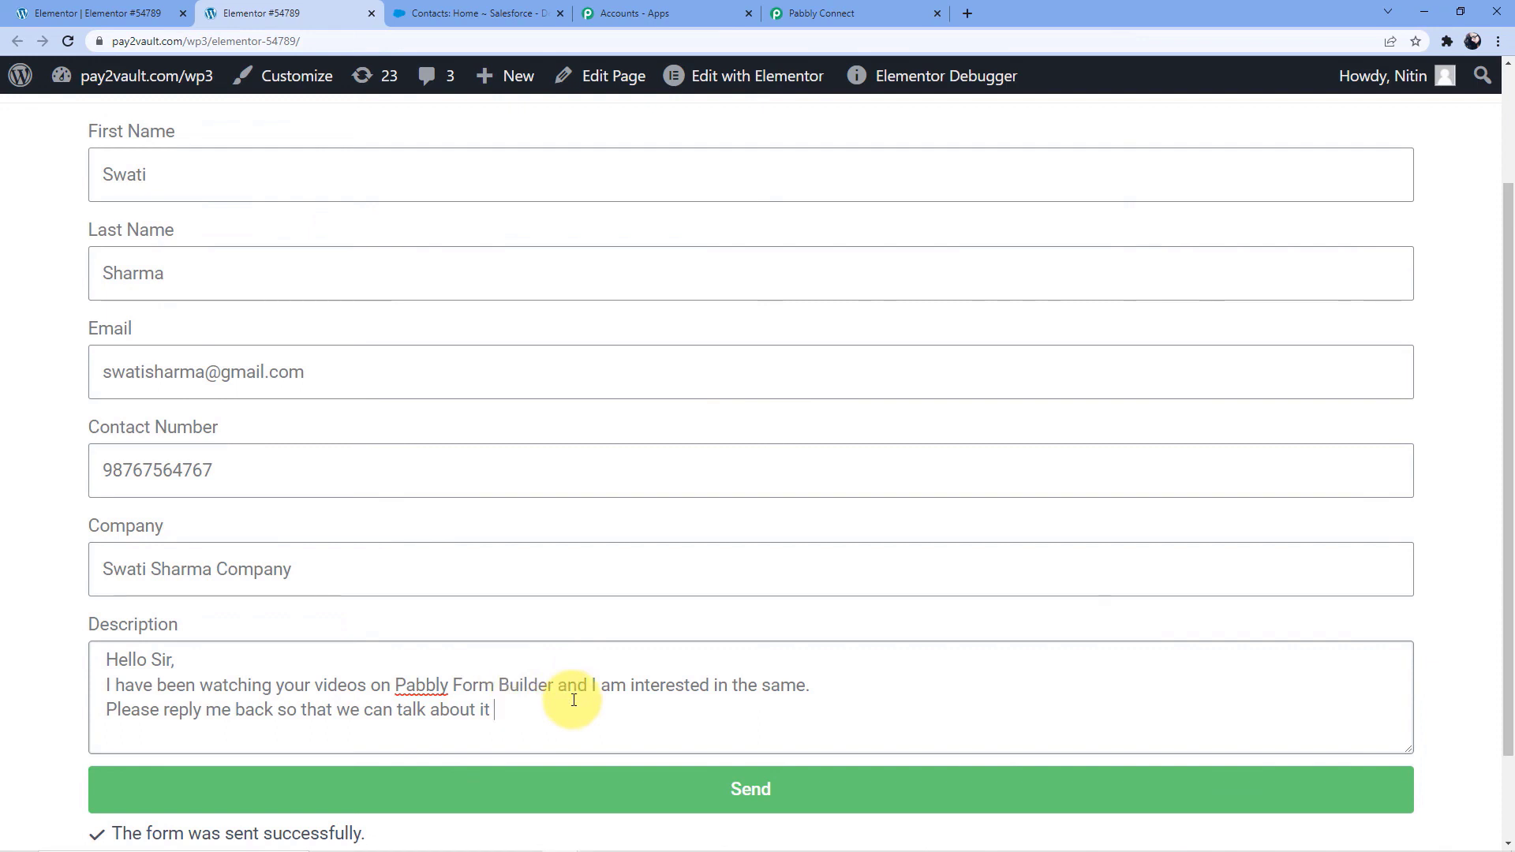
Submit the completed form, switch to Salesforce and refresh the Contacts home page
{"action": "scroll", "coordinate": [545, 686], "scroll_direction": "down", "scroll_amount": 2}
{"action": "left_click", "coordinate": [509, 685]}
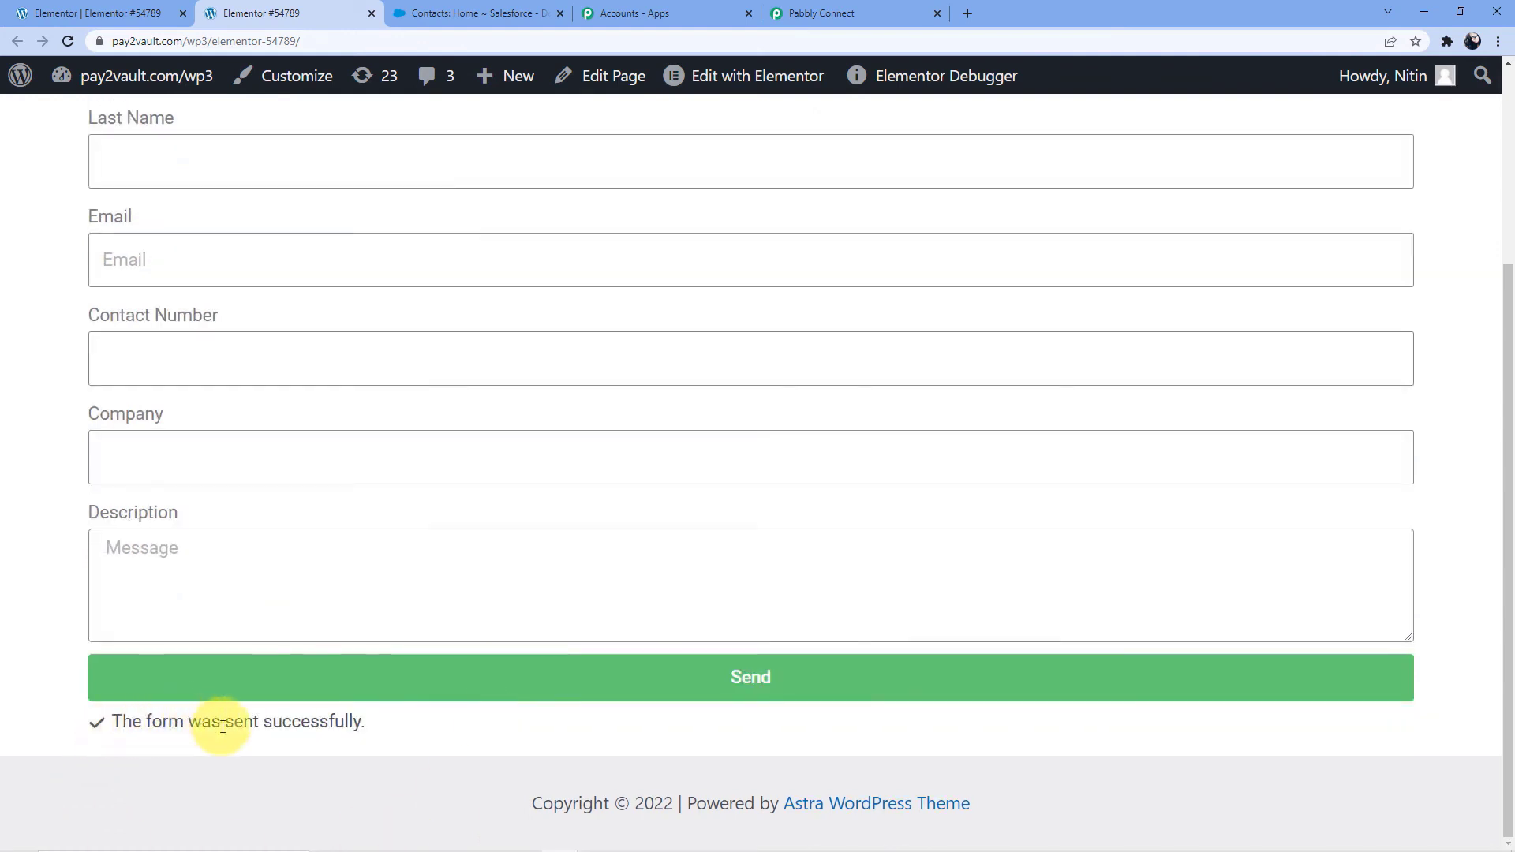
{"action": "left_click", "coordinate": [456, 13]}
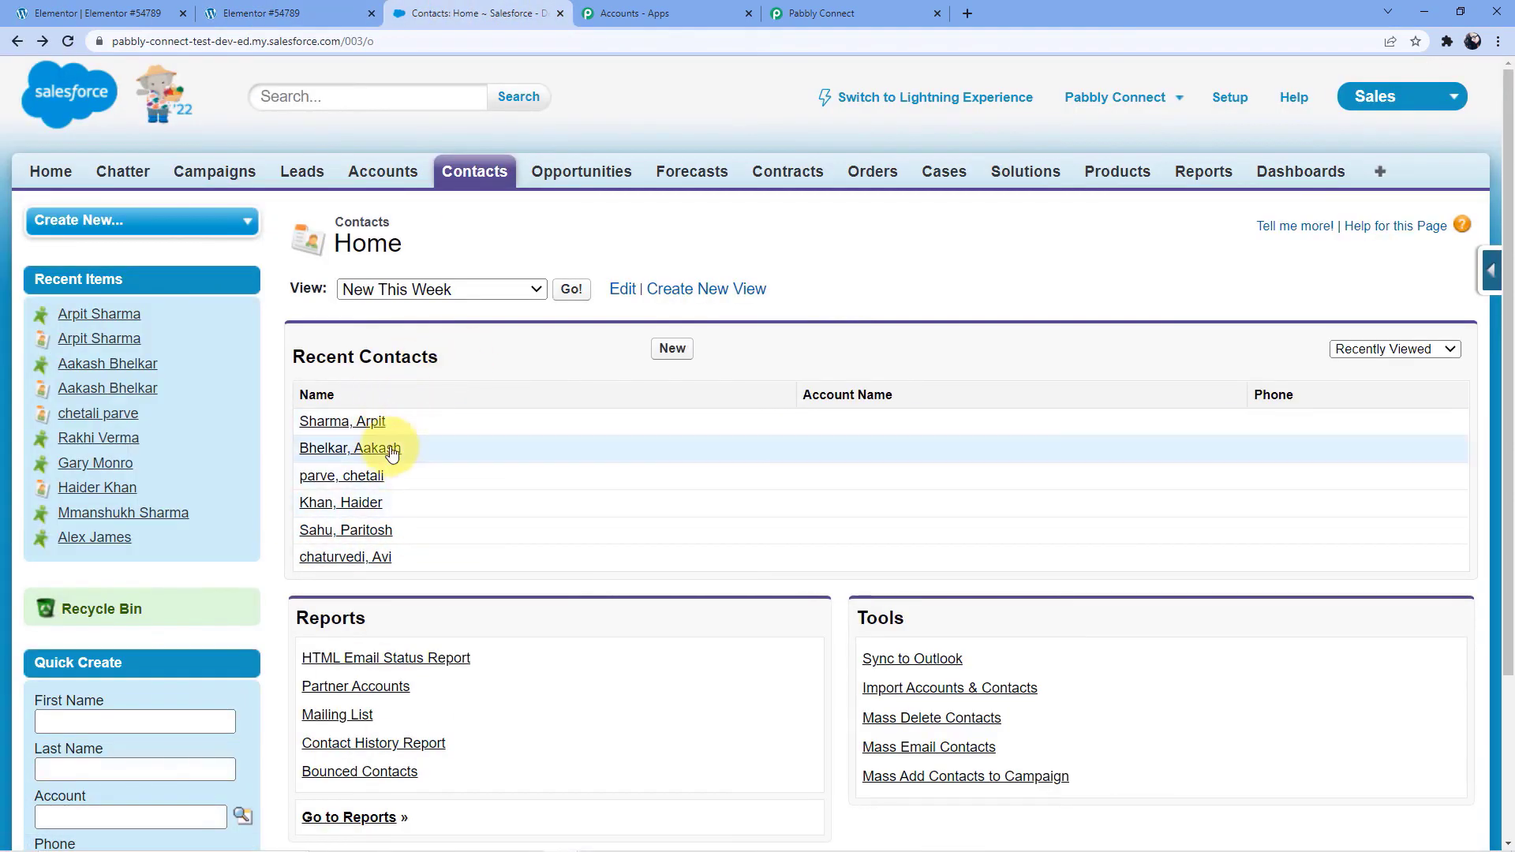
{"action": "left_click", "coordinate": [71, 45]}
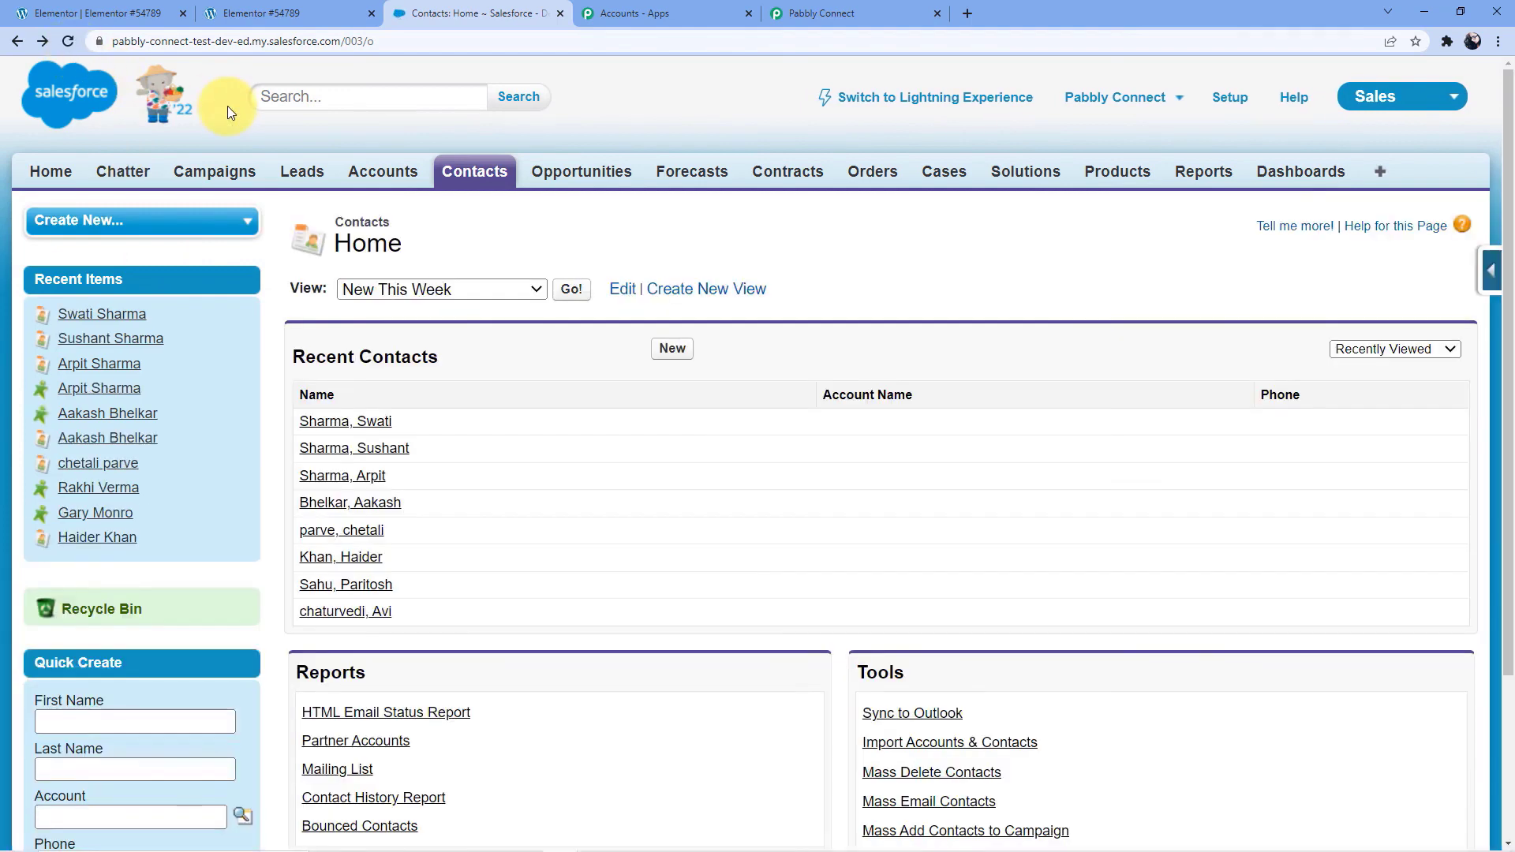
Open the newest contact in Recent Contacts and check its name, department, mobile, email and description against the submitted form
{"action": "left_click", "coordinate": [354, 427]}
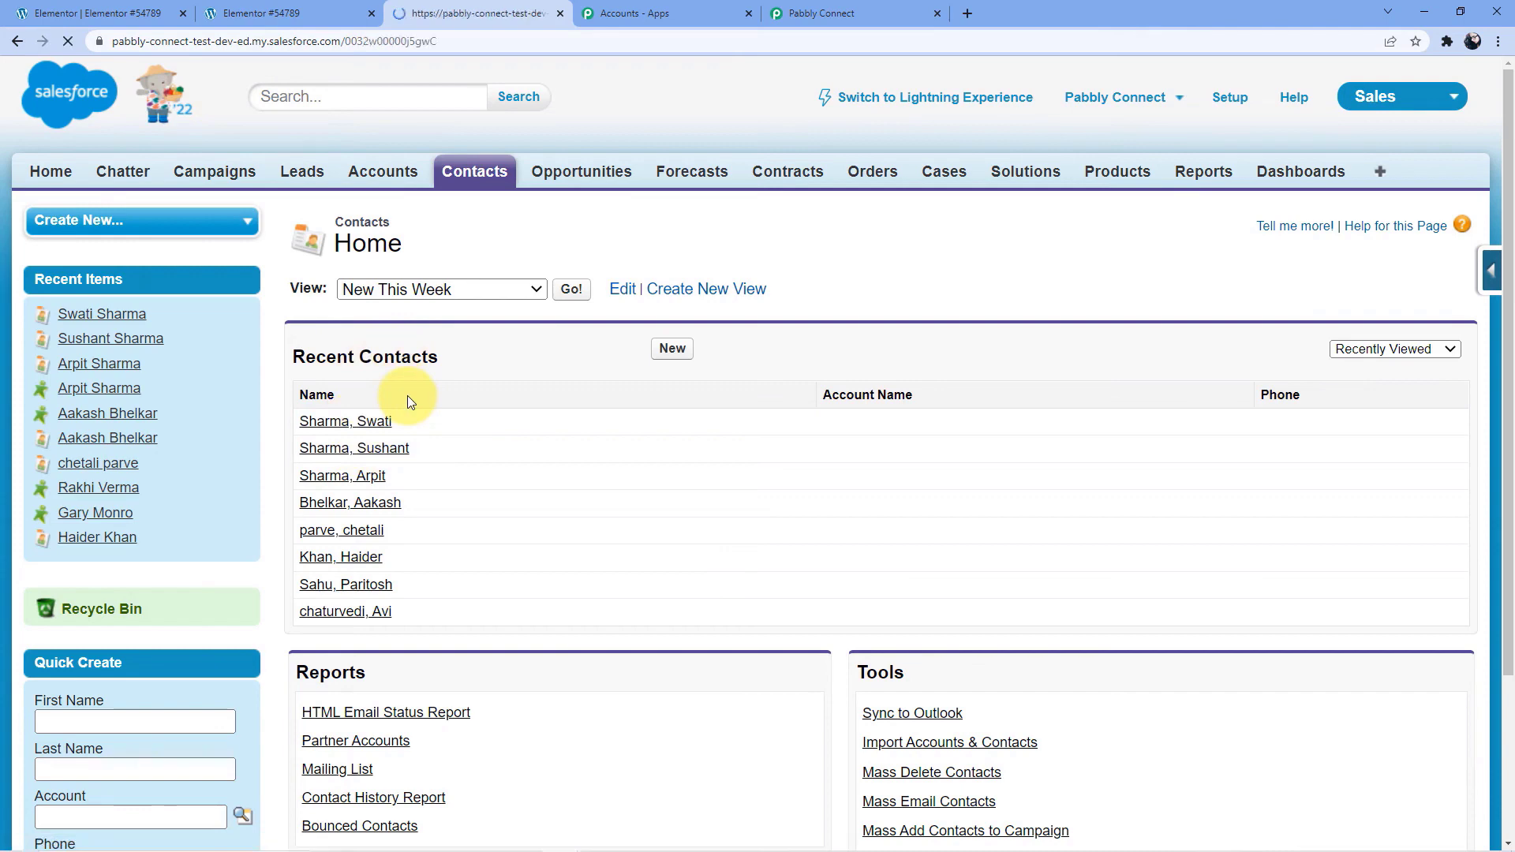
{"action": "scroll", "coordinate": [698, 391], "scroll_direction": "down", "scroll_amount": 3}
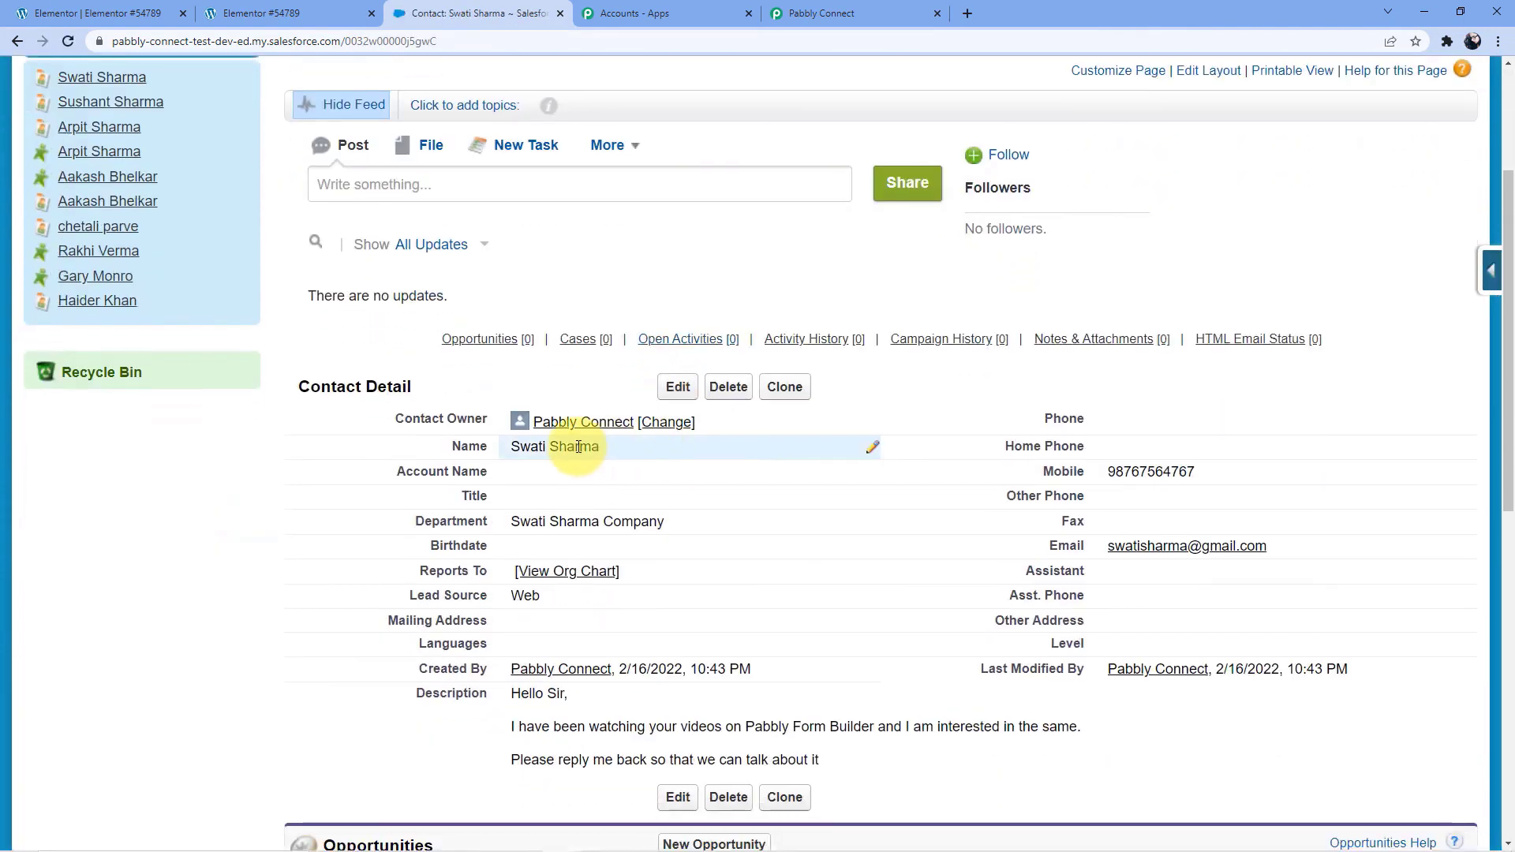
{"action": "scroll", "coordinate": [661, 513], "scroll_direction": "down", "scroll_amount": 1}
{"action": "scroll", "coordinate": [662, 513], "scroll_direction": "down", "scroll_amount": 1}
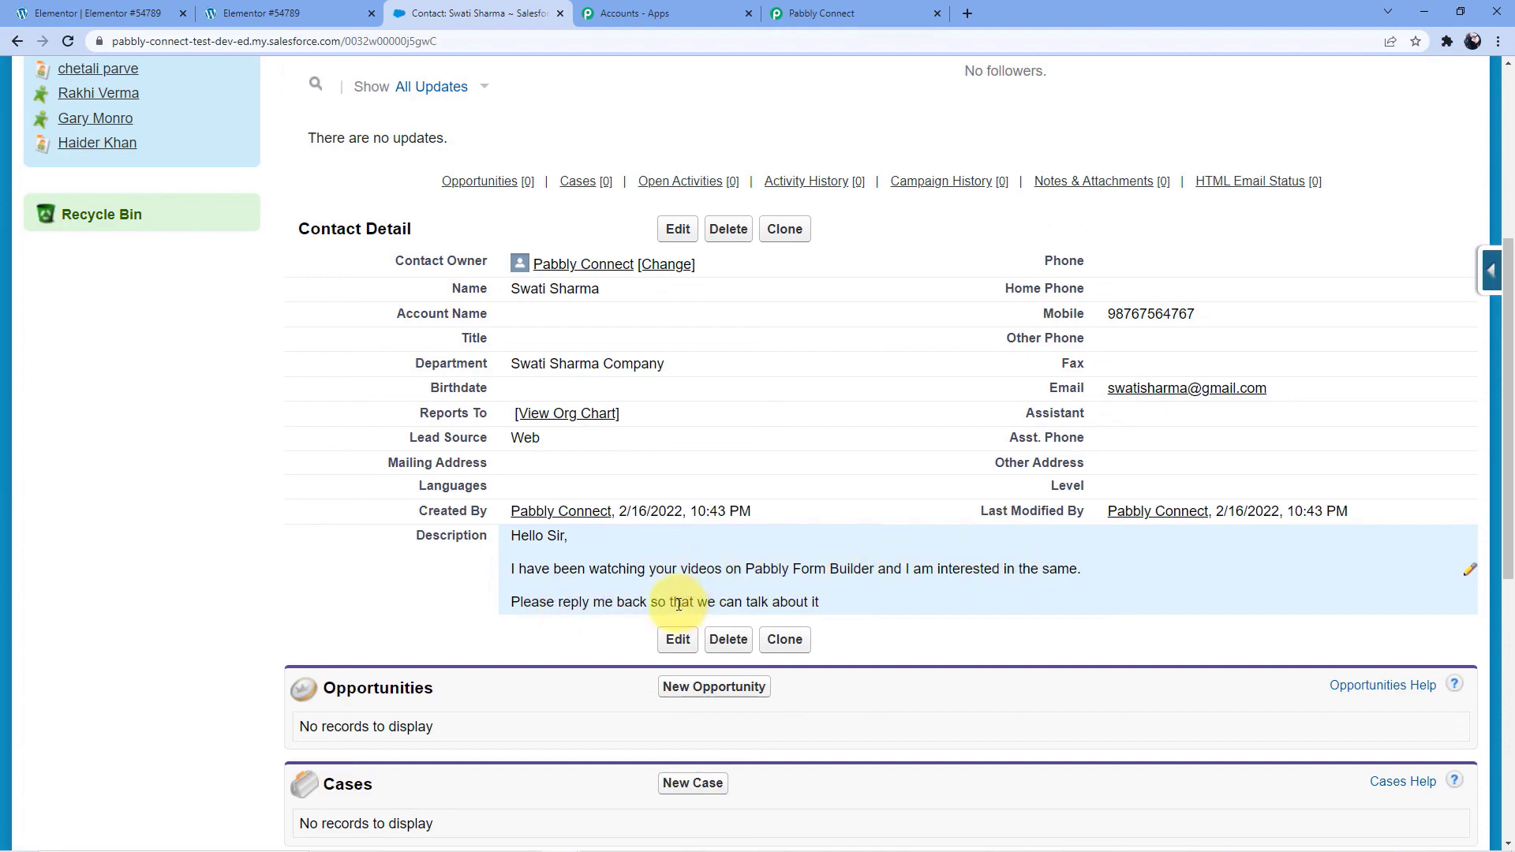
{"action": "scroll", "coordinate": [584, 584], "scroll_direction": "up", "scroll_amount": 3}
{"action": "scroll", "coordinate": [584, 536], "scroll_direction": "up", "scroll_amount": 1}
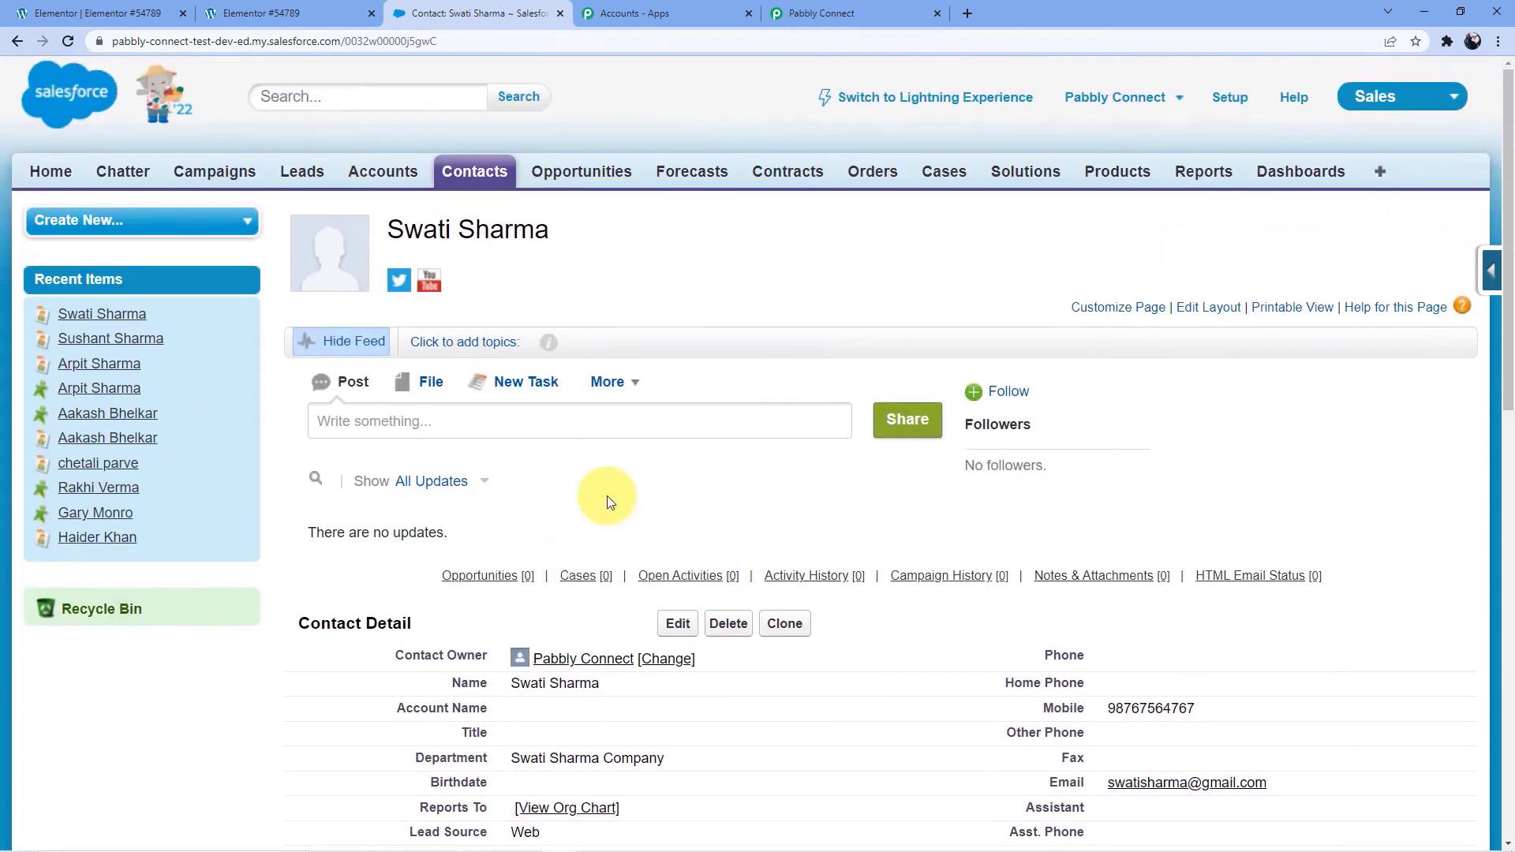
Switch to Pabbly Connect and review the Elementor to Salesforce workflow from its New Form Submission trigger
{"action": "left_click", "coordinate": [813, 13]}
{"action": "scroll", "coordinate": [702, 483], "scroll_direction": "up", "scroll_amount": 5}
{"action": "scroll", "coordinate": [702, 484], "scroll_direction": "up", "scroll_amount": 20}
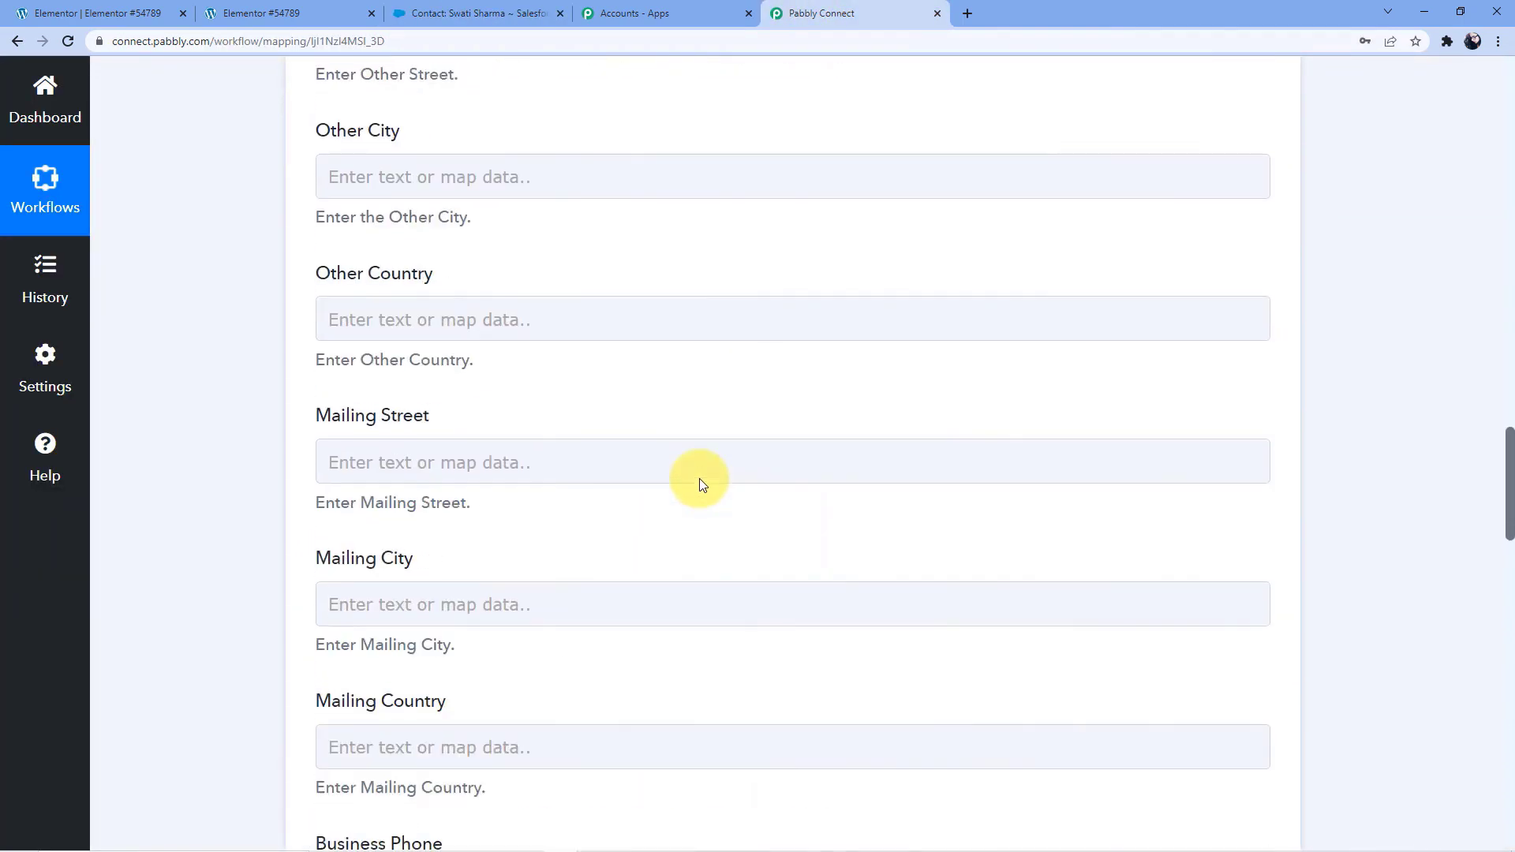
{"action": "scroll", "coordinate": [699, 477], "scroll_direction": "up", "scroll_amount": 4}
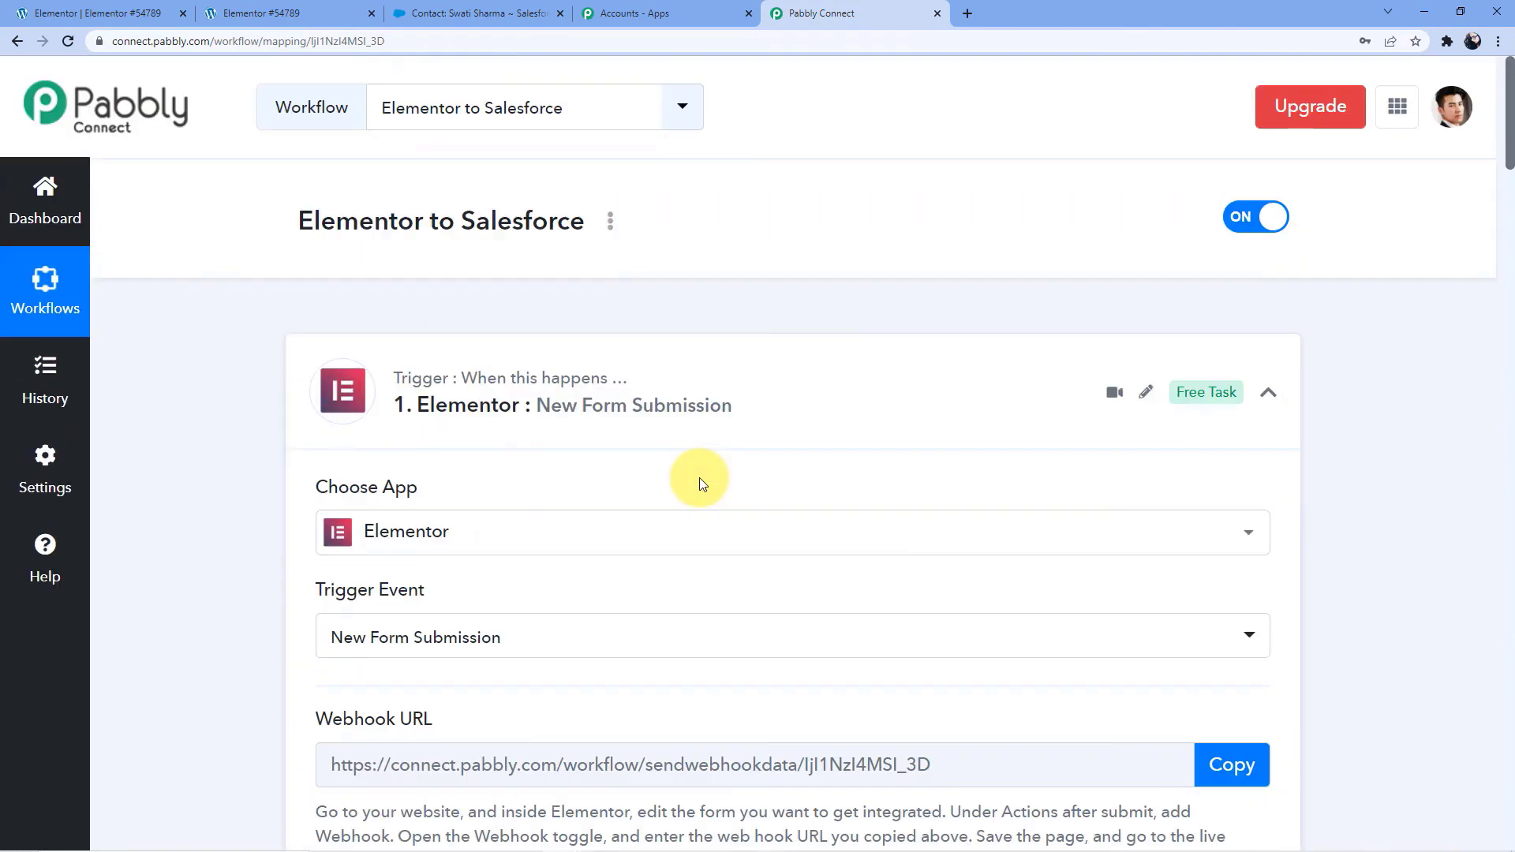
{"action": "left_click", "coordinate": [694, 477]}
{"action": "scroll", "coordinate": [678, 446], "scroll_direction": "down", "scroll_amount": 2}
{"action": "left_click", "coordinate": [667, 440]}
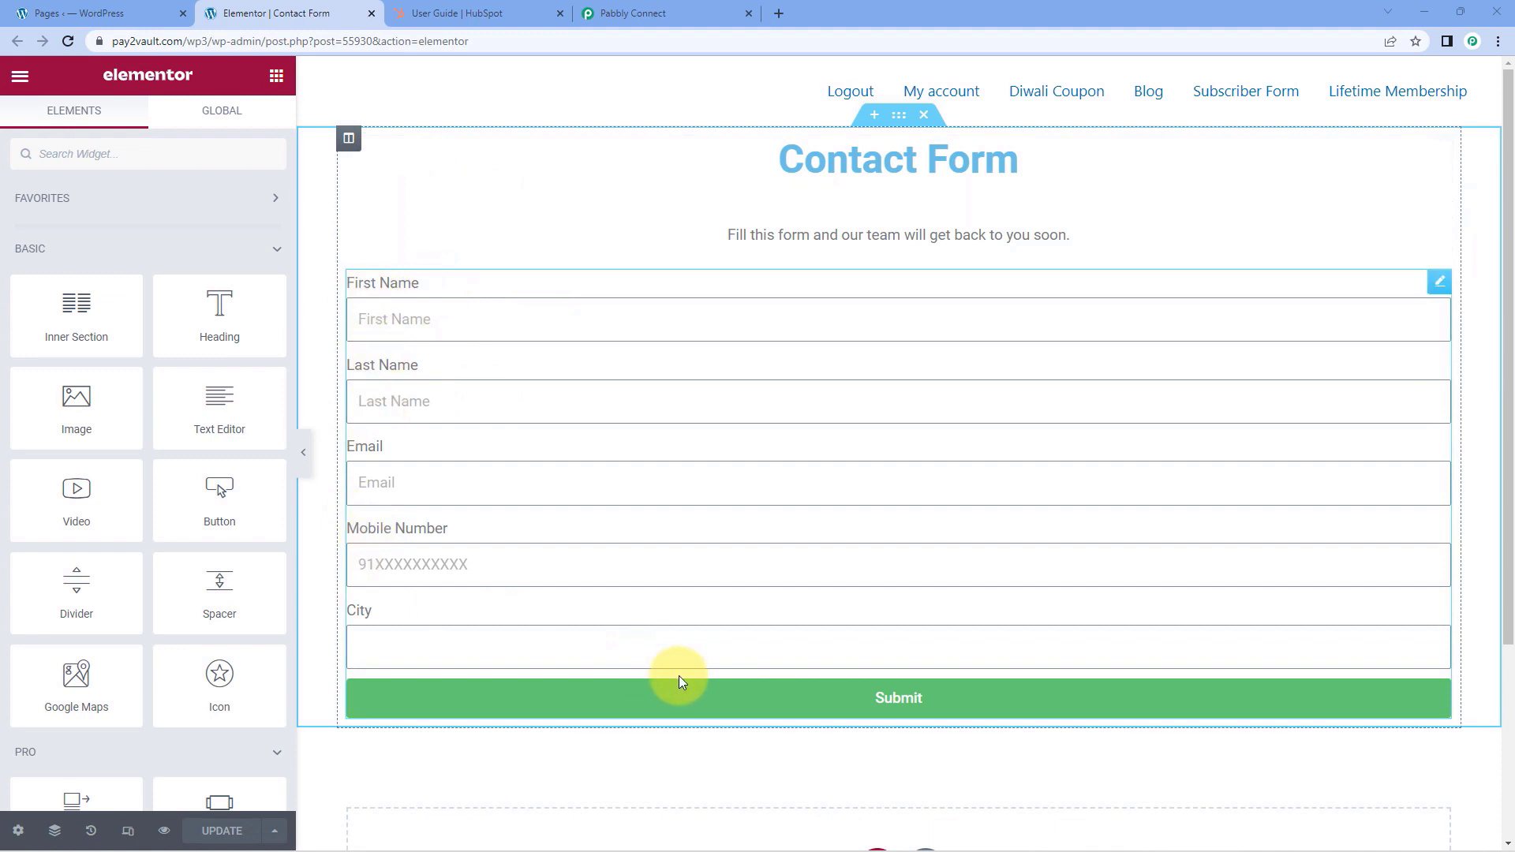
Compare the HubSpot account page with the Elementor contact form, and switch to the Pabbly Connect dashboard
{"action": "left_click", "coordinate": [439, 10]}
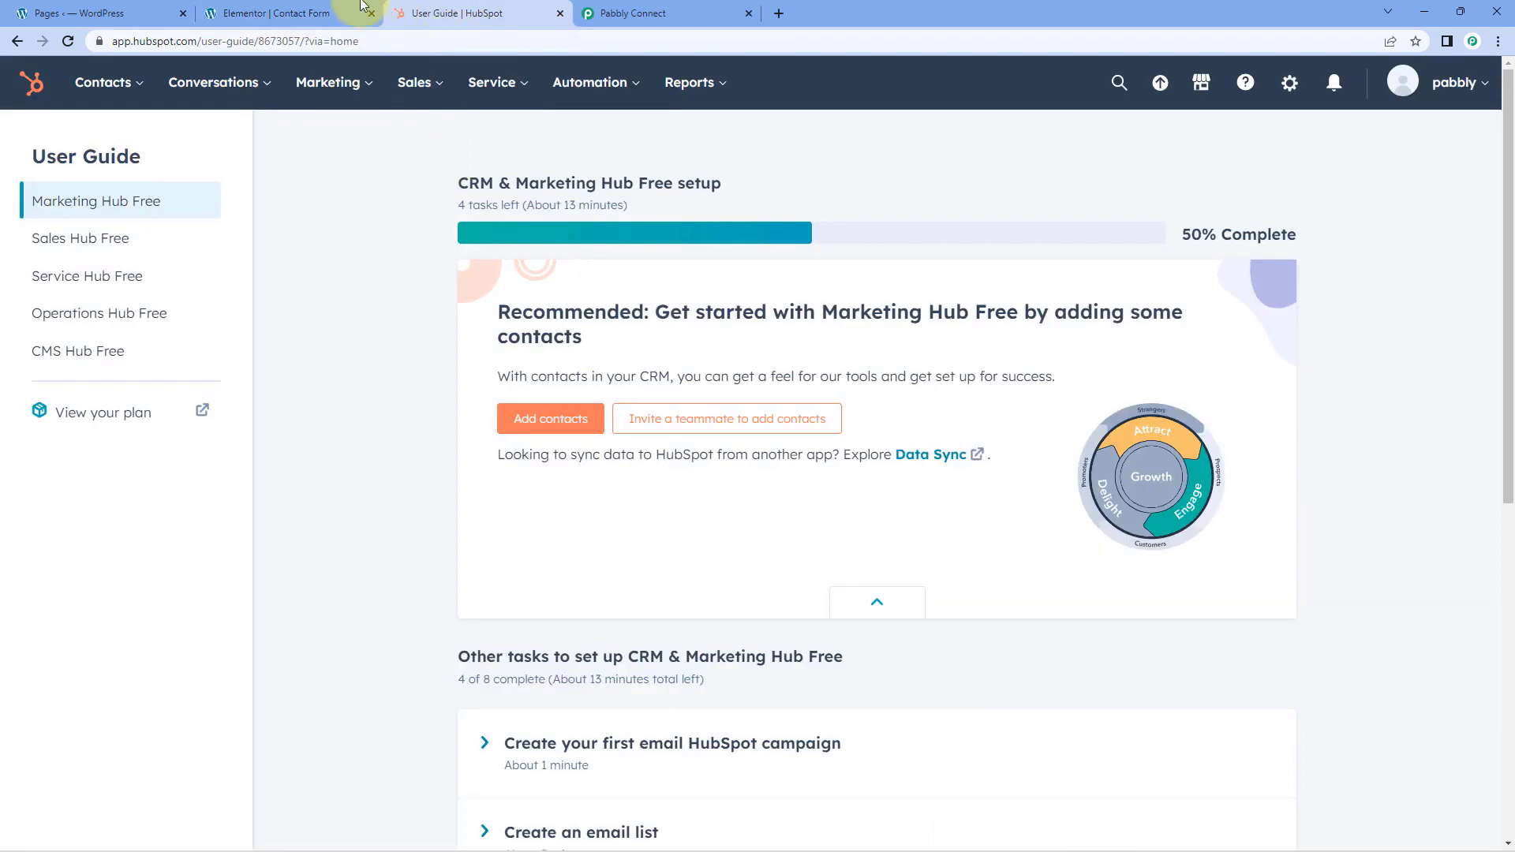
{"action": "left_click", "coordinate": [331, 9]}
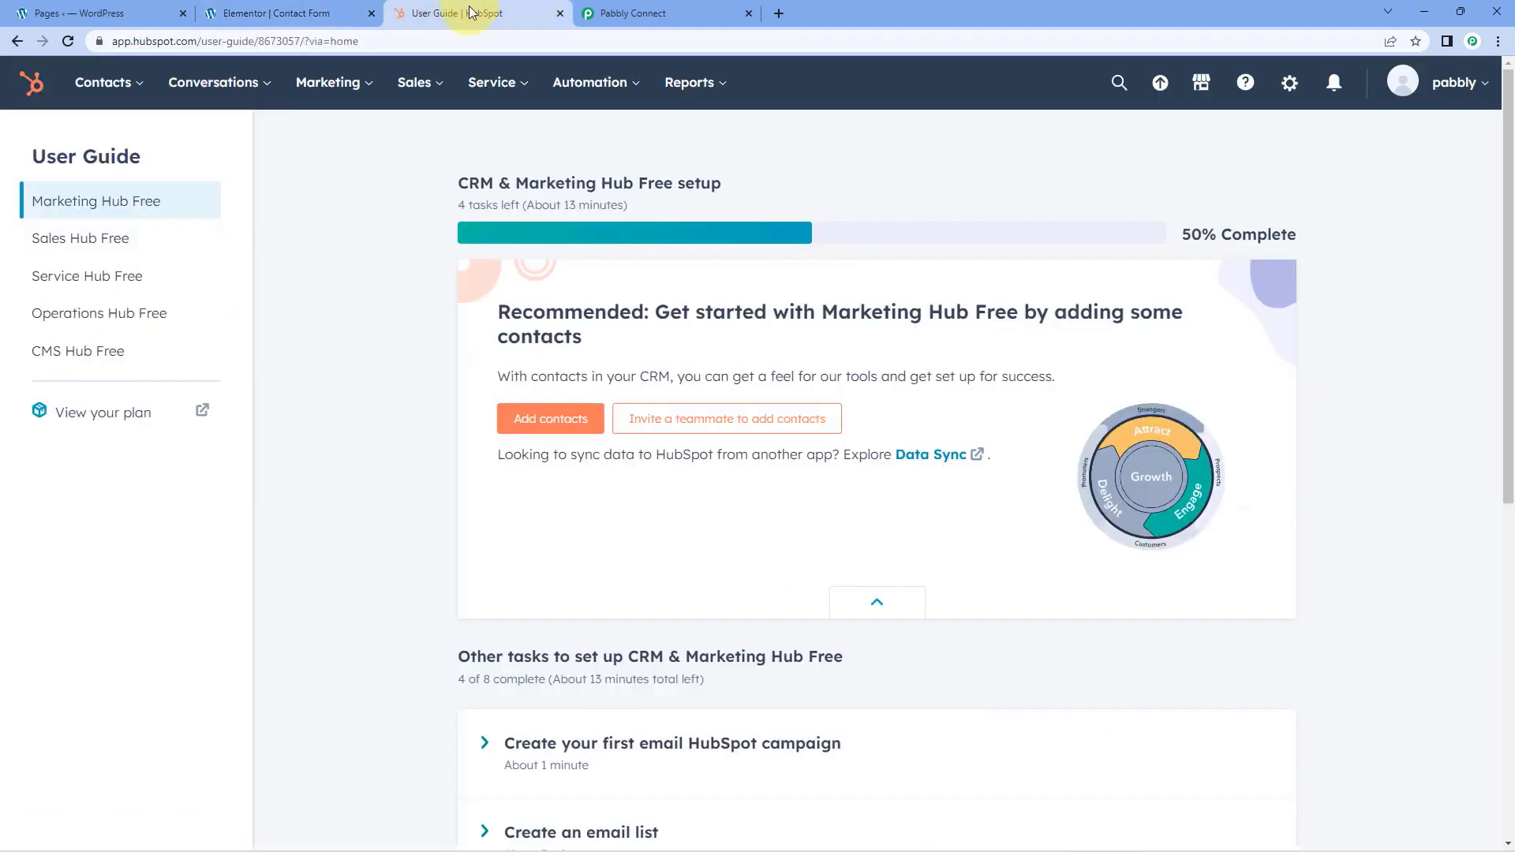
{"action": "left_click", "coordinate": [462, 12]}
{"action": "left_click", "coordinate": [667, 10]}
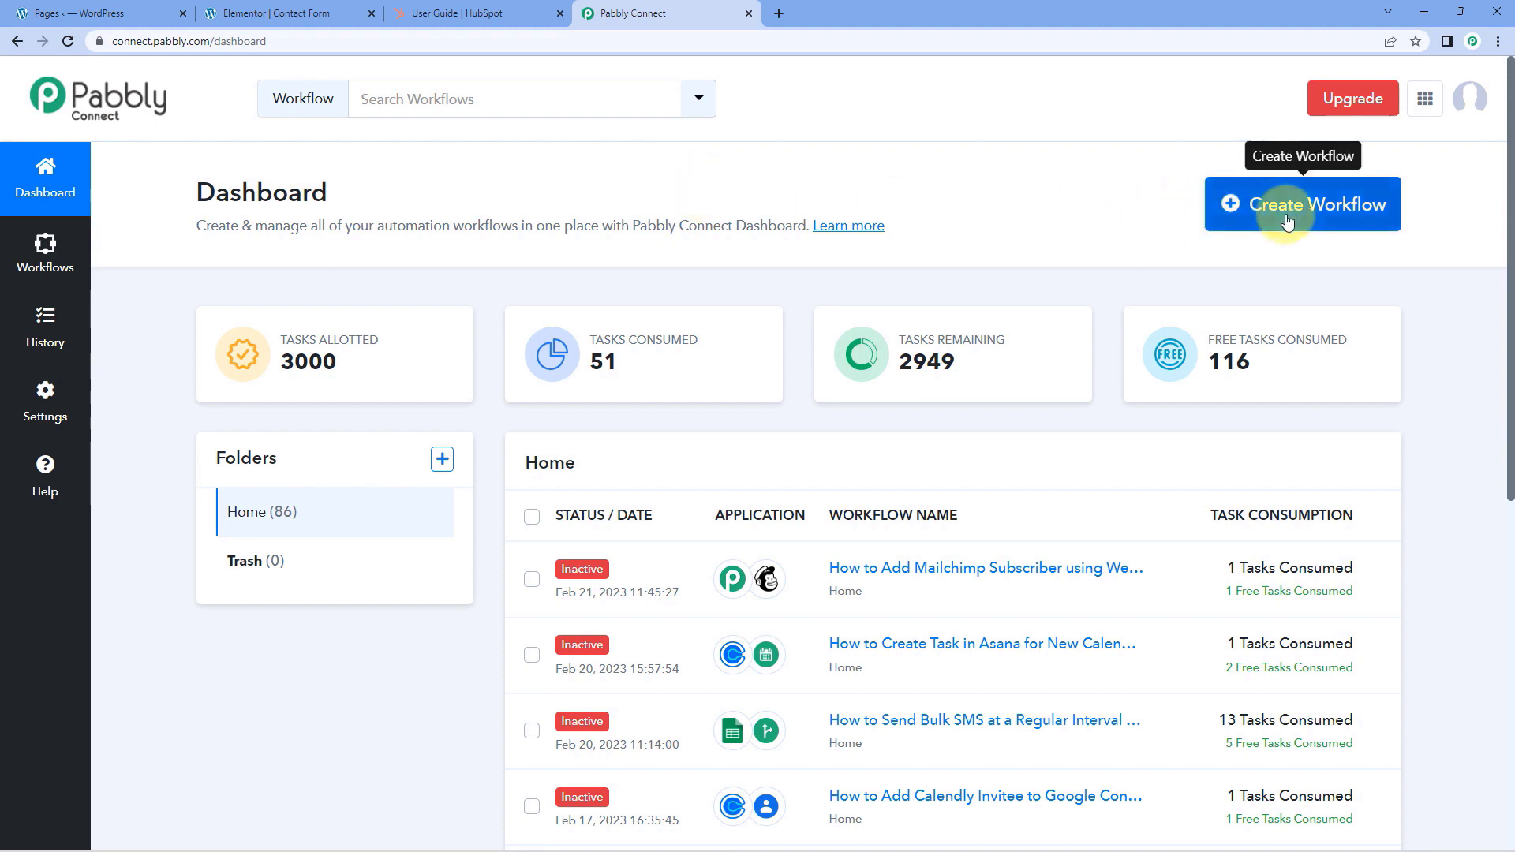
Create a new workflow named "Elementor to HubSpot" and collapse its trigger step to view the trigger and action together
{"action": "left_click", "coordinate": [1224, 206]}
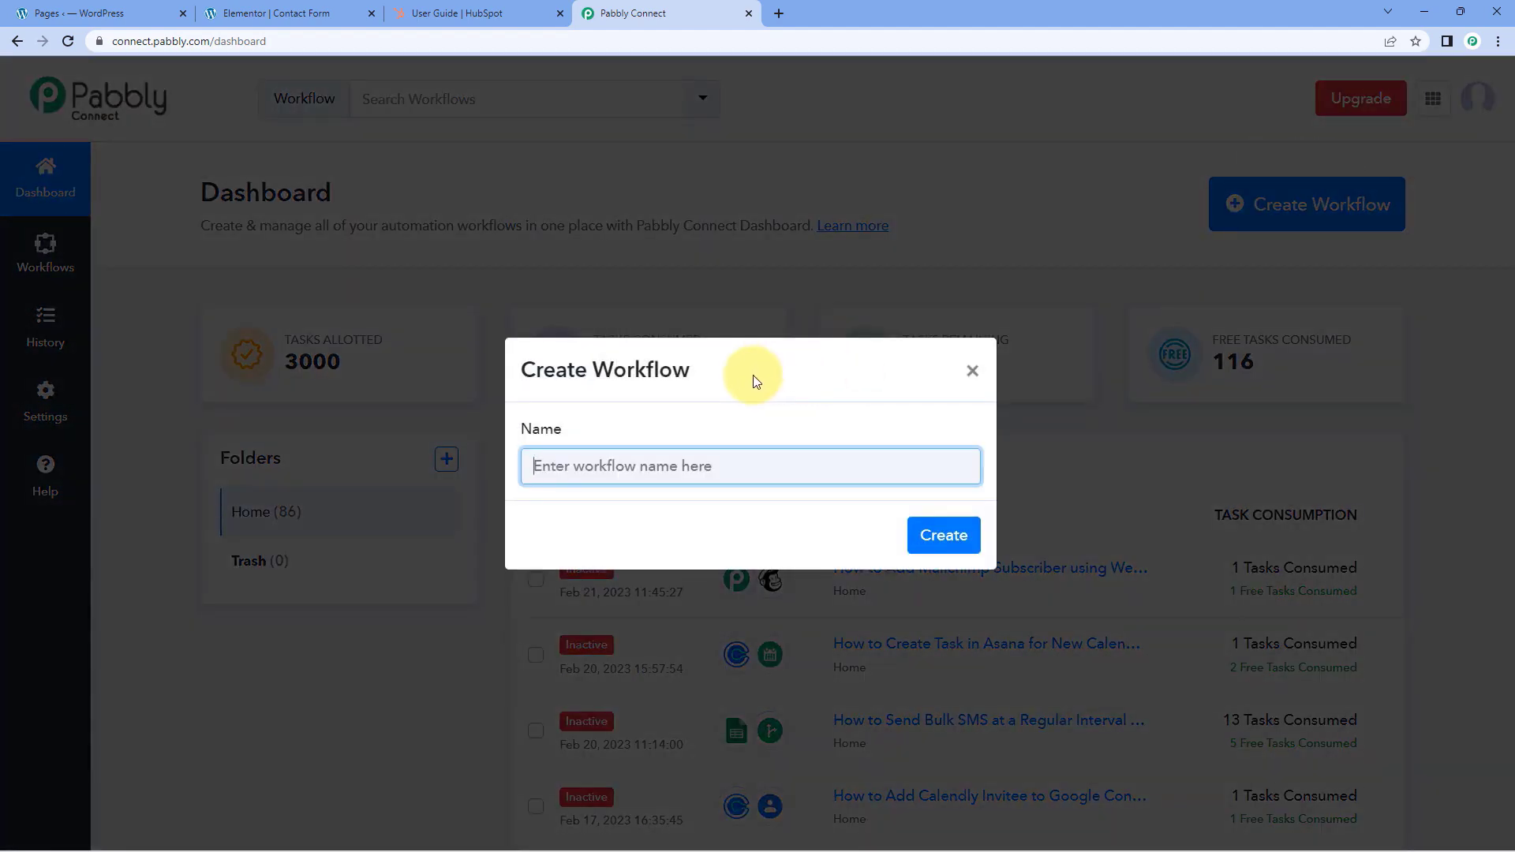
{"action": "type", "text": "Elemen"}
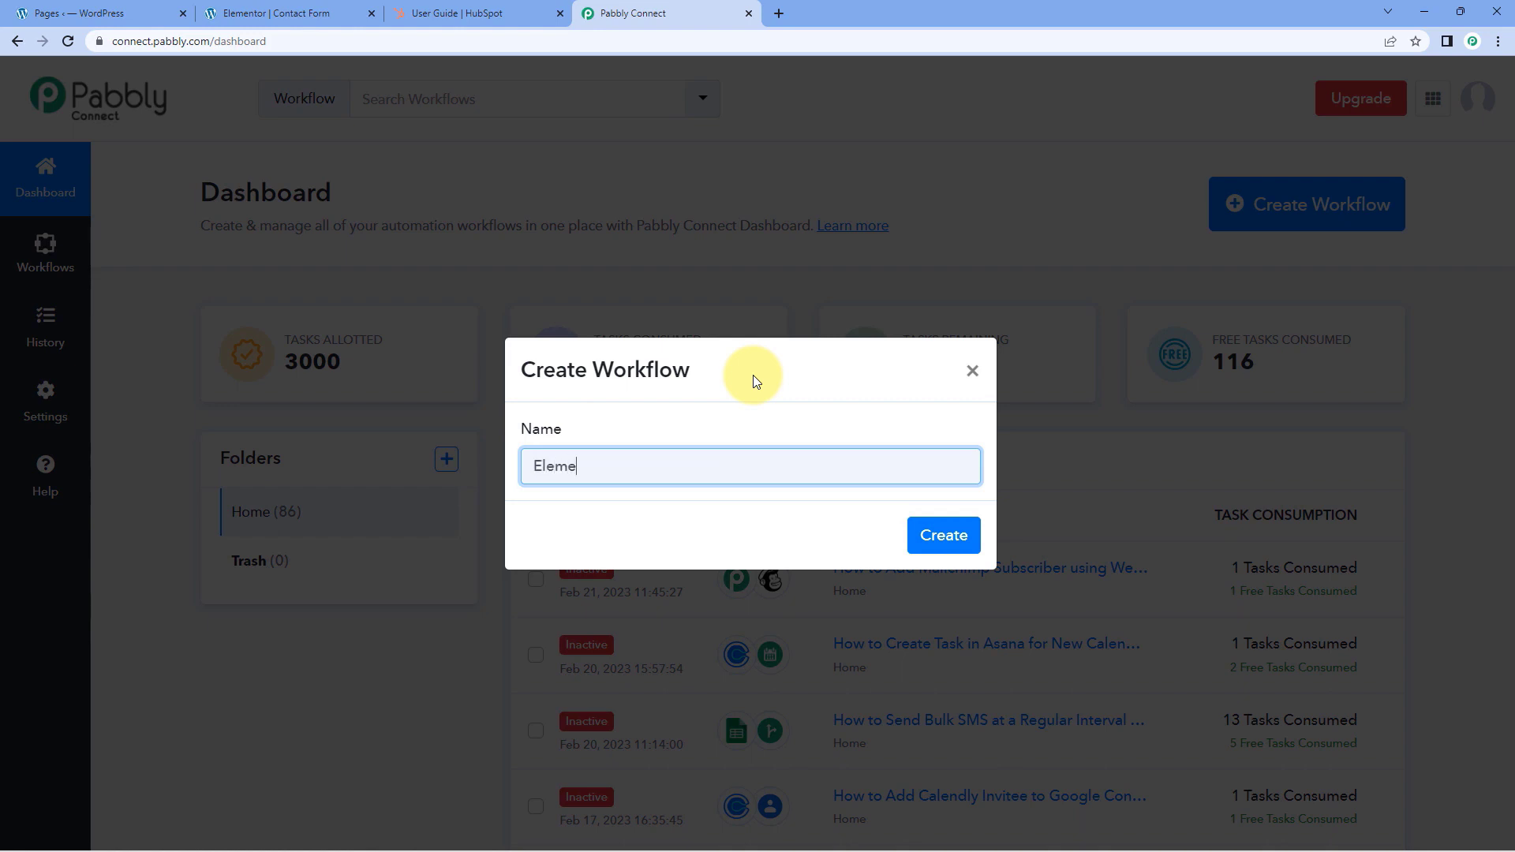
{"action": "type", "text": "tor to hubSpot"}
{"action": "key", "text": "BackSpace"}
{"action": "type", "text": "H"}
{"action": "left_click", "coordinate": [943, 532]}
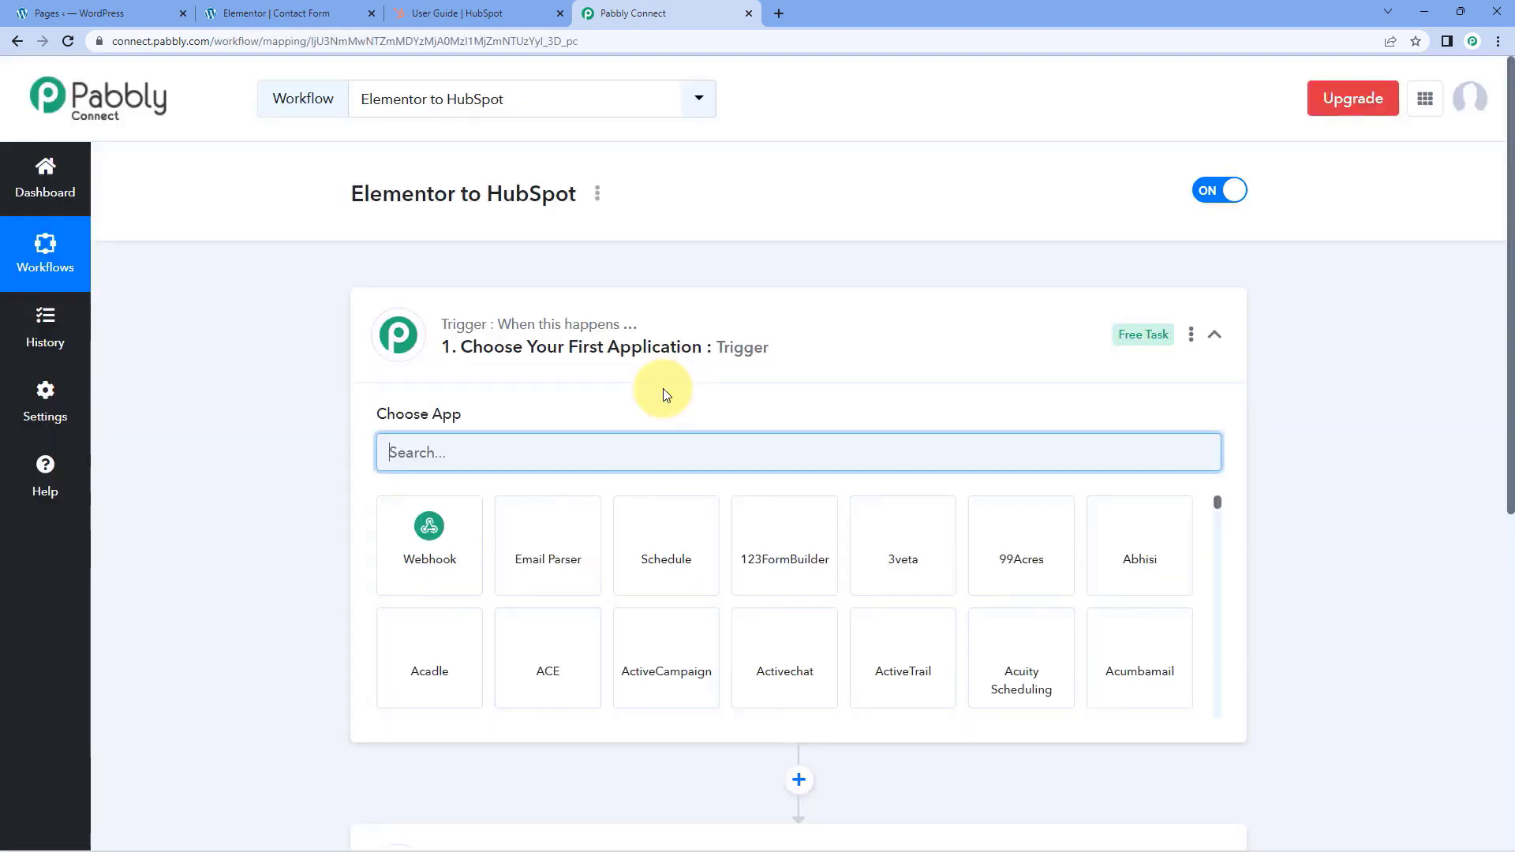
{"action": "left_click", "coordinate": [742, 349]}
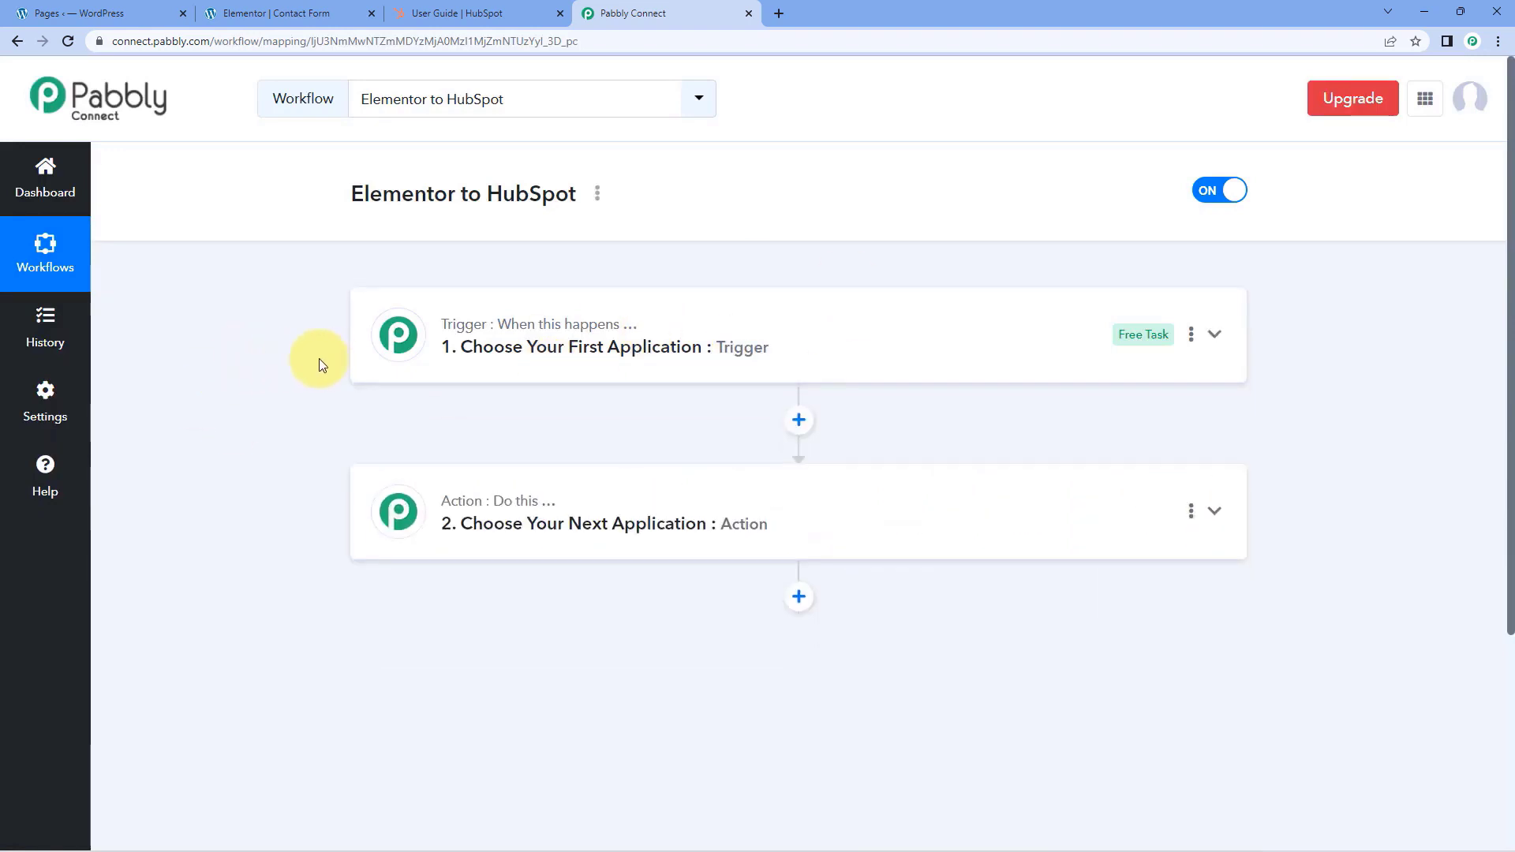
{"action": "scroll", "coordinate": [304, 357], "scroll_direction": "down", "scroll_amount": 1}
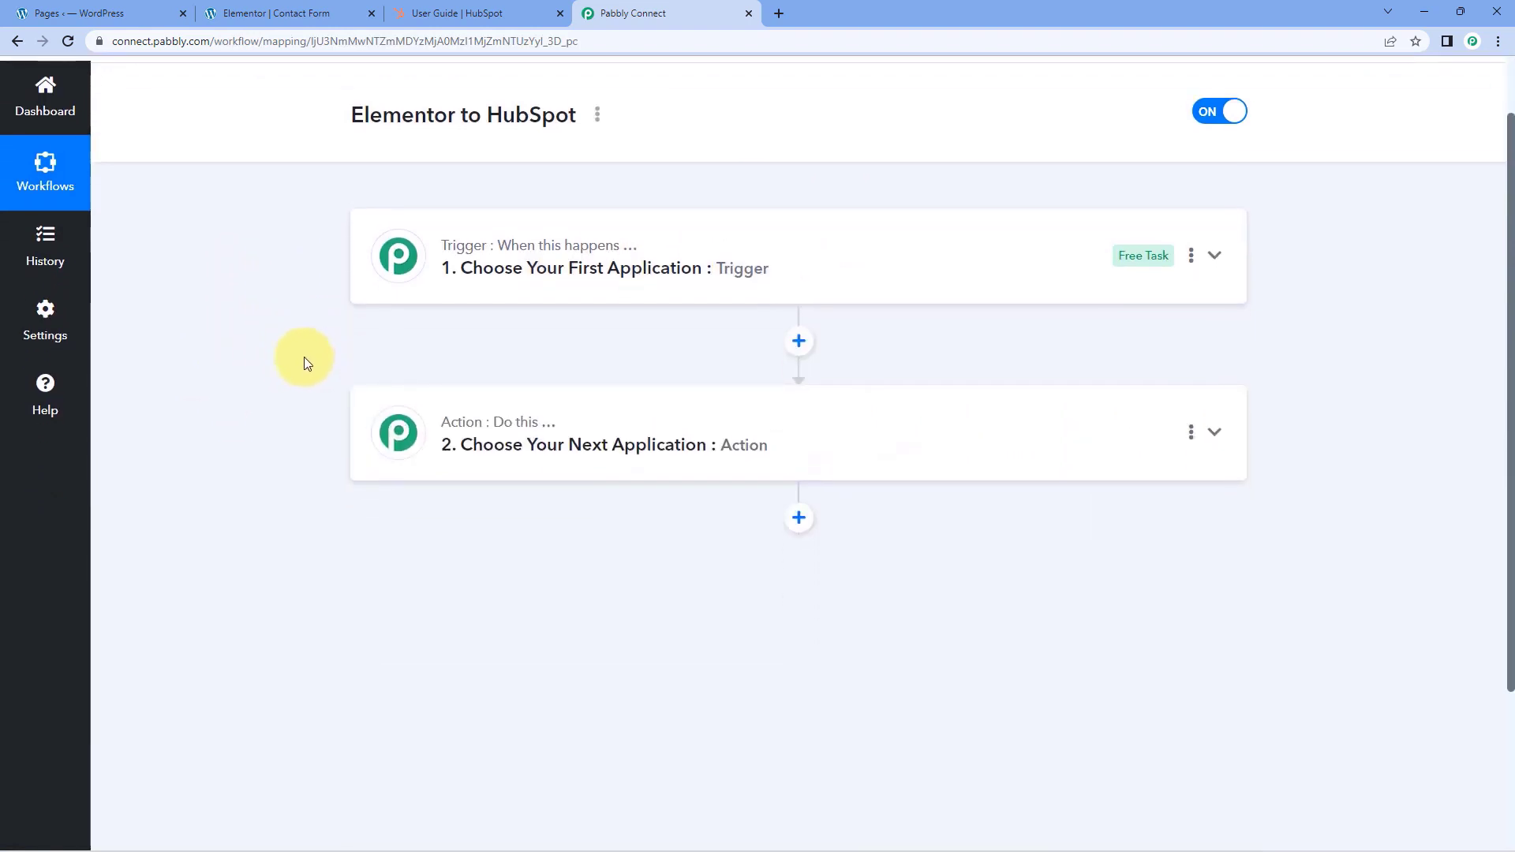
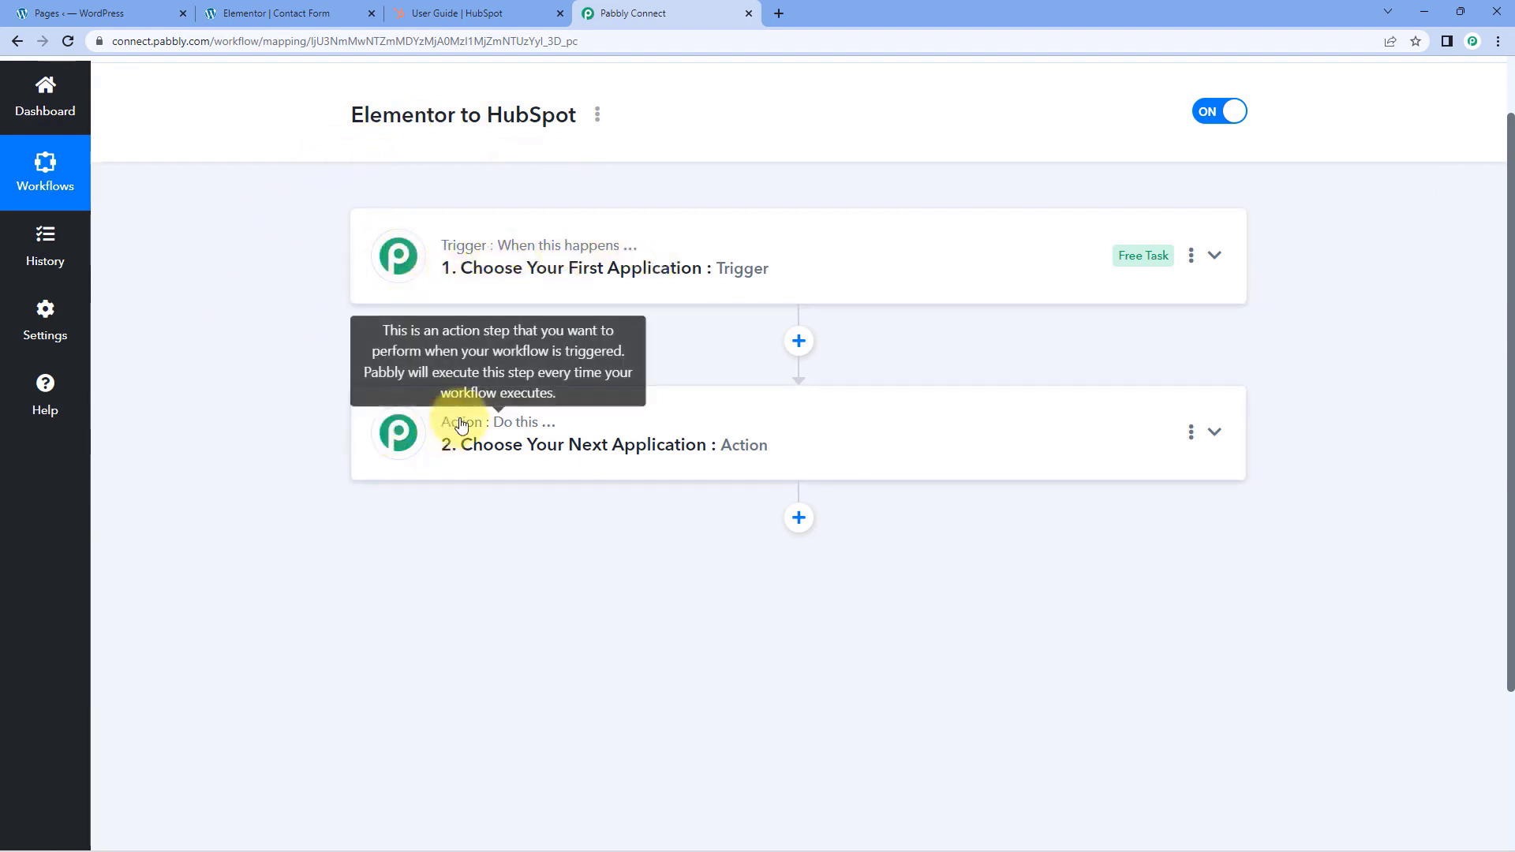
Expand the workflow's trigger step and compare it with the Elementor contact form
{"action": "left_click", "coordinate": [703, 237]}
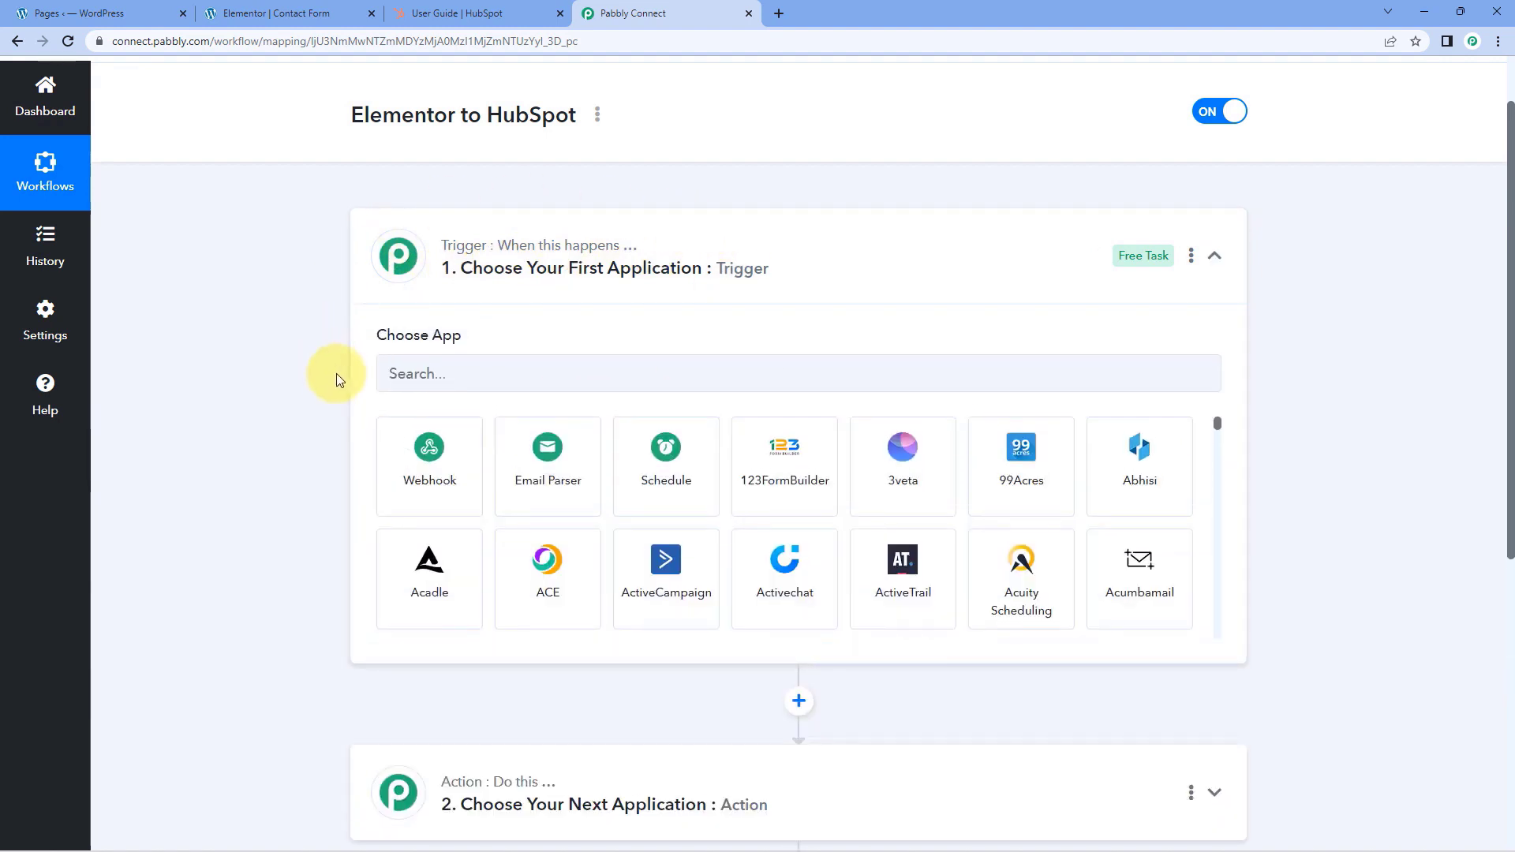
{"action": "left_click", "coordinate": [276, 14]}
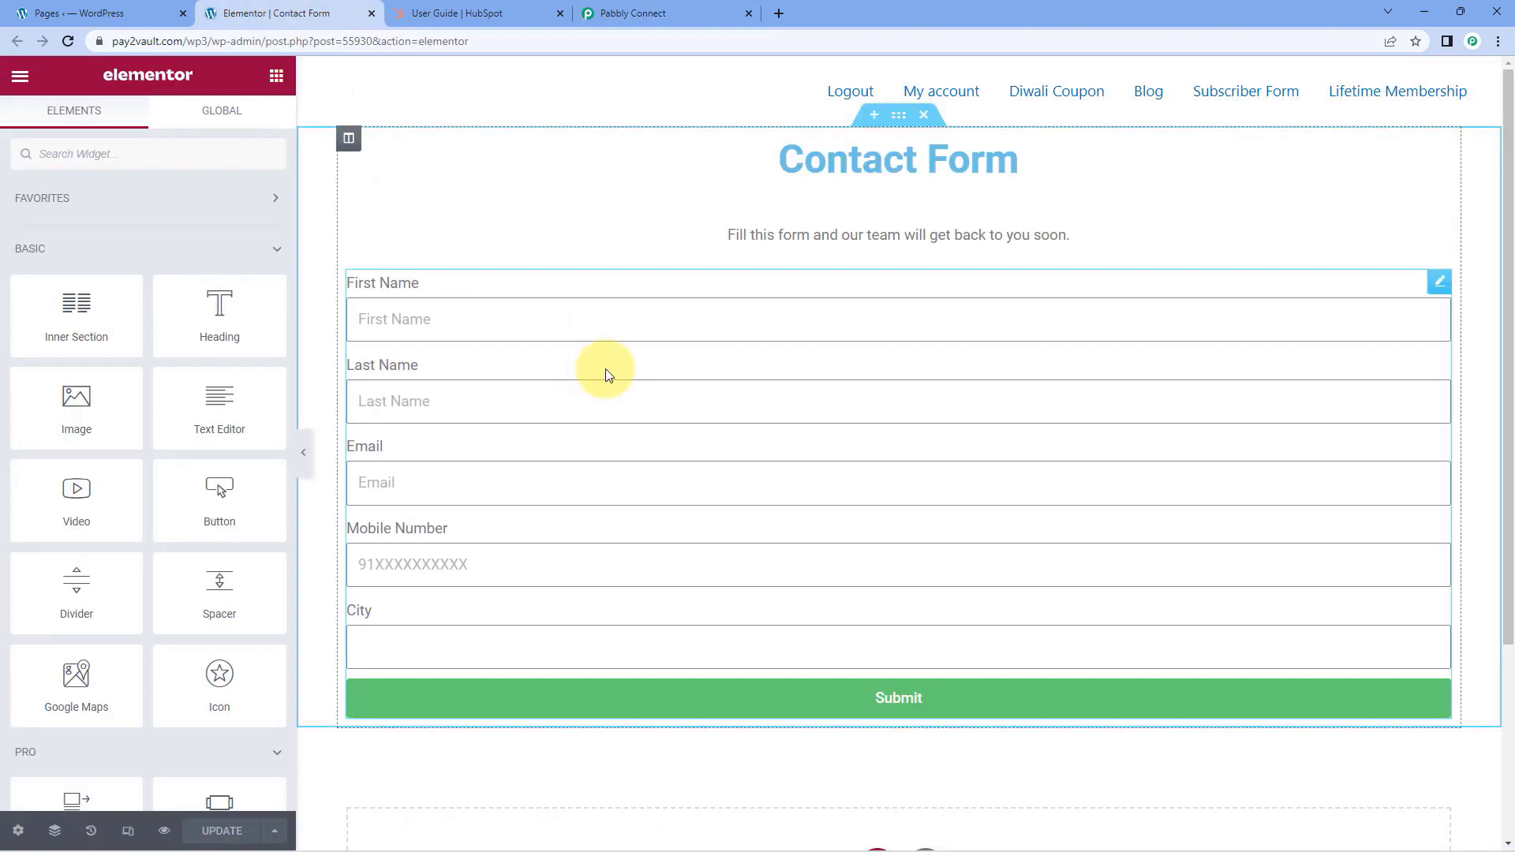
{"action": "left_click", "coordinate": [710, 13]}
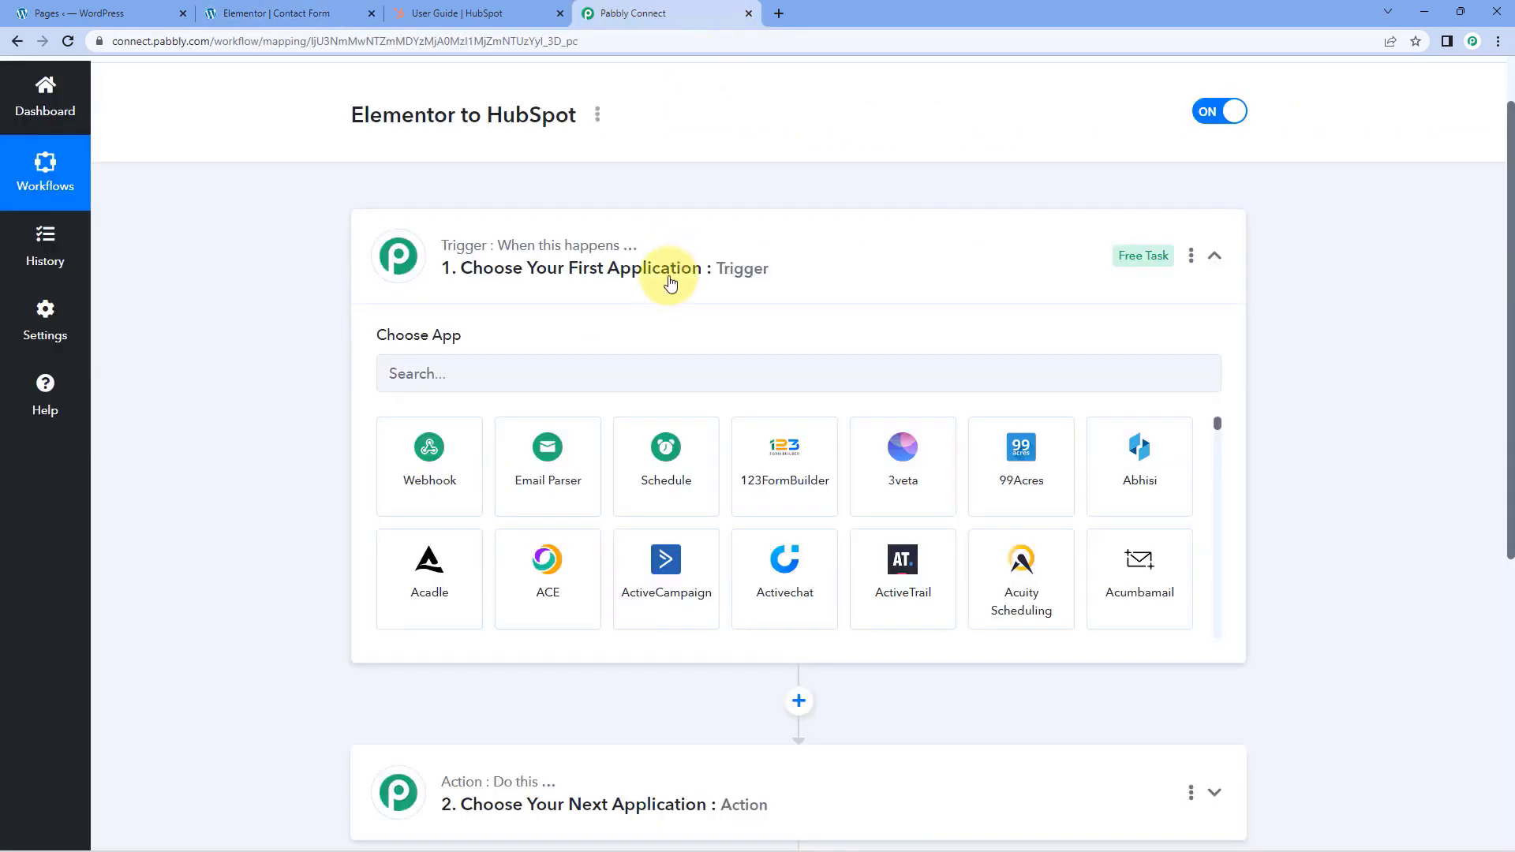
{"action": "left_click", "coordinate": [352, 12]}
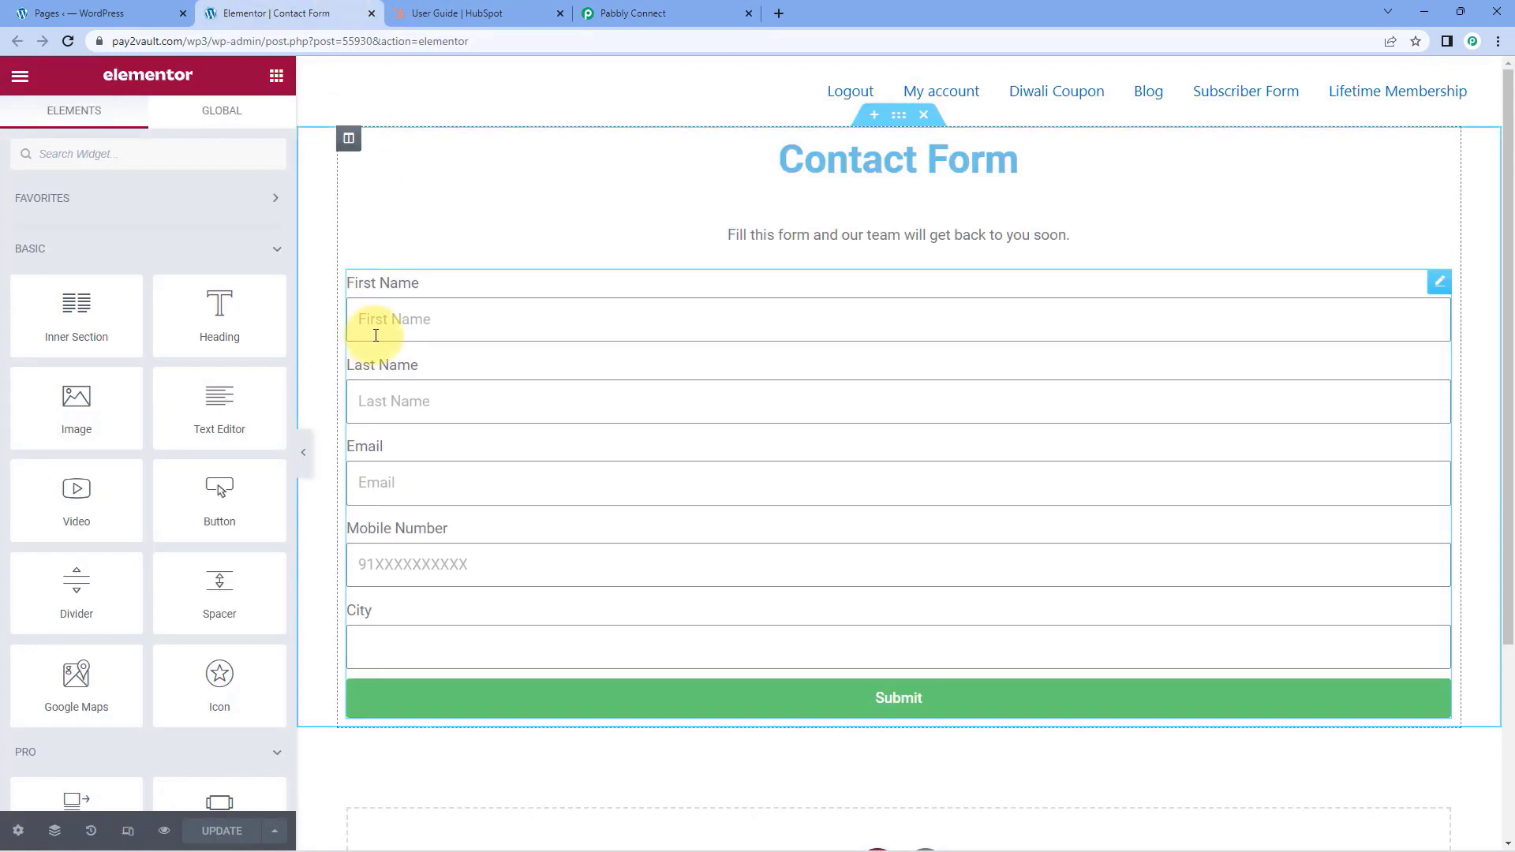
{"action": "left_click", "coordinate": [616, 12]}
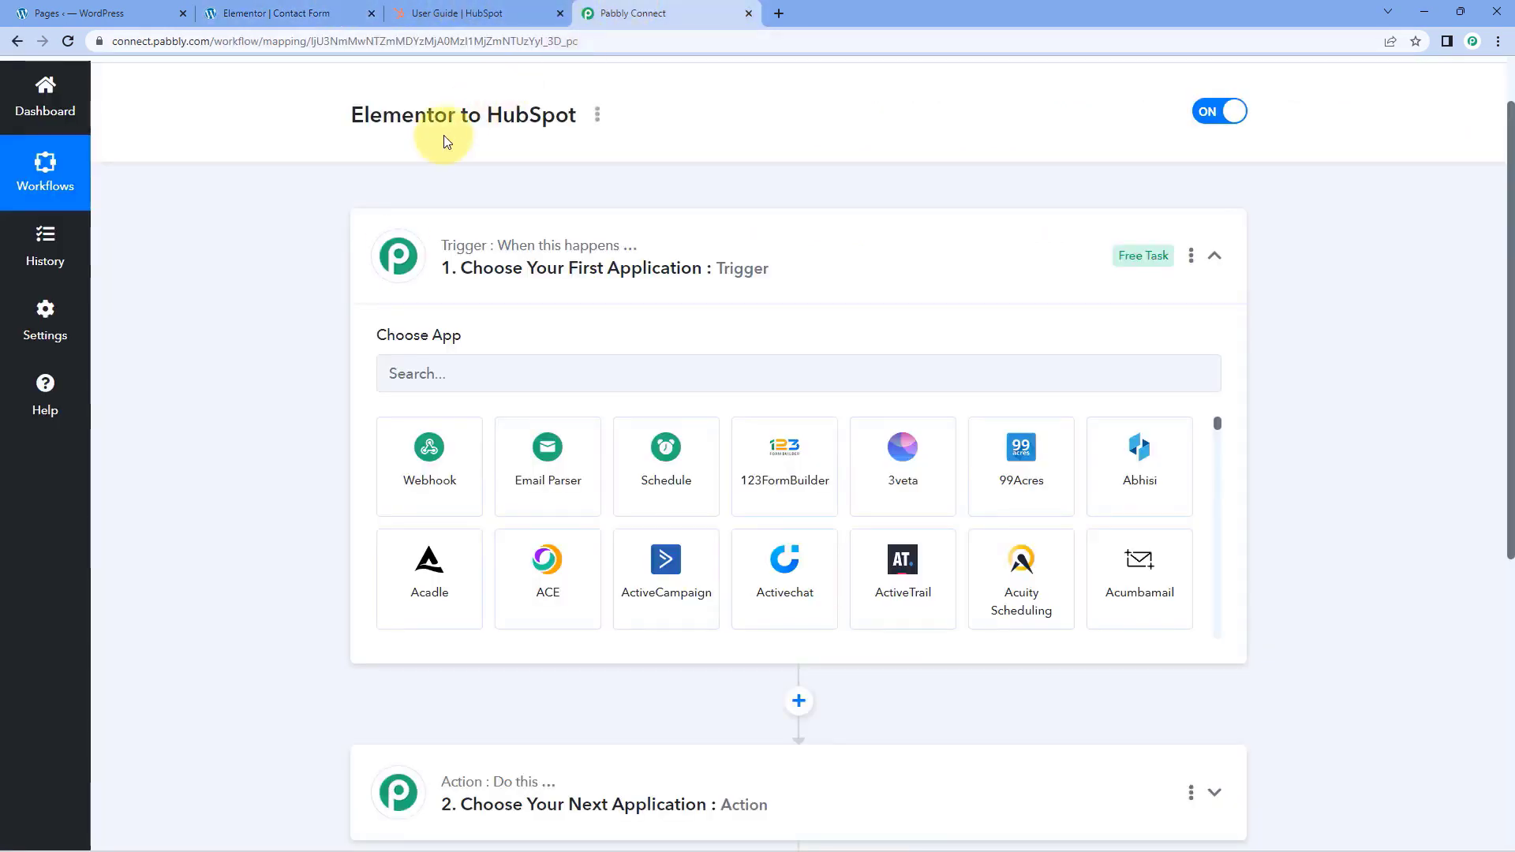
Set the trigger app to Elementor with New Form Submission as the trigger event
{"action": "scroll", "coordinate": [300, 348], "scroll_direction": "down", "scroll_amount": 1}
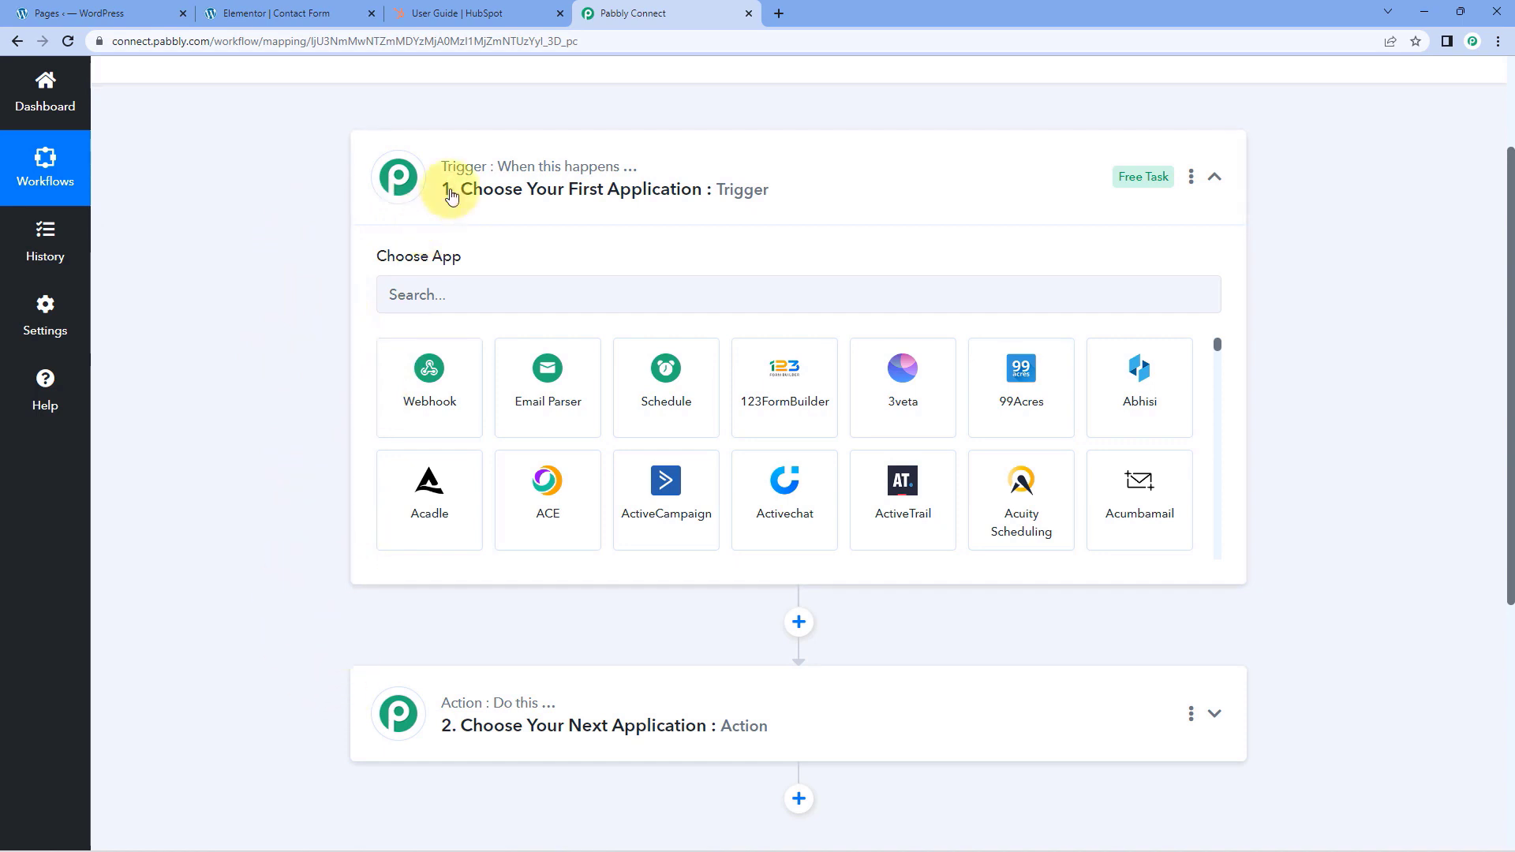
{"action": "left_click", "coordinate": [445, 293]}
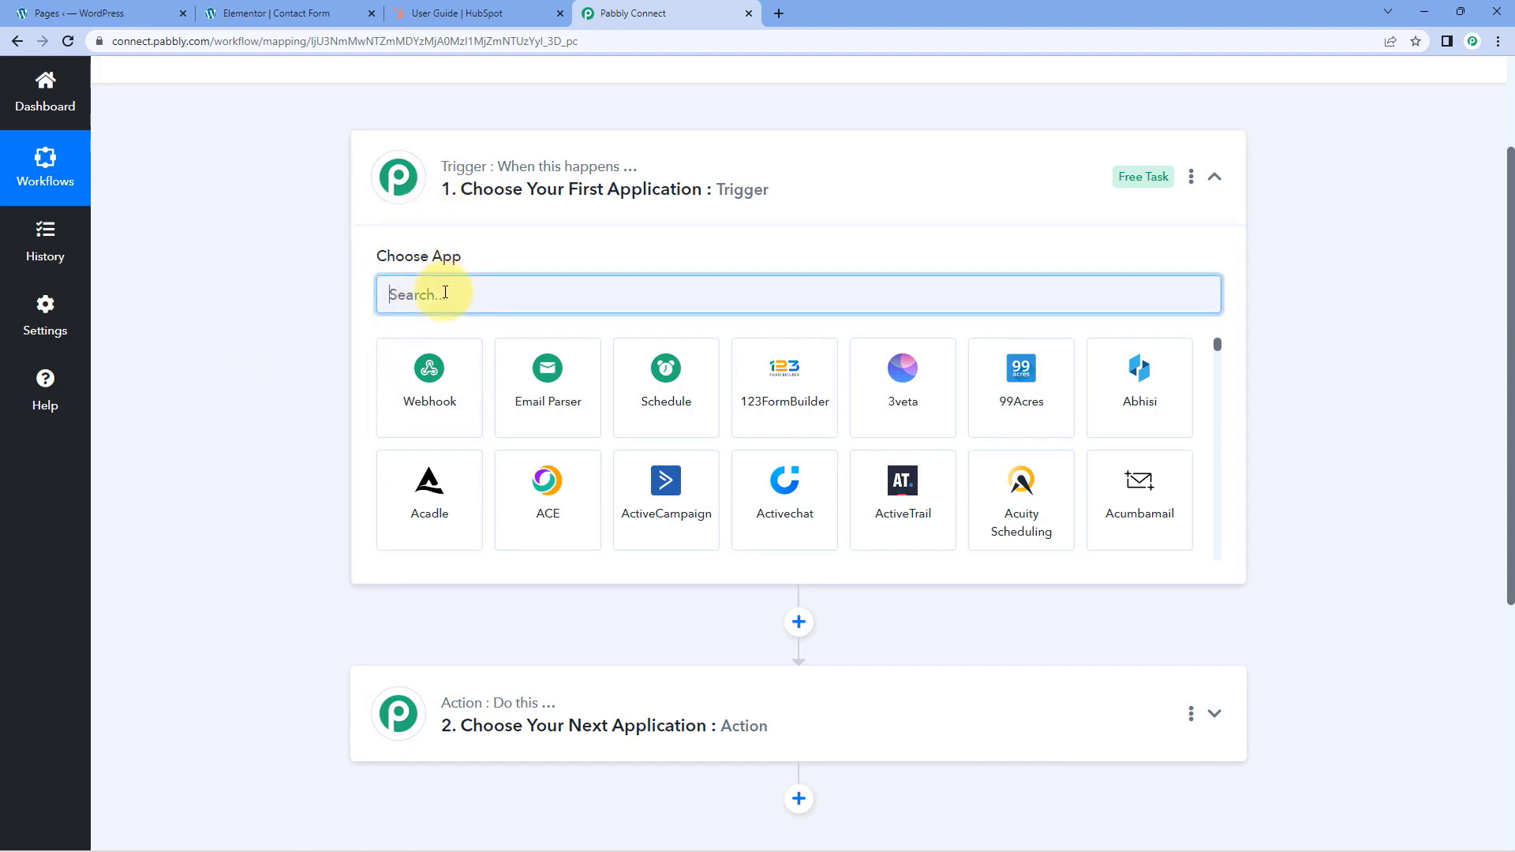
{"action": "type", "text": "Em"}
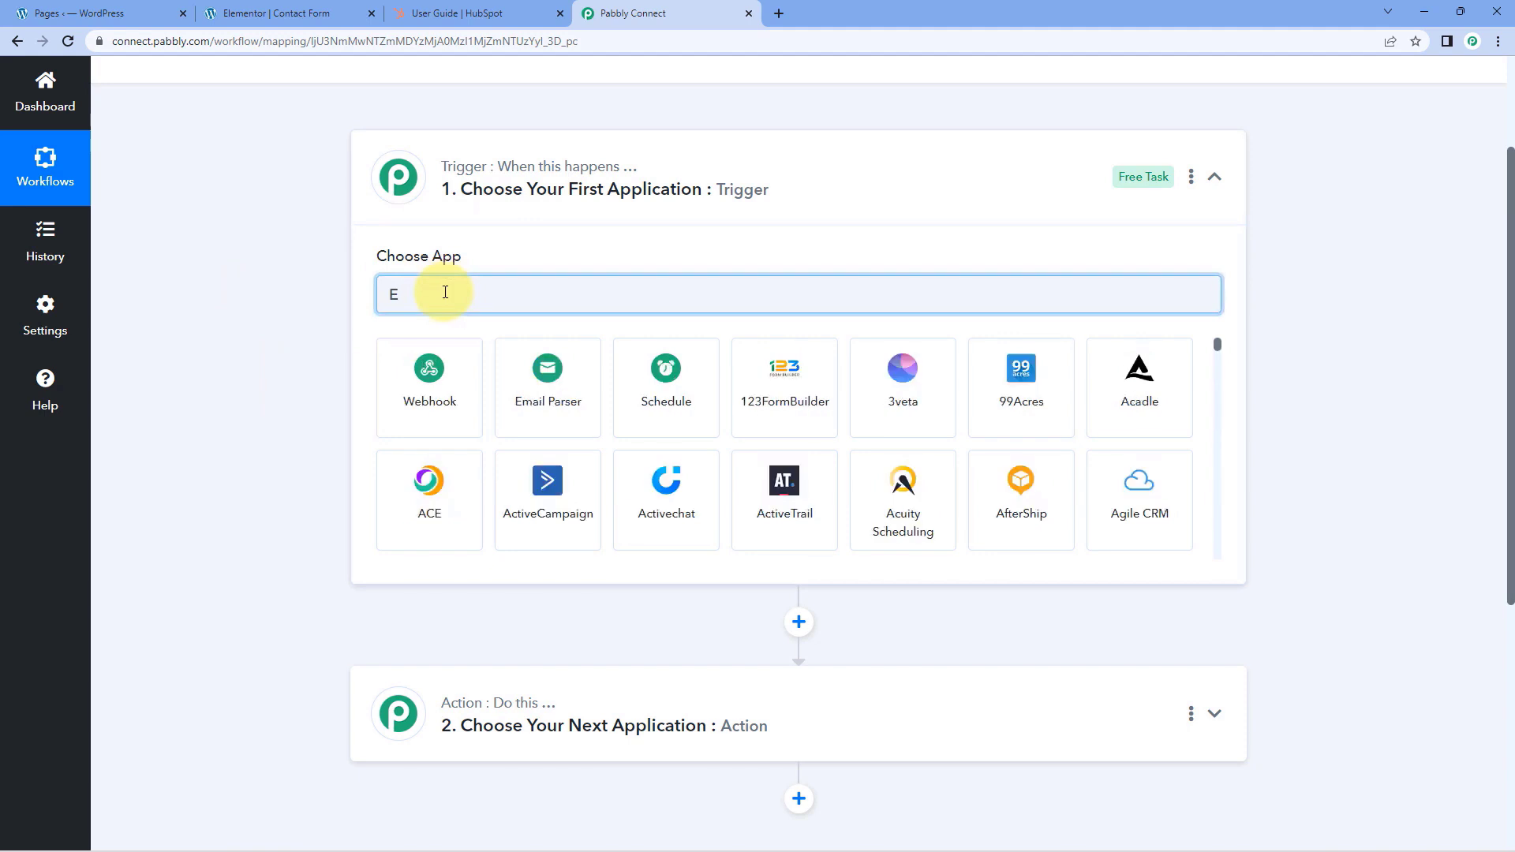
{"action": "type", "text": "leme"}
{"action": "left_click", "coordinate": [458, 365]}
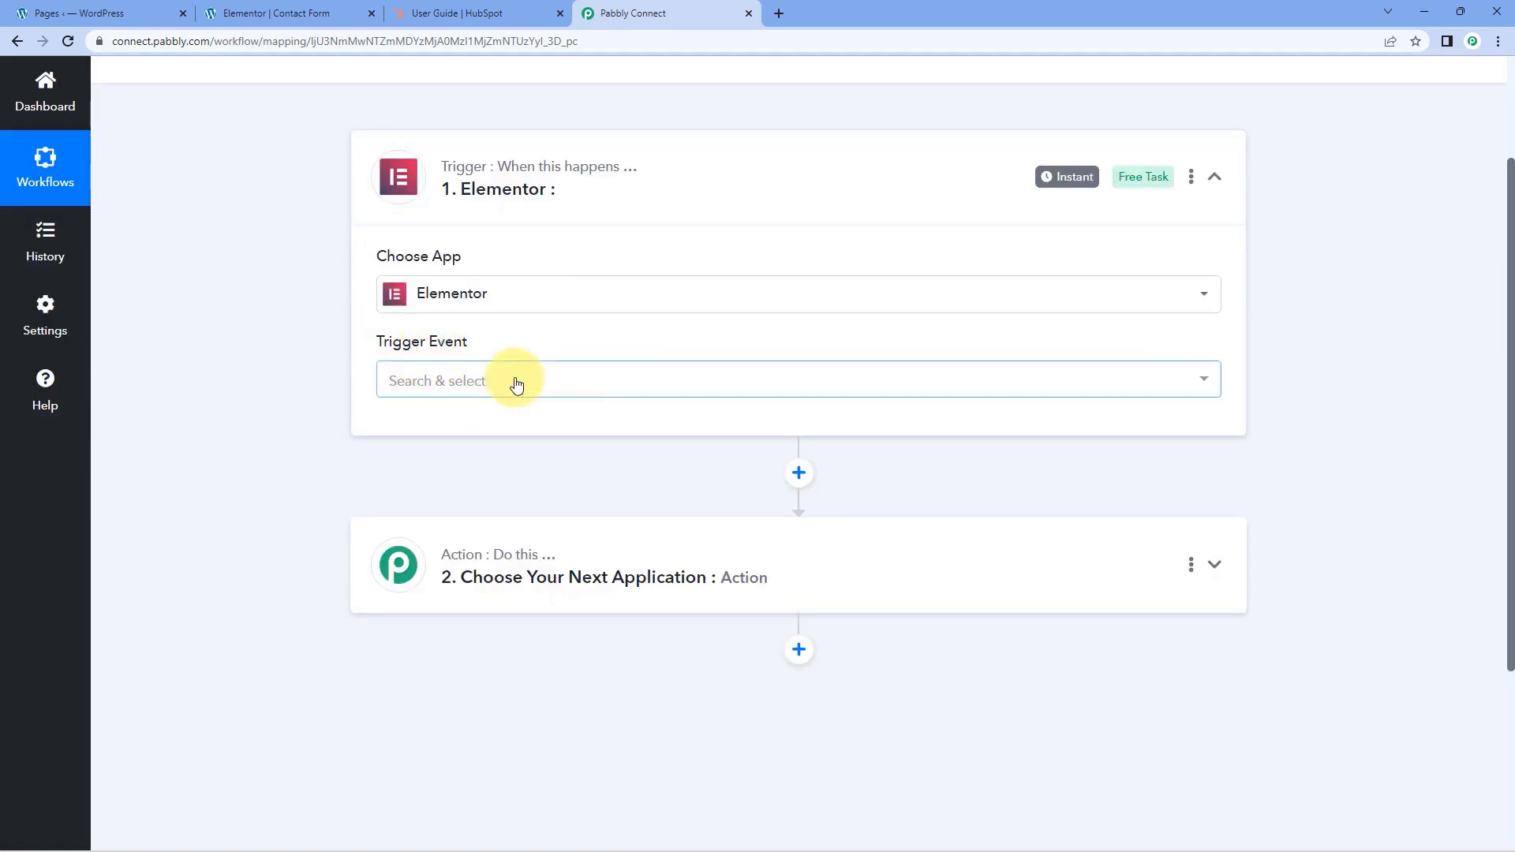
{"action": "left_click", "coordinate": [514, 380]}
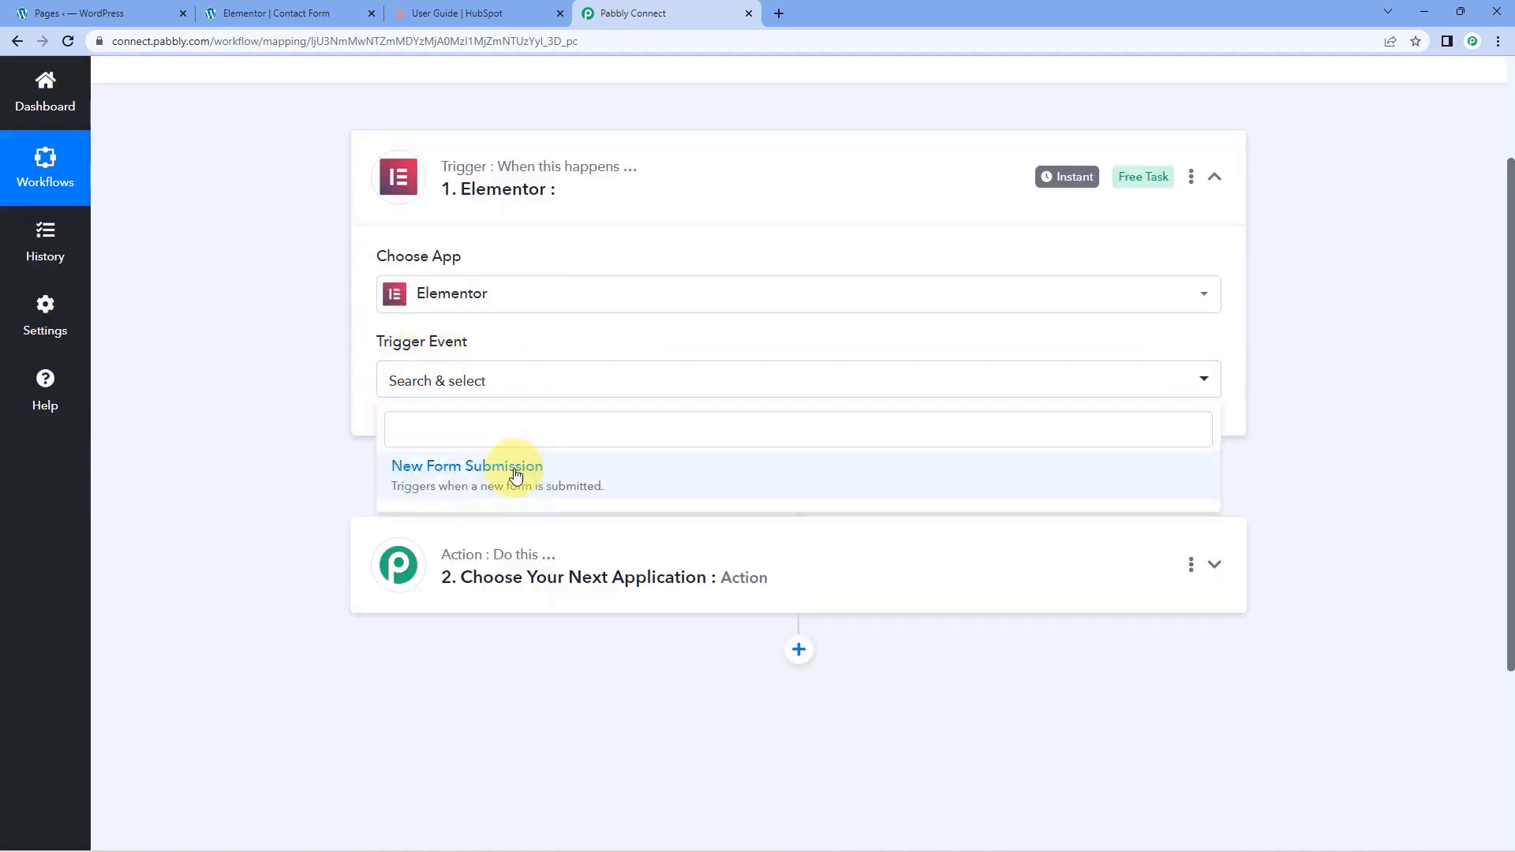
{"action": "left_click", "coordinate": [515, 467]}
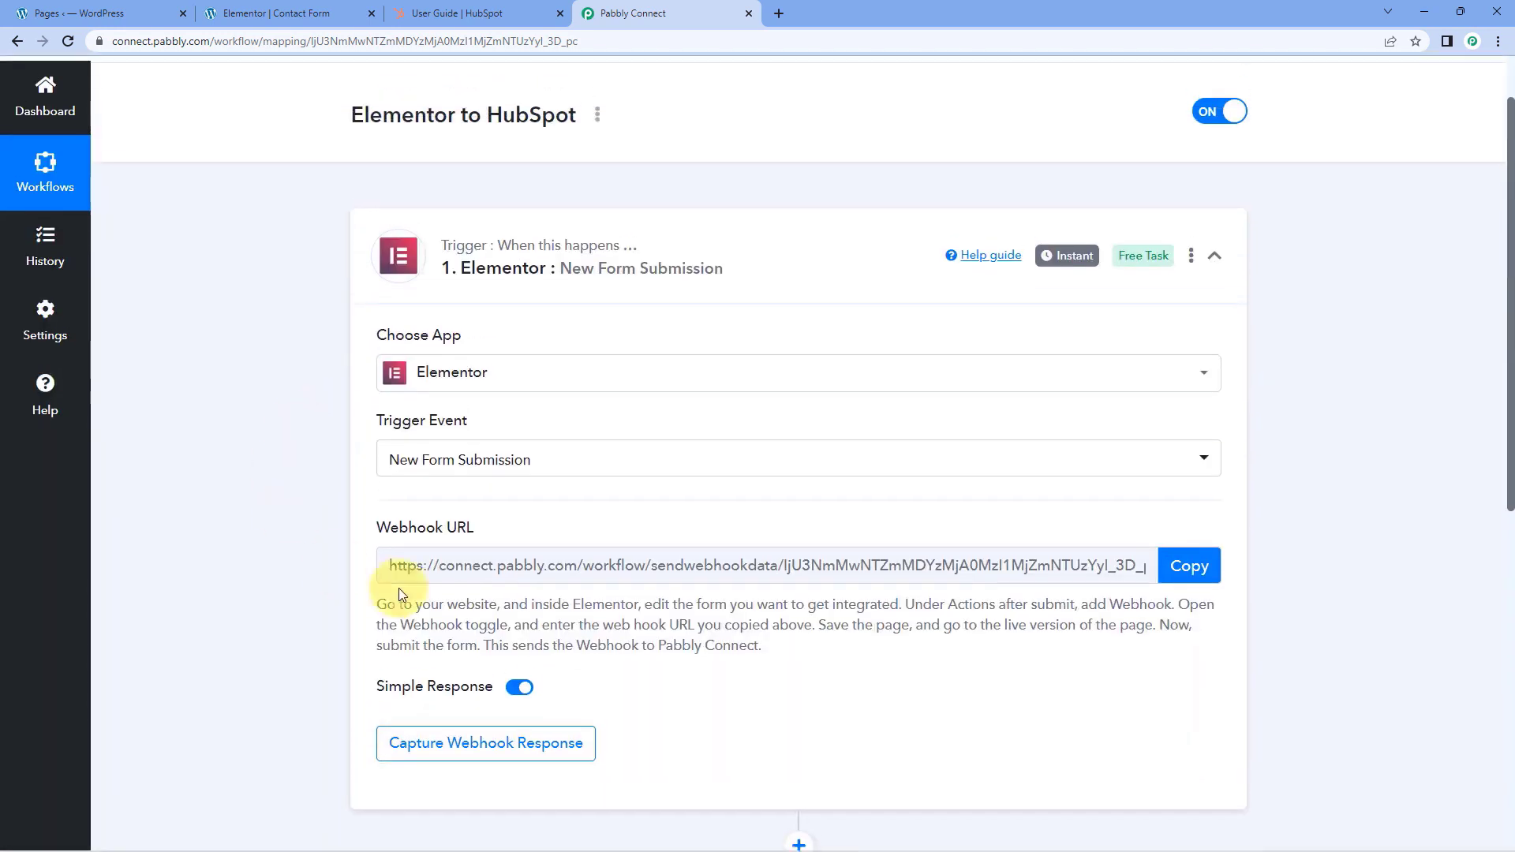
Copy the webhook URL of the Elementor New Form Submission trigger
{"action": "scroll", "coordinate": [356, 456], "scroll_direction": "down", "scroll_amount": 1}
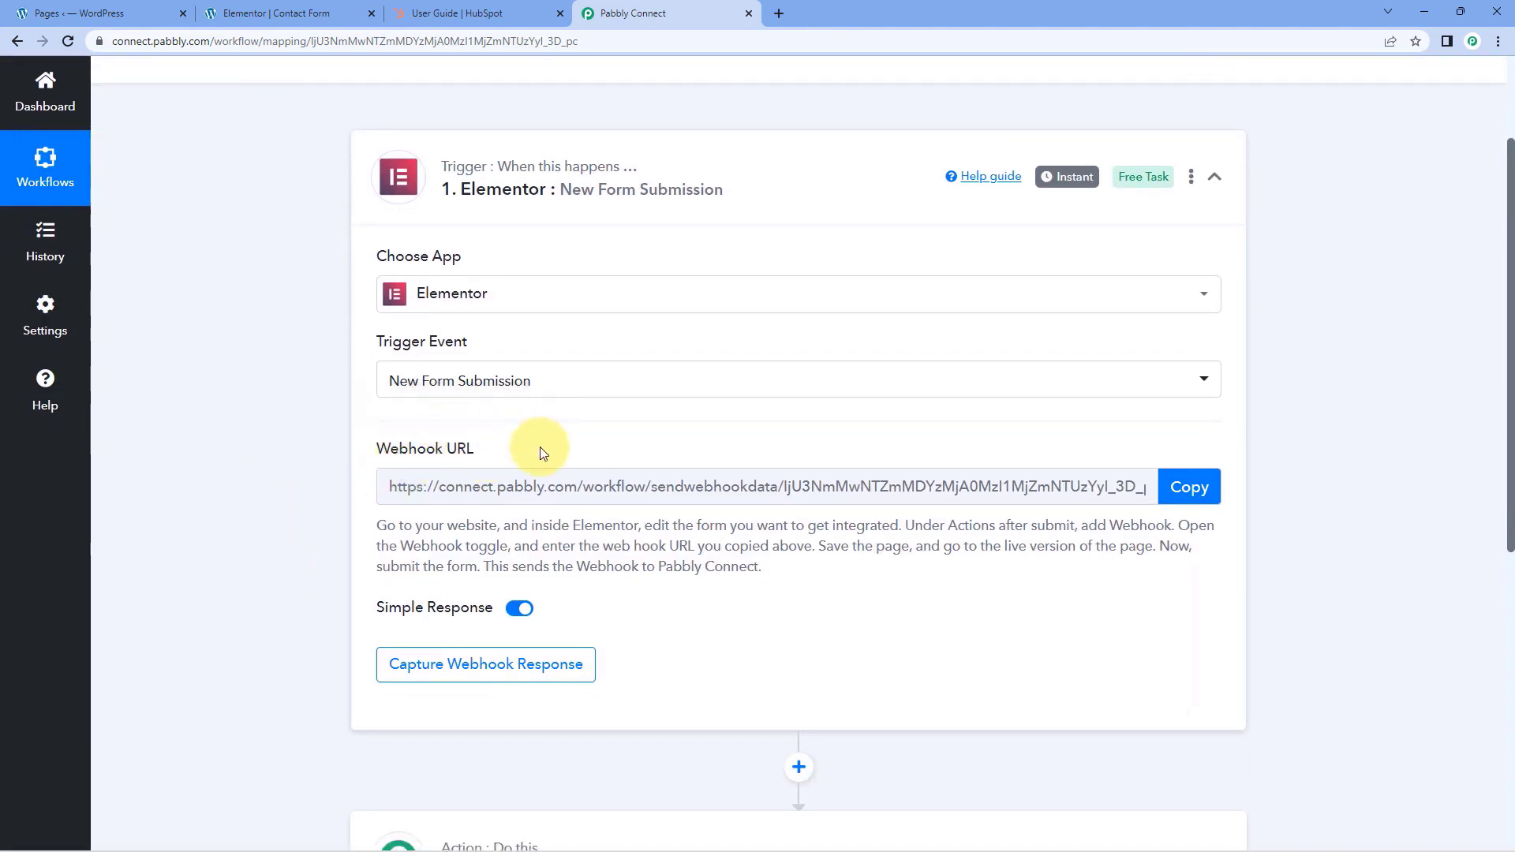
{"action": "left_click", "coordinate": [320, 13]}
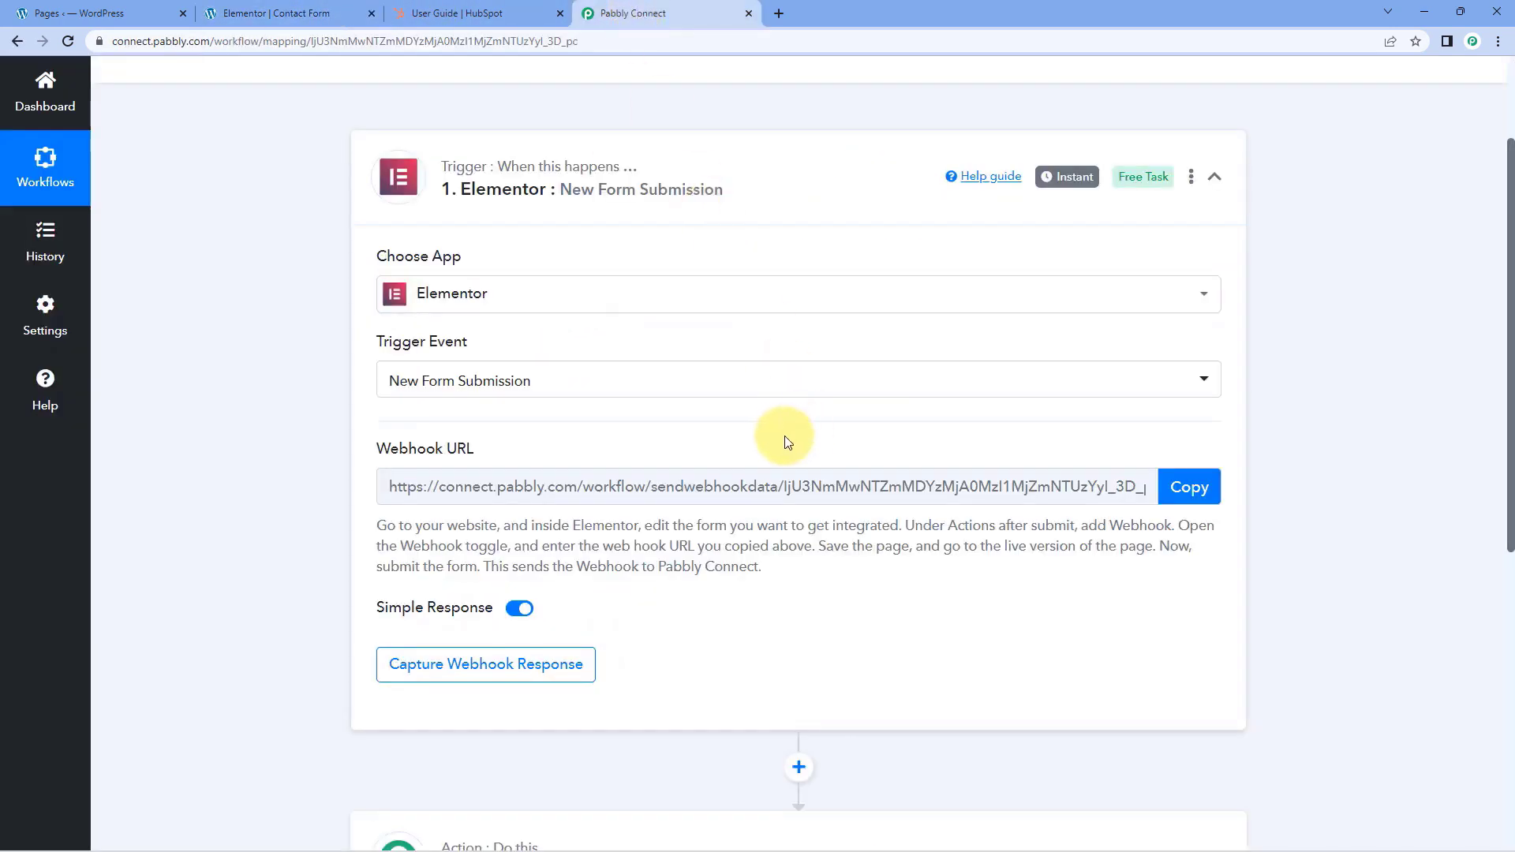
{"action": "left_click", "coordinate": [1190, 487]}
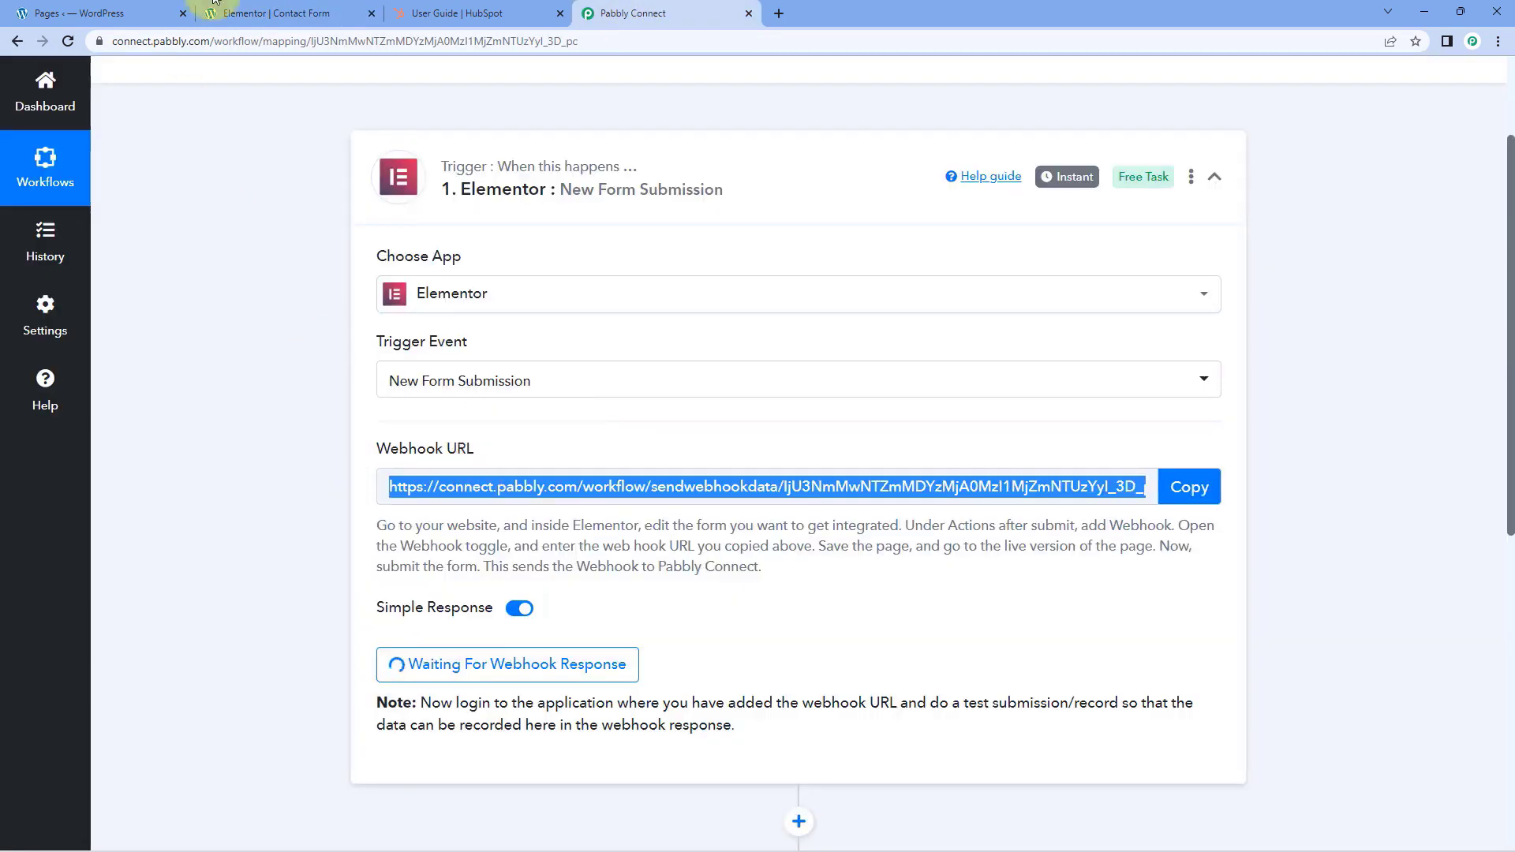
Switch to the Elementor editor, edit the contact form and add Webhook to its Actions After Submit
{"action": "left_click", "coordinate": [312, 12]}
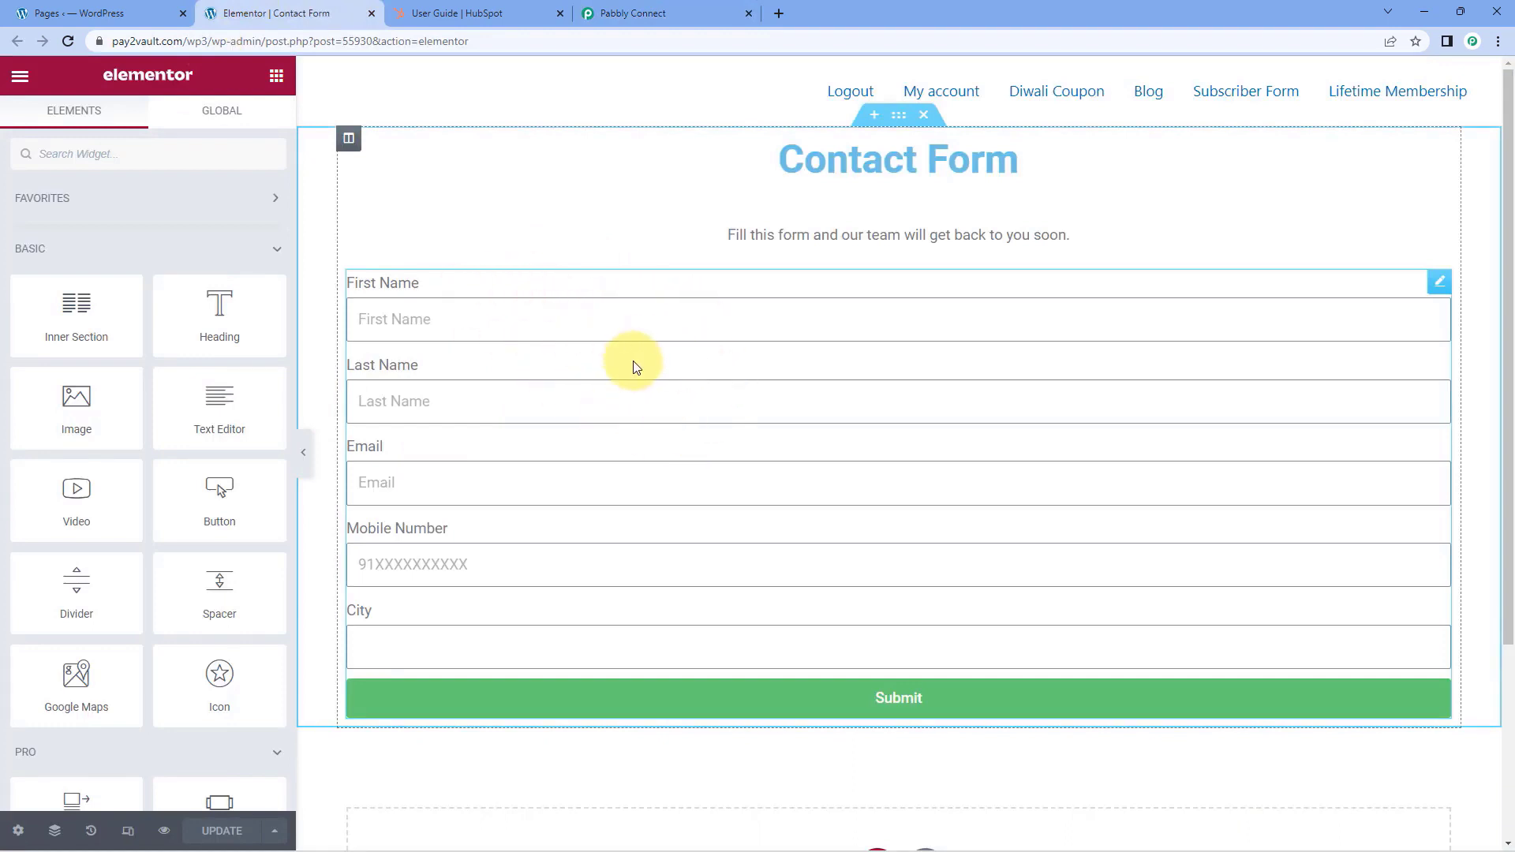
{"action": "left_click", "coordinate": [1441, 289]}
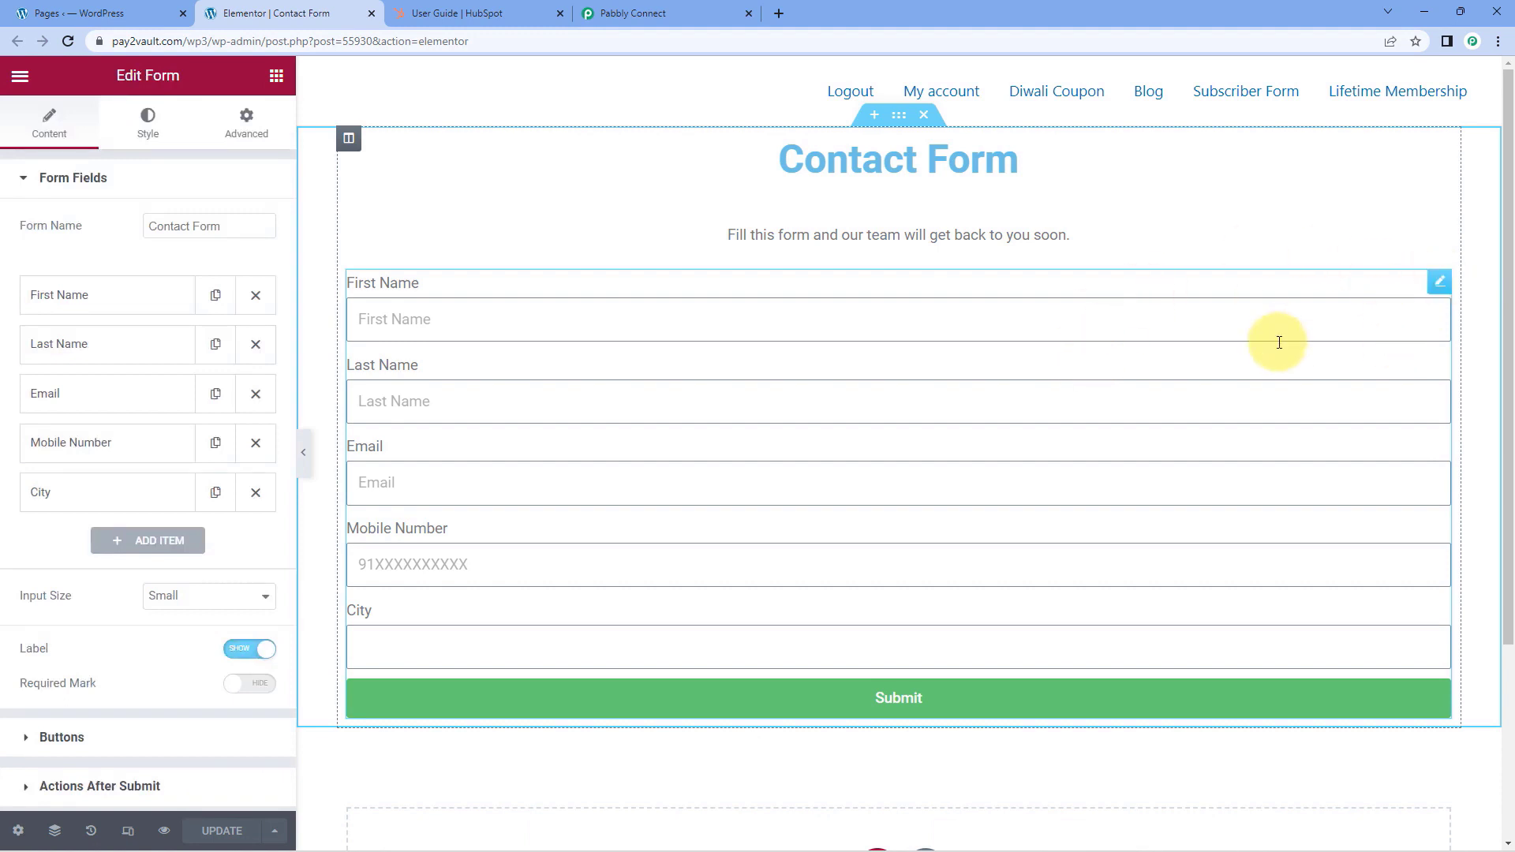
{"action": "scroll", "coordinate": [127, 249], "scroll_direction": "down", "scroll_amount": 3}
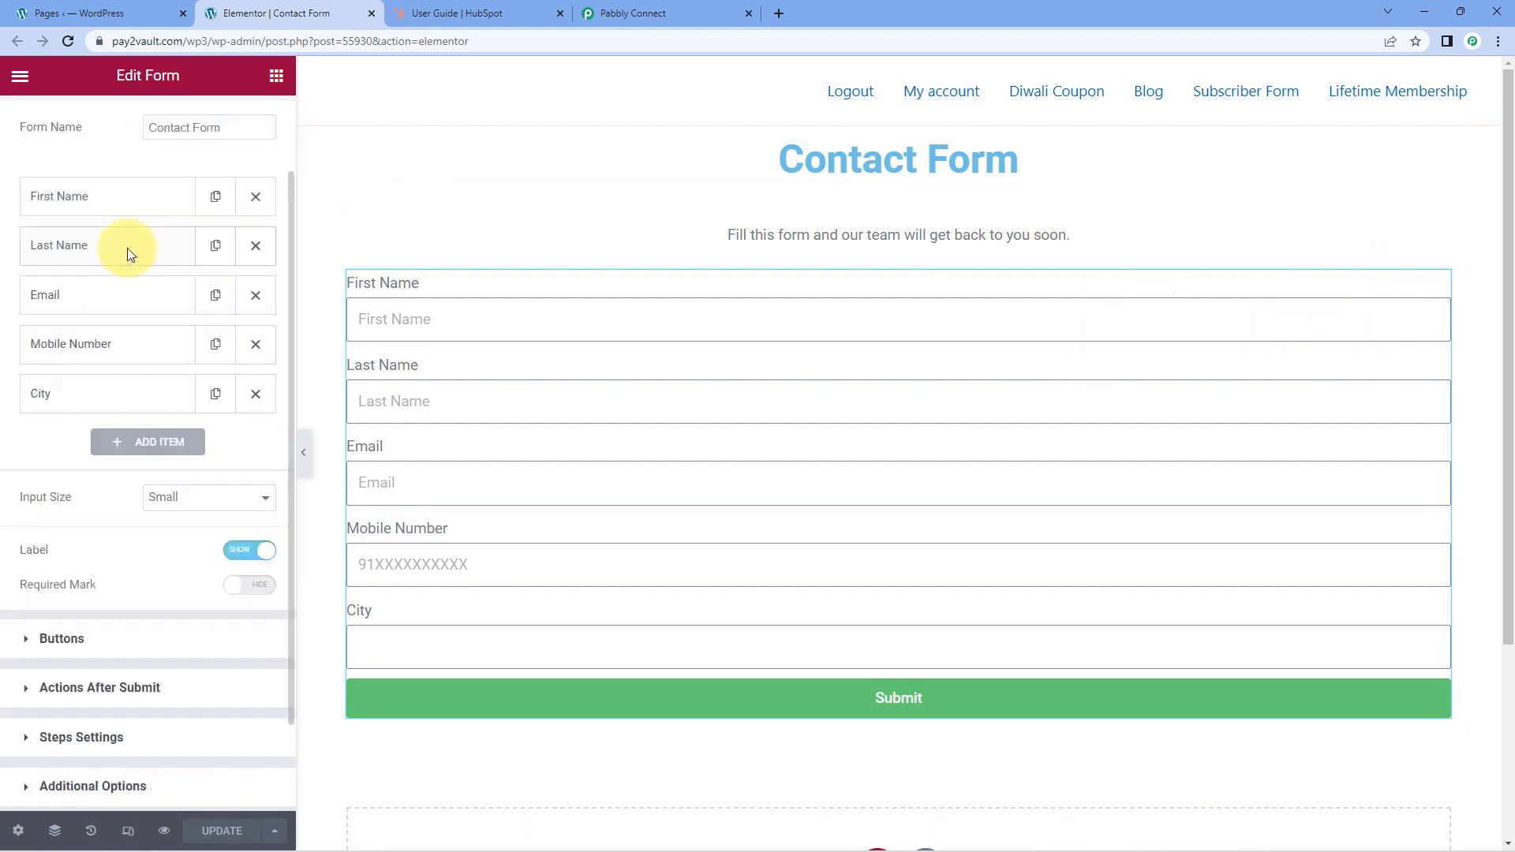
{"action": "scroll", "coordinate": [121, 324], "scroll_direction": "up", "scroll_amount": 3}
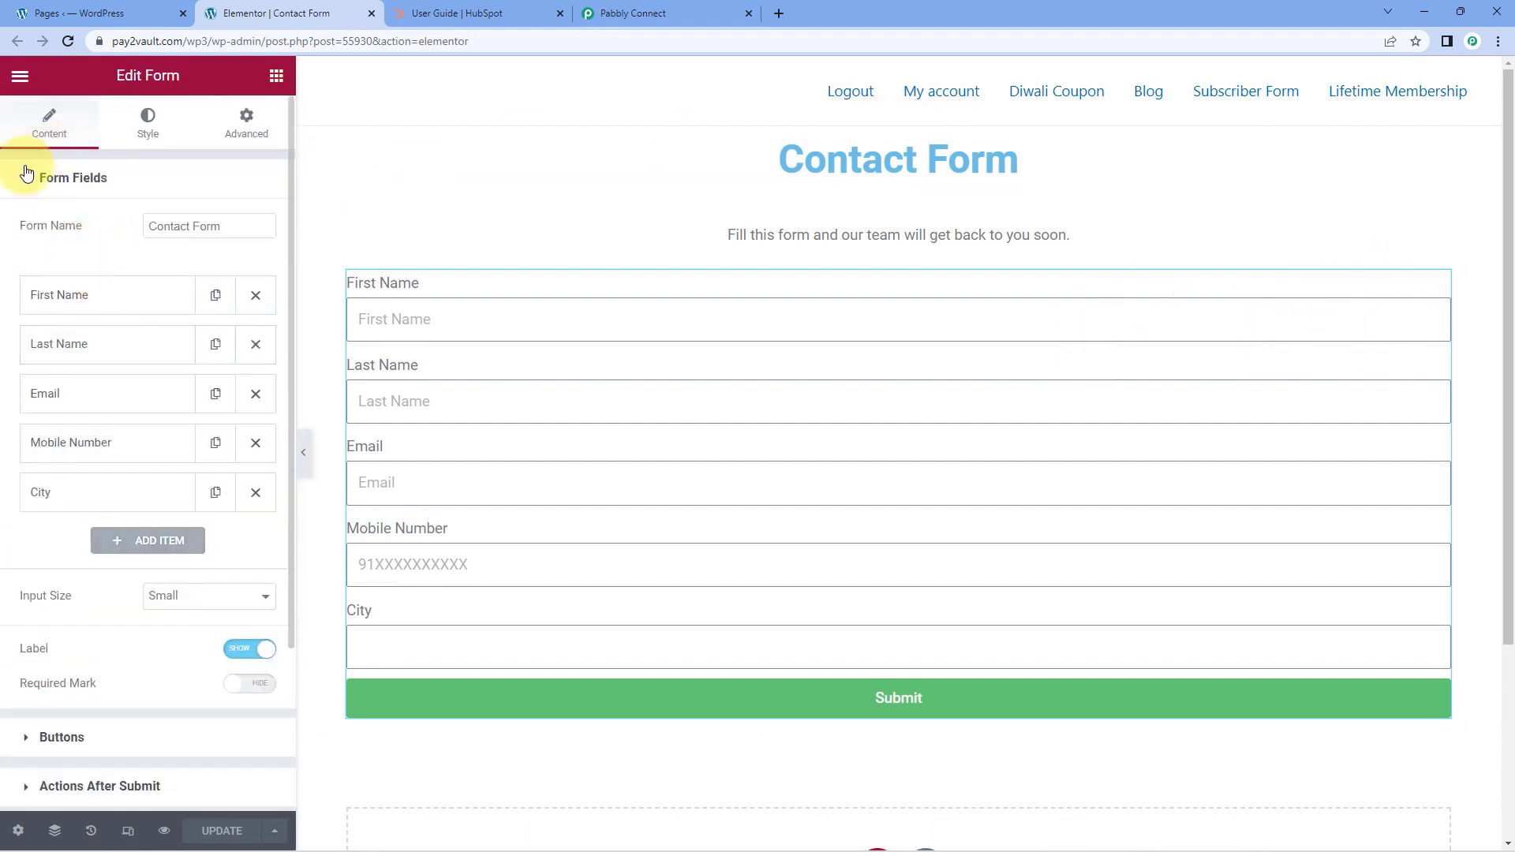
{"action": "left_click", "coordinate": [22, 178]}
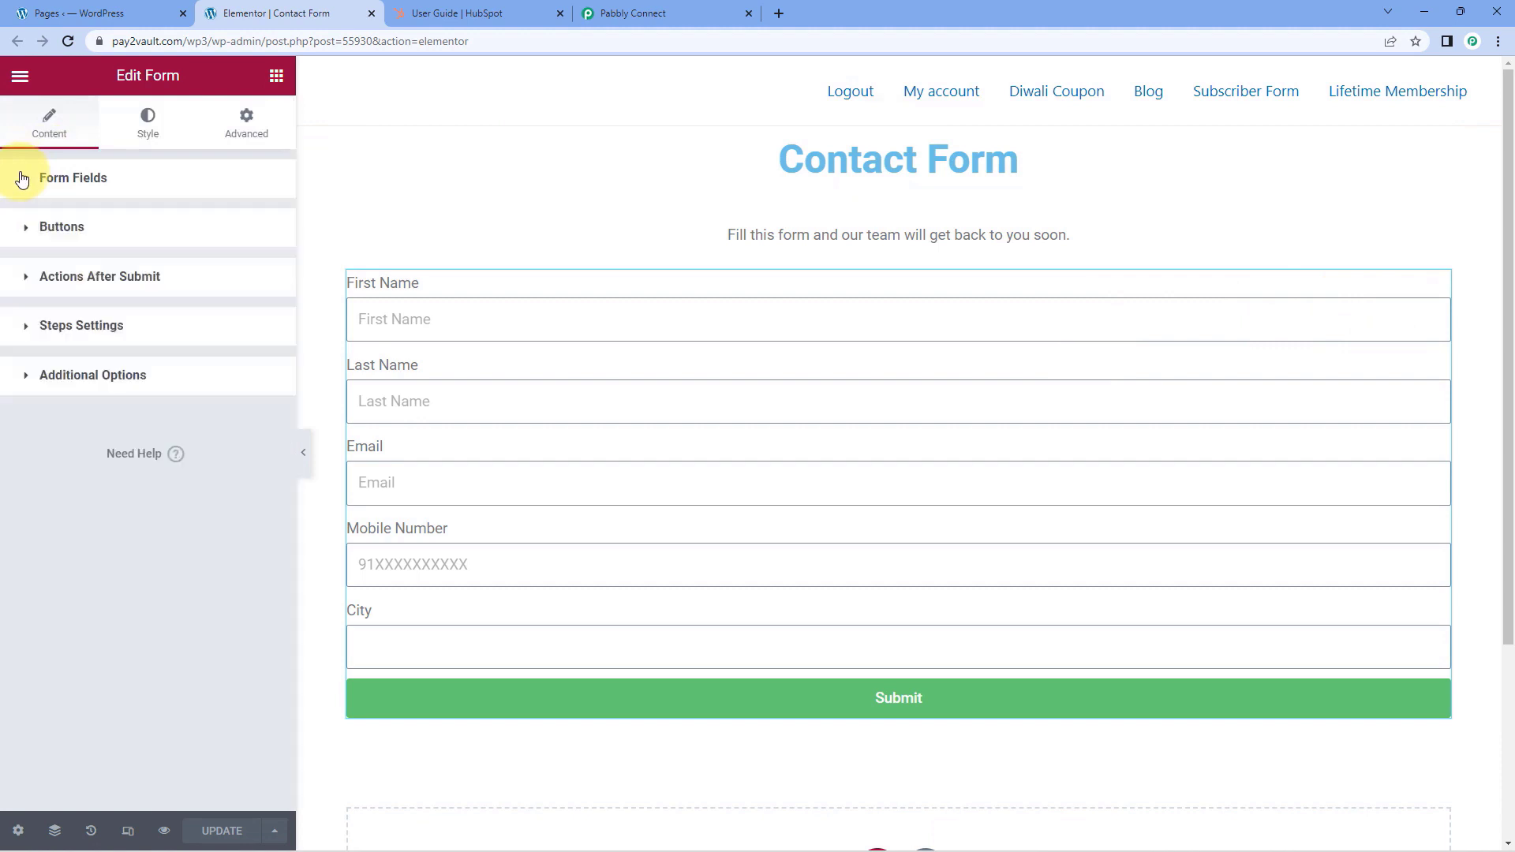
{"action": "left_click", "coordinate": [32, 281]}
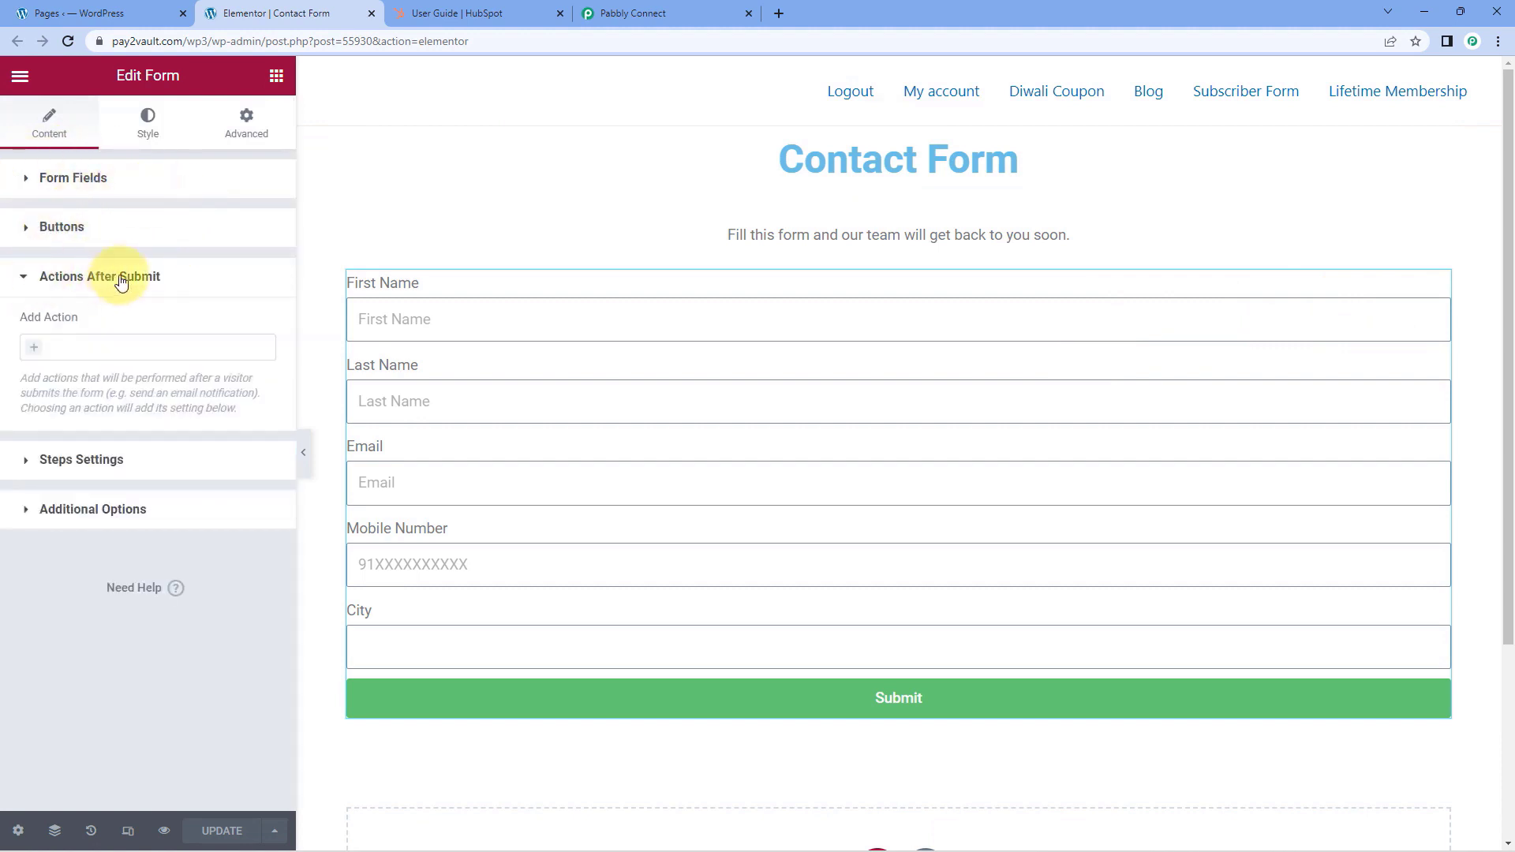
{"action": "left_click", "coordinate": [47, 346]}
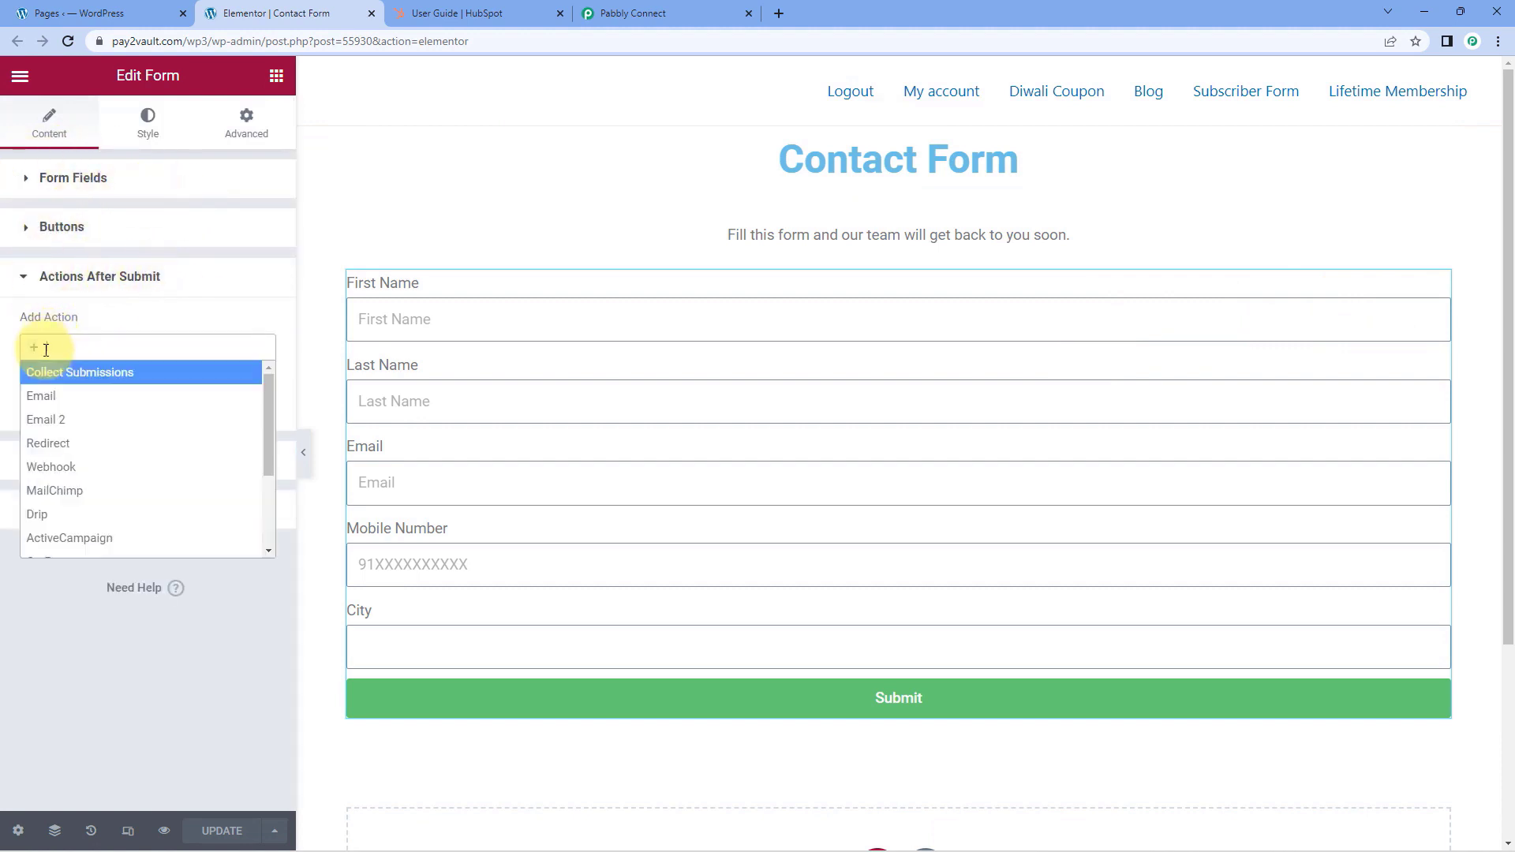
{"action": "left_click", "coordinate": [75, 468]}
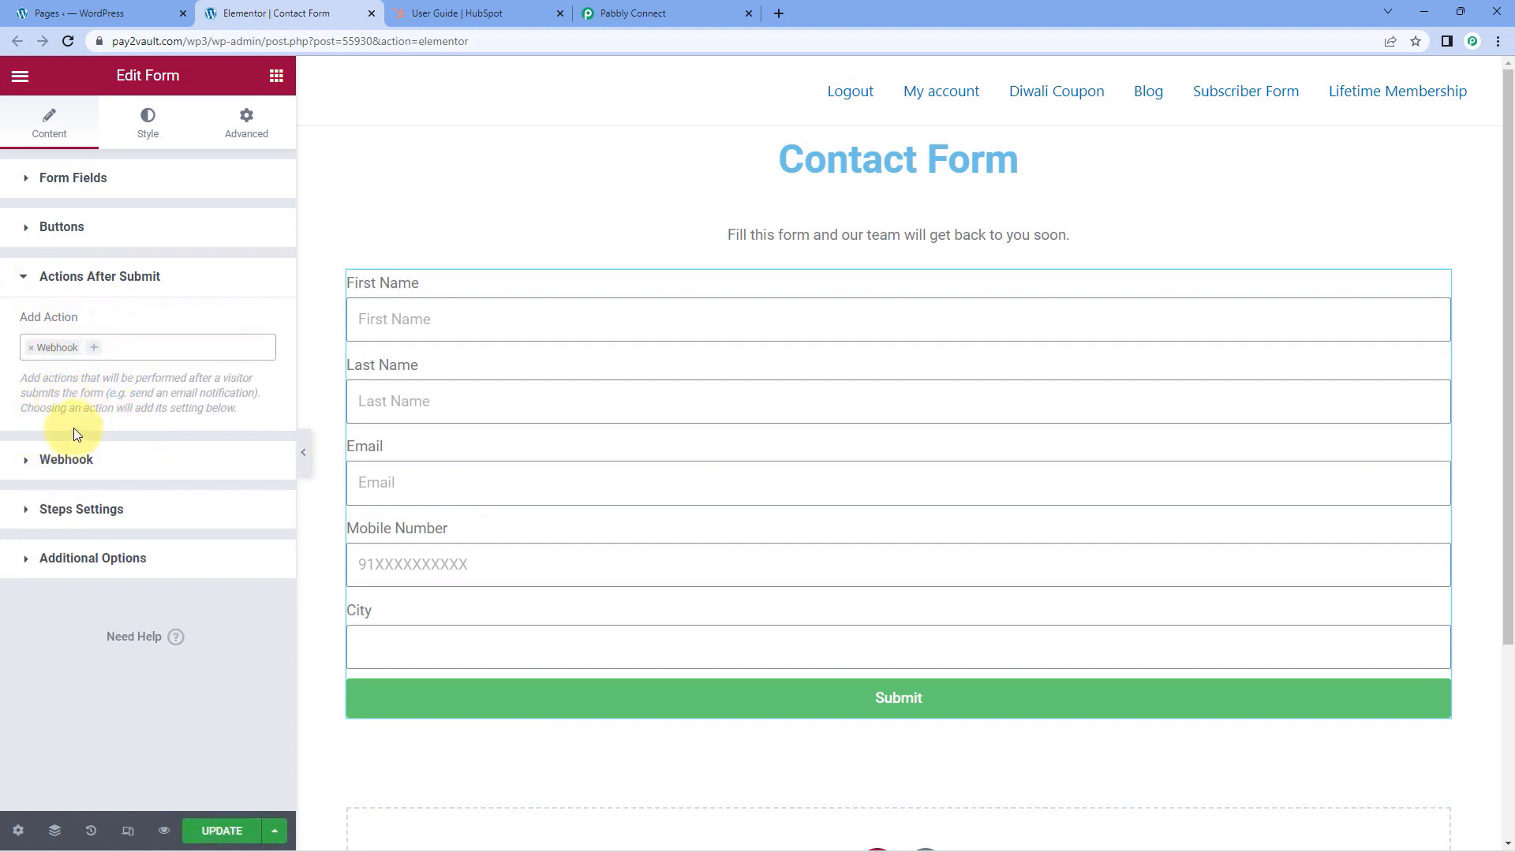
Paste the trigger's webhook URL from Pabbly Connect into the contact form's Webhook settings in Elementor and update the page
{"action": "left_click", "coordinate": [32, 467]}
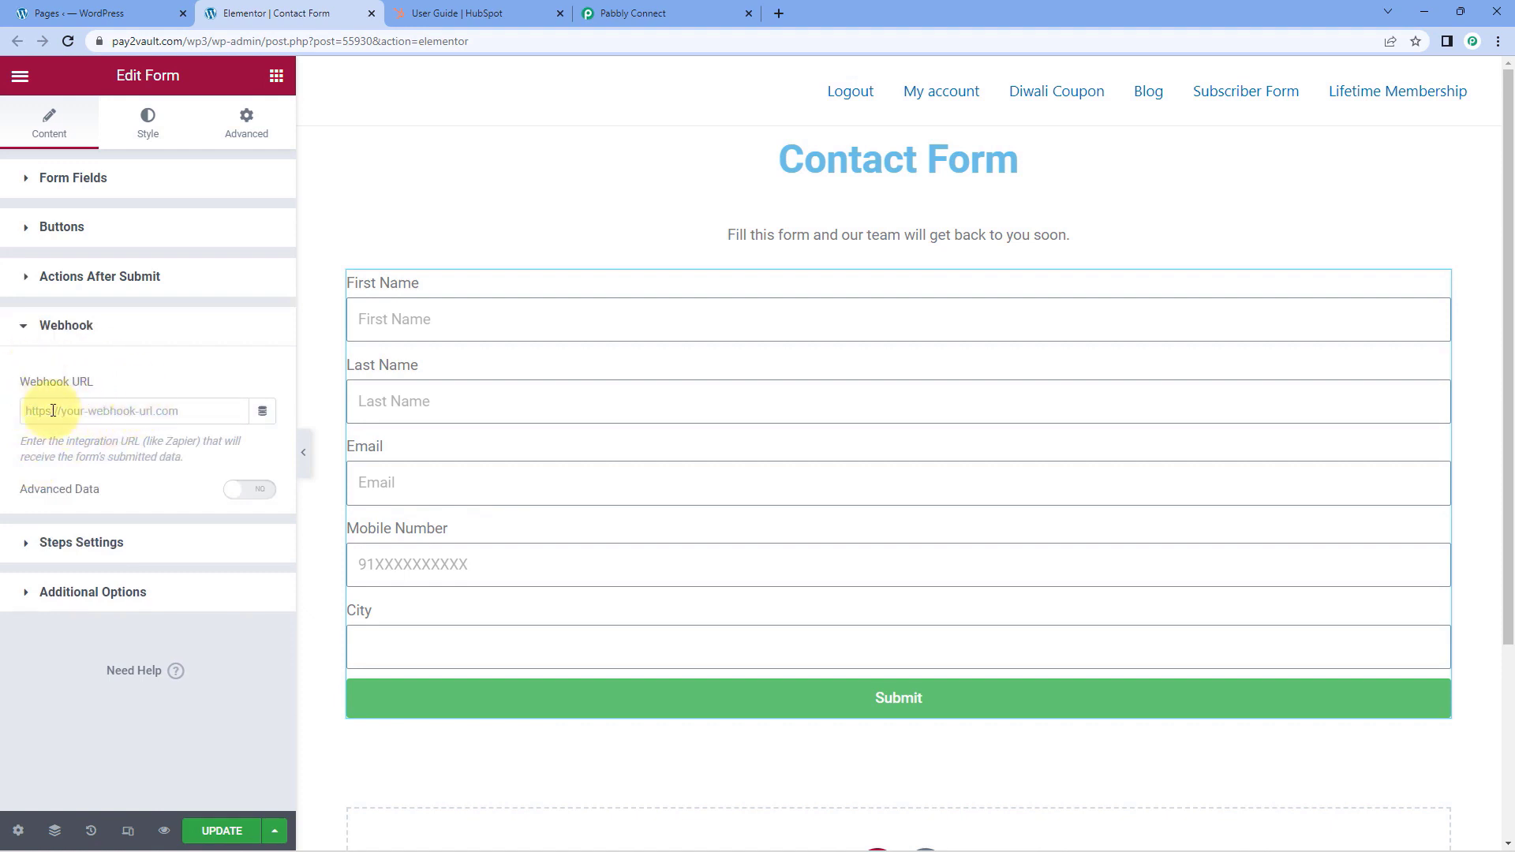
{"action": "left_click", "coordinate": [677, 11]}
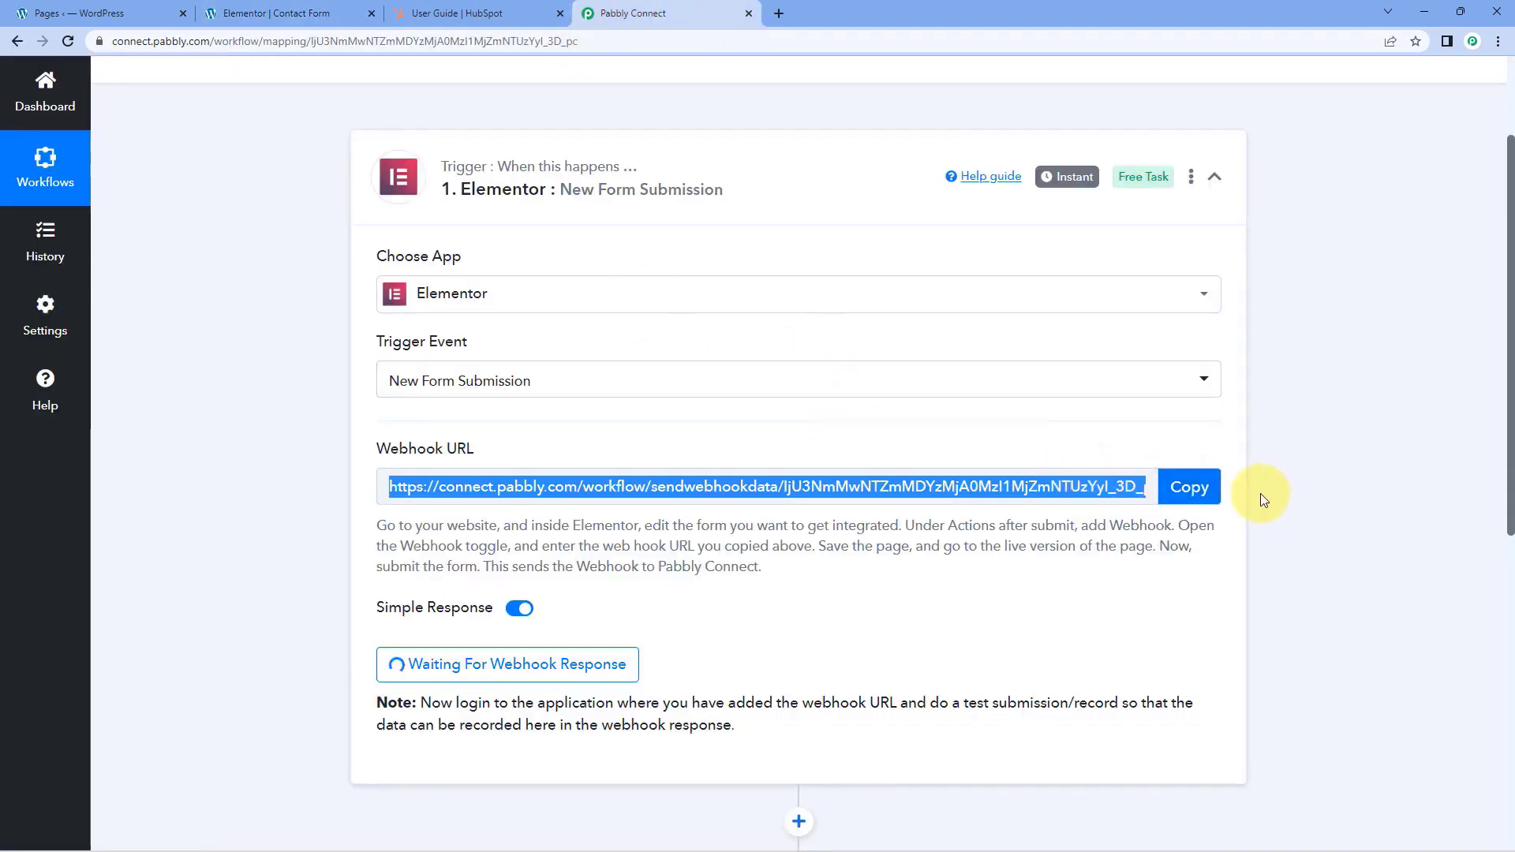
{"action": "left_click", "coordinate": [1176, 486]}
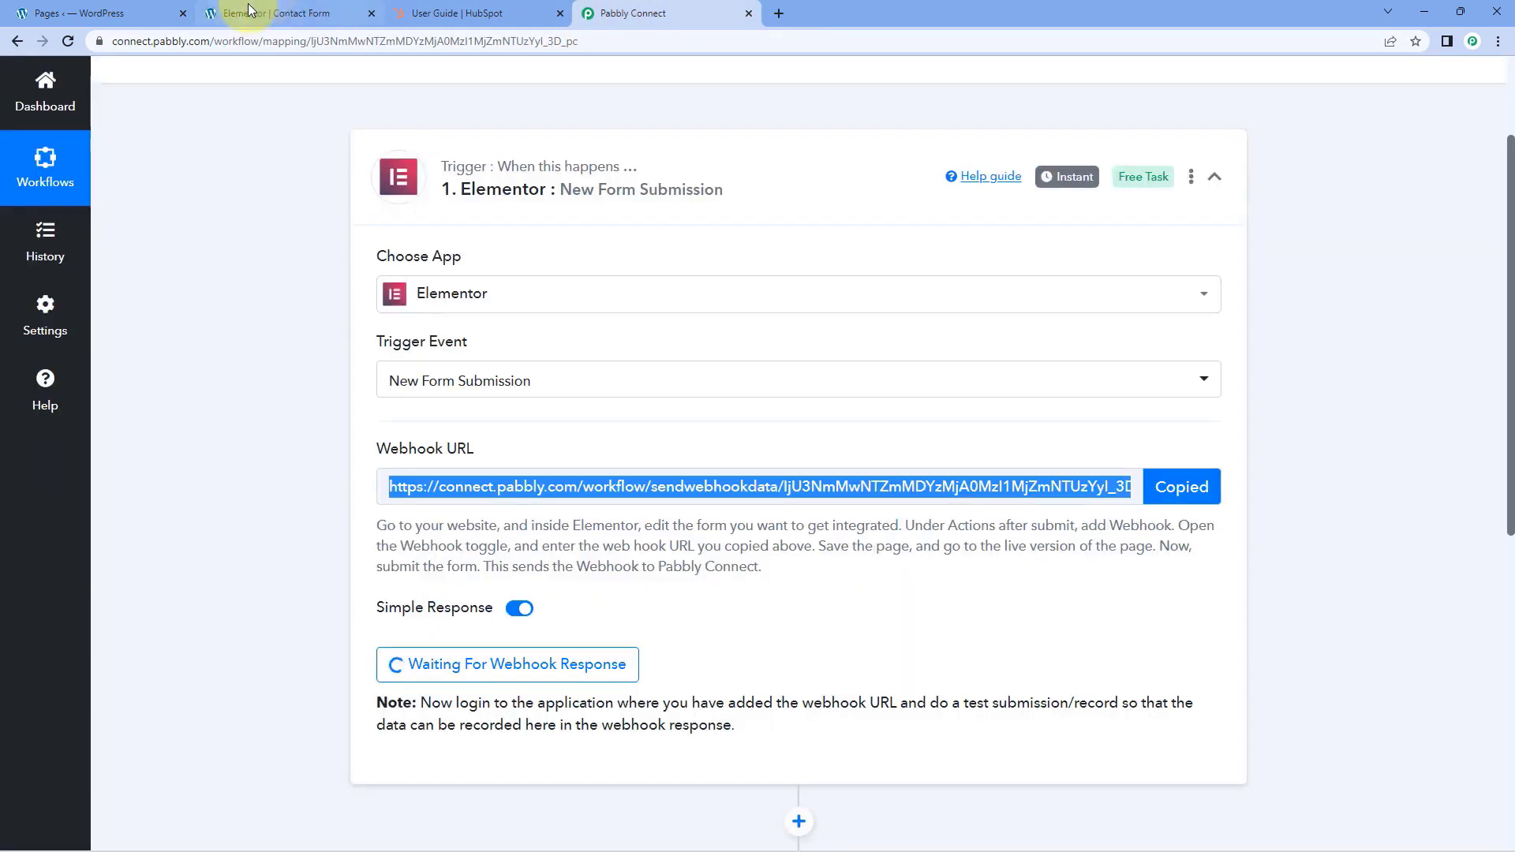
{"action": "left_click", "coordinate": [276, 13]}
{"action": "left_click", "coordinate": [68, 410]}
{"action": "right_click", "coordinate": [67, 410]}
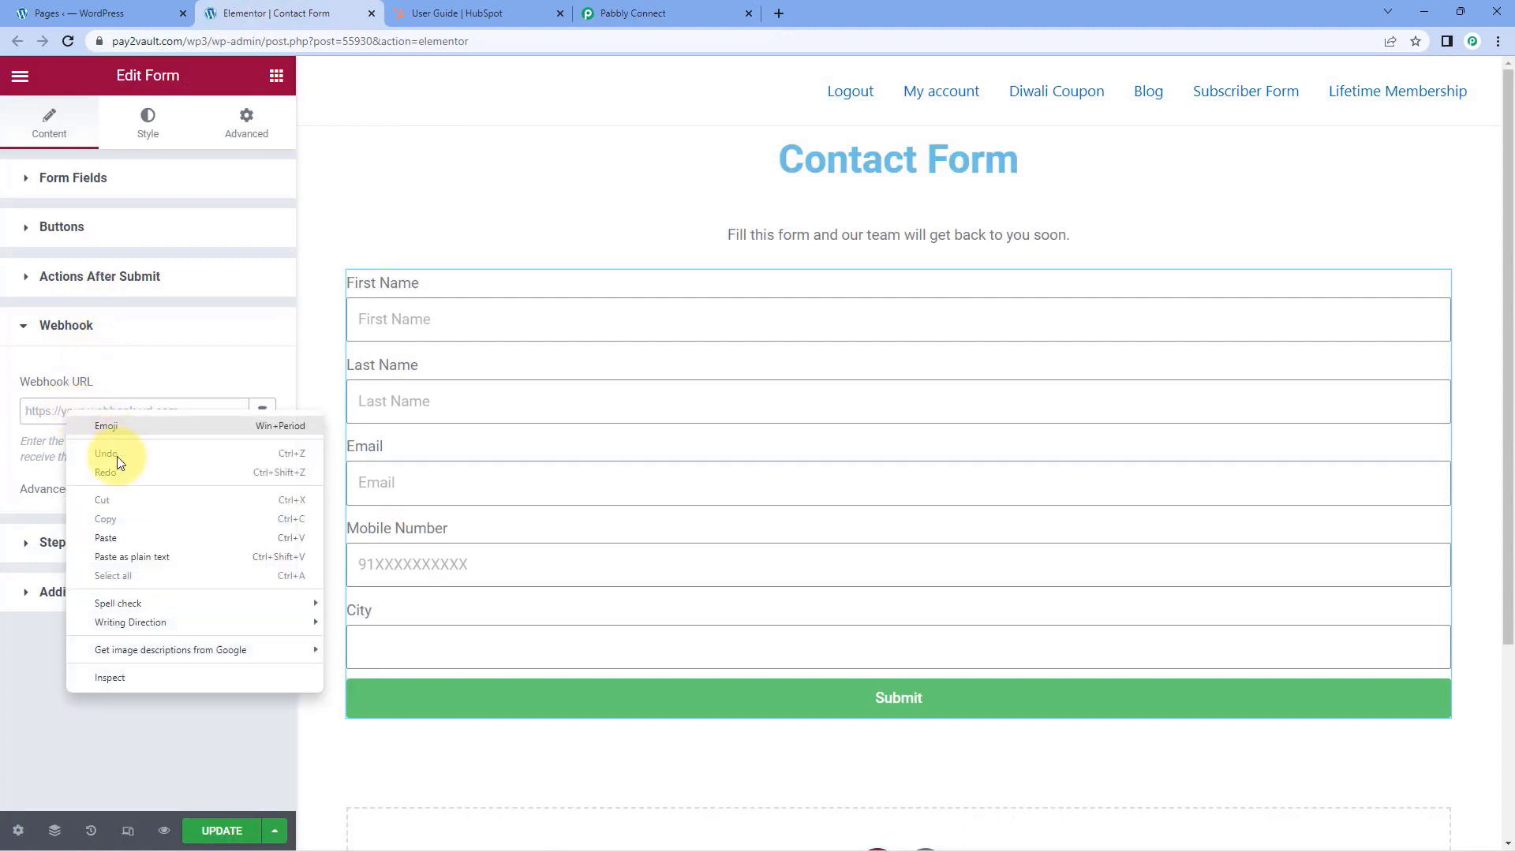
{"action": "left_click", "coordinate": [119, 534]}
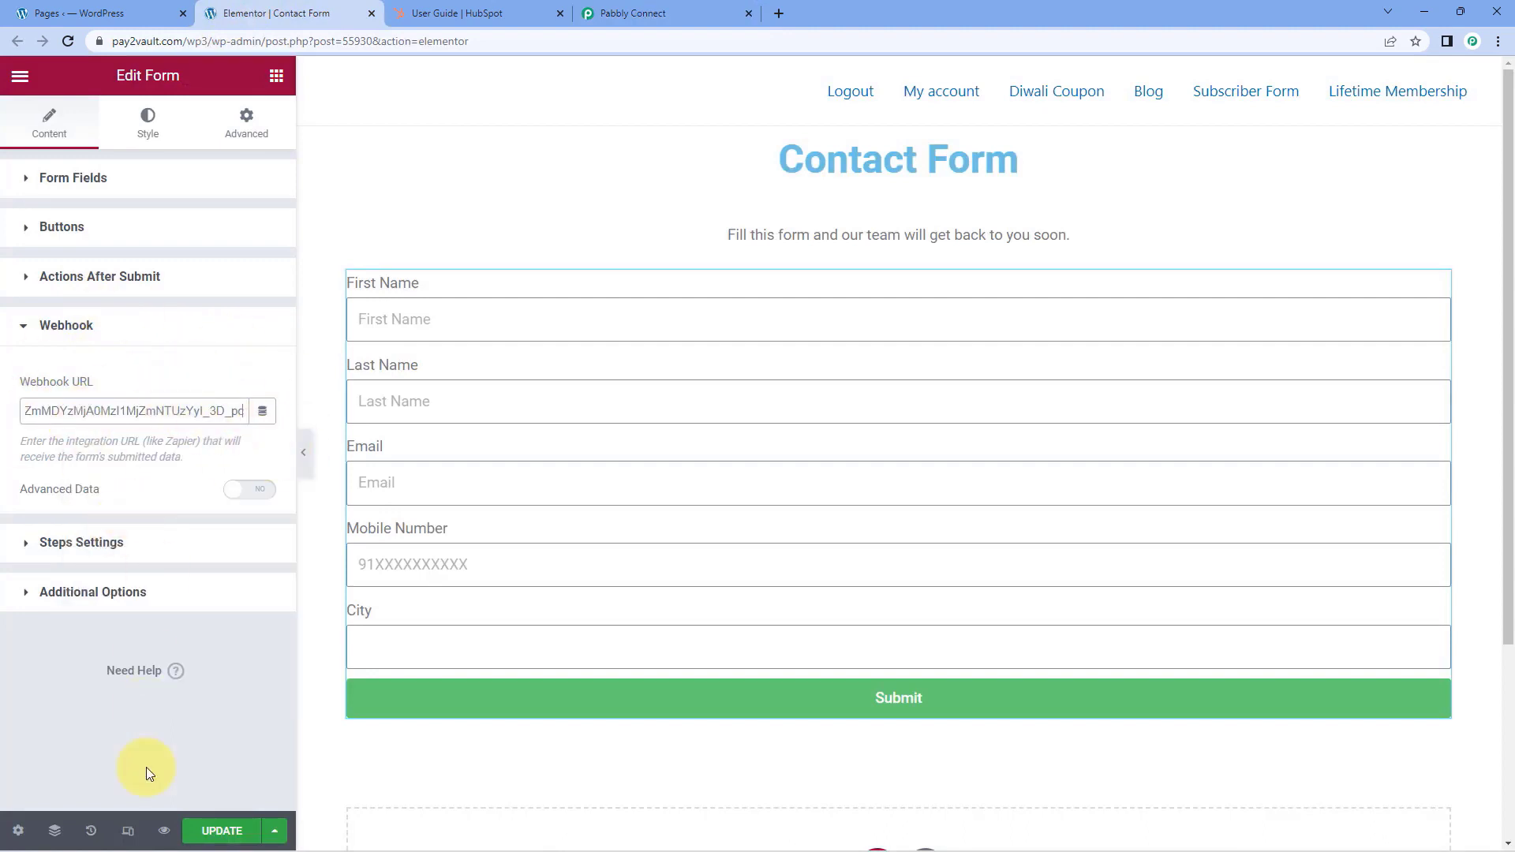
{"action": "left_click", "coordinate": [224, 832]}
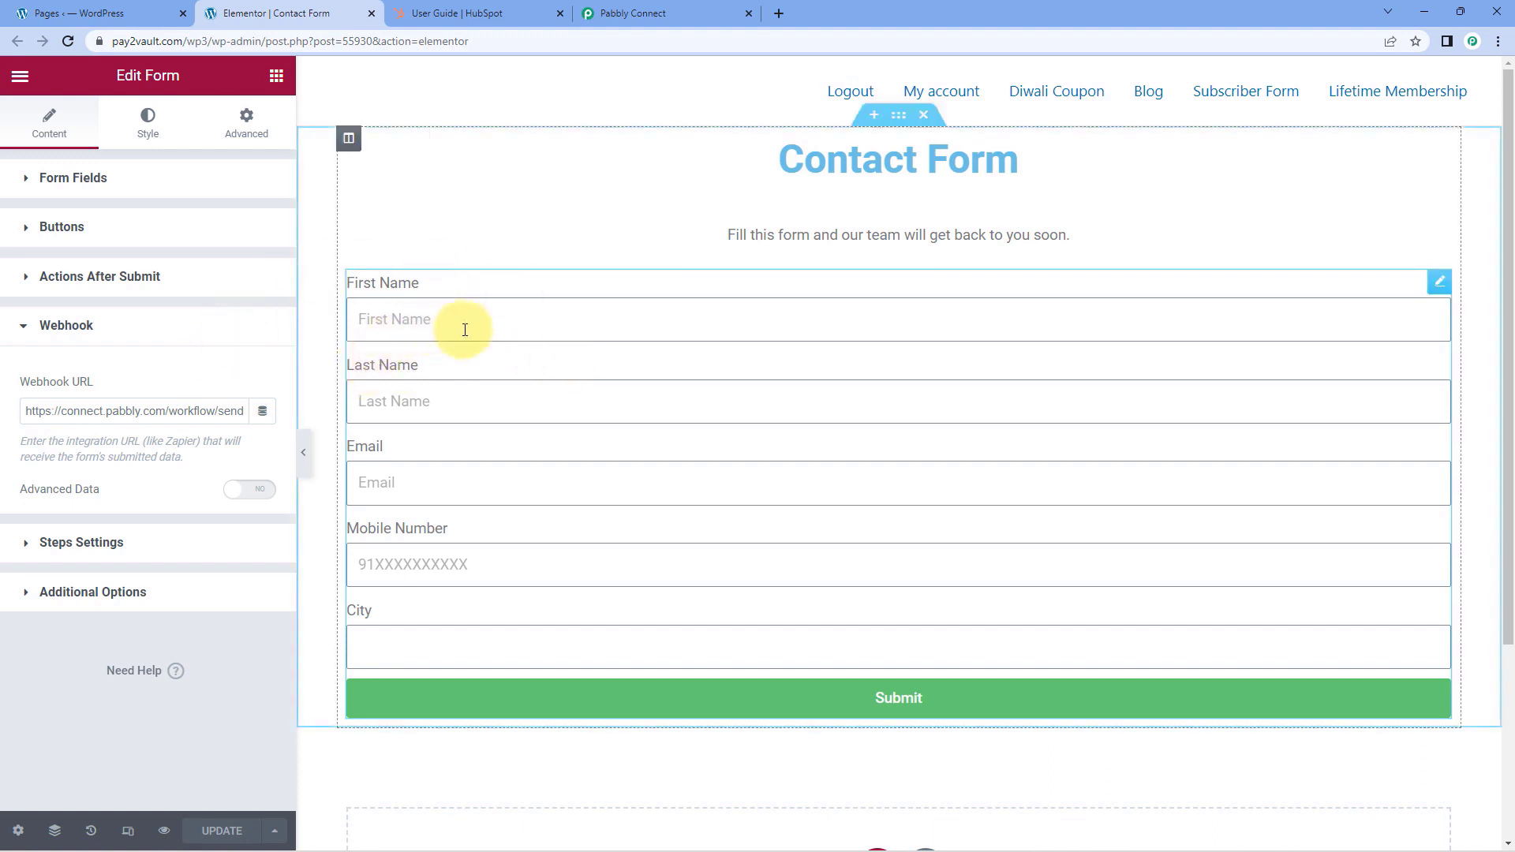
Check the trigger's webhook capture status in Pabbly Connect, and open a preview of the contact form page from Elementor
{"action": "left_click", "coordinate": [616, 13]}
{"action": "left_click", "coordinate": [296, 415]}
{"action": "scroll", "coordinate": [296, 415], "scroll_direction": "down", "scroll_amount": 3}
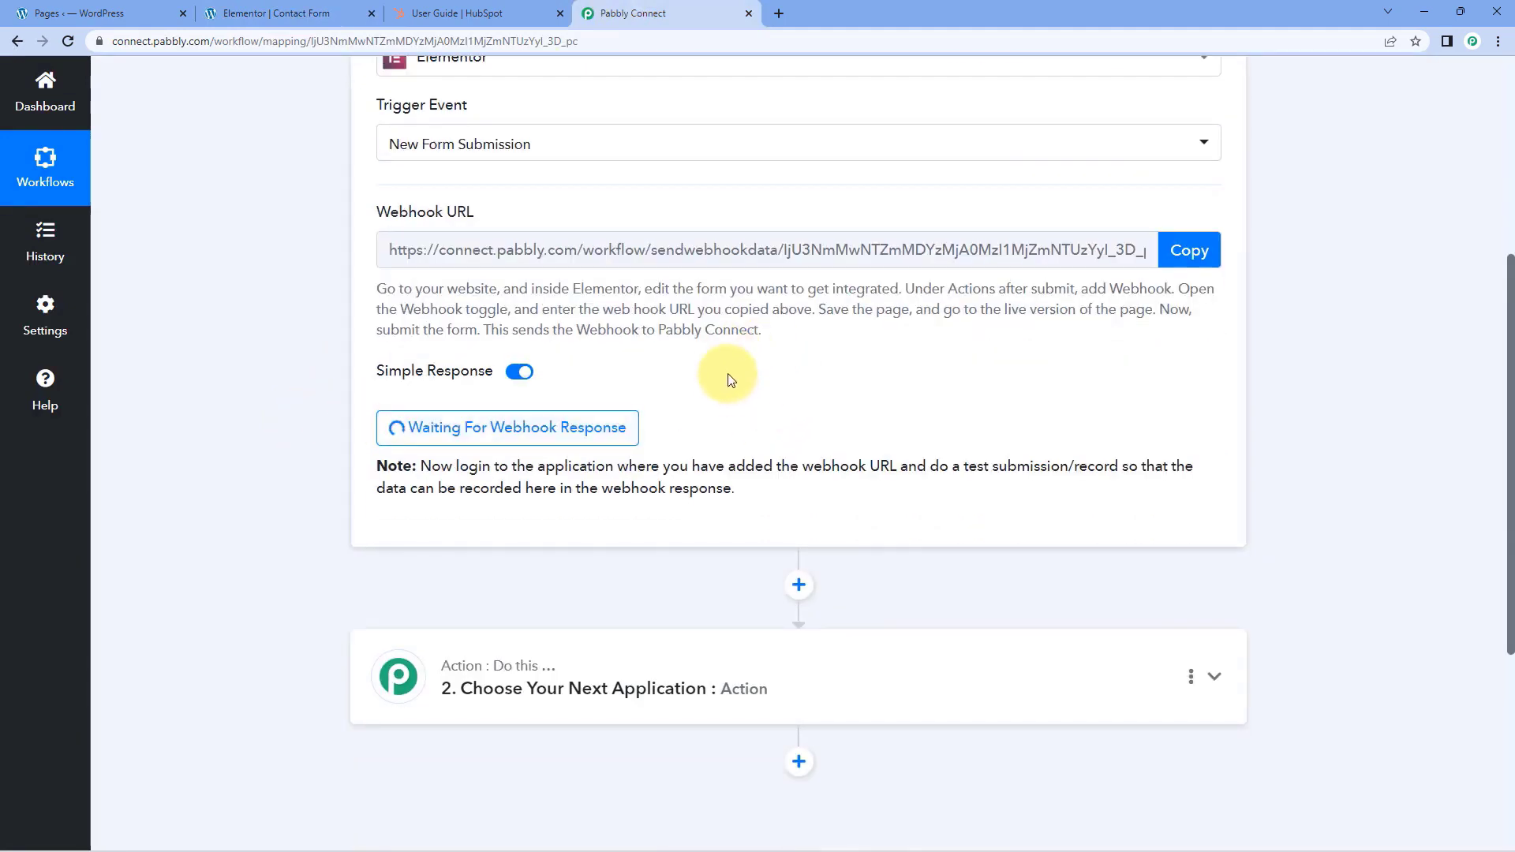
{"action": "left_click", "coordinate": [355, 12]}
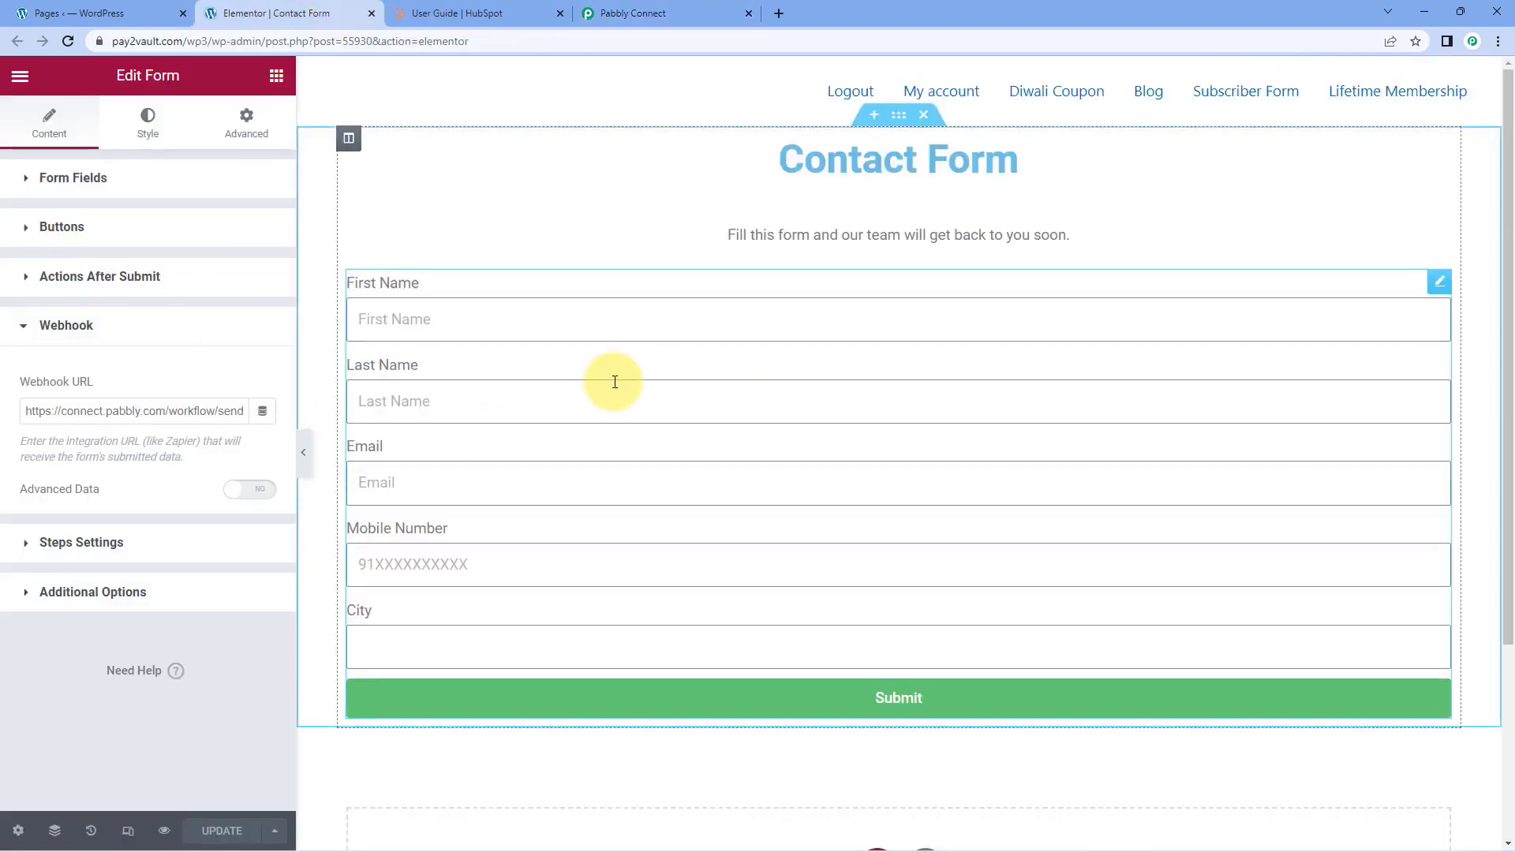
{"action": "left_click", "coordinate": [164, 833]}
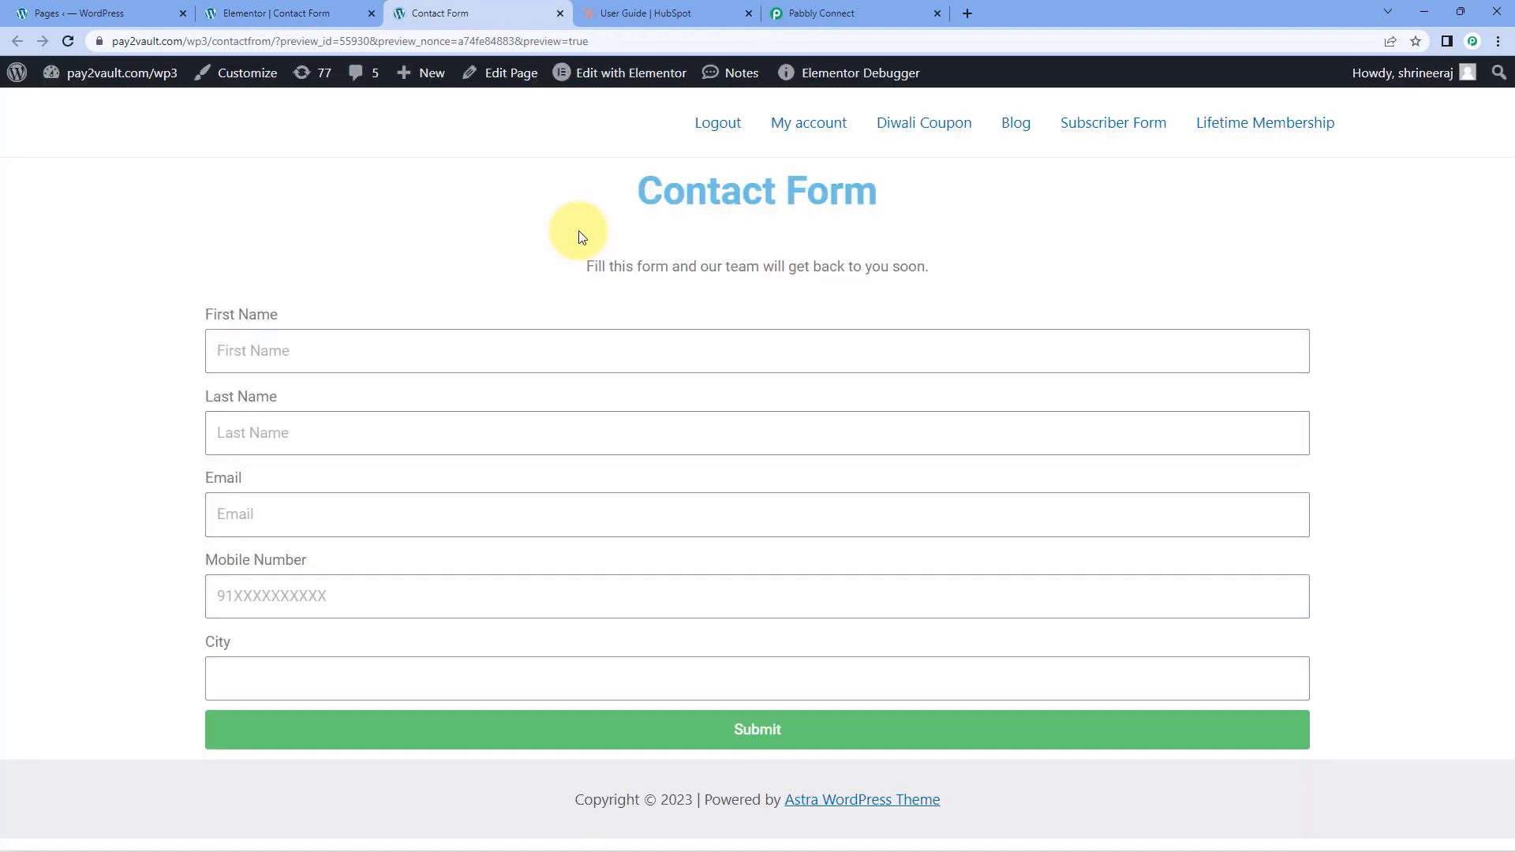
Fill in the contact form's First Name, Last Name and Email fields with test contact details
{"action": "left_click", "coordinate": [271, 348]}
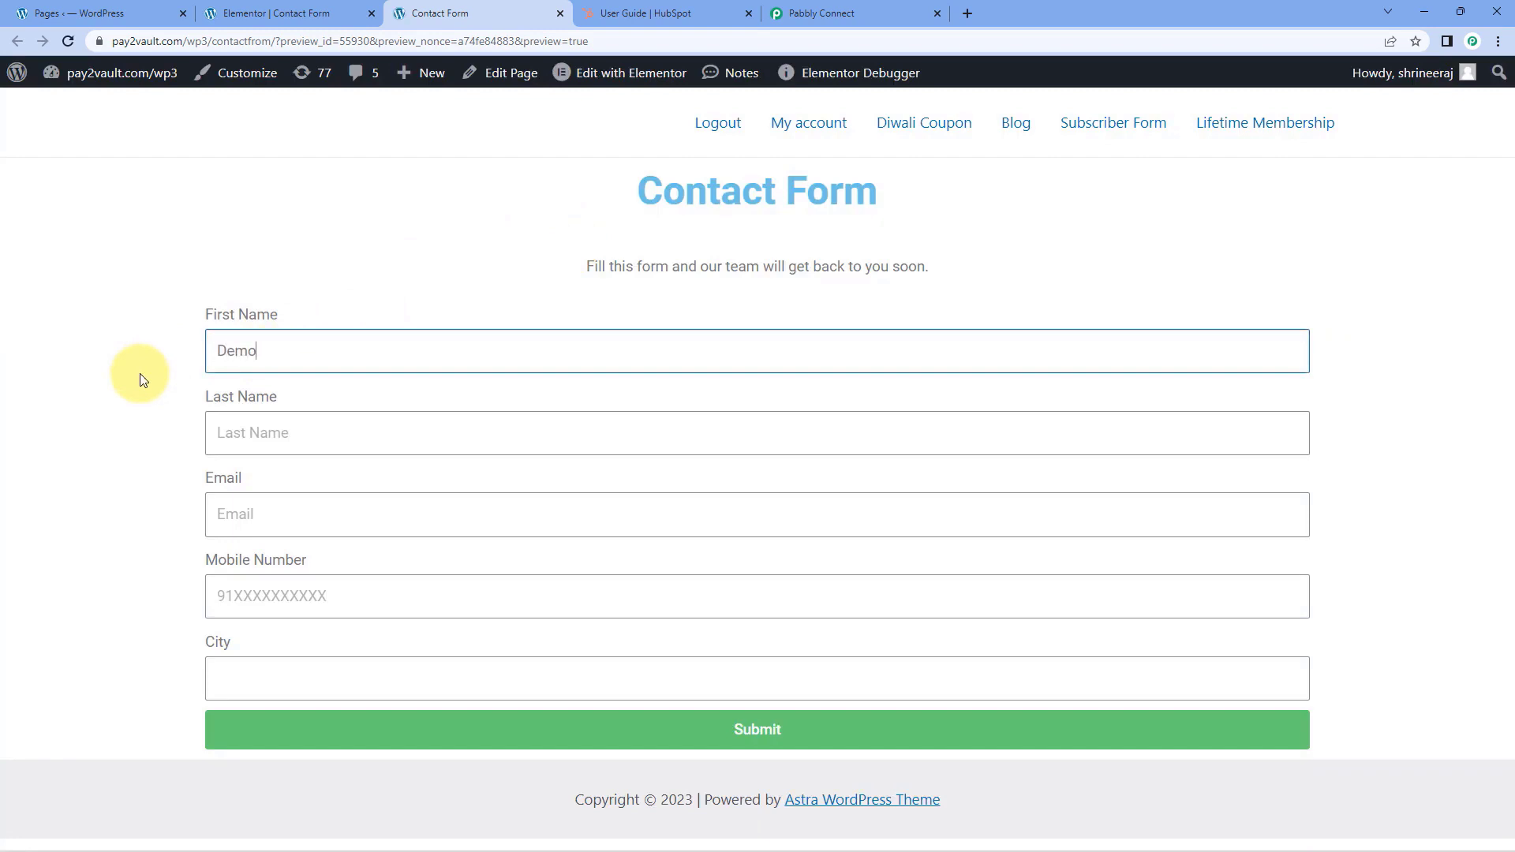
{"action": "type", "text": "User"}
{"action": "key", "text": "Tab"}
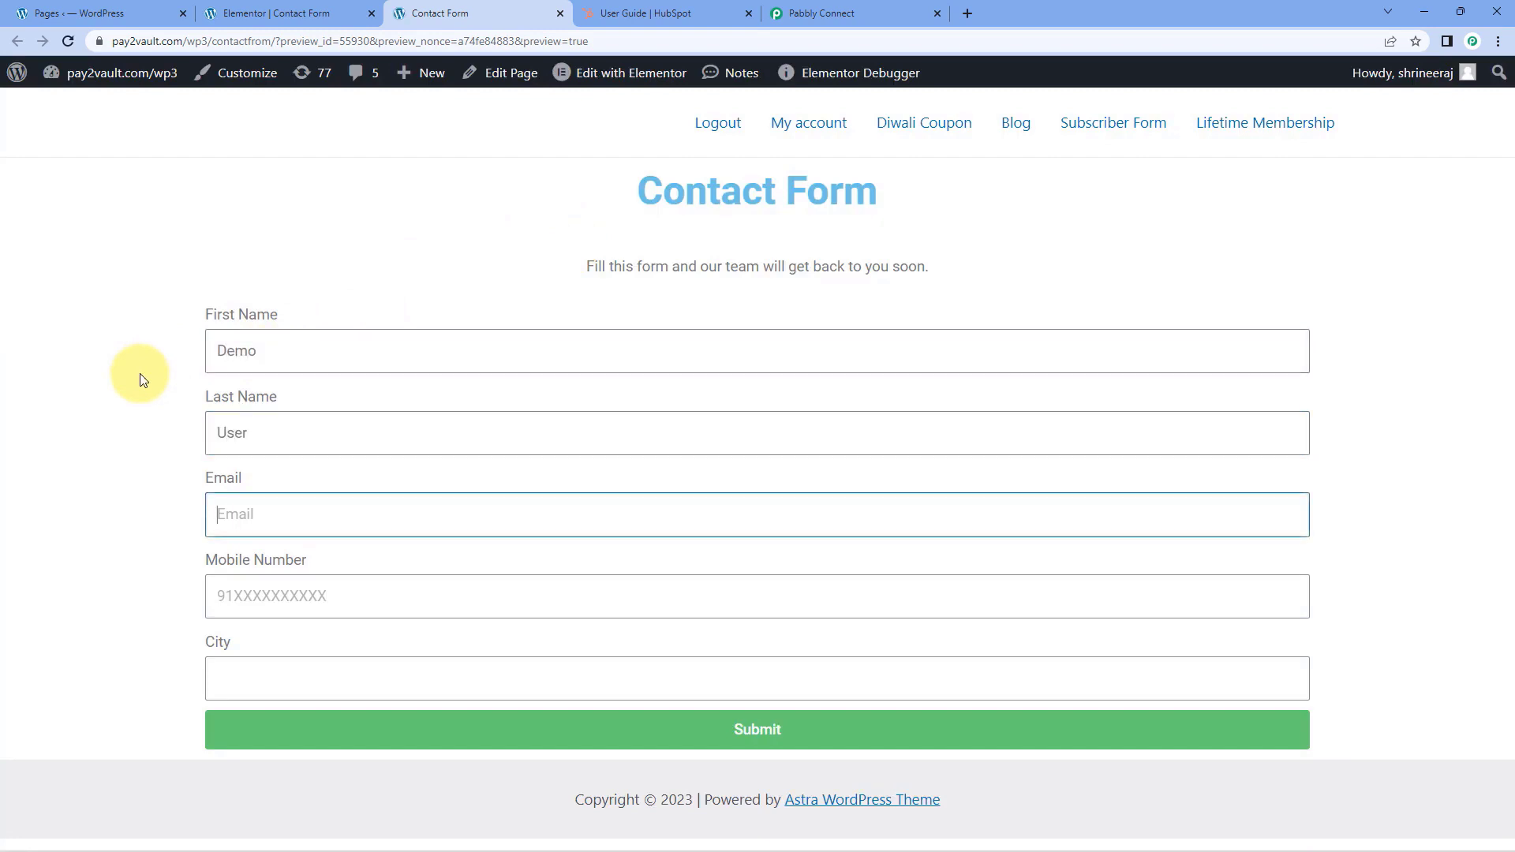
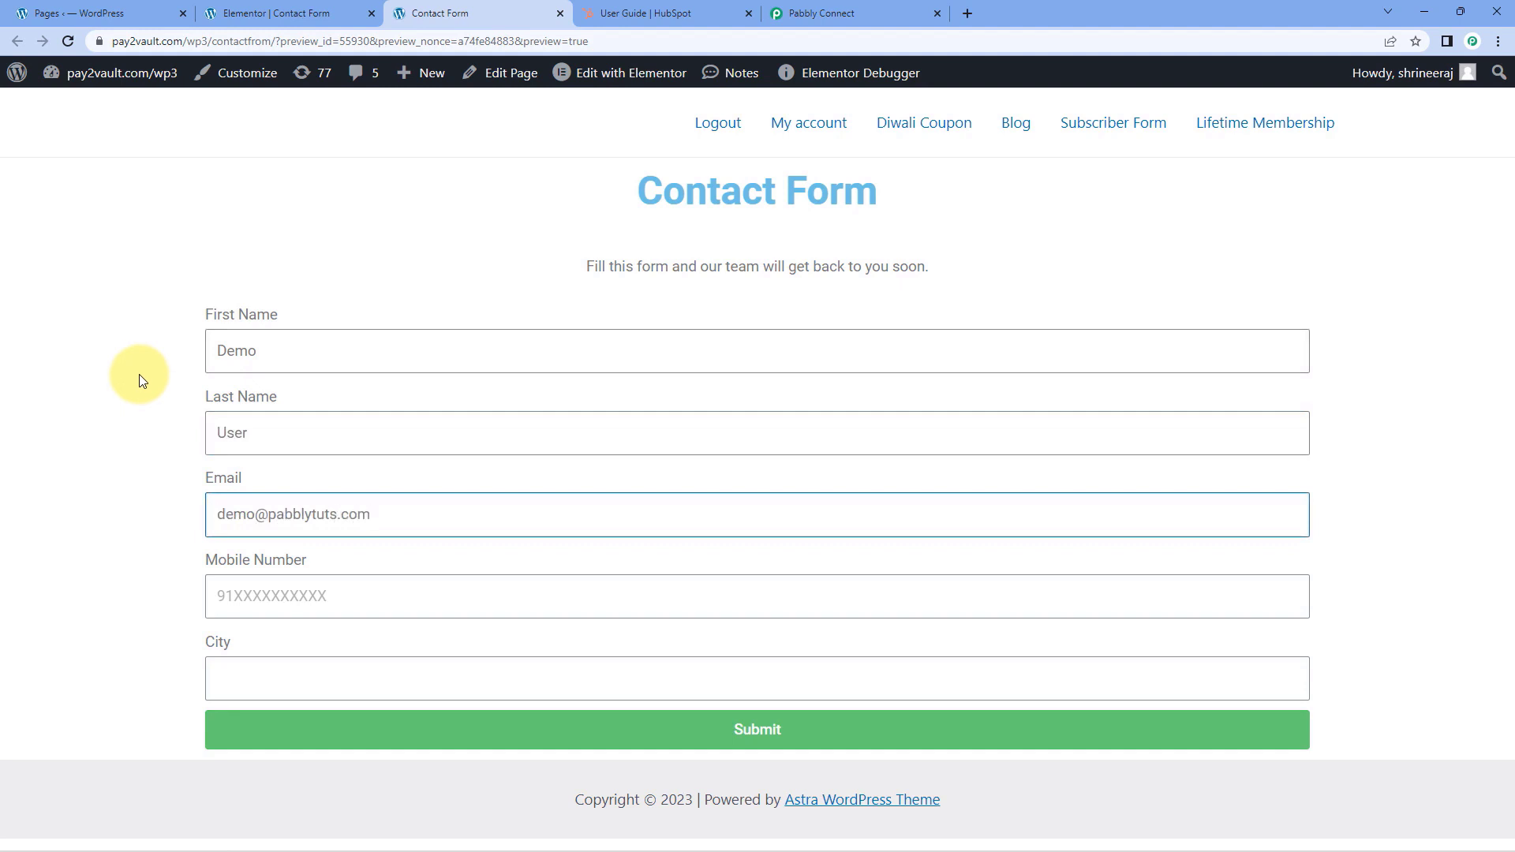
Enter a mobile number with the 91 country prefix and the city Delhi in the contact form, and submit it
{"action": "key", "text": "Tab"}
{"action": "type", "text": "123456"}
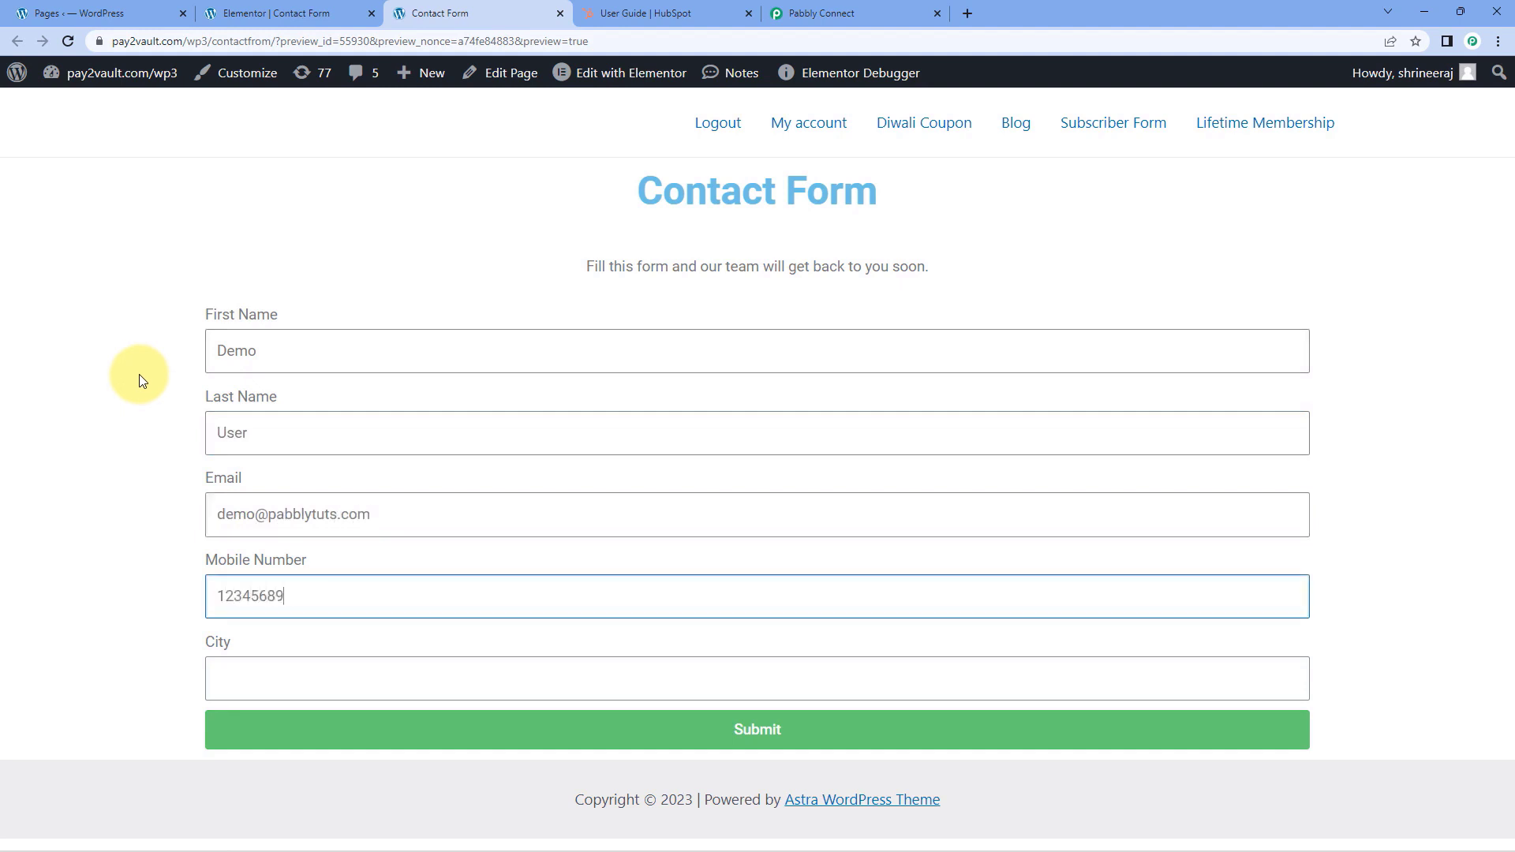
{"action": "type", "text": "890"}
{"action": "key", "text": "Home"}
{"action": "type", "text": "91"}
{"action": "left_click", "coordinate": [251, 688]}
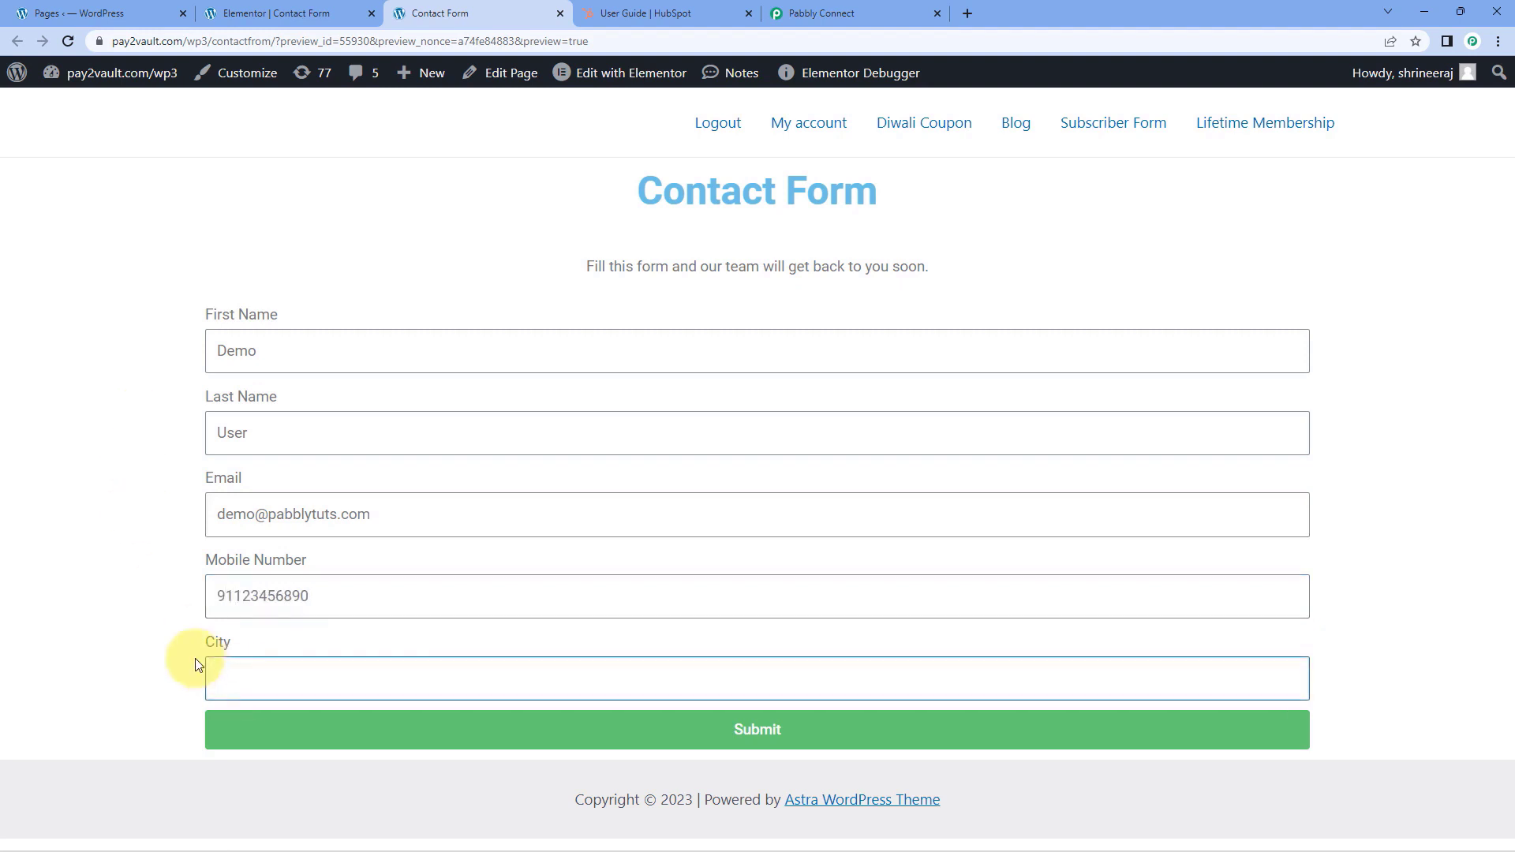
{"action": "left_click", "coordinate": [535, 731]}
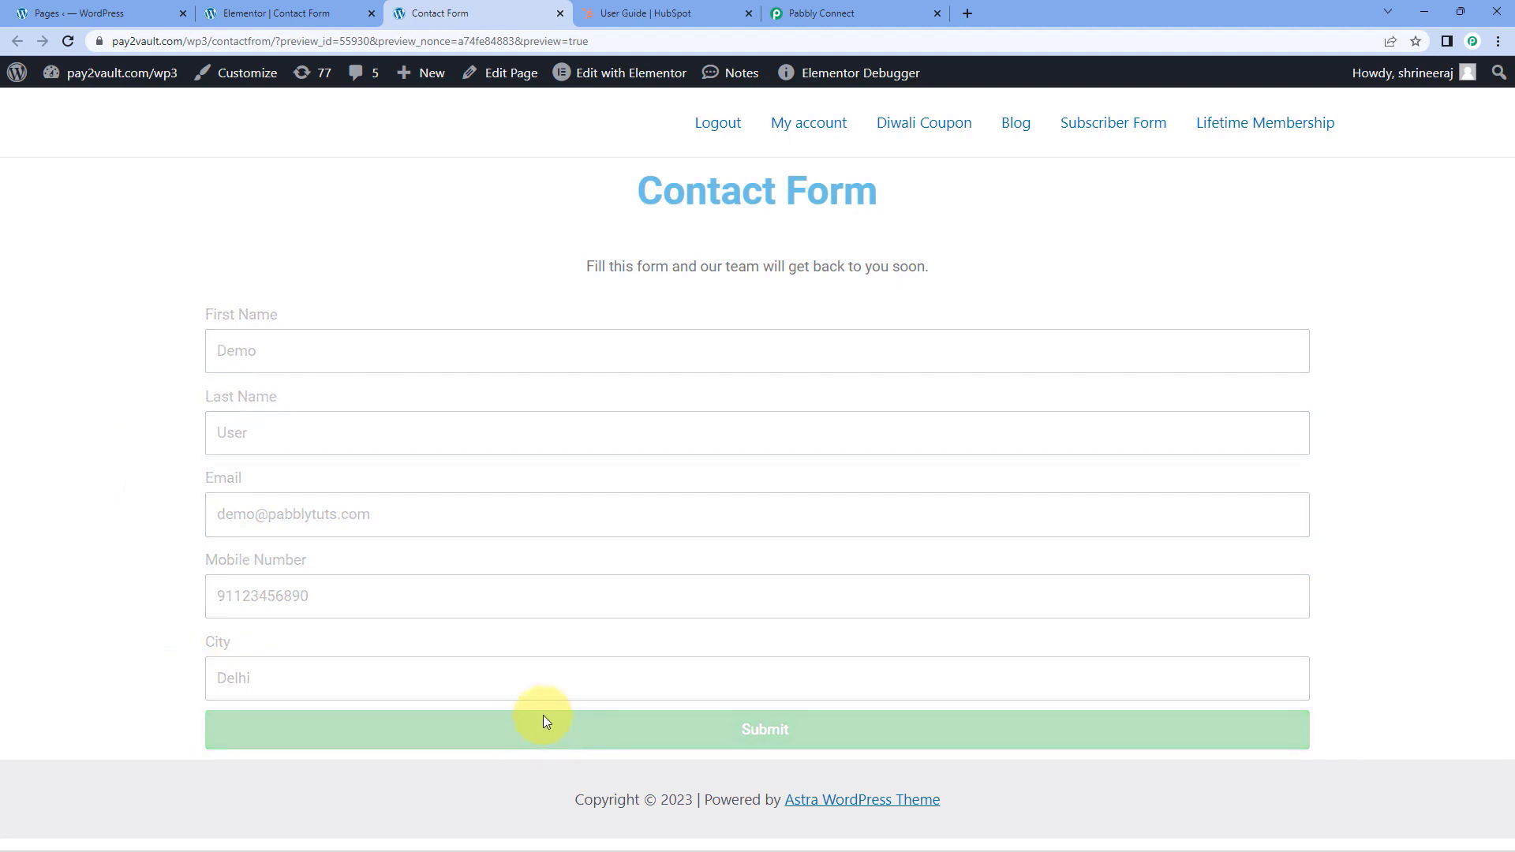
{"action": "scroll", "coordinate": [639, 659], "scroll_direction": "down", "scroll_amount": 1}
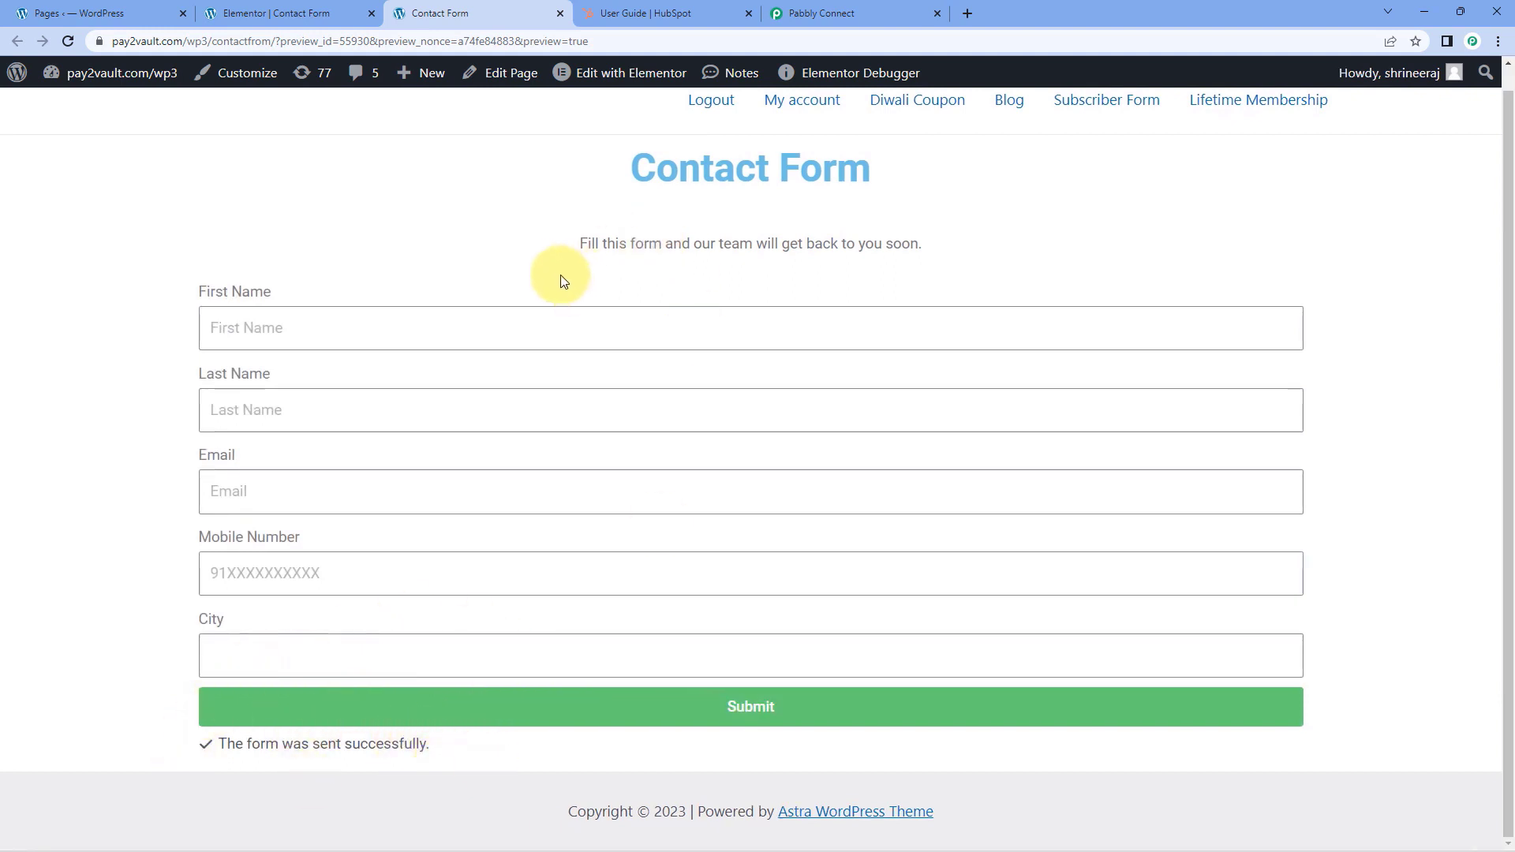
Switch to Pabbly Connect and examine the form data captured in the Elementor trigger's webhook response against the test submission
{"action": "left_click", "coordinate": [841, 10]}
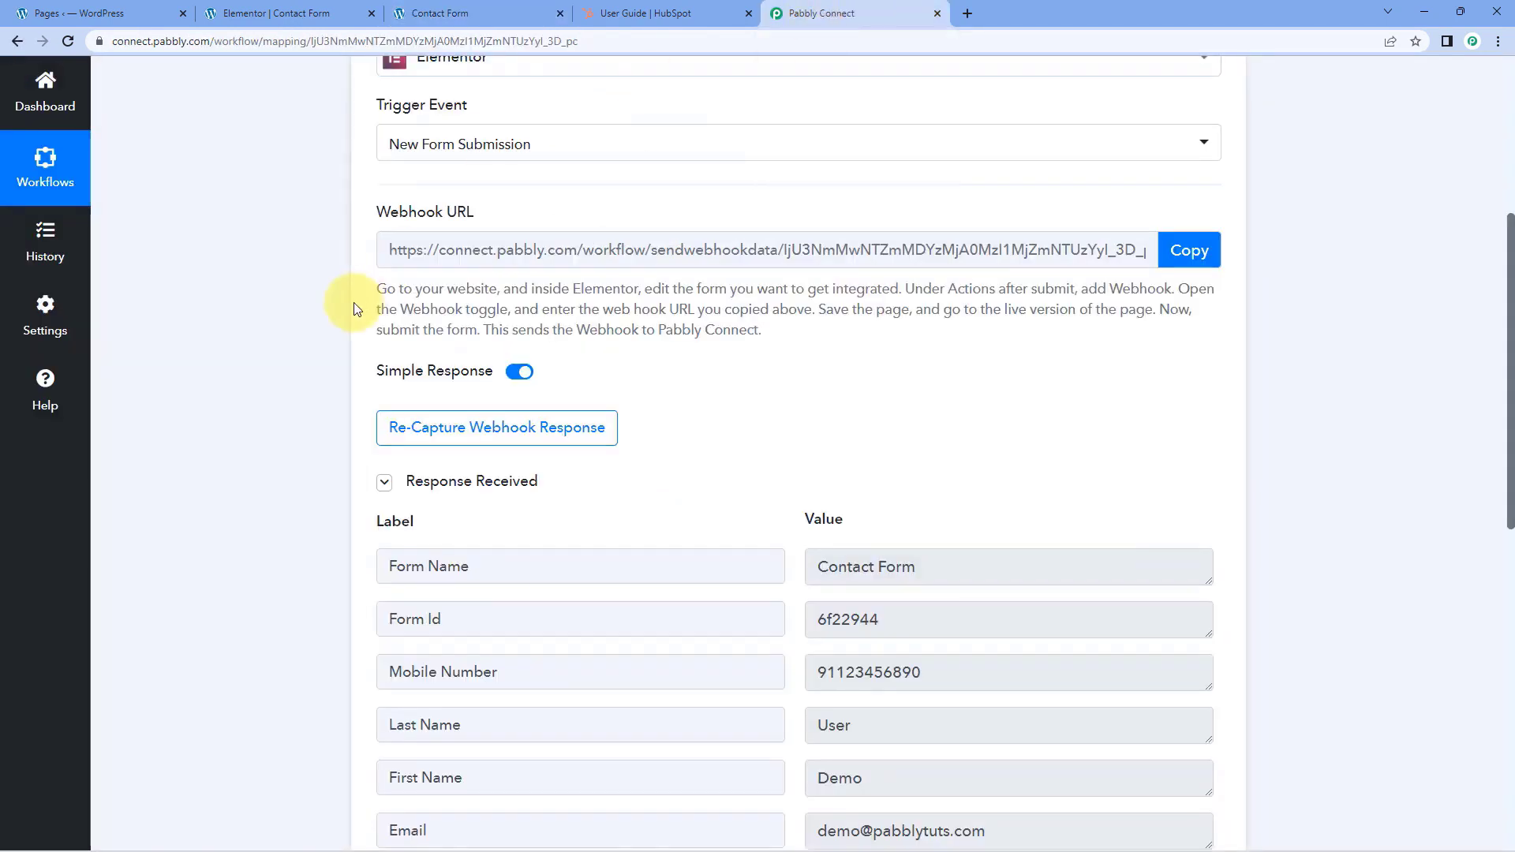
{"action": "scroll", "coordinate": [353, 309], "scroll_direction": "up", "scroll_amount": 2}
{"action": "scroll", "coordinate": [348, 300], "scroll_direction": "down", "scroll_amount": 4}
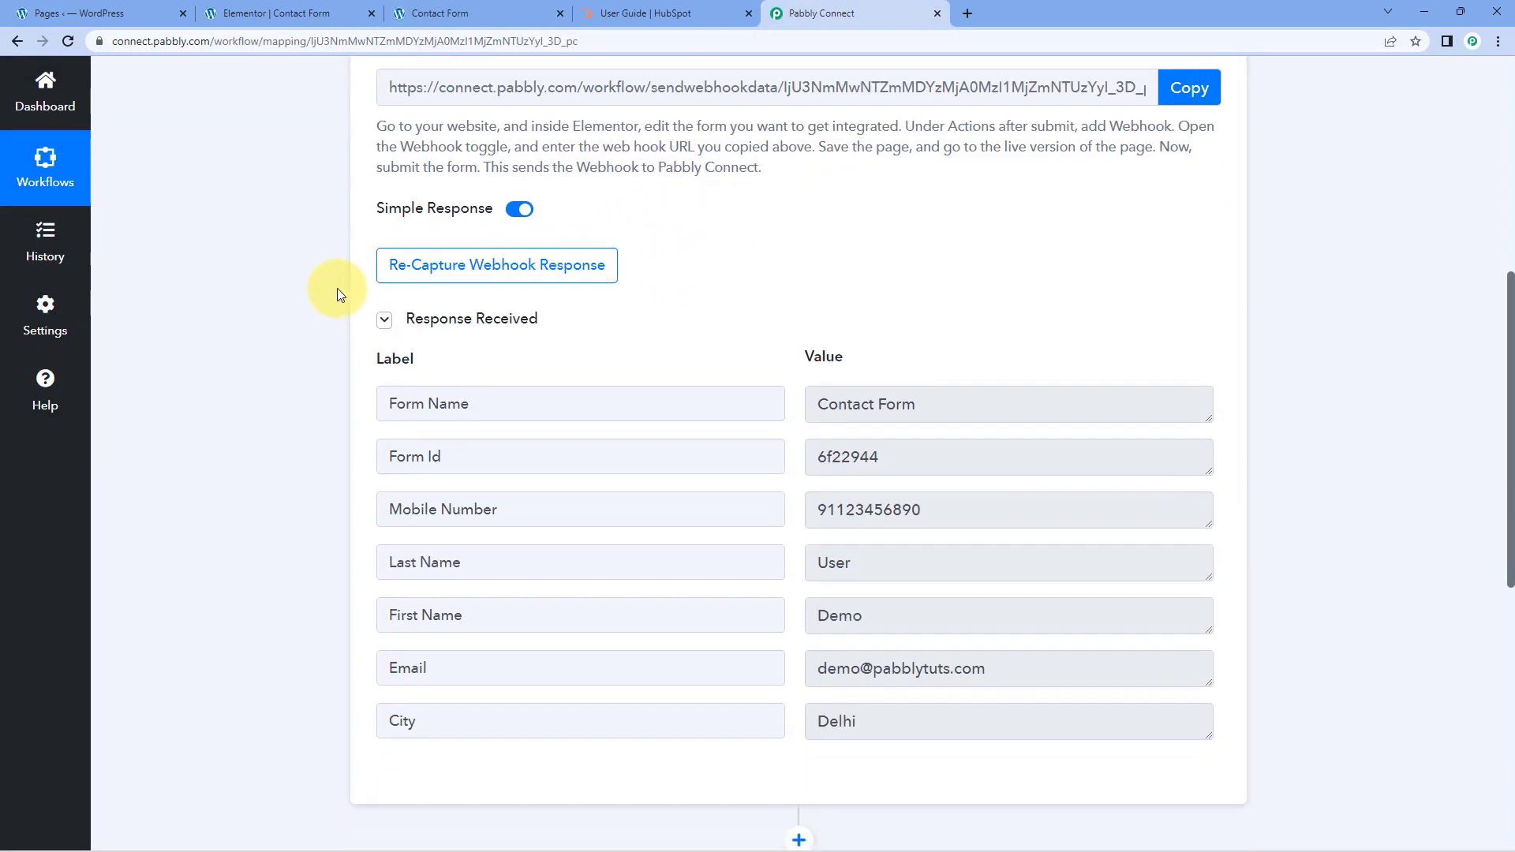
{"action": "scroll", "coordinate": [337, 296], "scroll_direction": "down", "scroll_amount": 1}
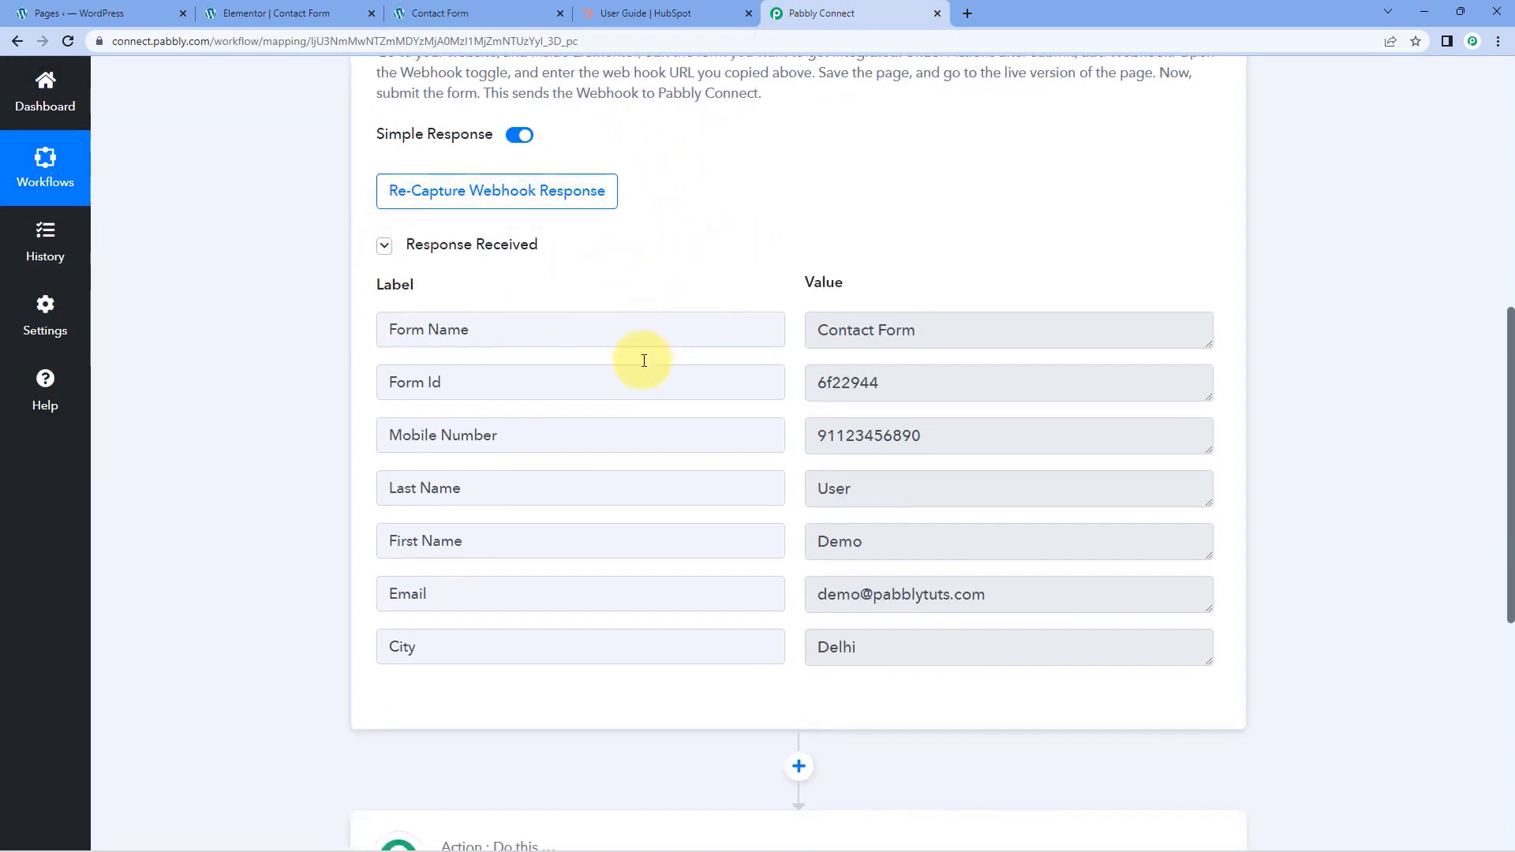
{"action": "left_click", "coordinate": [901, 534]}
{"action": "left_click", "coordinate": [907, 483]}
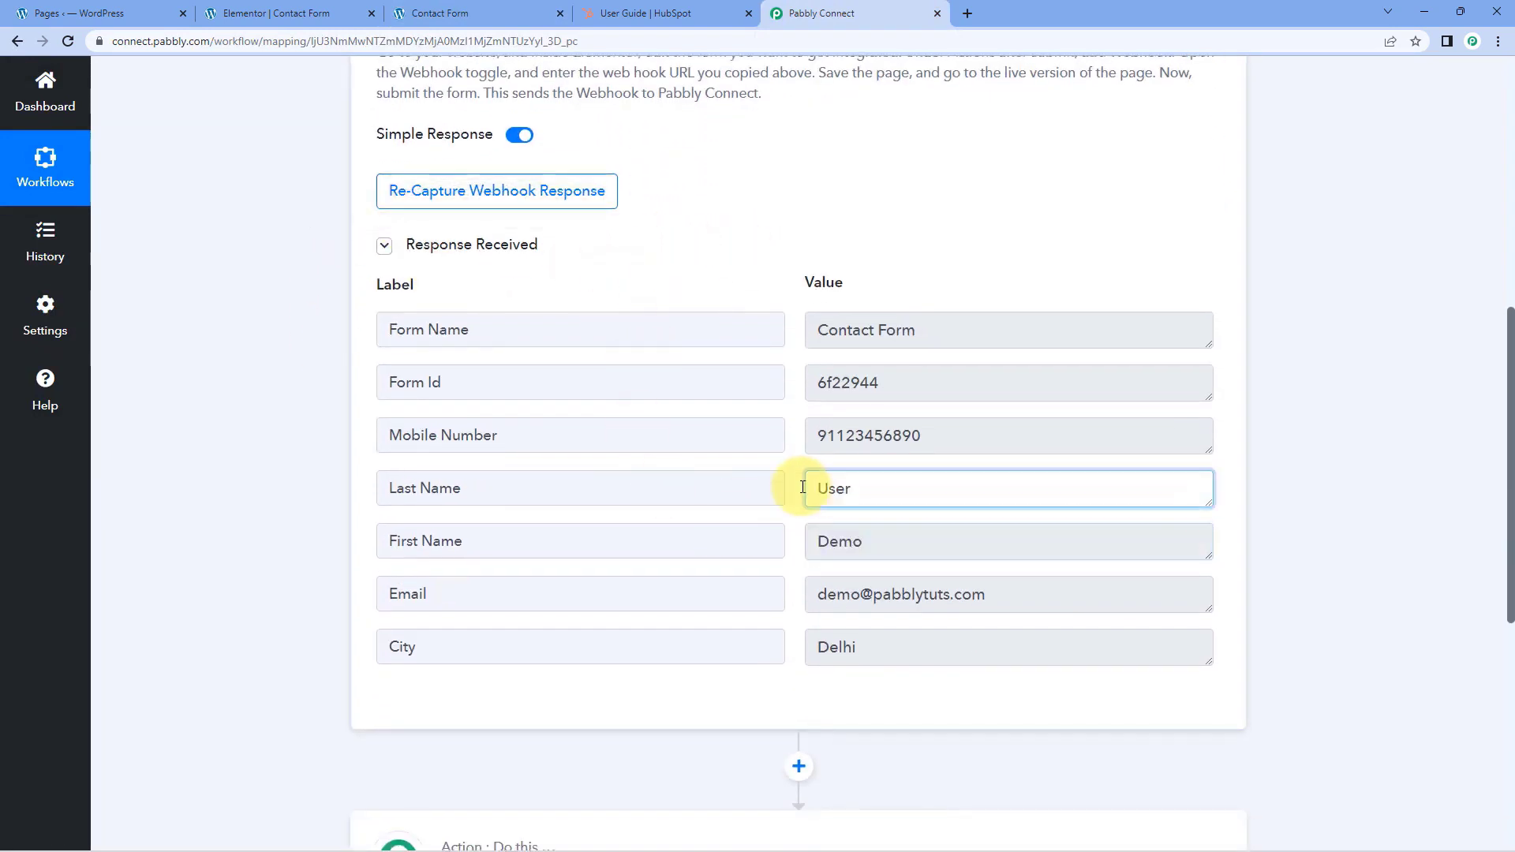
{"action": "left_click", "coordinate": [1011, 604]}
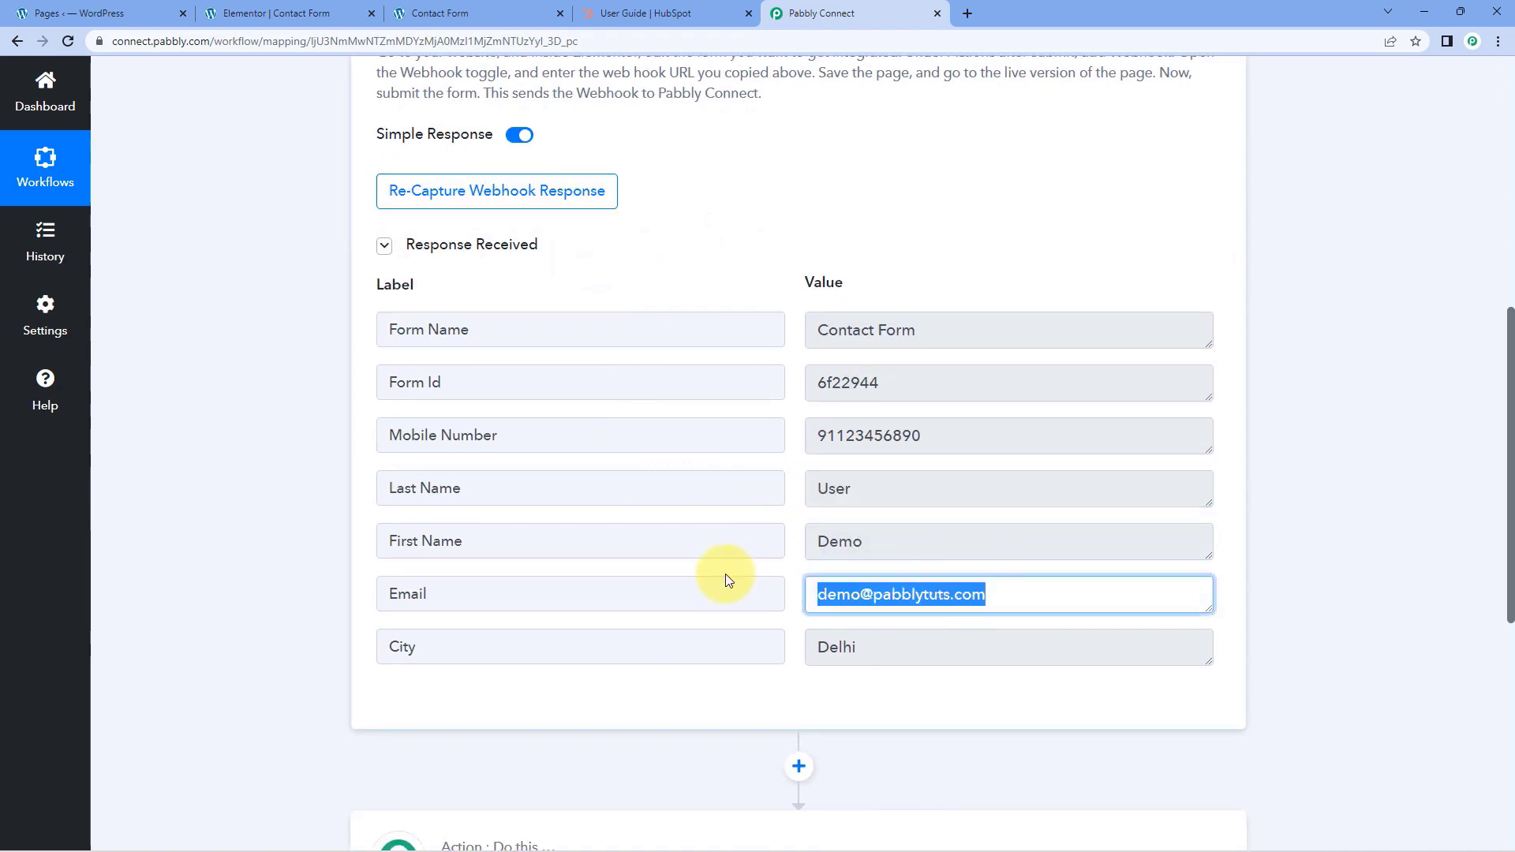
{"action": "left_click", "coordinate": [875, 640]}
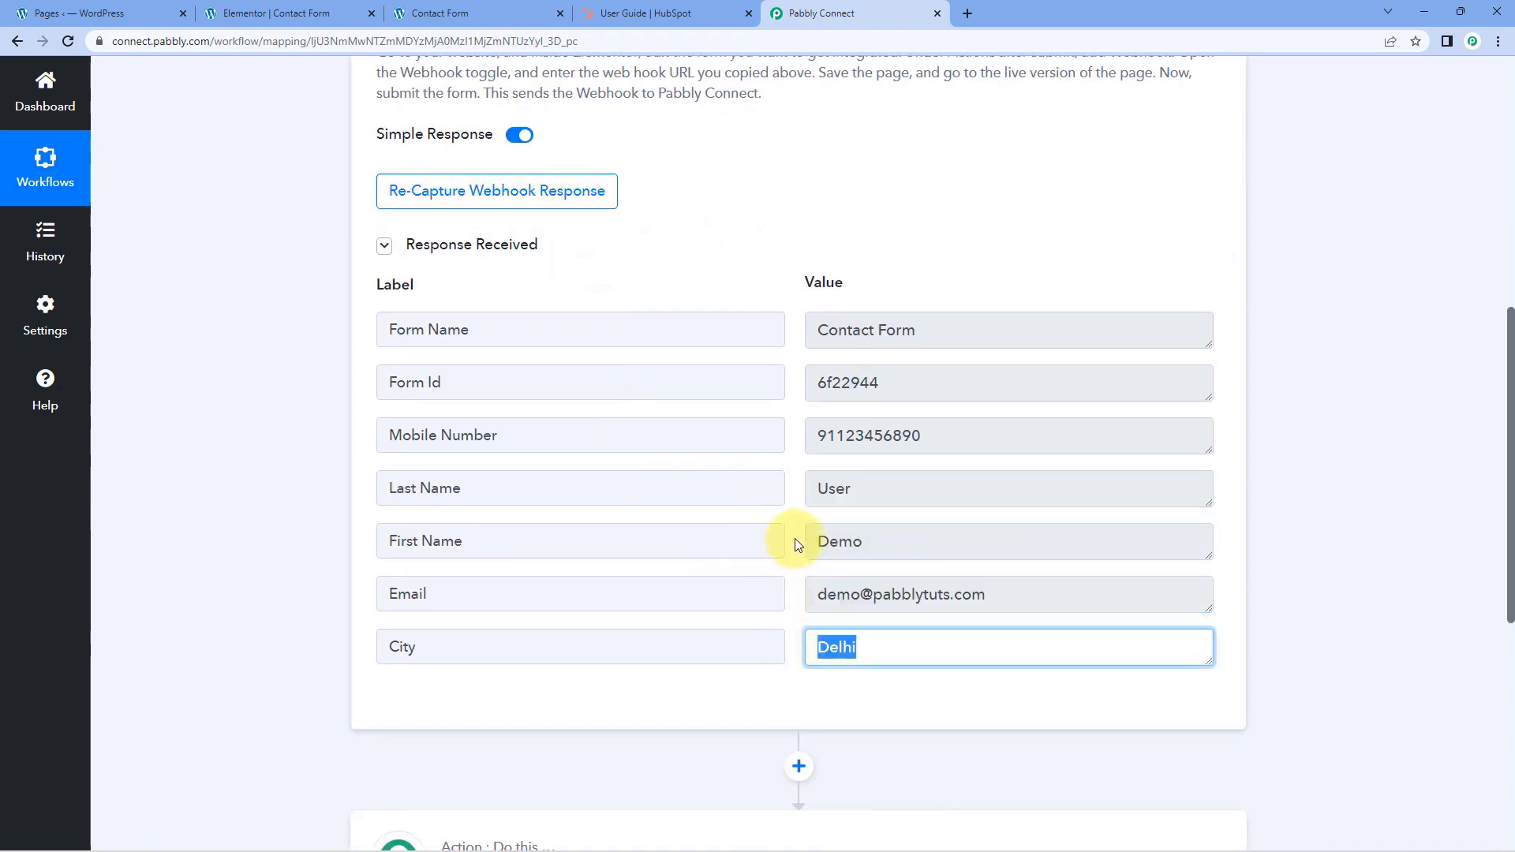
{"action": "left_click", "coordinate": [979, 446]}
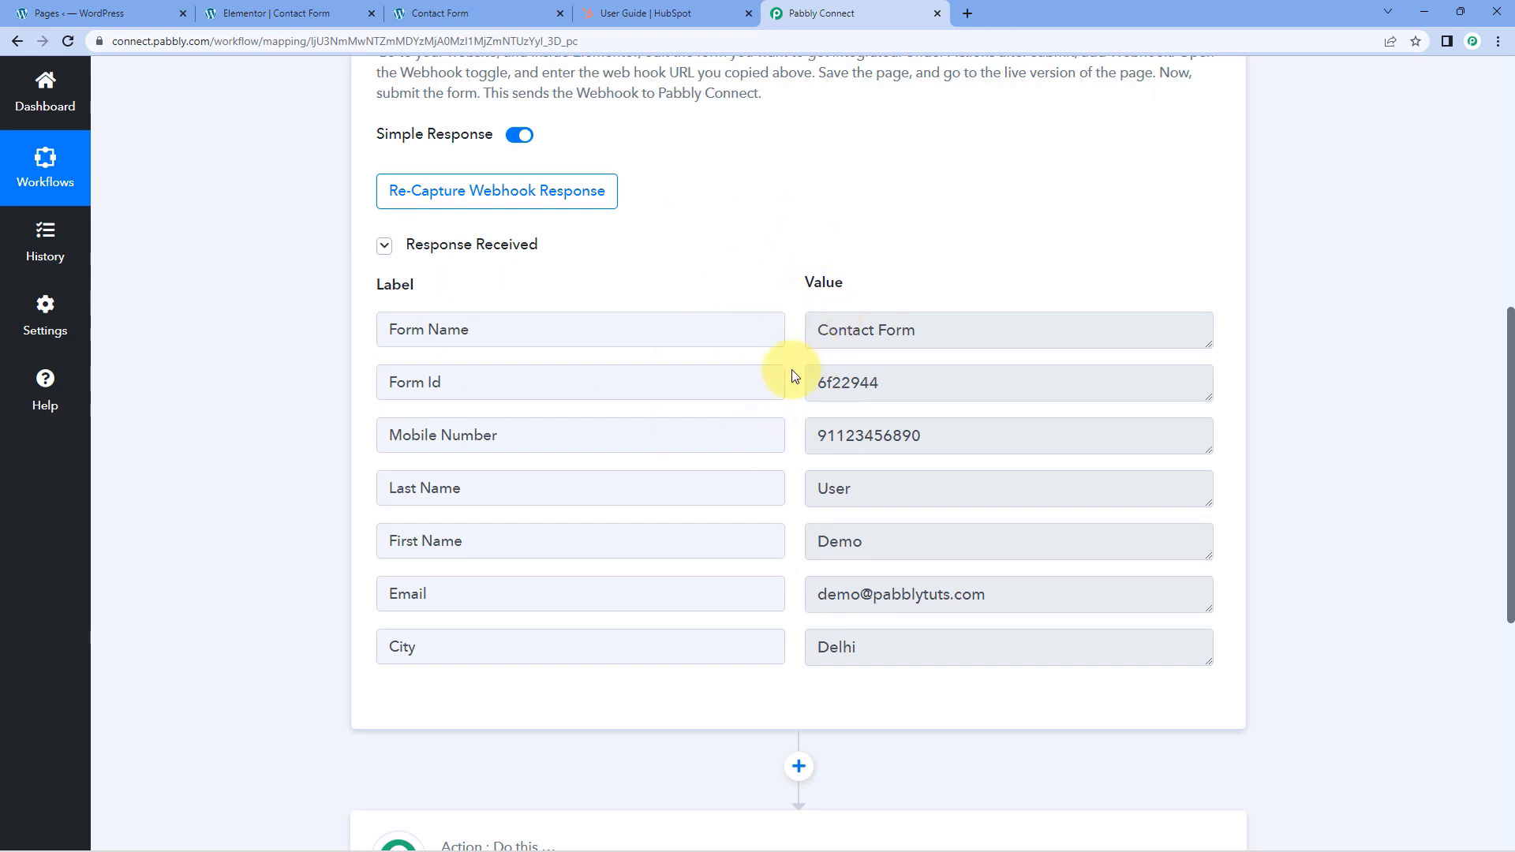
Set the workflow's action step to the HubSpot CRM app with the Create a Contact action event
{"action": "scroll", "coordinate": [790, 375], "scroll_direction": "down", "scroll_amount": 3}
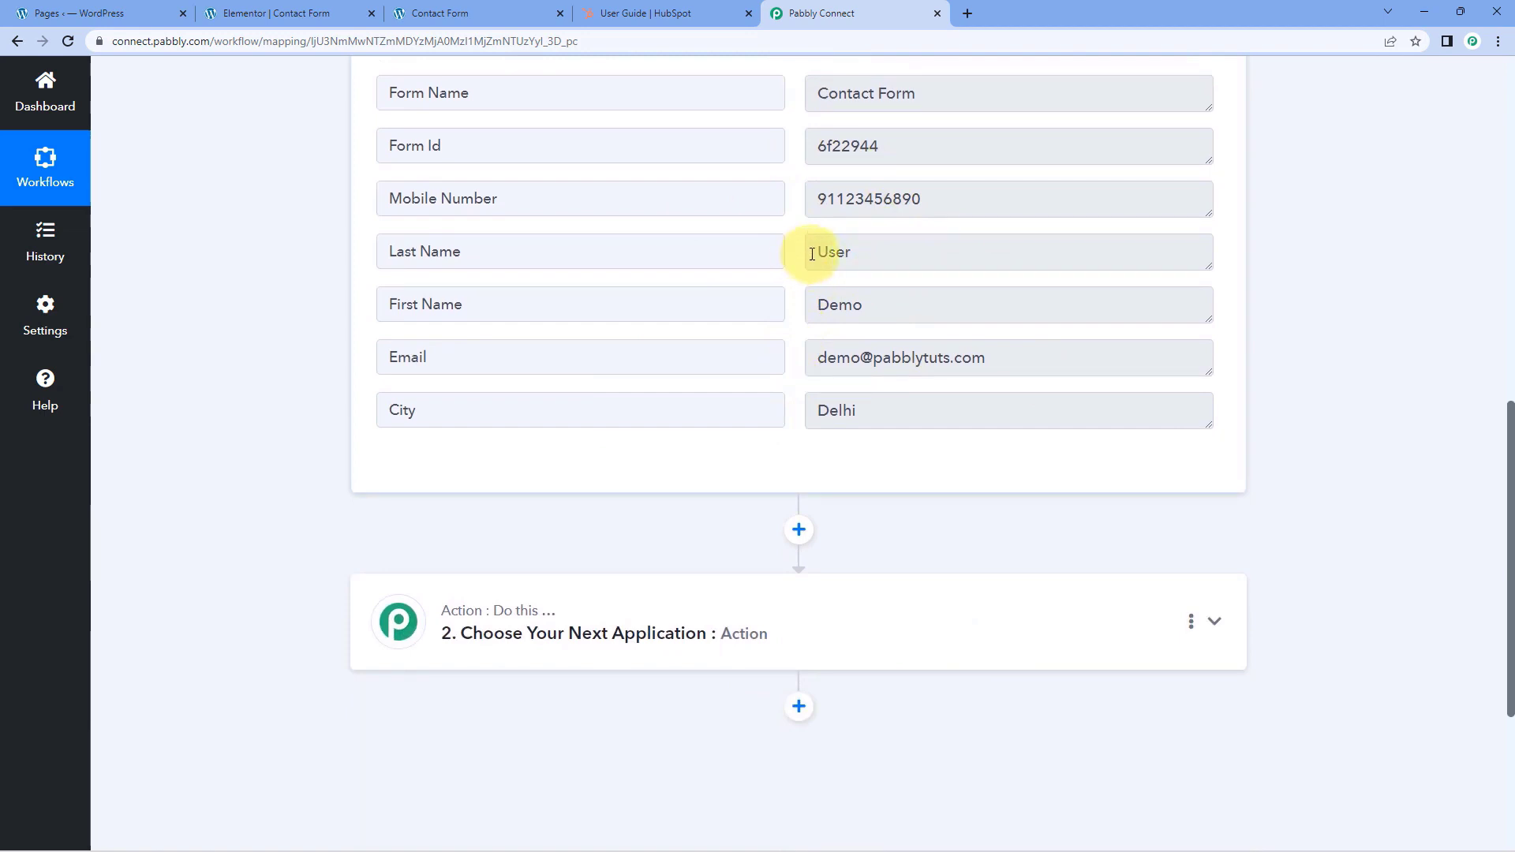
{"action": "scroll", "coordinate": [323, 311], "scroll_direction": "down", "scroll_amount": 4}
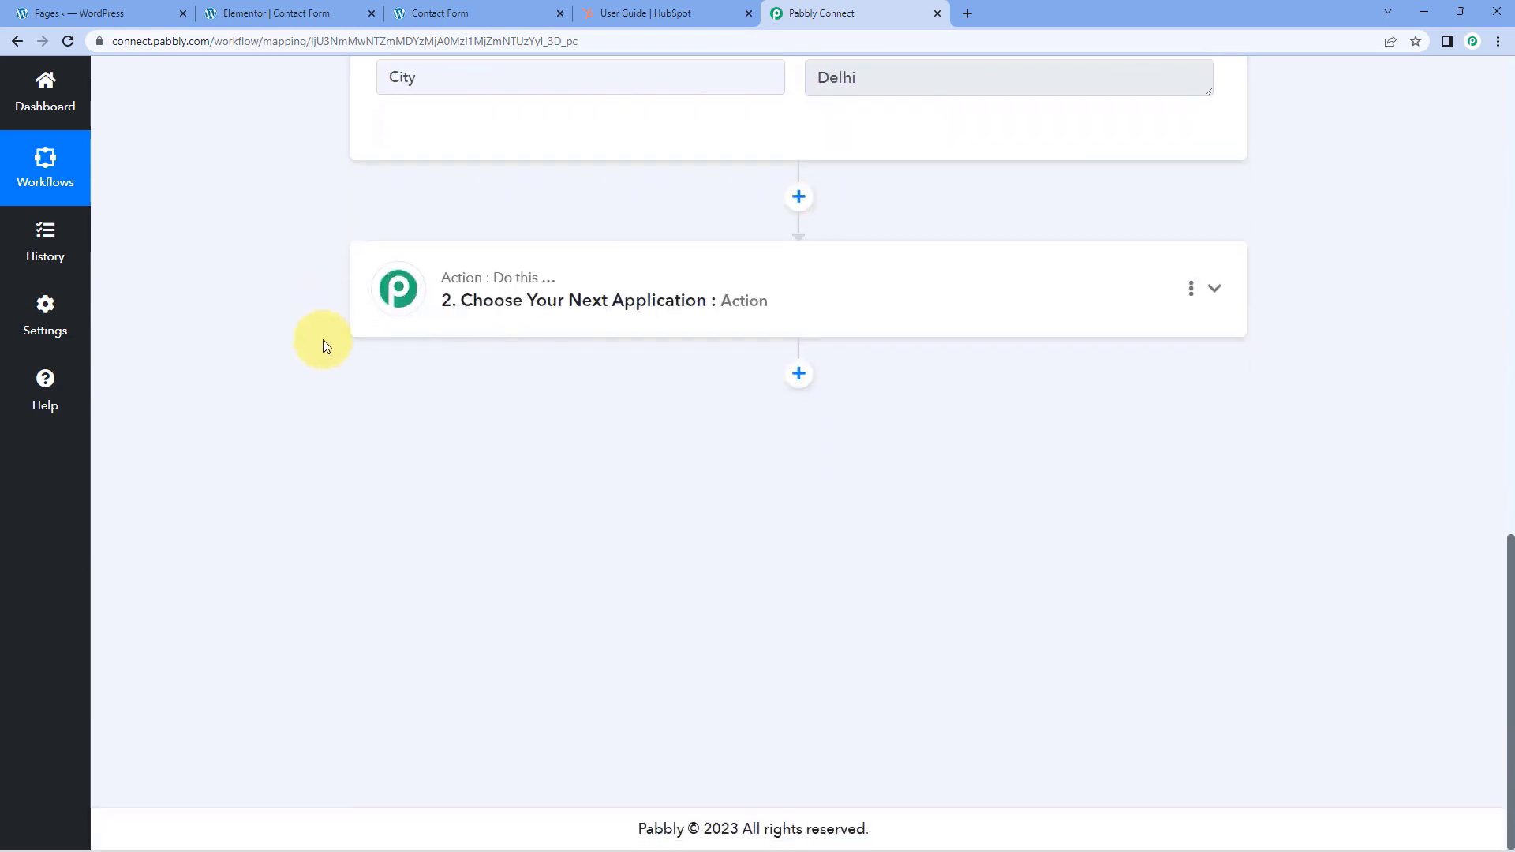
{"action": "left_click", "coordinate": [739, 246]}
{"action": "left_click", "coordinate": [486, 408]}
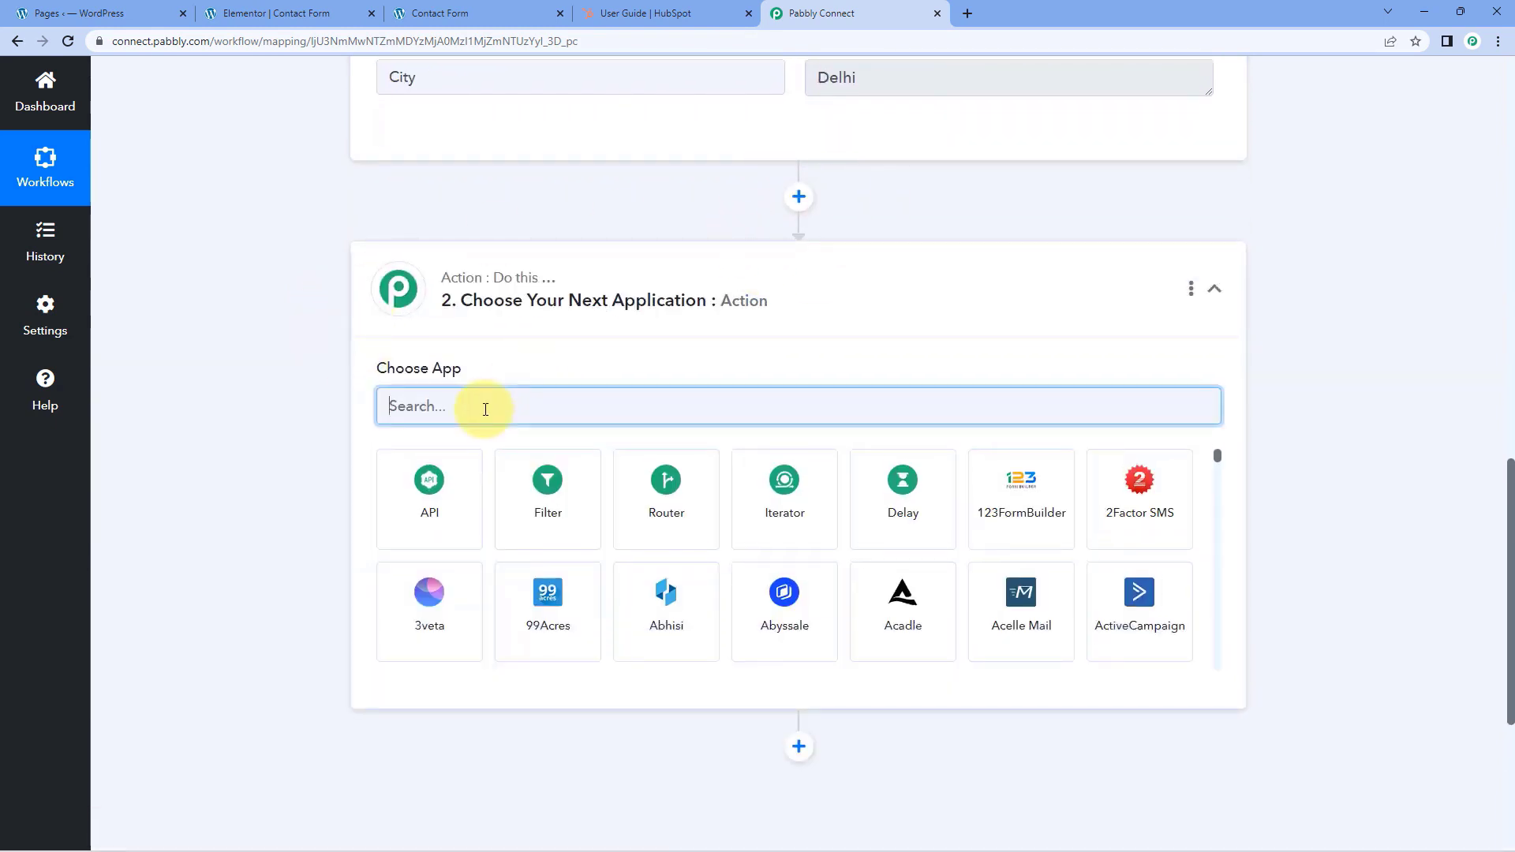
{"action": "type", "text": "HubSpot"}
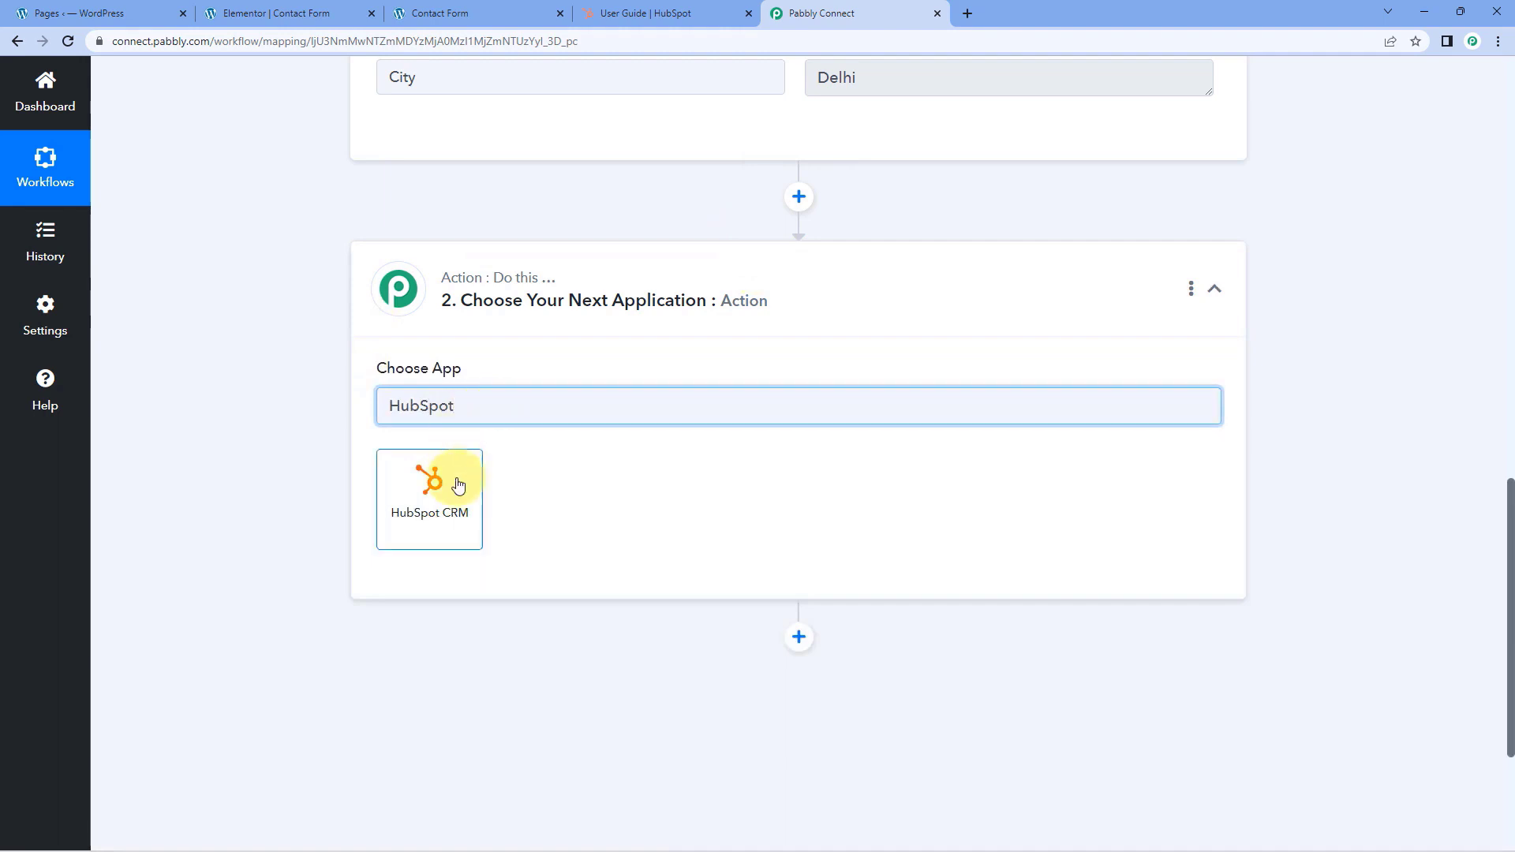
{"action": "left_click", "coordinate": [459, 485]}
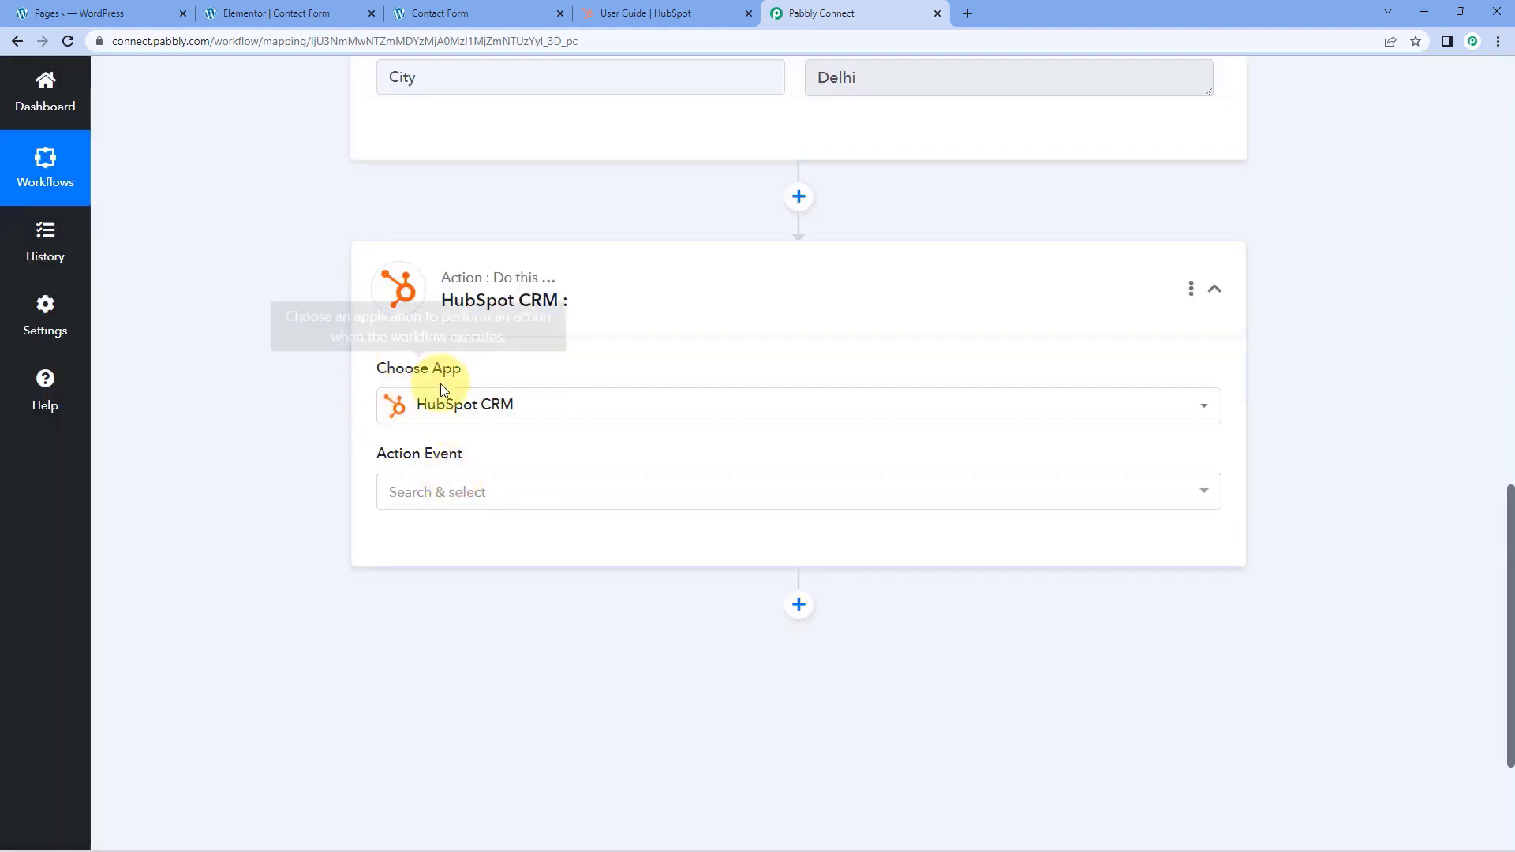
{"action": "left_click", "coordinate": [525, 496]}
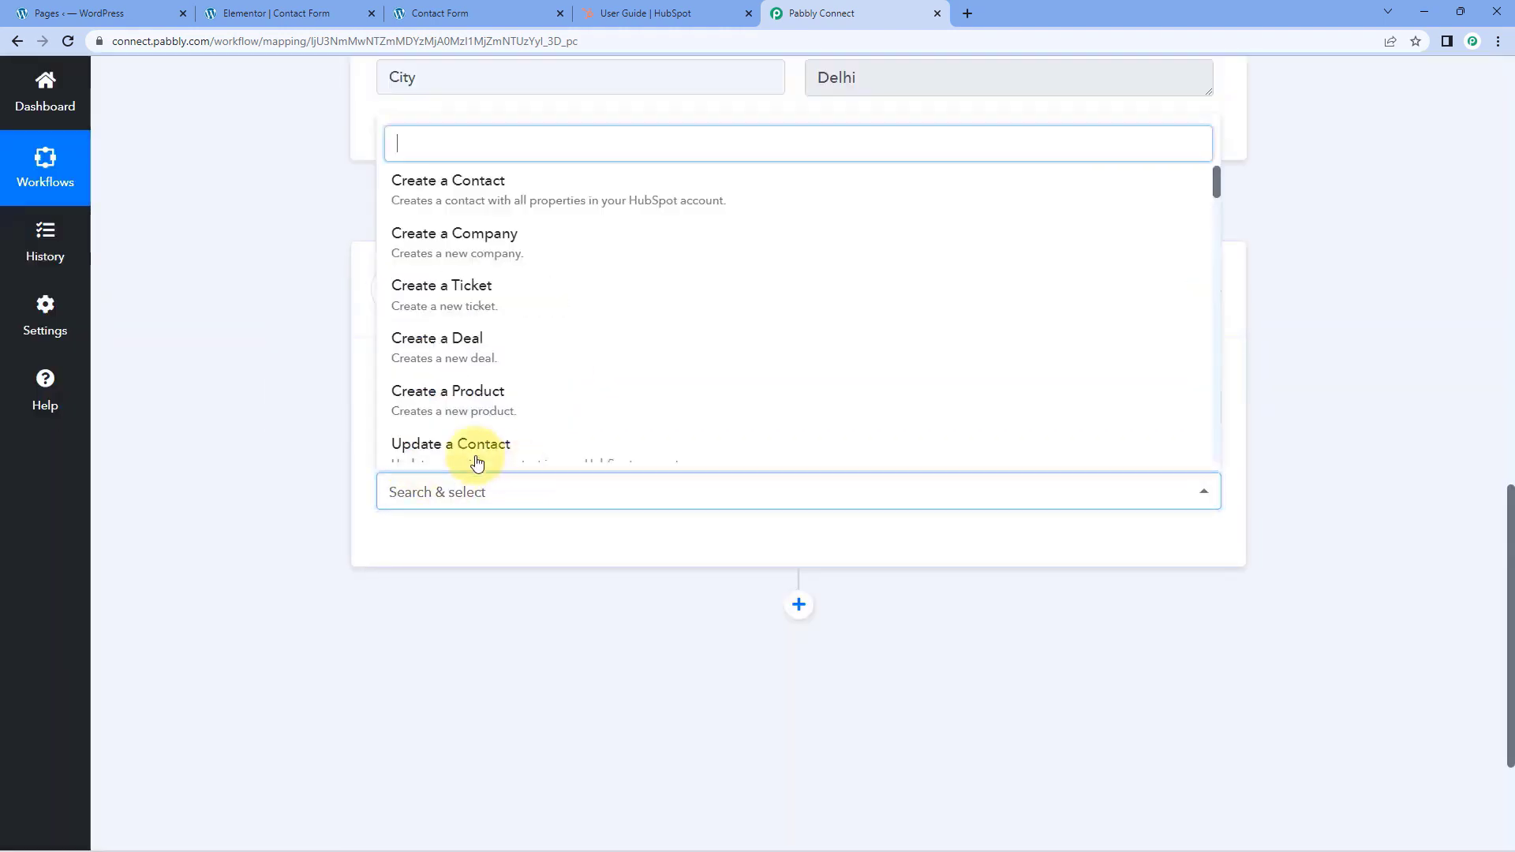
{"action": "scroll", "coordinate": [339, 446], "scroll_direction": "down", "scroll_amount": 1}
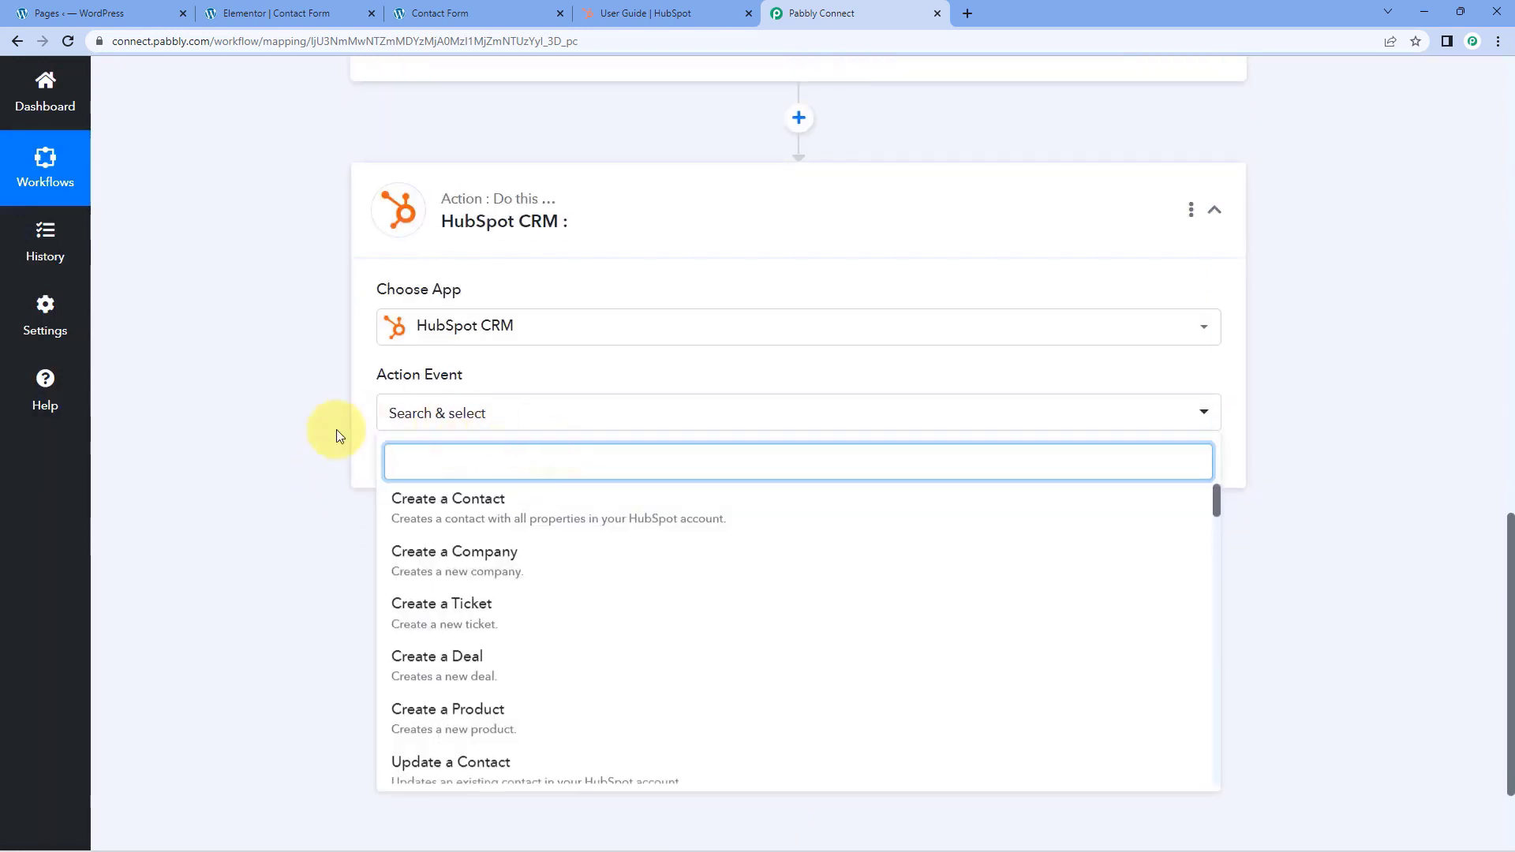
{"action": "left_click", "coordinate": [531, 501]}
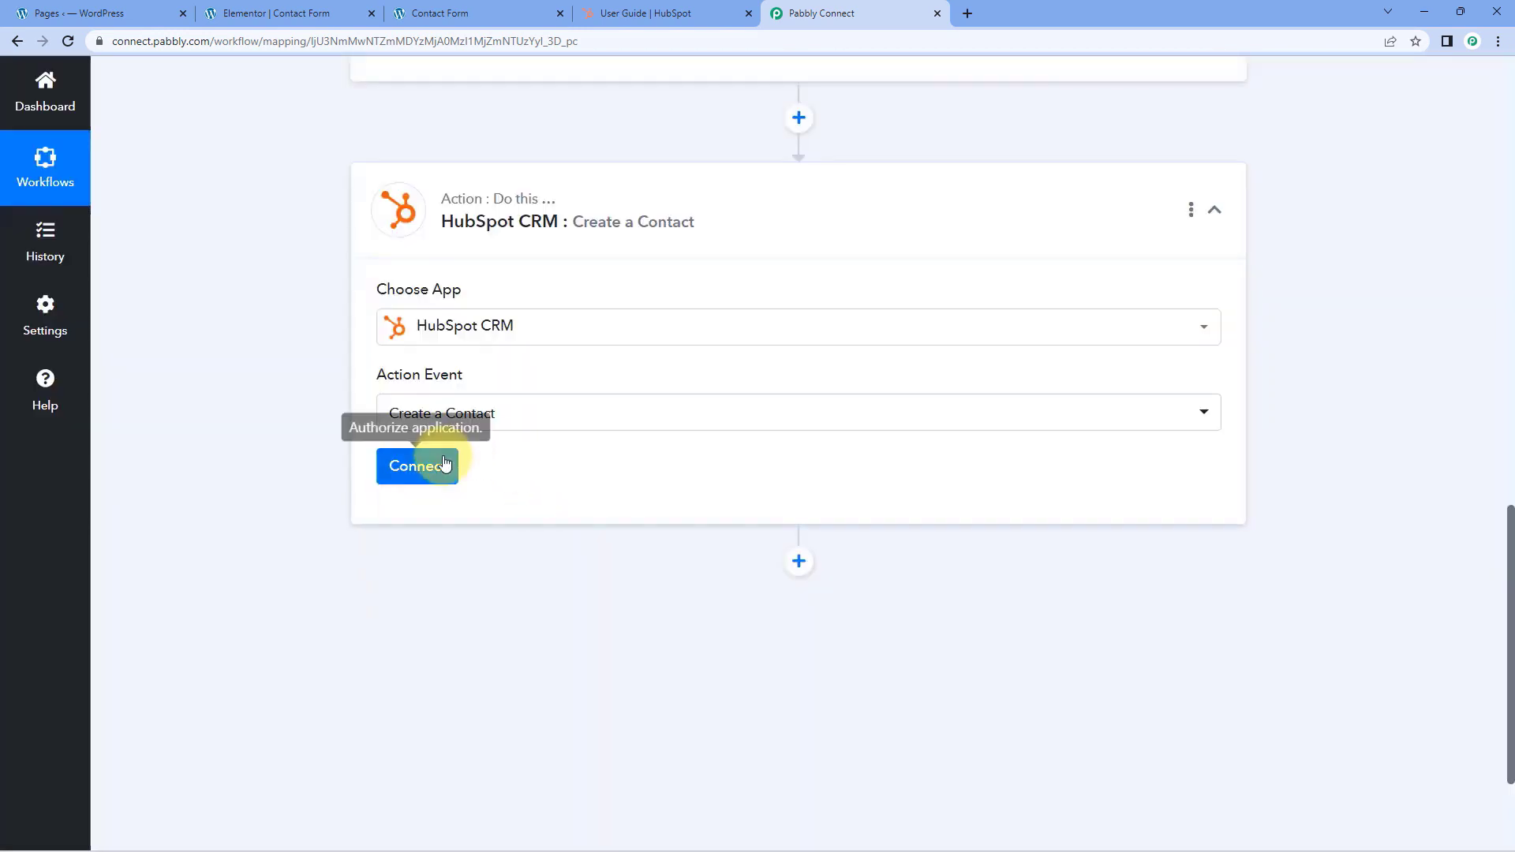
Add a new HubSpot CRM connection for the action and authorize it with the pabbly account
{"action": "left_click", "coordinate": [442, 466]}
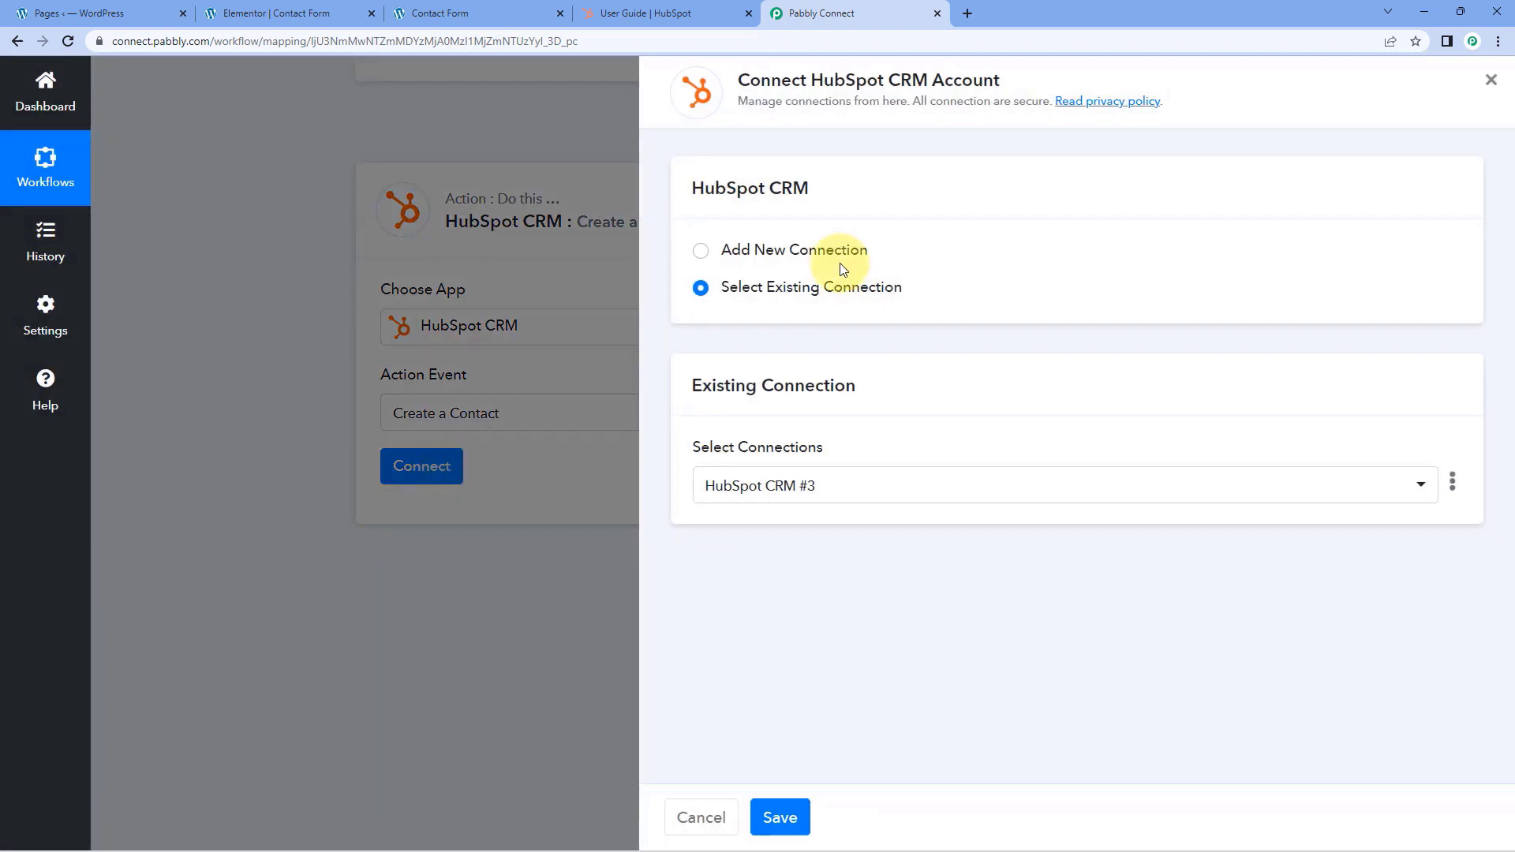
{"action": "left_click", "coordinate": [702, 251]}
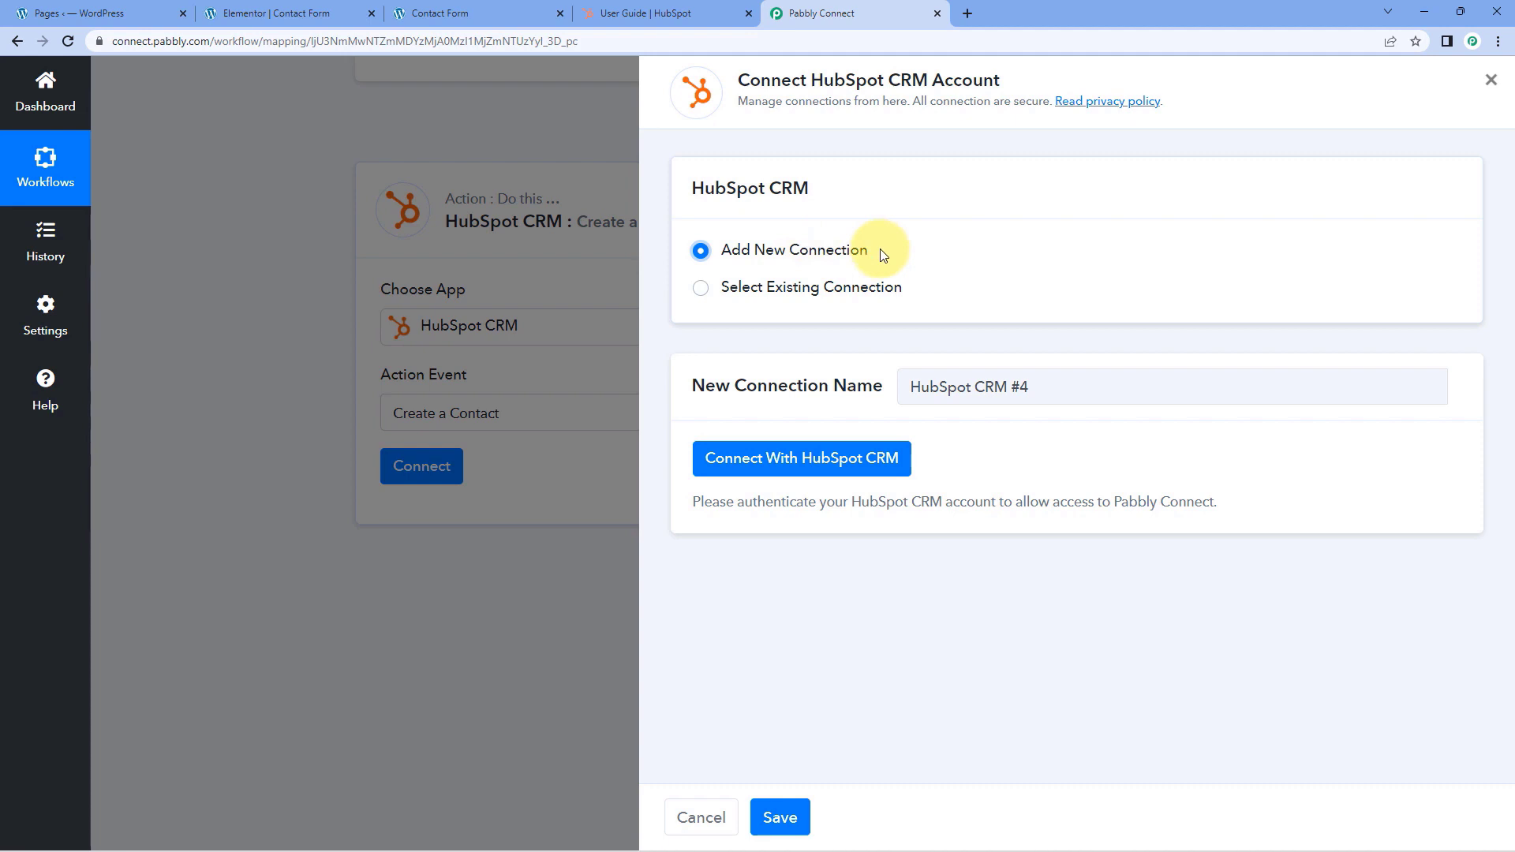
{"action": "left_click", "coordinate": [804, 464]}
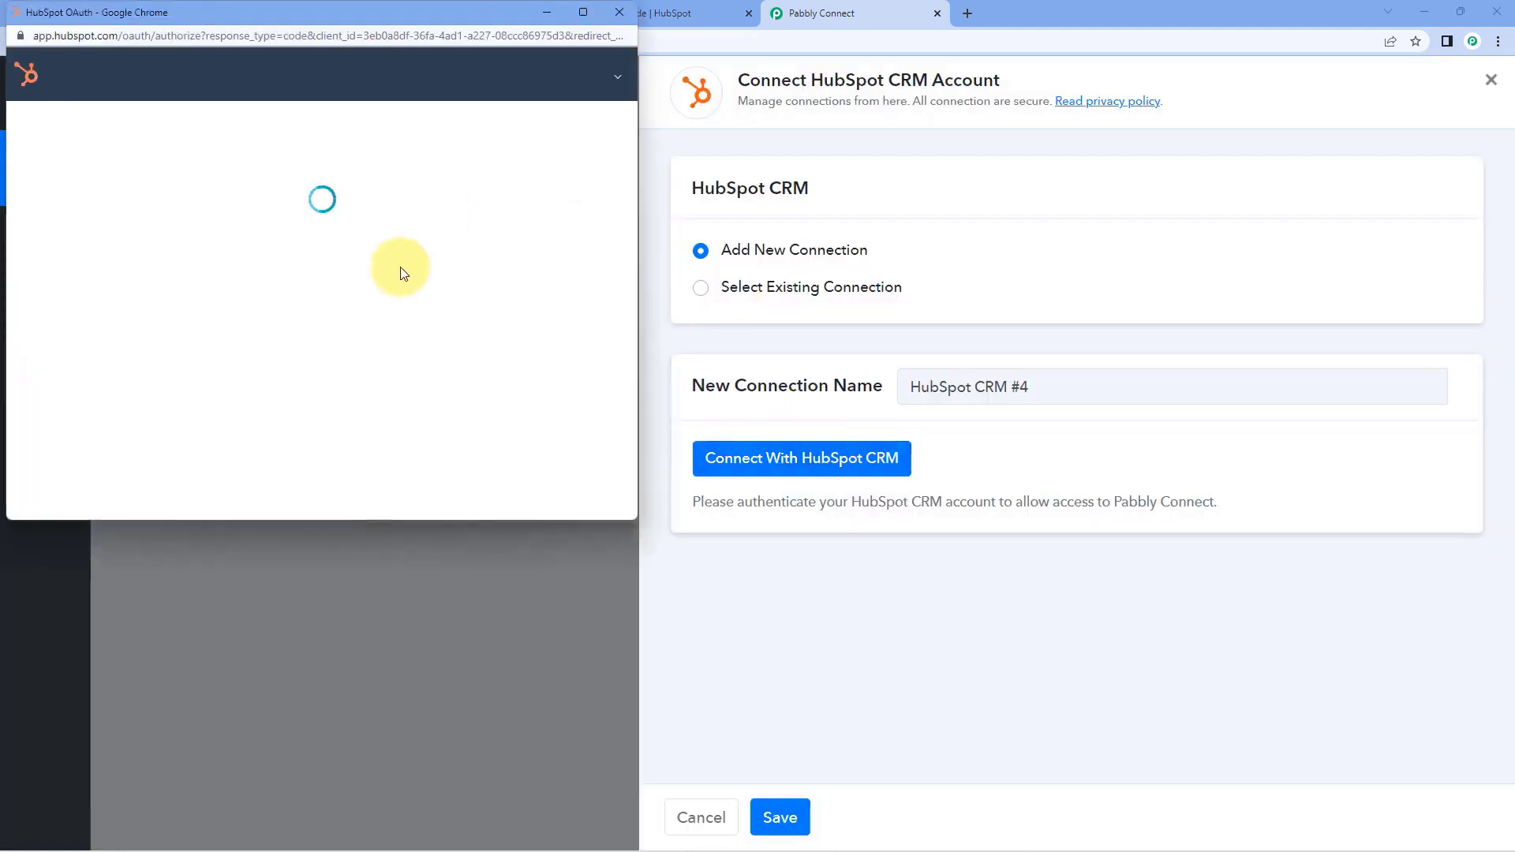
{"action": "scroll", "coordinate": [147, 355], "scroll_direction": "down", "scroll_amount": 3}
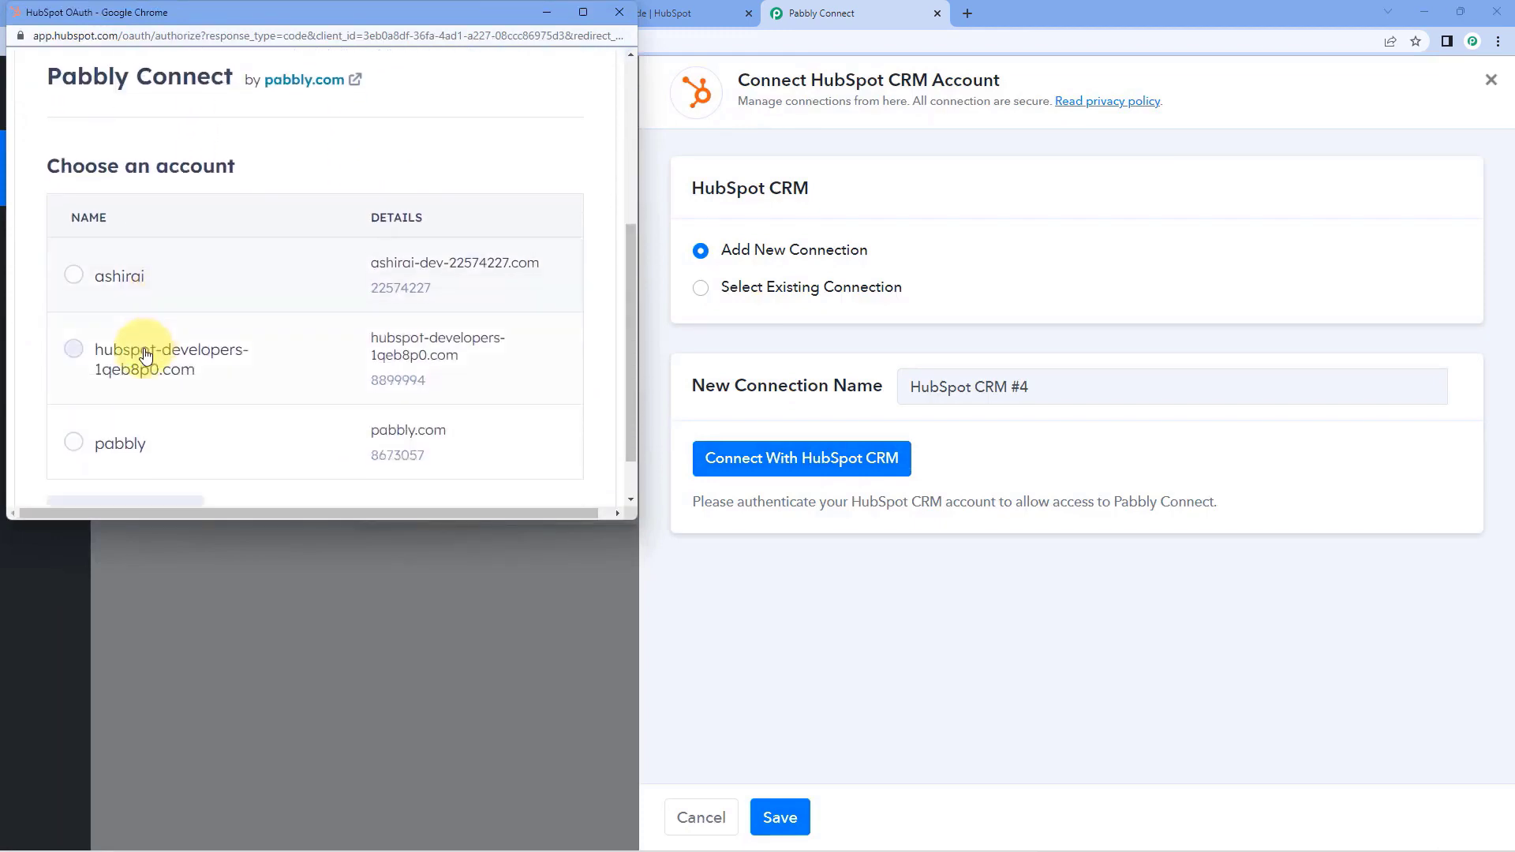
{"action": "left_click", "coordinate": [71, 441]}
{"action": "scroll", "coordinate": [237, 371], "scroll_direction": "down", "scroll_amount": 1}
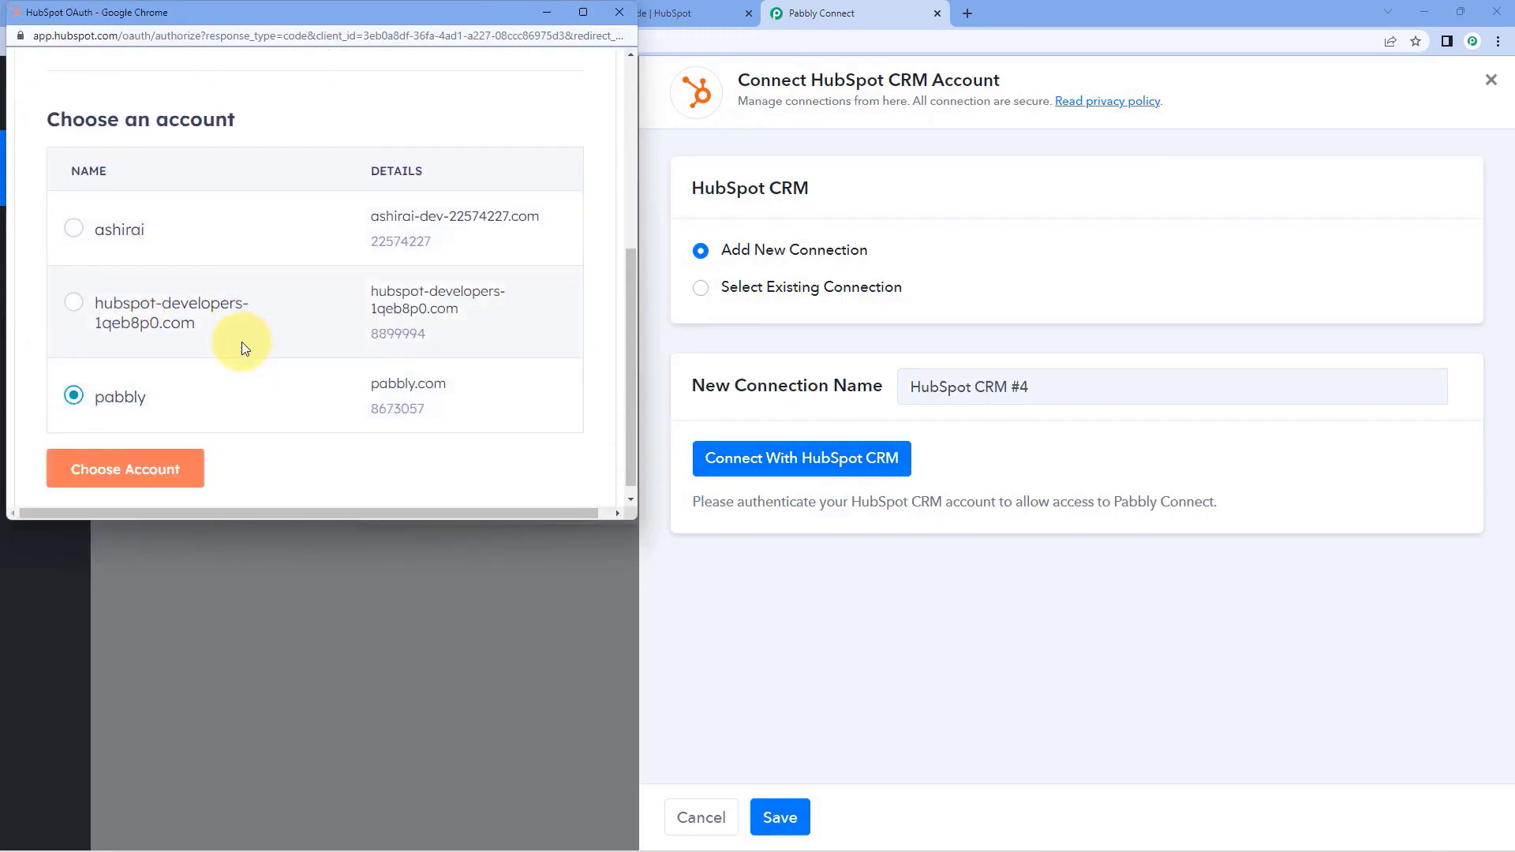
{"action": "left_click", "coordinate": [165, 456]}
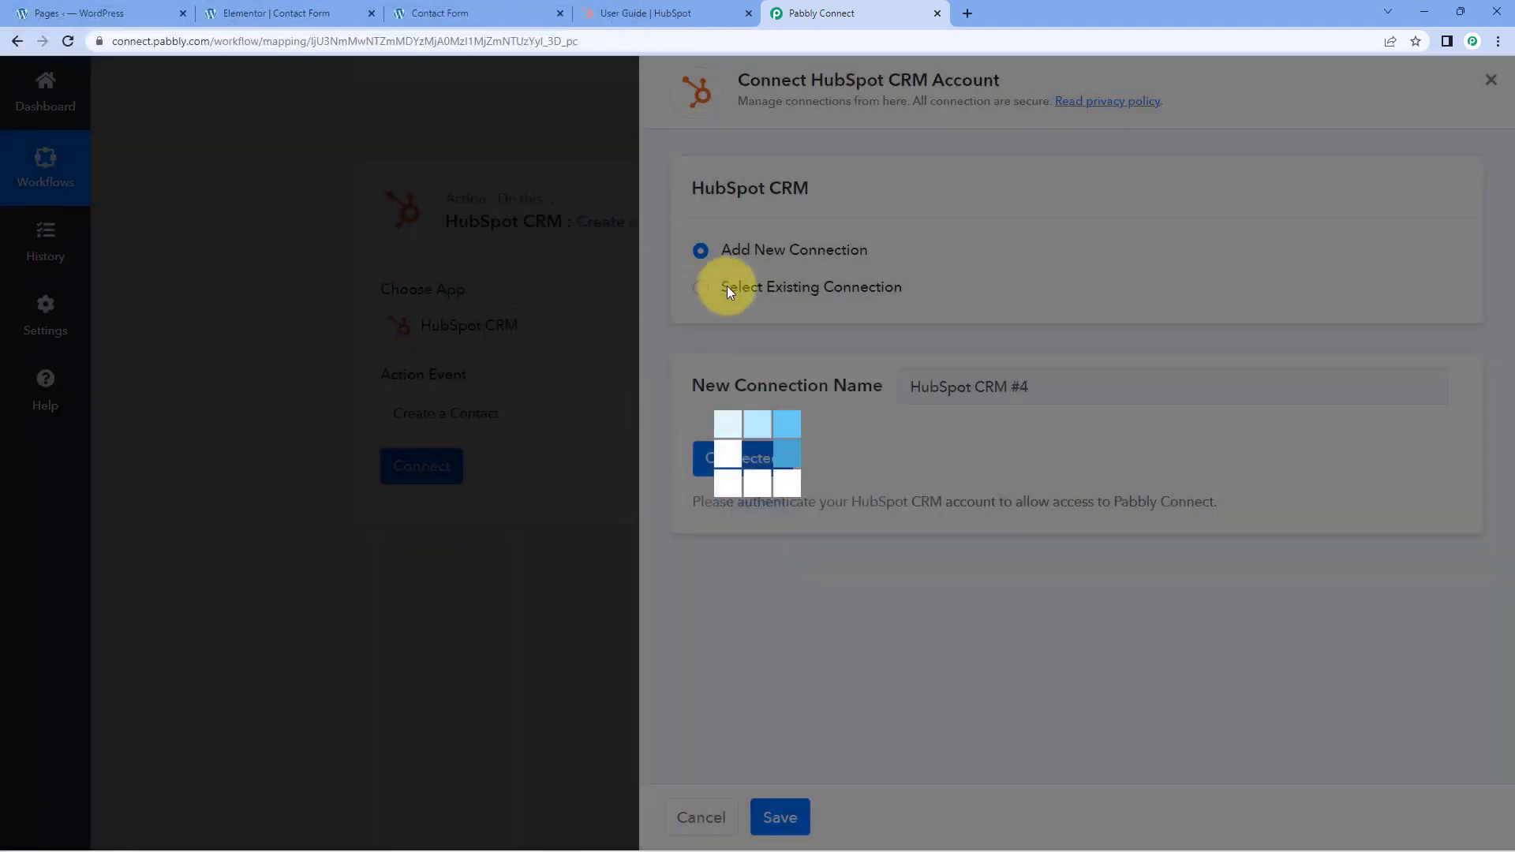
View the HubSpot account page, return to Pabbly Connect and examine the contact property fields of the Create a Contact action
{"action": "left_click", "coordinate": [645, 12]}
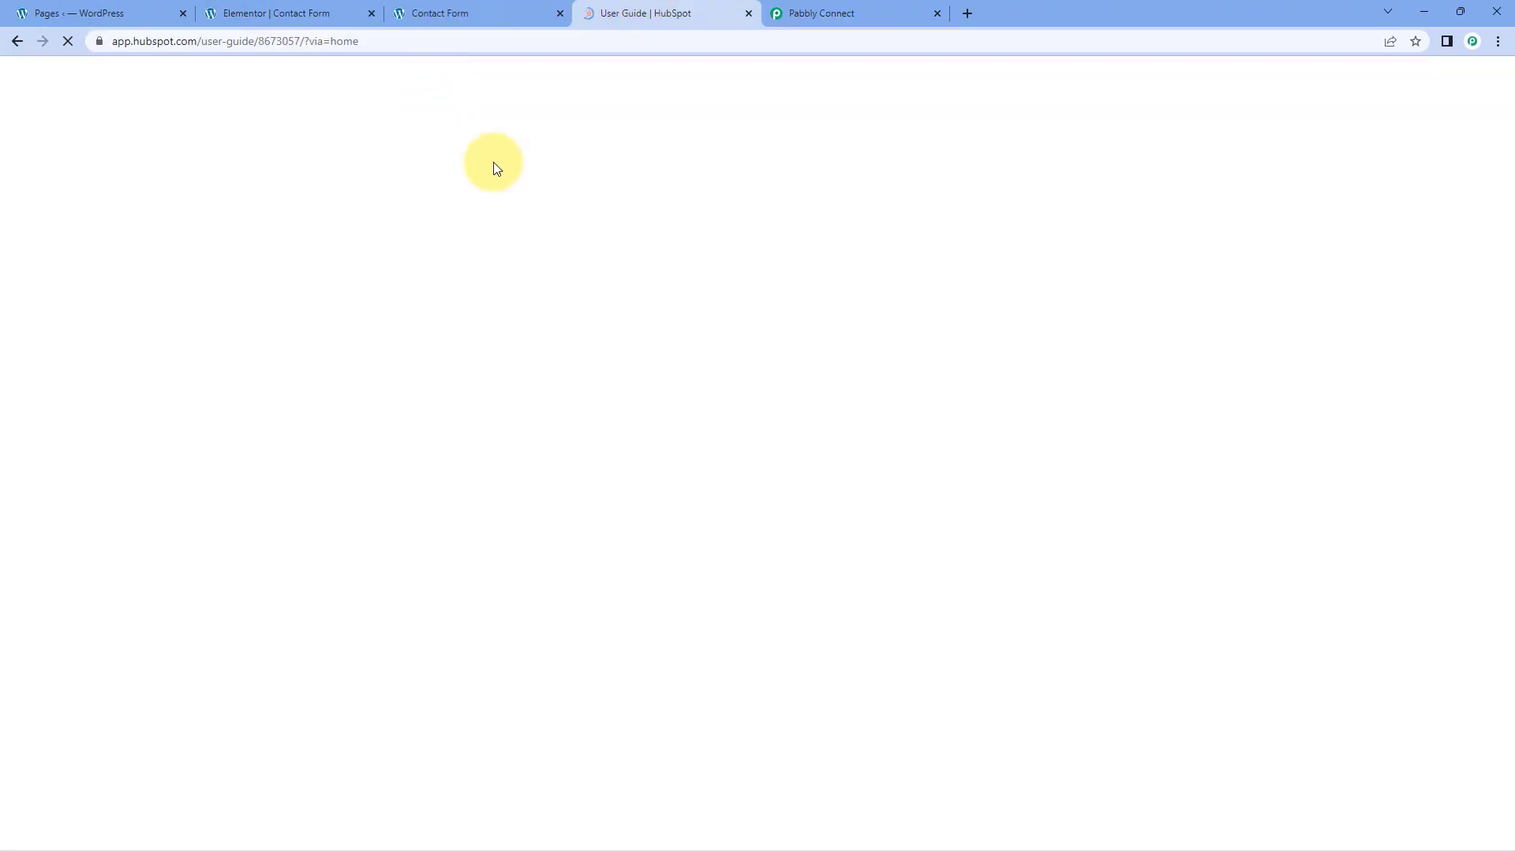
{"action": "left_click", "coordinate": [894, 8]}
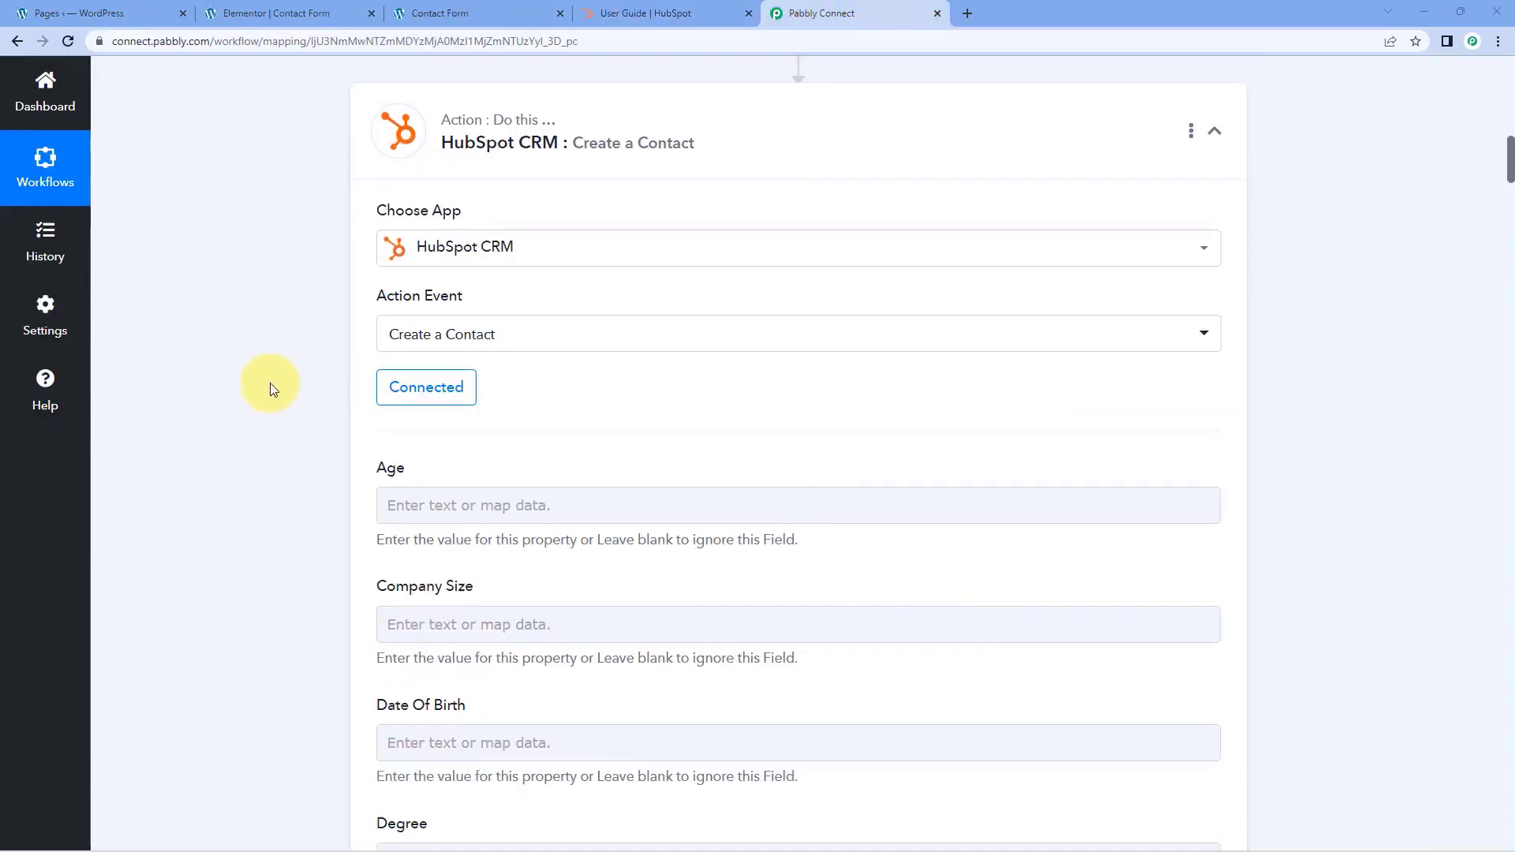
{"action": "scroll", "coordinate": [306, 349], "scroll_direction": "down", "scroll_amount": 3}
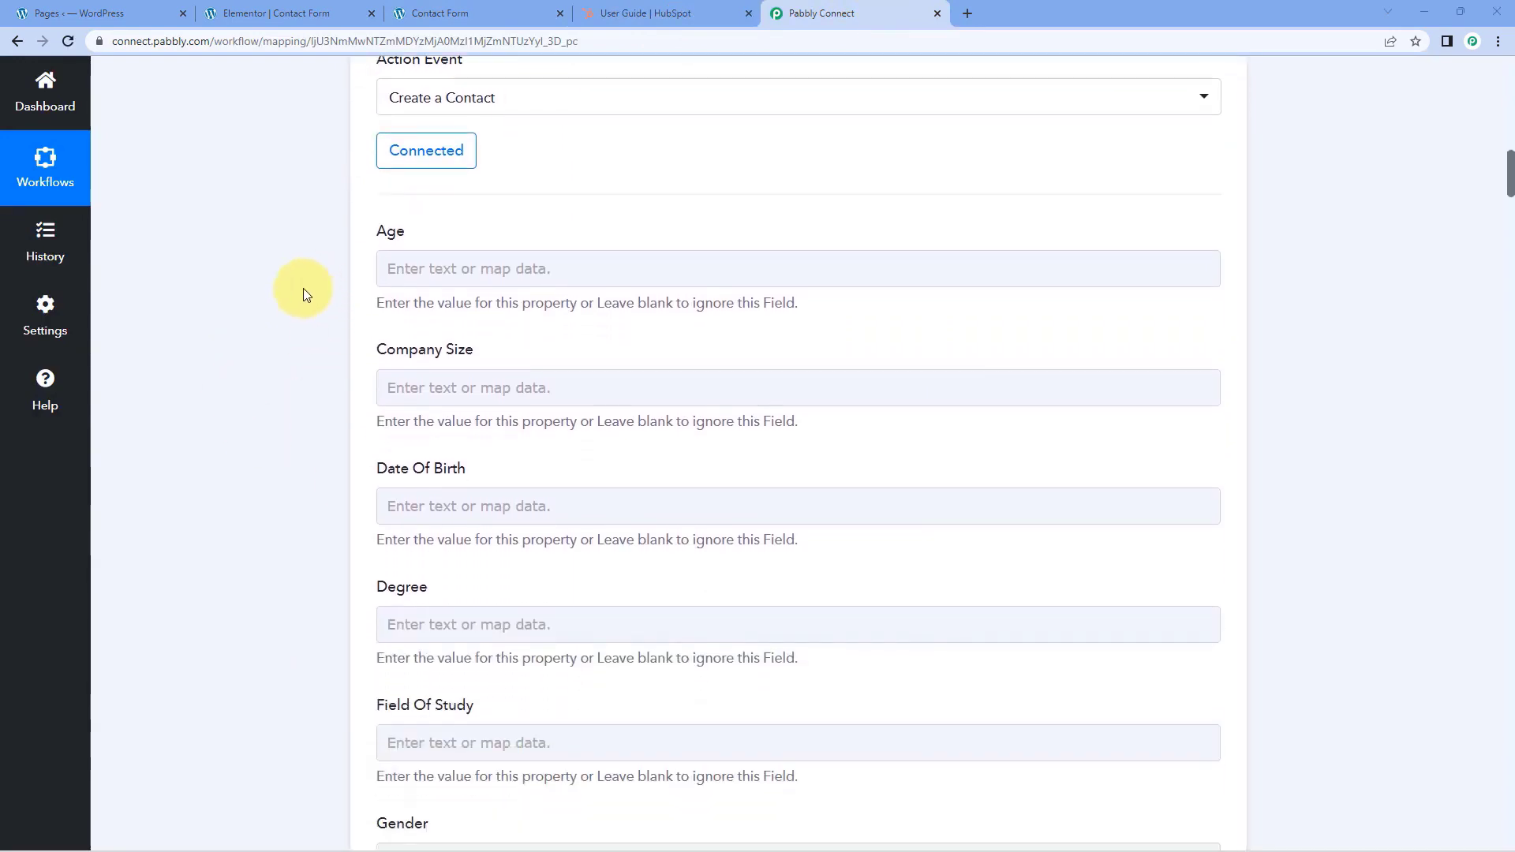
{"action": "scroll", "coordinate": [229, 336], "scroll_direction": "down", "scroll_amount": 4}
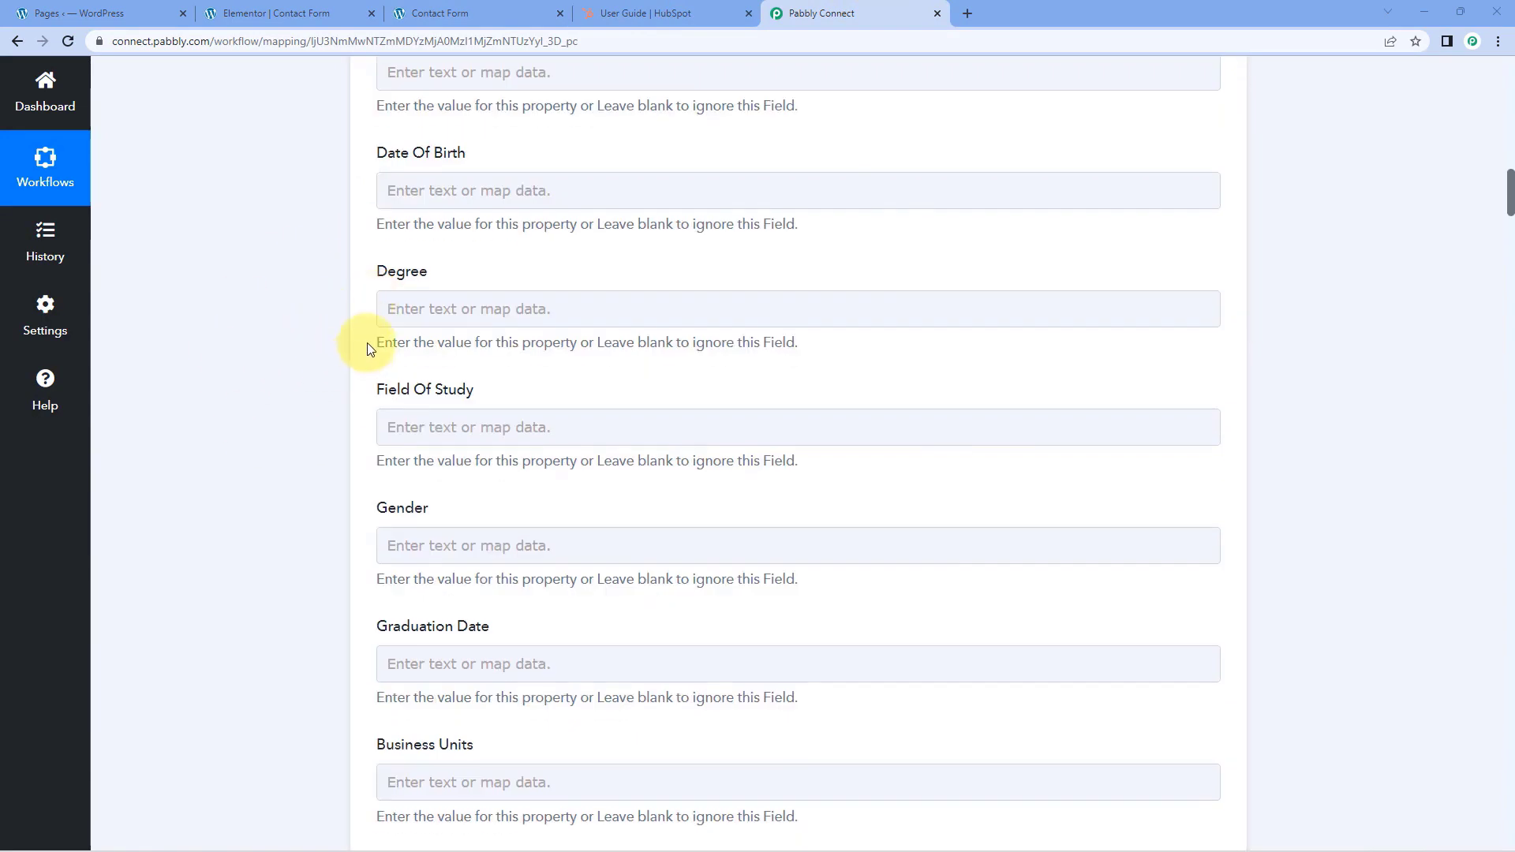
{"action": "scroll", "coordinate": [368, 349], "scroll_direction": "down", "scroll_amount": 2}
{"action": "scroll", "coordinate": [306, 486], "scroll_direction": "up", "scroll_amount": 1}
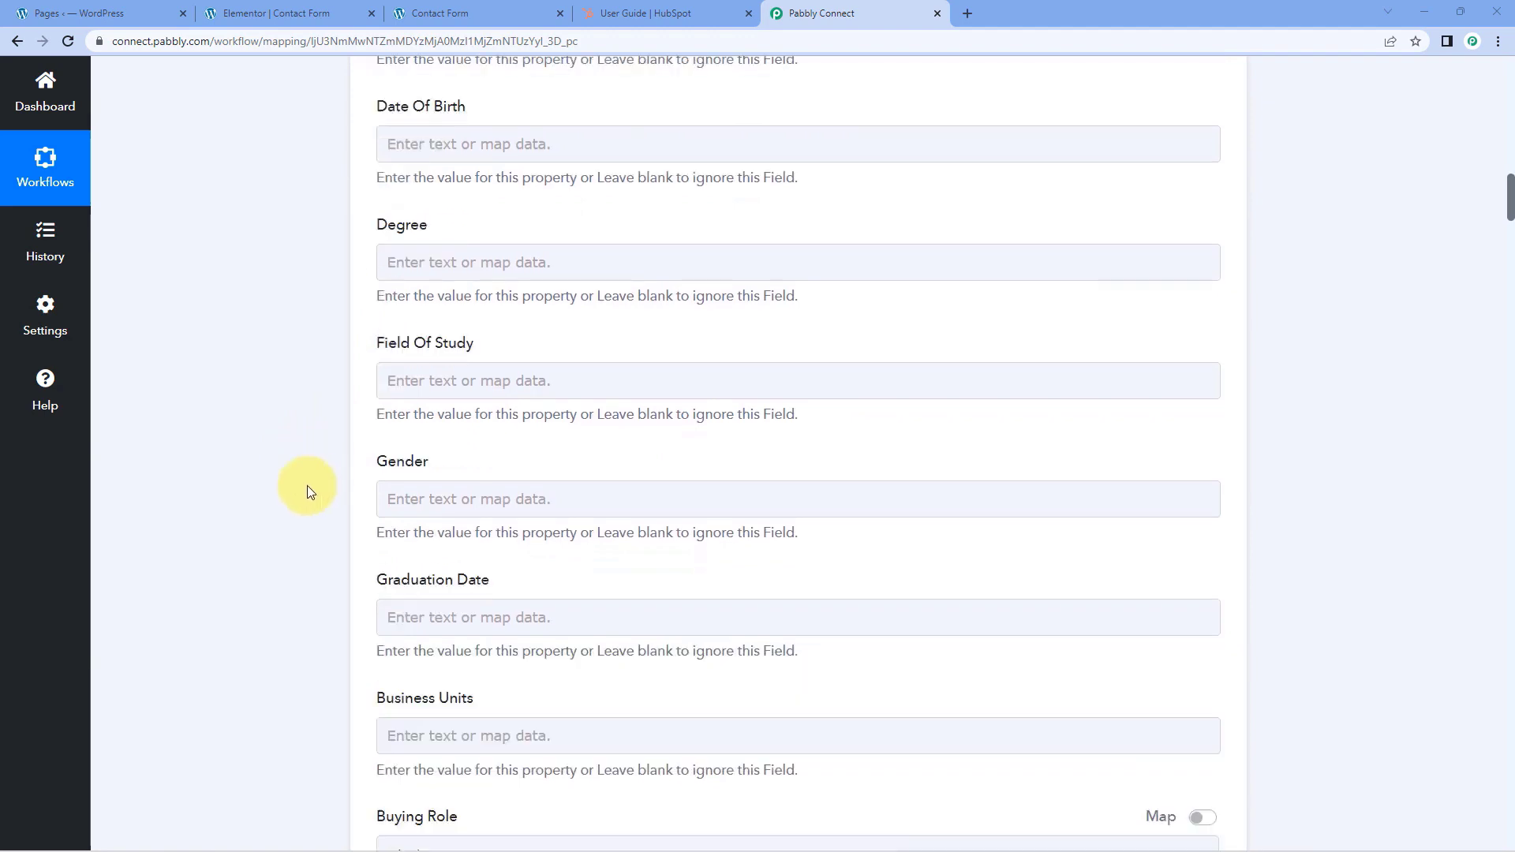
{"action": "scroll", "coordinate": [306, 486], "scroll_direction": "up", "scroll_amount": 8}
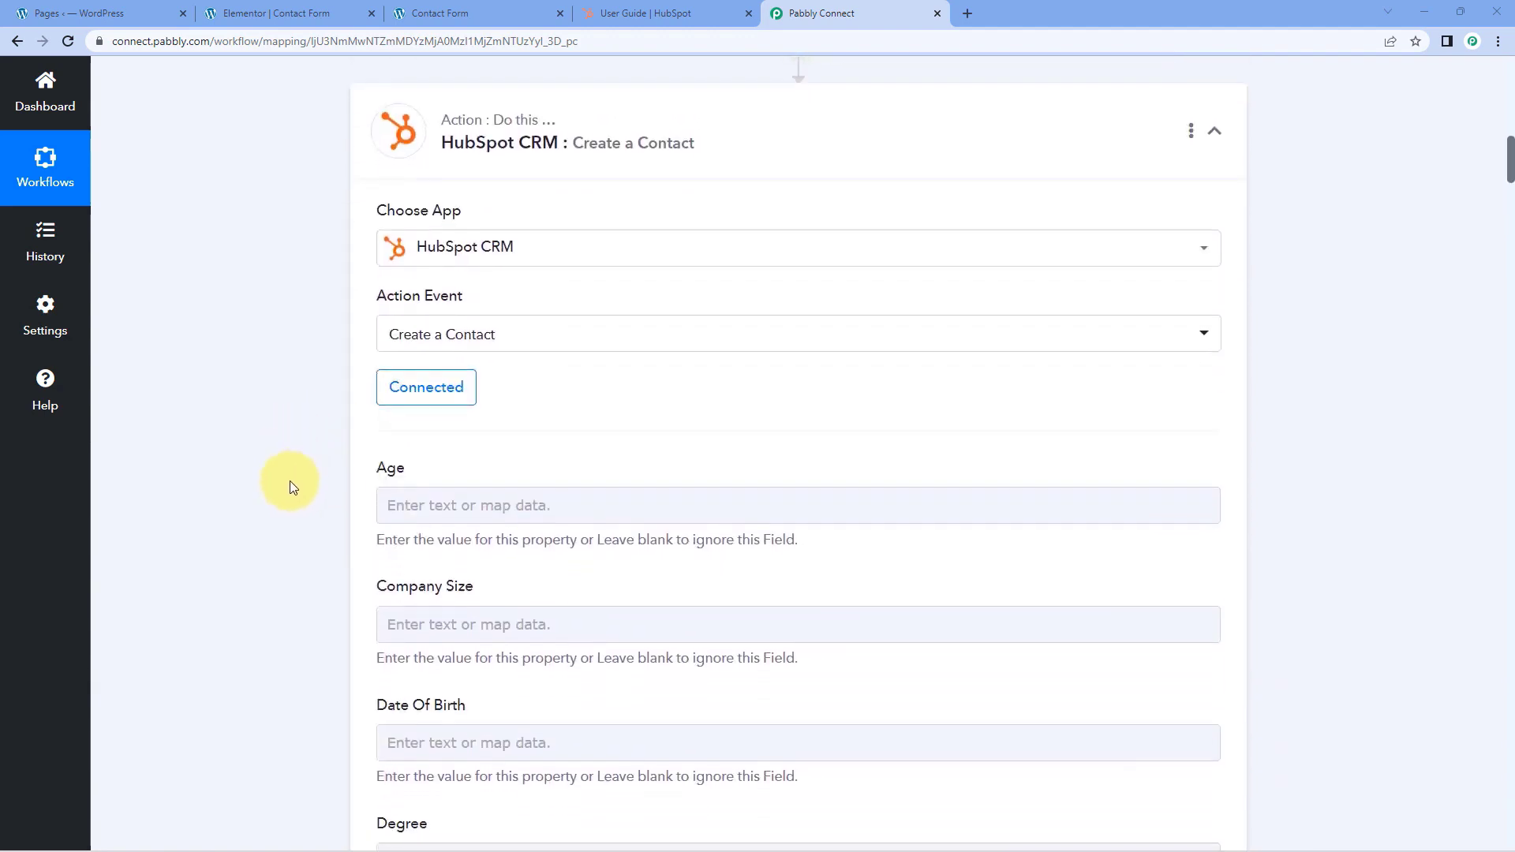
{"action": "scroll", "coordinate": [290, 485], "scroll_direction": "down", "scroll_amount": 4}
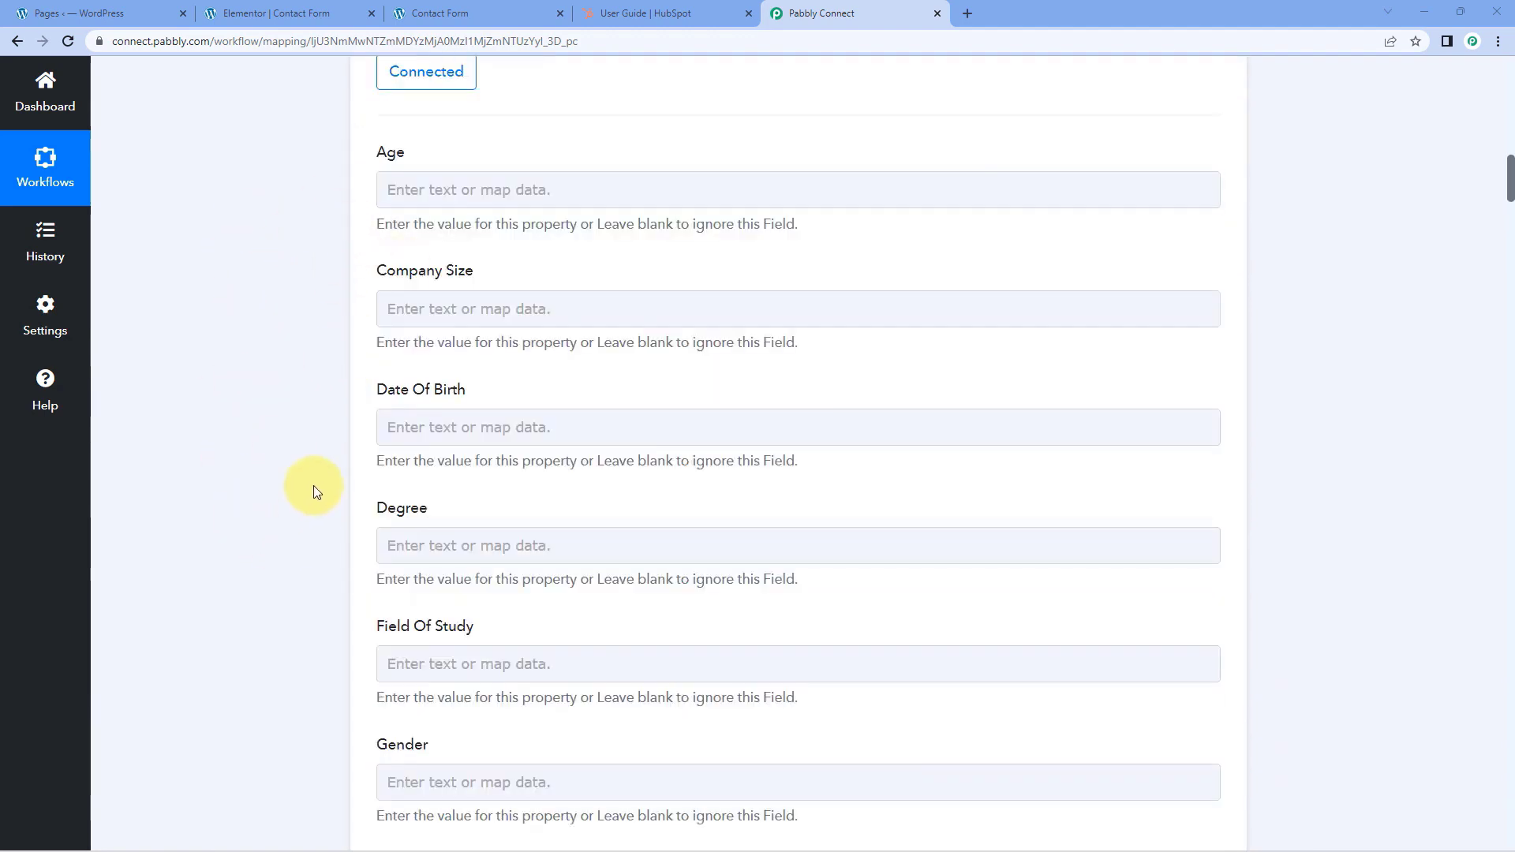
Examine the Create a Contact action's property fields against the form data captured in the Elementor trigger's response
{"action": "scroll", "coordinate": [321, 429], "scroll_direction": "up", "scroll_amount": 11}
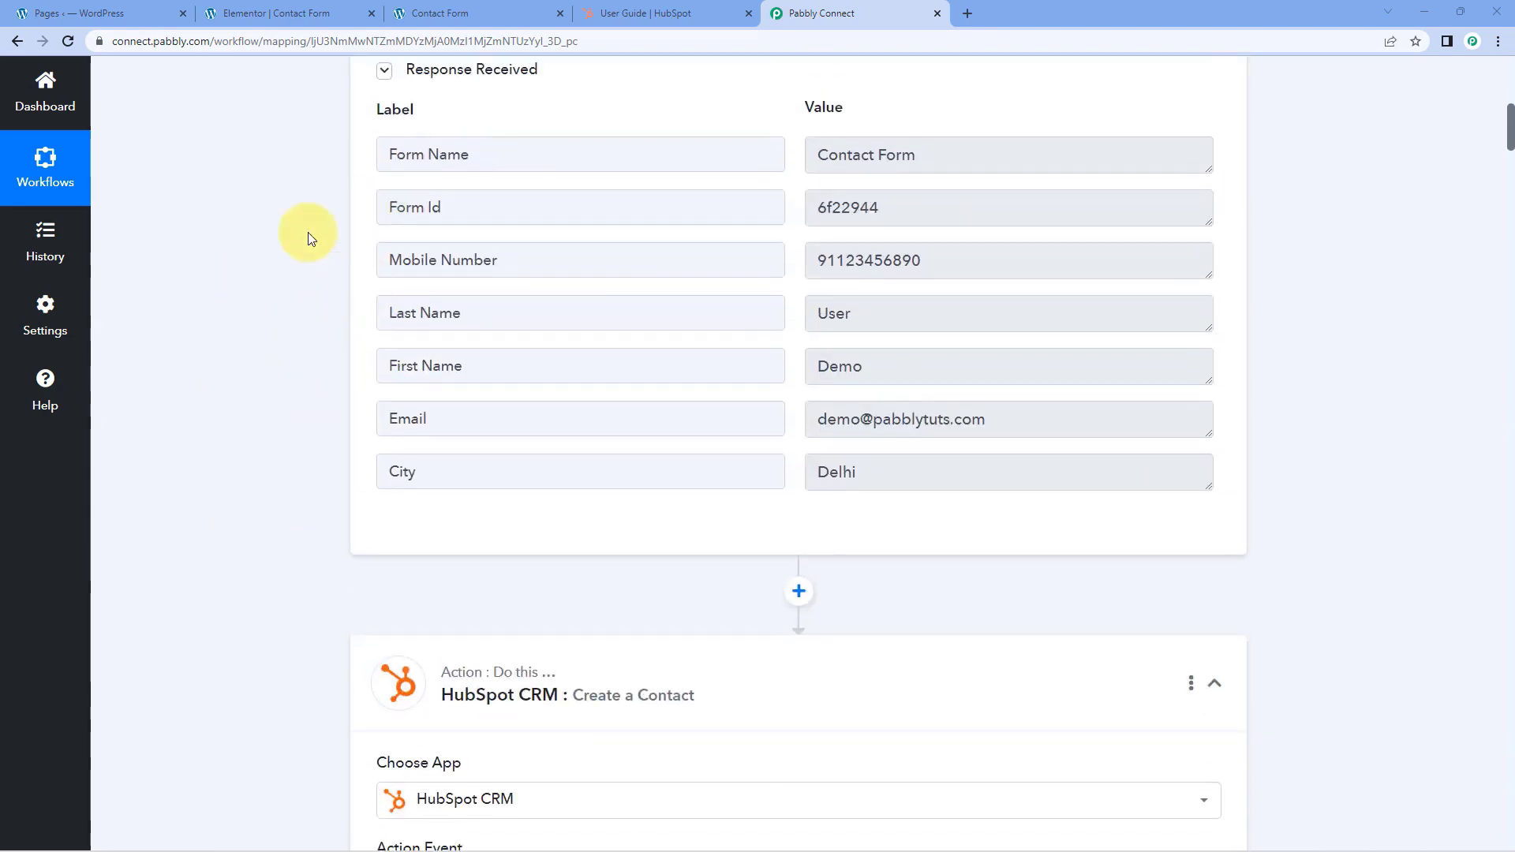
{"action": "scroll", "coordinate": [316, 403], "scroll_direction": "down", "scroll_amount": 9}
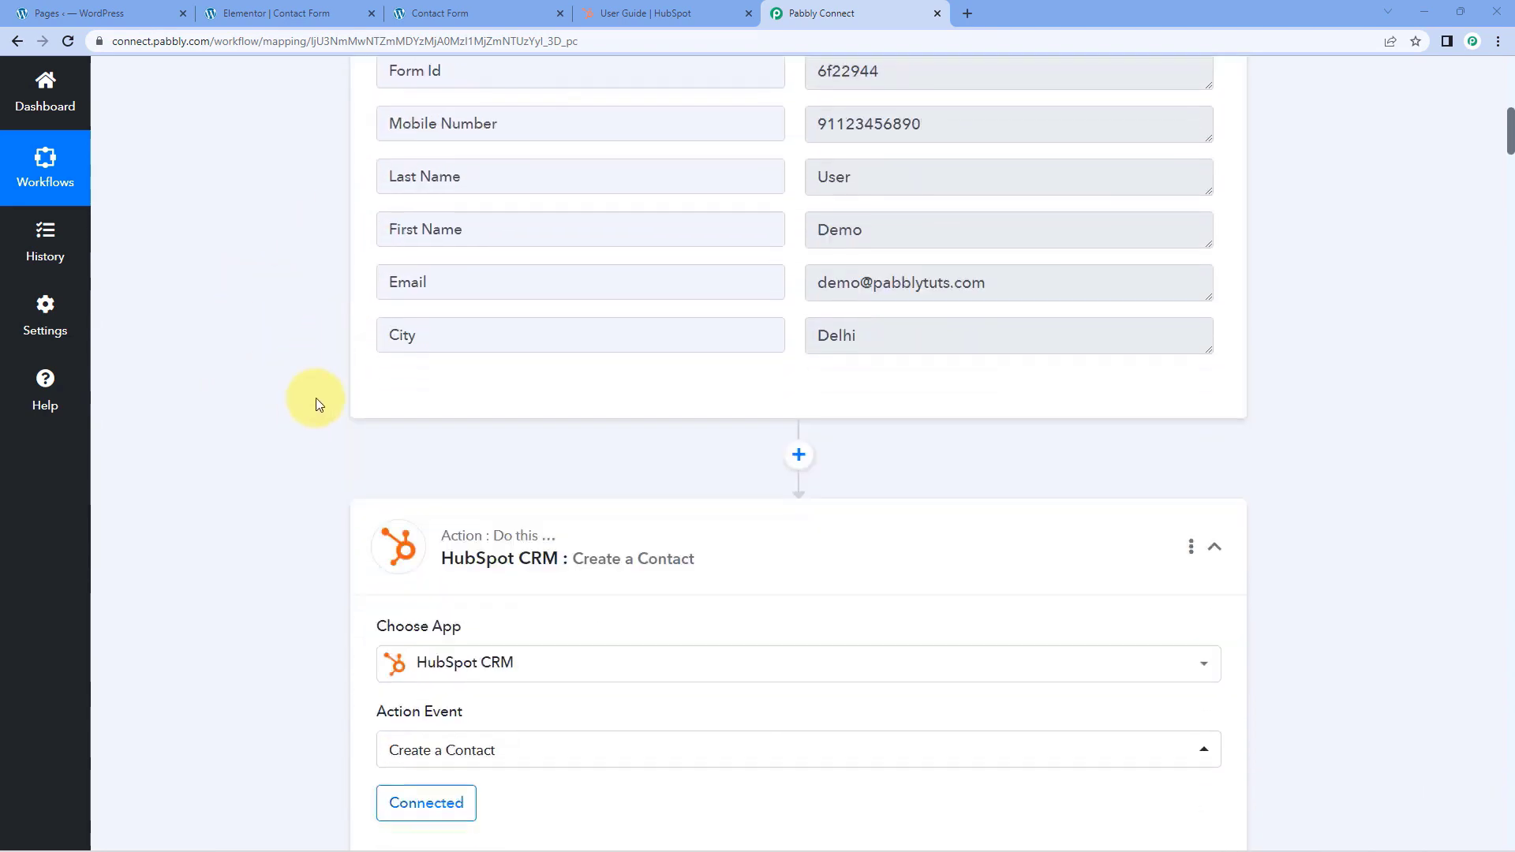
{"action": "scroll", "coordinate": [328, 334], "scroll_direction": "down", "scroll_amount": 2}
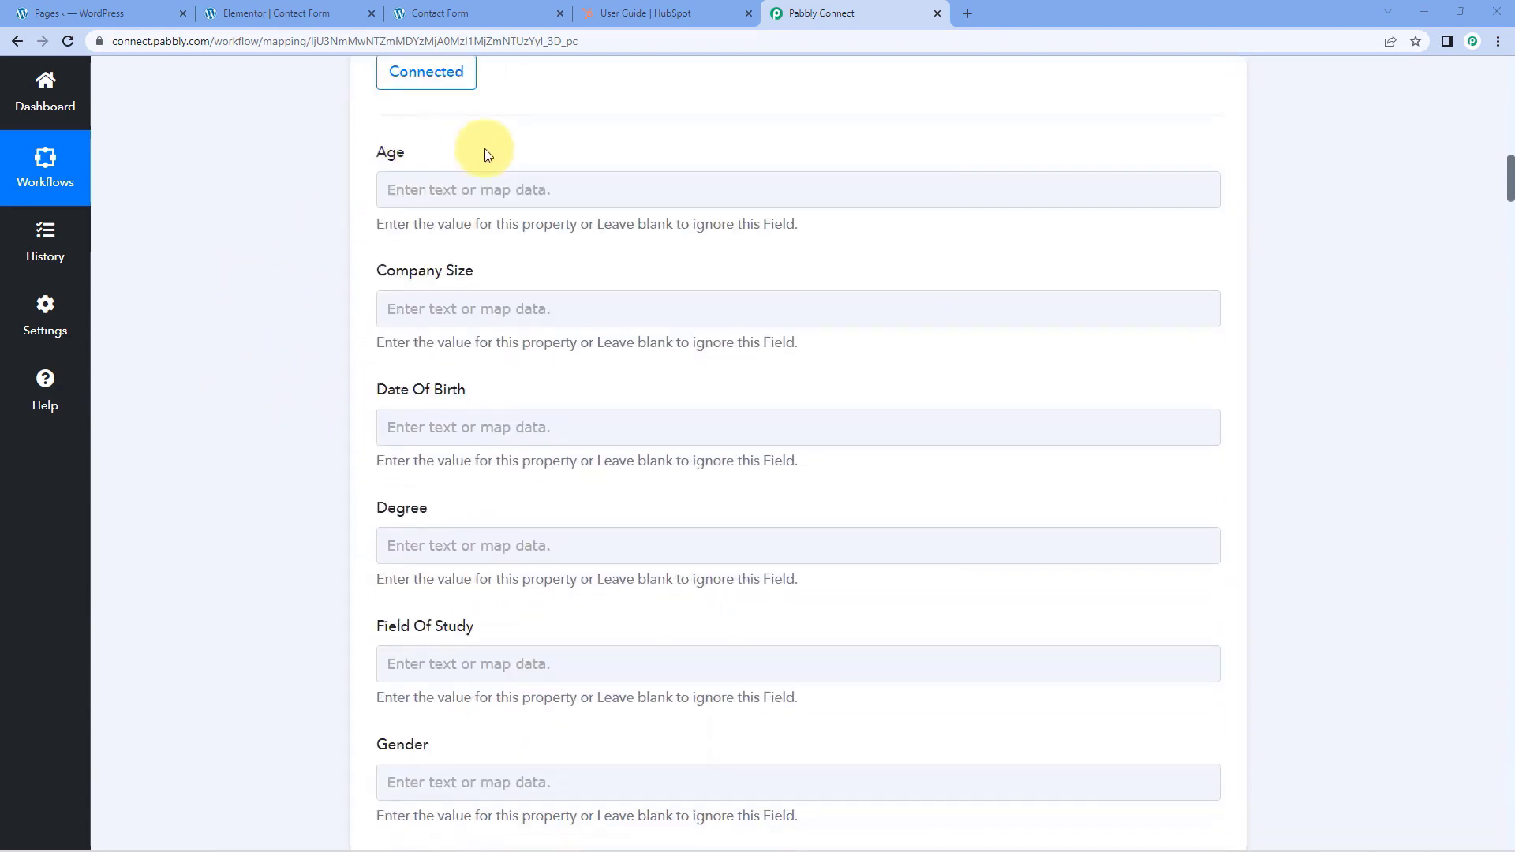
{"action": "scroll", "coordinate": [271, 389], "scroll_direction": "down", "scroll_amount": 4}
{"action": "scroll", "coordinate": [447, 158], "scroll_direction": "down", "scroll_amount": 4}
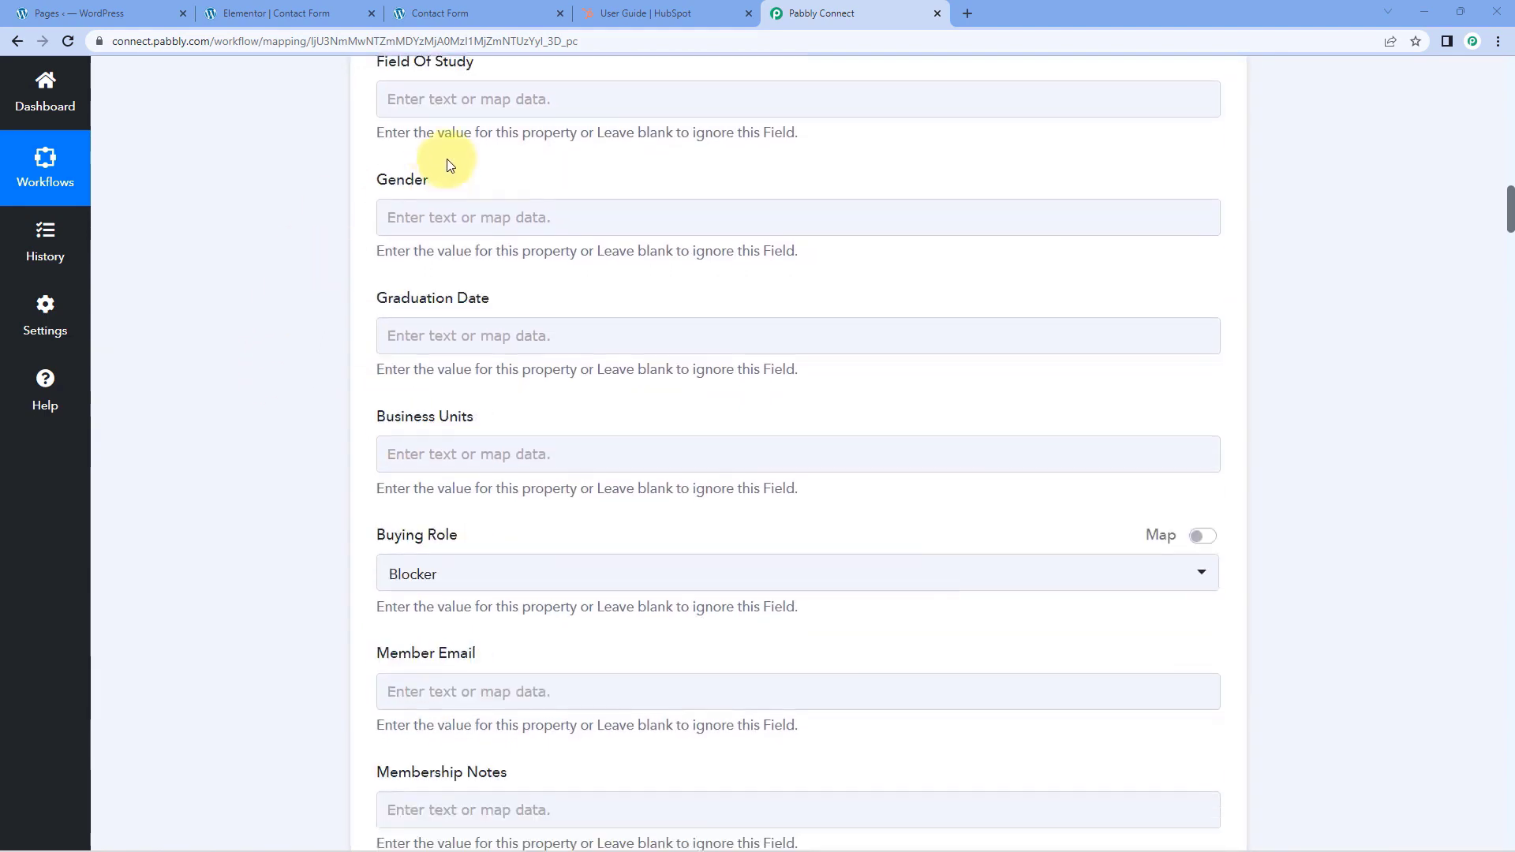
{"action": "scroll", "coordinate": [264, 507], "scroll_direction": "down", "scroll_amount": 4}
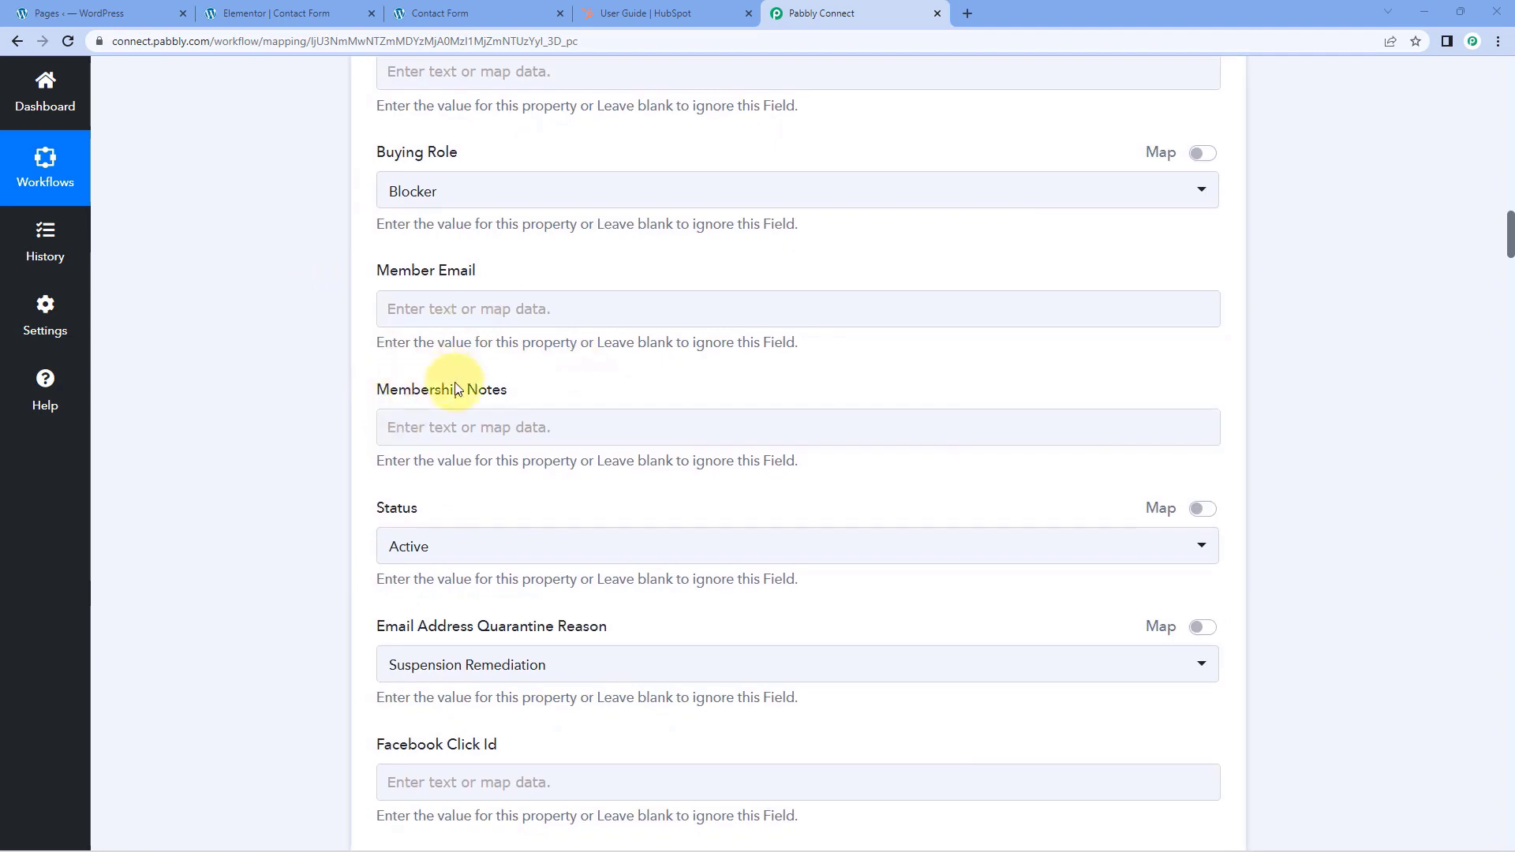
{"action": "scroll", "coordinate": [434, 399], "scroll_direction": "down", "scroll_amount": 4}
{"action": "scroll", "coordinate": [408, 392], "scroll_direction": "down", "scroll_amount": 10}
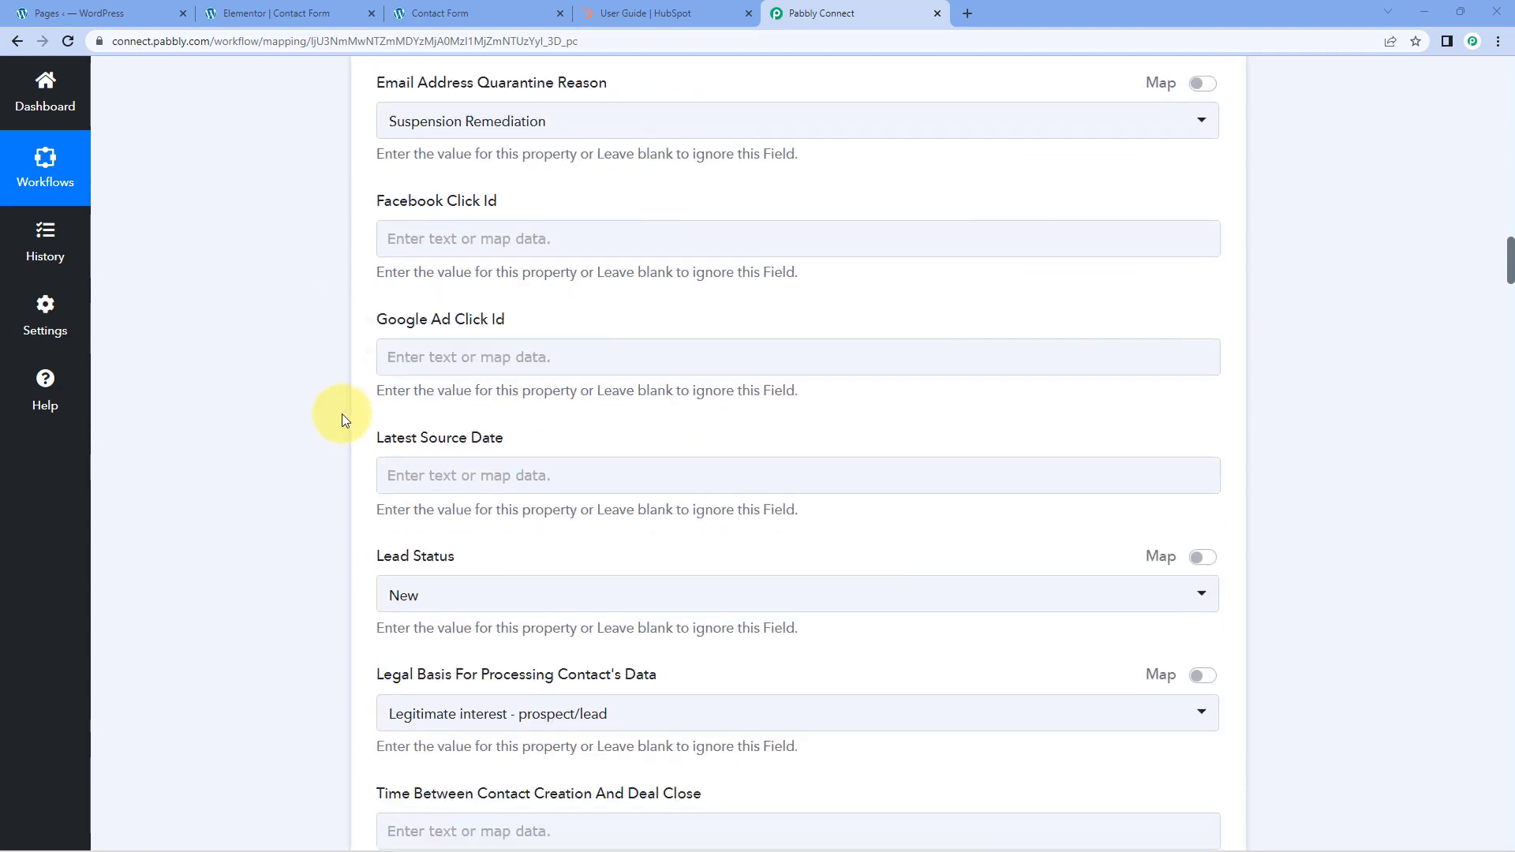
{"action": "scroll", "coordinate": [333, 405], "scroll_direction": "up", "scroll_amount": 8}
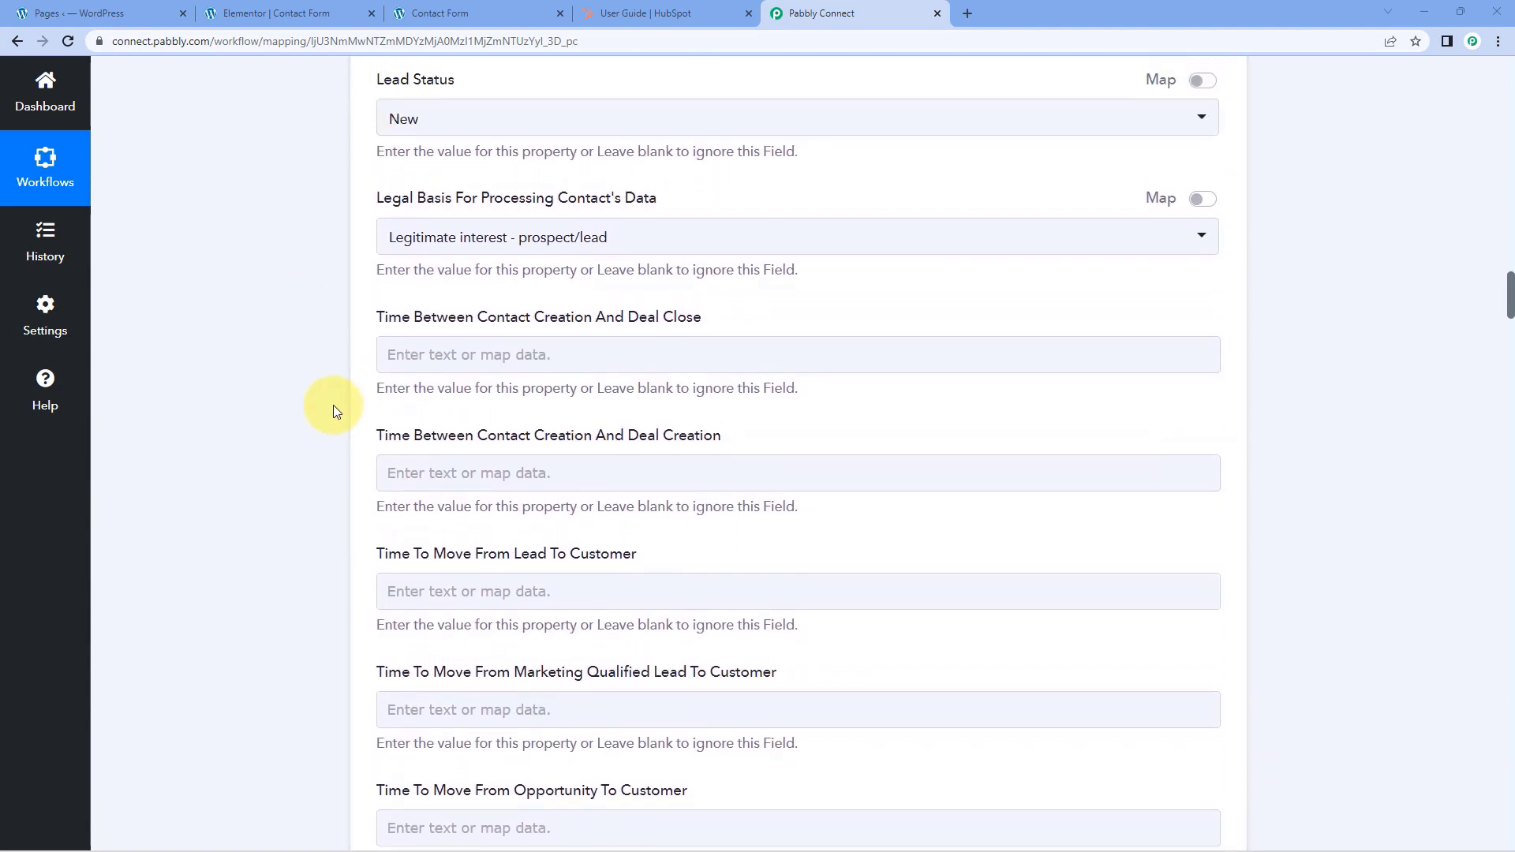
{"action": "scroll", "coordinate": [333, 428], "scroll_direction": "up", "scroll_amount": 4}
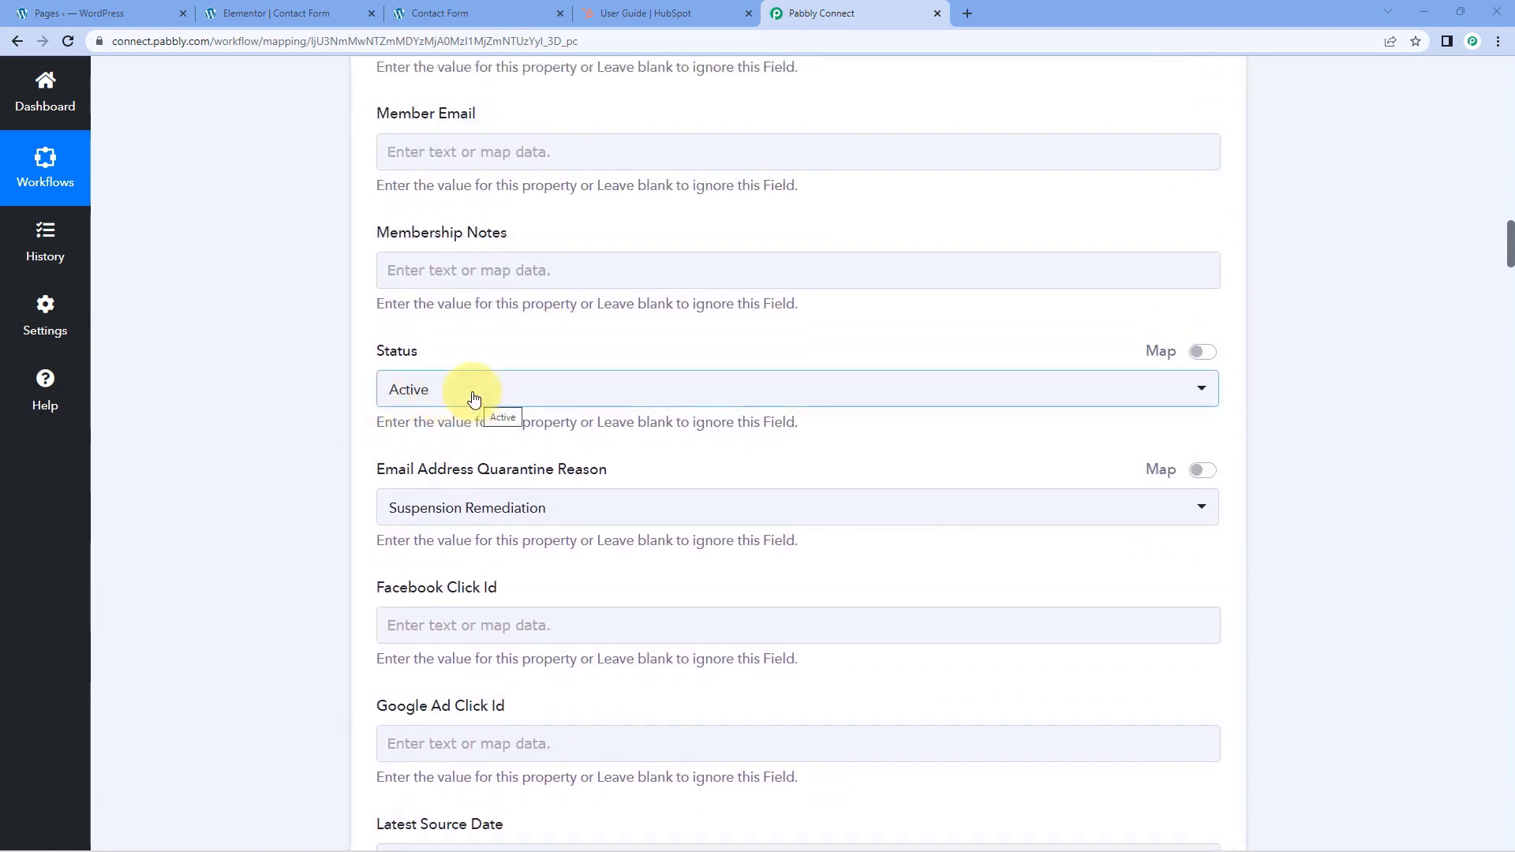
Choose Active as the contact's Status in the Create a Contact action
{"action": "left_click", "coordinate": [473, 397]}
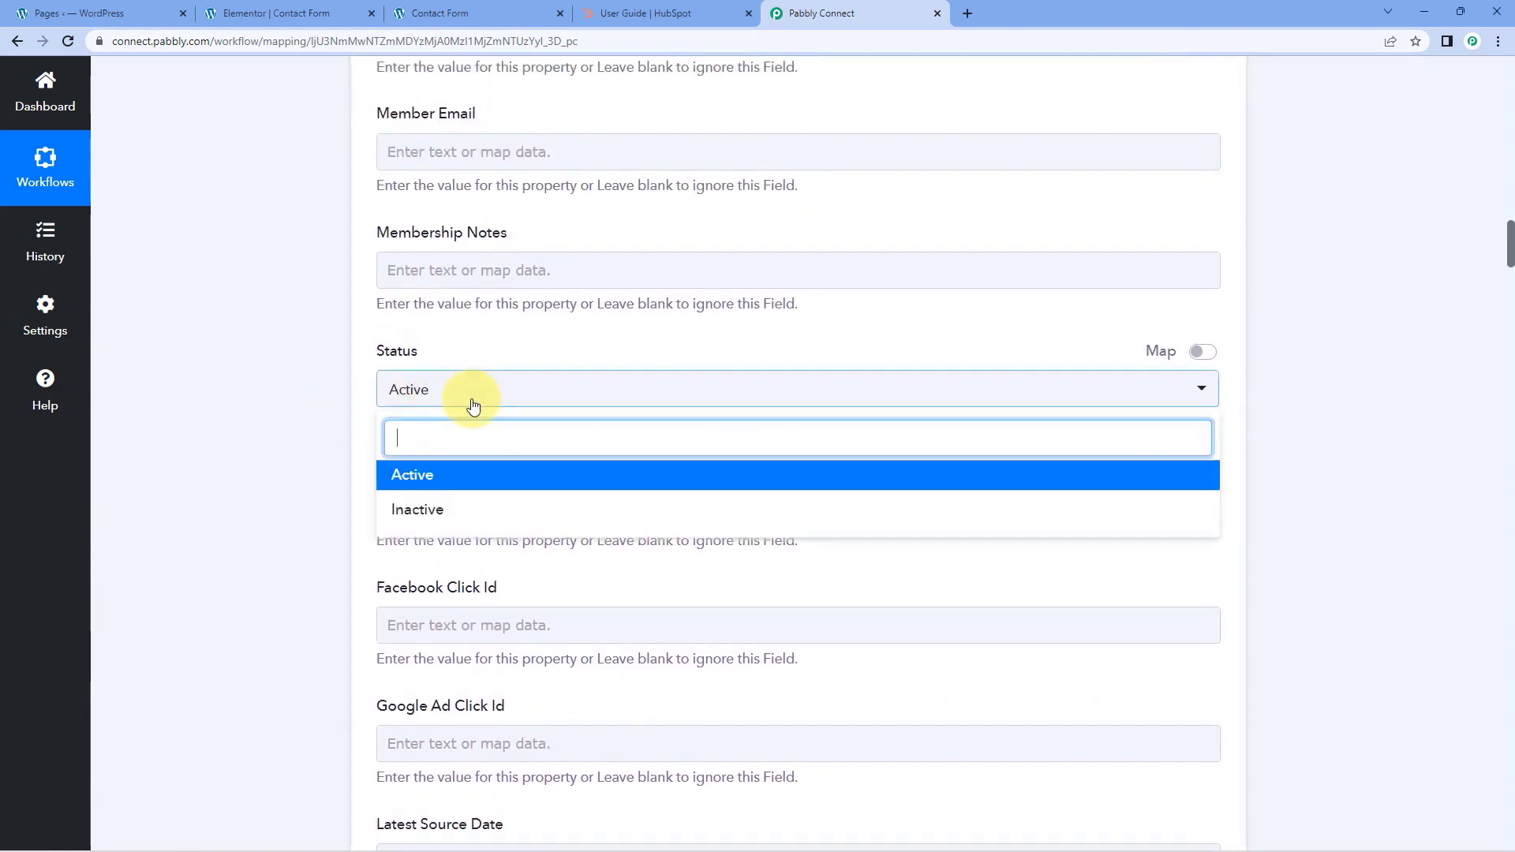
{"action": "left_click", "coordinate": [450, 482]}
{"action": "scroll", "coordinate": [357, 458], "scroll_direction": "down", "scroll_amount": 1}
{"action": "scroll", "coordinate": [357, 458], "scroll_direction": "up", "scroll_amount": 3}
{"action": "scroll", "coordinate": [357, 457], "scroll_direction": "down", "scroll_amount": 5}
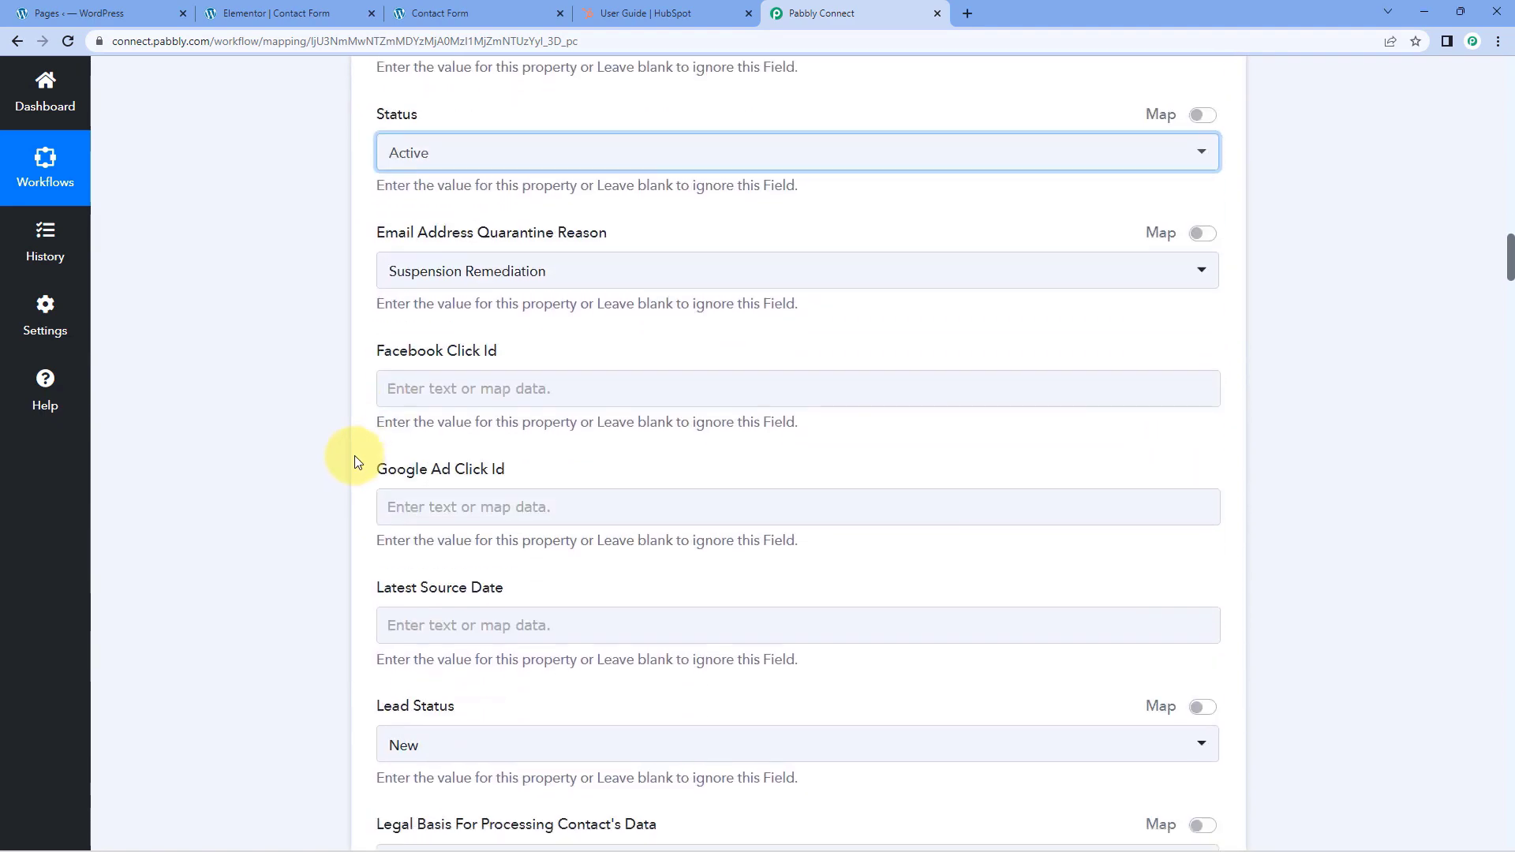
Review the options offered for the contact's Buying Role without choosing another one
{"action": "scroll", "coordinate": [355, 461], "scroll_direction": "down", "scroll_amount": 4}
{"action": "scroll", "coordinate": [353, 454], "scroll_direction": "up", "scroll_amount": 12}
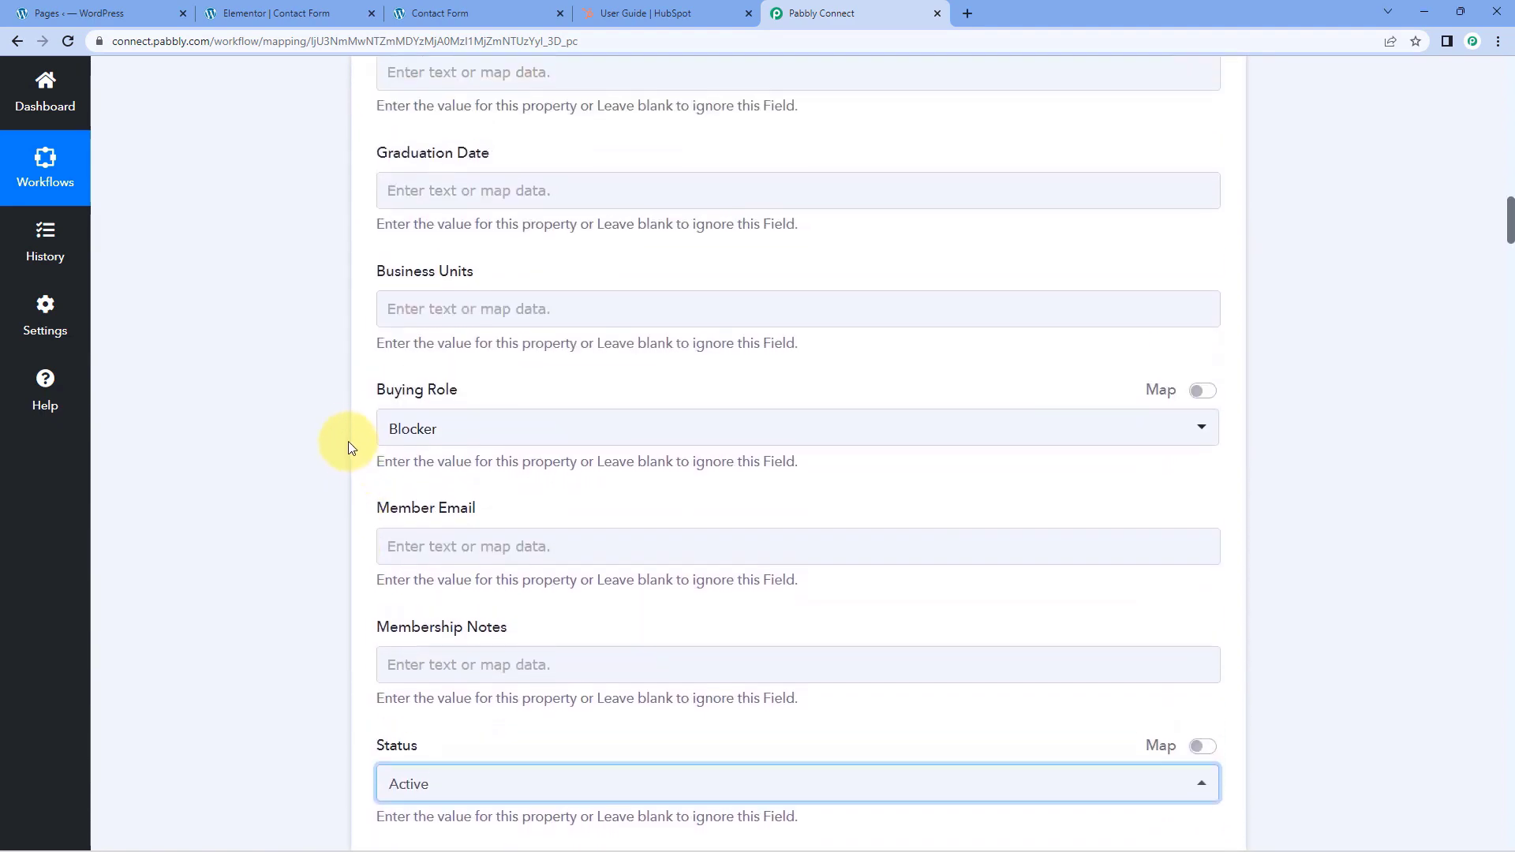
{"action": "scroll", "coordinate": [343, 438], "scroll_direction": "up", "scroll_amount": 4}
{"action": "scroll", "coordinate": [495, 542], "scroll_direction": "down", "scroll_amount": 5}
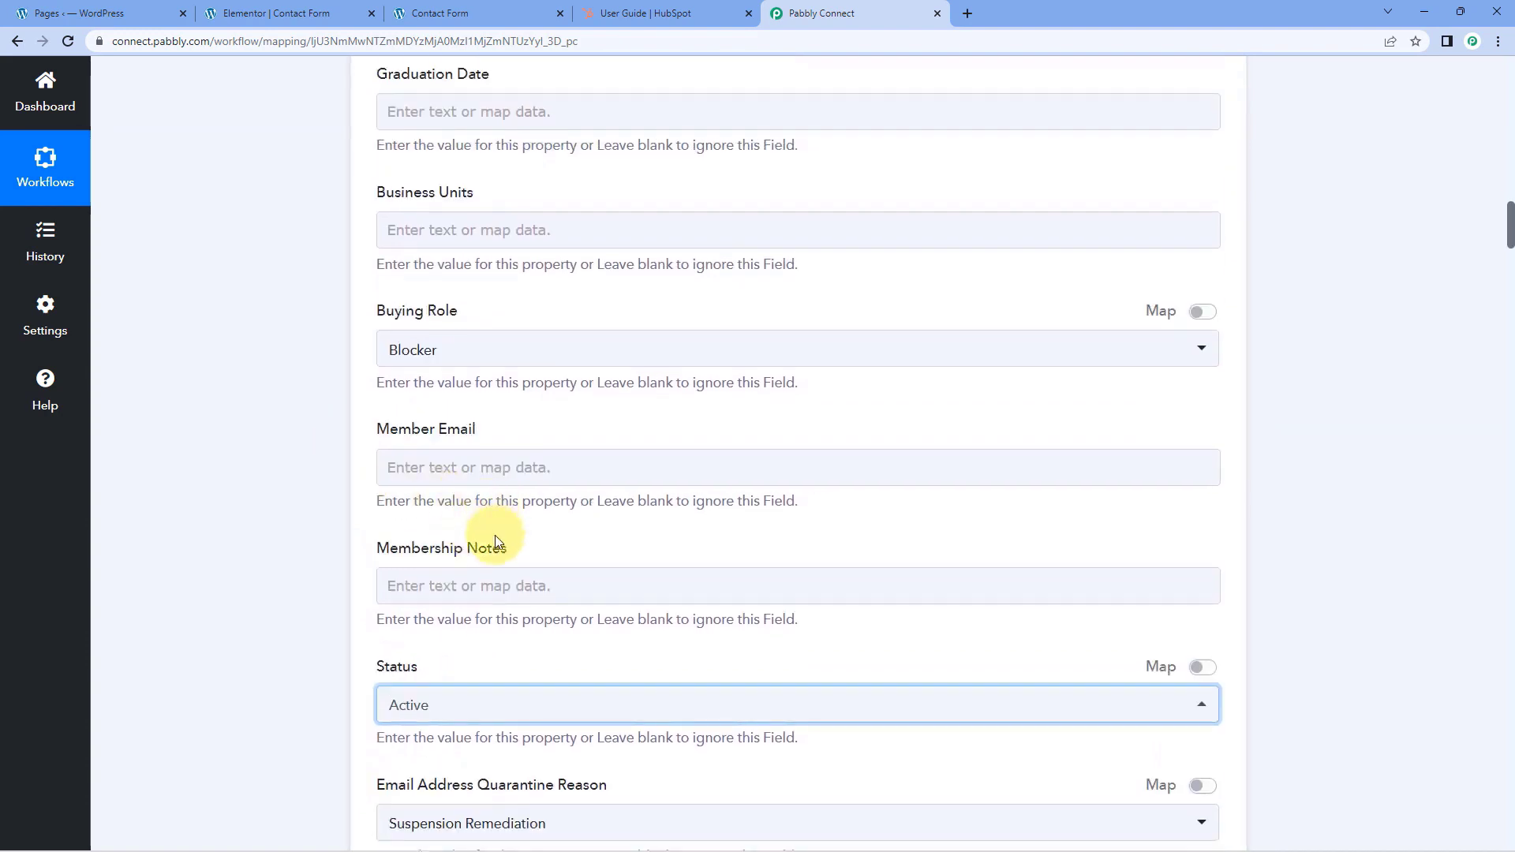
{"action": "left_click", "coordinate": [474, 349]}
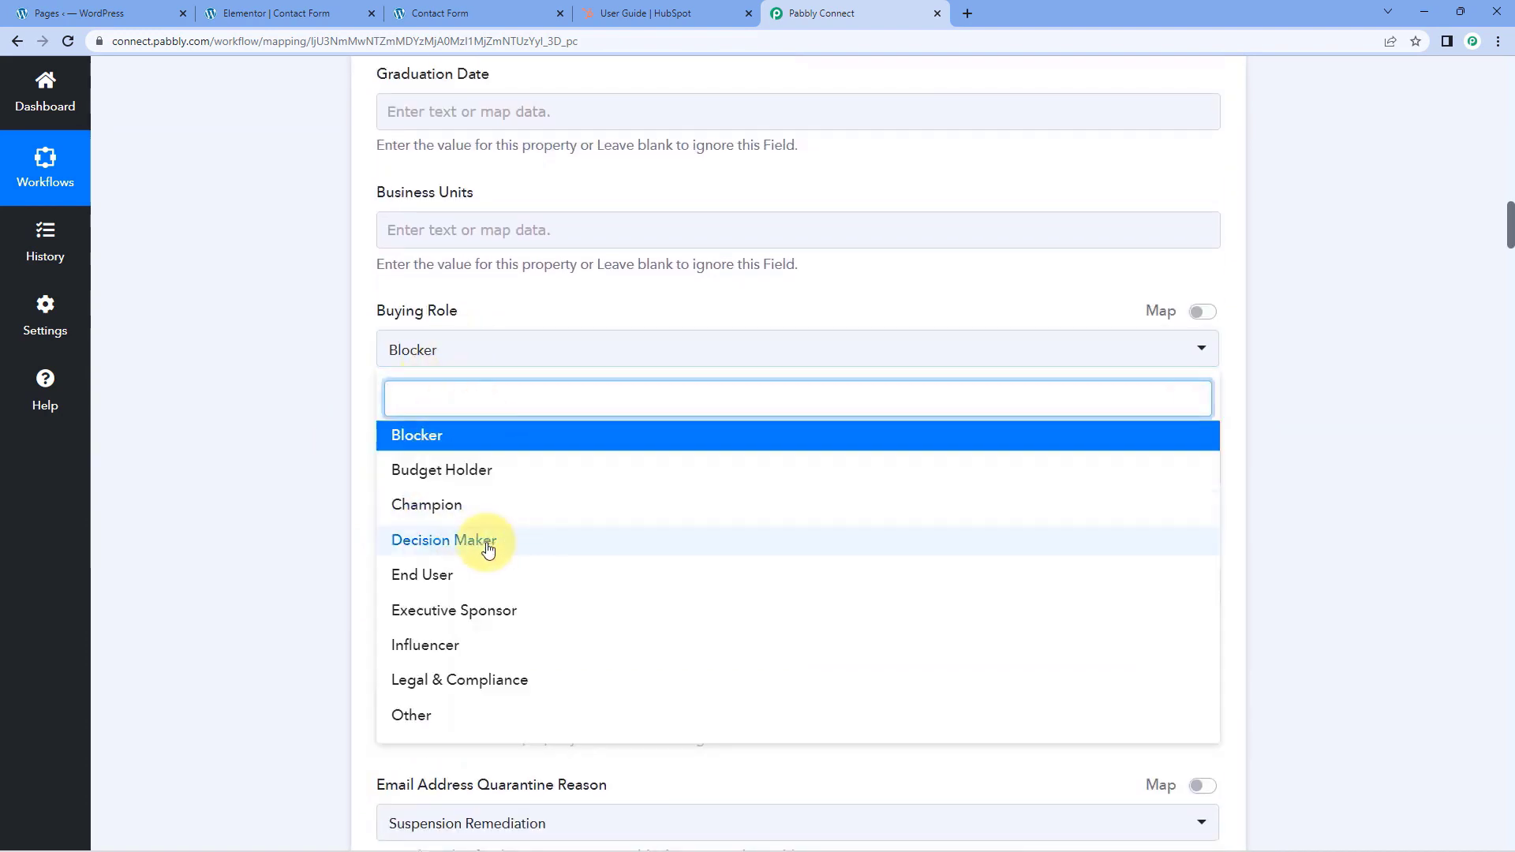
{"action": "left_click", "coordinate": [361, 414]}
Set the contact's Time Zone to UTC +05:30 Asia Kolkata
{"action": "scroll", "coordinate": [362, 414], "scroll_direction": "up", "scroll_amount": 9}
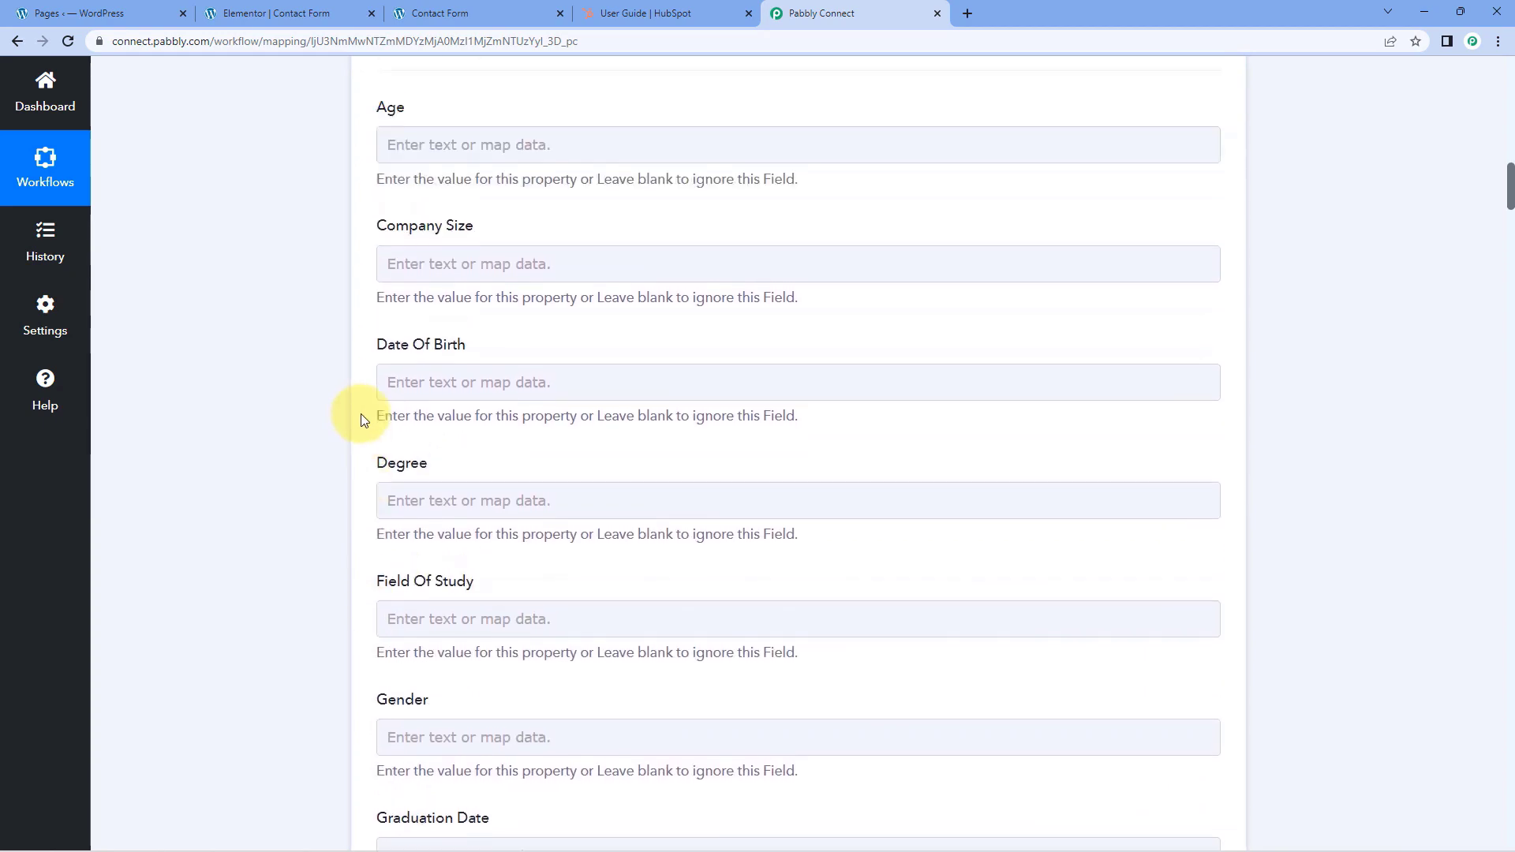
{"action": "scroll", "coordinate": [361, 413], "scroll_direction": "up", "scroll_amount": 3}
{"action": "scroll", "coordinate": [361, 414], "scroll_direction": "down", "scroll_amount": 19}
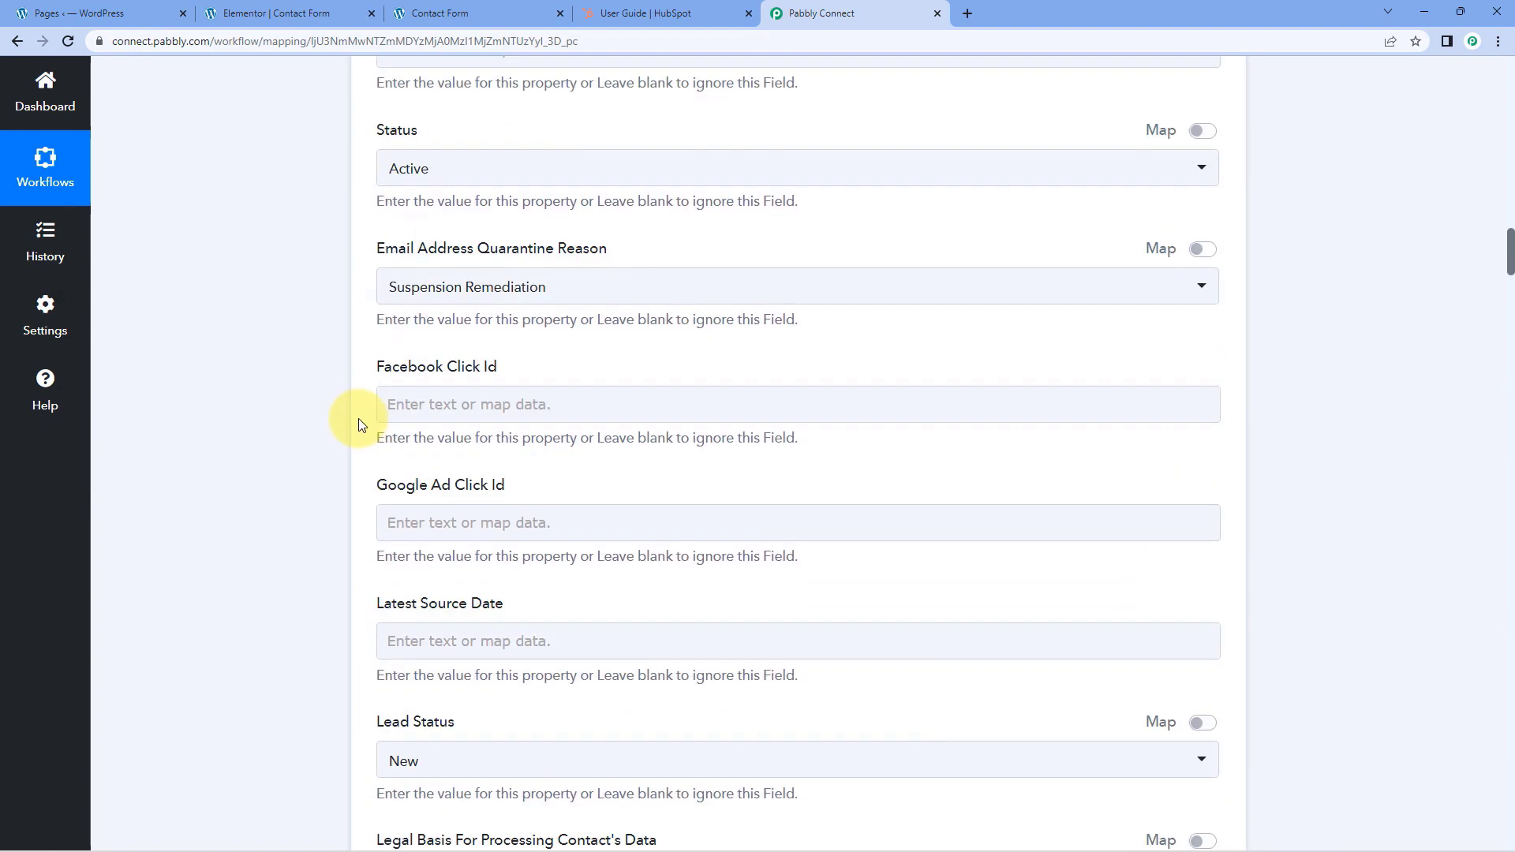
{"action": "scroll", "coordinate": [359, 420], "scroll_direction": "down", "scroll_amount": 13}
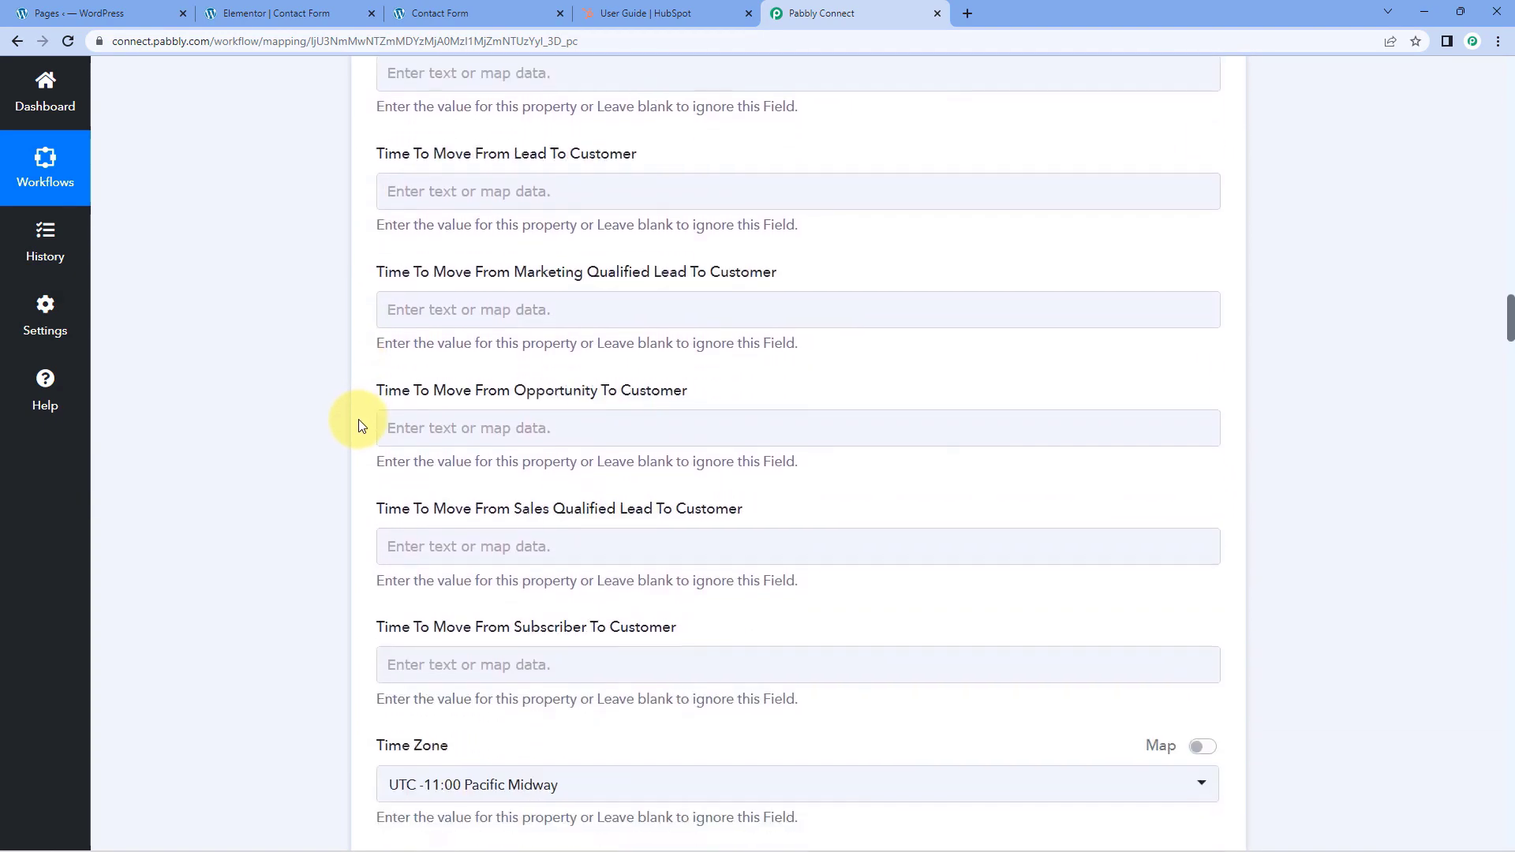
{"action": "scroll", "coordinate": [358, 423], "scroll_direction": "down", "scroll_amount": 7}
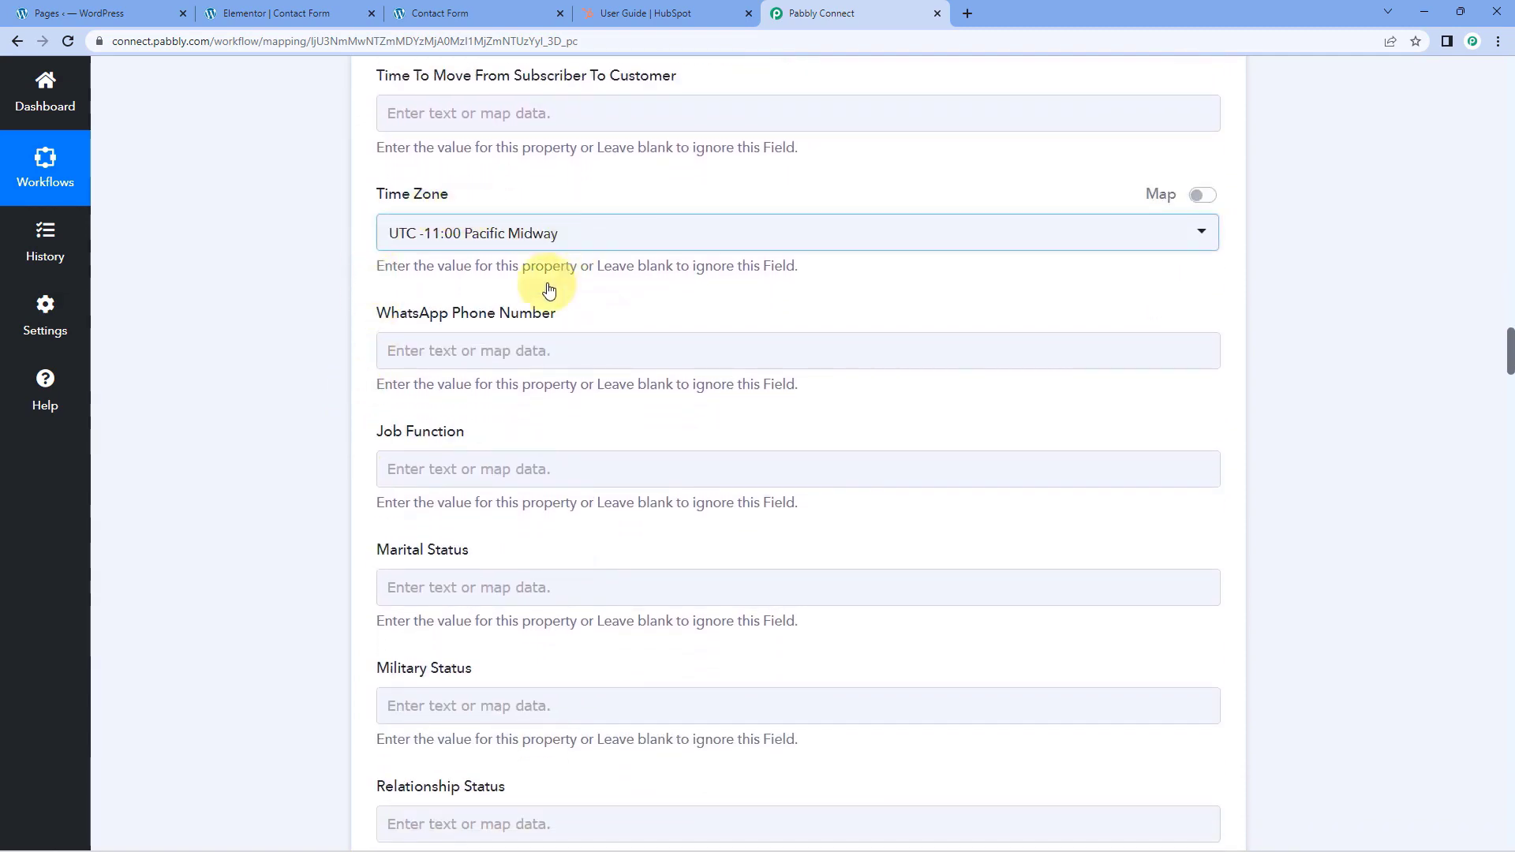
{"action": "left_click", "coordinate": [550, 236]}
{"action": "scroll", "coordinate": [545, 427], "scroll_direction": "down", "scroll_amount": 10}
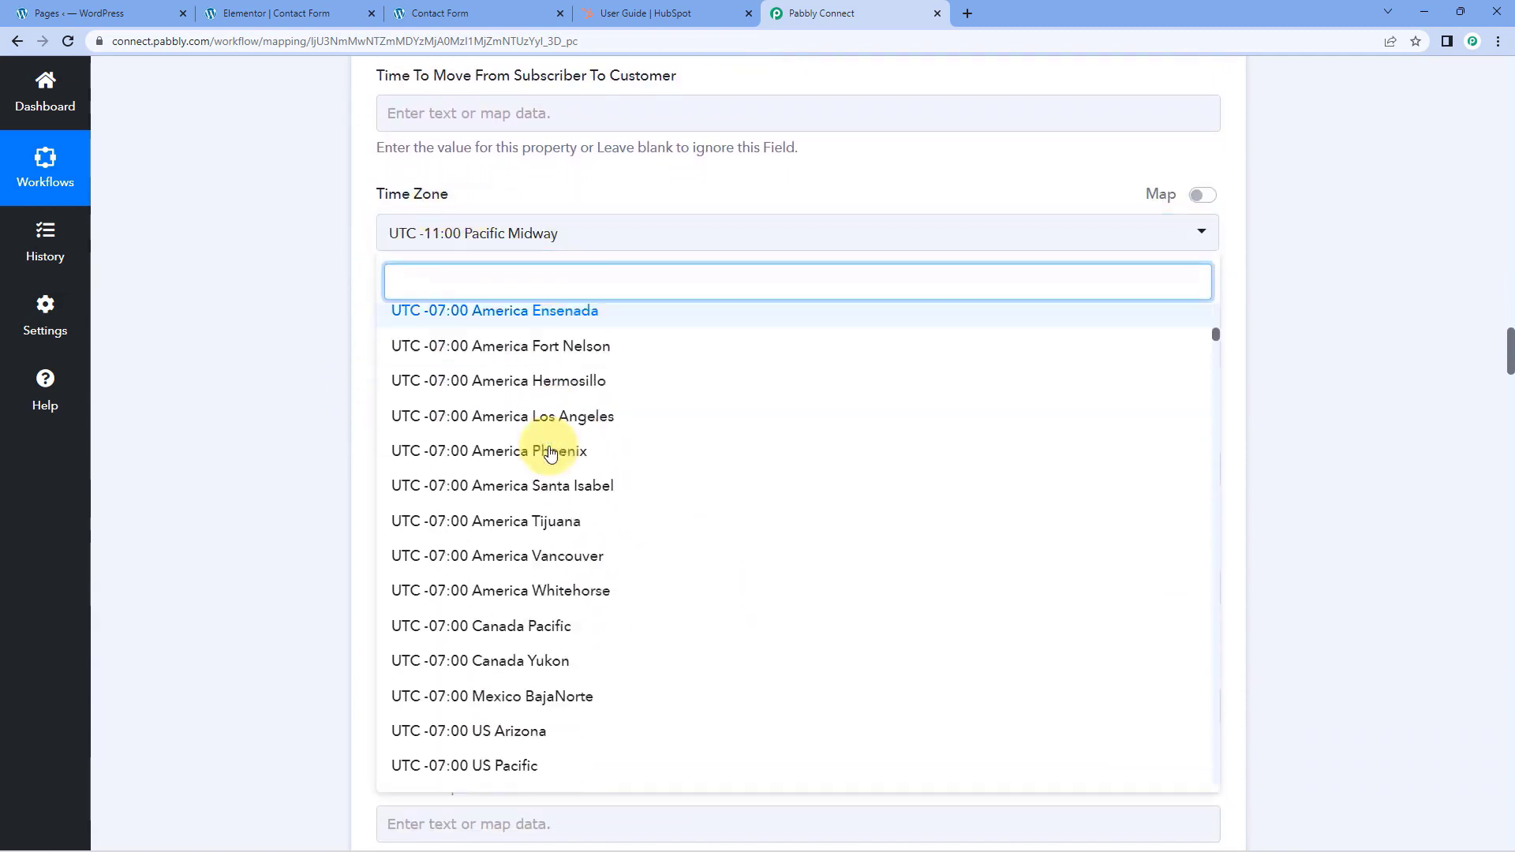
{"action": "scroll", "coordinate": [552, 458], "scroll_direction": "down", "scroll_amount": 20}
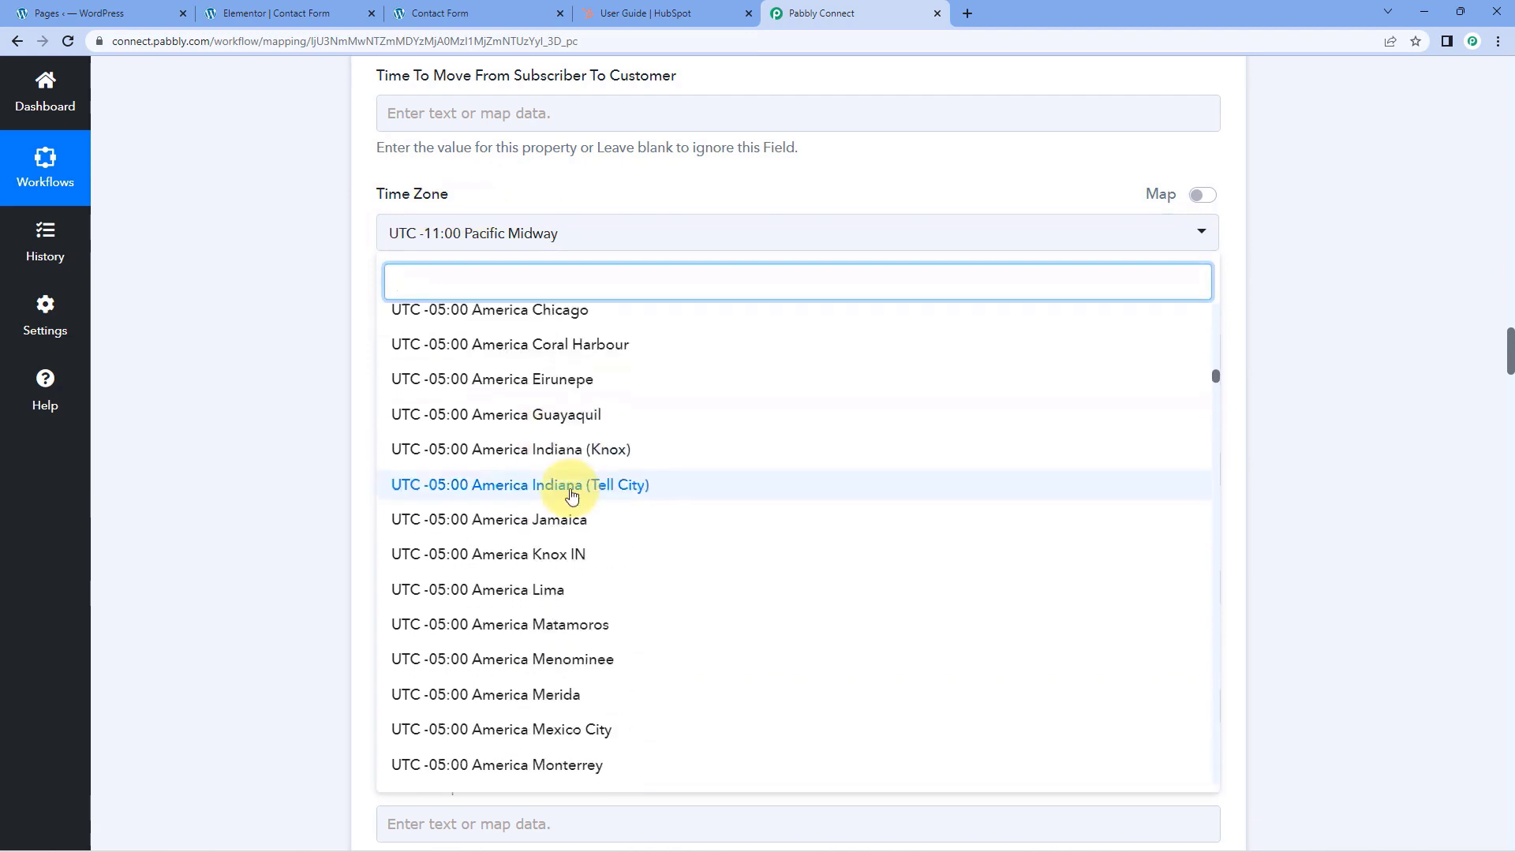
{"action": "scroll", "coordinate": [572, 496], "scroll_direction": "down", "scroll_amount": 20}
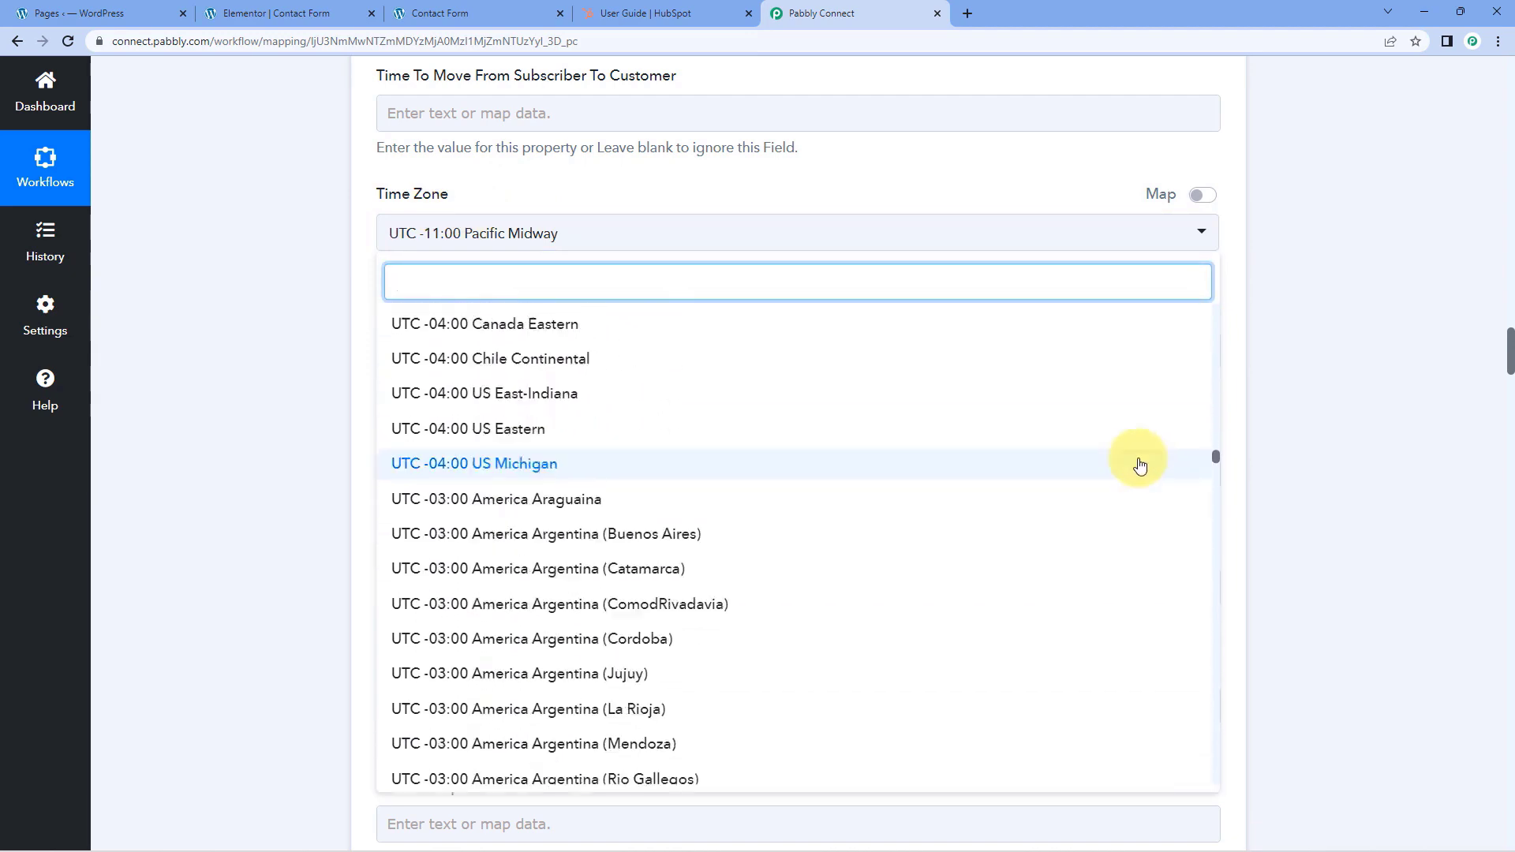
{"action": "left_click_drag", "start_coordinate": [1216, 457], "coordinate": [1262, 659]}
{"action": "scroll", "coordinate": [829, 531], "scroll_direction": "down", "scroll_amount": 8}
{"action": "scroll", "coordinate": [634, 502], "scroll_direction": "up", "scroll_amount": 3}
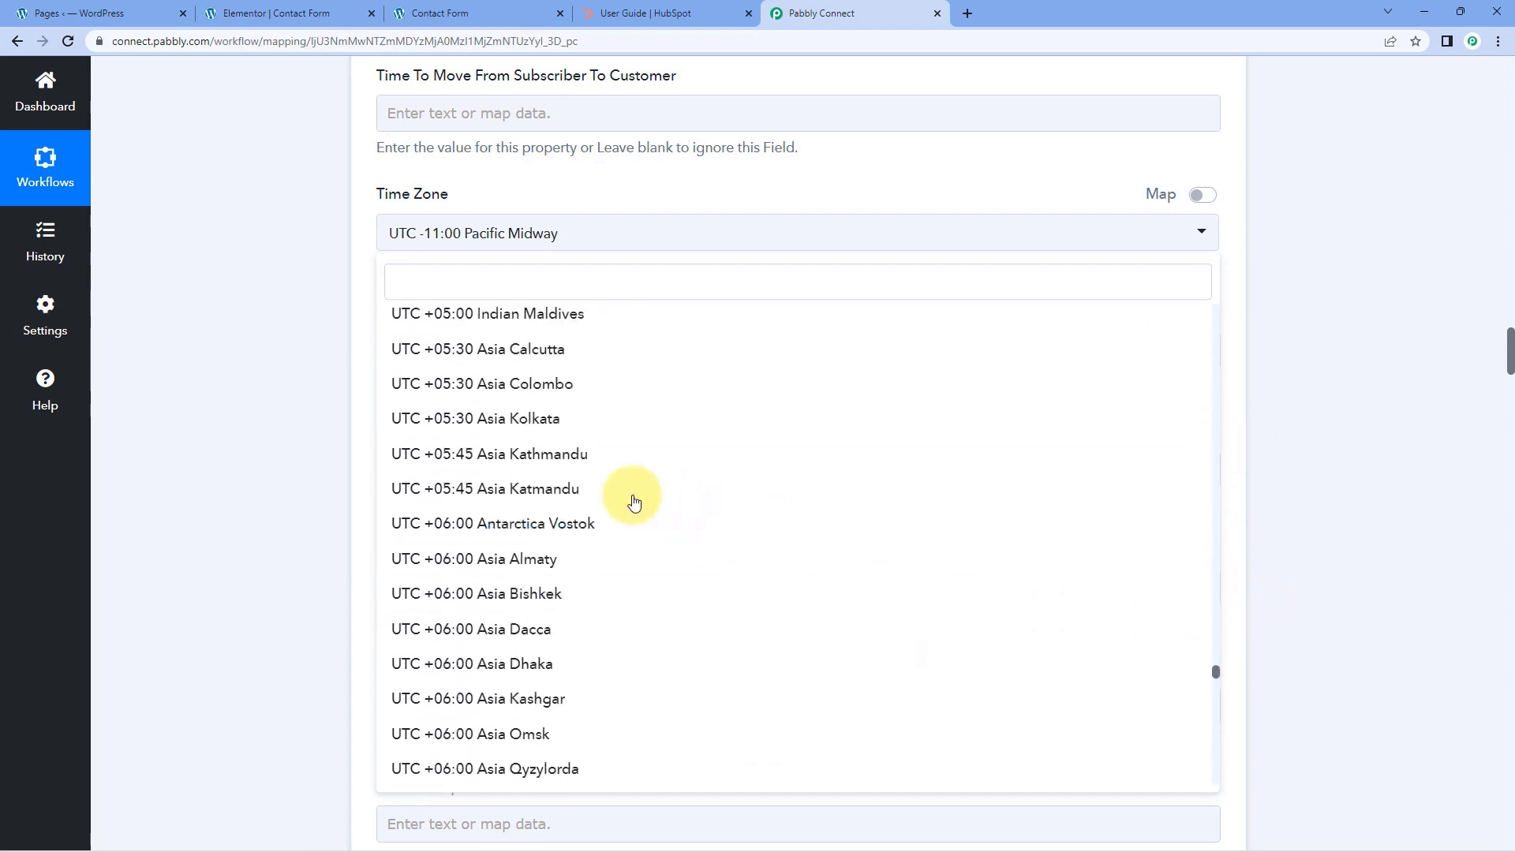
{"action": "scroll", "coordinate": [633, 502], "scroll_direction": "up", "scroll_amount": 2}
{"action": "left_click", "coordinate": [482, 499]}
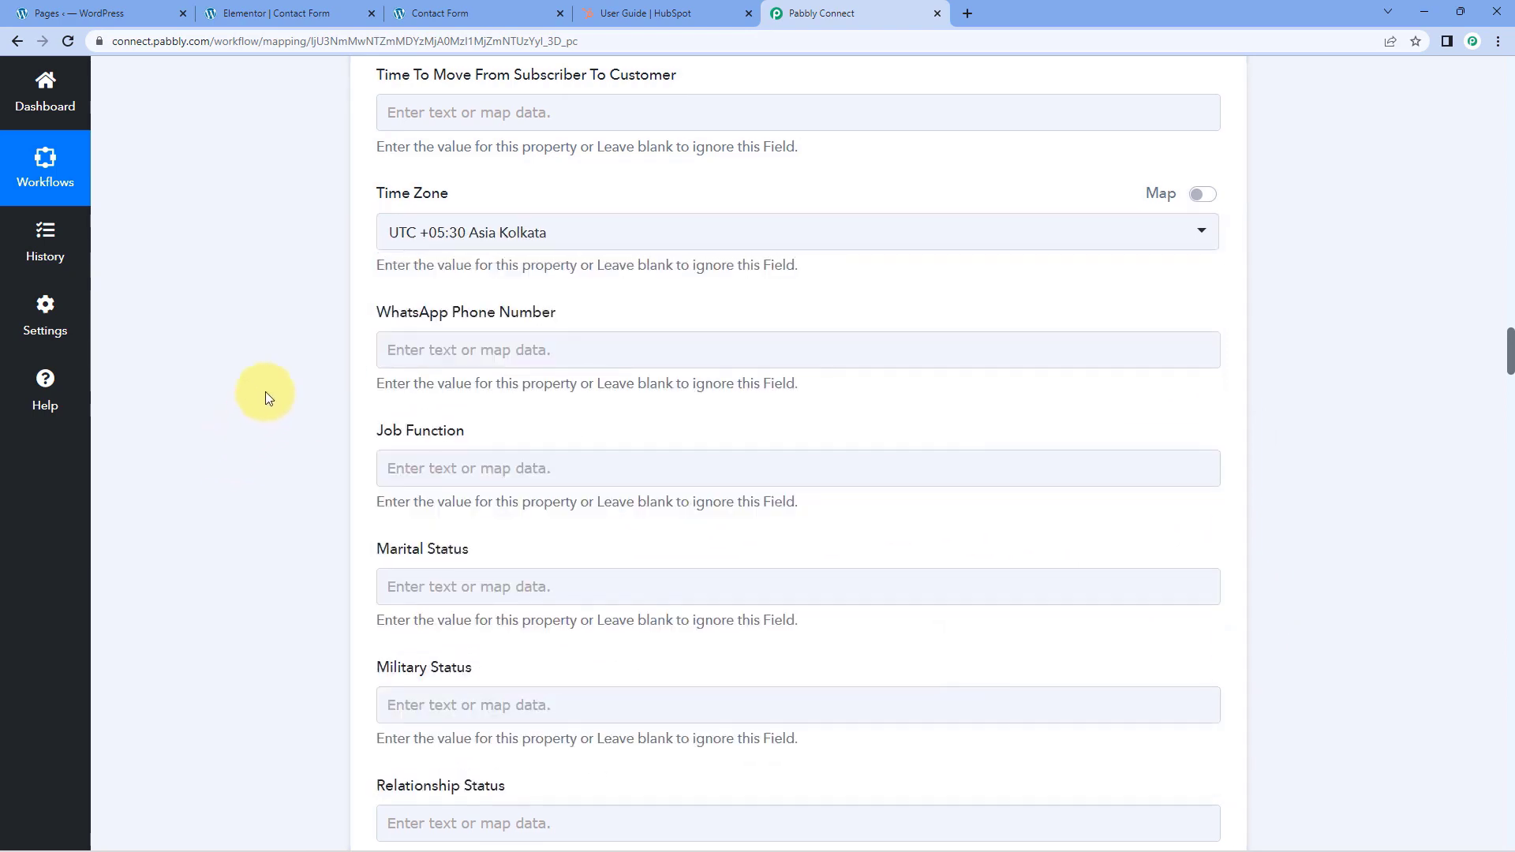
Map the First Name value from the Elementor form submission into the contact's First Name field
{"action": "scroll", "coordinate": [271, 358], "scroll_direction": "down", "scroll_amount": 4}
{"action": "scroll", "coordinate": [278, 350], "scroll_direction": "down", "scroll_amount": 7}
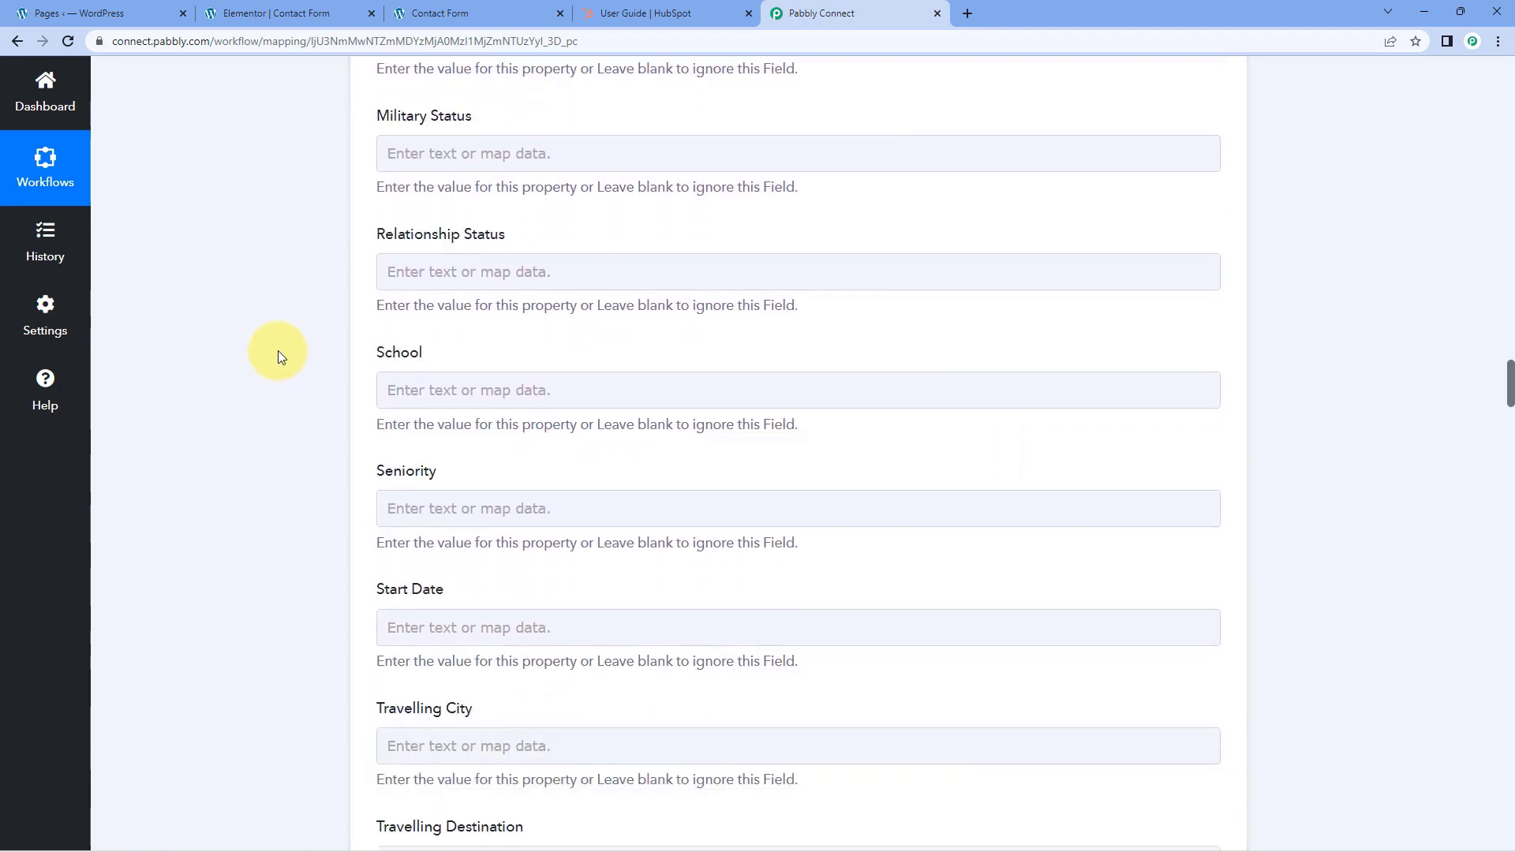
{"action": "scroll", "coordinate": [281, 348], "scroll_direction": "down", "scroll_amount": 4}
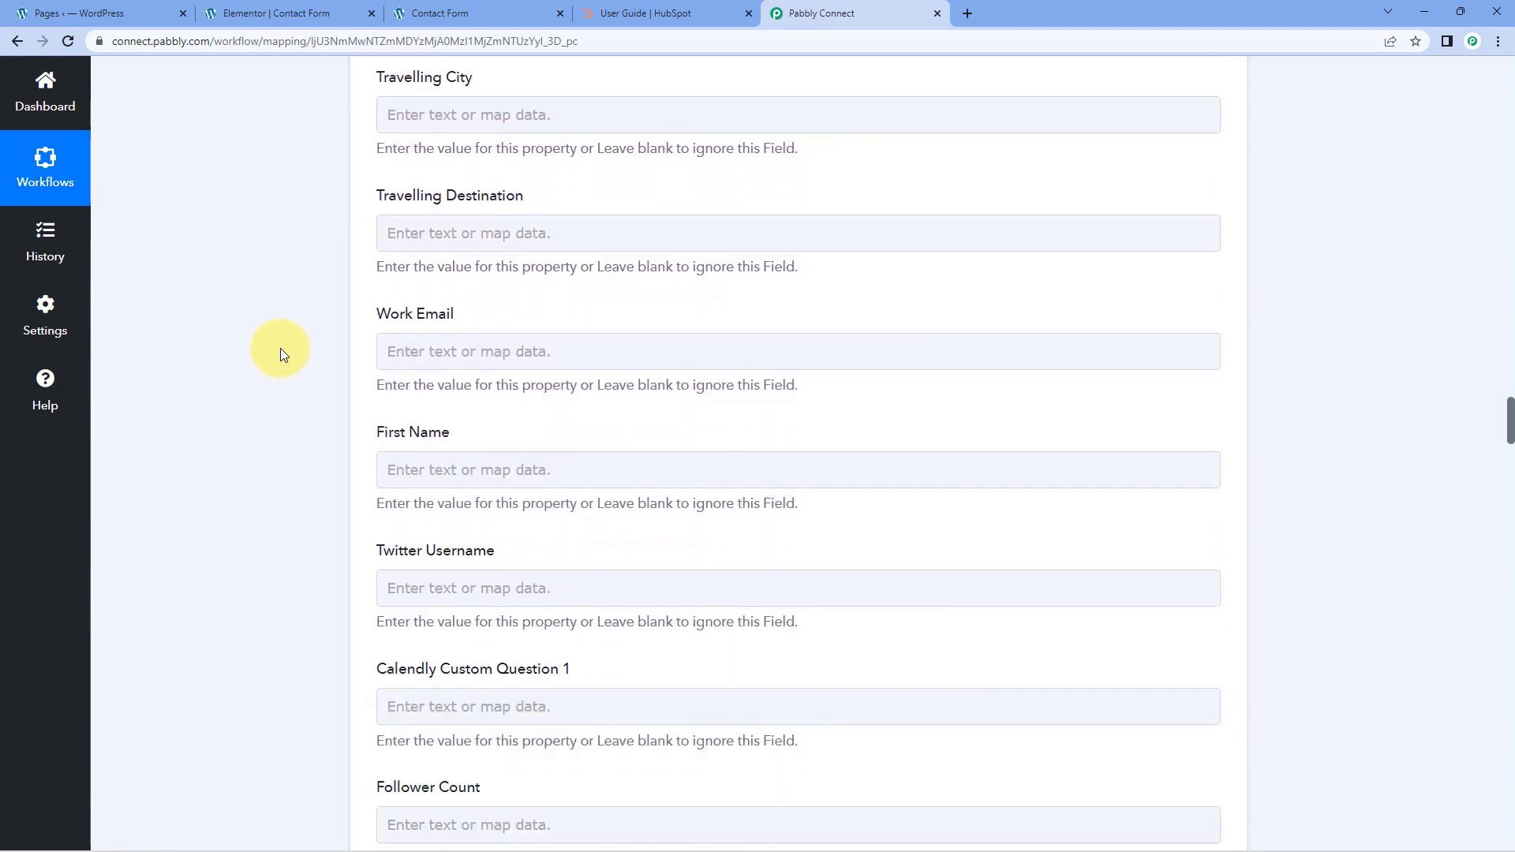
{"action": "scroll", "coordinate": [363, 403], "scroll_direction": "down", "scroll_amount": 3}
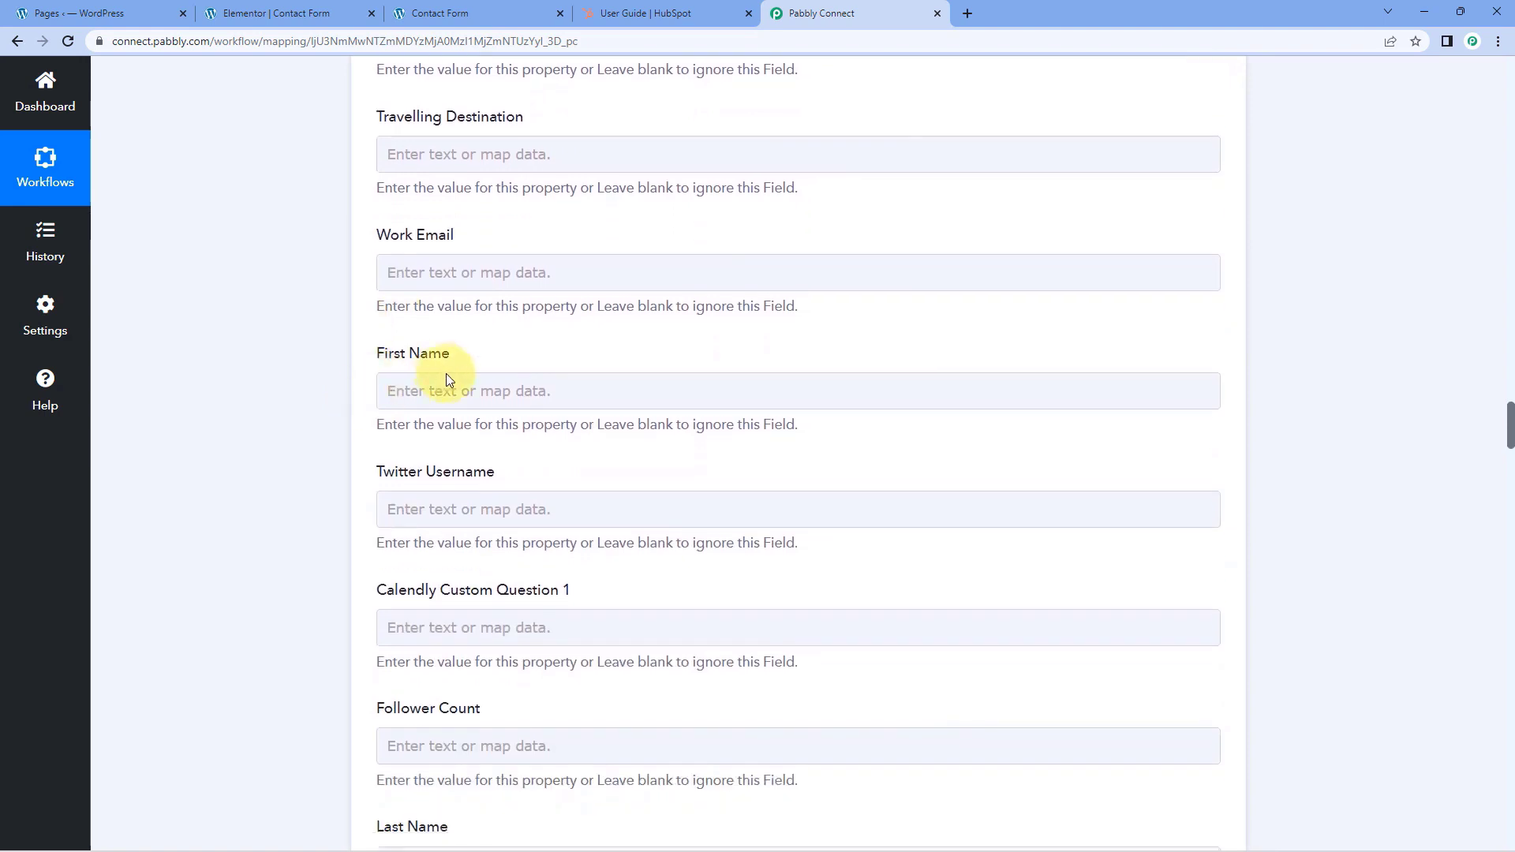
{"action": "left_click", "coordinate": [432, 234]}
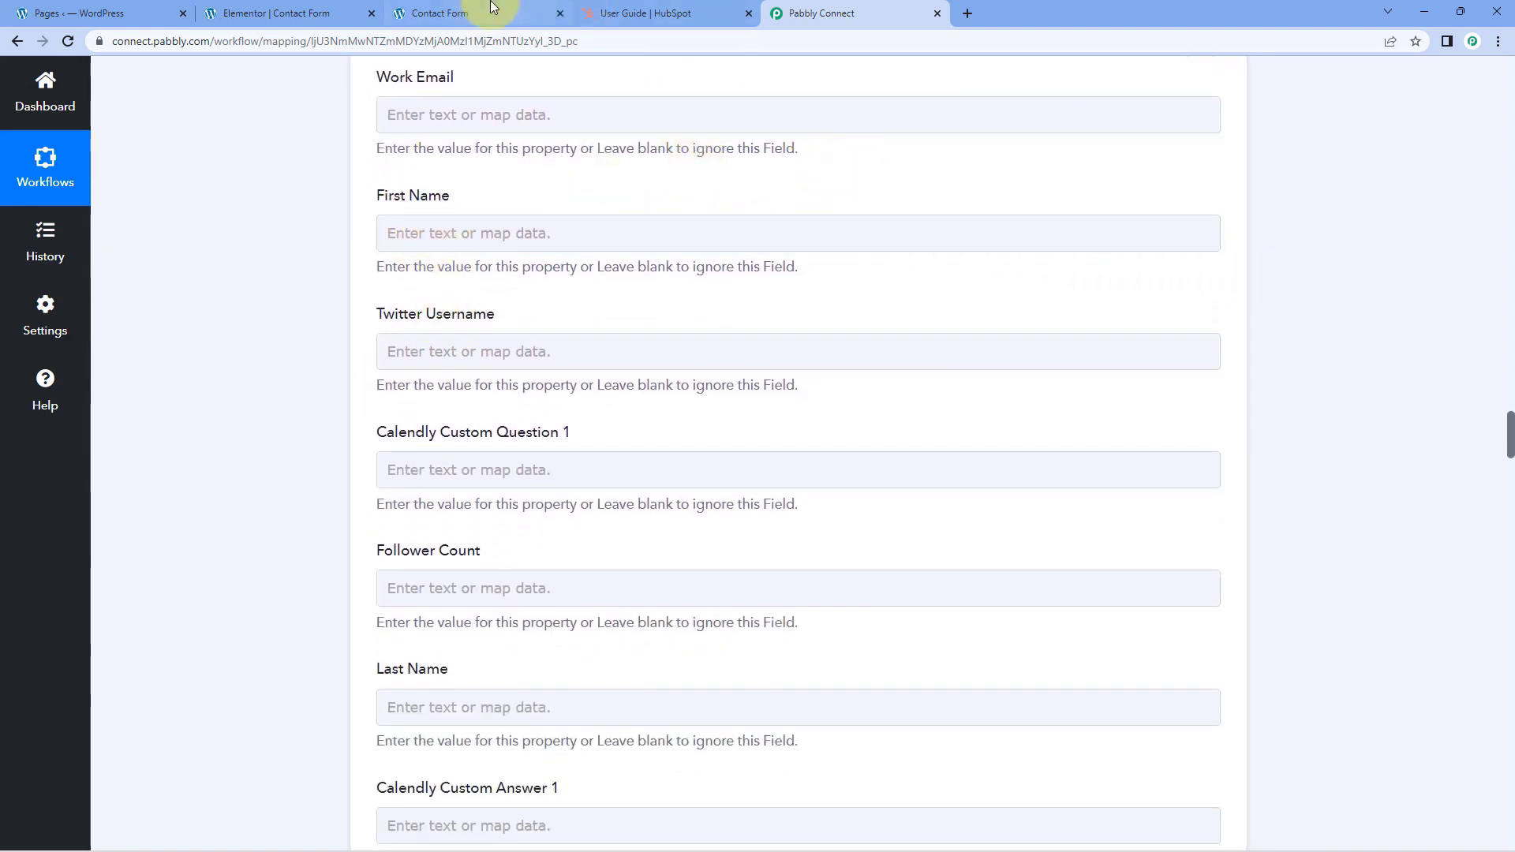
{"action": "left_click", "coordinate": [545, 13]}
{"action": "left_click", "coordinate": [819, 10]}
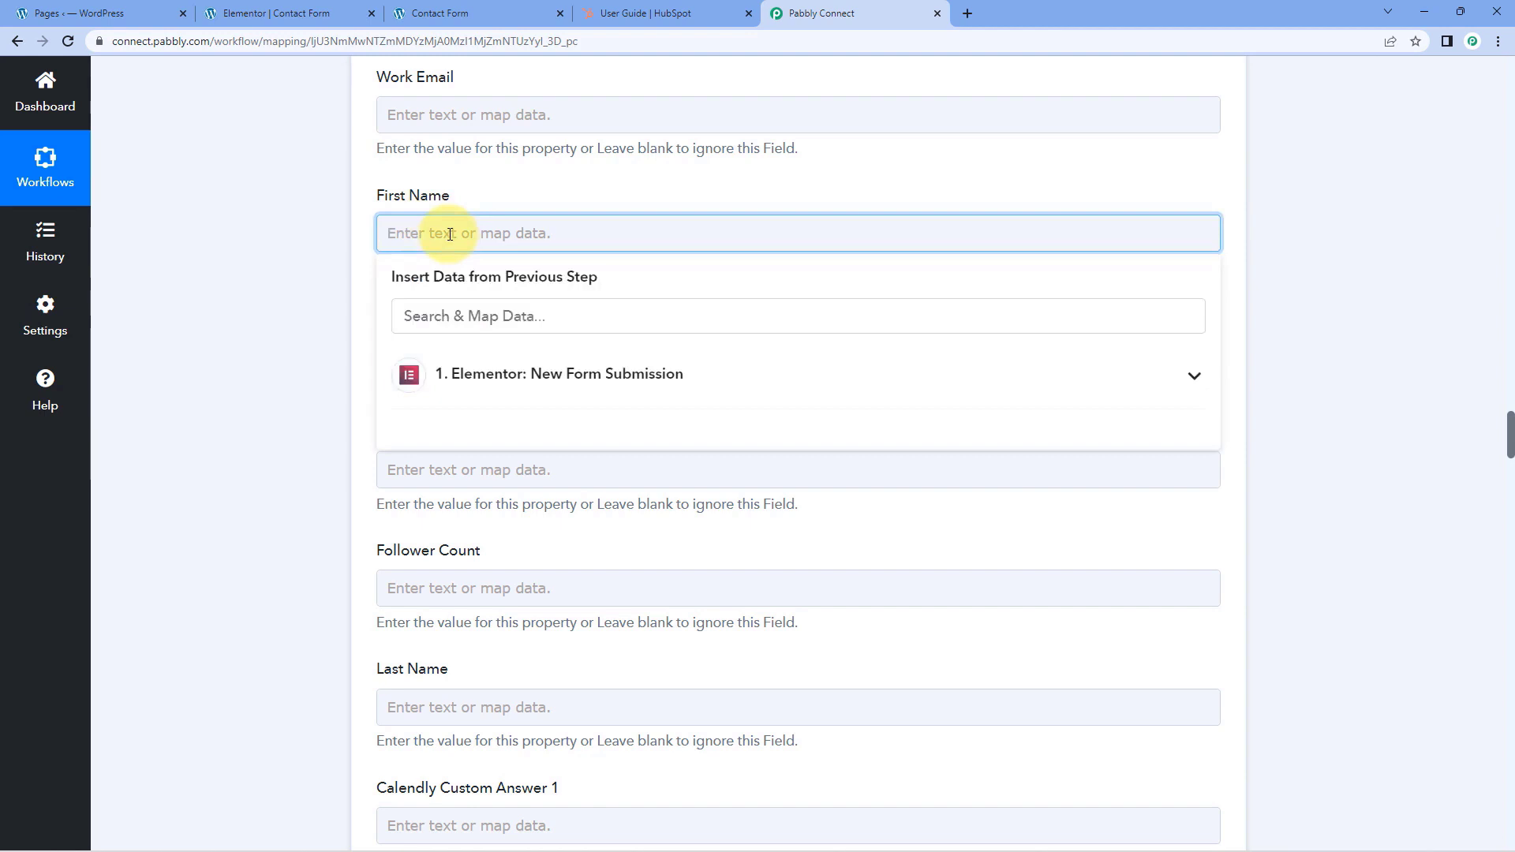
{"action": "left_click", "coordinate": [609, 374]}
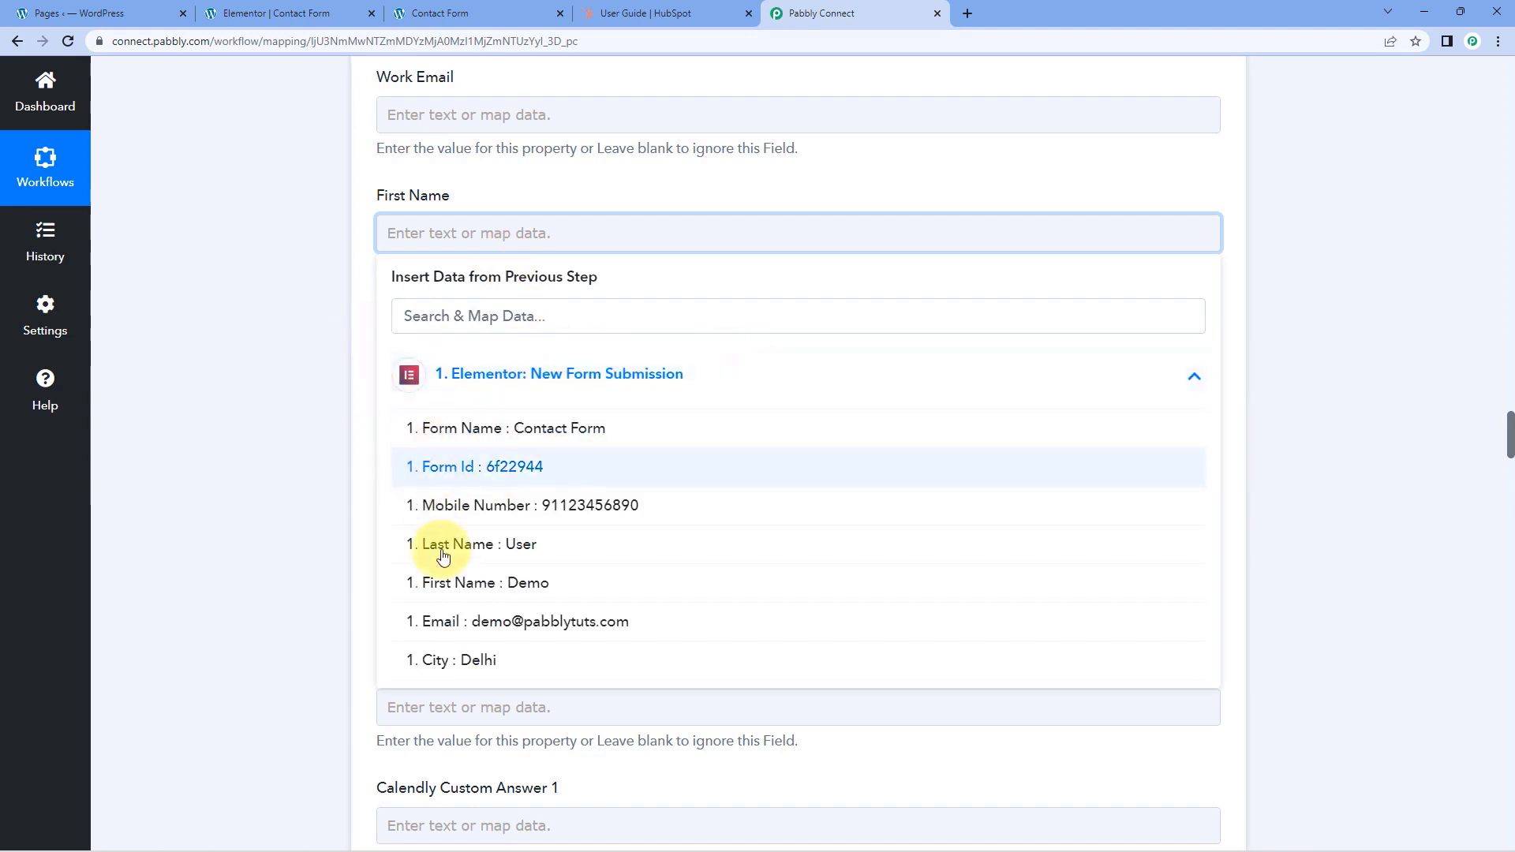
{"action": "left_click", "coordinate": [472, 587]}
{"action": "left_click", "coordinate": [310, 255]}
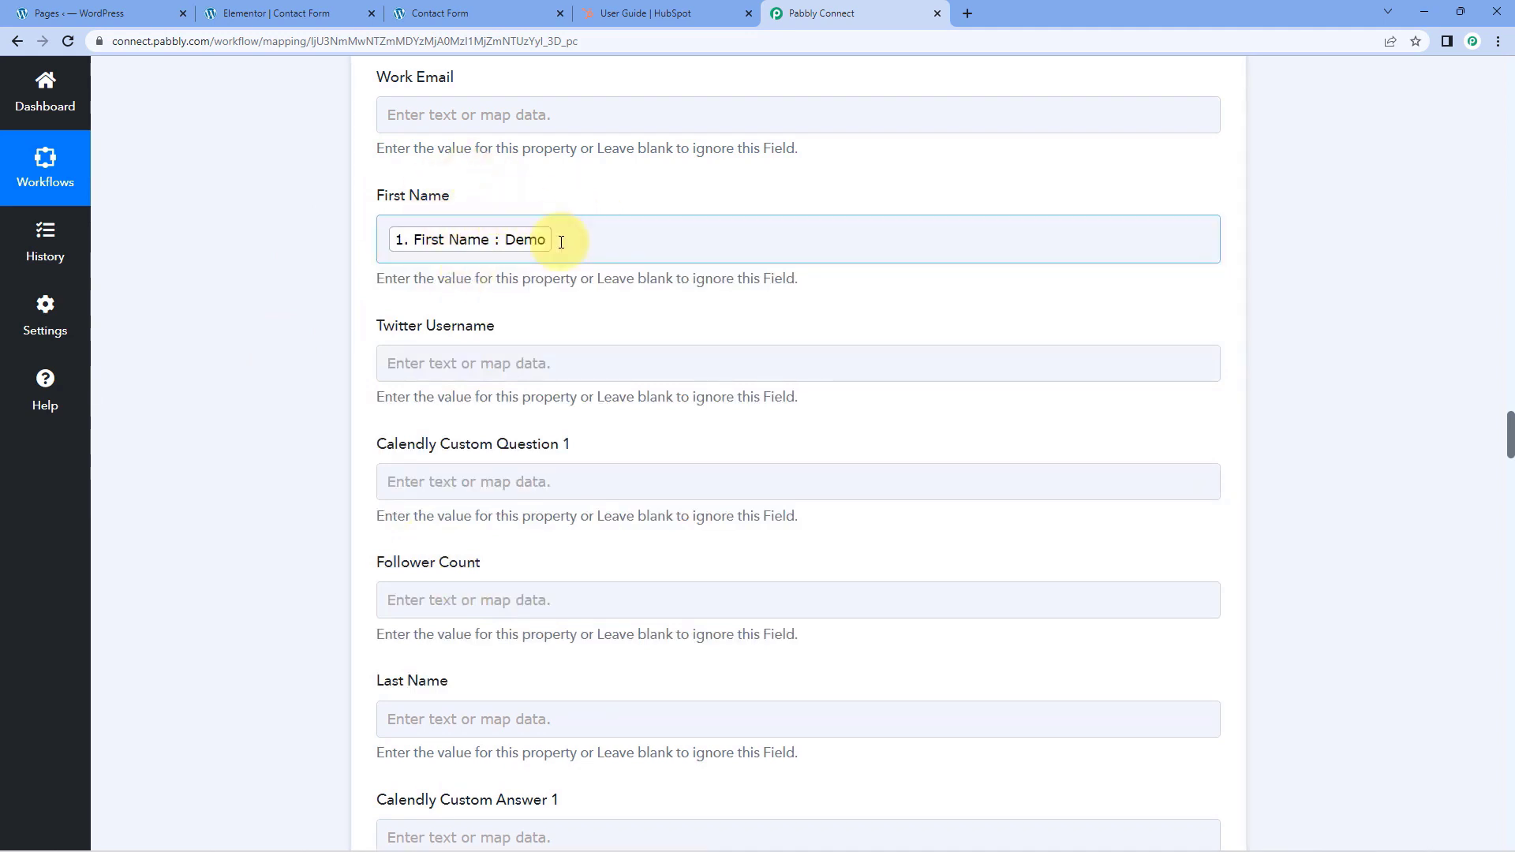
Map the Last Name value from the Elementor form submission into the contact's Last Name field
{"action": "scroll", "coordinate": [542, 237], "scroll_direction": "down", "scroll_amount": 1}
{"action": "scroll", "coordinate": [347, 251], "scroll_direction": "down", "scroll_amount": 3}
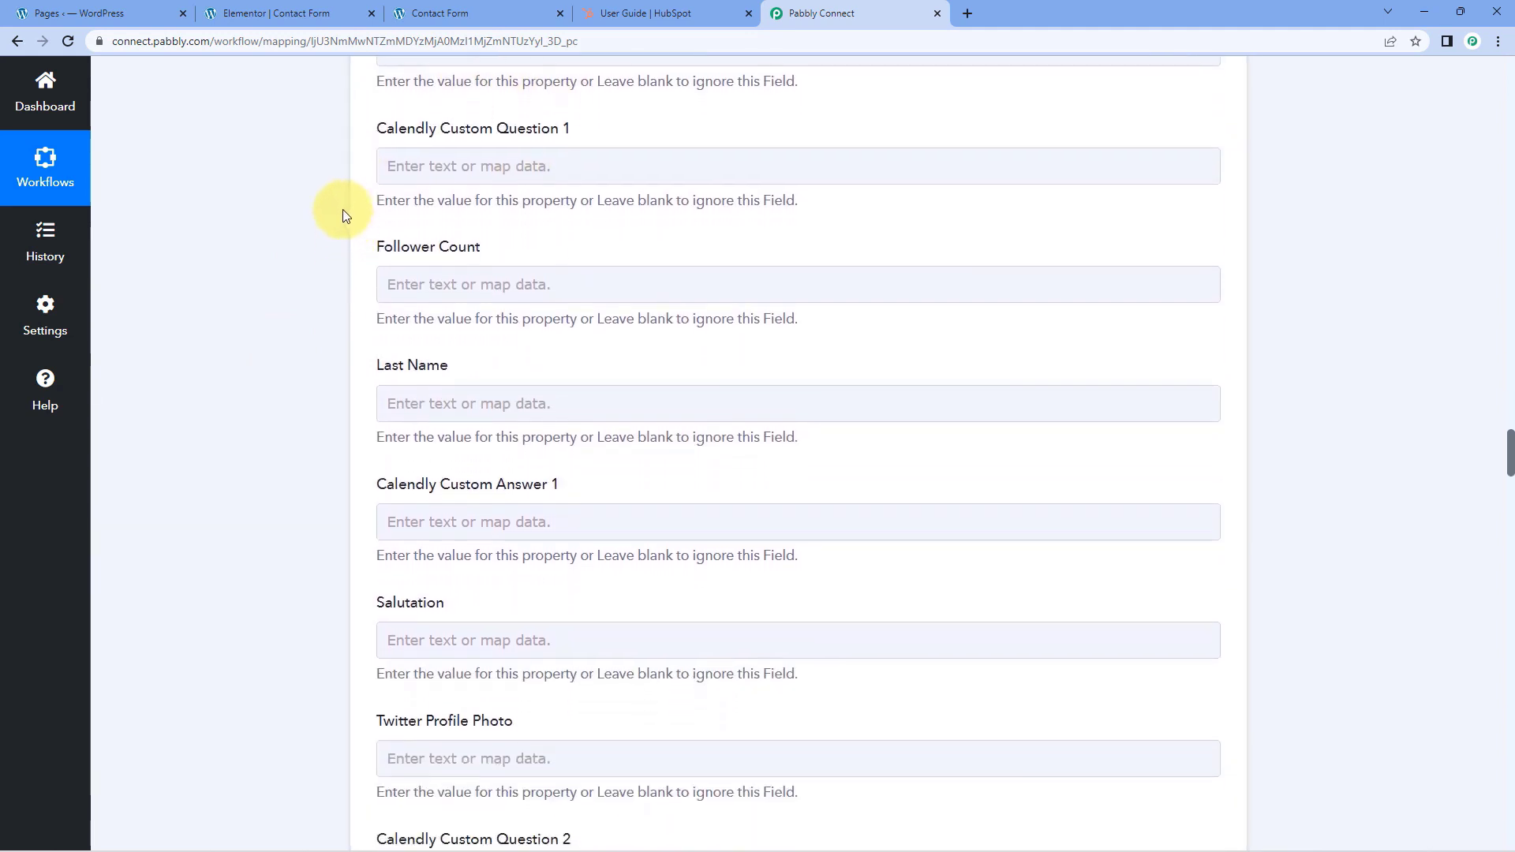
{"action": "scroll", "coordinate": [343, 218], "scroll_direction": "up", "scroll_amount": 1}
{"action": "scroll", "coordinate": [392, 330], "scroll_direction": "down", "scroll_amount": 1}
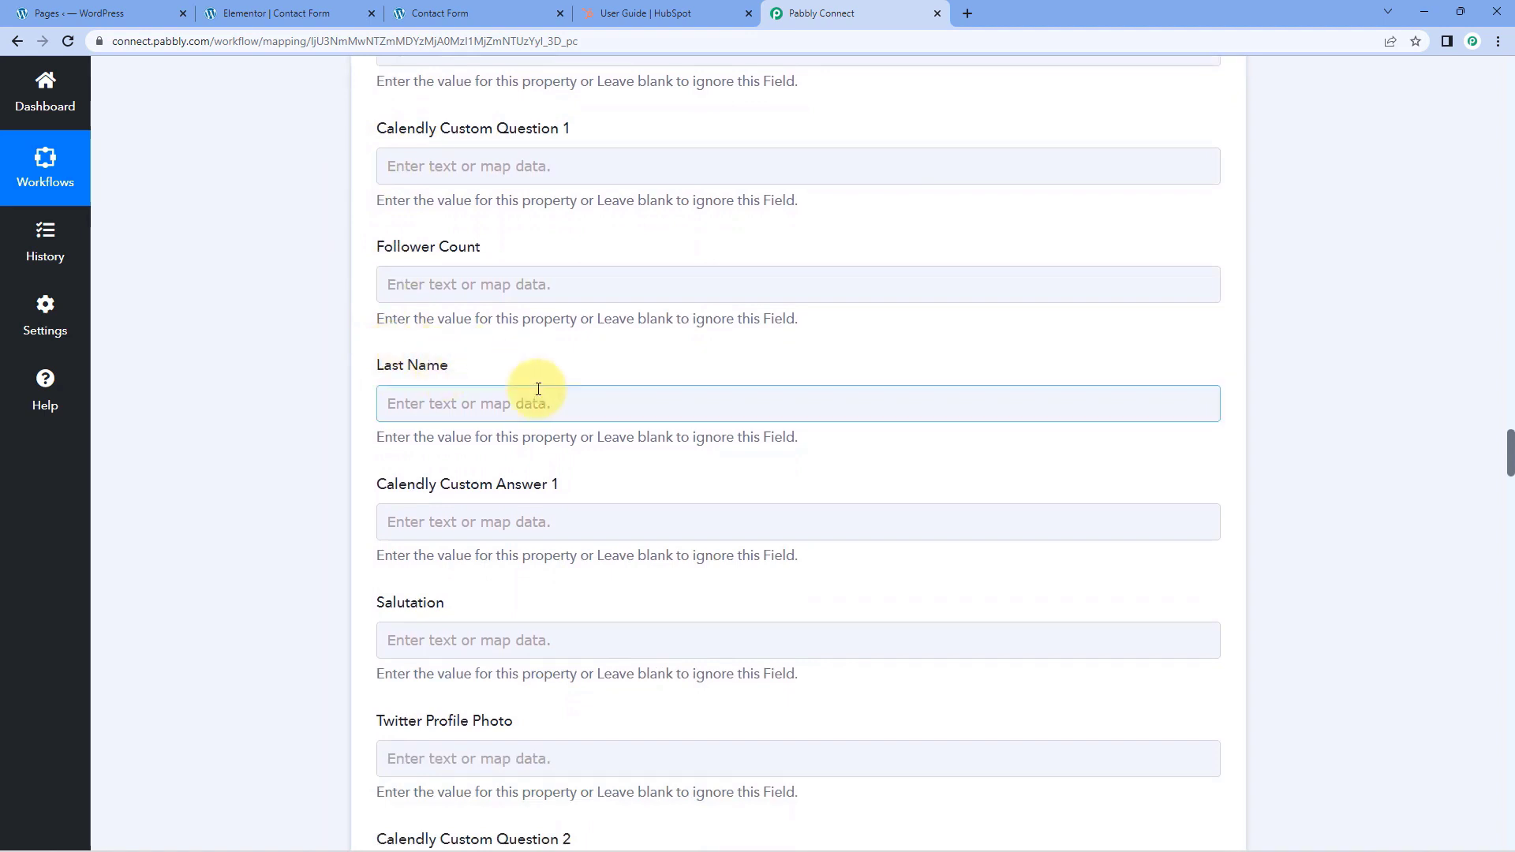
{"action": "left_click", "coordinate": [384, 401]}
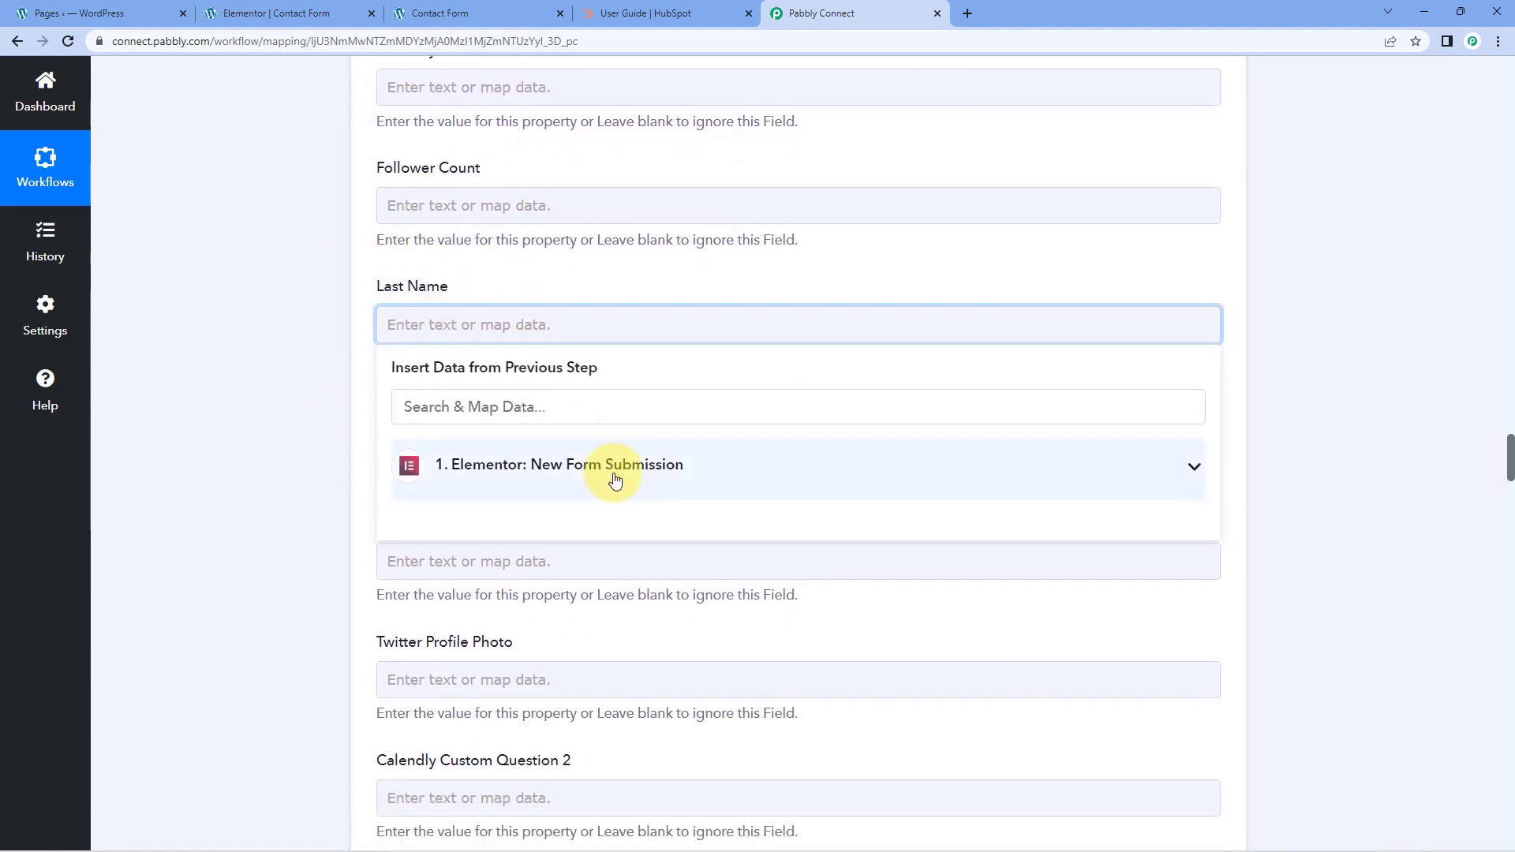
{"action": "left_click", "coordinate": [614, 467]}
{"action": "scroll", "coordinate": [553, 513], "scroll_direction": "down", "scroll_amount": 2}
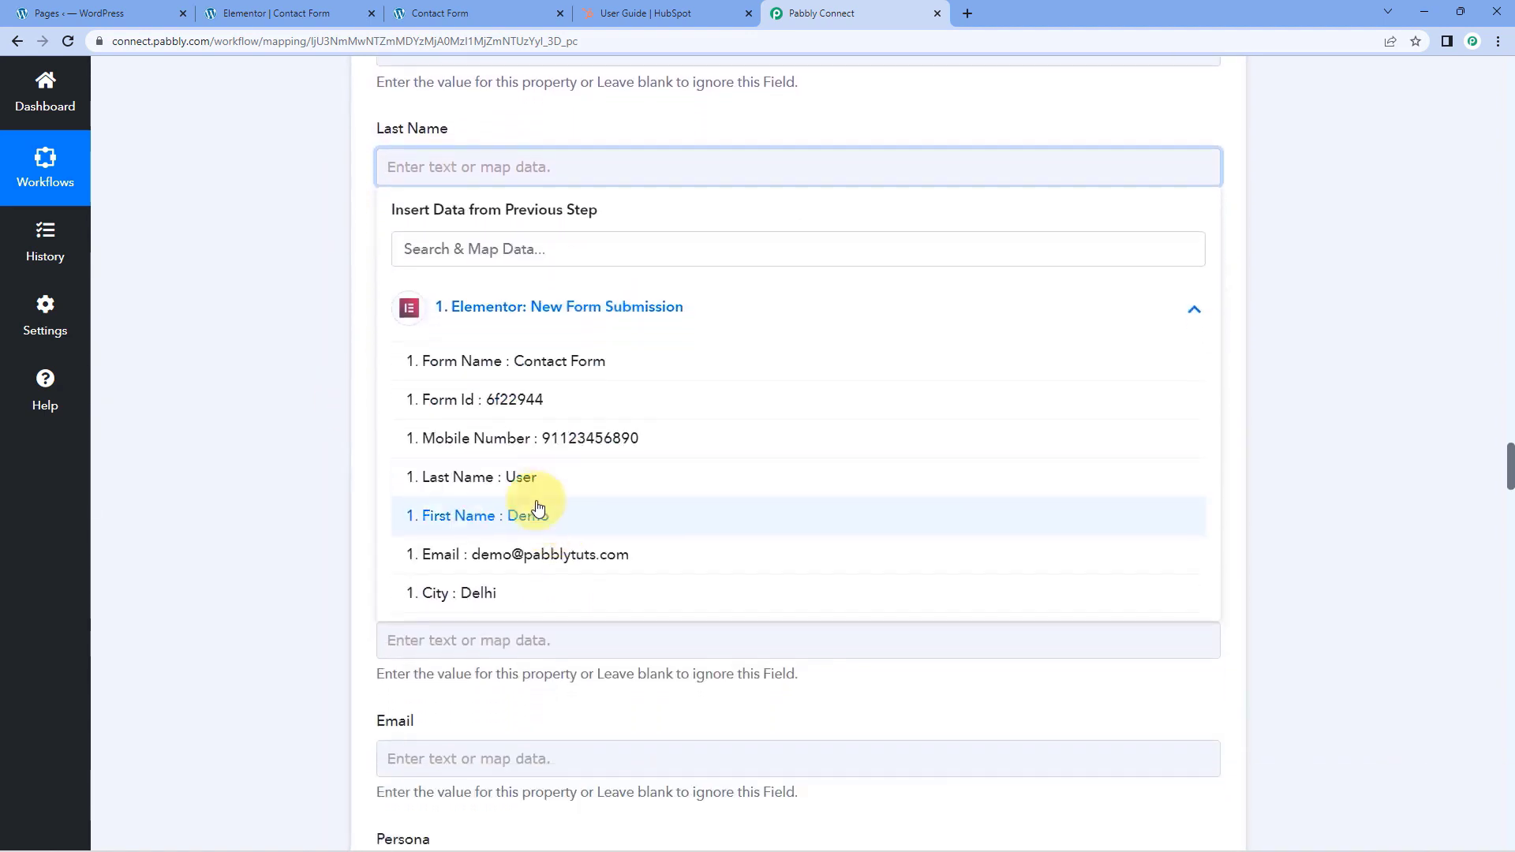
{"action": "left_click", "coordinate": [503, 479]}
{"action": "left_click", "coordinate": [302, 317]}
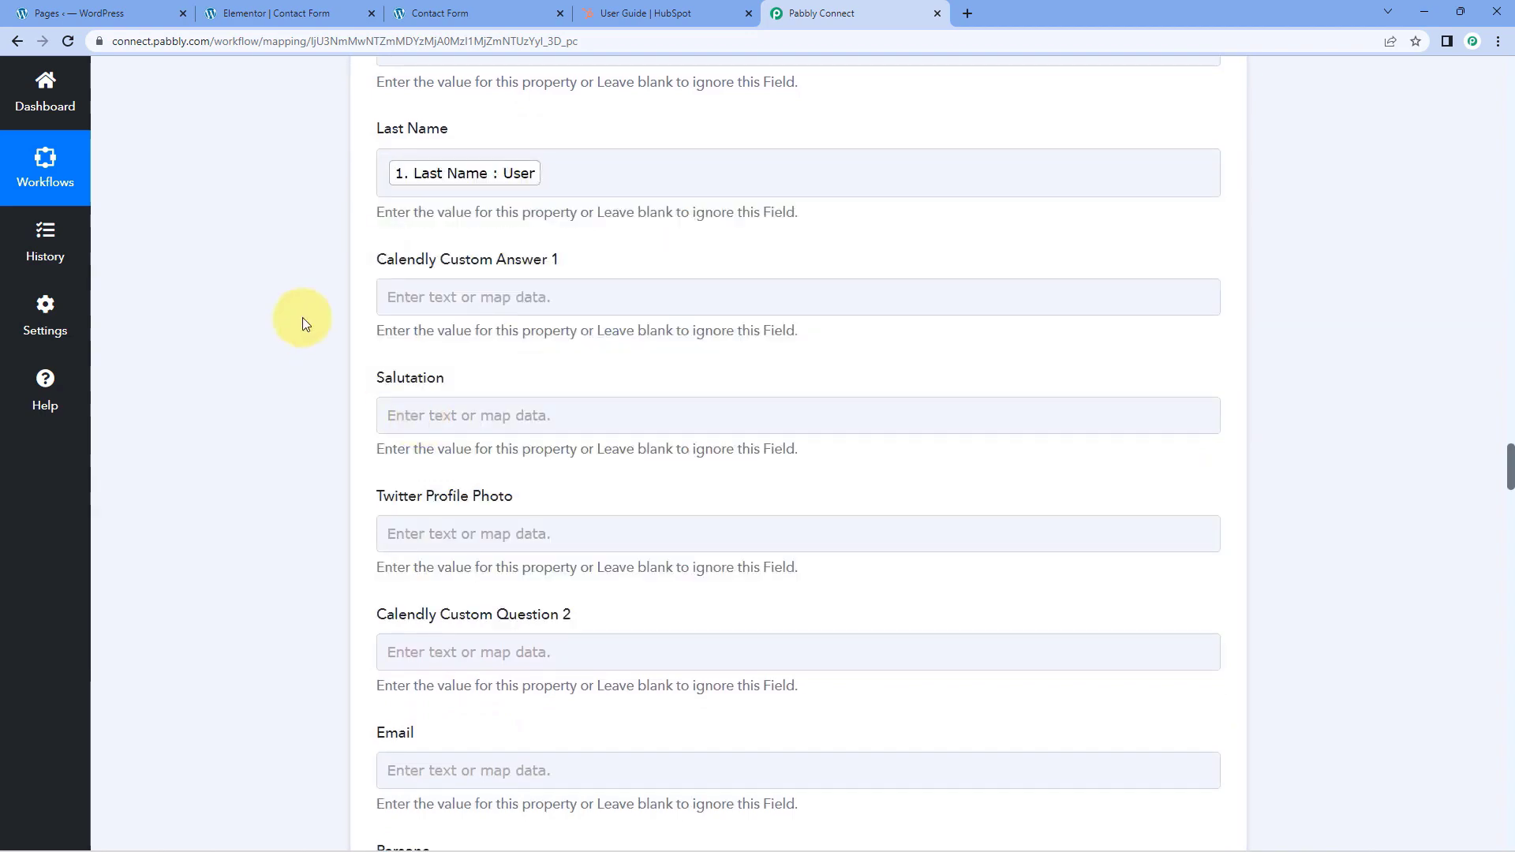
Map the Email value from the Elementor form submission into the contact's Email field
{"action": "scroll", "coordinate": [308, 314], "scroll_direction": "down", "scroll_amount": 2}
{"action": "scroll", "coordinate": [320, 308], "scroll_direction": "down", "scroll_amount": 4}
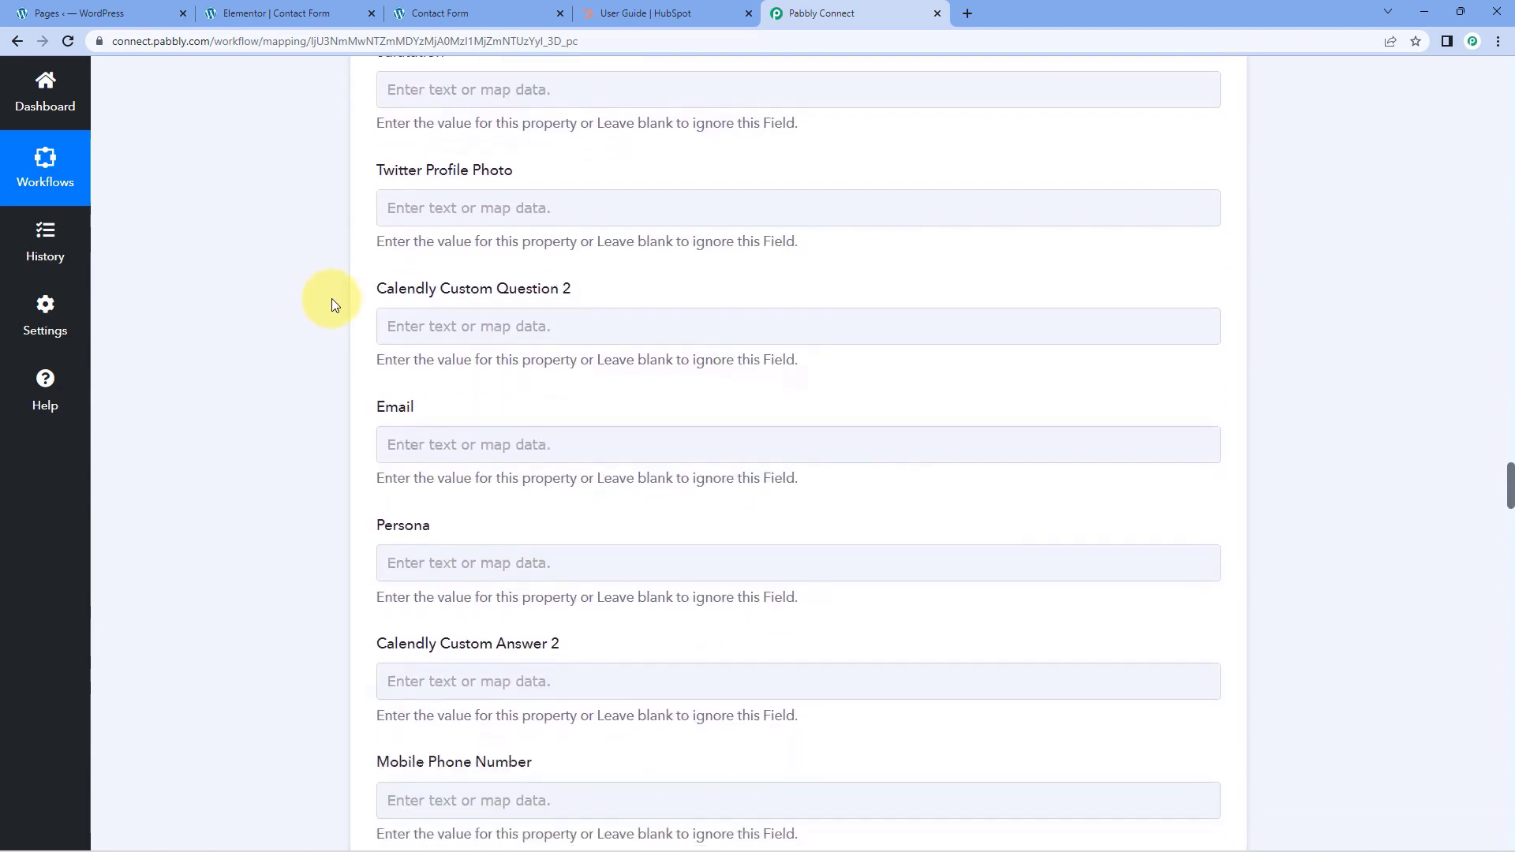
{"action": "left_click", "coordinate": [454, 287]}
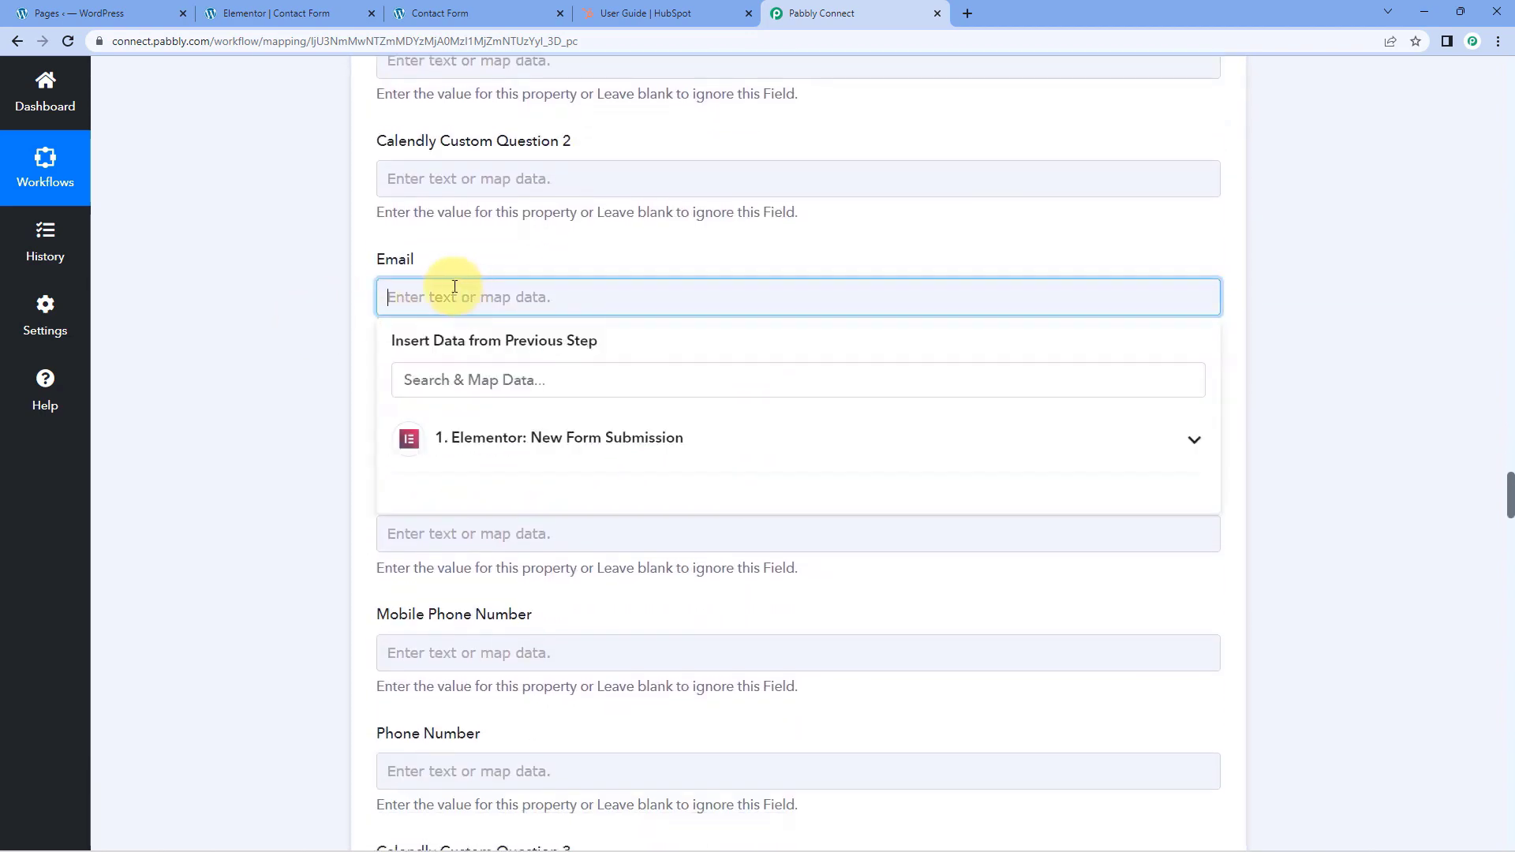
{"action": "left_click", "coordinate": [525, 450]}
{"action": "left_click", "coordinate": [524, 686]}
{"action": "left_click", "coordinate": [290, 477]}
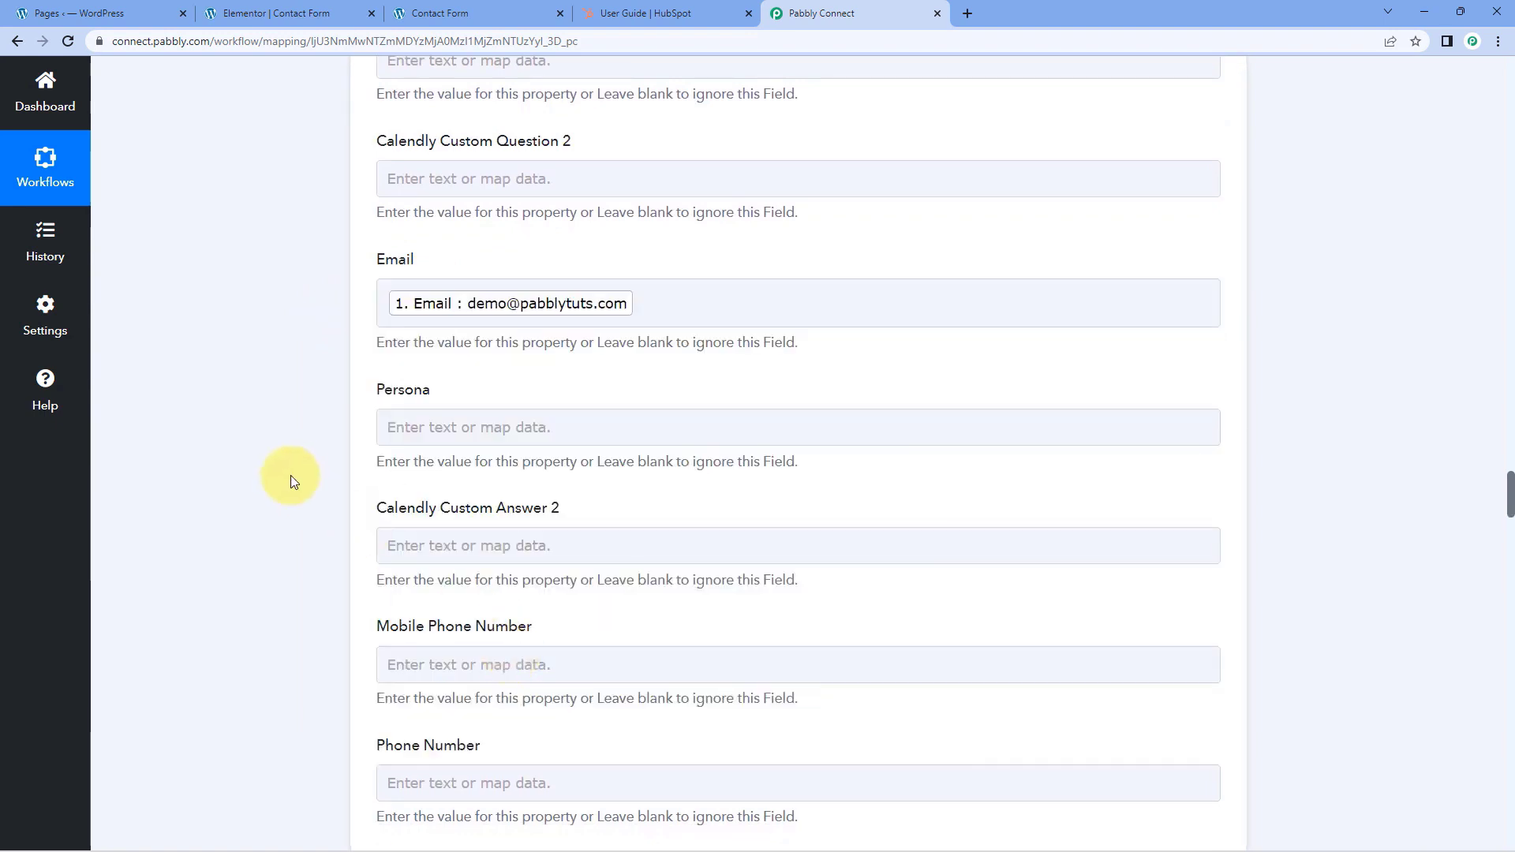
Map the Mobile Number value from the Elementor form submission into the contact's Phone Number field
{"action": "scroll", "coordinate": [293, 472], "scroll_direction": "down", "scroll_amount": 6}
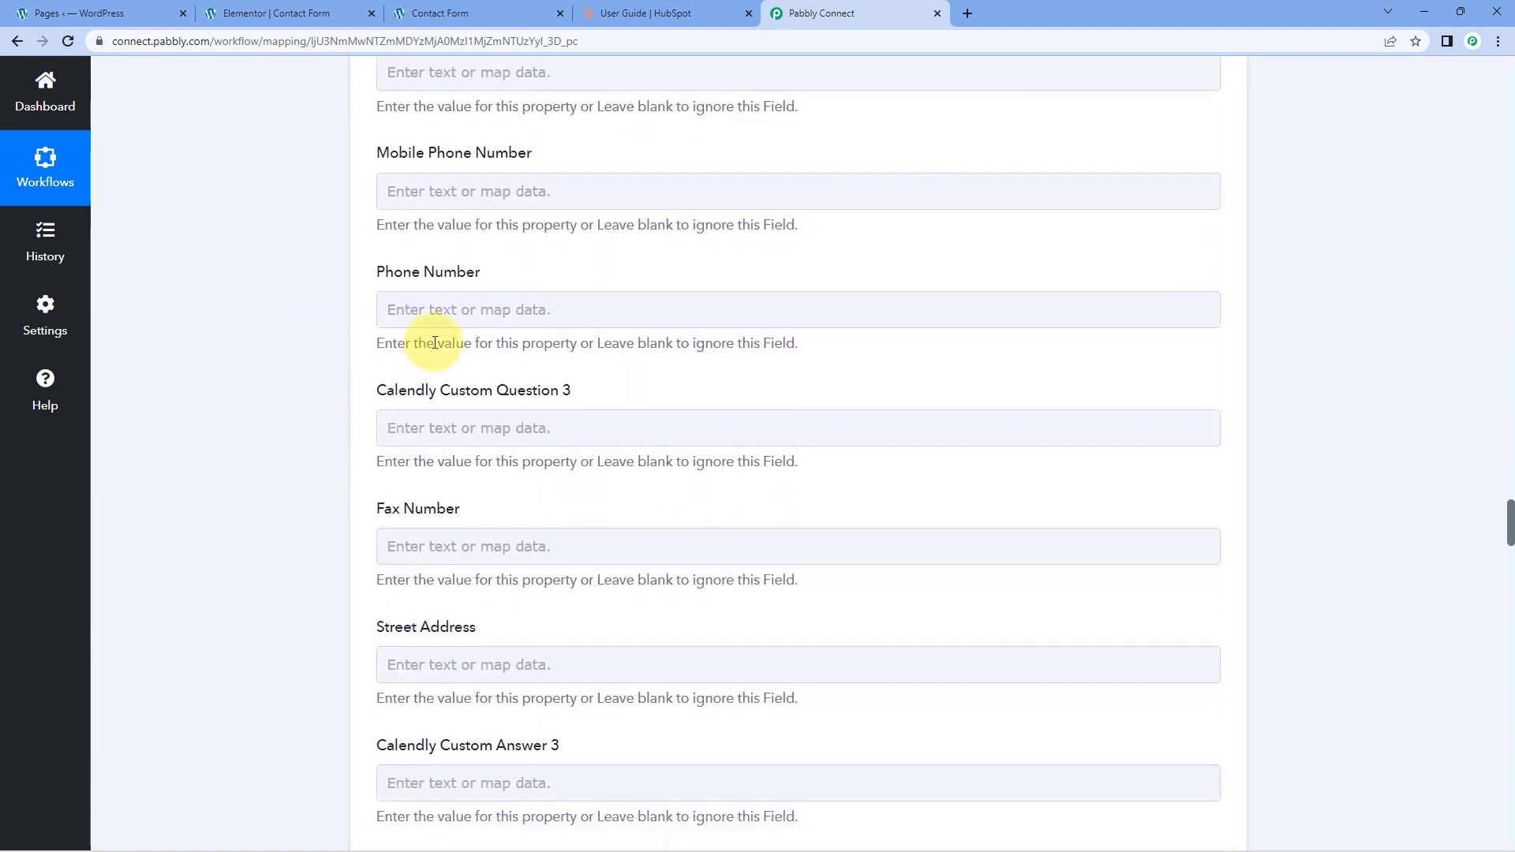
{"action": "left_click", "coordinate": [397, 309]}
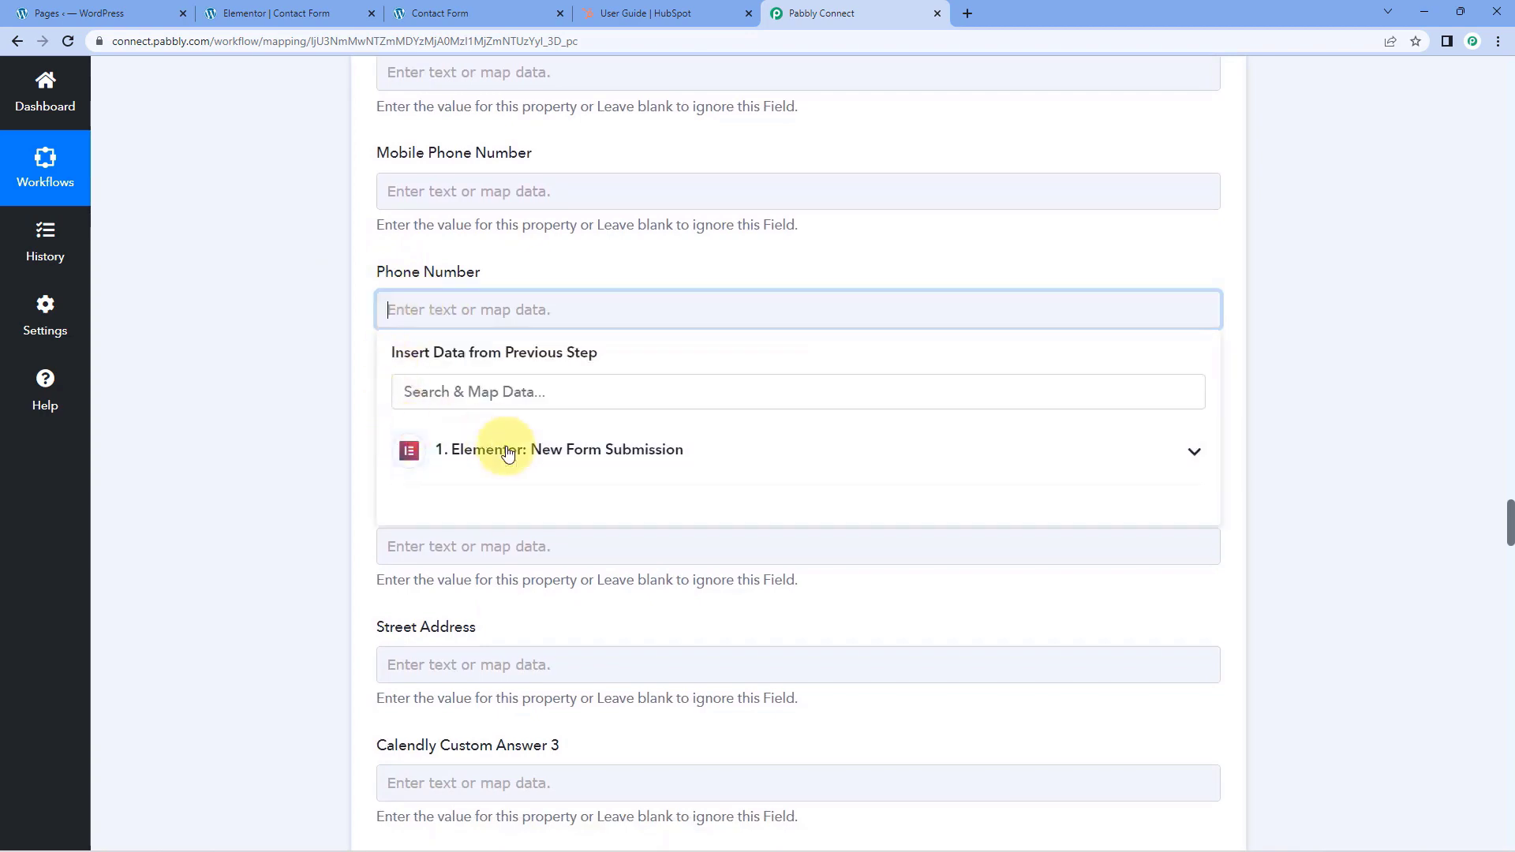
{"action": "left_click", "coordinate": [508, 452]}
{"action": "left_click", "coordinate": [497, 588]}
{"action": "left_click", "coordinate": [283, 456]}
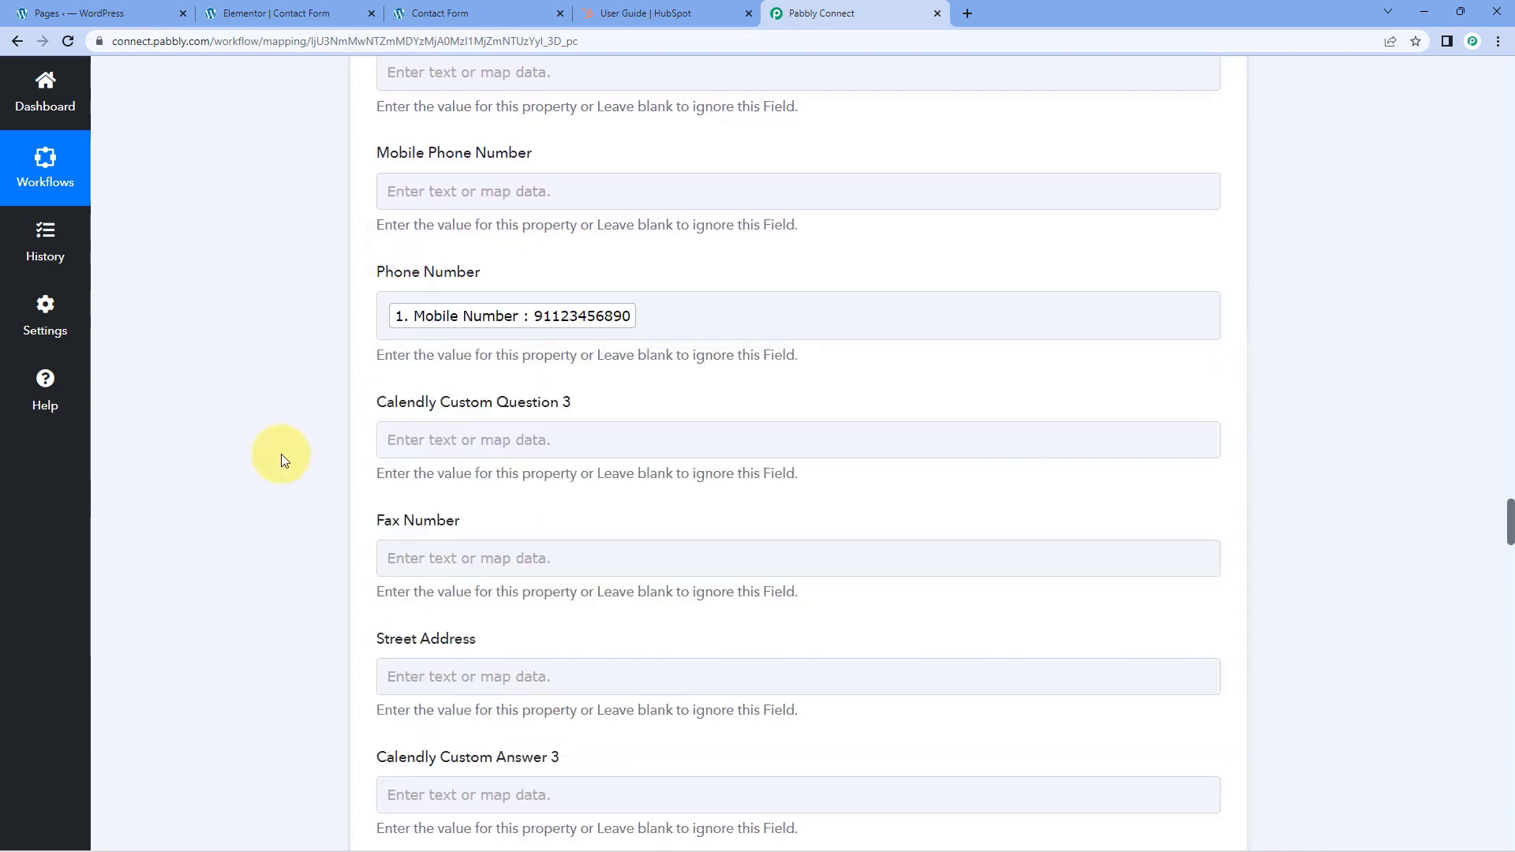
Map the City value from the Elementor form submission into the contact's City field
{"action": "scroll", "coordinate": [282, 456], "scroll_direction": "up", "scroll_amount": 3}
{"action": "scroll", "coordinate": [300, 442], "scroll_direction": "down", "scroll_amount": 5}
{"action": "scroll", "coordinate": [325, 422], "scroll_direction": "up", "scroll_amount": 1}
{"action": "scroll", "coordinate": [325, 421], "scroll_direction": "down", "scroll_amount": 4}
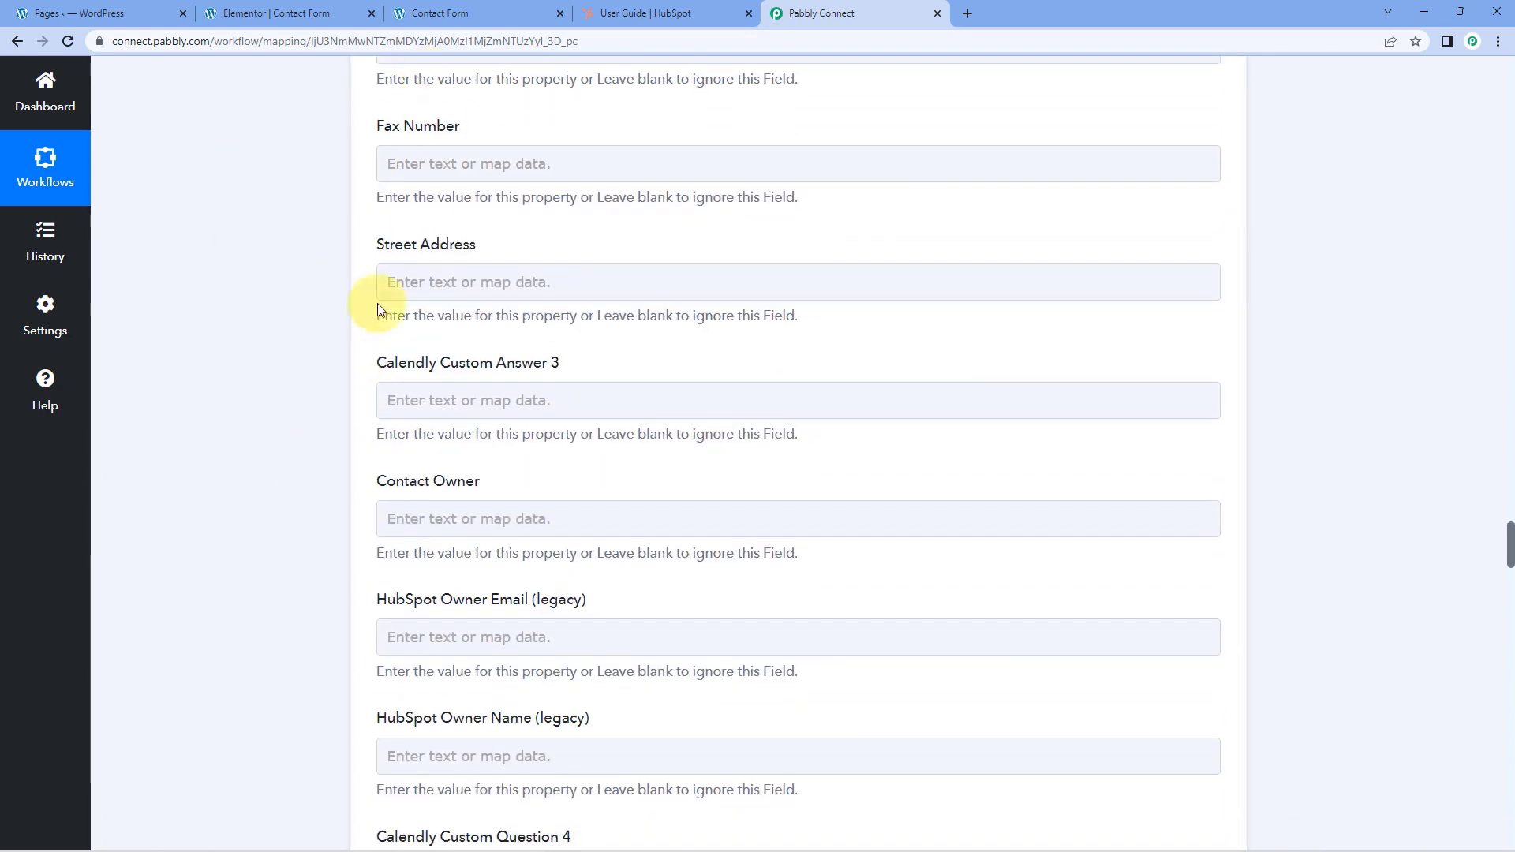
{"action": "scroll", "coordinate": [419, 253], "scroll_direction": "down", "scroll_amount": 7}
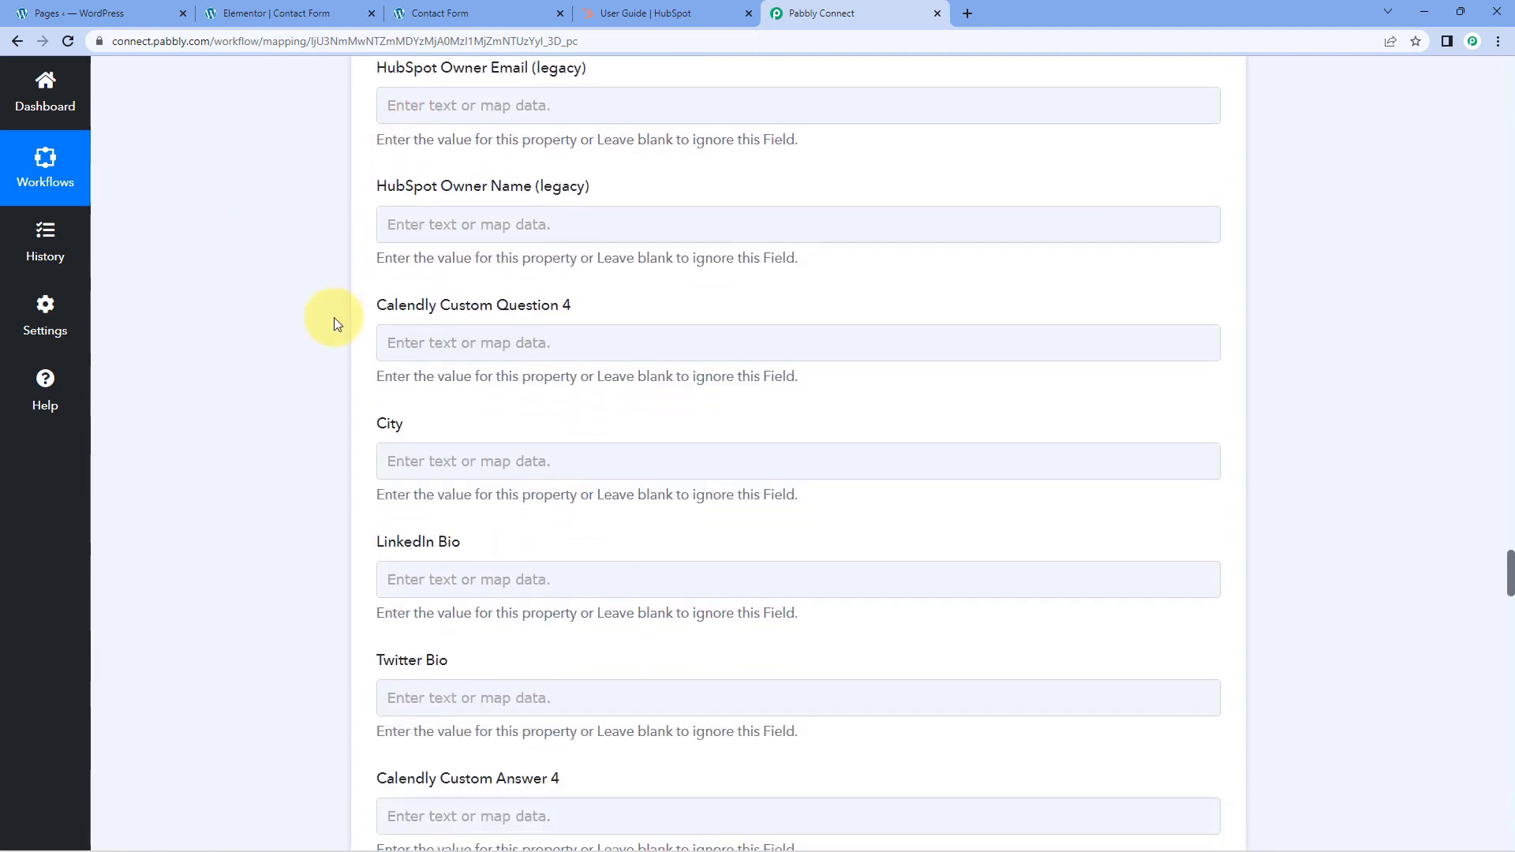
{"action": "scroll", "coordinate": [348, 365], "scroll_direction": "down", "scroll_amount": 2}
{"action": "left_click", "coordinate": [420, 282]}
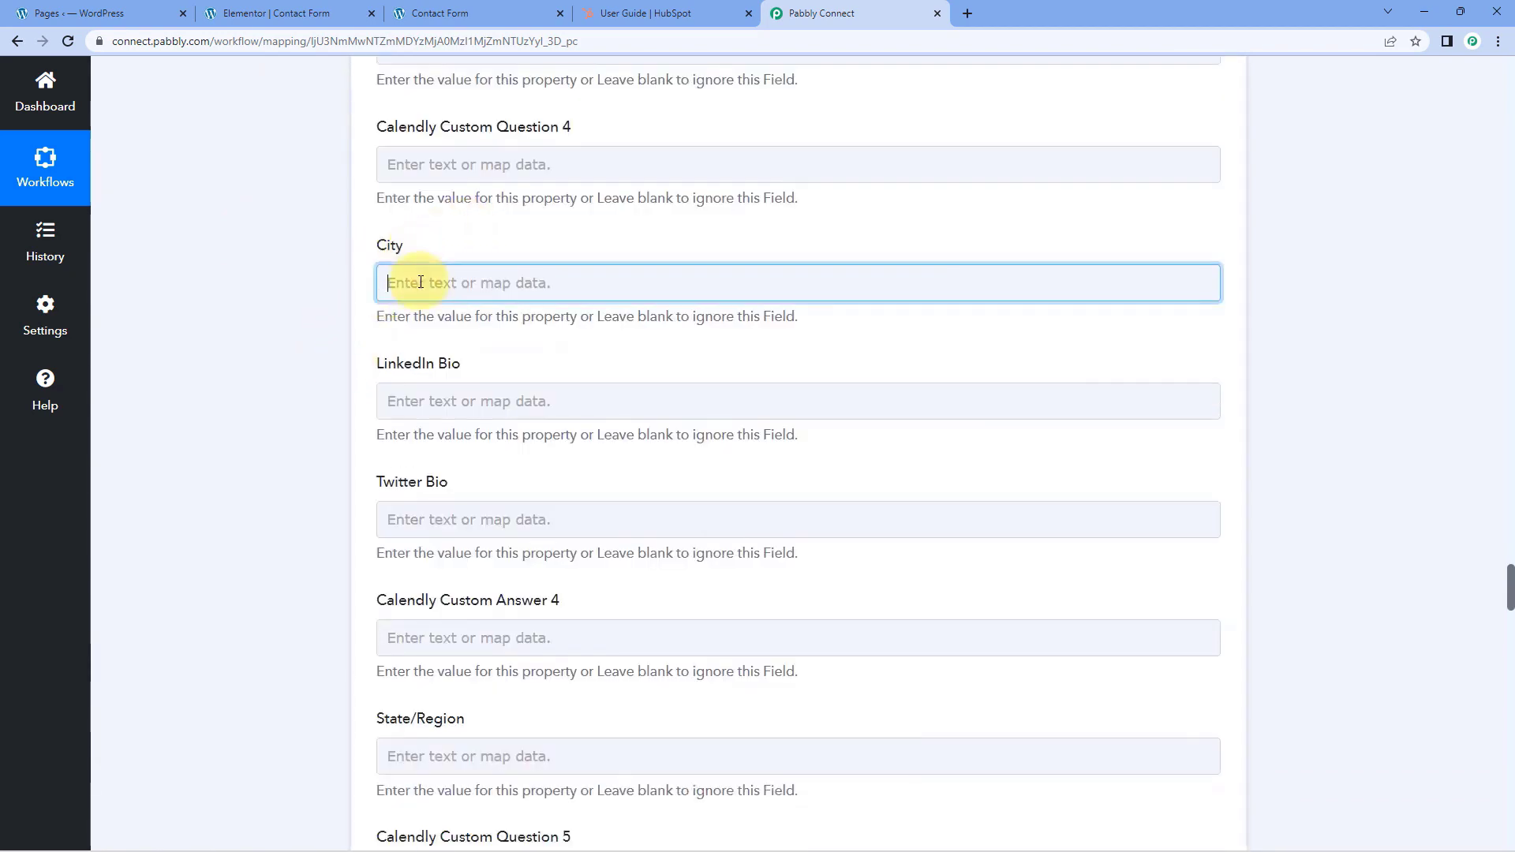
{"action": "left_click", "coordinate": [558, 423]}
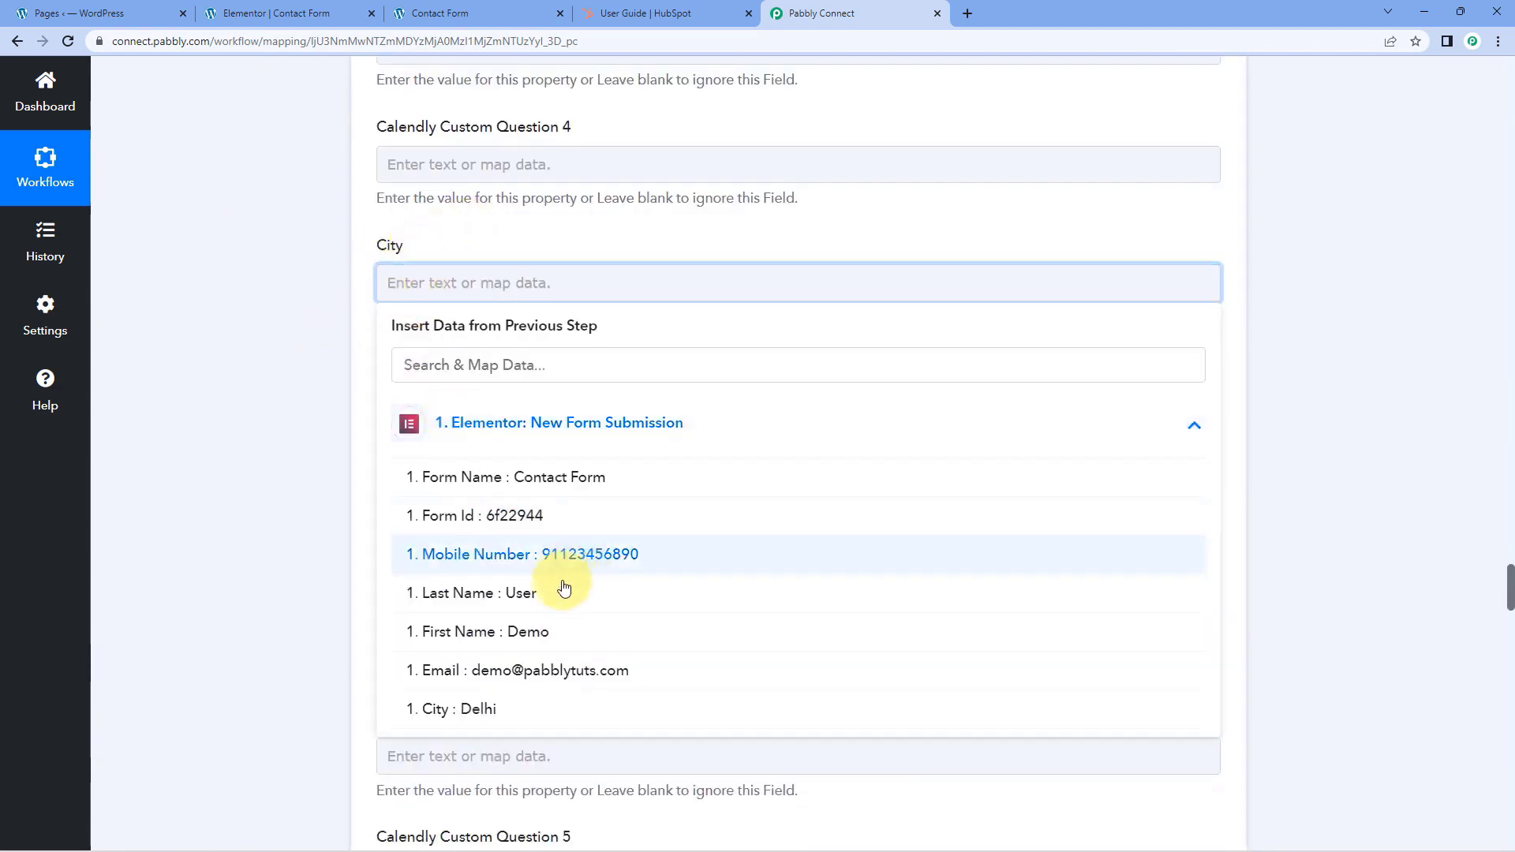
{"action": "left_click", "coordinate": [506, 711]}
{"action": "left_click", "coordinate": [348, 277]}
Compare the mapped HubSpot contact fields with the fields on the website's contact form
{"action": "scroll", "coordinate": [335, 312], "scroll_direction": "down", "scroll_amount": 1}
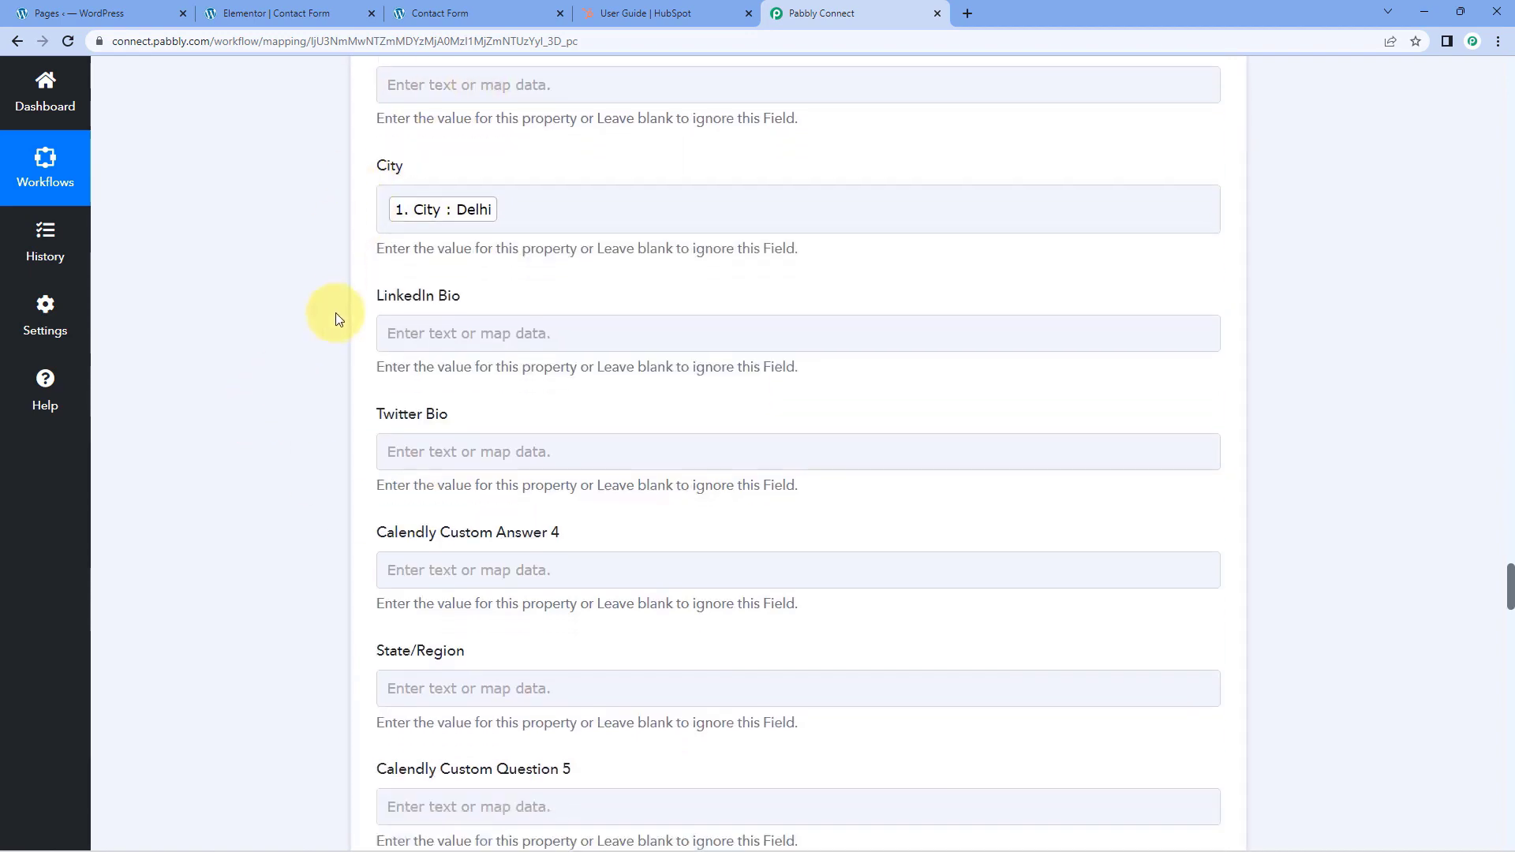
{"action": "scroll", "coordinate": [334, 312], "scroll_direction": "up", "scroll_amount": 12}
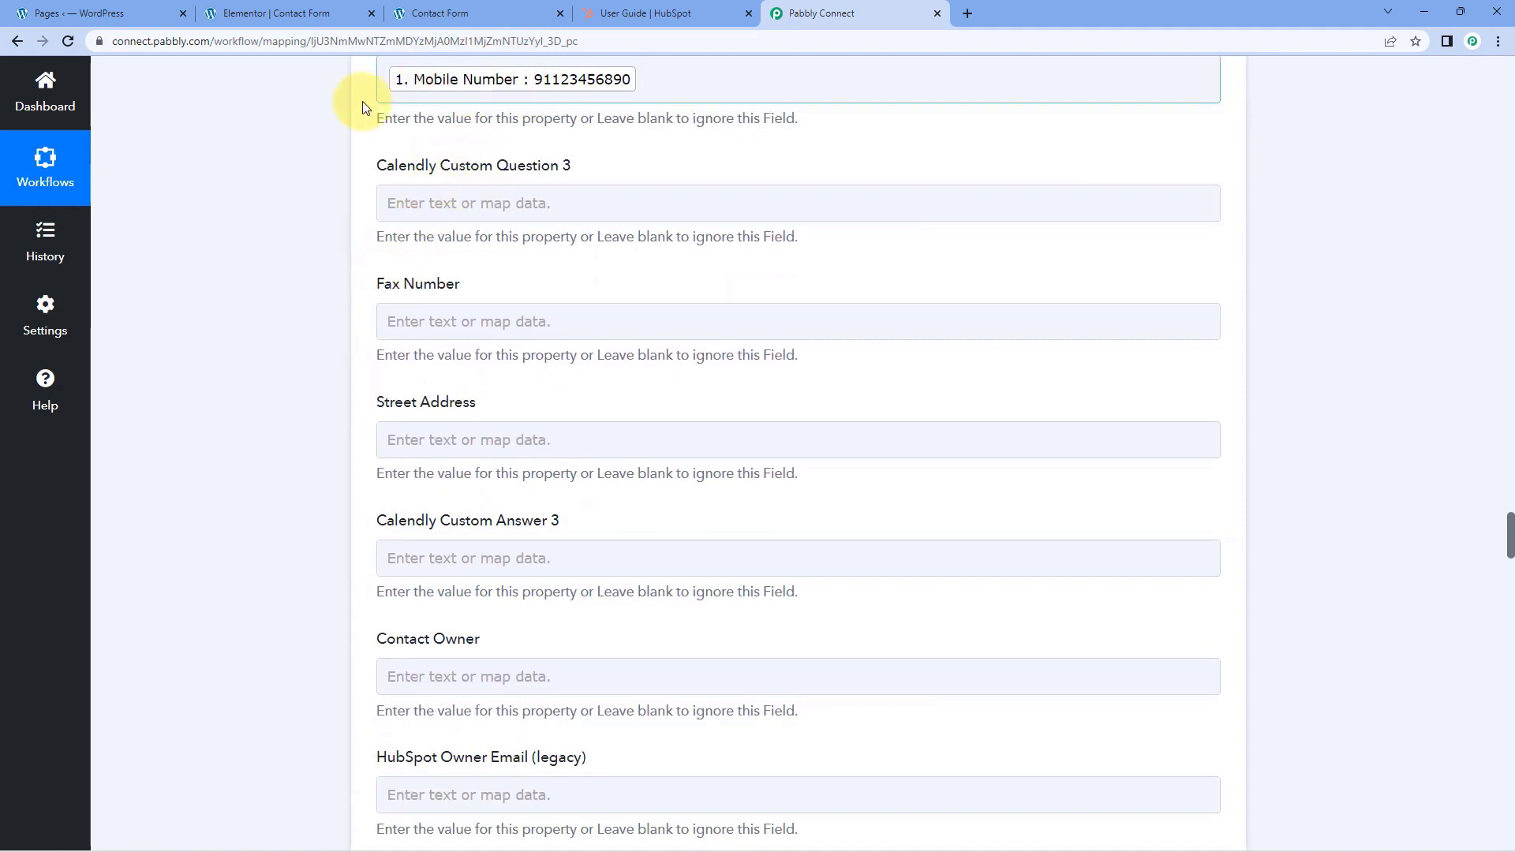
{"action": "left_click", "coordinate": [480, 14]}
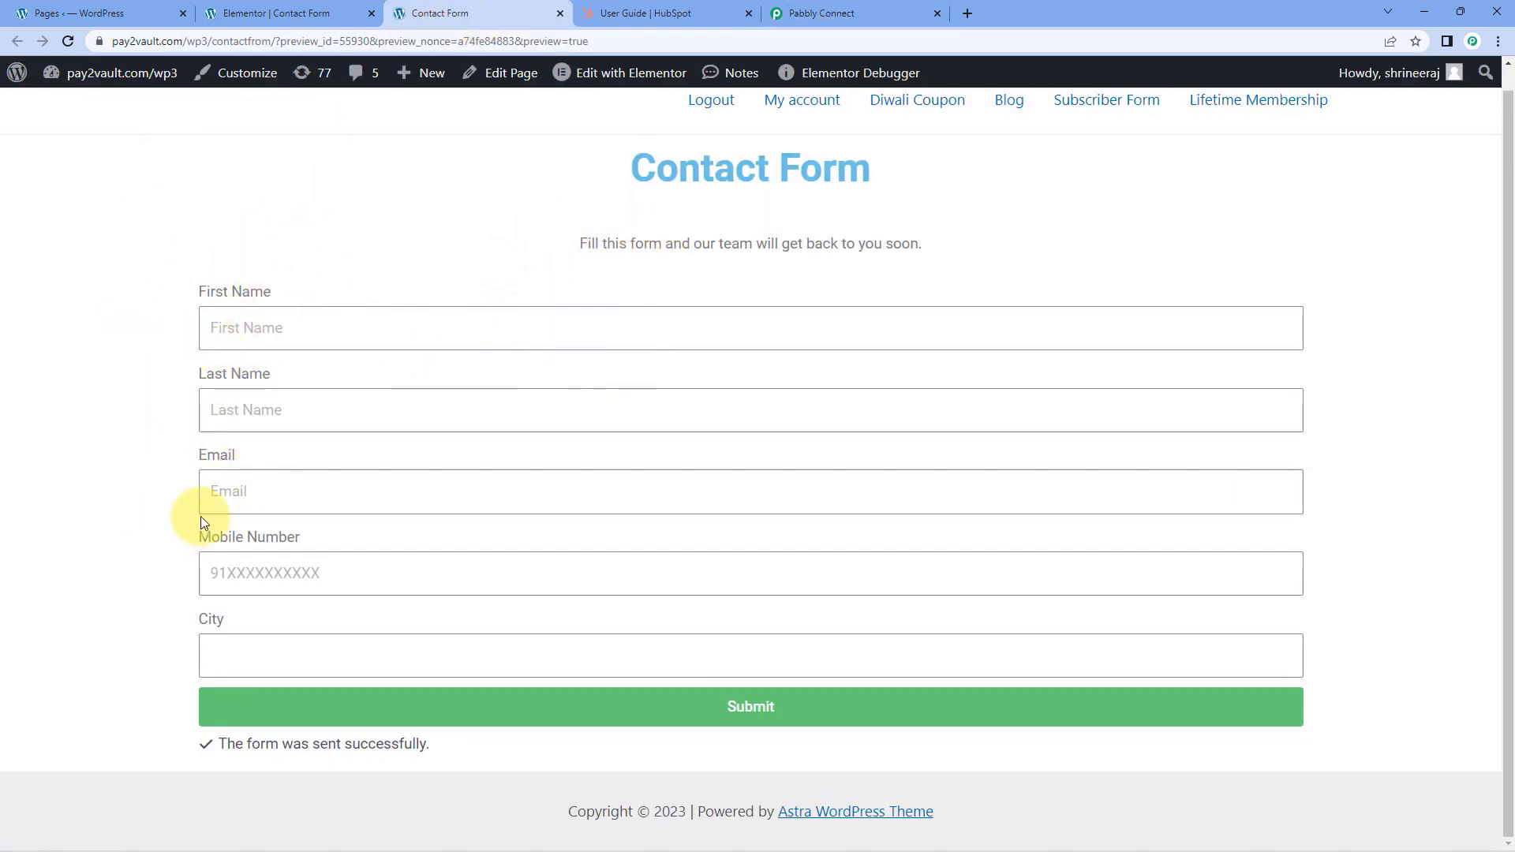
{"action": "left_click", "coordinate": [799, 15]}
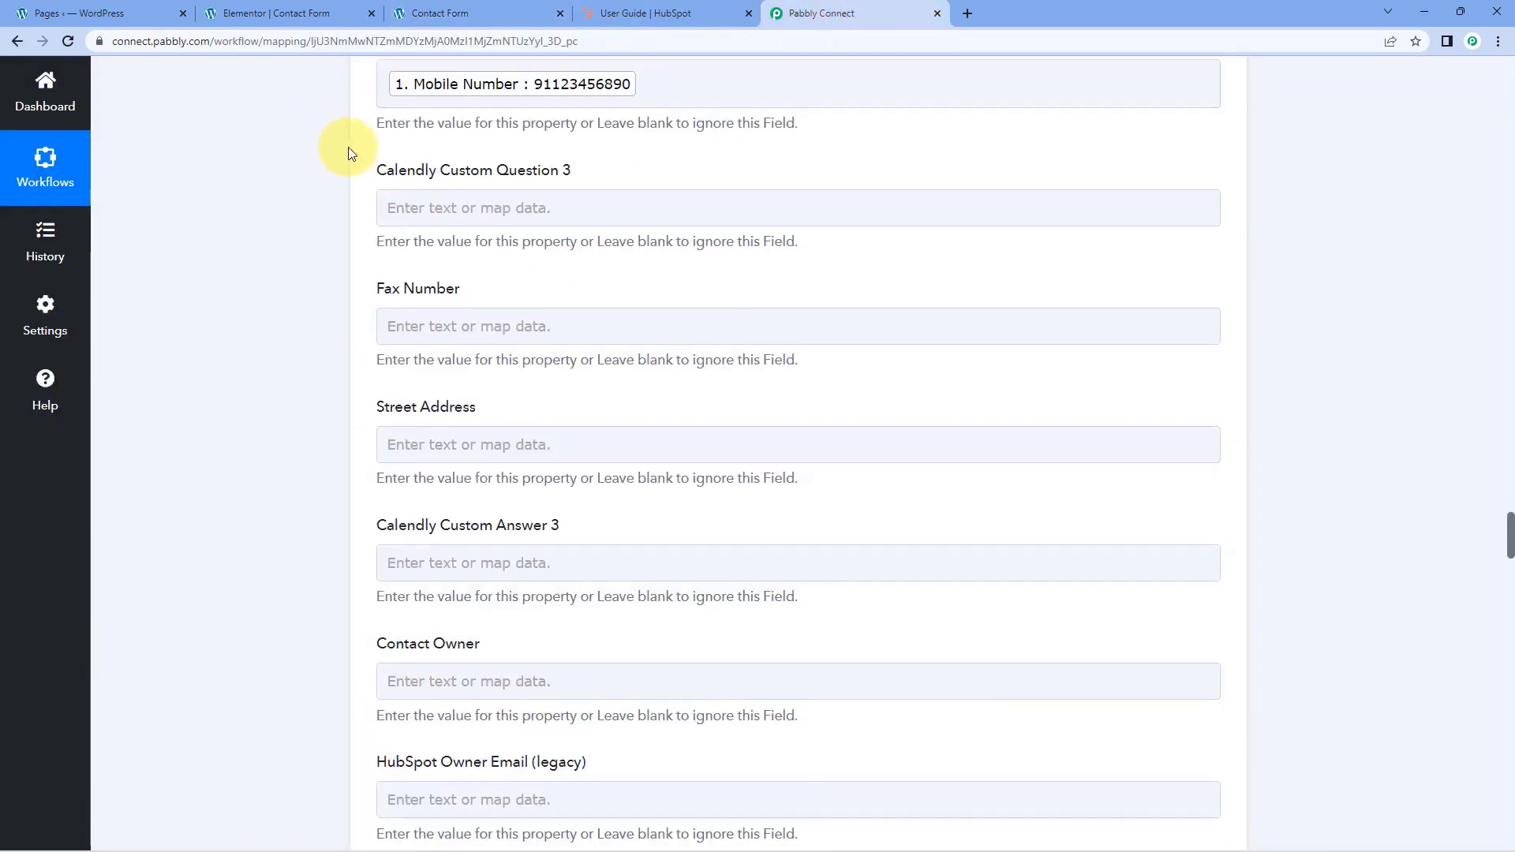
{"action": "scroll", "coordinate": [355, 159], "scroll_direction": "up", "scroll_amount": 2}
{"action": "scroll", "coordinate": [360, 203], "scroll_direction": "down", "scroll_amount": 4}
Save the Create a Contact action and send a test request to HubSpot
{"action": "scroll", "coordinate": [344, 303], "scroll_direction": "down", "scroll_amount": 10}
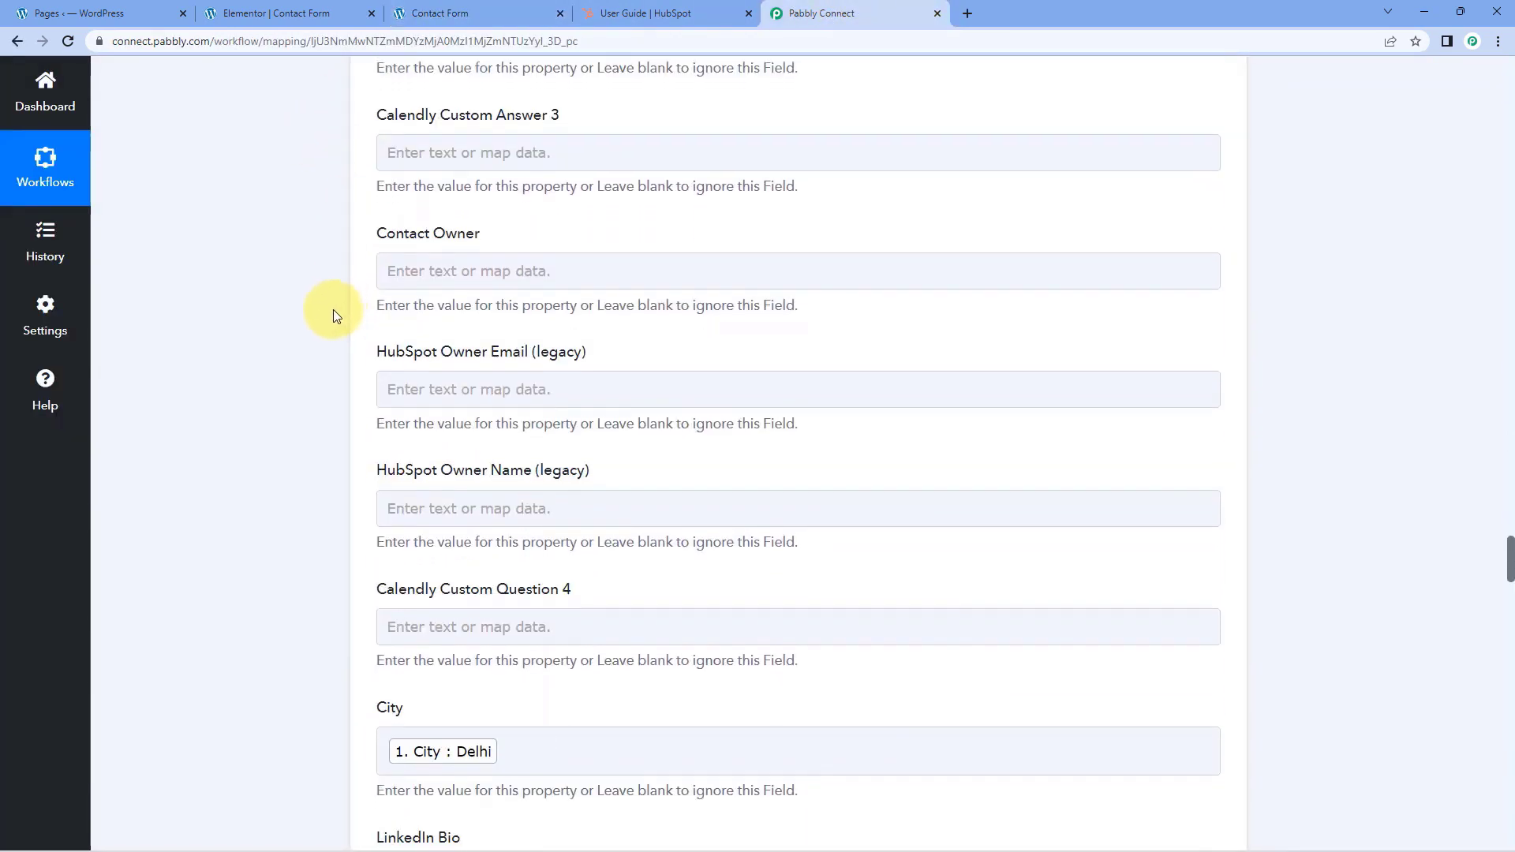
{"action": "scroll", "coordinate": [364, 380], "scroll_direction": "down", "scroll_amount": 19}
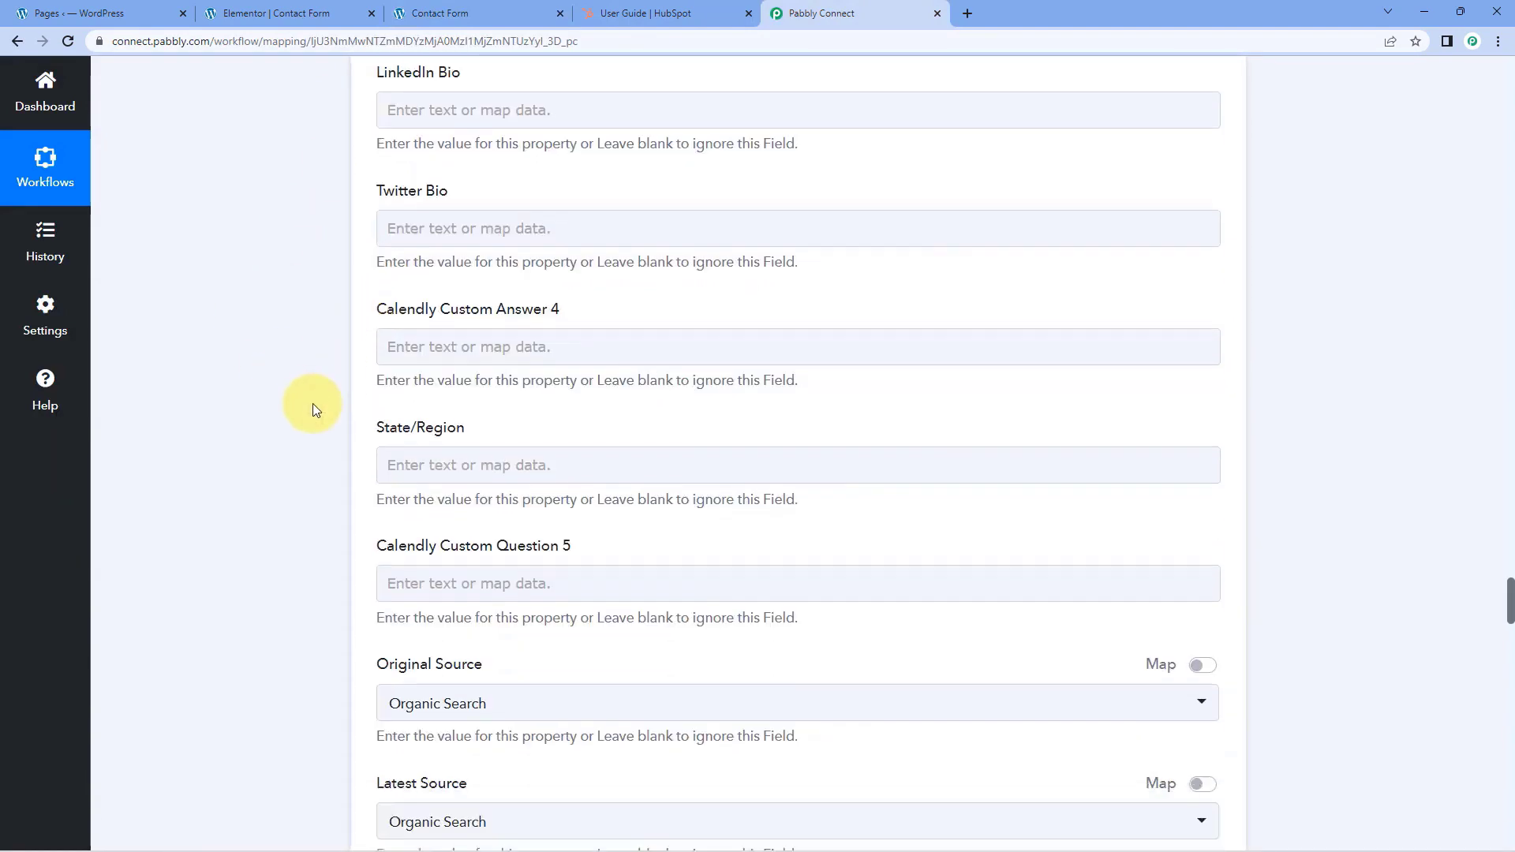
{"action": "scroll", "coordinate": [324, 393], "scroll_direction": "down", "scroll_amount": 20}
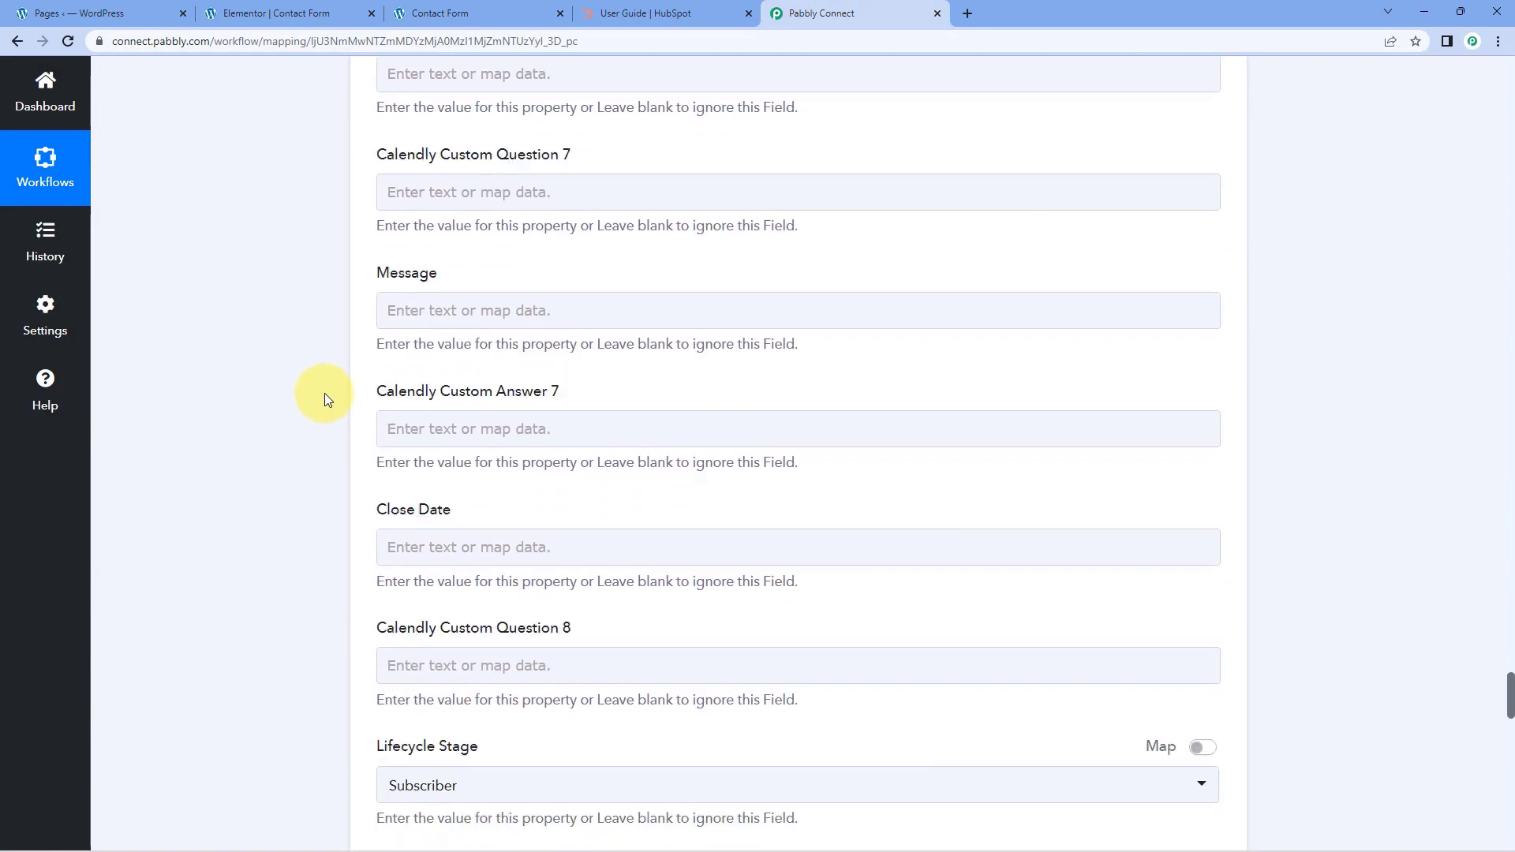
{"action": "scroll", "coordinate": [343, 441], "scroll_direction": "down", "scroll_amount": 5}
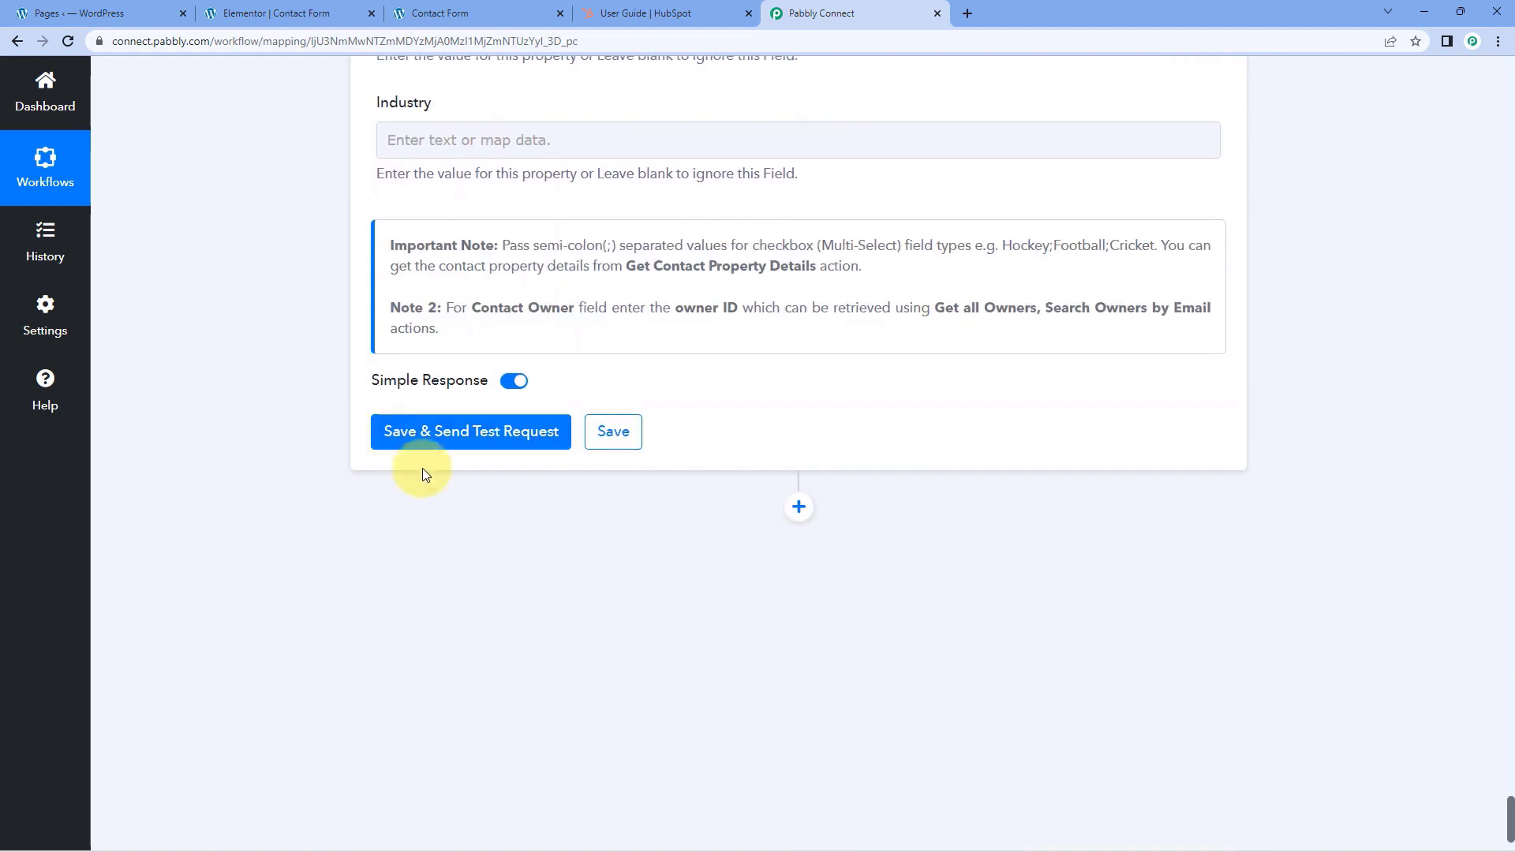
{"action": "left_click", "coordinate": [462, 434]}
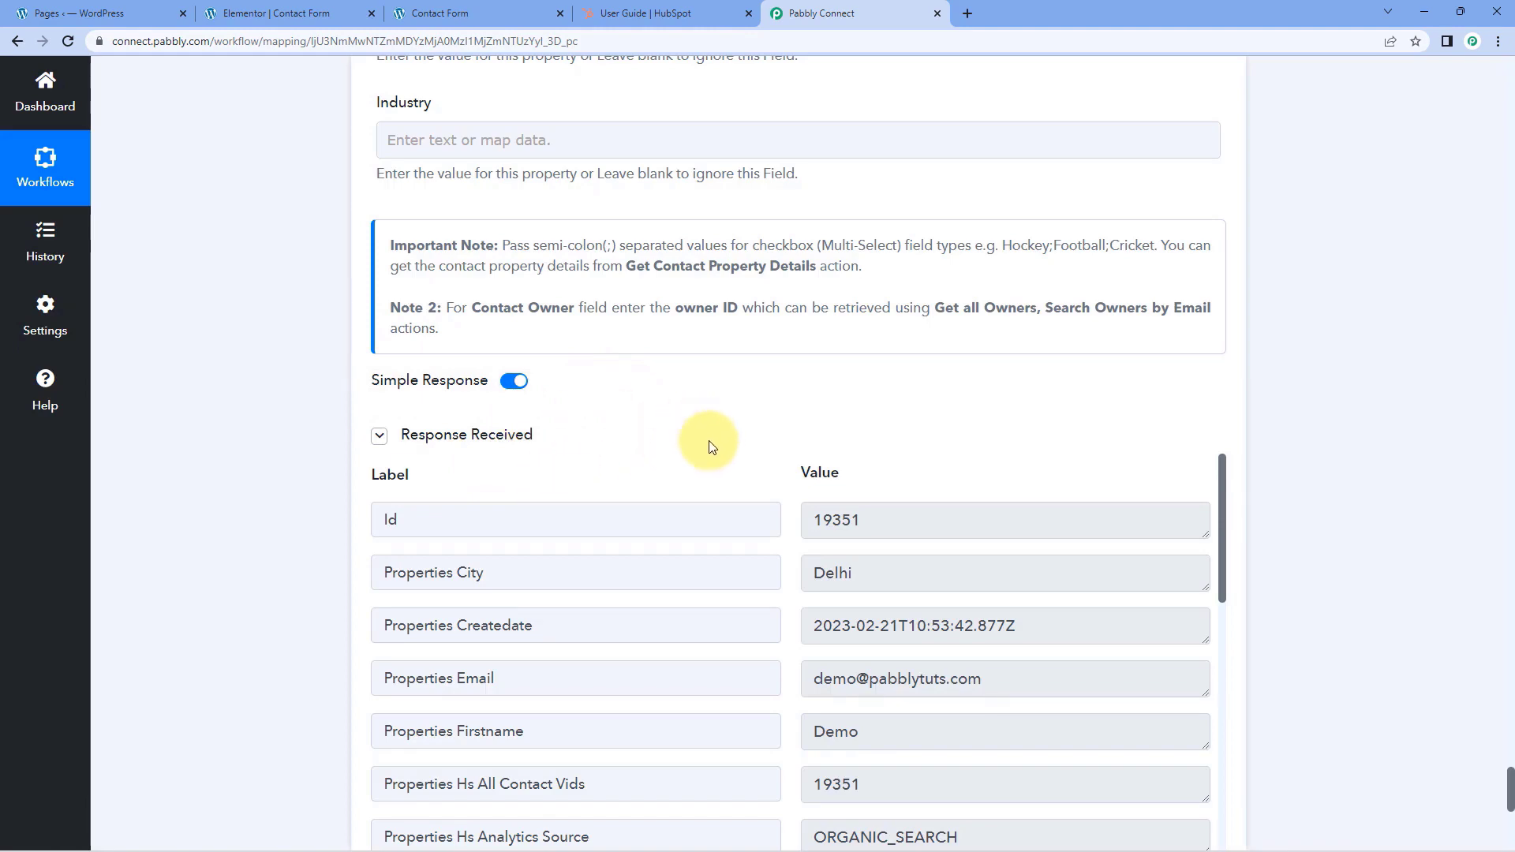
Examine the response received from the HubSpot test request and compare it with the contact form's fields
{"action": "scroll", "coordinate": [738, 413], "scroll_direction": "down", "scroll_amount": 1}
{"action": "scroll", "coordinate": [731, 444], "scroll_direction": "up", "scroll_amount": 10}
{"action": "scroll", "coordinate": [681, 430], "scroll_direction": "up", "scroll_amount": 10}
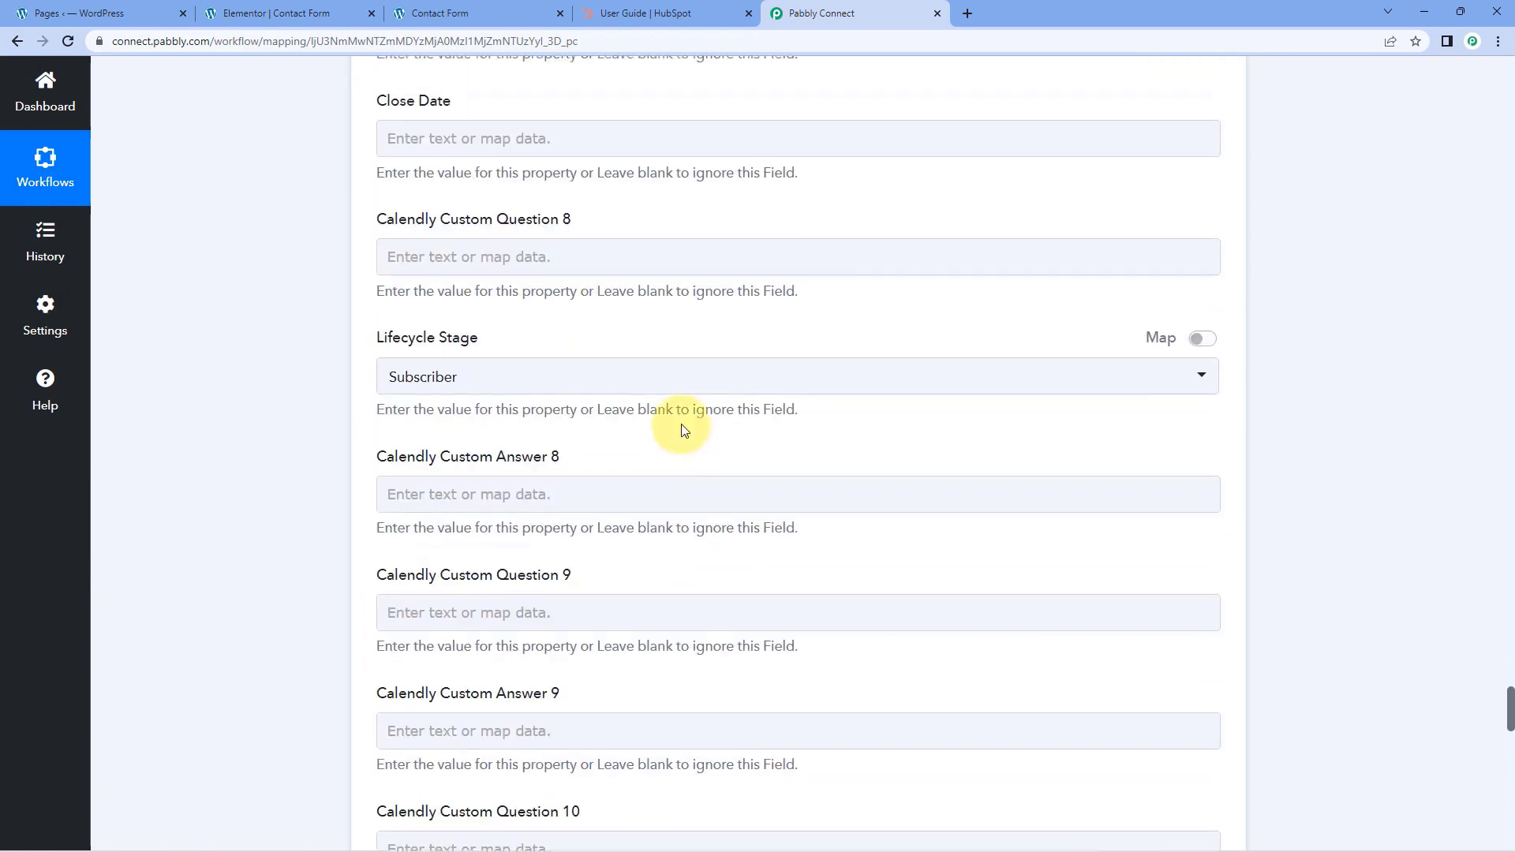
{"action": "scroll", "coordinate": [339, 418], "scroll_direction": "down", "scroll_amount": 7}
{"action": "scroll", "coordinate": [340, 466], "scroll_direction": "down", "scroll_amount": 12}
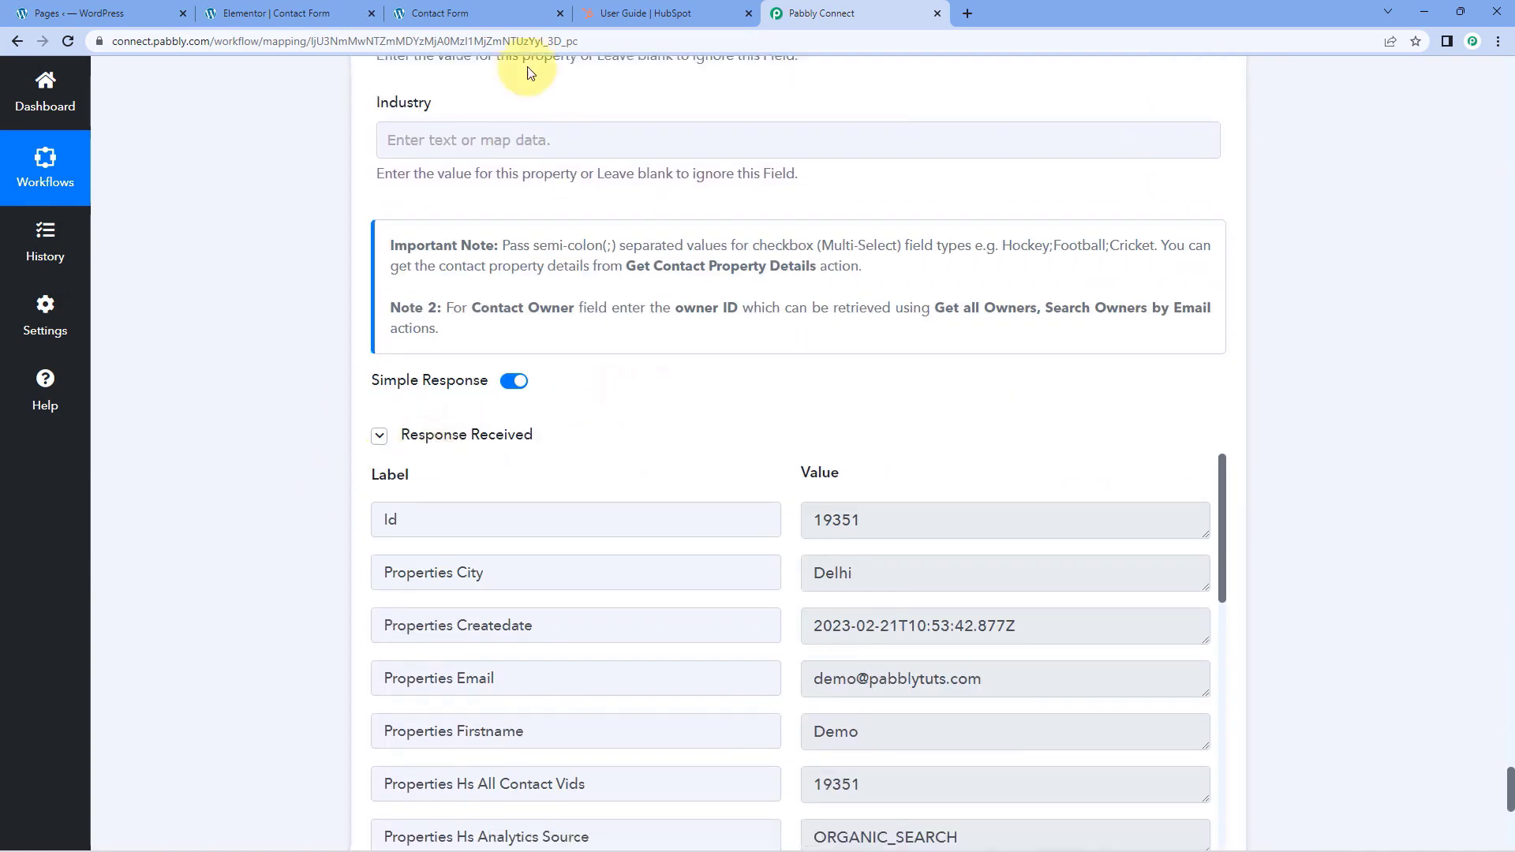
{"action": "left_click", "coordinate": [527, 12]}
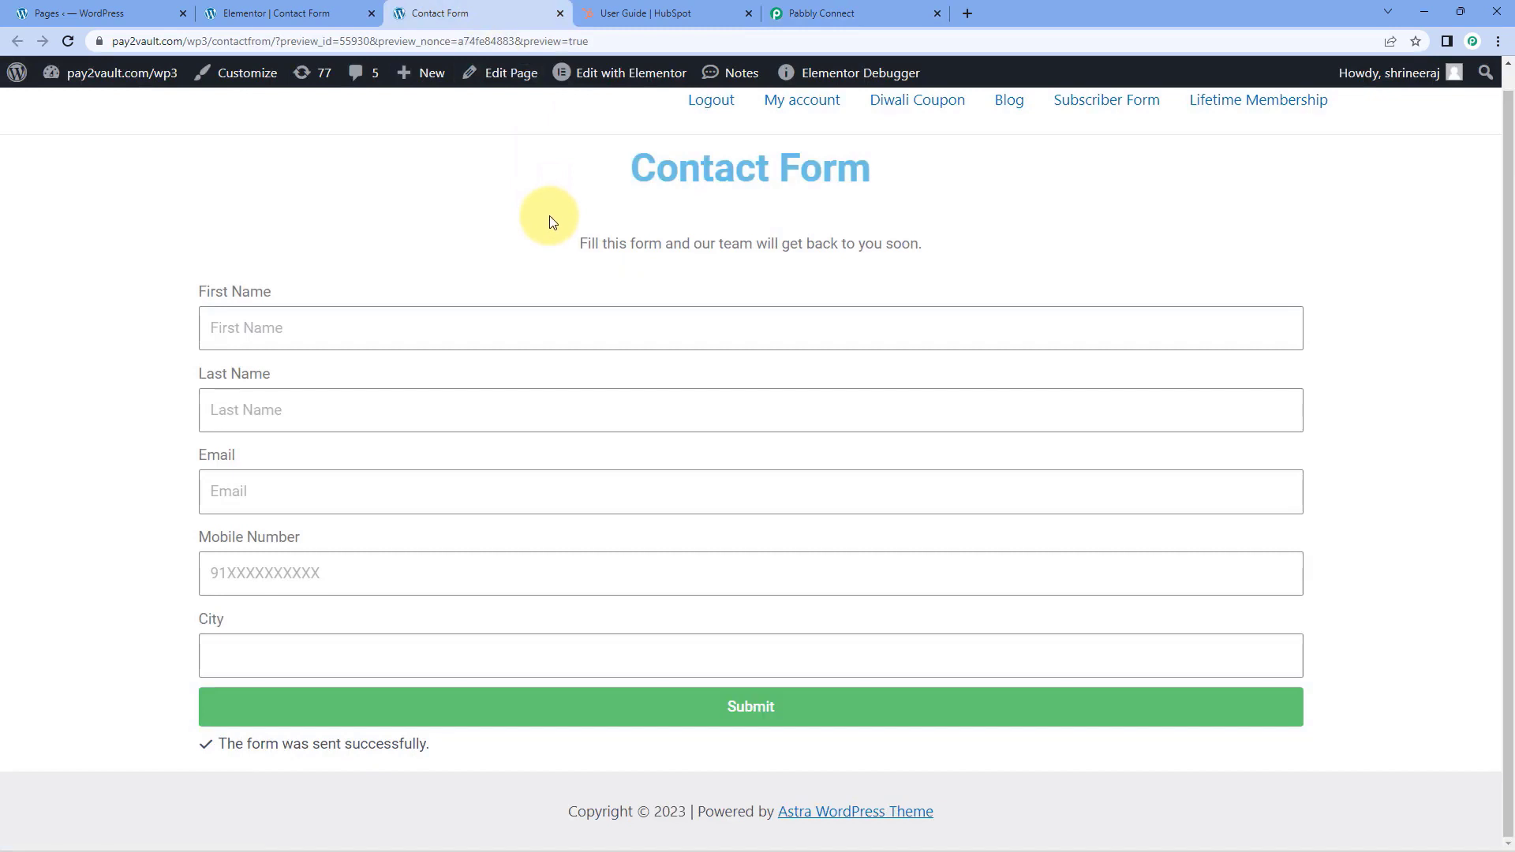
{"action": "left_click", "coordinate": [820, 12]}
{"action": "scroll", "coordinate": [764, 391], "scroll_direction": "up", "scroll_amount": 1}
{"action": "scroll", "coordinate": [764, 390], "scroll_direction": "down", "scroll_amount": 1}
{"action": "scroll", "coordinate": [761, 391], "scroll_direction": "down", "scroll_amount": 2}
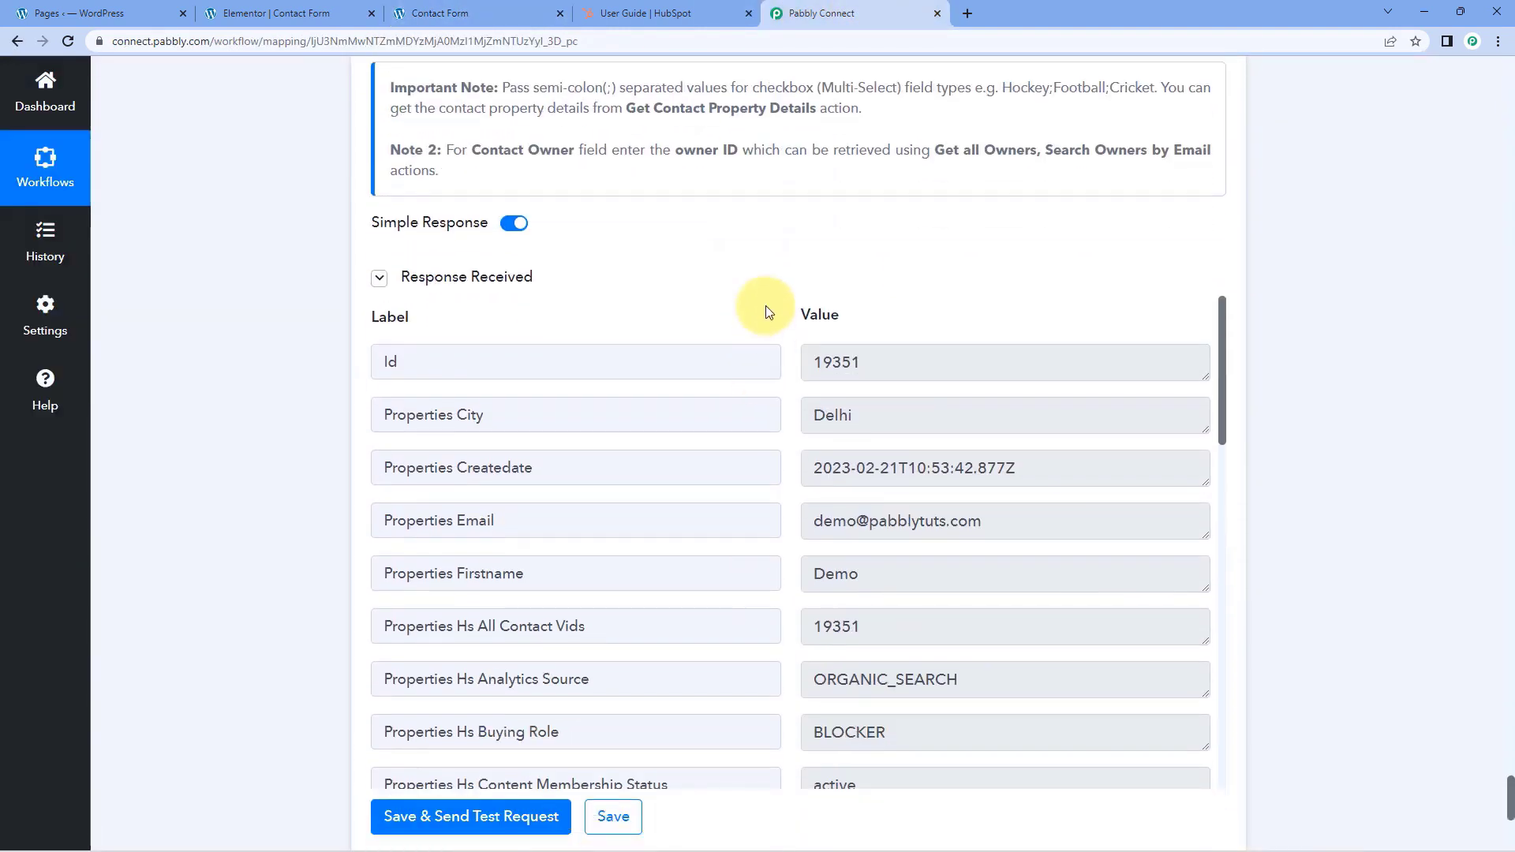
Switch to HubSpot and open the preview of the new contact from the Contacts list
{"action": "left_click", "coordinate": [660, 7]}
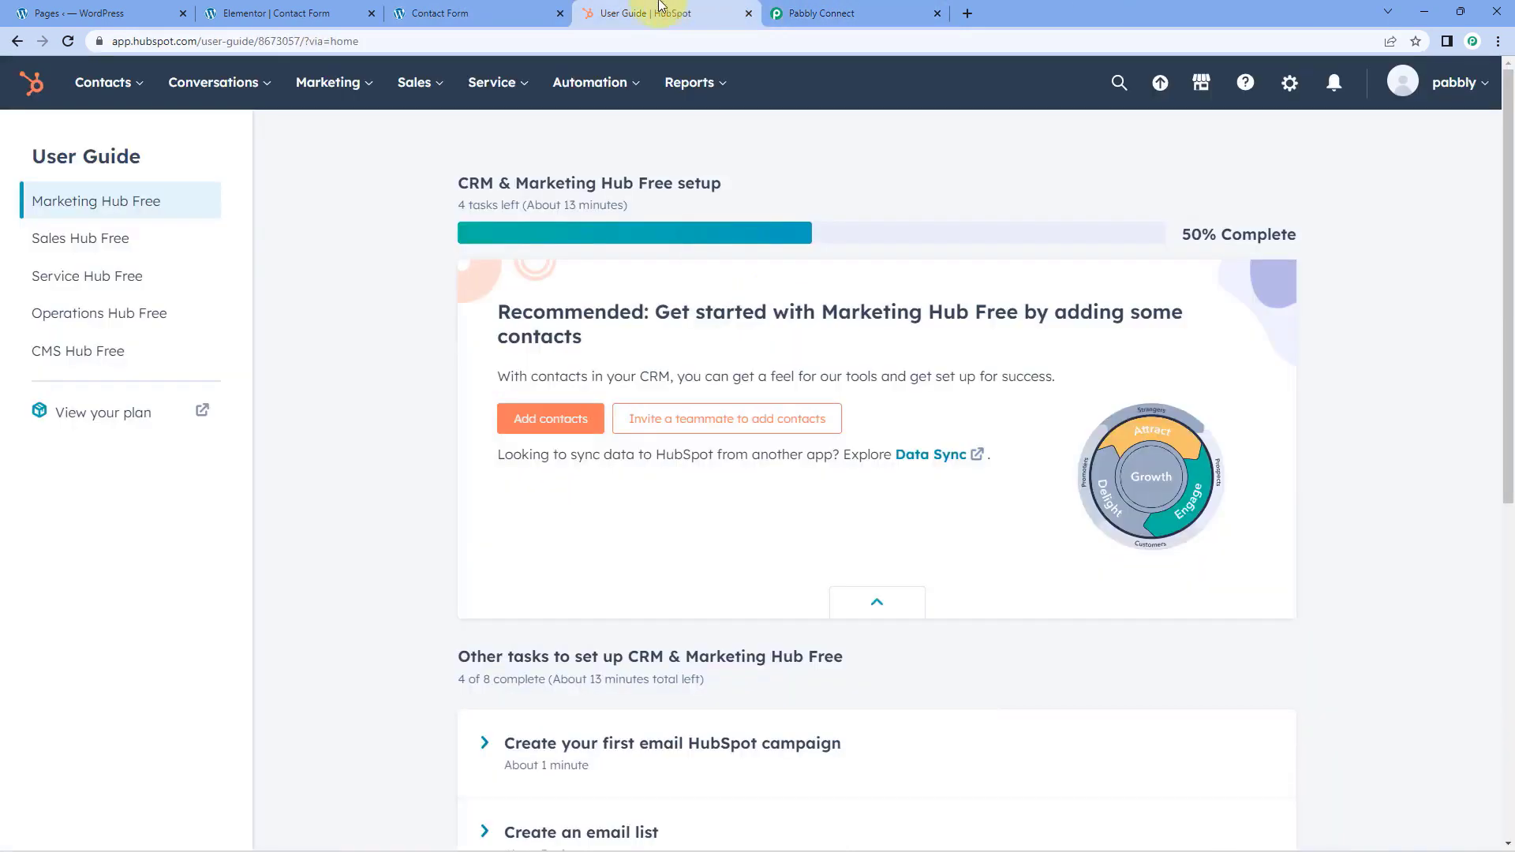
{"action": "left_click", "coordinate": [103, 83]}
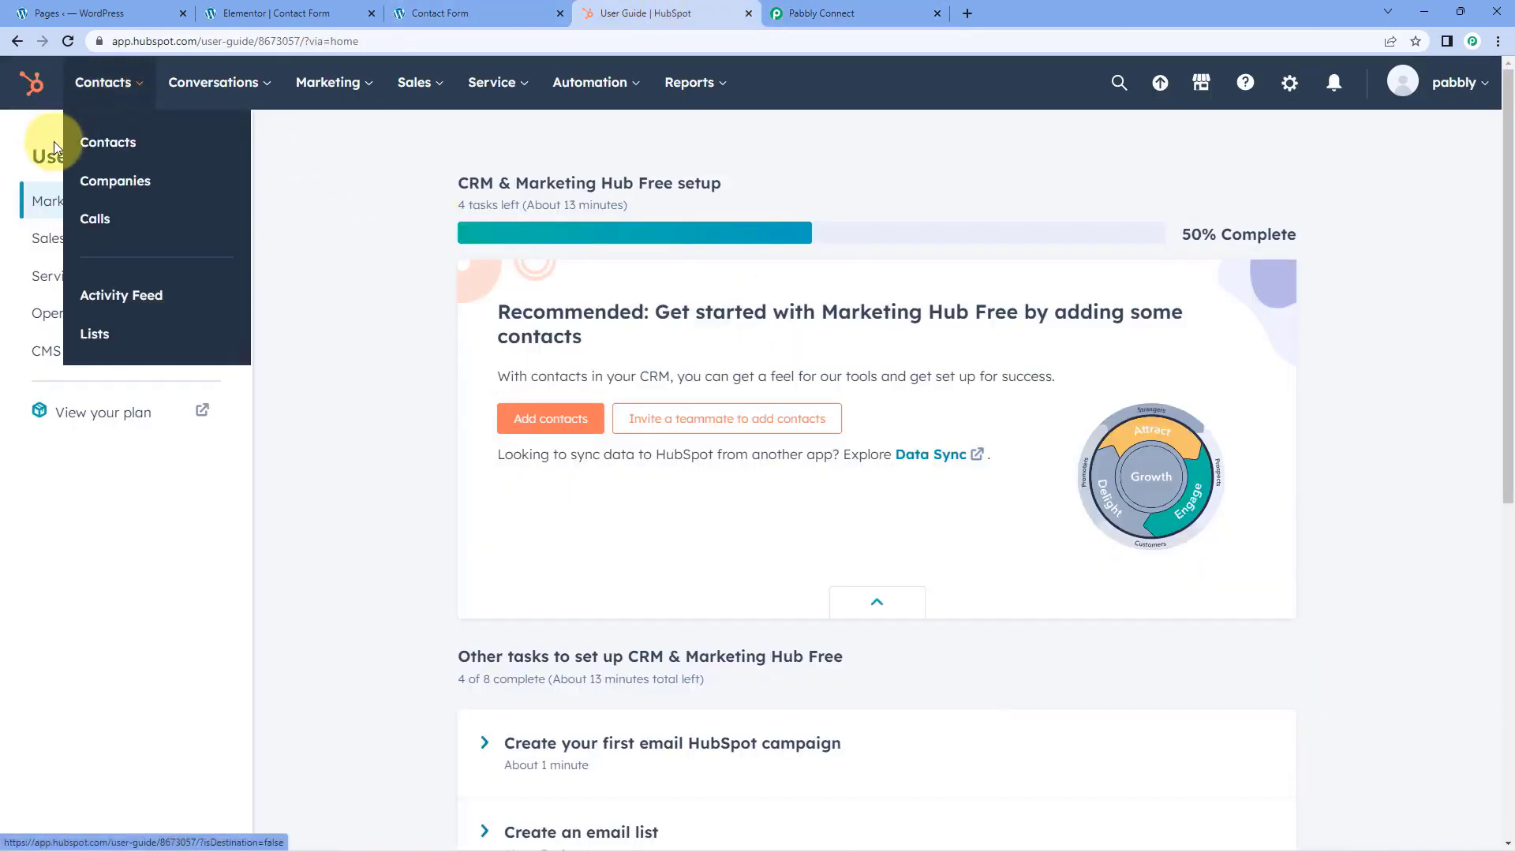
{"action": "left_click", "coordinate": [105, 140]}
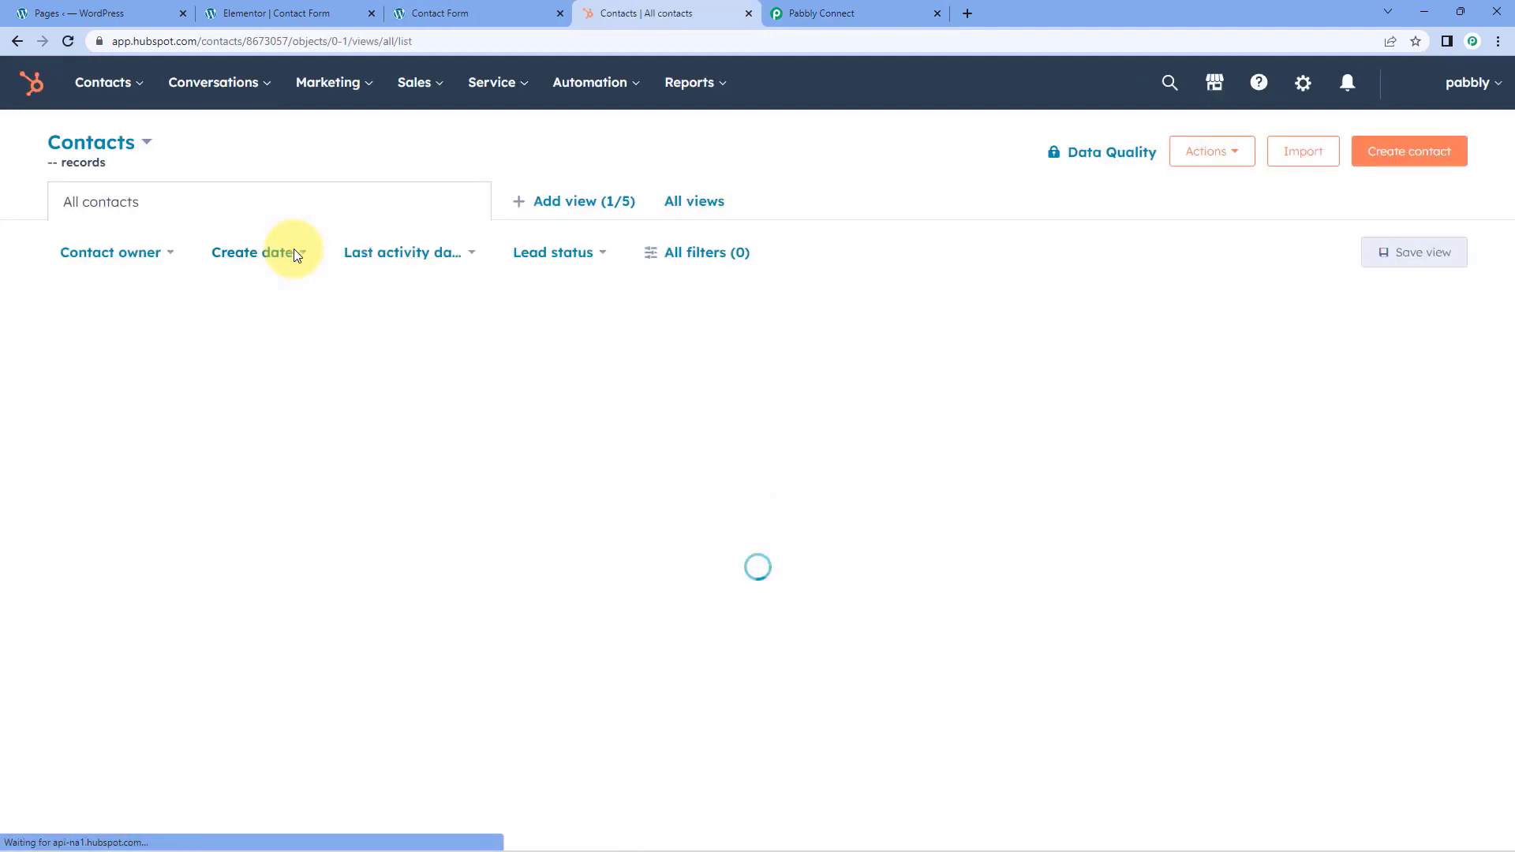
{"action": "left_click", "coordinate": [278, 391]}
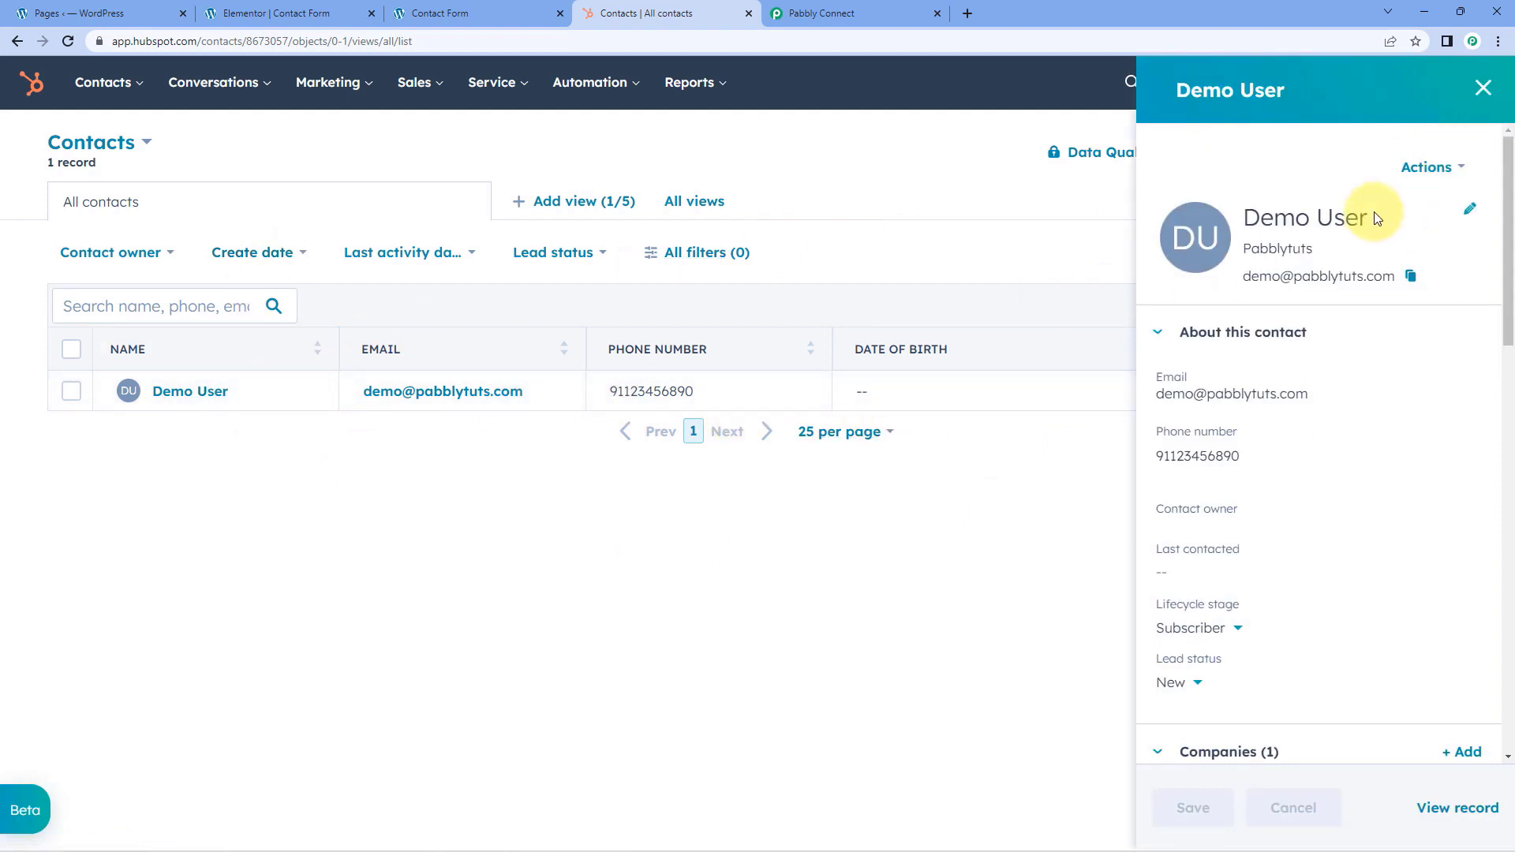
Check the new contact's name, email, phone number, lifecycle stage and company against the submitted form details, and close the preview
{"action": "left_click_drag", "start_coordinate": [1387, 223], "coordinate": [1268, 221]}
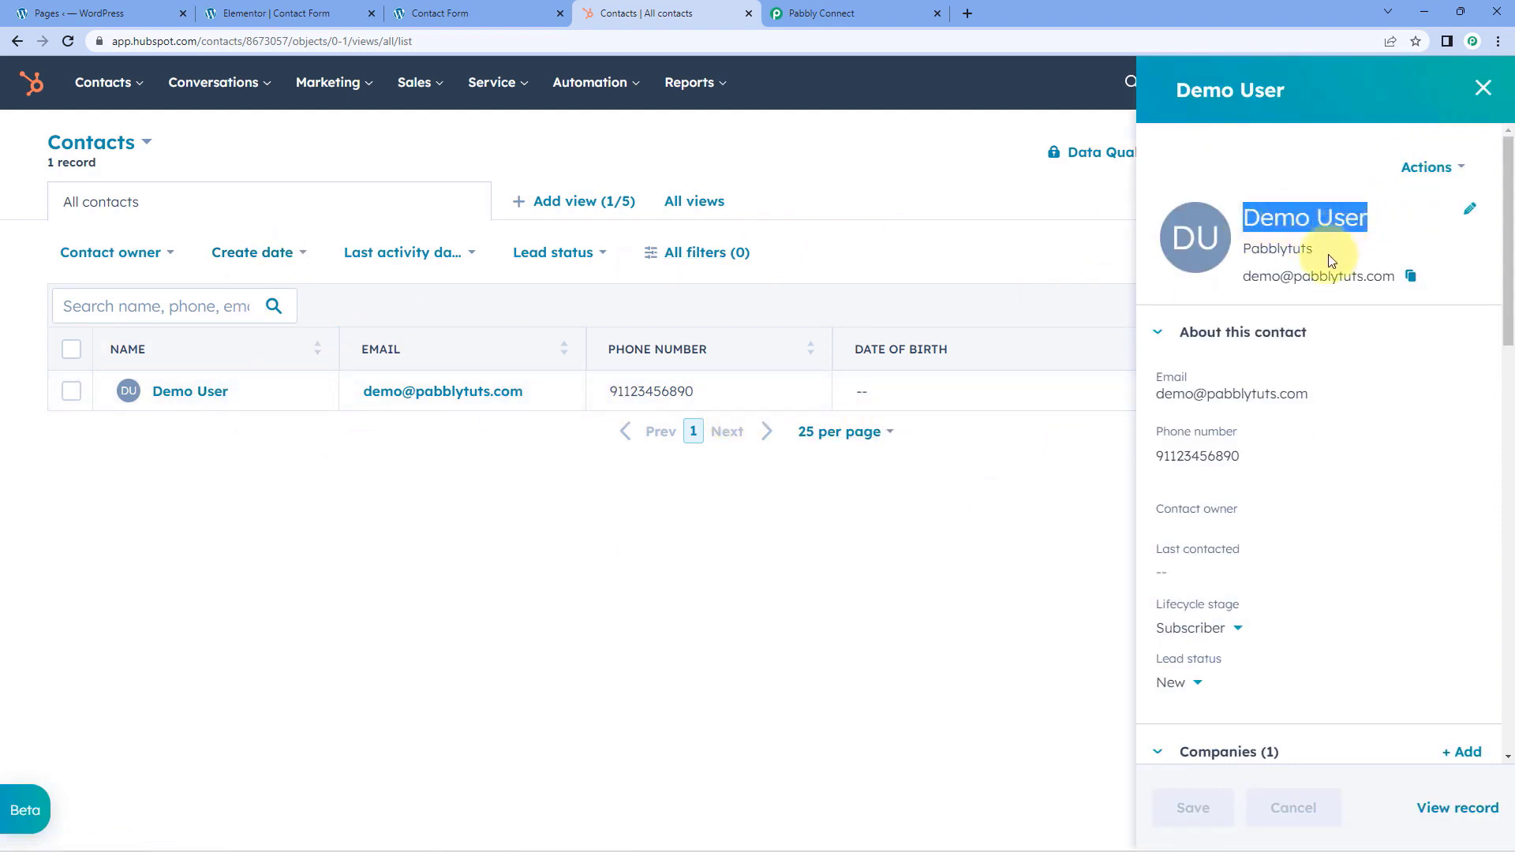
{"action": "left_click", "coordinate": [1234, 310]}
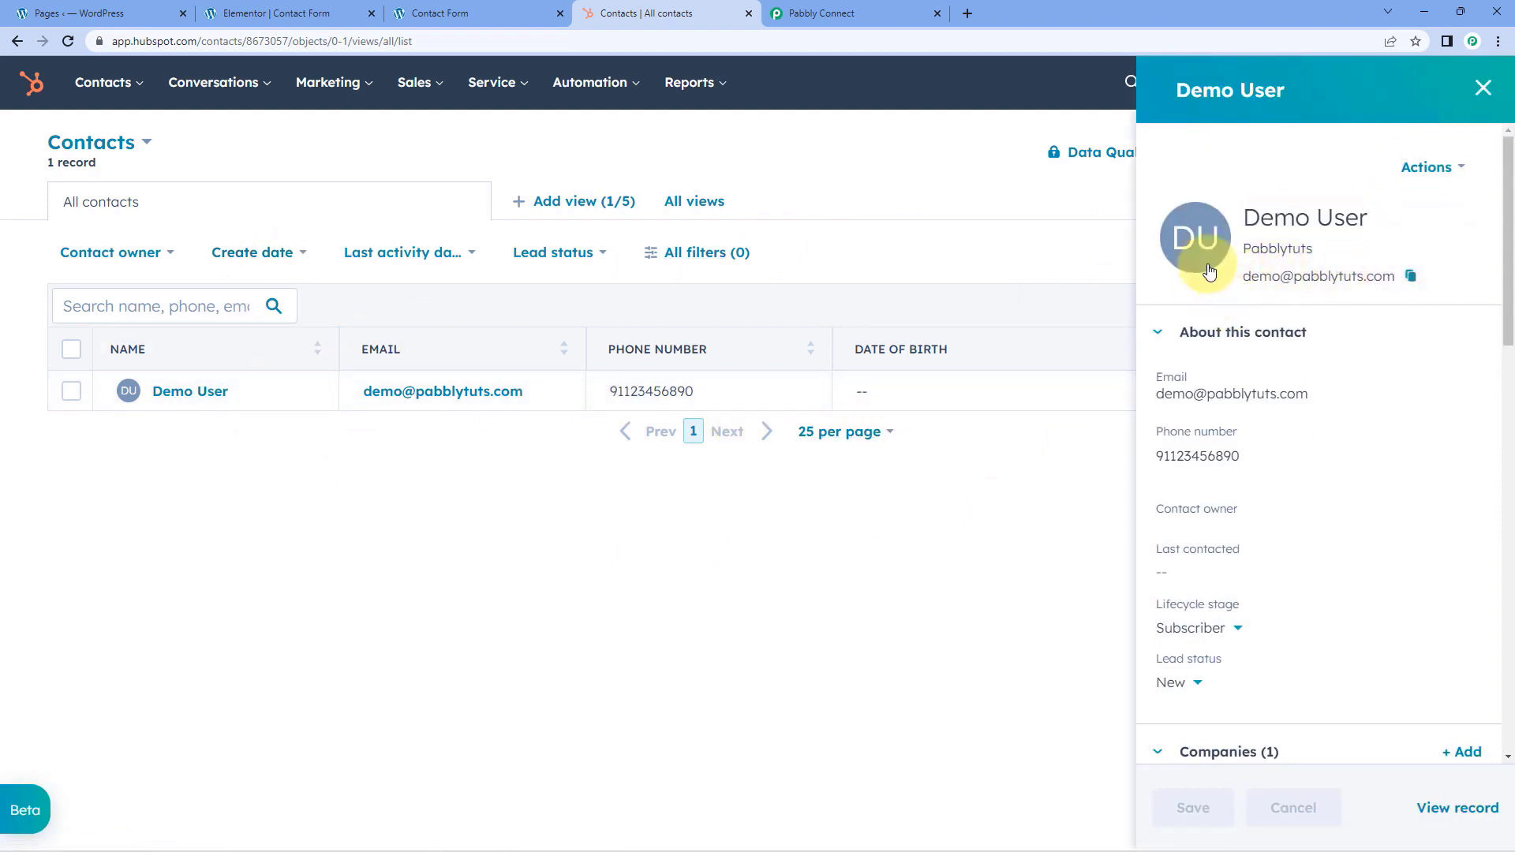
{"action": "left_click", "coordinate": [533, 7]}
{"action": "left_click", "coordinate": [616, 13]}
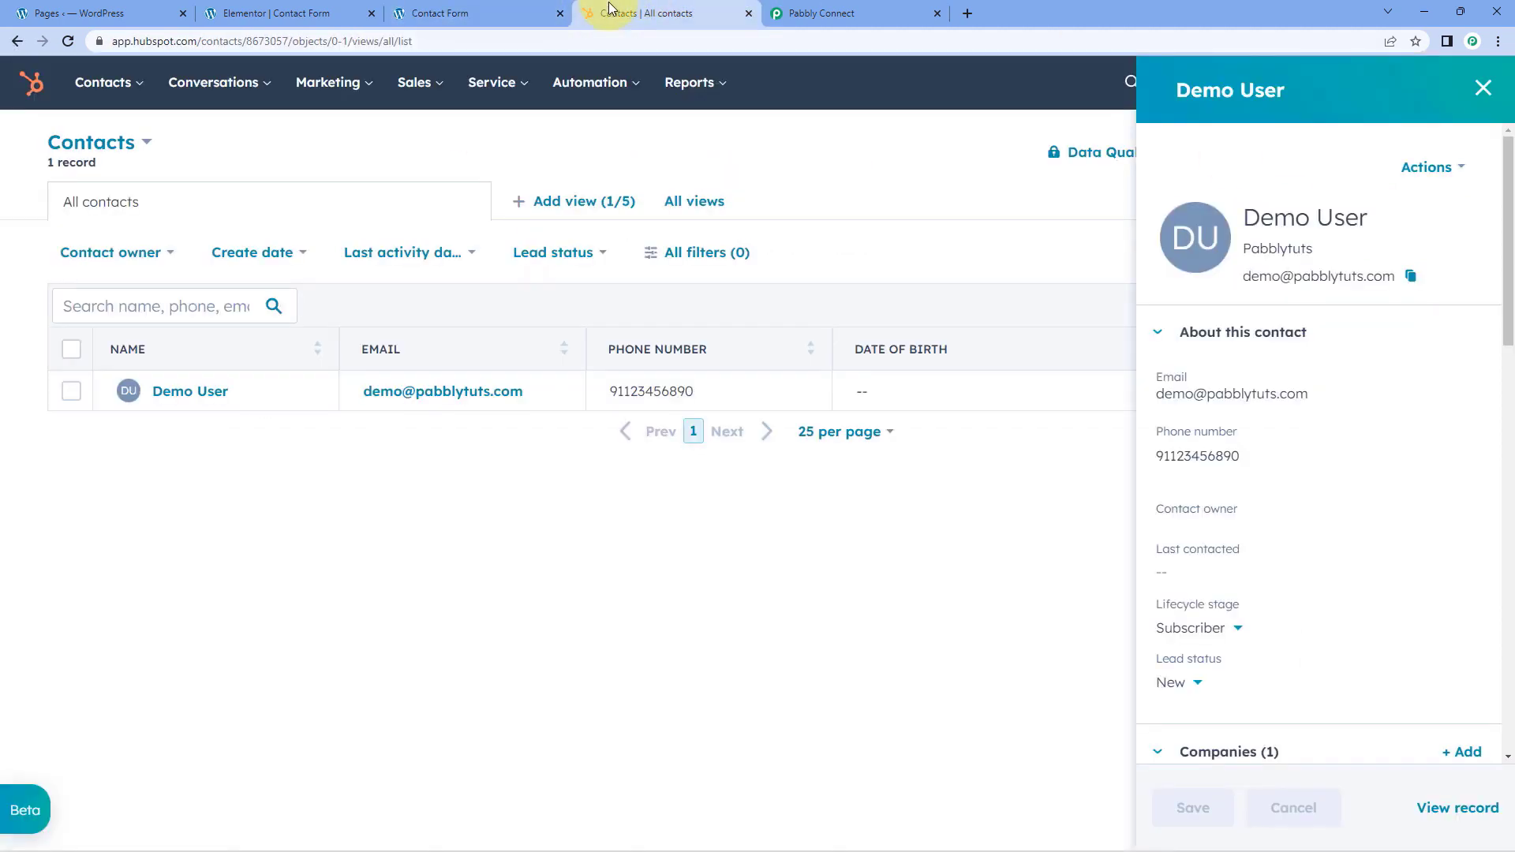
{"action": "scroll", "coordinate": [1280, 411], "scroll_direction": "down", "scroll_amount": 4}
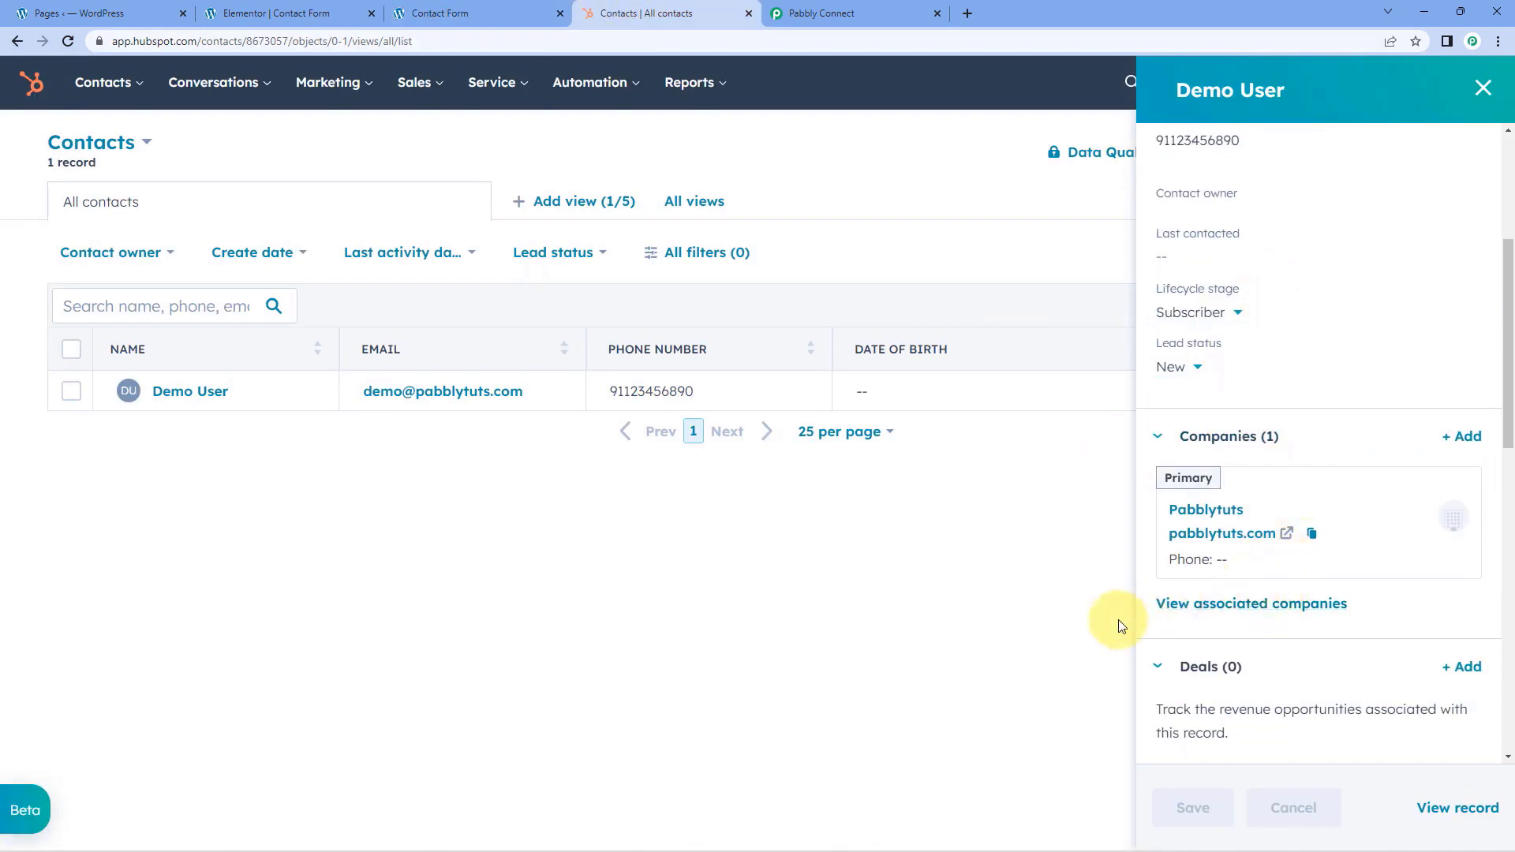
{"action": "left_click", "coordinate": [1475, 95]}
Switch to the Pabbly Connect workflow and collapse both the HubSpot CRM Create a Contact action and the Elementor New Form Submission trigger
{"action": "key", "text": "ctrl+Tab"}
{"action": "scroll", "coordinate": [1238, 385], "scroll_direction": "up", "scroll_amount": 10}
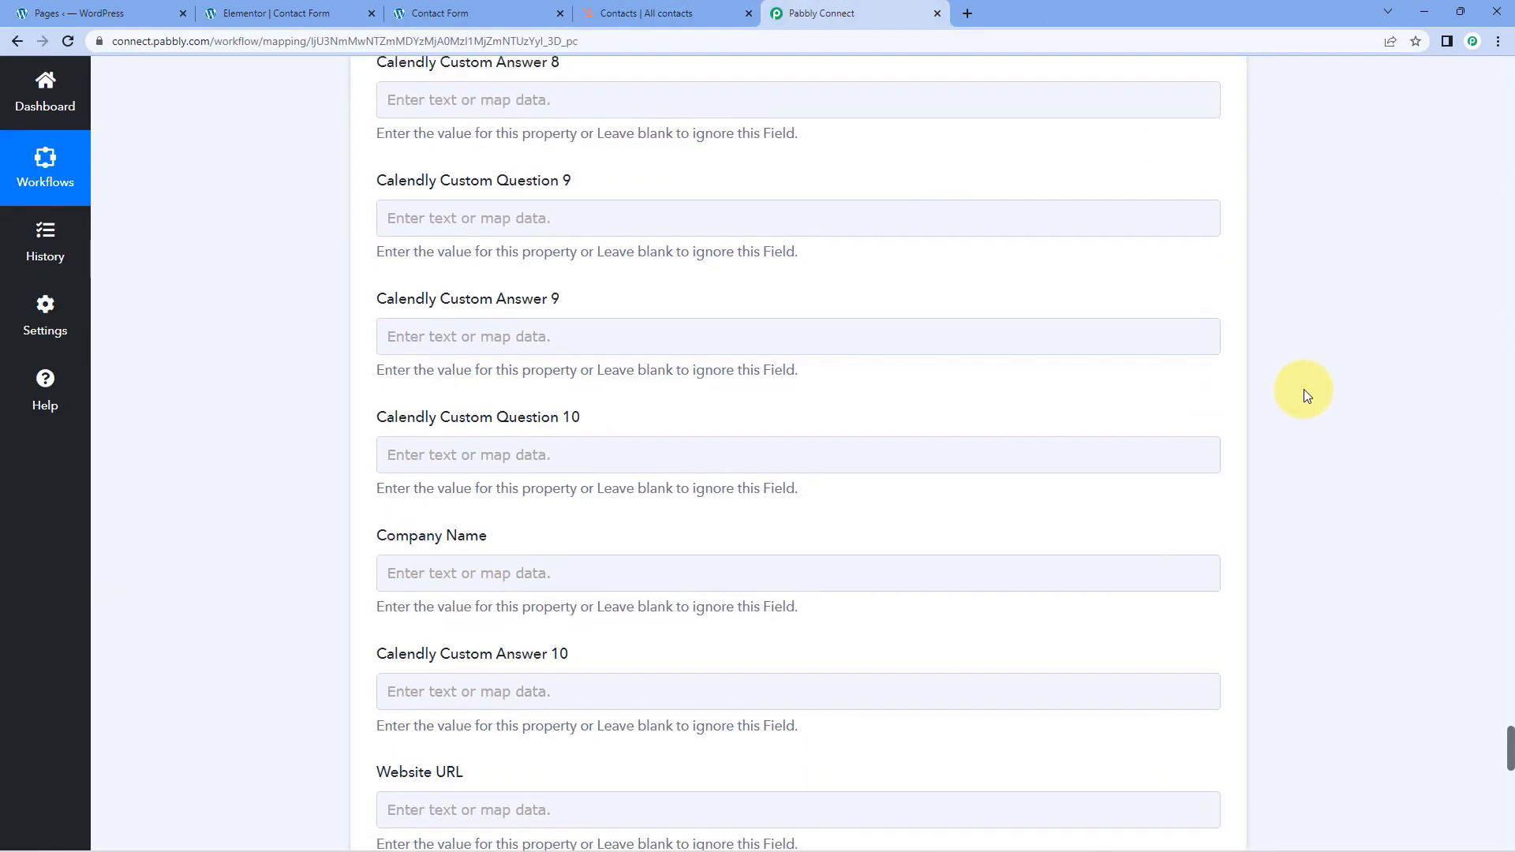
{"action": "scroll", "coordinate": [1304, 390], "scroll_direction": "up", "scroll_amount": 20}
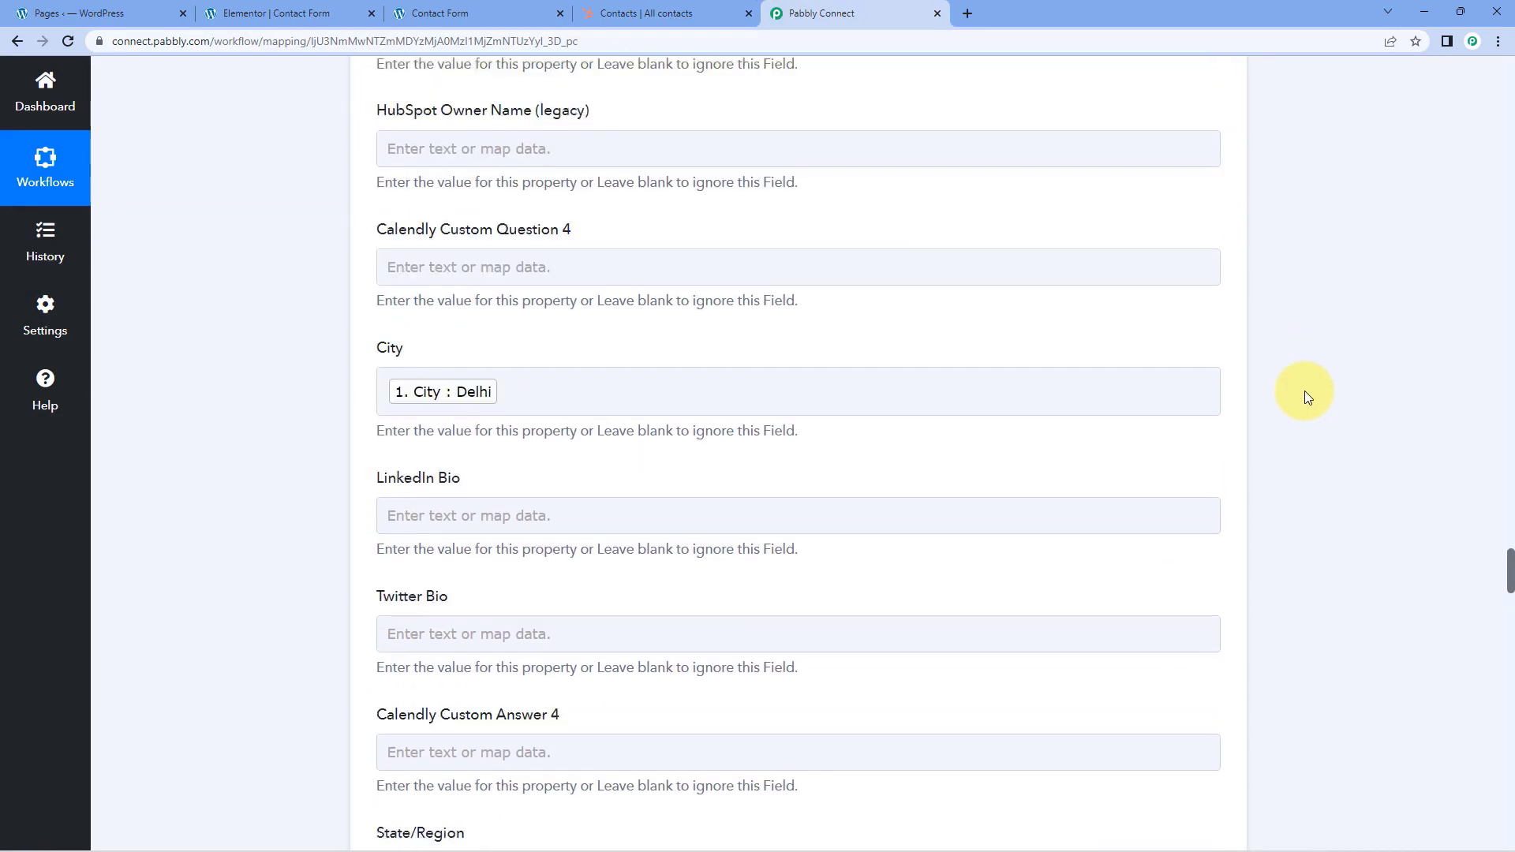
{"action": "scroll", "coordinate": [1305, 391], "scroll_direction": "up", "scroll_amount": 20}
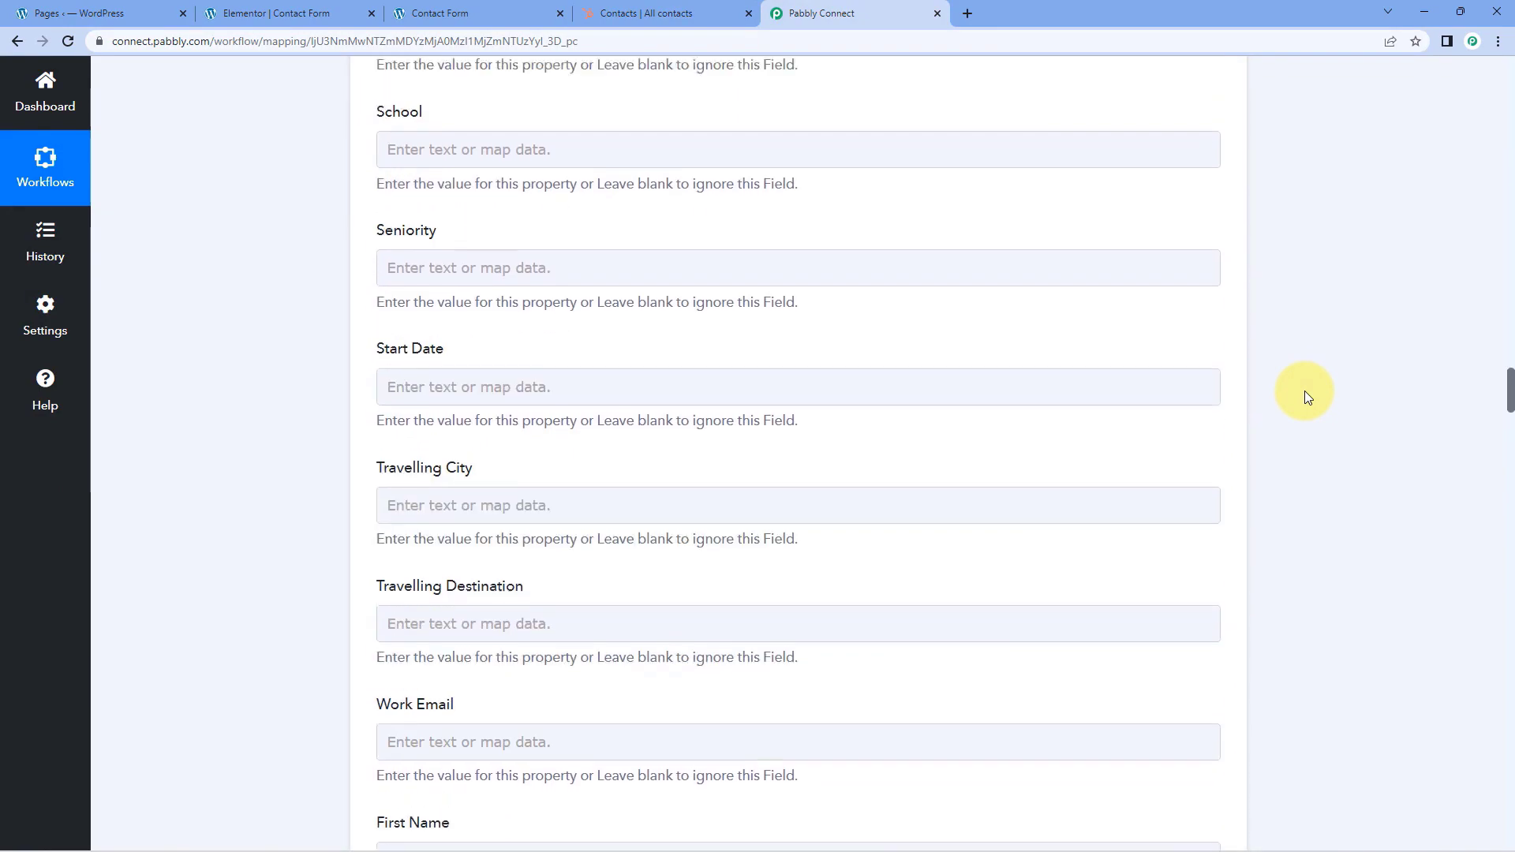
{"action": "scroll", "coordinate": [1304, 391], "scroll_direction": "up", "scroll_amount": 20}
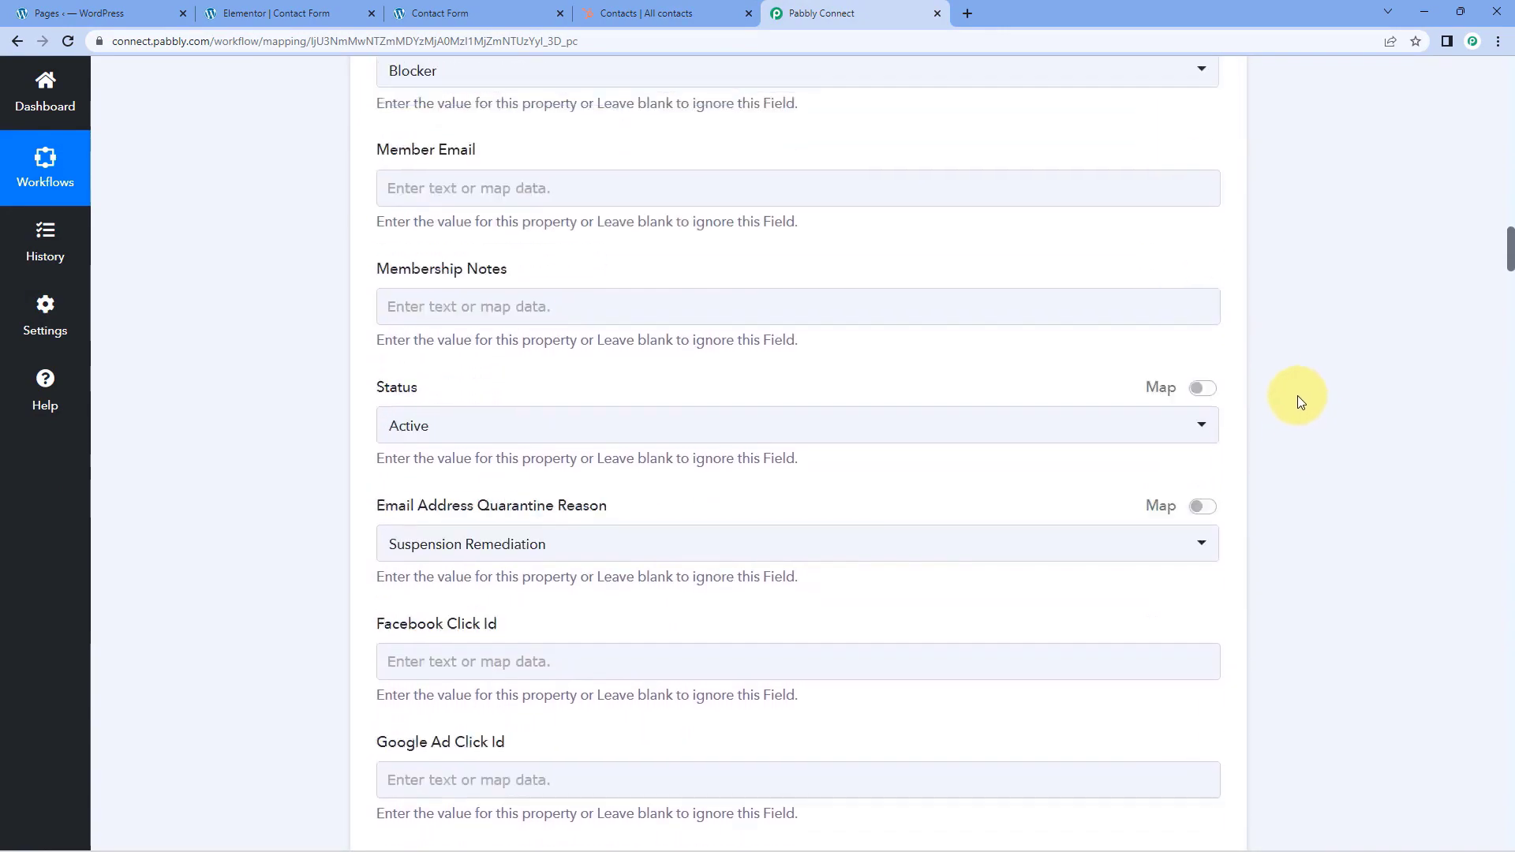
{"action": "scroll", "coordinate": [1298, 397], "scroll_direction": "up", "scroll_amount": 15}
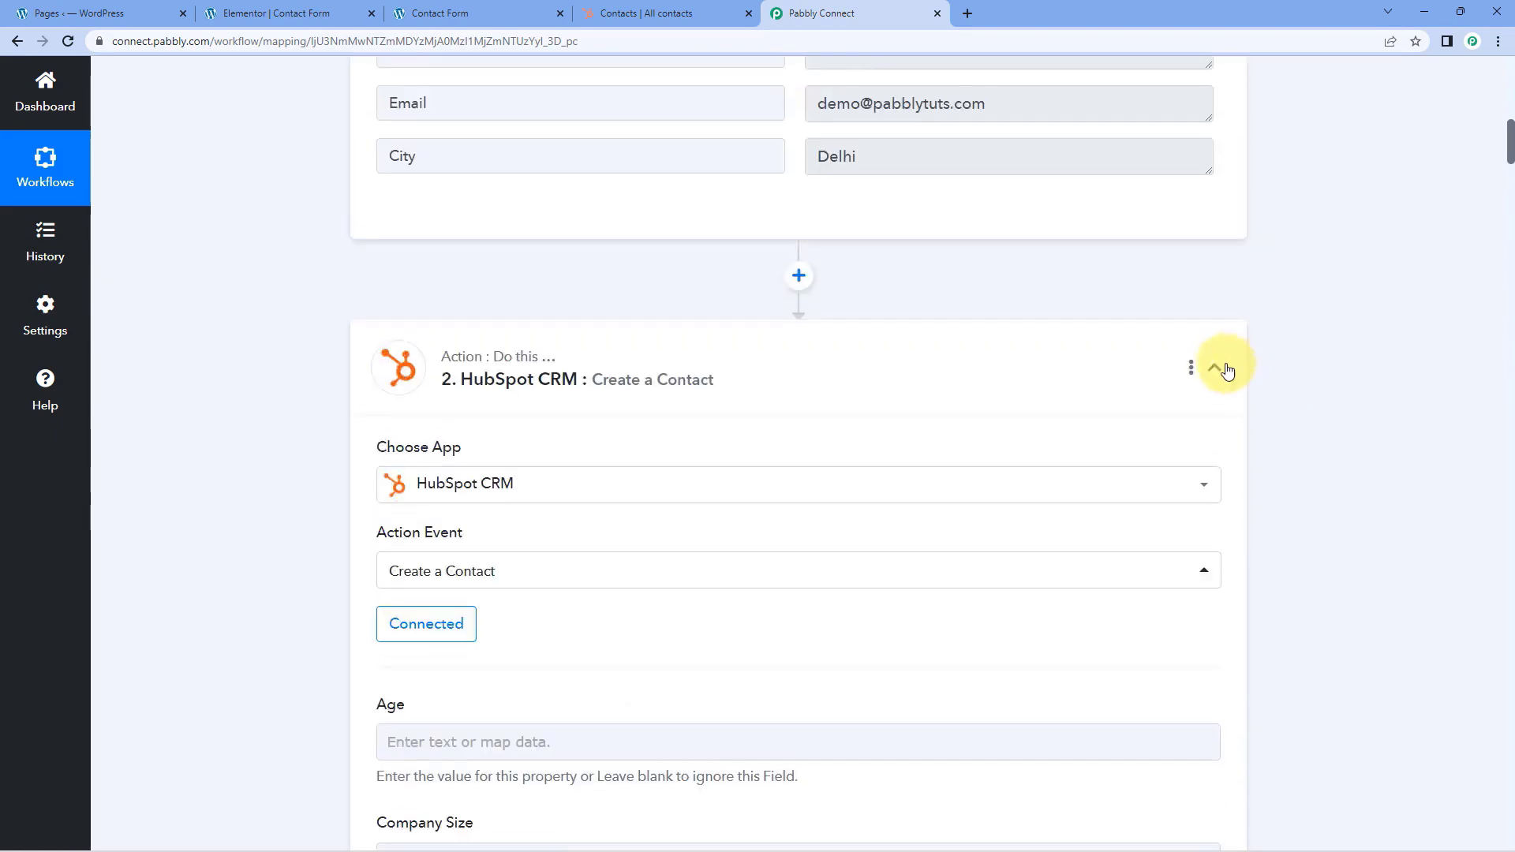
{"action": "left_click", "coordinate": [1222, 369]}
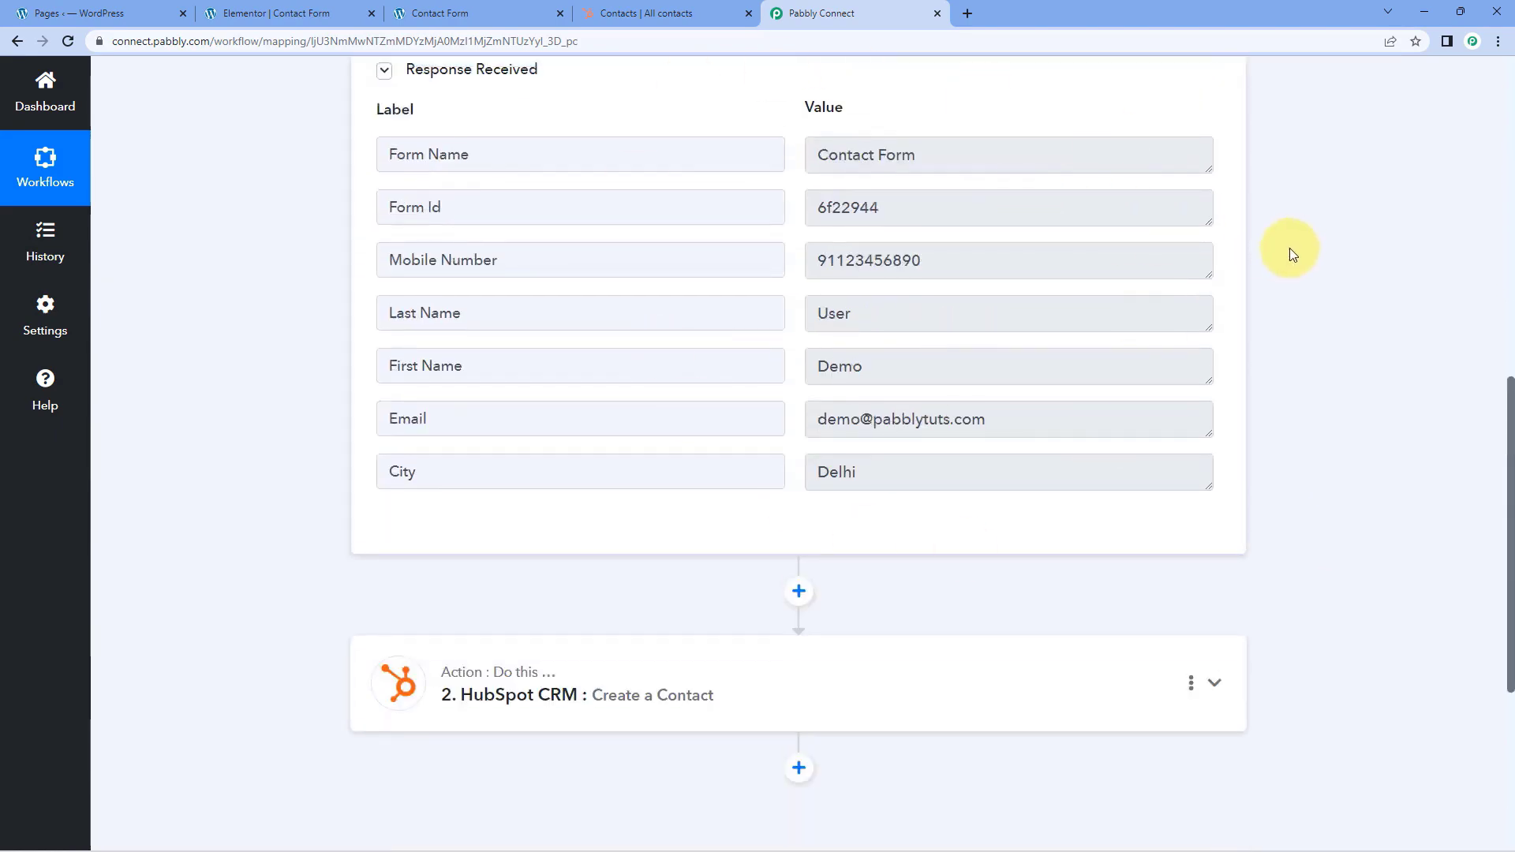
{"action": "scroll", "coordinate": [1290, 254], "scroll_direction": "up", "scroll_amount": 10}
{"action": "left_click", "coordinate": [1218, 323]}
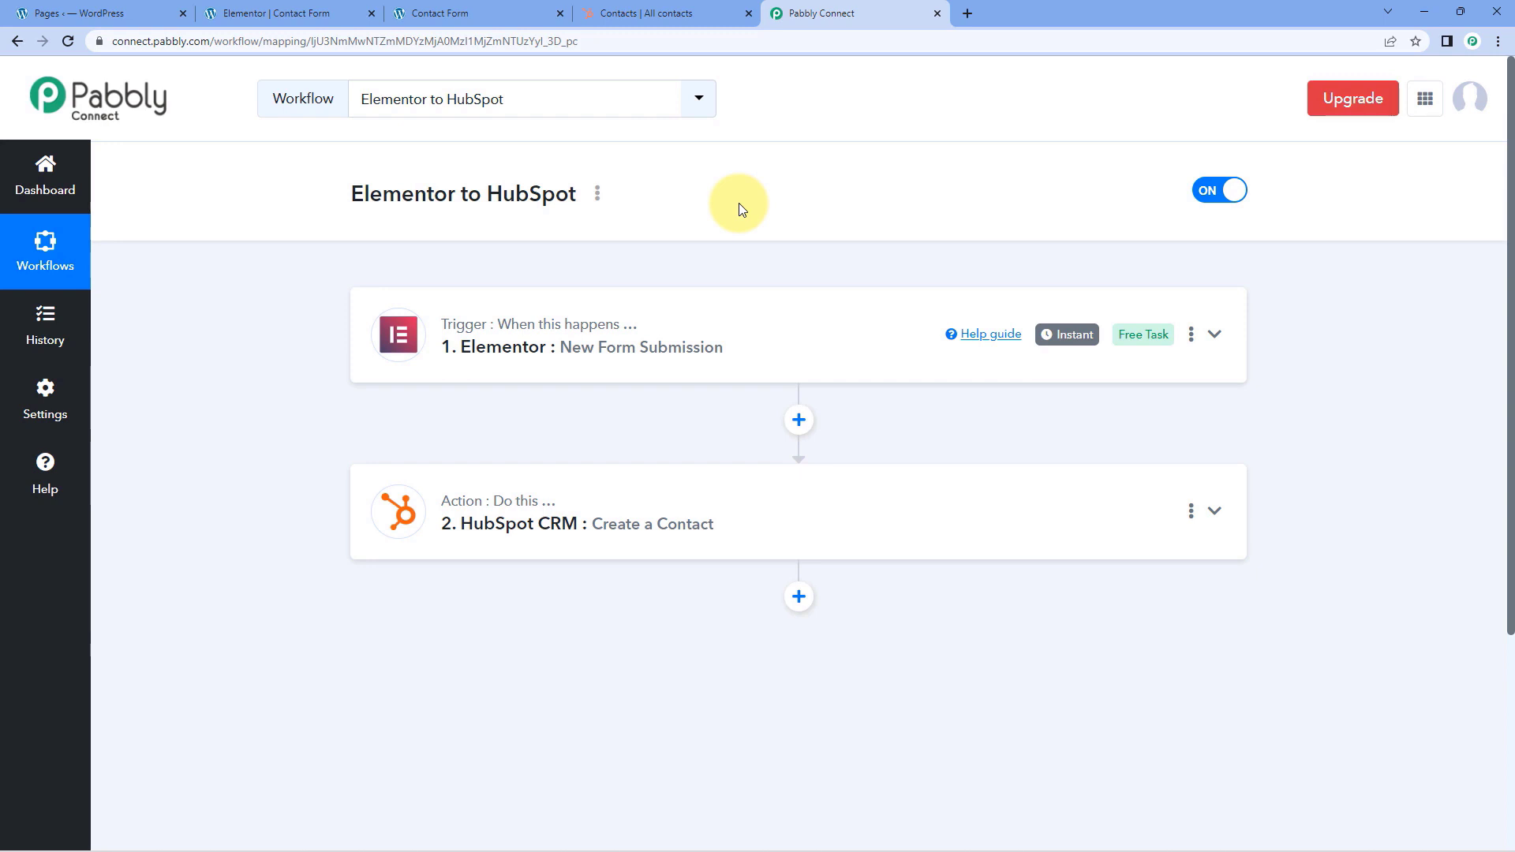
Switch to the contact form page and submit it with a test first name, last name, email, mobile number and the city New York
{"action": "left_click", "coordinate": [507, 11]}
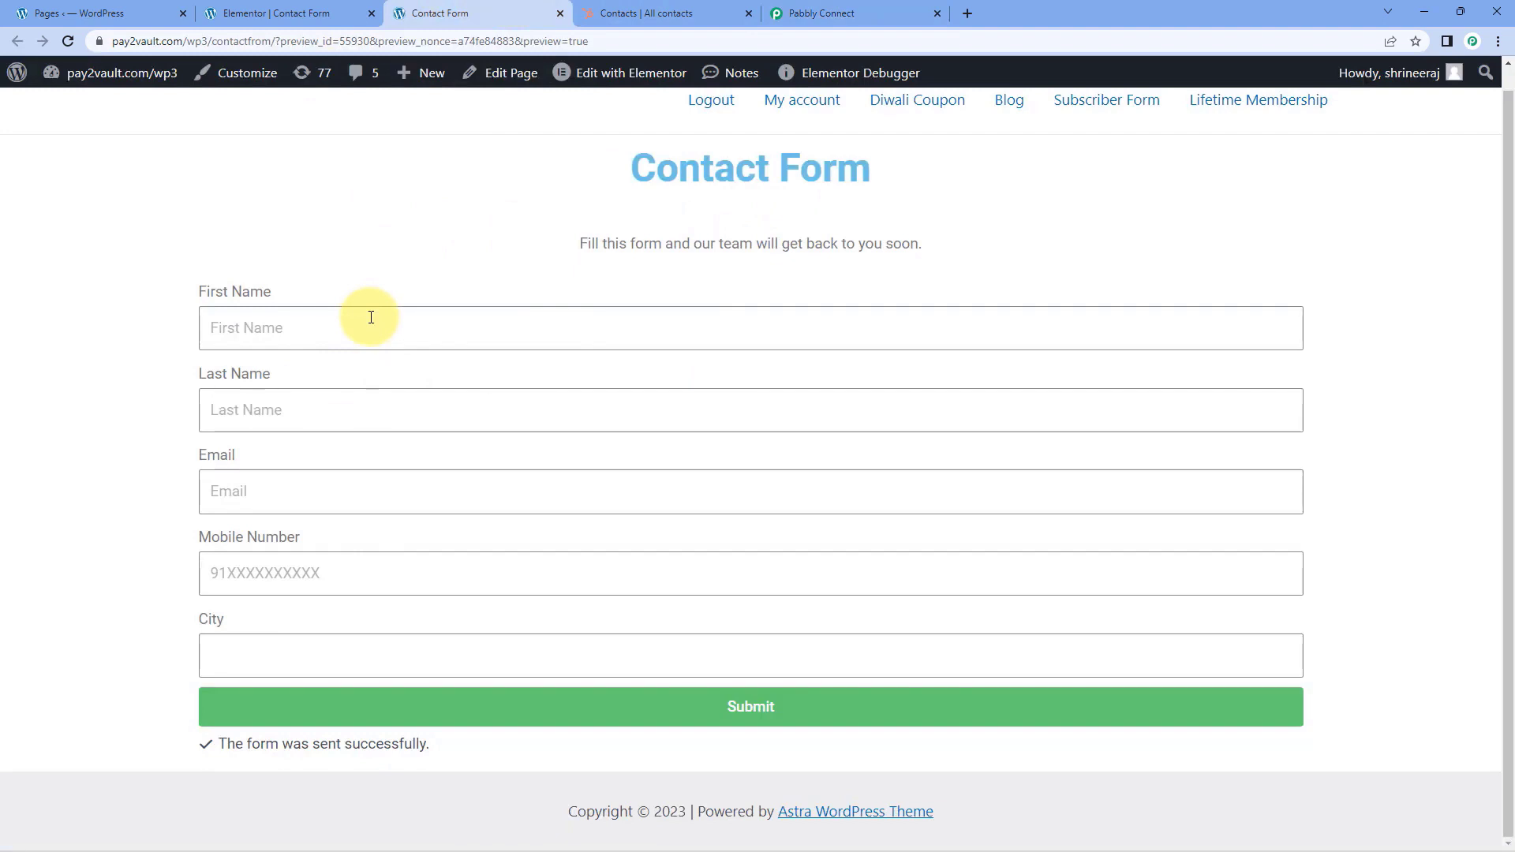
{"action": "left_click", "coordinate": [350, 336]}
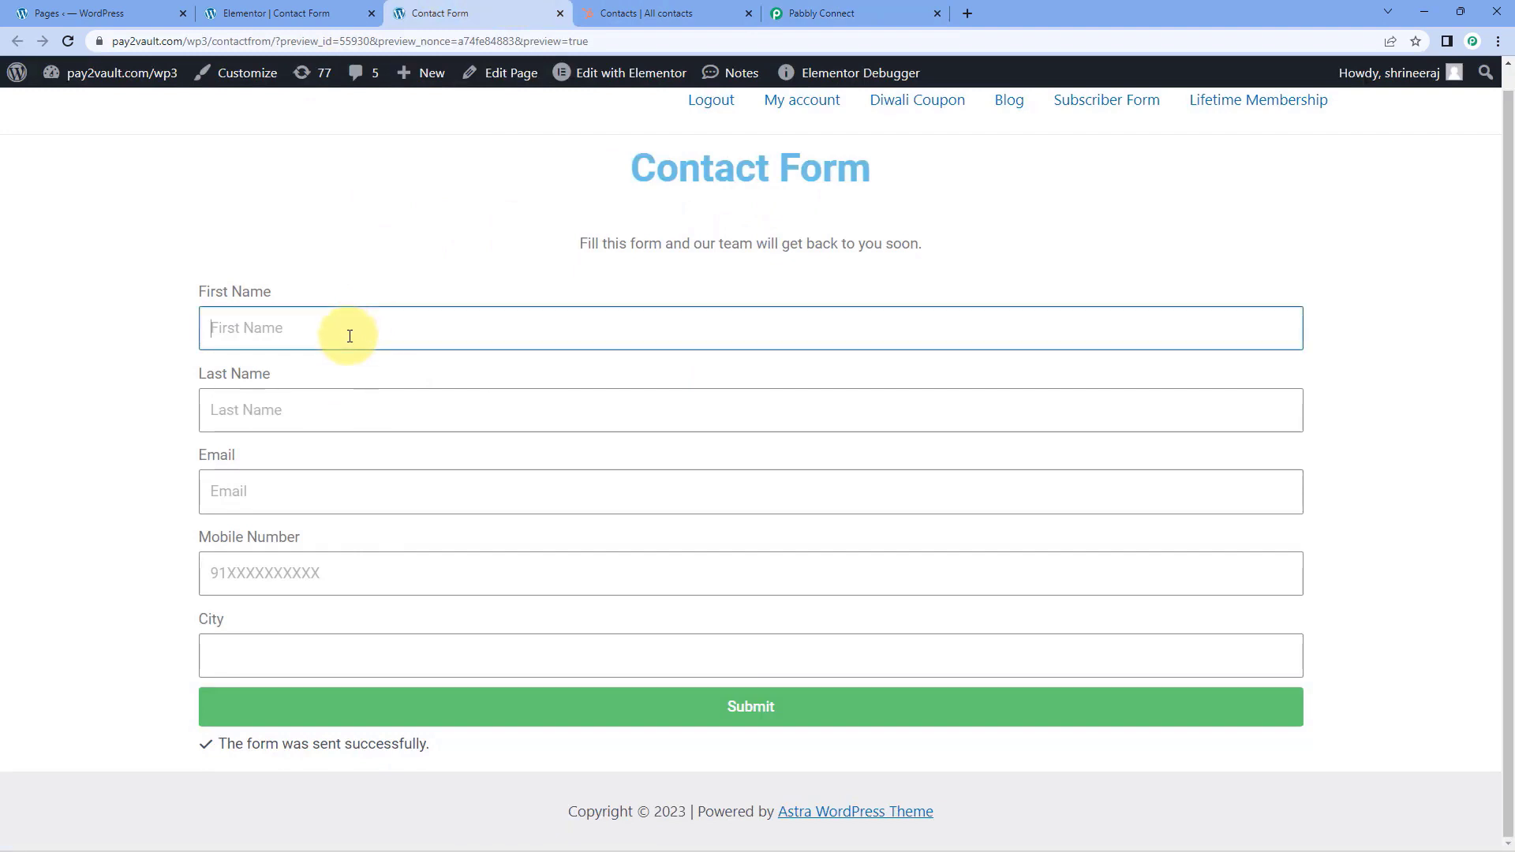
{"action": "key", "text": "Tab"}
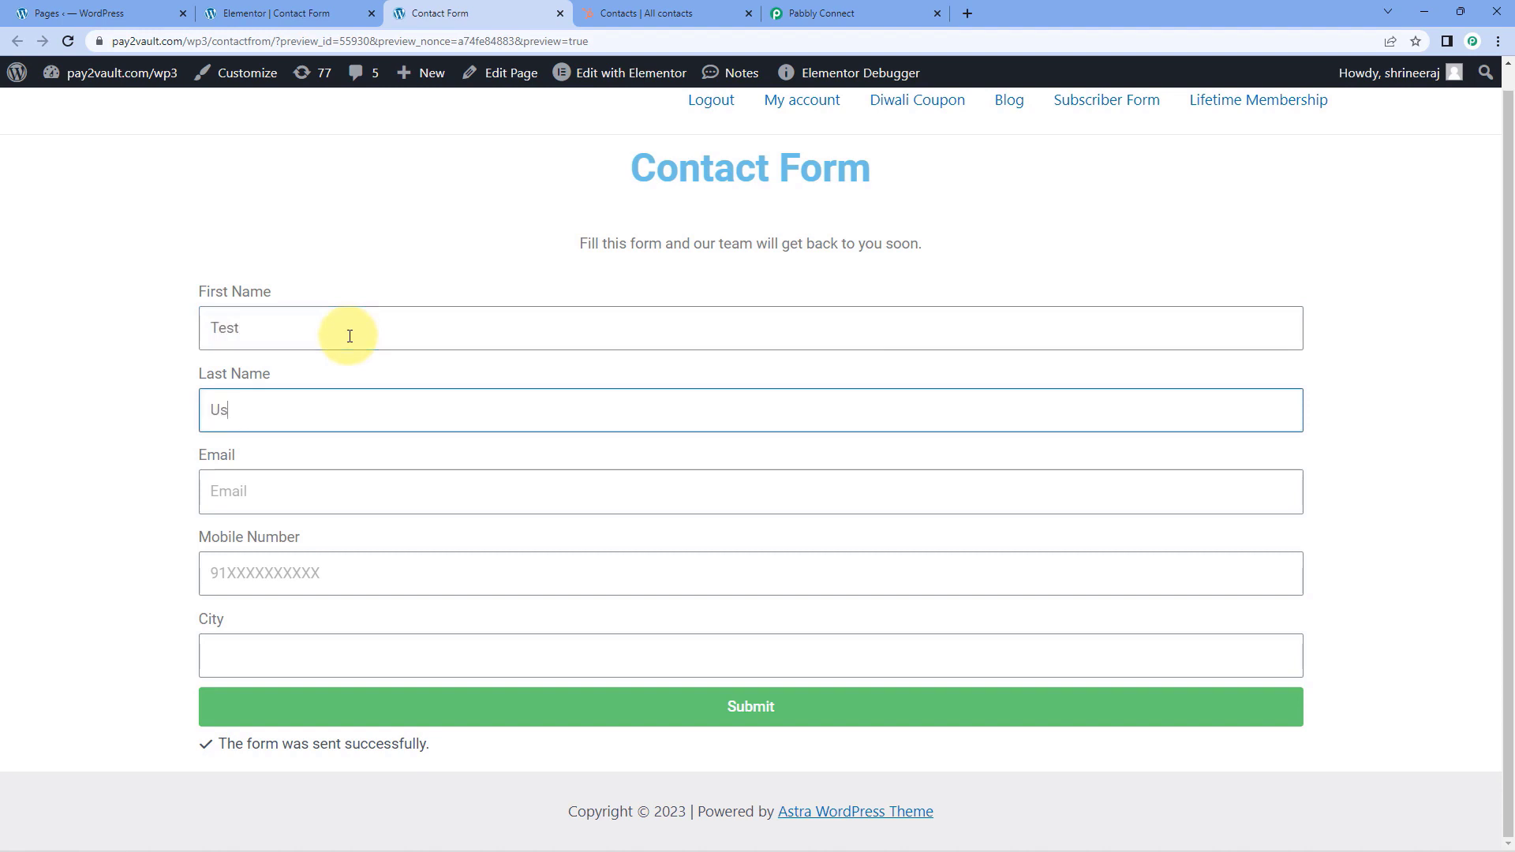
{"action": "key", "text": "Tab"}
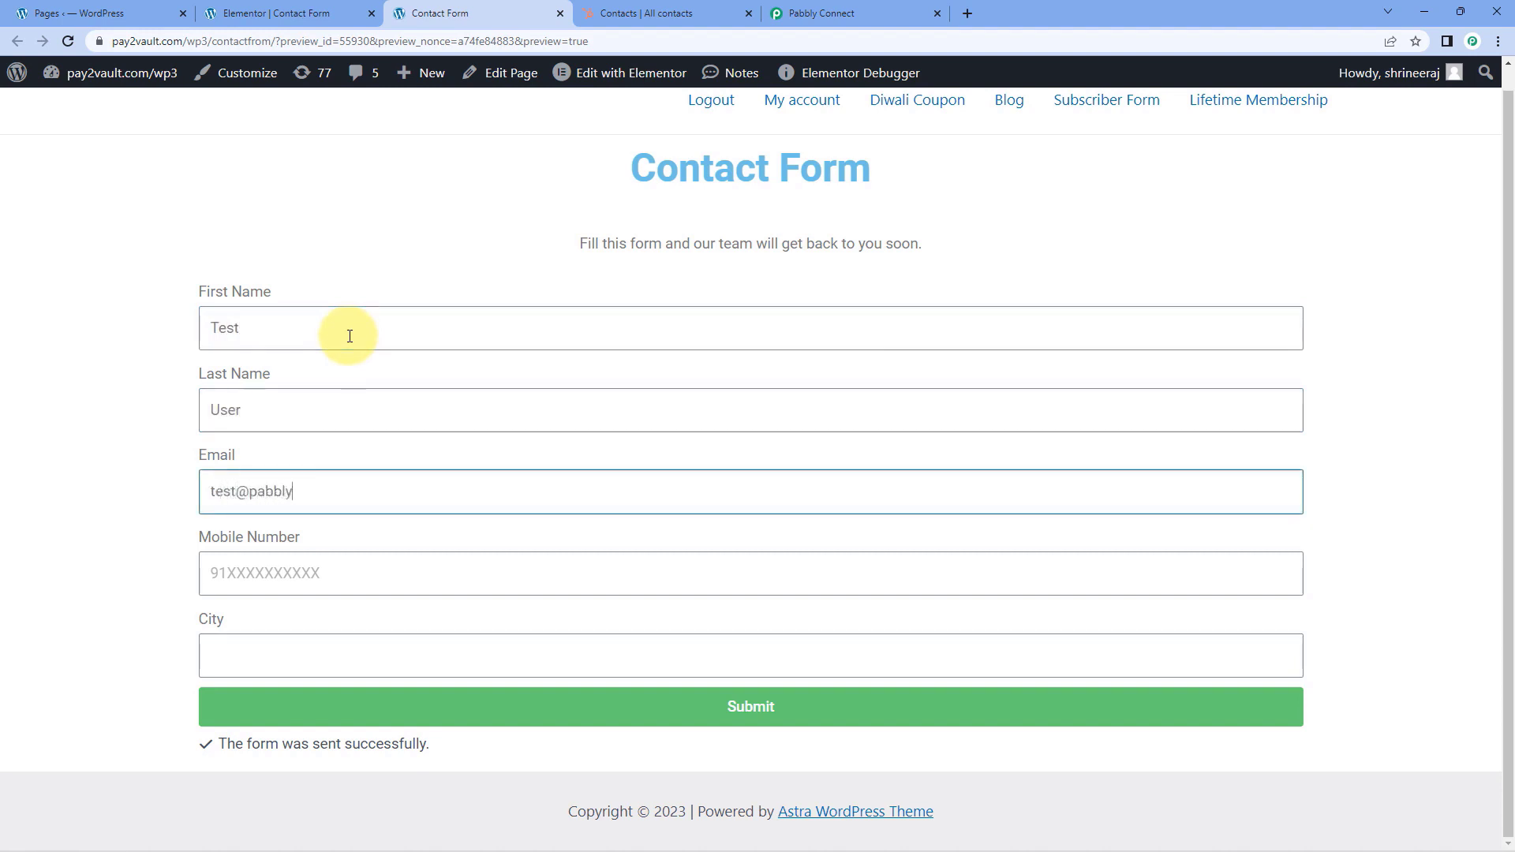
{"action": "key", "text": "Tab"}
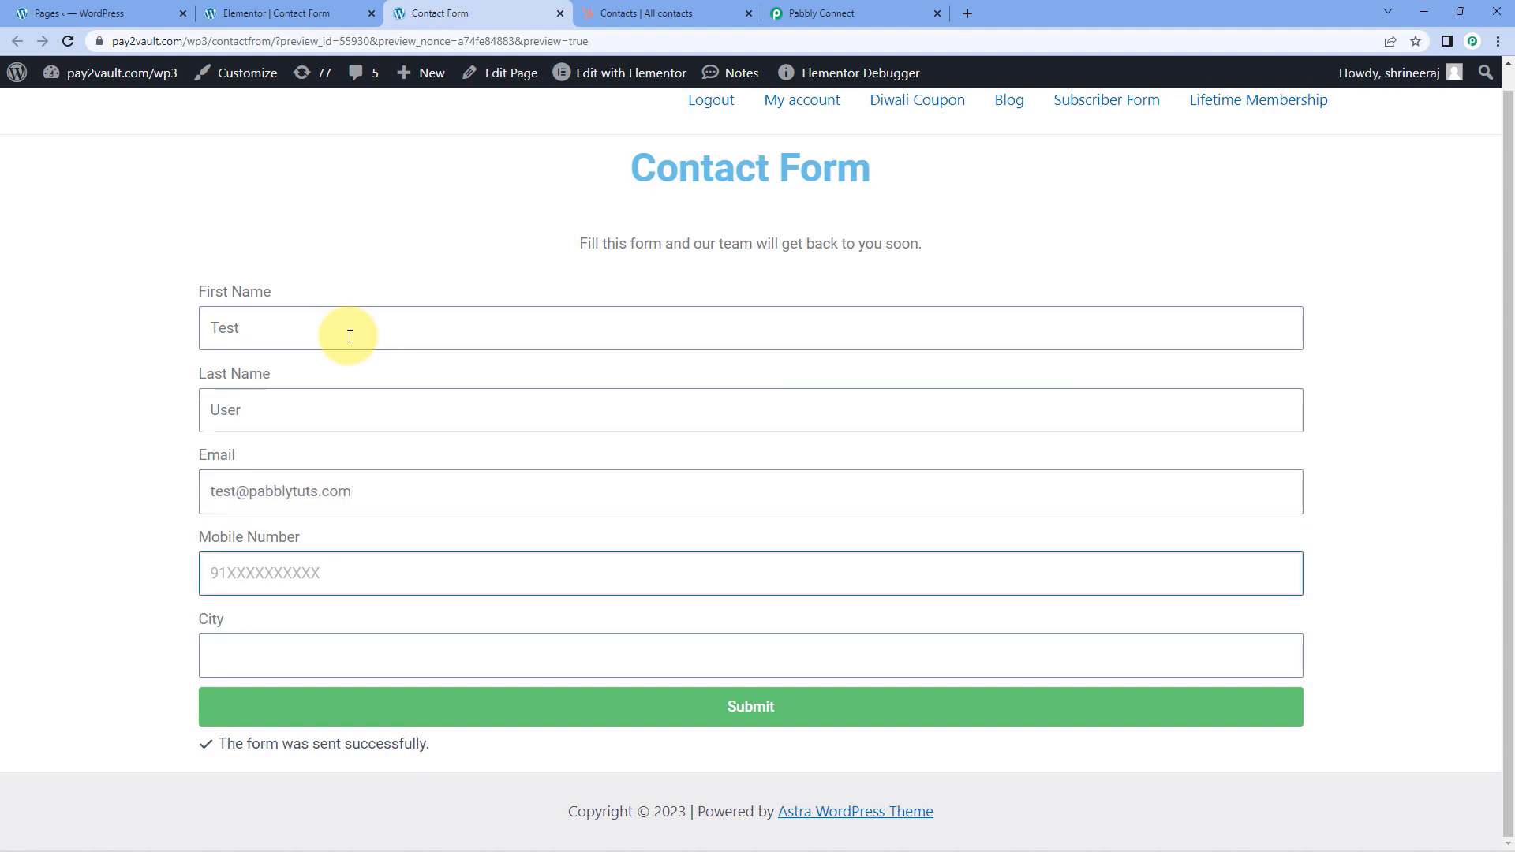
{"action": "left_click", "coordinate": [283, 663]}
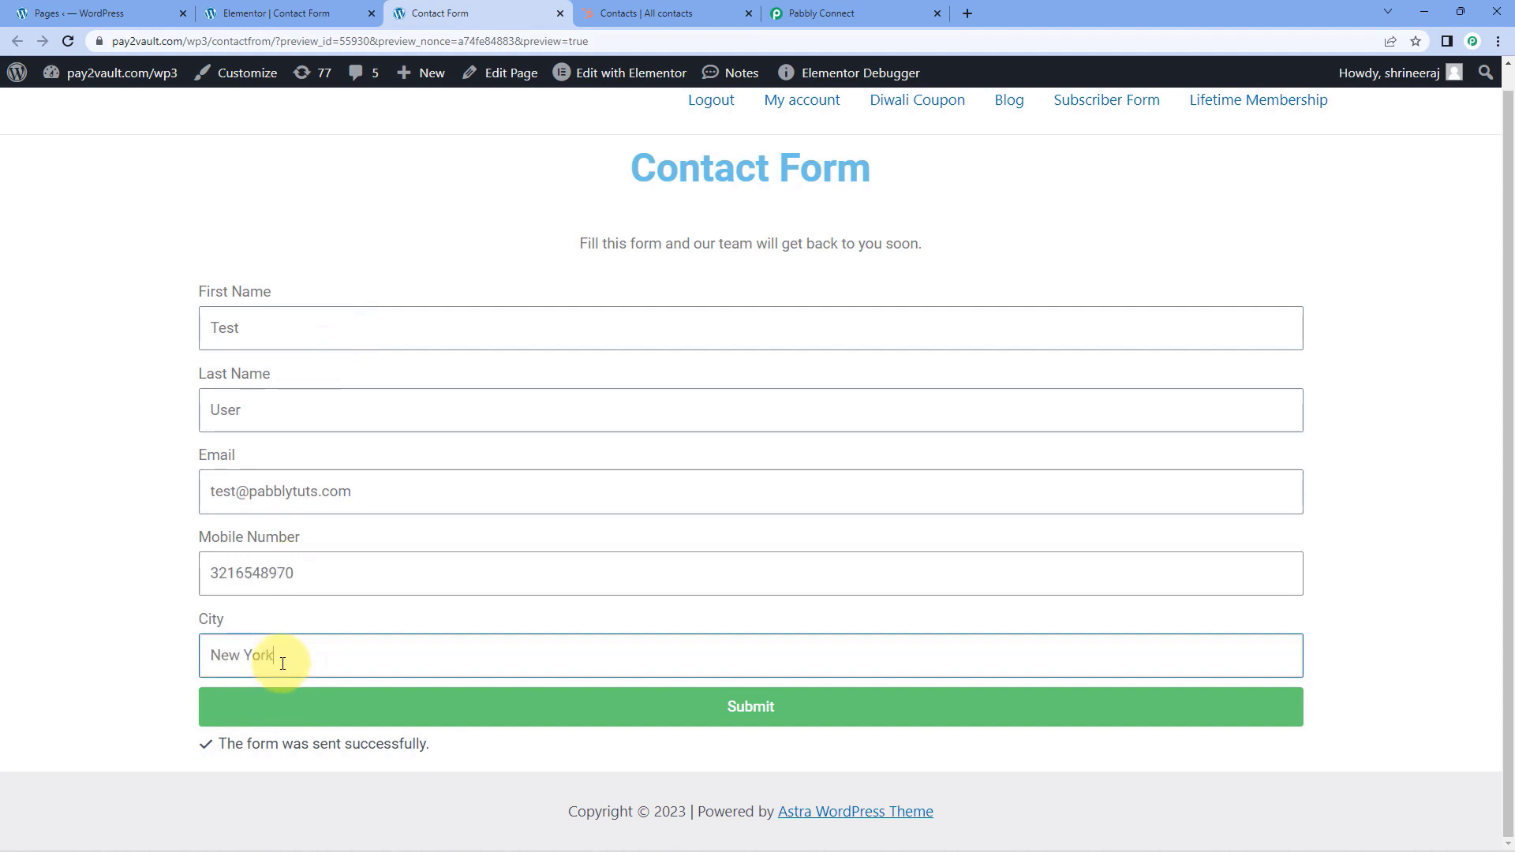
{"action": "left_click", "coordinate": [473, 707]}
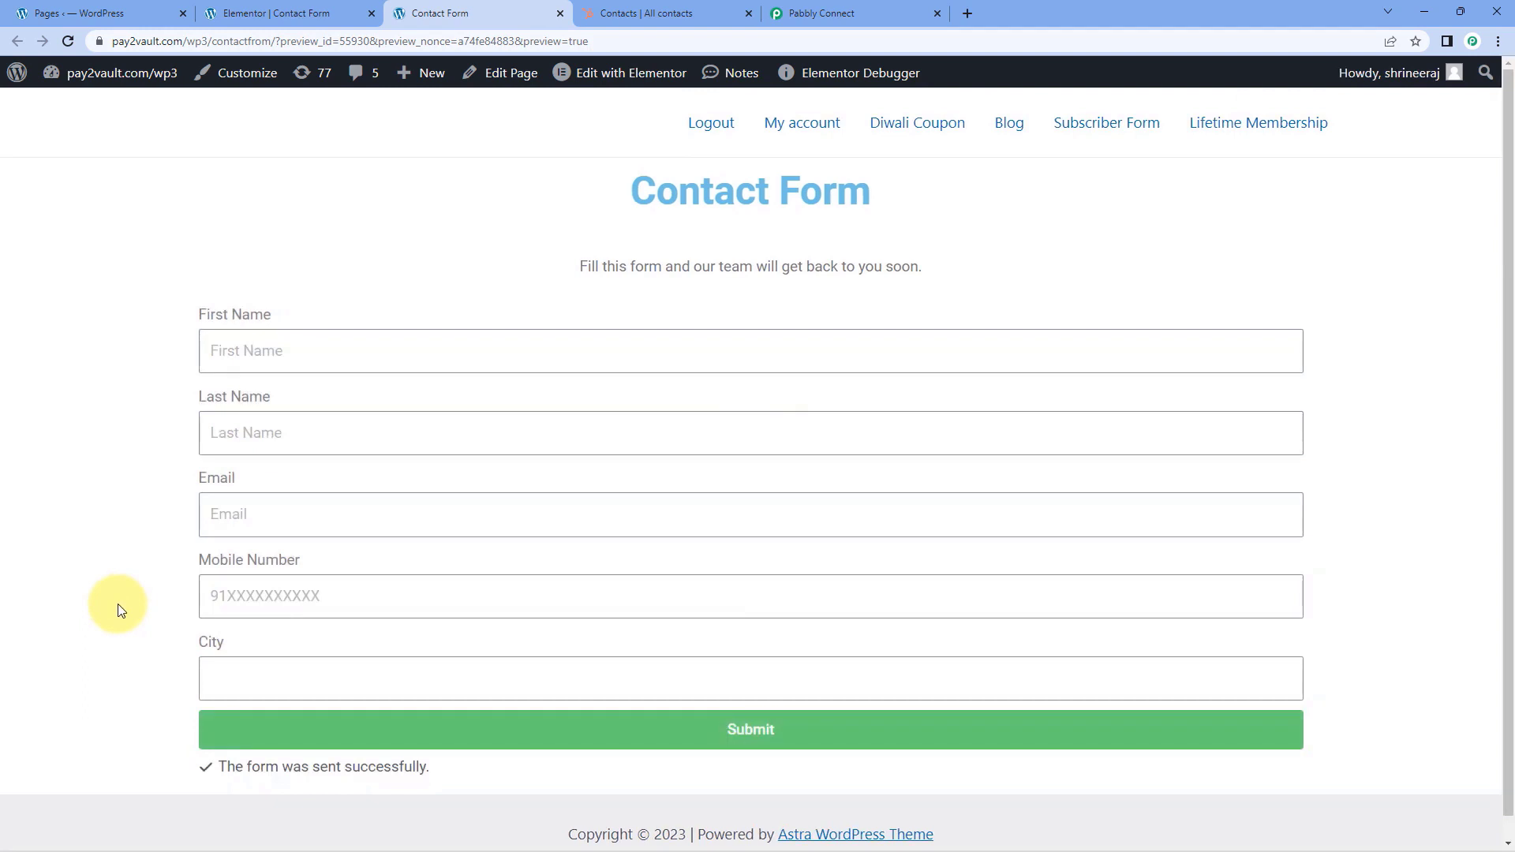
{"action": "scroll", "coordinate": [119, 609], "scroll_direction": "down", "scroll_amount": 1}
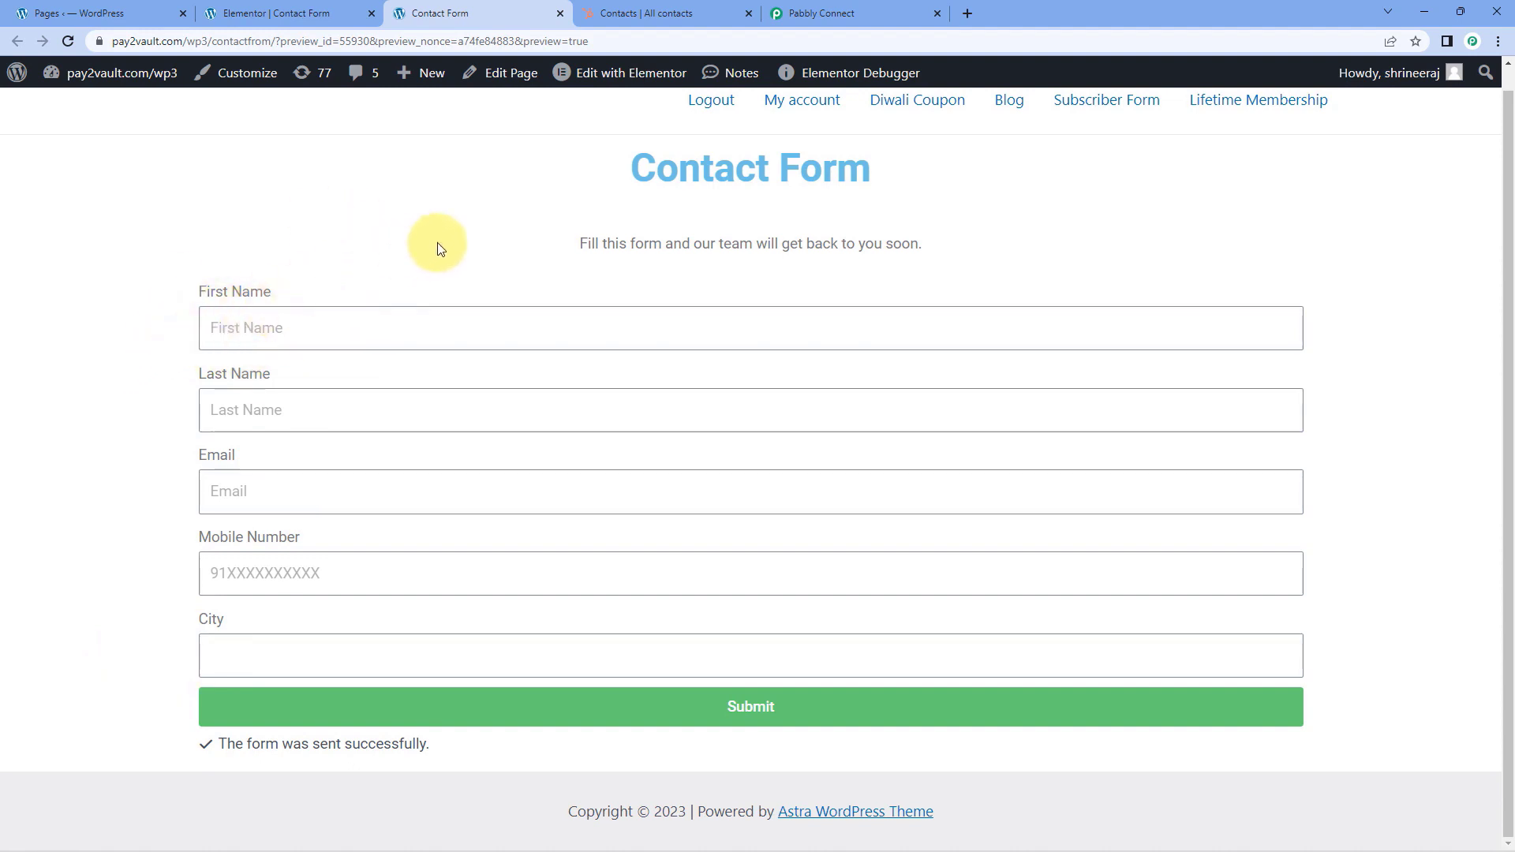
Switch to HubSpot, refresh the Contacts list and open the preview of the newly added contact
{"action": "left_click", "coordinate": [635, 14]}
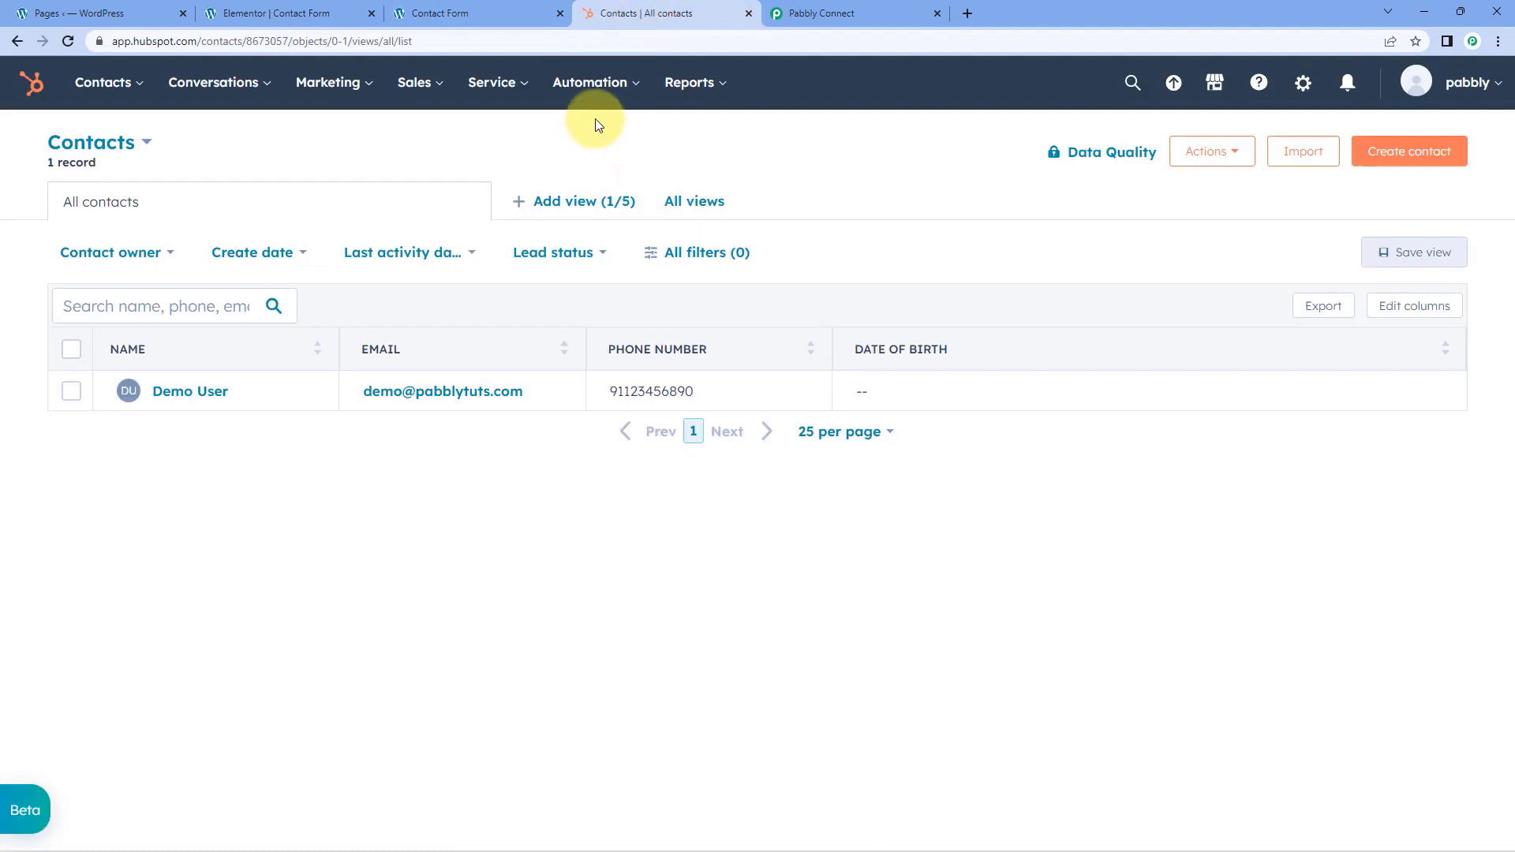
{"action": "left_click", "coordinate": [69, 41]}
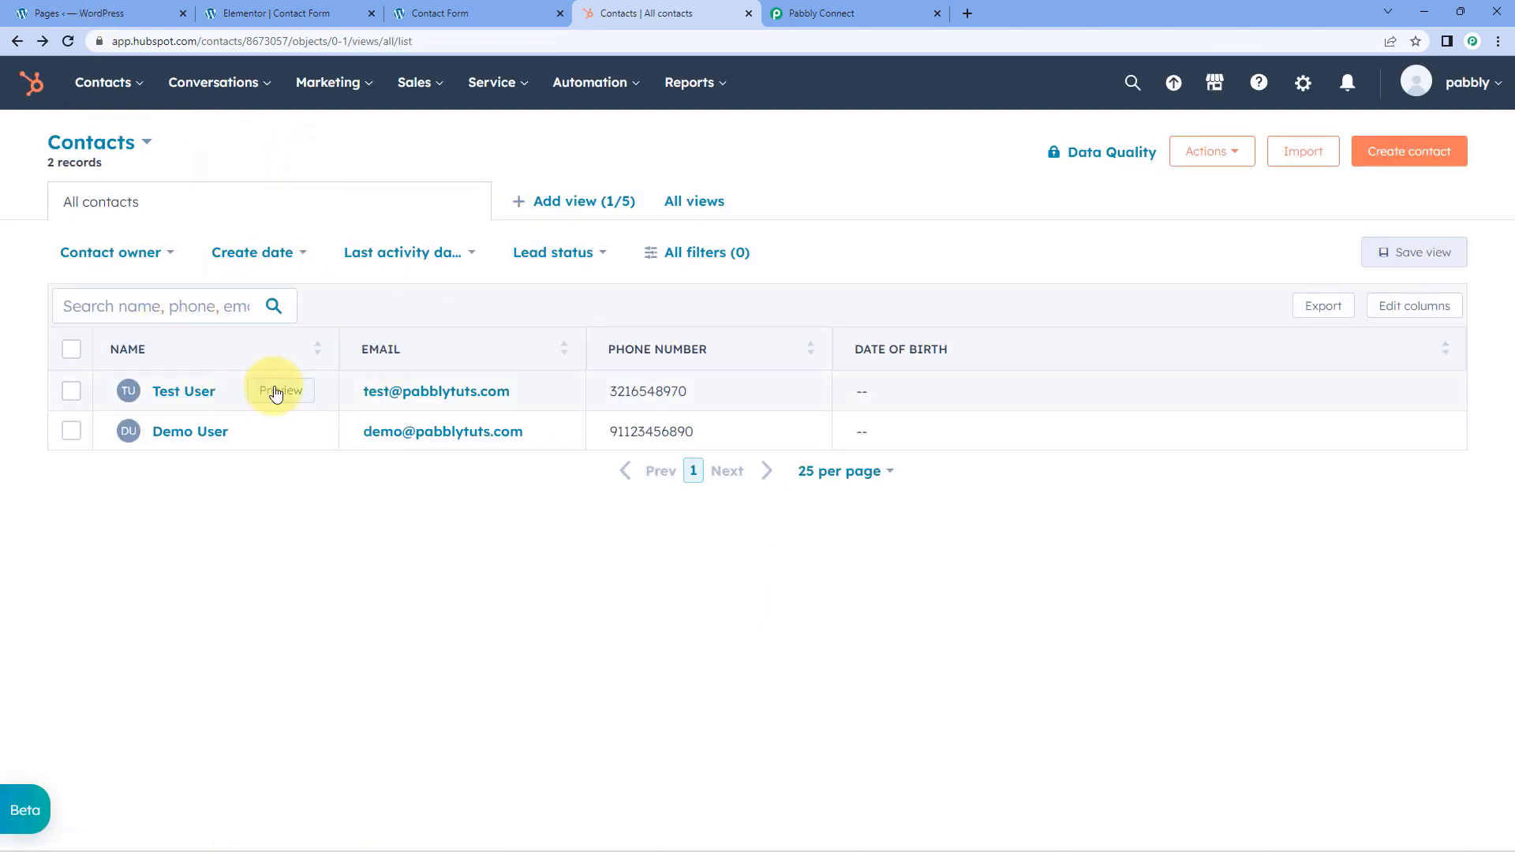
{"action": "left_click", "coordinate": [285, 398]}
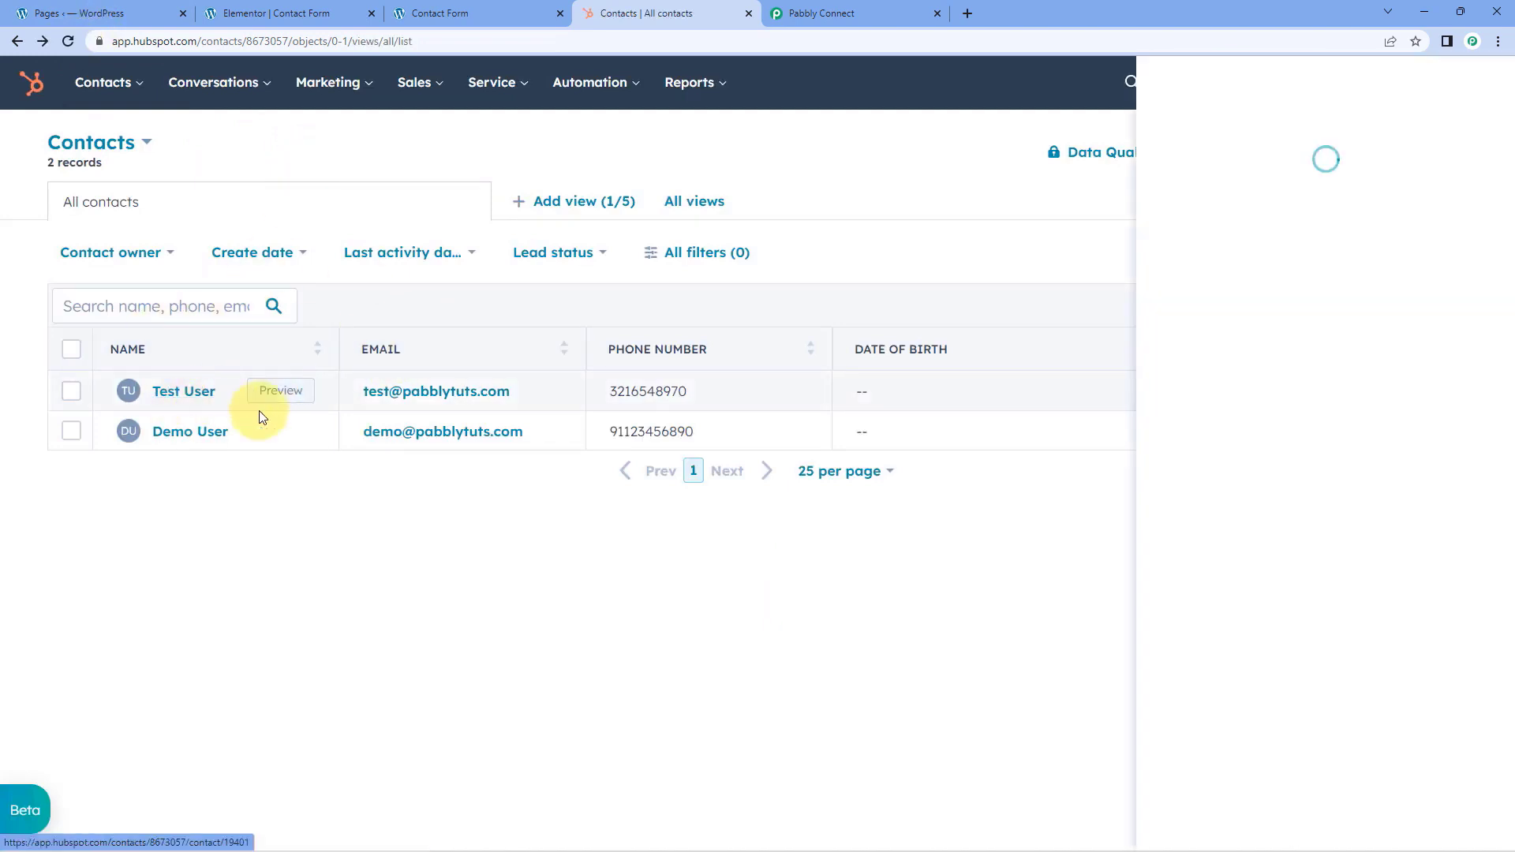
Compare the new contact's email, phone number and lifecycle stage with the contact form's fields, and return to the Pabbly Connect workflow
{"action": "left_click", "coordinate": [515, 9]}
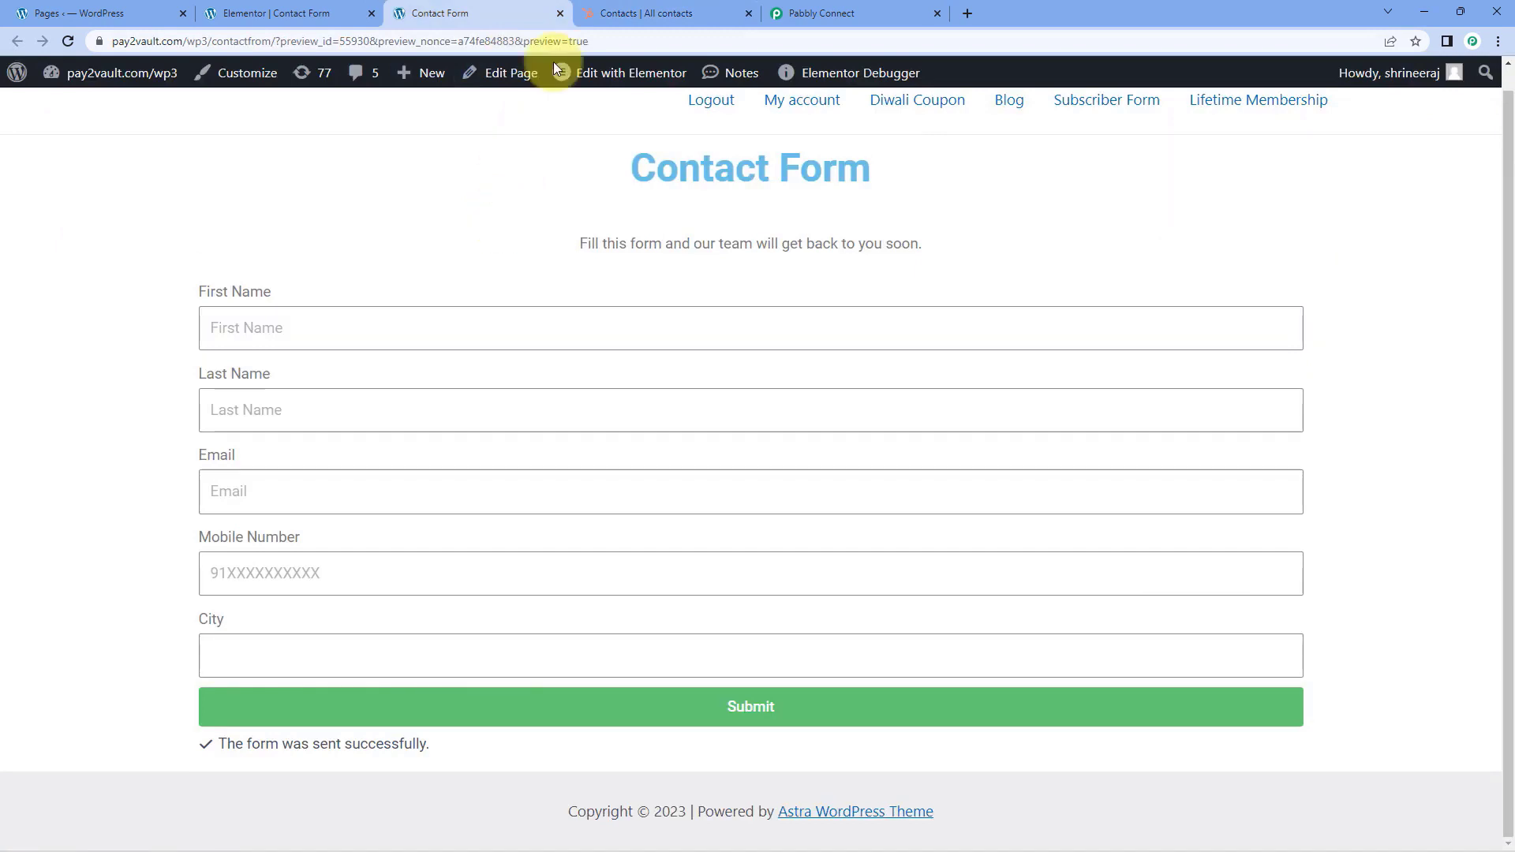
{"action": "left_click", "coordinate": [588, 14]}
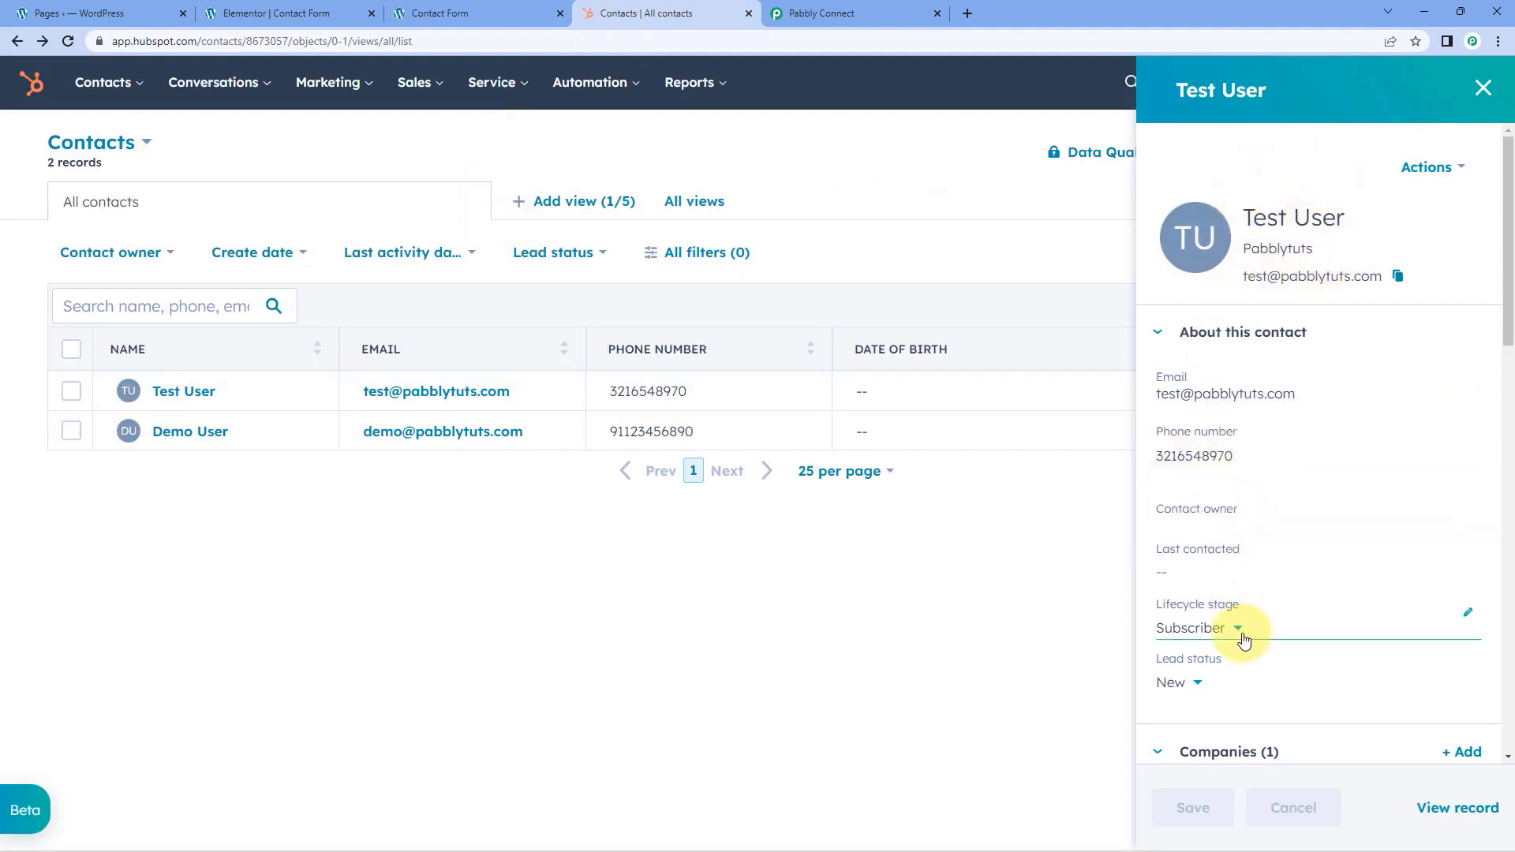
{"action": "scroll", "coordinate": [1245, 629], "scroll_direction": "down", "scroll_amount": 5}
{"action": "scroll", "coordinate": [1245, 626], "scroll_direction": "up", "scroll_amount": 5}
{"action": "left_click", "coordinate": [847, 11]}
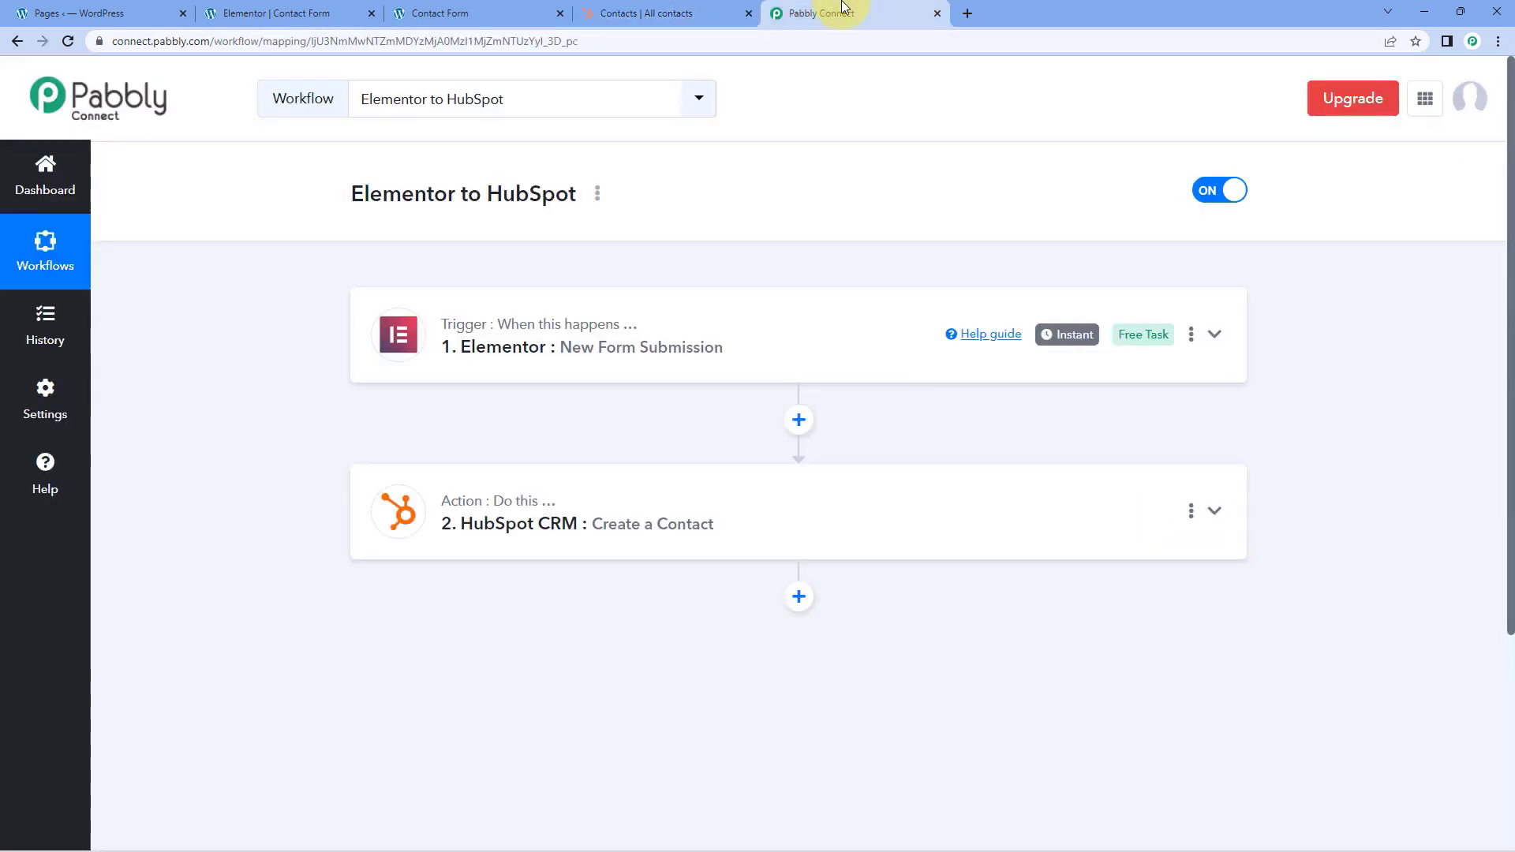